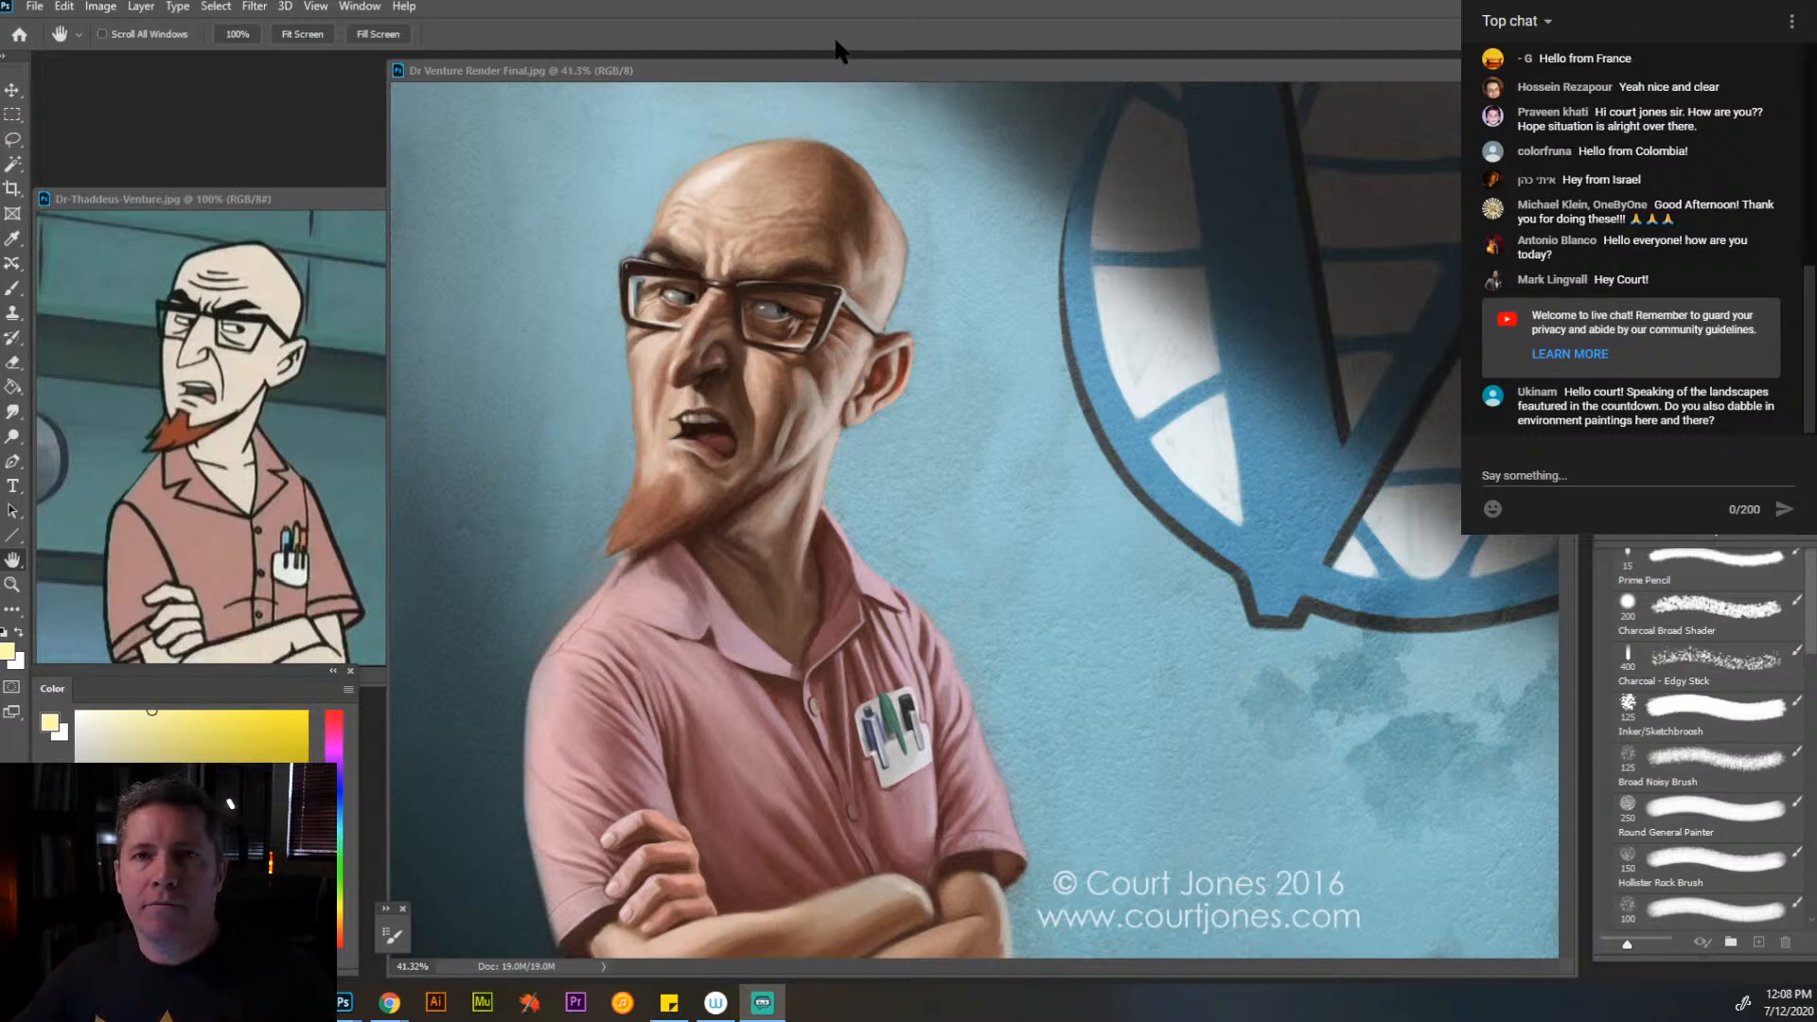
- Bring the venture-chickless.jpg photo forward and arrange it between the cartoon reference and the Dr Venture render for comparison
left_click_drag(980, 83, 1187, 102)
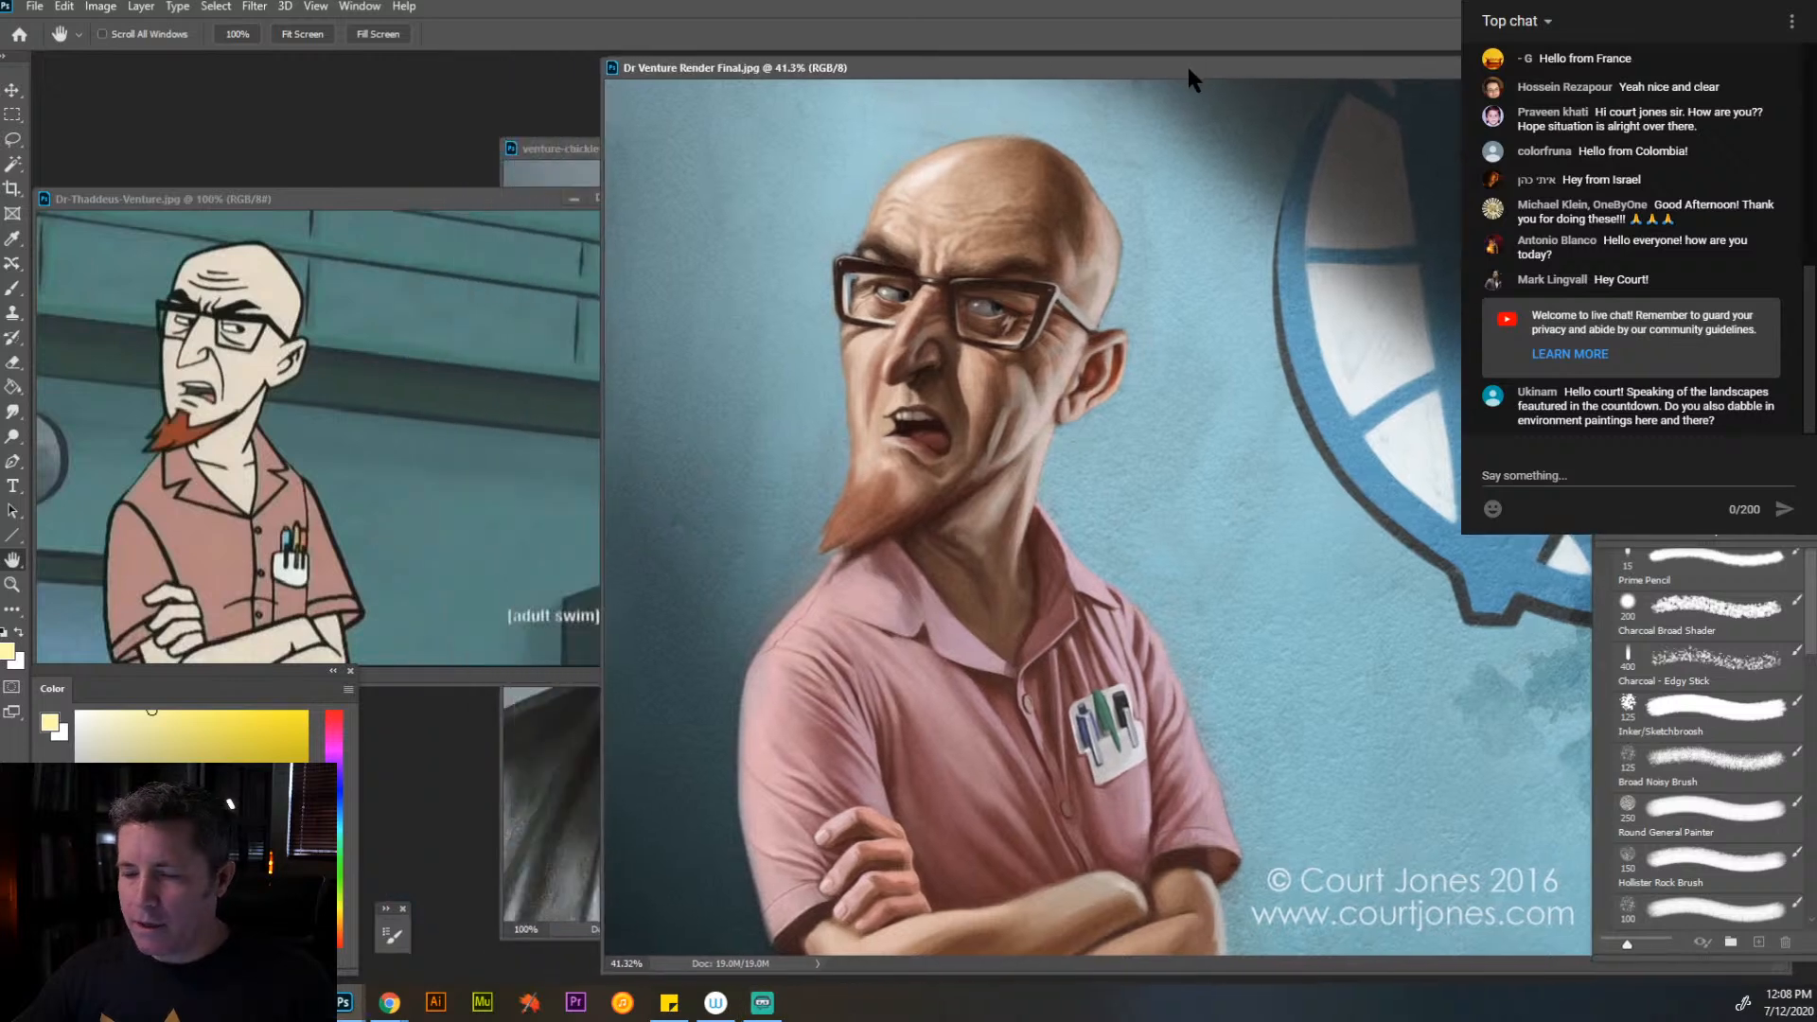
left_click(571, 152)
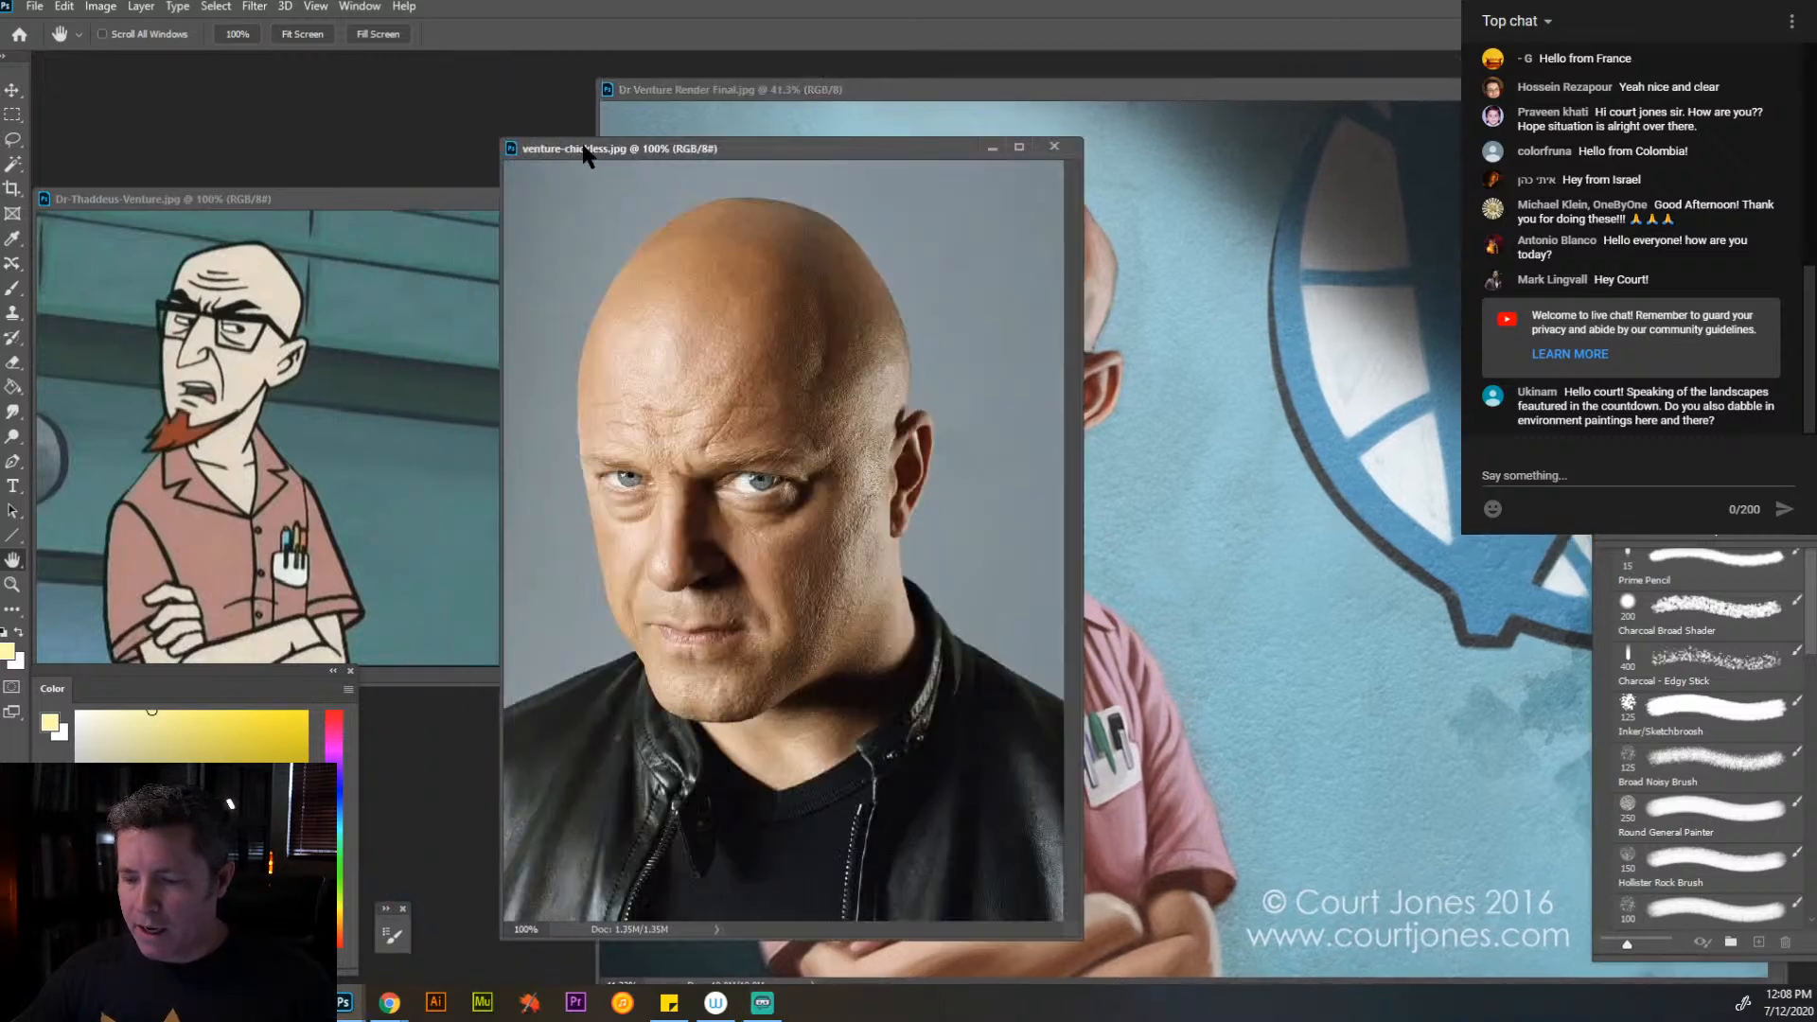
left_click_drag(650, 153, 500, 102)
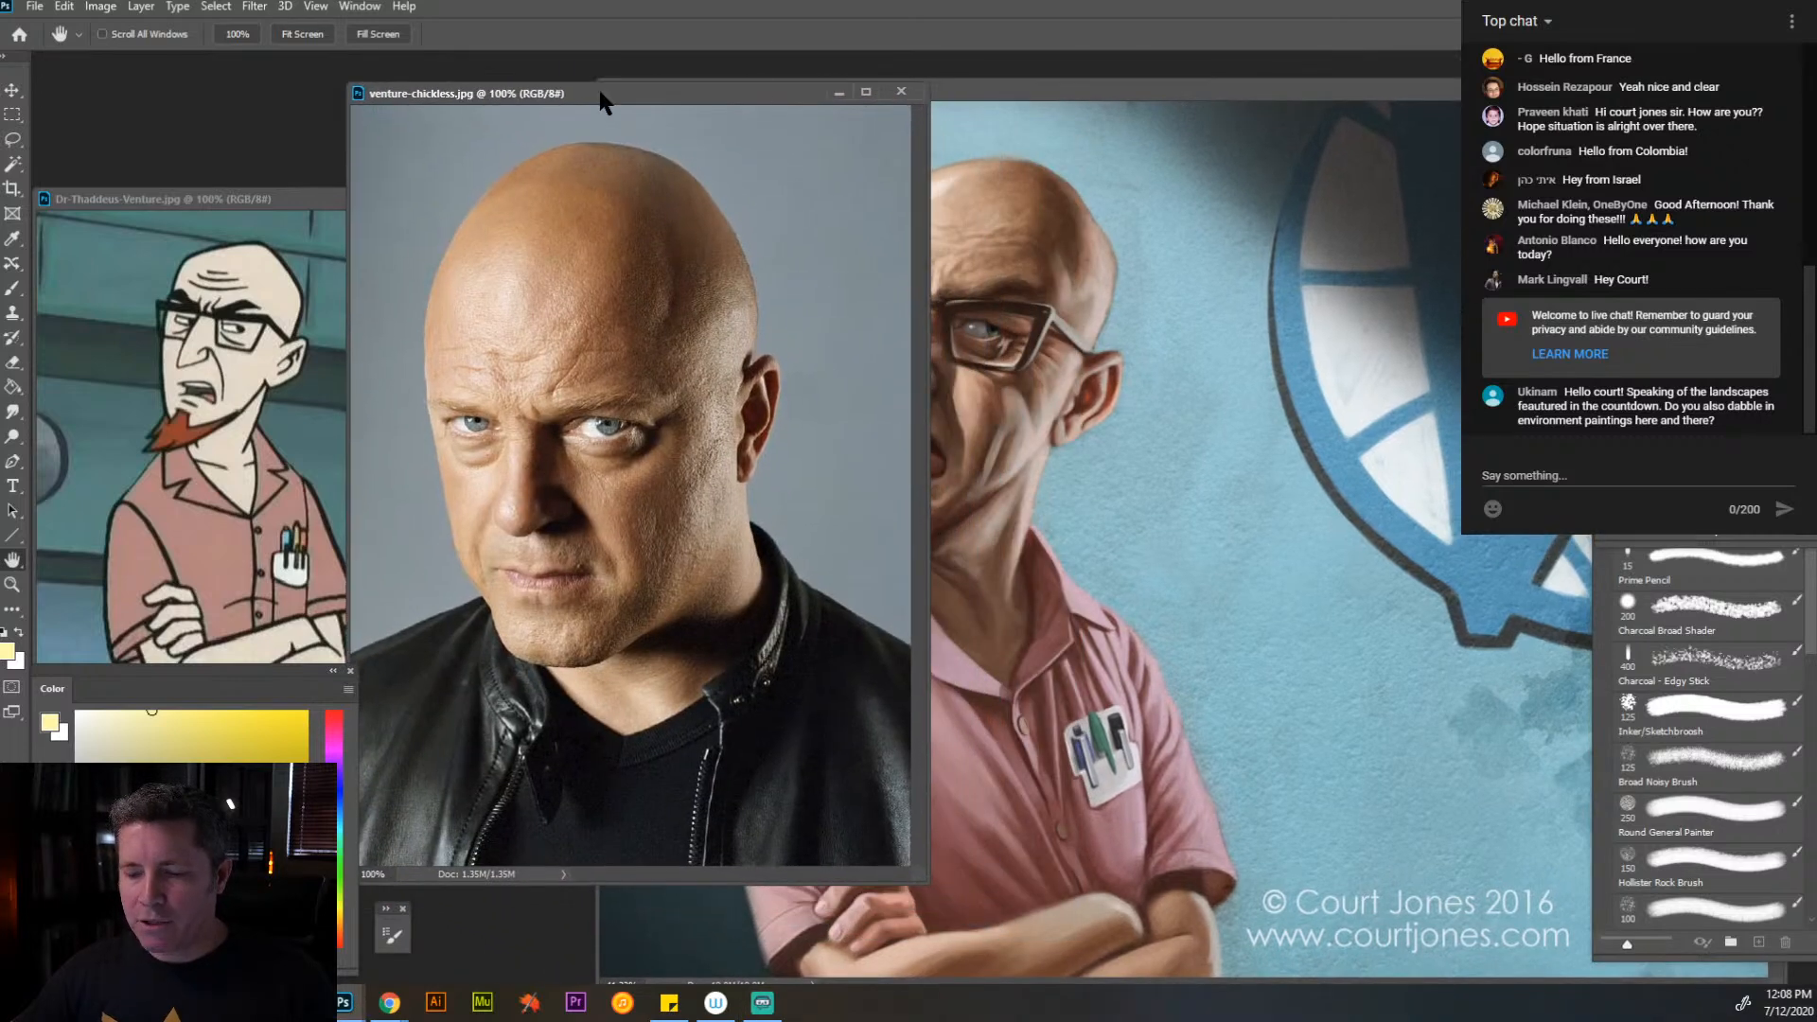
left_click_drag(969, 89, 1191, 90)
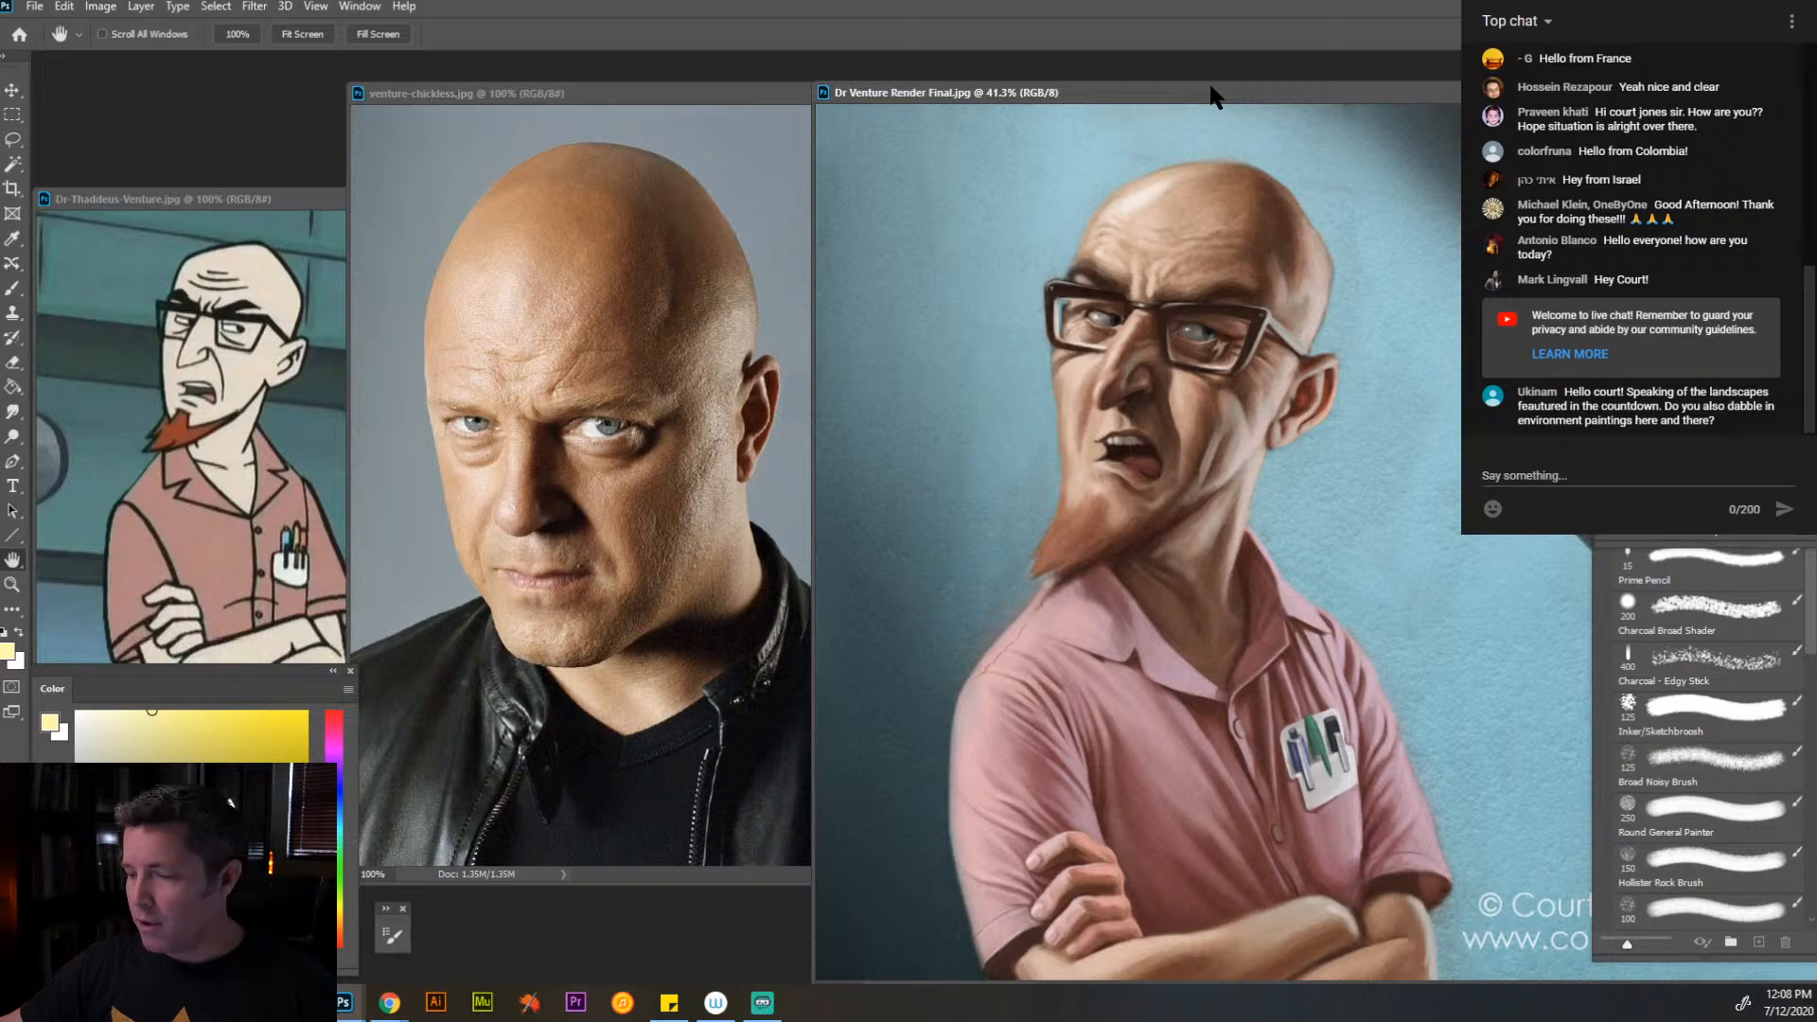
left_click_drag(1215, 95, 1114, 88)
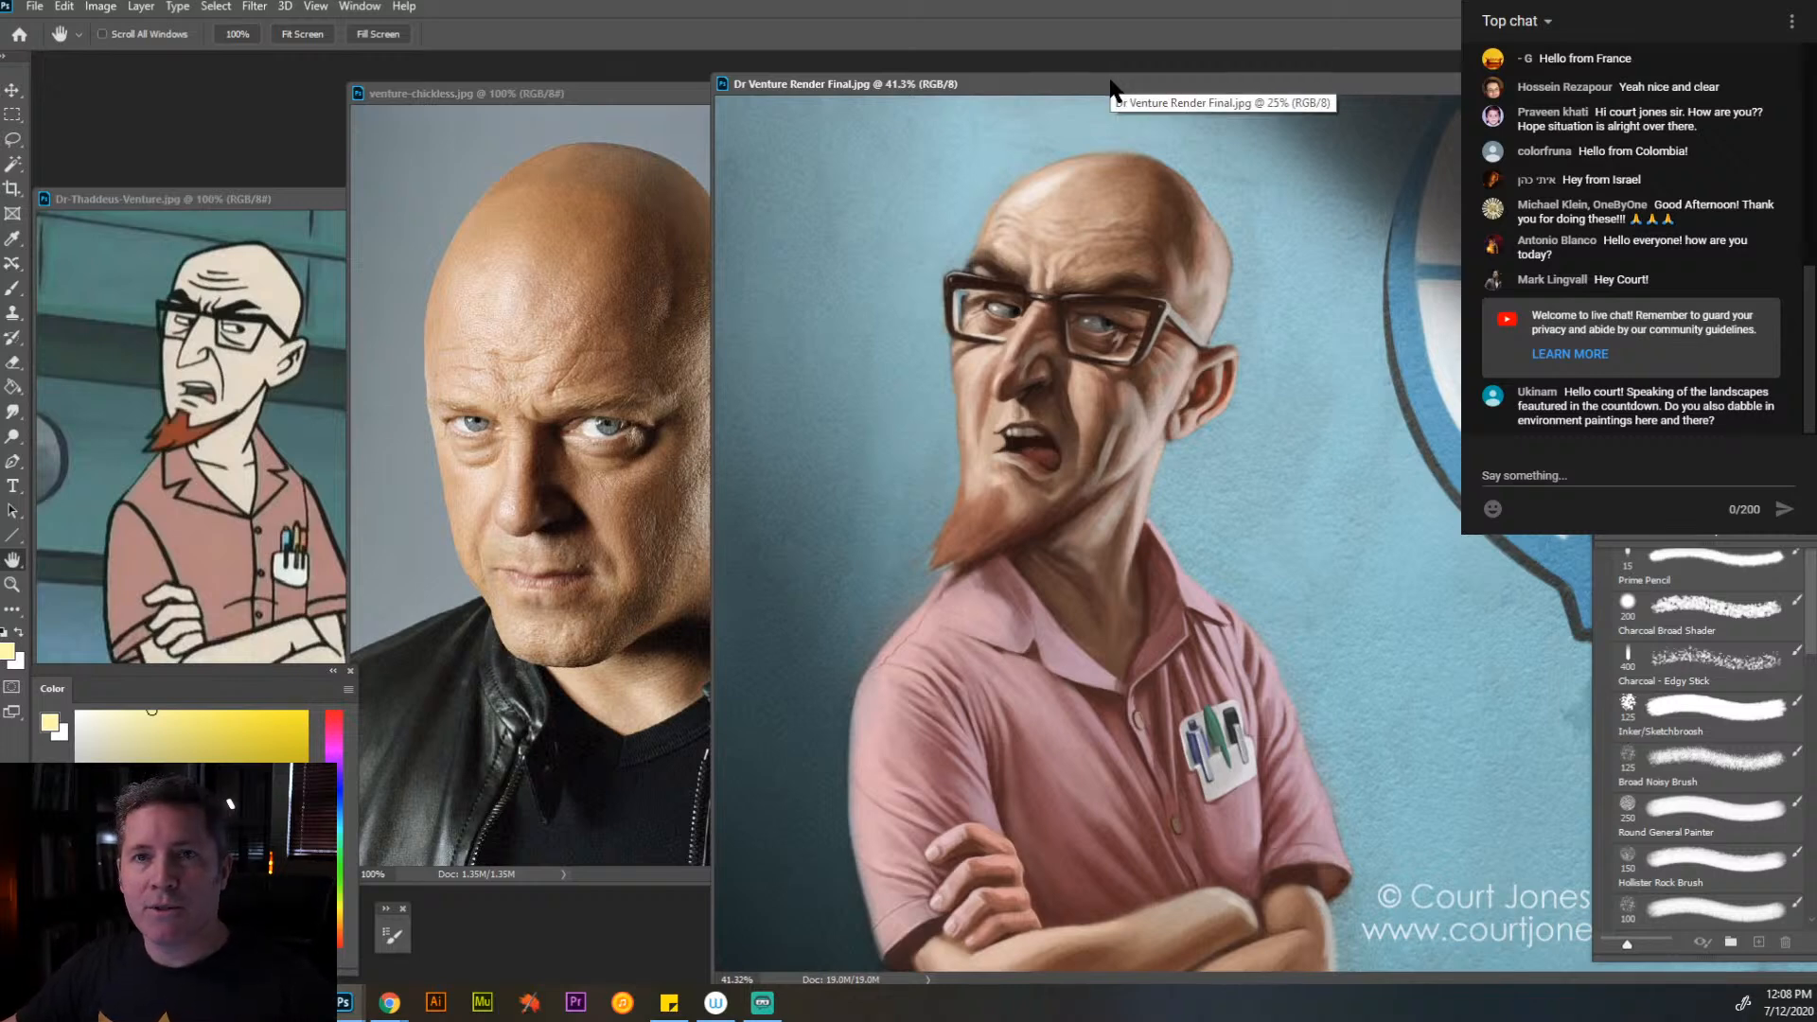
left_click_drag(1160, 85, 1051, 86)
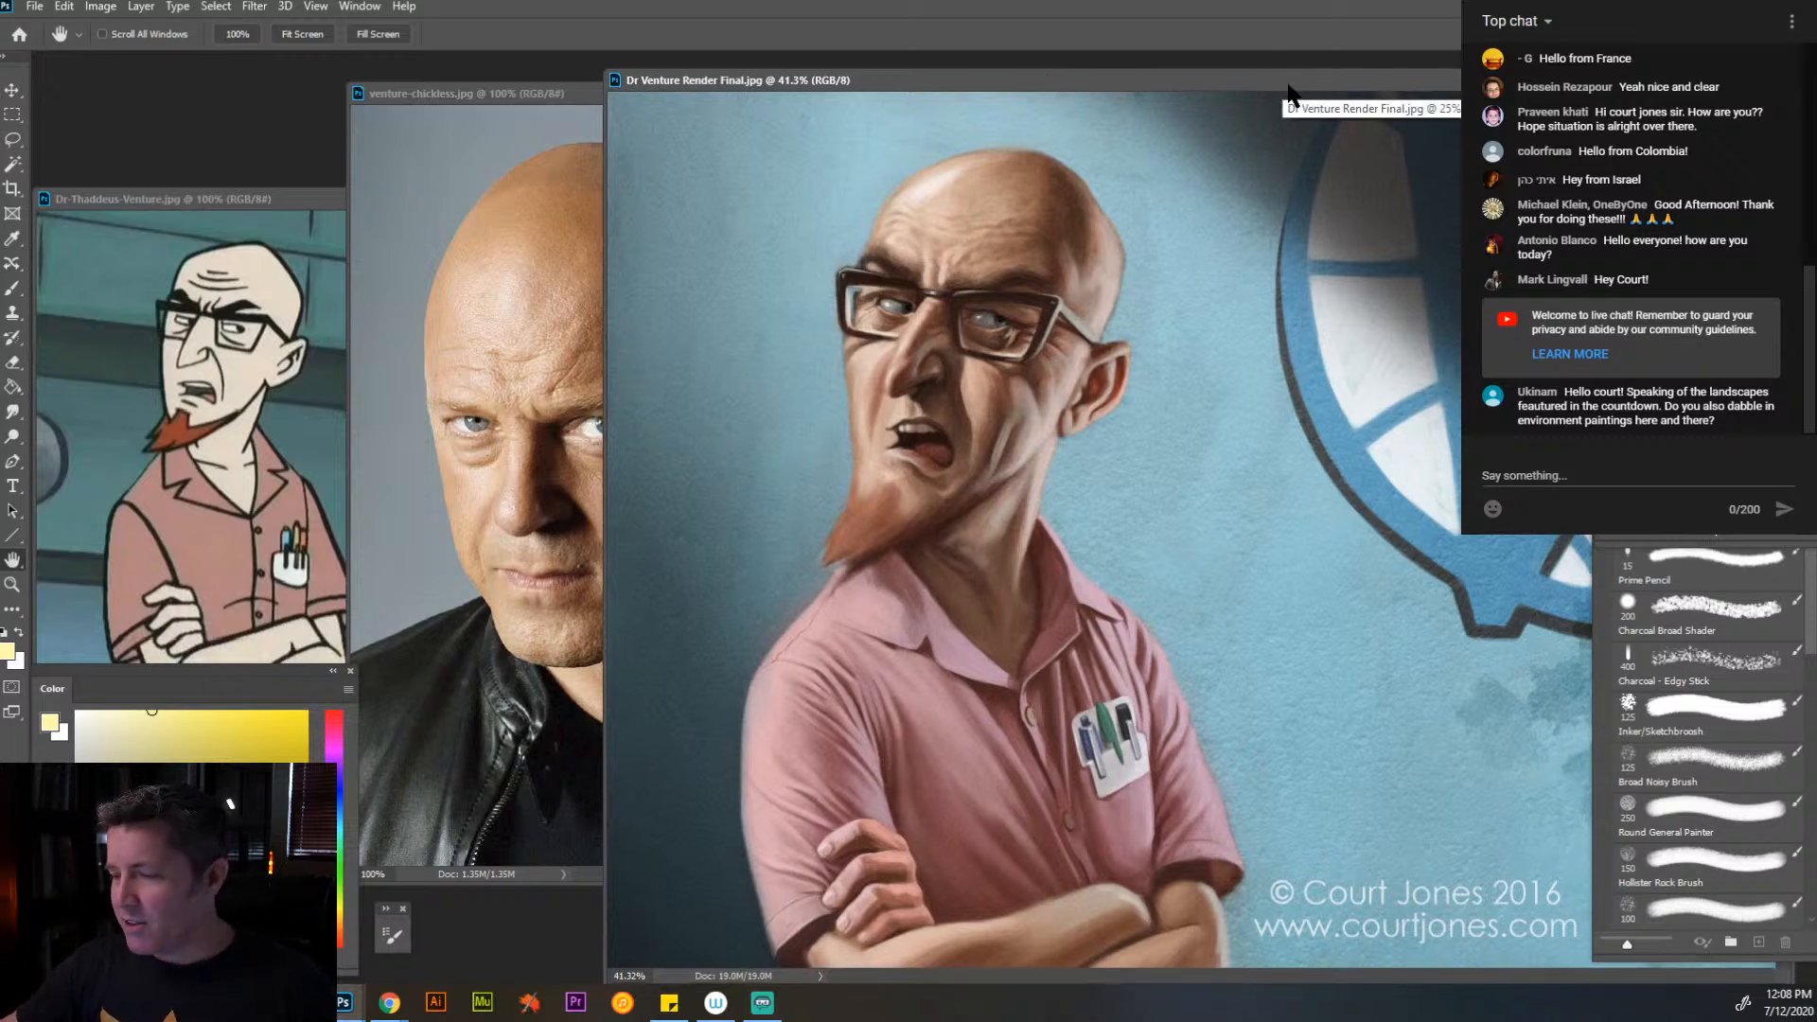
- Compare jumpsuits2.jpg and jumpsuits2-color-alt.jpg beside the Dr Venture render, and close both jumpsuit references
left_click_drag(1429, 76, 966, 52)
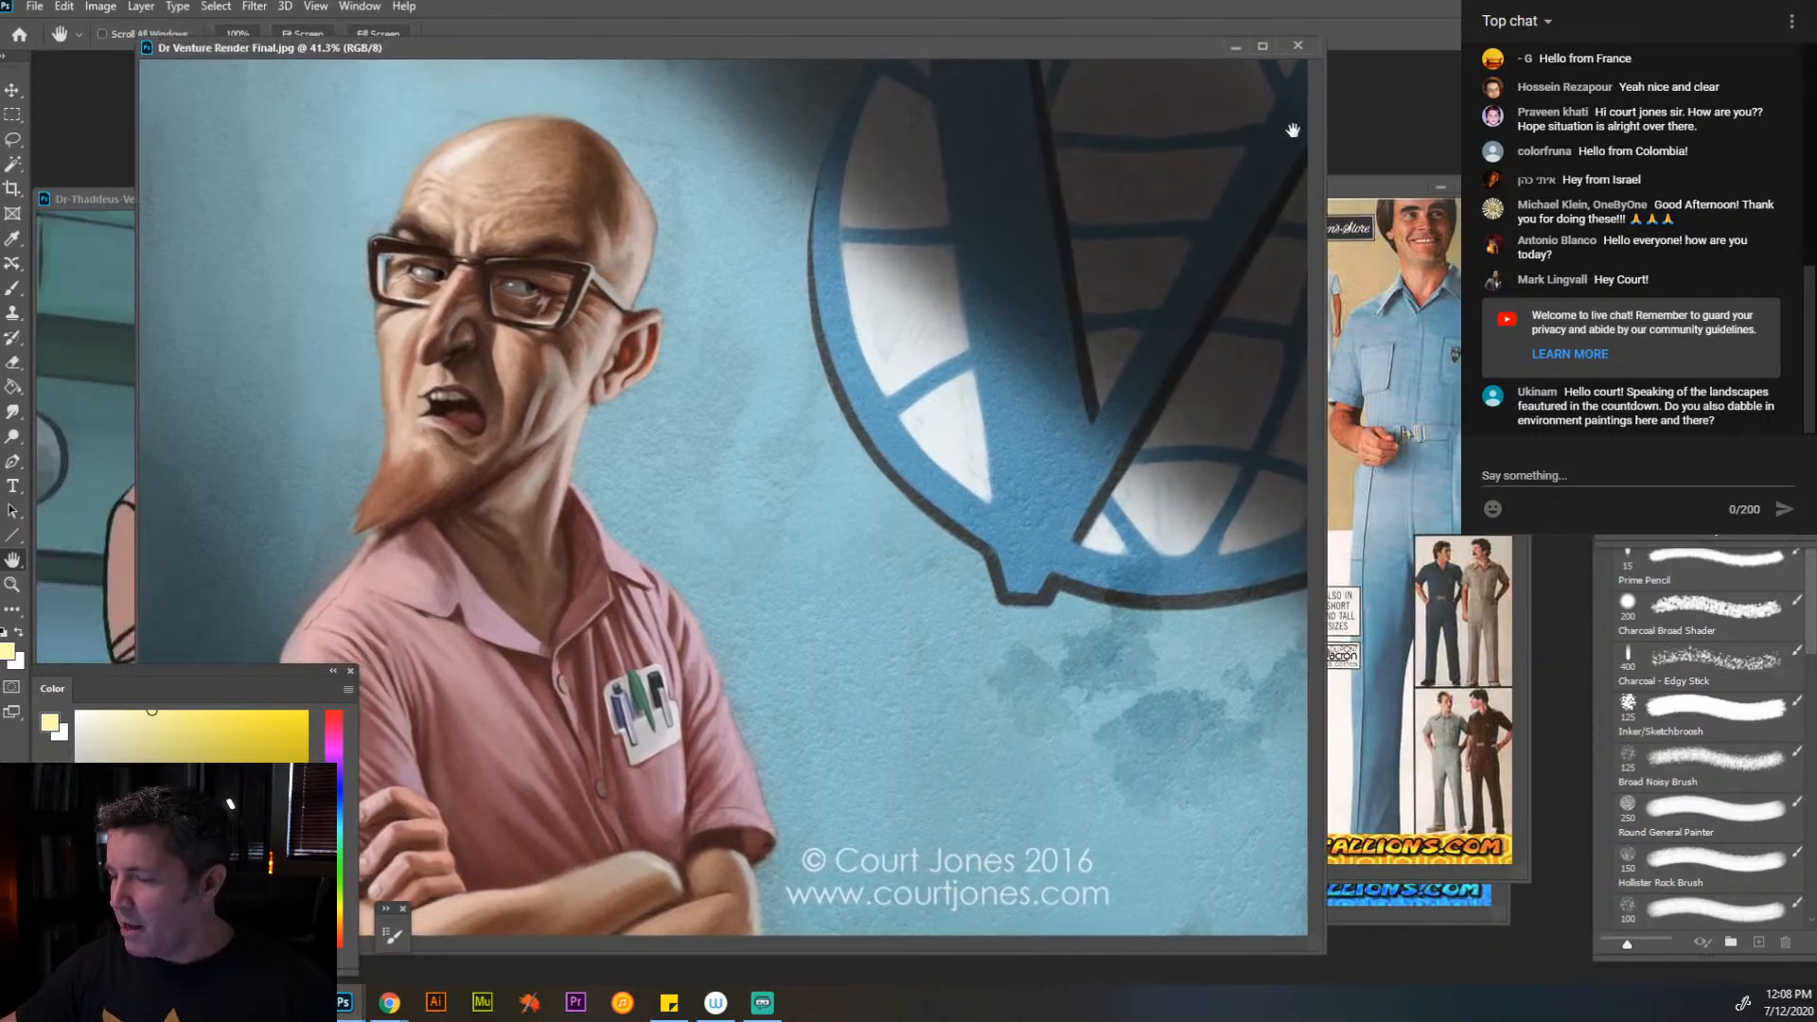
left_click(1354, 189)
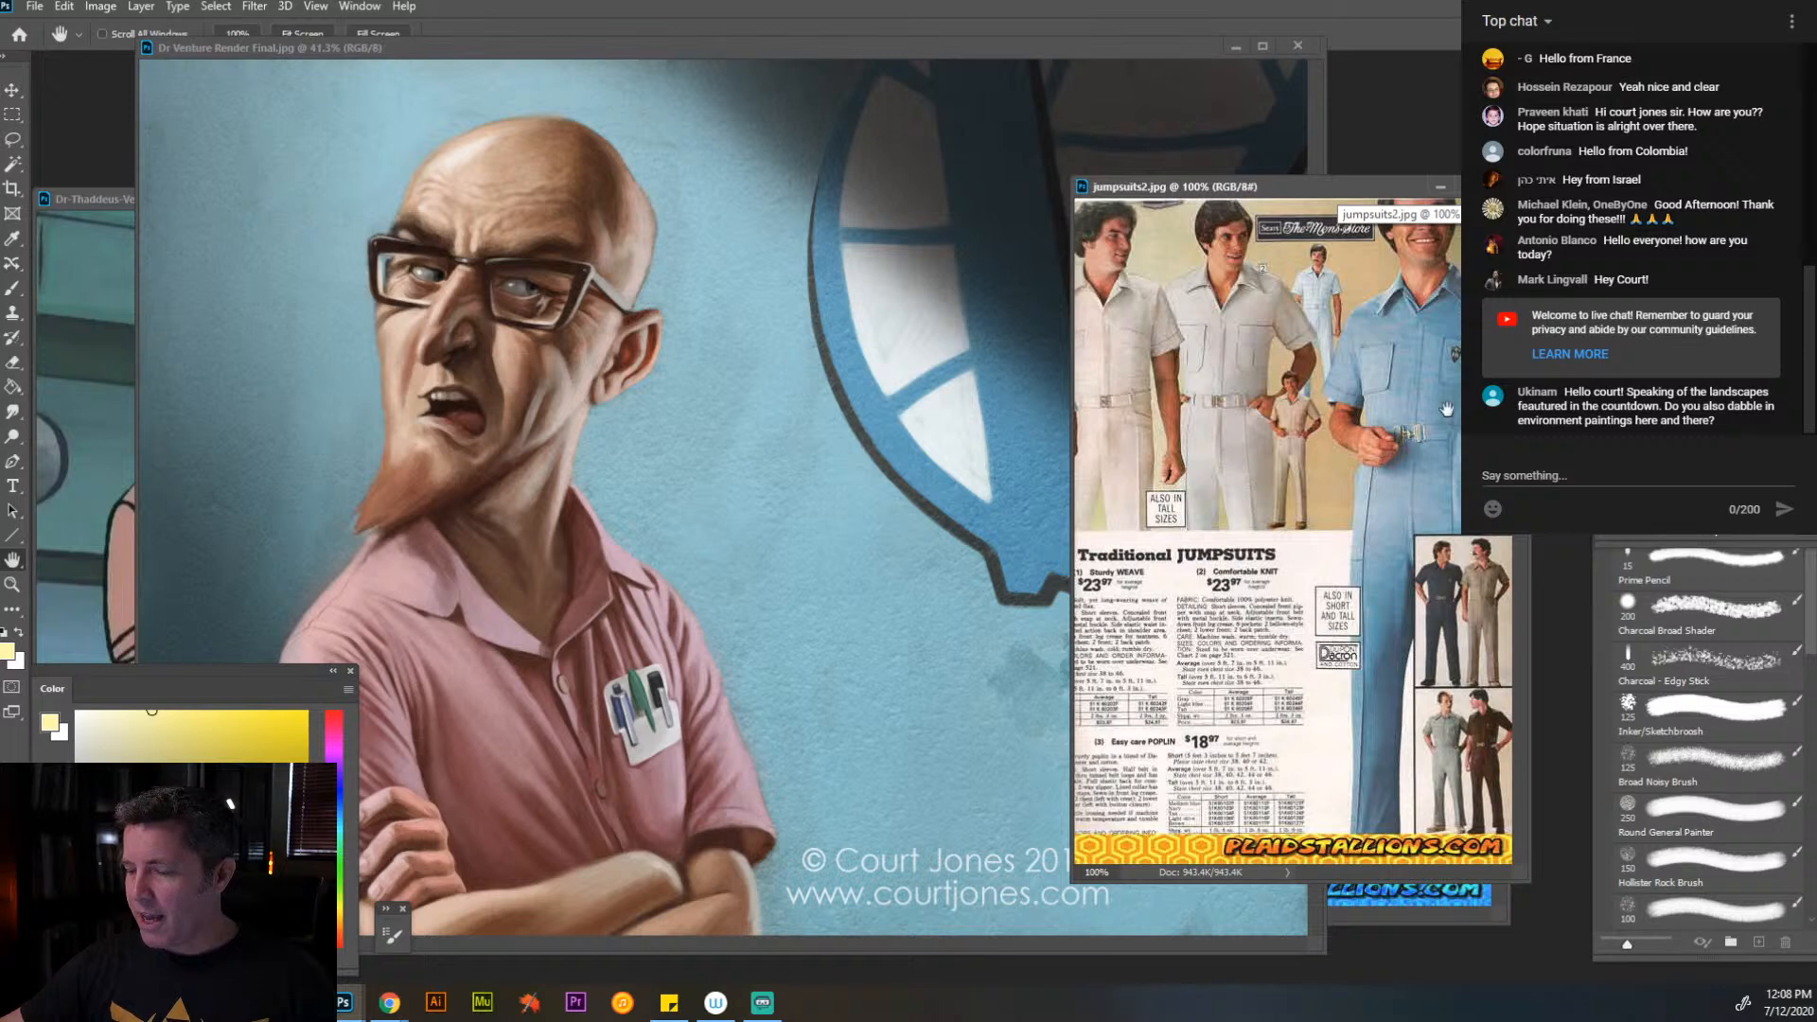
left_click_drag(1375, 191, 1070, 110)
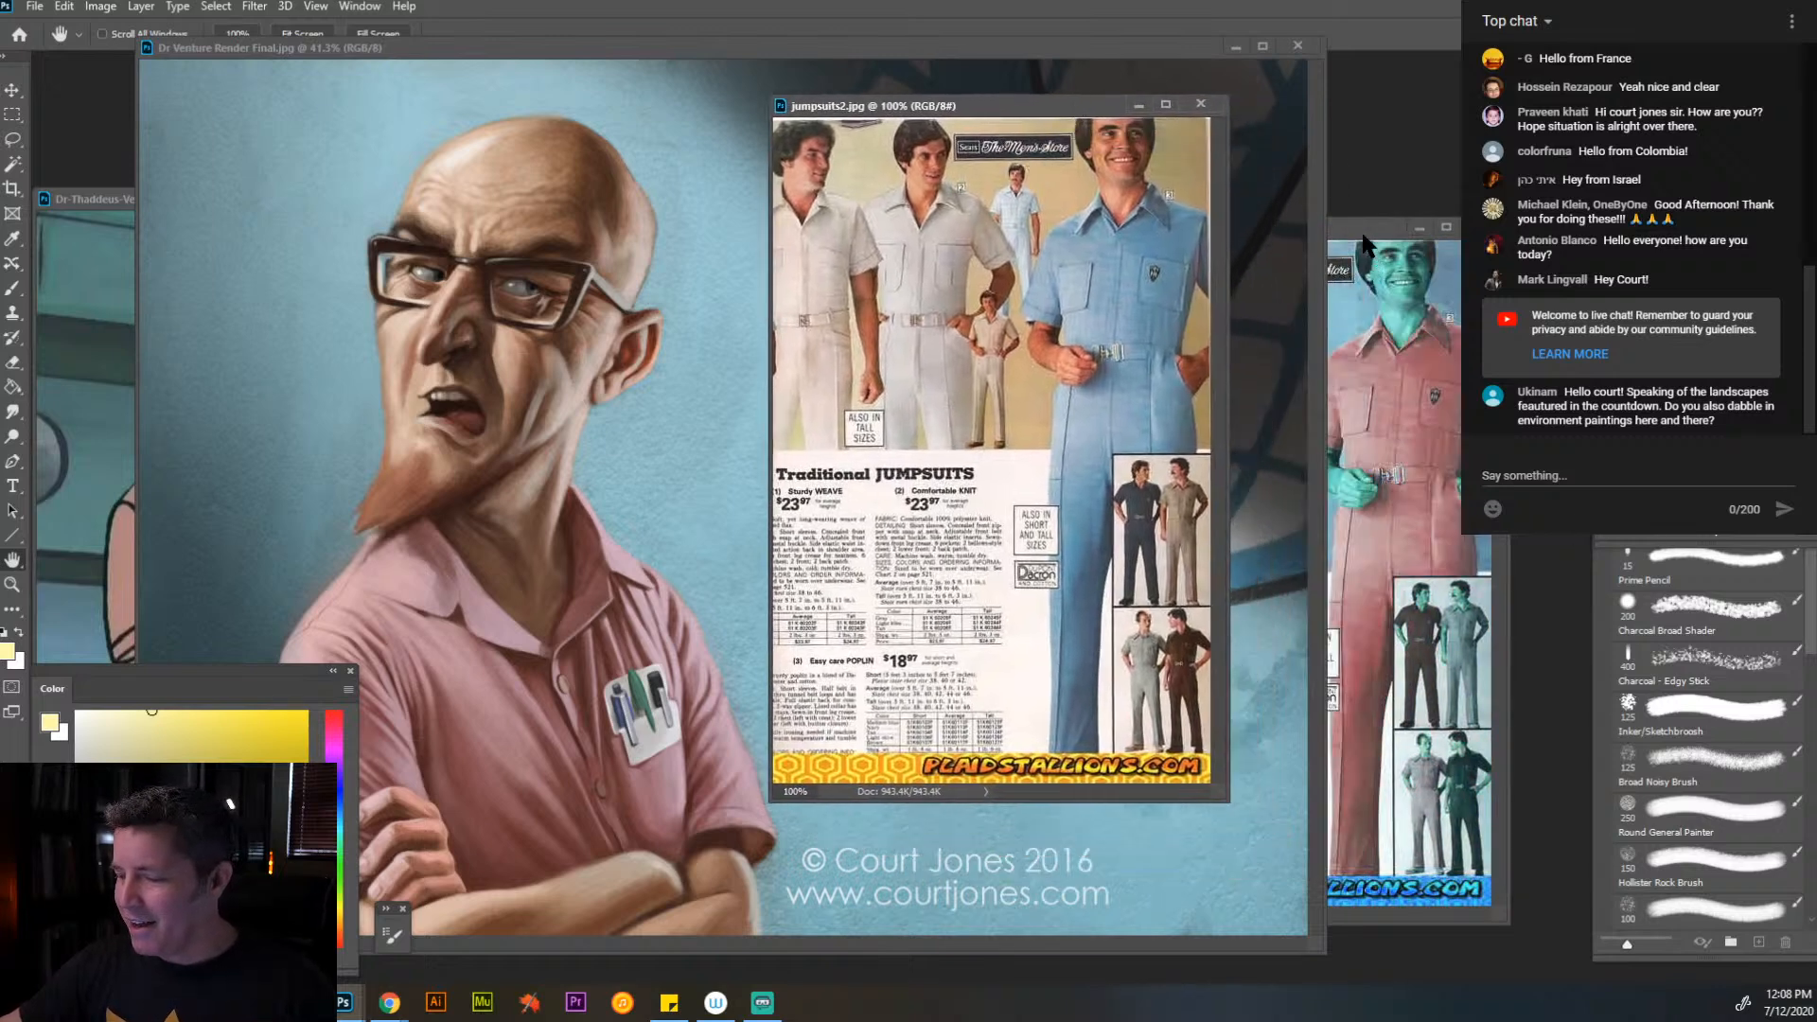
left_click_drag(1363, 237, 1087, 95)
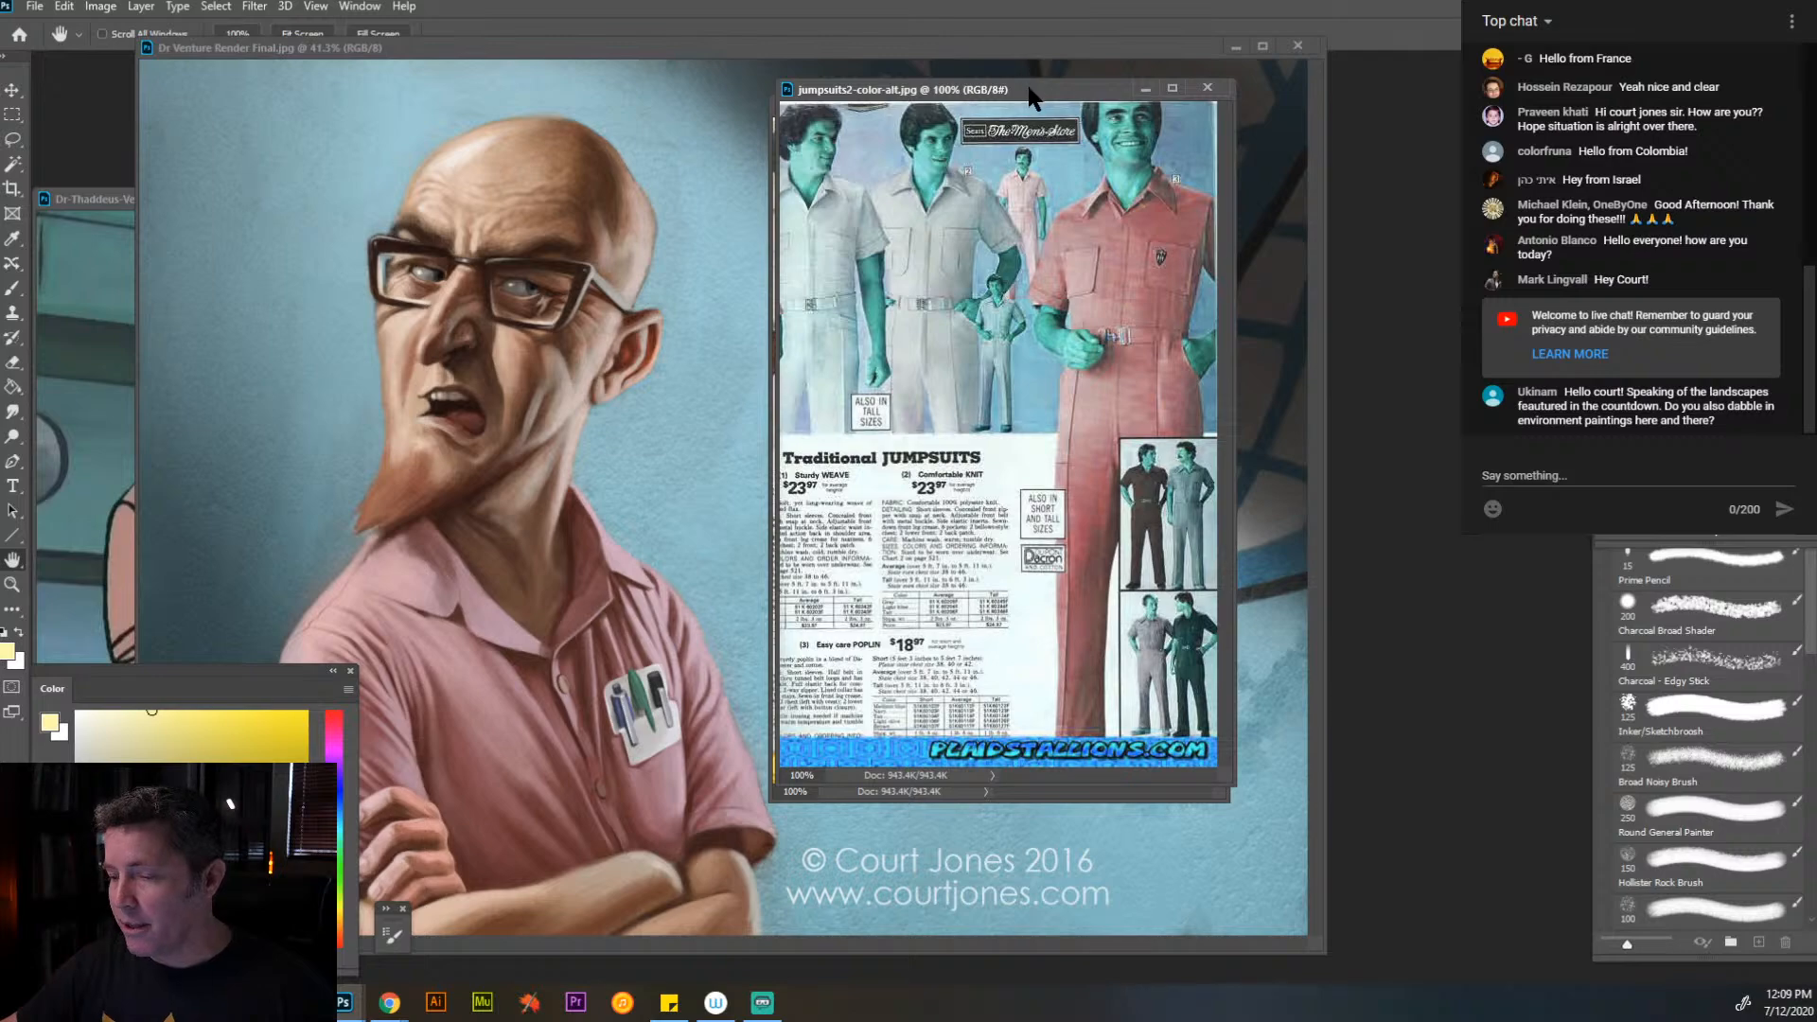
left_click_drag(1030, 91, 1215, 182)
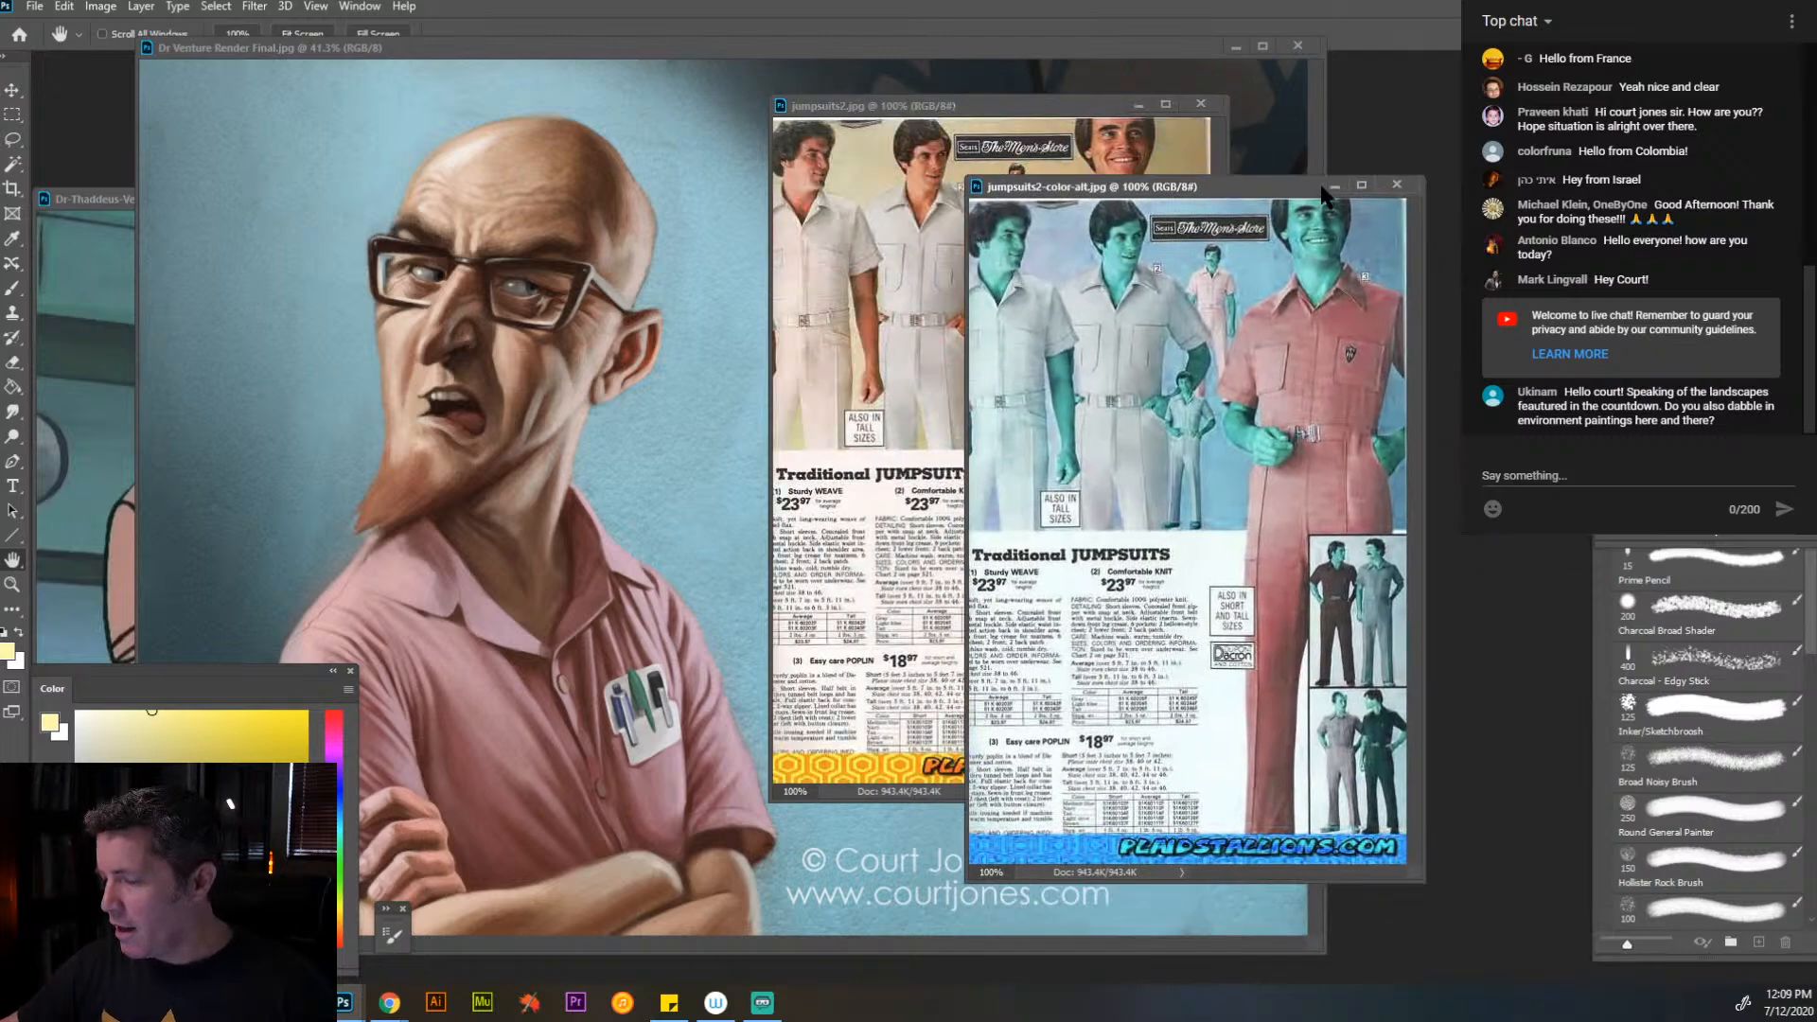
left_click(1392, 183)
left_click(1202, 104)
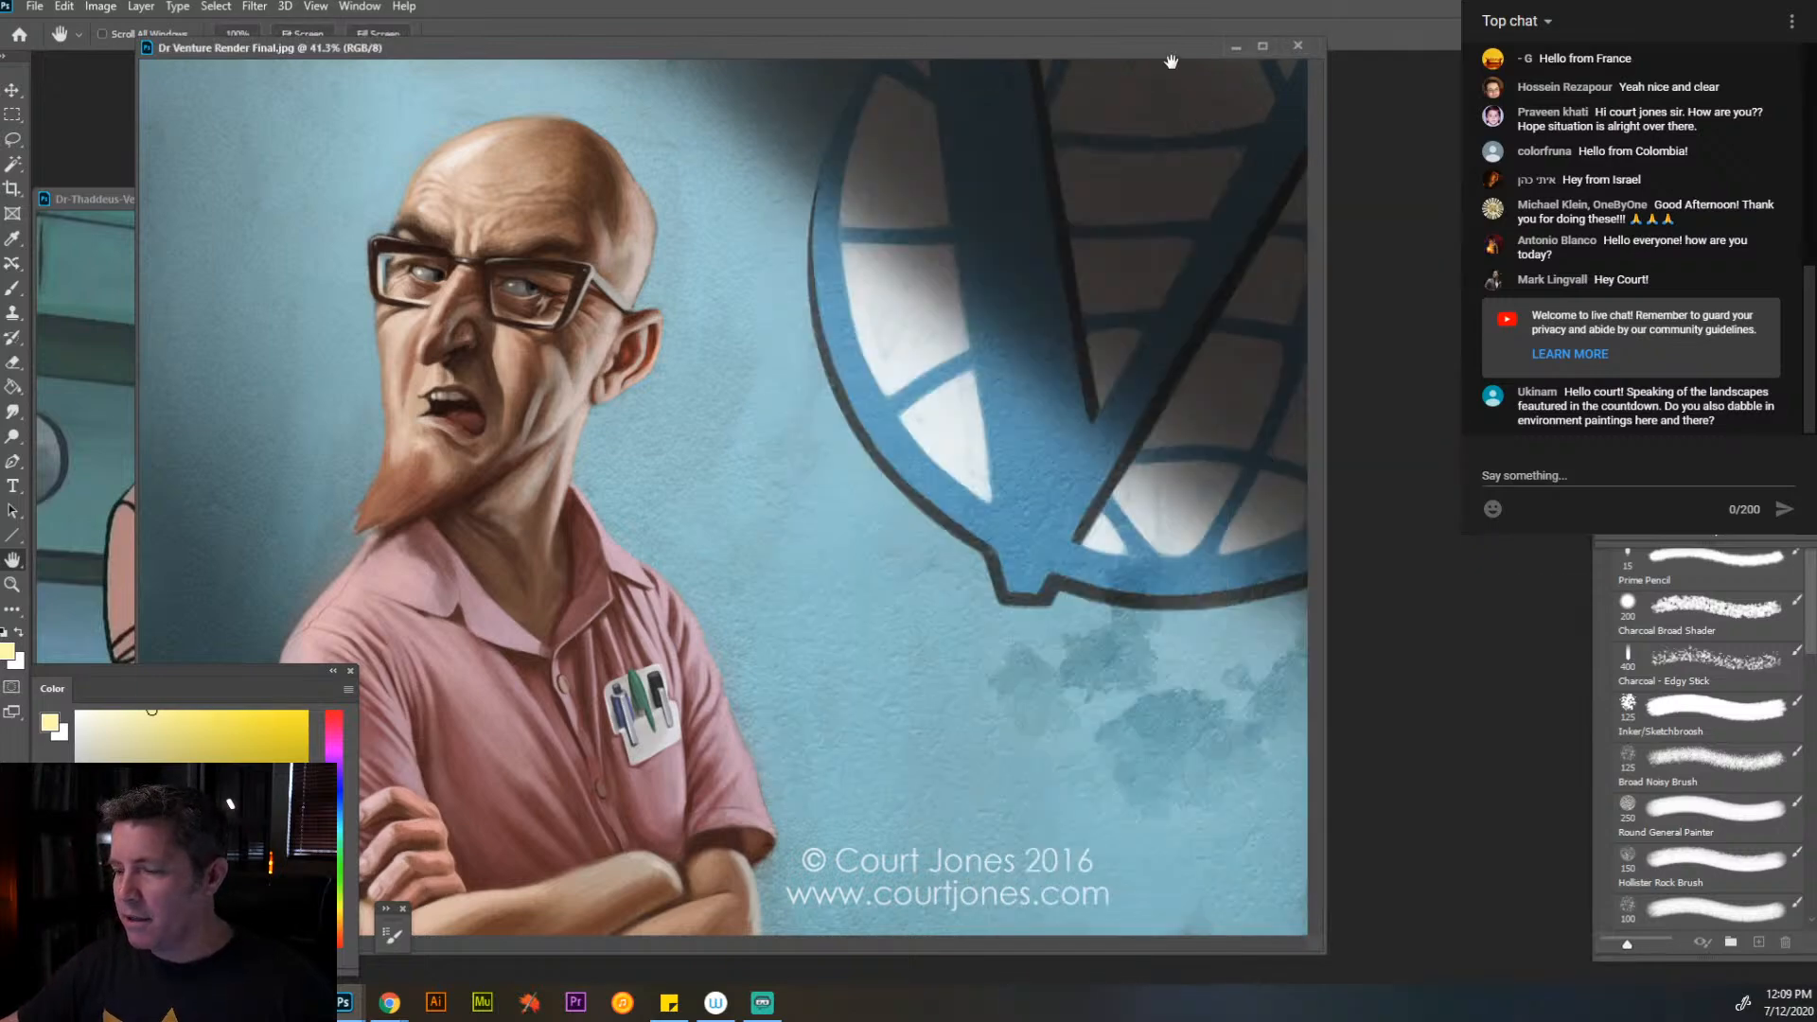
- Bring the IMG_7166.jpg pose photo forward, enlarge it to 50%, and place it beside the Dr Venture render
left_click_drag(1168, 51, 1517, 80)
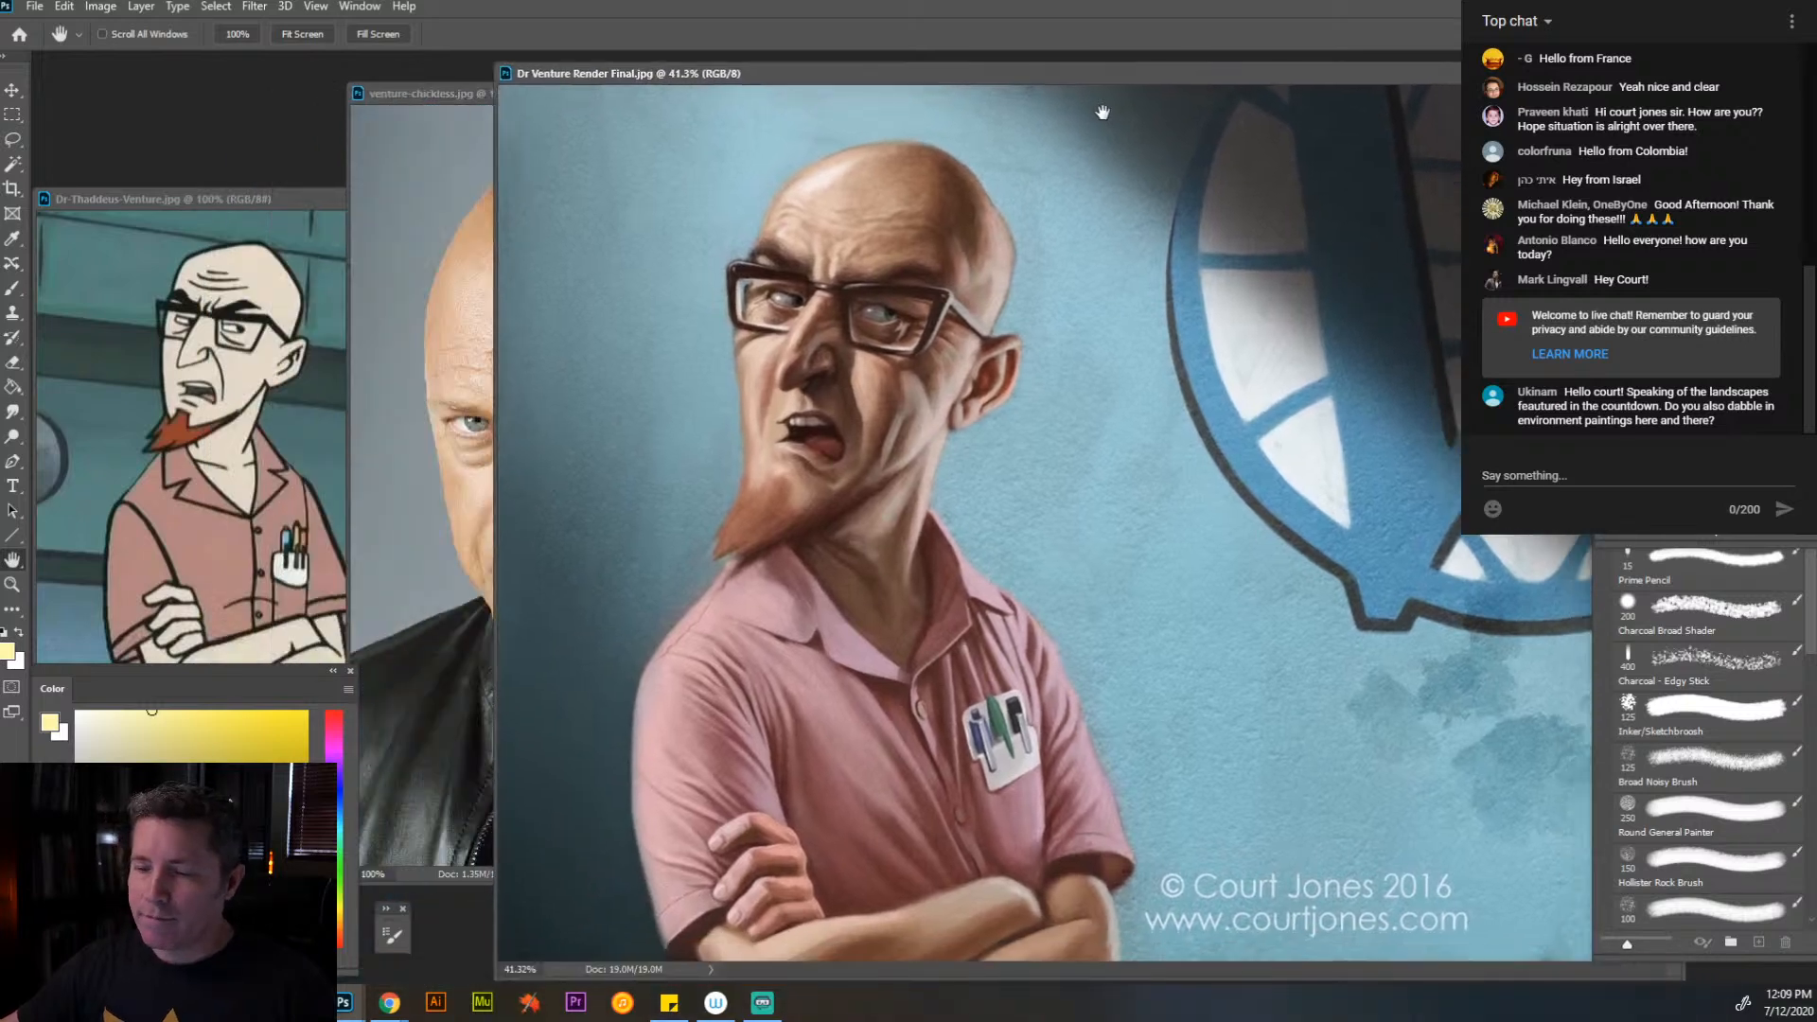
left_click_drag(1070, 83, 1553, 61)
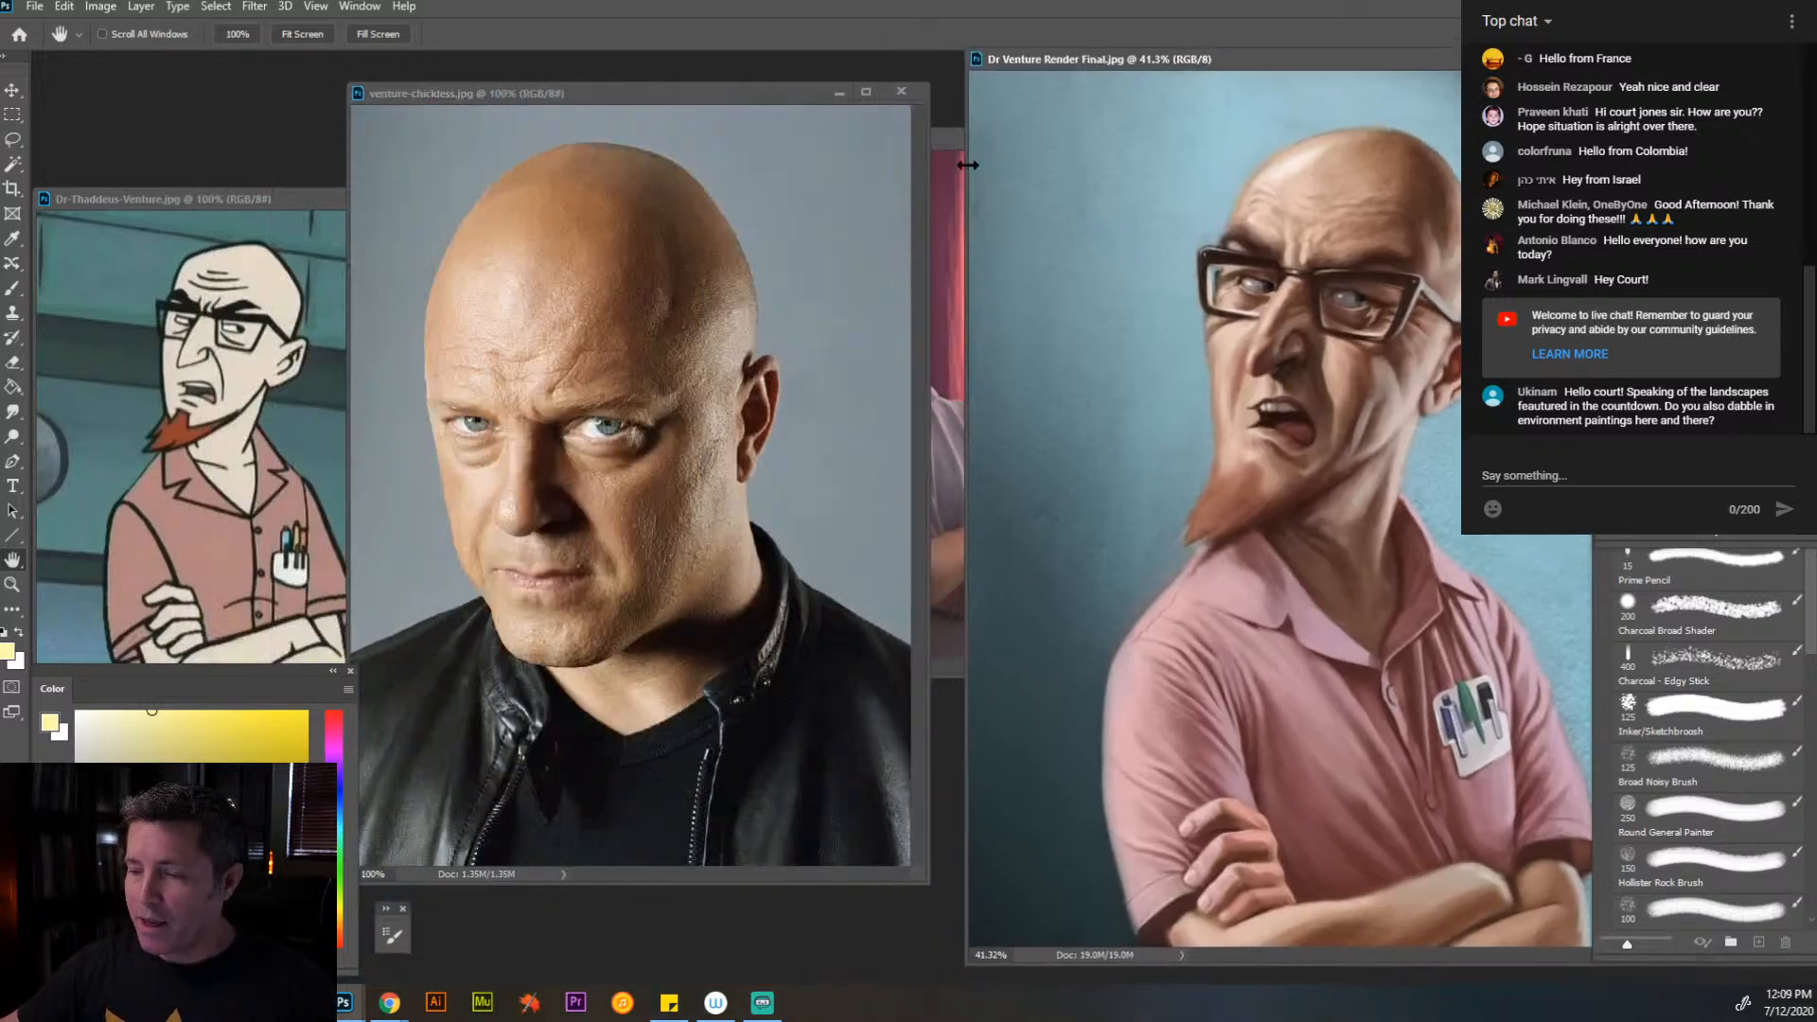
left_click(949, 144)
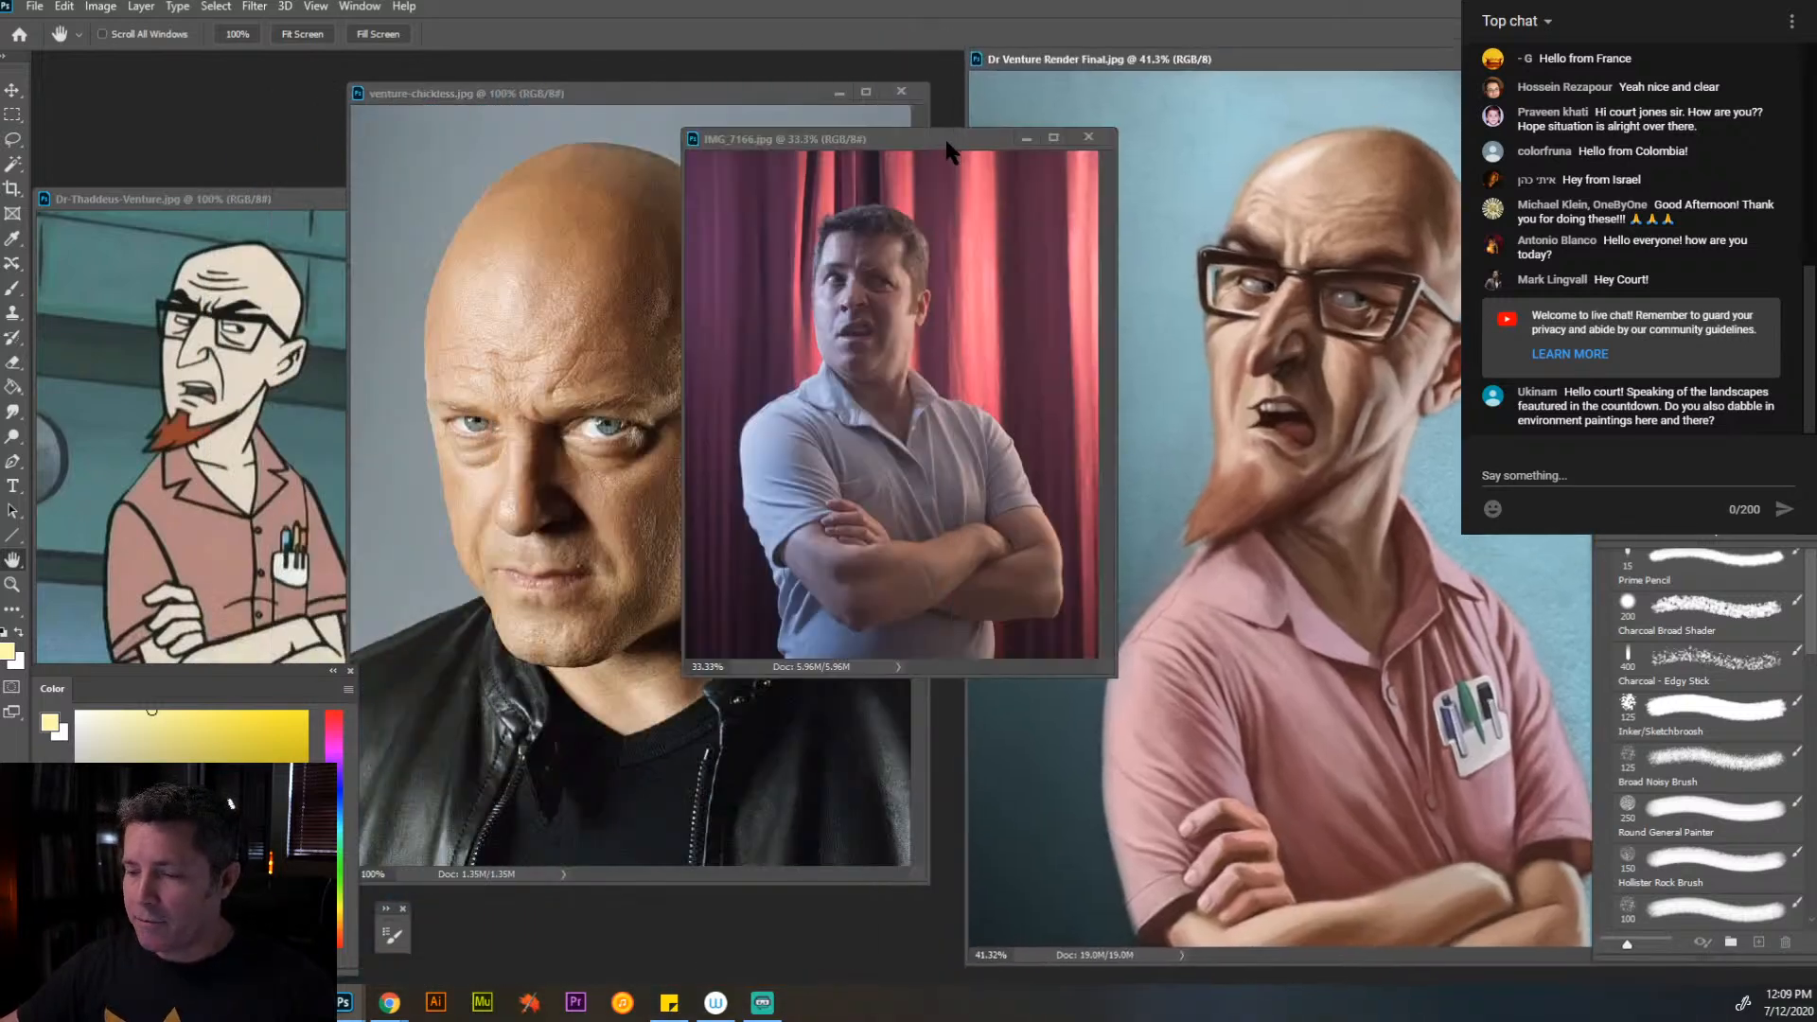
left_click(12, 584)
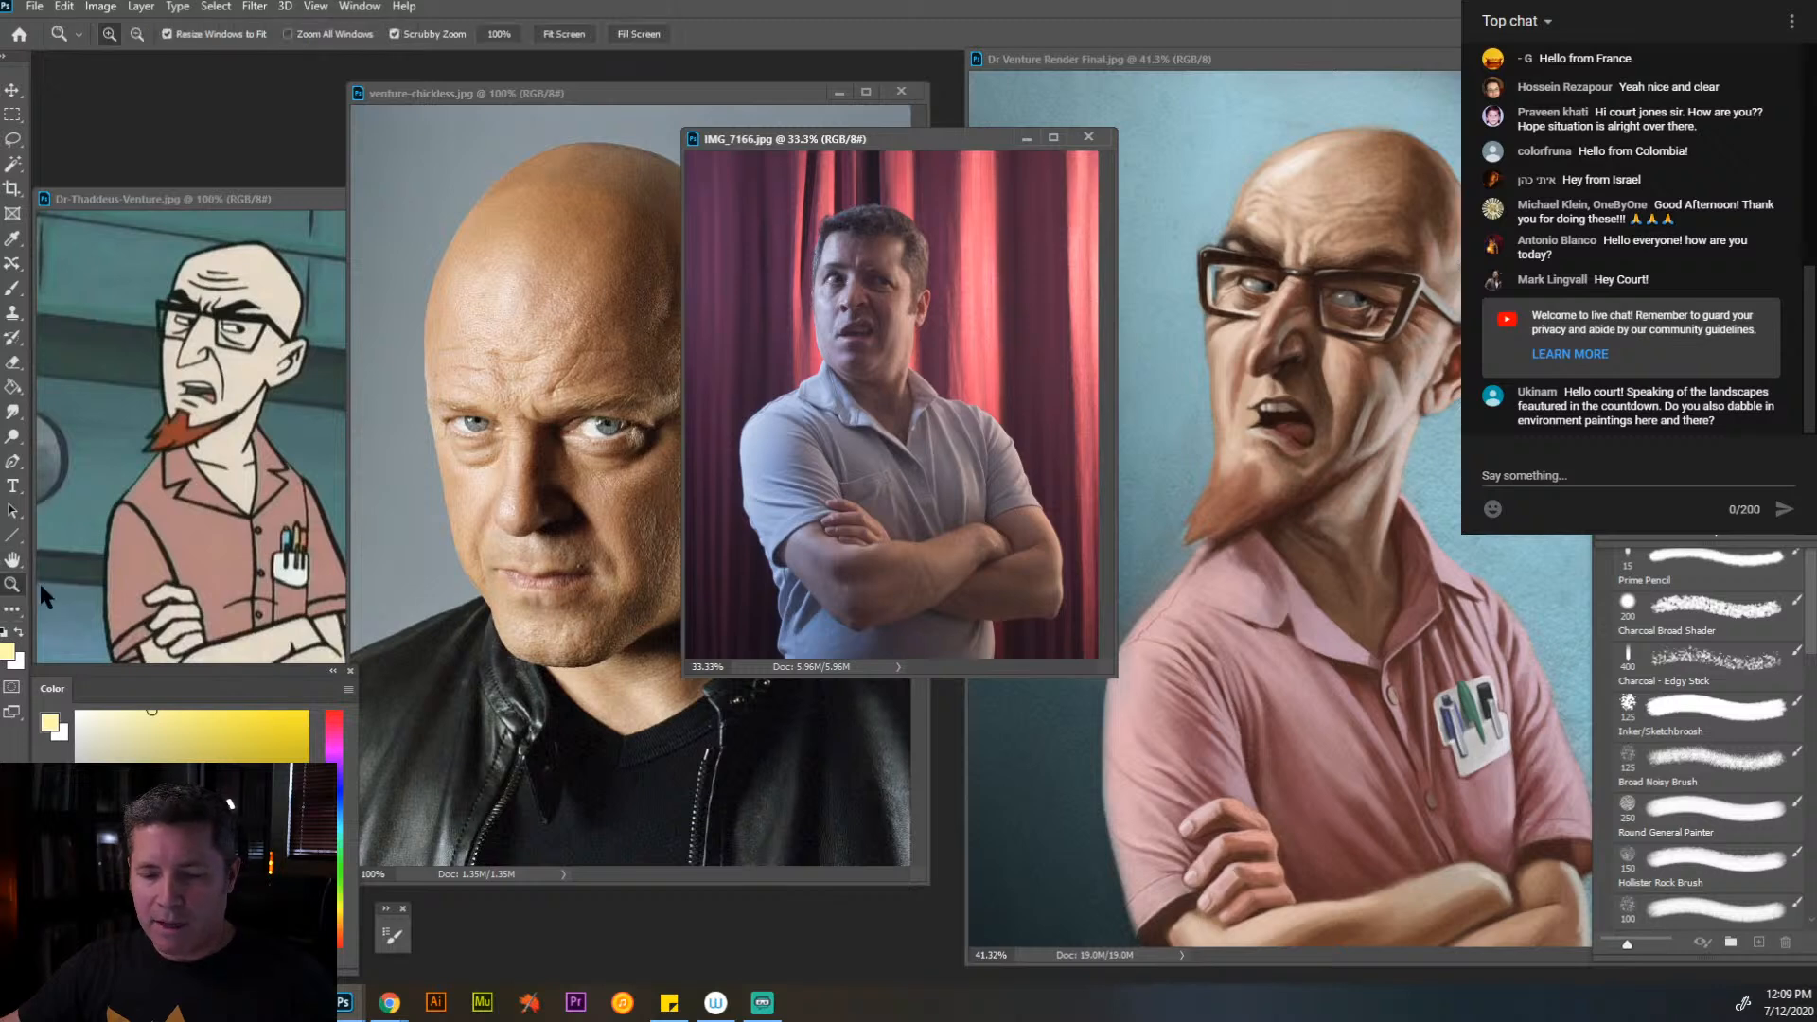
left_click(900, 438)
left_click_drag(978, 144, 939, 104)
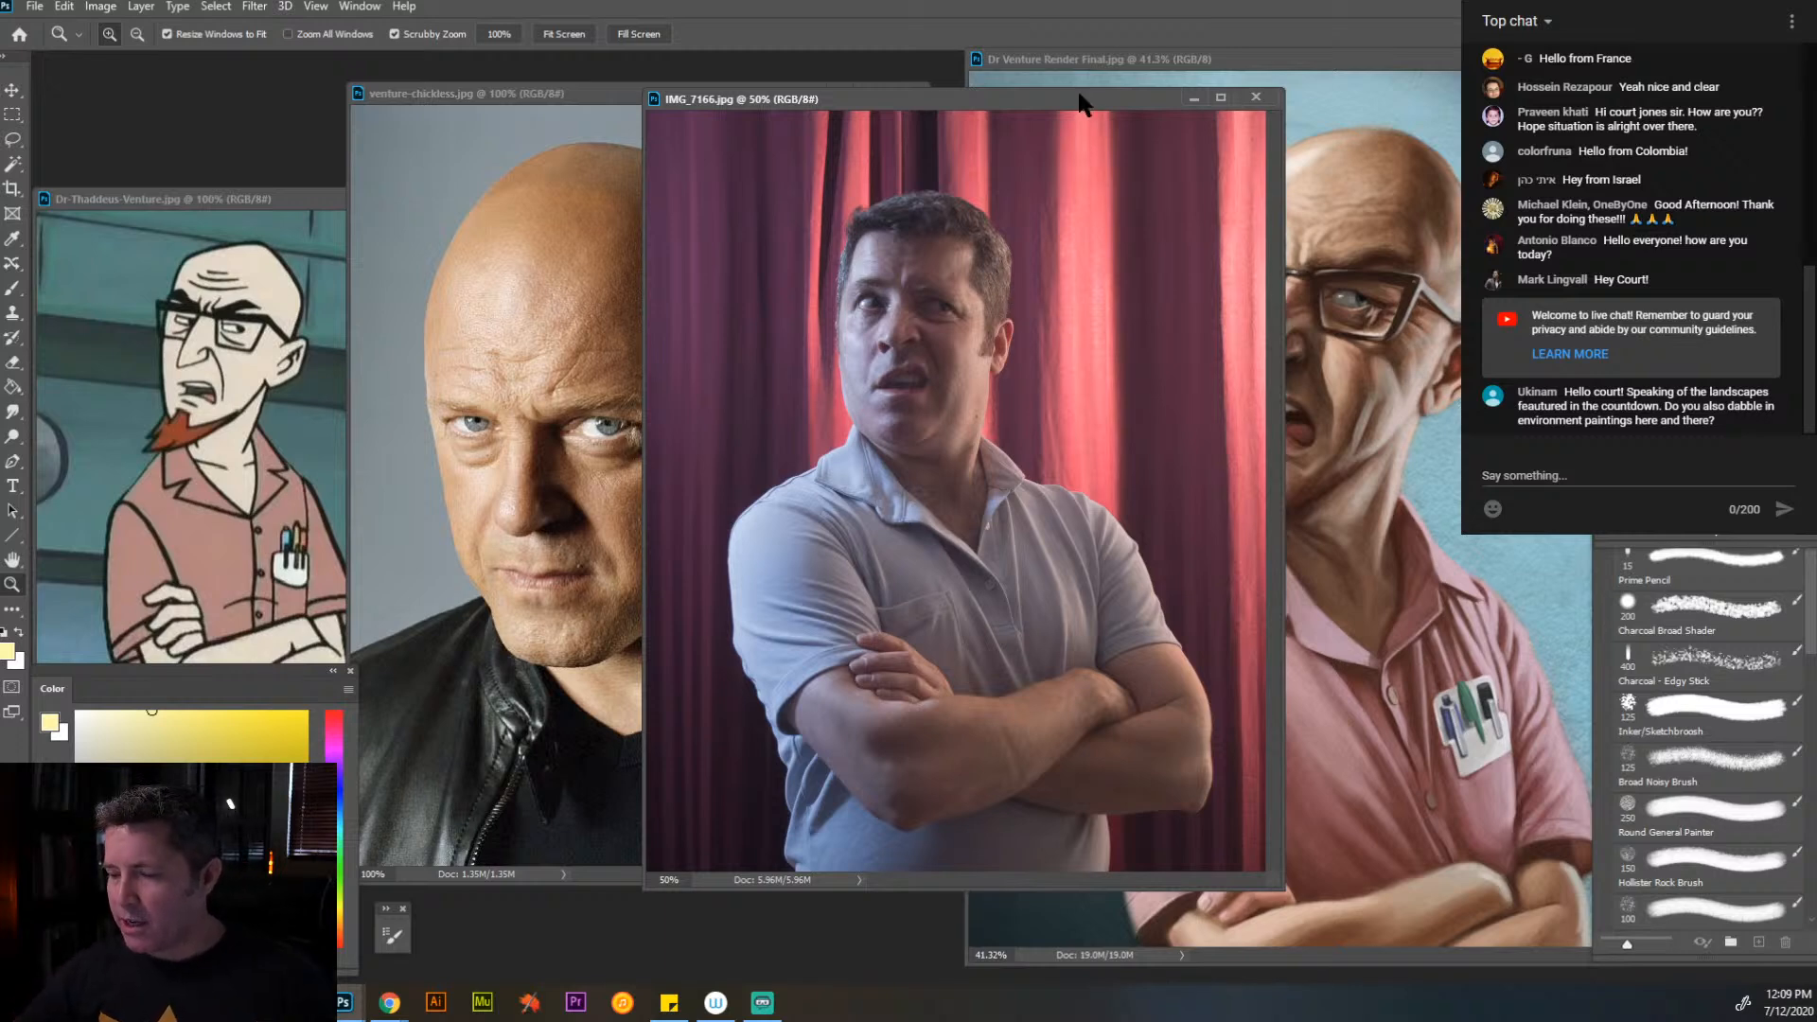
left_click_drag(1079, 98, 840, 128)
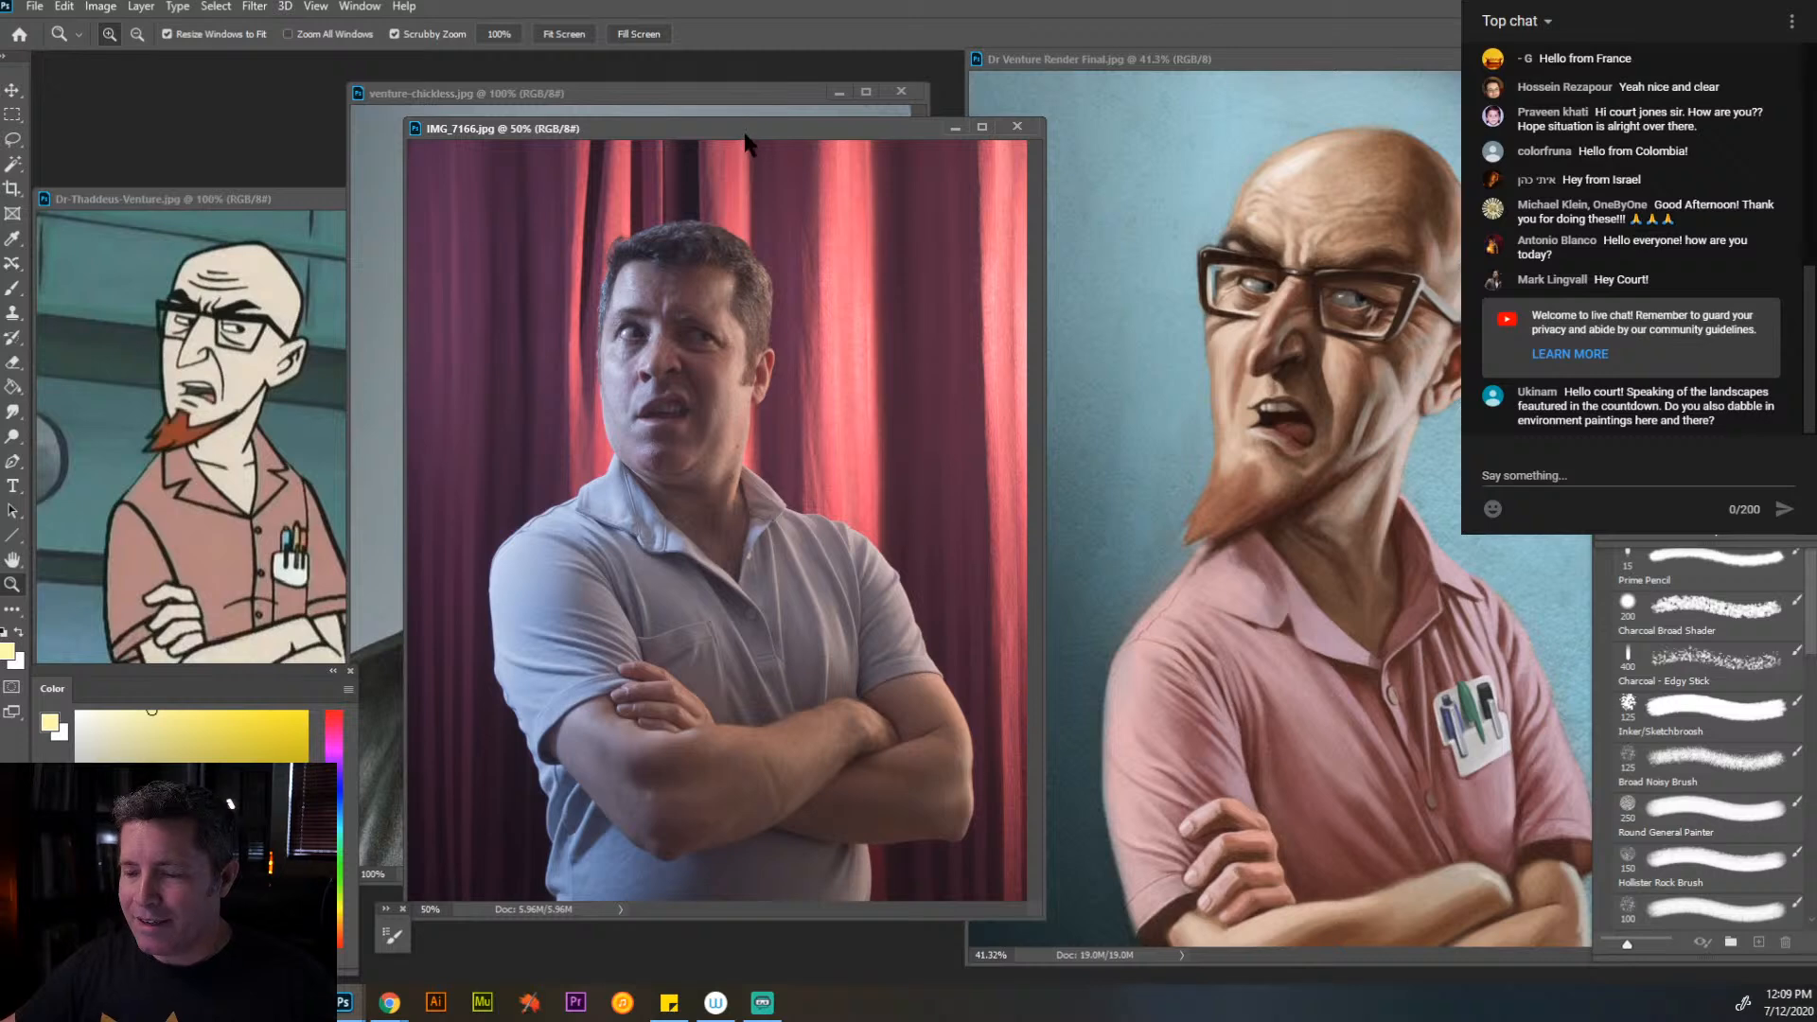
mouse_move(748, 144)
left_mouse_down()
mouse_move(1089, 125)
mouse_move(1186, 309)
mouse_move(755, 189)
mouse_move(770, 128)
left_mouse_up()
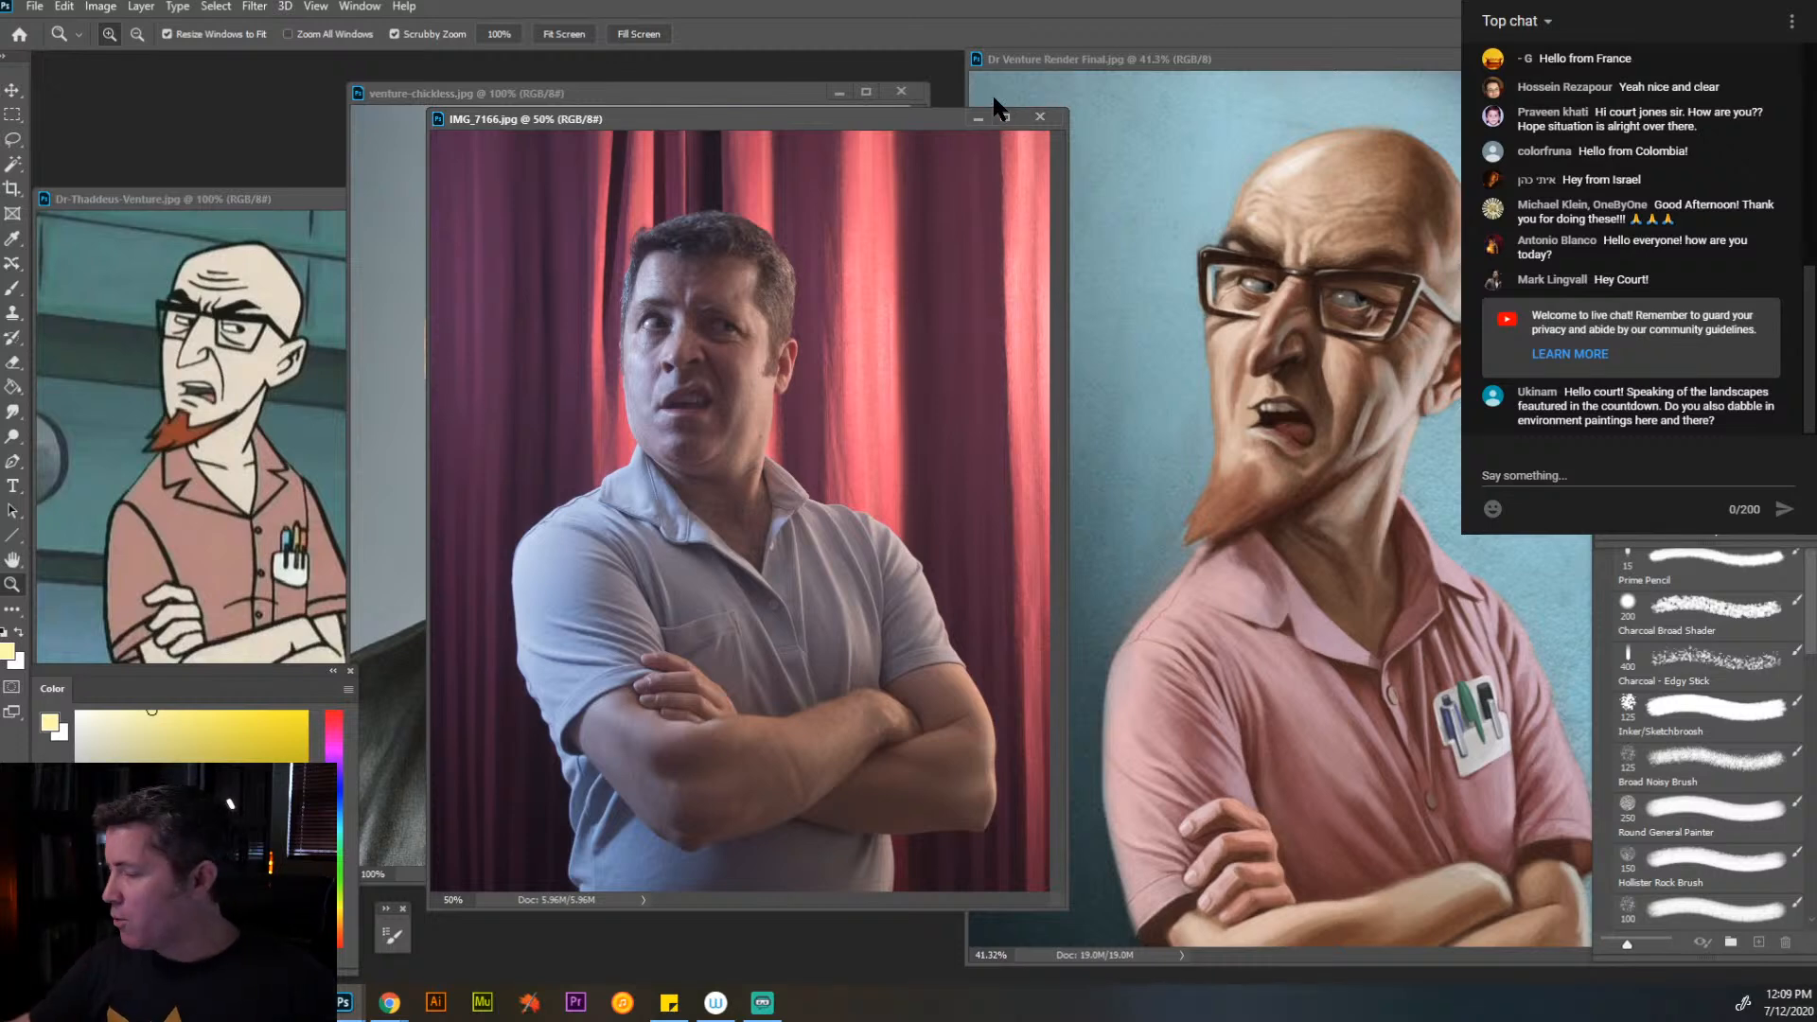
- Close the pose photo, venture-chickless.jpg, the Dr Venture render and the Dr-Thaddeus-Venture.jpg cartoon reference
left_click(1039, 117)
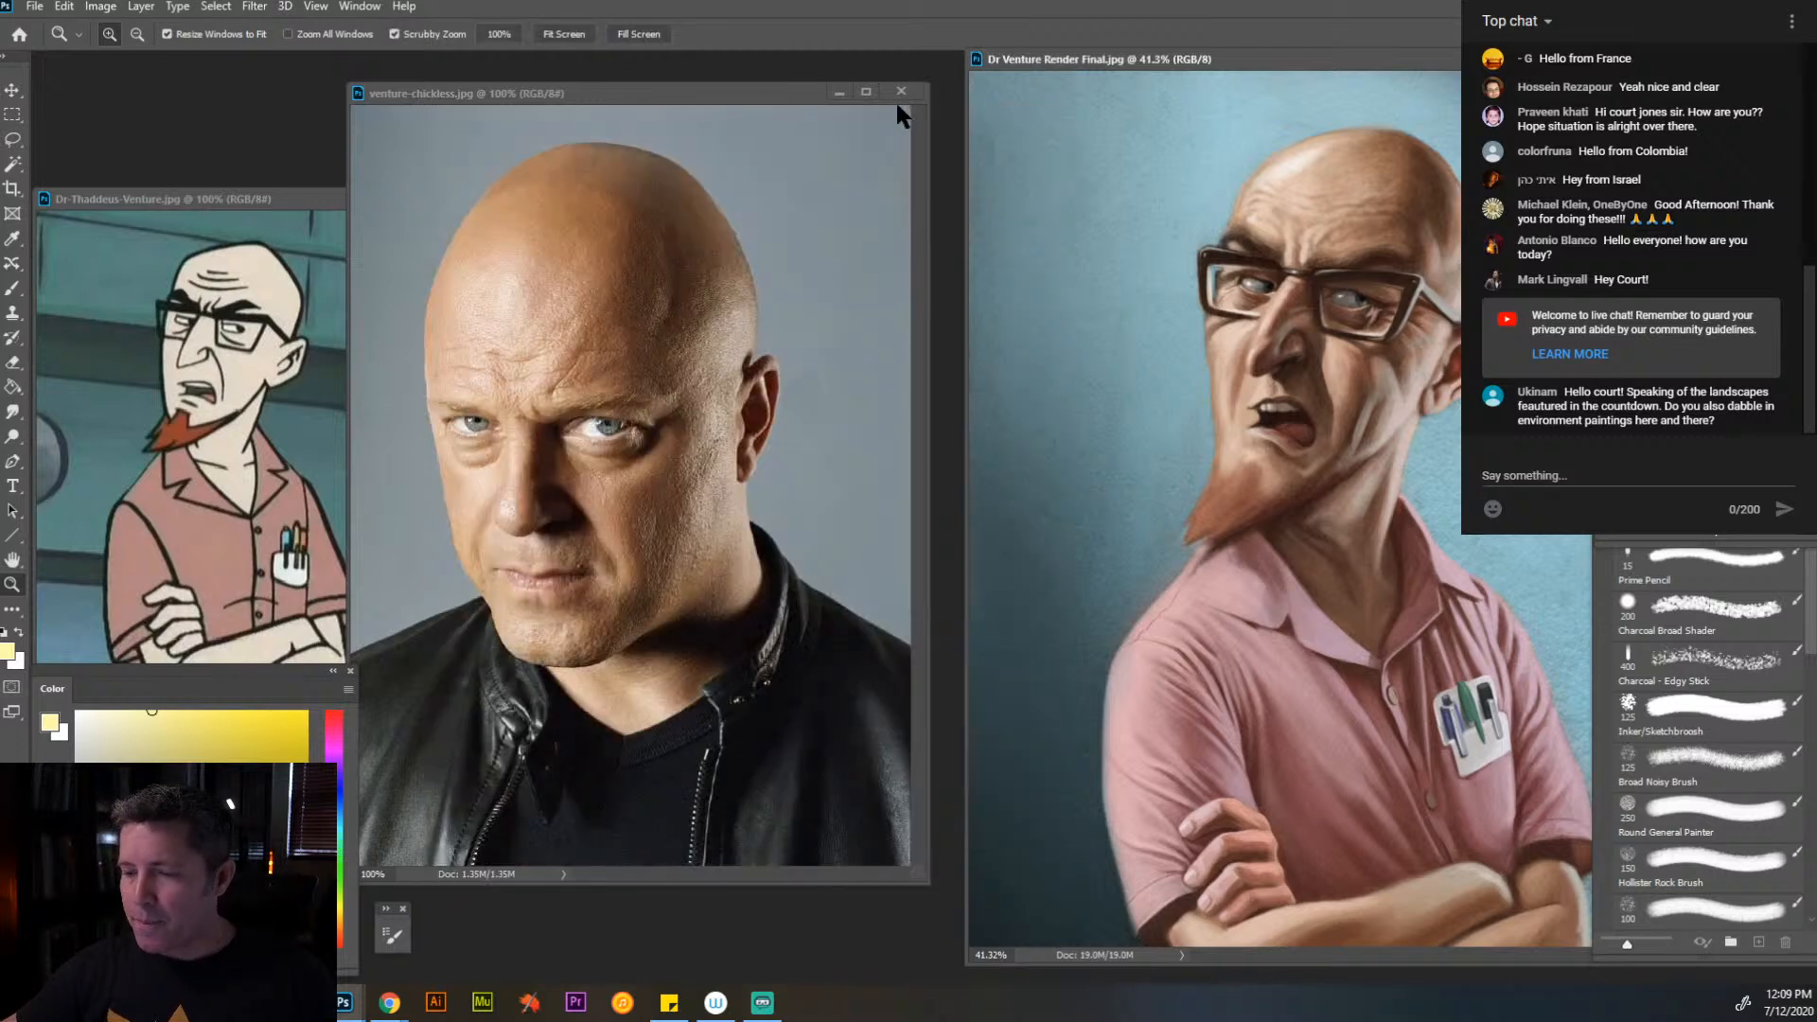
left_click(901, 91)
left_click_drag(1127, 61, 453, 87)
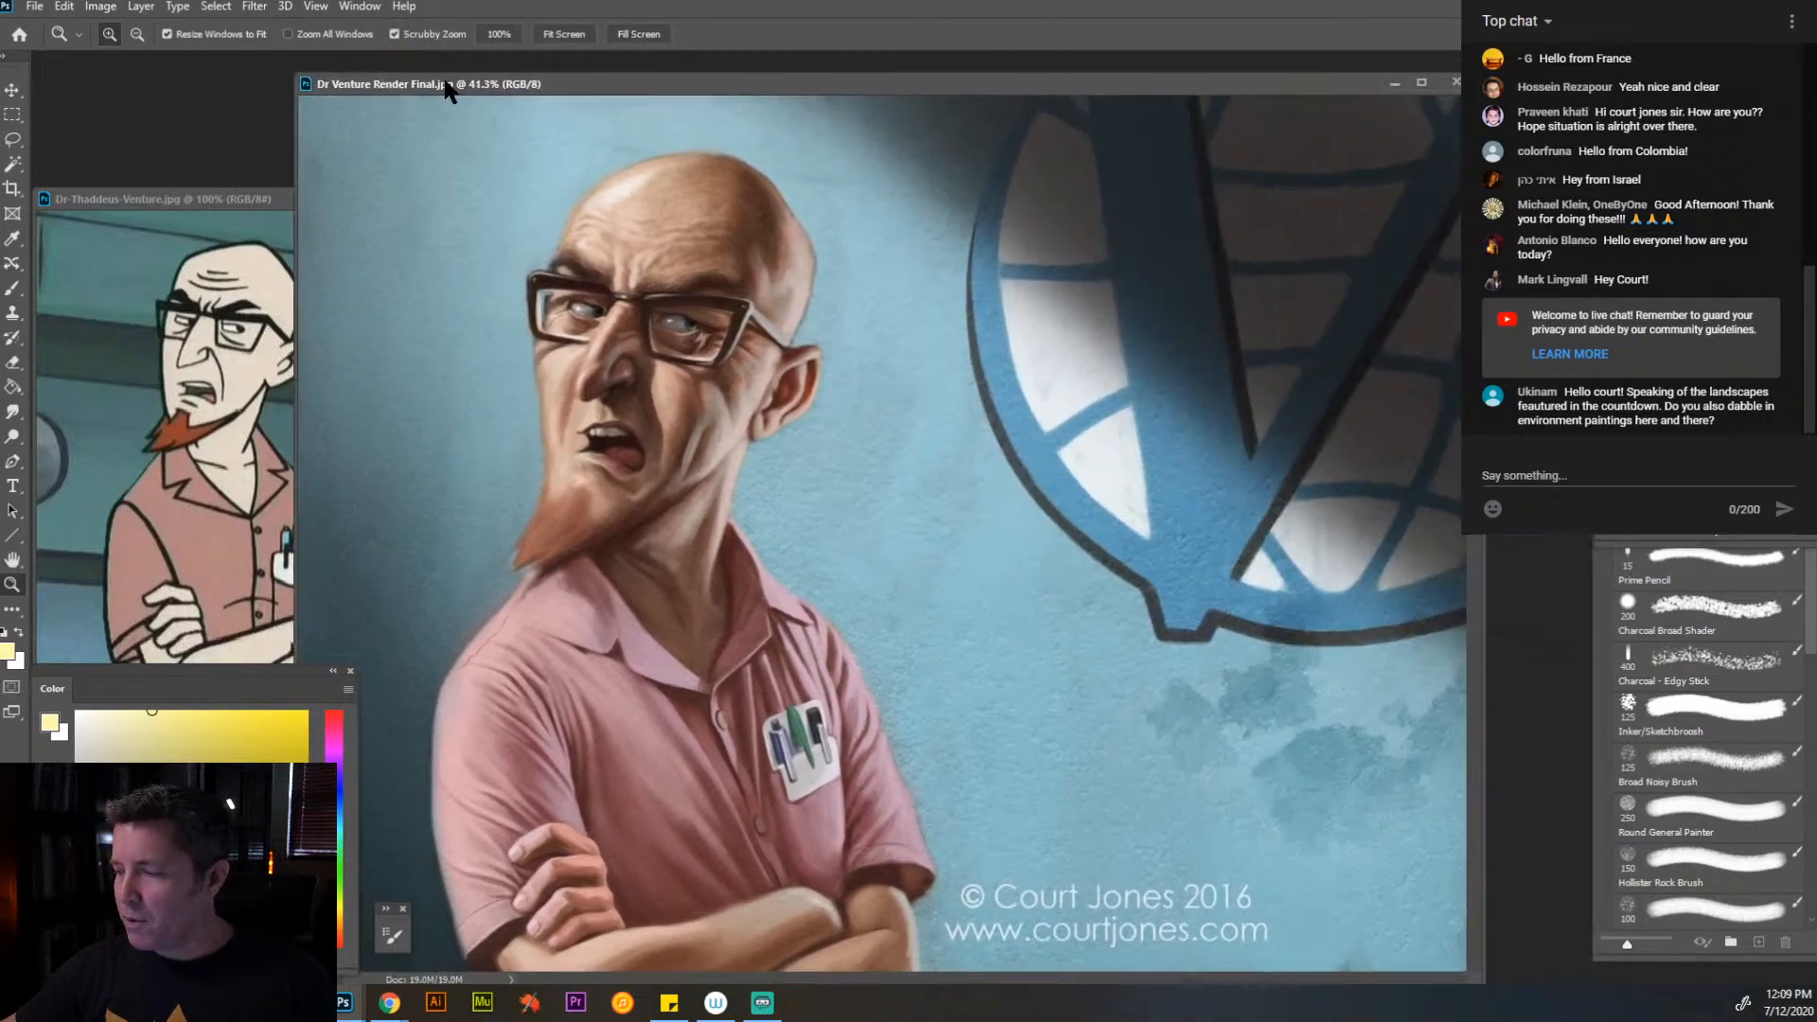
left_click(1456, 83)
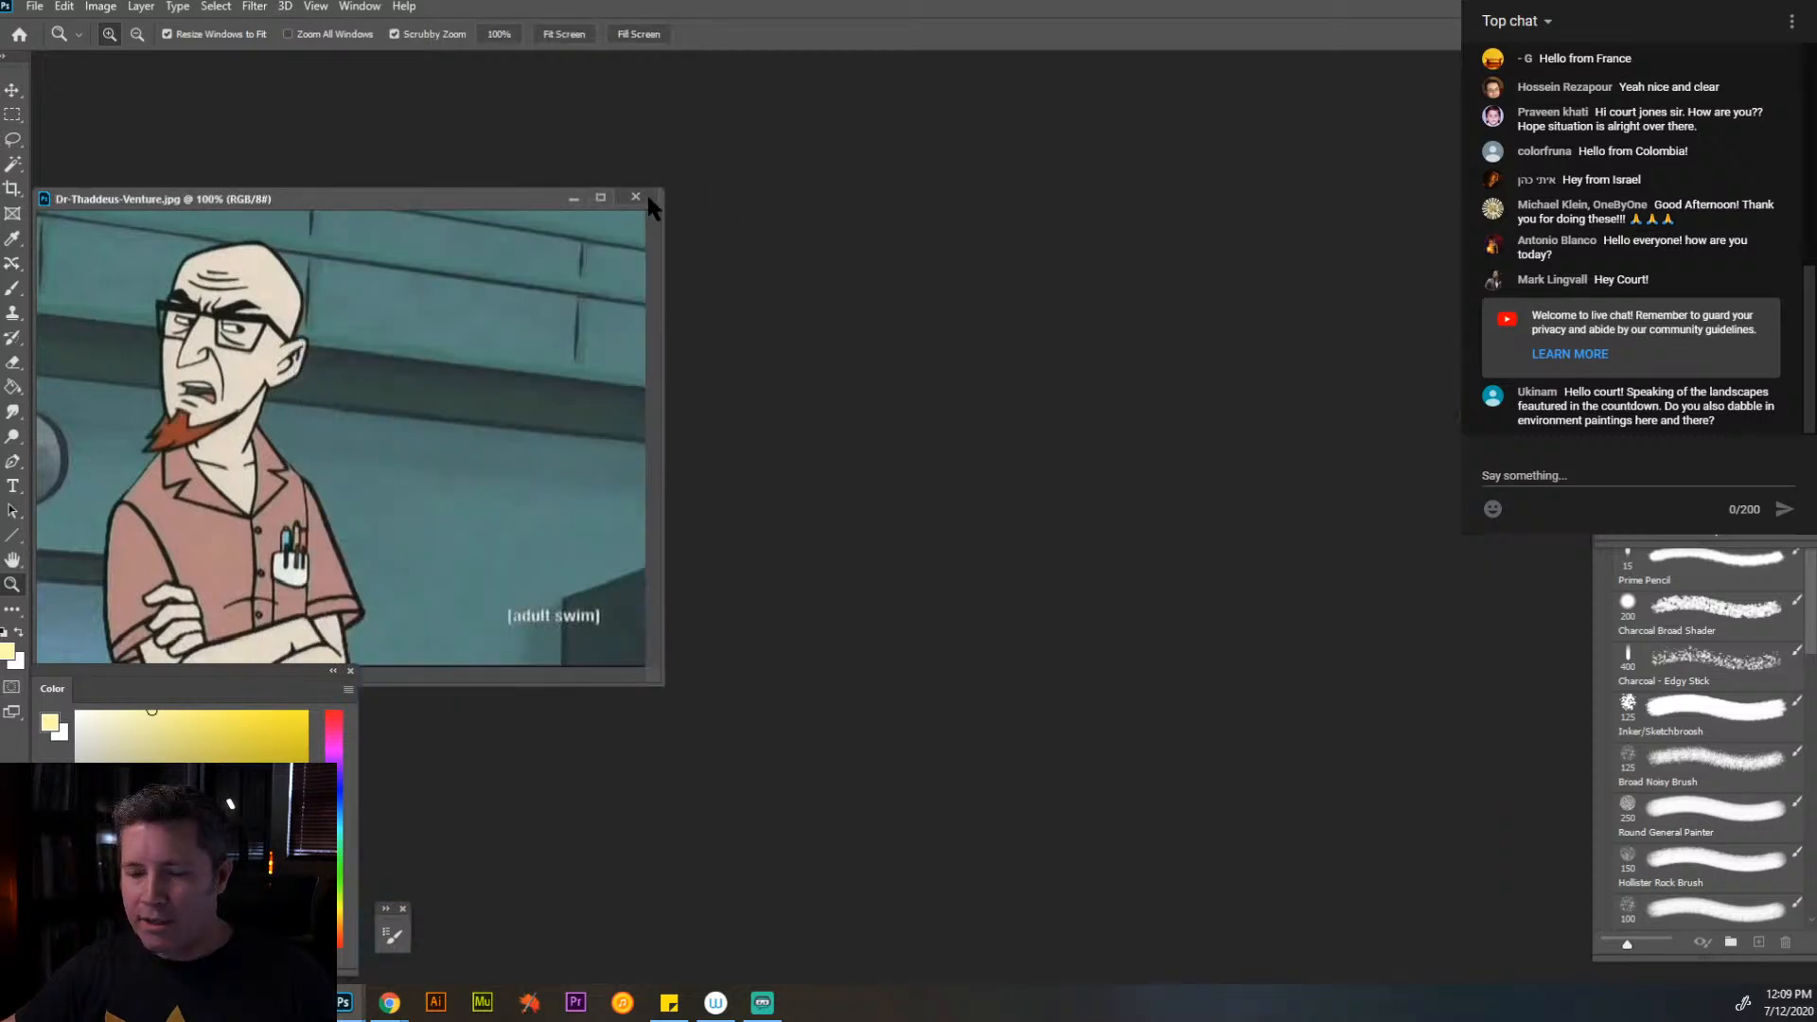
left_click(647, 192)
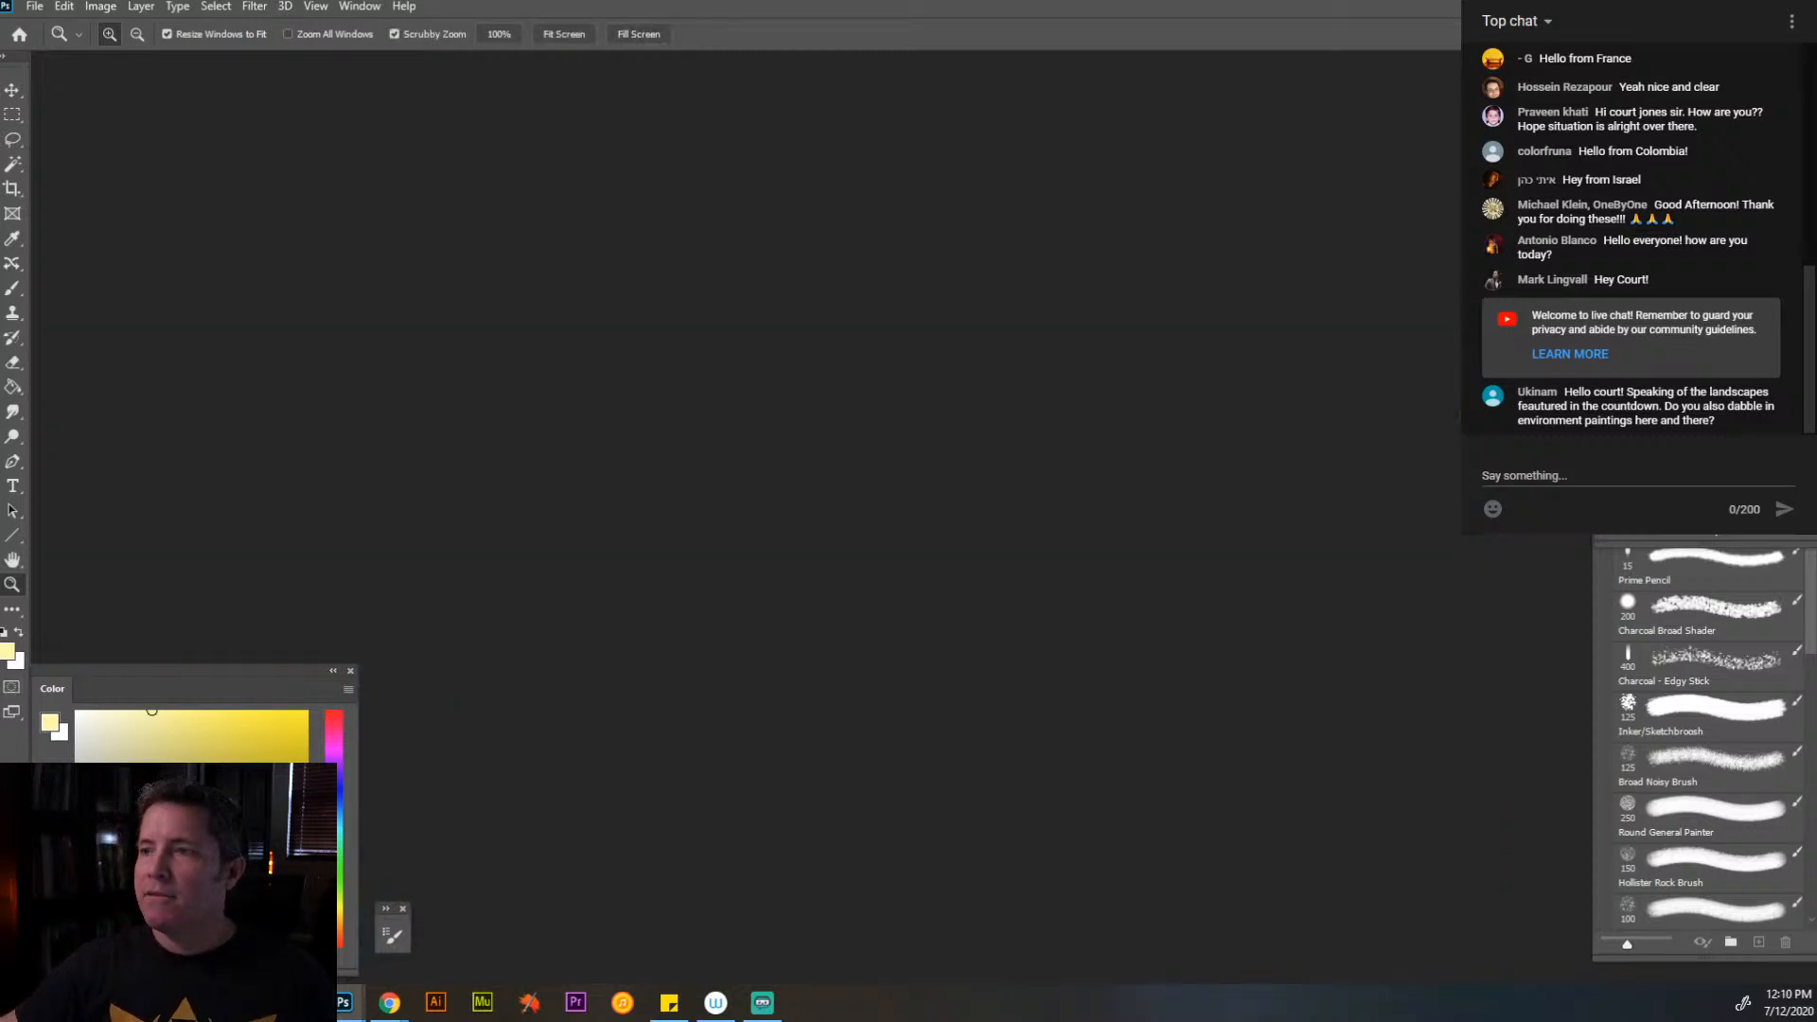
- Bring Princess-Sunset-2.jpg into the empty workspace, enlarge it to 66.7%, and position its window near the centre
left_click_drag(1160, 14, 723, 102)
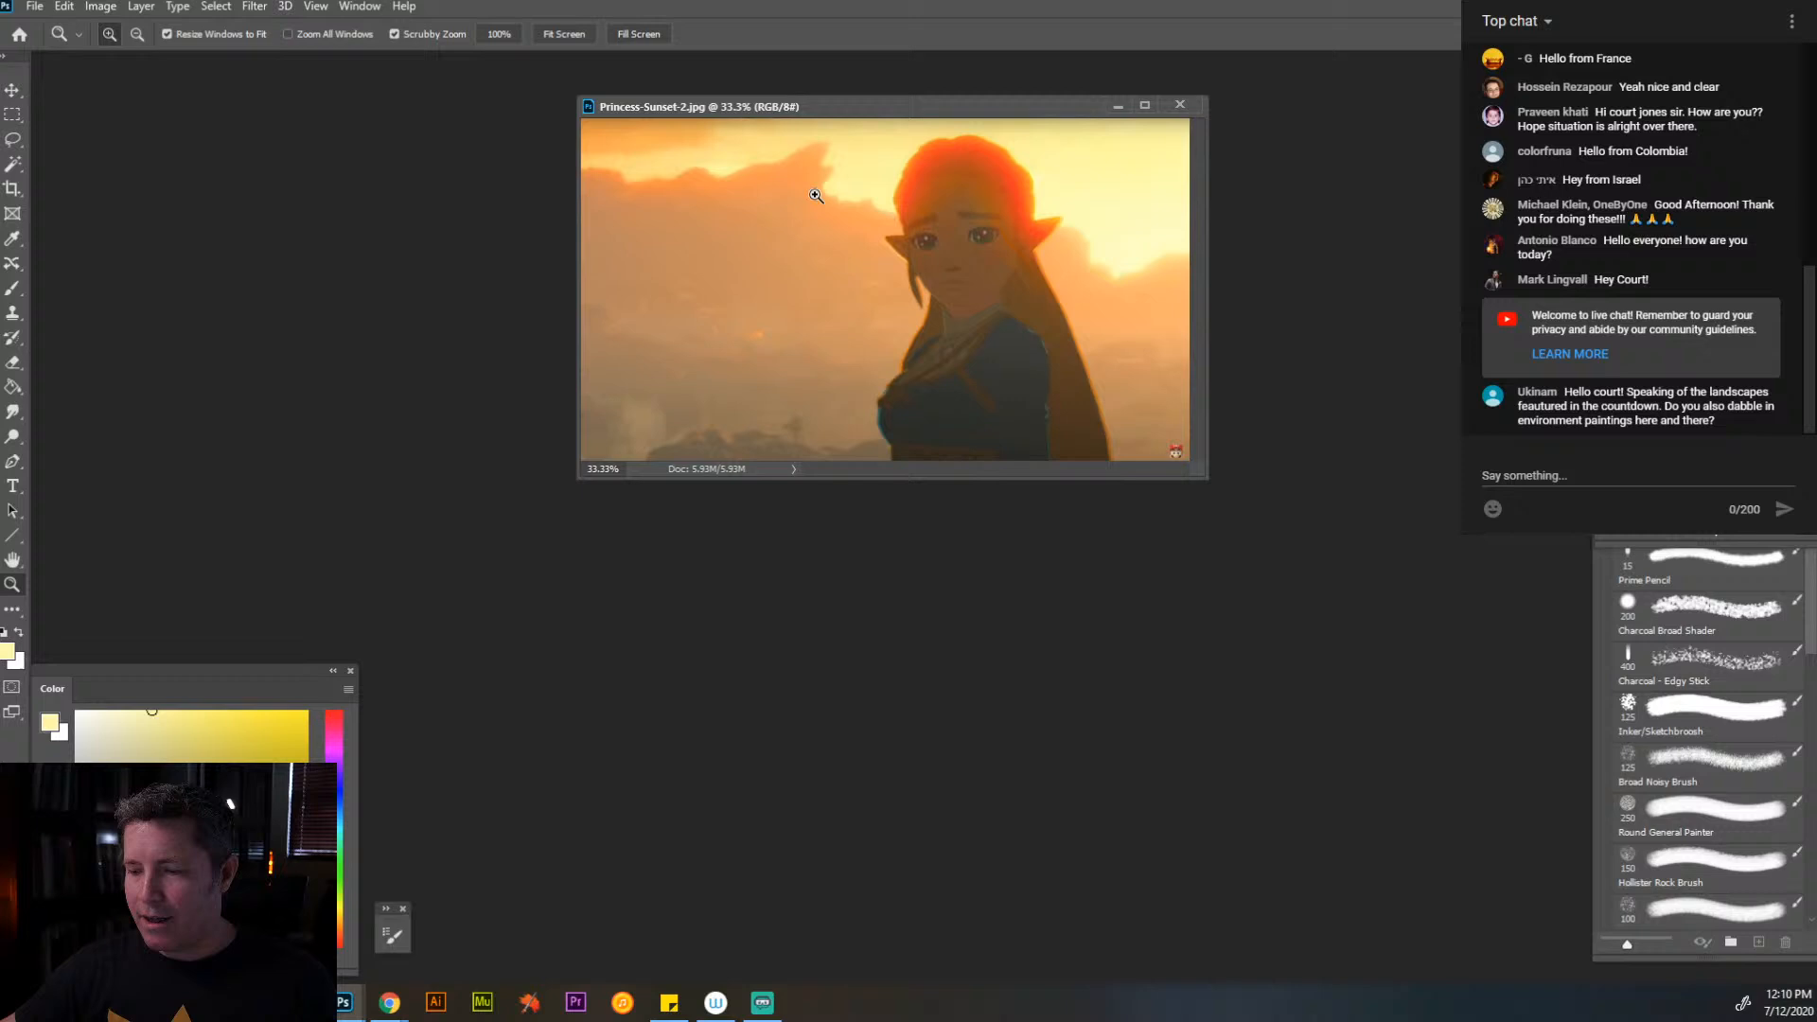
left_click(917, 284)
left_click(1111, 333)
left_click_drag(1023, 113, 979, 111)
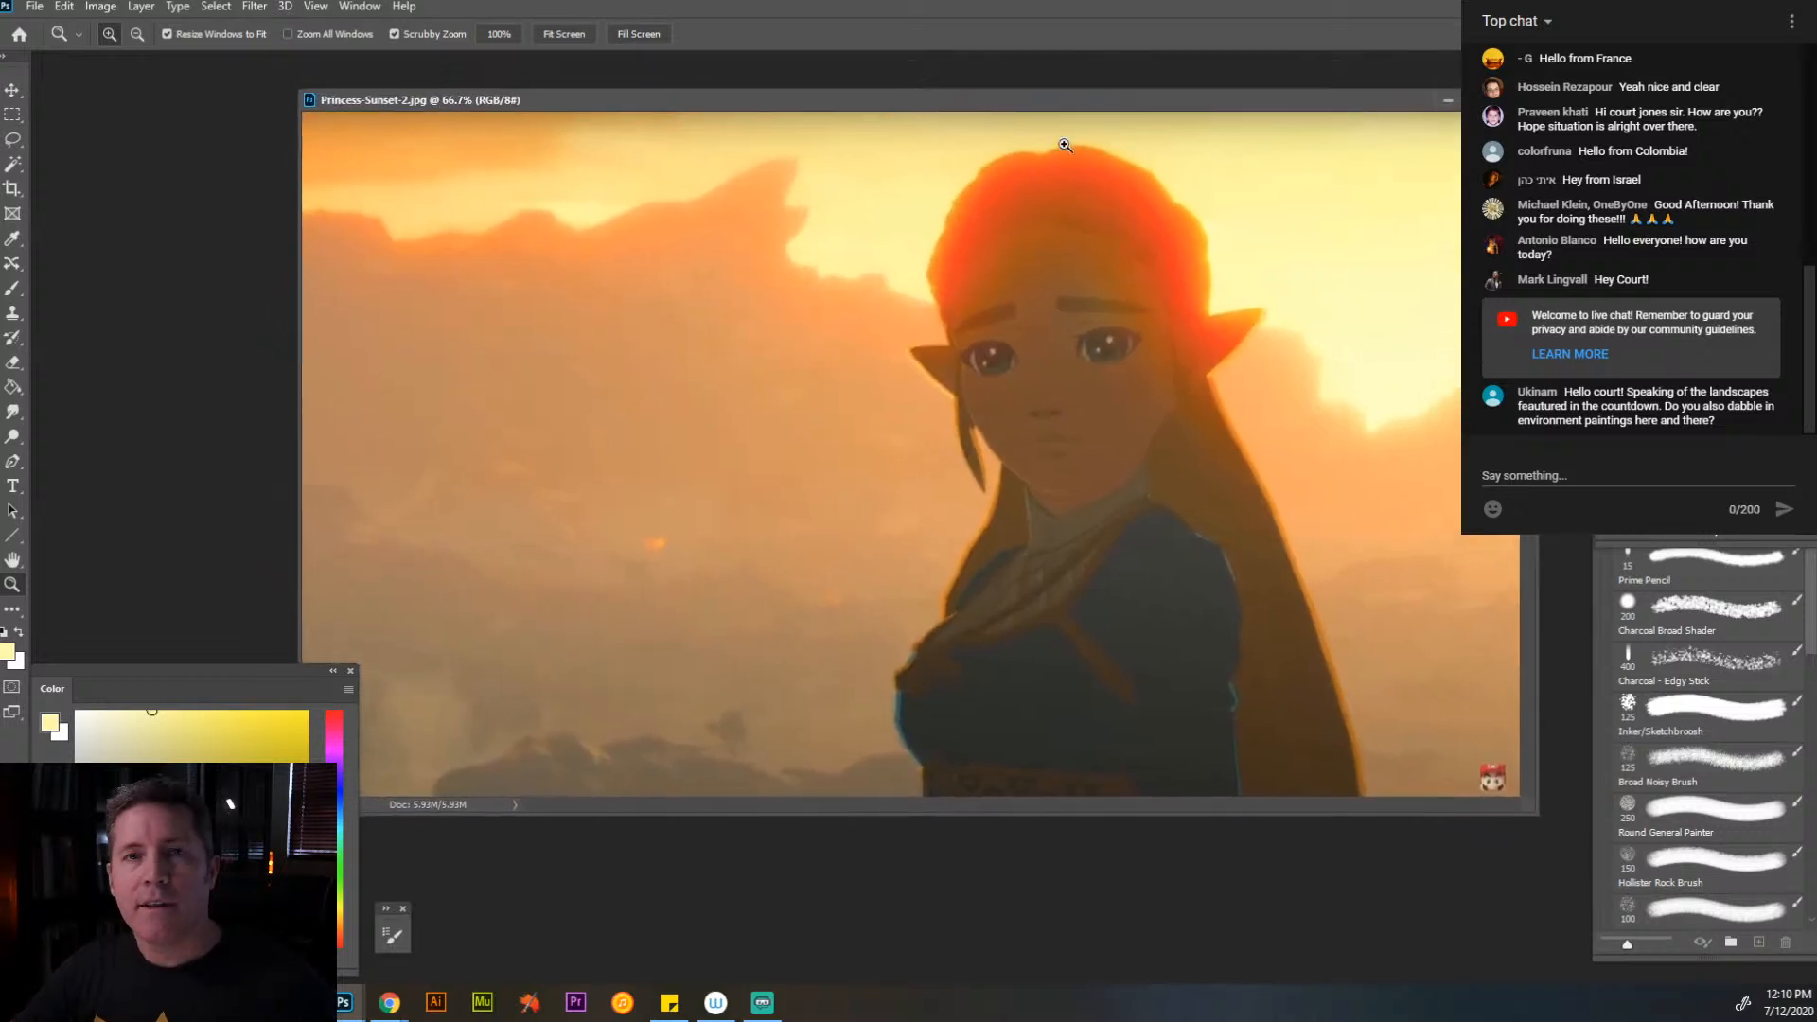
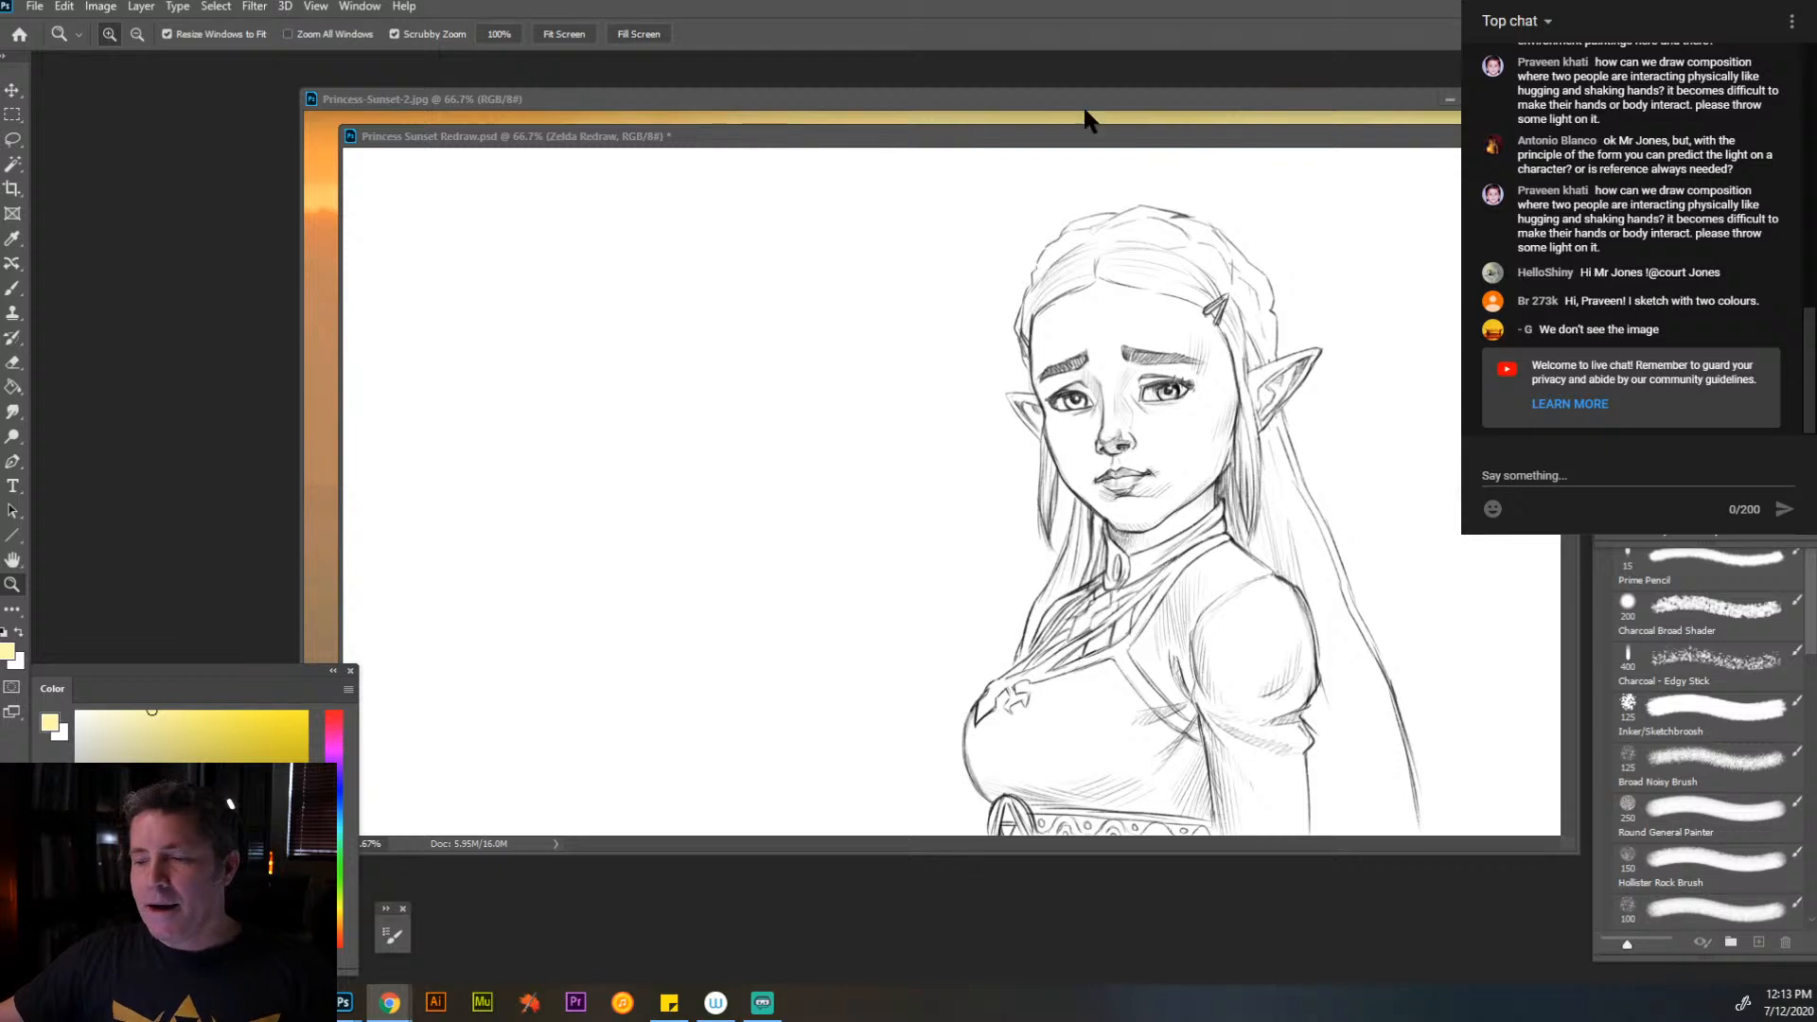
- Compare the simpler rough trace with the refined Zelda sketch in Princess Sunset Redraw.psd, and leave only the refined sketch showing
key("alt+Tab")
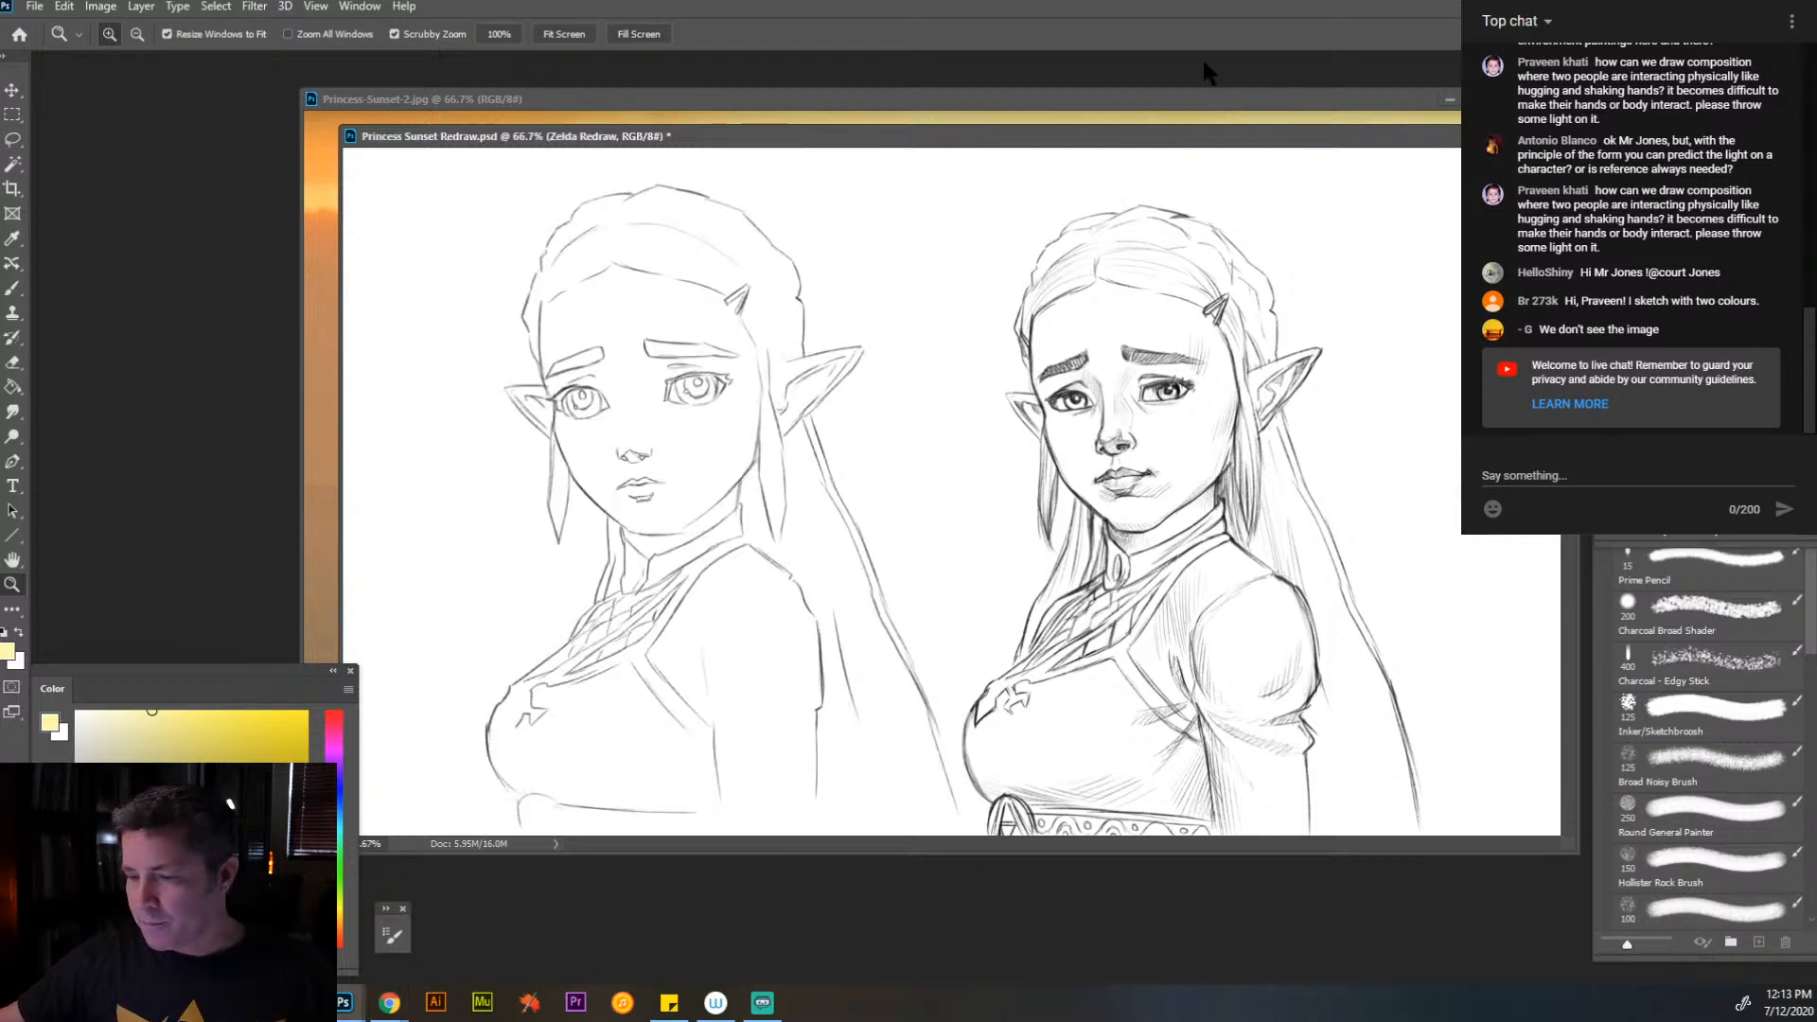
left_click_drag(1184, 139, 1157, 88)
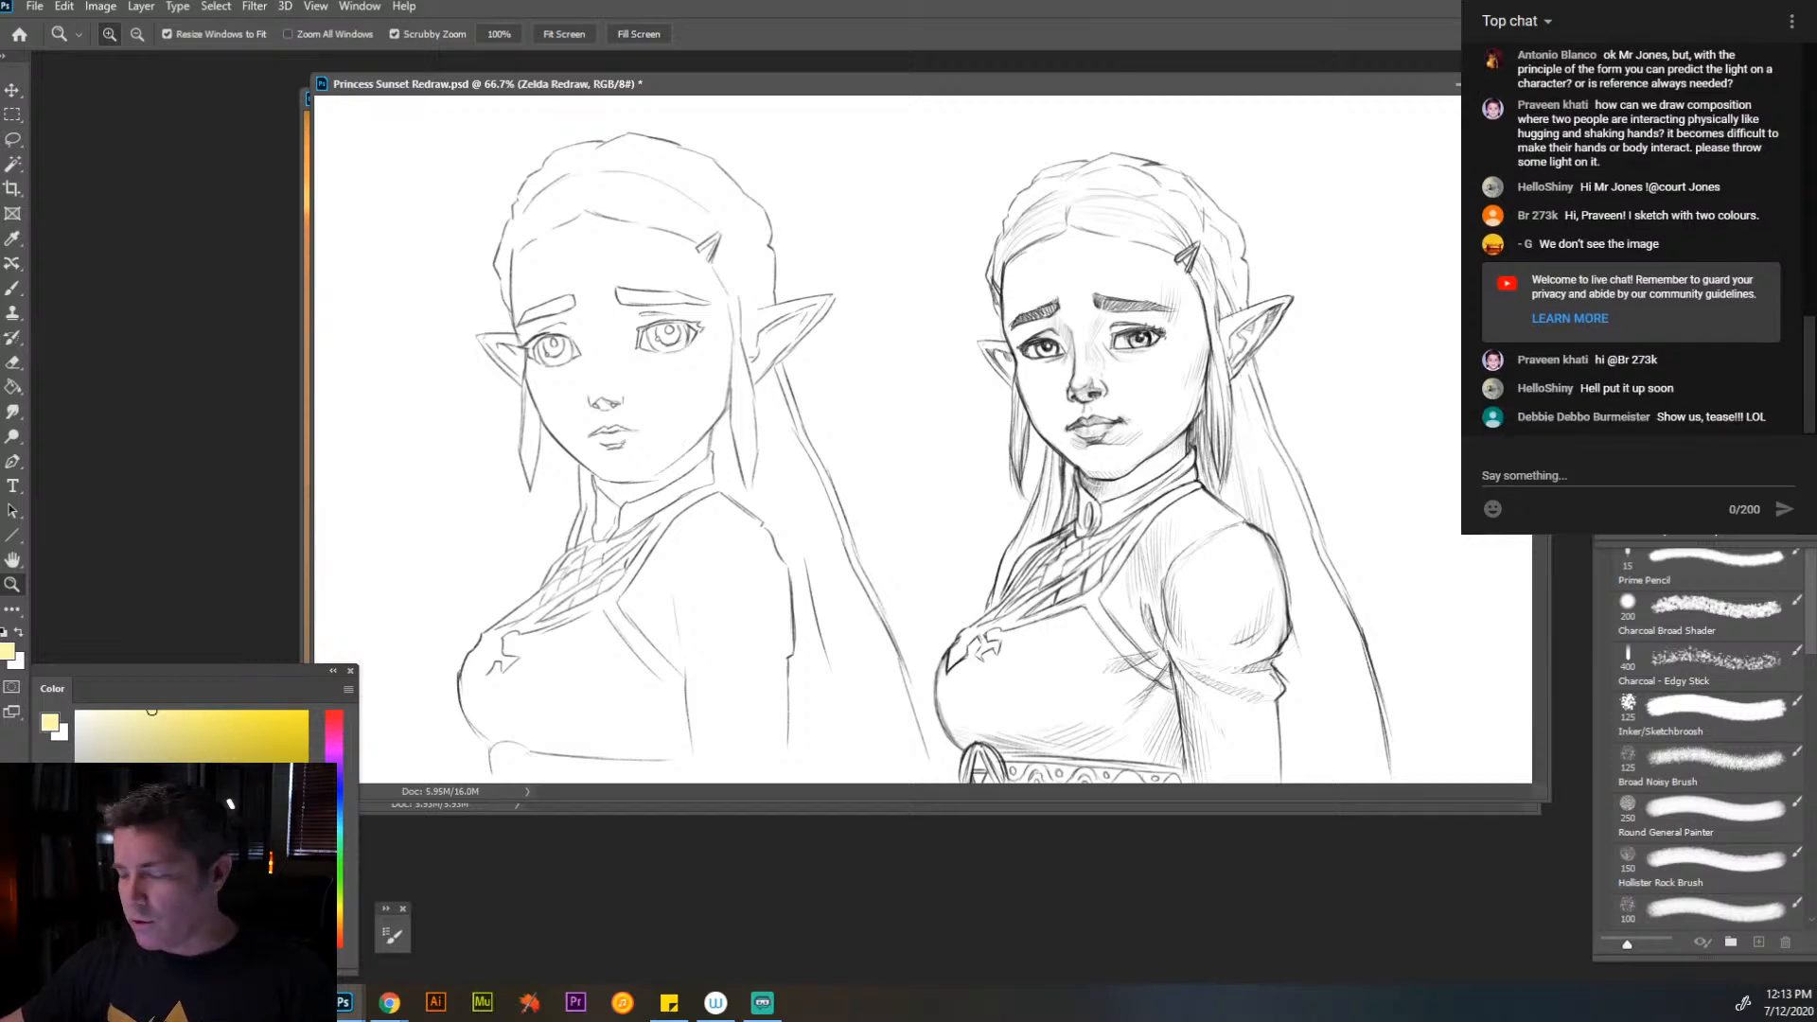
key("ctrl+comma")
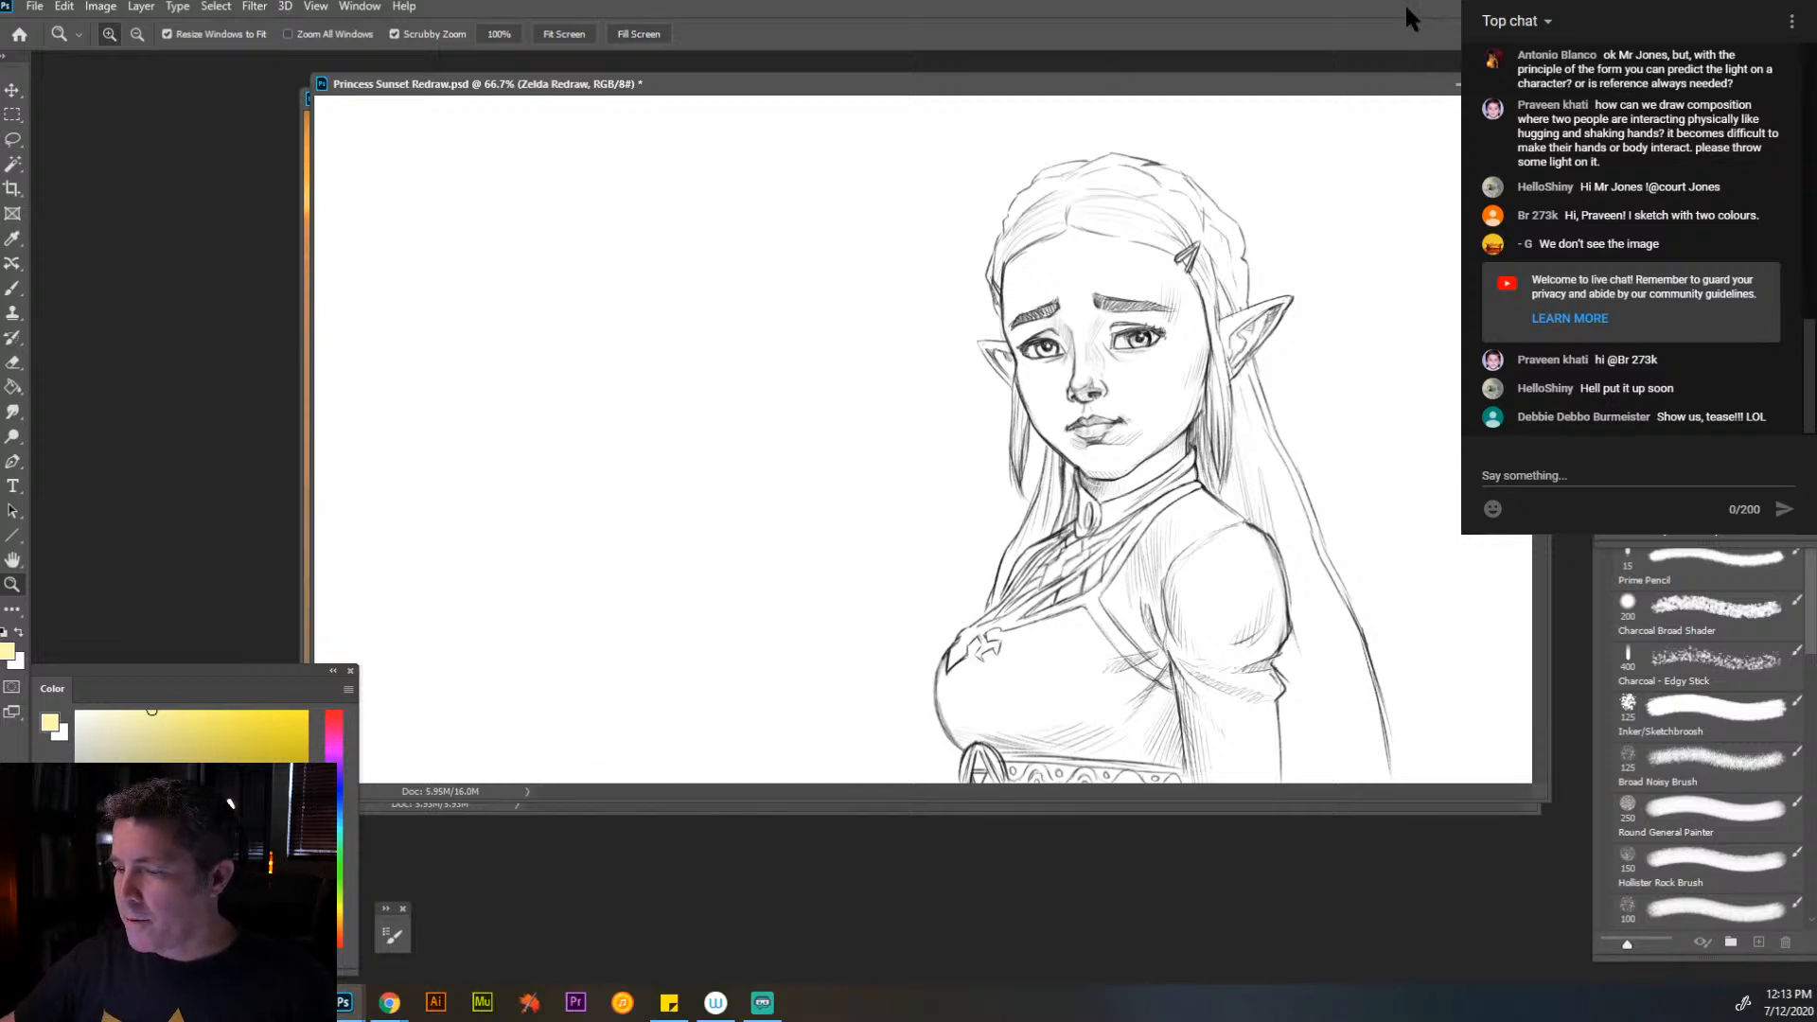
left_click_drag(1354, 89, 1352, 131)
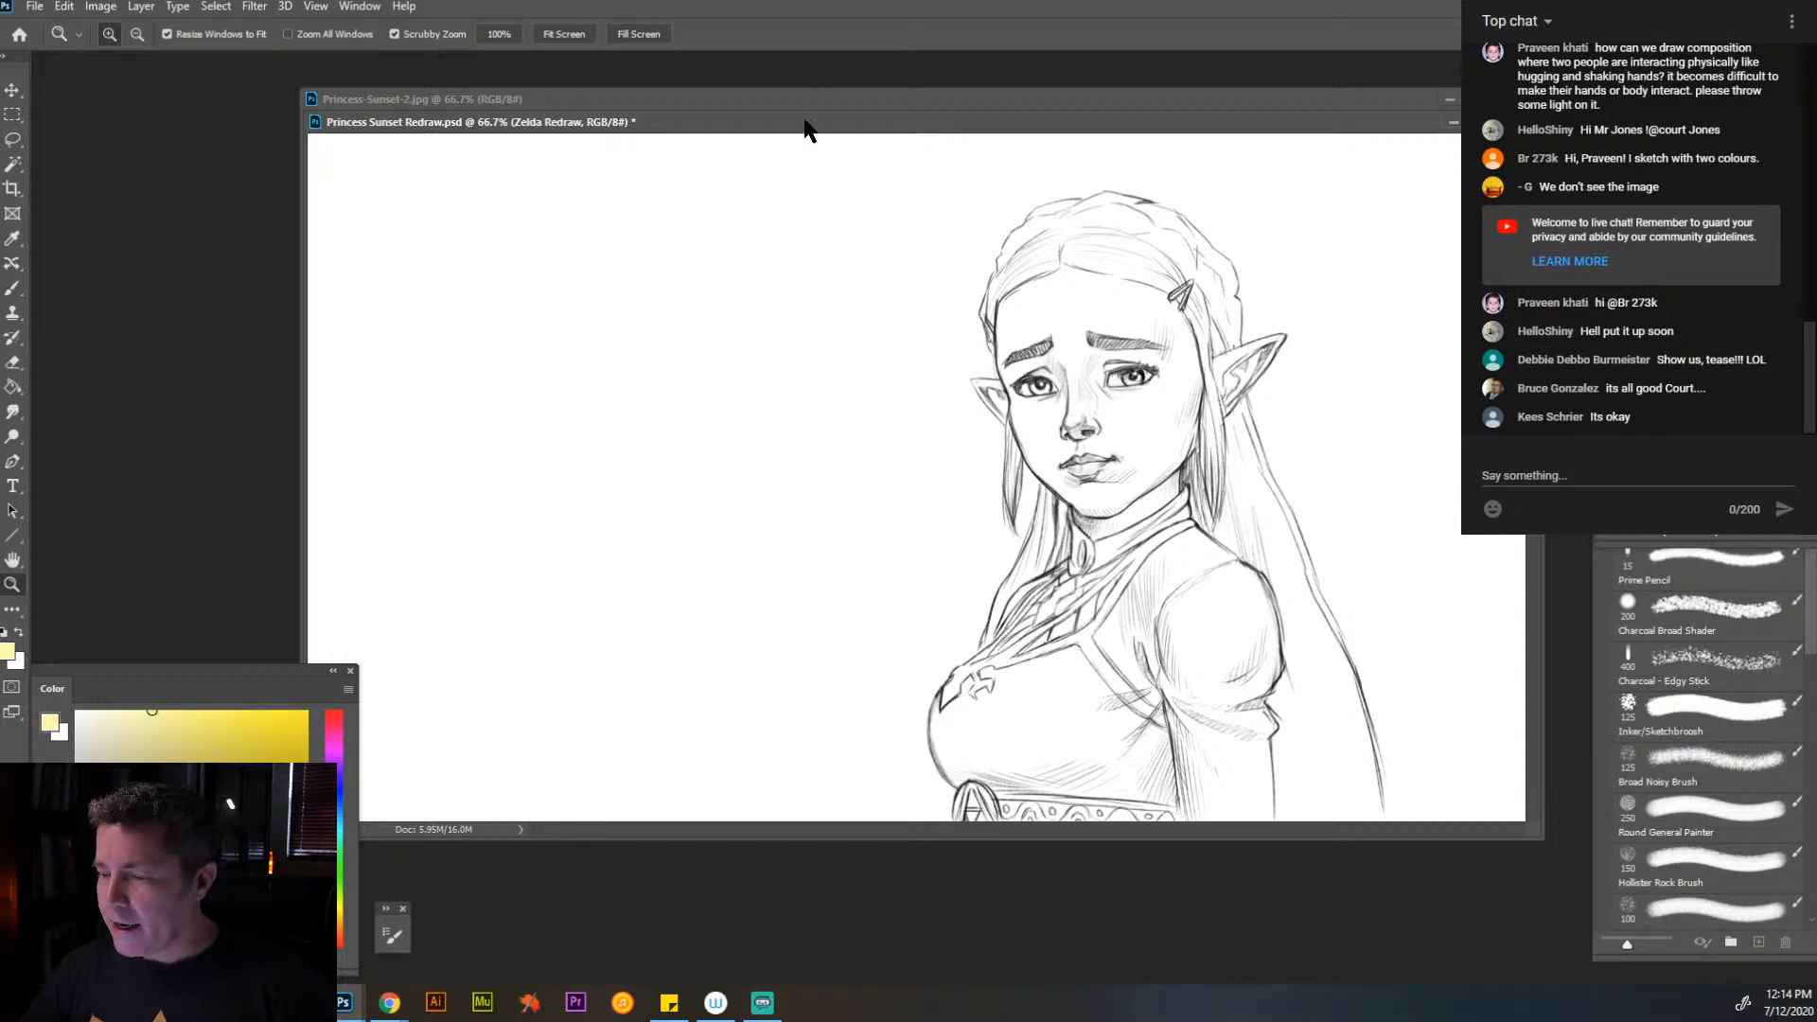
- Bring Princess-Sunset-2.jpg in front of the sketch, reduce it to 33.3%, and park its window in a corner of the workspace
left_click_drag(835, 111, 872, 237)
left_click(872, 131)
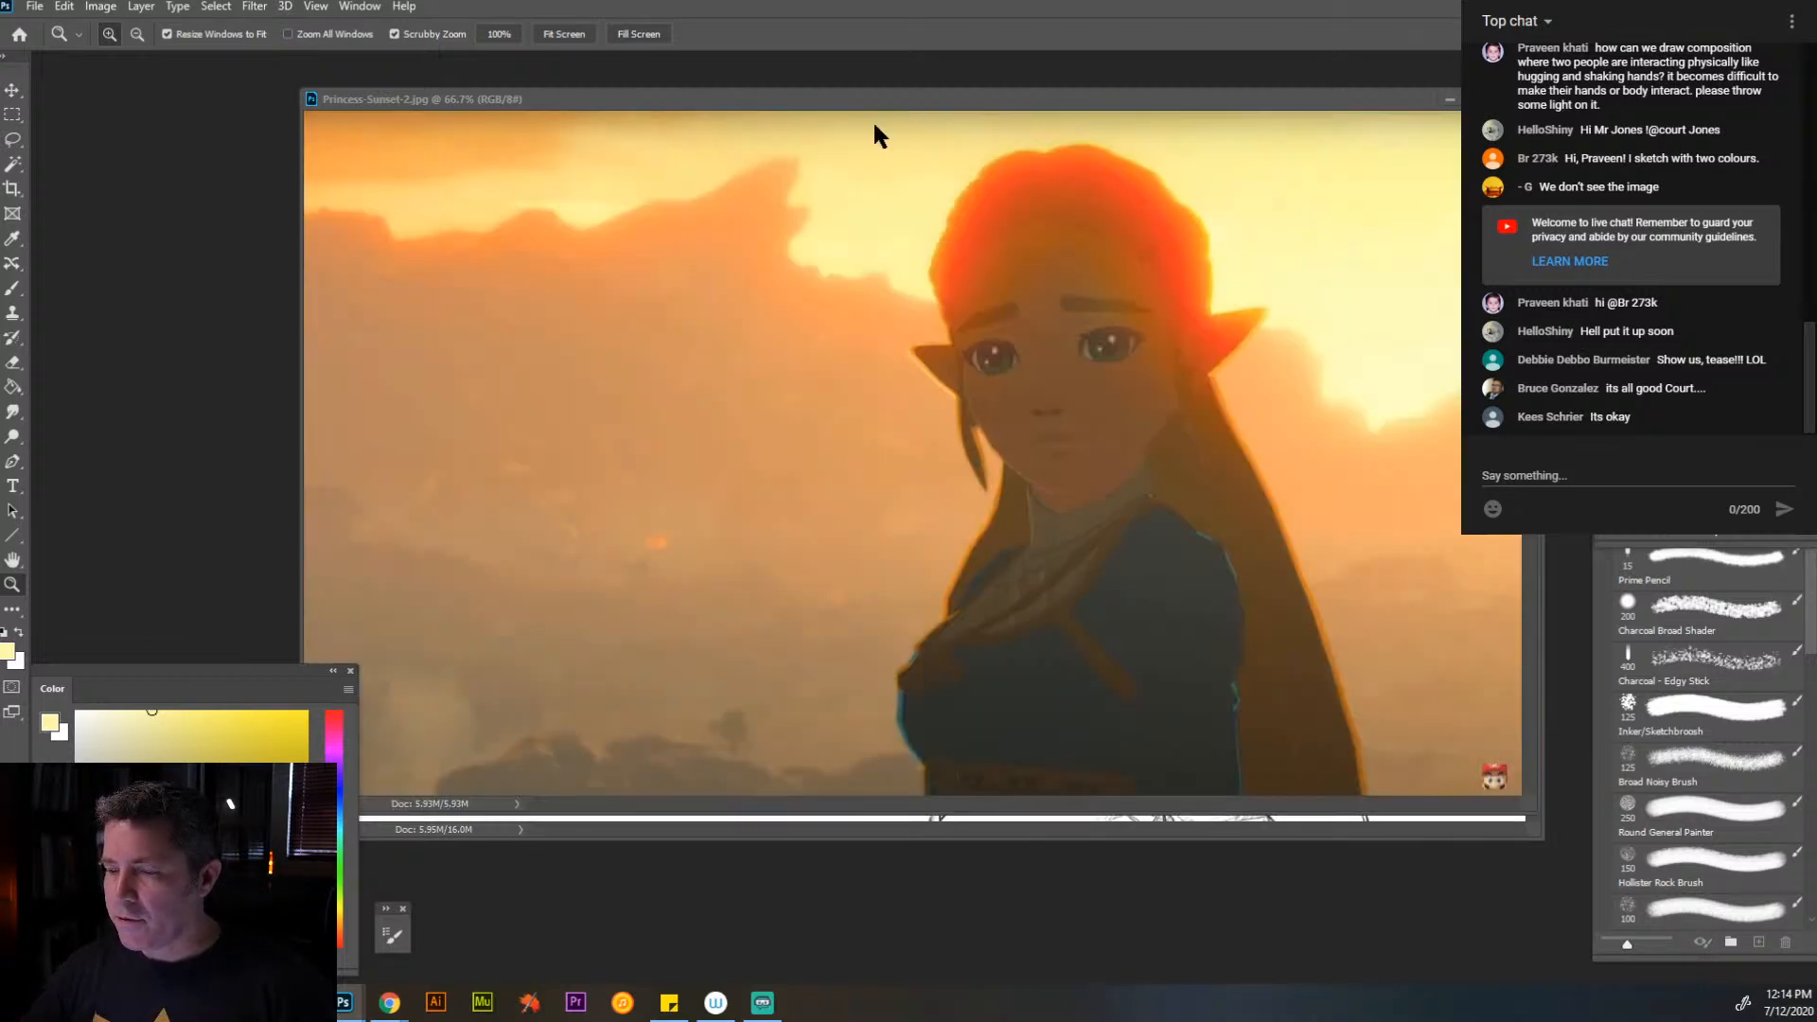
left_click(1028, 455, "alt")
left_click(967, 367, "alt")
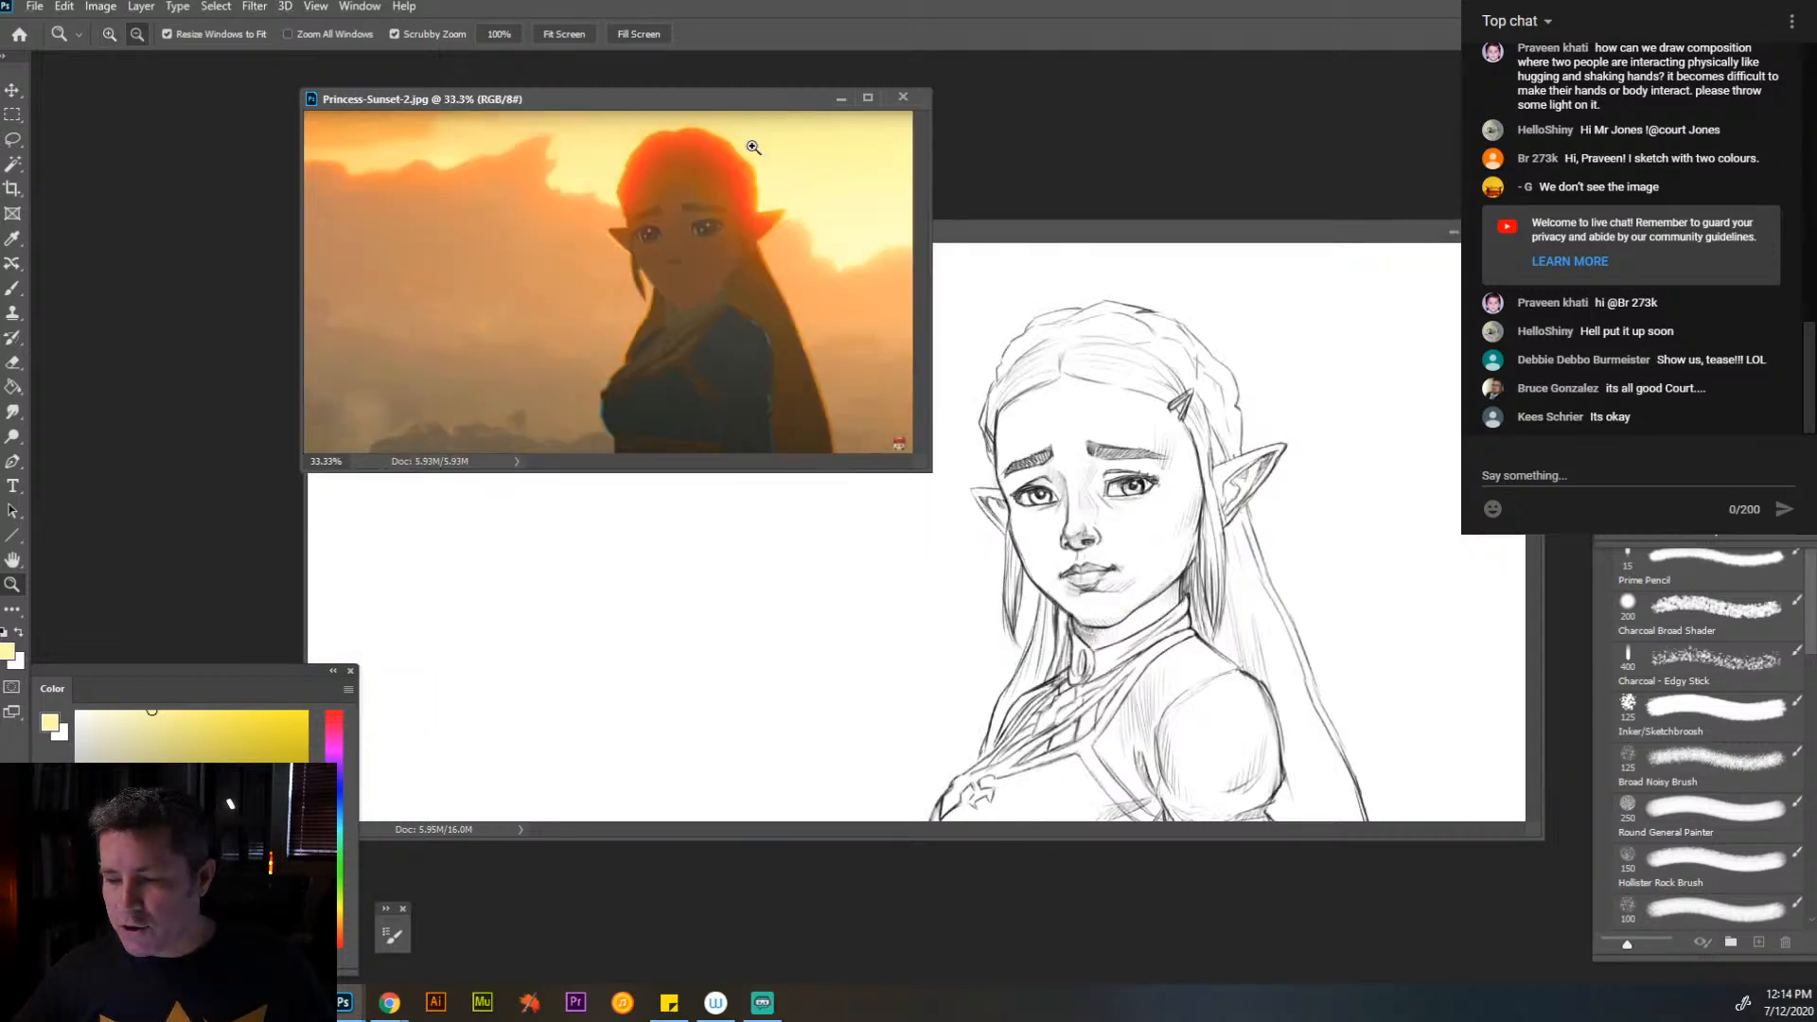
left_click_drag(729, 100, 434, 67)
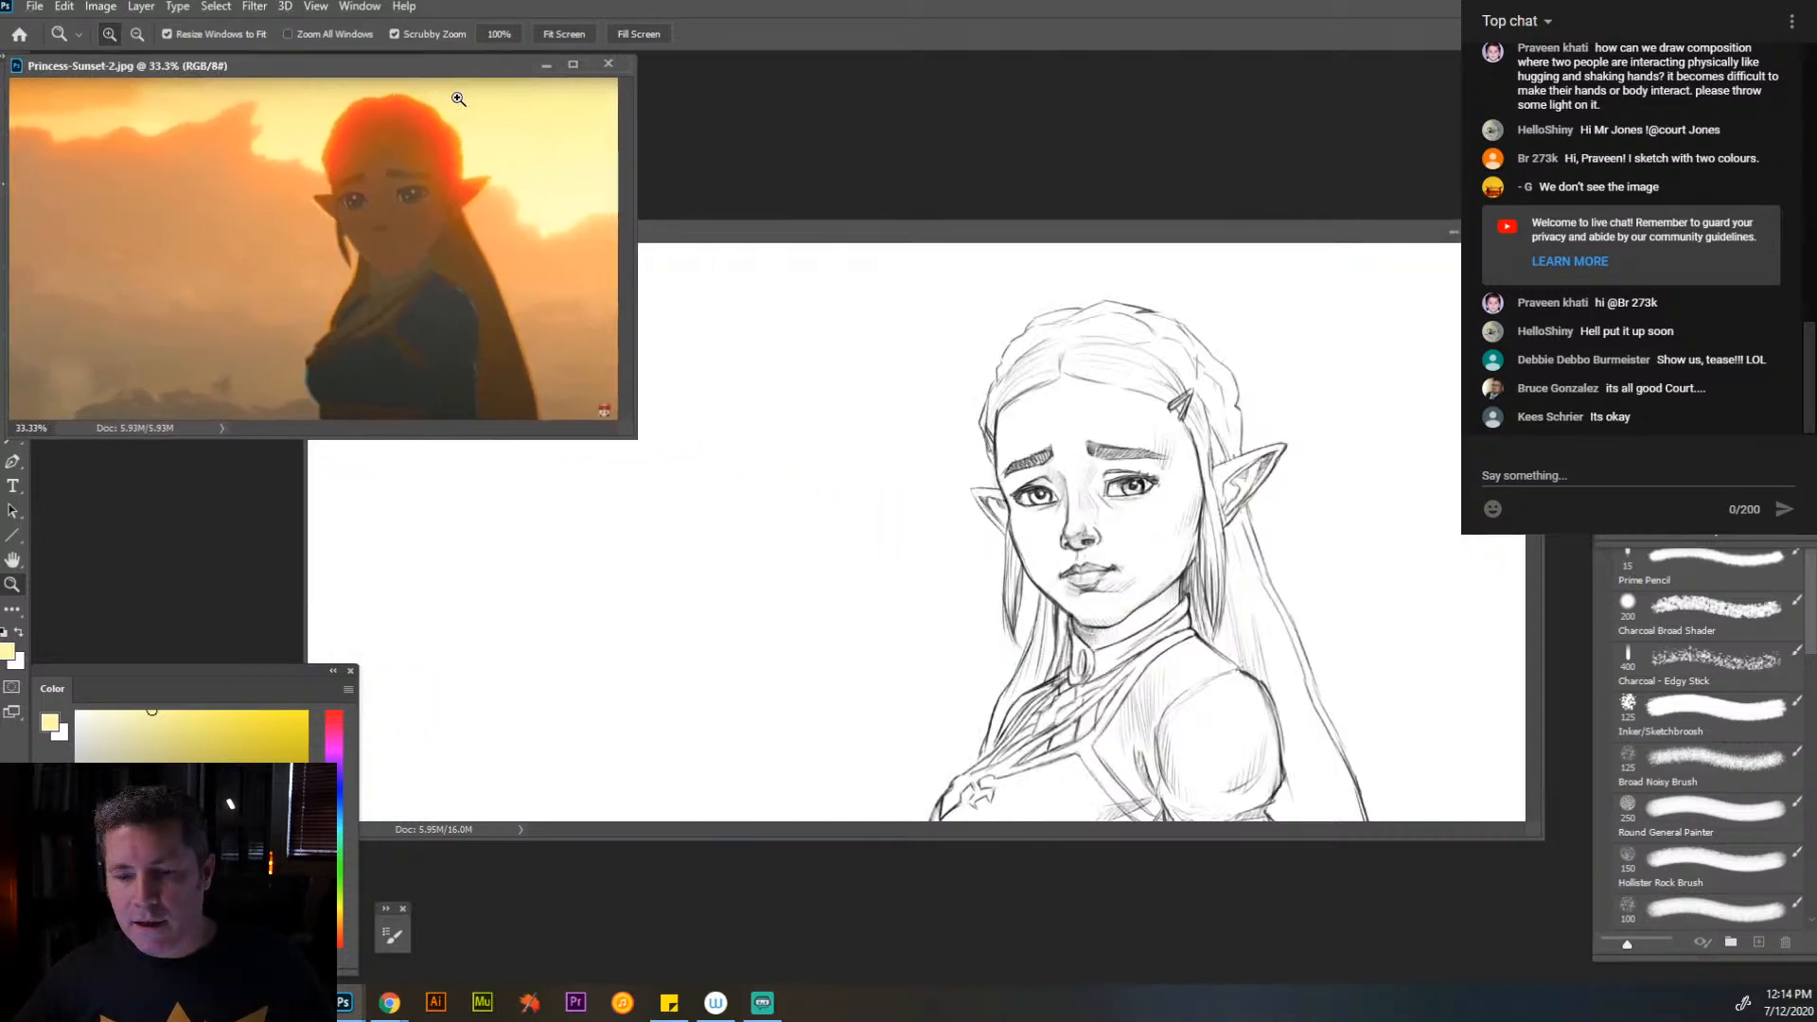
- Reposition the Princess Sunset Redraw.psd window lower and further from Princess-Sunset-2.jpg so the reference's face stays uncovered
left_click(743, 233)
mouse_move(743, 238)
left_mouse_down()
mouse_move(758, 392)
mouse_move(777, 367)
left_mouse_up()
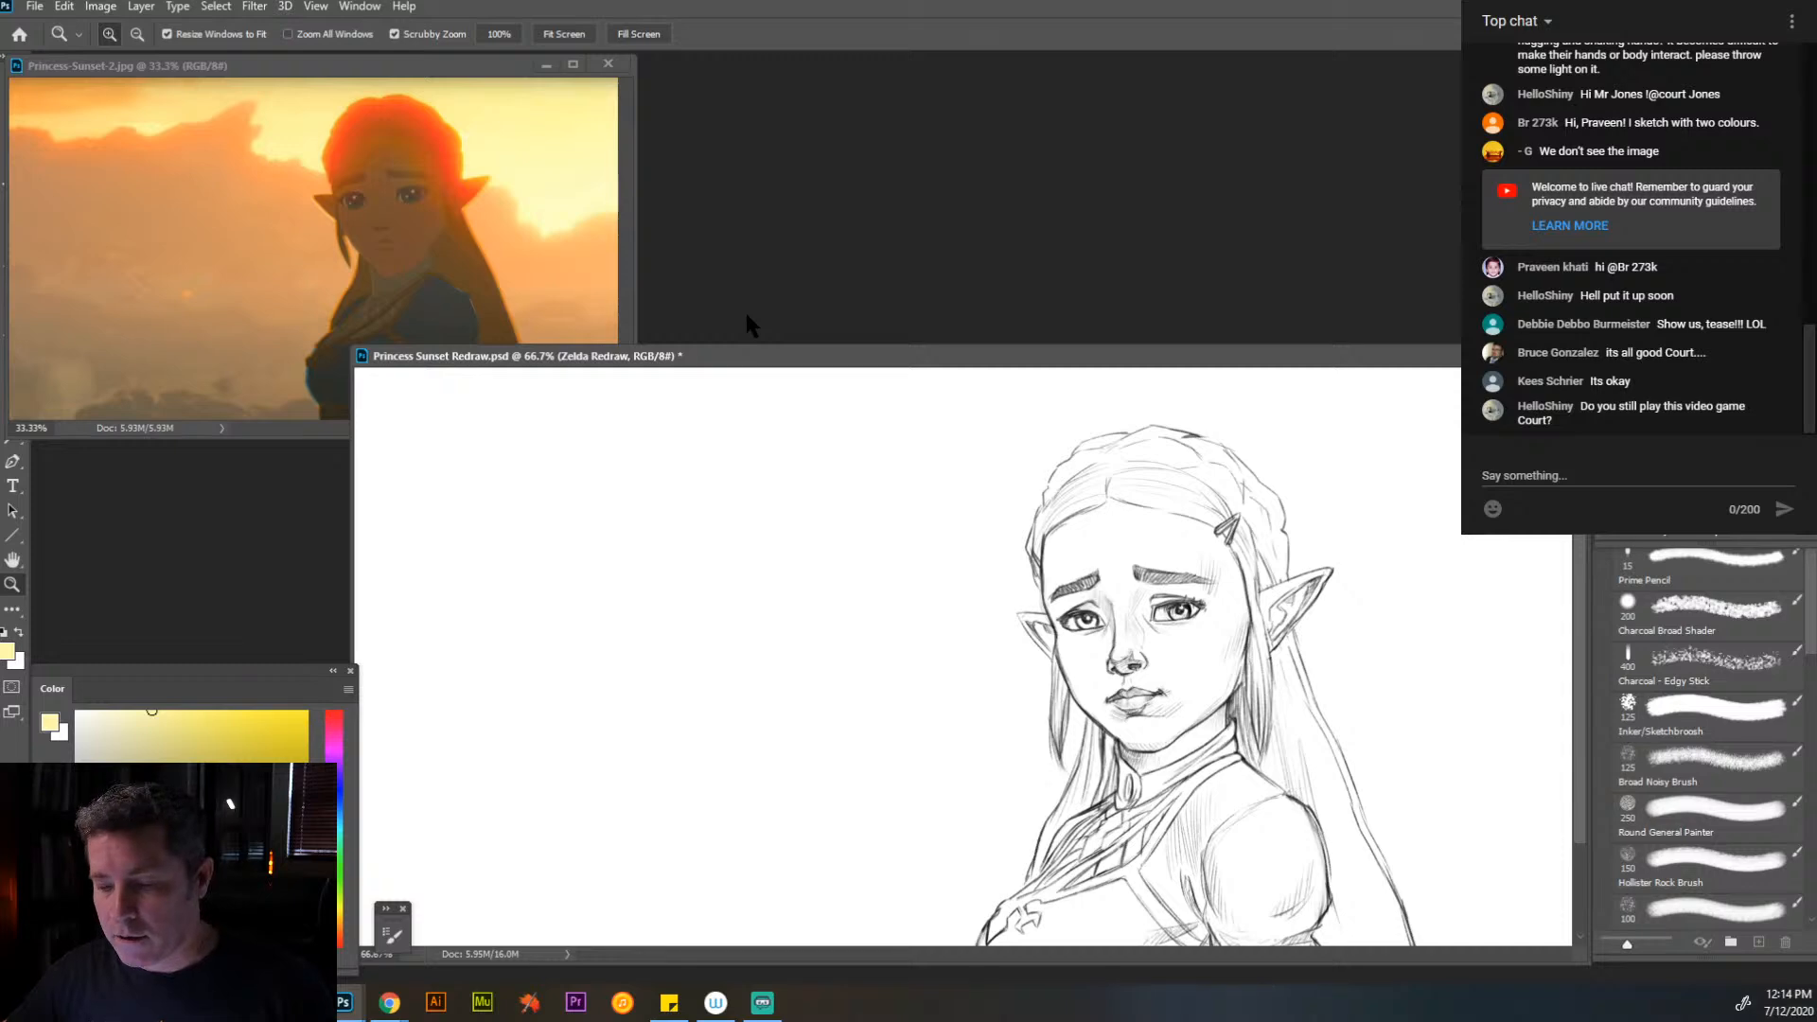
mouse_move(849, 365)
left_mouse_down()
mouse_move(860, 284)
mouse_move(884, 363)
left_mouse_up()
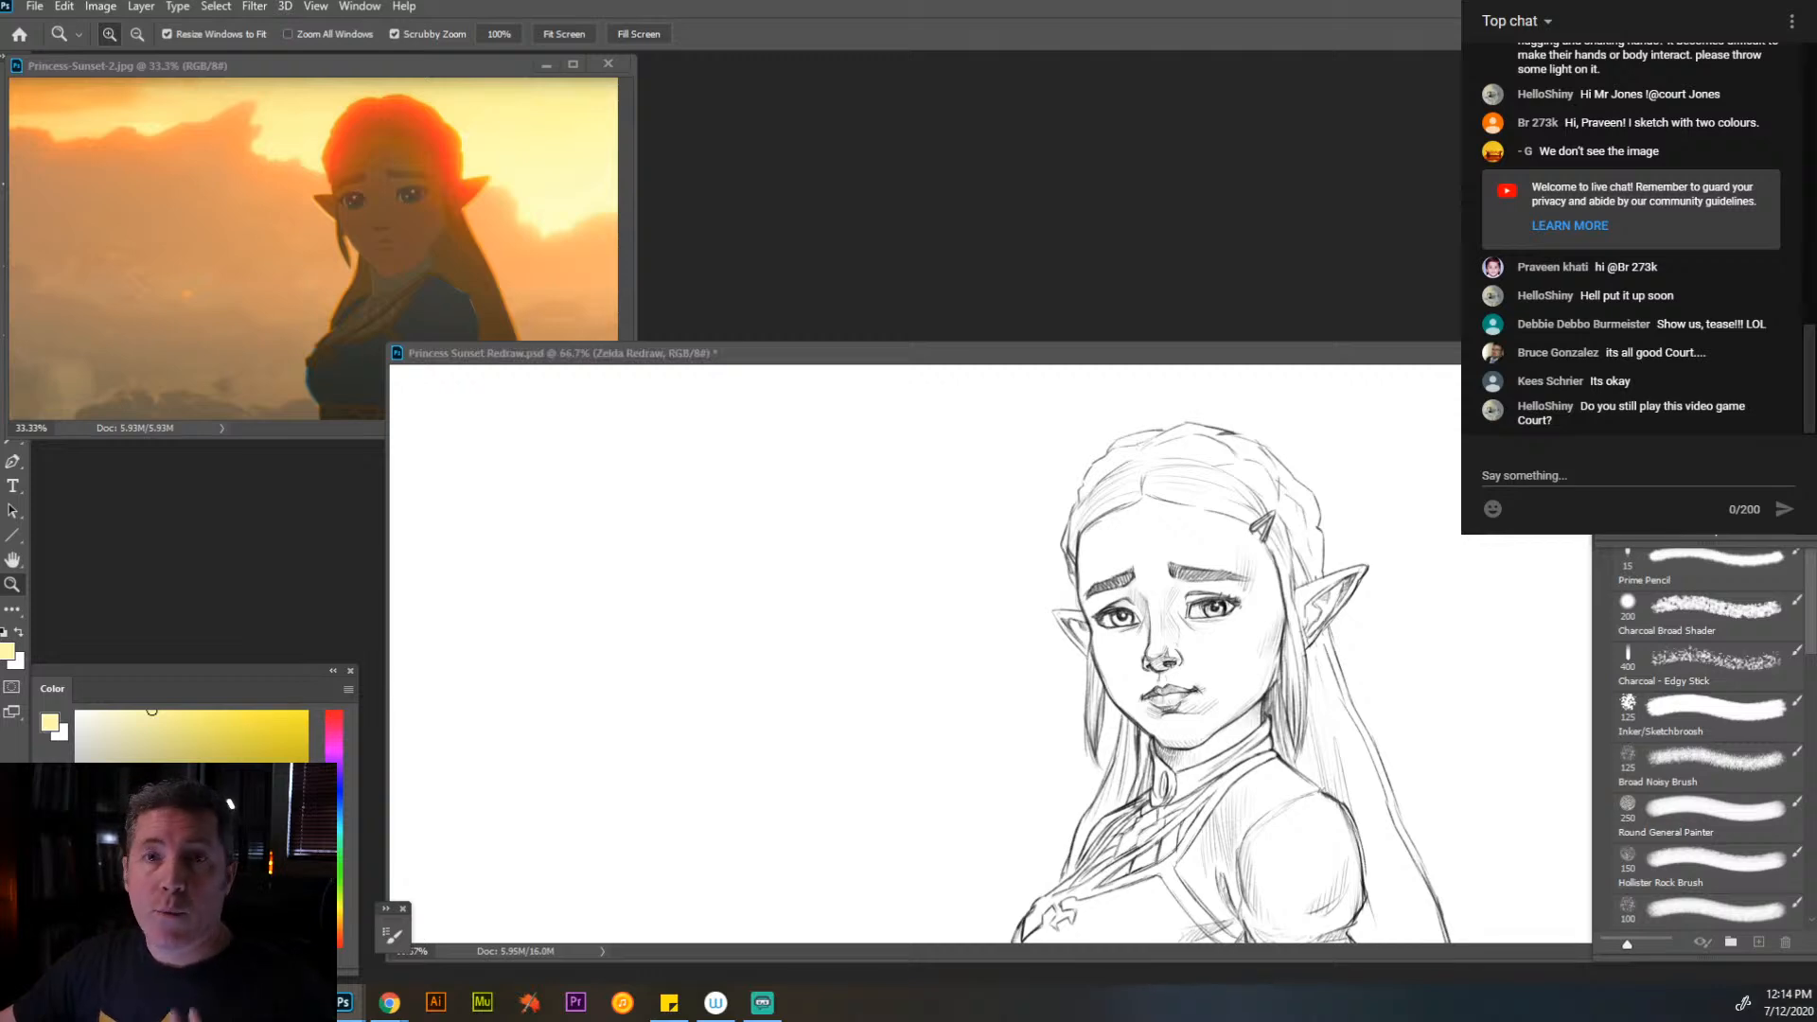
- Bring in the download.jpg backlit woman photo, enlarge it to 200%, and place it above the Zelda sketch
left_click_drag(1206, 0, 915, 71)
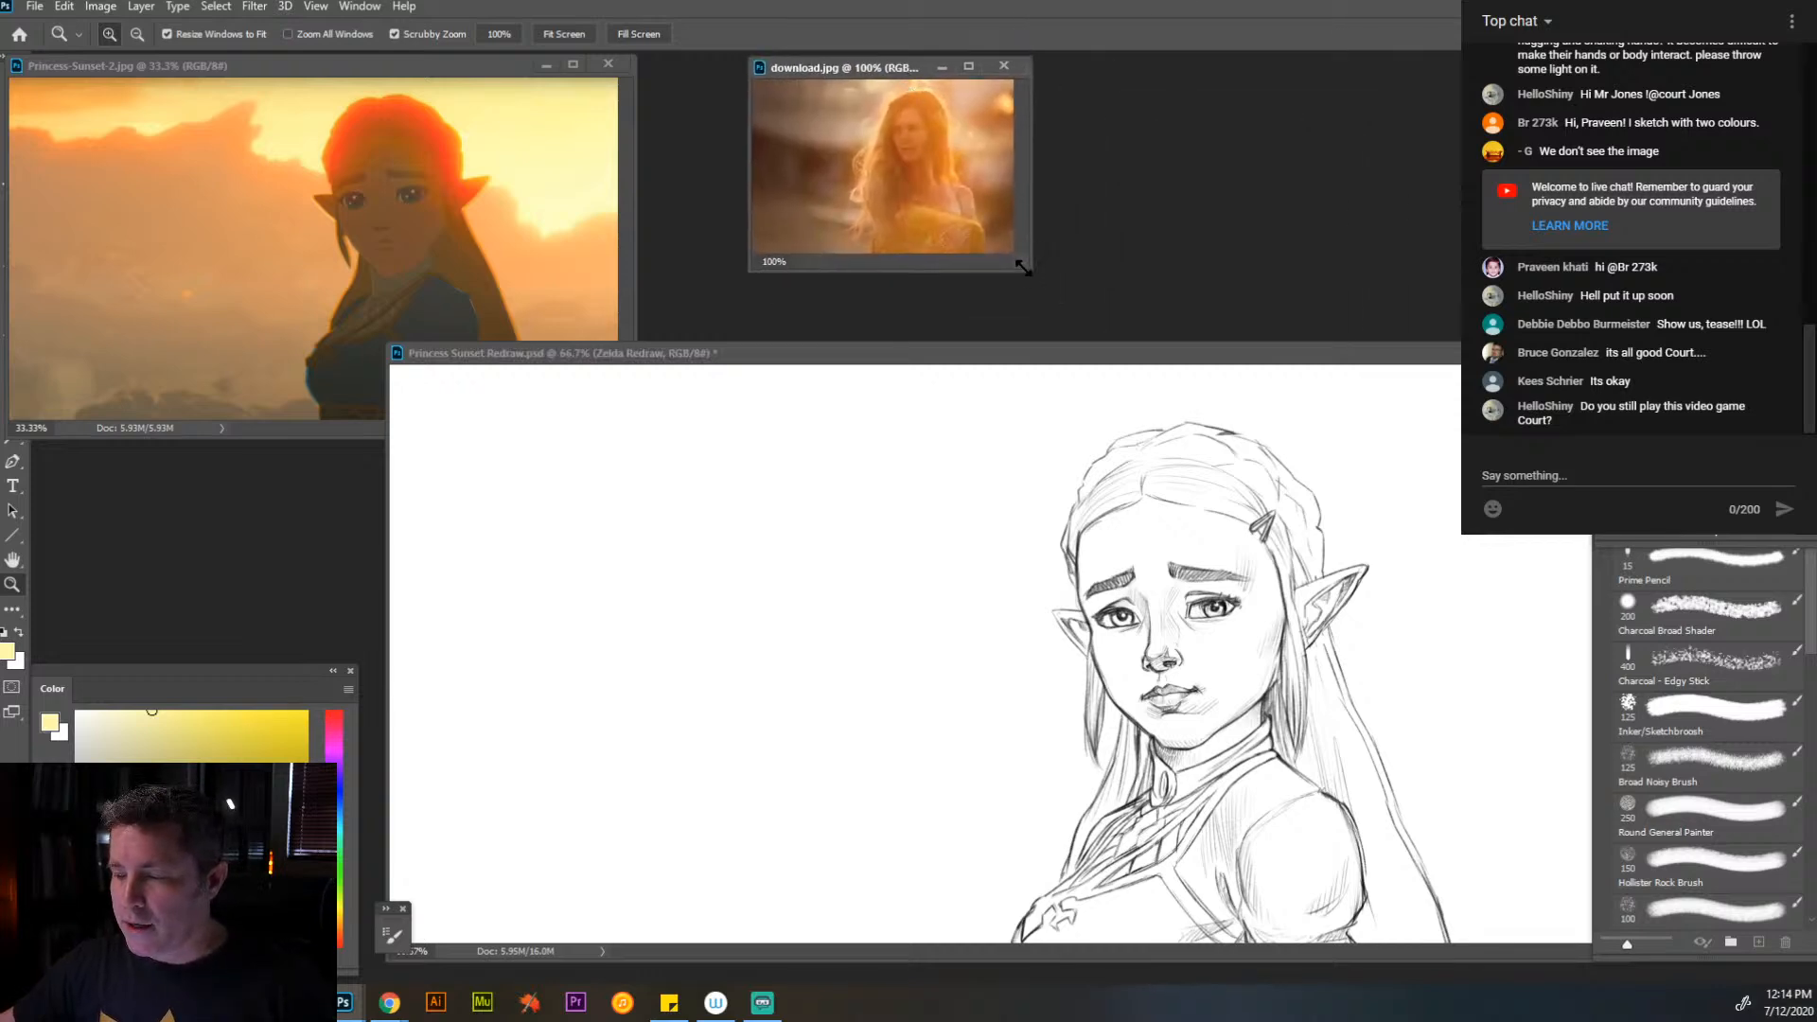
left_click_drag(1022, 267, 1249, 507)
left_click(1011, 314)
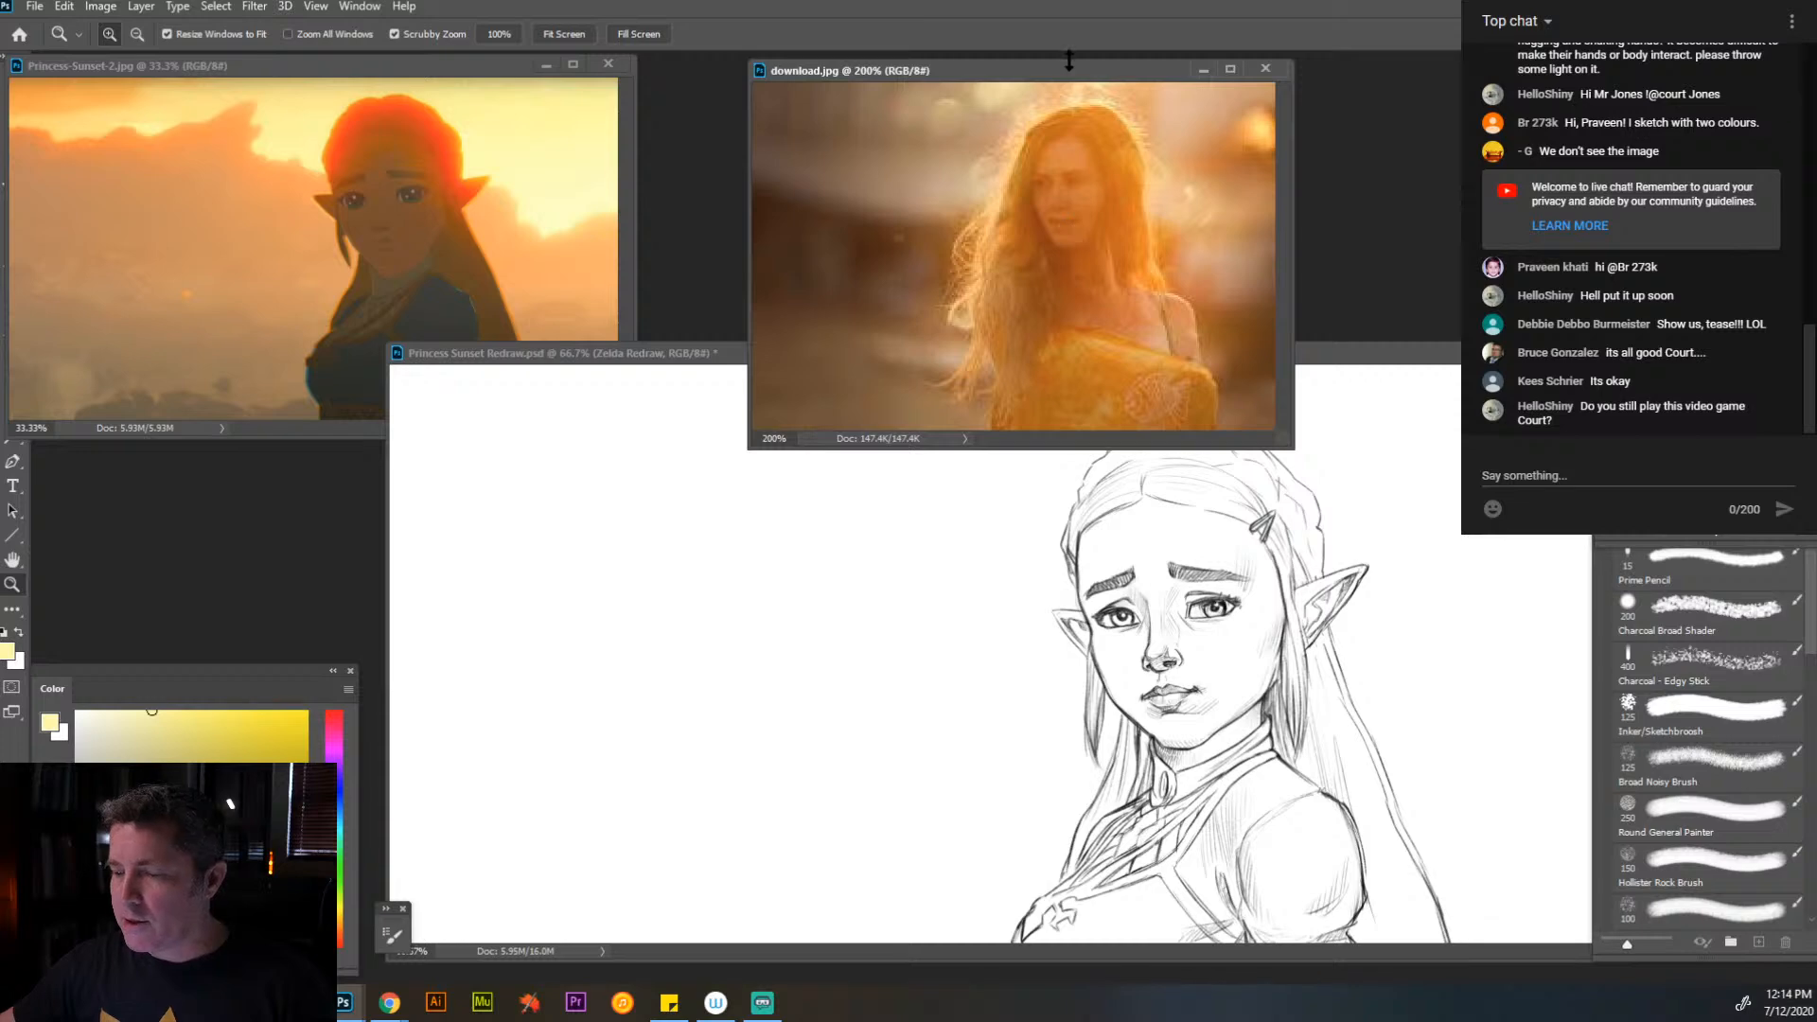
left_click_drag(1070, 75, 1005, 29)
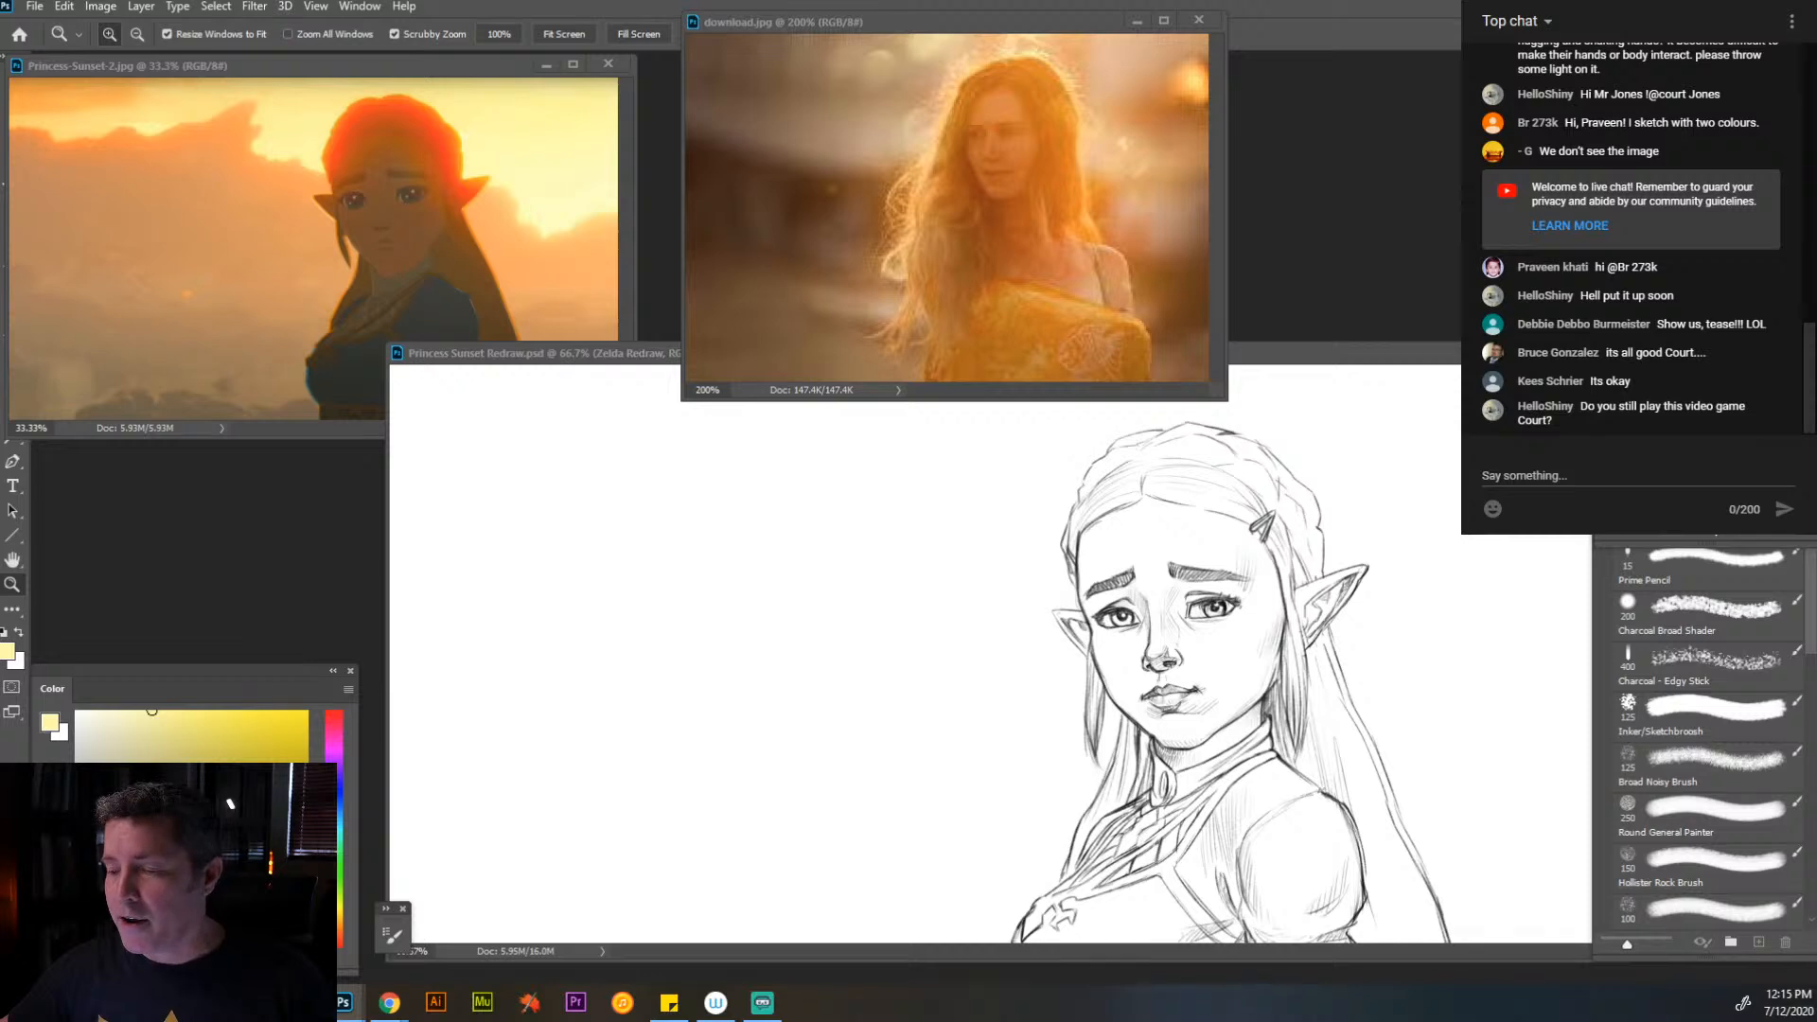
- Bring in the Persia-Numan.jpg backlit portrait, examine it at 50%, and reduce it to 25%
left_click_drag(1816, 223, 945, 59)
left_click(972, 295)
left_click(1001, 339)
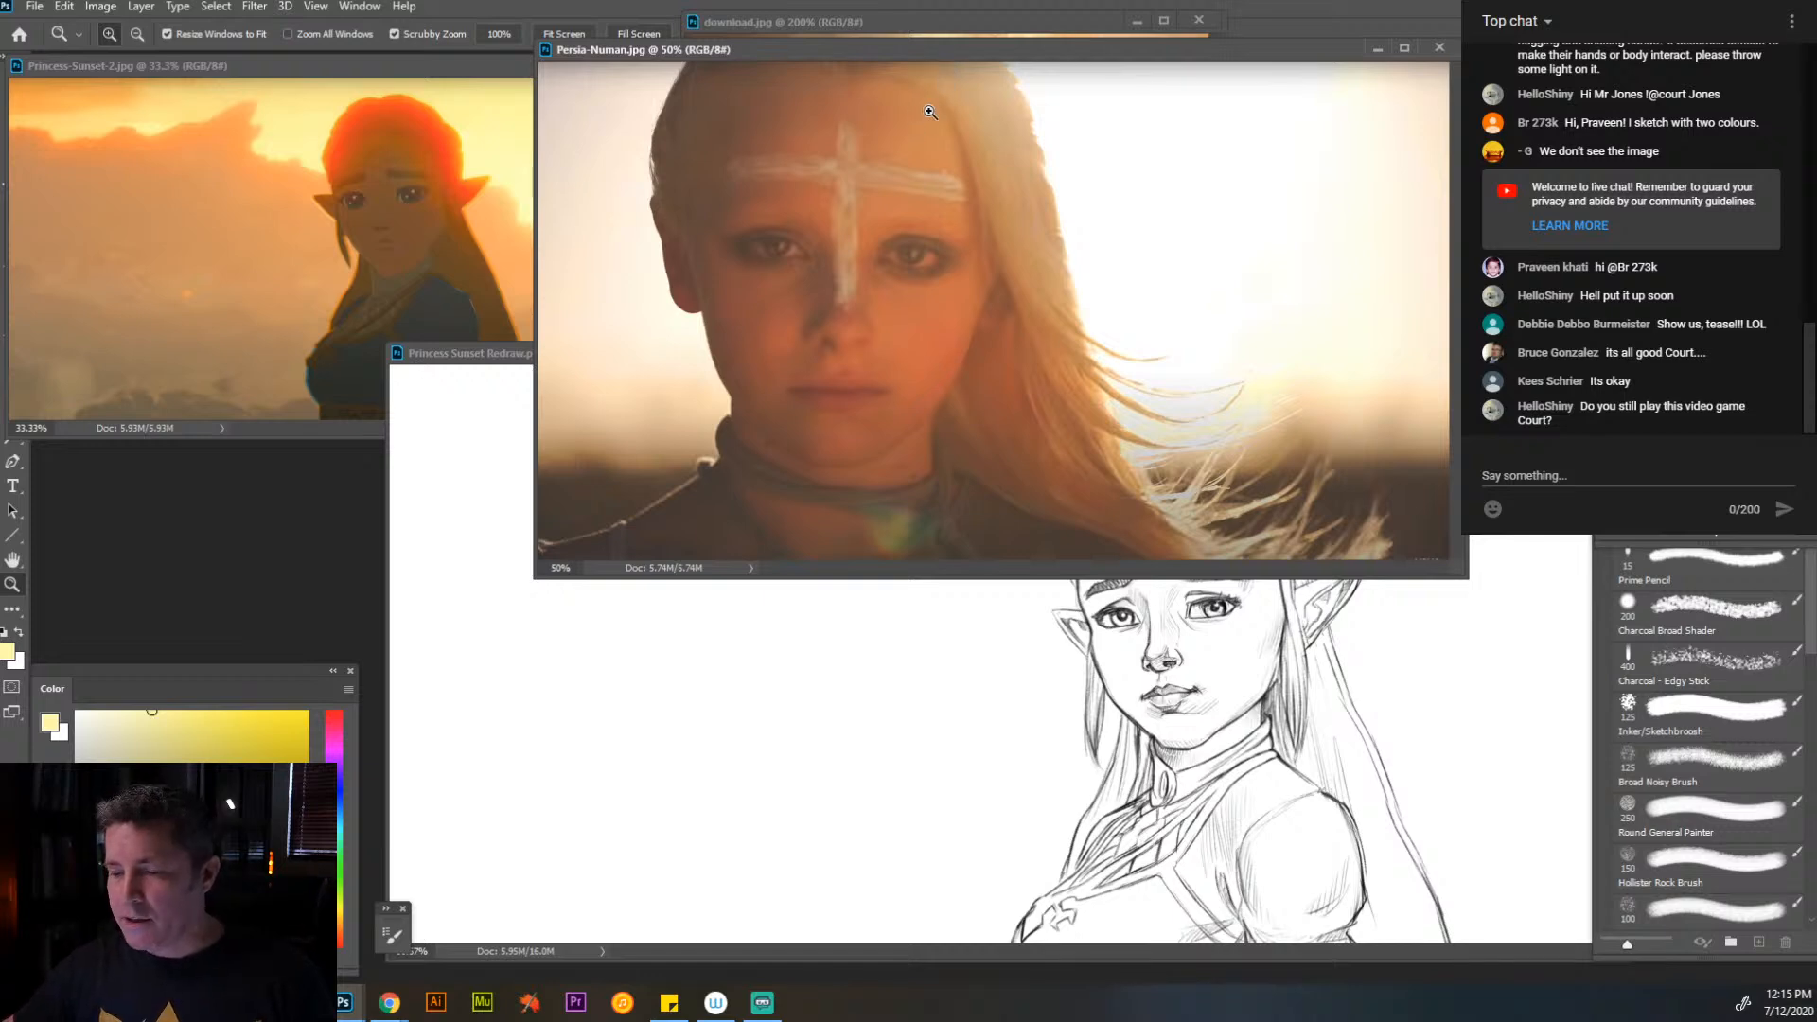
left_click(876, 342, "alt")
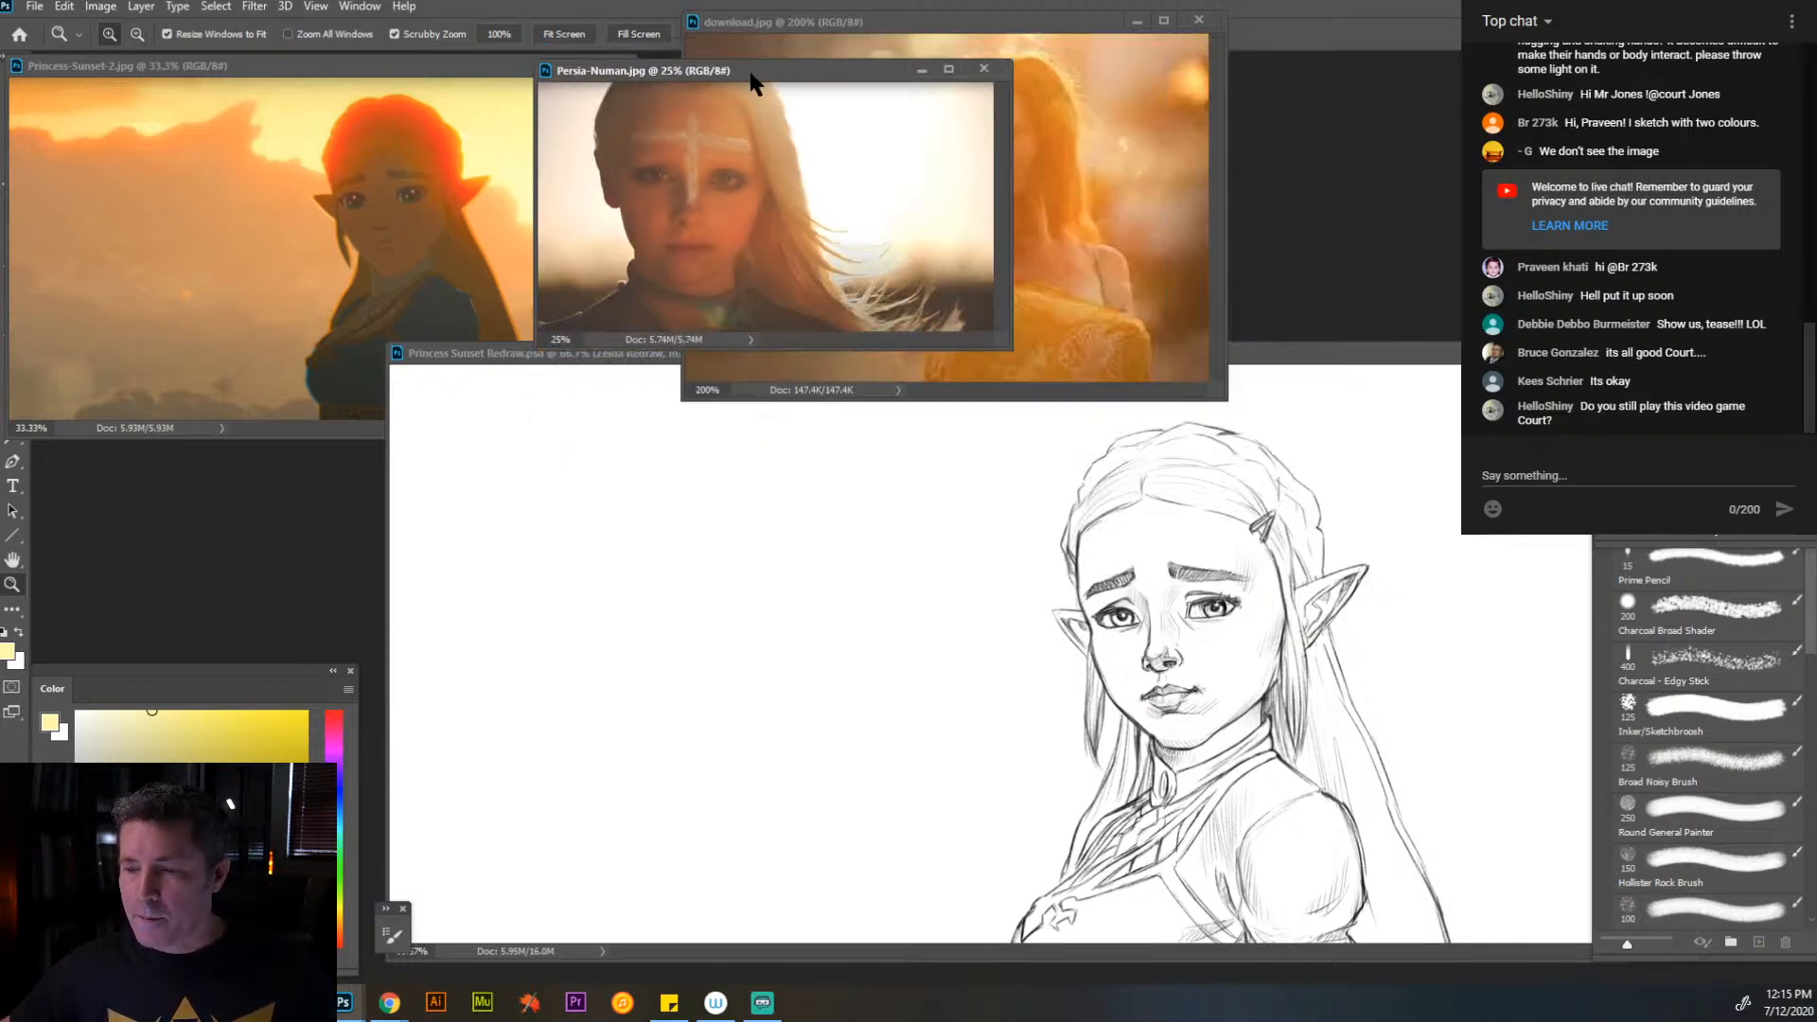
- Close download.jpg and place the Persia-Numan.jpg portrait below the Princess-Sunset-2.jpg reference
left_click(1013, 32)
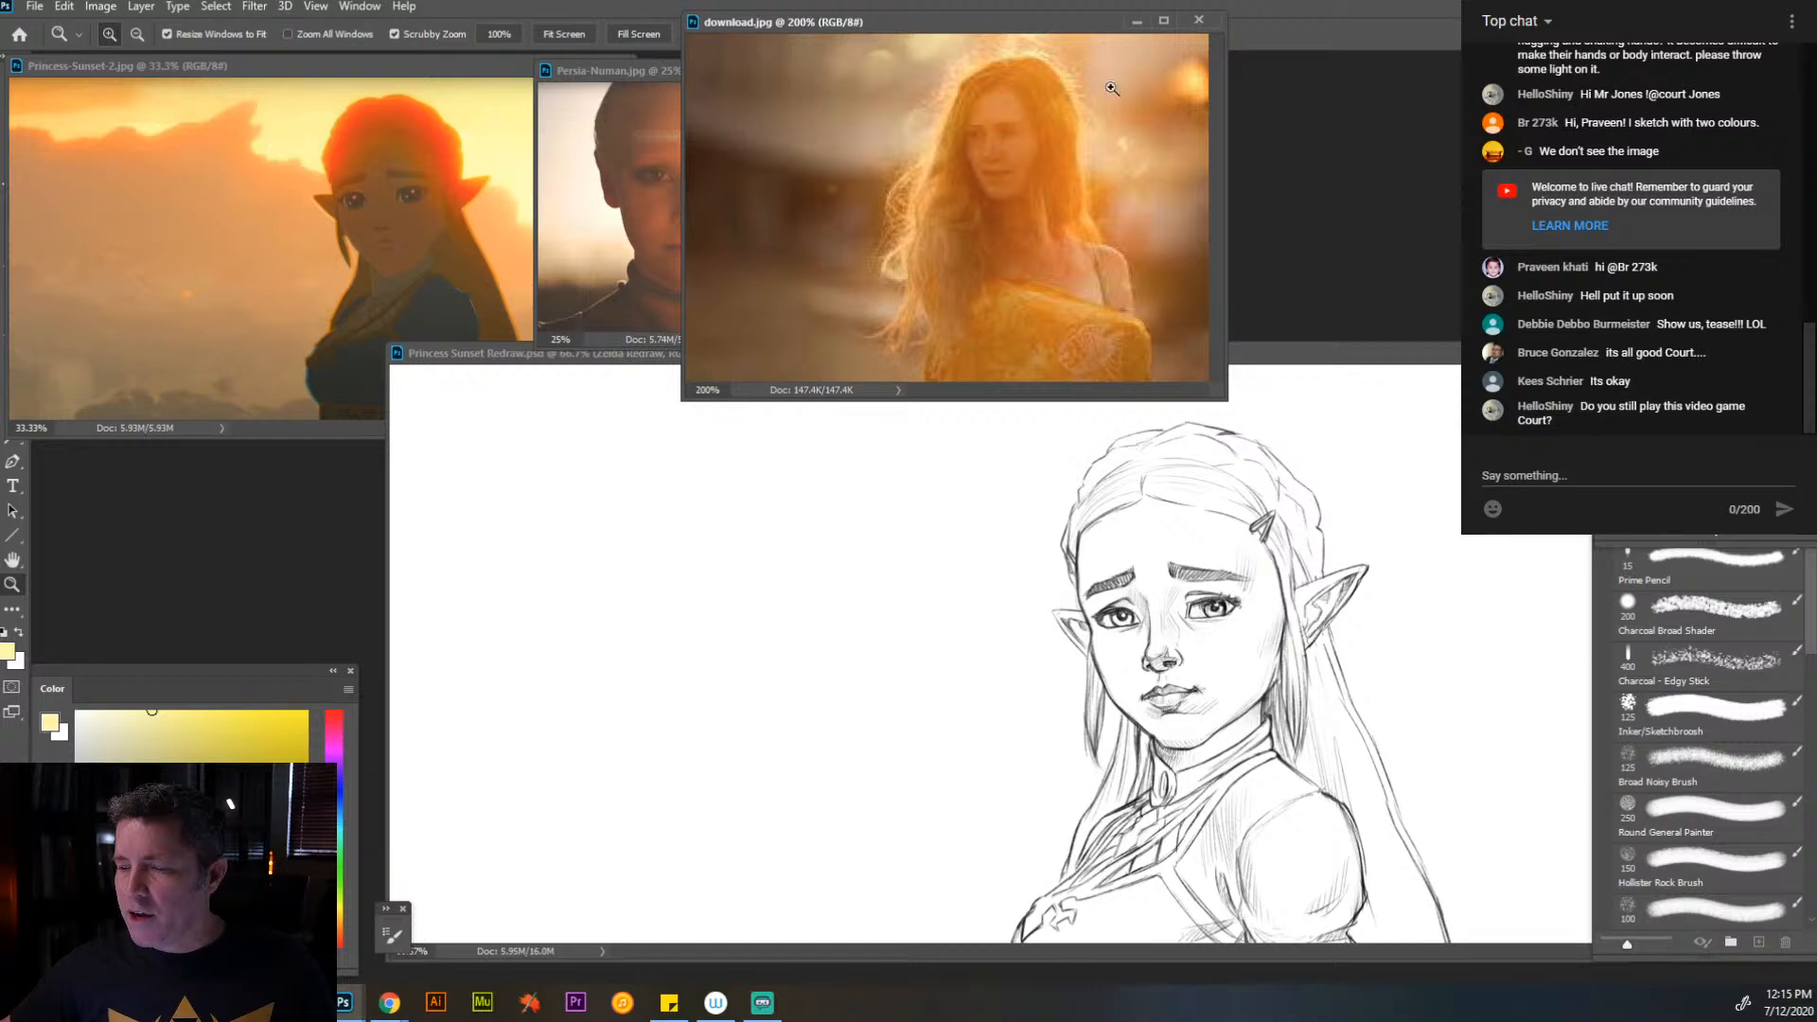
left_click(1199, 21)
left_click_drag(810, 81, 305, 410)
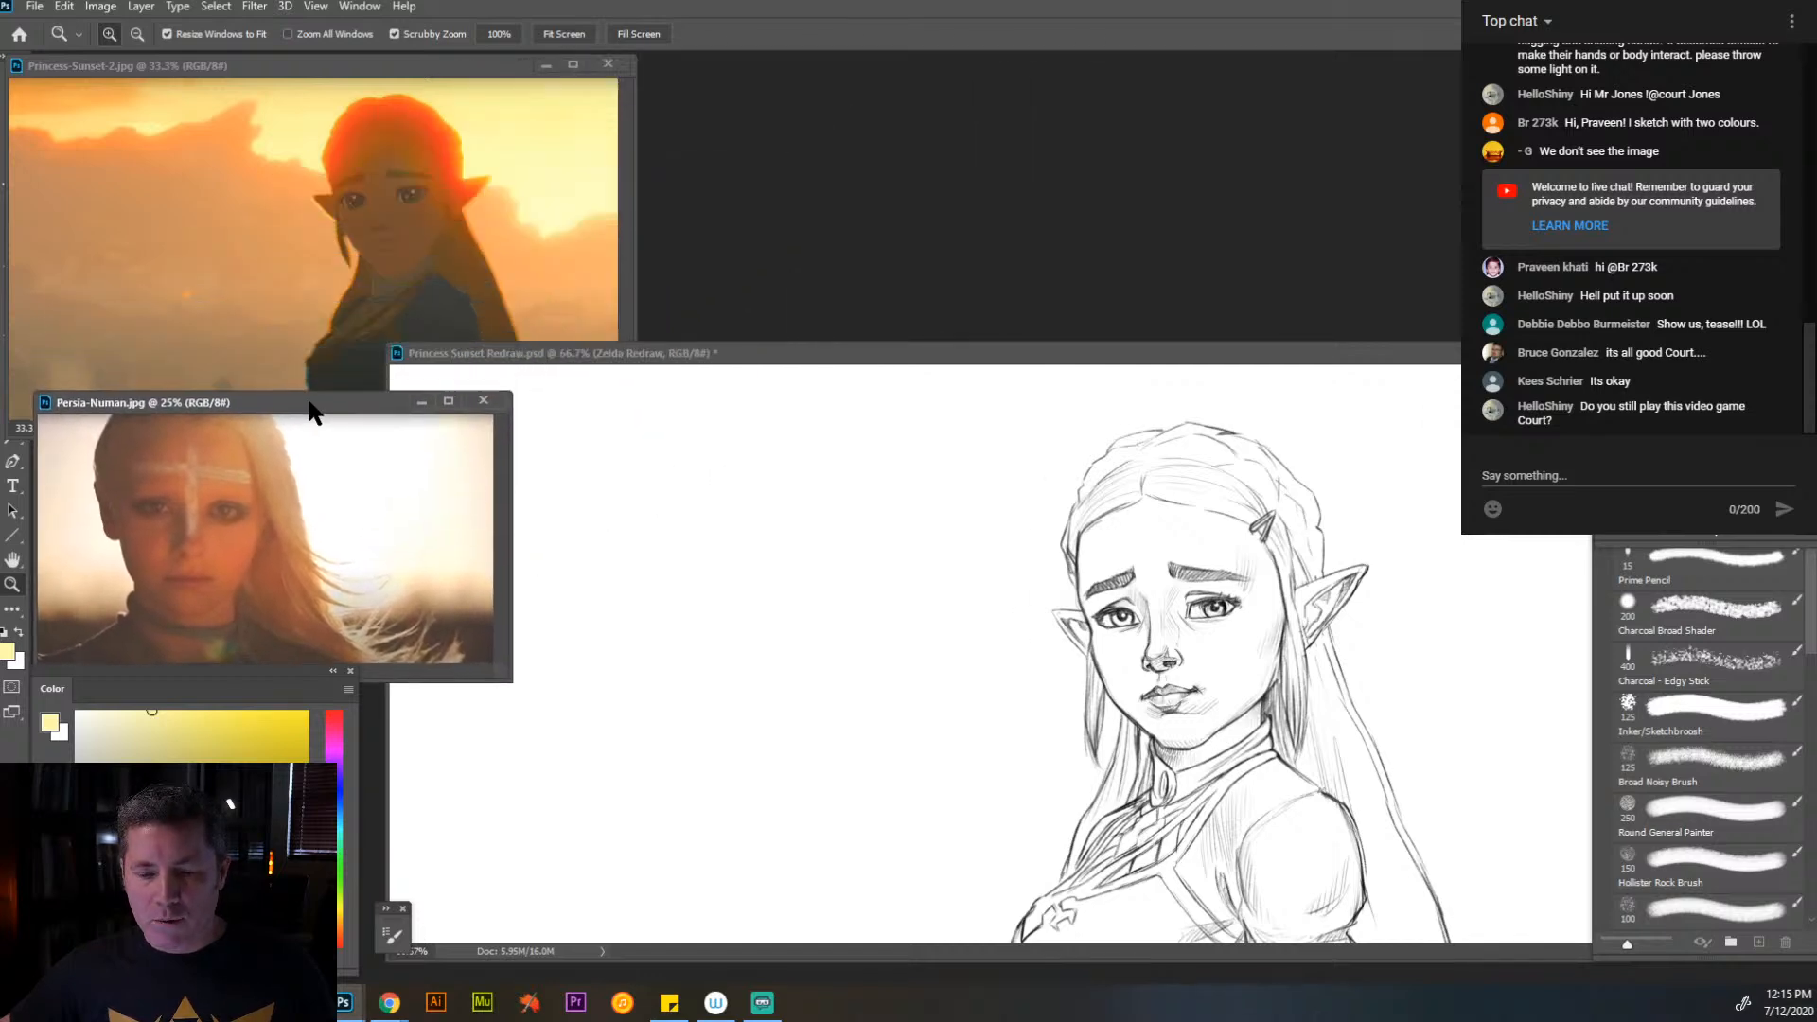
- Reduce Princess-Sunset-2.jpg to 25% above the portrait, and move and enlarge the Princess Sunset Redraw.psd window beside both references
left_click(416, 72)
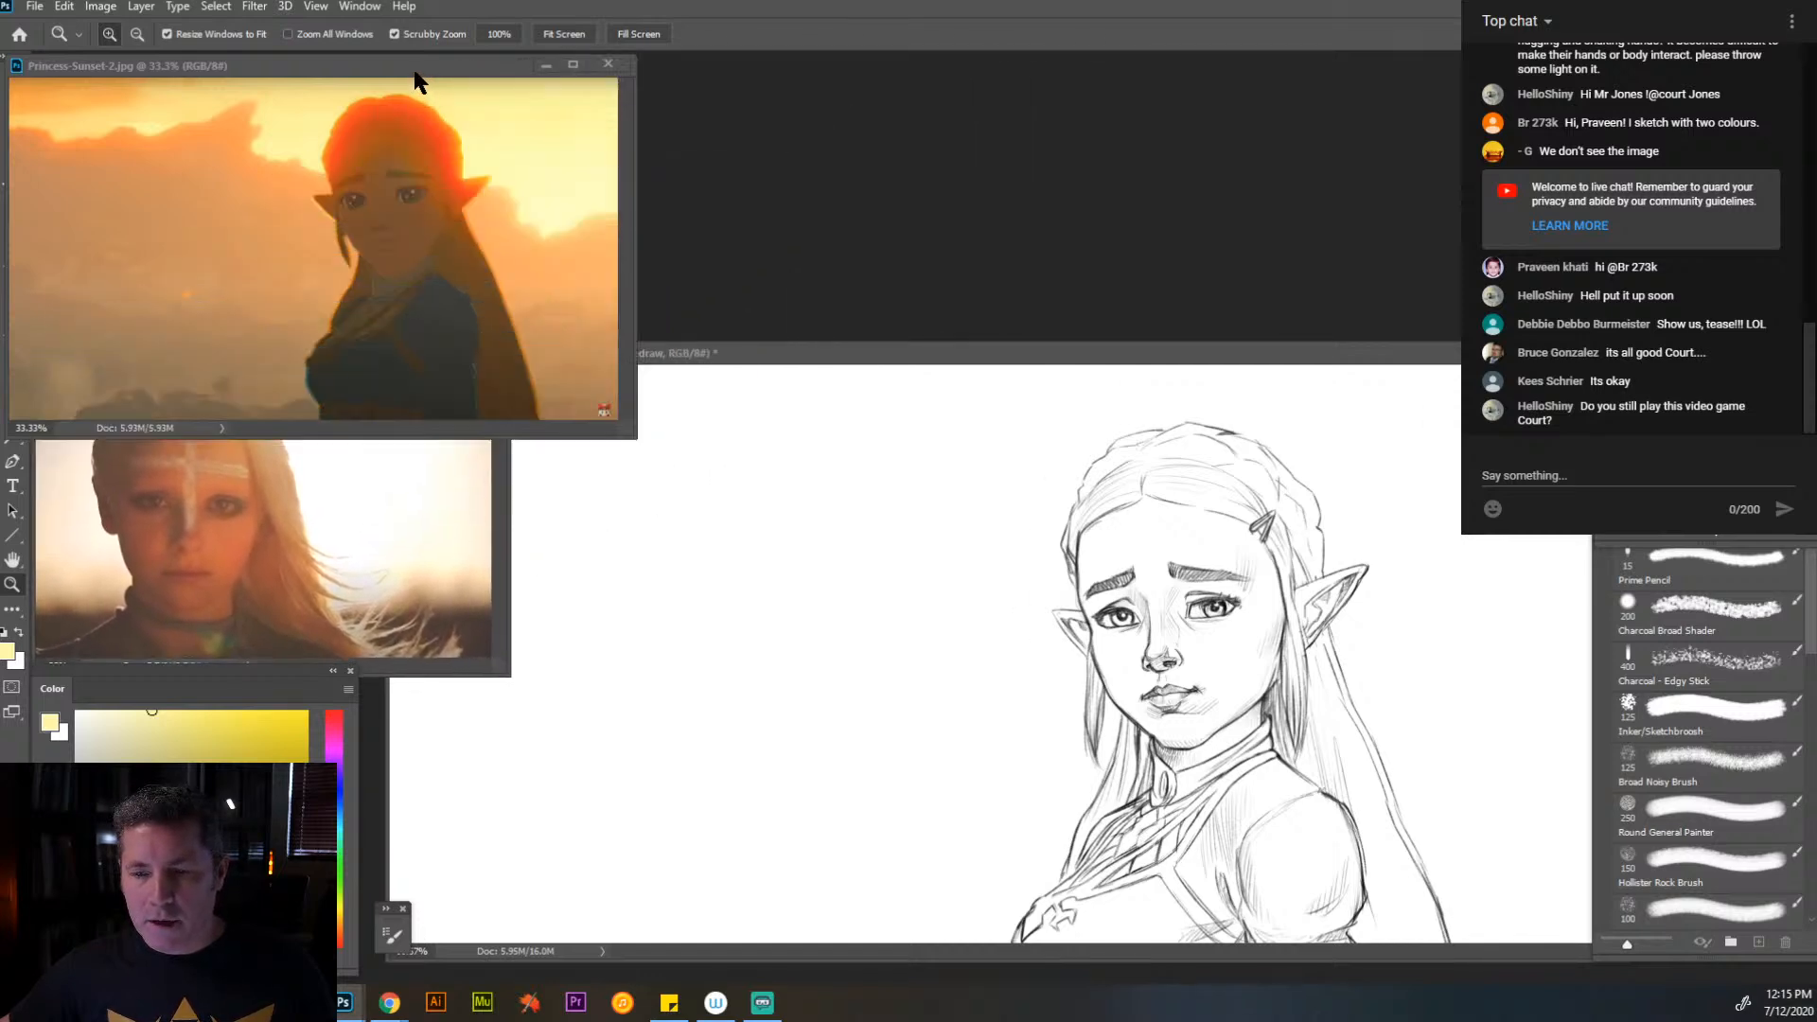
left_click(396, 216, "alt")
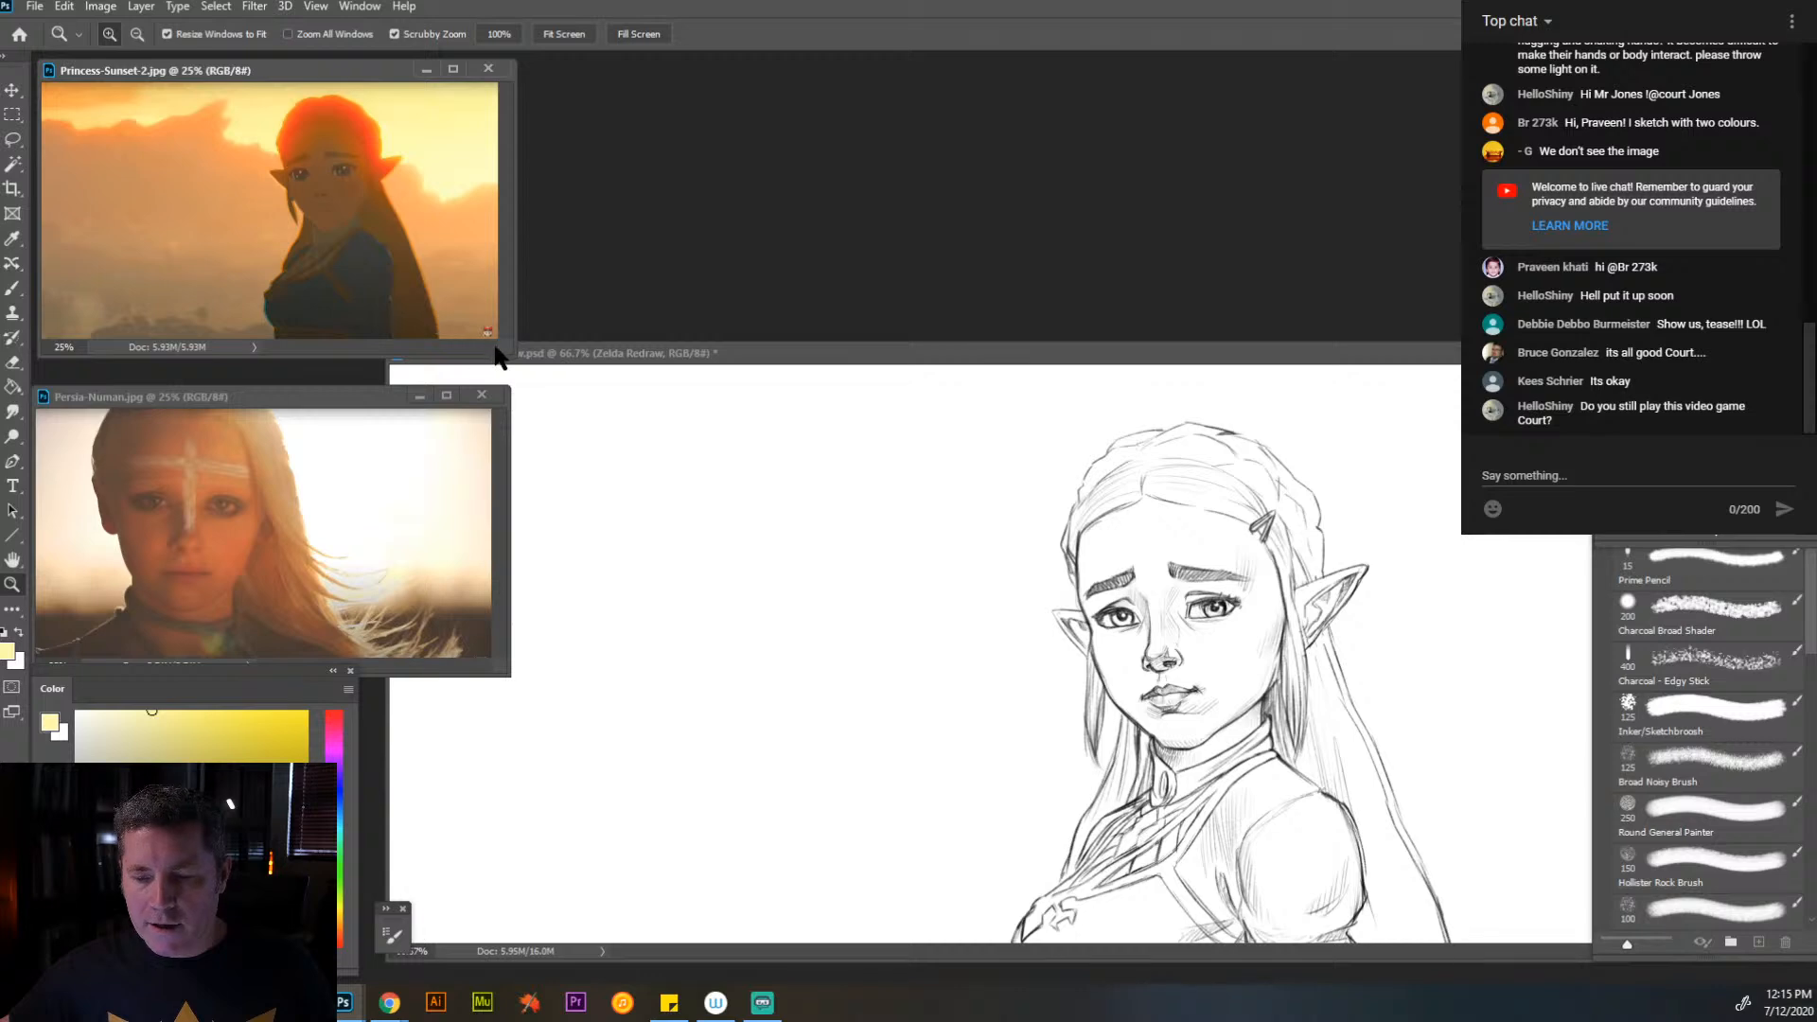
left_click_drag(506, 358, 514, 88)
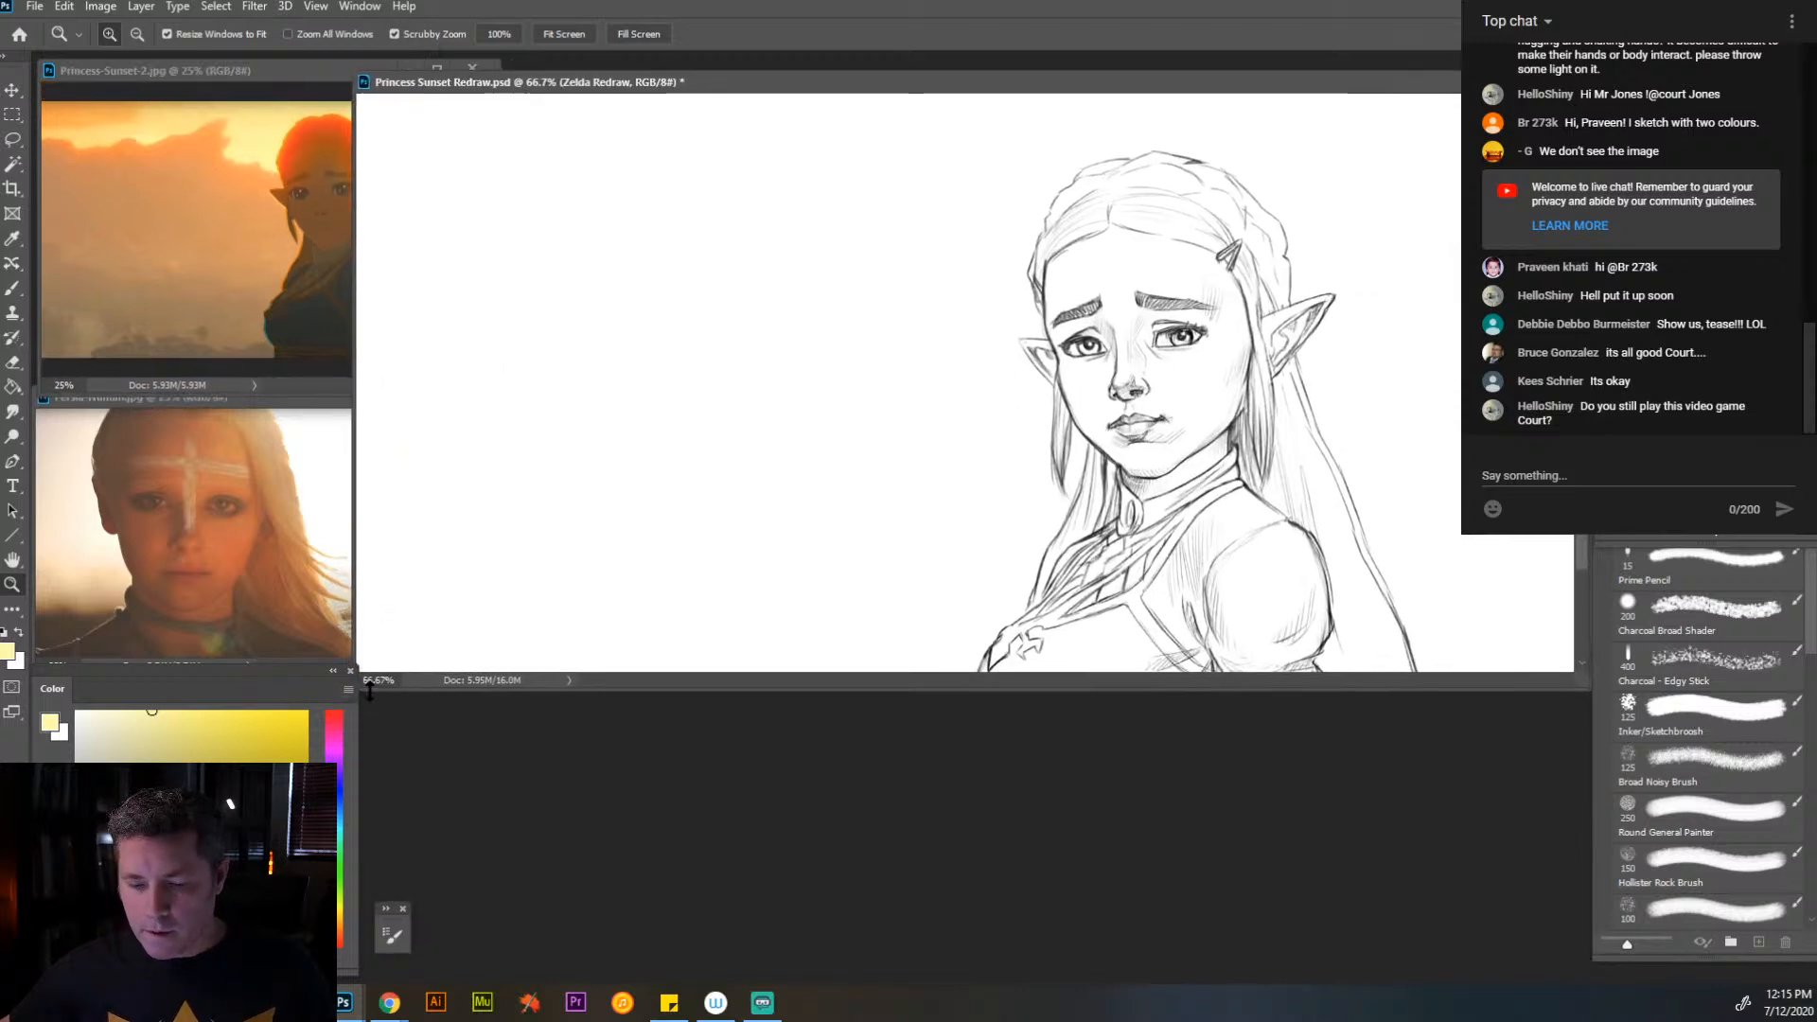
left_click_drag(369, 690, 367, 688)
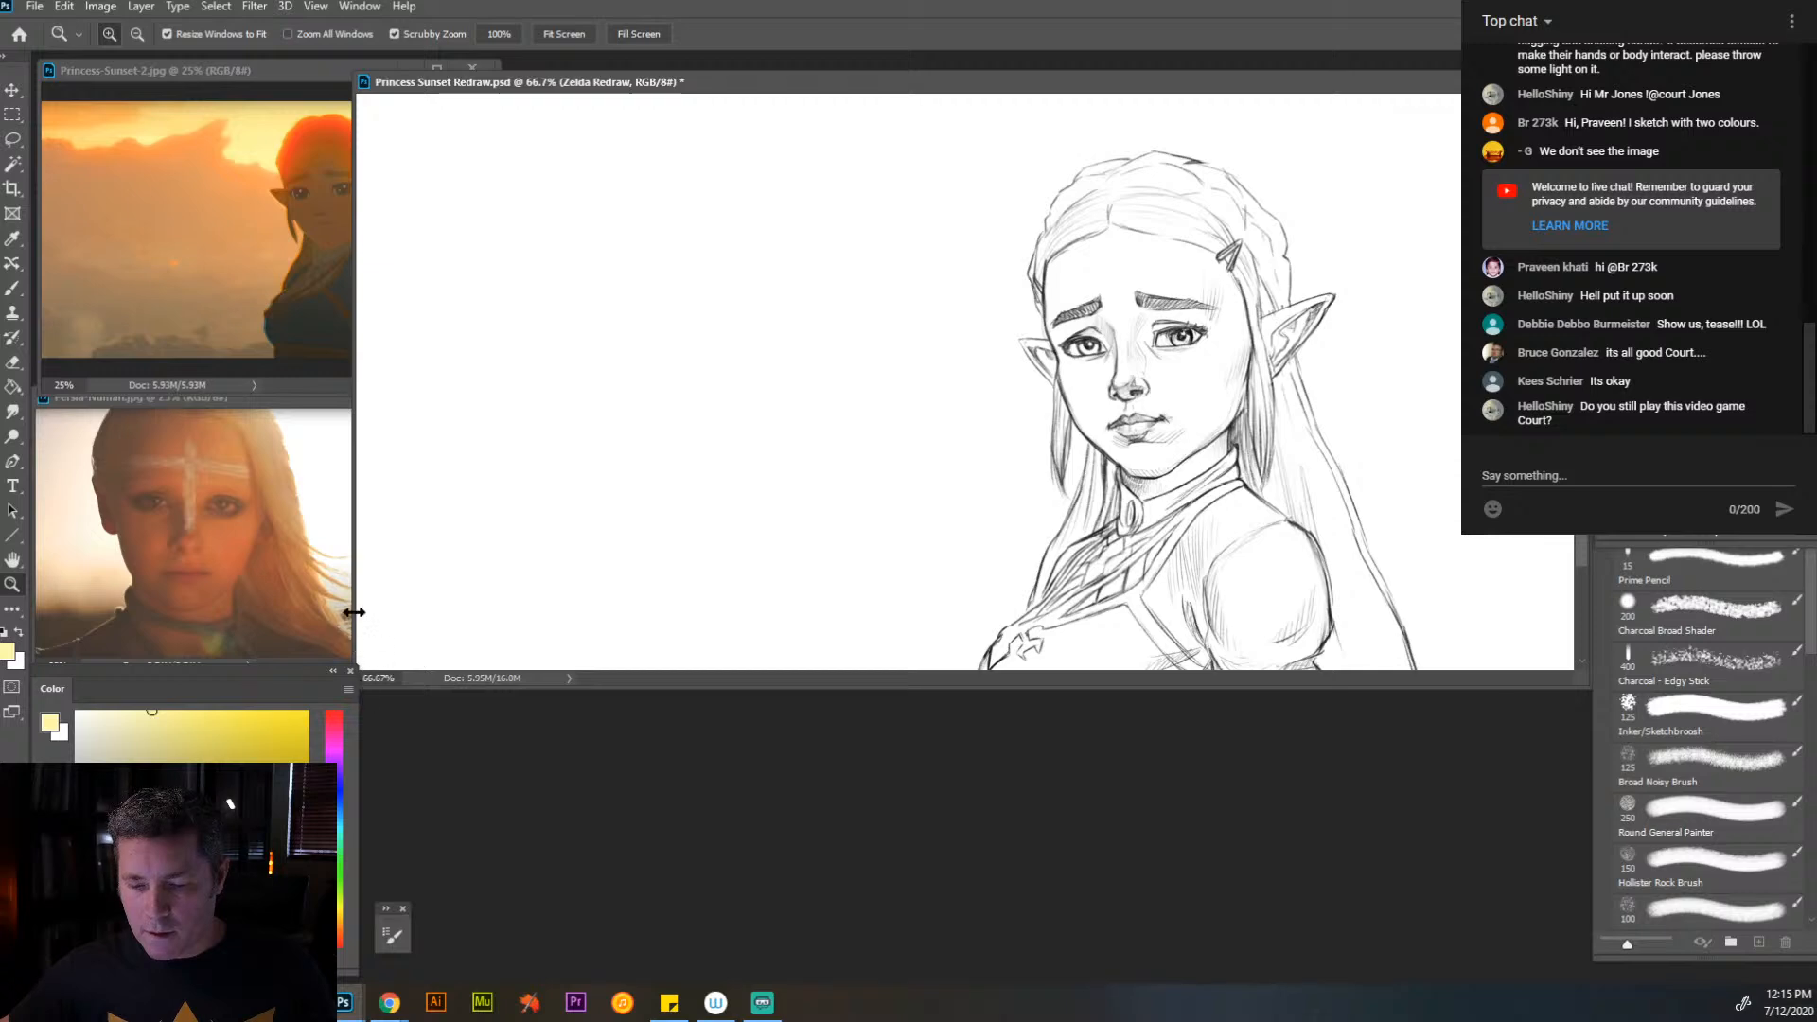
mouse_move(358, 616)
left_mouse_down()
mouse_move(382, 630)
mouse_move(381, 962)
left_mouse_up()
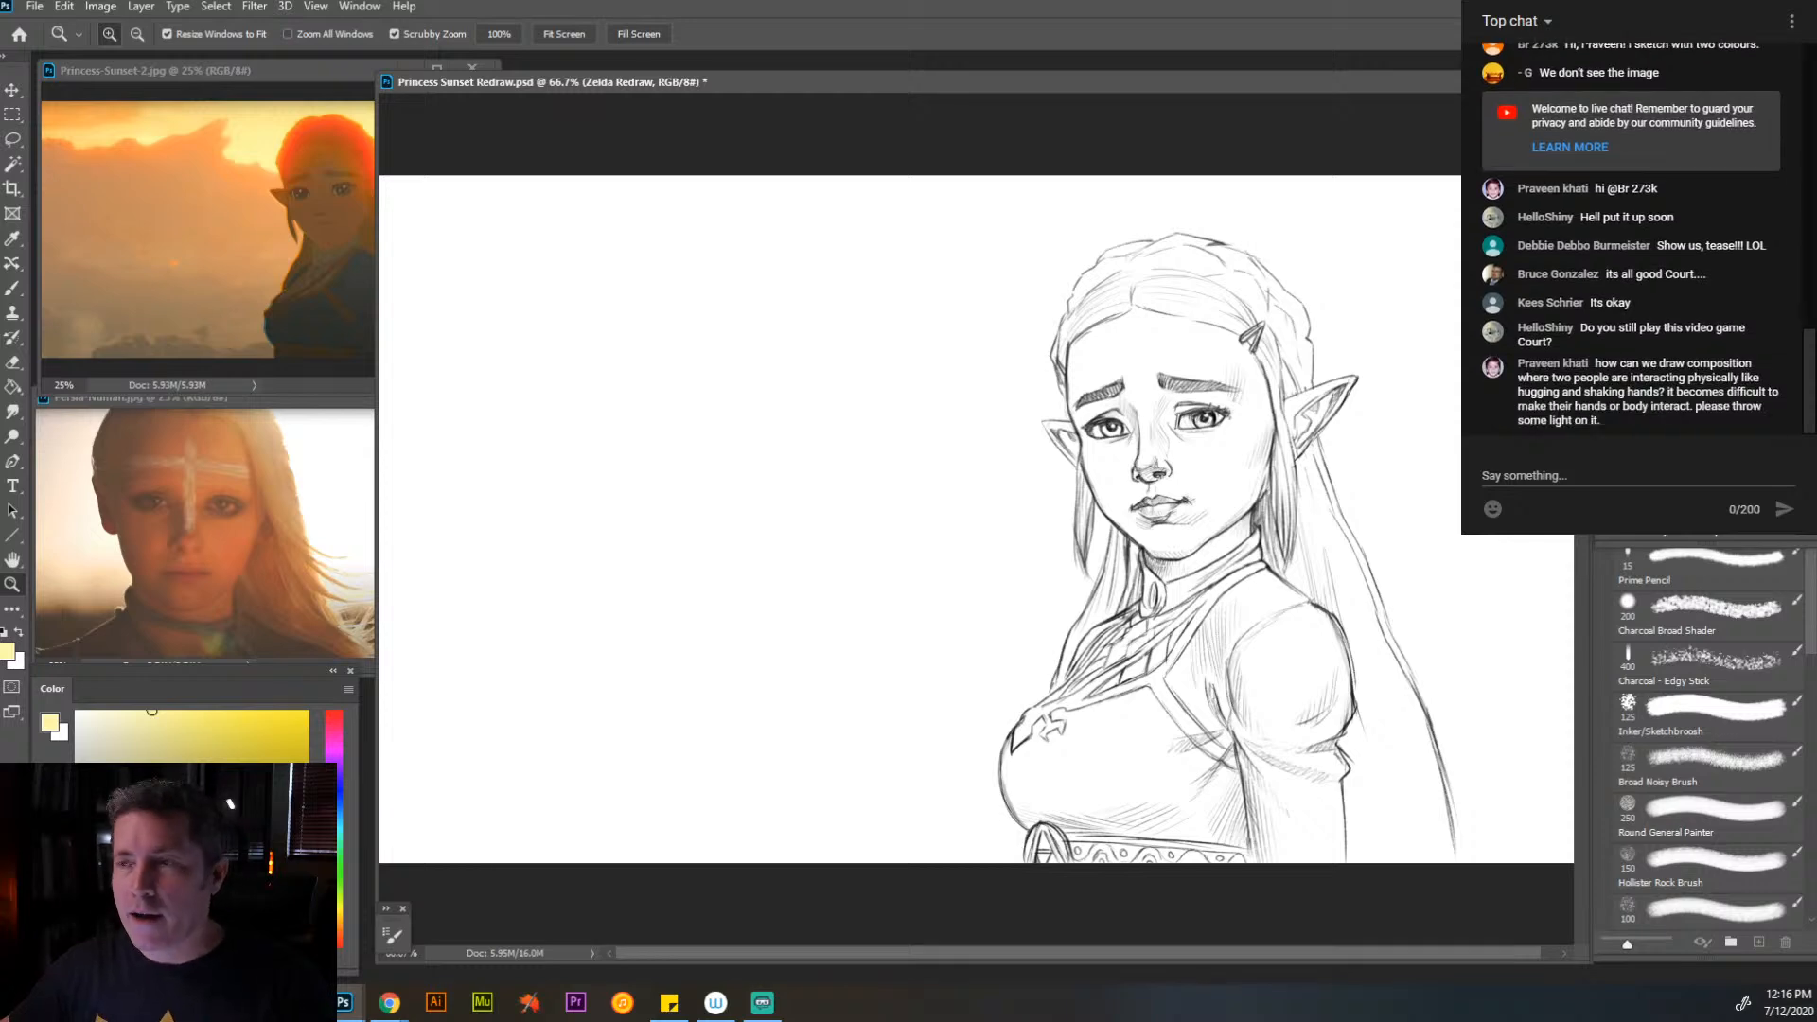
- Zoom the Zelda redraw out to 50% and reposition and enlarge its window so both references are fully uncovered
key("alt+Tab")
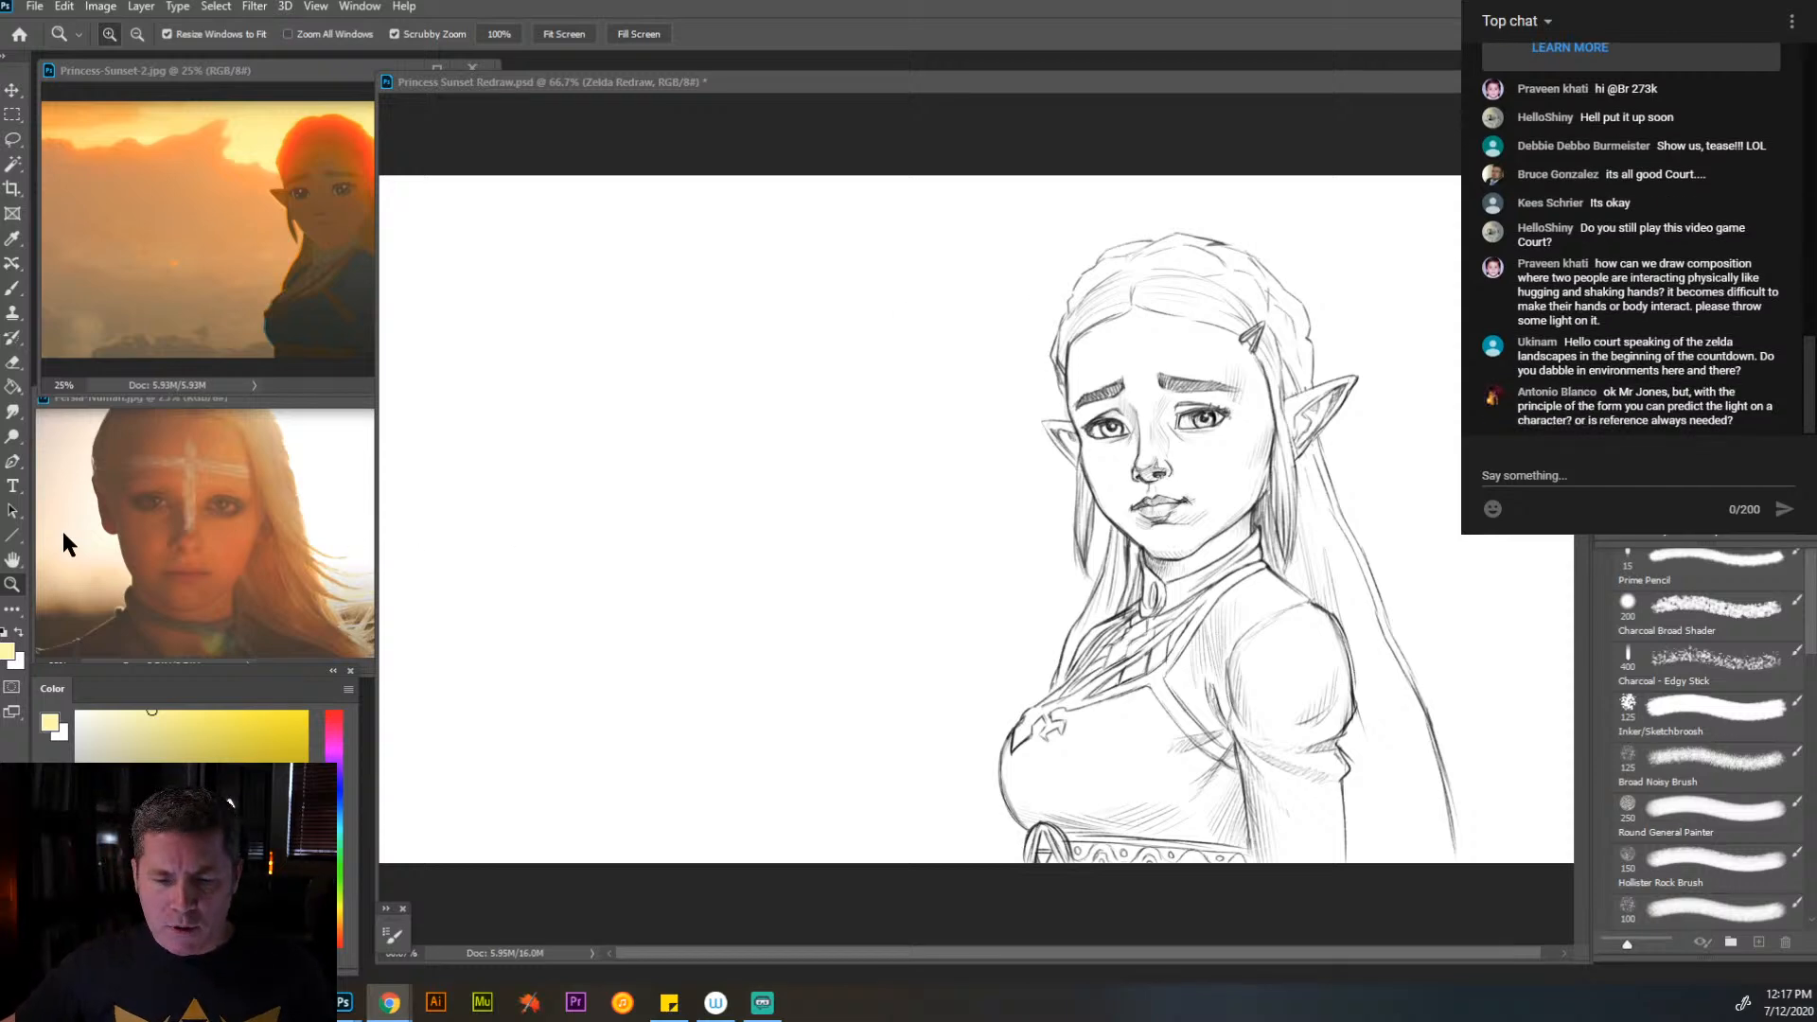
left_click(19, 587)
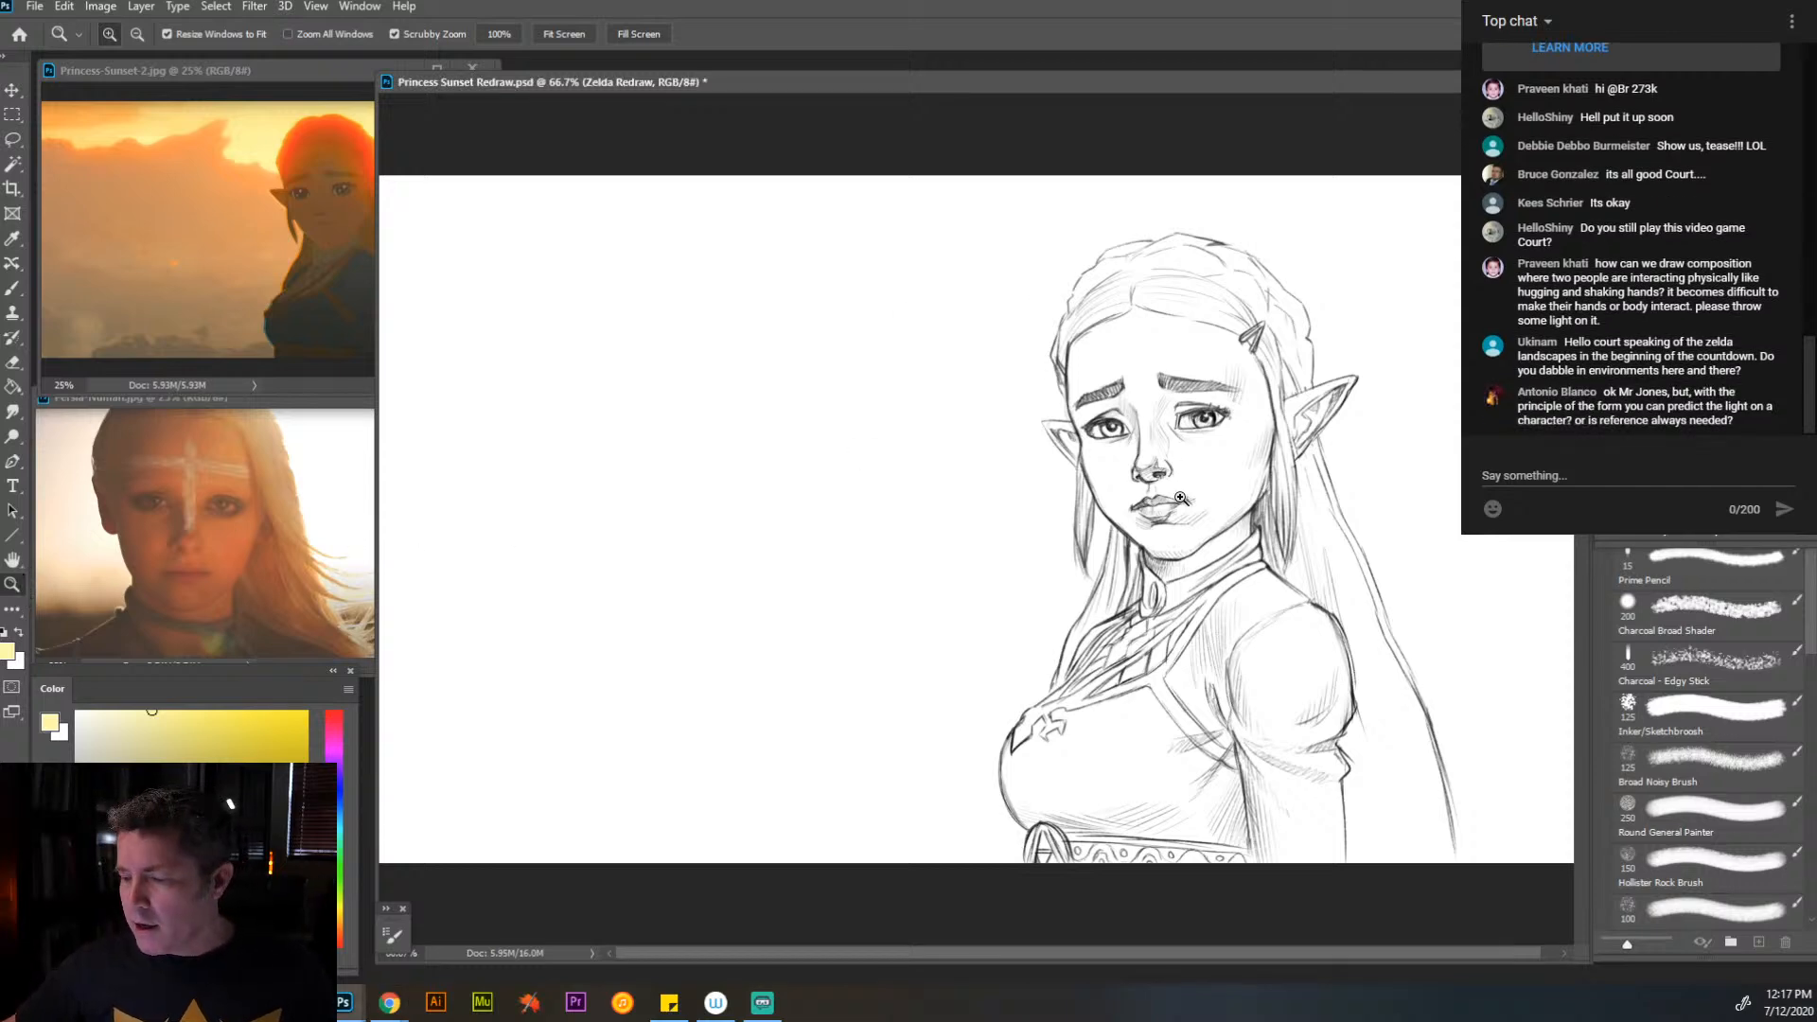
left_click(1093, 439, "alt")
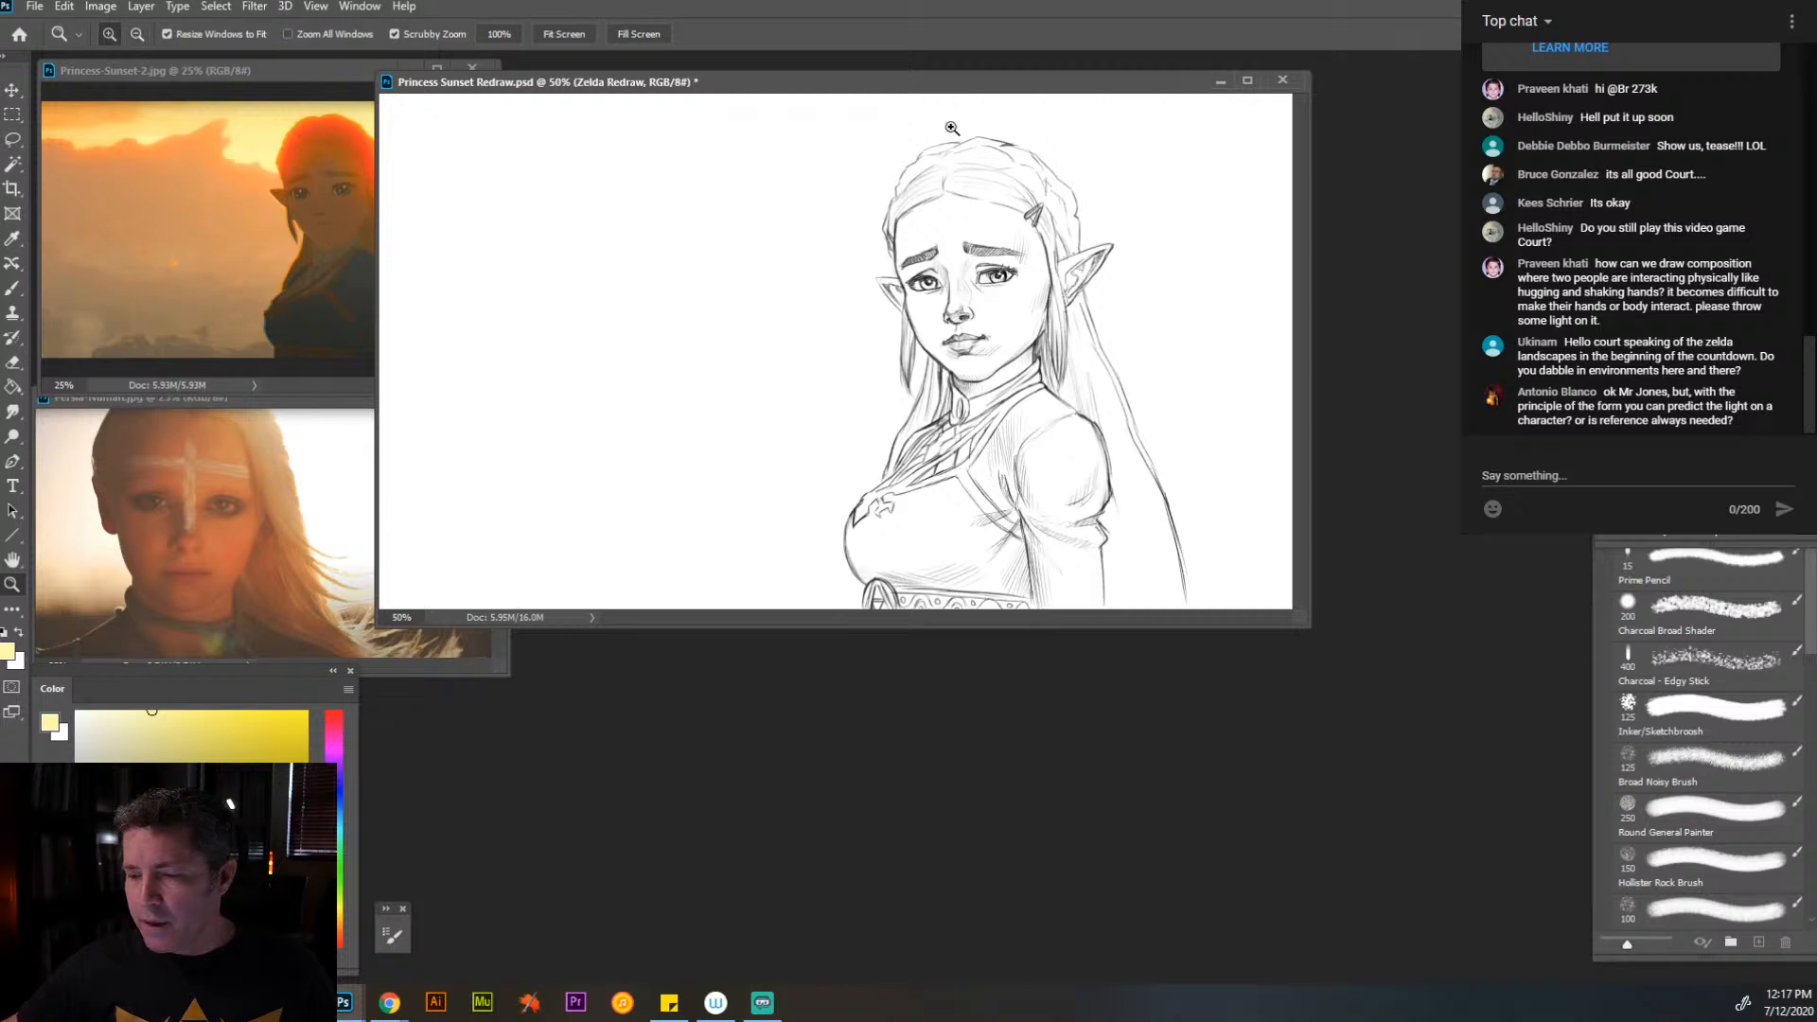
left_click_drag(949, 88, 1085, 128)
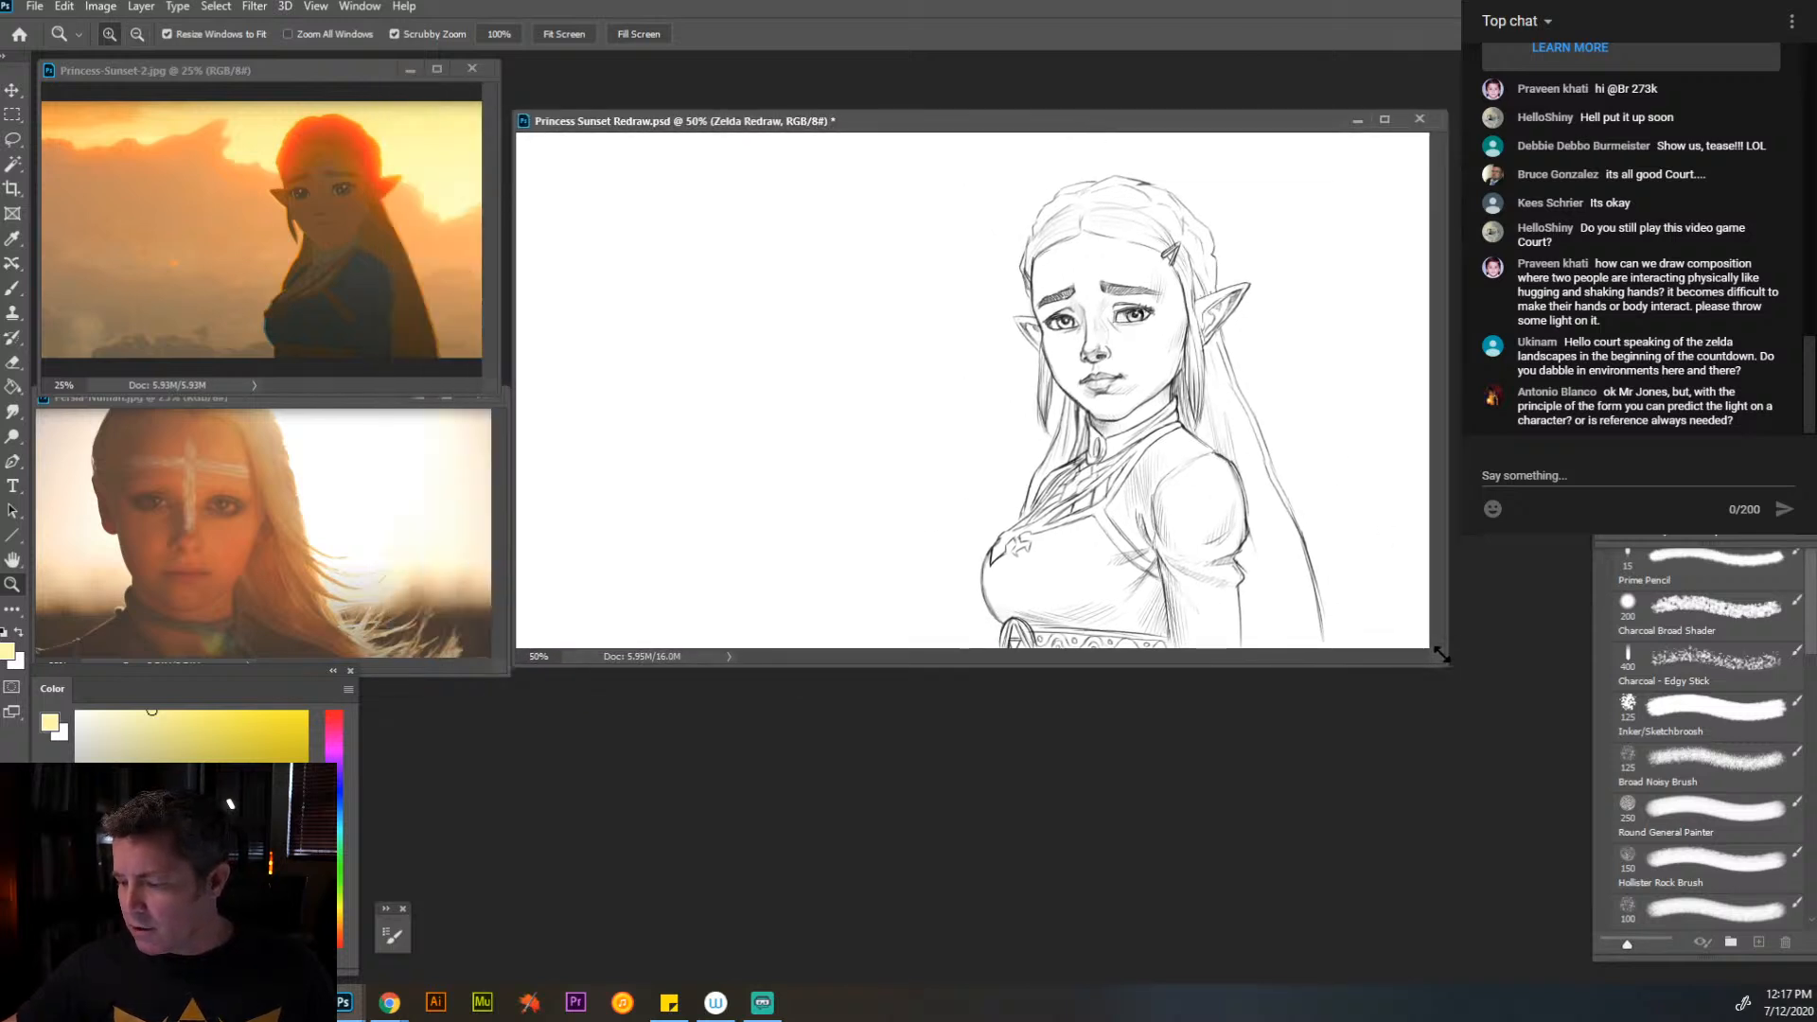
left_click_drag(1441, 653, 1579, 940)
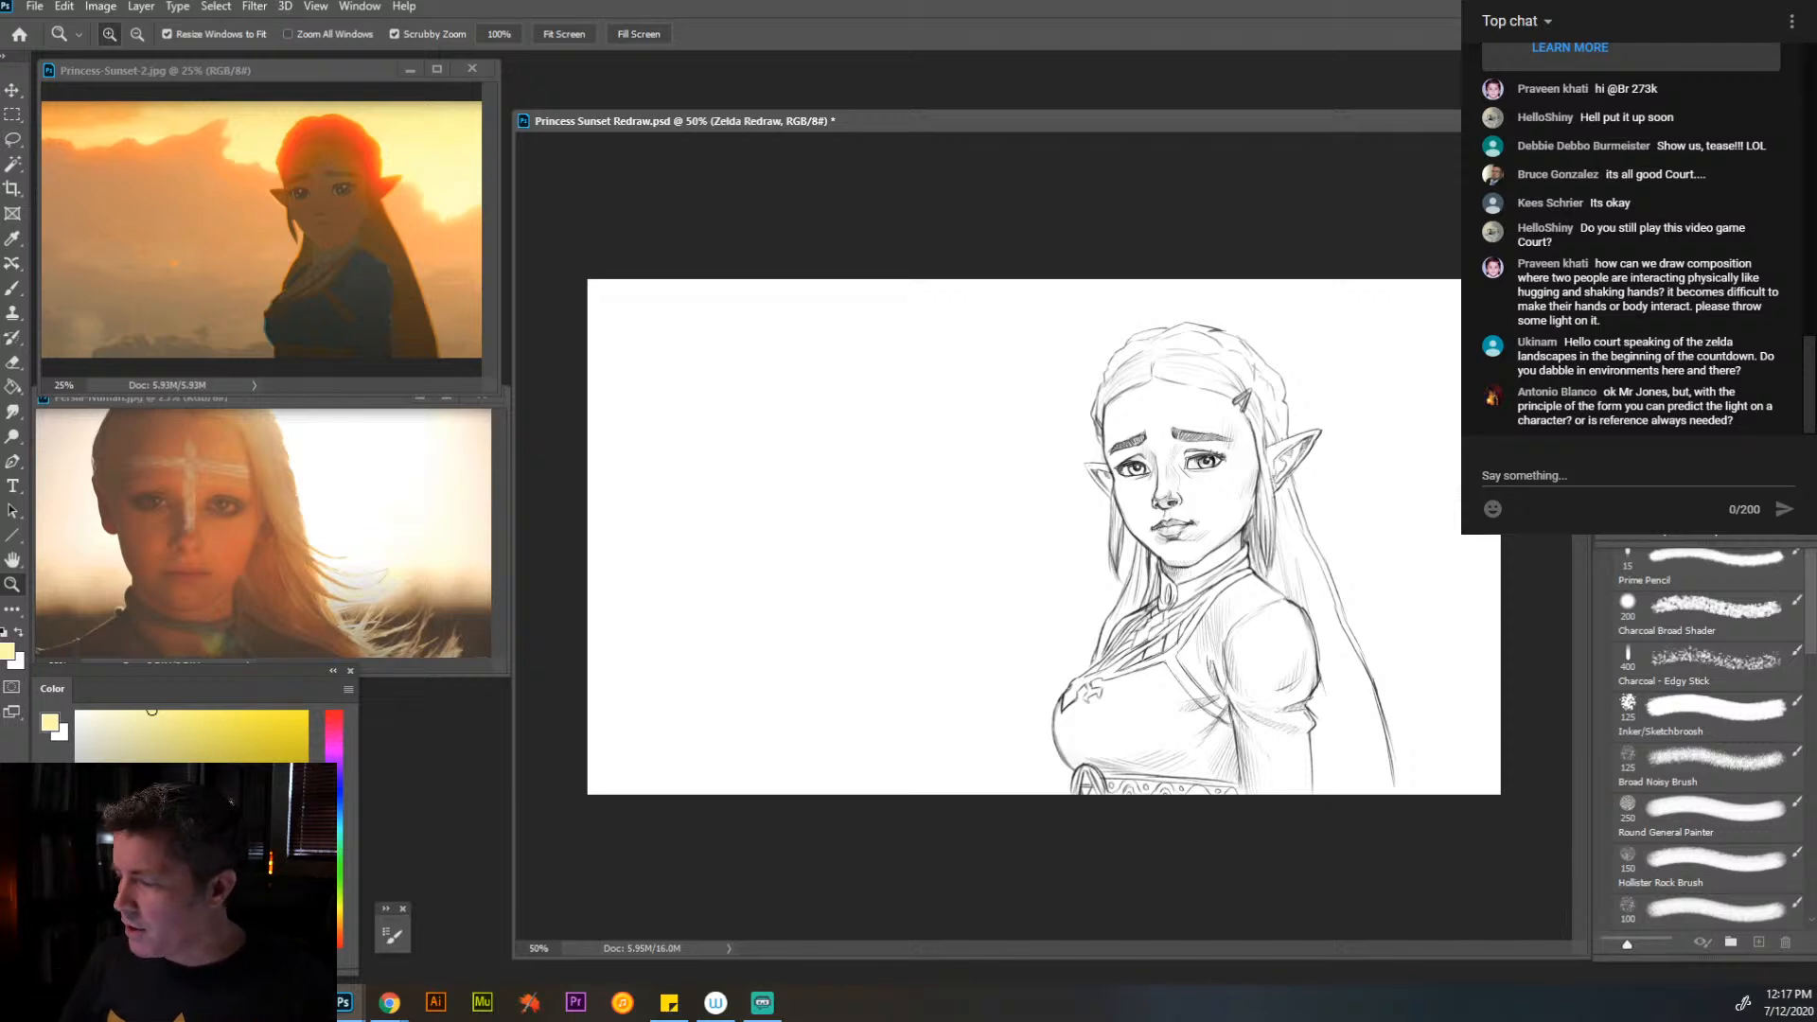
- Fill the BG Colors layer of the Zelda redraw with a saturated light orange using the Paint Bucket
key("alt+bracketleft")
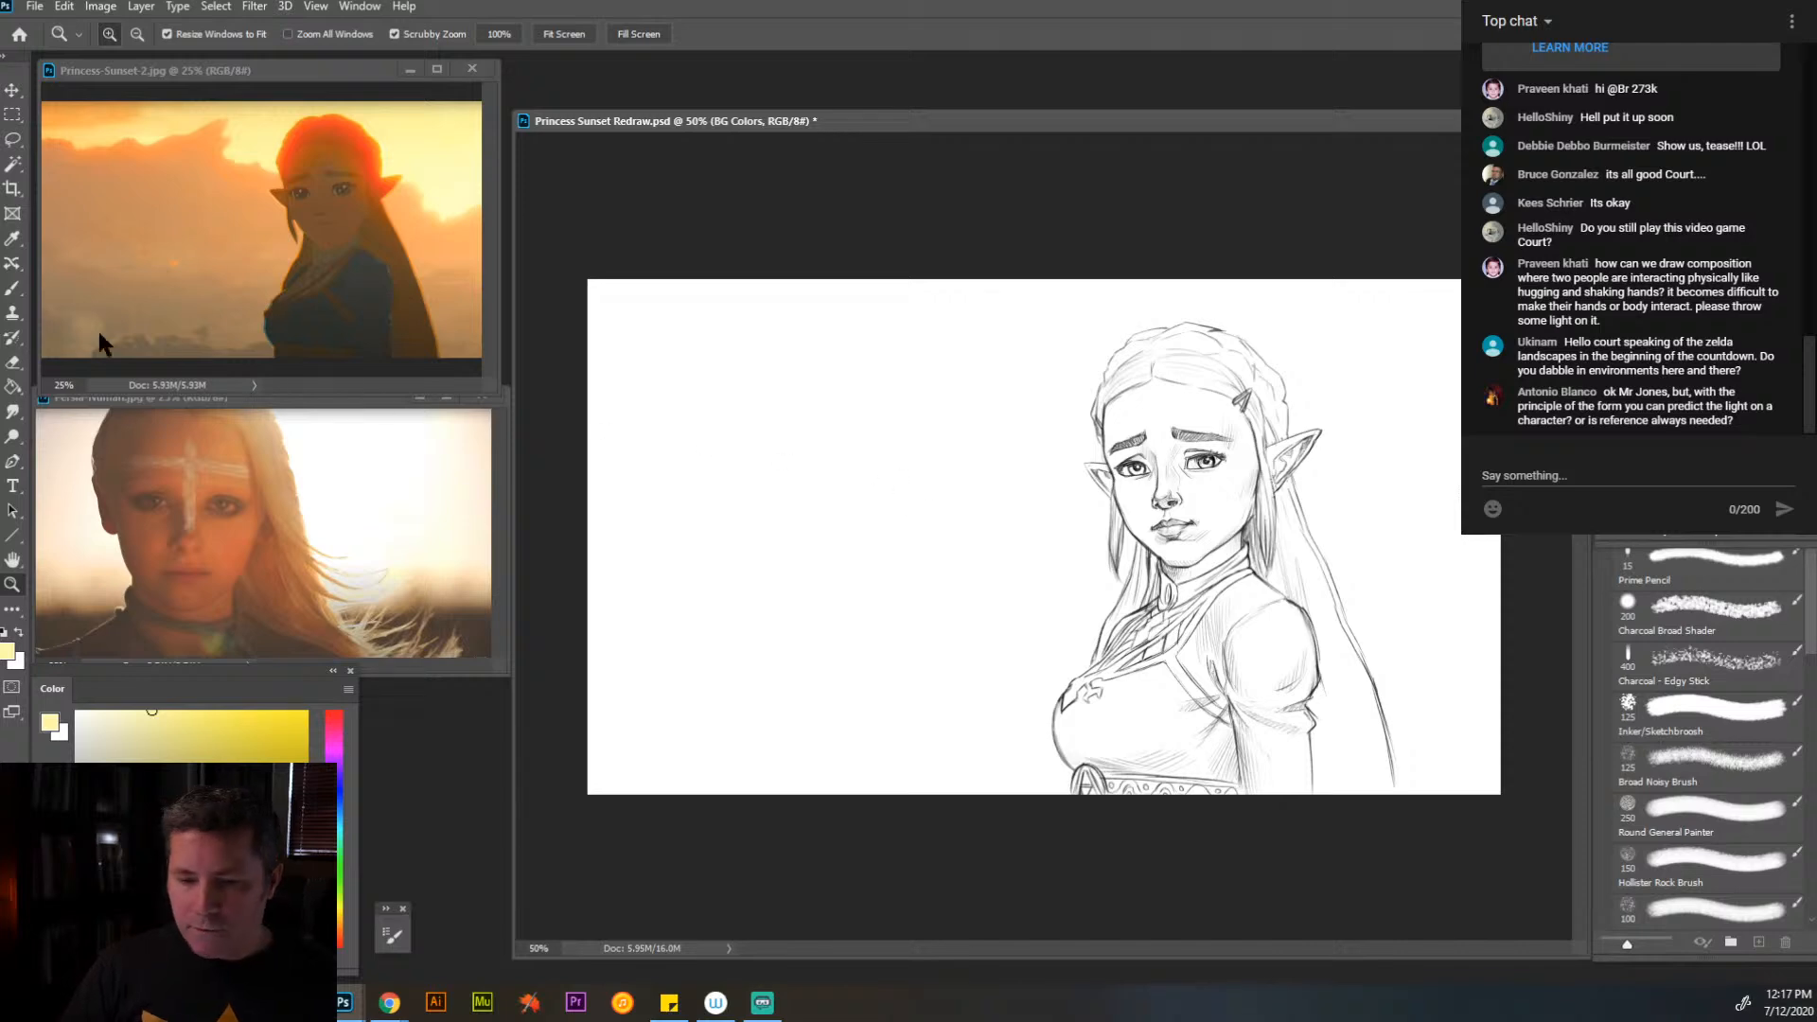
left_click(12, 386)
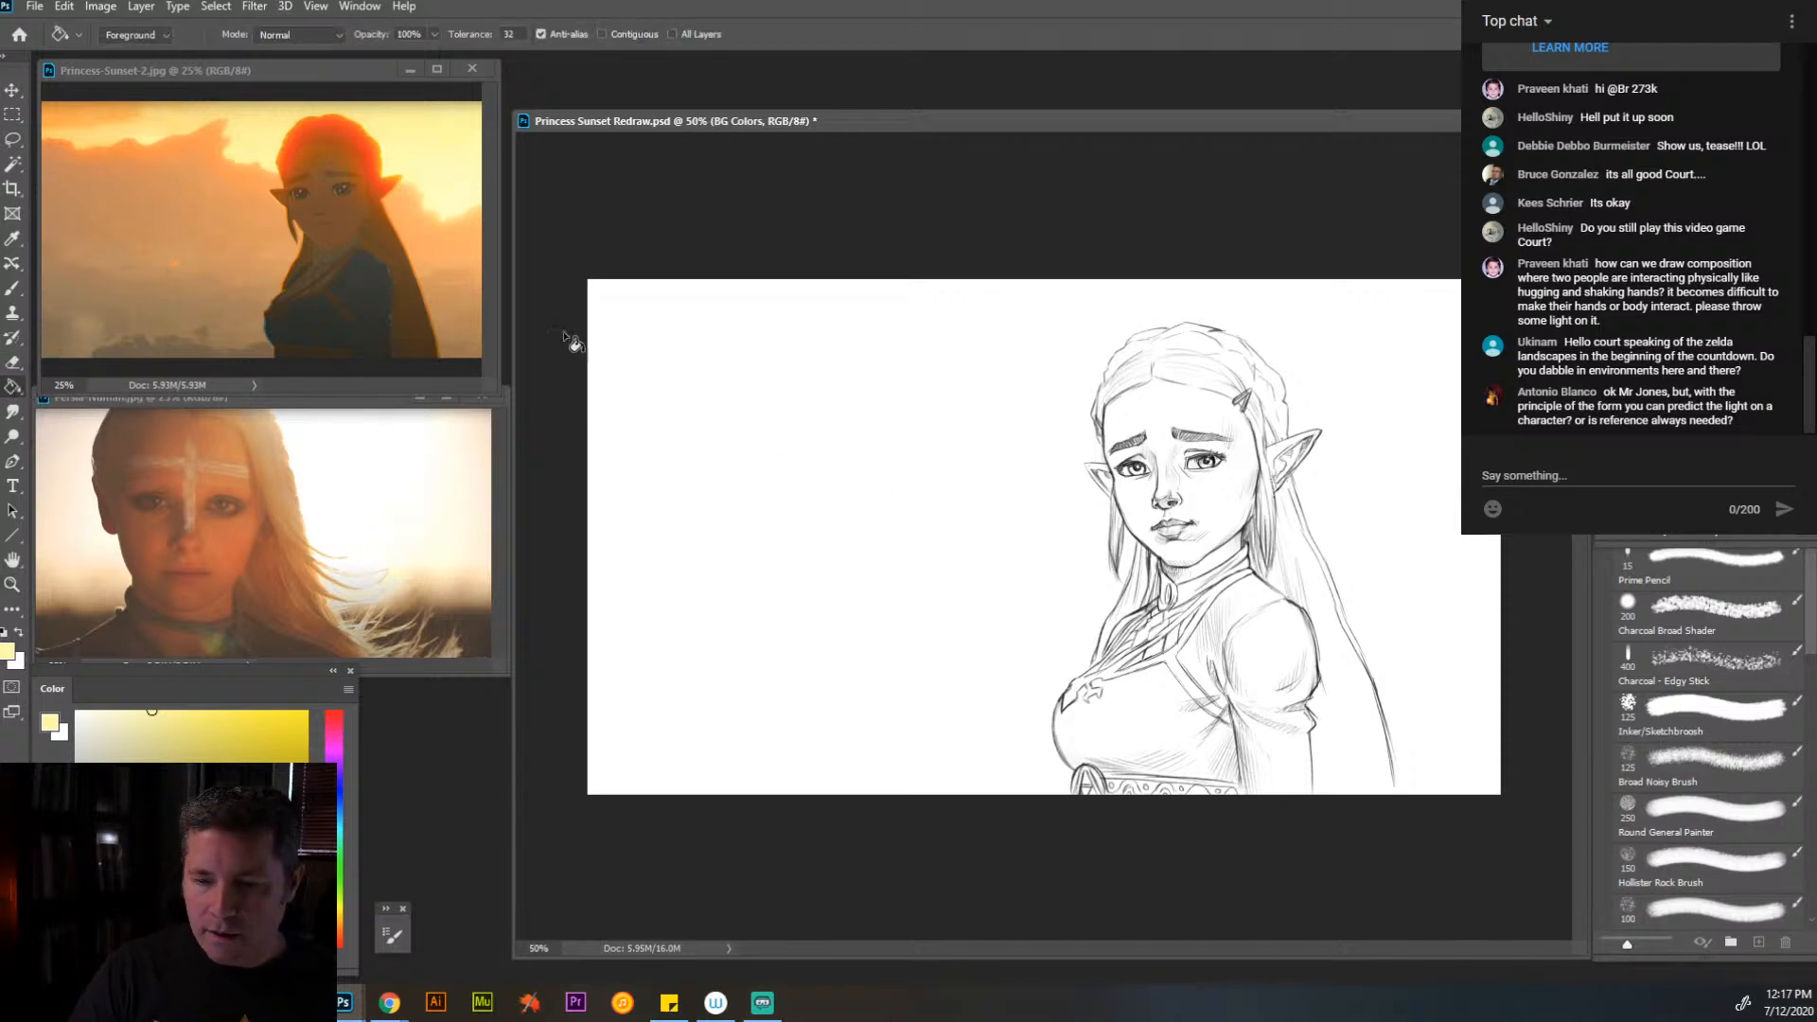
left_click(338, 928)
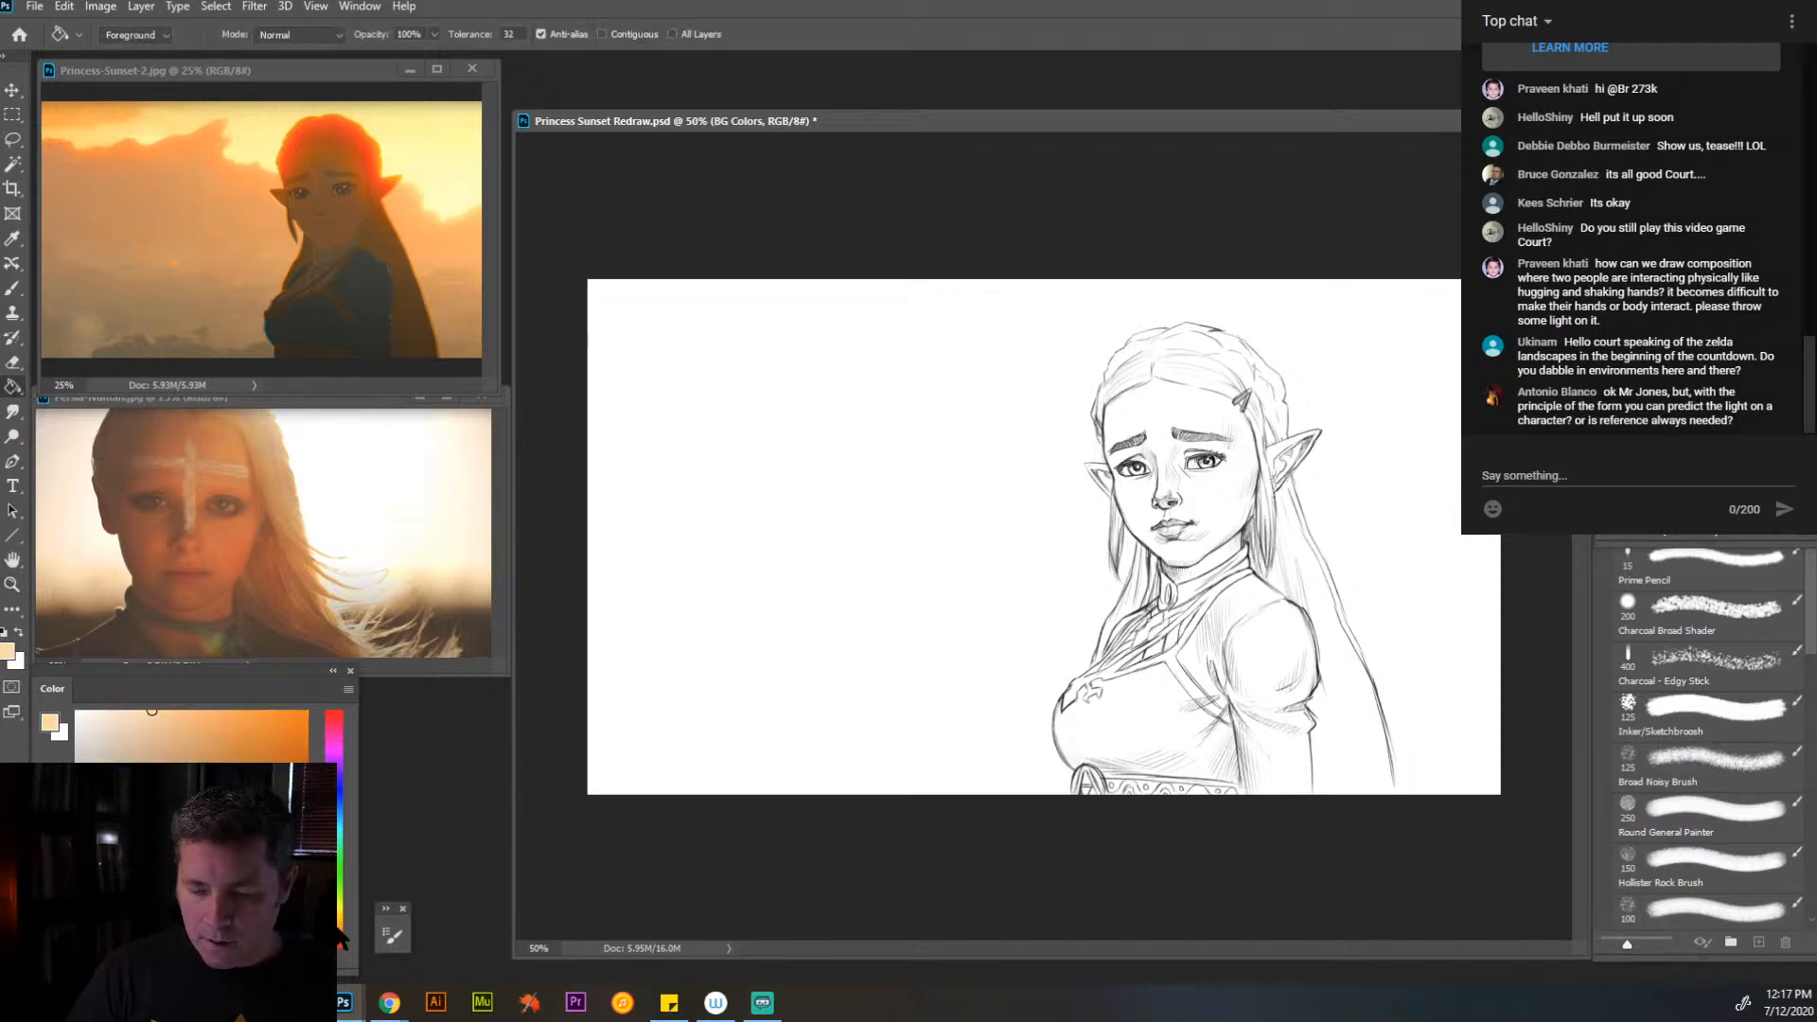
left_click(261, 732)
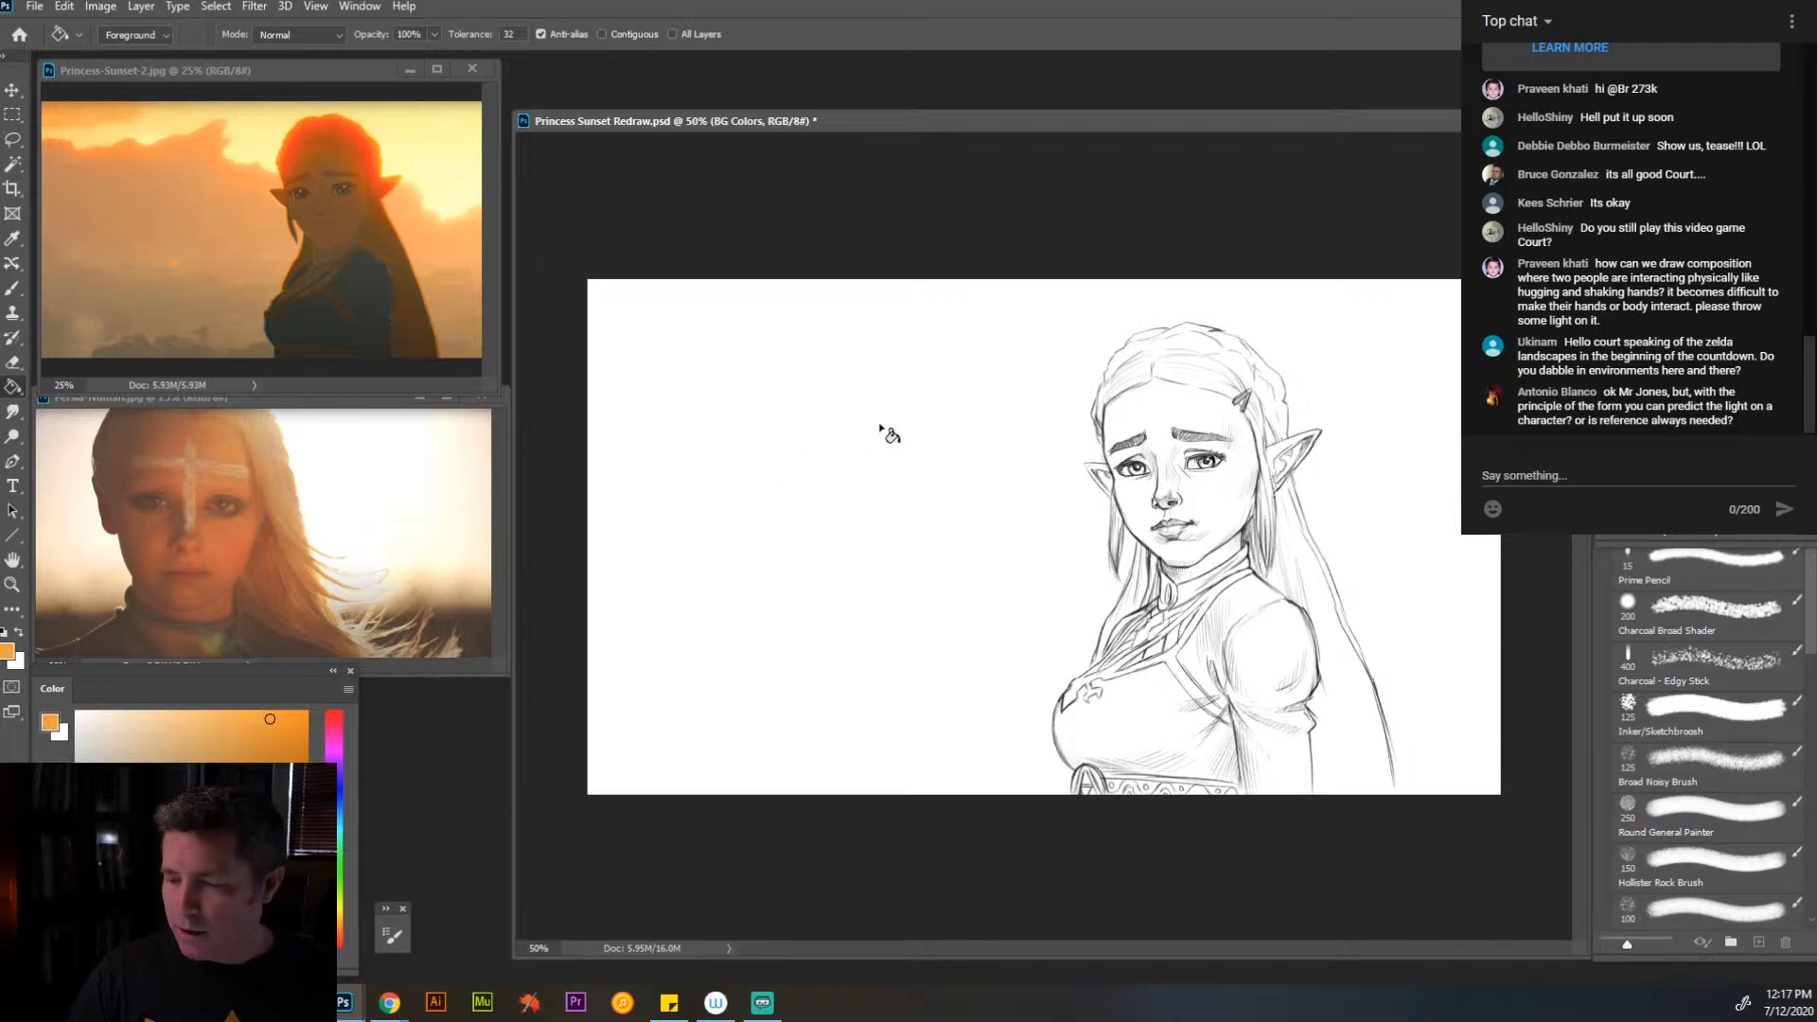
left_click(863, 486)
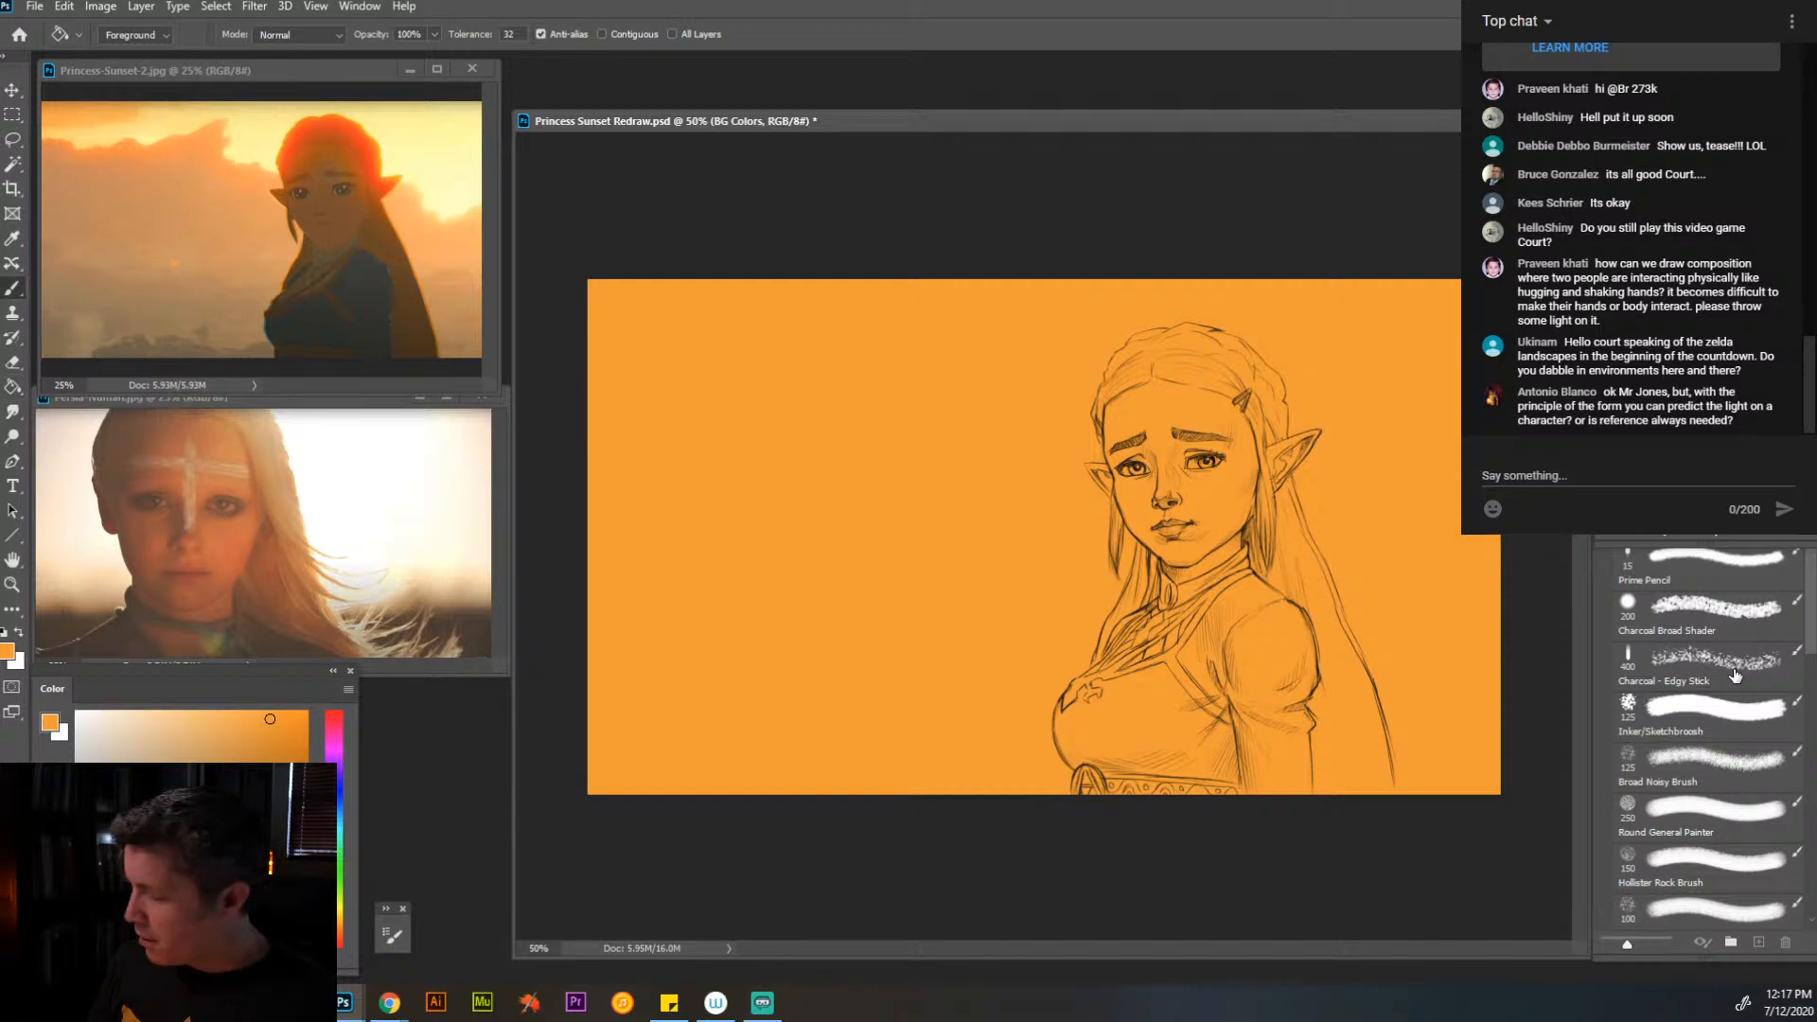
- Select the Broad Noisy Brush, and shift the foreground hue to a greenish yellow with the color picker placed near the canvas
left_click(1715, 708)
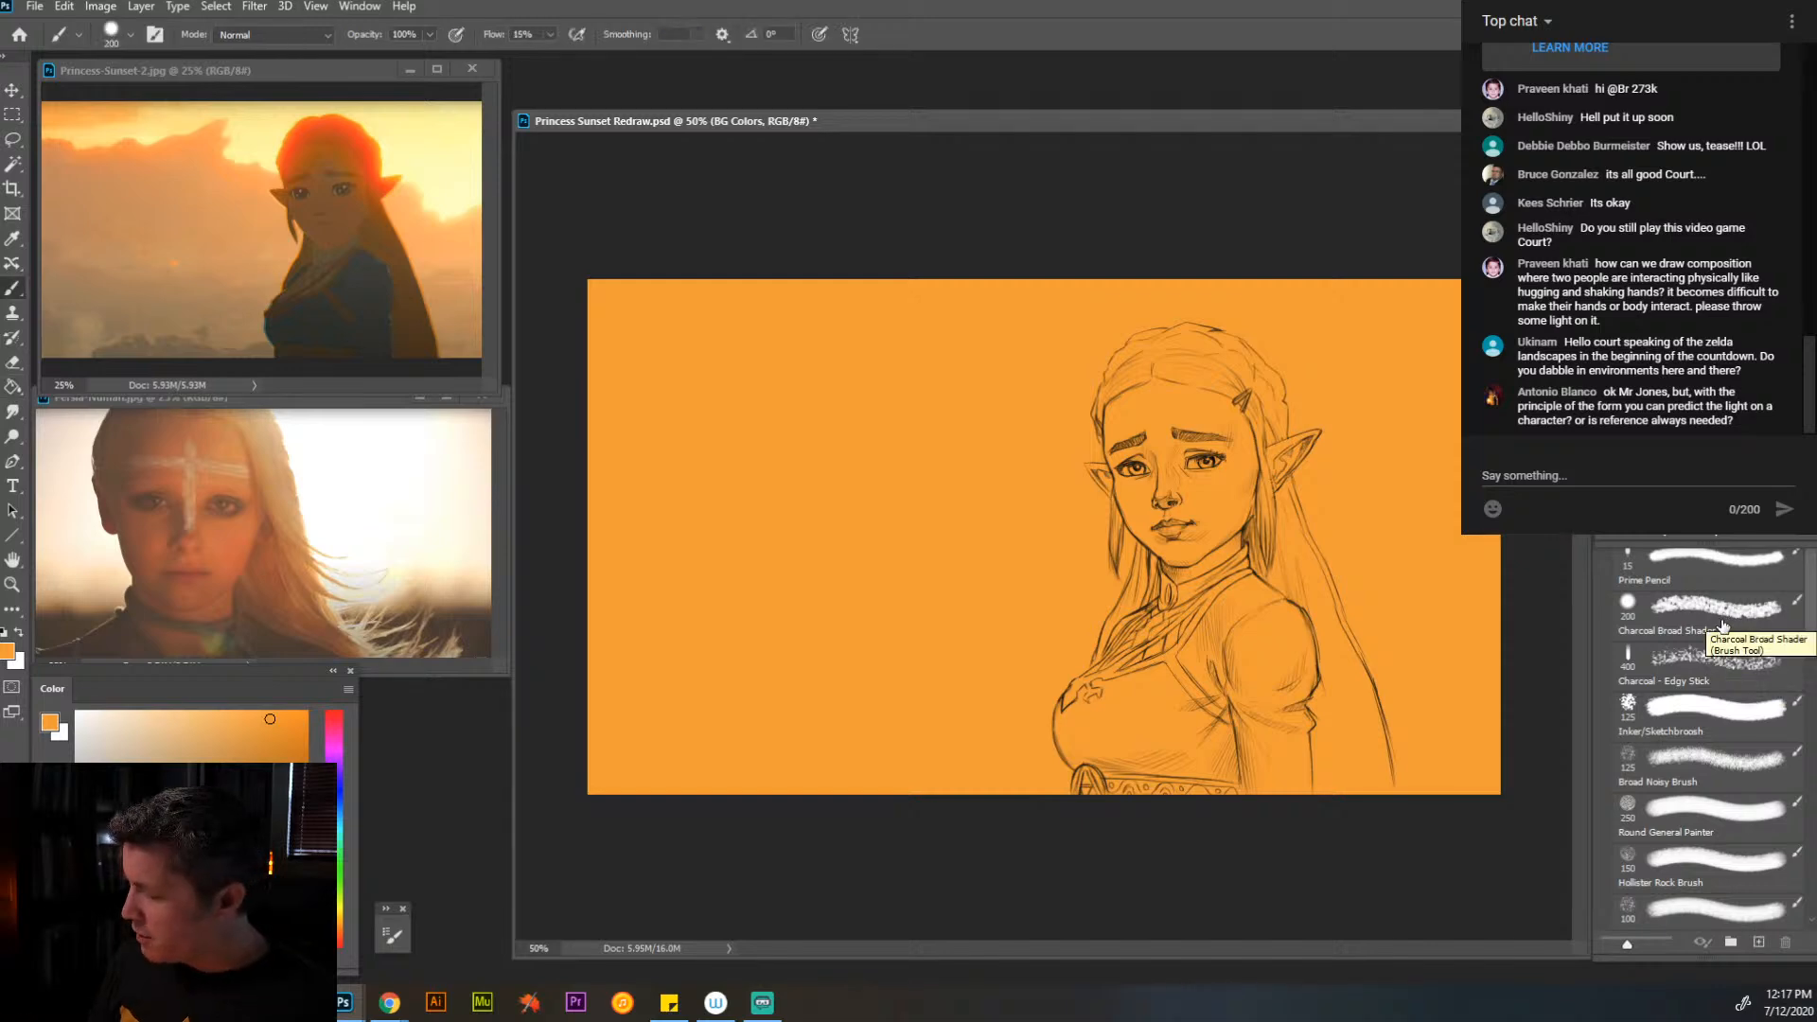
left_click(1716, 759)
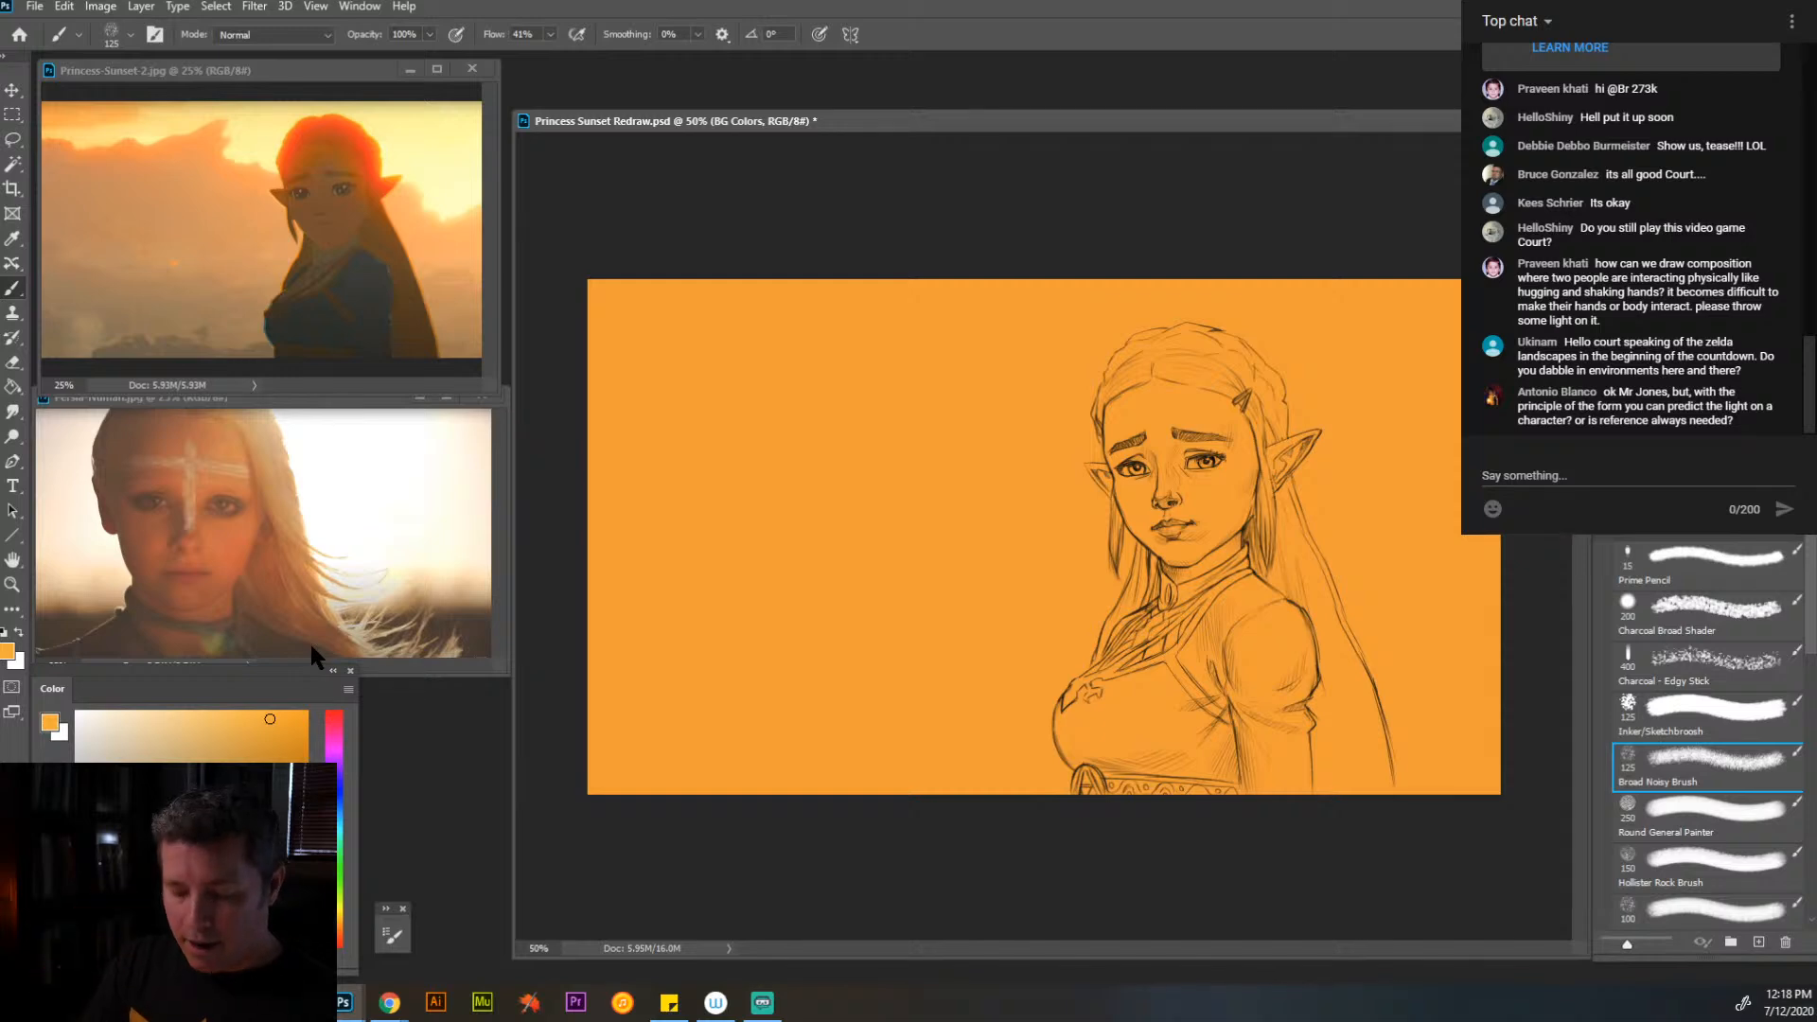
left_click_drag(289, 666, 757, 159)
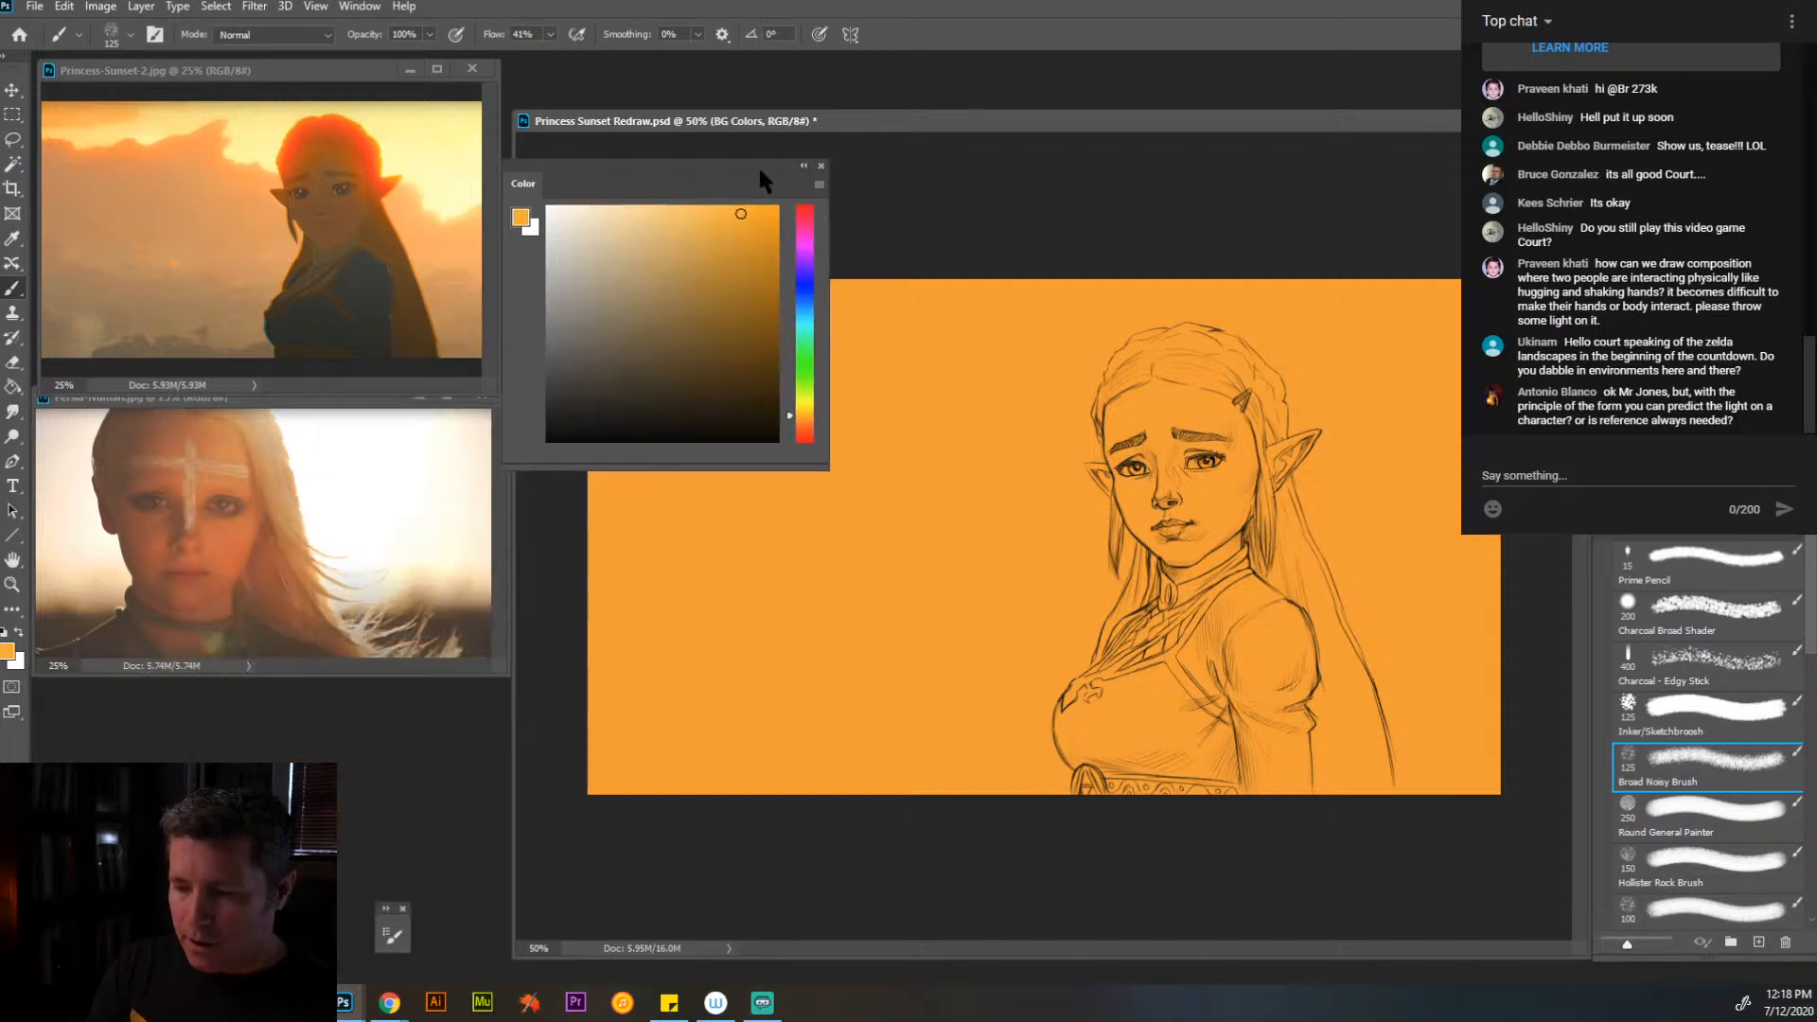
mouse_move(789, 415)
left_mouse_down()
mouse_move(789, 432)
mouse_move(789, 399)
left_mouse_up()
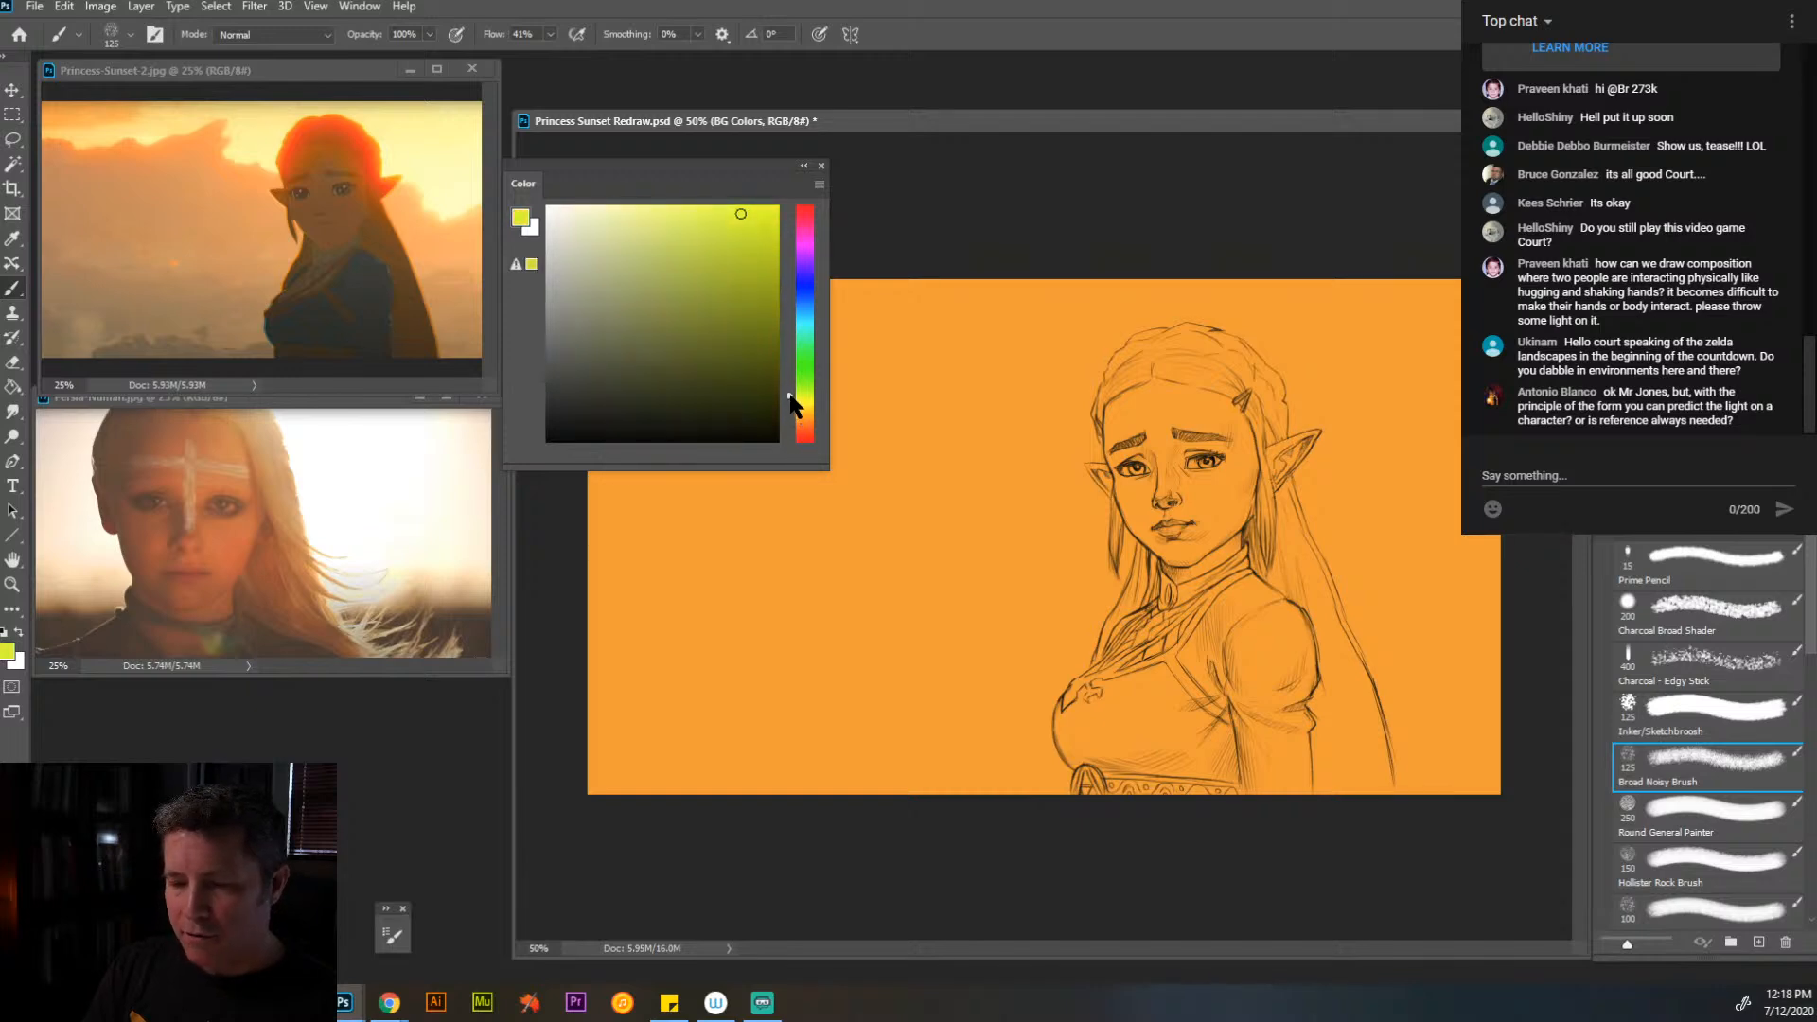
- Set the foreground color to a light golden yellow and move the color picker below the portrait reference, off the canvas
mouse_move(791, 405)
left_mouse_down()
mouse_move(794, 440)
mouse_move(794, 257)
mouse_move(810, 414)
left_mouse_up()
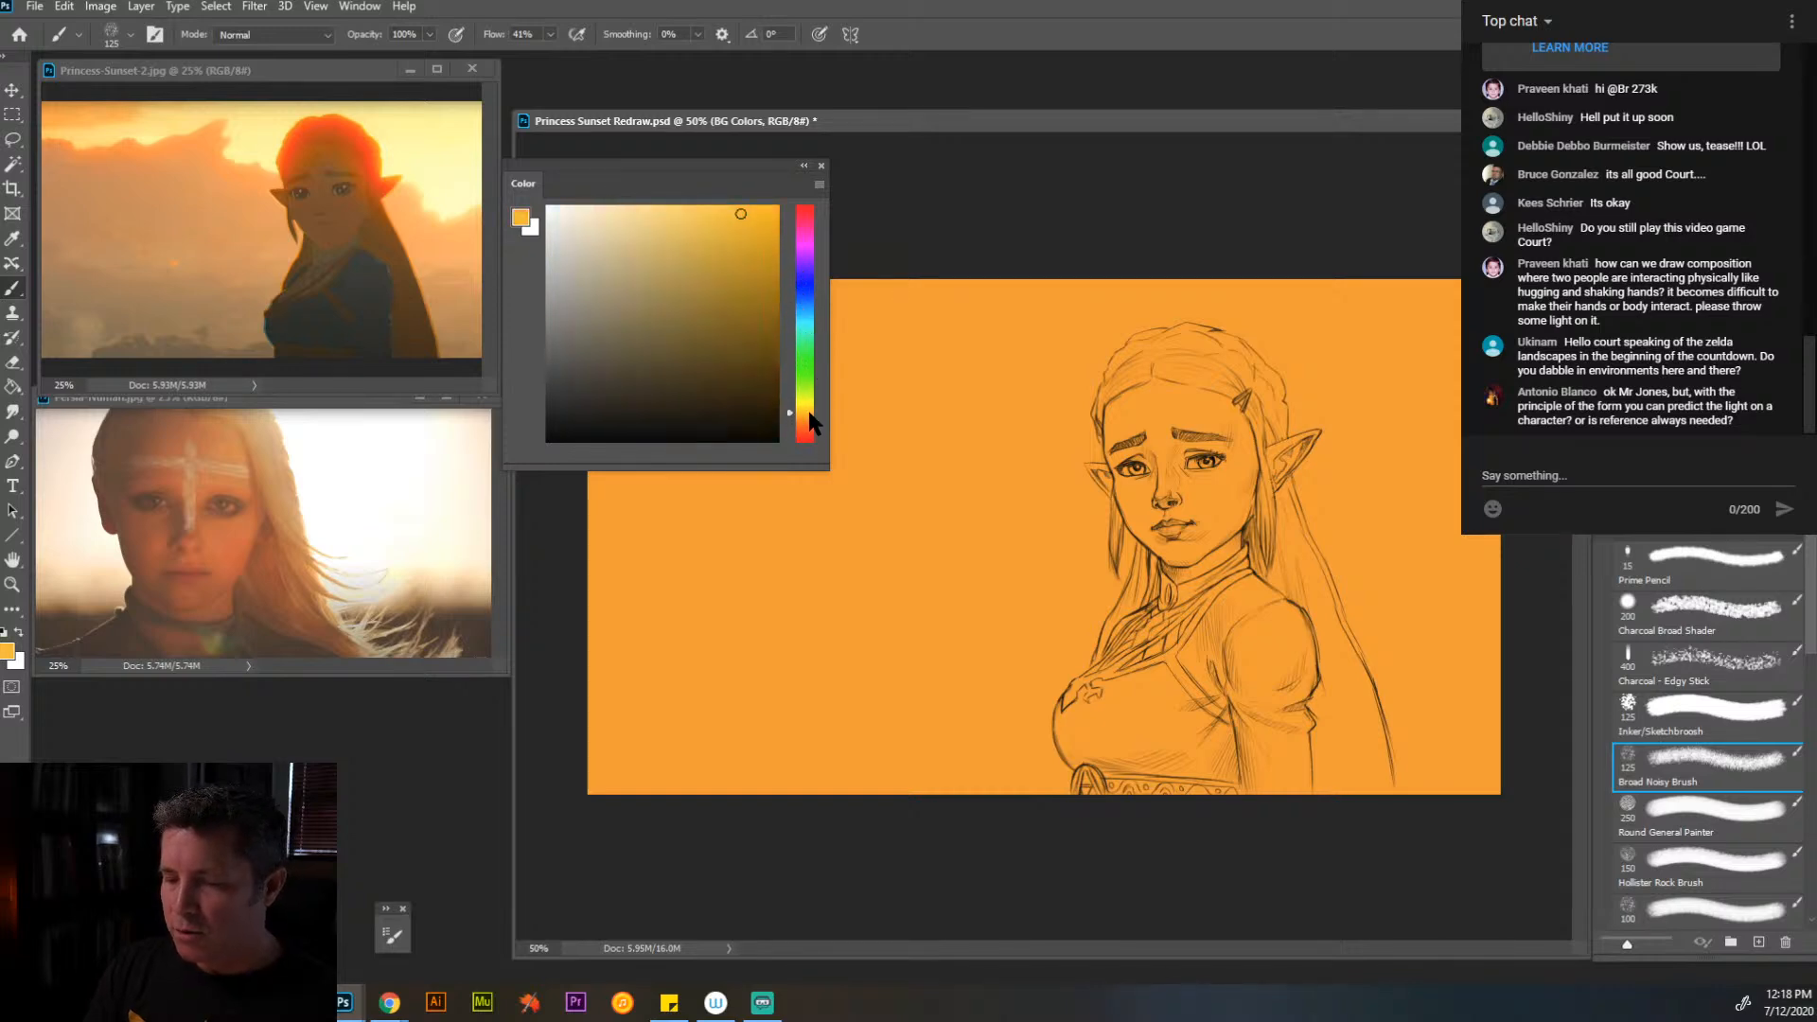
left_click_drag(742, 215, 728, 210)
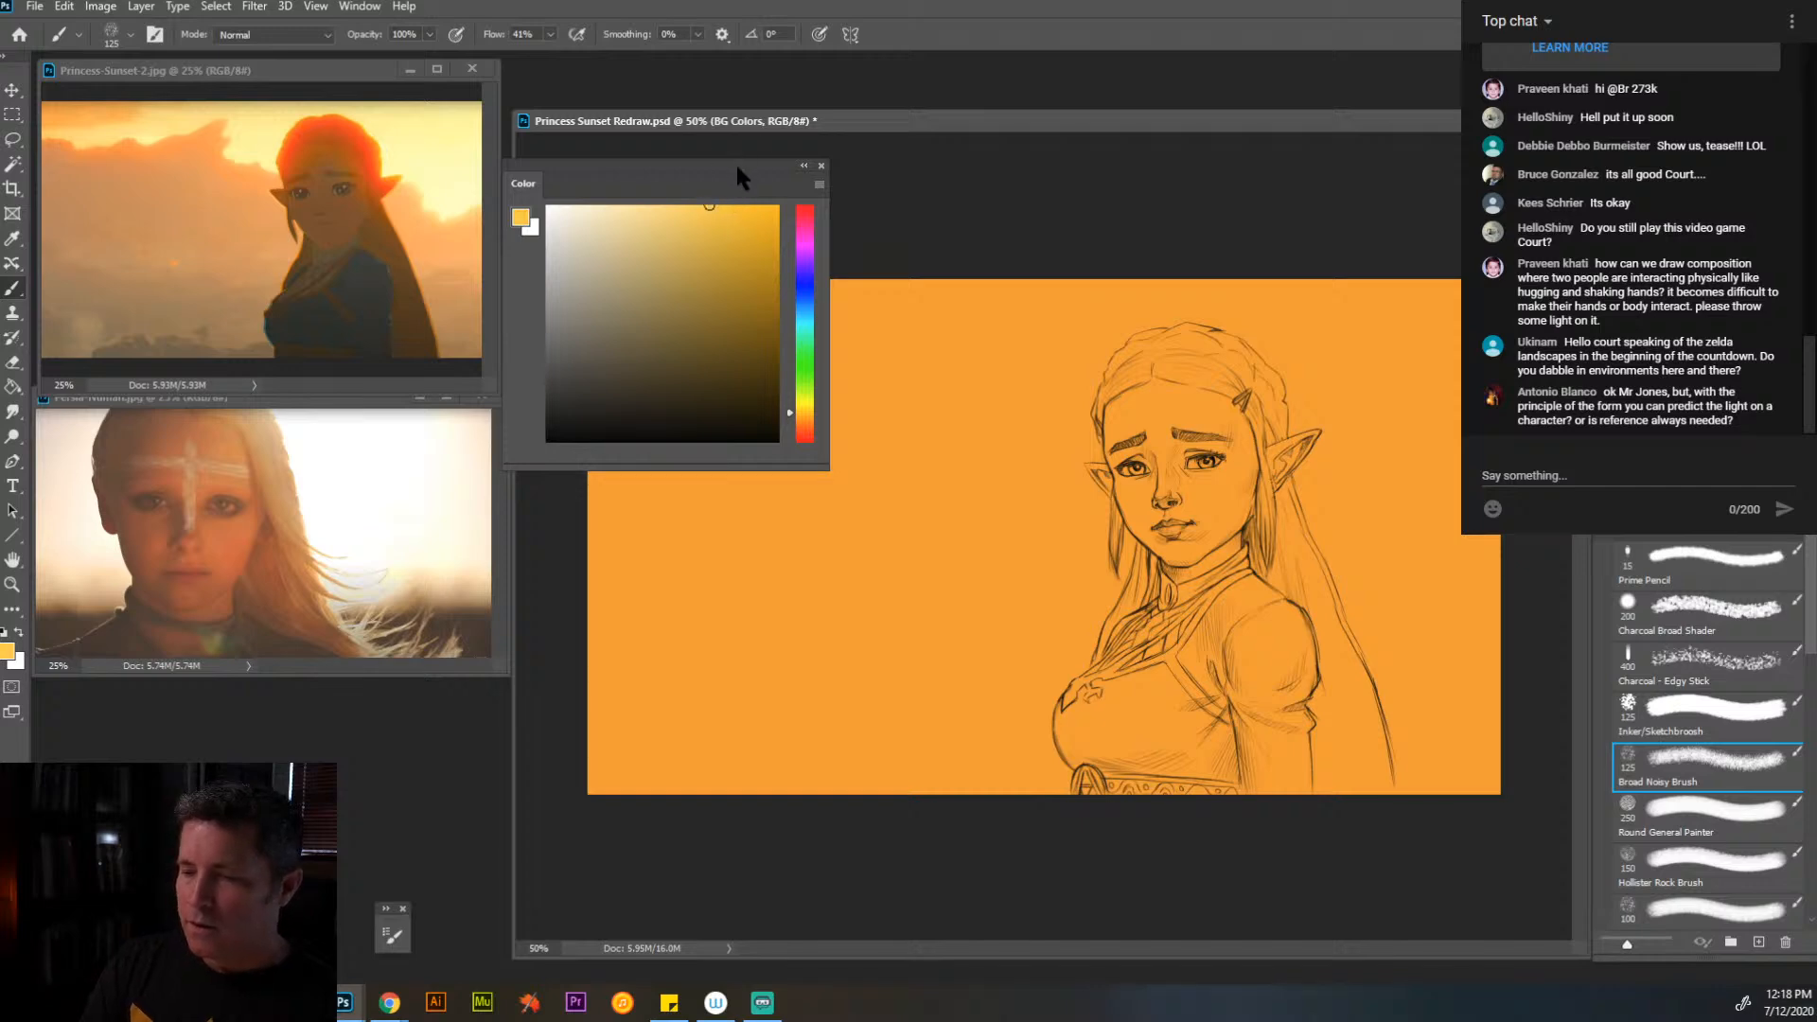
mouse_move(736, 163)
left_mouse_down()
mouse_move(338, 652)
mouse_move(266, 688)
mouse_move(269, 668)
left_mouse_up()
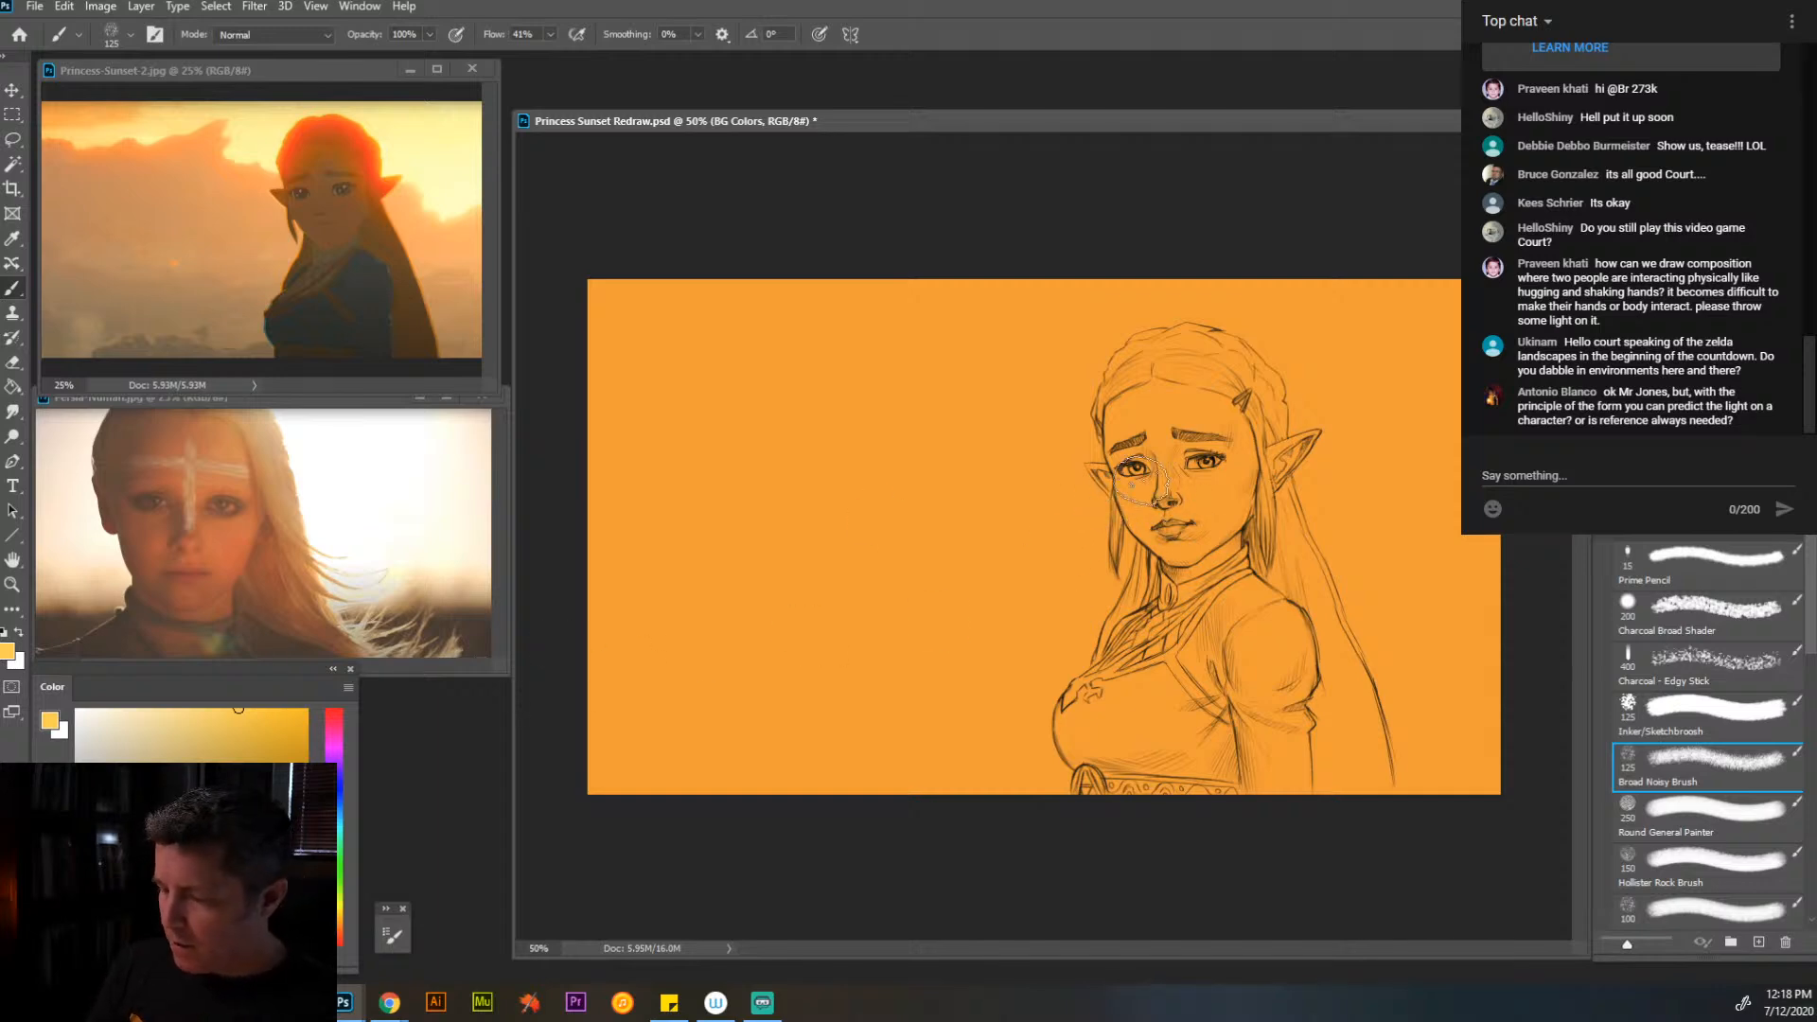
- Paint golden yellow light across the upper sky and around the head, leaving an uneven cloud edge over the orange
mouse_move(1391, 406)
left_mouse_down()
mouse_move(1322, 417)
mouse_move(1381, 356)
mouse_move(1310, 357)
mouse_move(1289, 278)
mouse_move(1122, 301)
mouse_move(1432, 259)
mouse_move(1376, 391)
mouse_move(1473, 405)
mouse_move(1479, 426)
mouse_move(1325, 480)
mouse_move(1366, 384)
mouse_move(1145, 315)
mouse_move(1105, 344)
mouse_move(1072, 409)
mouse_move(1089, 428)
mouse_move(955, 373)
mouse_move(927, 338)
mouse_move(733, 368)
mouse_move(545, 357)
mouse_move(935, 253)
mouse_move(963, 314)
mouse_move(1116, 345)
left_mouse_up()
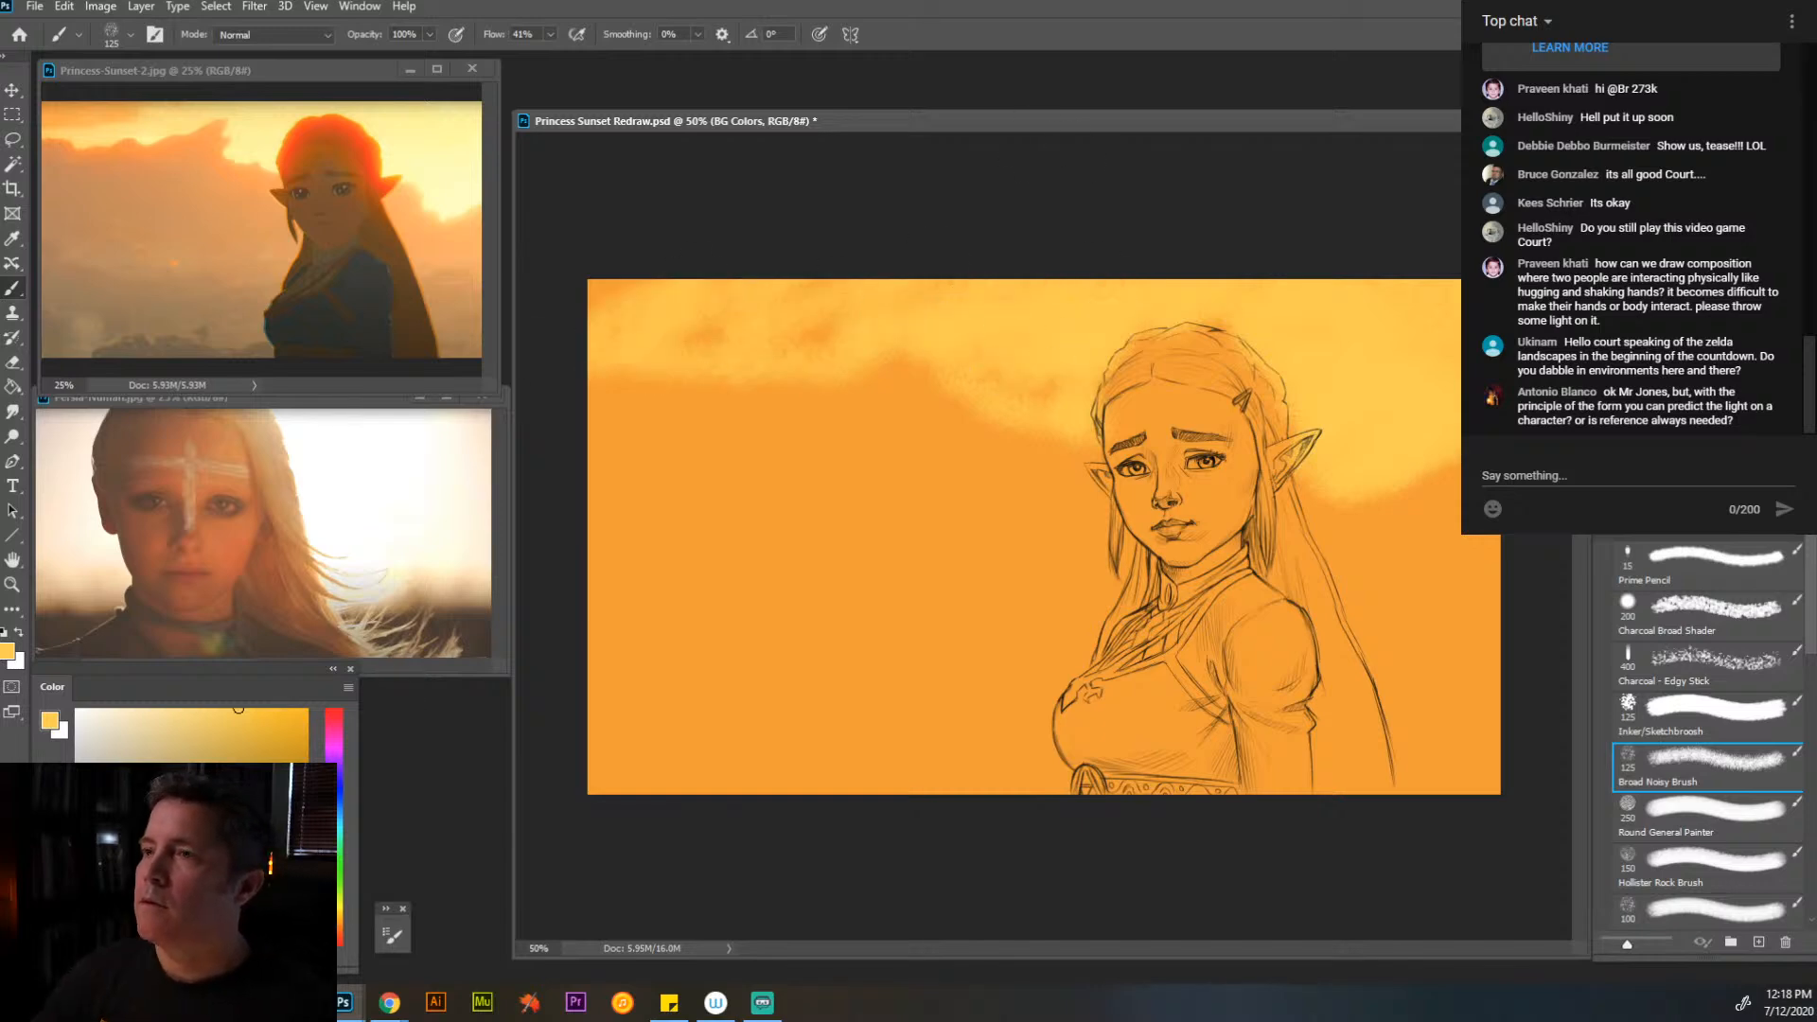
key("alt+Tab")
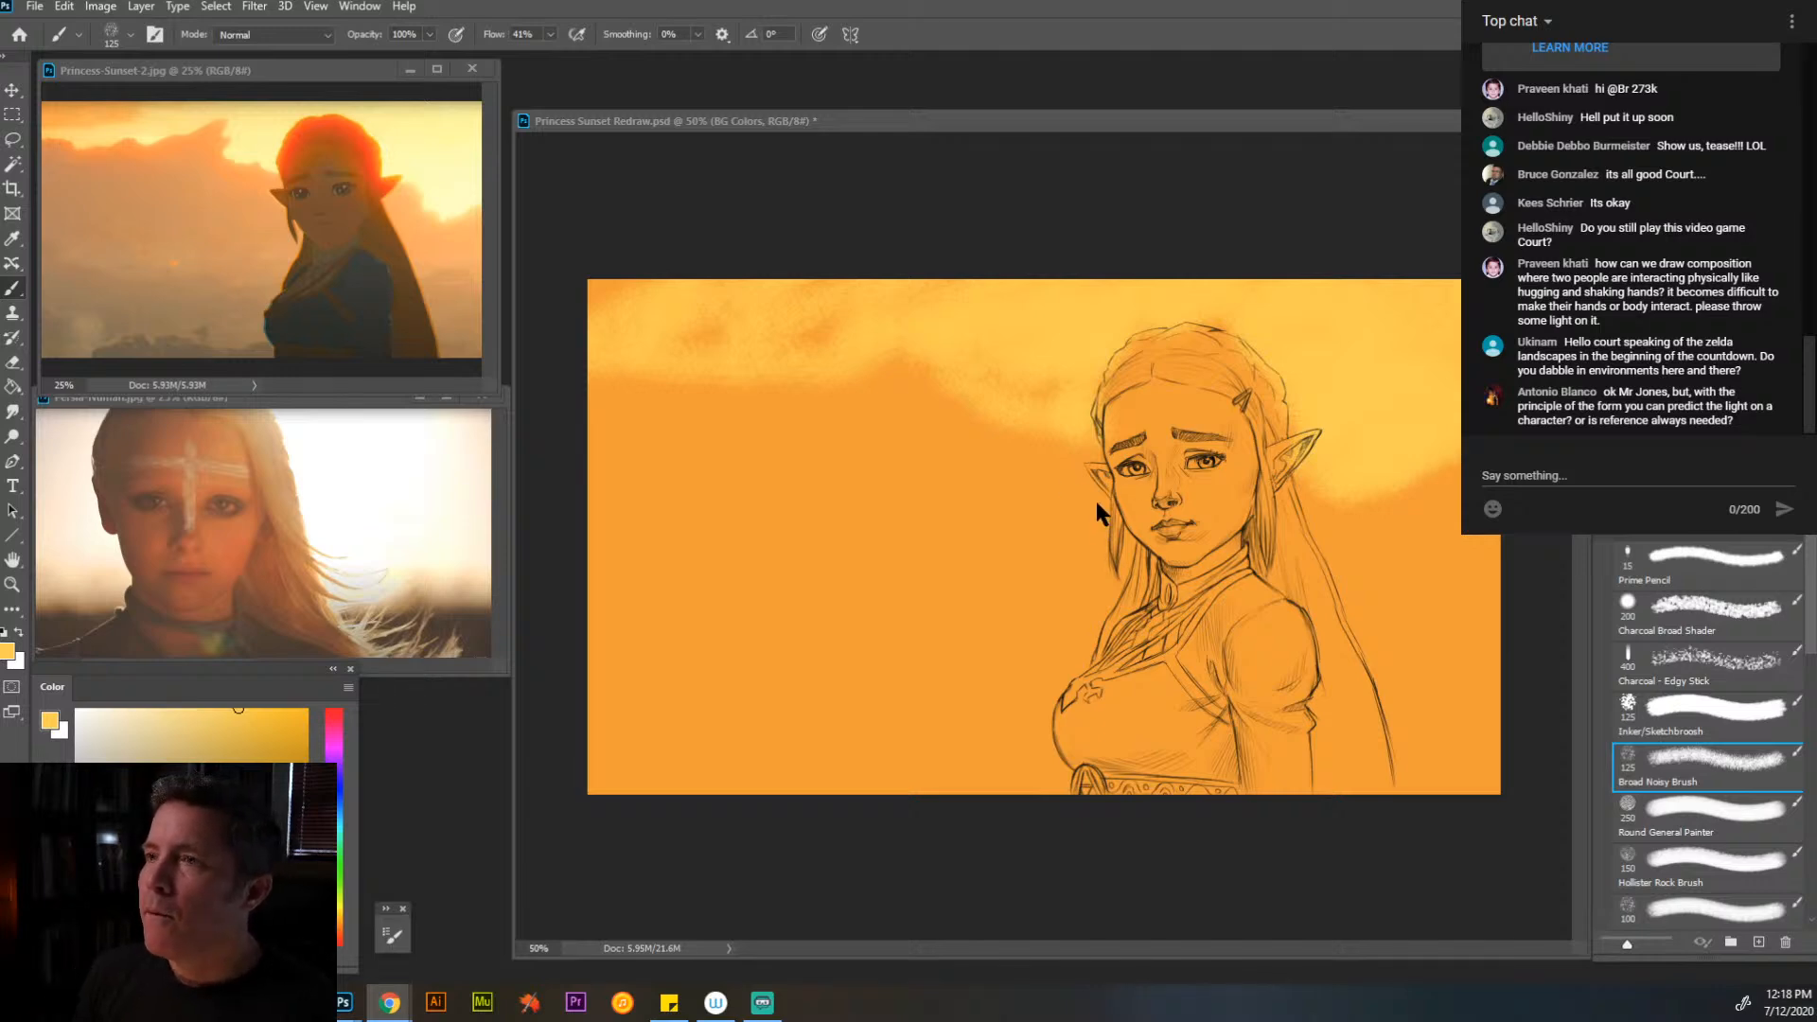
key("alt+Tab")
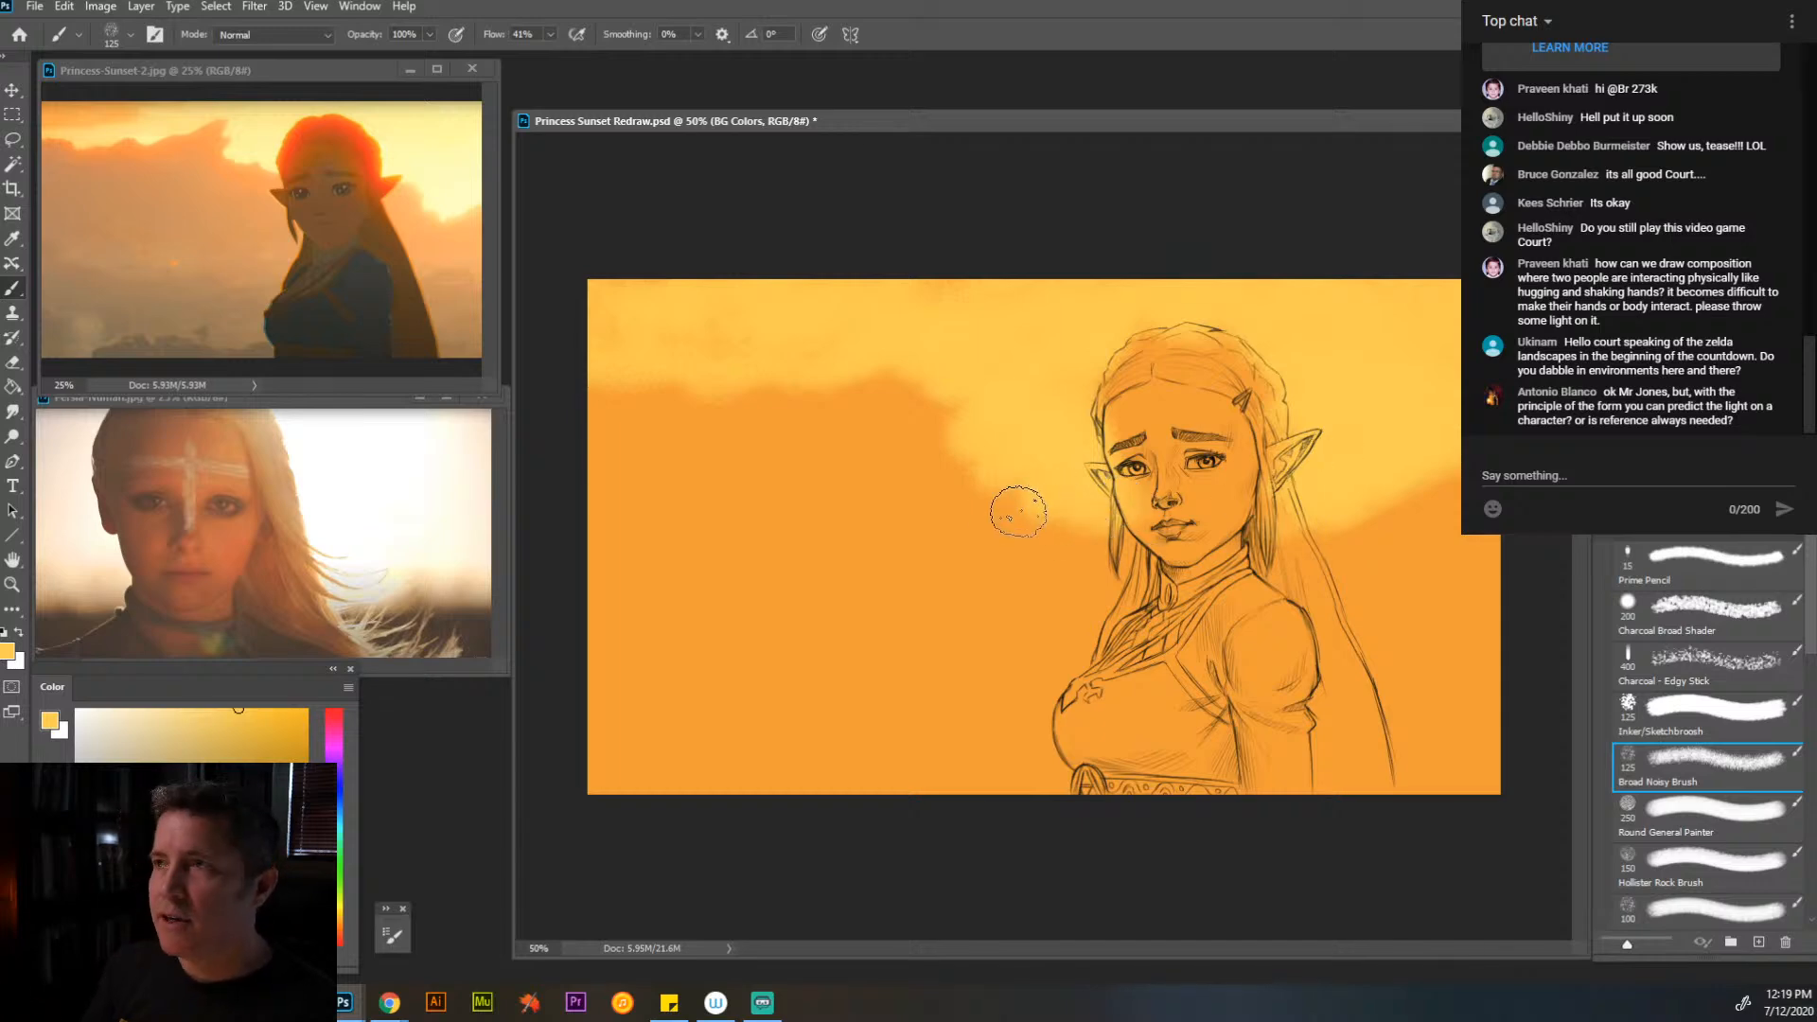
- Paint a deeper, saturated orange cloud bank below the yellow sky on both sides of the figure
left_click(902, 459, "alt")
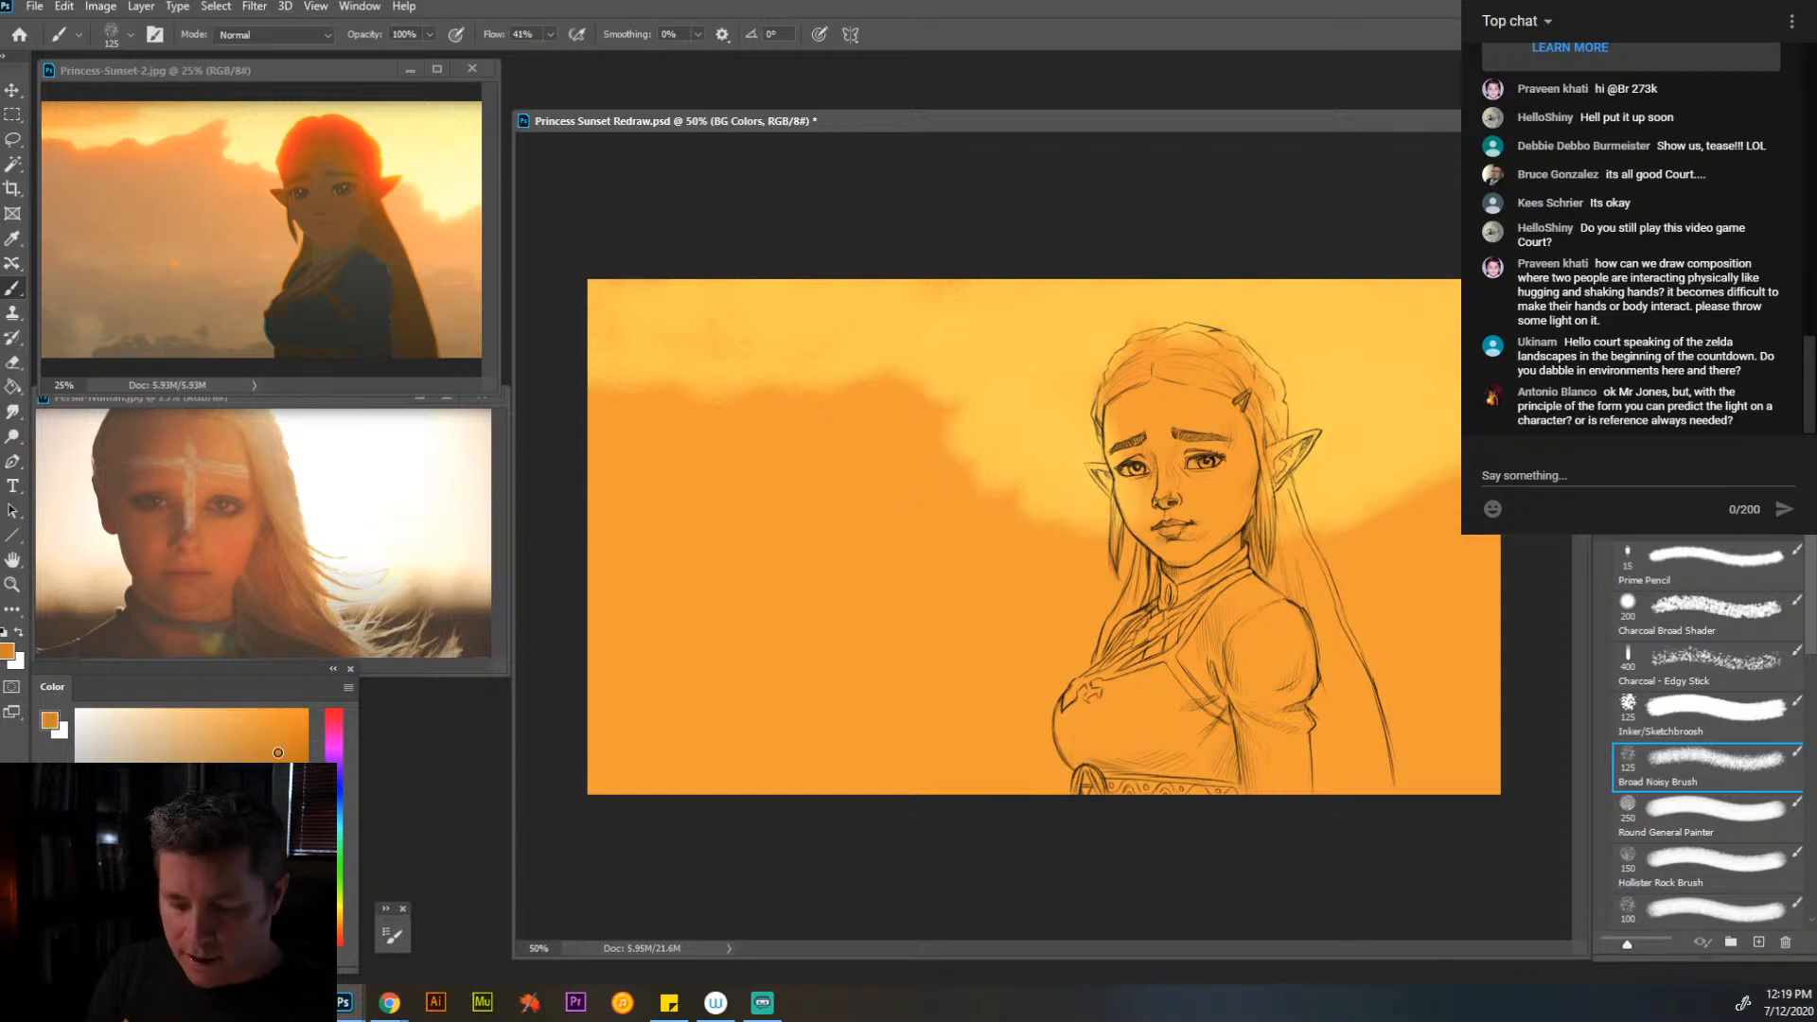
mouse_move(1027, 440)
left_mouse_down()
mouse_move(941, 437)
mouse_move(941, 410)
mouse_move(790, 440)
left_mouse_up()
left_click(284, 716)
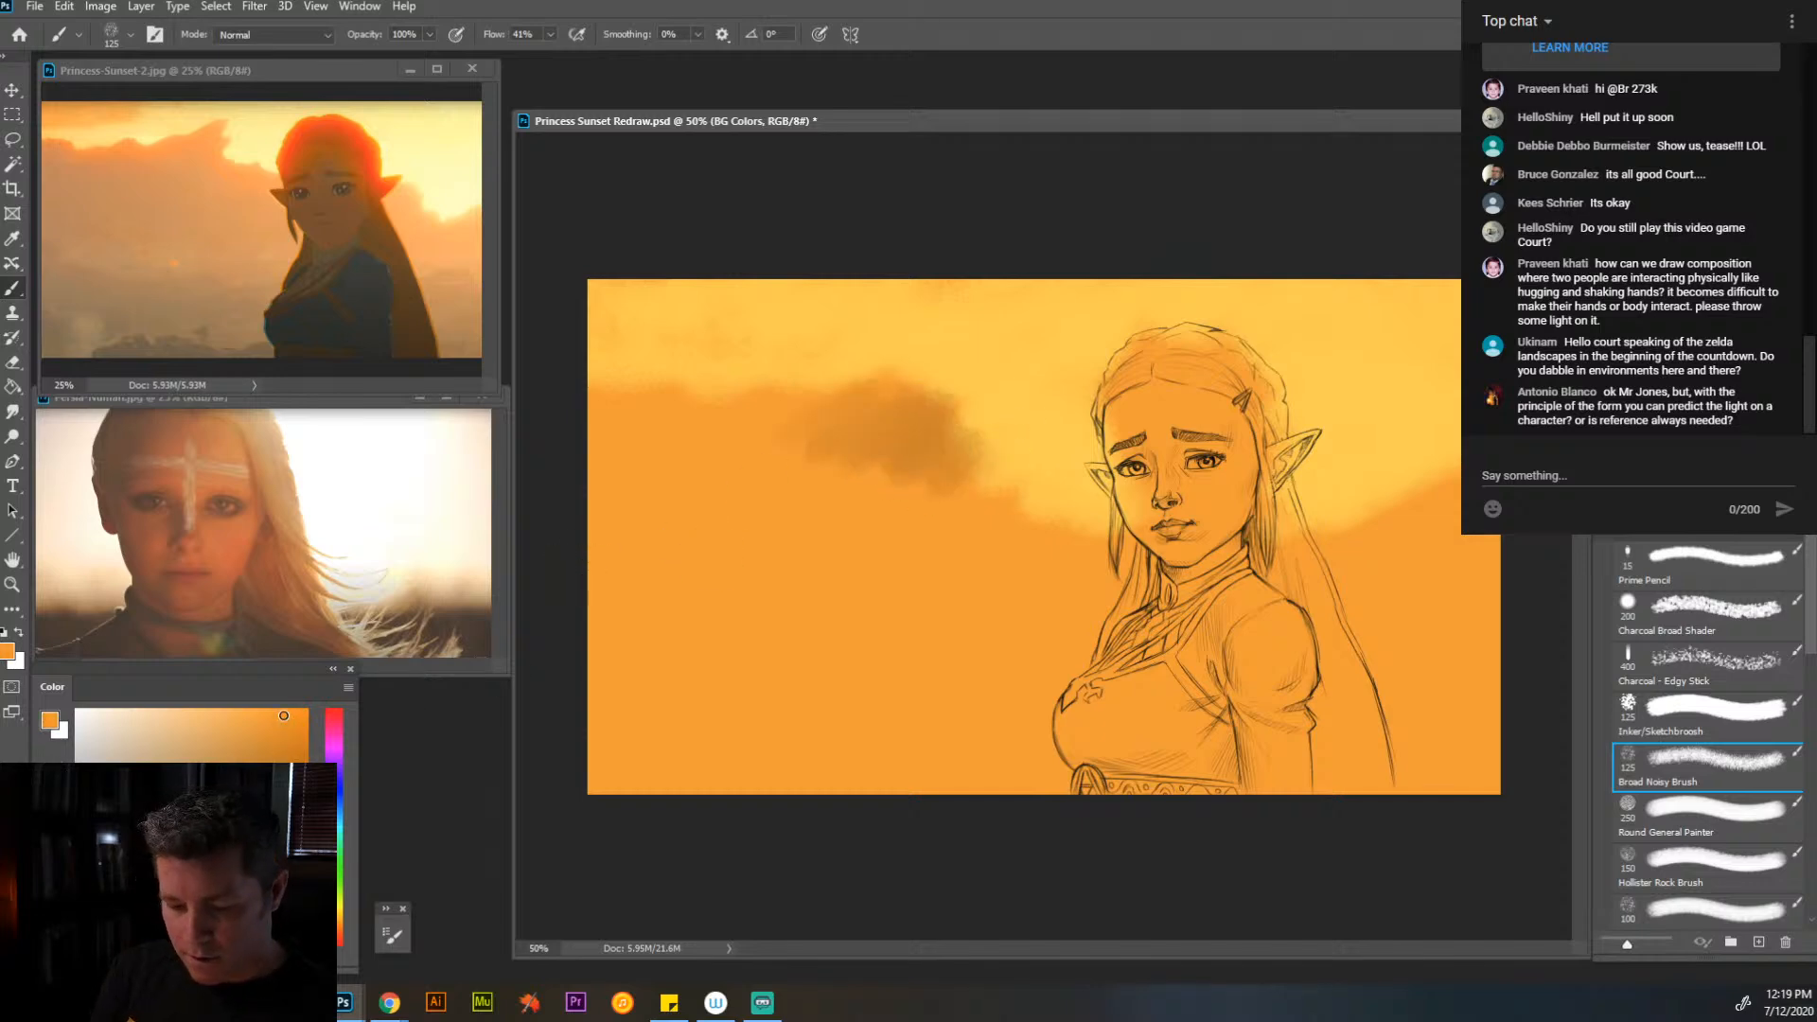
mouse_move(952, 417)
left_mouse_down()
mouse_move(890, 414)
mouse_move(853, 384)
mouse_move(806, 400)
mouse_move(928, 370)
mouse_move(700, 426)
mouse_move(681, 406)
mouse_move(606, 410)
mouse_move(917, 438)
mouse_move(946, 509)
mouse_move(1004, 512)
mouse_move(1047, 556)
left_mouse_up()
mouse_move(1318, 549)
left_mouse_down()
mouse_move(1285, 518)
mouse_move(1334, 507)
mouse_move(1359, 538)
mouse_move(1442, 517)
mouse_move(1513, 537)
mouse_move(1434, 580)
mouse_move(1056, 633)
mouse_move(1033, 573)
mouse_move(820, 511)
mouse_move(822, 454)
mouse_move(666, 497)
mouse_move(714, 475)
left_mouse_up()
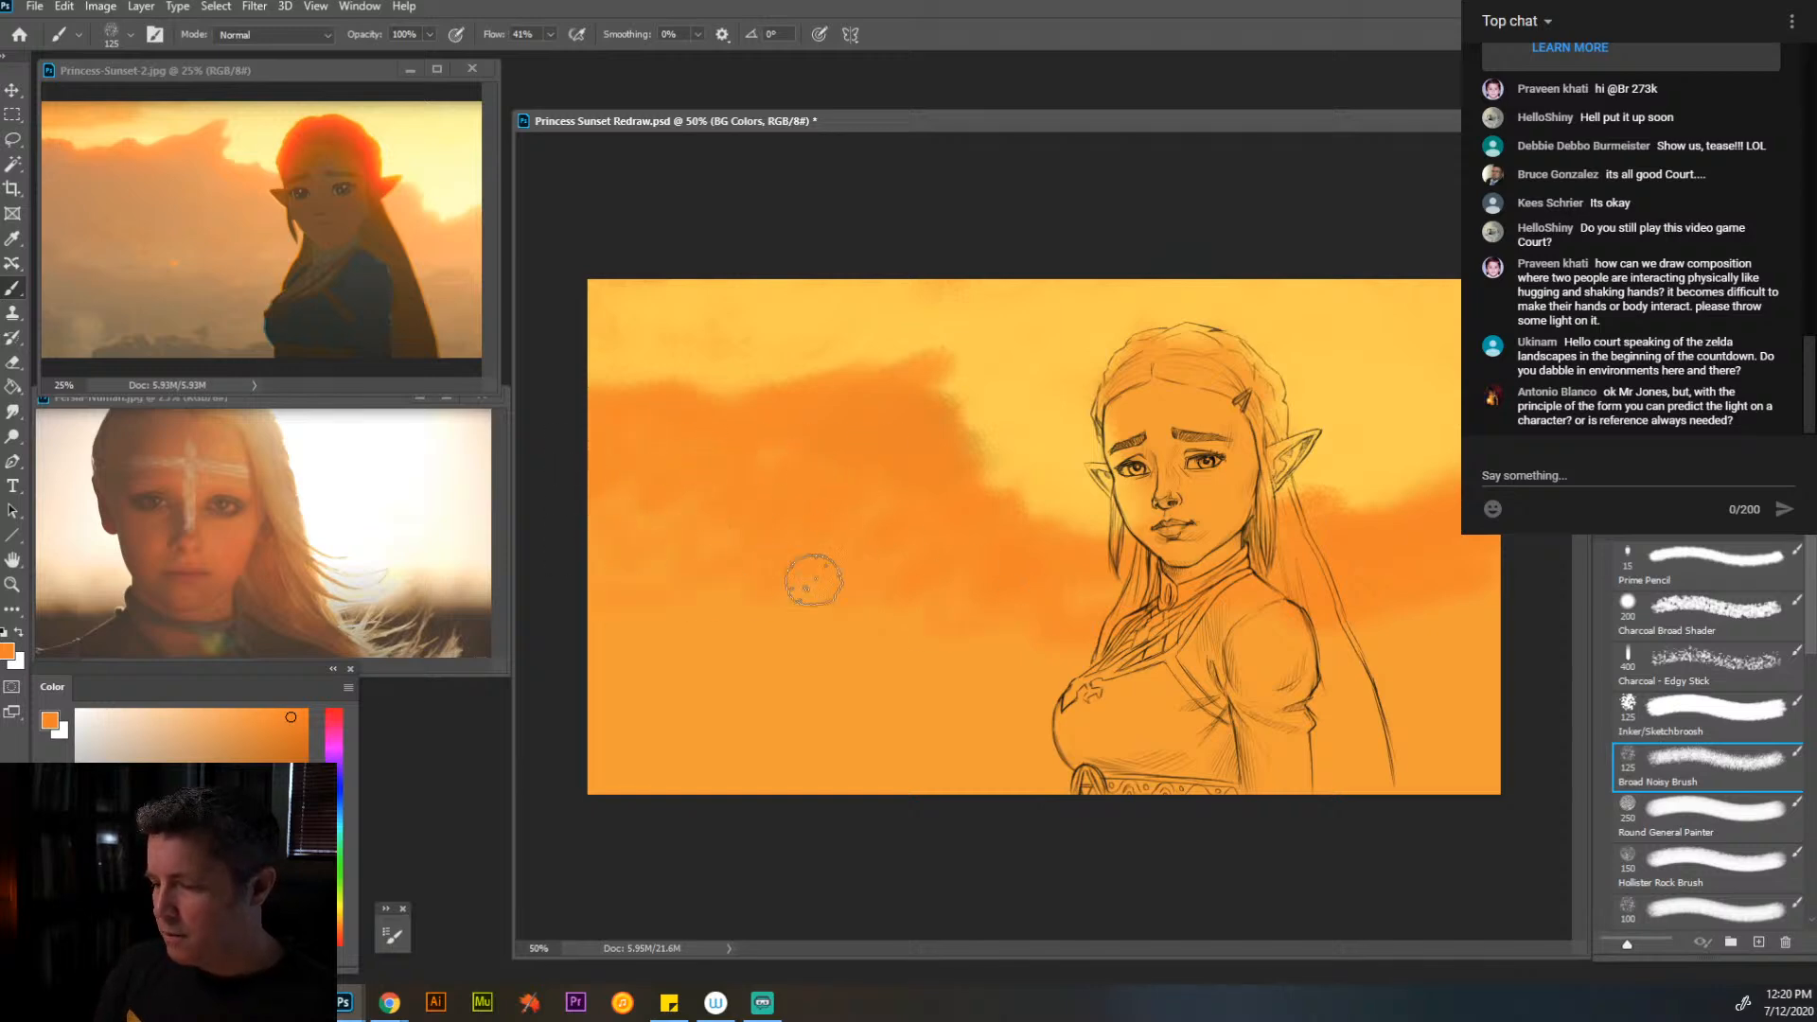
- Refine the cloud edge beside the face with a 60 px brush, alternating yellow and orange sampled from the painting
key("alt")
left_click(1060, 377, "alt")
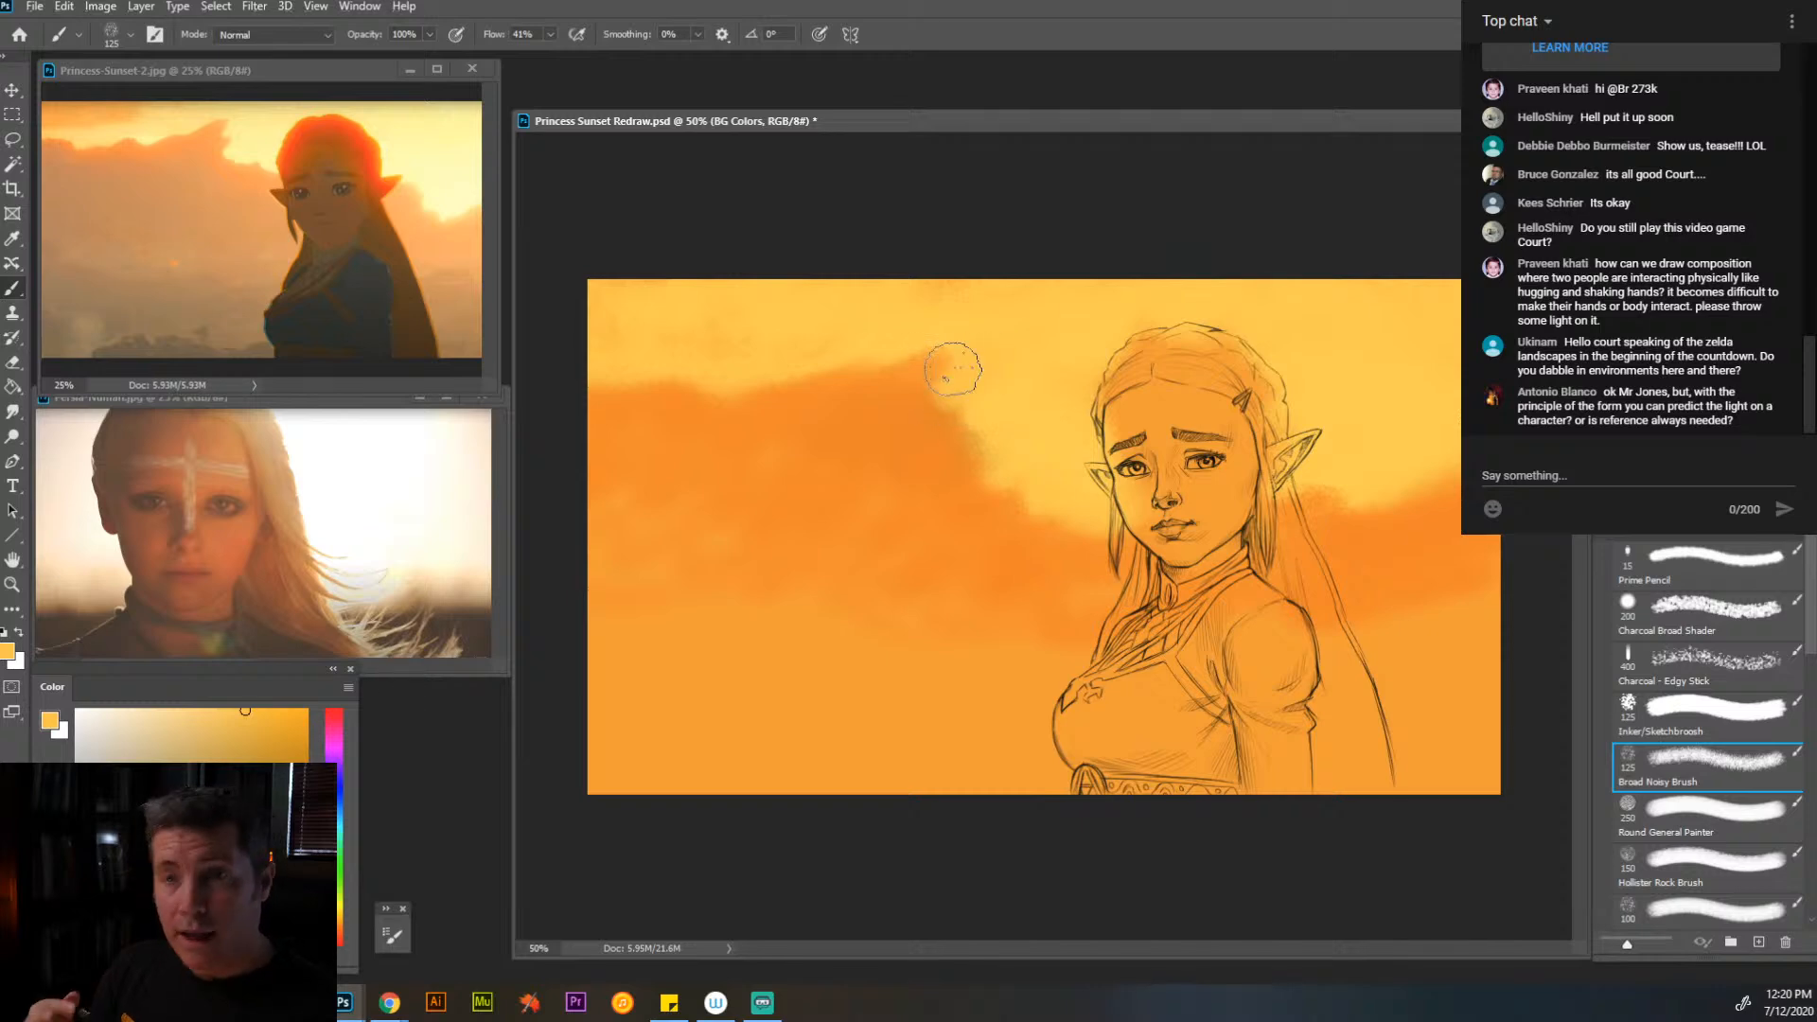
key("bracketleft")
key("bracketleft")
key("bracketleft")
key("bracketleft")
key("bracketleft")
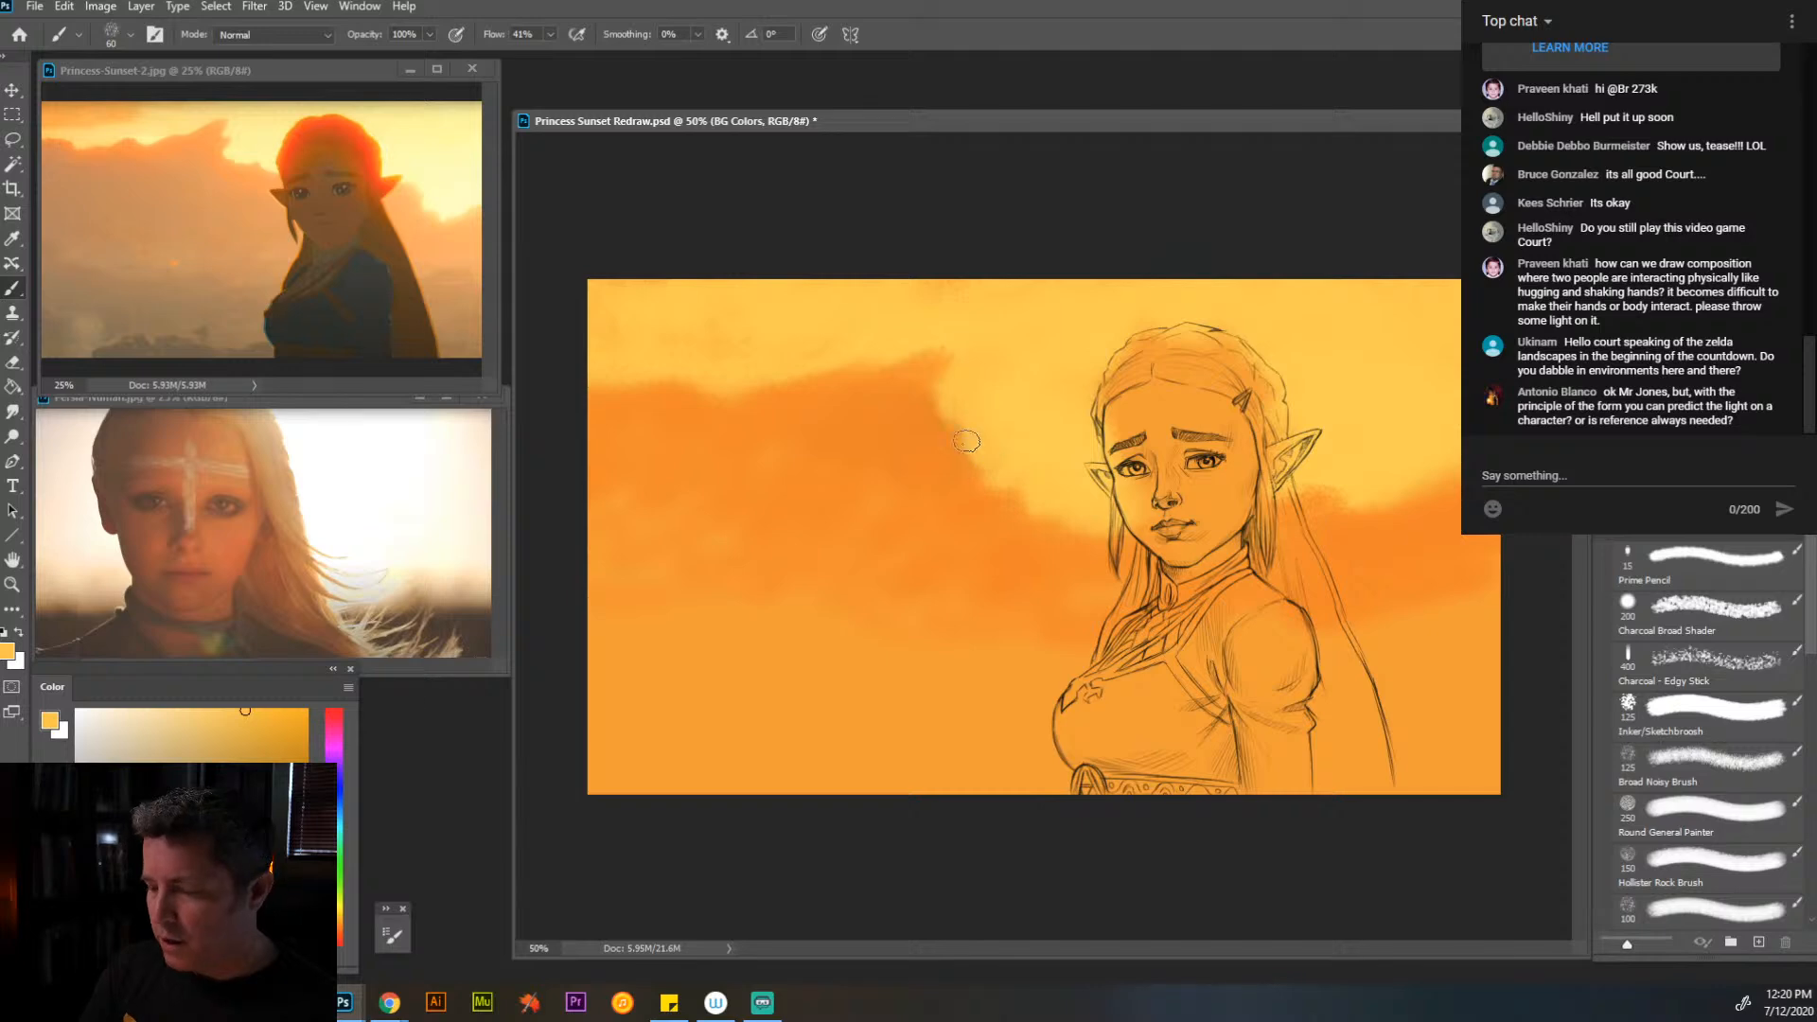
left_click(913, 423, "alt")
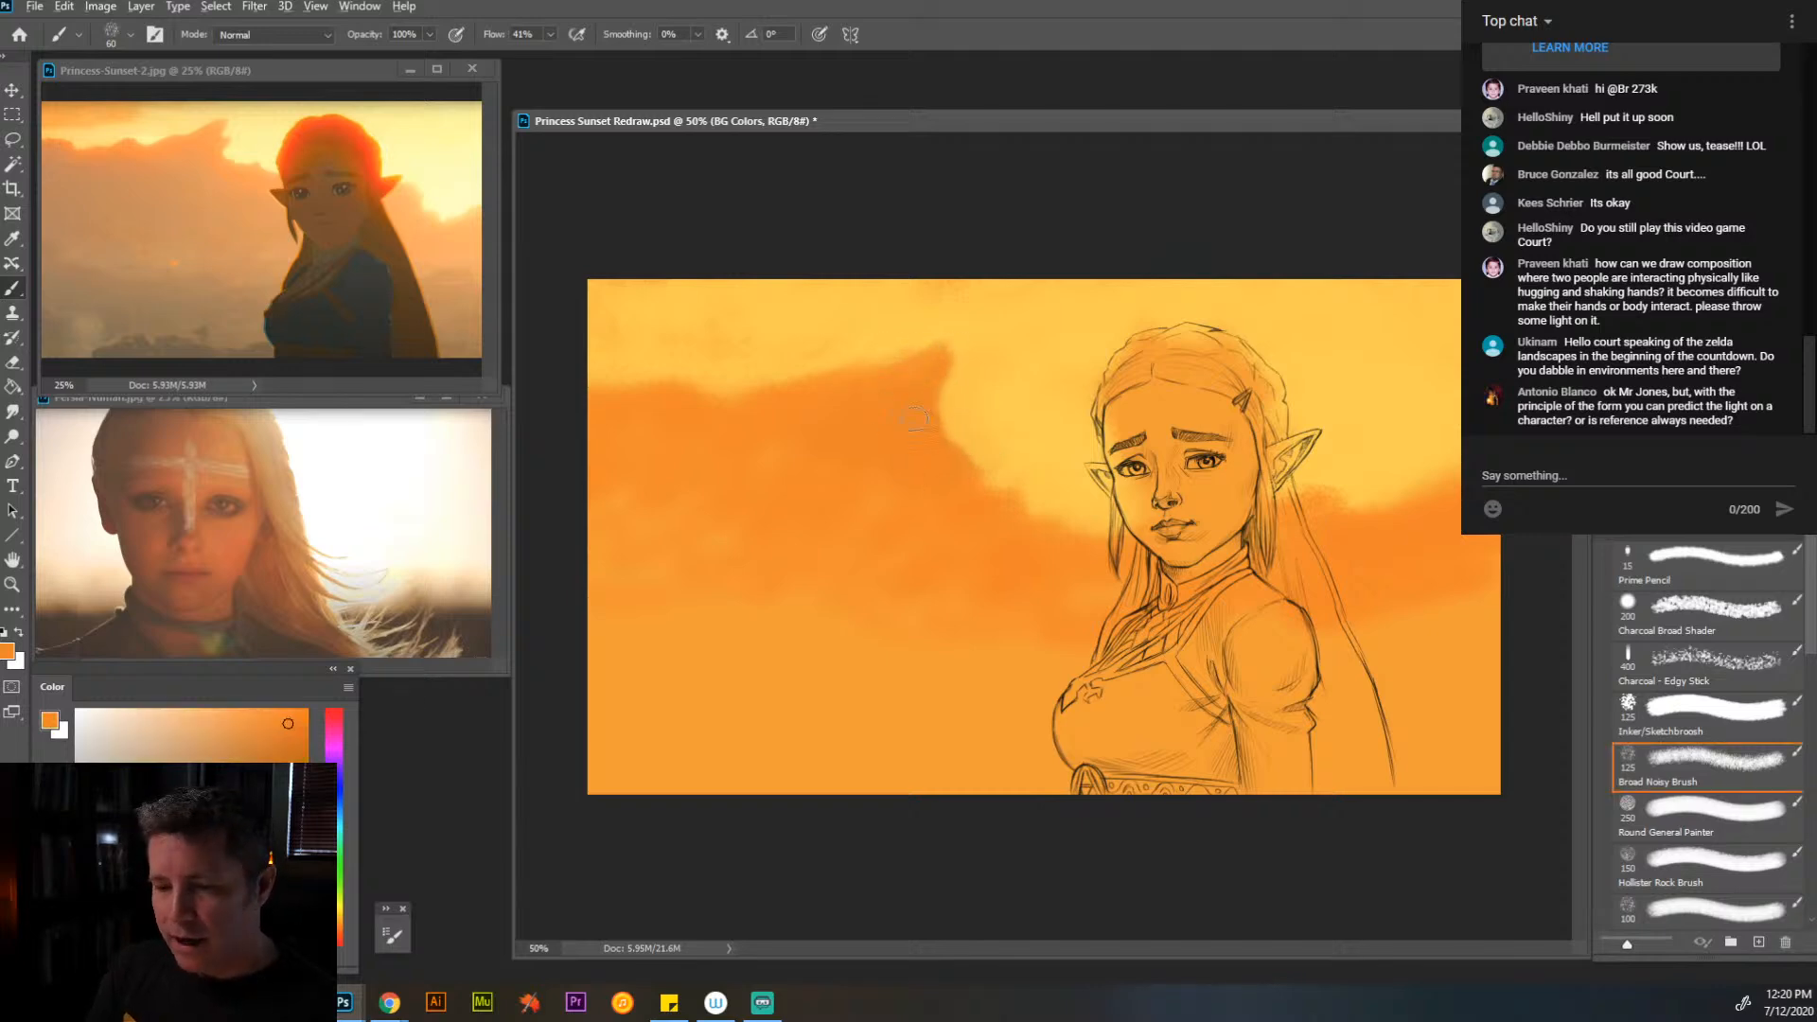
left_click_drag(951, 405, 934, 428)
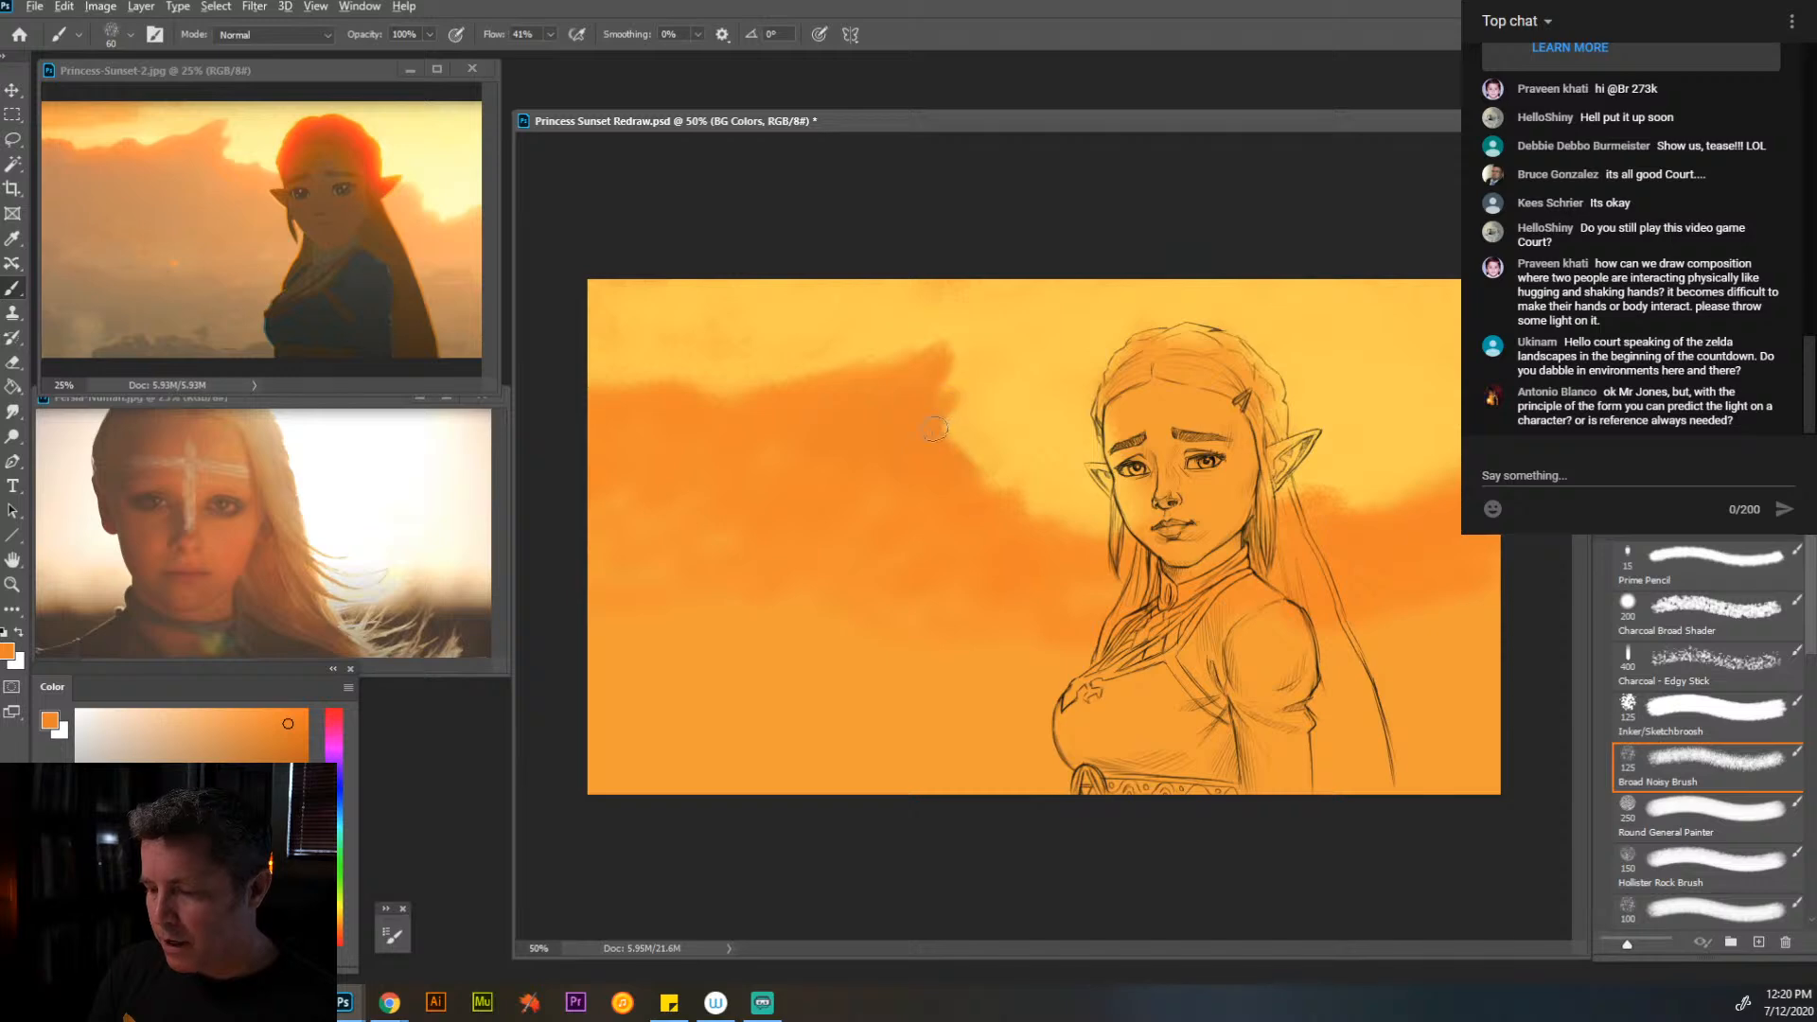
left_click(975, 394, "alt")
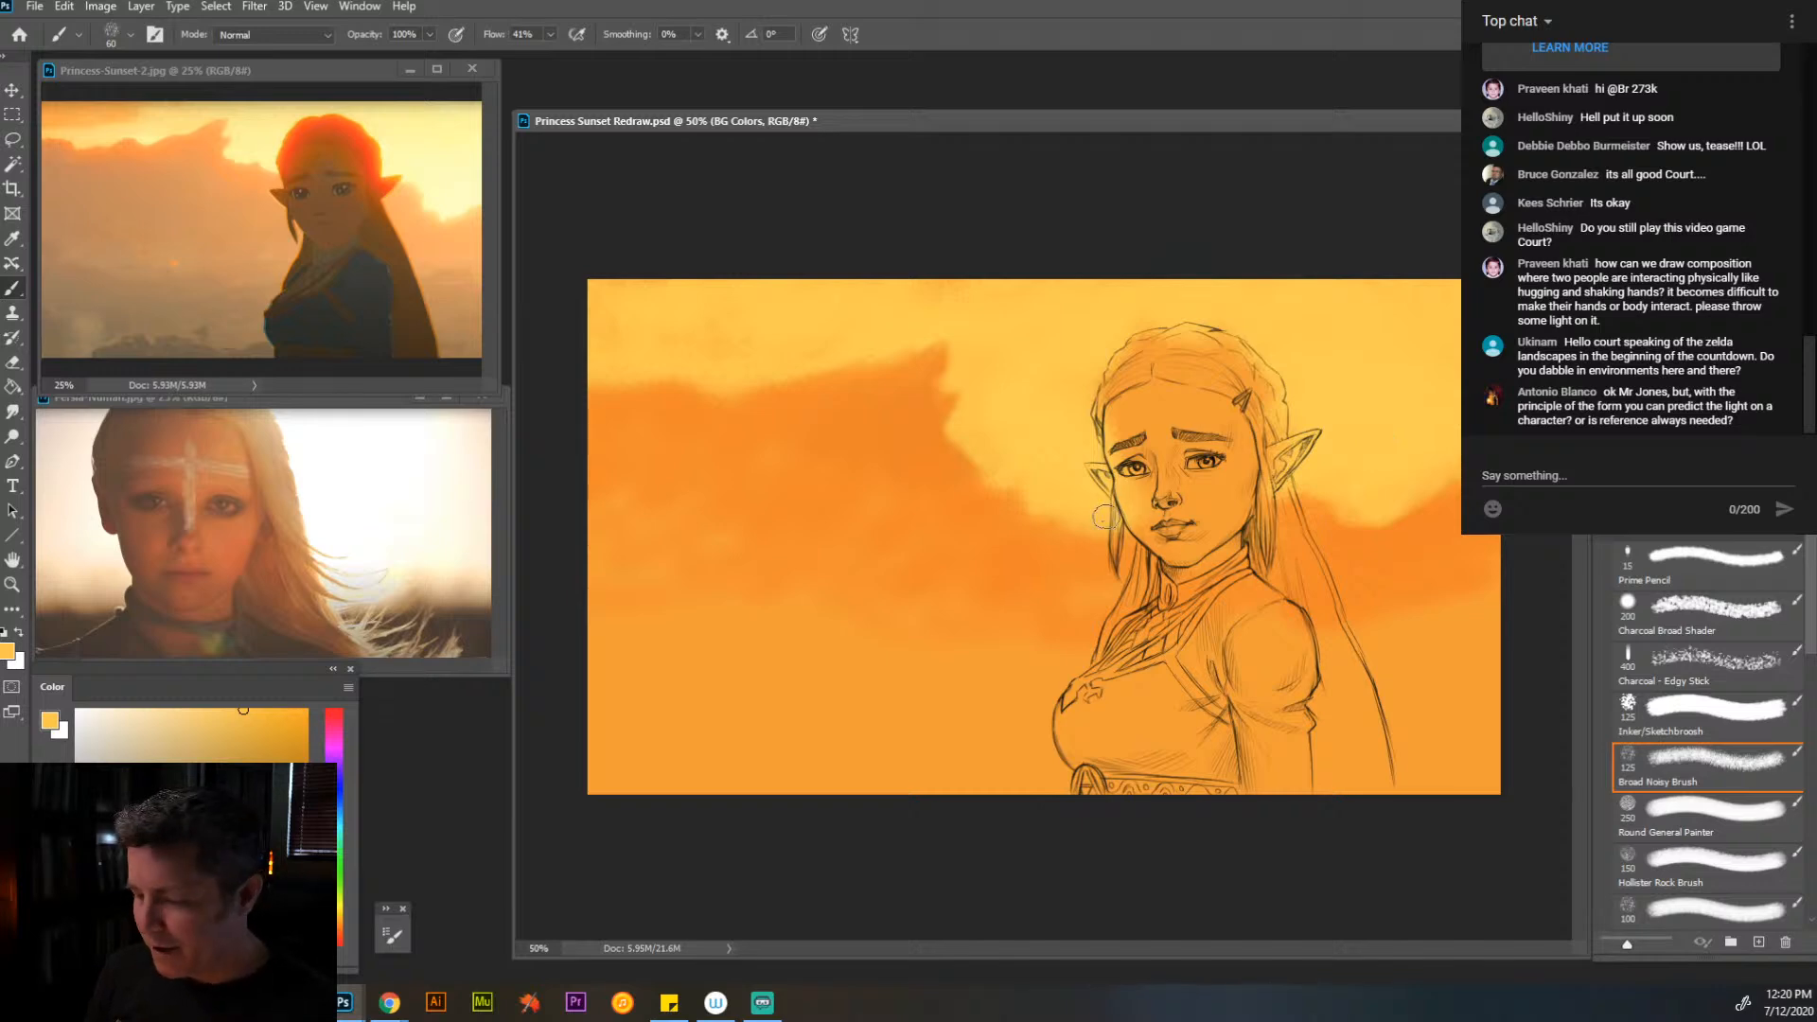
- Mix a duller orange from the sampled cloud color and brush muted bands under the orange clouds at 125 px
left_click(1047, 587, "alt")
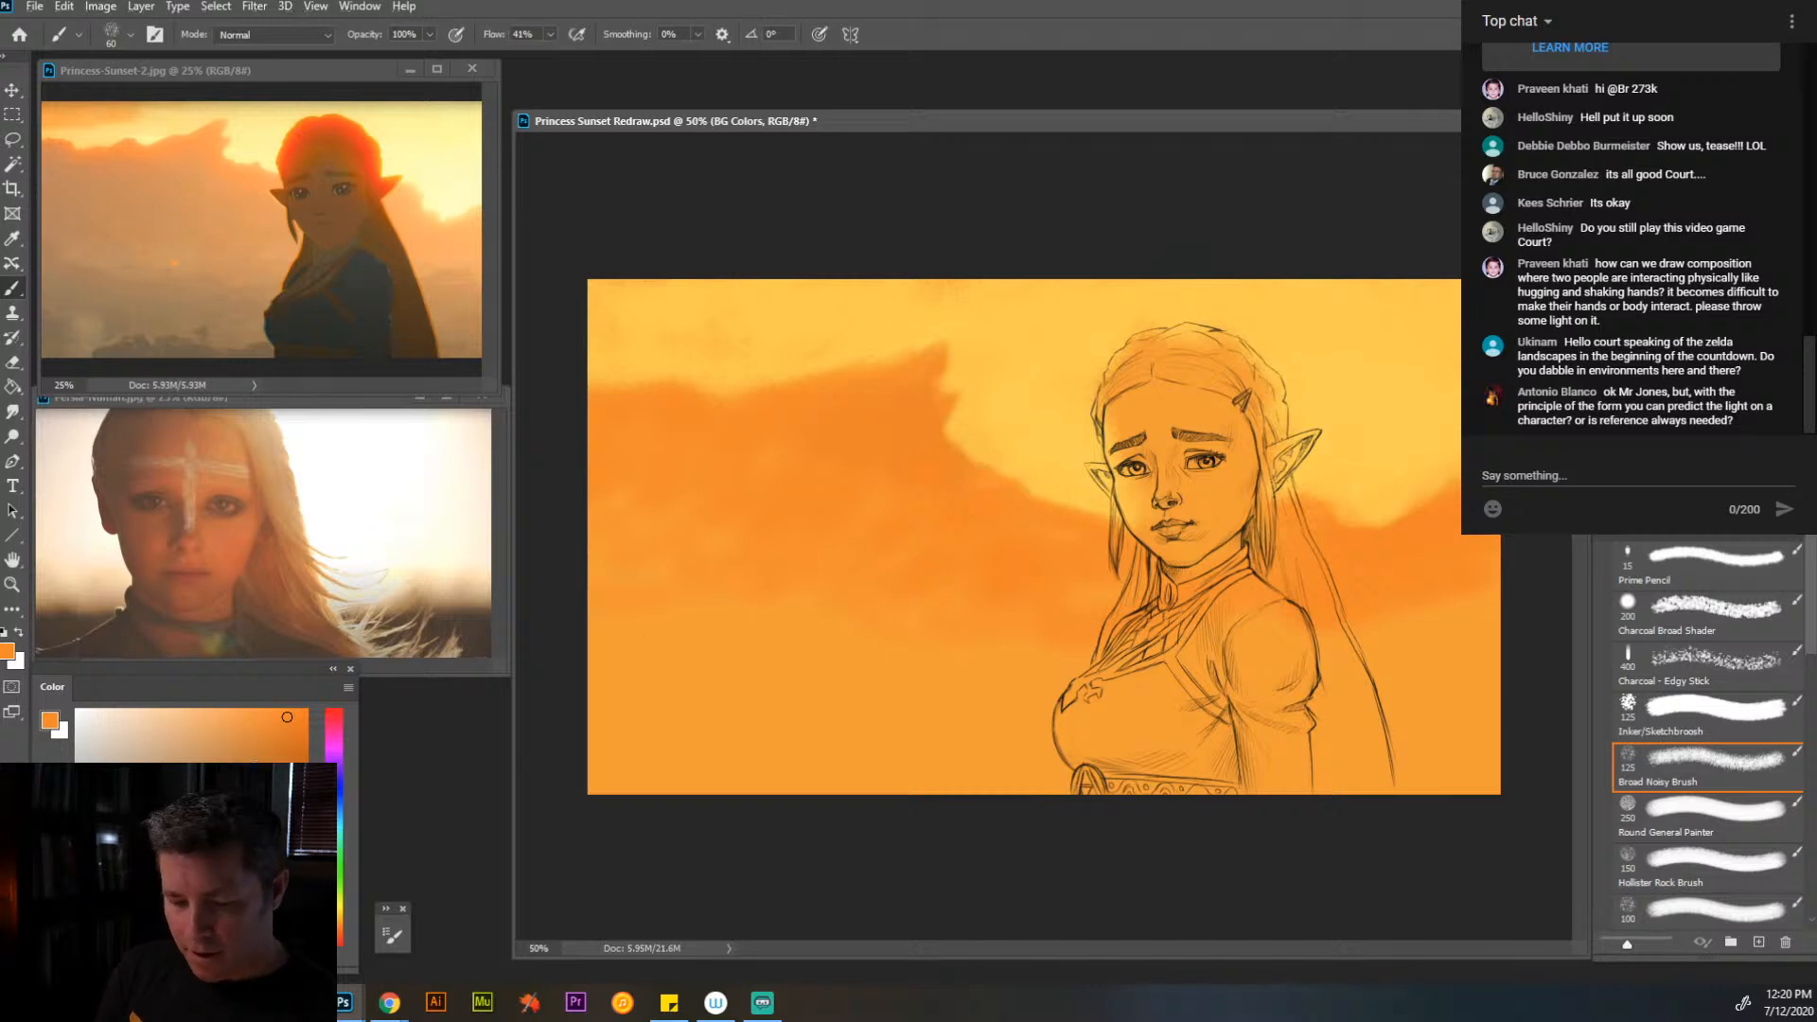
left_click(251, 760)
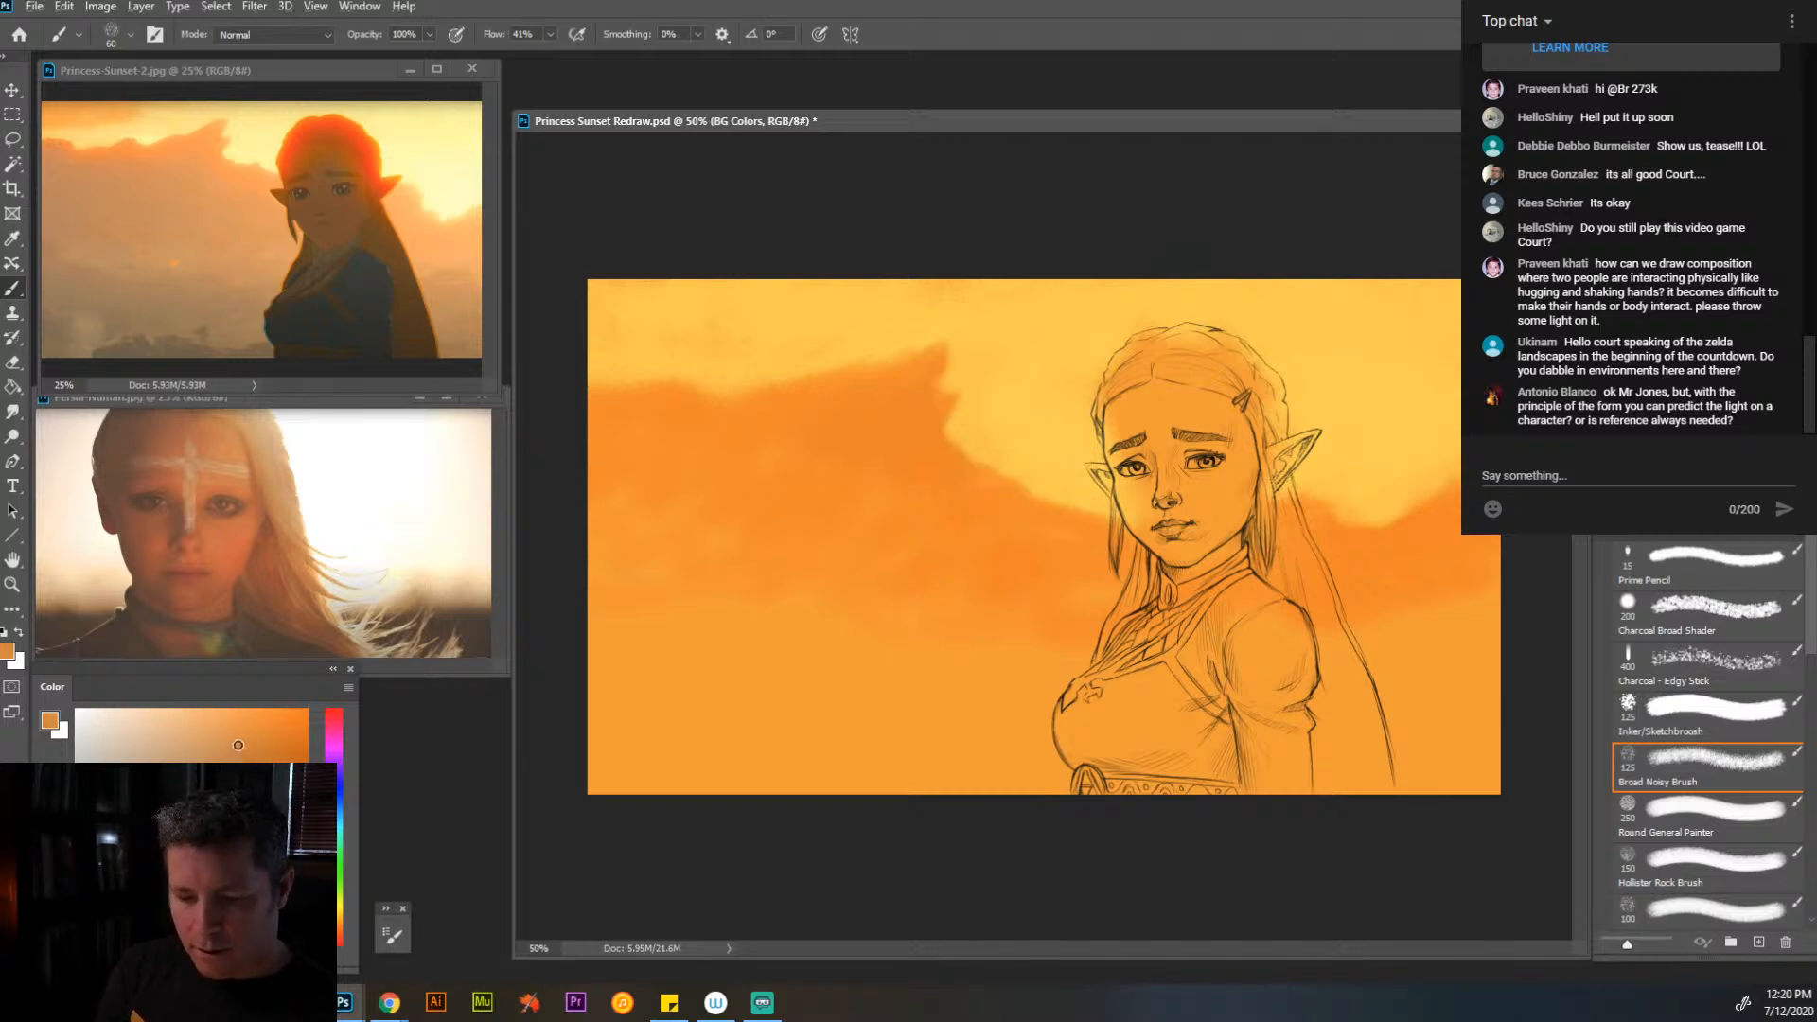
key("bracketright")
key("bracketright")
key("bracketright")
key("bracketright")
key("bracketright")
mouse_move(1084, 629)
left_mouse_down()
mouse_move(918, 662)
mouse_move(1071, 634)
mouse_move(841, 625)
mouse_move(912, 615)
mouse_move(893, 565)
mouse_move(833, 558)
mouse_move(717, 568)
mouse_move(621, 603)
mouse_move(662, 558)
mouse_move(602, 500)
mouse_move(695, 538)
mouse_move(791, 524)
left_mouse_up()
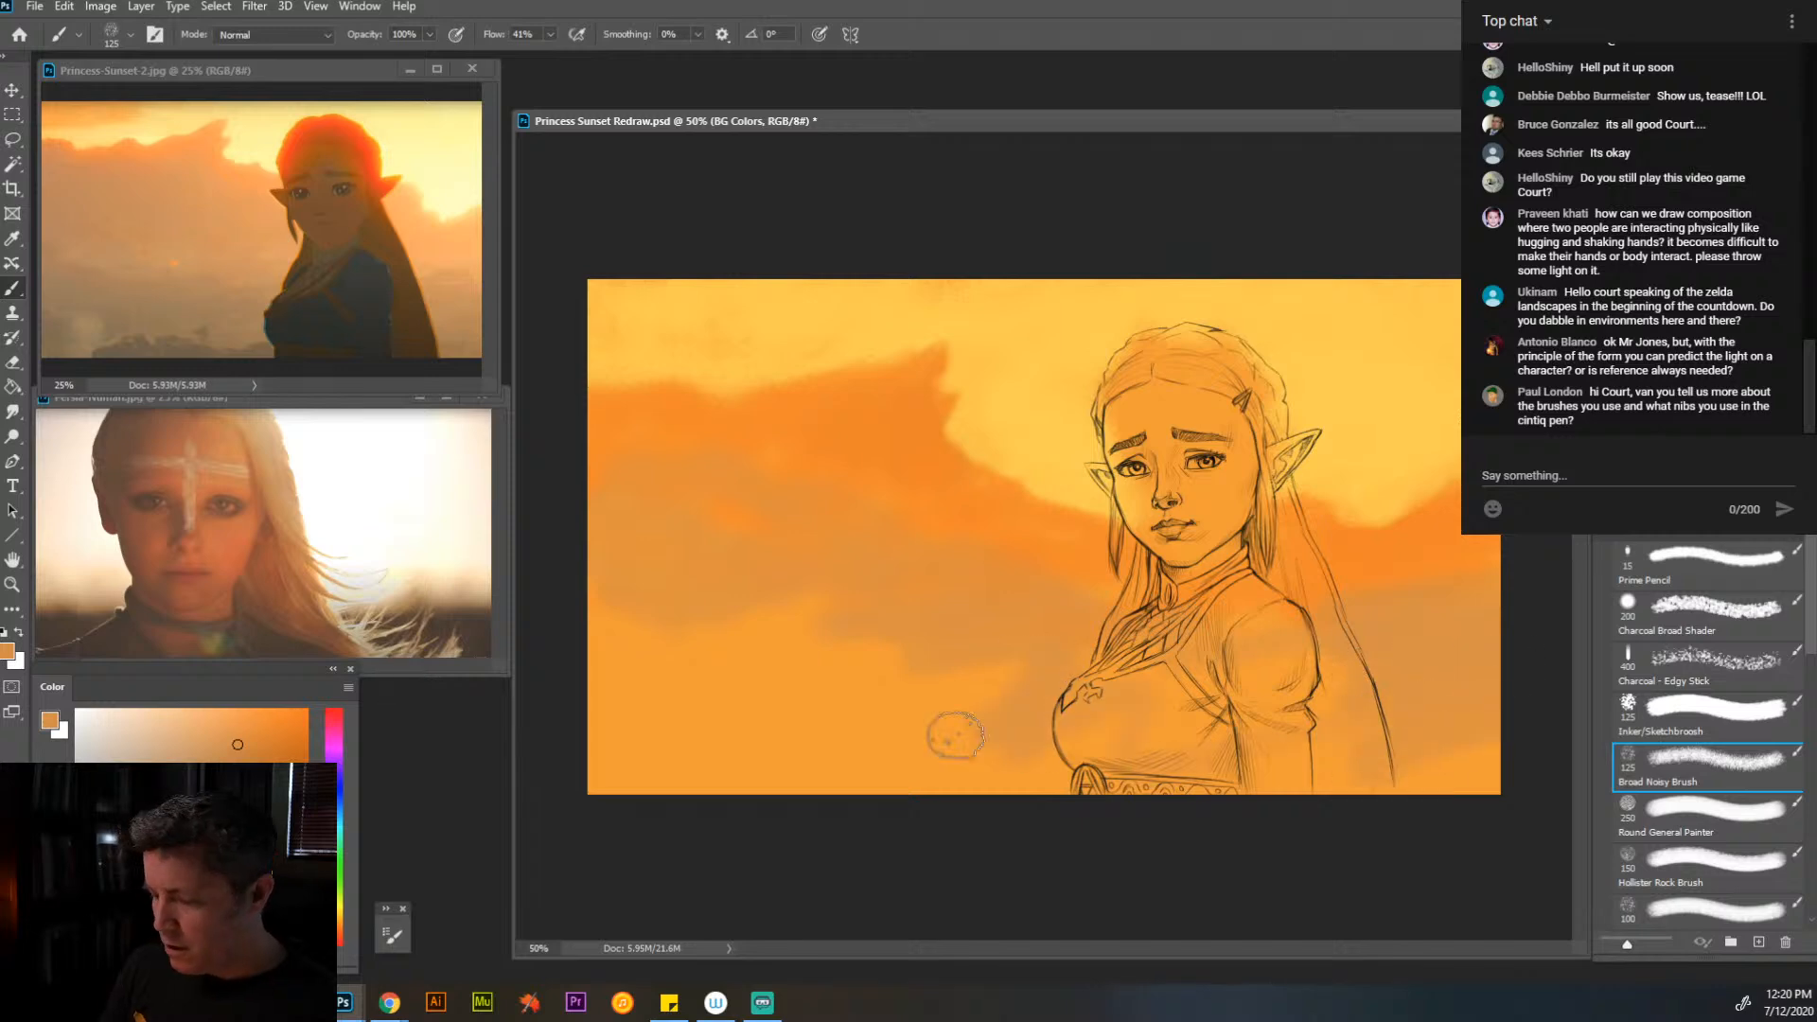
- Cover the lower background with the muted orange using the Round General Painter brush at 175 px
left_click(1713, 812)
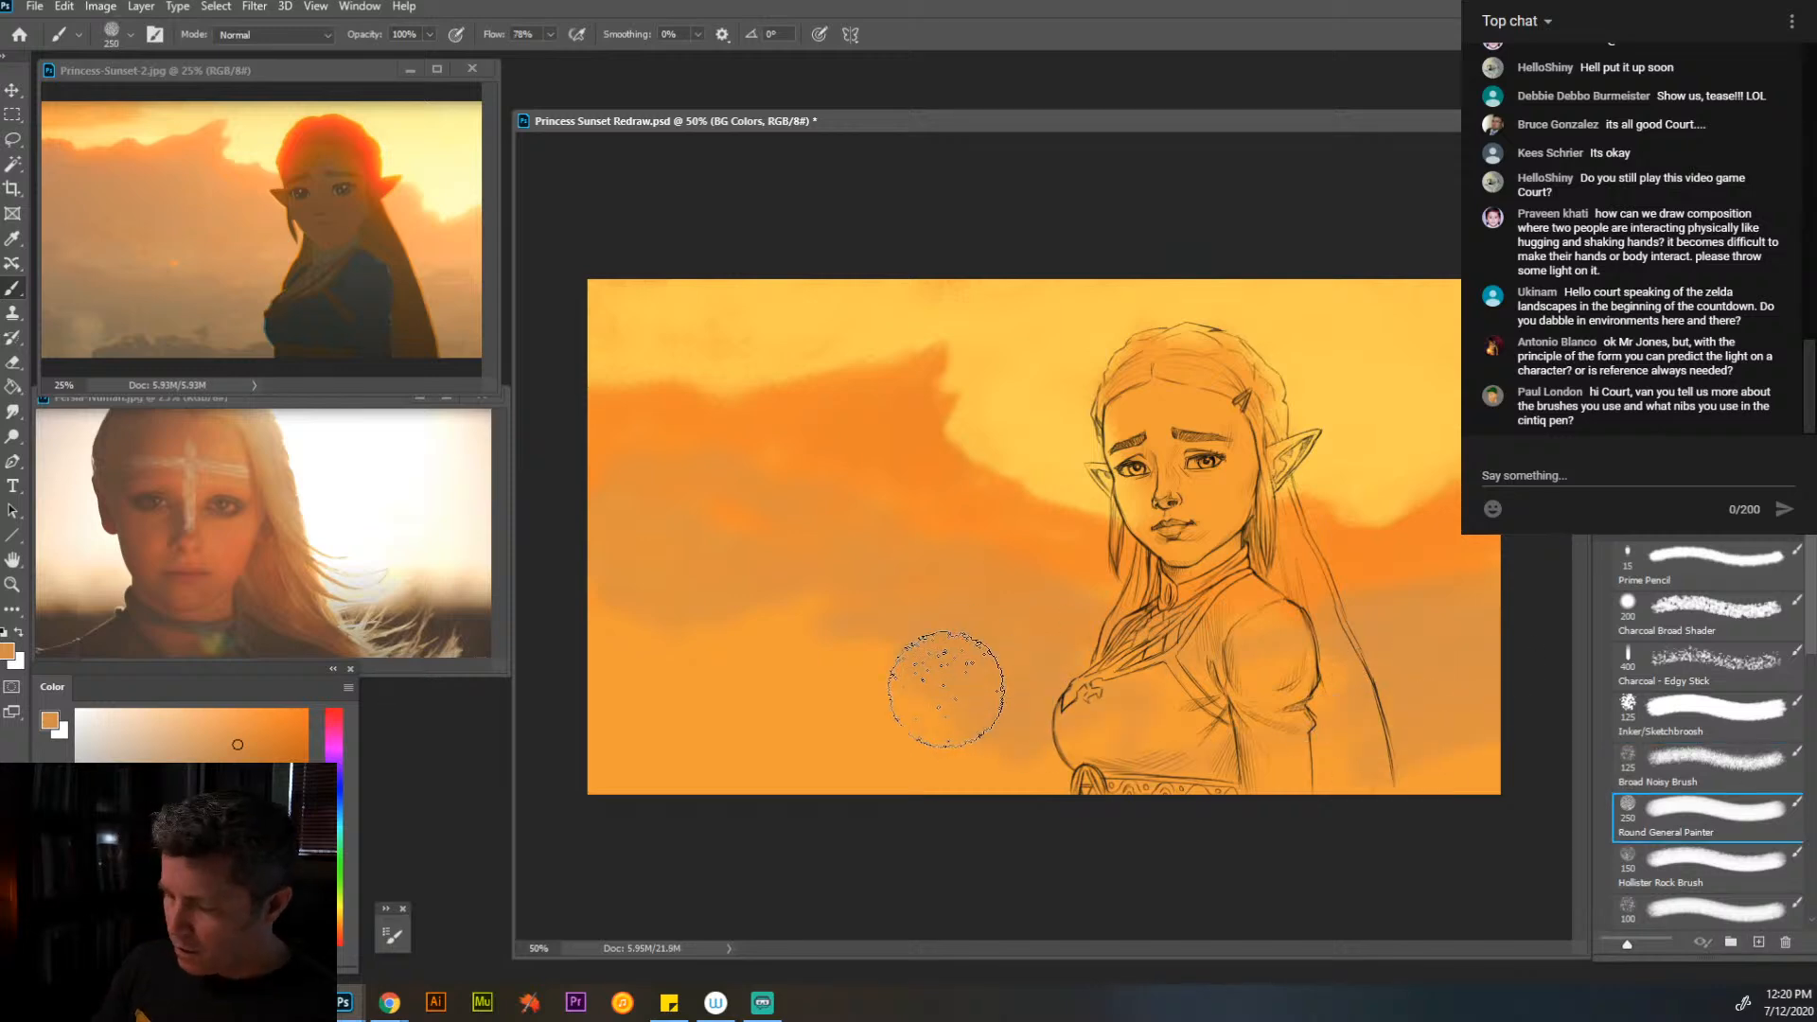
key("bracketleft")
key("bracketleft")
mouse_move(923, 672)
left_mouse_down()
mouse_move(811, 630)
mouse_move(658, 620)
mouse_move(680, 739)
mouse_move(847, 684)
mouse_move(964, 716)
mouse_move(1062, 790)
mouse_move(803, 774)
mouse_move(1359, 709)
mouse_move(1475, 762)
mouse_move(1447, 798)
mouse_move(1246, 661)
mouse_move(1263, 733)
mouse_move(1236, 702)
mouse_move(1194, 716)
mouse_move(1238, 738)
mouse_move(1205, 758)
left_mouse_up()
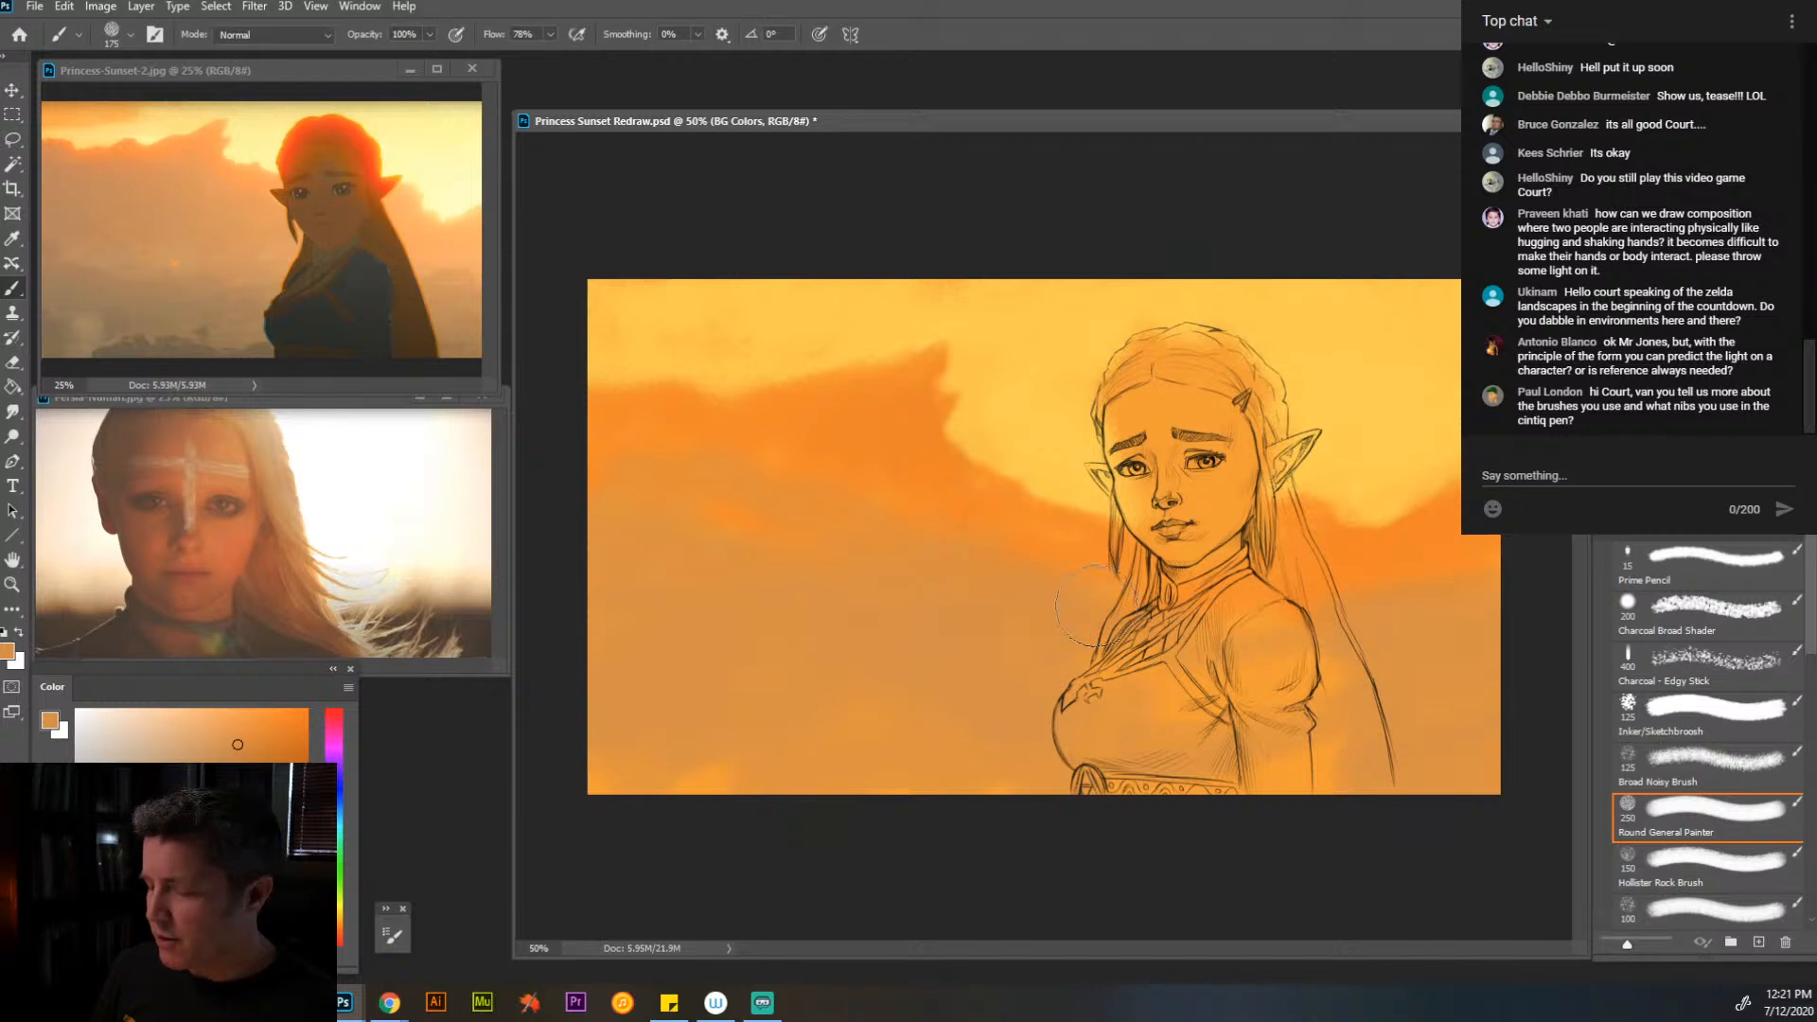
- Blend the orange clouds beside the long hair and lay grayish brown haze across the lower background
left_click(1404, 573, "alt")
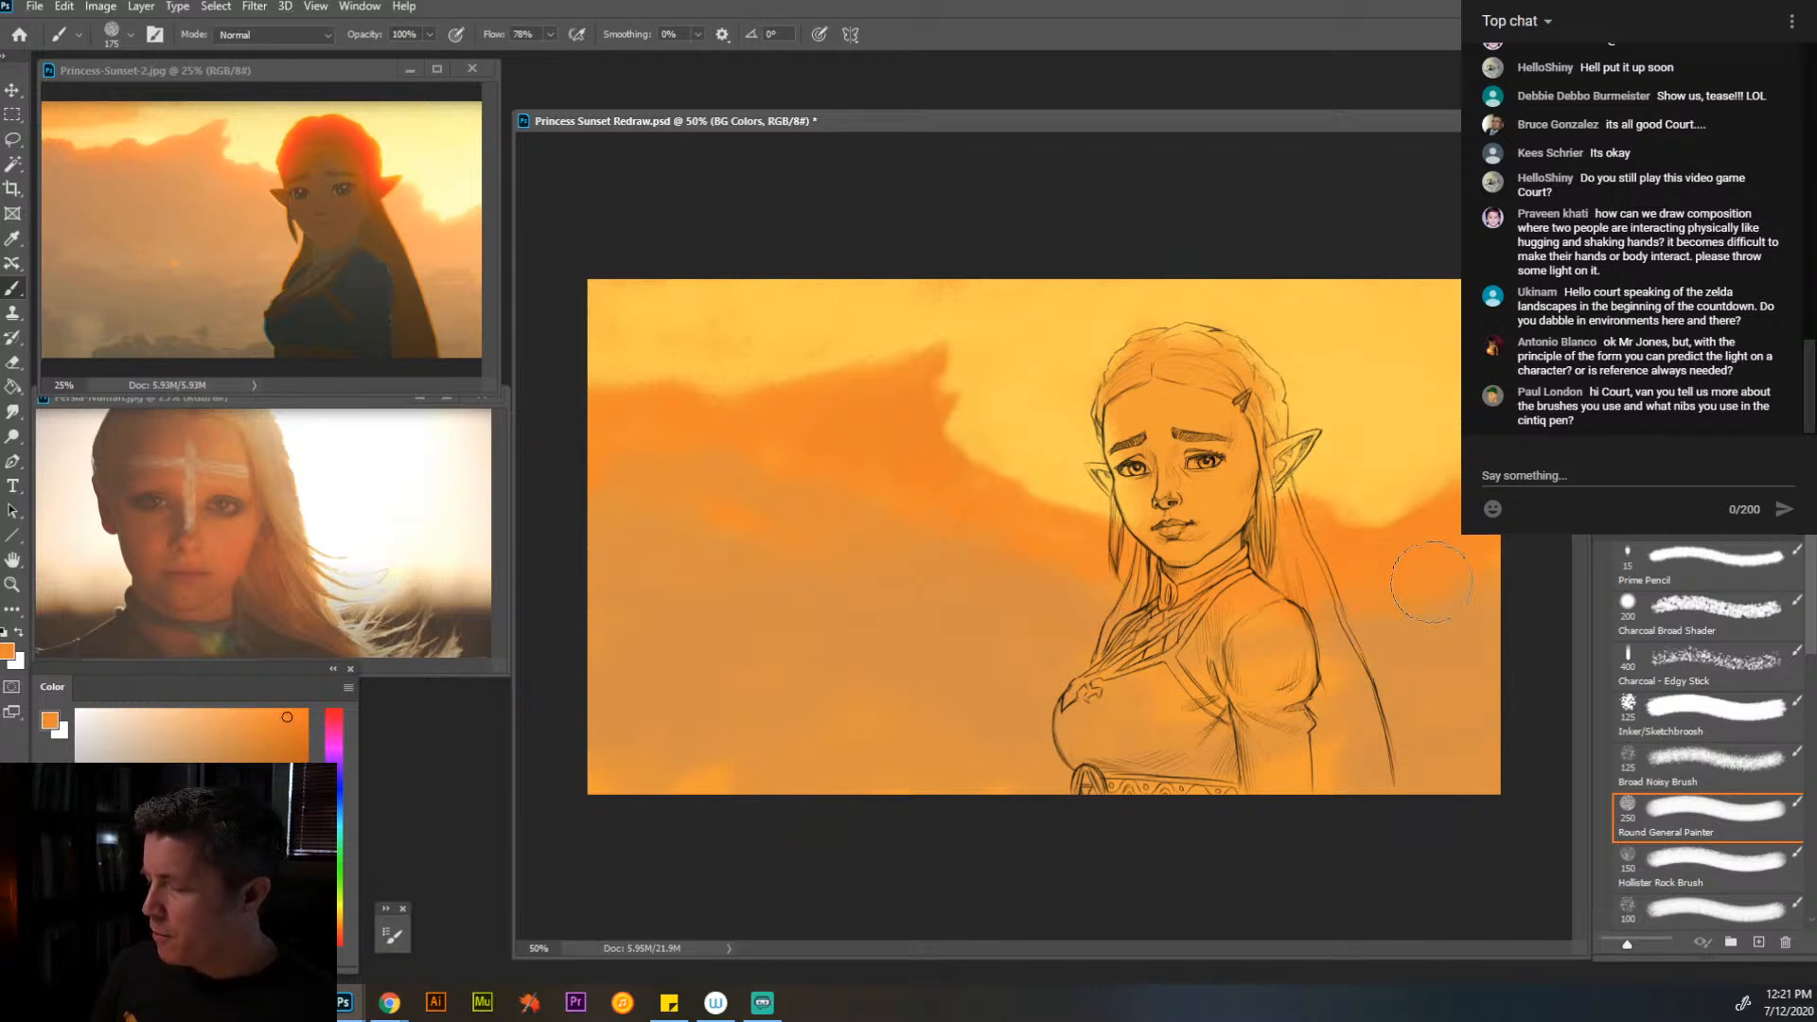
left_click(1429, 620, "alt")
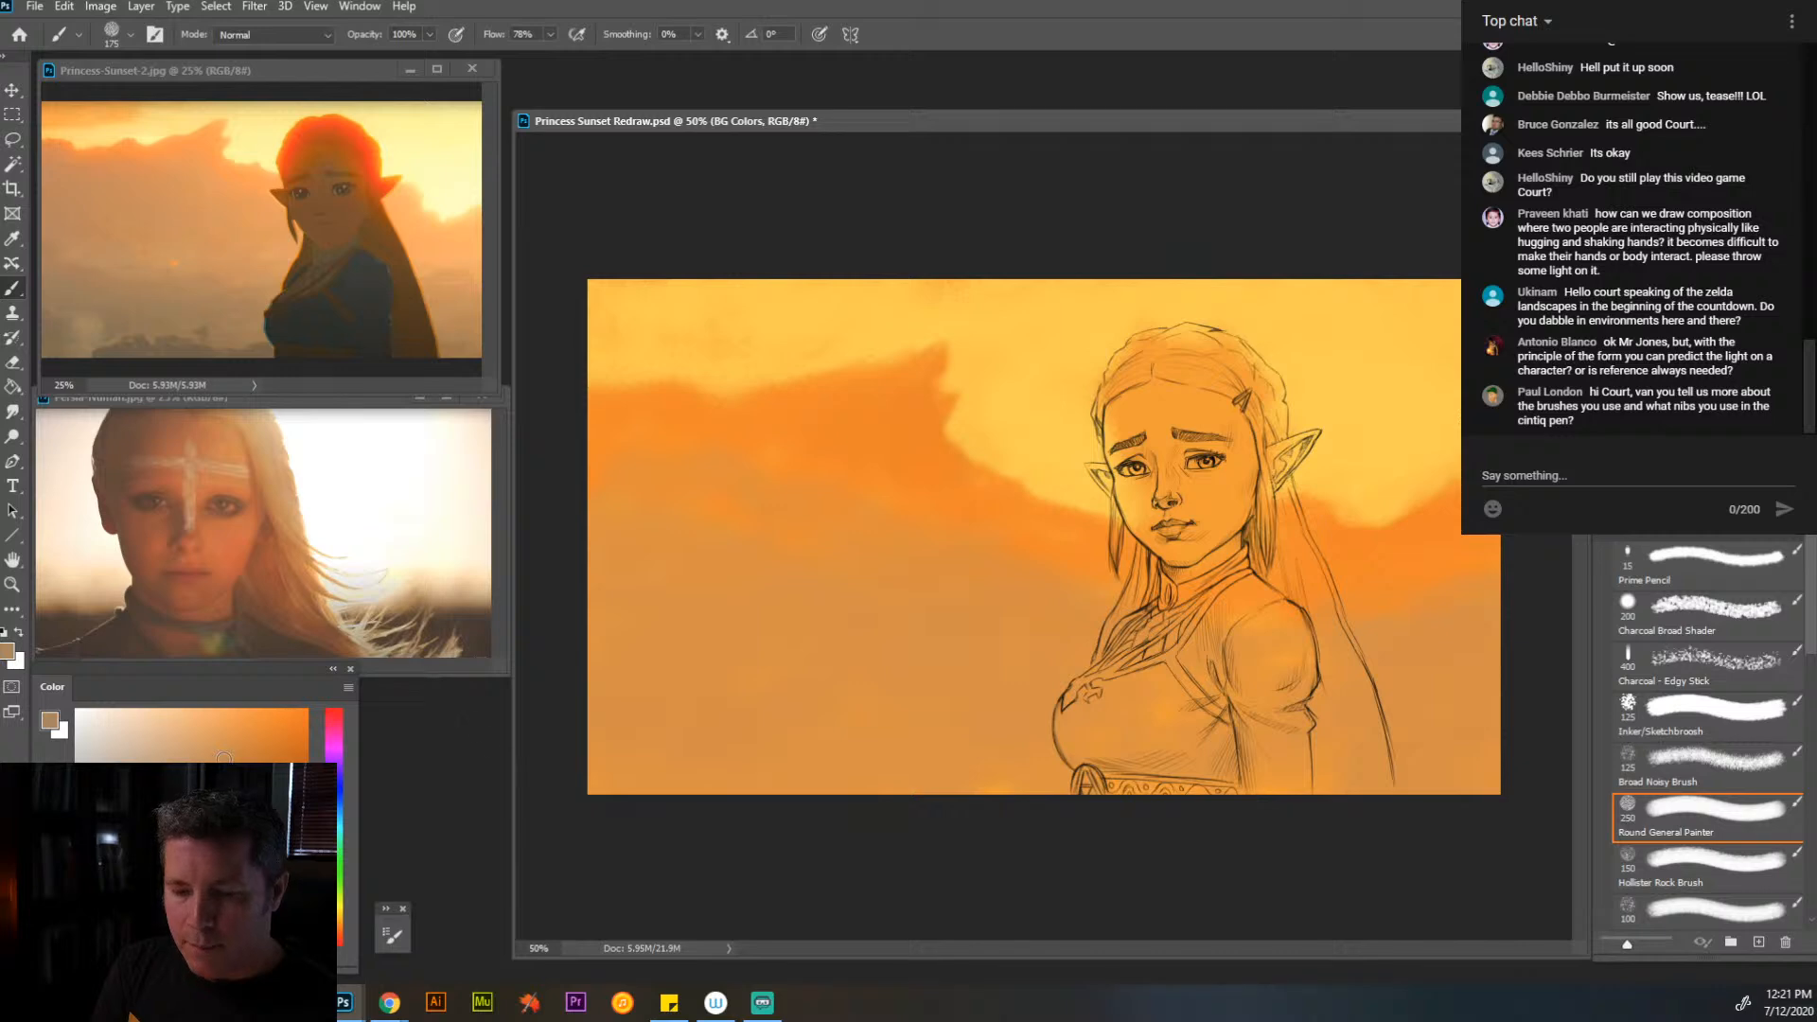
mouse_move(809, 682)
left_mouse_down()
mouse_move(564, 638)
mouse_move(592, 612)
mouse_move(796, 680)
mouse_move(1030, 716)
mouse_move(602, 690)
mouse_move(596, 735)
mouse_move(653, 806)
mouse_move(816, 749)
mouse_move(942, 748)
mouse_move(1004, 795)
mouse_move(1122, 762)
mouse_move(1120, 722)
mouse_move(1196, 775)
mouse_move(1443, 800)
mouse_move(1486, 722)
mouse_move(1414, 680)
left_mouse_up()
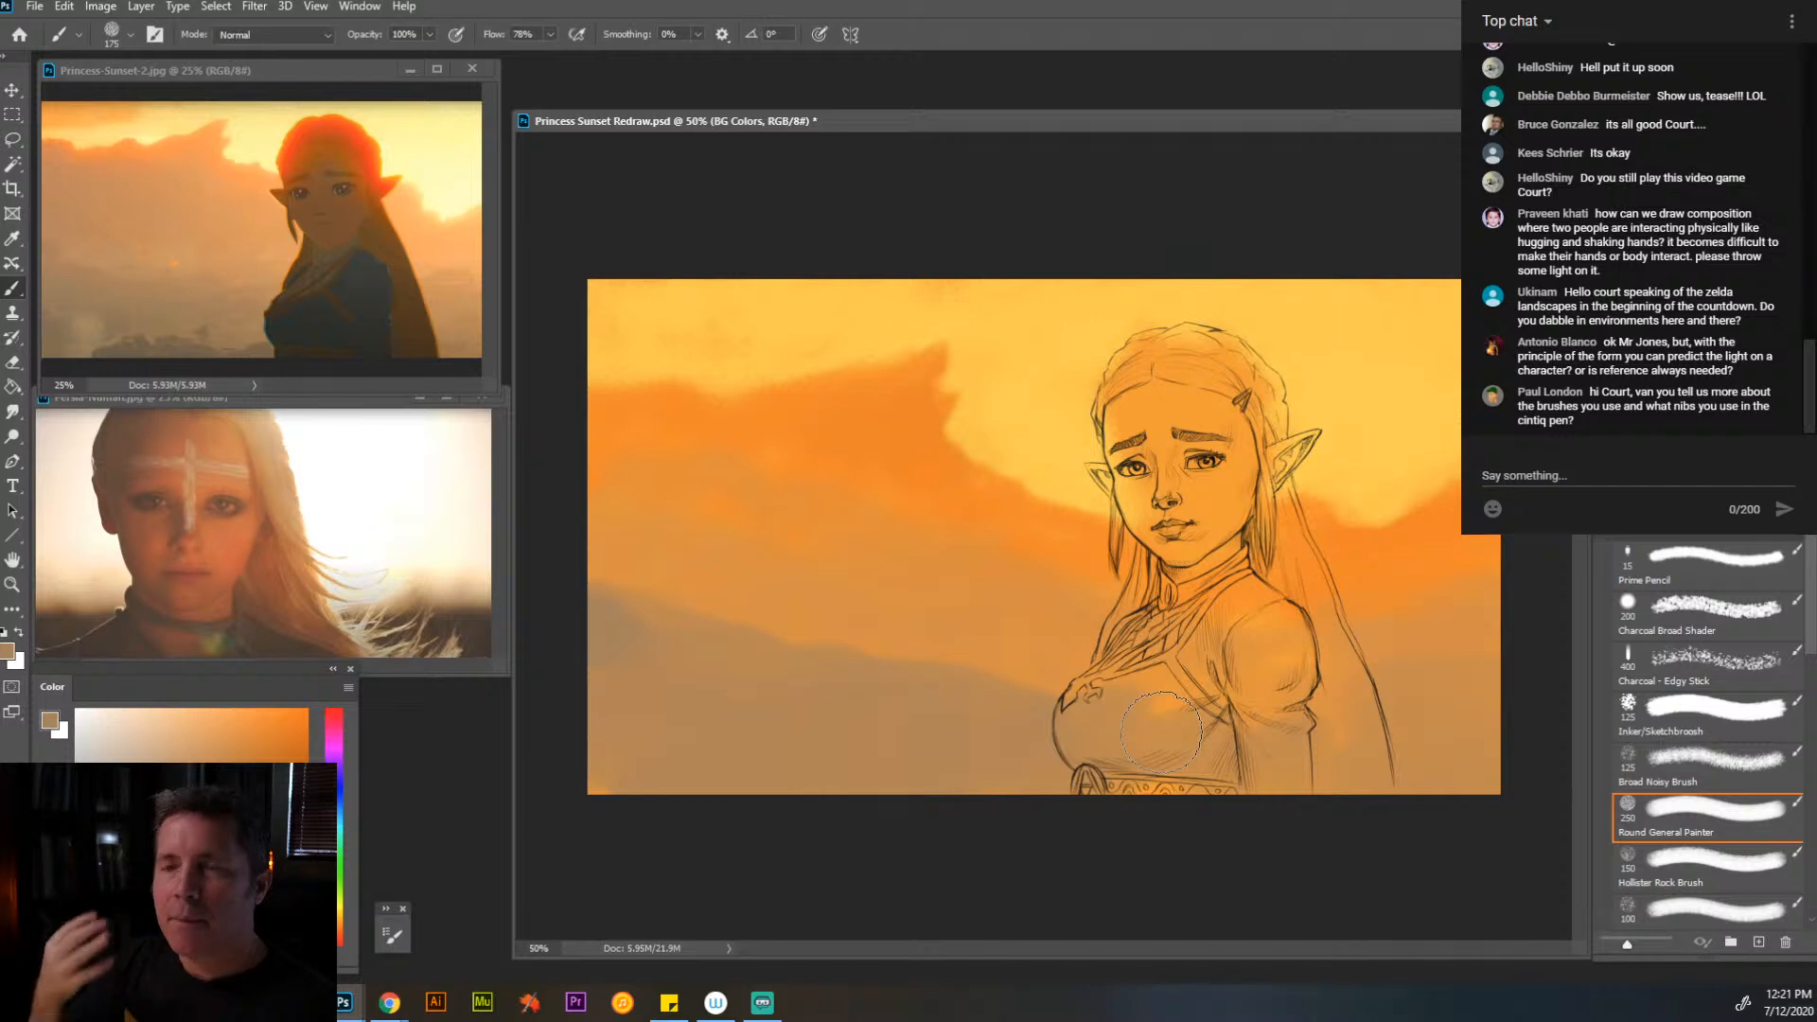
- Add grayish brown cloud streaks at 90 px, and blend the haze up toward the orange clouds at 175 px
key("bracketleft")
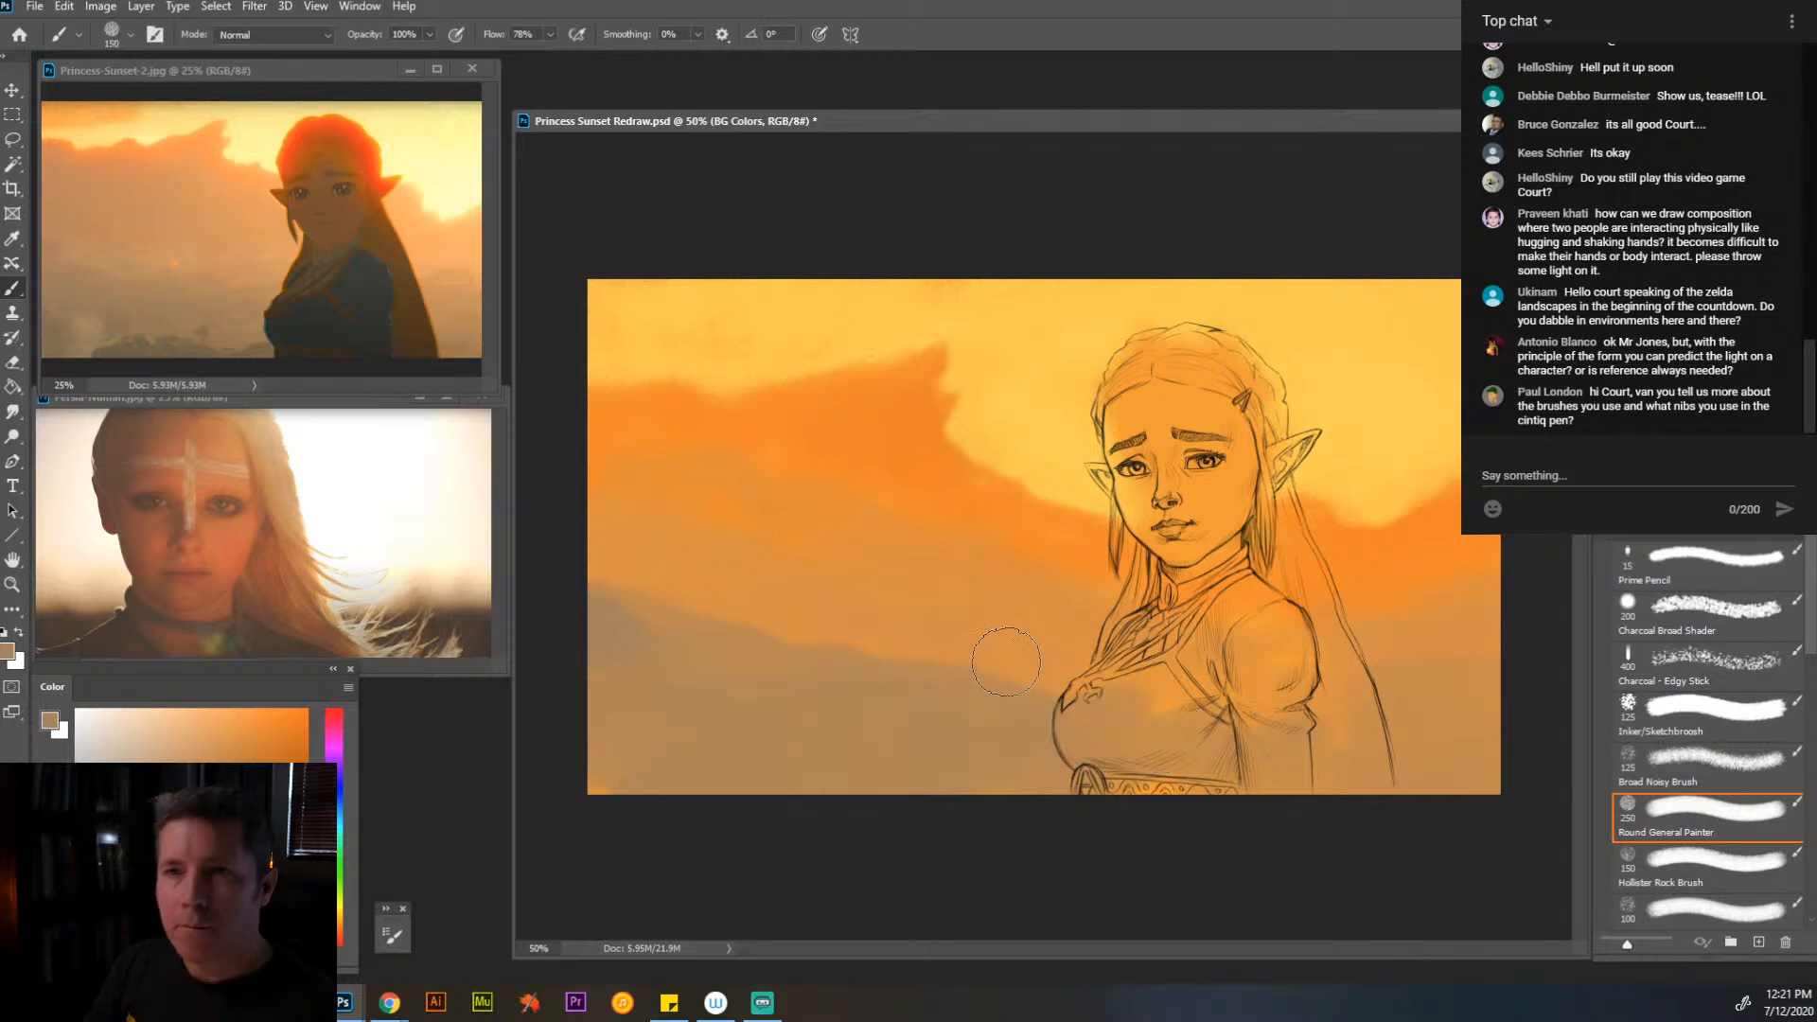
key("bracketleft")
key("bracketleft")
key("bracketleft")
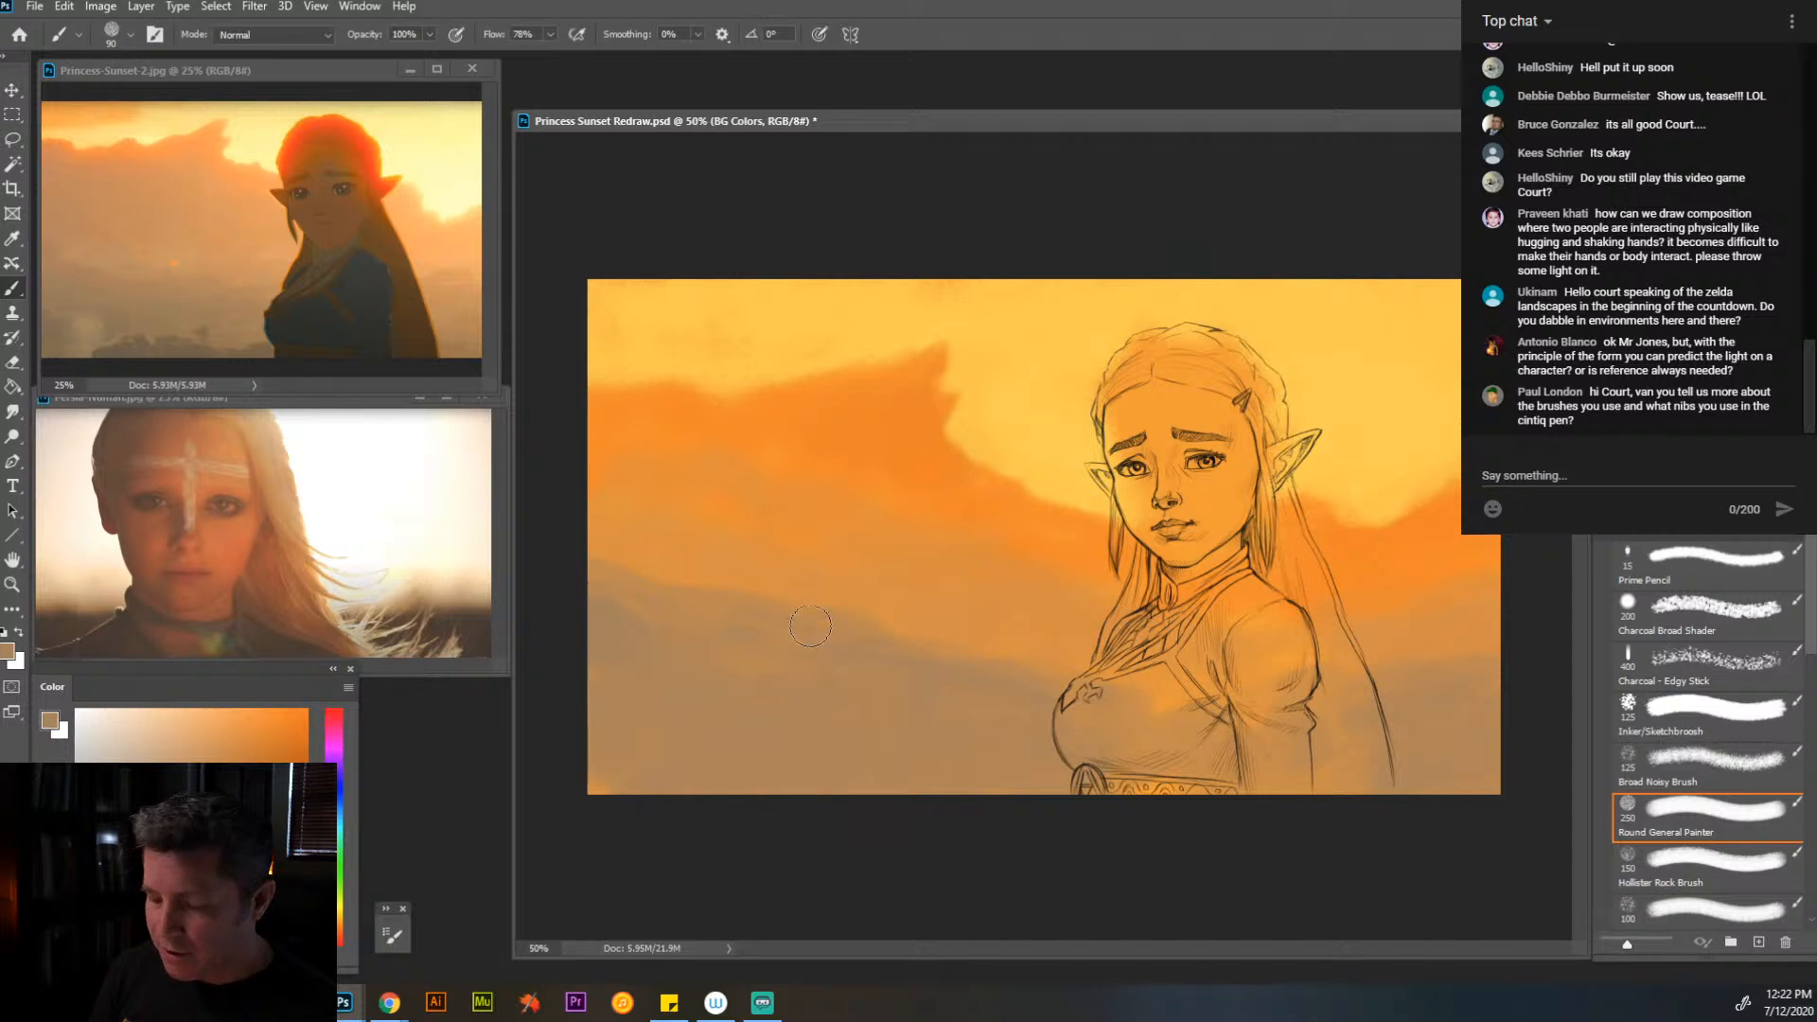
key("bracketright")
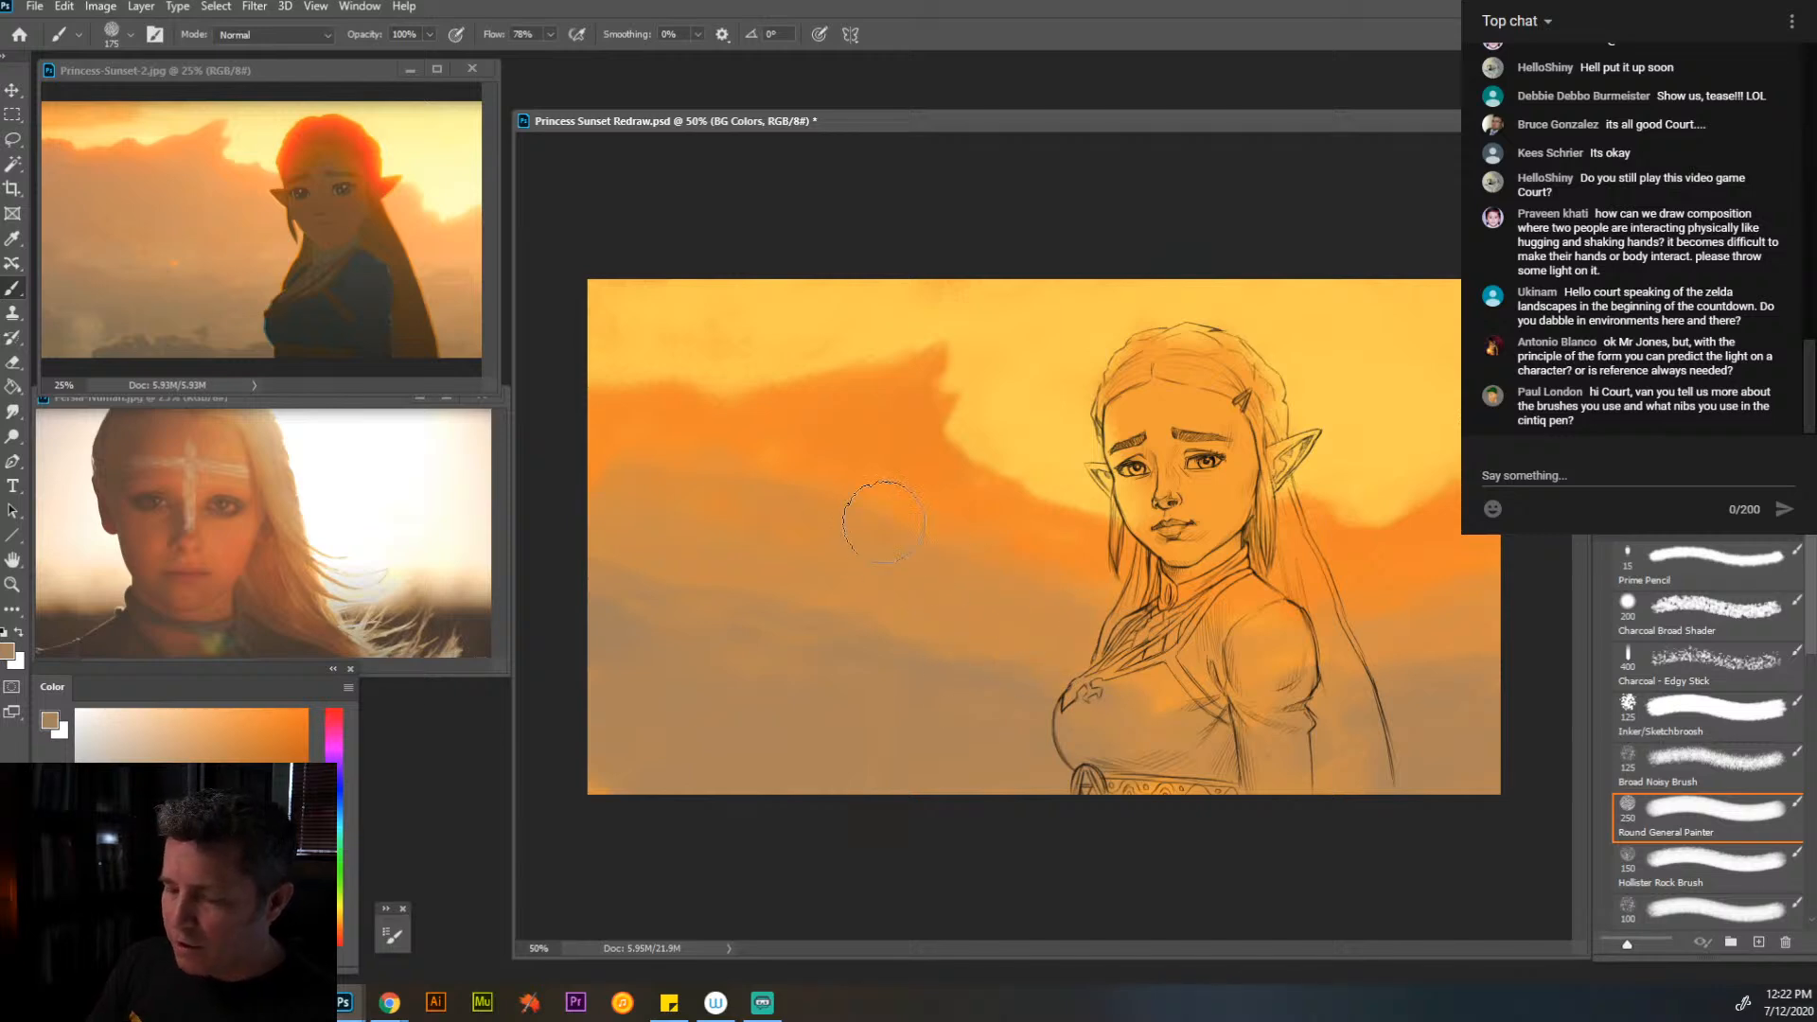
left_click(864, 581, "alt")
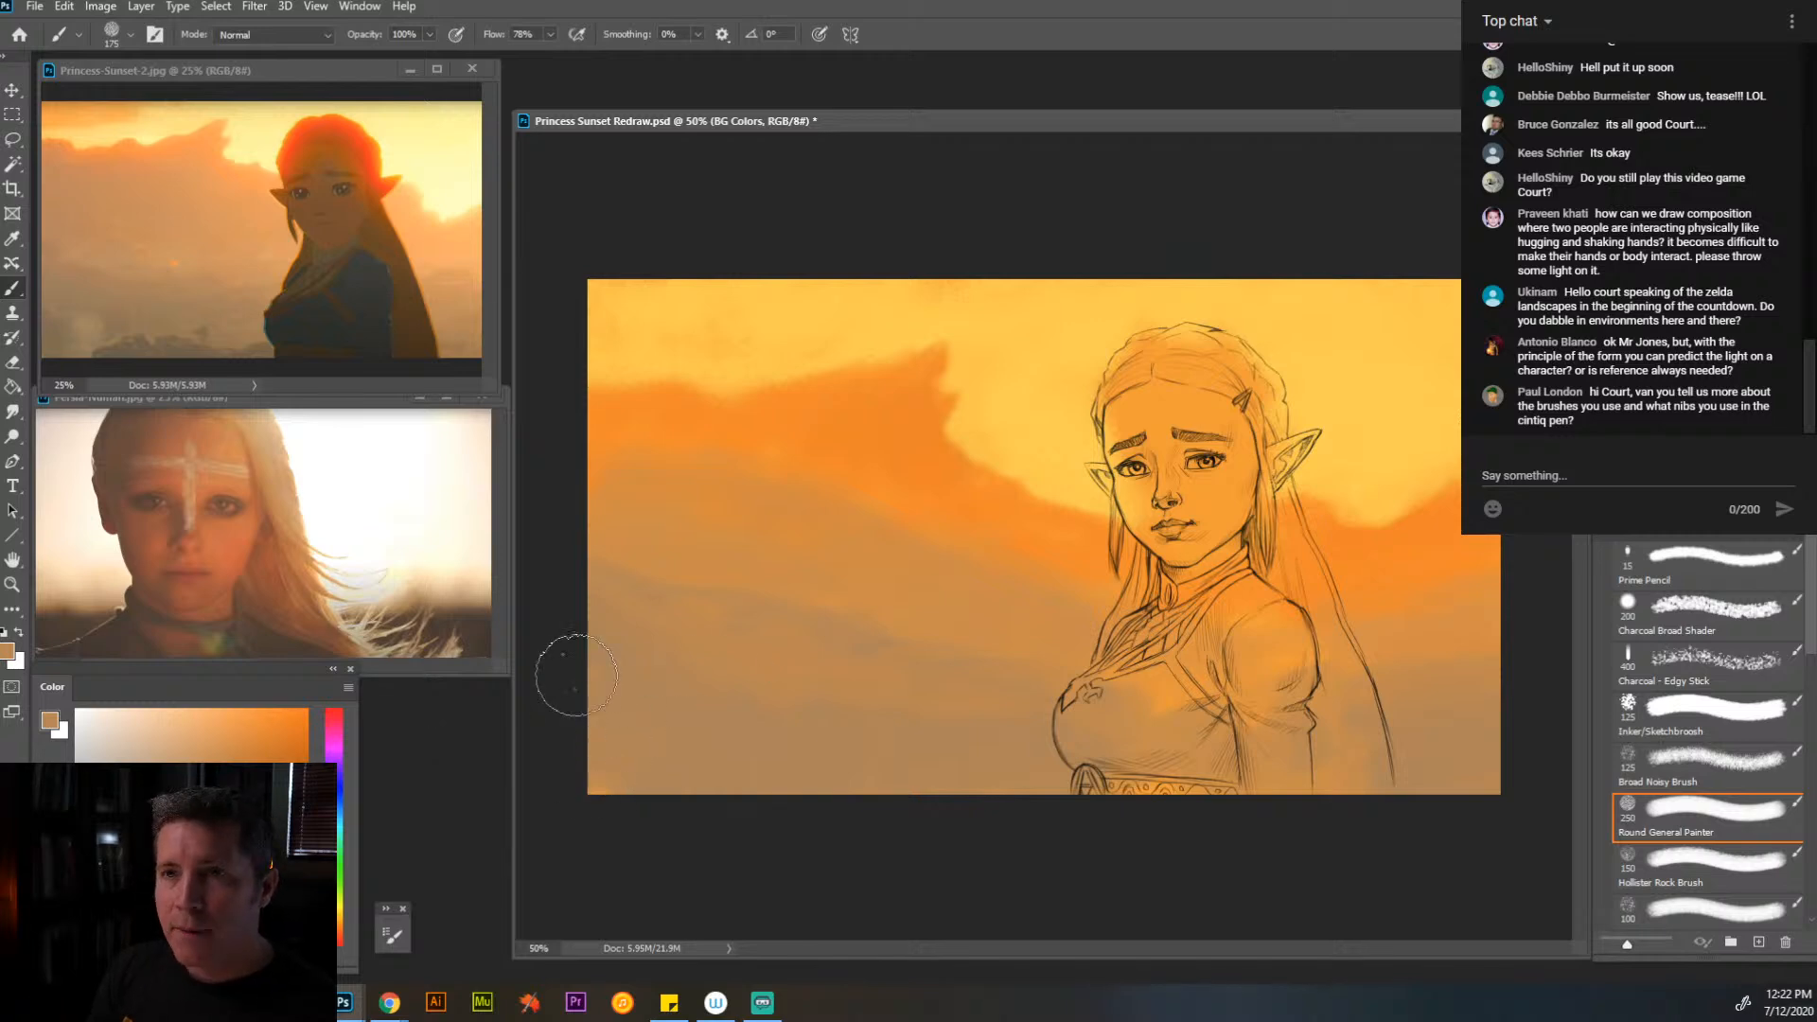
- Paint a dark gray distant treeline along the bottom edge of the canvas with a 100 px brush
left_click(160, 812)
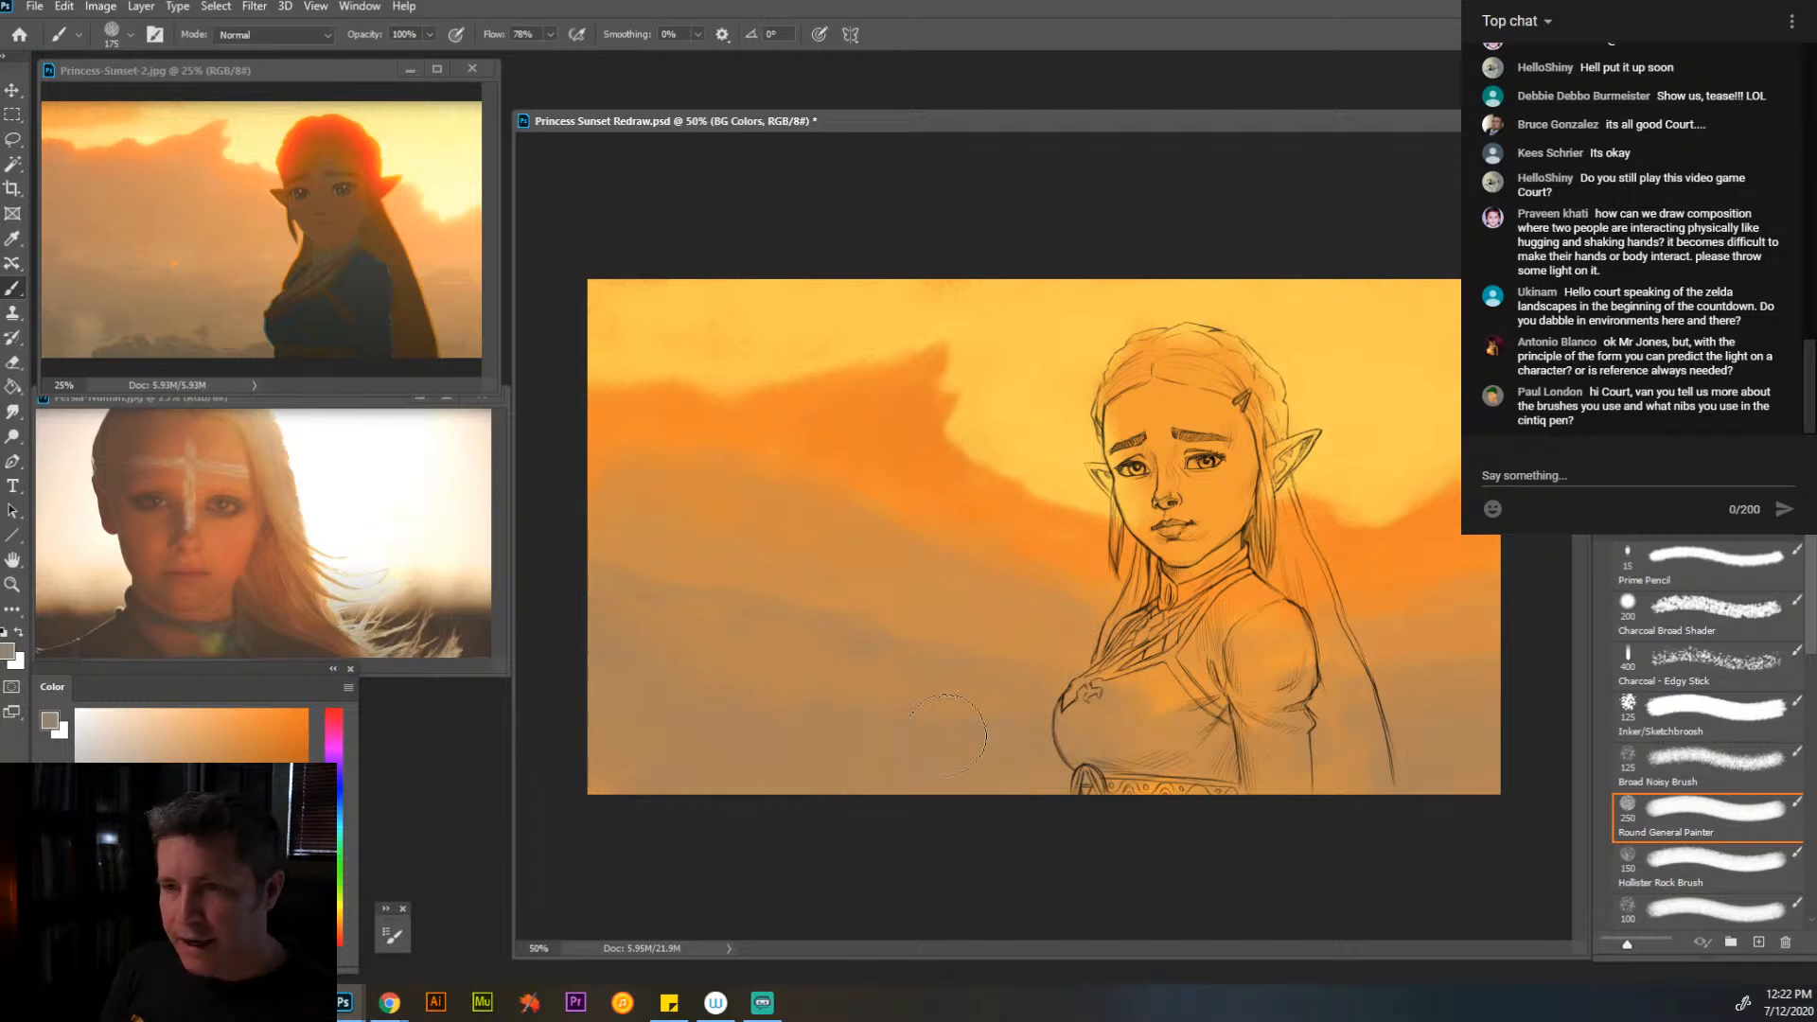
key("bracketleft")
key("bracketleft")
key("bracketleft")
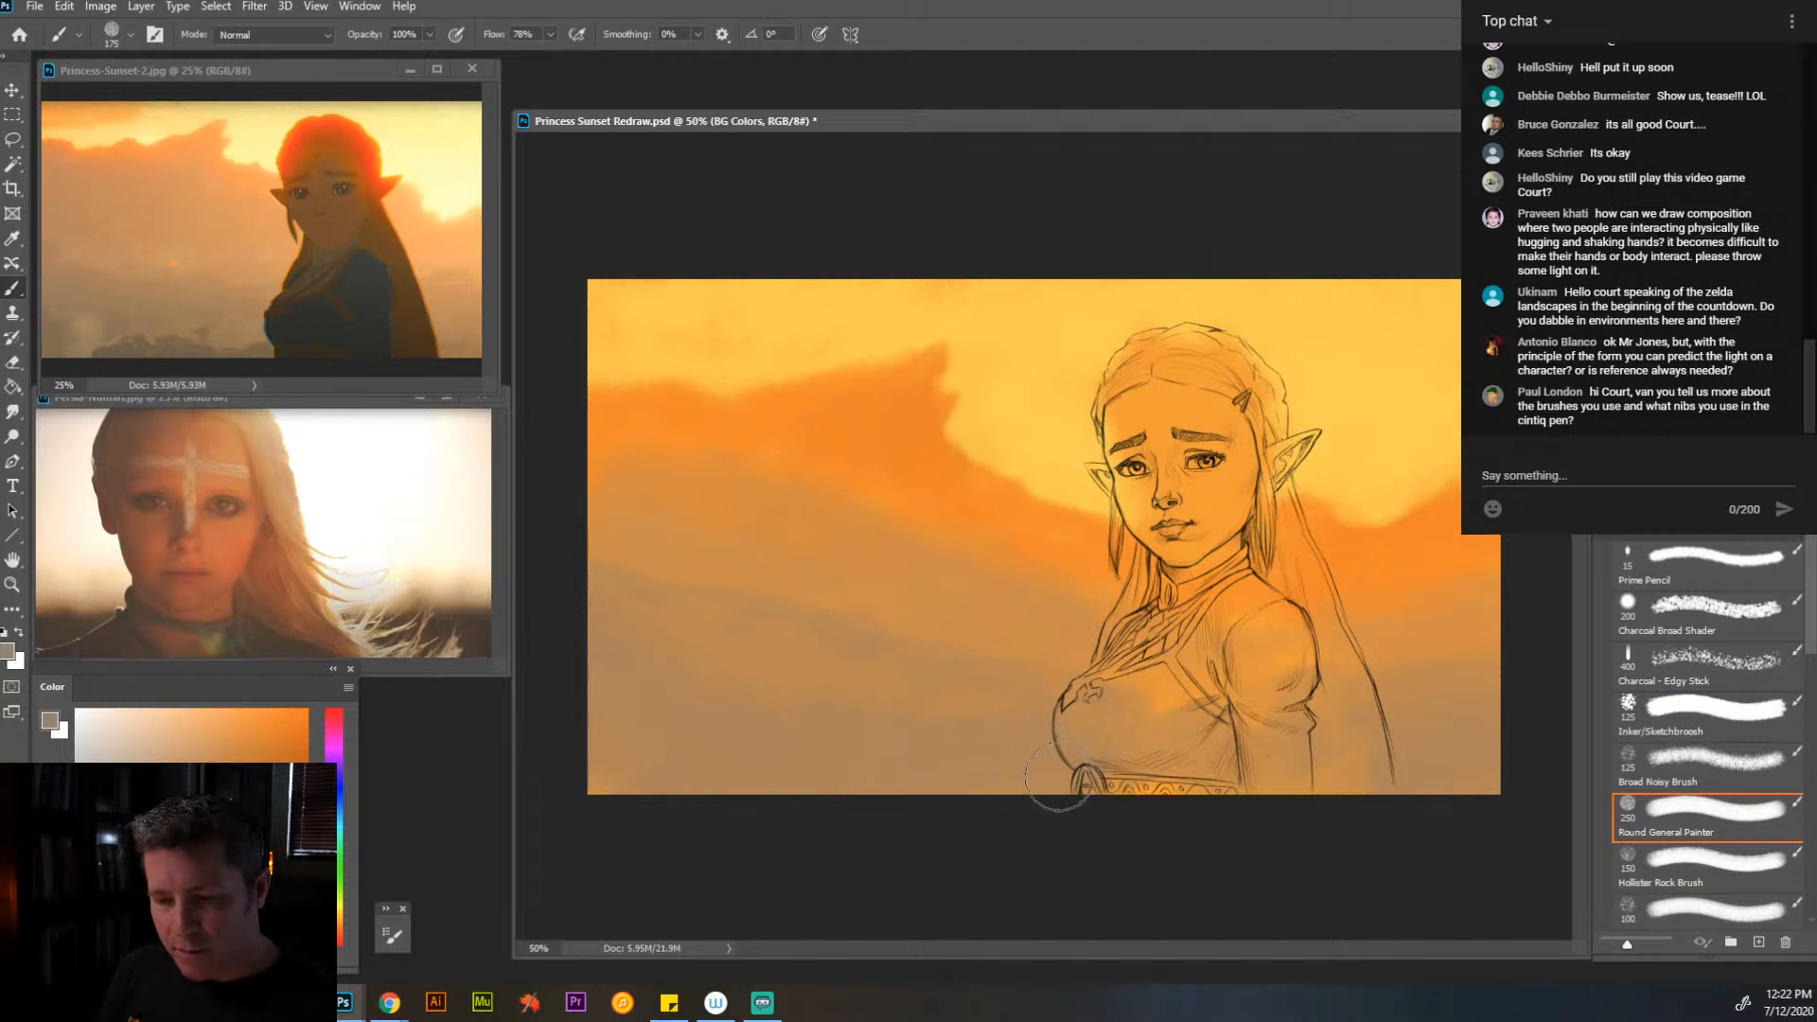
mouse_move(1075, 772)
left_mouse_down()
mouse_move(1013, 772)
mouse_move(1049, 755)
mouse_move(1013, 796)
mouse_move(1038, 760)
left_mouse_up()
left_click(113, 830)
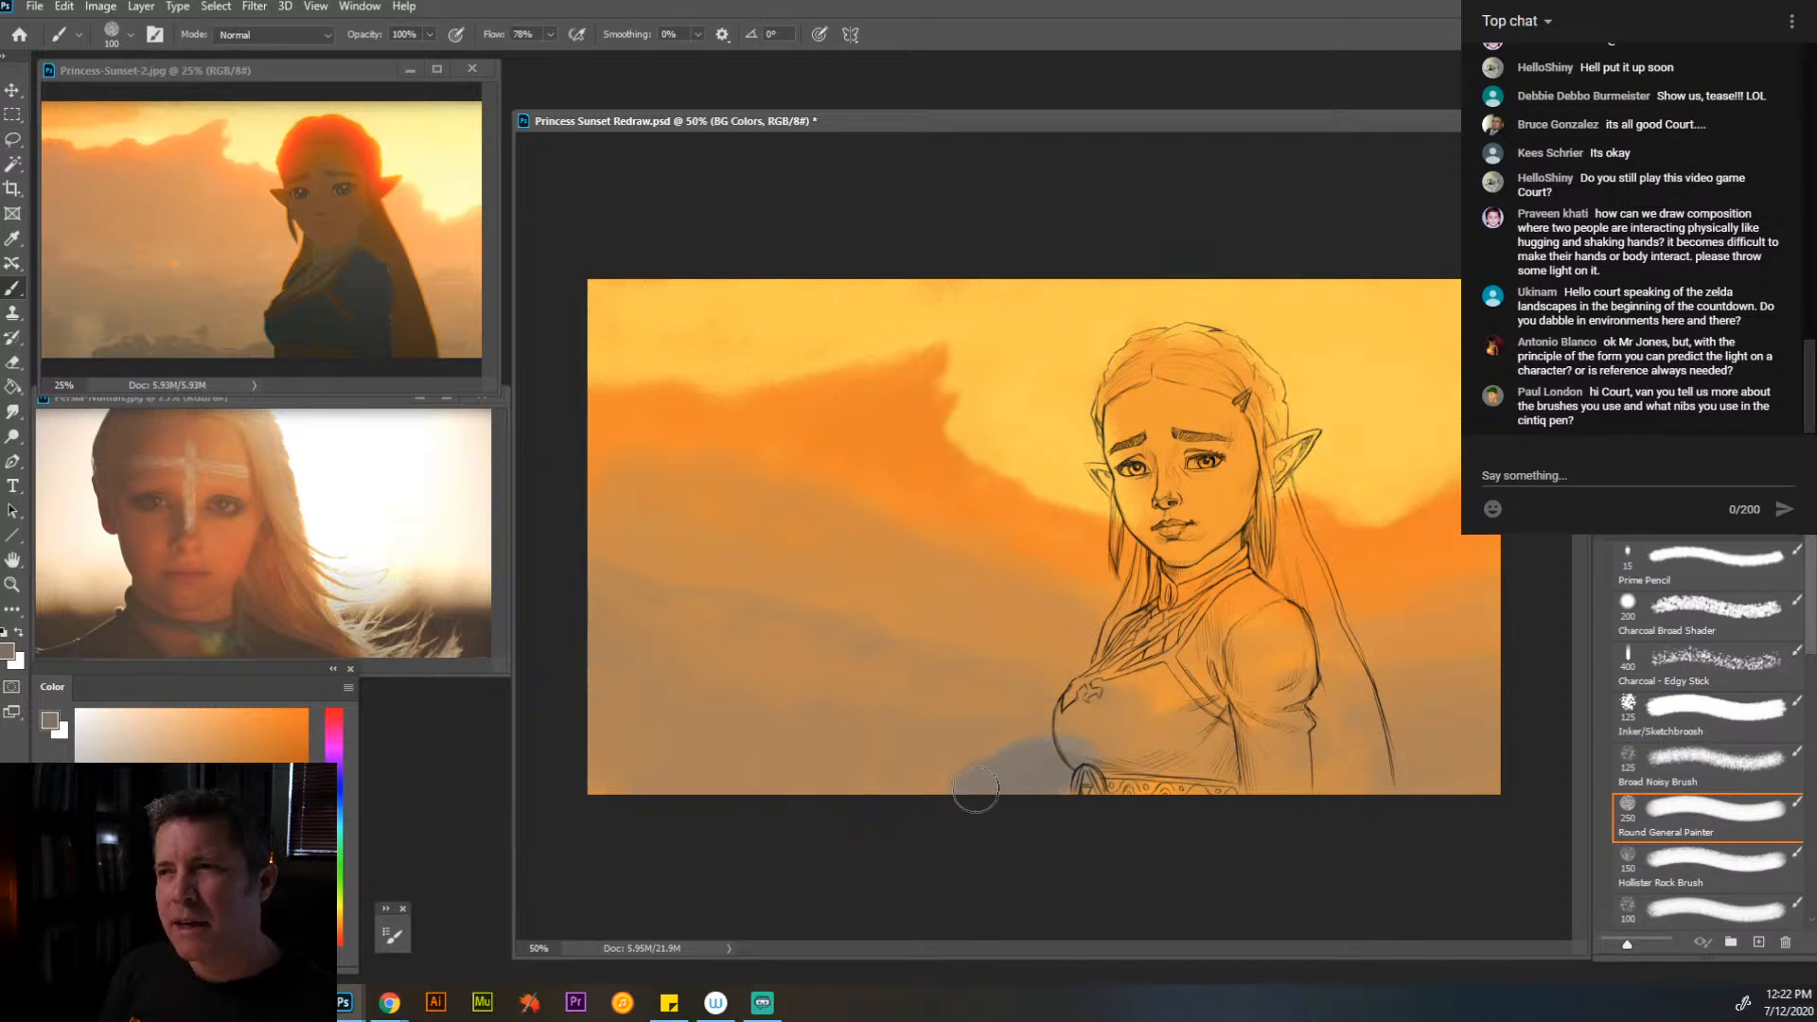
left_click_drag(981, 791, 940, 781)
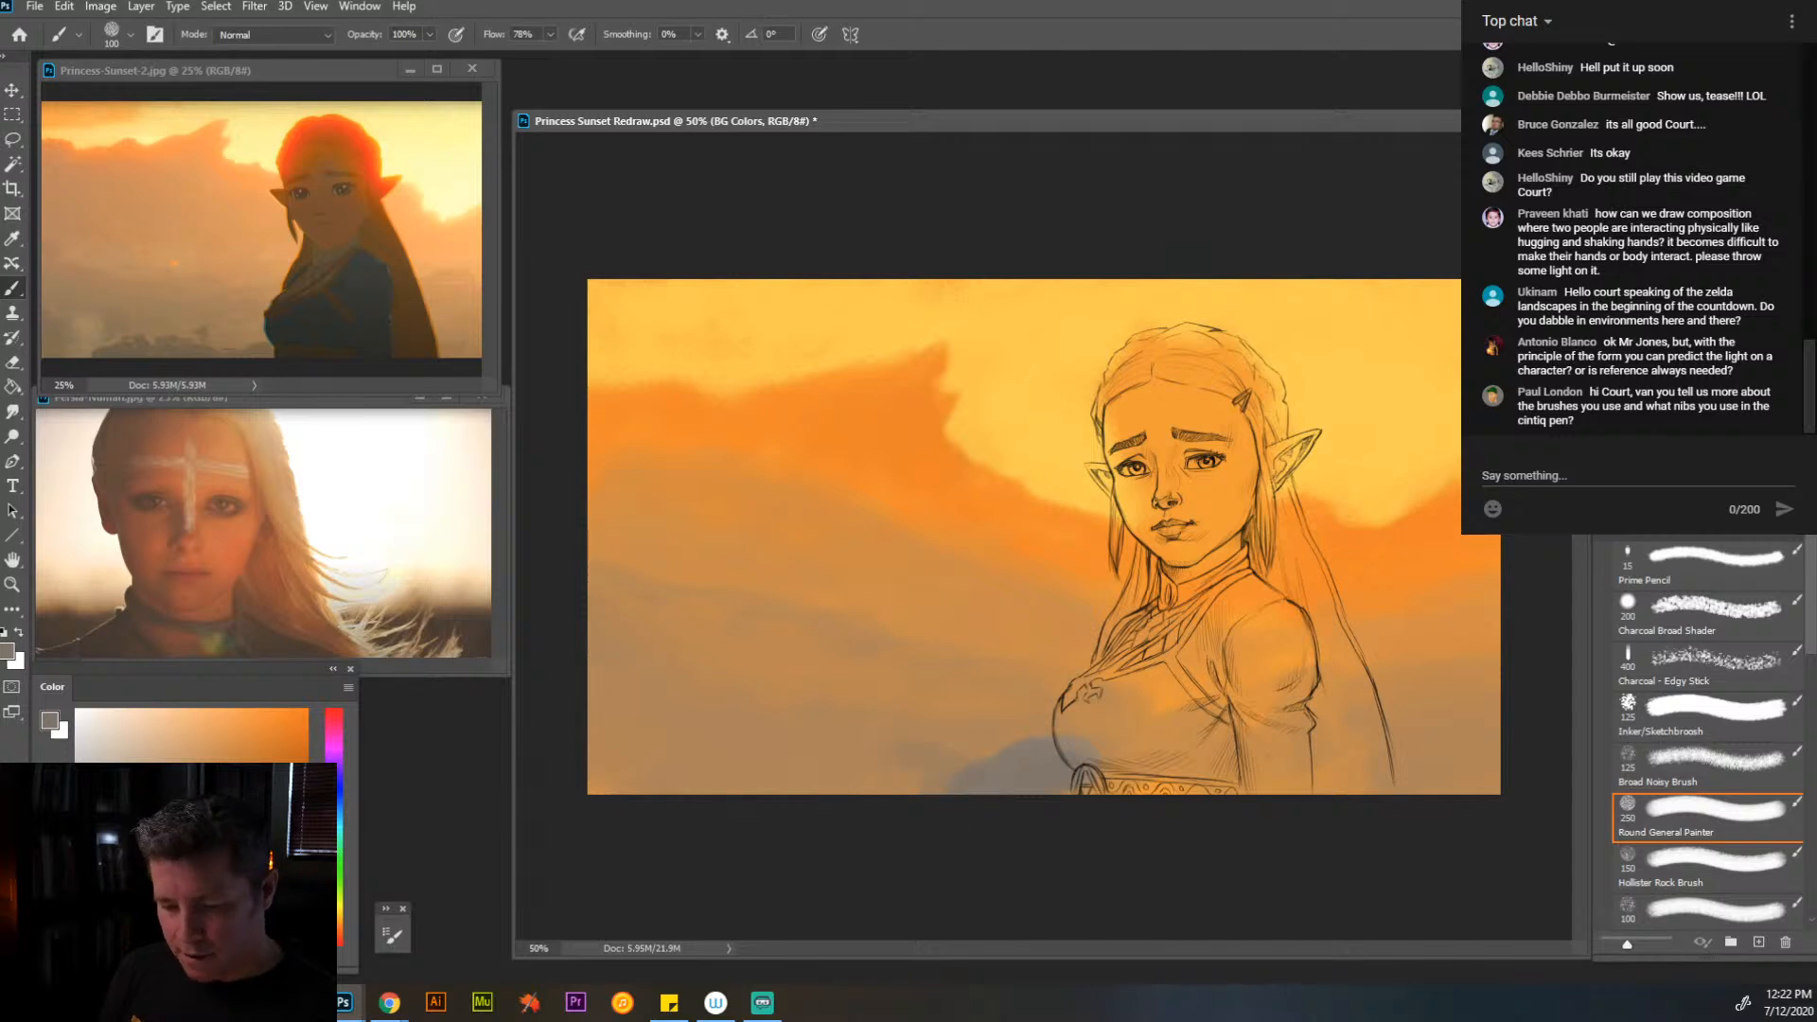
mouse_move(989, 774)
left_mouse_down()
mouse_move(1040, 765)
mouse_move(1087, 792)
mouse_move(975, 765)
mouse_move(748, 771)
mouse_move(900, 783)
mouse_move(798, 764)
mouse_move(702, 796)
left_mouse_up()
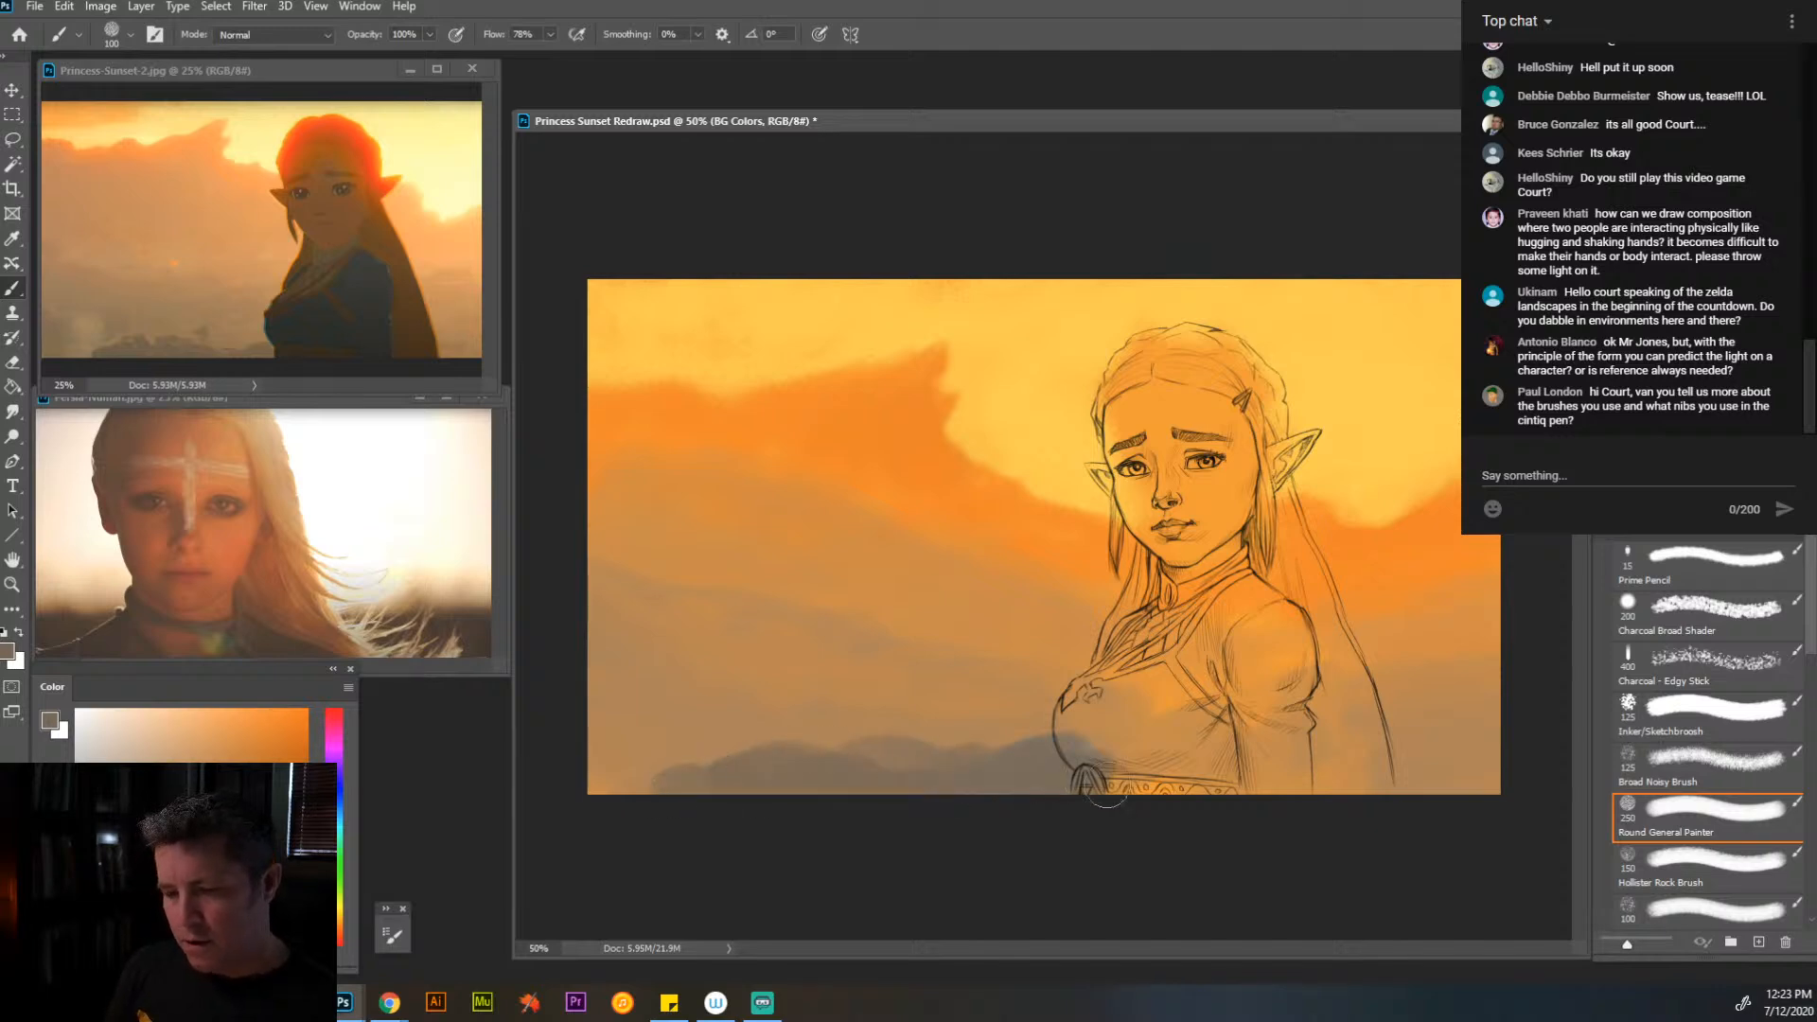
mouse_move(1107, 785)
left_mouse_down()
mouse_move(1504, 793)
mouse_move(1424, 775)
mouse_move(1506, 802)
mouse_move(1302, 767)
mouse_move(972, 766)
left_mouse_up()
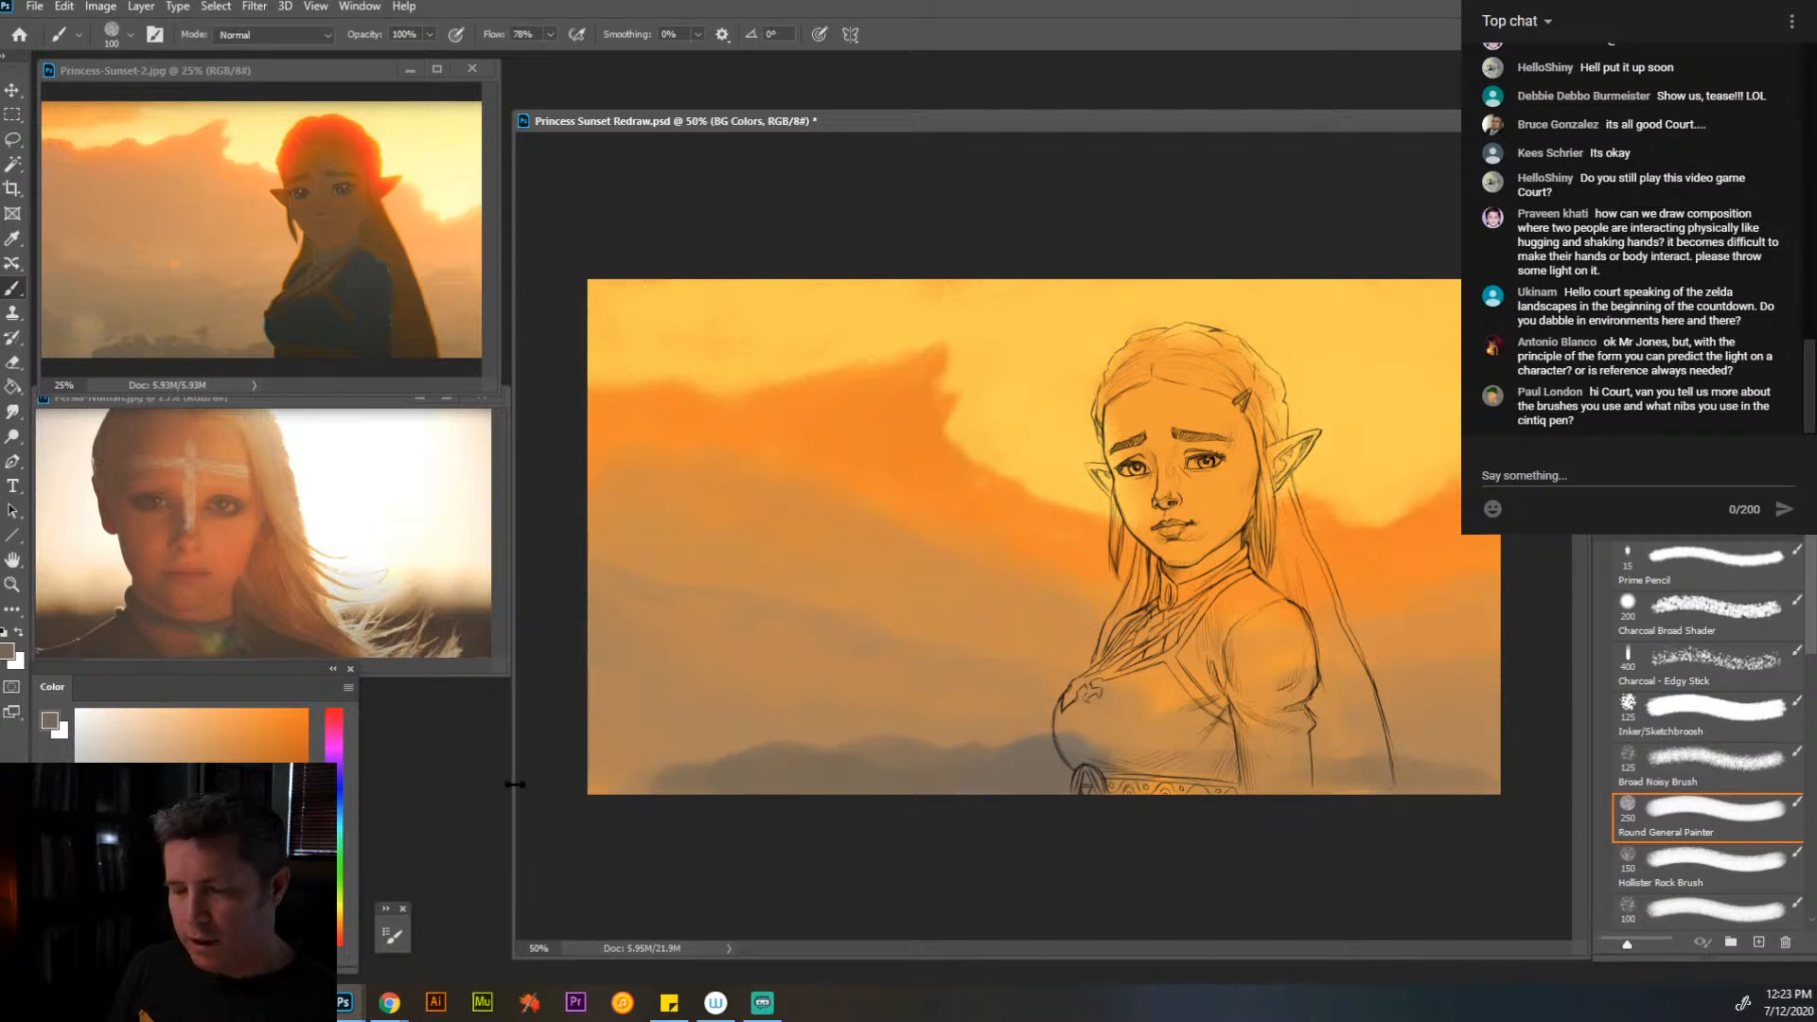
- Paint a pale cream glow in the sky around the head, enlarging the Round General Painter brush to 150 px
left_click(877, 701, "alt")
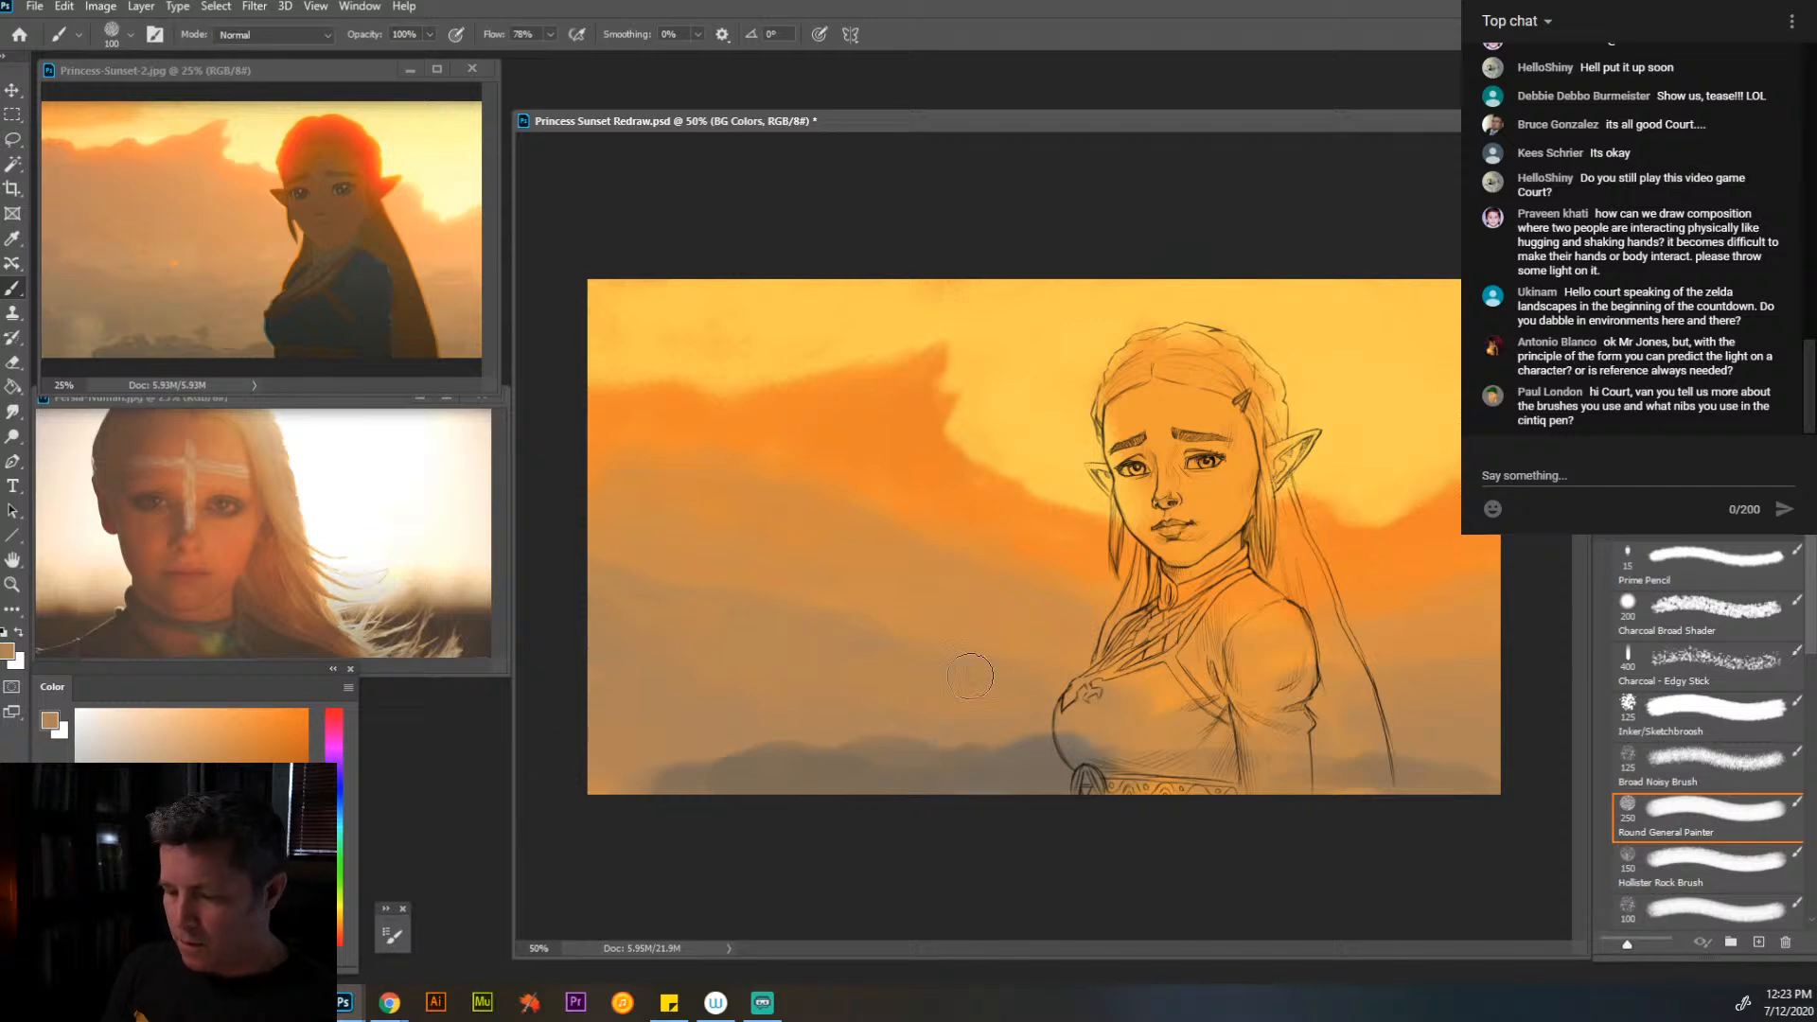
left_click(1344, 426, "alt")
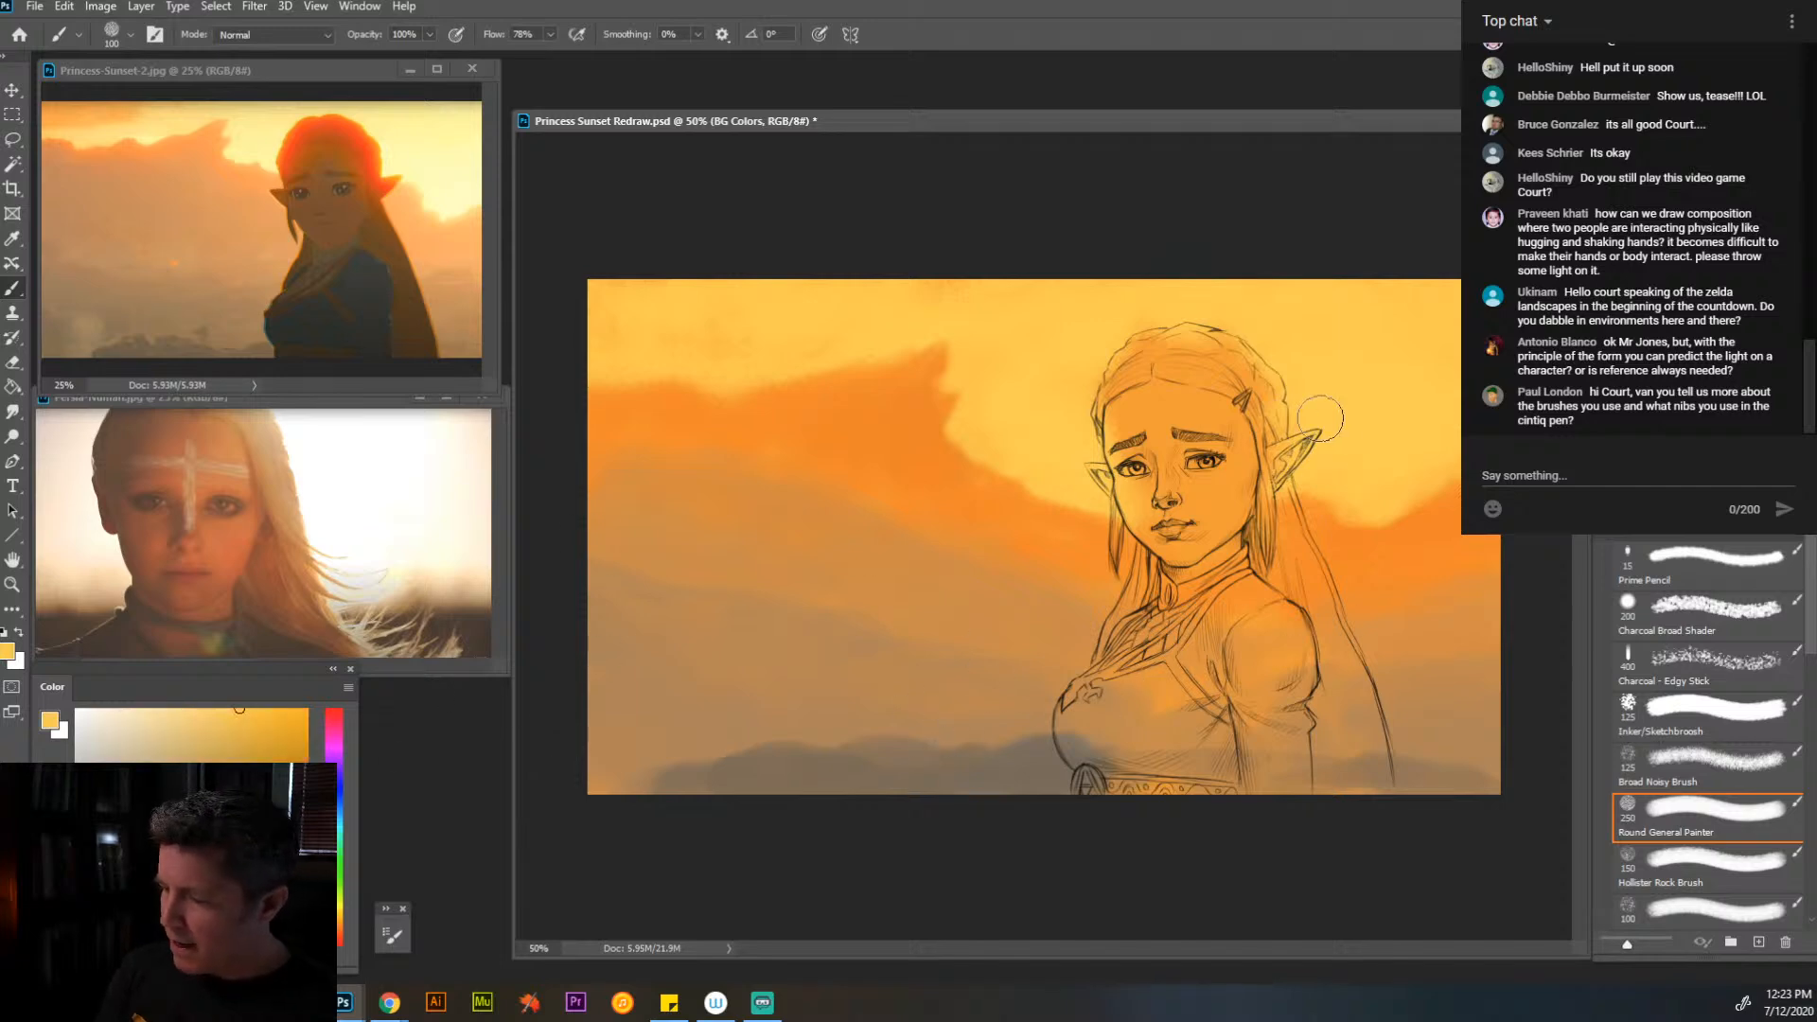
left_click(157, 714)
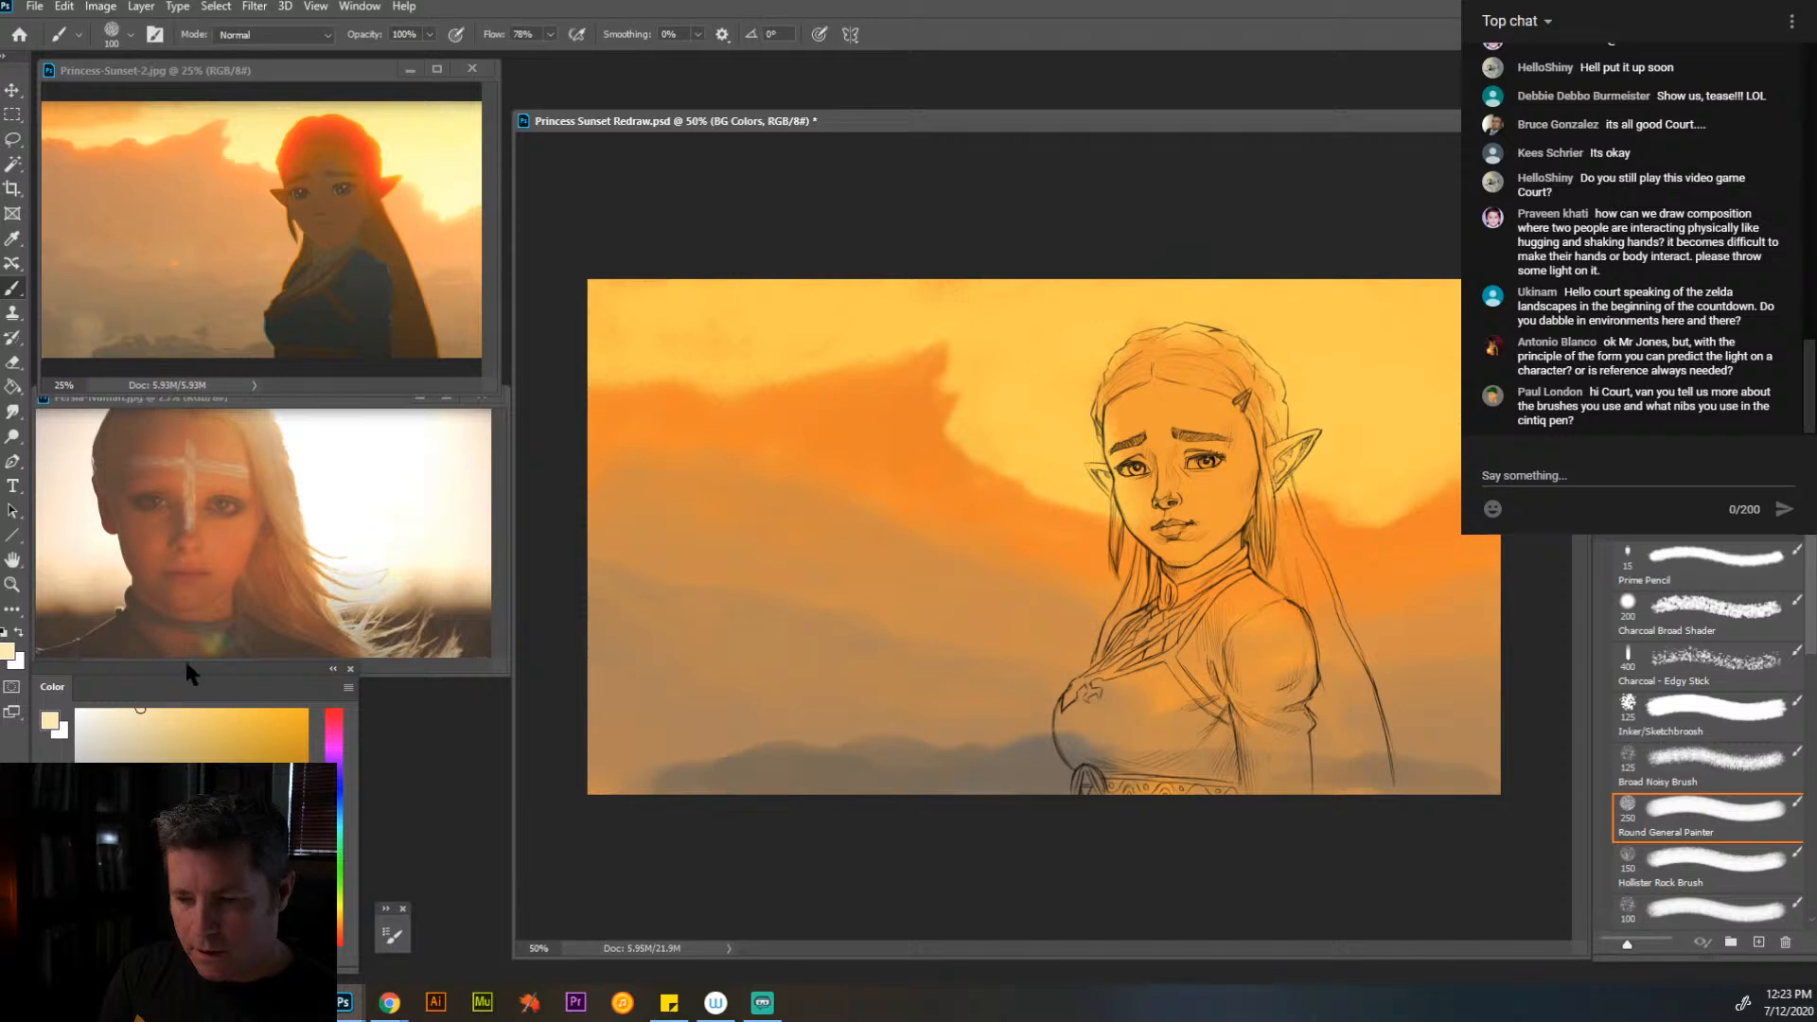
mouse_move(1373, 488)
left_mouse_down()
mouse_move(1397, 481)
mouse_move(1377, 507)
mouse_move(1353, 460)
mouse_move(1310, 477)
mouse_move(1351, 451)
mouse_move(1332, 445)
mouse_move(1347, 425)
mouse_move(1289, 401)
mouse_move(1270, 367)
mouse_move(1304, 380)
mouse_move(1337, 442)
mouse_move(1438, 447)
mouse_move(1362, 464)
mouse_move(1333, 384)
mouse_move(1293, 384)
mouse_move(1339, 406)
mouse_move(1285, 363)
mouse_move(1439, 431)
left_mouse_up()
left_click(157, 710)
key("bracketright")
key("bracketright")
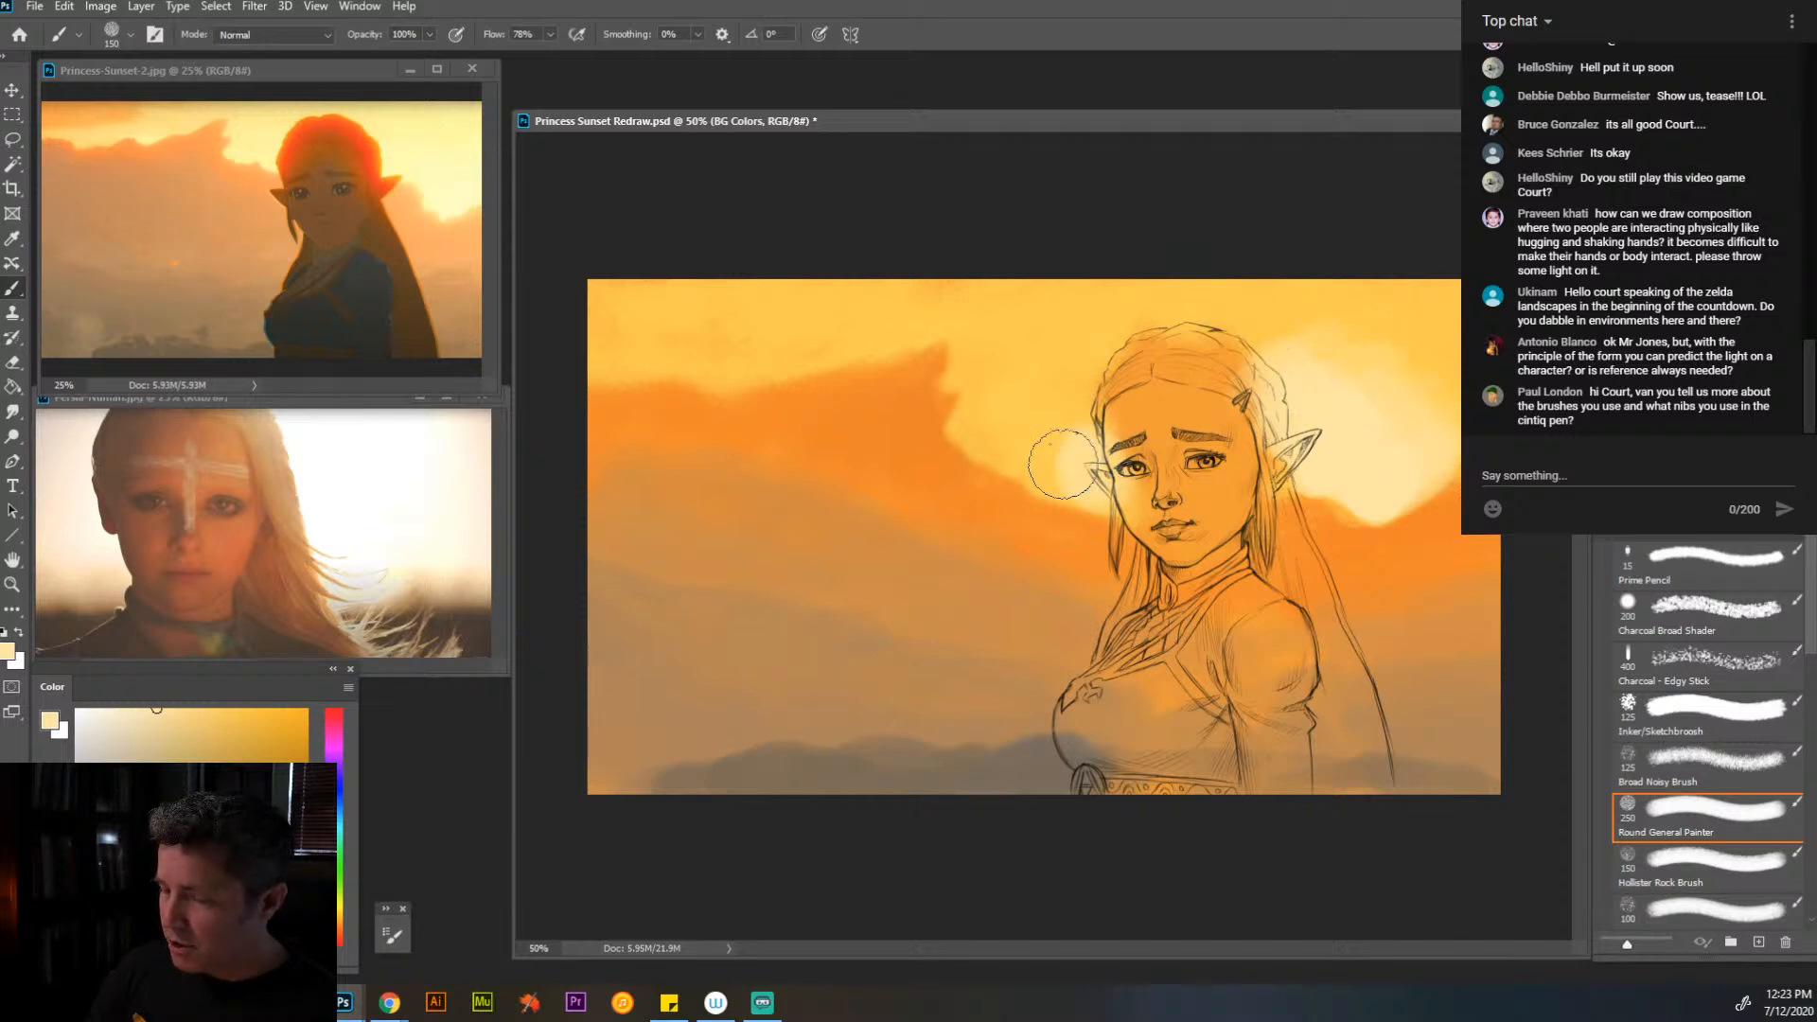
mouse_move(1063, 464)
left_mouse_down()
mouse_move(1065, 423)
mouse_move(1100, 433)
mouse_move(996, 444)
mouse_move(1015, 394)
mouse_move(1097, 391)
mouse_move(948, 420)
mouse_move(1097, 350)
mouse_move(990, 393)
left_mouse_up()
left_click_drag(1299, 347, 1088, 374)
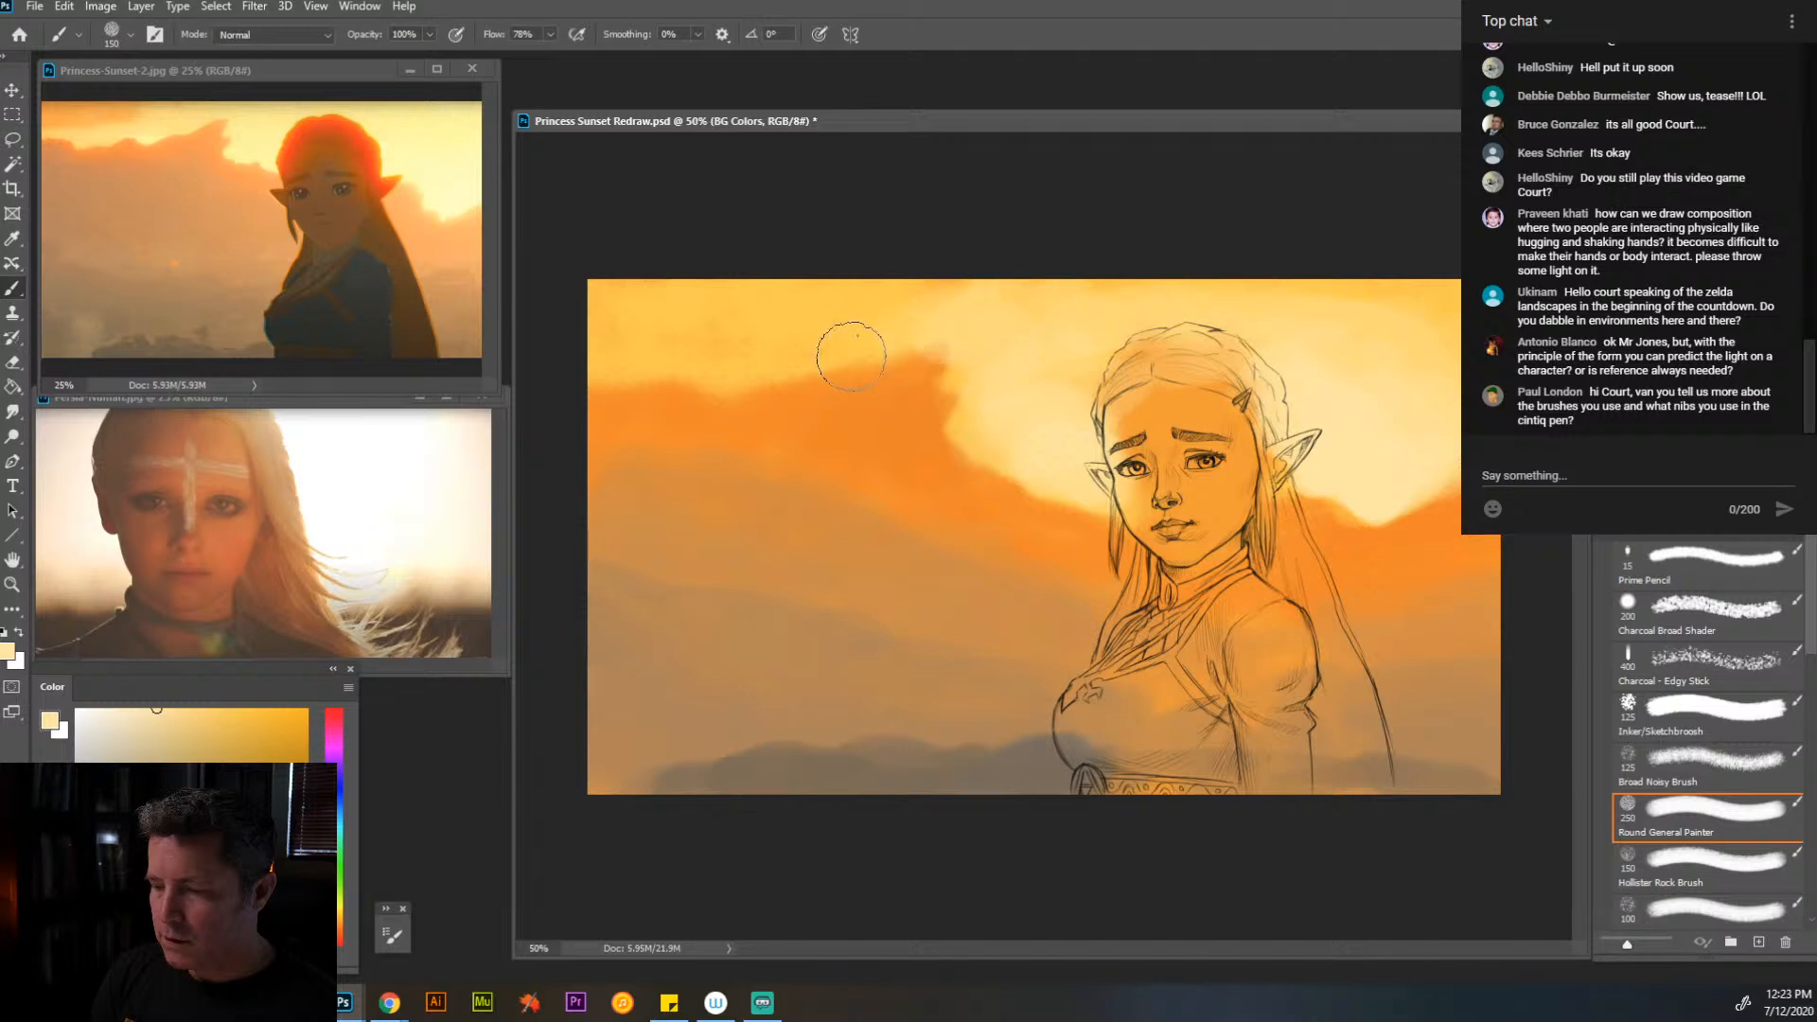
- Sweep orange cloud streaks across the upper sky beyond the glow with a 90 px brush
left_click(863, 405, "alt")
key("bracketleft")
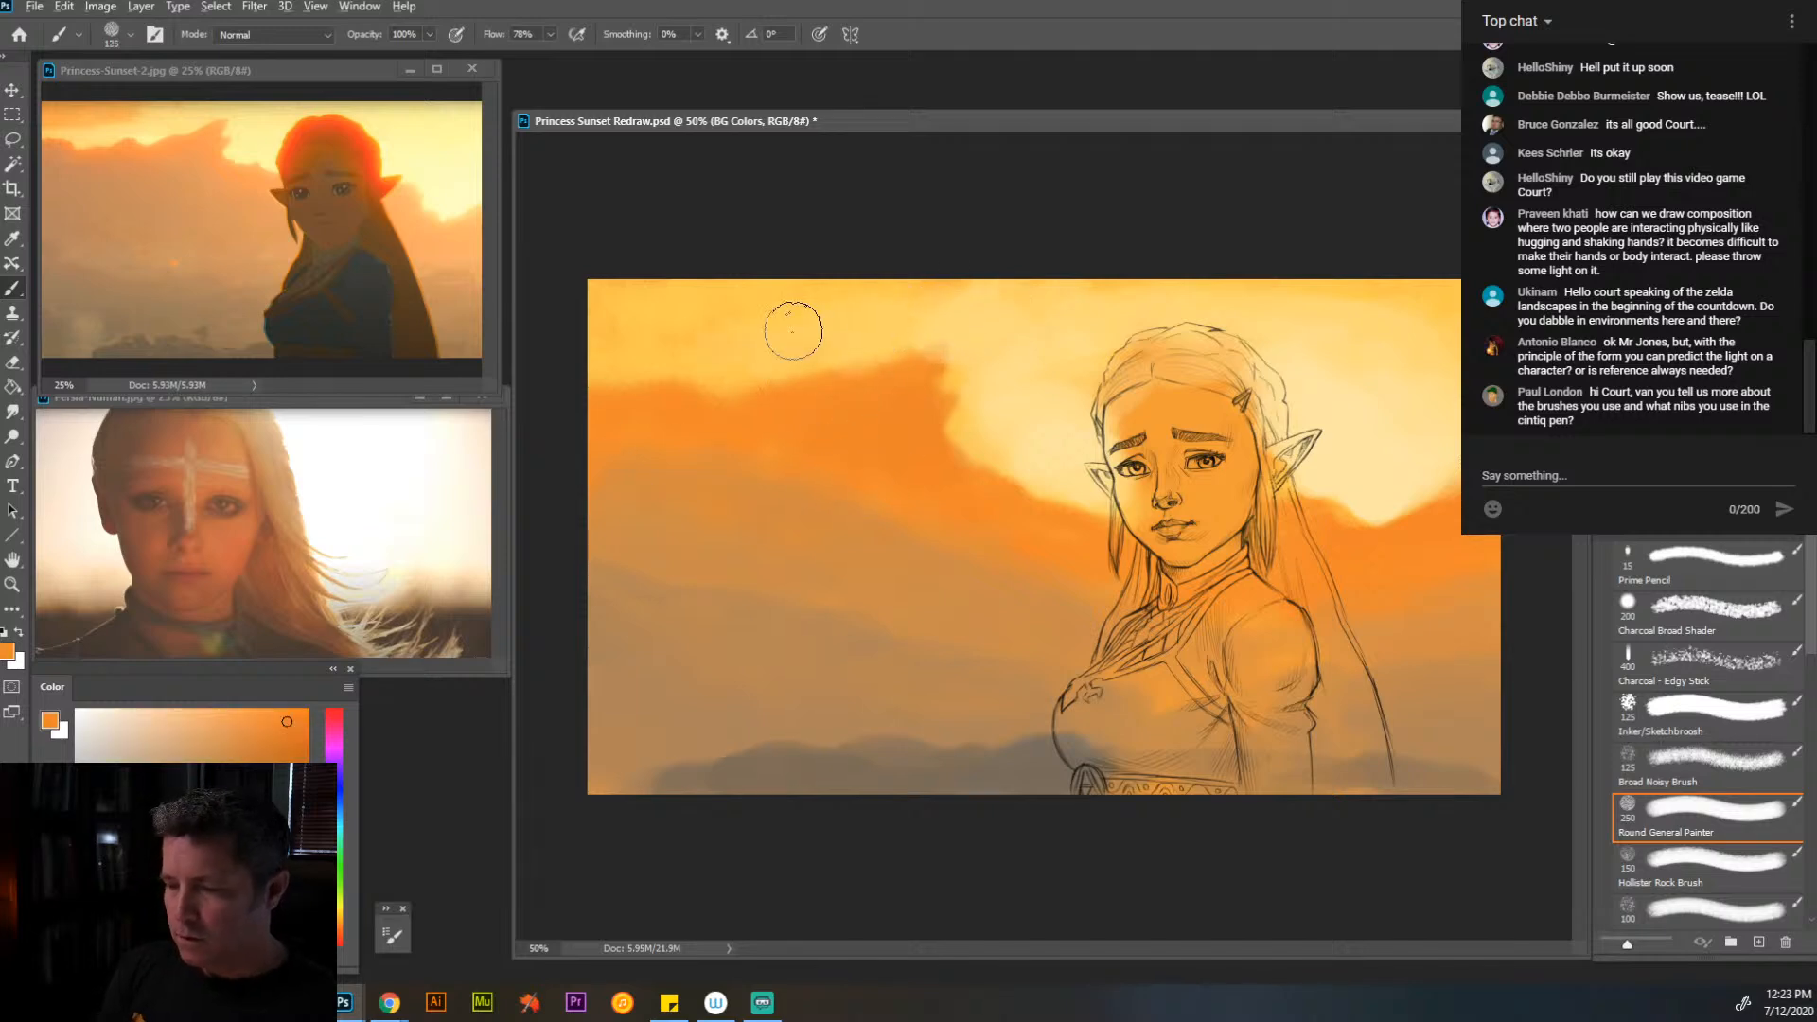
key("bracketleft")
key("bracketleft")
mouse_move(799, 292)
left_mouse_down()
mouse_move(589, 295)
mouse_move(869, 299)
mouse_move(644, 325)
left_mouse_up()
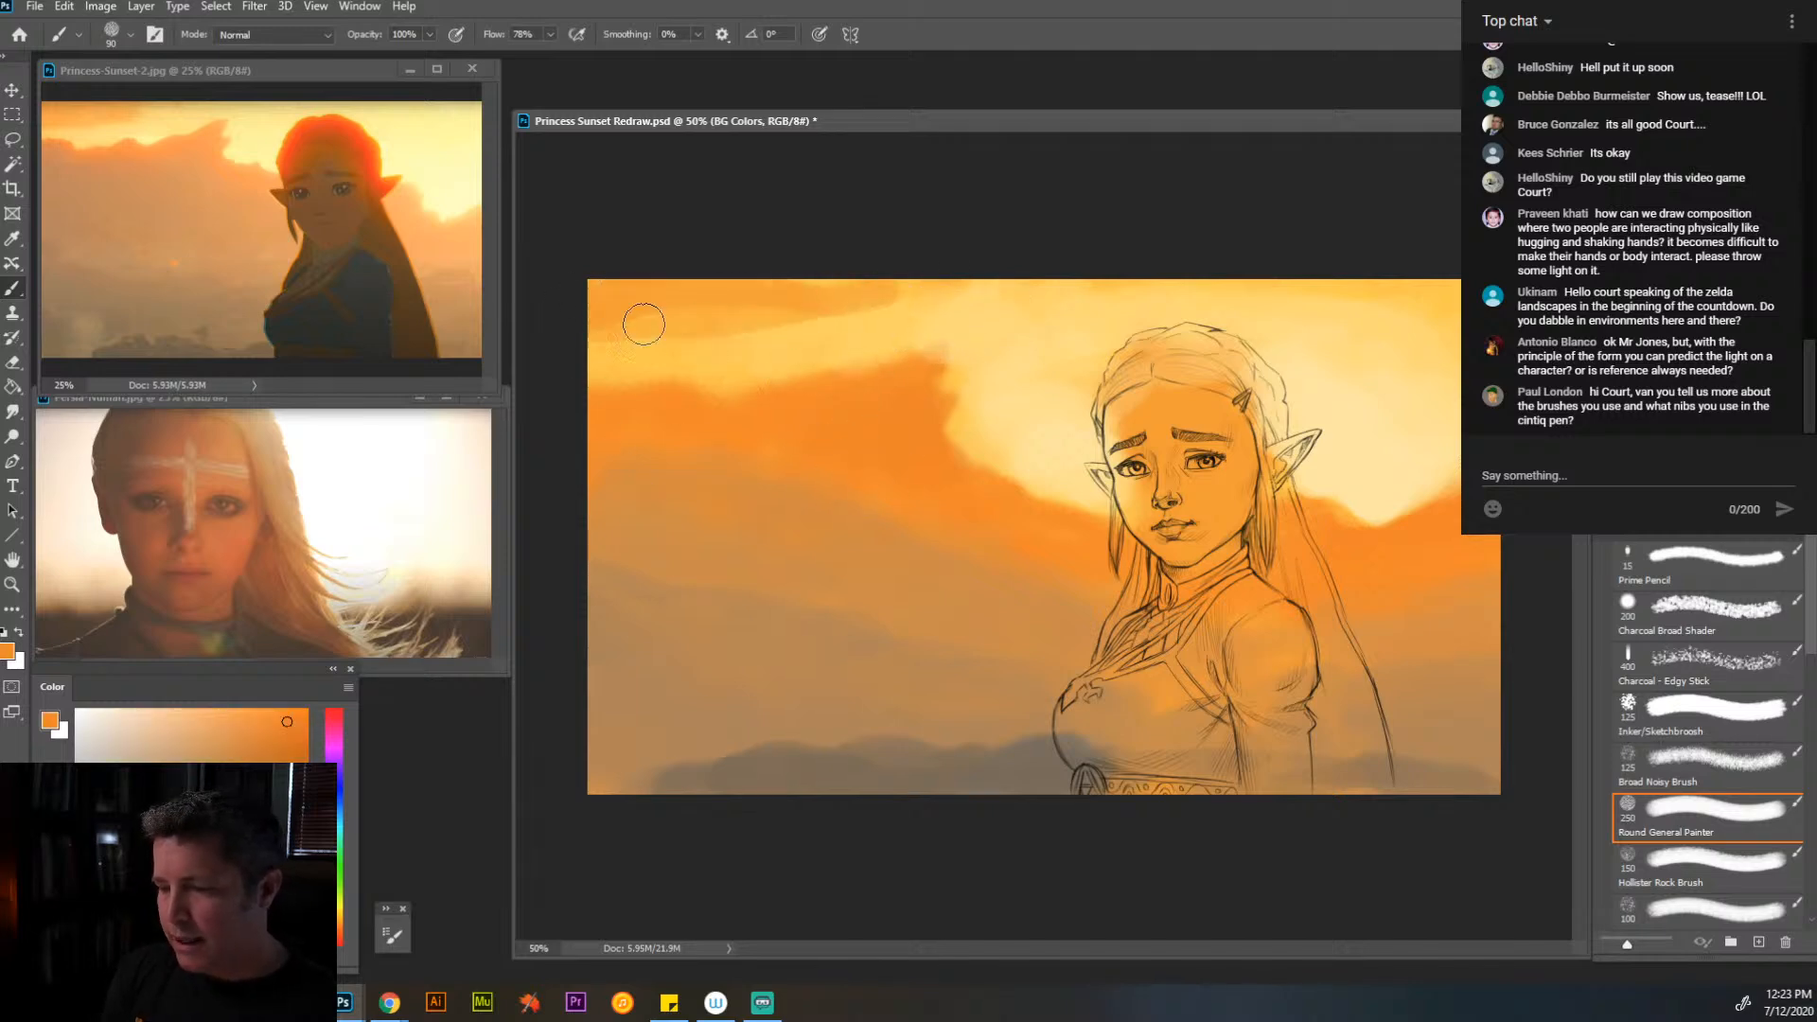
- Refine the orange cloud bank's upper edge with sampled light yellow and orange at 90 px
left_click(907, 388, "alt")
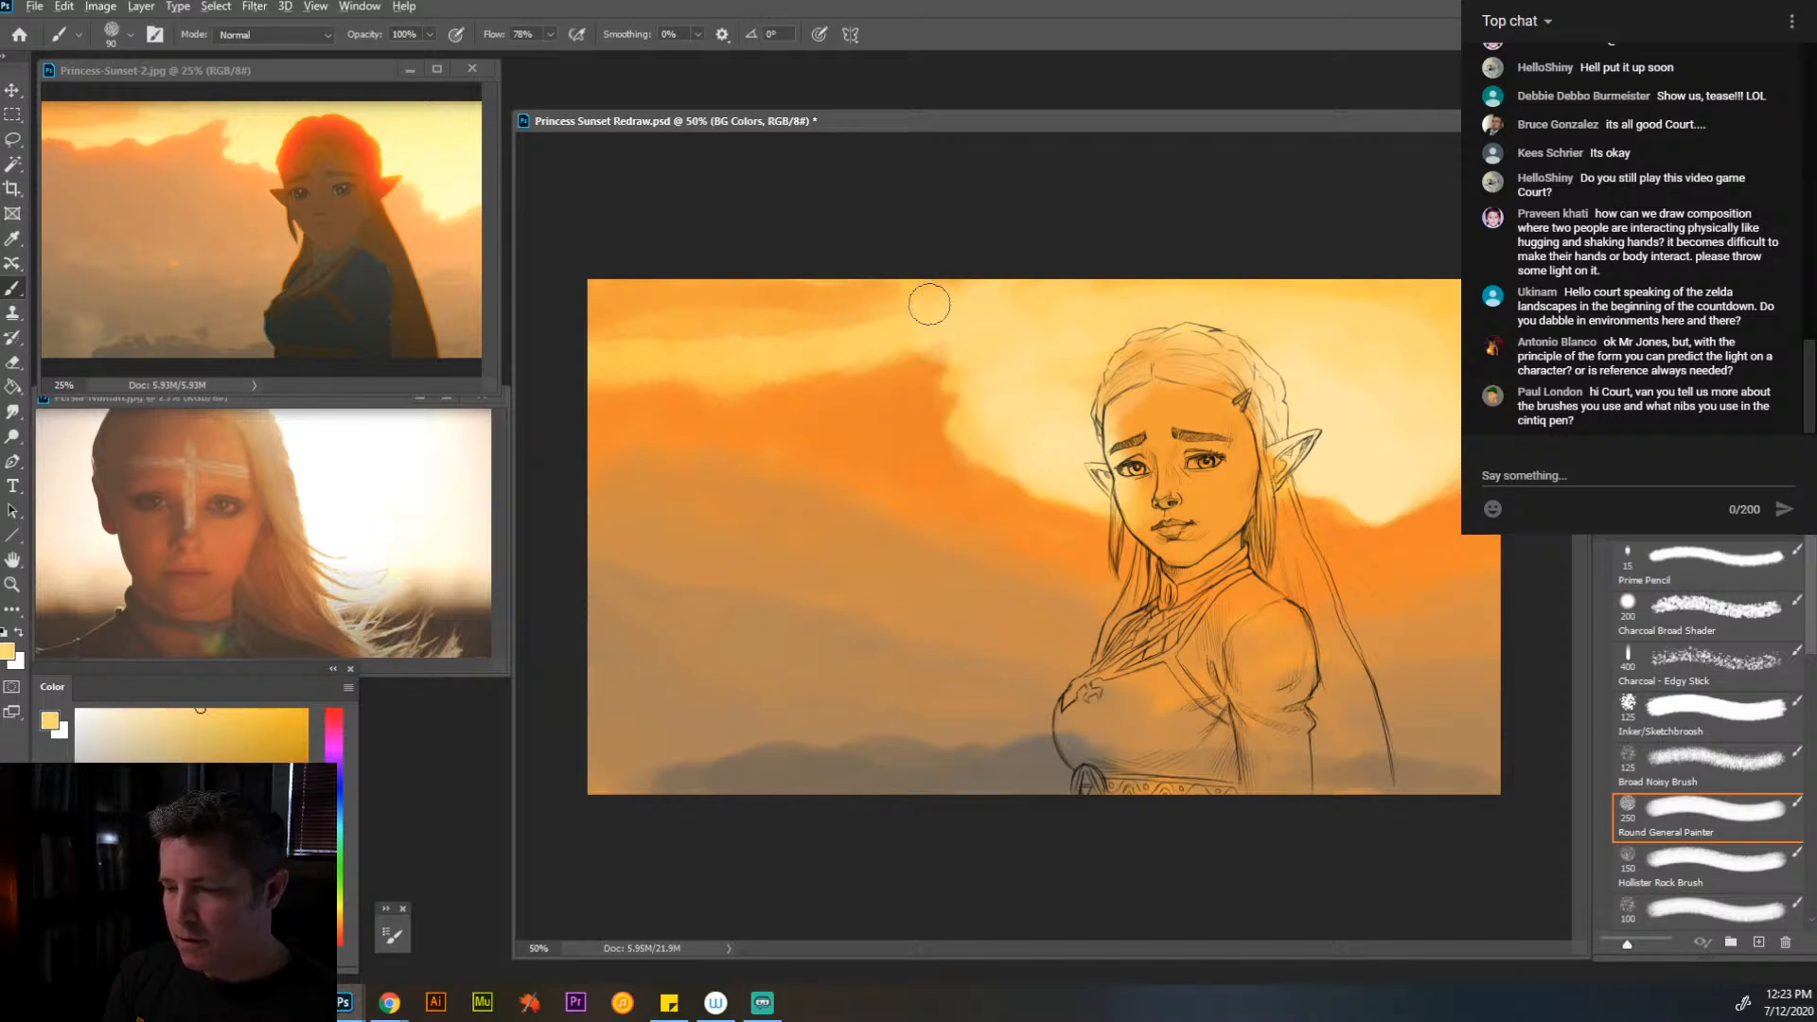
mouse_move(930, 304)
left_mouse_down()
mouse_move(738, 340)
mouse_move(884, 326)
mouse_move(945, 344)
mouse_move(905, 356)
left_mouse_up()
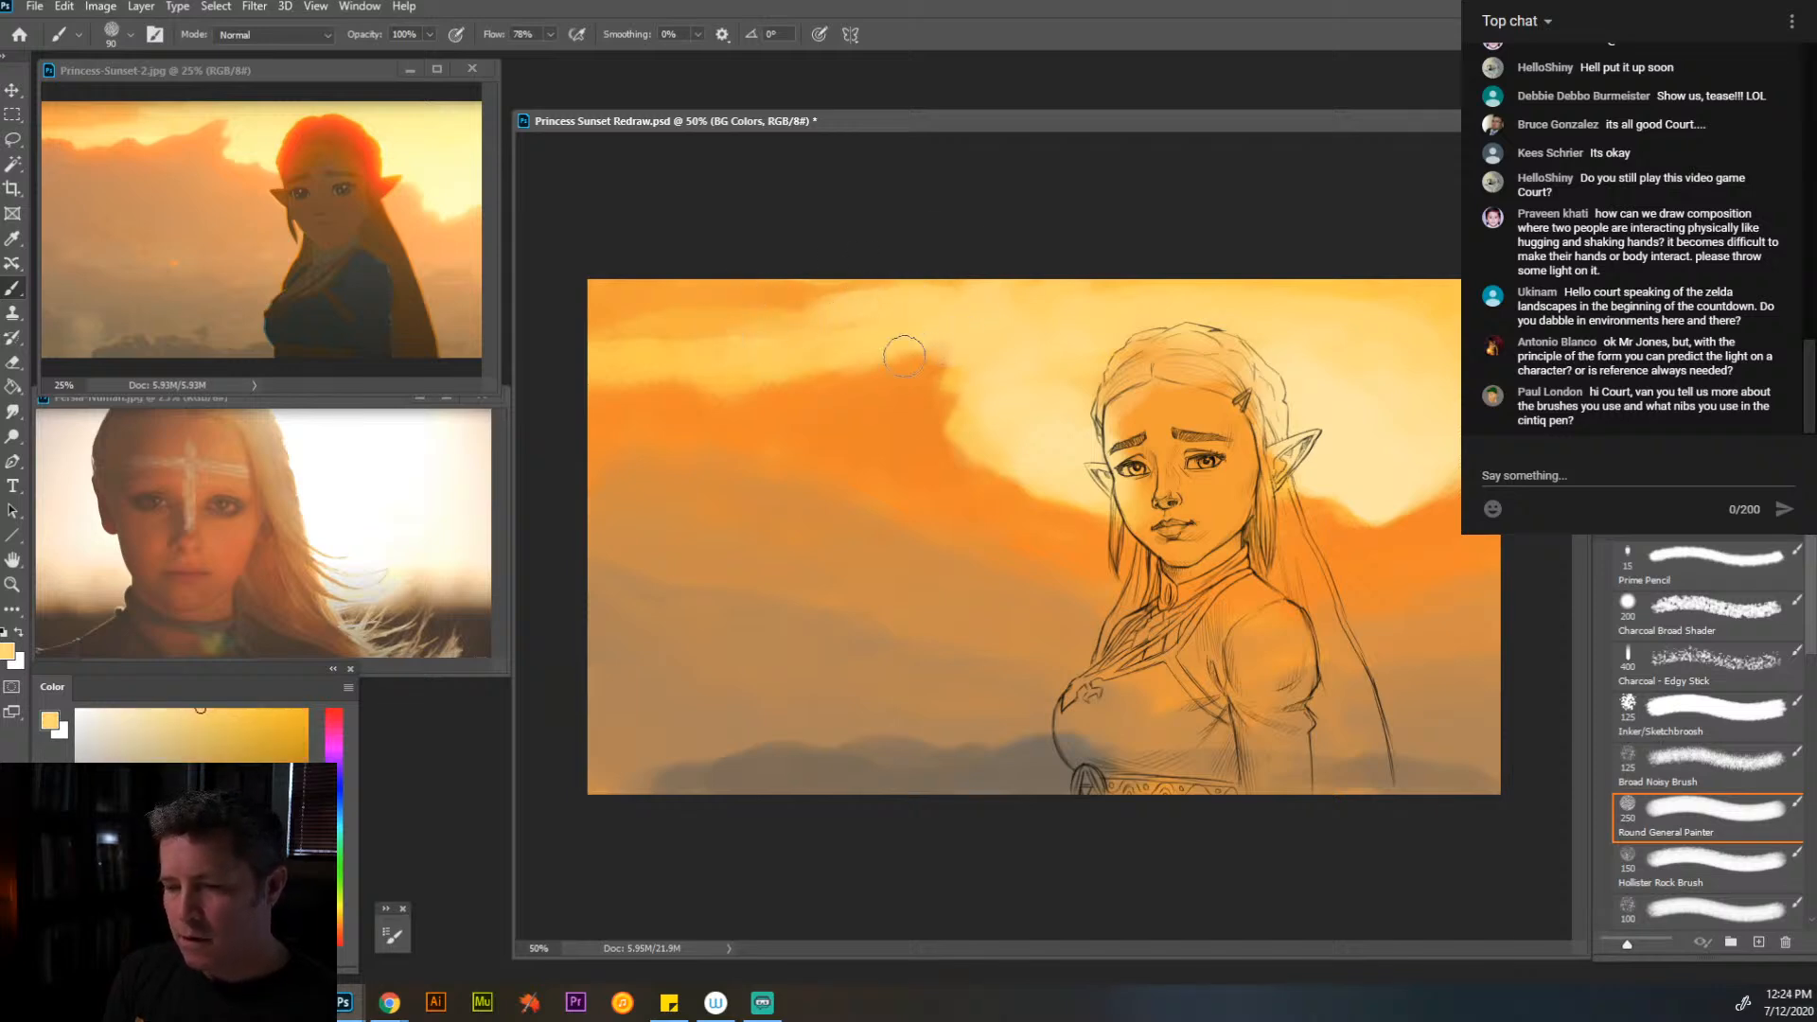
left_click(755, 392, "alt")
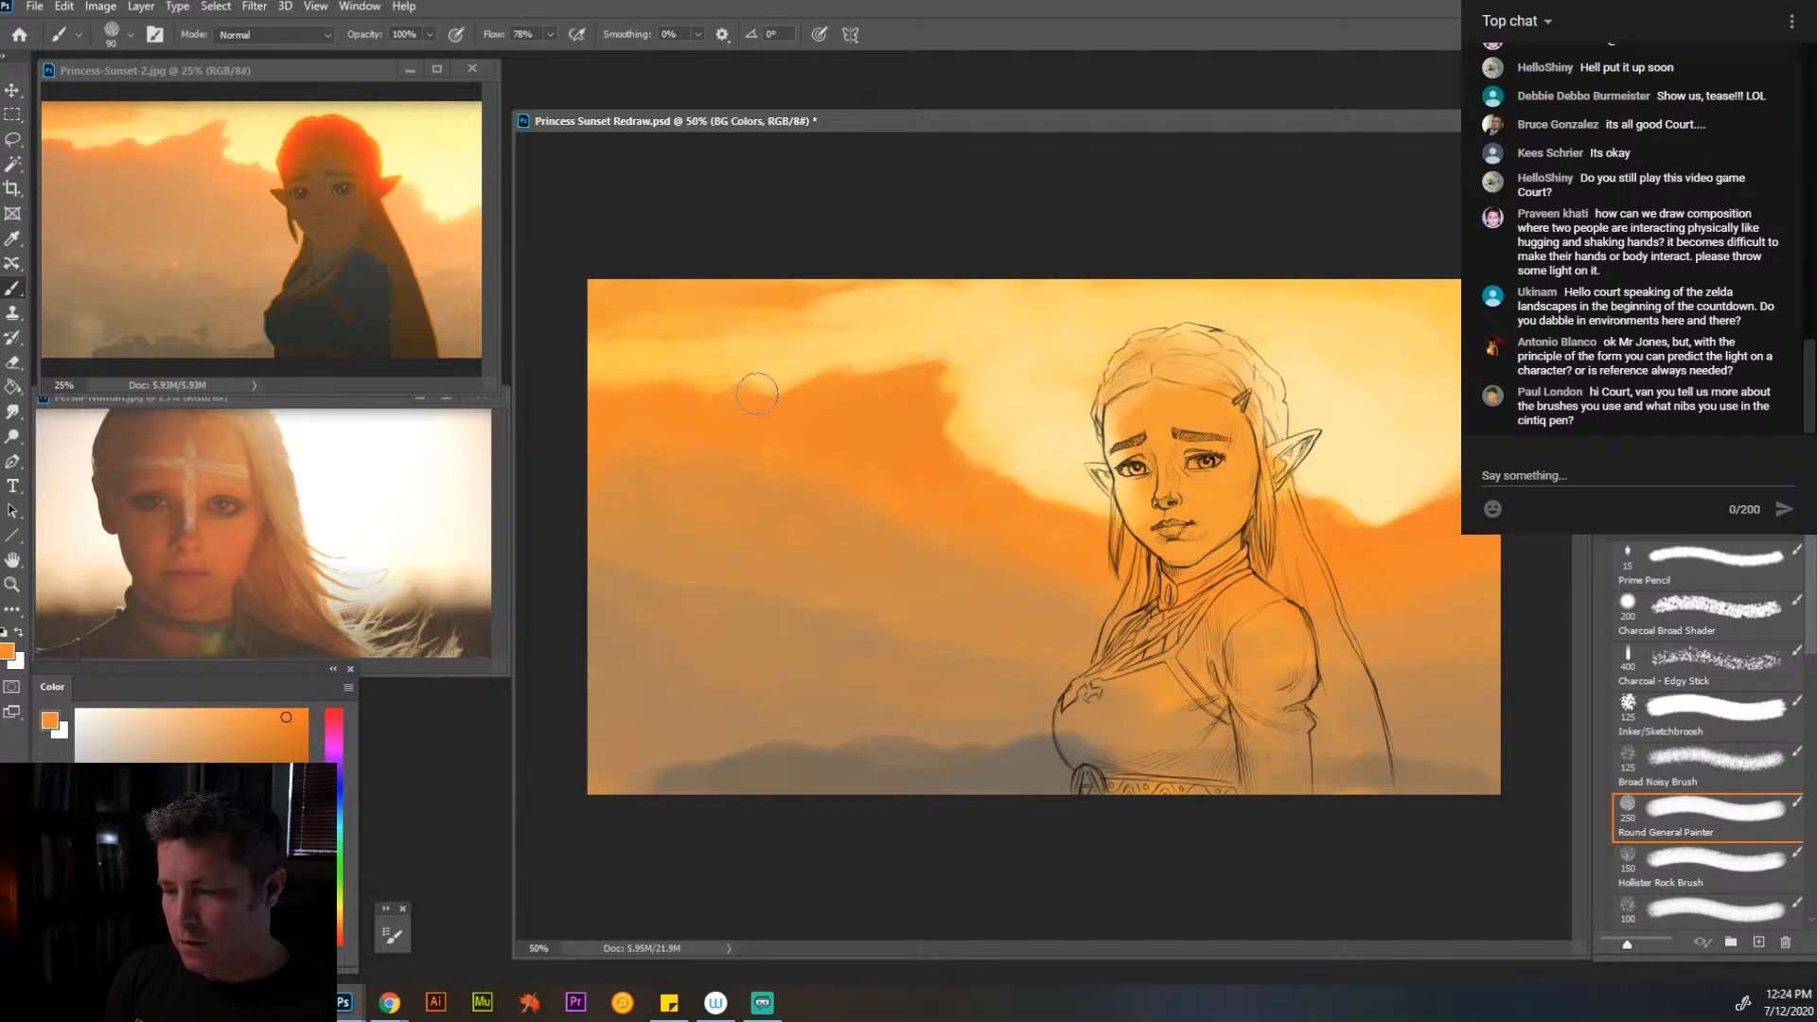
left_click(739, 346, "alt")
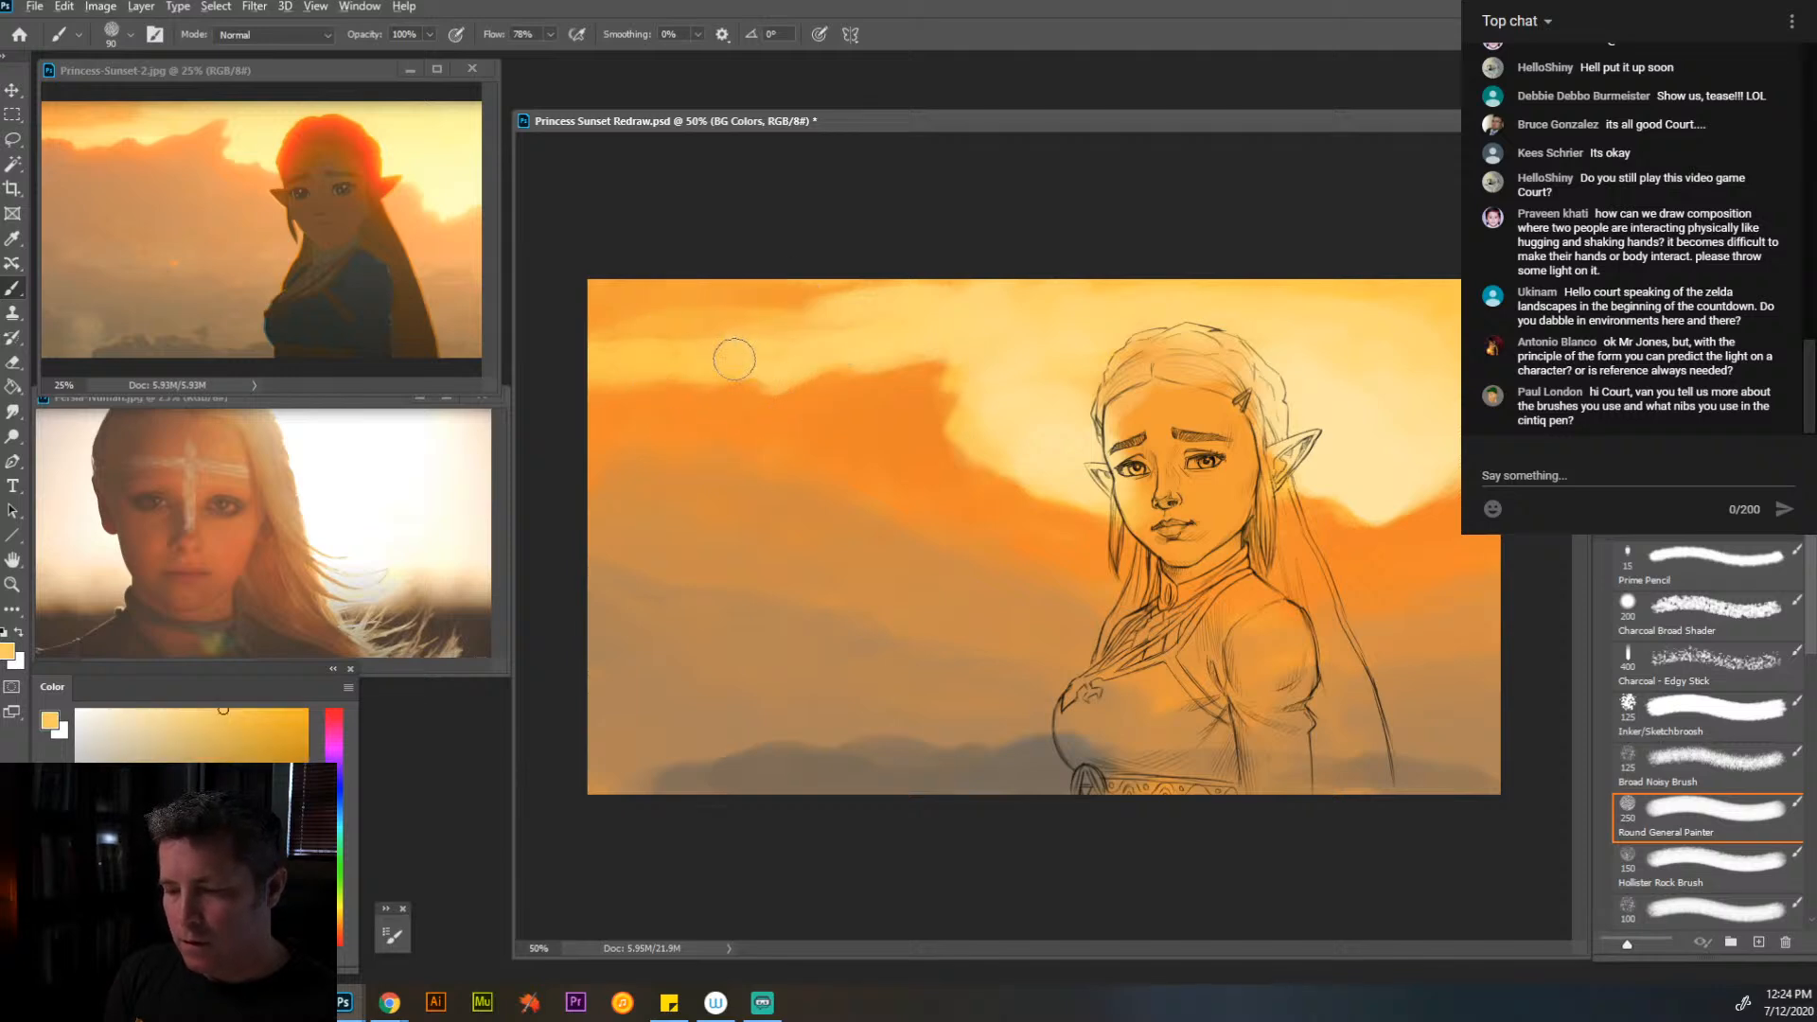
left_click(674, 404, "alt")
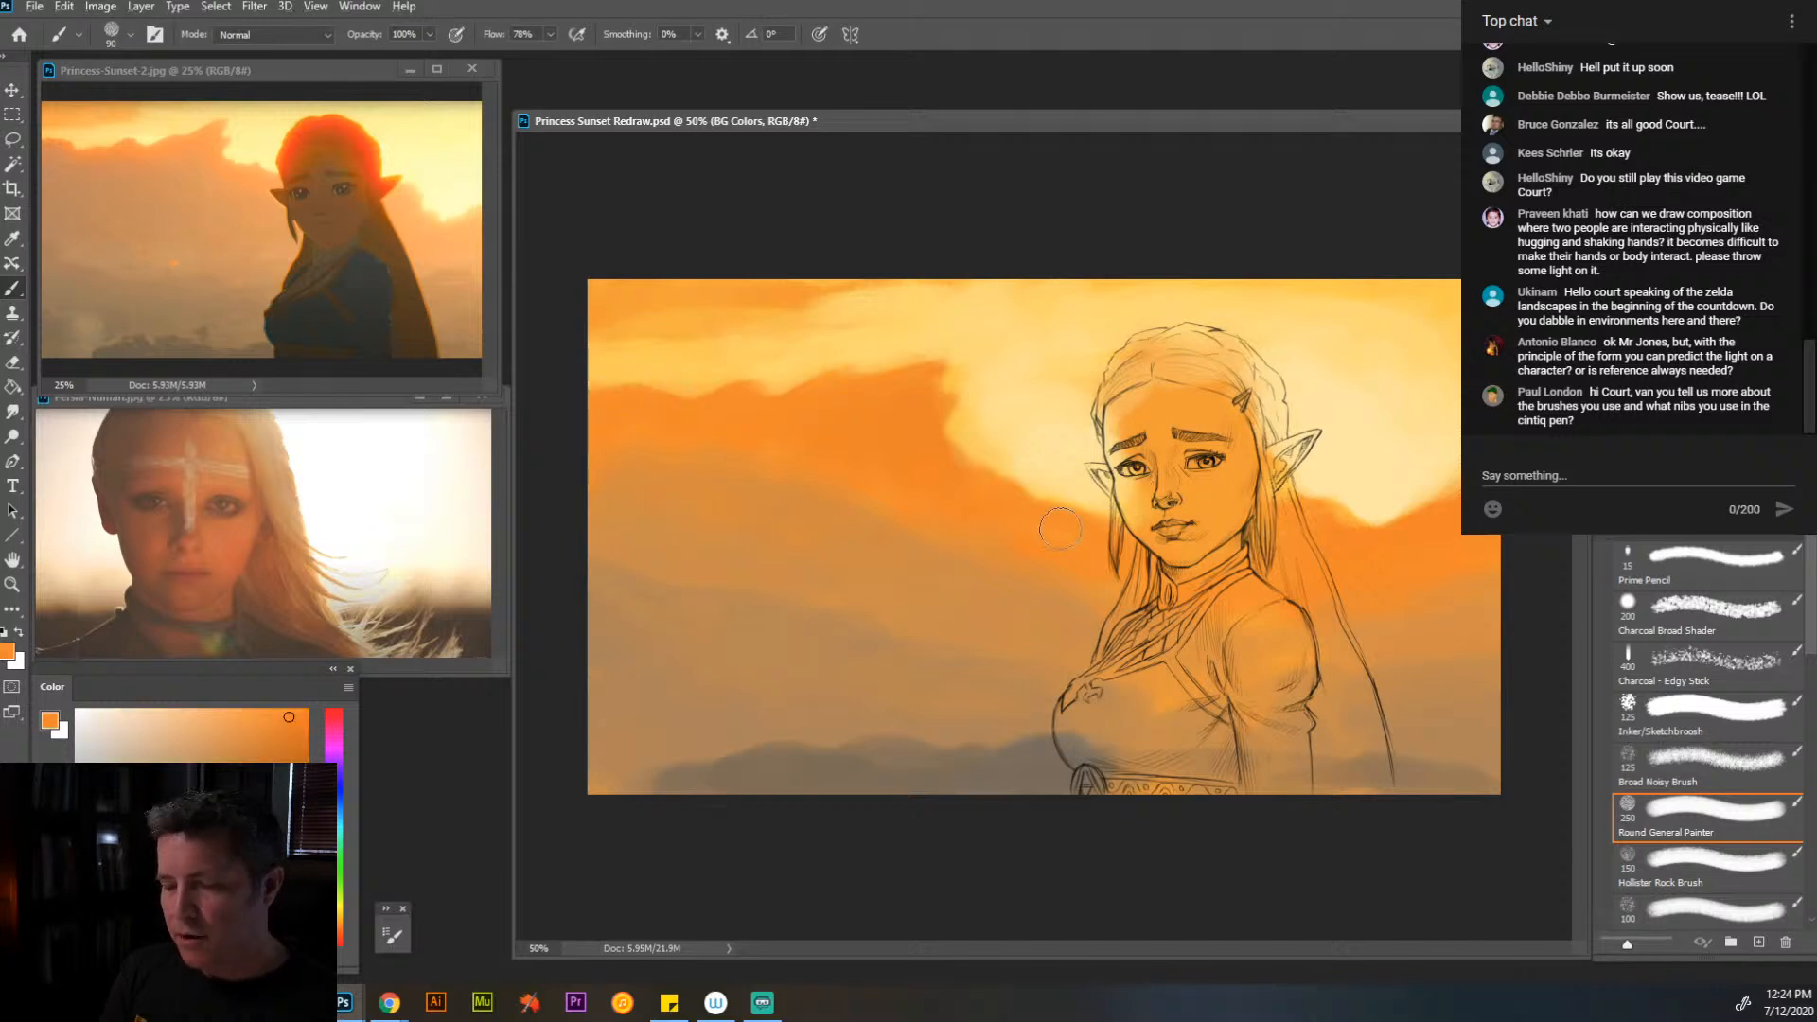
left_click(987, 495, "alt")
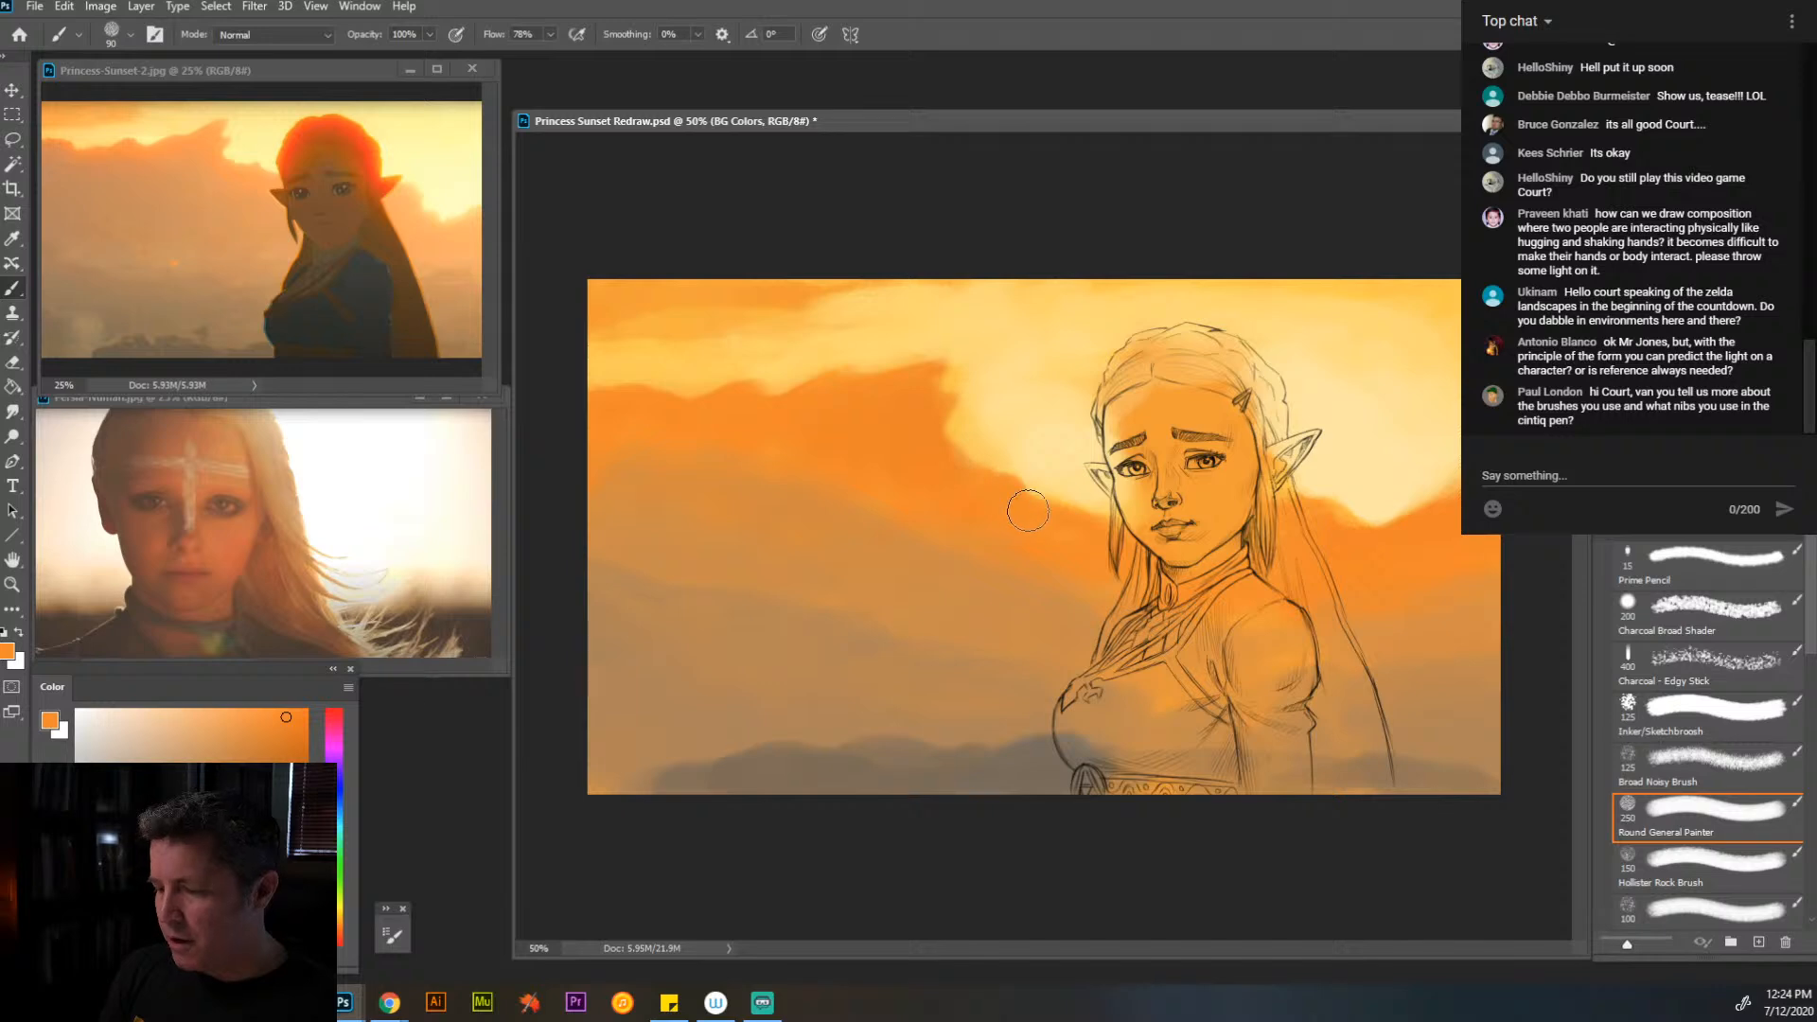
- Extend the cream glow down beside the ear and blend the orange clouds into the lower haze
left_click(1374, 521, "alt")
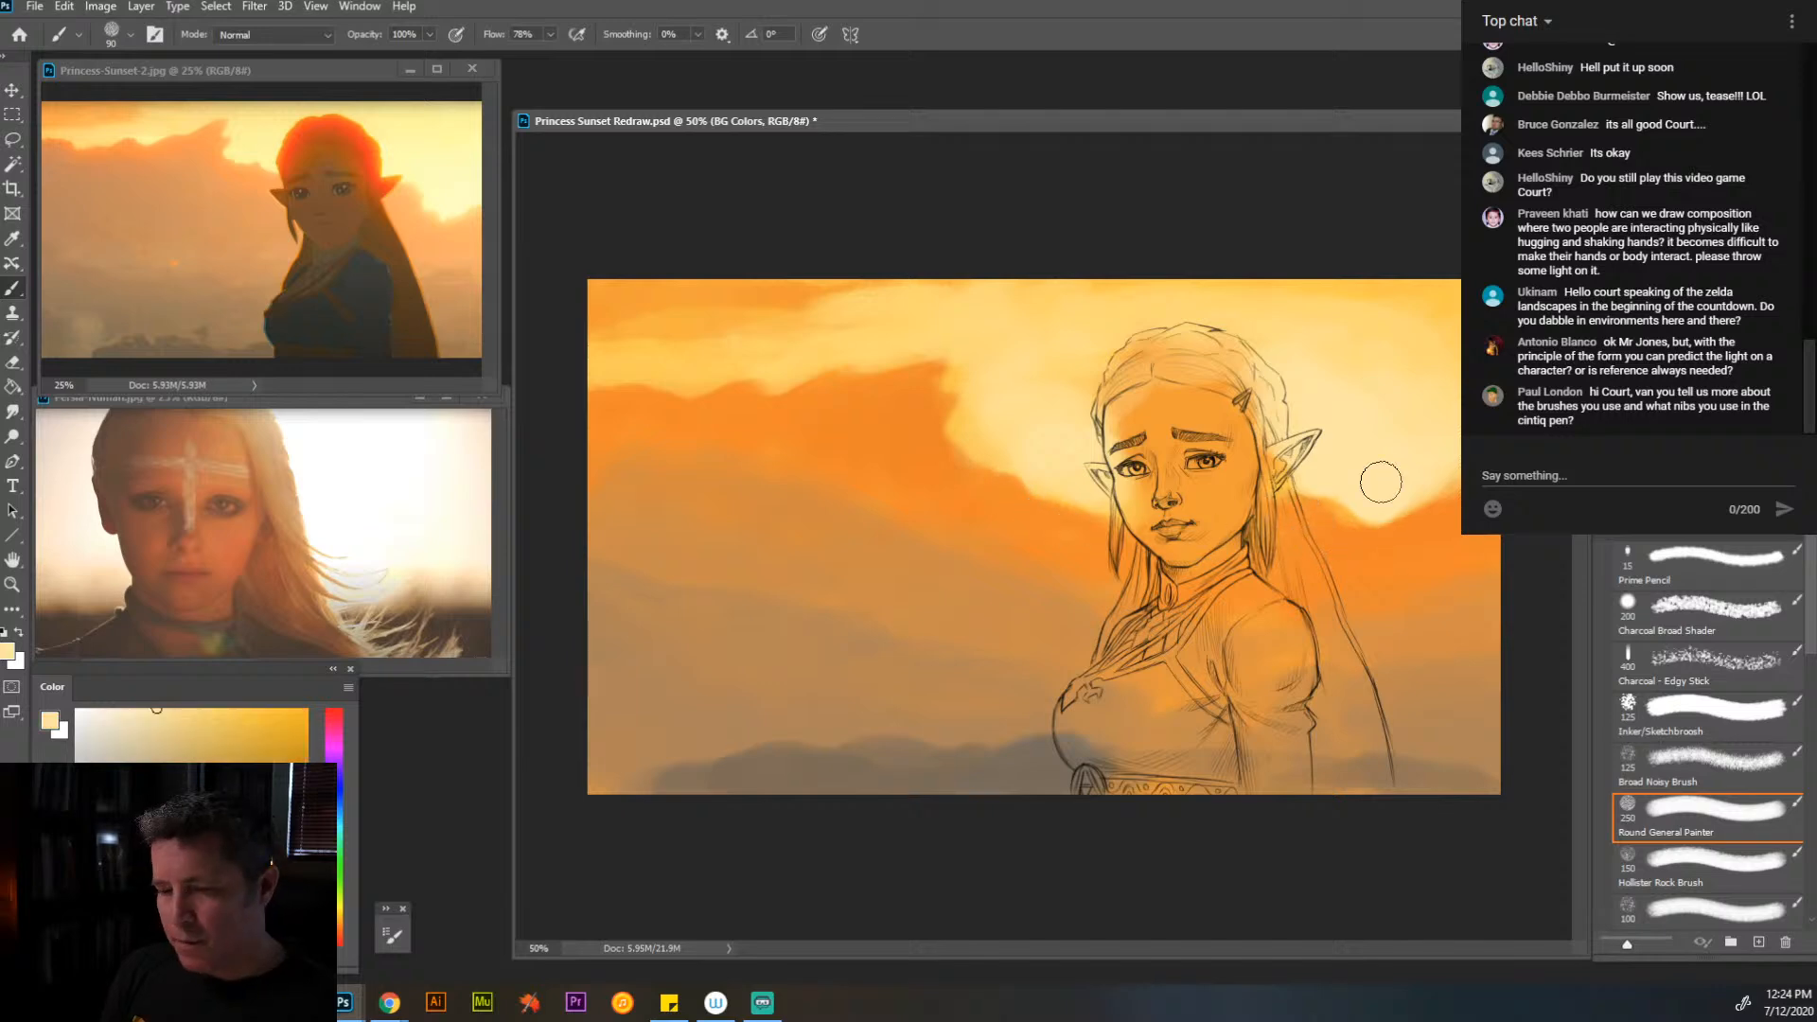
left_click_drag(1383, 523, 1458, 480)
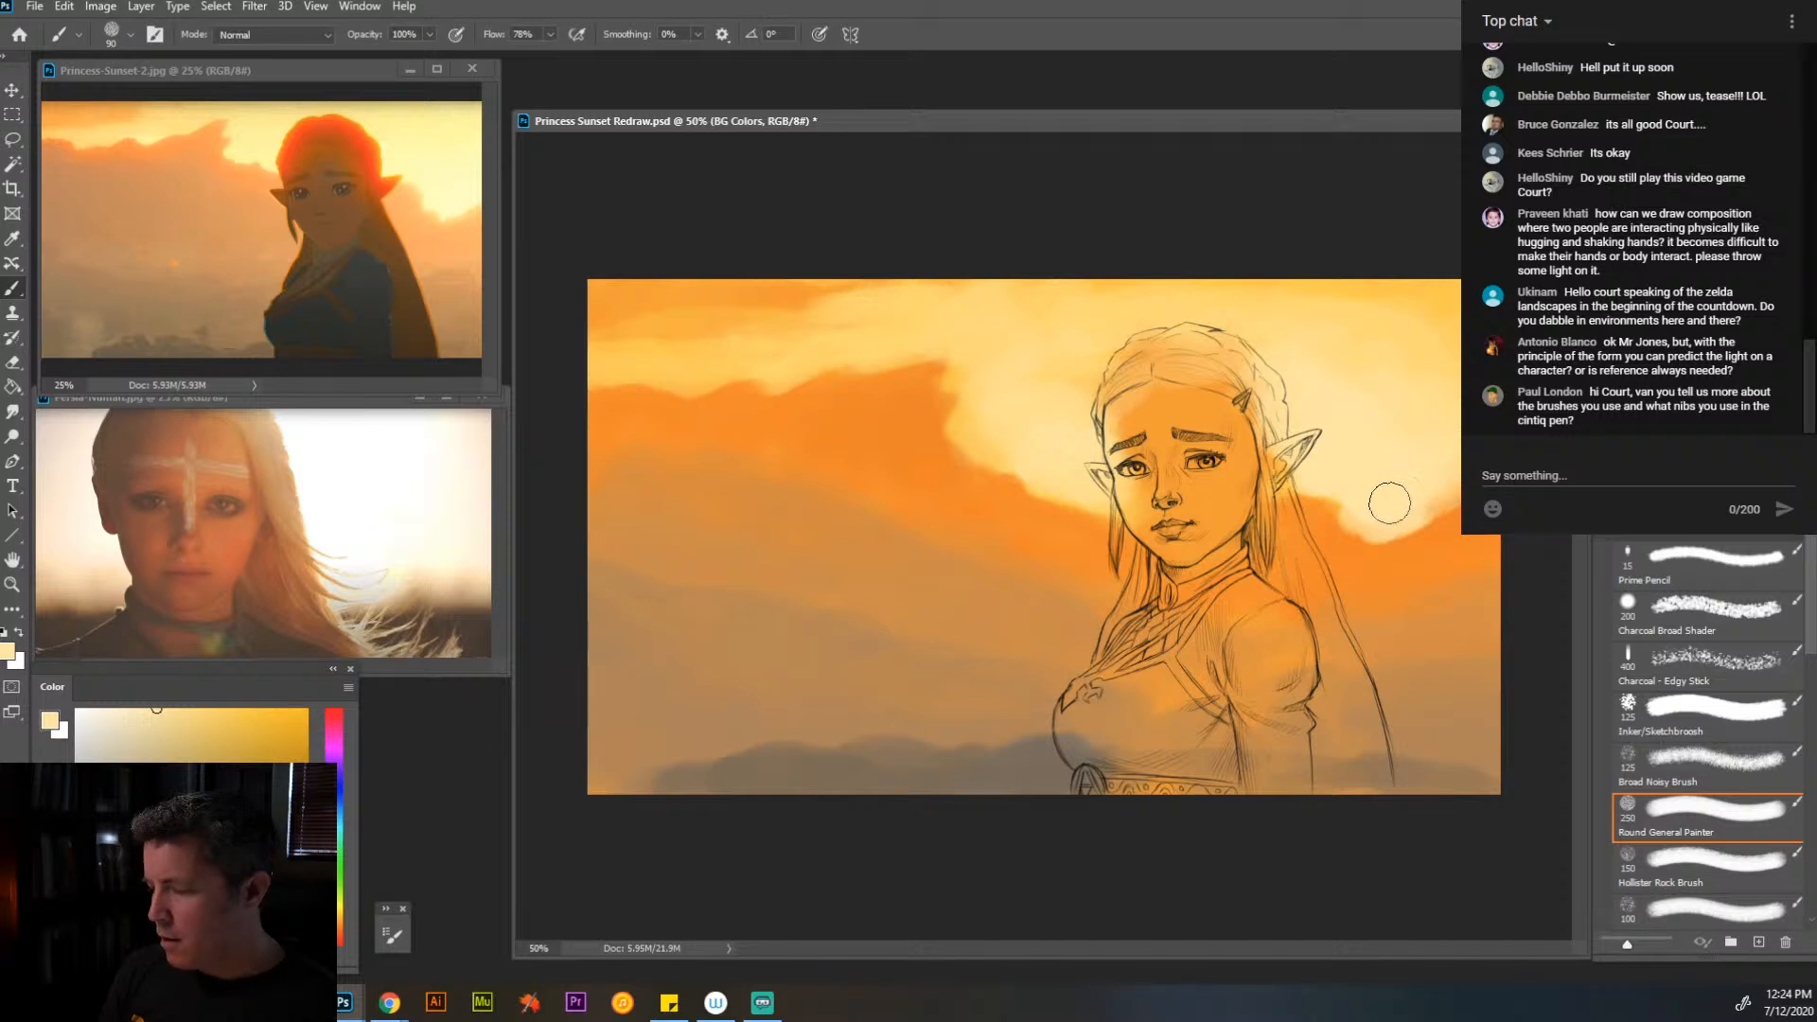
left_click(961, 522, "alt")
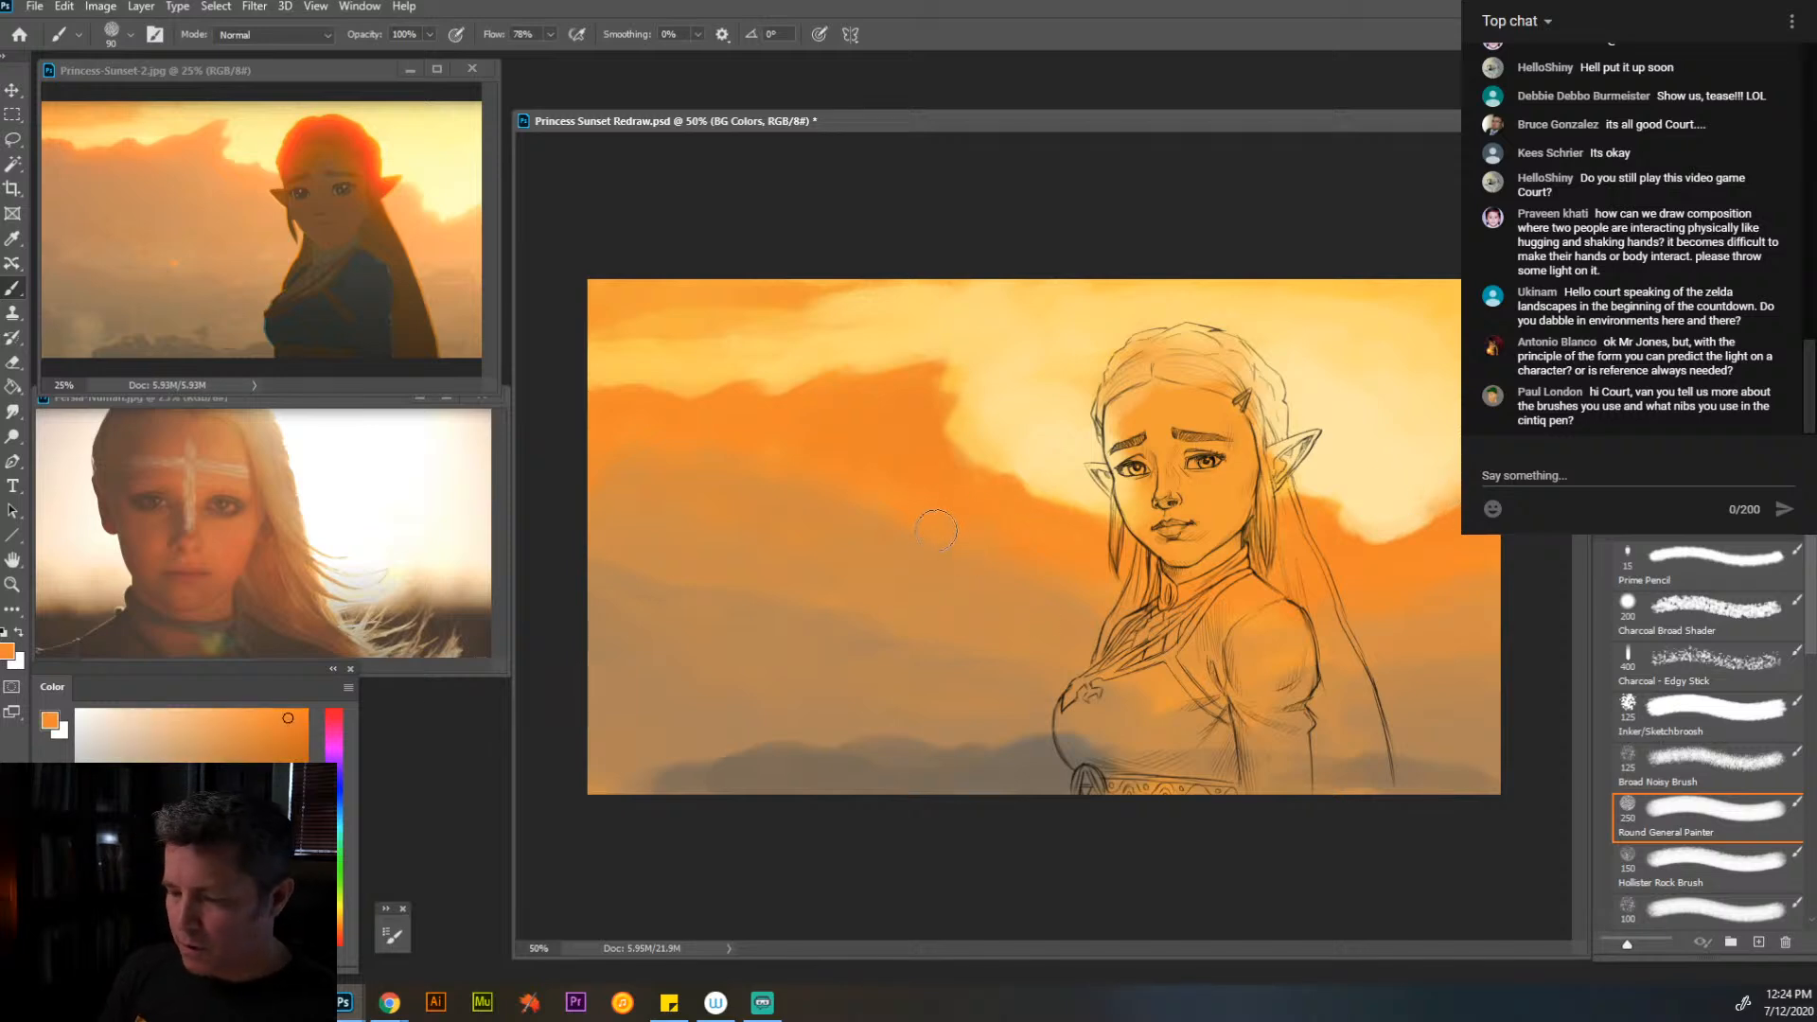
left_click(966, 555, "alt")
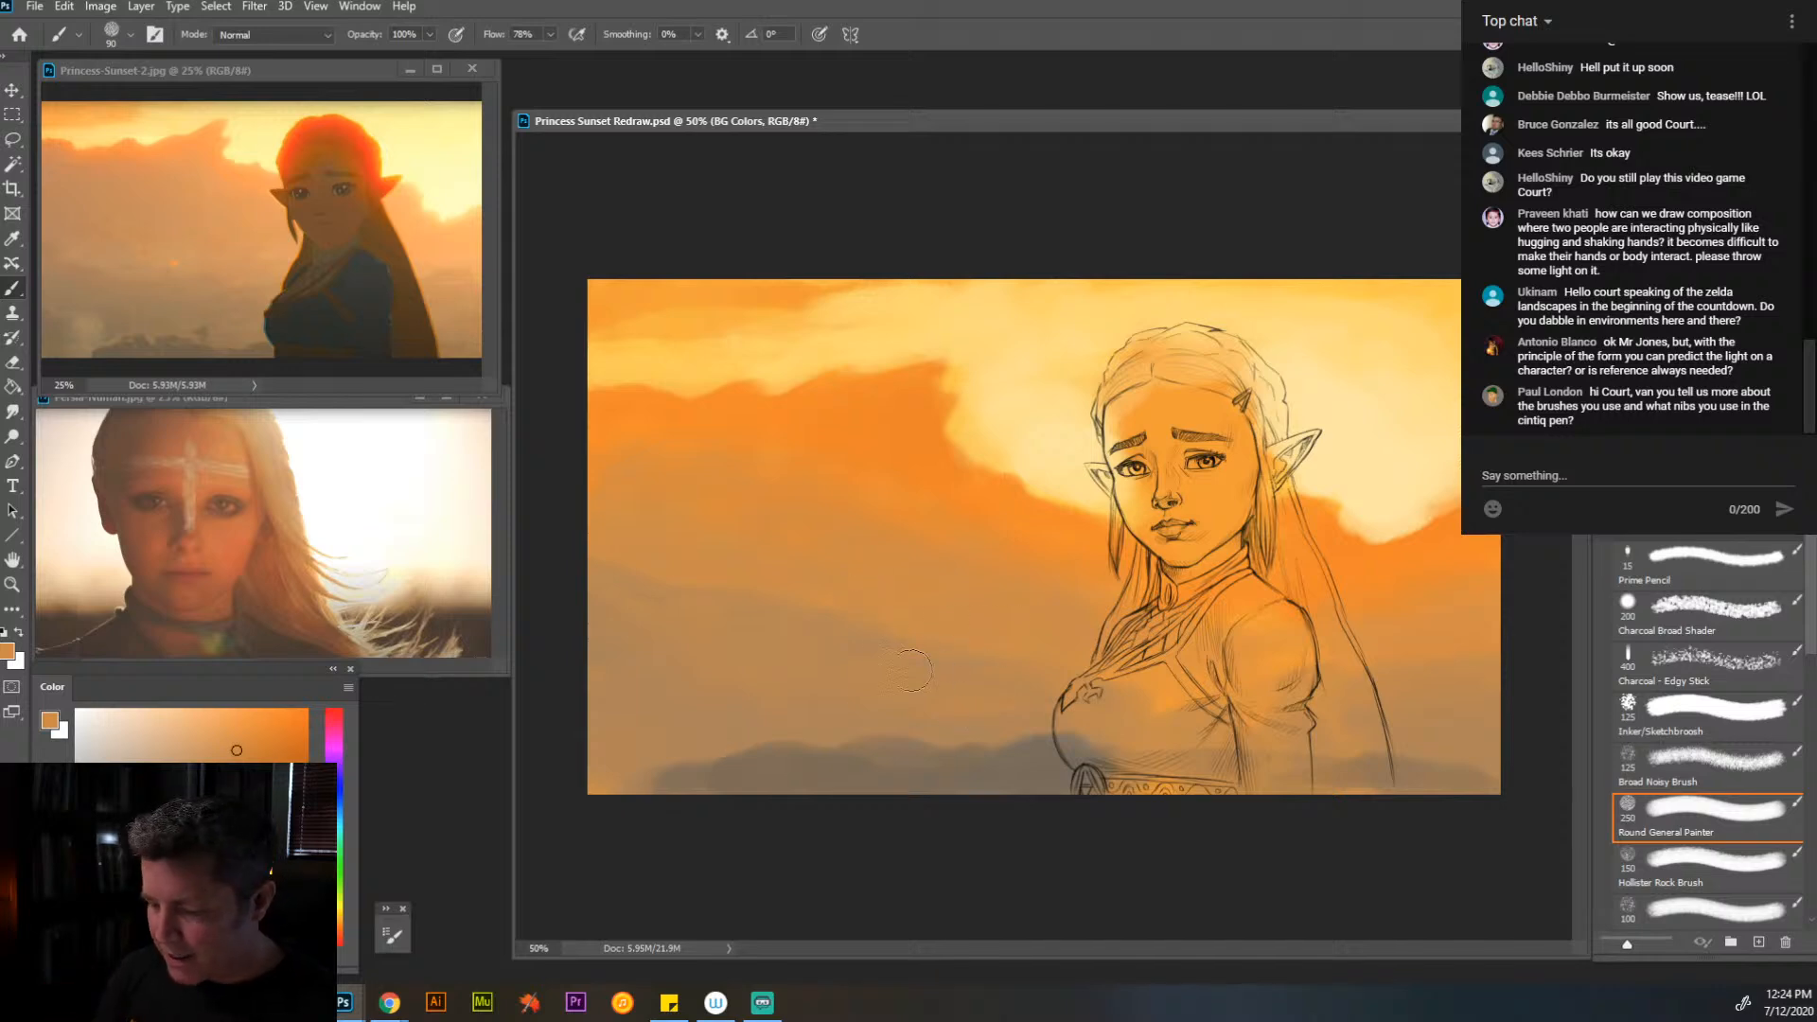
left_click(755, 662, "alt")
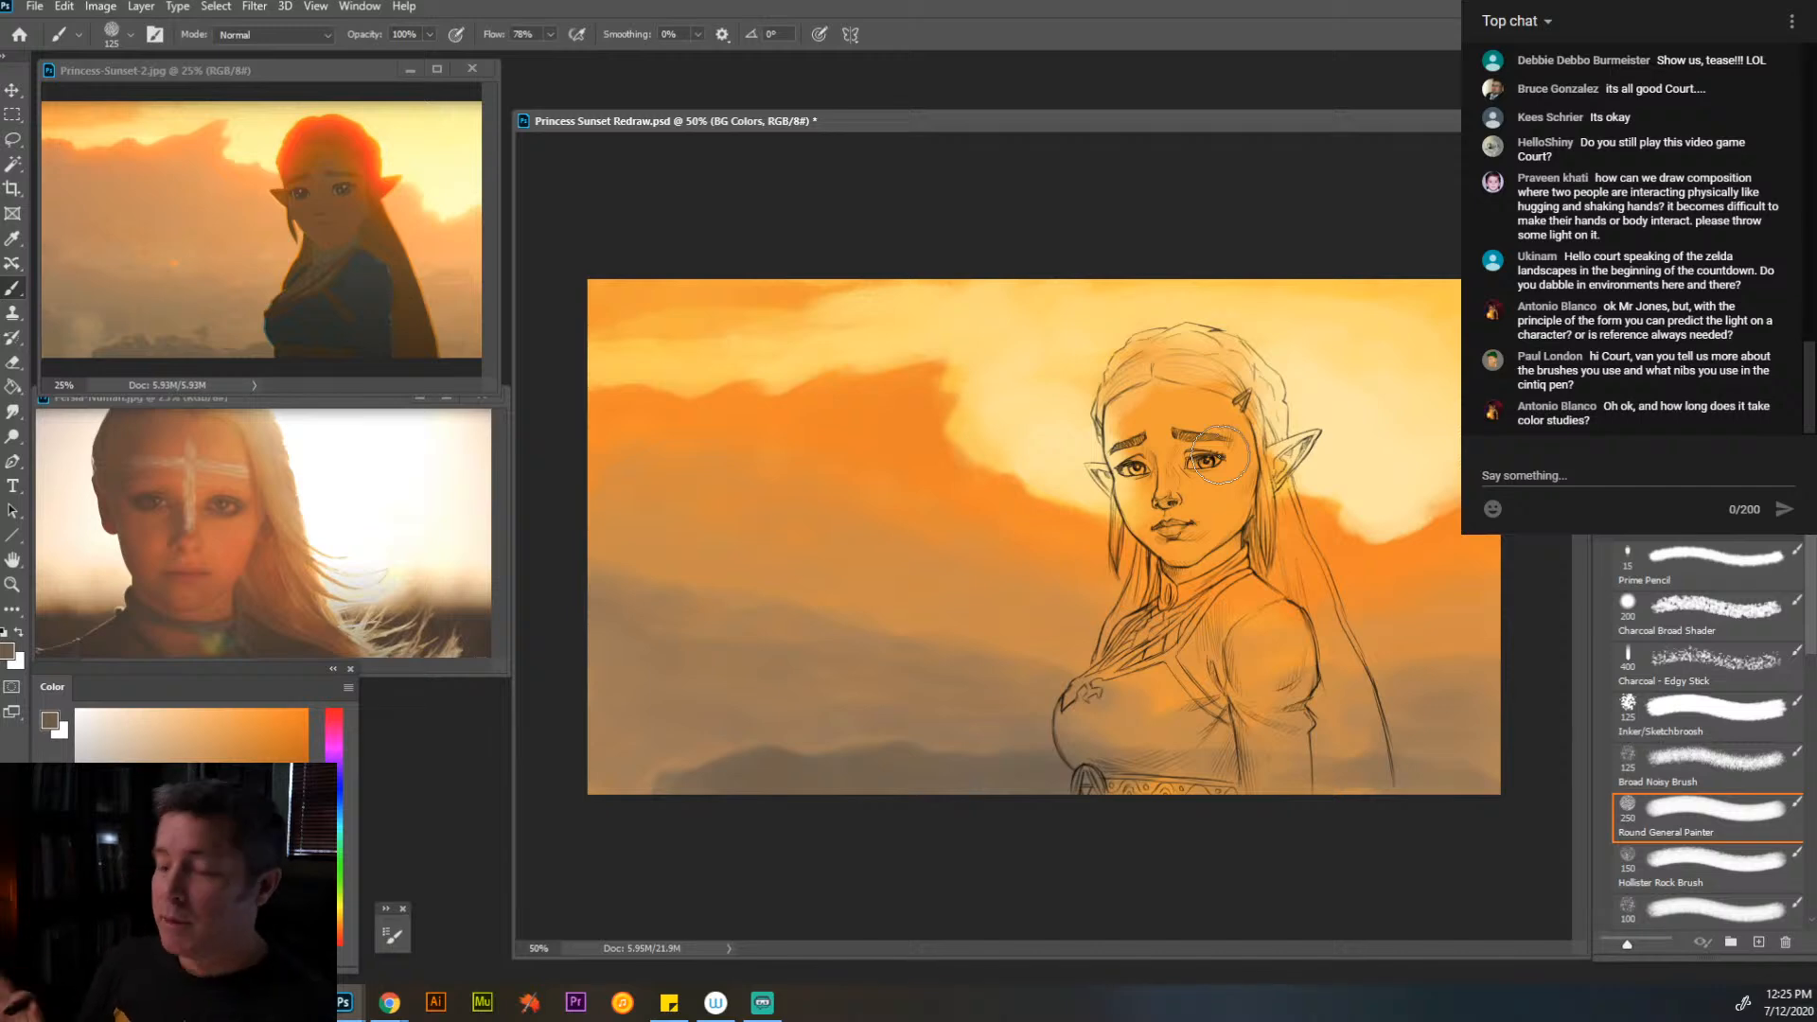
- Block in the backlit face, hair and body with a brown shadow base using a 125 px brush
left_click(1208, 512, "alt")
left_click(257, 775)
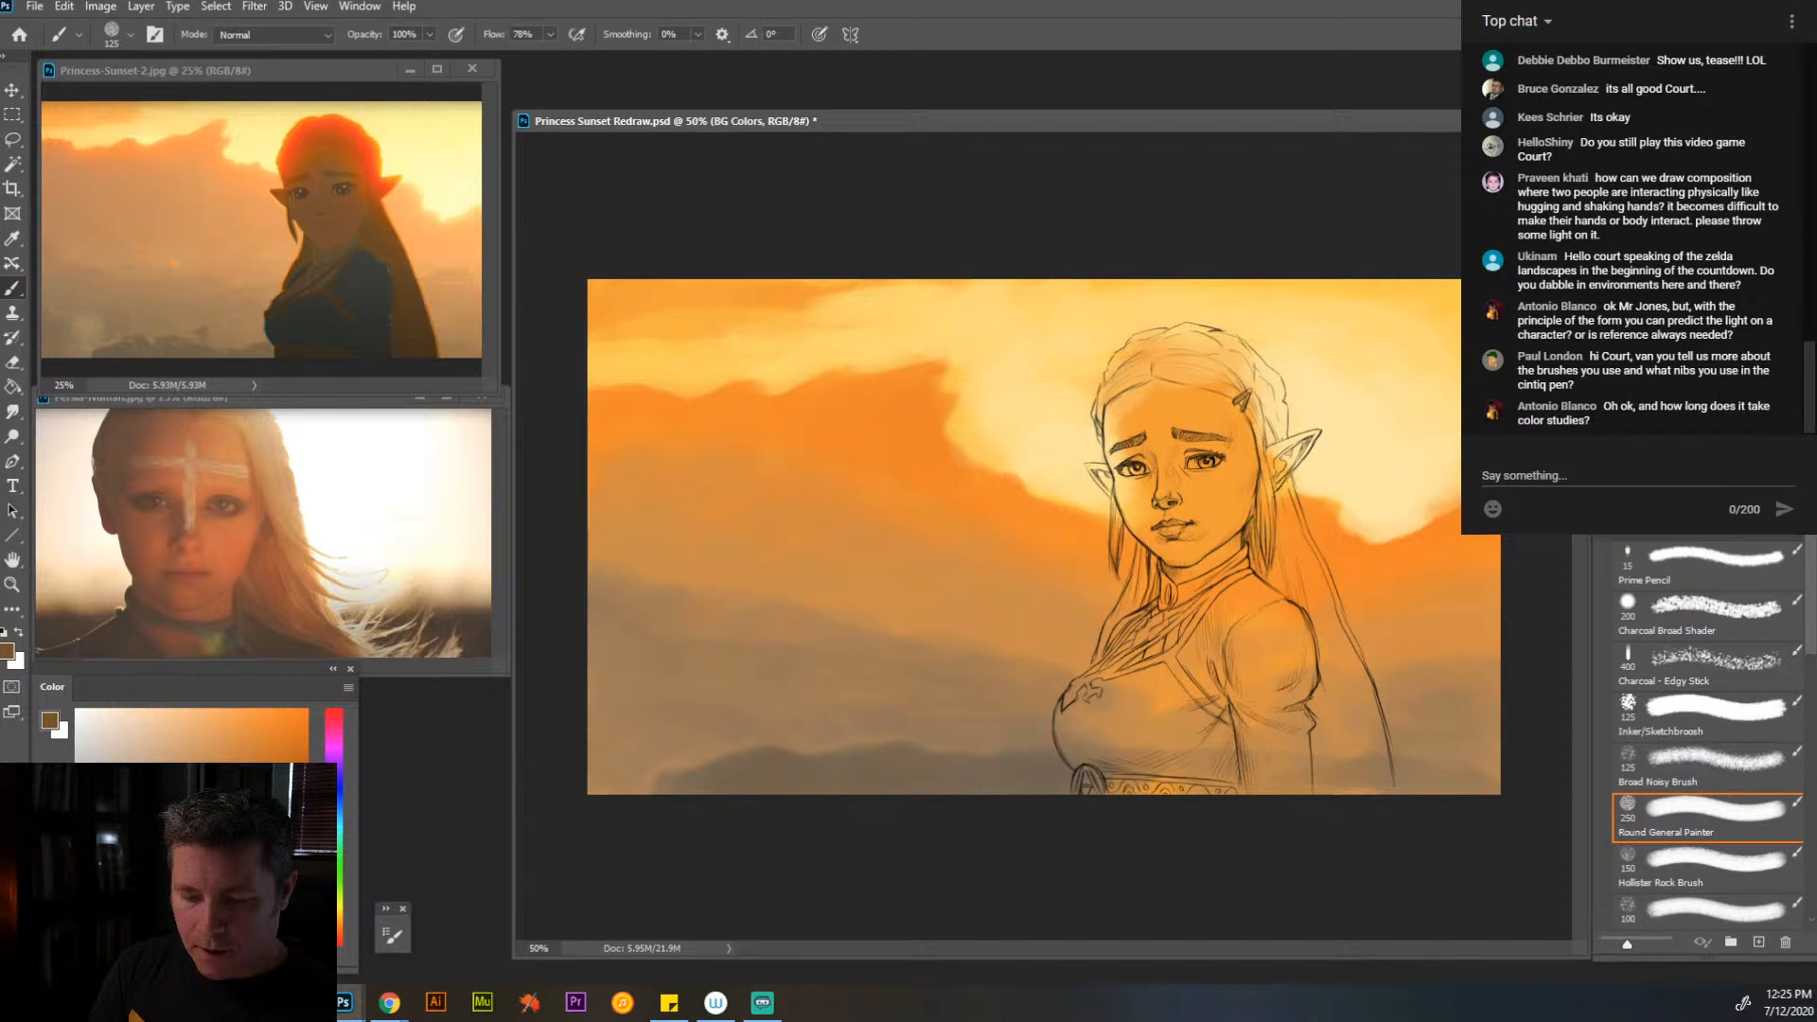
left_click_drag(1193, 499, 1141, 415)
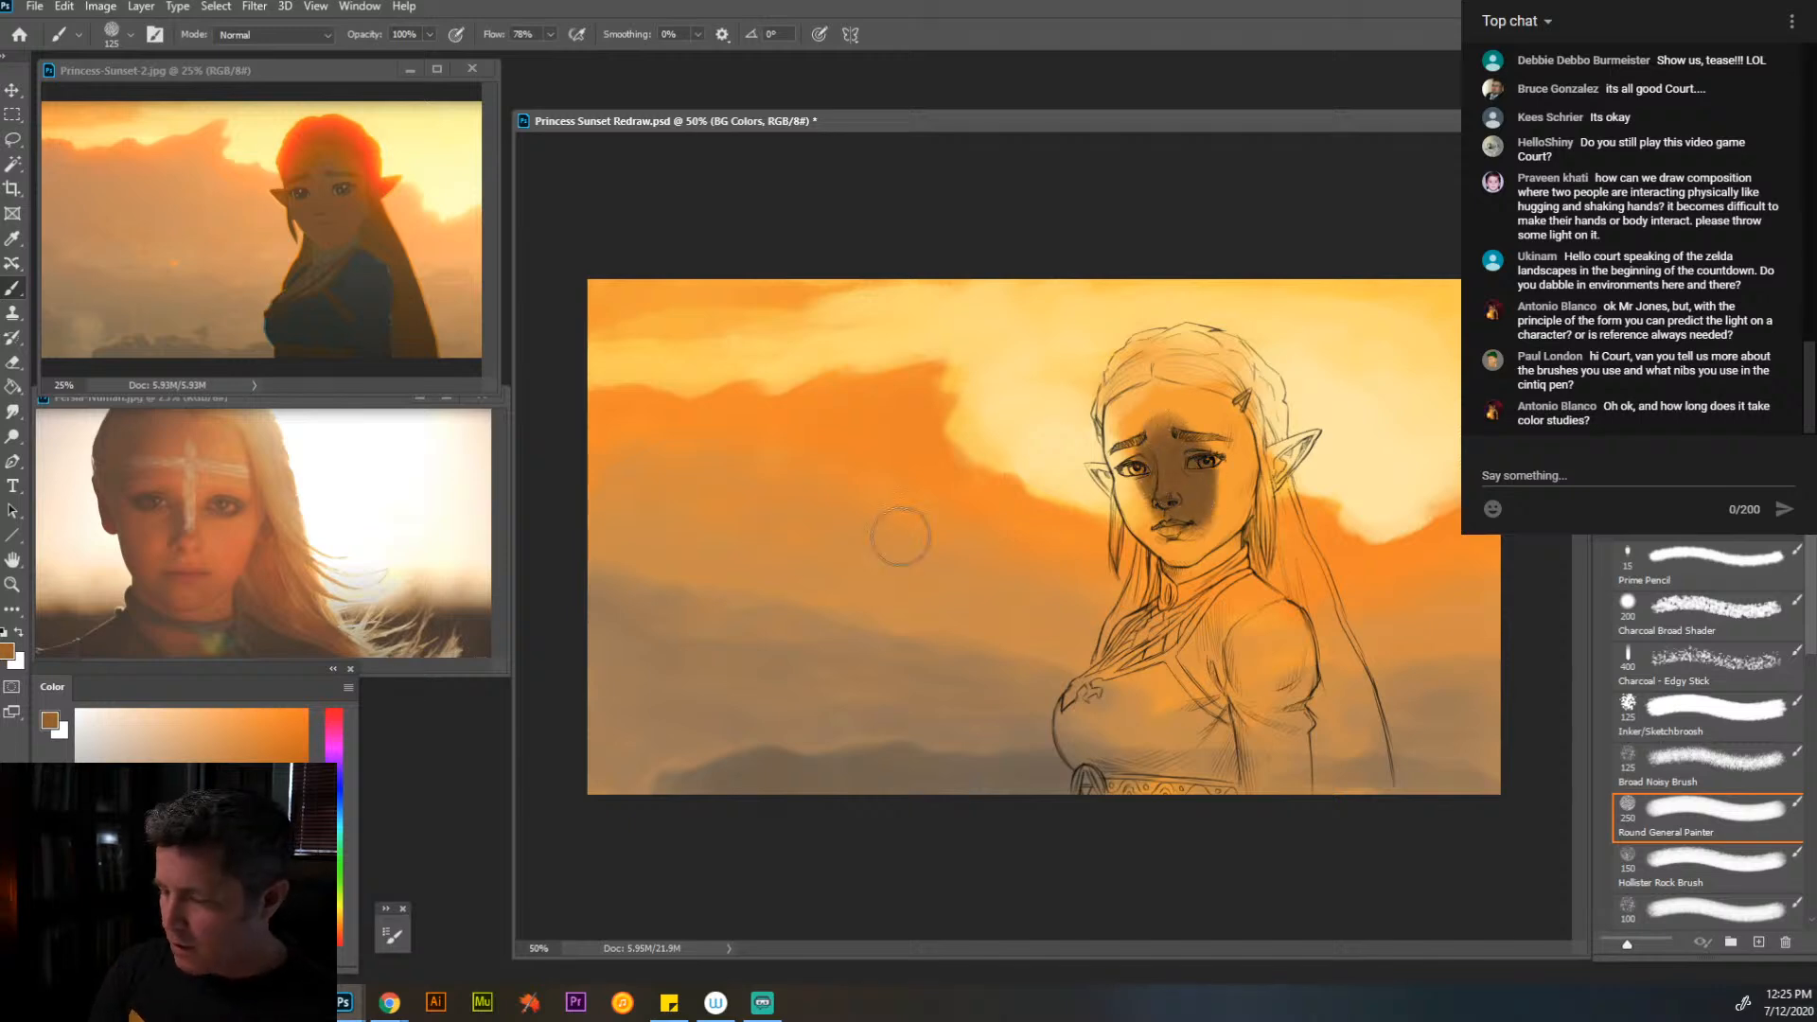
mouse_move(1193, 473)
left_mouse_down()
mouse_move(1160, 433)
mouse_move(1144, 475)
mouse_move(1157, 494)
mouse_move(1134, 417)
mouse_move(1196, 374)
mouse_move(1252, 467)
mouse_move(1190, 545)
mouse_move(1150, 512)
mouse_move(1183, 551)
mouse_move(1173, 574)
mouse_move(1202, 545)
mouse_move(1205, 560)
mouse_move(1189, 486)
mouse_move(1251, 525)
mouse_move(1148, 480)
mouse_move(1134, 427)
mouse_move(1174, 434)
mouse_move(1171, 464)
mouse_move(1133, 450)
mouse_move(1143, 485)
left_mouse_up()
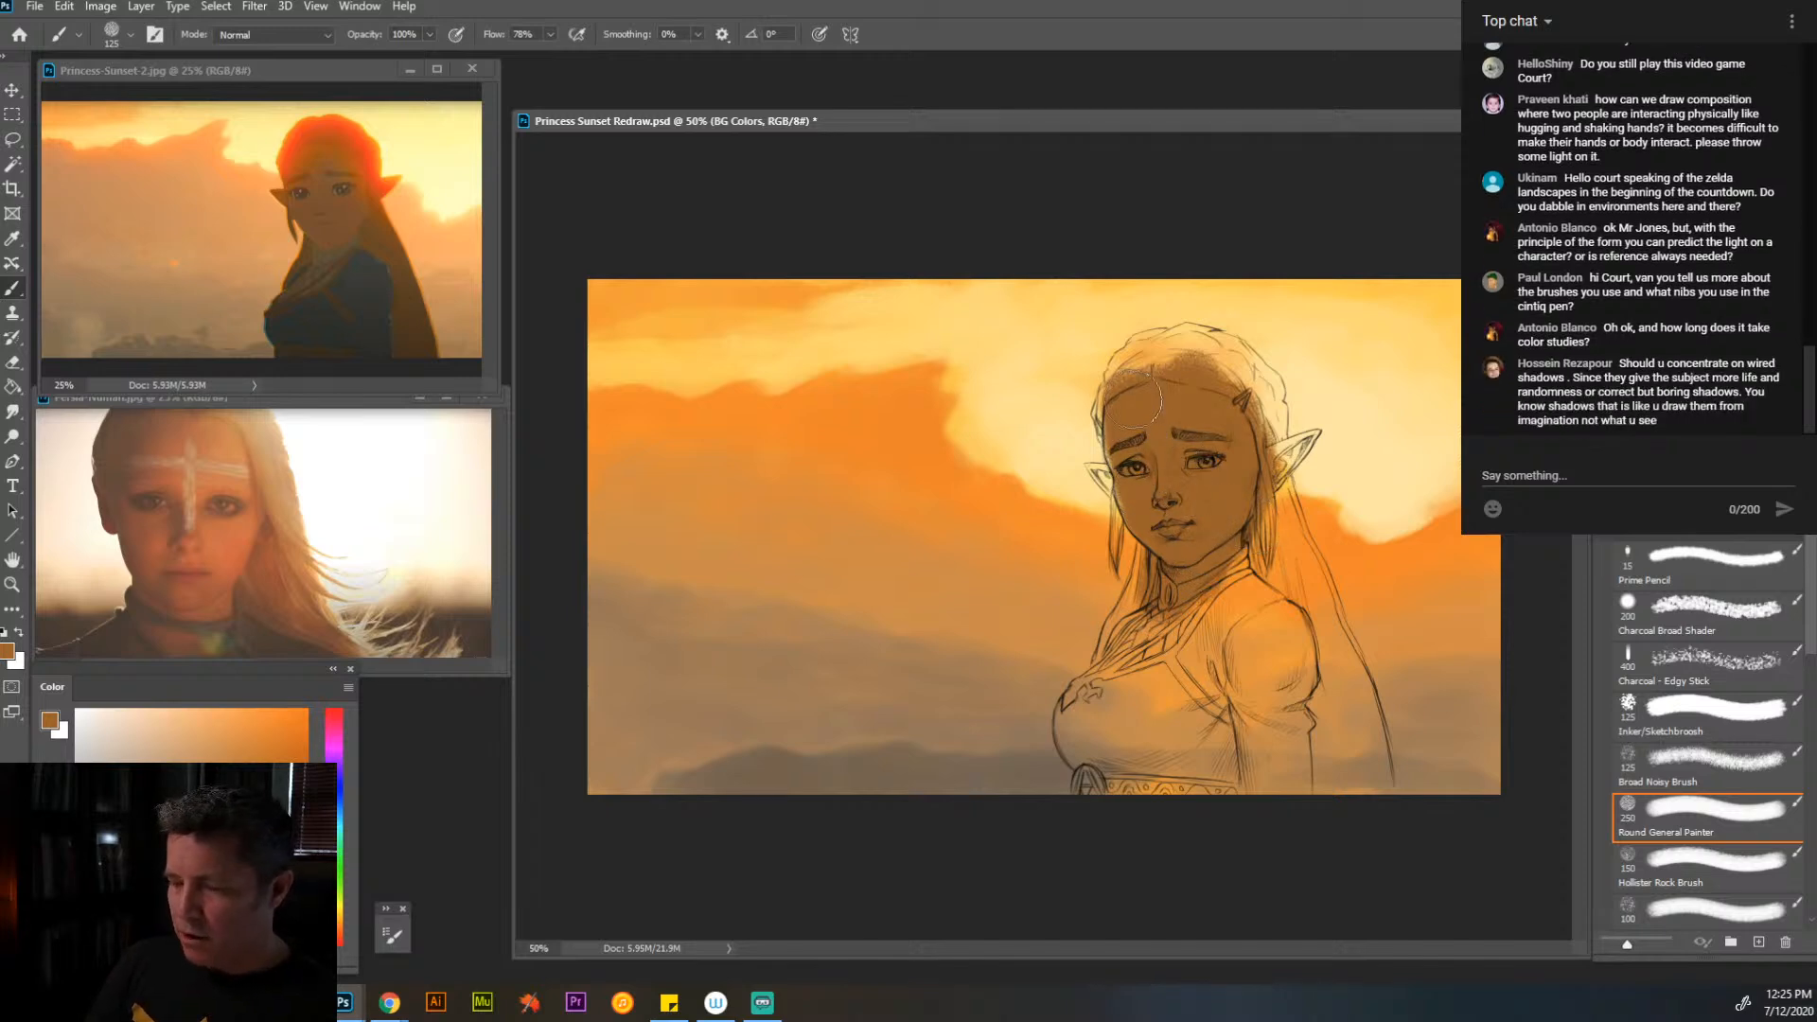
mouse_move(1139, 398)
left_mouse_down()
mouse_move(1182, 354)
mouse_move(1238, 391)
mouse_move(1351, 773)
mouse_move(1332, 794)
mouse_move(1285, 655)
mouse_move(1259, 718)
mouse_move(1223, 589)
mouse_move(1146, 707)
mouse_move(1114, 740)
mouse_move(1094, 726)
mouse_move(1097, 693)
mouse_move(1215, 543)
mouse_move(1232, 567)
mouse_move(1170, 698)
mouse_move(1178, 789)
mouse_move(1128, 745)
mouse_move(1100, 755)
mouse_move(1143, 673)
mouse_move(1179, 655)
mouse_move(1179, 587)
mouse_move(1151, 632)
left_mouse_up()
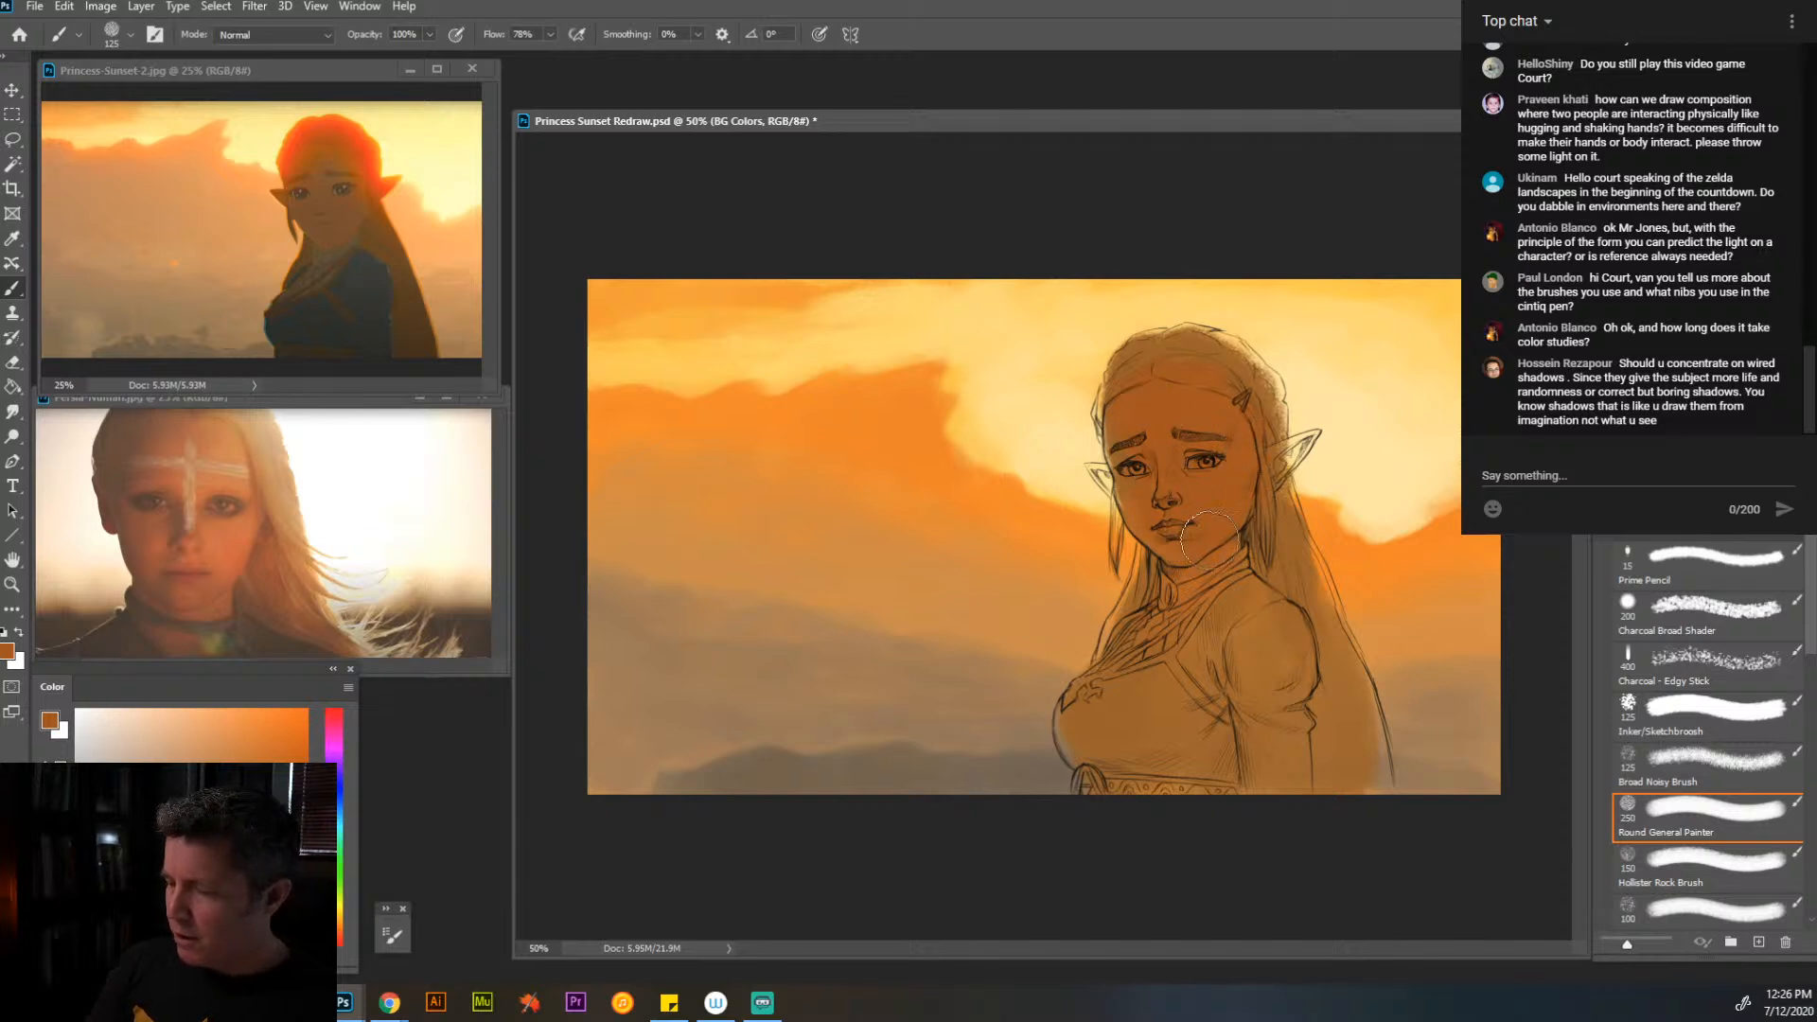
- Fill the ears and the outer edge of the long hair with orange-brown using a small brush of about 30 px
key("bracketleft")
key("bracketleft")
key("bracketleft")
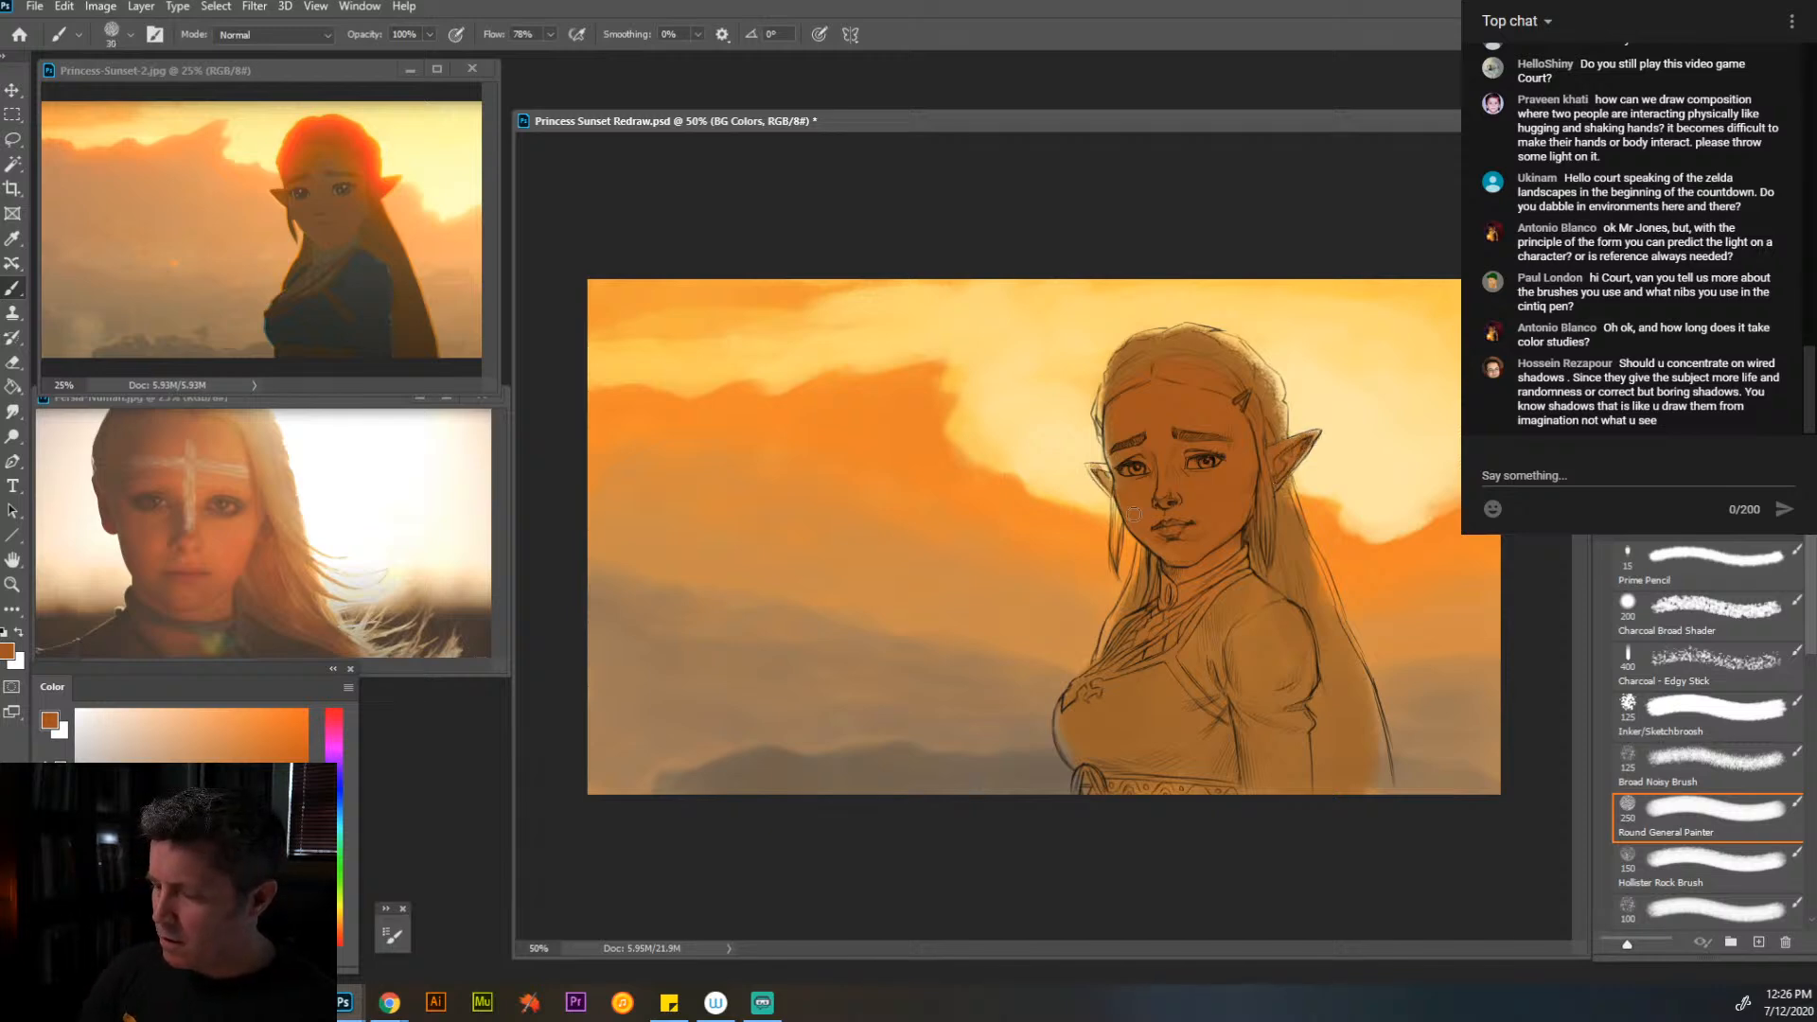
left_click_drag(1094, 467, 1106, 477)
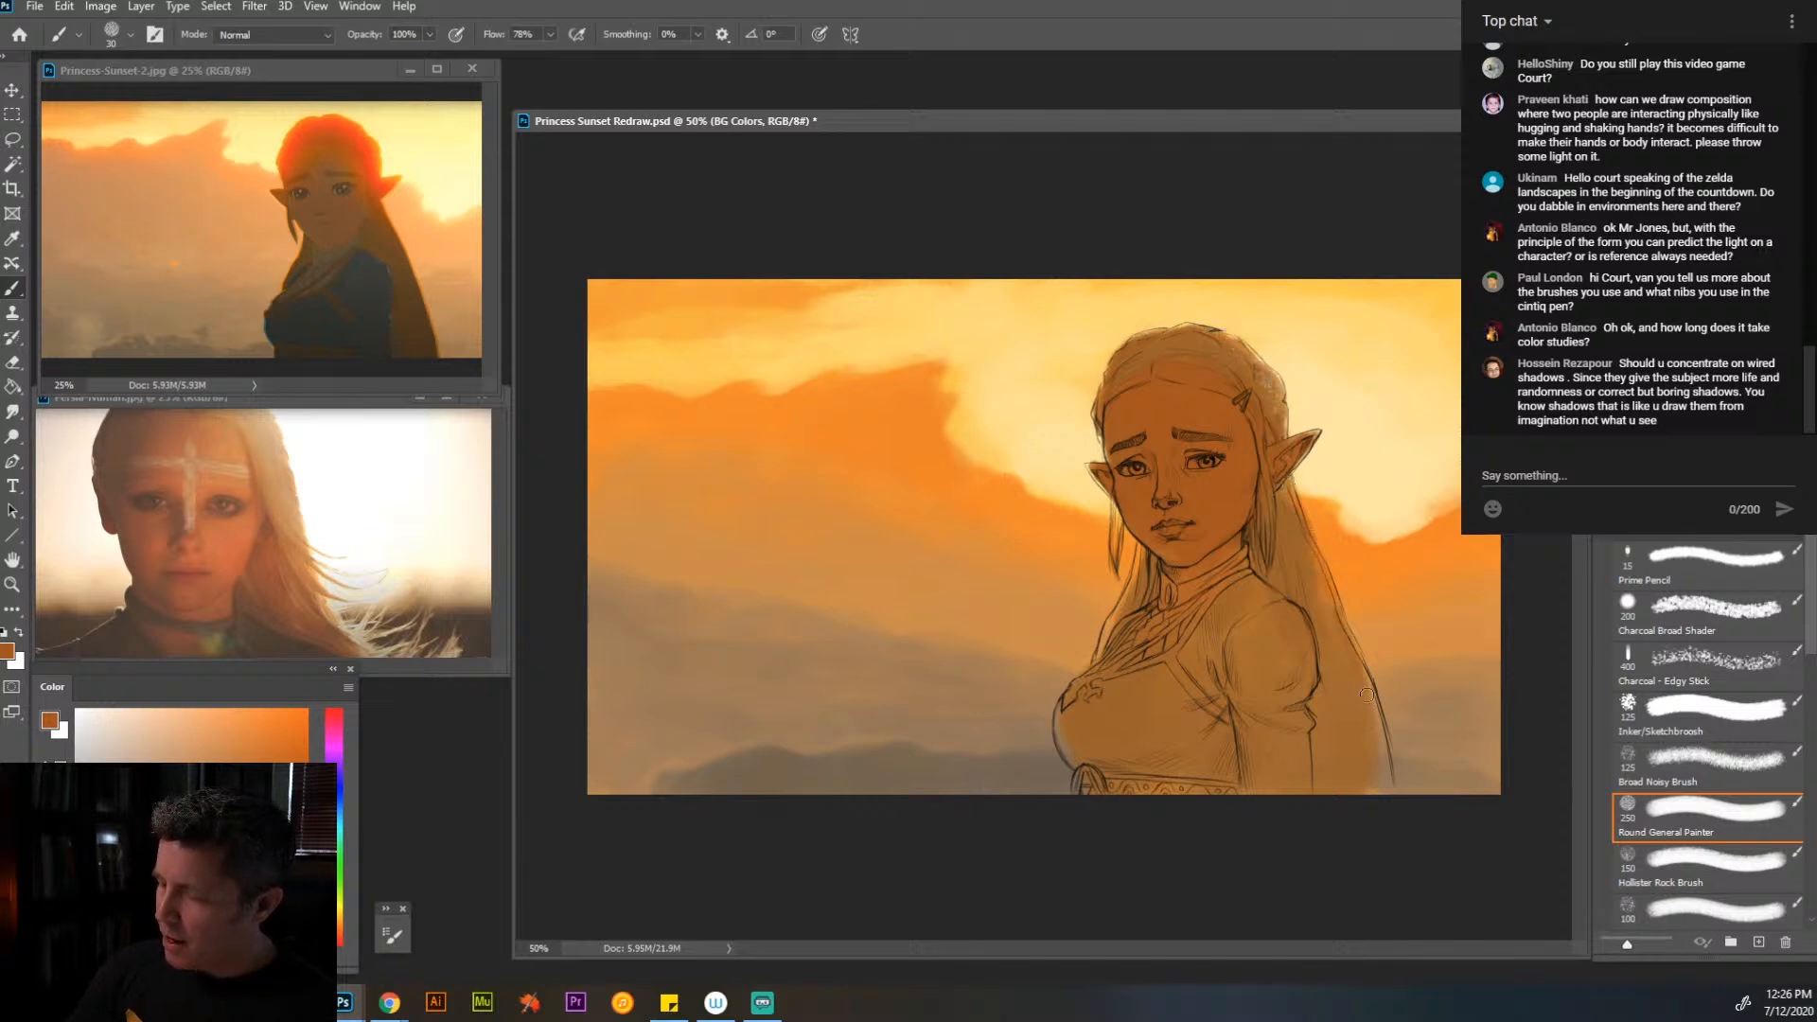
left_click_drag(1367, 695, 1381, 790)
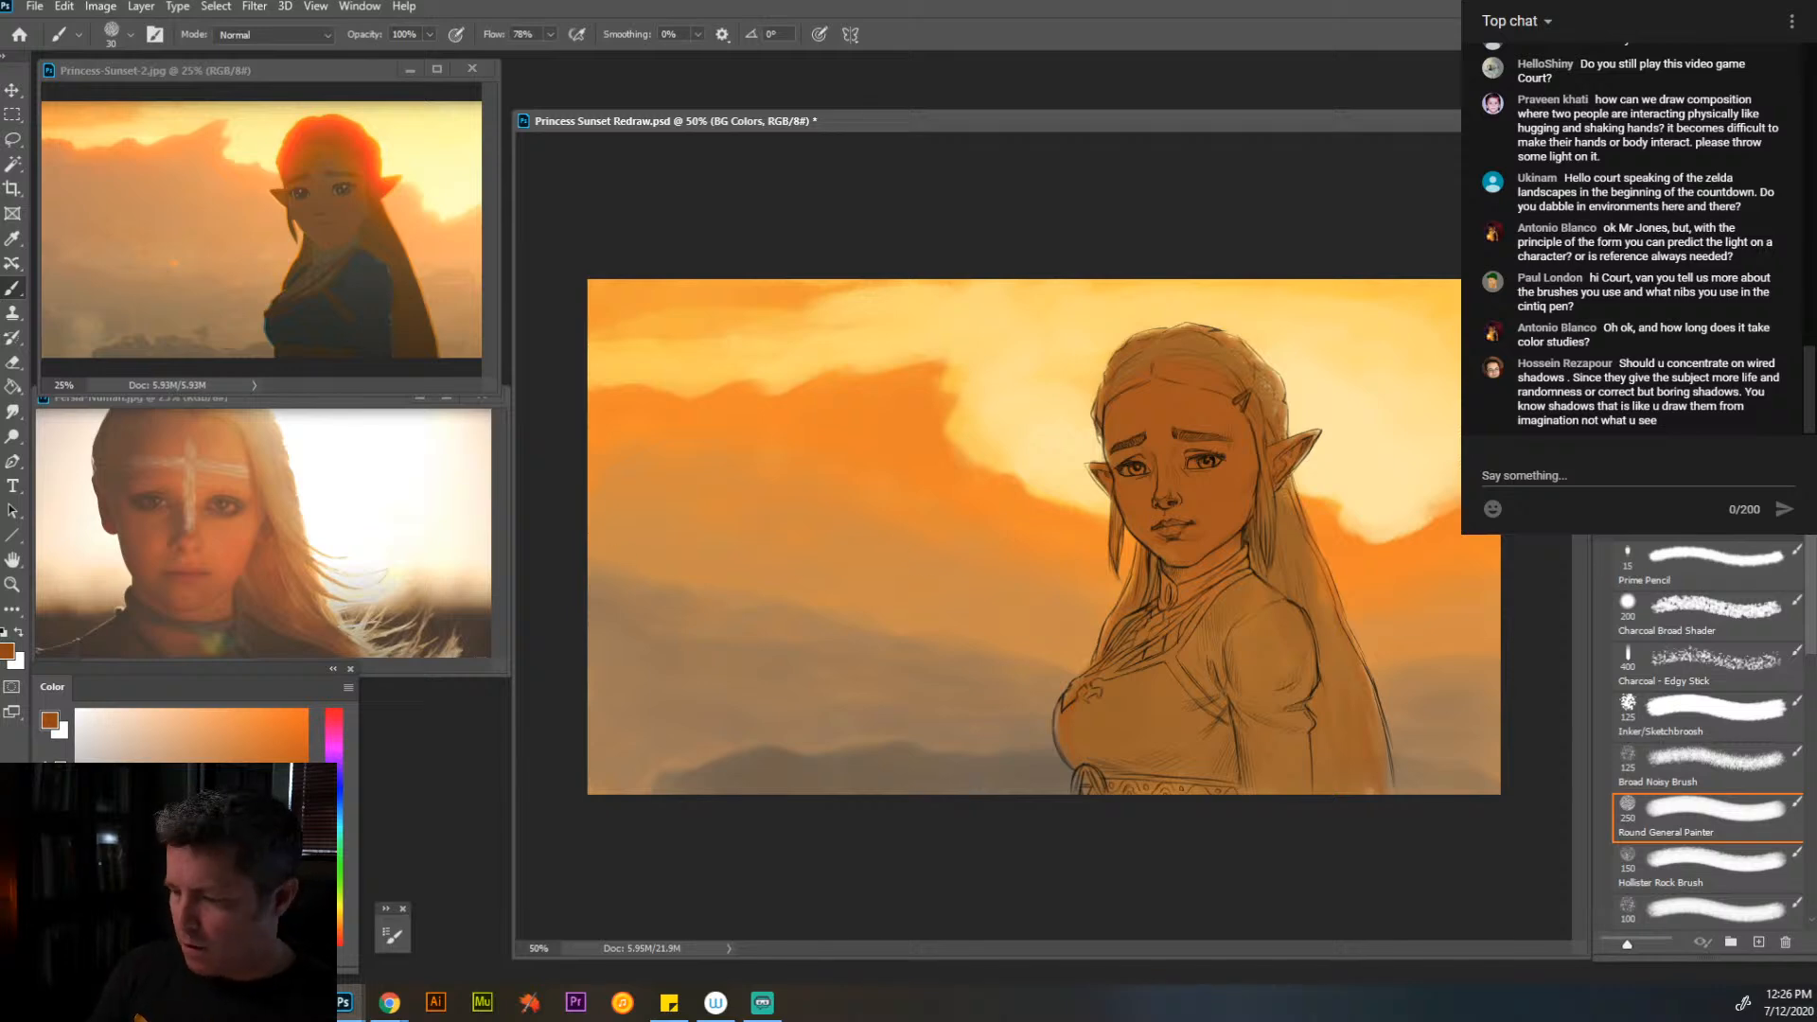
- Cover the face, hair, torso and sleeve with a warmer reddish brown using a 70 px brush
key("bracketright")
key("bracketright")
key("bracketright")
mouse_move(1241, 516)
left_mouse_down()
mouse_move(1240, 476)
mouse_move(1225, 472)
mouse_move(1157, 503)
mouse_move(1184, 420)
mouse_move(1127, 443)
mouse_move(1135, 401)
mouse_move(1129, 474)
mouse_move(1152, 527)
mouse_move(1157, 409)
mouse_move(1250, 494)
left_mouse_up()
left_click_drag(1191, 350, 1141, 365)
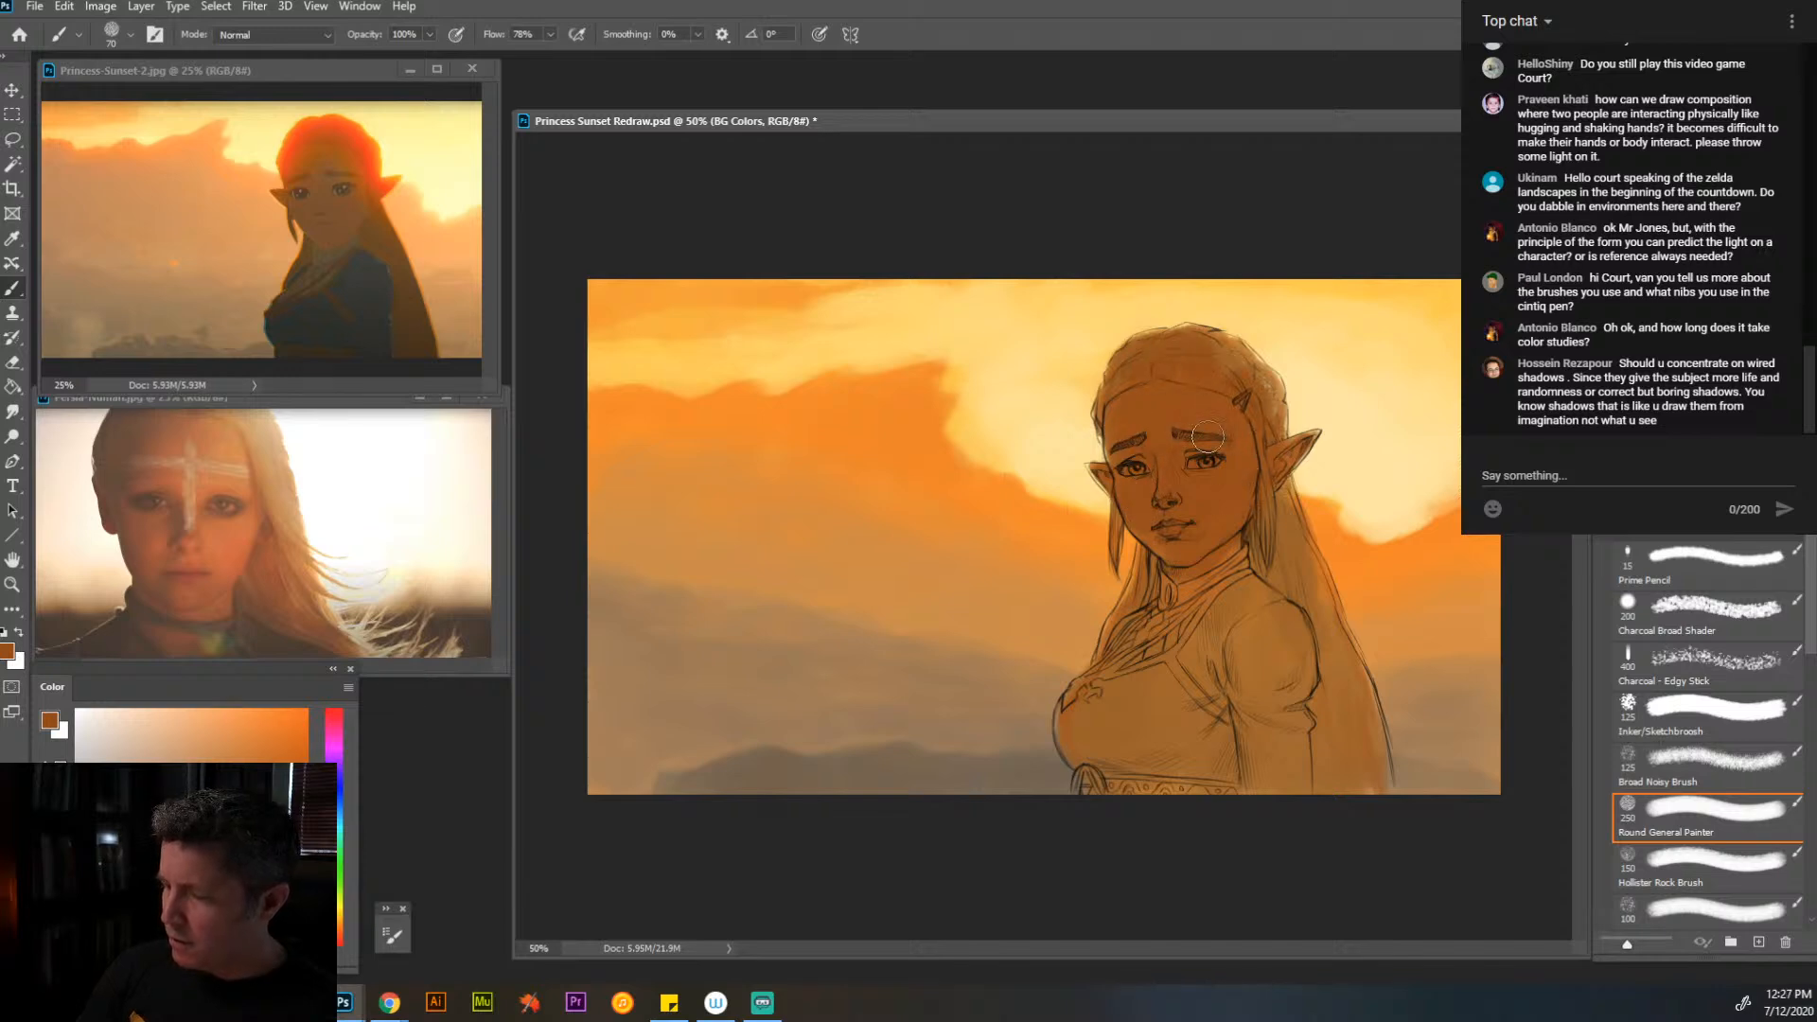
mouse_move(1103, 668)
left_mouse_down()
mouse_move(1108, 799)
mouse_move(1233, 600)
mouse_move(1264, 741)
mouse_move(1295, 780)
mouse_move(1339, 749)
mouse_move(1339, 647)
mouse_move(1311, 783)
mouse_move(1352, 706)
mouse_move(1333, 656)
mouse_move(1275, 654)
mouse_move(1204, 500)
left_mouse_up()
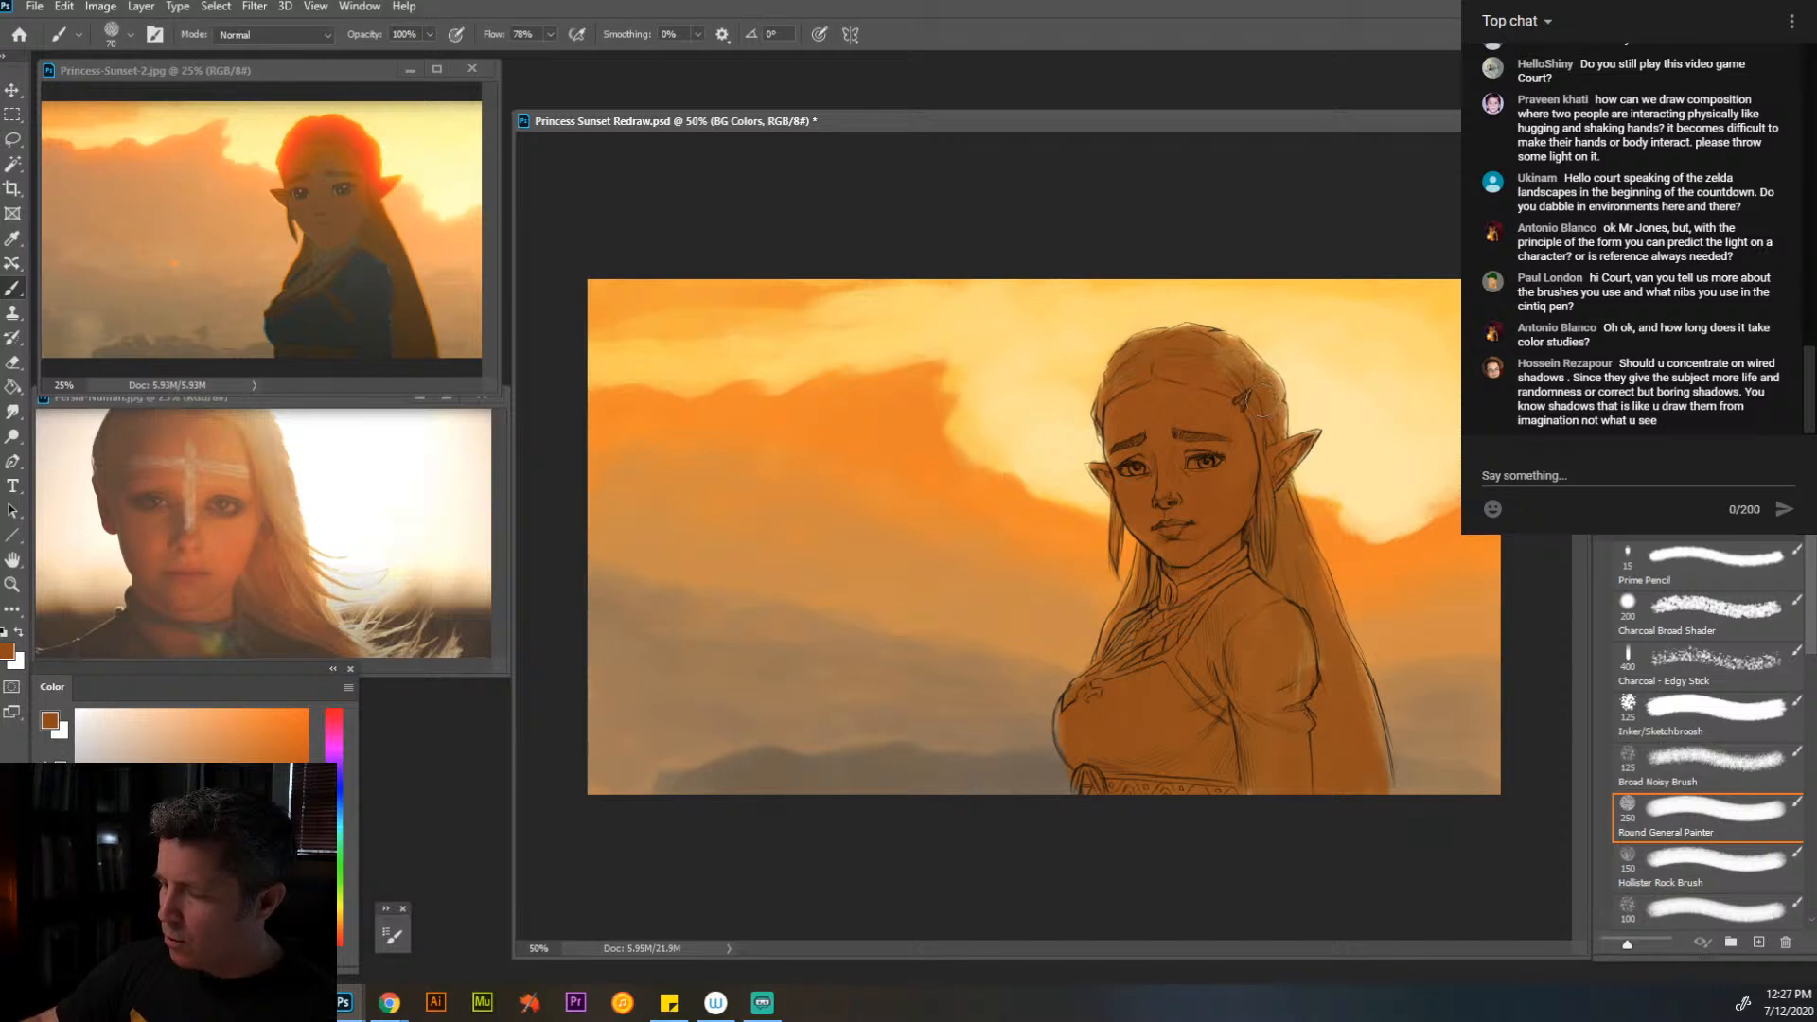
left_click_drag(1133, 651, 1103, 681)
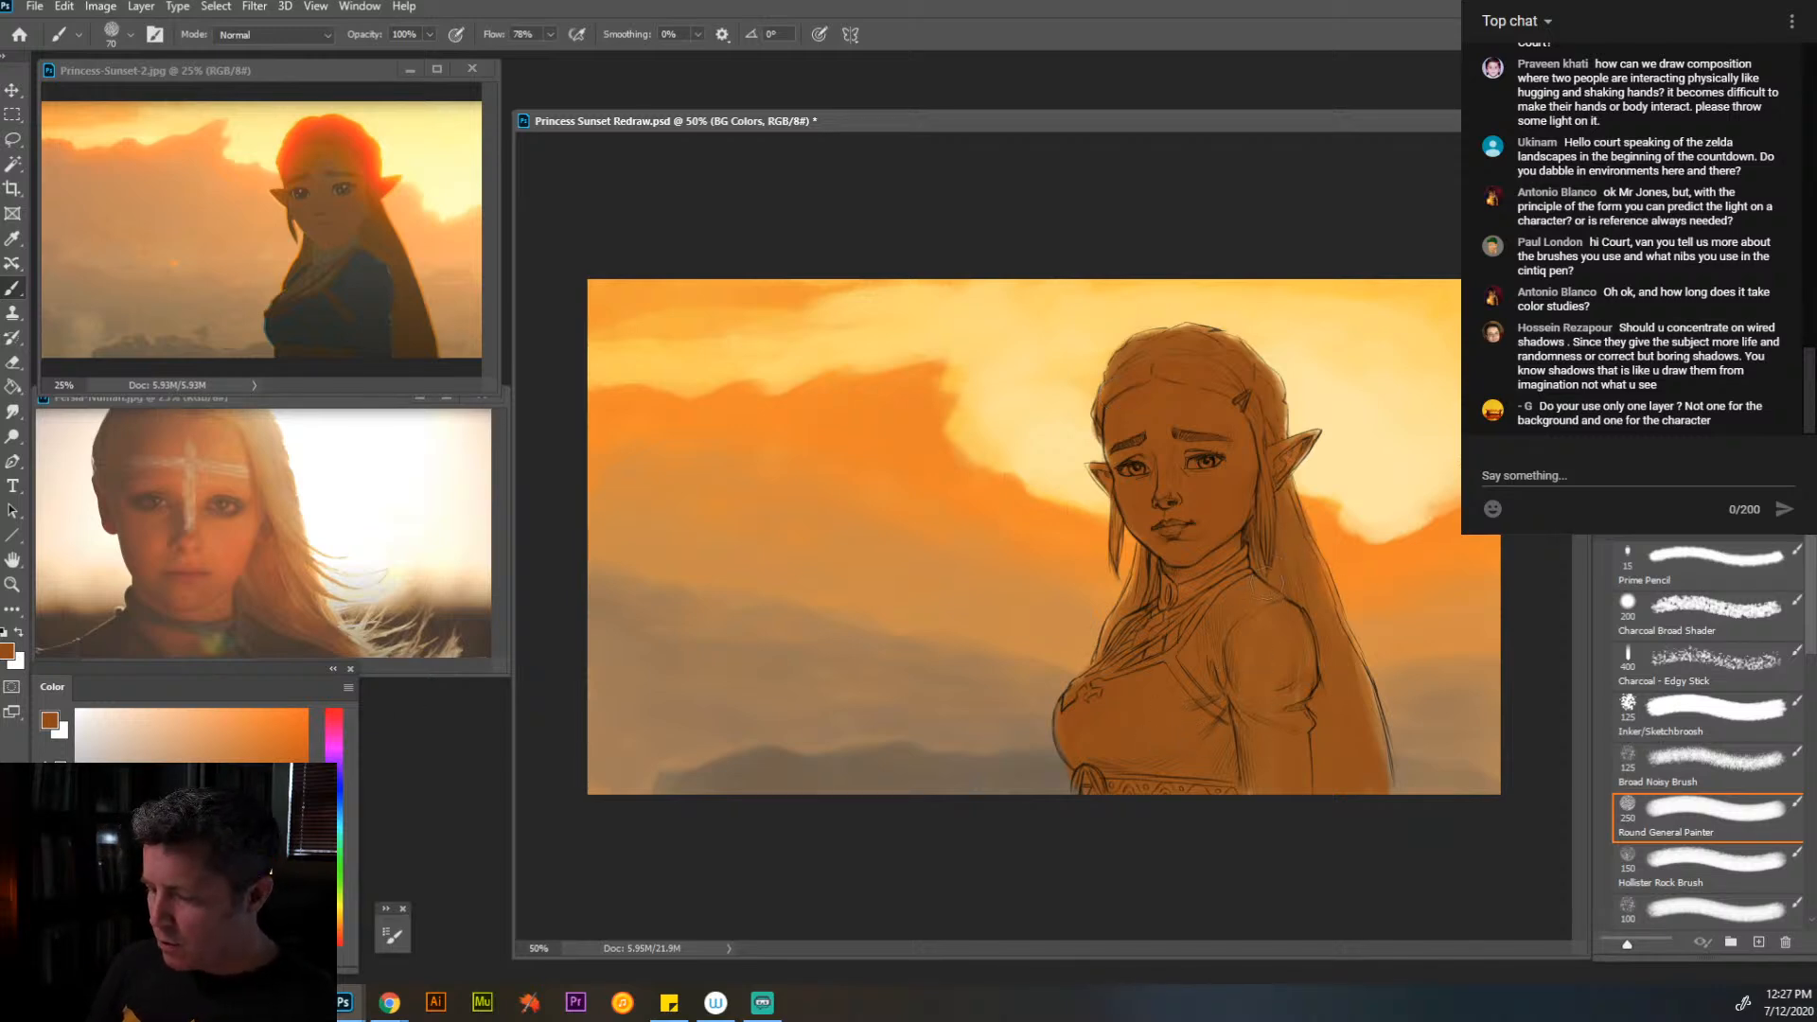
- Try a dark olive brown over the long hair behind the shoulder with the 70 px brush
left_click_drag(337, 931, 337, 921)
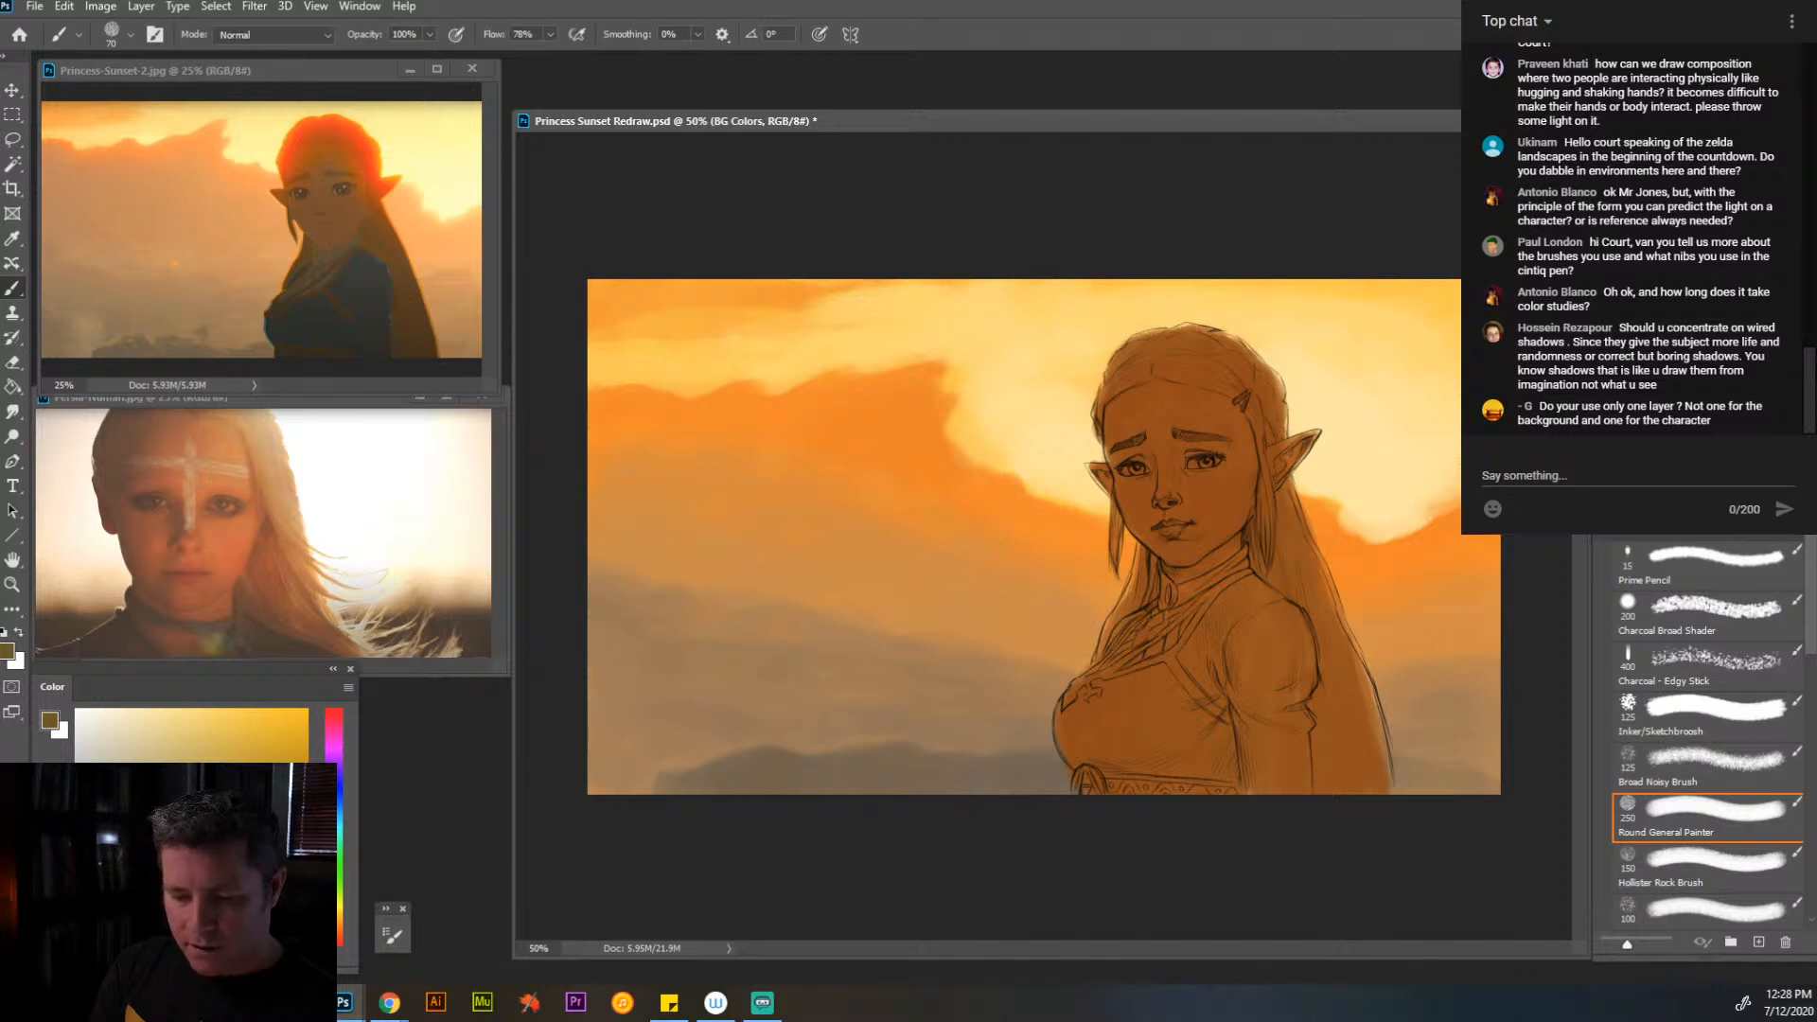
left_click_drag(1299, 519, 1272, 557)
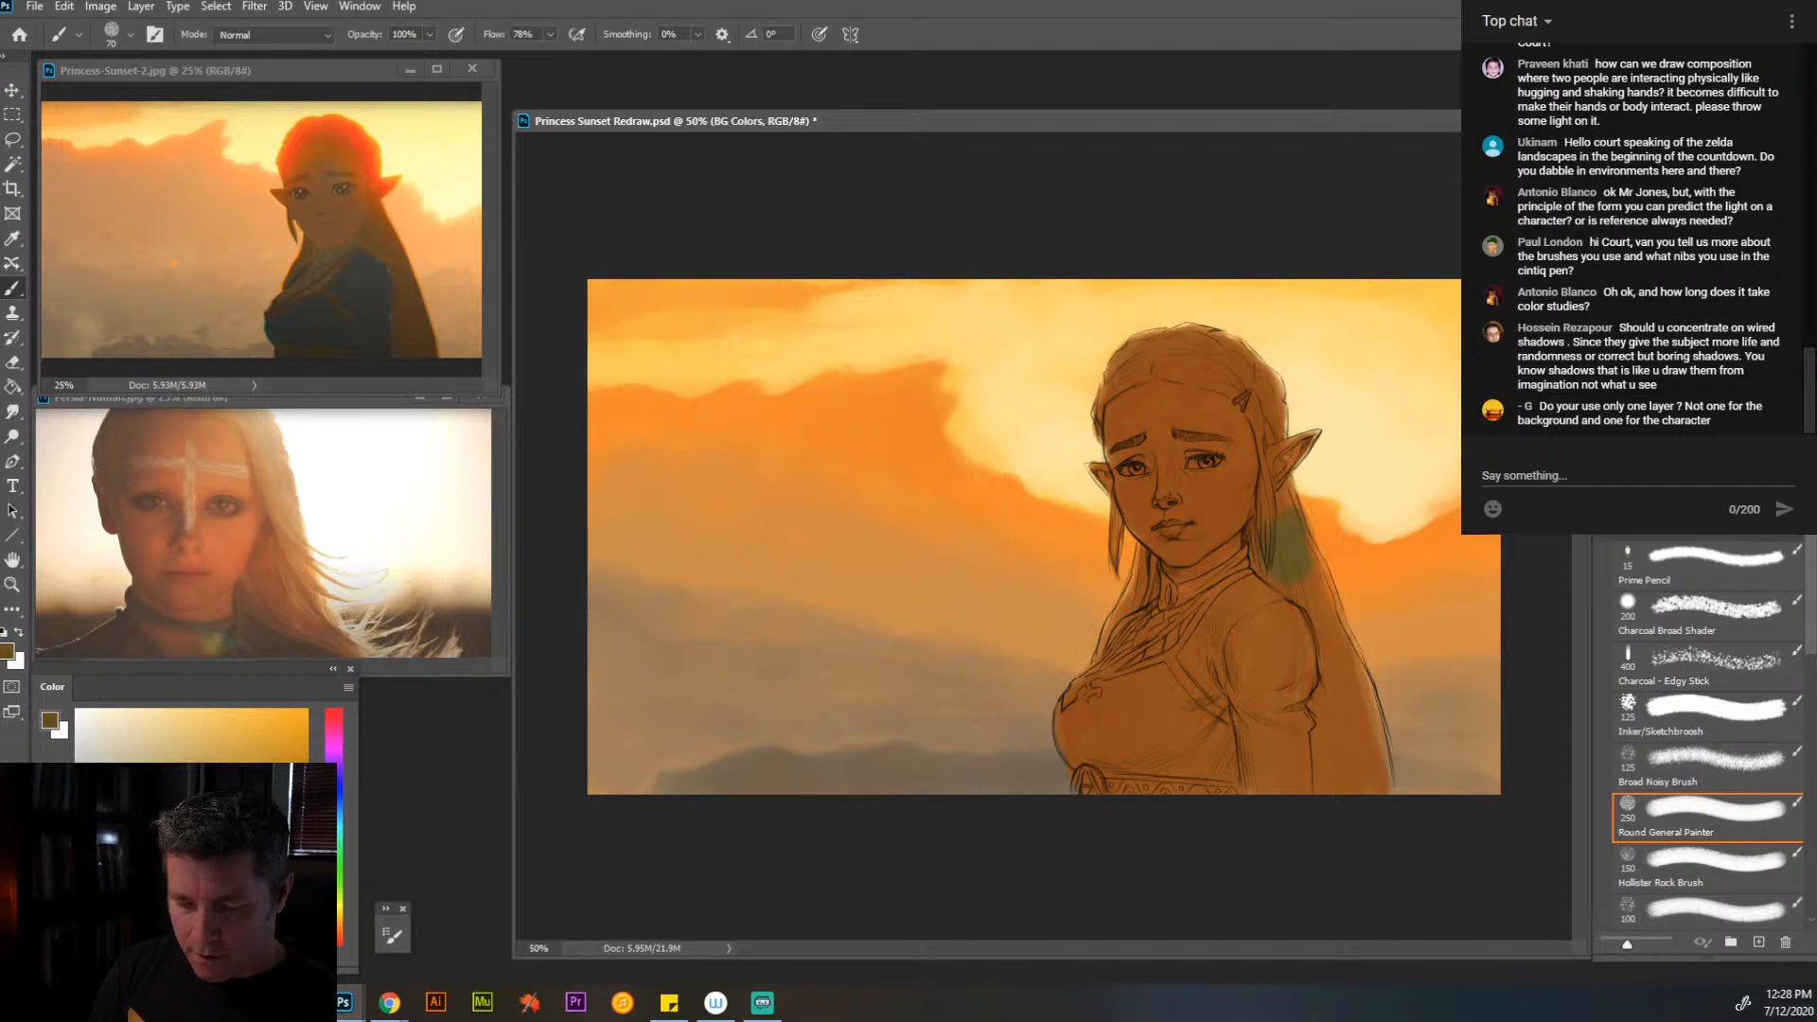
mouse_move(1279, 520)
left_mouse_down()
mouse_move(1268, 498)
mouse_move(1265, 558)
mouse_move(1330, 639)
left_mouse_up()
left_click_drag(1292, 563, 1268, 595)
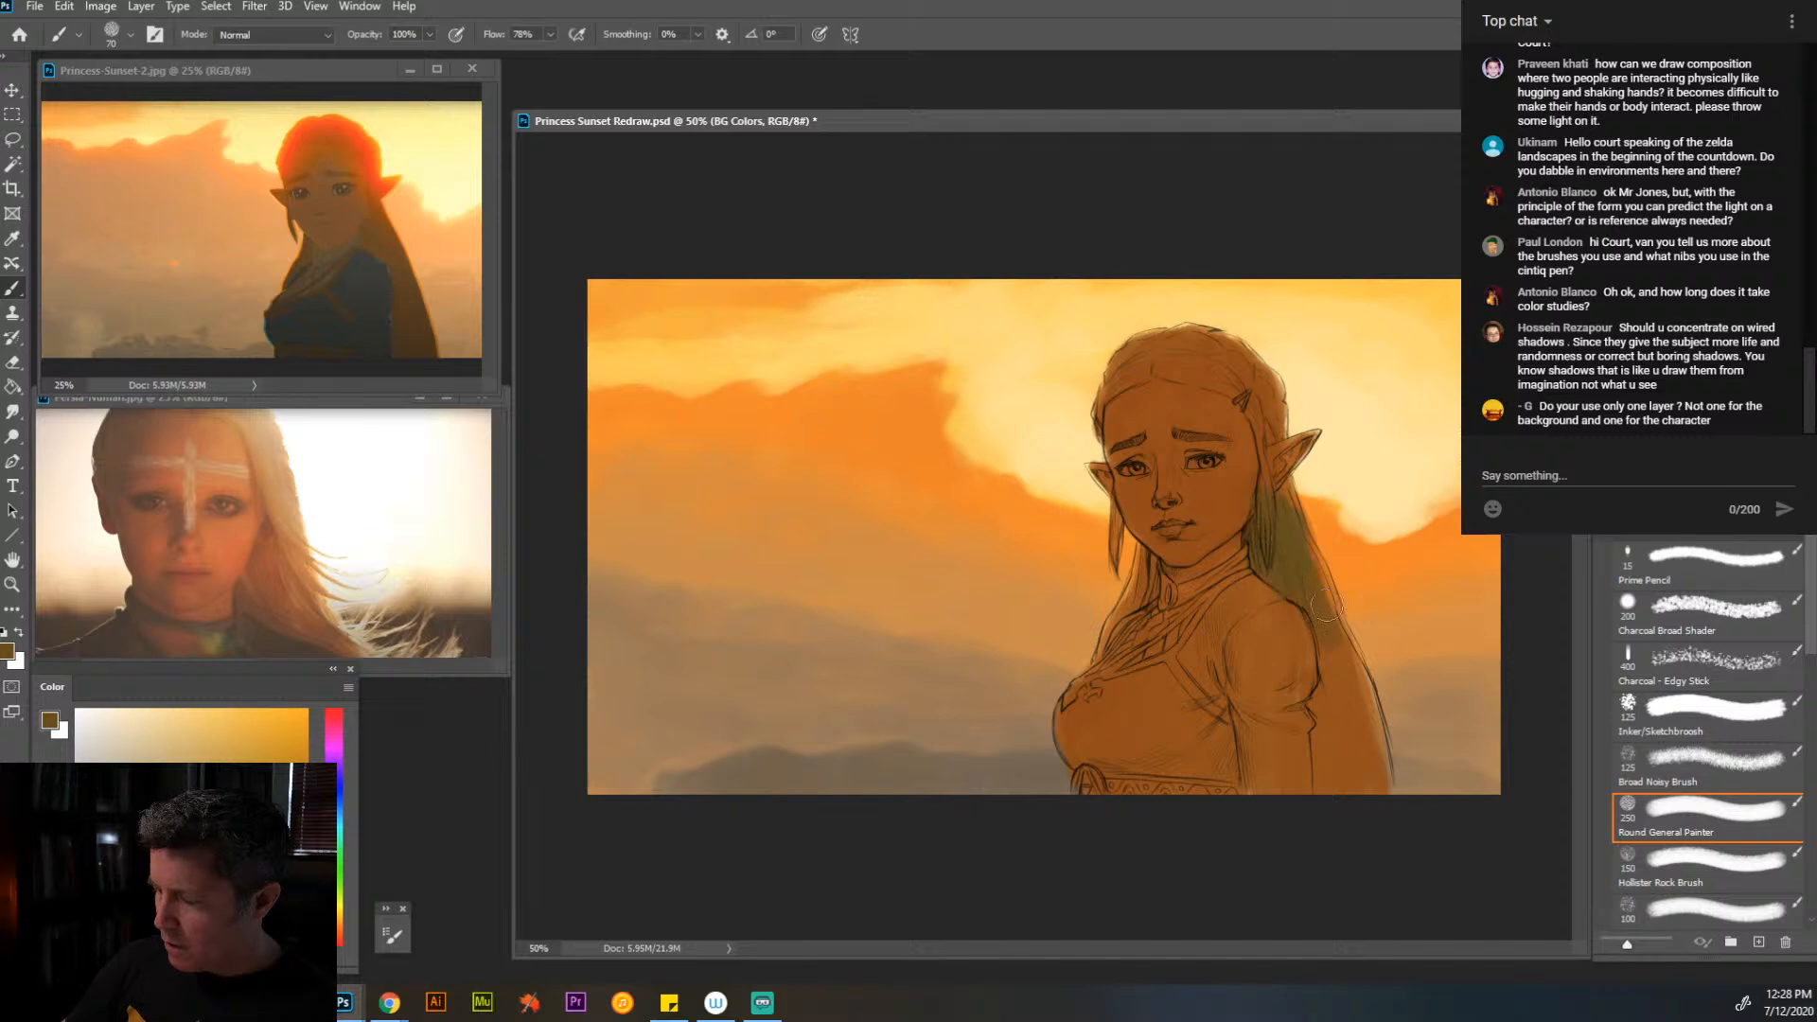
mouse_move(1316, 534)
left_mouse_down()
mouse_move(1357, 739)
mouse_move(1339, 686)
mouse_move(1324, 736)
left_mouse_up()
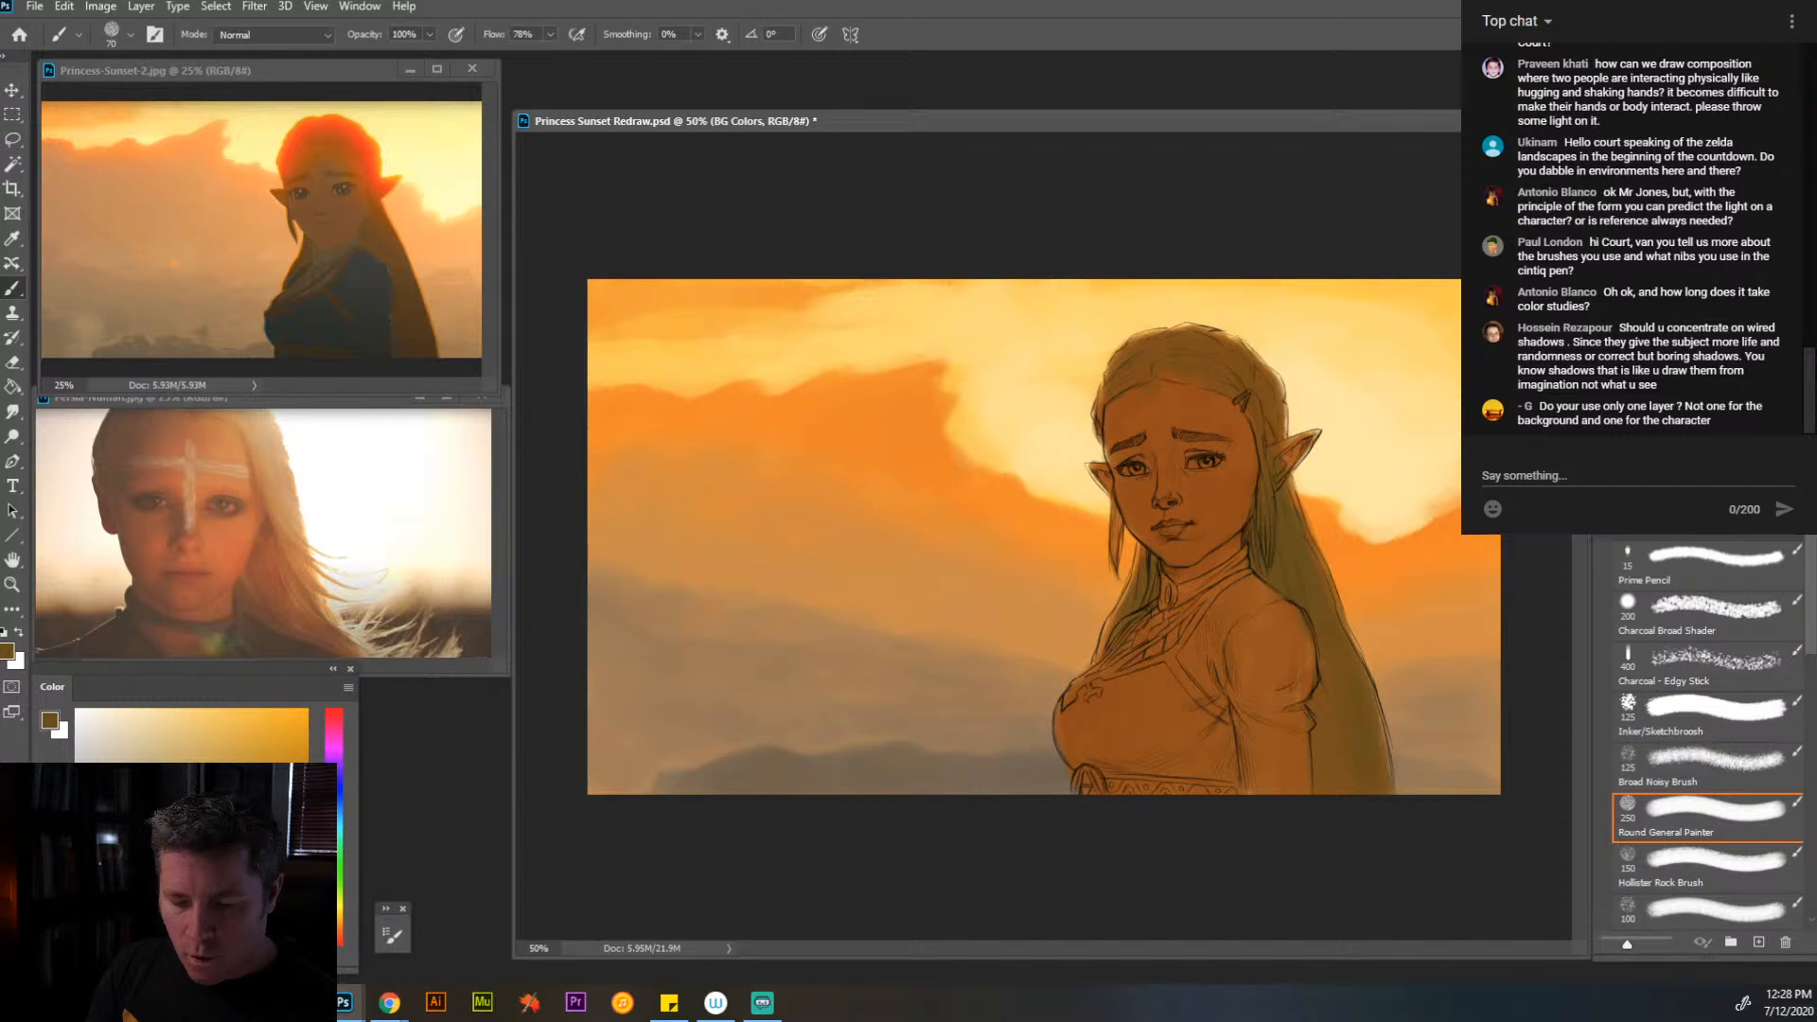
- Repaint the long hair behind the shoulder in reddish brown and touch up the crown with orange-brown using the 70 px brush
left_click_drag(339, 933, 339, 941)
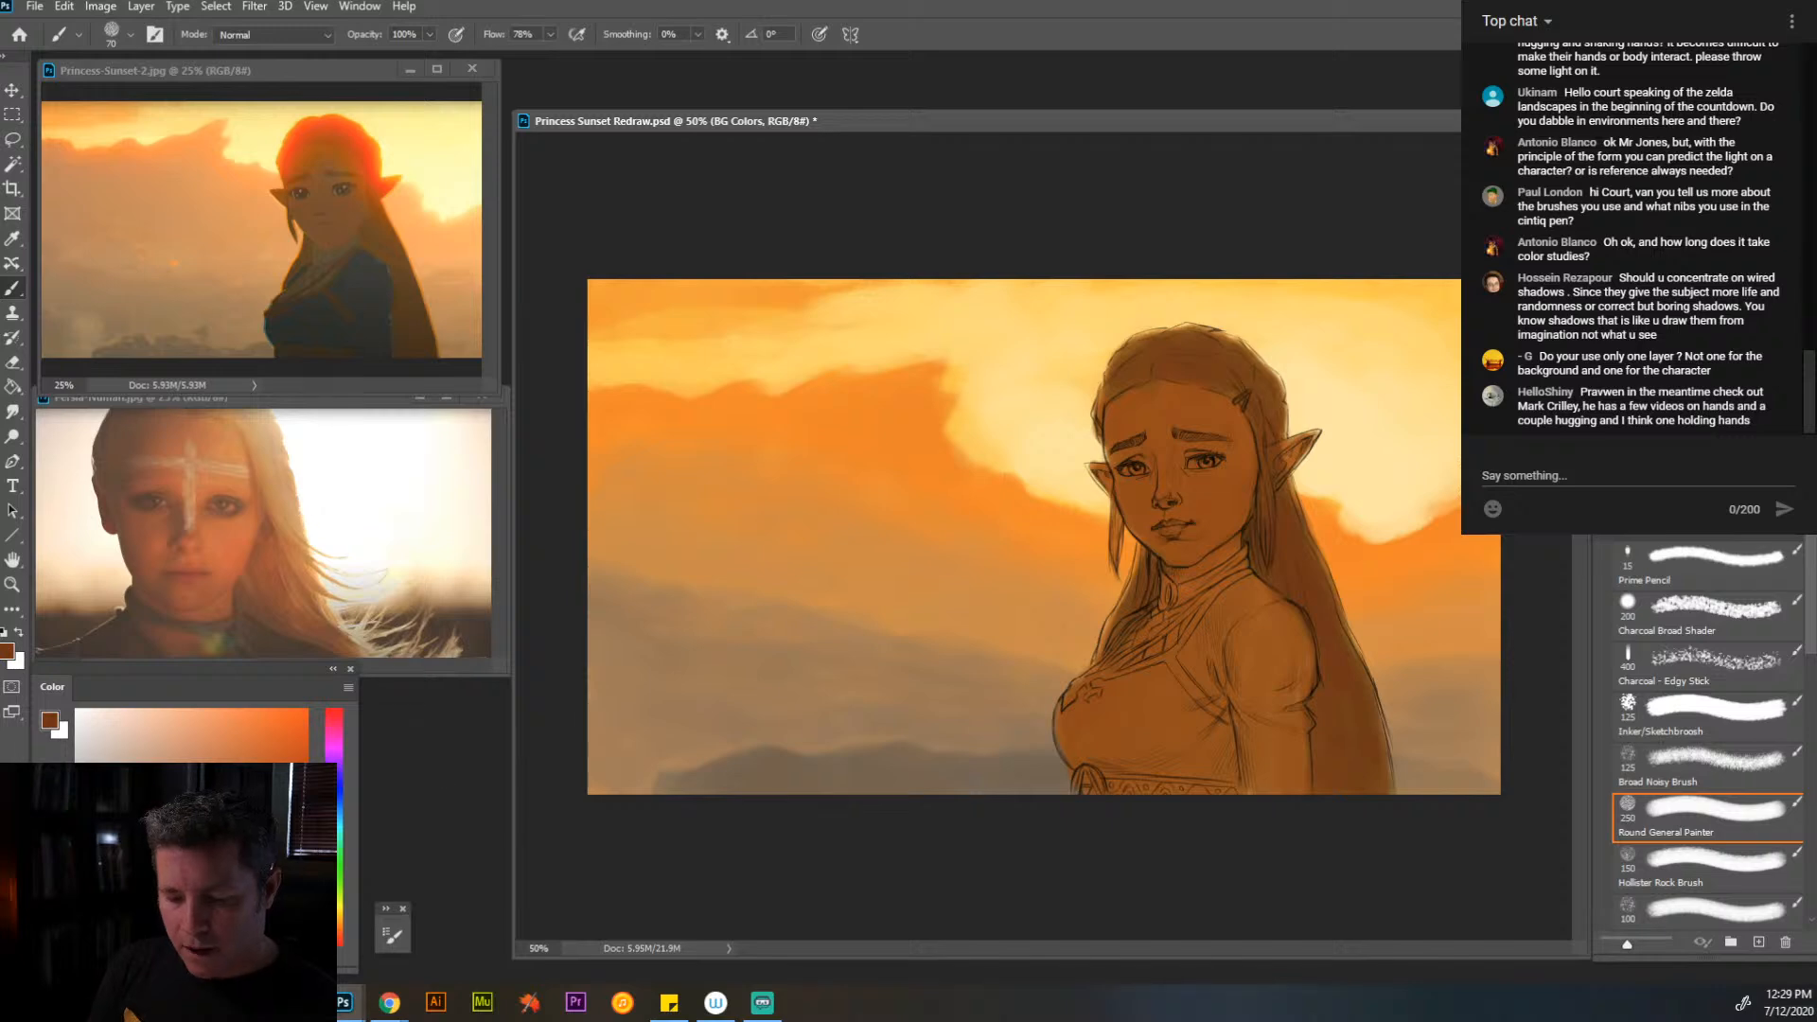
left_click(339, 944)
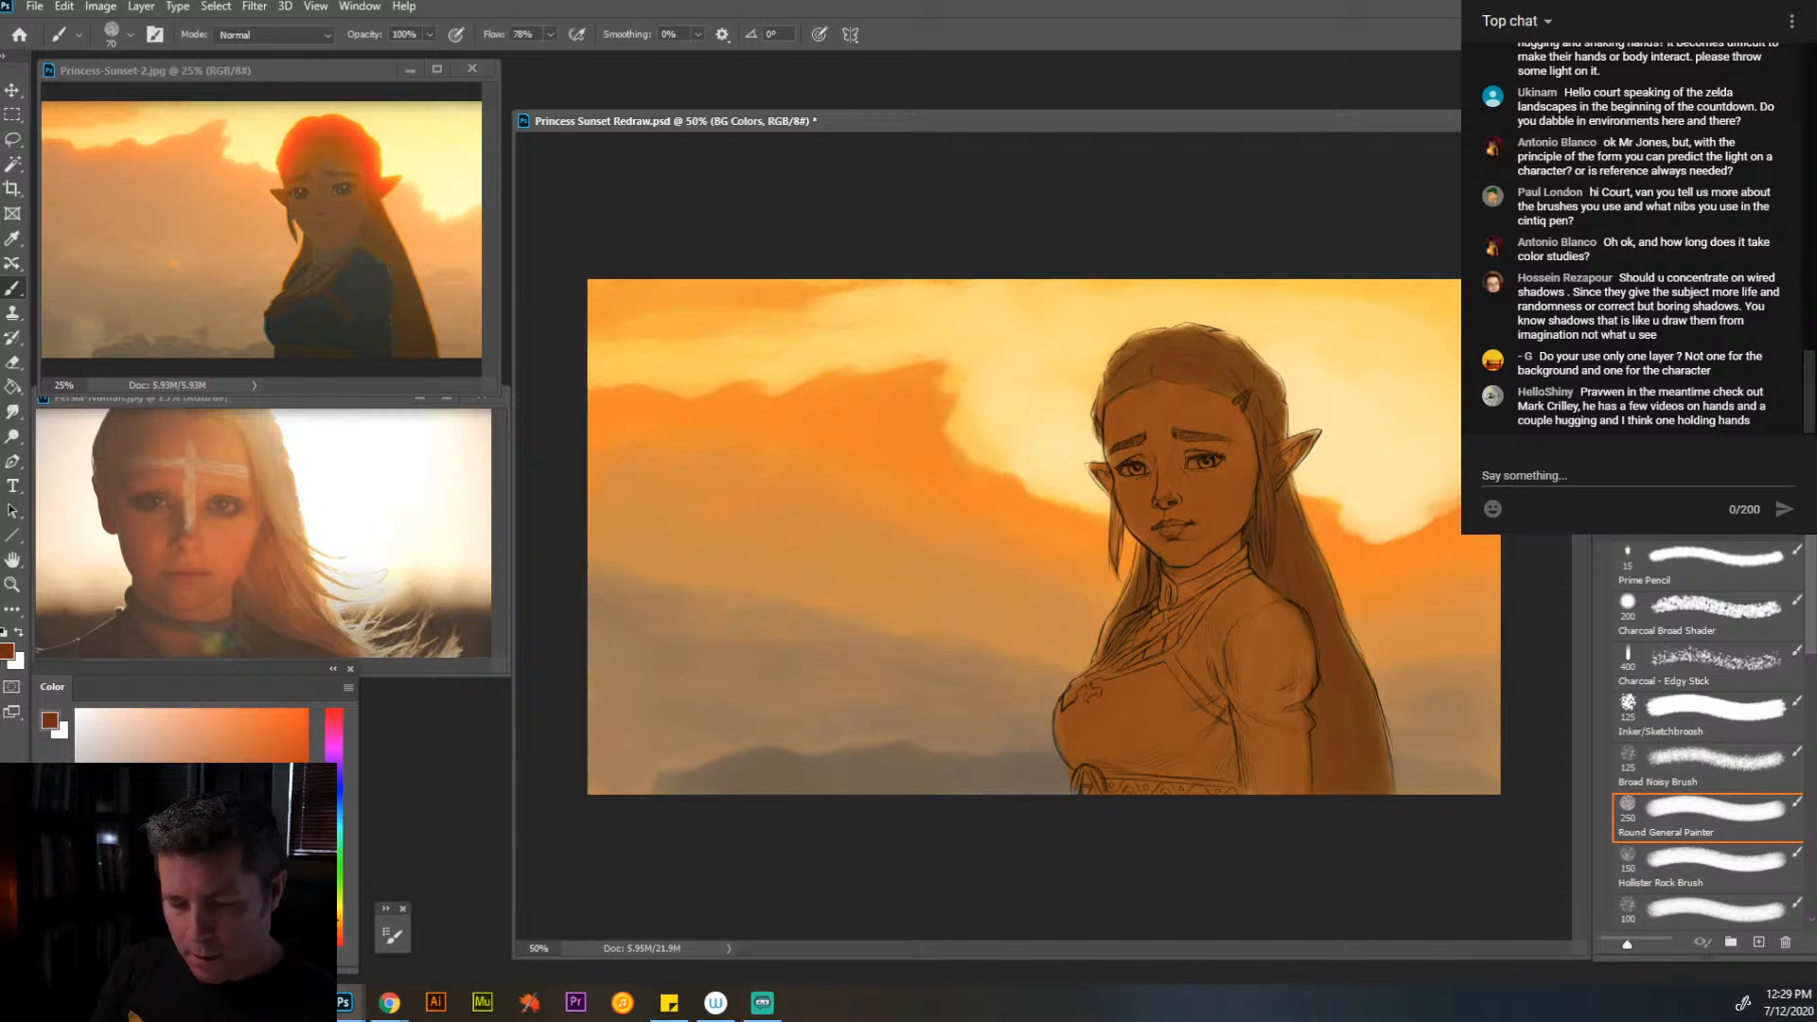
left_click_drag(338, 937, 339, 931)
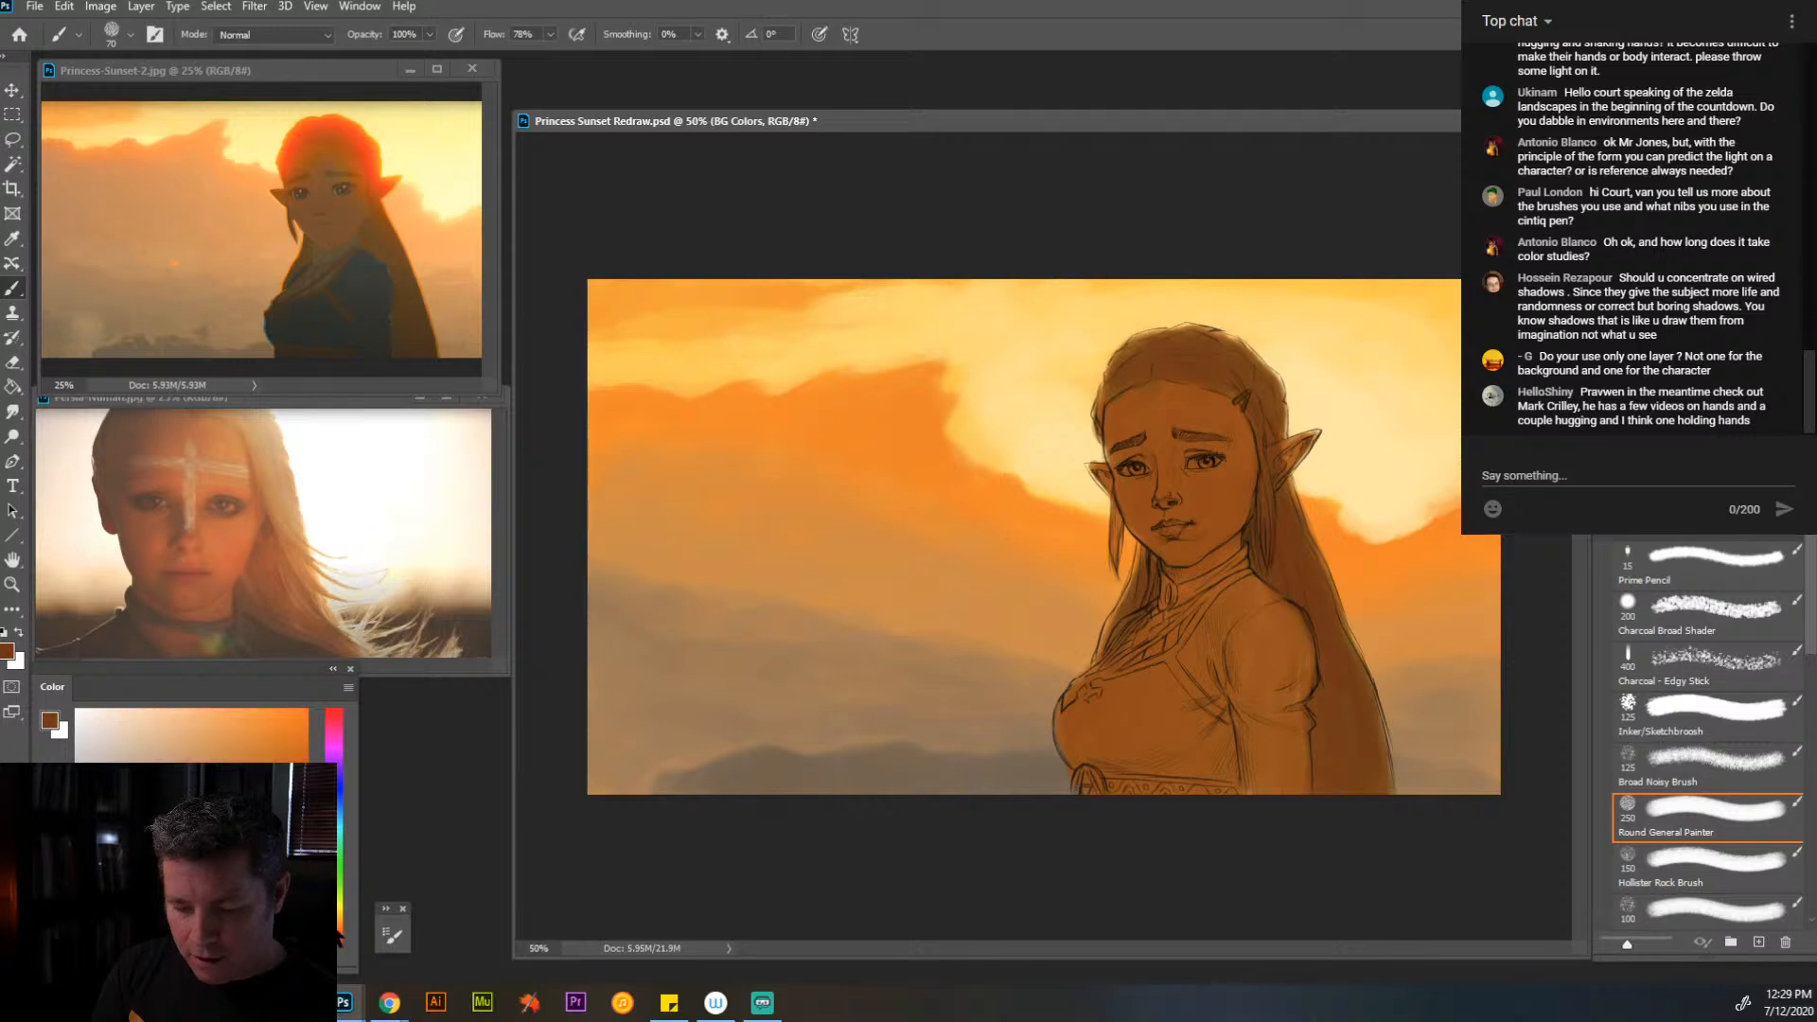
left_click(269, 818)
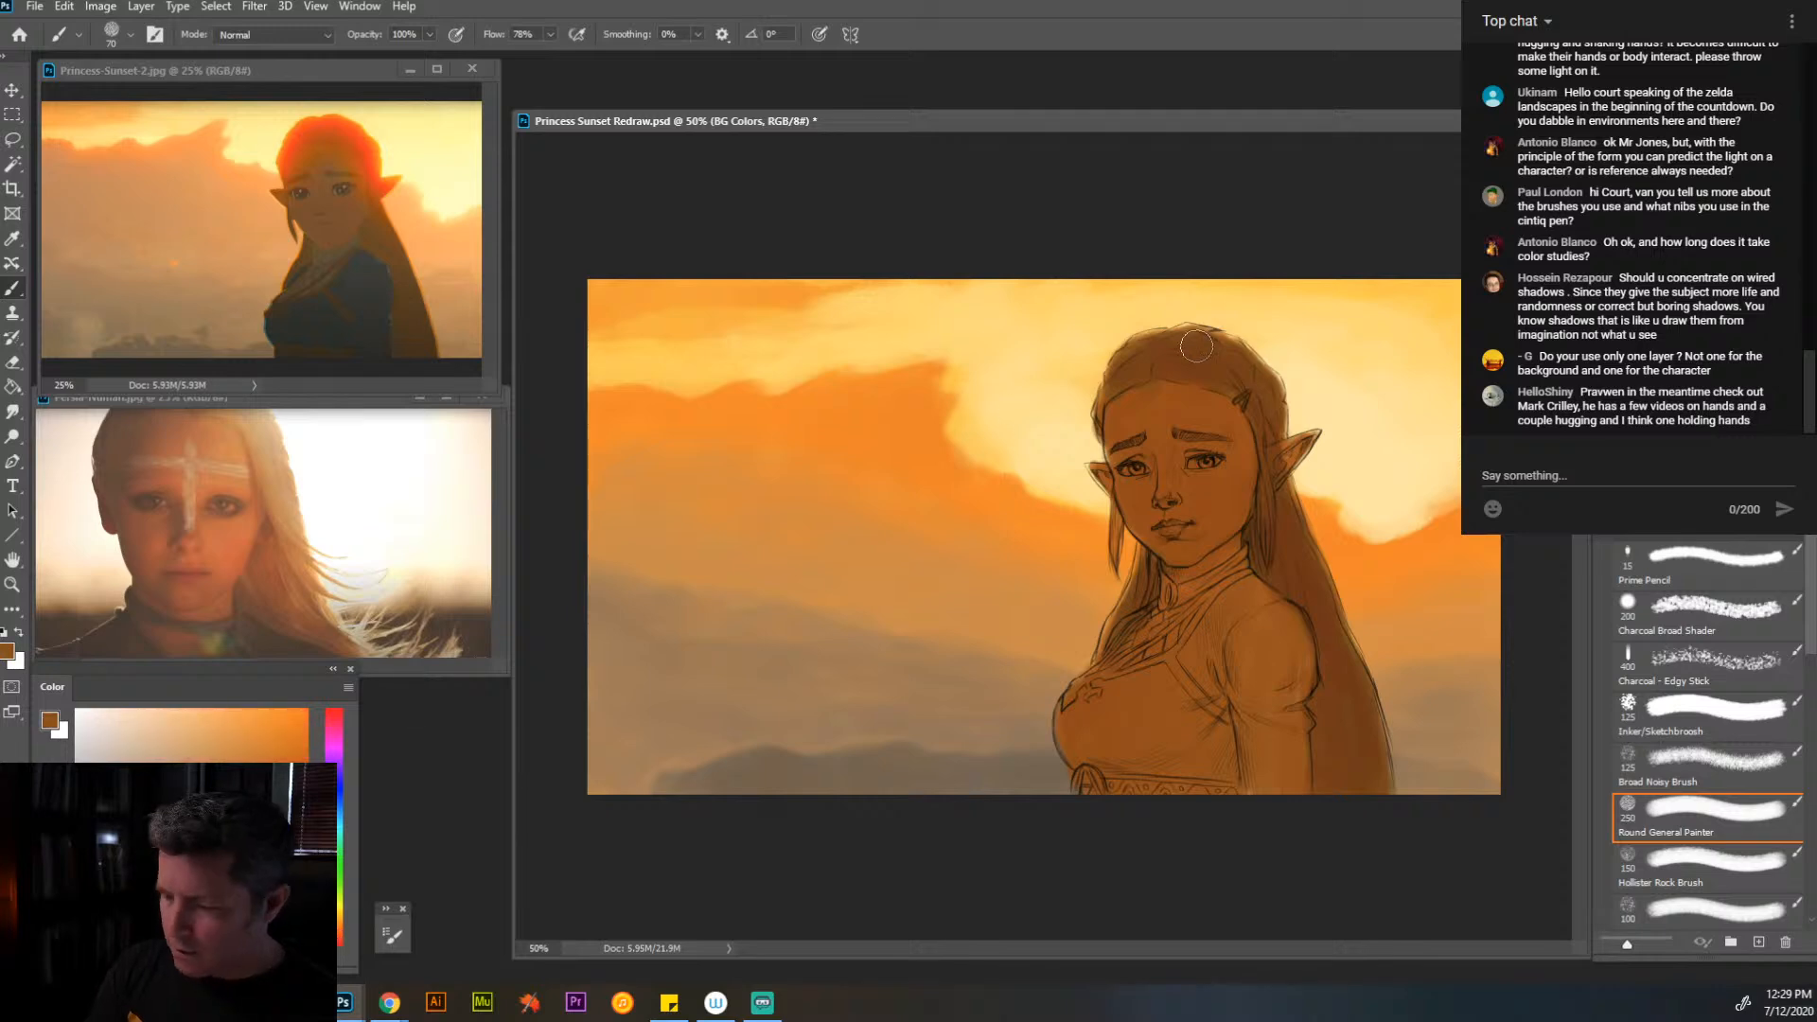
mouse_move(1197, 346)
left_mouse_down()
mouse_move(1255, 408)
mouse_move(1243, 375)
mouse_move(1170, 355)
mouse_move(1247, 367)
mouse_move(1266, 394)
mouse_move(1223, 360)
mouse_move(1162, 361)
mouse_move(1204, 350)
left_mouse_up()
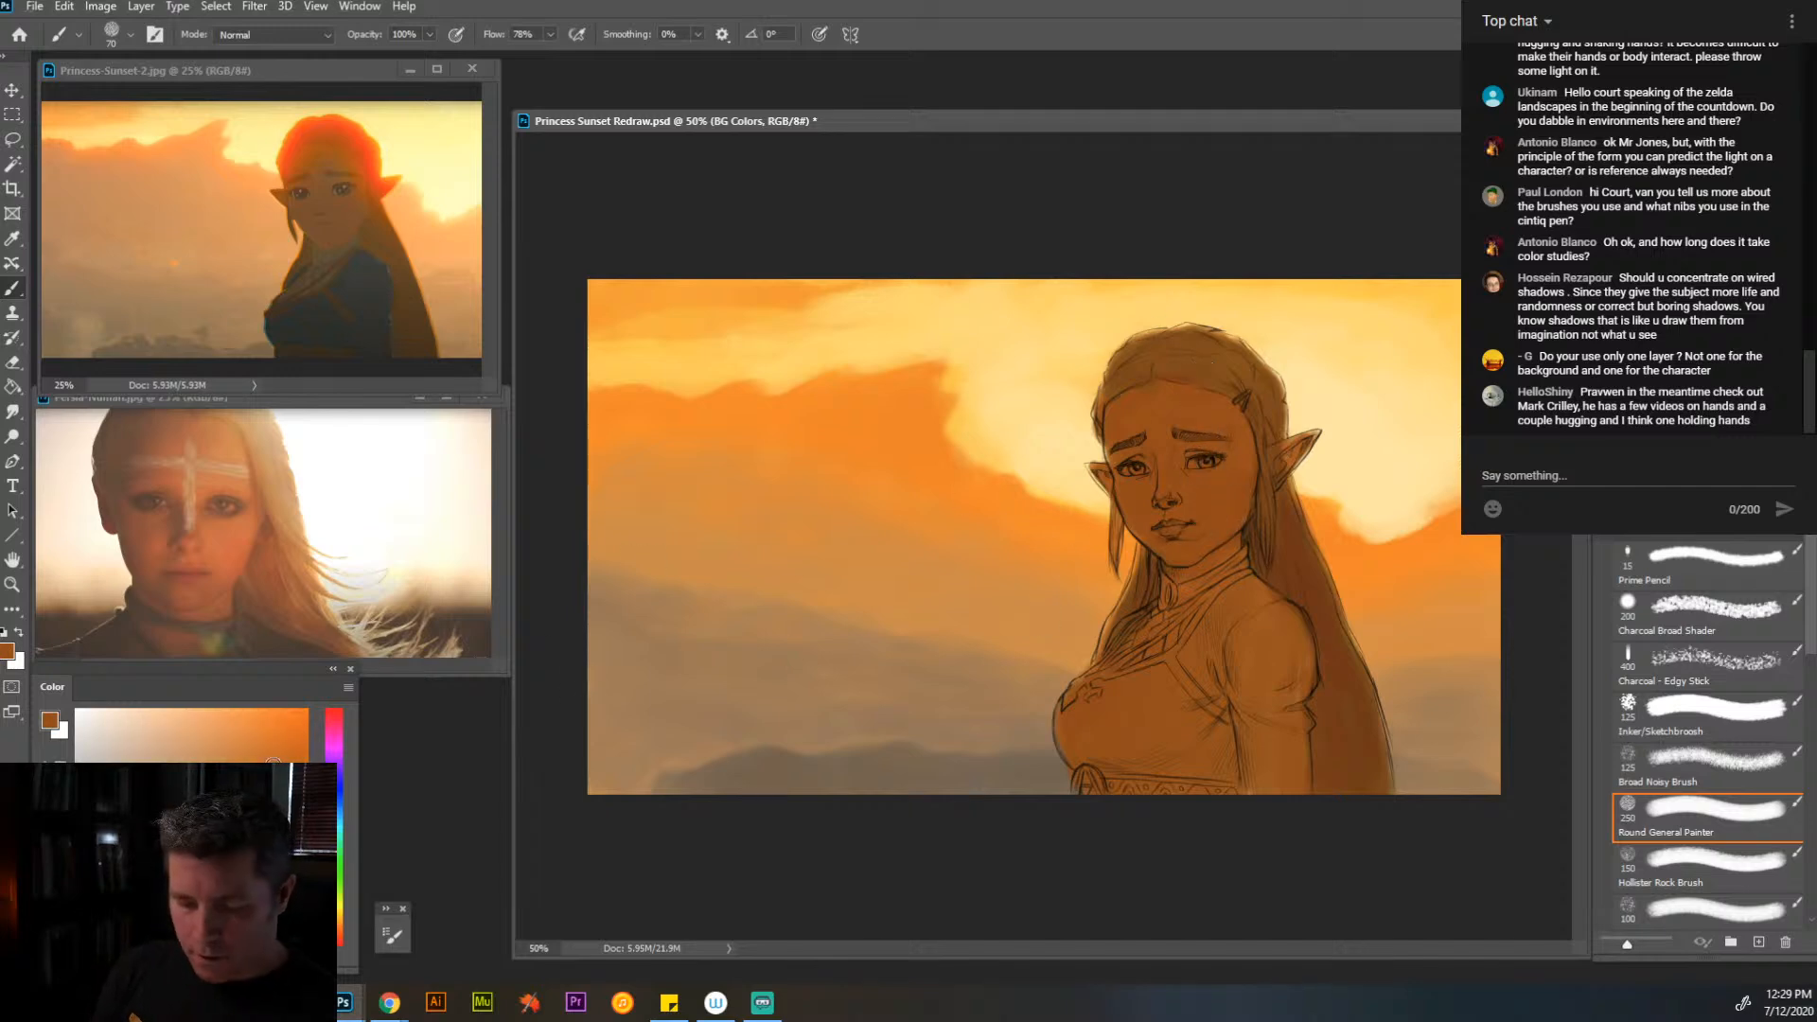
left_click(270, 761)
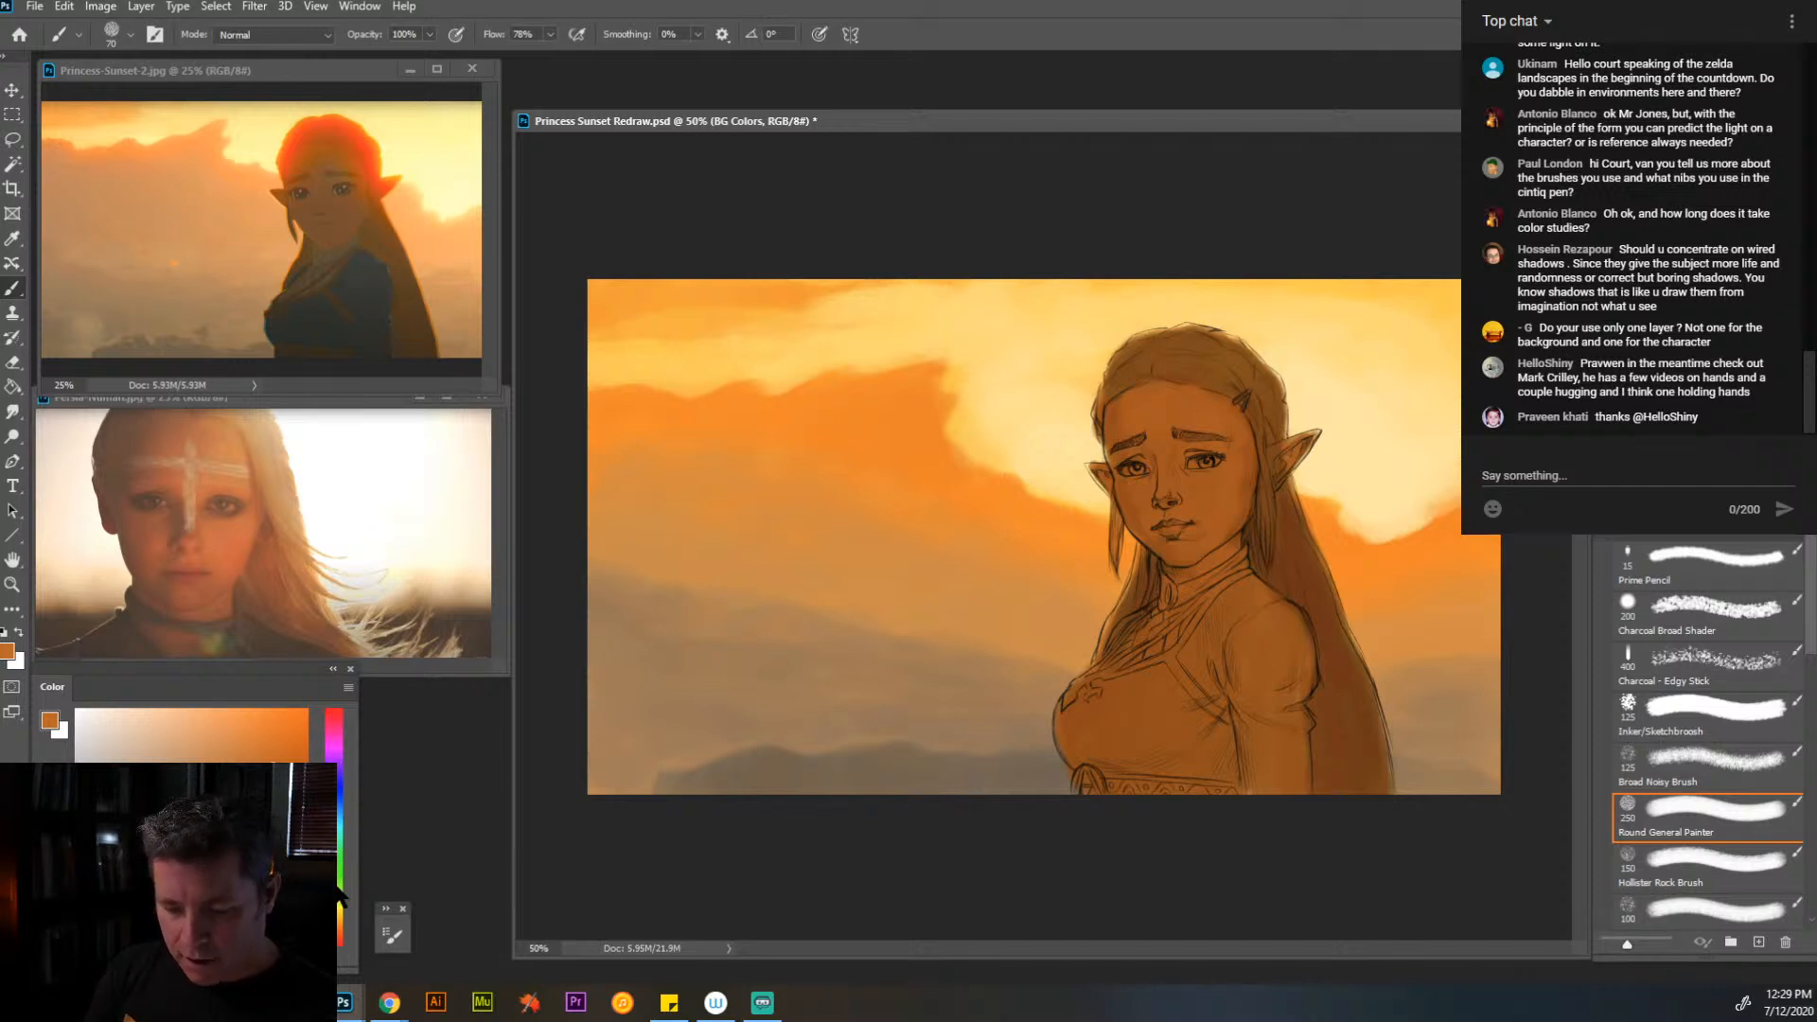
- Mix a muted grey-olive and lay a test patch of it on the chest of the dress
left_click_drag(338, 928, 338, 919)
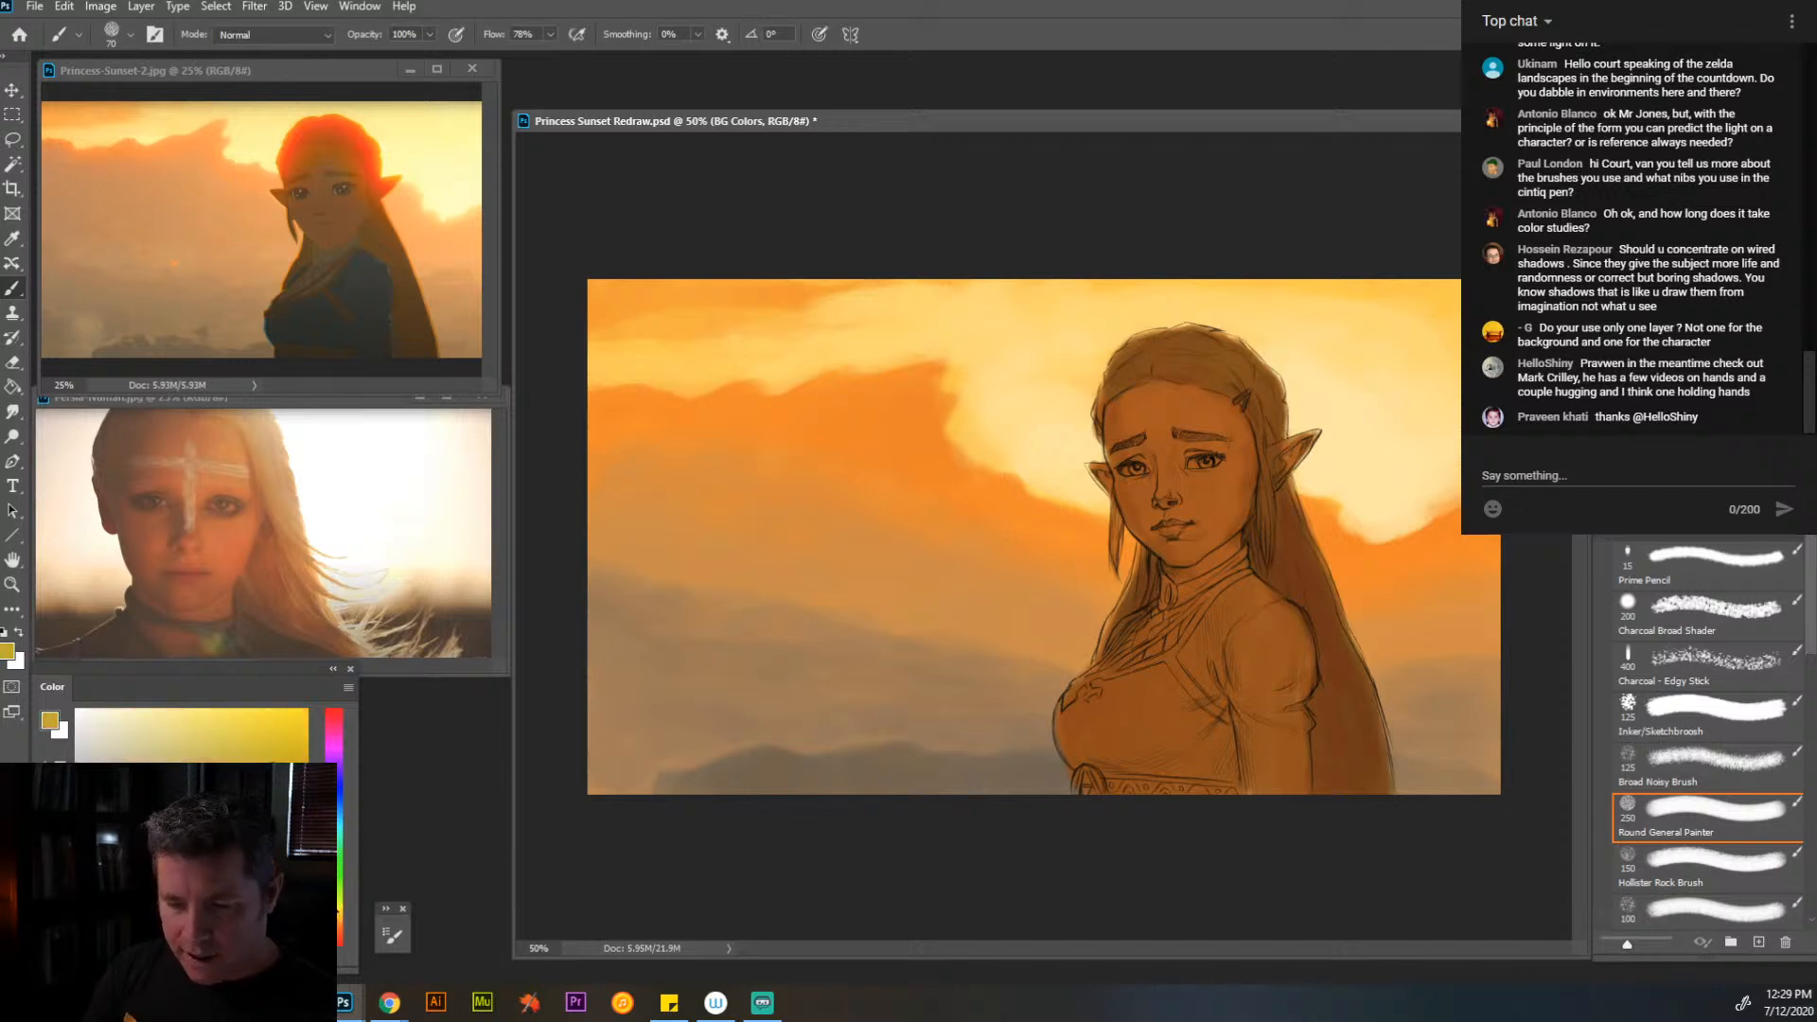
left_click(192, 817)
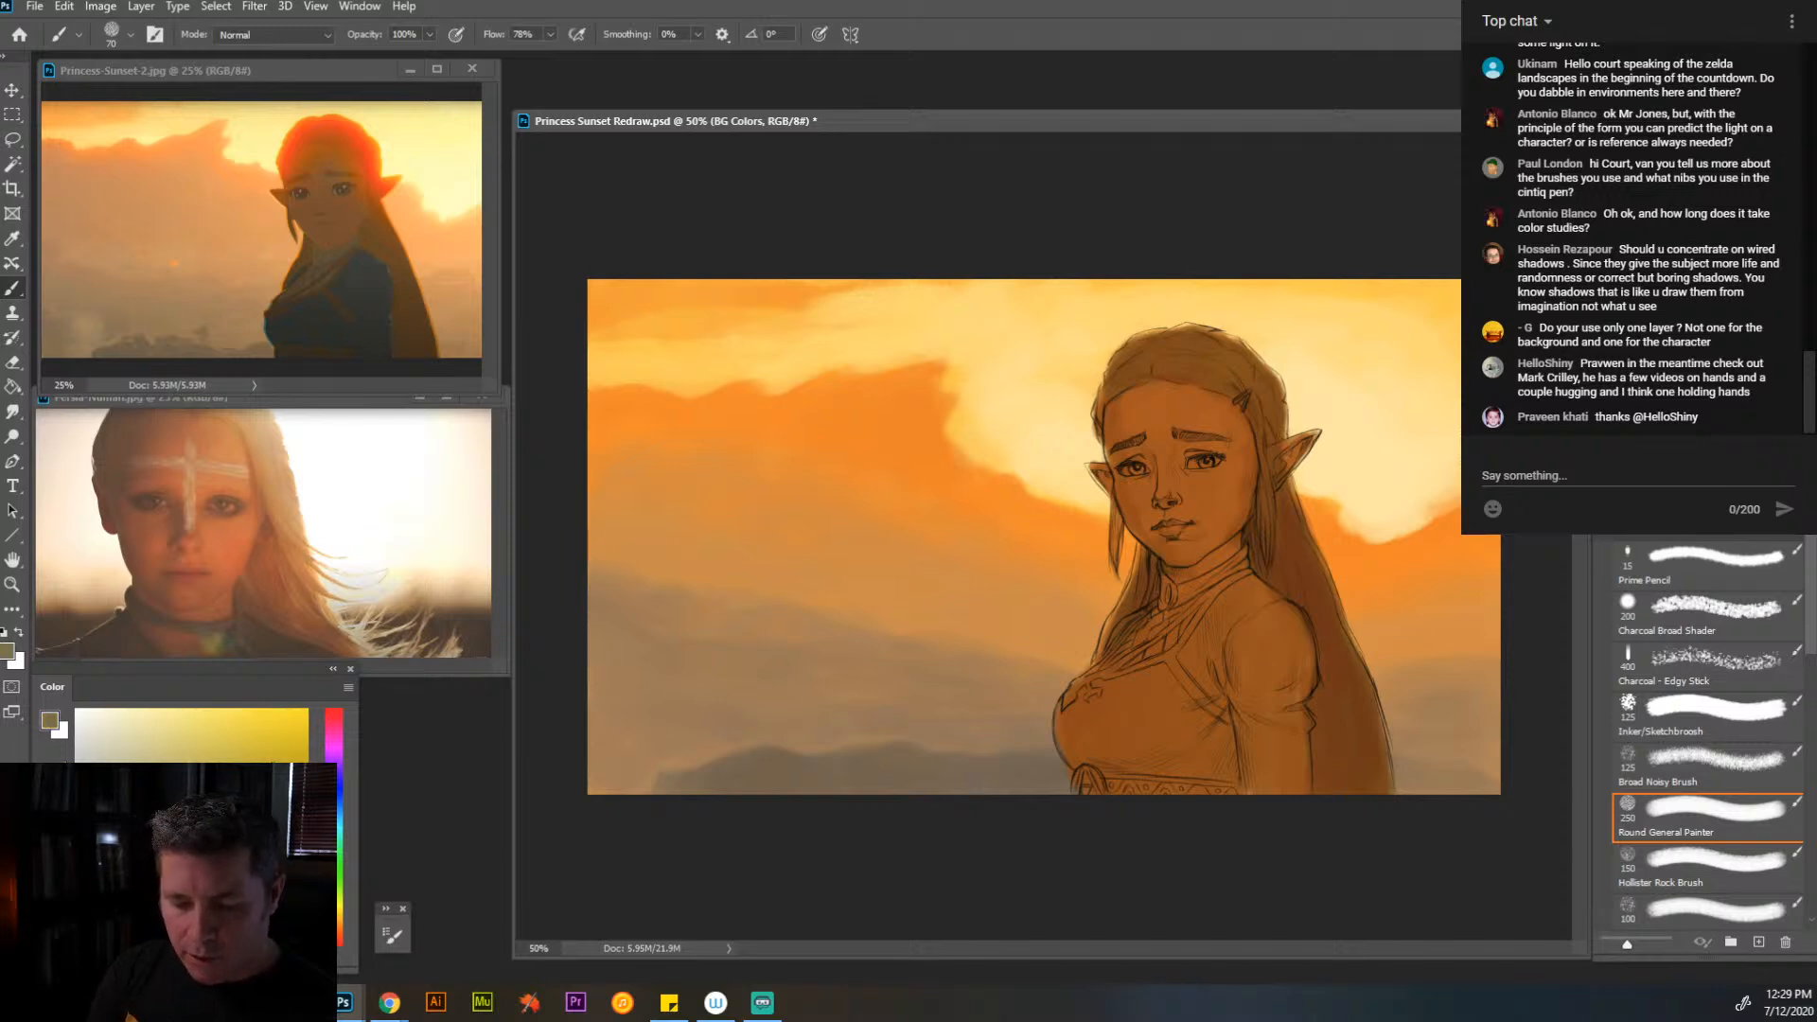
left_click(168, 841)
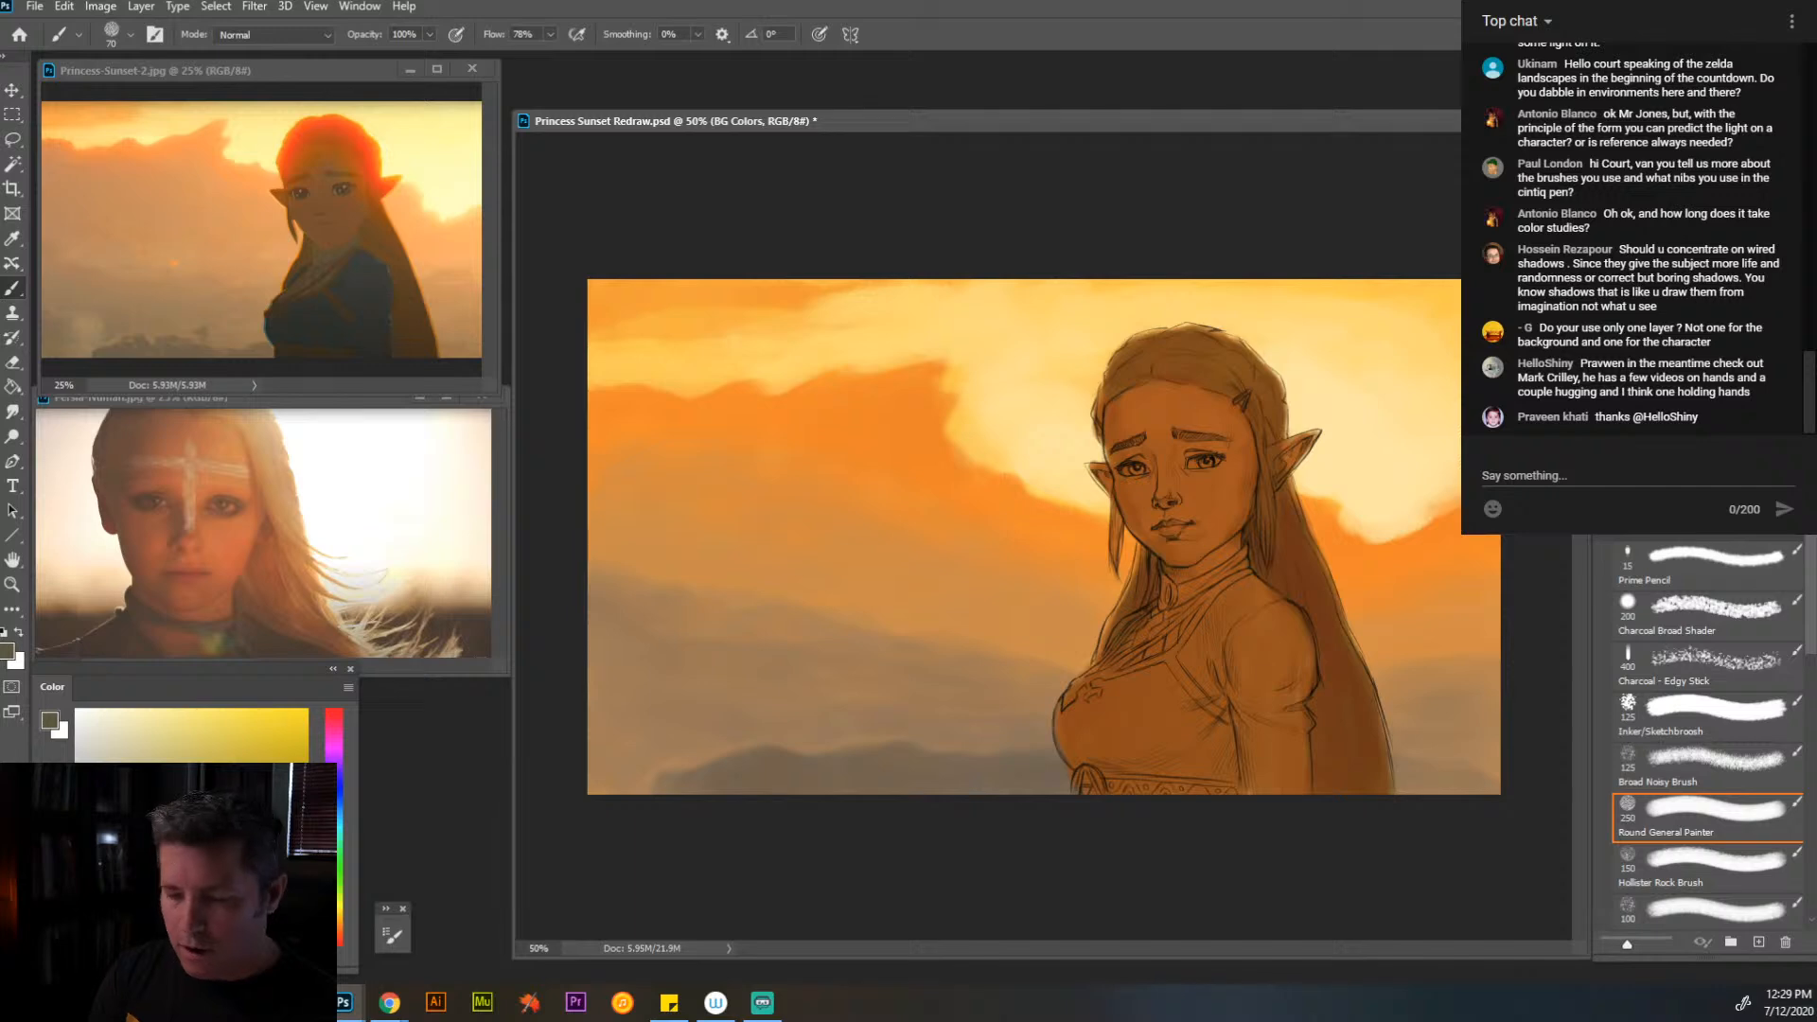
left_click_drag(1154, 720, 1160, 697)
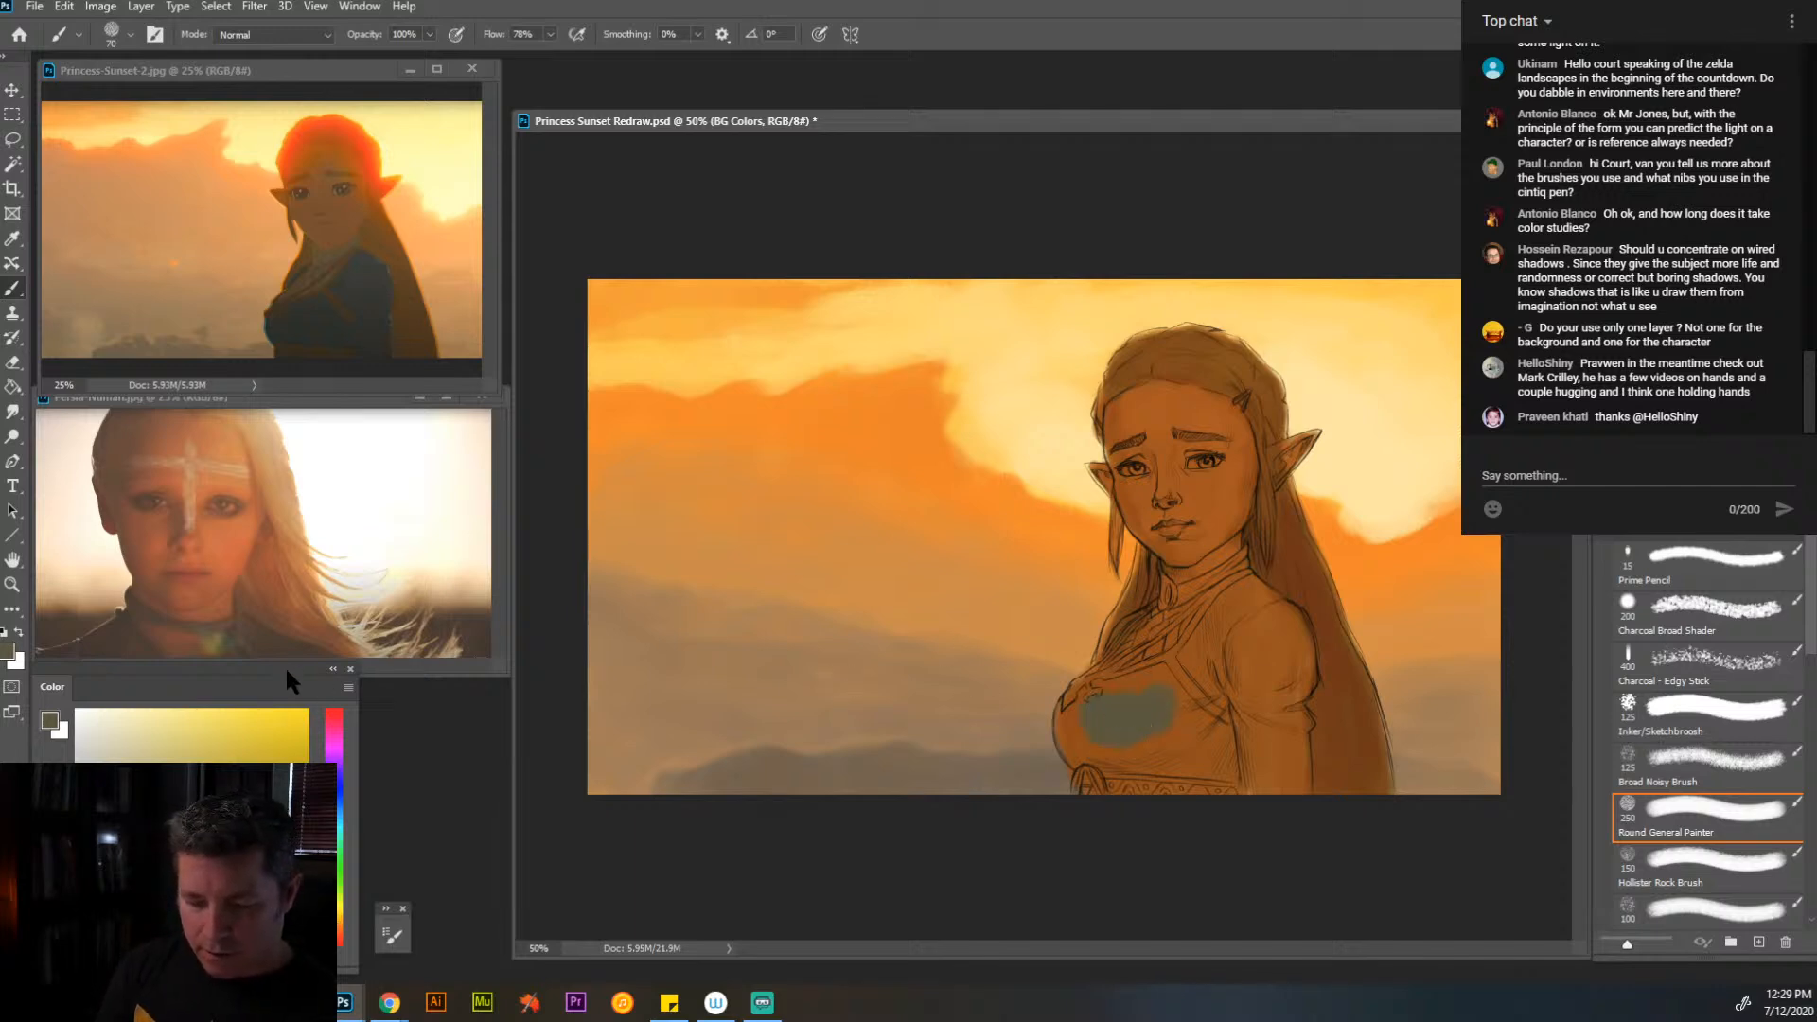
- Move the Color panel beside the first reference image and fill the dress and sleeve with a slightly darker grey-olive
left_click_drag(287, 667, 759, 85)
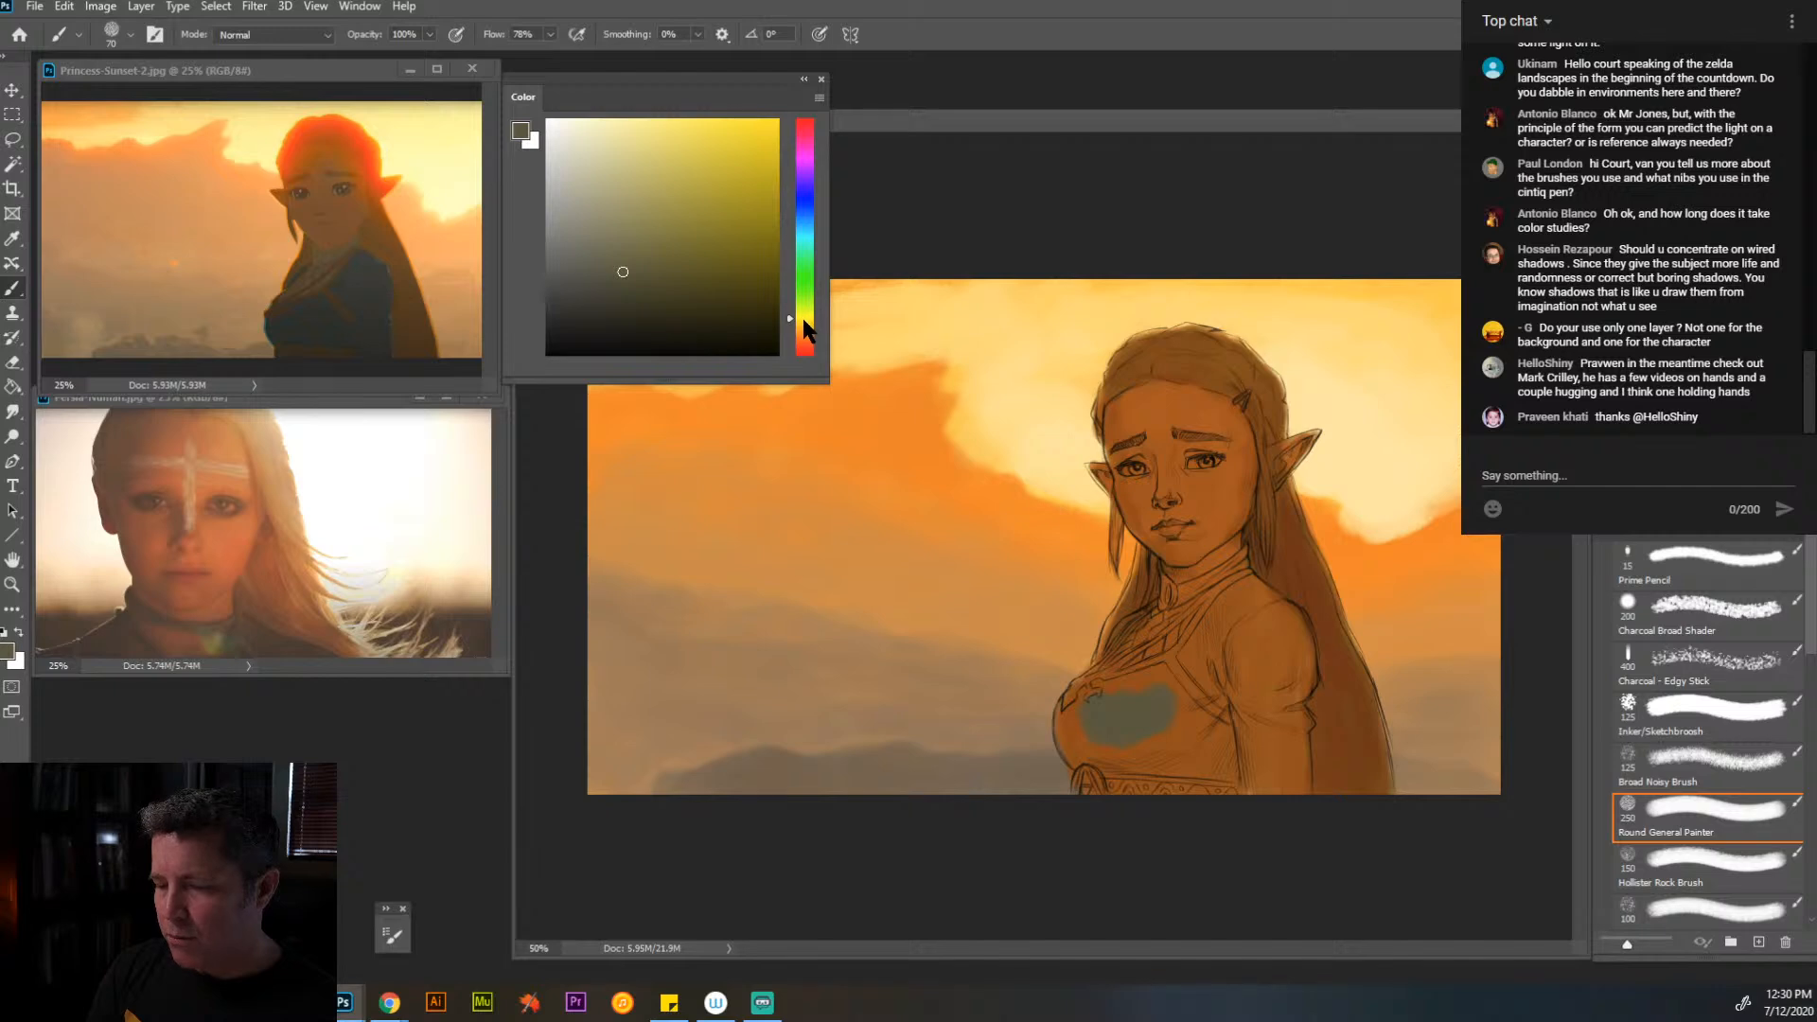
left_click_drag(640, 267, 632, 286)
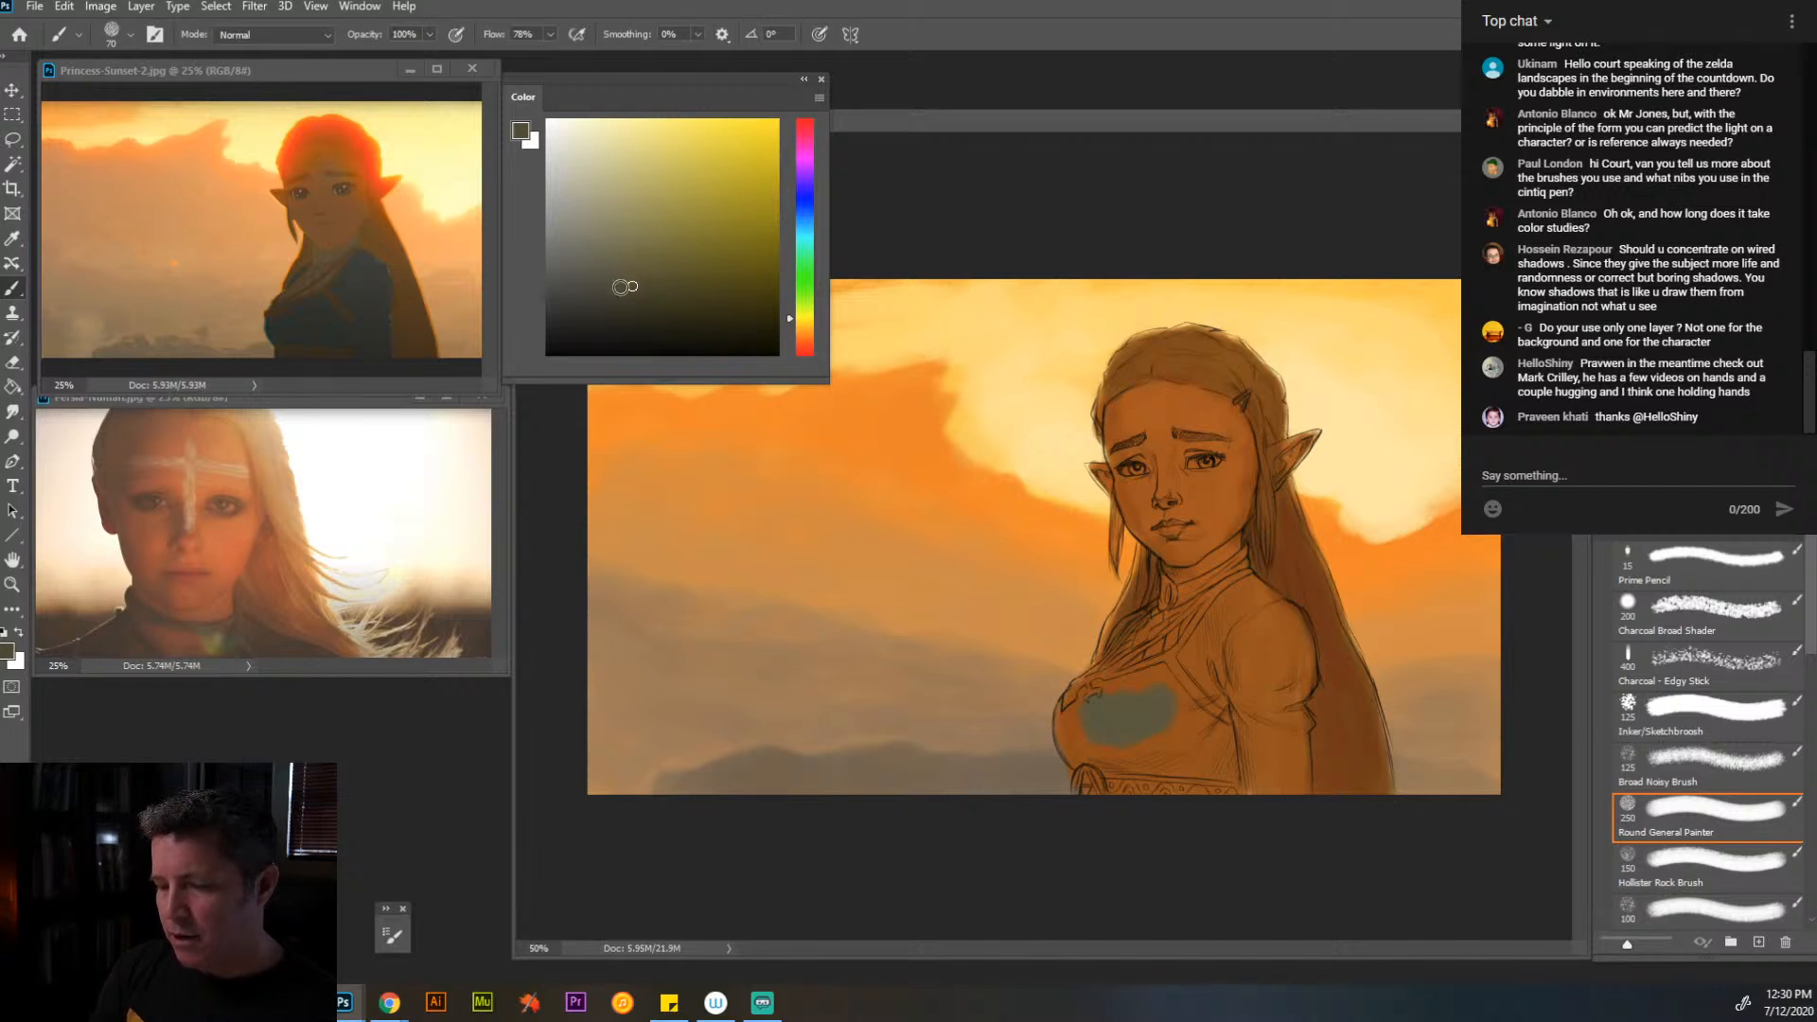
mouse_move(1170, 685)
left_mouse_down()
mouse_move(1085, 749)
mouse_move(1091, 690)
mouse_move(1115, 701)
mouse_move(1128, 659)
mouse_move(1262, 592)
mouse_move(1301, 642)
mouse_move(1288, 800)
mouse_move(1229, 722)
mouse_move(1204, 769)
mouse_move(1185, 751)
mouse_move(1159, 789)
mouse_move(1075, 742)
mouse_move(1146, 737)
mouse_move(1262, 619)
mouse_move(1274, 701)
mouse_move(1242, 615)
left_mouse_up()
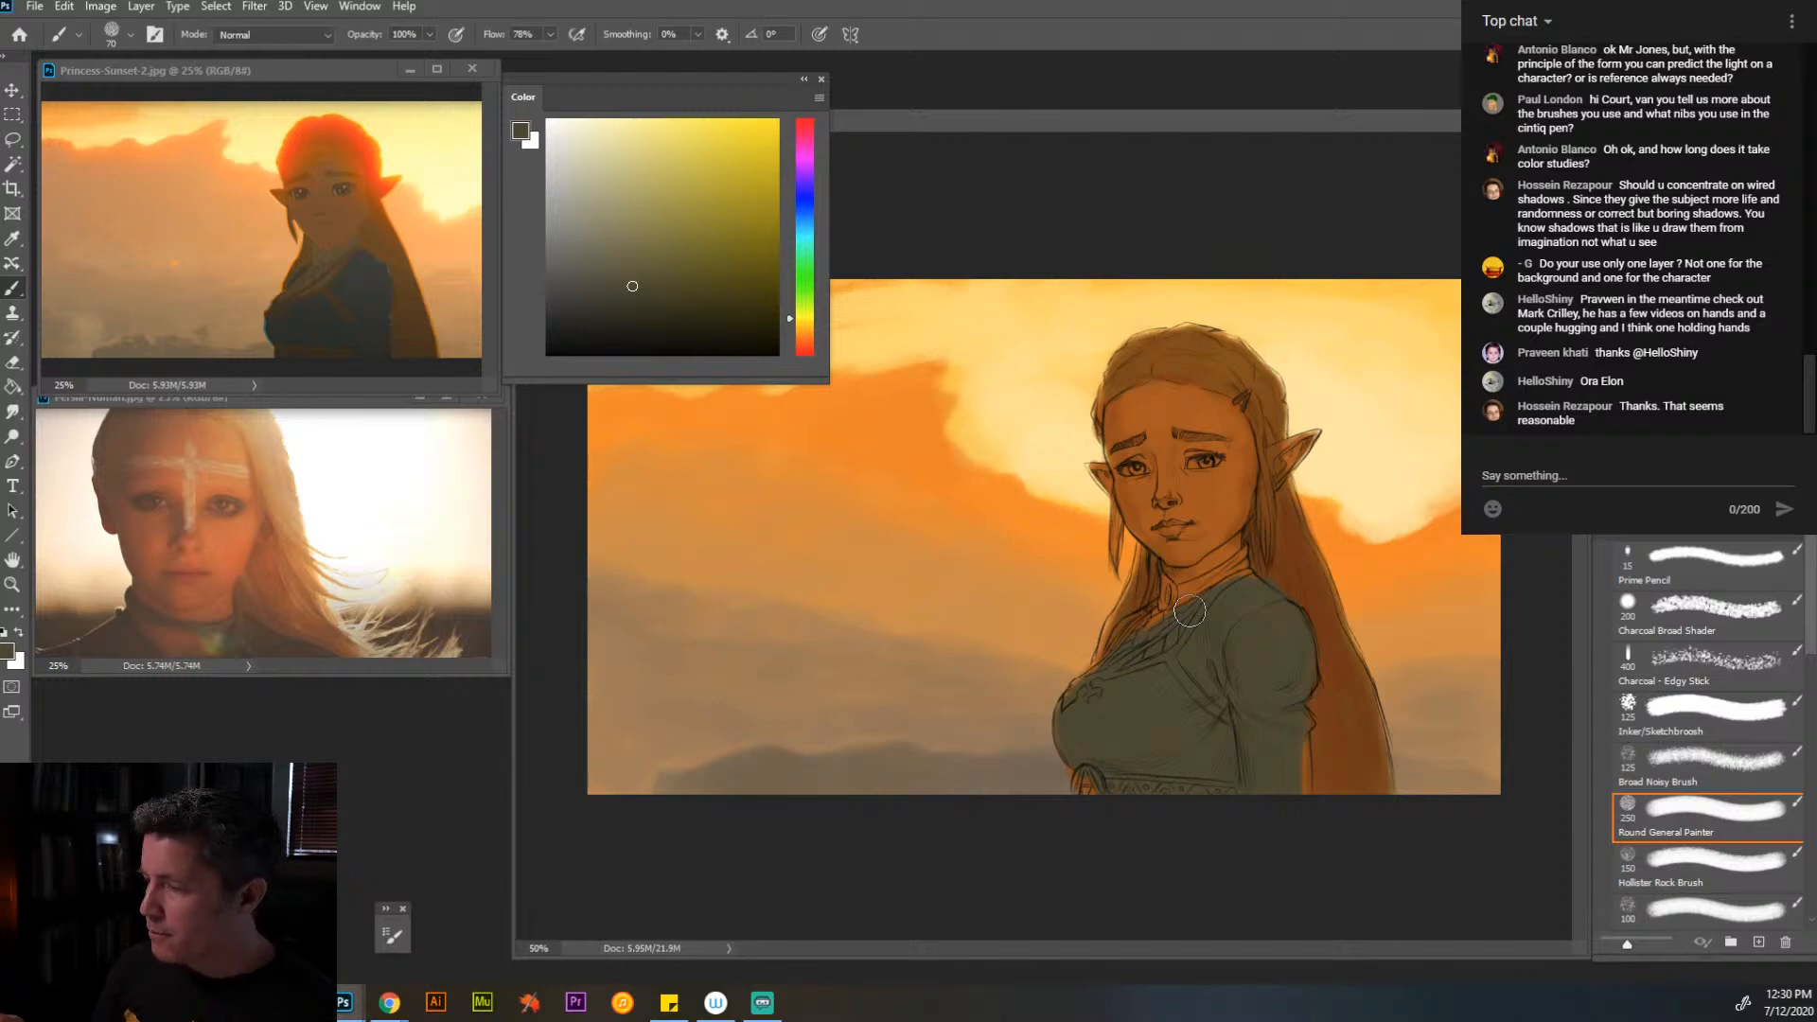
mouse_move(1679, 54)
left_mouse_down()
mouse_move(1484, 96)
mouse_move(1200, 97)
mouse_move(1690, 100)
mouse_move(1679, 58)
left_mouse_up()
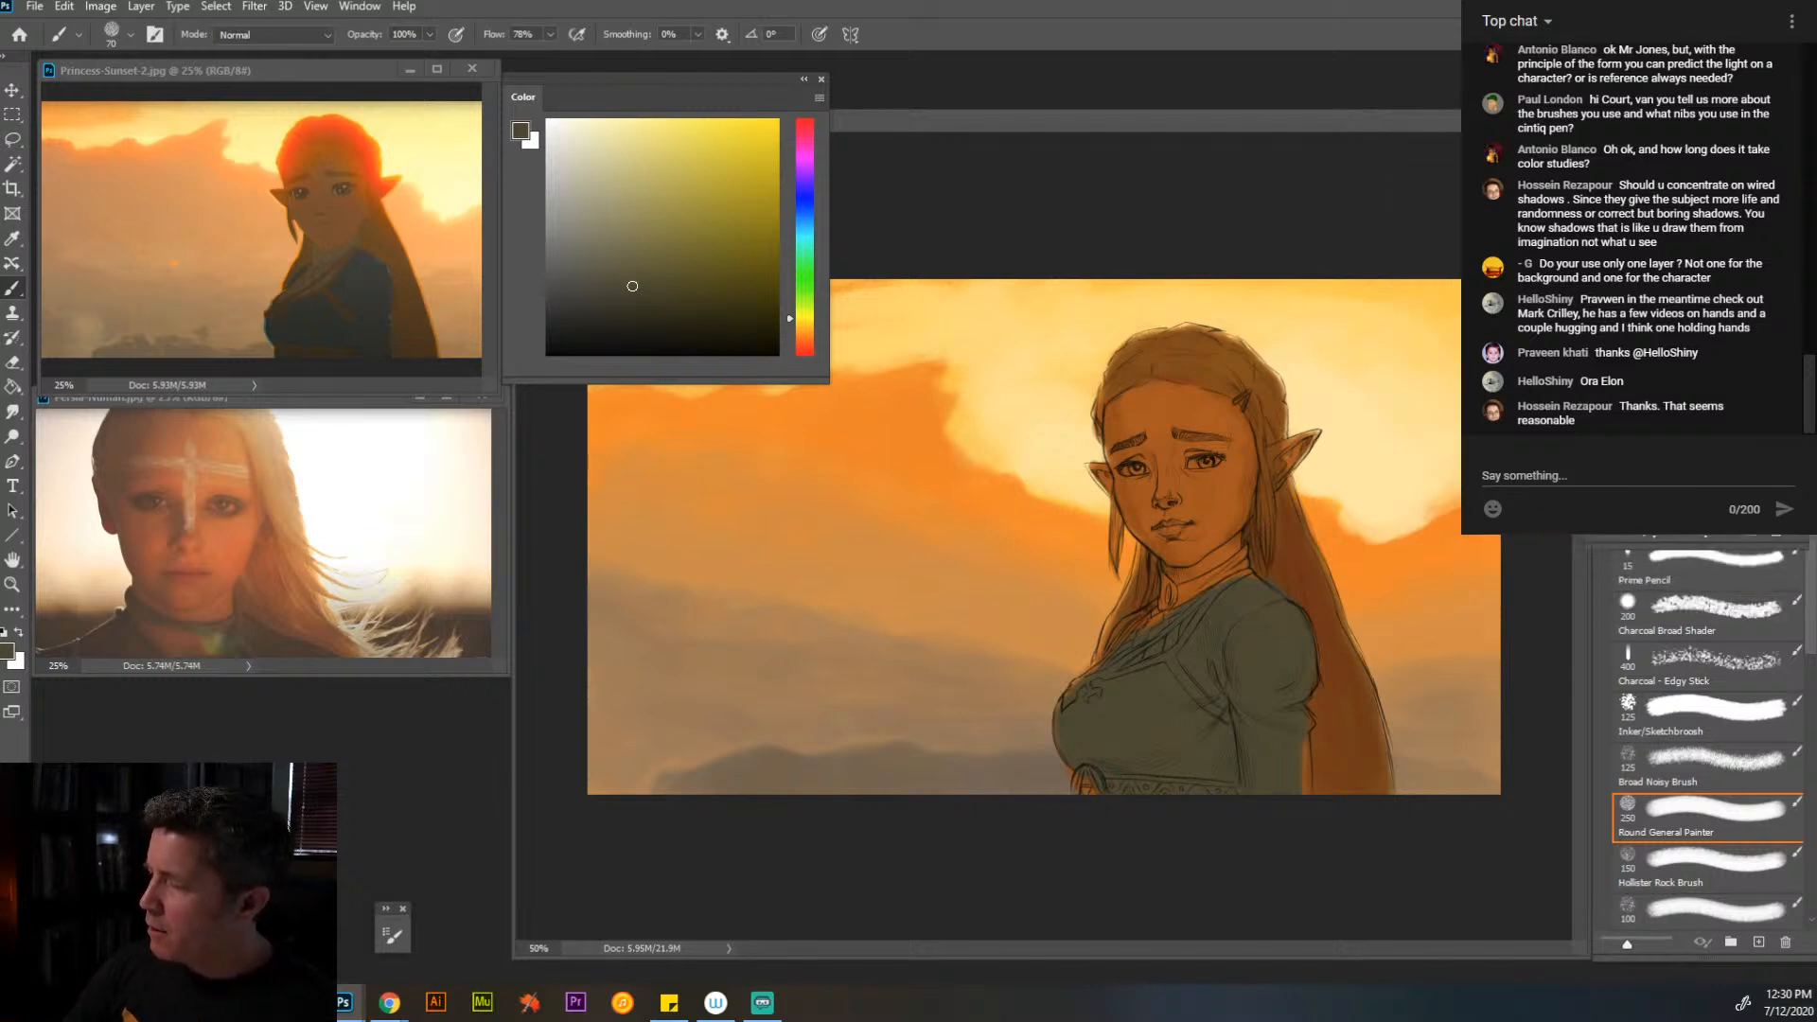
left_click_drag(1673, 544, 1672, 525)
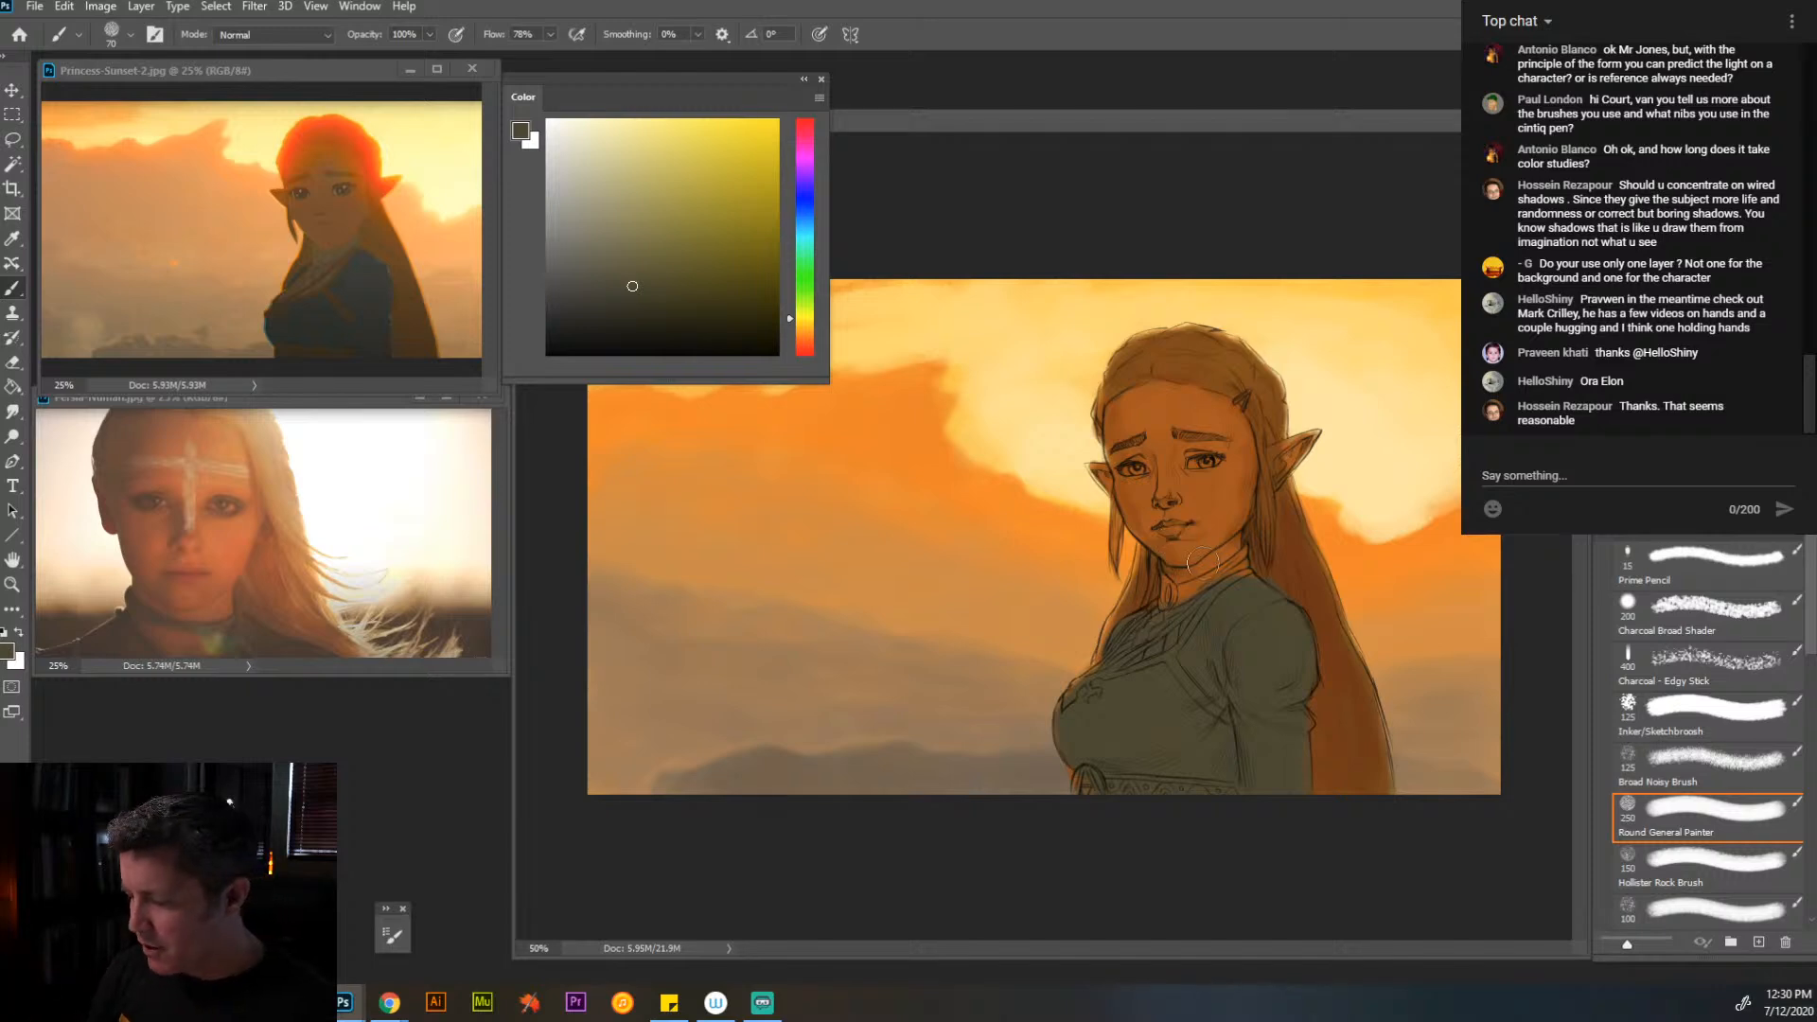
- Paint the collar and the neckline trim in a lighter, less saturated grey using a 30 px brush
left_click_drag(633, 293, 591, 259)
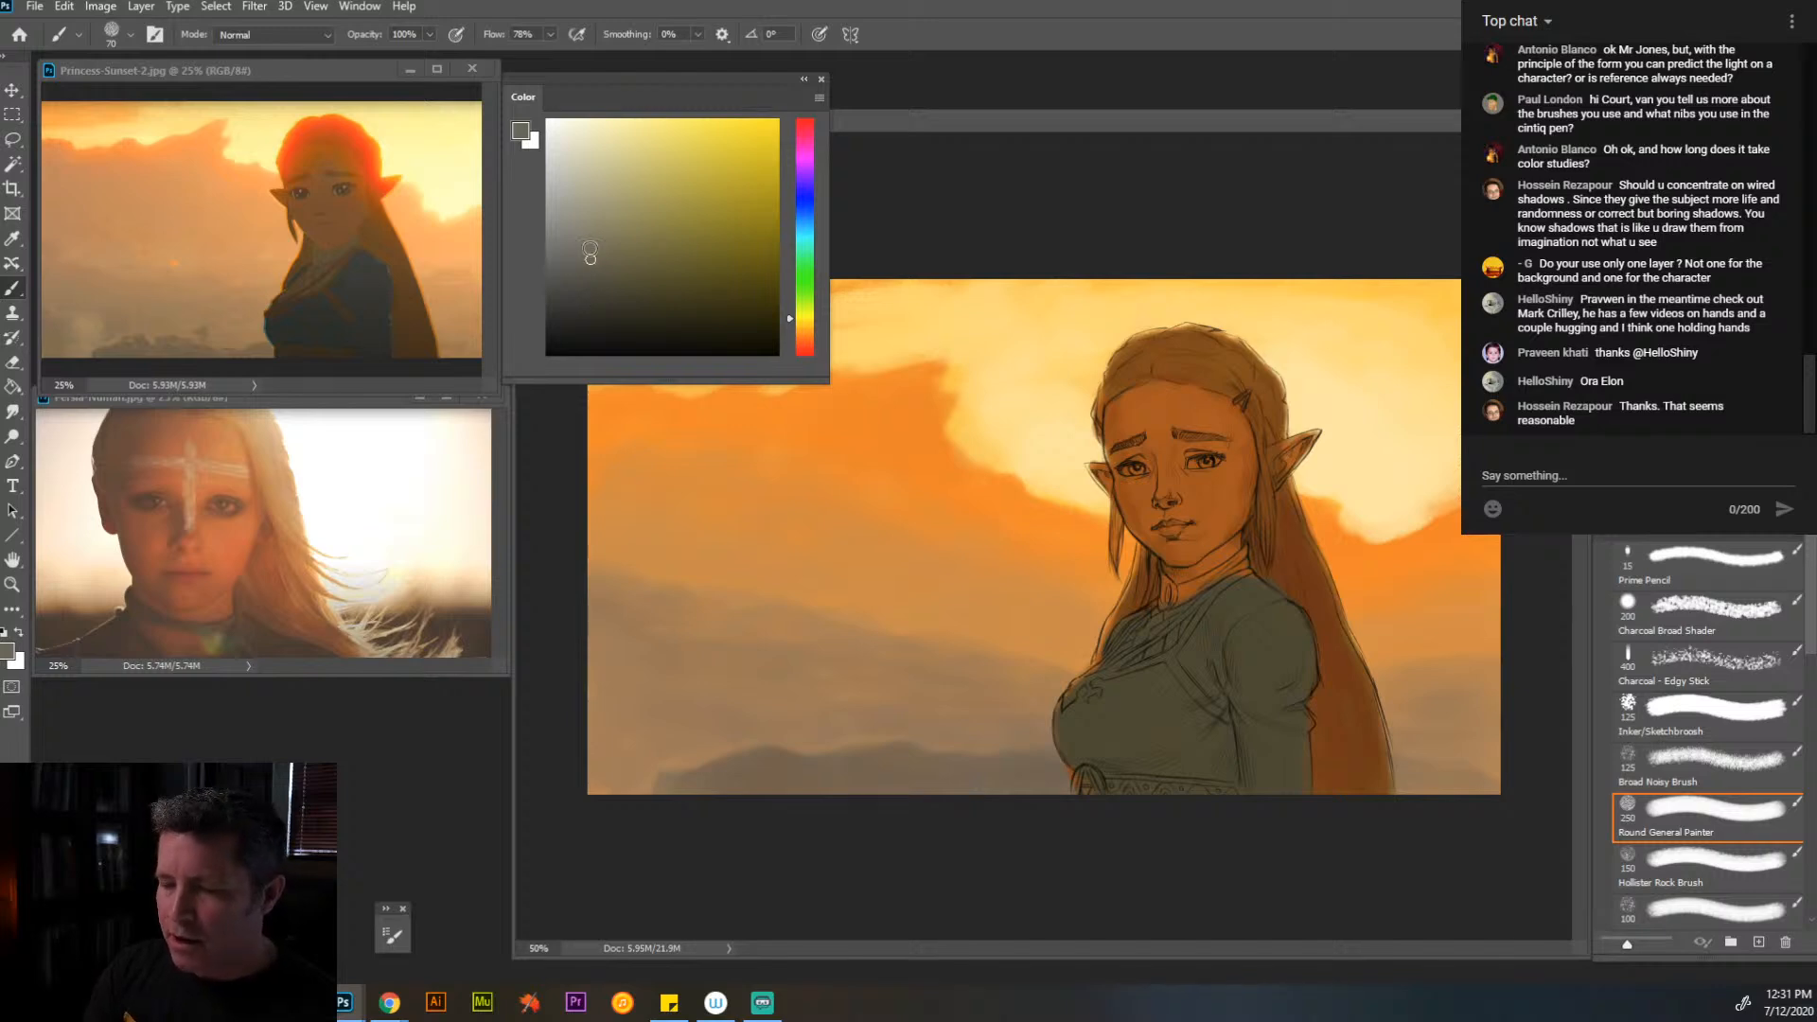
key("bracketleft")
key("bracketleft")
key("bracketleft")
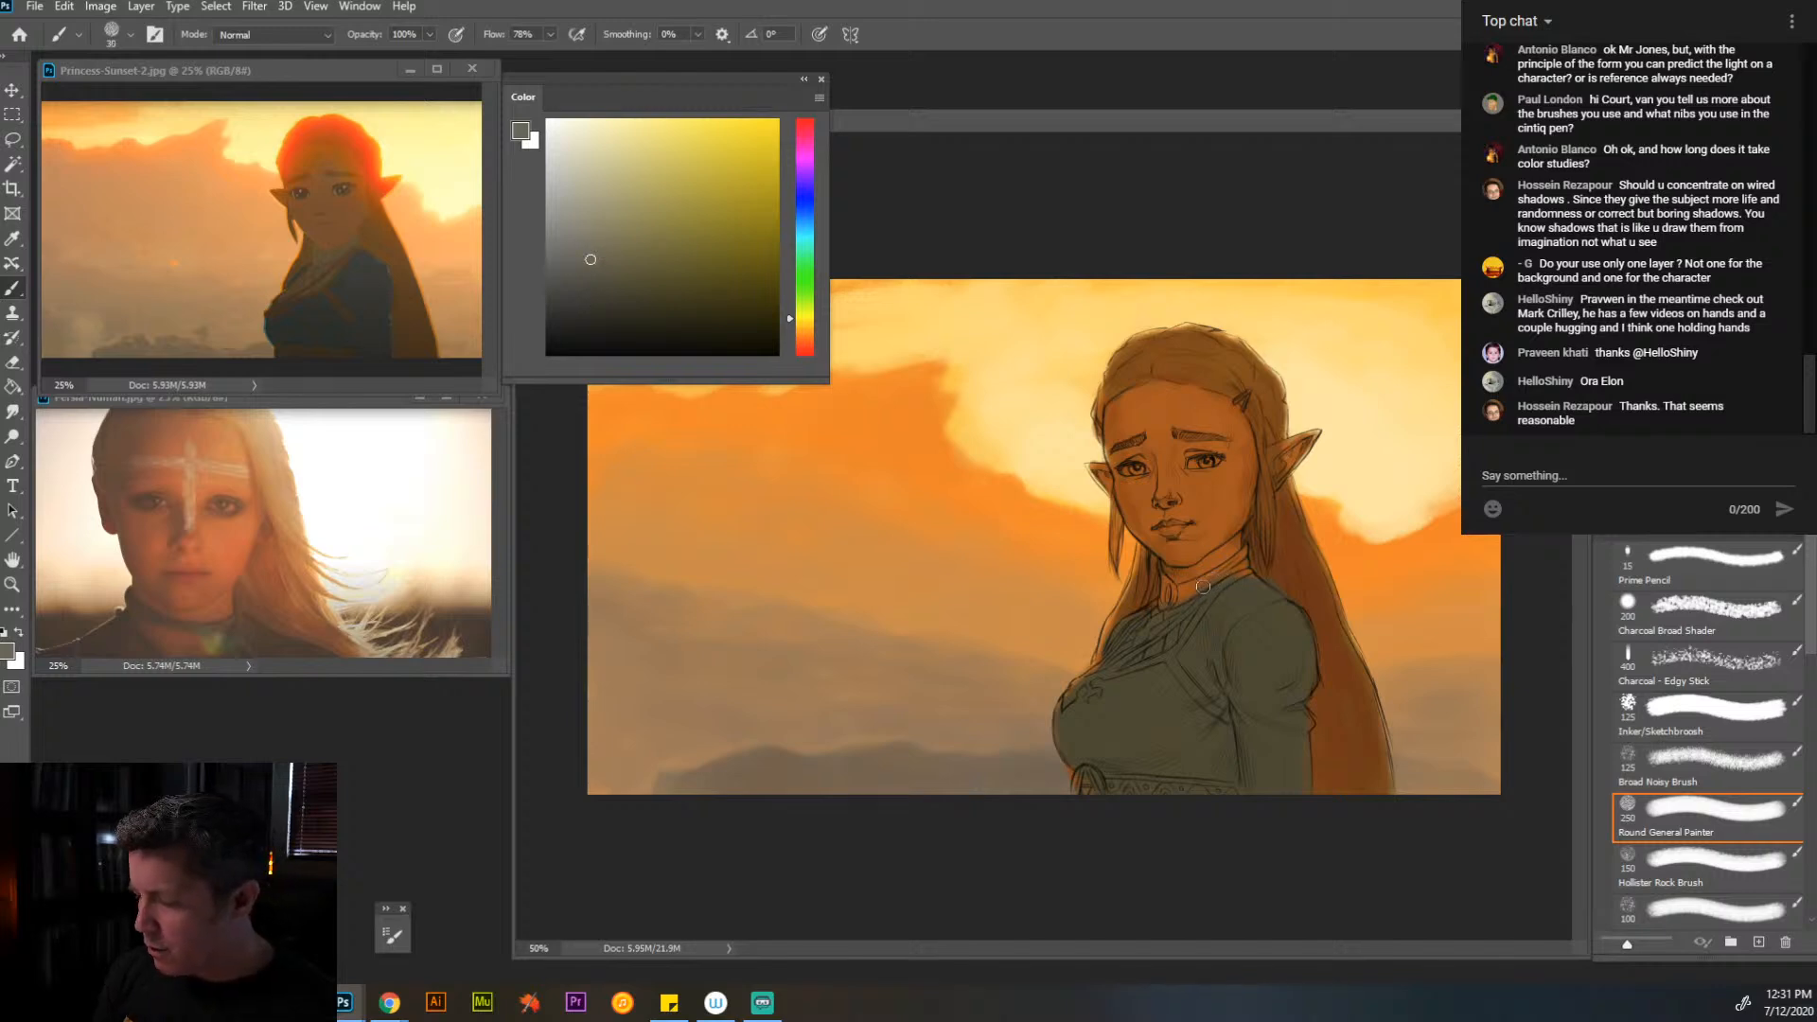
mouse_move(1203, 587)
left_mouse_down()
mouse_move(1241, 558)
mouse_move(1195, 589)
left_mouse_up()
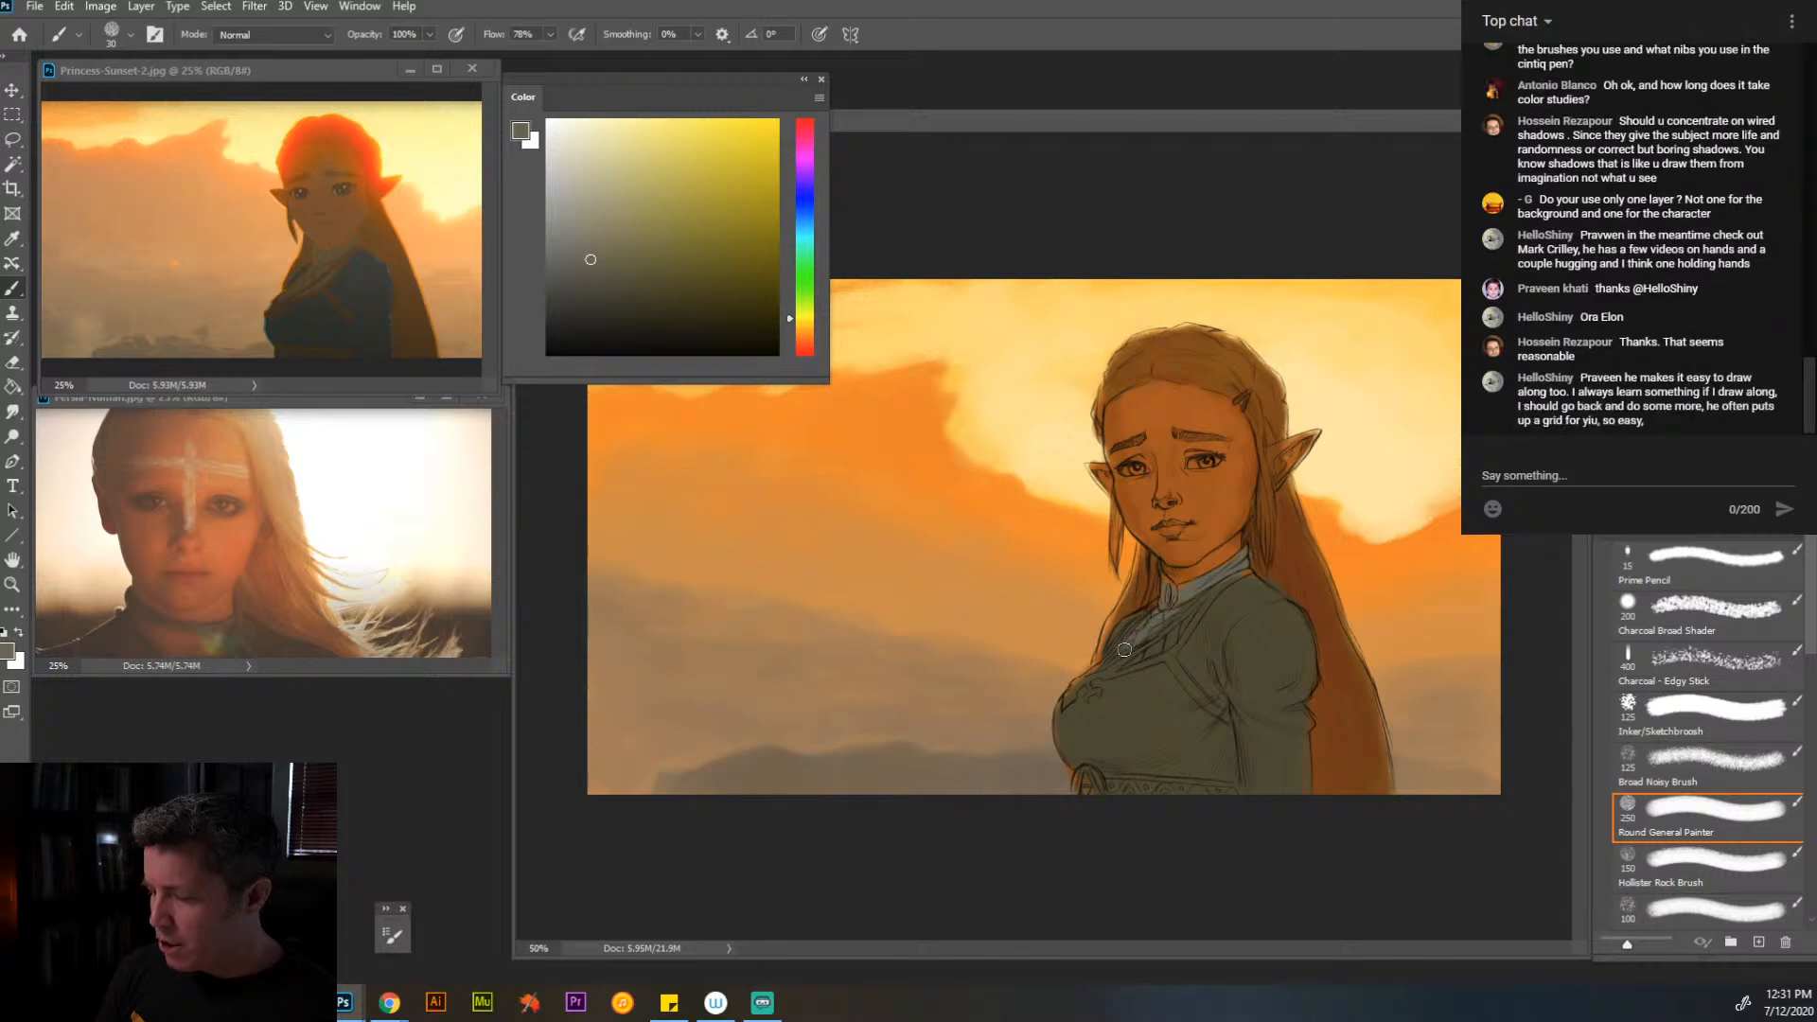
left_click_drag(1135, 654, 1181, 613)
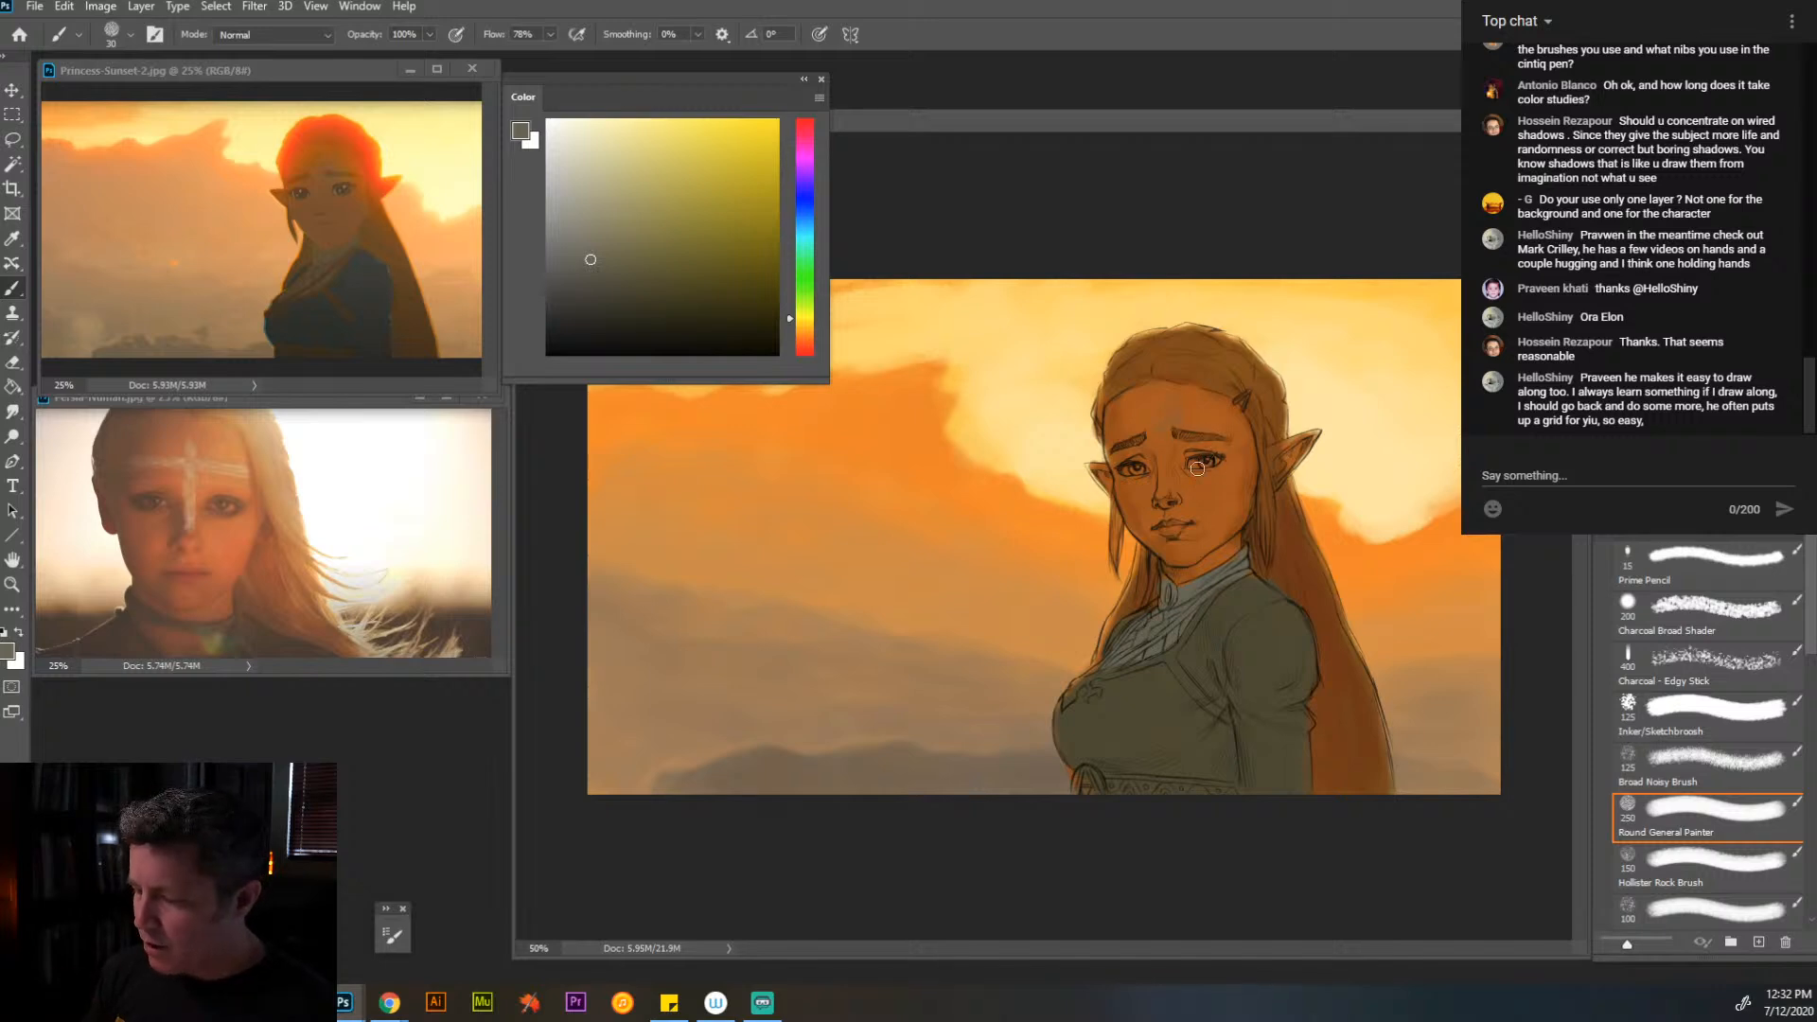
- Sample the dress, brow and forehead colors to compare the cloth and skin shadows
left_click(1237, 651, "alt")
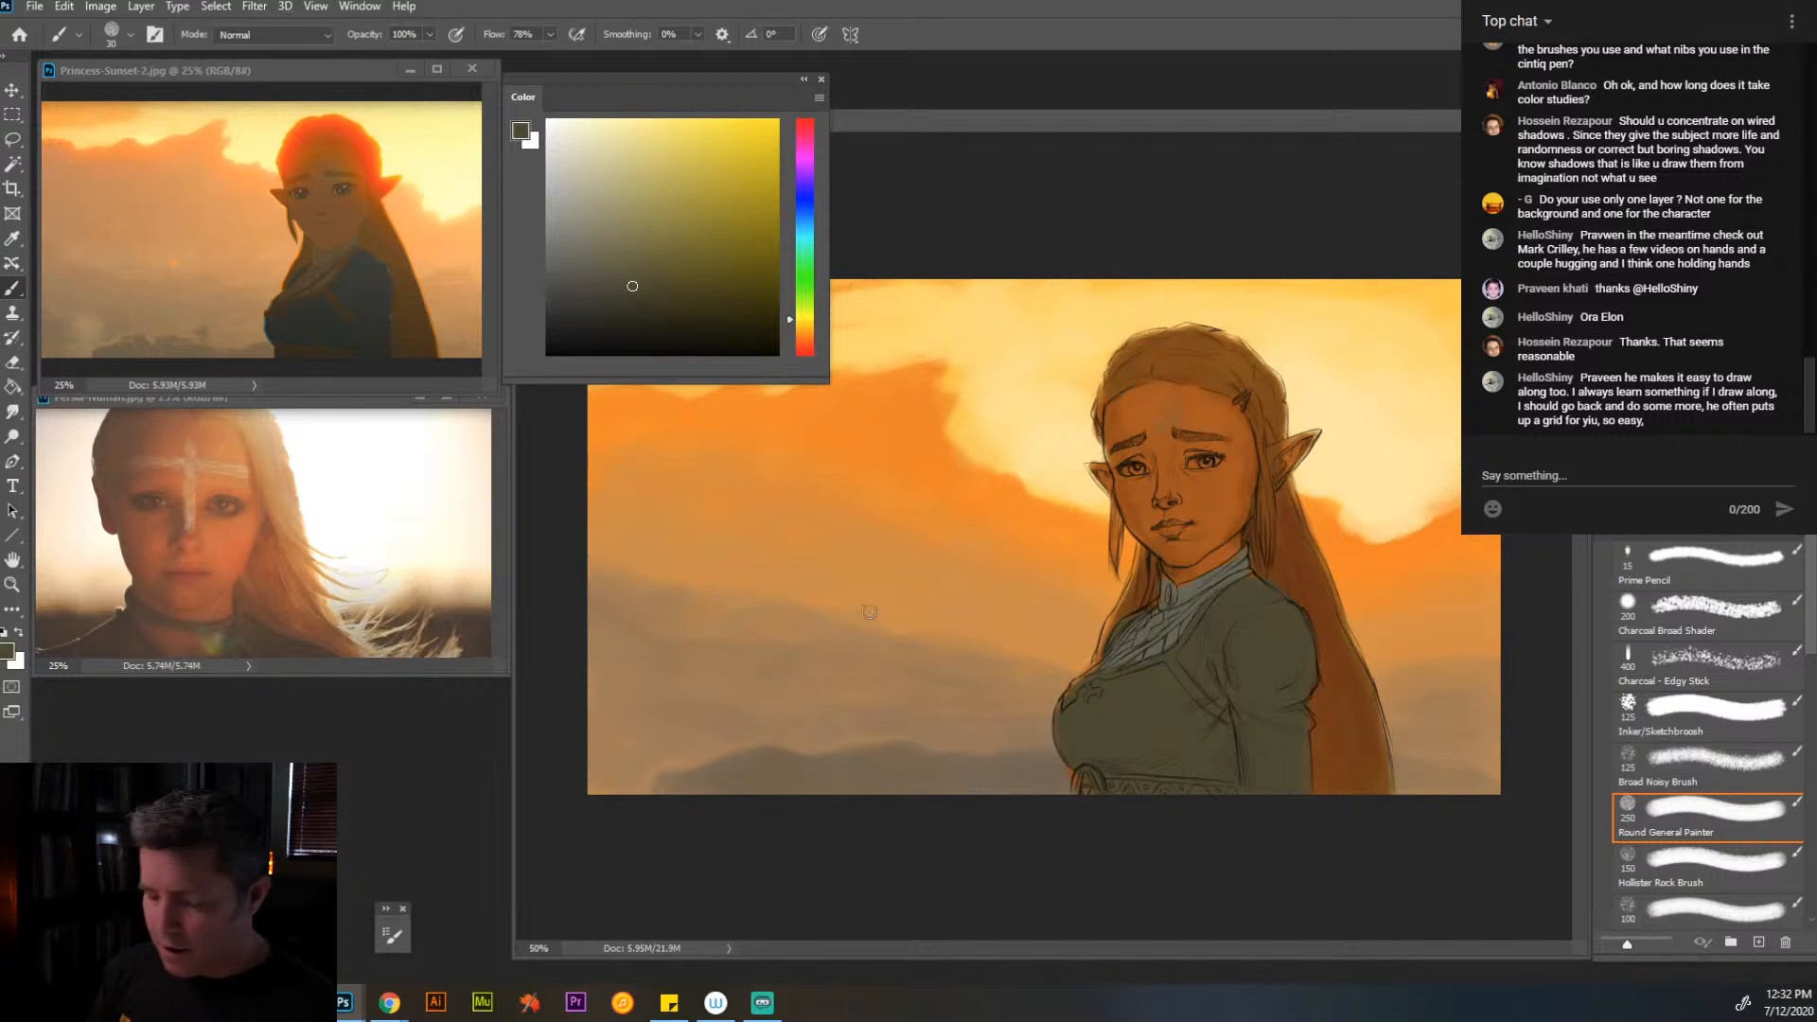
left_click(1175, 450, "alt")
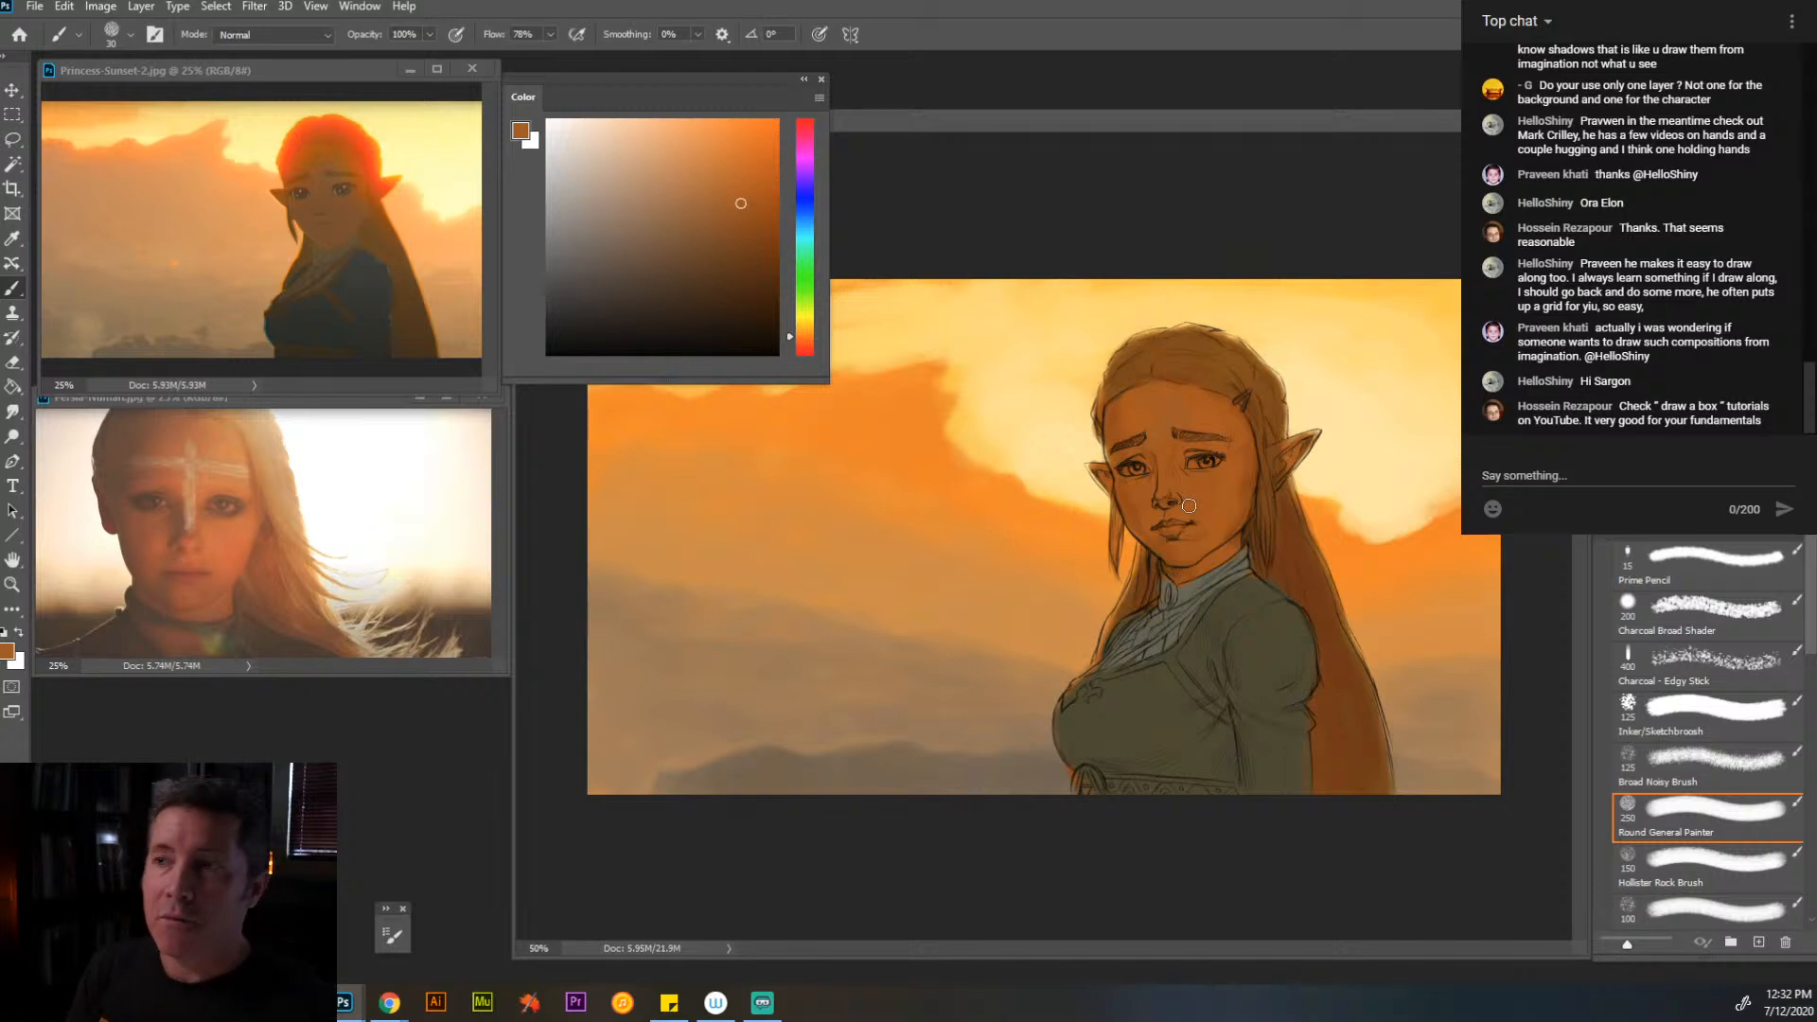
left_click(1218, 395, "alt")
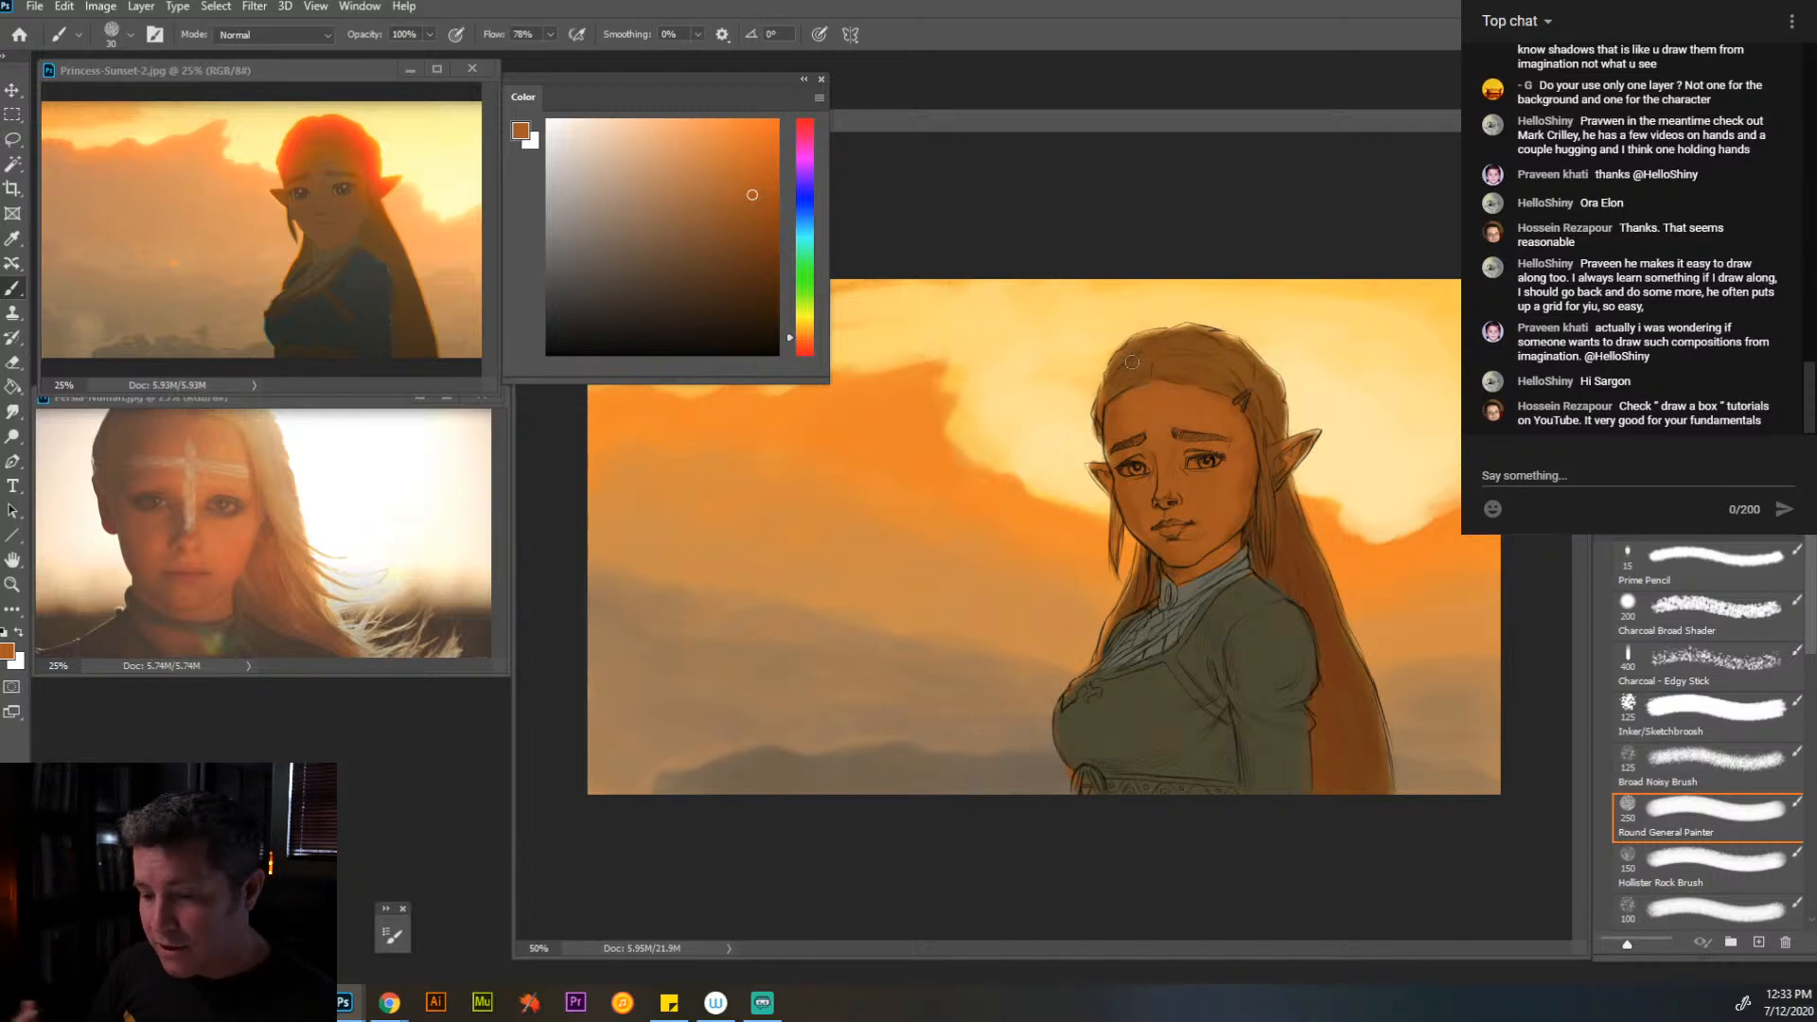
- Try a darker olive over the dress and sleeve with a 70 px brush, and undo those strokes
left_click(1156, 752, "alt")
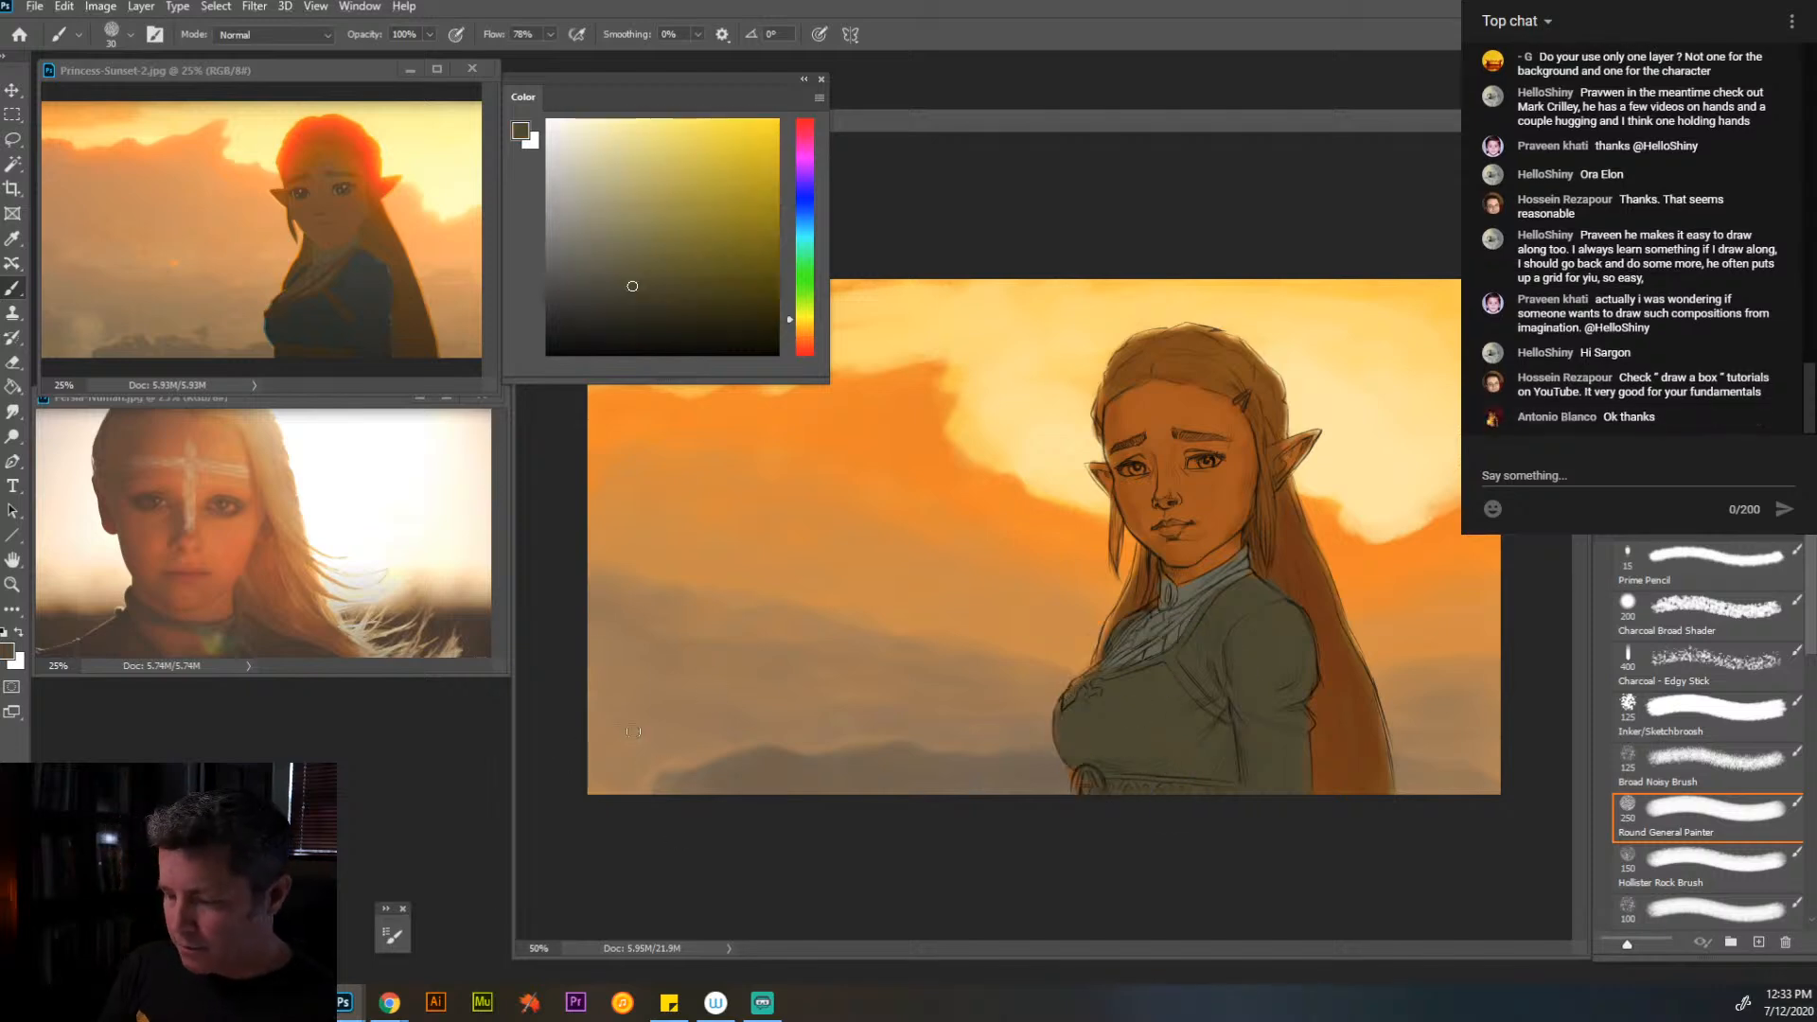
left_click_drag(637, 292, 646, 296)
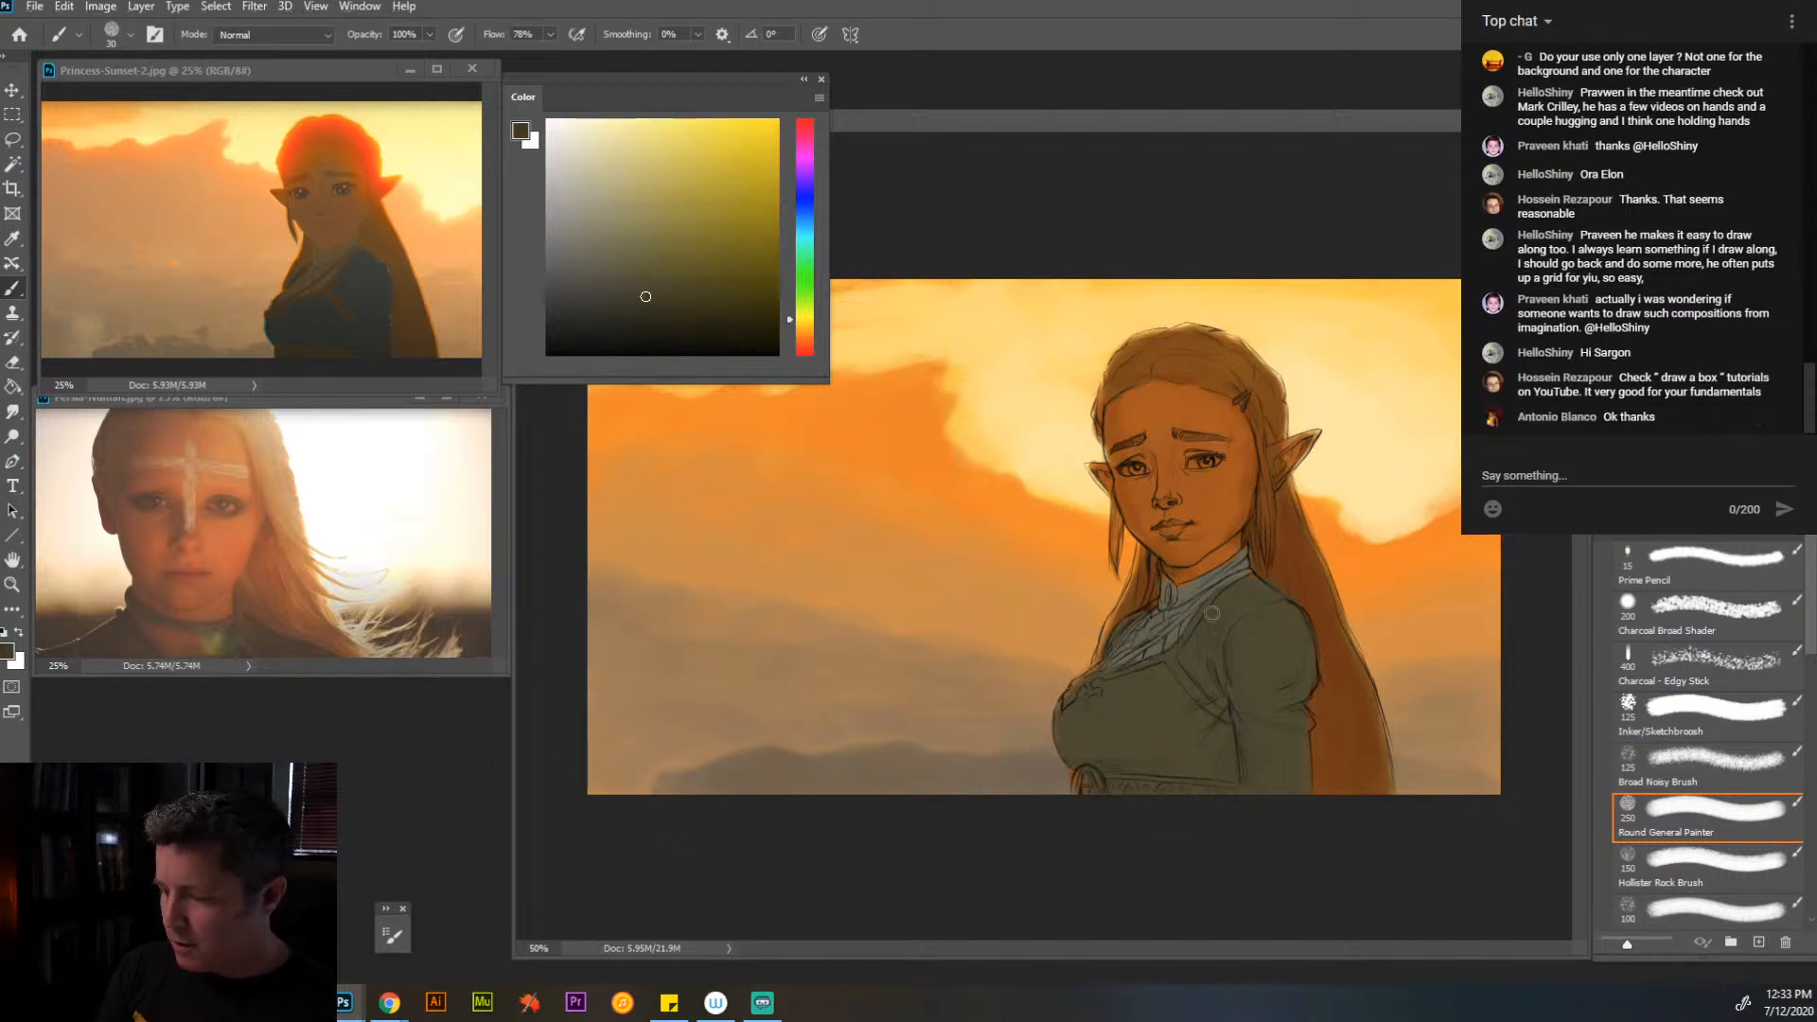
key("]")
key("]")
key("]")
left_click_drag(1222, 630, 1214, 635)
mouse_move(1233, 600)
left_mouse_down()
mouse_move(1302, 633)
mouse_move(1294, 731)
mouse_move(1254, 764)
mouse_move(1283, 650)
mouse_move(1244, 682)
mouse_move(1255, 637)
mouse_move(1235, 629)
mouse_move(1203, 649)
mouse_move(1219, 666)
mouse_move(1232, 643)
mouse_move(1080, 723)
mouse_move(1160, 750)
mouse_move(1278, 718)
mouse_move(1243, 771)
mouse_move(1152, 808)
mouse_move(1154, 724)
mouse_move(1097, 753)
mouse_move(1069, 721)
mouse_move(1098, 782)
mouse_move(1199, 780)
left_mouse_up()
key("bracketright")
key("bracketright")
key("bracketright")
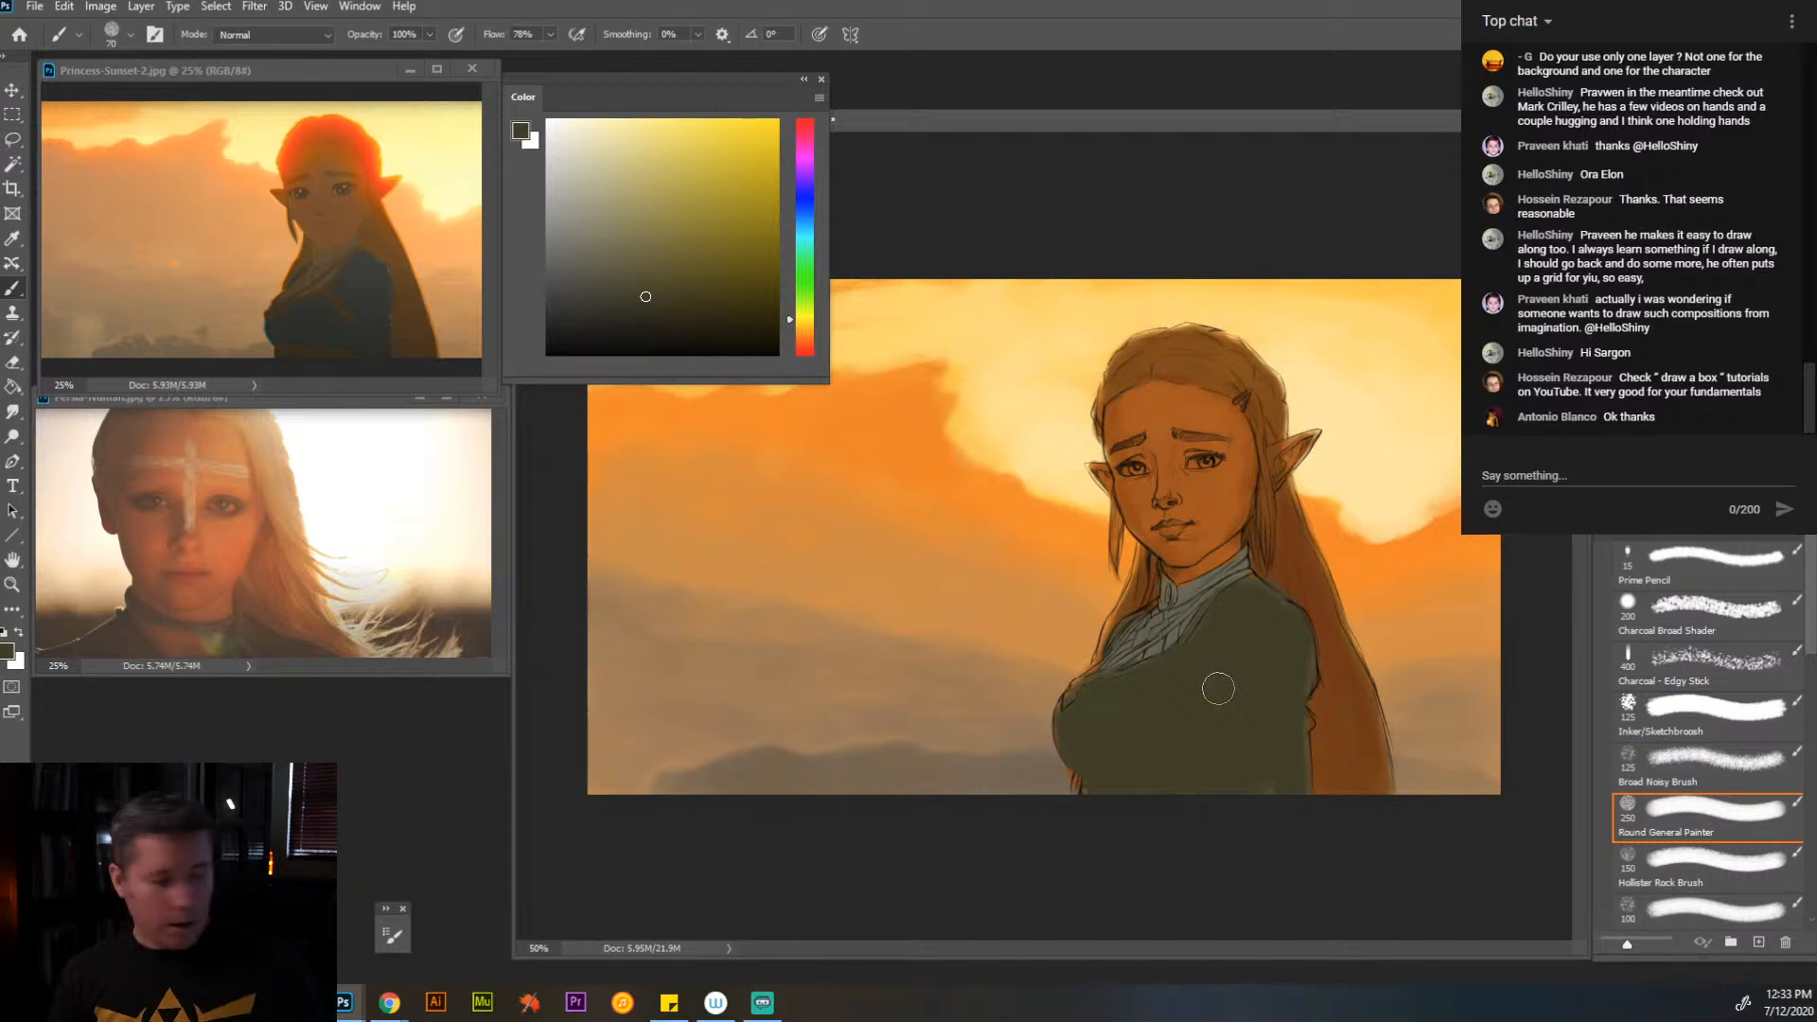
key("ctrl+z")
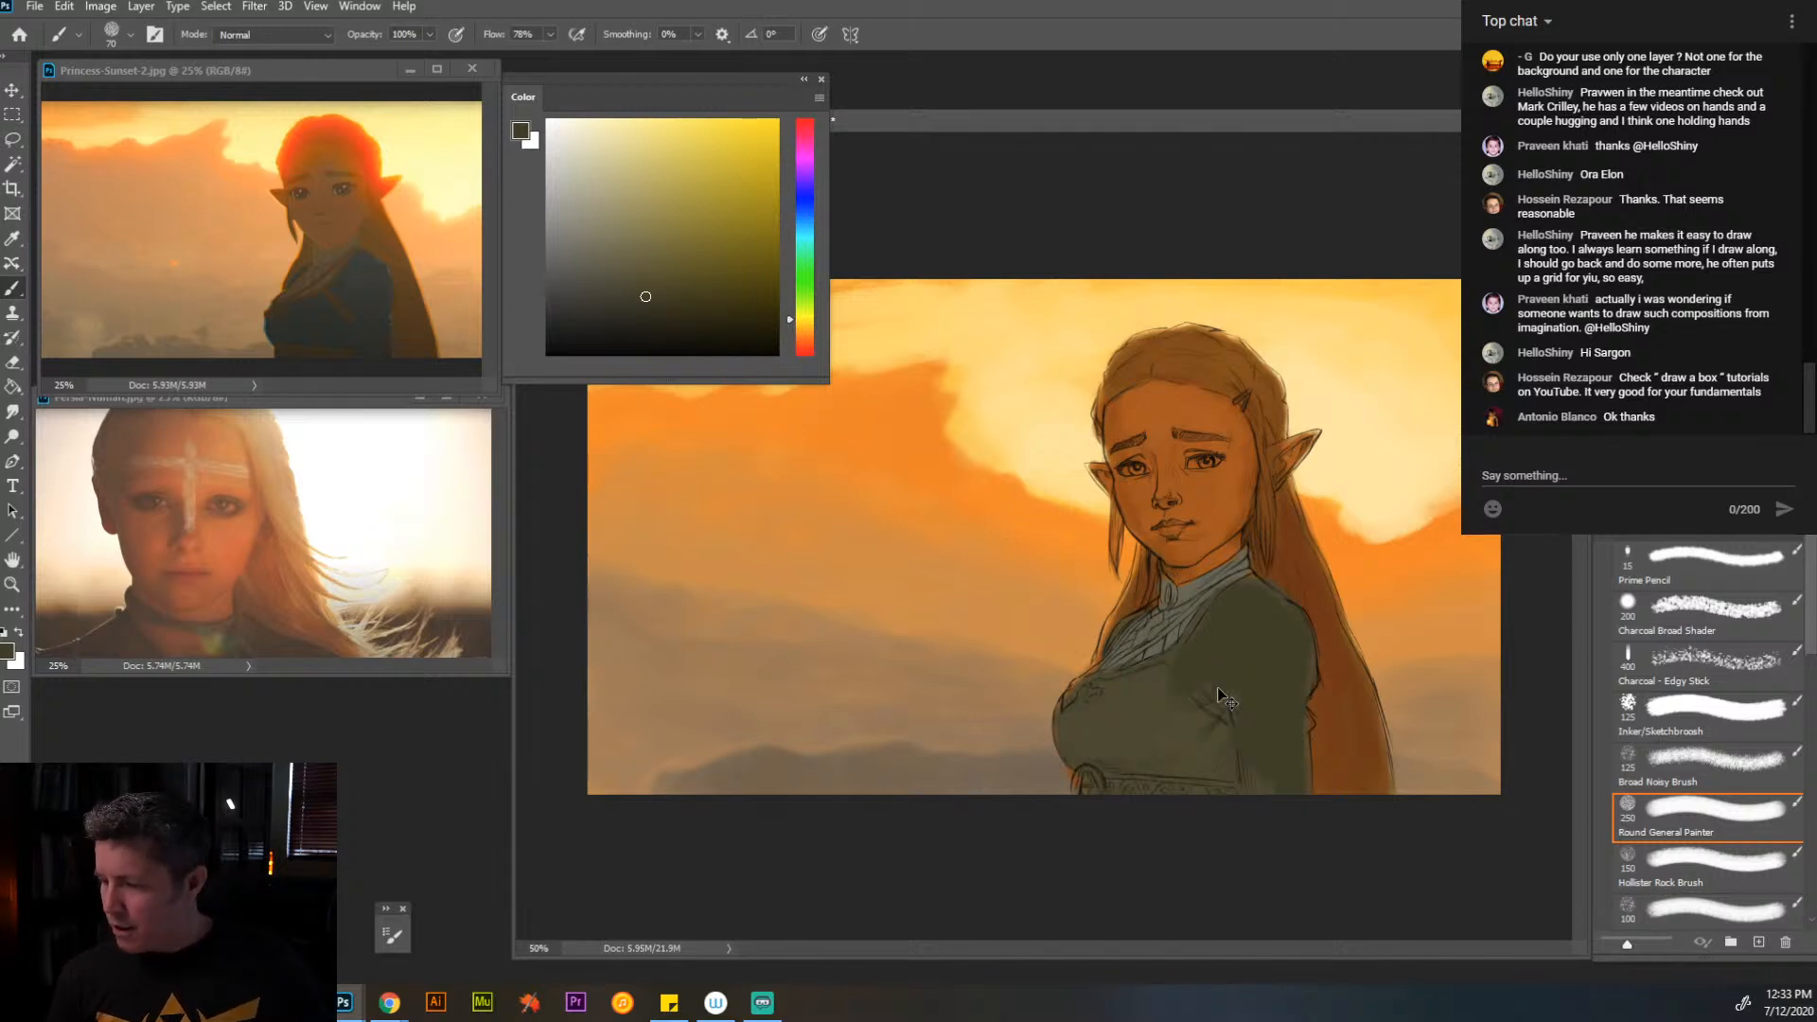
key("ctrl+z")
key("ctrl+z")
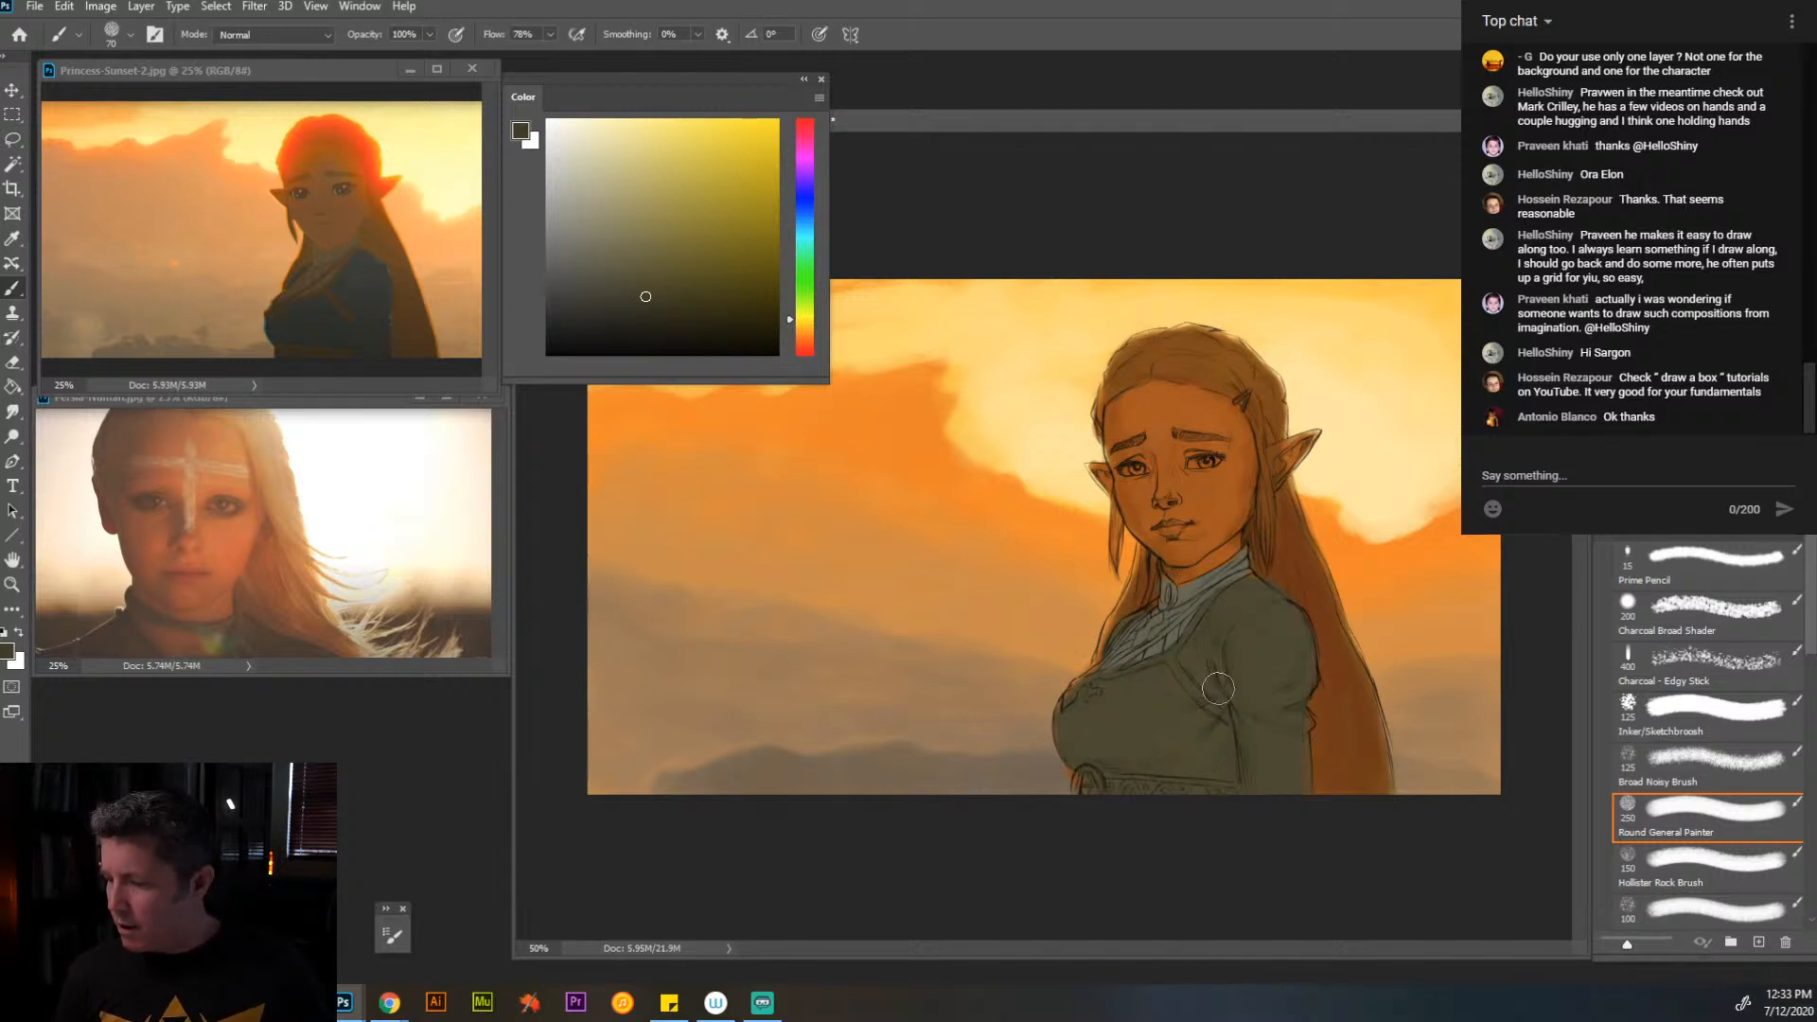
- Repaint the dress and sleeve in dark green variations, ending on a greyer green with a 60 px brush
mouse_move(1212, 679)
left_mouse_down()
mouse_move(1241, 606)
mouse_move(1290, 729)
mouse_move(1255, 744)
mouse_move(1240, 653)
mouse_move(1164, 758)
mouse_move(1079, 719)
mouse_move(1154, 700)
left_mouse_up()
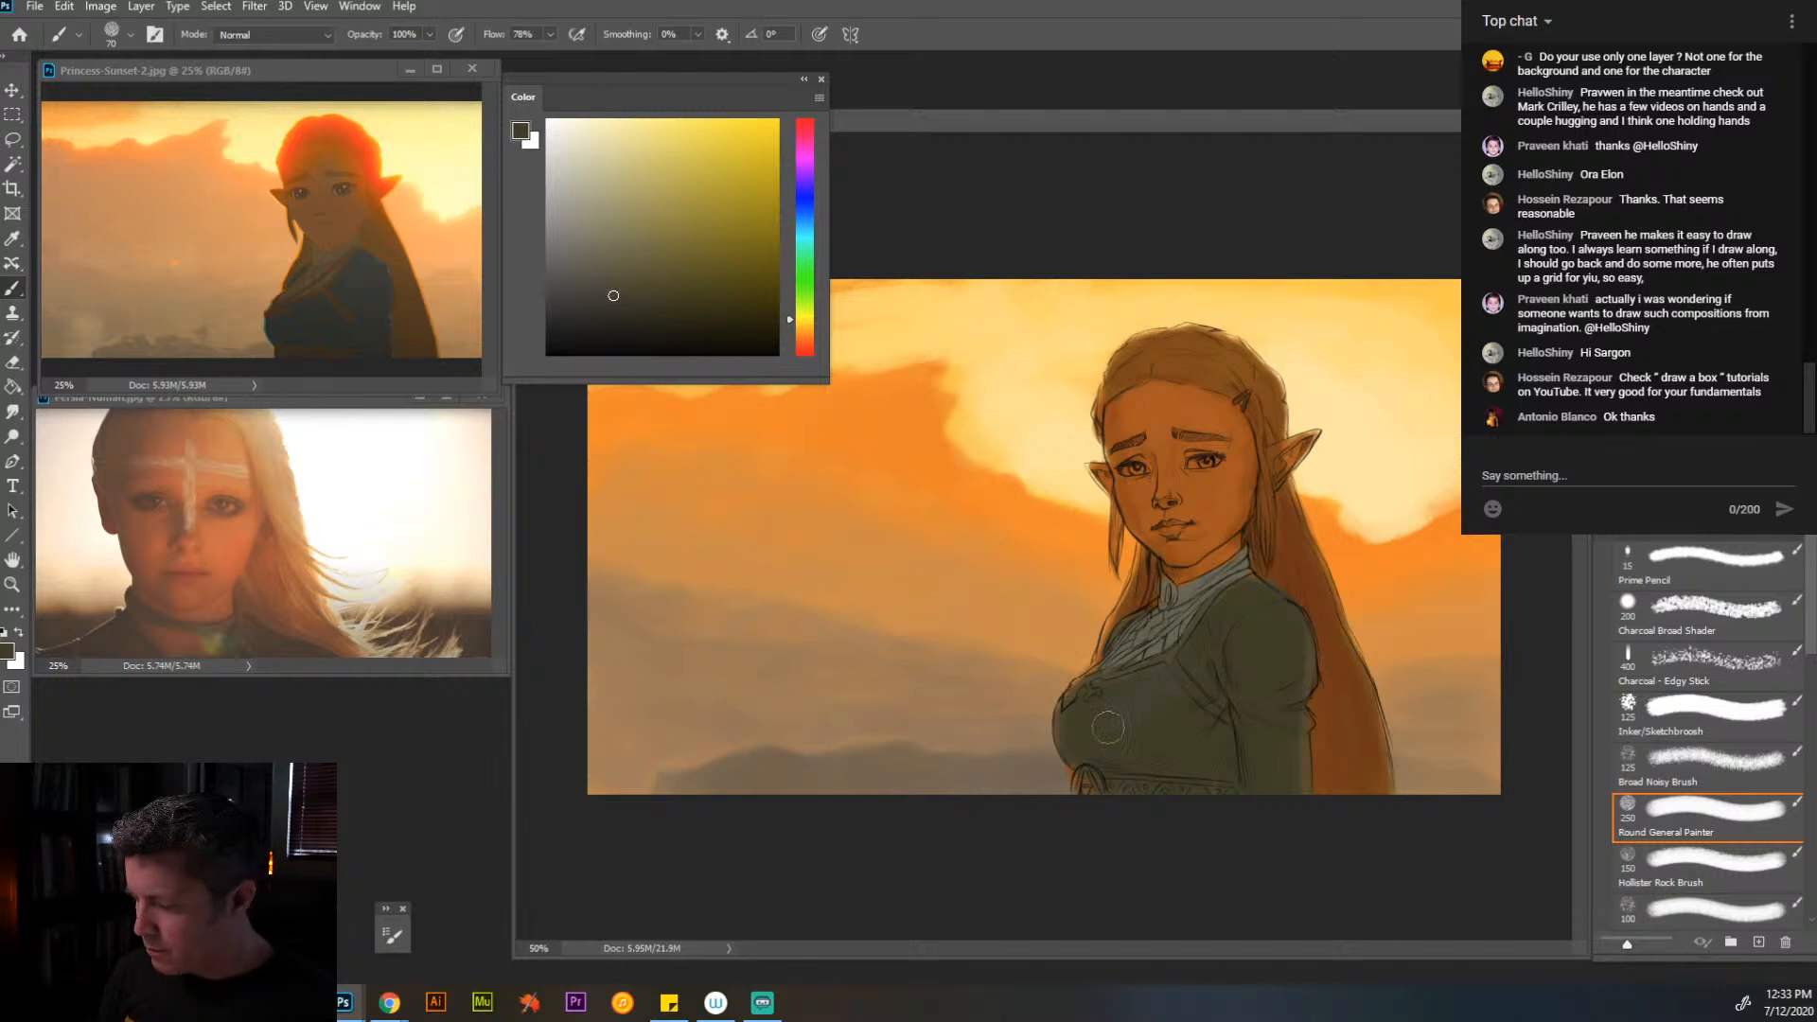
left_click(607, 293)
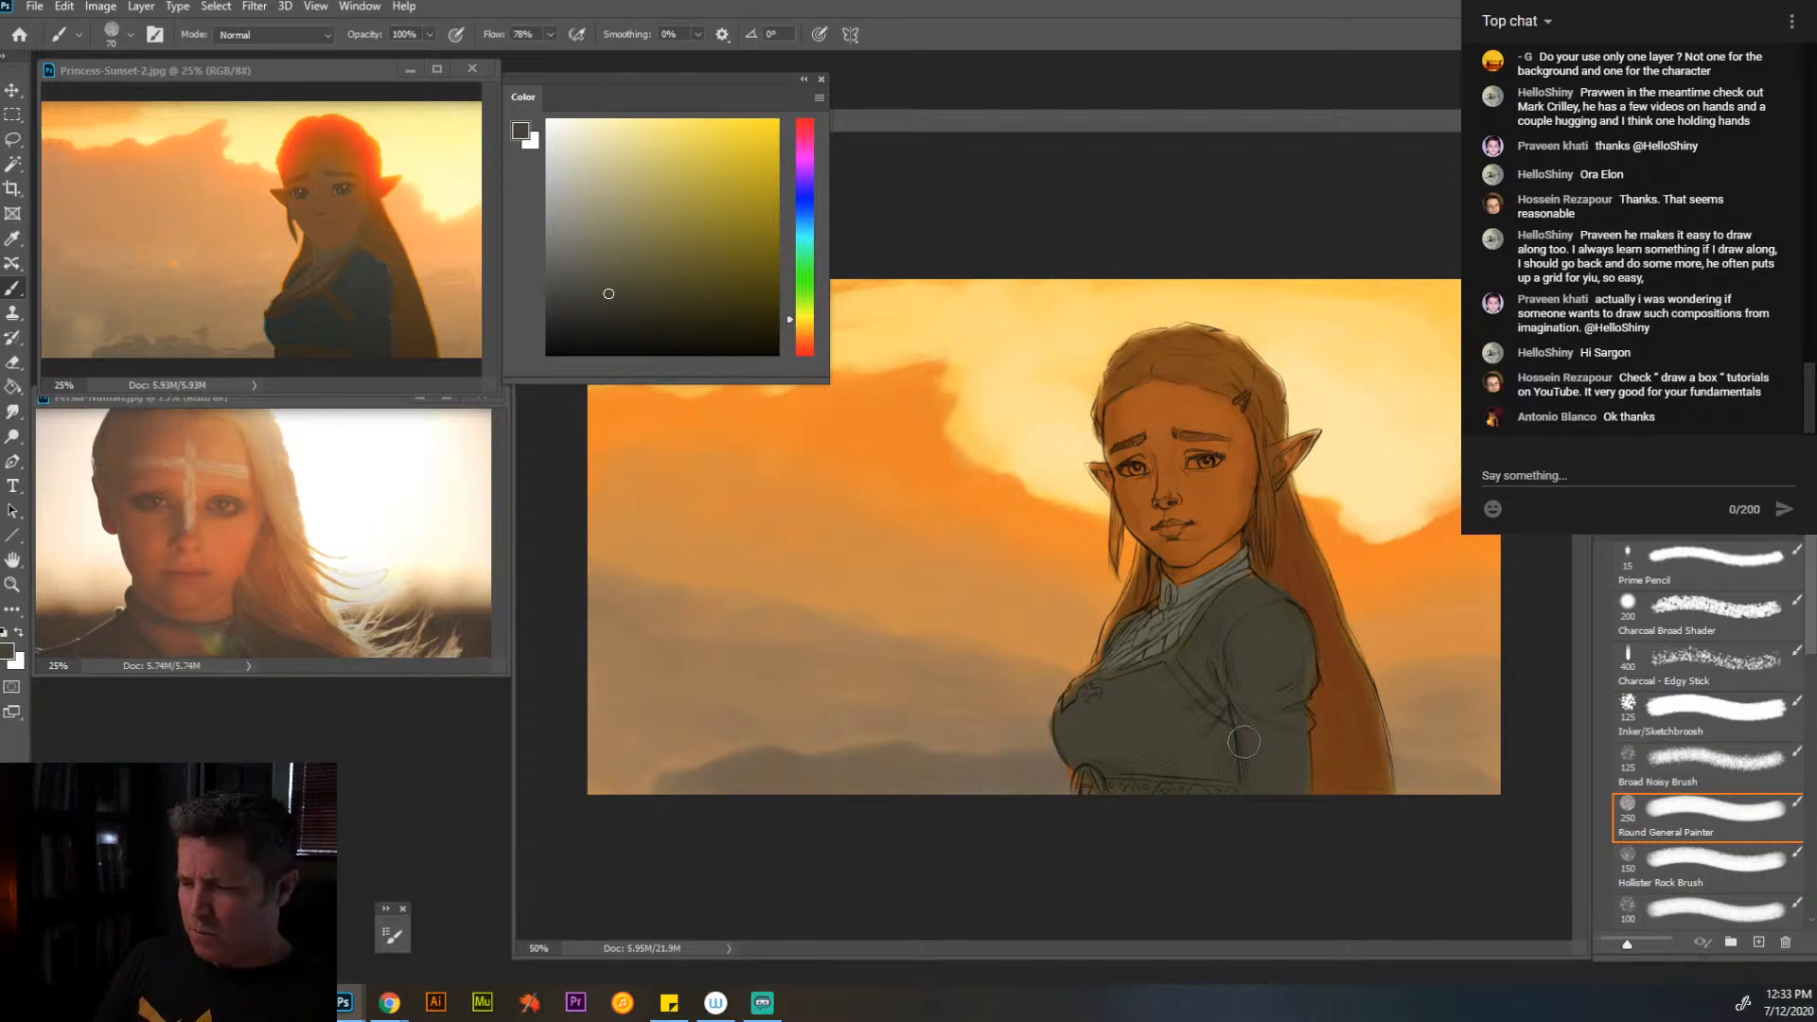
left_click(807, 313)
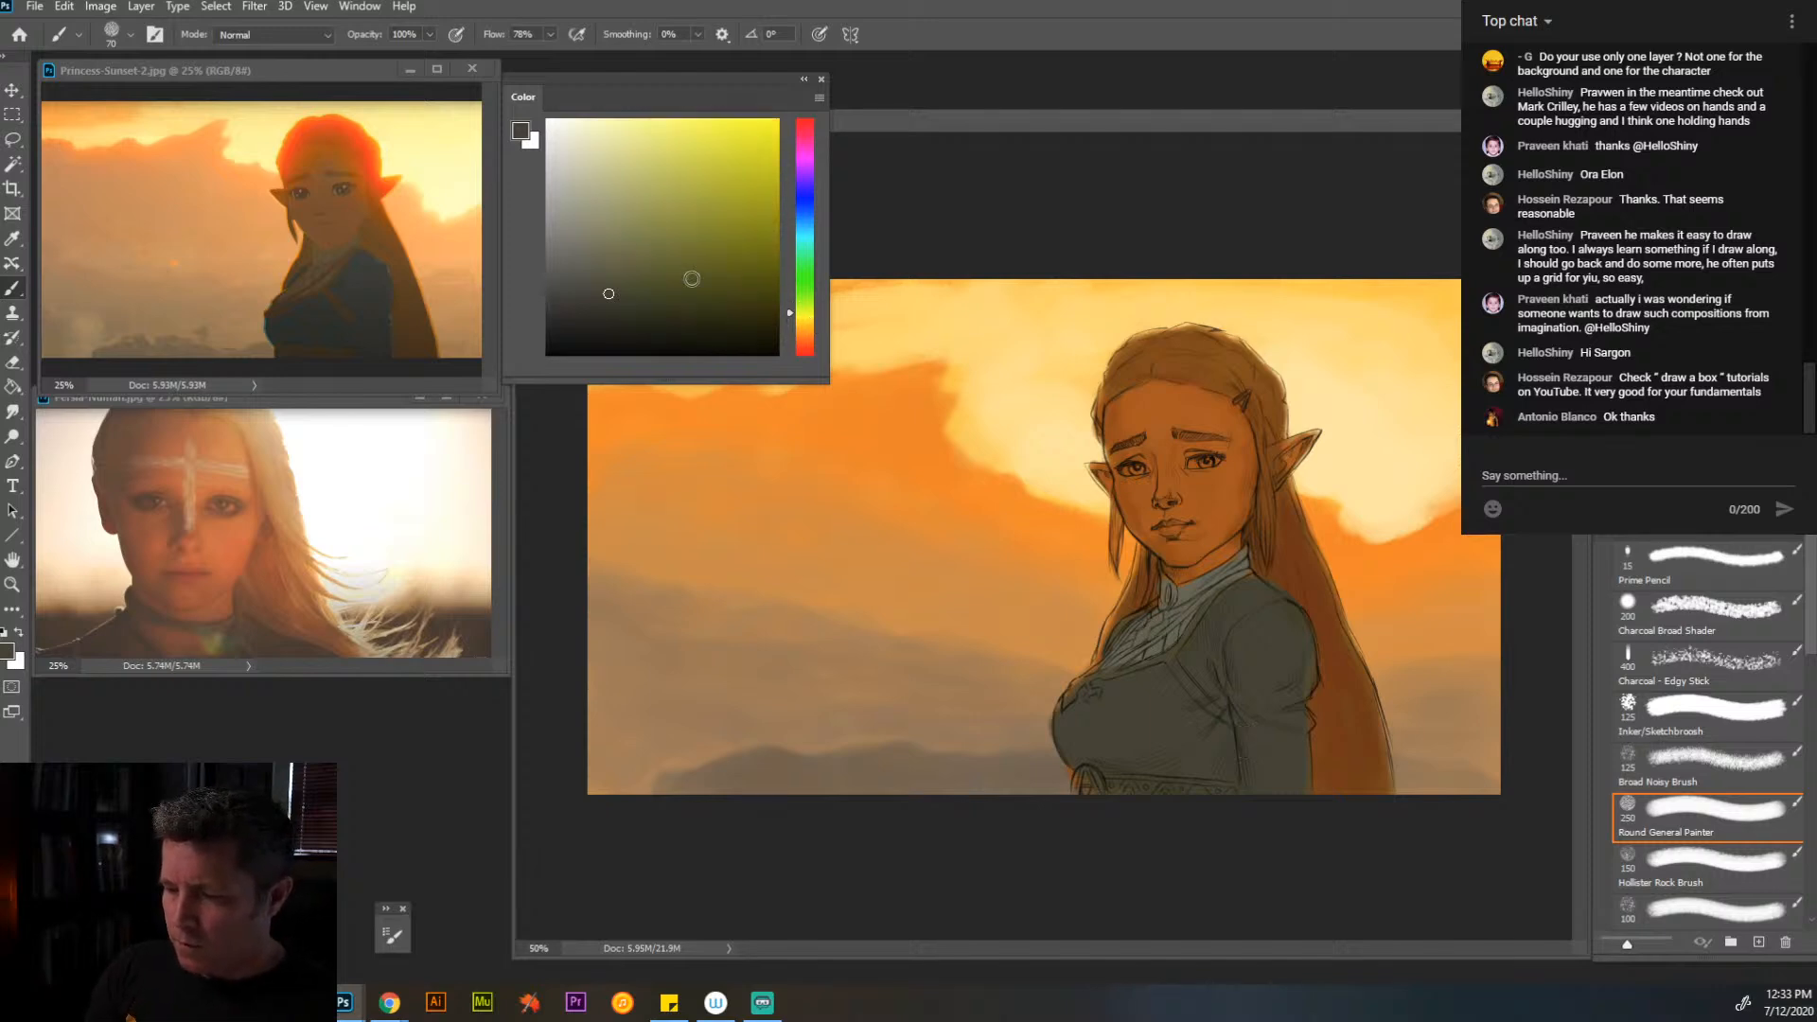
left_click_drag(609, 294, 632, 295)
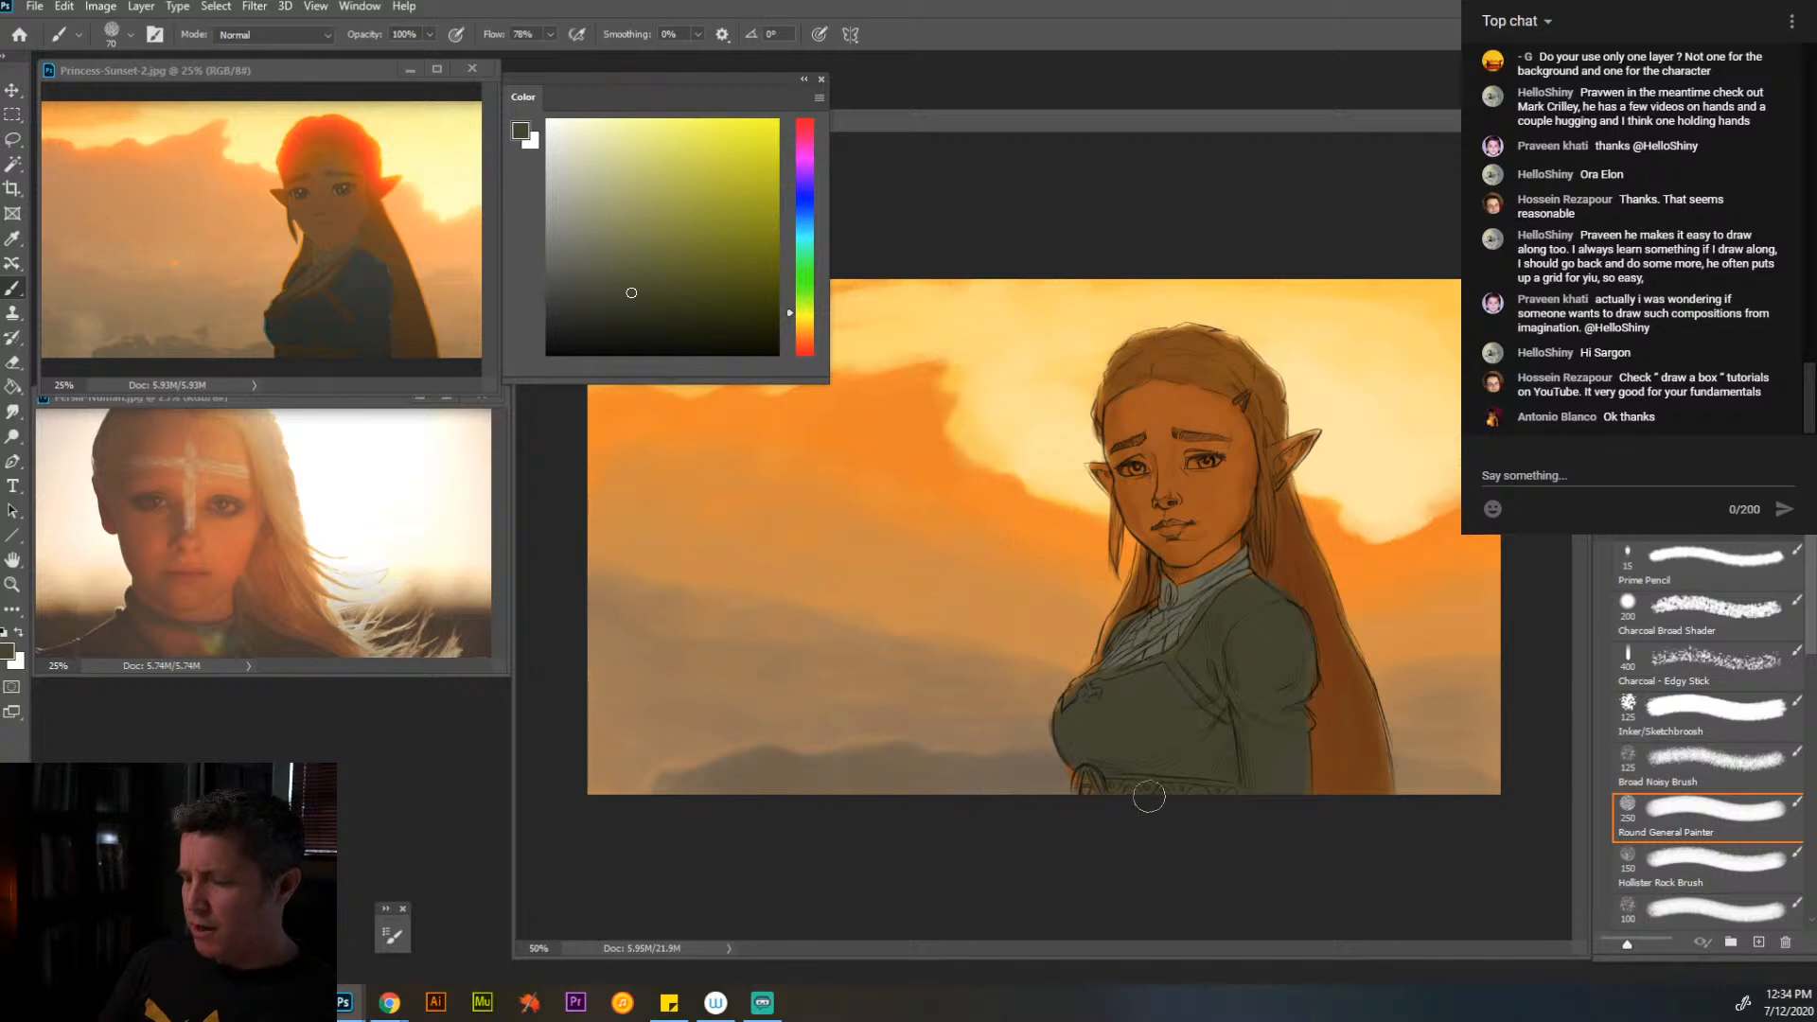
key("[")
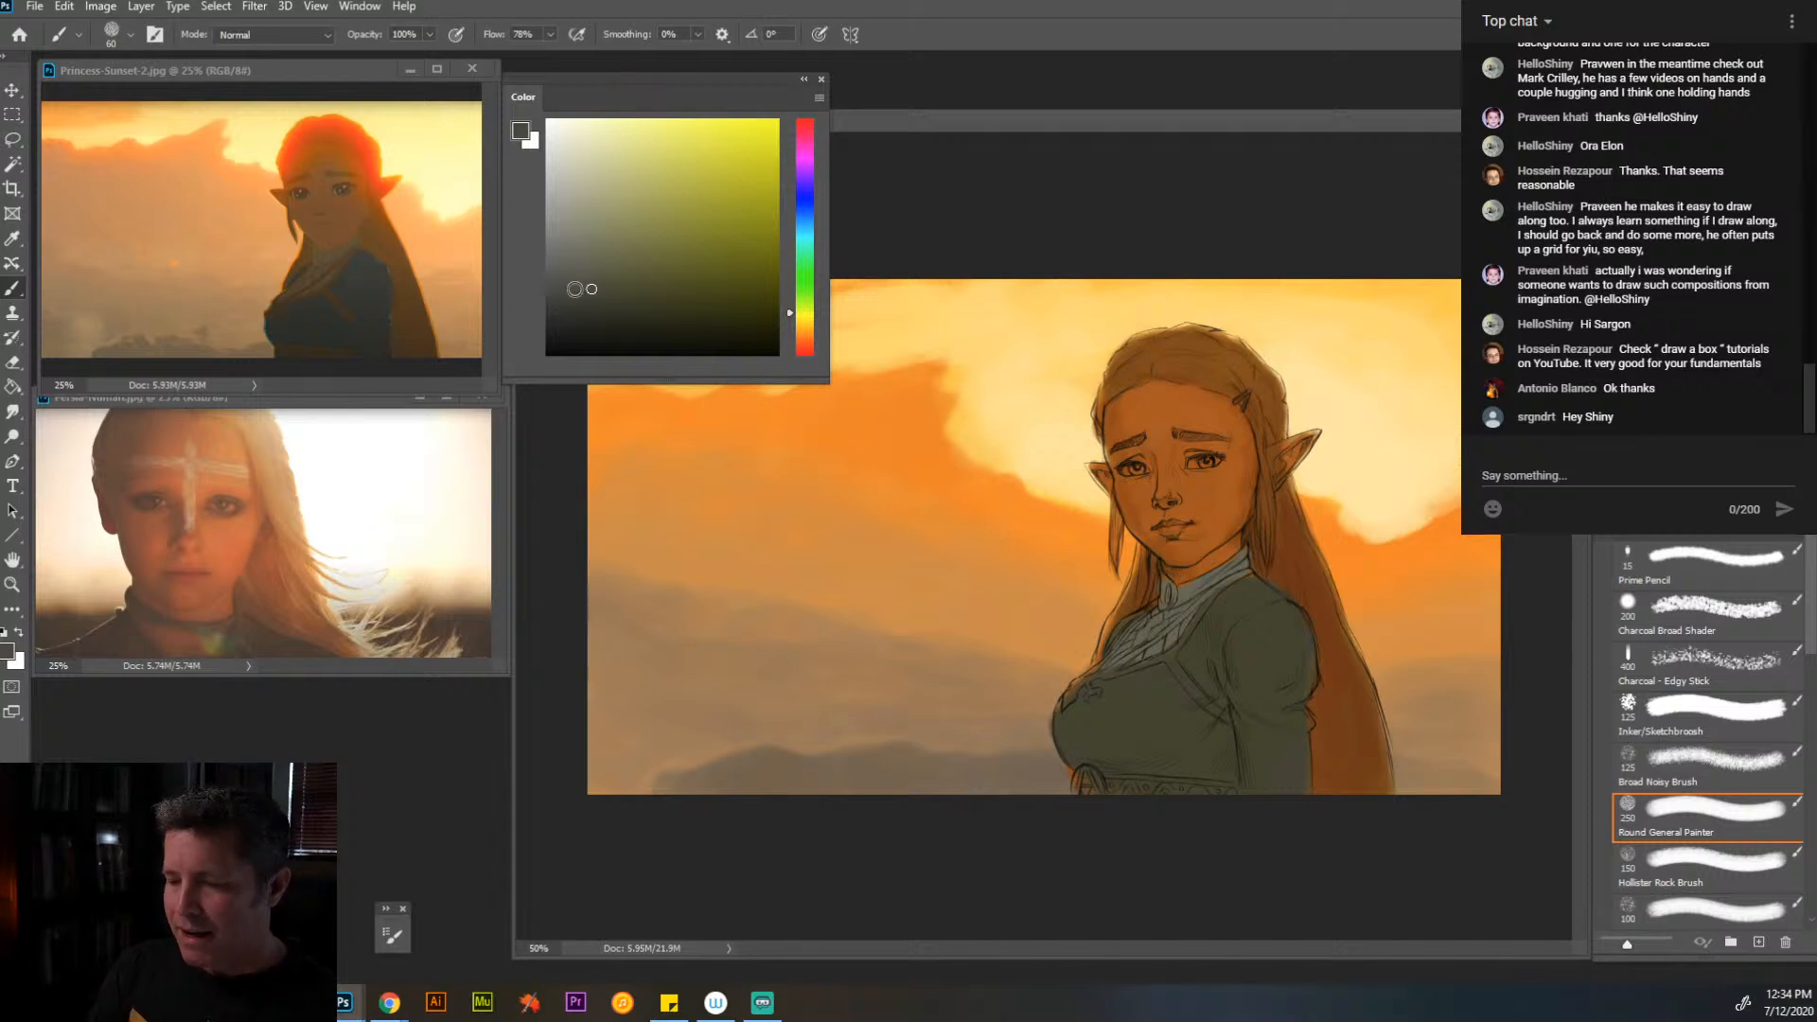
left_click(593, 288)
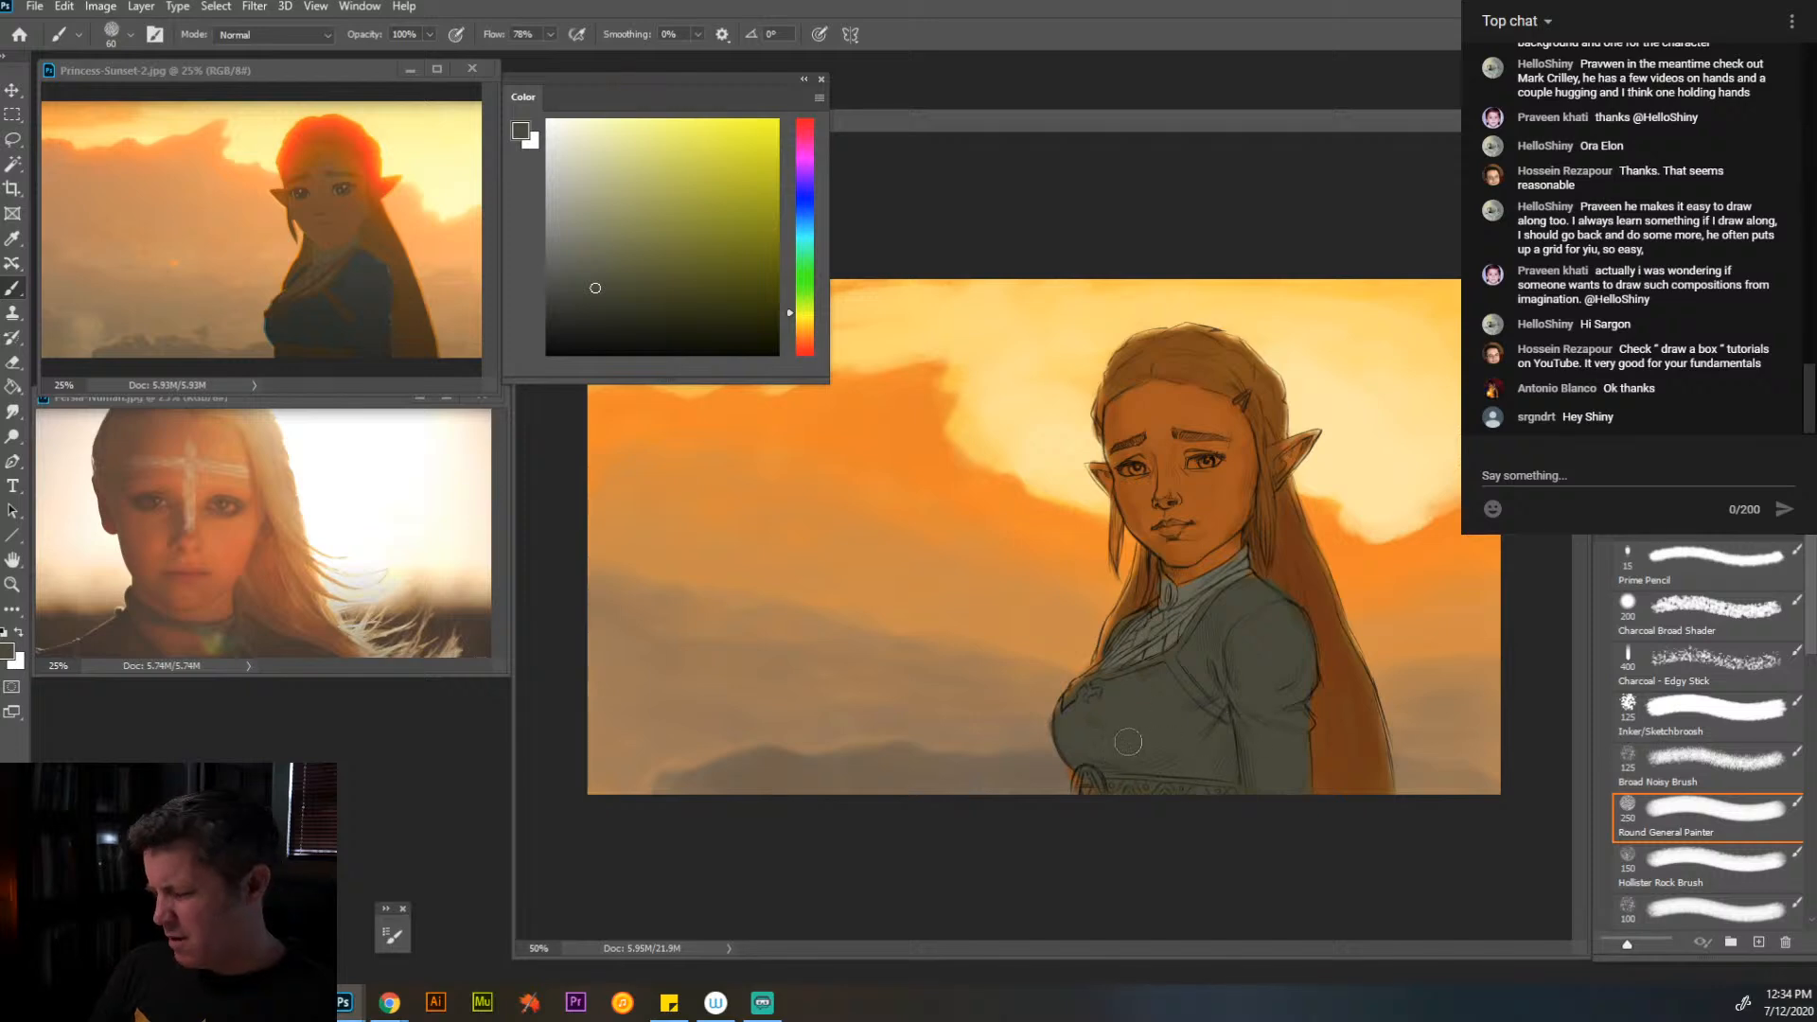
- Choose a slightly darker green-grey and the Round General Painter brush at 125 px for shading the dress
key("bracketleft")
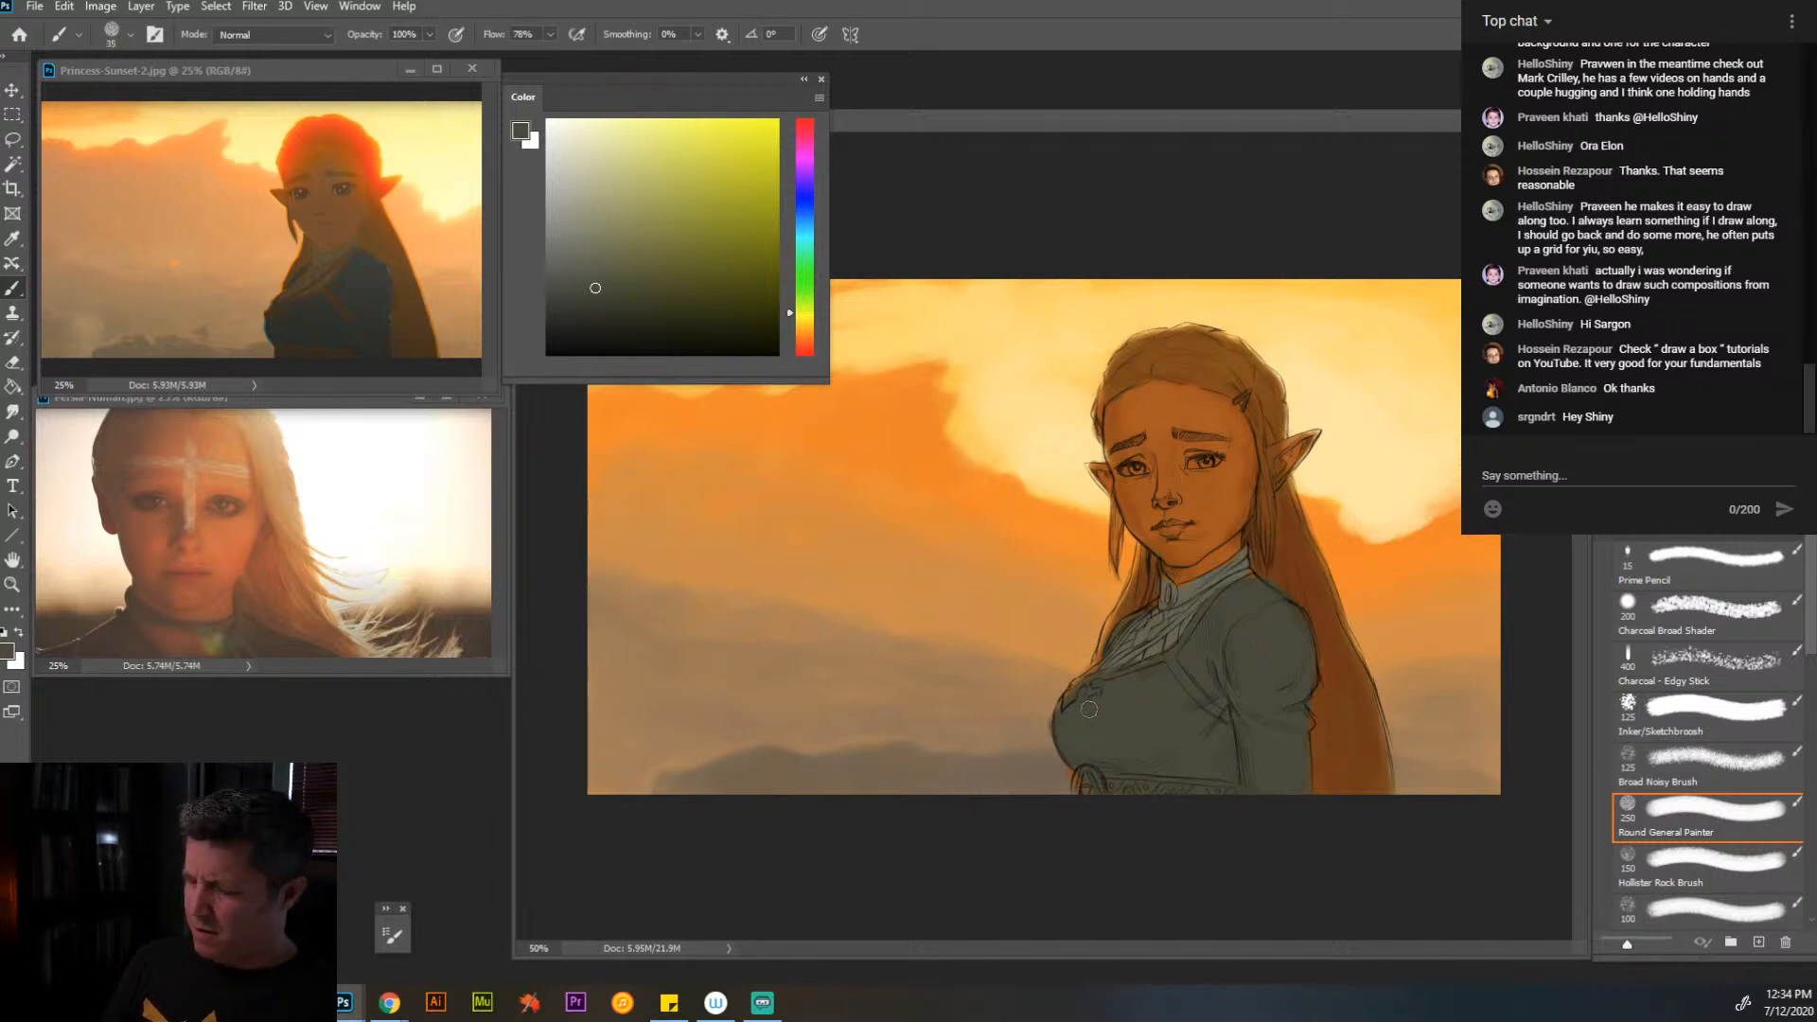
key("bracketleft")
key("bracketleft")
key("bracketleft")
key("bracketleft")
key("bracketleft")
key("bracketleft")
key("bracketleft")
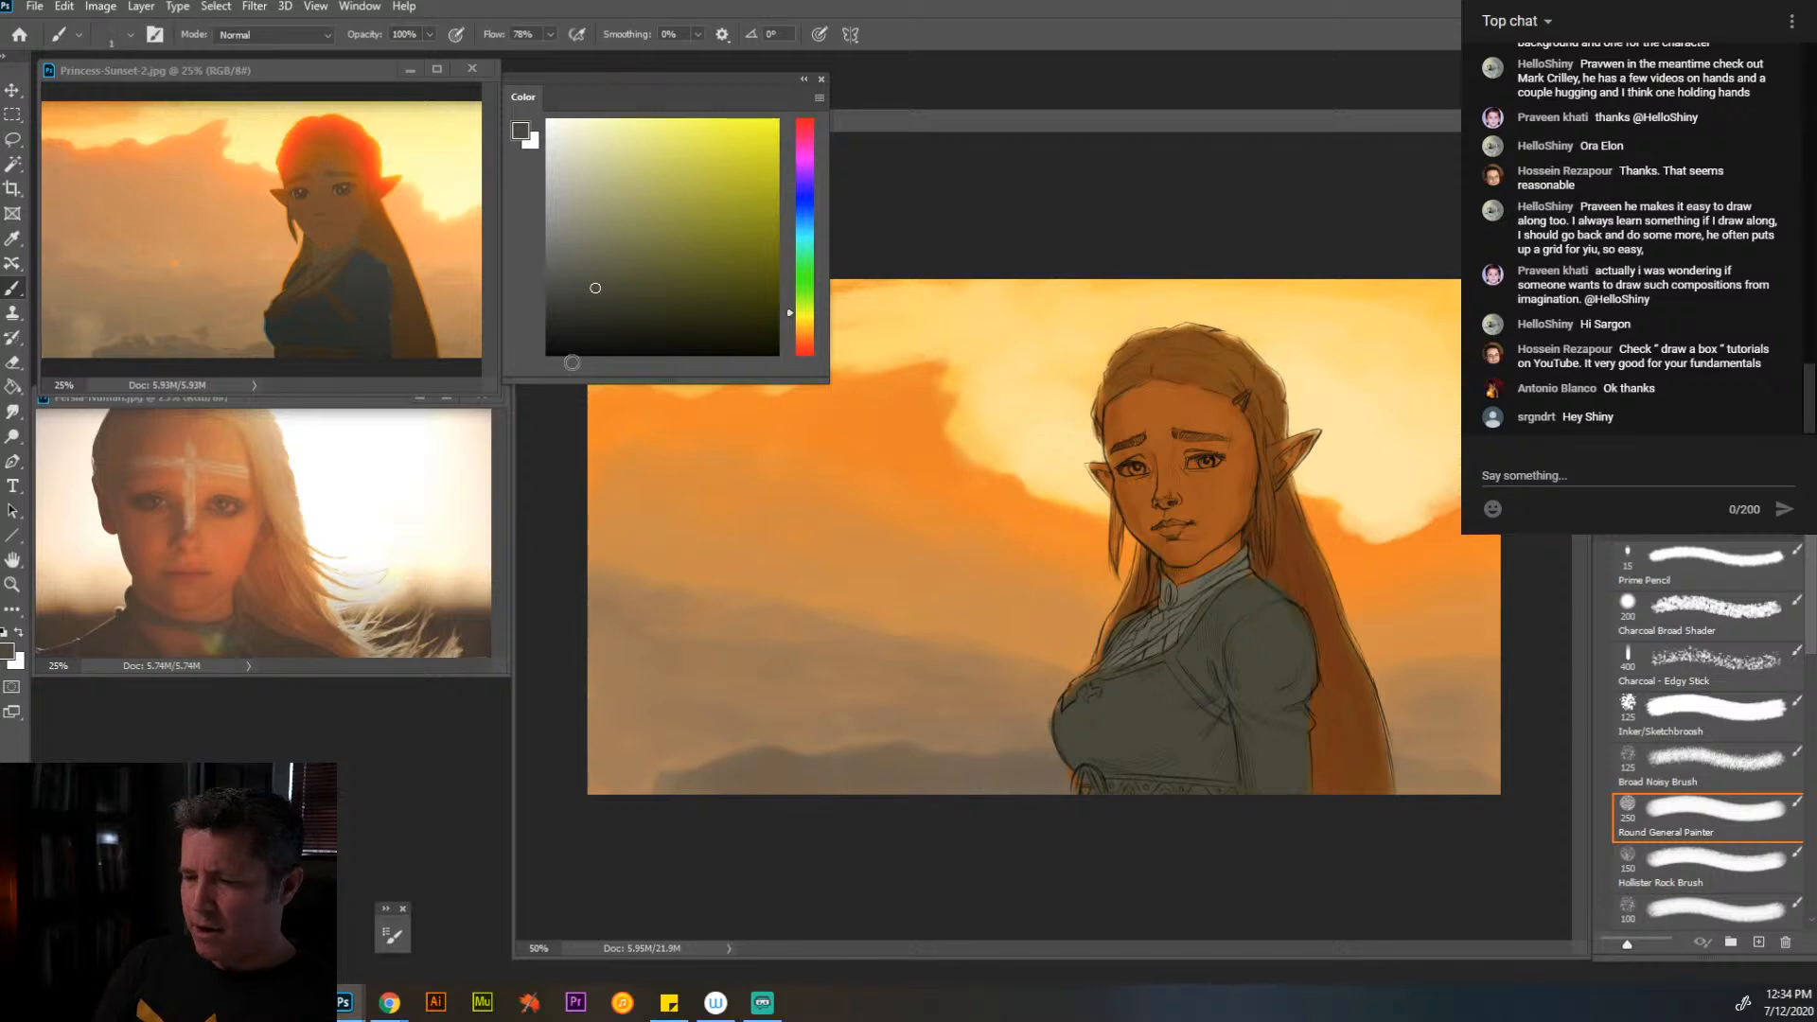
left_click(590, 301)
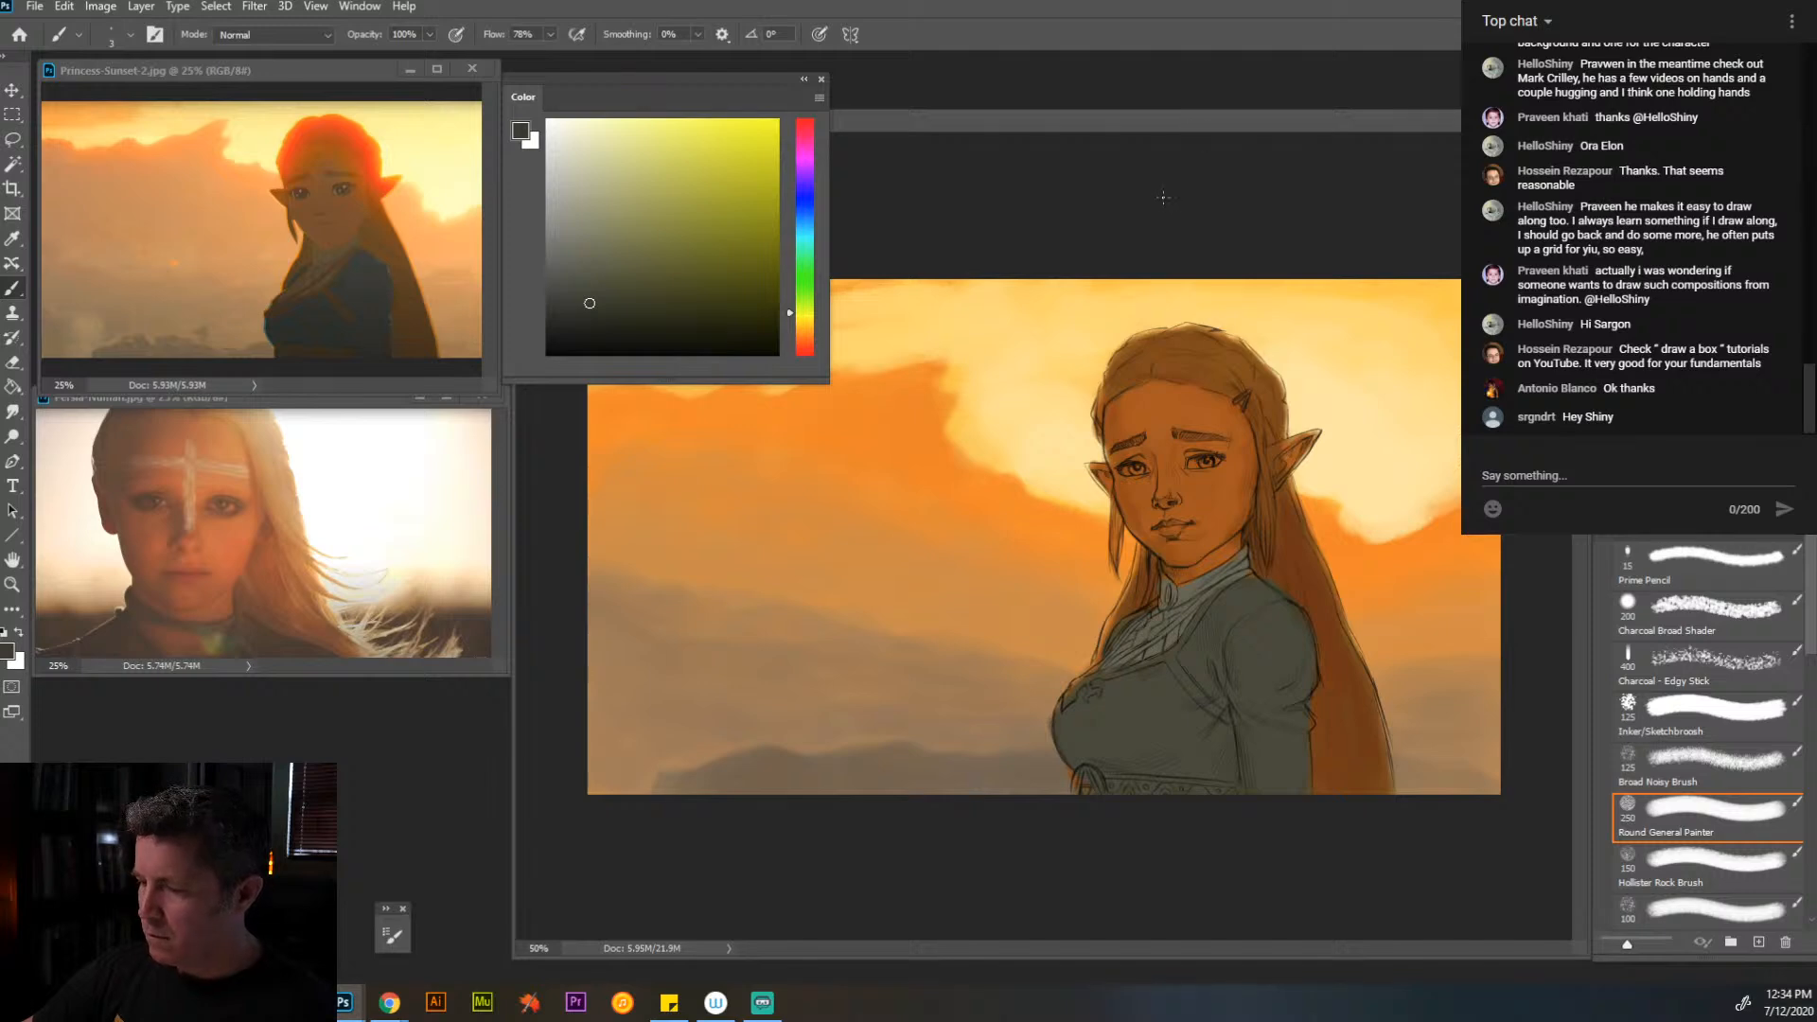
left_click(1695, 811)
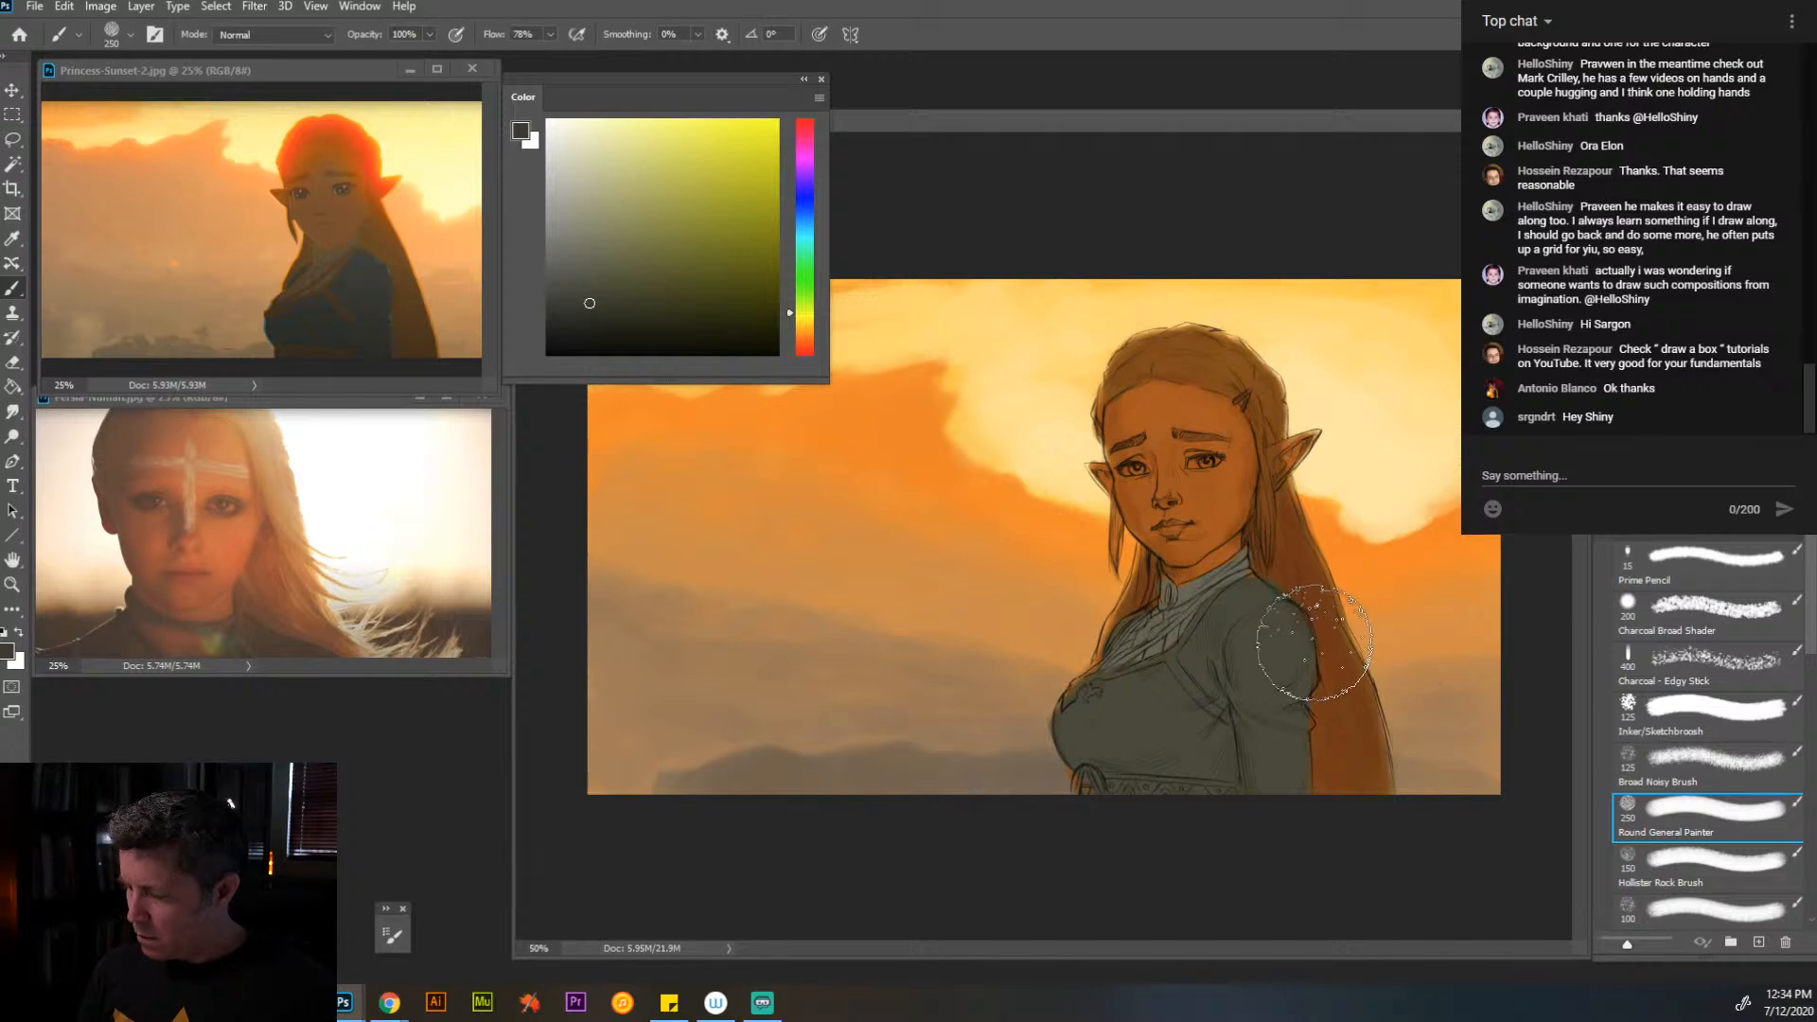
key("bracketleft")
key("bracketleft")
key("bracketleft")
key("bracketleft")
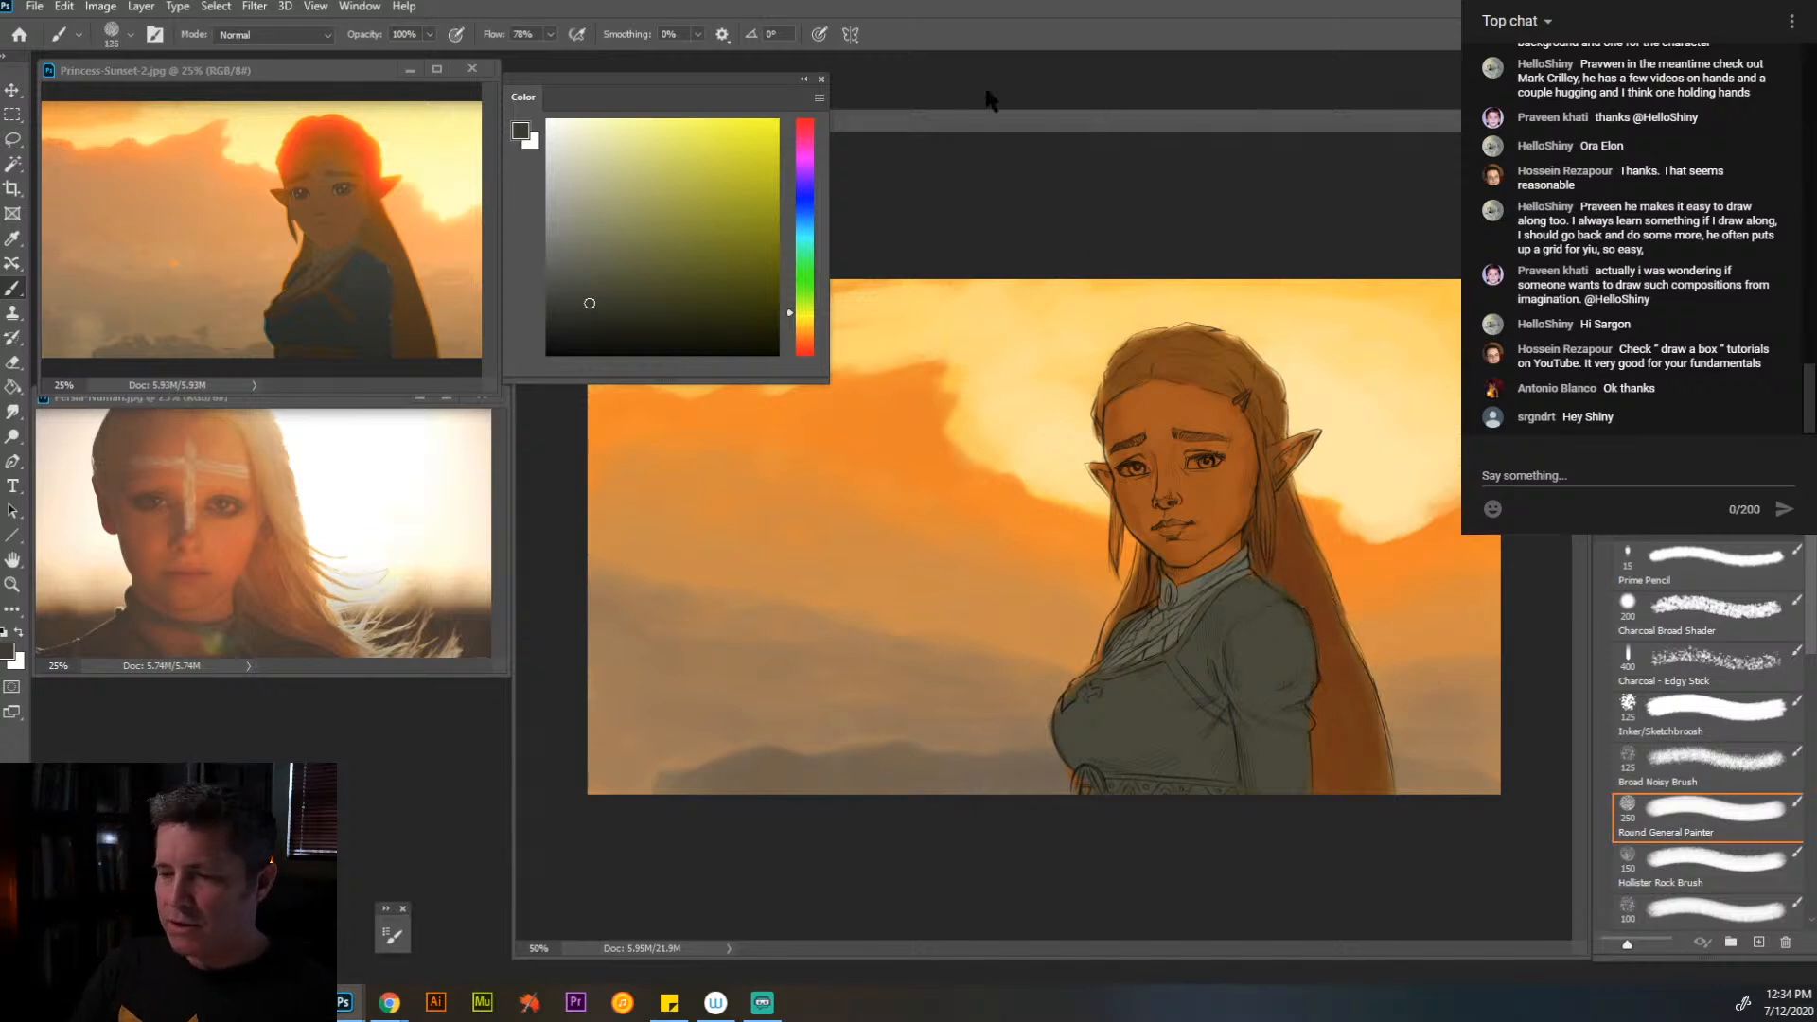
- Save the Princess Sunset Redraw document, moving the color picker aside to check its title and back
left_click(36, 7)
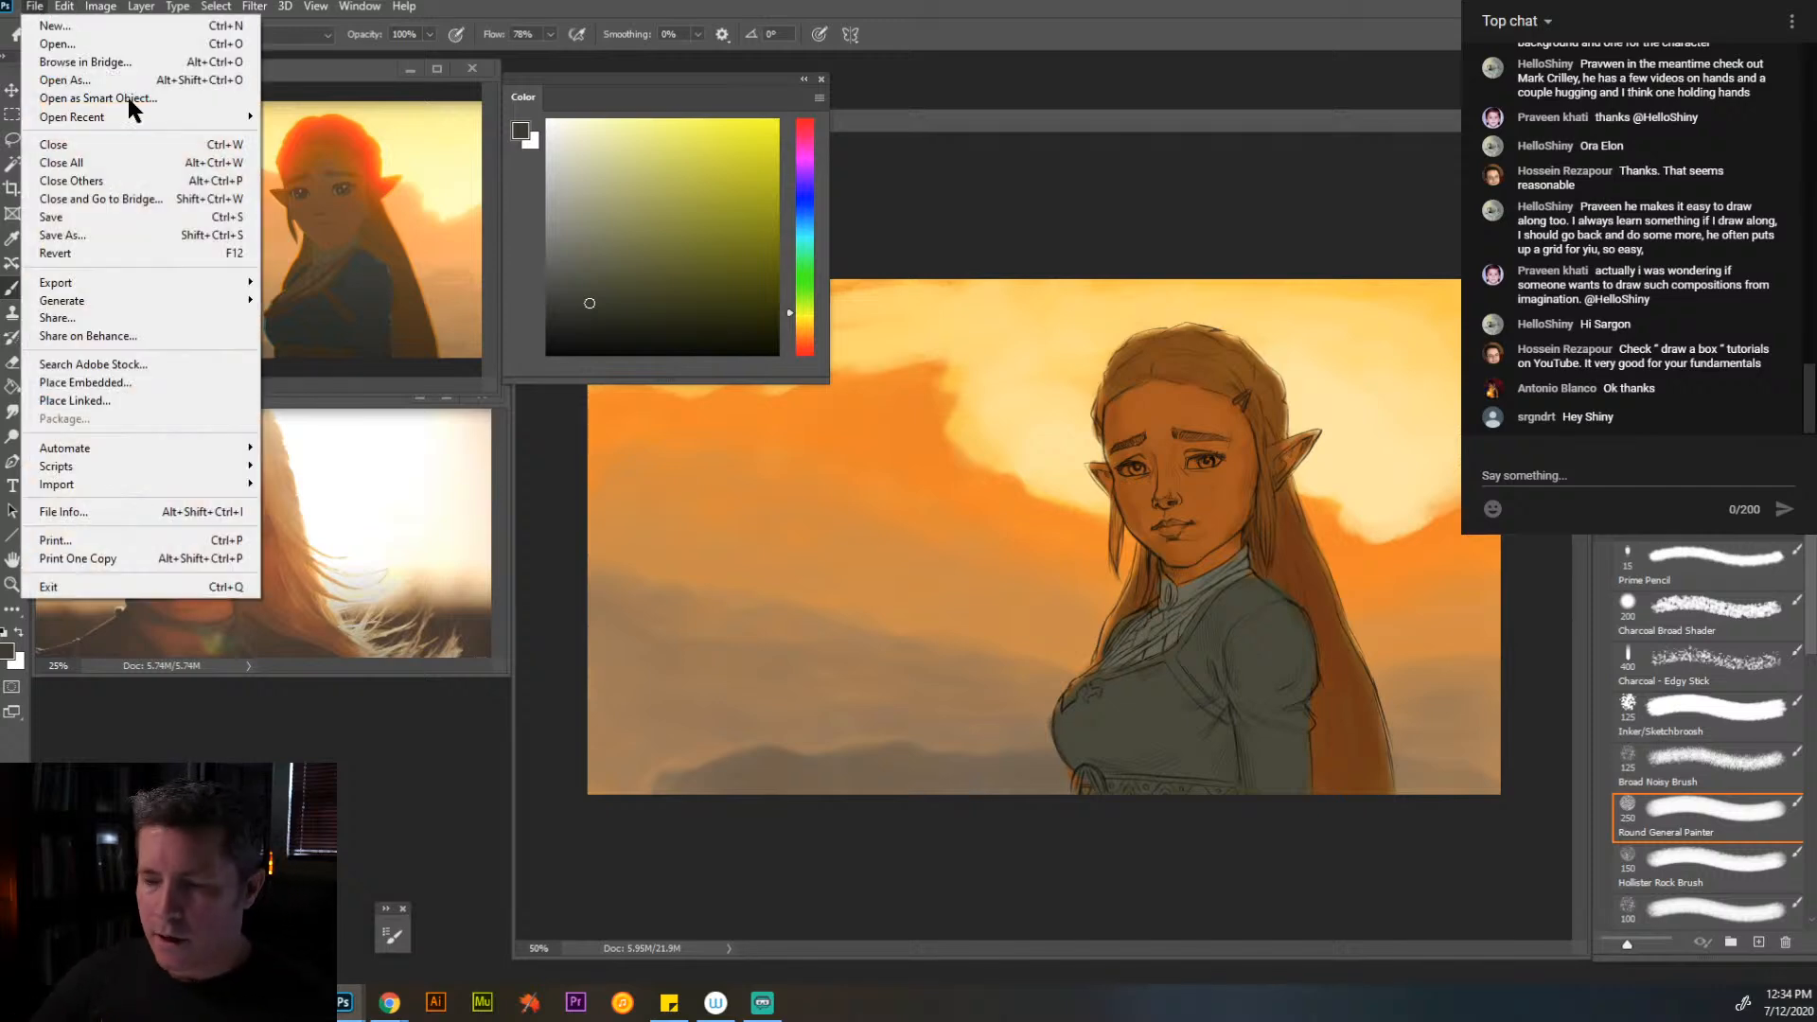
left_click(634, 72)
left_click_drag(634, 72, 640, 142)
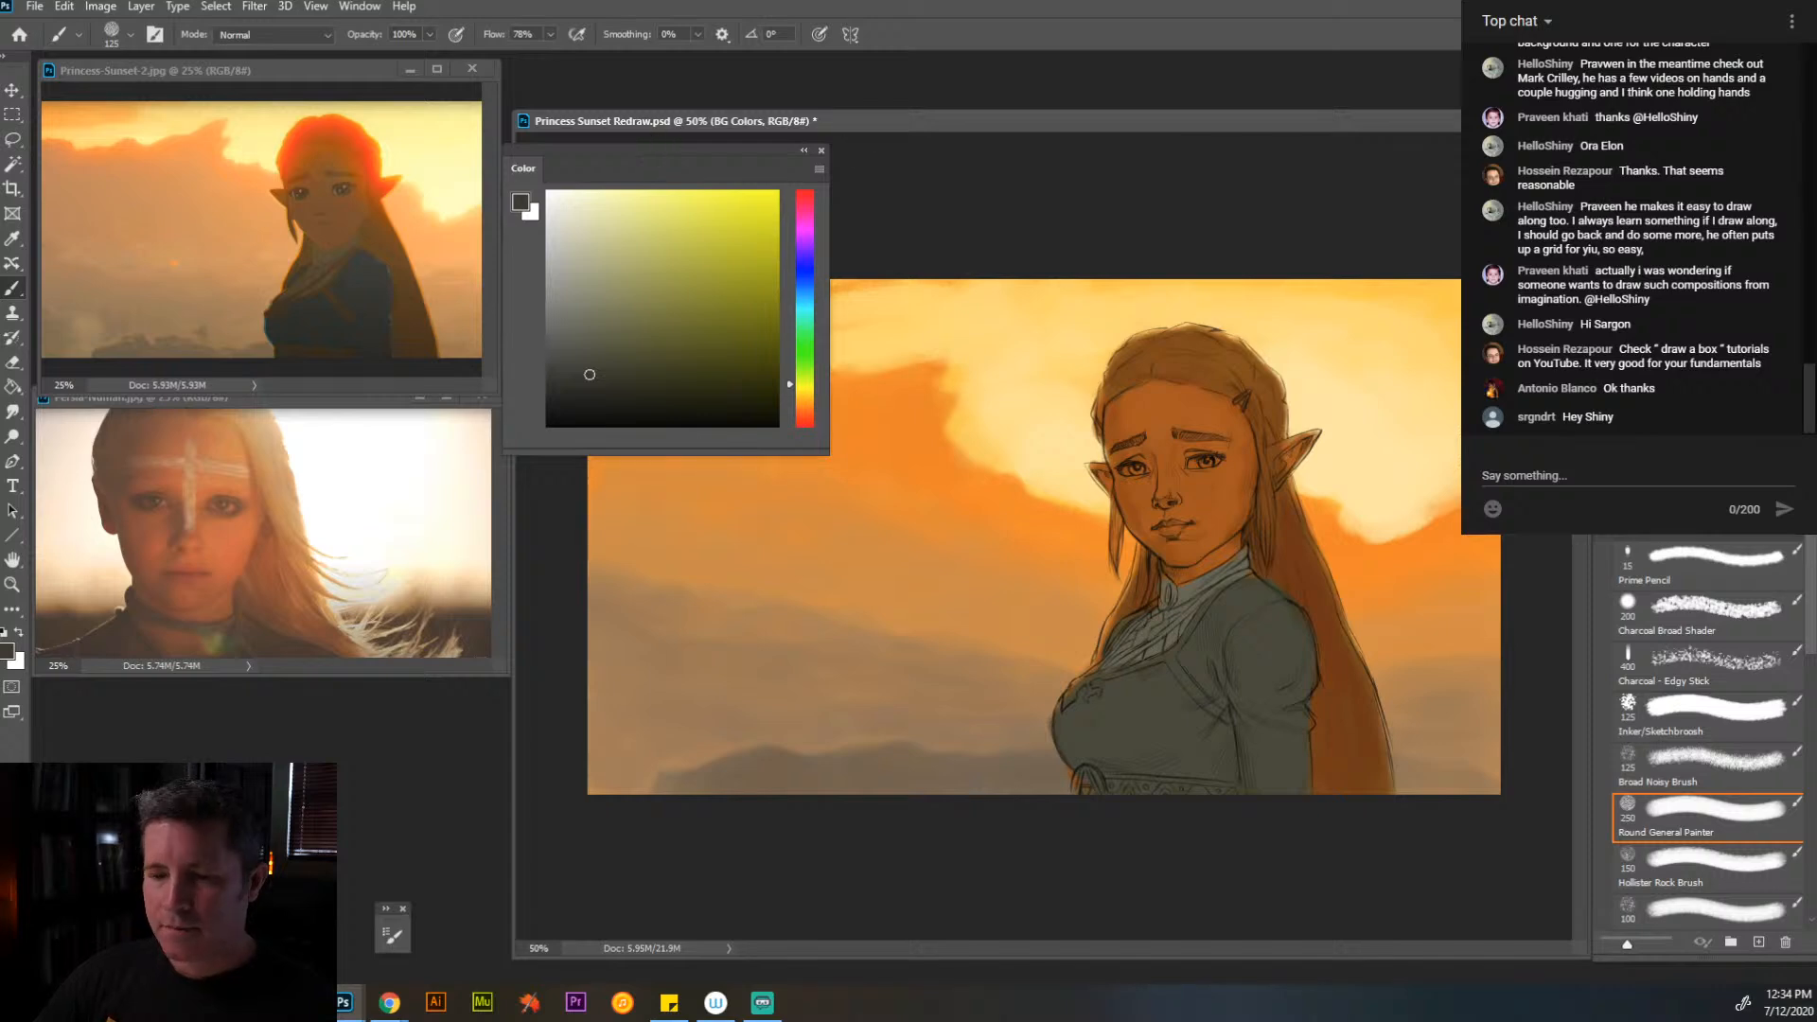
left_click(34, 6)
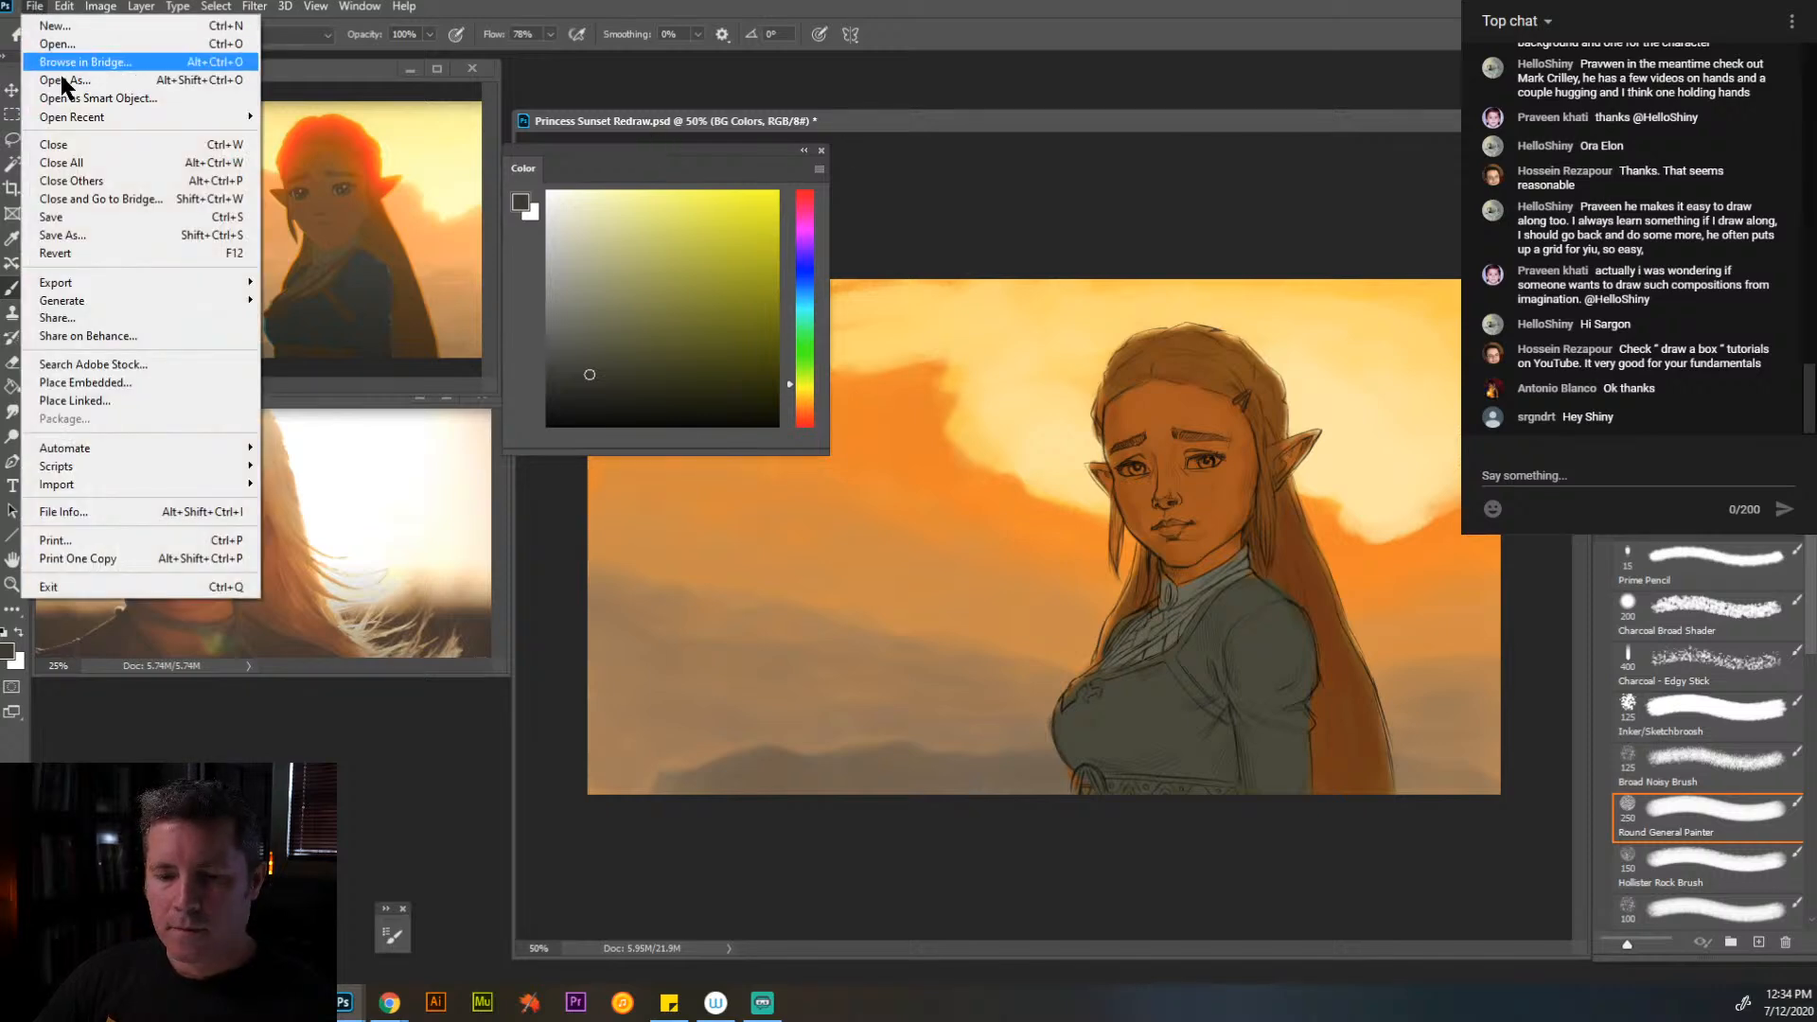
left_click(80, 214)
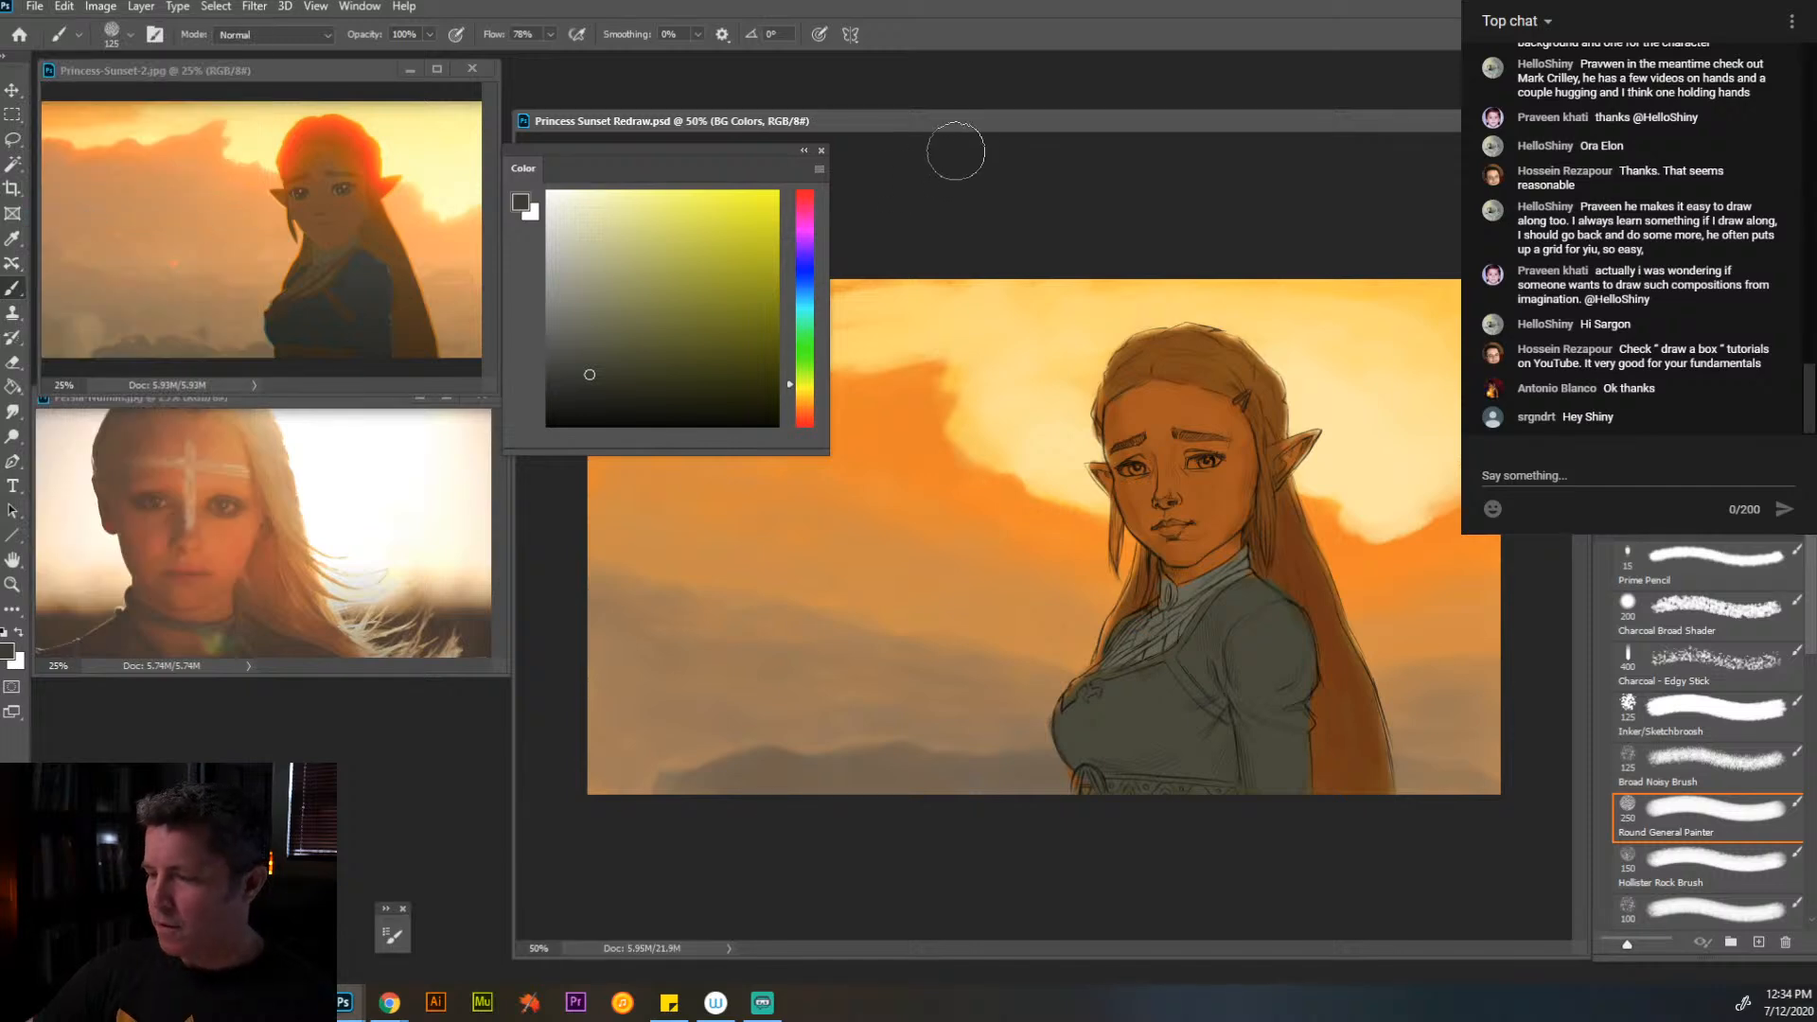
left_click_drag(761, 150, 771, 73)
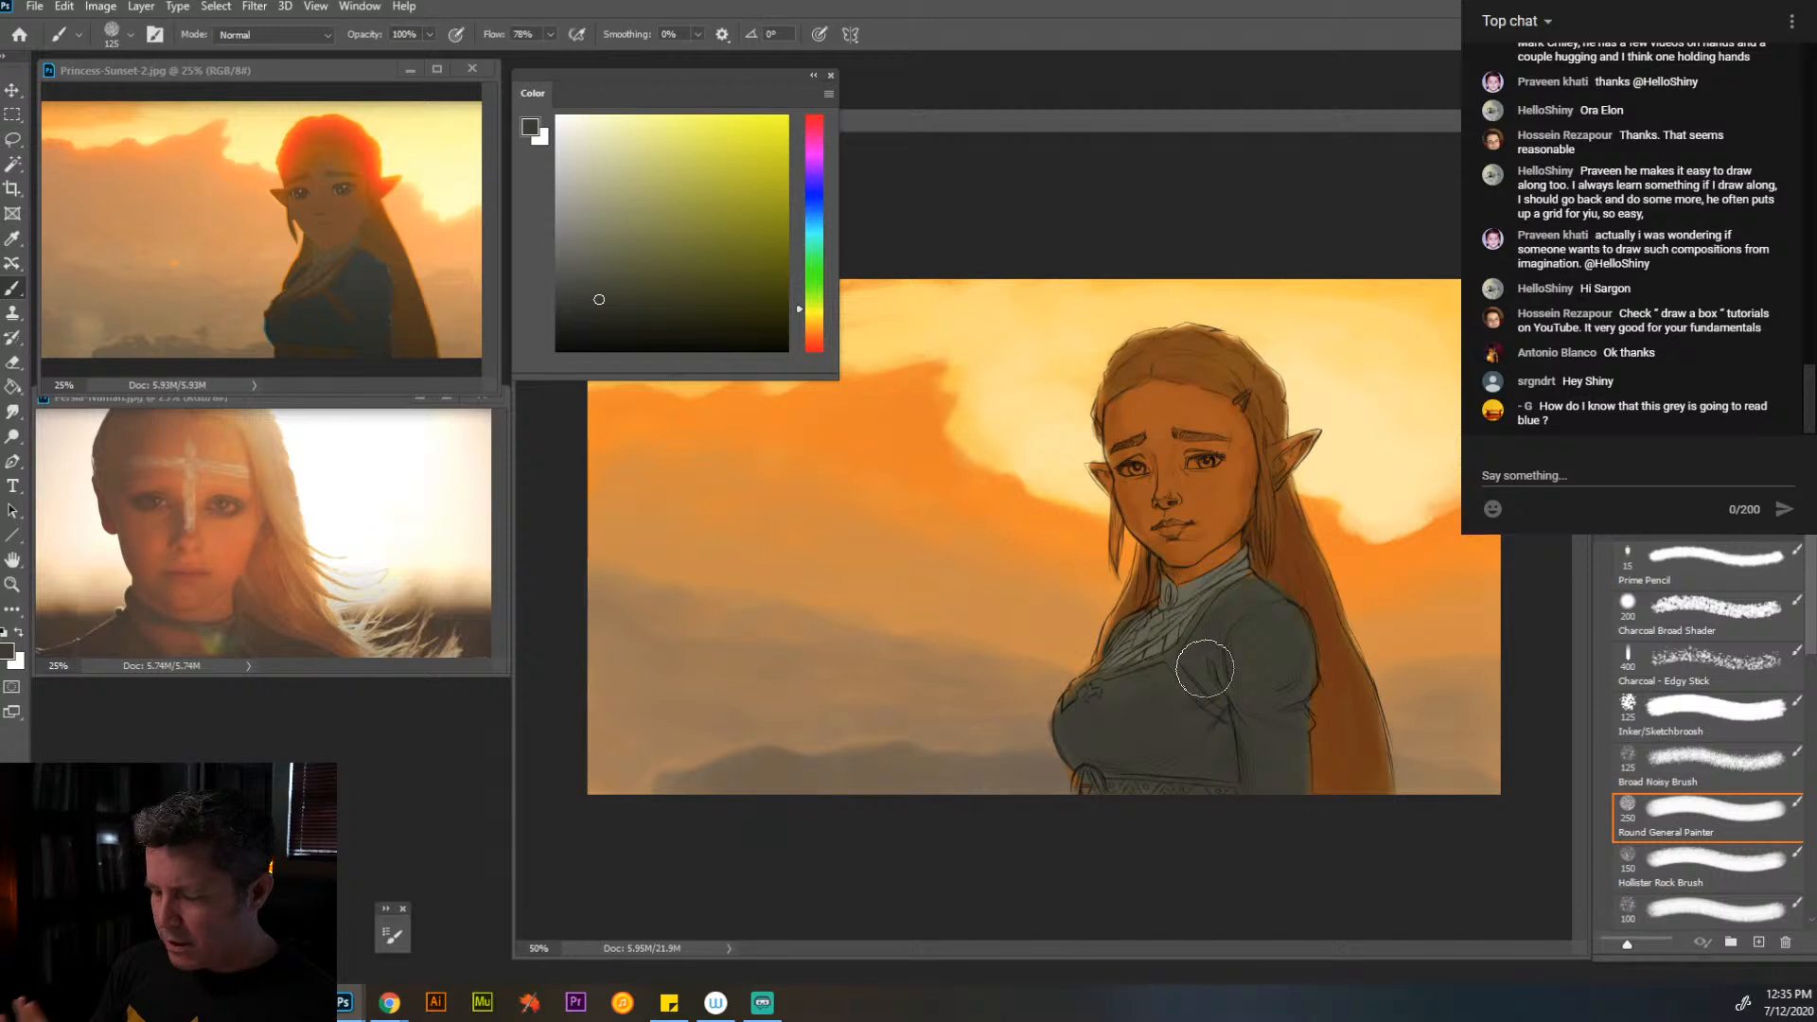
- Paint a darker, redder orange over the nose, mouth and lower cheeks with a 90 px brush
key("alt")
left_click(1238, 446, "alt")
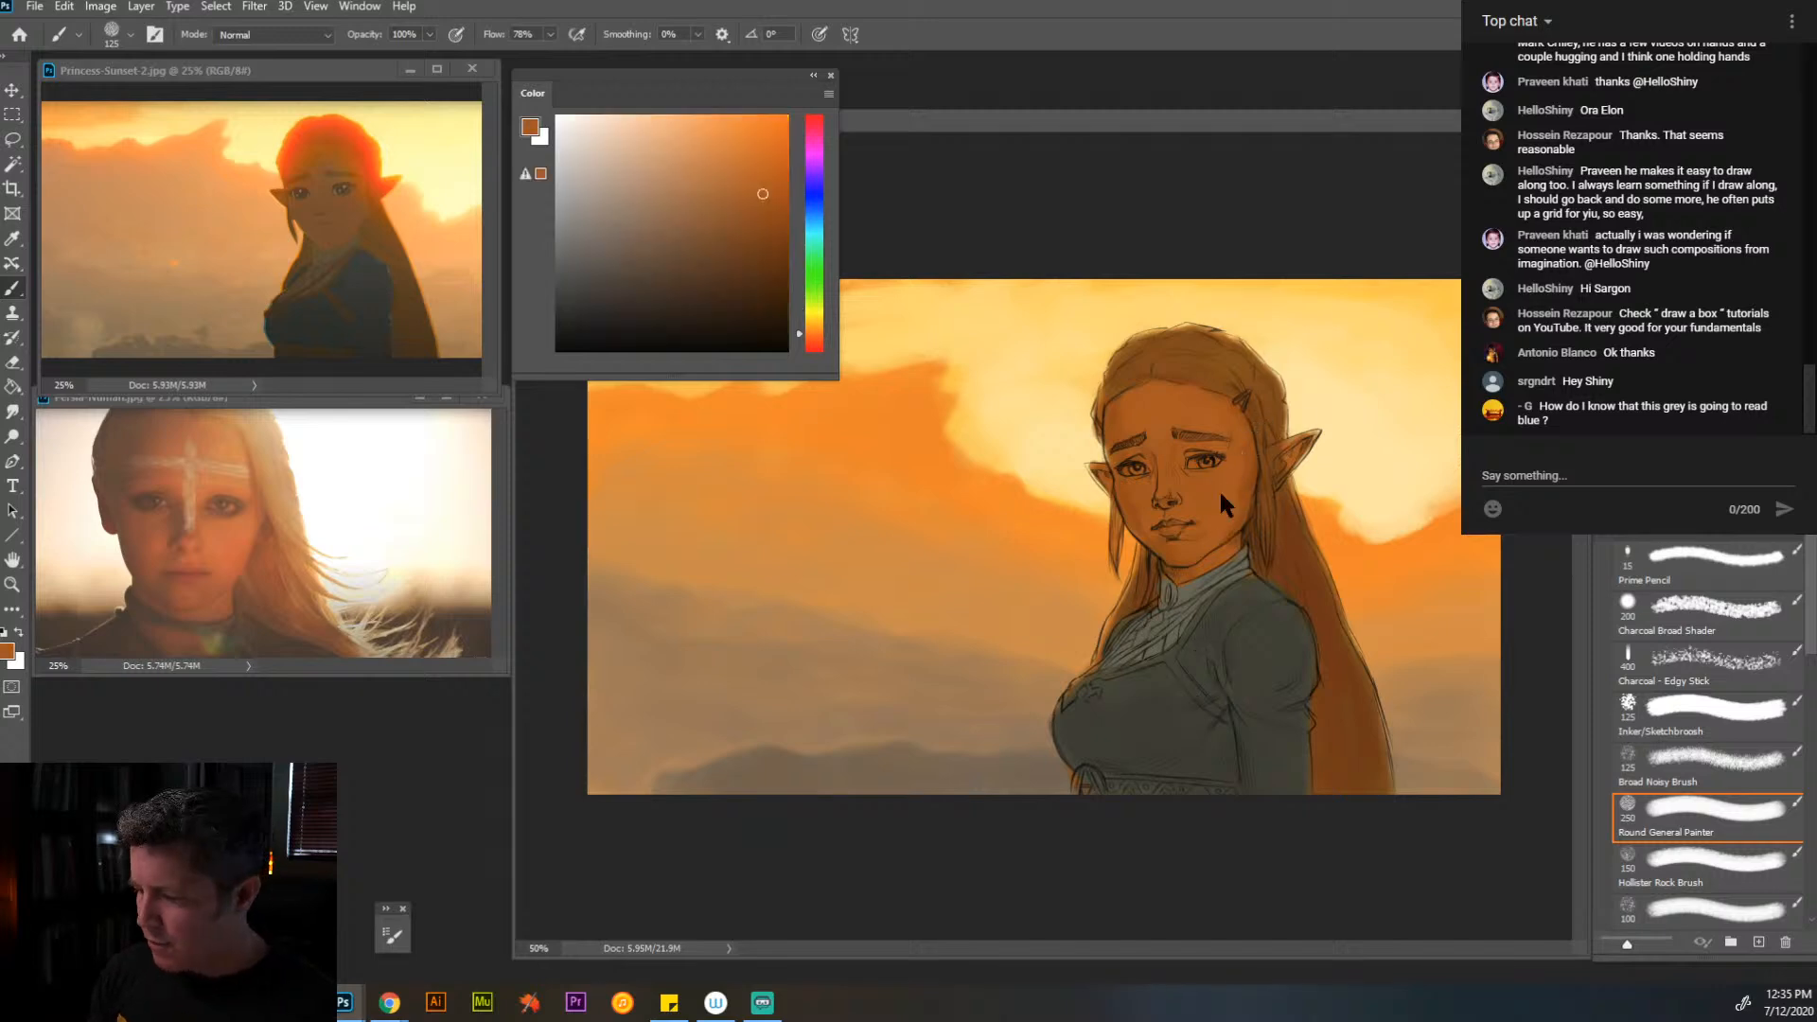
left_click_drag(771, 197, 770, 173)
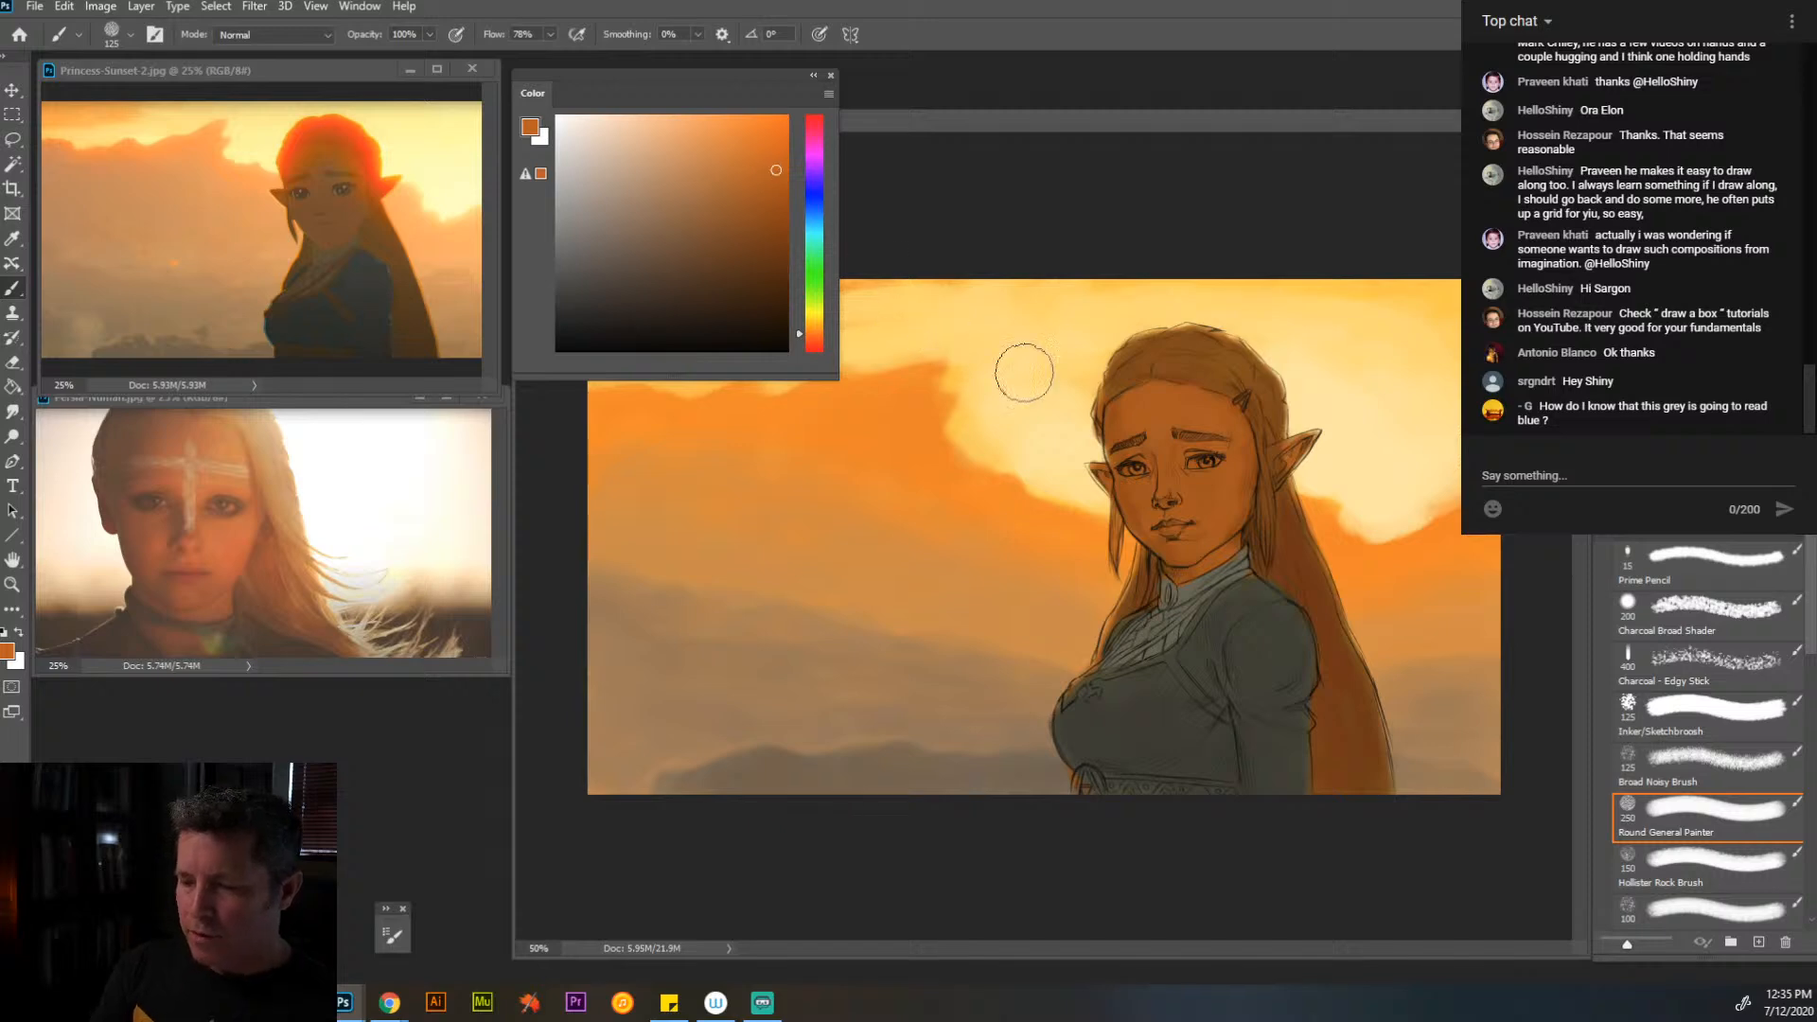
key("bracketleft")
key("bracketleft")
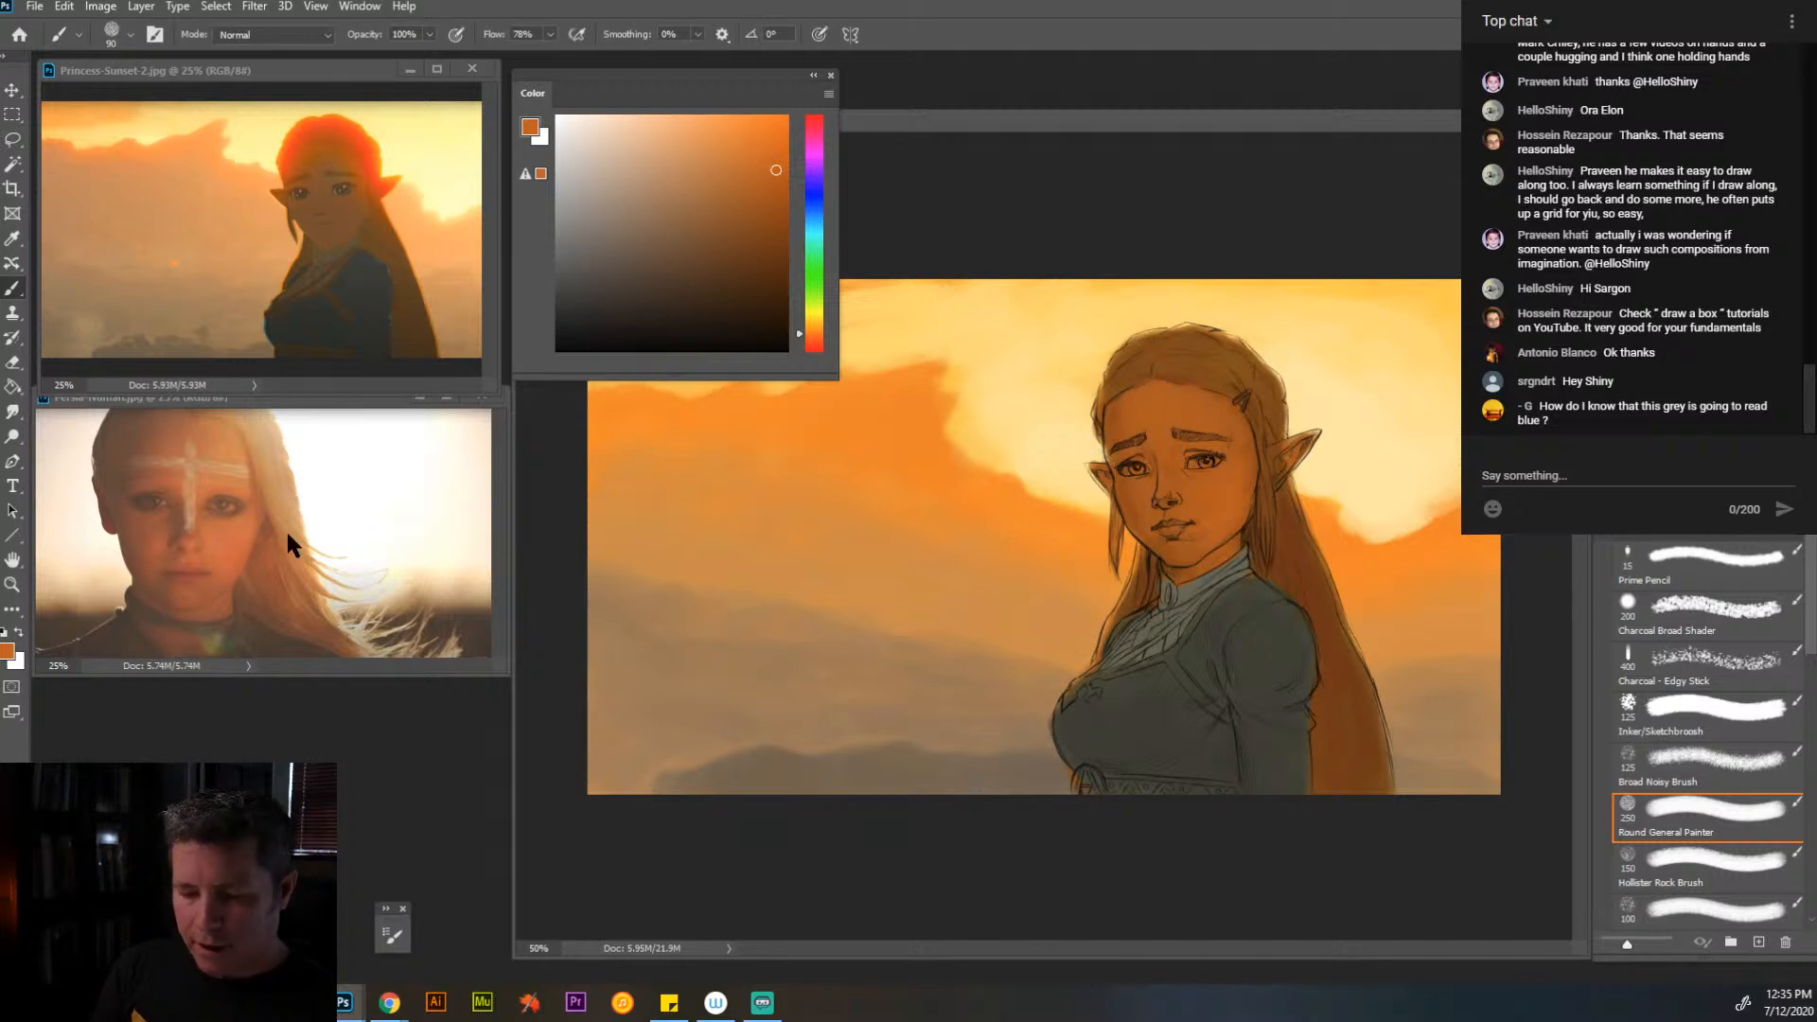
left_click(779, 217)
left_click(815, 337)
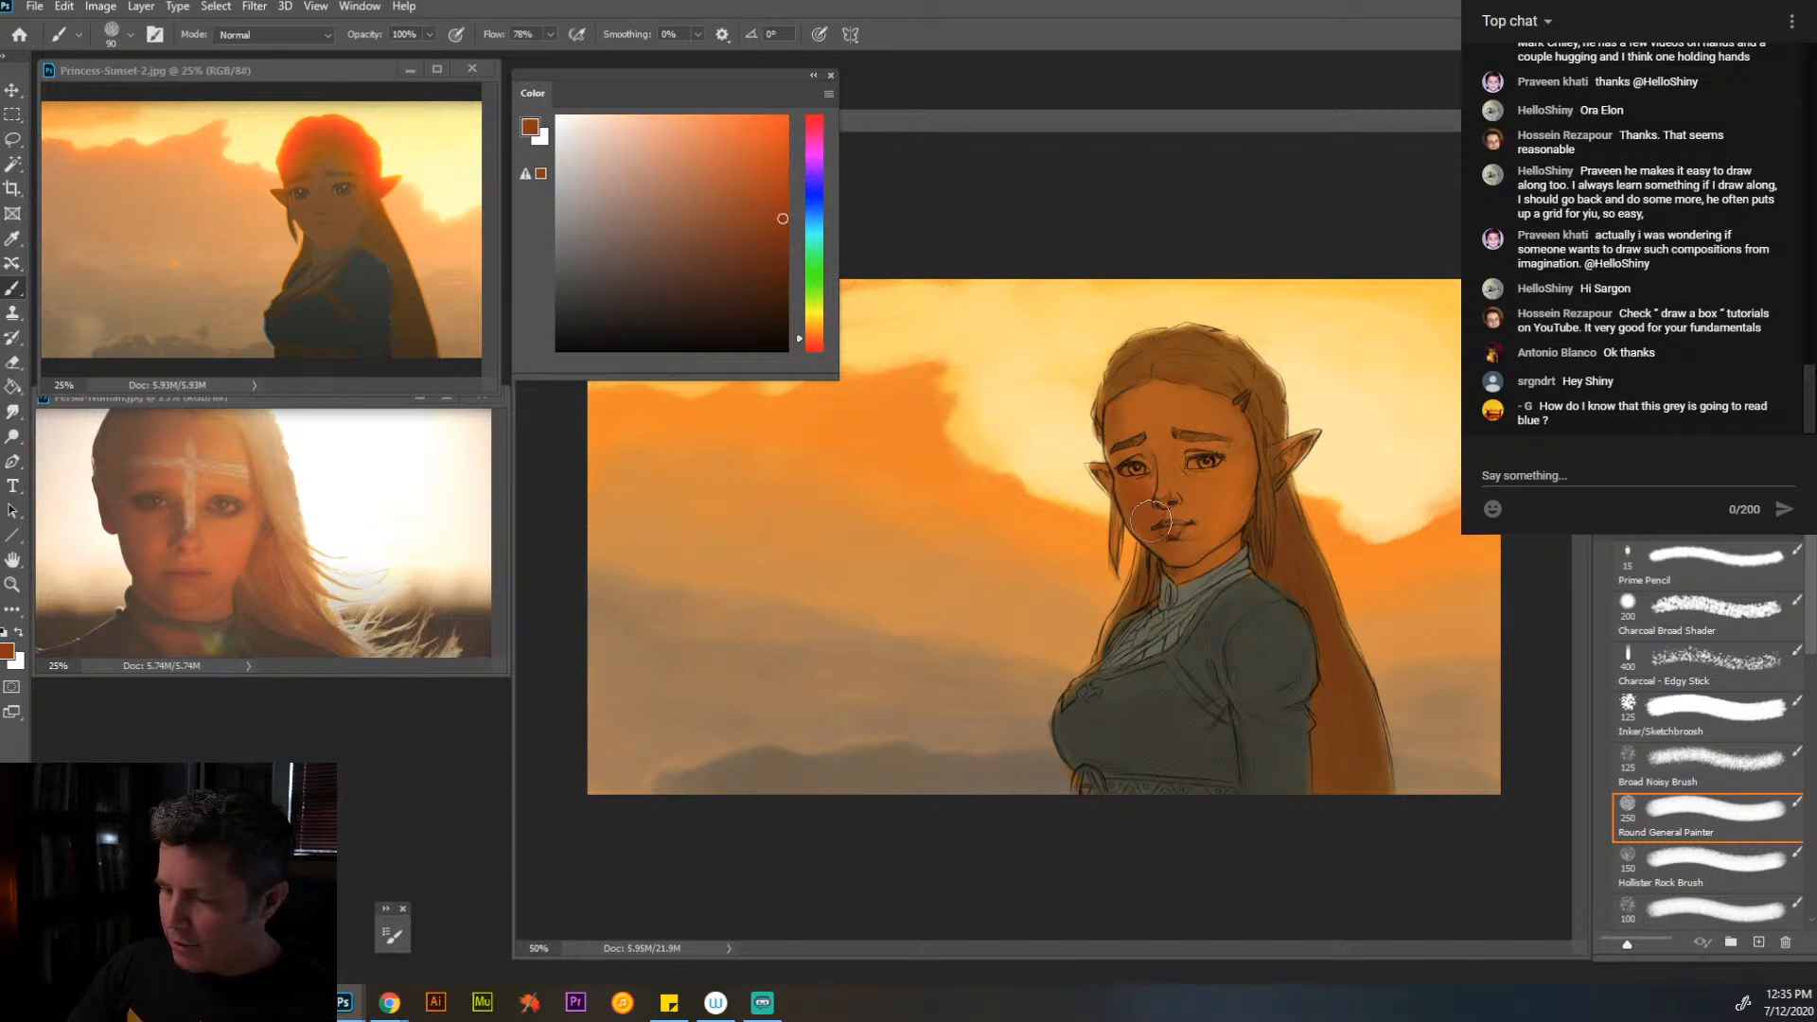
mouse_move(1152, 490)
left_mouse_down()
mouse_move(1123, 417)
mouse_move(1133, 502)
mouse_move(1181, 561)
left_mouse_up()
mouse_move(1136, 483)
left_mouse_down()
mouse_move(1118, 393)
mouse_move(1144, 430)
mouse_move(1144, 381)
mouse_move(1160, 414)
mouse_move(1143, 459)
mouse_move(1168, 464)
mouse_move(1155, 499)
mouse_move(1201, 547)
left_mouse_up()
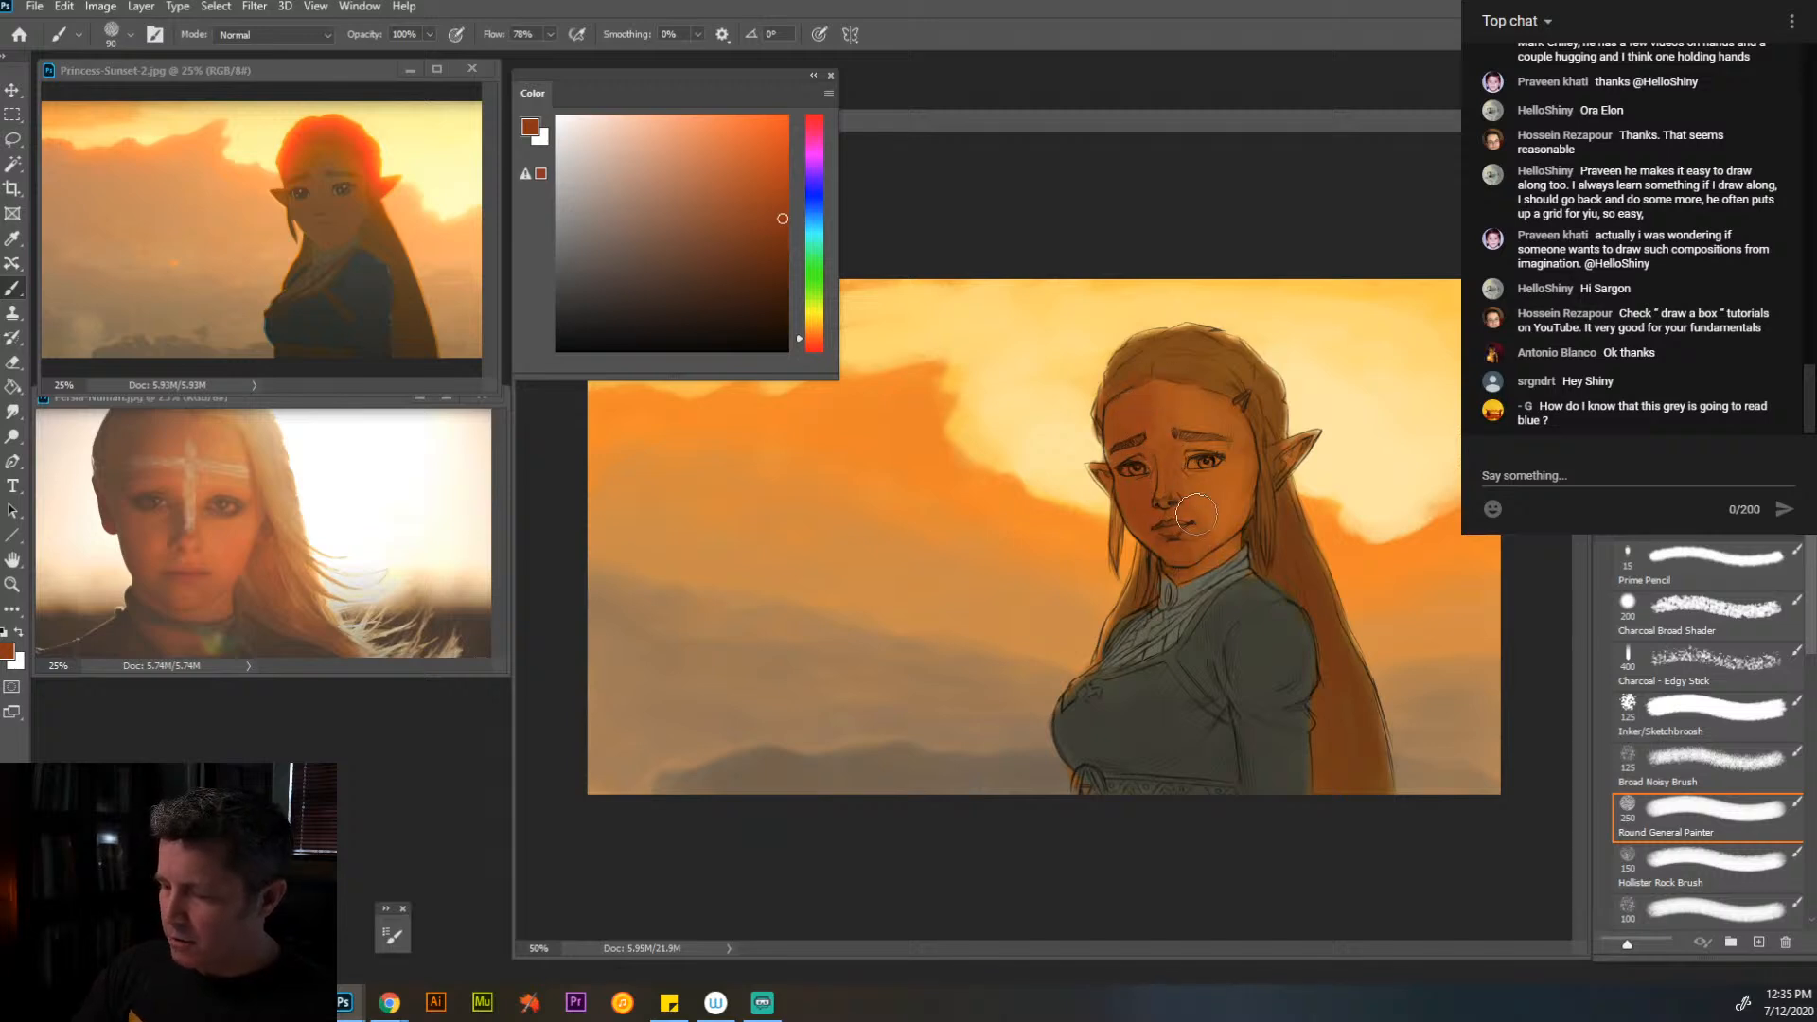
- Deepen the shadows around the eyes, nose and lips in dark brown using a 45 px brush
key("bracketleft")
key("bracketleft")
key("bracketleft")
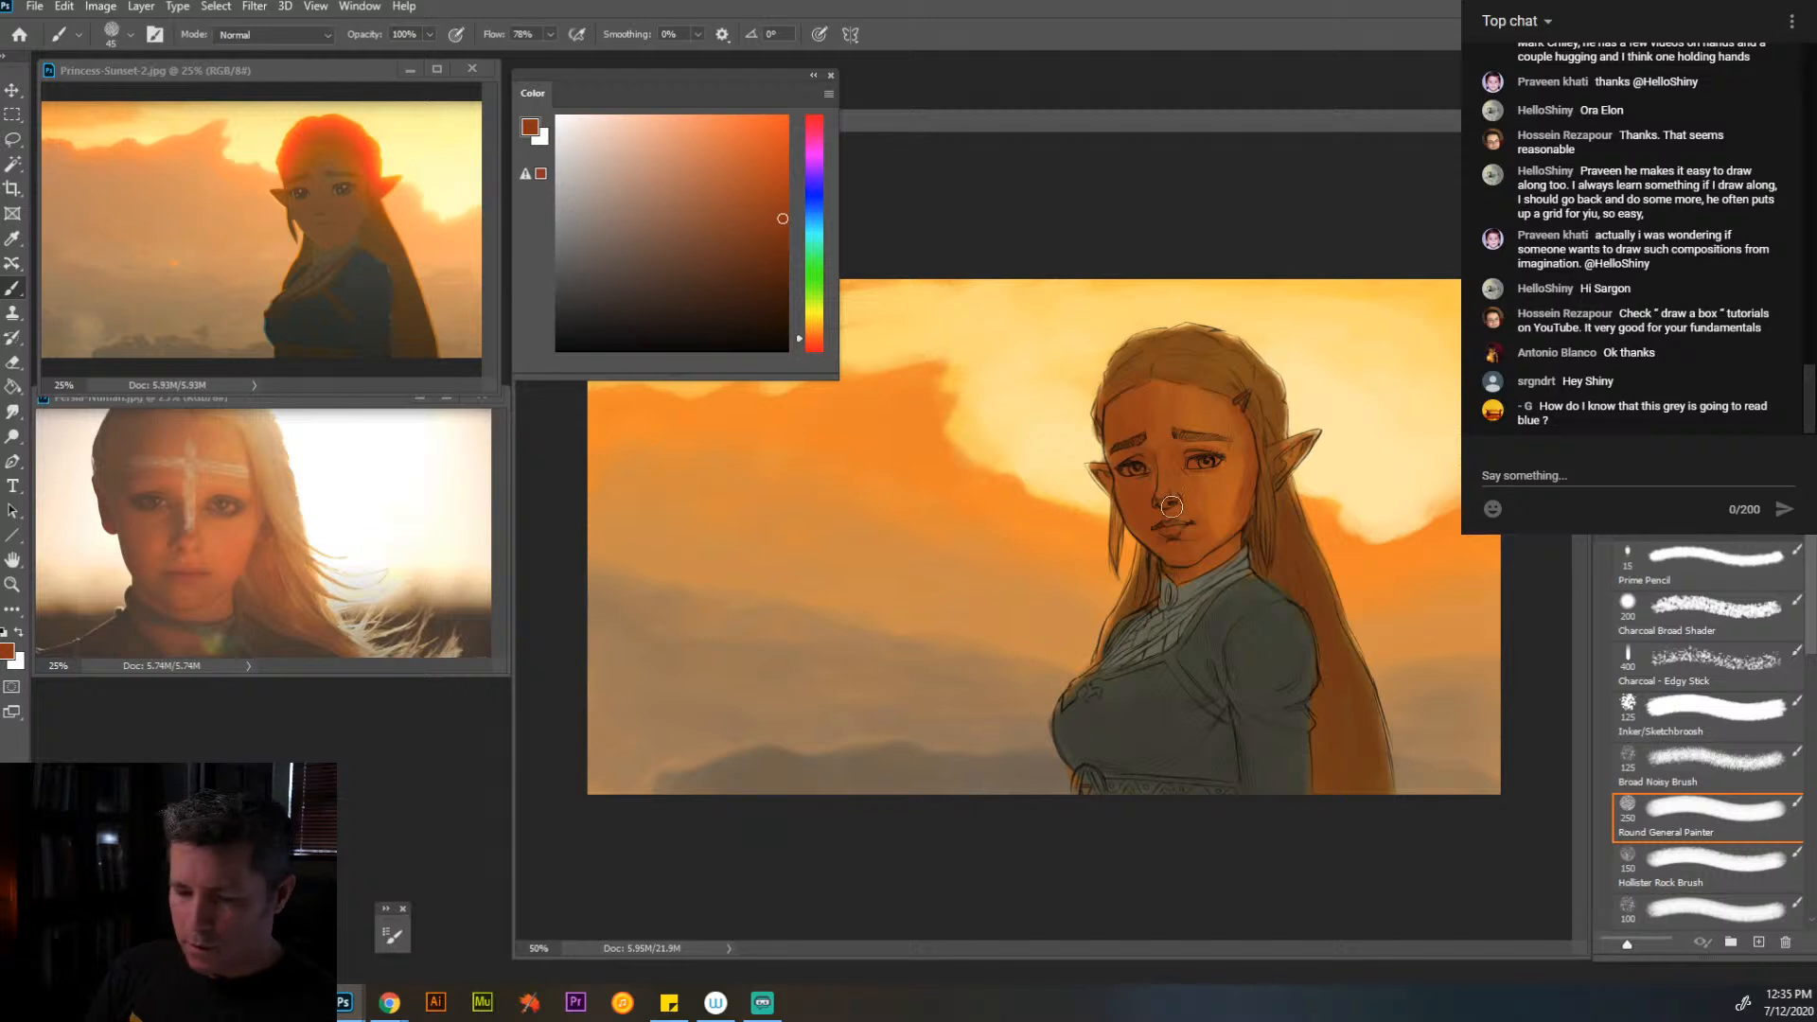
left_click(751, 260)
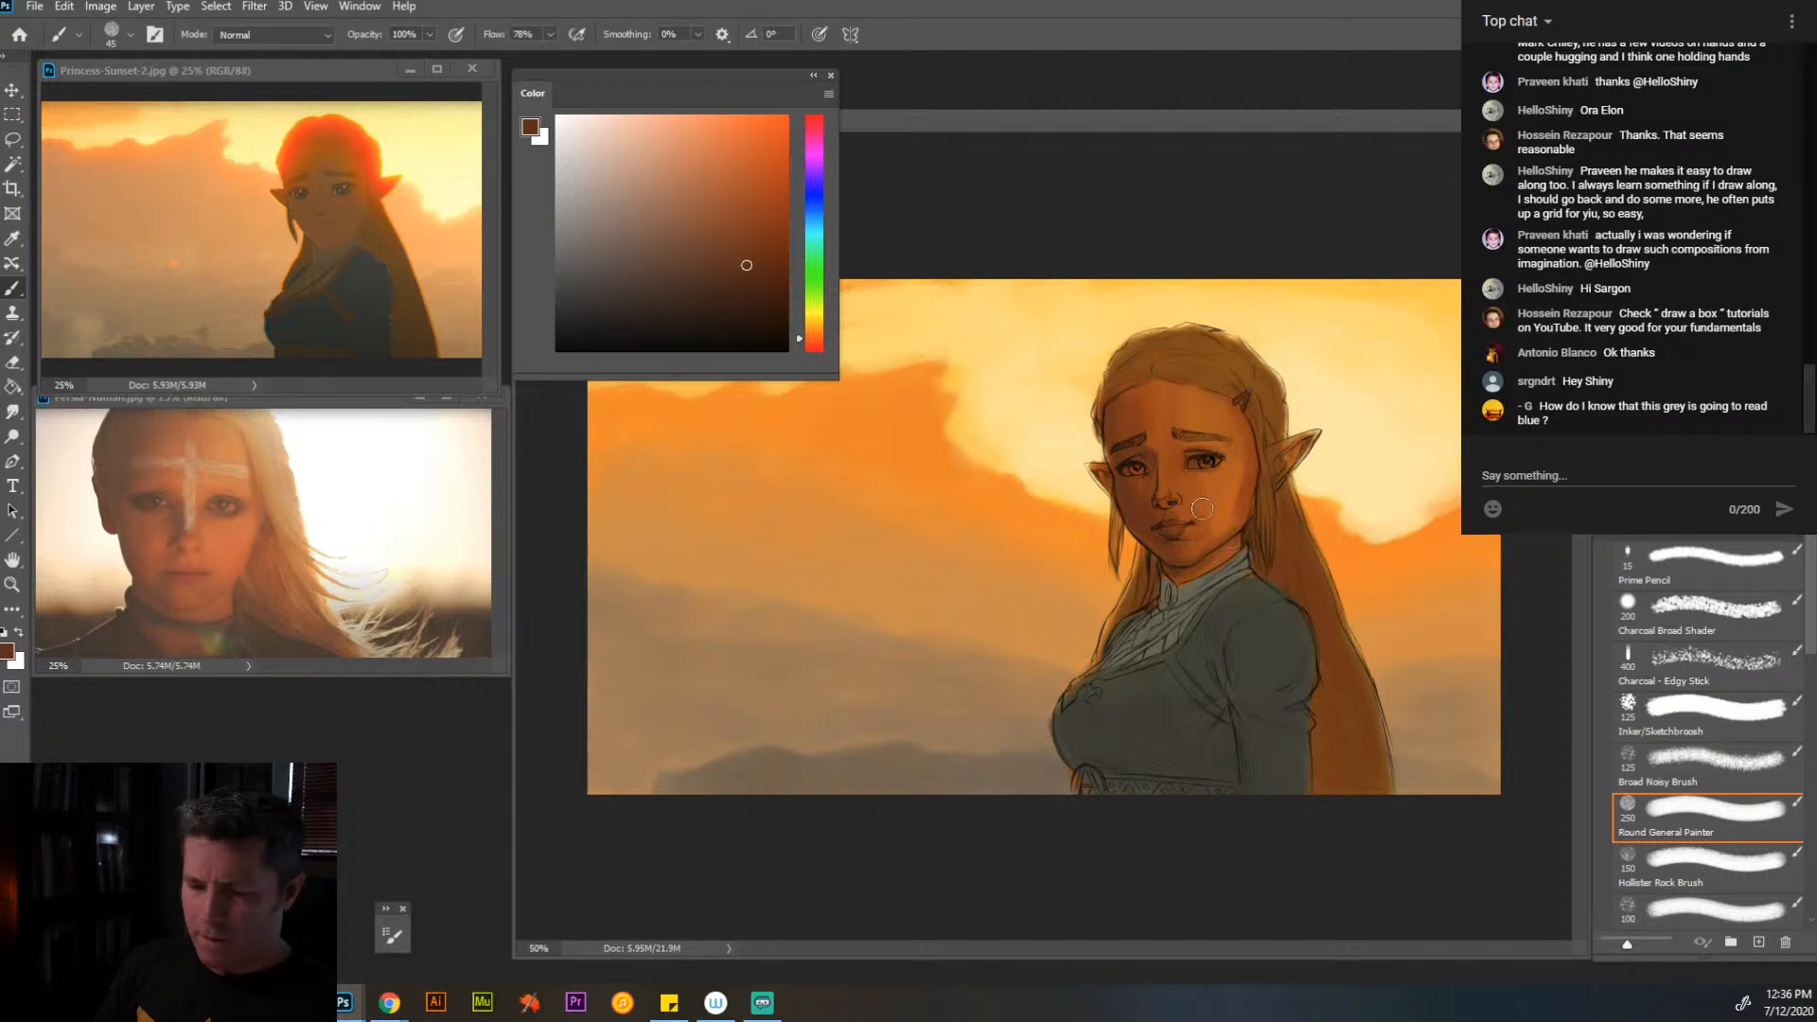
- Try a golden yellow highlight on the forehead with an 80 px brush
left_click(1213, 463, "alt")
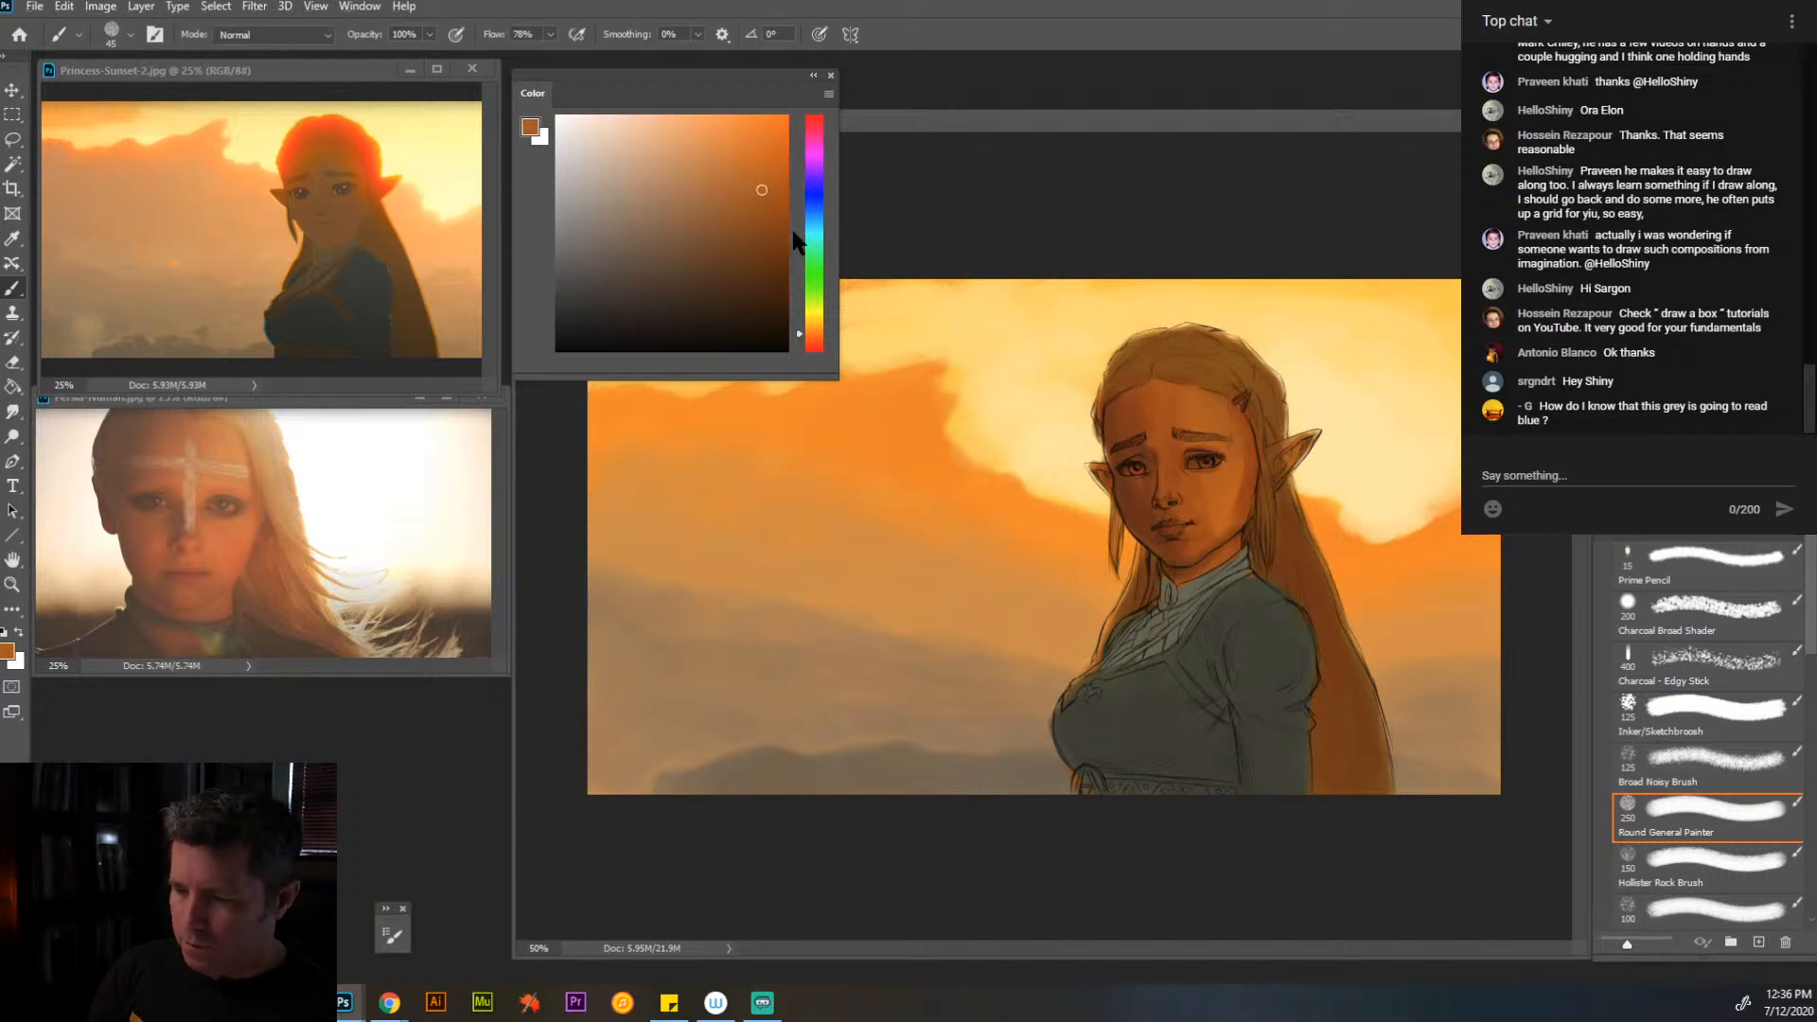
left_click_drag(814, 328, 813, 319)
left_click(744, 169)
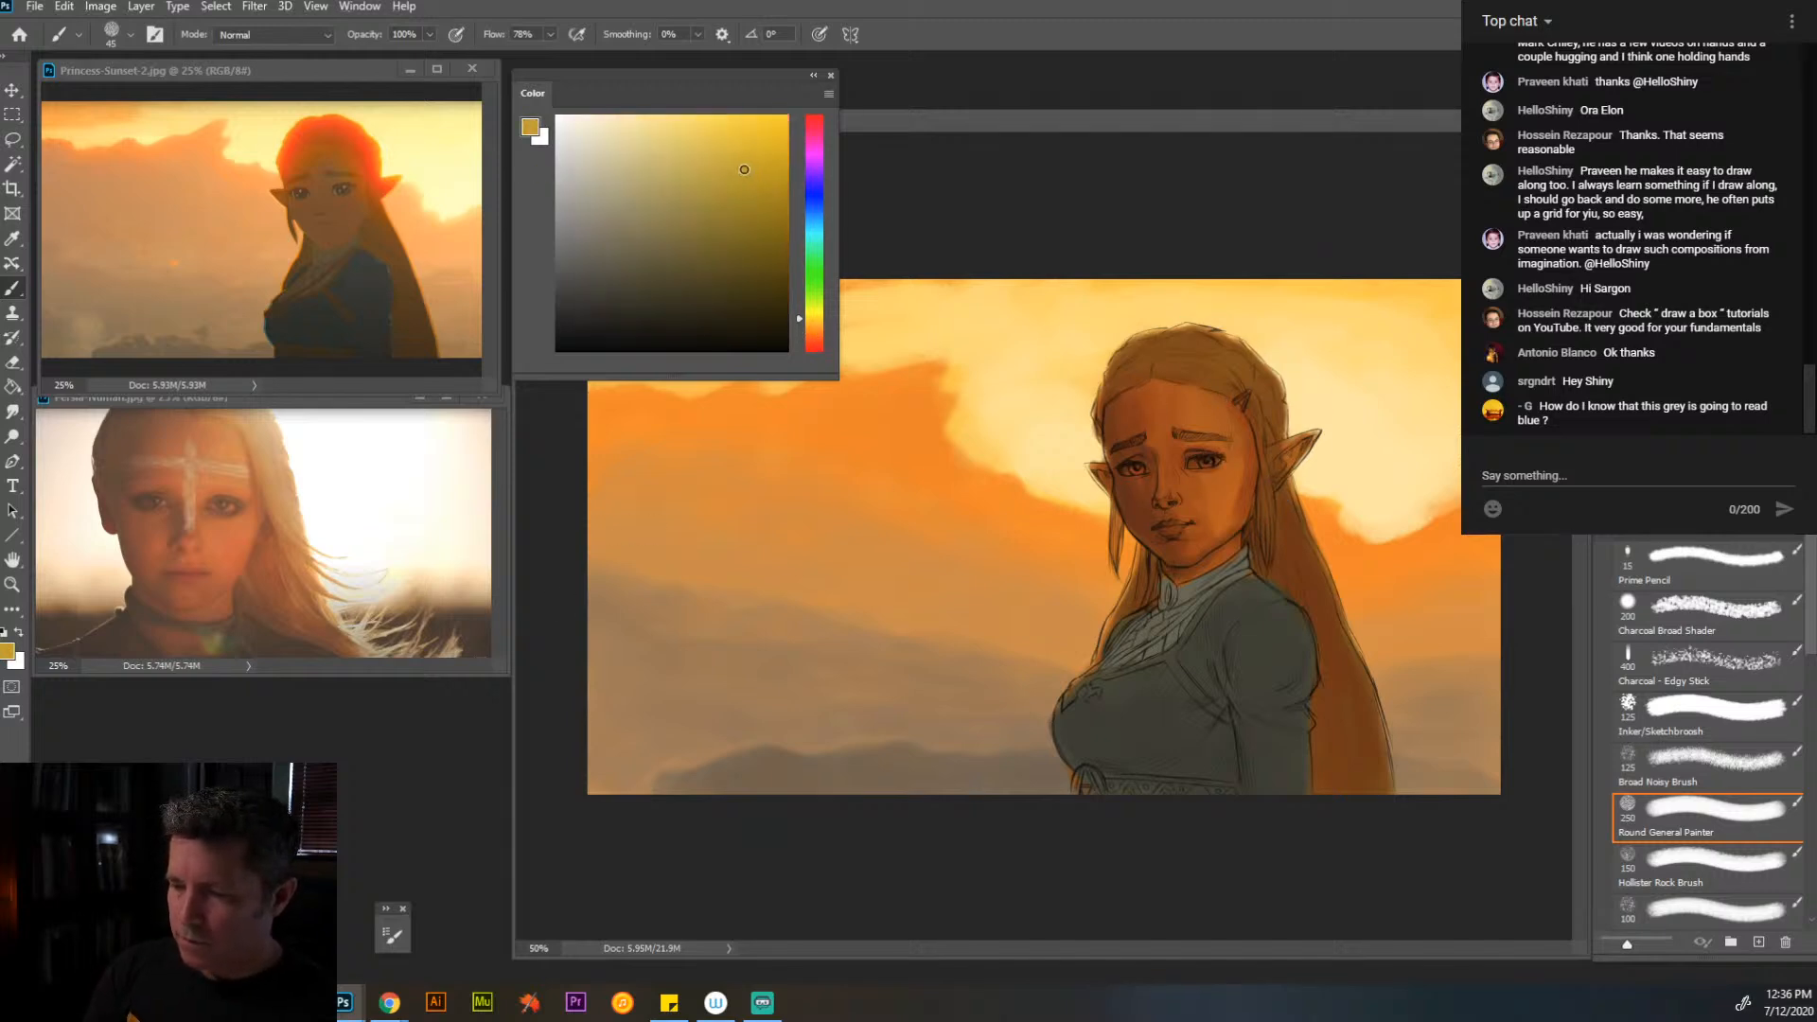
key("bracketright")
key("bracketright")
key("bracketright")
key("bracketright")
mouse_move(1184, 392)
left_mouse_down()
mouse_move(1211, 416)
mouse_move(1169, 384)
left_mouse_up()
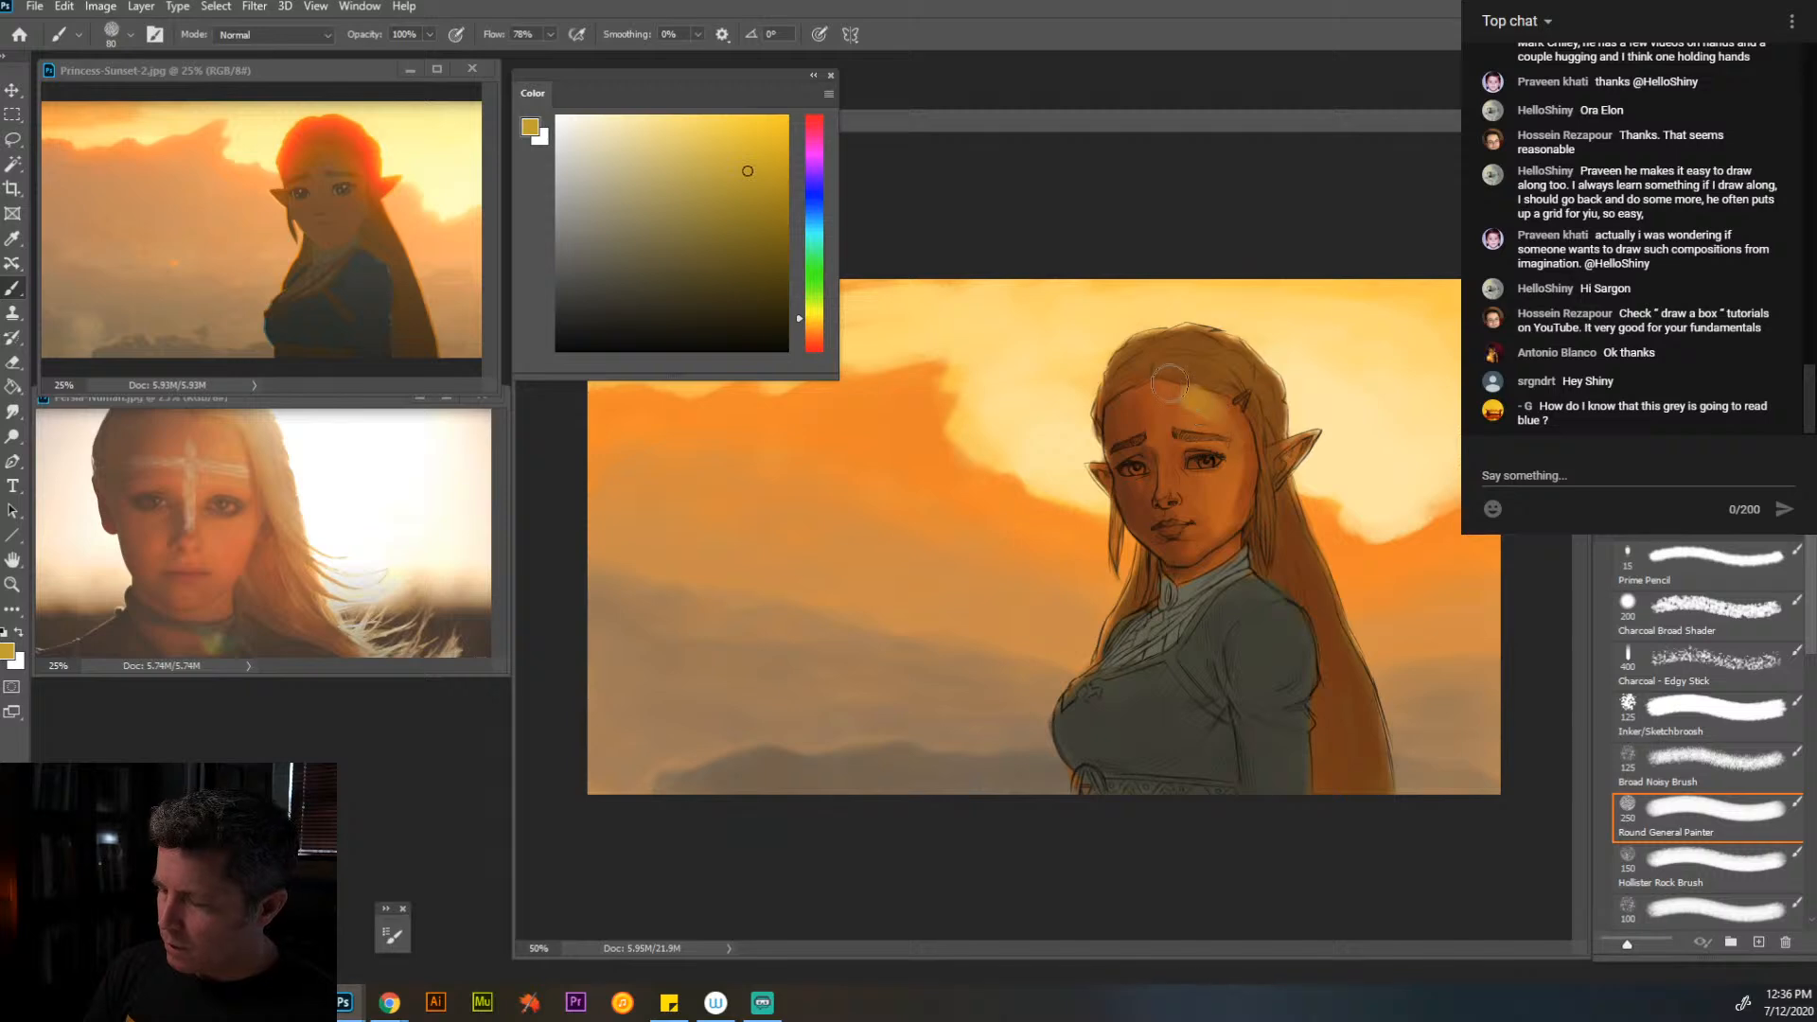
- Shift the highlight color from golden yellow to a brighter orange and work it into the forehead
left_click_drag(814, 330, 814, 322)
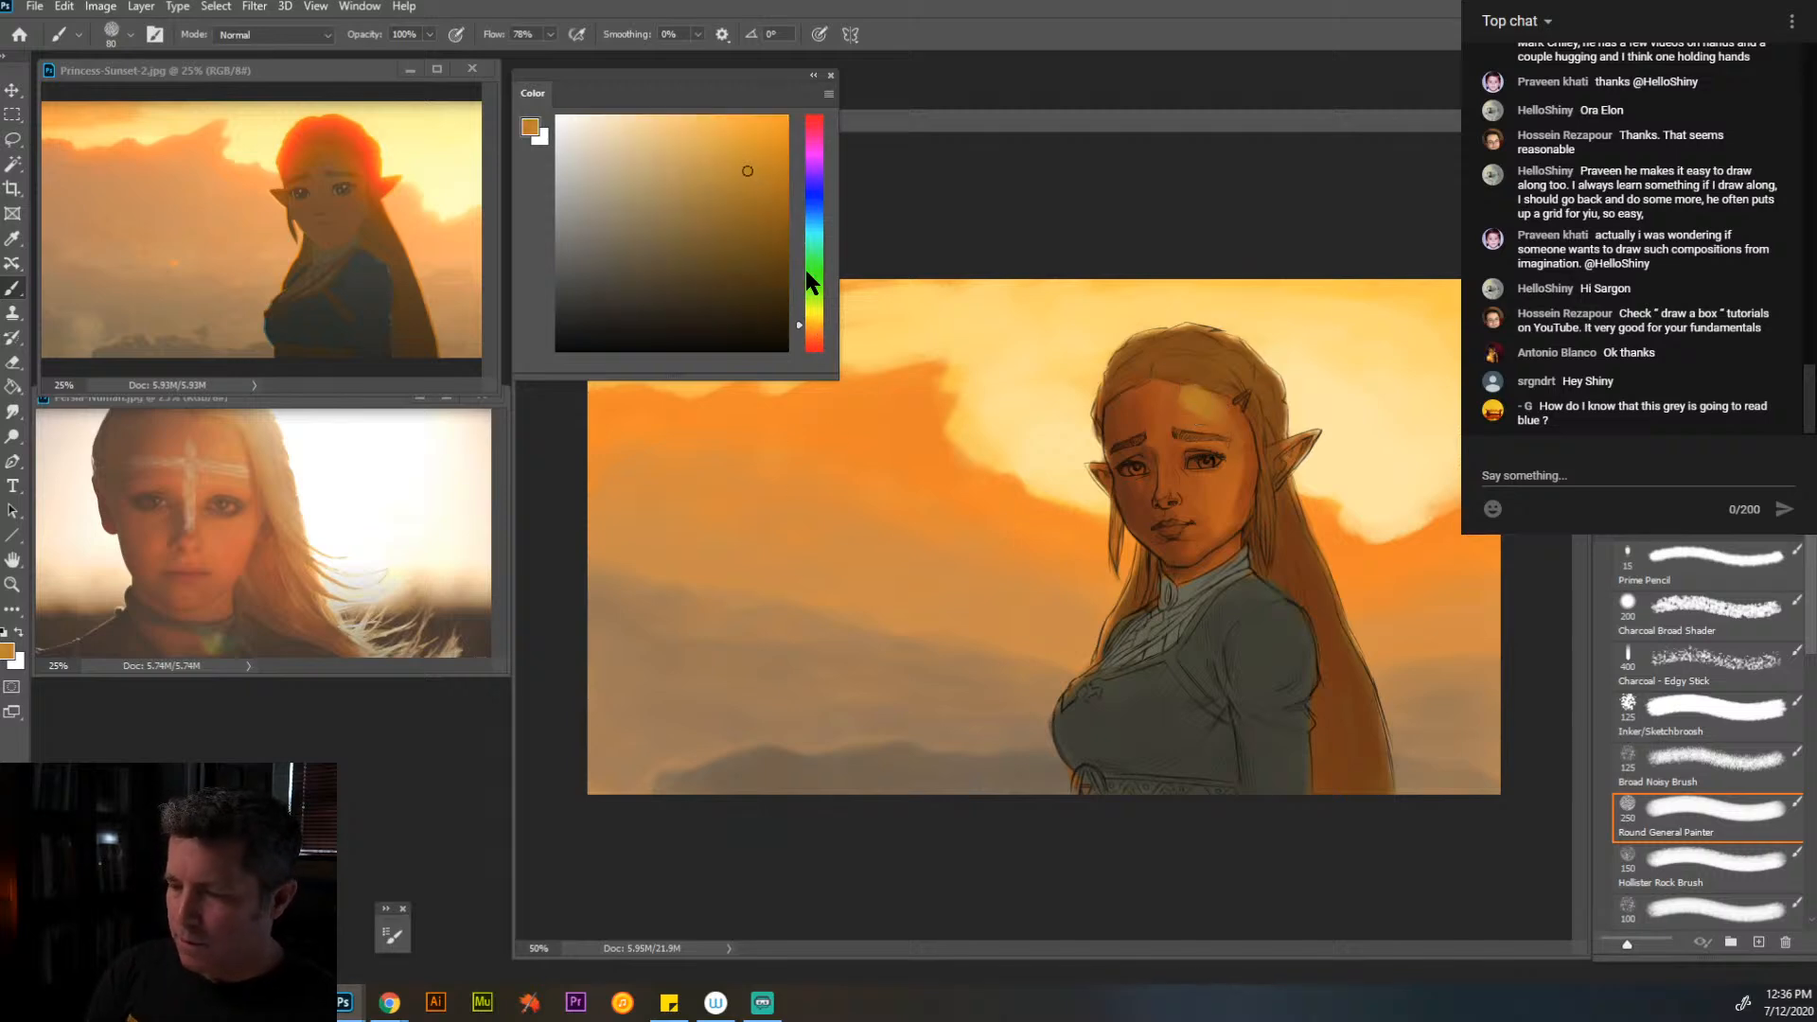
left_click(815, 331)
left_click(749, 151)
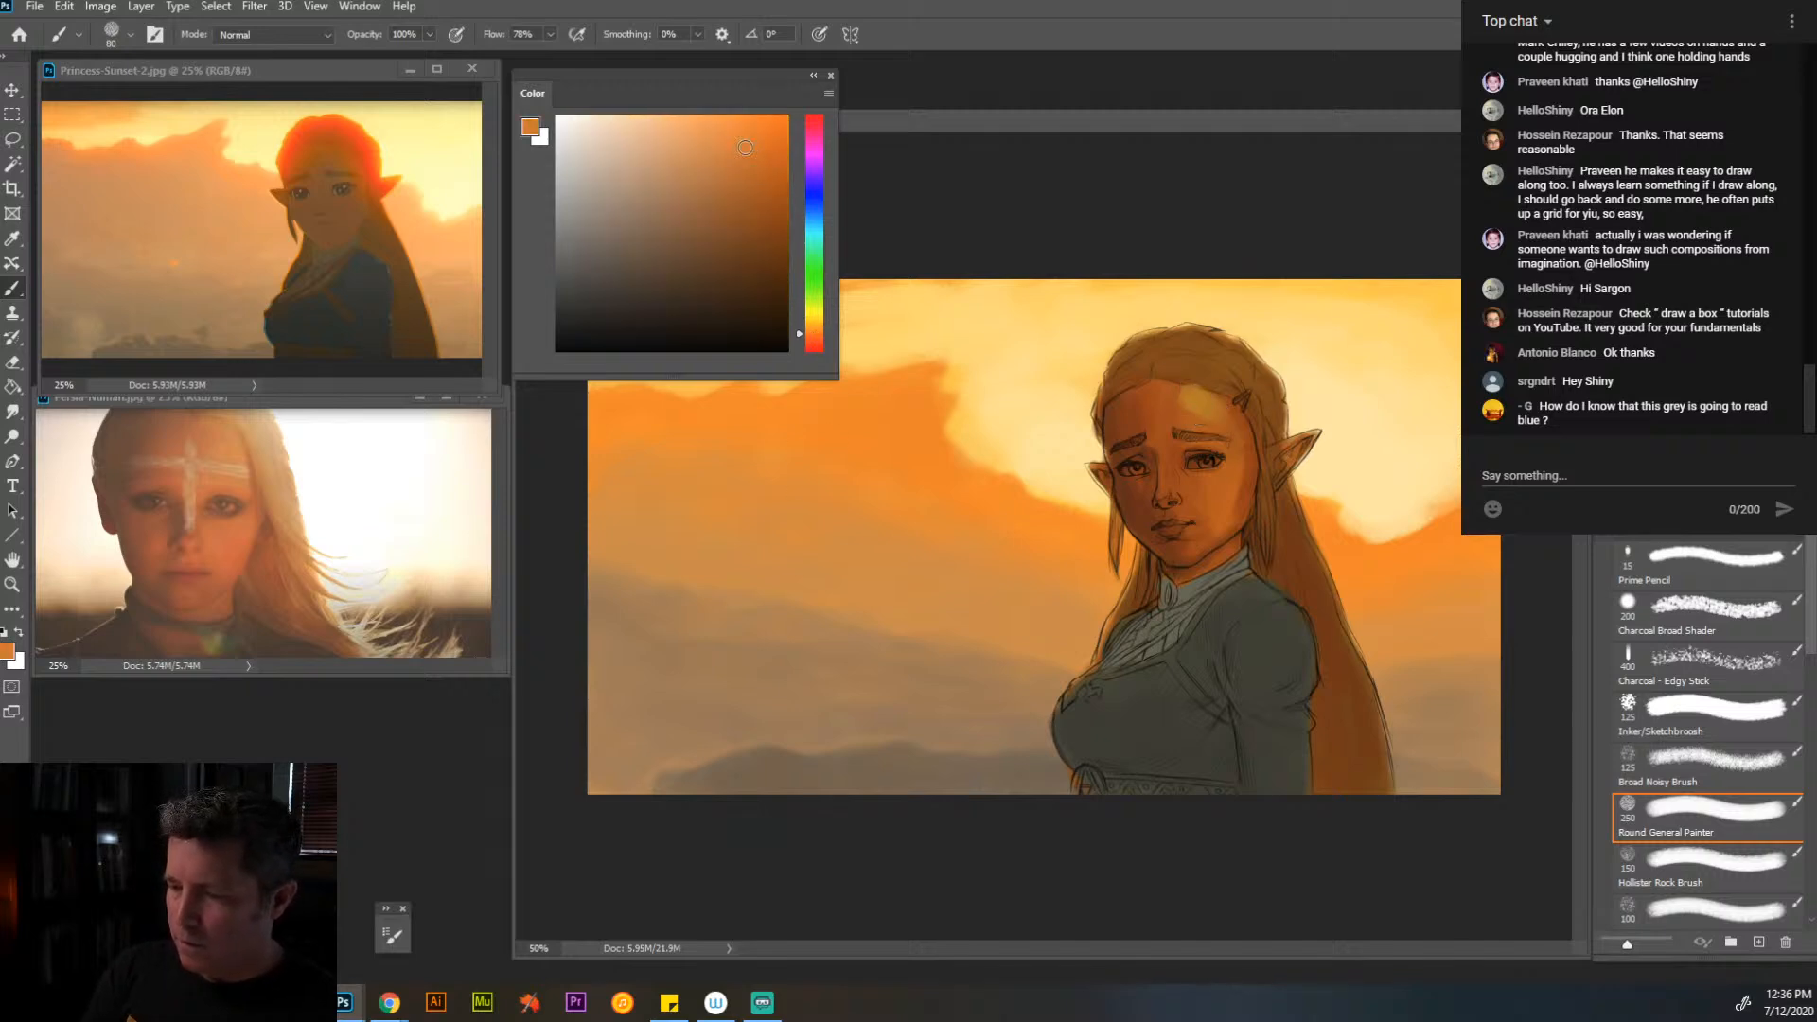
left_click(751, 154)
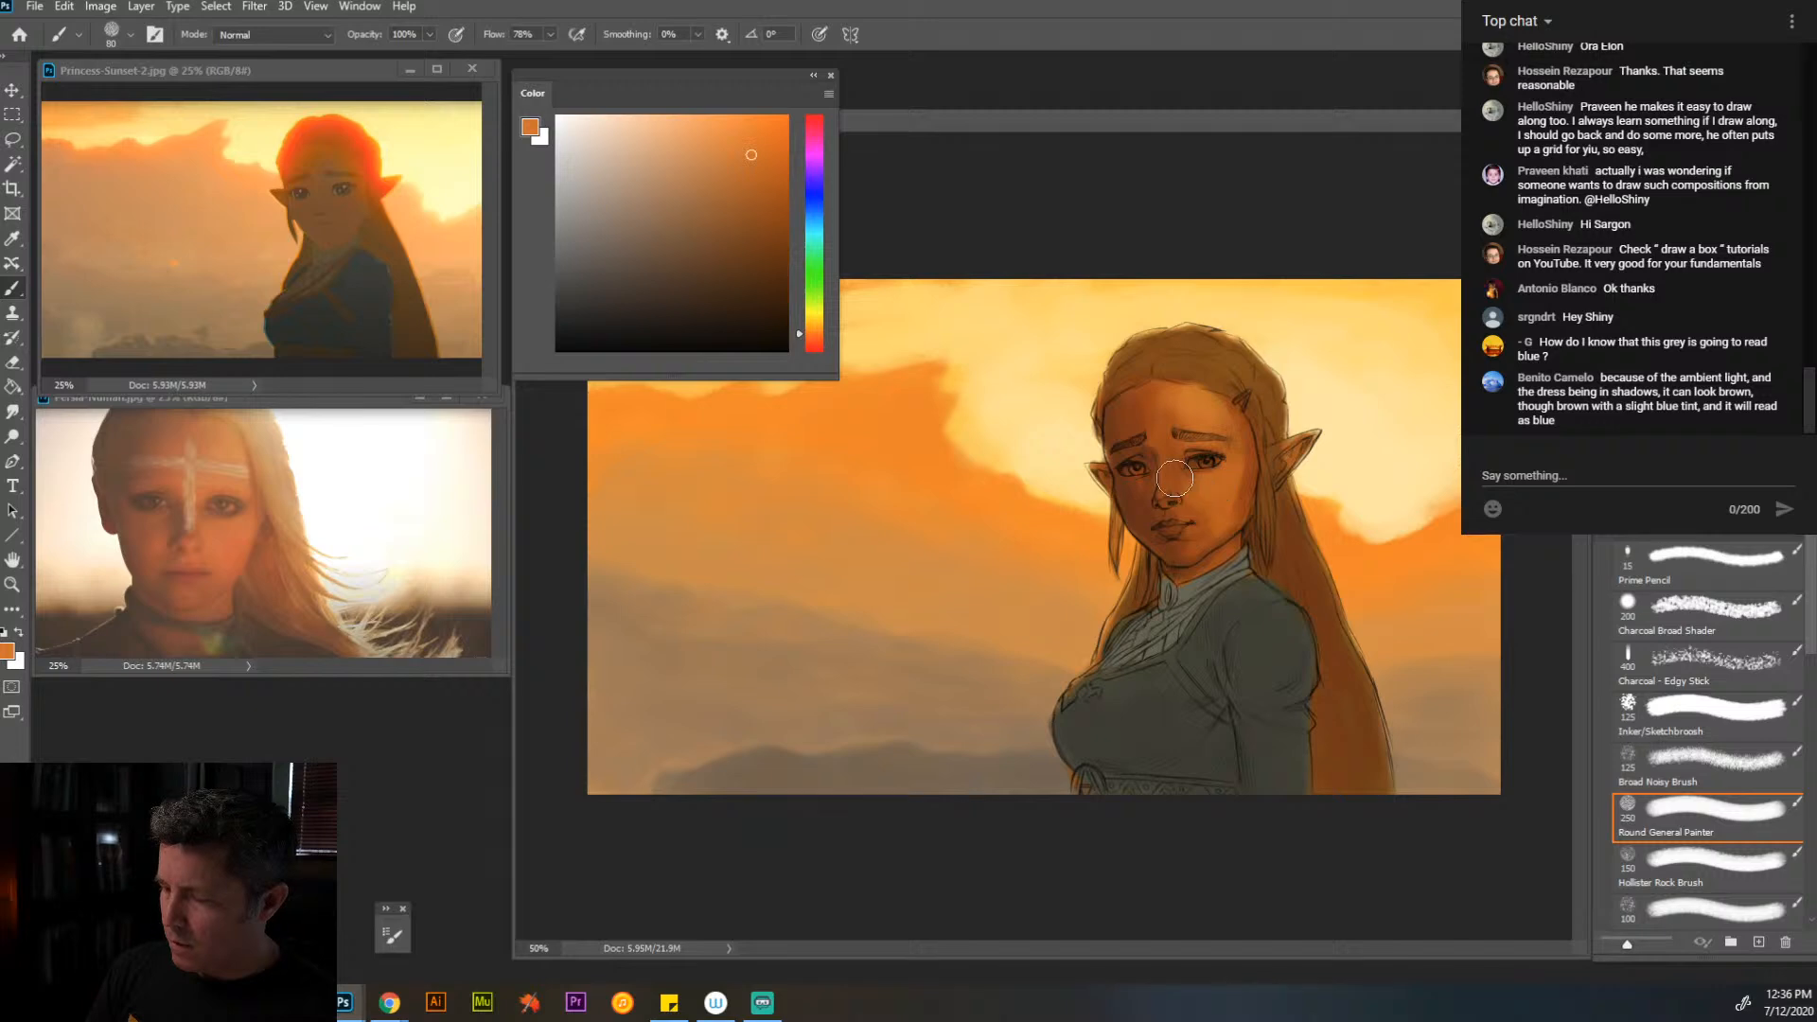
- Refine the lighter skin areas of the face with a 45 px brush, sampling the cheek and dress colors for comparison
key("bracketleft")
key("bracketleft")
key("bracketleft")
key("bracketleft")
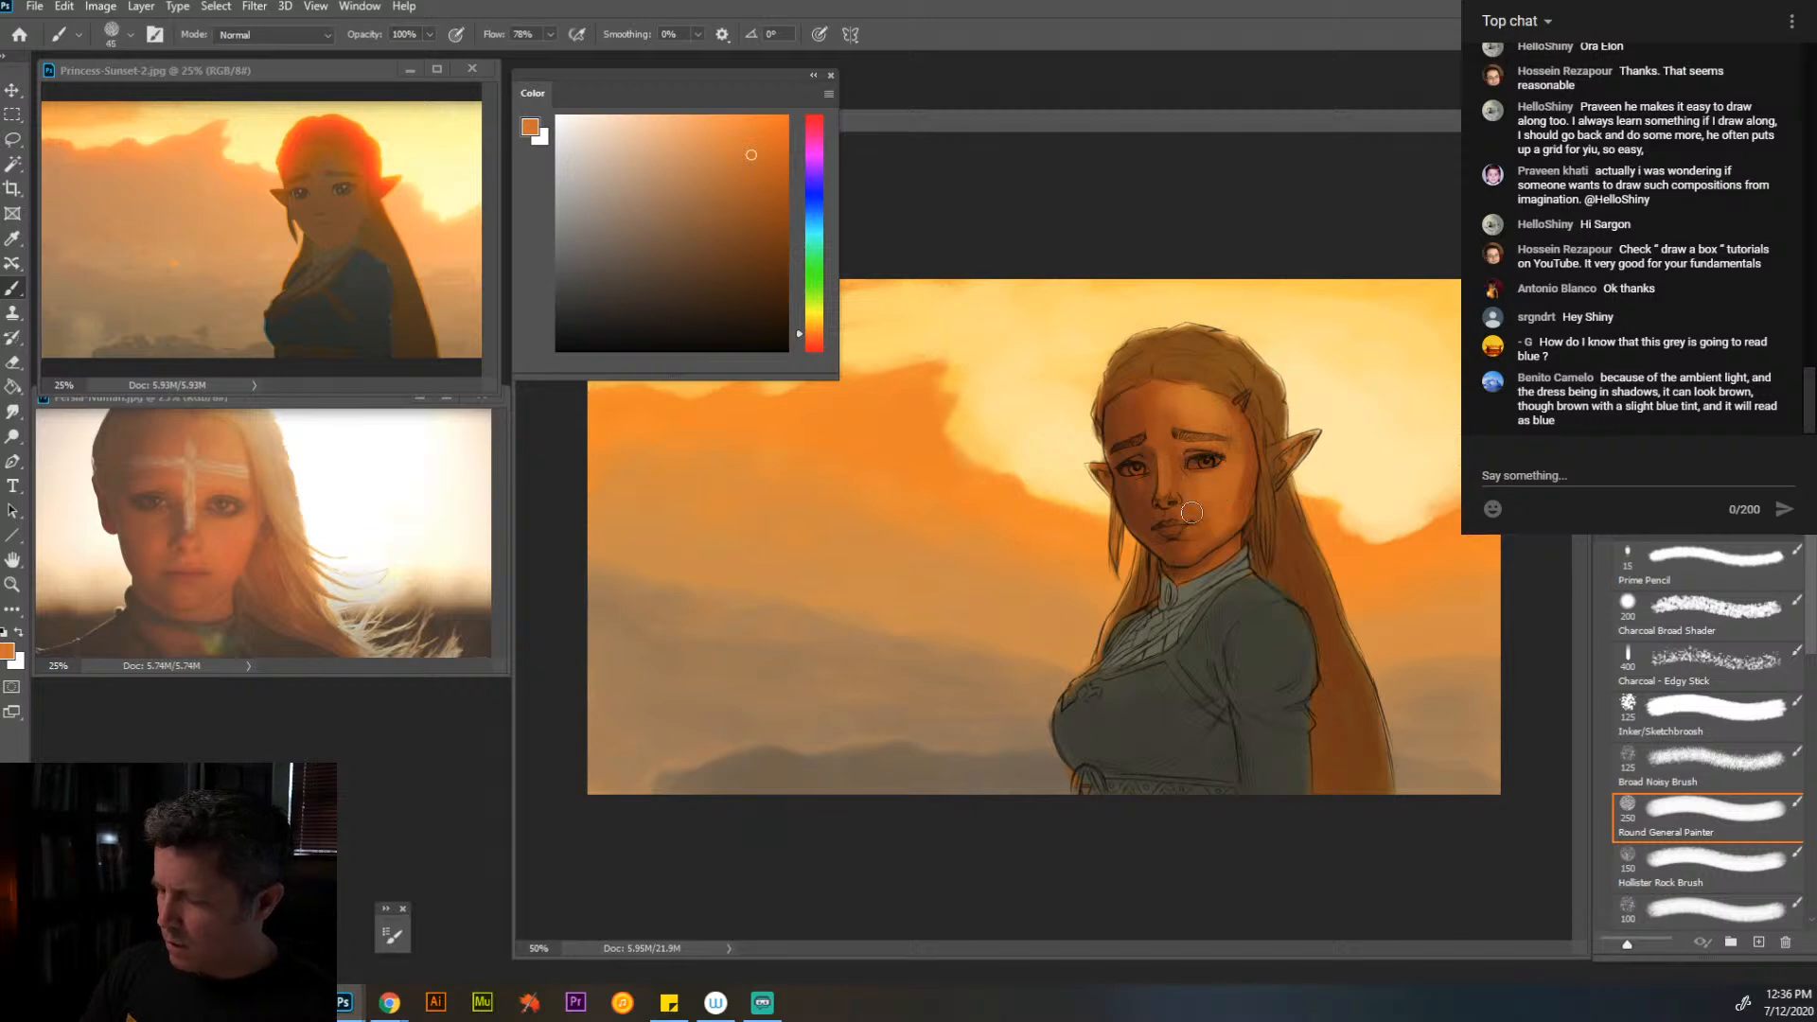
left_click(1247, 523, "alt")
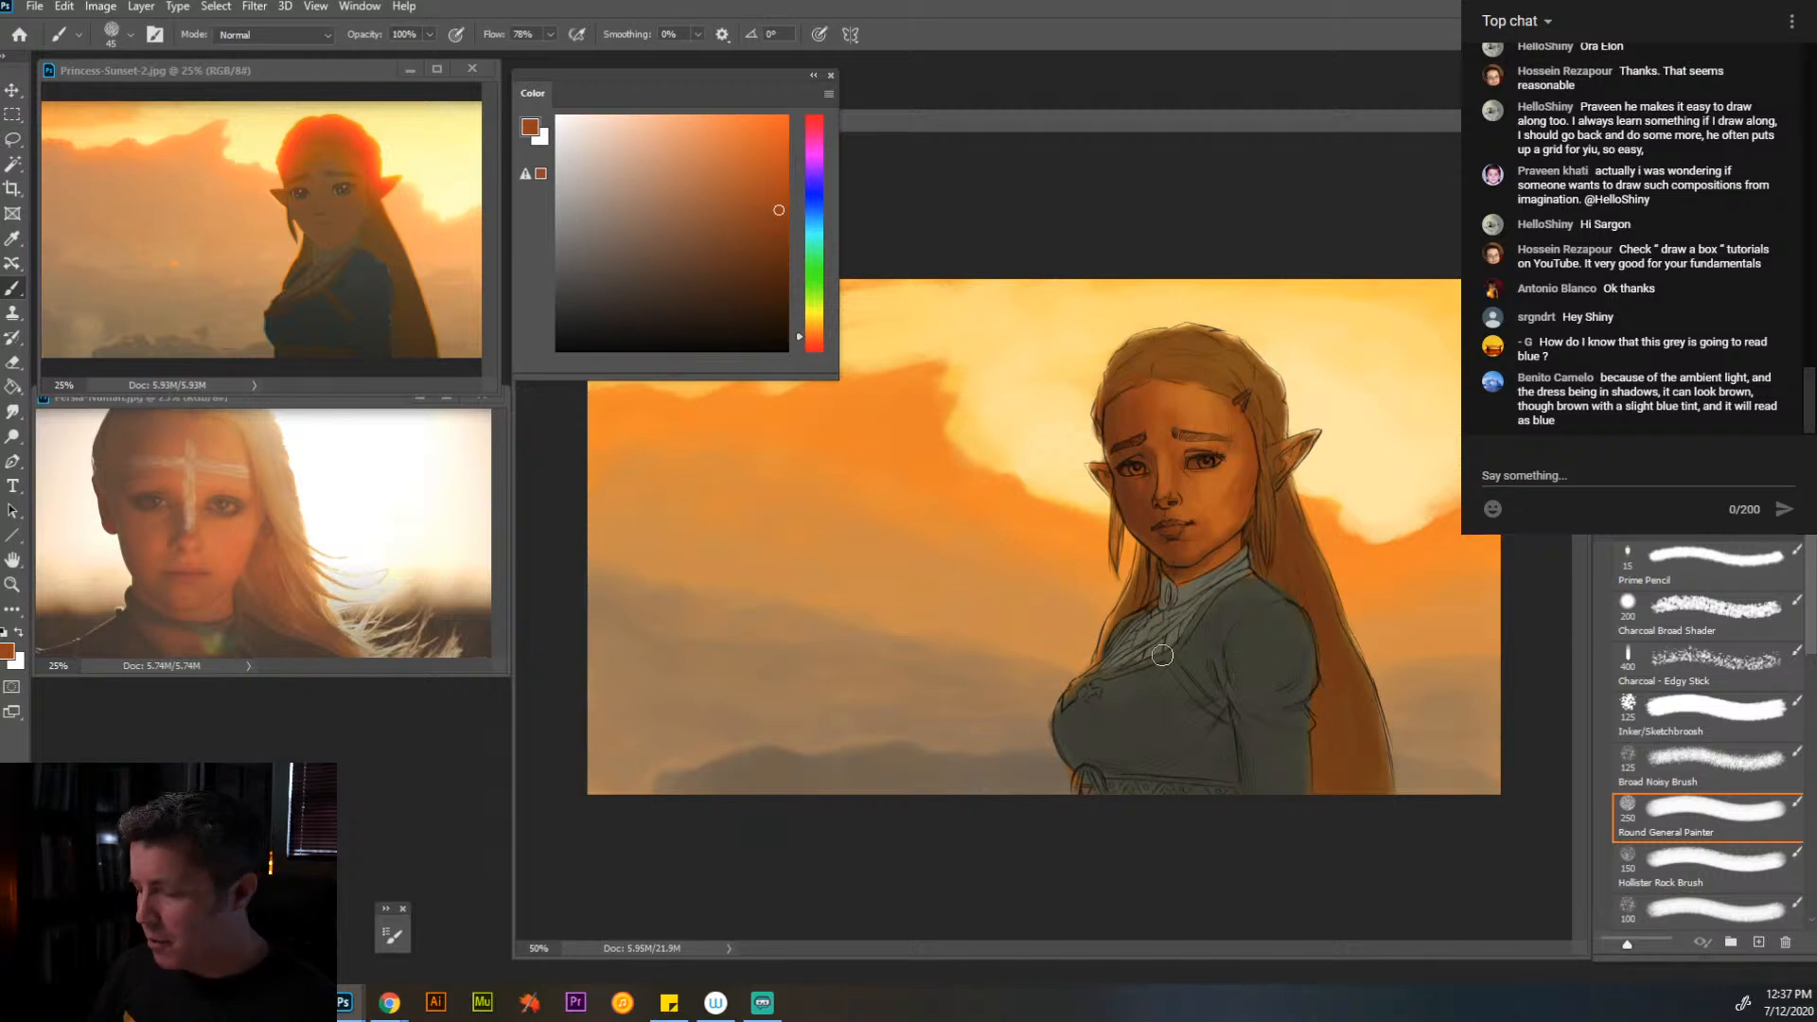
left_click(1250, 639, "alt")
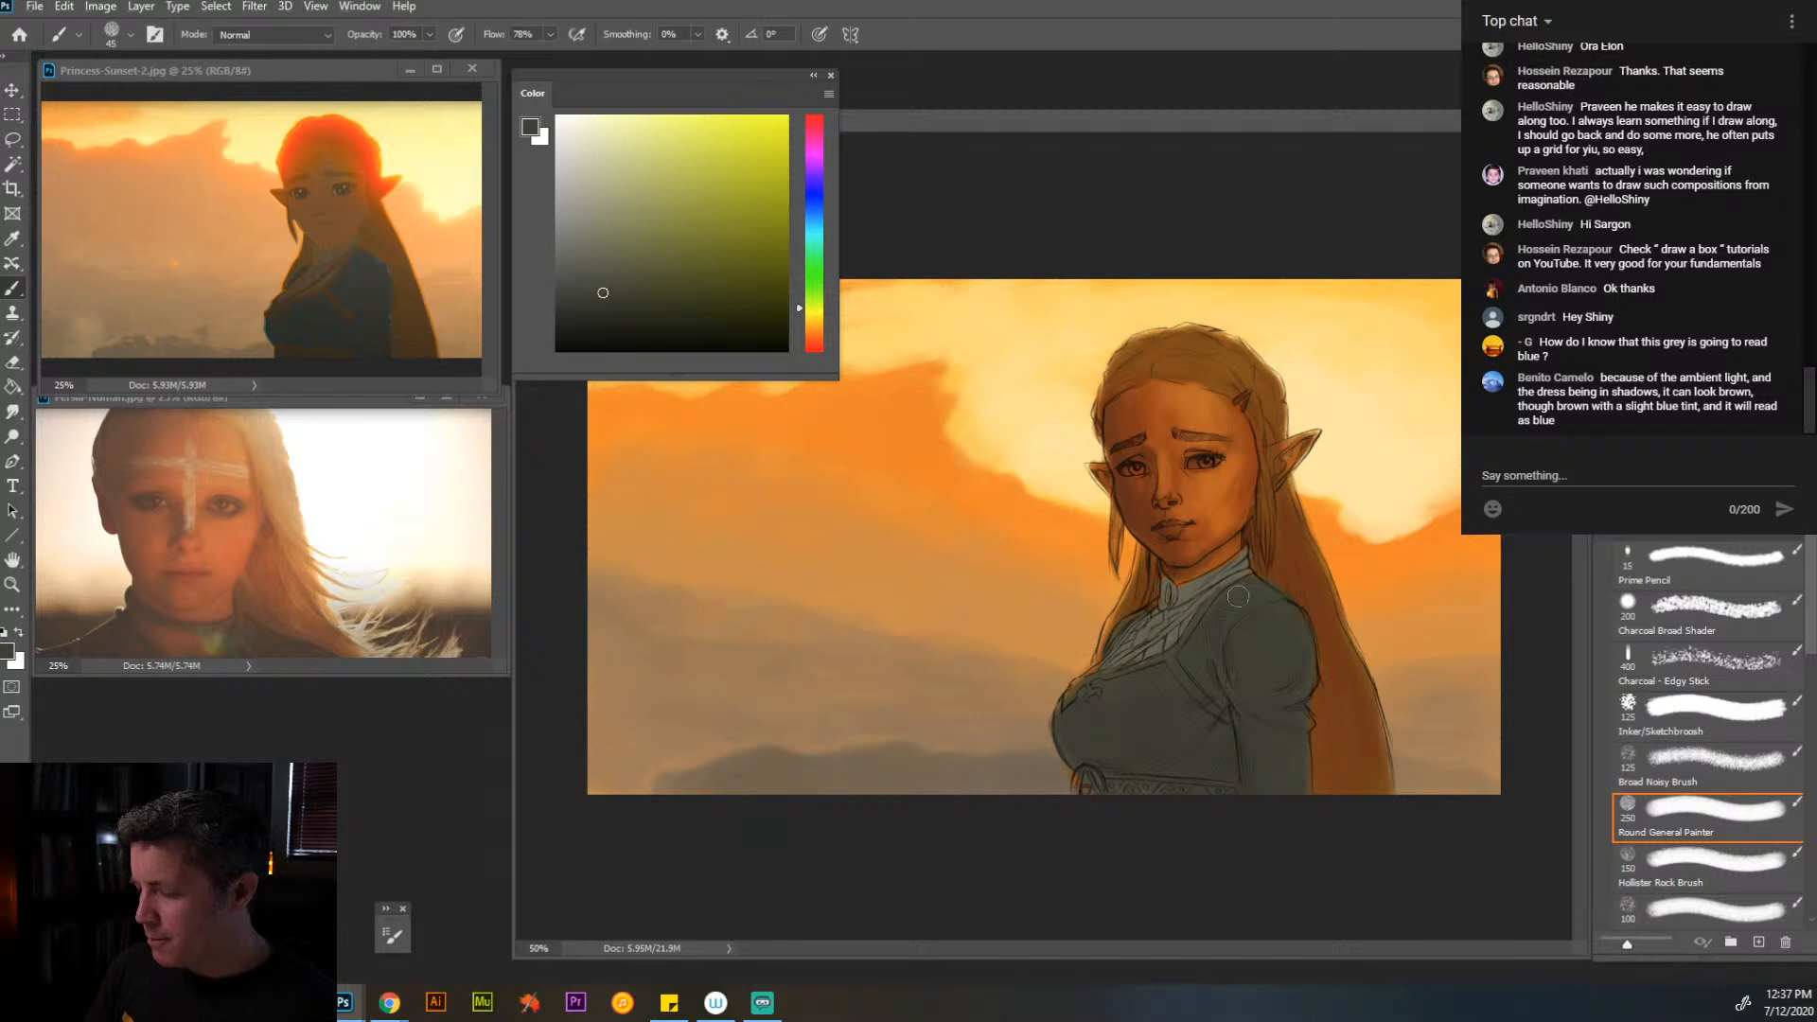
left_click(1211, 534, "alt")
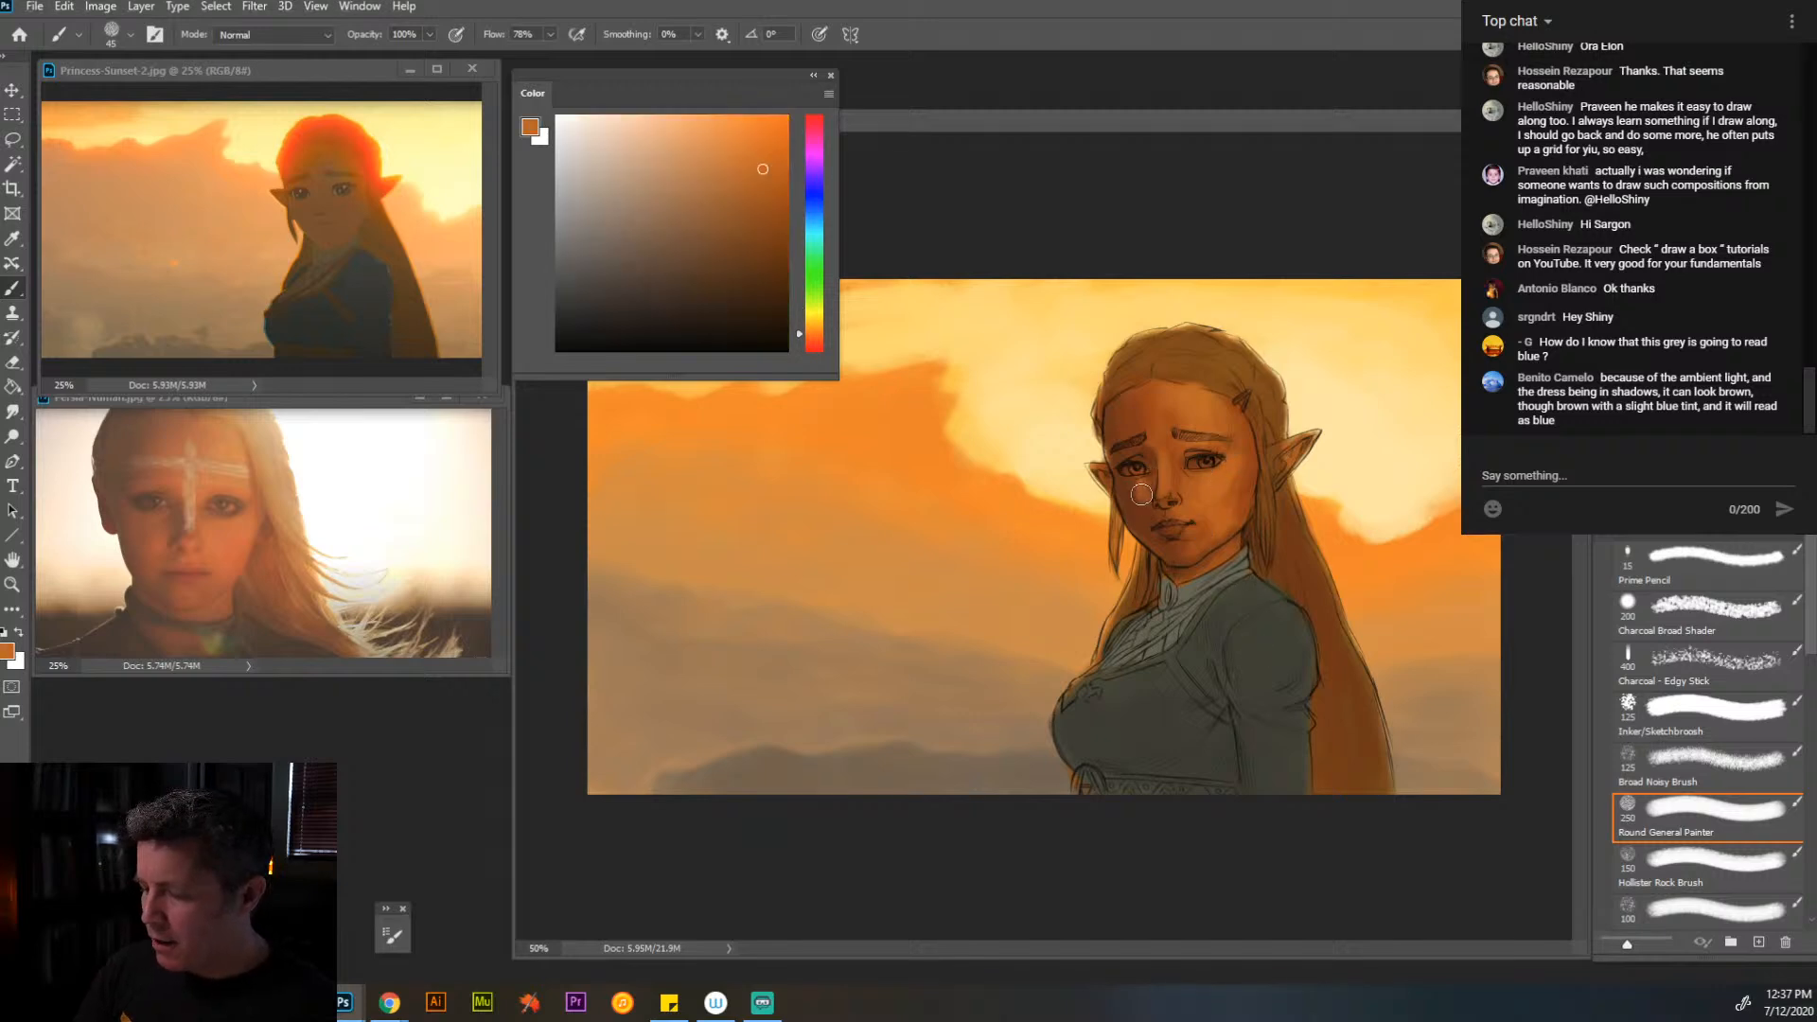
- Blend the cheek, the area below the eye and the nose bridge using orange tones sampled from the face
left_click(1240, 525, "alt")
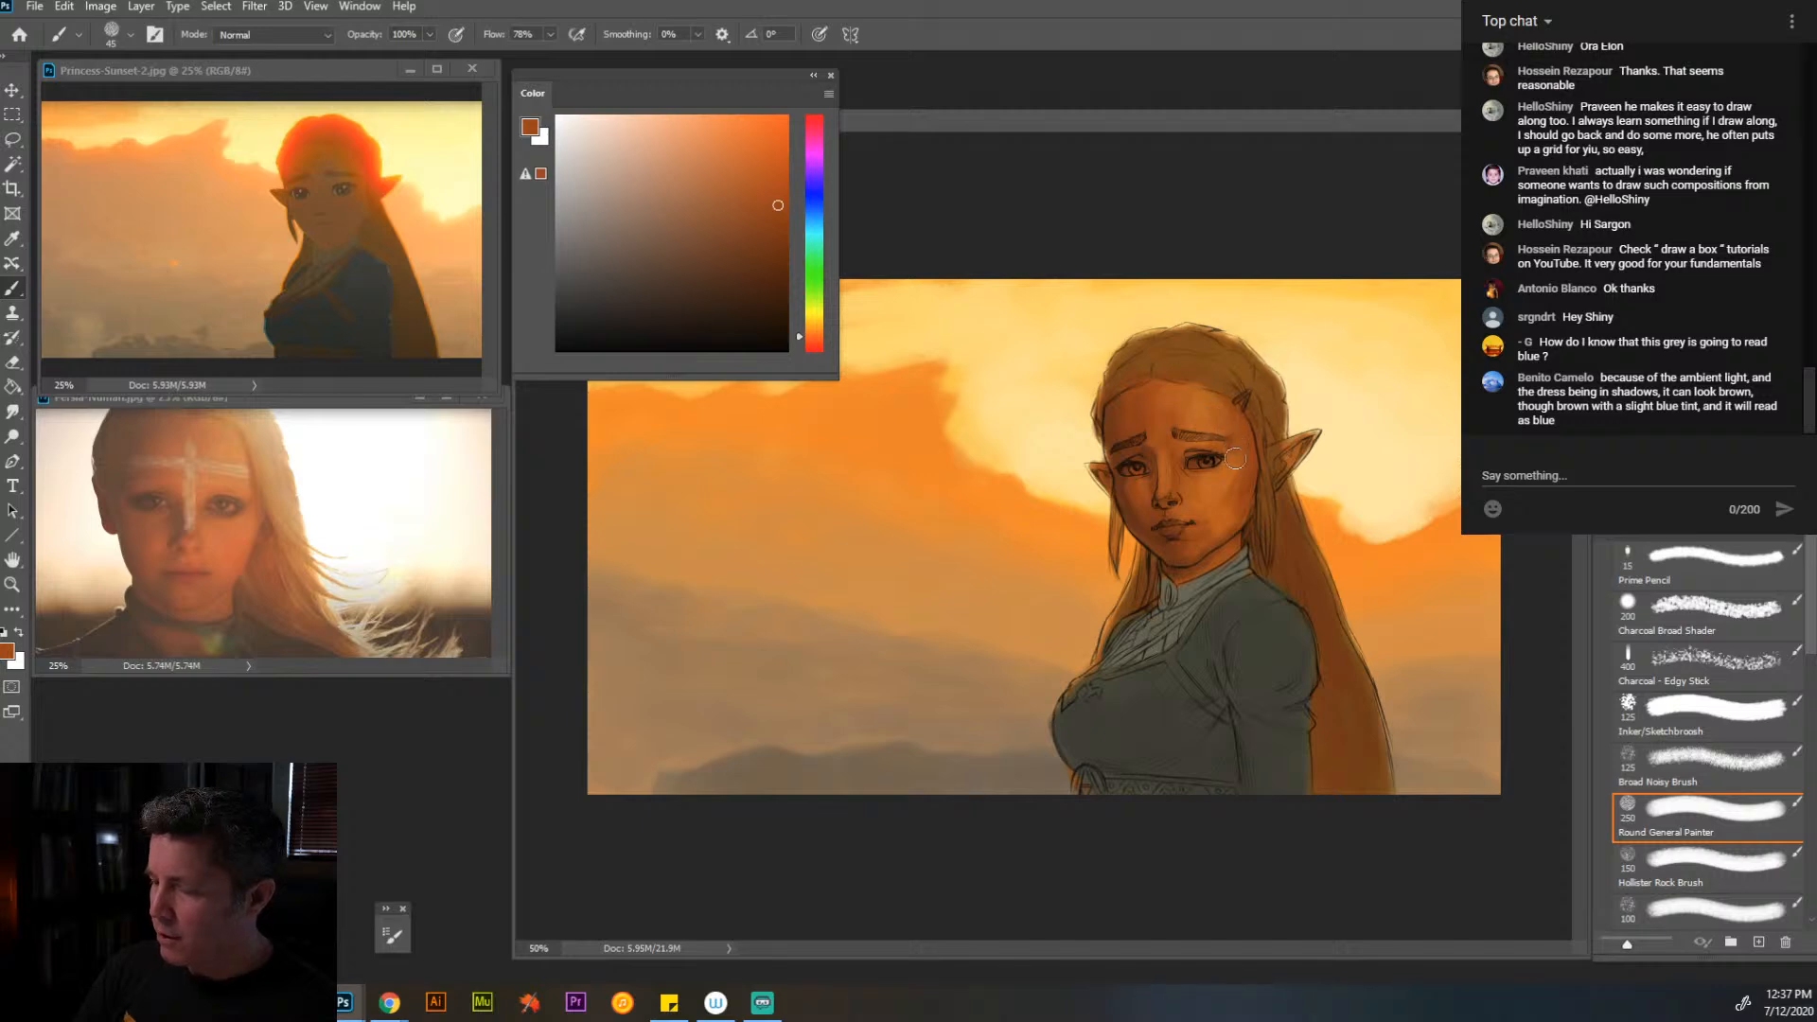
left_click(1234, 487, "alt")
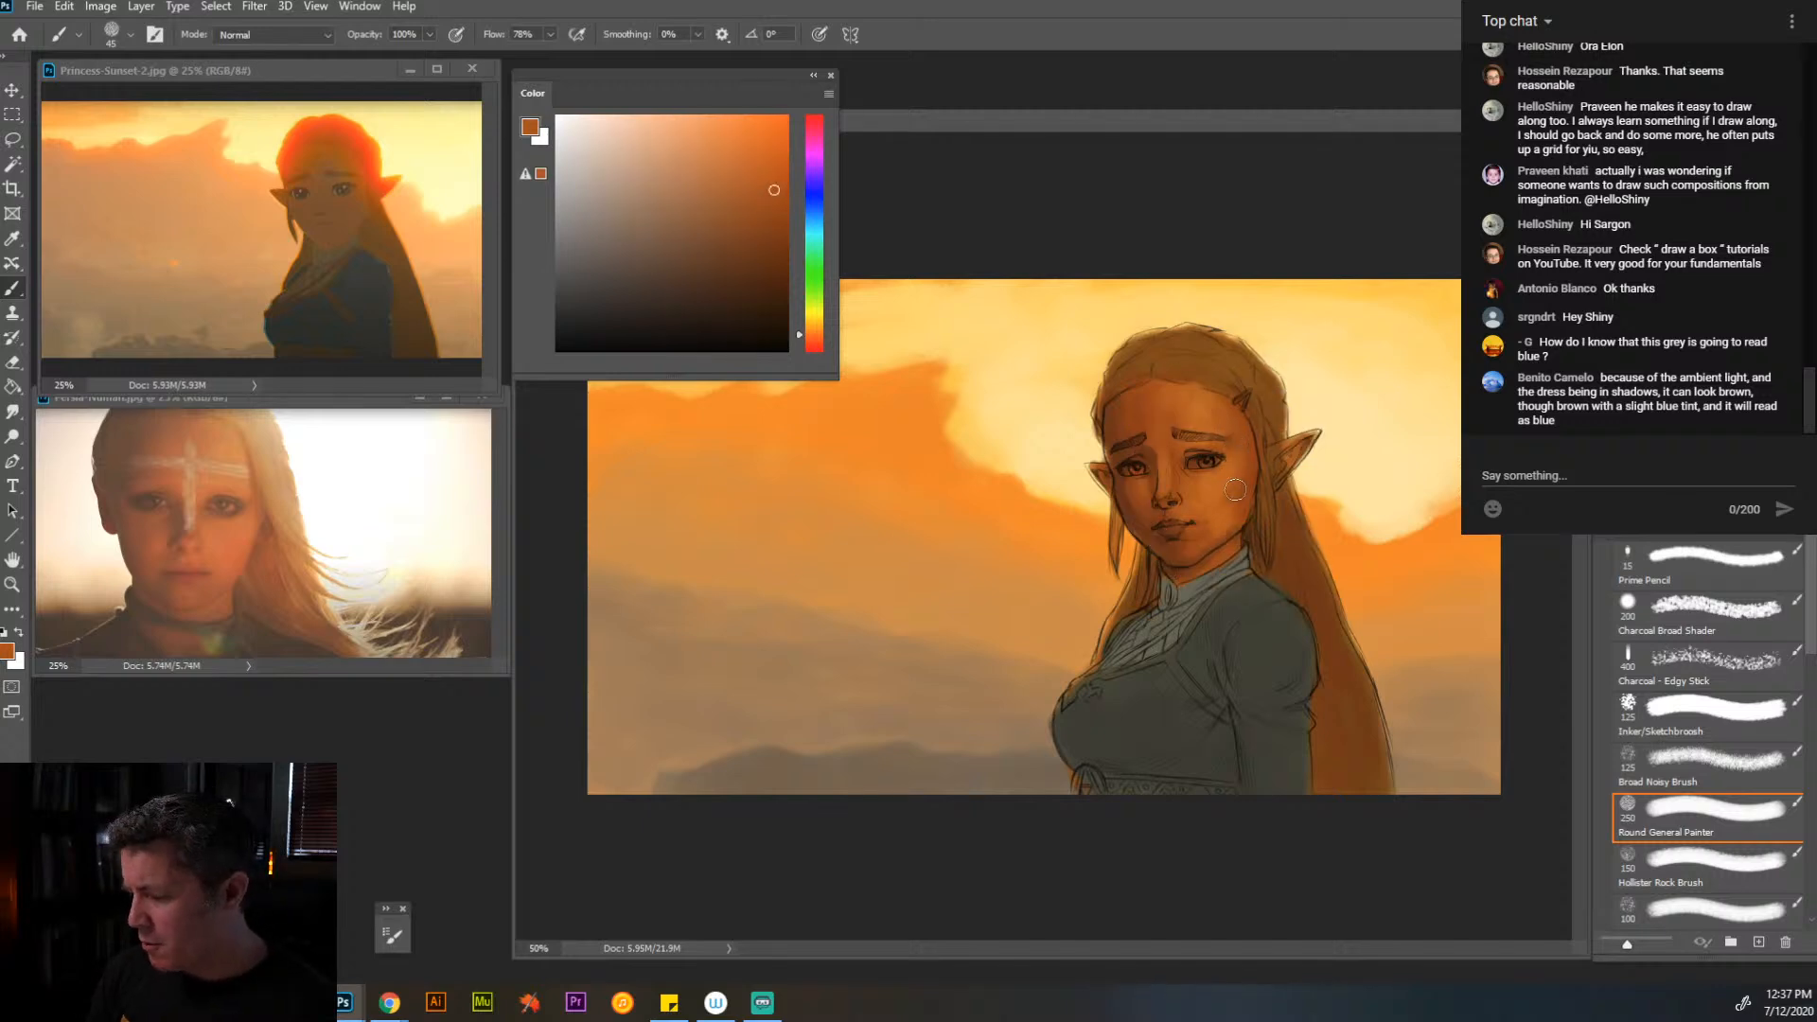
left_click(1179, 482, "alt")
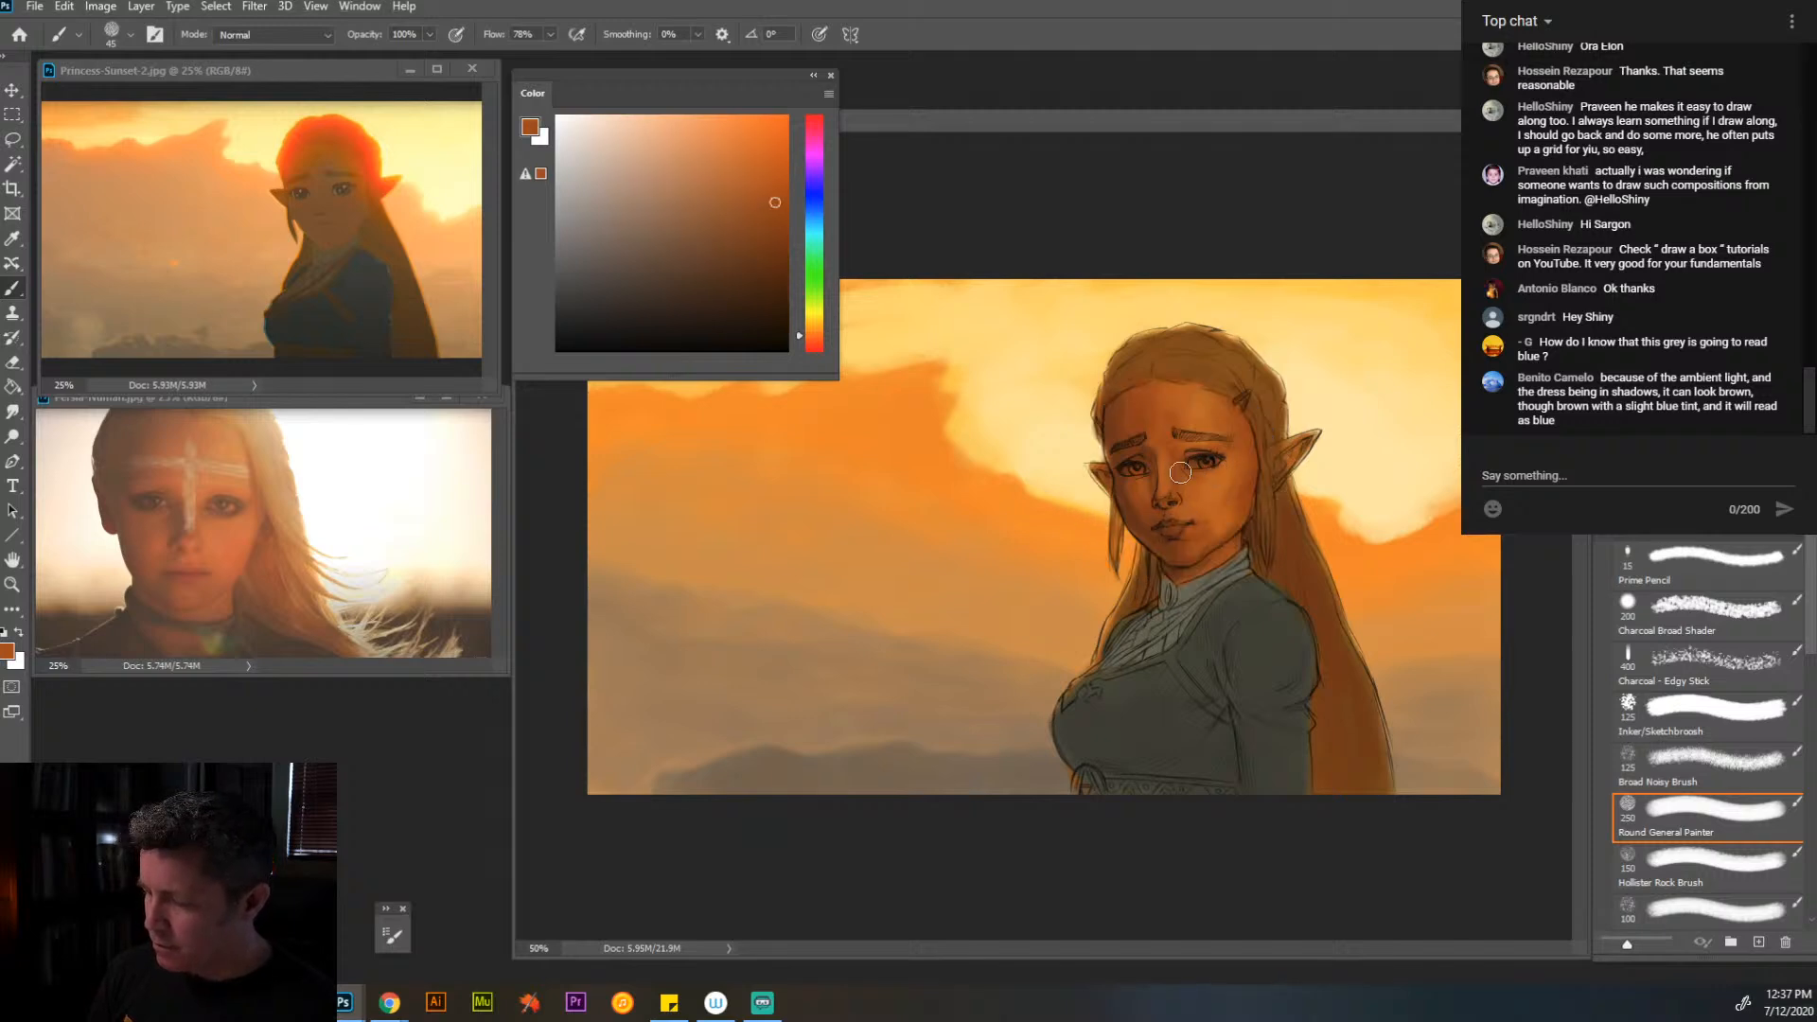
- Shade the edge of the face along the hairline in sampled dark brown at 35 px, and resample the jaw and cheek oranges
left_click(1153, 516, "alt")
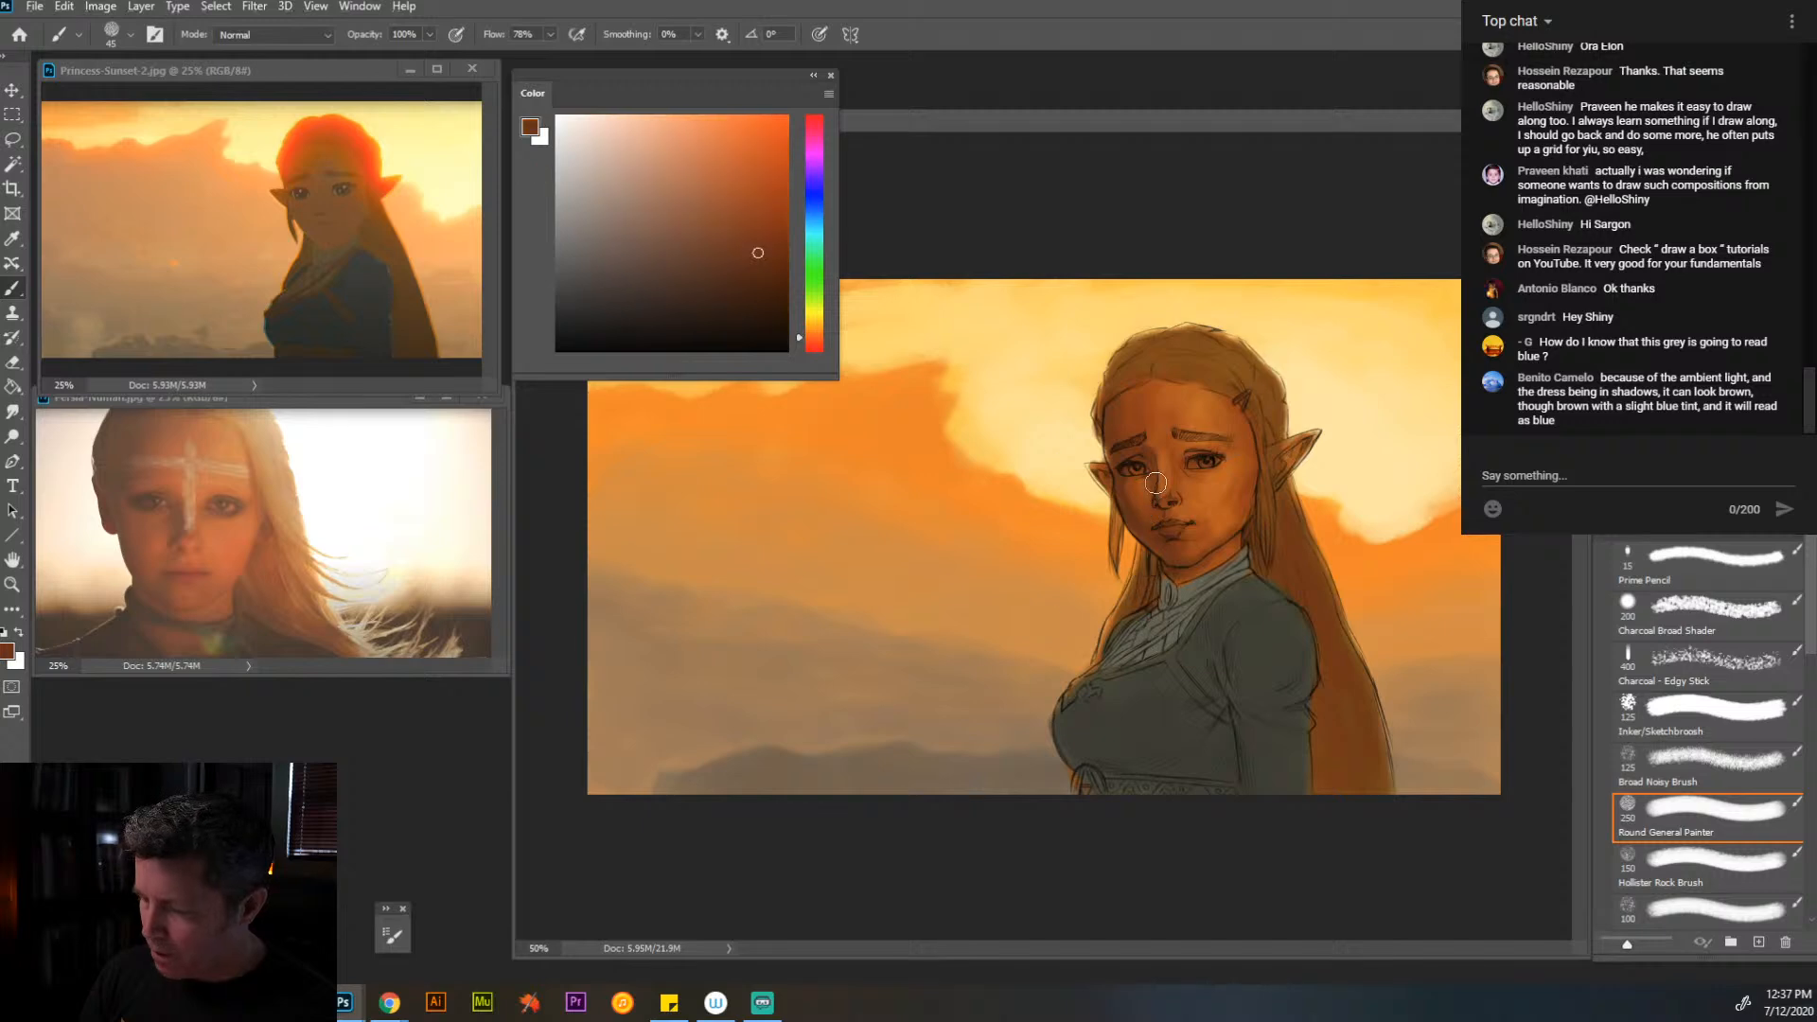
key("bracketleft")
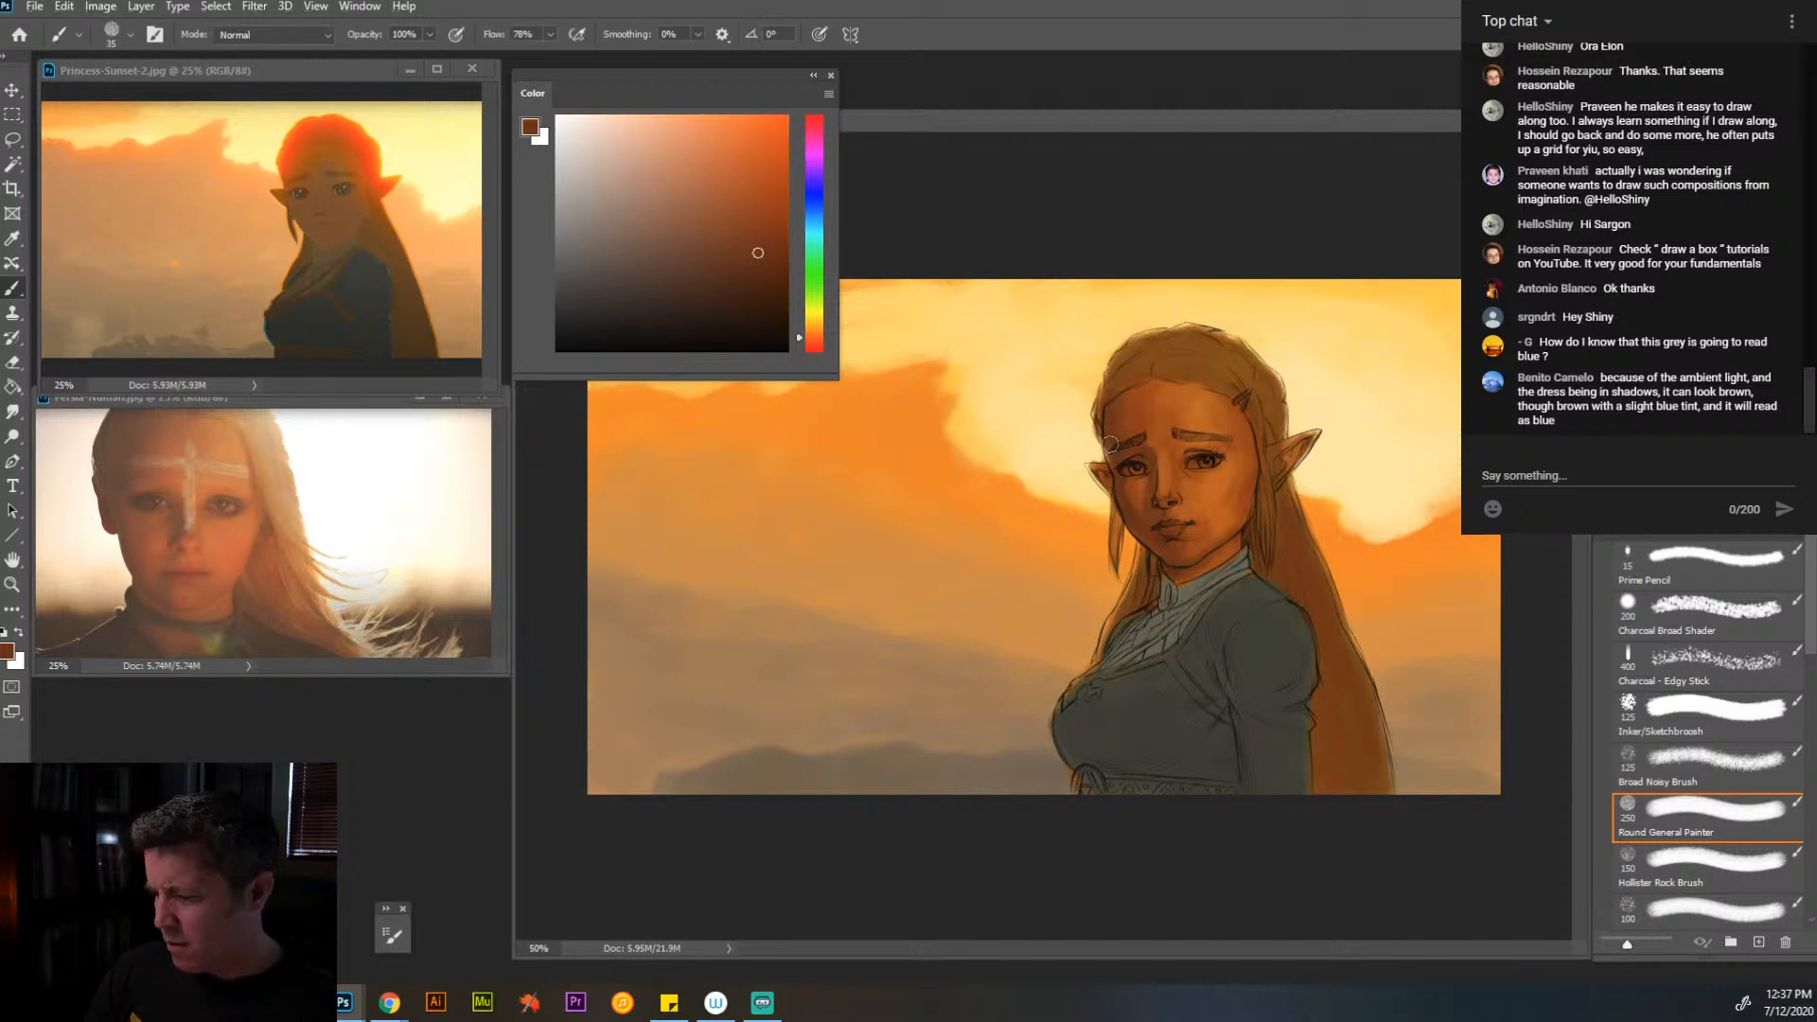
left_click_drag(1103, 436, 1099, 390)
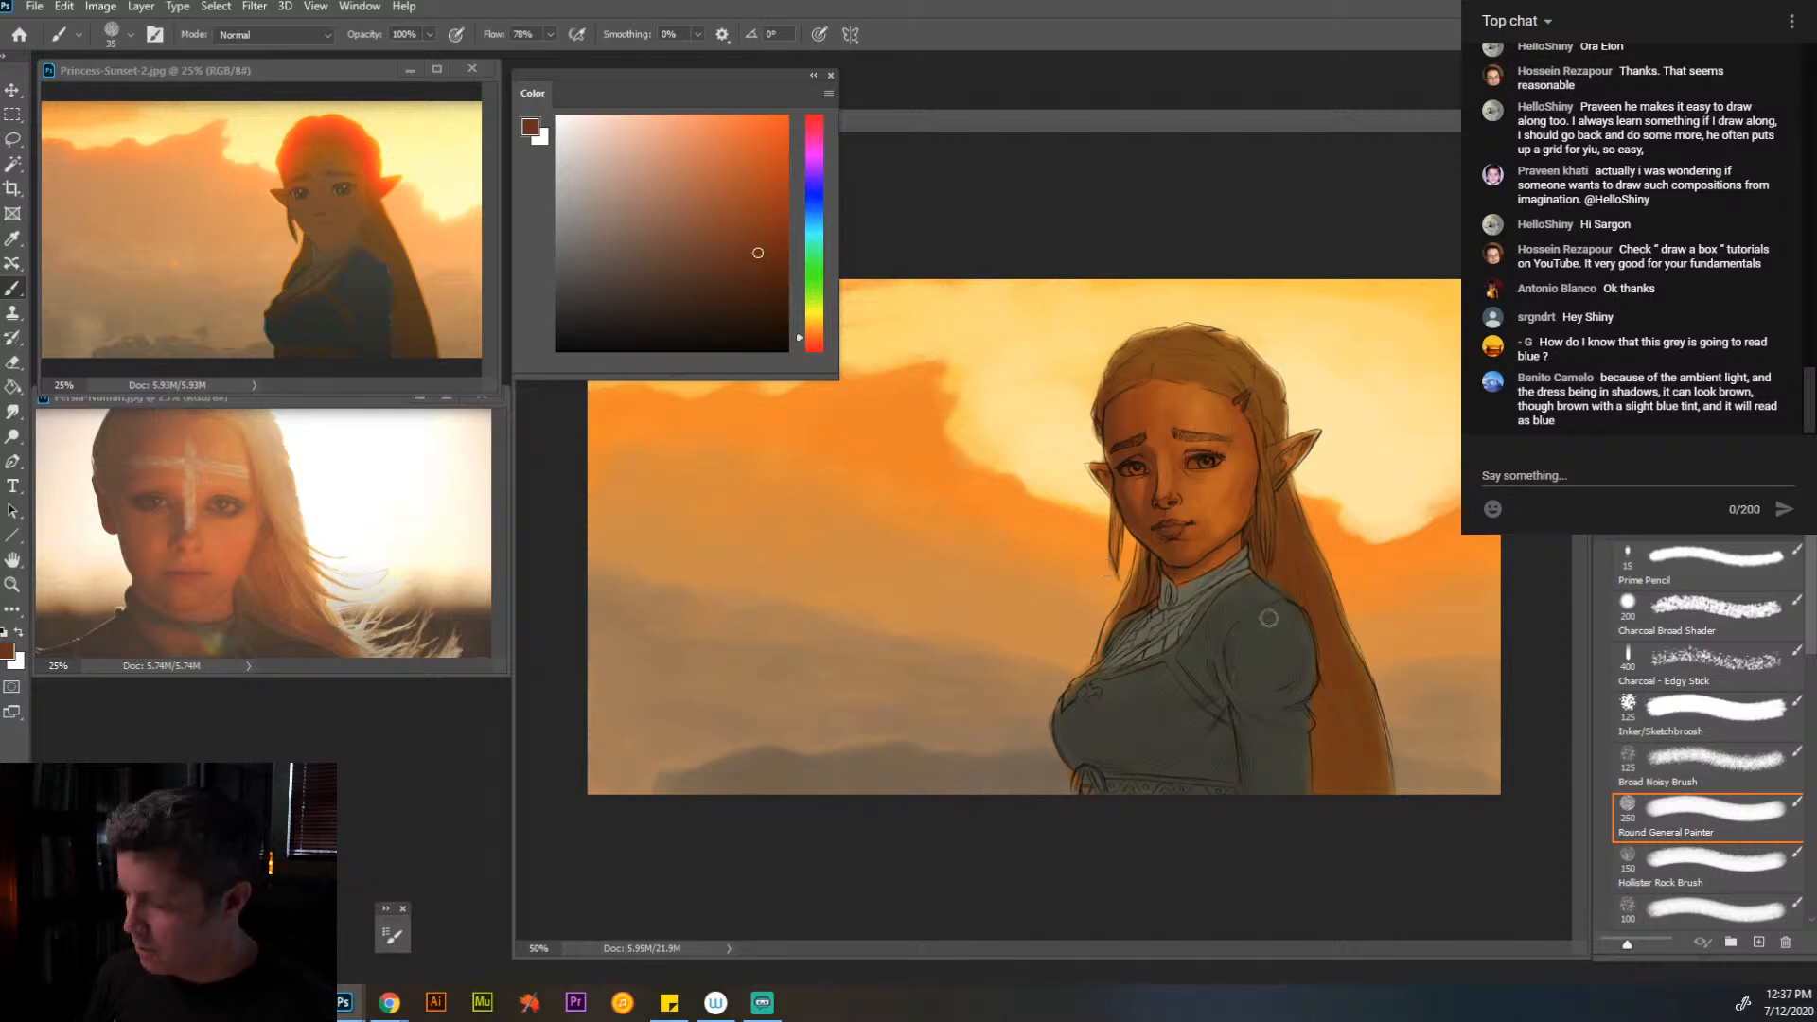
left_click(1231, 547, "alt")
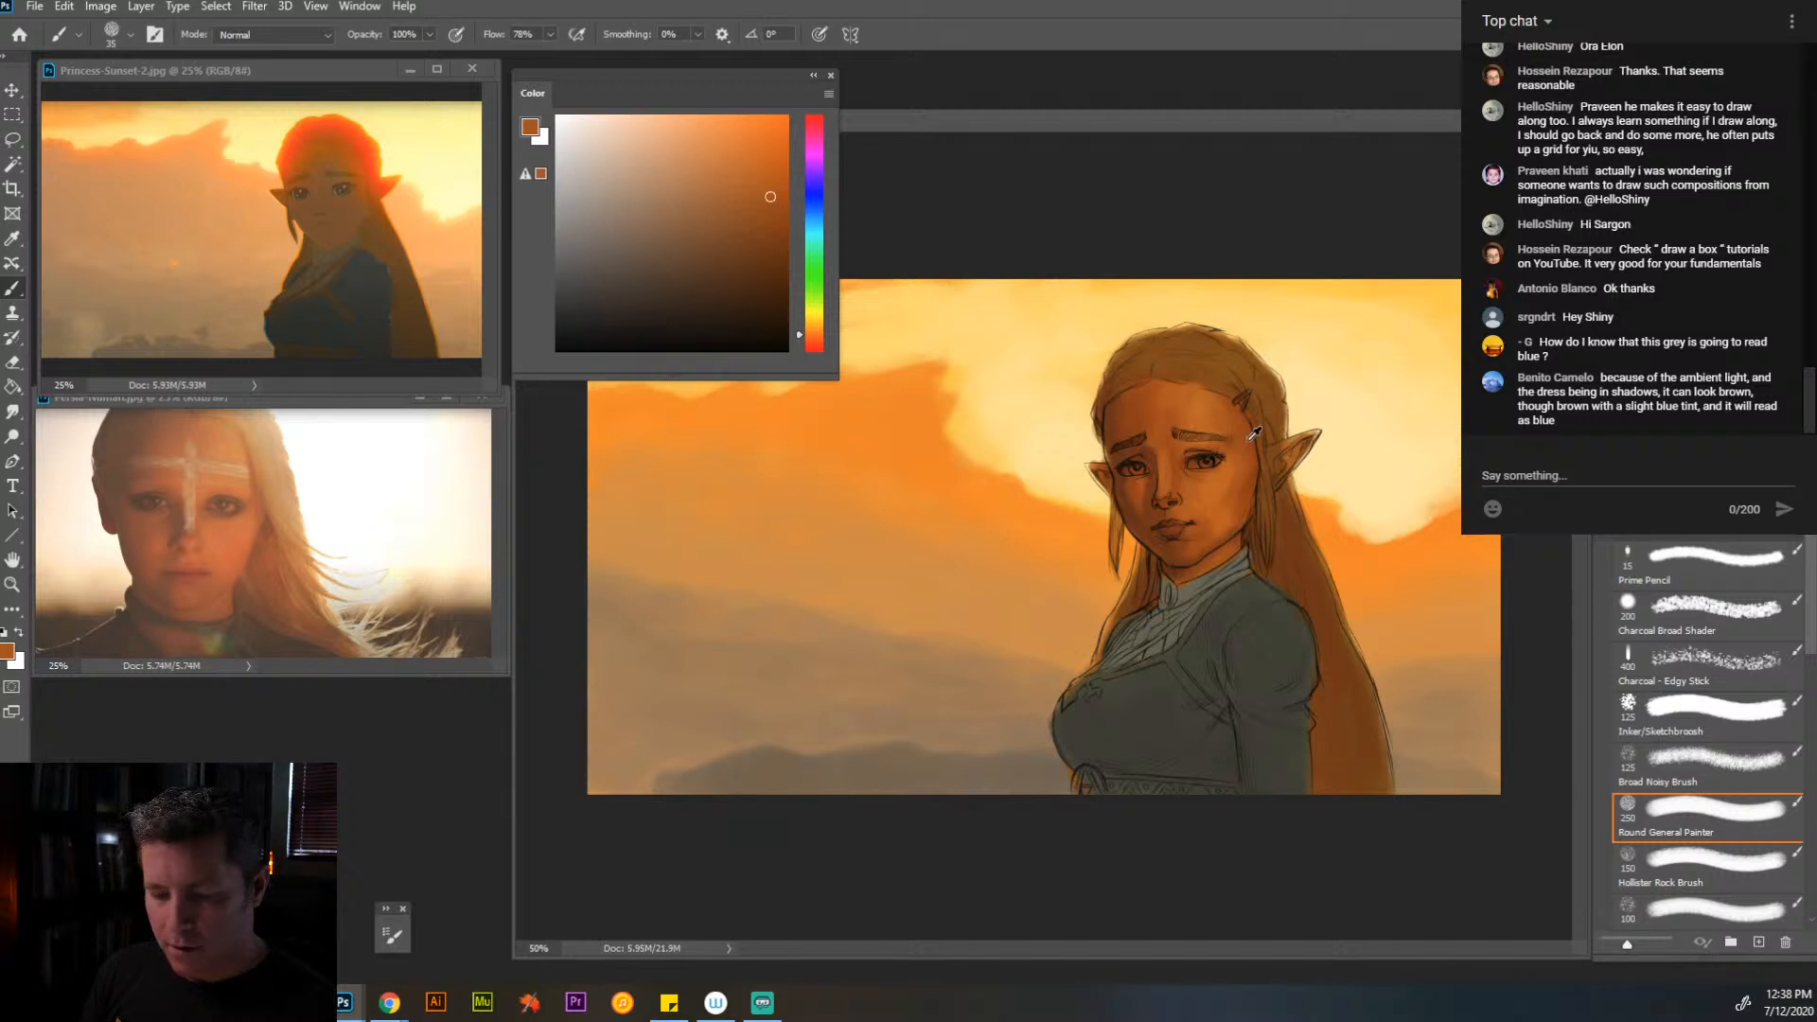
left_click(1240, 472, "alt")
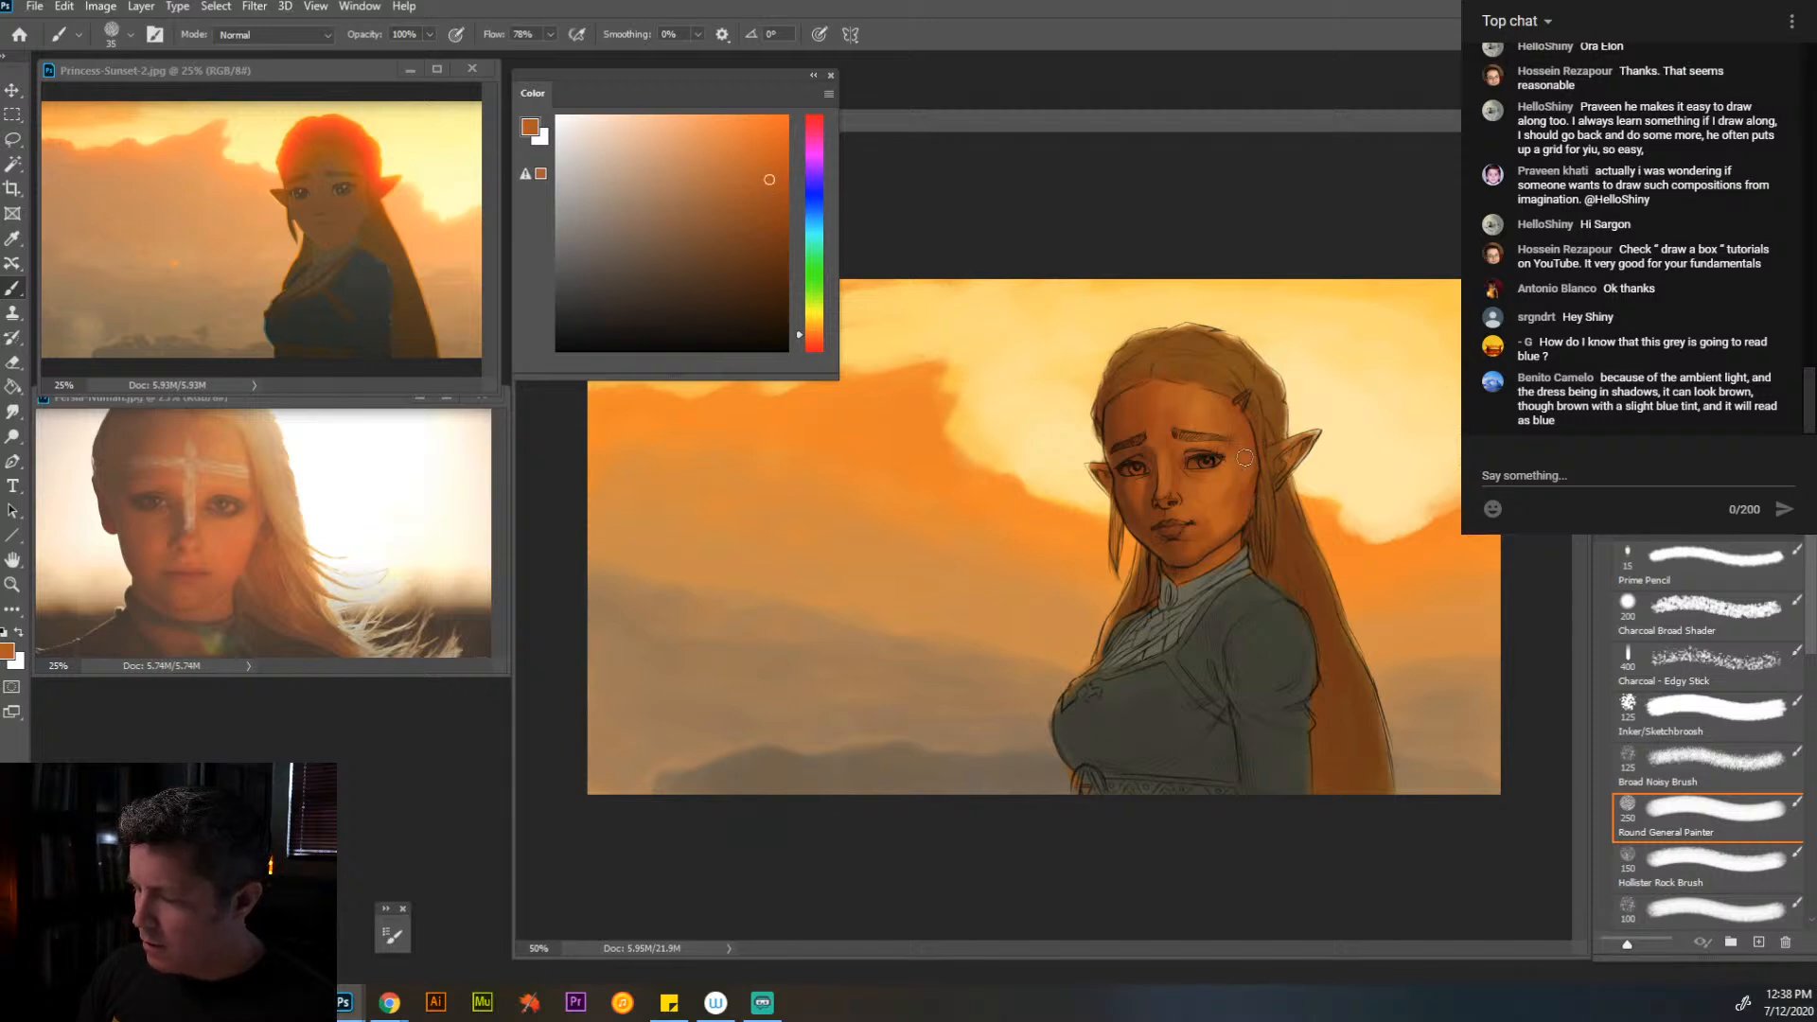
- Blend the cheek and the skin below the eye with orange tones sampled from the face at 35 px
left_click(1220, 489, "alt")
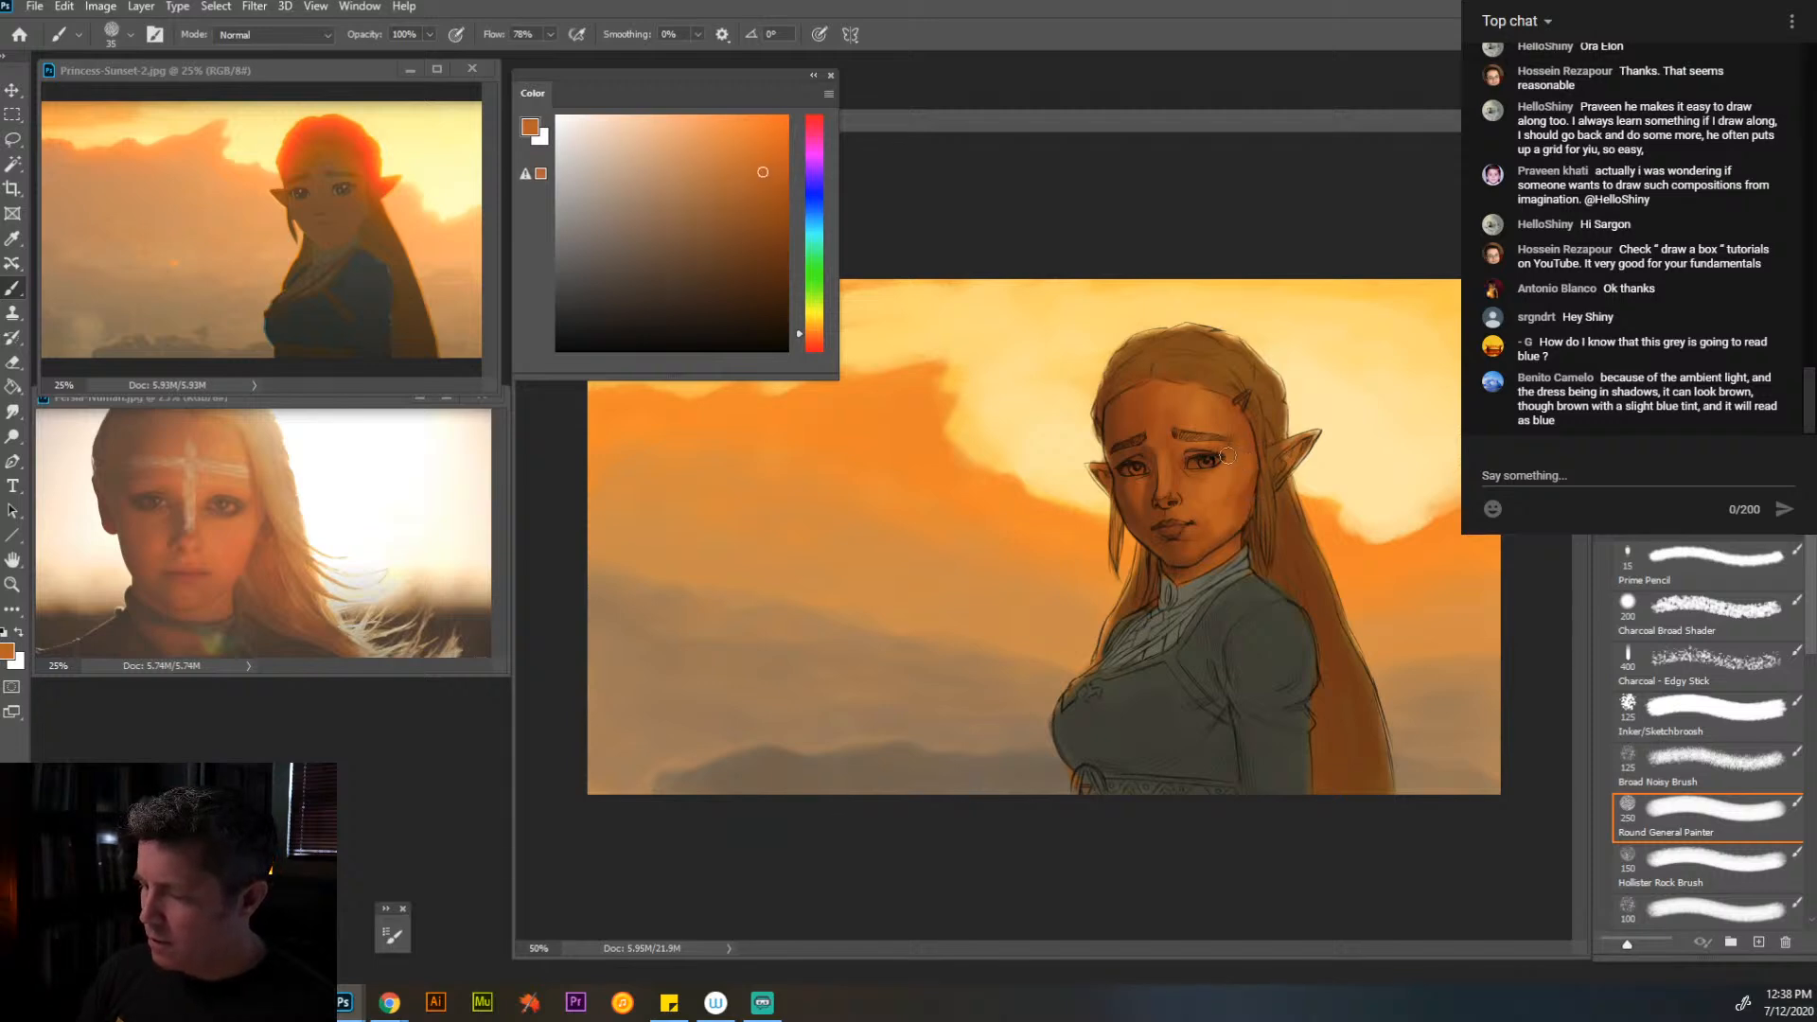
left_click(1217, 483, "alt")
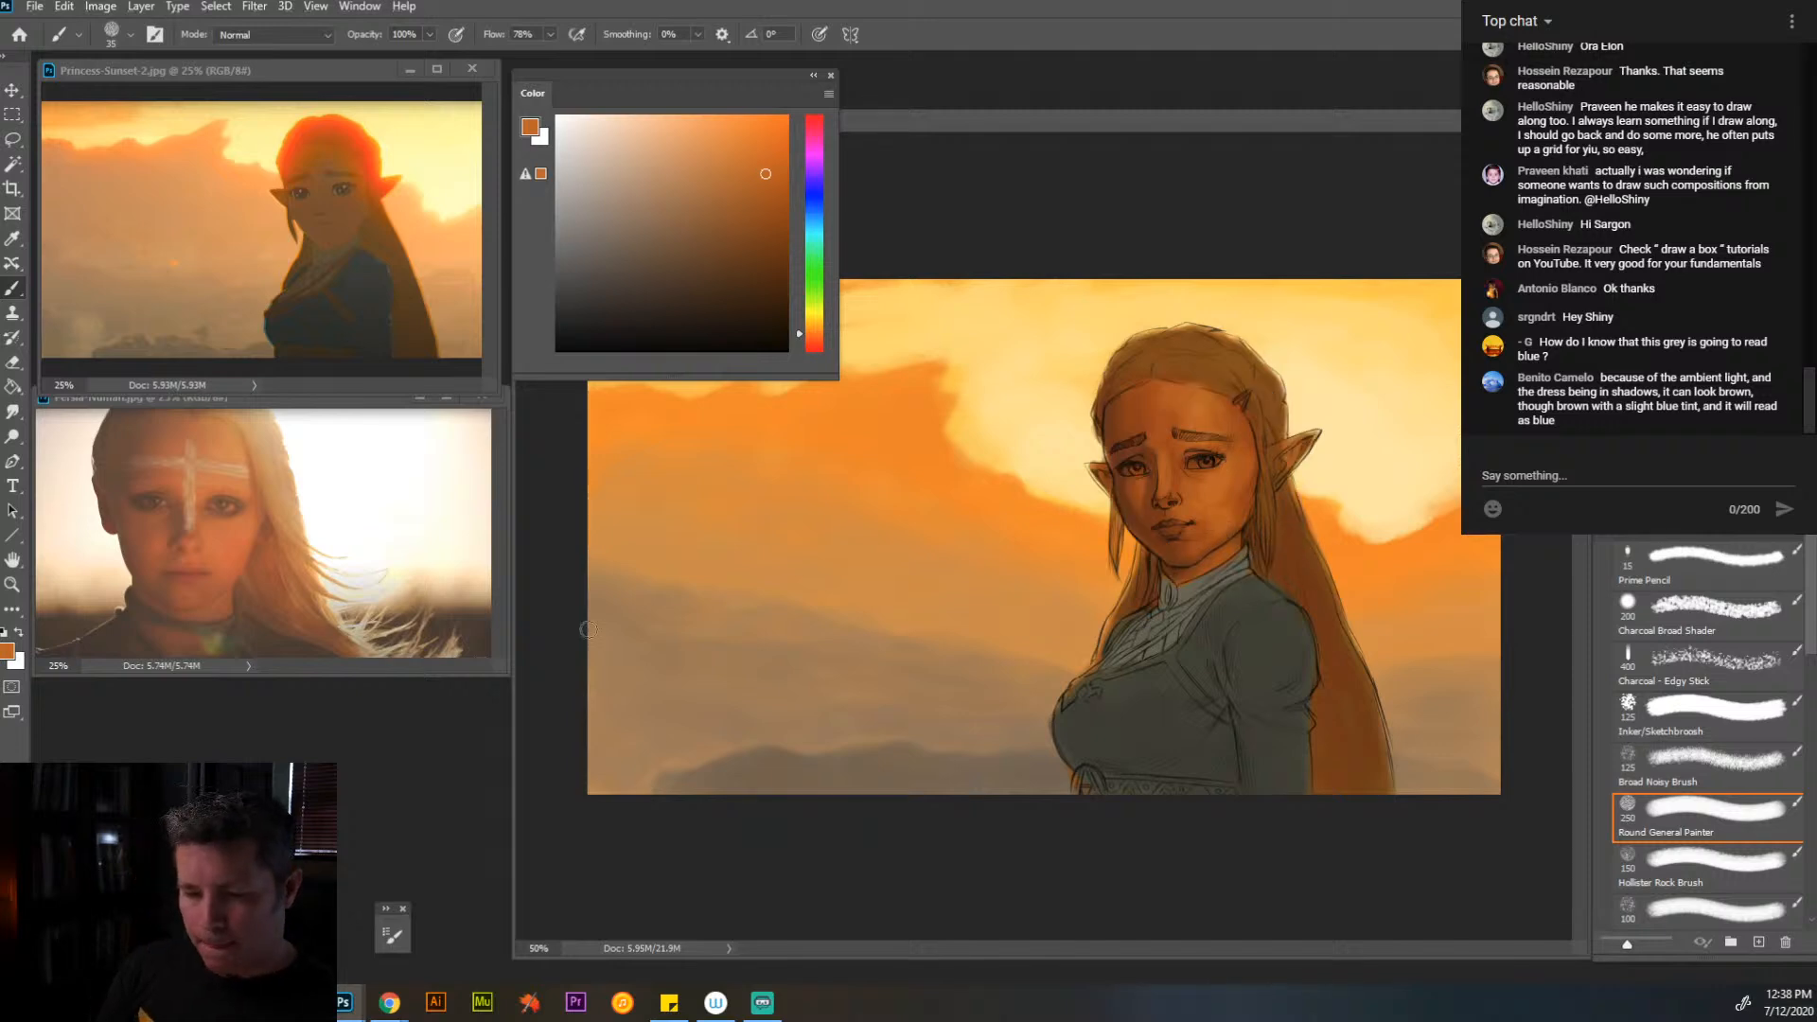
left_click(1223, 503, "alt")
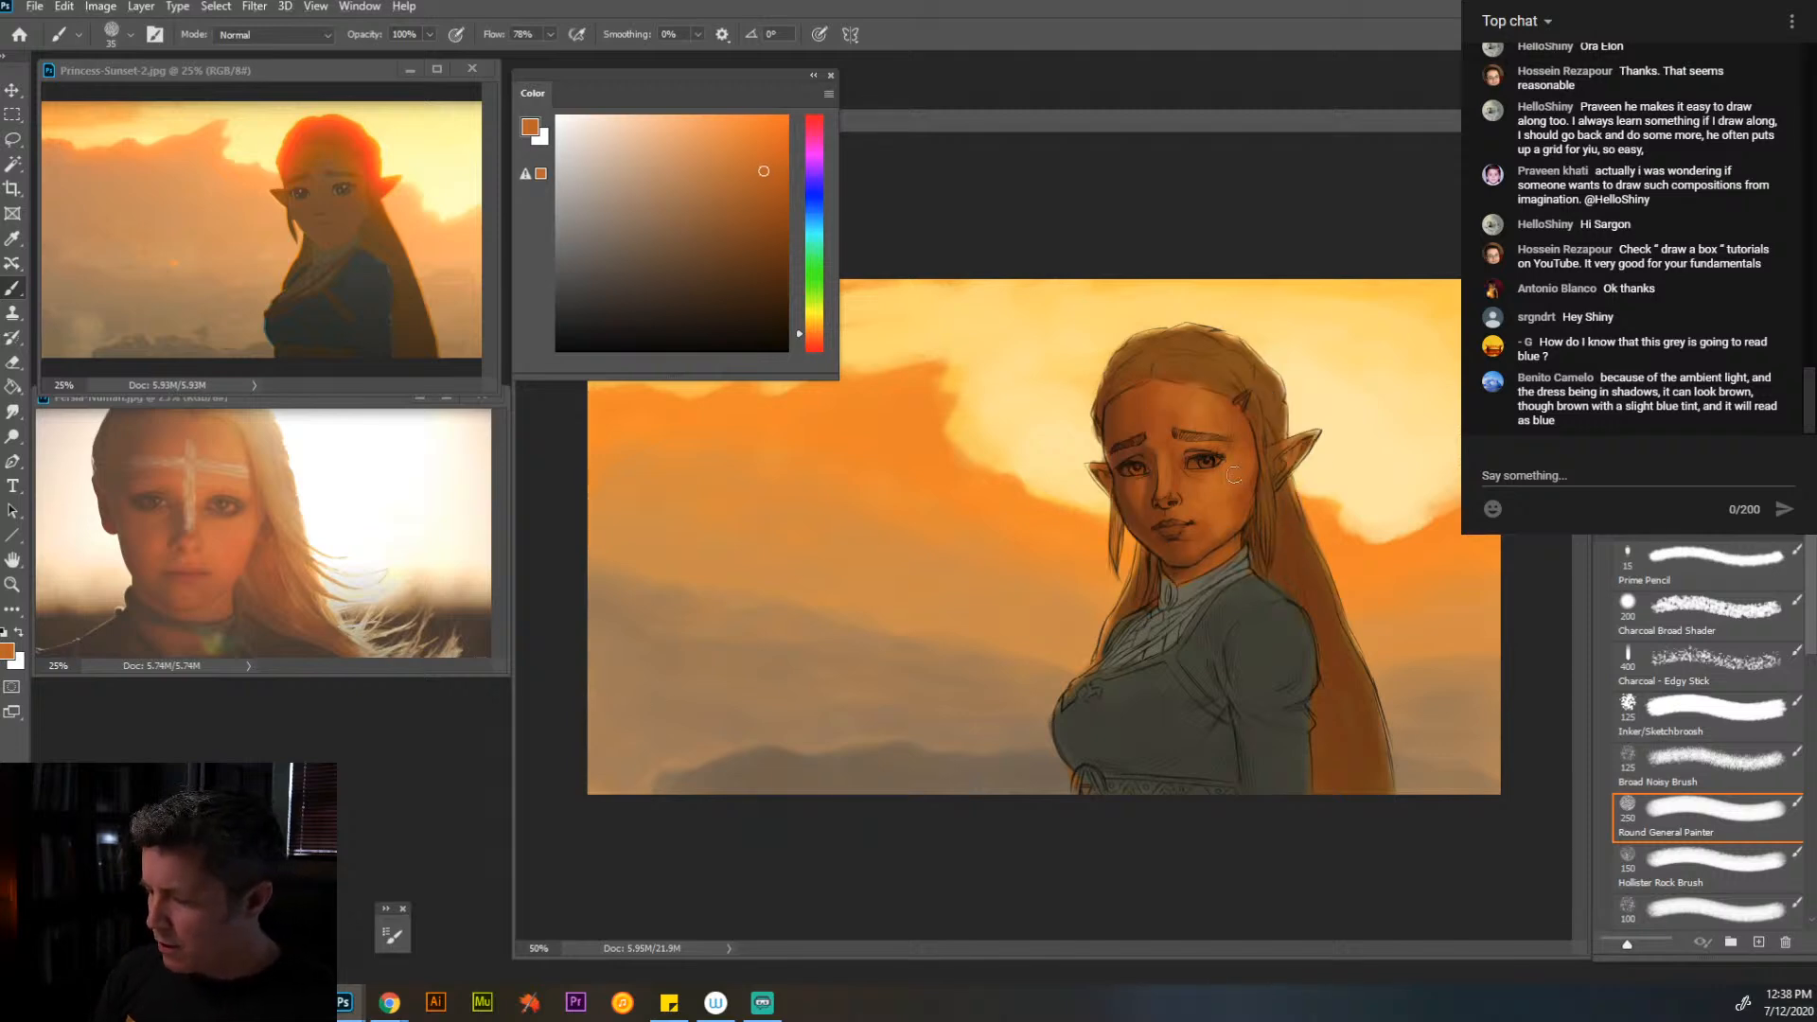
- Turn off Resize Windows to Fit for zooming and resample the orange below the eye with the brush
key("z")
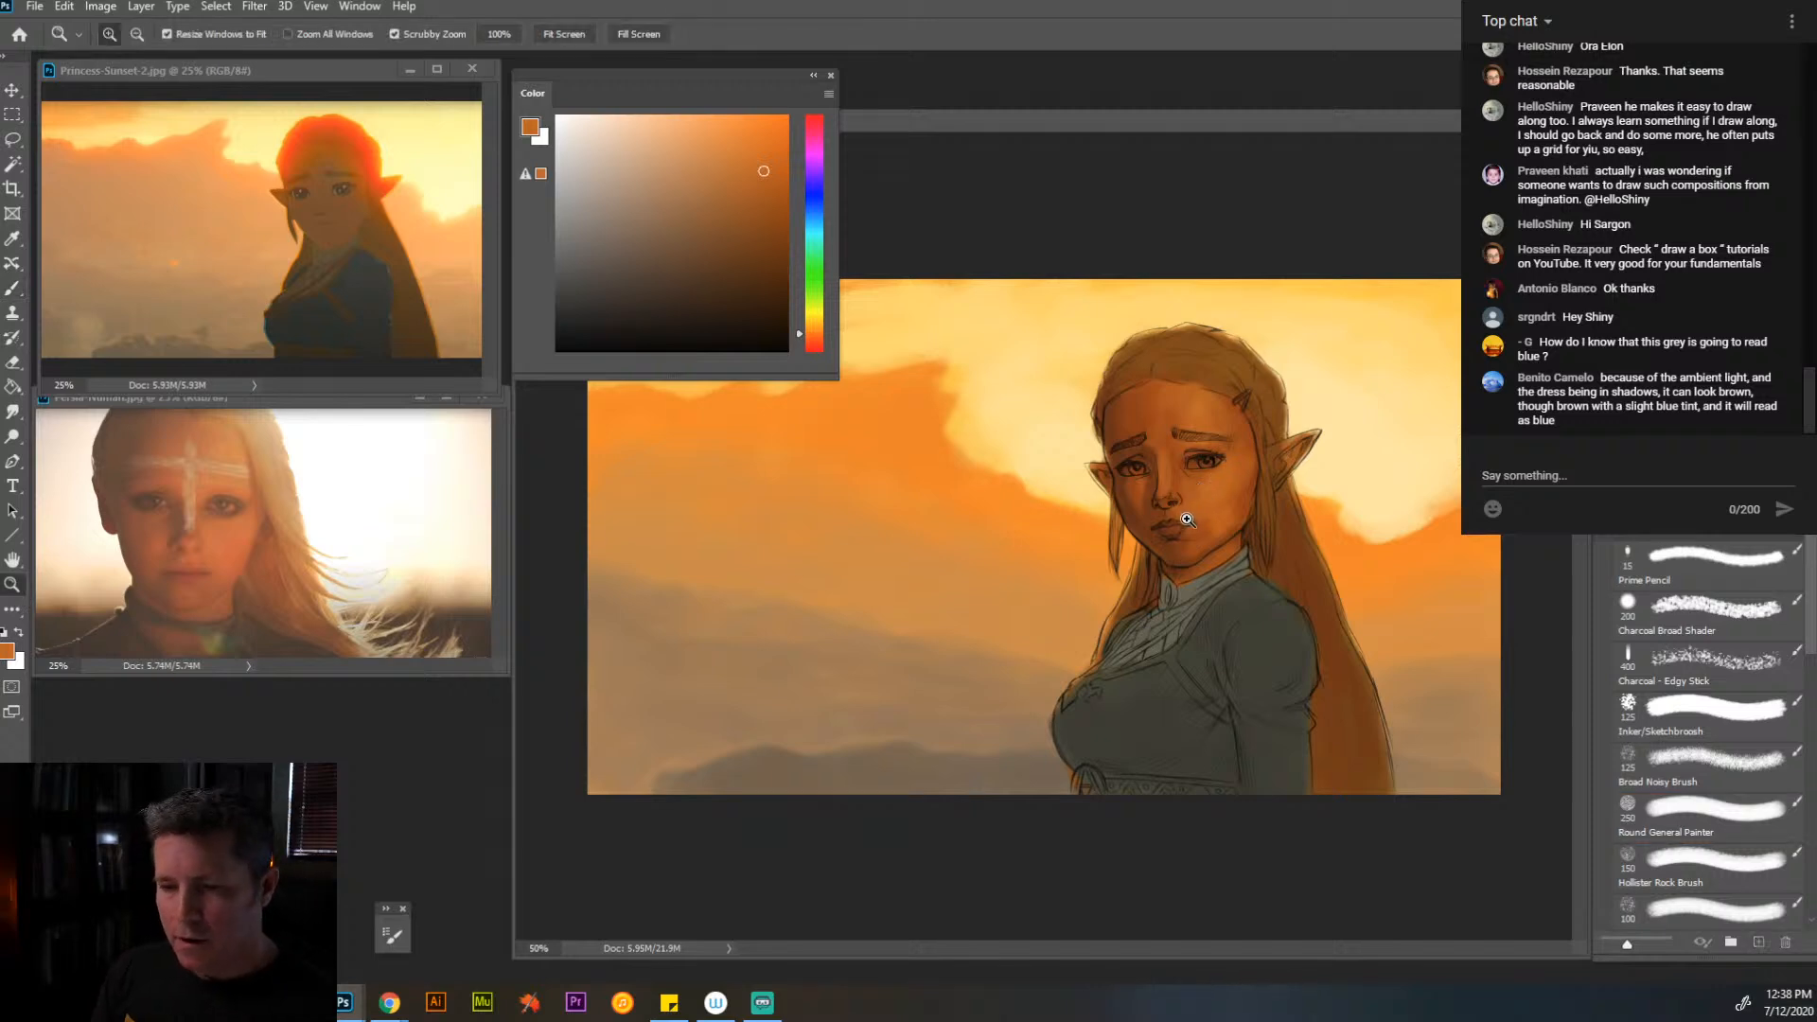
left_click(167, 34)
left_click(1192, 511)
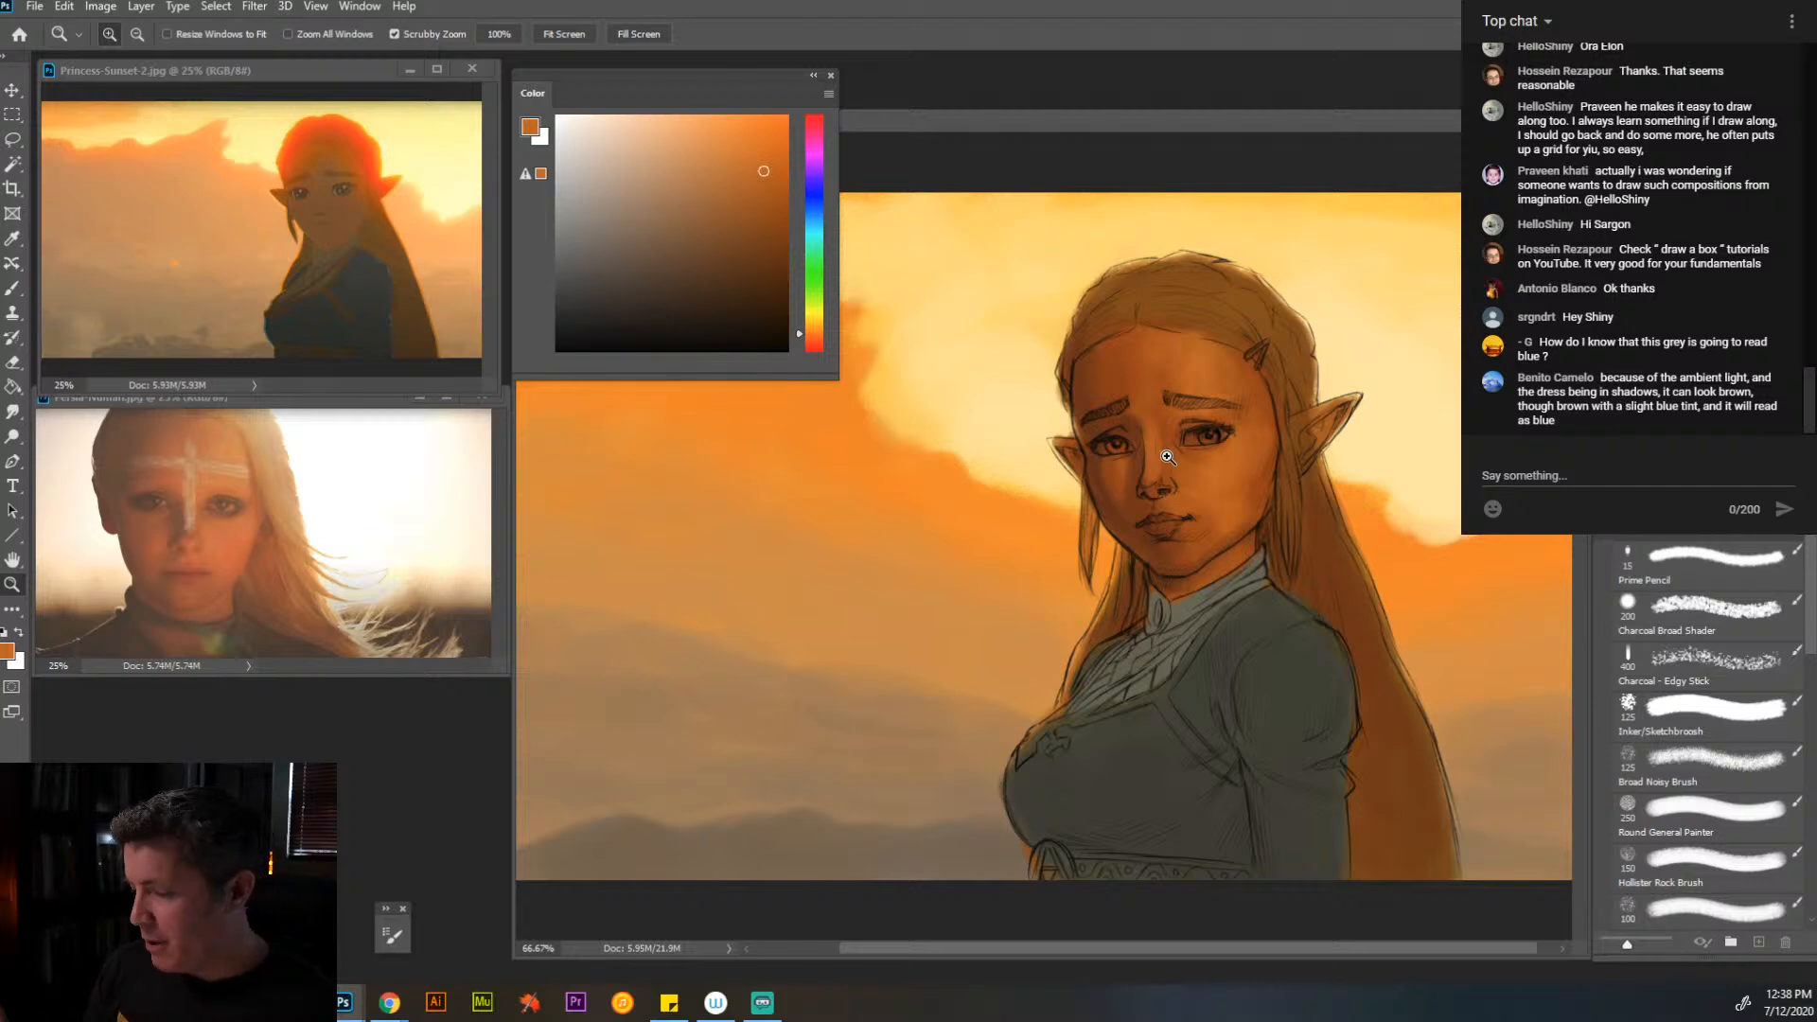
key("b")
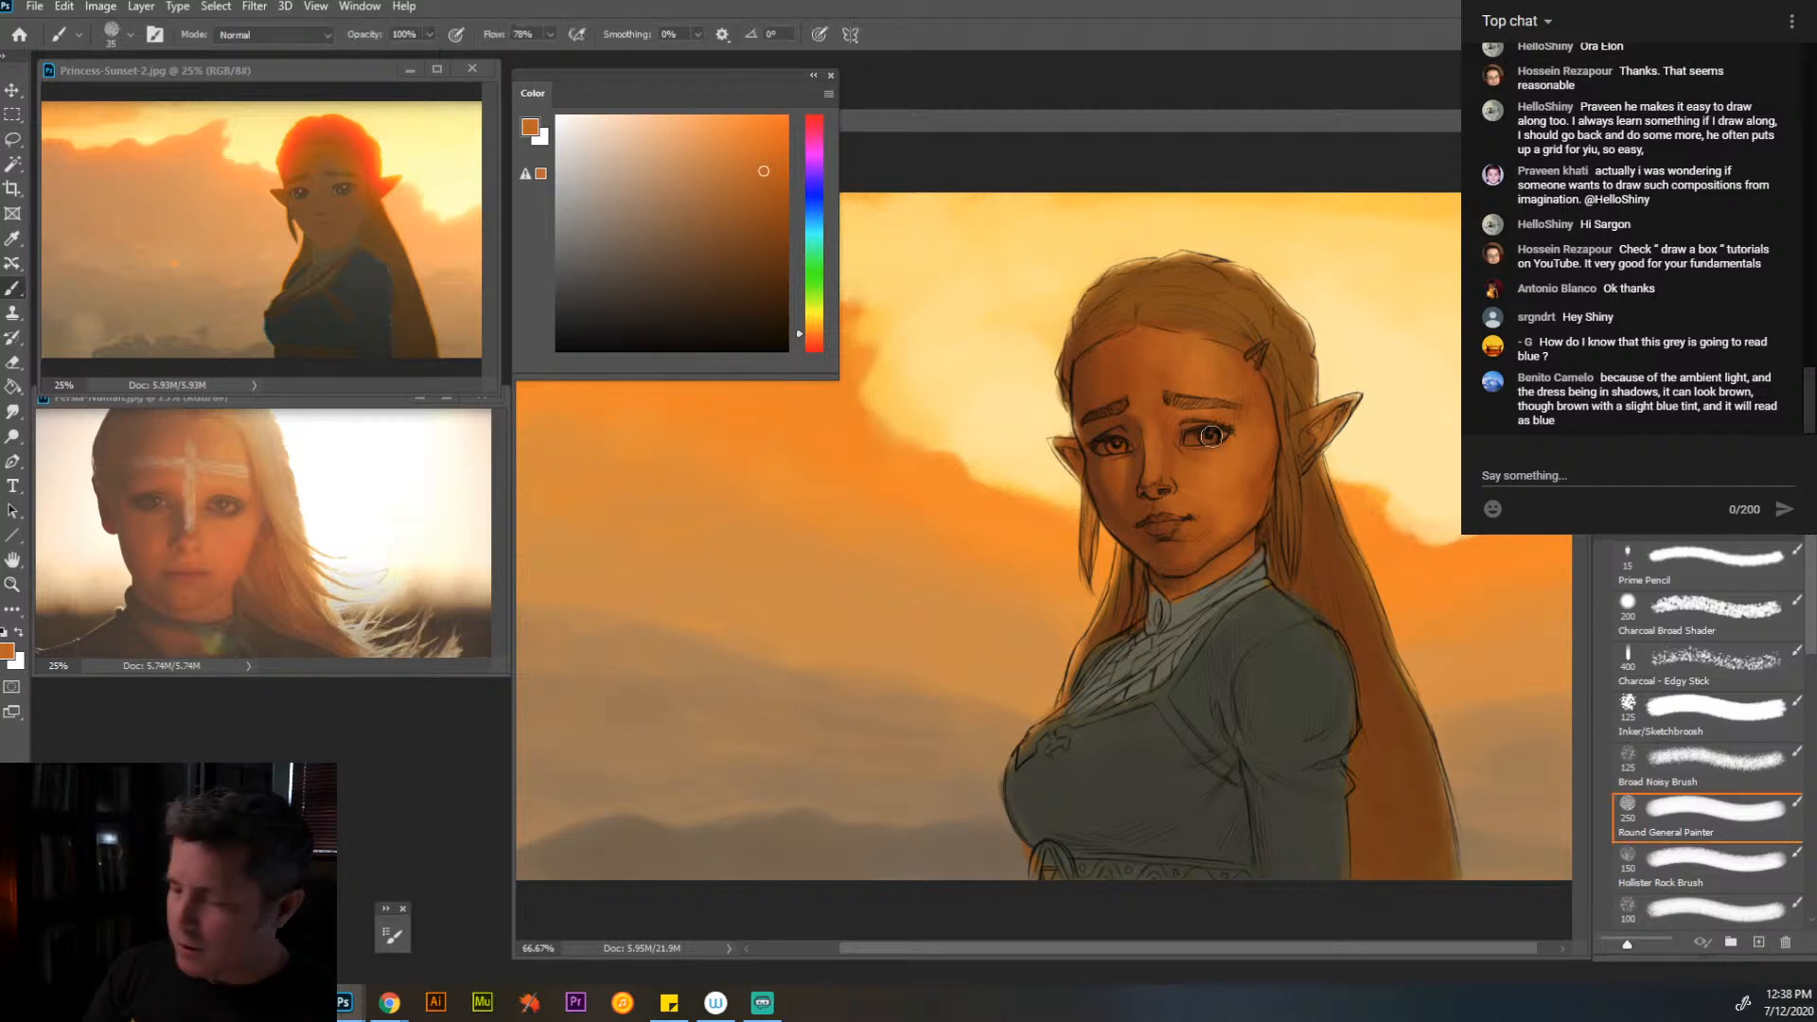
left_click(1219, 473, "alt")
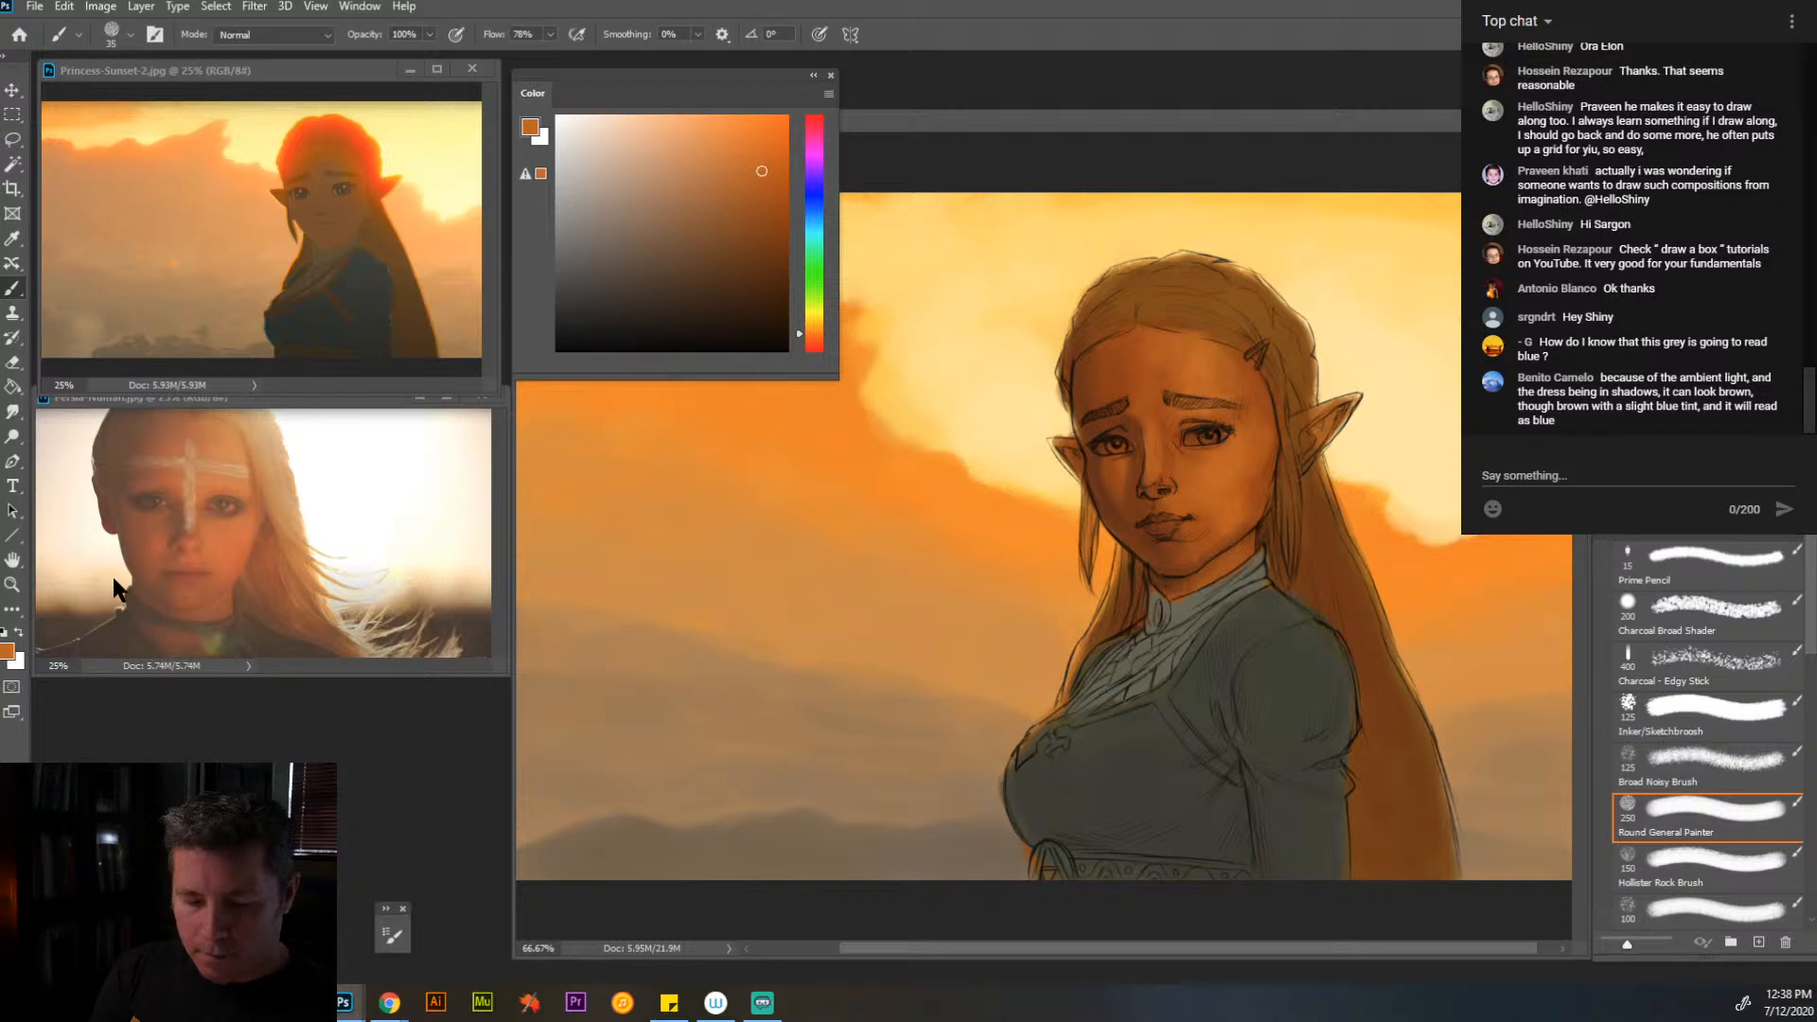
- Mix a lighter, less saturated salmon by shifting the skin orange's hue toward red
left_click(466, 447, "alt")
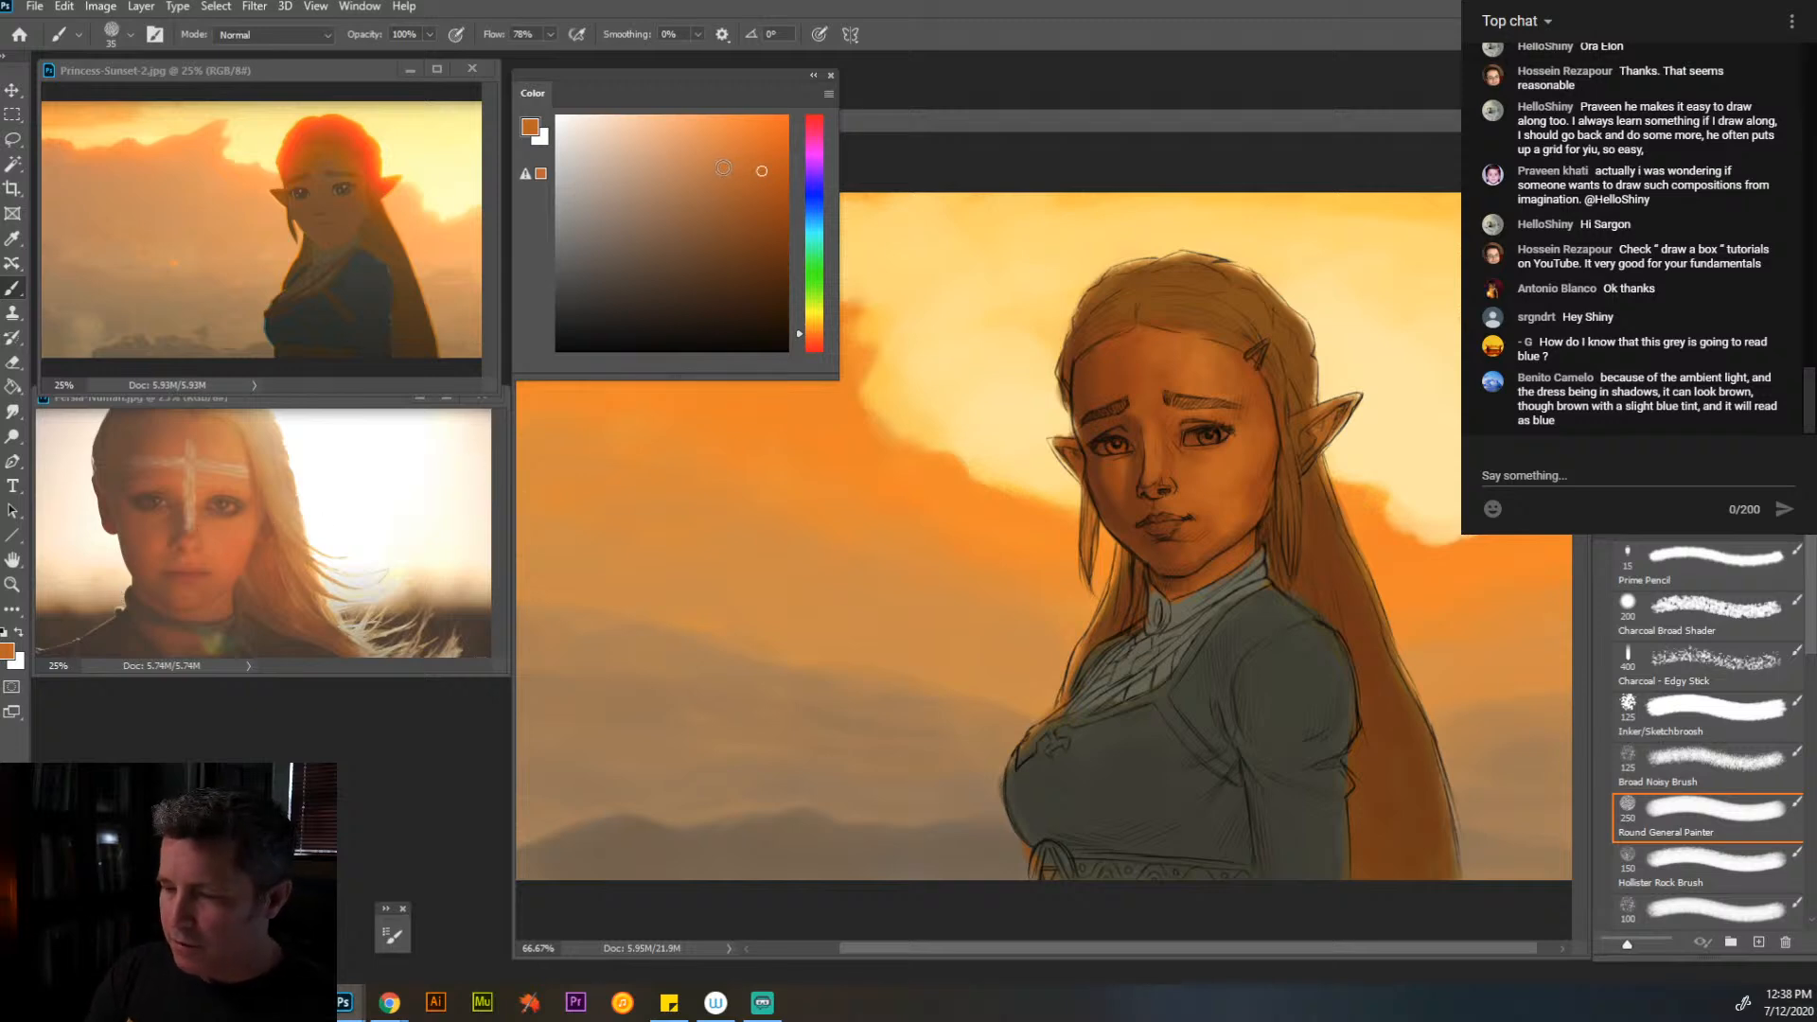
left_click(814, 336)
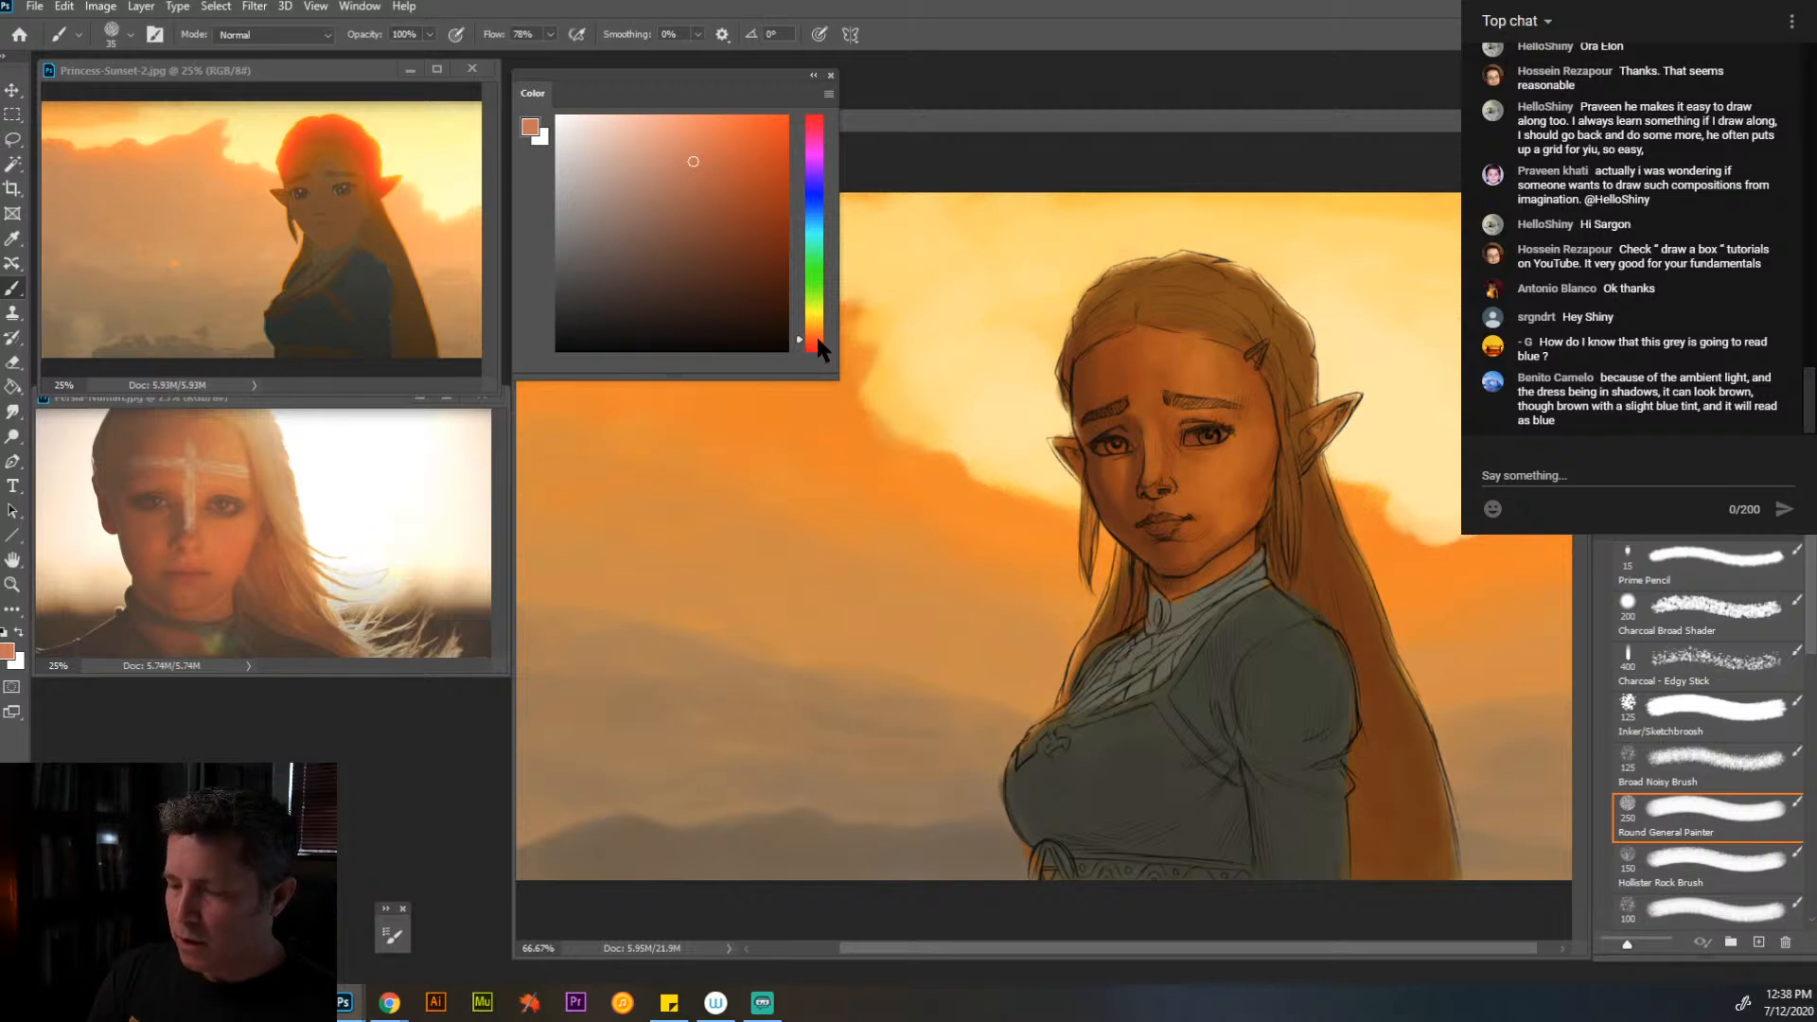
left_click(684, 159)
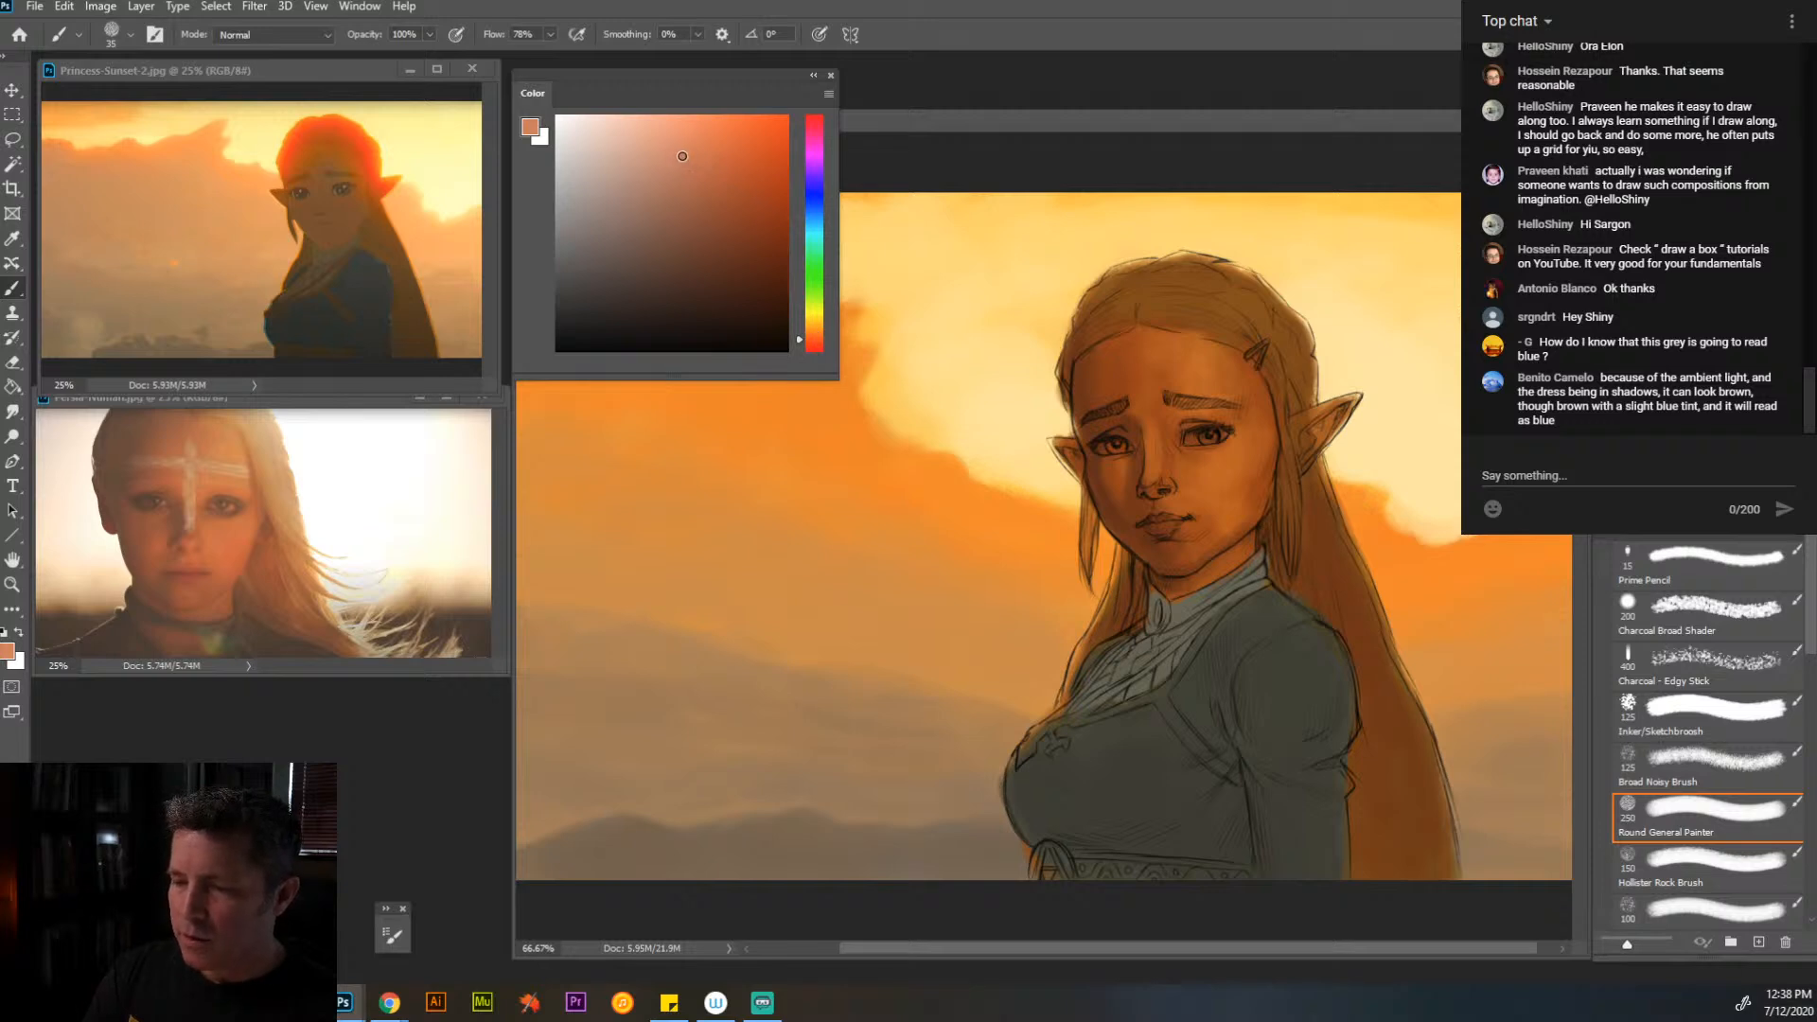
left_click(685, 160)
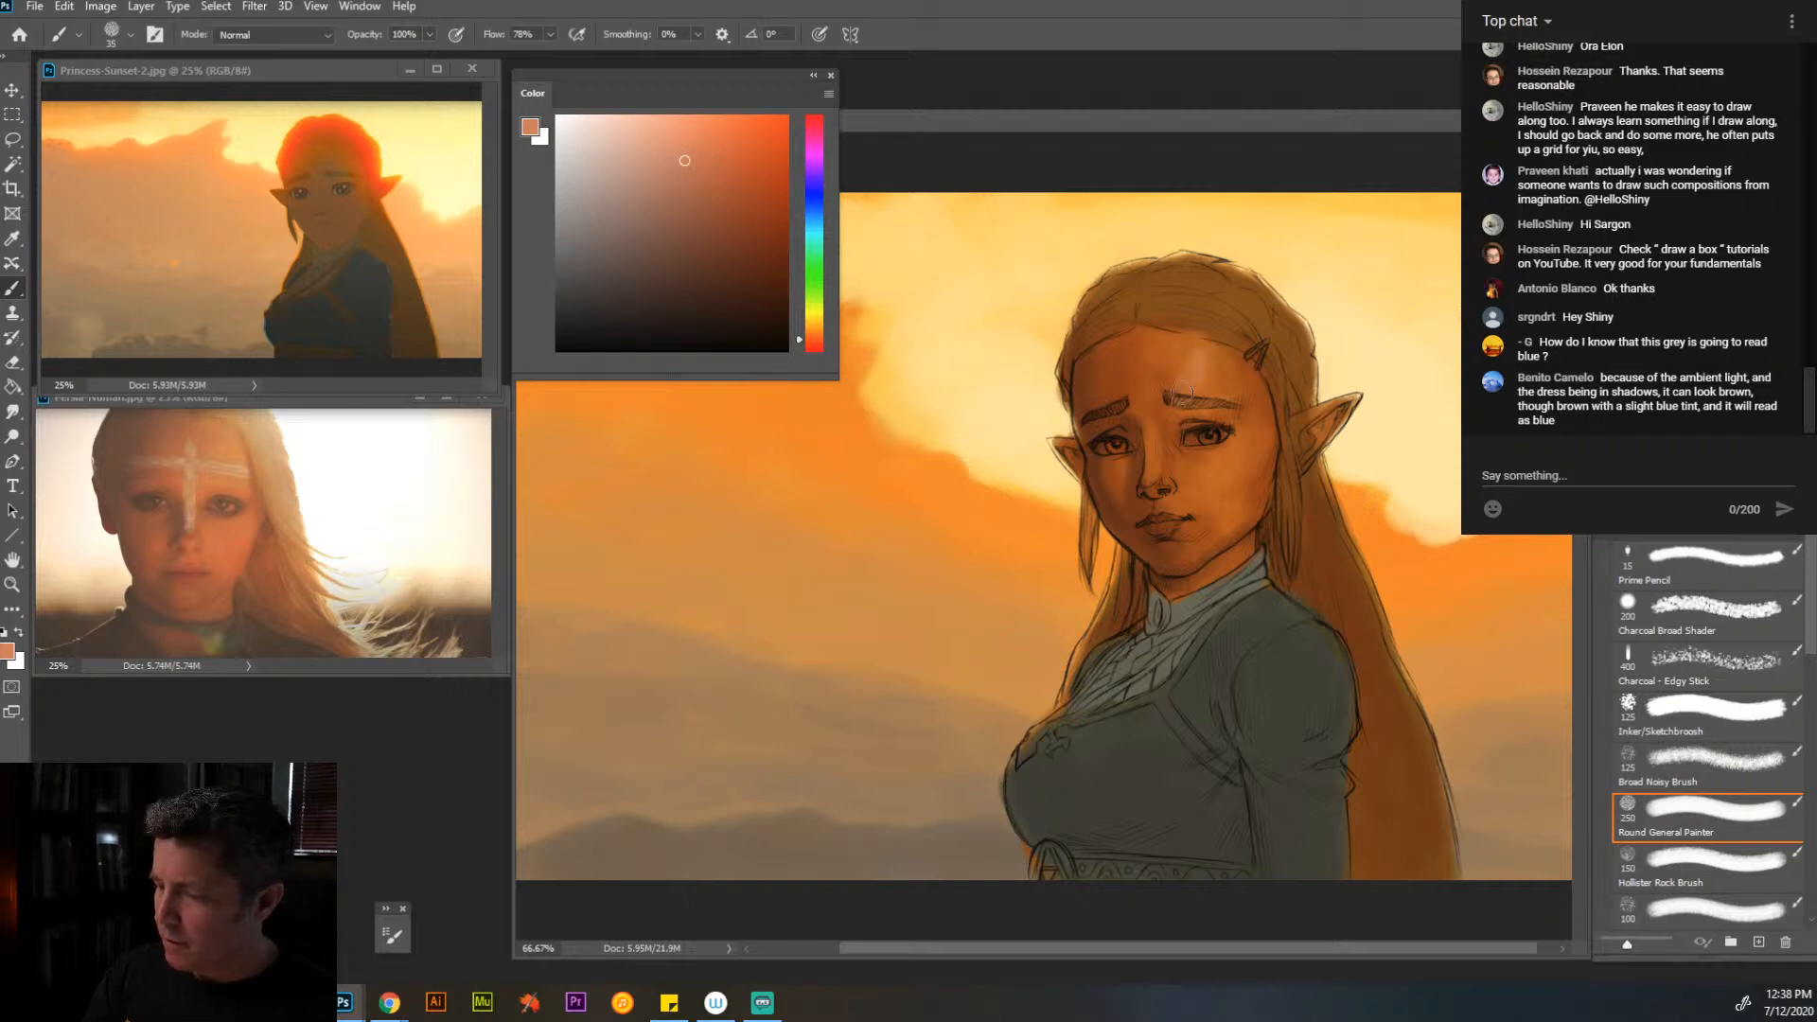
- Work the salmon highlight into the forehead with a 45 px brush, and resample the blended skin tone at 35 px
key("bracketright")
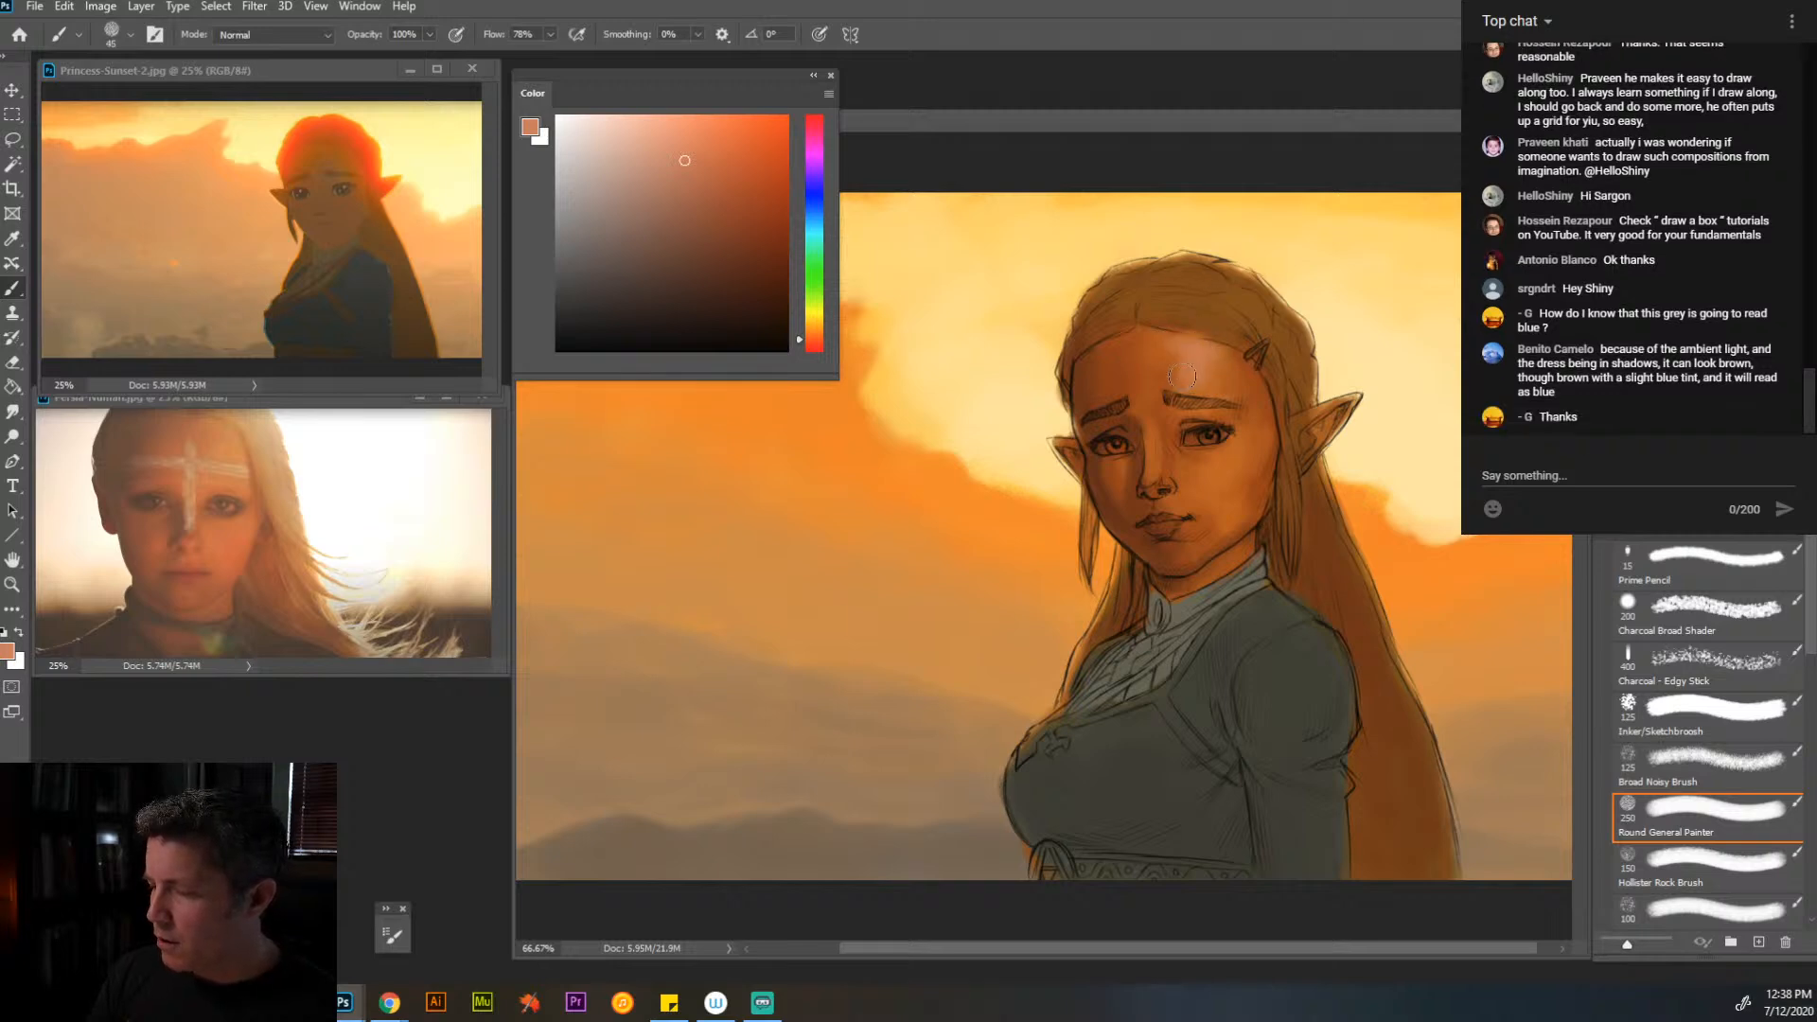
left_click(1181, 356, "alt")
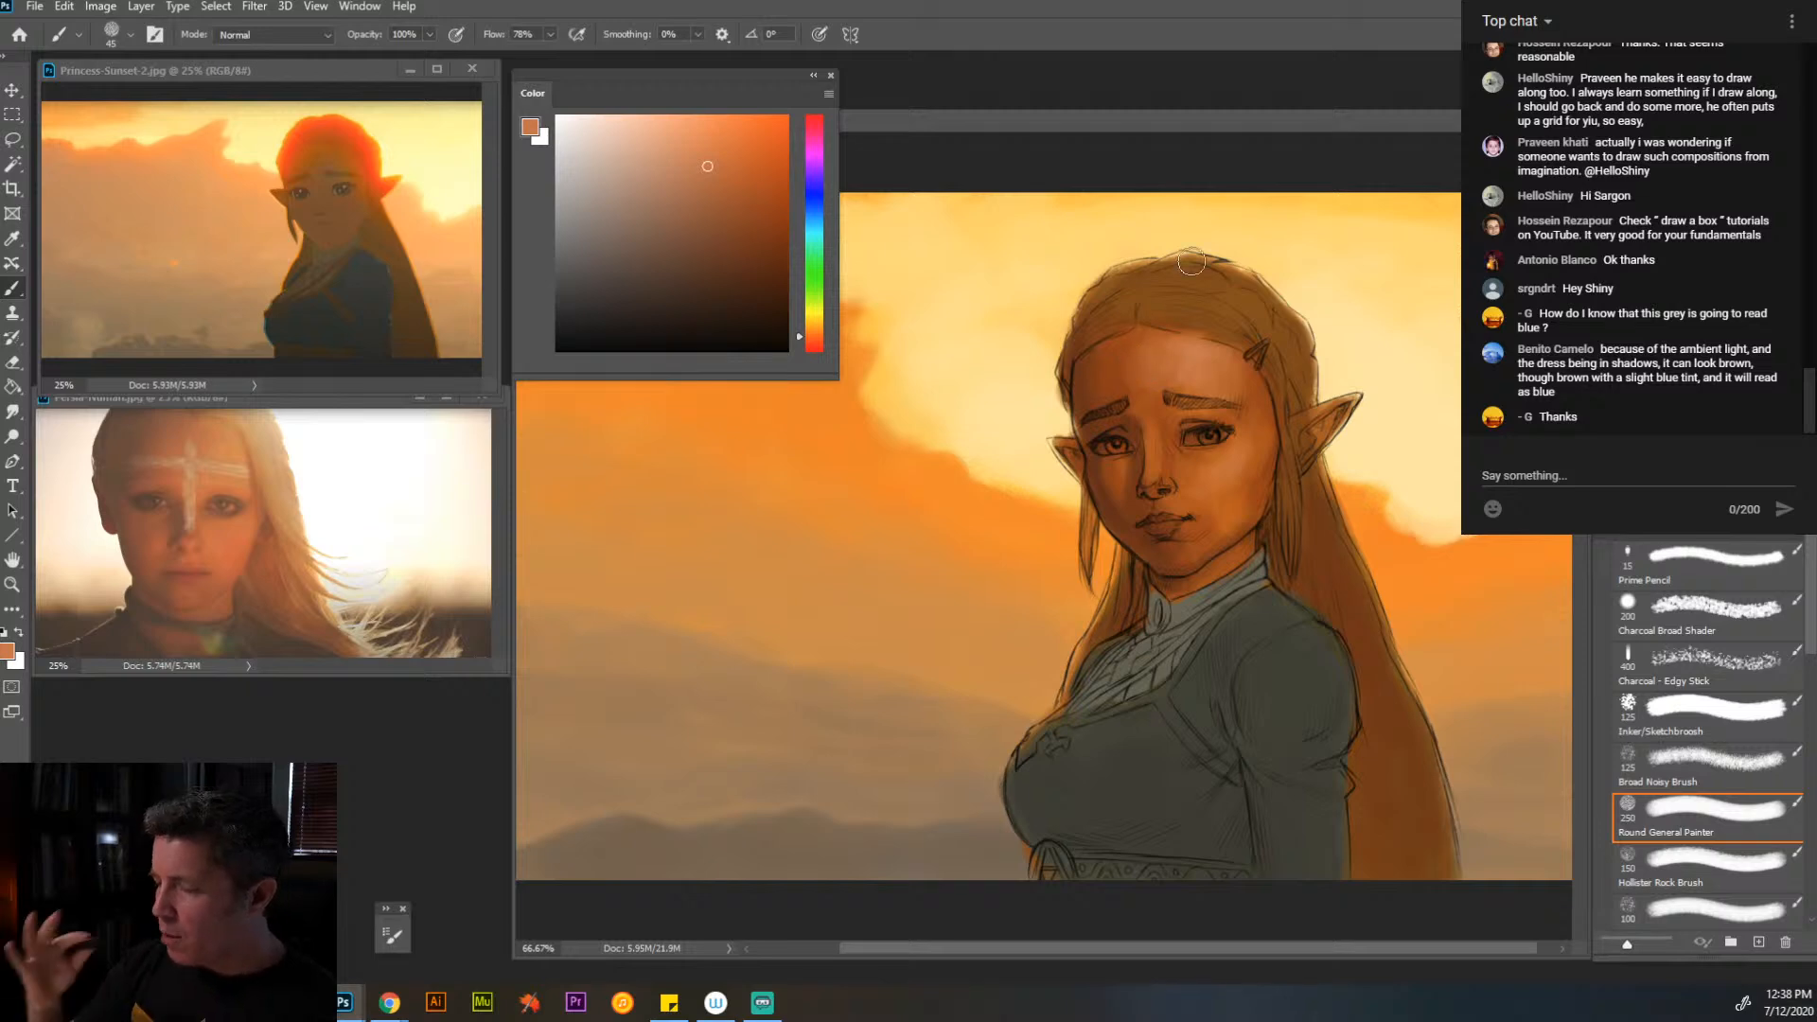
key("bracketleft")
key("bracketleft")
key("bracketleft")
key("bracketleft")
key("bracketleft")
key("bracketleft")
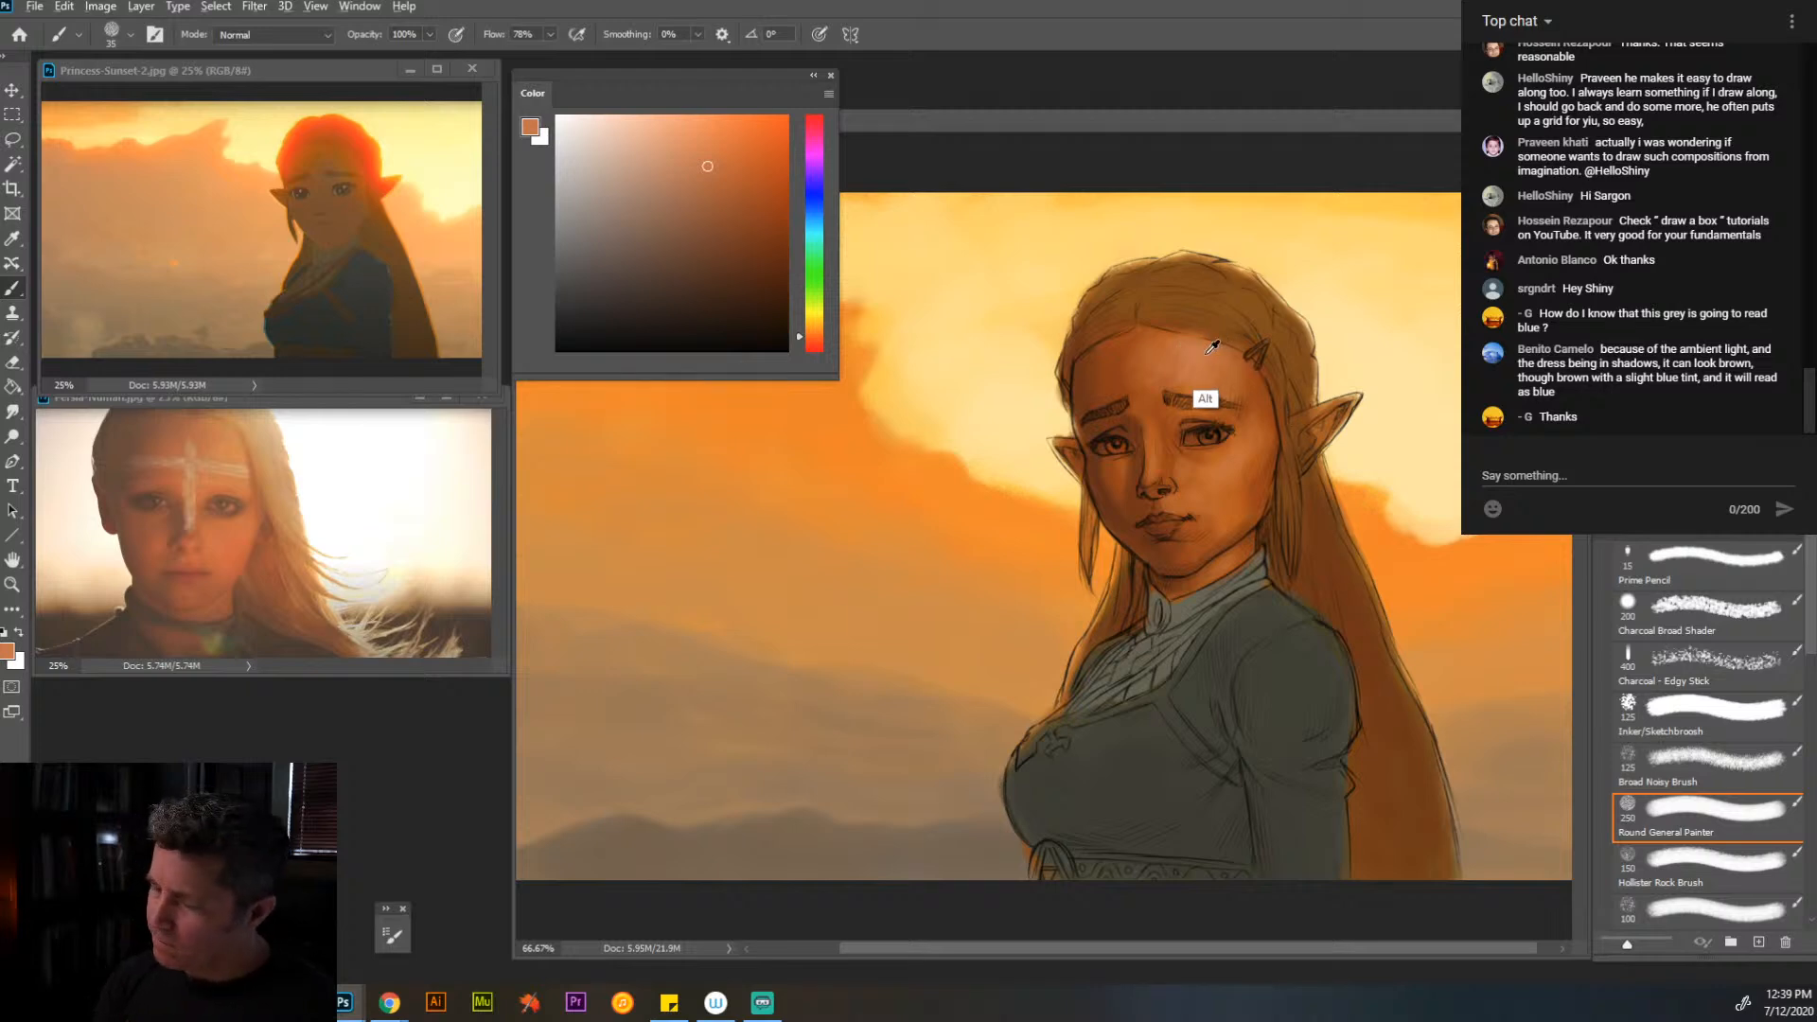
left_click(1202, 394, "alt")
- Sample greys from the collar and dress, lighten them to a warm olive grey, and dab it onto the eye
left_click(1189, 653, "alt")
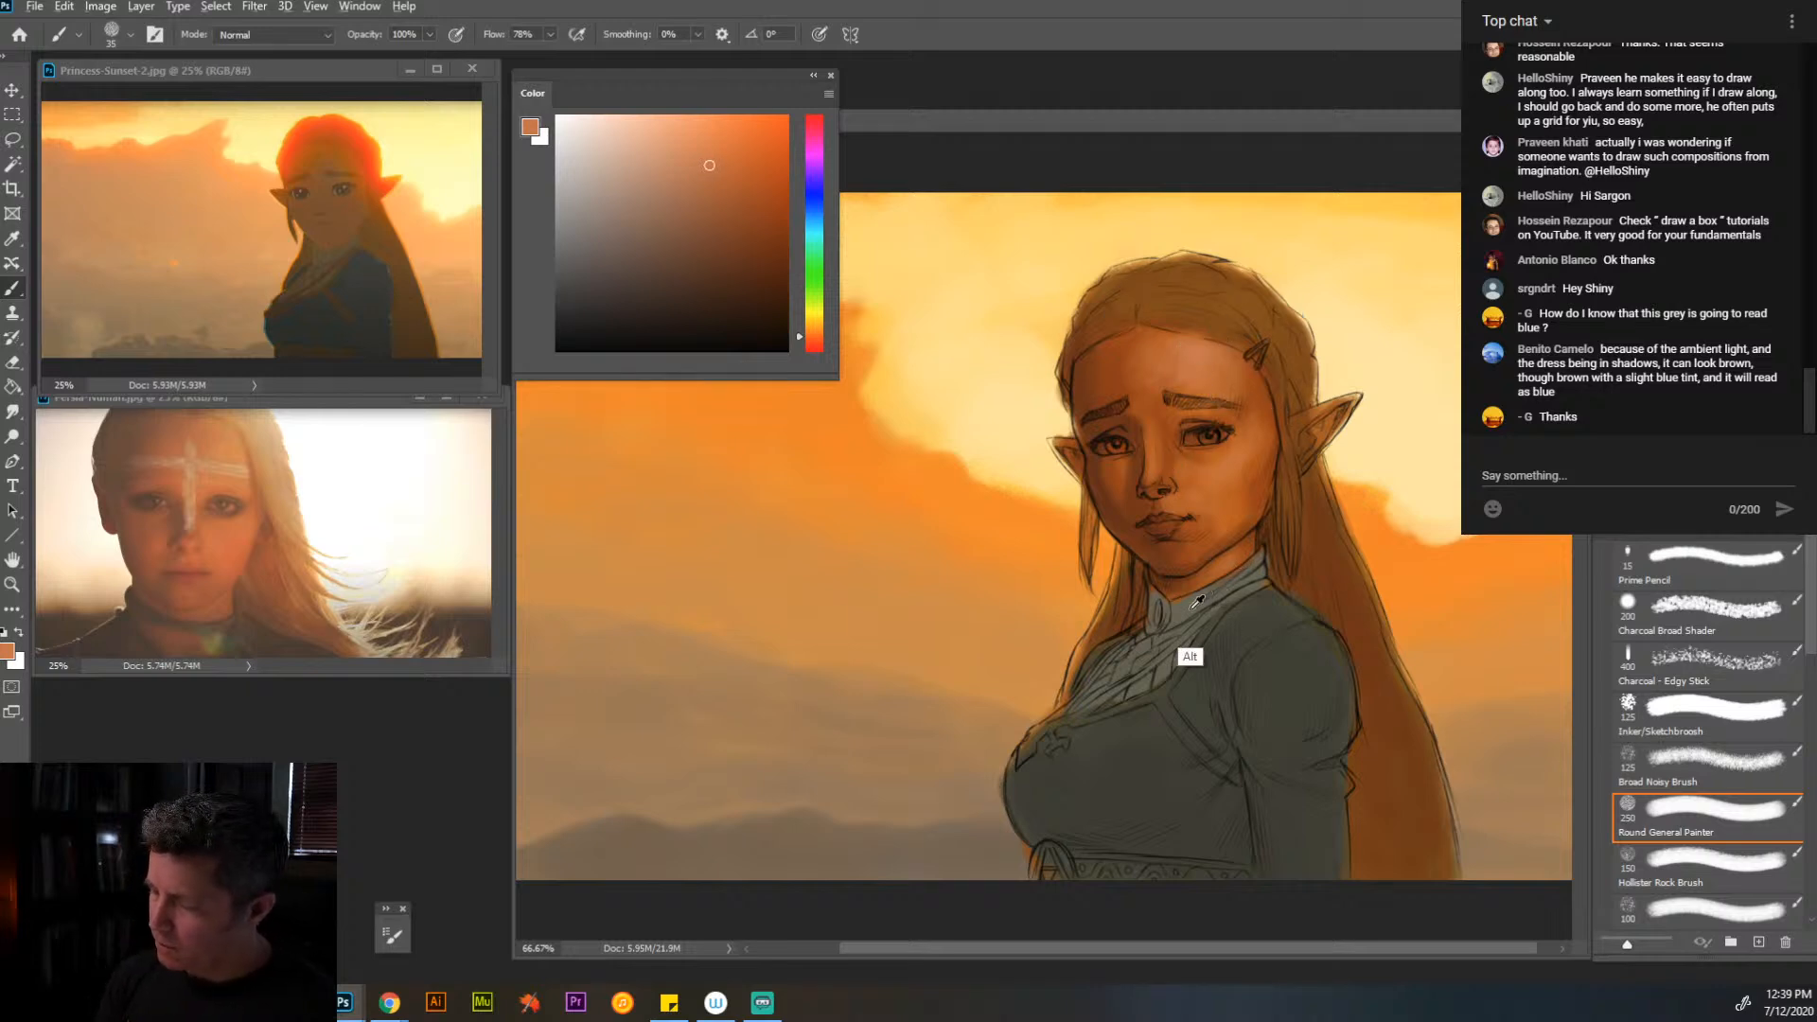
left_click_drag(598, 248, 582, 250)
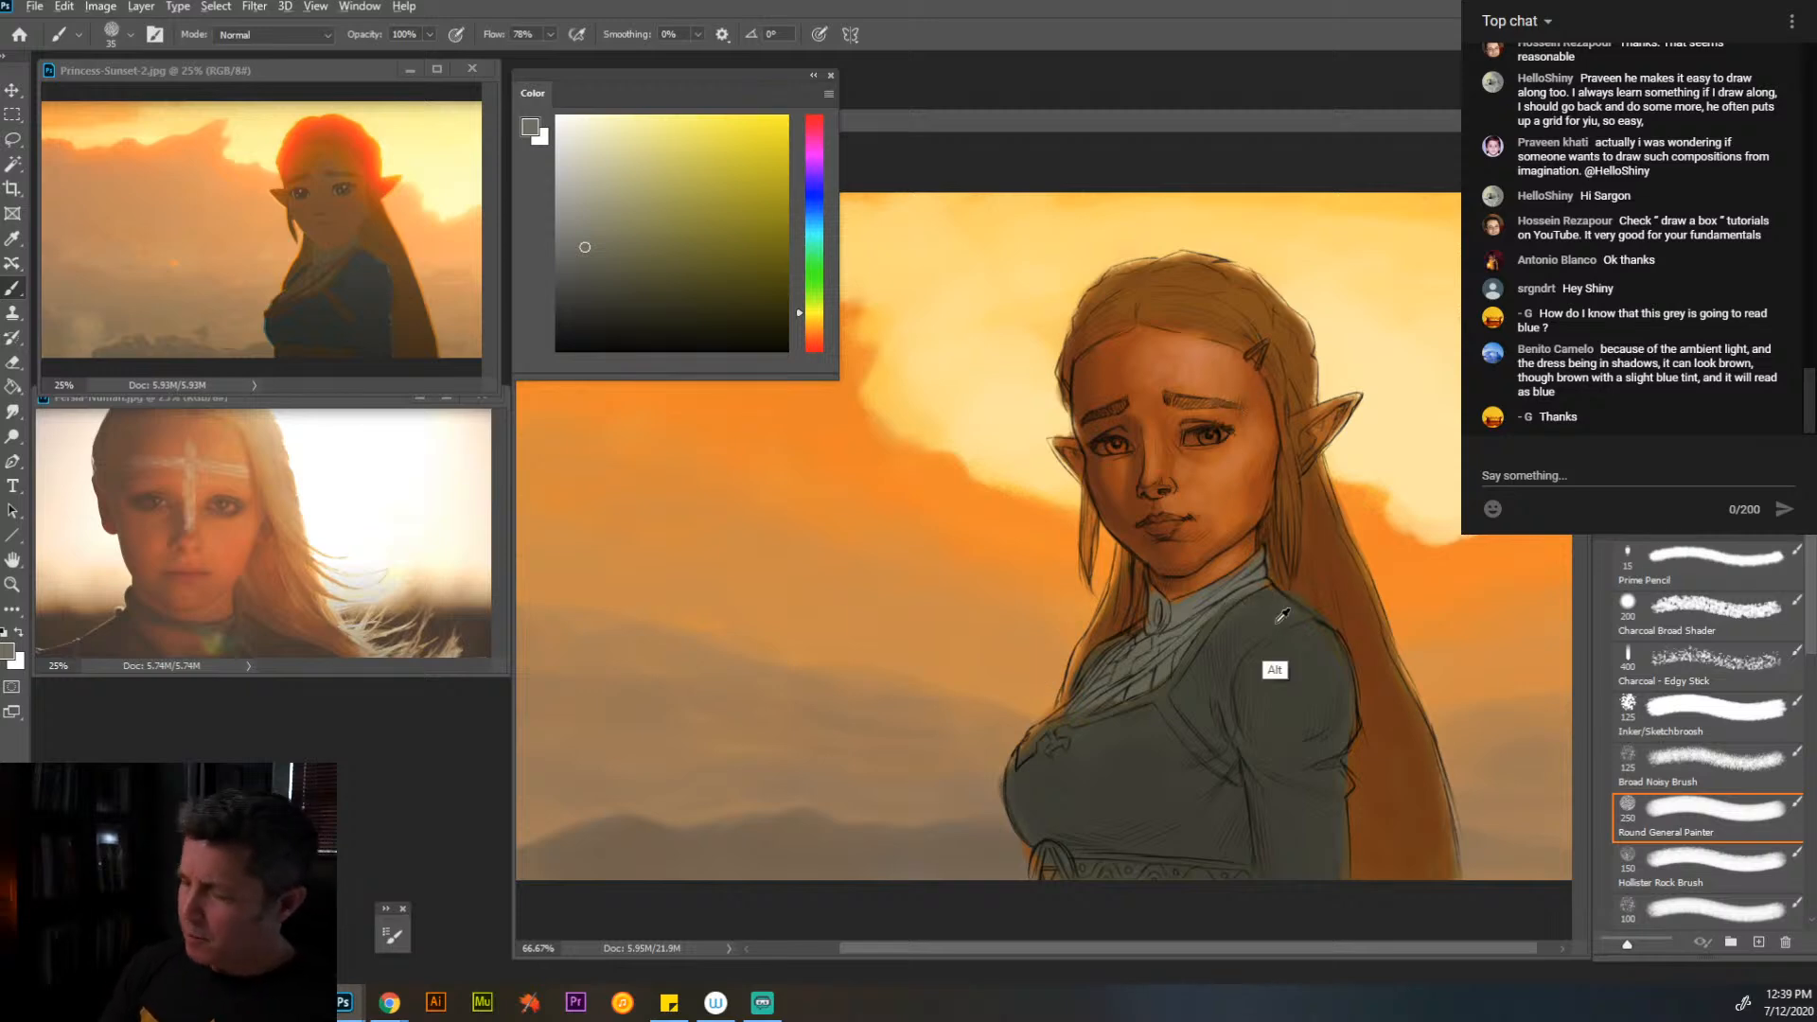
left_click(1275, 669, "alt")
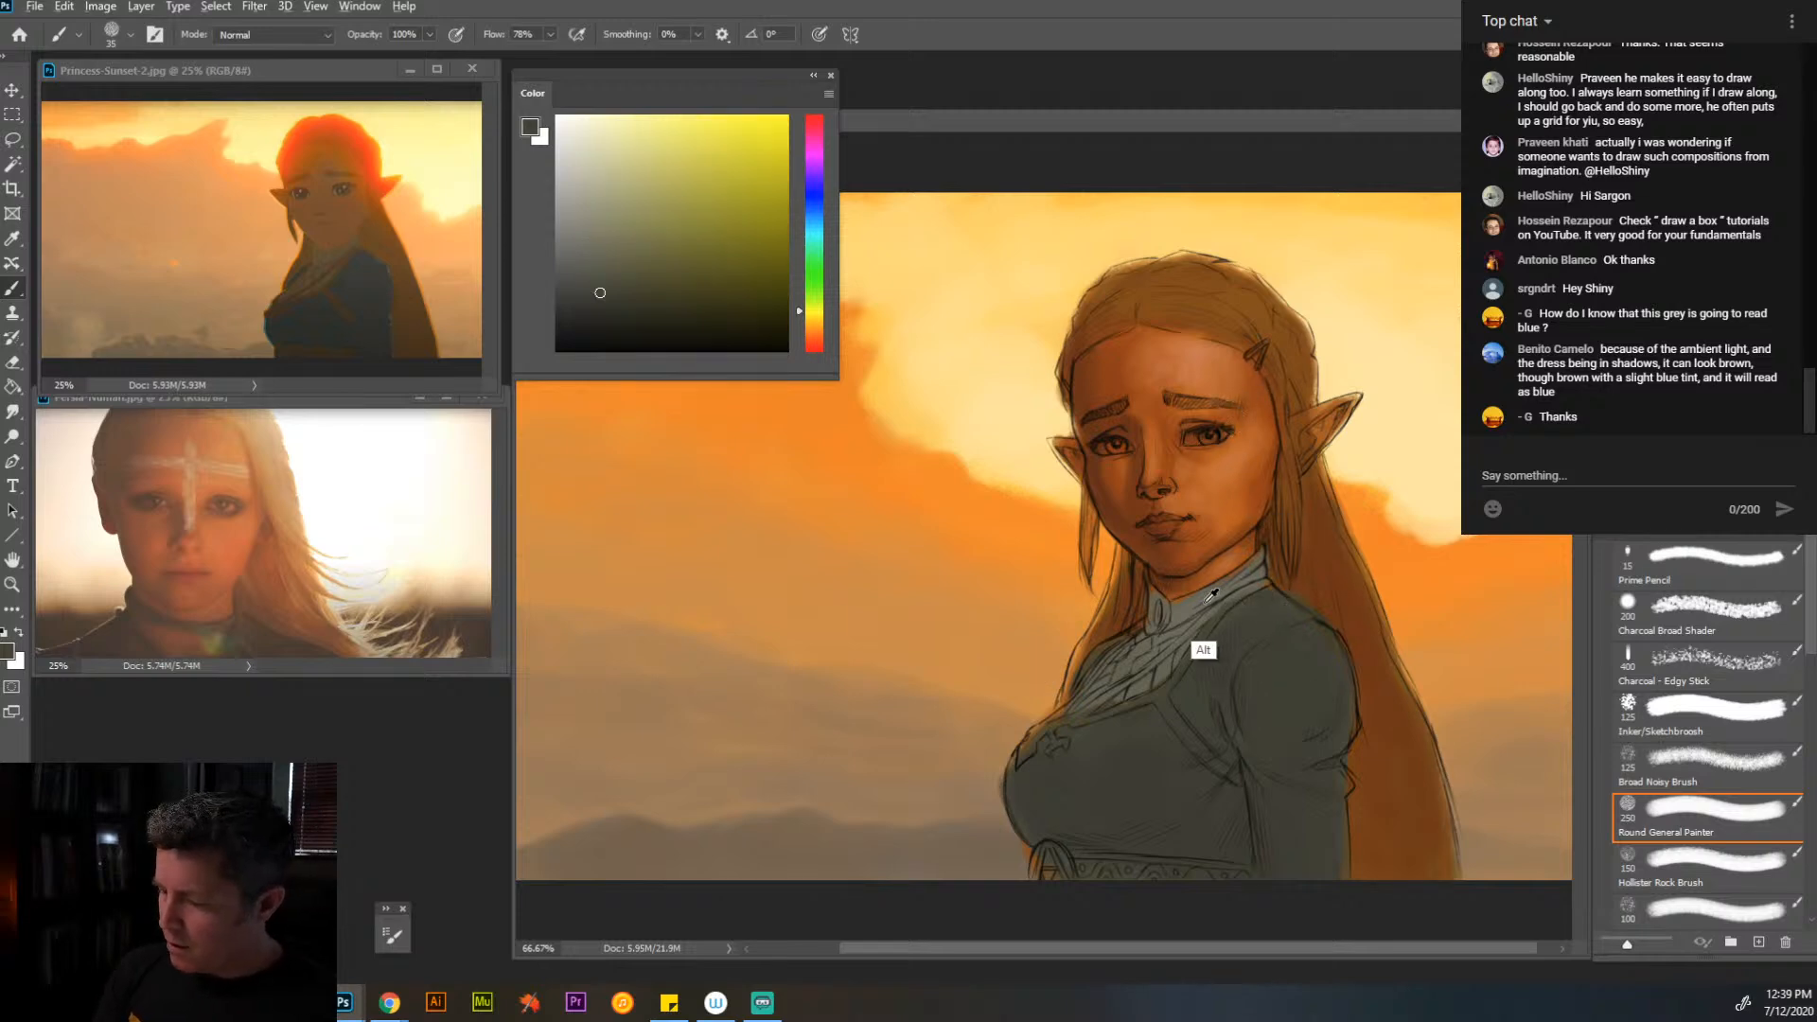
left_click(1202, 647, "alt")
left_click(610, 256)
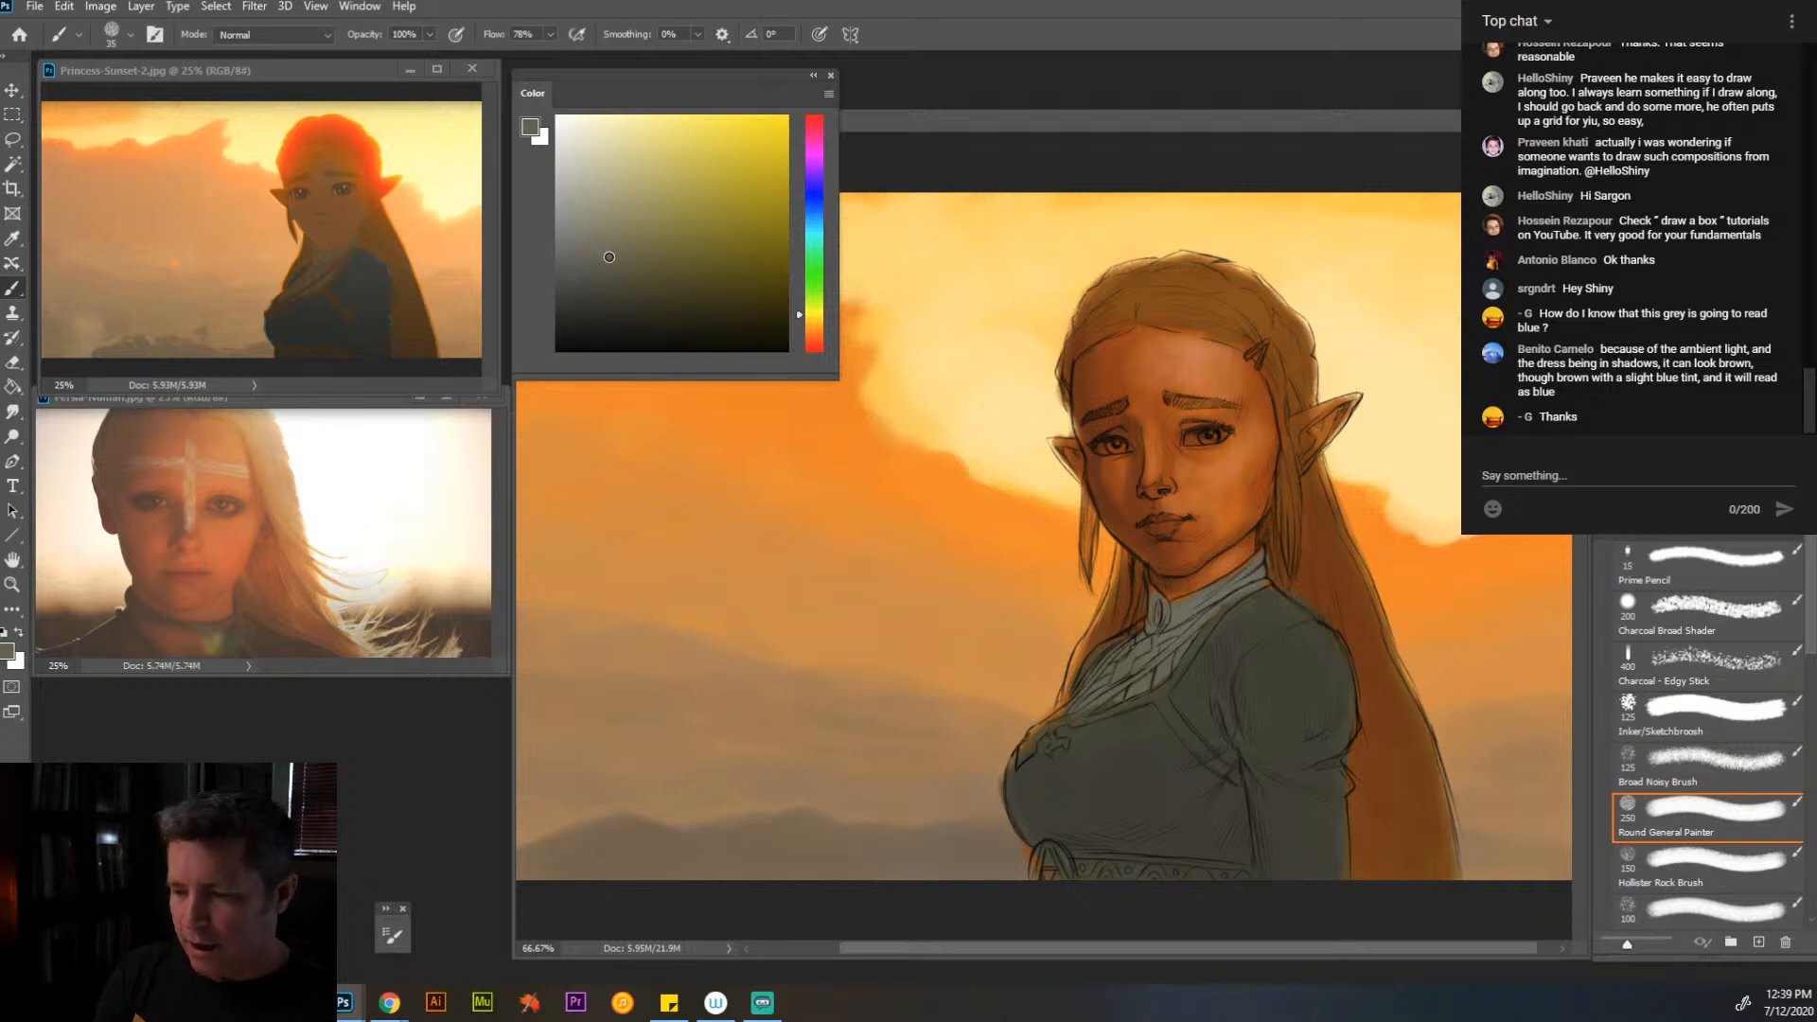
left_click_drag(611, 255, 614, 243)
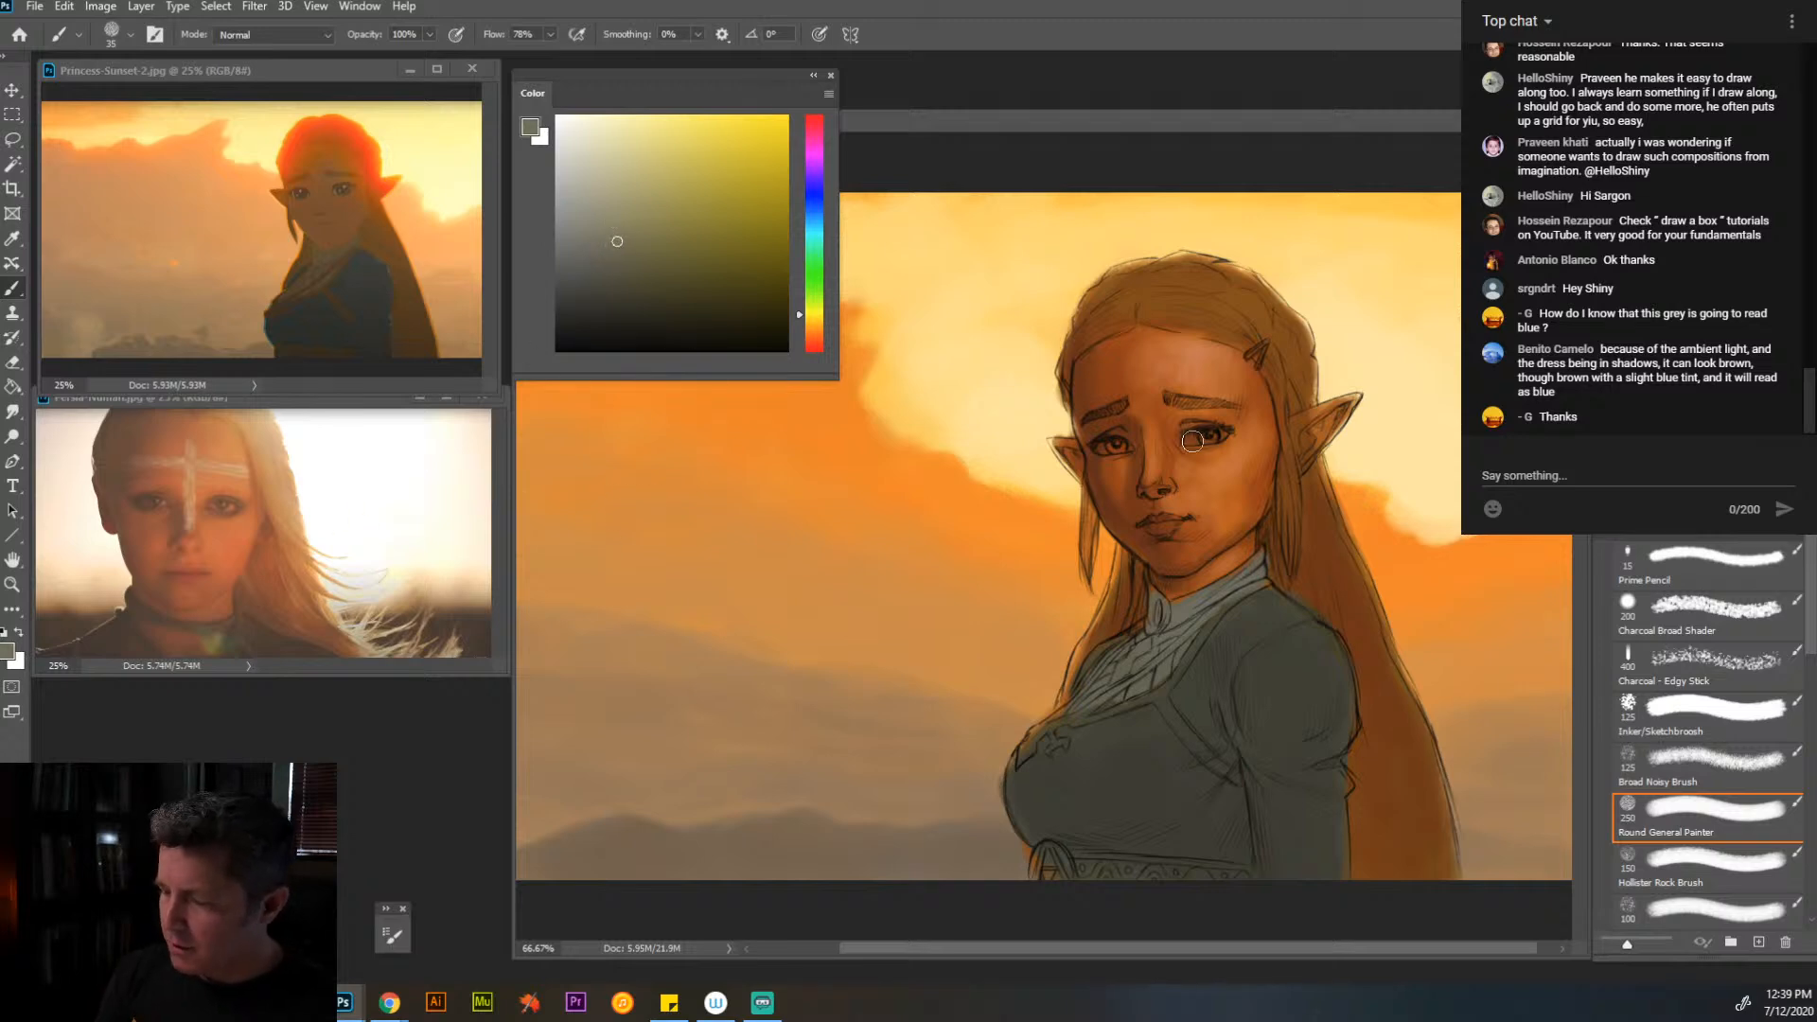
left_click_drag(1191, 441, 1192, 440)
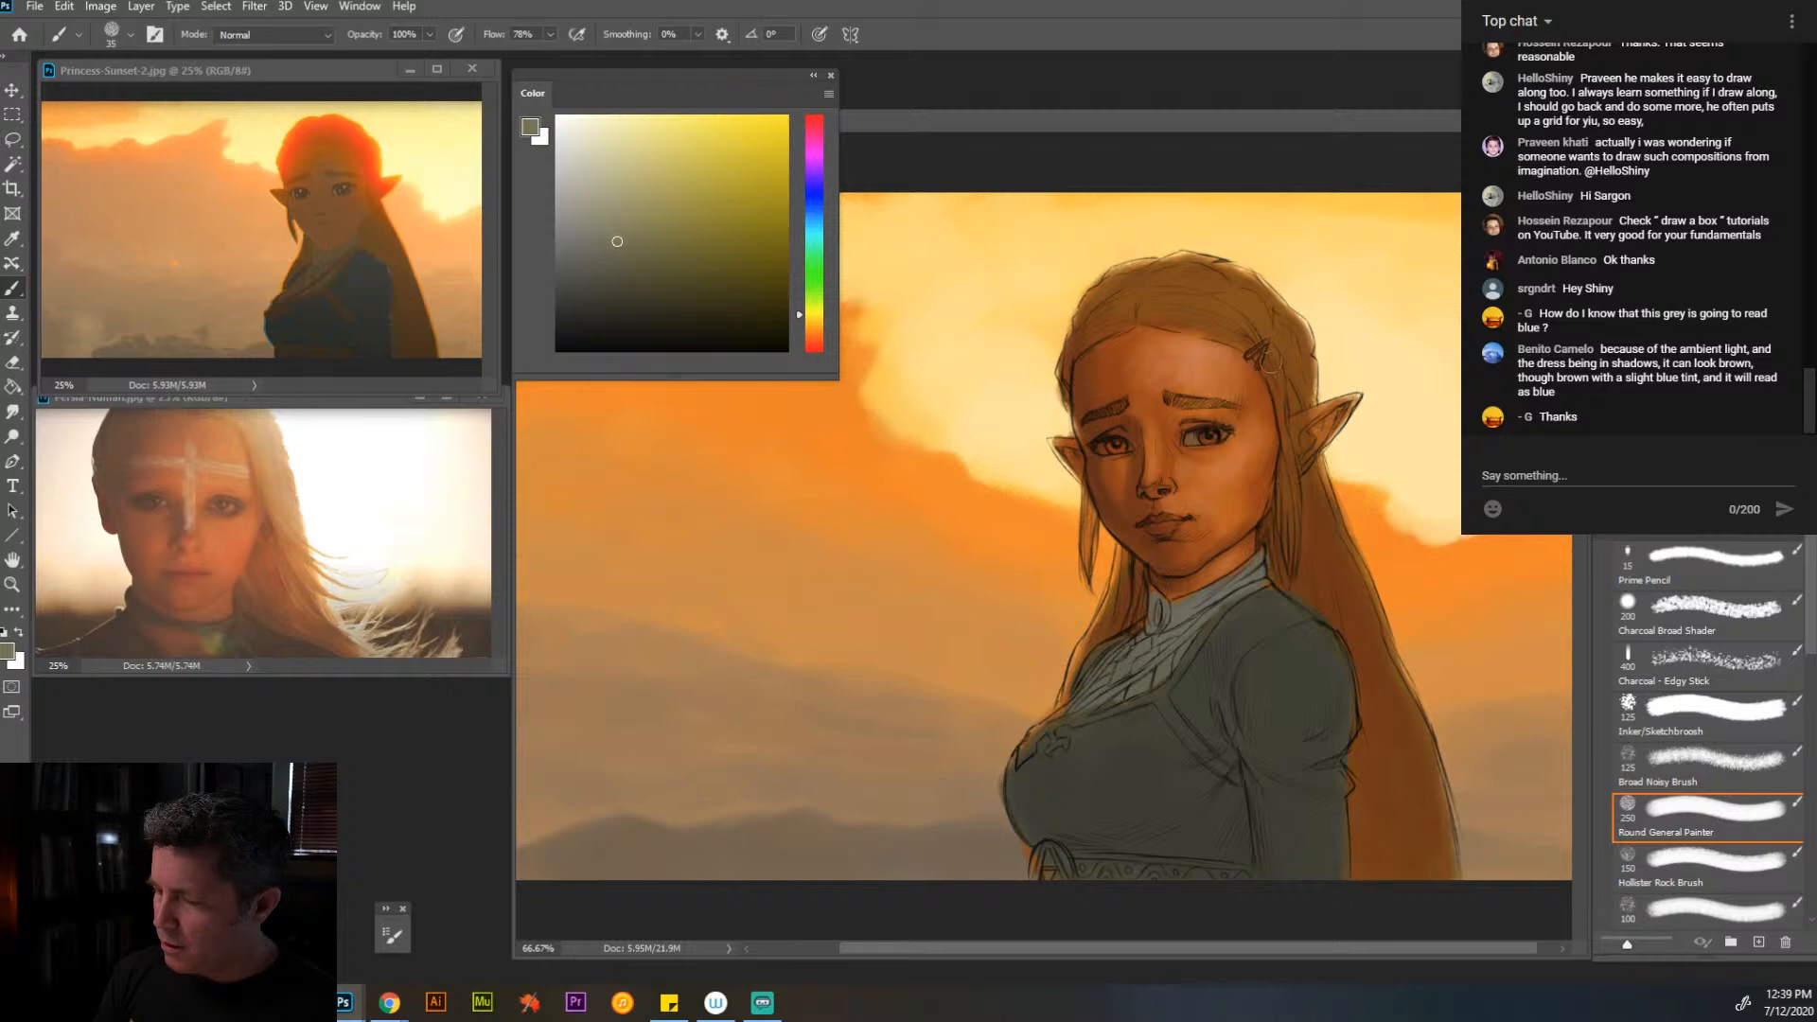
- Paint the irises of both eyes in dark green-grey sampled from the sleeve, using a 15 px brush
key("alt")
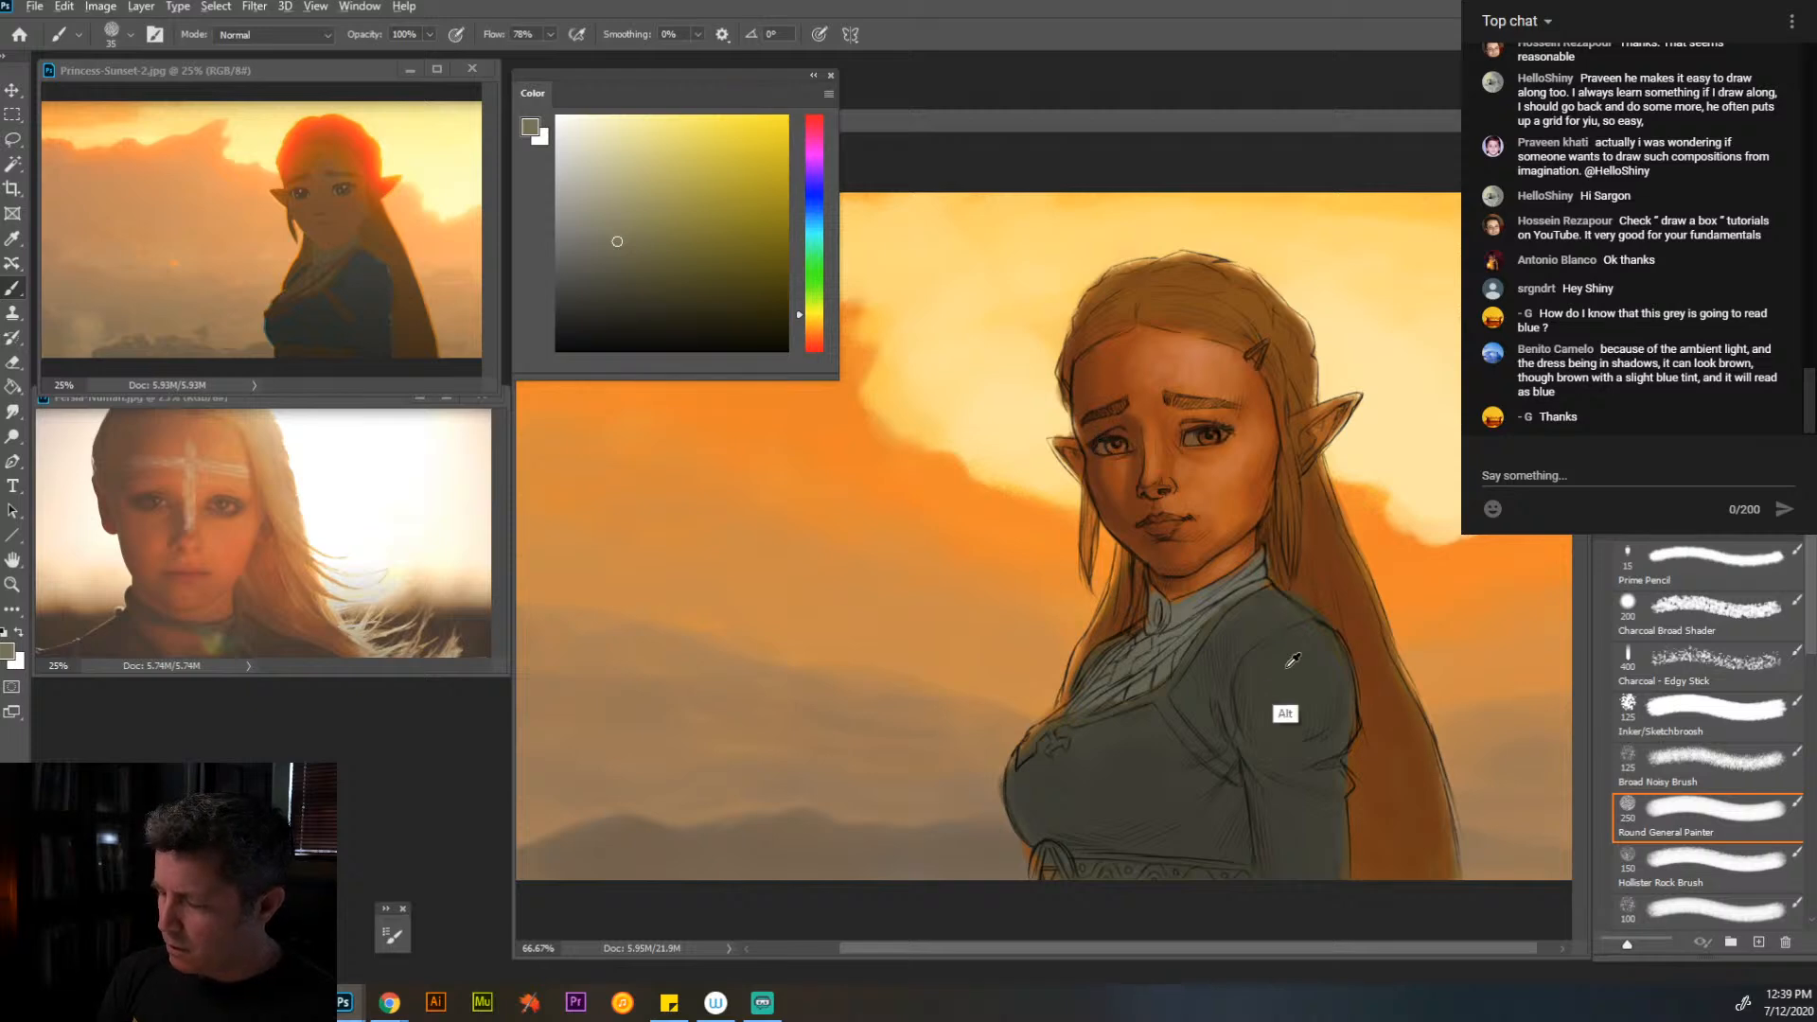
left_click(1293, 660, "alt")
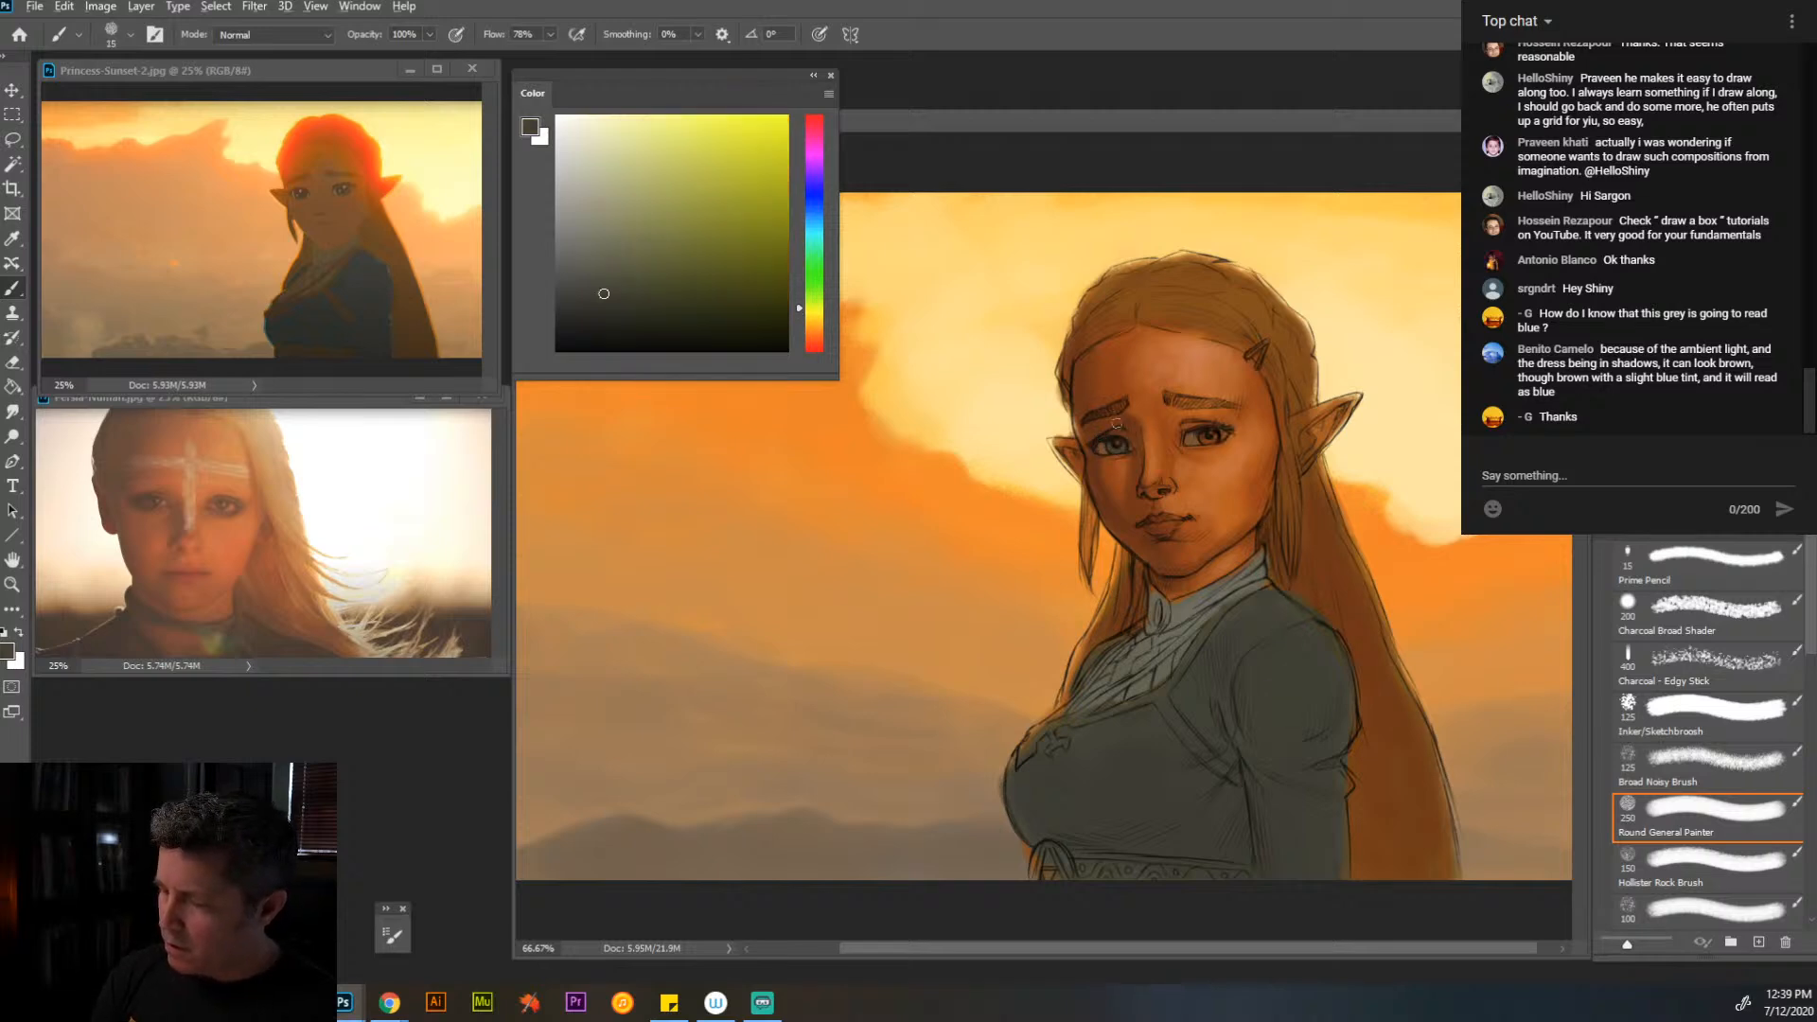
left_click_drag(1222, 436, 1207, 443)
- Sample the brown at the jaw edge and shift it to a darker, redder tone for the eye area
left_click(1262, 520, "alt")
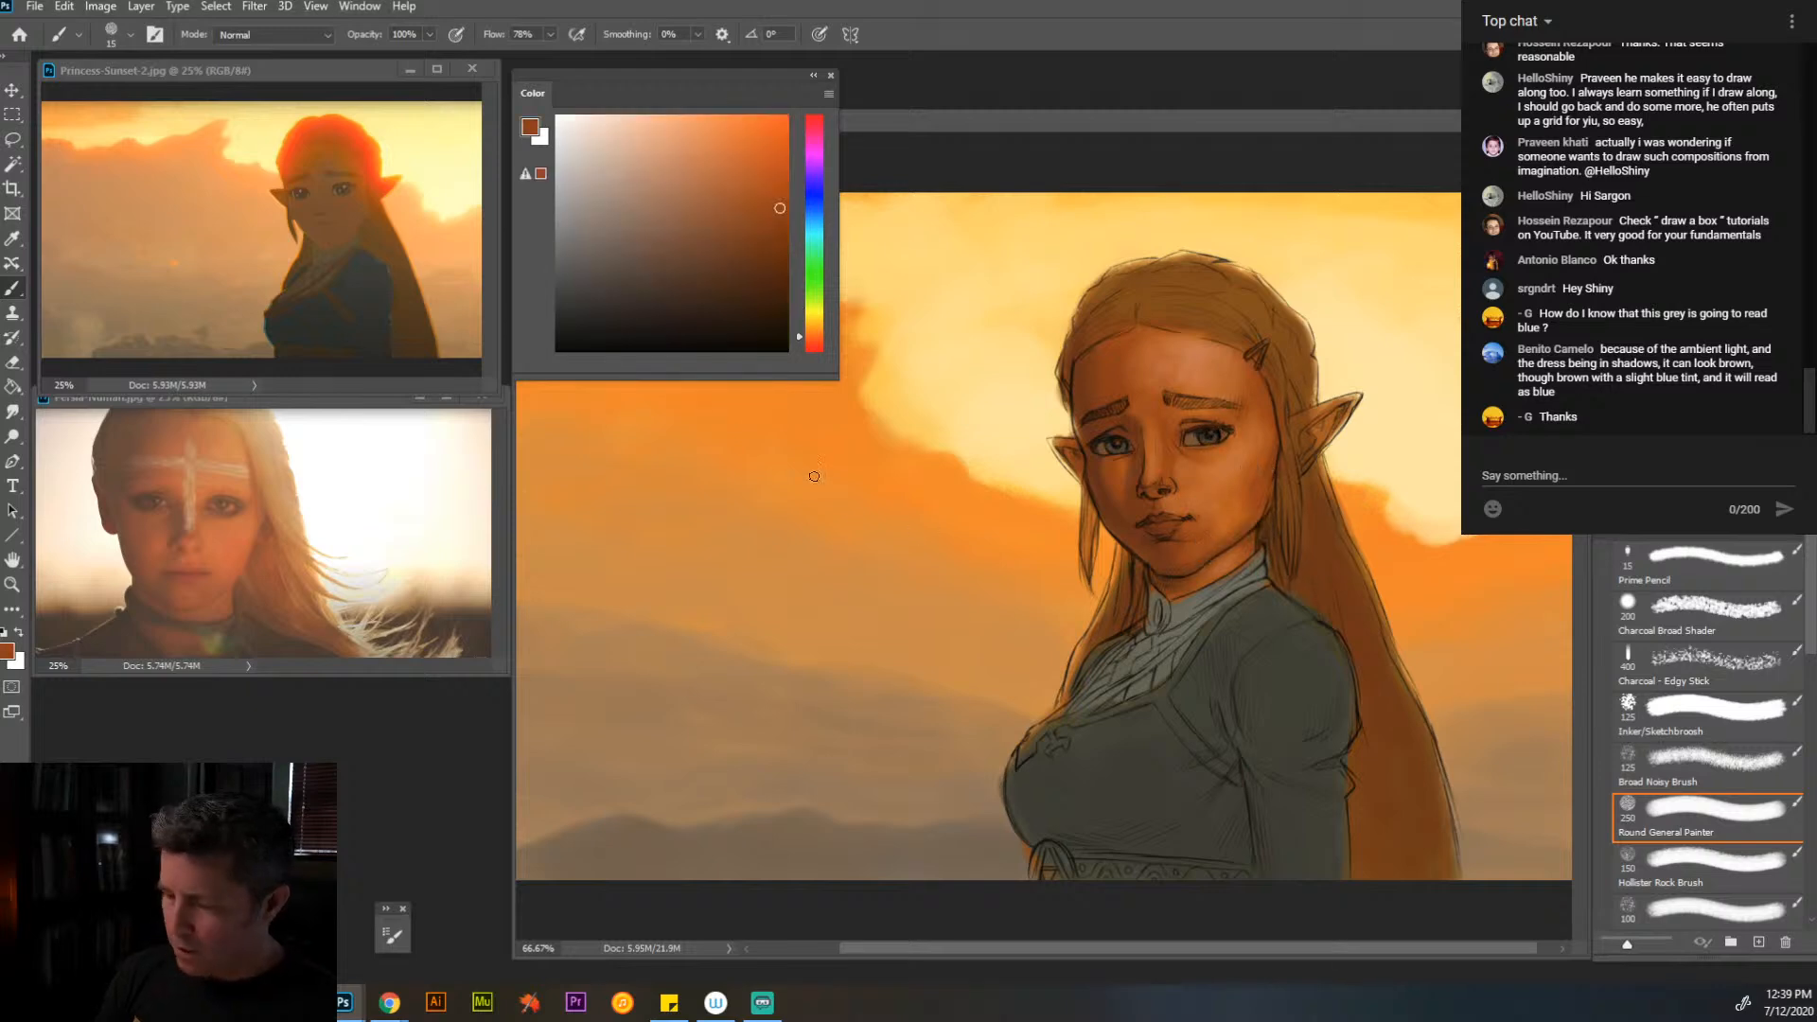
left_click_drag(822, 332, 819, 342)
left_click(782, 225)
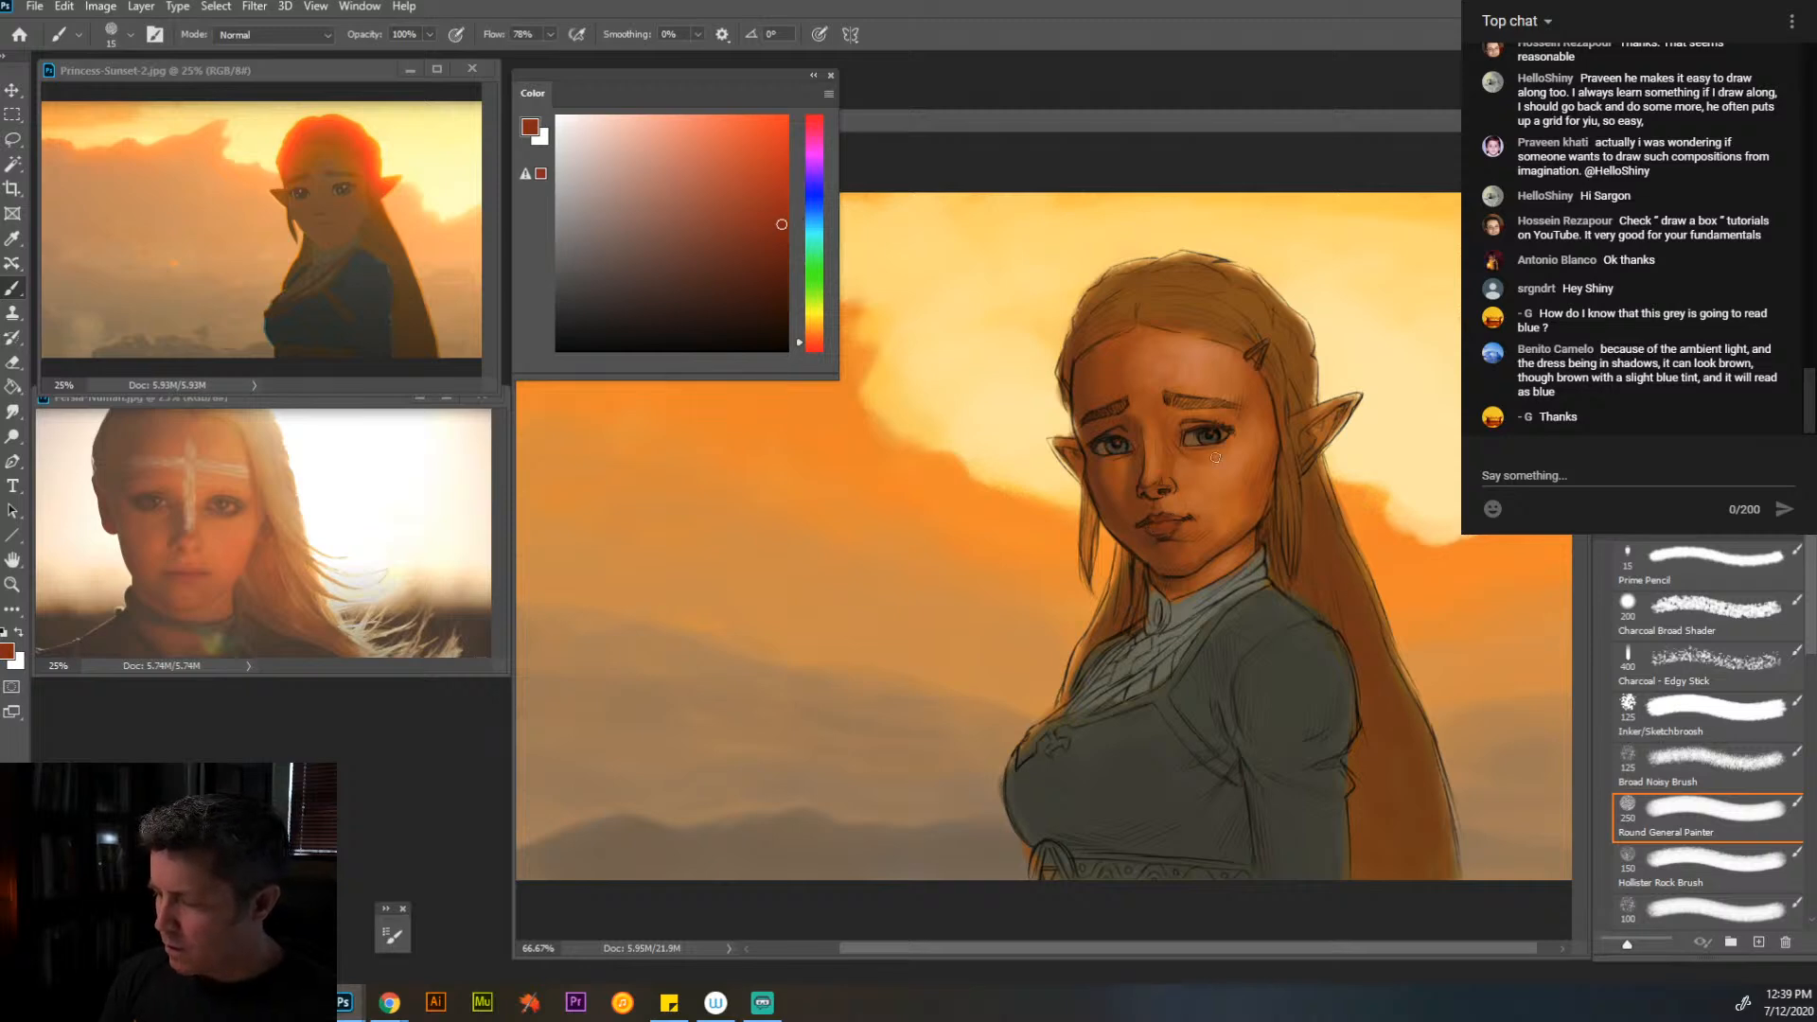
- Sample the brown of the hair beside the neck and paint the diagonal strap across the dress at 15 px
left_click(1279, 579, "alt")
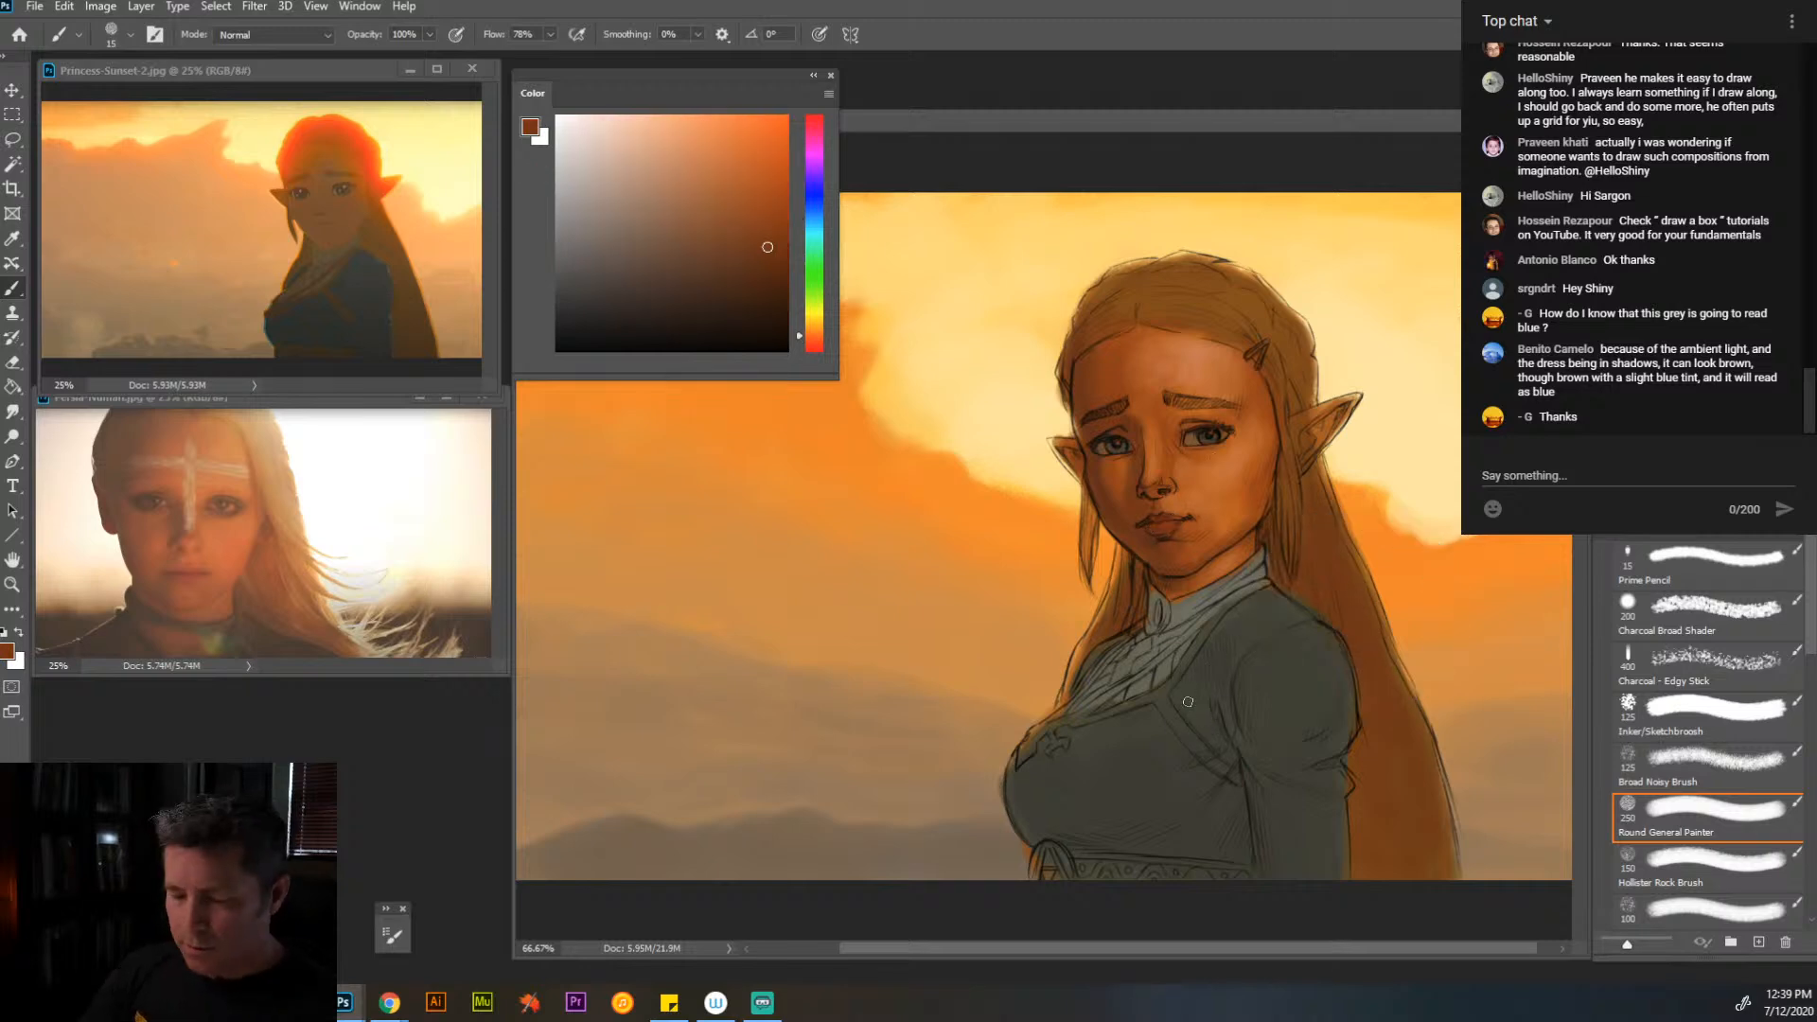
left_click_drag(1163, 700, 1225, 771)
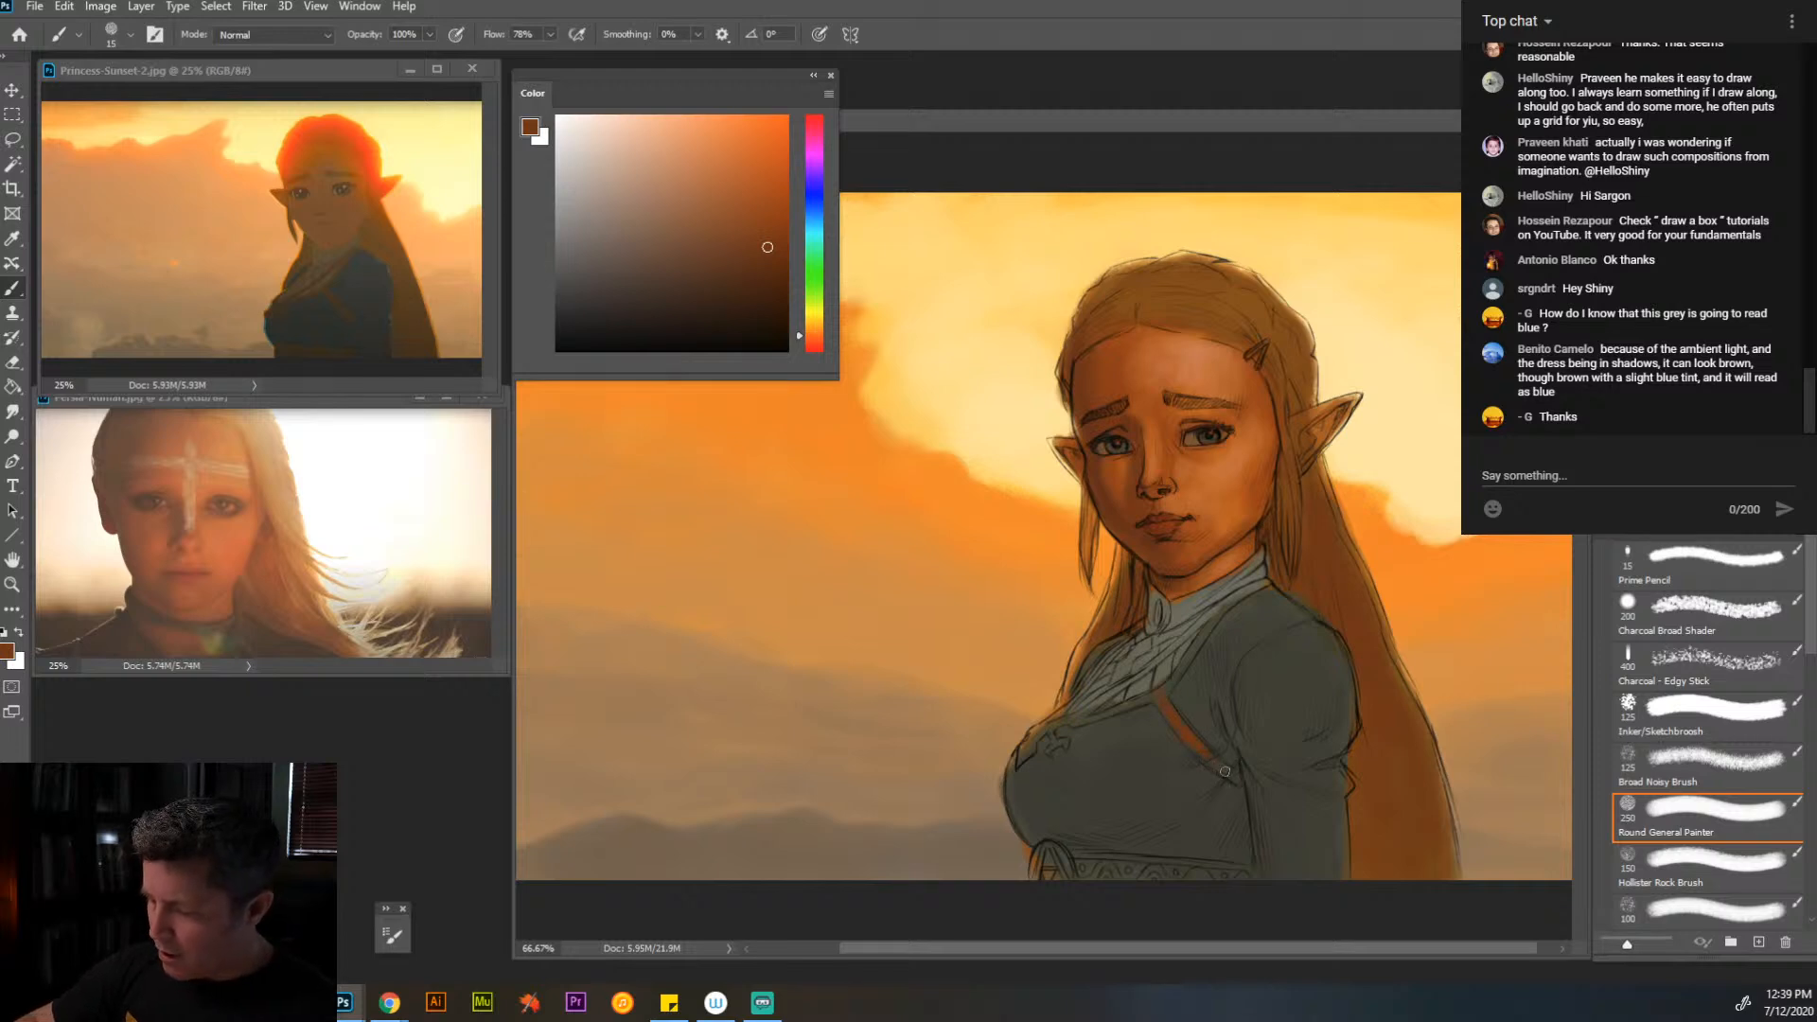
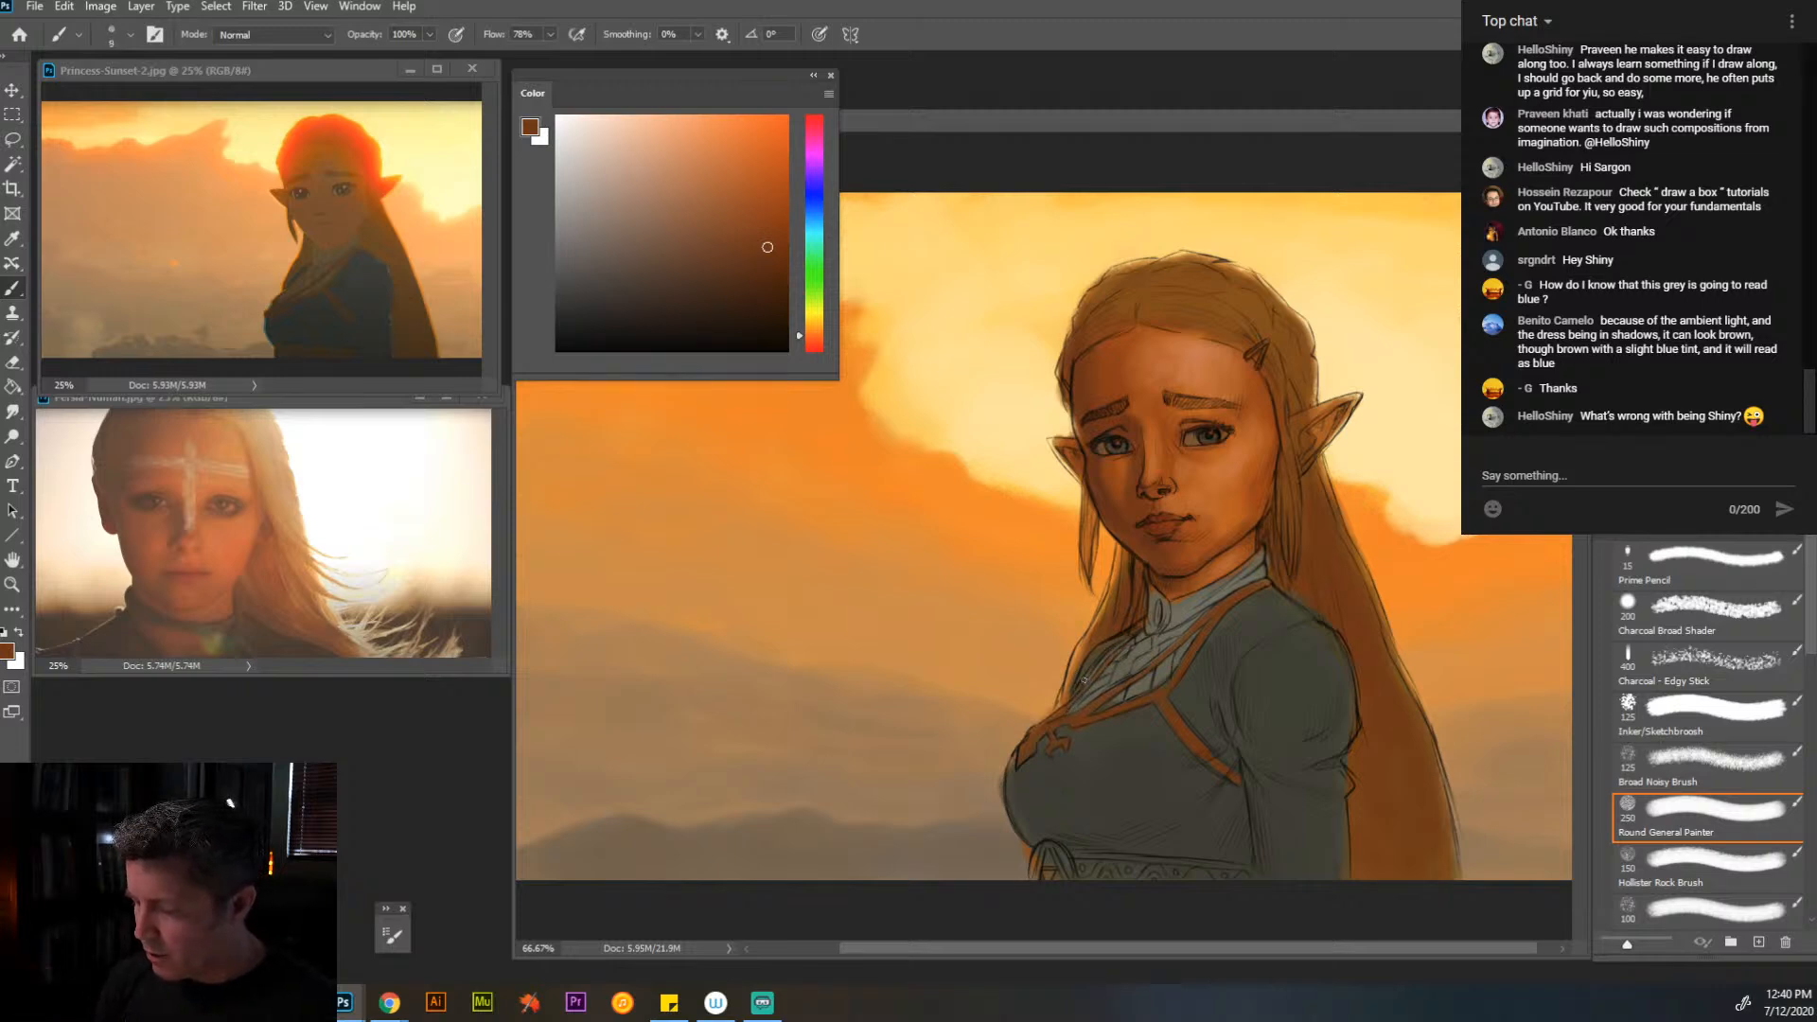
- Paint the belt at the waist in the same hair brown as the straps, with a brush of about 20 px
key("bracketright")
key("bracketright")
key("bracketright")
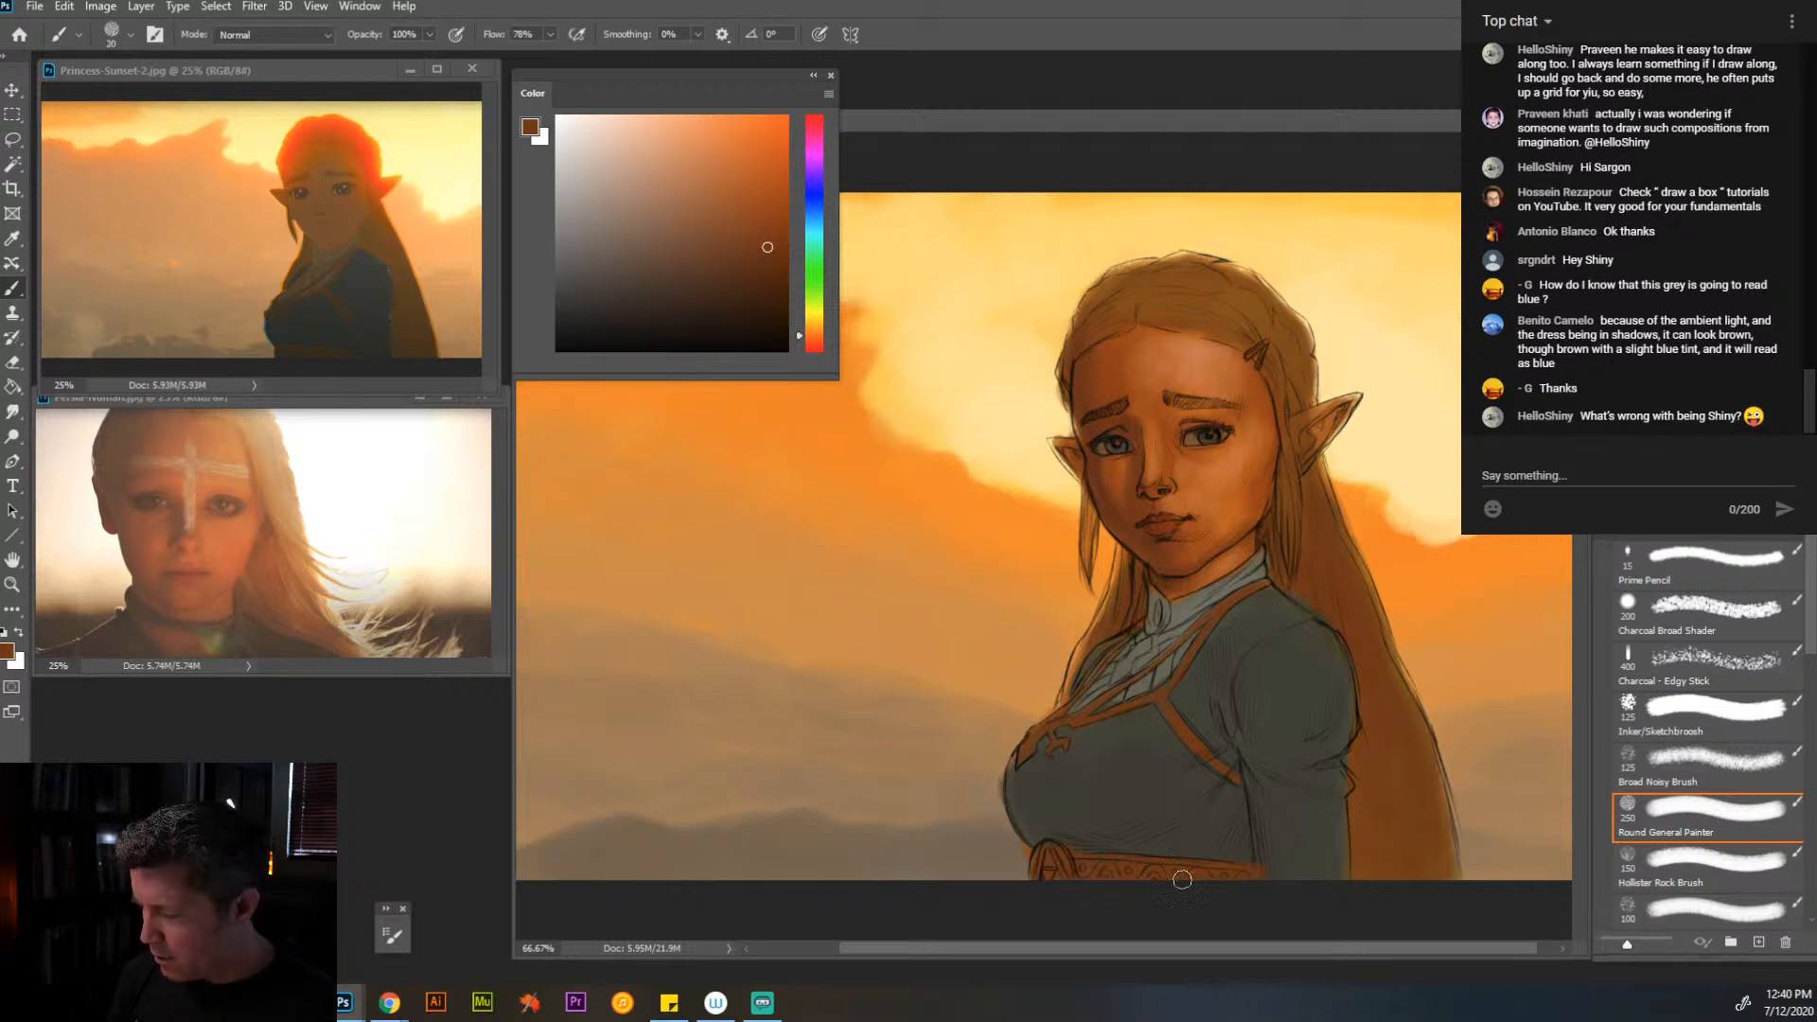
key("bracketleft")
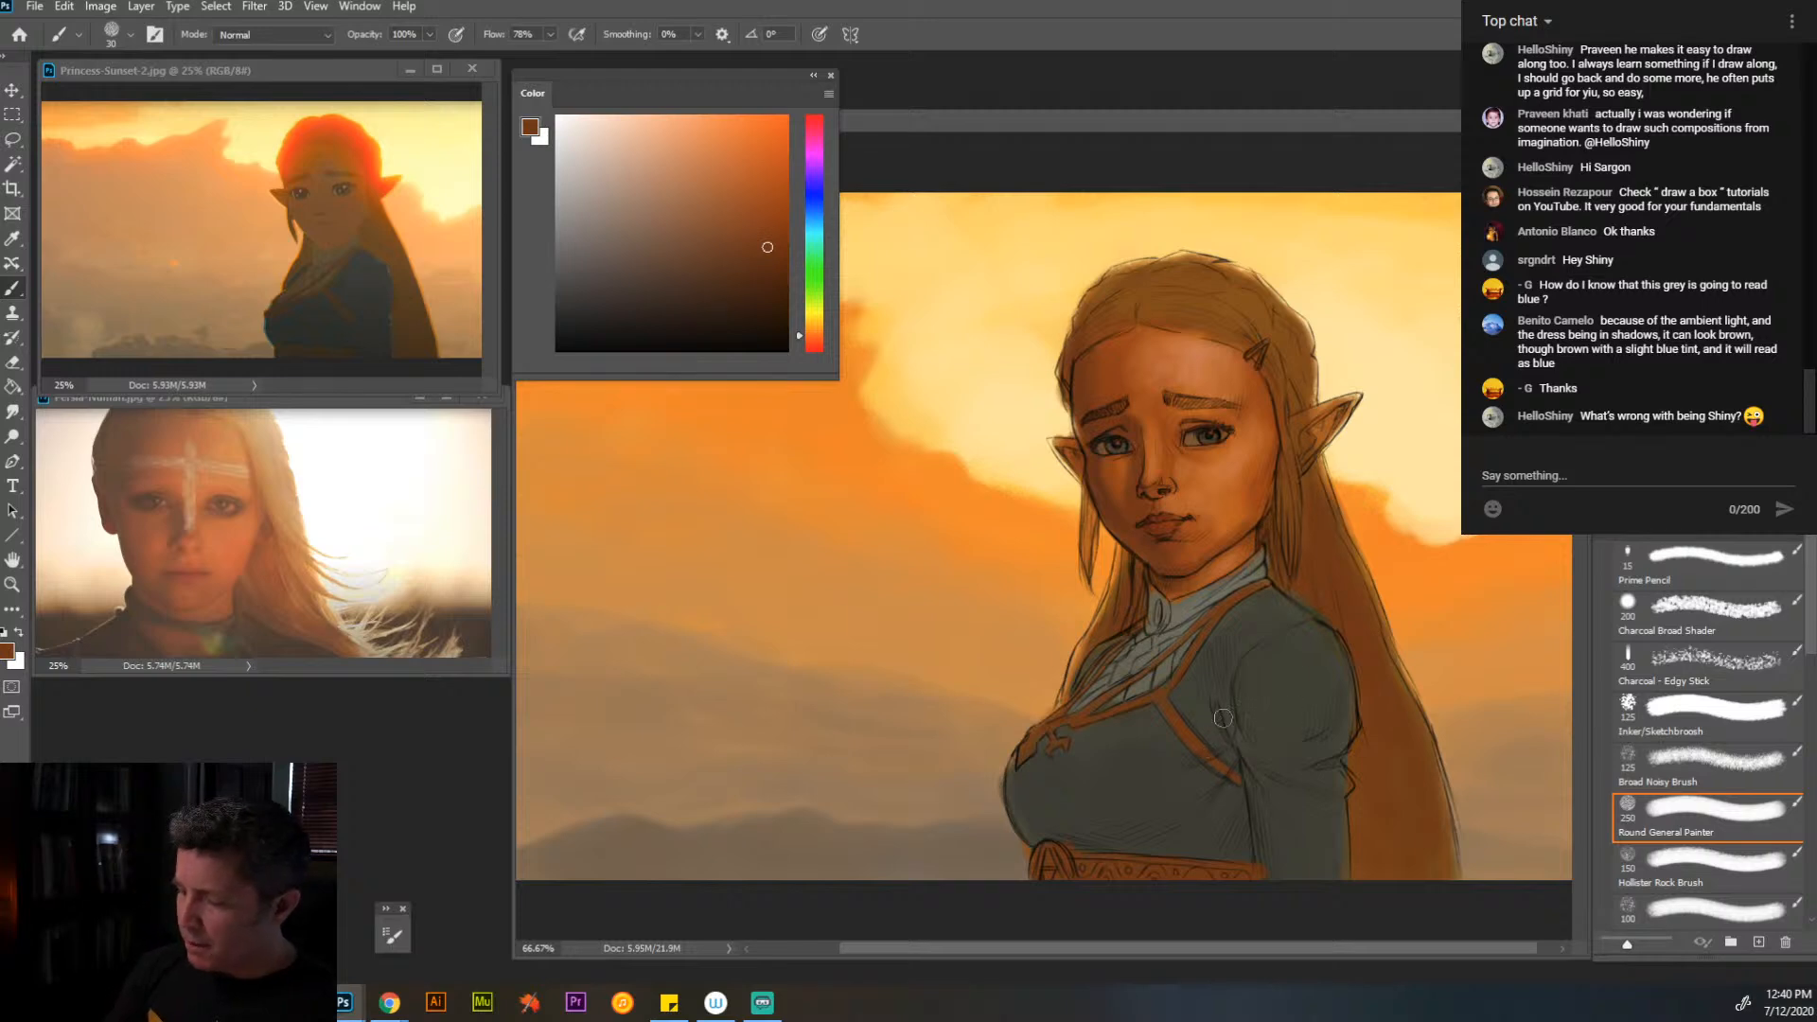
- Sample the sky's orange and a darker blend of it on the strap, and highlight the strap and neckline edges with progressively smaller brushes
left_click(1453, 568, "alt")
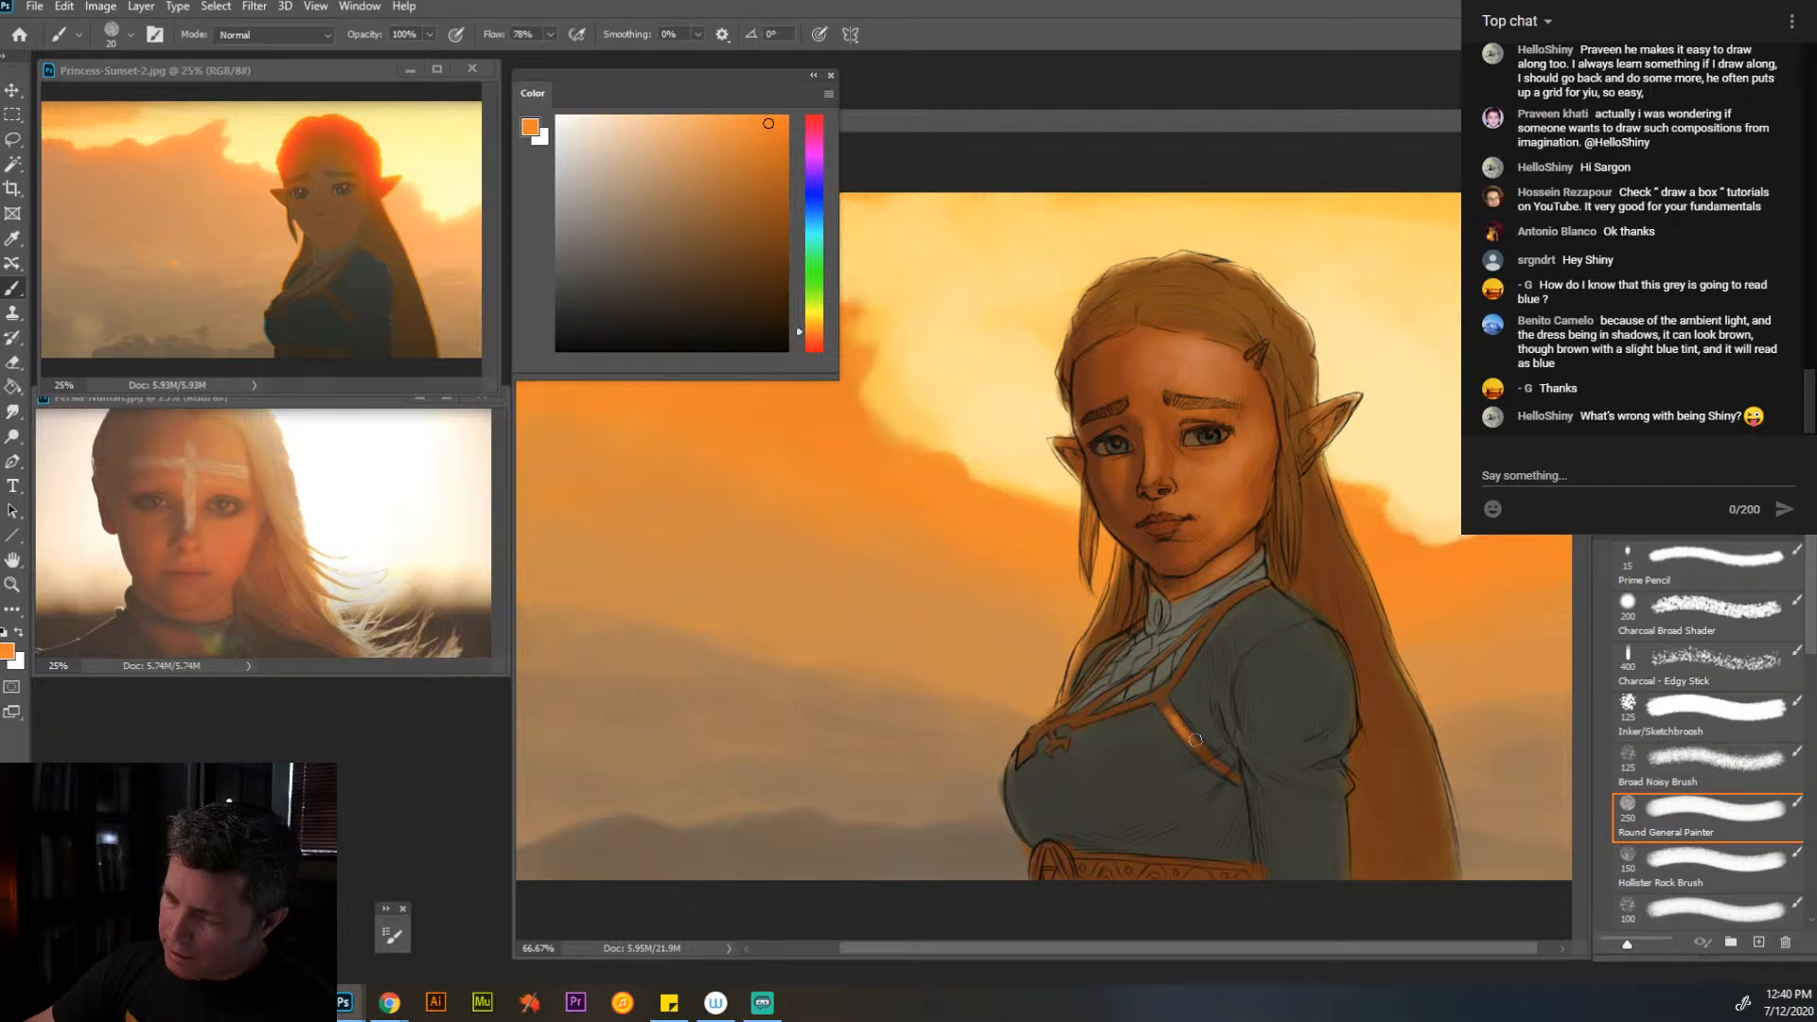
left_click(1181, 724, "alt")
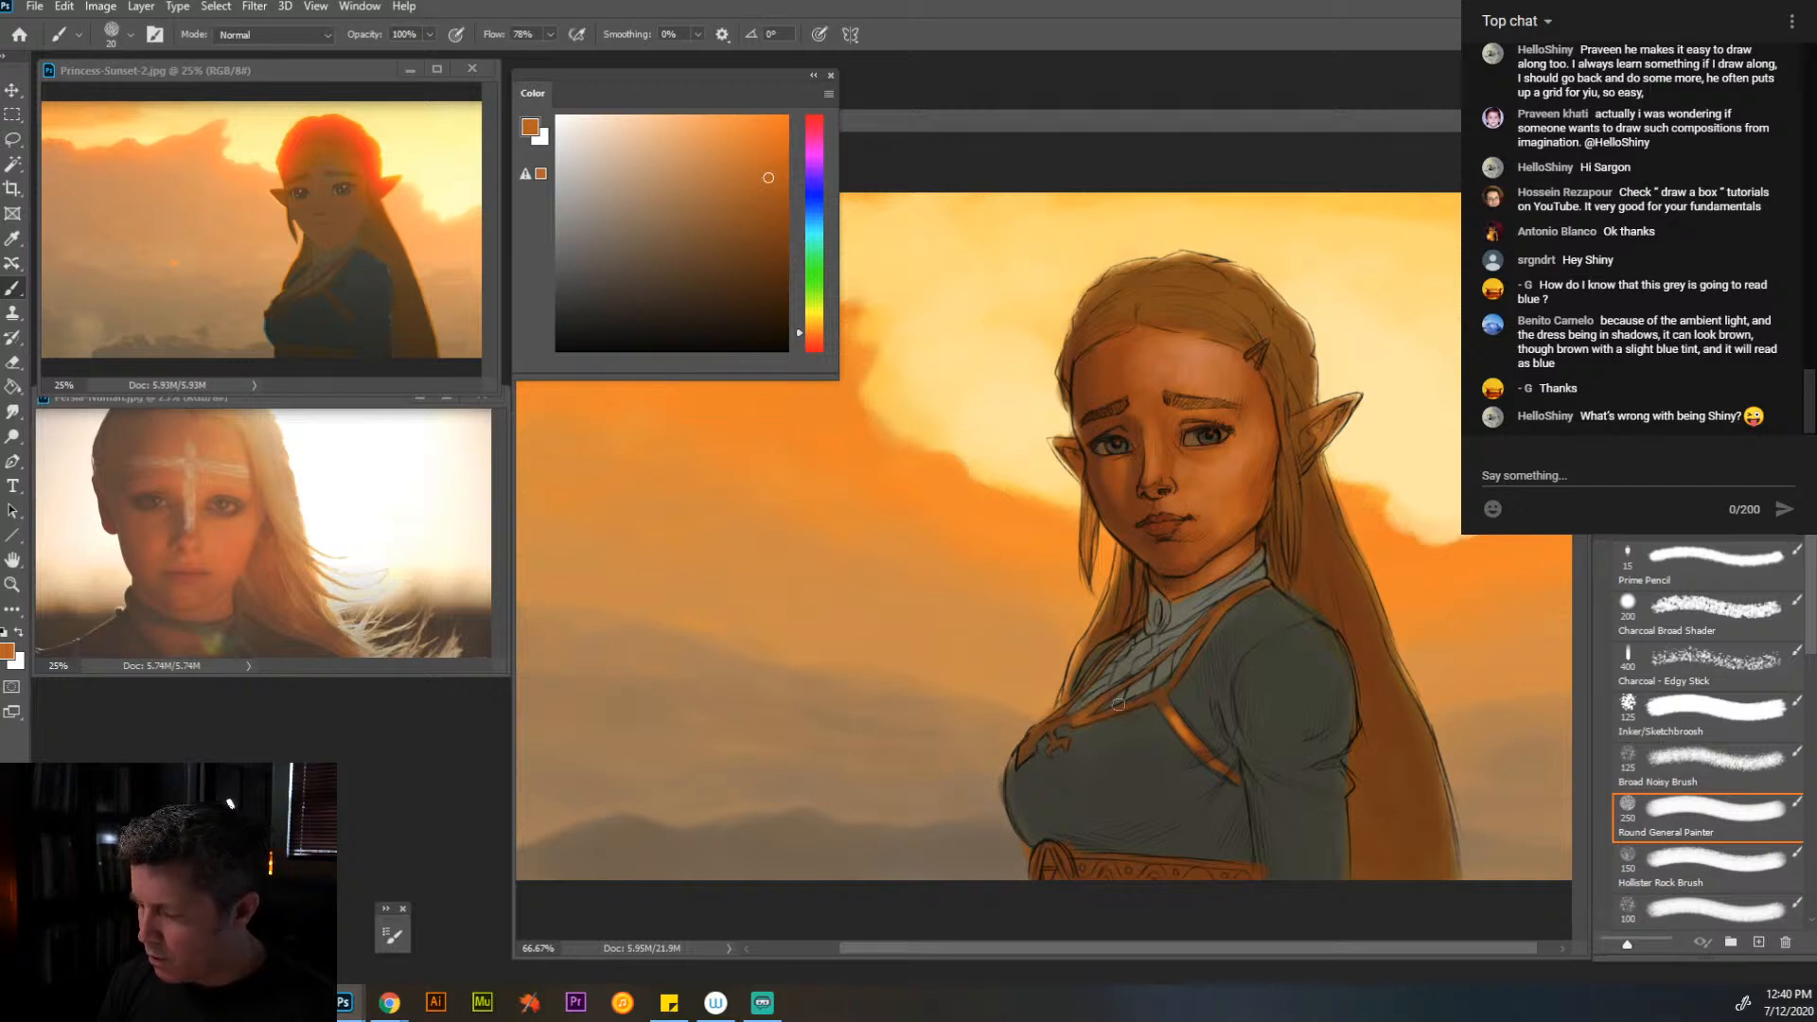
key("bracketleft")
key("bracketleft")
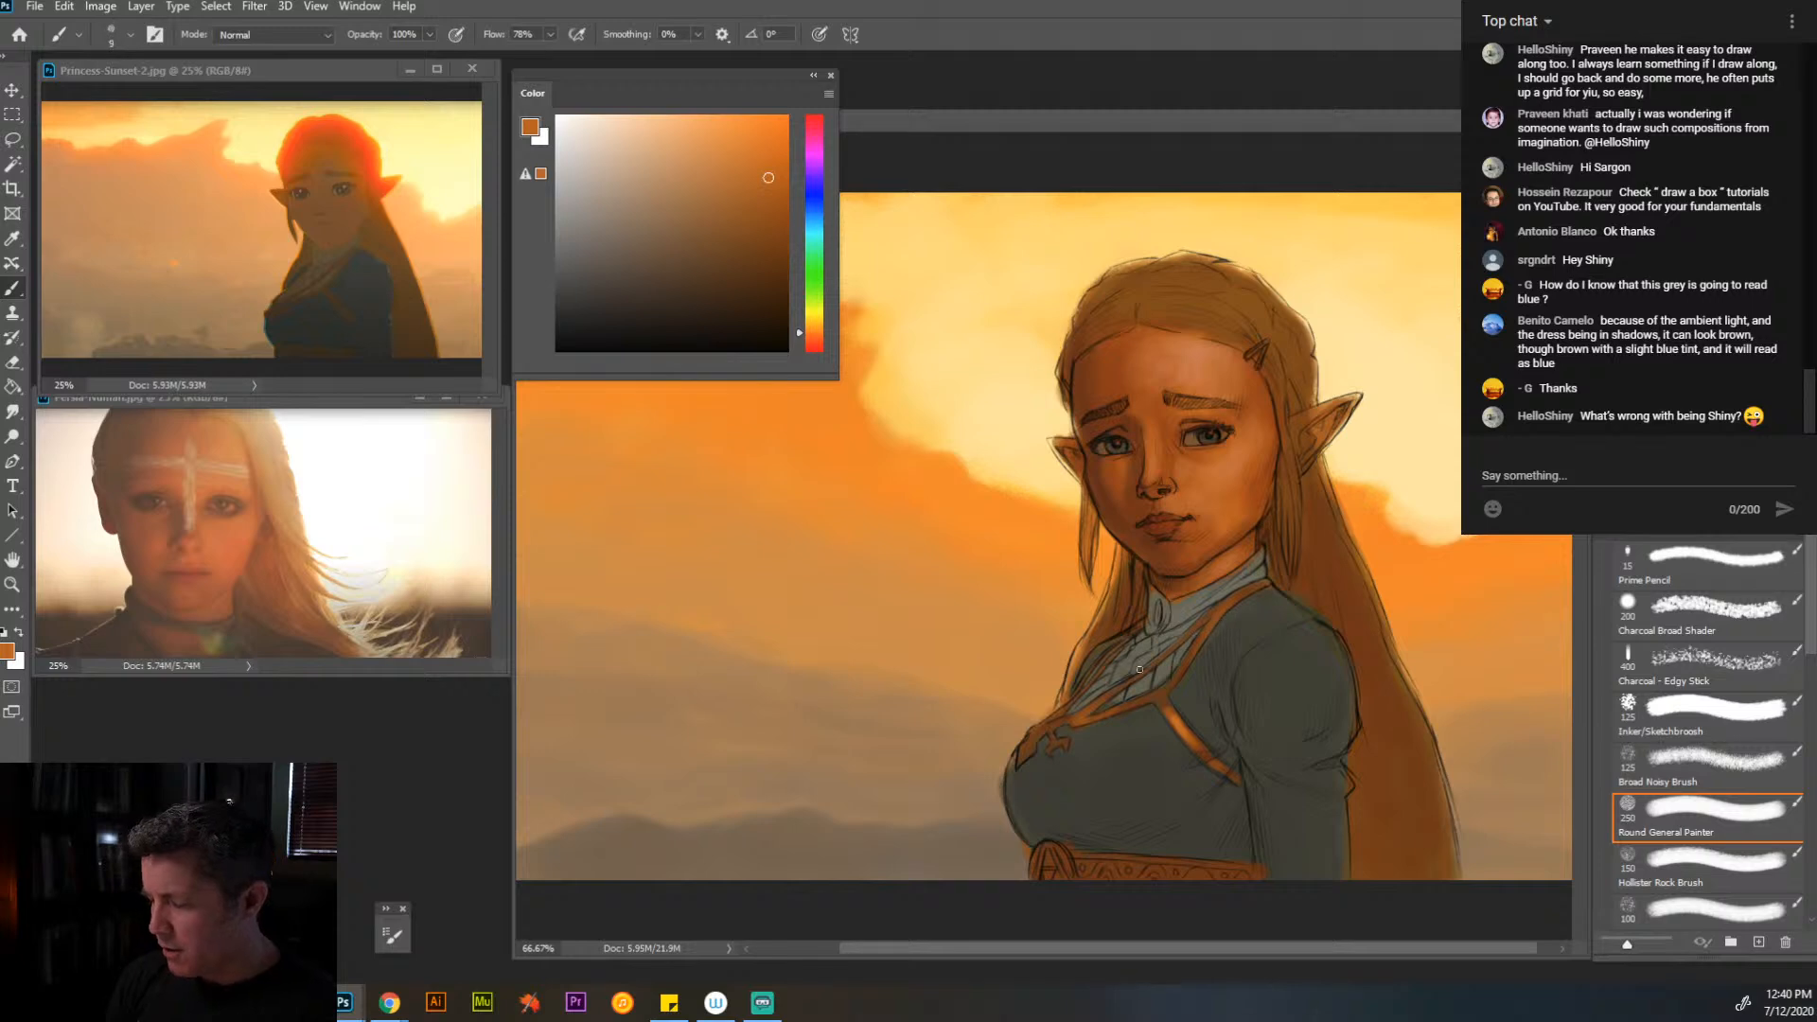
key("bracketleft")
key("bracketleft")
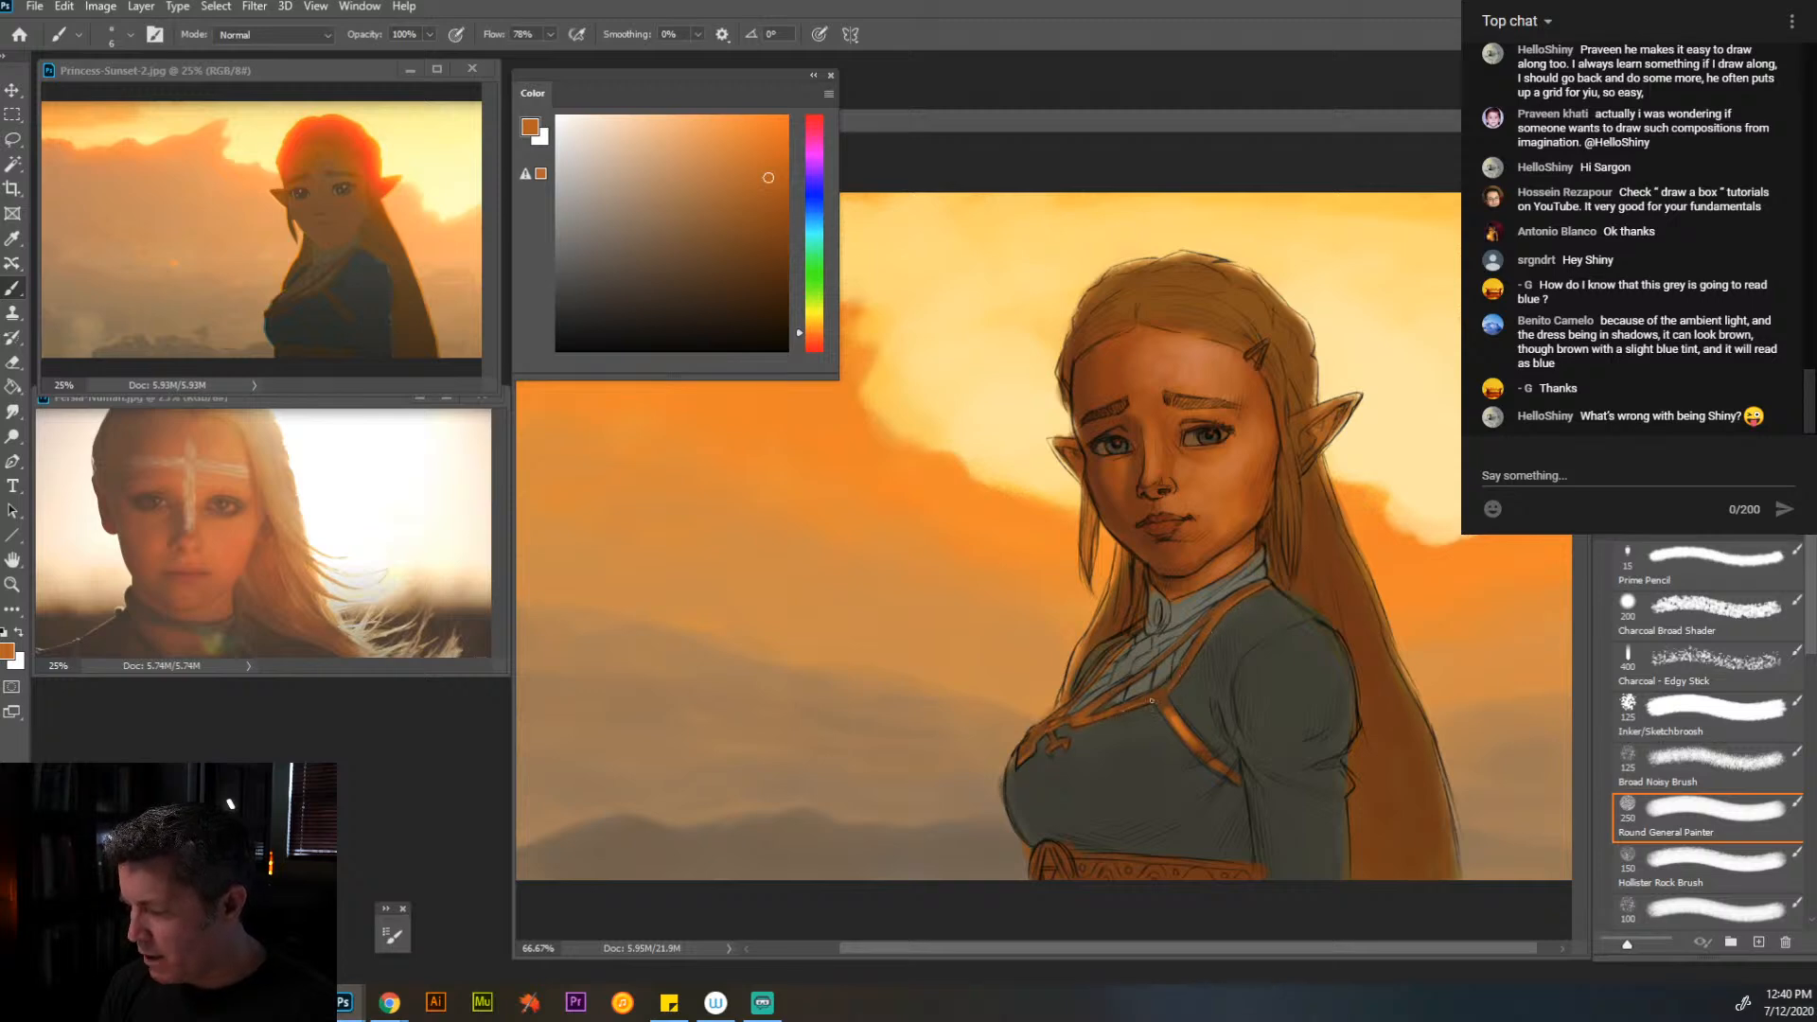
- Sample the sky's pale and golden yellows and add brighter gold highlights along the neckline trim and diagonal strap at 10 px
key("alt")
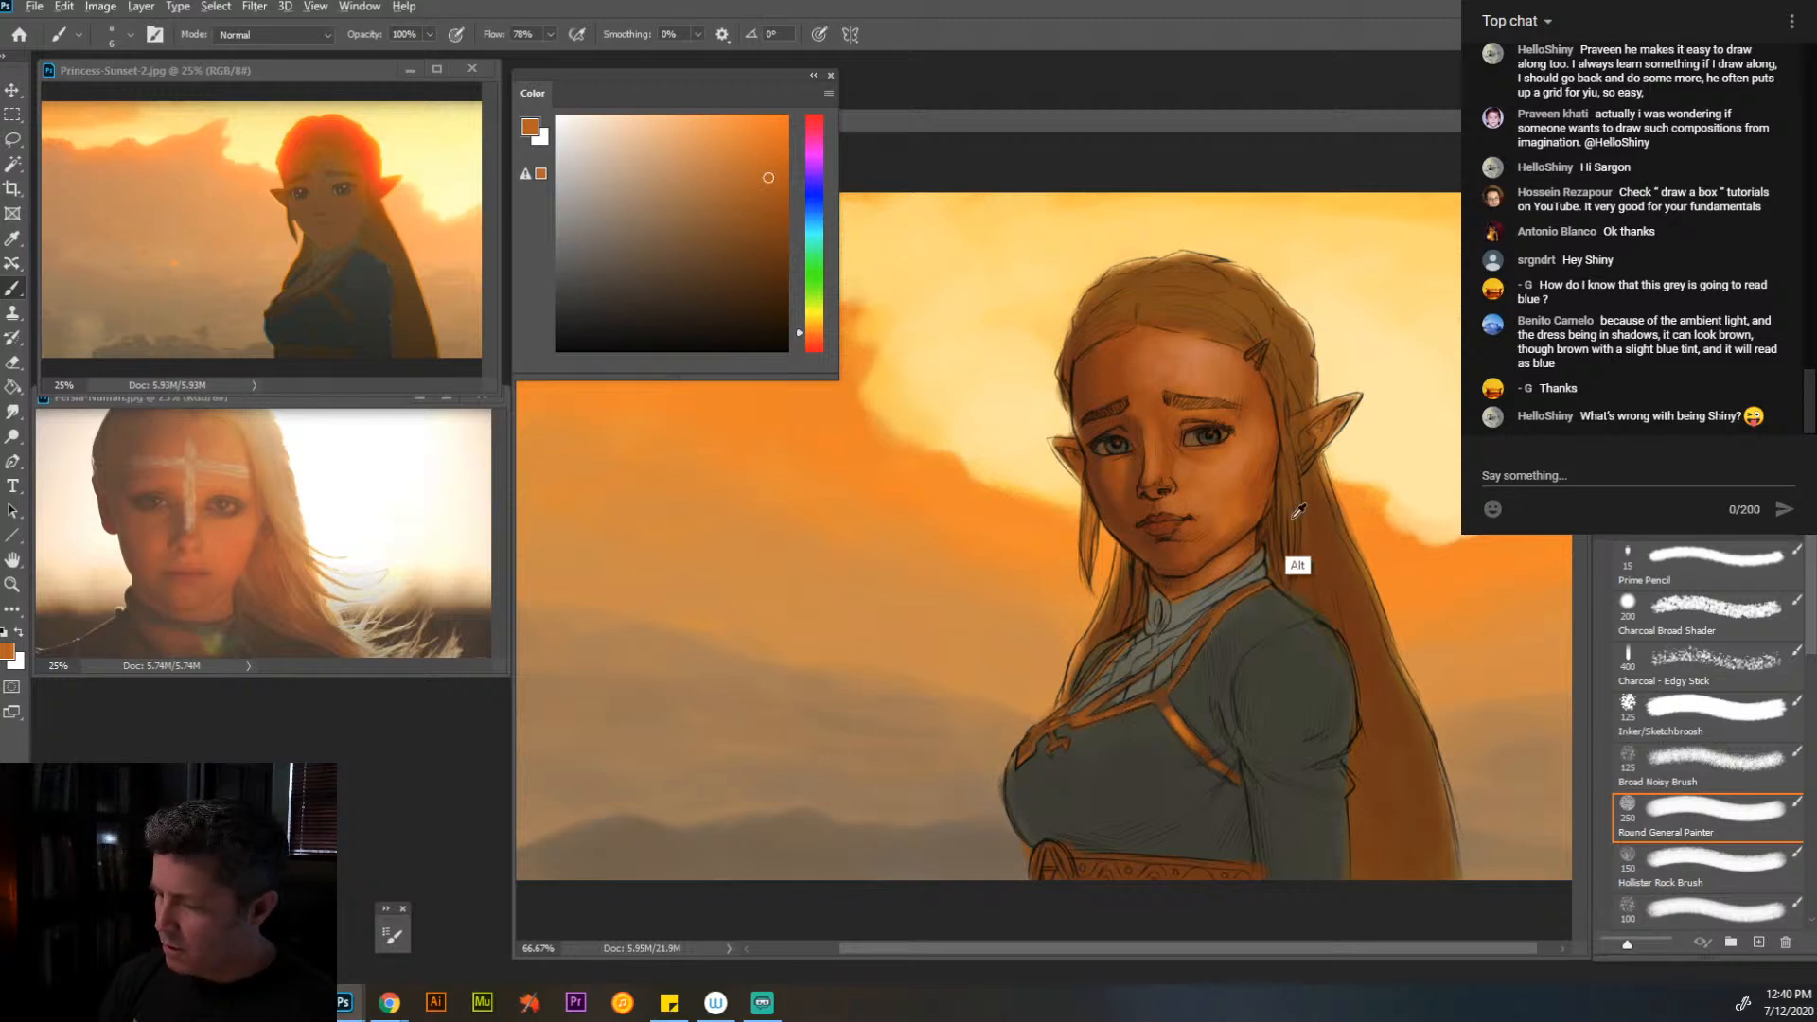
left_click(944, 398, "alt")
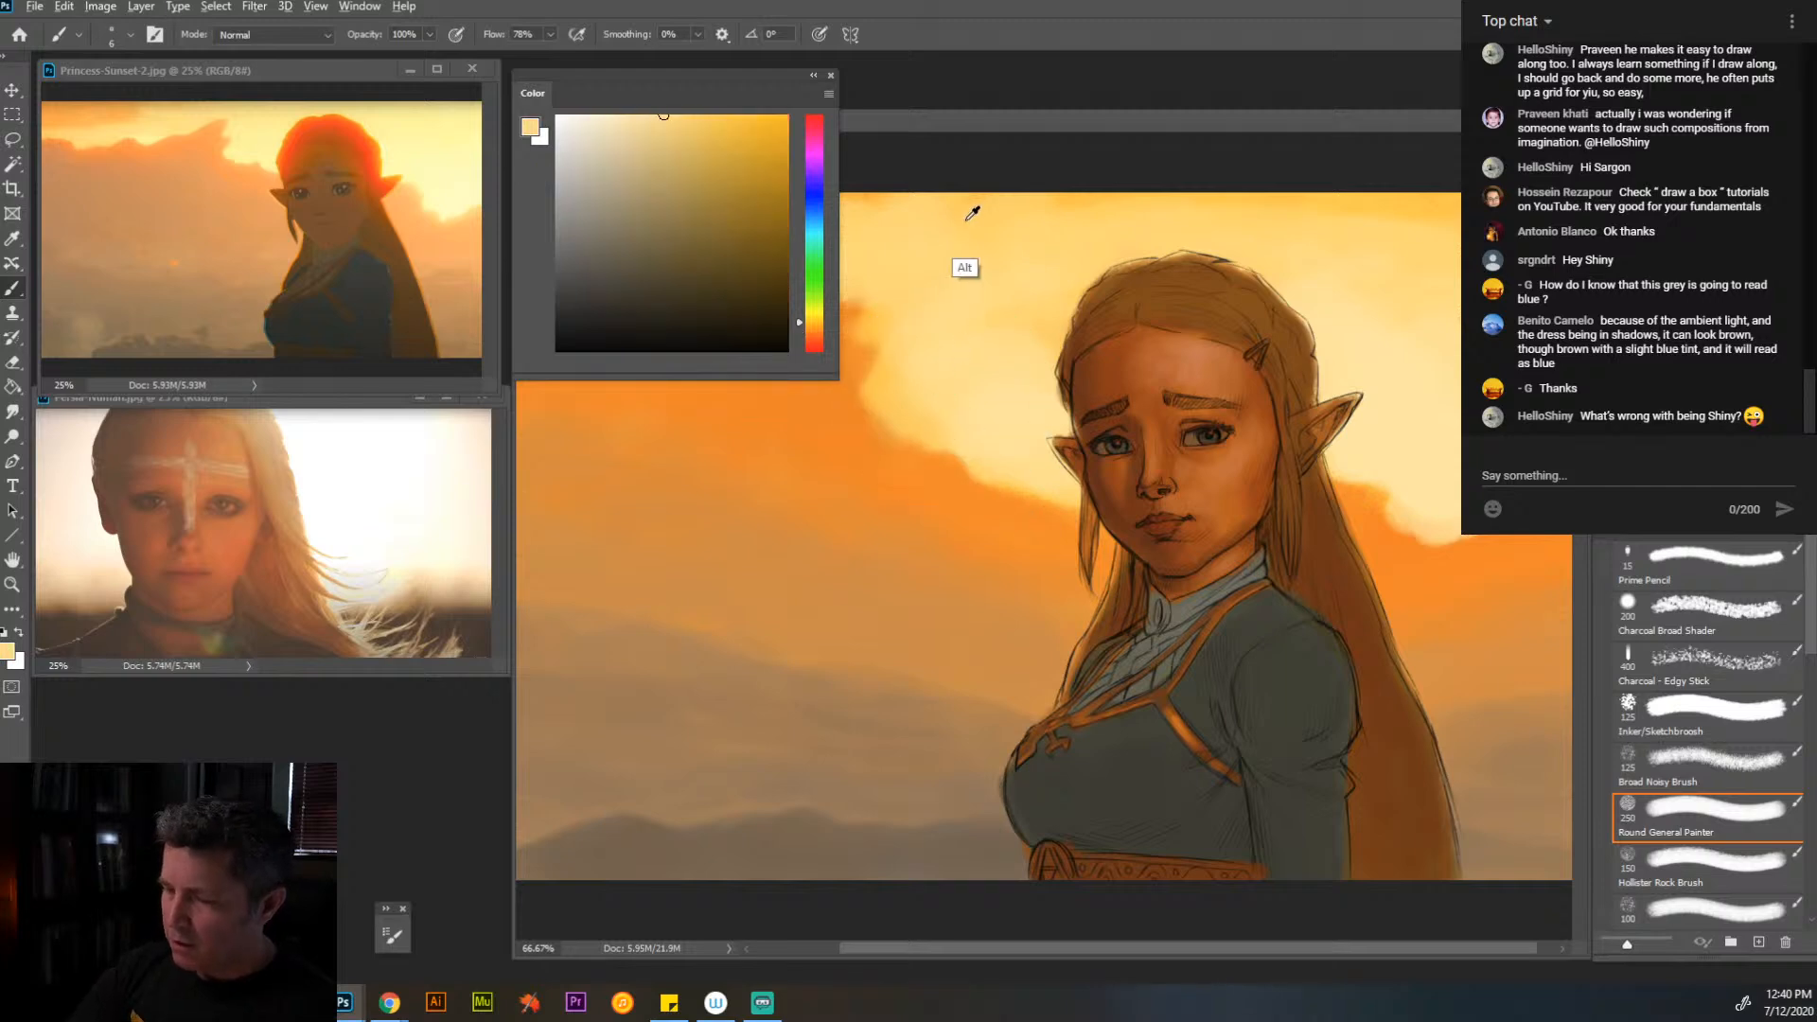
left_click(1079, 202, "alt")
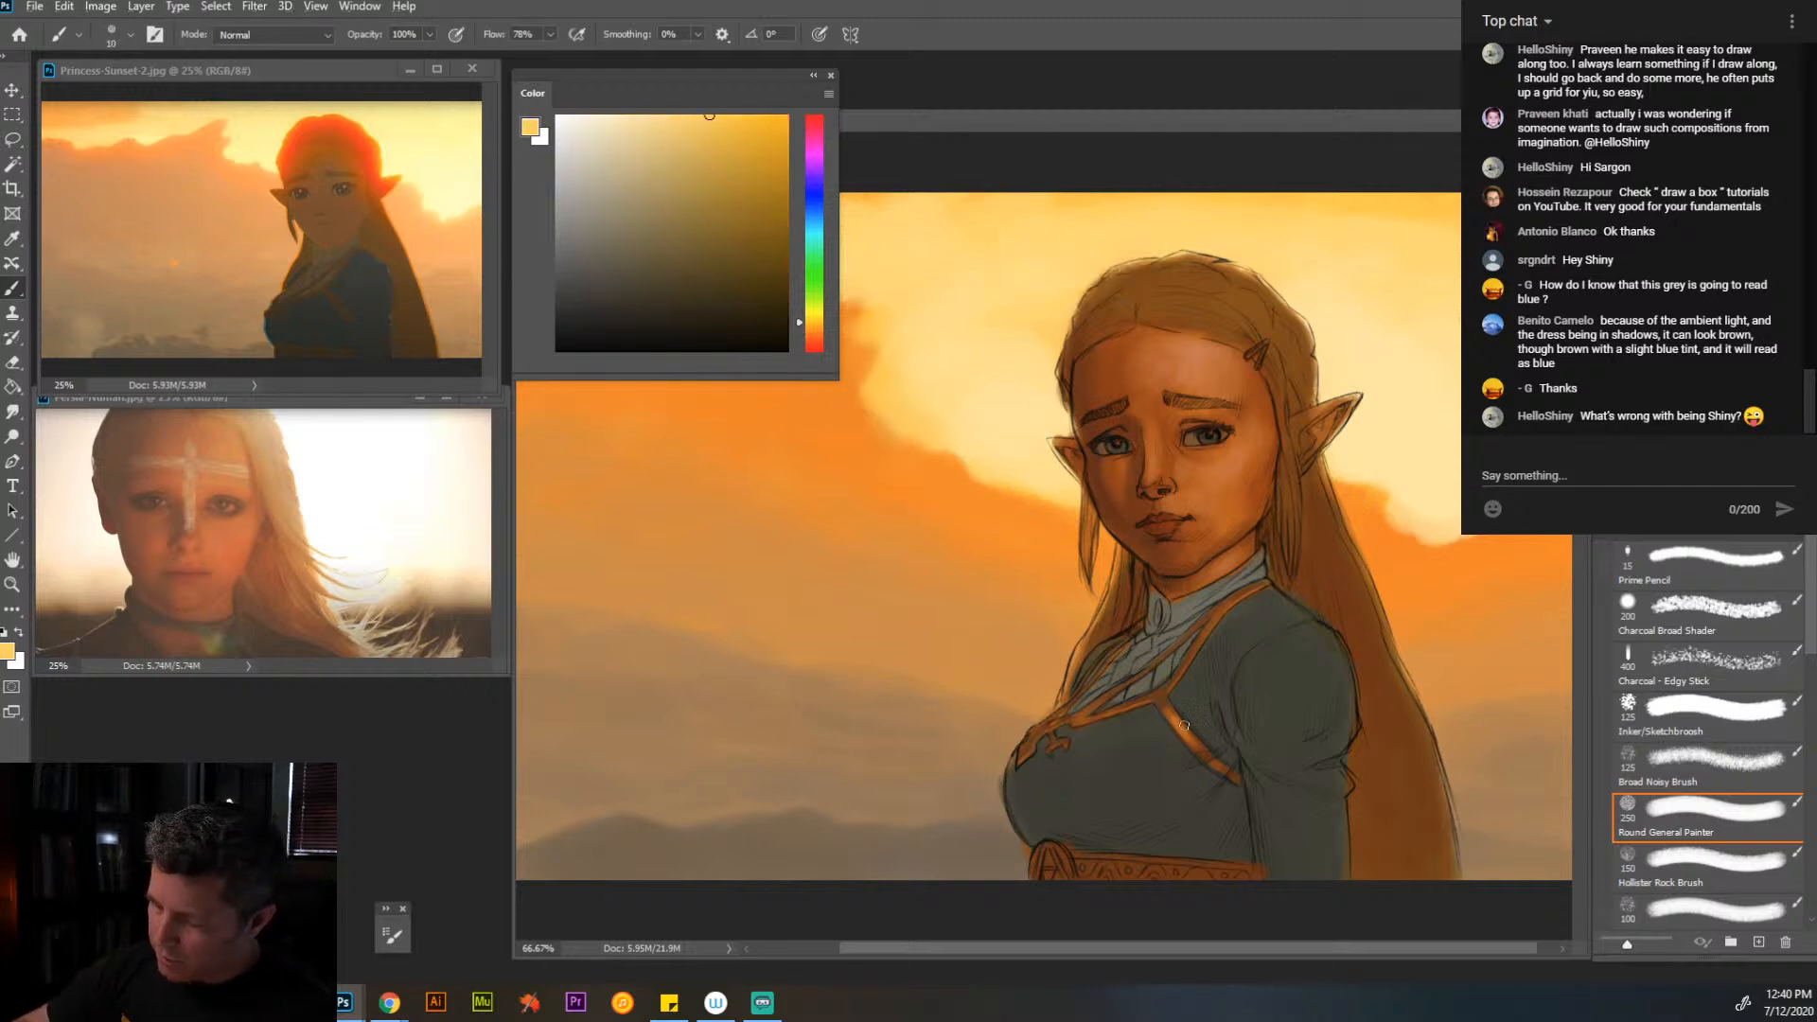
key("bracketright")
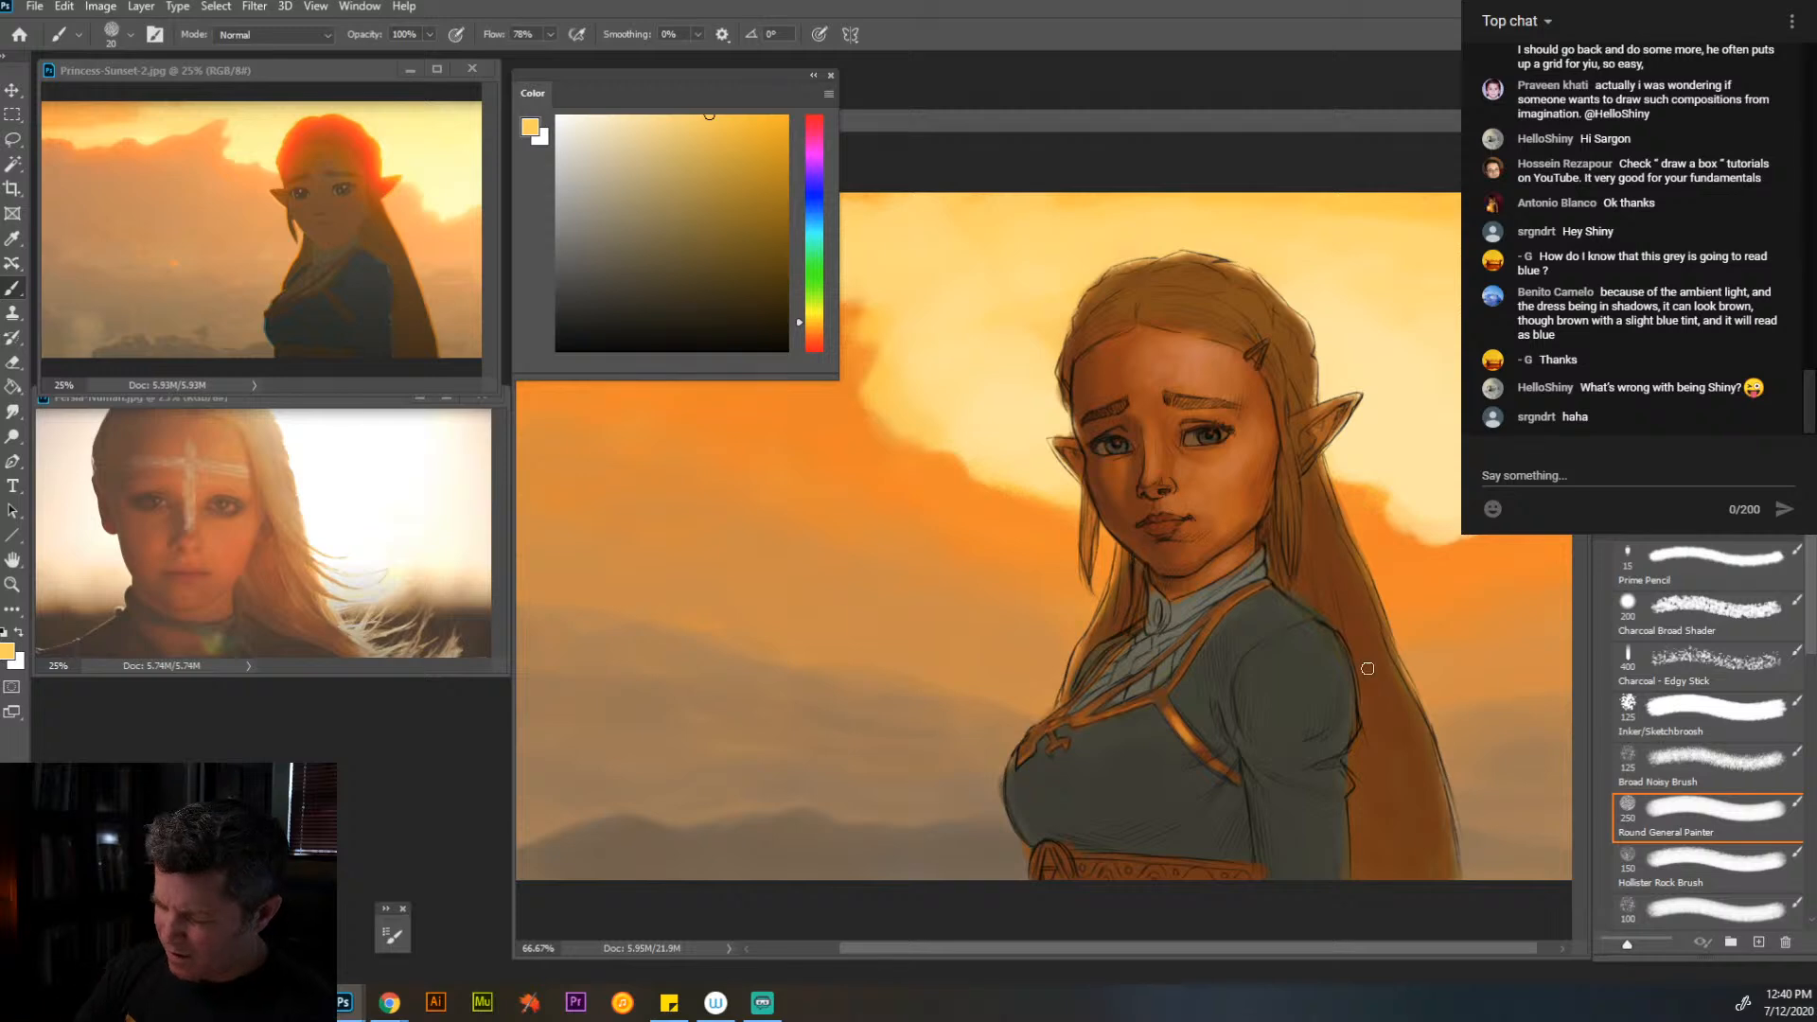
key("bracketleft")
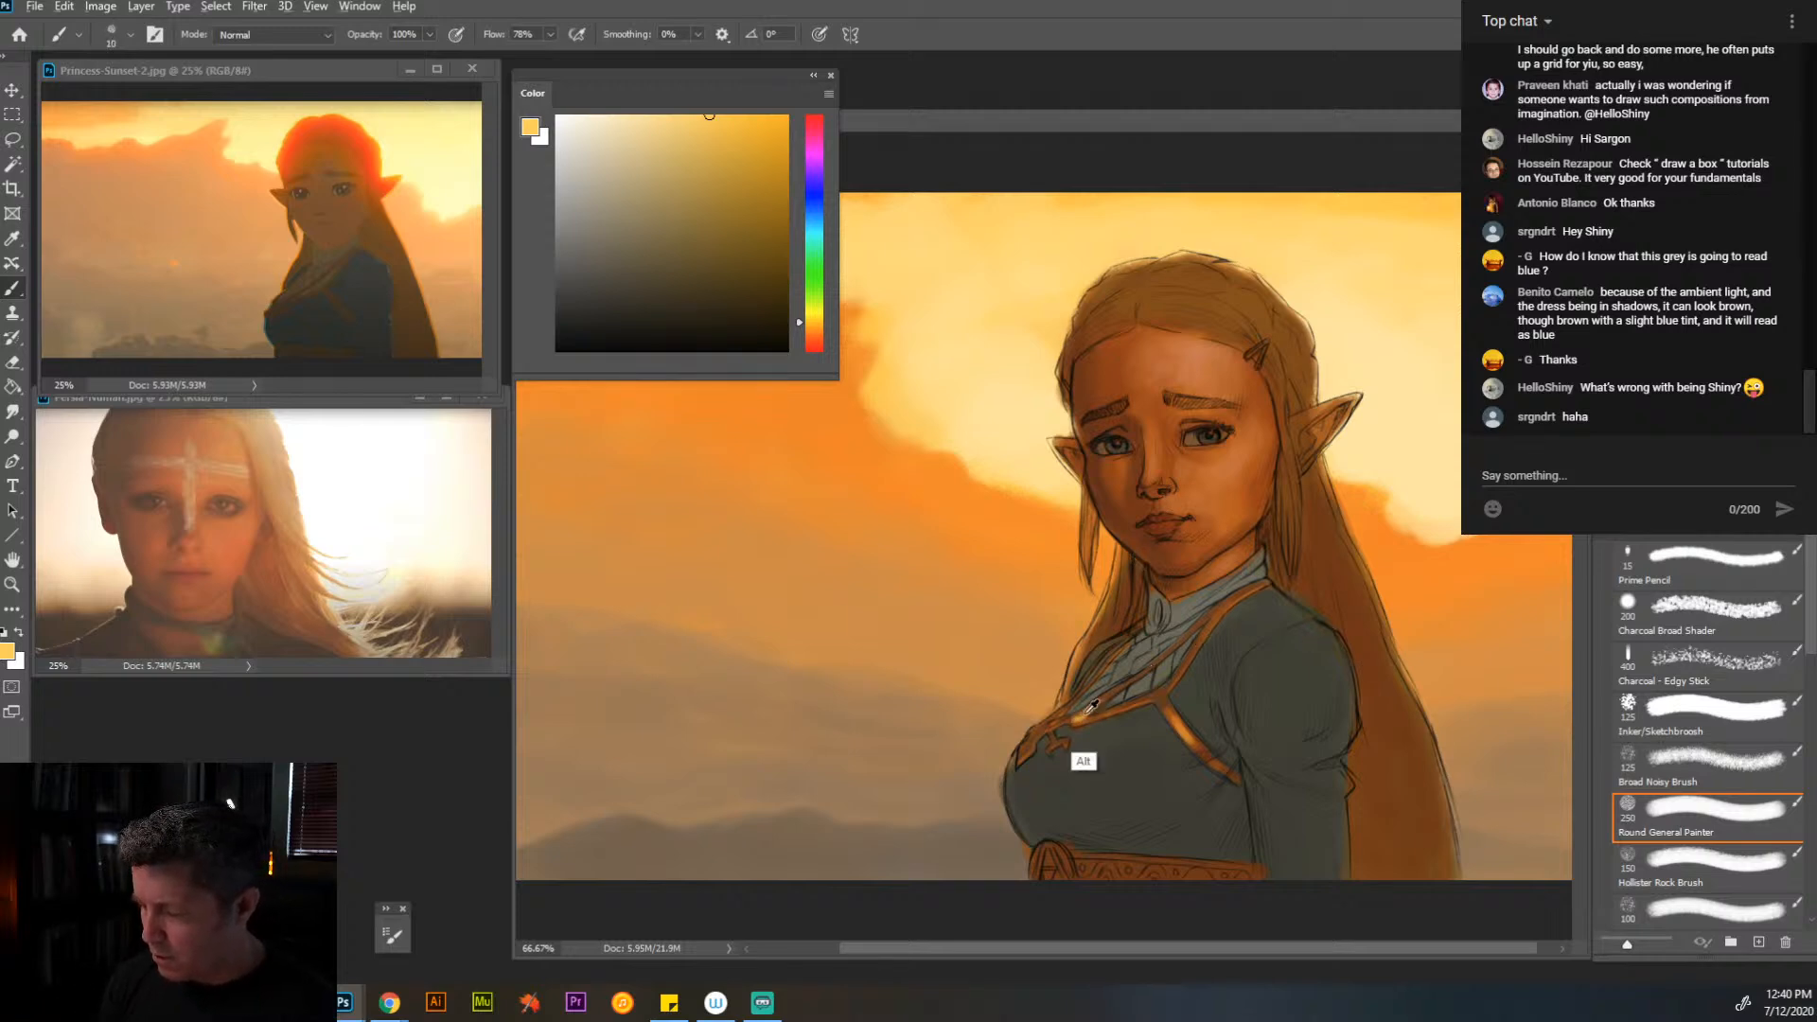
left_click(1084, 761, "alt")
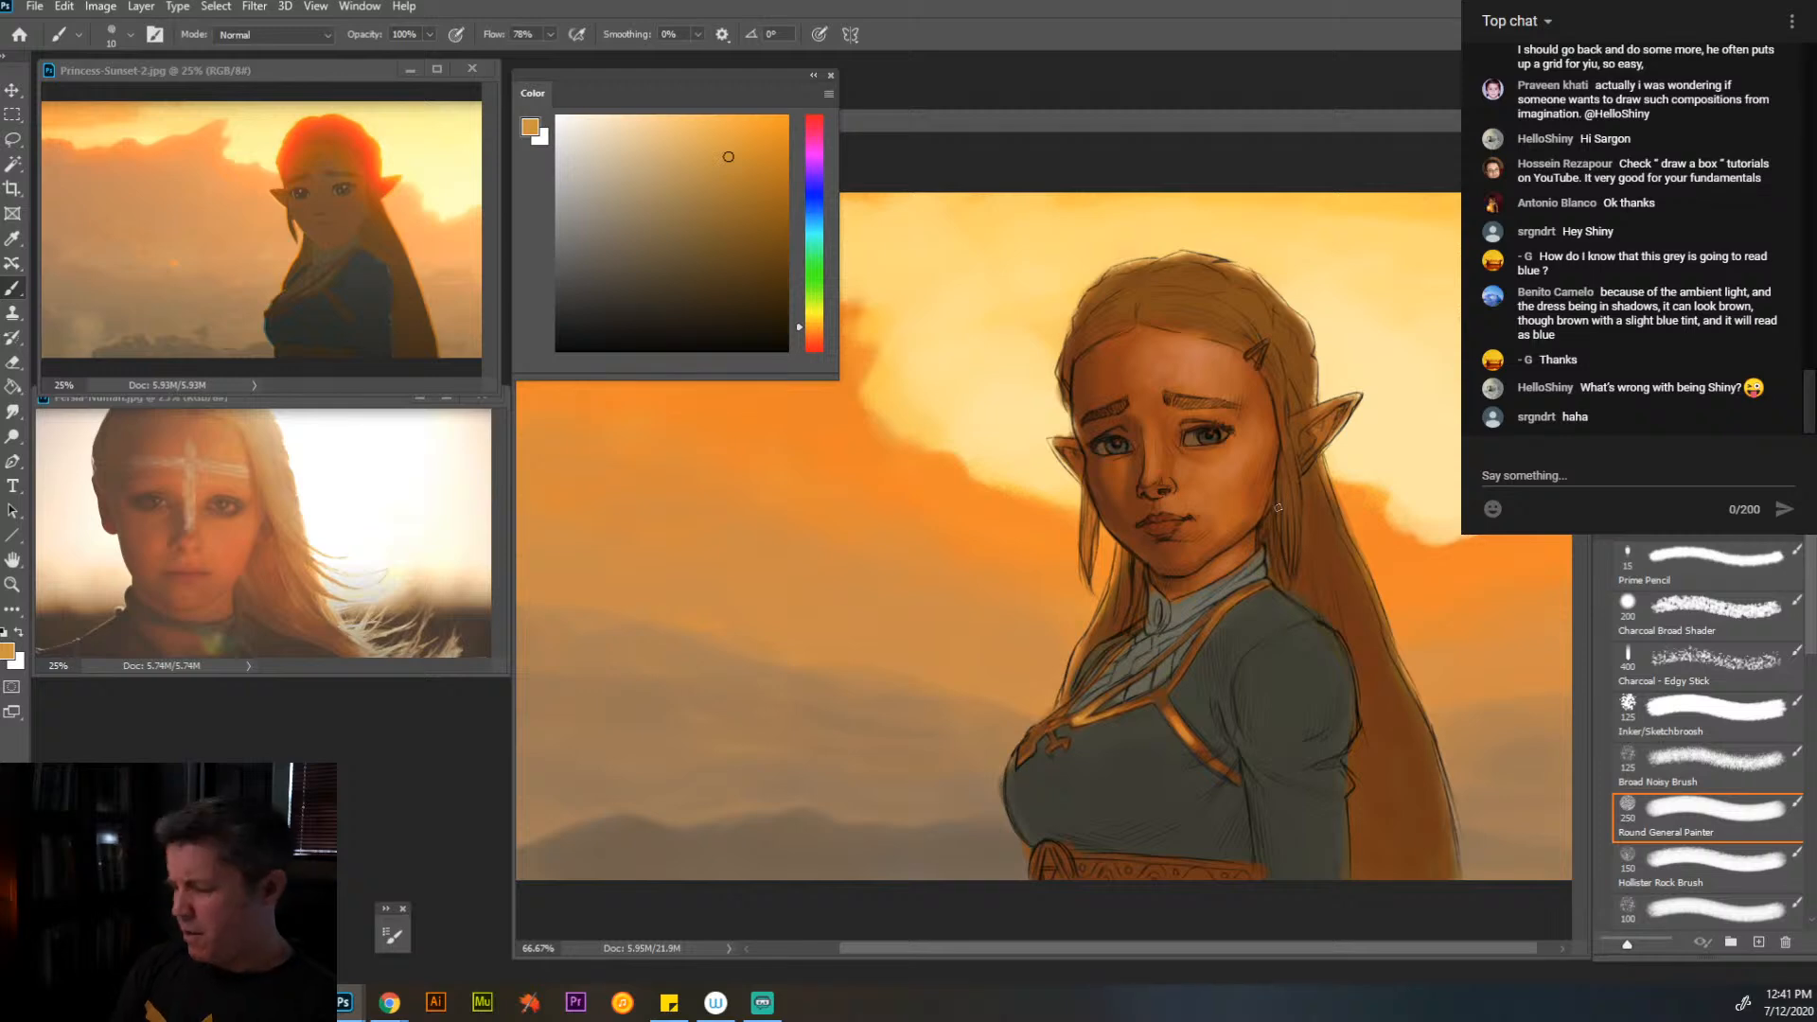
- Sample the strap's brown and the dress's dark grey and paint the dark ornament gaps along the belt
left_click(1198, 728, "alt")
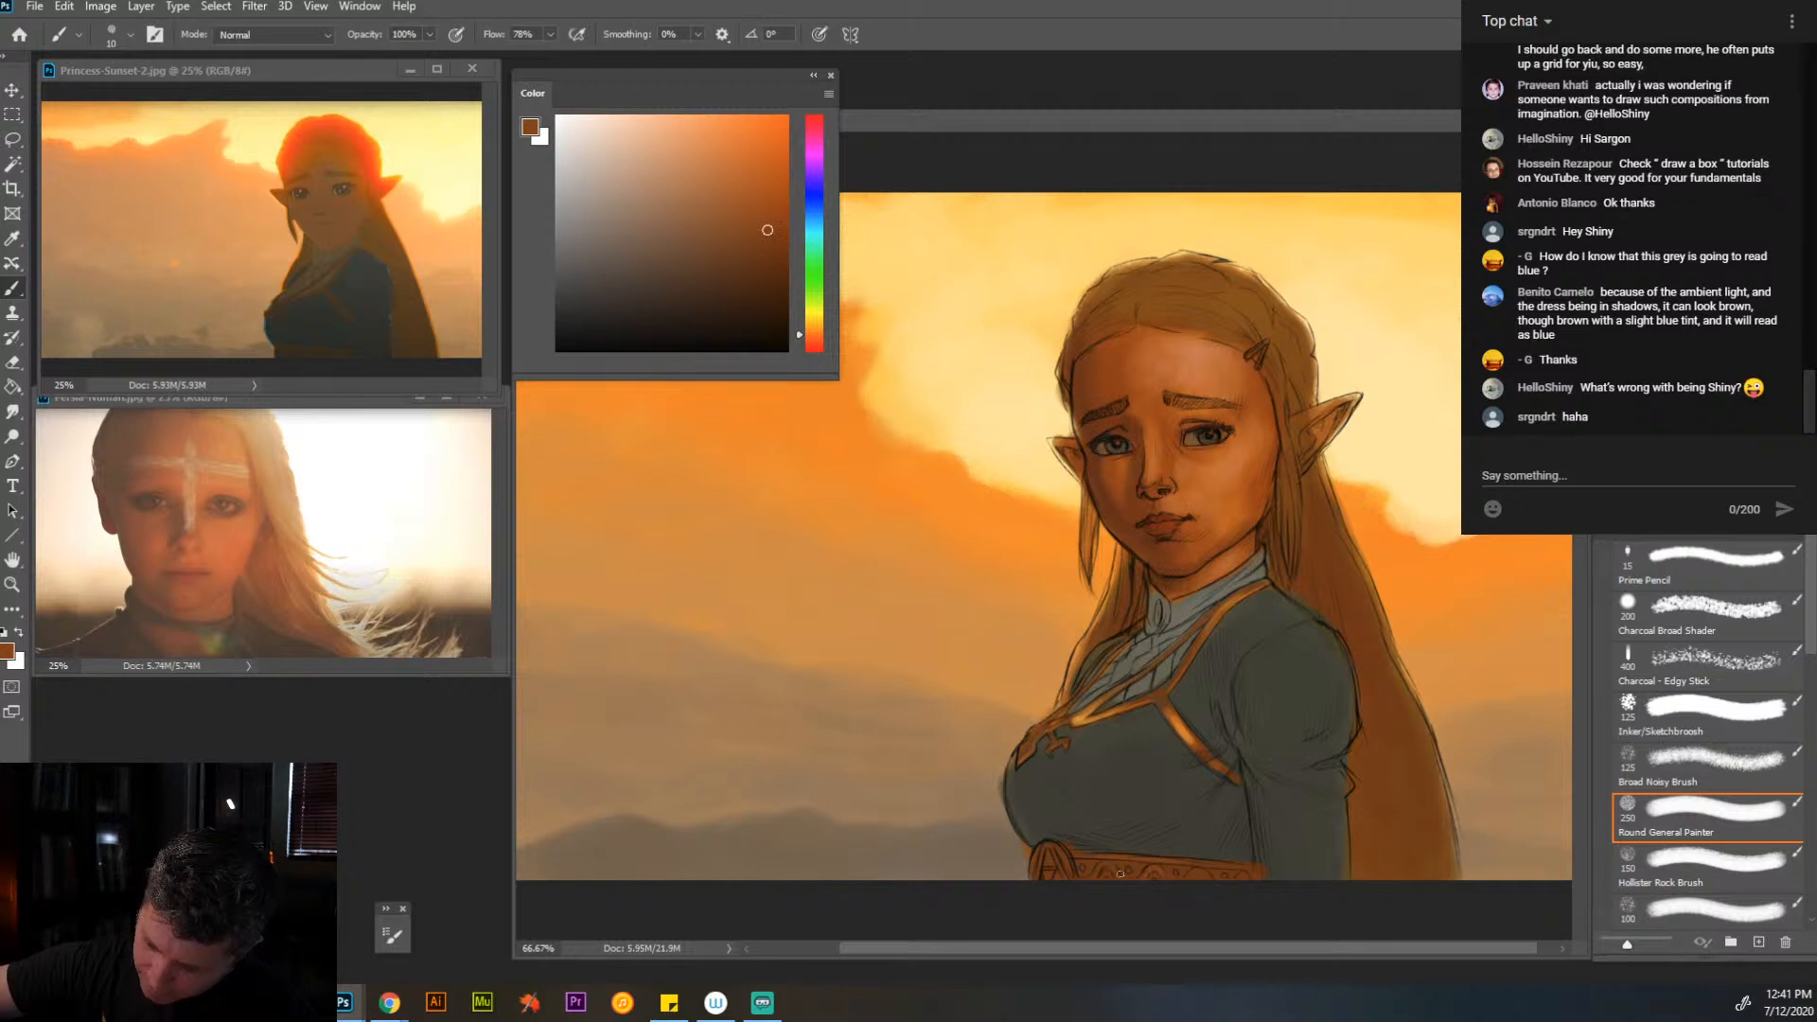
left_click(1109, 860, "alt")
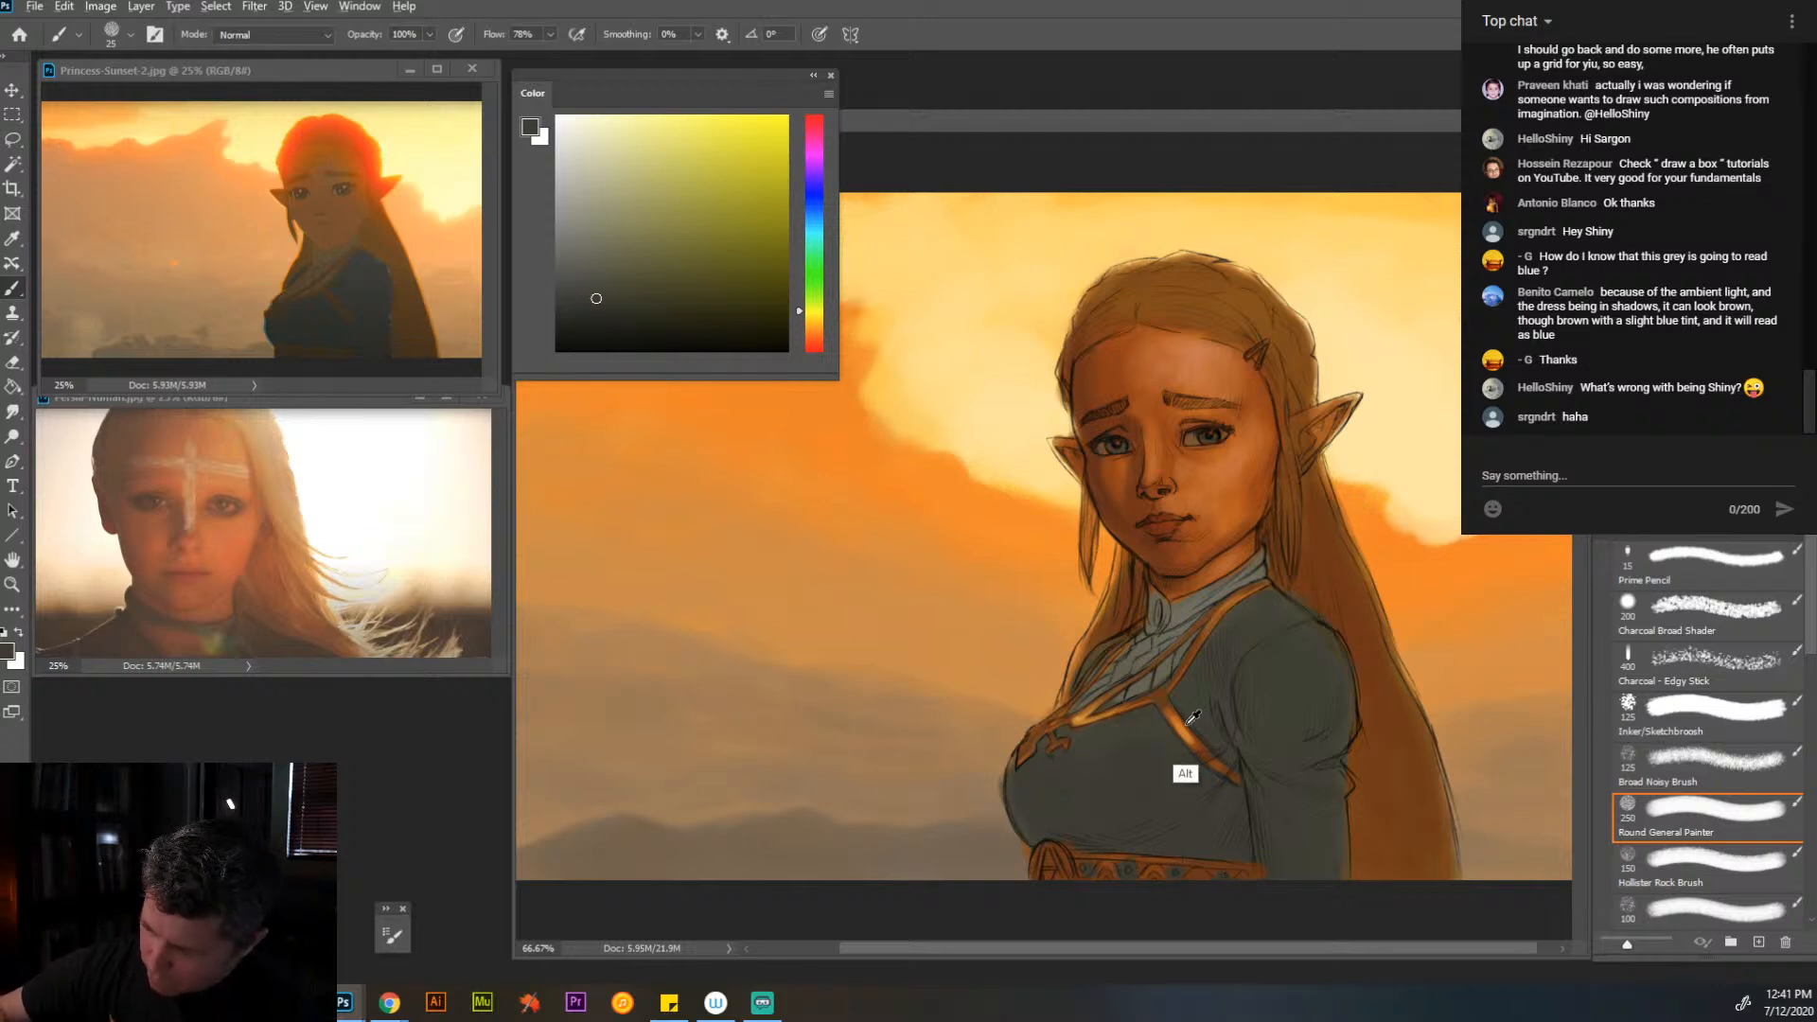
- Sample the strap's orange-gold tones and paint the belt's borders, zigzag pattern and knot in gold with a 10 px or smaller brush
left_click(1217, 618, "alt")
key("bracketleft")
key("bracketleft")
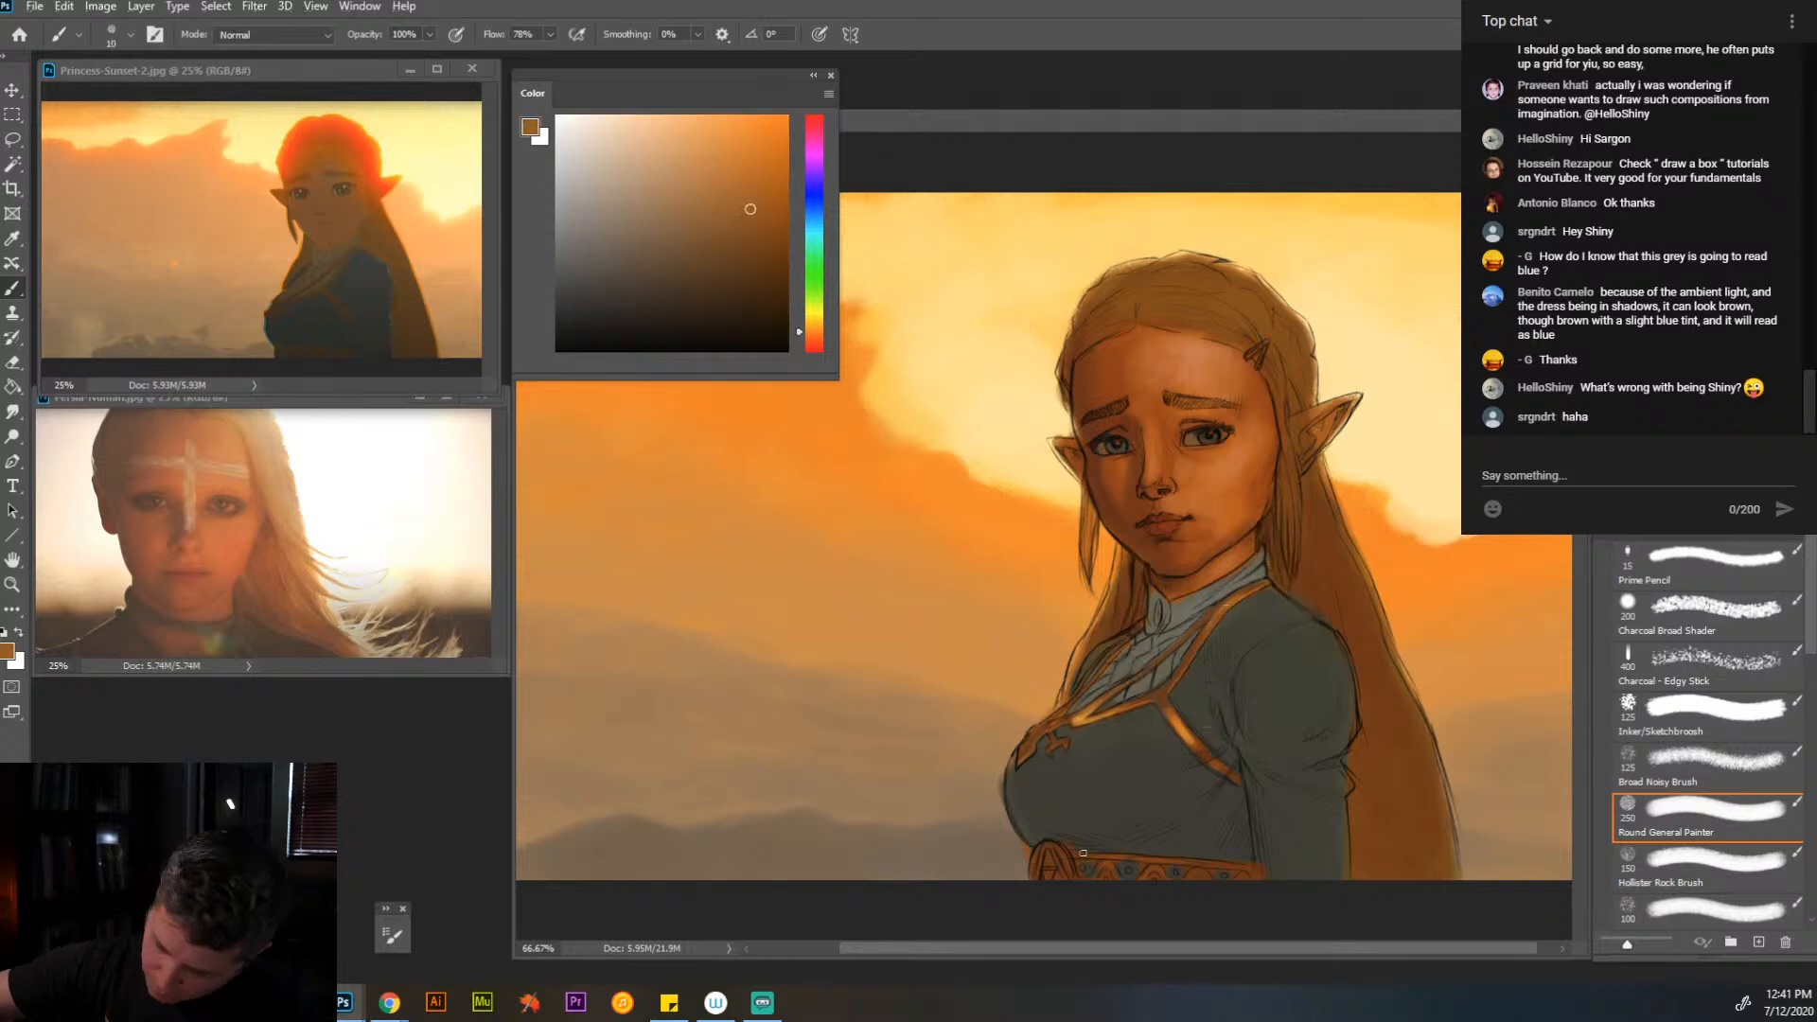
mouse_move(1208, 862)
left_mouse_down()
mouse_move(1138, 856)
mouse_move(1235, 867)
mouse_move(1166, 871)
left_mouse_up()
left_click_drag(1046, 855, 1192, 862)
left_click(1188, 786, "alt")
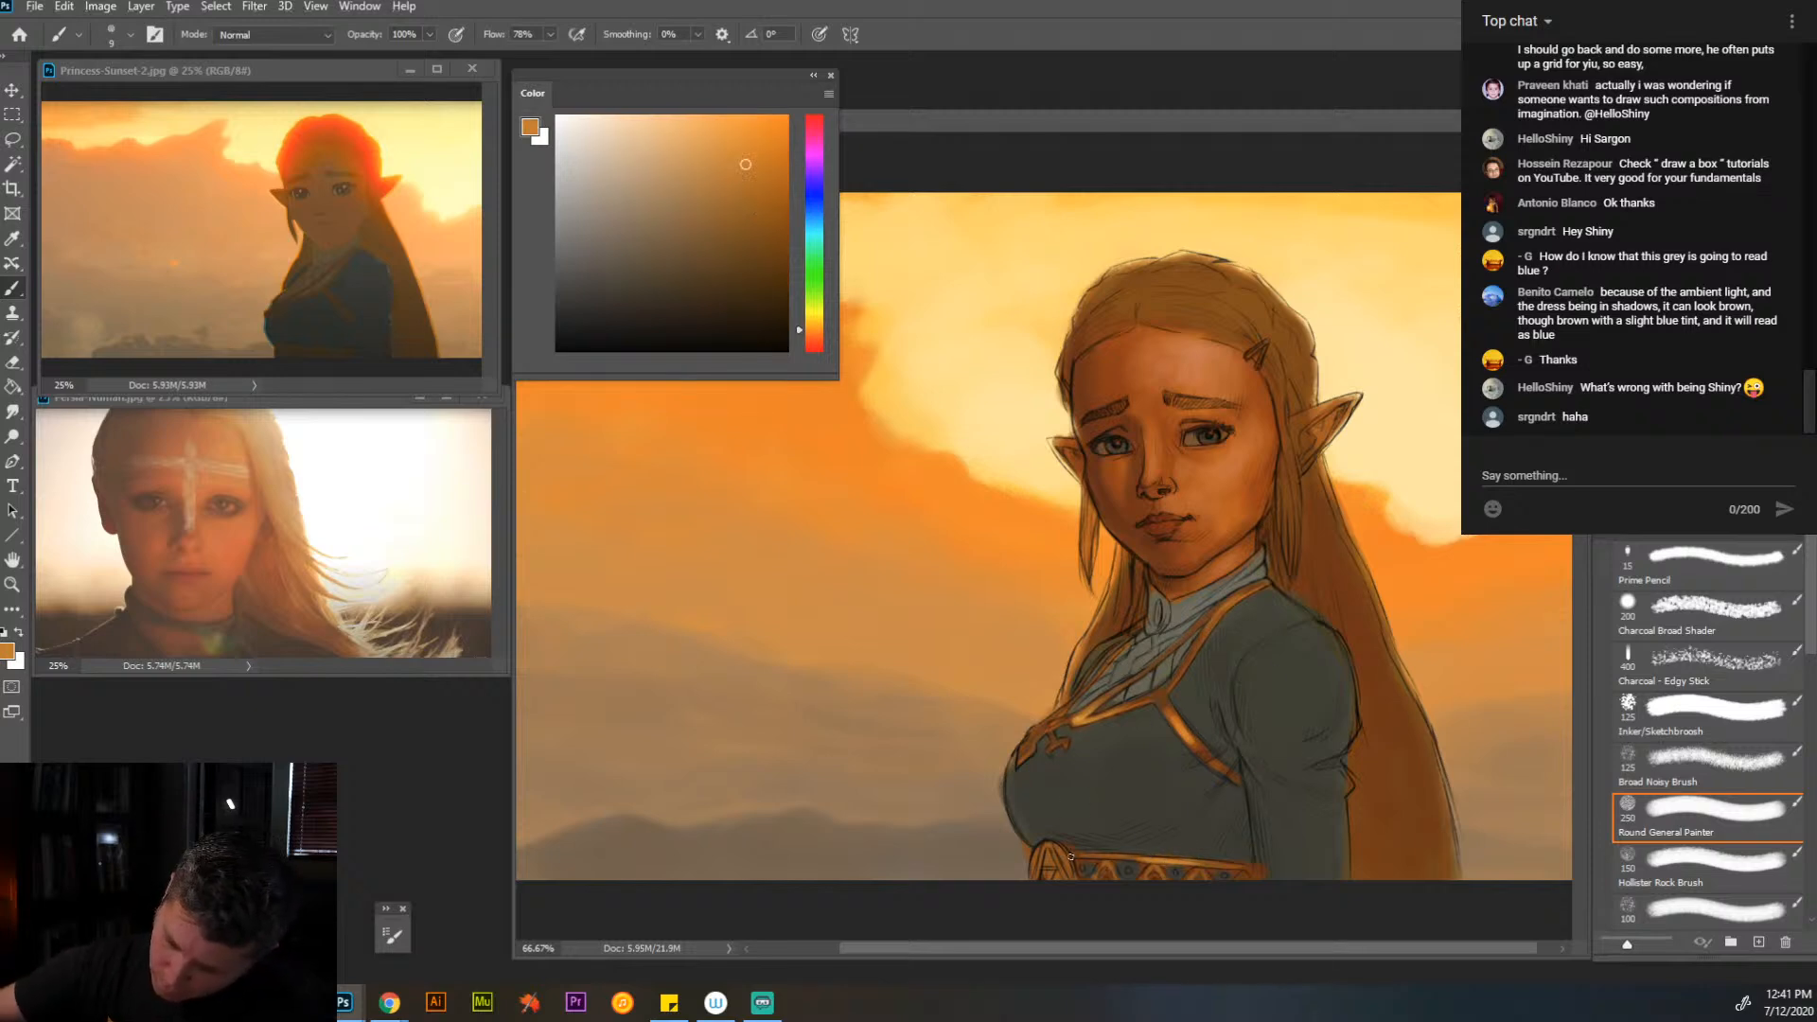
mouse_move(1077, 855)
left_mouse_down()
mouse_move(1064, 872)
mouse_move(1118, 879)
left_mouse_up()
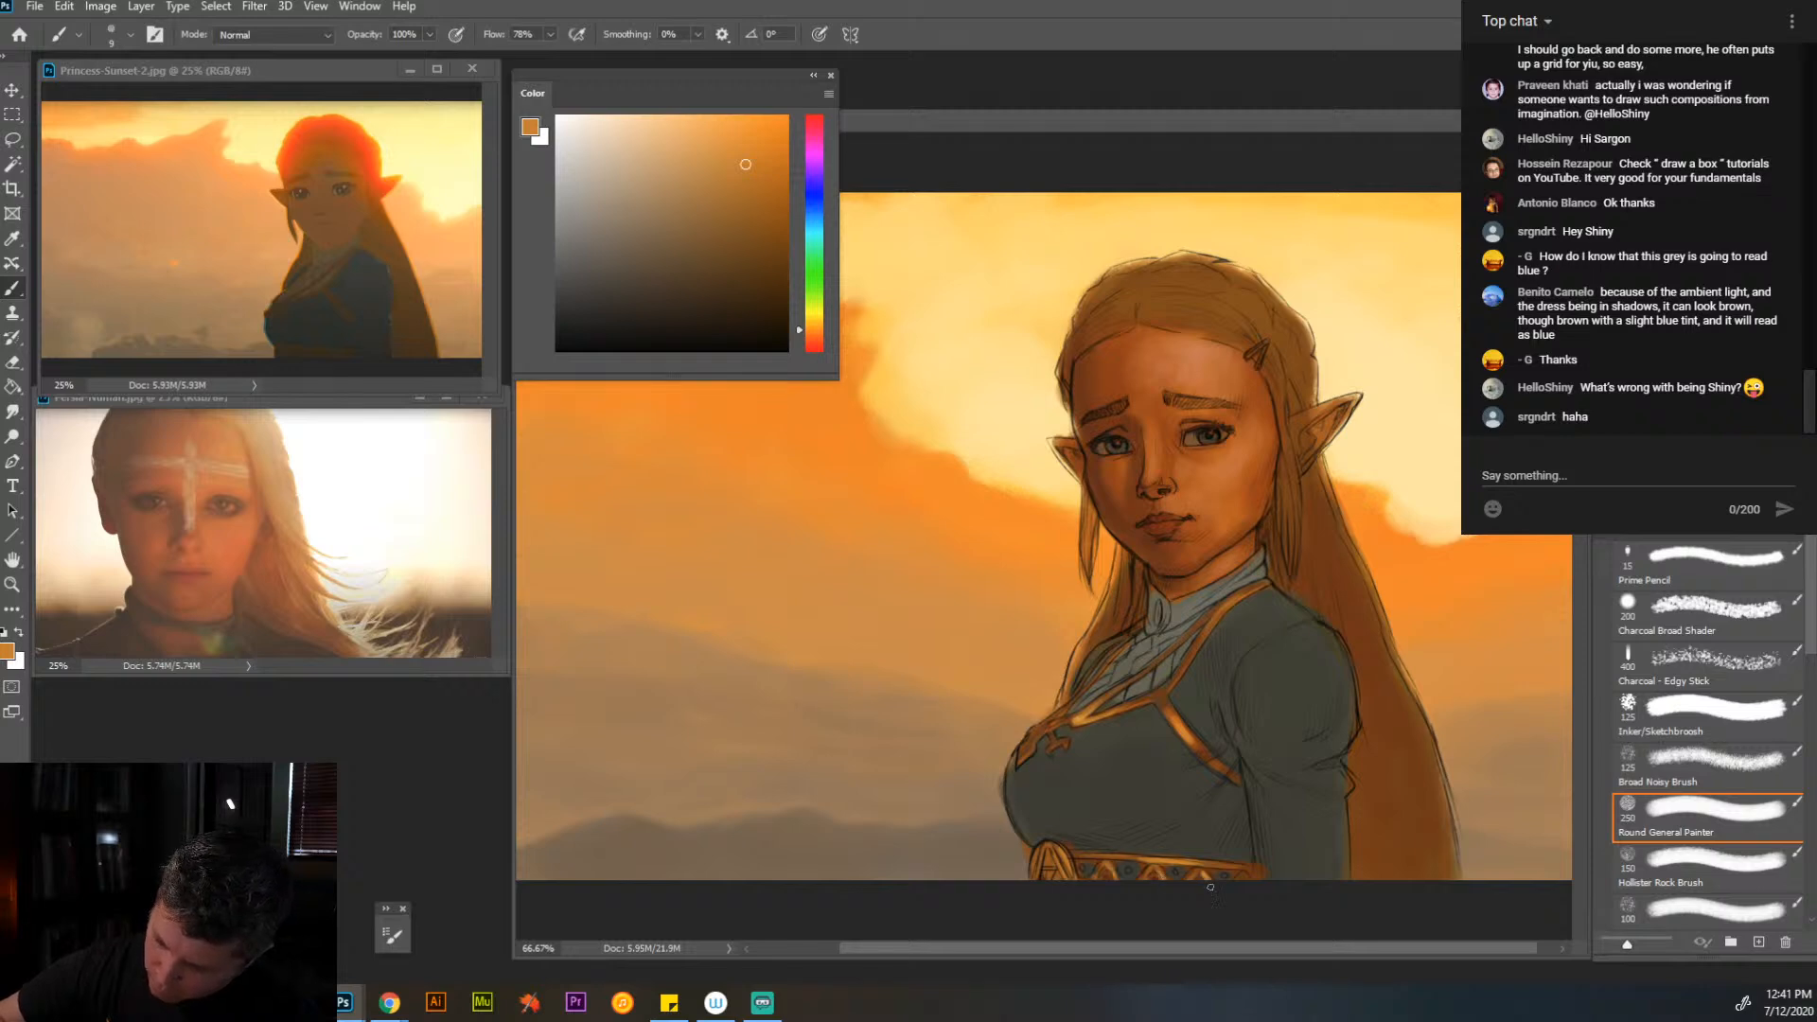
left_click_drag(1247, 871, 1240, 866)
left_click_drag(1078, 860, 1098, 859)
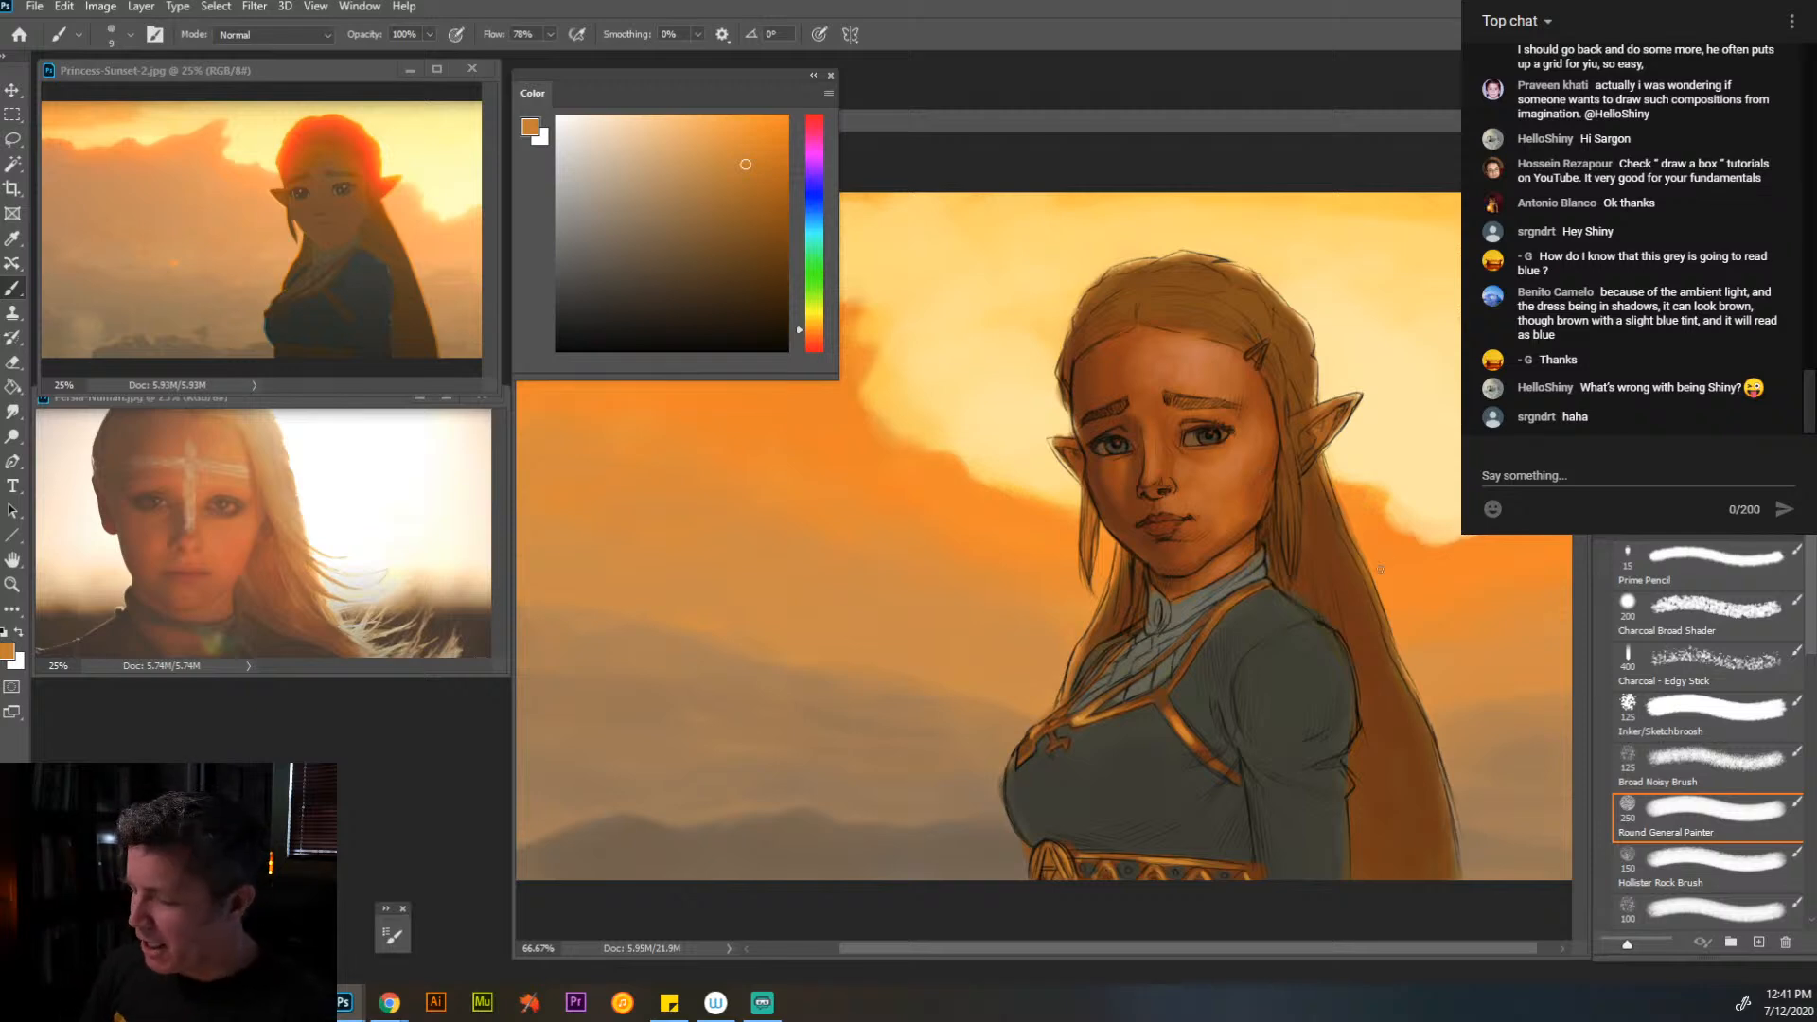
- Sample the brown of the long hair, shift it to a fully saturated bright orange, and set the brush to 15 px
key("alt")
left_click(1342, 536, "alt")
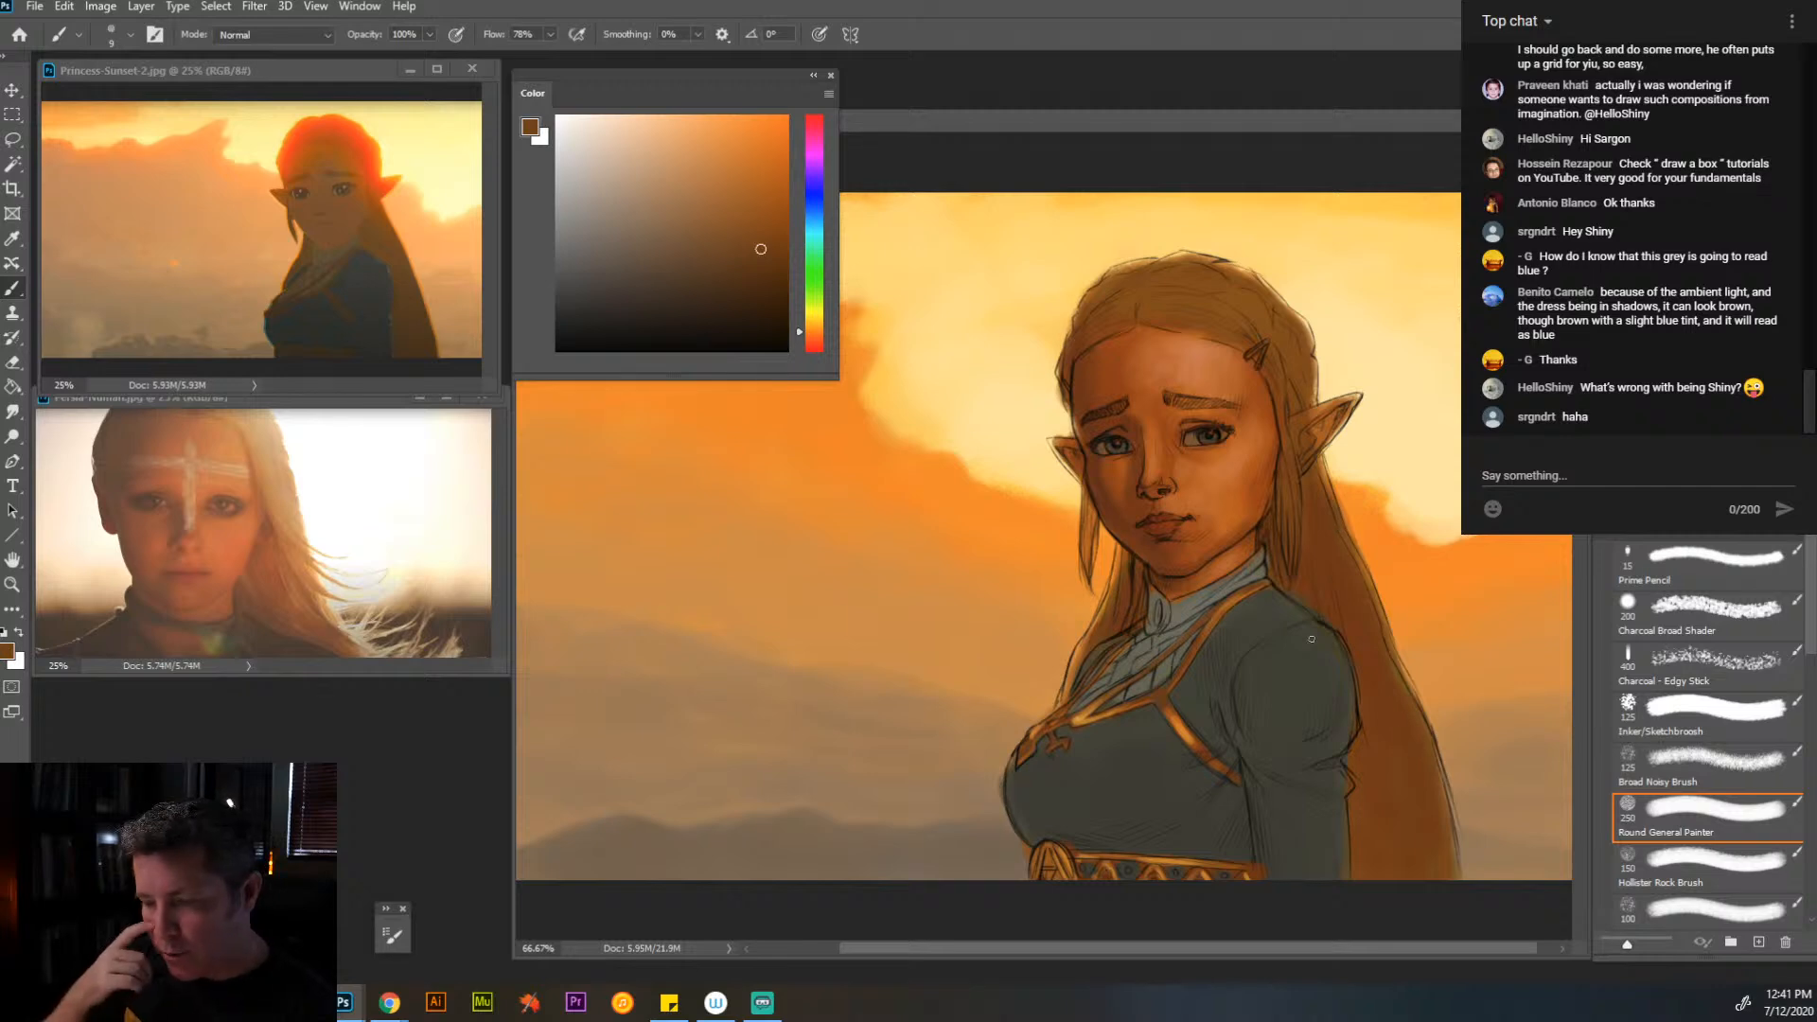
key("bracketright")
key("bracketright")
key("bracketright")
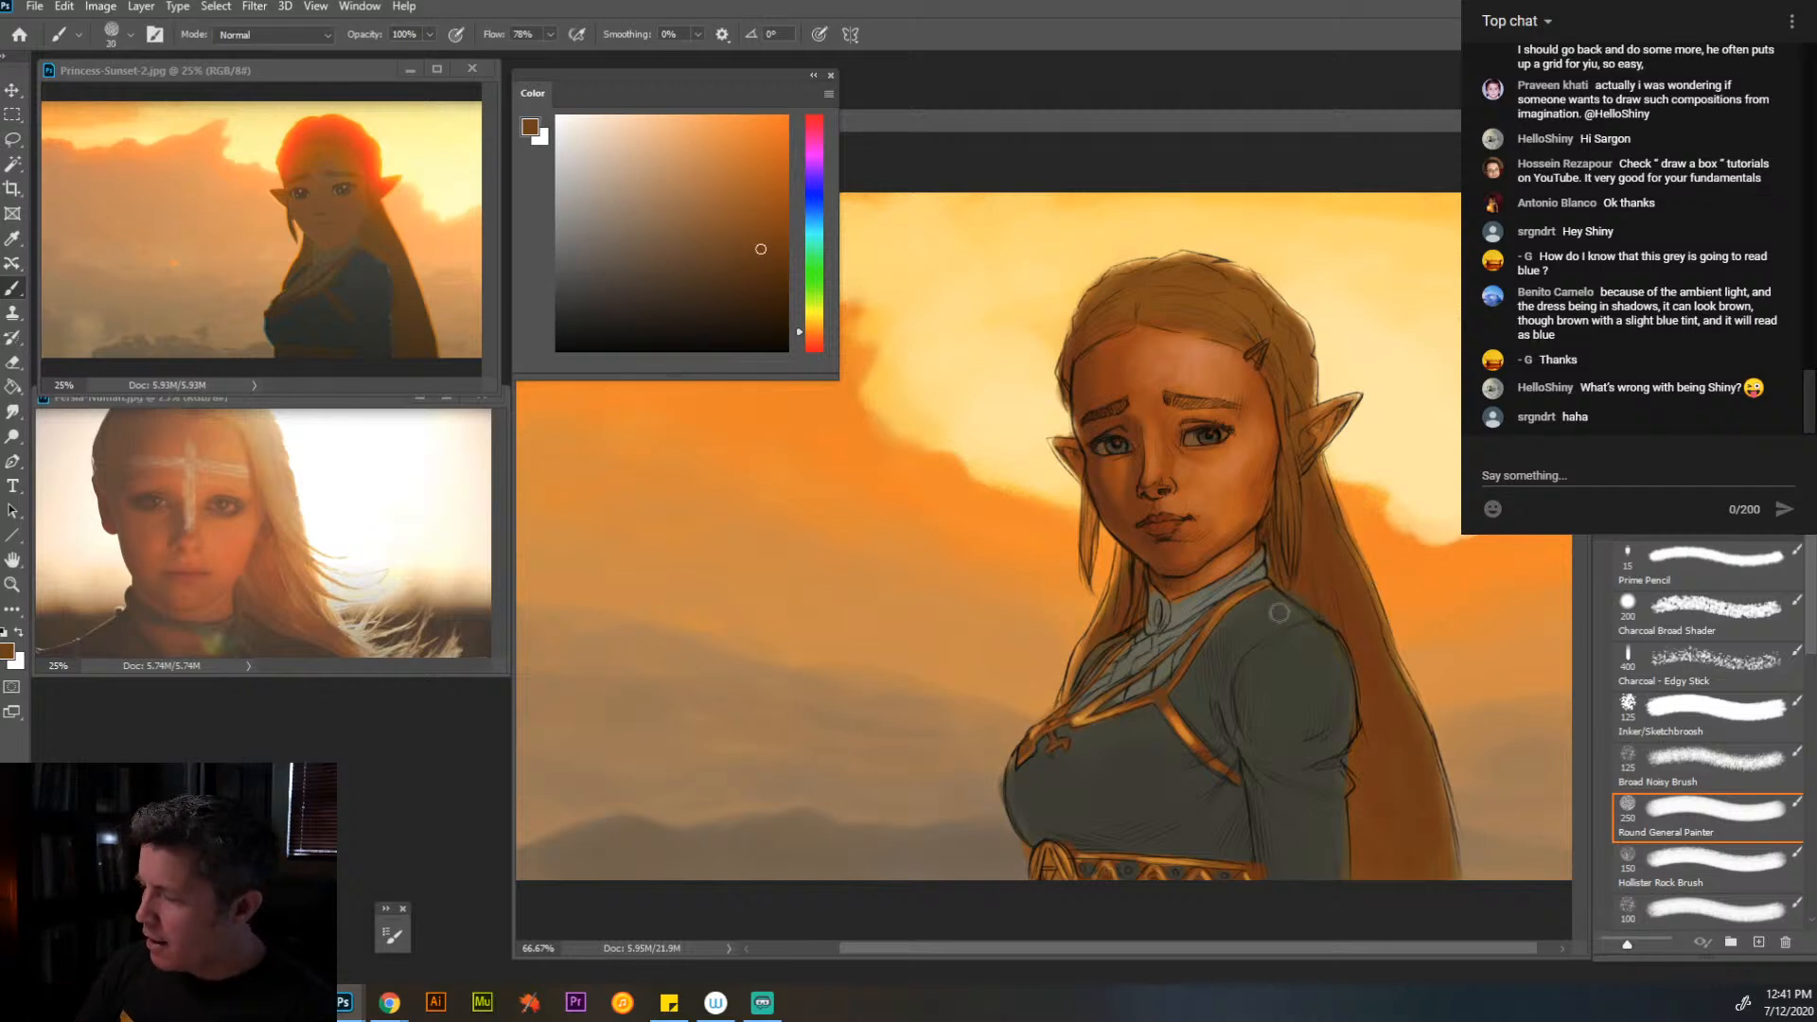
left_click(733, 112)
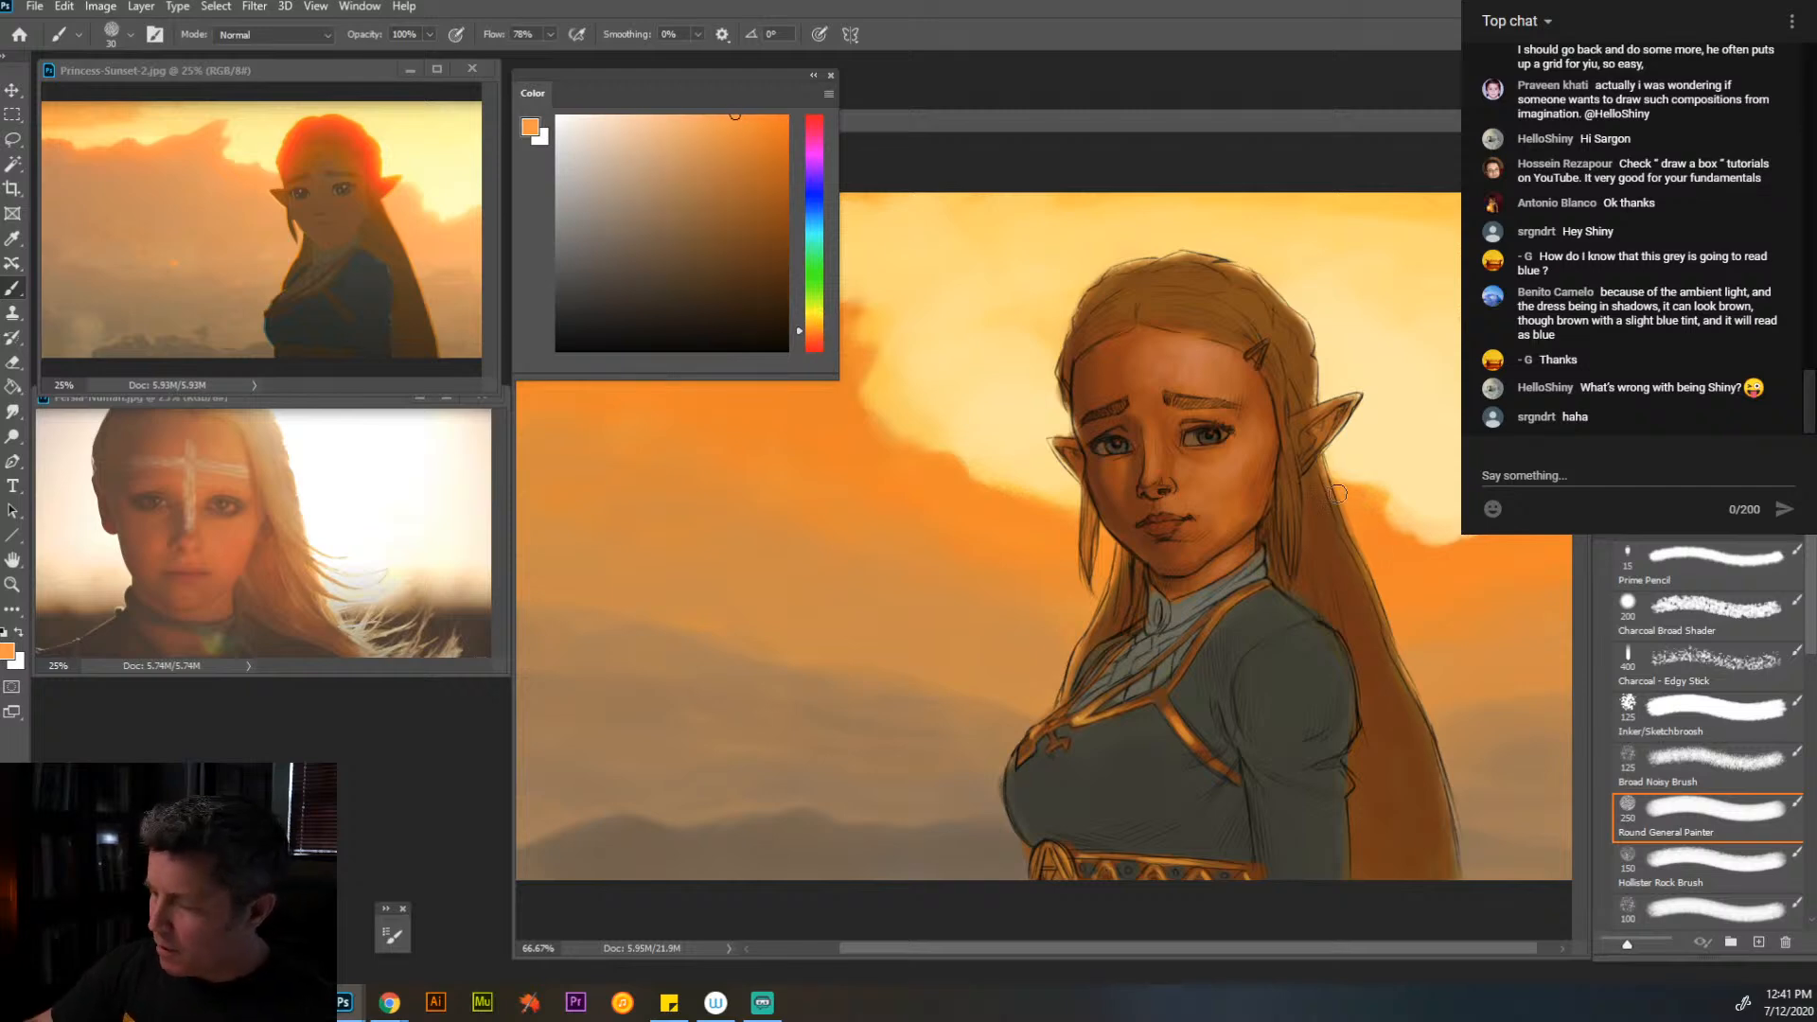
left_click(786, 115)
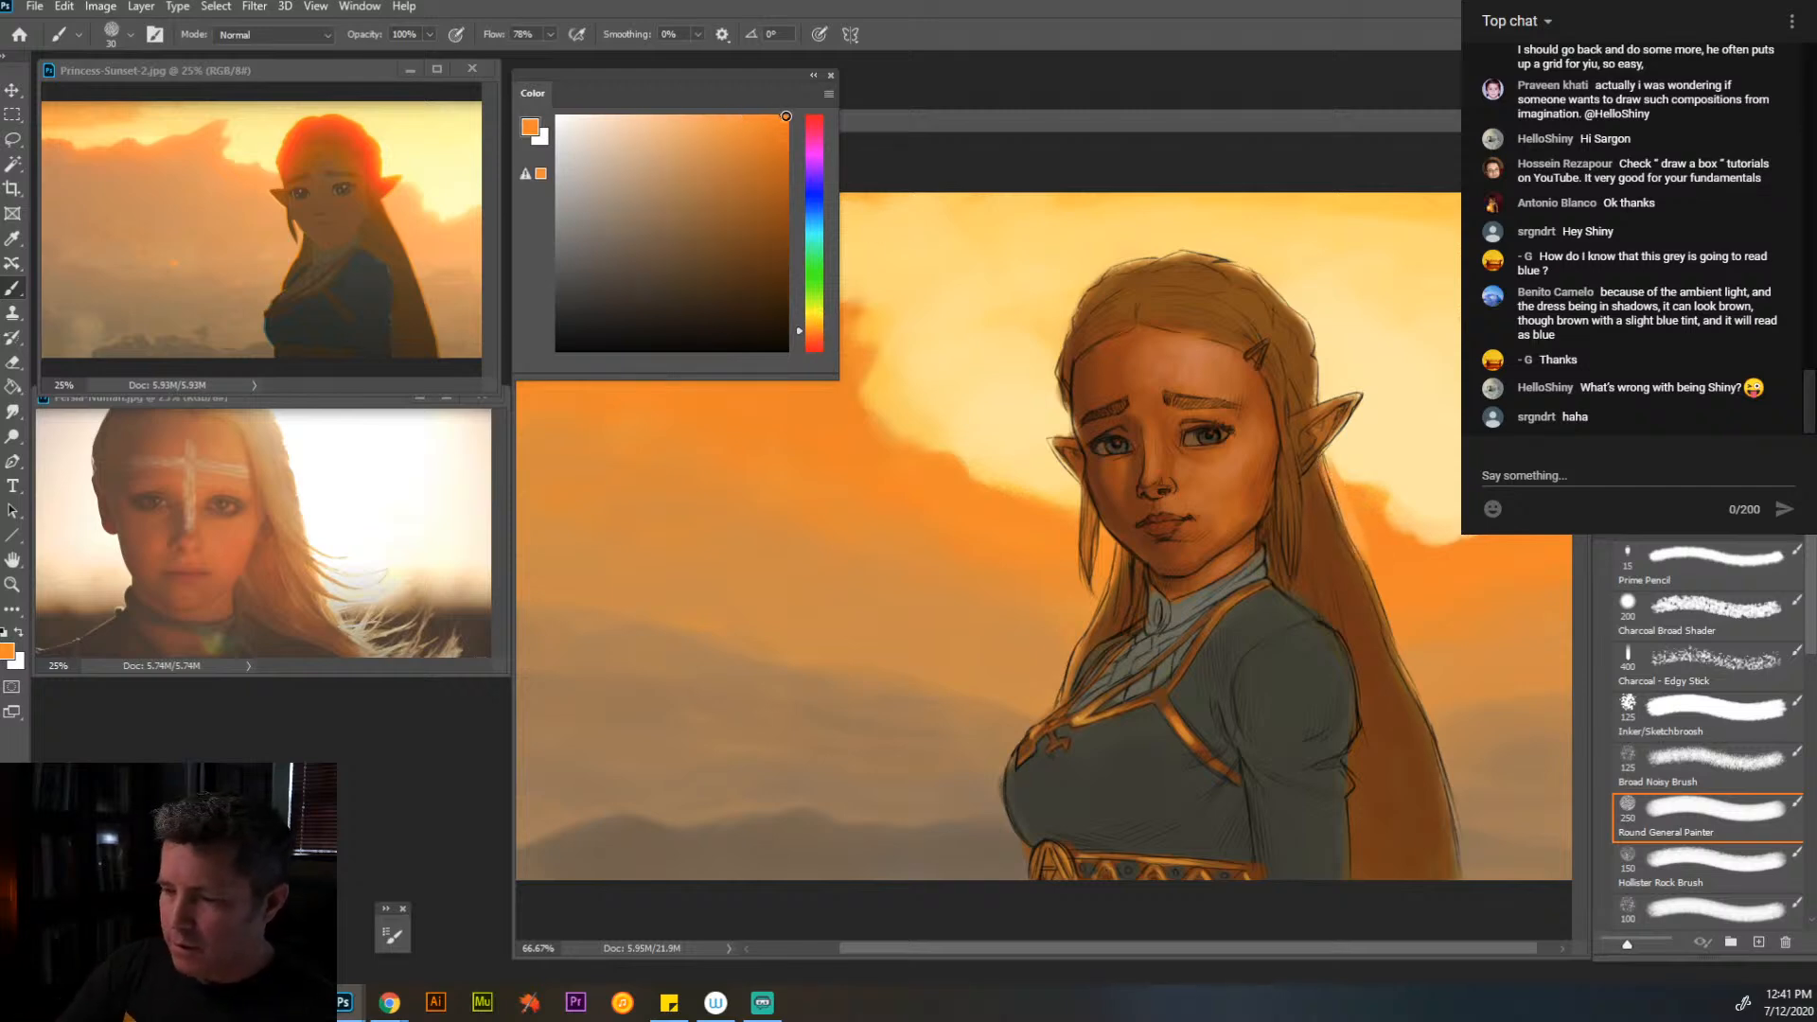
left_click(815, 333)
key("[")
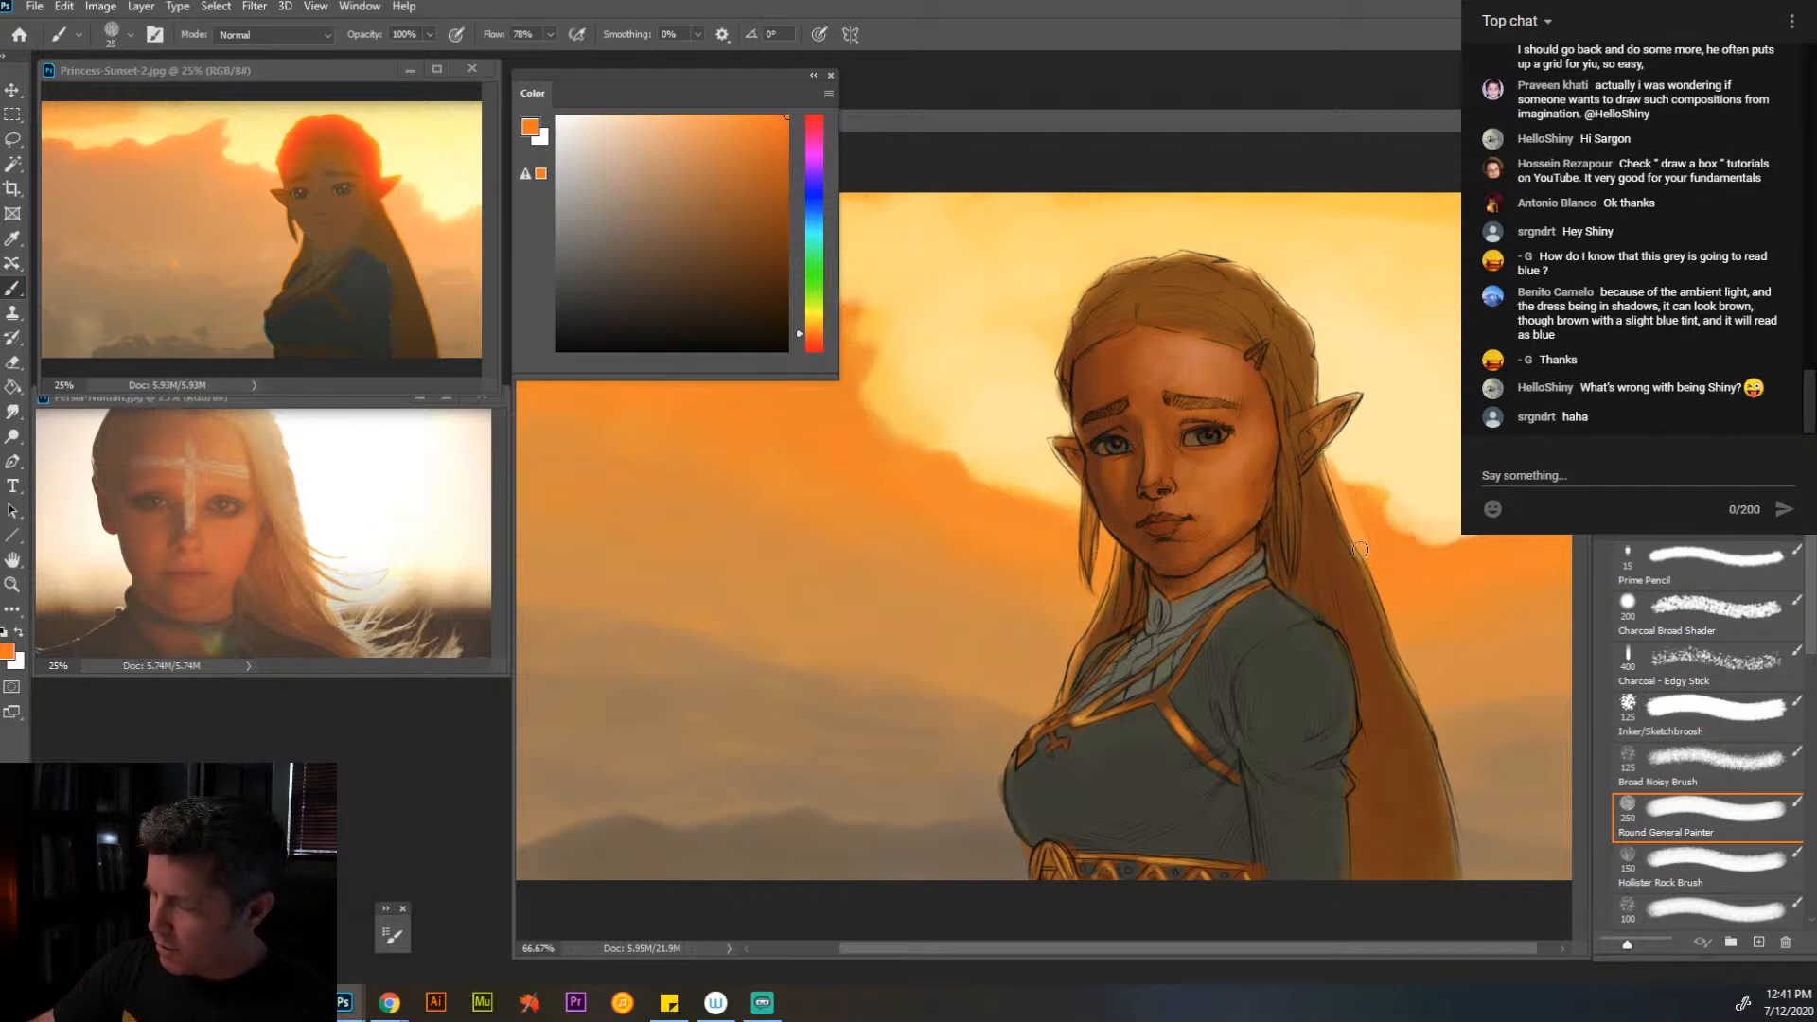
key("[")
- Paint an orange rim light along the outer edges of the long hair, crown, front strands and ear
mouse_move(1375, 571)
left_mouse_down()
mouse_move(1458, 783)
mouse_move(1468, 876)
left_mouse_up()
left_click_drag(1323, 458, 1346, 518)
mouse_move(1316, 402)
left_mouse_down()
mouse_move(1276, 287)
mouse_move(1214, 239)
mouse_move(1248, 261)
mouse_move(1096, 287)
left_mouse_up()
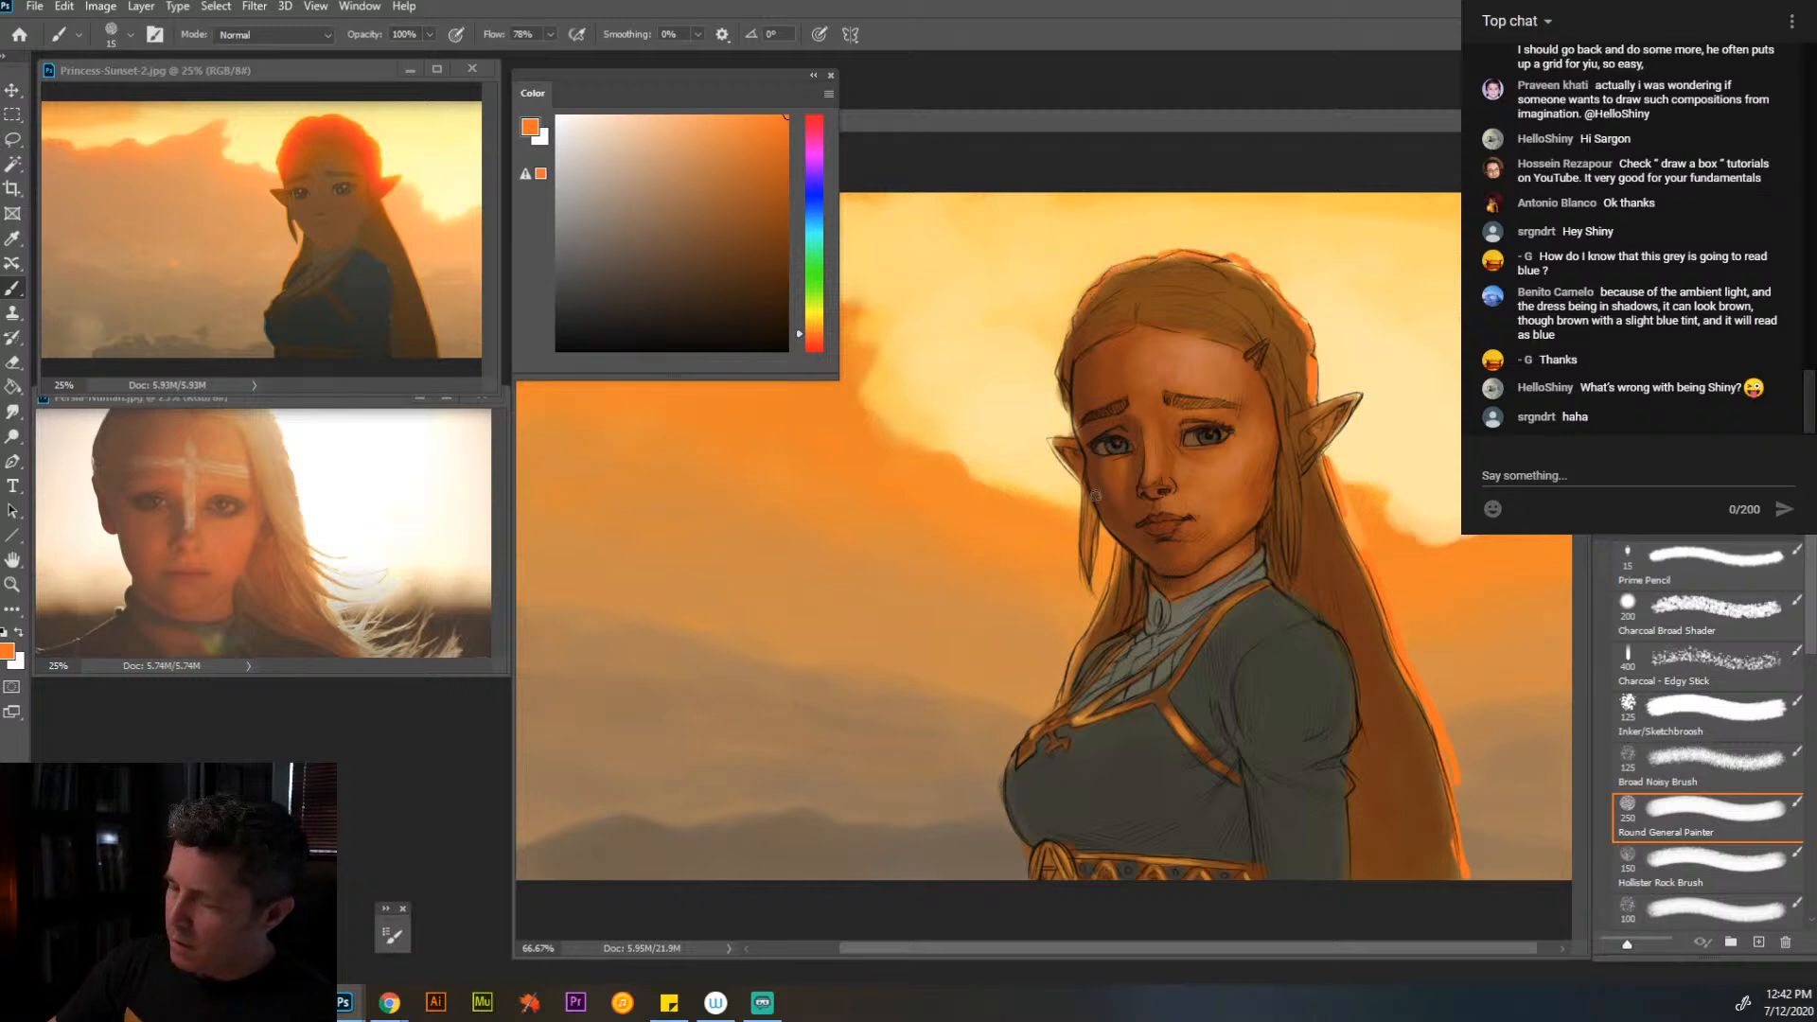
left_click_drag(1114, 548, 1061, 699)
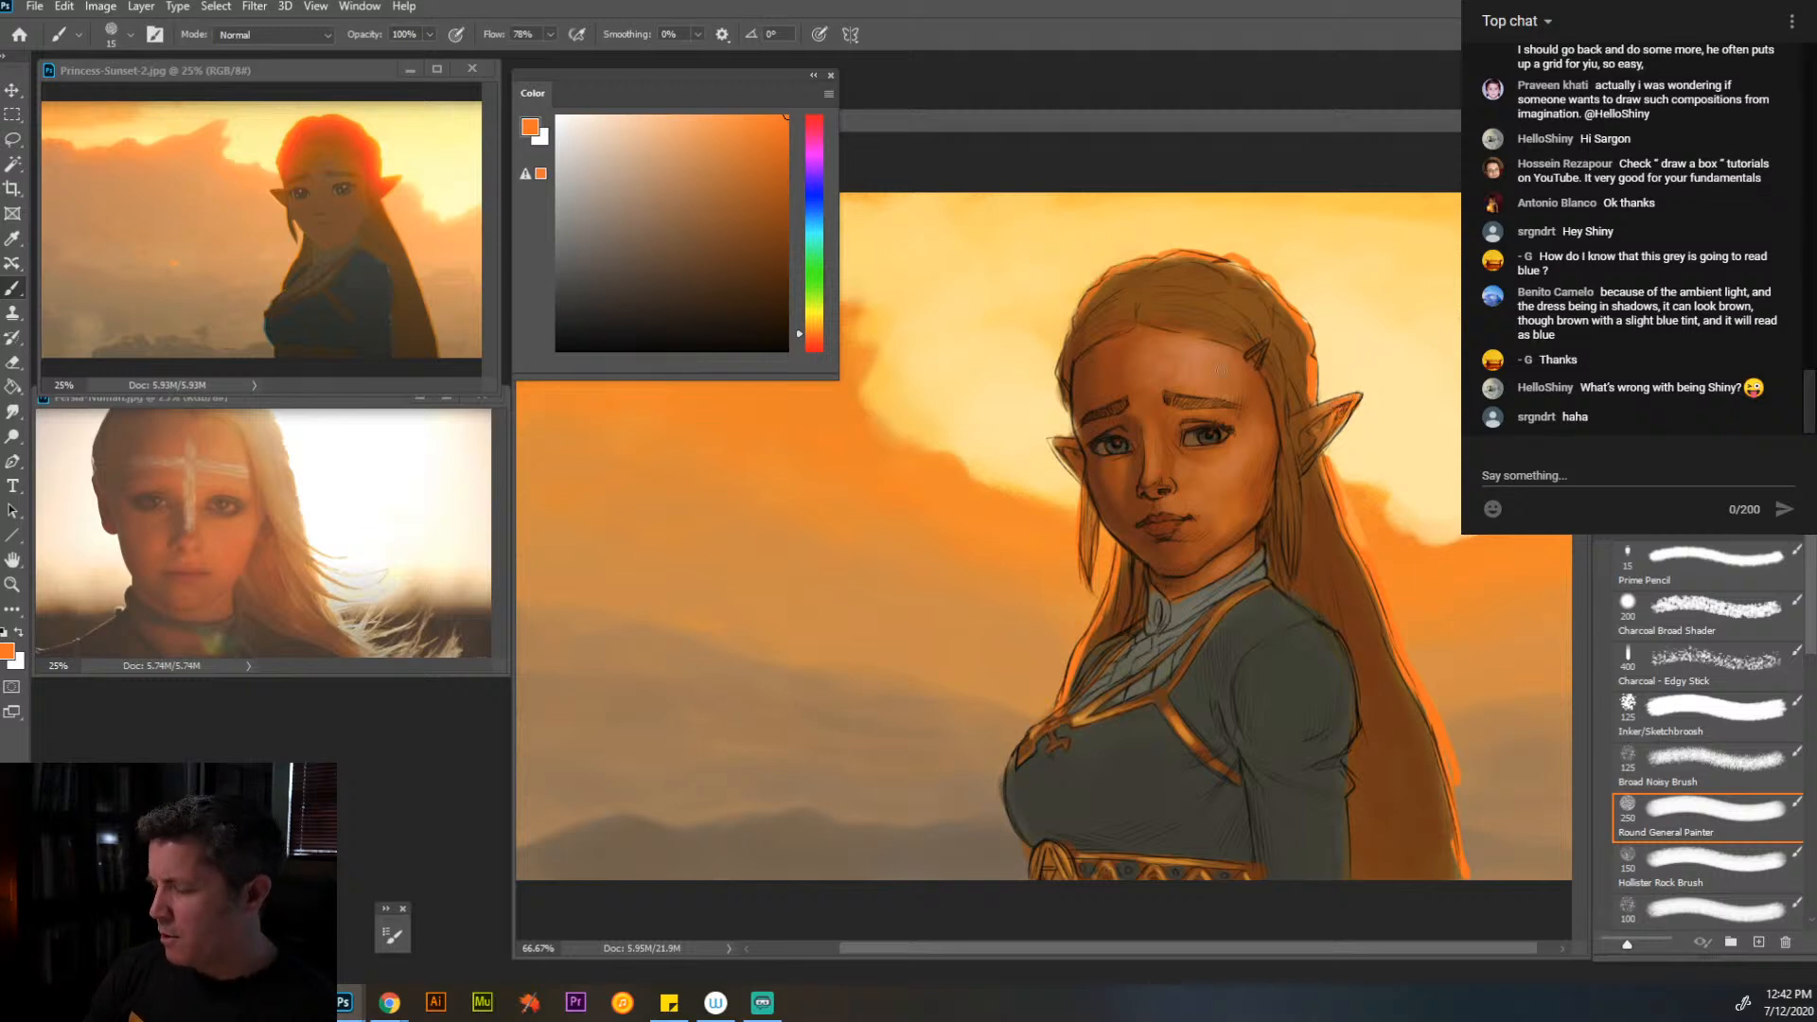
left_click_drag(1066, 449, 1082, 473)
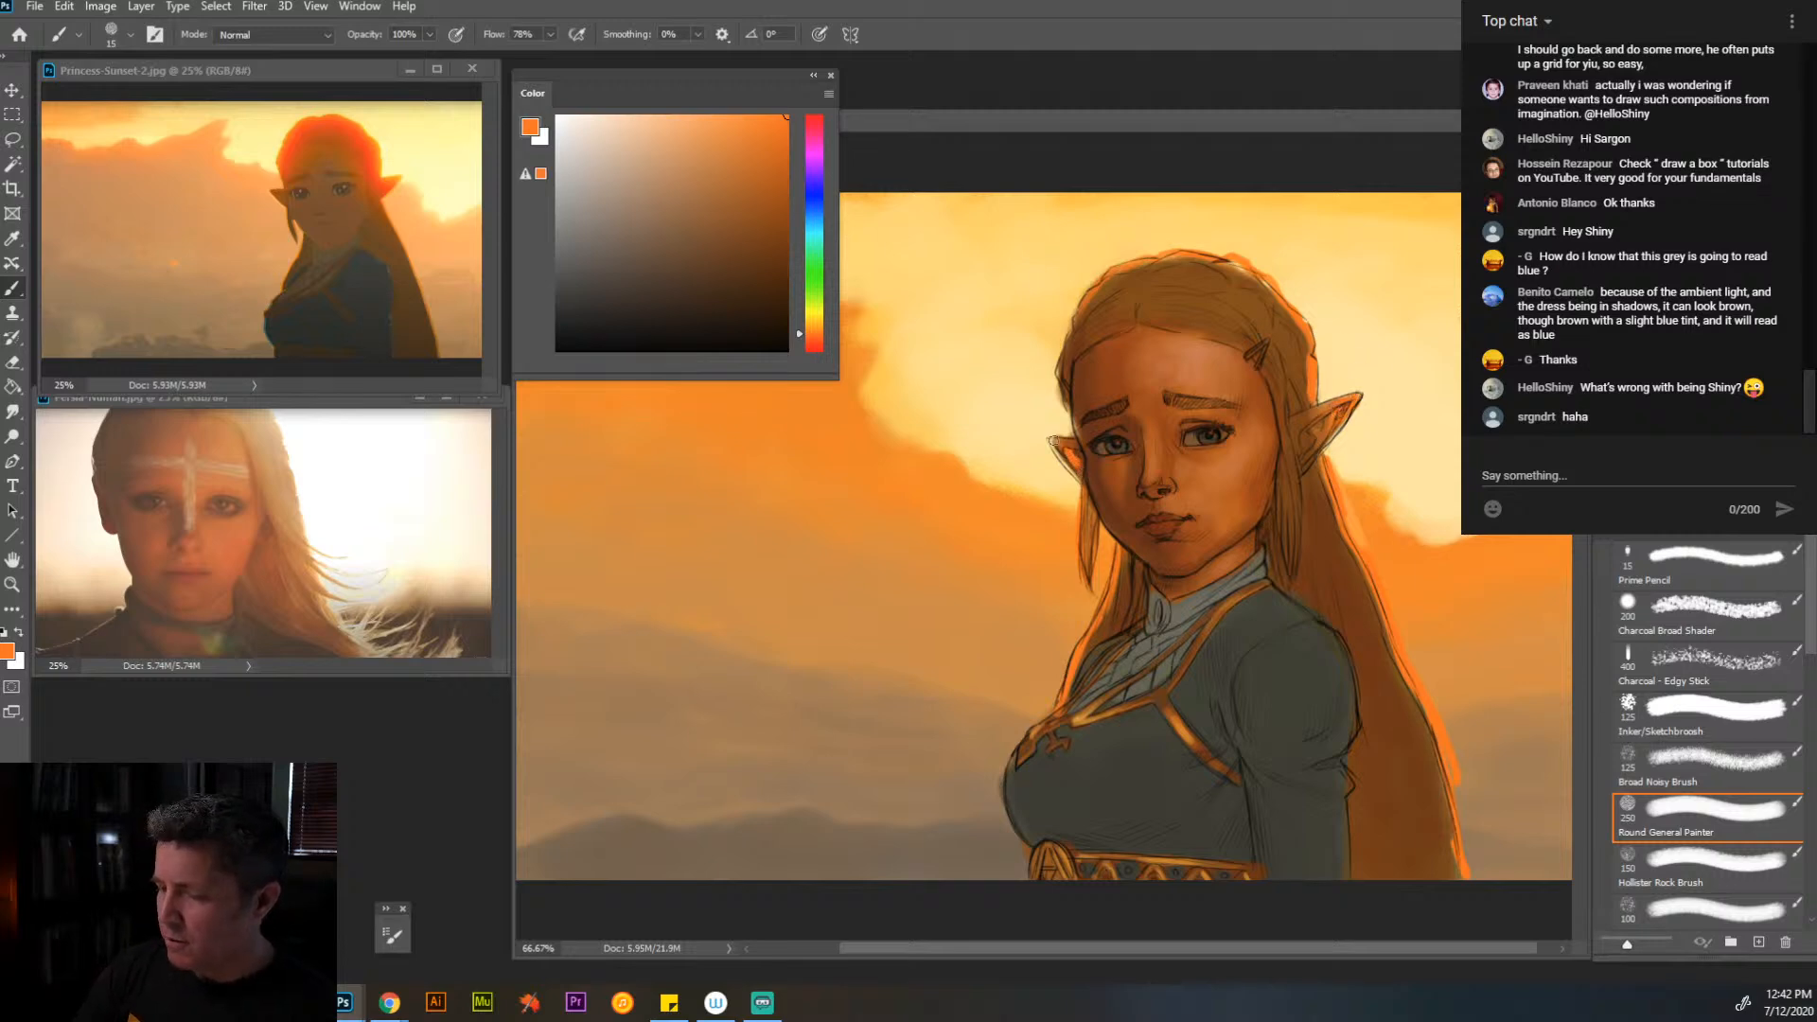
- Sample the sky's pale yellow, saturate it to golden yellow, and add thin rim highlights along both outer edges of the hair
left_click(1323, 507, "alt")
left_click_drag(1314, 420, 1355, 397)
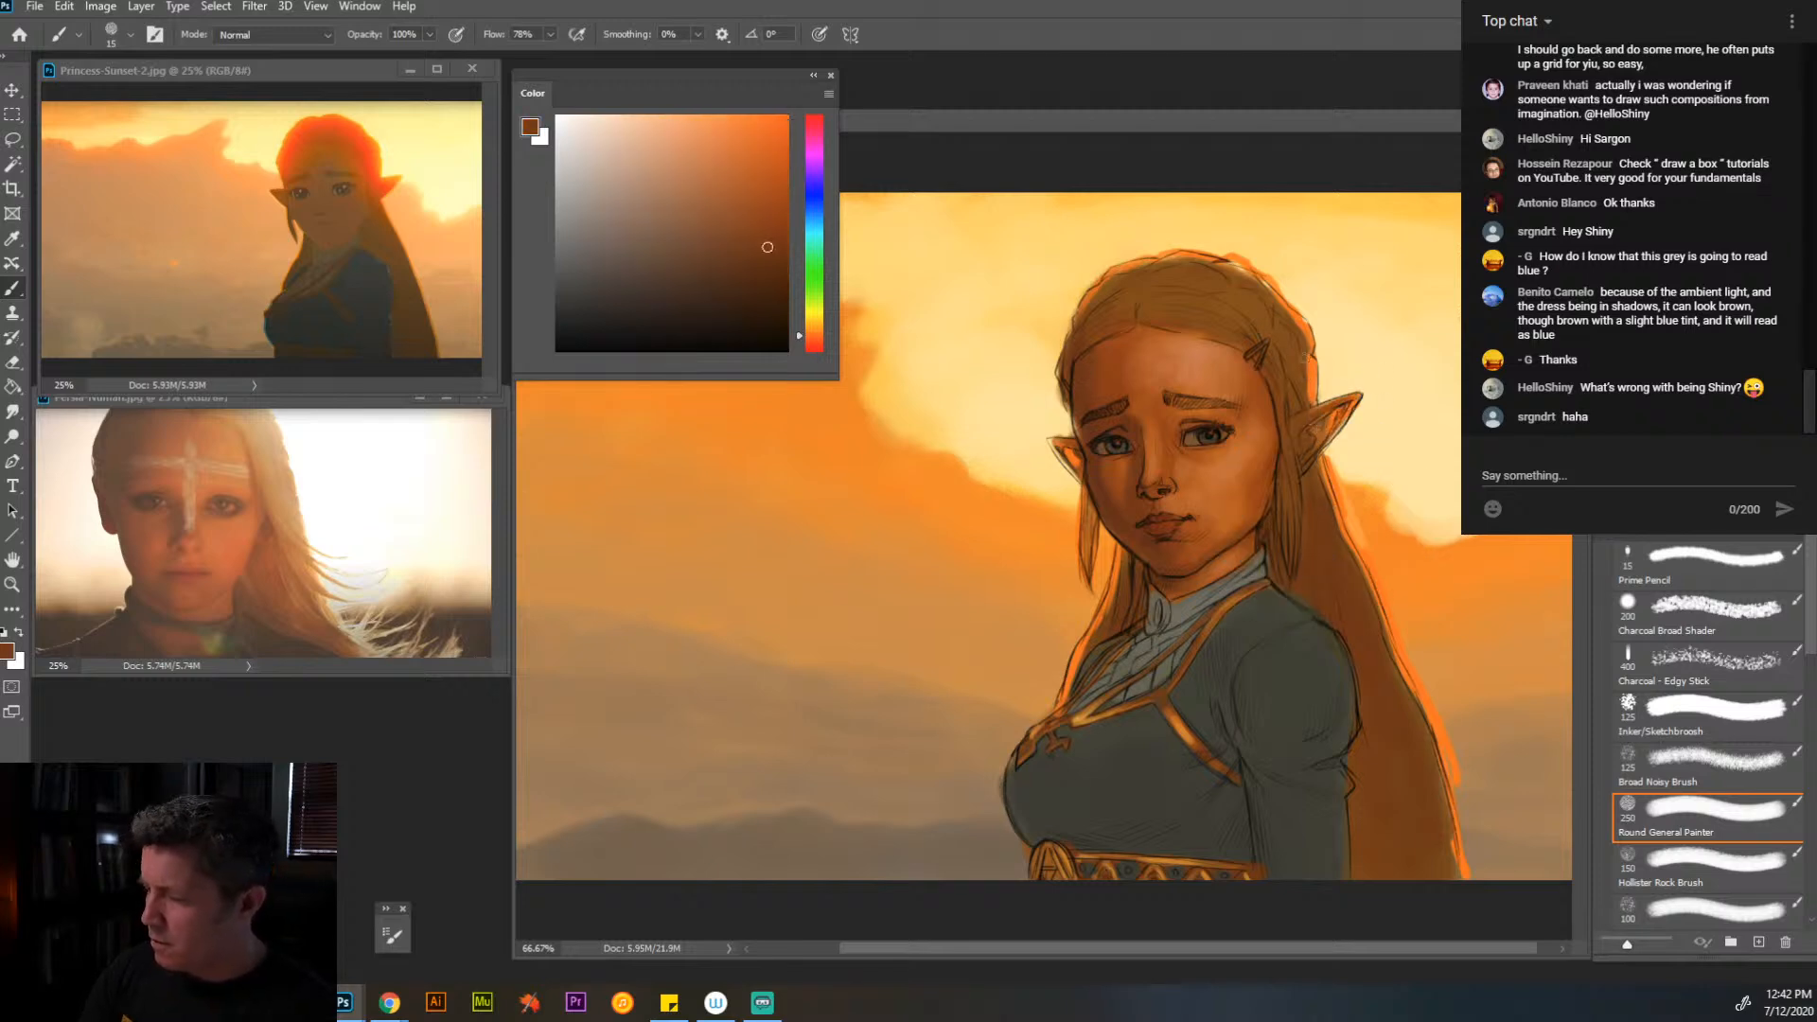
left_click(1458, 344, "alt")
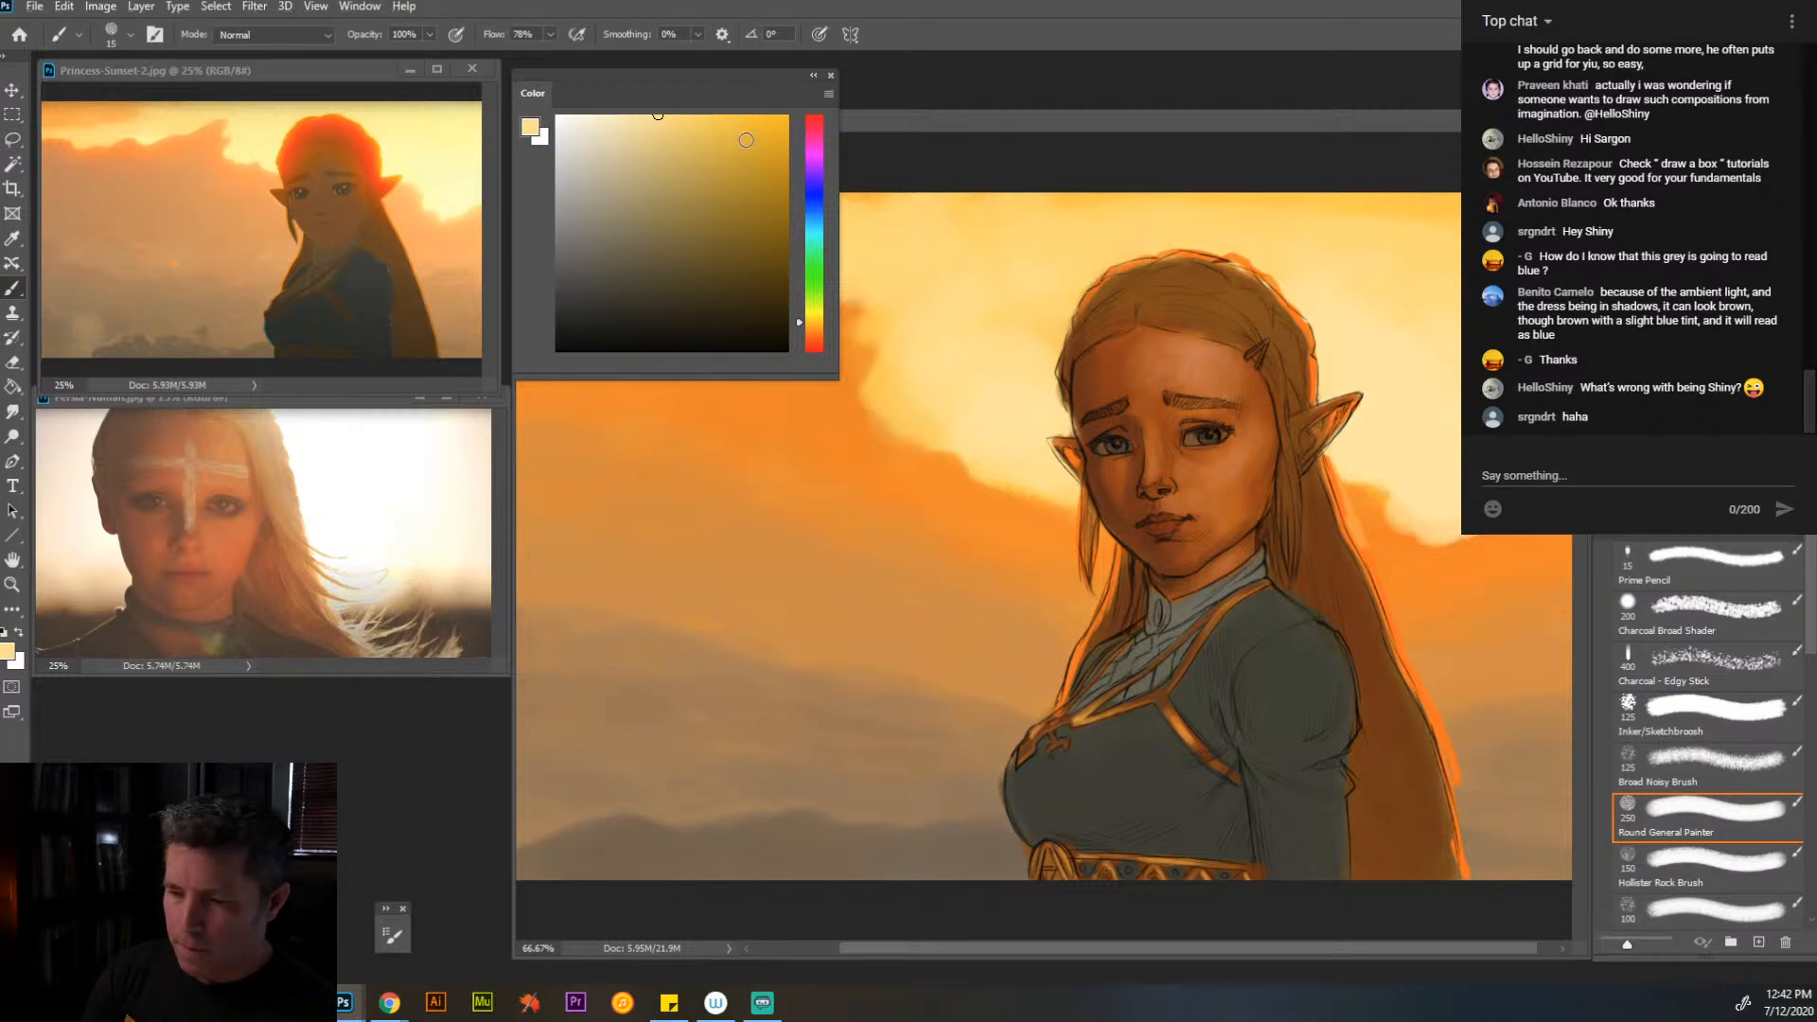
left_click(737, 114)
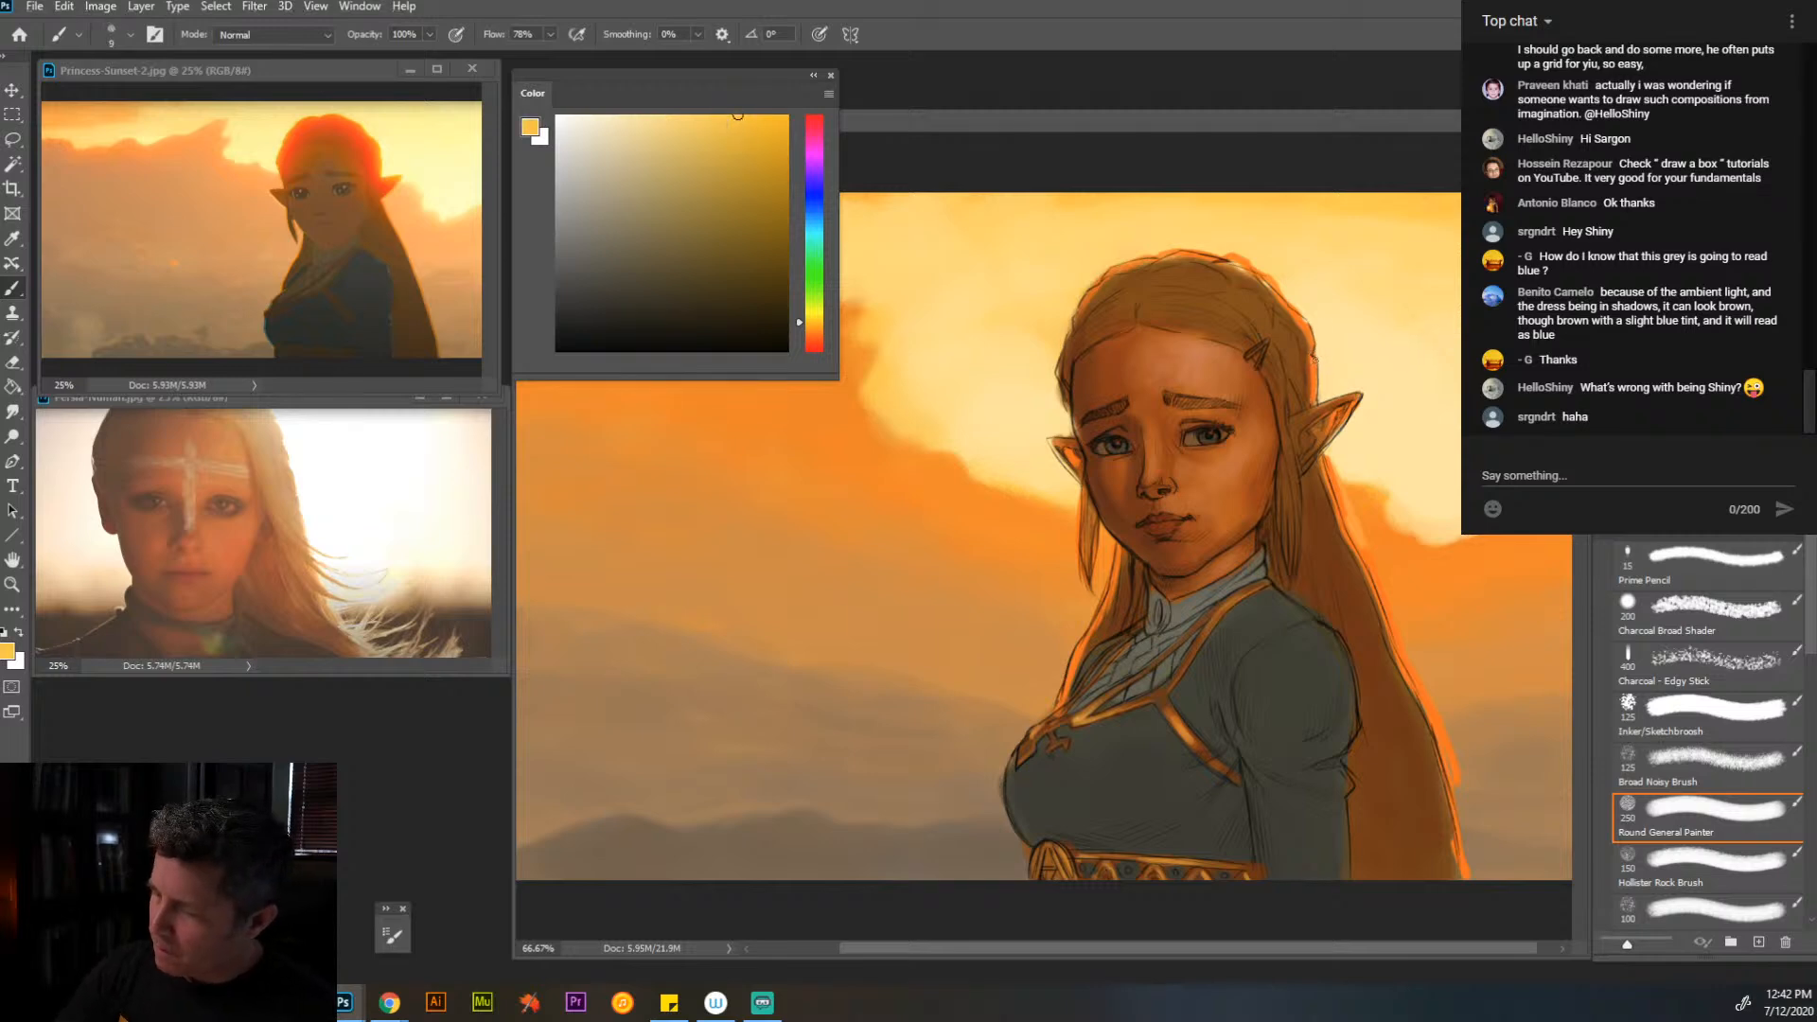
mouse_move(1327, 464)
left_mouse_down()
mouse_move(1439, 725)
mouse_move(1458, 802)
left_mouse_up()
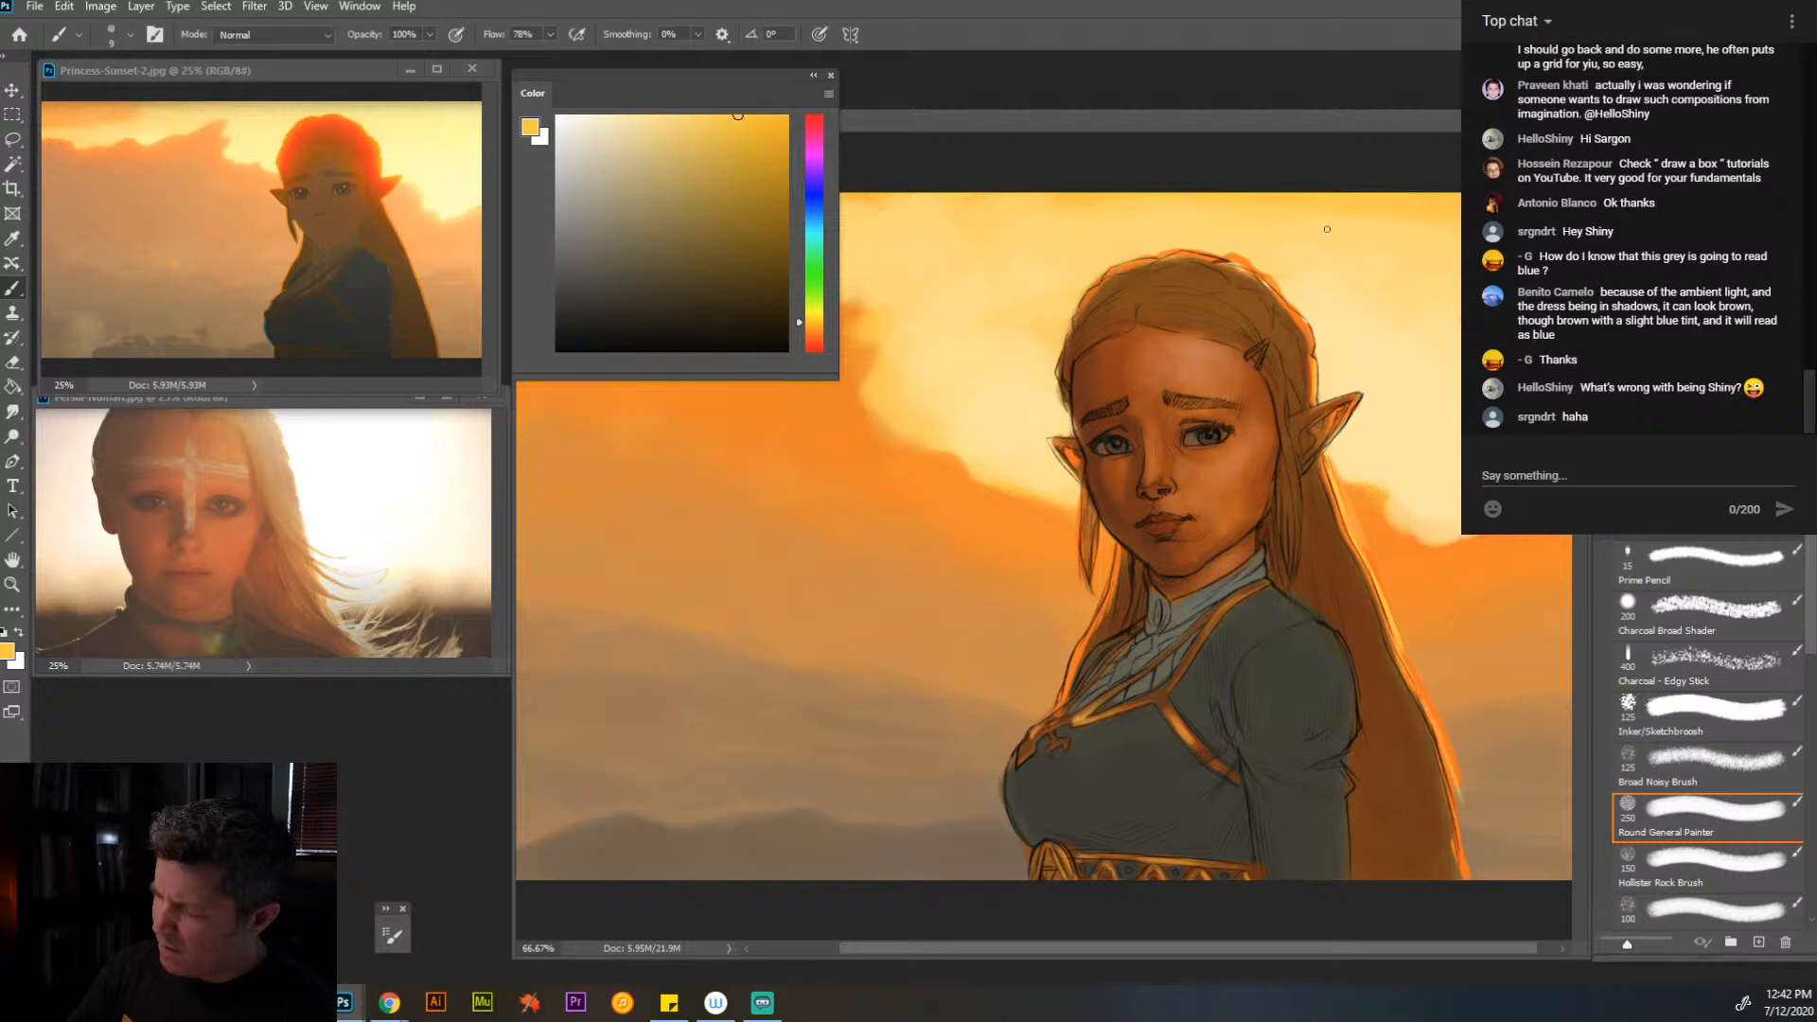
mouse_move(1080, 496)
left_mouse_down()
mouse_move(1121, 542)
mouse_move(1057, 708)
left_mouse_up()
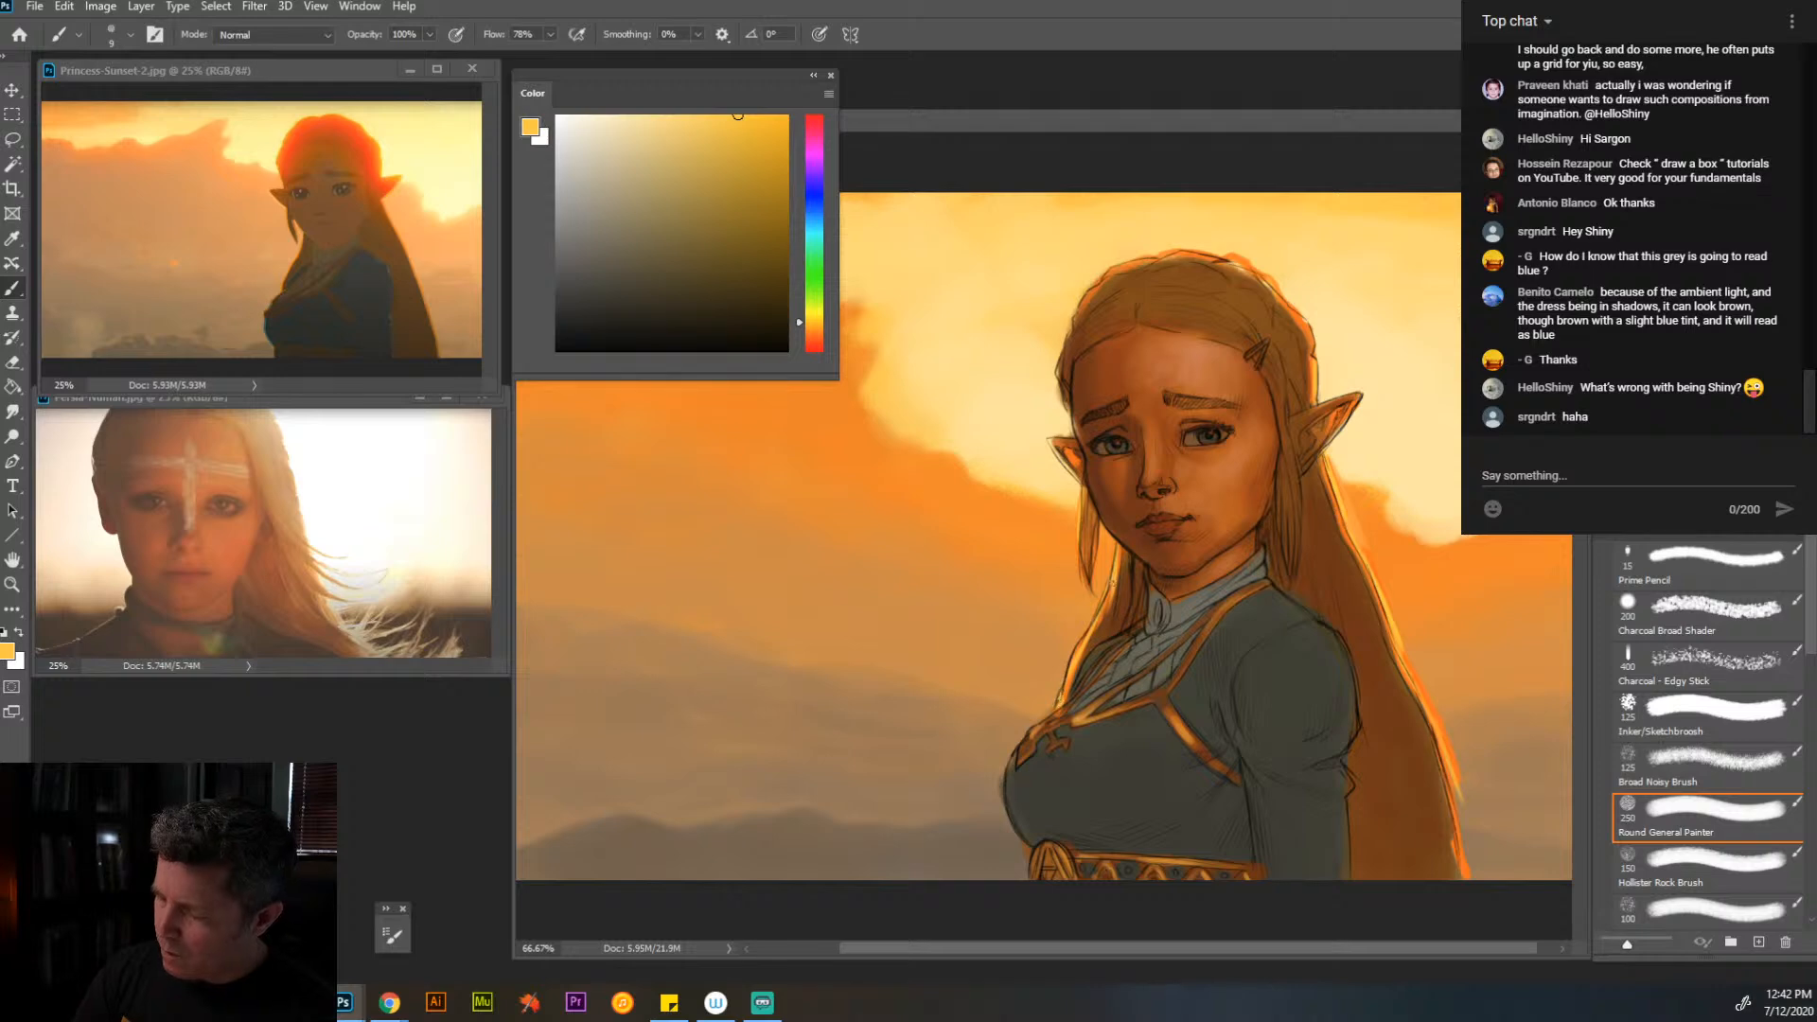
- Sample the sleeve's dark grey, shift it to a lighter green-tinted grey, and paint edge light on the sleeve, shoulder and bust
left_click(1317, 715, "alt")
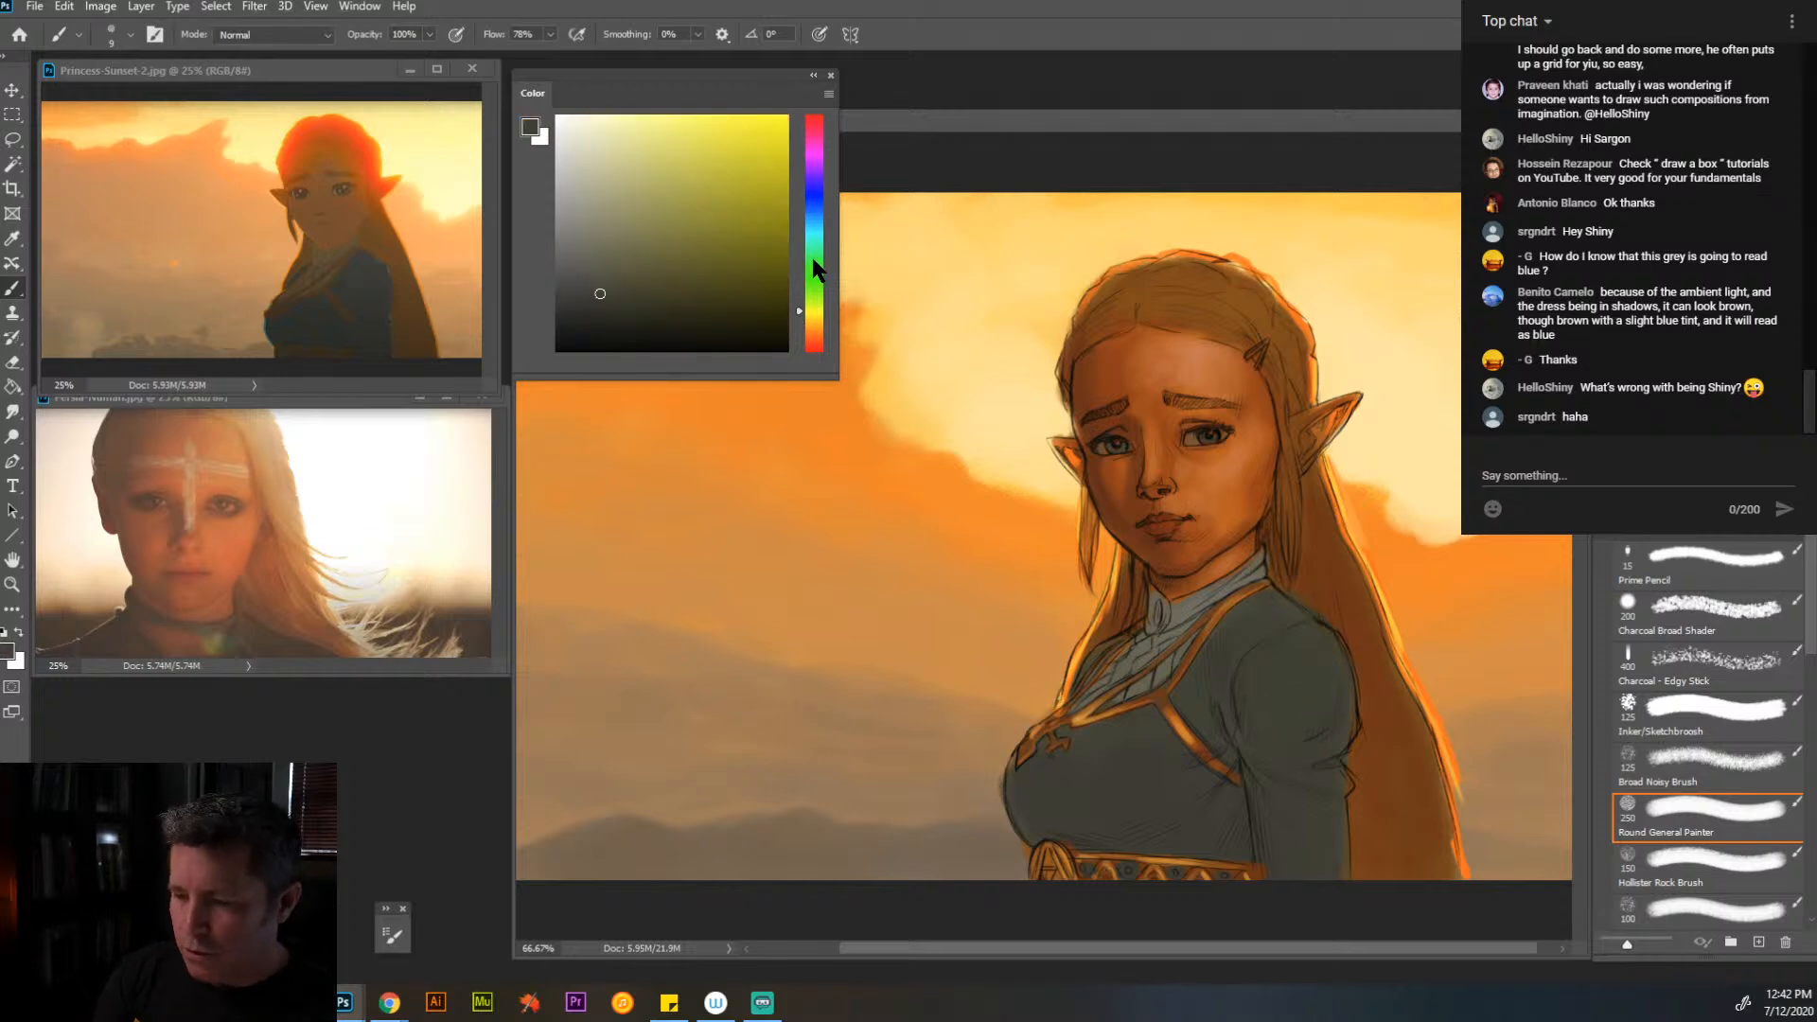
left_click_drag(819, 224, 816, 250)
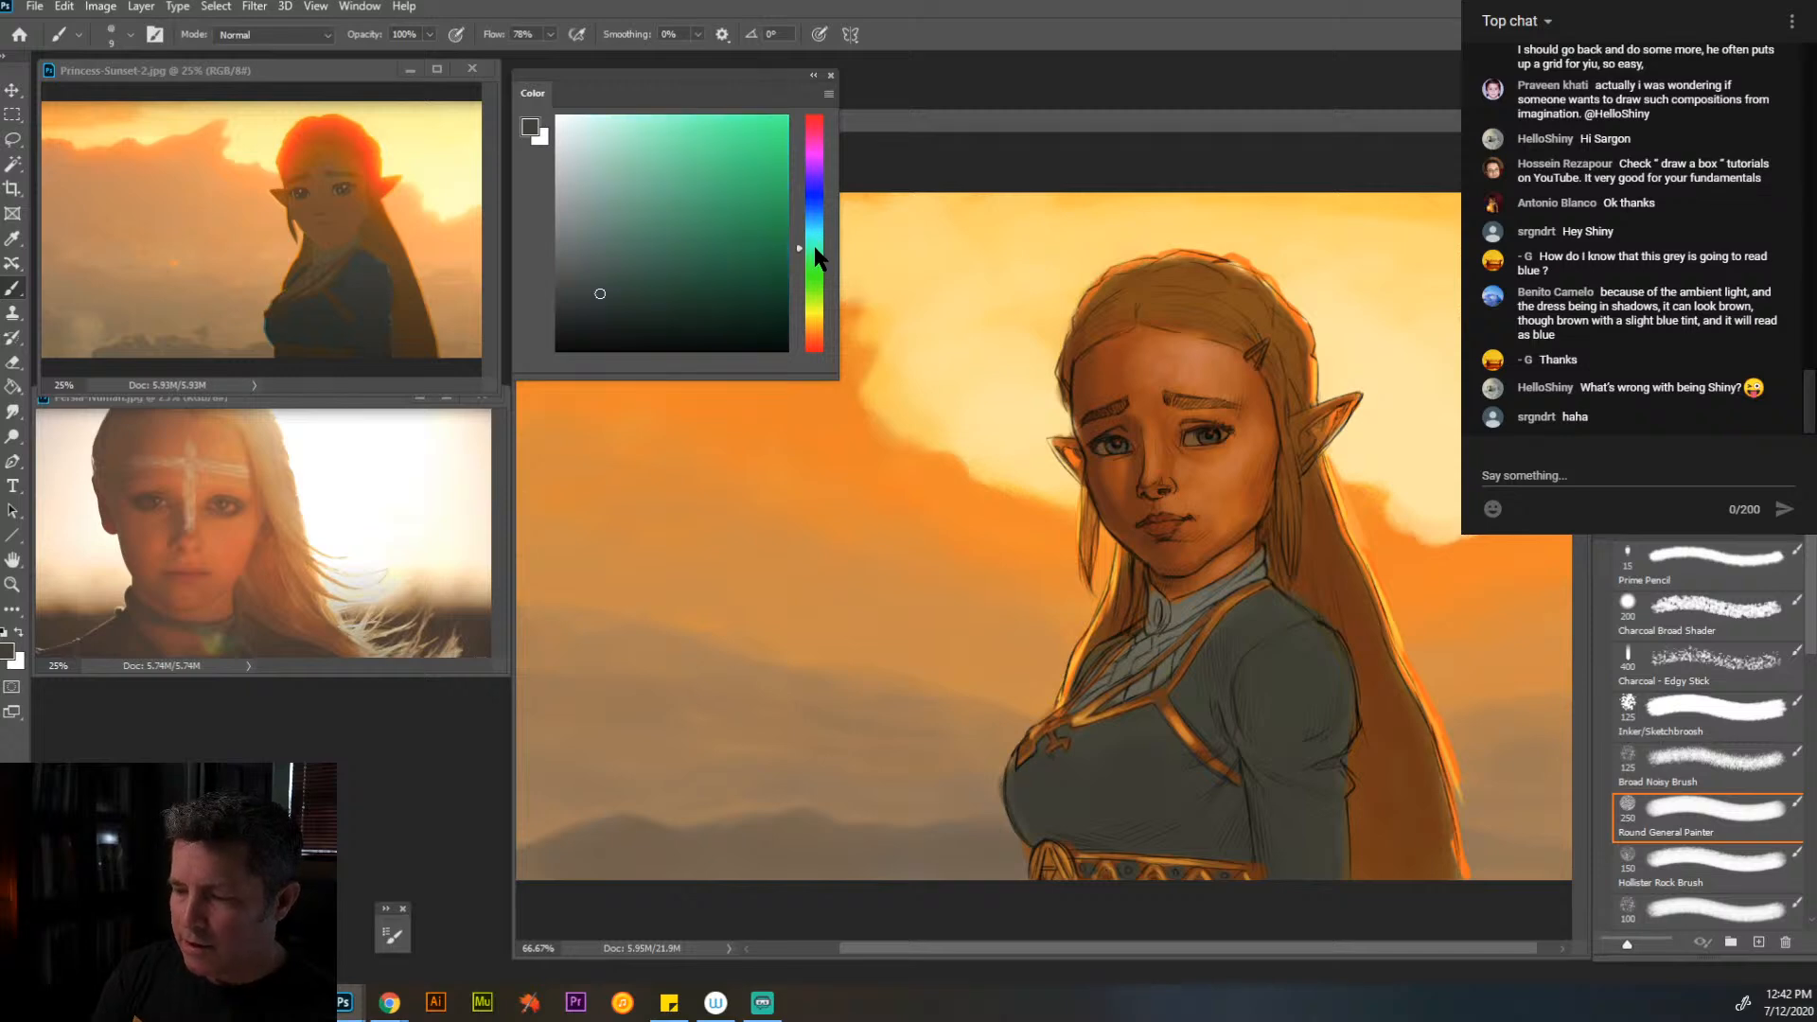
left_click(604, 259)
left_click_drag(603, 258, 580, 246)
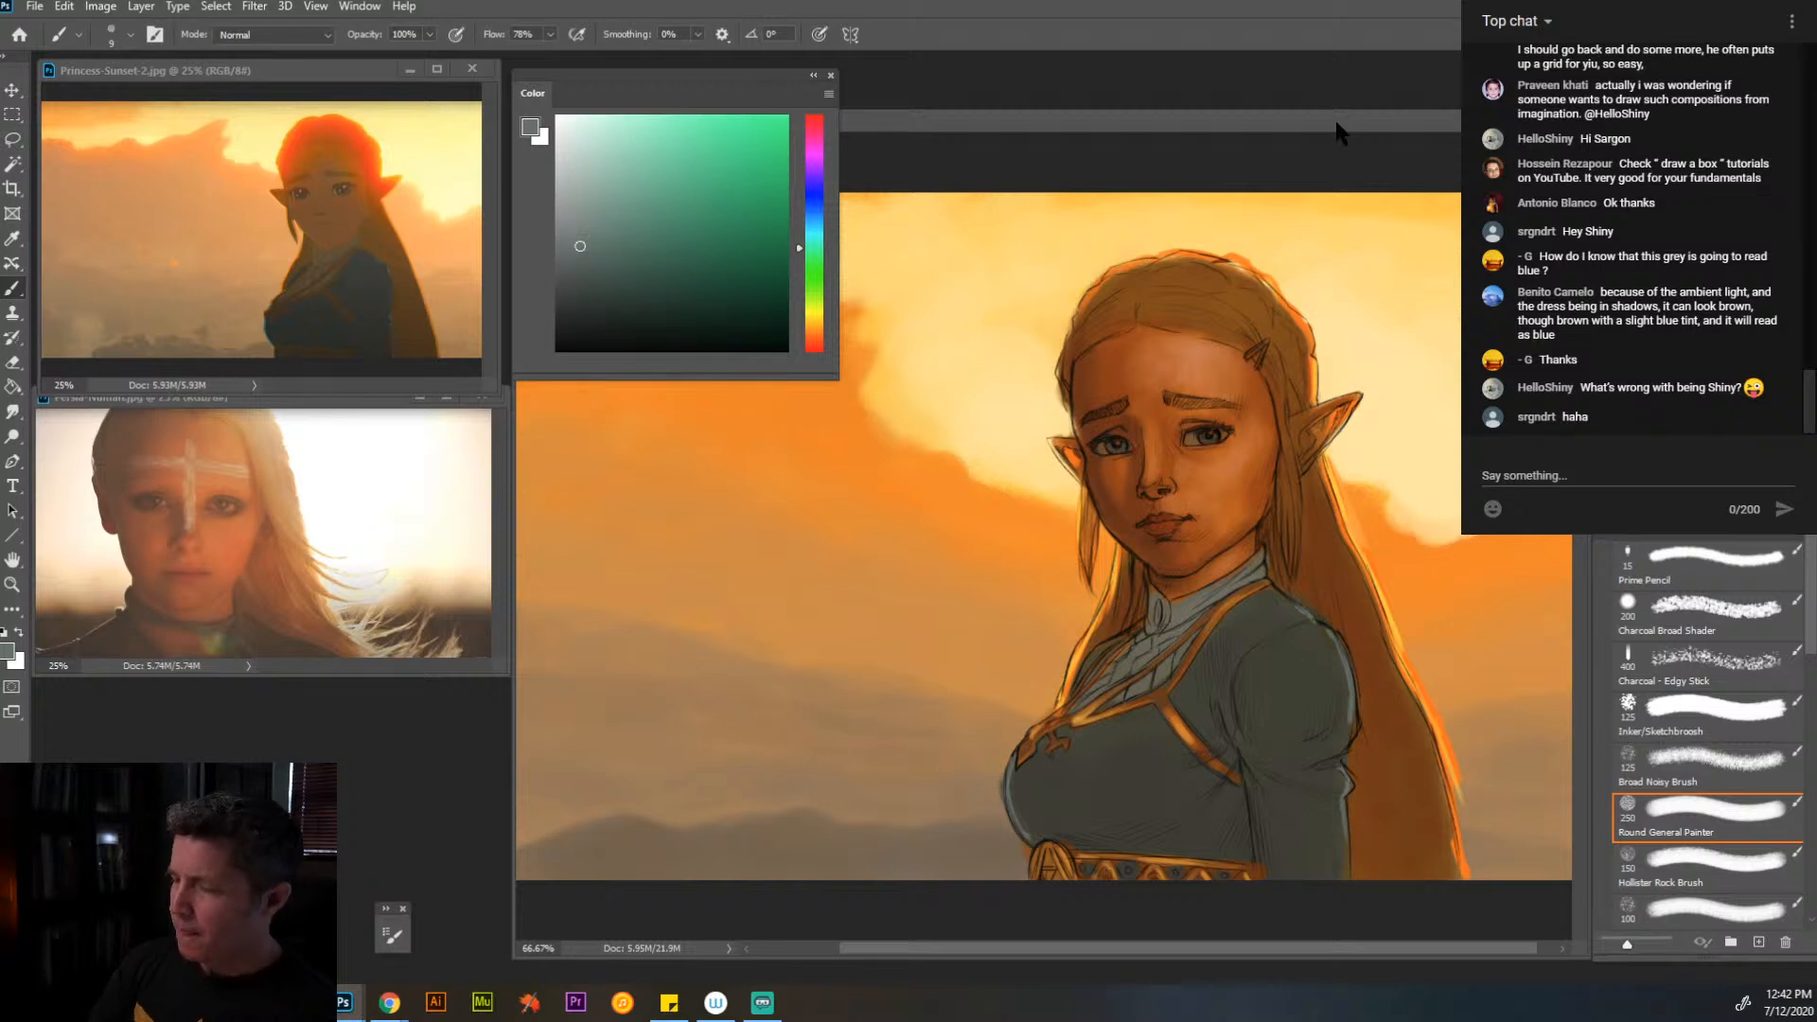
- Move the floating Color panel off the artwork to below the portrait reference photo
left_click_drag(761, 70, 282, 661)
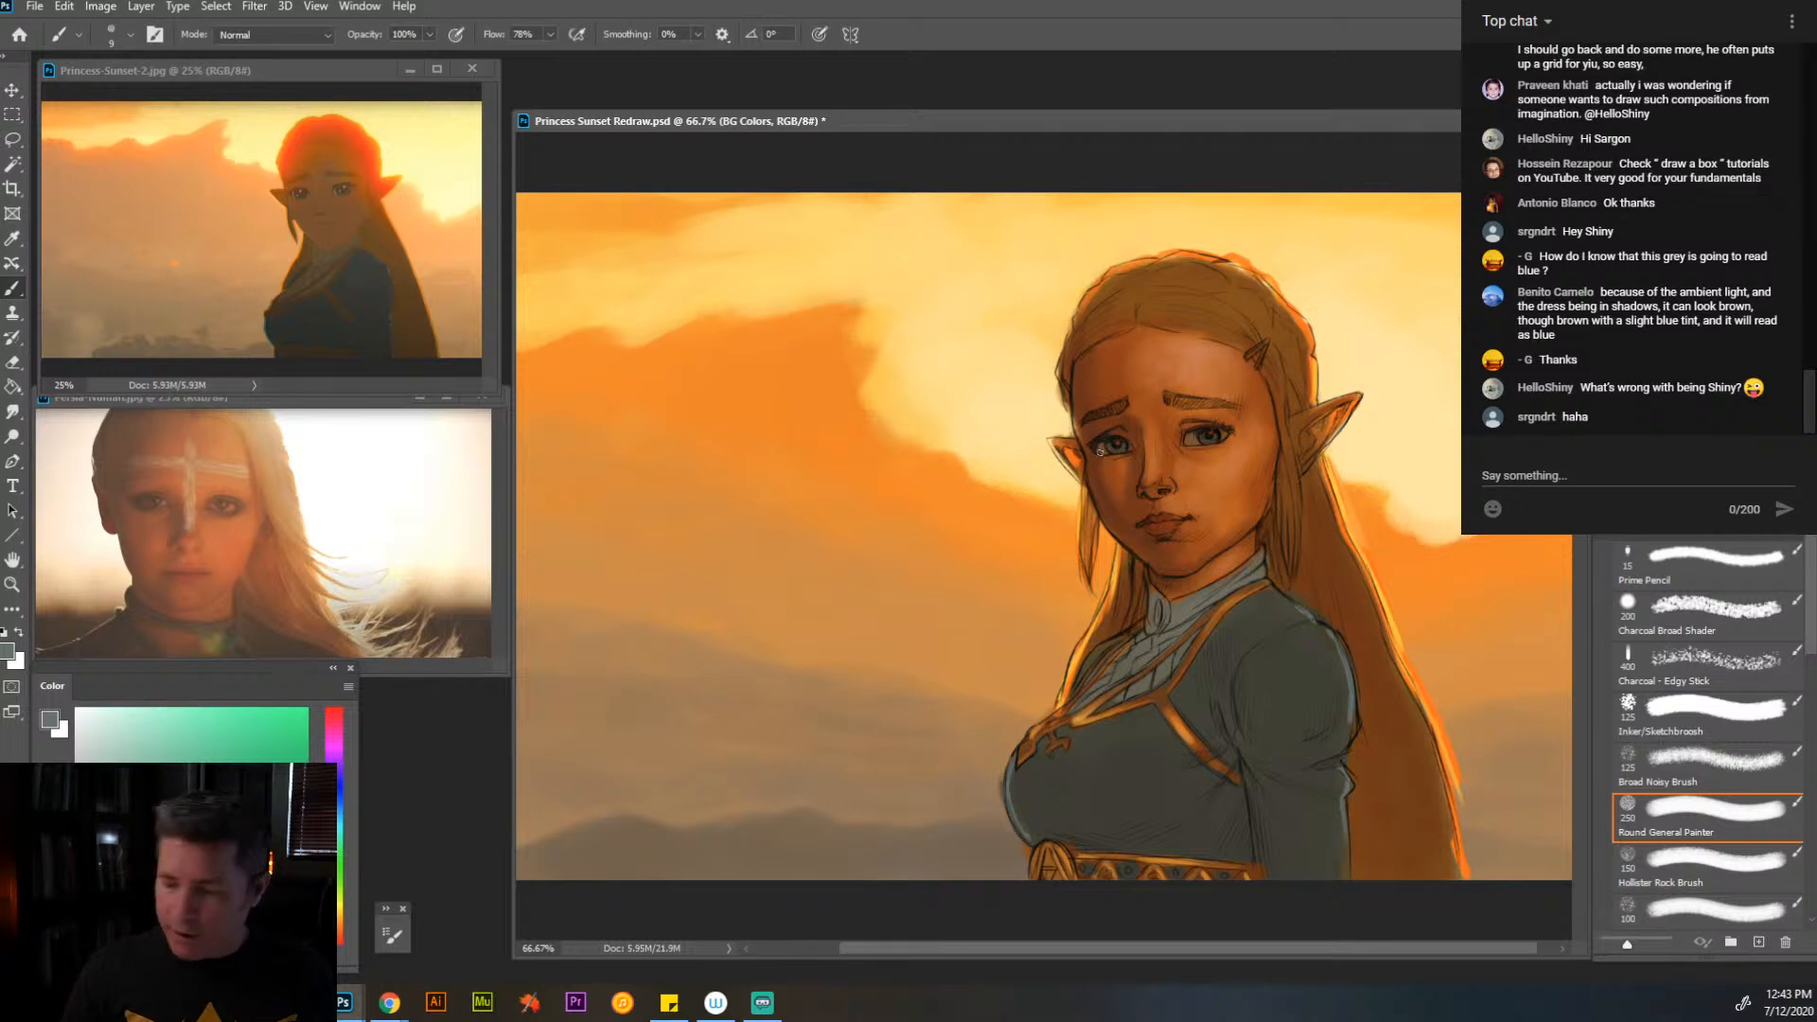
- Shift the painting's window slightly upward and check the whole composition at 33.3% zoom
key("z")
left_click(1056, 459, "alt")
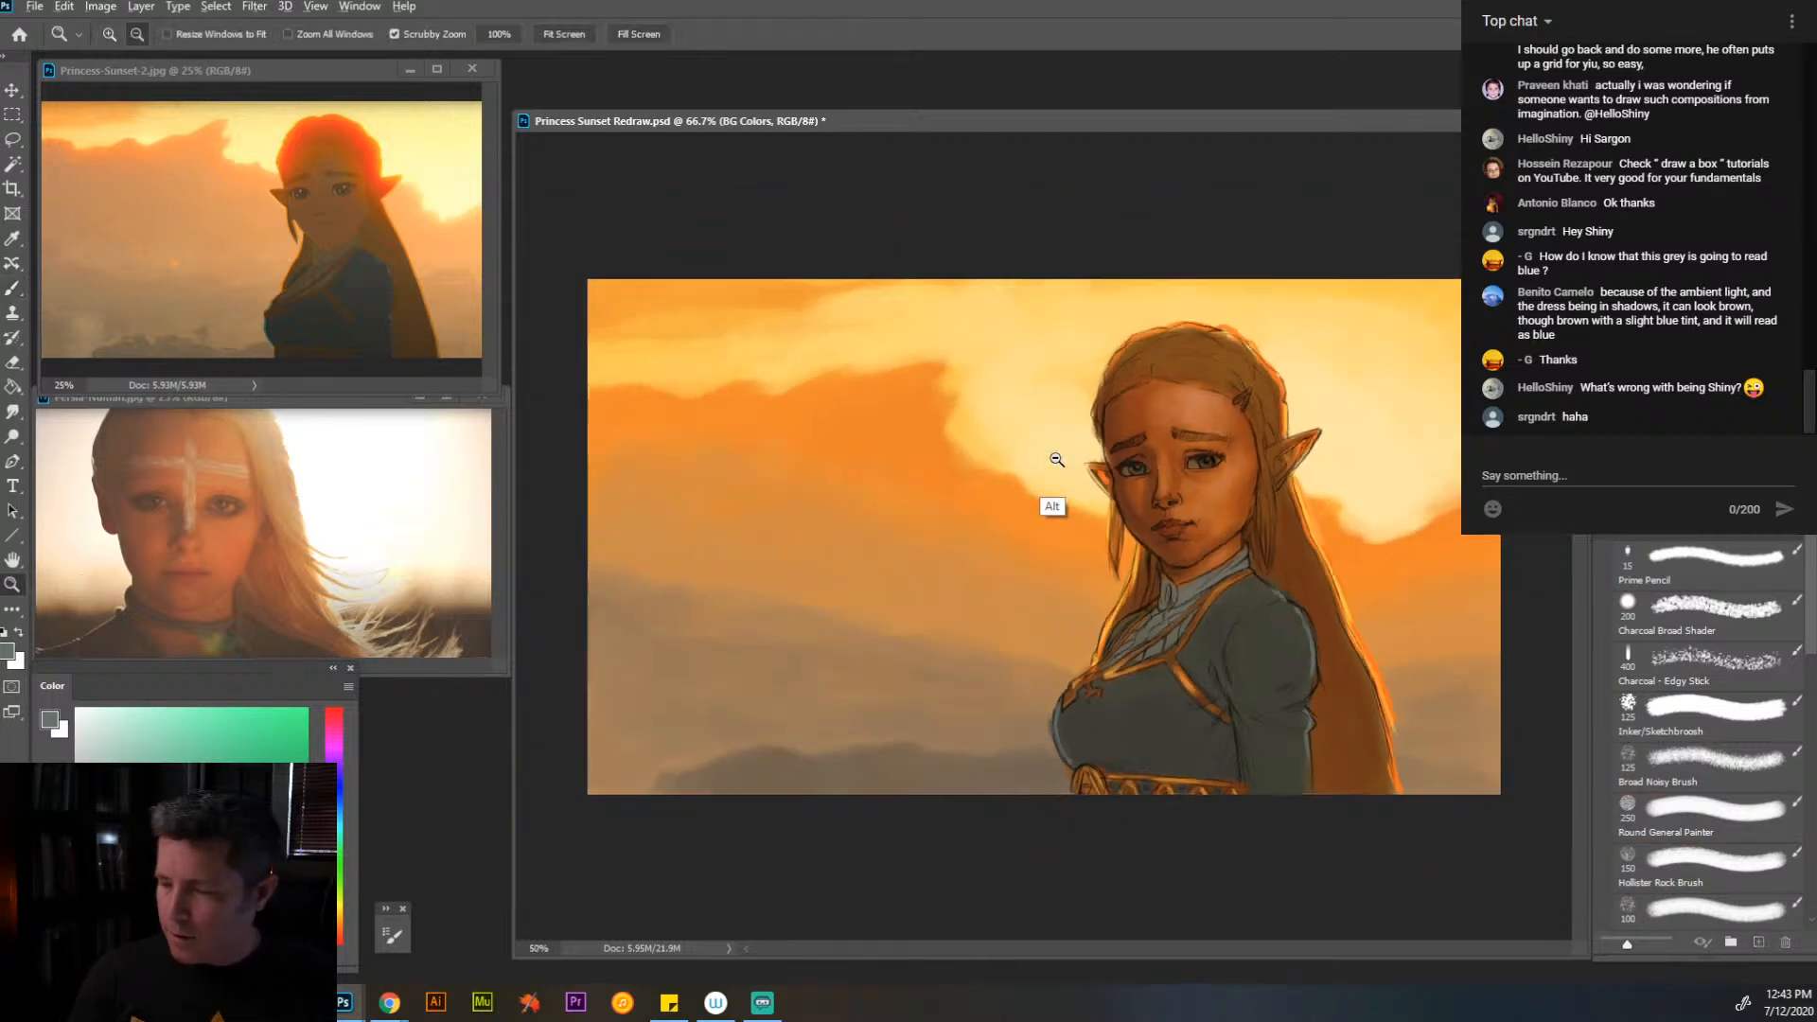
left_click(1057, 459, "alt")
left_click_drag(1283, 133, 1290, 94)
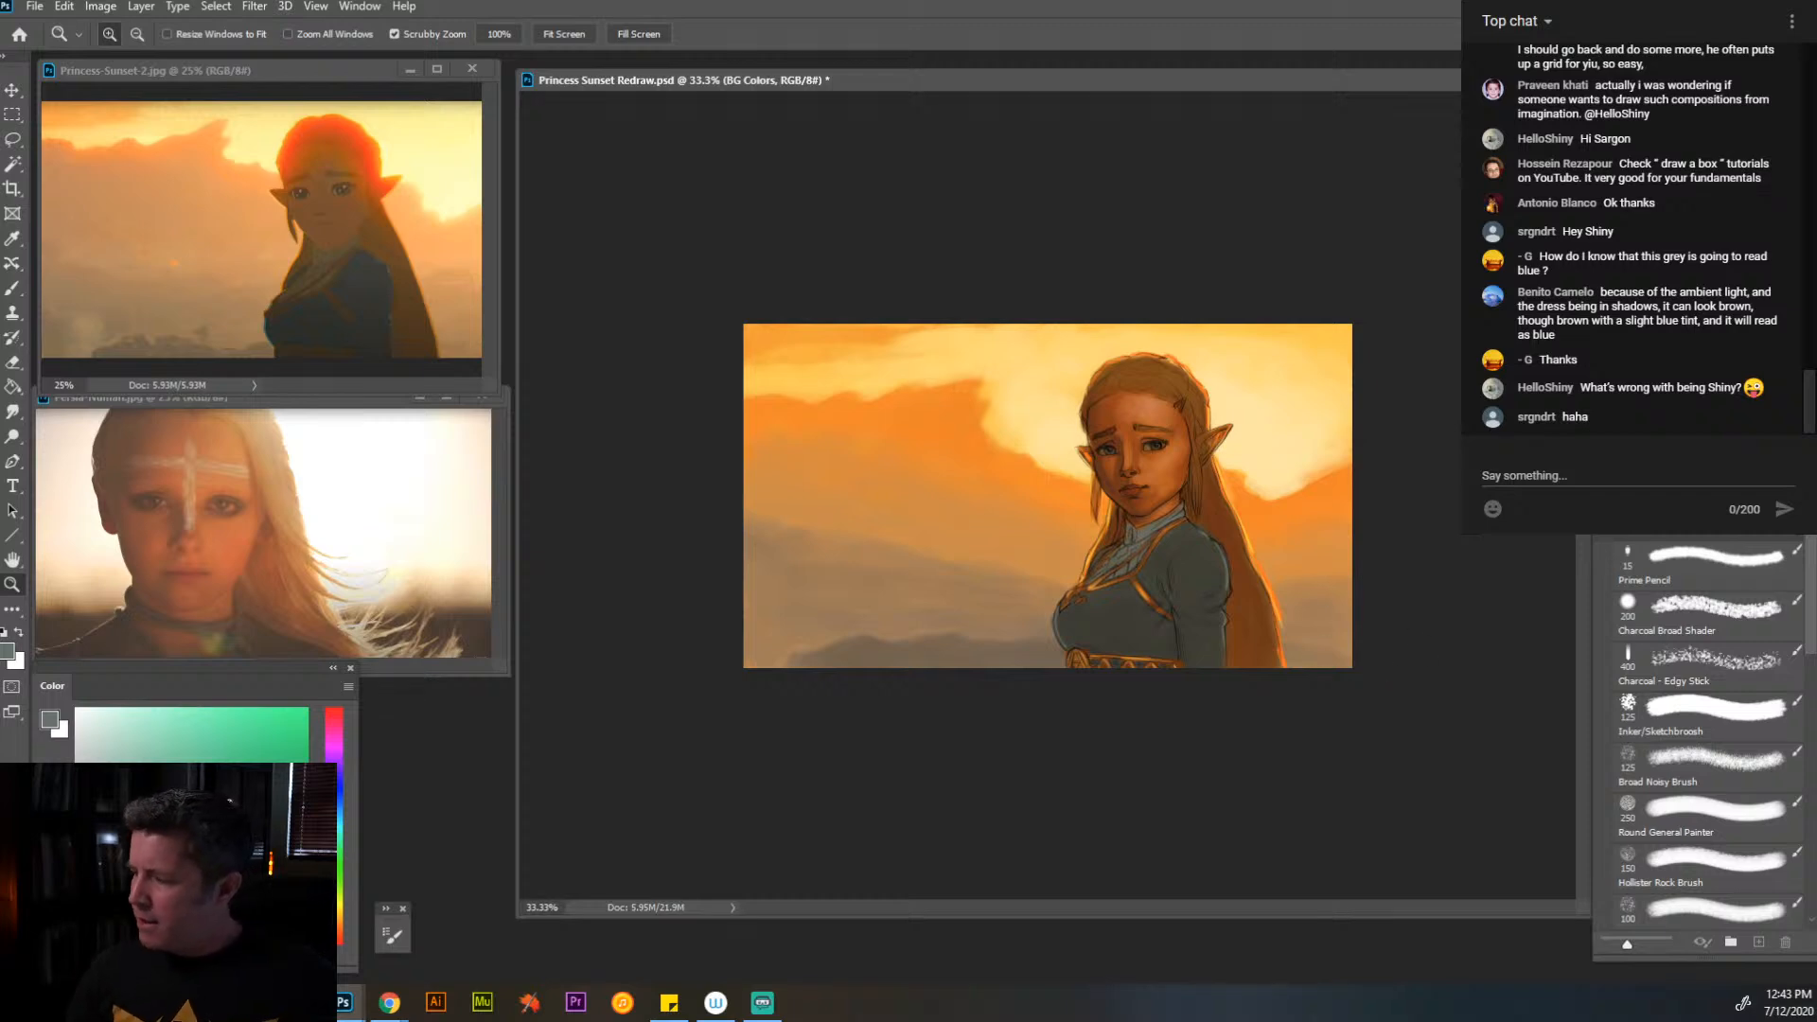
left_click(1608, 331)
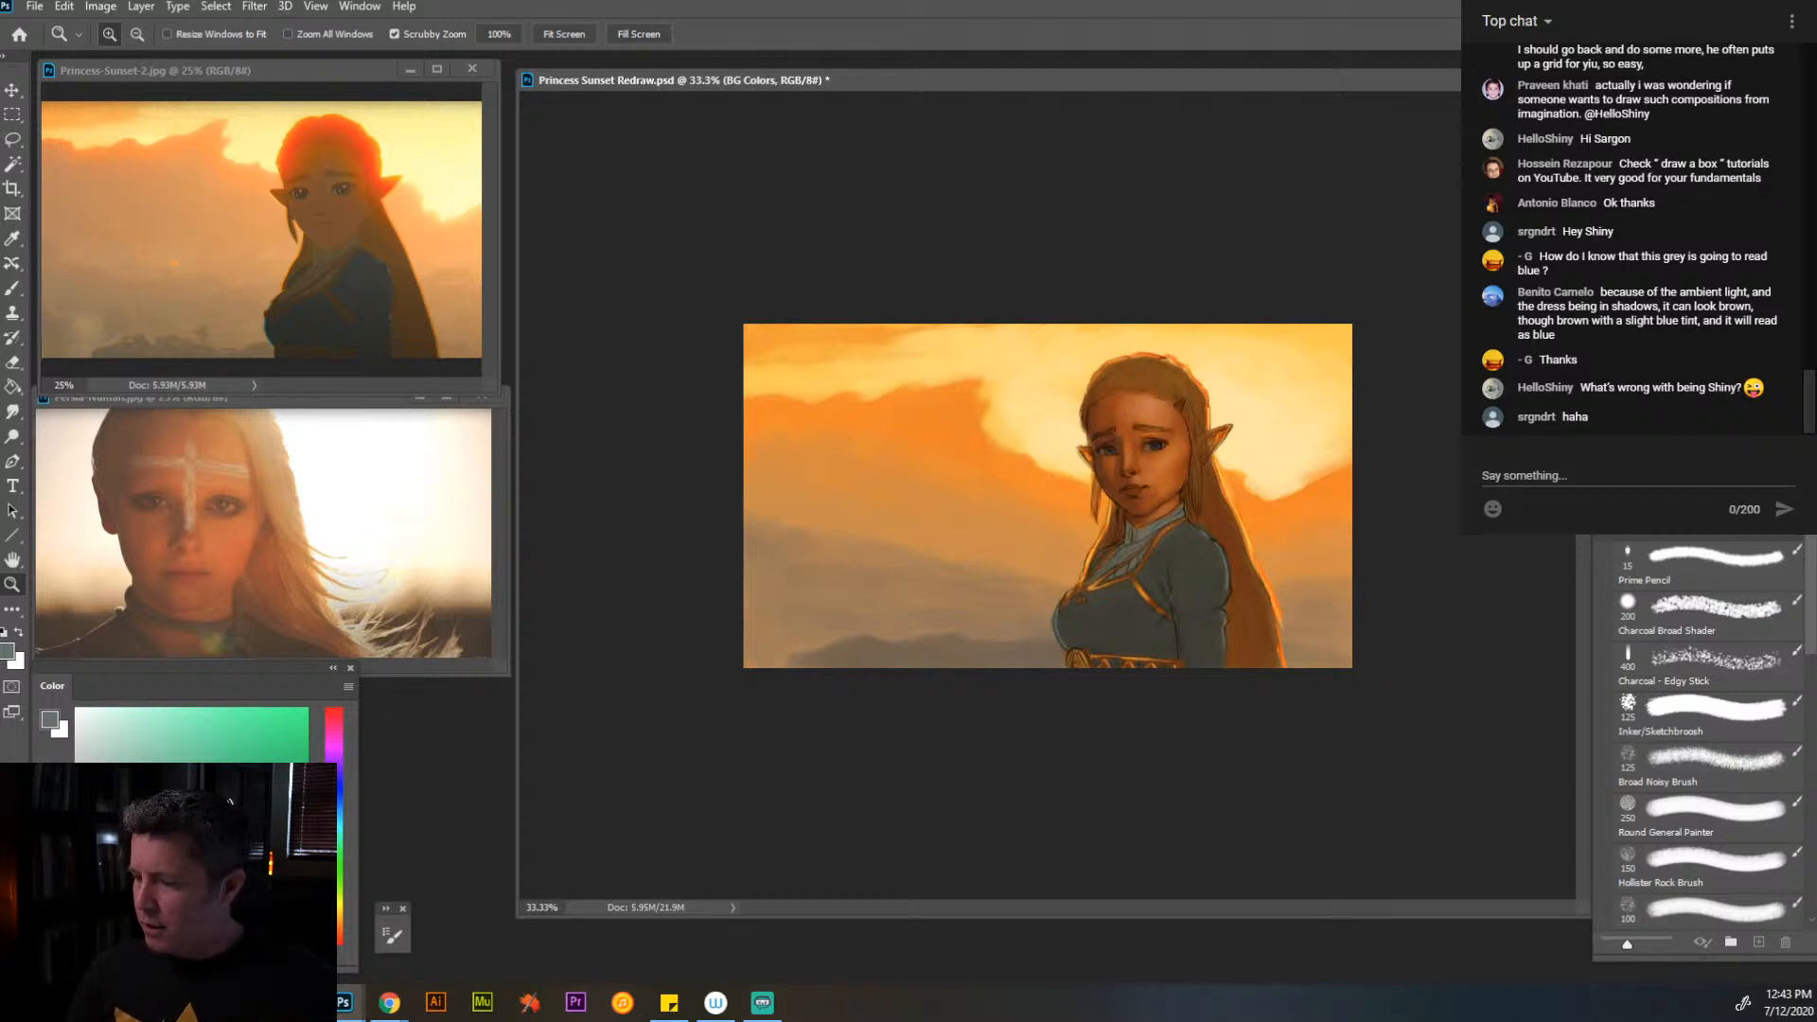
left_click(1184, 452)
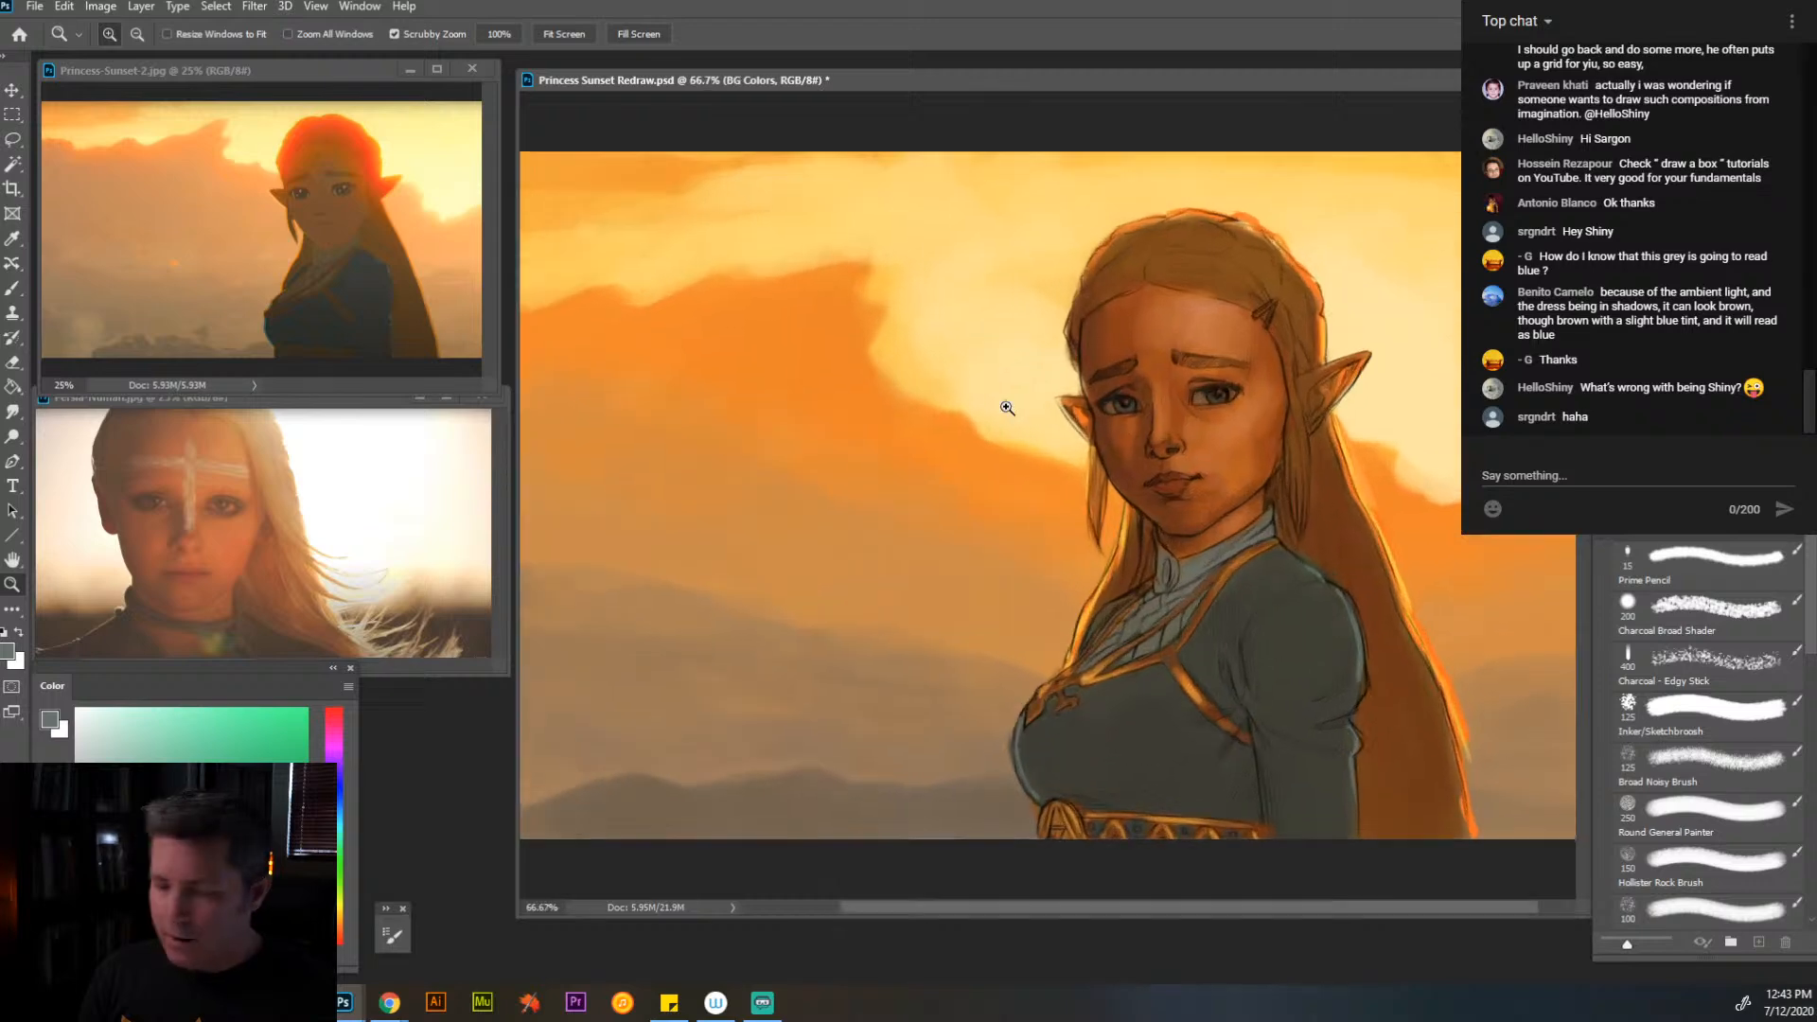
- Sample the dark brown from the eyebrow and paint over both eyebrows to strengthen them
left_click(12, 289)
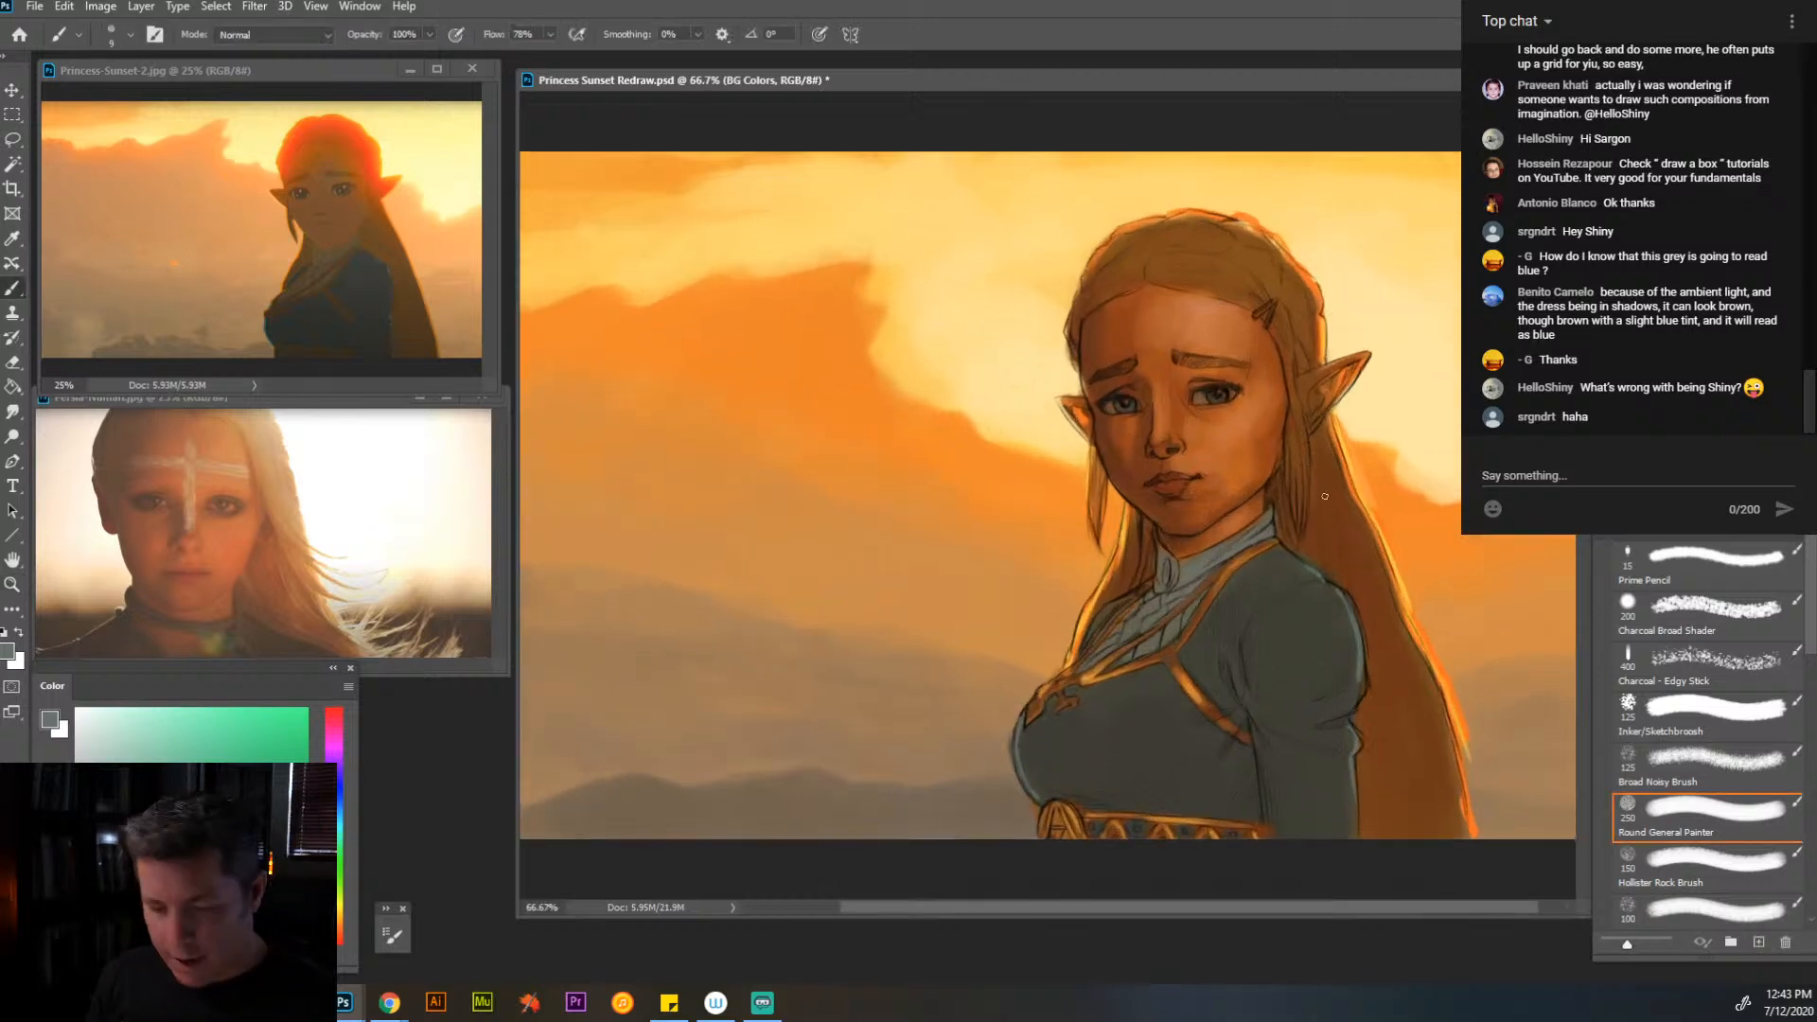
left_click(1221, 360, "alt")
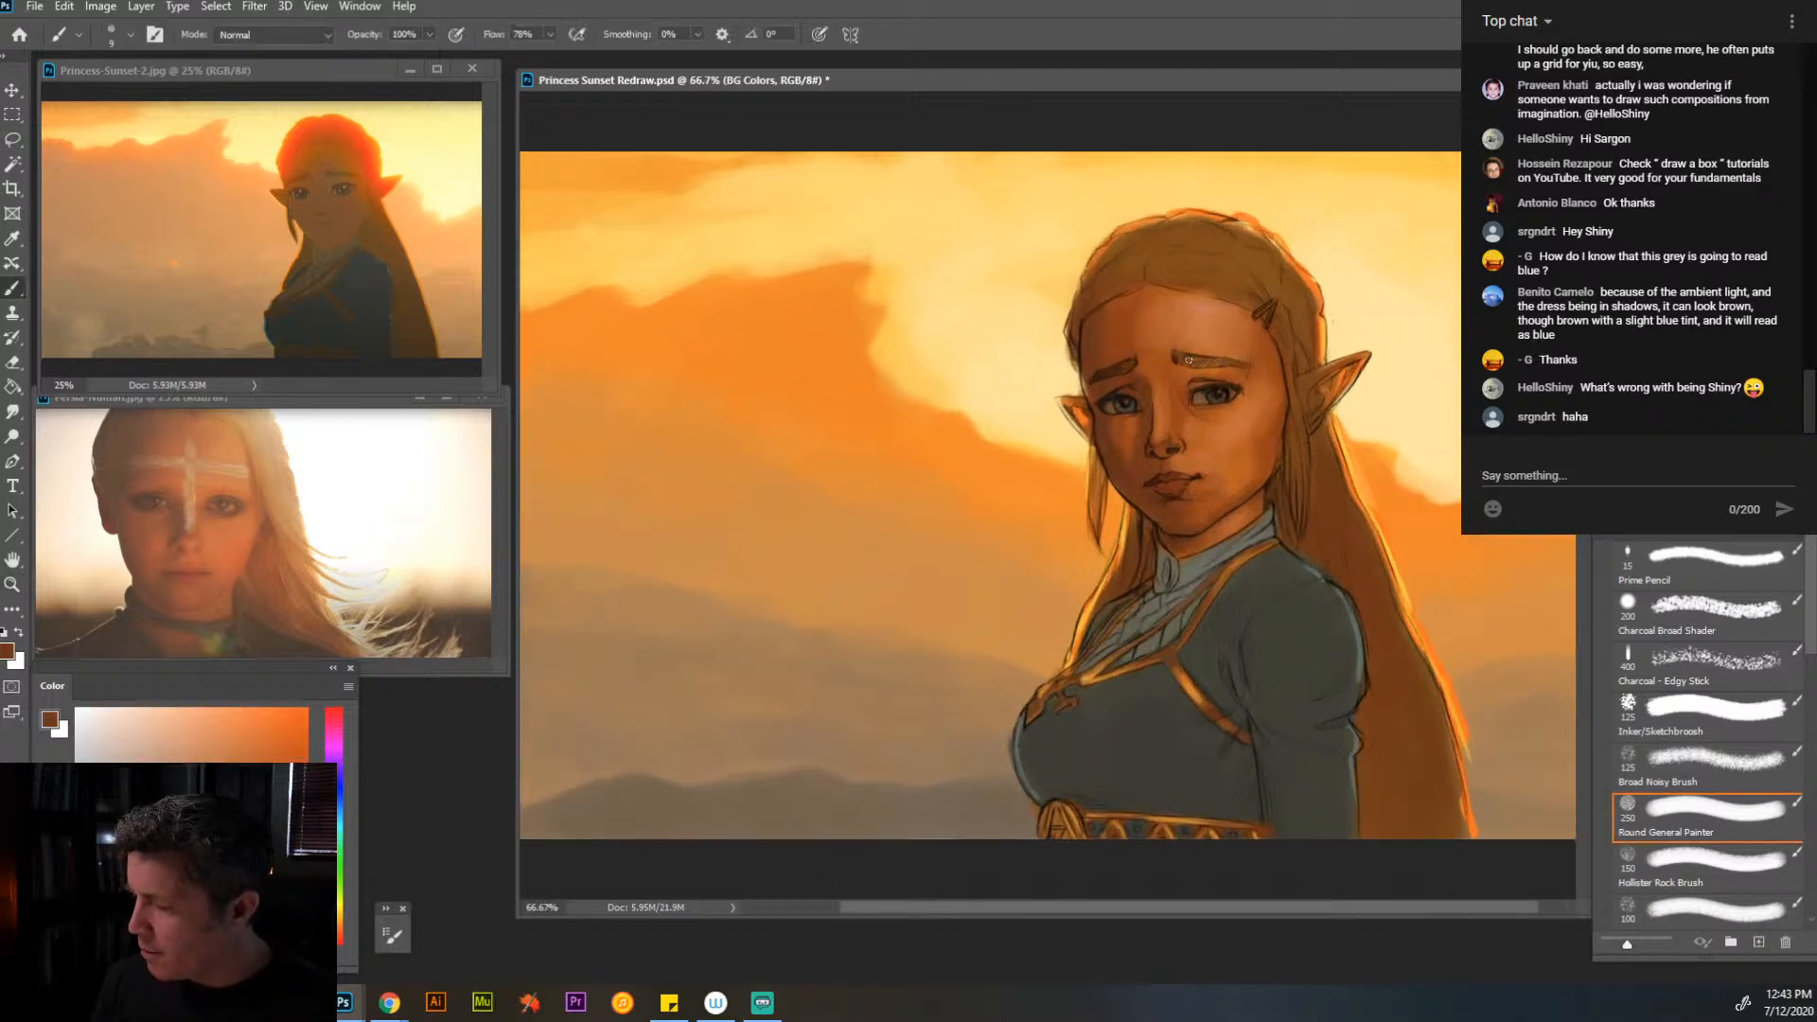
left_click_drag(1189, 360, 1216, 363)
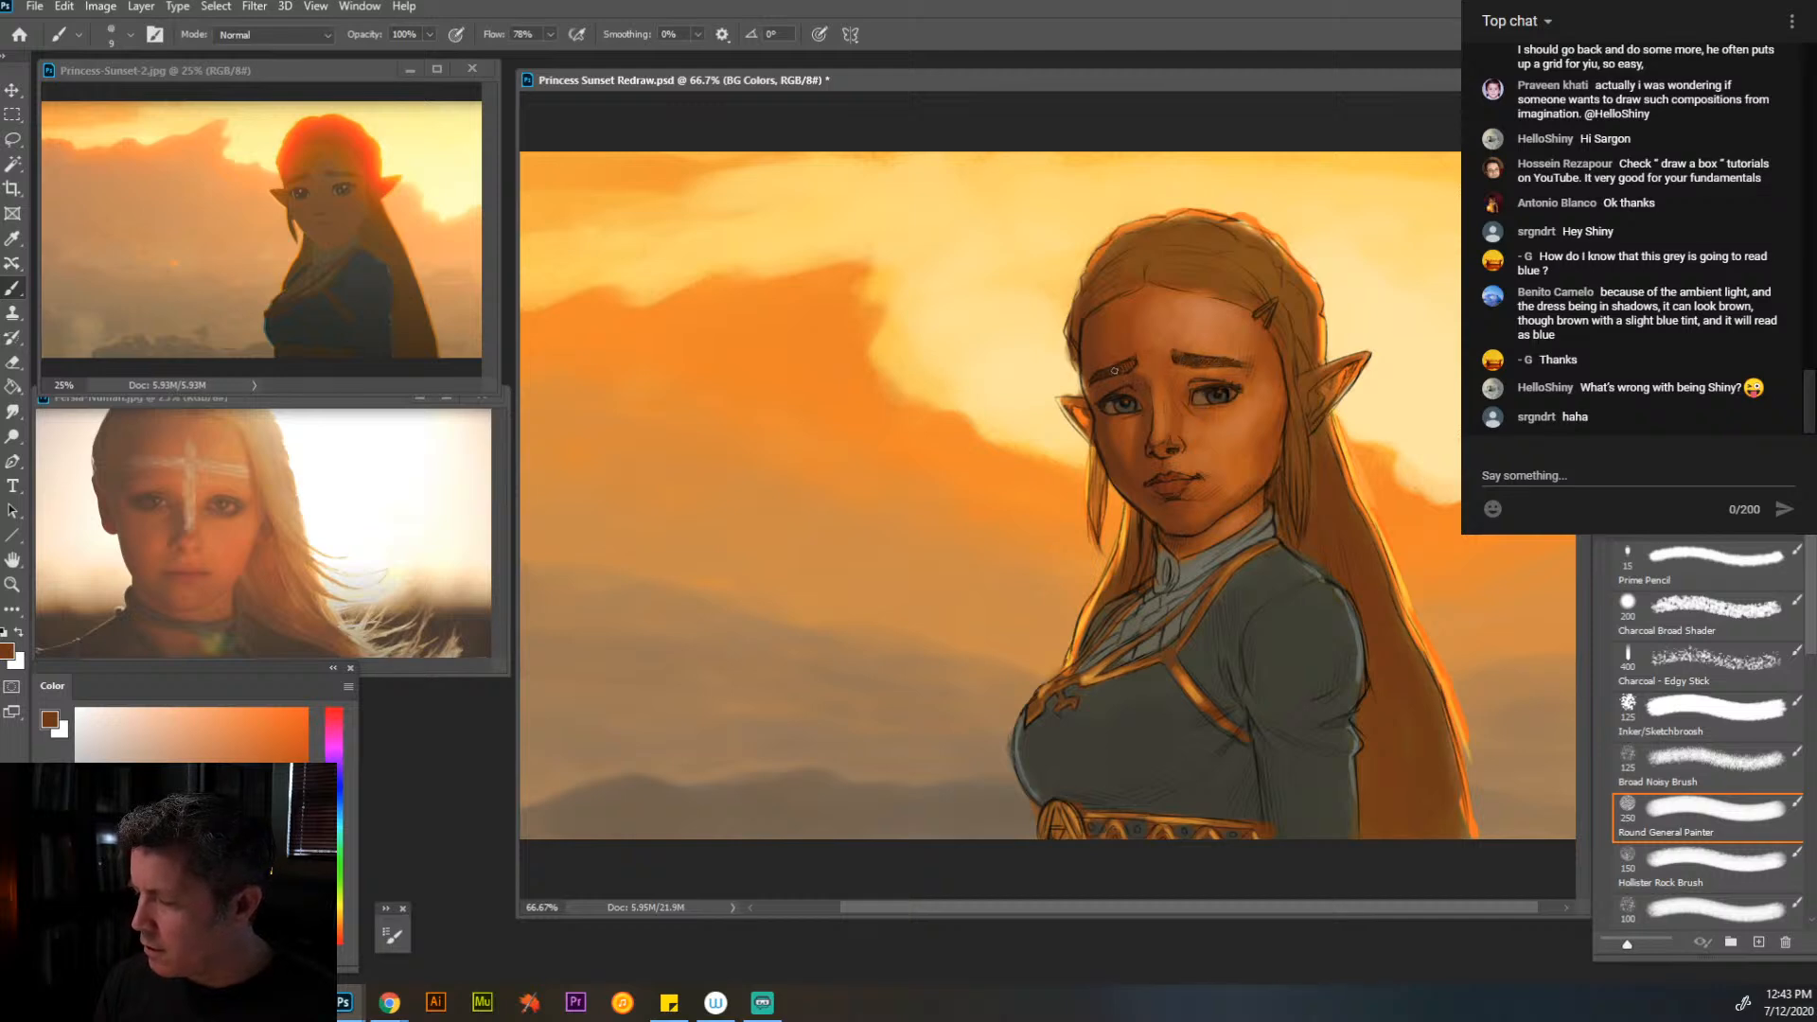
mouse_move(1096, 379)
left_mouse_down()
mouse_move(1122, 370)
mouse_move(1105, 374)
left_mouse_up()
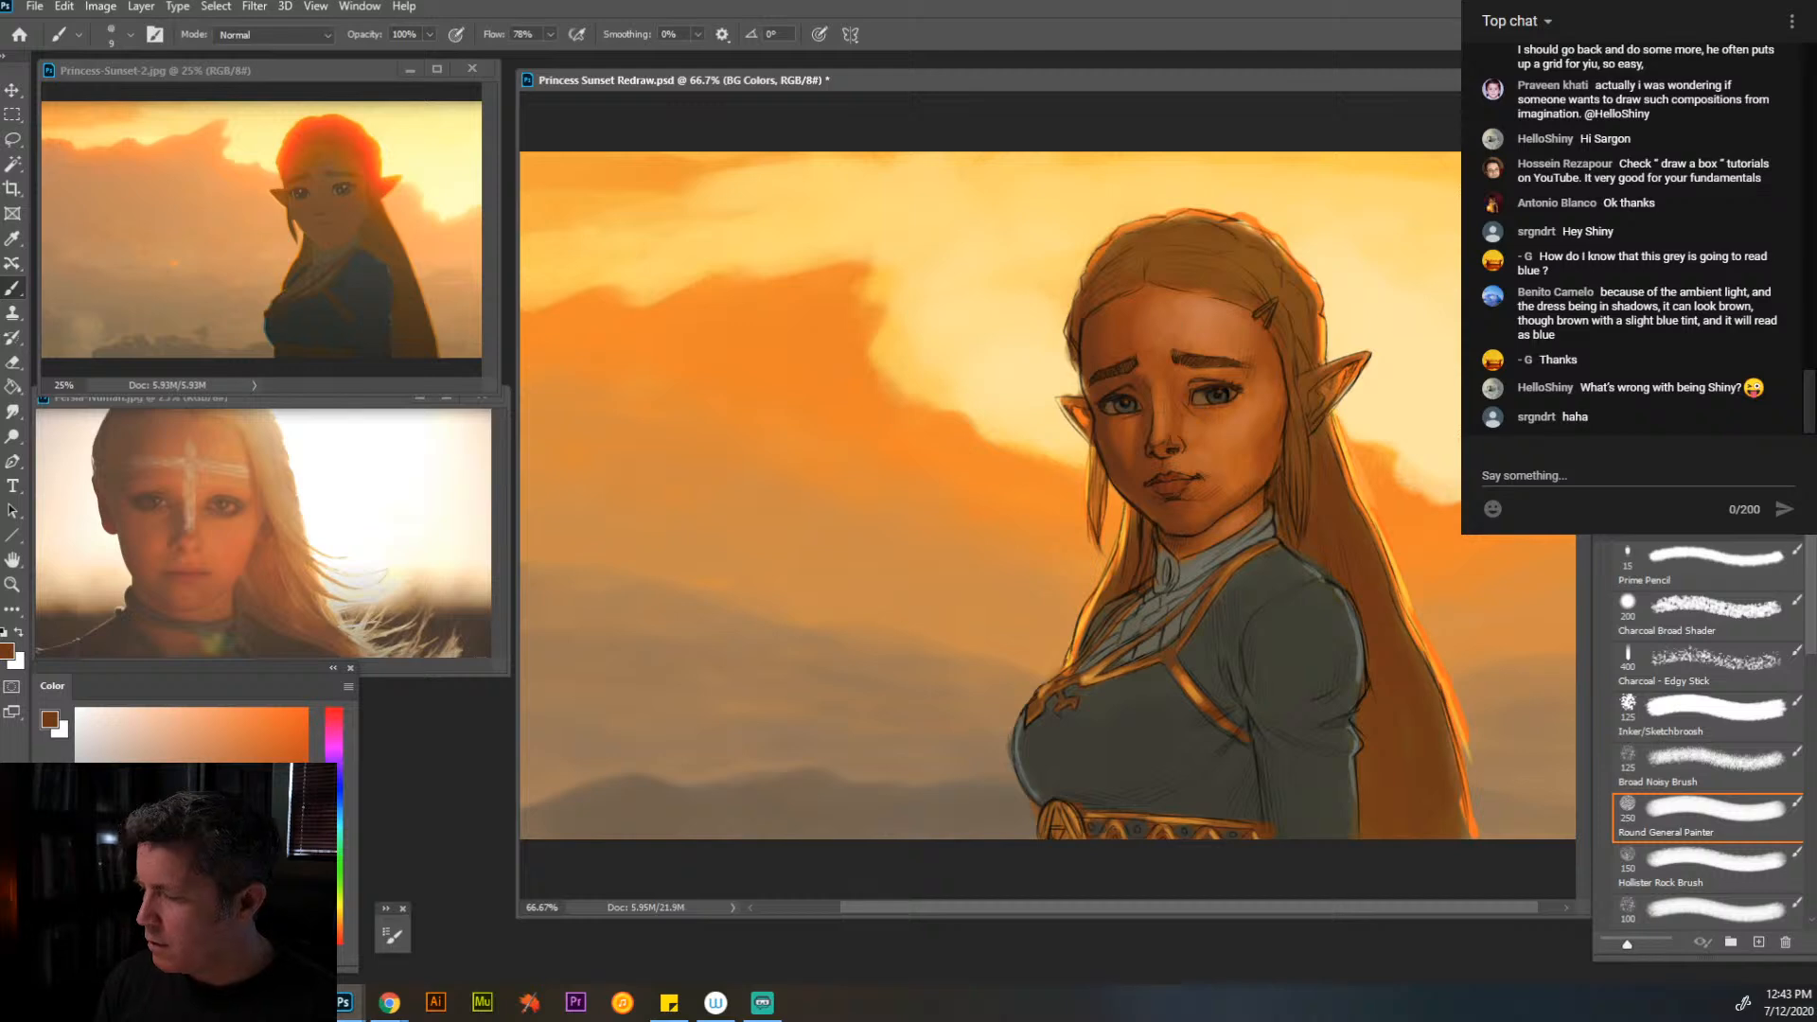
- Toggle the visibility of the sketch lines to compare the painted colors with and without them
left_click(1606, 331)
left_click(1606, 331)
left_click(1607, 293)
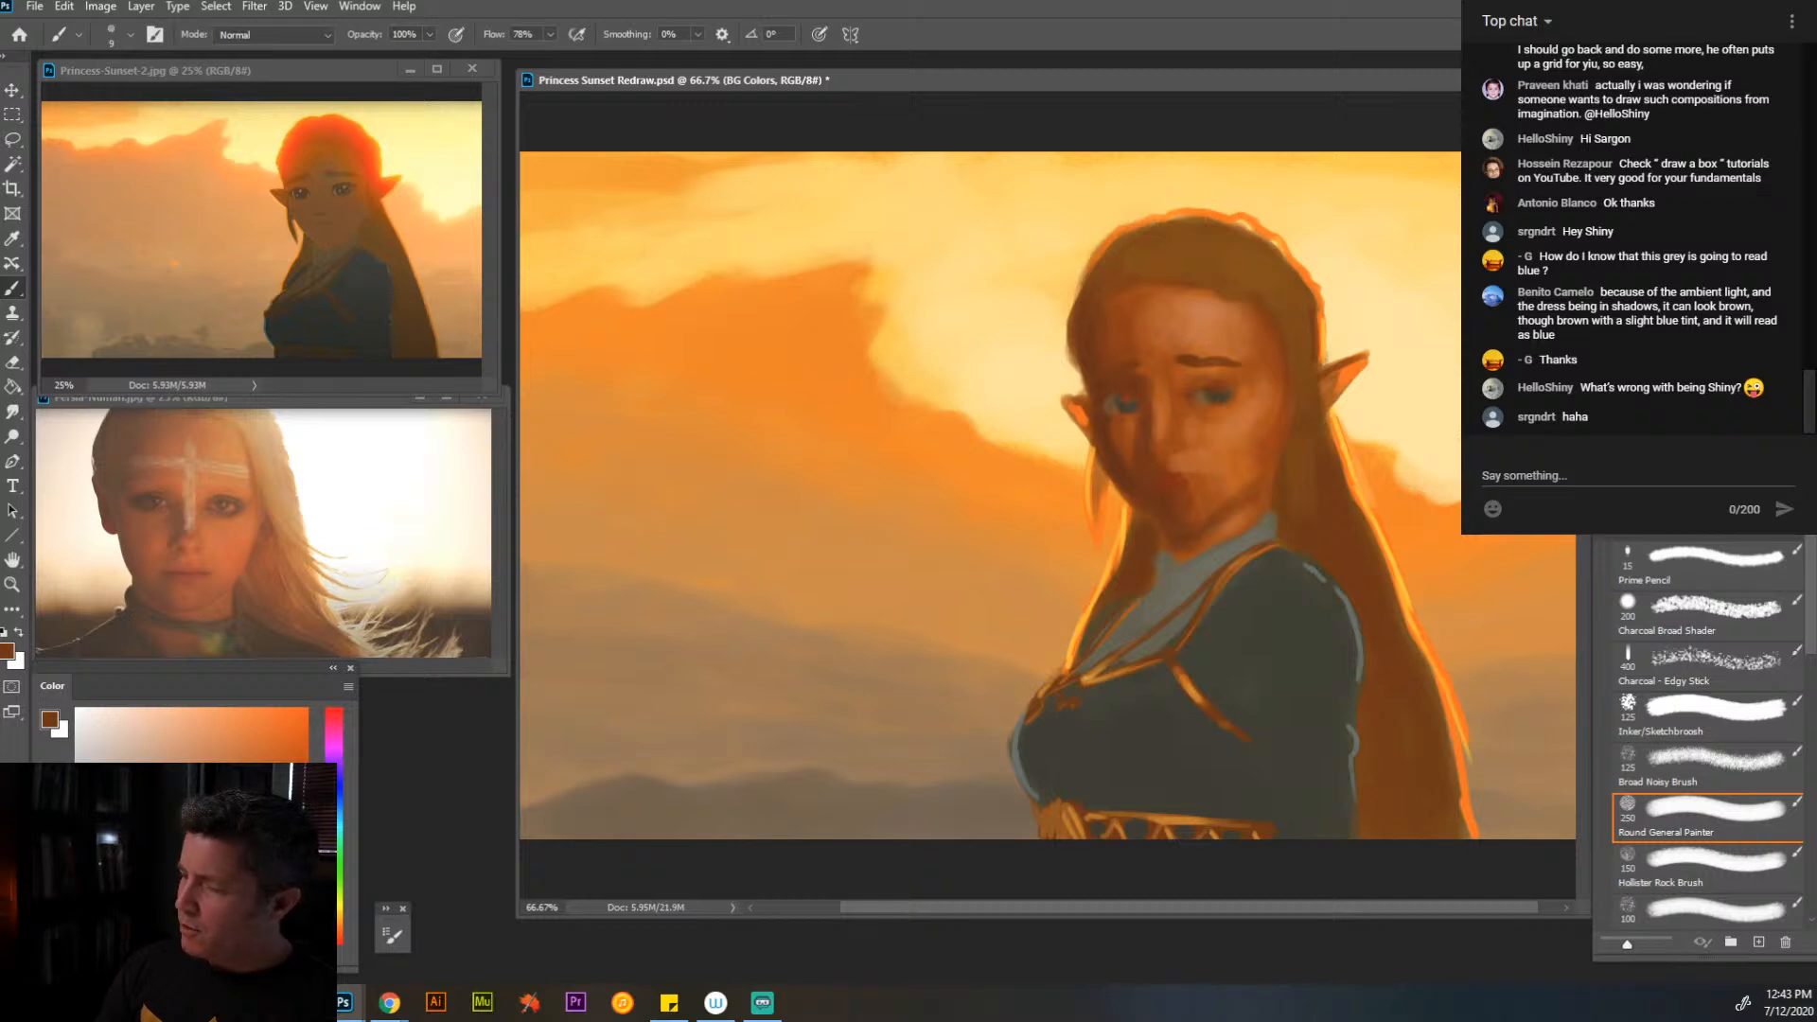
left_click(1607, 293)
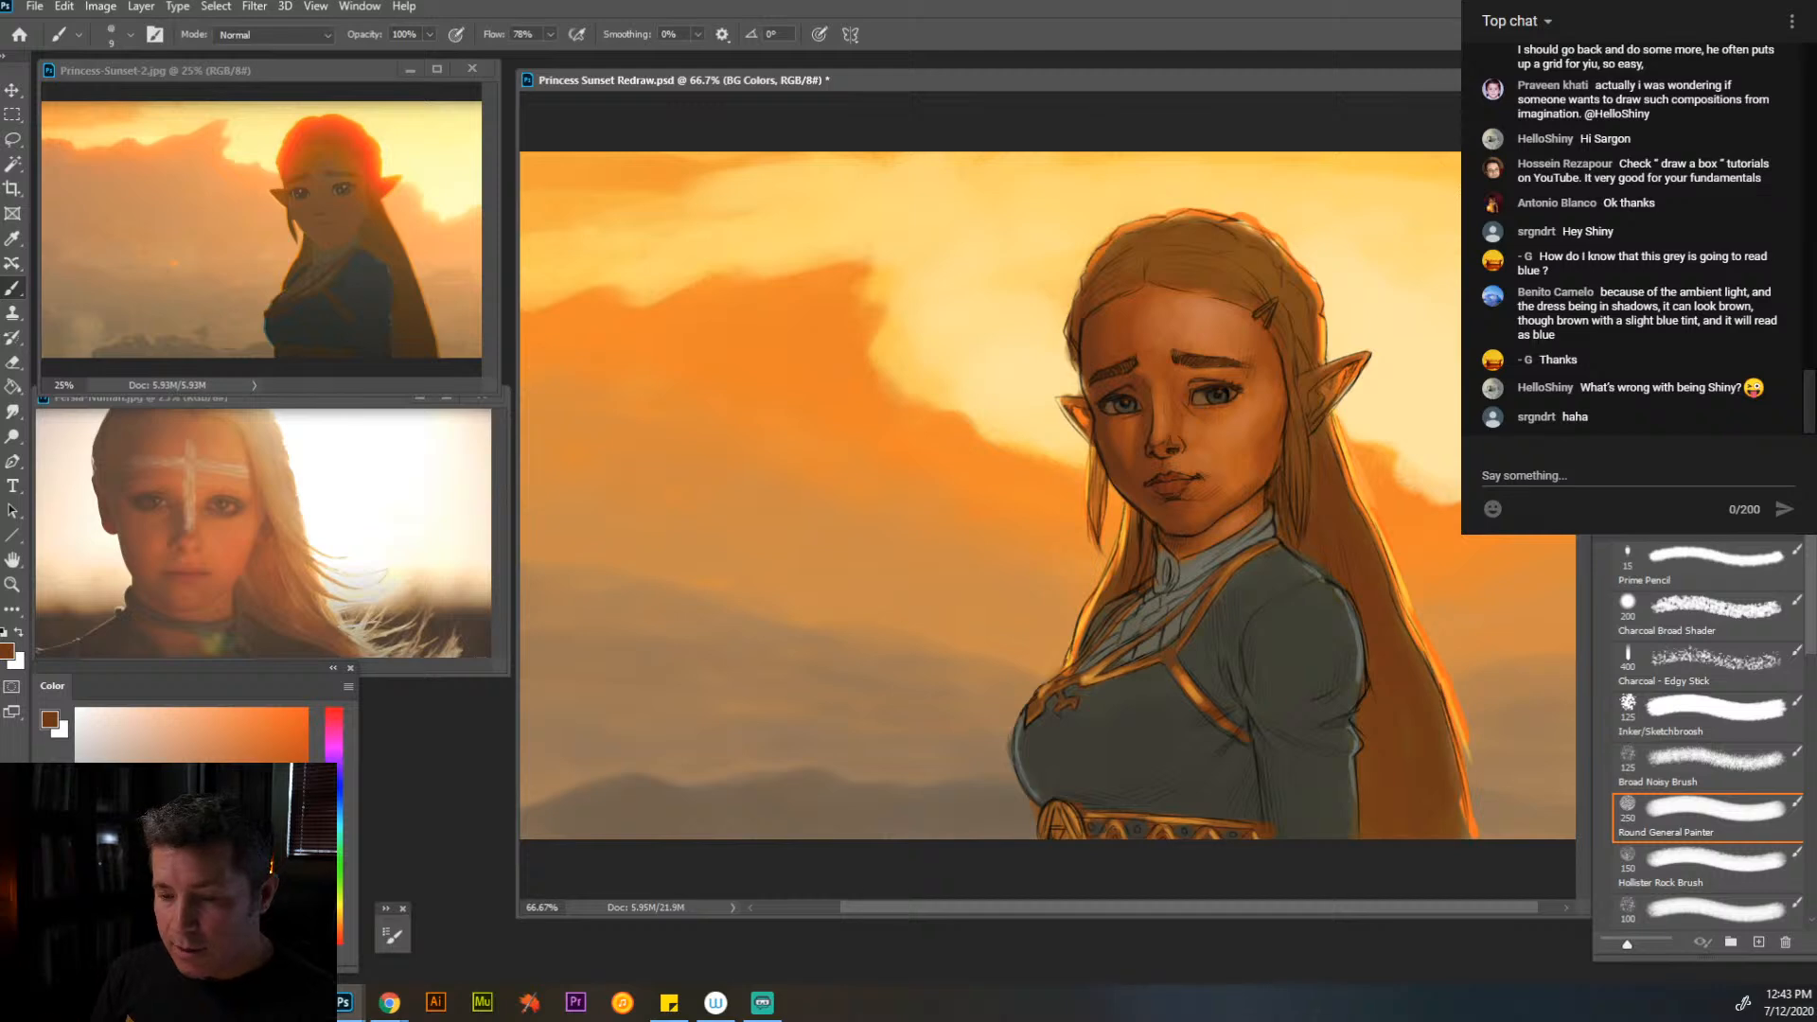
- Sample the dress's dark tone, bring the Color panel over the artwork's sky, and pick a darker, near-black grey
key("alt")
left_click(1287, 624, "alt")
key("alt")
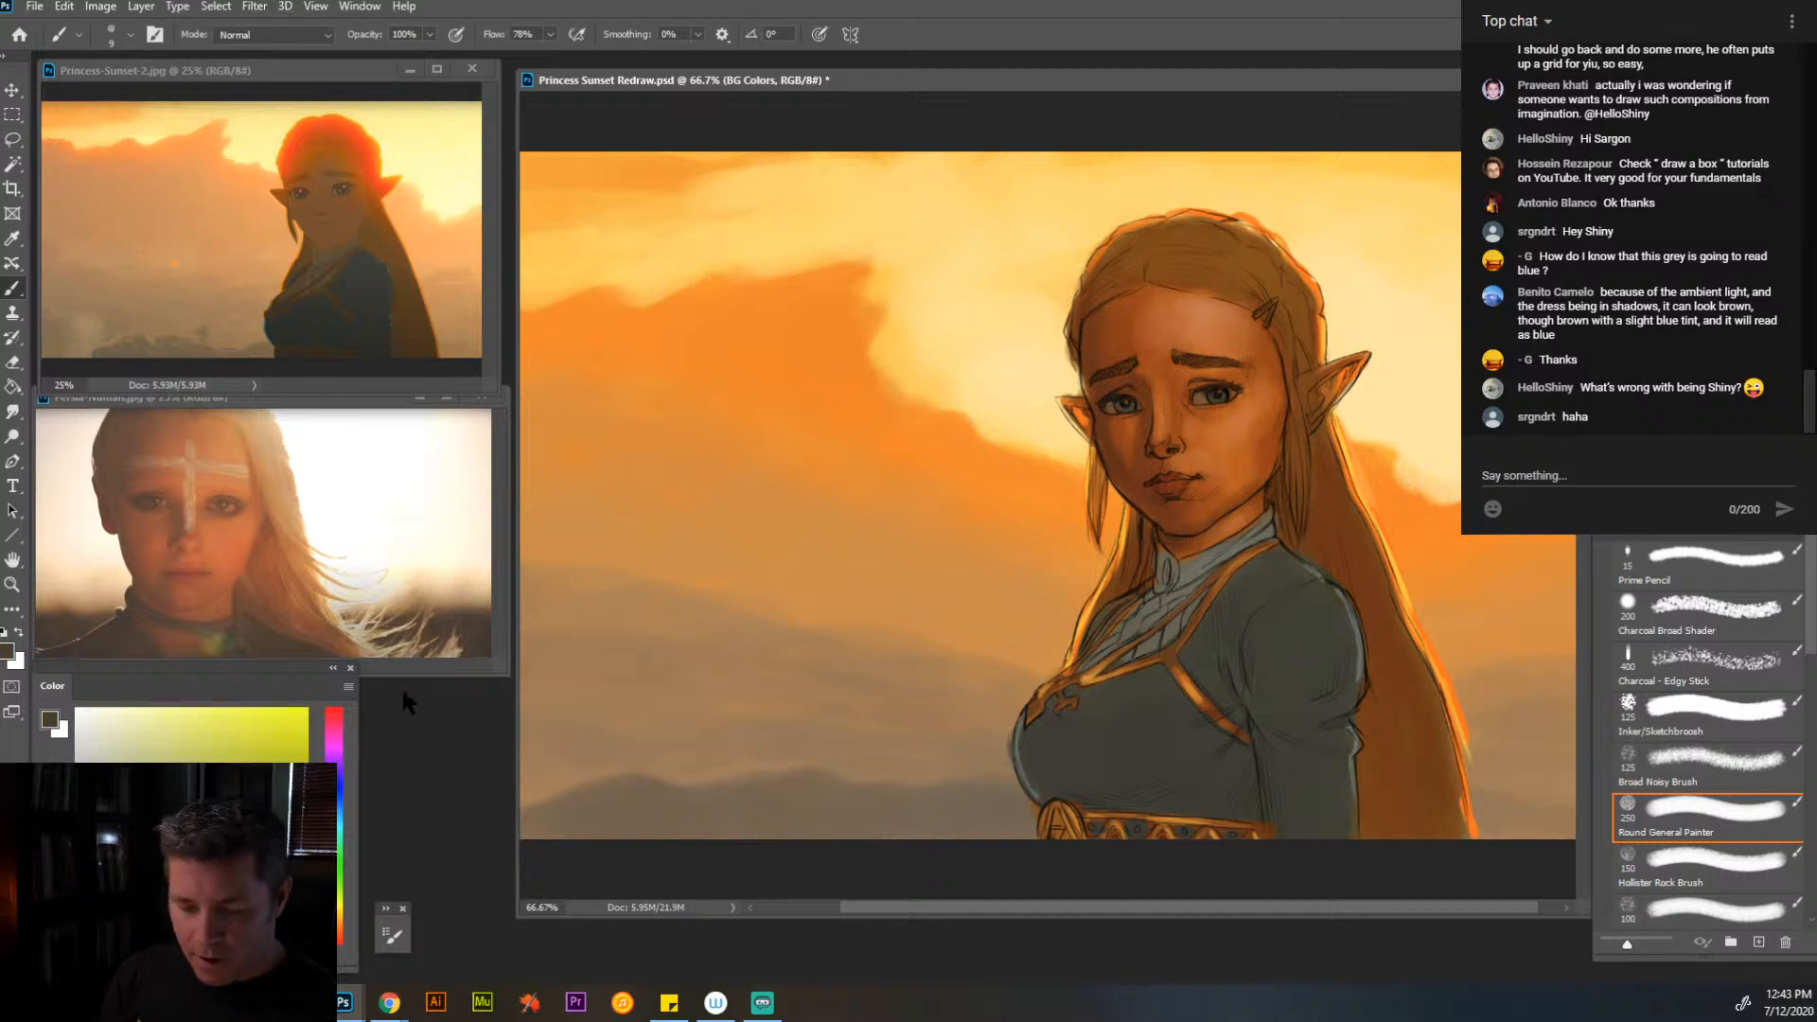
left_click_drag(280, 665, 810, 116)
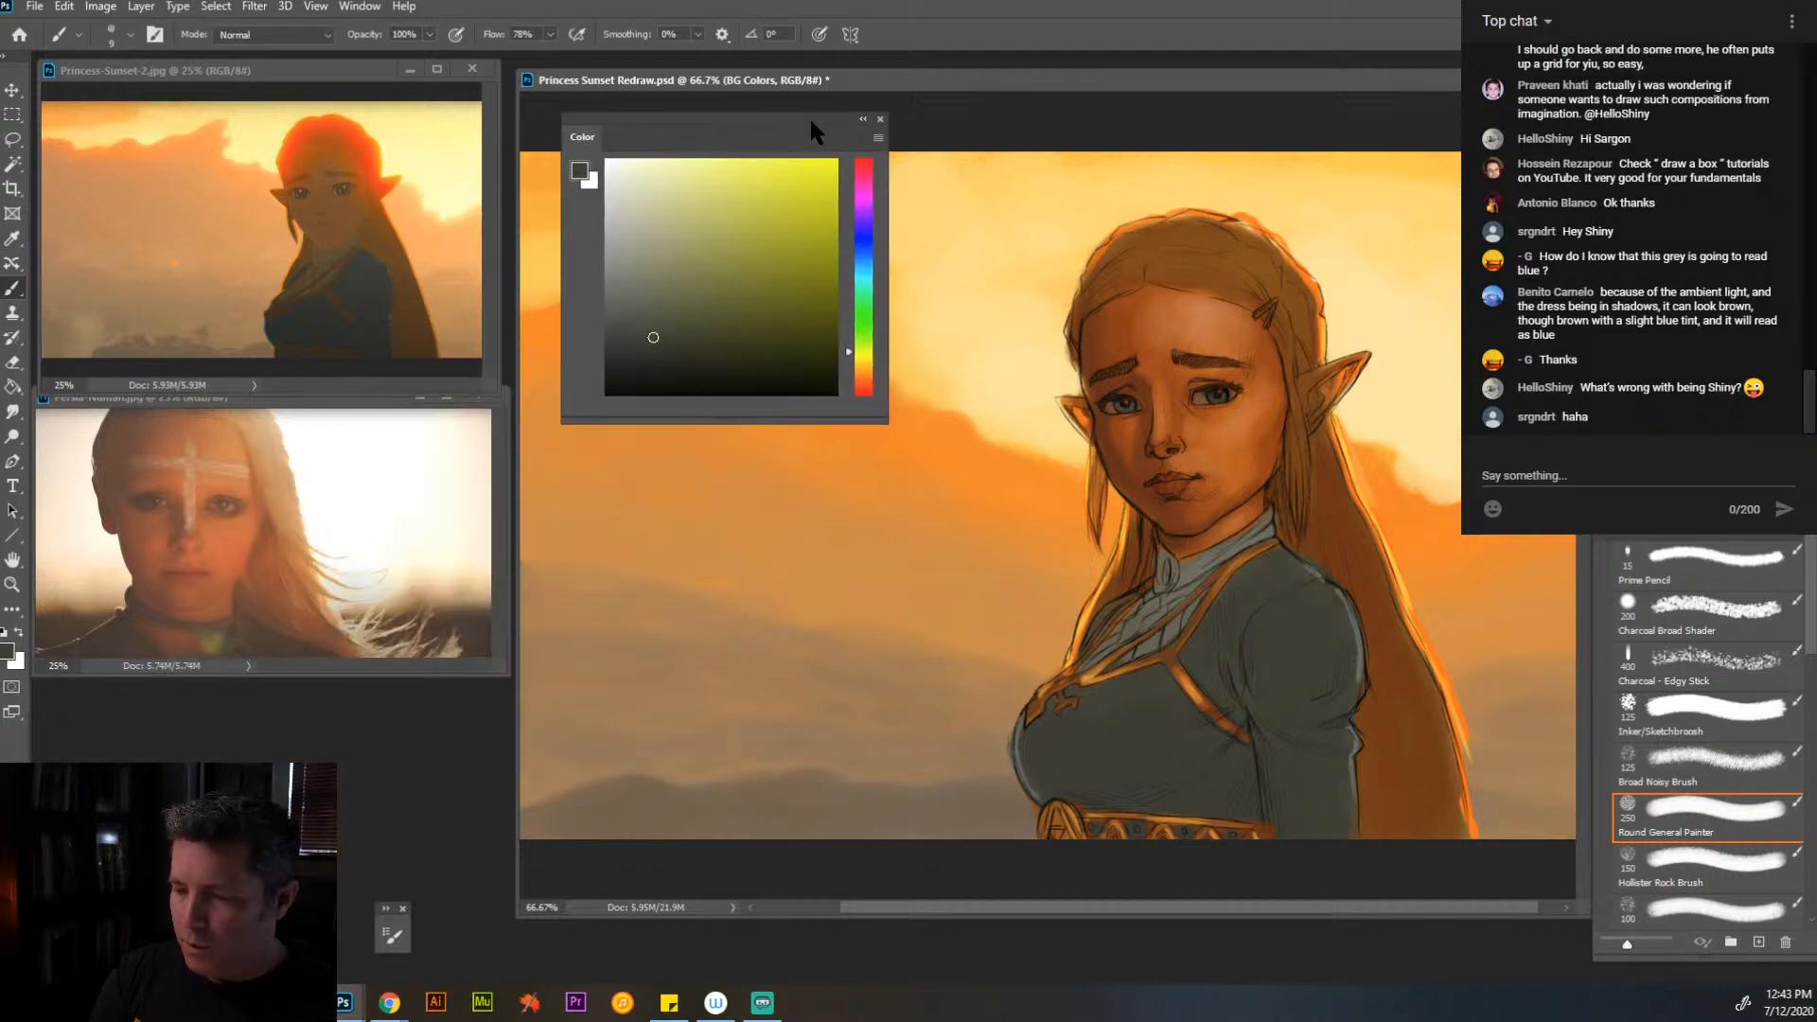
left_click(651, 353)
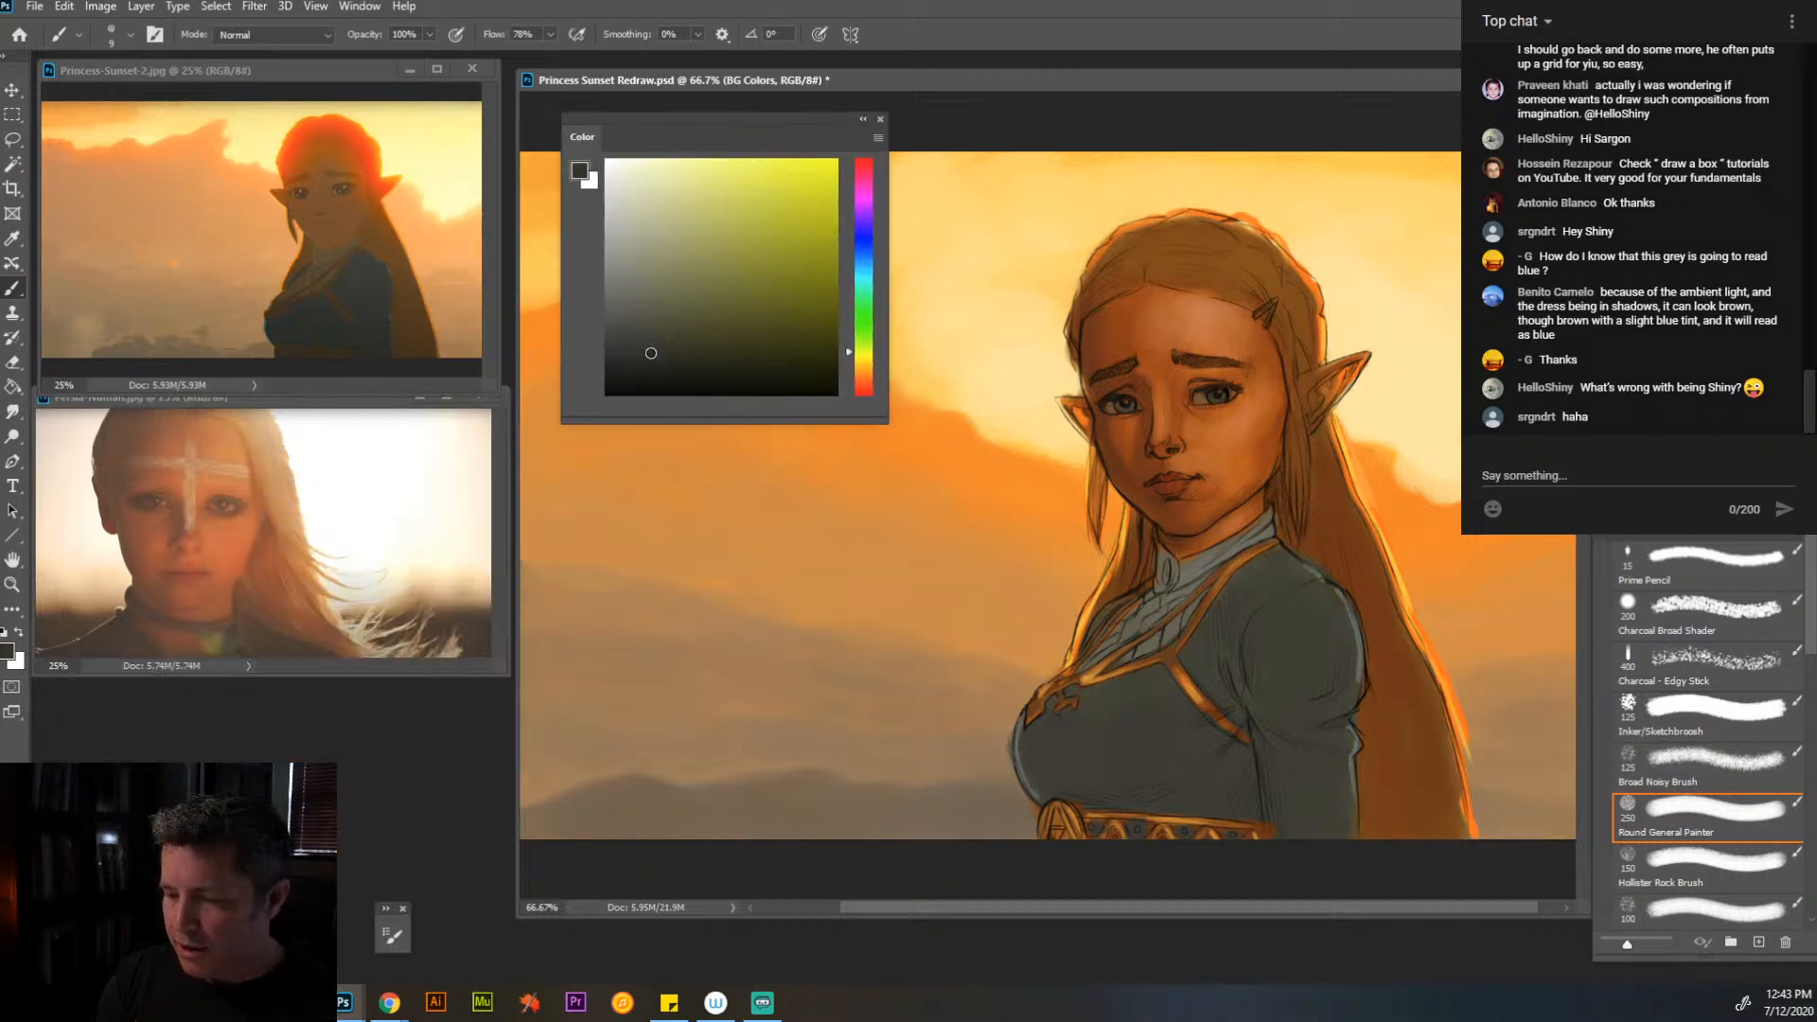
left_click_drag(651, 353, 651, 352)
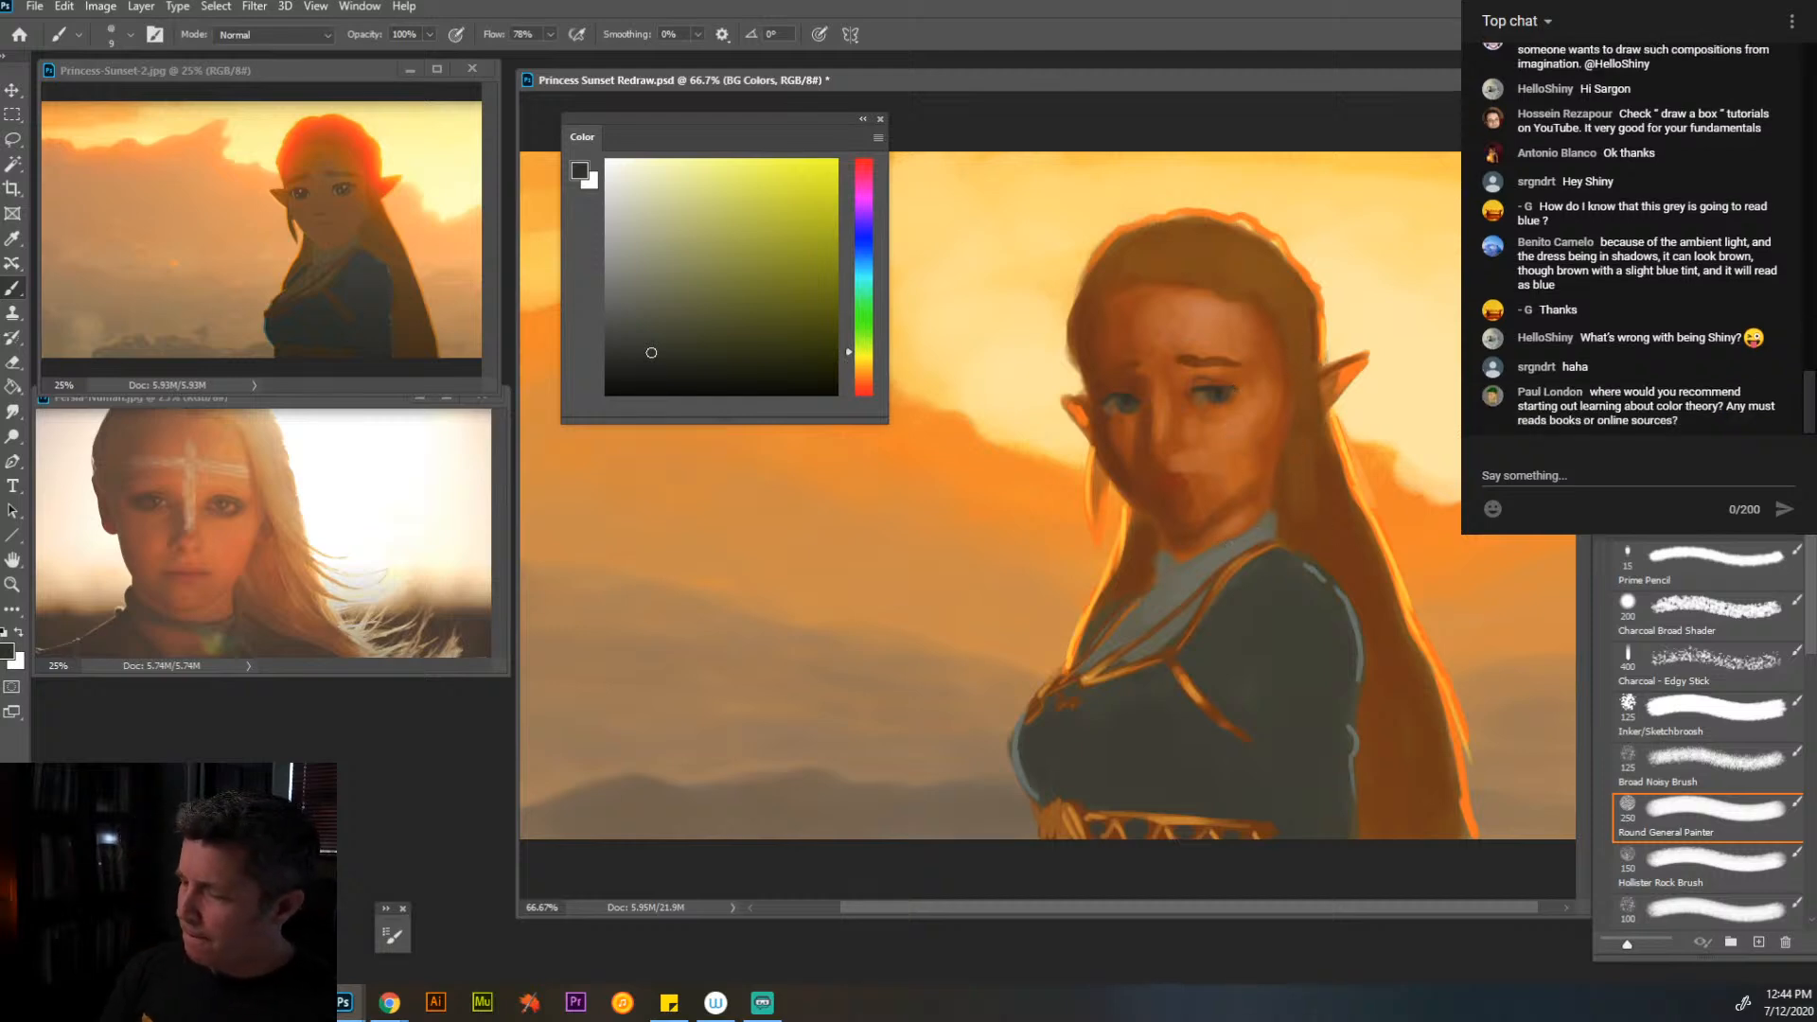
- Sample the eyebrow's brown, hide the sketch lines, and move the Color panel off the painting onto the portrait reference
left_click(1607, 397)
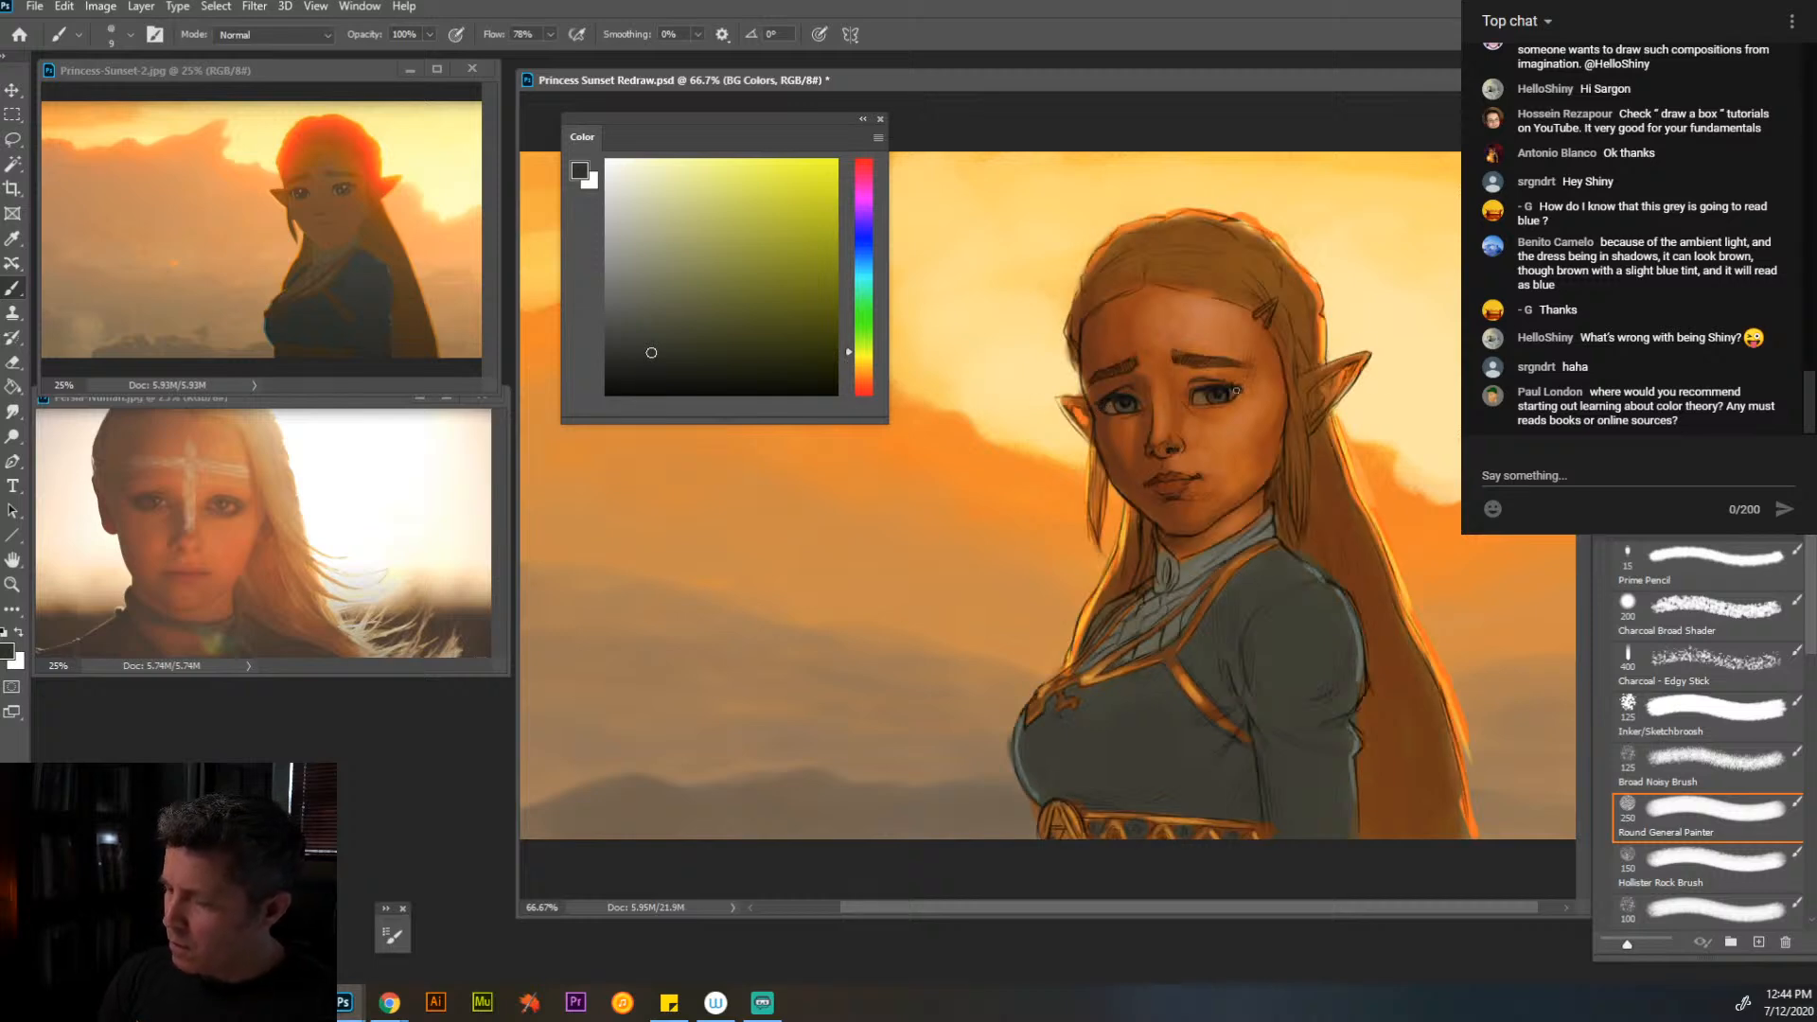
left_click(1215, 359, "alt")
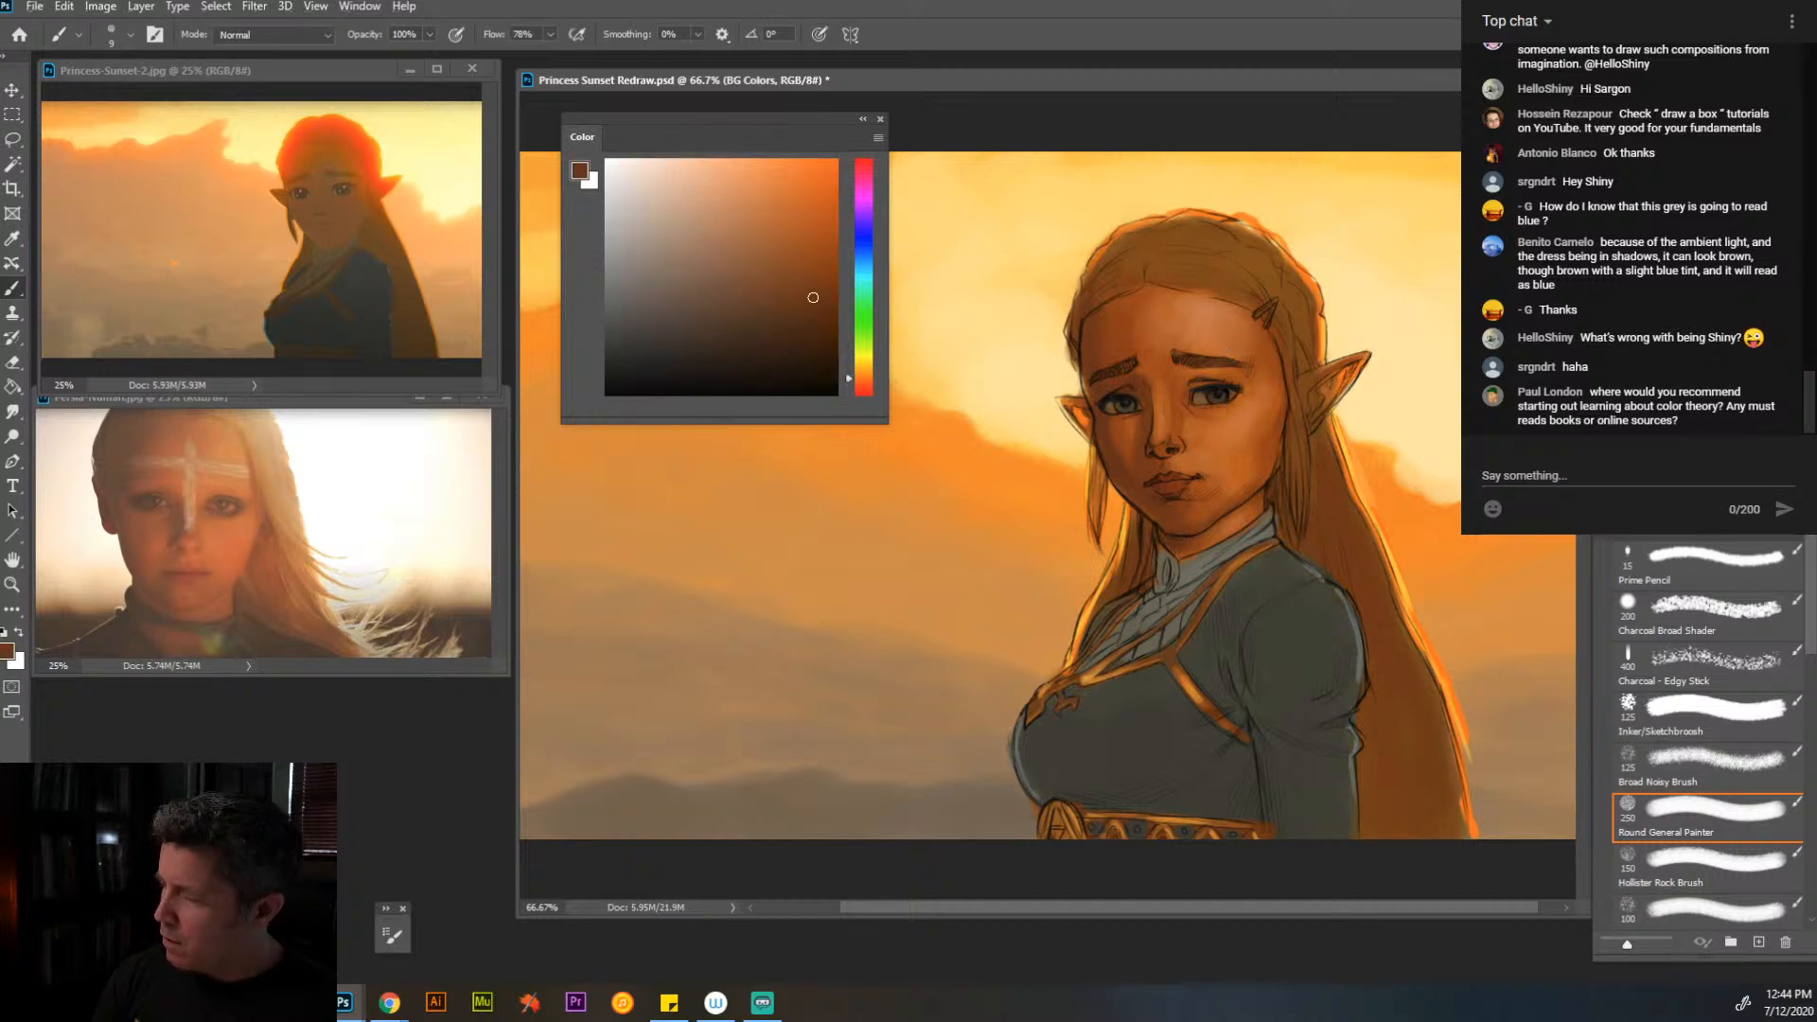
key("ctrl+comma")
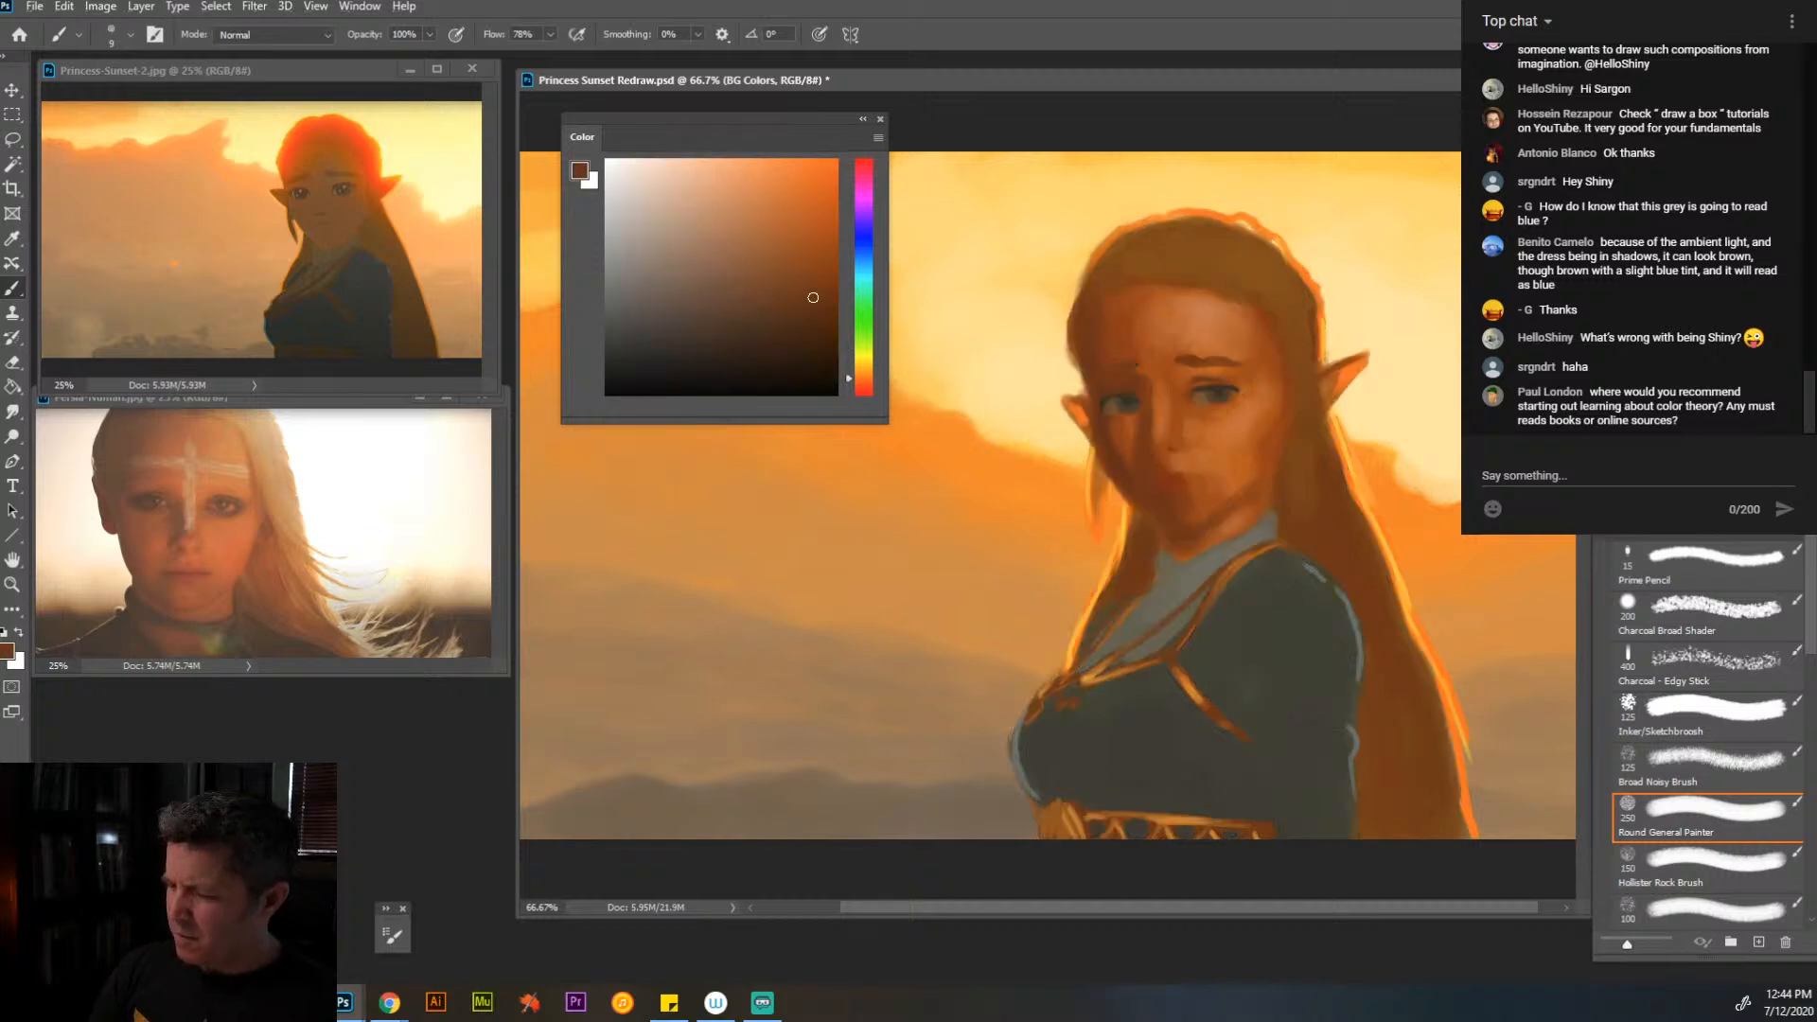
left_click_drag(825, 116, 367, 562)
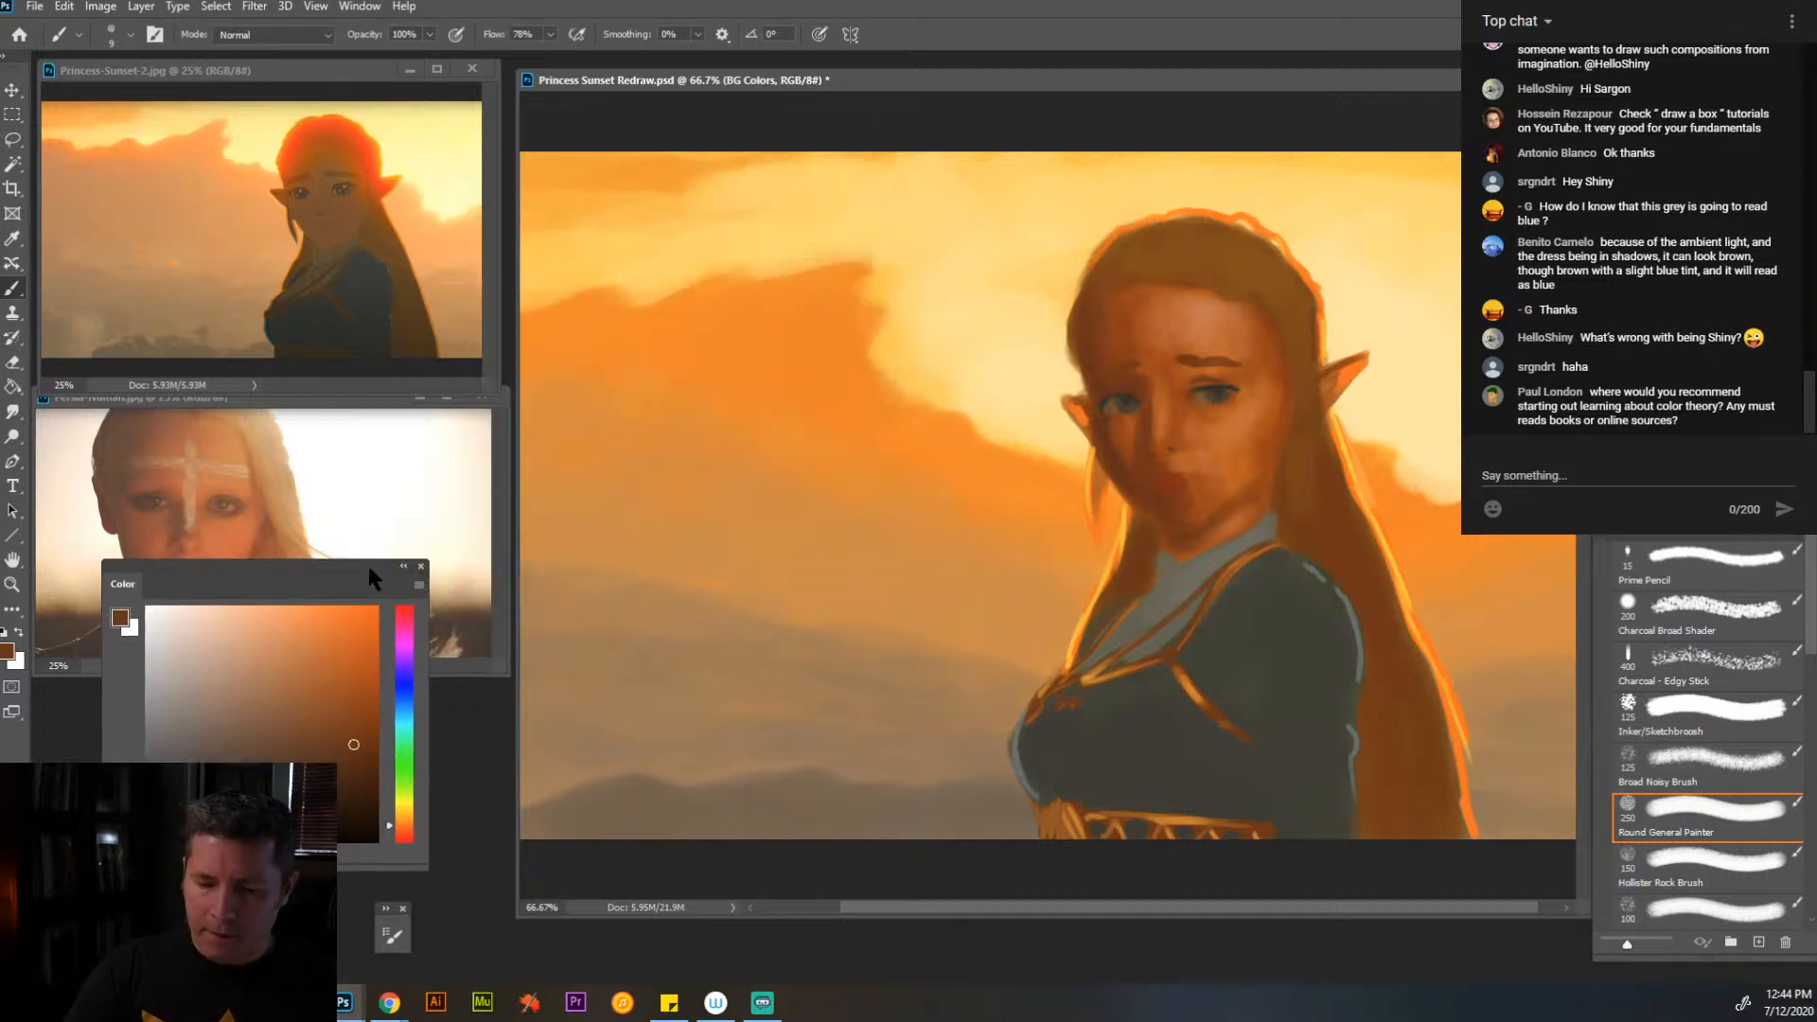
- Review the whole painting without sketch lines at 33.3% zoom and save the file
key("z")
left_click(1131, 489, "alt")
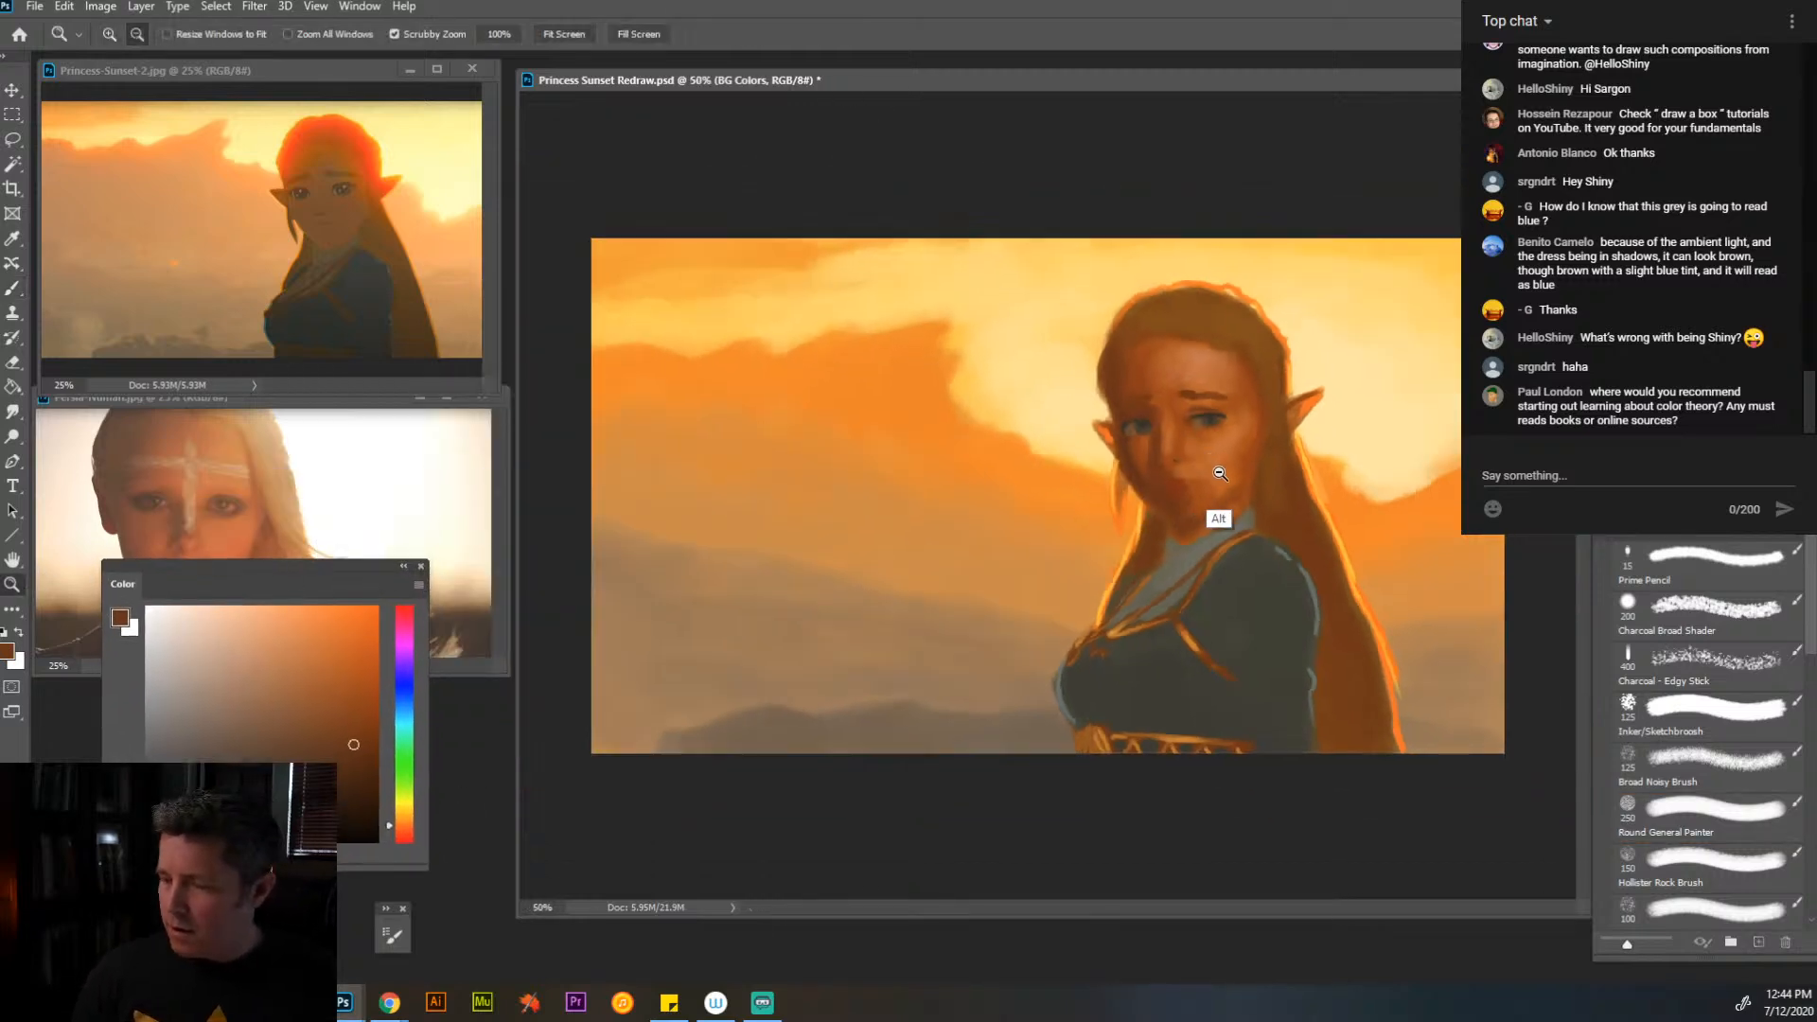
left_click(1231, 512, "alt")
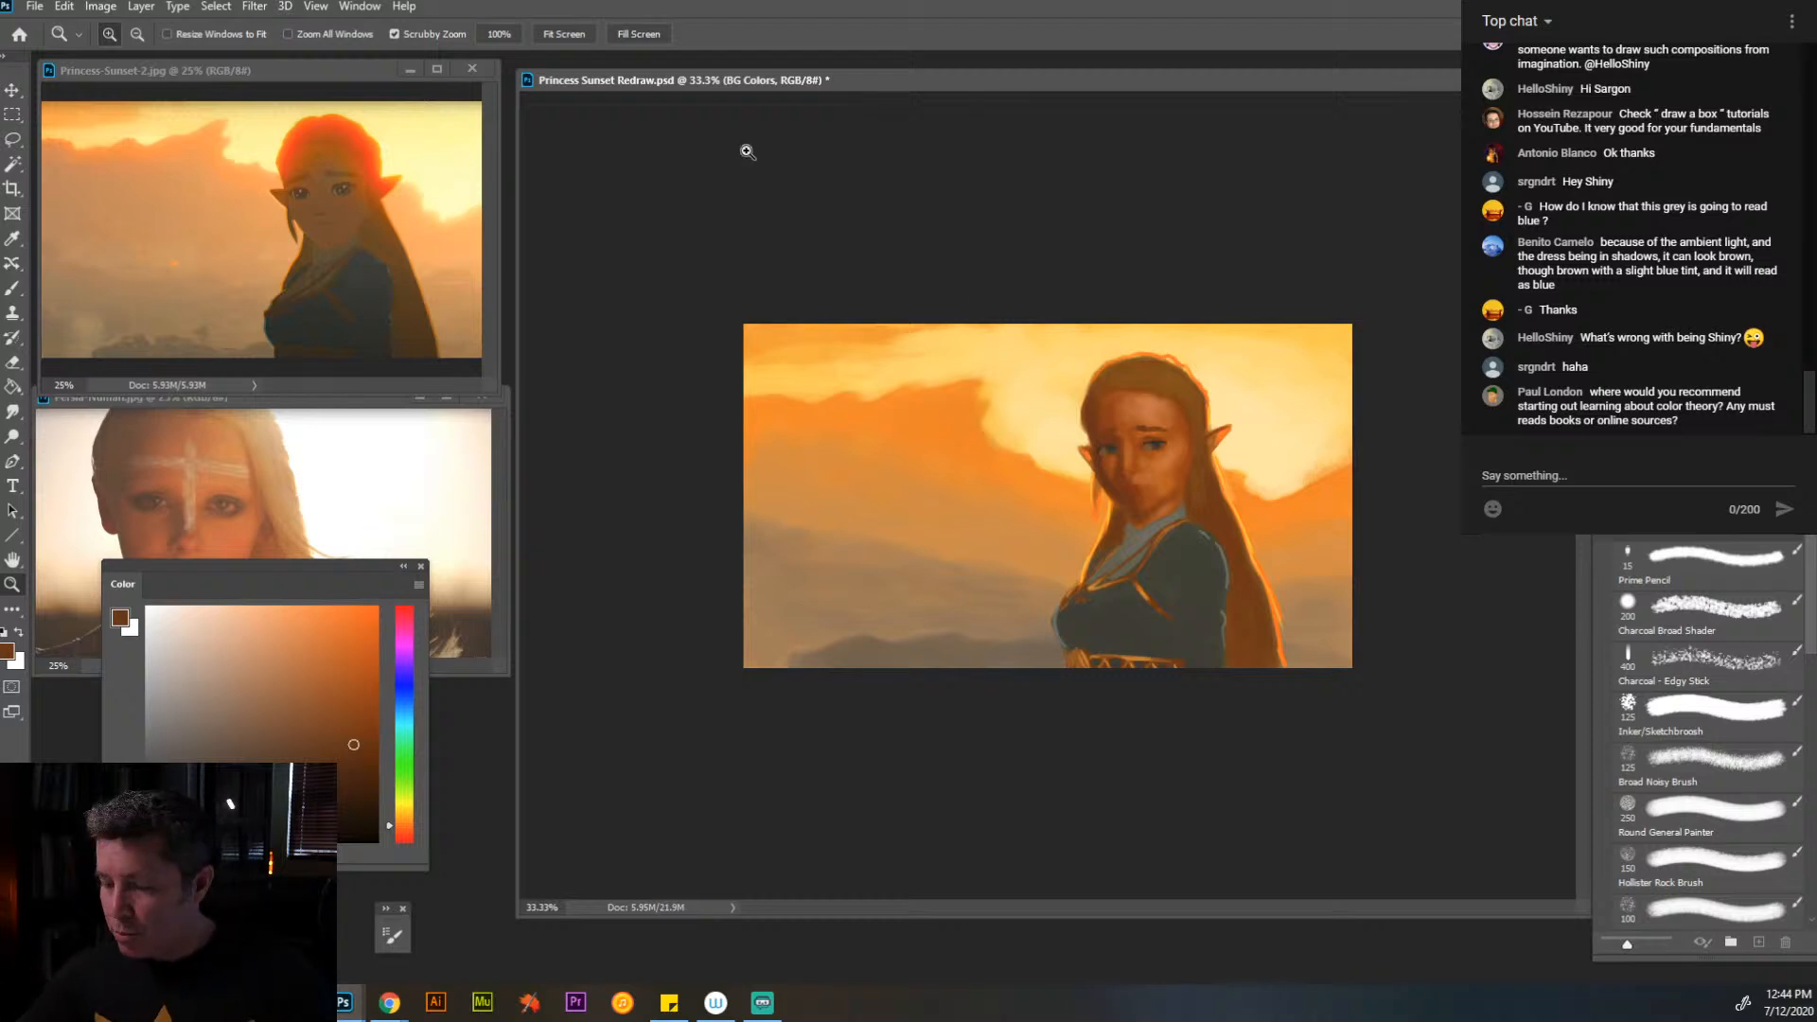
left_click(35, 7)
left_click(90, 219)
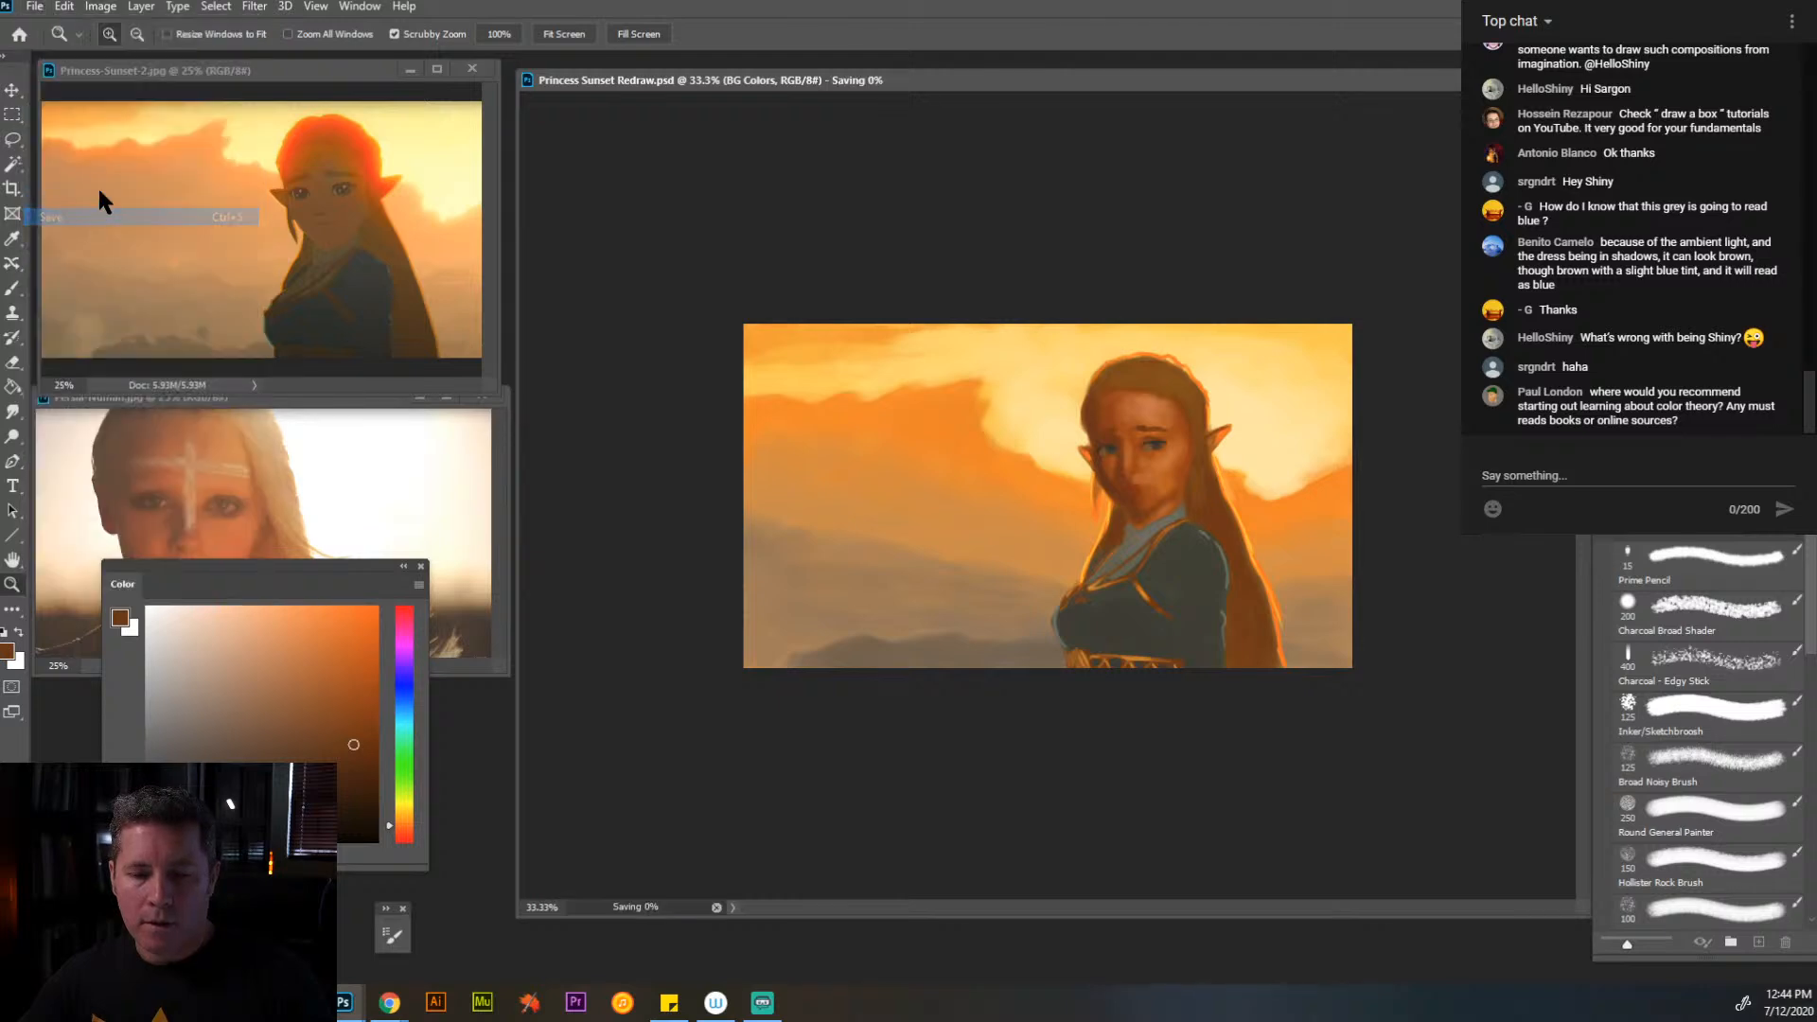
- Duplicate the painting into a separate document, keeping the default copy name
left_click(111, 9)
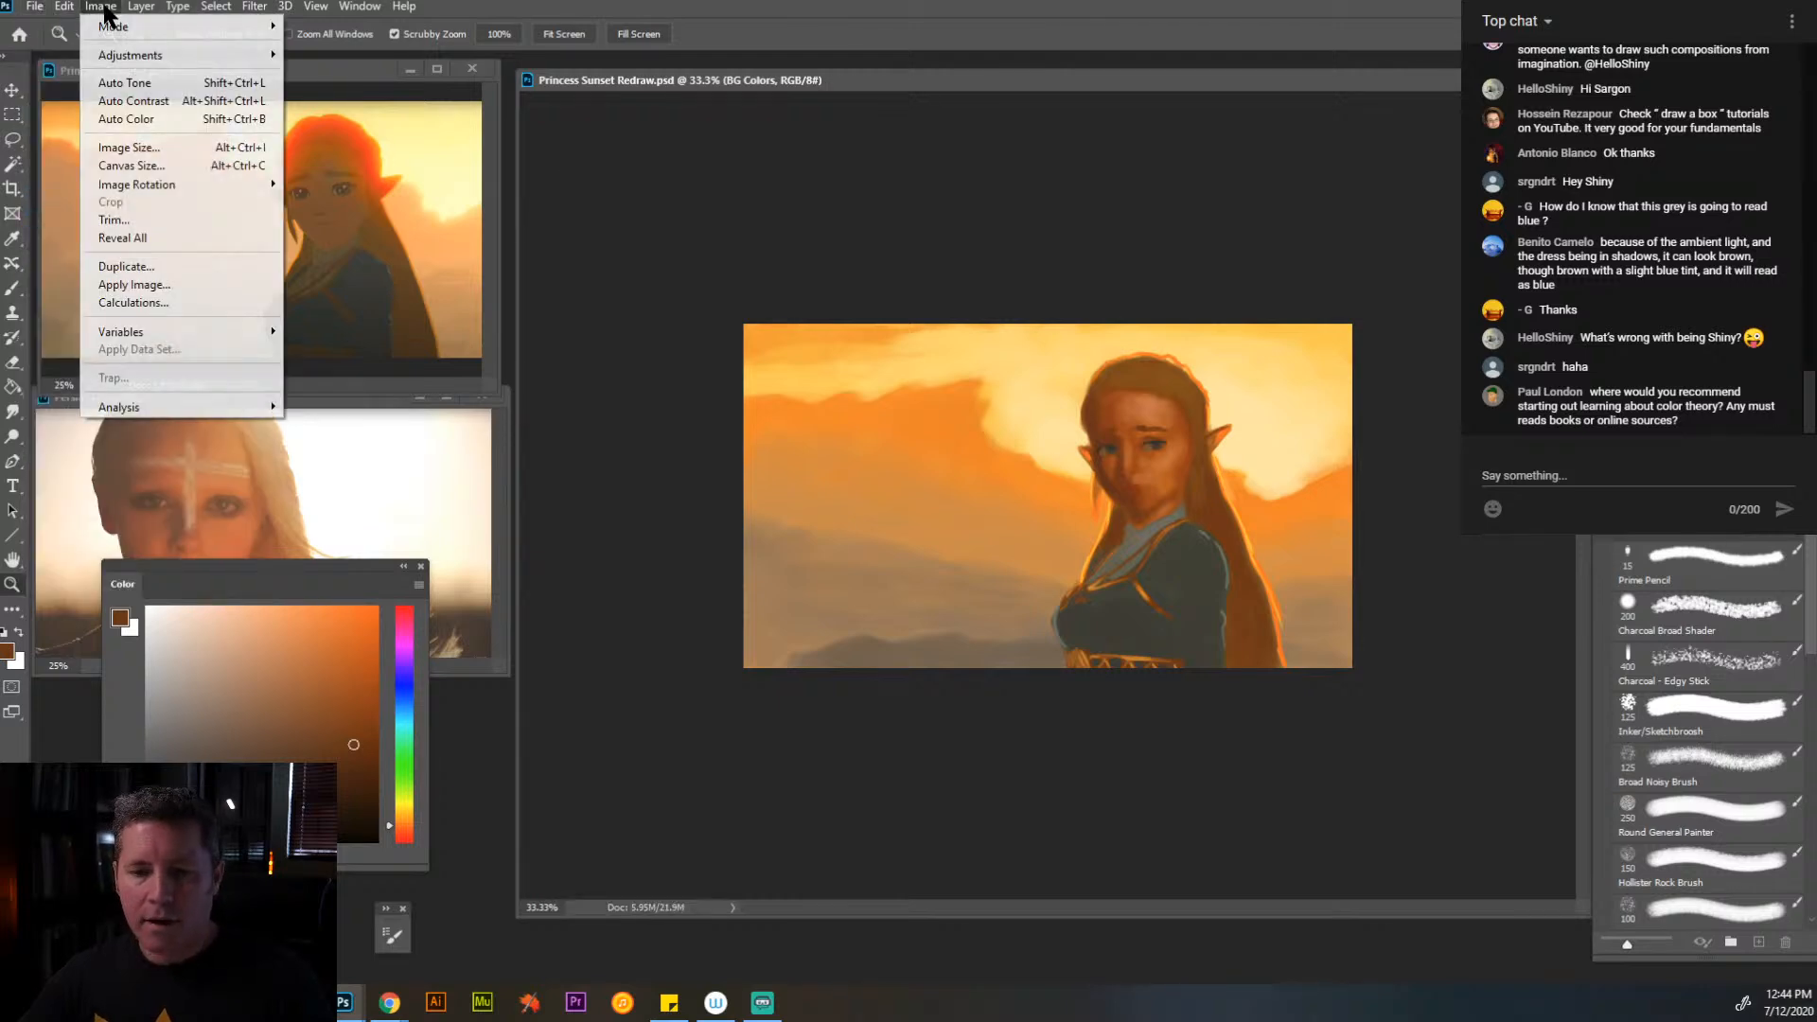
left_click(159, 266)
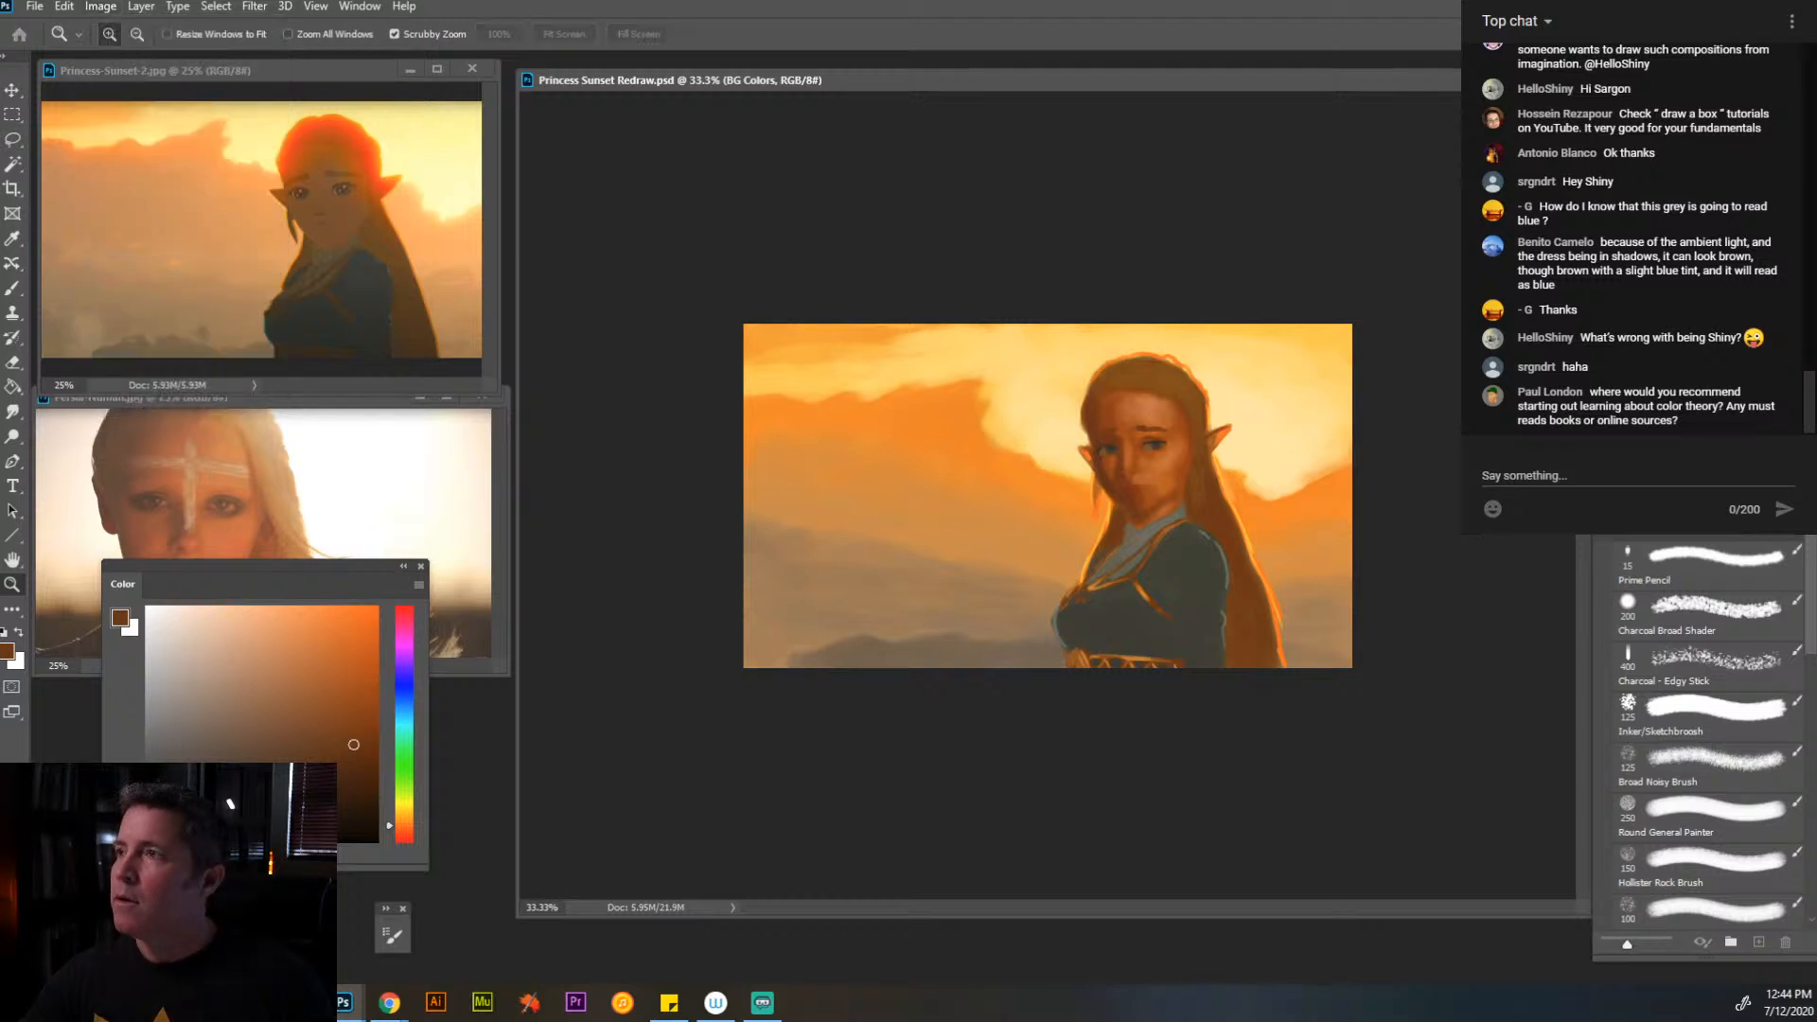
key("Return")
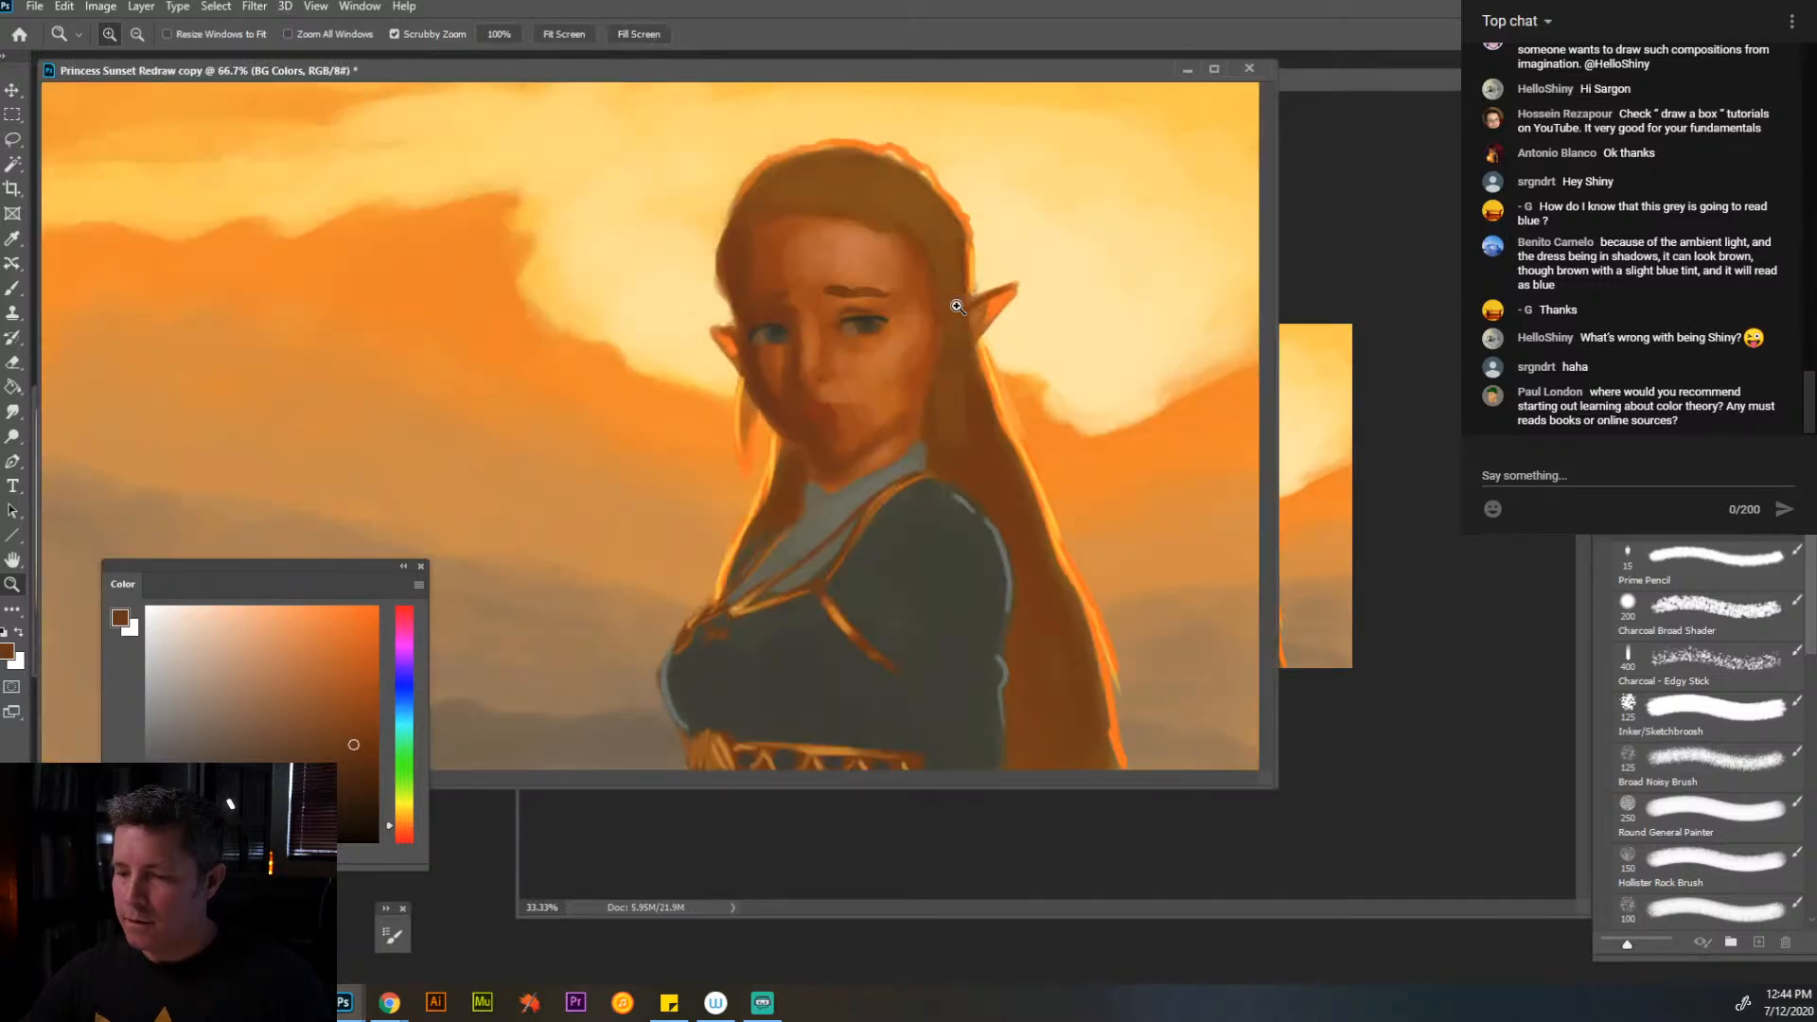
- Turn on Resize Windows to Fit and shrink the duplicate painting's window to 16.67% zoom
left_click(673, 274, "alt")
left_click(543, 272, "alt")
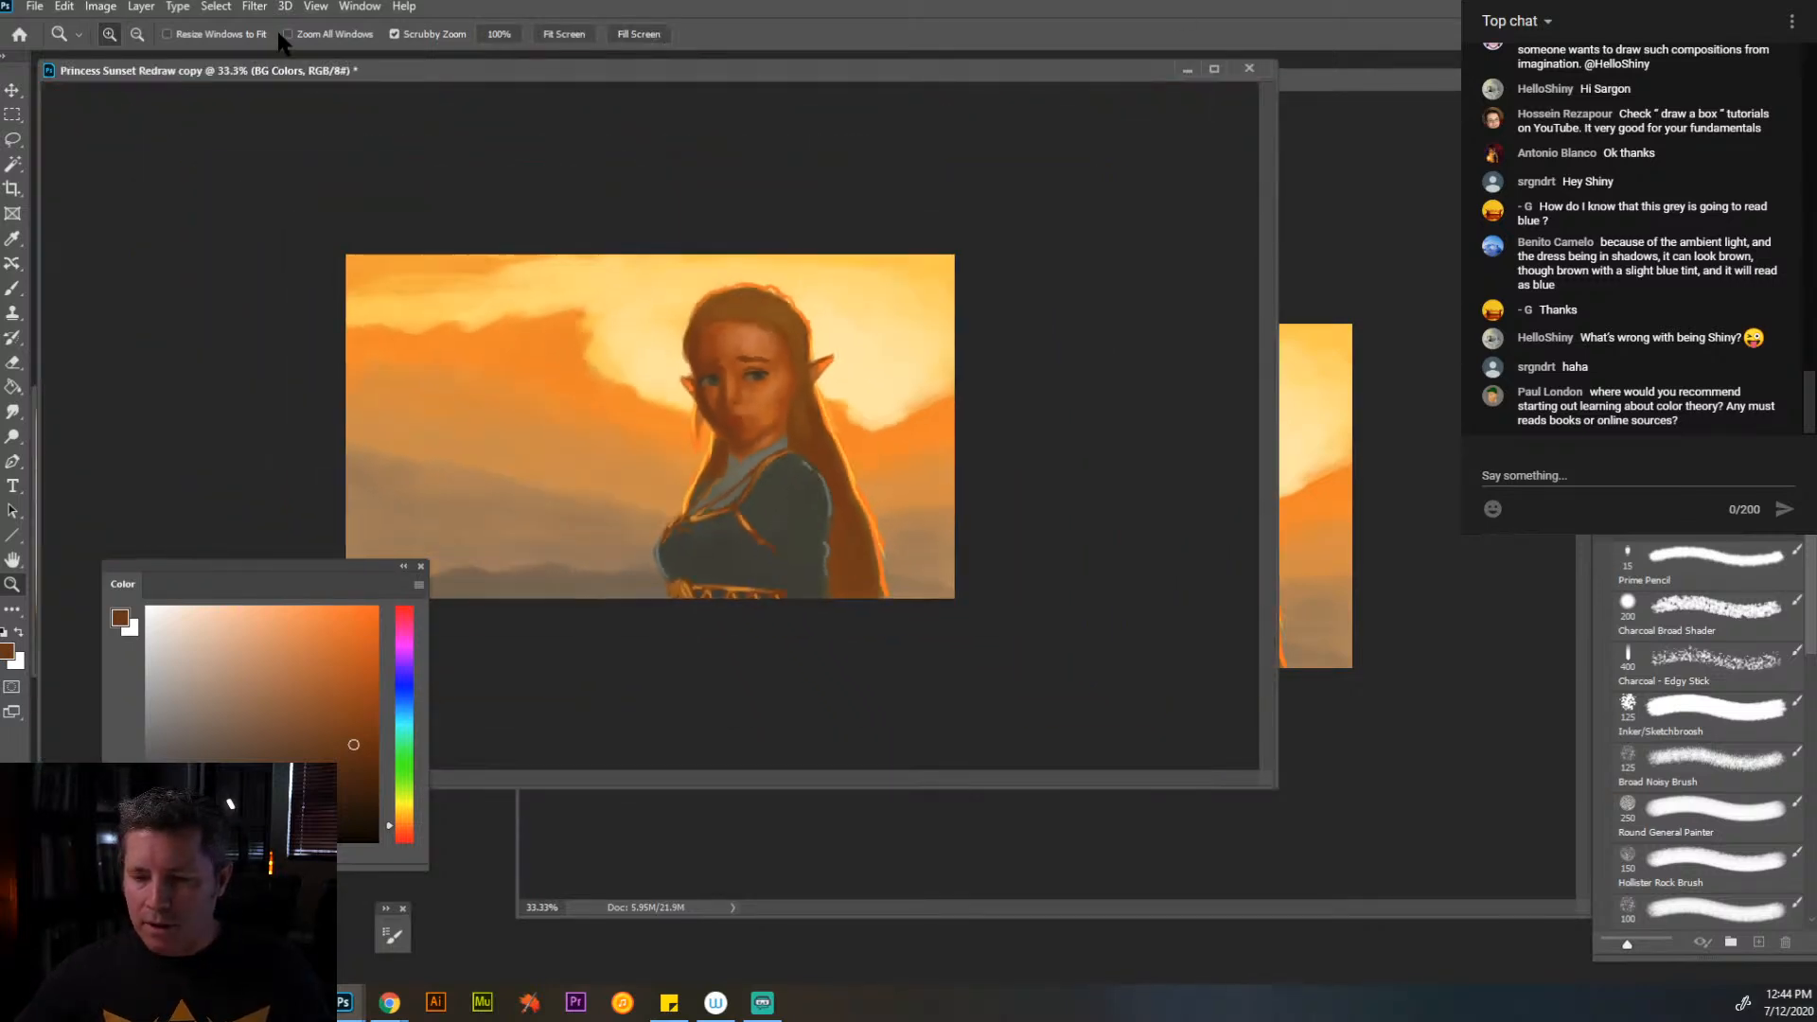
left_click(167, 34)
left_click(458, 312, "alt")
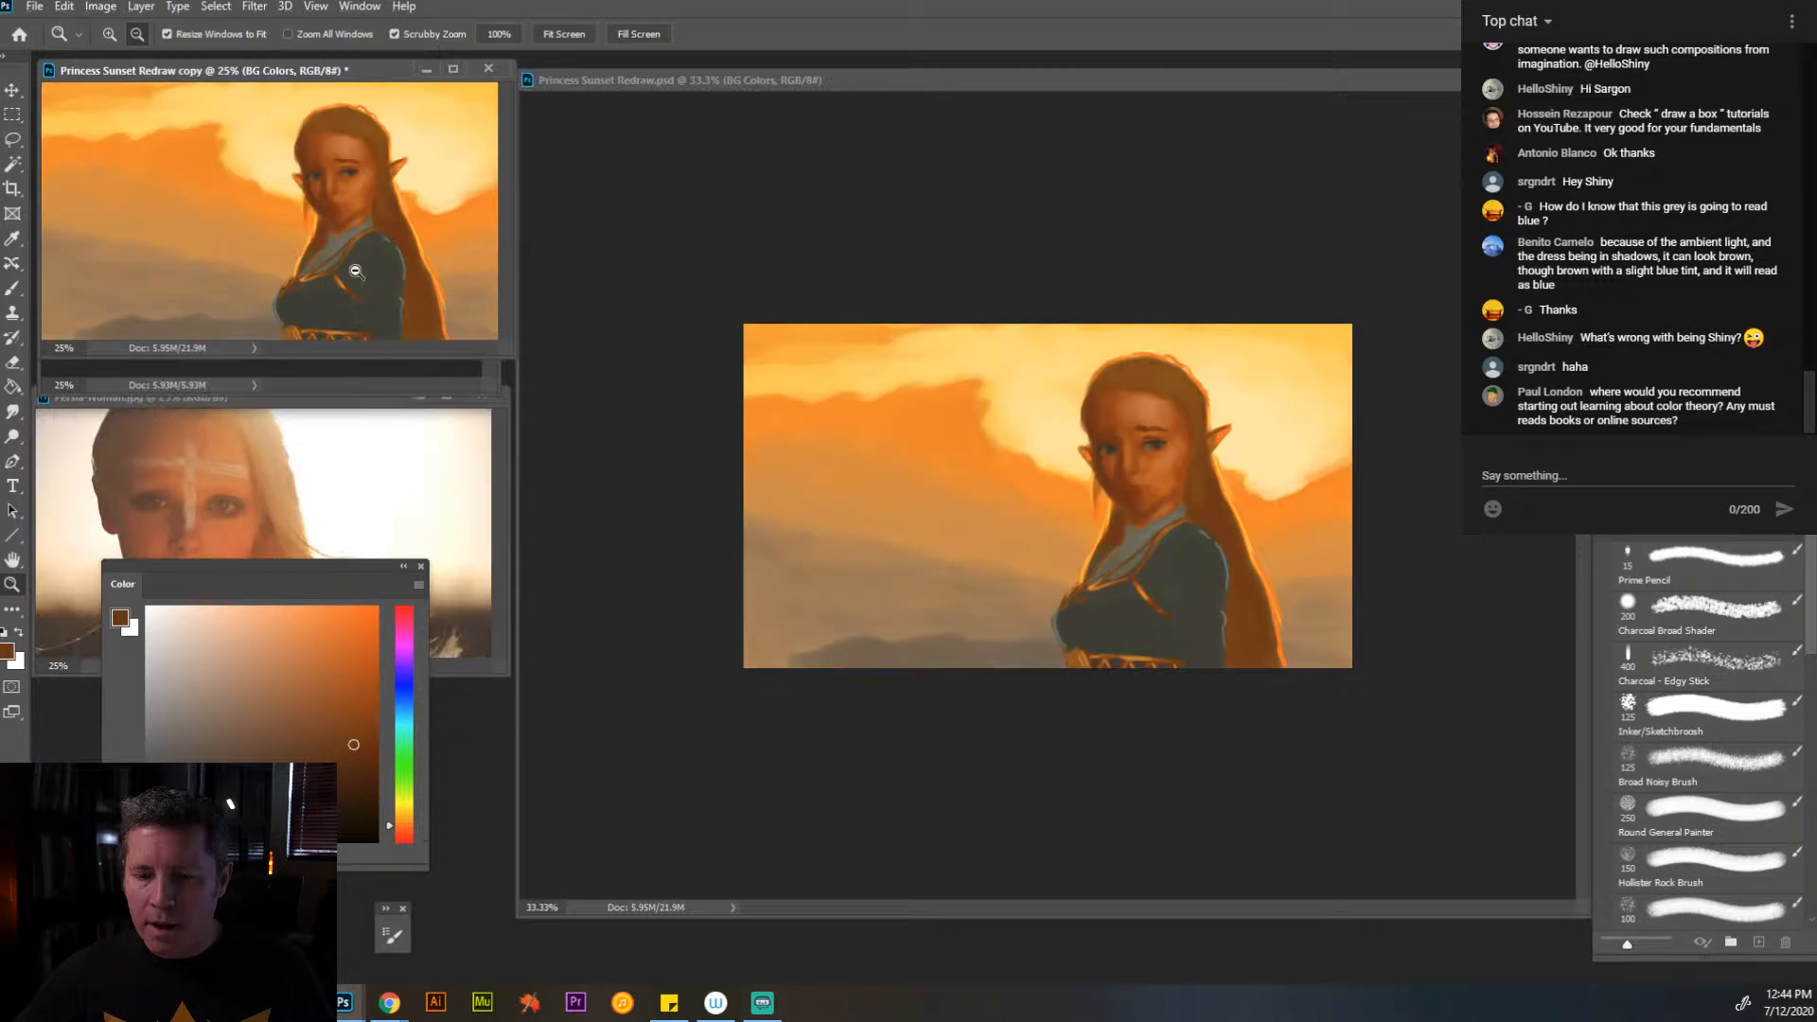
left_click(328, 246, "alt")
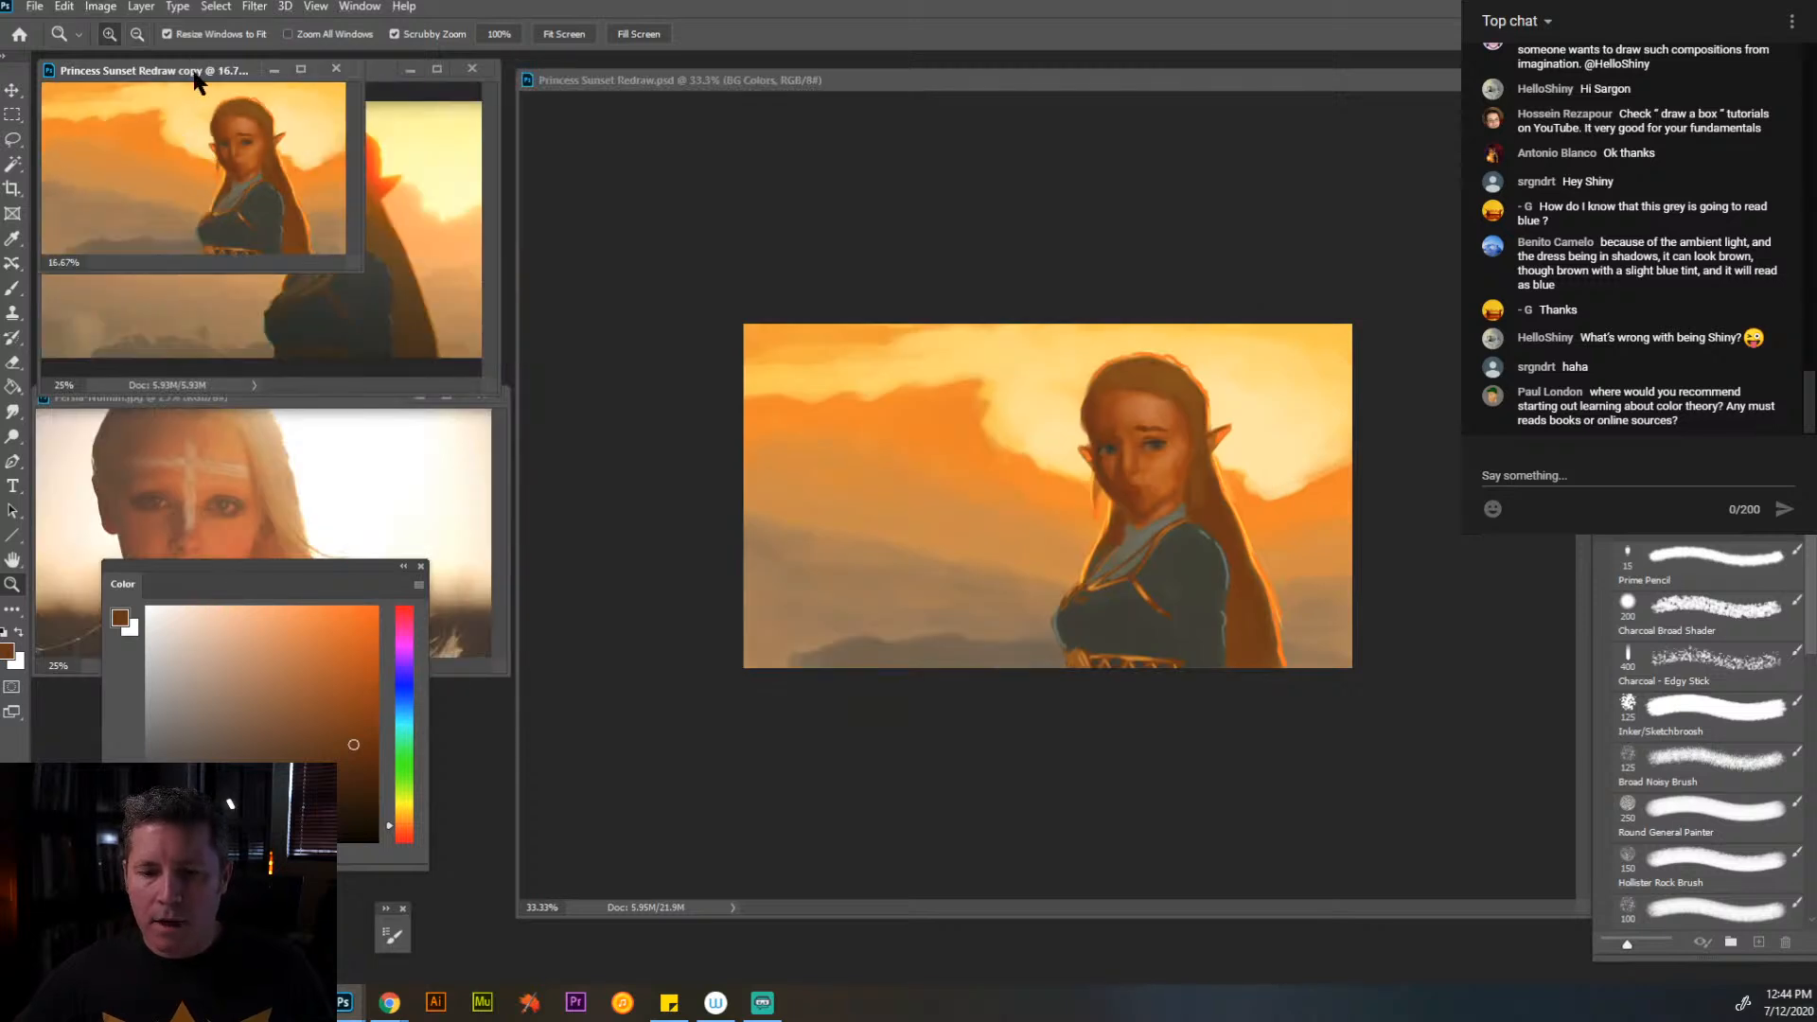
- Move the duplicate's window beside the portrait reference's face and the Color panel below the reference images
left_click_drag(193, 73, 479, 407)
left_click_drag(371, 560, 316, 674)
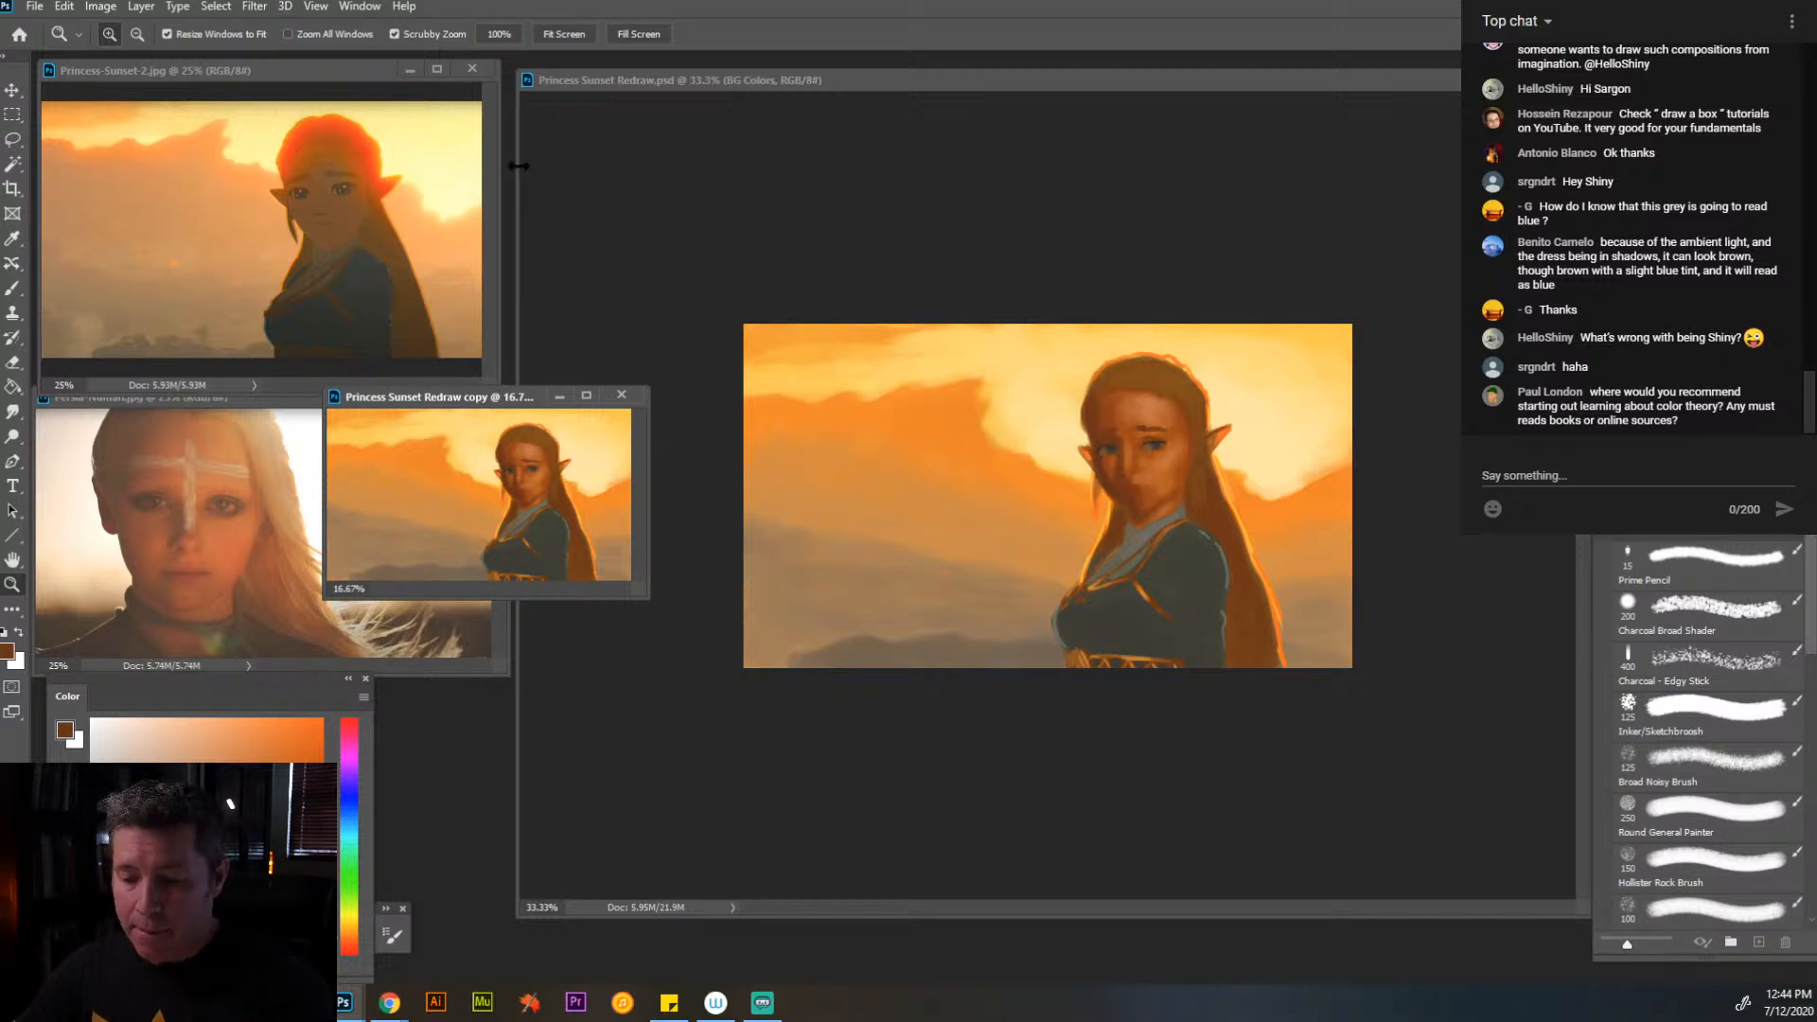
mouse_move(528, 403)
left_mouse_down()
mouse_move(511, 400)
mouse_move(531, 413)
left_mouse_up()
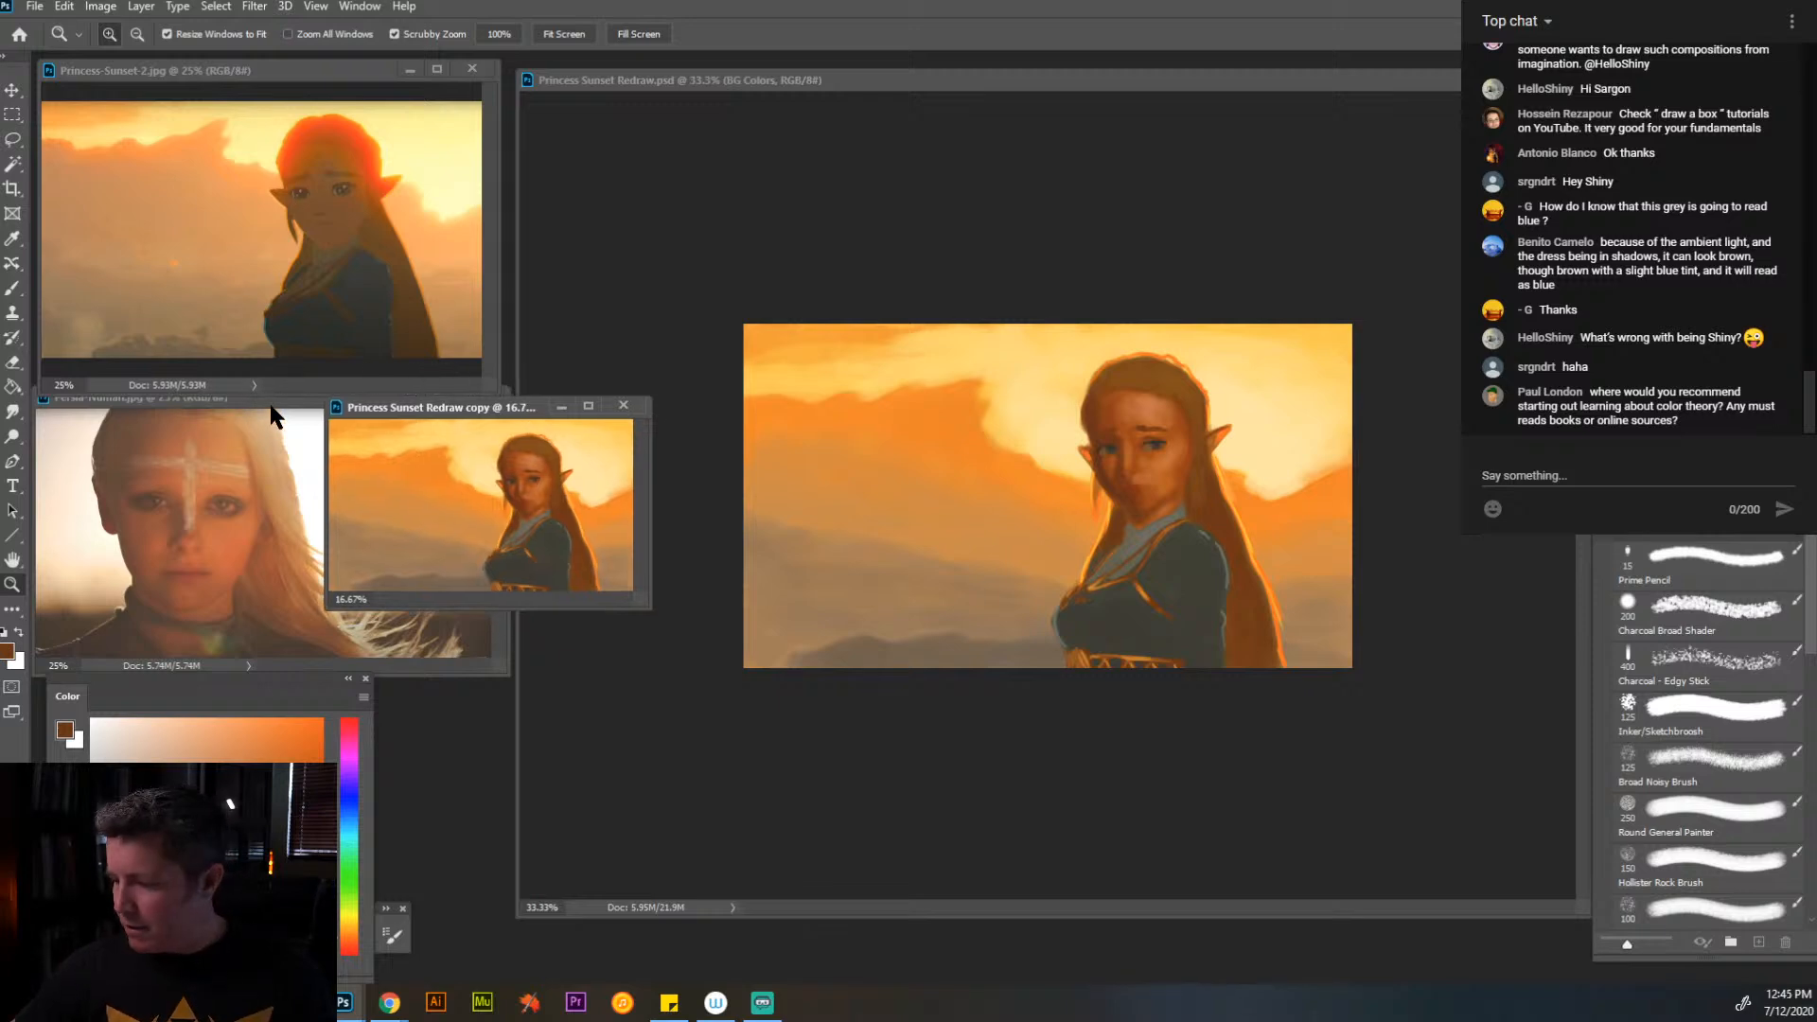
- Shrink the portrait reference to 16.67% zoom and arrange it side by side with the duplicate below the sunset reference
left_click_drag(272, 409, 277, 406)
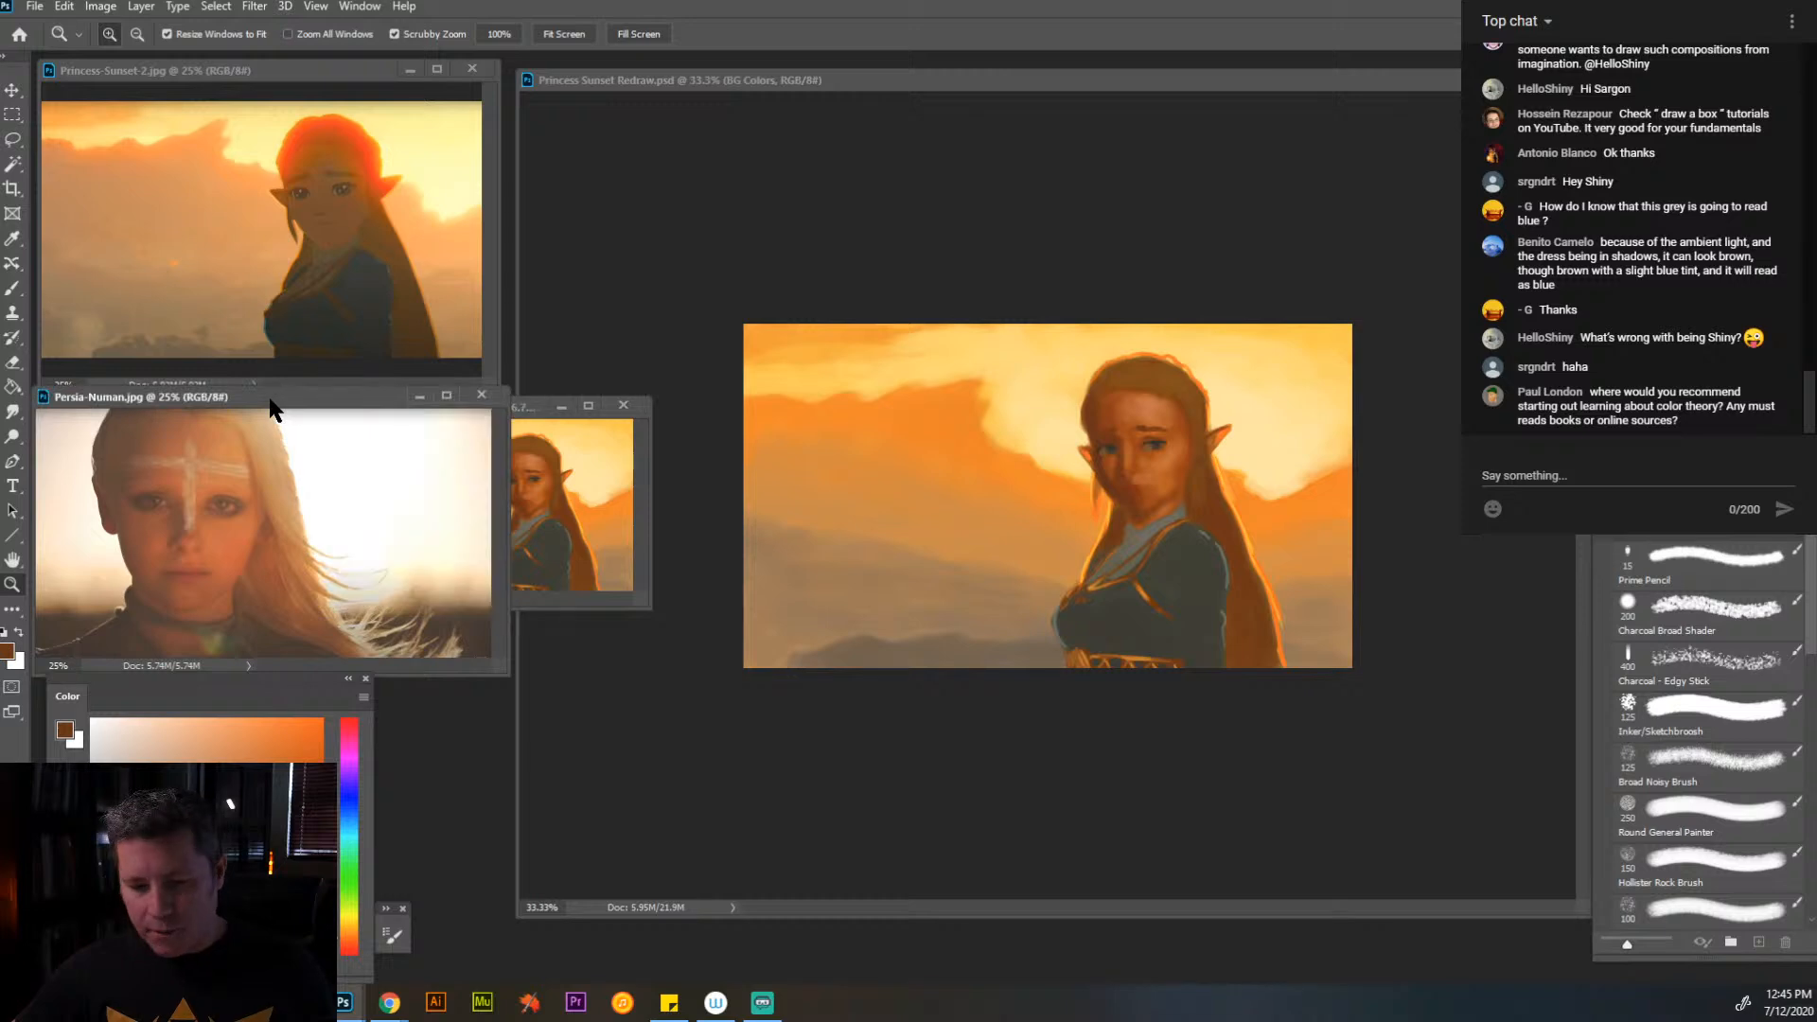
left_click(268, 542, "alt")
left_click_drag(236, 397, 207, 436)
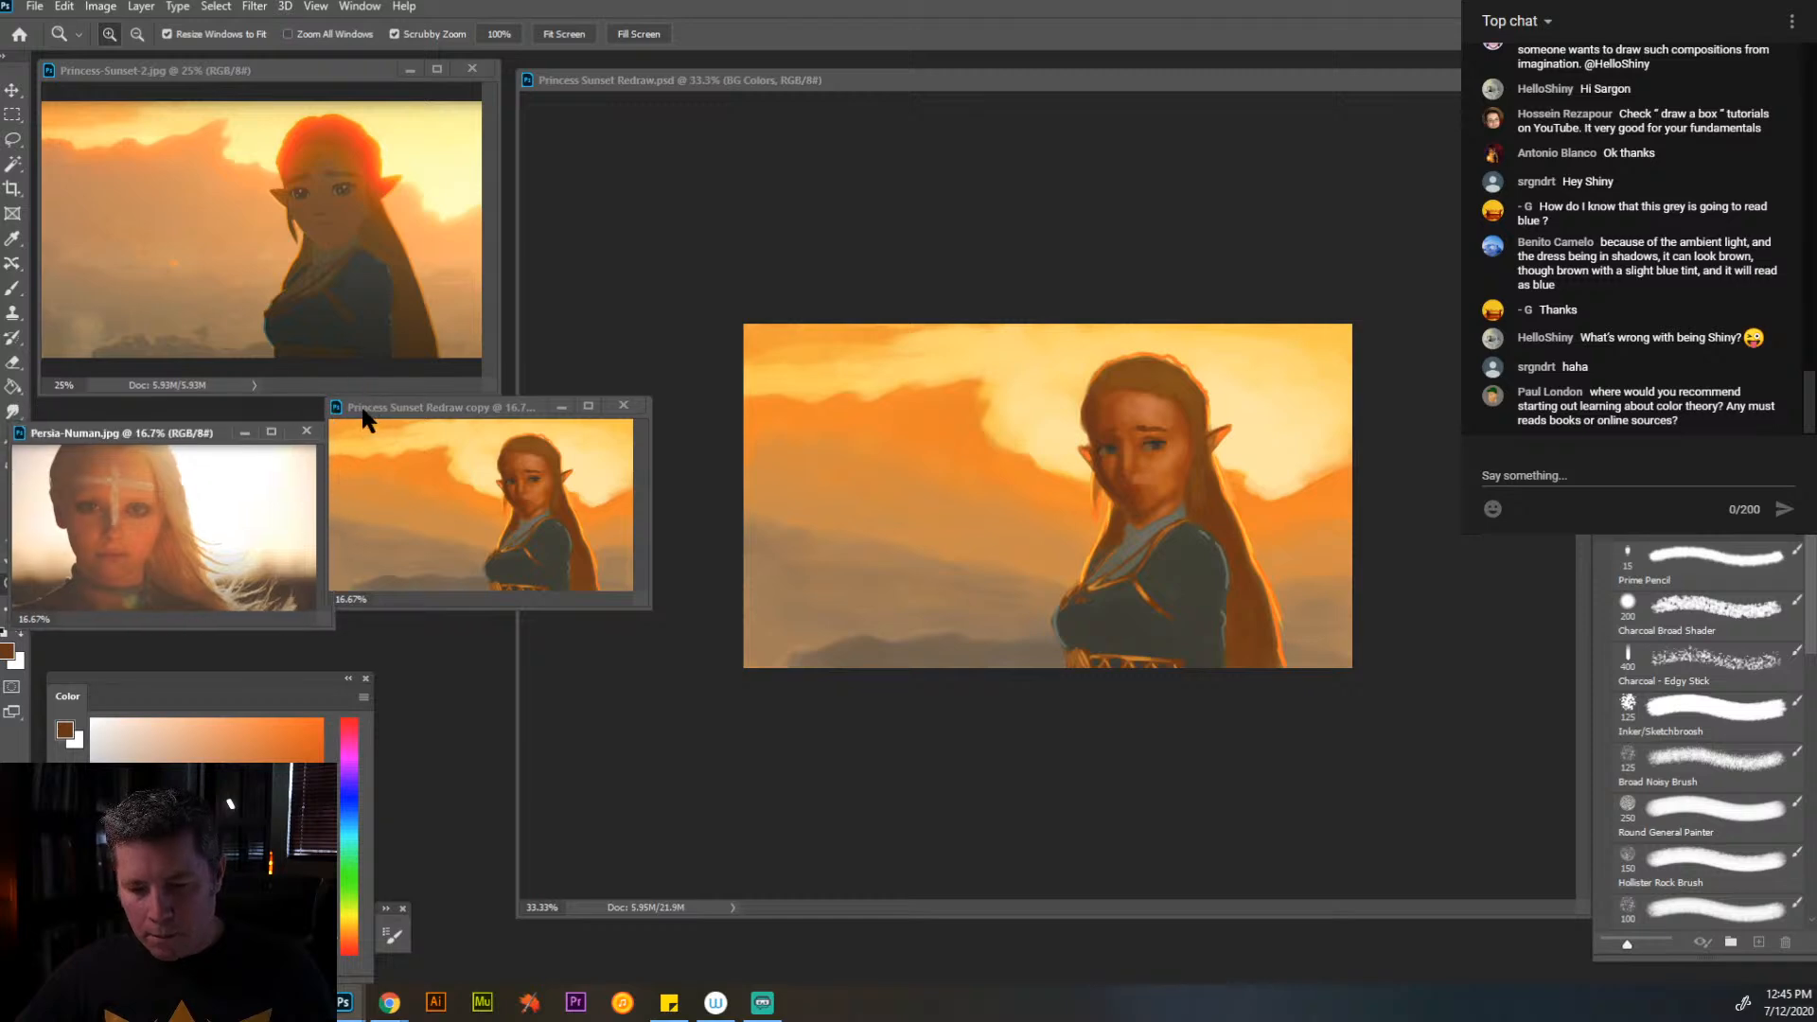
left_click_drag(371, 409, 249, 414)
- Enlarge the main painting and its window to 66.7% zoom, and turn off Resize Windows to Fit
left_click(690, 81)
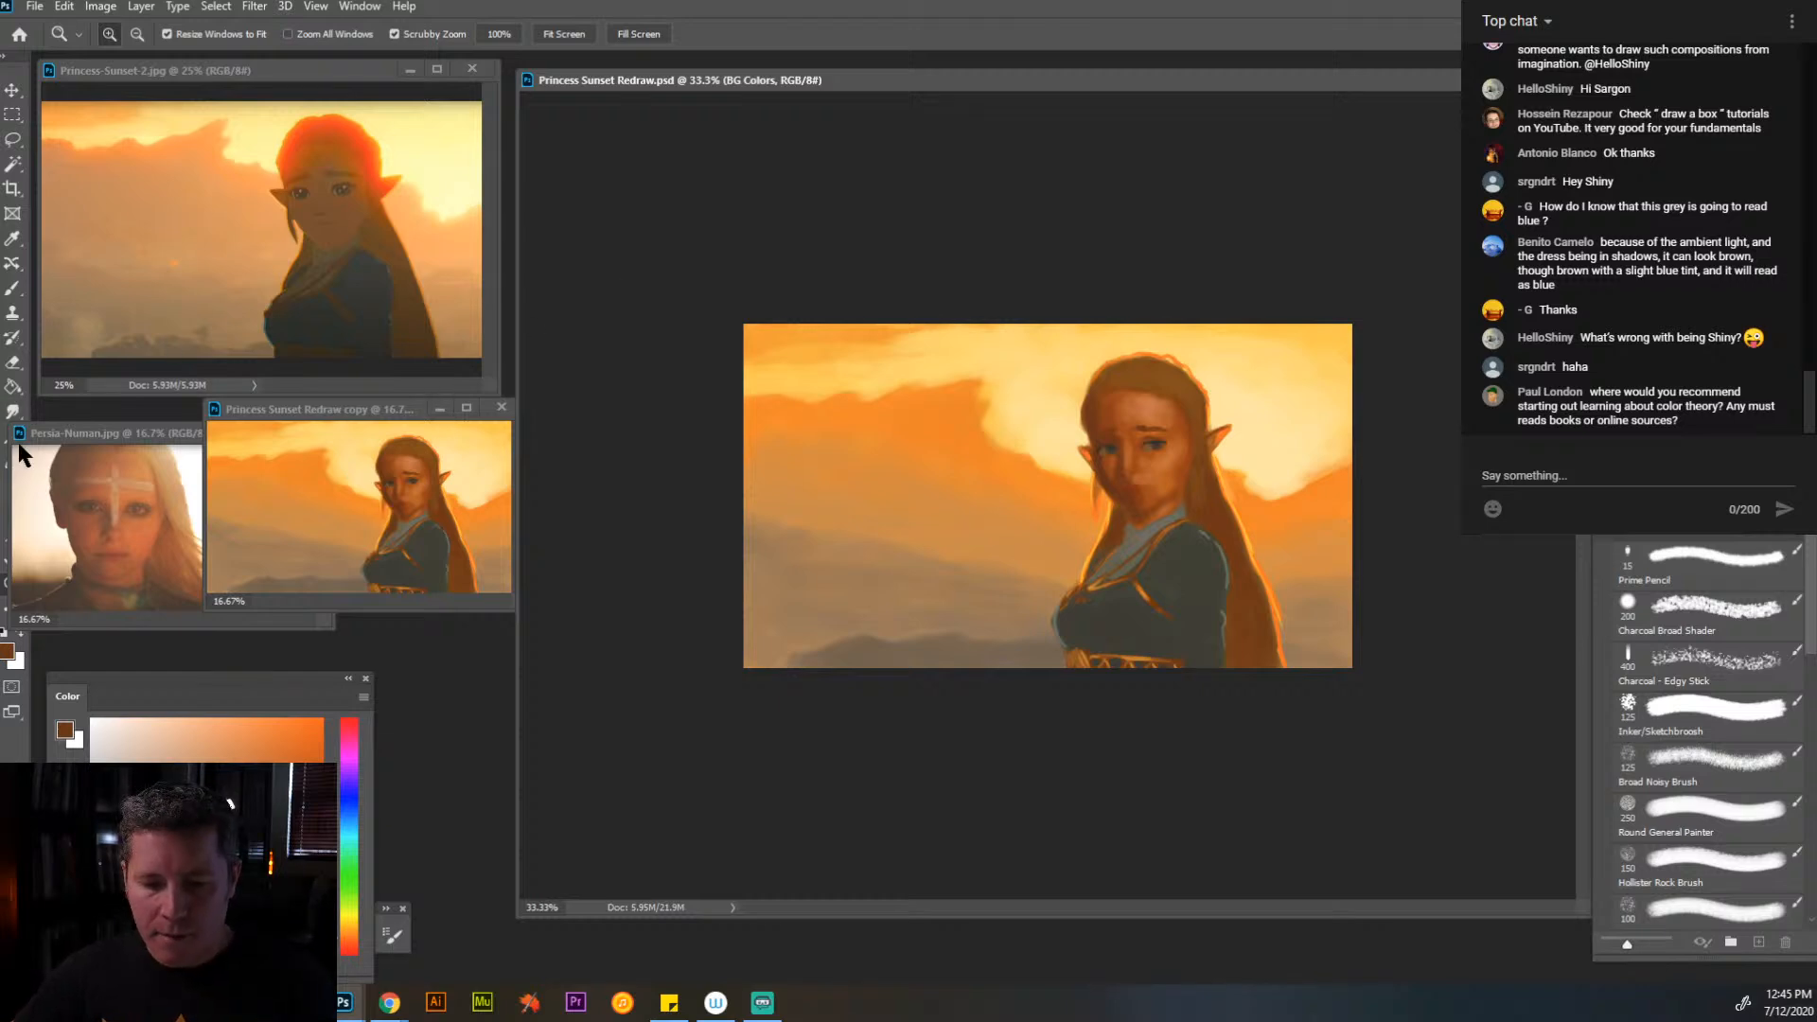
left_click(971, 559)
left_click(959, 435)
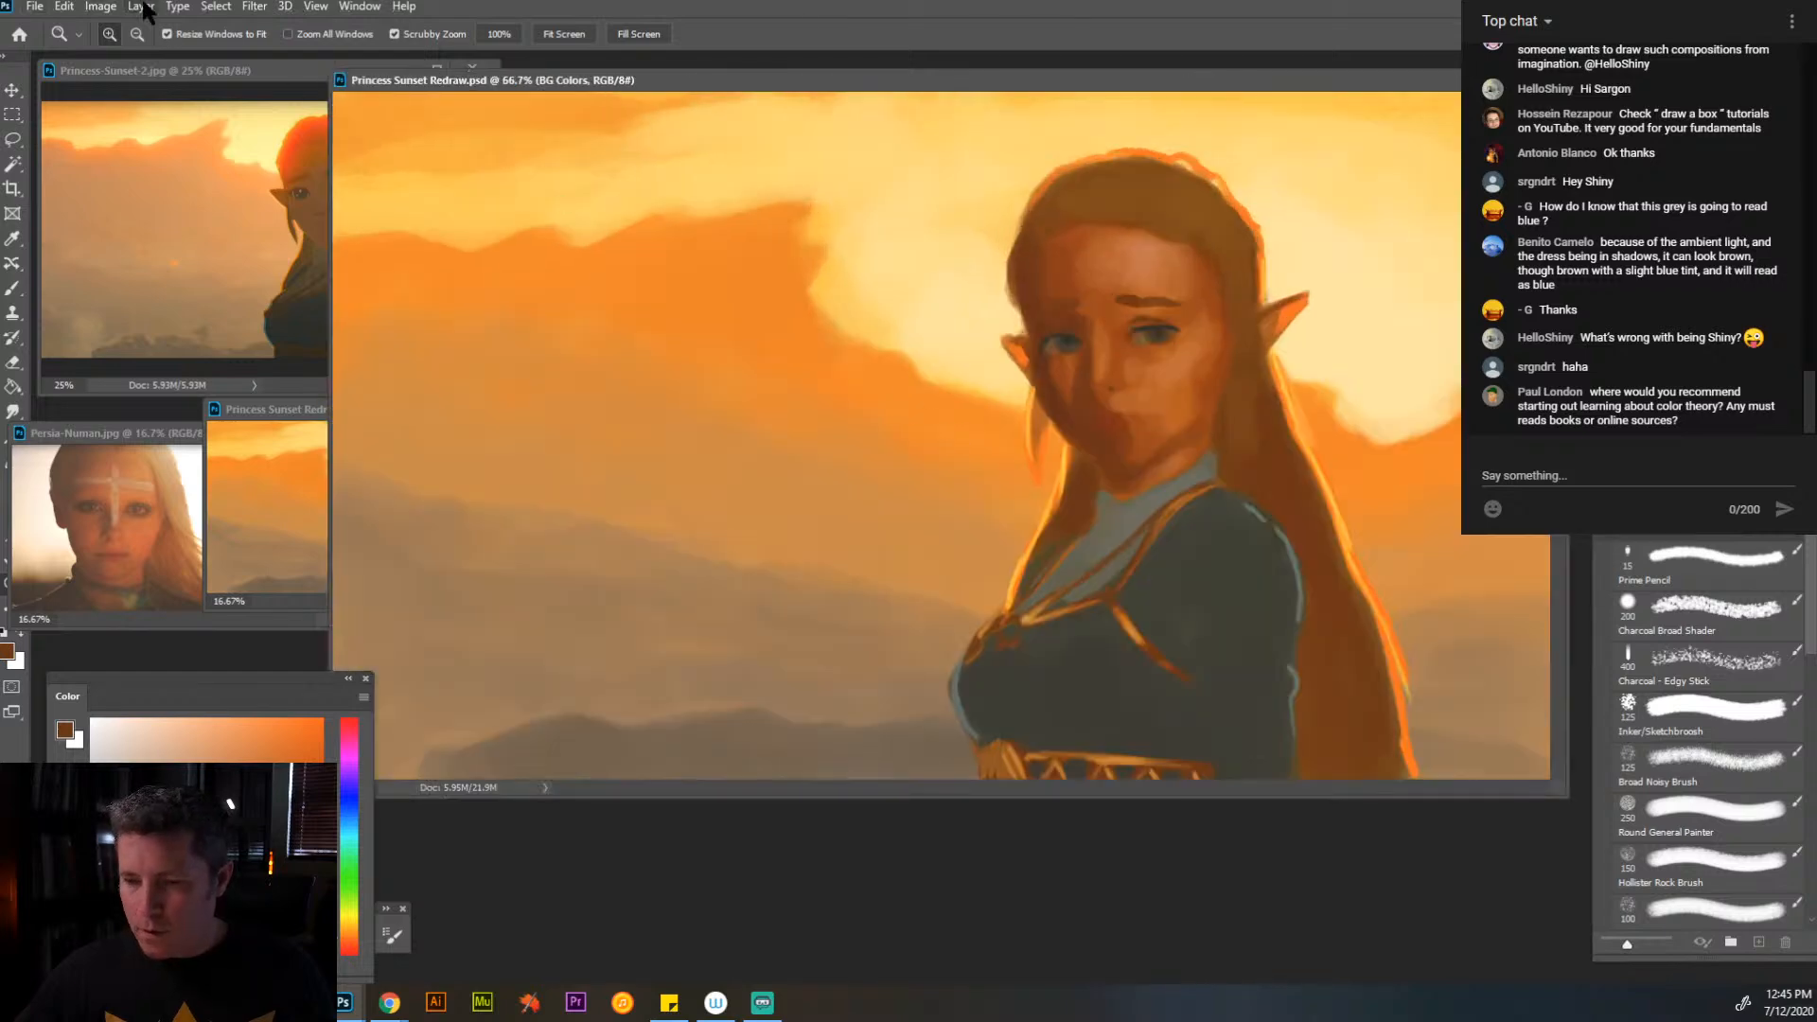
left_click(167, 34)
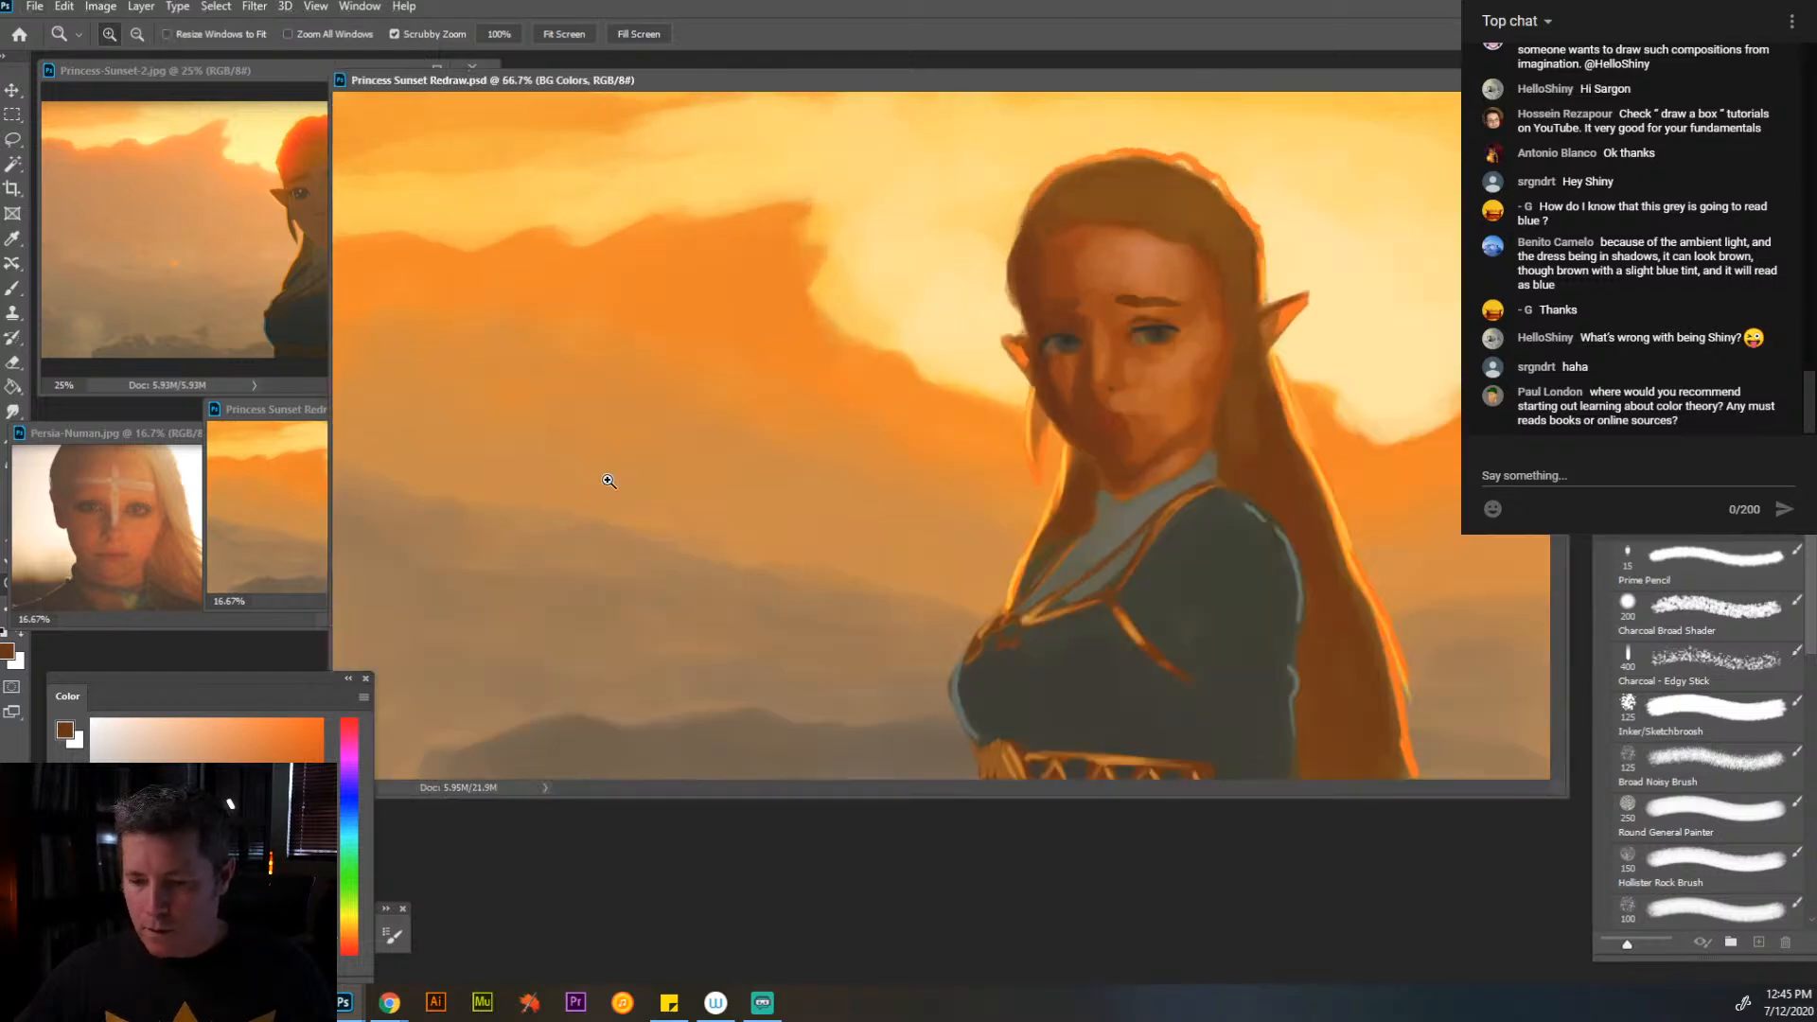
left_click(831, 468)
left_click(876, 544, "alt")
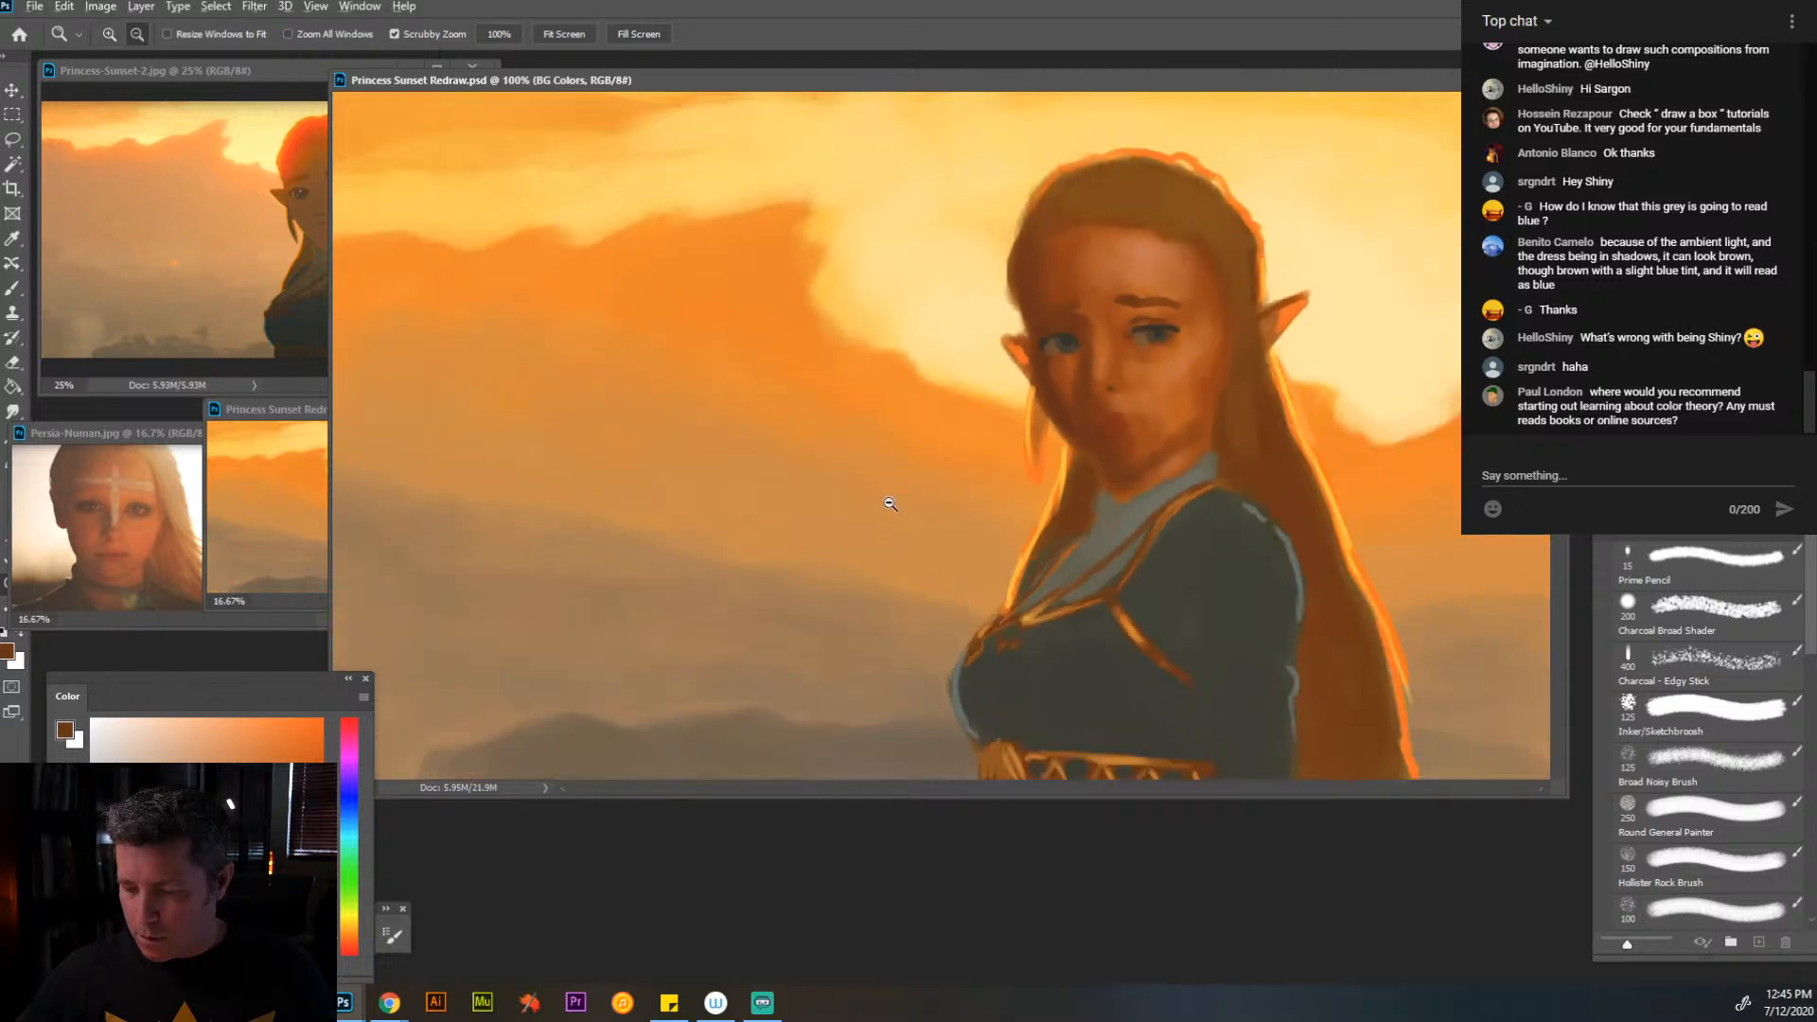
- Enlarge the main painting's window, zoom the painting out to 50%, and pull the window's near edge clear of the reference images
left_click_drag(1564, 795, 1630, 977)
left_click(914, 386, "alt")
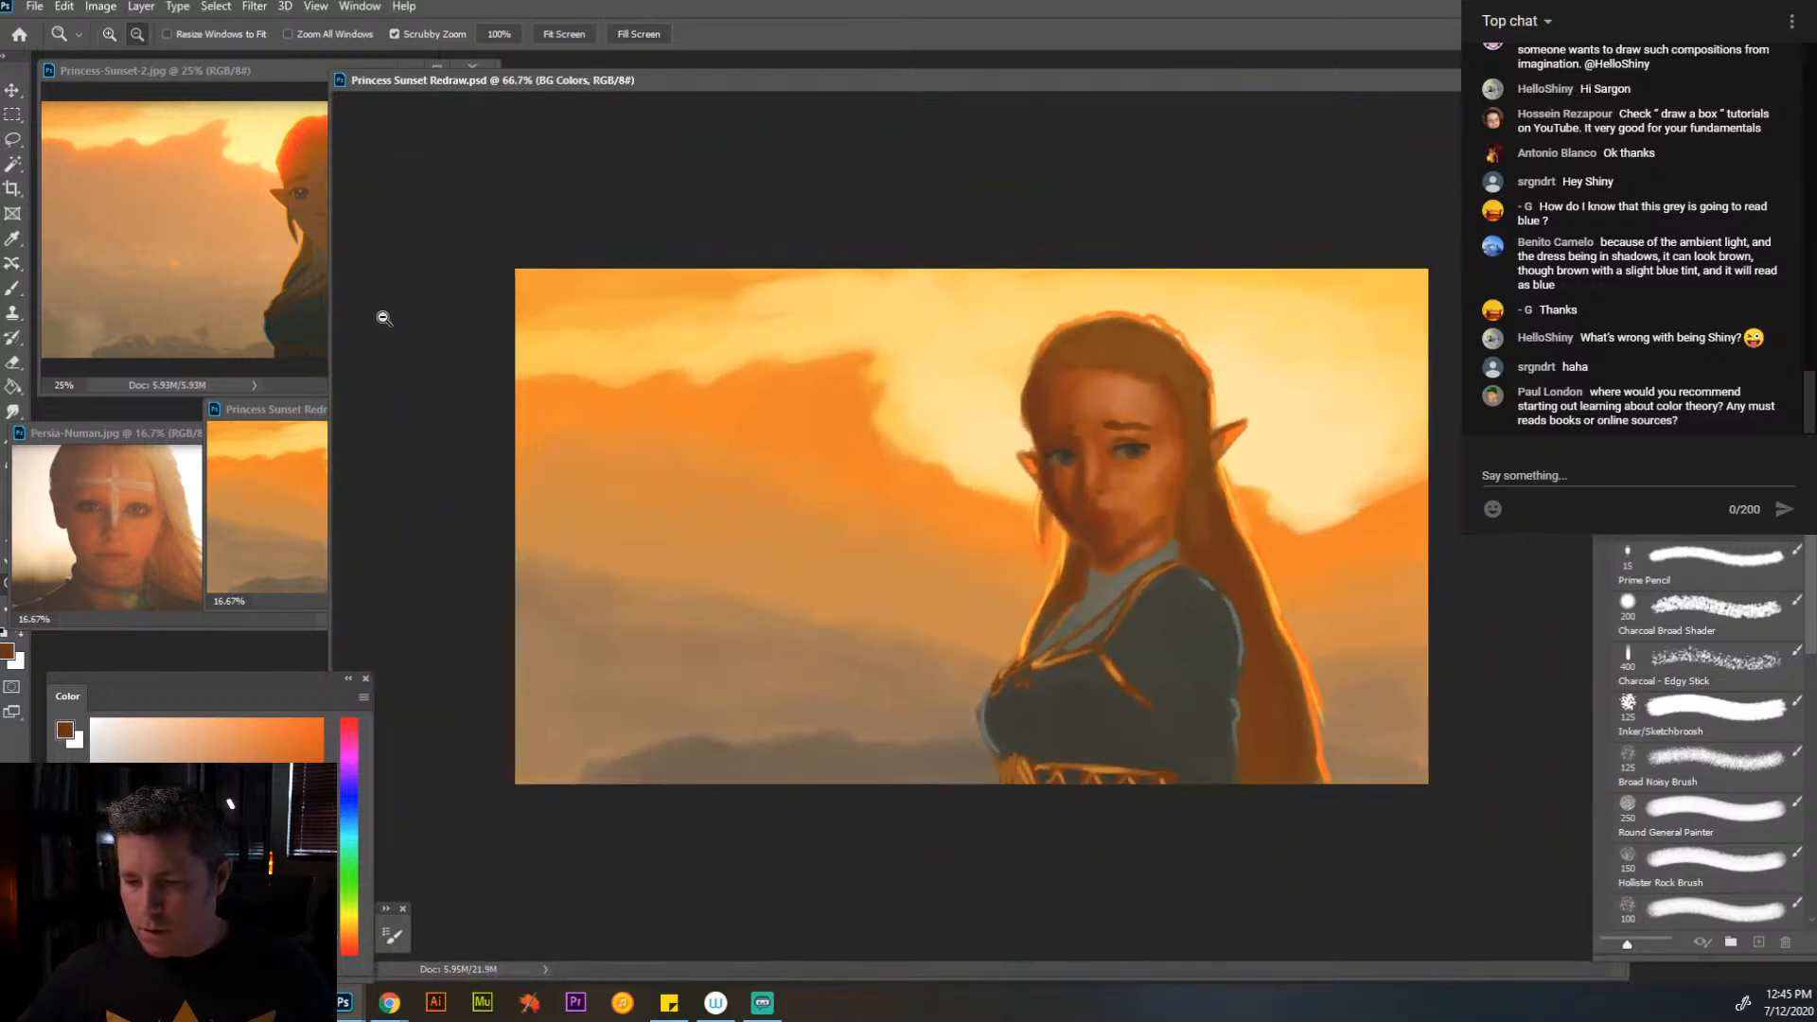
left_click_drag(329, 328, 519, 327)
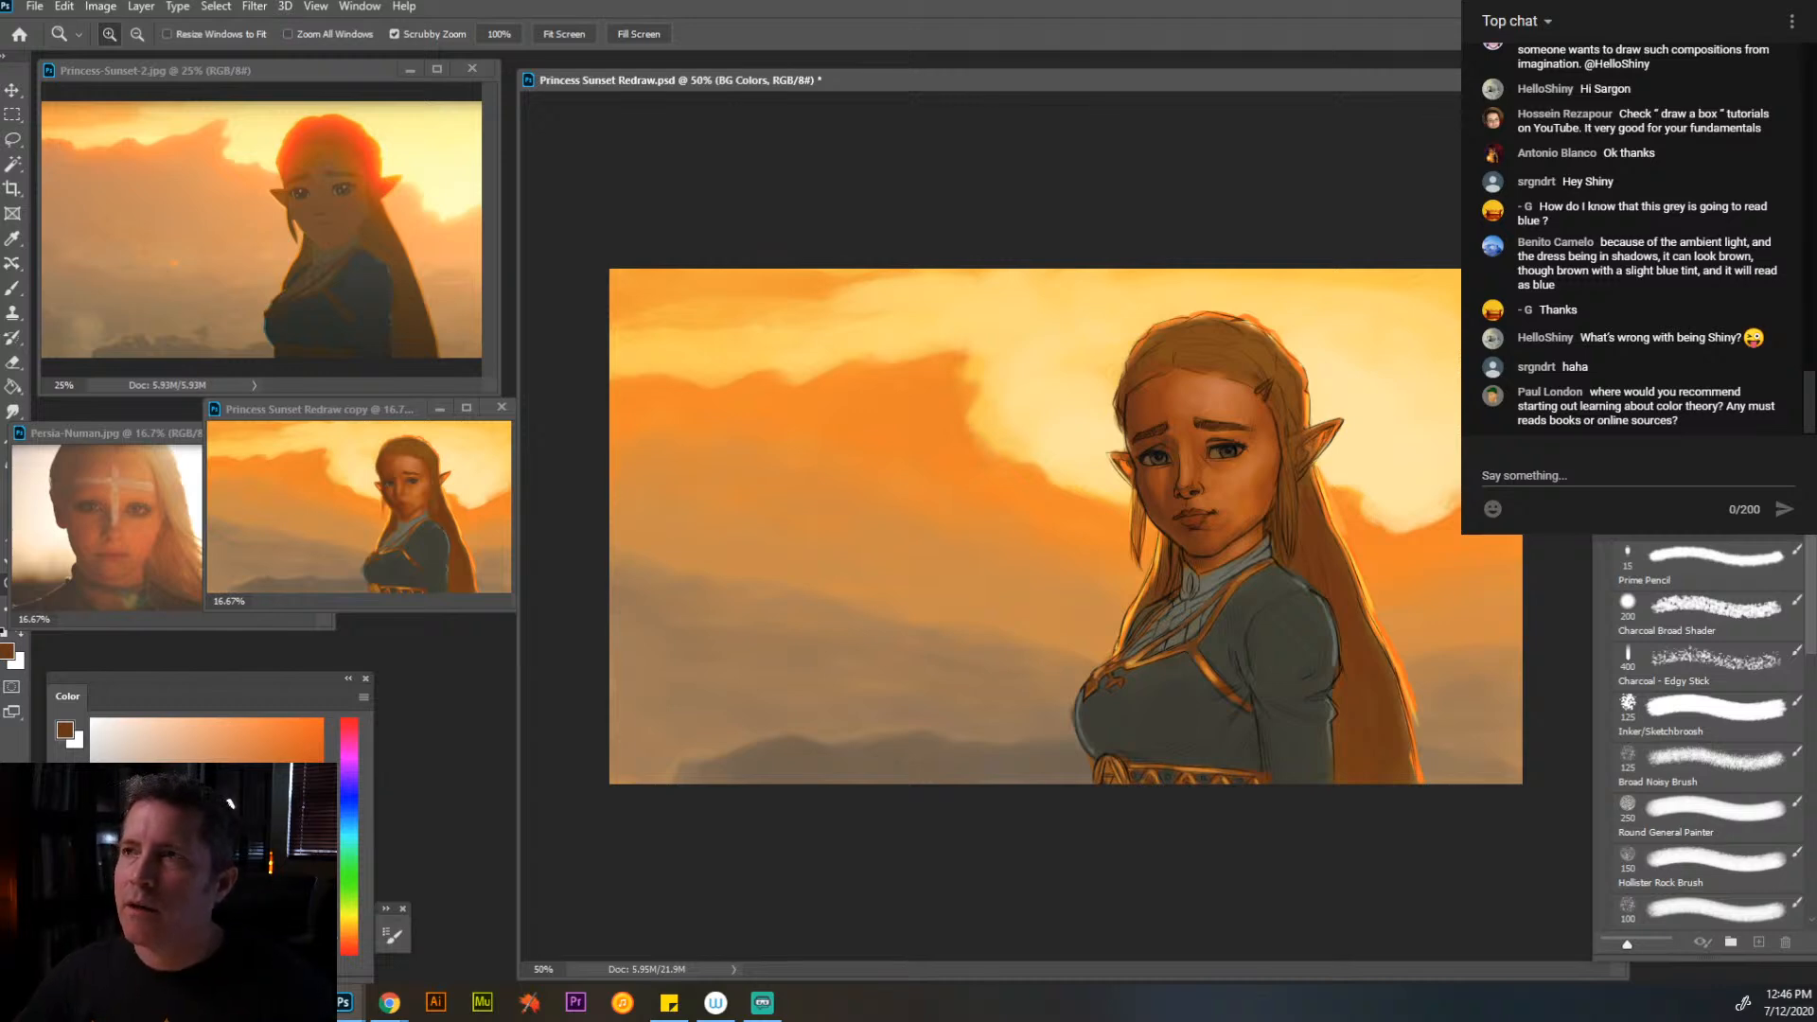
- Make Colors Opaque the active layer in the main painting
key("alt+Tab")
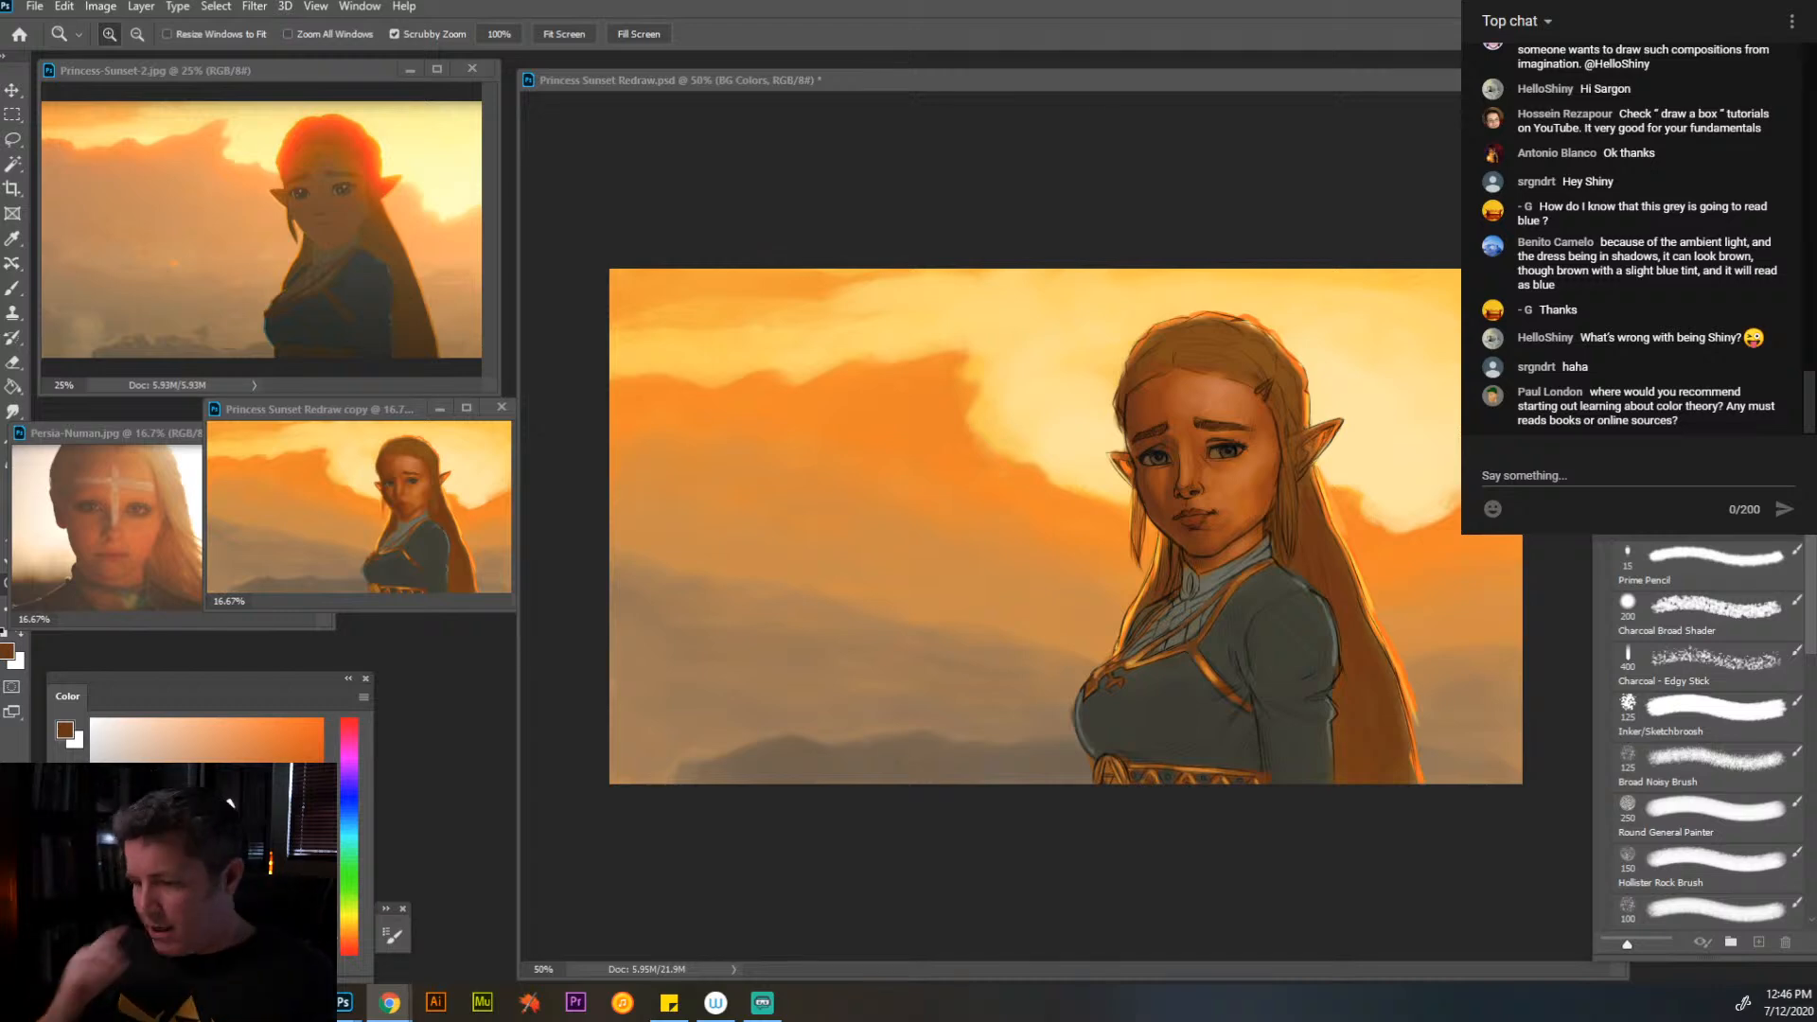
left_click(1239, 86)
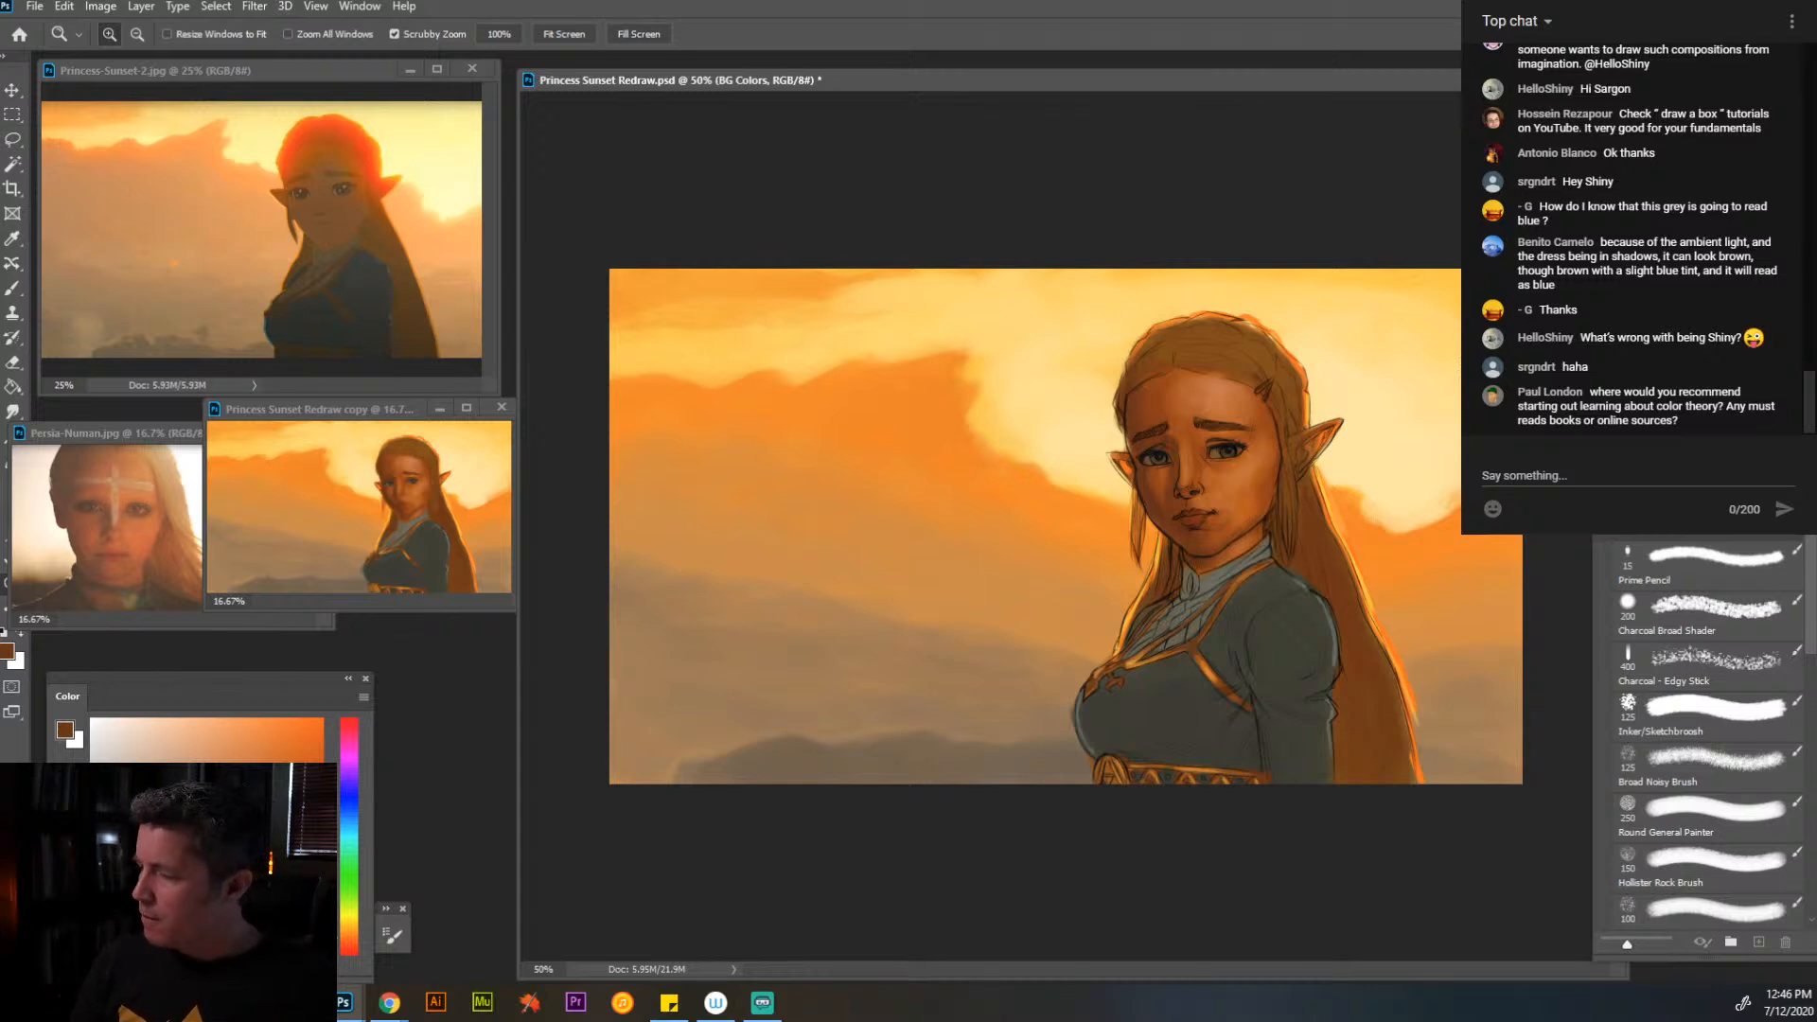
key("alt+bracketright")
key("alt+bracketright")
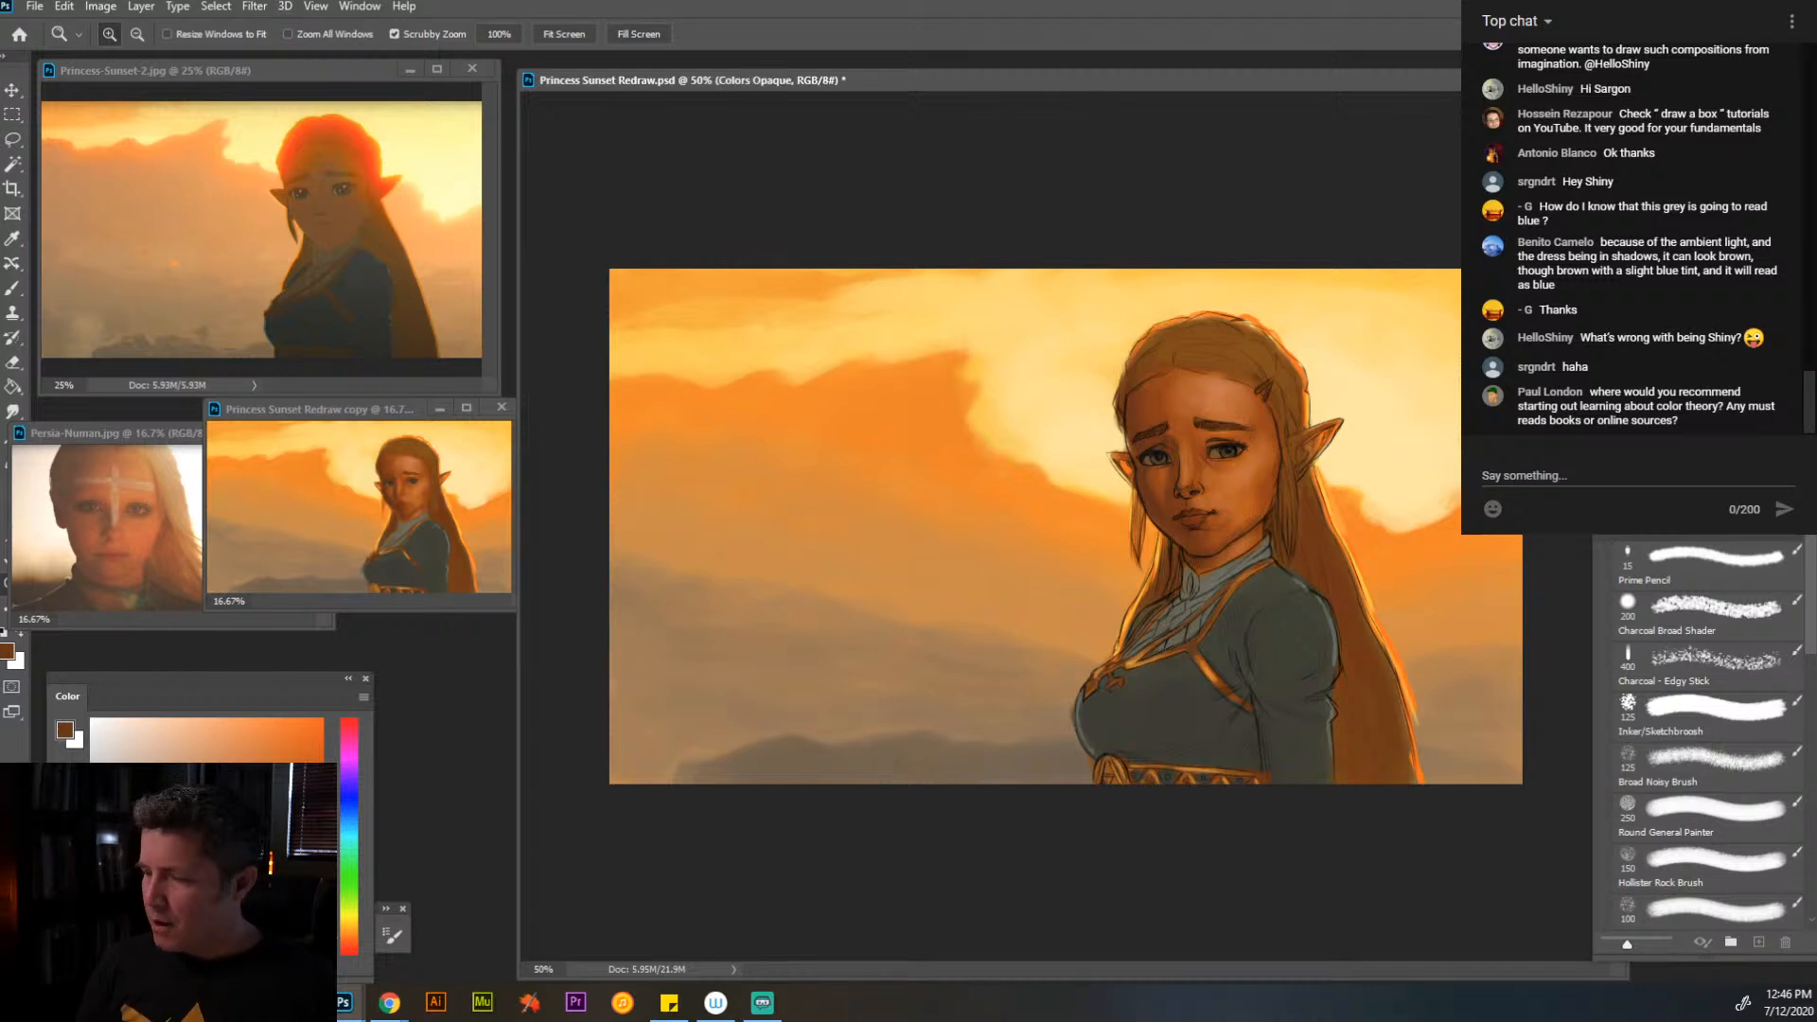
key("alt+bracketleft")
key("alt+bracketright")
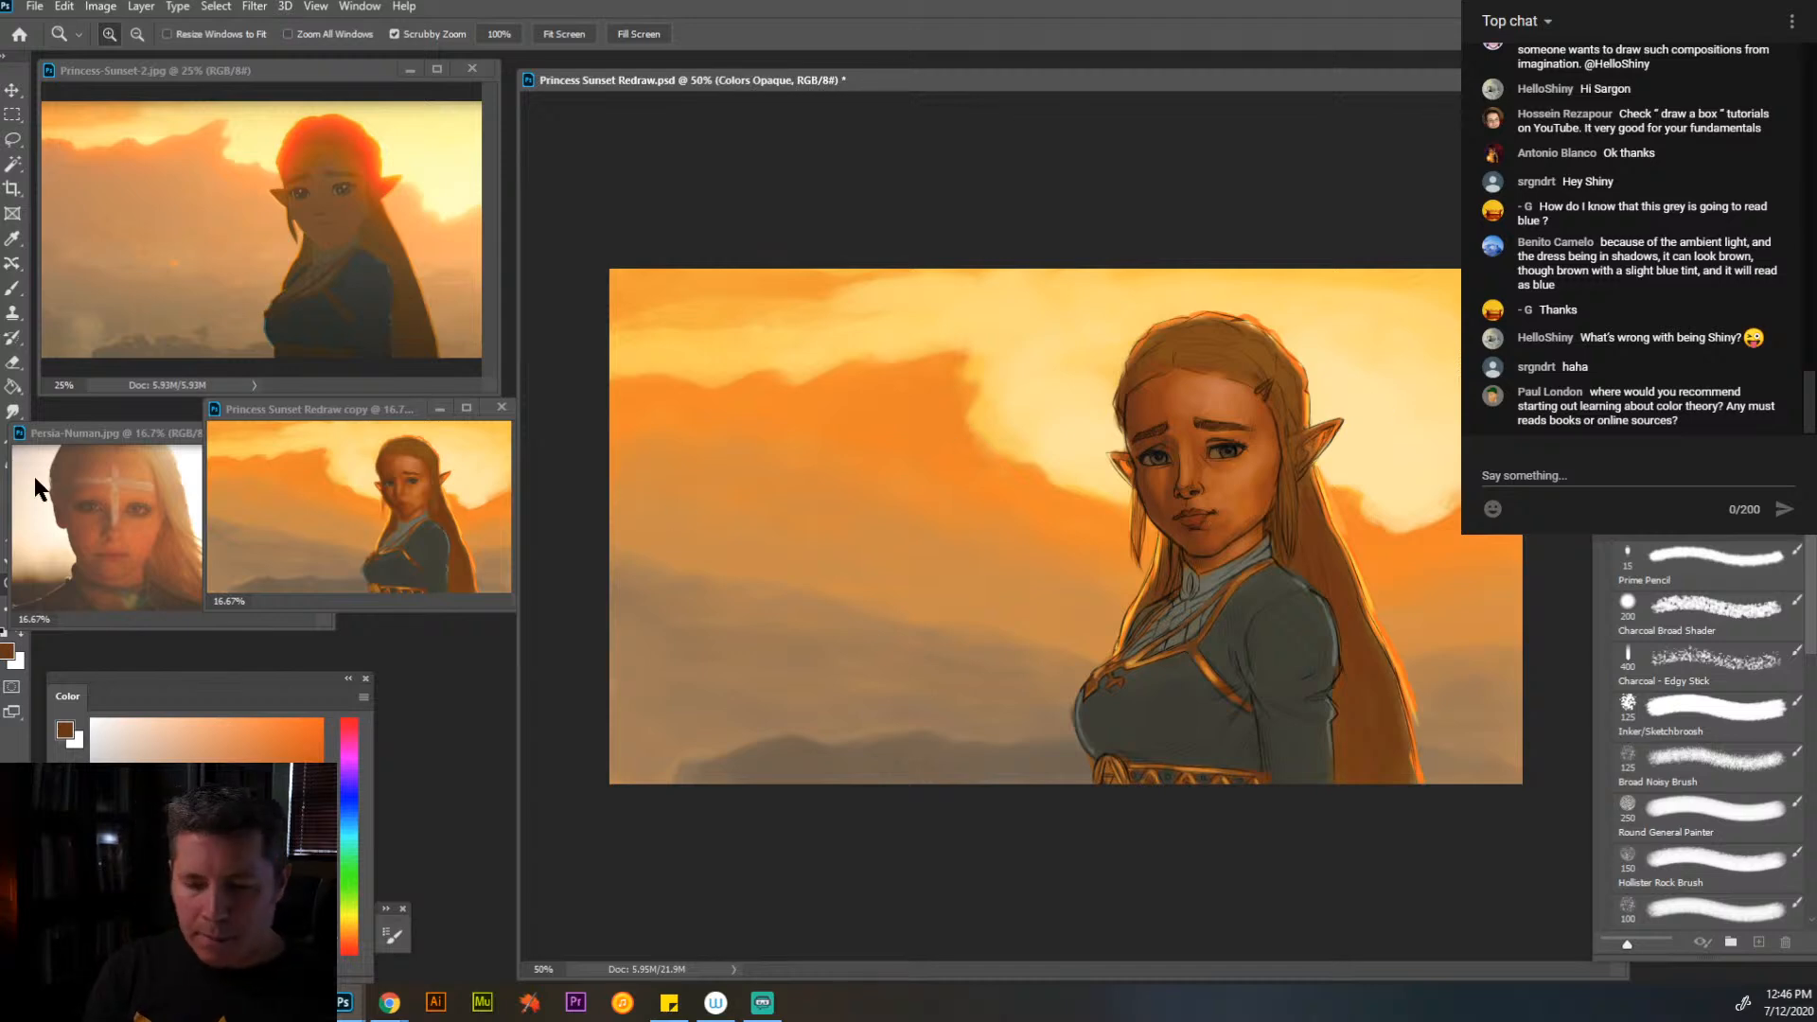
- Shift the portrait reference's window clear of the painting tools and reactivate the main painting
left_click_drag(136, 432, 156, 431)
left_click(359, 408)
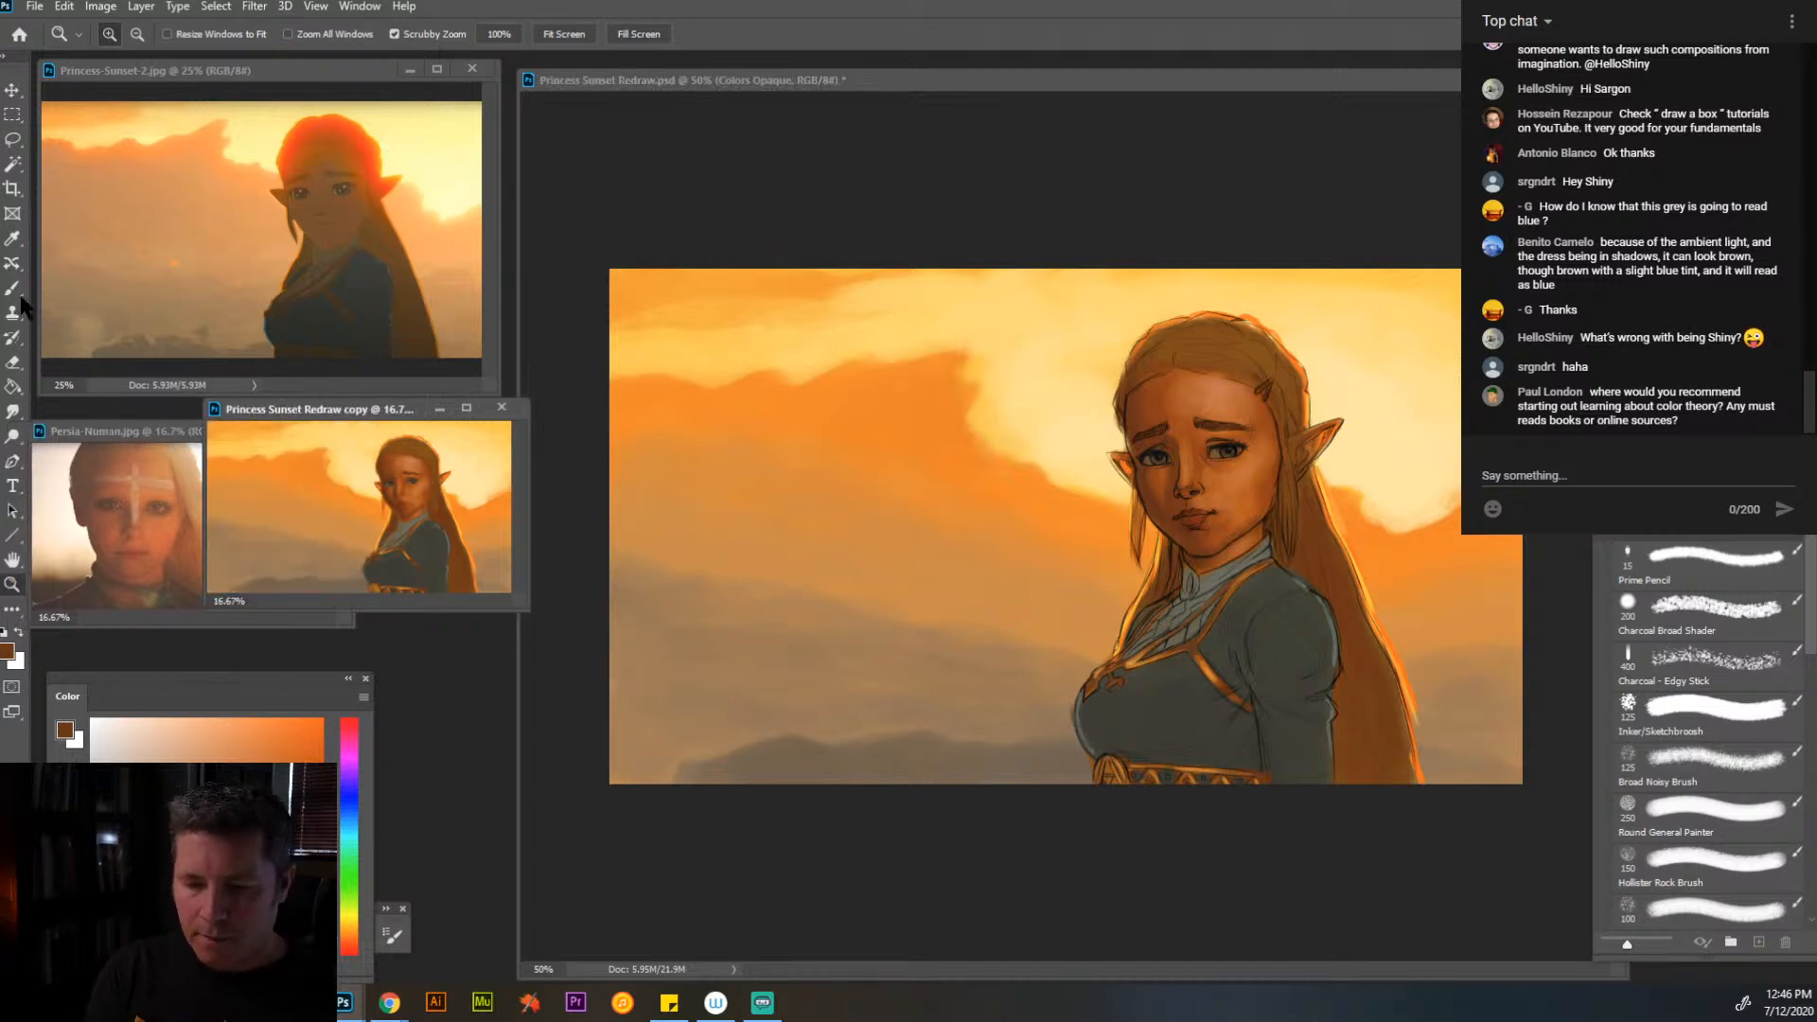
left_click(19, 293)
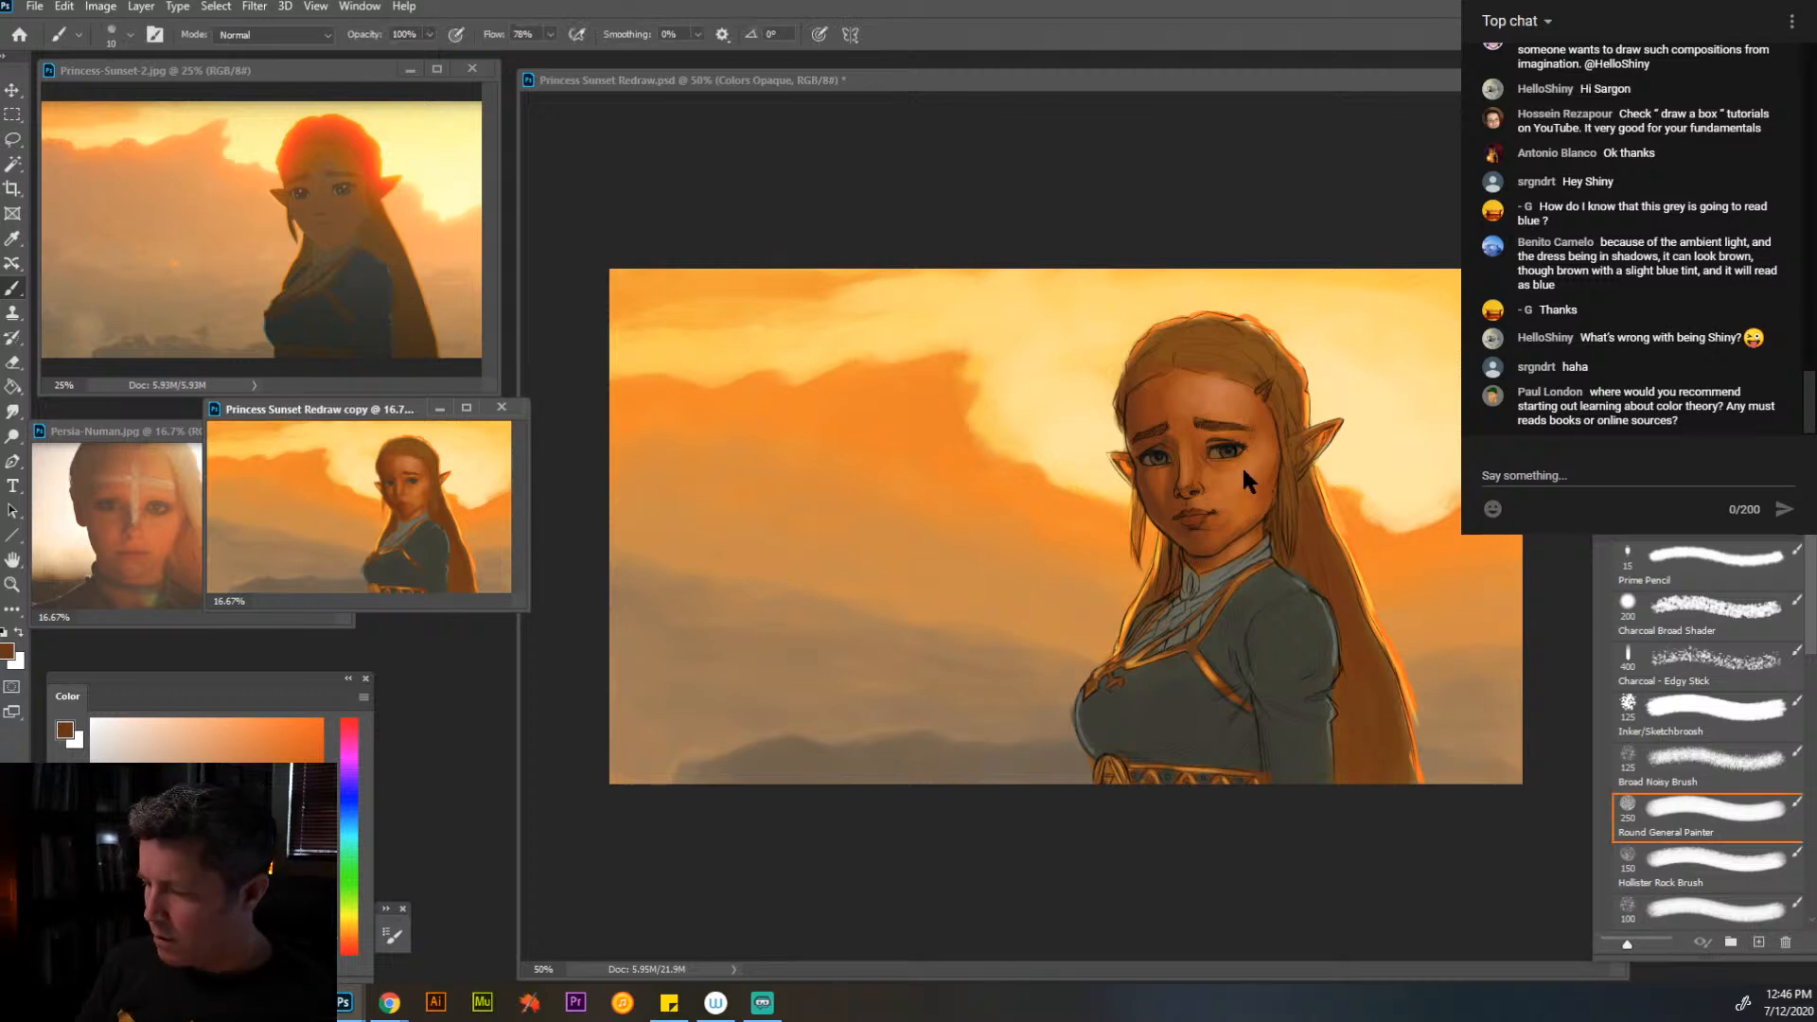
left_click(1255, 501)
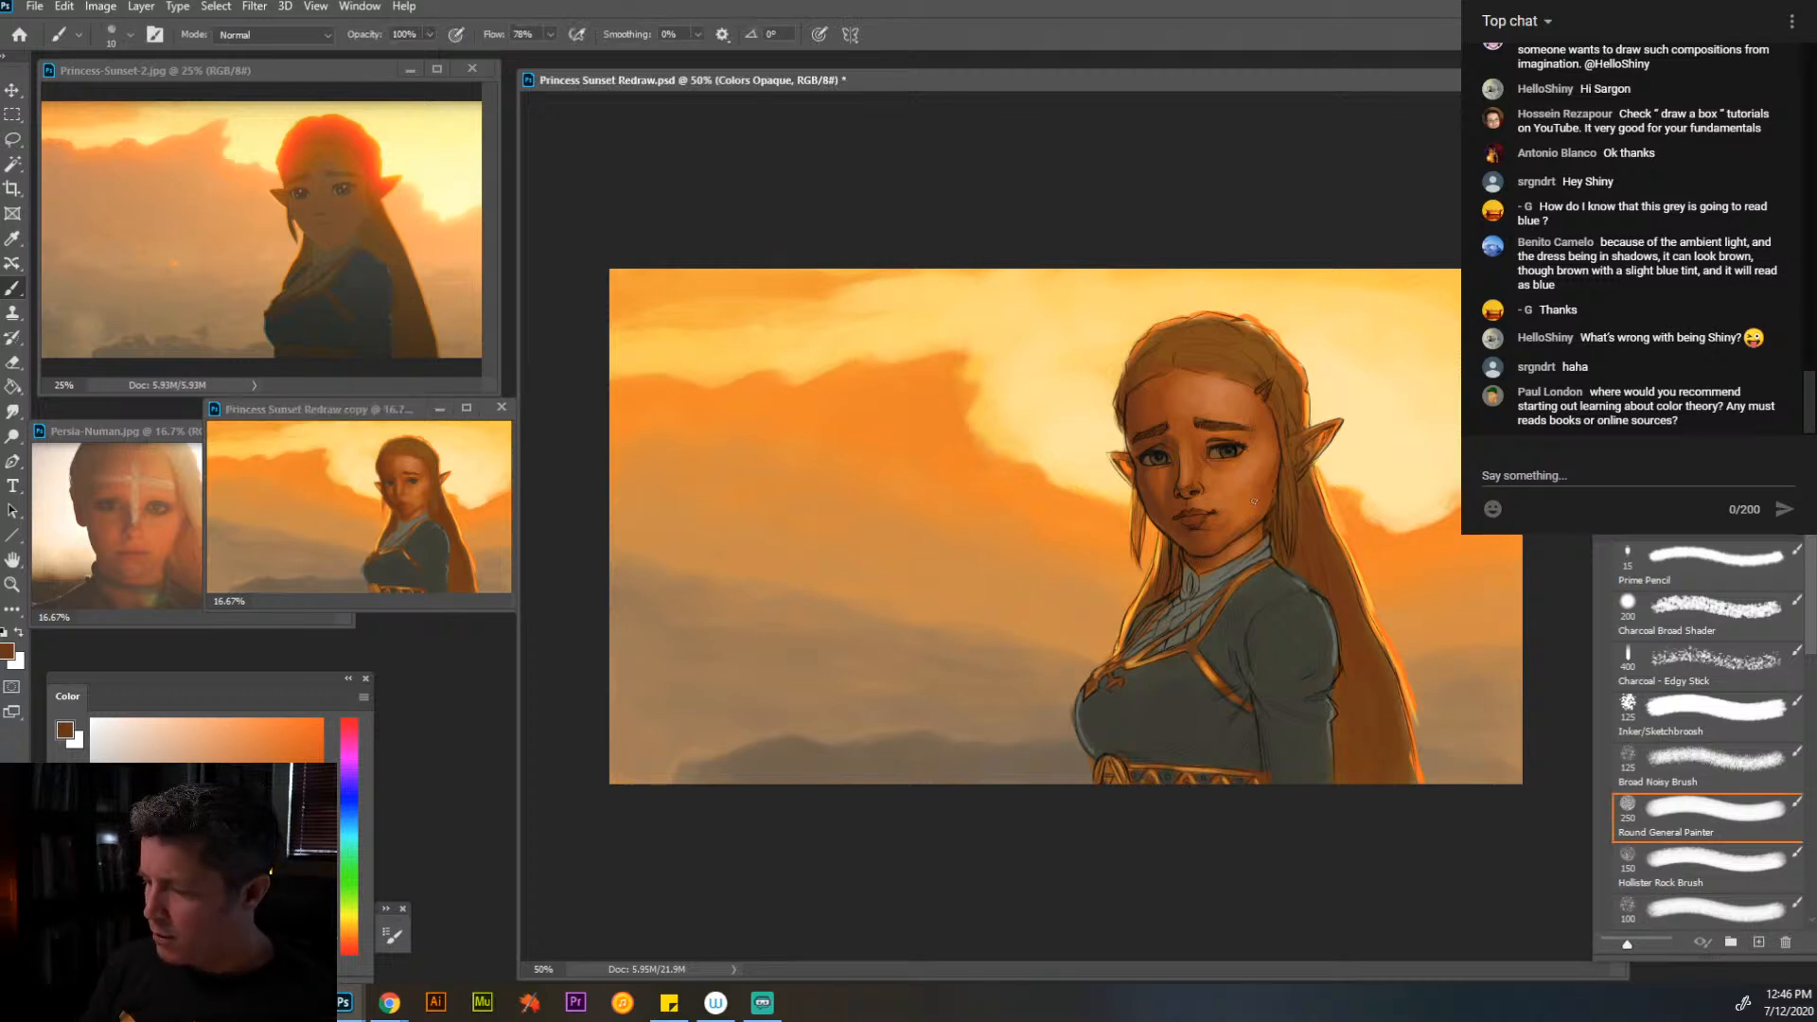
- Paint sampled skin tones over the forehead and along the hairline at 100% zoom, using the Round General Painter brush at size 25
left_click(12, 584)
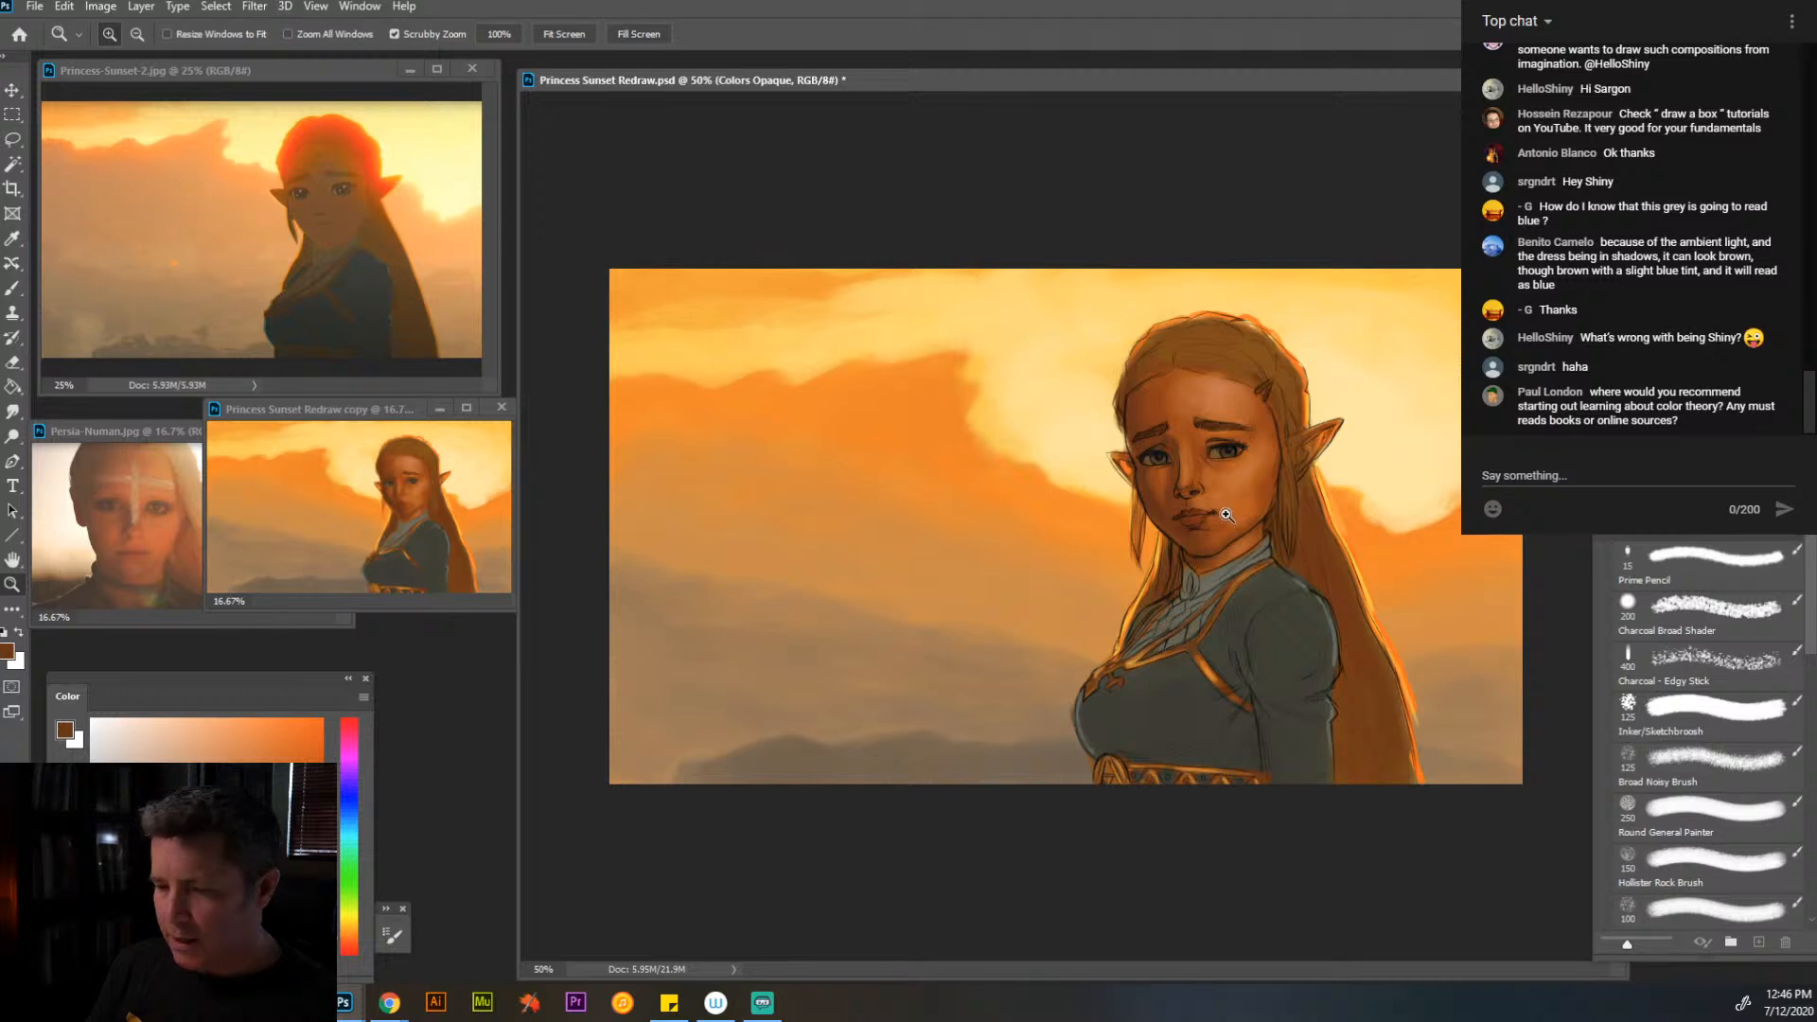
left_click(1230, 517)
left_click(1239, 542)
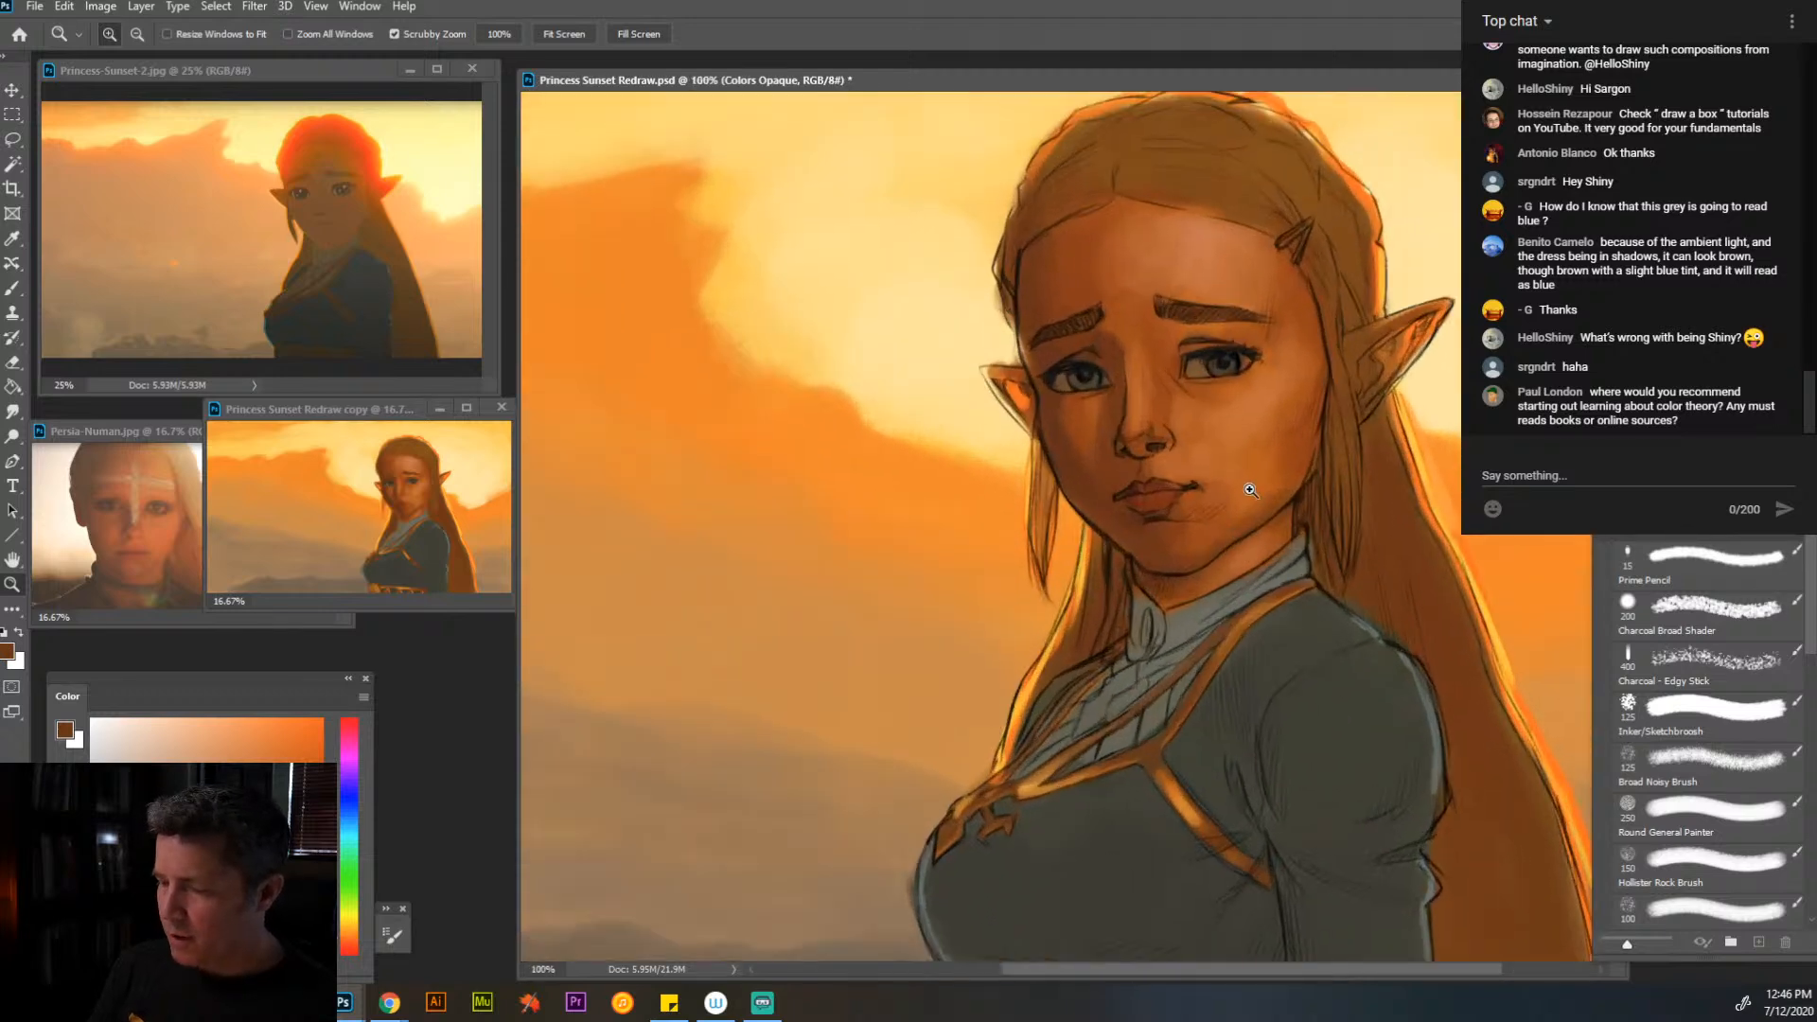
left_click_drag(1271, 483, 1236, 521)
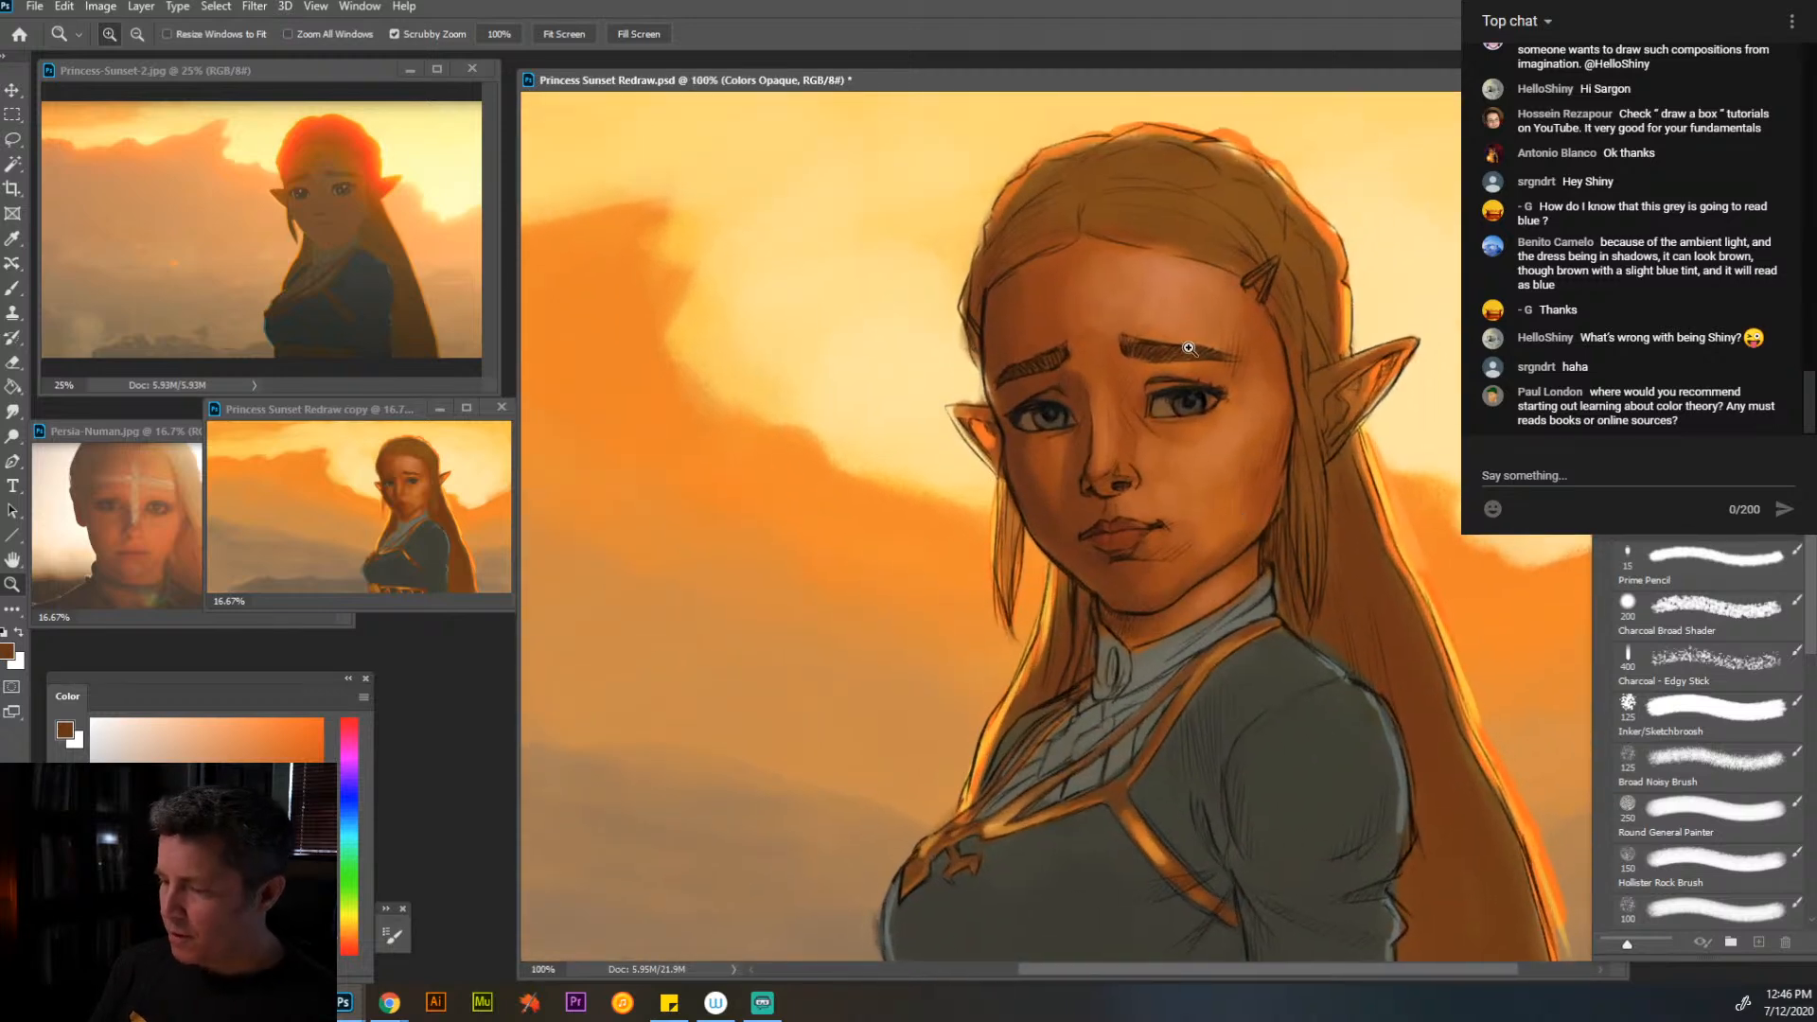
left_click(20, 286)
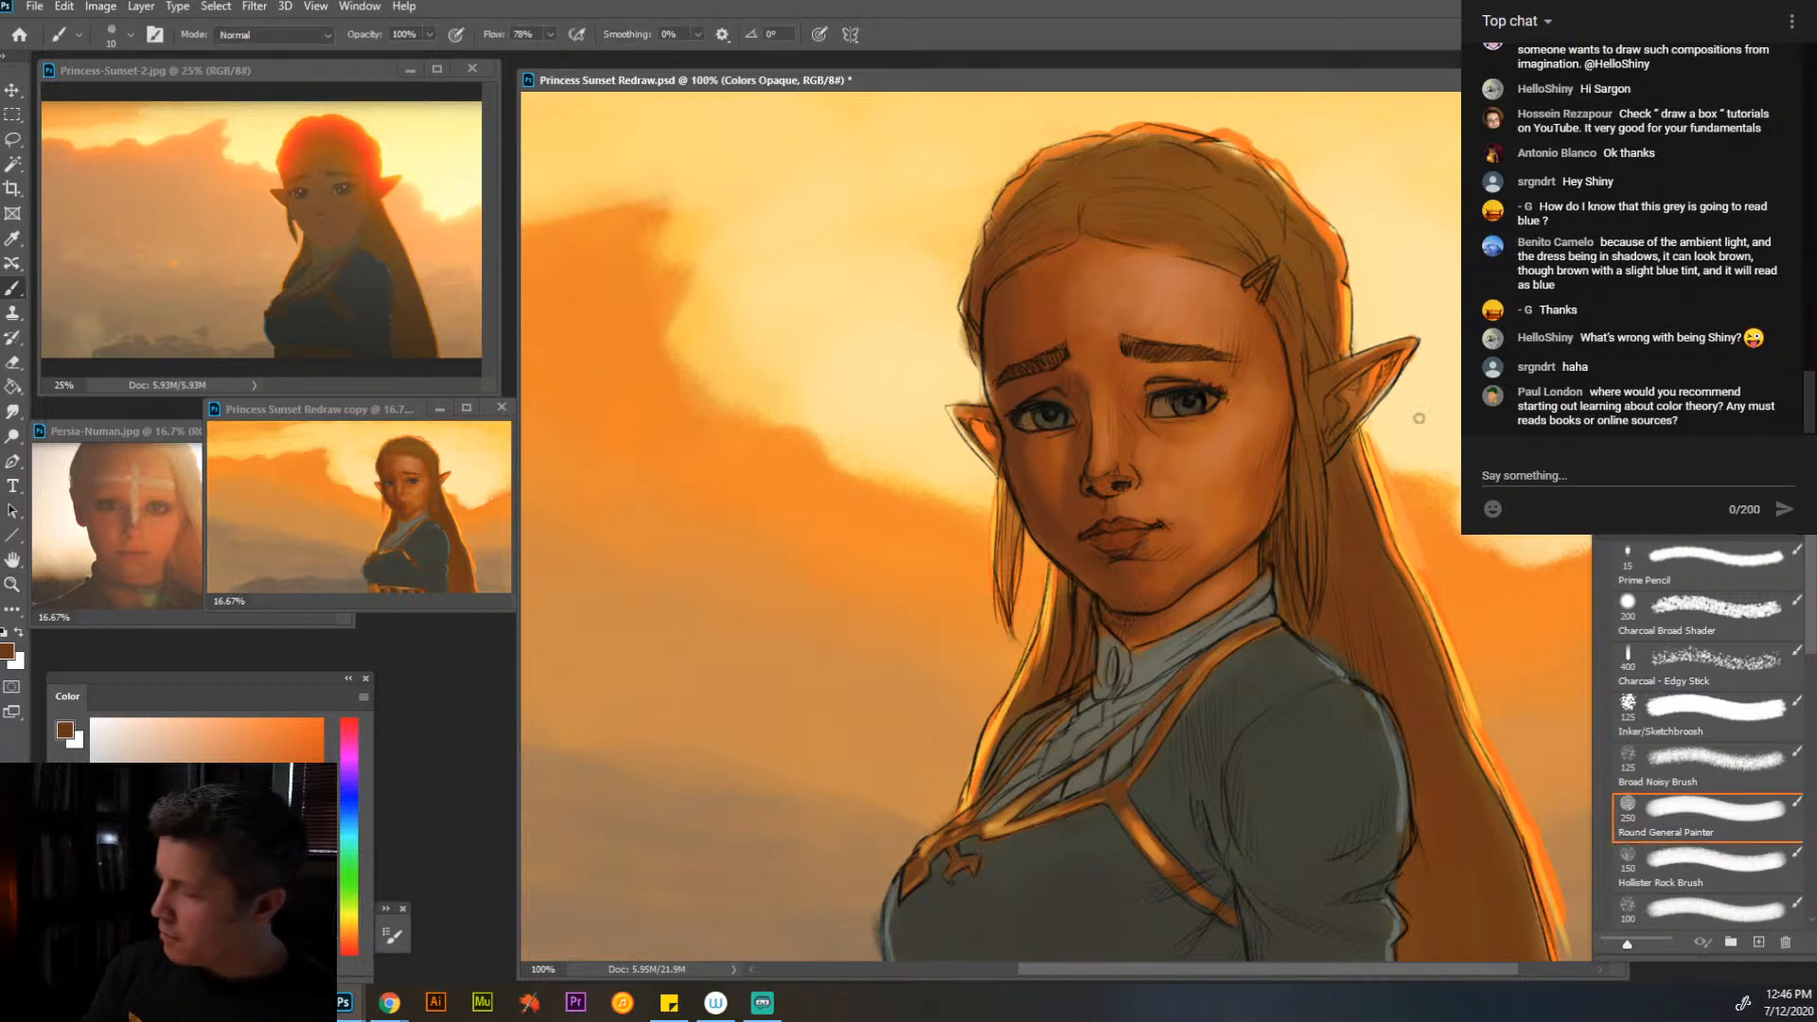
left_click(1248, 368, "alt")
key("bracketright")
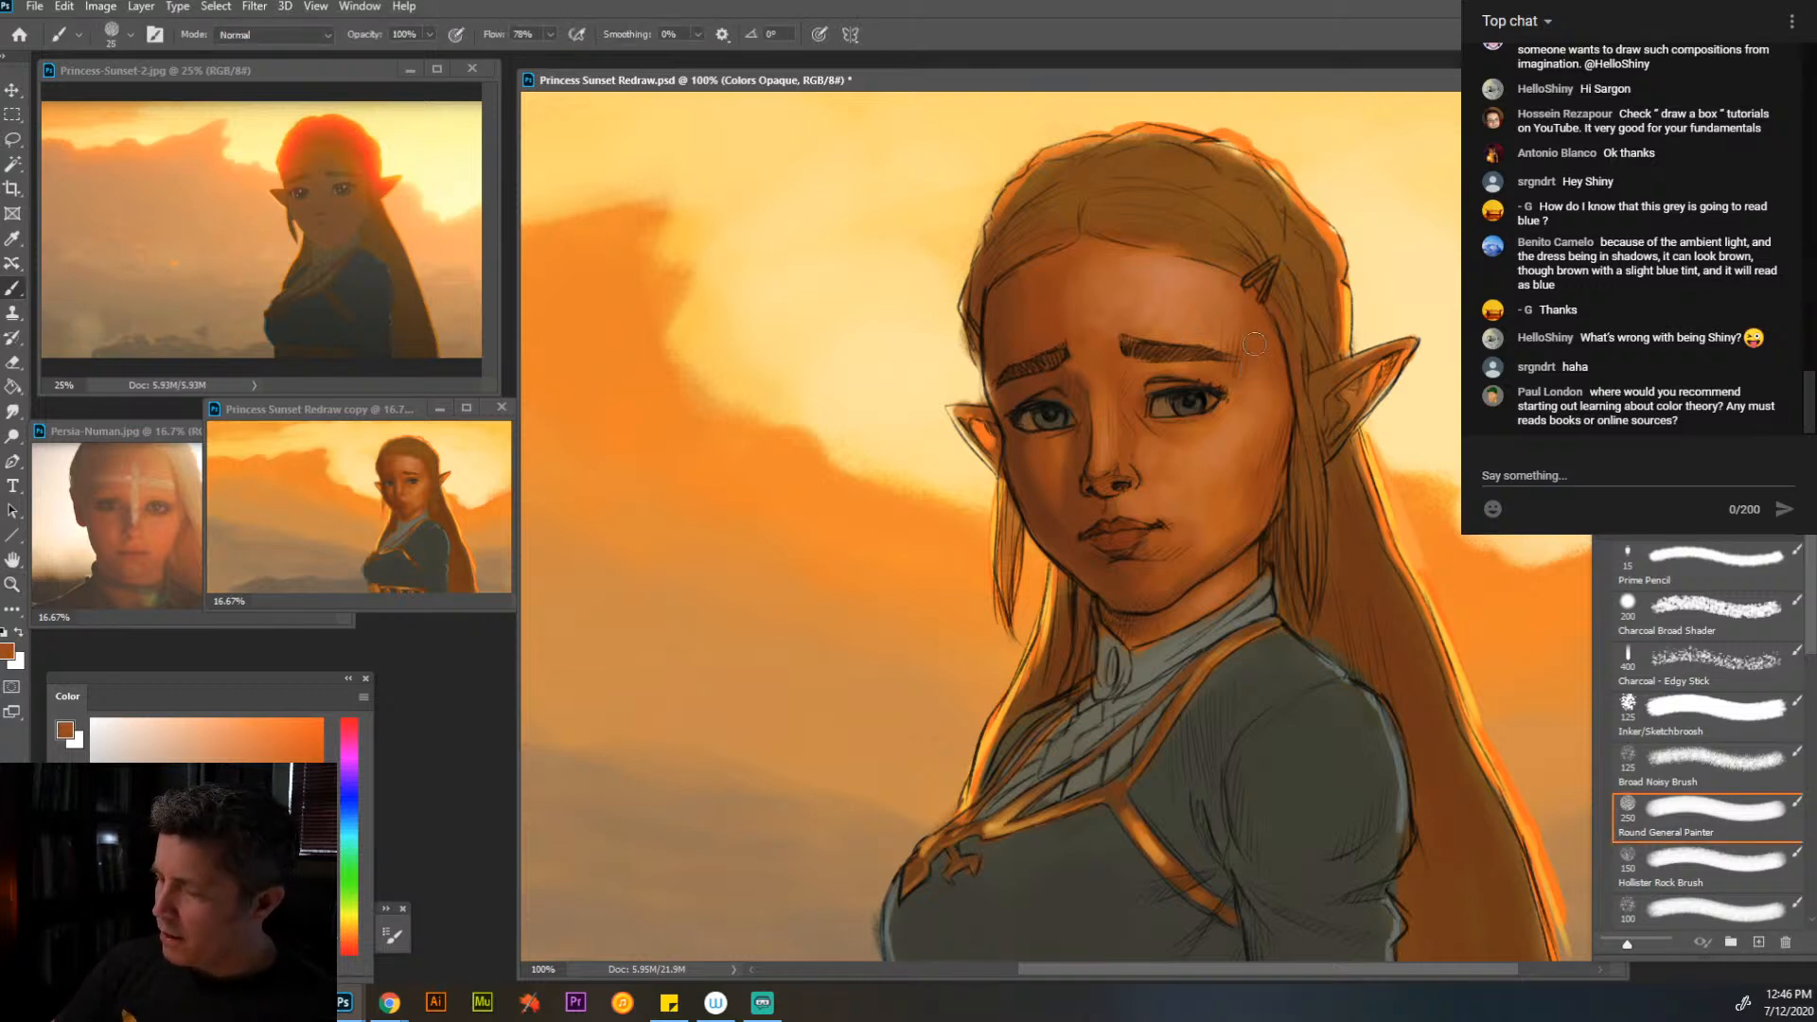
left_click_drag(1209, 312, 1210, 293)
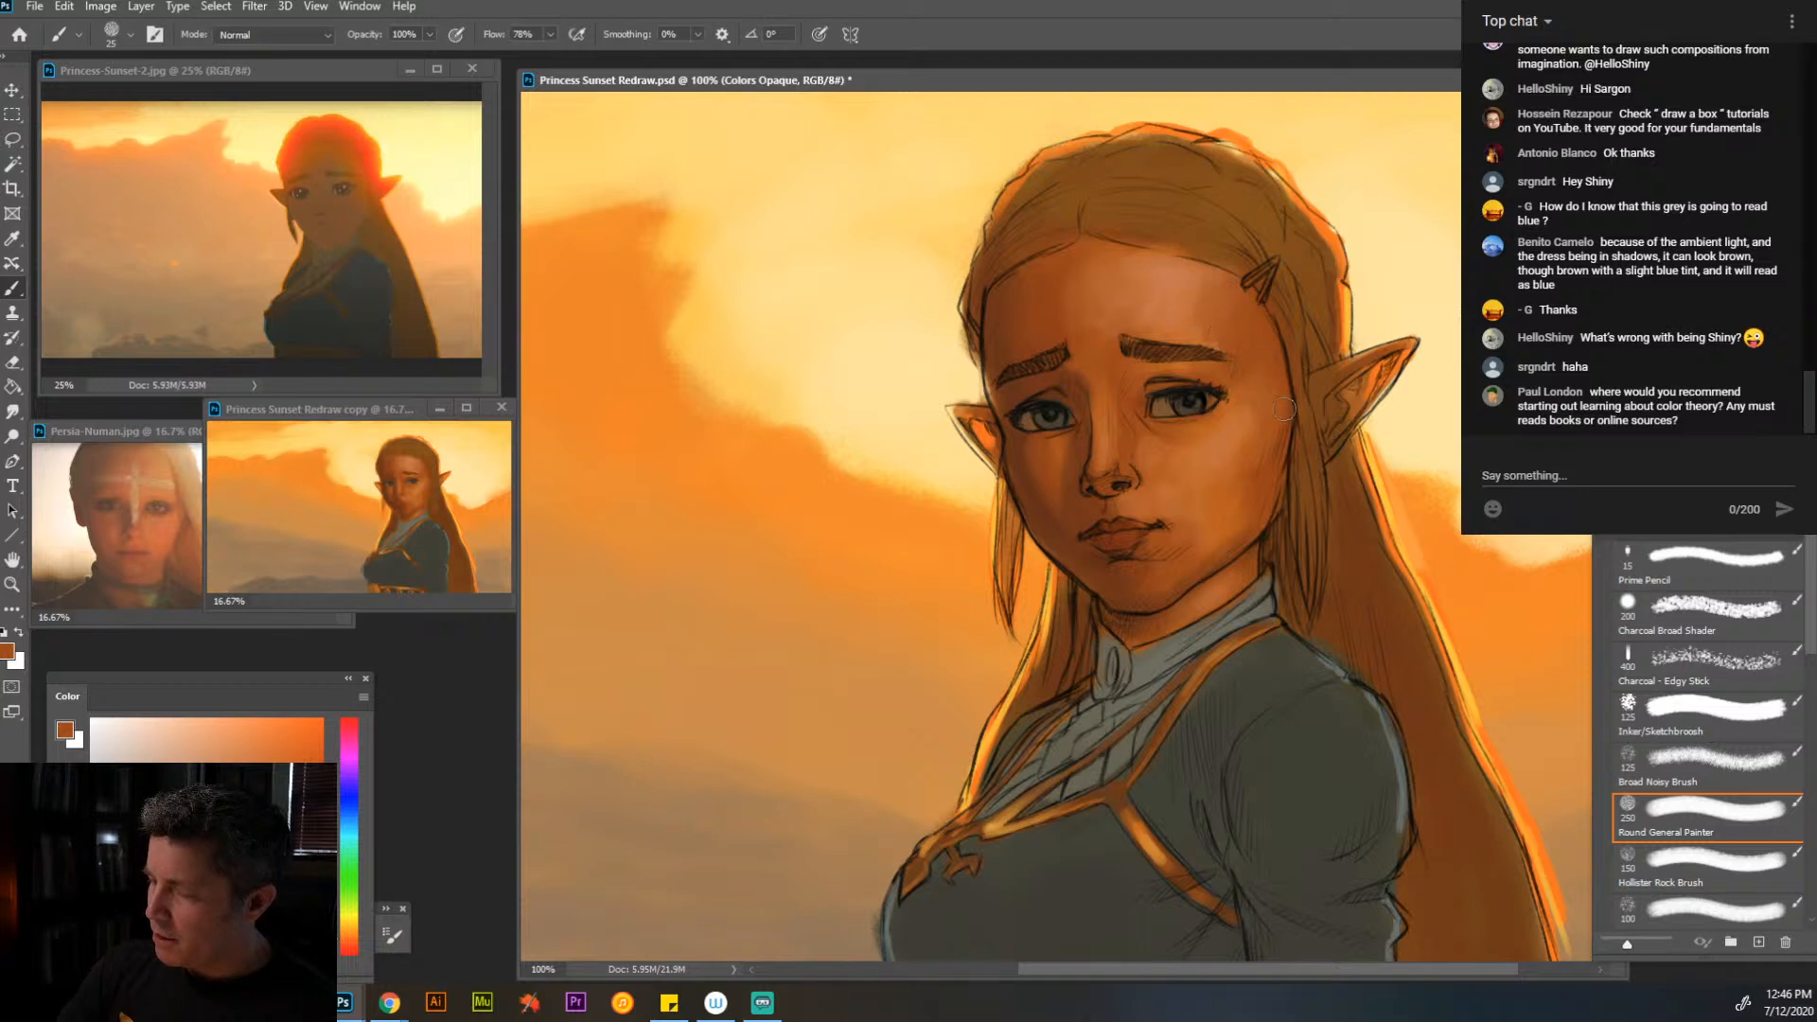
left_click(1165, 281, "alt")
left_click_drag(1223, 270, 1113, 249)
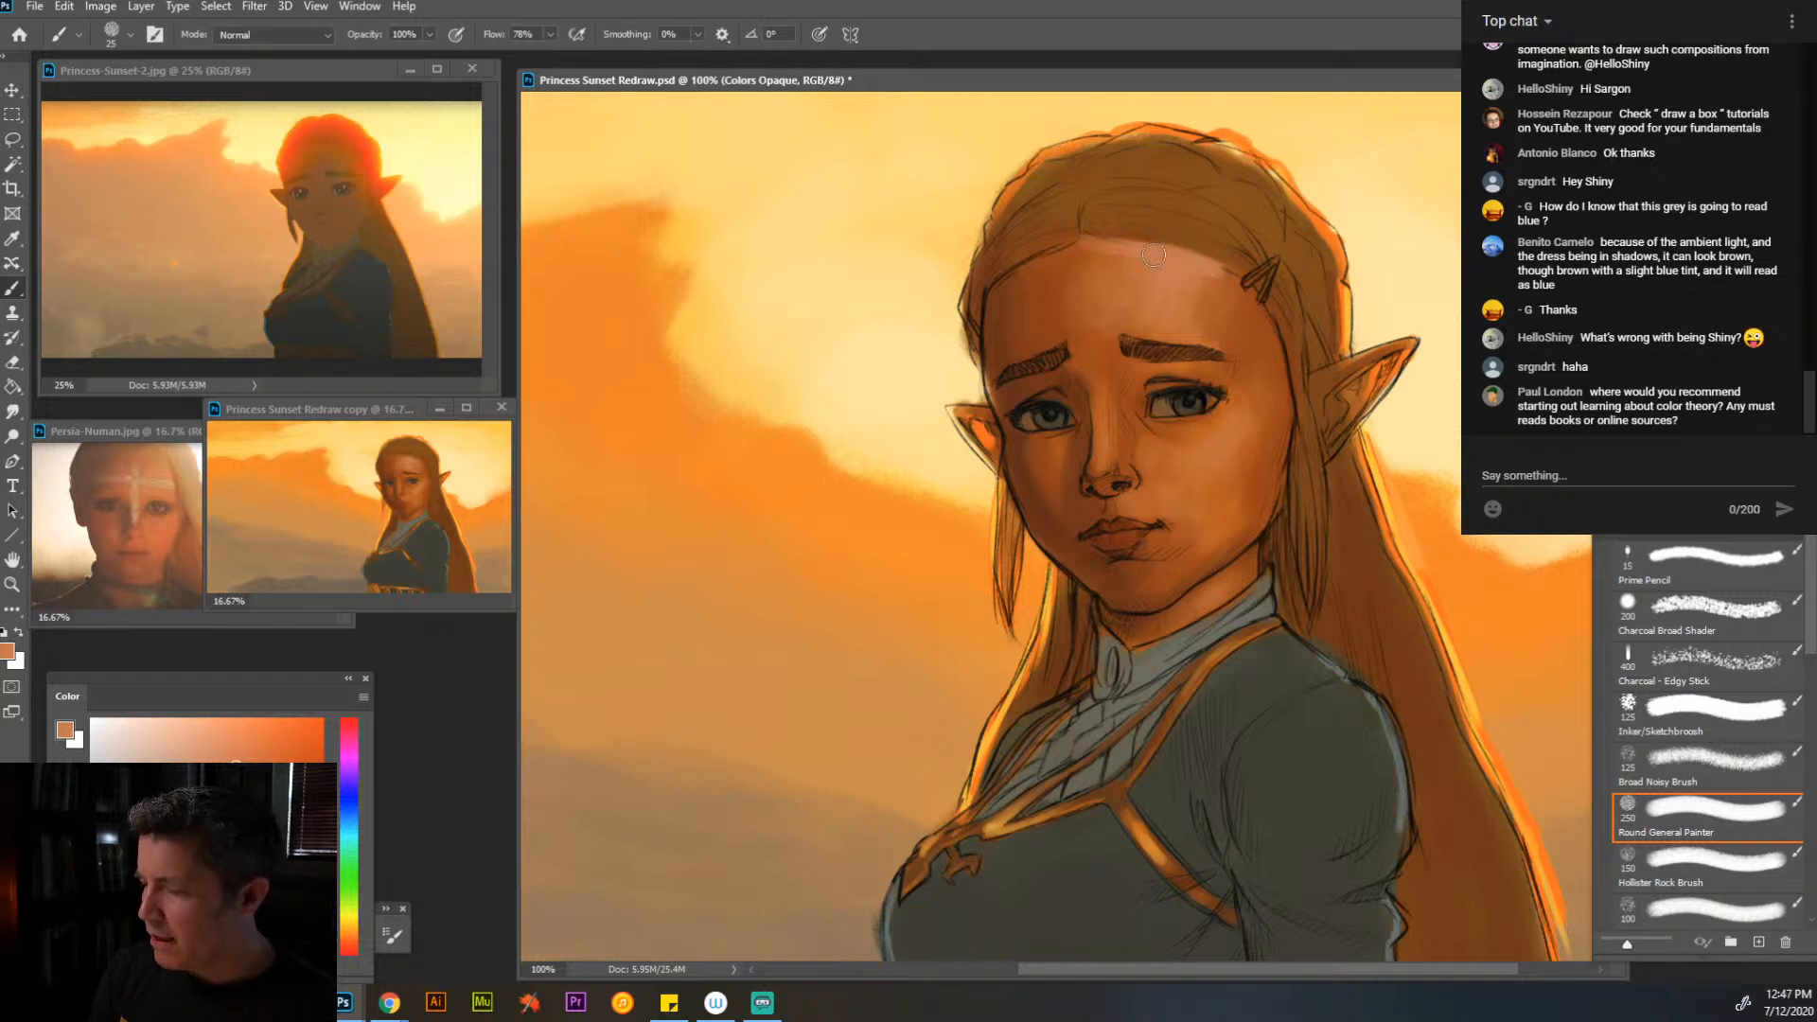
- Cover the sketched hairline and blend the forehead skin with sampled browns and oranges, raising the brush size to 30
left_click(1051, 301, "alt")
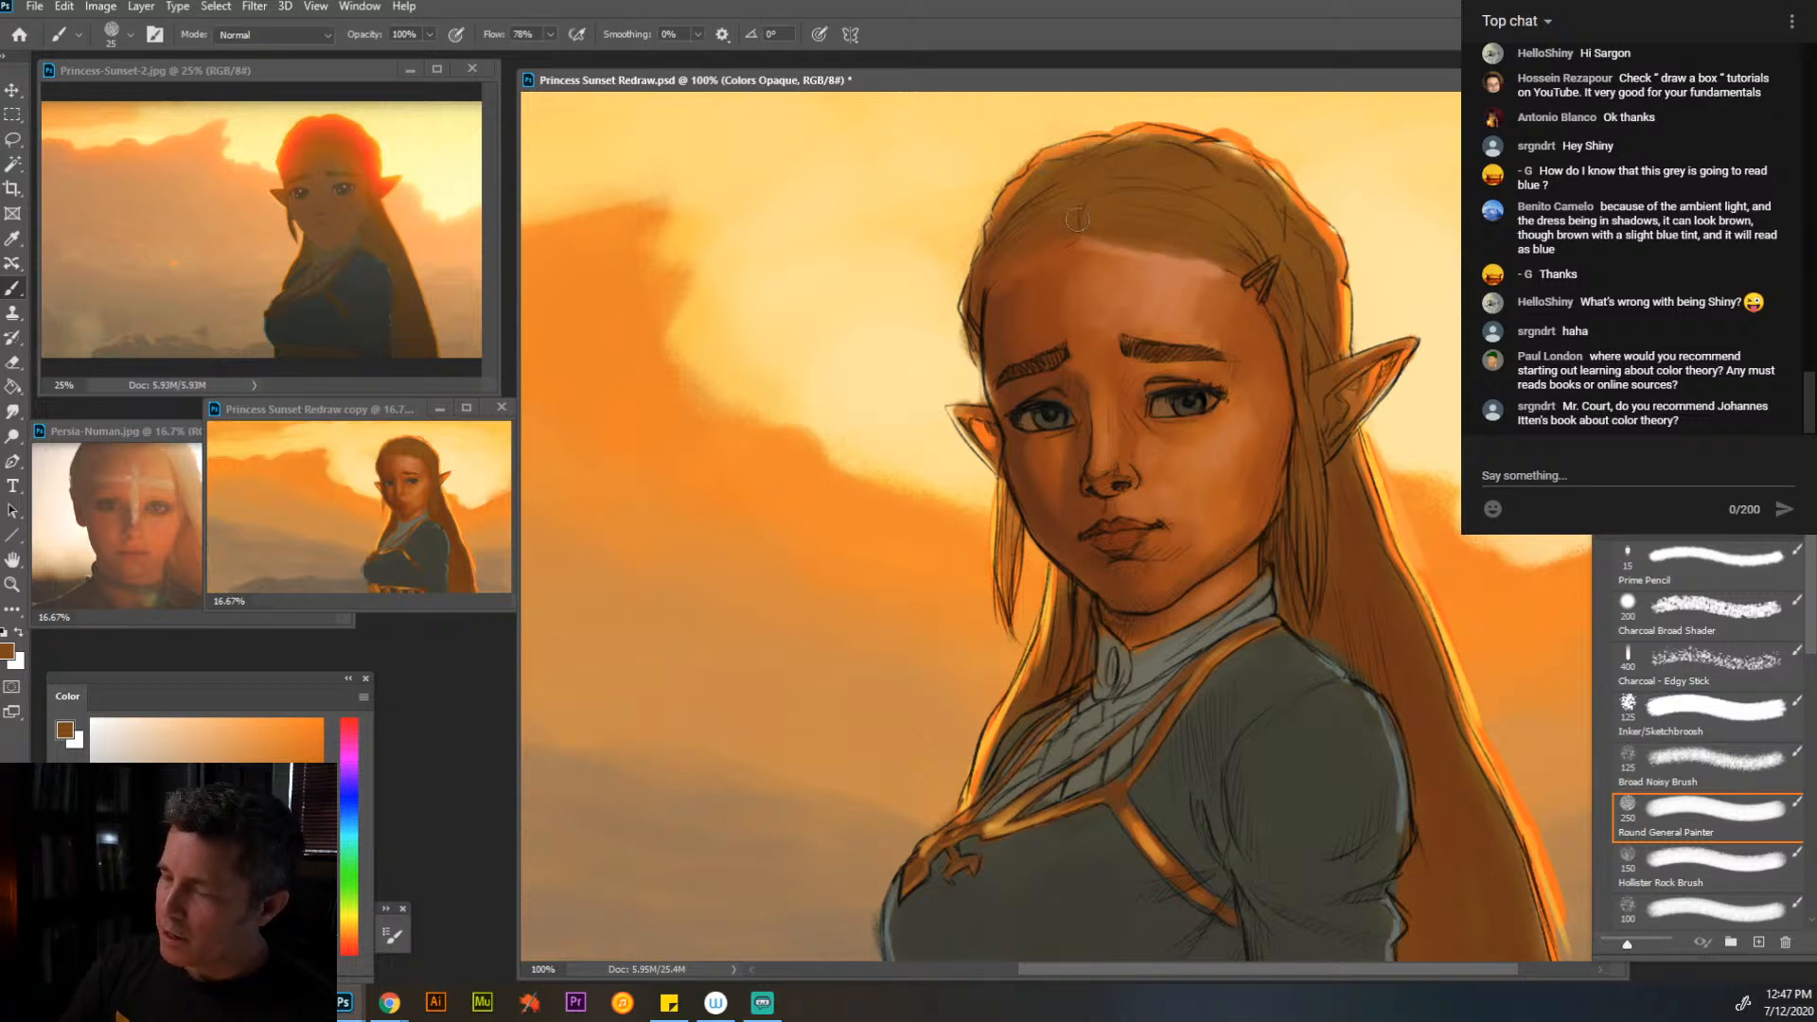
left_click(1075, 260, "alt")
left_click(1072, 267, "alt")
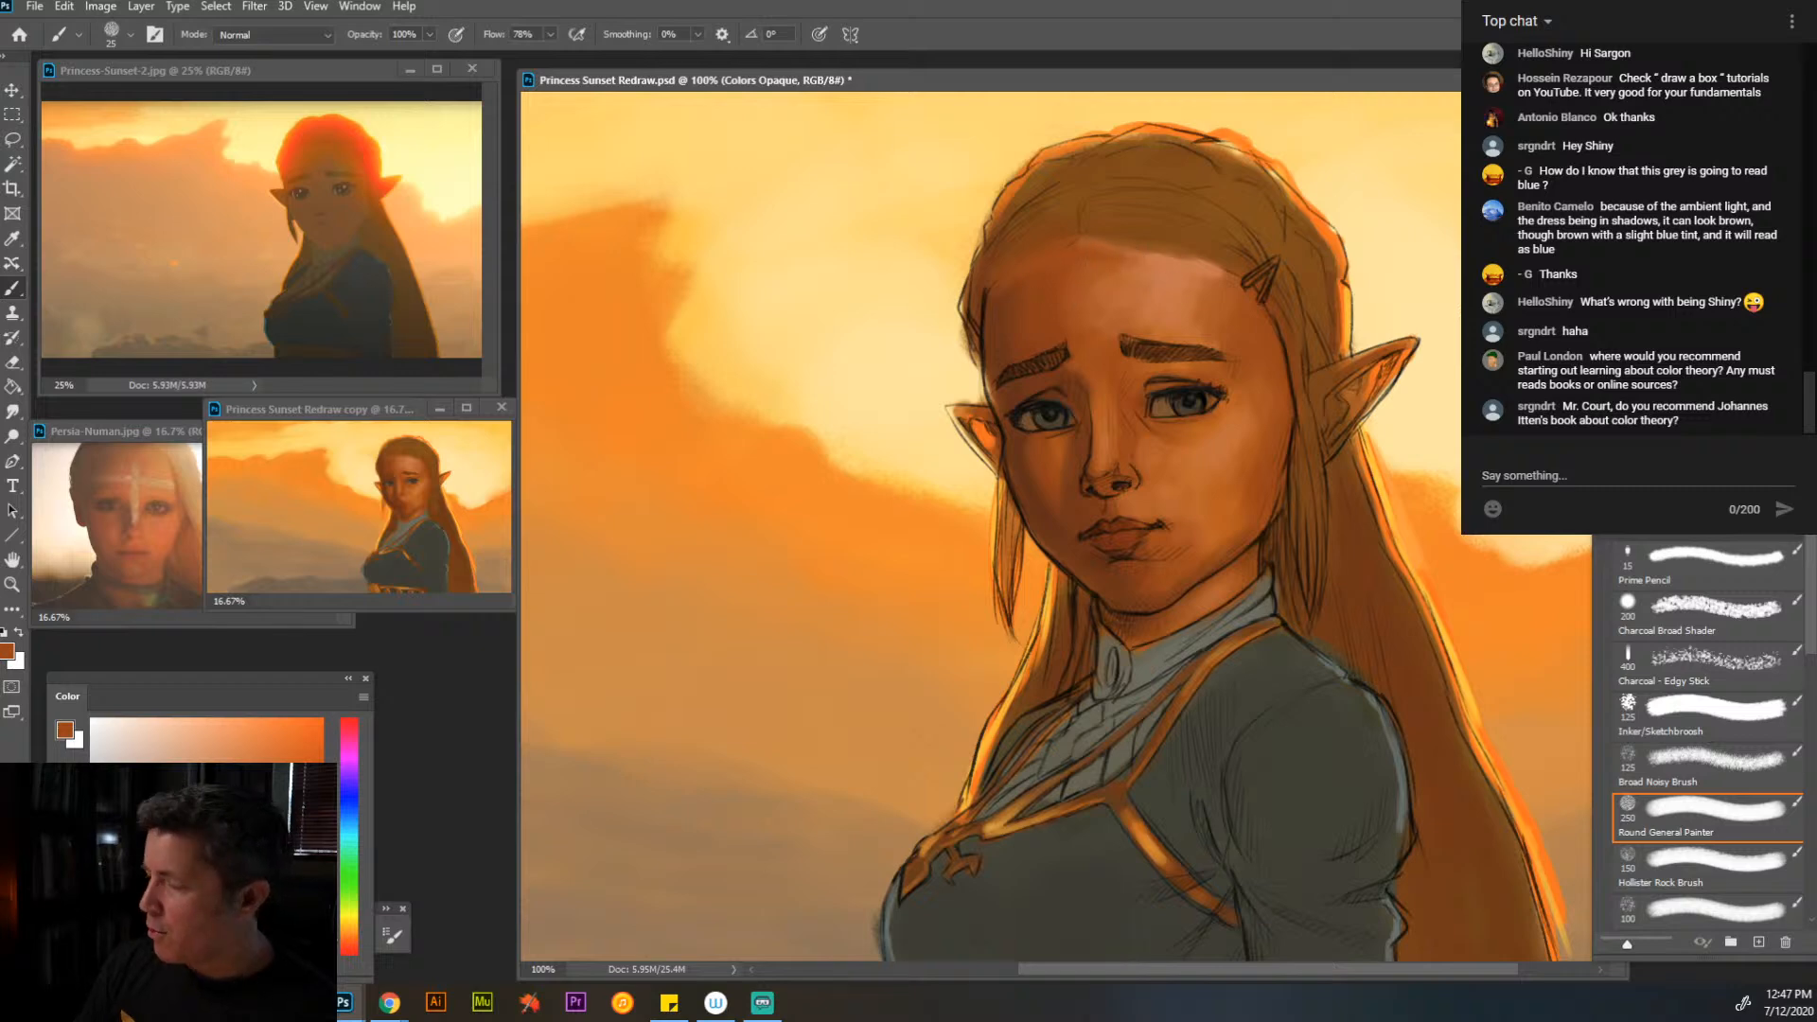
key("ctrl+comma")
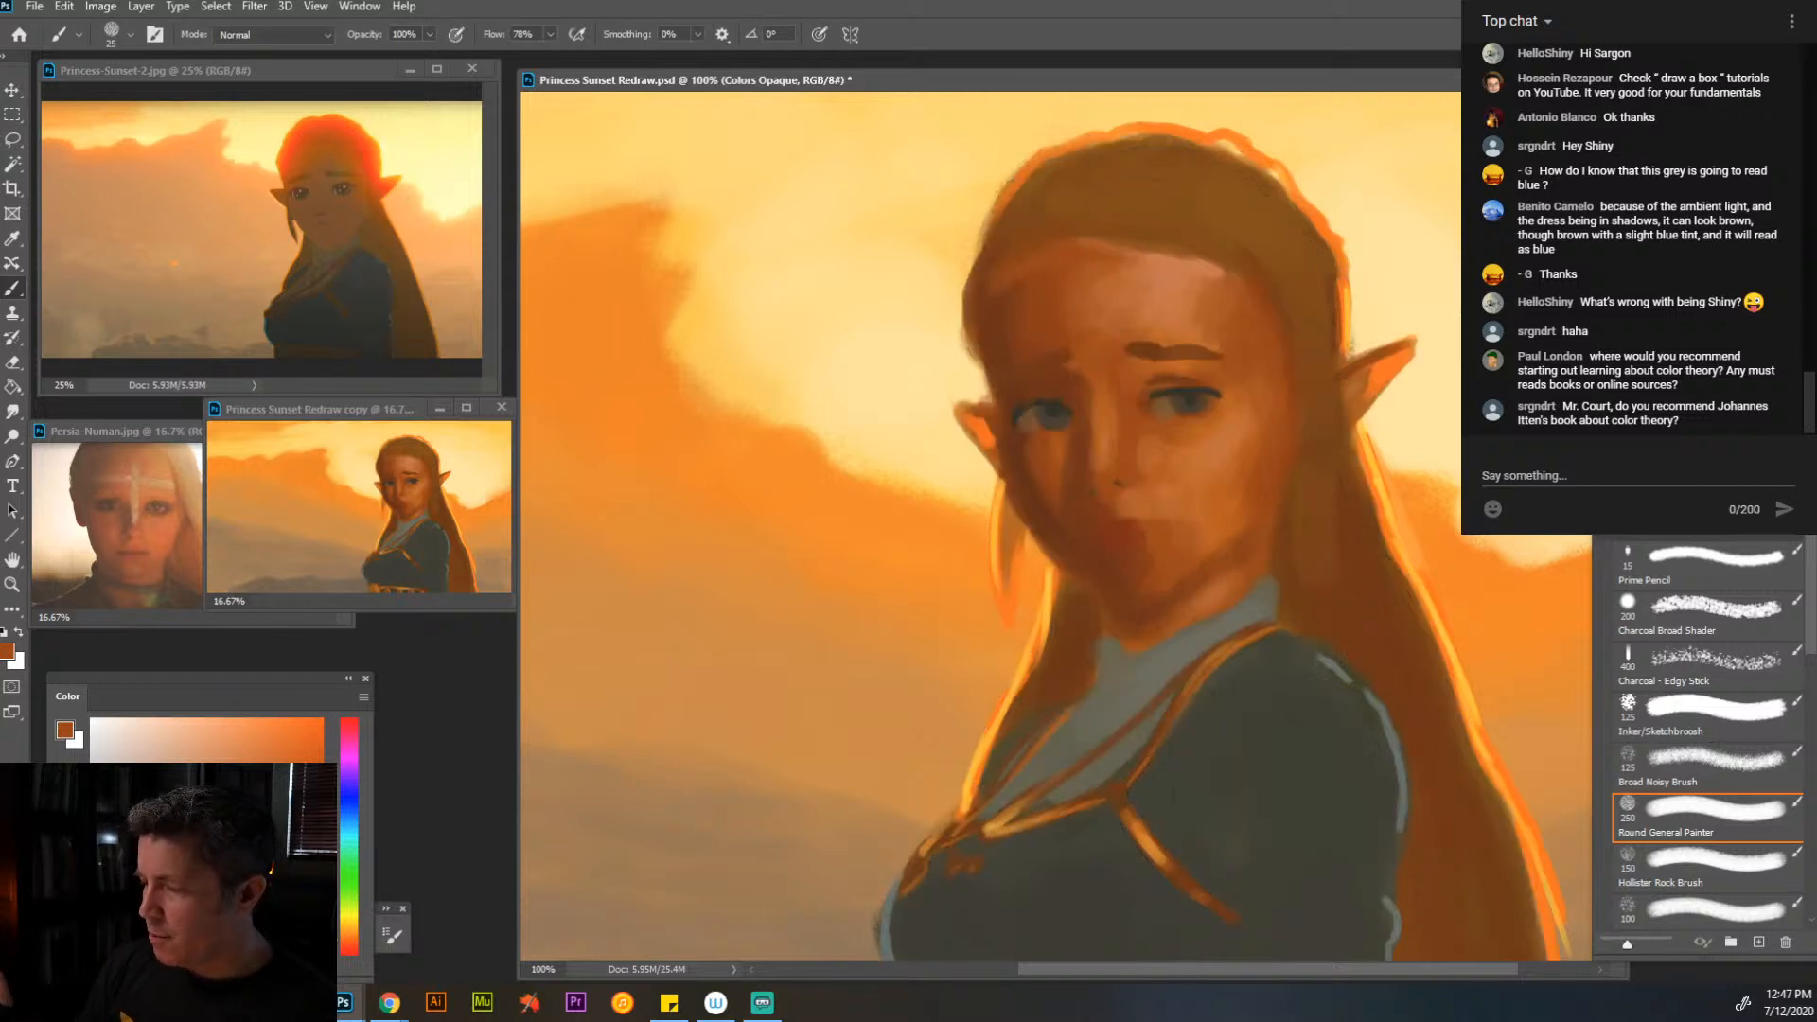
key("ctrl+comma")
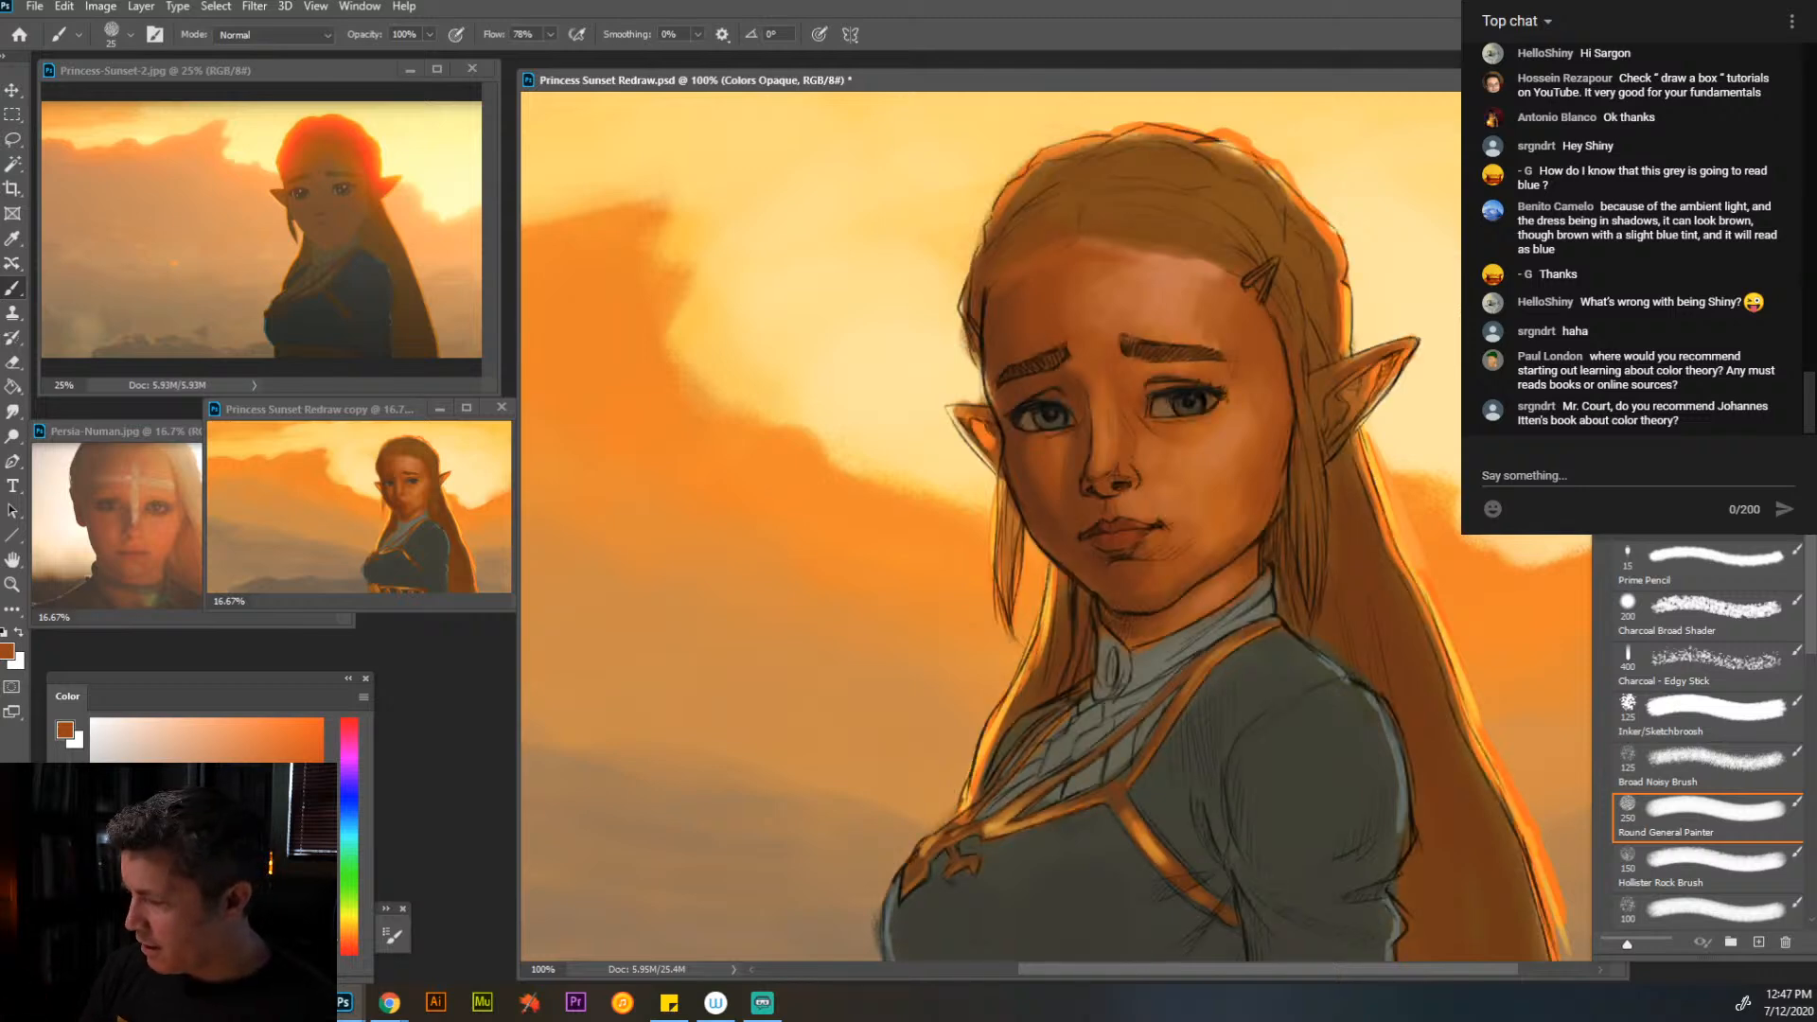
left_click(1200, 278, "alt")
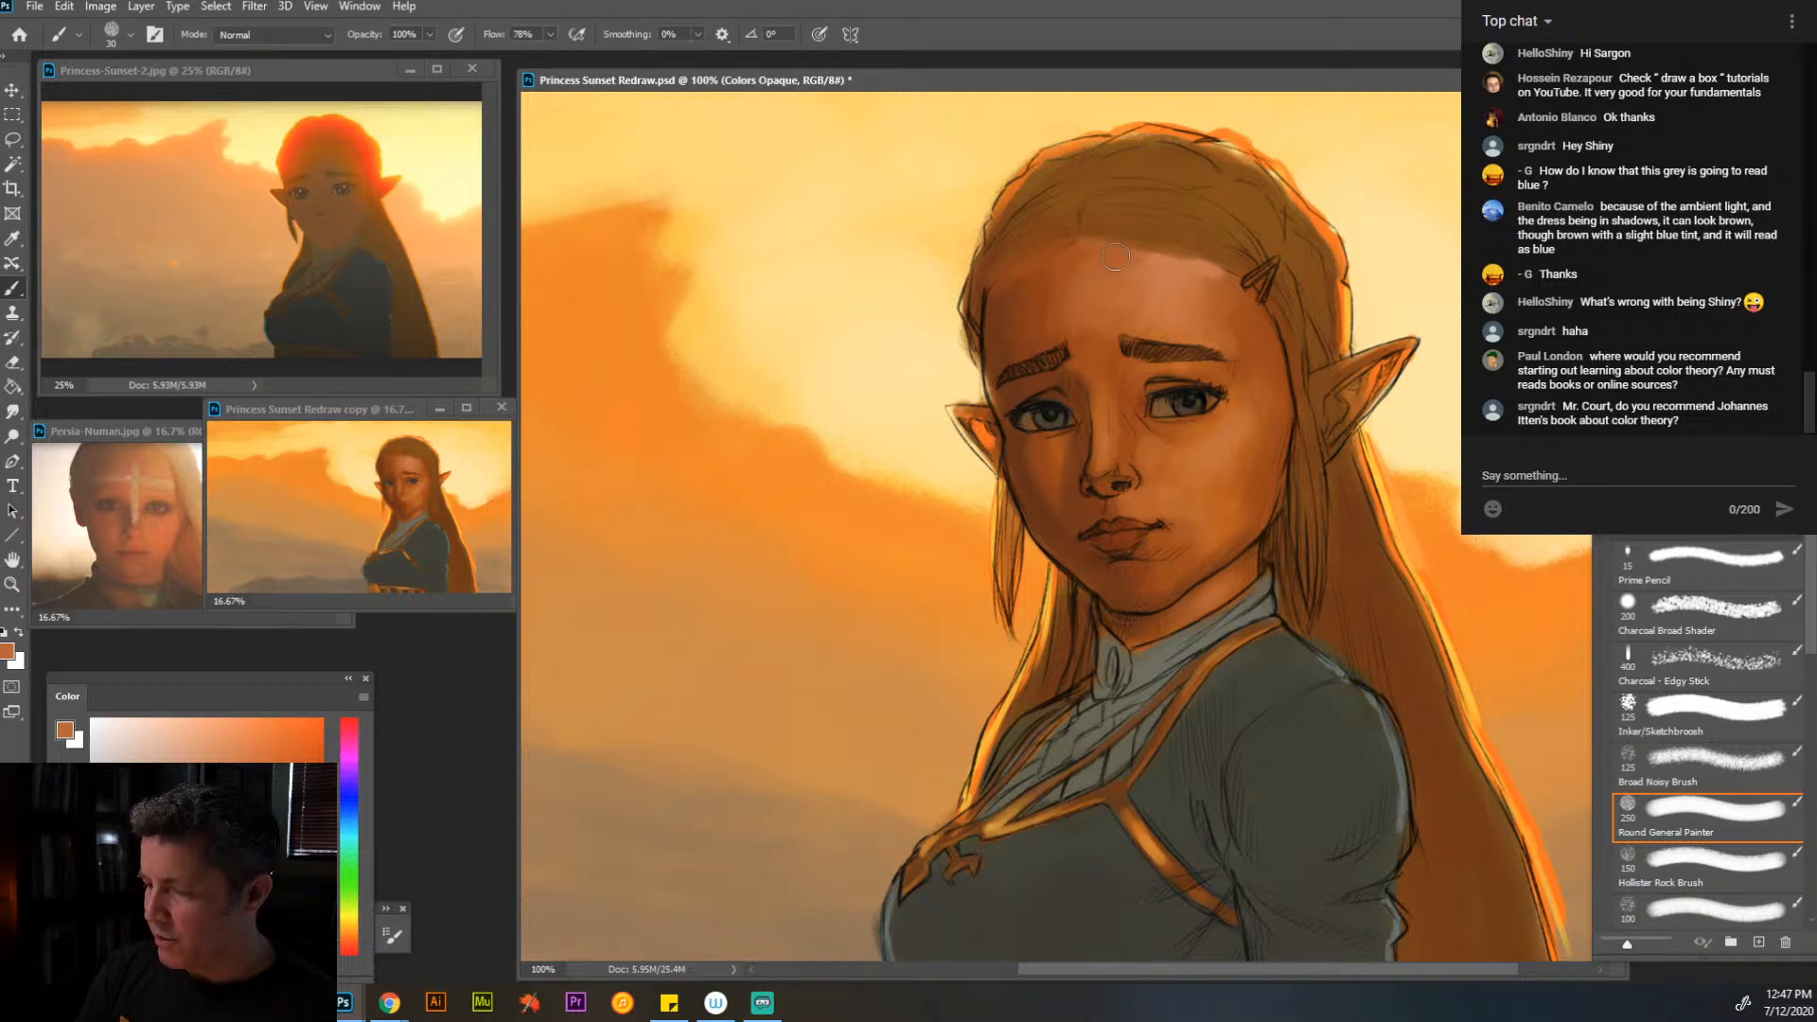
left_click(1086, 386, "alt")
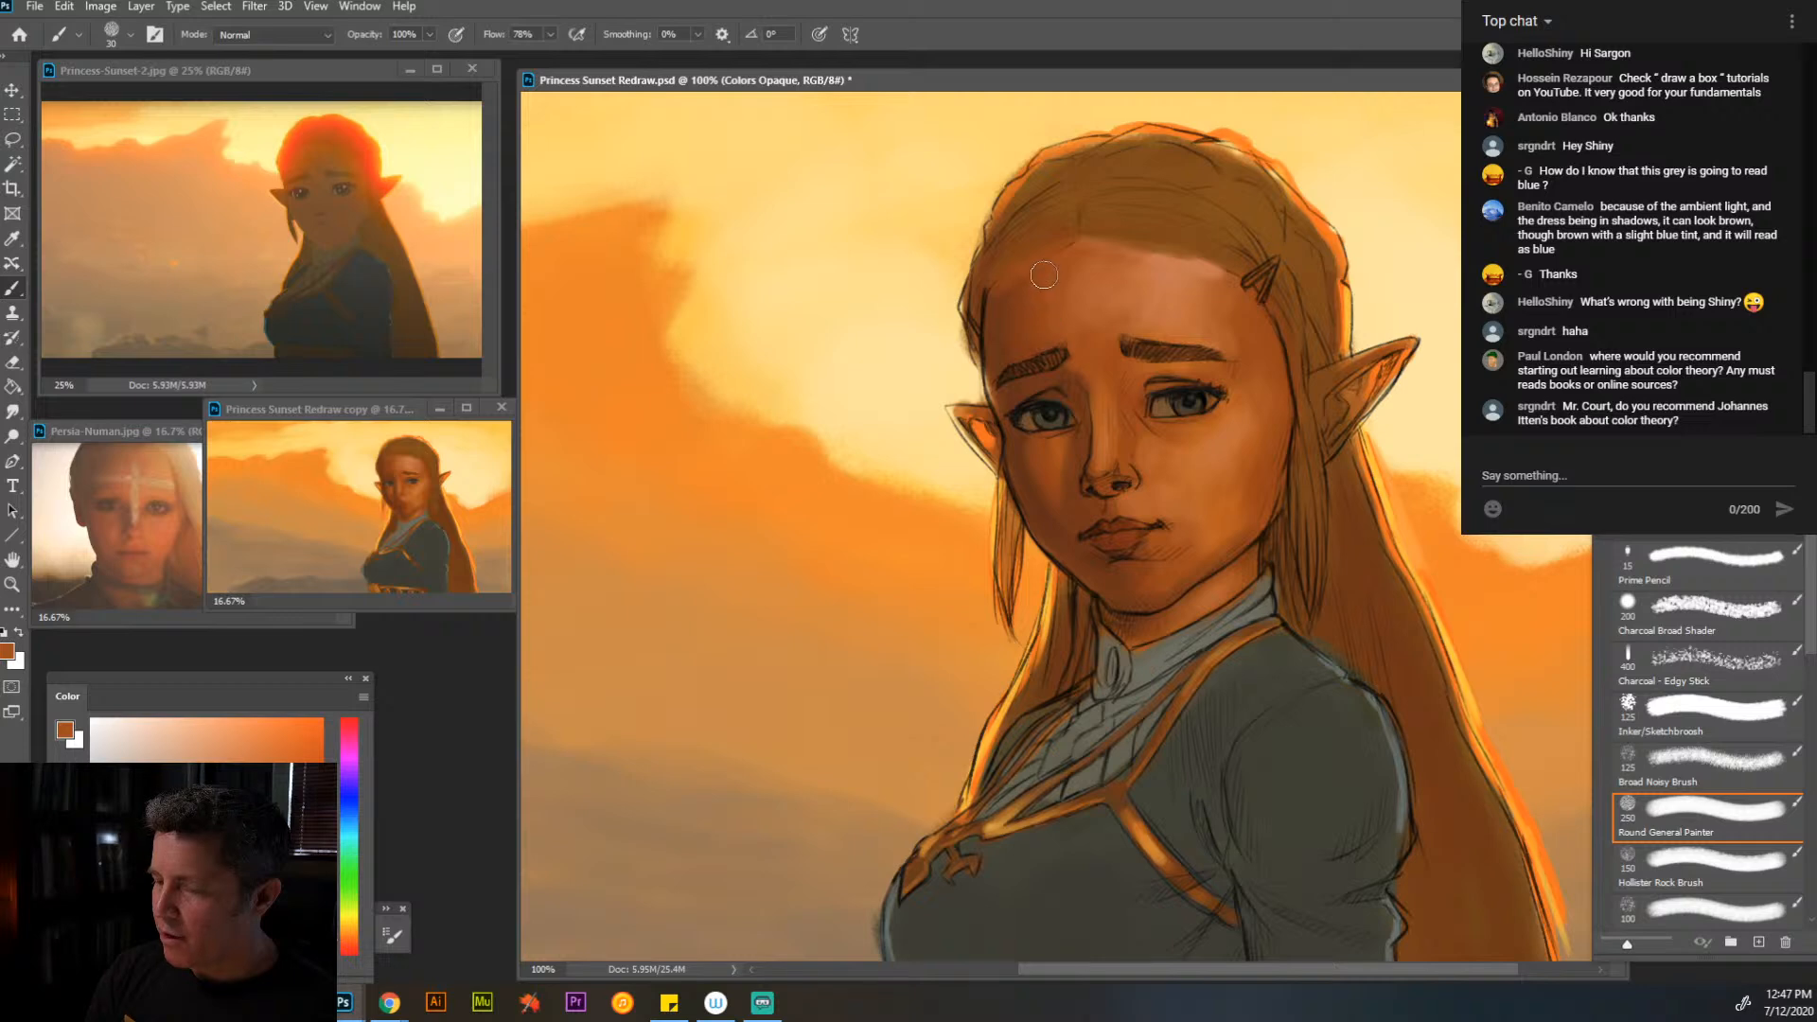
- Paint over the hatched lines of both eyebrows with sampled browns and skin tones, refining their shapes at brush size 15
left_click(995, 317, "alt")
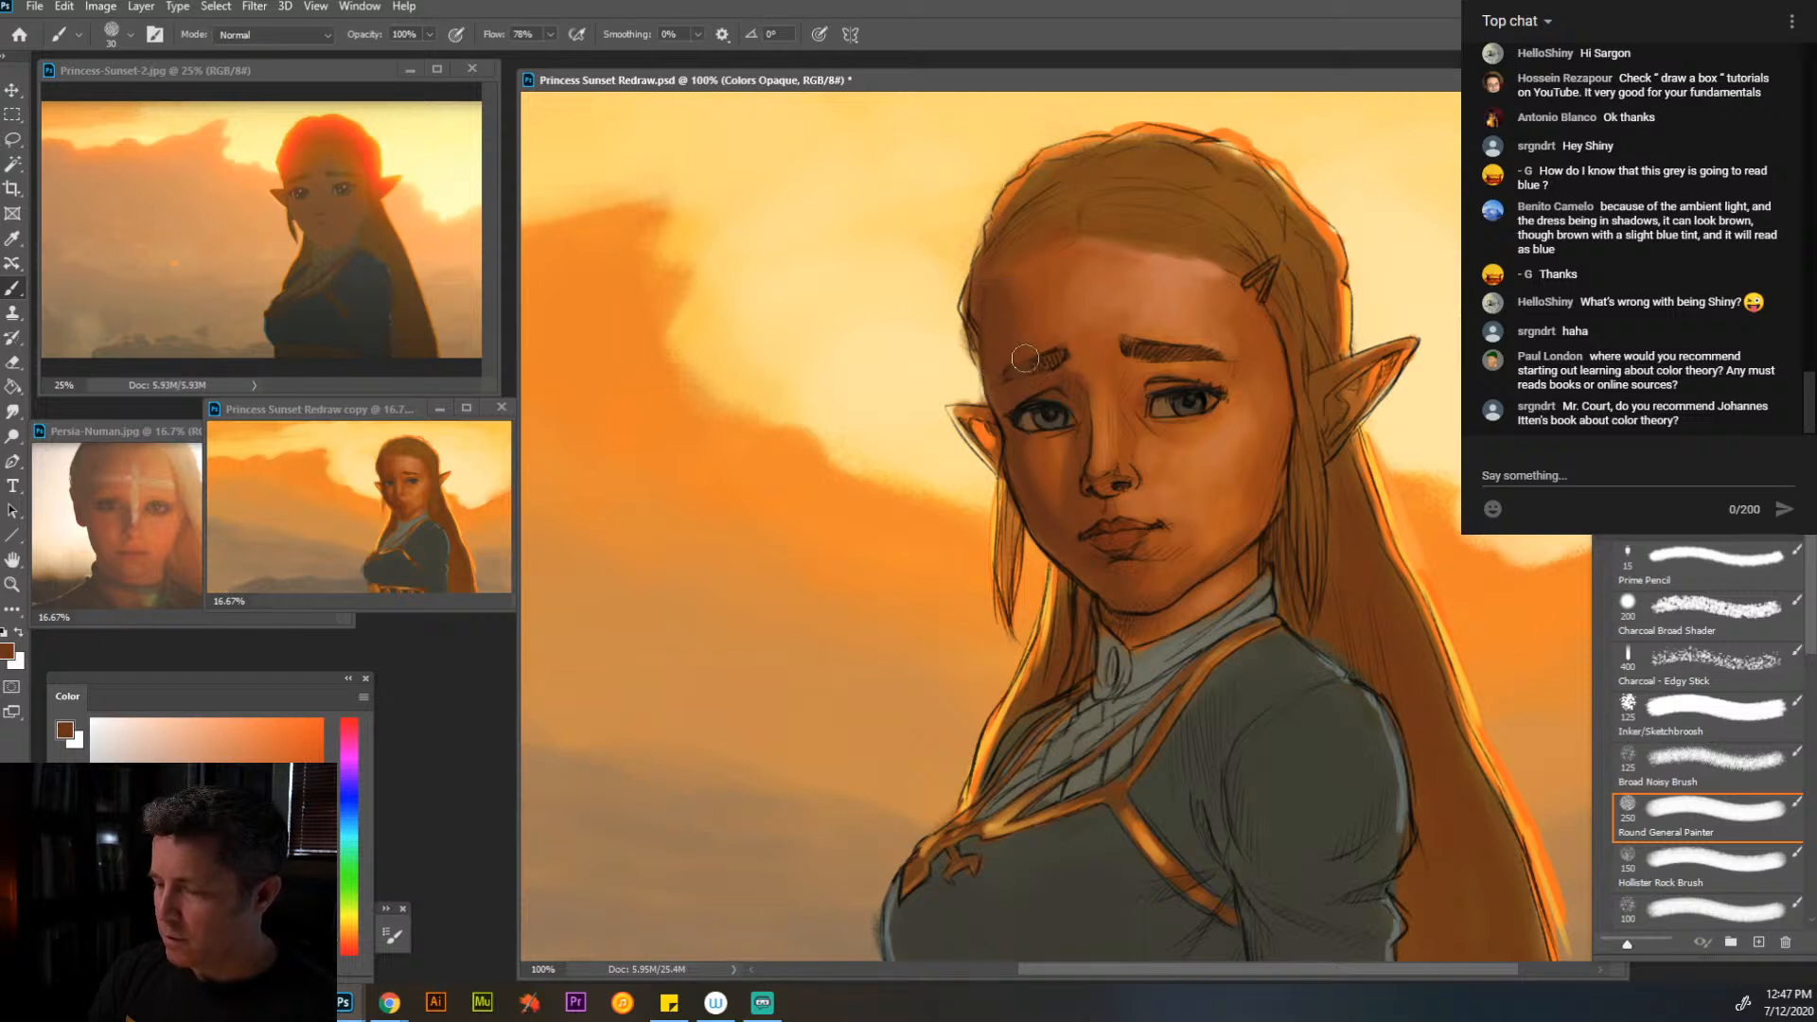
left_click(1163, 367, "alt")
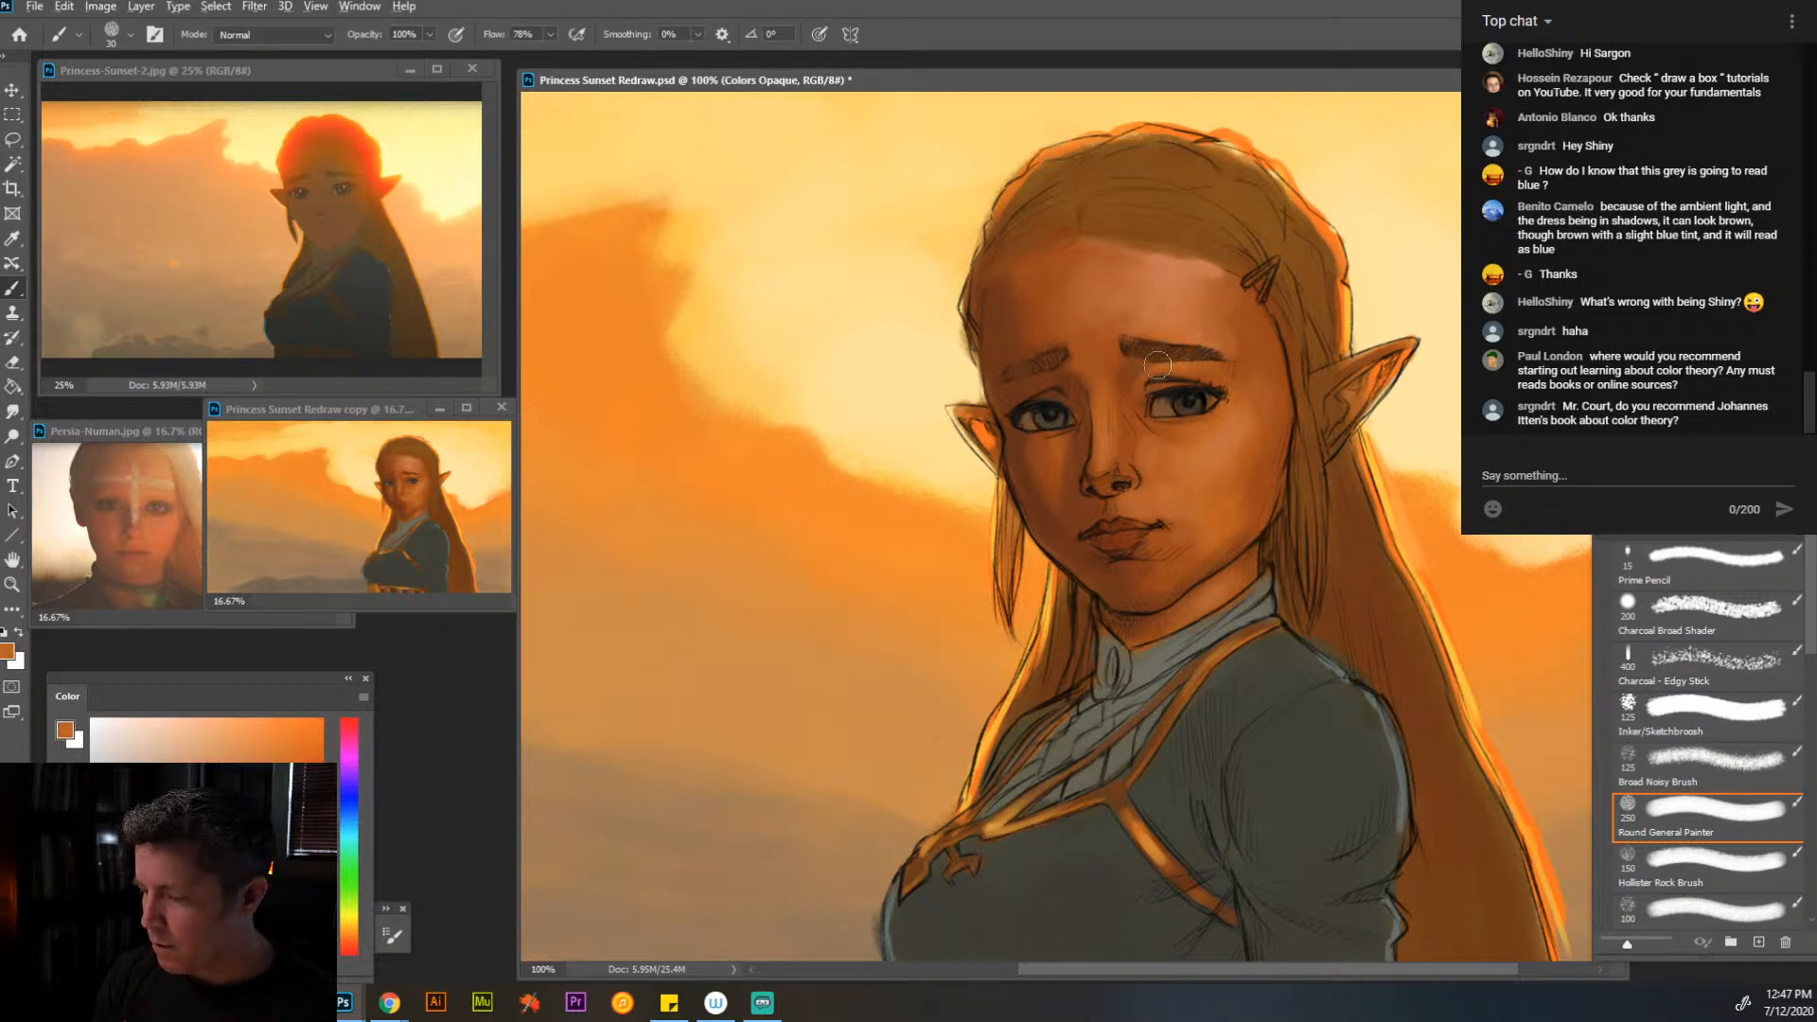
mouse_move(1160, 371)
left_mouse_down()
mouse_move(1225, 358)
mouse_move(1205, 376)
mouse_move(1233, 372)
mouse_move(1182, 350)
mouse_move(1134, 358)
mouse_move(1151, 345)
mouse_move(1040, 388)
mouse_move(1144, 391)
mouse_move(1130, 335)
mouse_move(1135, 356)
mouse_move(1198, 346)
left_mouse_up()
left_click(1056, 359, "alt")
key("[")
key("[")
key("[")
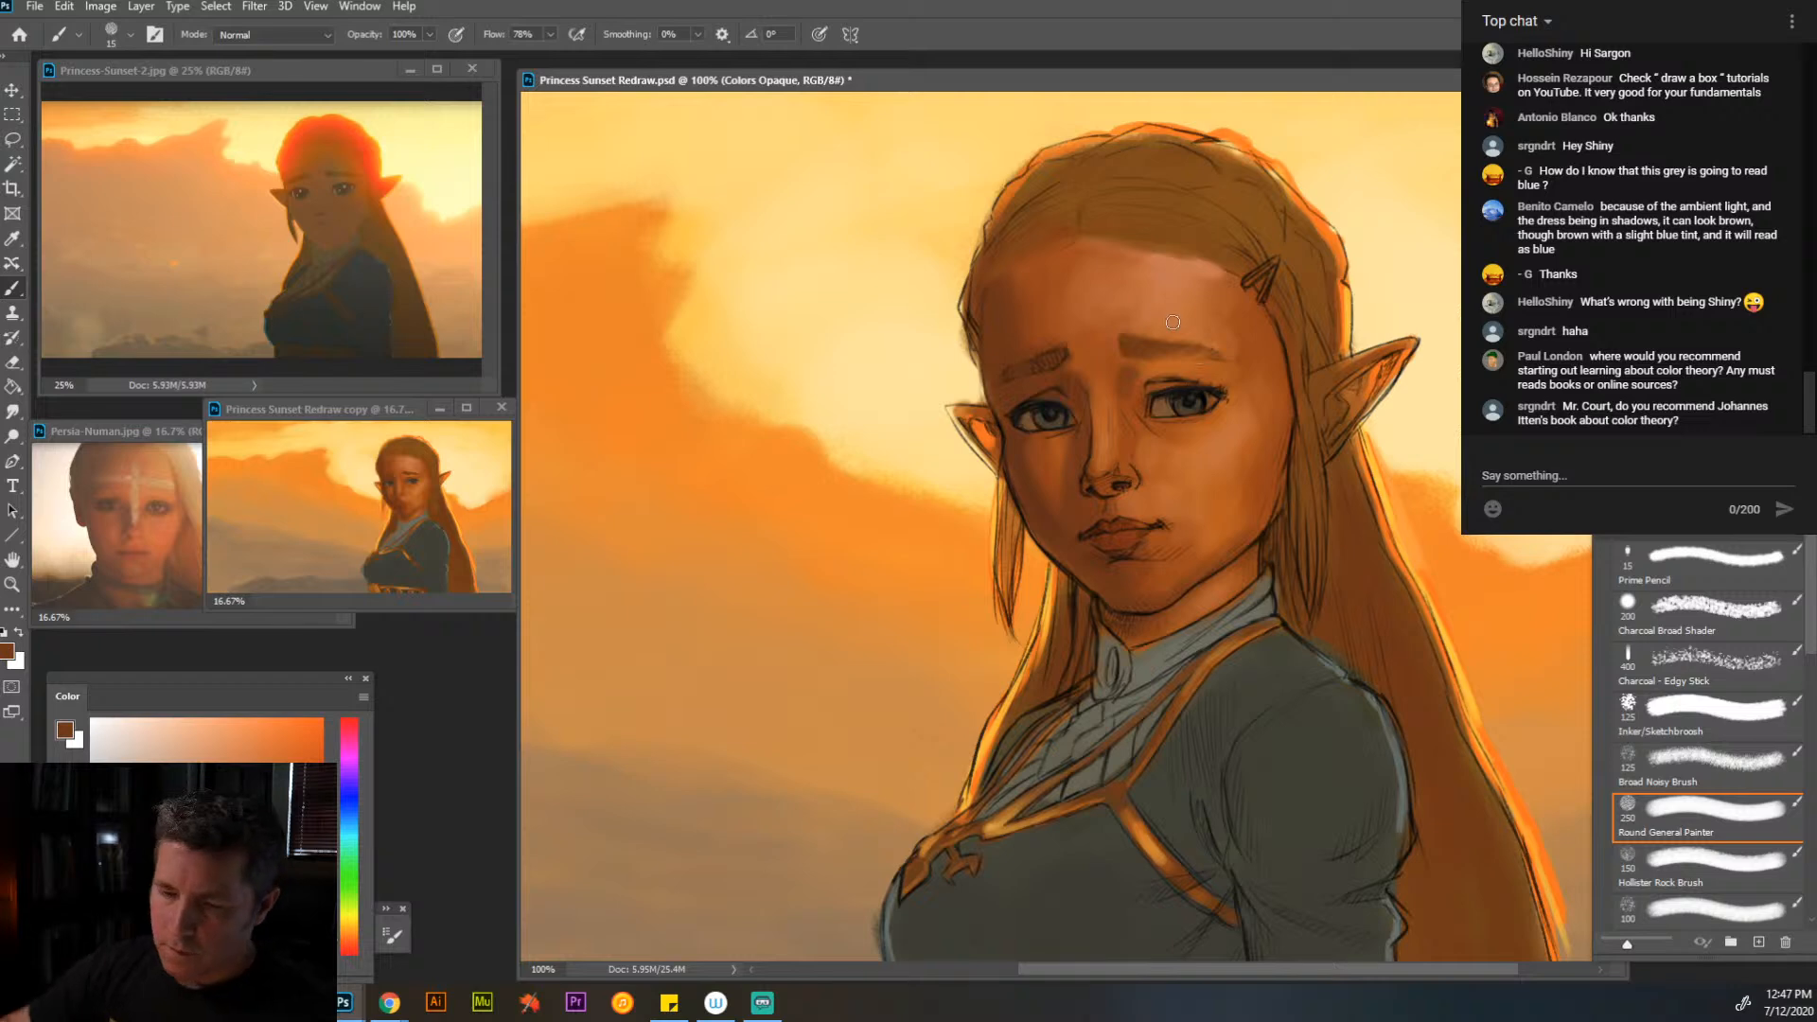
left_click_drag(1168, 350, 1208, 355)
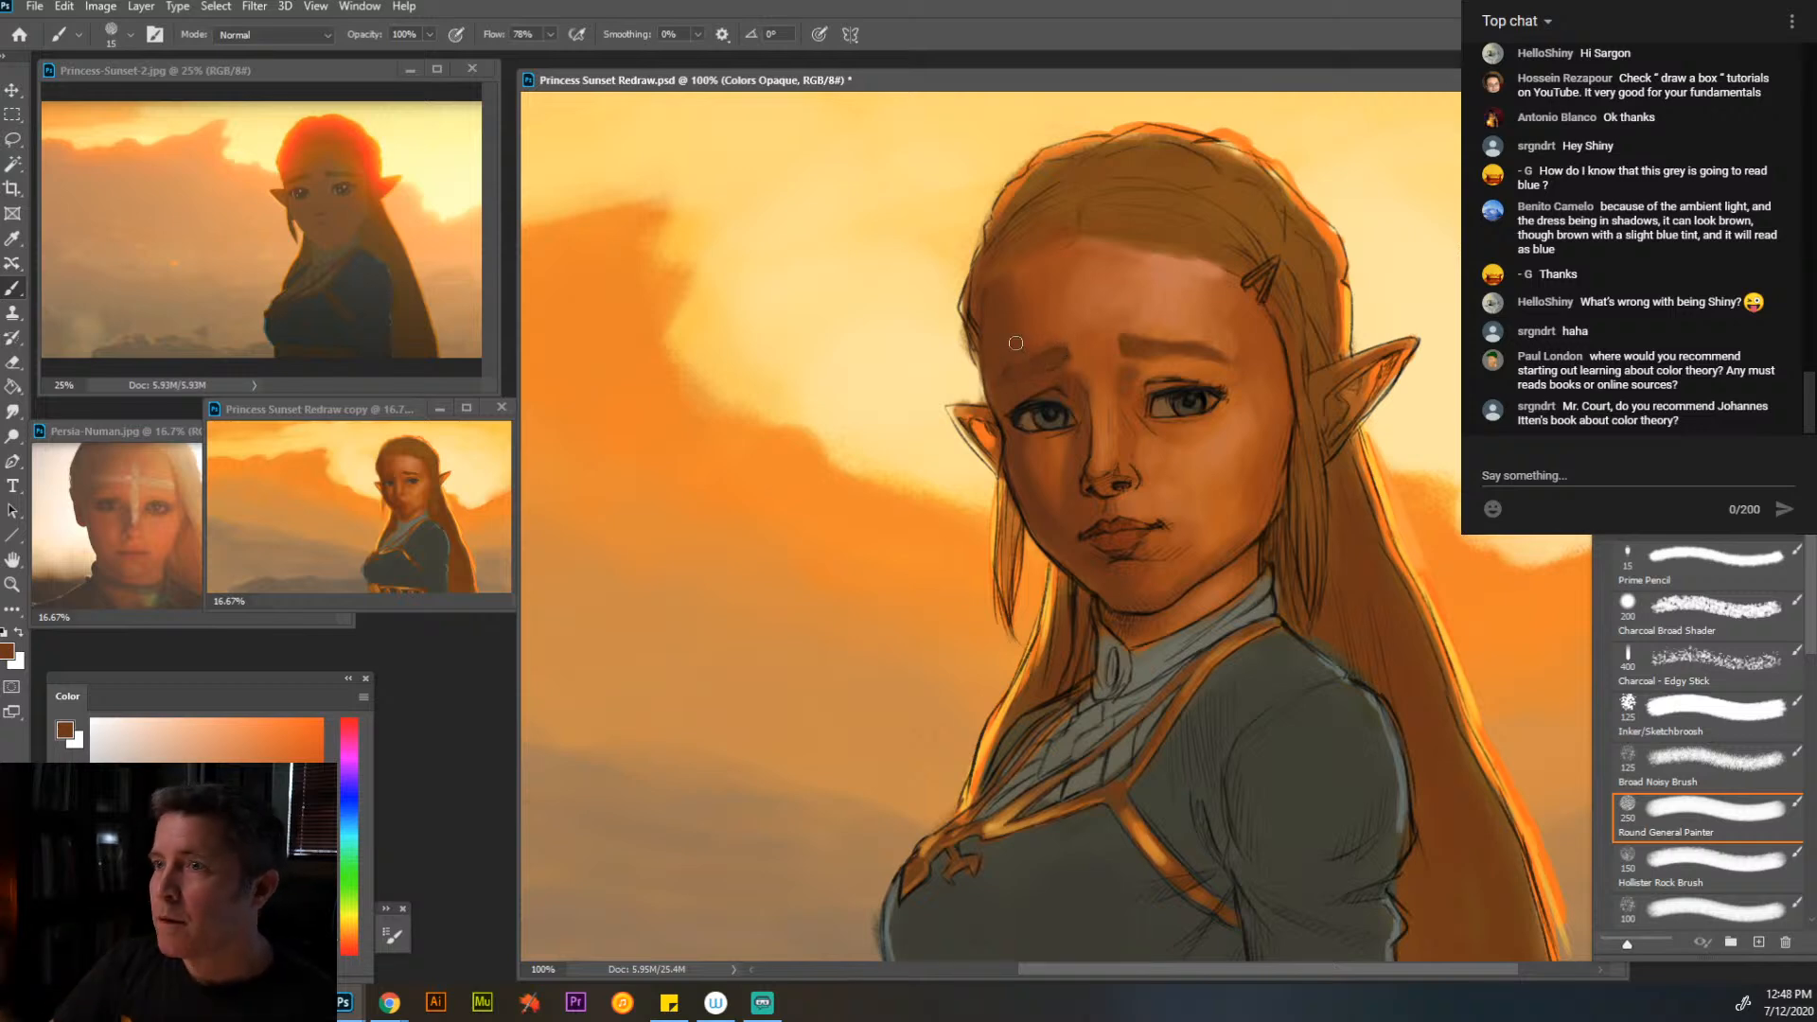
- Blend sampled orange skin tone from the forehead into the temple beside the hair clip at brush size 25
key("alt+Tab")
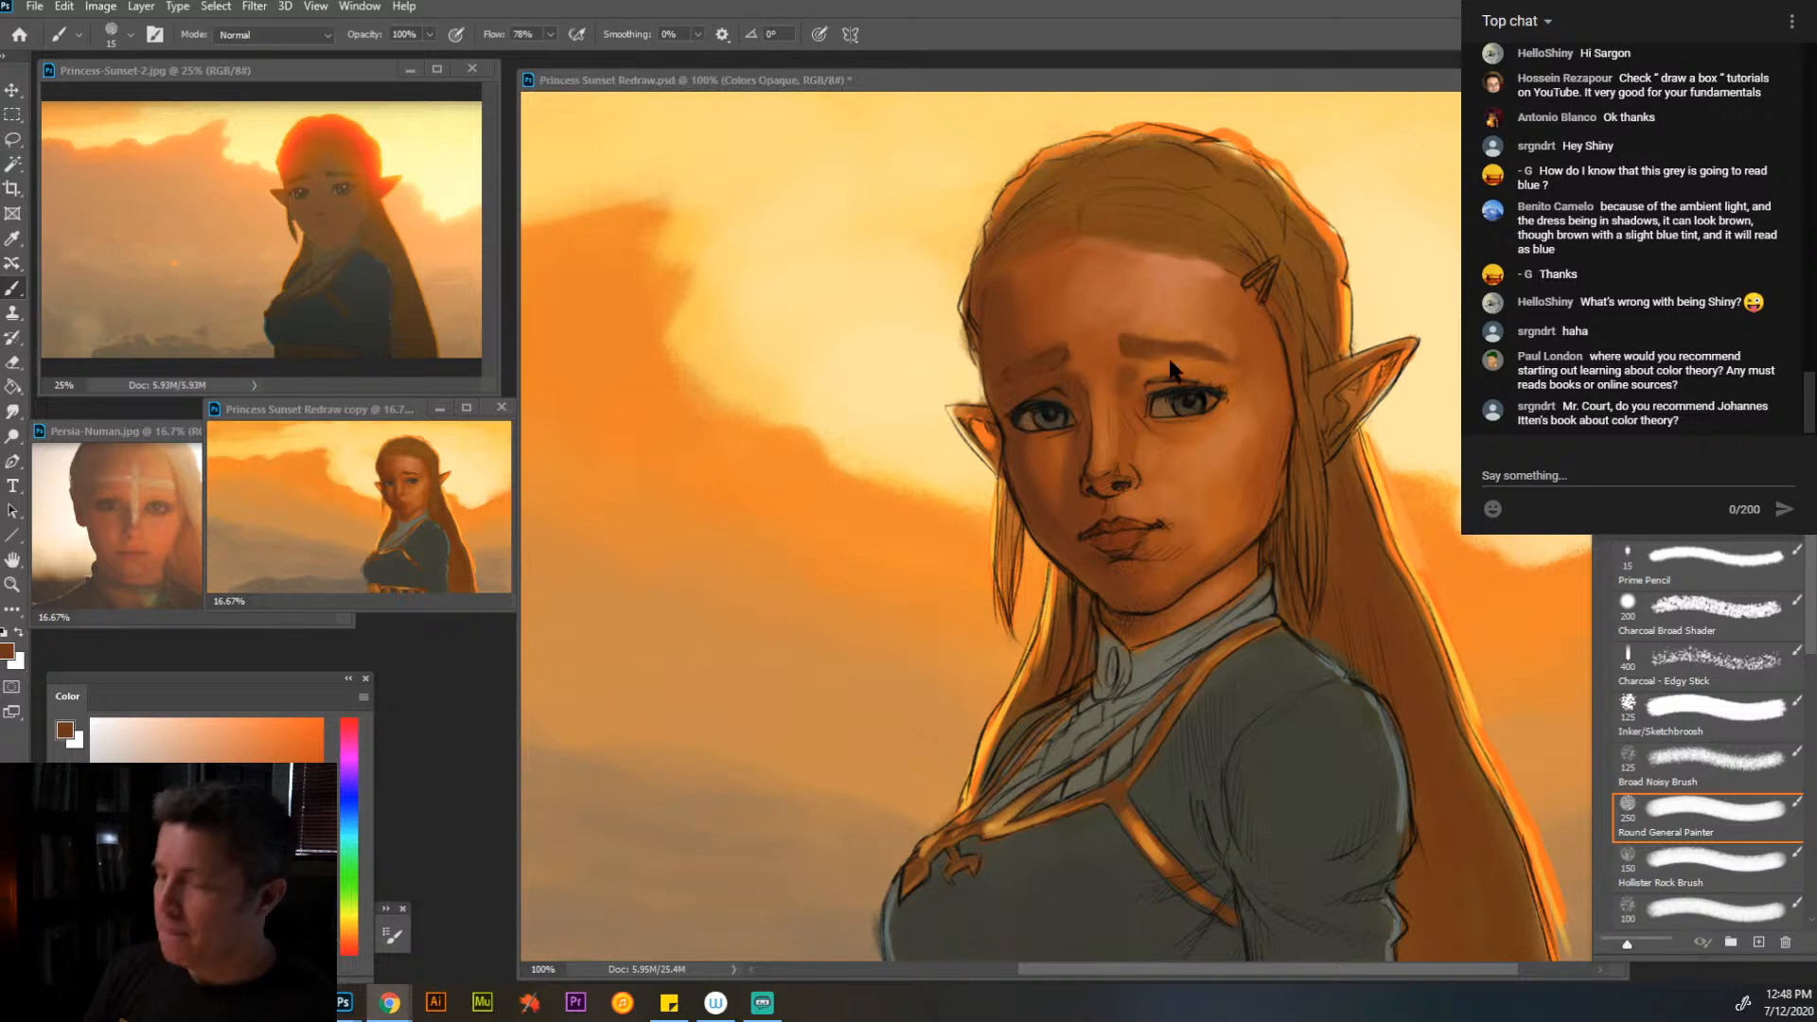
left_click(1215, 306)
left_click(1221, 310, "alt")
key("bracketright")
key("bracketright")
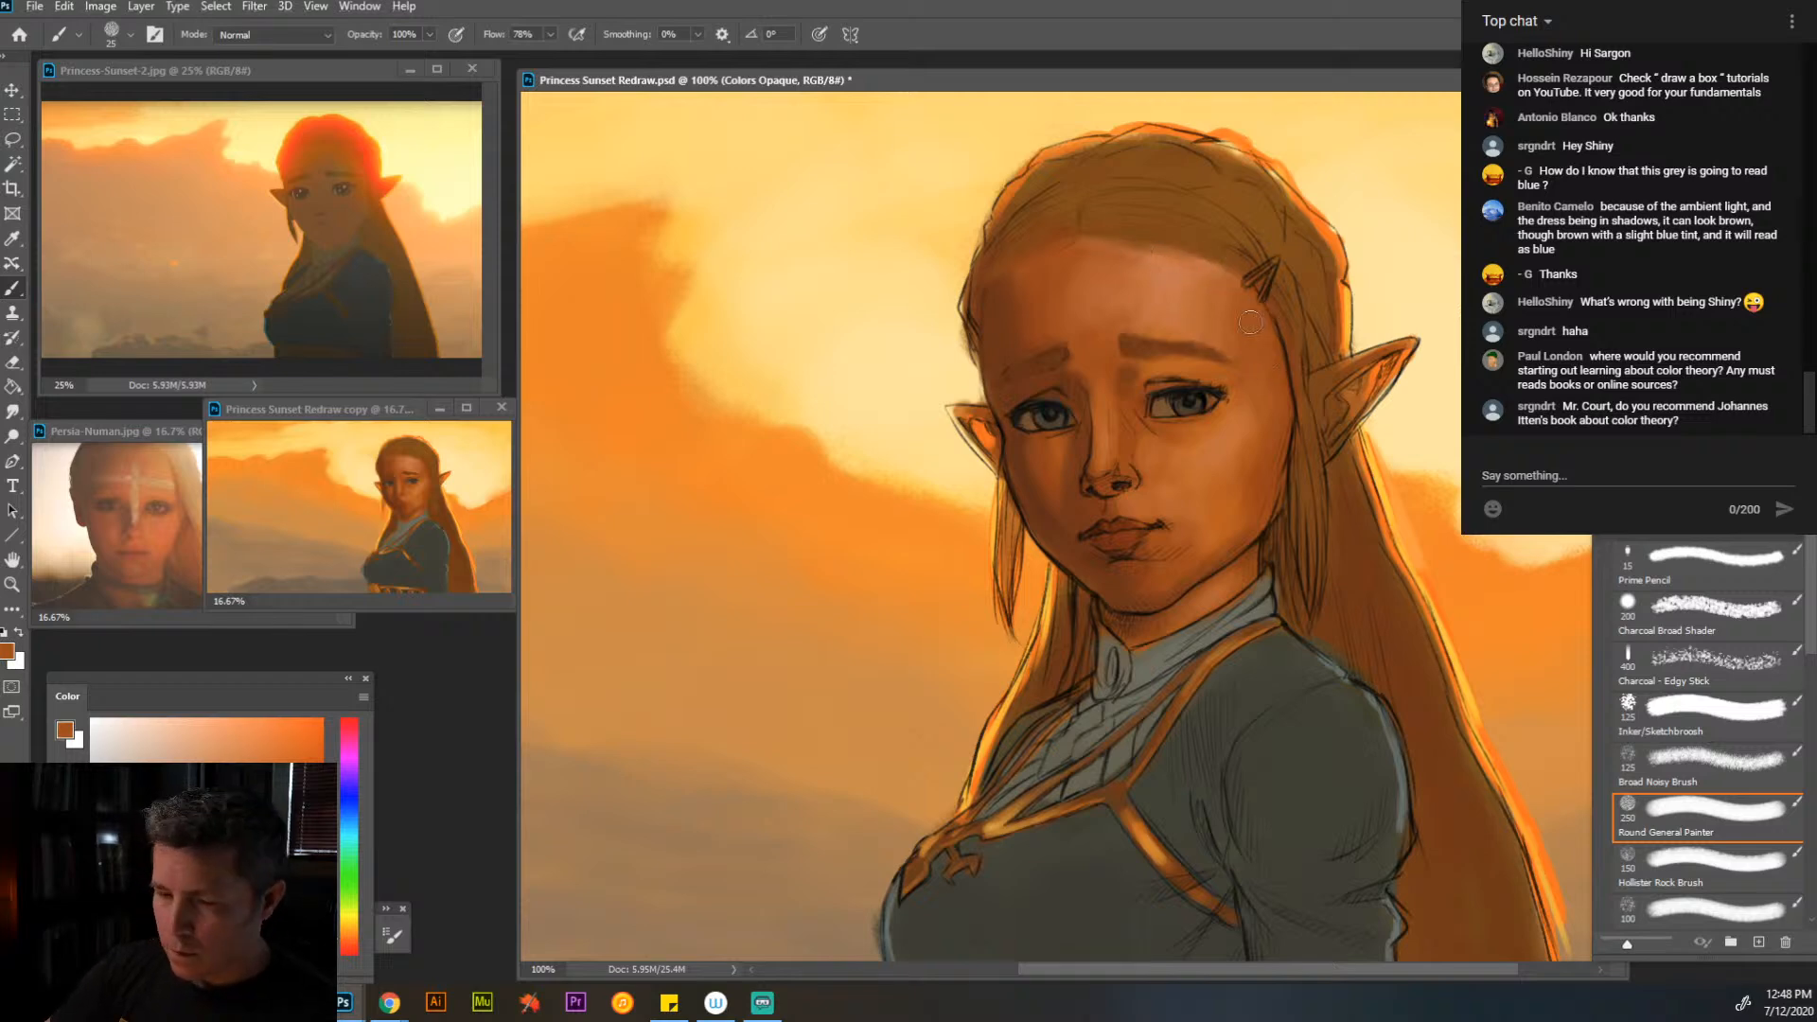
- Paint over the sketch lines of the hair locks beside the face and neck with sampled light and dark browns
left_click(1282, 307, "alt")
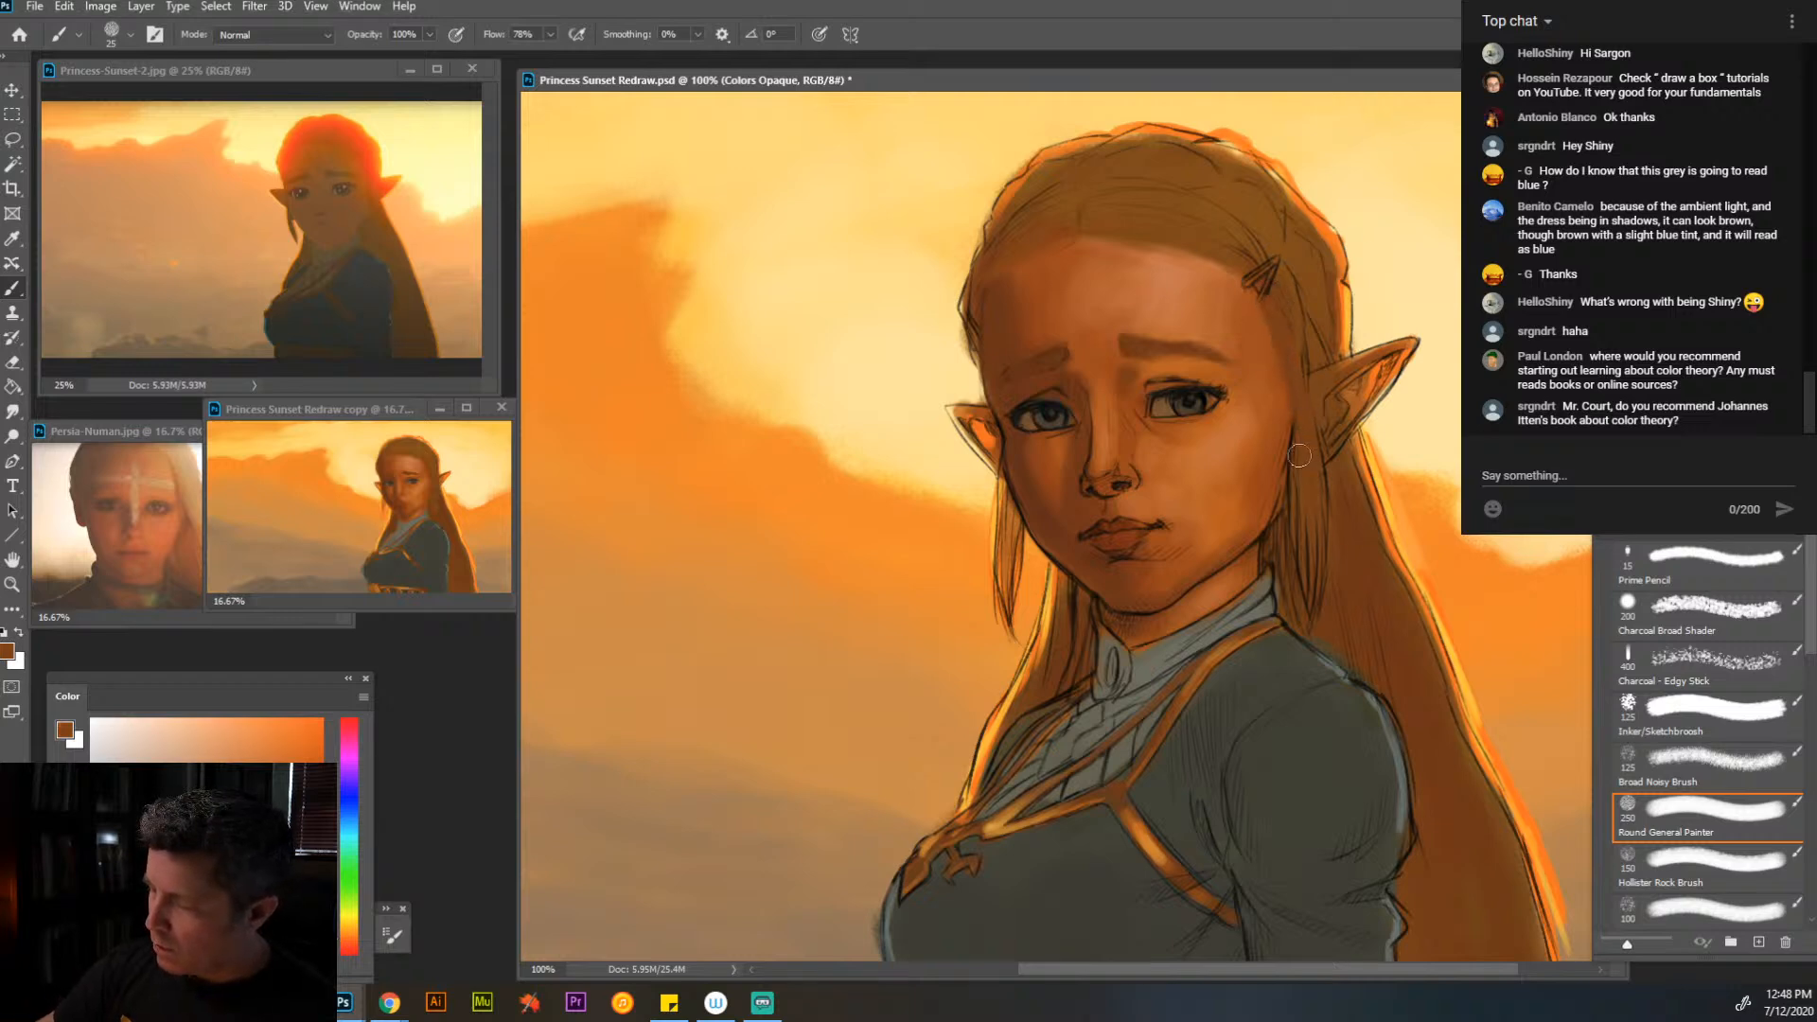
left_click(1284, 593, "alt")
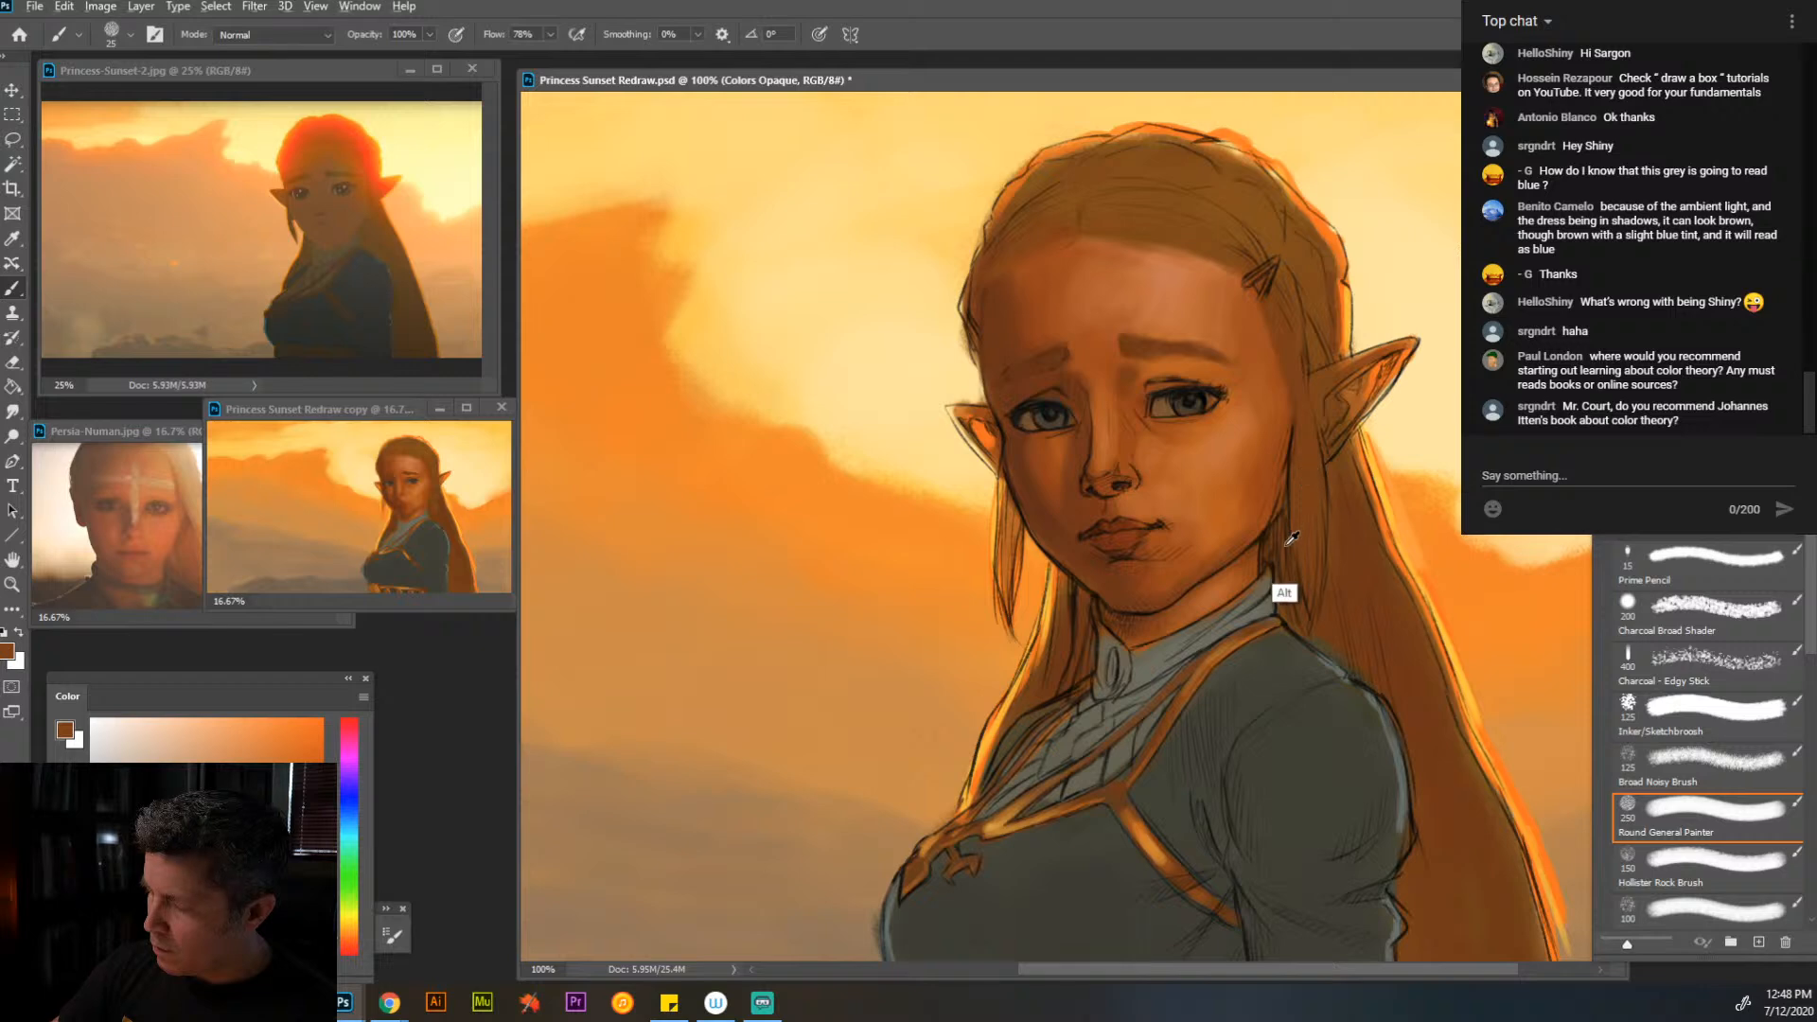
left_click(1363, 588, "alt")
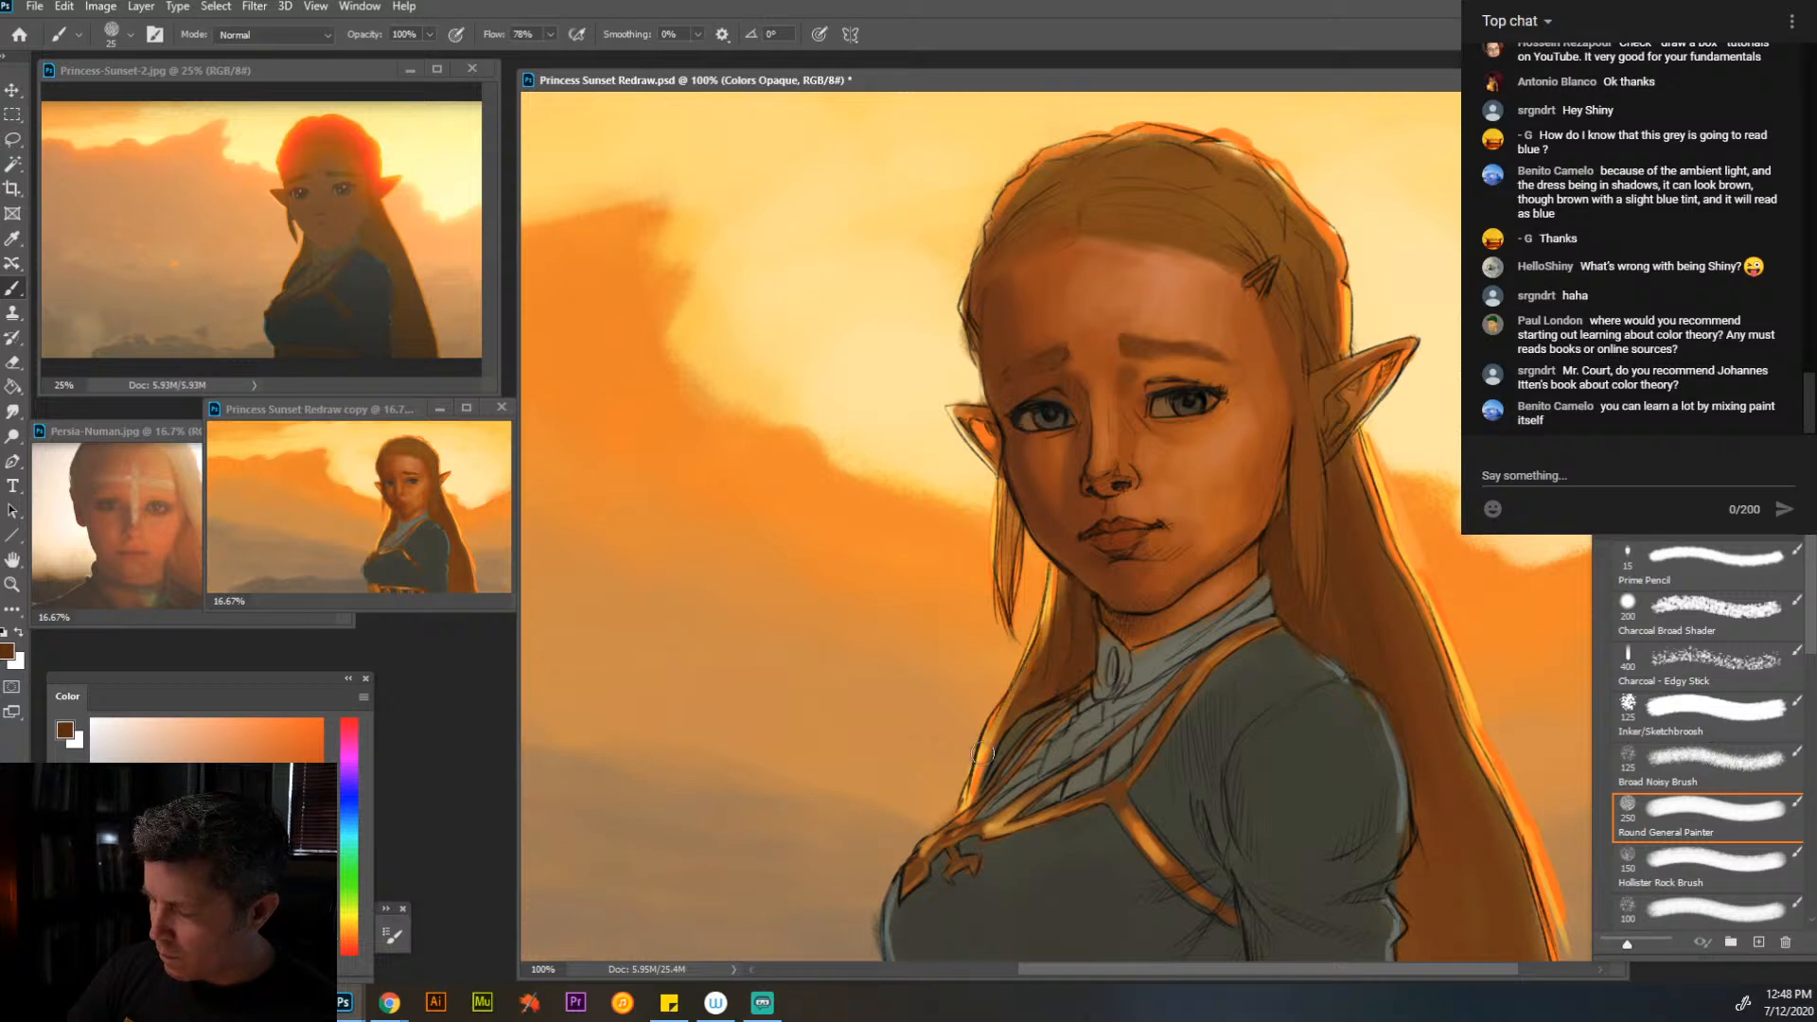
key("alt")
left_click(1323, 253, "alt")
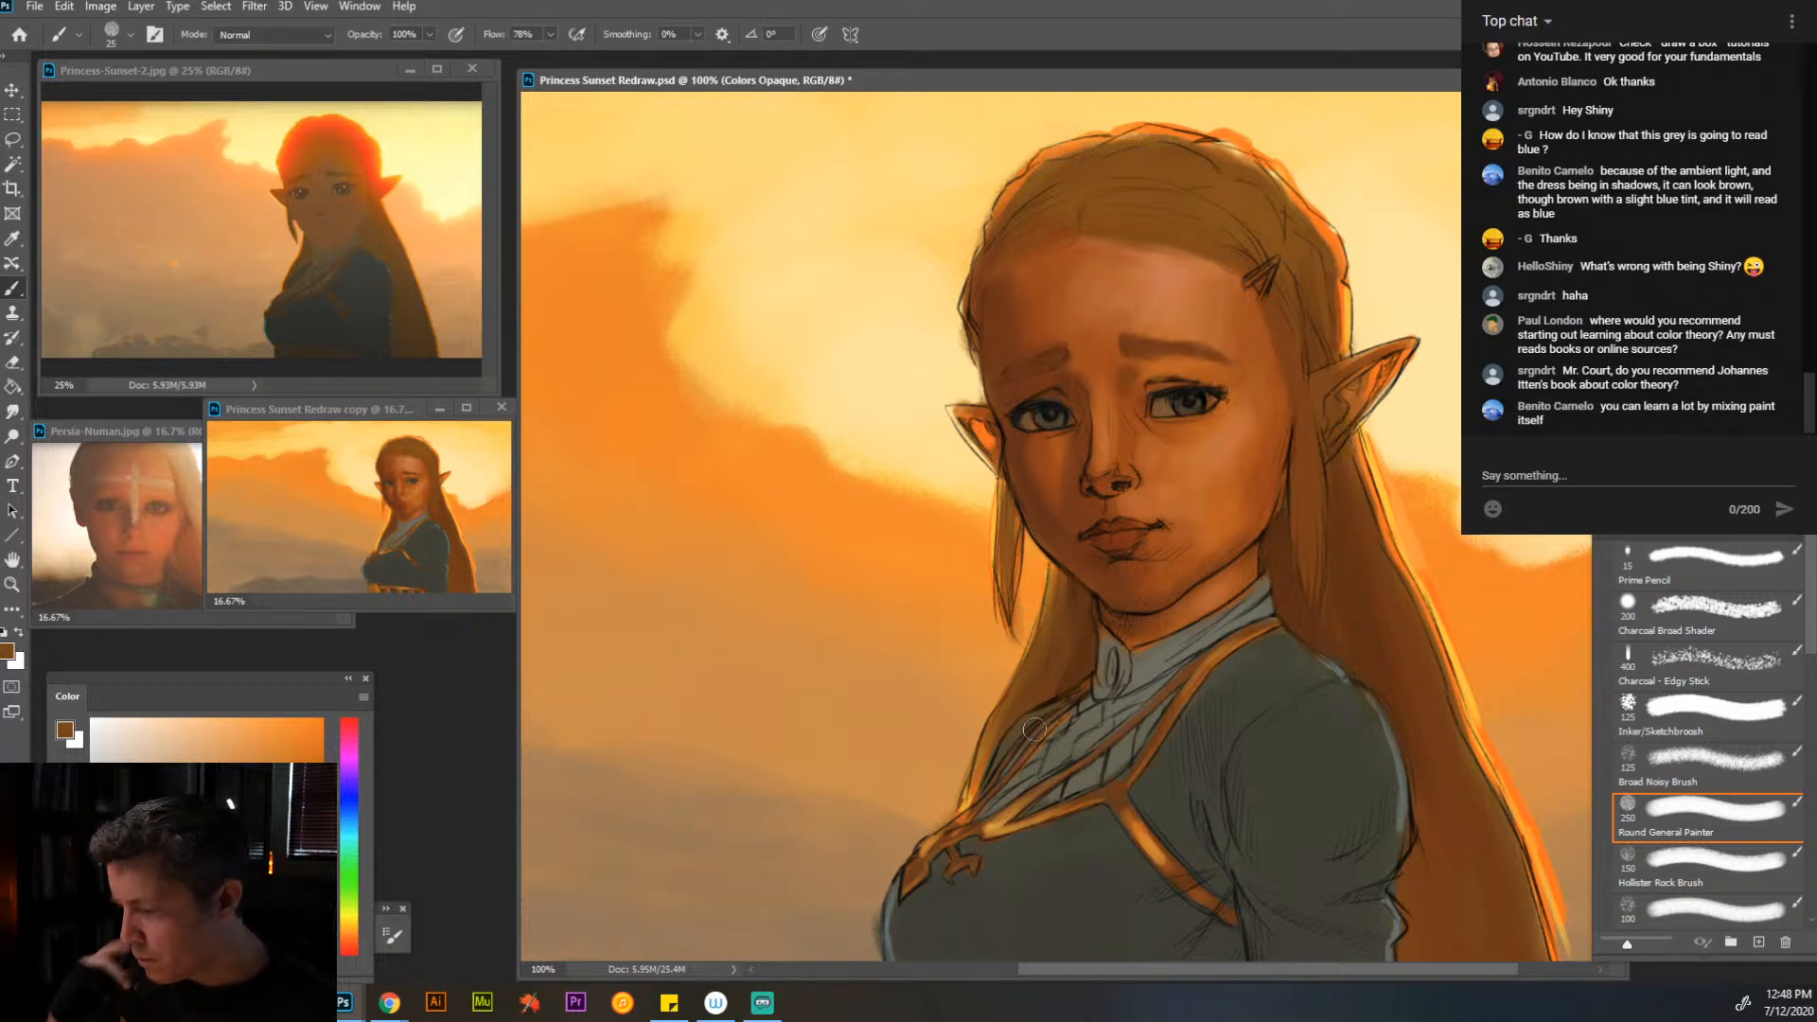
- Soften the upper eyelid and crease lines of the eye nearer the hair clip with sampled browns and skin tones at brush size 10
left_click(1152, 492, "alt")
left_click(1221, 443, "alt")
key("bracketleft")
key("bracketleft")
key("bracketleft")
left_click_drag(1139, 413, 1171, 450)
left_click(1155, 386, "alt")
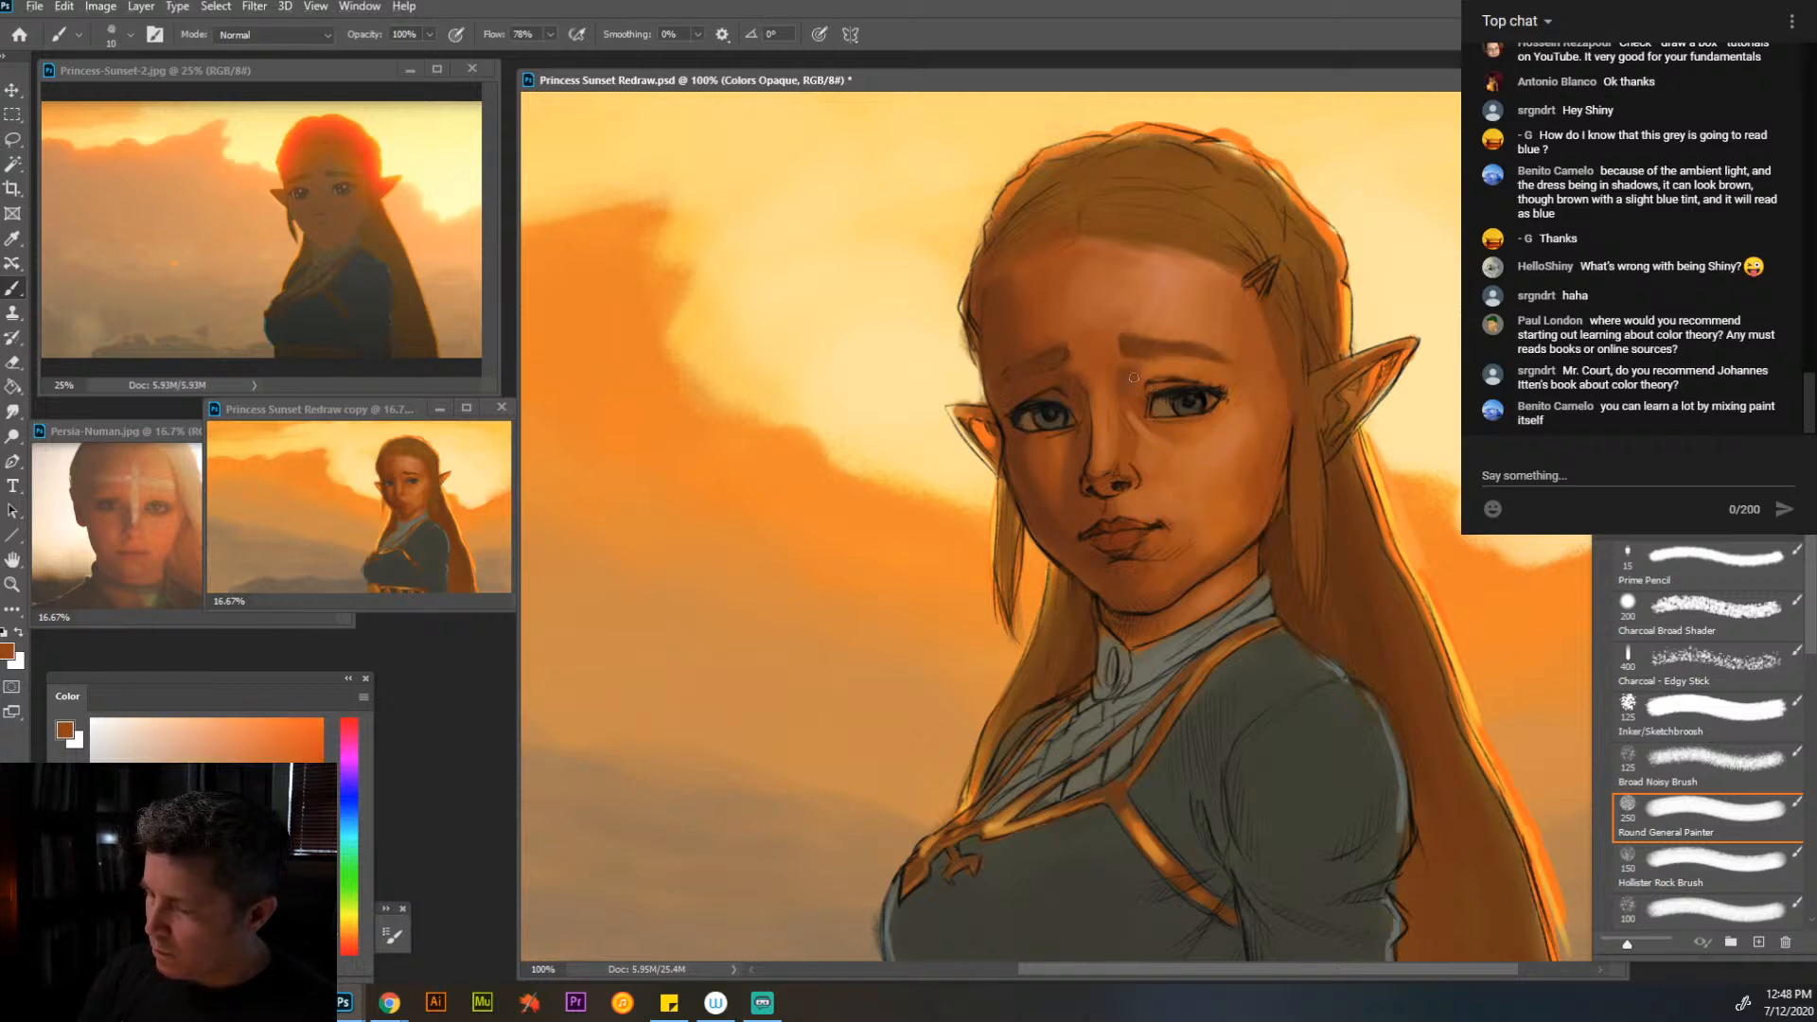
left_click(1184, 393, "alt")
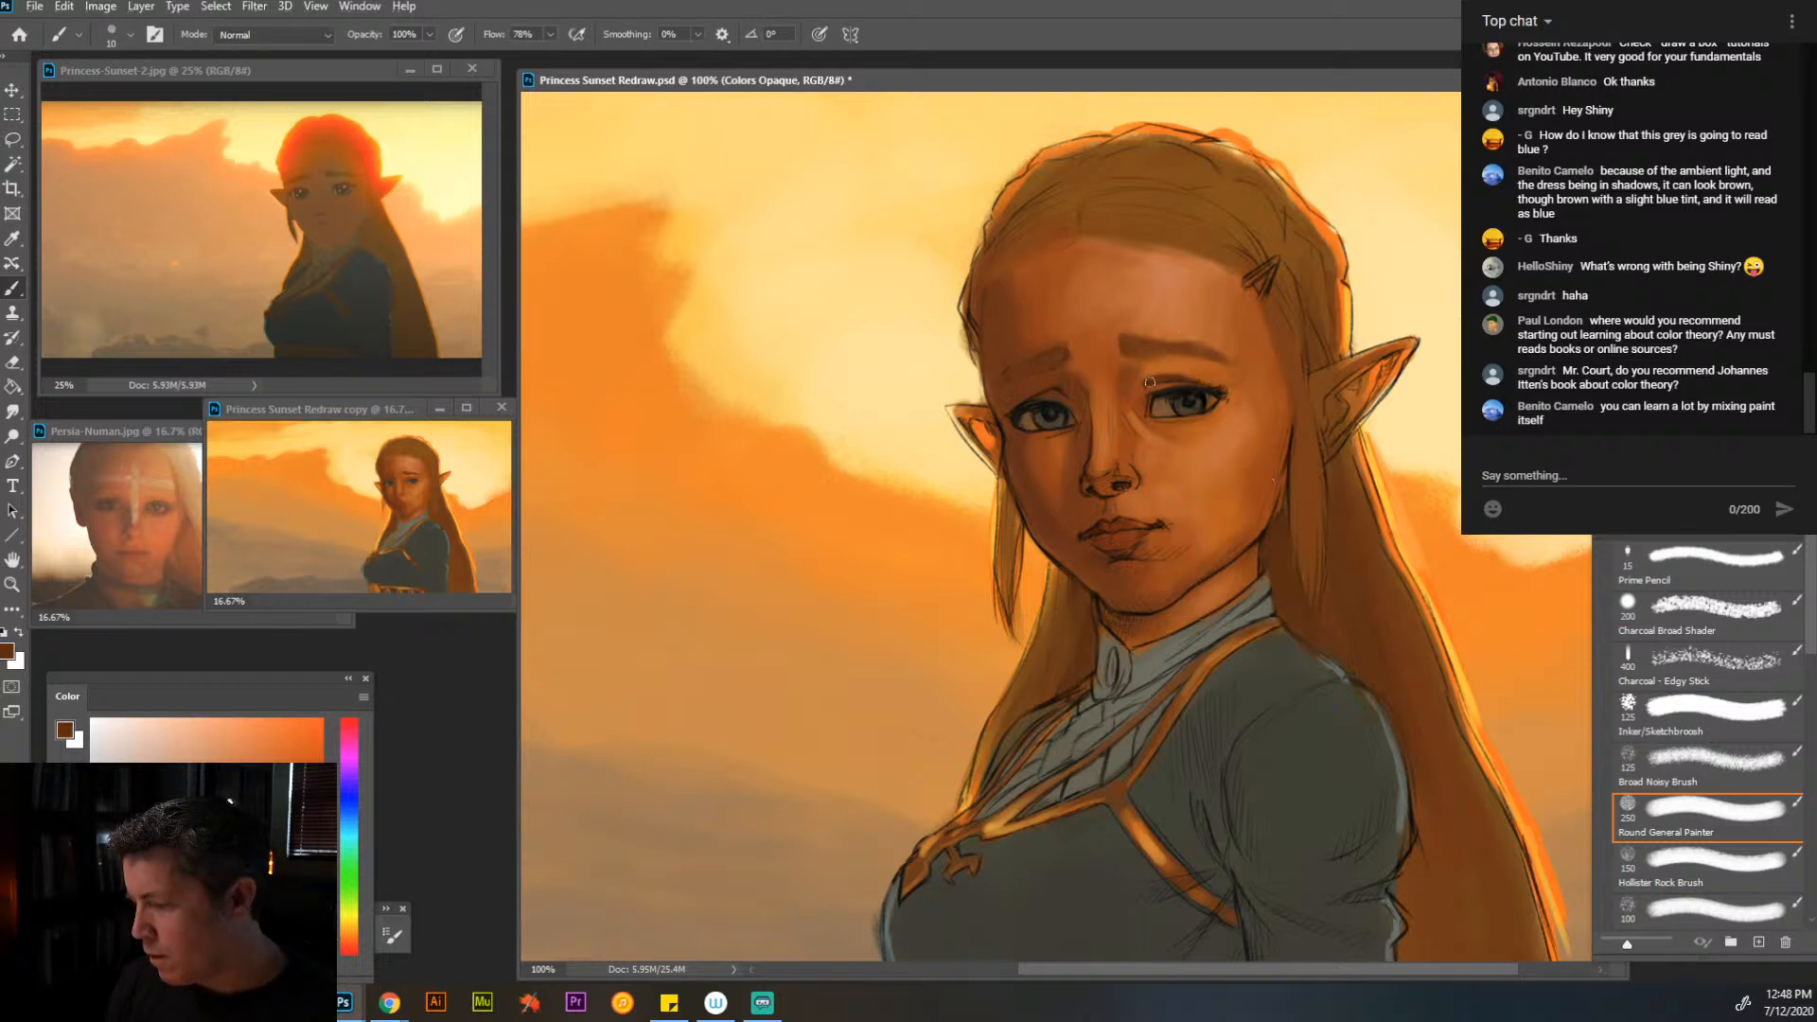
left_click(1188, 388, "alt")
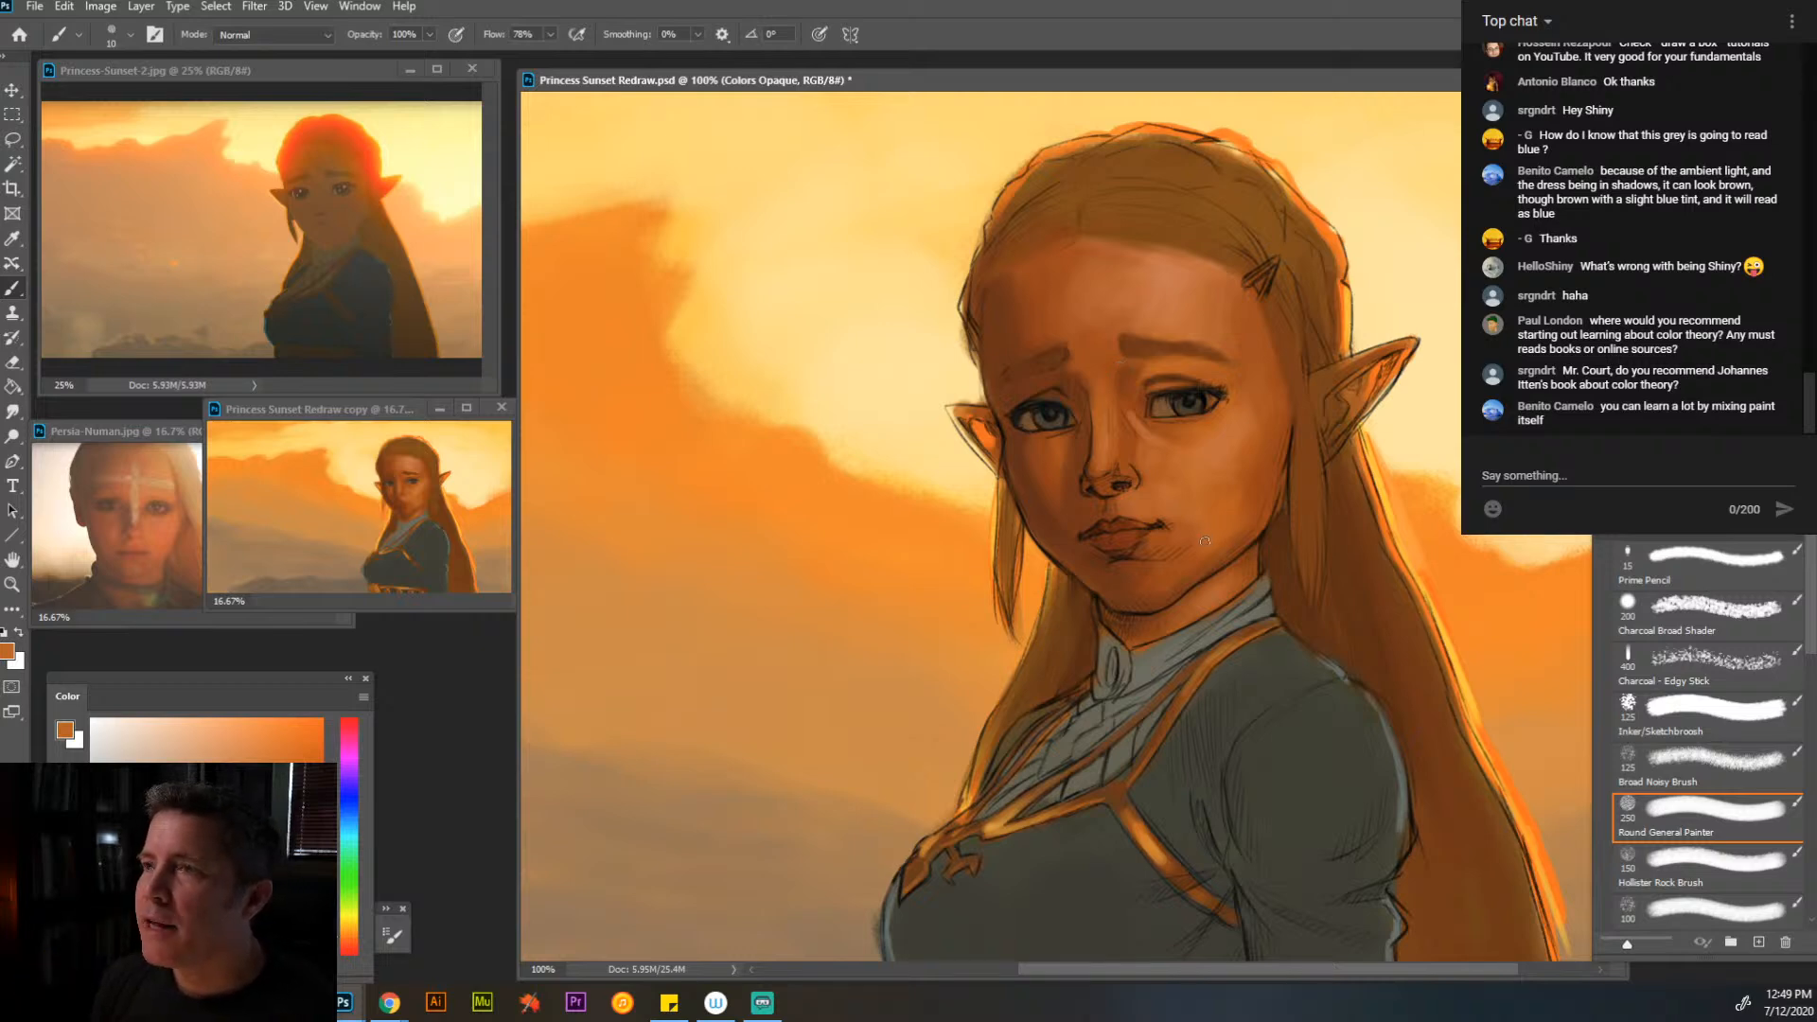
- Refine the upper eyelid and outer corner of the eye nearer the hair clip with sampled dark brown and skin tones at brush sizes 10 and 15
left_click(1163, 392, "alt")
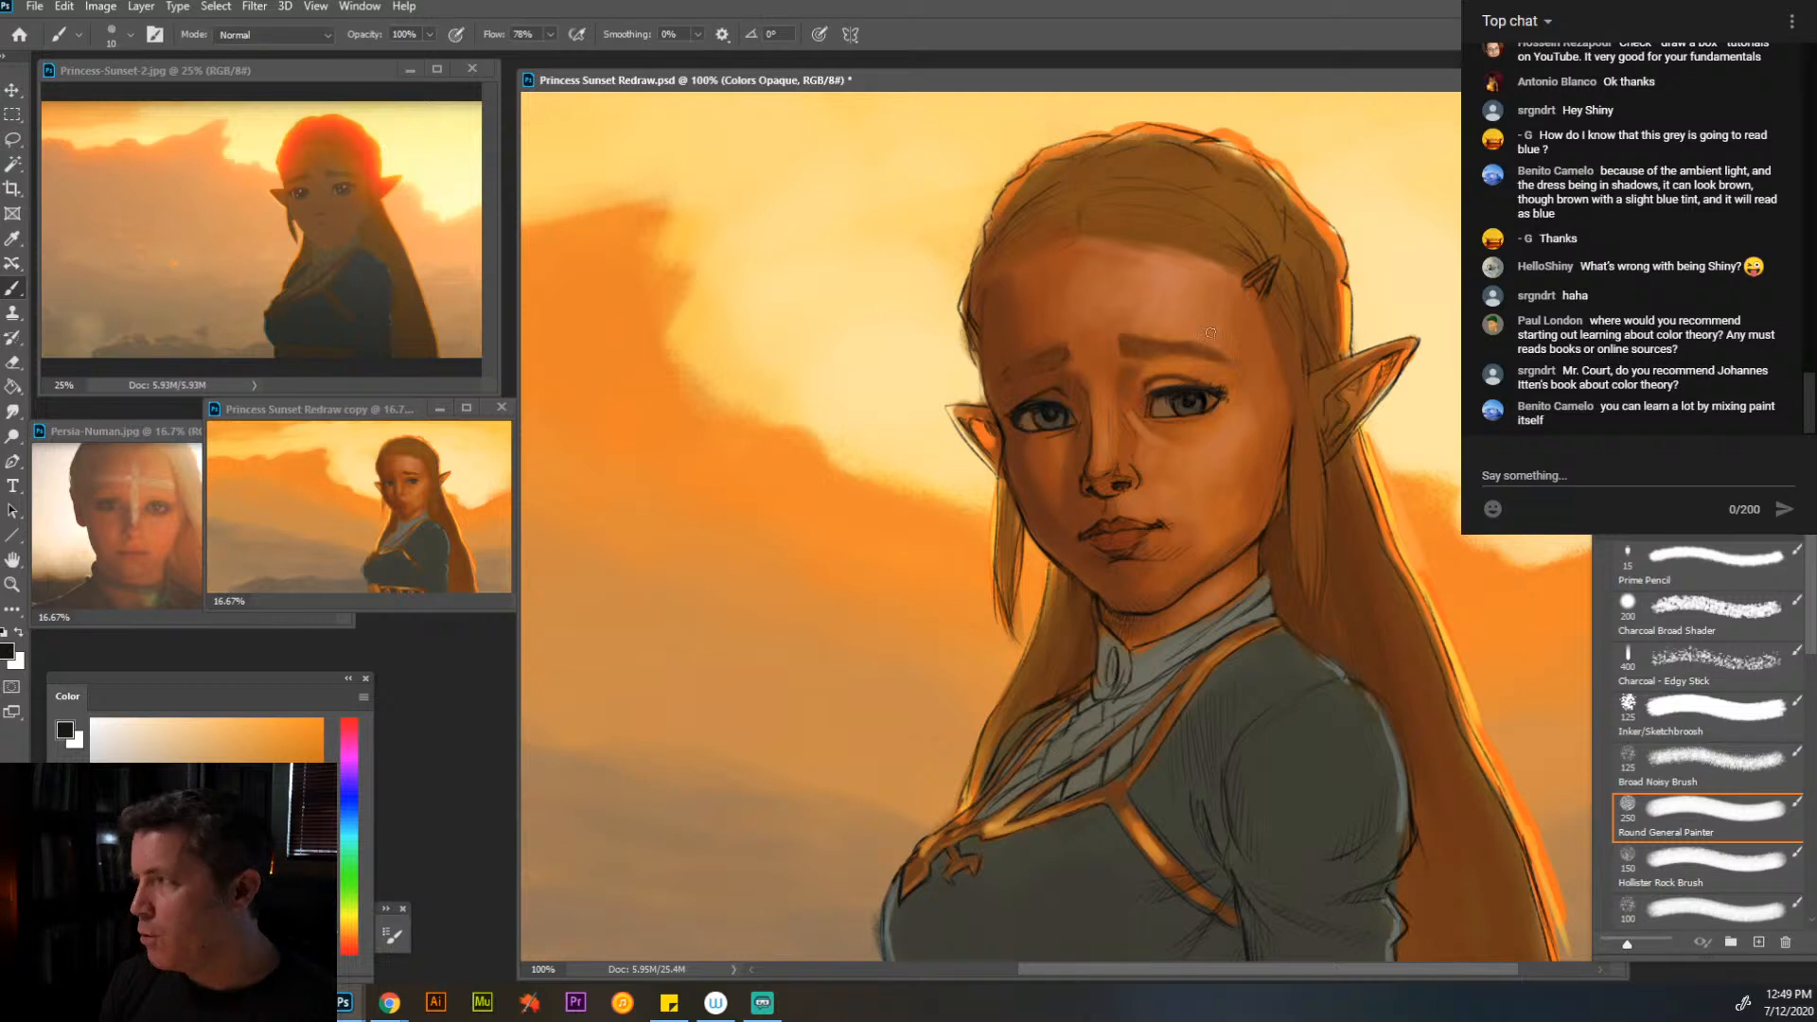
left_click(1162, 381, "alt")
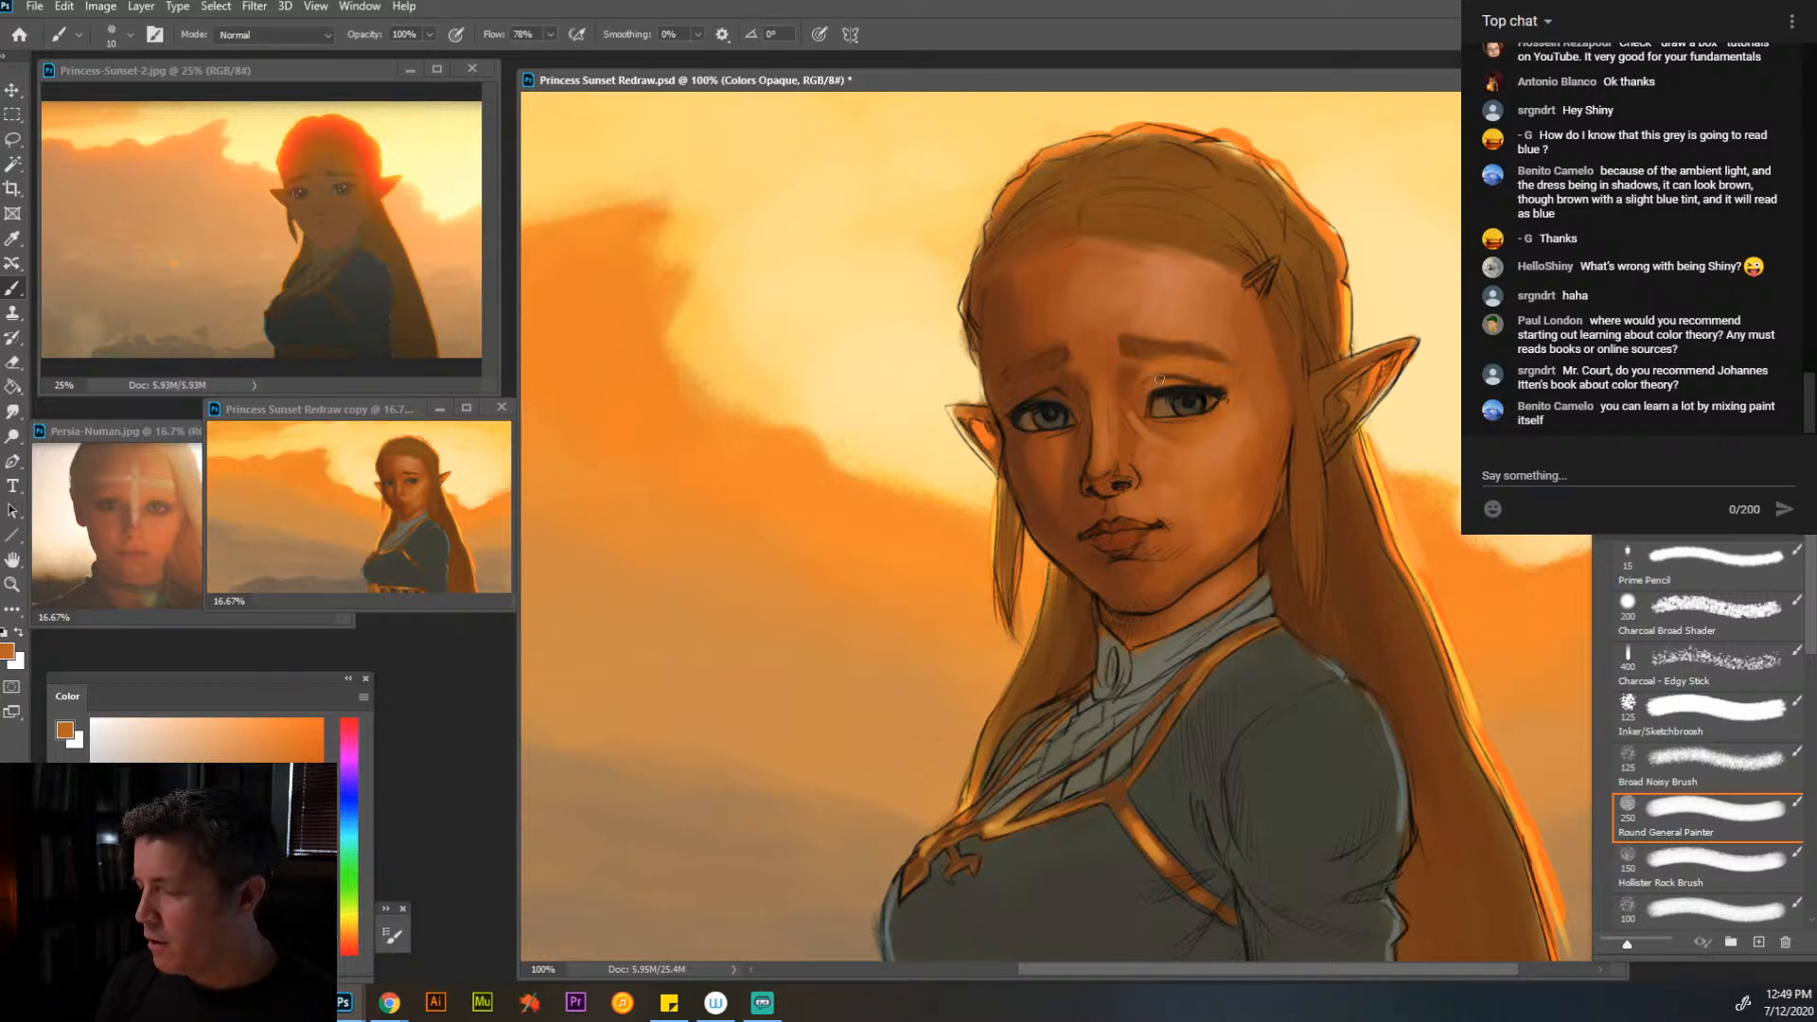
left_click(1170, 396, "alt")
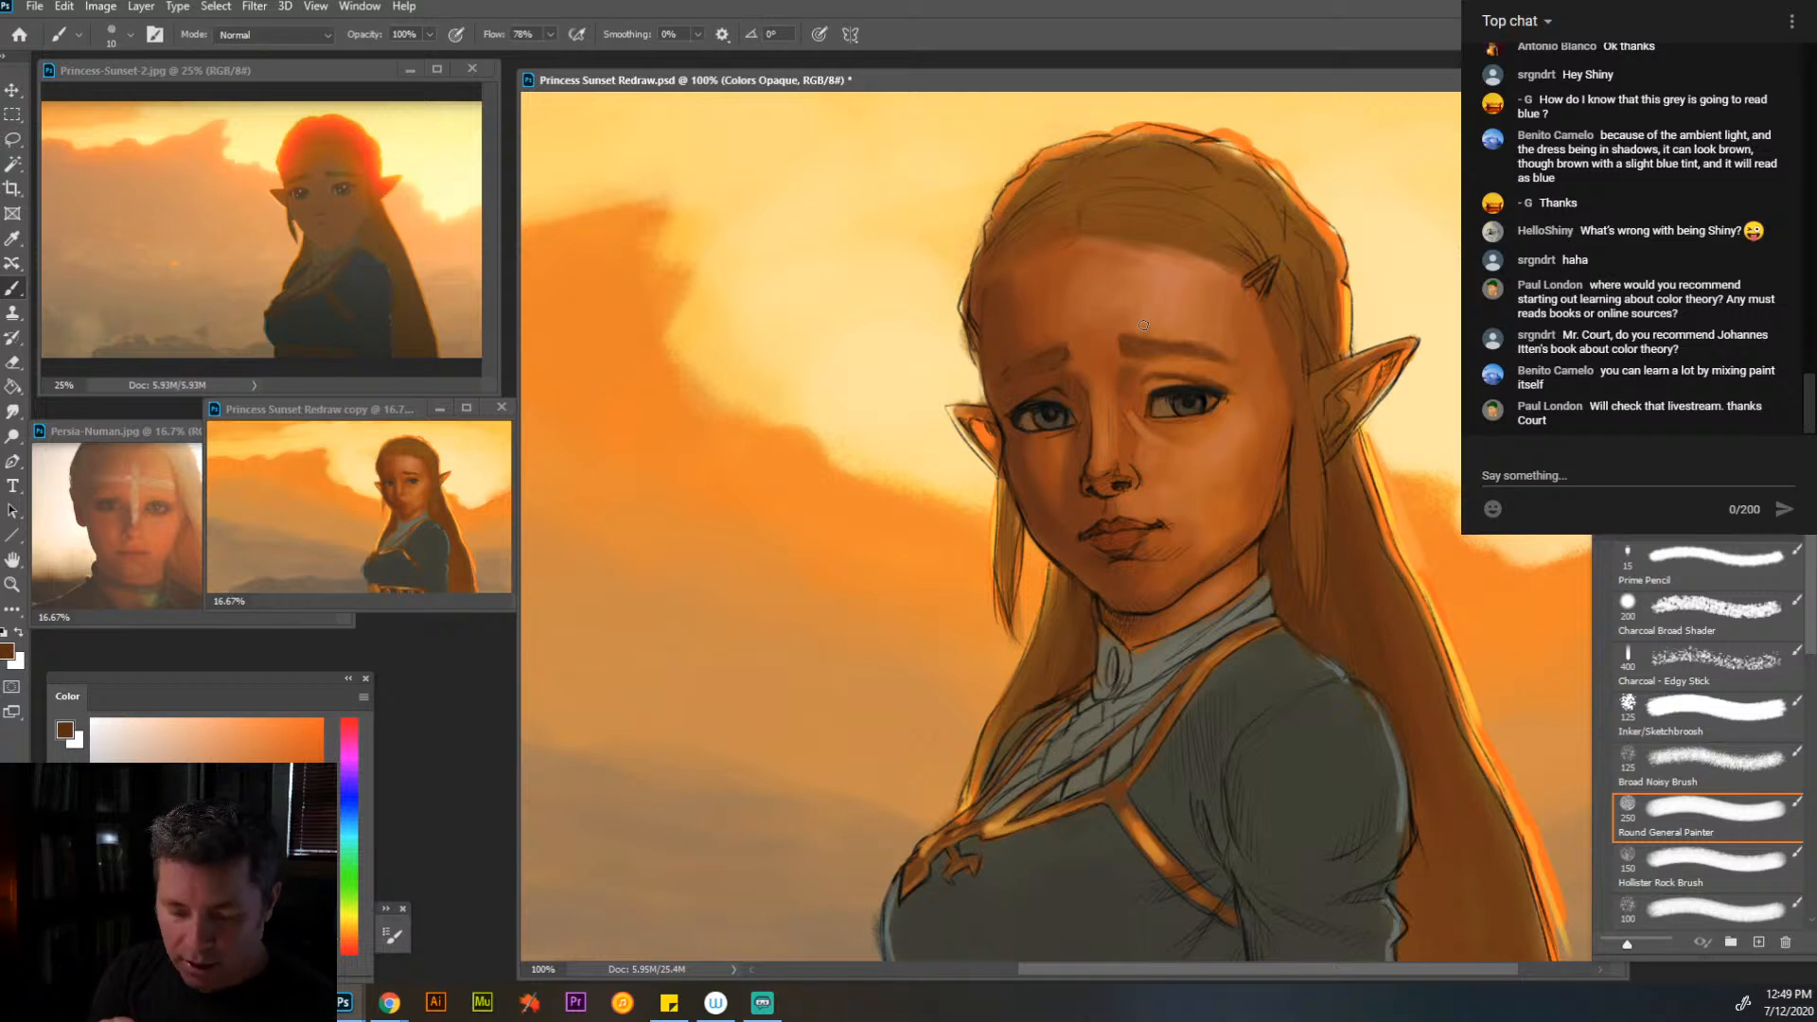
left_click(1227, 378, "alt")
key("bracketright")
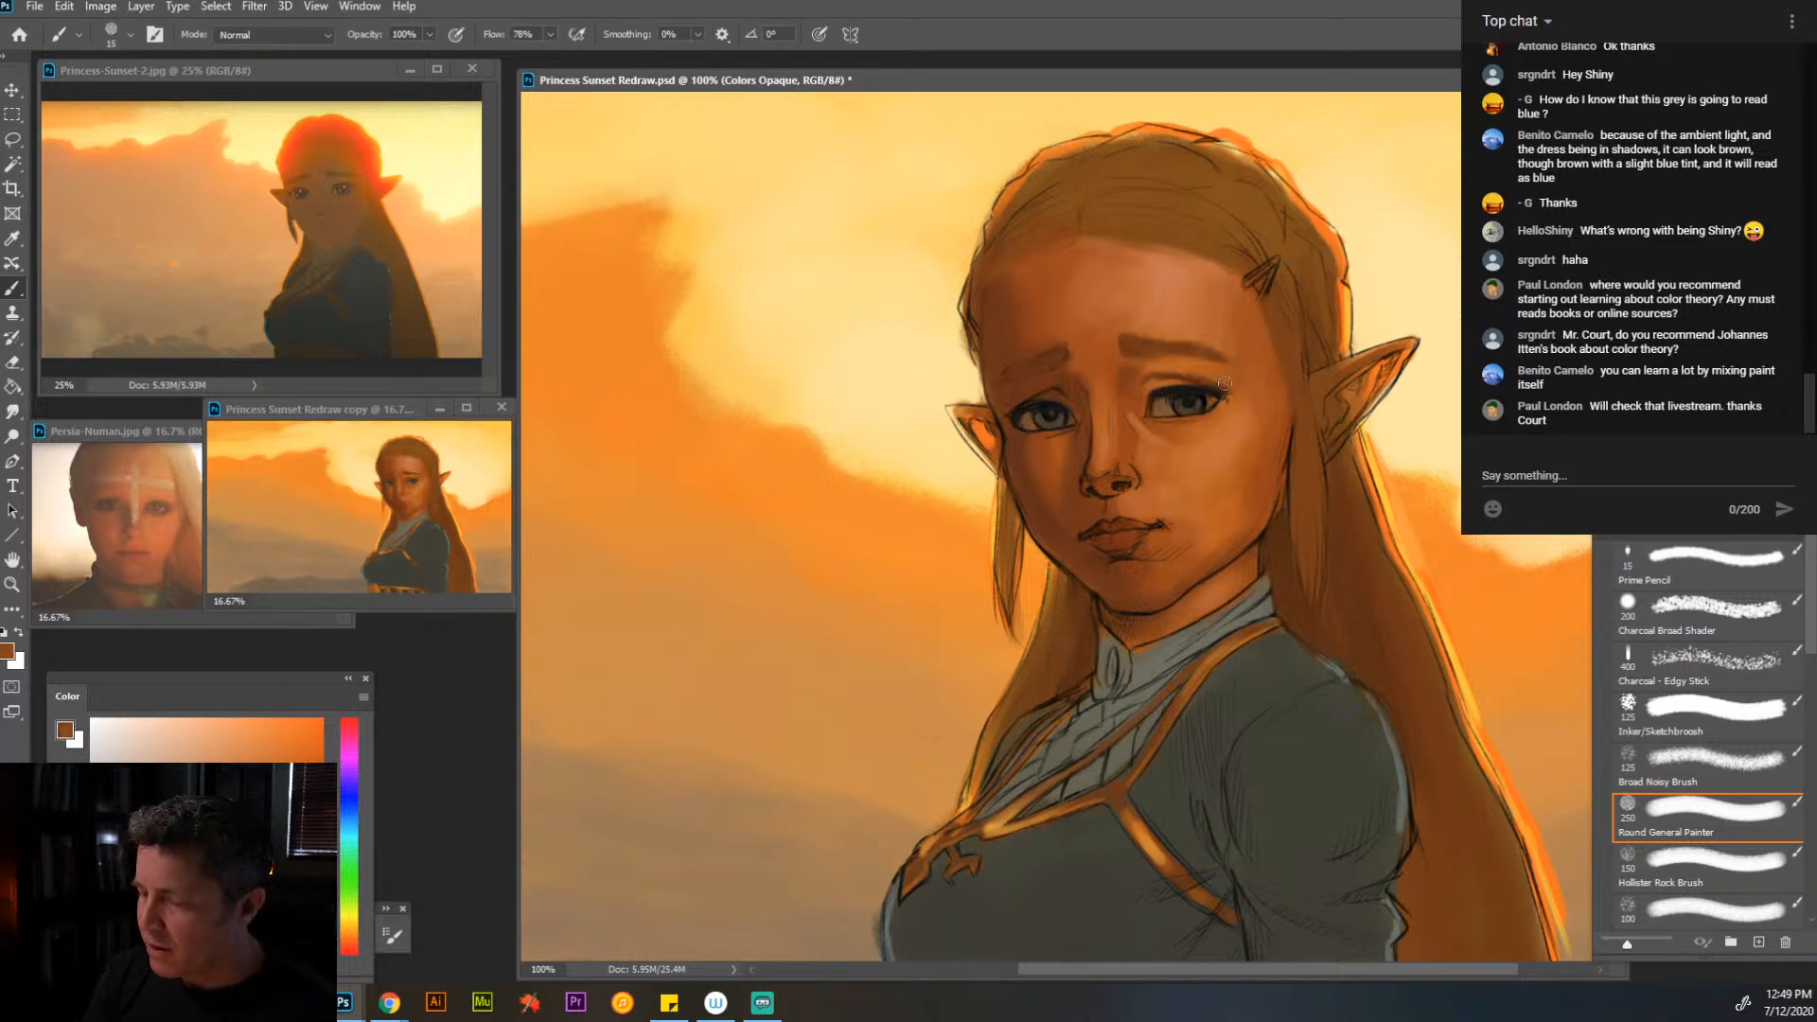
left_click(1227, 371, "alt")
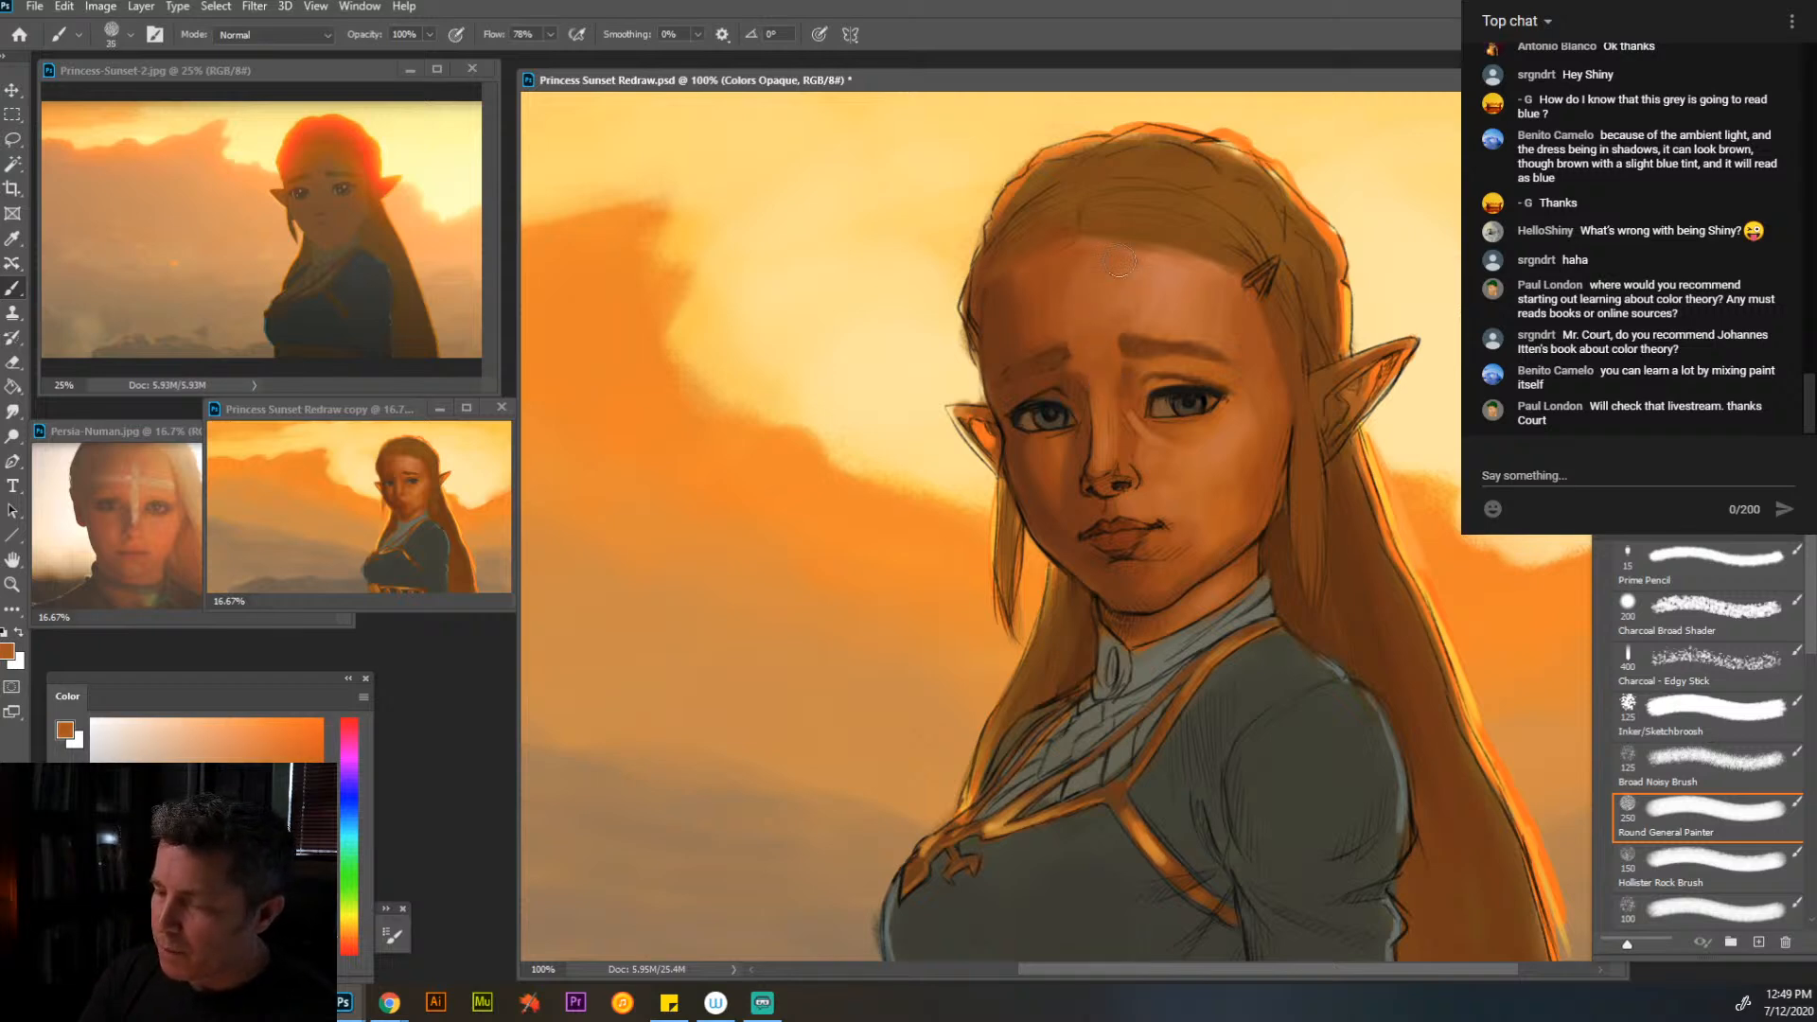
- Paint over the sketch lines in the hair across the top of the head with sampled browns at brush size 35
left_click(1070, 227, "alt")
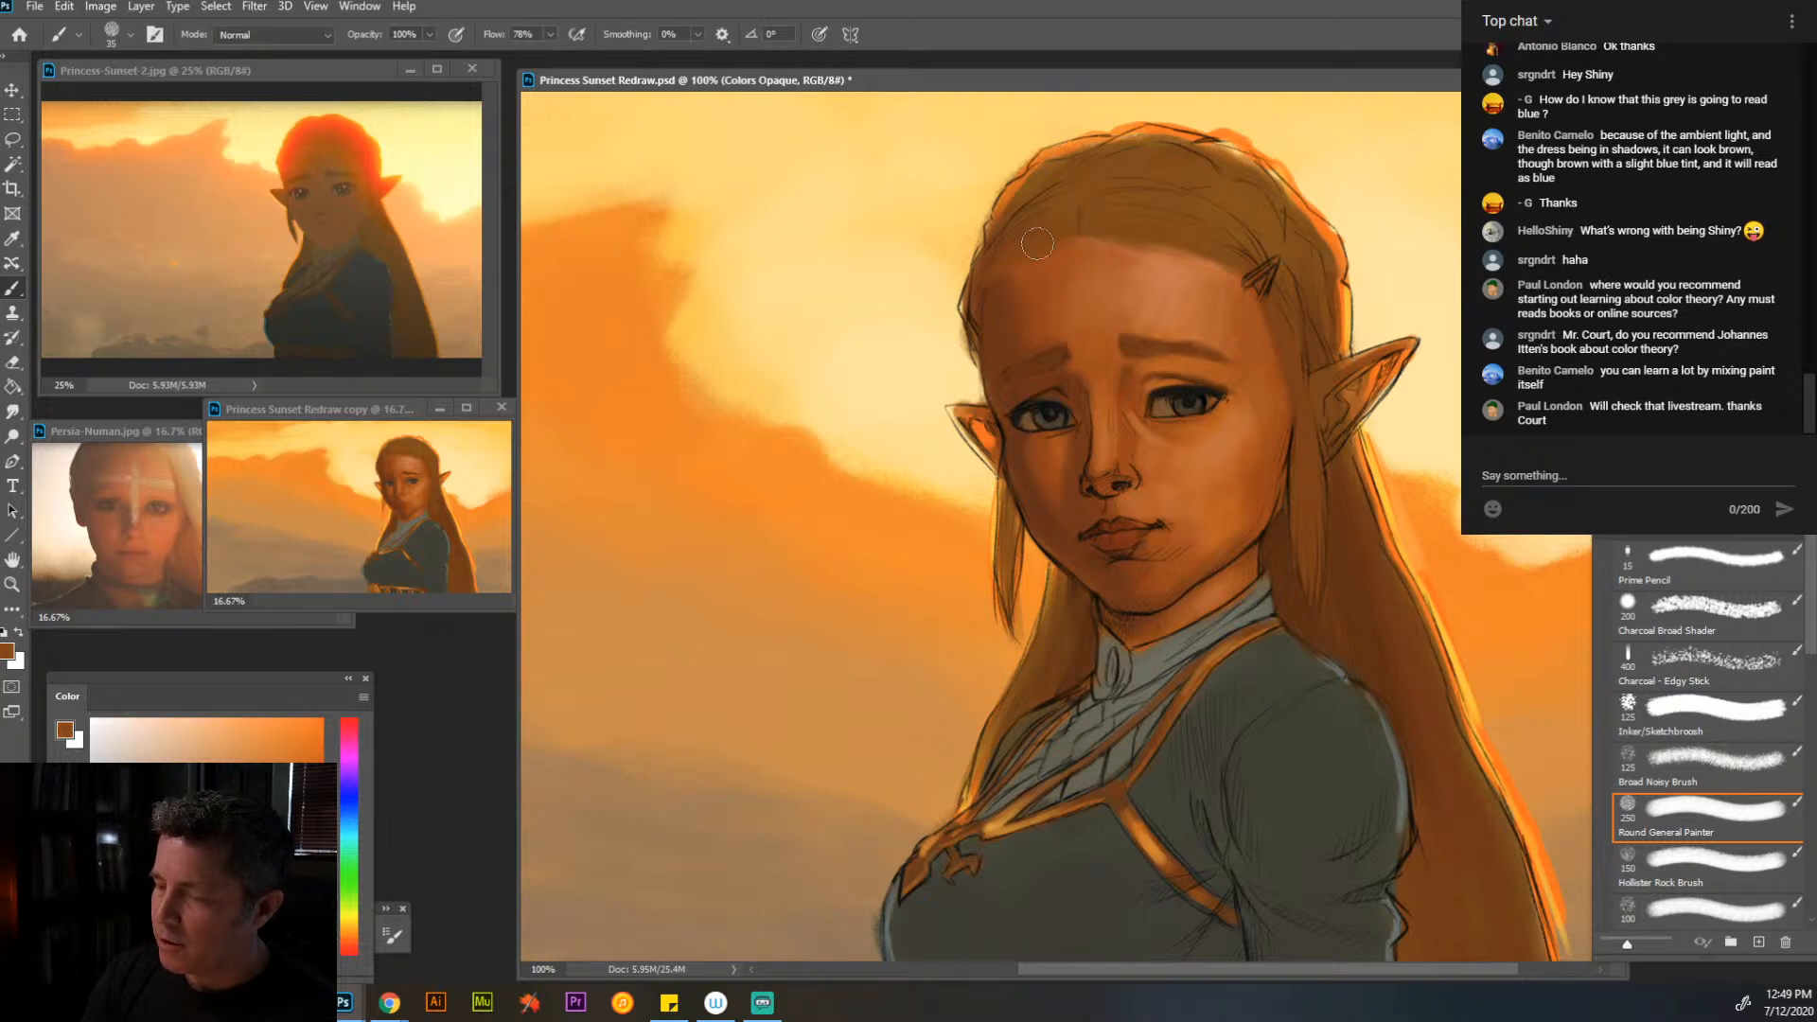
mouse_move(1029, 207)
left_mouse_down()
mouse_move(1165, 145)
mouse_move(1172, 121)
mouse_move(1200, 169)
mouse_move(1156, 152)
mouse_move(1258, 175)
mouse_move(1207, 155)
mouse_move(1222, 148)
mouse_move(1295, 225)
mouse_move(1301, 194)
mouse_move(1336, 257)
mouse_move(1306, 229)
mouse_move(1332, 322)
left_mouse_up()
left_click(1202, 168, "alt")
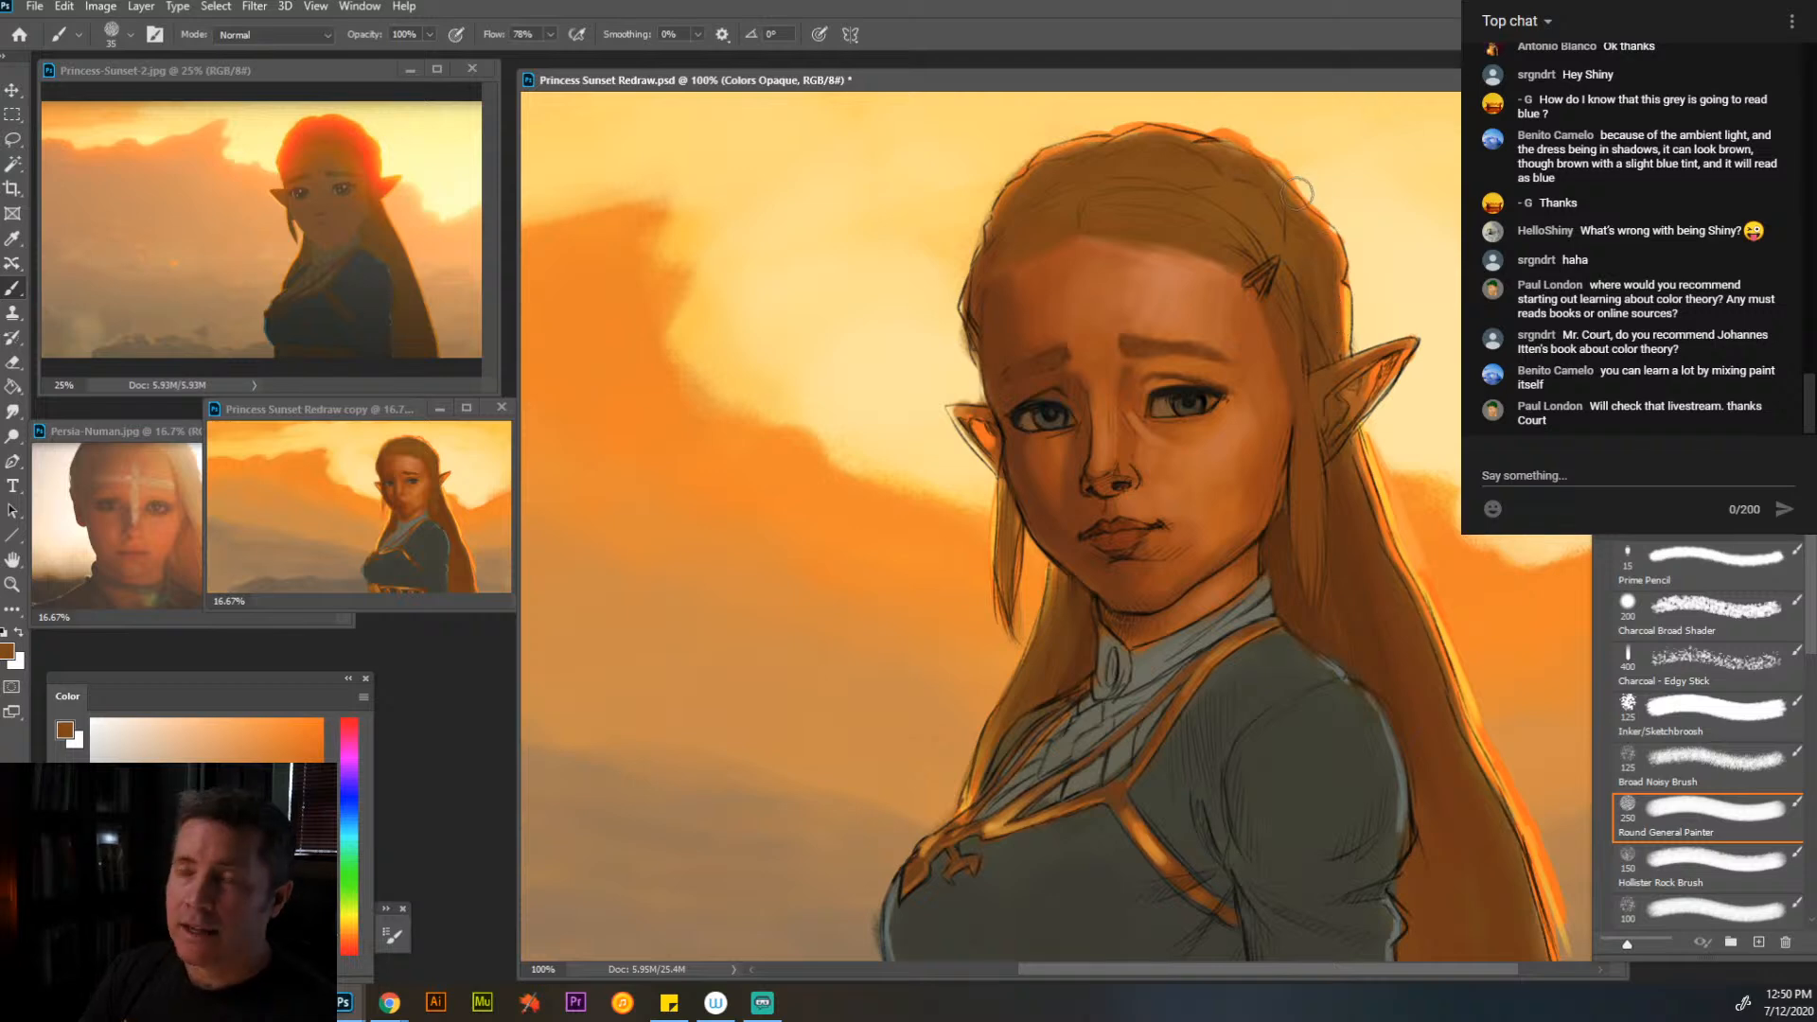
- Paint over the sketch line along the outer edge of the long hair below the ear with sampled oranges at brush size 35
left_click(1364, 458, "alt")
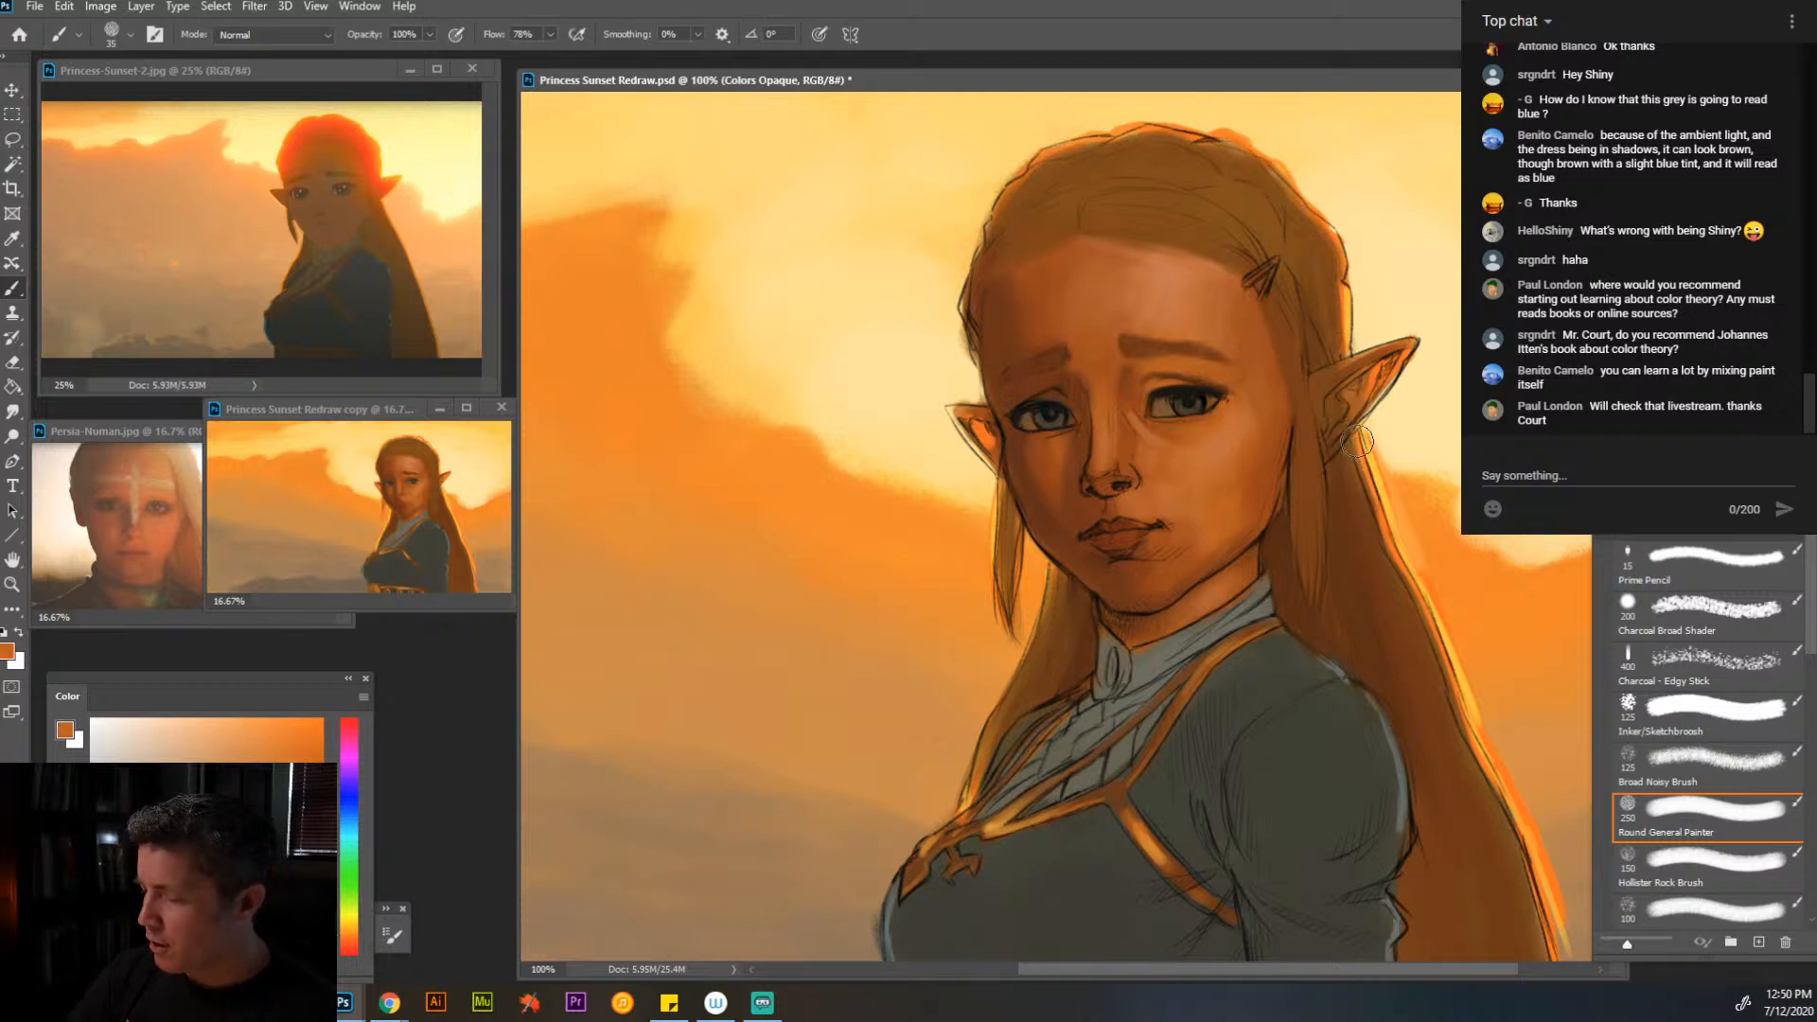
left_click_drag(1358, 441, 1409, 609)
left_click_drag(1373, 519, 1447, 658)
left_click_drag(1427, 585, 1466, 724)
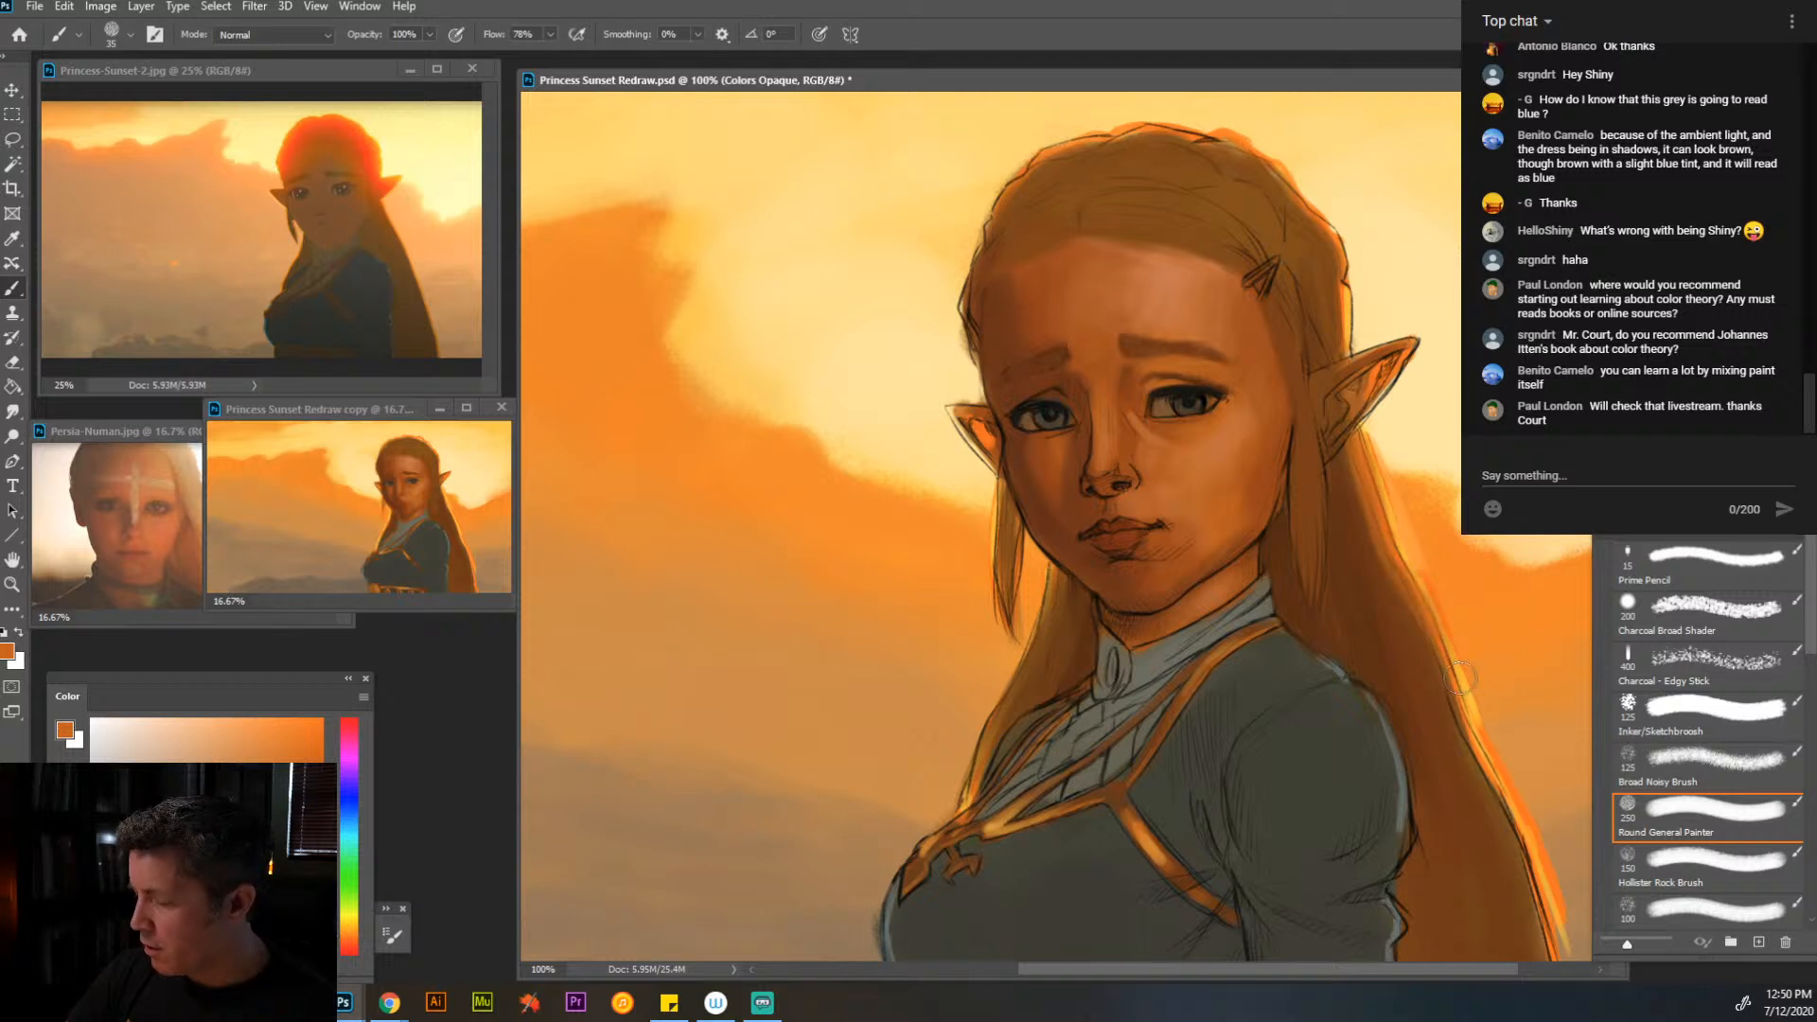
left_click(1477, 757, "alt")
mouse_move(1441, 659)
left_mouse_down()
mouse_move(1459, 705)
mouse_move(1431, 607)
mouse_move(1536, 879)
left_mouse_up()
mouse_move(1490, 778)
left_mouse_down()
mouse_move(1549, 875)
mouse_move(1552, 941)
left_mouse_up()
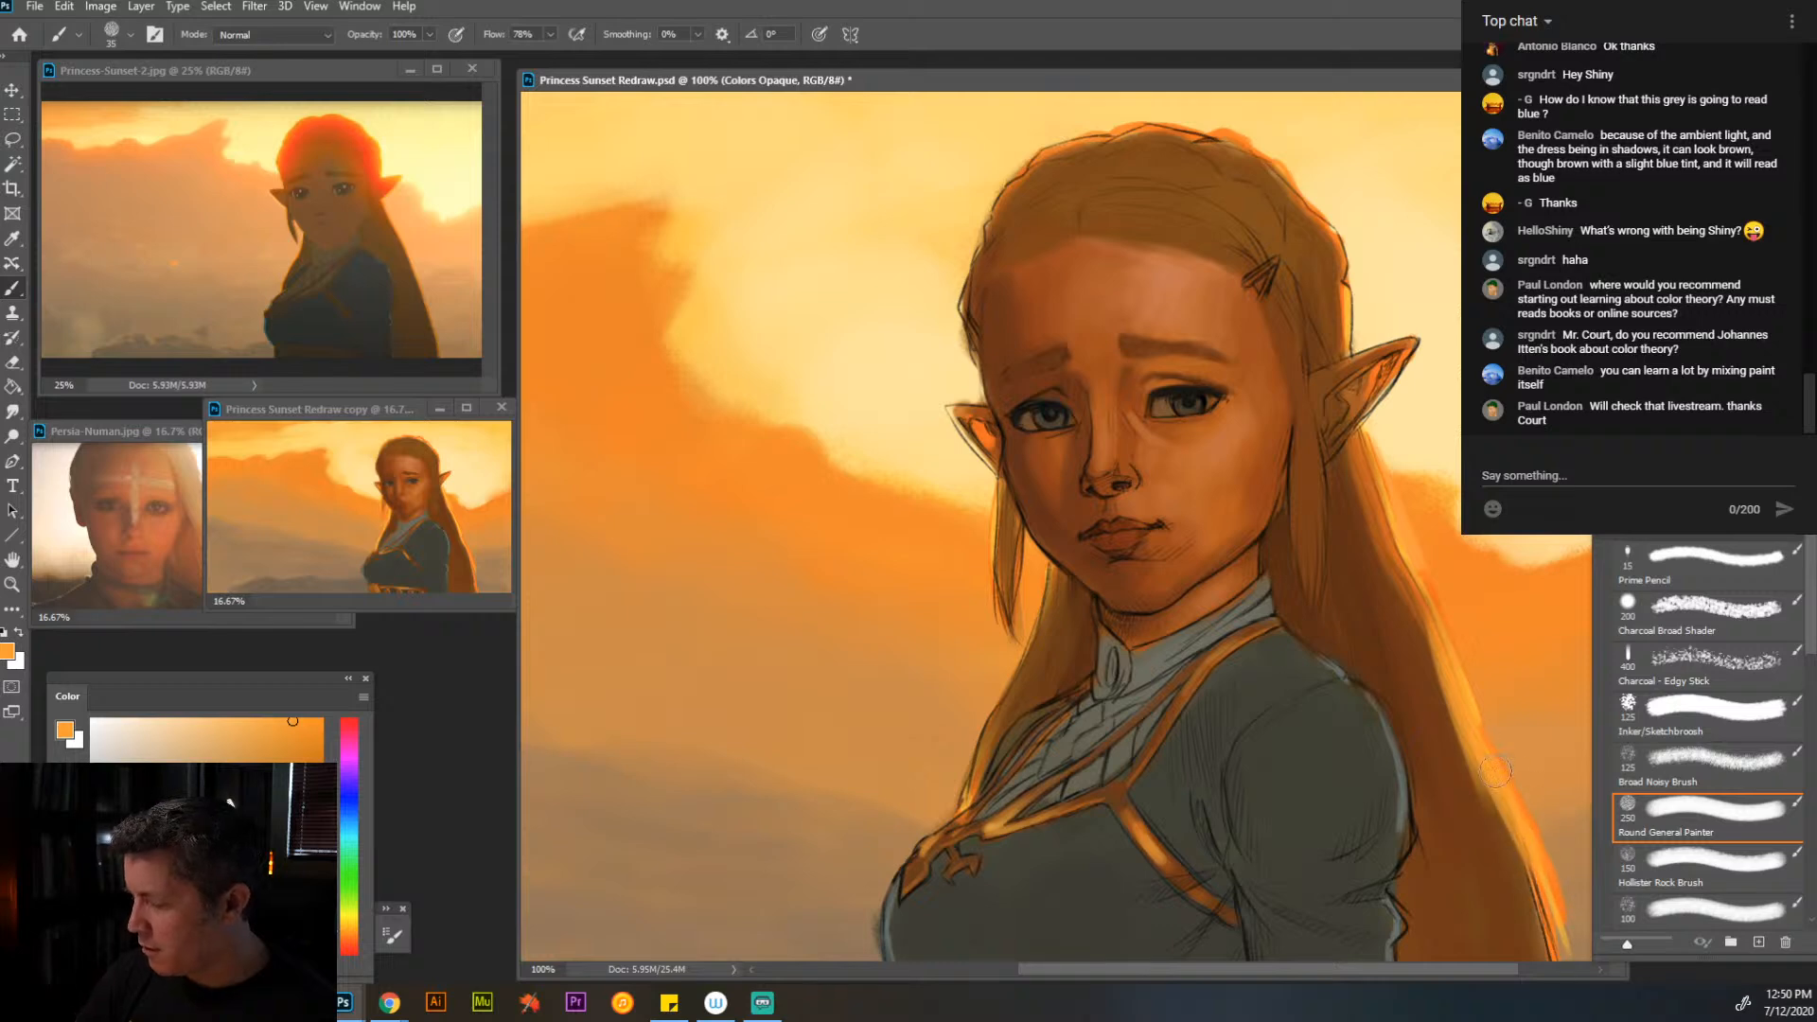
- Paint sampled browns over the sketch lines at the face's edge and along the hairline at the far temple, down to brush size 20
left_click(1287, 432, "alt")
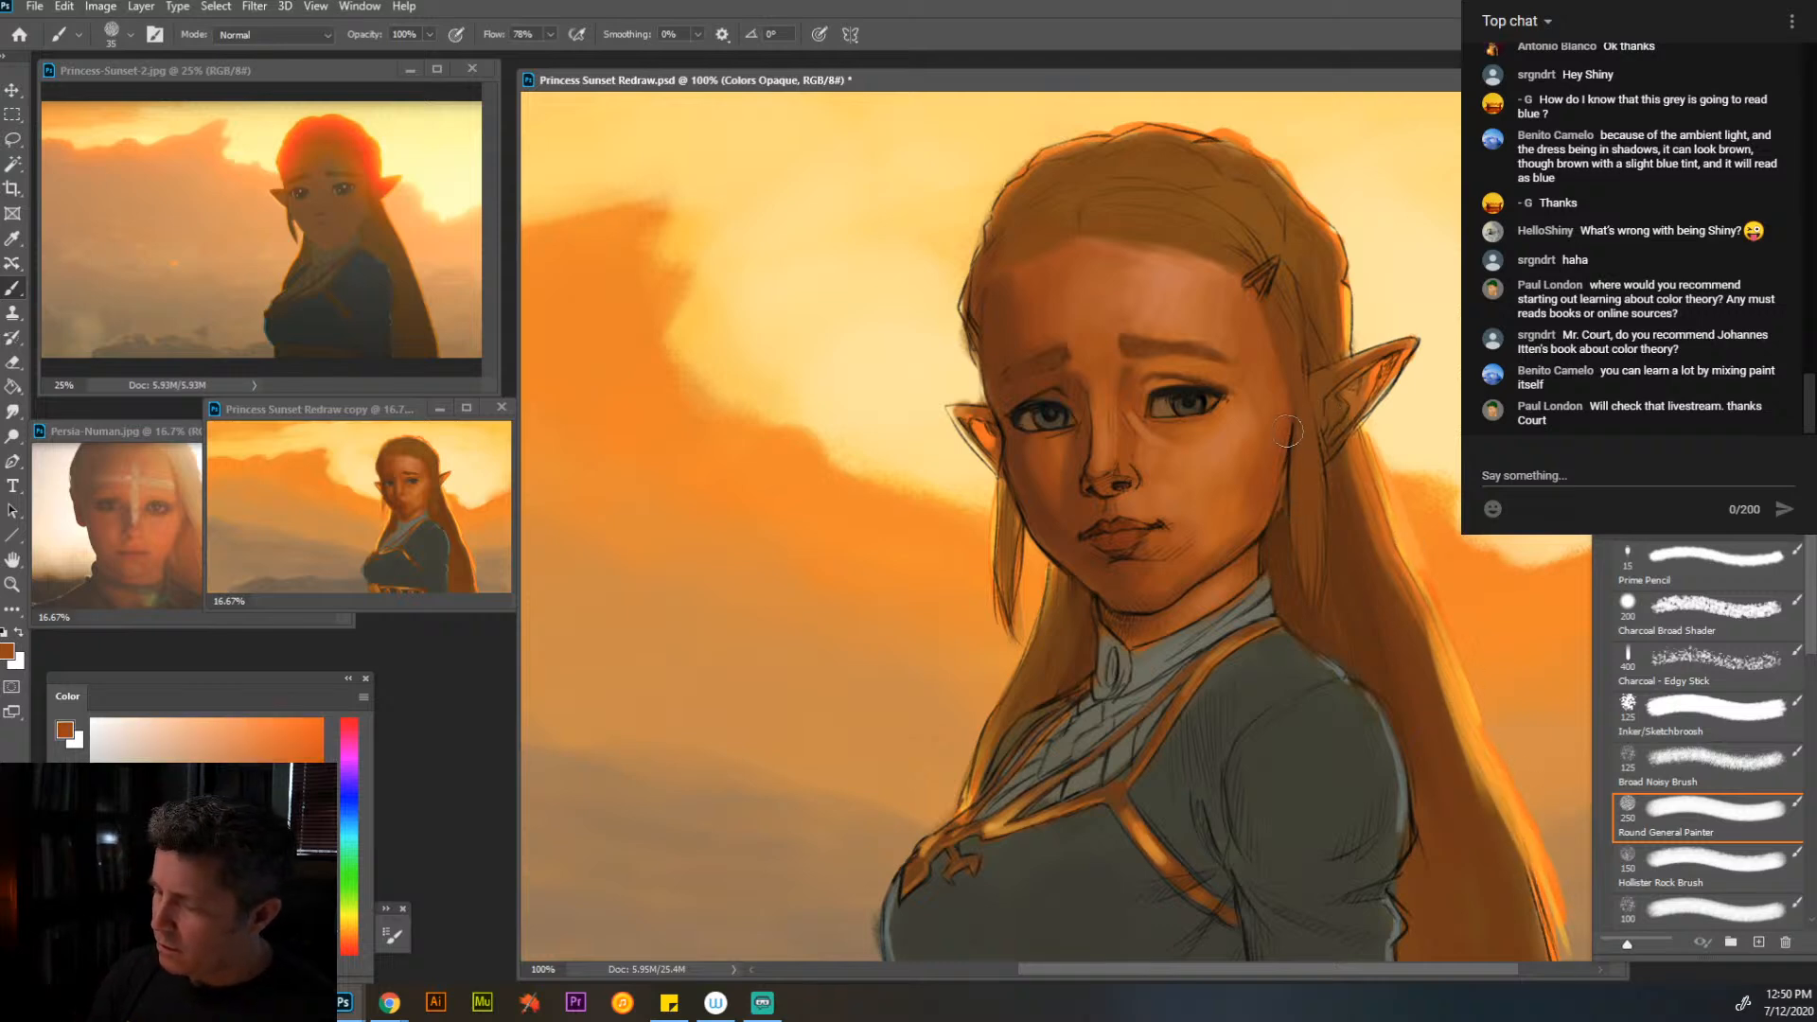
left_click(1278, 537, "alt")
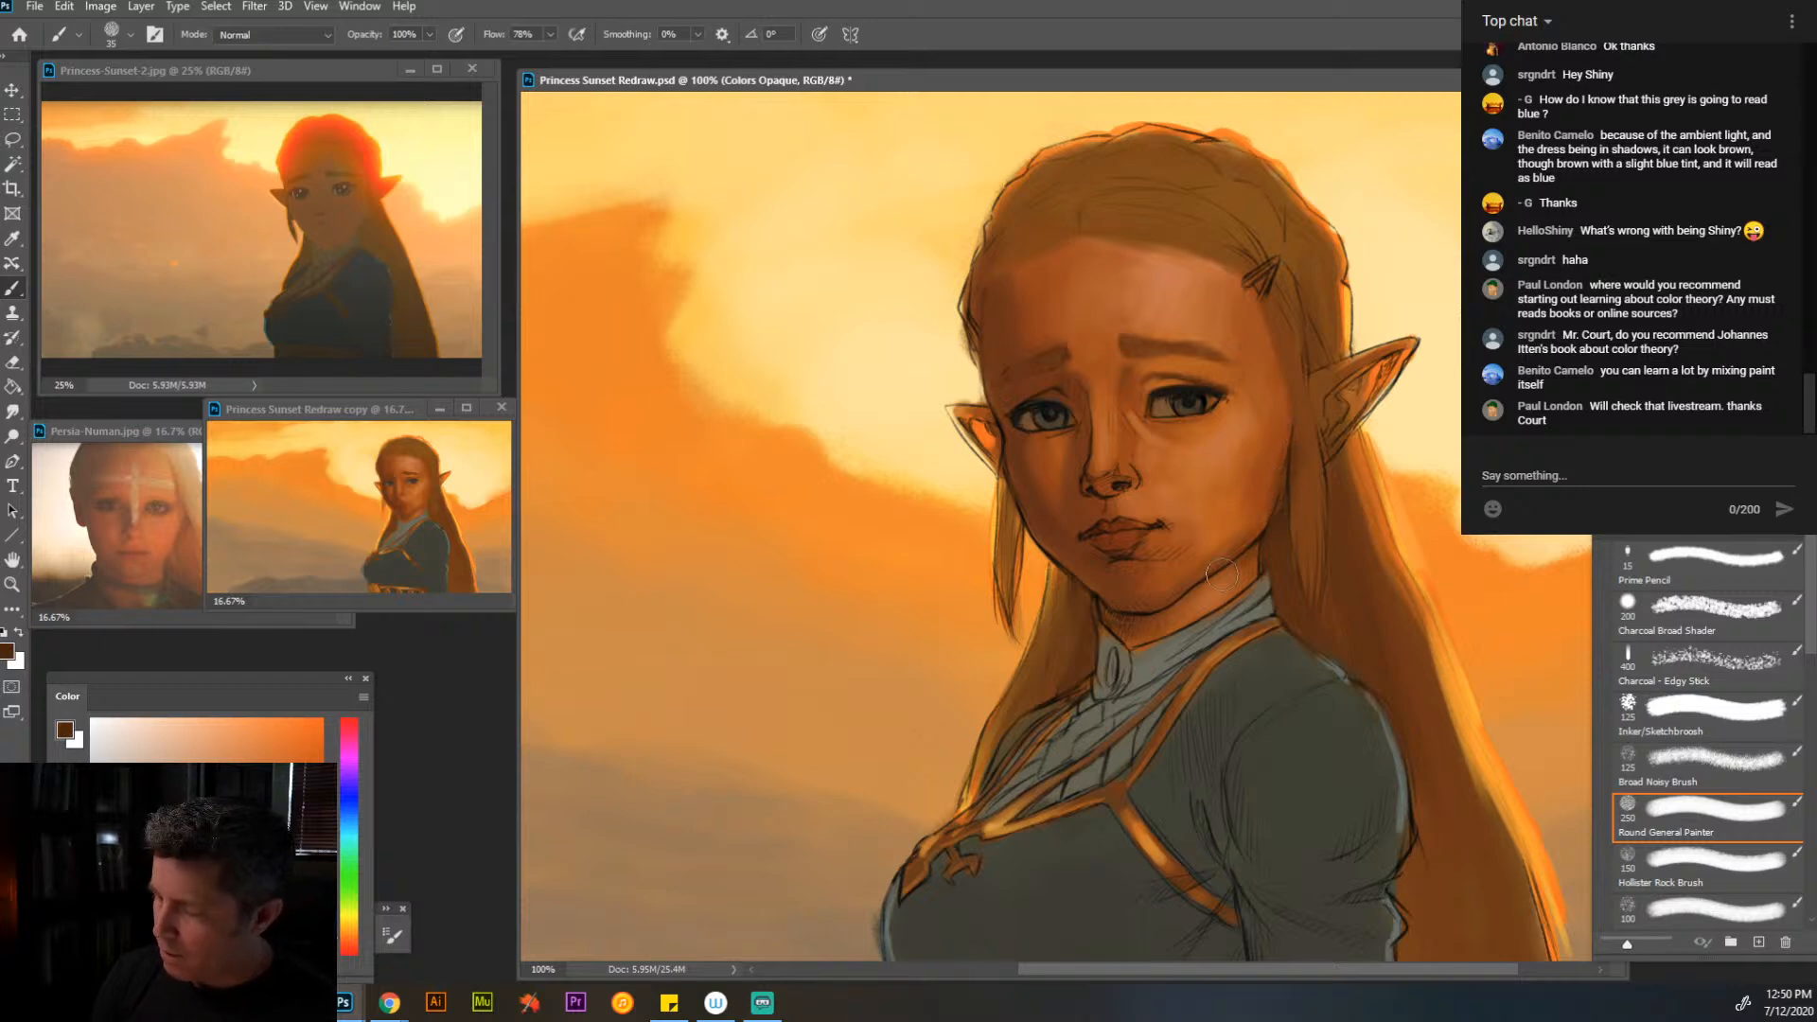
key("bracketleft")
key("bracketleft")
key("bracketleft")
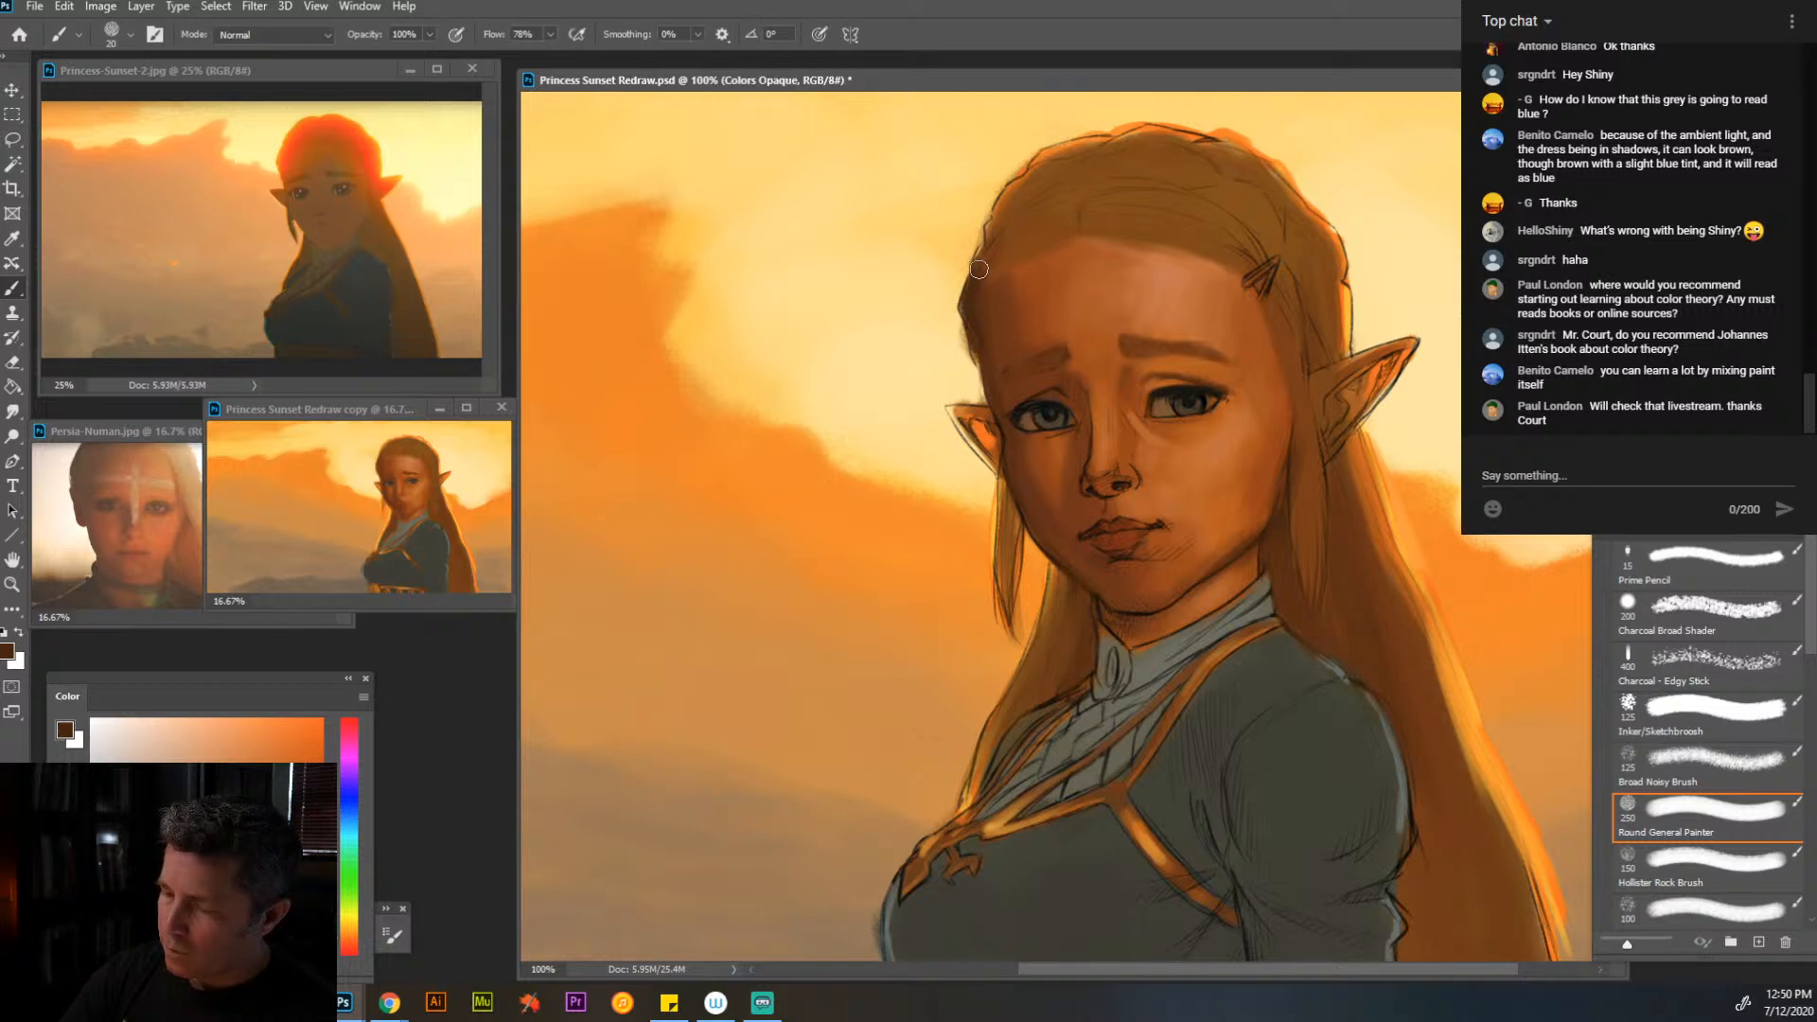
left_click_drag(979, 270, 1000, 230)
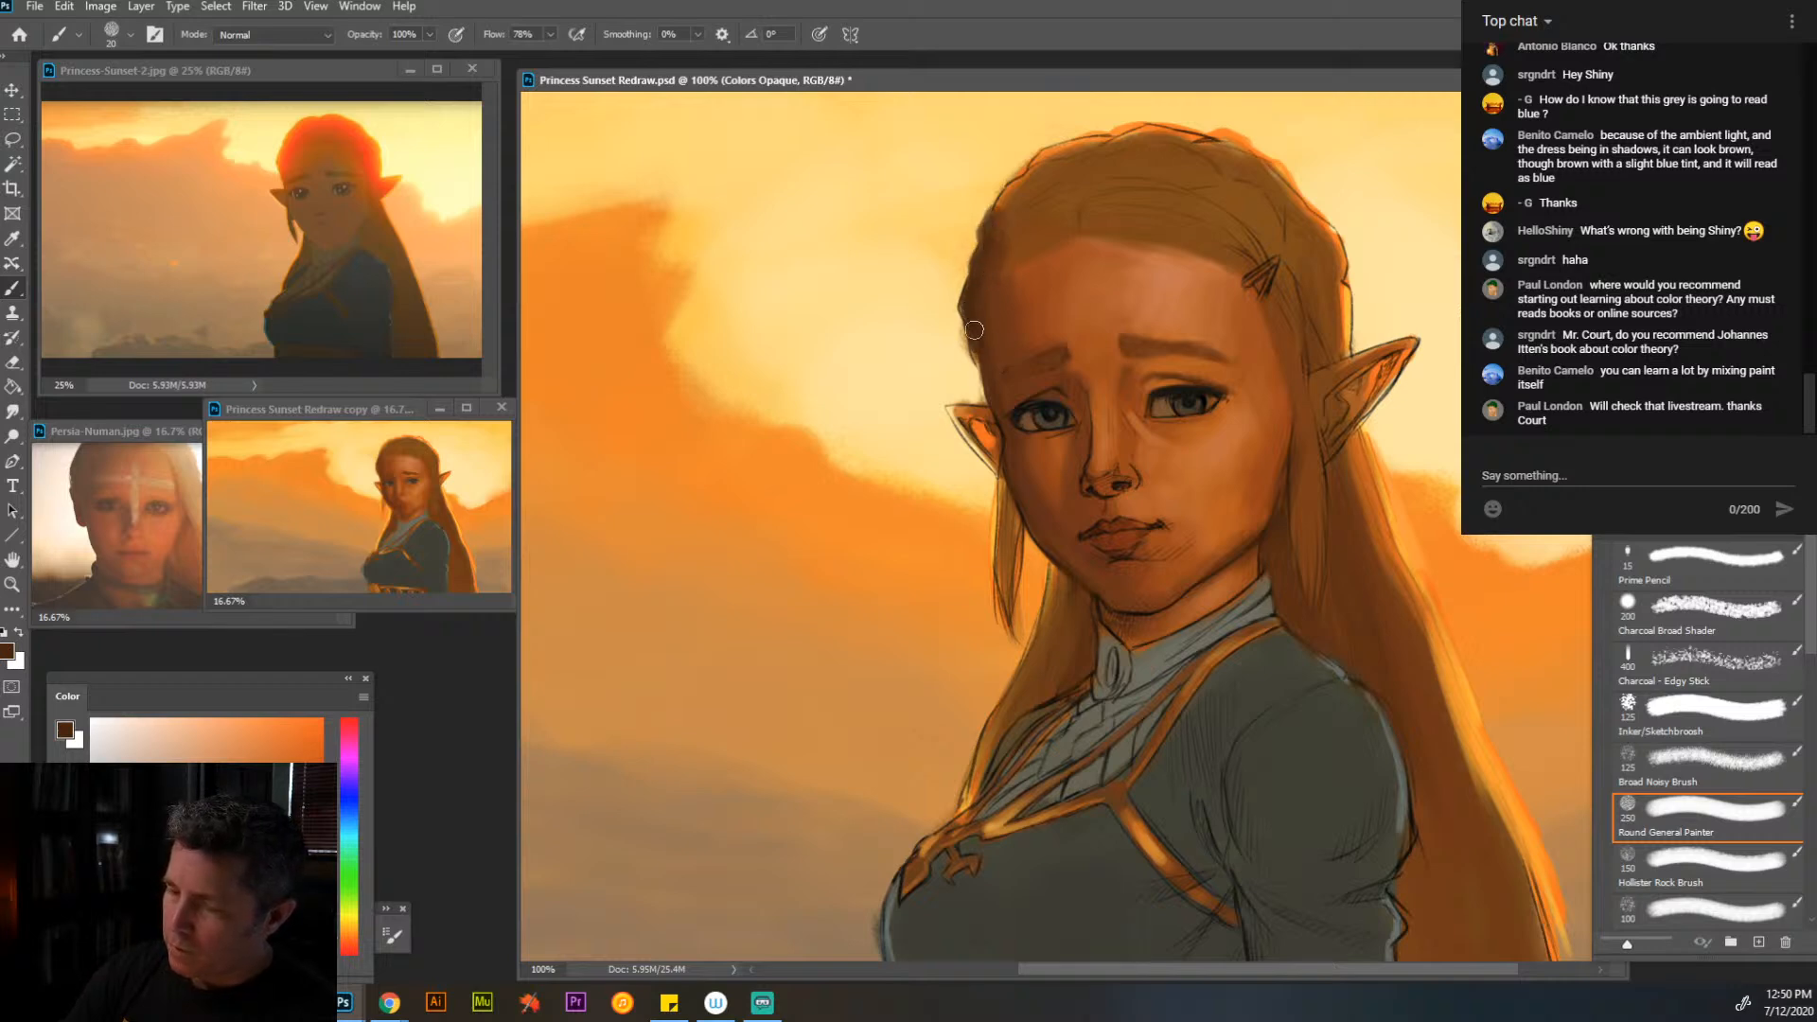
left_click_drag(975, 331, 1006, 426)
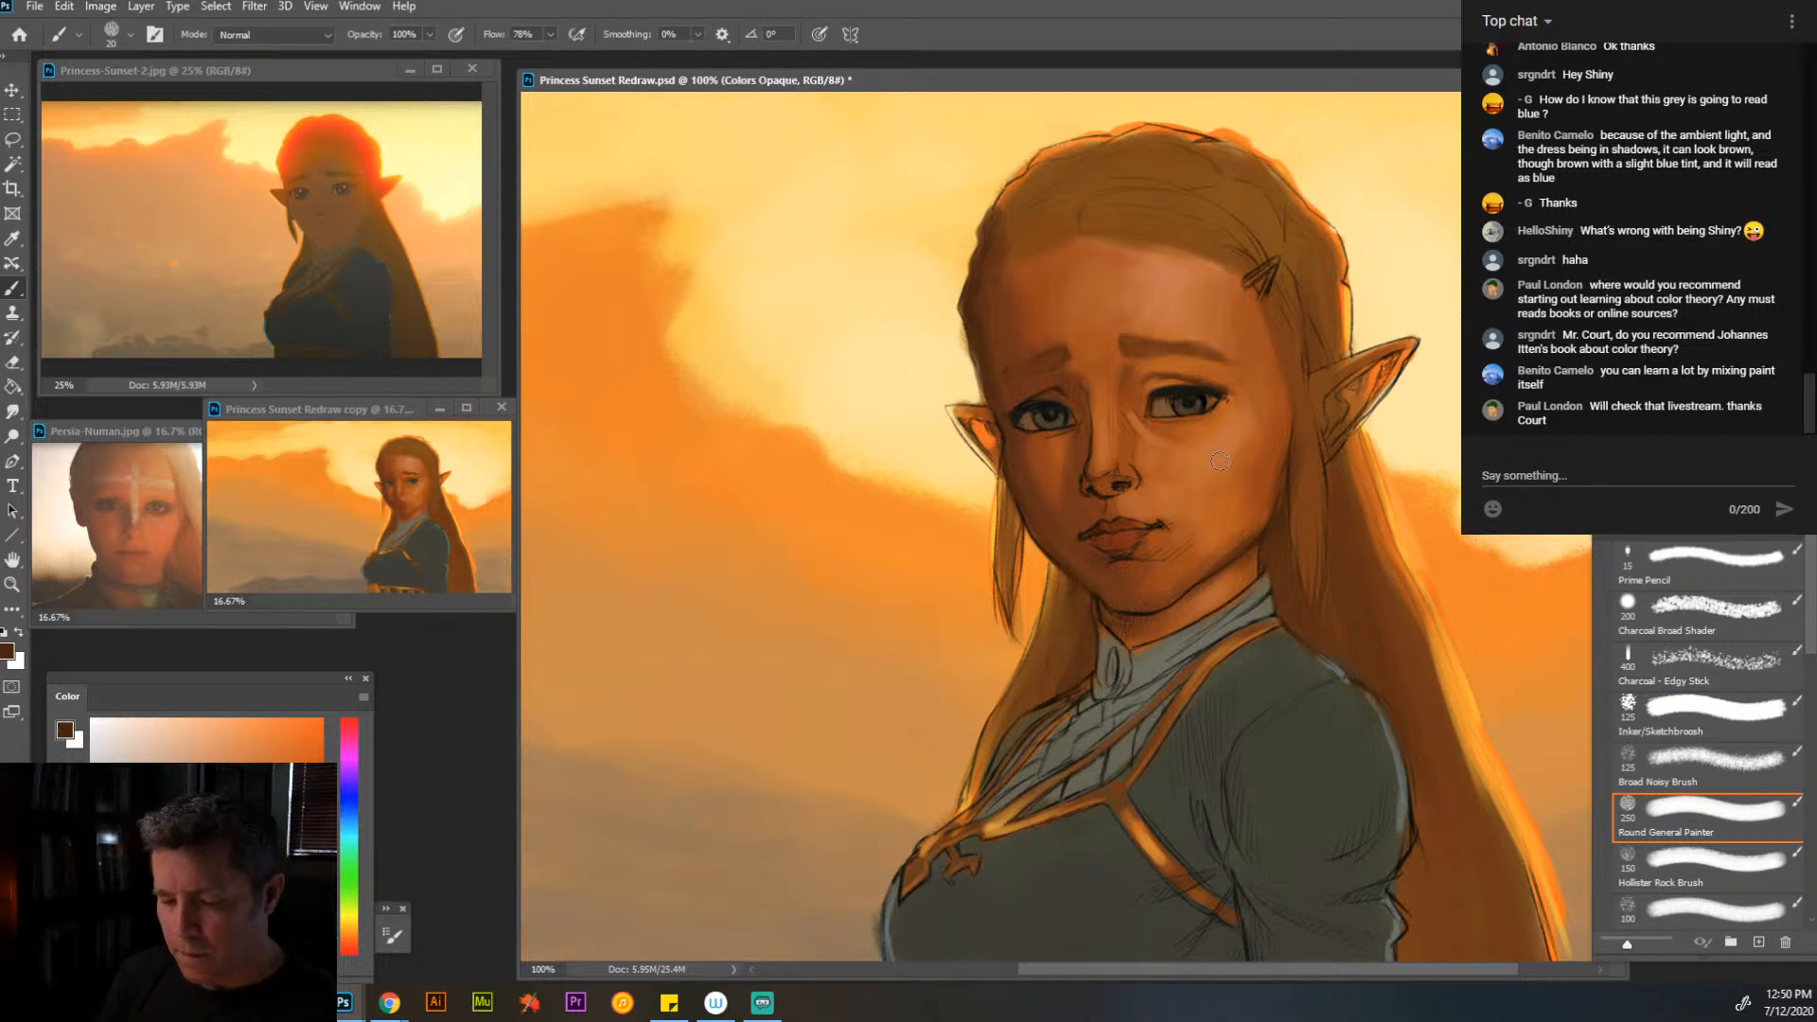
- Blend the forehead and hairline with sampled skin and hair browns at brush size 45
left_click(1034, 341, "alt")
key("bracketright")
key("bracketright")
key("bracketright")
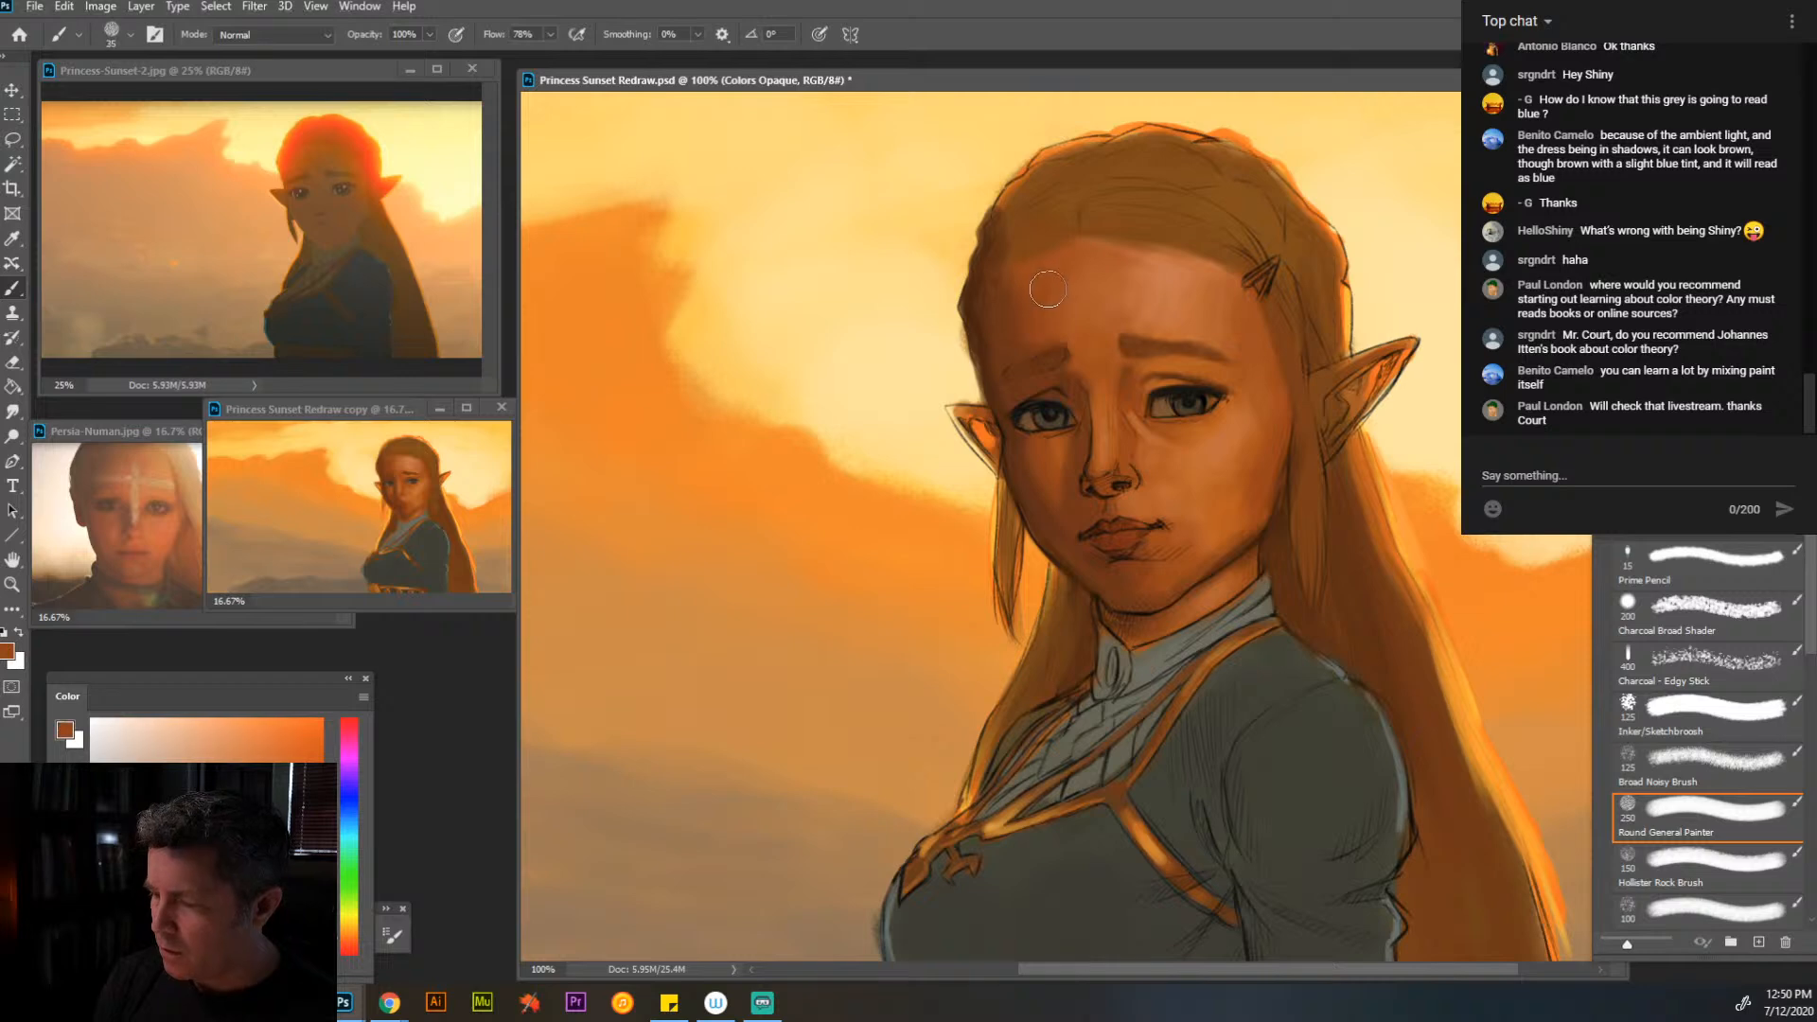
key("bracketright")
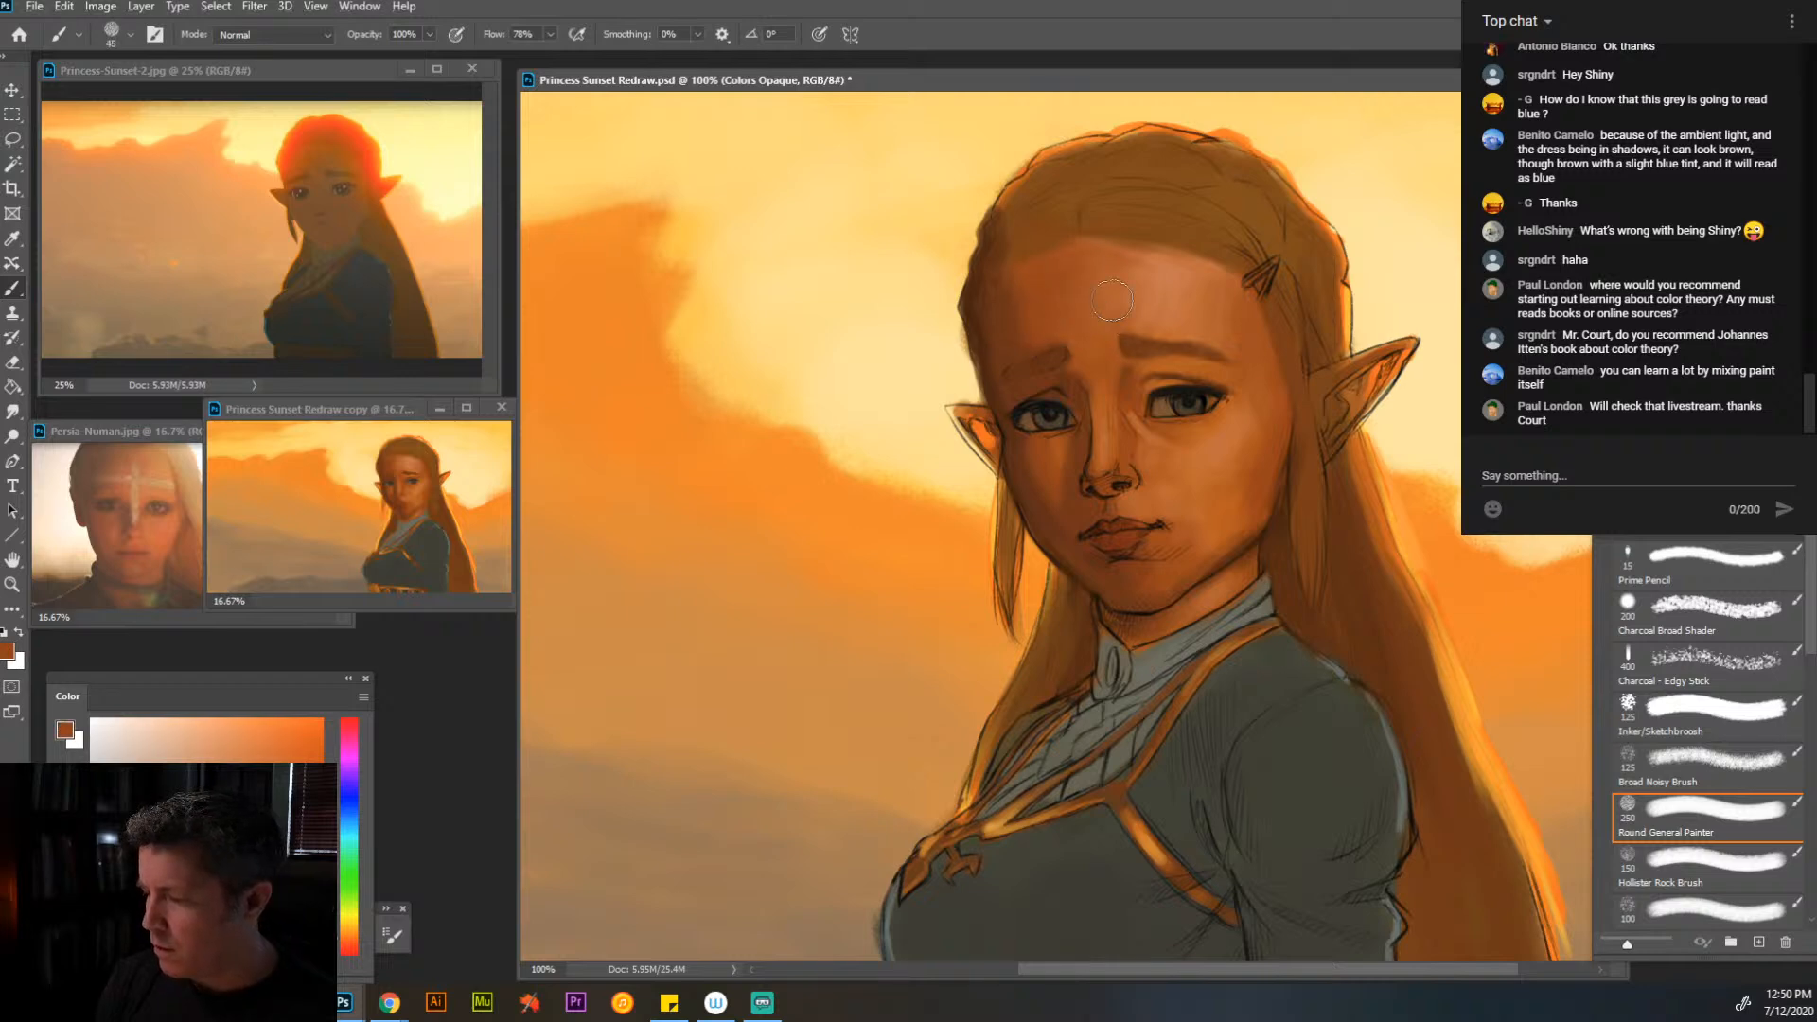
left_click(1101, 295, "alt")
left_click(1103, 244, "alt")
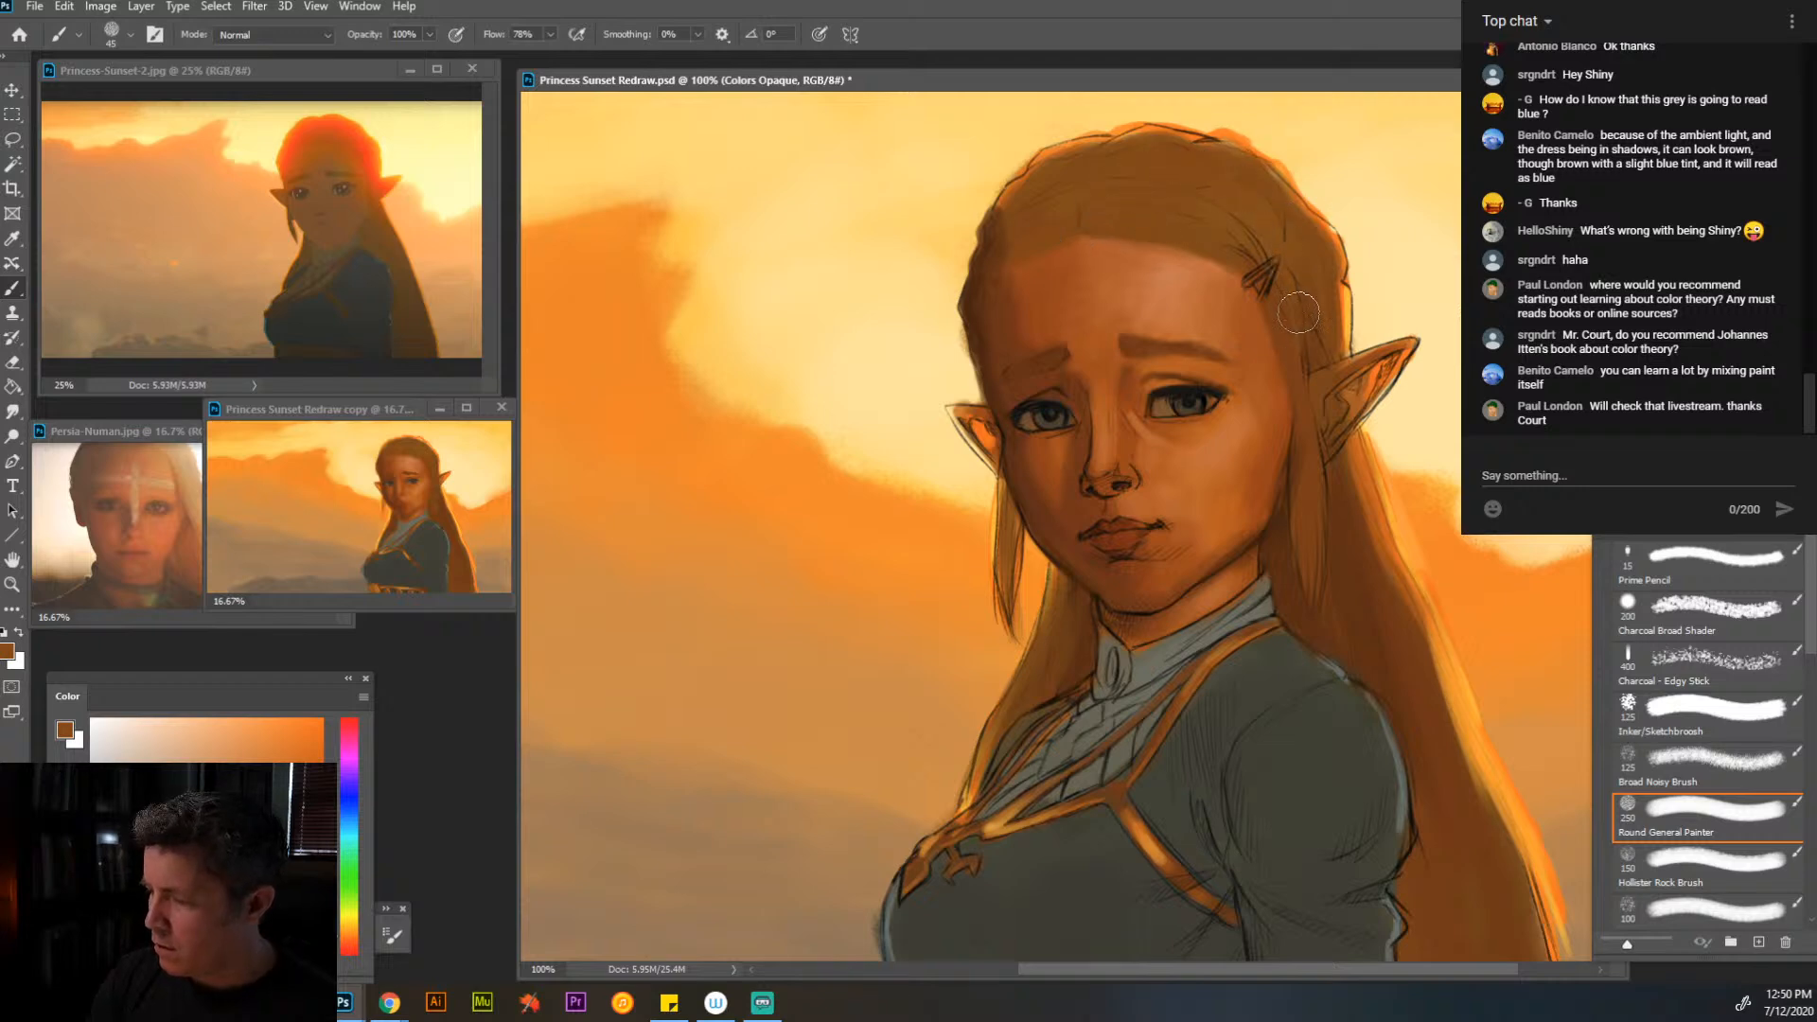
- Paint the hair clip with dark grey sampled from the sleeve, and define the hair edge below it in sampled dark brown at brush size 9
left_click(1324, 726, "alt")
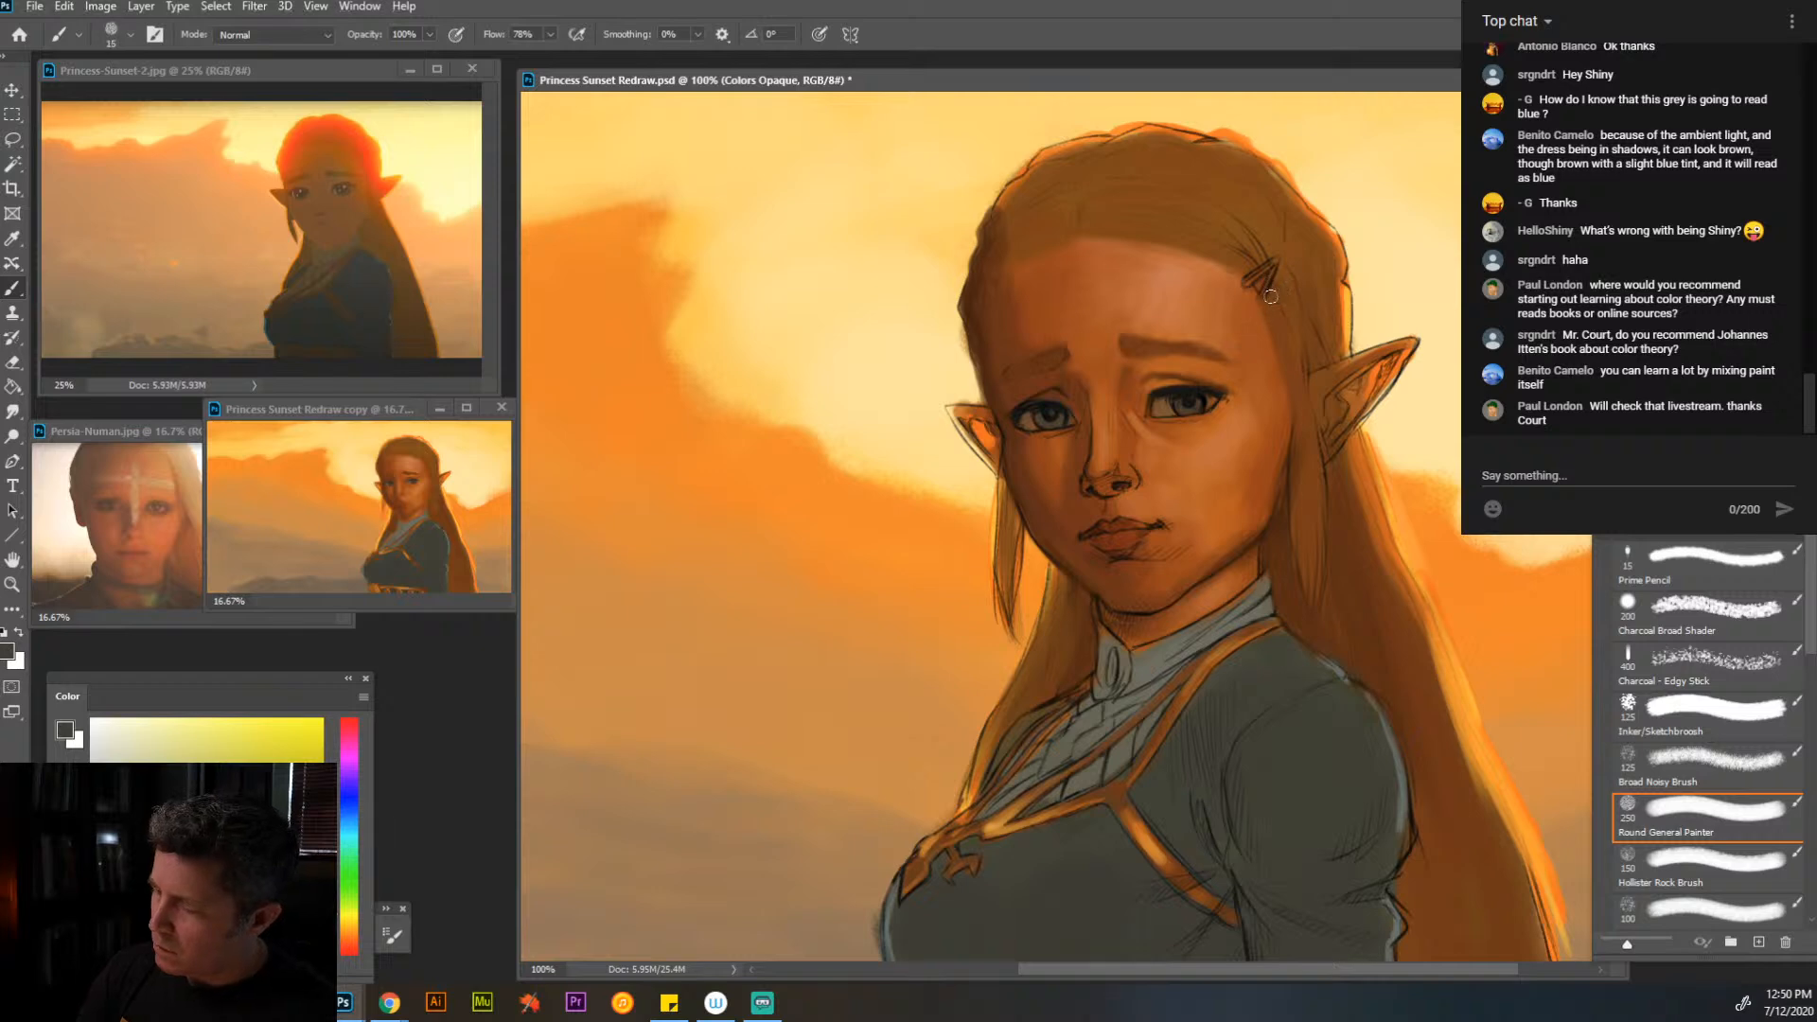
key("bracketleft")
key("bracketleft")
key("bracketleft")
key("bracketleft")
key("bracketleft")
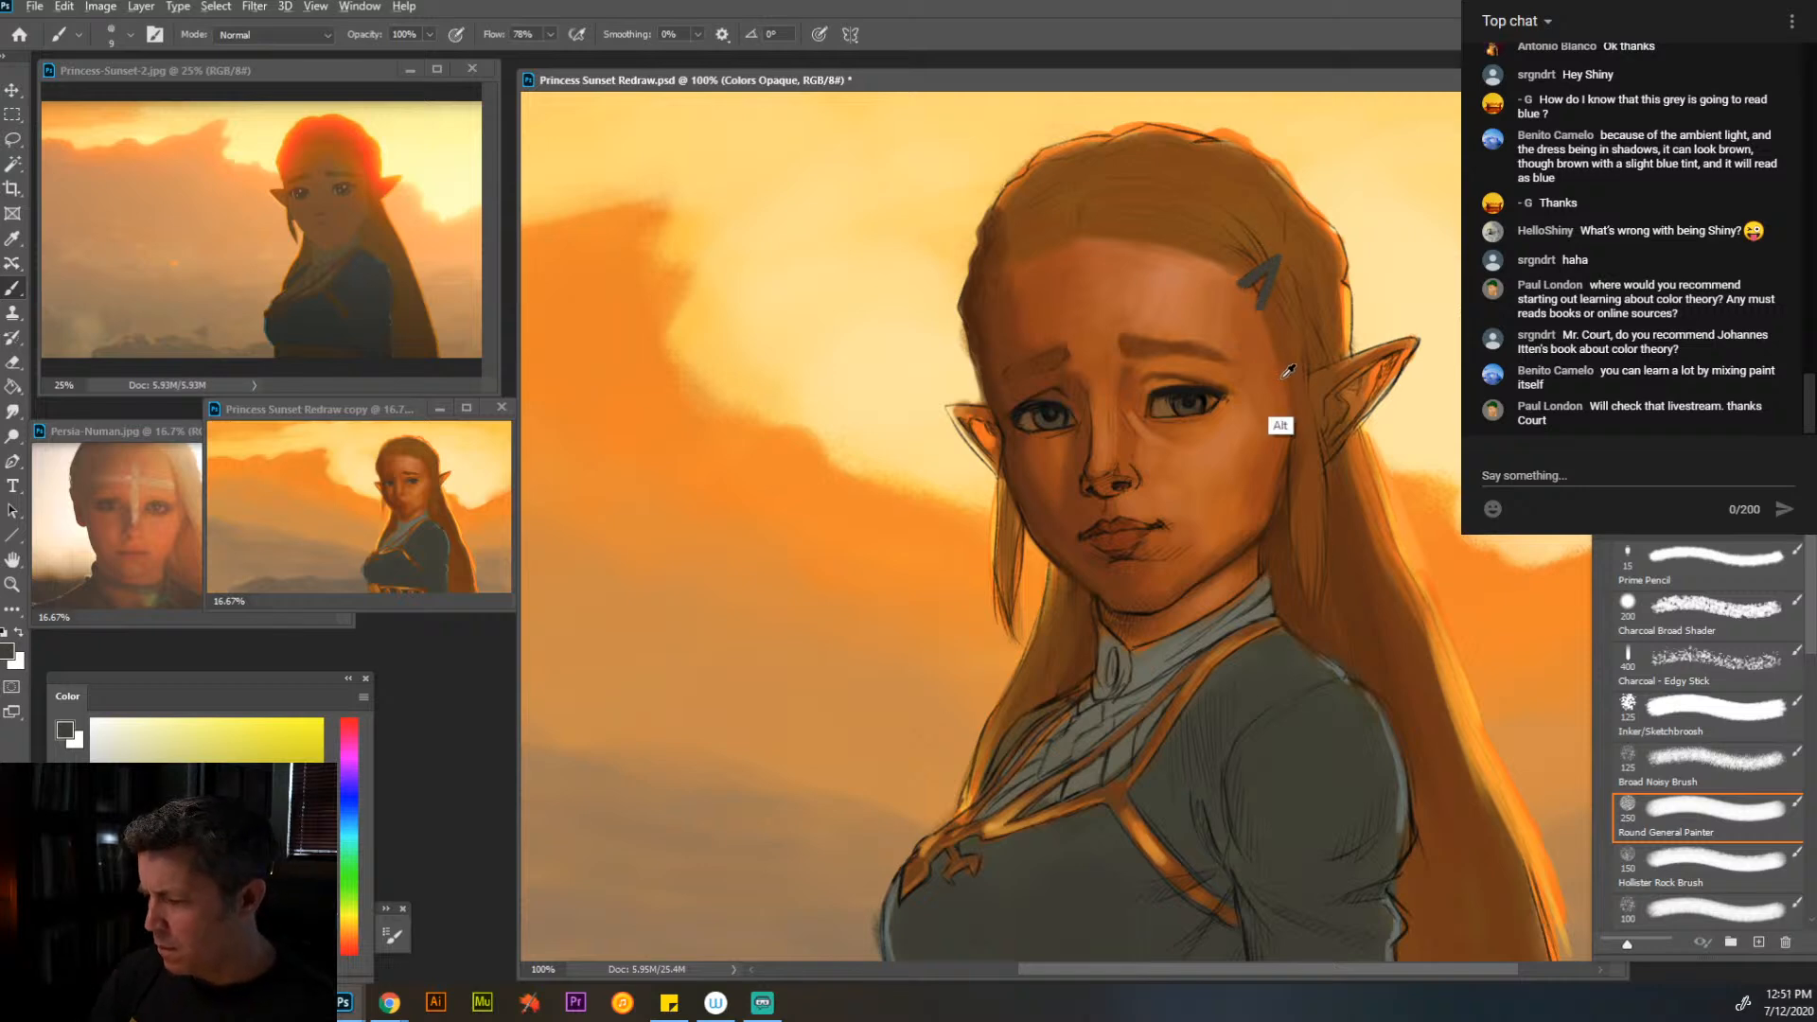
left_click(1282, 571, "alt")
left_click_drag(1284, 359, 1298, 420)
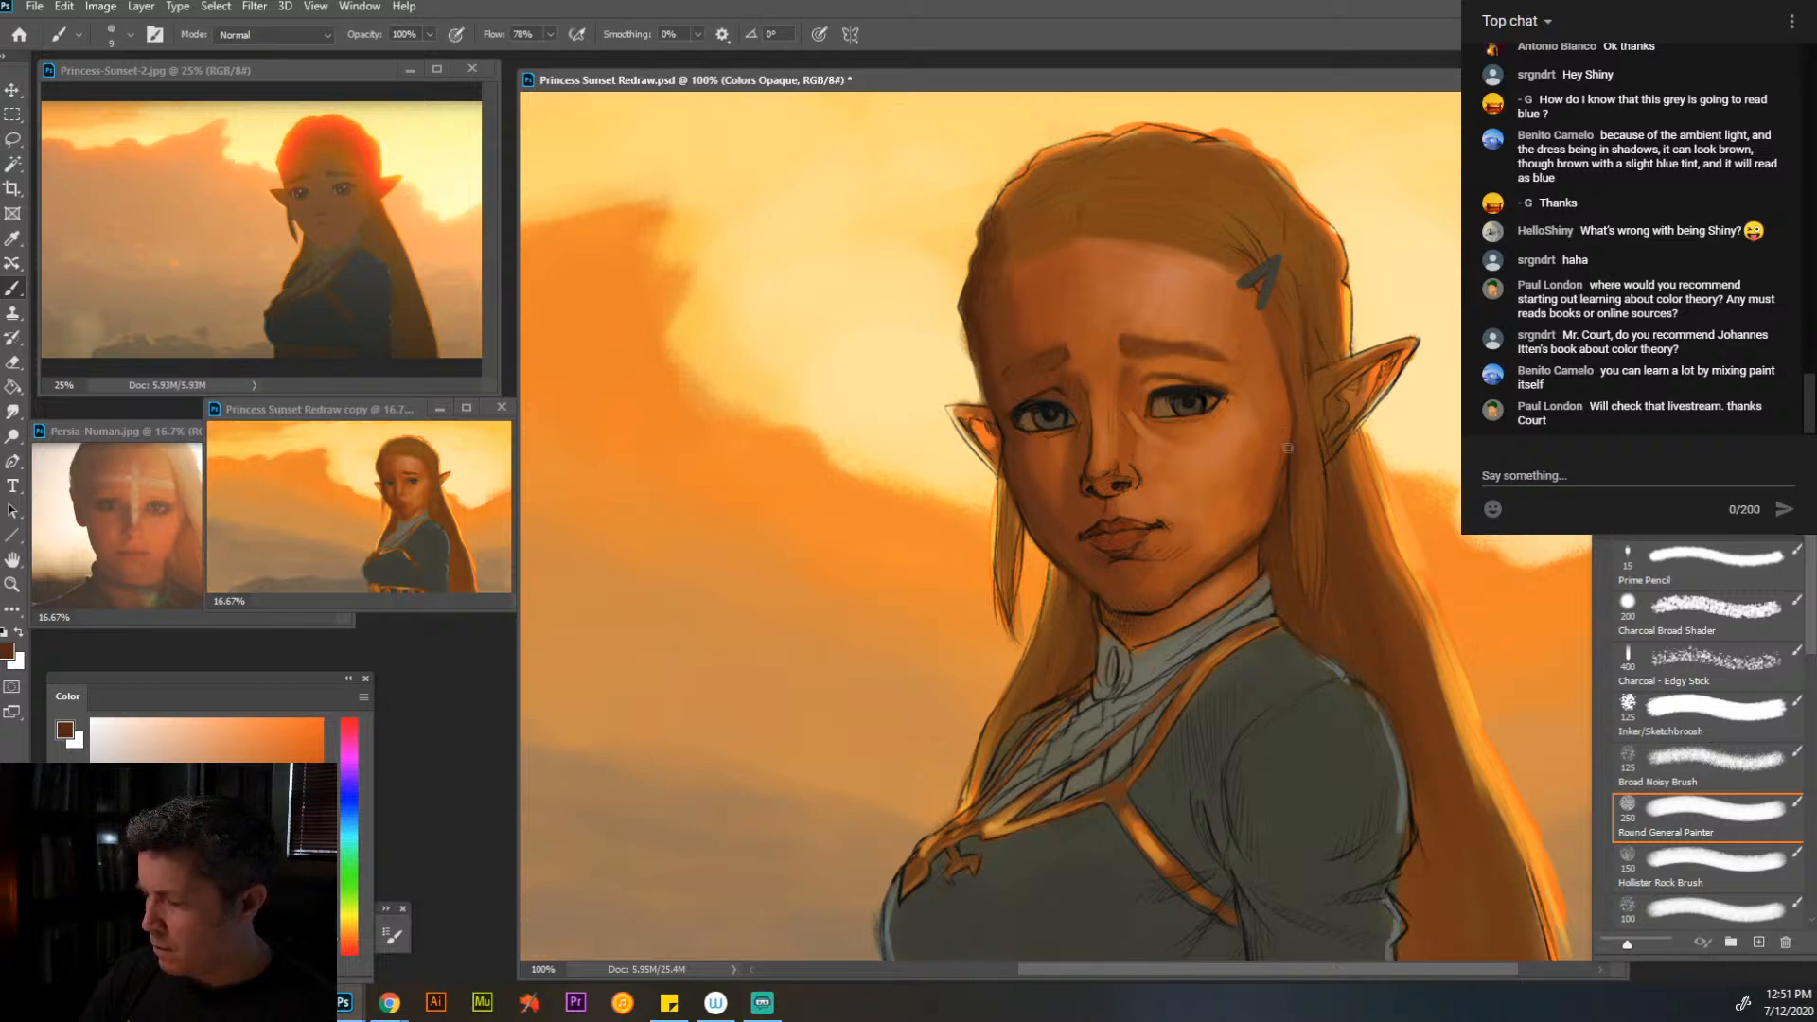
- Touch up the upper iris and lash line of the eye nearer the hair clip with sampled dark grey, shifting the hue toward orange
left_click(1200, 390, "alt")
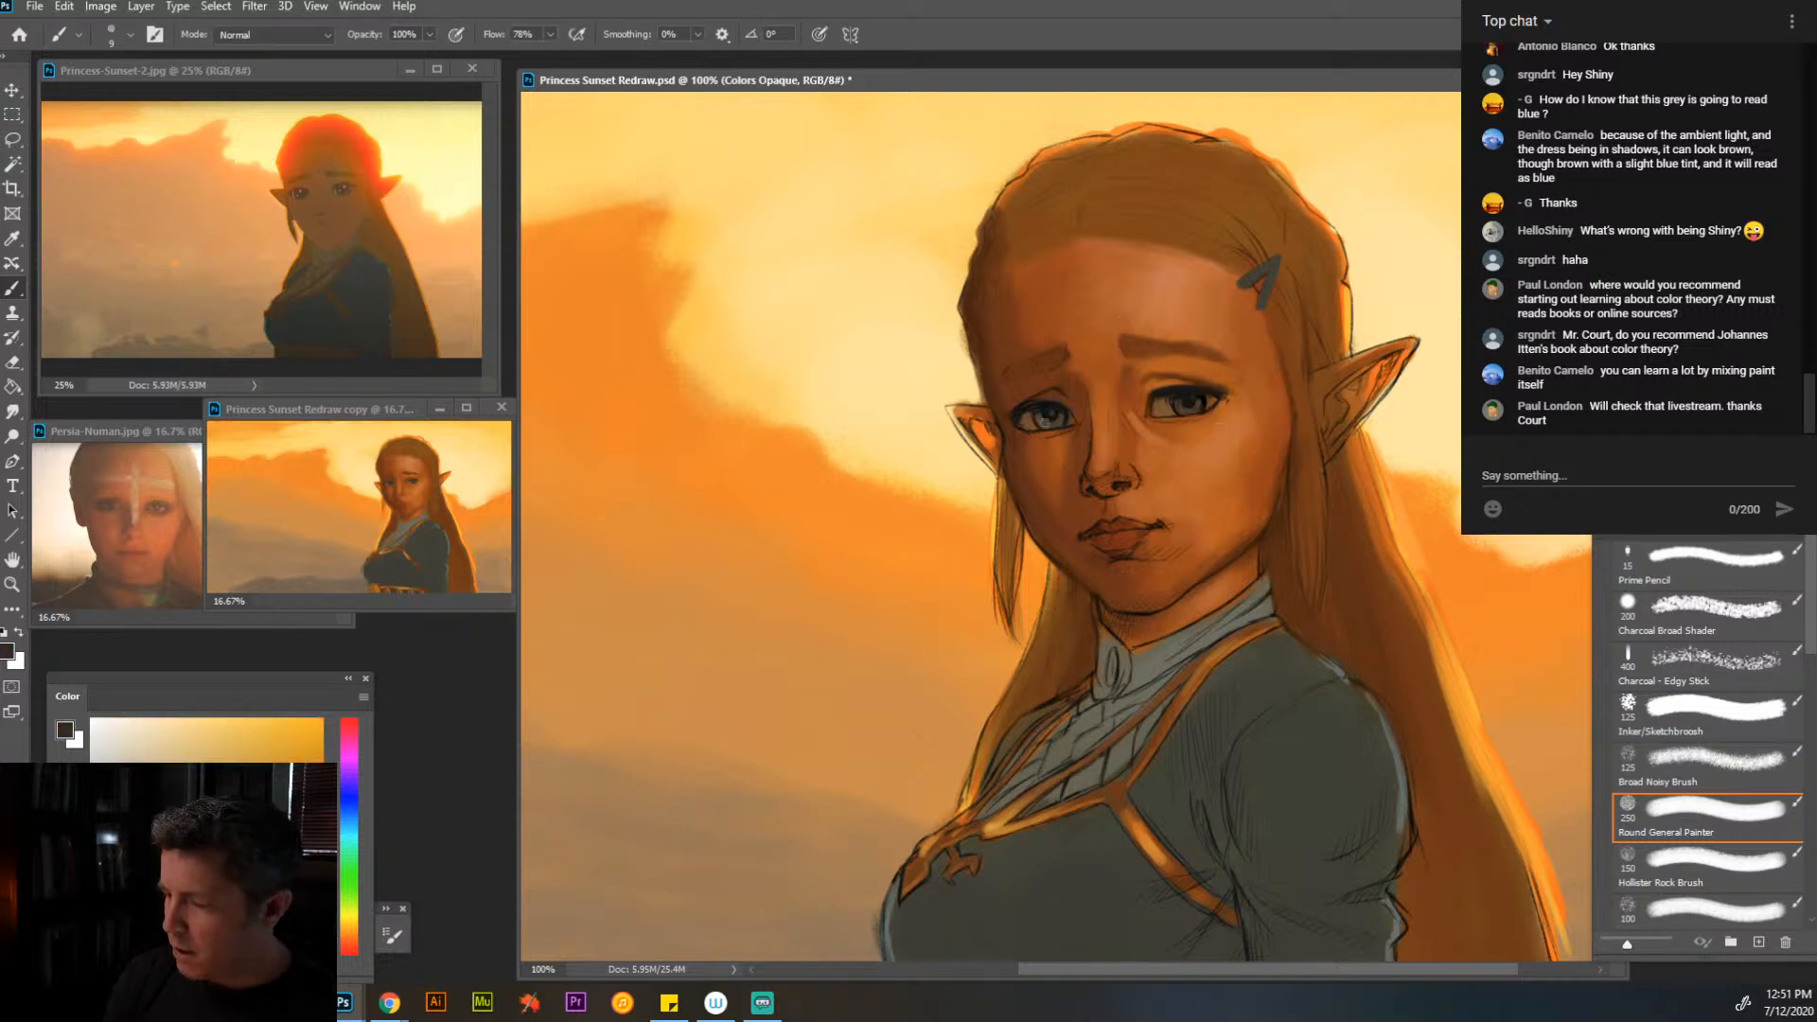
left_click(1190, 398, "alt")
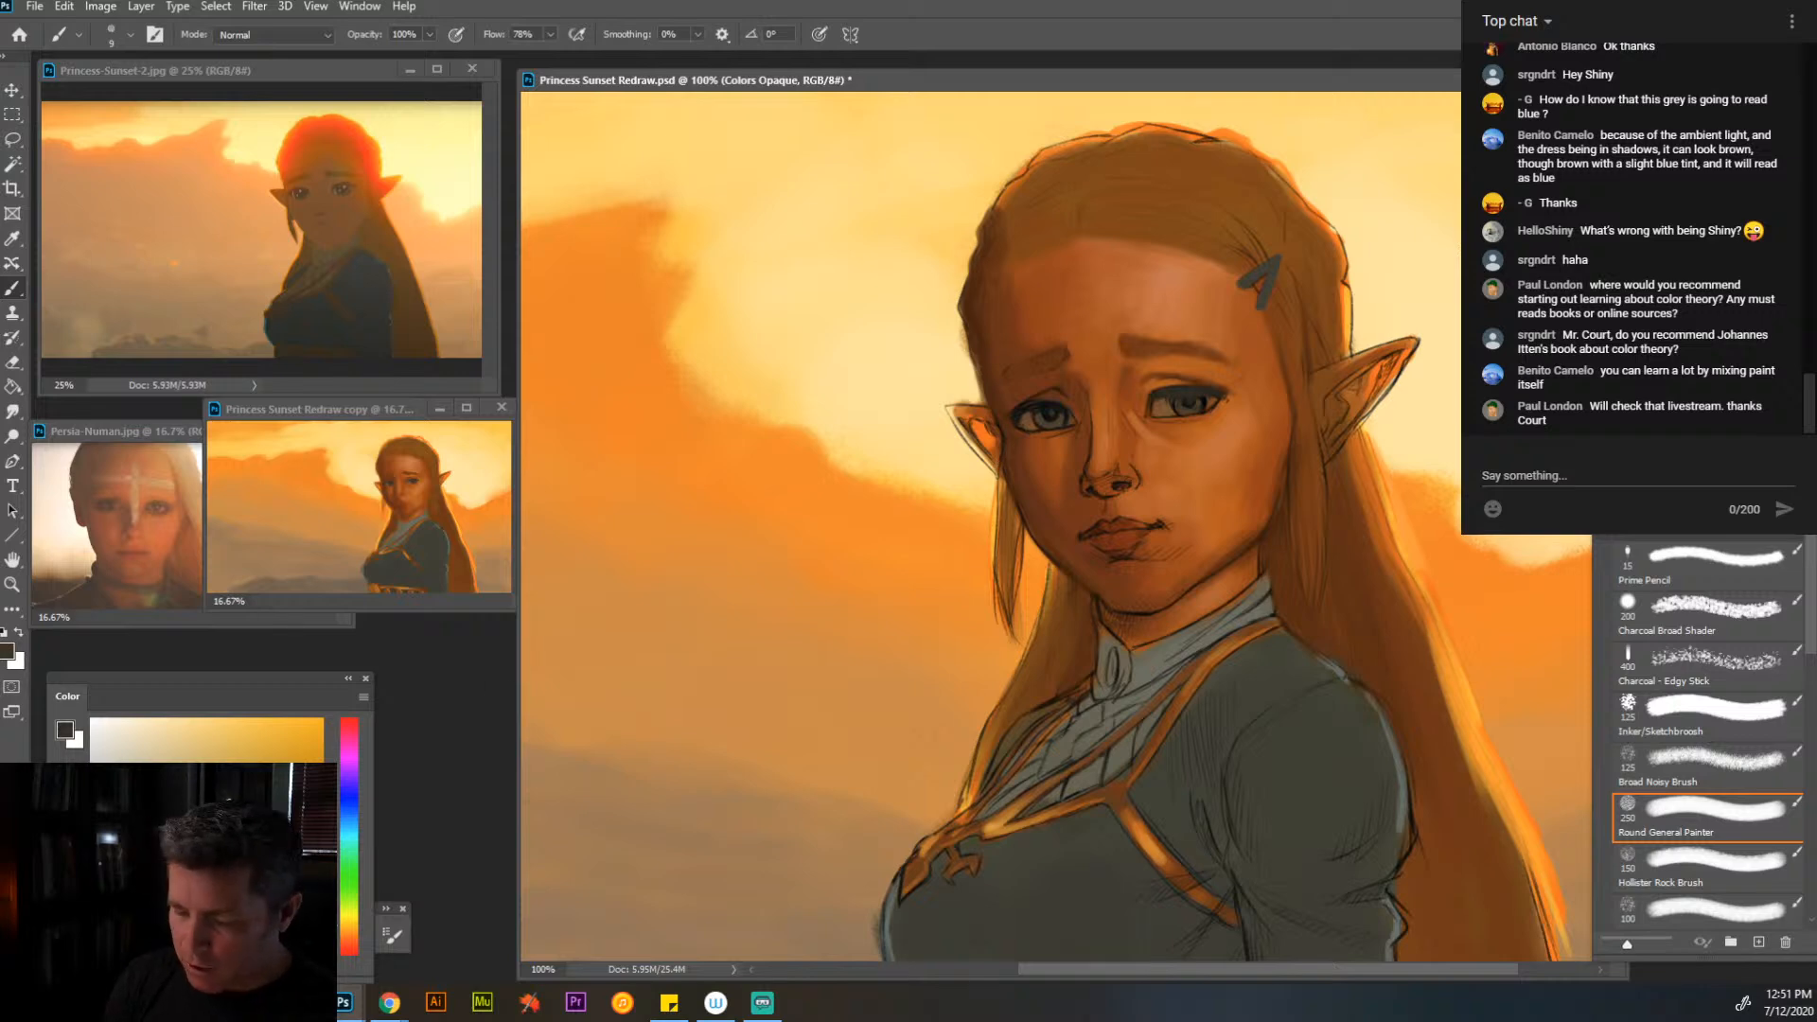
left_click(349, 936)
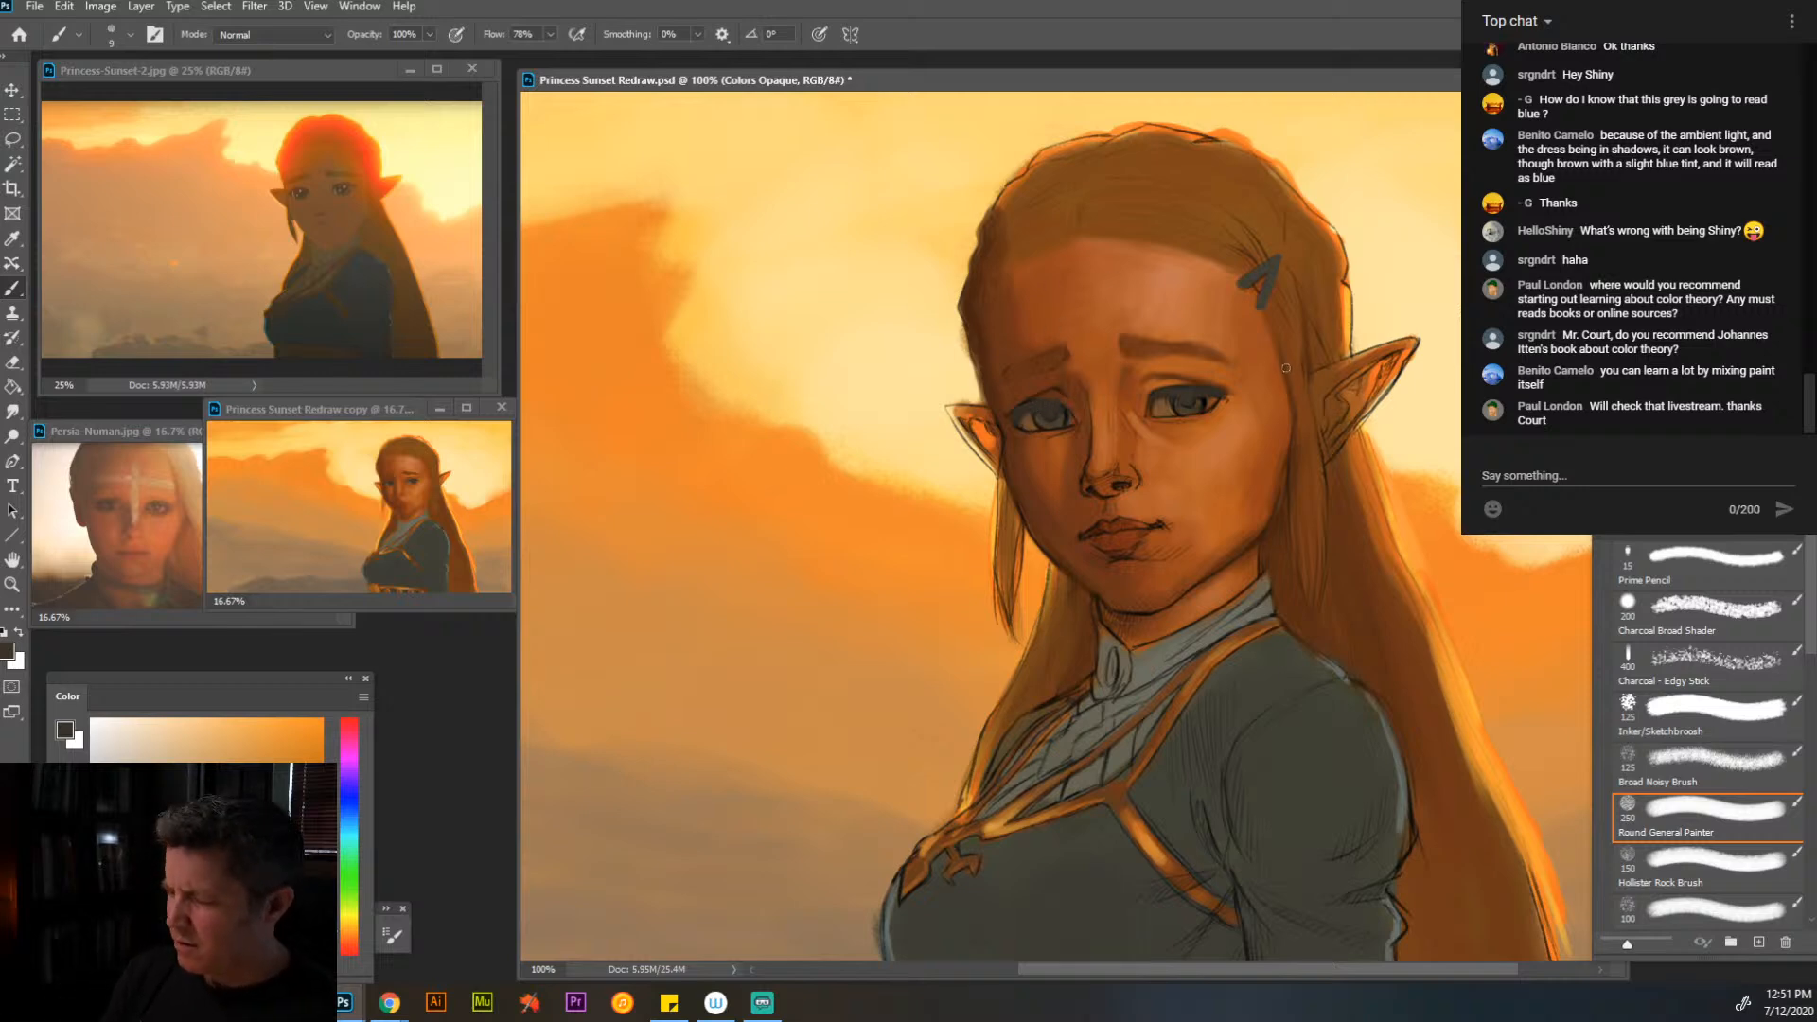
- Paint over the sketch lines of the jaw, chin and lower lip with sampled browns and orange skin tones at brush size 25
left_click_drag(1210, 607, 1259, 573)
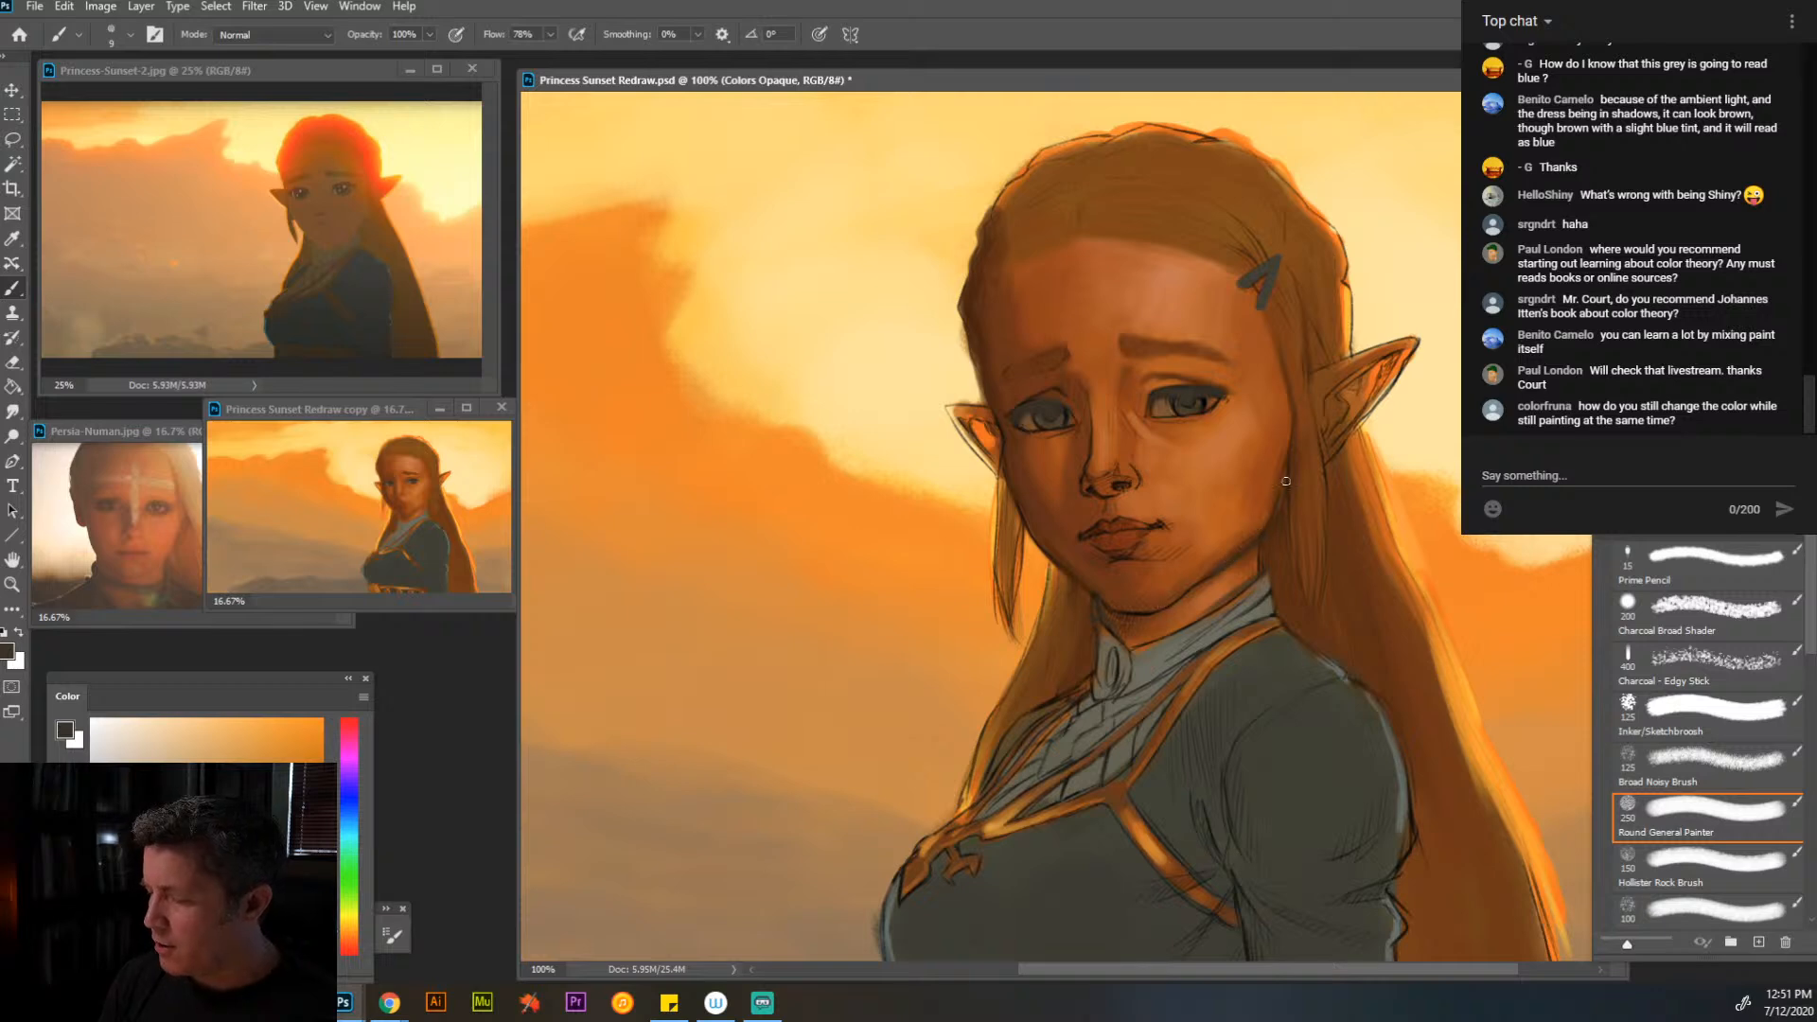
left_click(1251, 532, "alt")
key("bracketright")
key("bracketright")
key("bracketright")
key("bracketright")
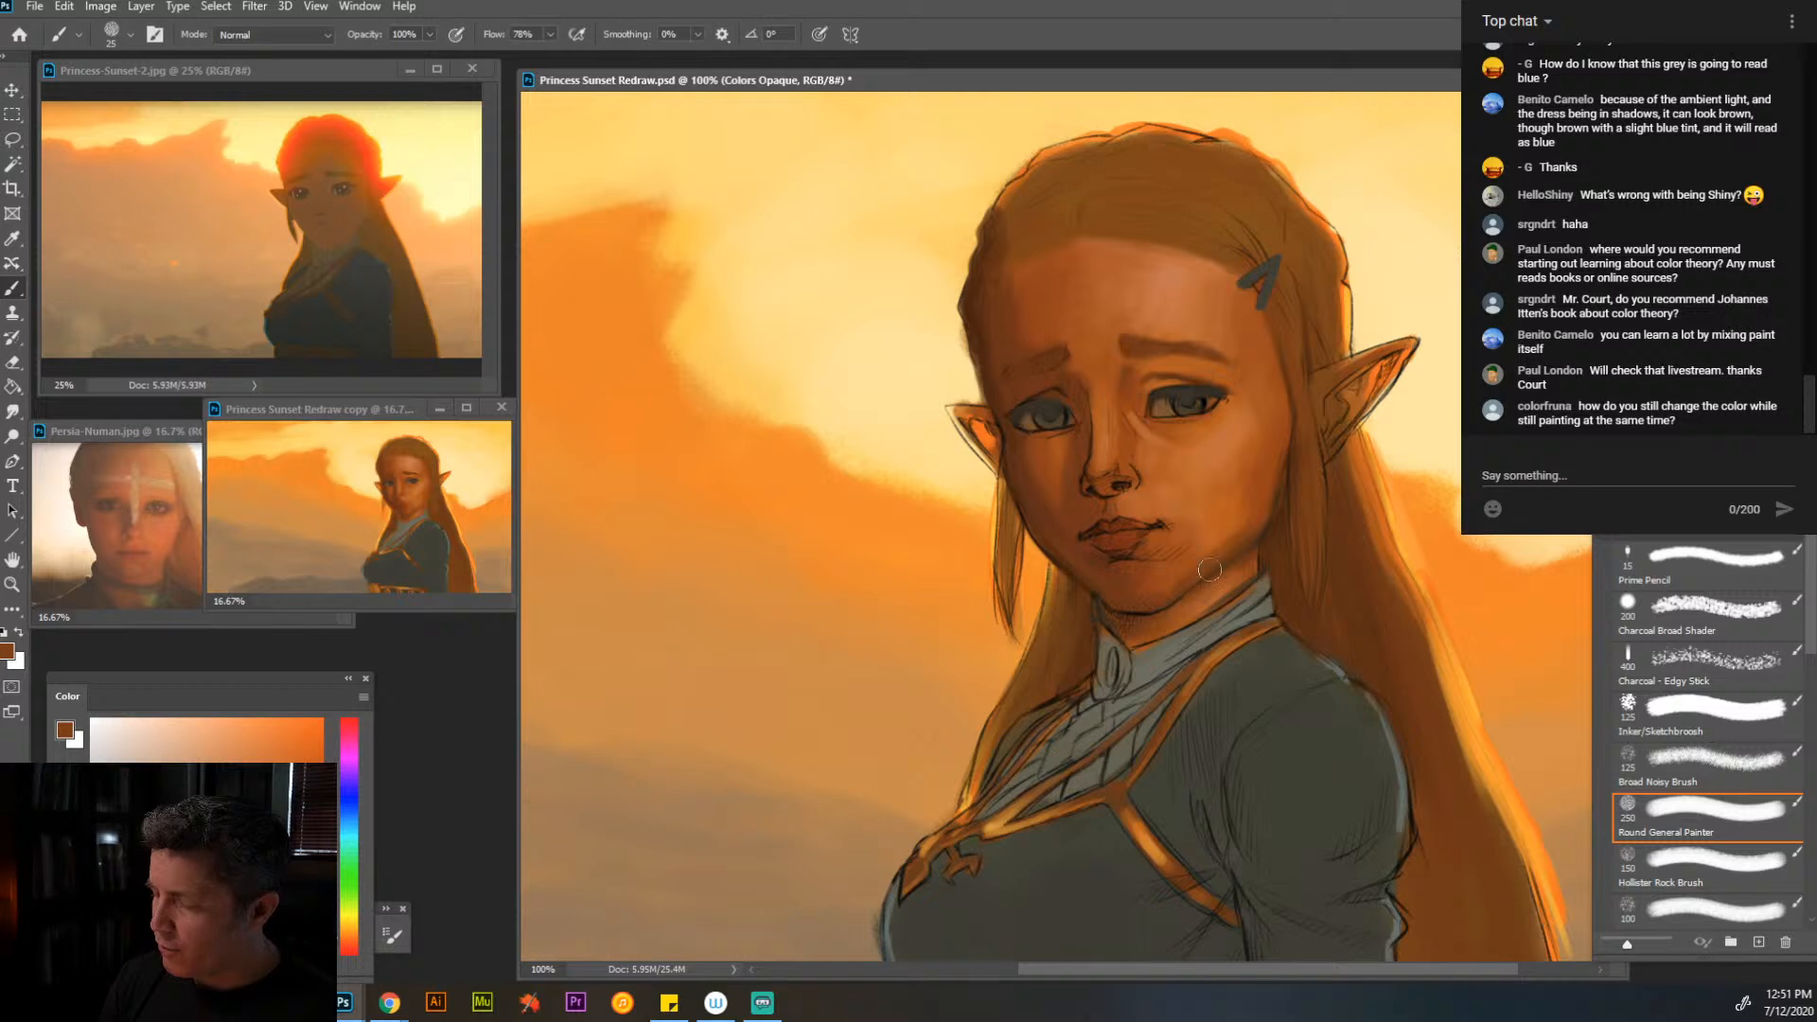
left_click_drag(1210, 570, 1132, 630)
left_click(1197, 610, "alt")
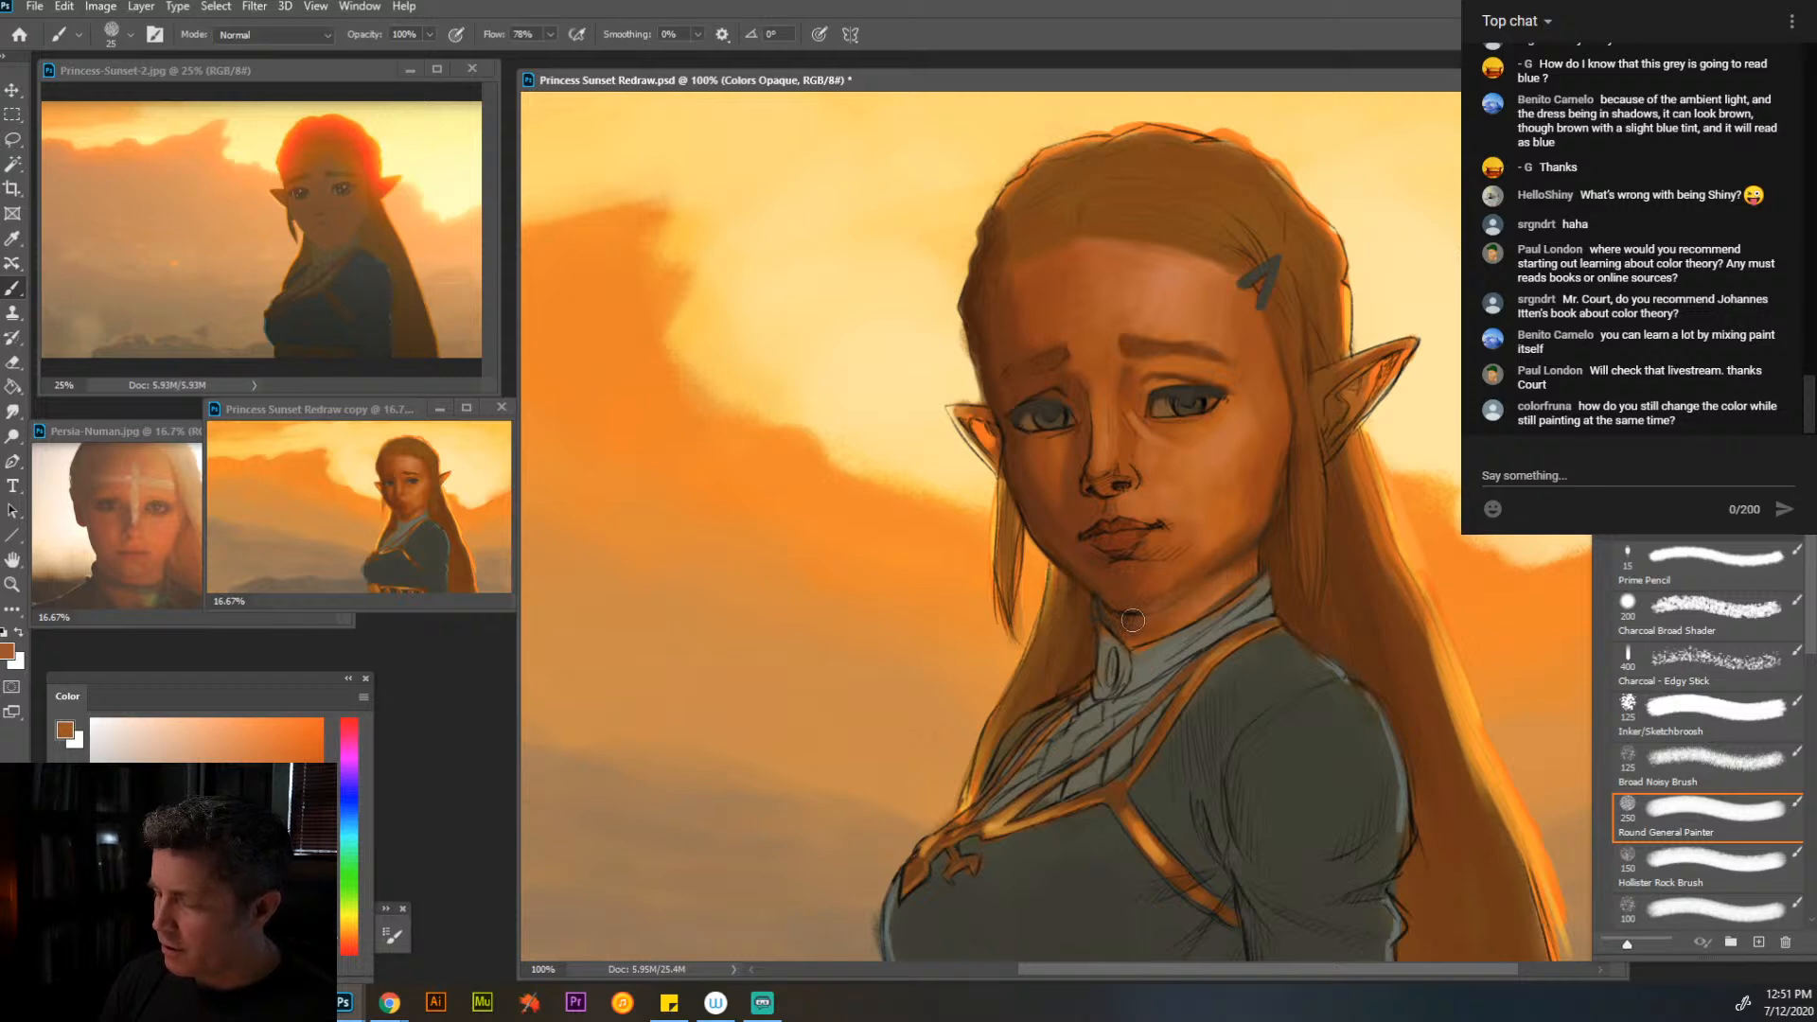
left_click(1208, 557, "alt")
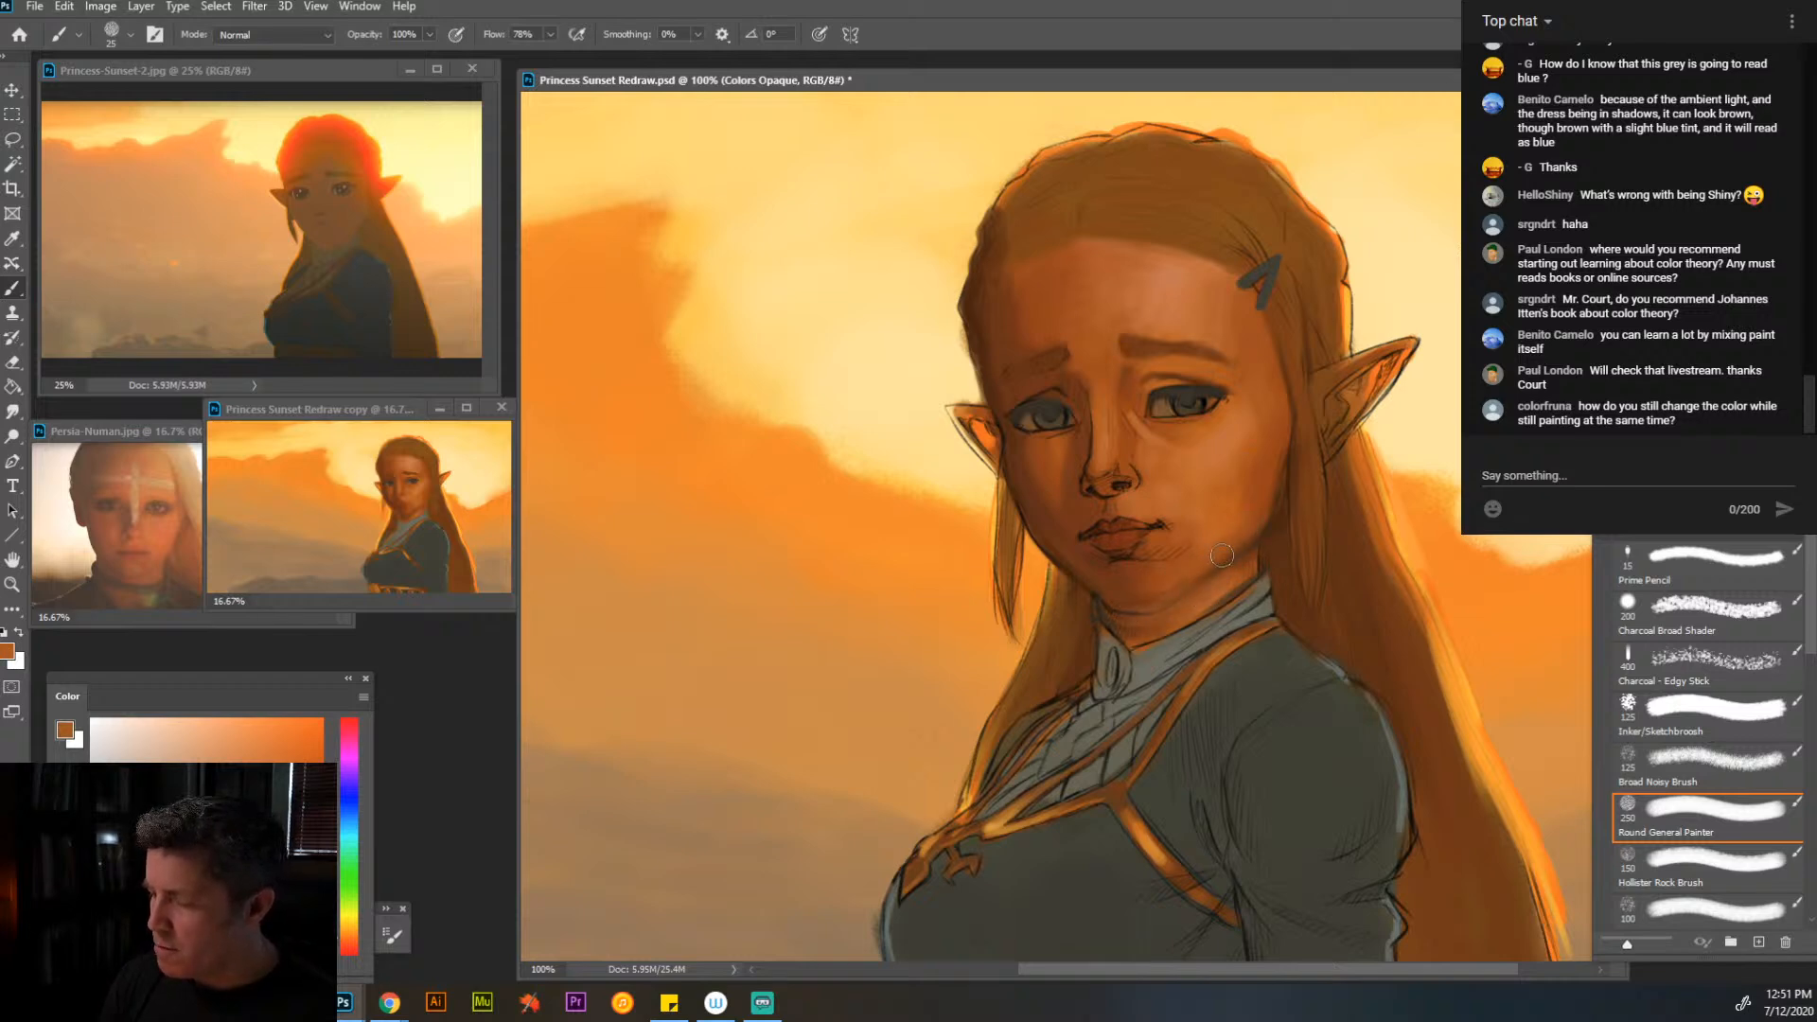
left_click(1146, 592, "alt")
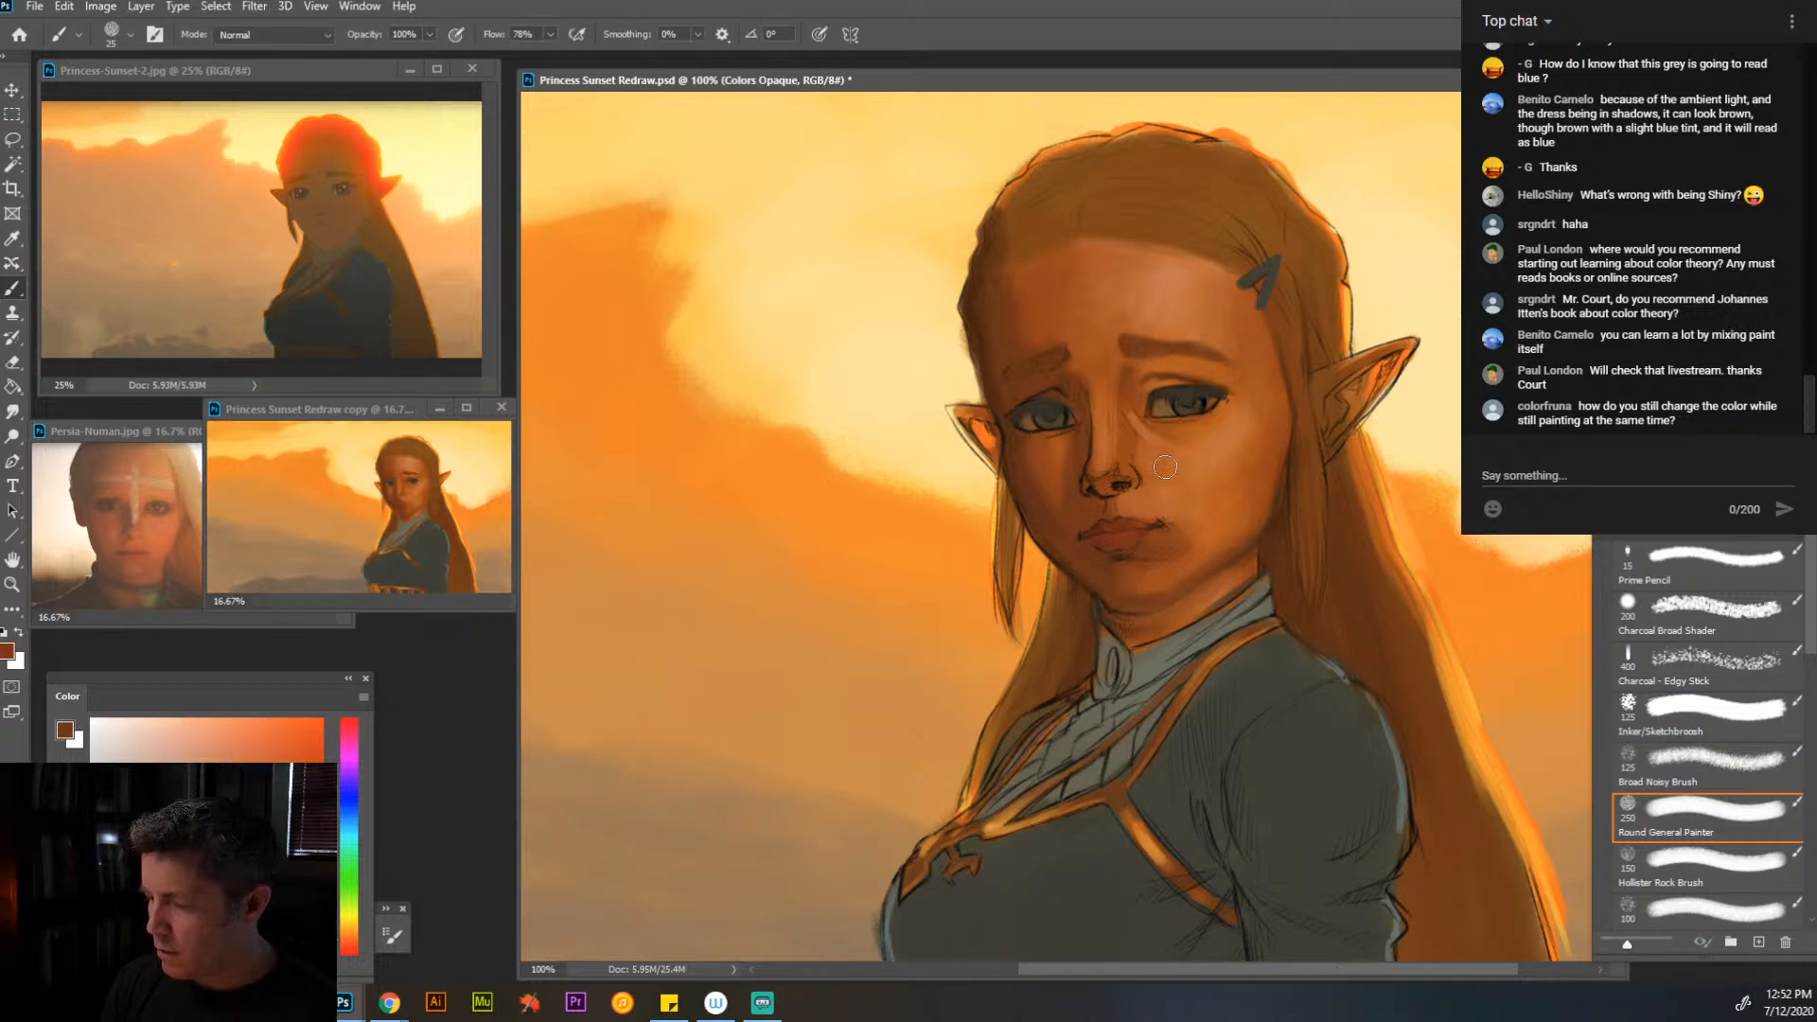
- Repaint the lash line and iris of the eye nearer the hair clip with sampled dark brown and sleeve grey at brush size 9
left_click(1197, 398, "alt")
key("bracketleft")
key("bracketleft")
key("bracketleft")
key("bracketleft")
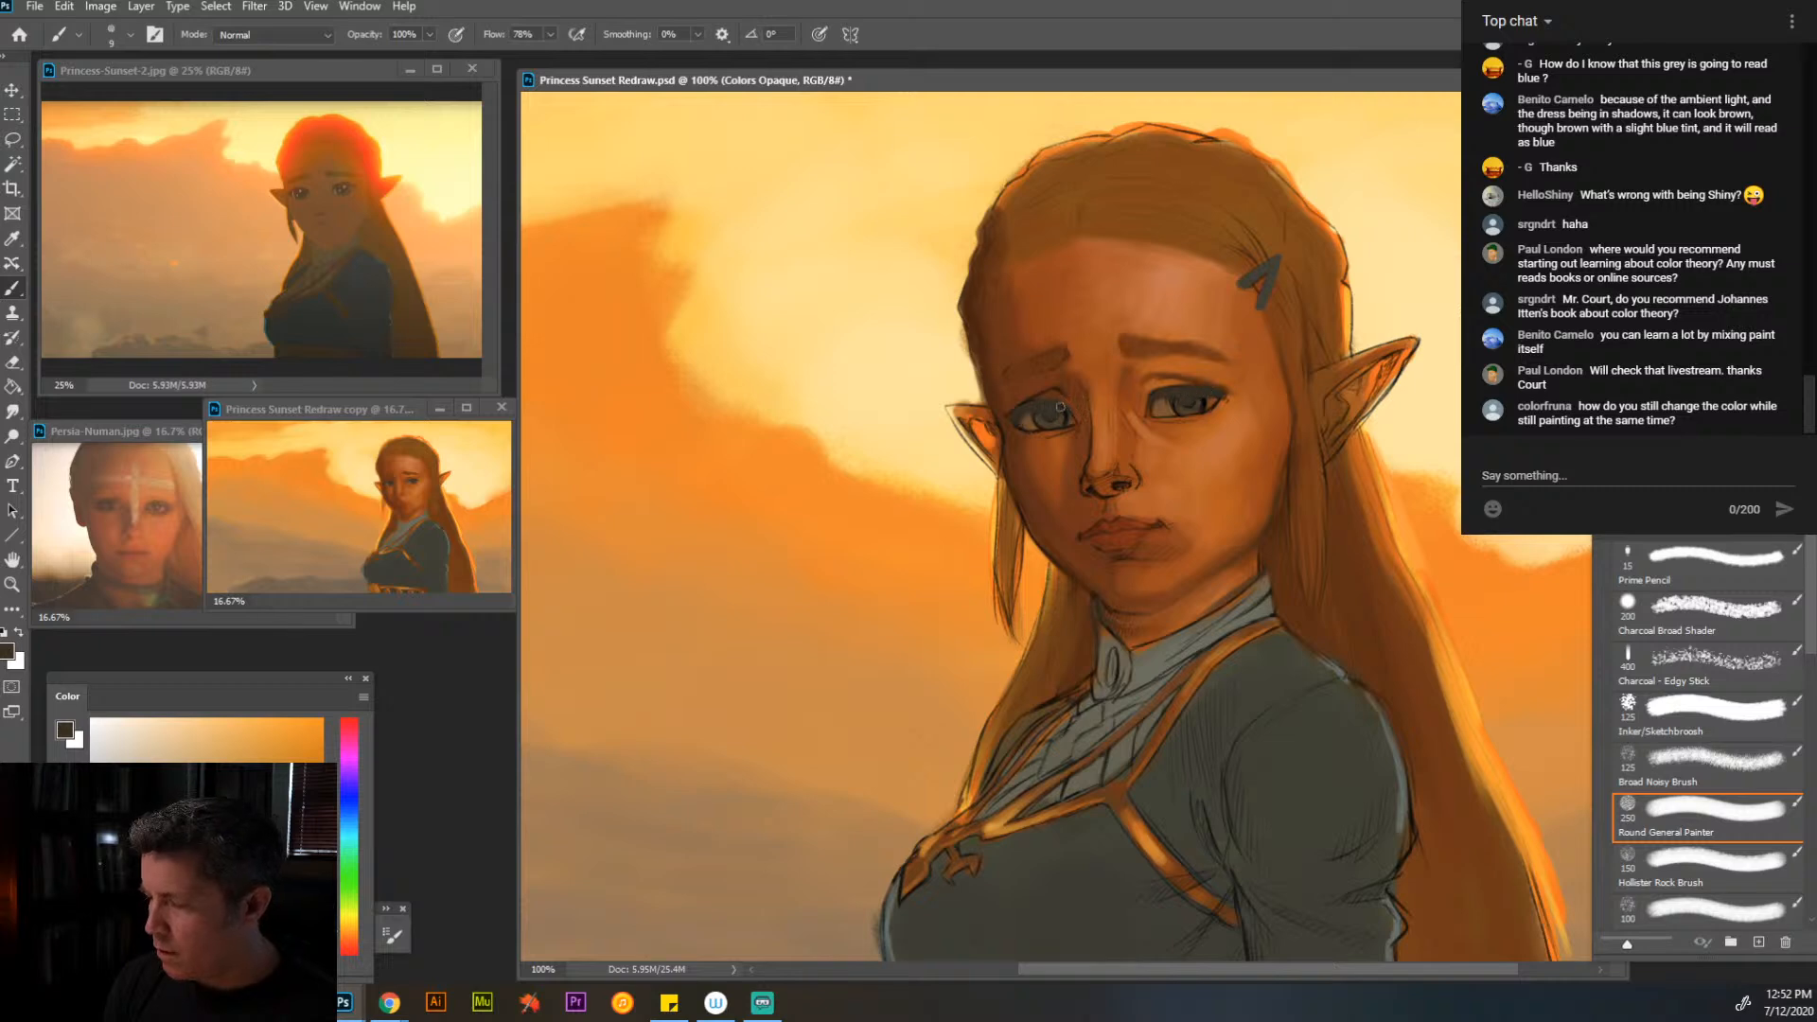
left_click(1290, 787, "alt")
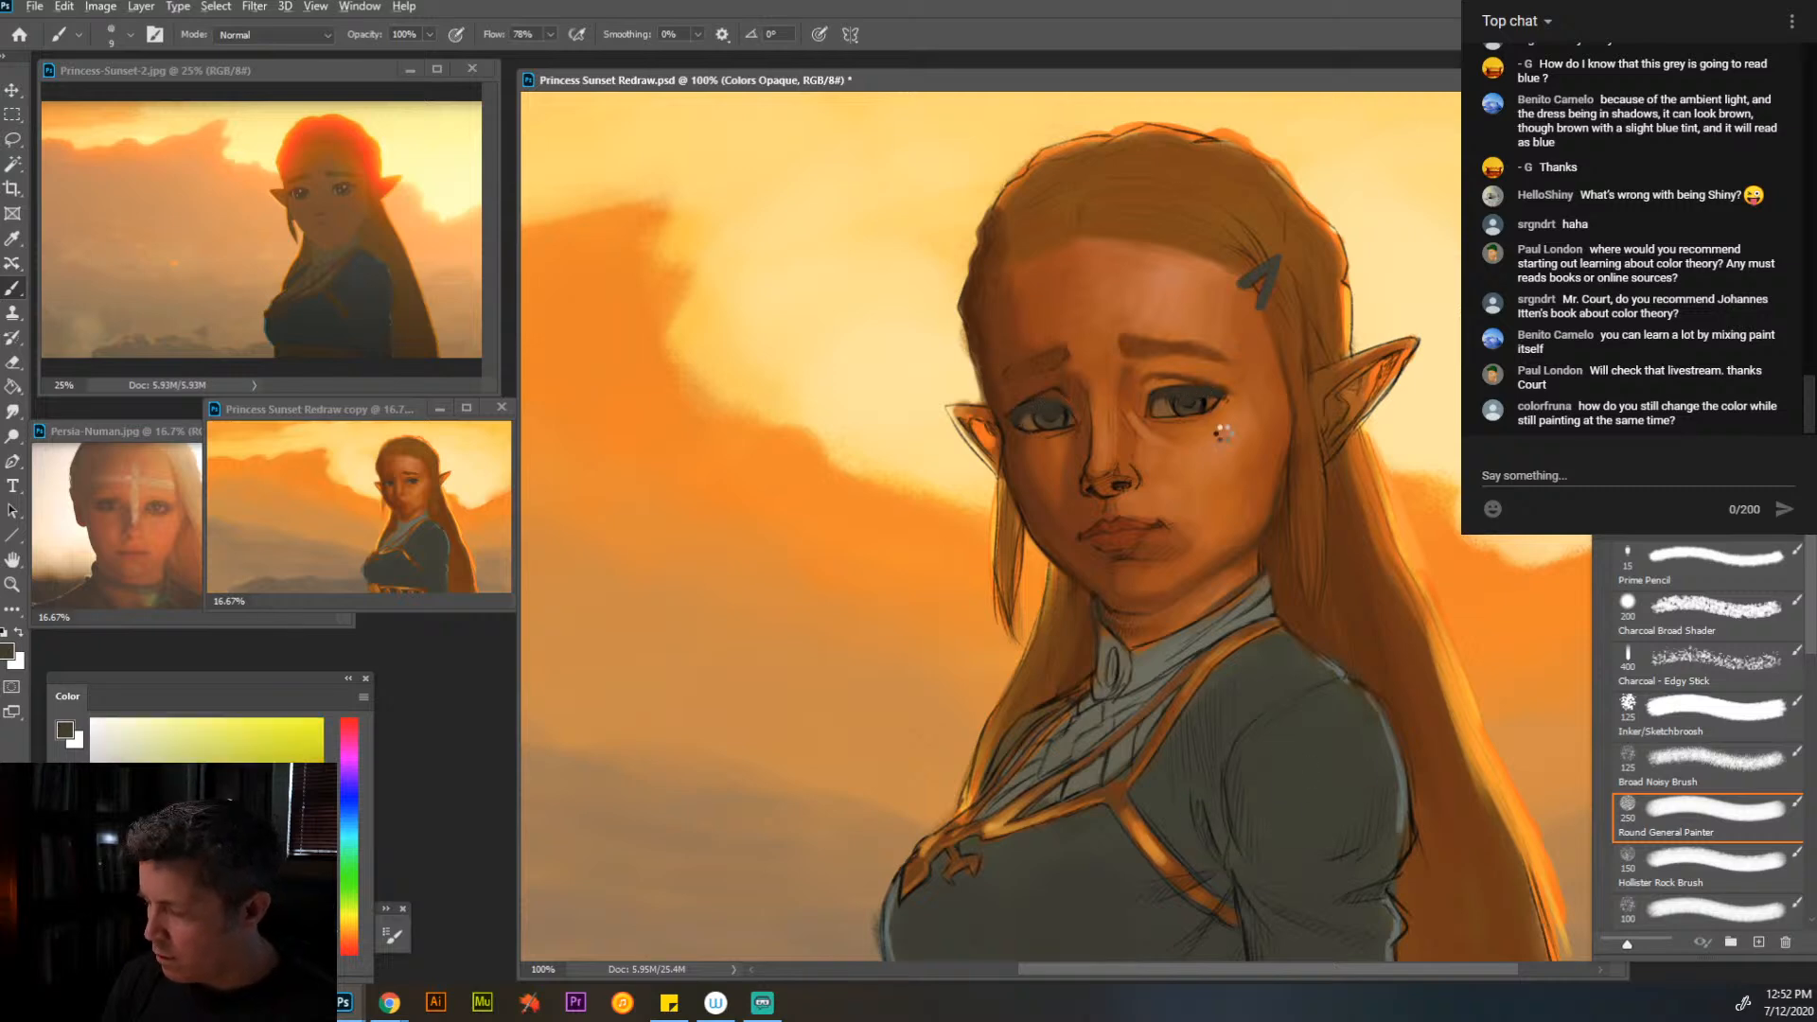
left_click_drag(1177, 391, 1206, 391)
left_click(1185, 407, "alt")
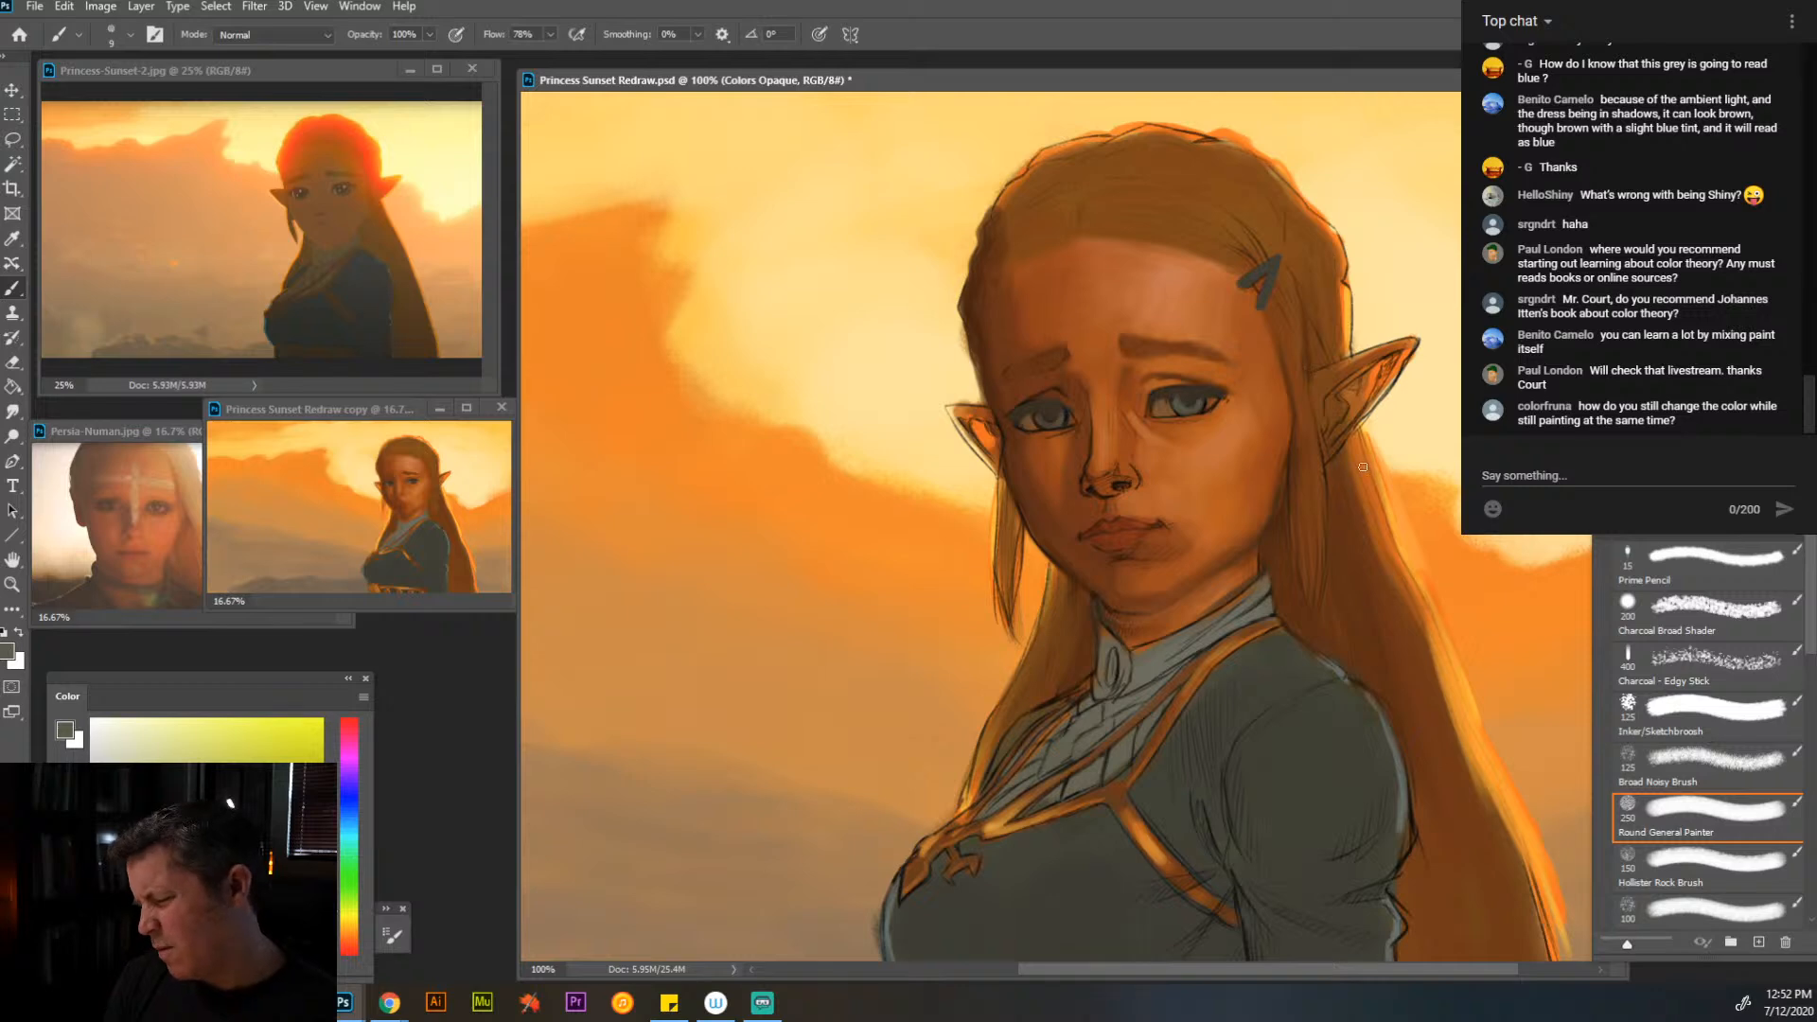
- Darken the nostrils and underside of the nose with a sampled dark brown shifted toward red at brush size 10
left_click(1187, 390, "alt")
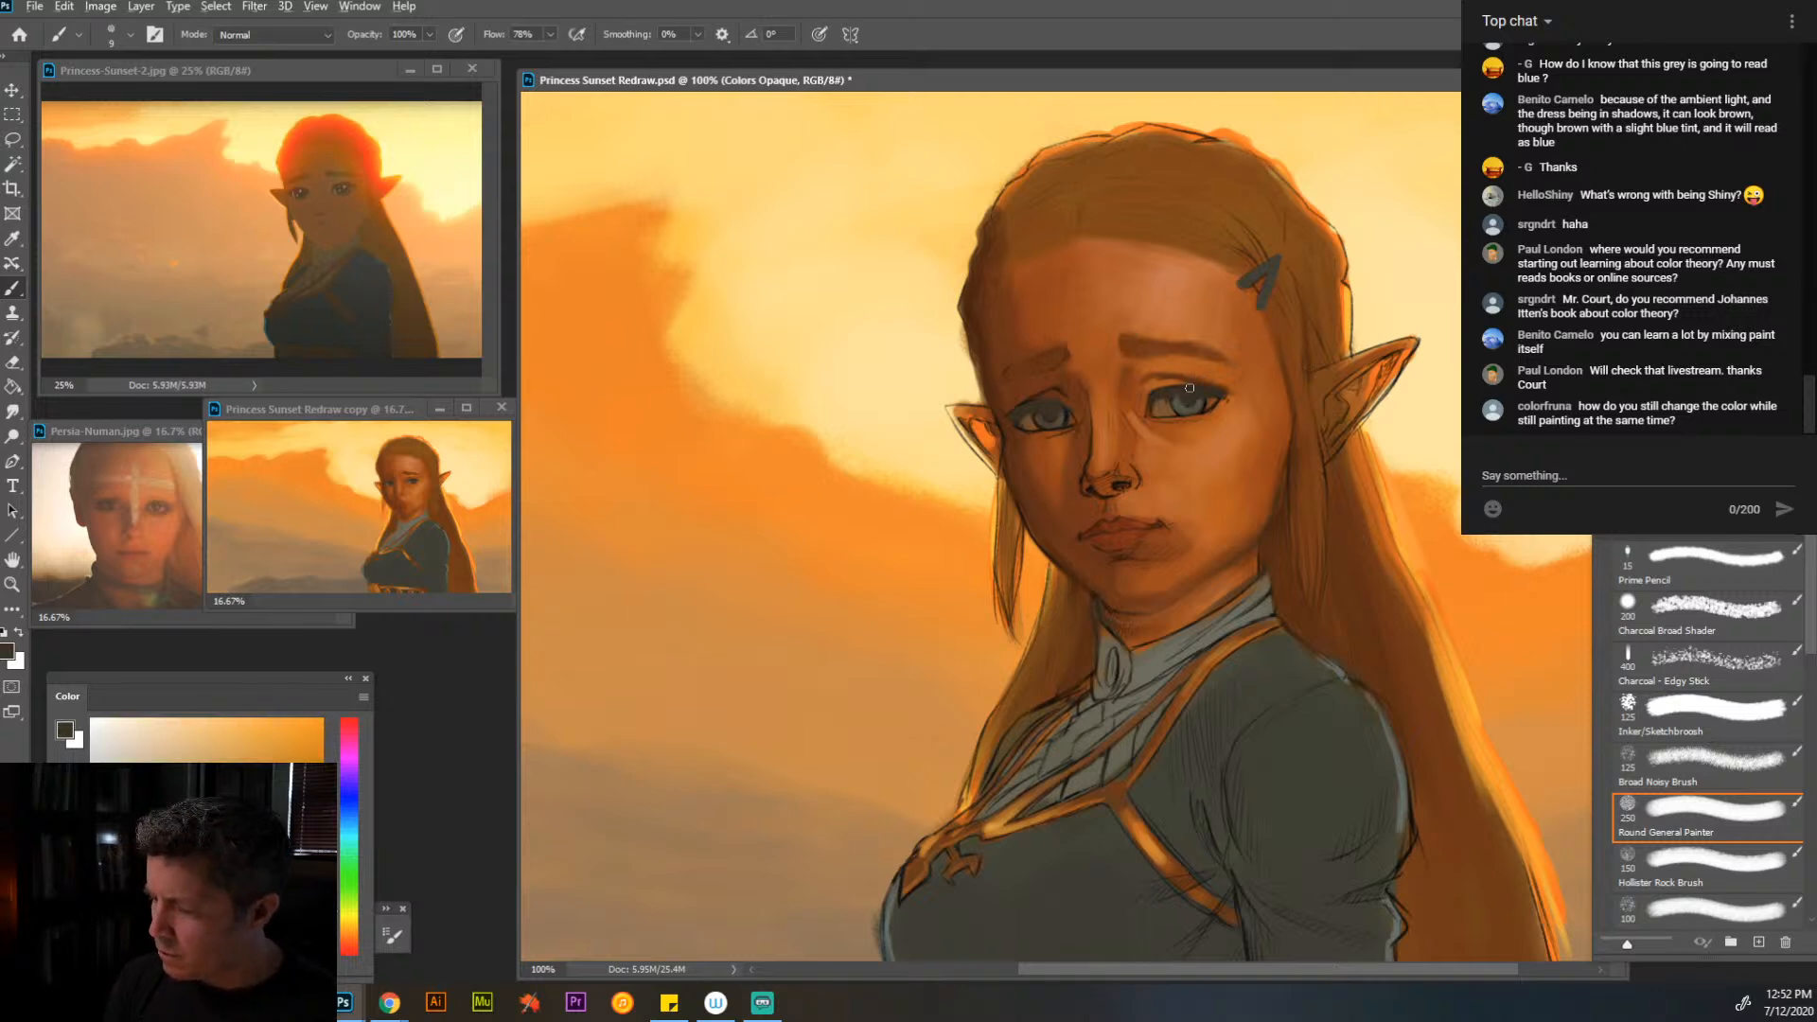
left_click(348, 941)
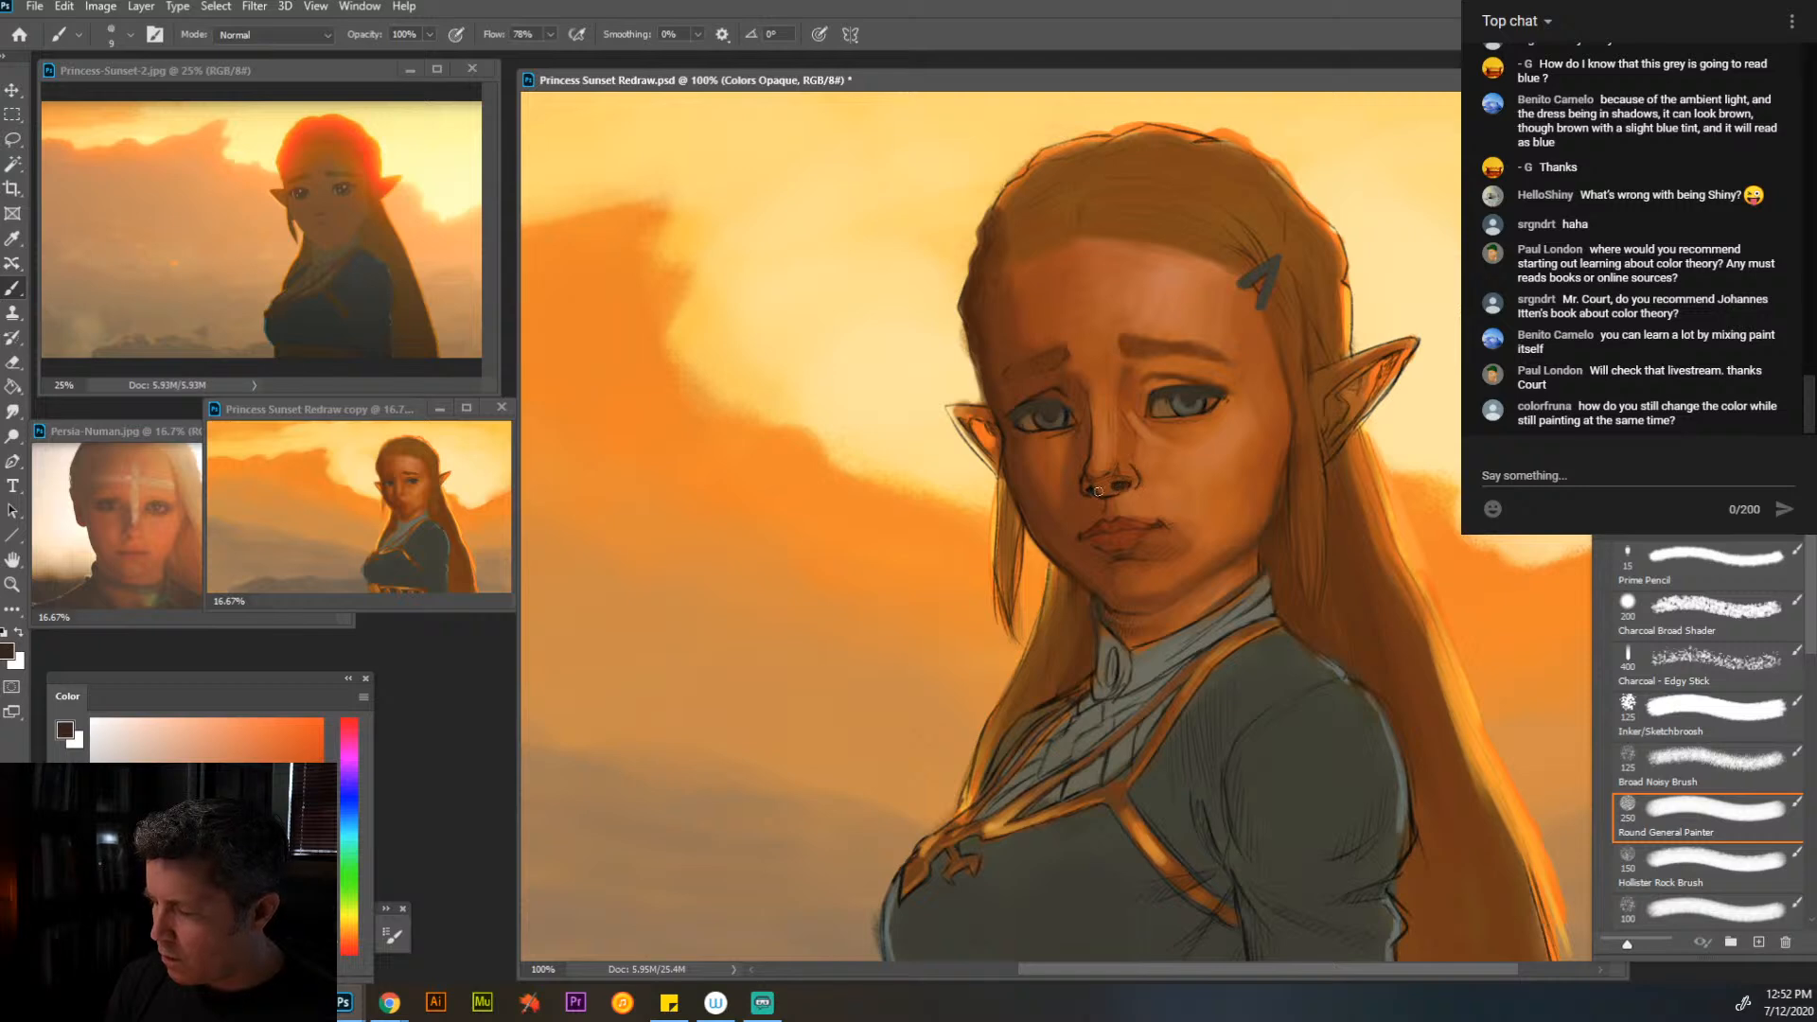
key("]")
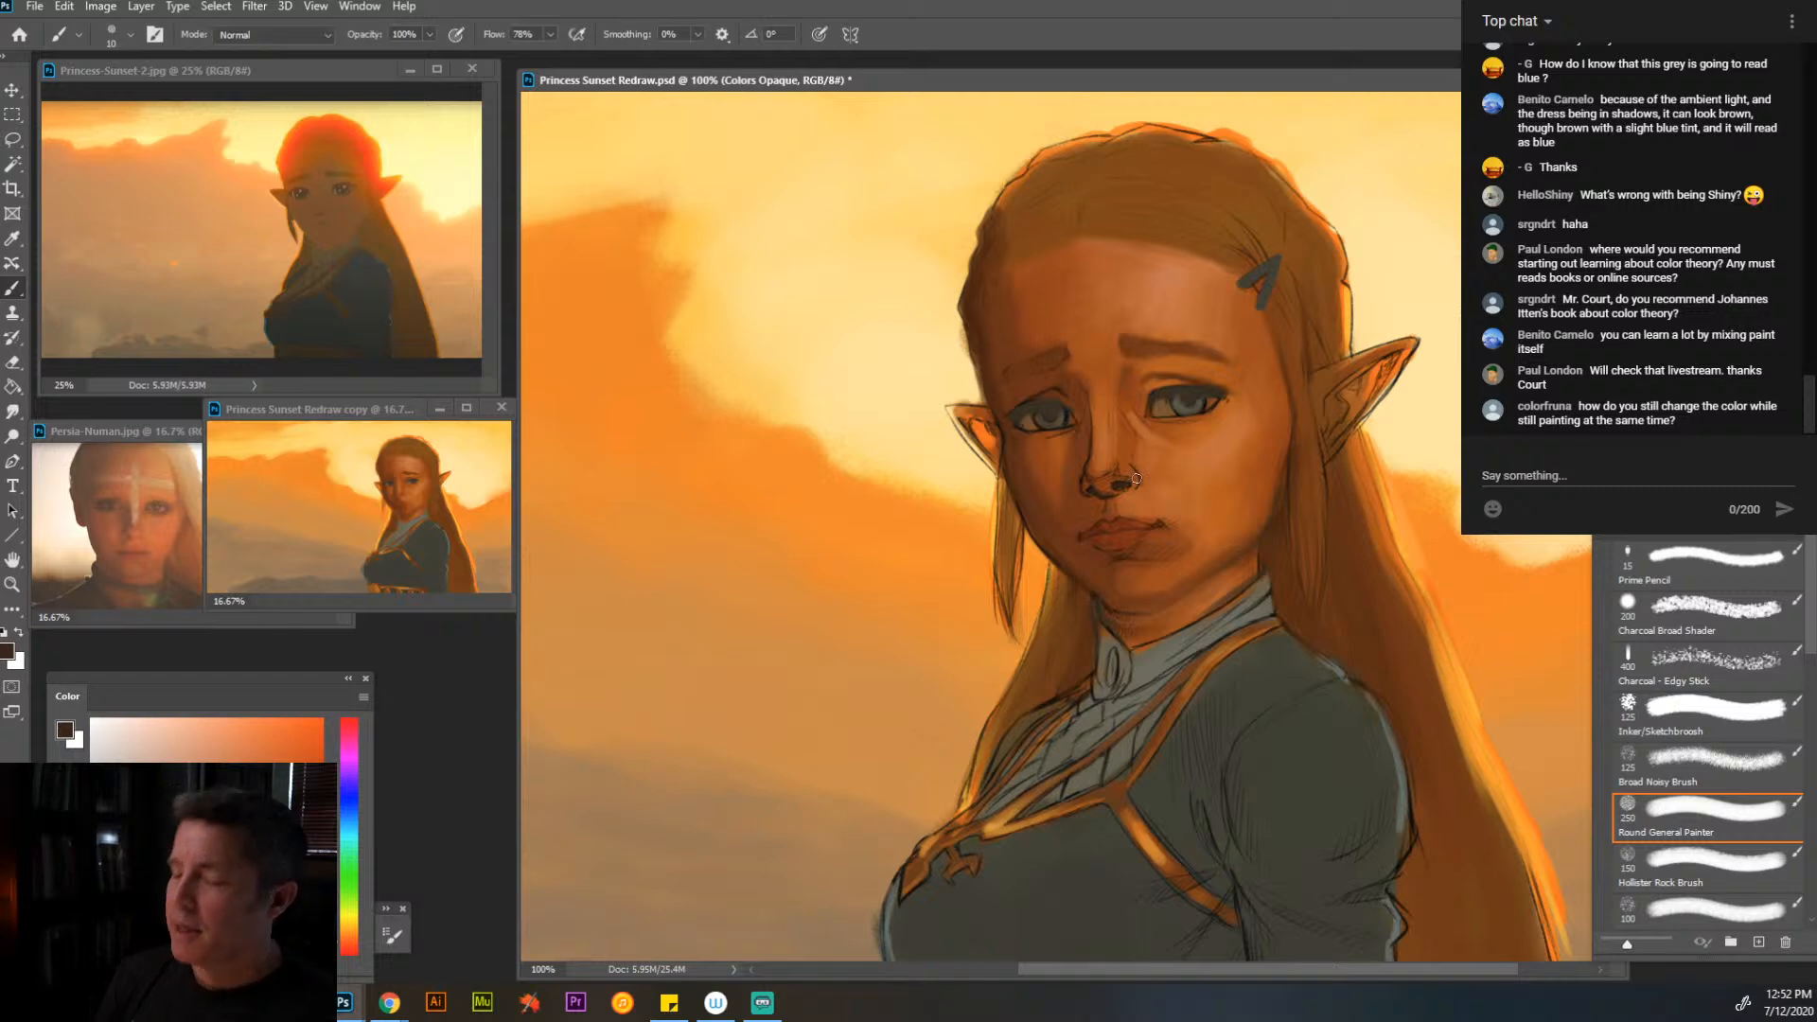
- Paint over the nose bridge and the skin around the nostrils with sampled browns and orange skin tones at brush size 10
key("alt")
left_click(1091, 416, "alt")
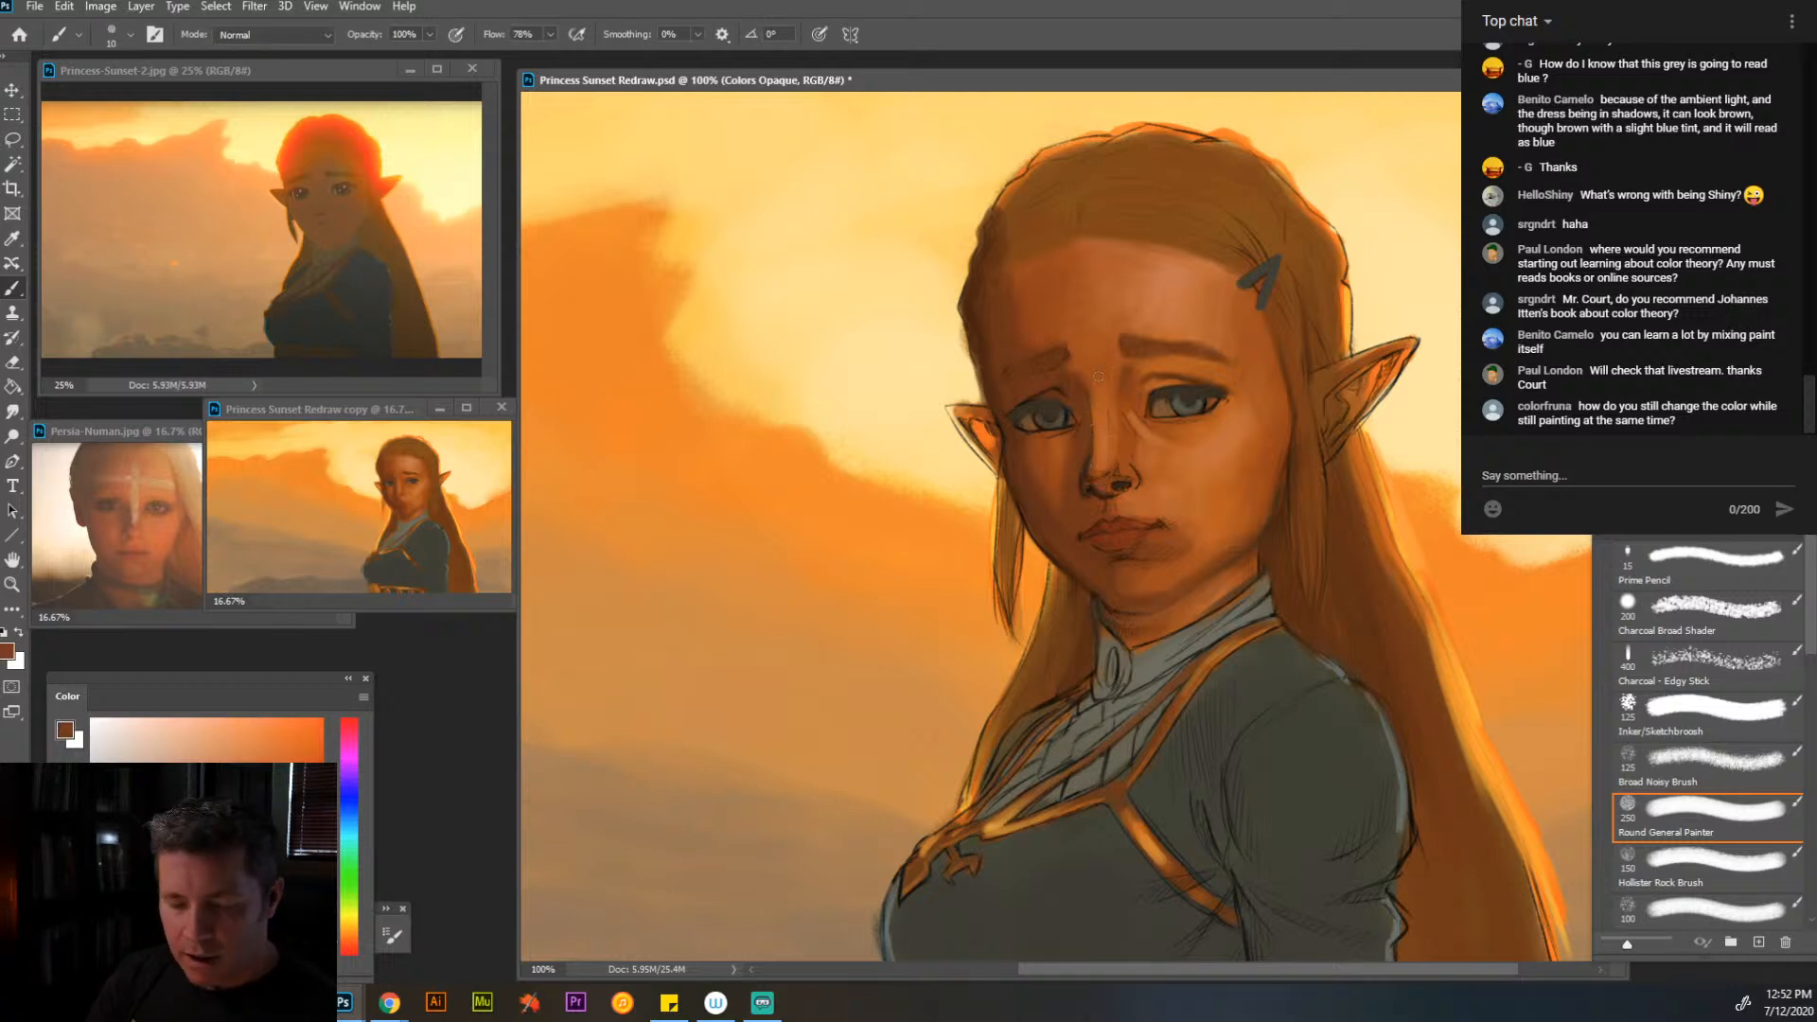
key("alt")
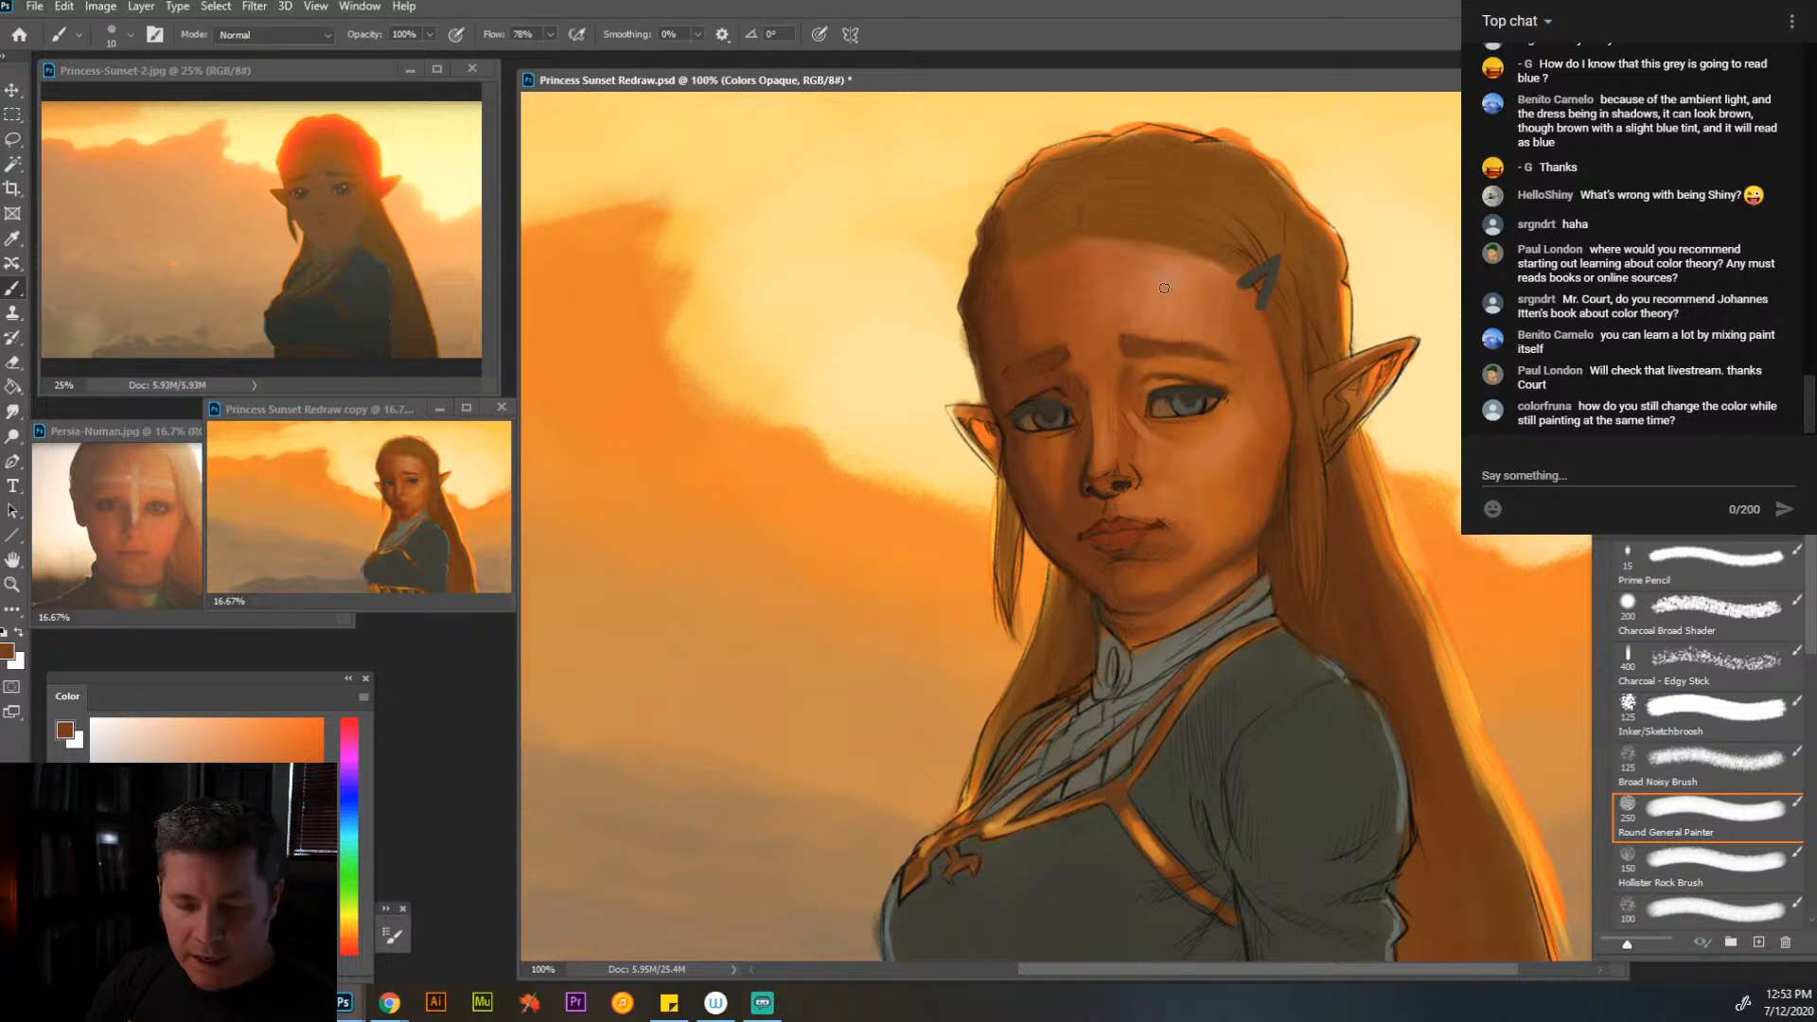
key("alt")
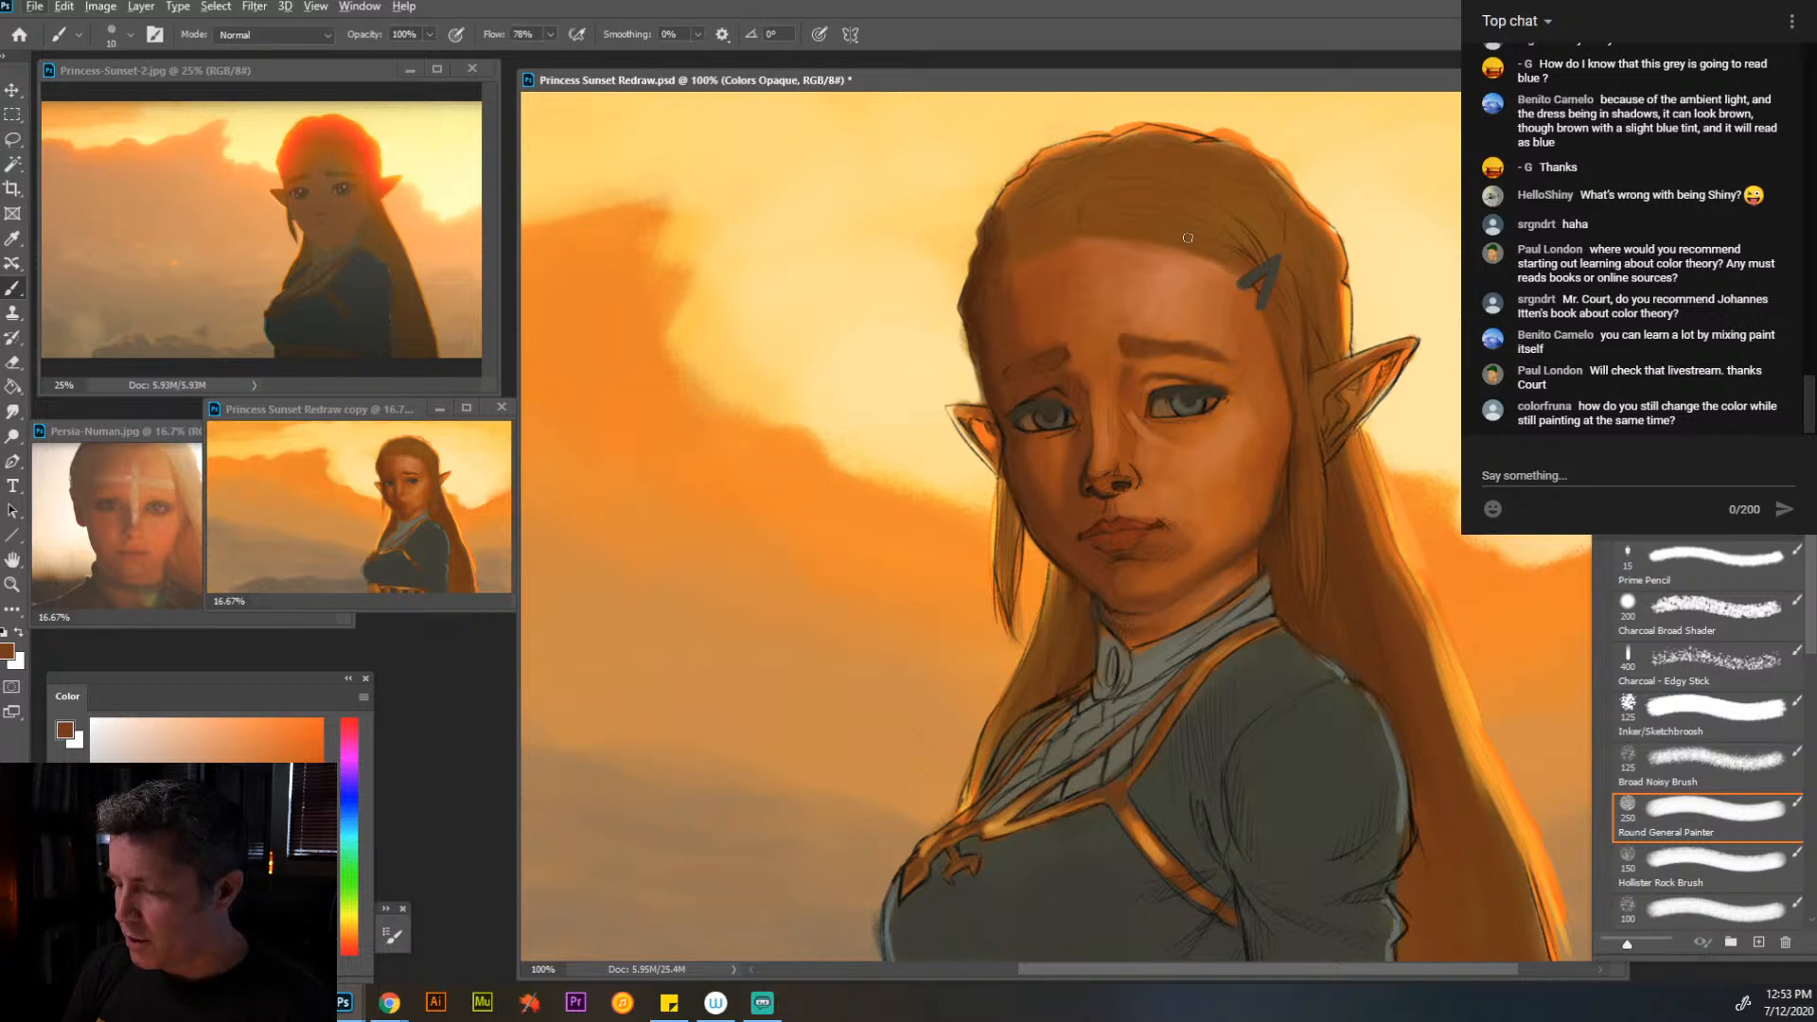
left_click(1144, 470, "alt")
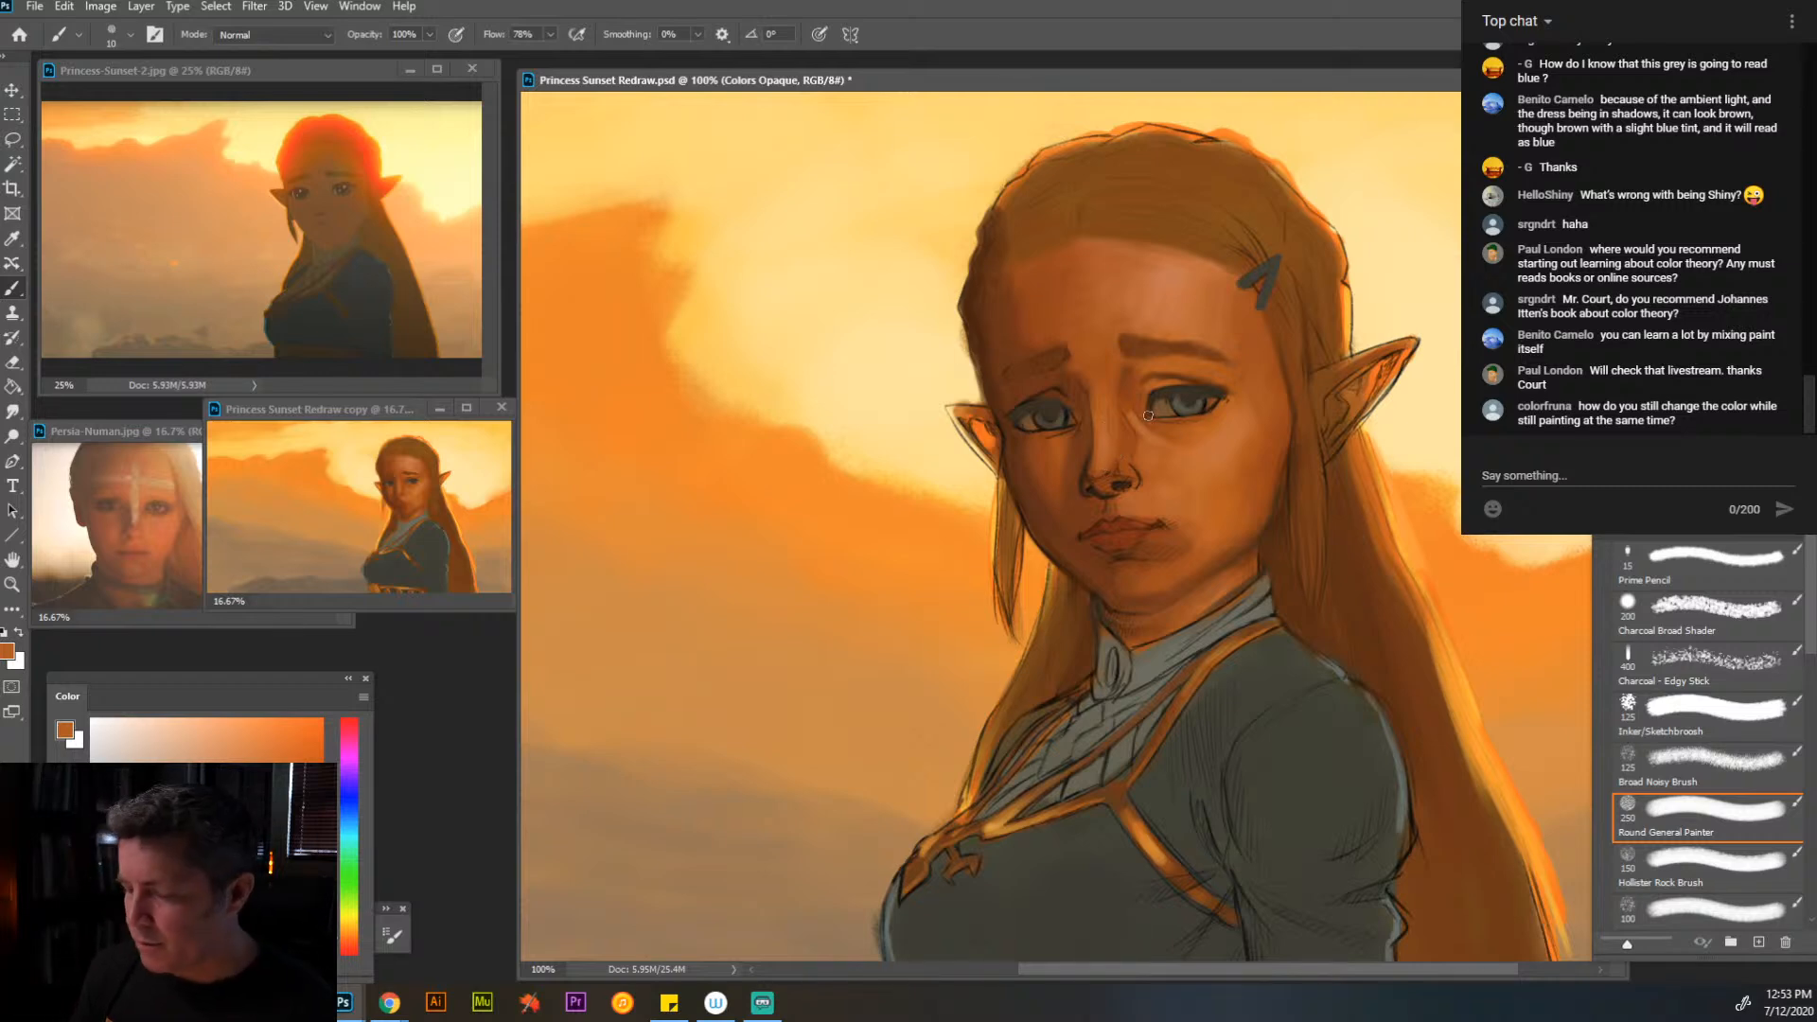
- Smooth the forehead skin between the brows and the hair clip with sampled orange skin tones at brush size 25
key("bracketright")
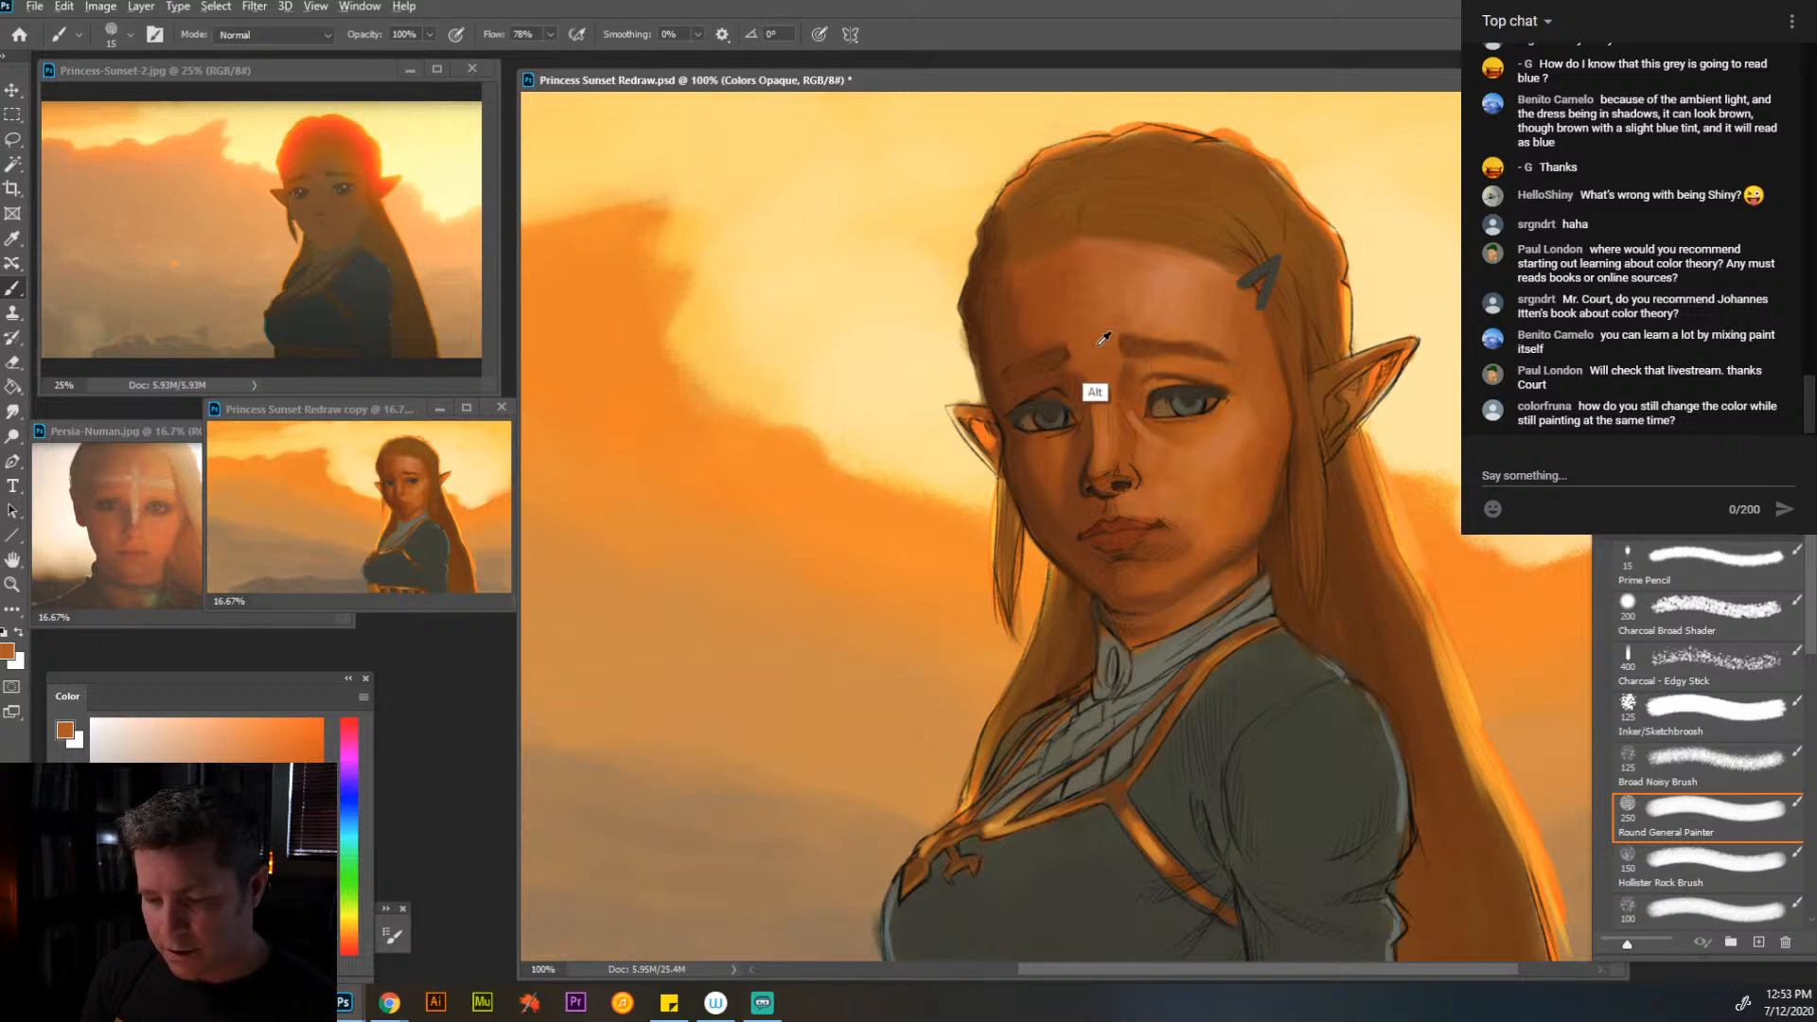
key("bracketright")
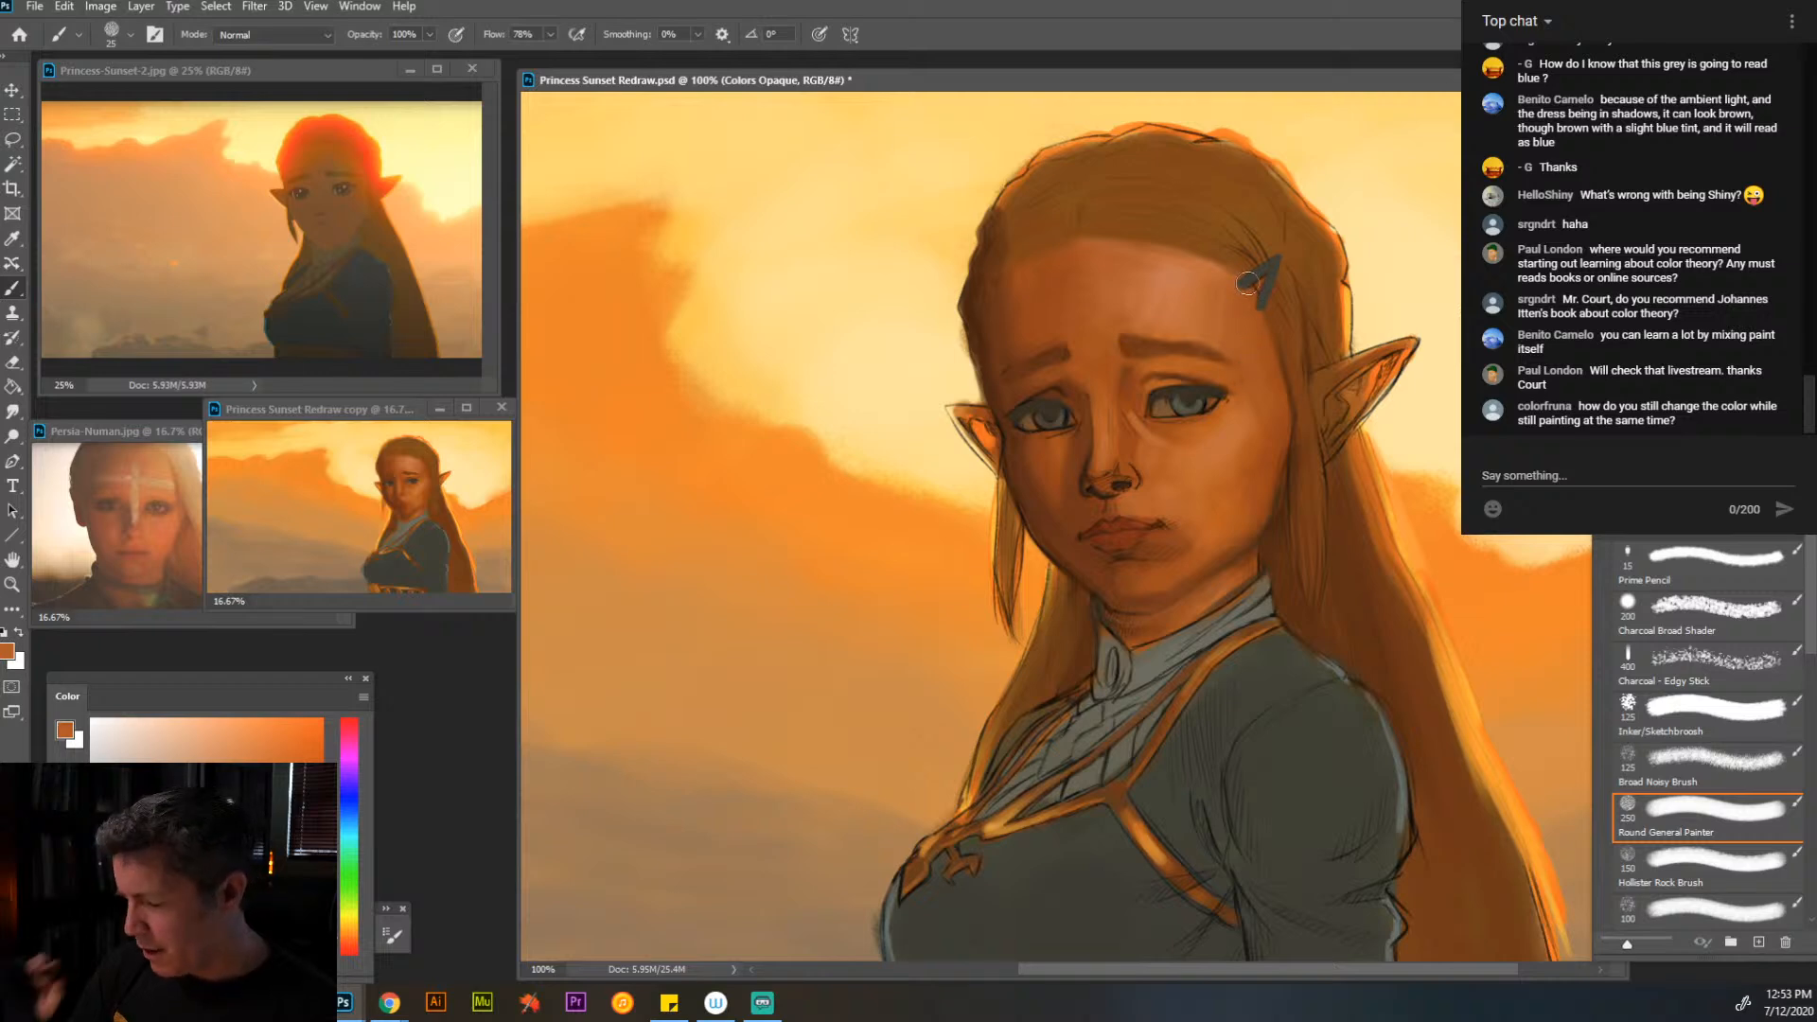
left_click(1201, 295, "alt")
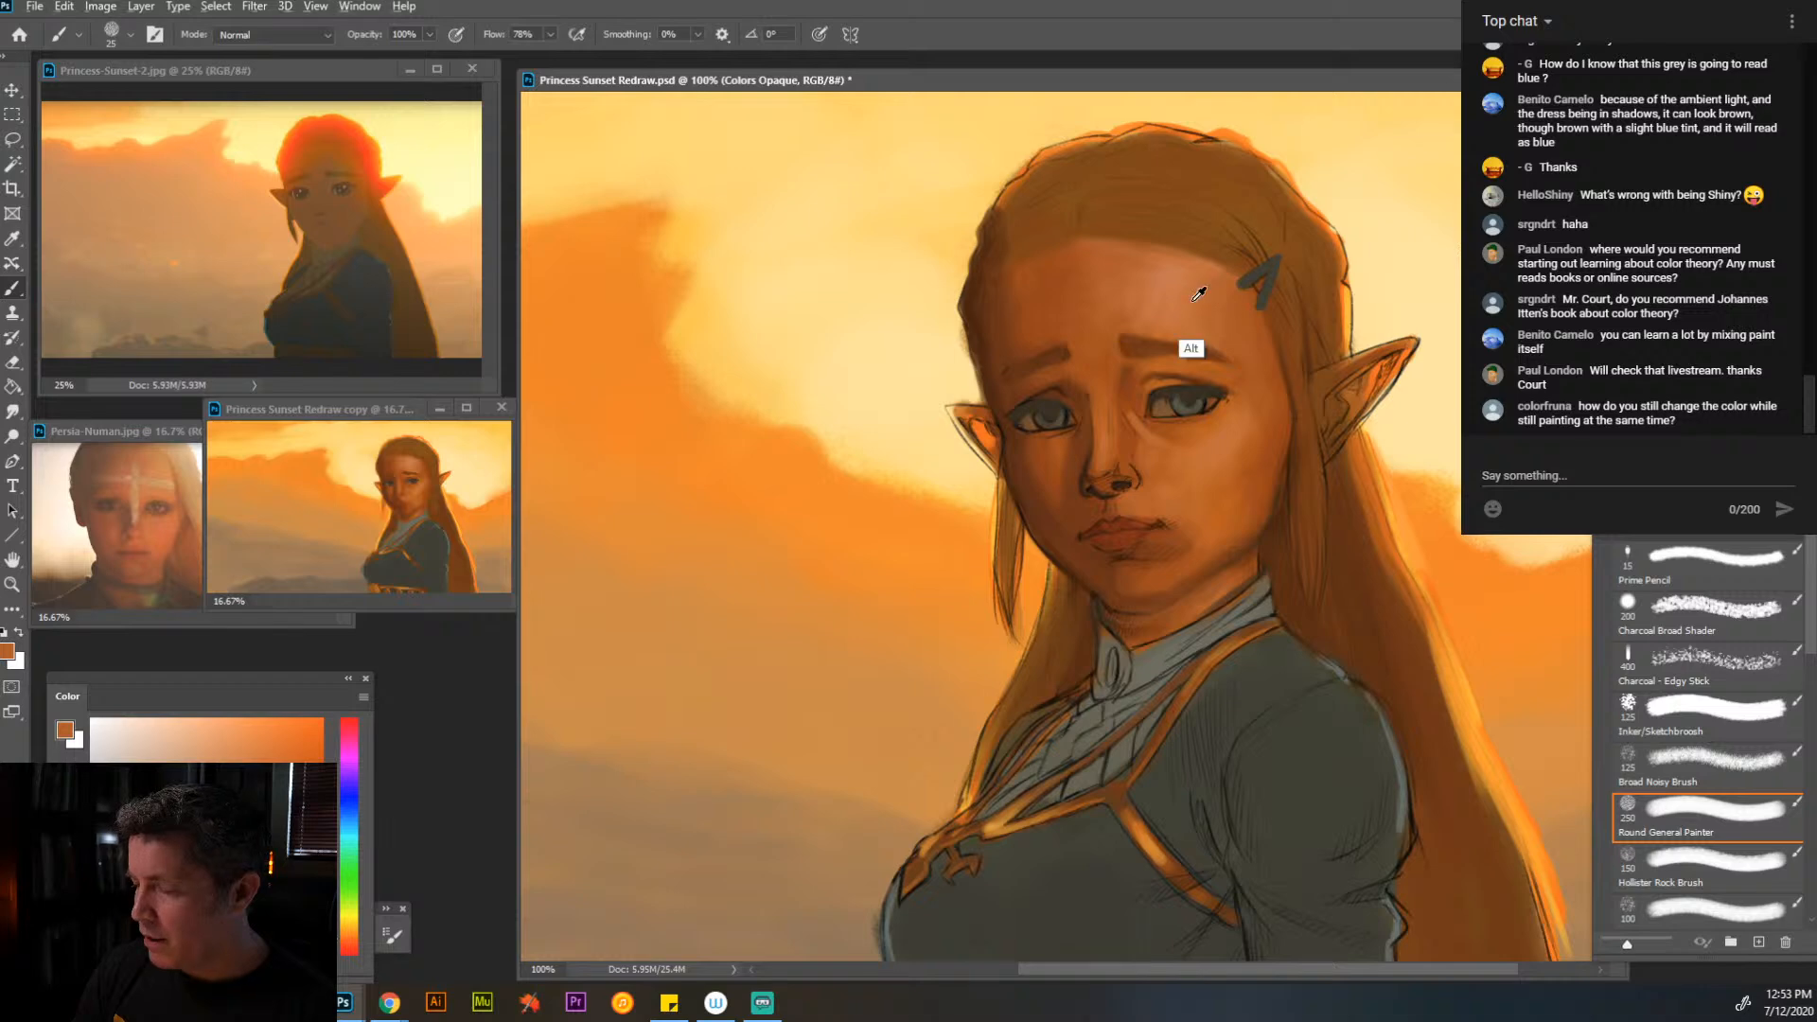
left_click(1185, 272, "alt")
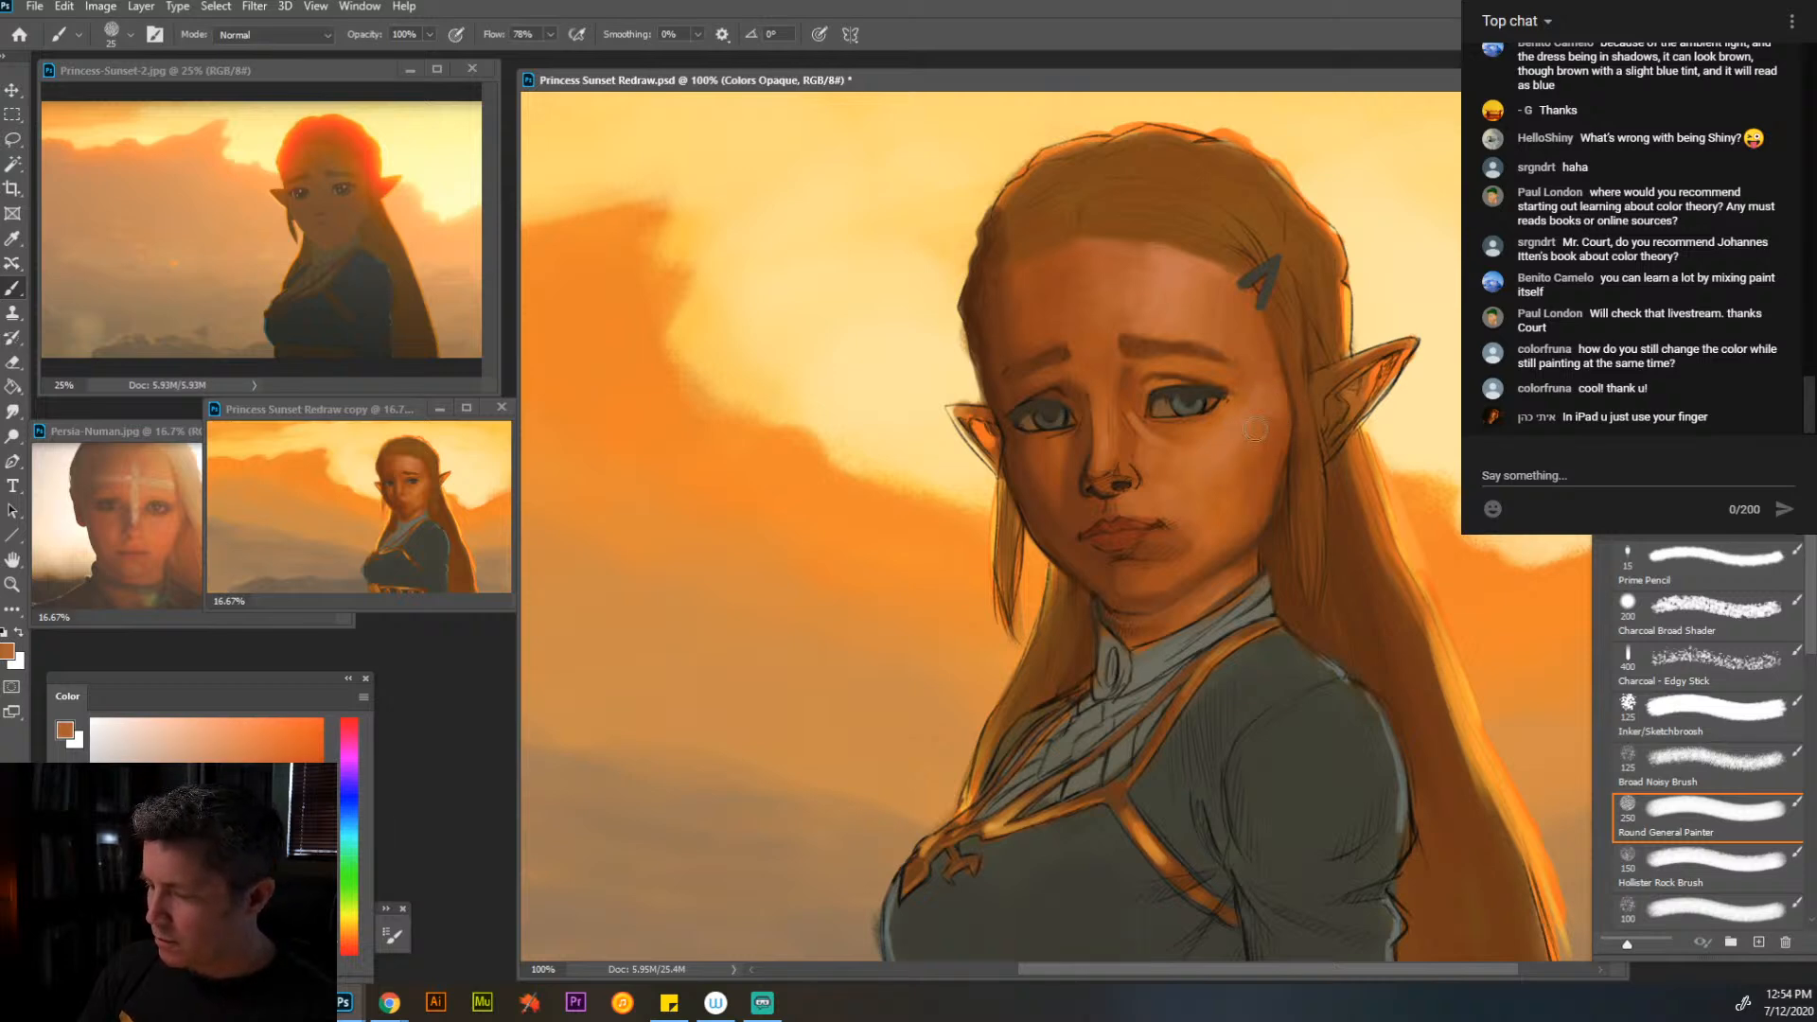
- Refine the lower lid of the eye nearer the hair clip and the side of the nose with sampled orange-browns at brush size 10
key("bracketleft")
key("bracketleft")
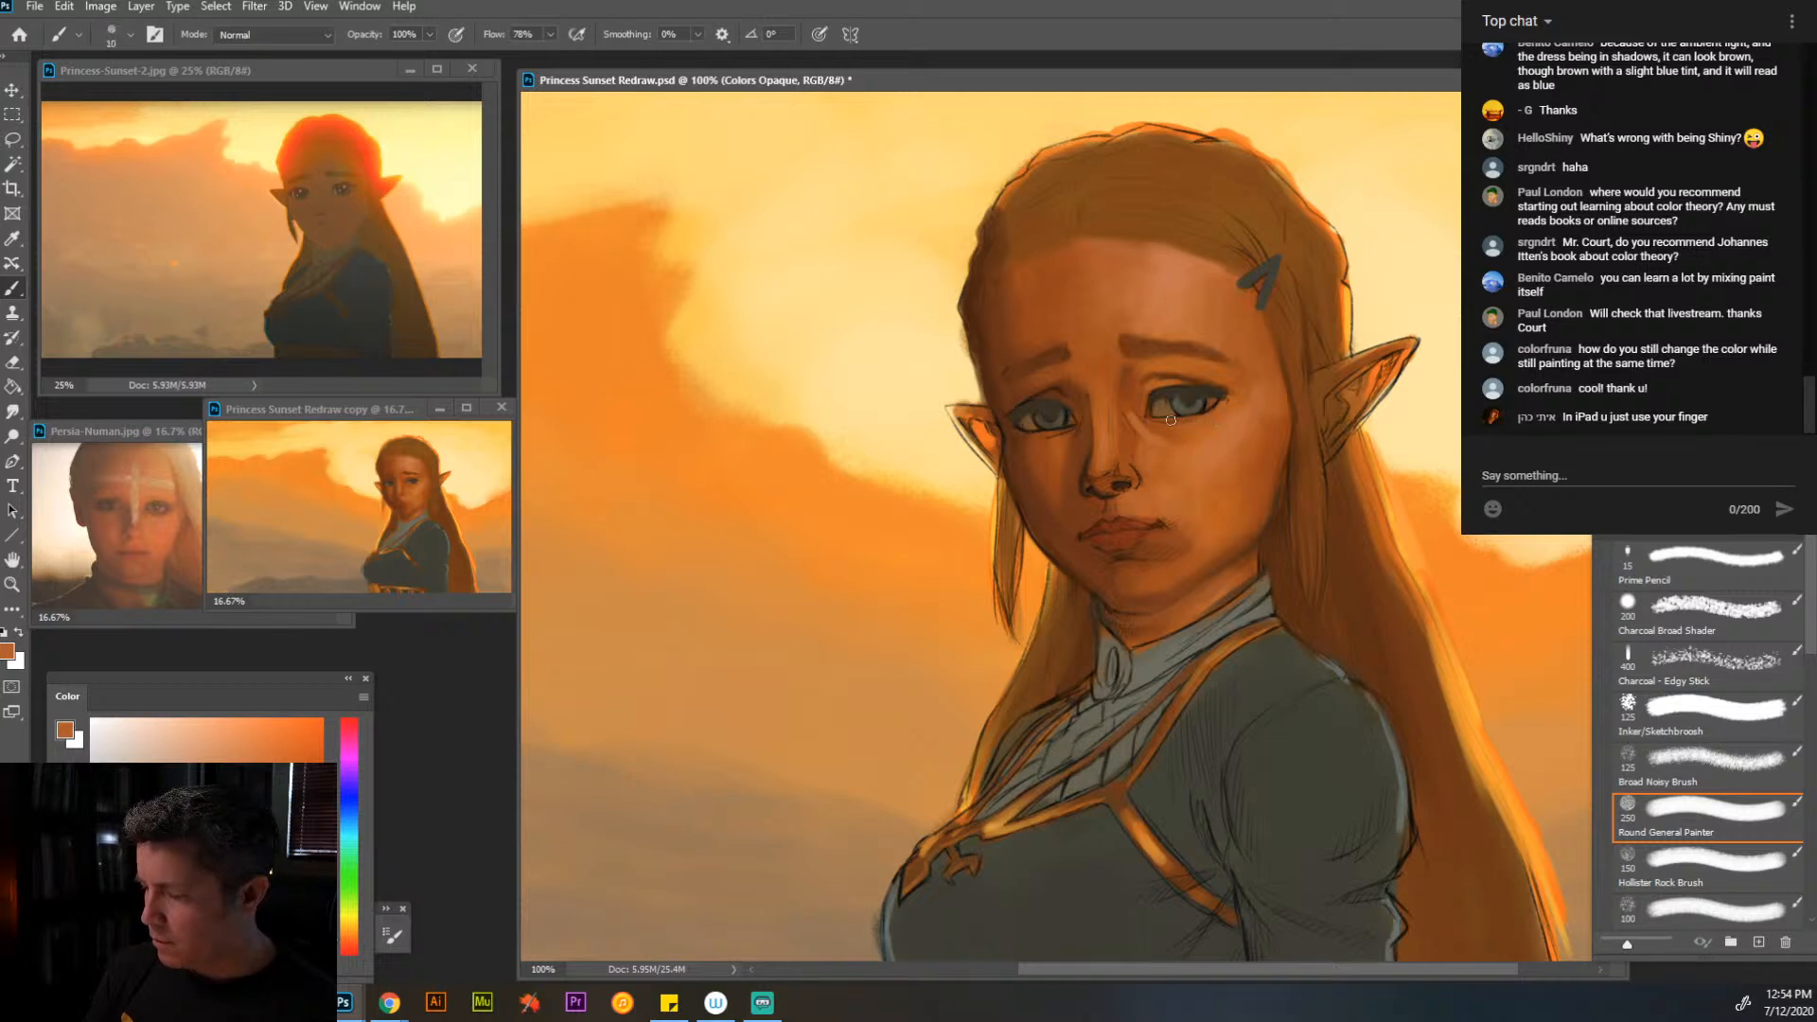
left_click(1194, 414, "alt")
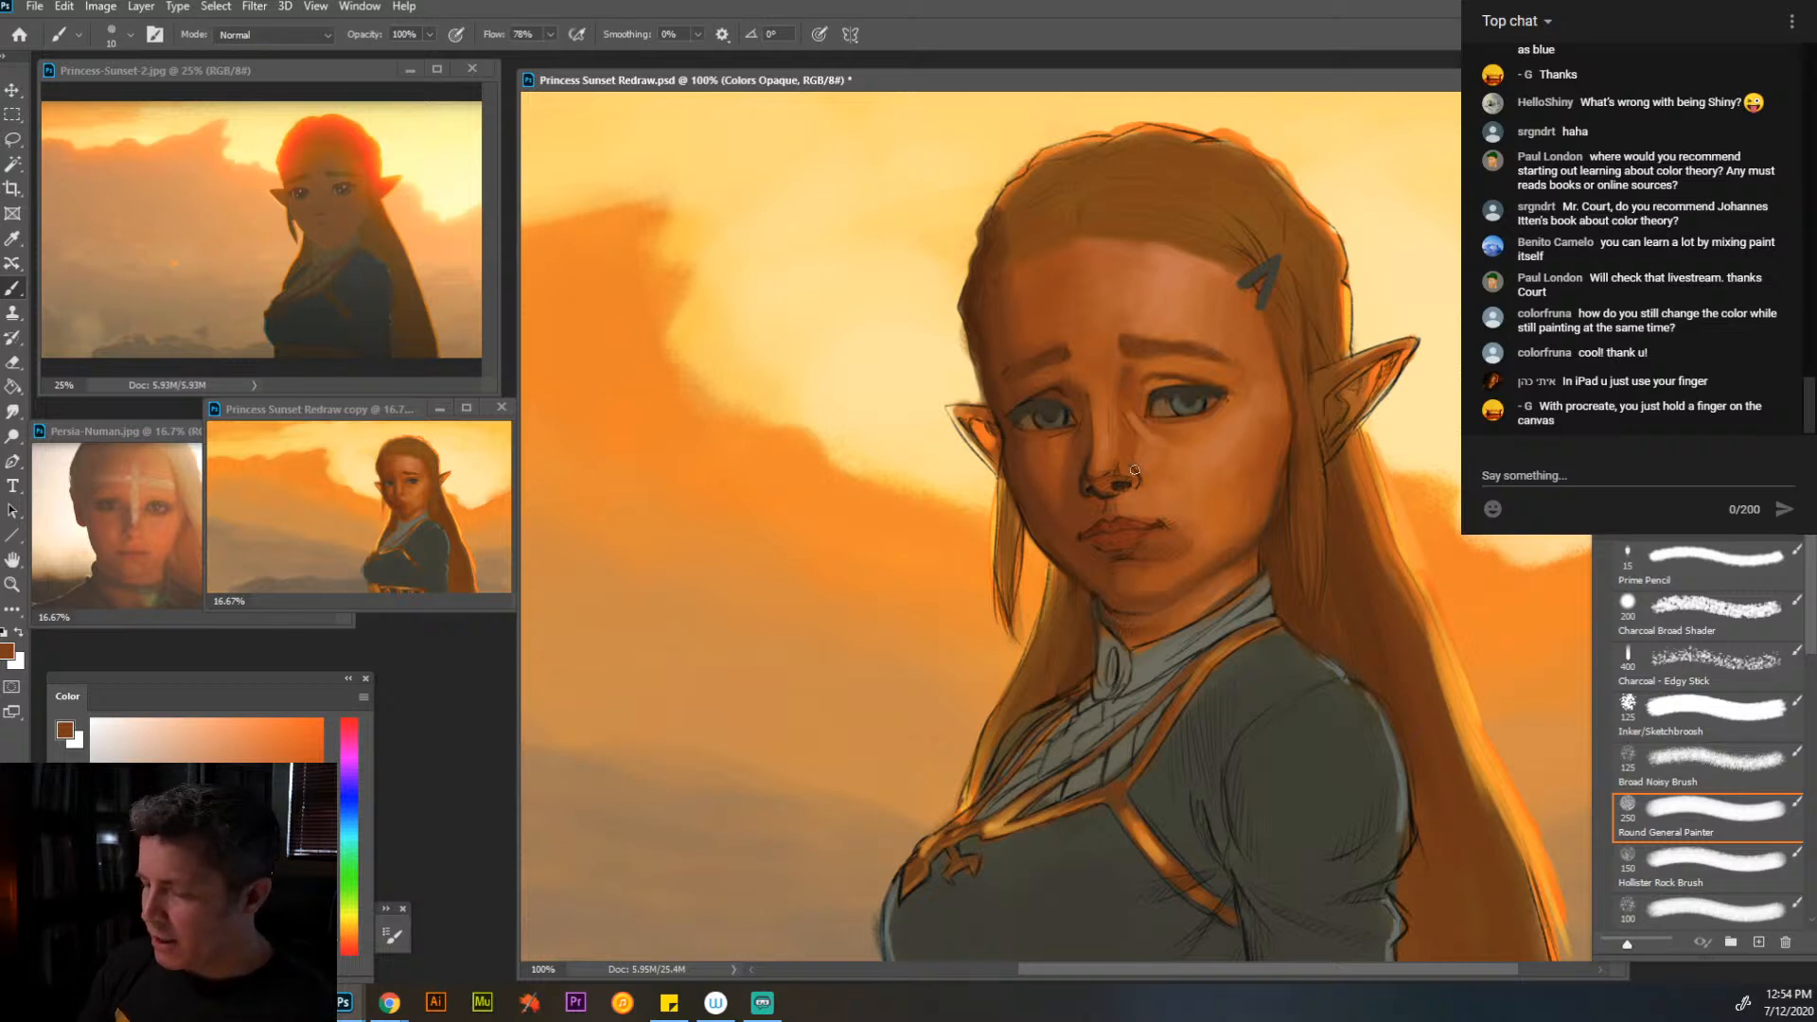
key("alt")
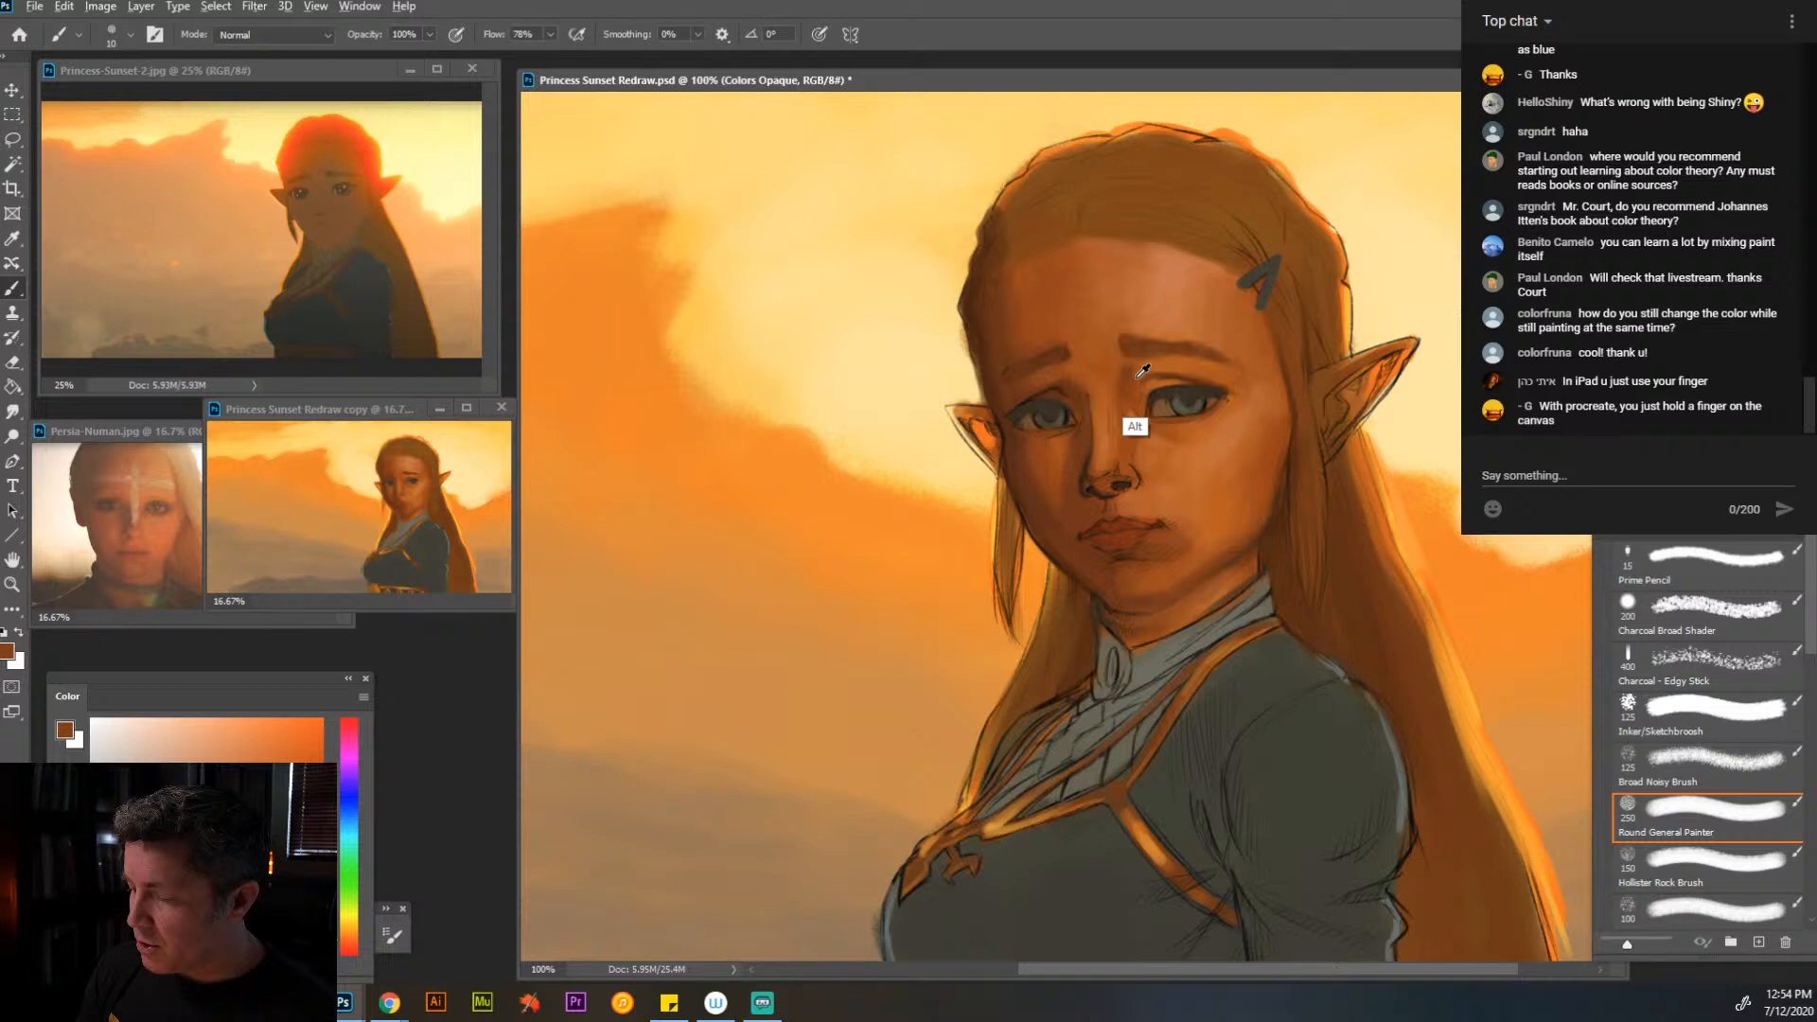
left_click(1112, 471, "alt")
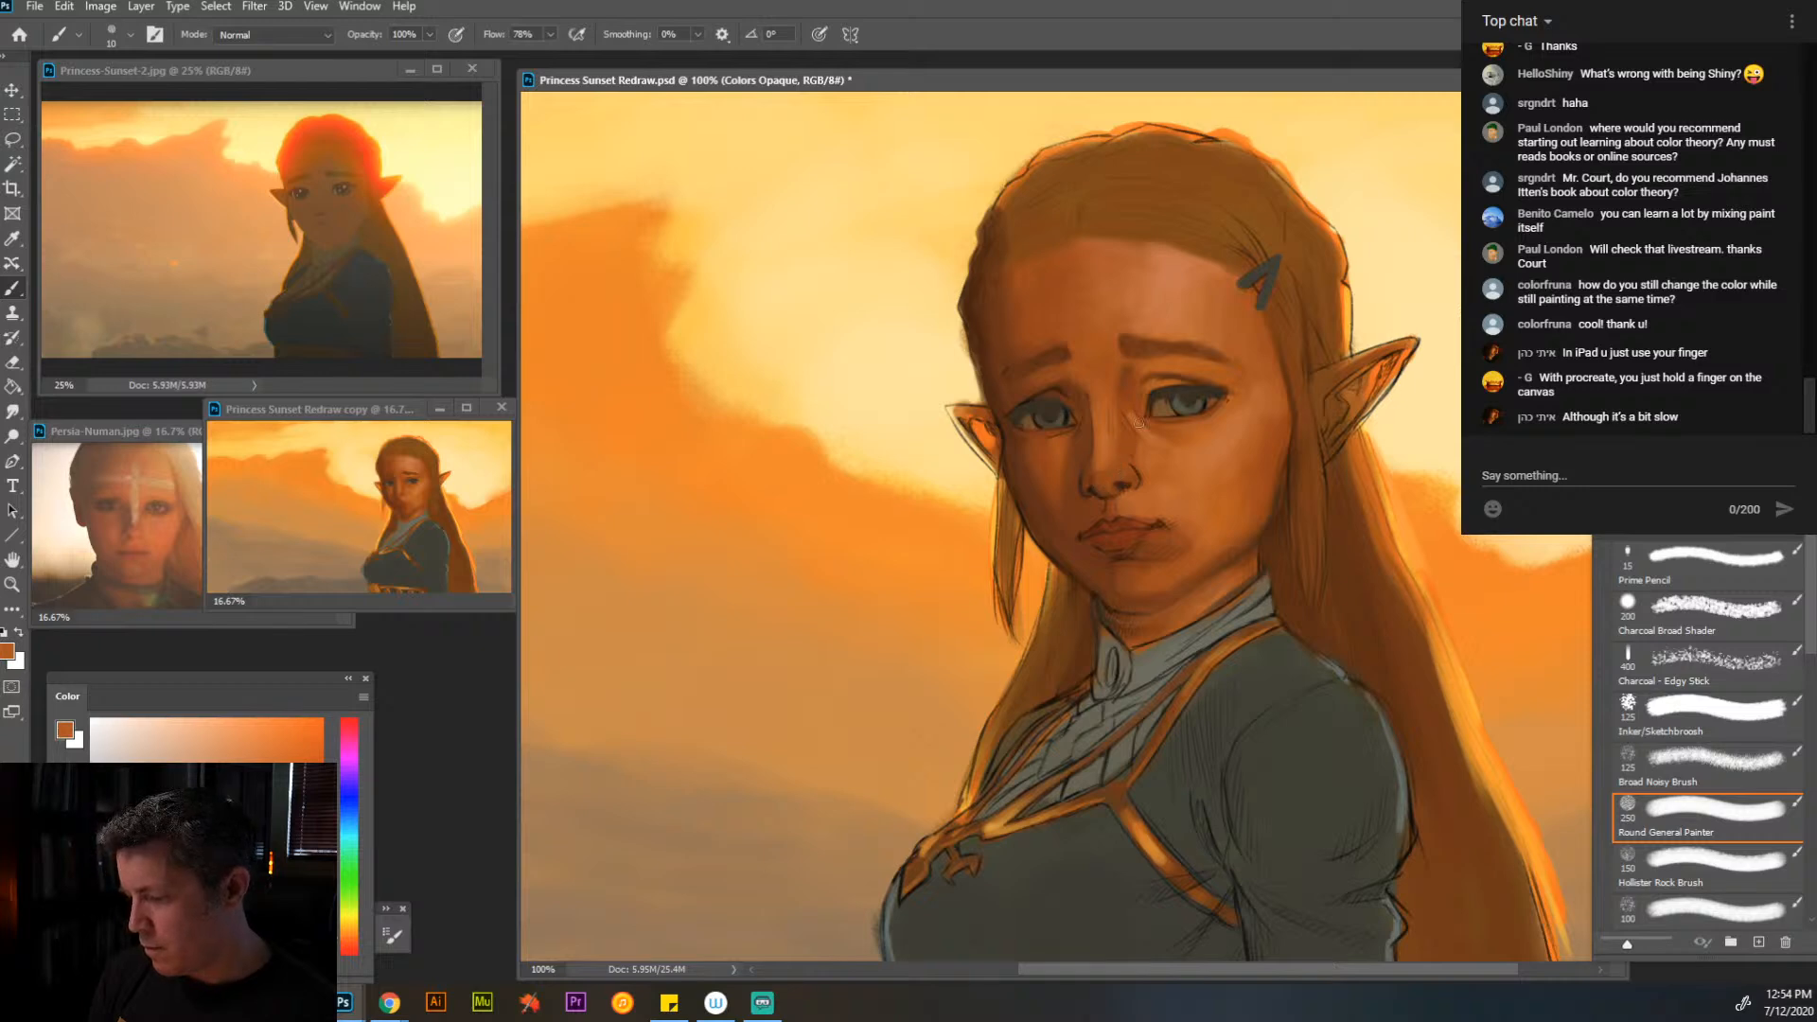
left_click(1124, 435, "alt")
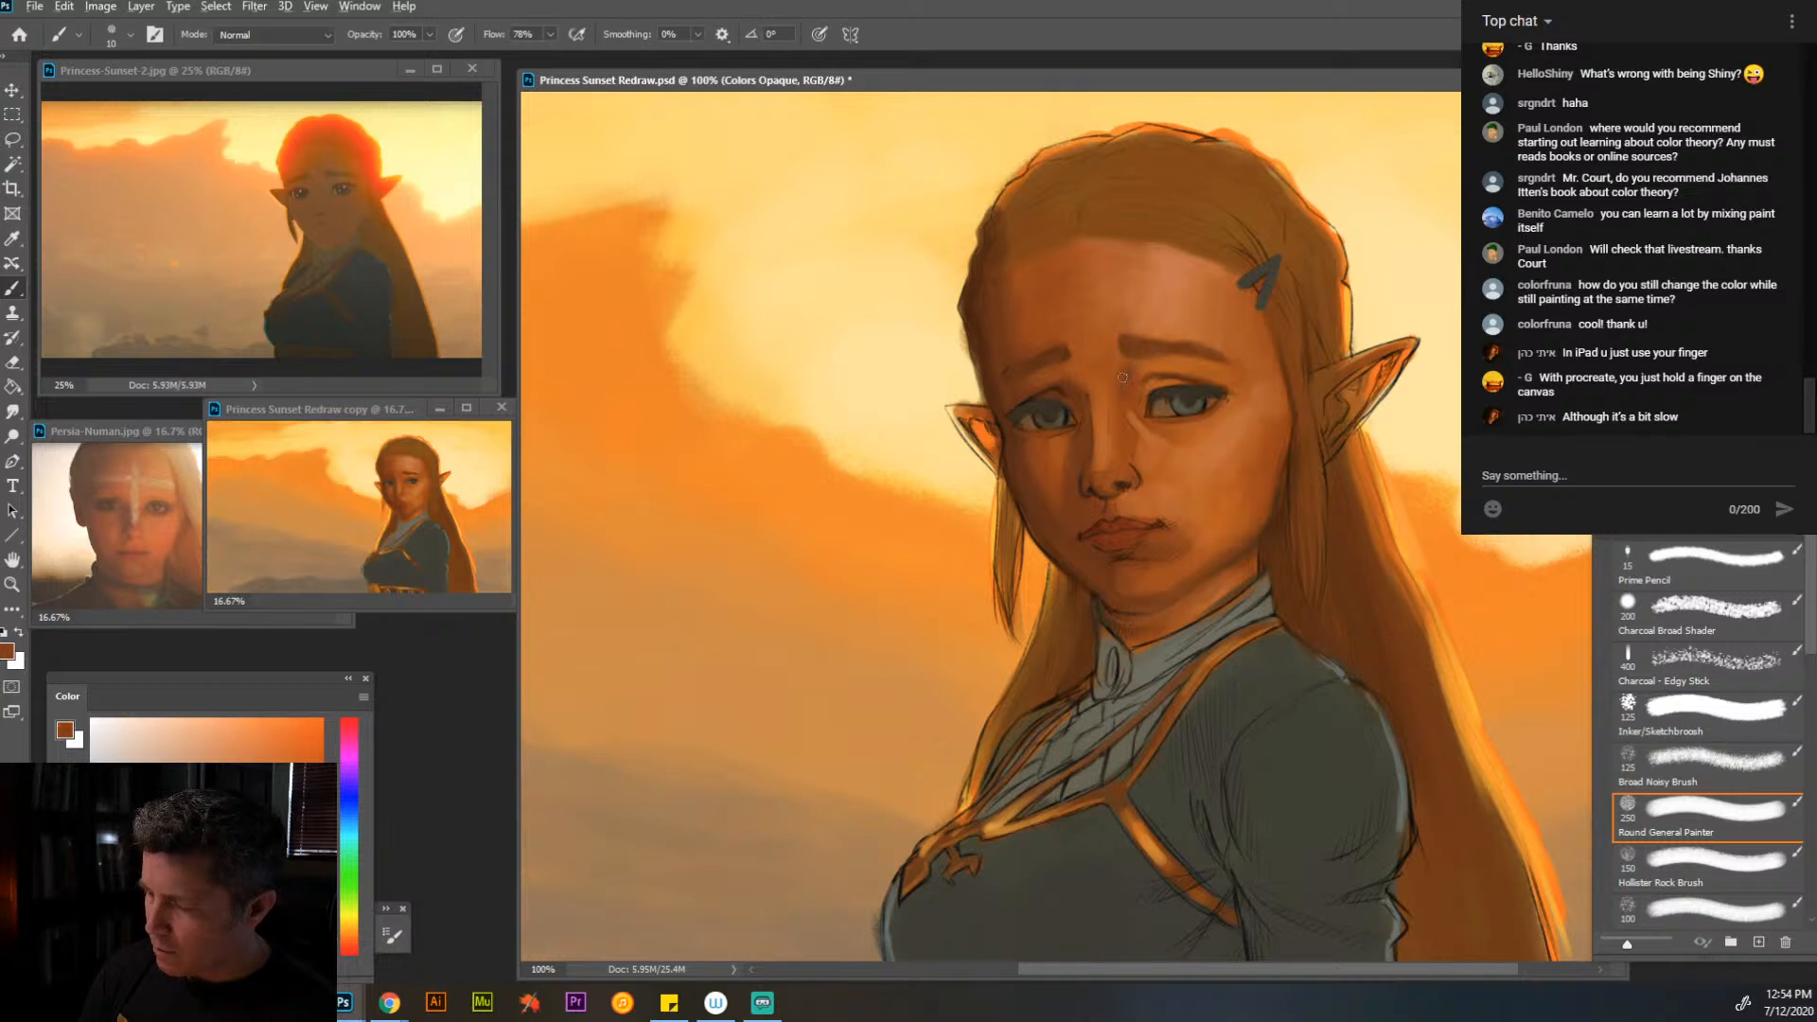
- Repaint the eyebrows and the skin above the eye nearer the hair clip with sampled browns at brush size 20
key("bracketright")
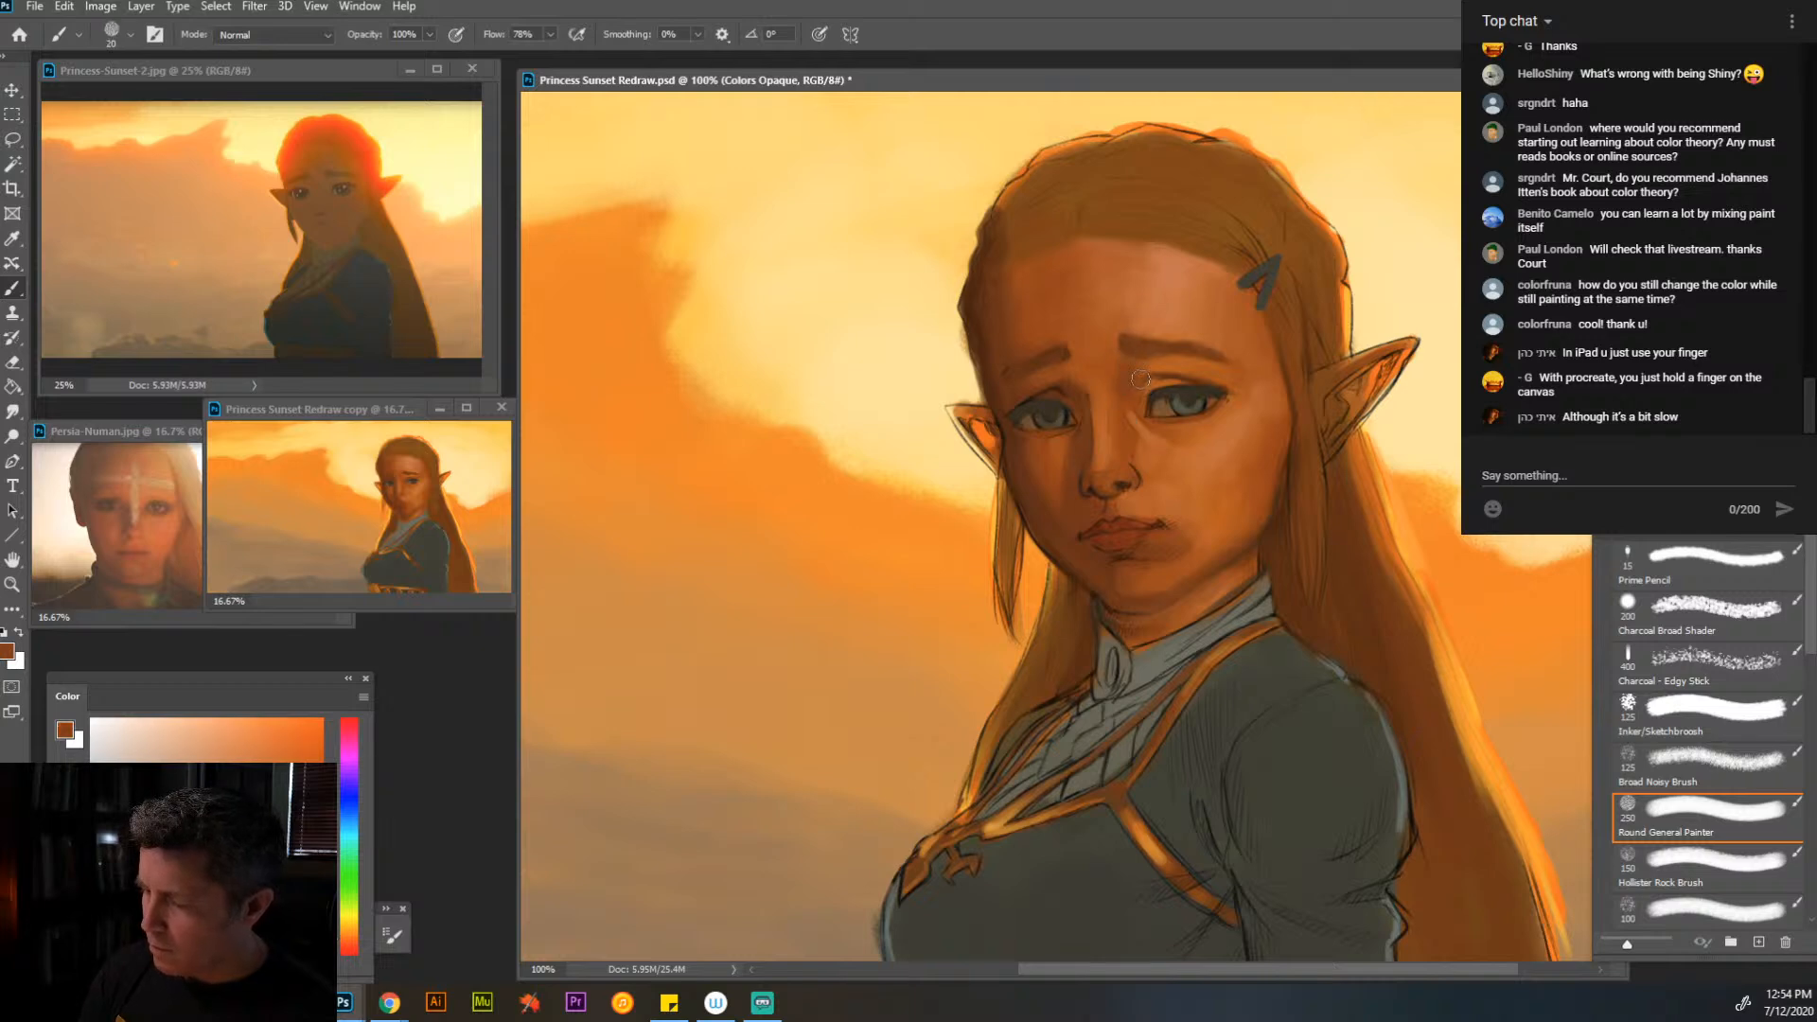
left_click(1185, 369, "alt")
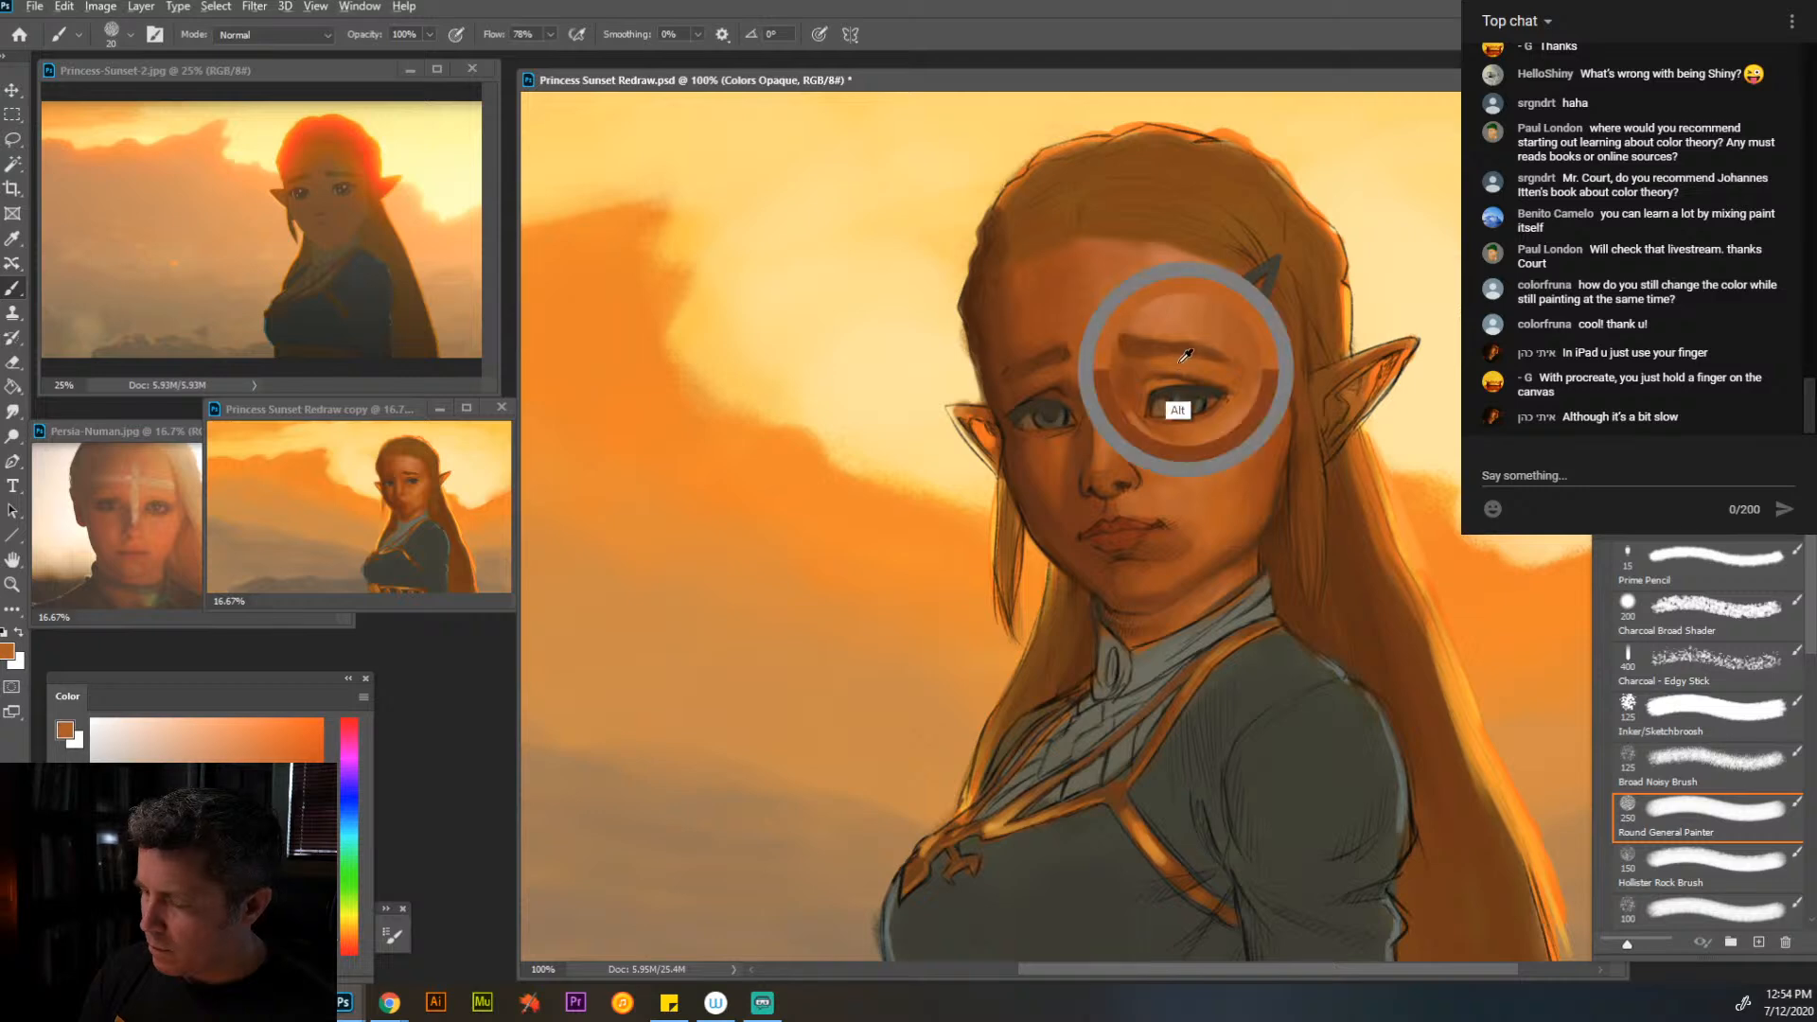
left_click(1172, 364, "alt")
left_click(1189, 344, "alt")
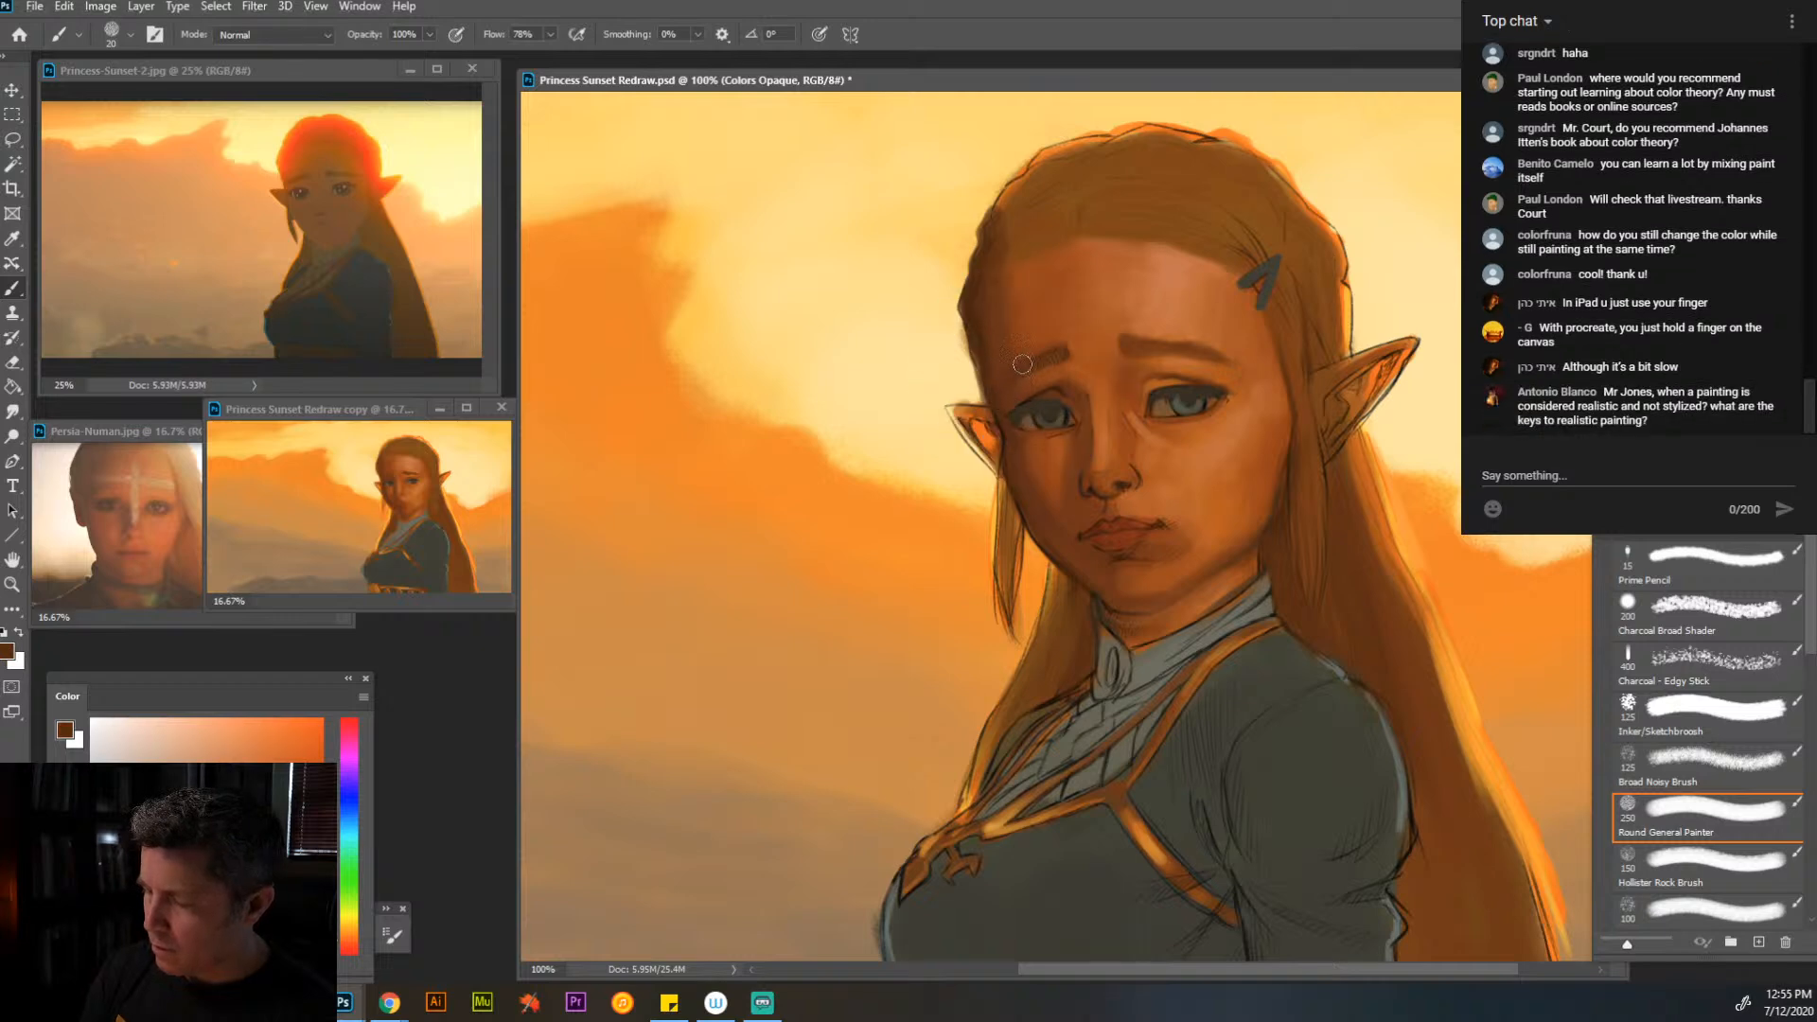
key("alt")
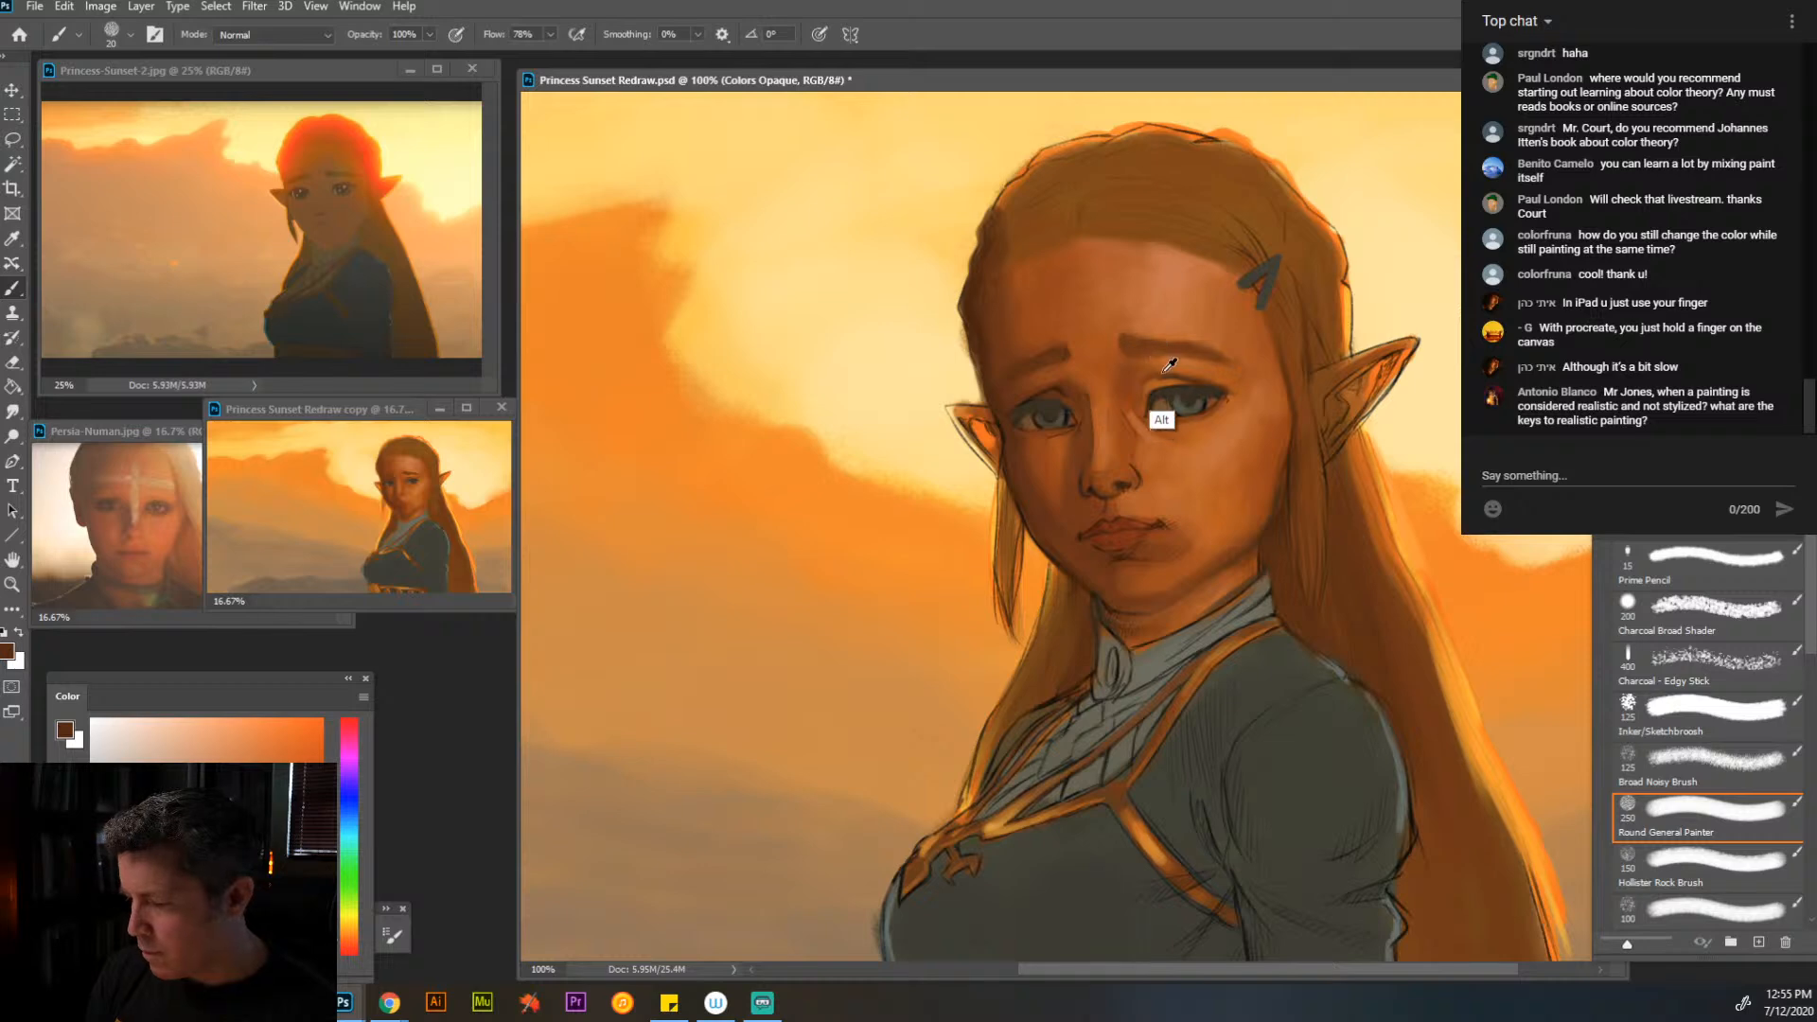
left_click(1170, 367, "alt")
- Refine the lids, inner corners and lash lines of both eyes with sampled browns at brush size 9
key("bracketleft")
key("bracketleft")
key("bracketleft")
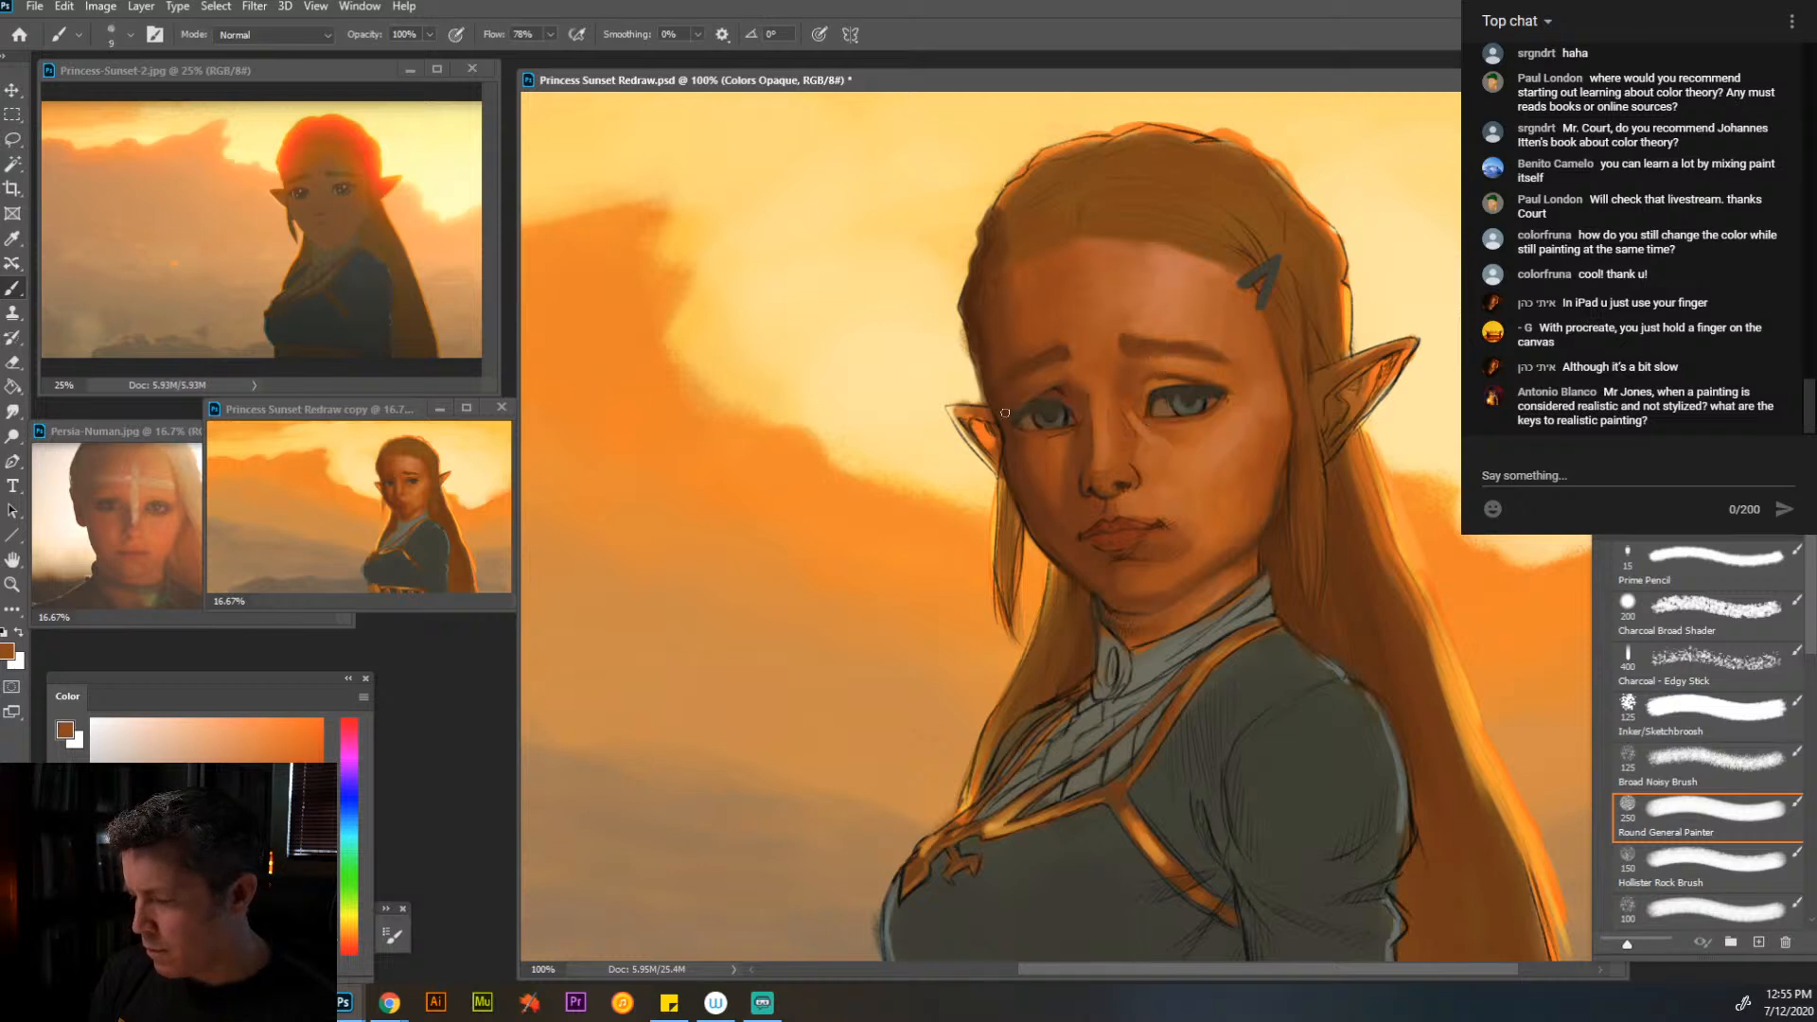
left_click(1262, 572, "alt")
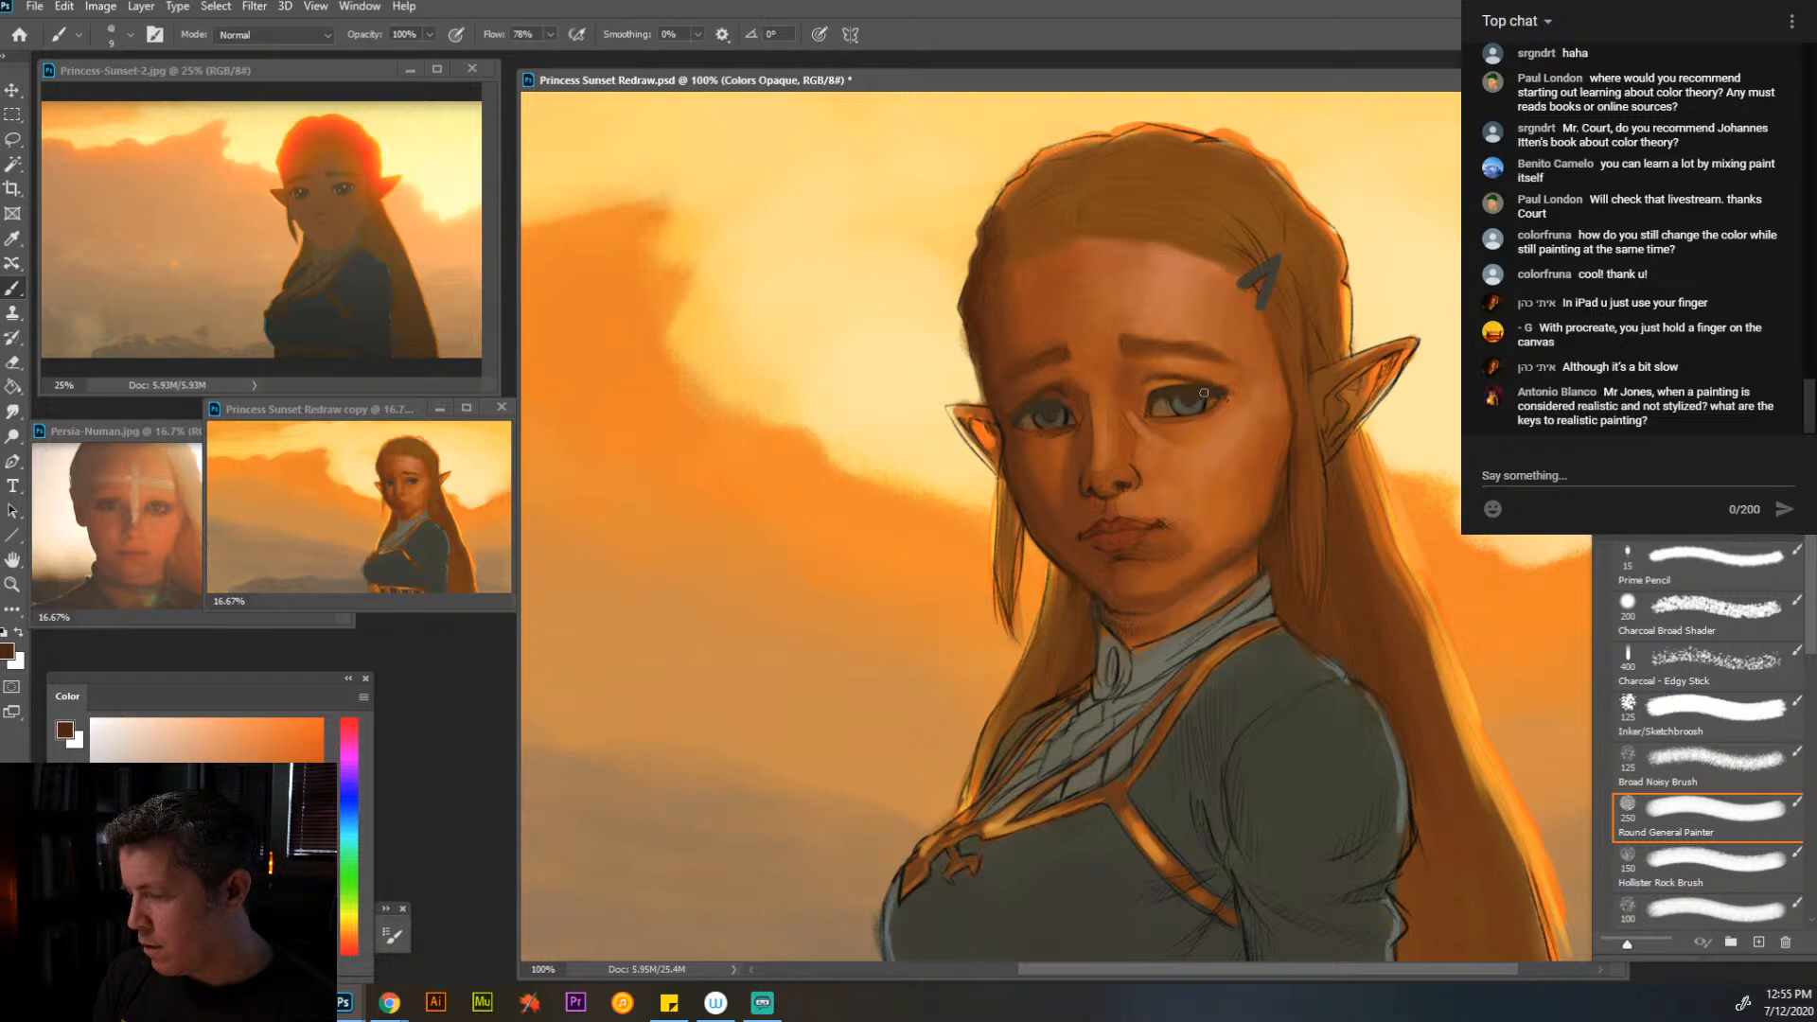
key("alt")
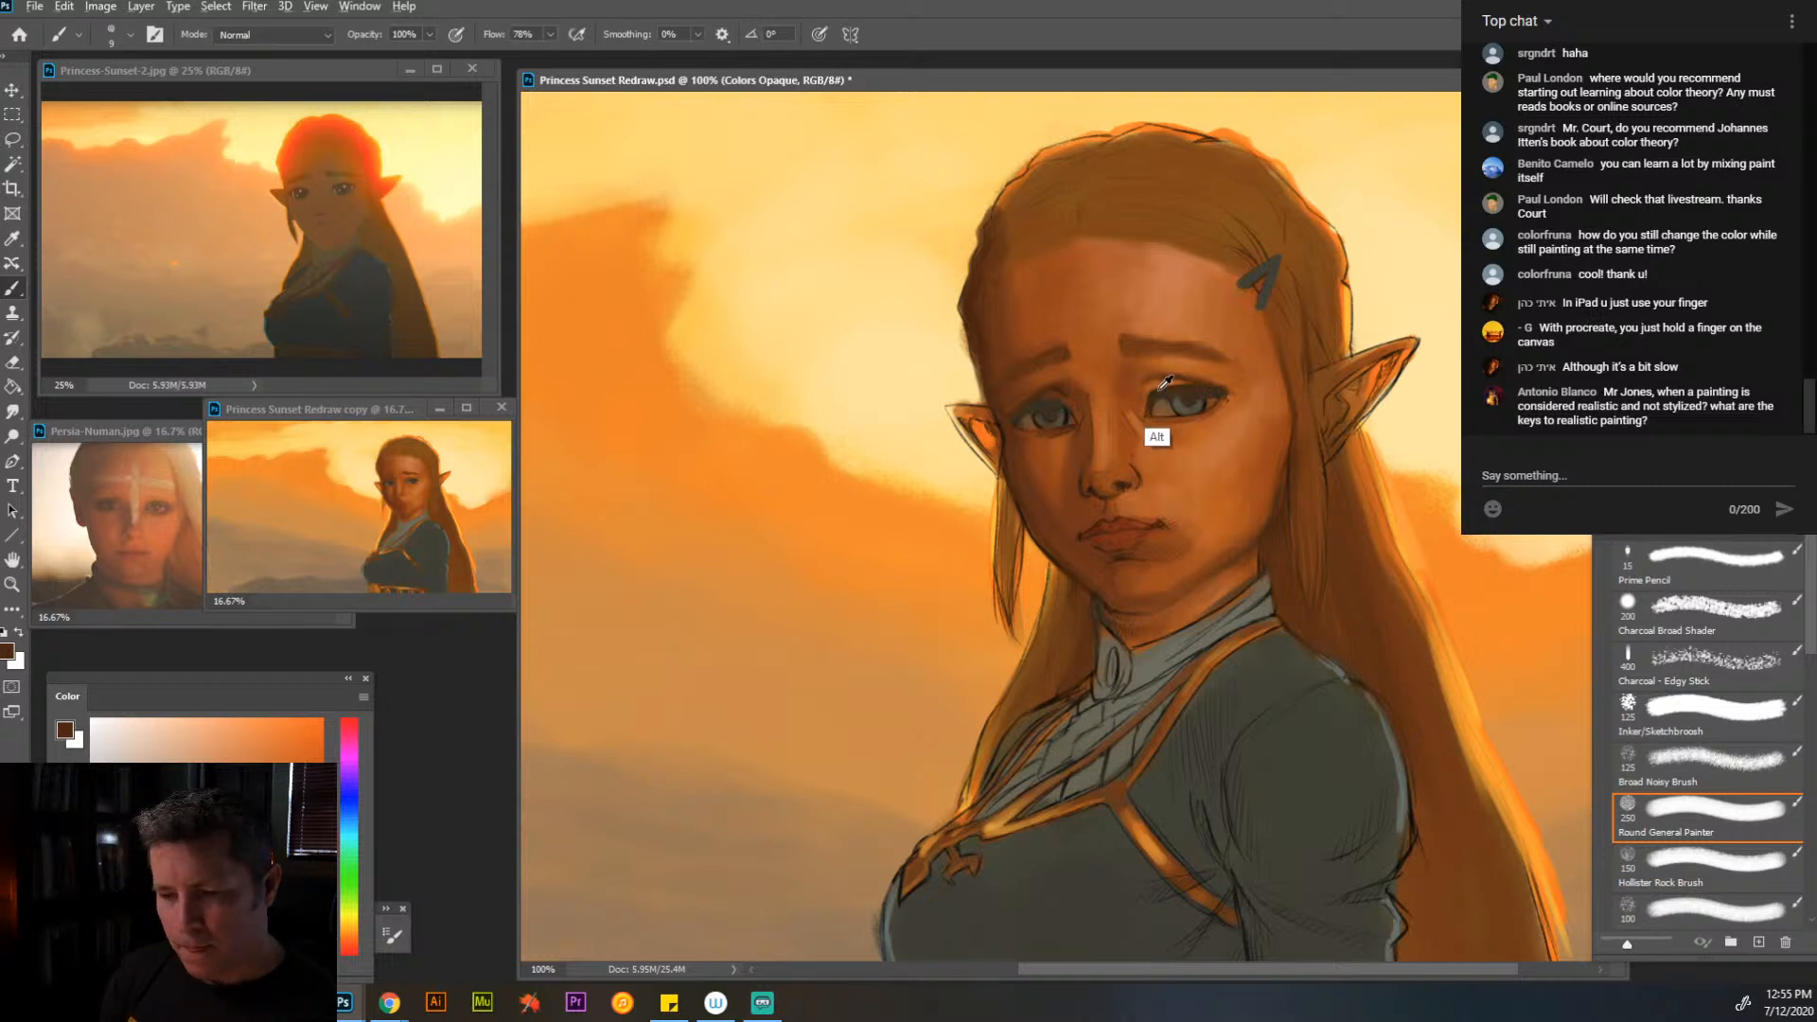
left_click(1167, 403, "alt")
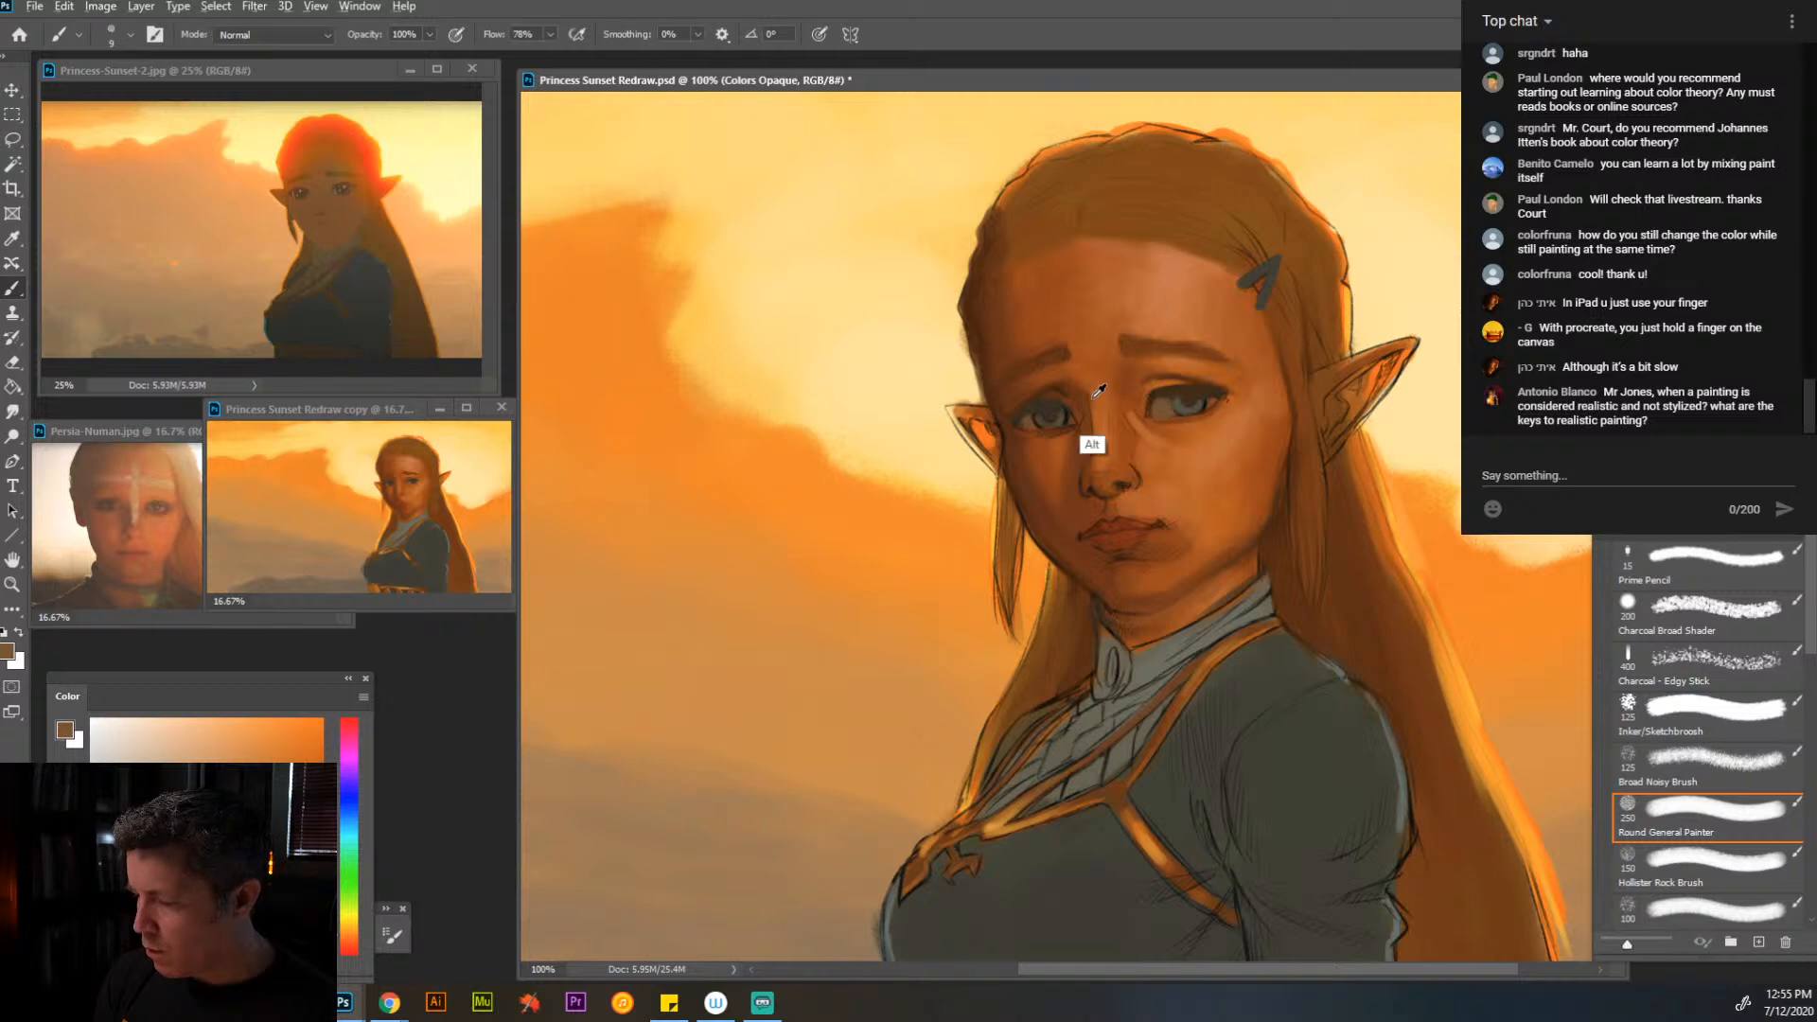
left_click(1127, 573, "alt")
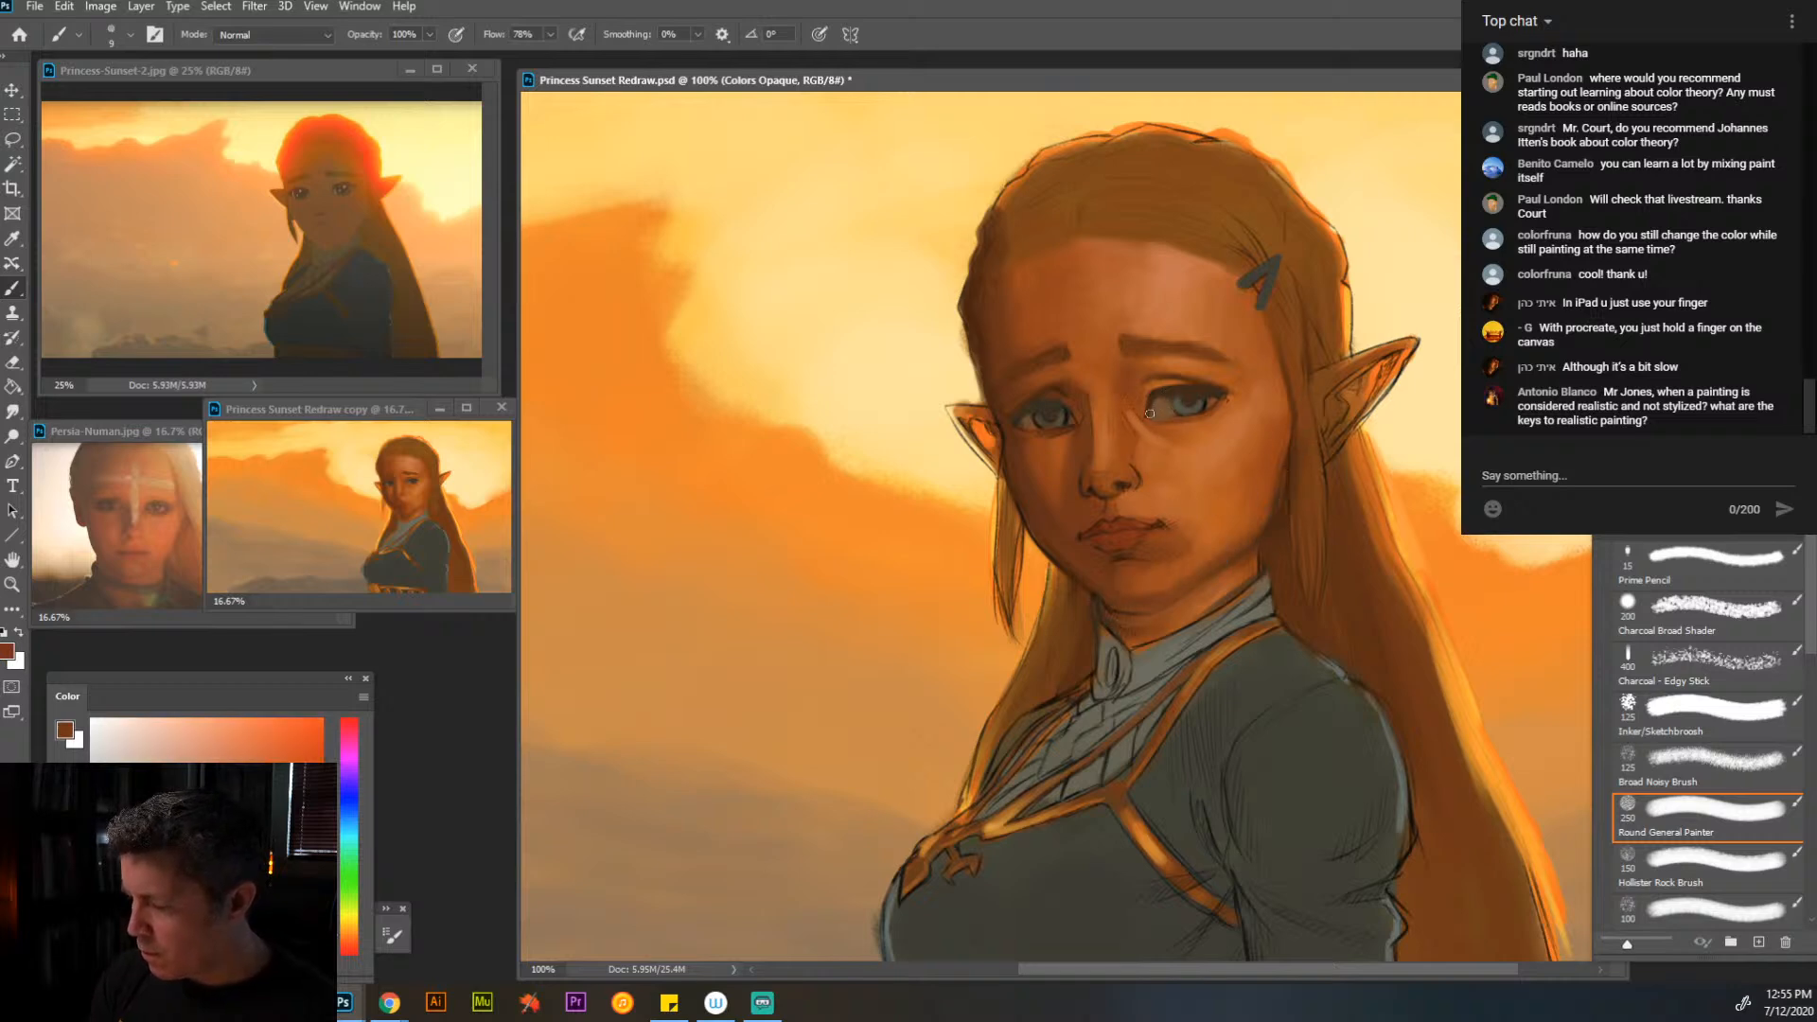
left_click(1150, 411, "alt")
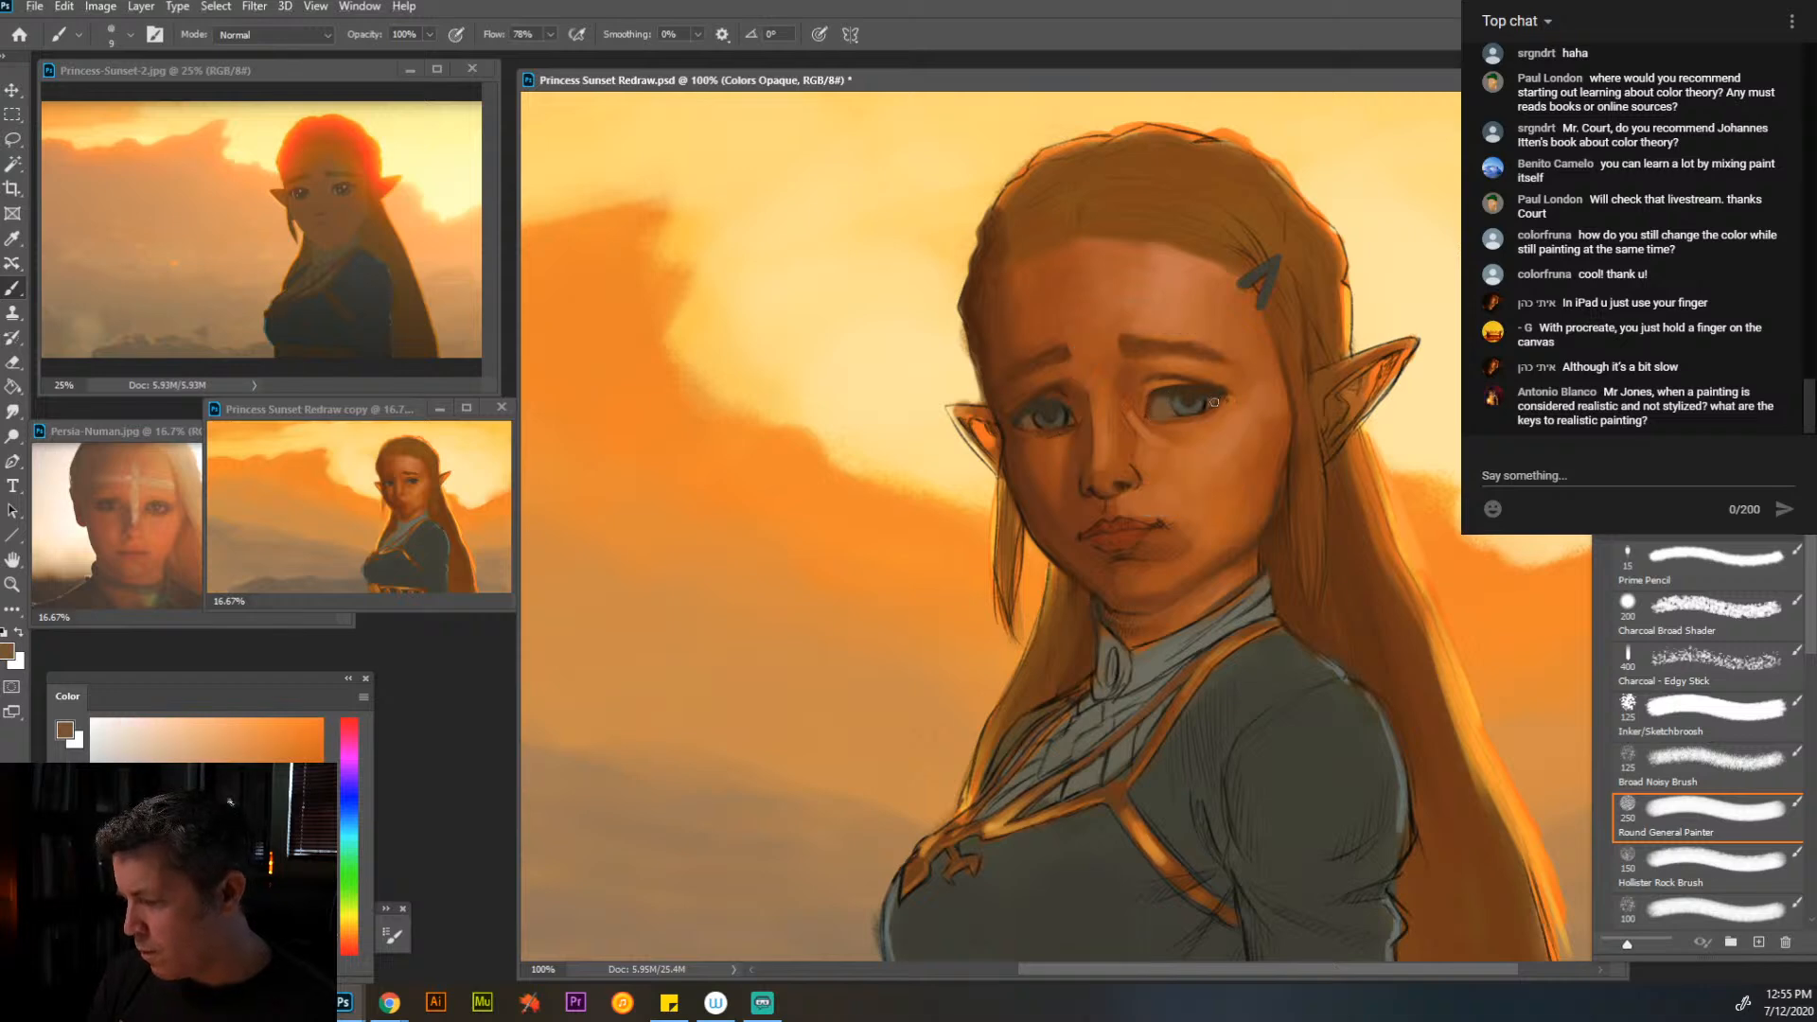
left_click(1086, 426, "alt")
- Blend the skin below the eye nearer the hair clip with sampled orange and brown tones at brush size 25
key("bracketright")
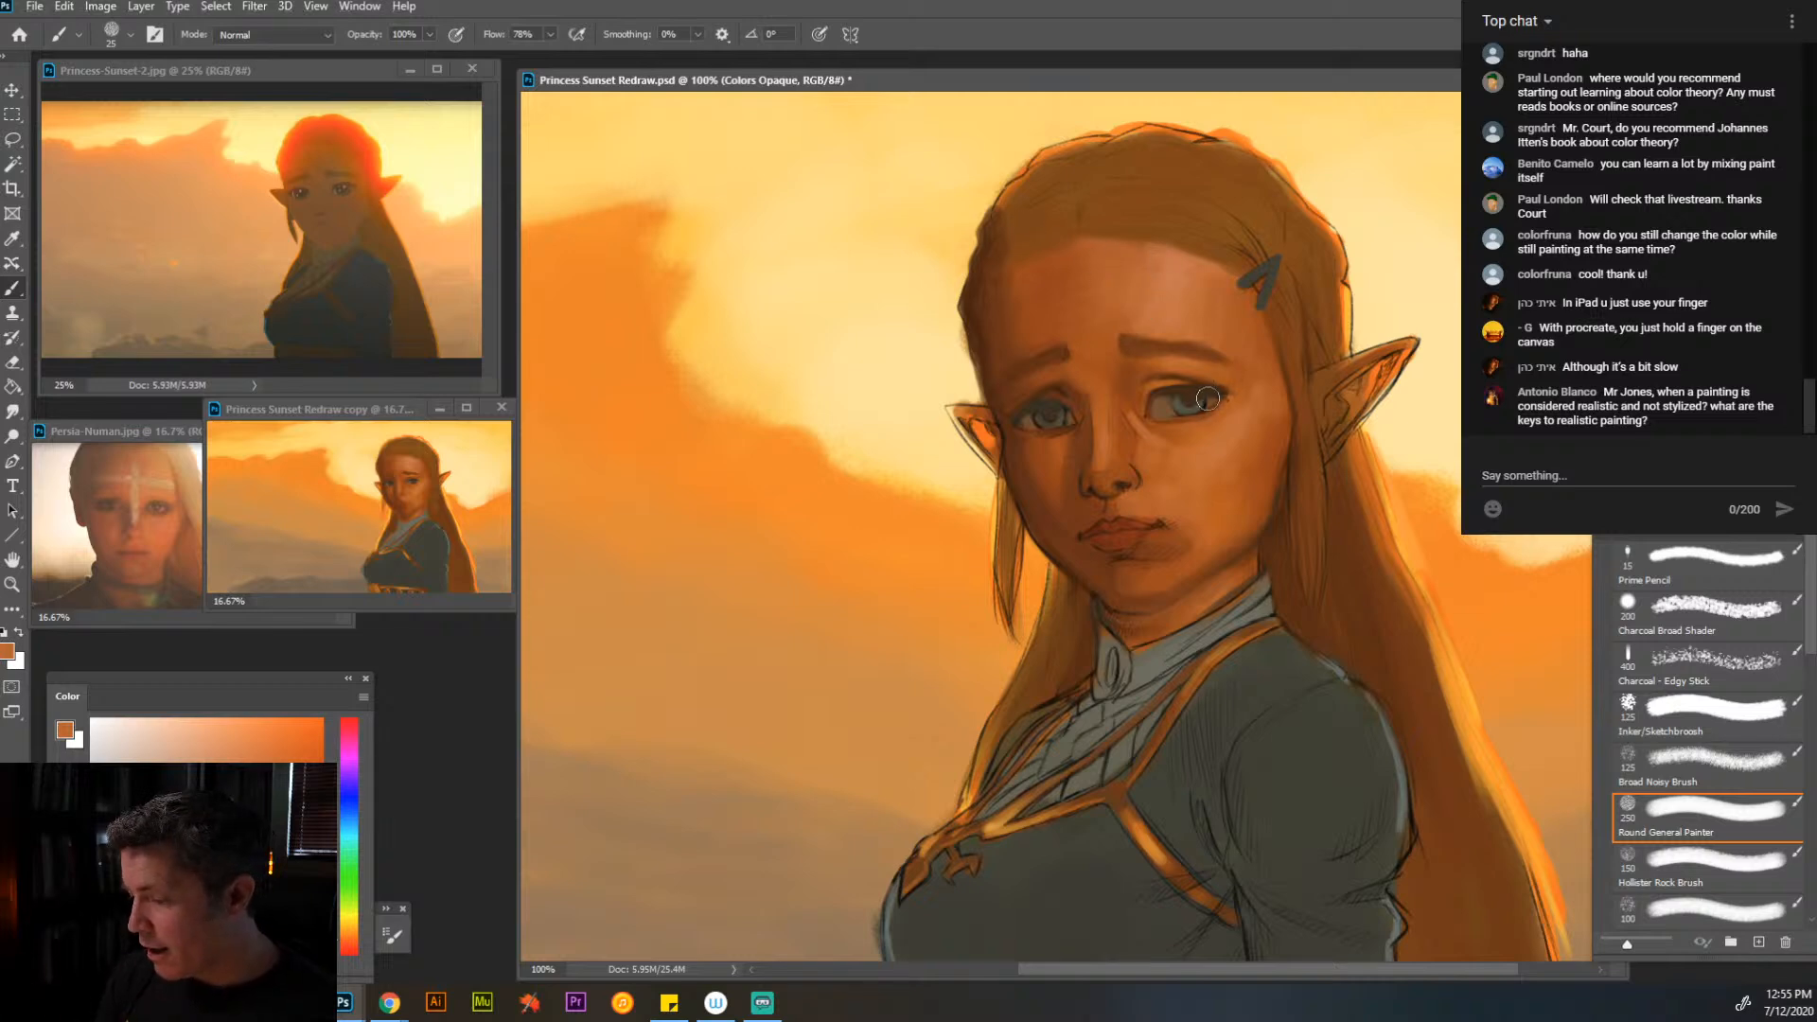
left_click(1190, 432, "alt")
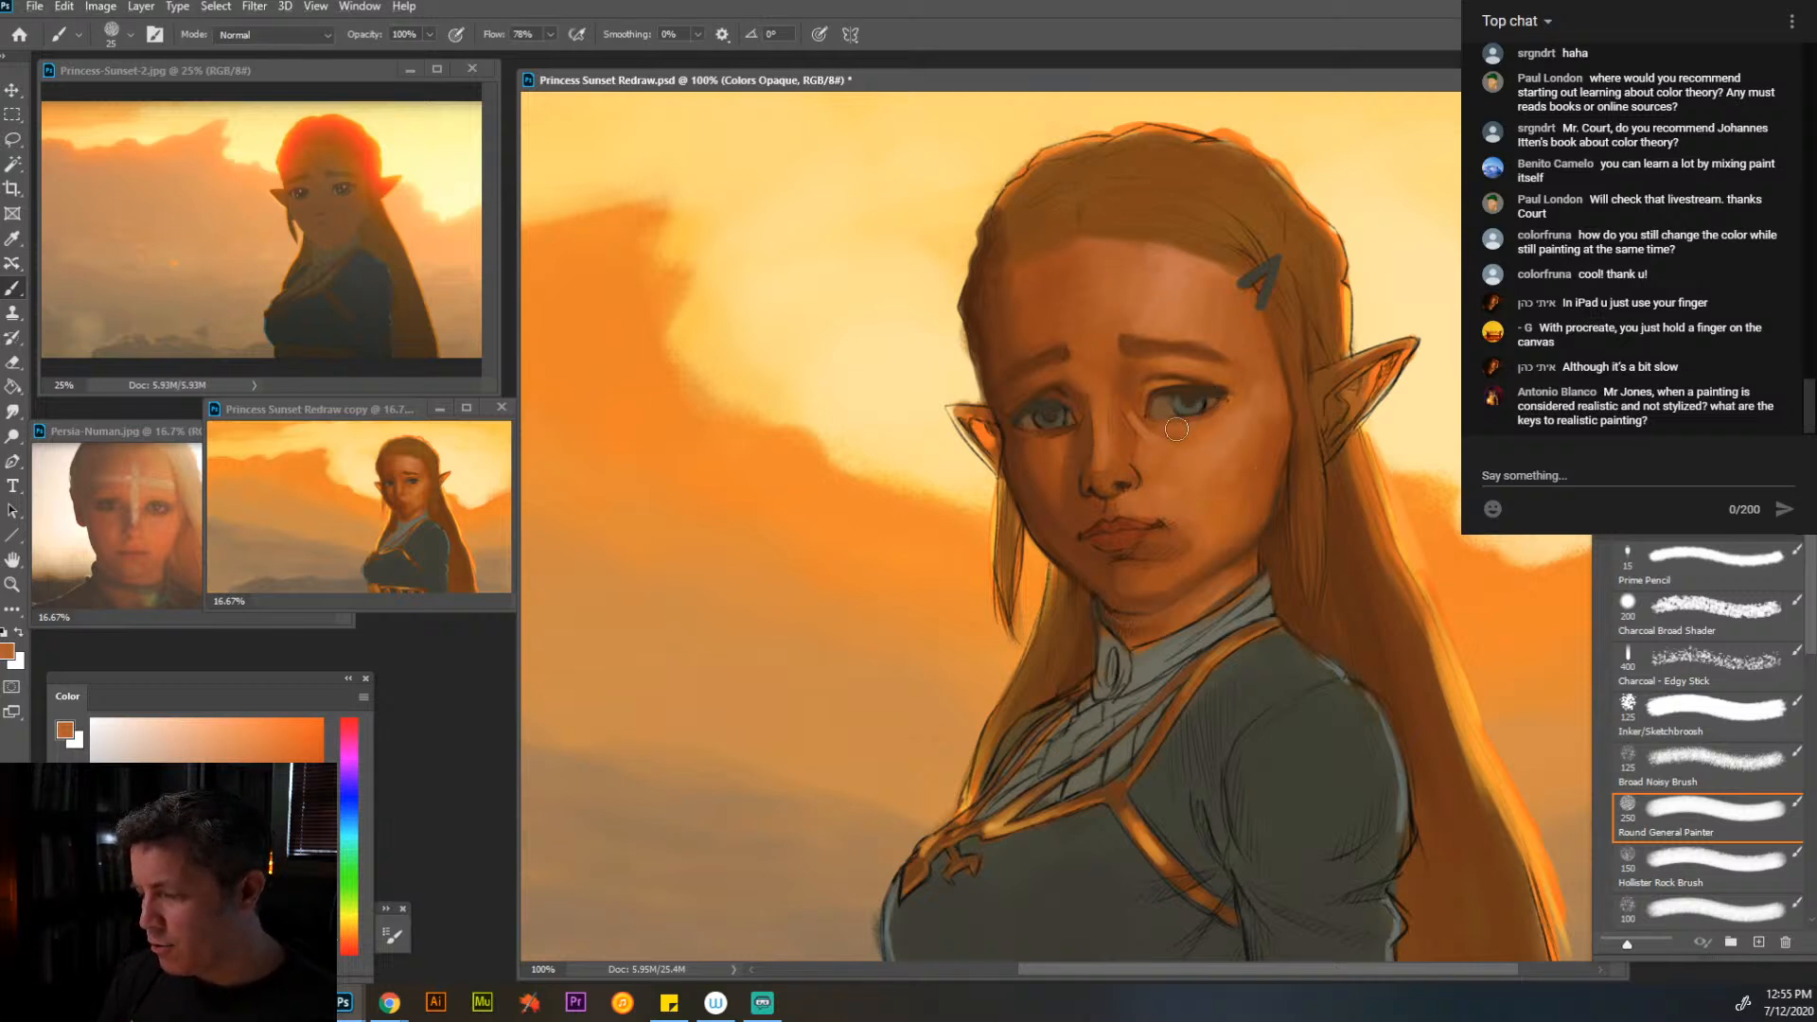
key("alt")
left_click(1169, 404, "alt")
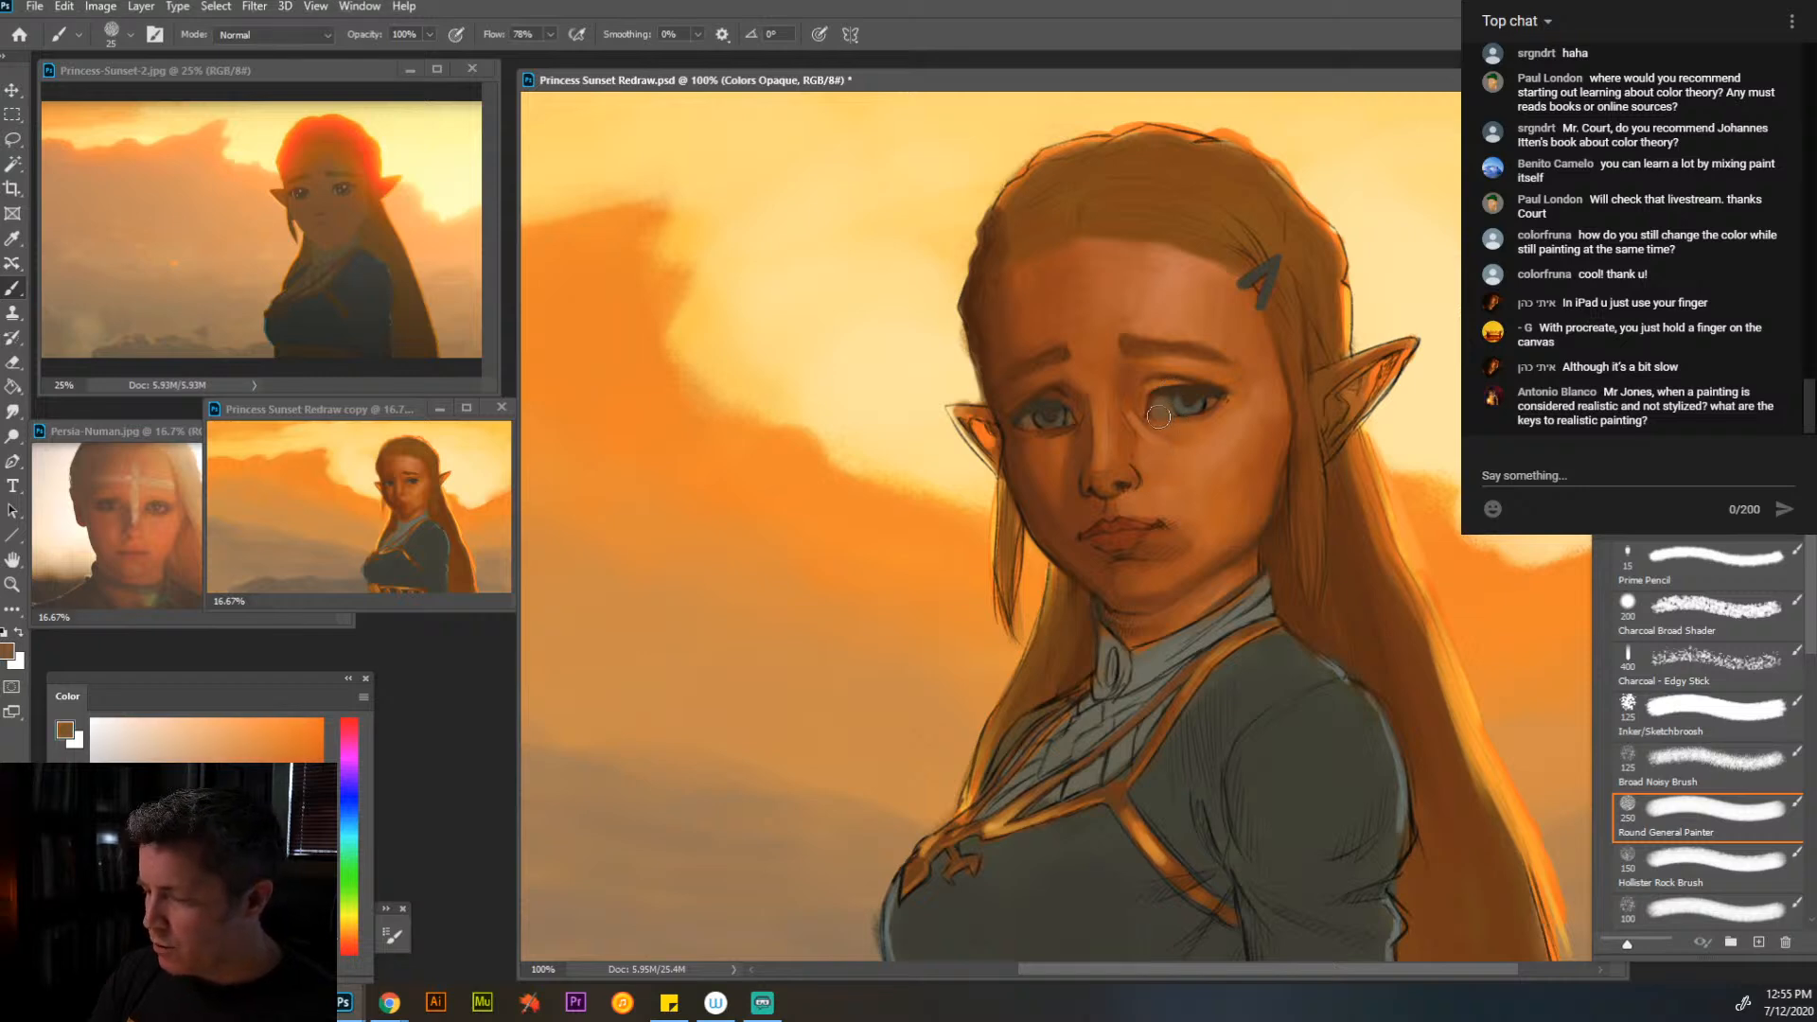
left_click(1195, 432, "alt")
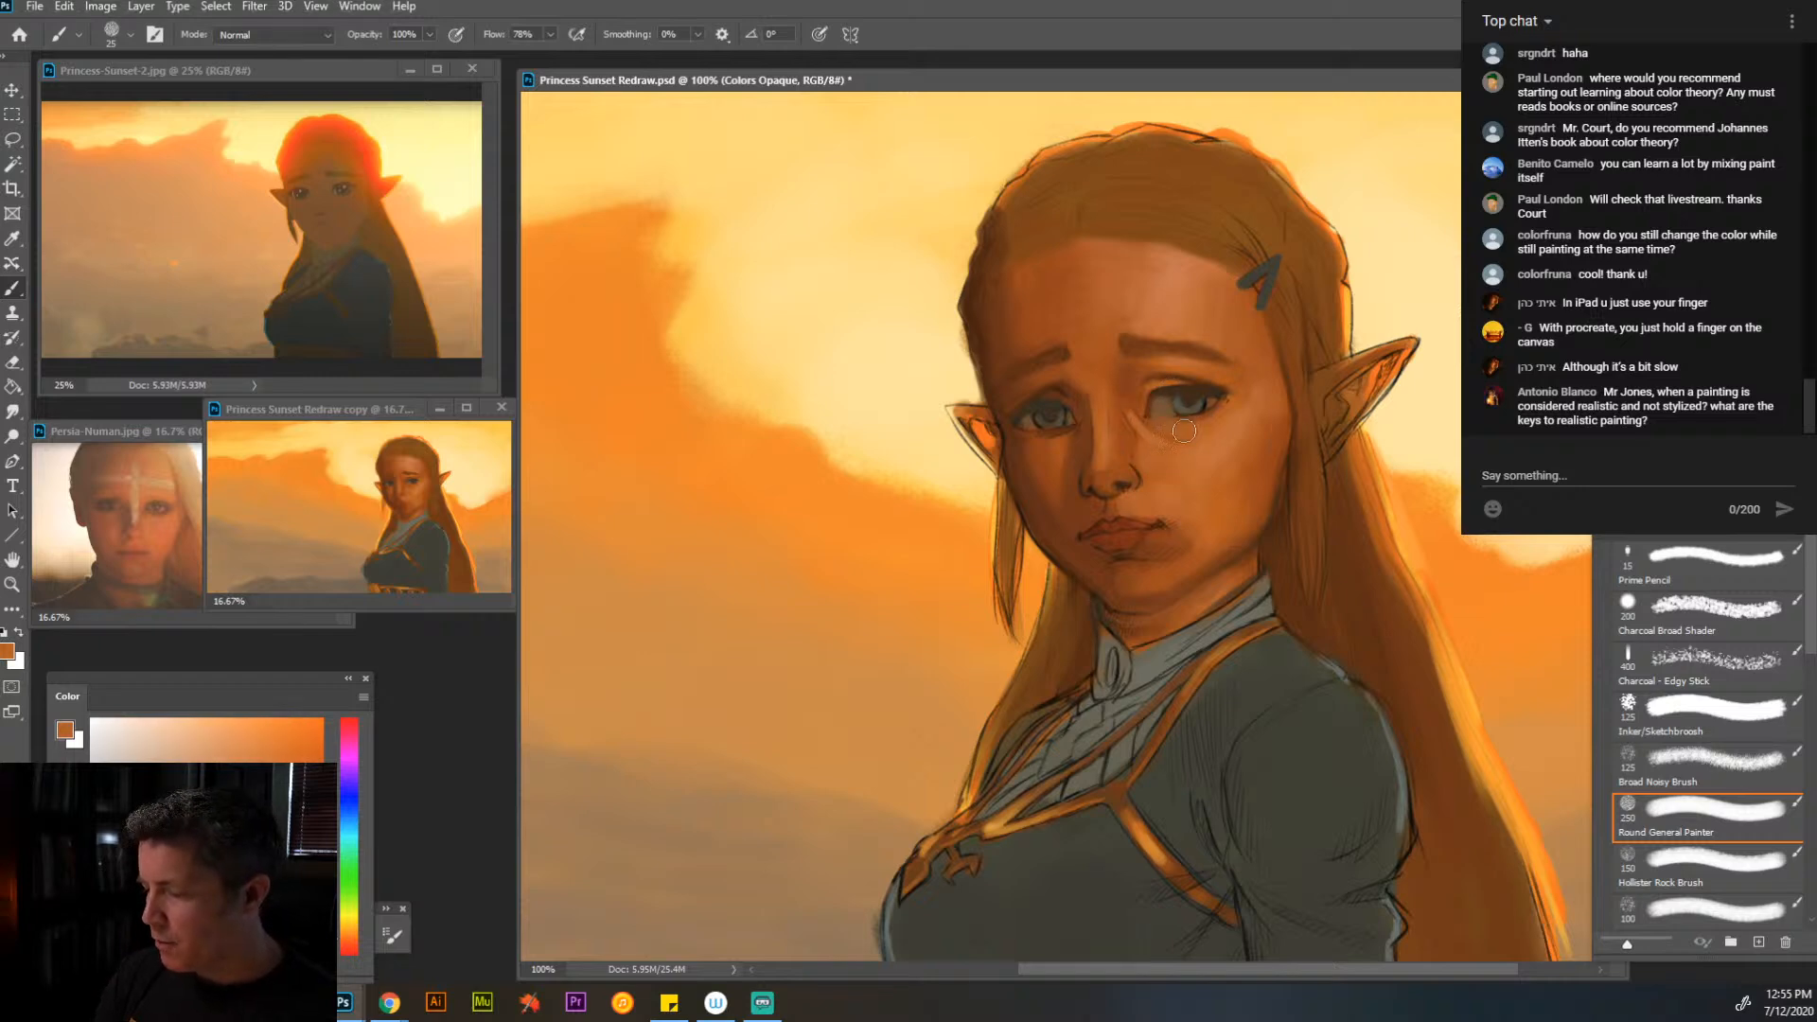
left_click(1113, 379, "alt")
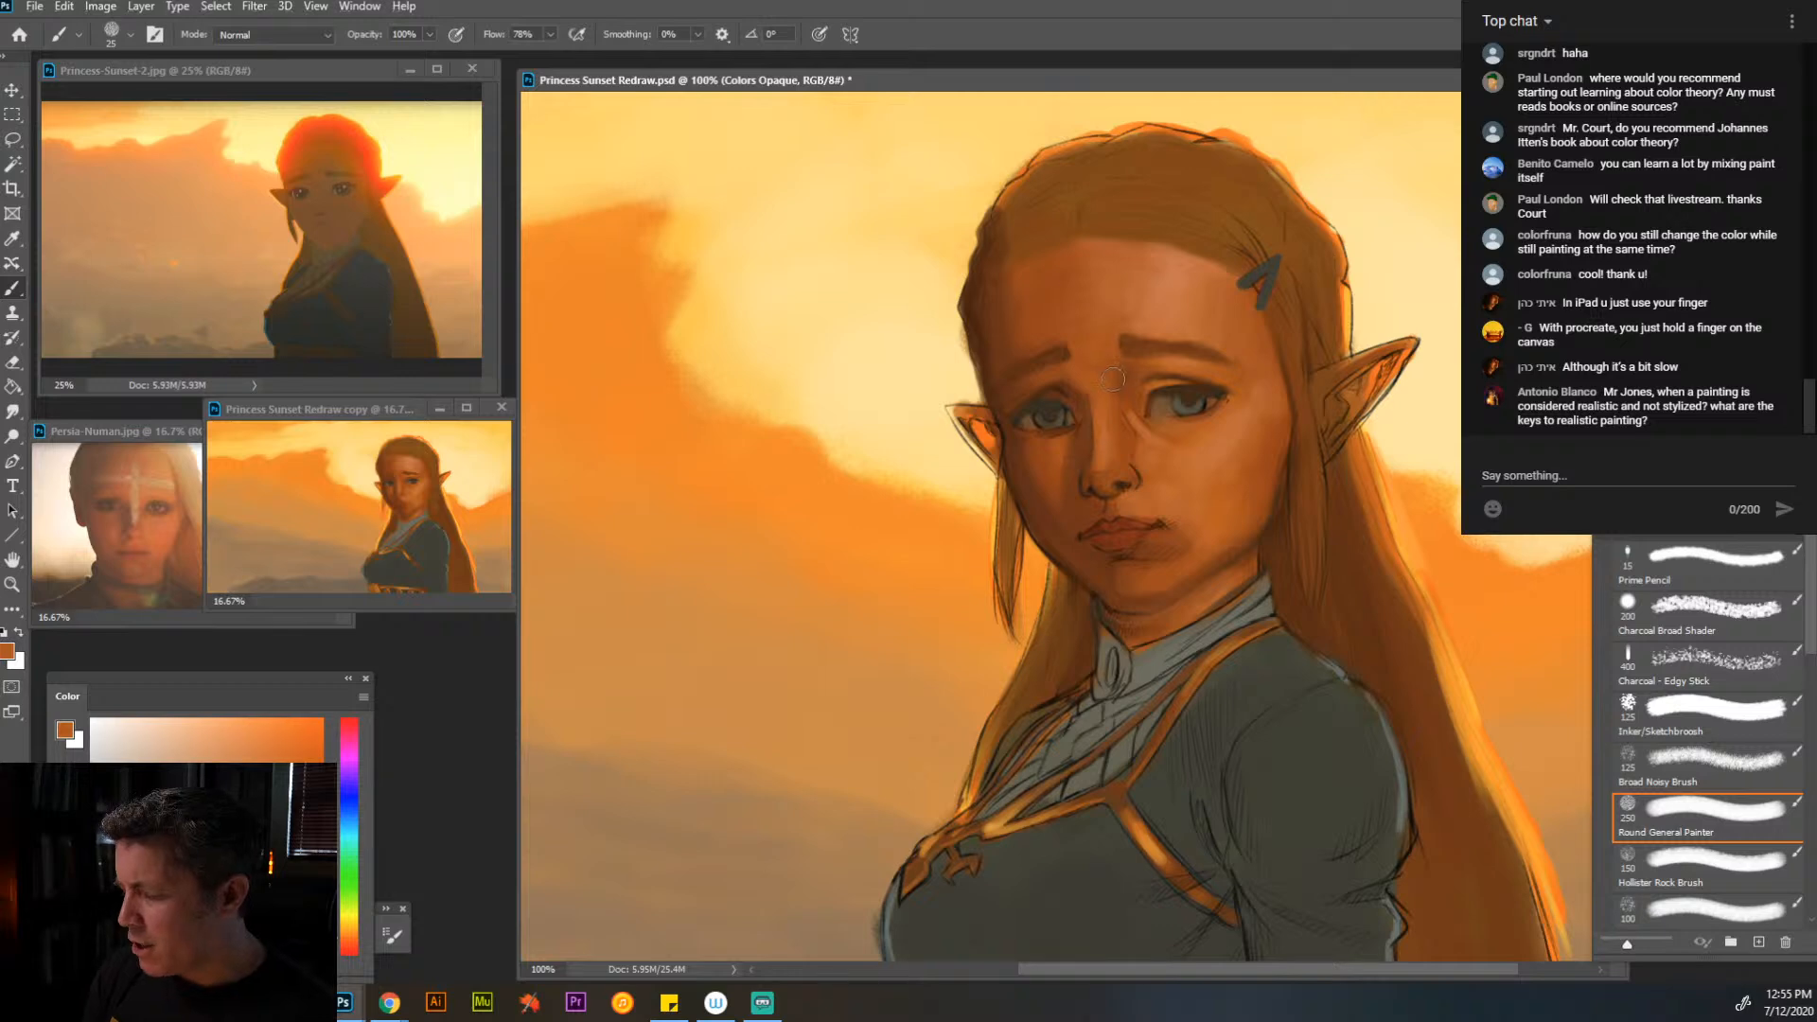
- Smooth the forehead above the brows with sampled light orange skin tones at brush size 35
left_click(1156, 358, "alt")
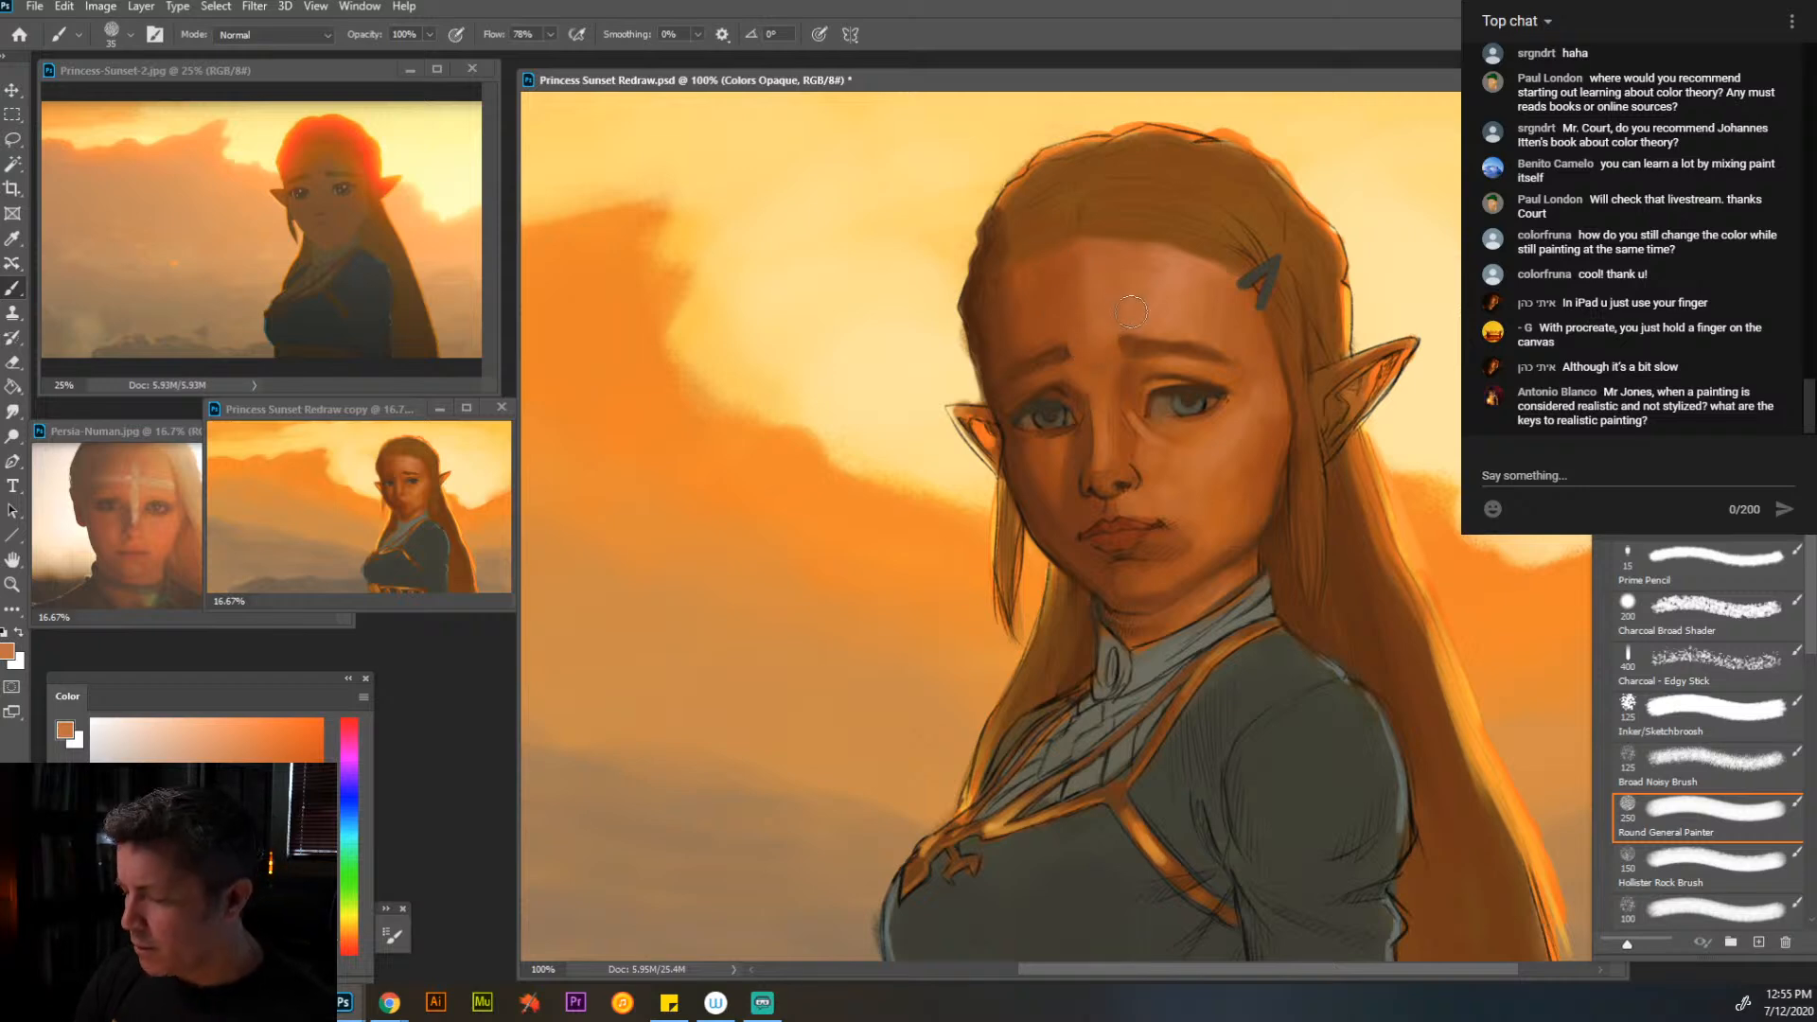
left_click(1075, 290, "alt")
mouse_move(1073, 265)
left_mouse_down()
mouse_move(1079, 333)
mouse_move(1068, 292)
left_mouse_up()
left_click(1052, 345, "alt")
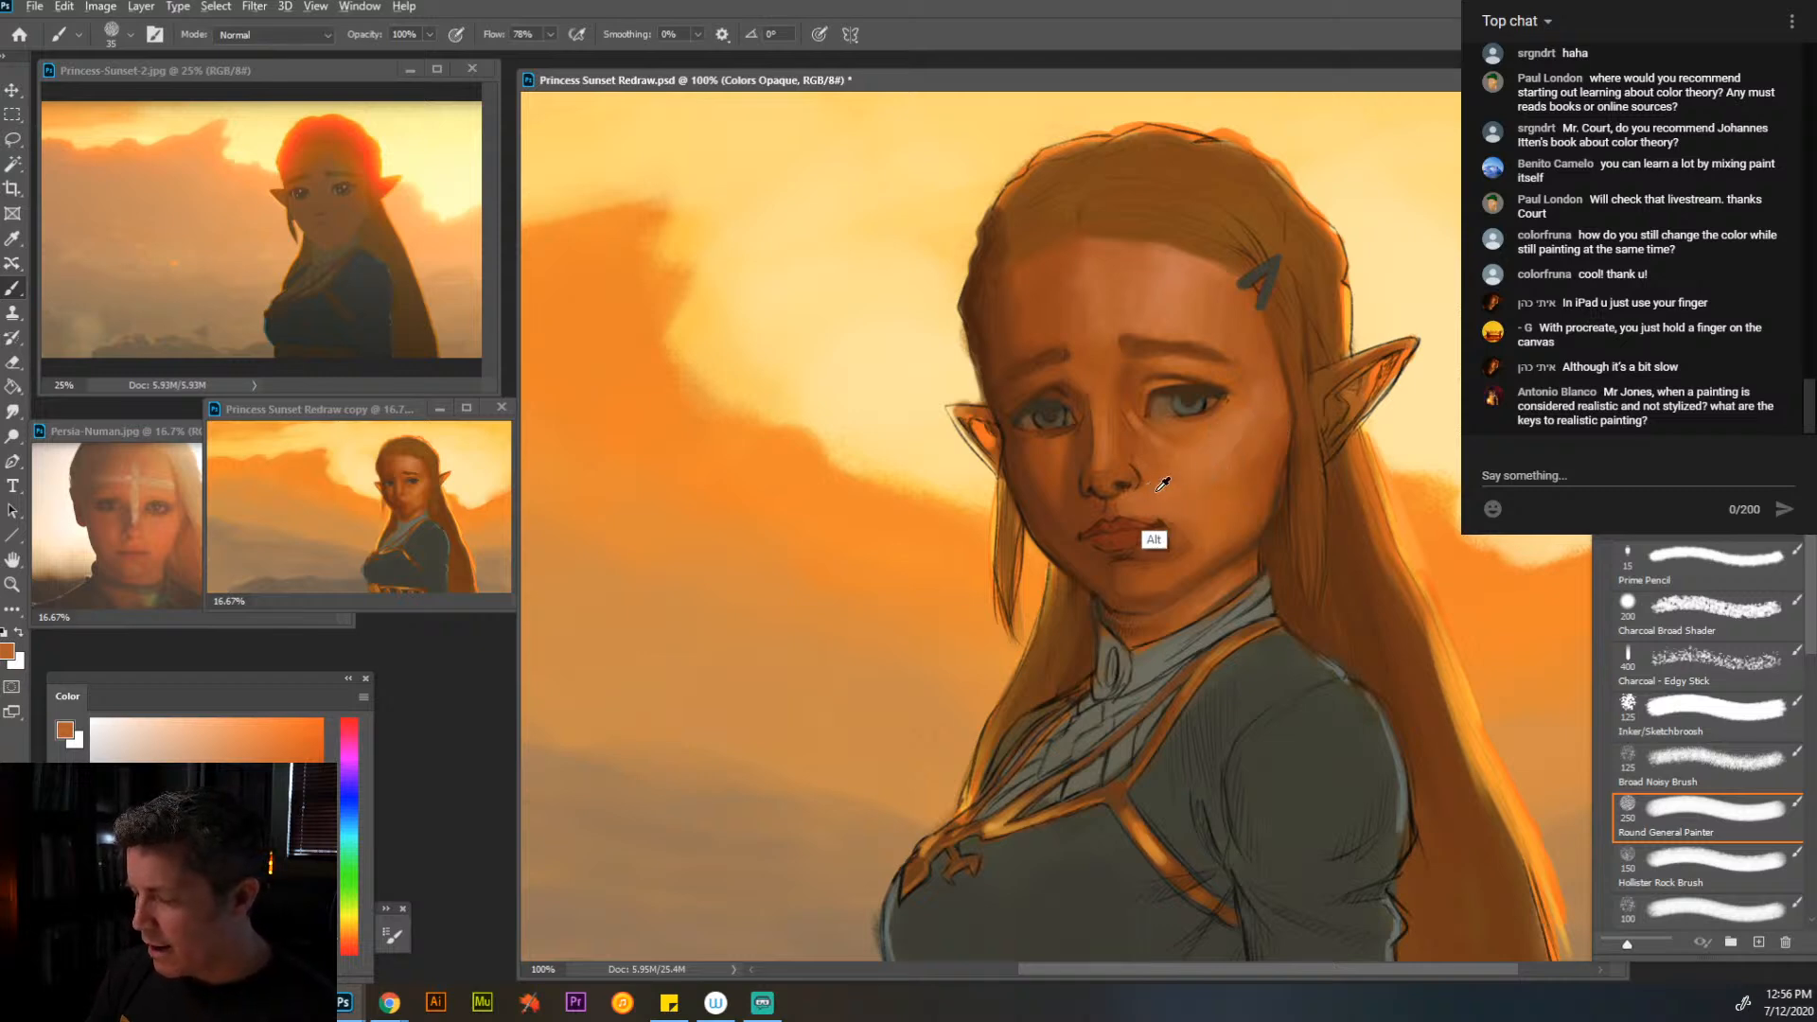
- Paint over the sketch lines on the cheek and at the mouth corner with sampled orange skin tones at brush sizes 15 and 20
key("bracketleft")
key("bracketleft")
left_click(1253, 480, "alt")
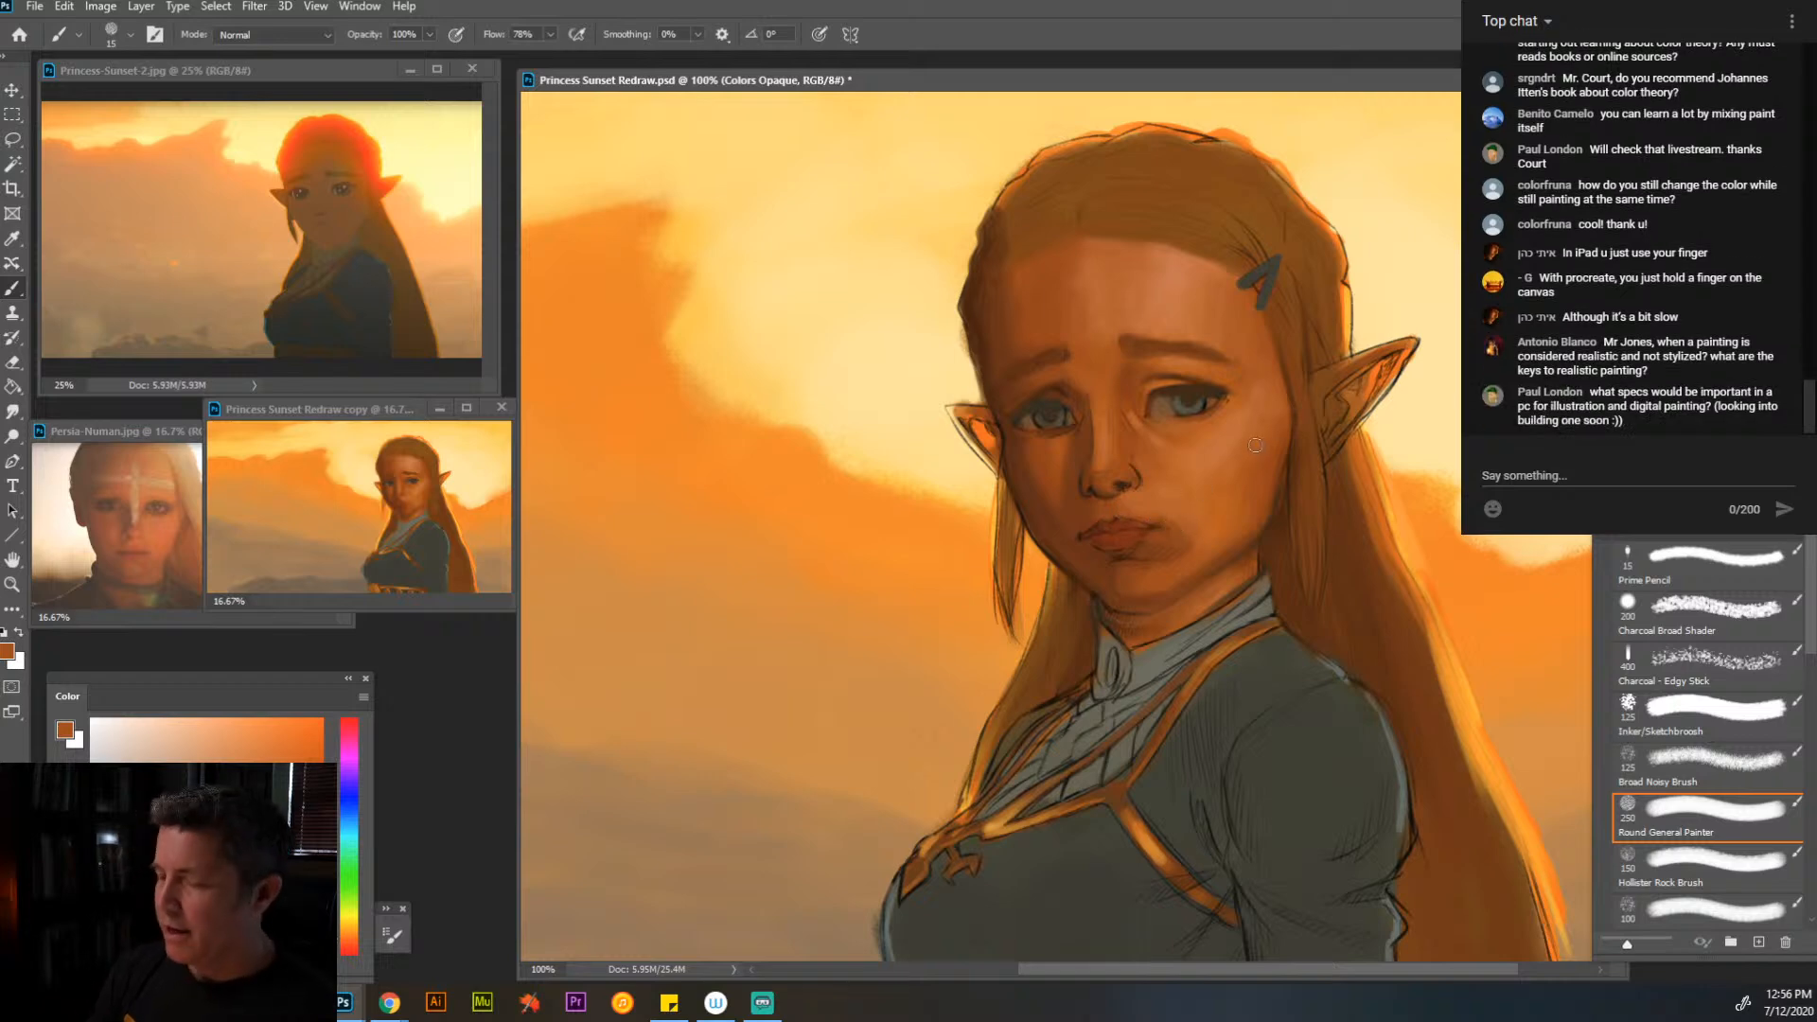
left_click(1199, 527, "alt")
key("]")
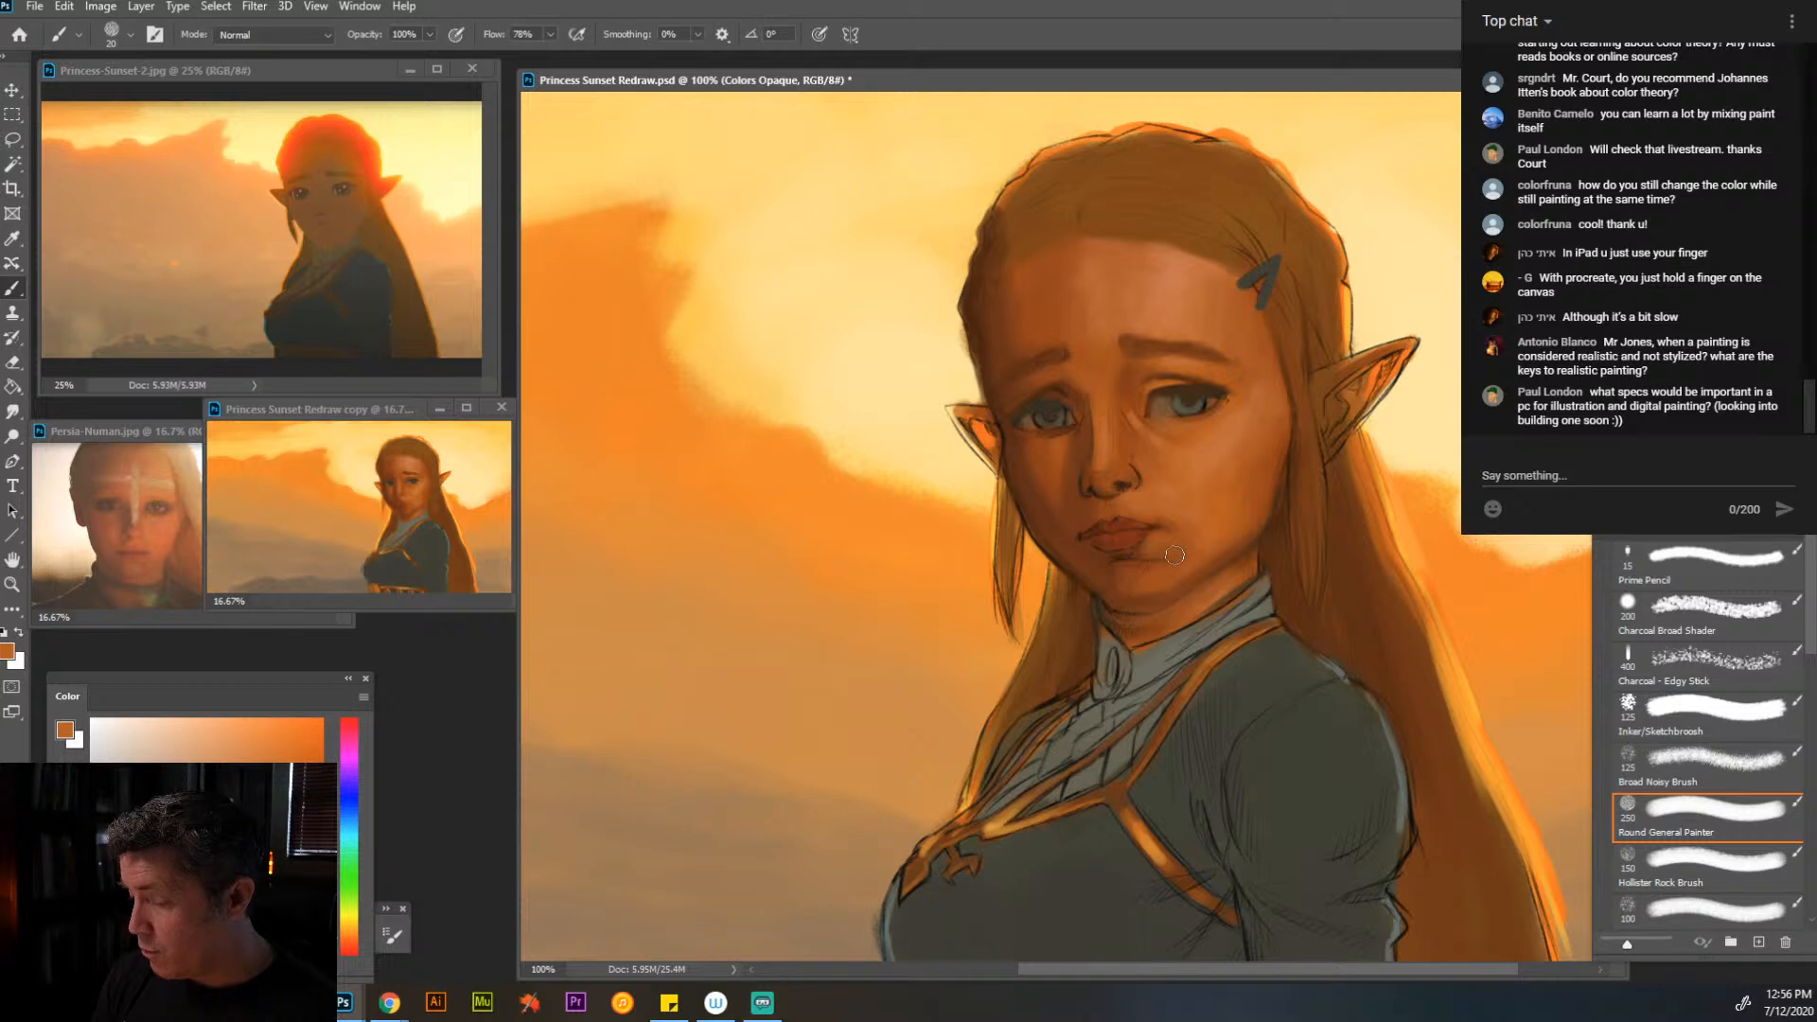
left_click_drag(1175, 555, 1151, 543)
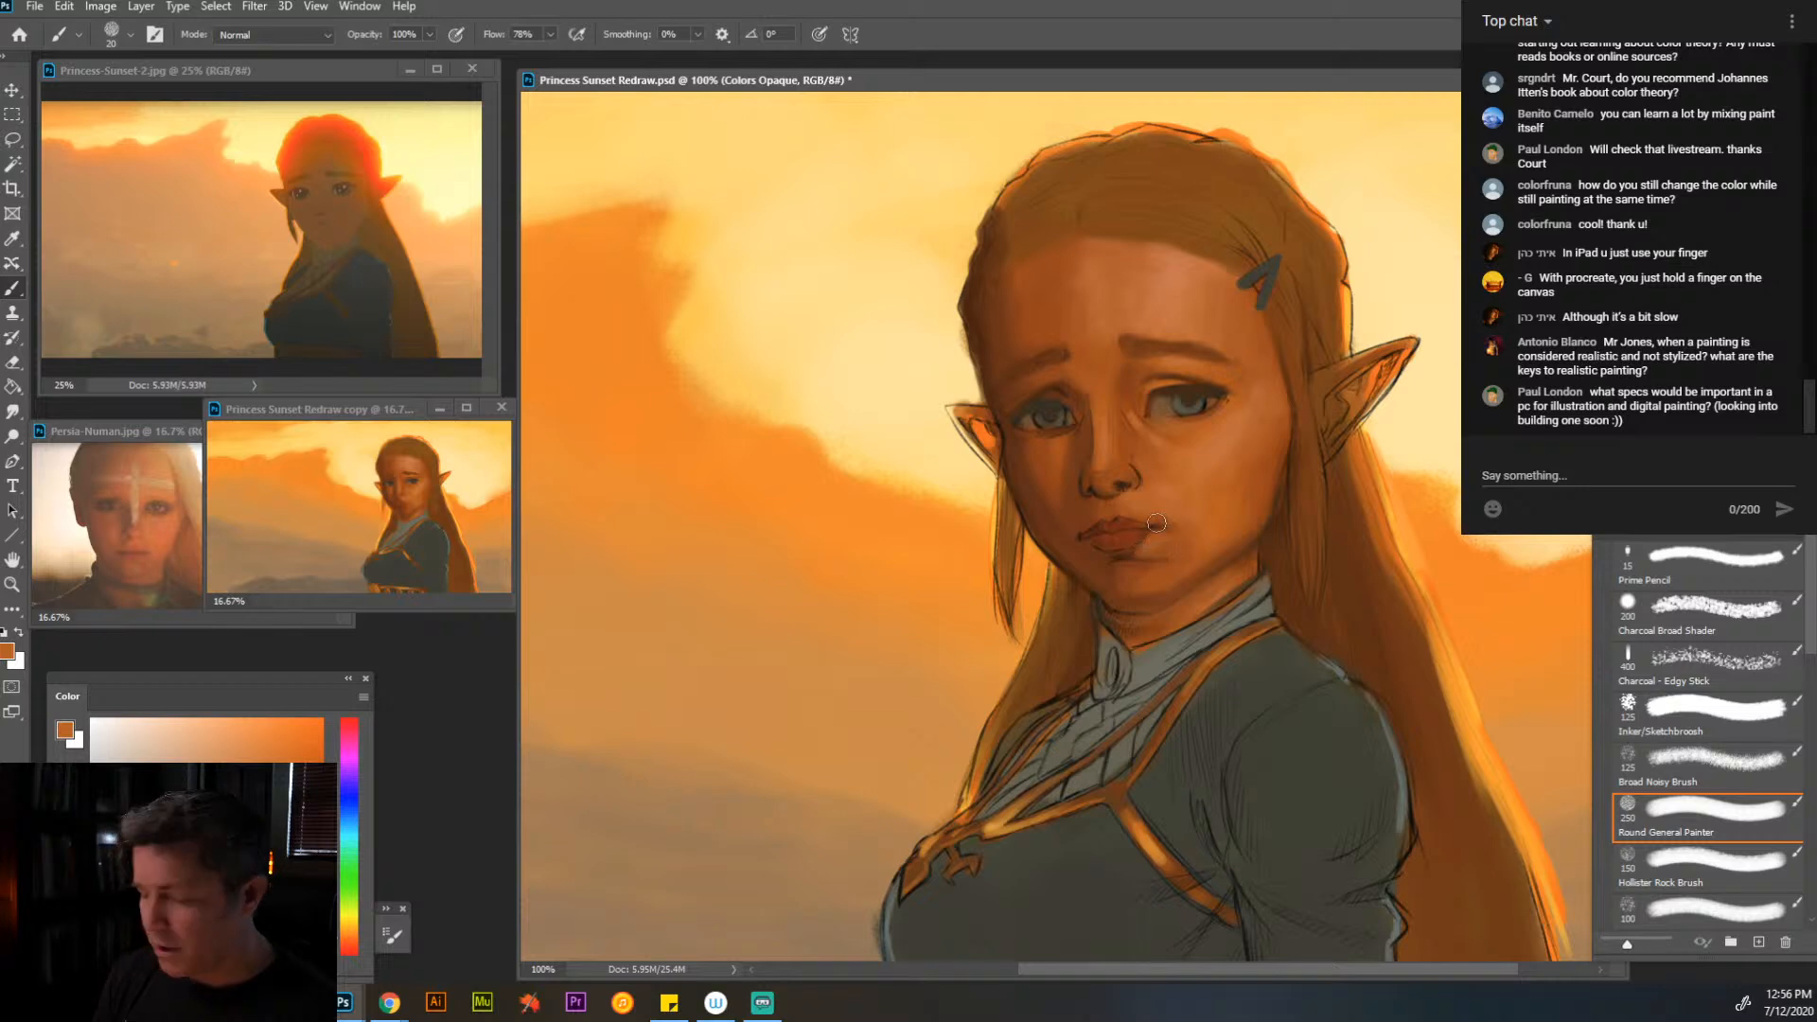
- Refine the lips with sampled reddish browns at brush size 9 and clean up the skin around the mouth at size 15
left_click(1127, 544, "alt")
key("[")
key("[")
key("bracketleft")
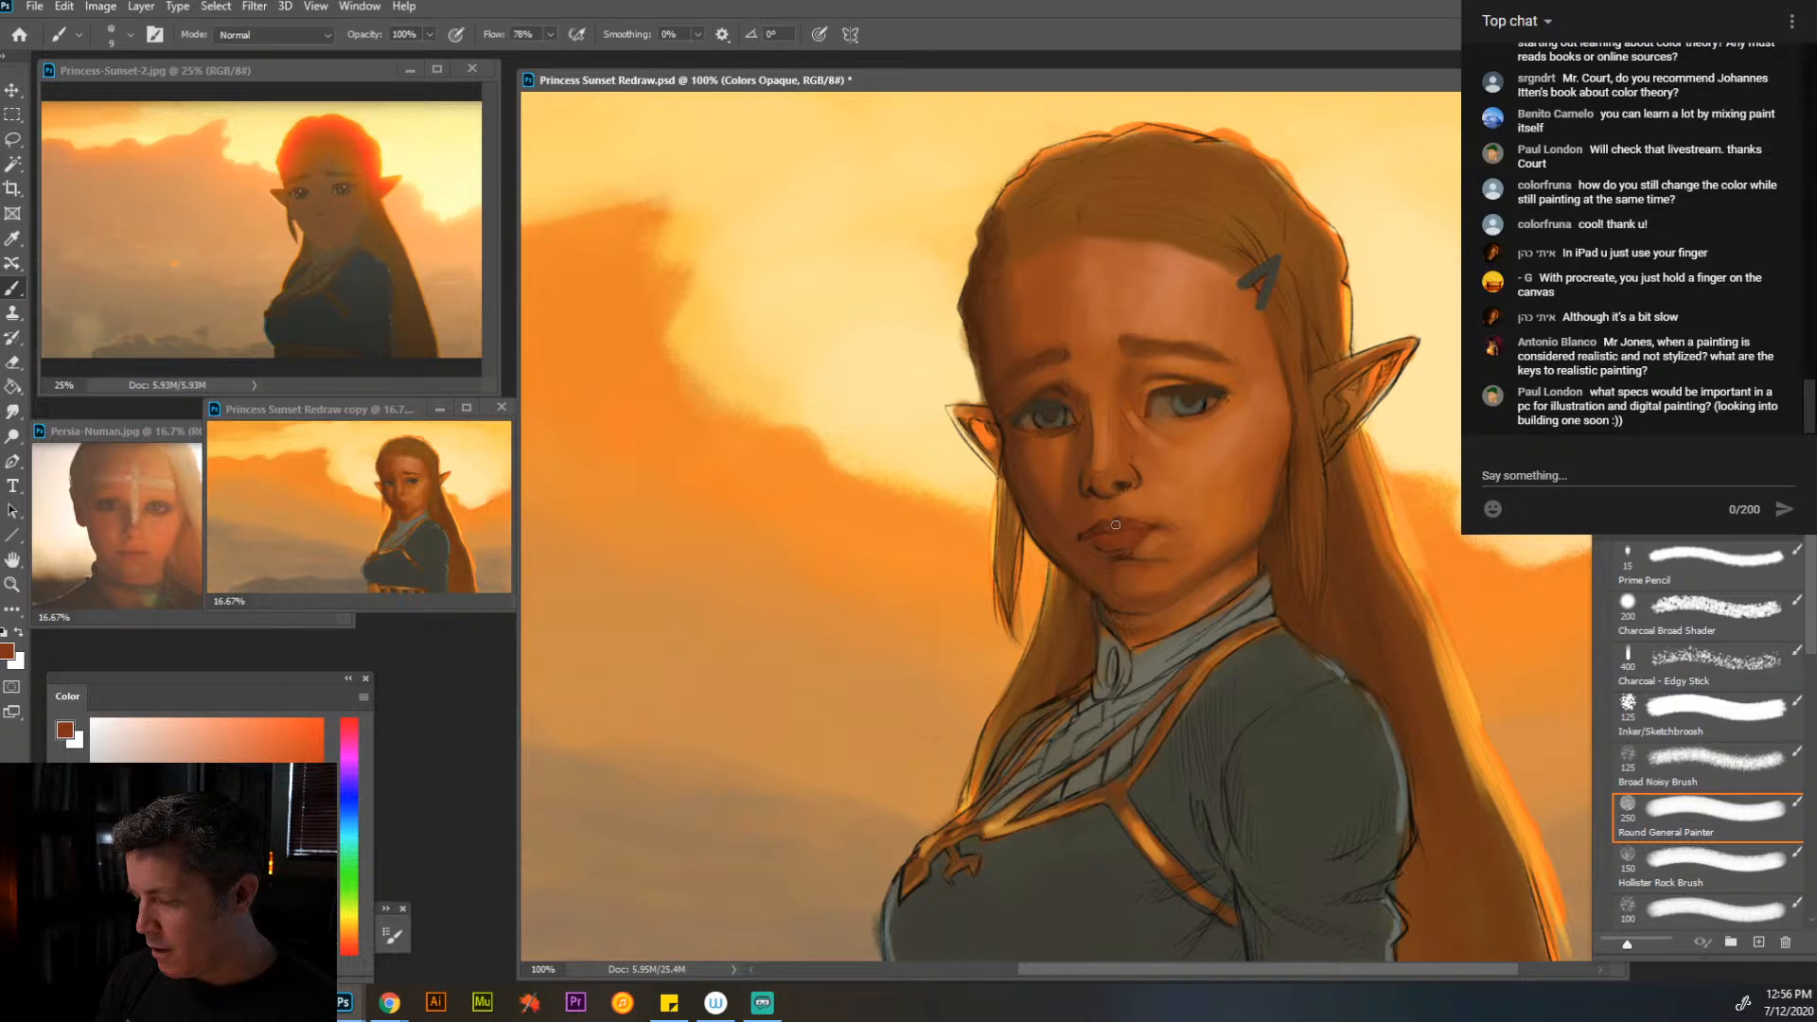
left_click(1099, 529, "alt")
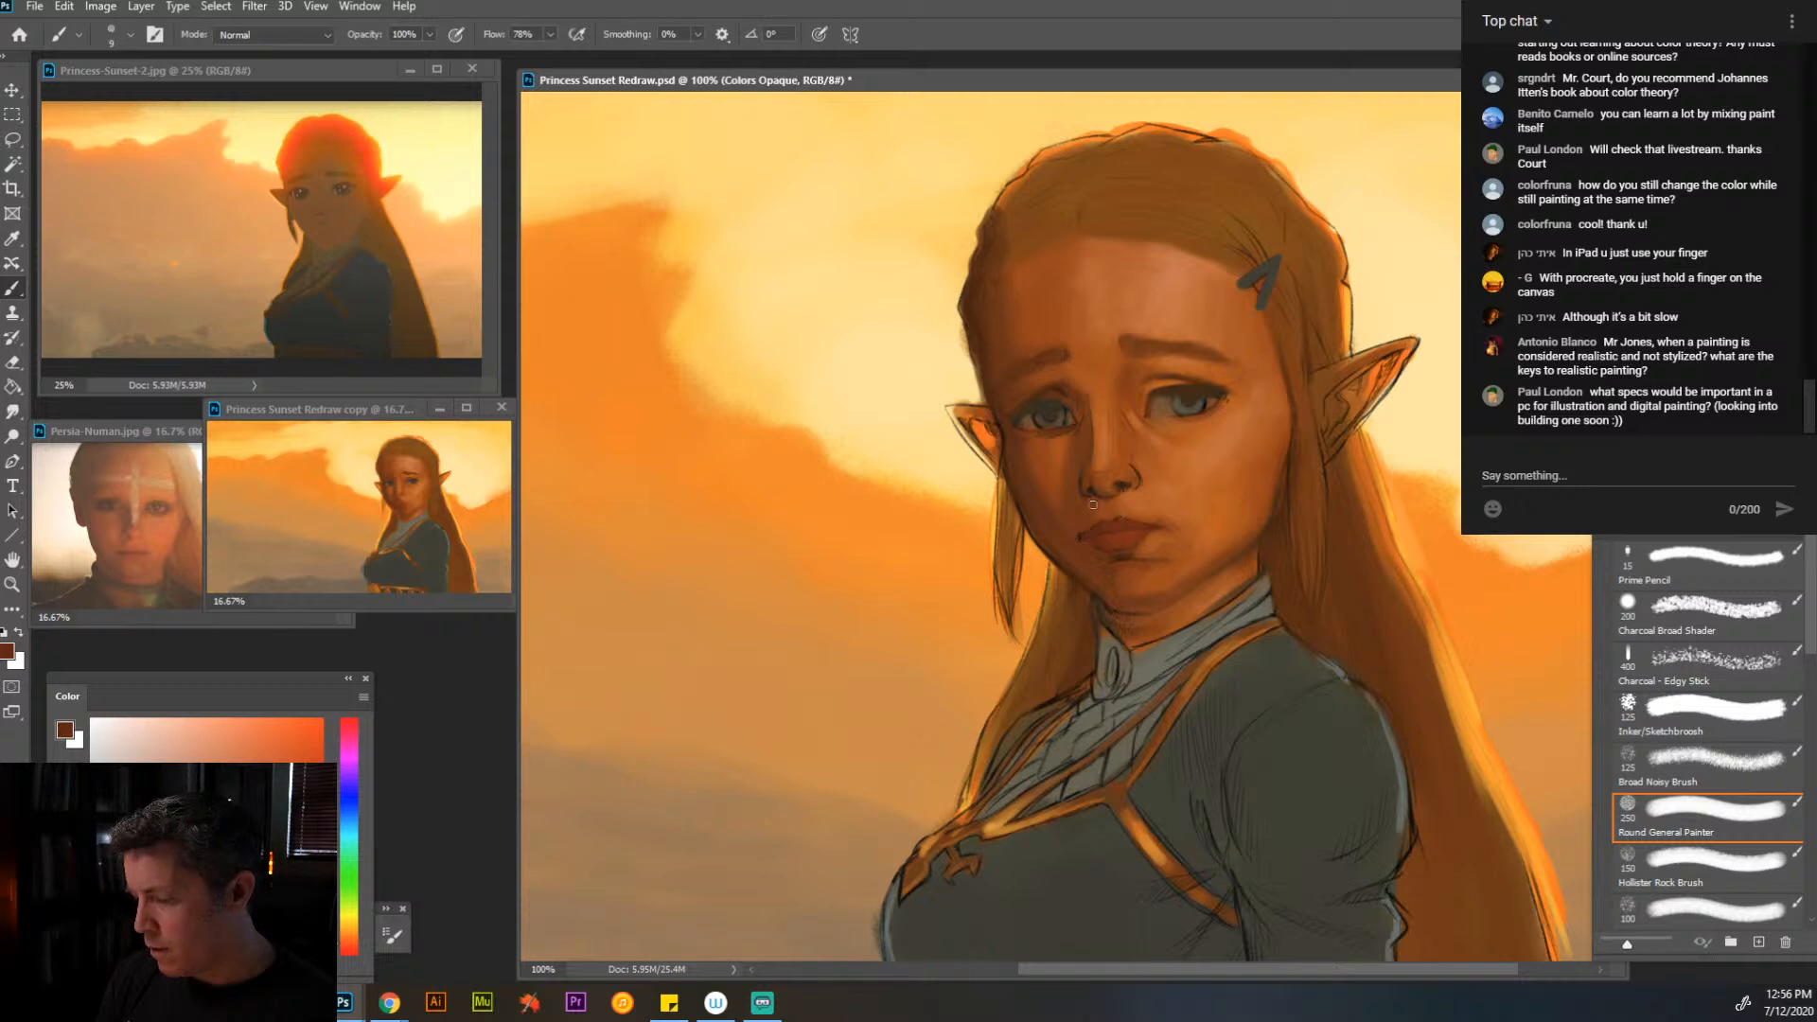
left_click(1120, 526, "alt")
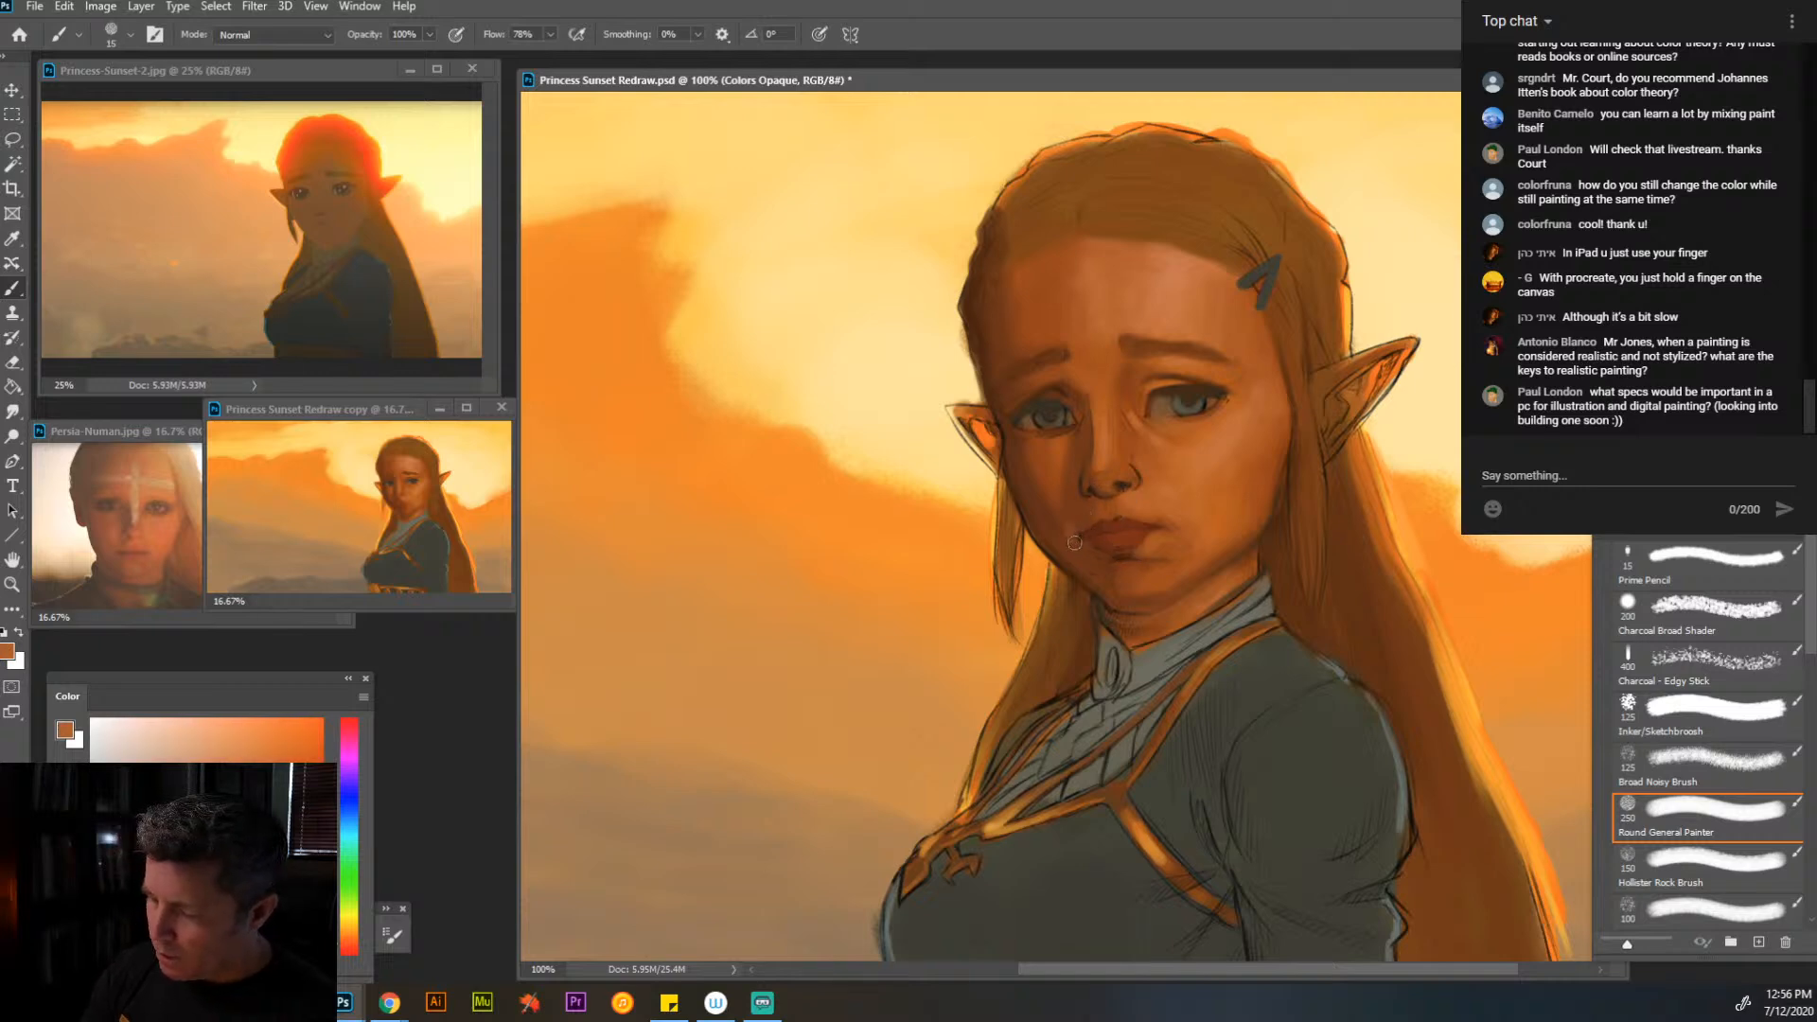
key("alt")
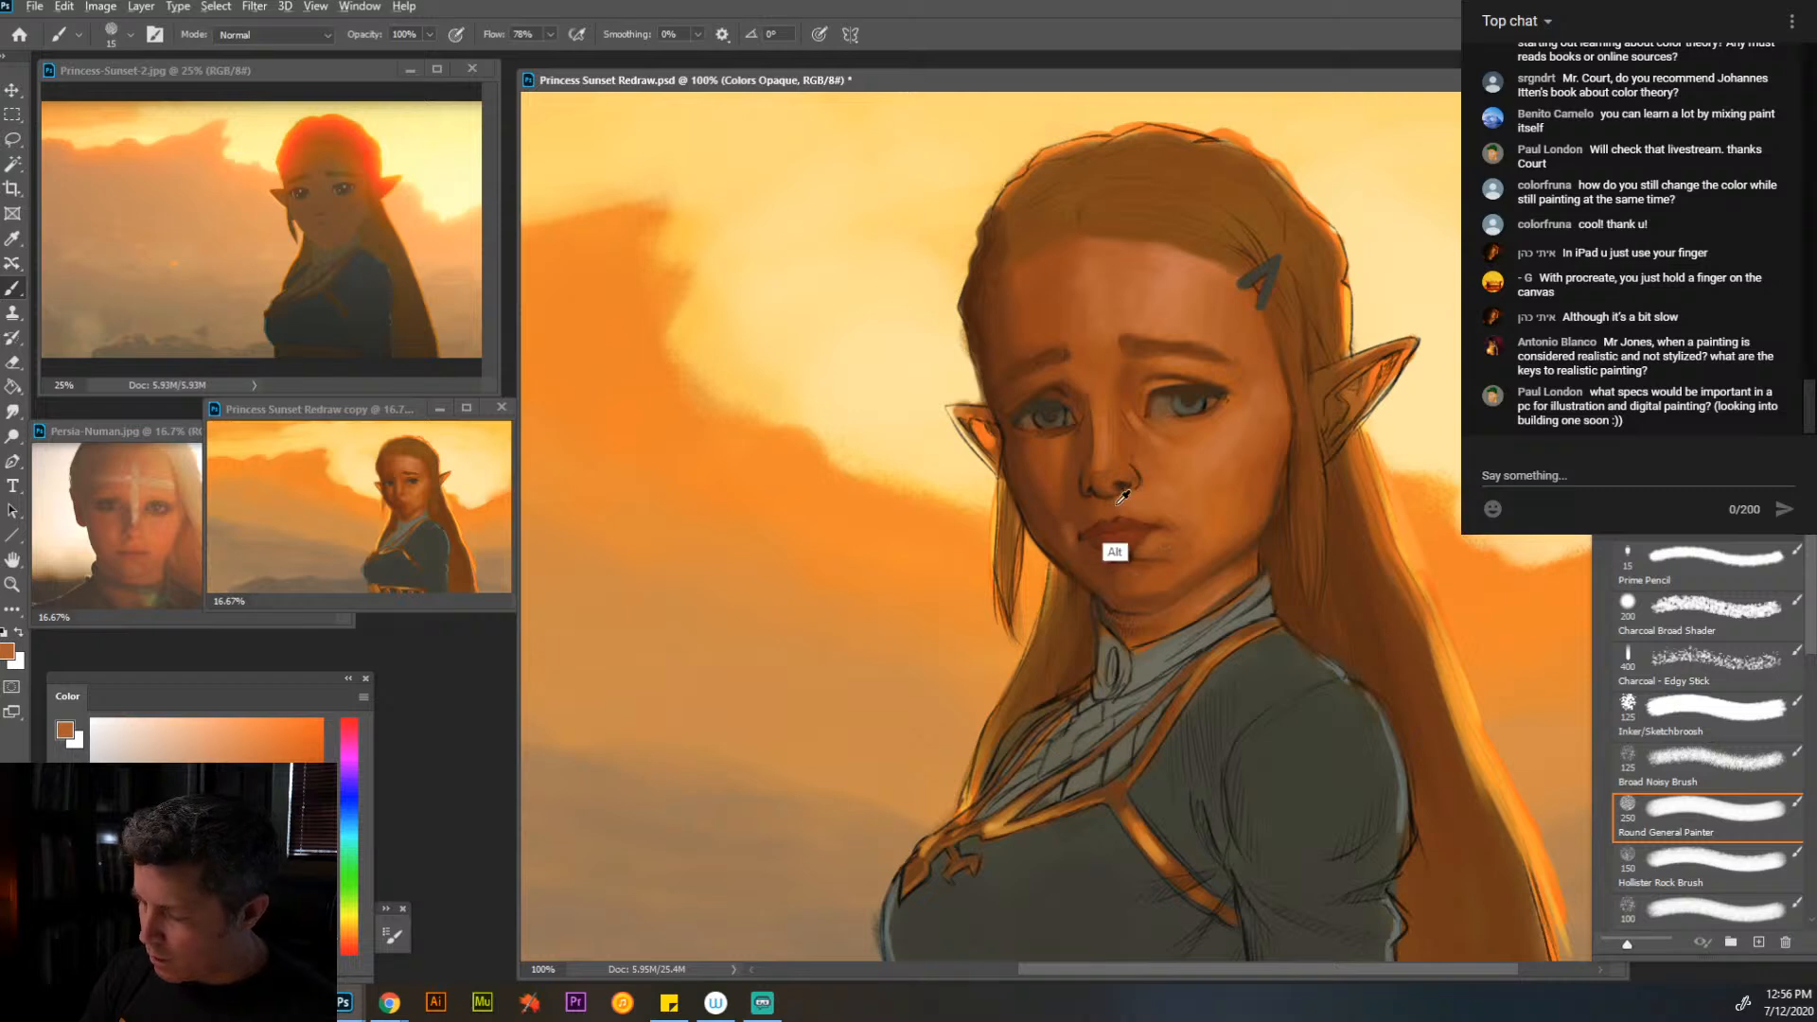
left_click(1120, 501, "alt")
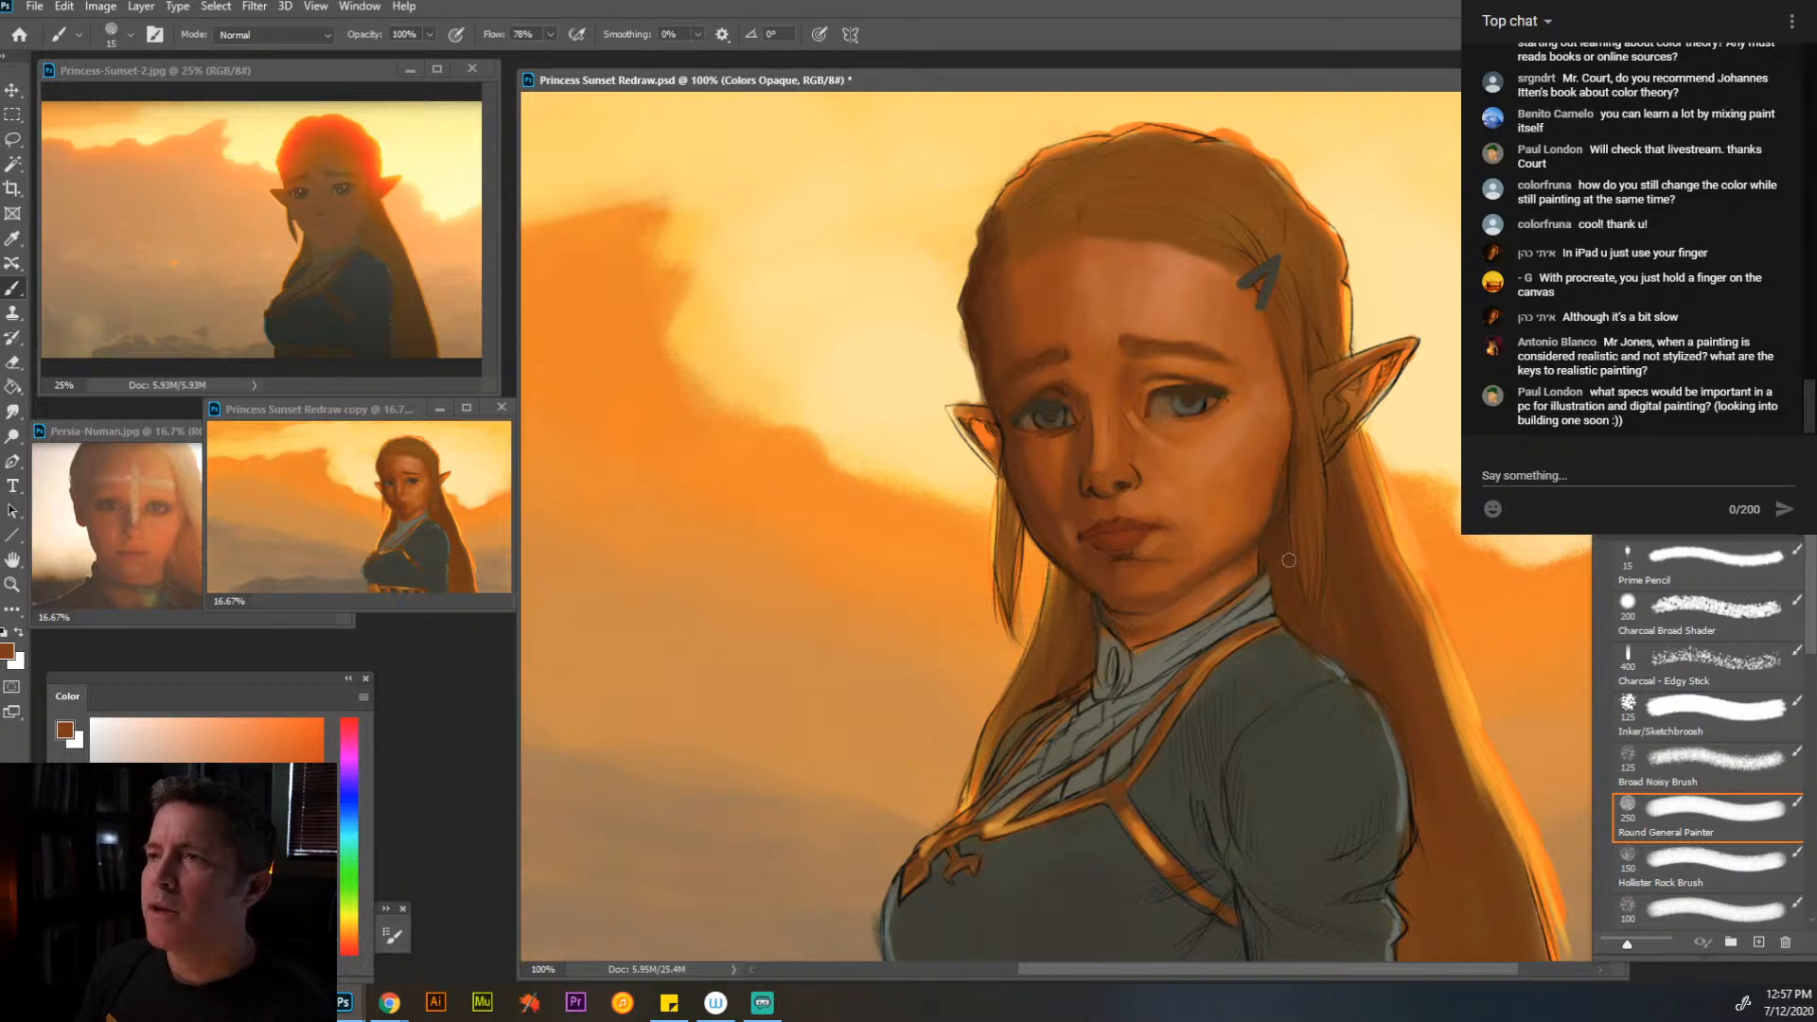
- Blend the cheek and outer eye area nearer the hair clip with sampled orange skin tones at brush sizes 25 and 35
left_click(1209, 445, "alt")
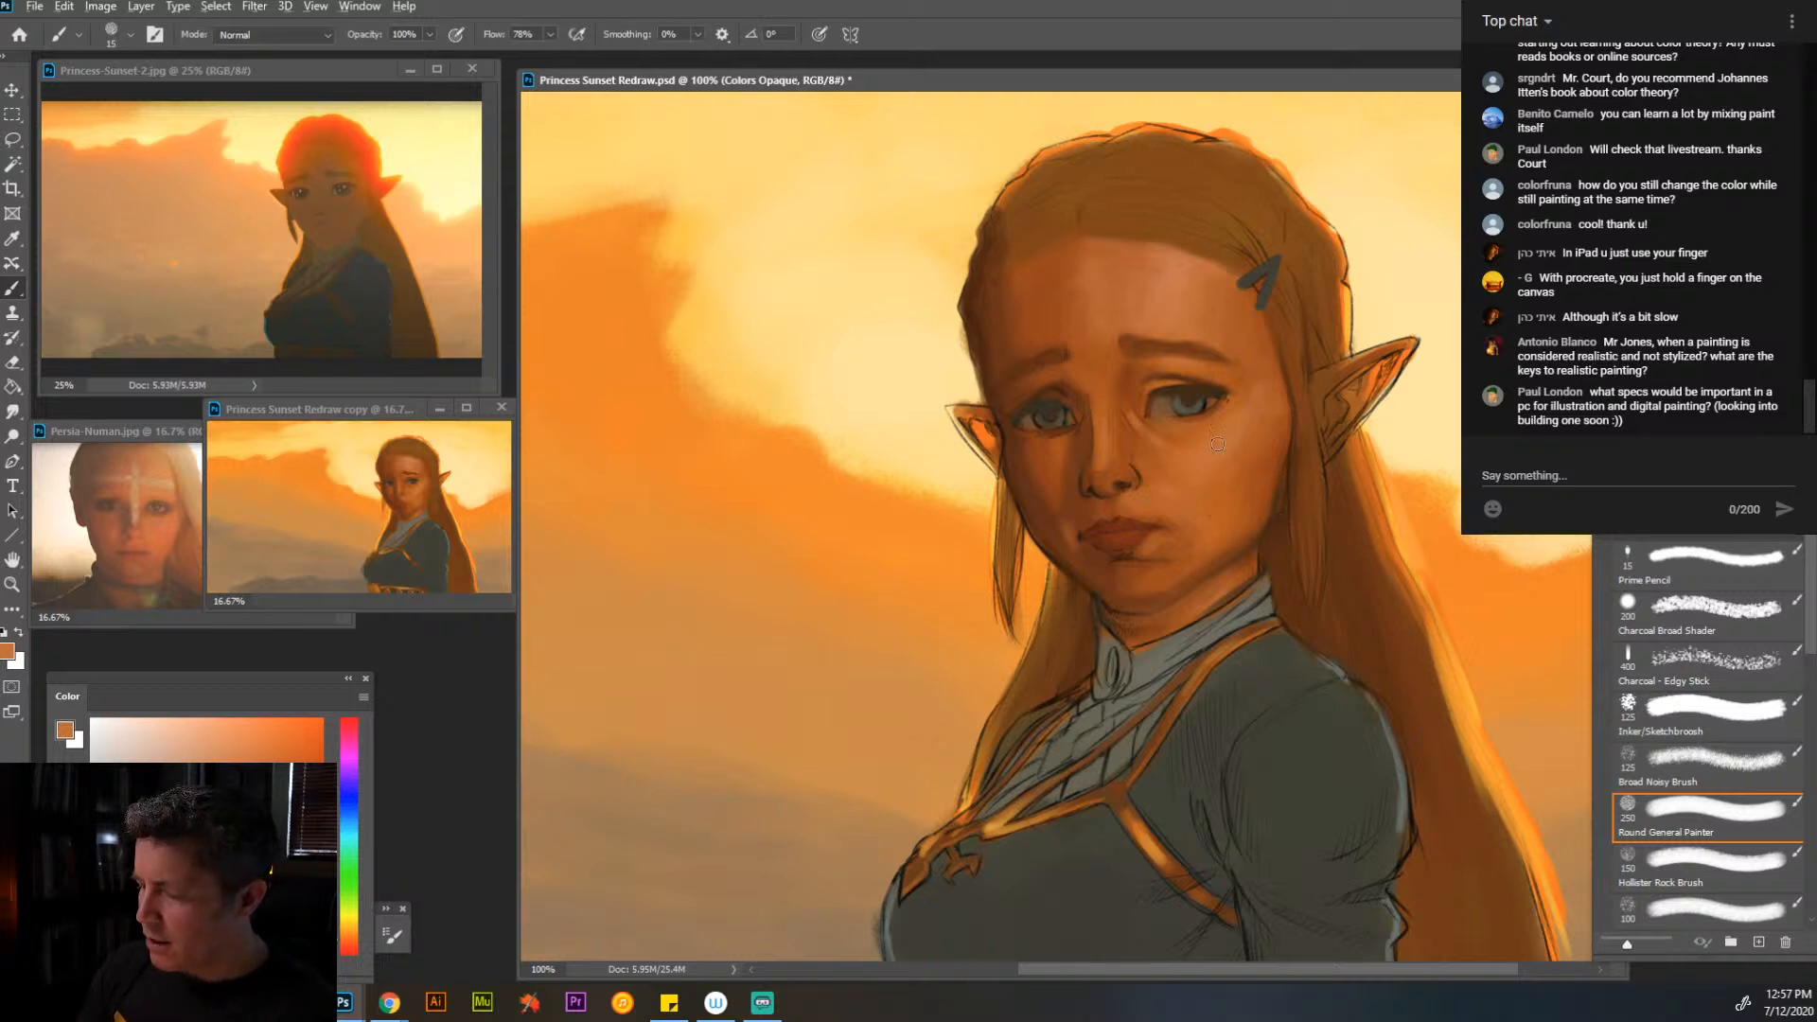
key("bracketright")
key("bracketright")
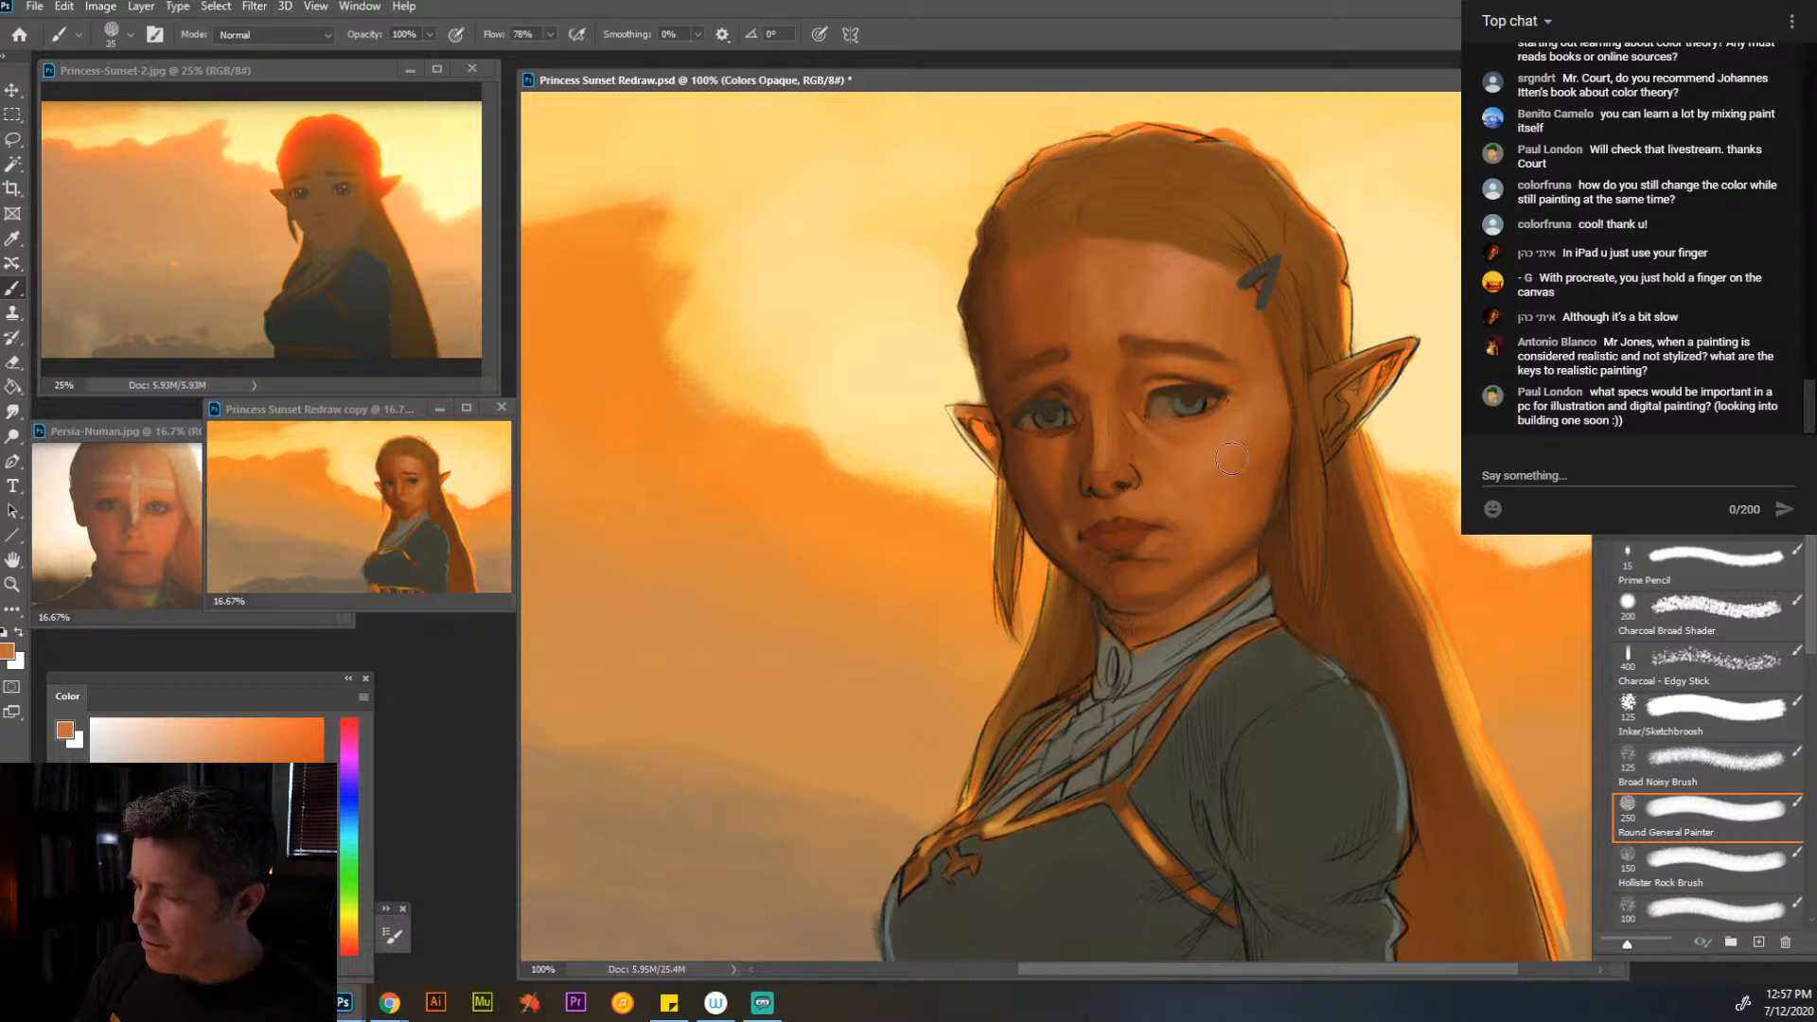
left_click(1240, 383, "alt")
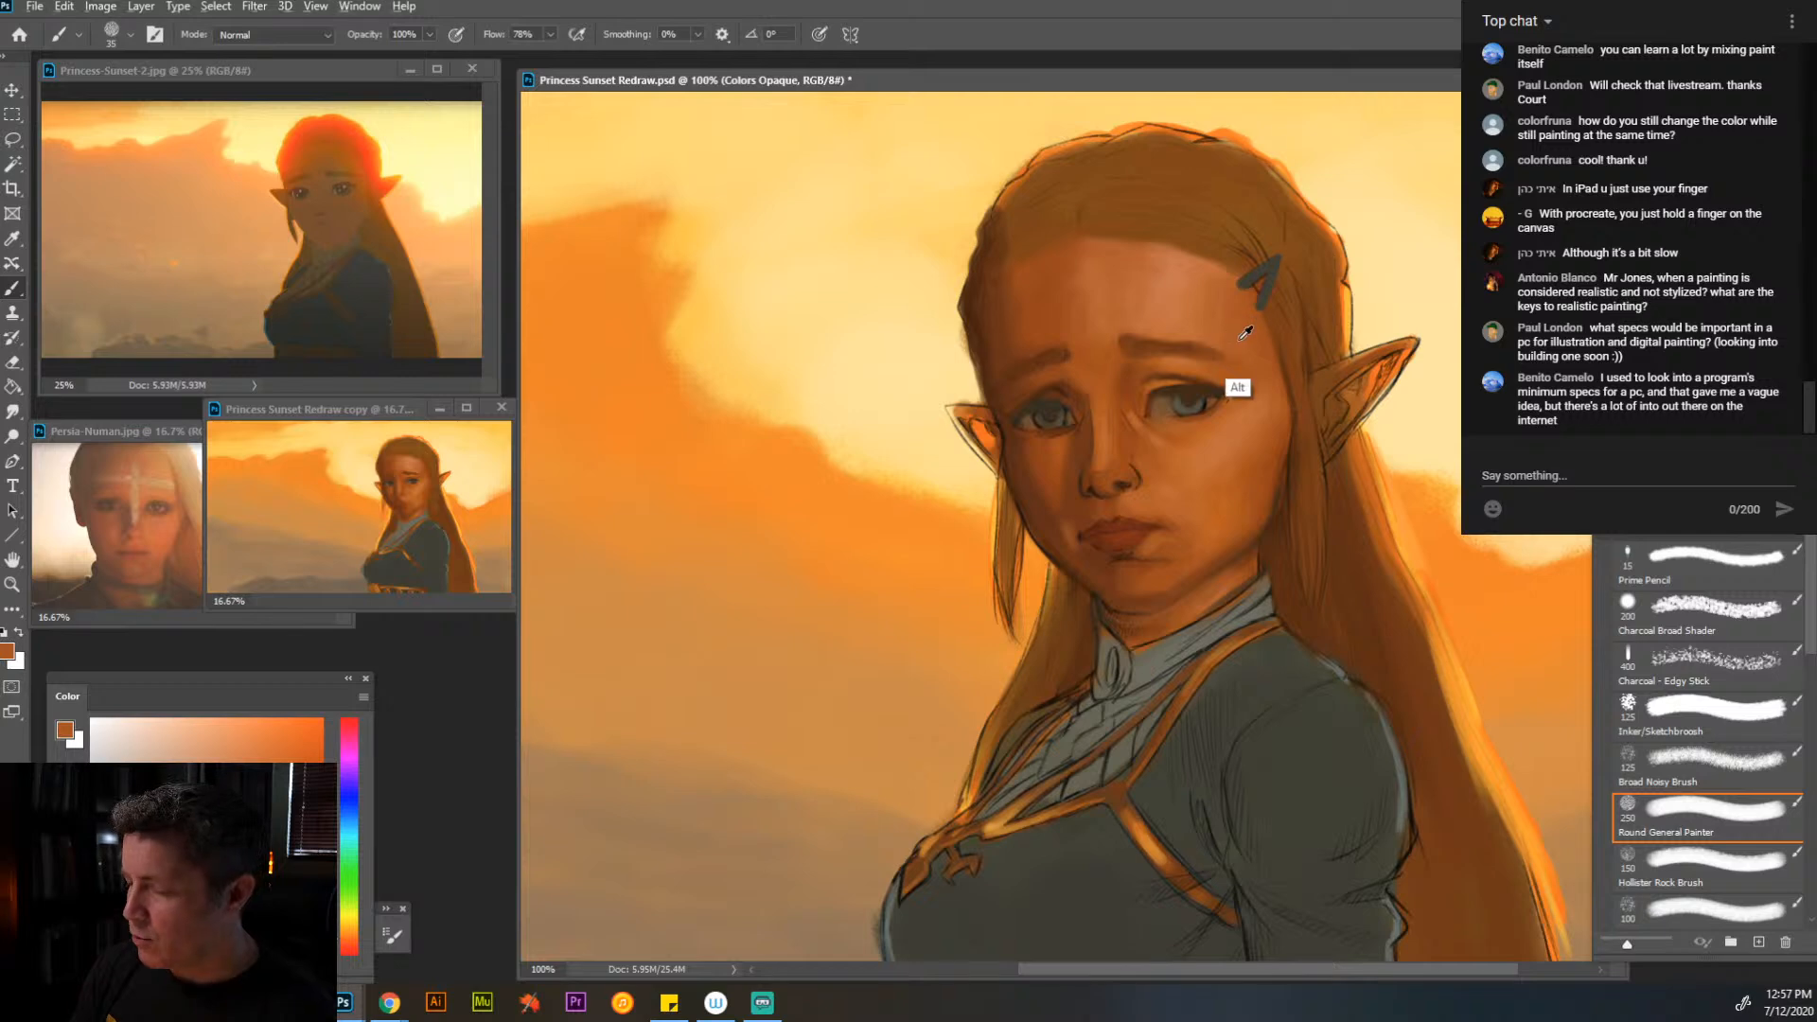
- Paint over the sketch lines of the hairline, the strand beside the face and the long back hair with sampled brown at brush sizes 35 and 25
left_click(1195, 231, "alt")
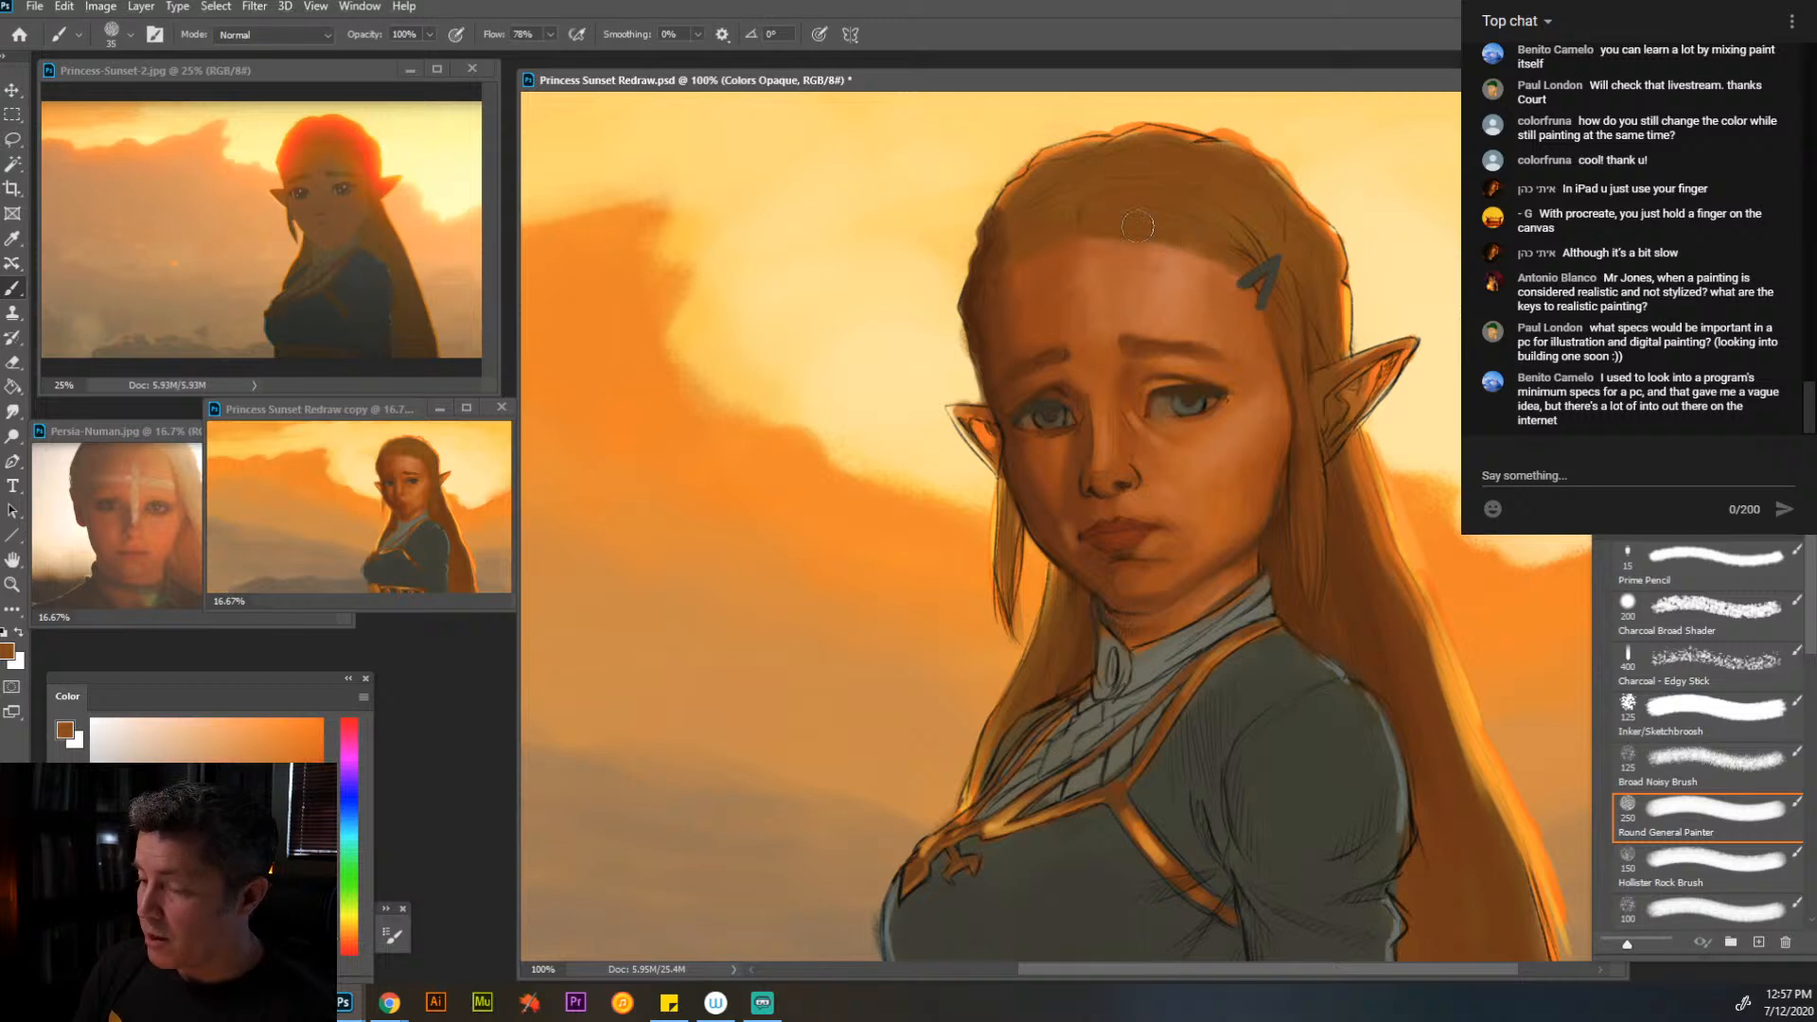
key("alt")
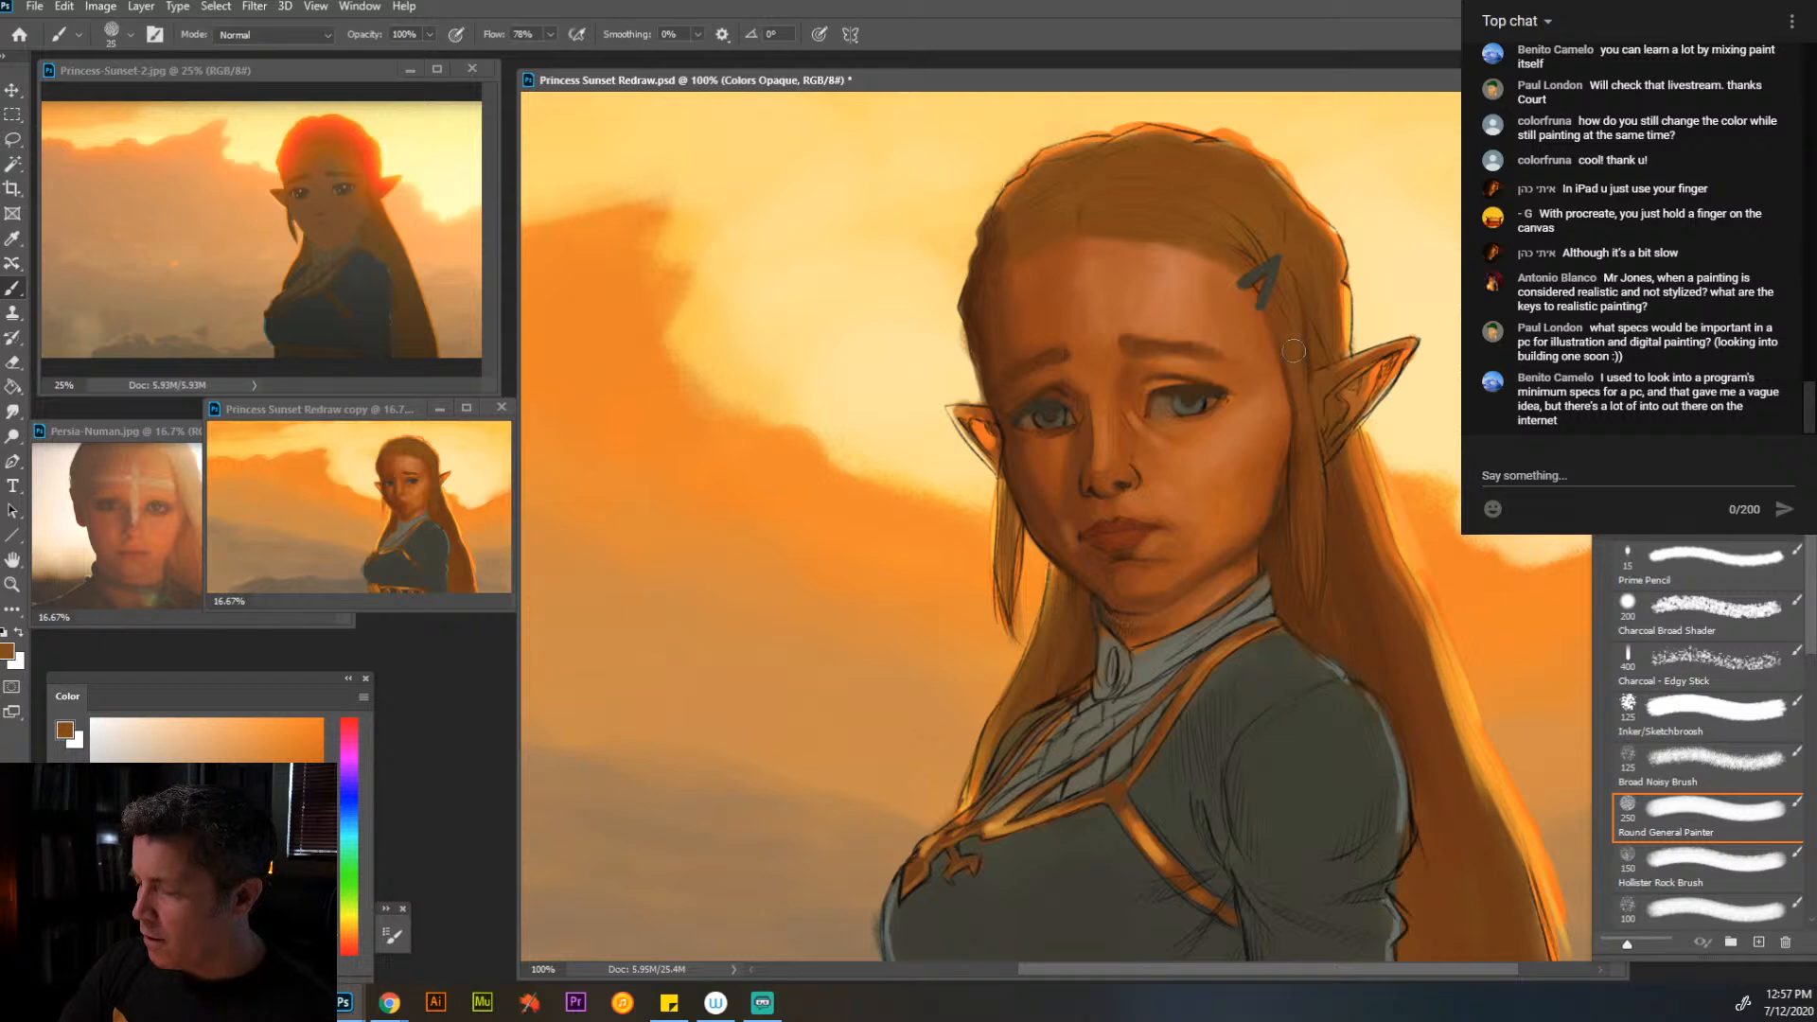
left_click_drag(1308, 440, 1317, 557)
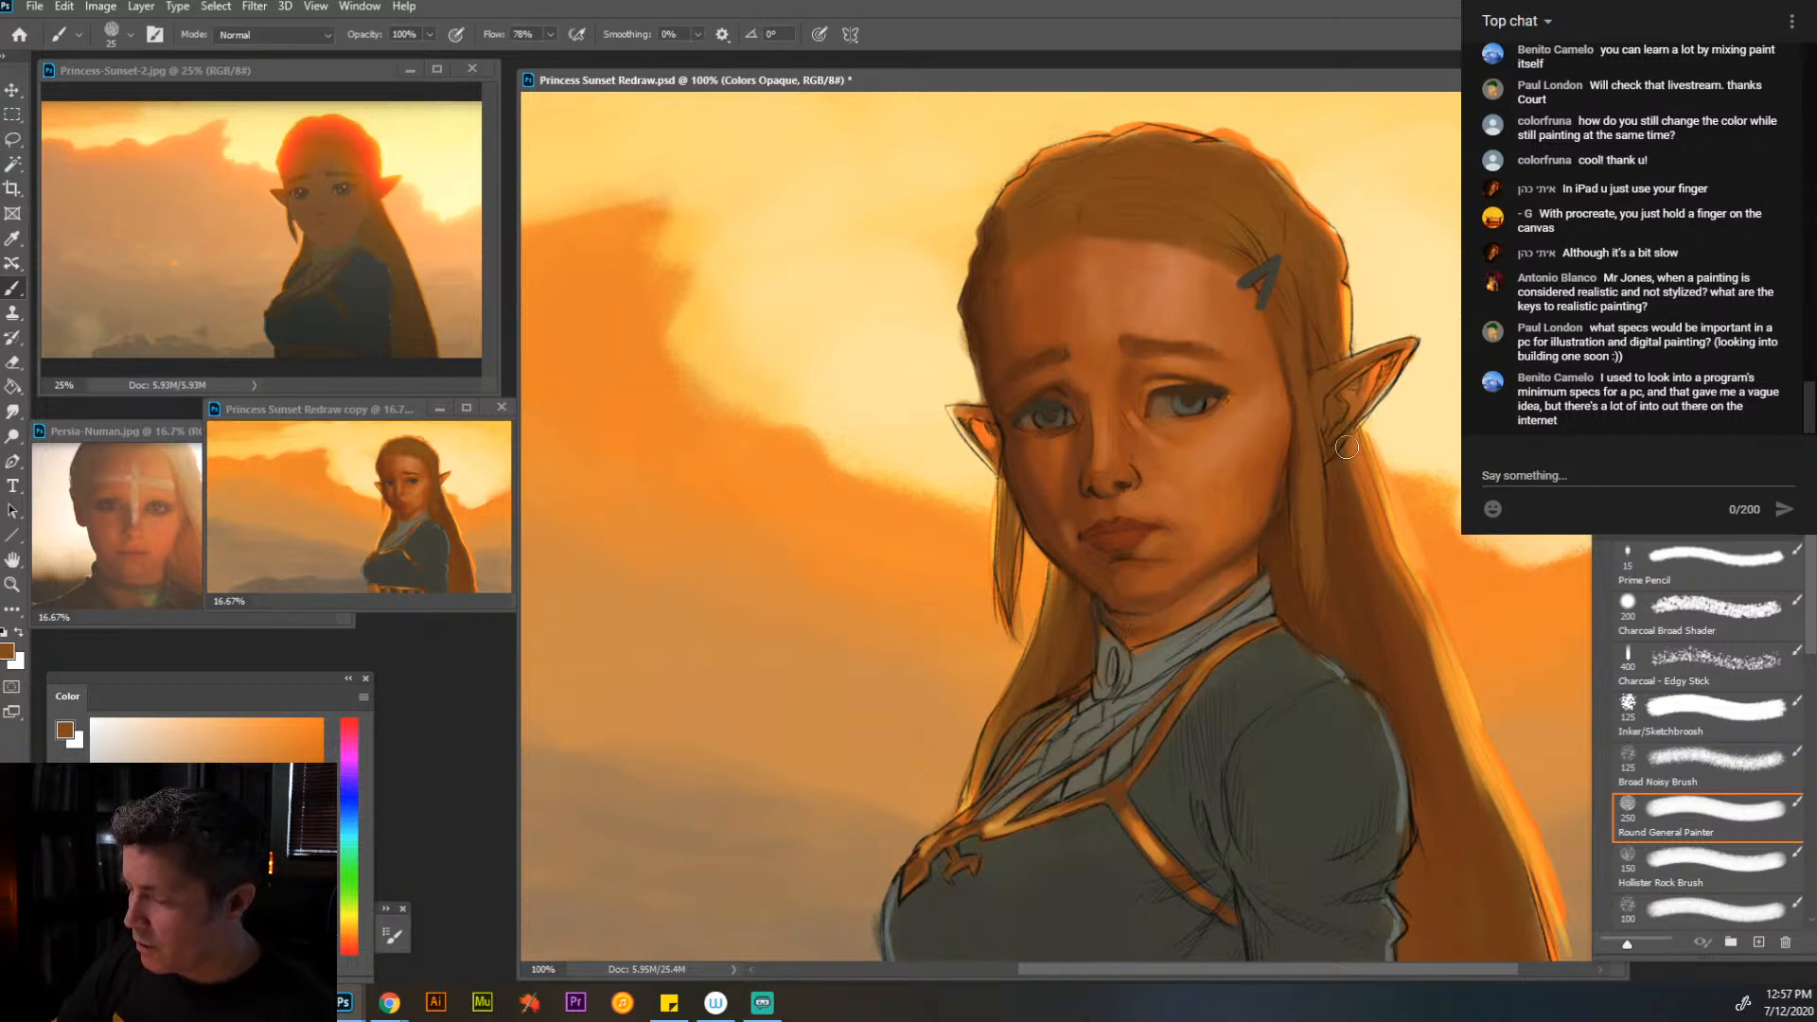
mouse_move(1427, 625)
left_mouse_down()
mouse_move(1438, 668)
mouse_move(1416, 592)
mouse_move(1461, 749)
left_mouse_up()
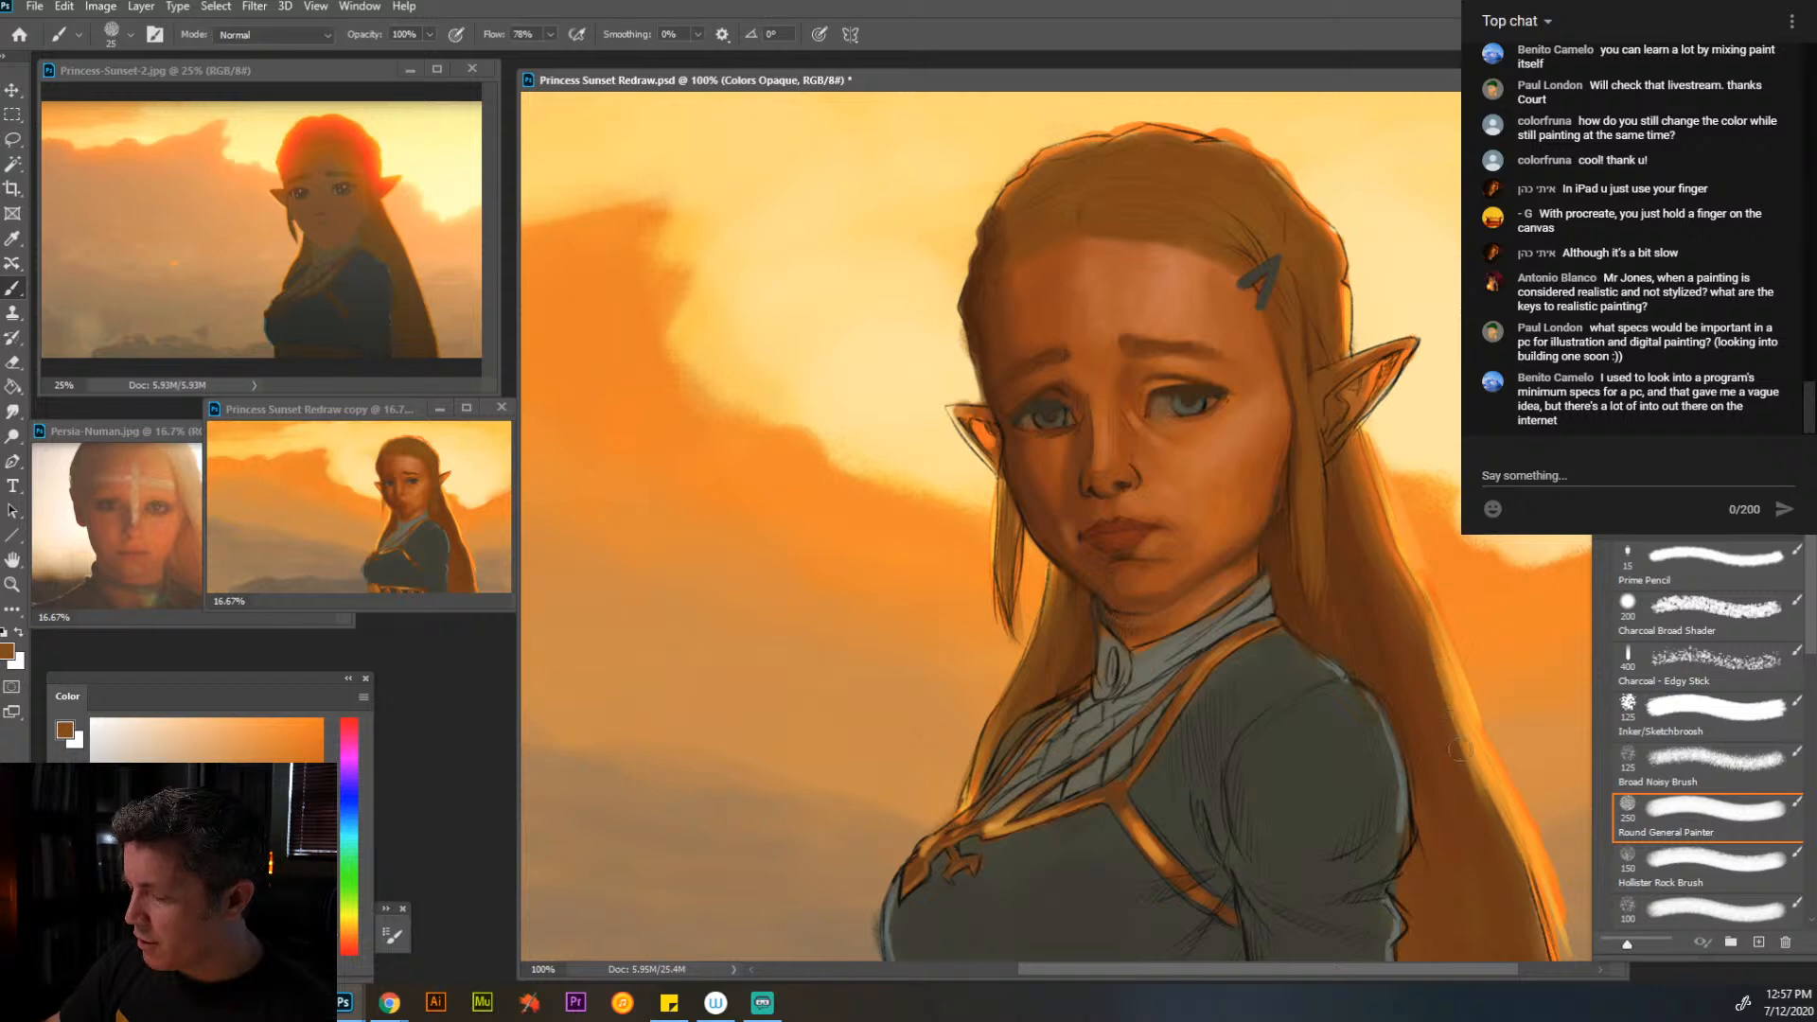
mouse_move(1440, 680)
left_mouse_down()
mouse_move(1473, 776)
mouse_move(1468, 749)
left_mouse_up()
left_click_drag(1495, 810, 1545, 948)
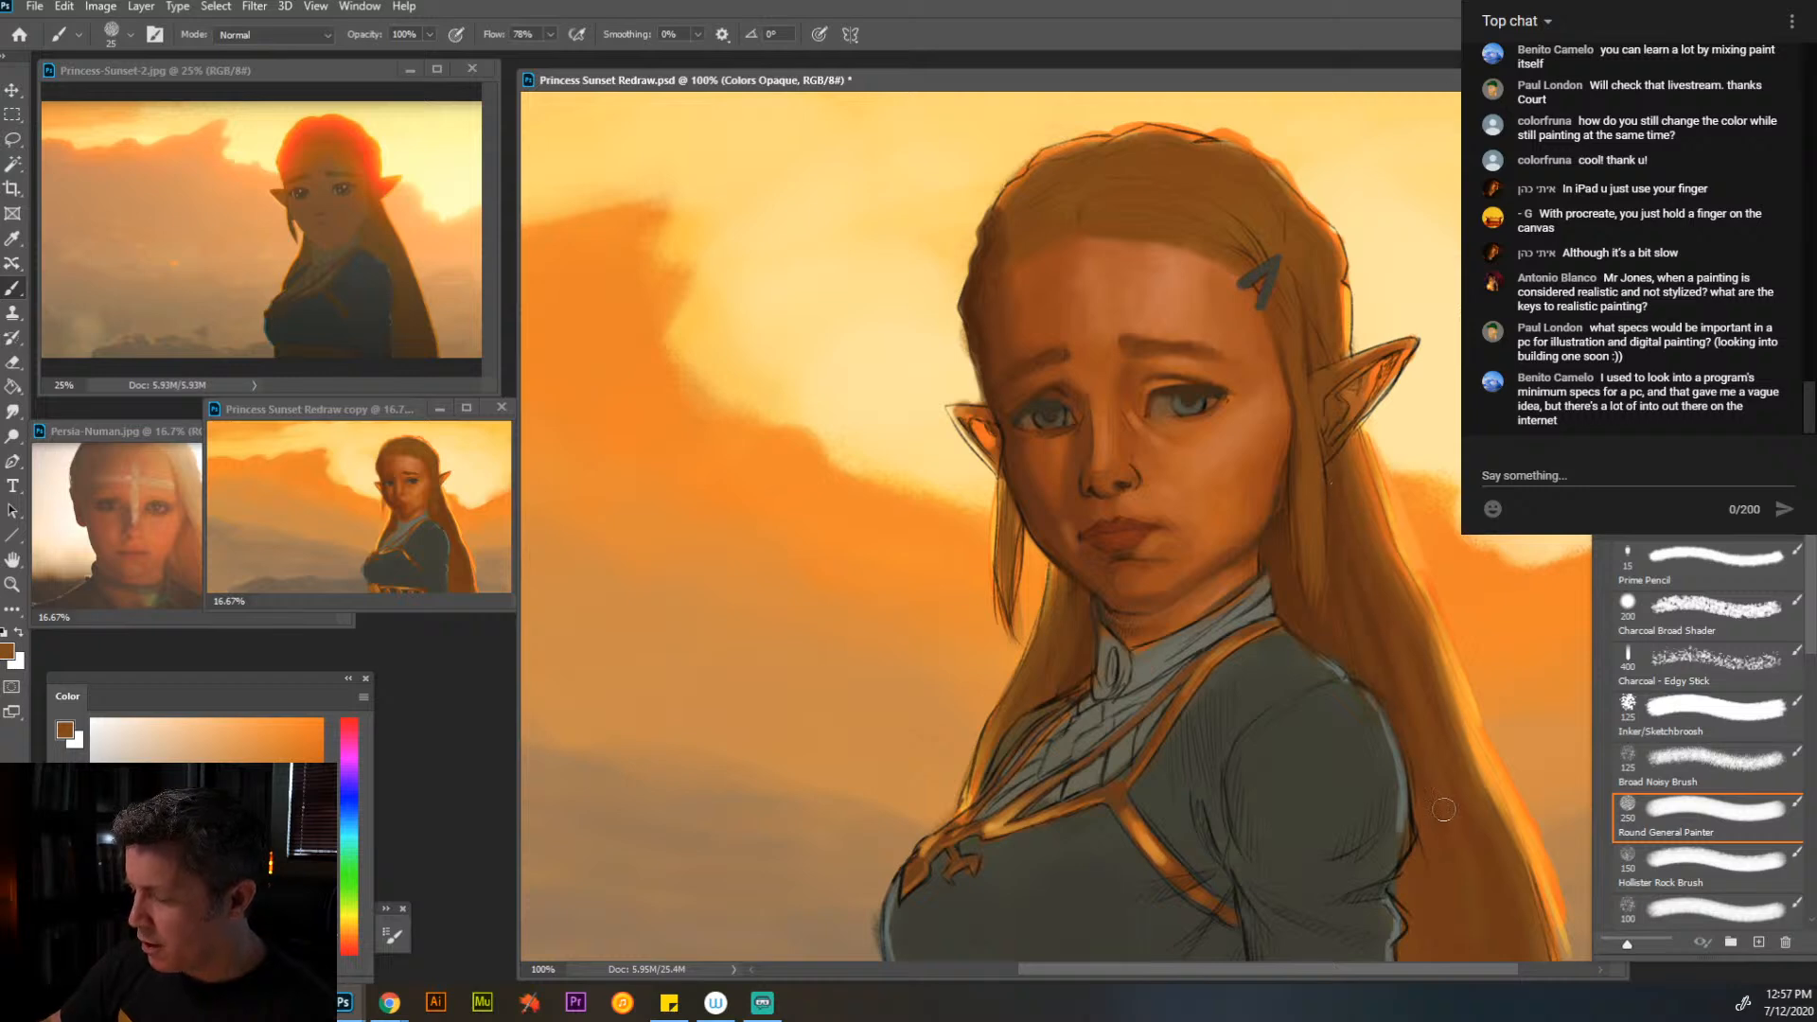
- Smooth the skin of the cheek and forehead with sampled light orange tones at brush size 40
left_click(1177, 363, "alt")
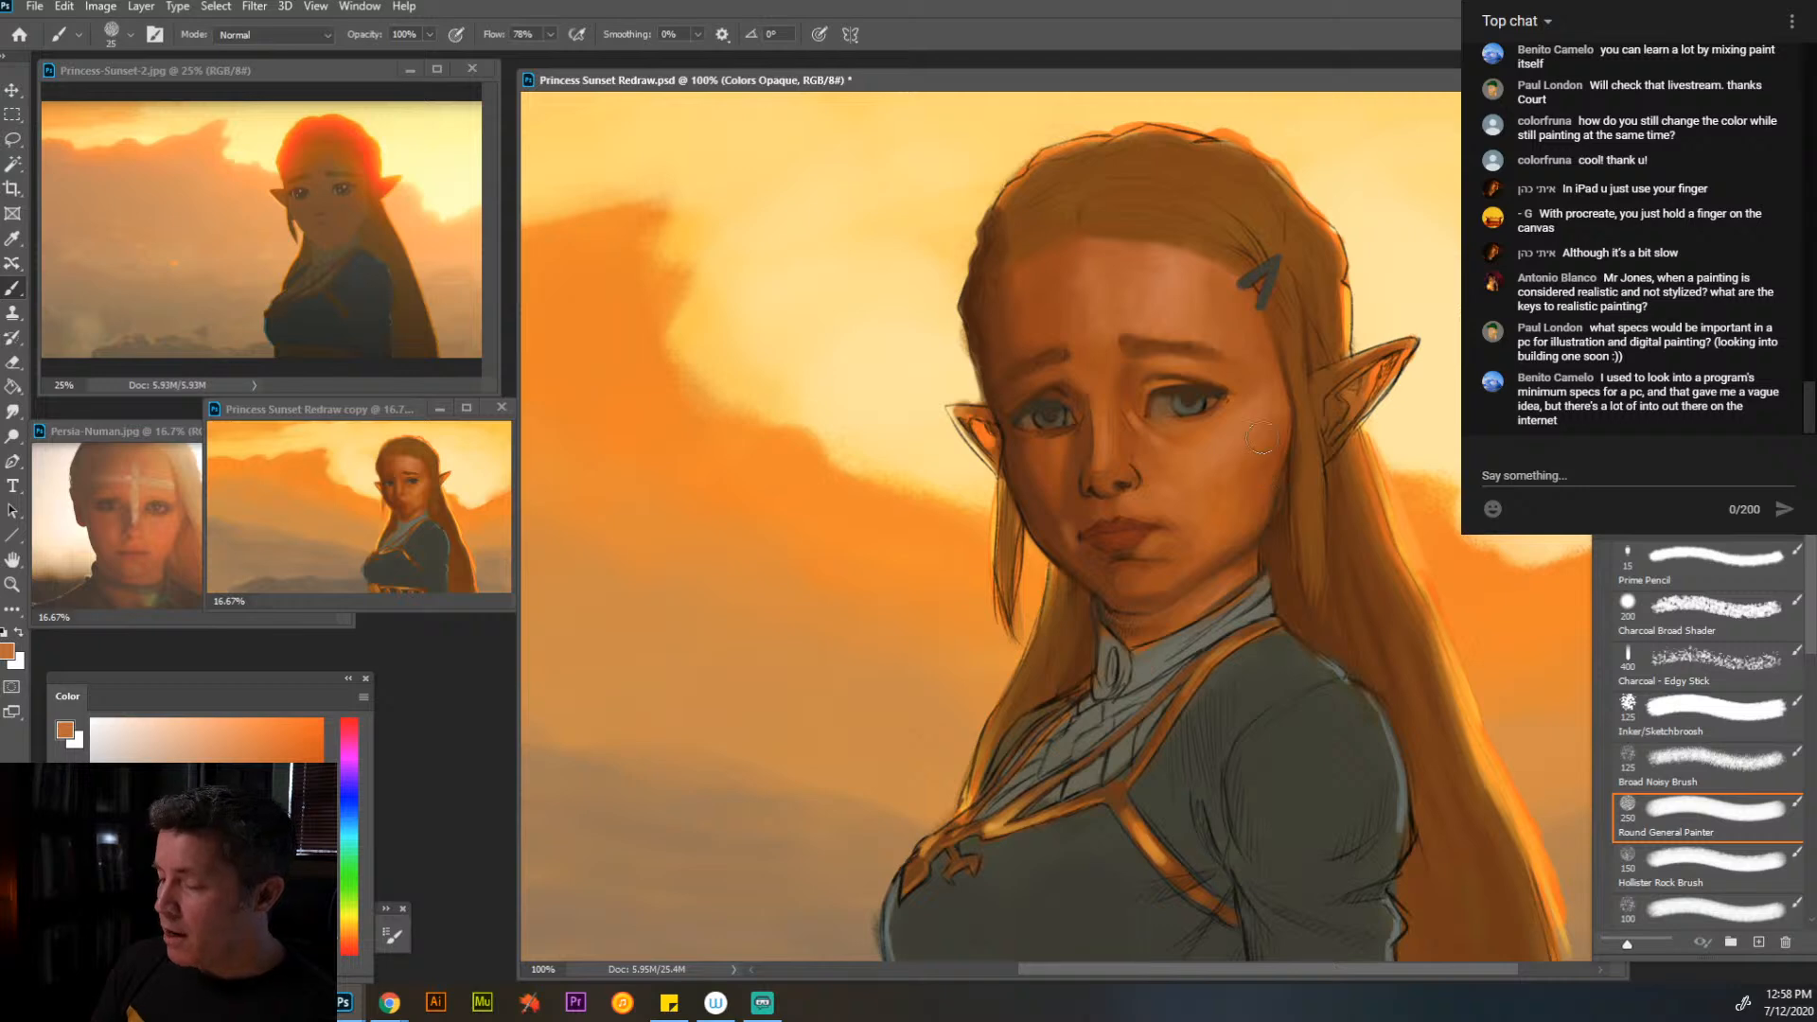
key("bracketright")
key("bracketright")
key("bracketright")
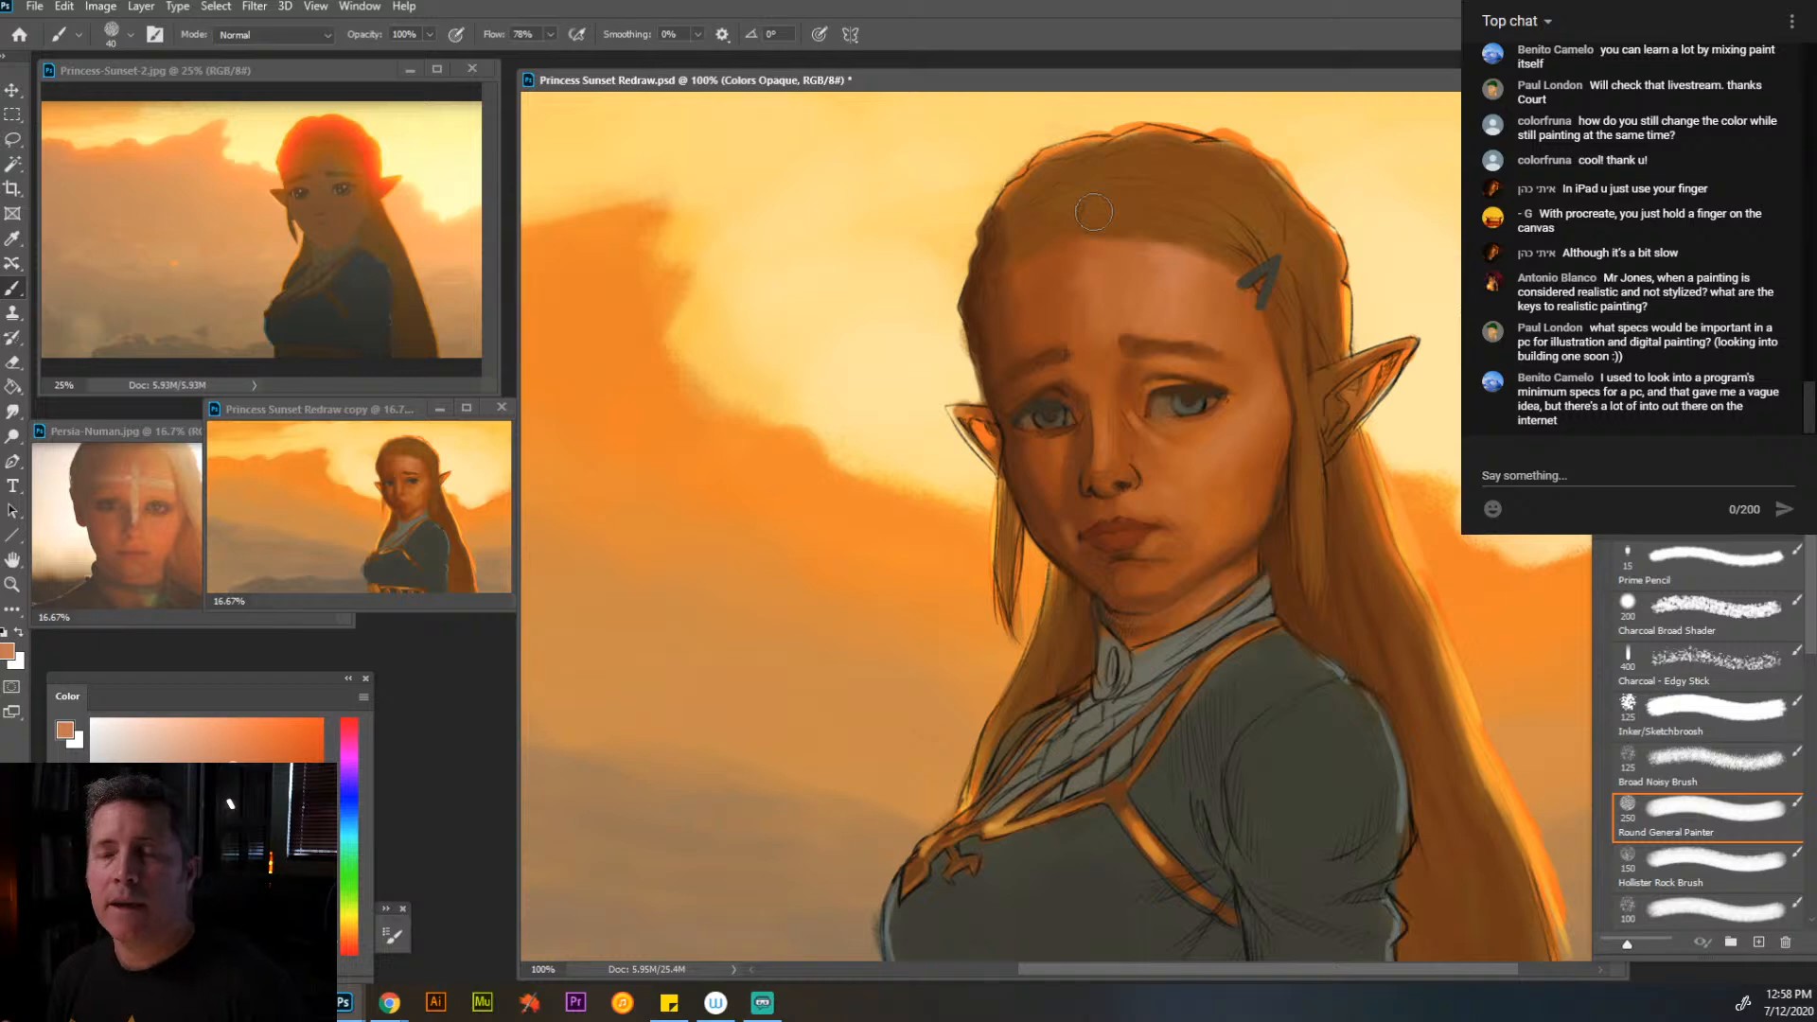
left_click(1175, 296, "alt")
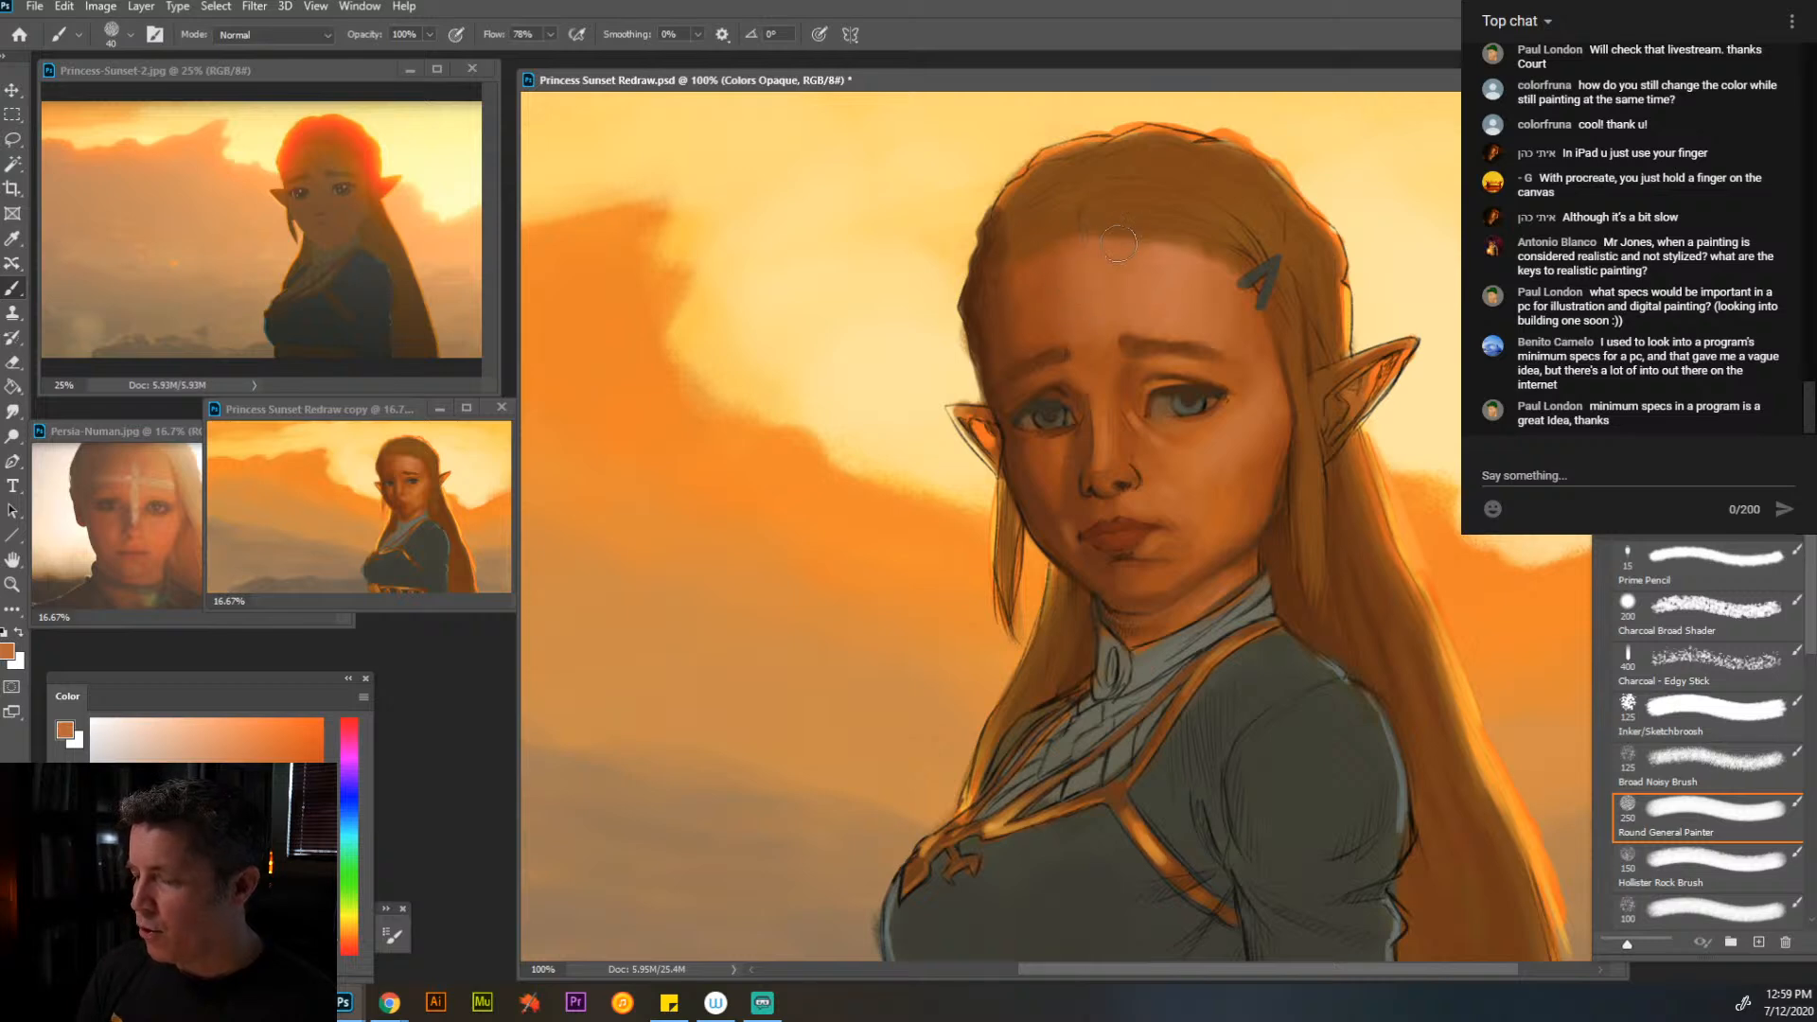
- Paint the hair above the forehead and beside the temple with sampled browns at brush size 40
left_click(1190, 227, "alt")
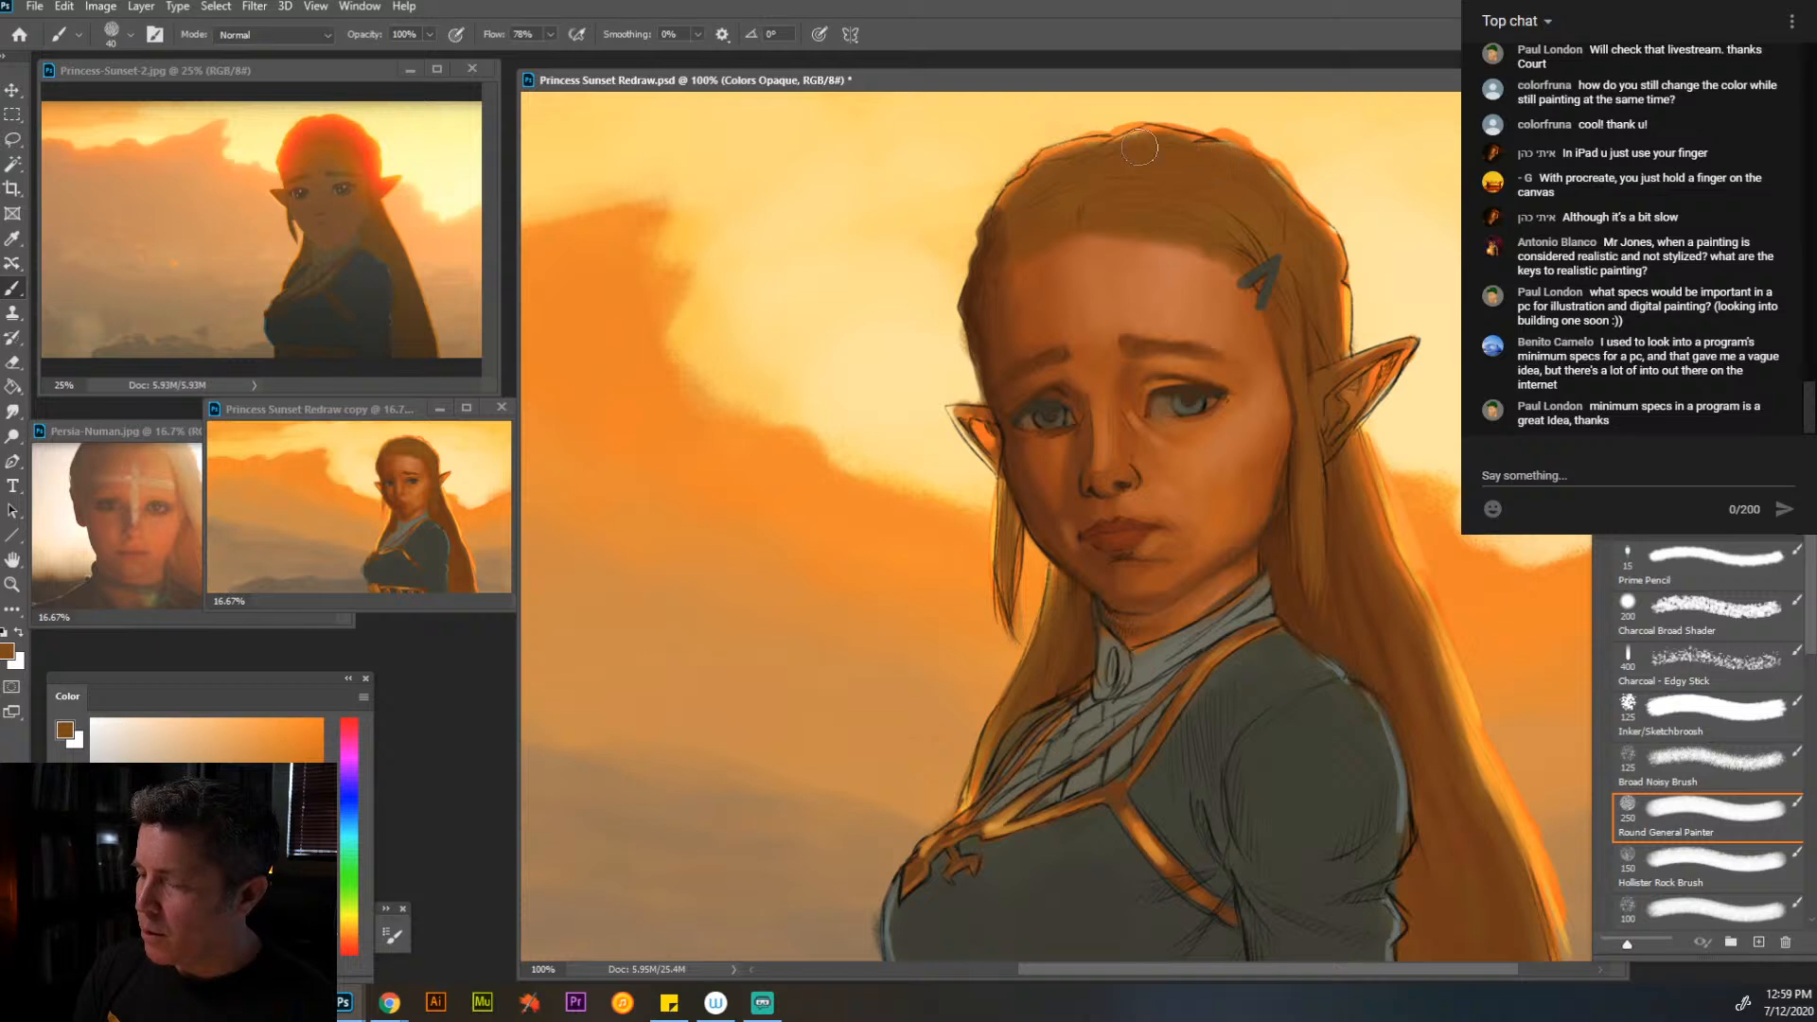
key("alt")
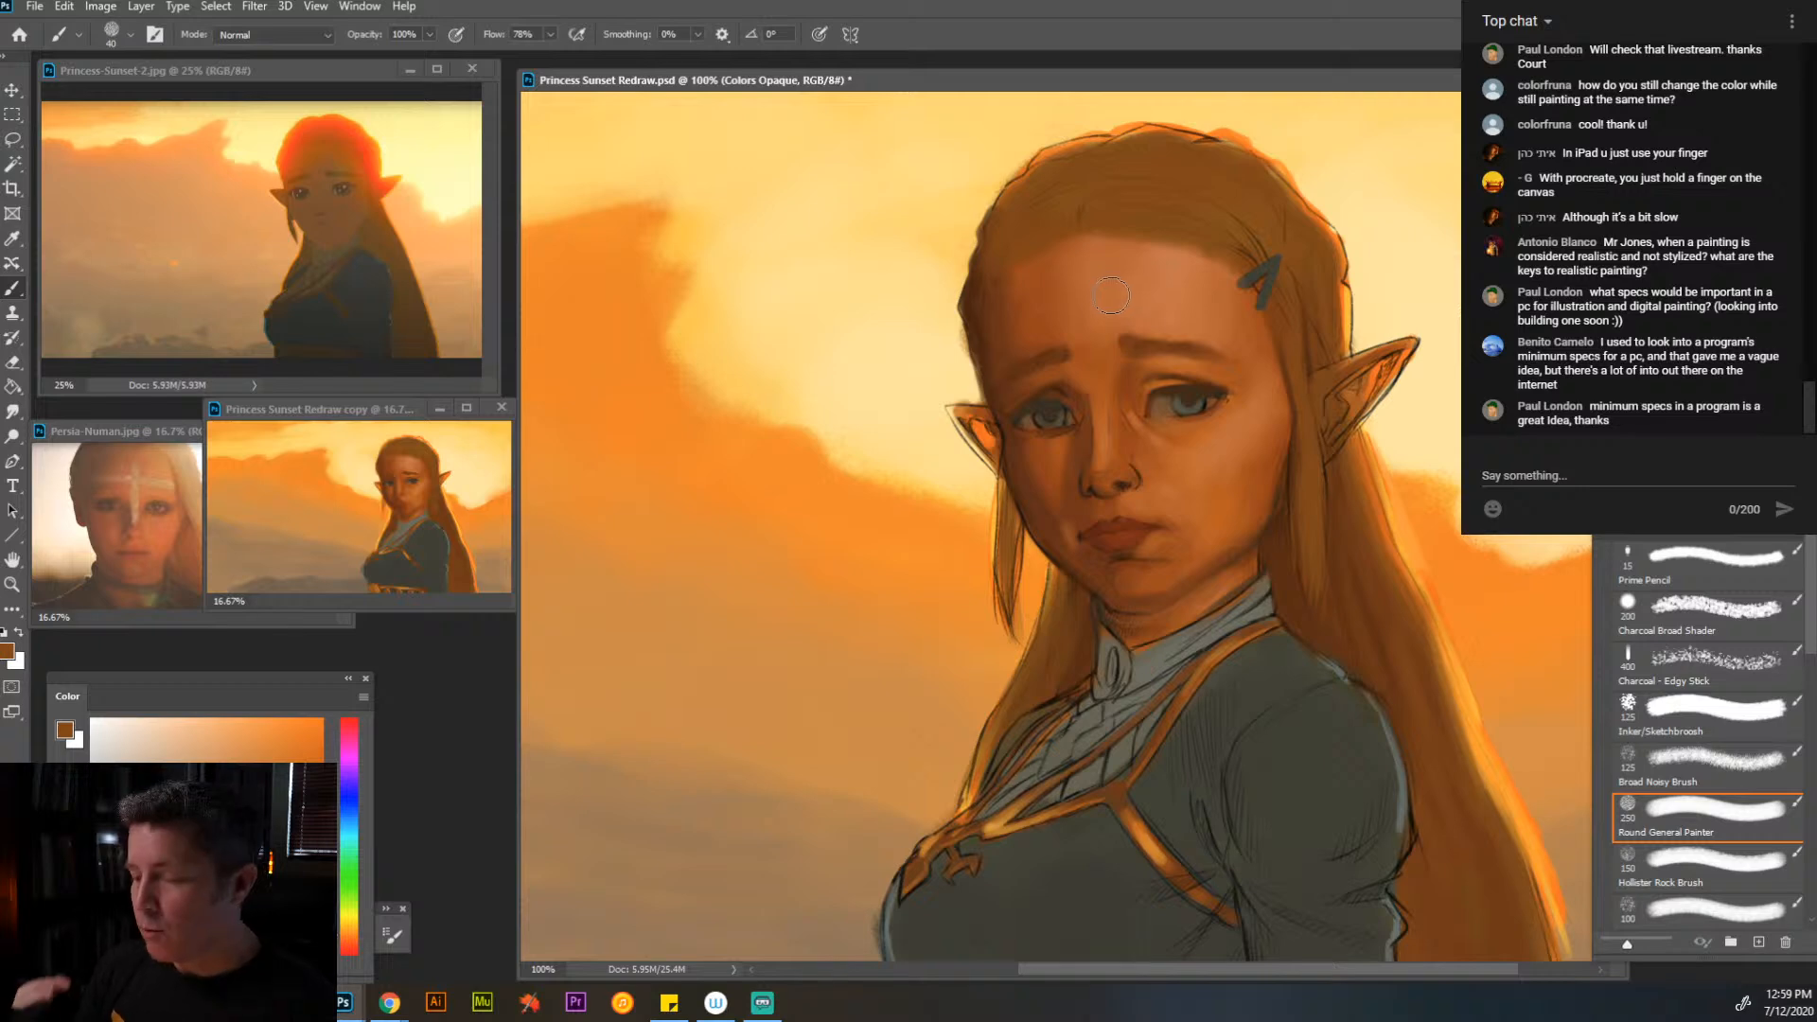
left_click(1293, 339, "alt")
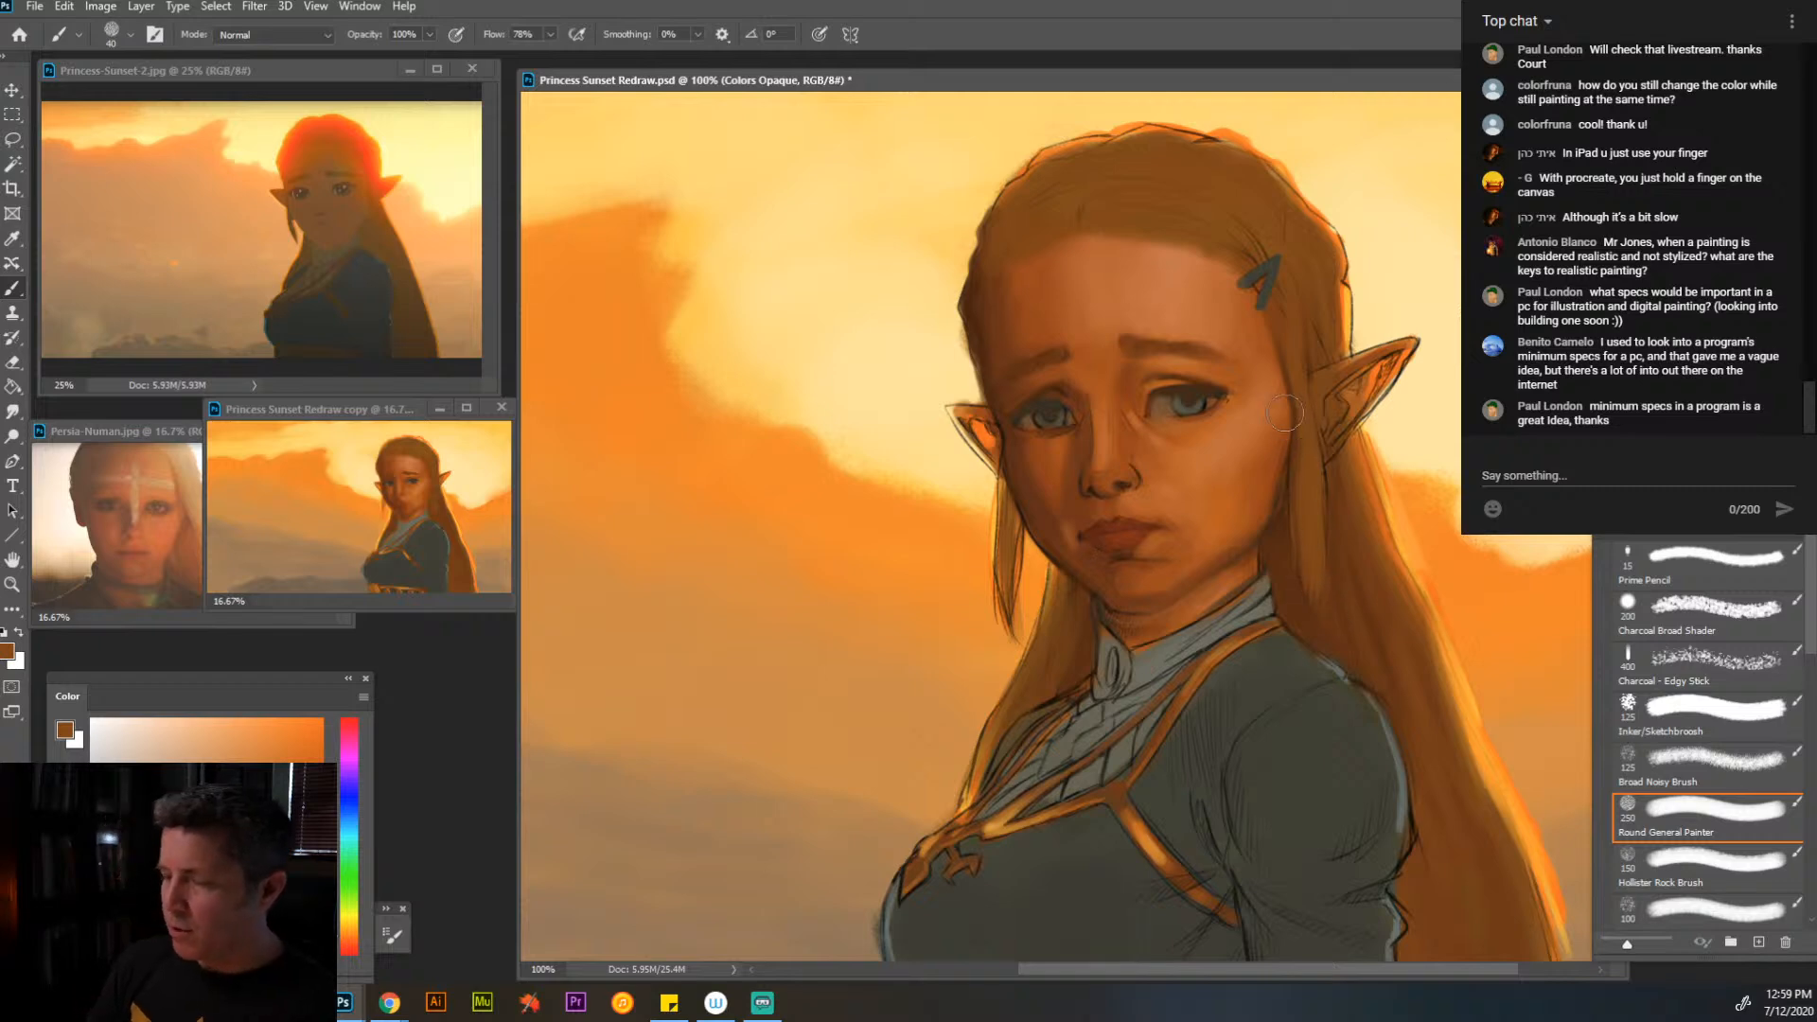
- Reshape the hairline along the top of the forehead with sampled skin and hair tones at brush size 40
left_click(1179, 265, "alt")
mouse_move(1103, 243)
left_mouse_down()
mouse_move(1088, 237)
mouse_move(1159, 230)
mouse_move(1068, 256)
left_mouse_up()
left_click(1061, 322, "alt")
left_click(1056, 260, "alt")
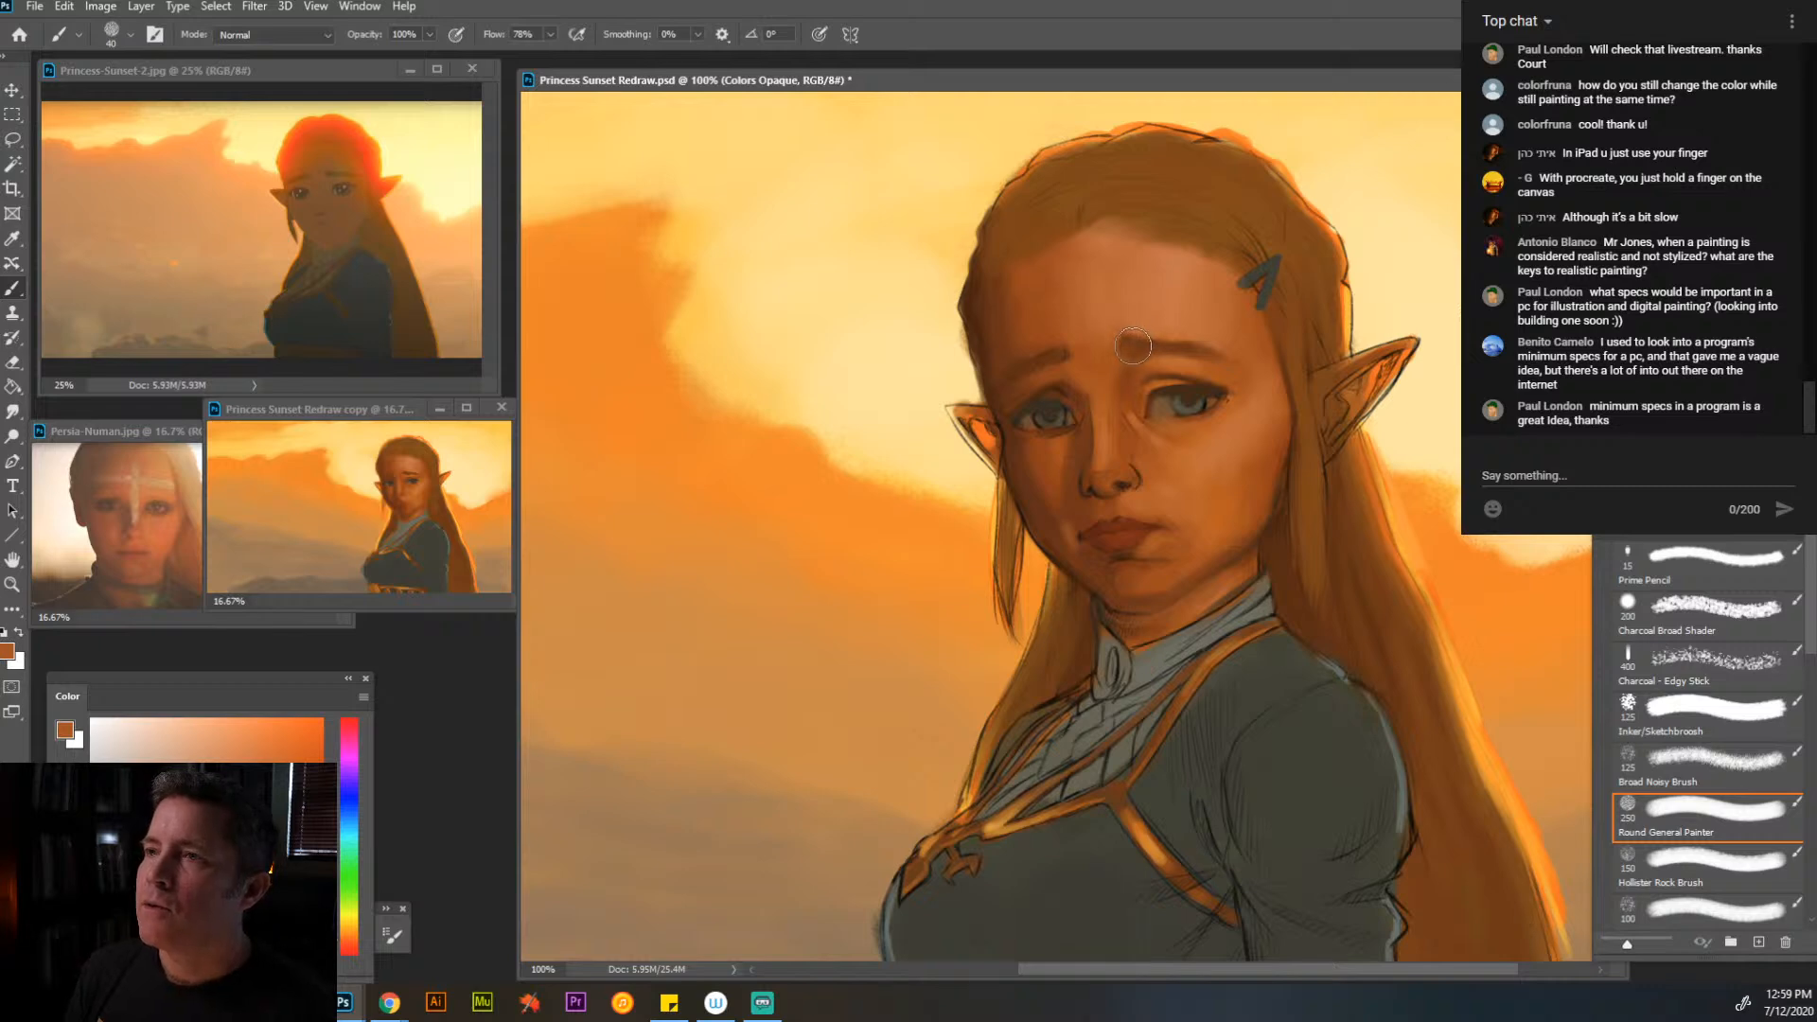
left_click(1127, 257, "alt")
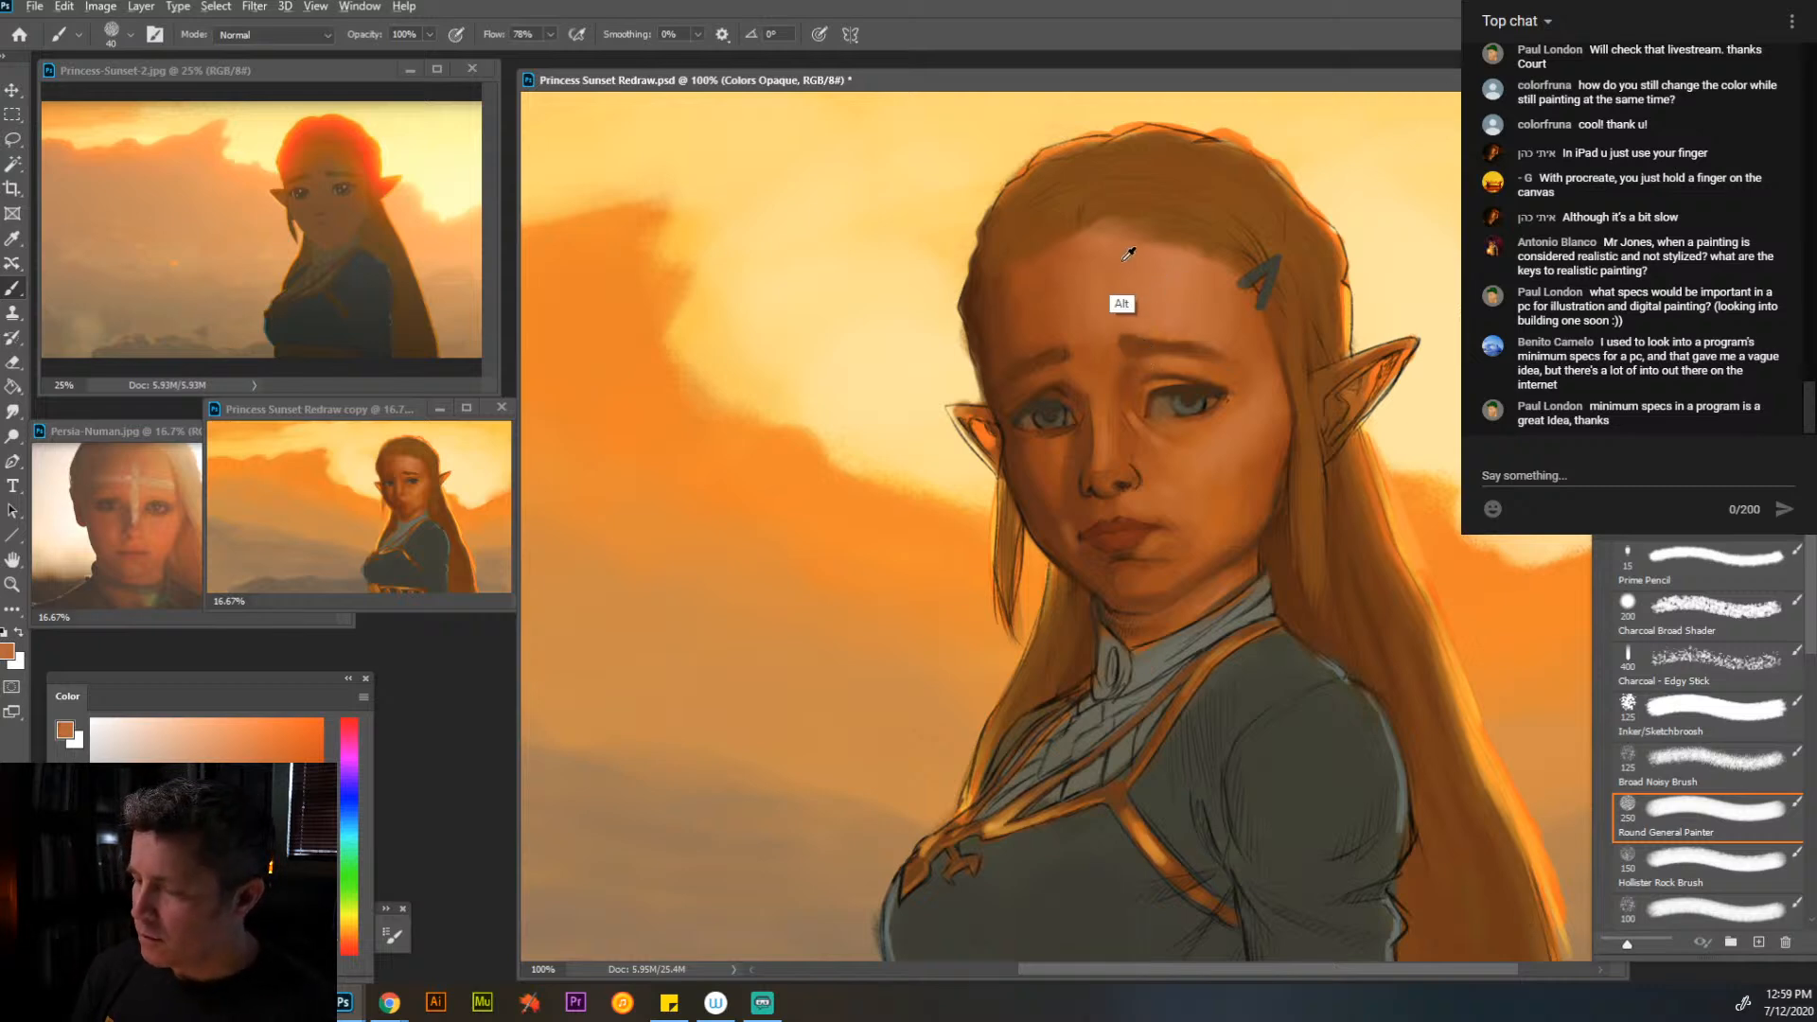
left_click(1113, 195, "alt")
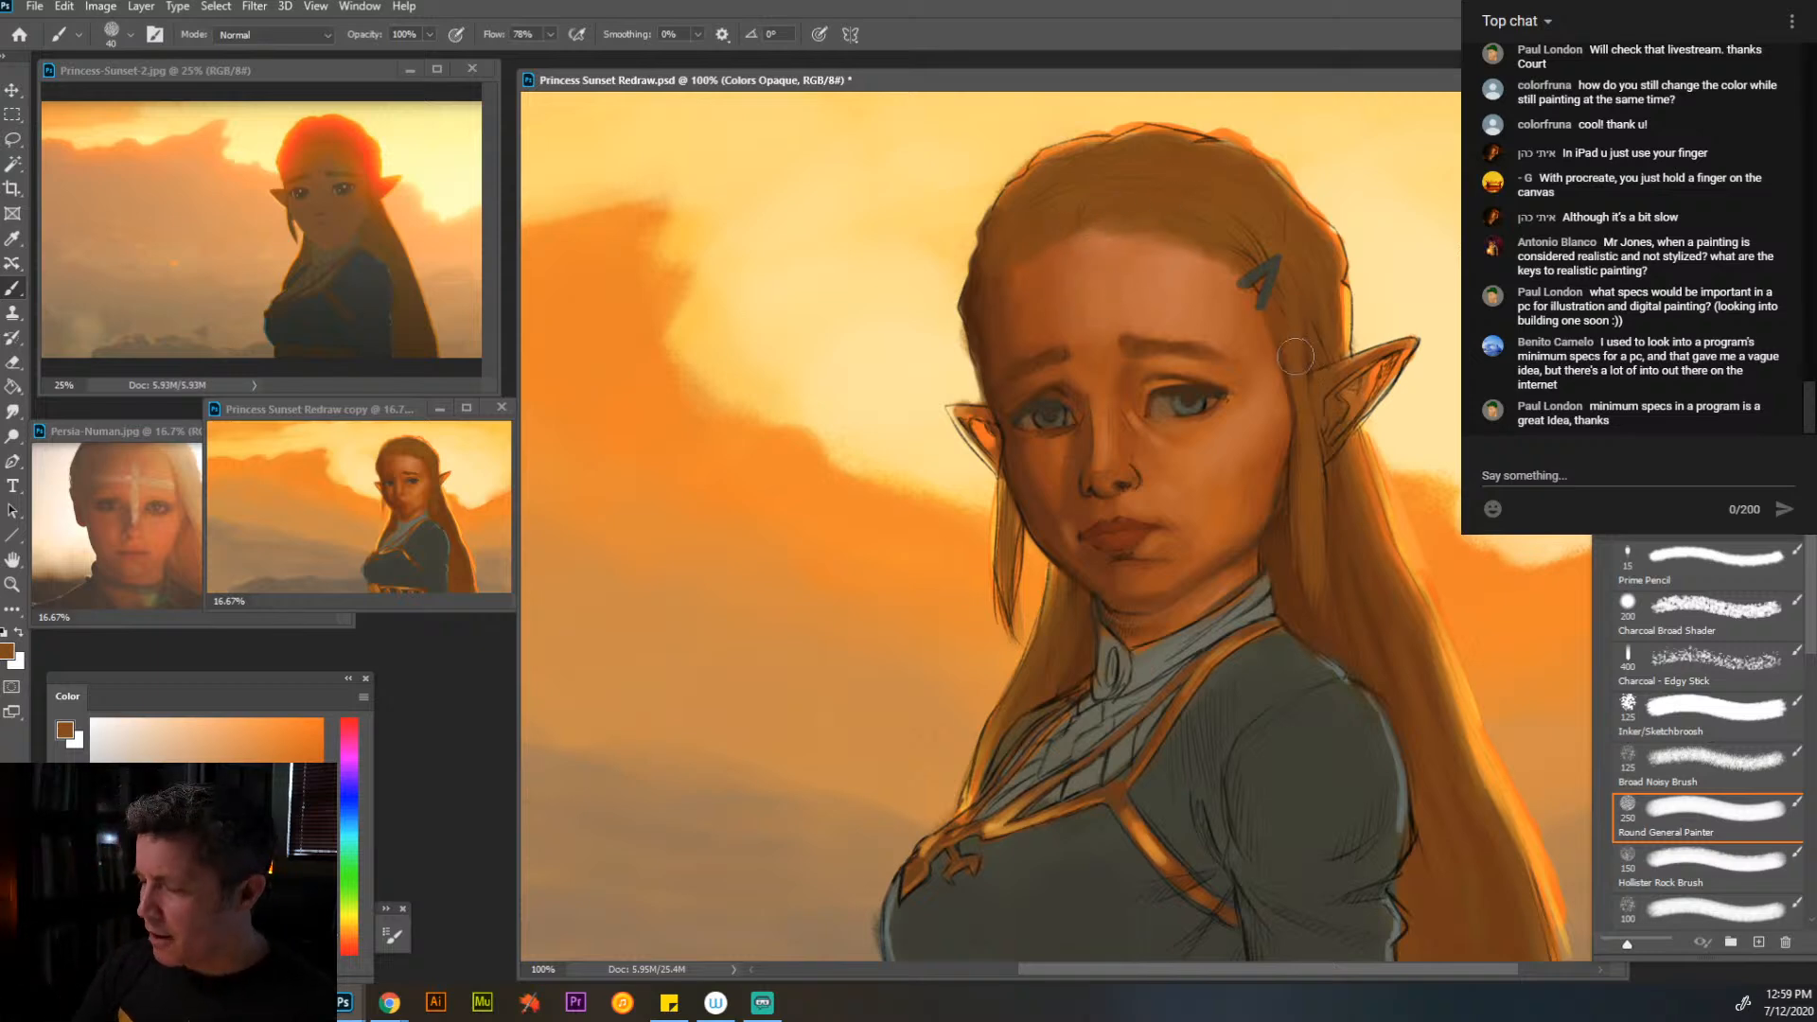
- Soften the edge between temple and hair below the clip with sampled orange and brown at brush sizes 35 and 25
key("bracketleft")
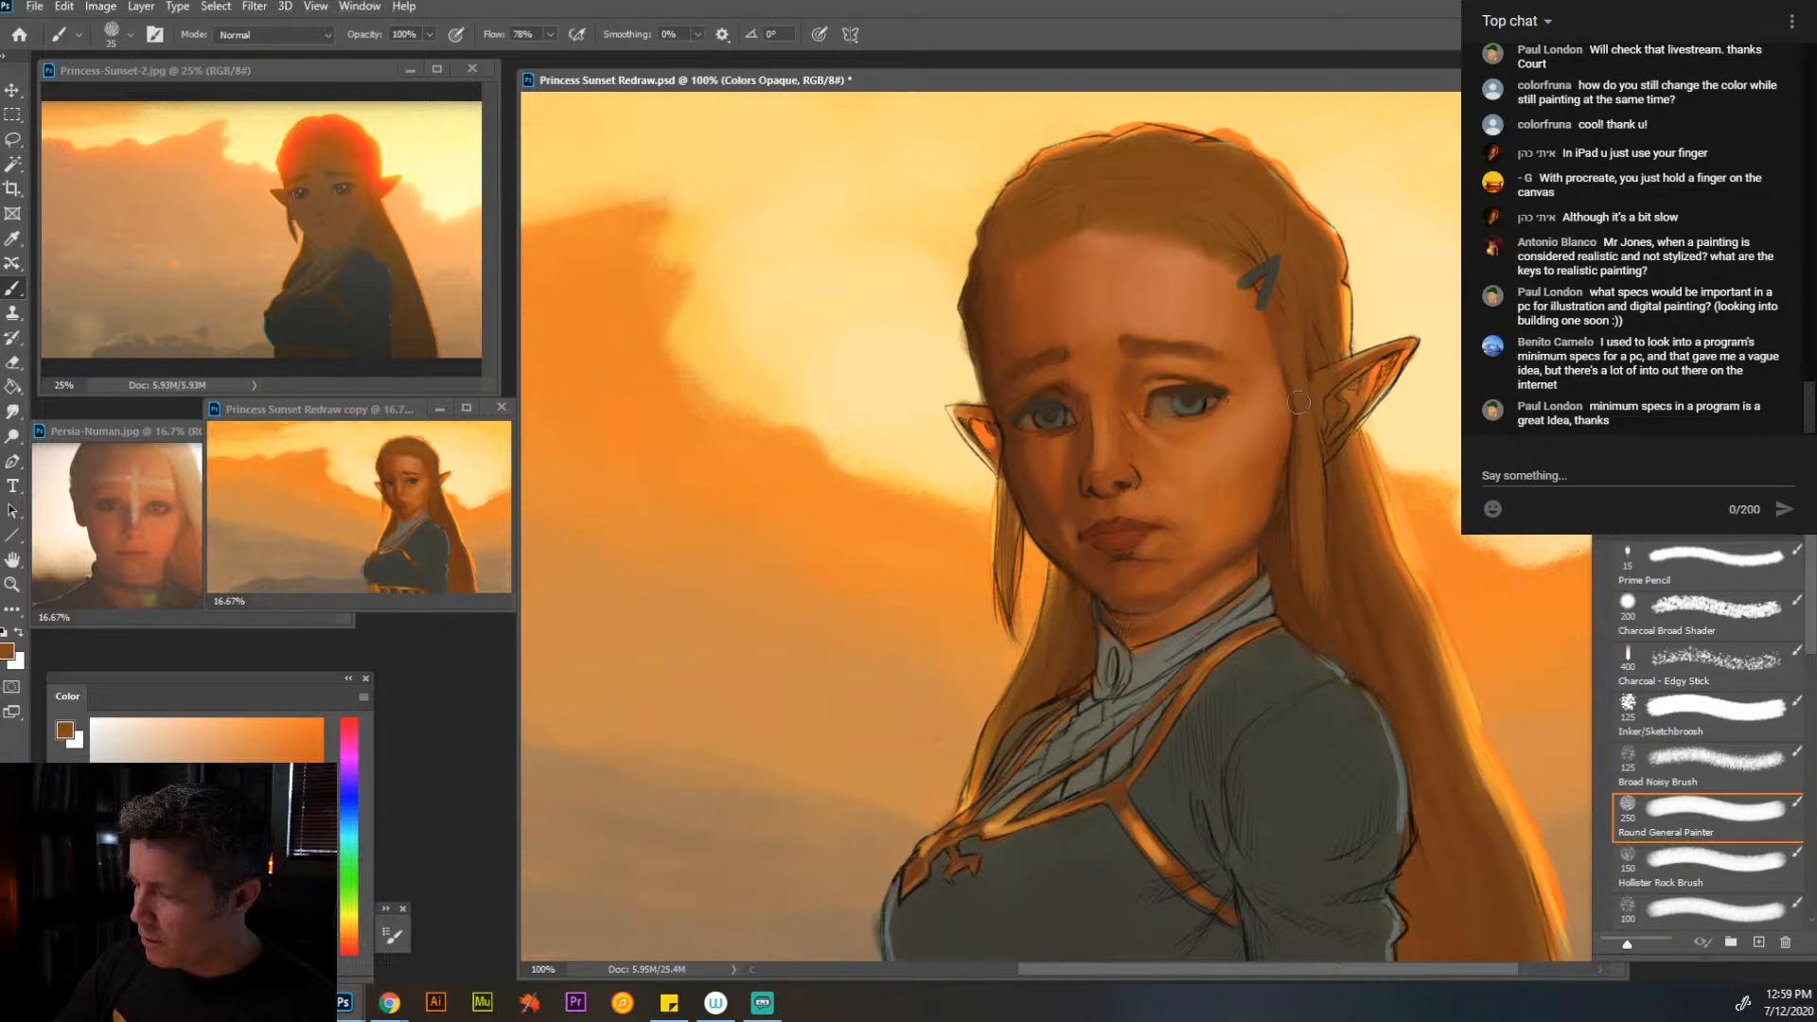
left_click(1268, 317, "alt")
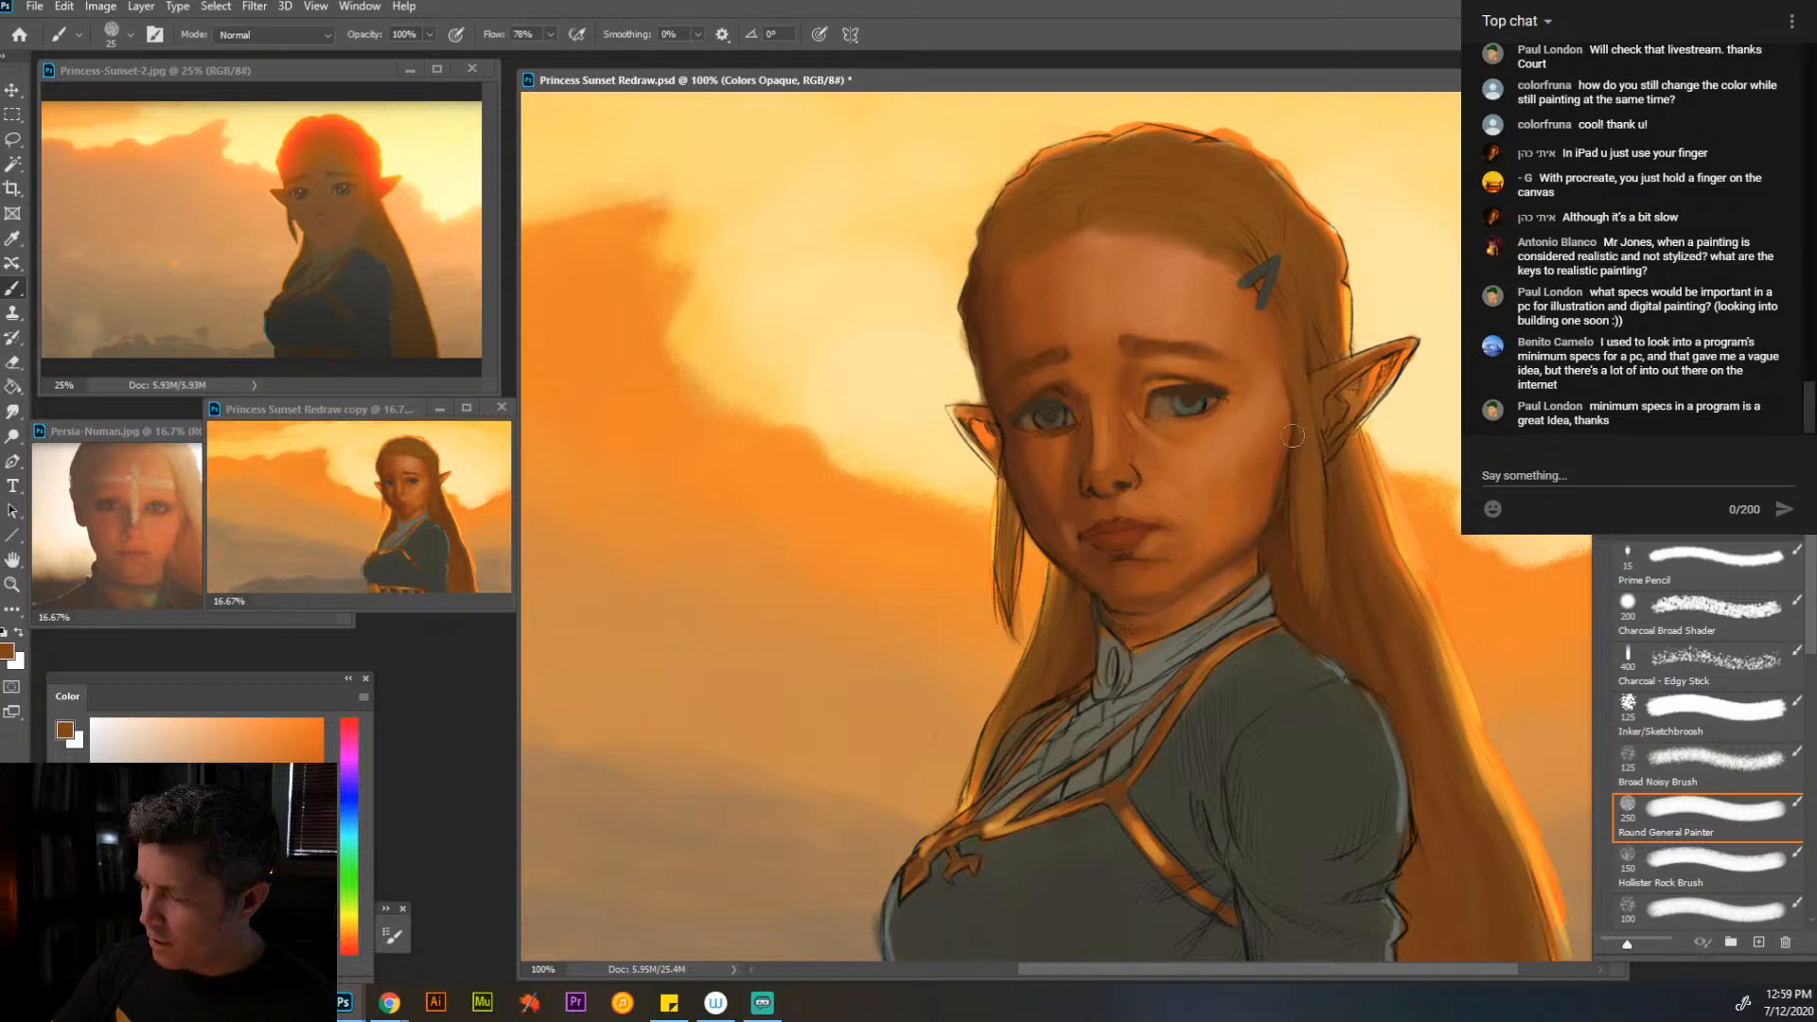
- Paint over the nostril sketch line and deepen the underside of the nose with sampled dark browns at brush size 9
left_click(1136, 473, "alt")
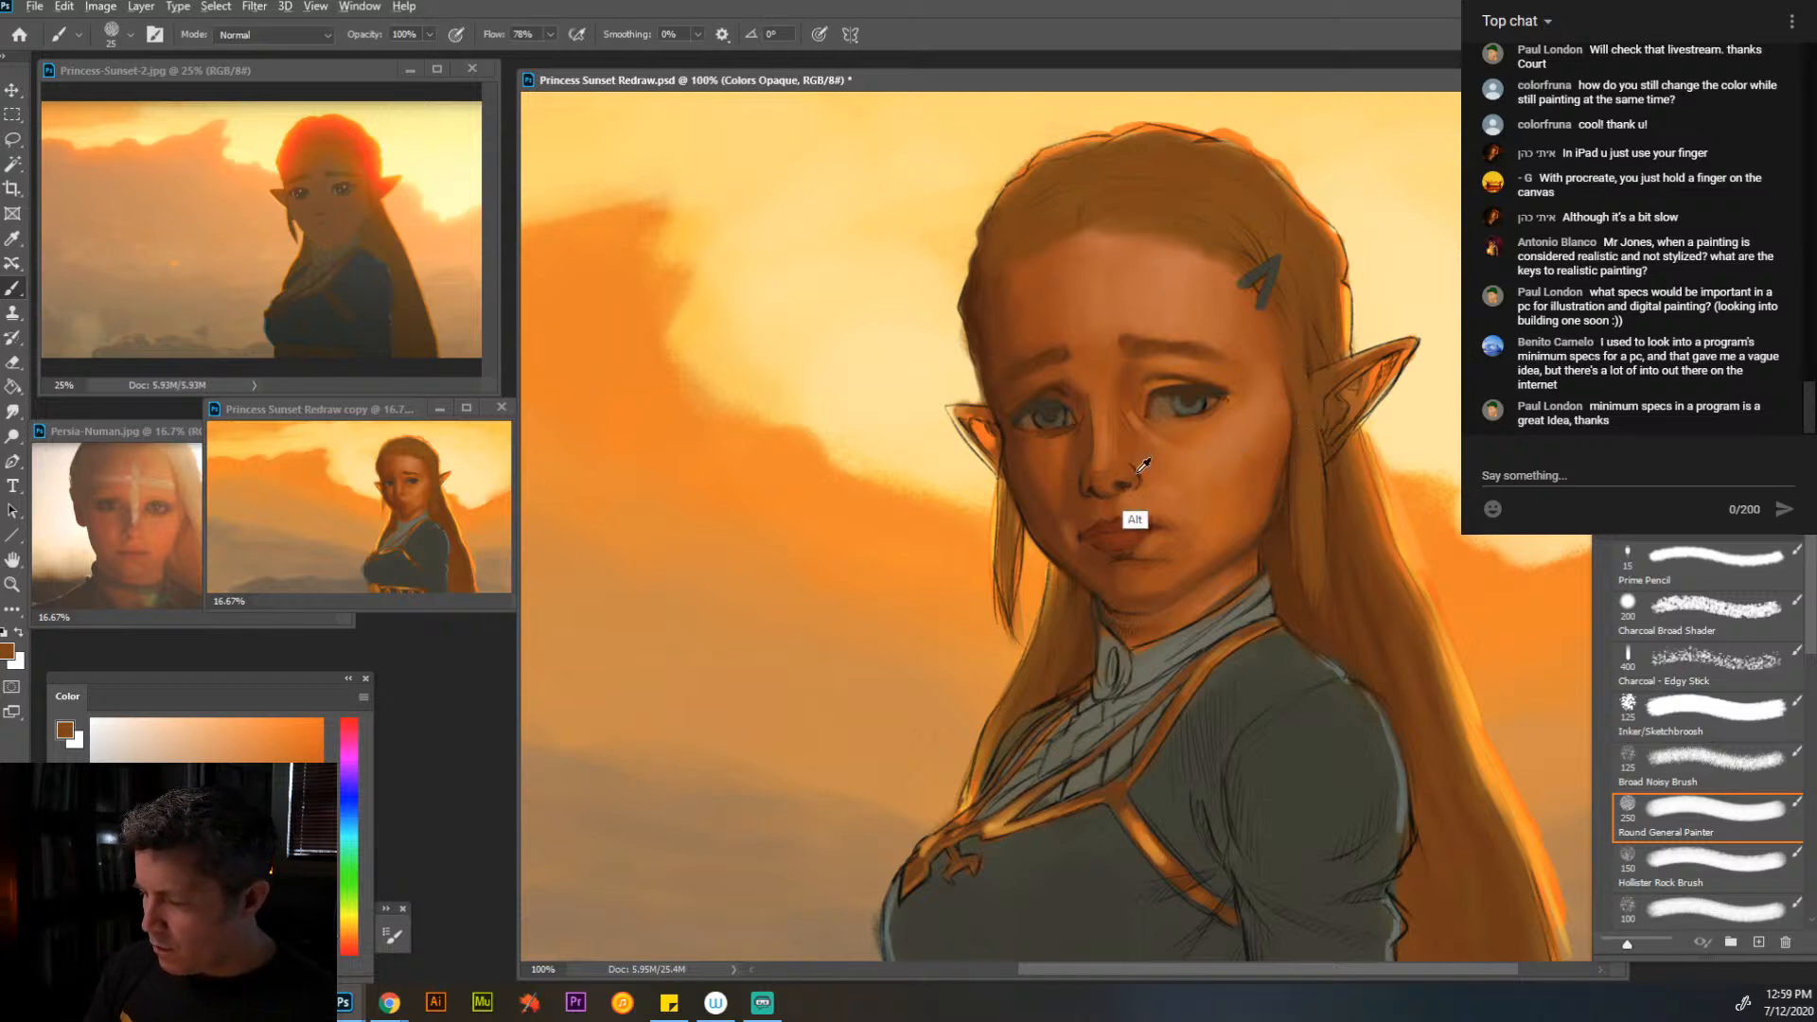
left_click(1163, 390, "alt")
left_click(1165, 355, "alt")
key("bracketleft")
key("bracketleft")
key("bracketleft")
key("bracketleft")
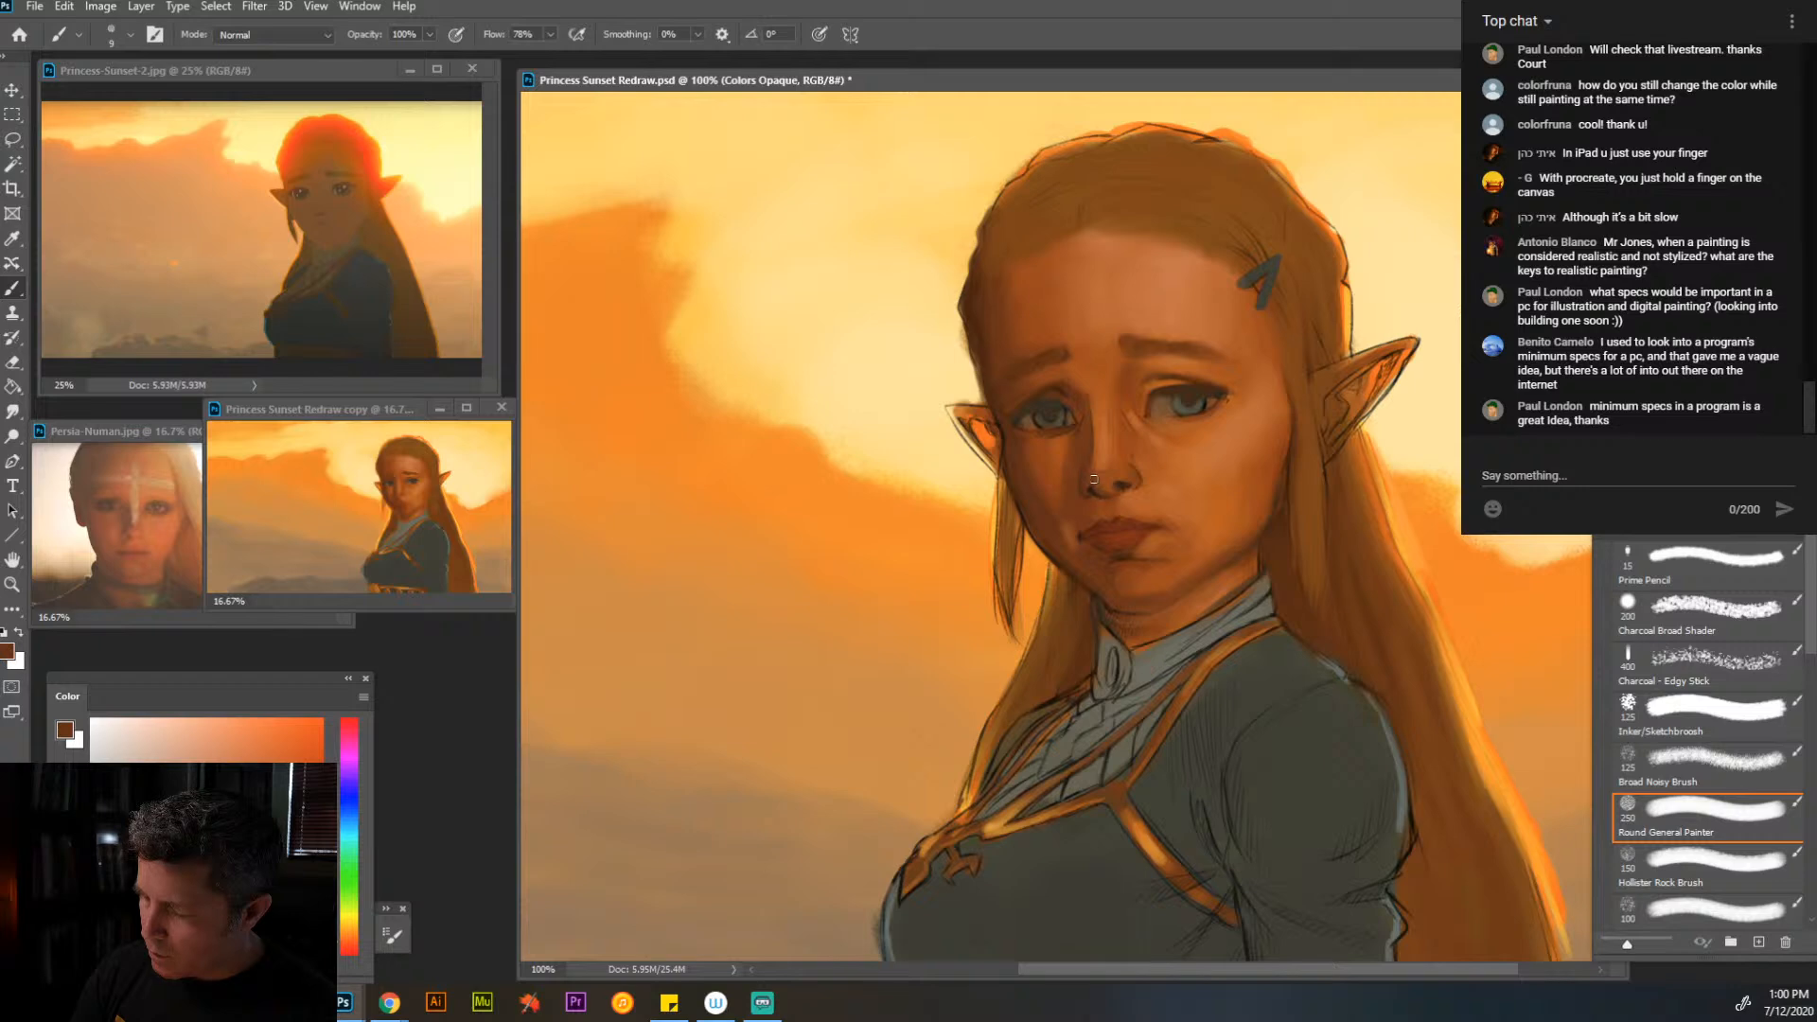
left_click(1106, 488, "alt")
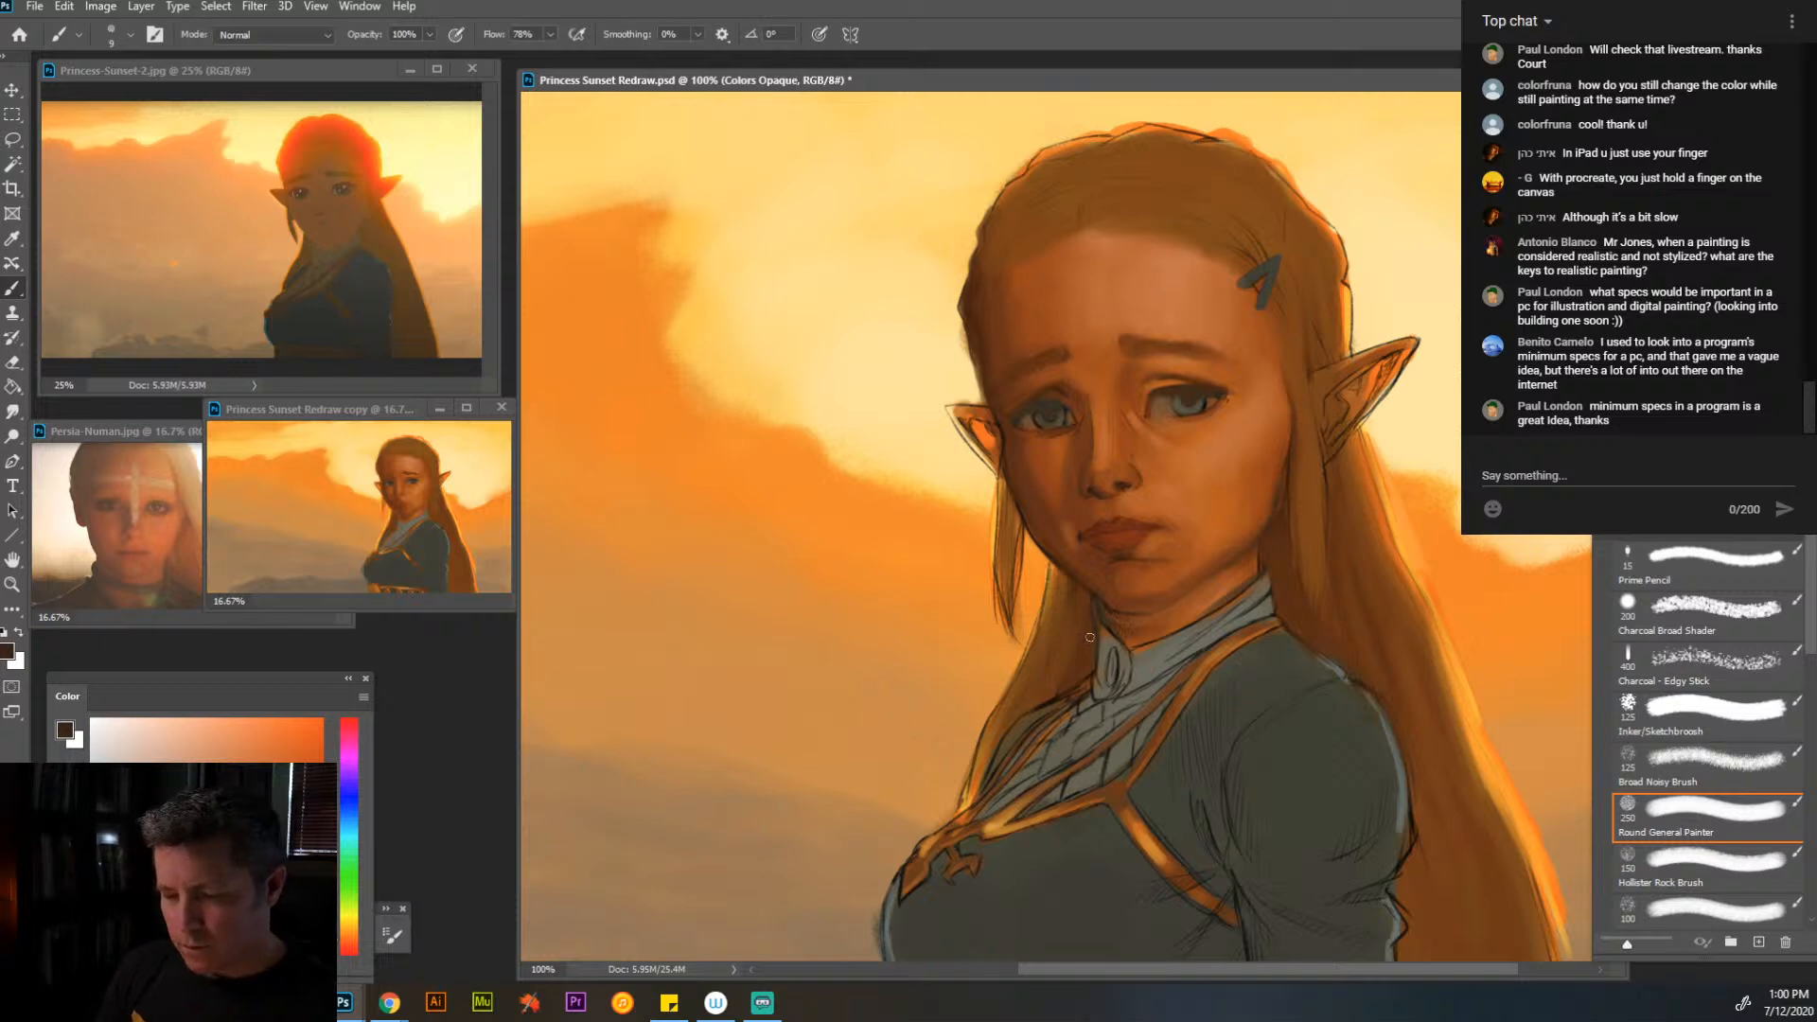
- Blend the hair and skin around the hair clip with sampled brown and orange tones at brush size 35
left_click(430, 465, "alt")
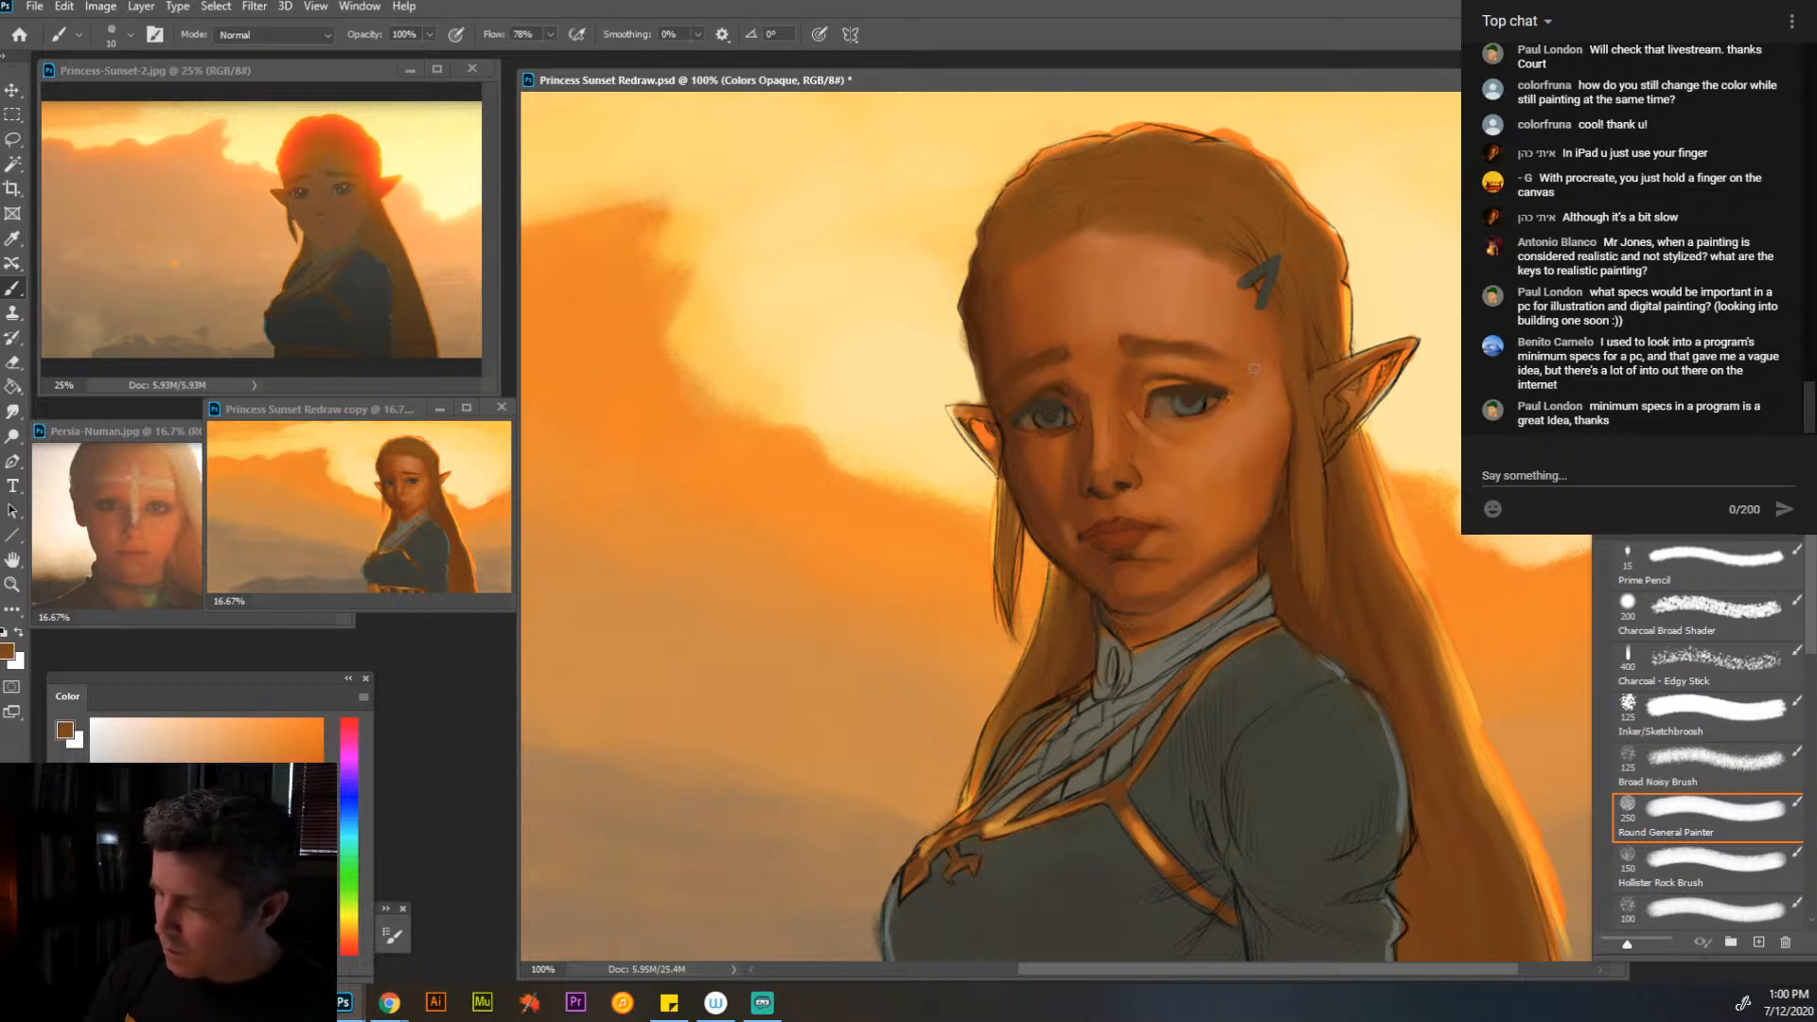
key("bracketright")
key("bracketright")
key("bracketright")
key("bracketright")
key("bracketright")
key("bracketright")
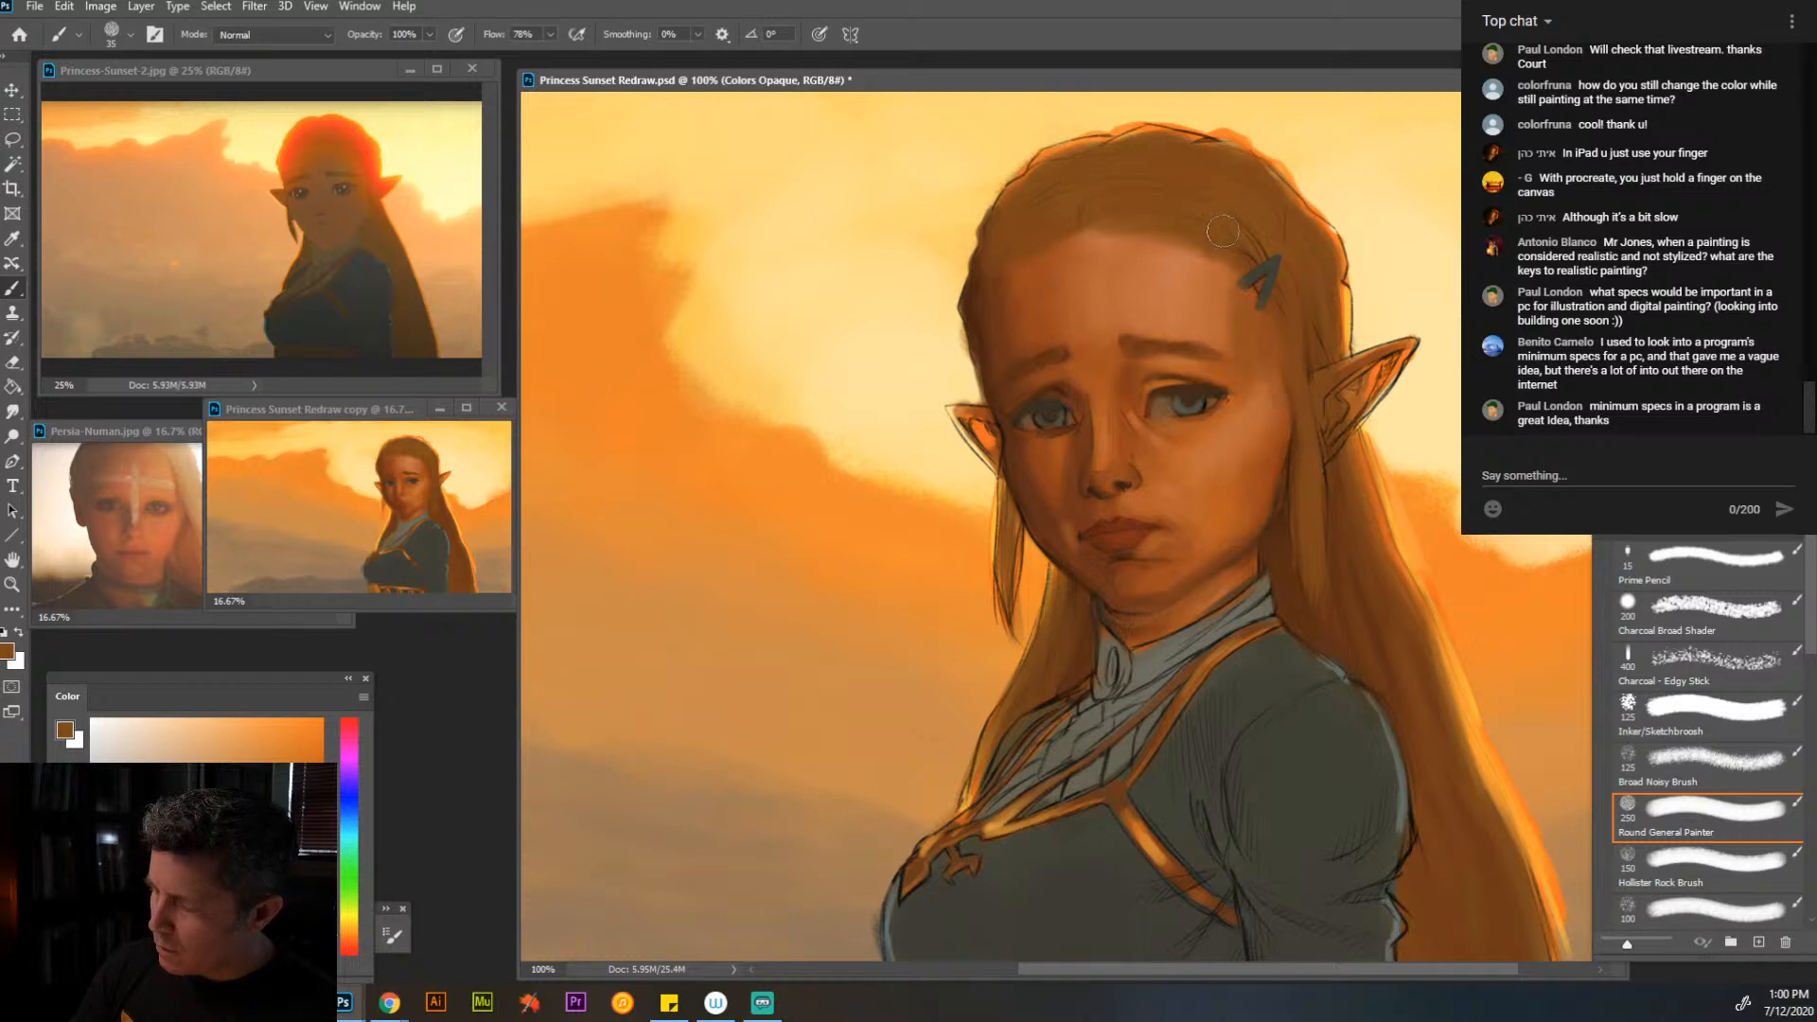
left_click(426, 530, "alt")
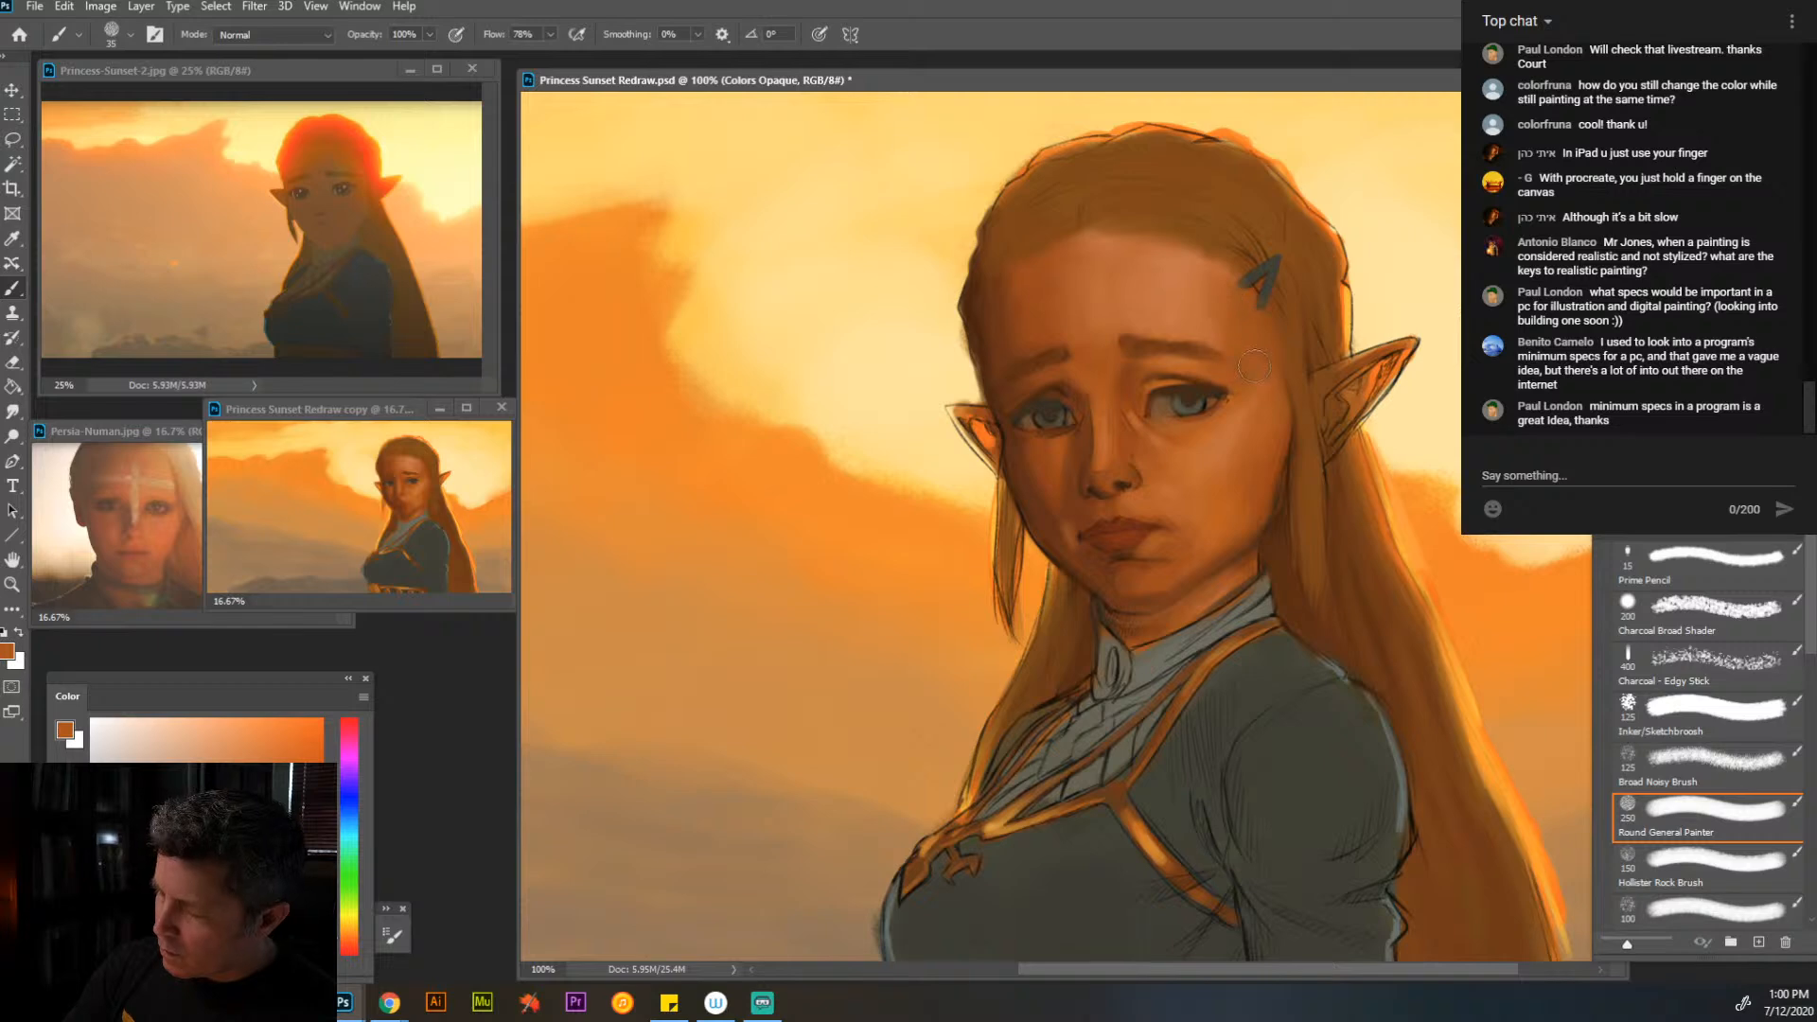
left_click(1215, 295, "alt")
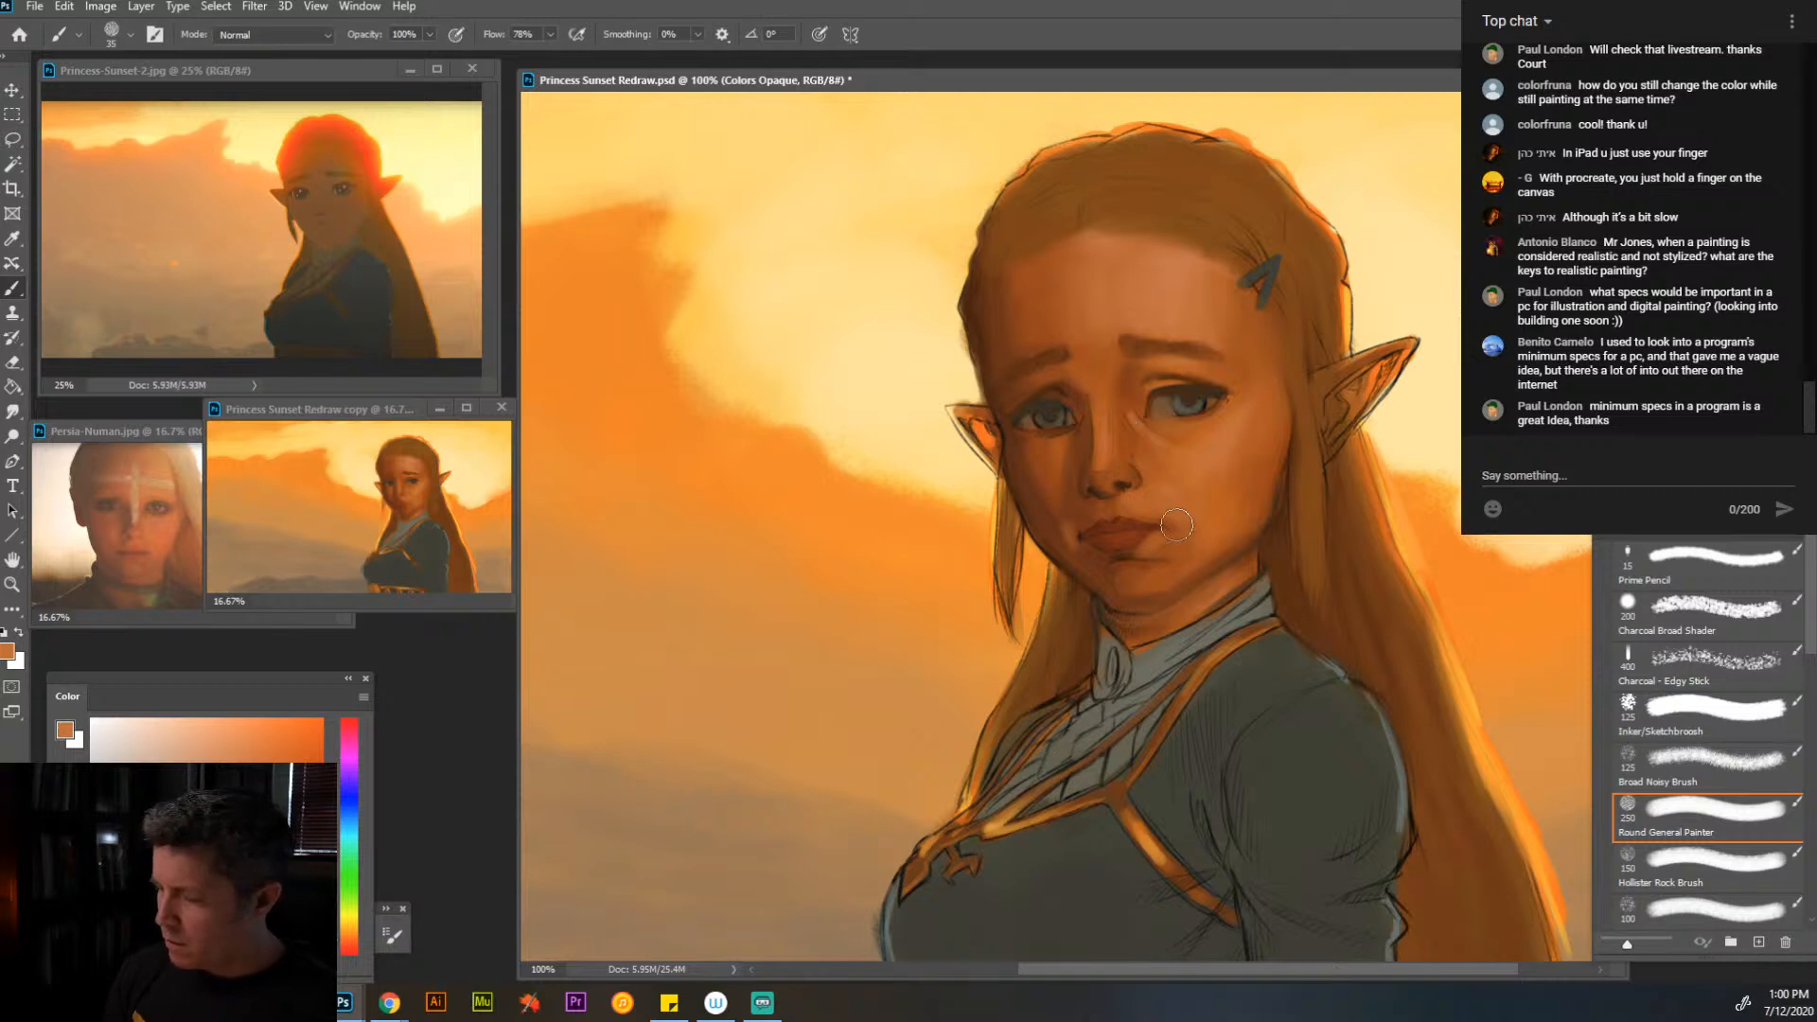
- Shade the near cheek and its hair edge with the Subtle Spicey Shader brush at size 45, using sampled brown and orange skin tones
left_click(1715, 866)
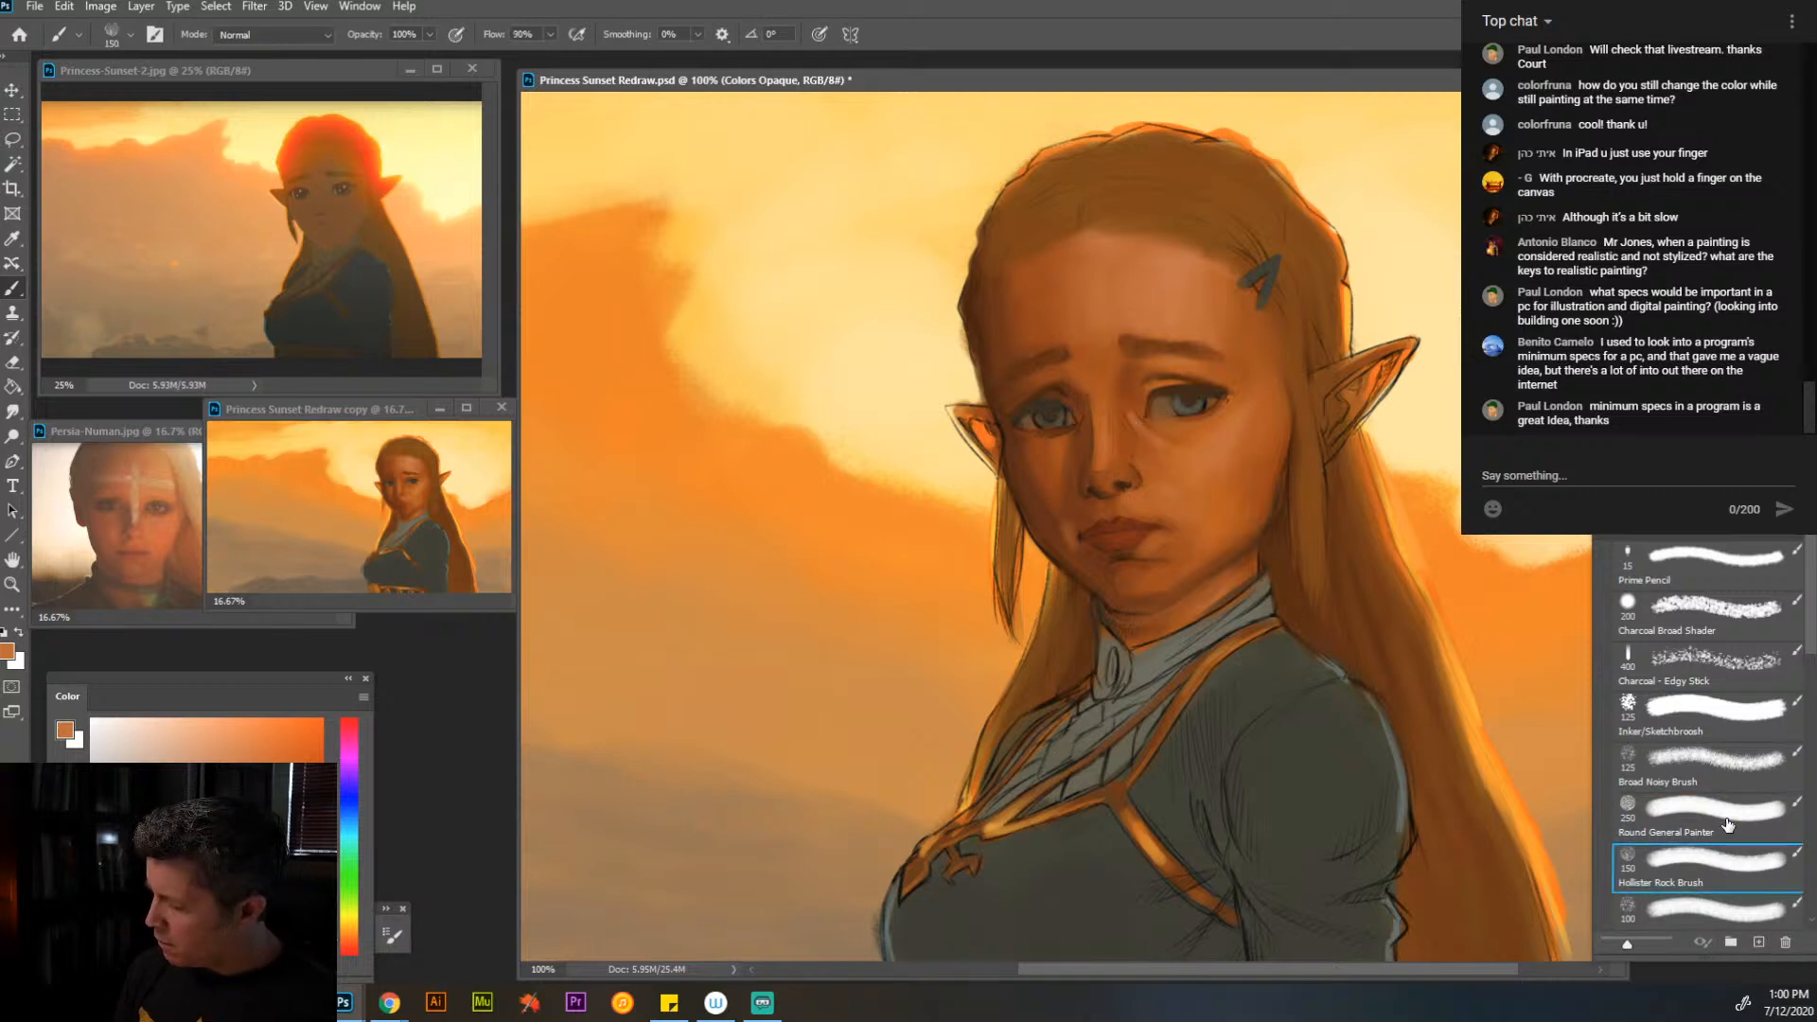
scroll(1728, 824, "down", 3)
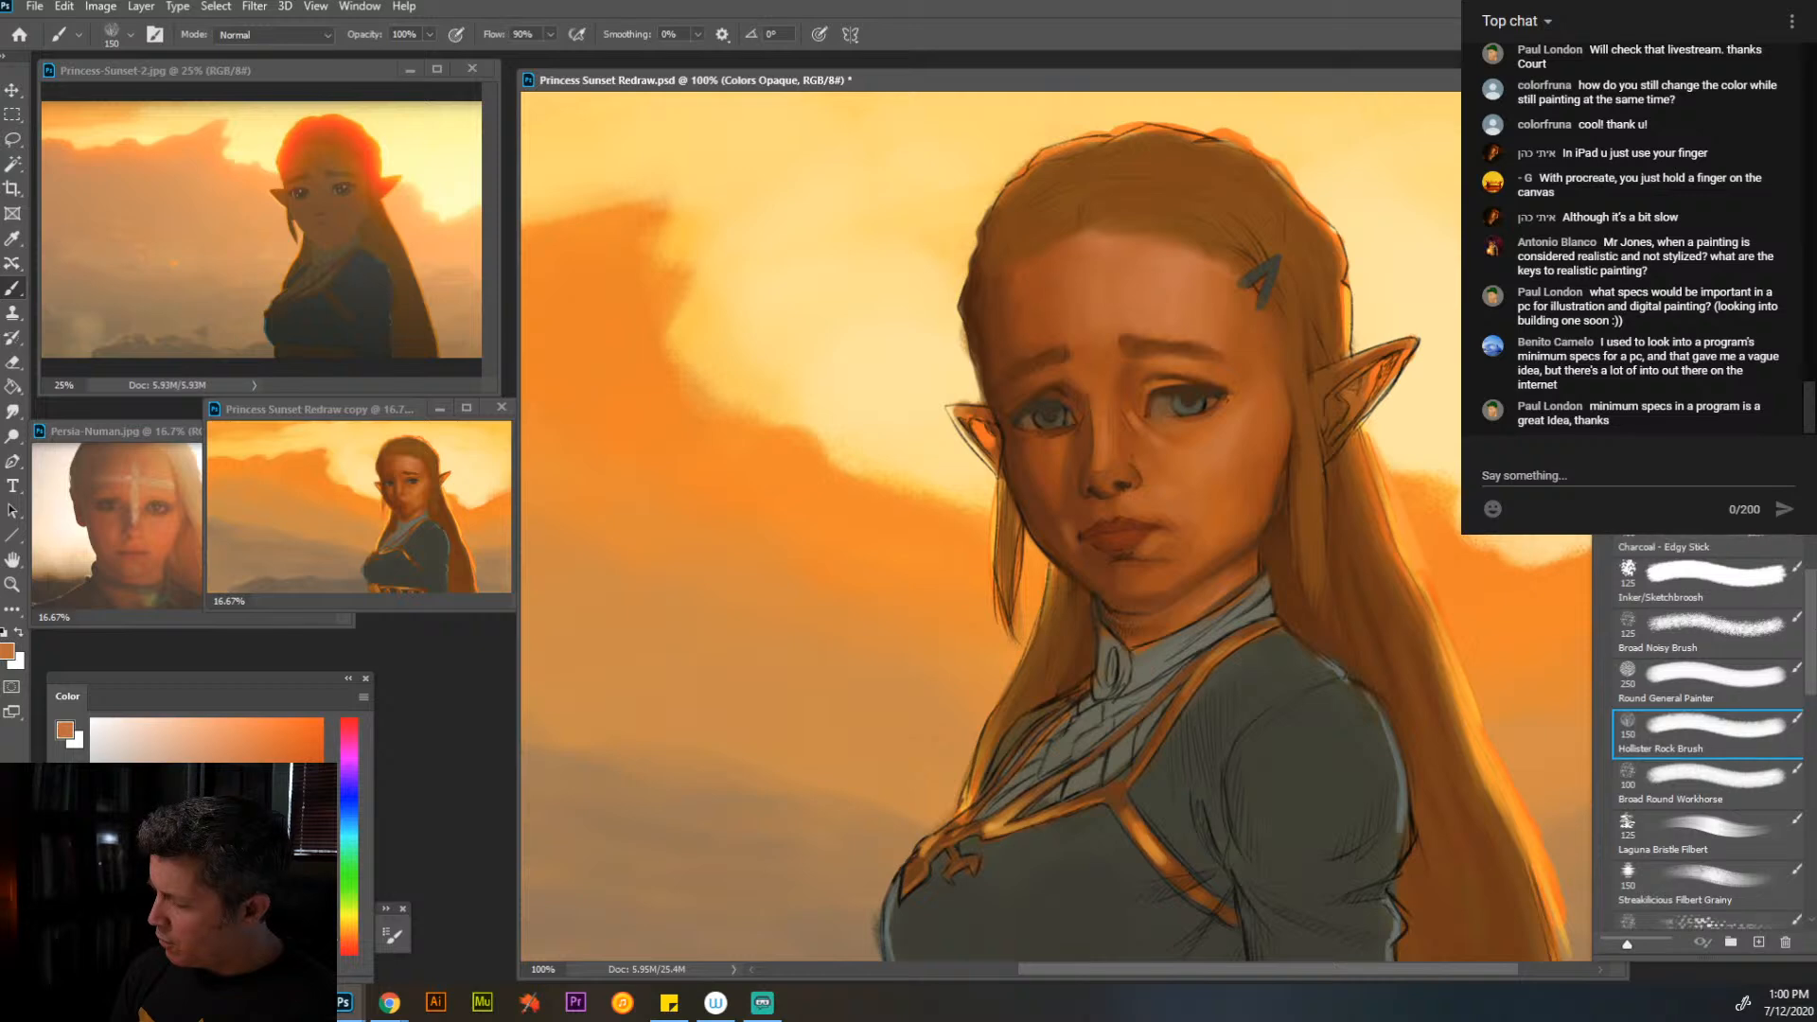
scroll(1742, 797, "down", 15)
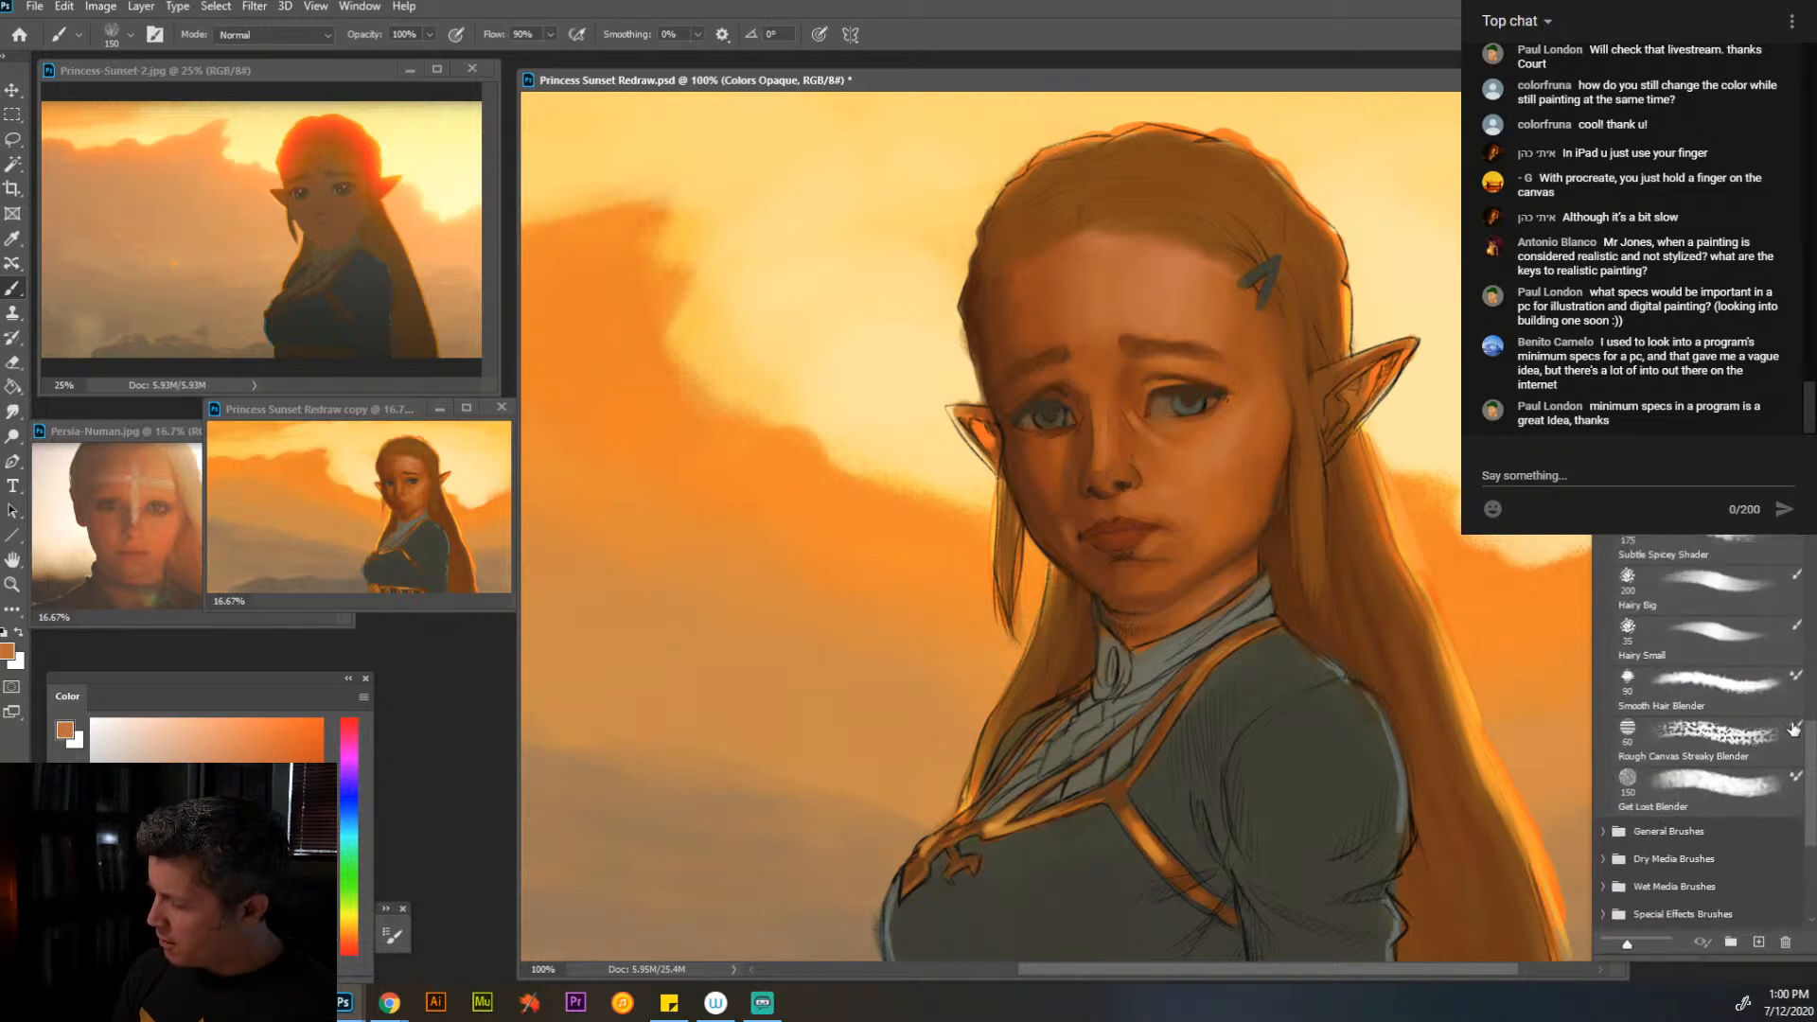
scroll(1794, 729, "up", 3)
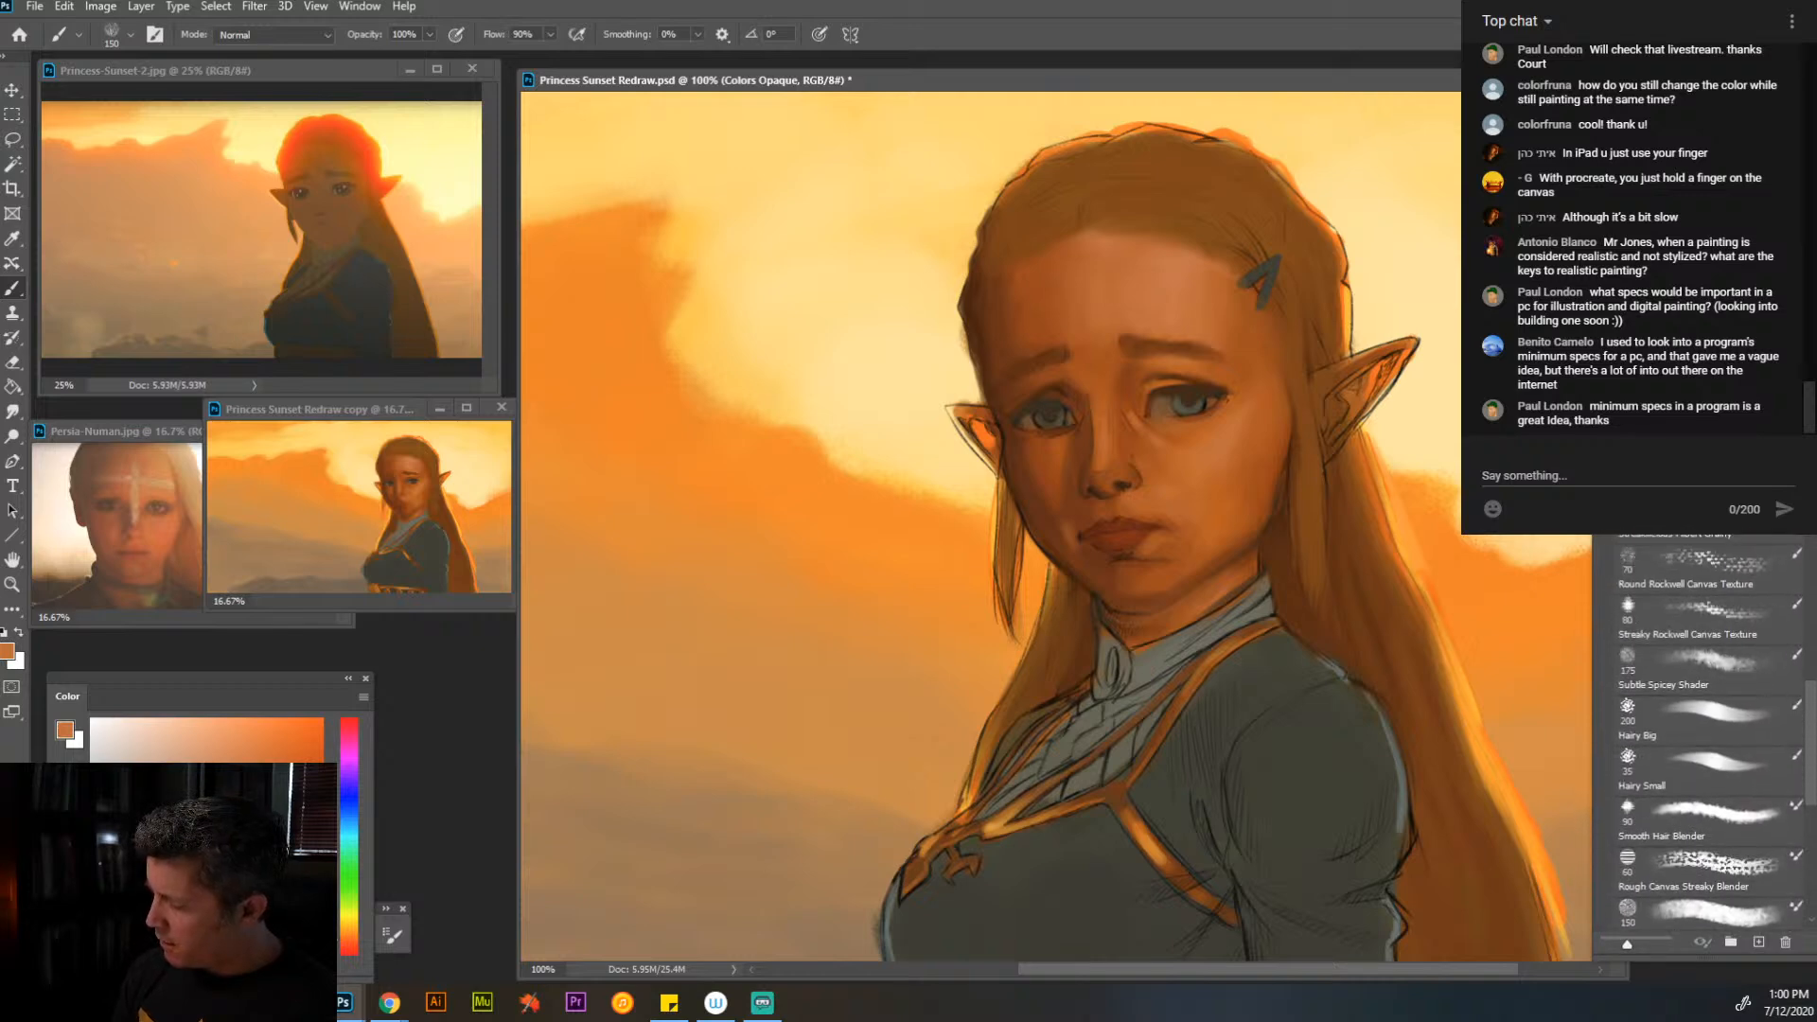
left_click(1695, 672)
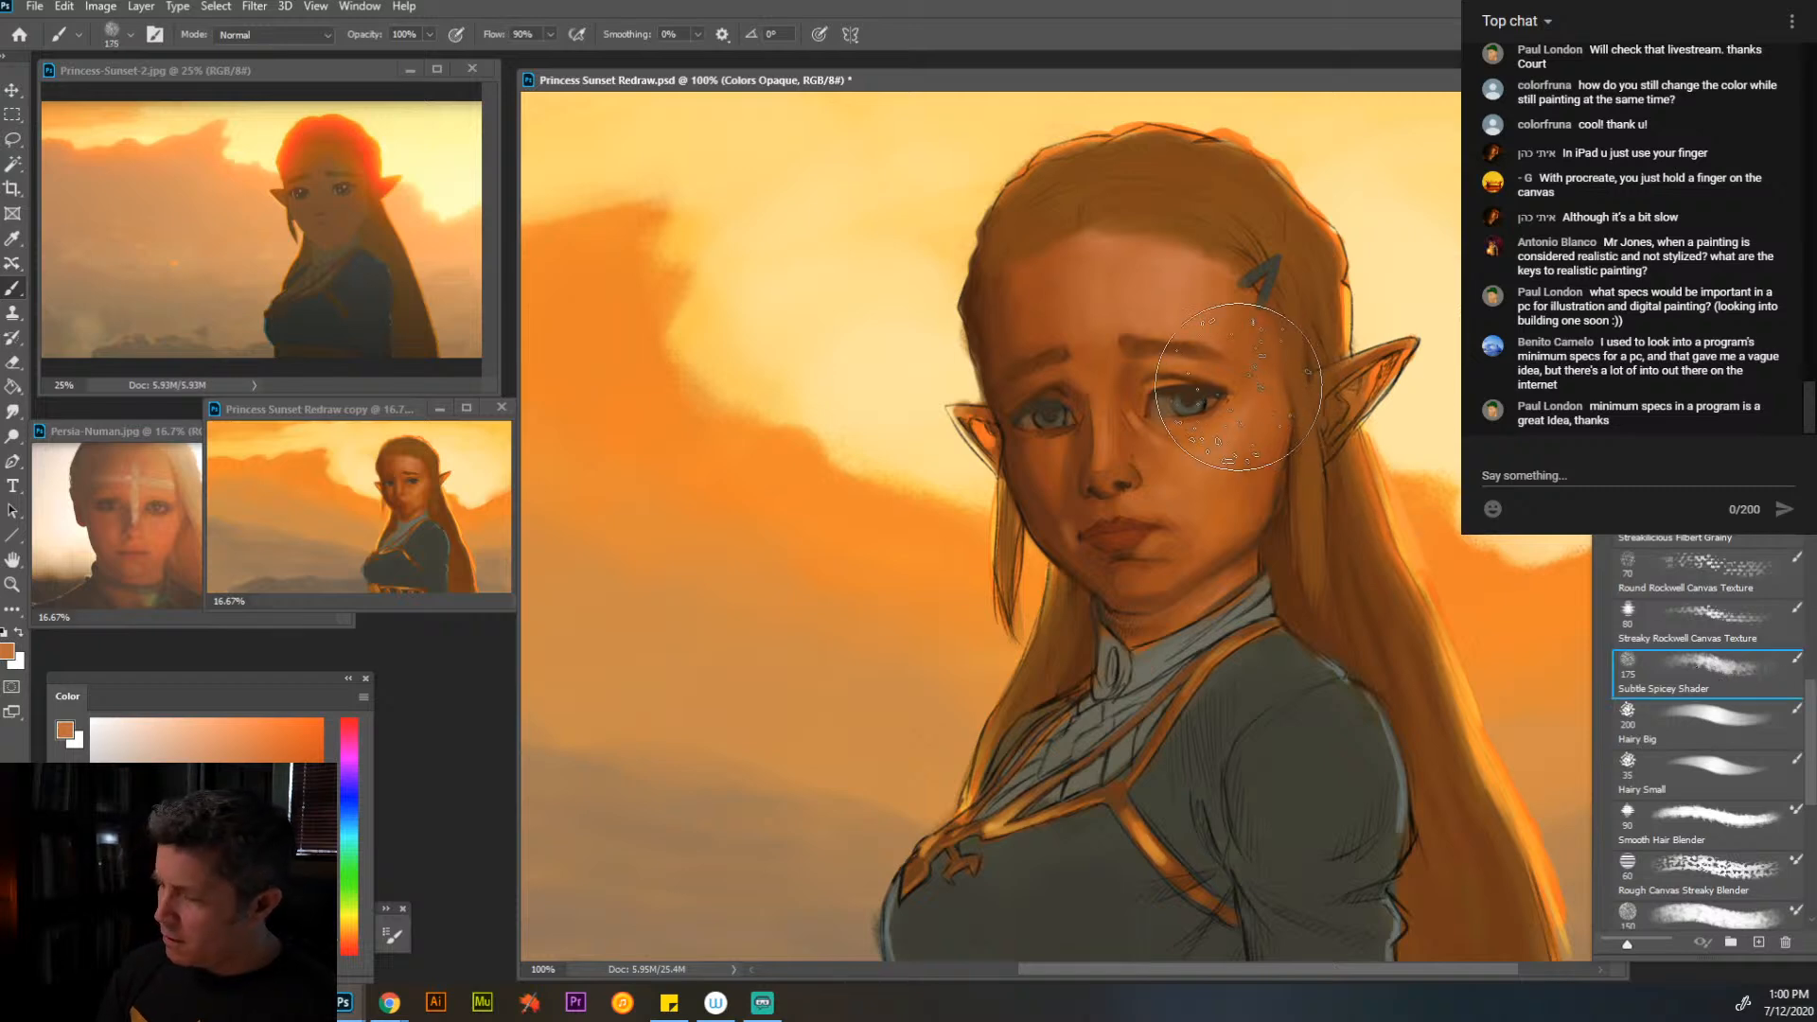
key("bracketleft")
key("bracketleft")
key("bracketleft")
key("bracketleft")
key("bracketleft")
key("bracketleft")
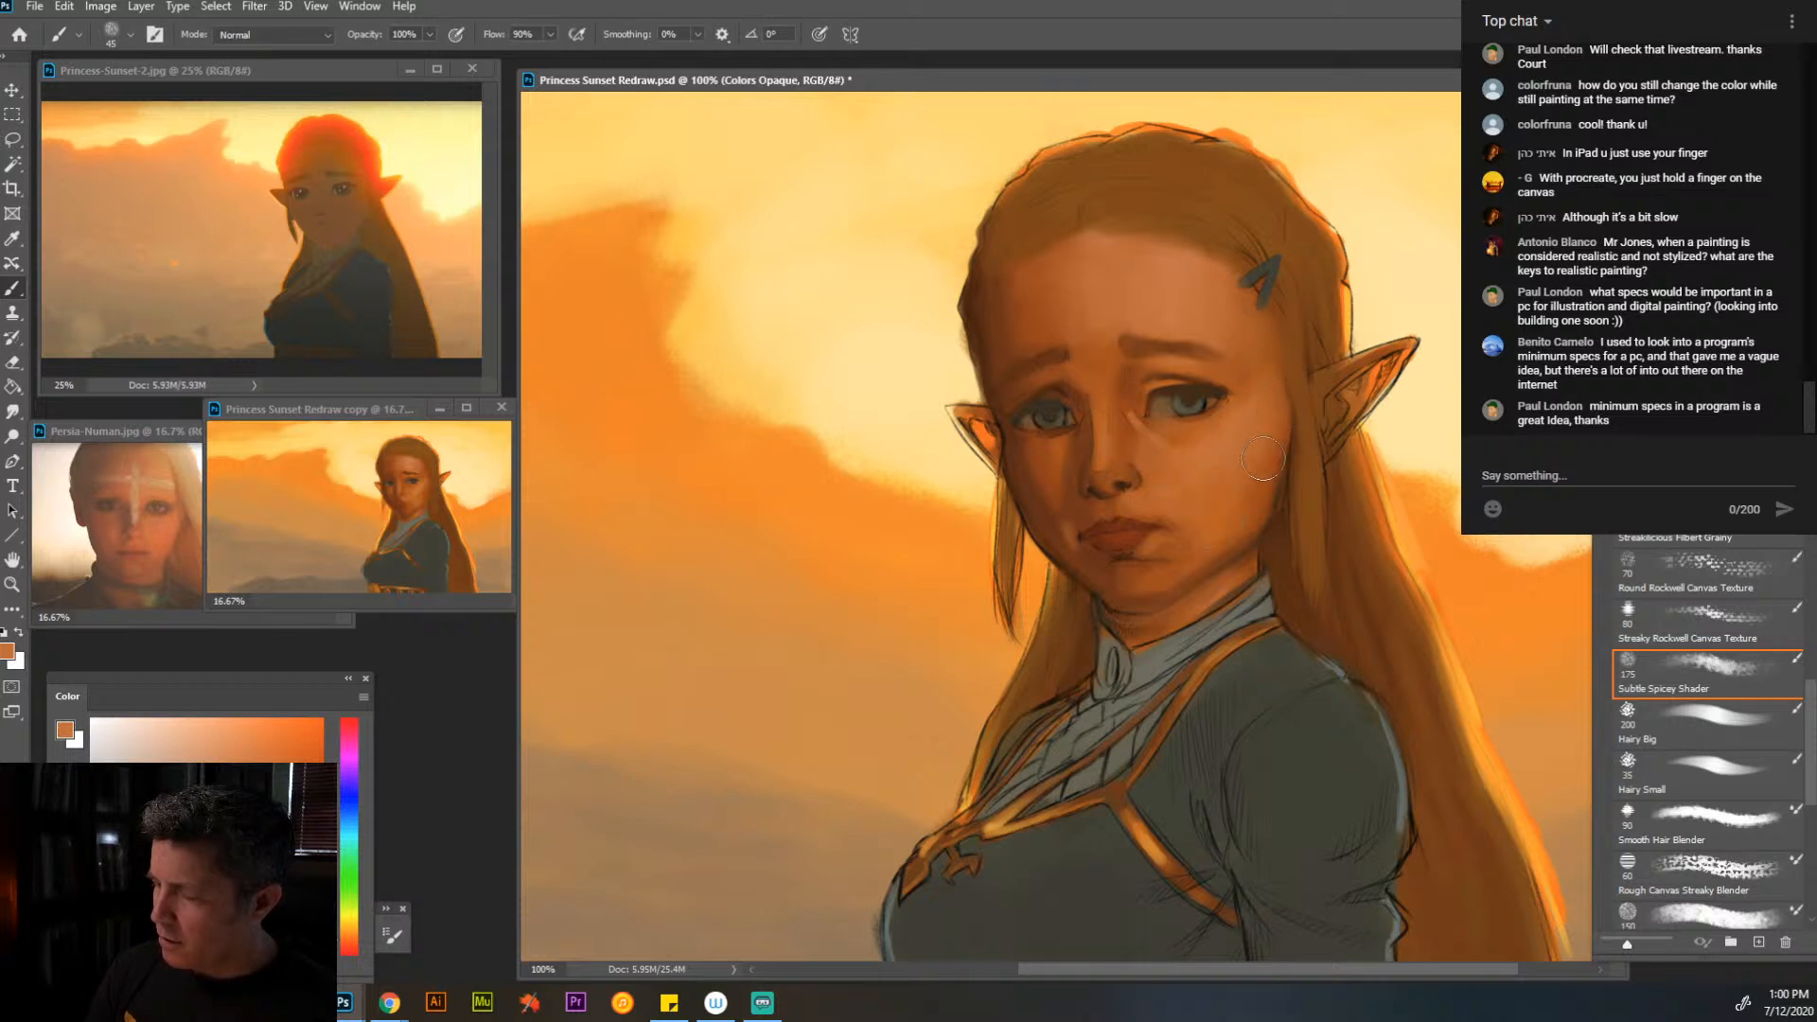
left_click(1269, 503, "alt")
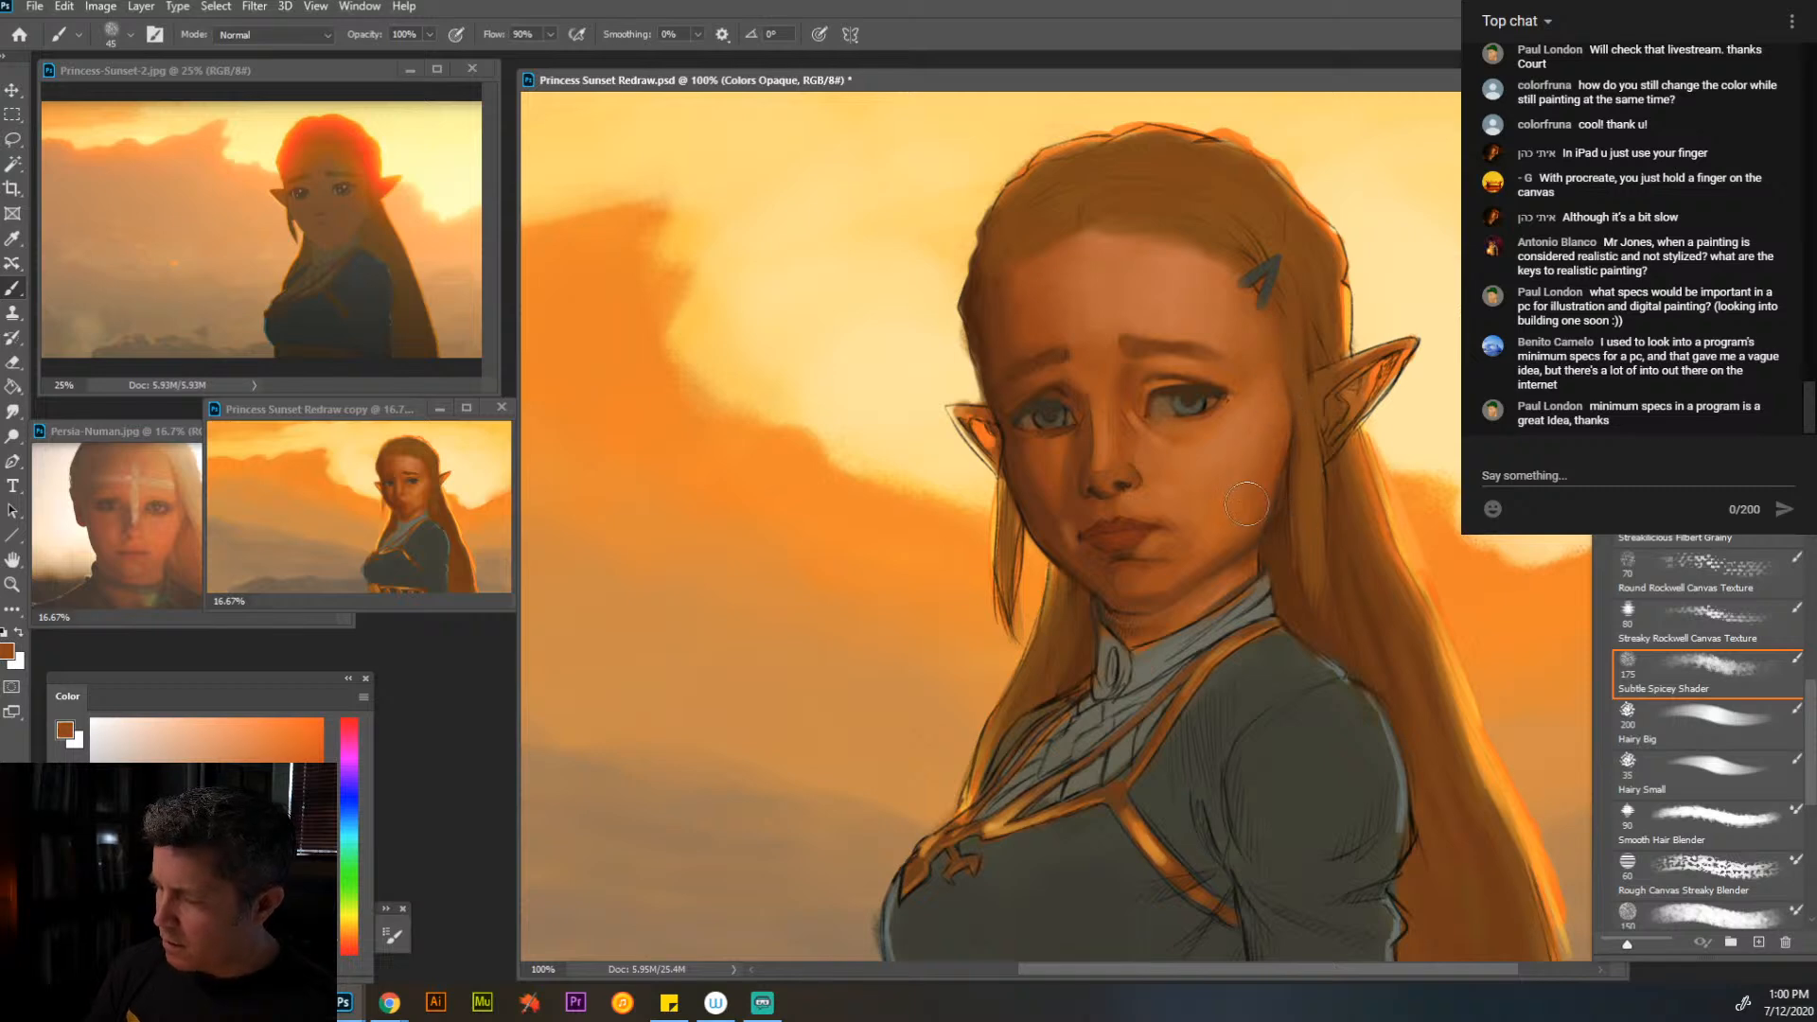
left_click(1212, 492, "alt")
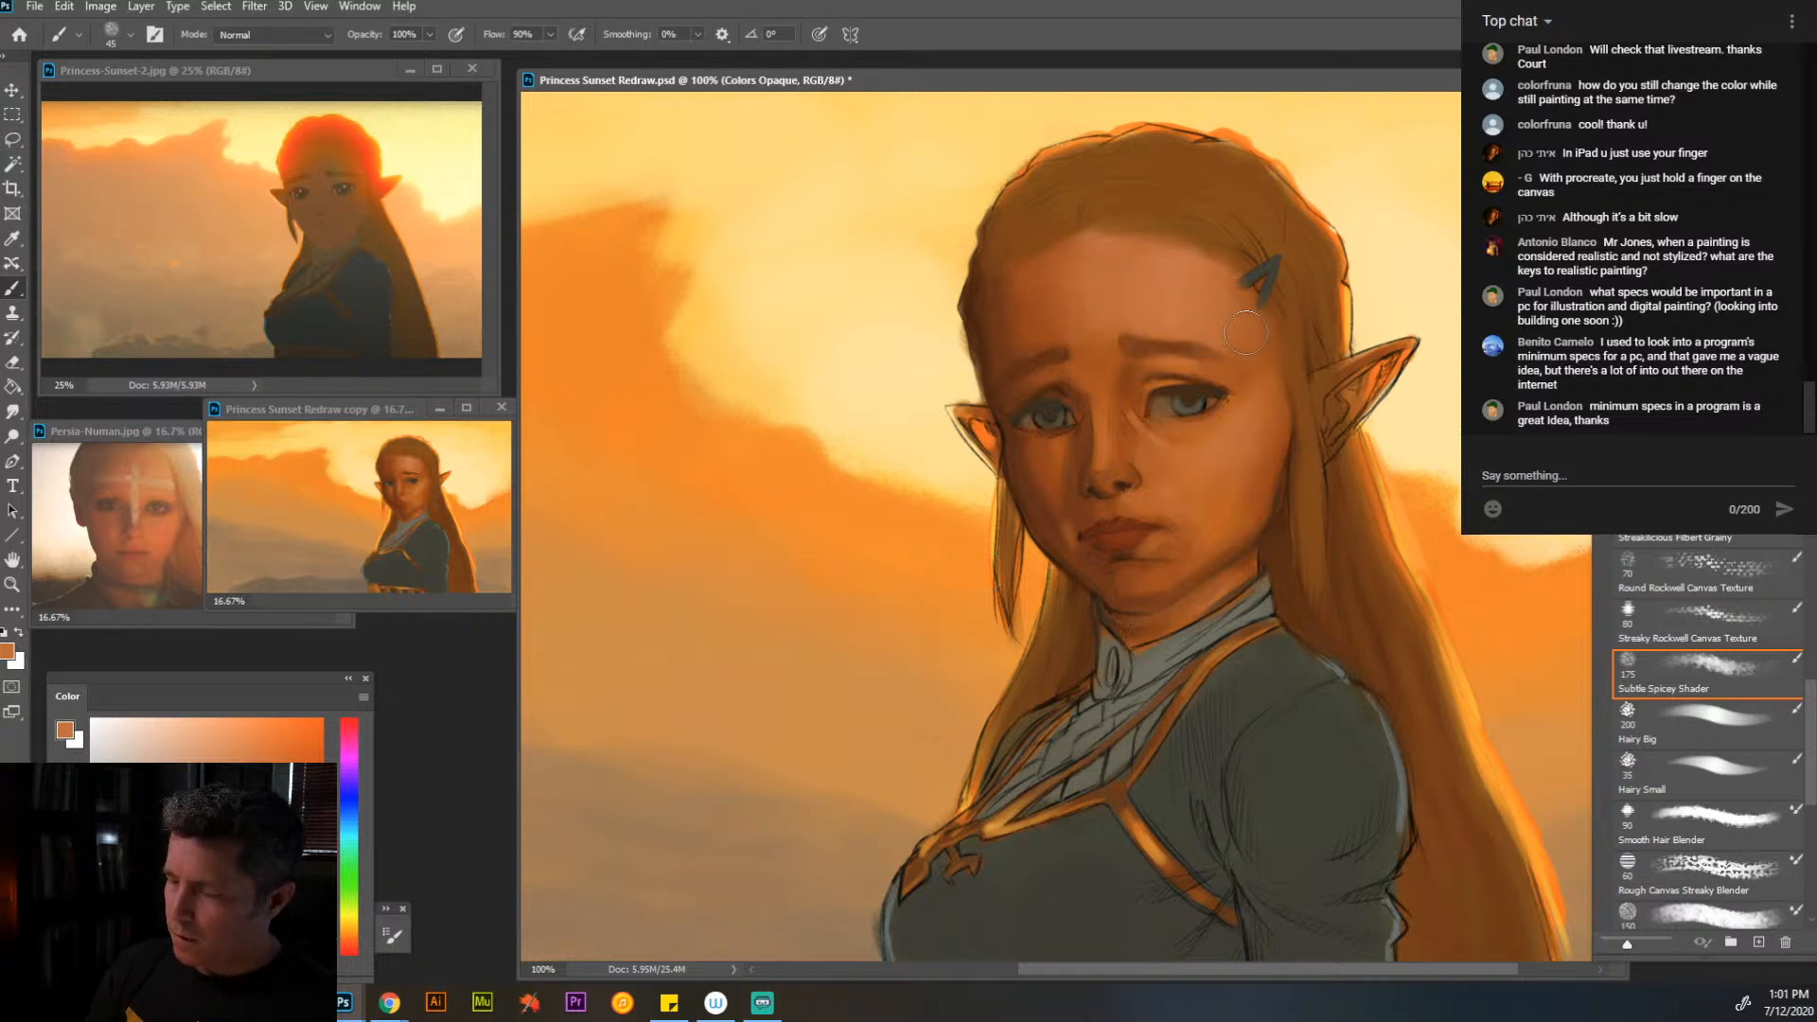
- Darken the far temple and far cheek under the eye with sampled dark brown, reducing the brush from size 45 to 25
left_click(1000, 388, "alt")
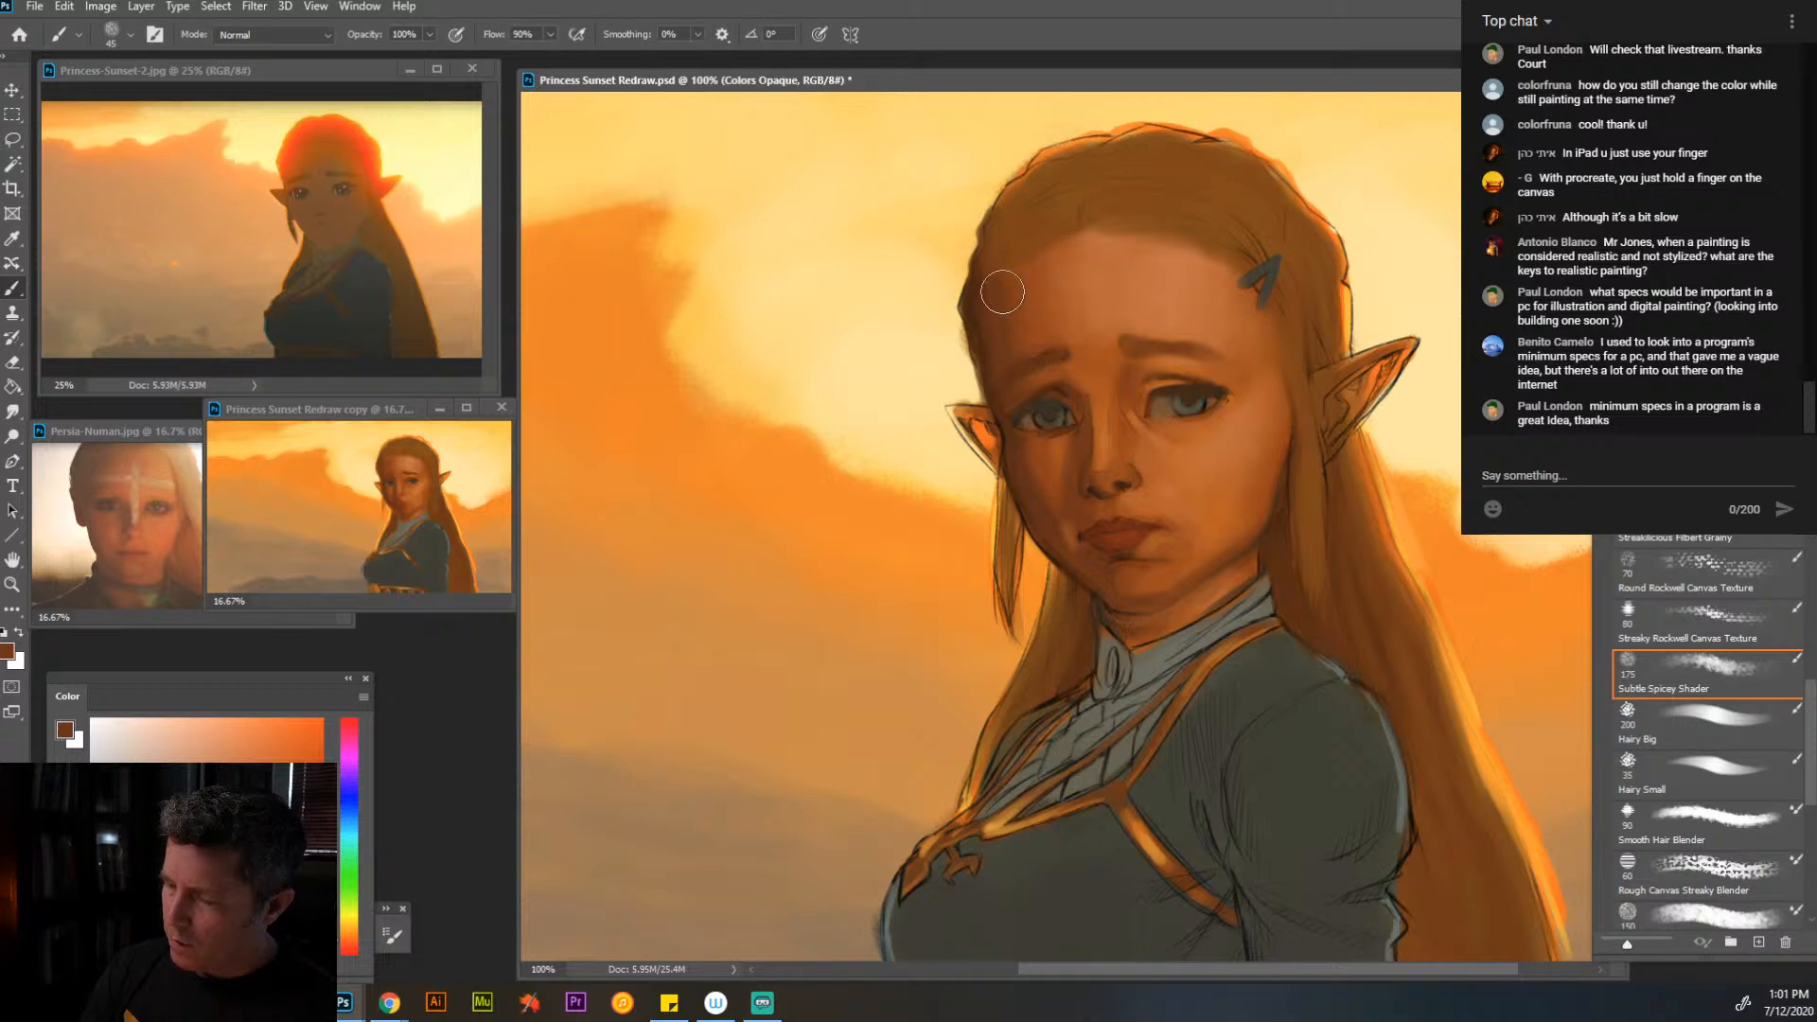
mouse_move(1034, 451)
left_mouse_down()
mouse_move(1055, 511)
mouse_move(1025, 489)
left_mouse_up()
key("[")
key("[")
key("[")
key("[")
left_click(1020, 475, "alt")
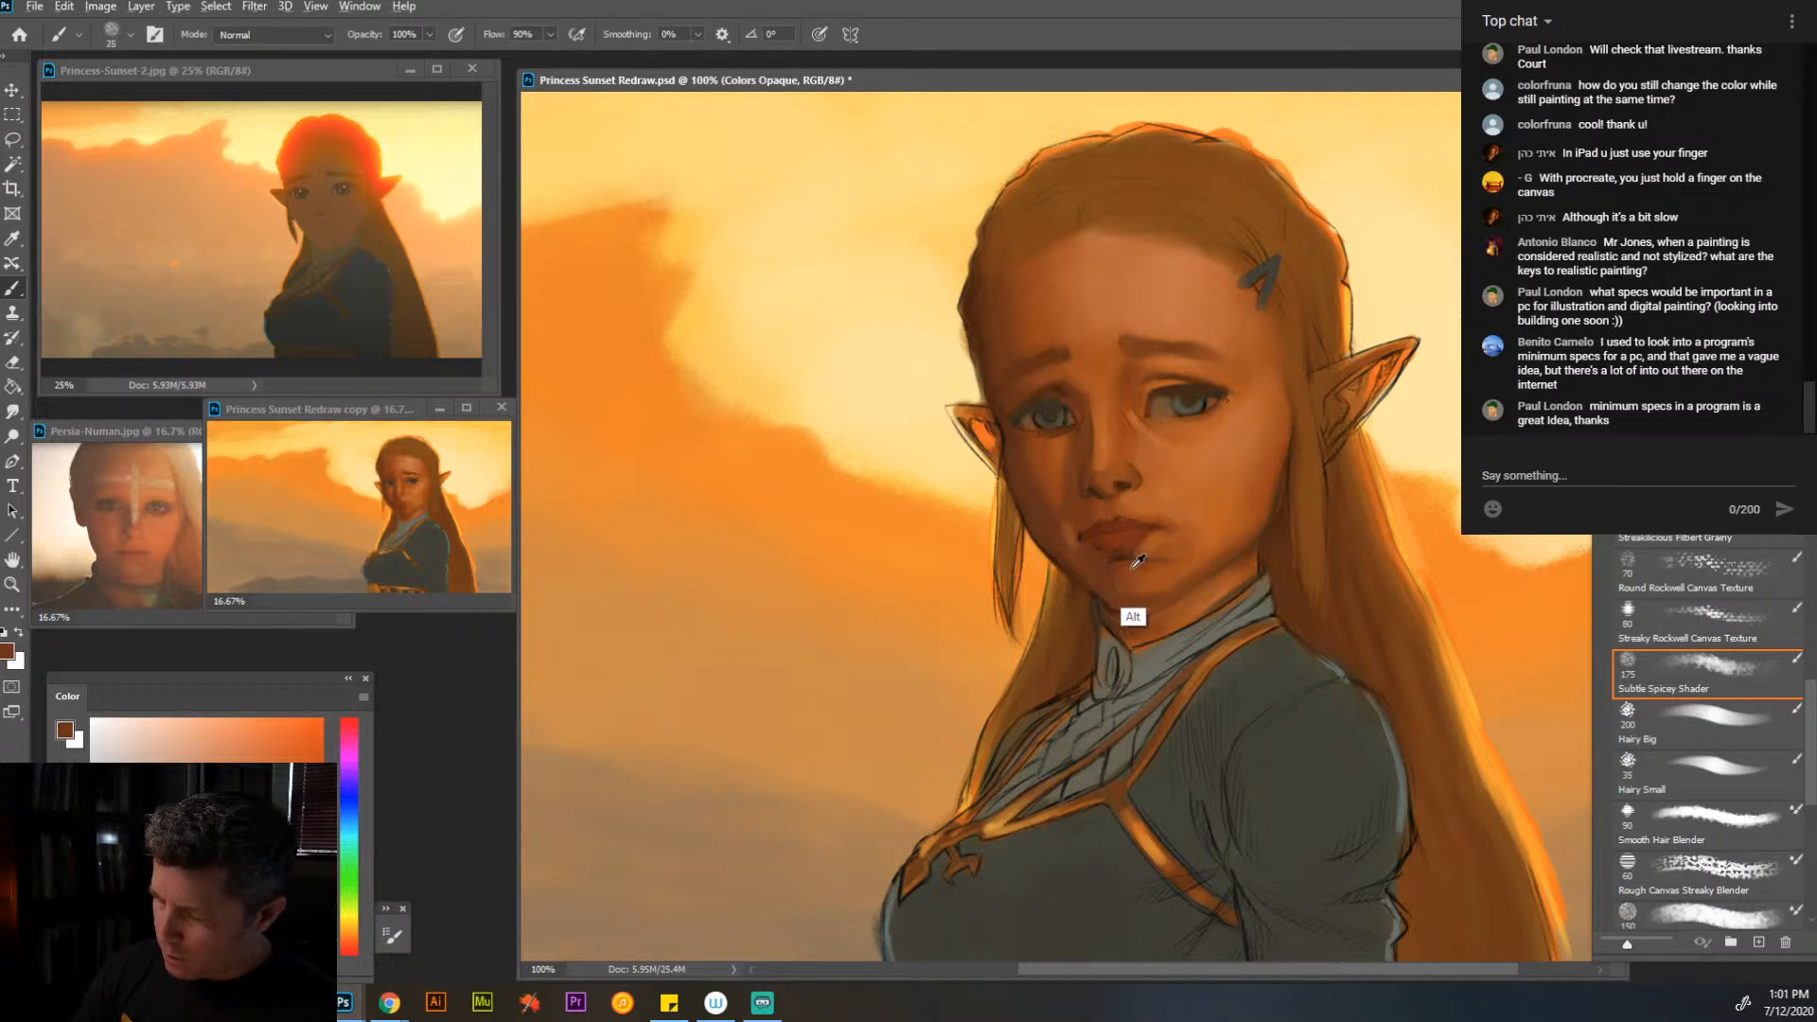
- Shade the lower jaw and chin below the lips with sampled brown and orange tones at brush sizes 15 and 25
key("bracketleft")
key("bracketleft")
left_click(1077, 563, "alt")
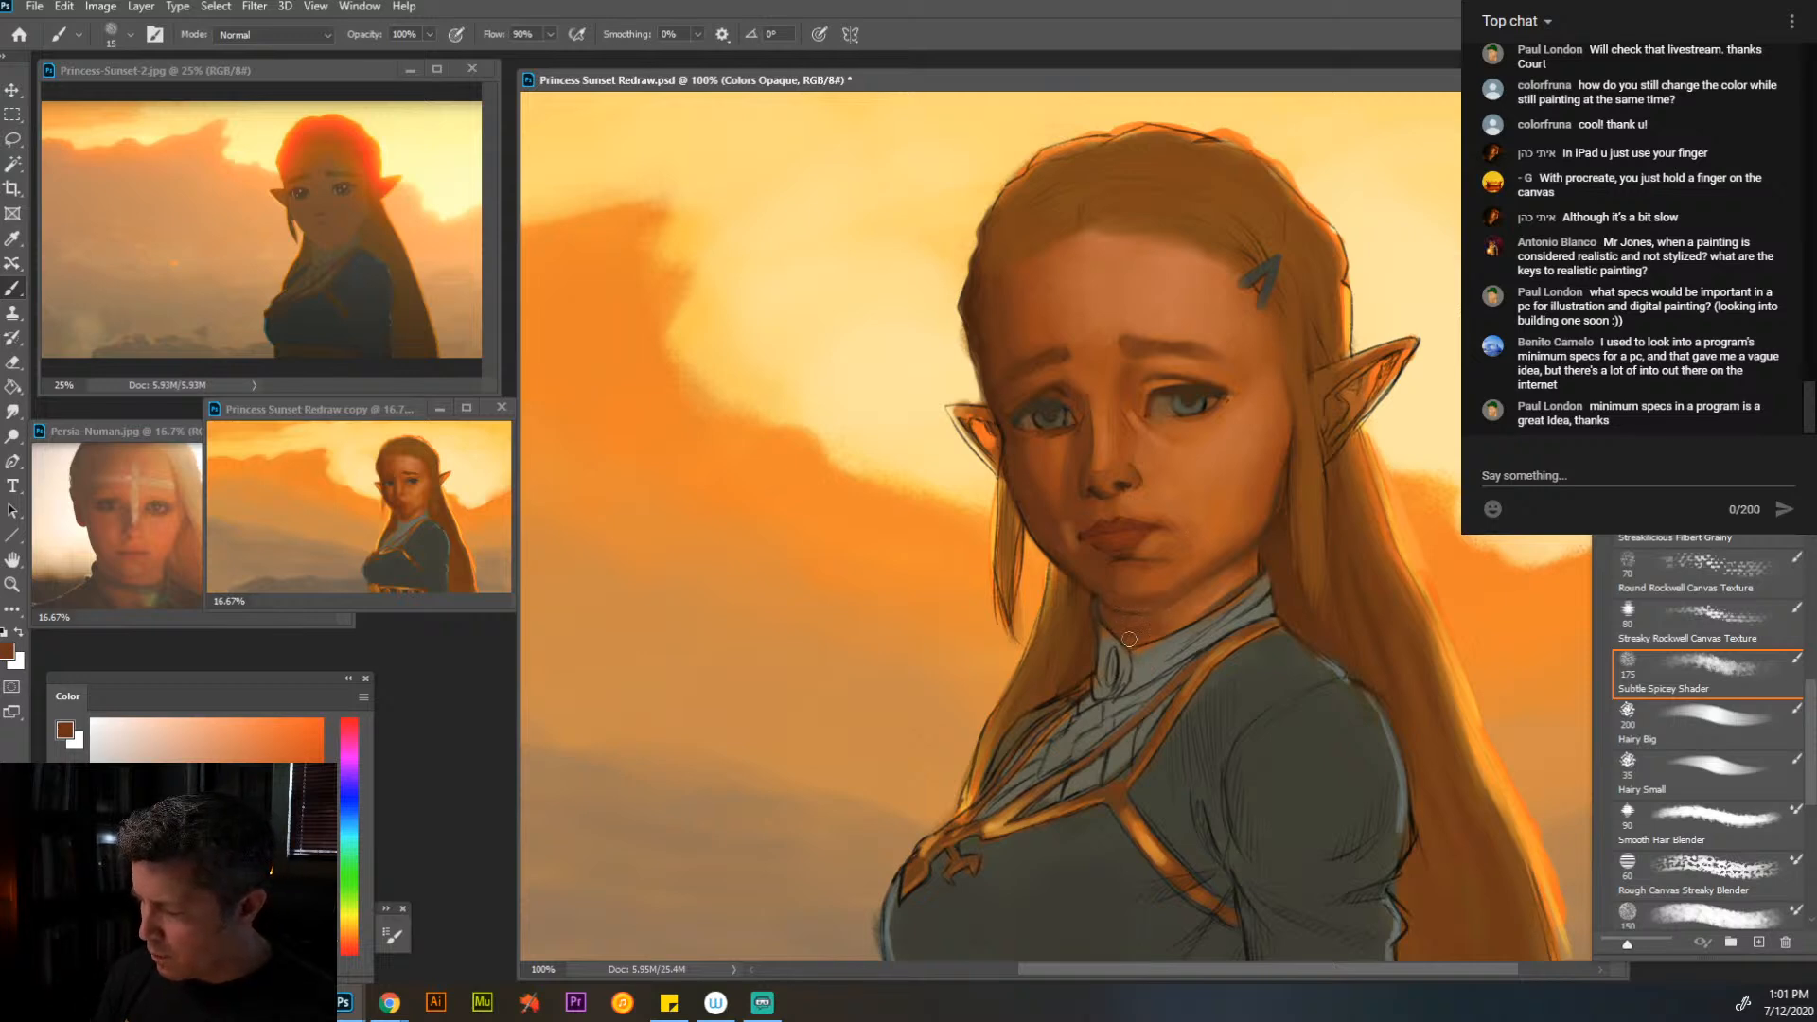
left_click(1238, 571, "alt")
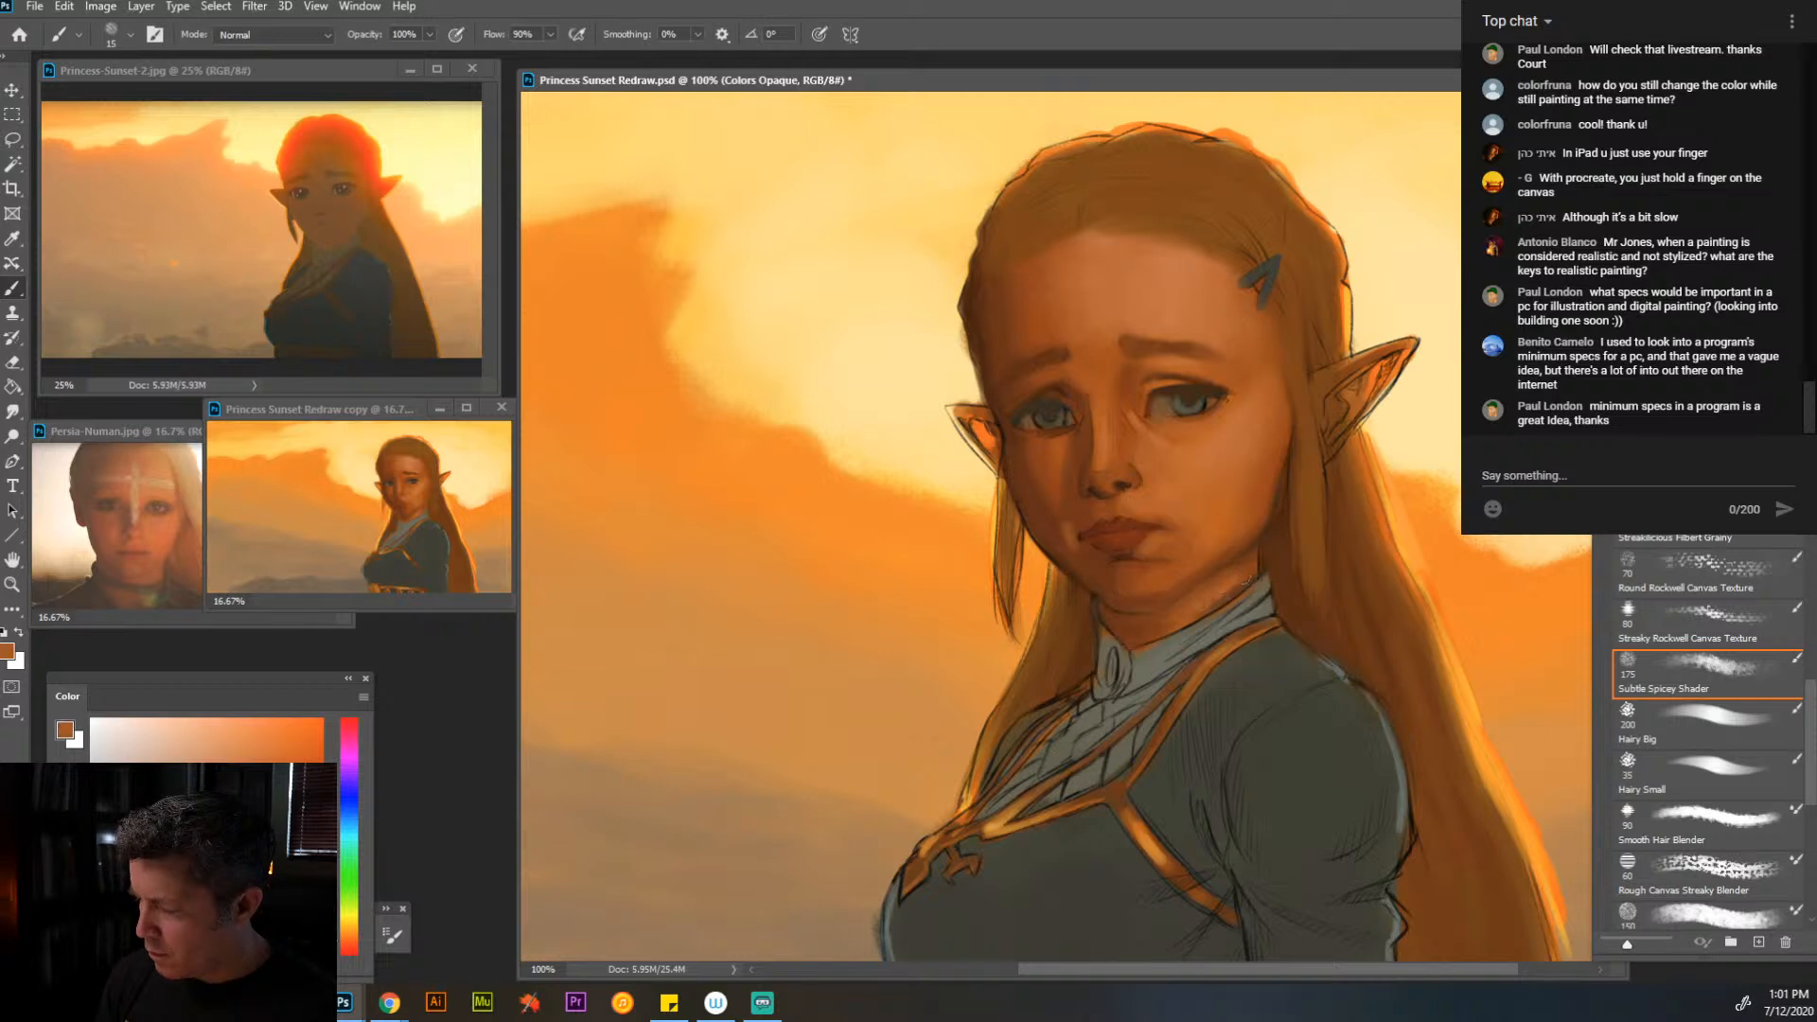
key("bracketright")
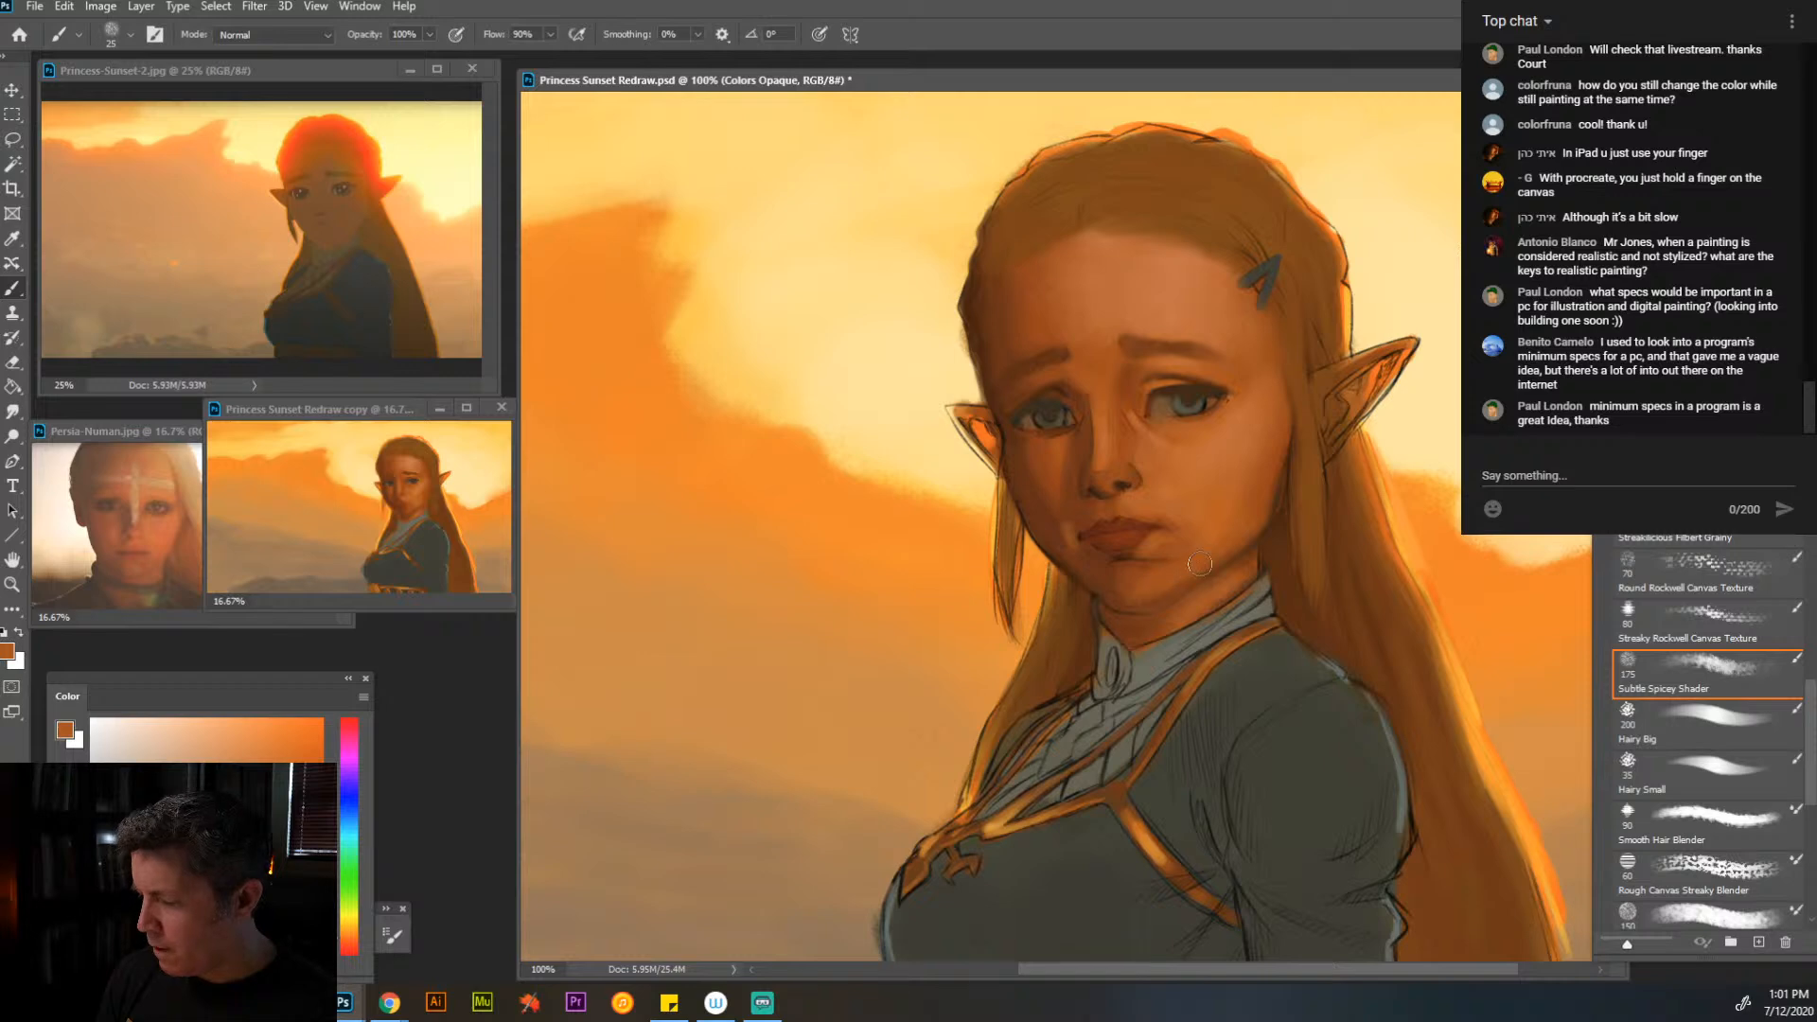
- Work closer on the face and smooth the near cheek below the eye with a sampled light skin tone at brush size 35
key("z")
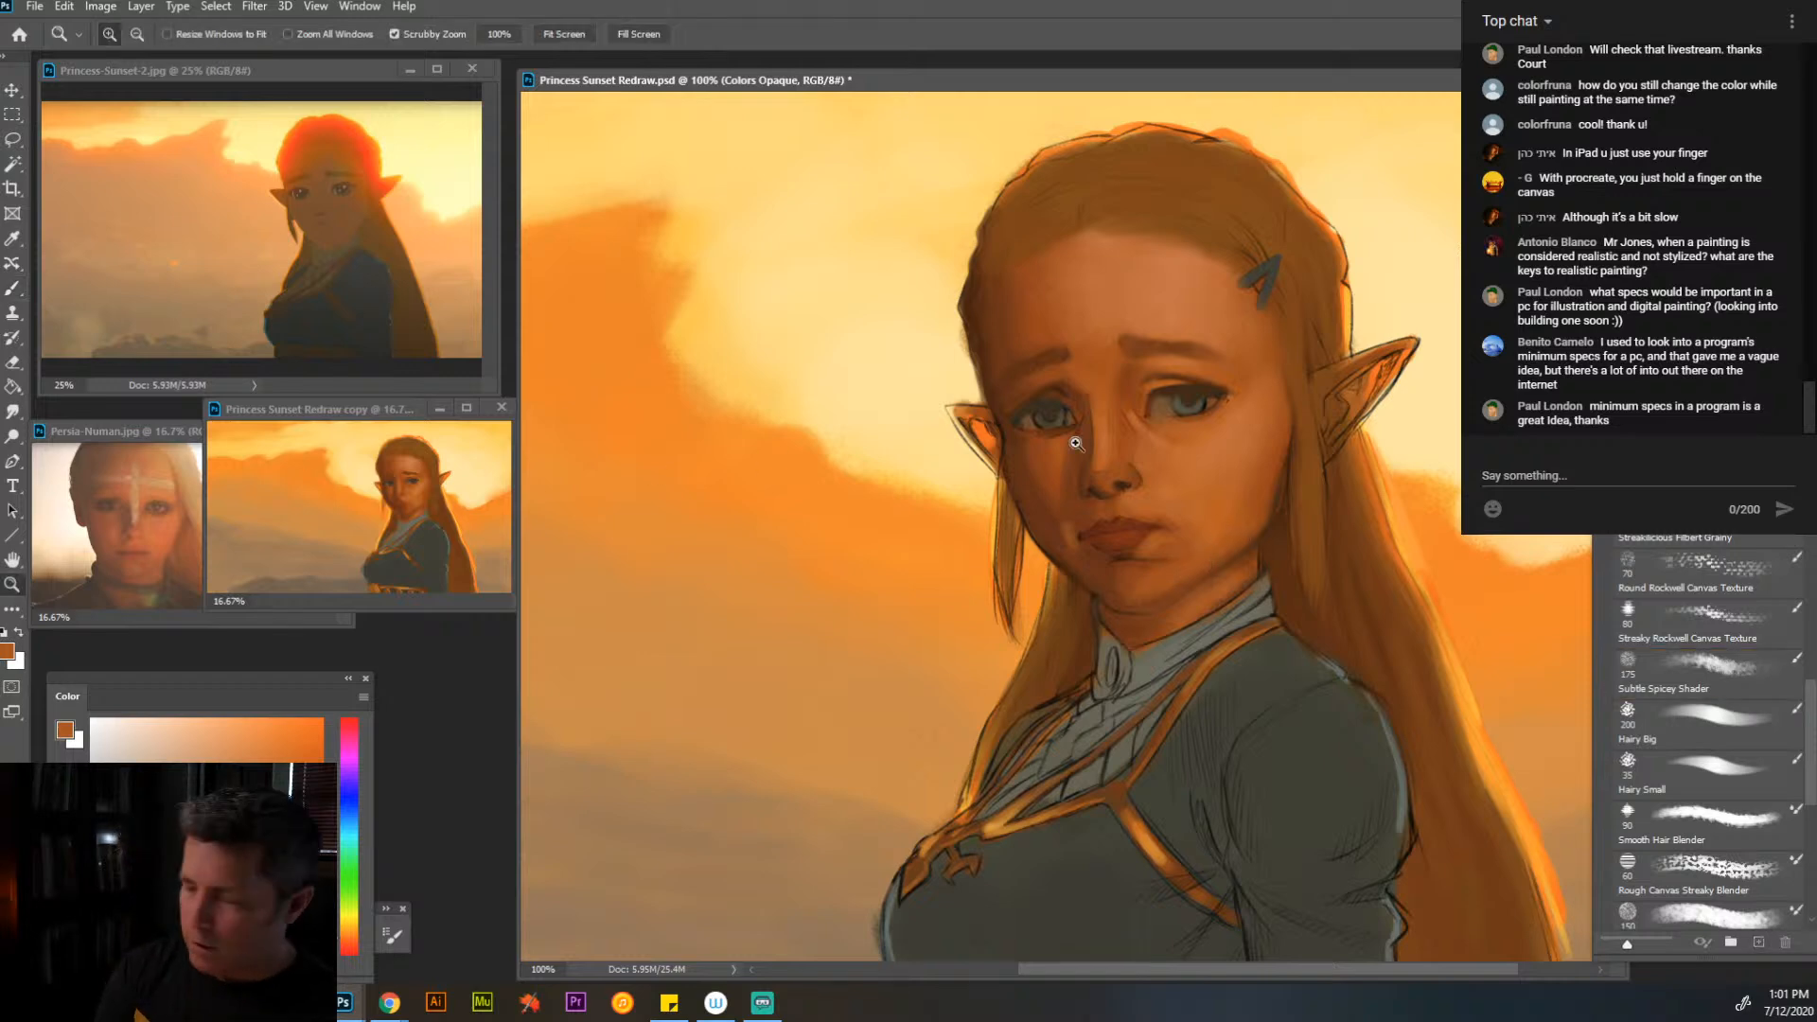
left_click(1136, 442)
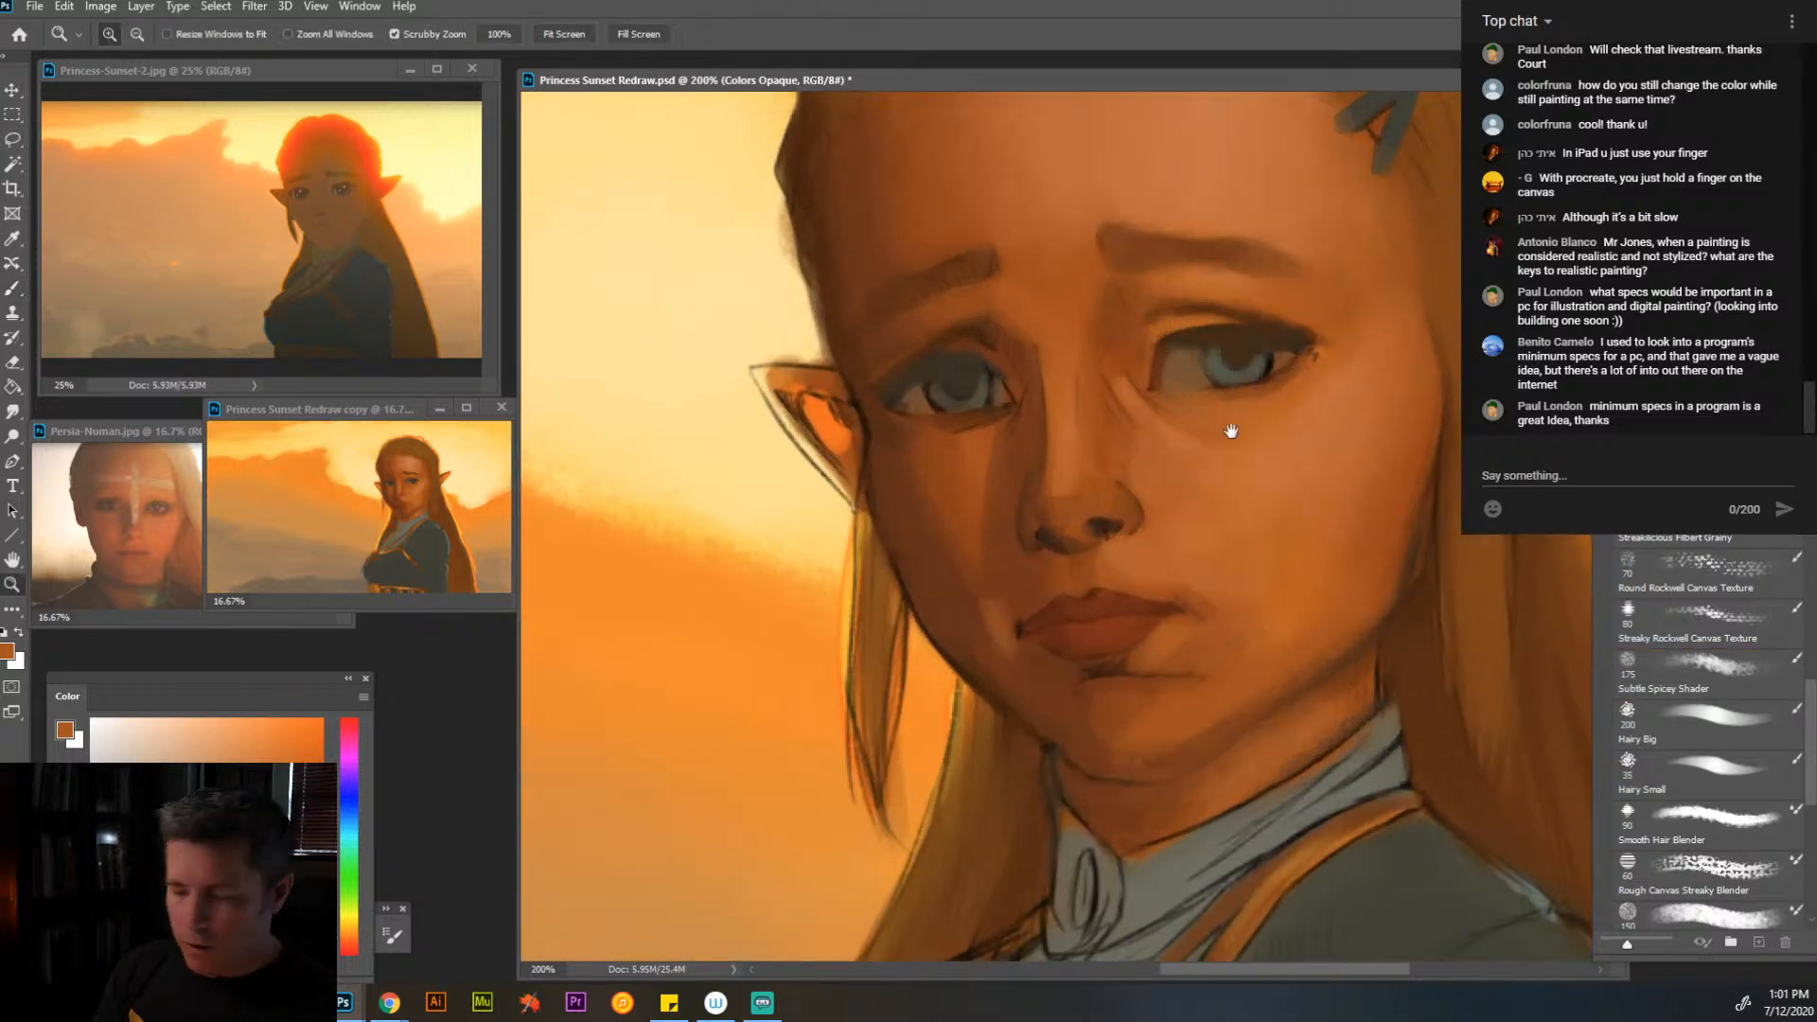
left_click_drag(1191, 417, 1157, 489)
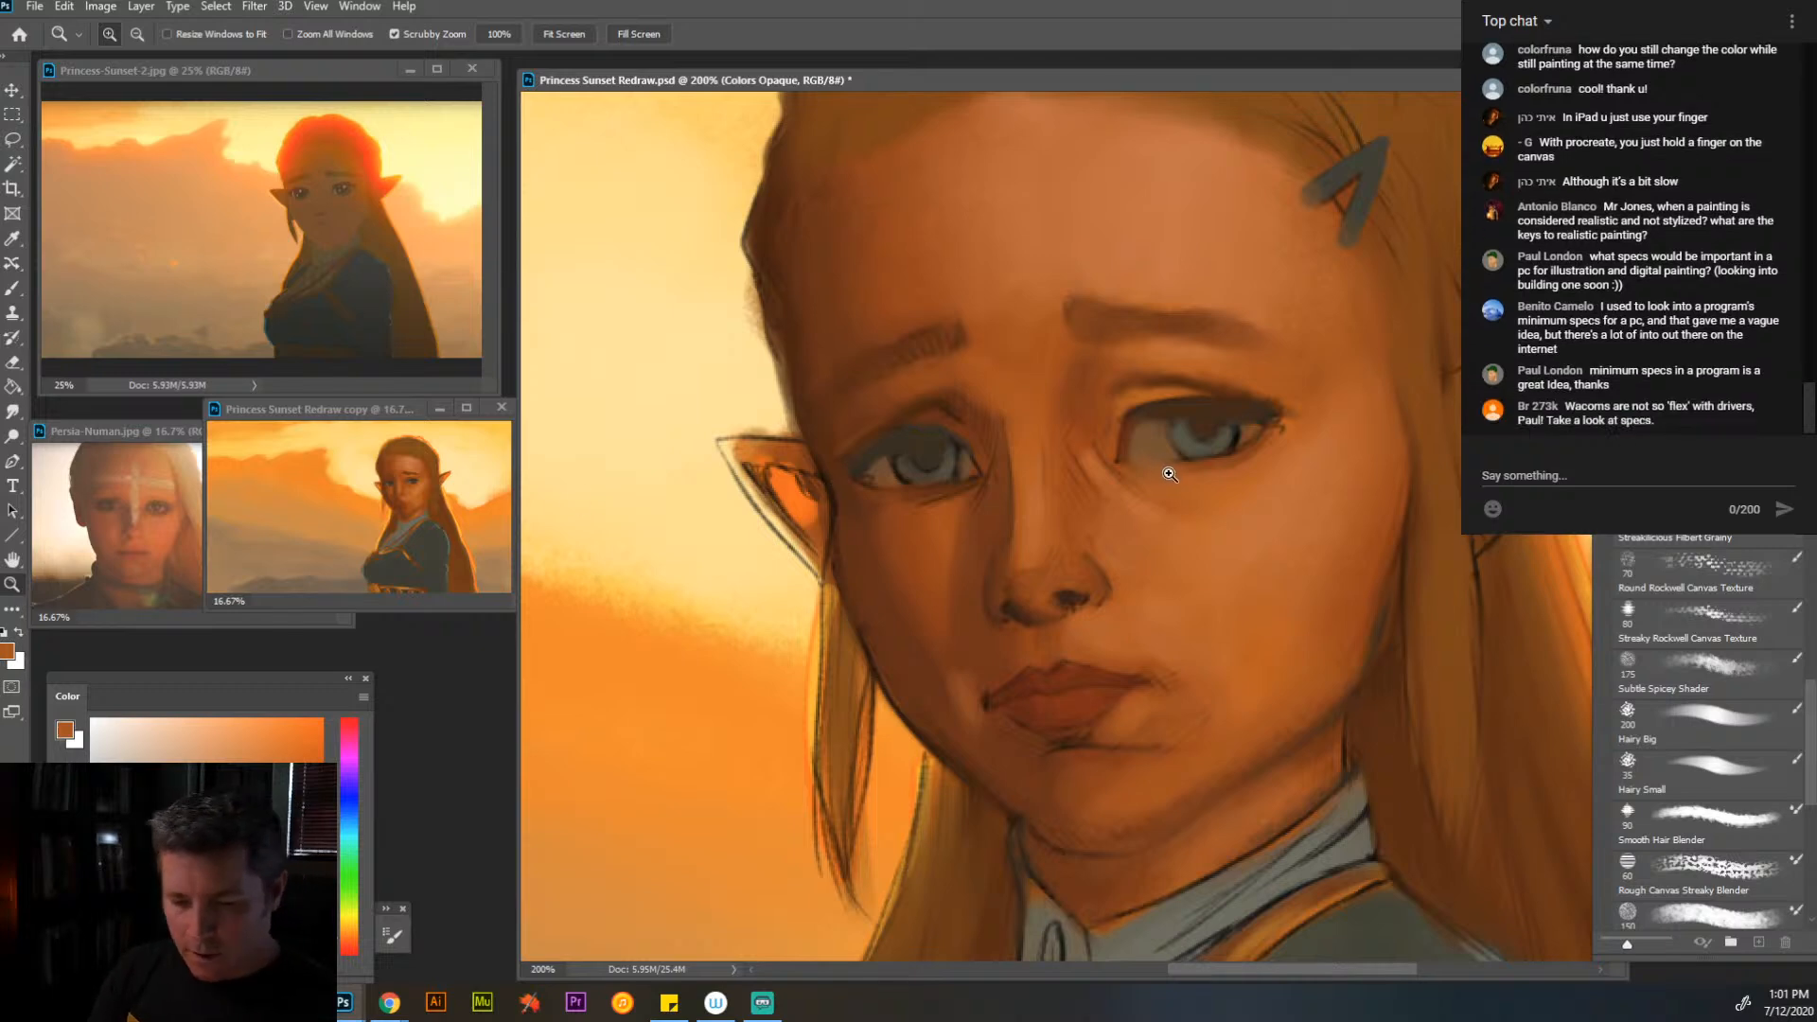
key("alt")
left_click_drag(1193, 480, 1194, 479)
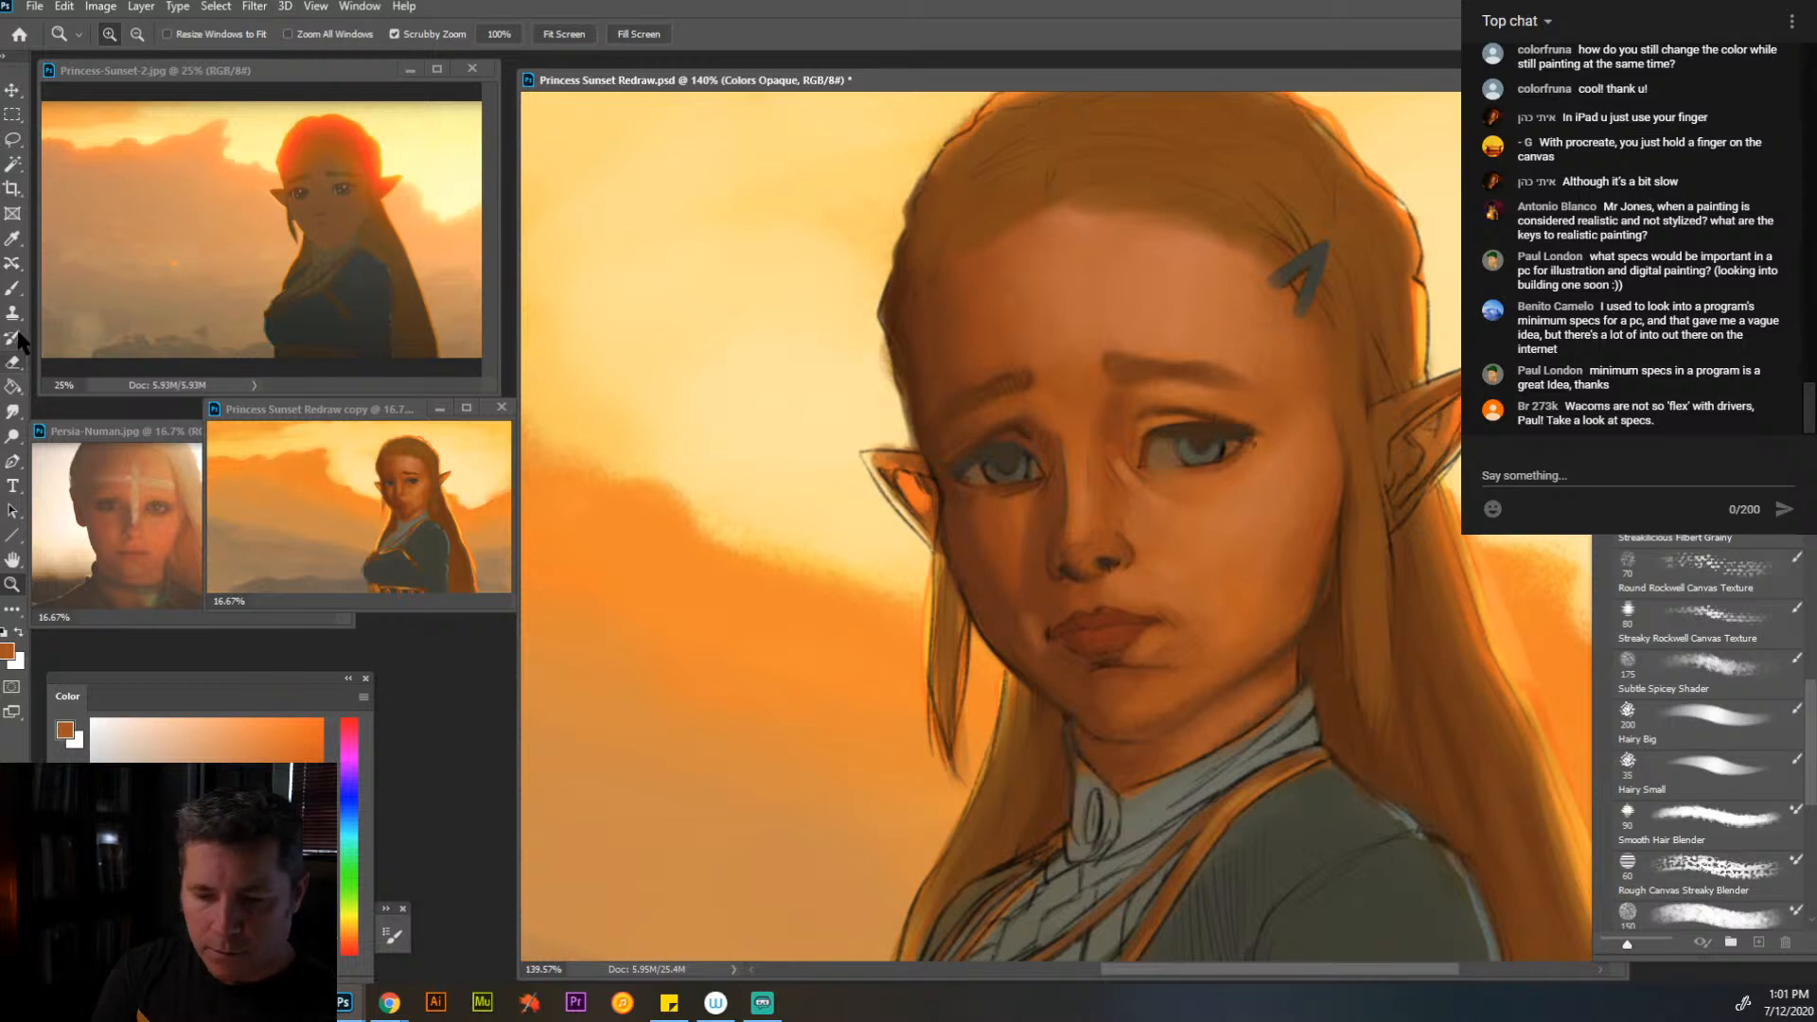
key("b")
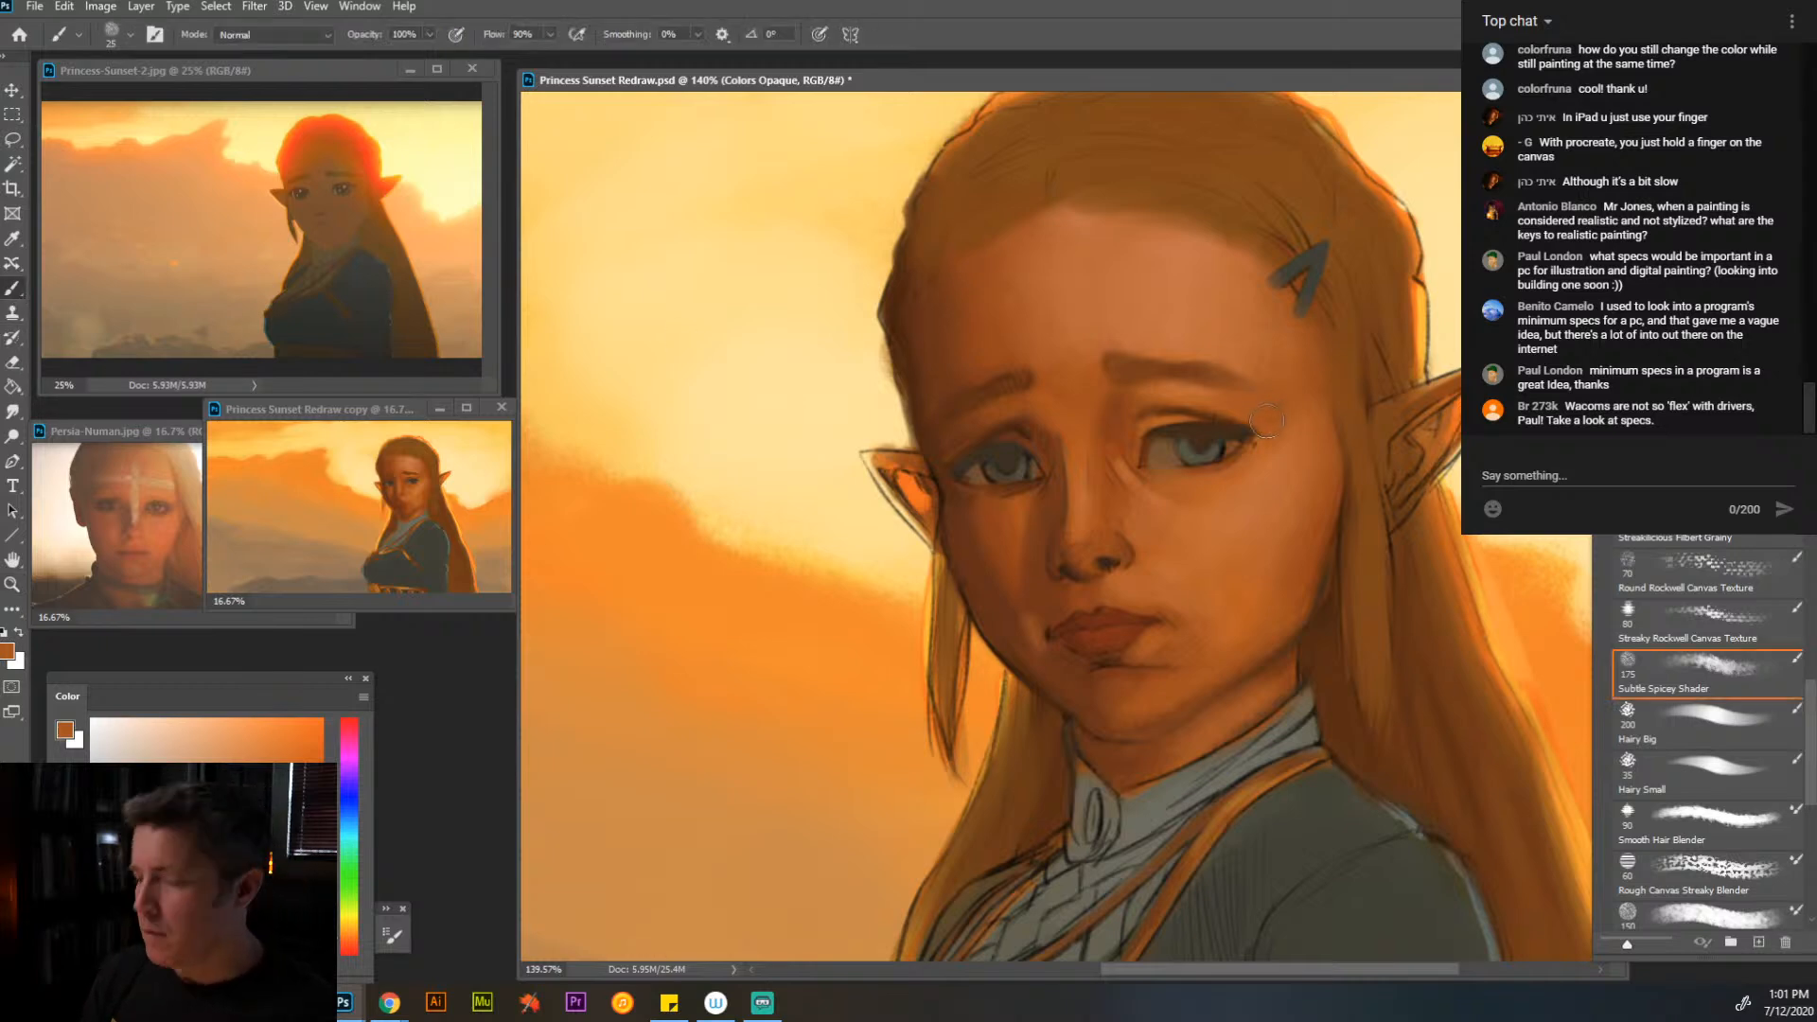
left_click(1089, 373, "alt")
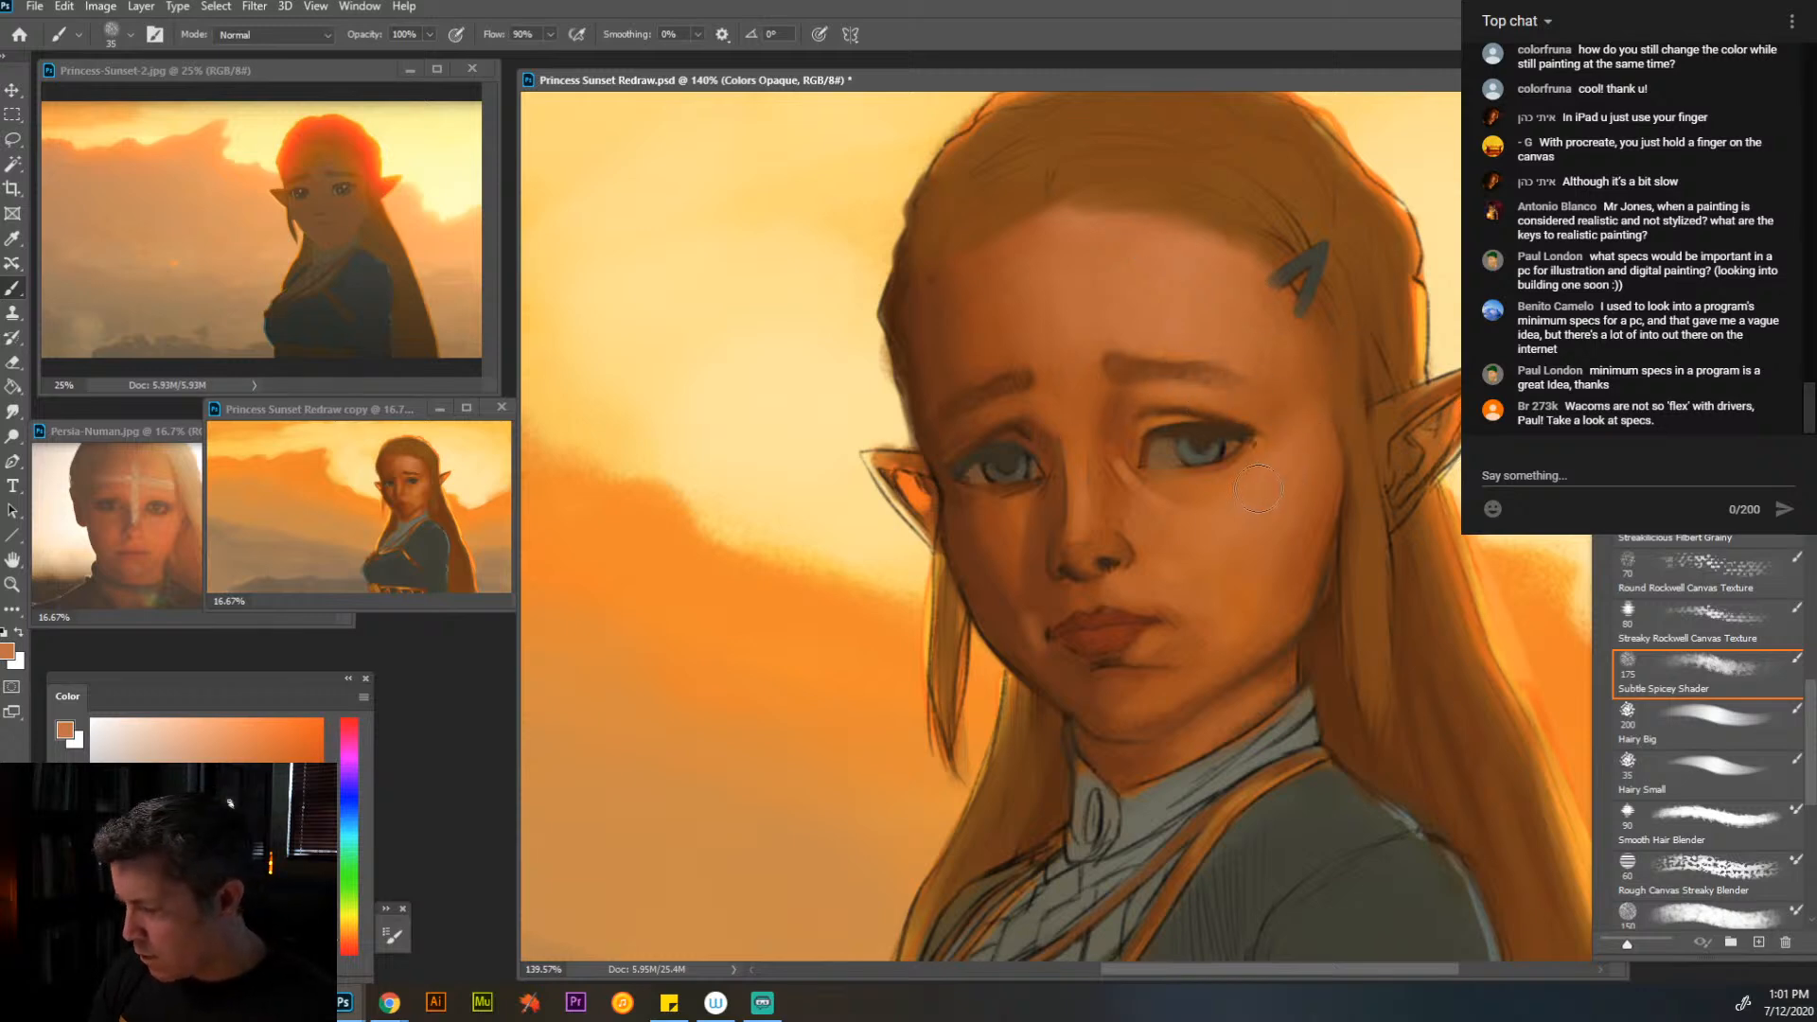
- Refine the outer corner and lower lid of the near eye with sampled orange and brown tones at brush size 15
key("bracketleft")
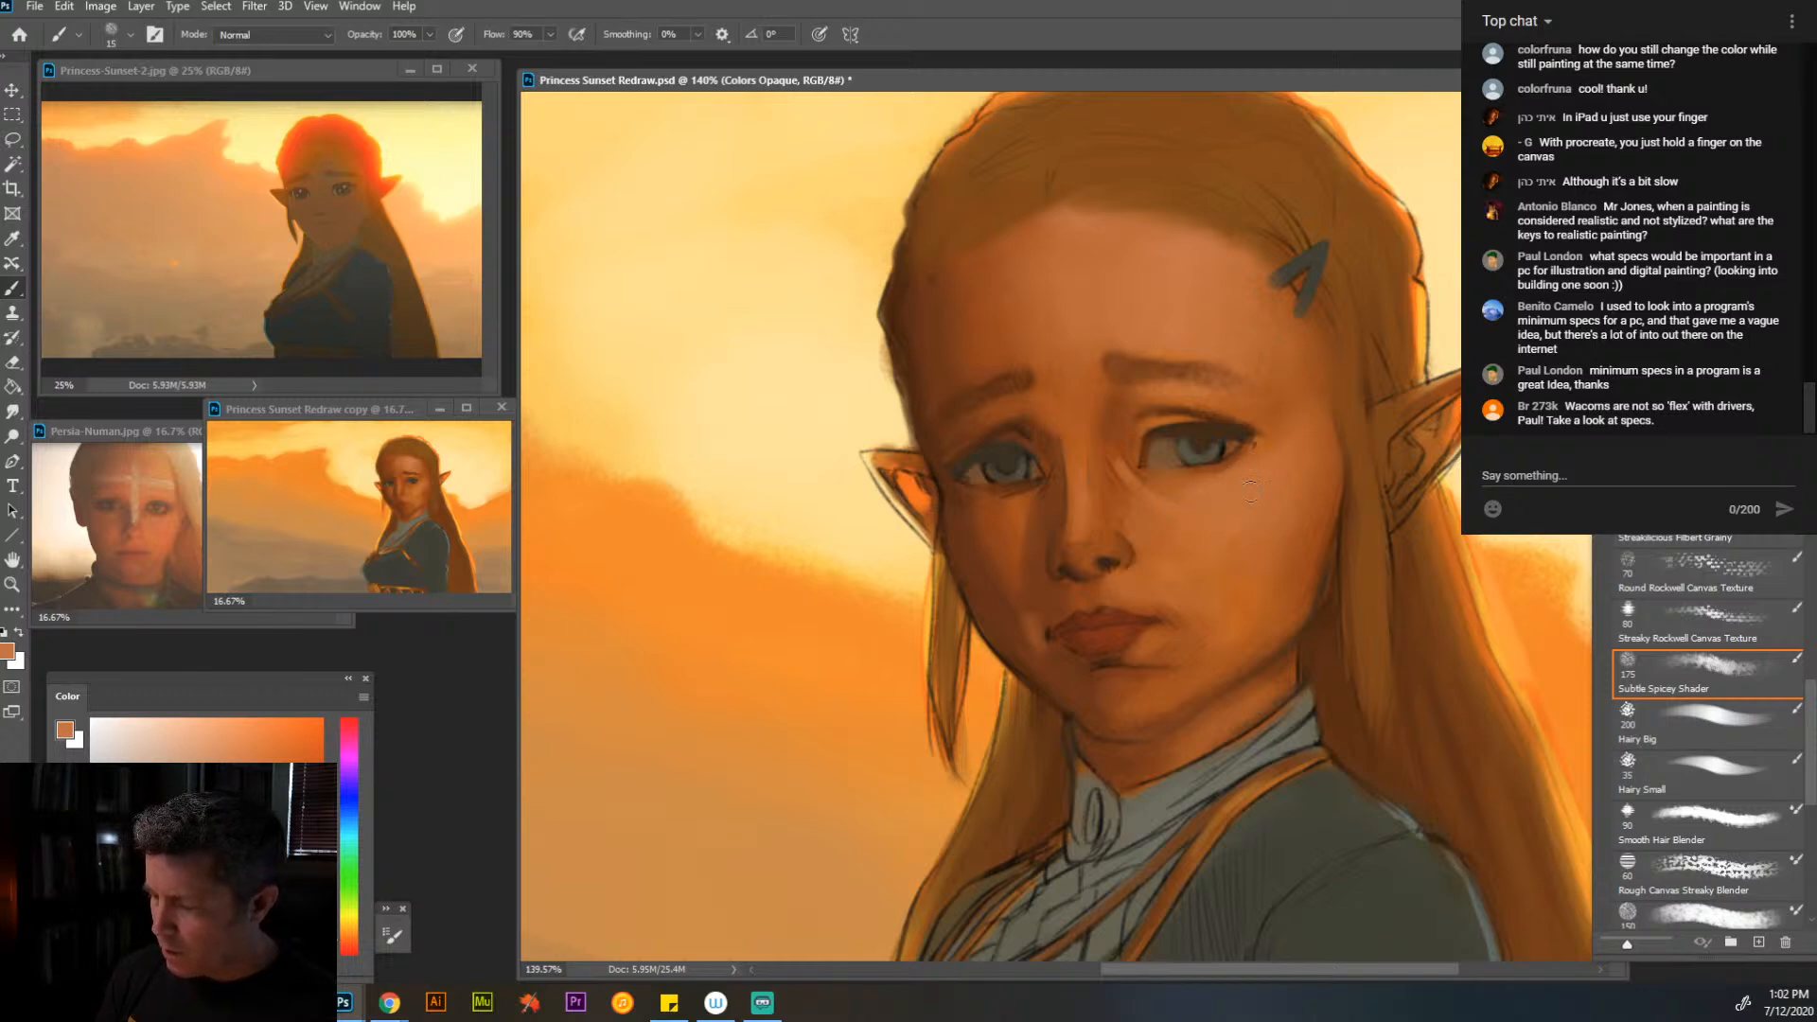
left_click(1239, 466, "alt")
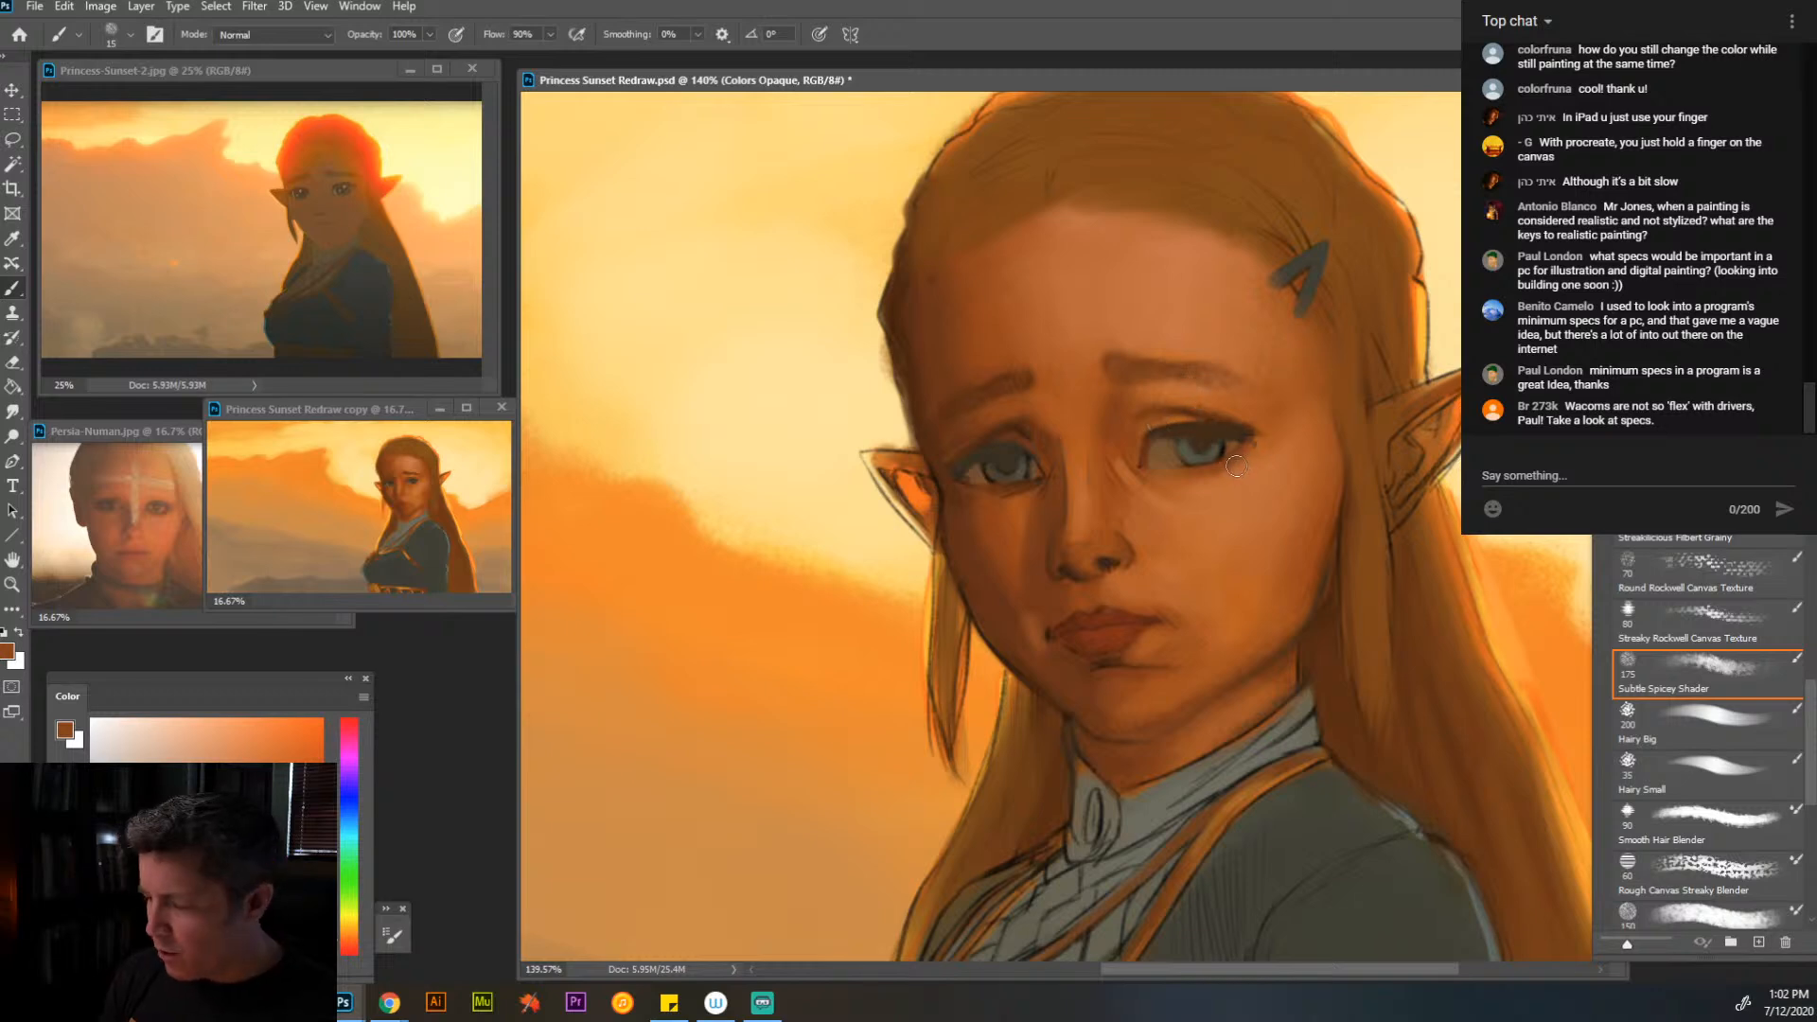
left_click(1258, 444, "alt")
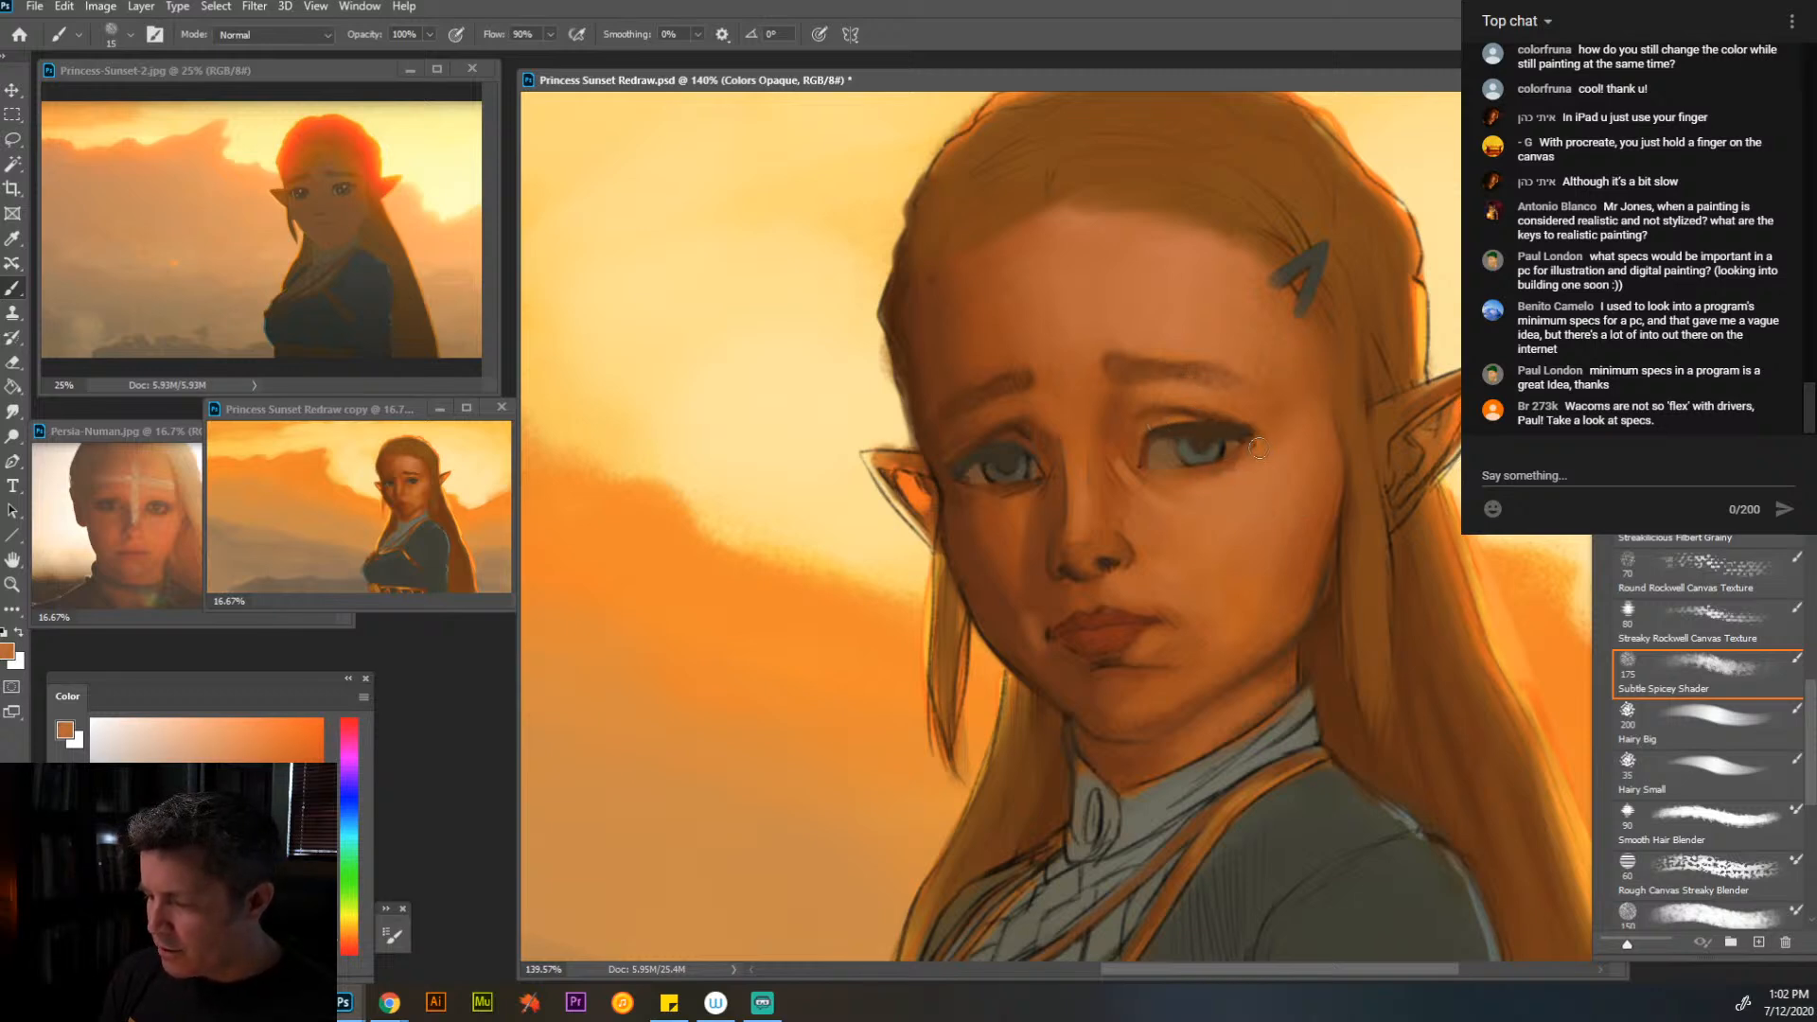
left_click(1262, 443, "alt")
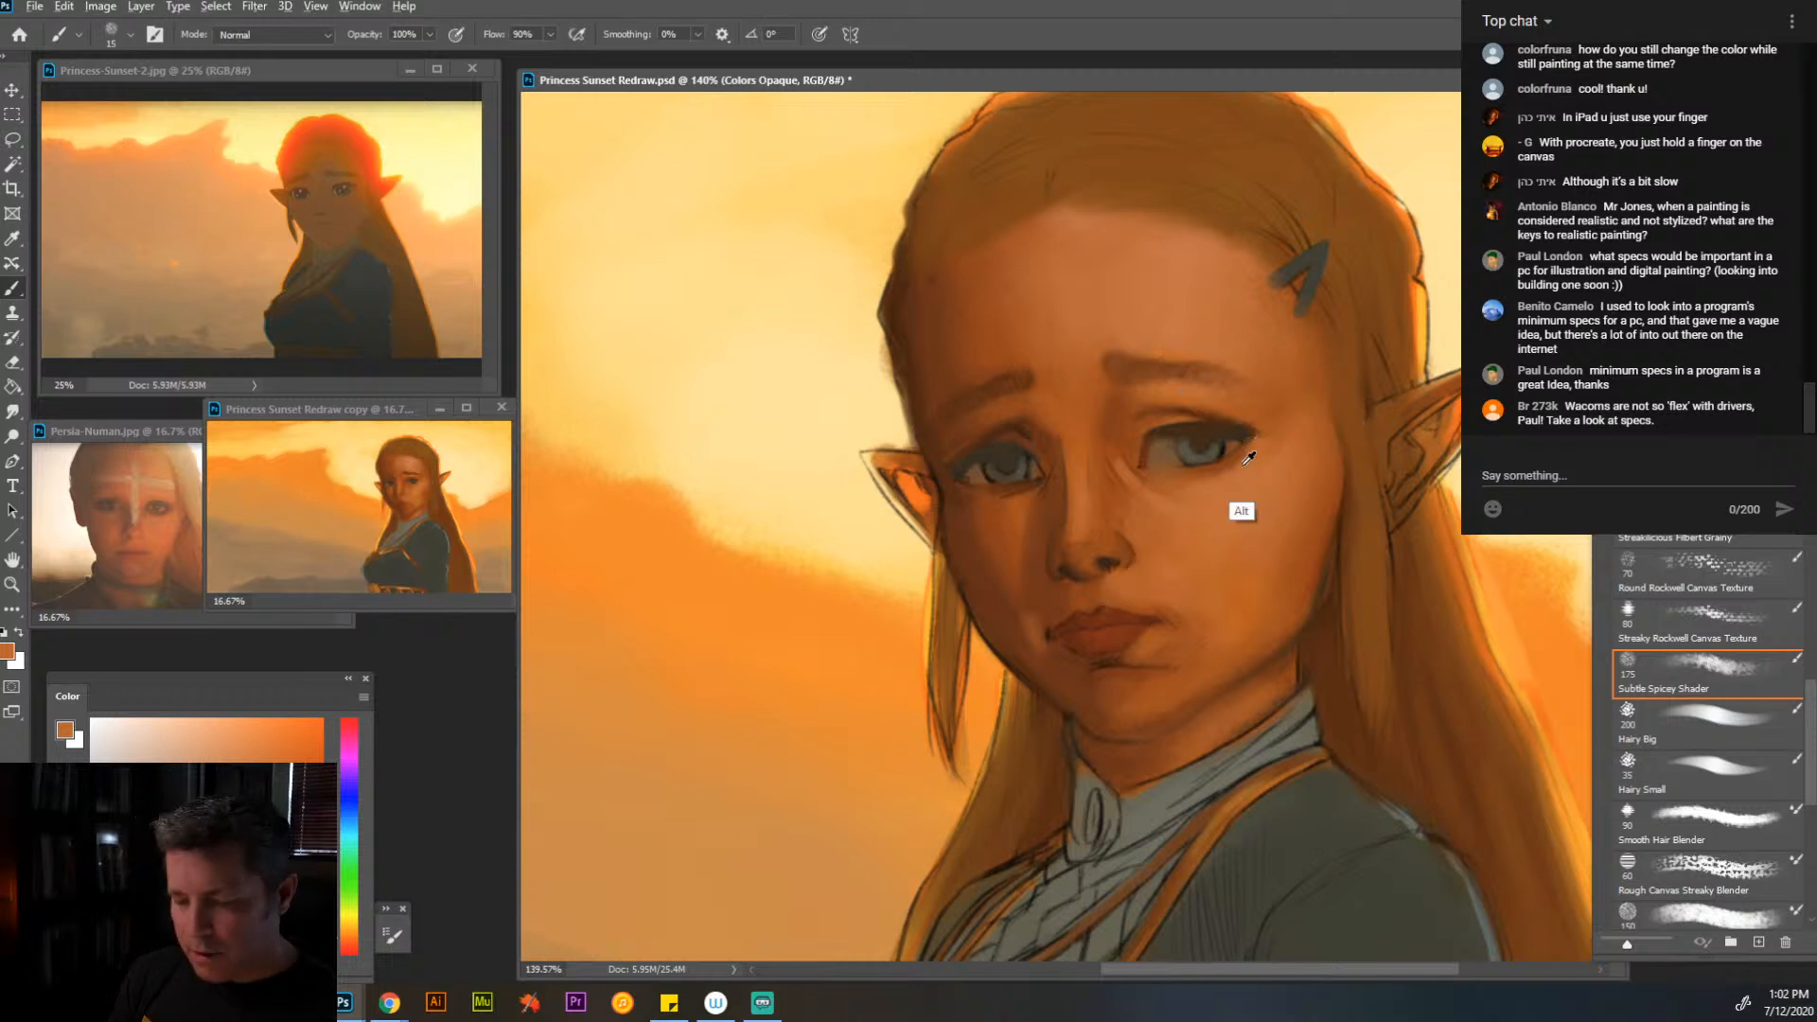
left_click(1231, 516, "alt")
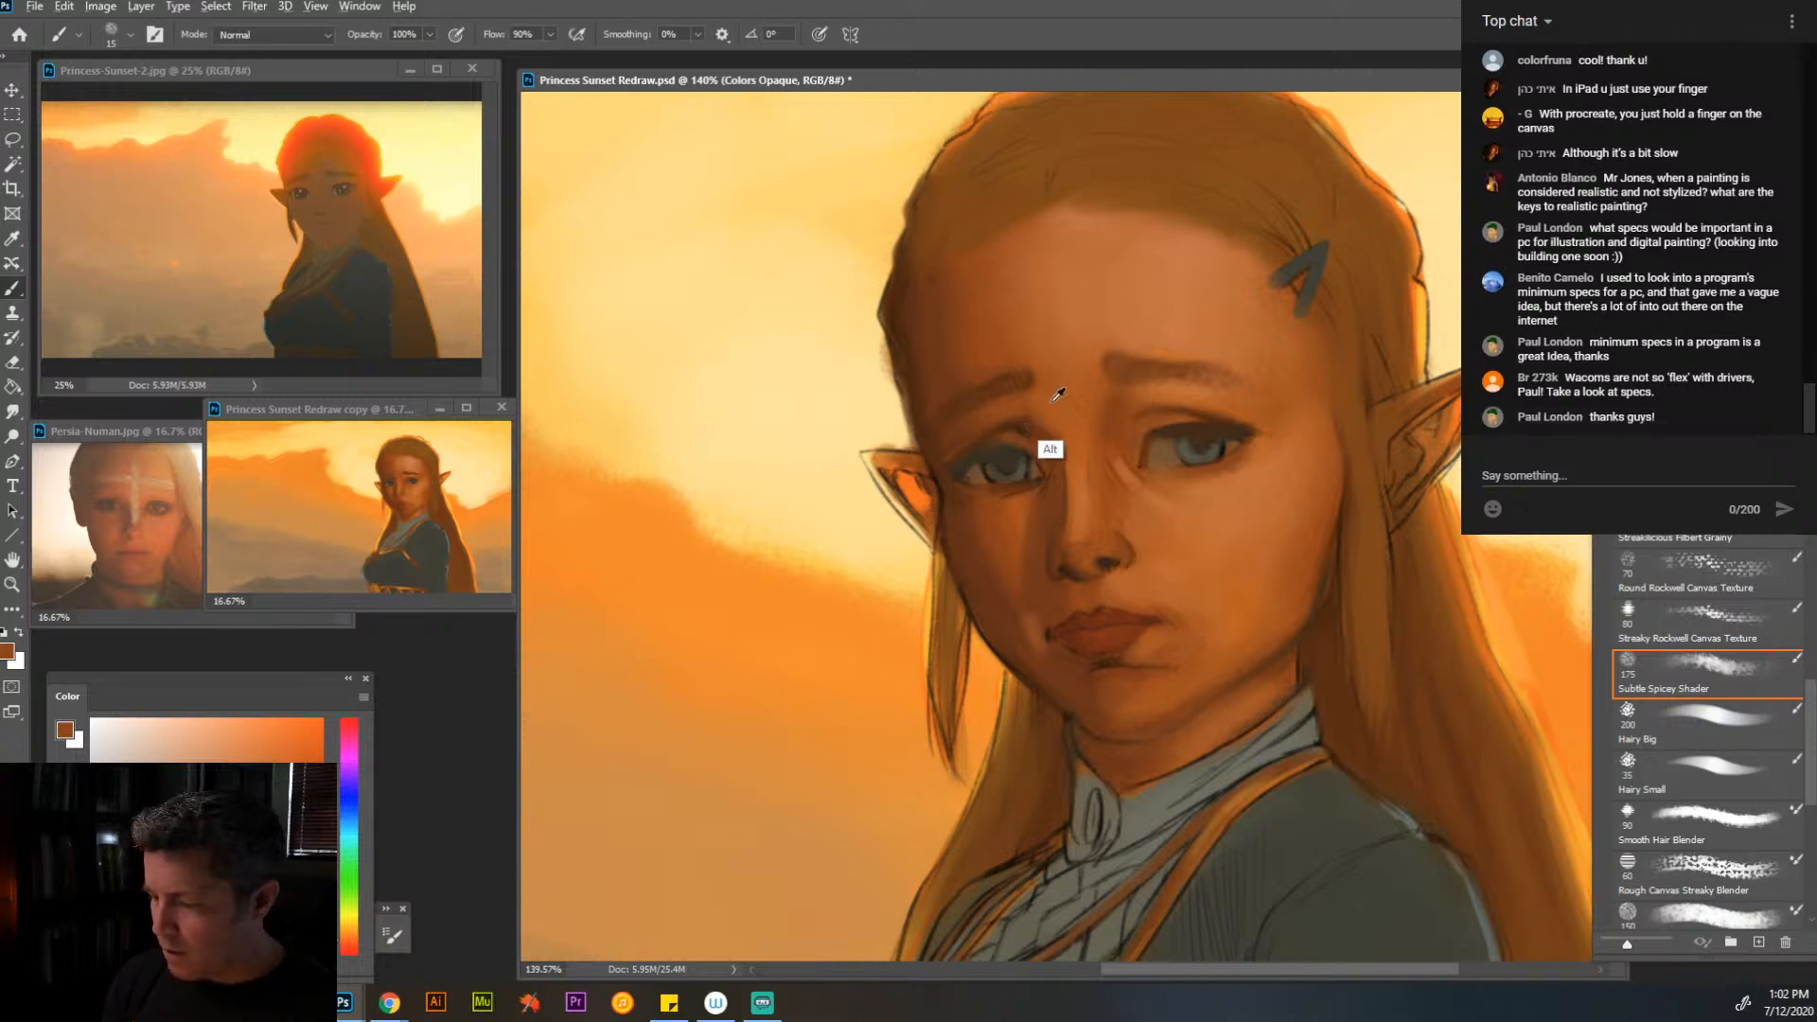
- Fill in and darken both eyebrows with sampled dark brown at brush size 25
key("bracketright")
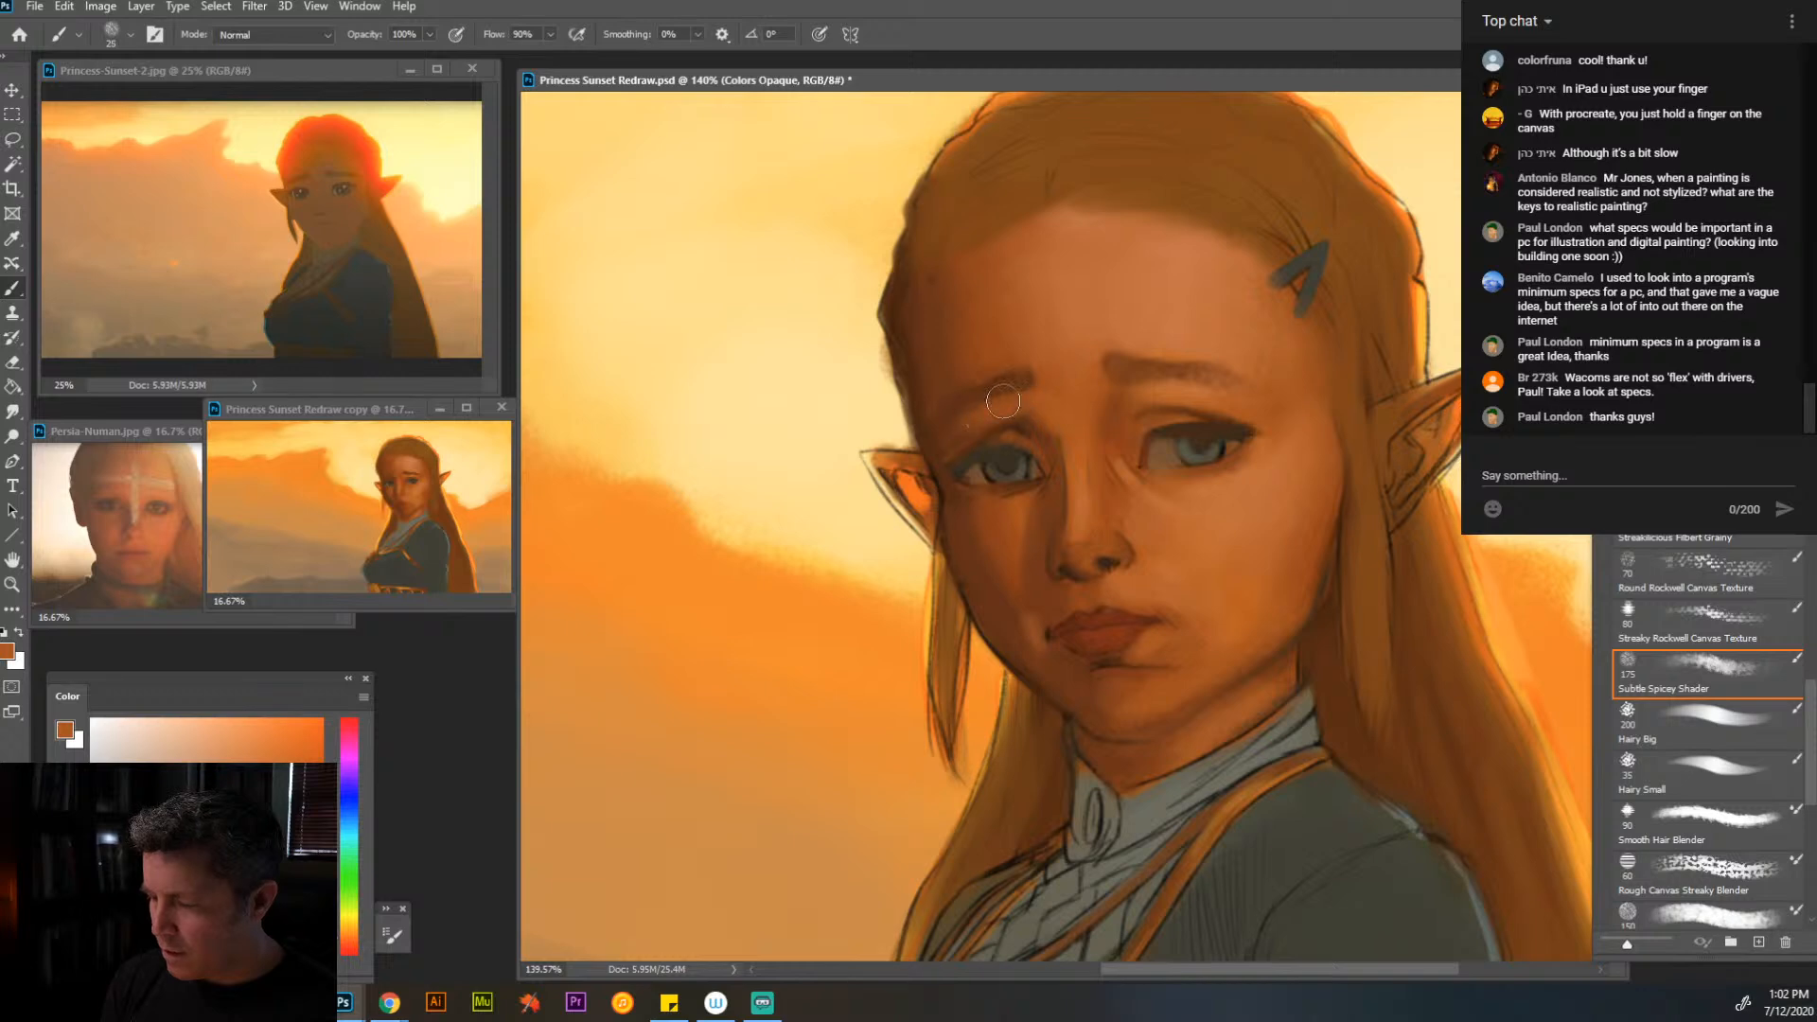
left_click(1135, 370, "alt")
left_click_drag(997, 386, 1008, 382)
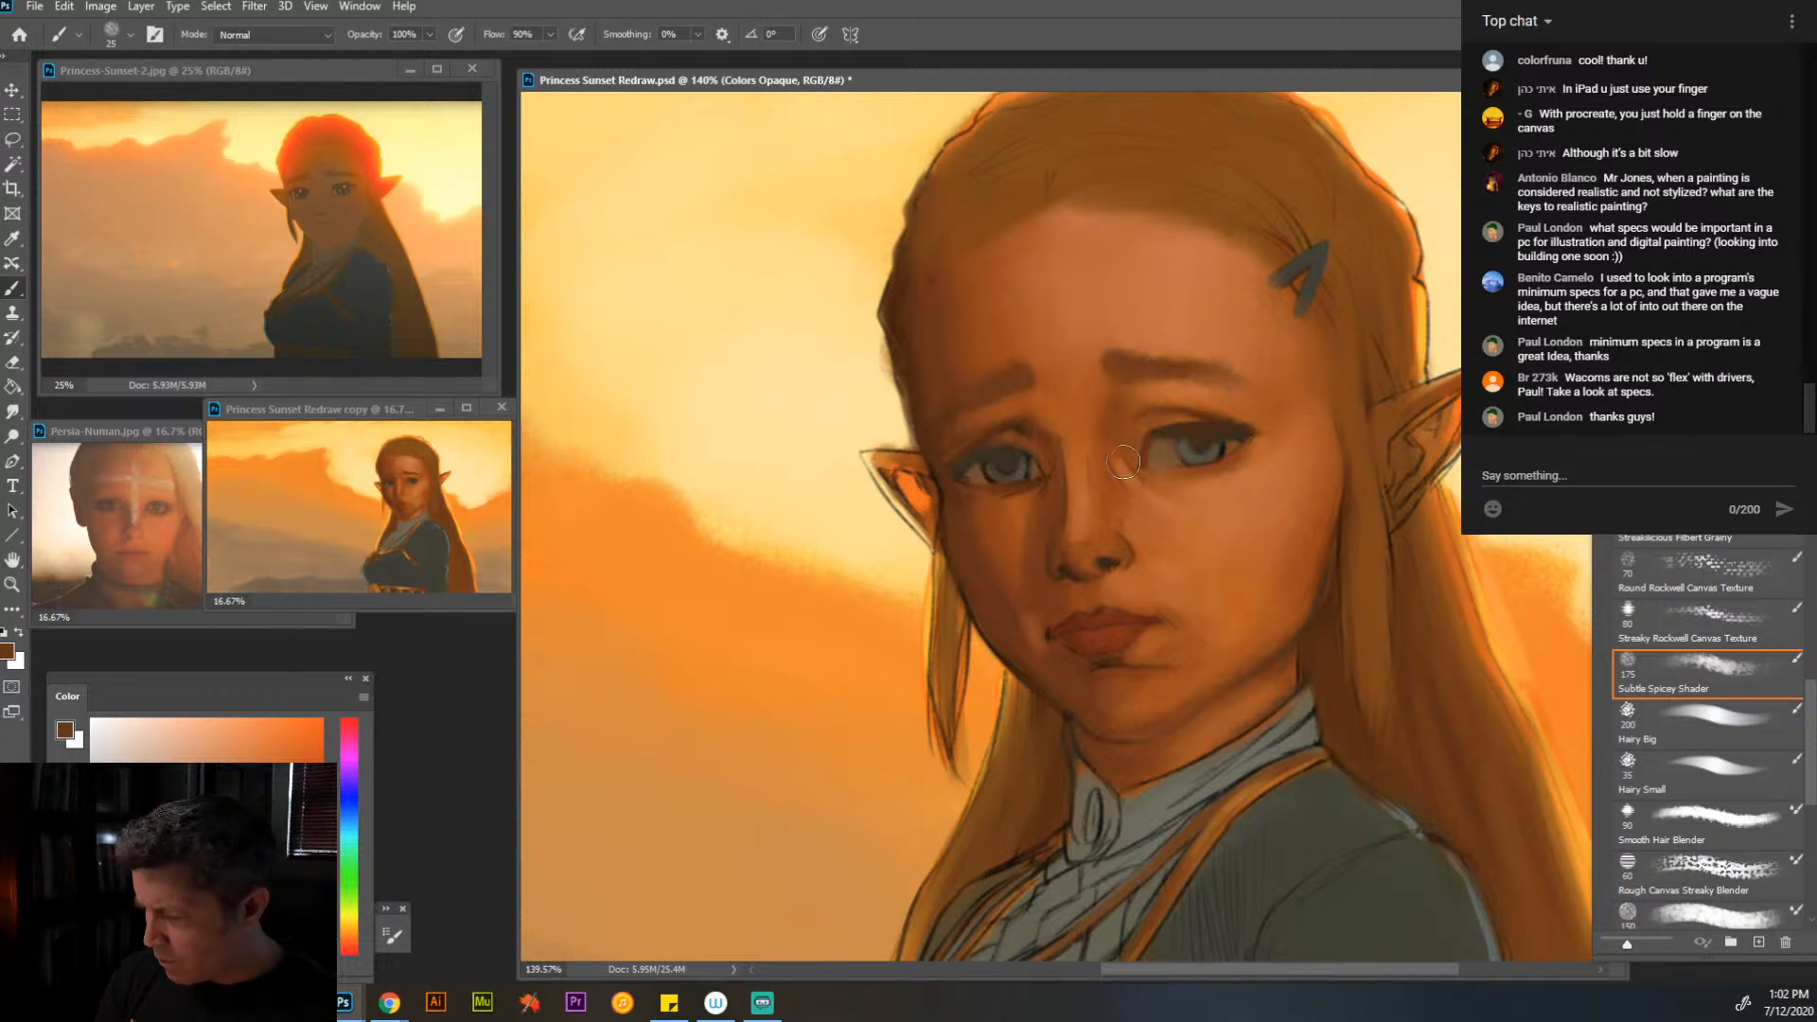
- Refine the near nostril edge with sampled orange at brush size 10, and soften the chin and jaw shading at size 20
left_click(1136, 564, "alt")
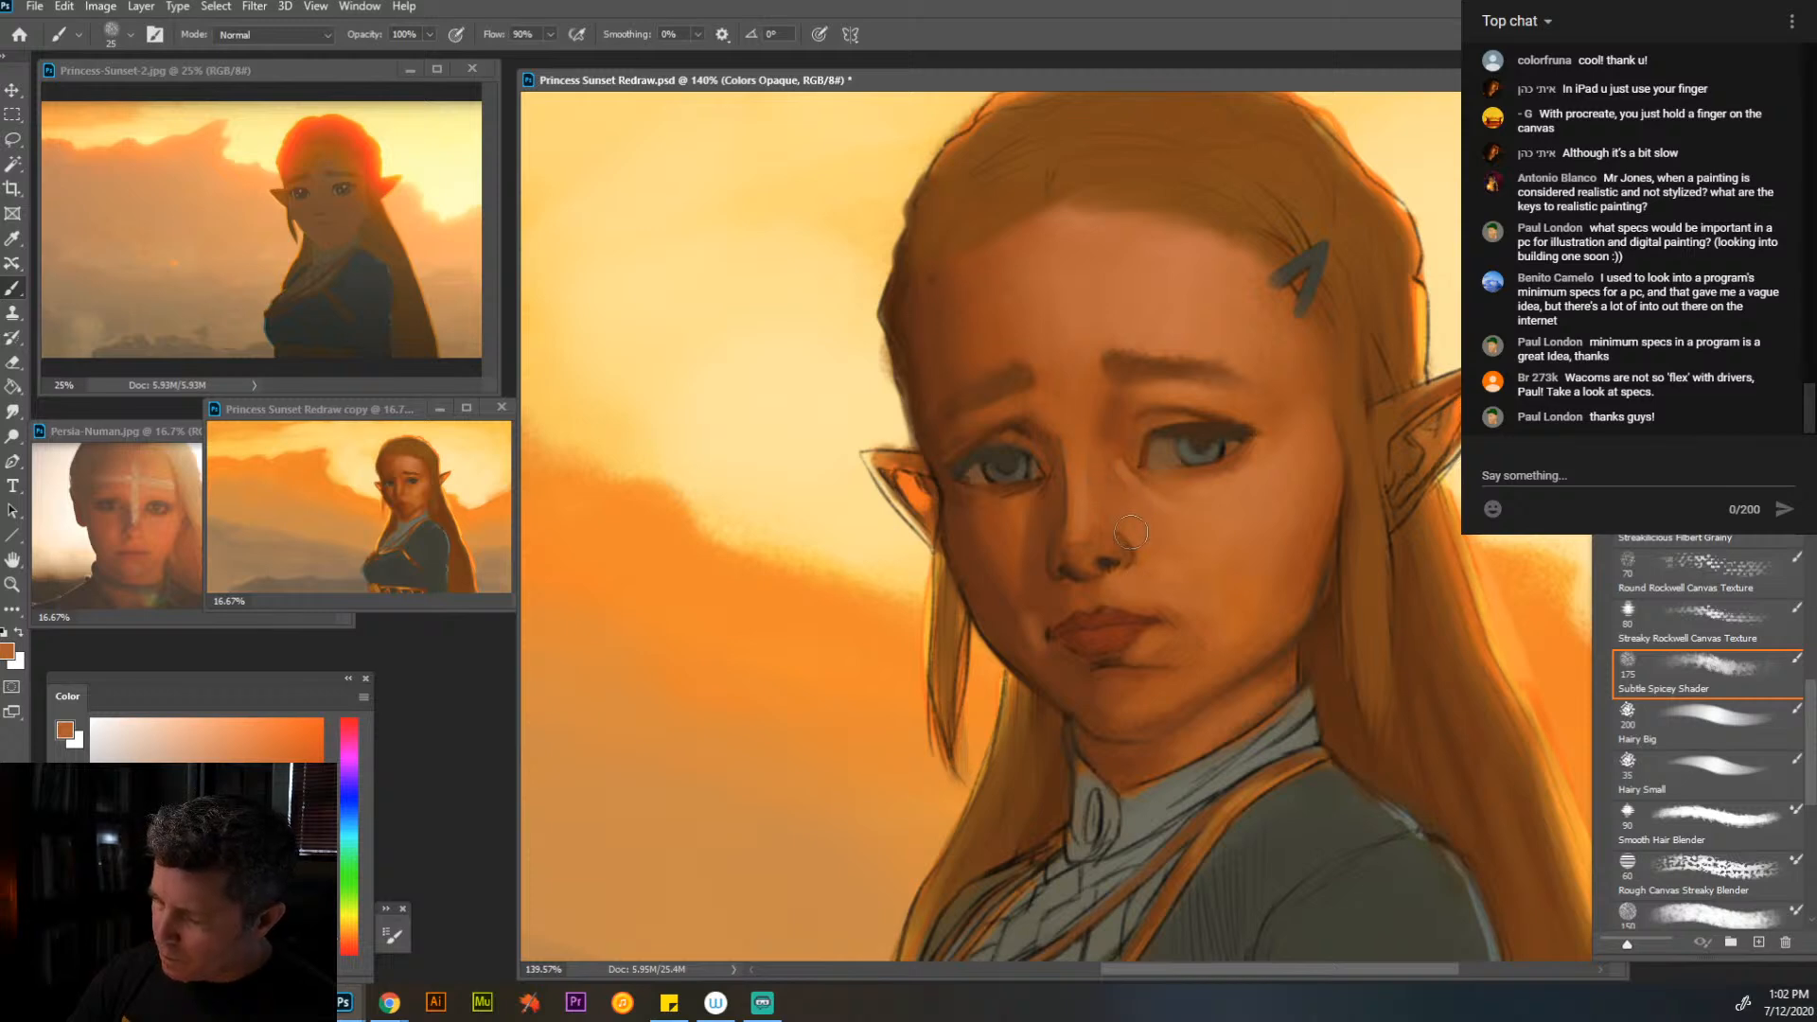
key("bracketleft")
key("bracketleft")
key("bracketleft")
key("bracketleft")
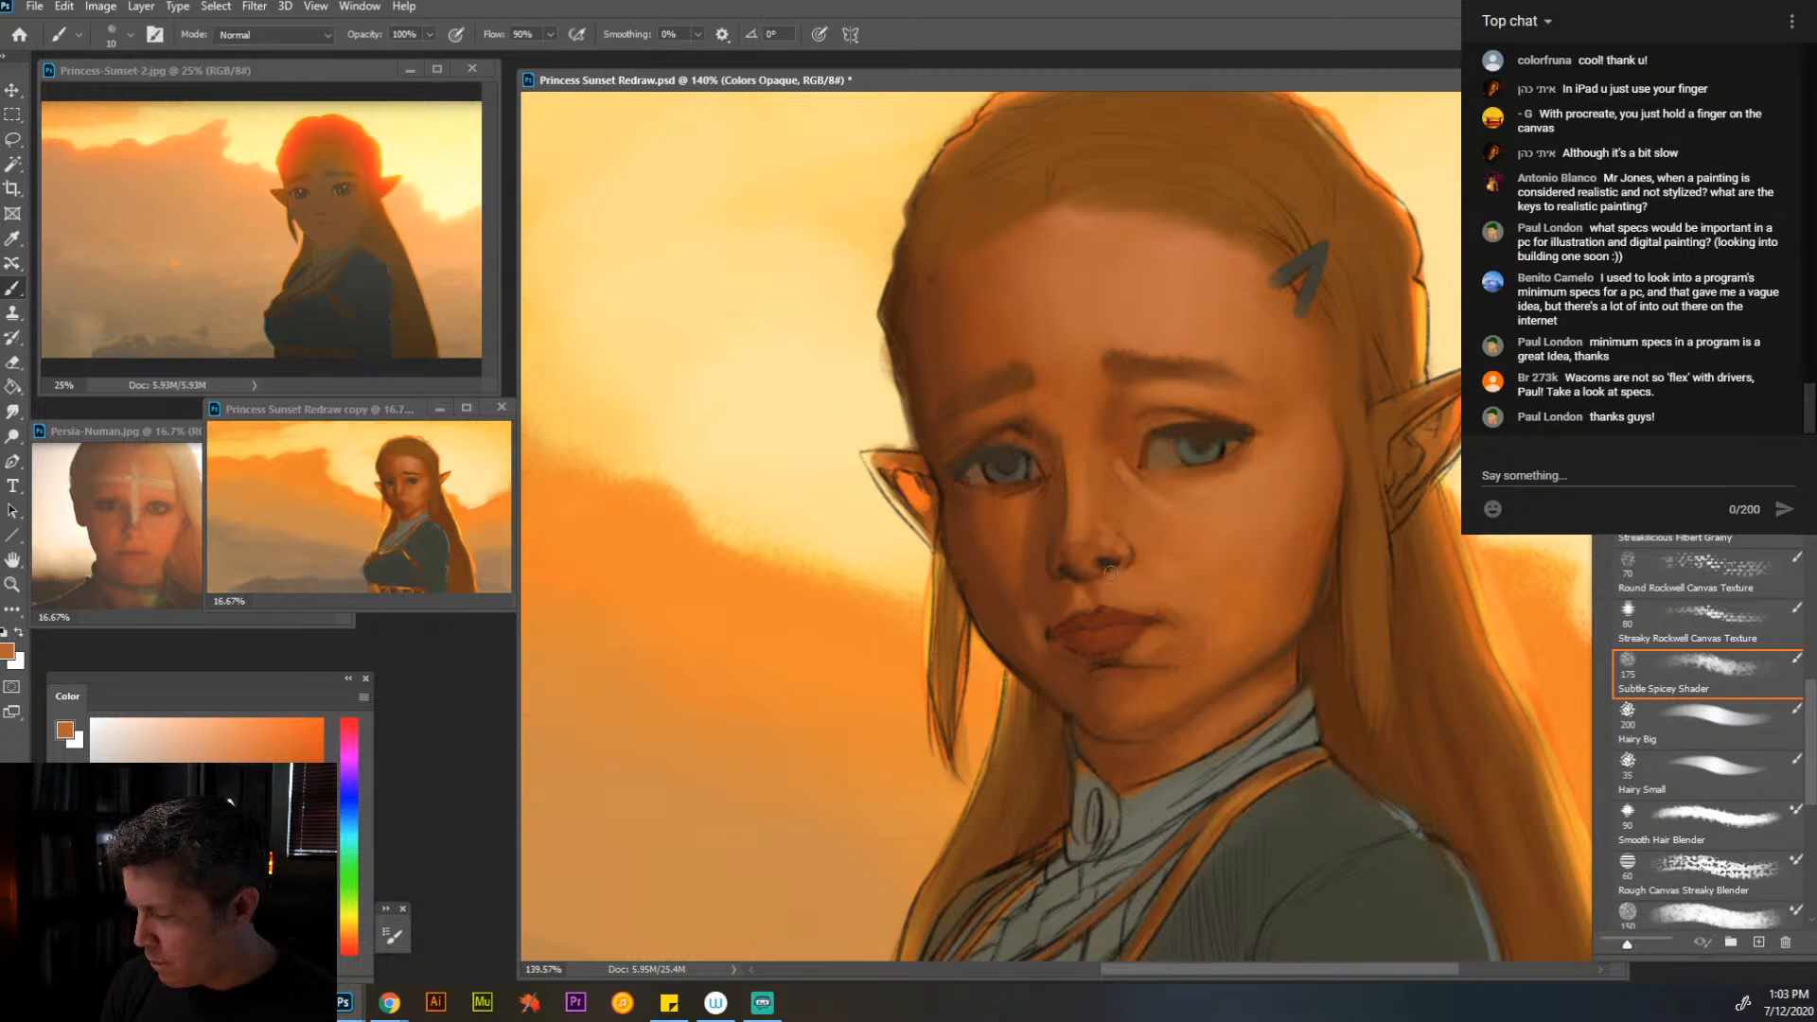
key("bracketright")
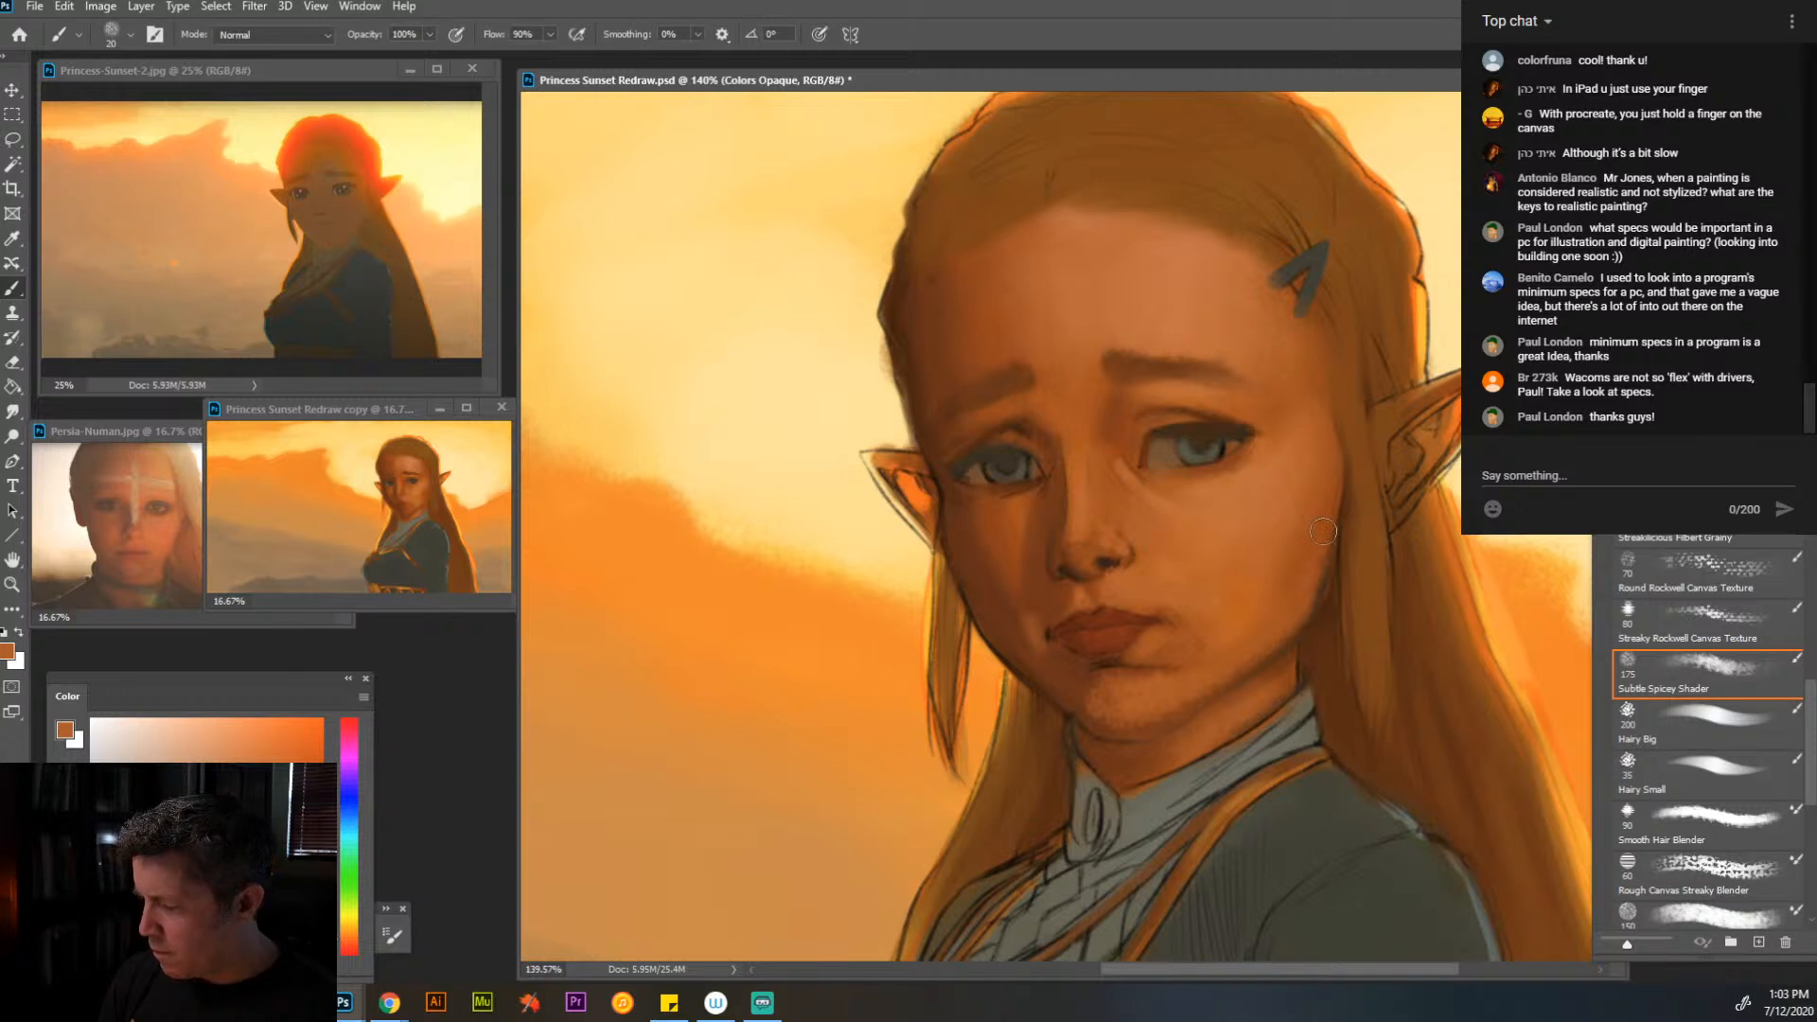
- Paint over the near ear's sketch lines and model its inner folds with sampled browns and orange at brush sizes 20 and 10
key("alt")
left_click(1214, 401, "alt")
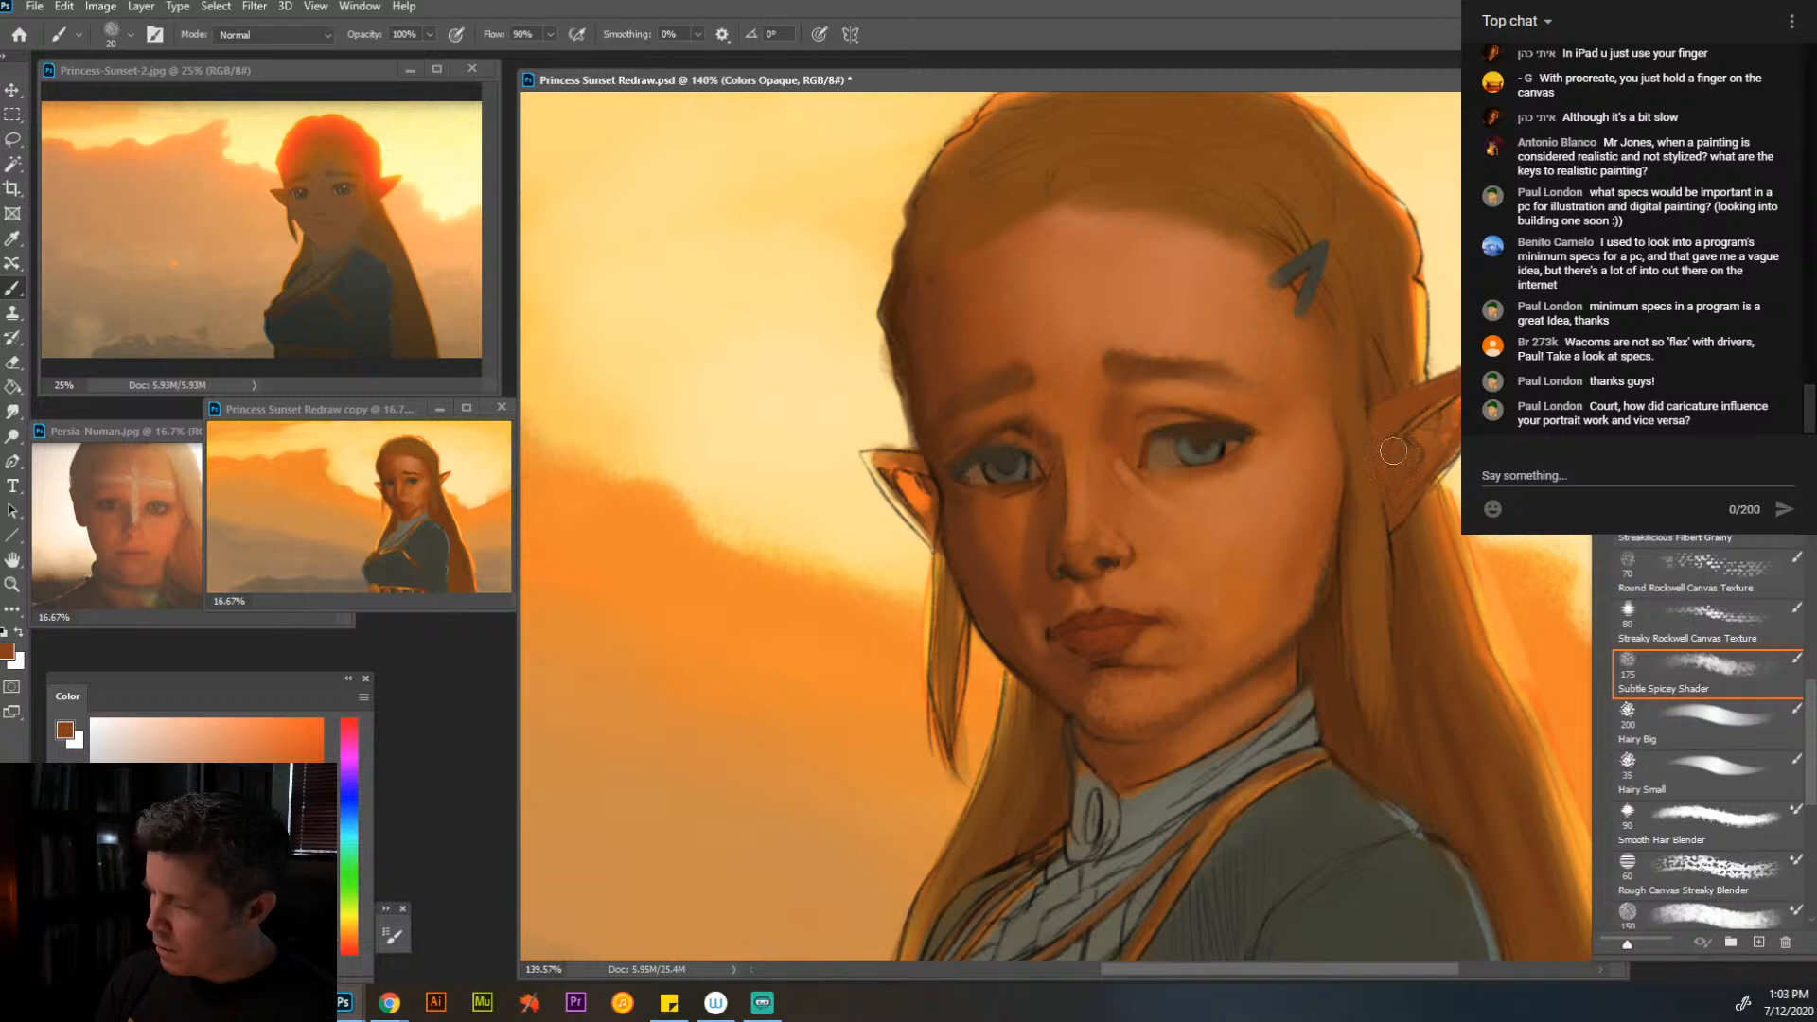
left_click(1252, 551, "alt")
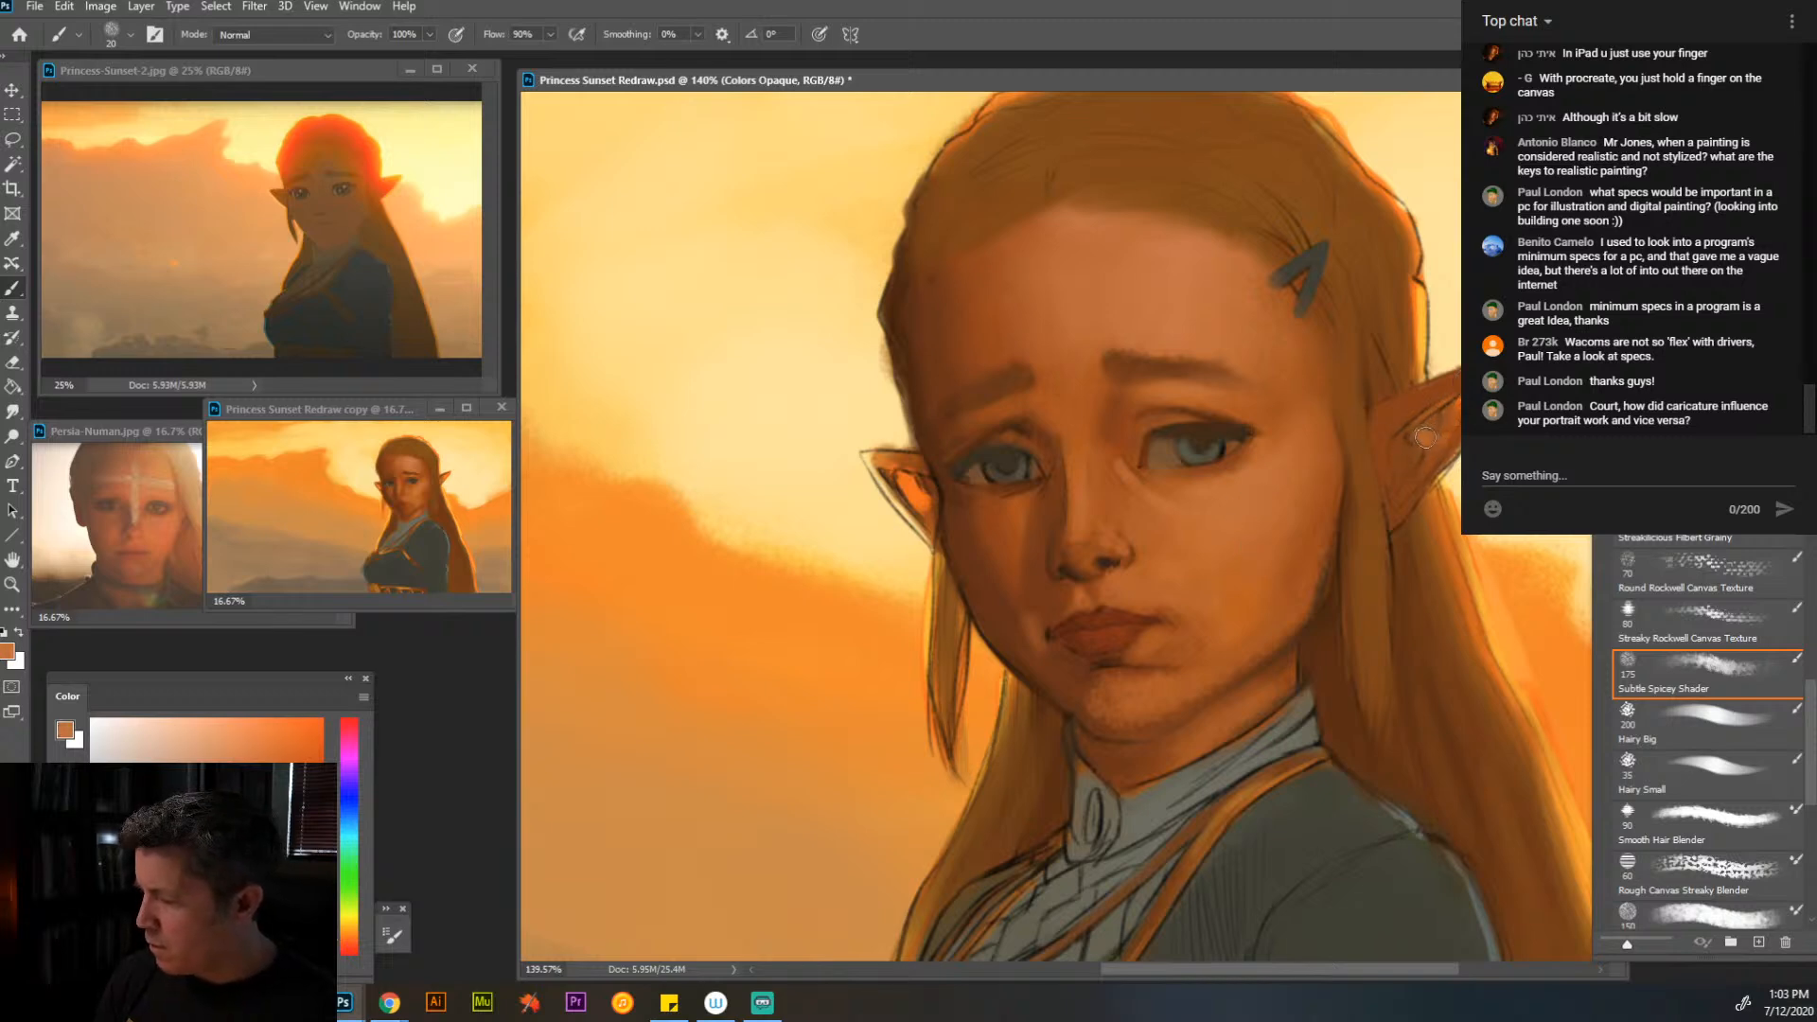
key("bracketleft")
key("bracketleft")
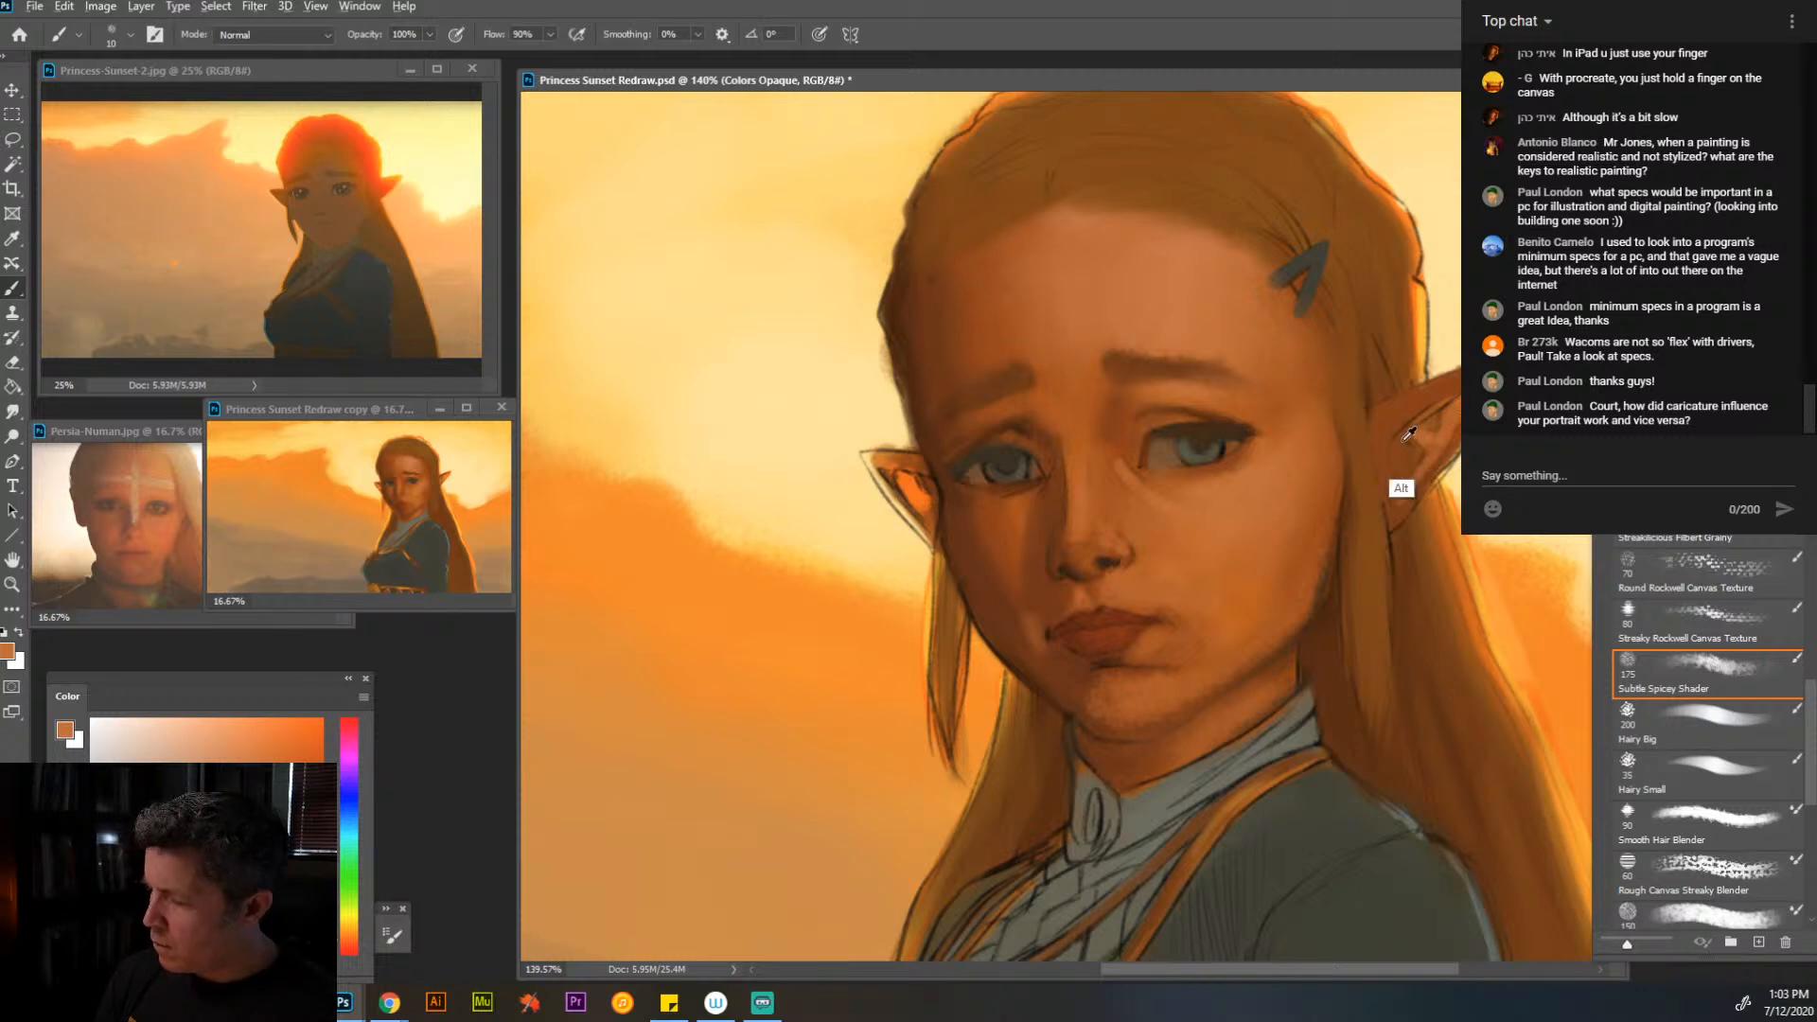
key("alt")
left_click(1048, 514, "alt")
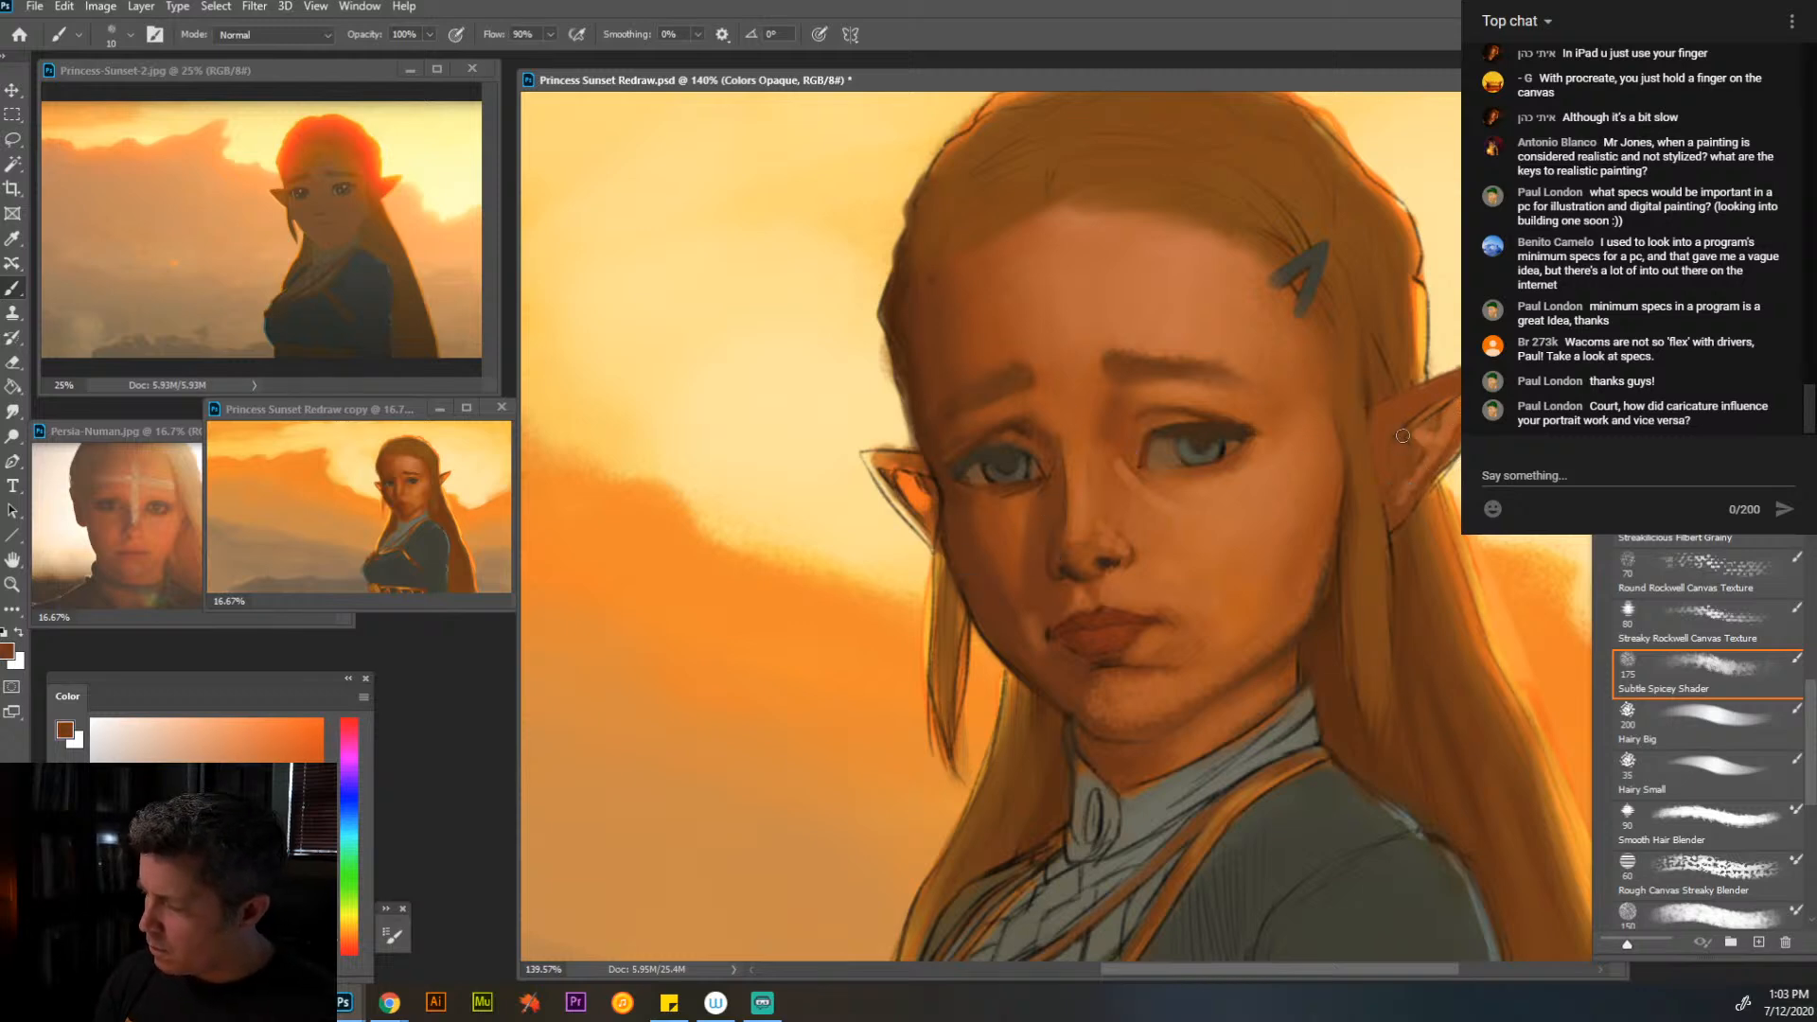
mouse_move(1409, 455)
left_mouse_down()
mouse_move(1397, 480)
mouse_move(1439, 421)
left_mouse_up()
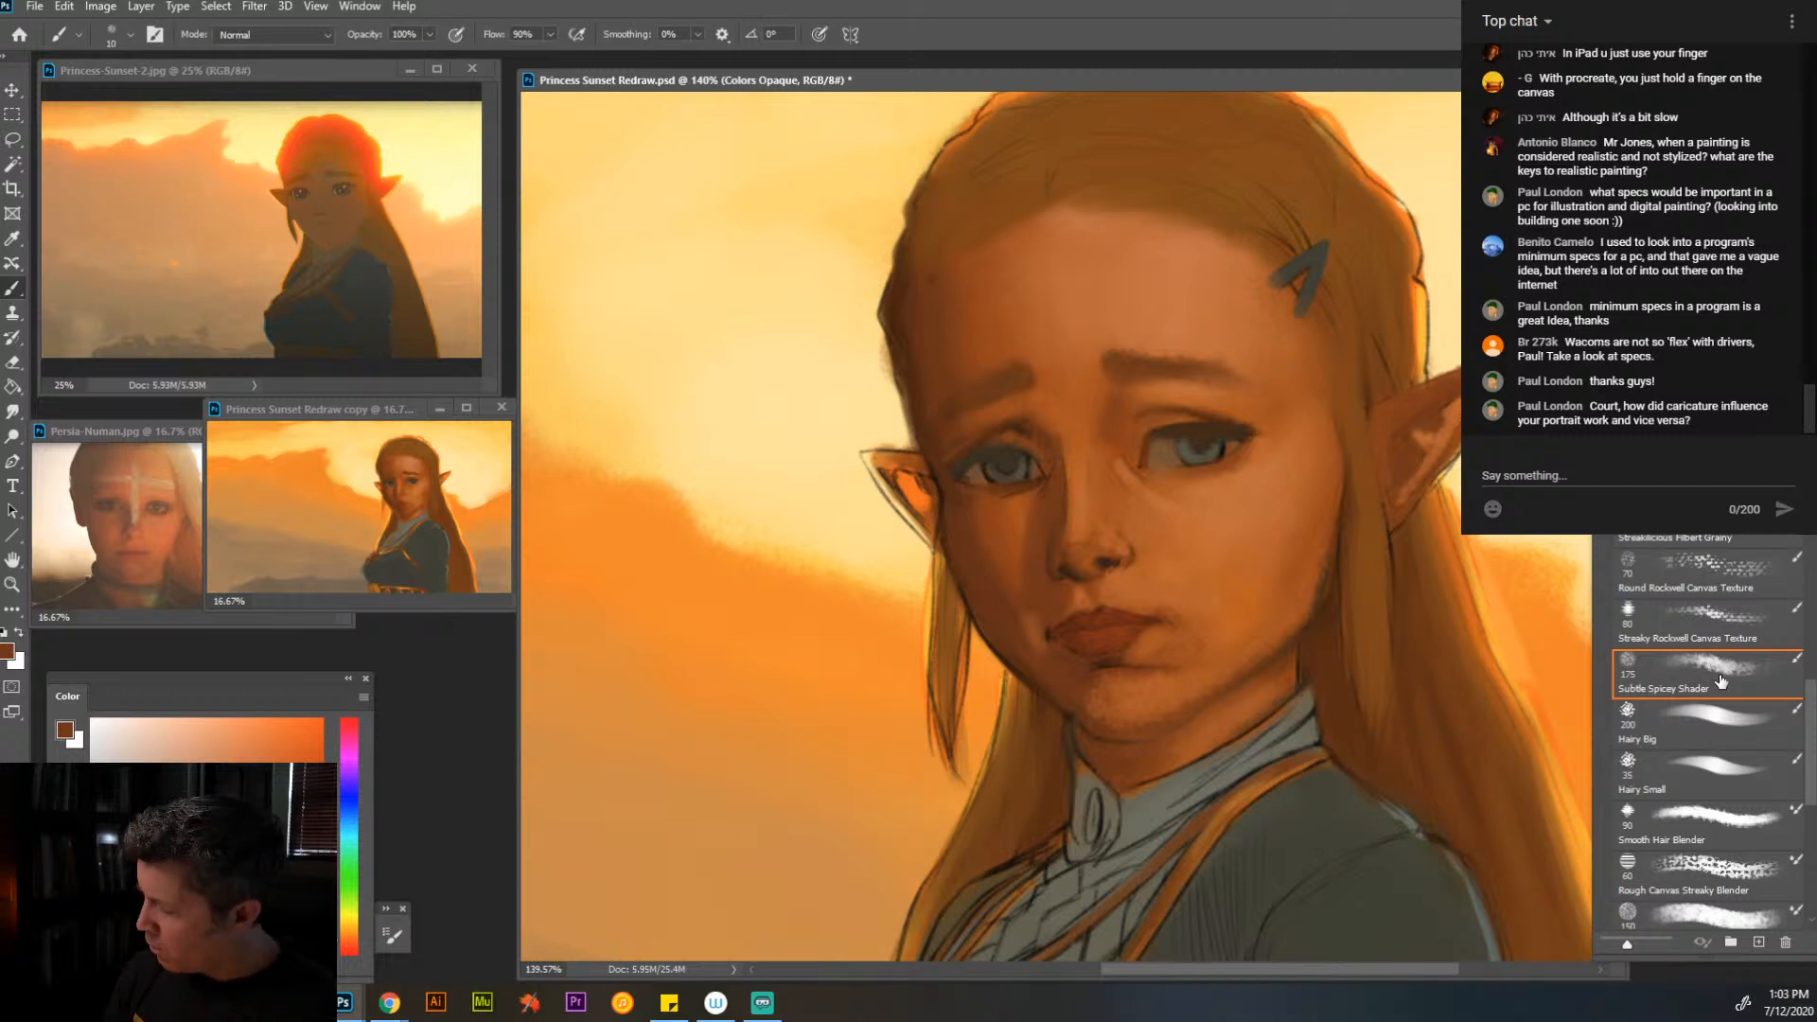
- Switch to the Broad Round Workhorse brush and shrink it to a fine size below 10 for detail work
left_click(1712, 636)
left_click_drag(1812, 710, 1799, 631)
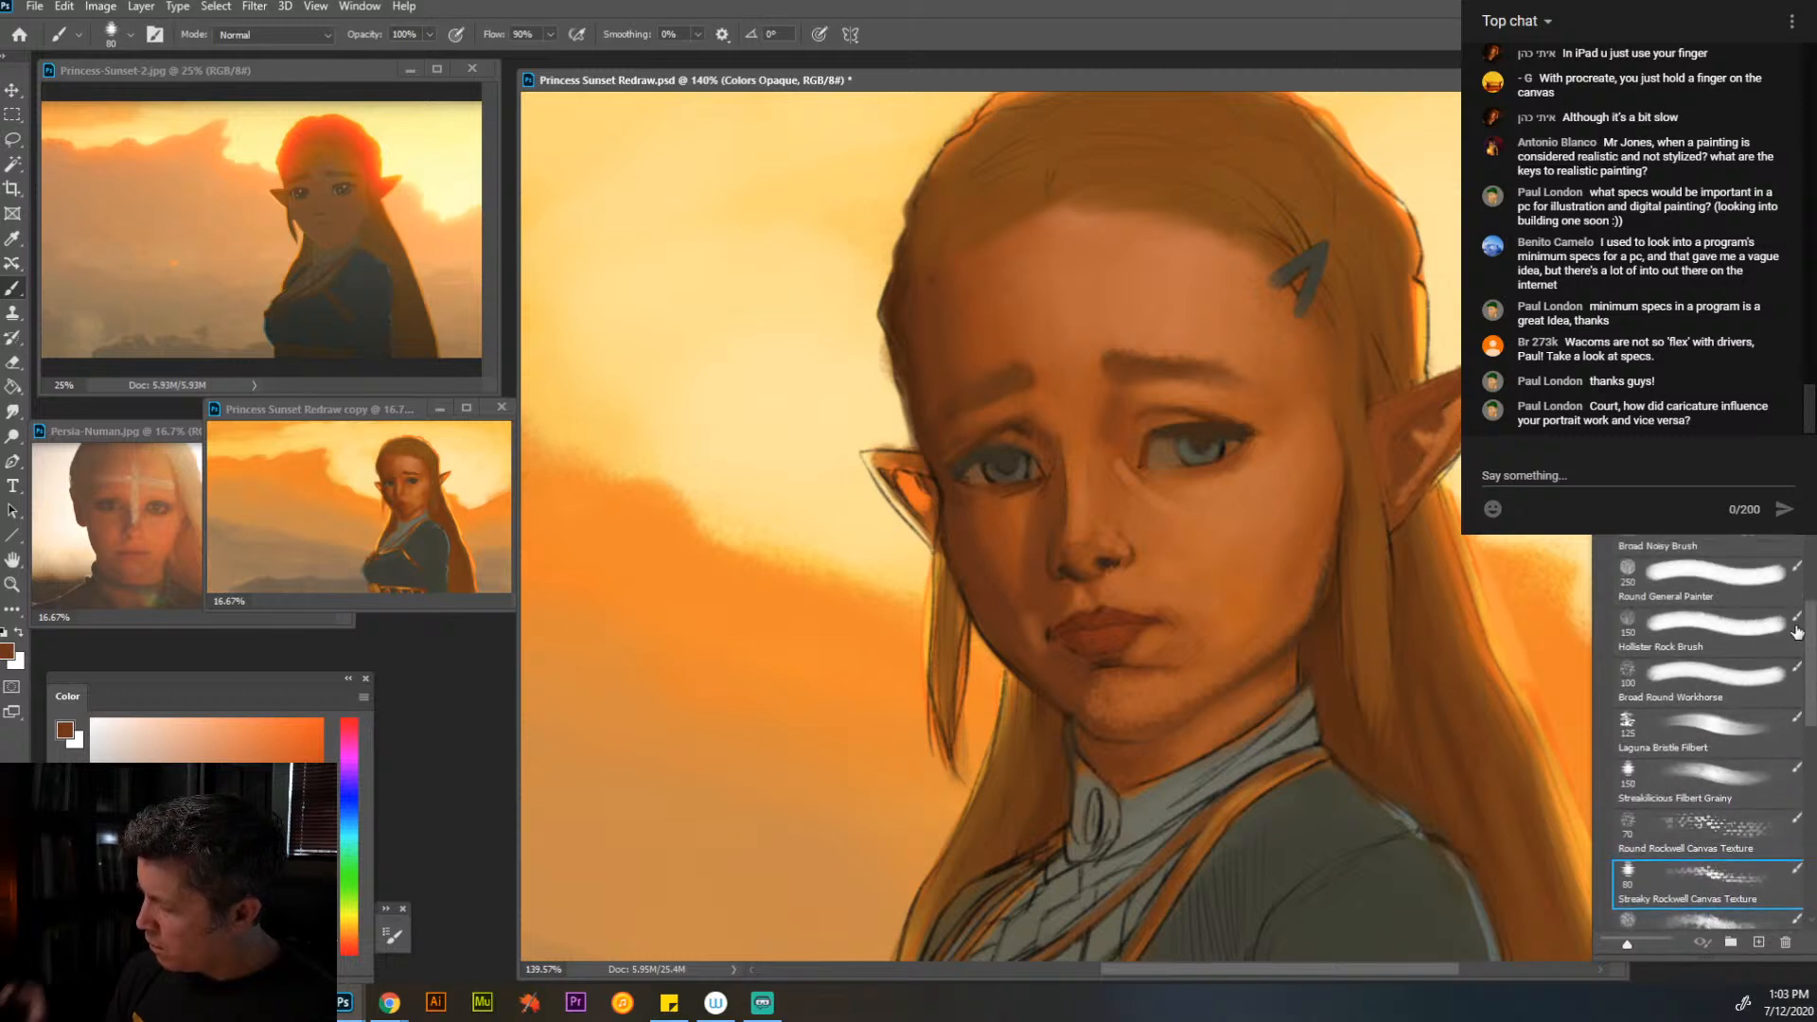
left_click(1719, 696)
key("bracketleft")
key("bracketleft")
key("bracketleft")
key("bracketleft")
key("bracketleft")
key("bracketleft")
key("bracketleft")
key("bracketleft")
key("bracketleft")
key("bracketleft")
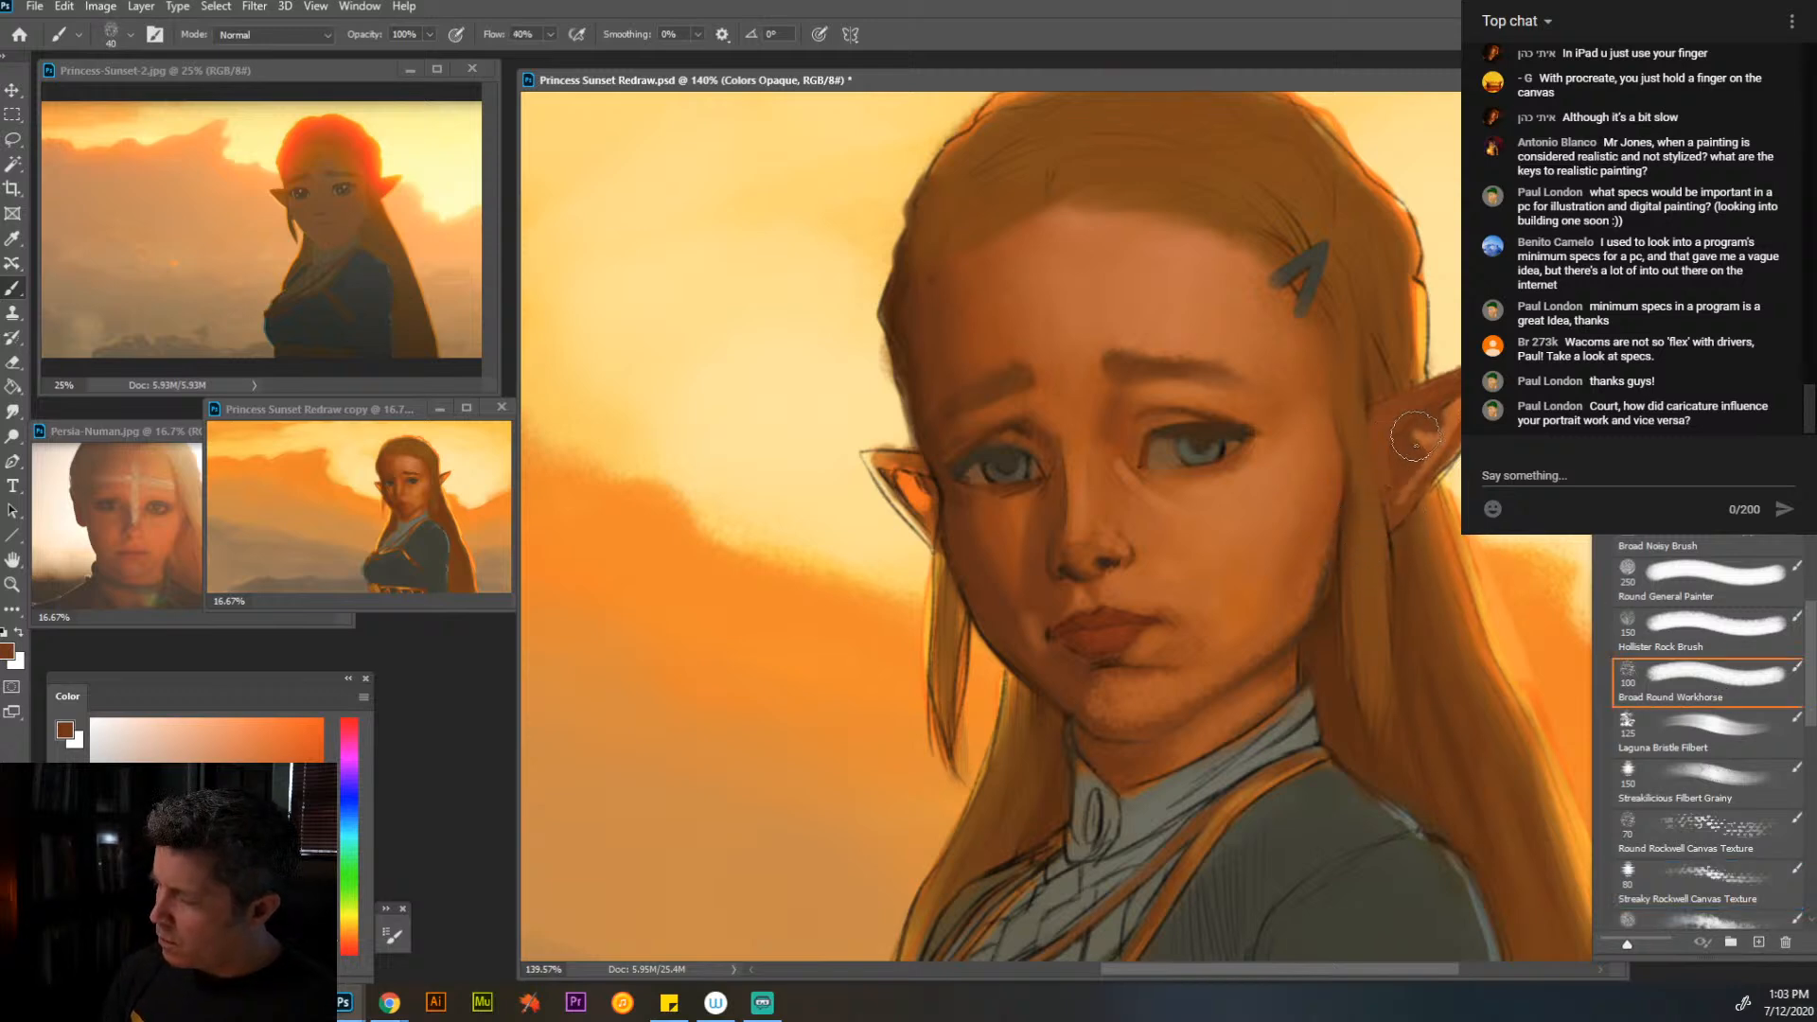
key("bracketleft")
key("bracketleft")
key("bracketleft")
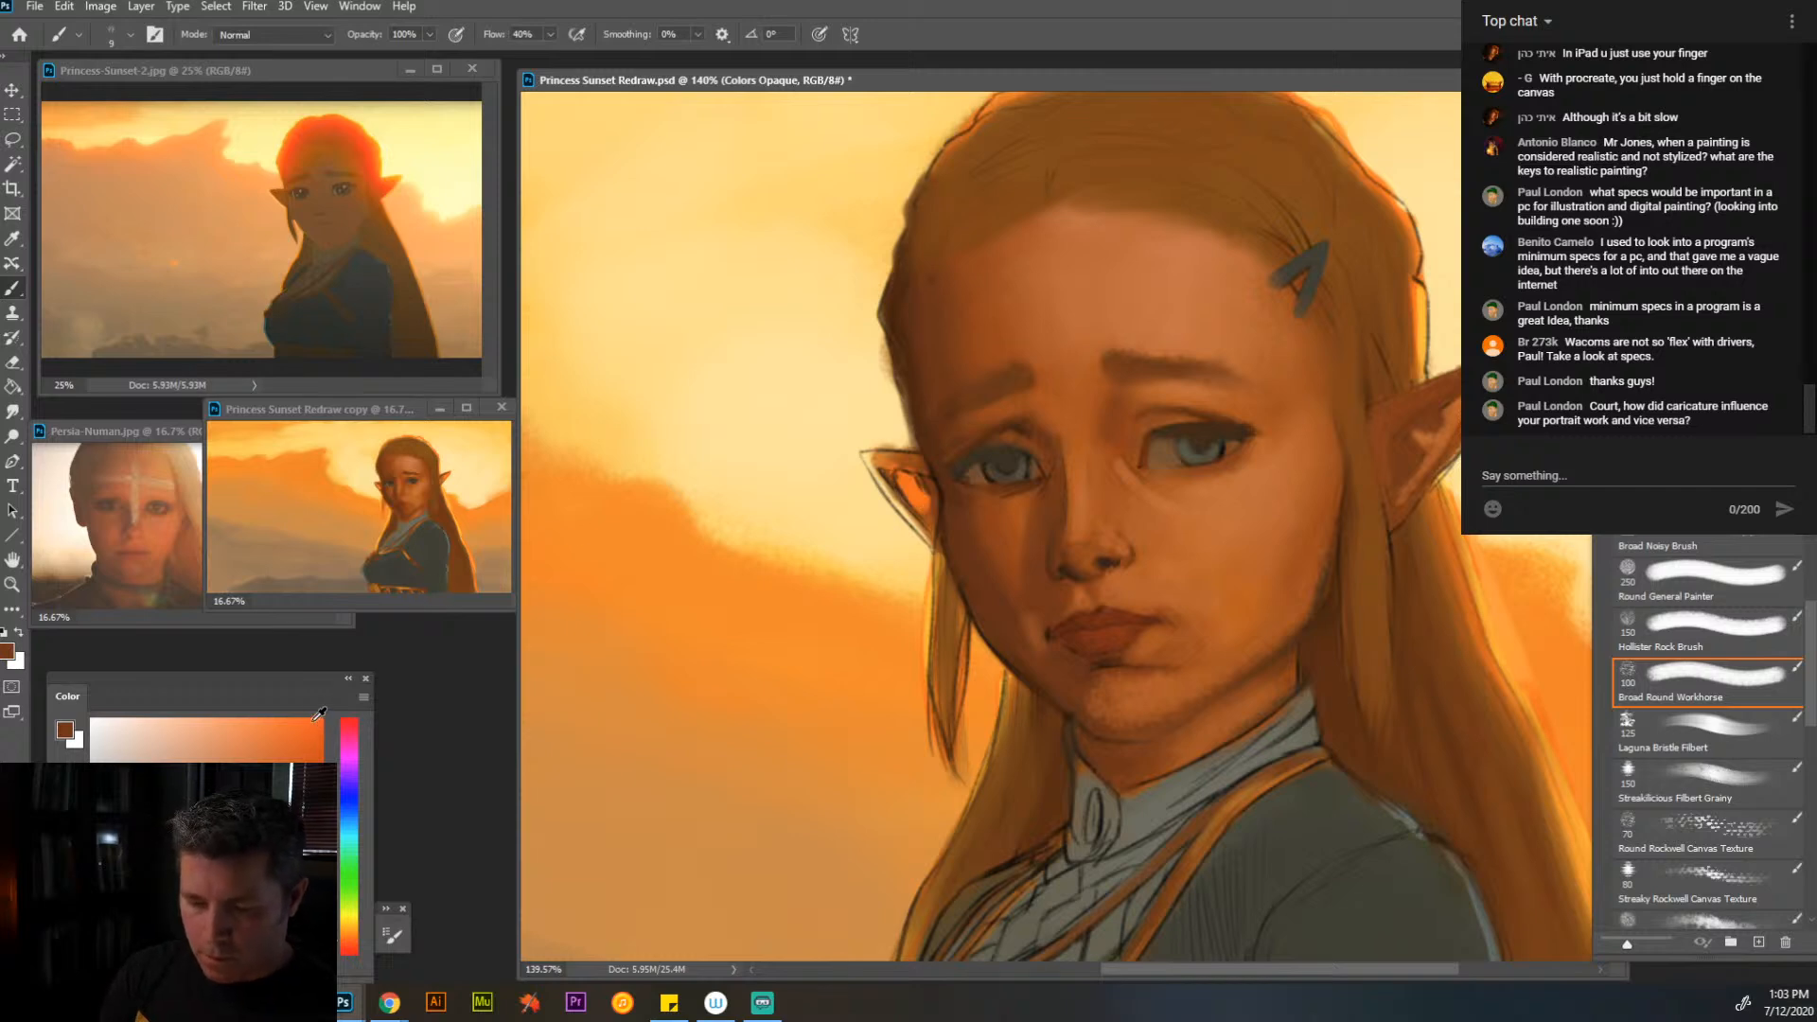
- Paint a thin backlit rim along the near ear's upper edge with bright orange and sampled yellow tones
left_click(312, 734)
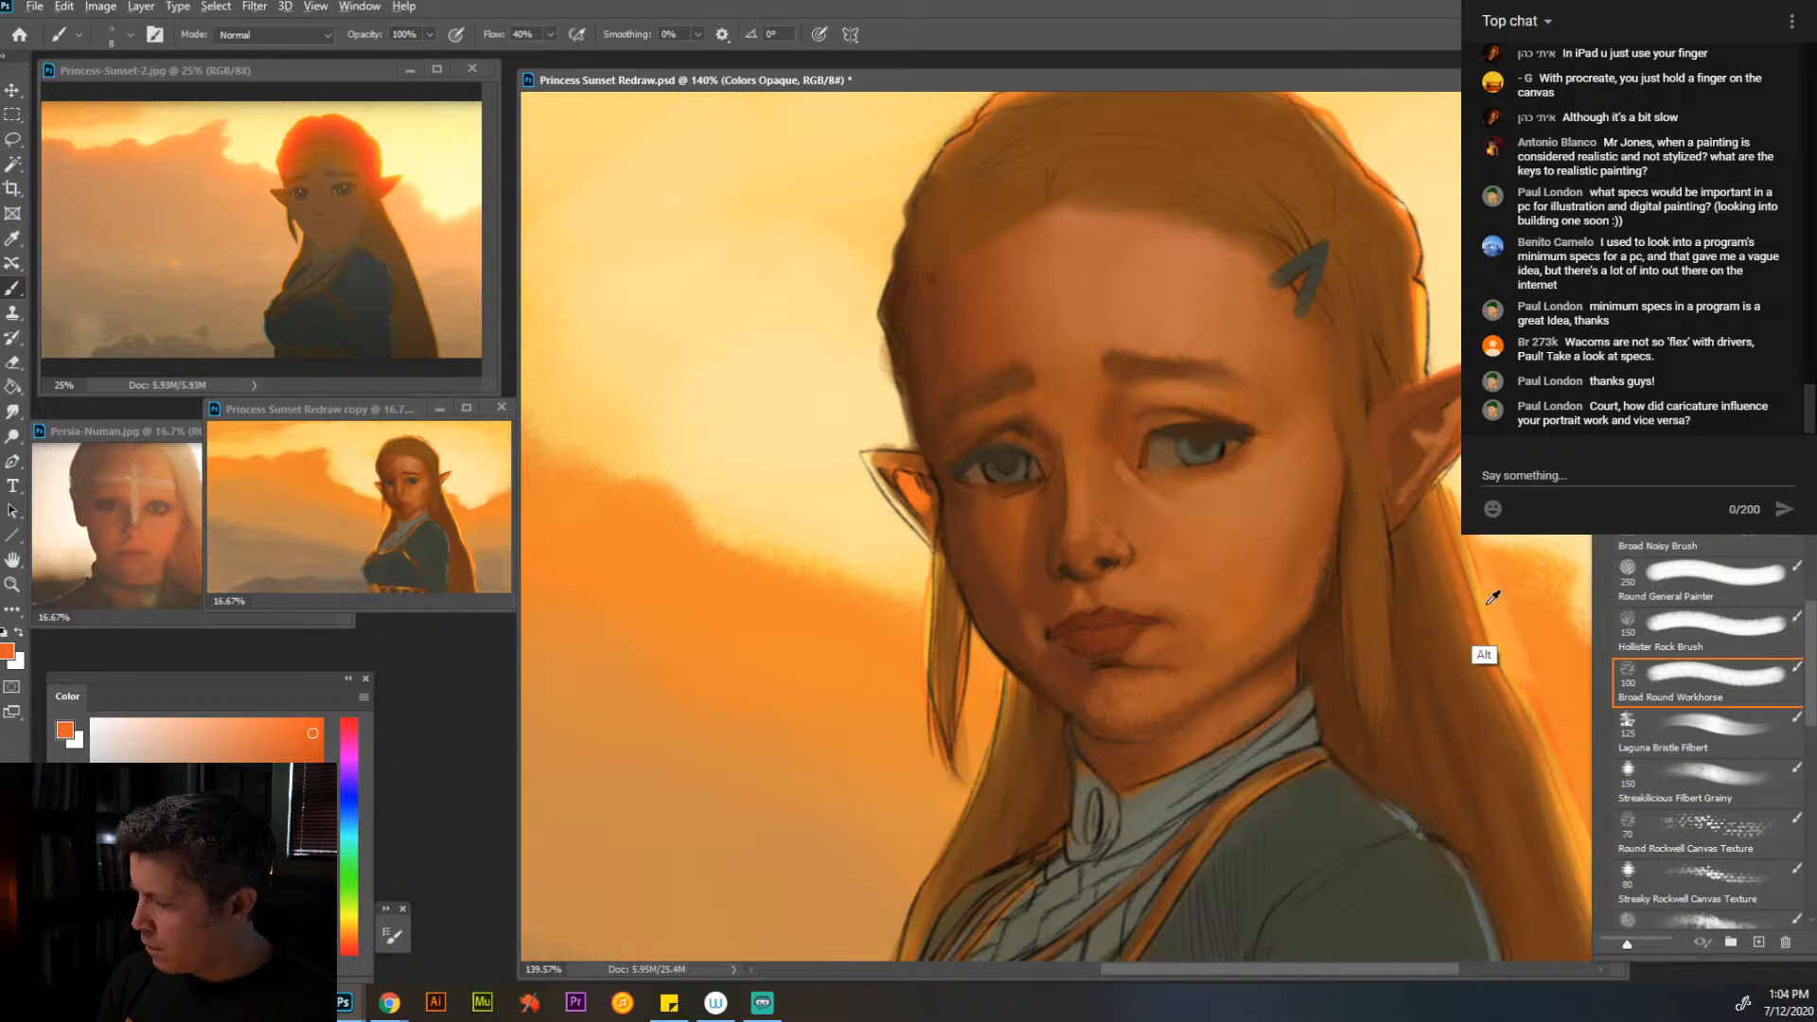
left_click(1422, 319, "alt")
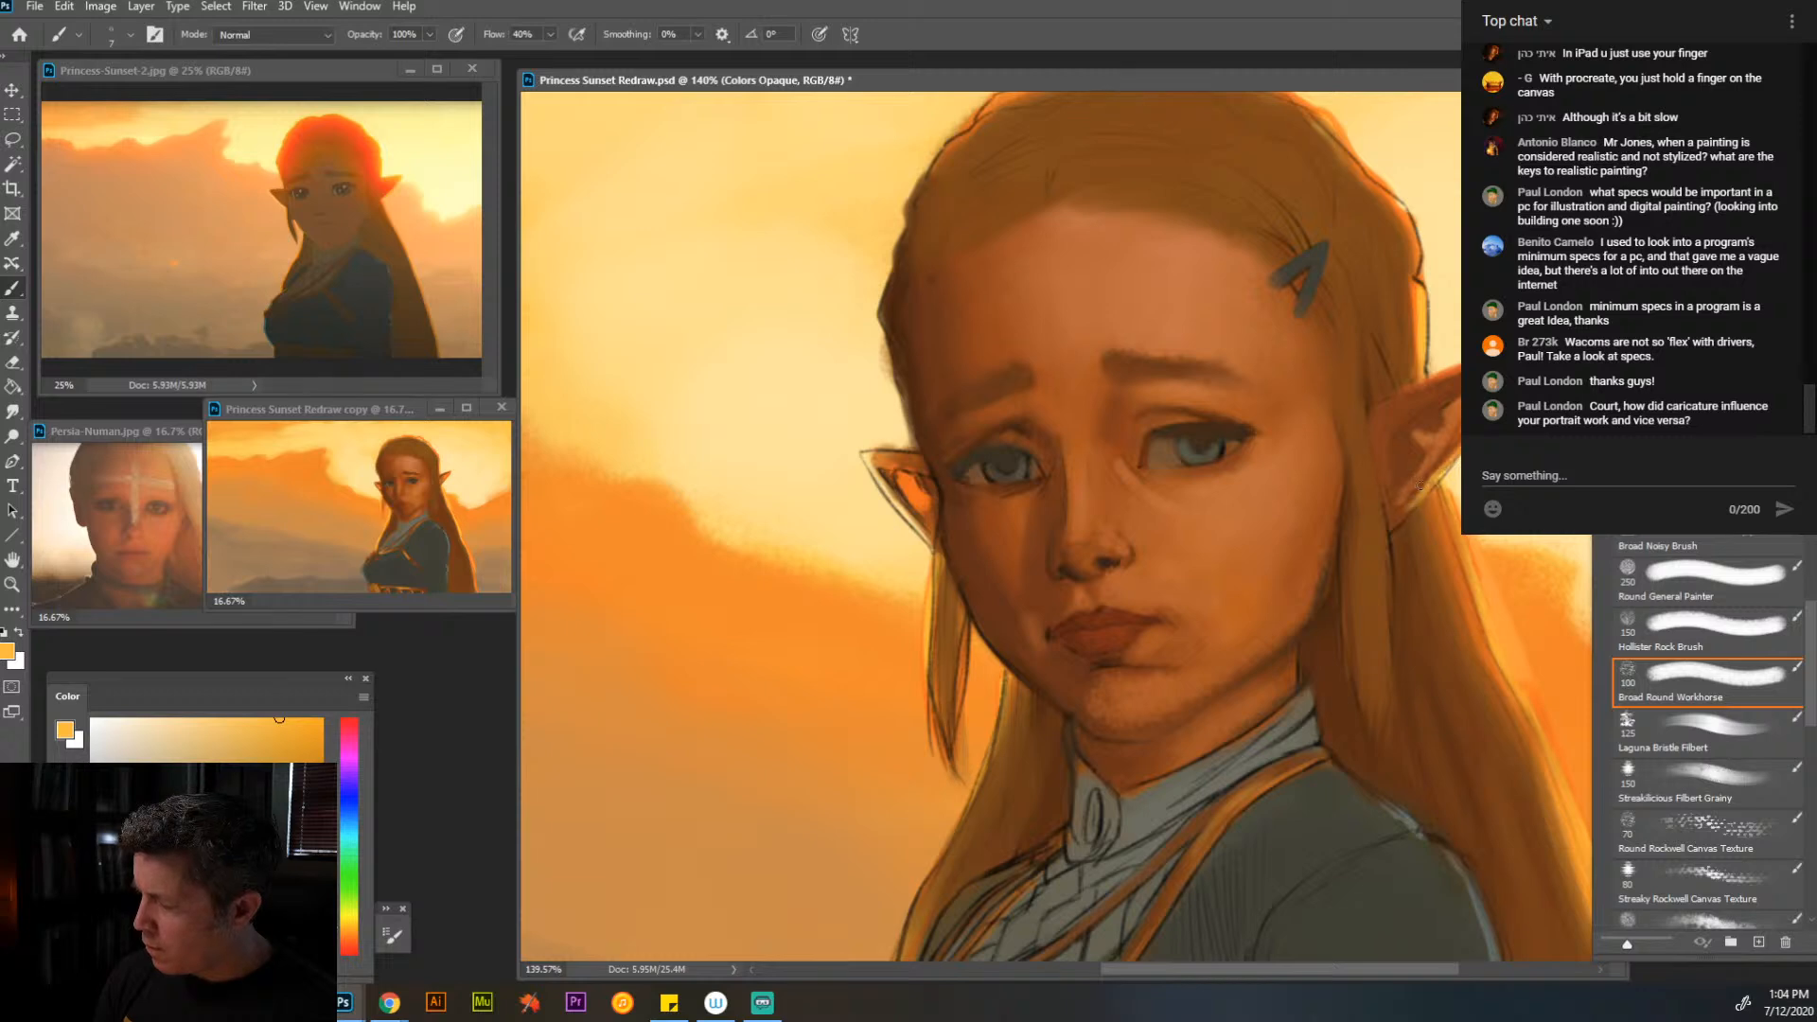
left_click(1420, 375, "alt")
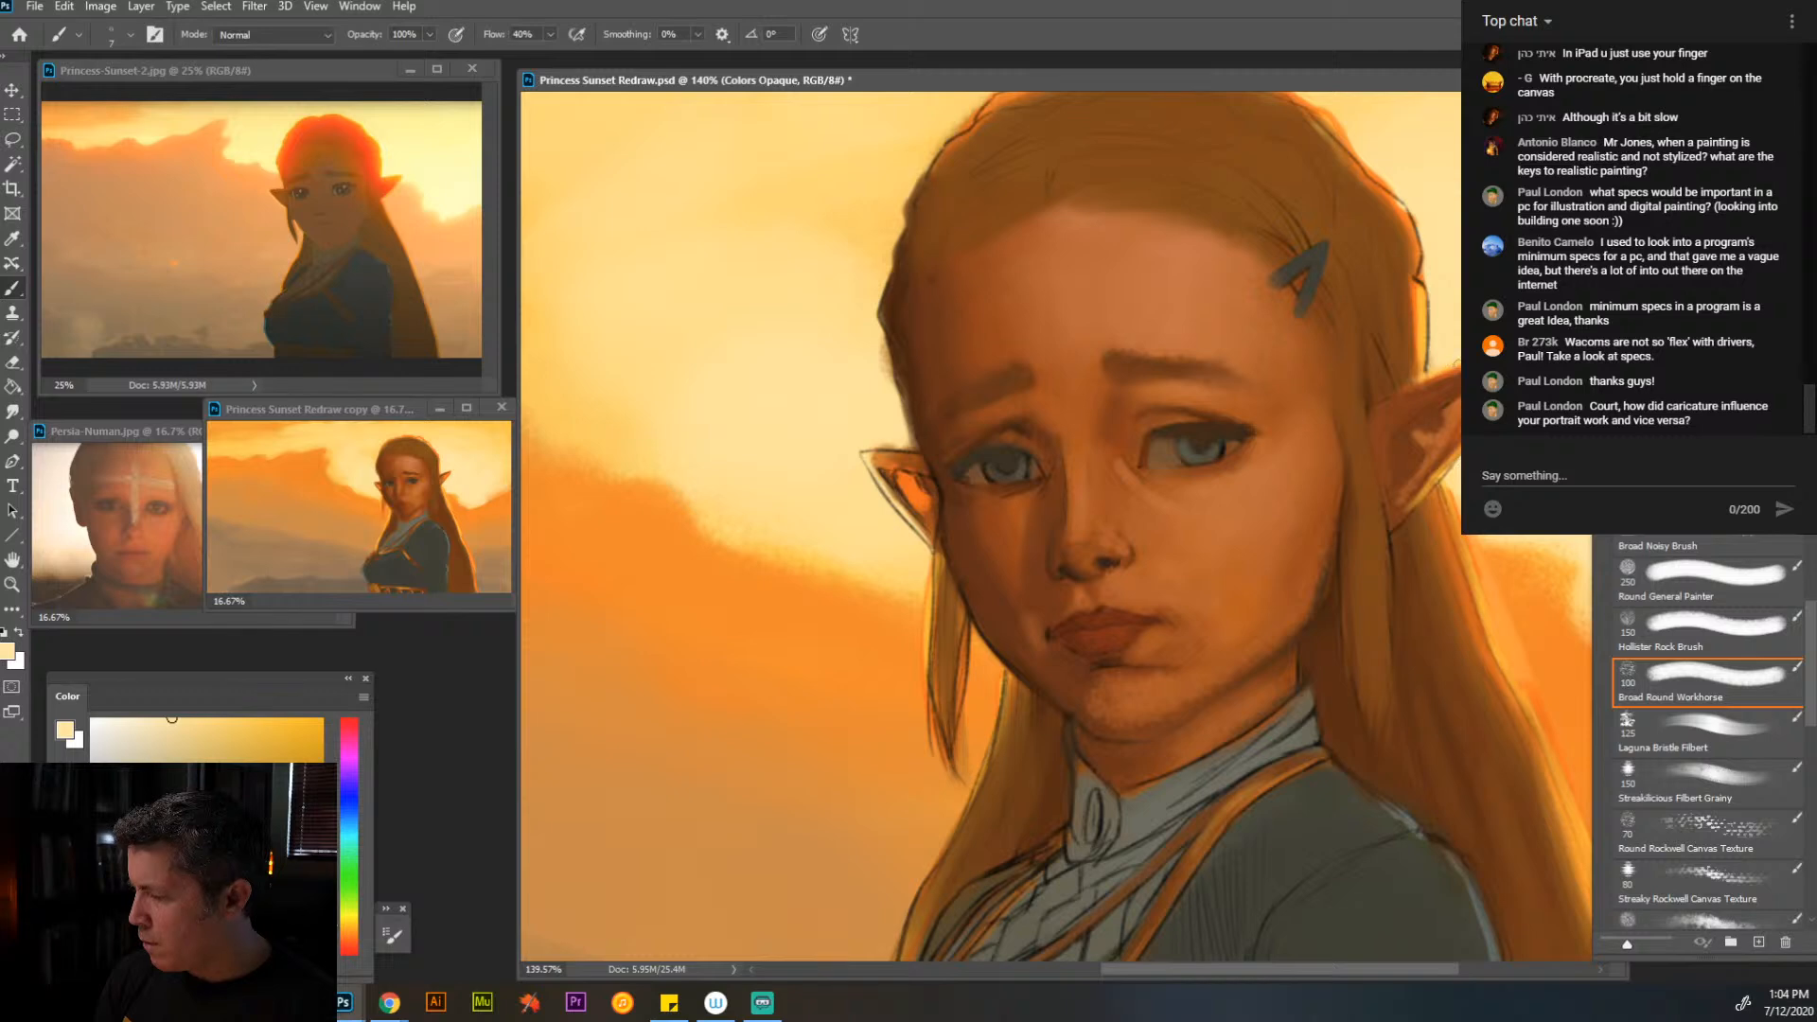
left_click(1414, 384, "alt")
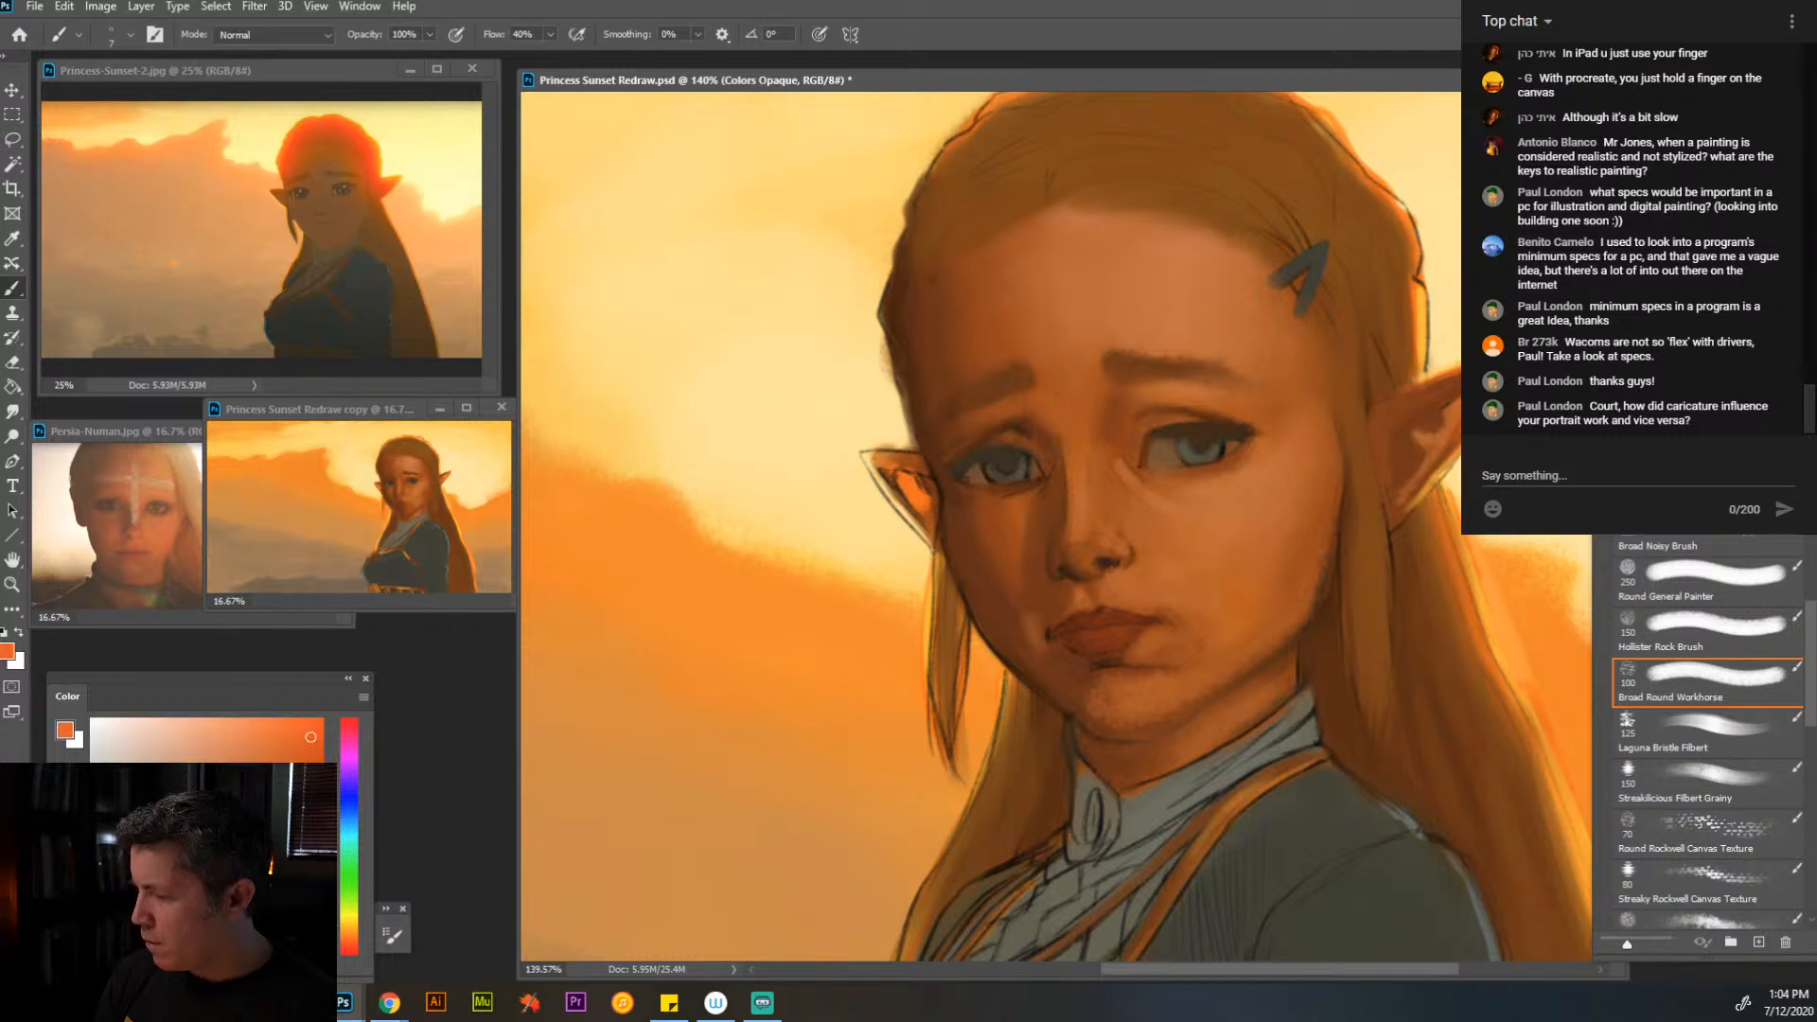
left_click(1404, 398, "alt")
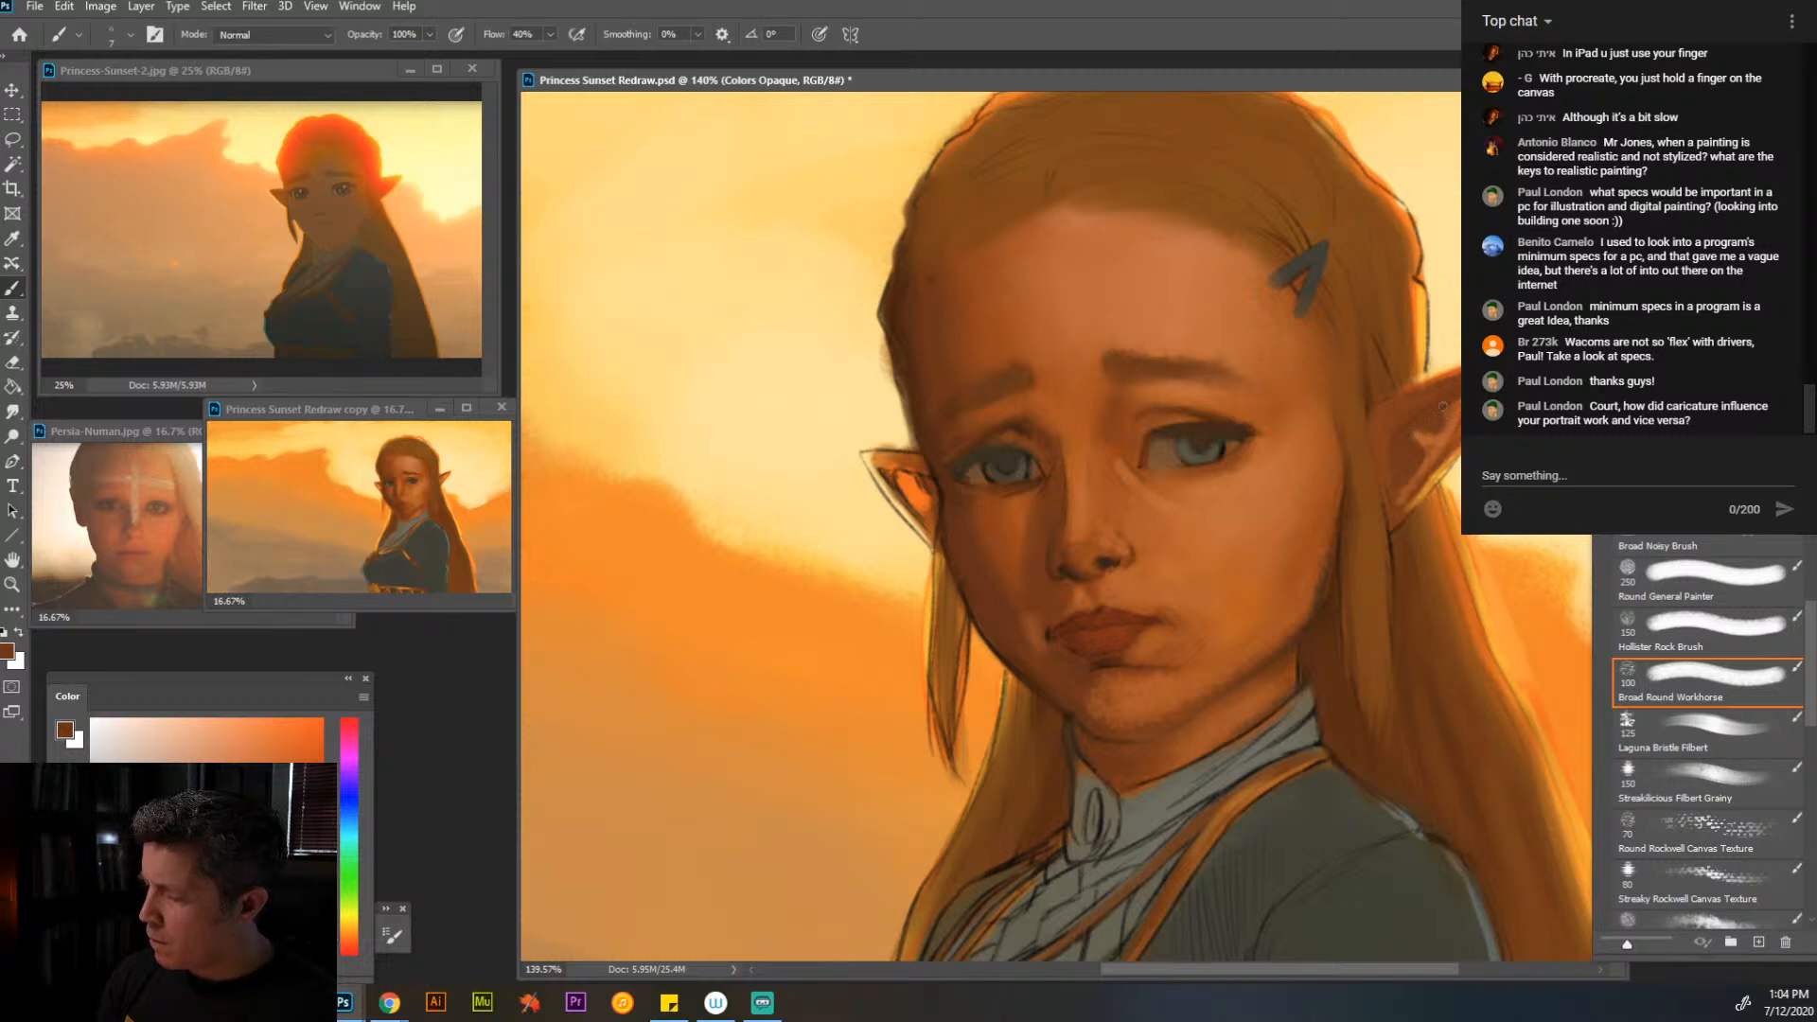
- Model the near ear's inner folds and its base against the hair with sampled orange and brown at brush size 15
left_click(1429, 424, "alt")
left_click(1315, 454, "alt")
key("bracketright")
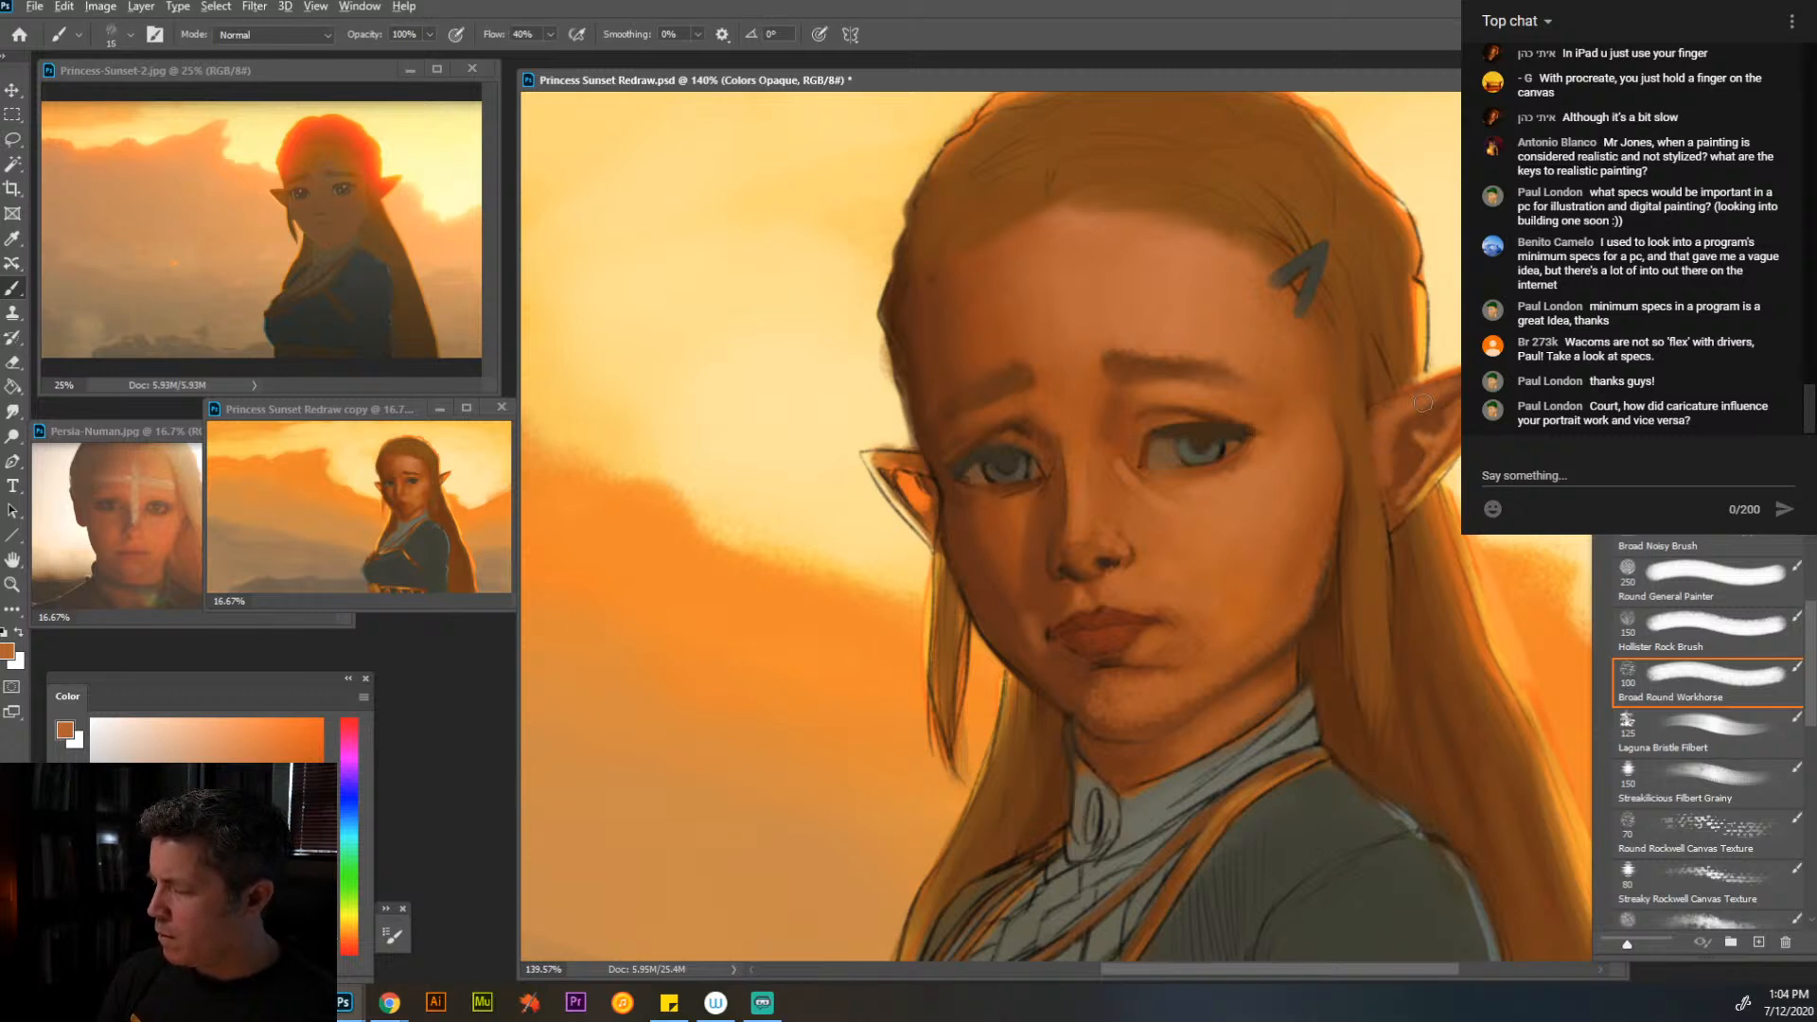
left_click(1382, 374, "alt")
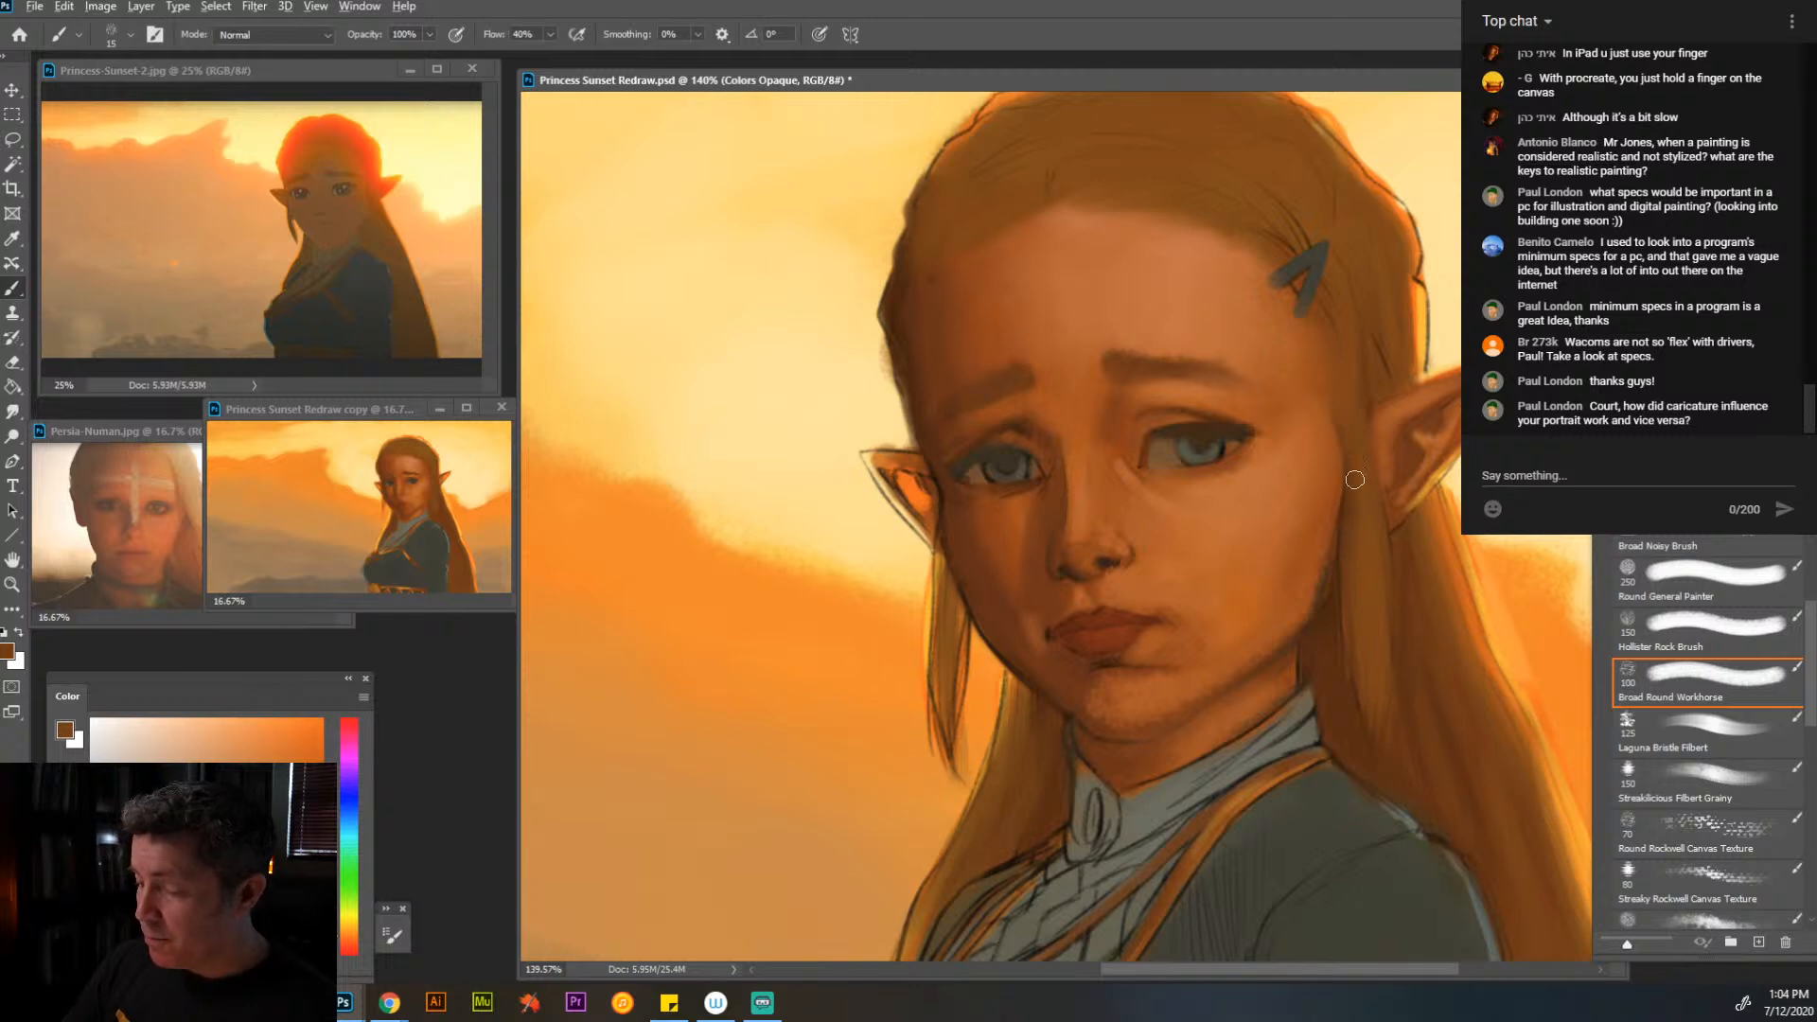
- Cover the sketch lines where the near jaw and neck meet the hair with sampled orange and dark brown at size 15
left_click(1321, 547, "alt")
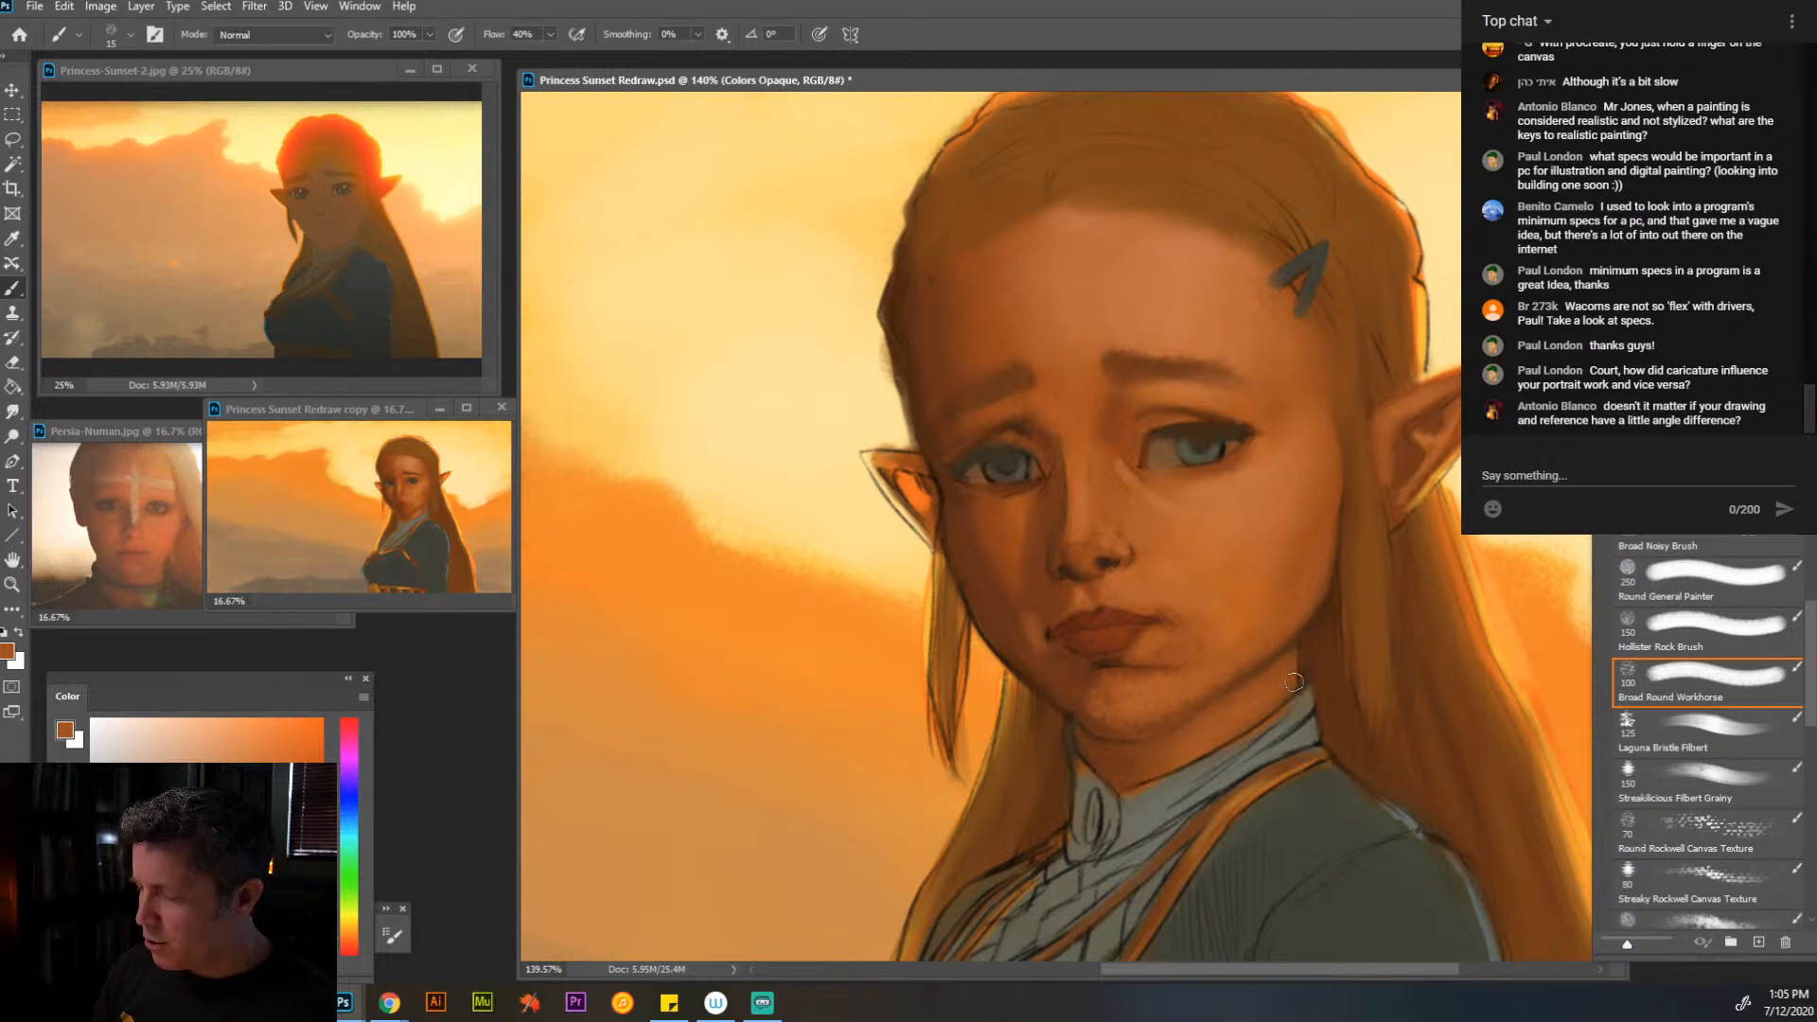
key("alt")
left_click(1324, 668, "alt")
left_click_drag(1308, 663, 1319, 685)
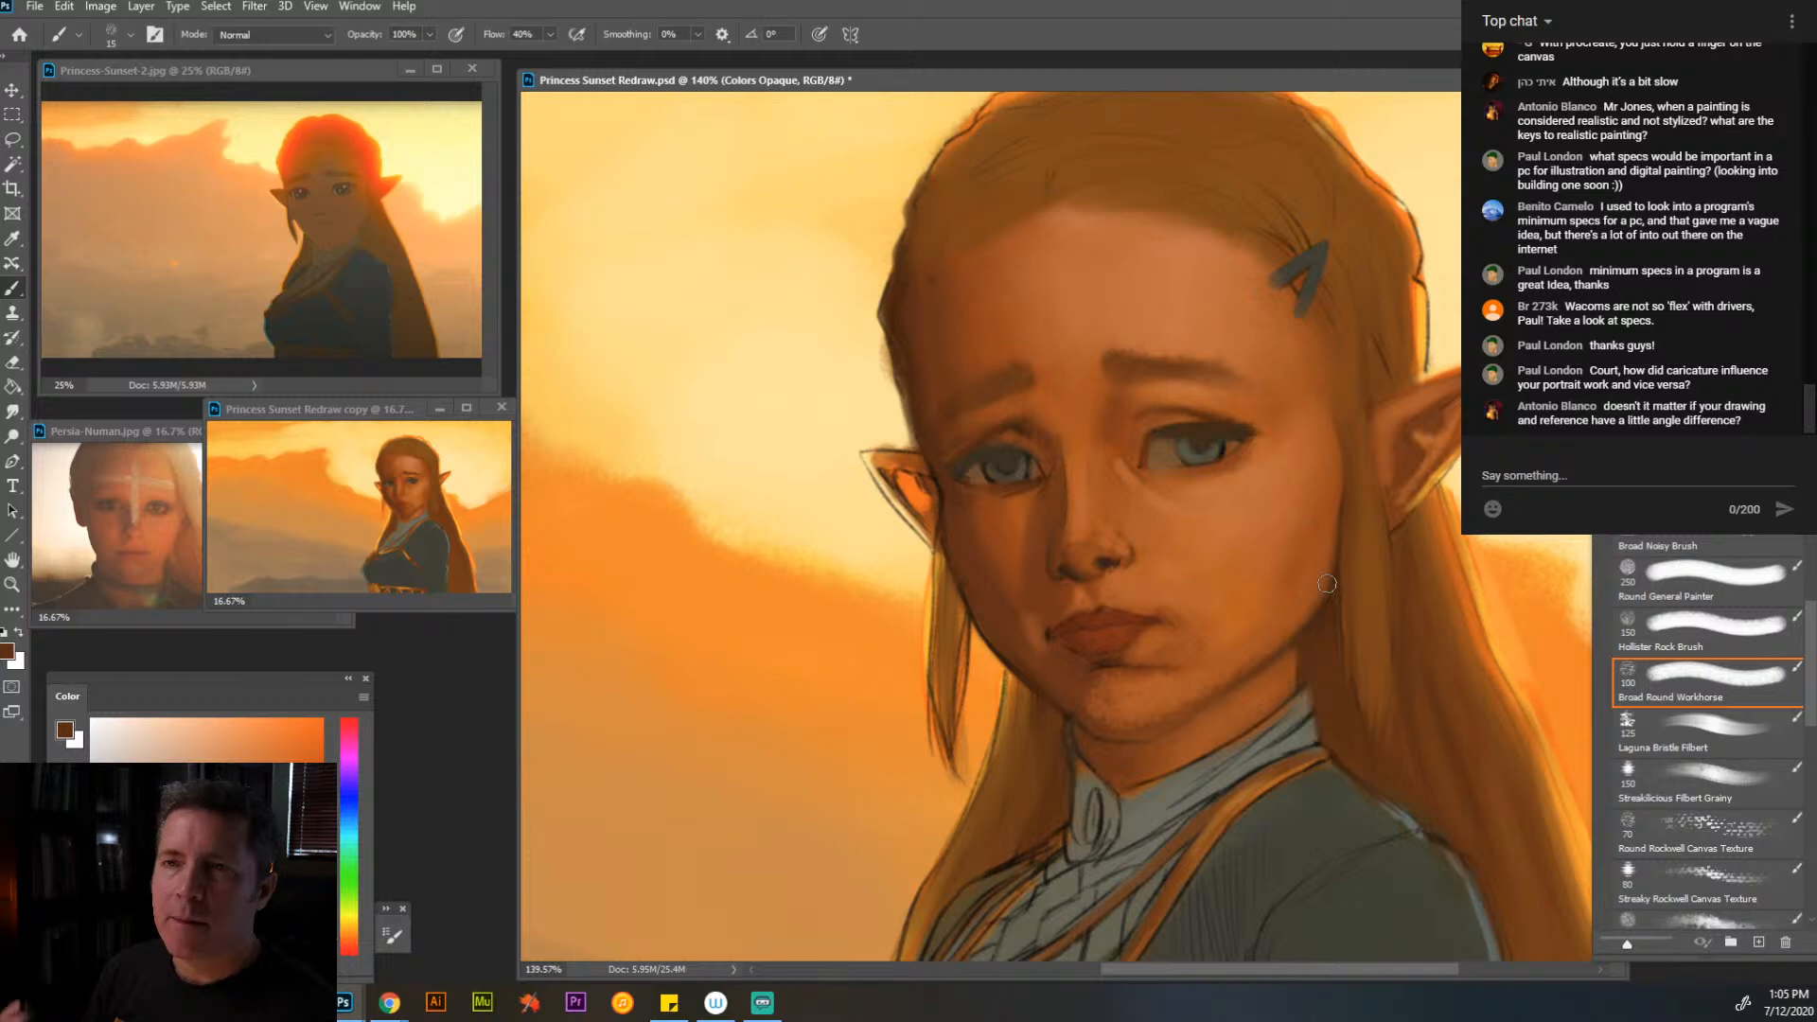
- Paint over the sketch lines along the collar's upper edge below the neck with sampled grey-brown, using a smaller brush
left_click(1203, 773, "alt")
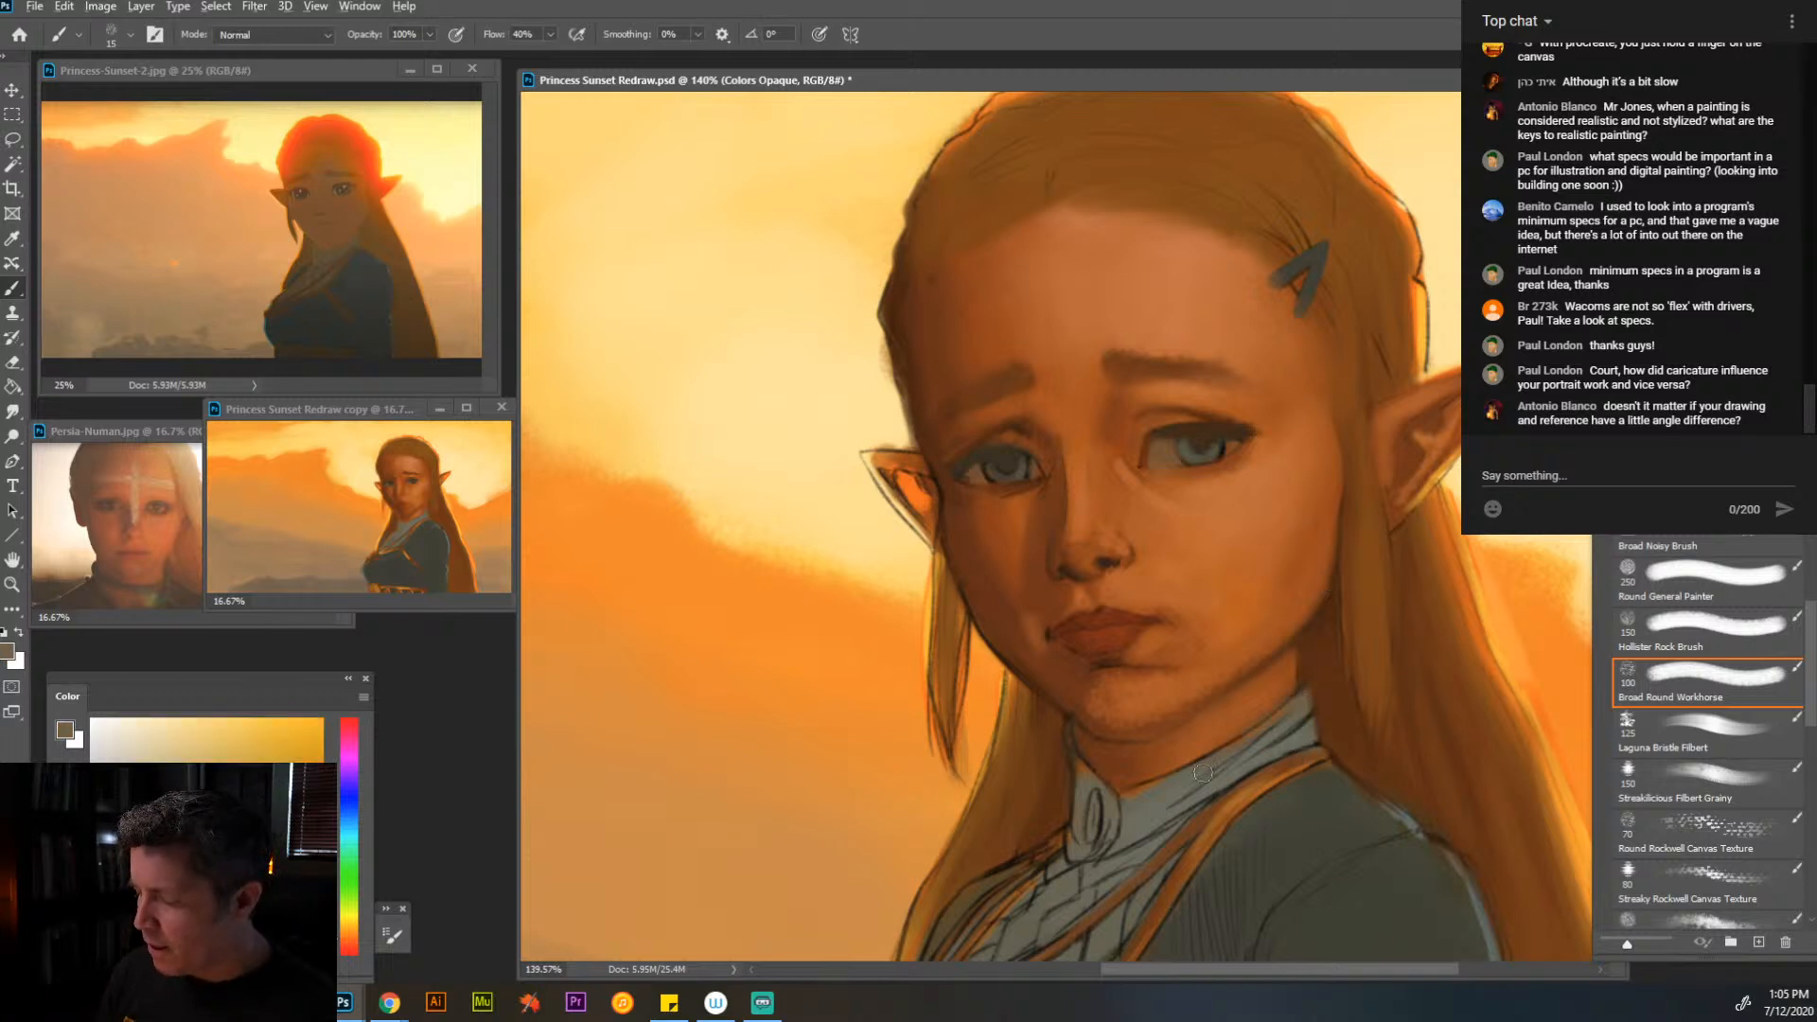
left_click_drag(1134, 796, 1200, 774)
key("bracketleft")
key("bracketleft")
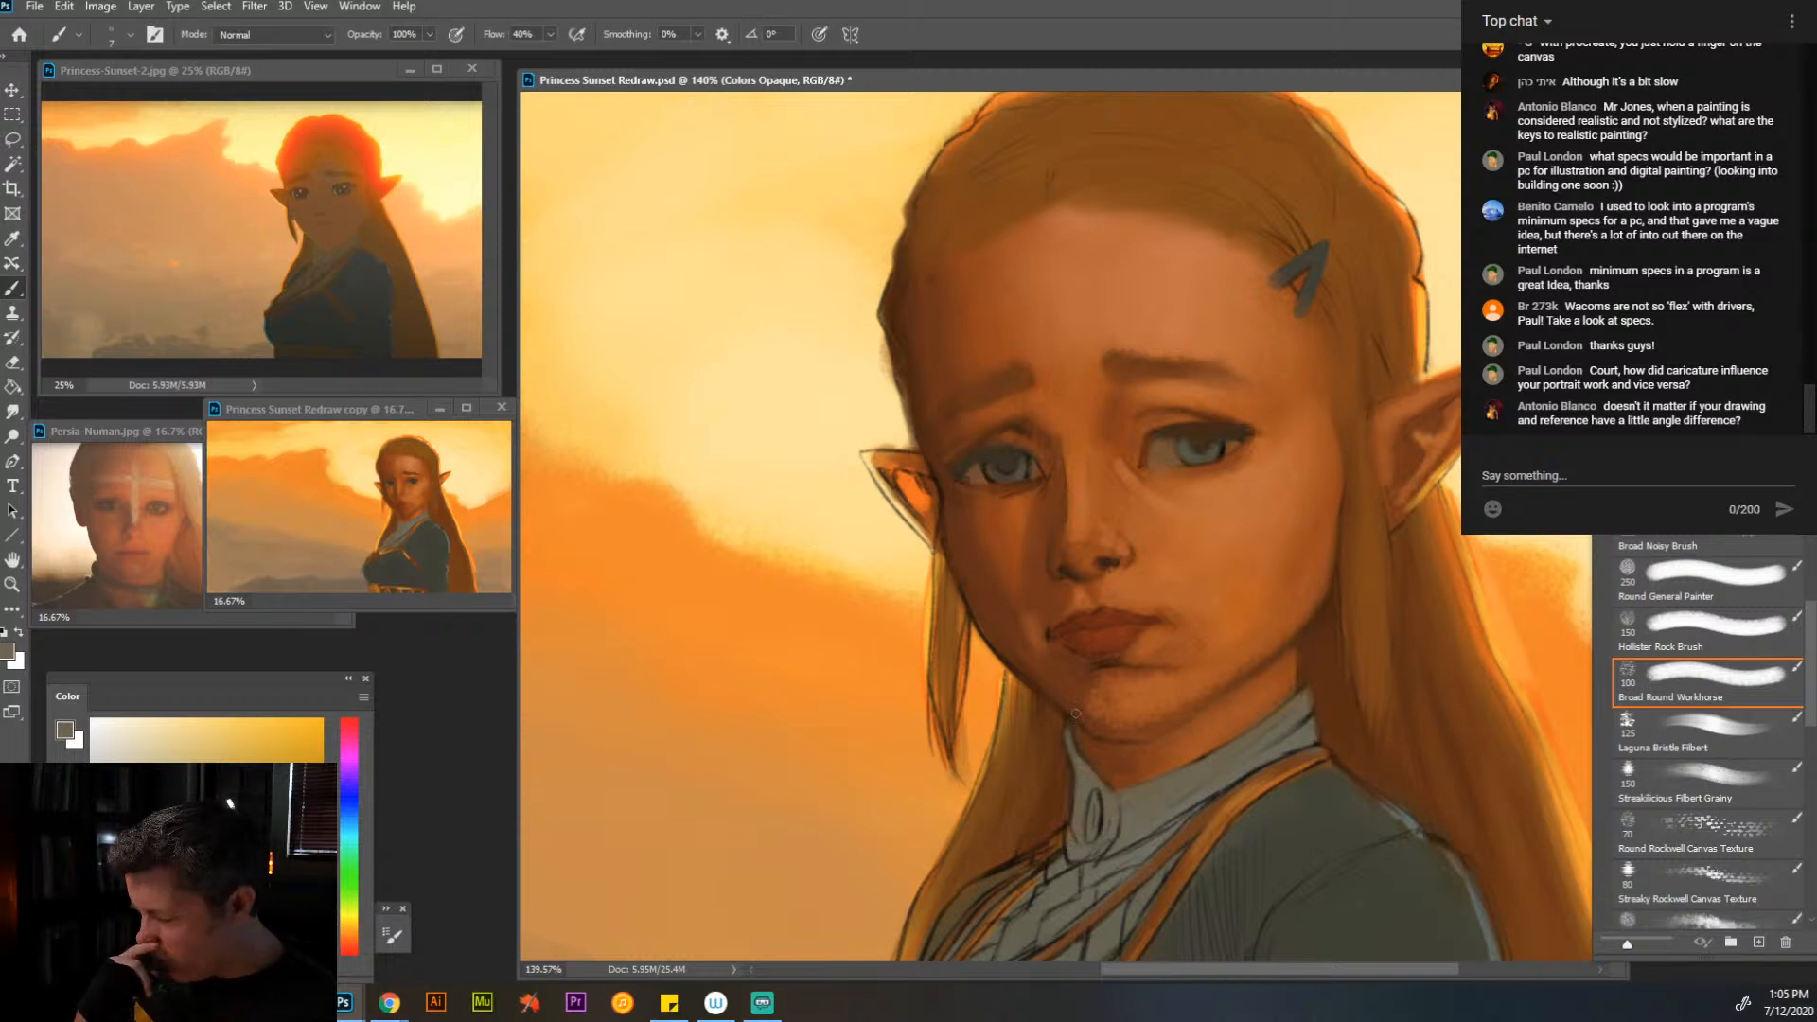
key("alt")
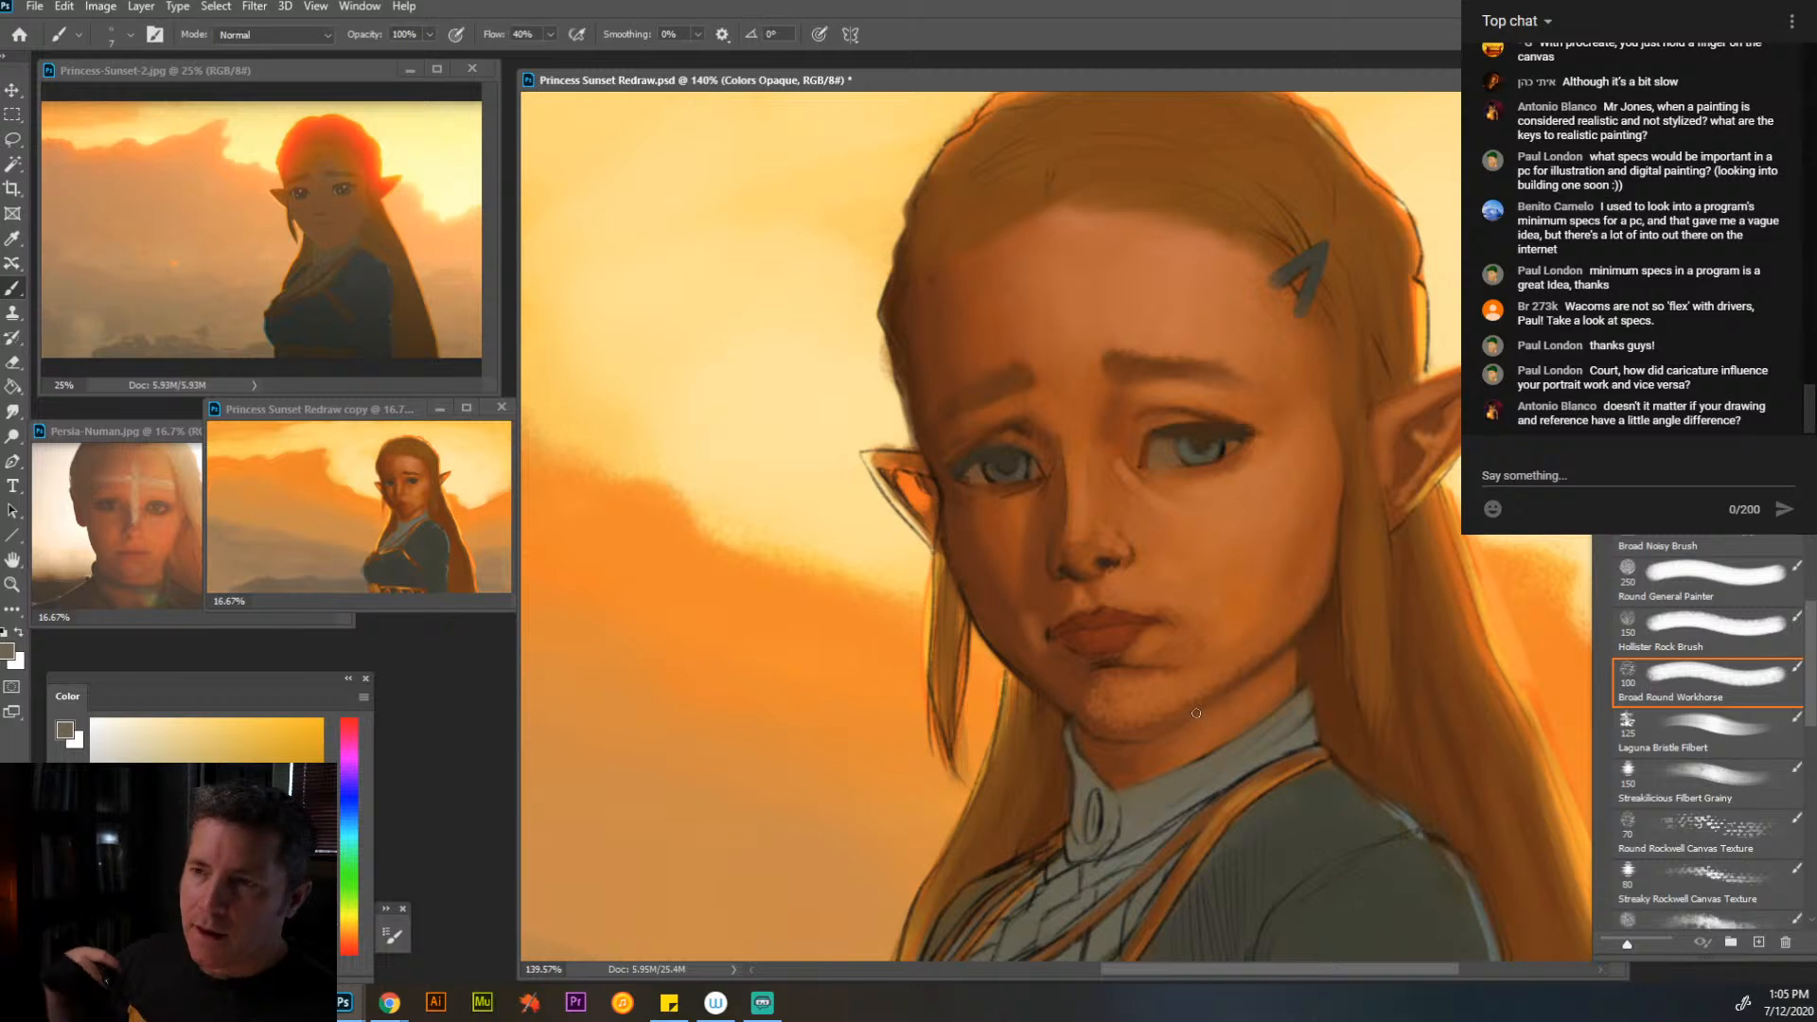
key("alt")
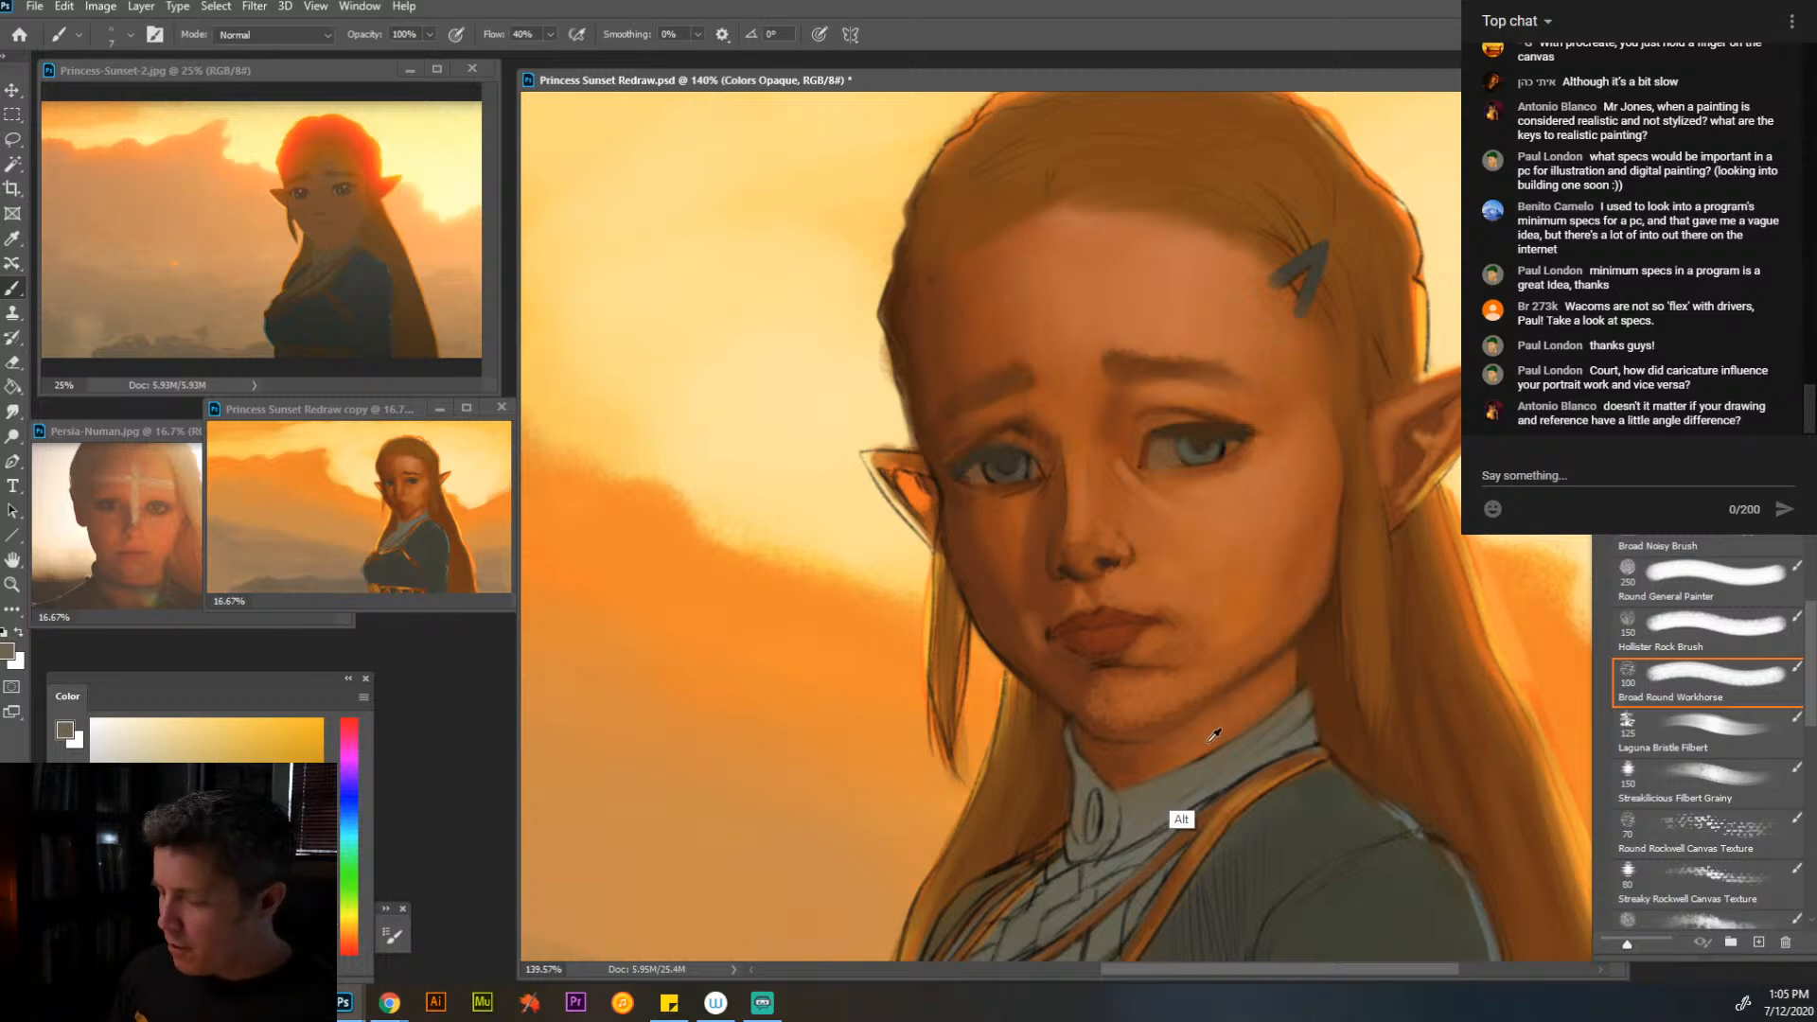
left_click(1214, 734, "alt")
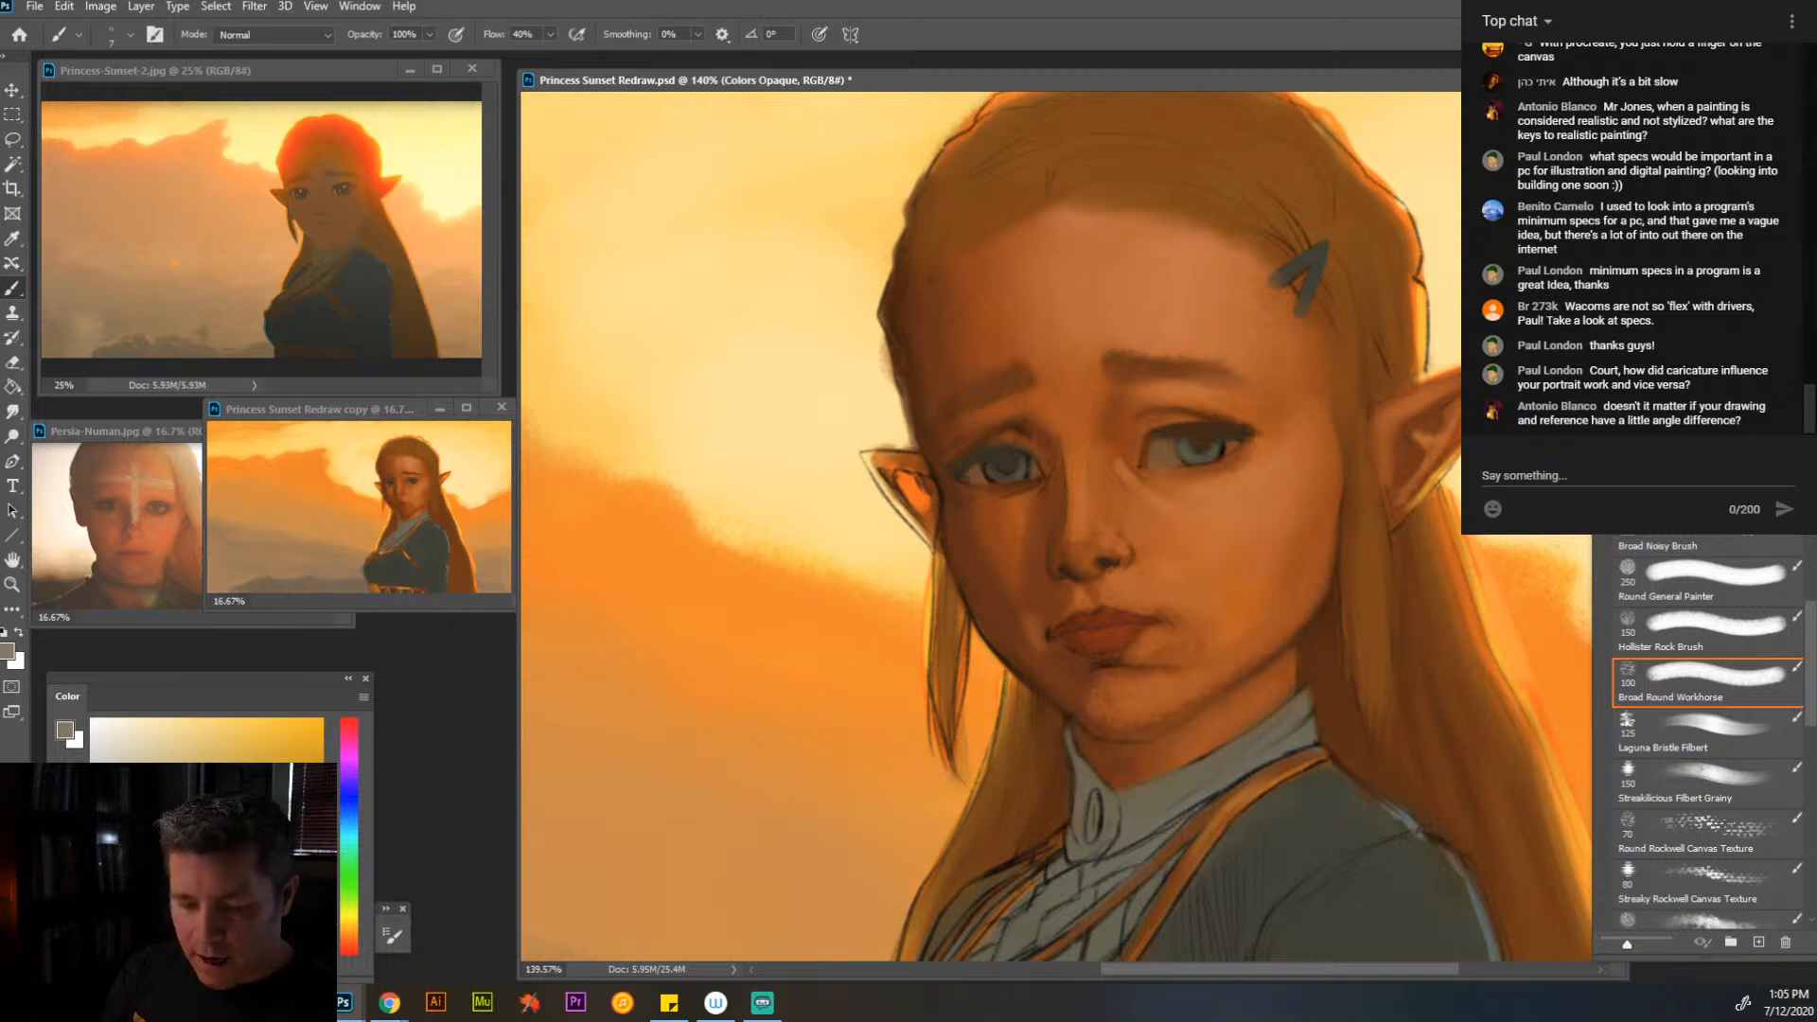
- Smooth the chin and underside of the jaw with orange sampled from the neck at brush sizes 20 and 15
key("bracketright")
key("bracketright")
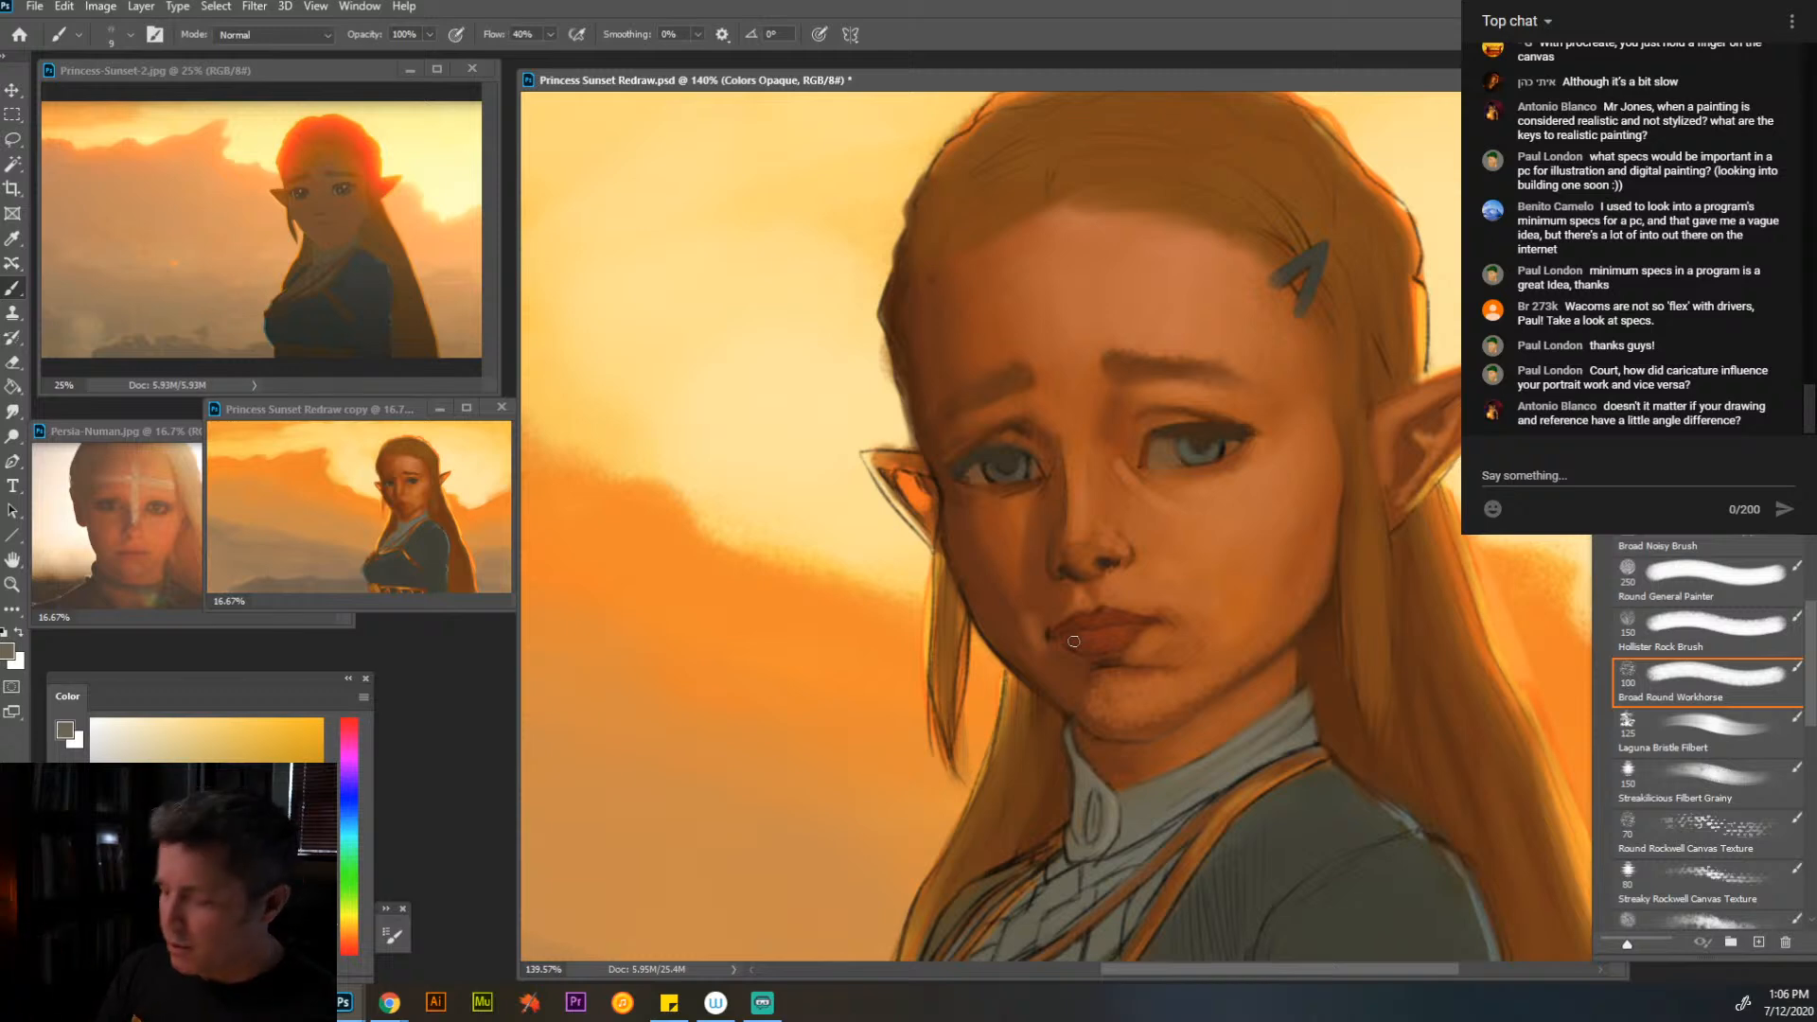
left_click(1274, 738, "alt")
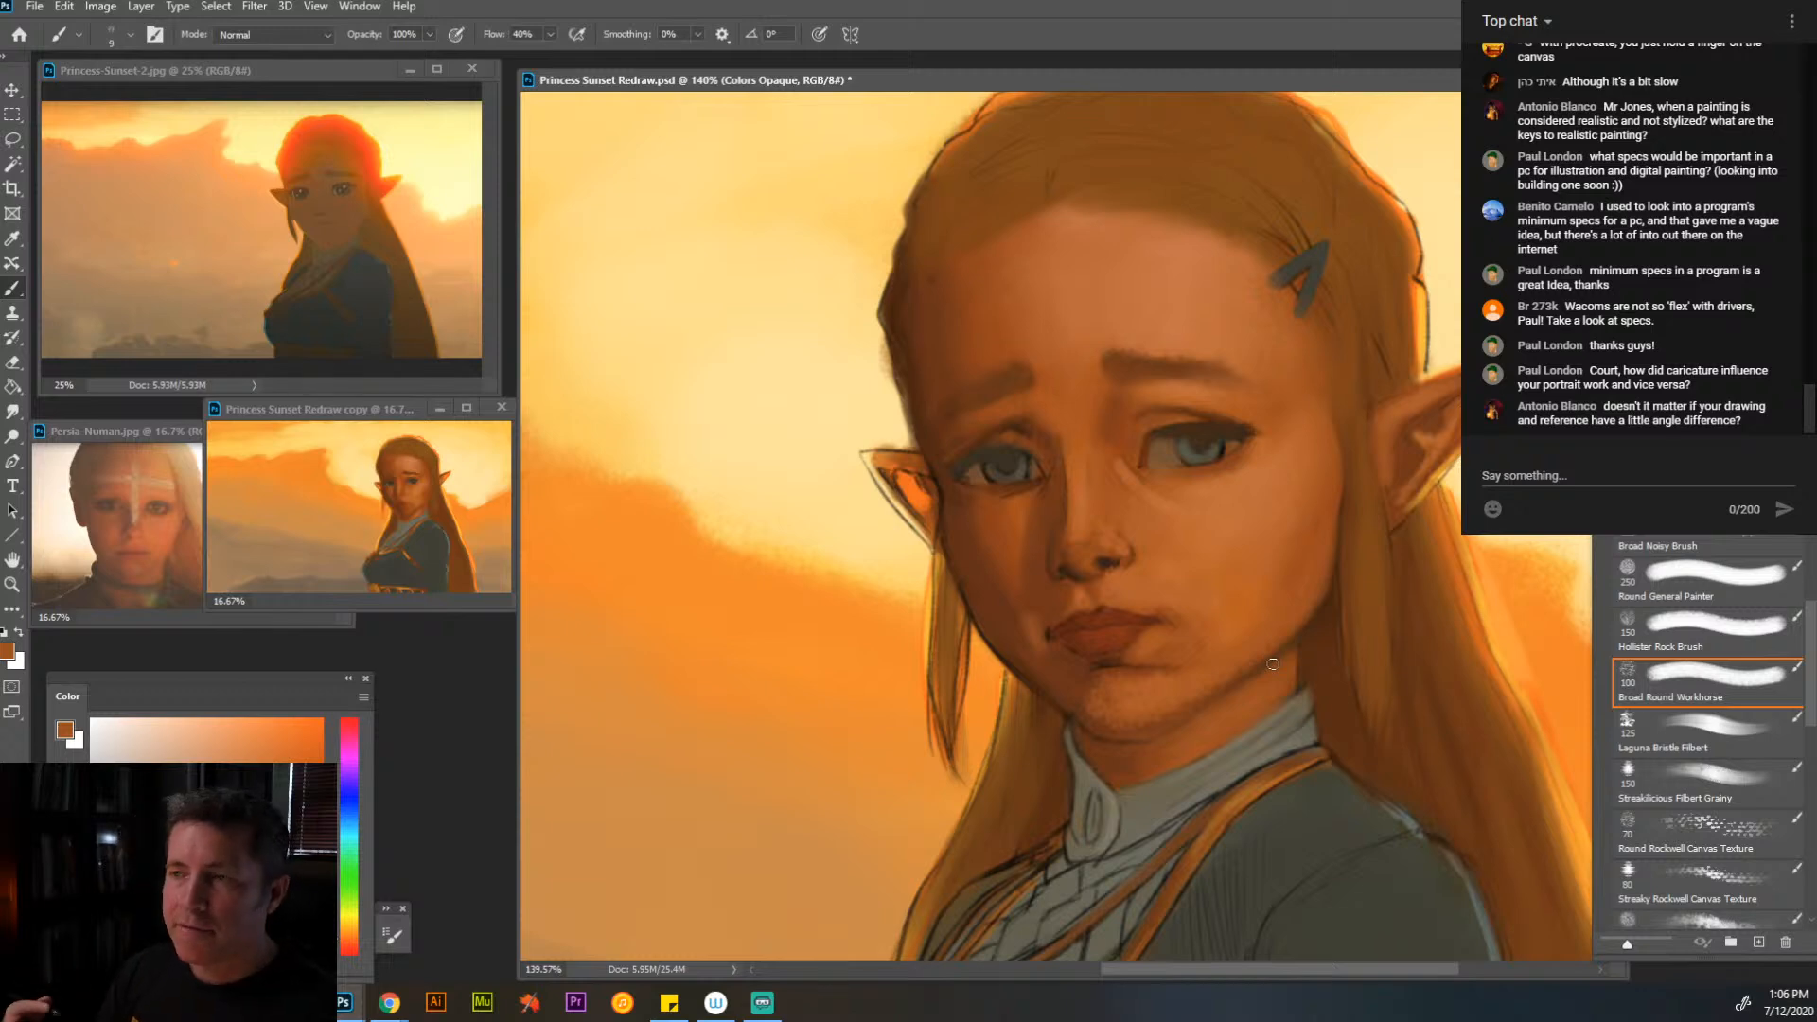
key("bracketright")
key("bracketright")
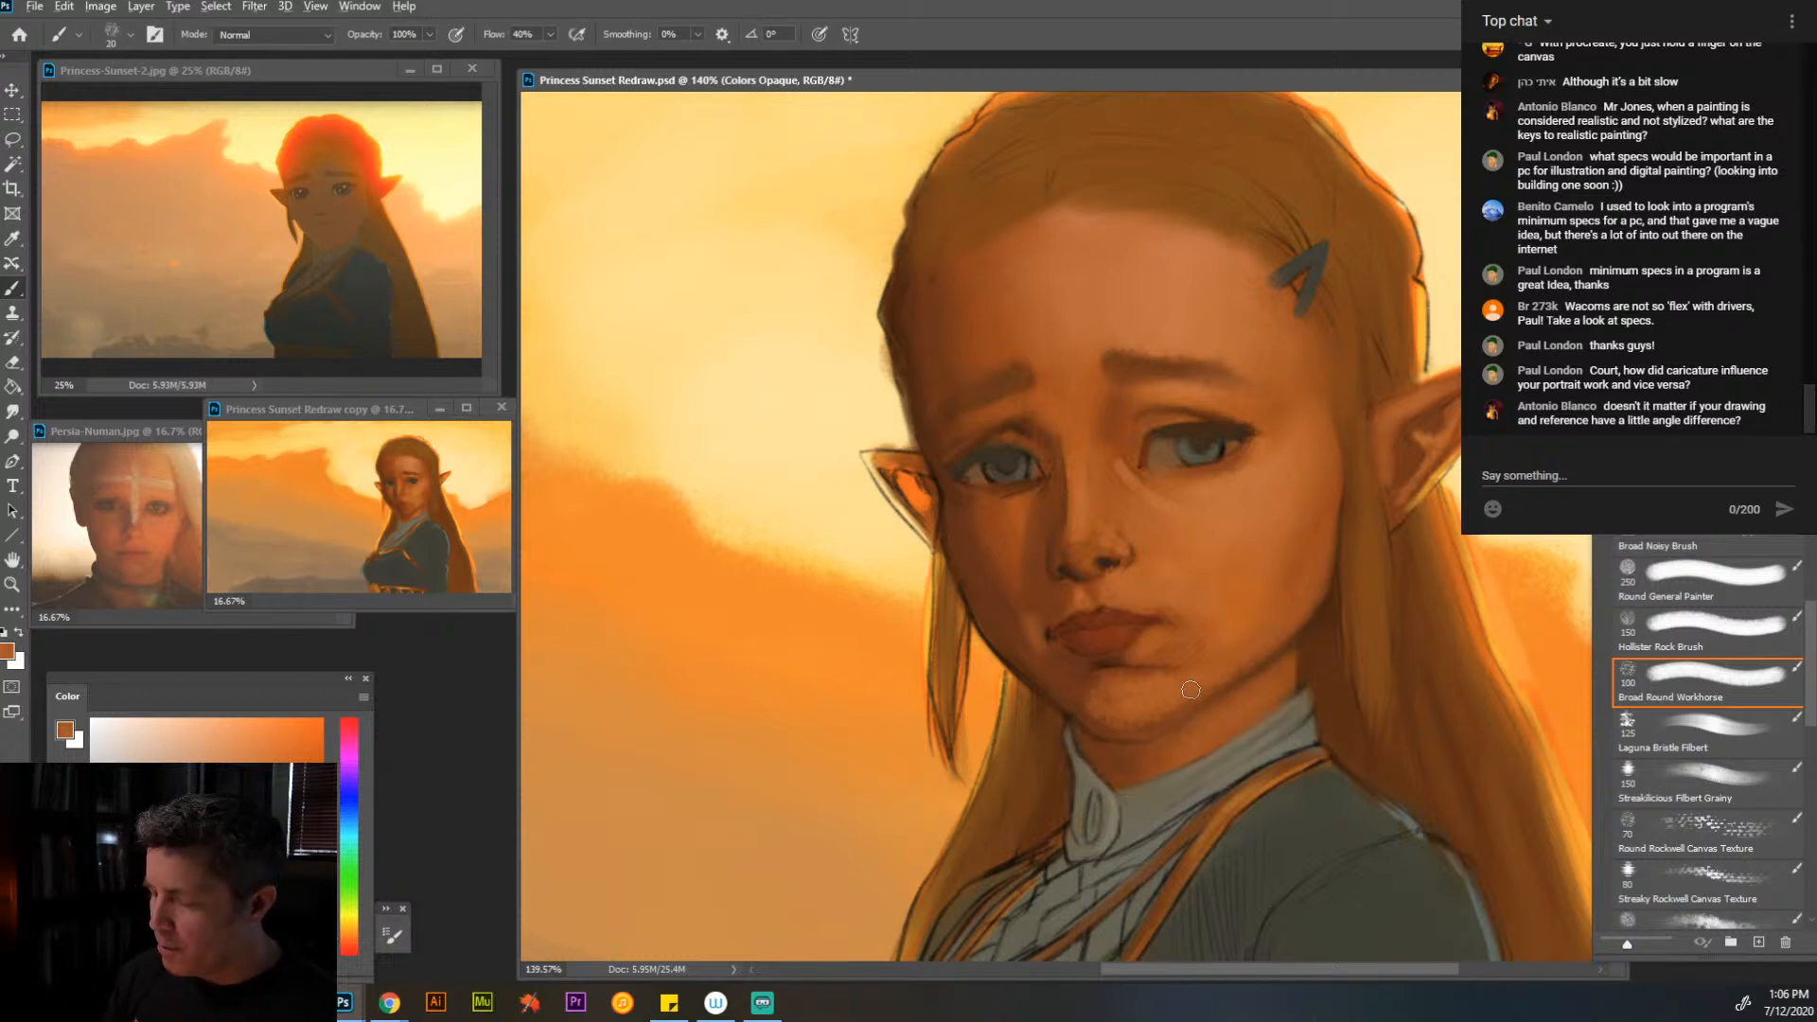
key("bracketleft")
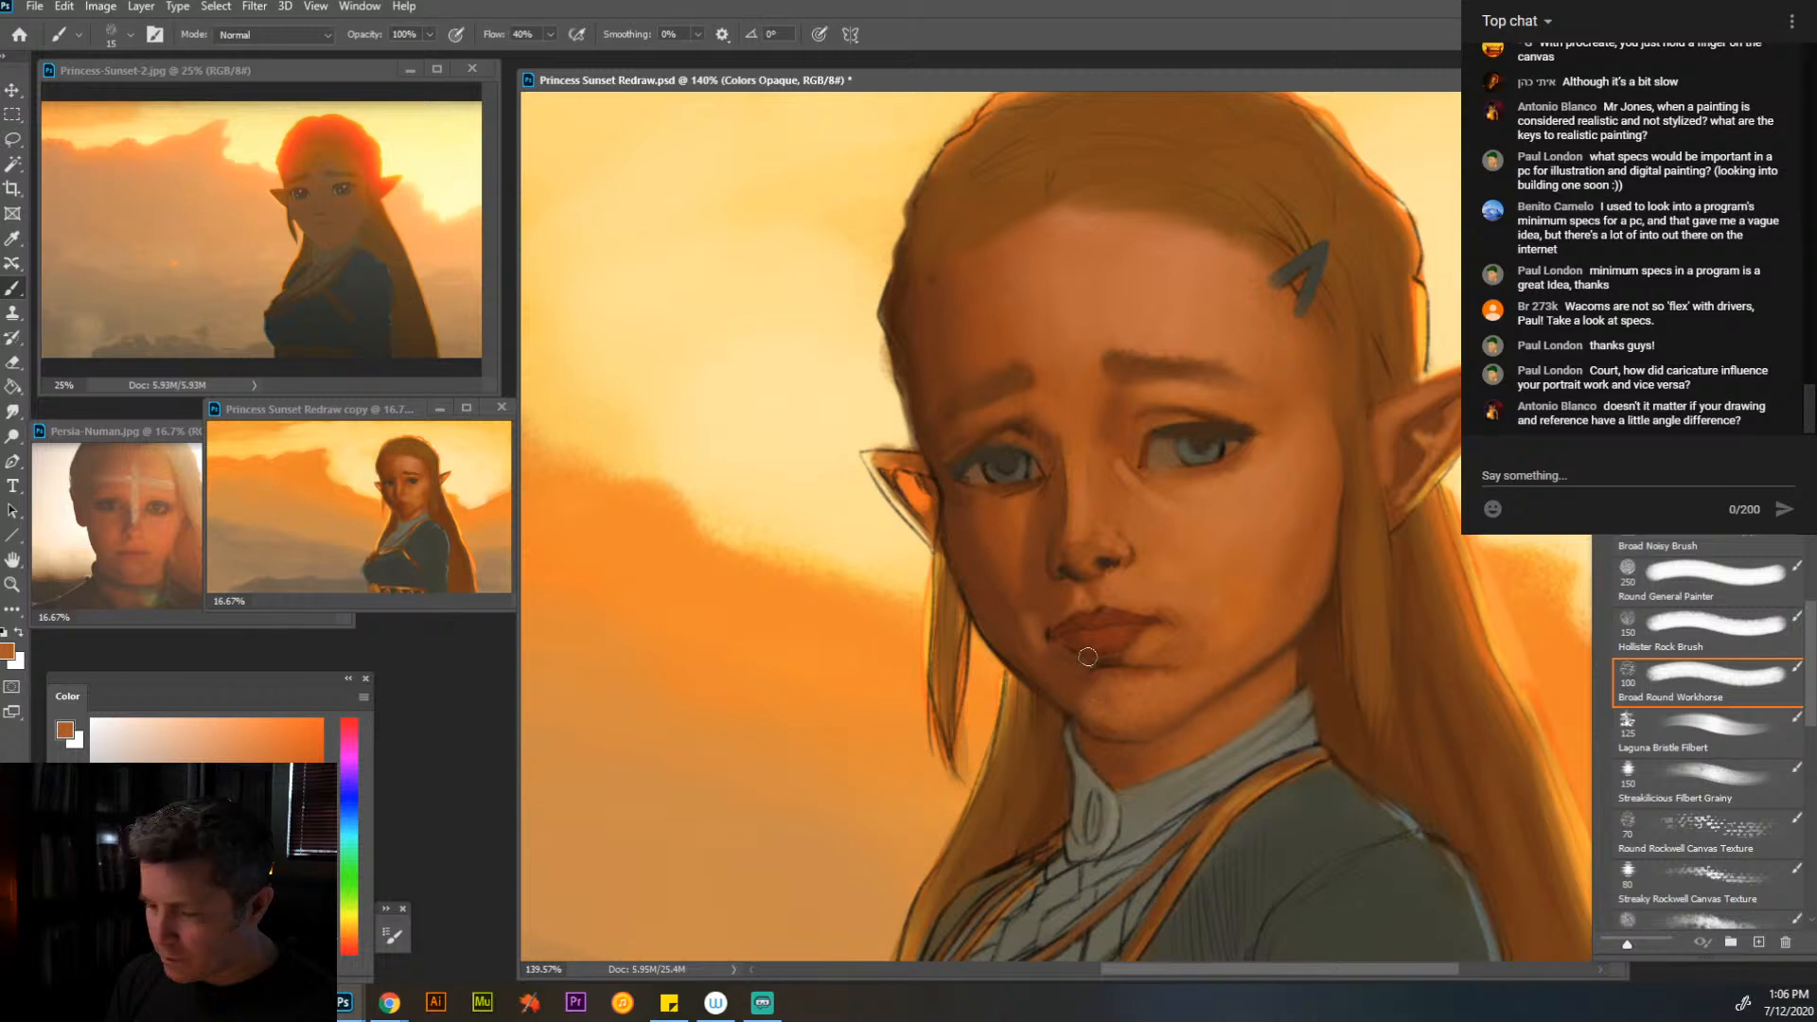
- Blend the far cheek and the area beside the nose and mouth with sampled browns at brush size 25
key("bracketright")
key("alt")
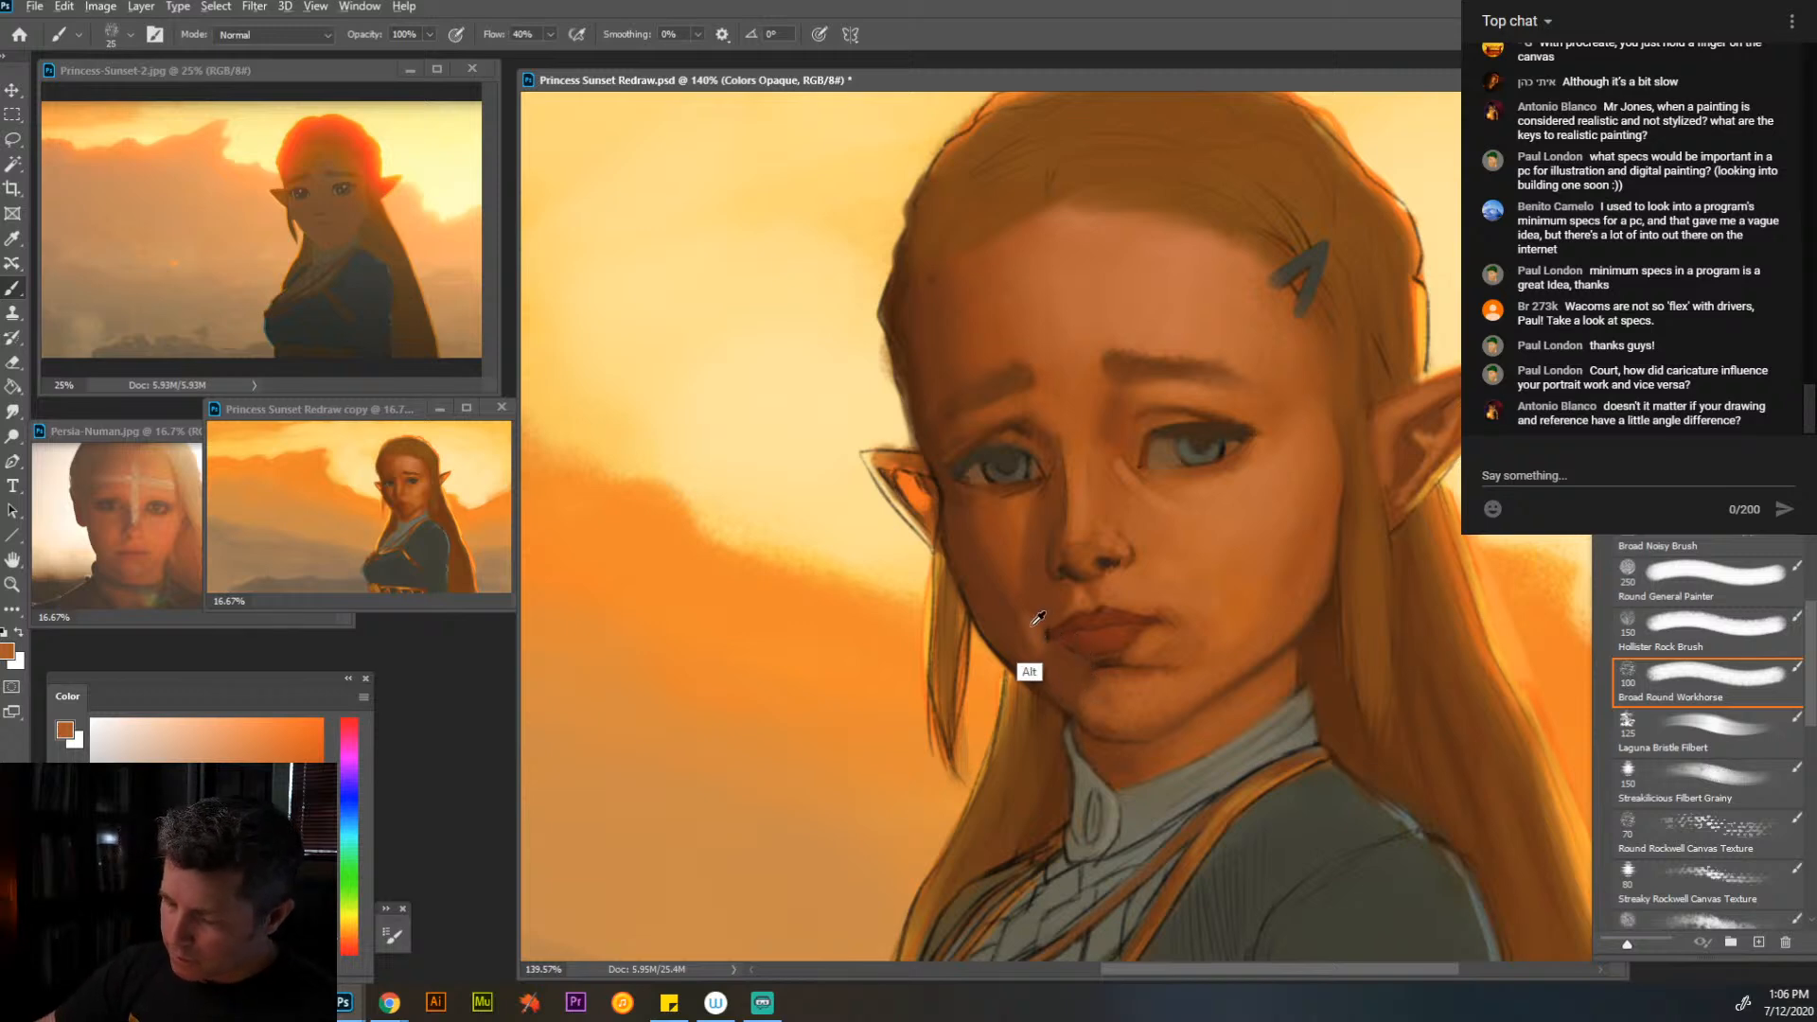
left_click(1011, 568, "alt")
mouse_move(1071, 598)
left_mouse_down()
mouse_move(1051, 625)
mouse_move(1048, 606)
left_mouse_up()
left_click(1027, 557, "alt")
- Soften the nose bridge beside the far eye and the skin below that eye with sampled orange at size 15
key("bracketleft")
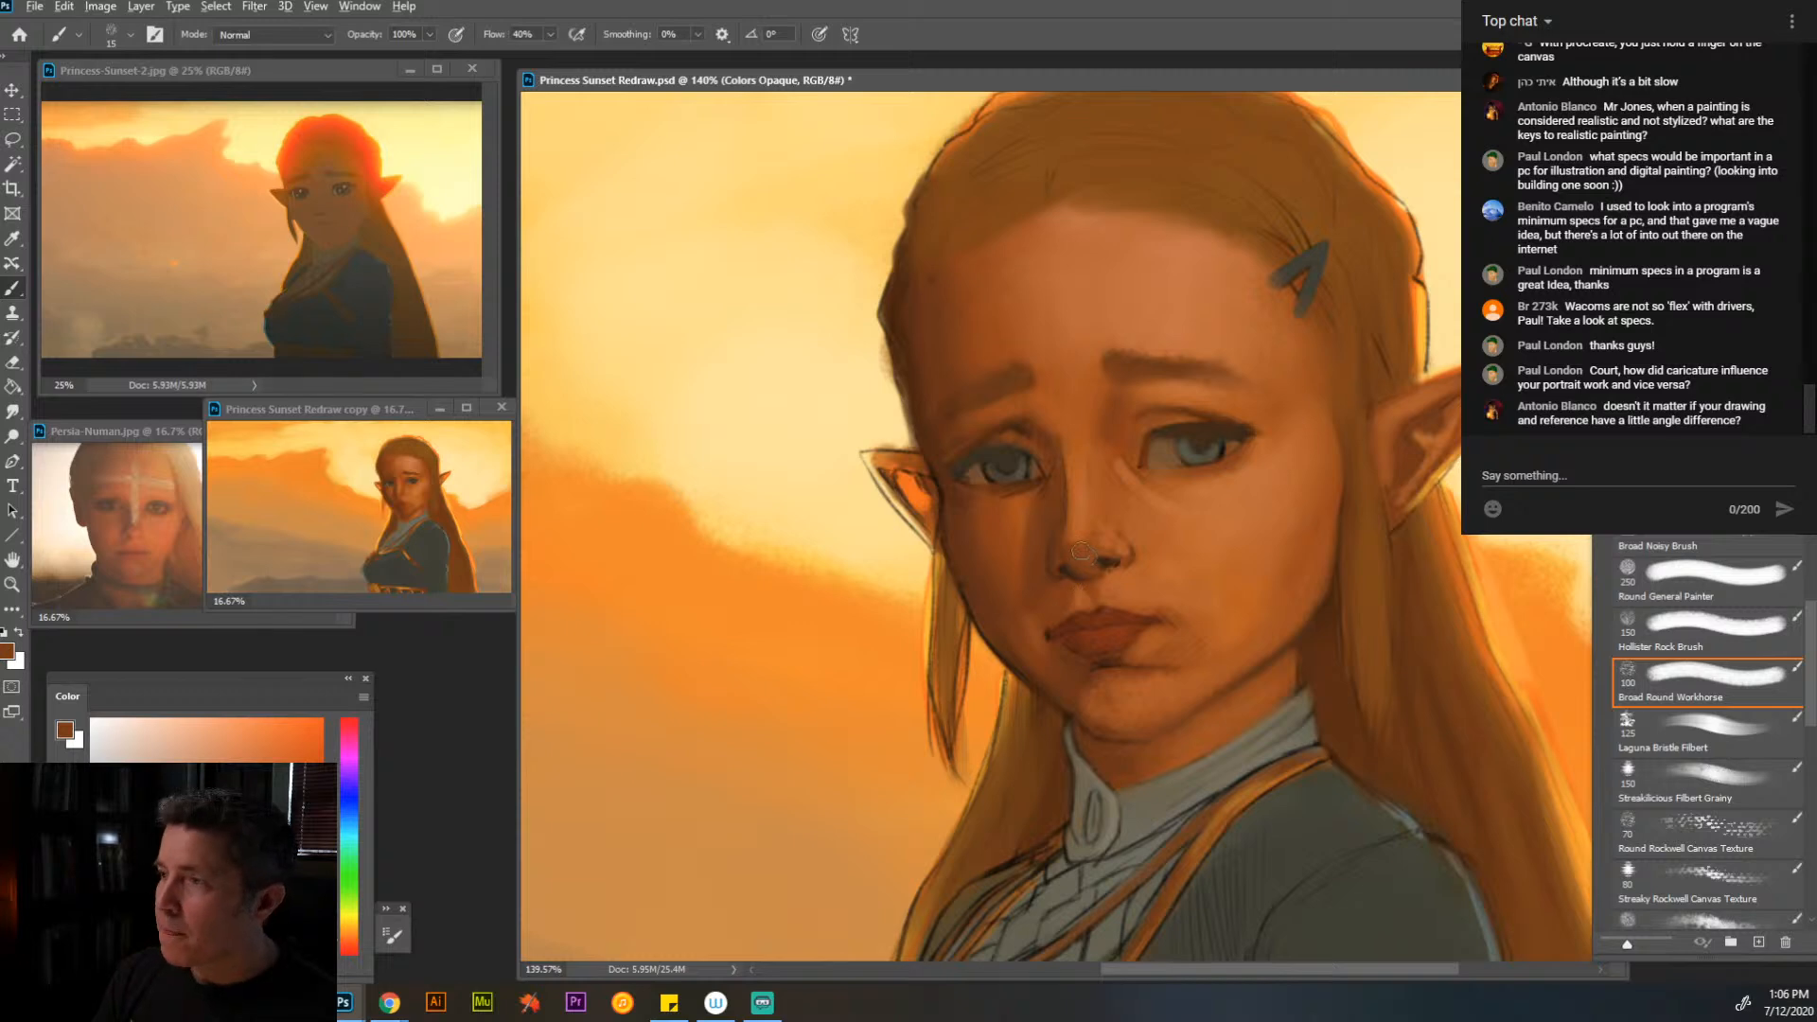
left_click(1077, 452, "alt")
left_click_drag(1054, 434, 1063, 450)
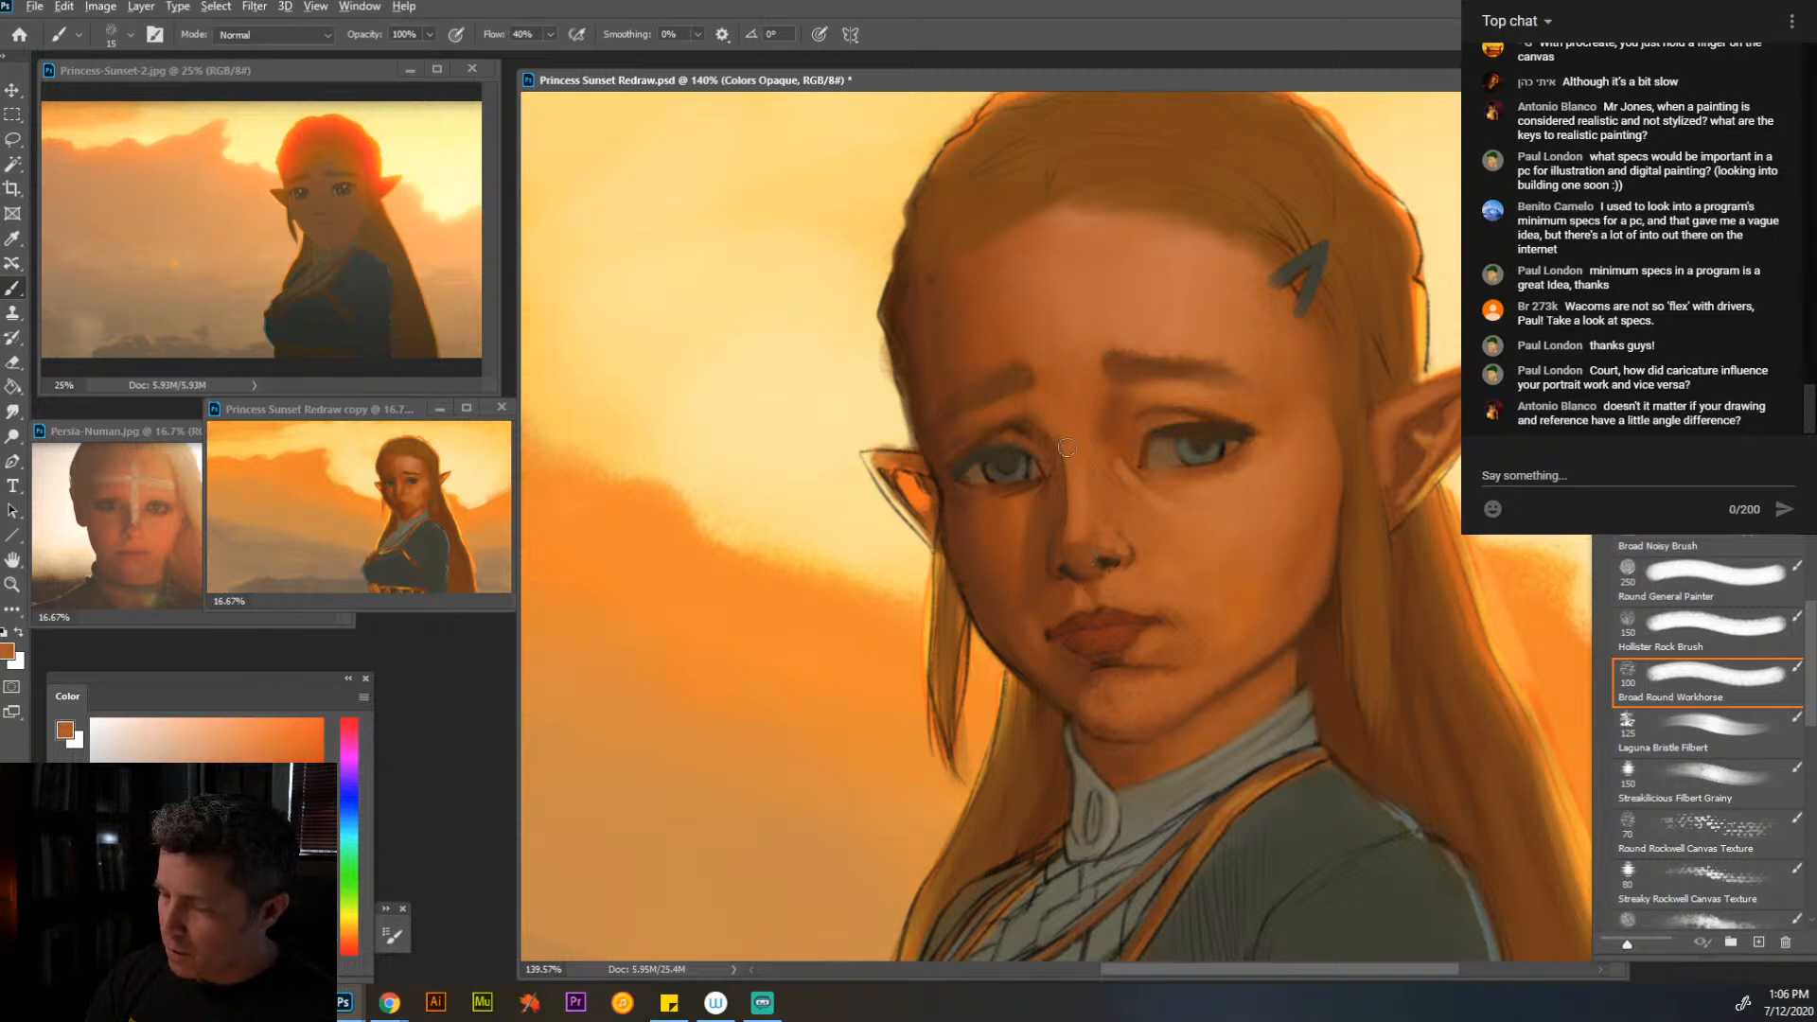
left_click(1010, 517, "alt")
- Refine the irises, whites and lids of both eyes with sampled grey-brown and dark brown, using a fine brush
key("bracketleft")
key("bracketleft")
key("bracketleft")
key("bracketleft")
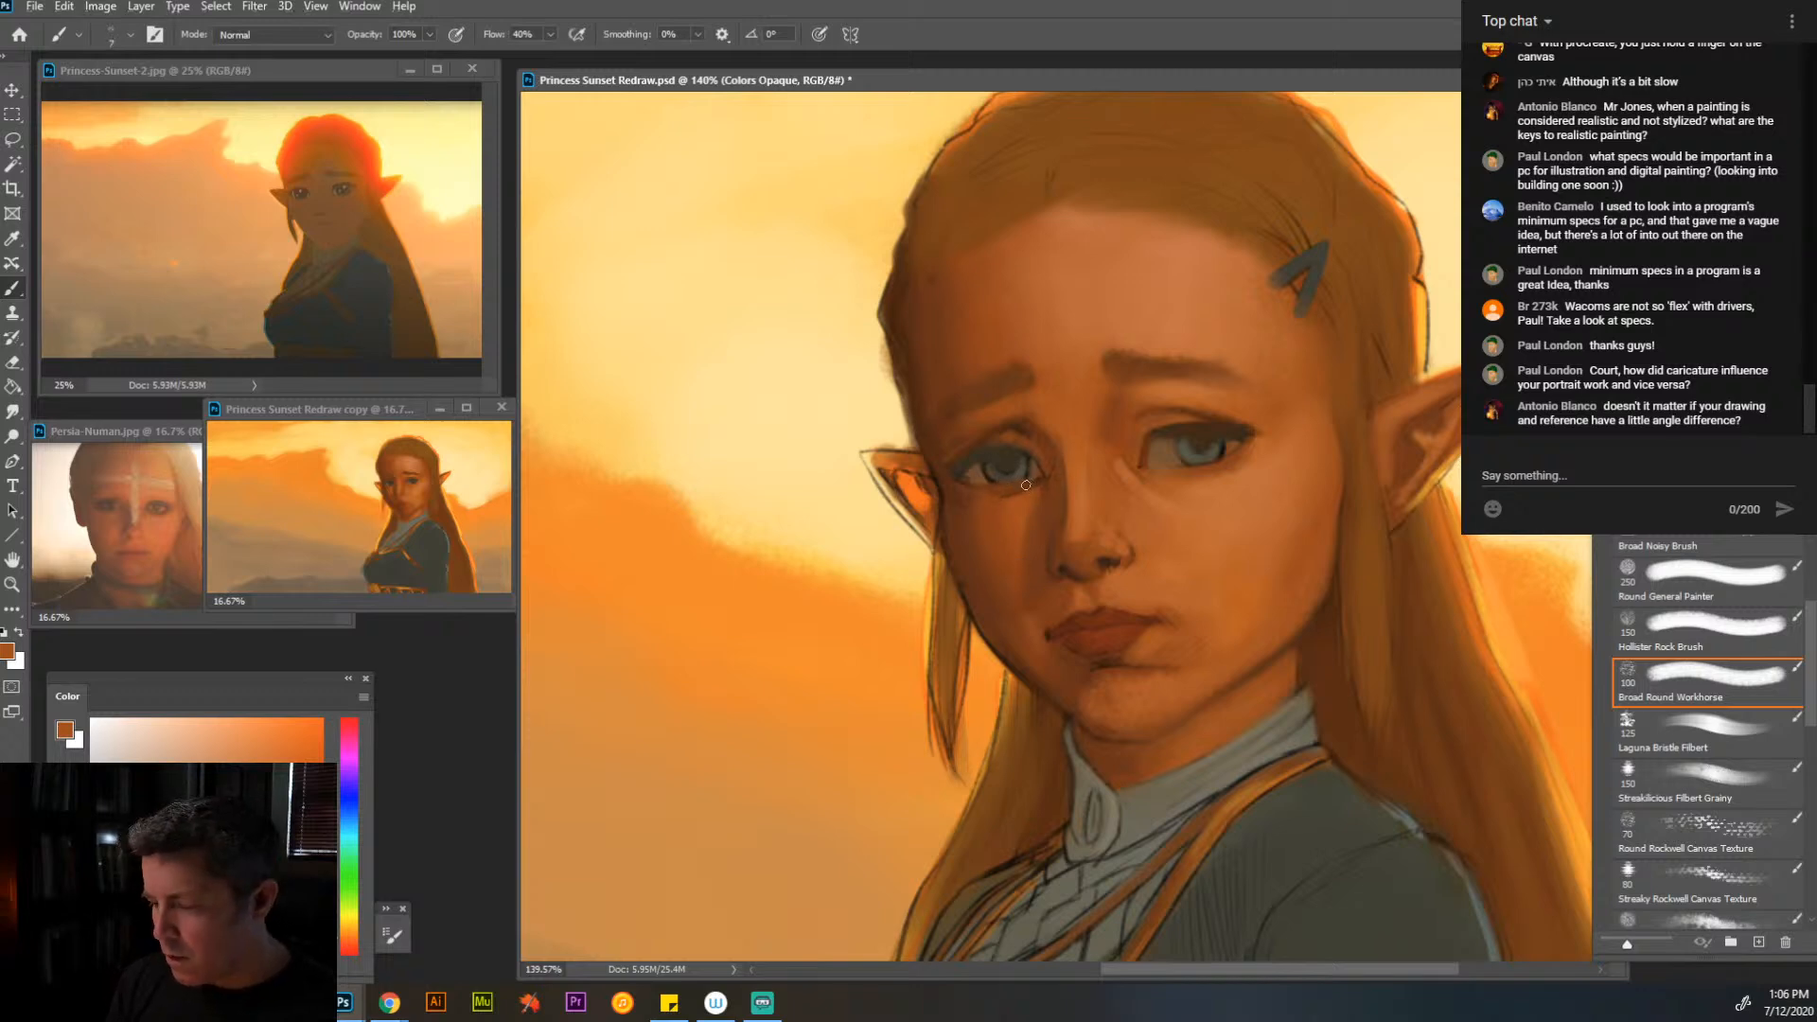
left_click(981, 467, "alt")
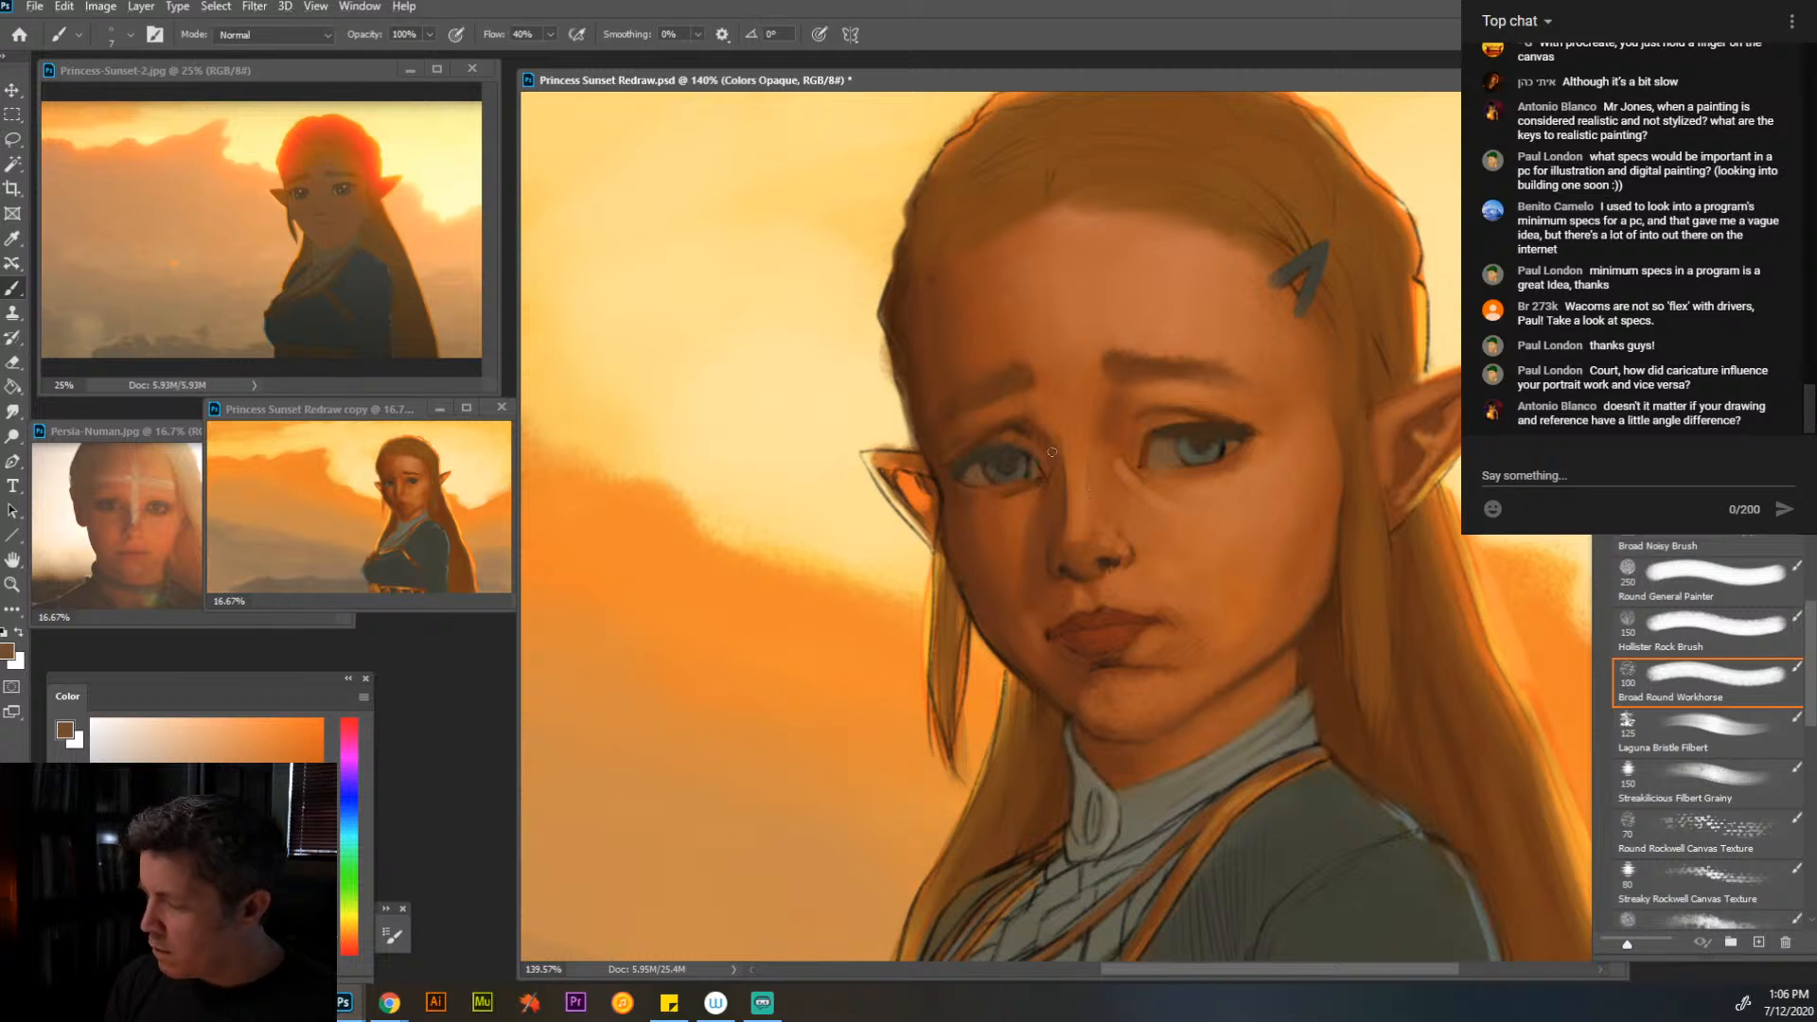
left_click(997, 463, "alt")
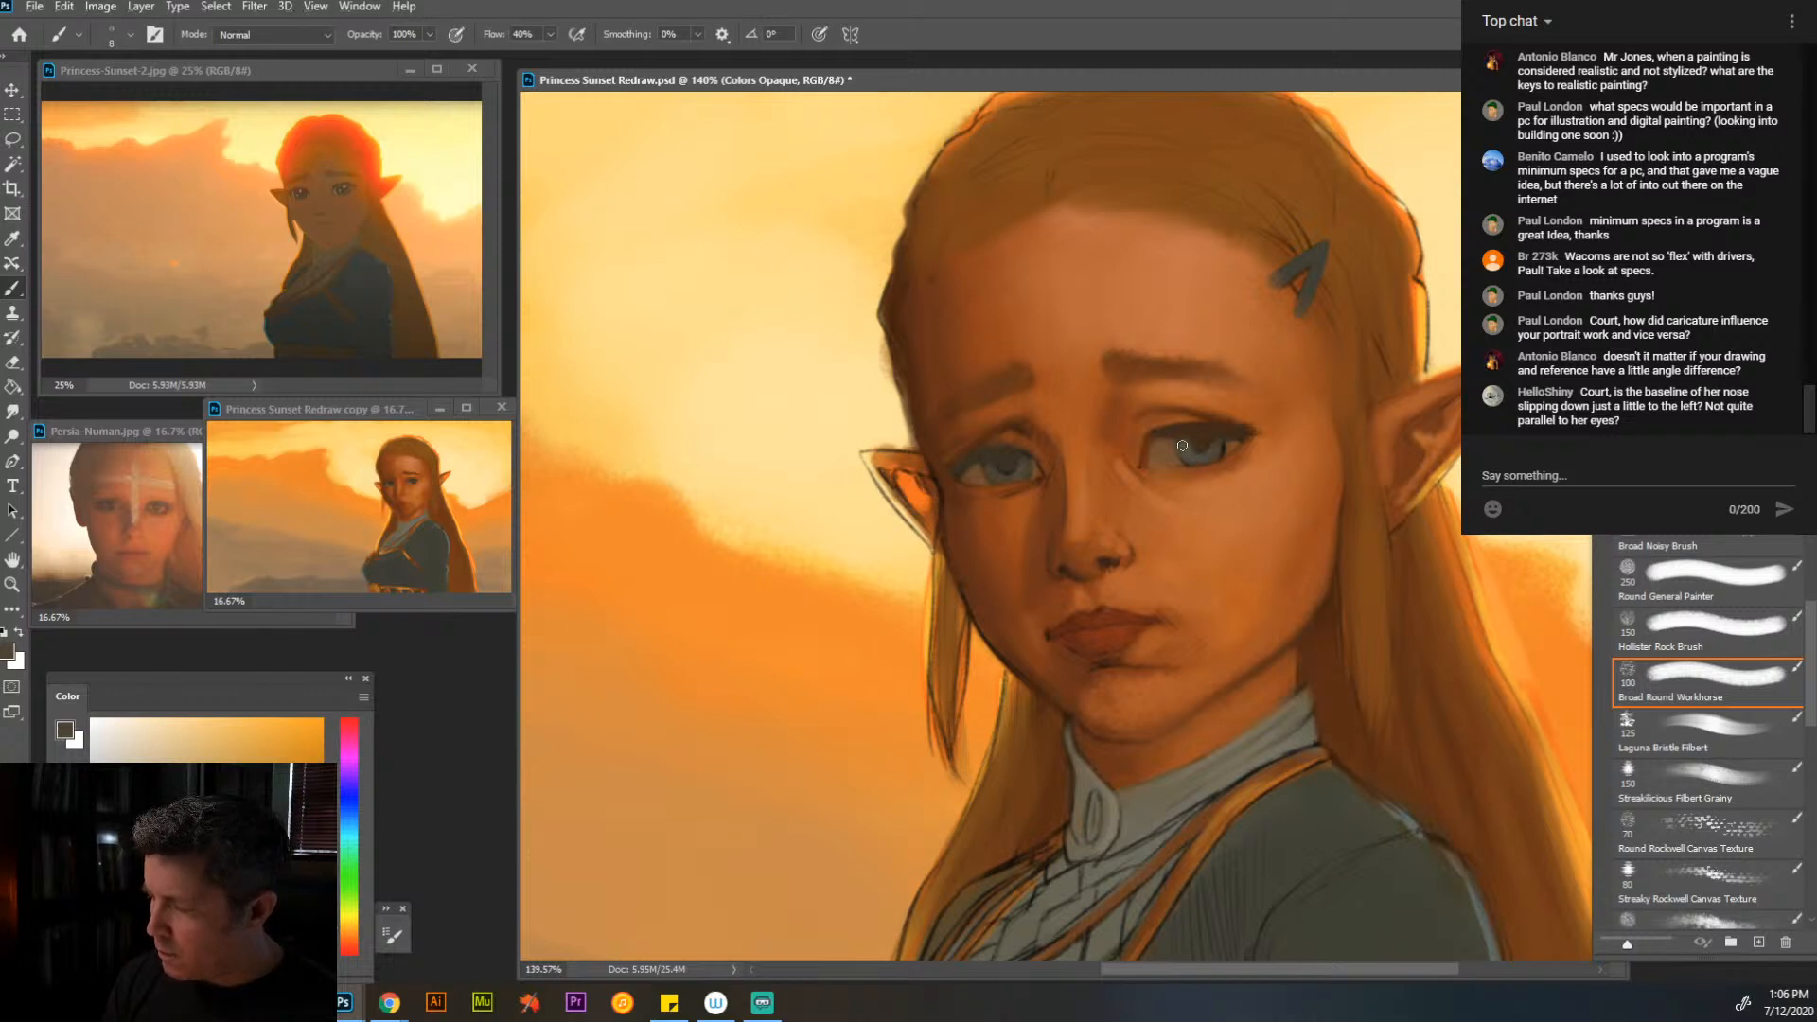
left_click(1209, 431, "alt")
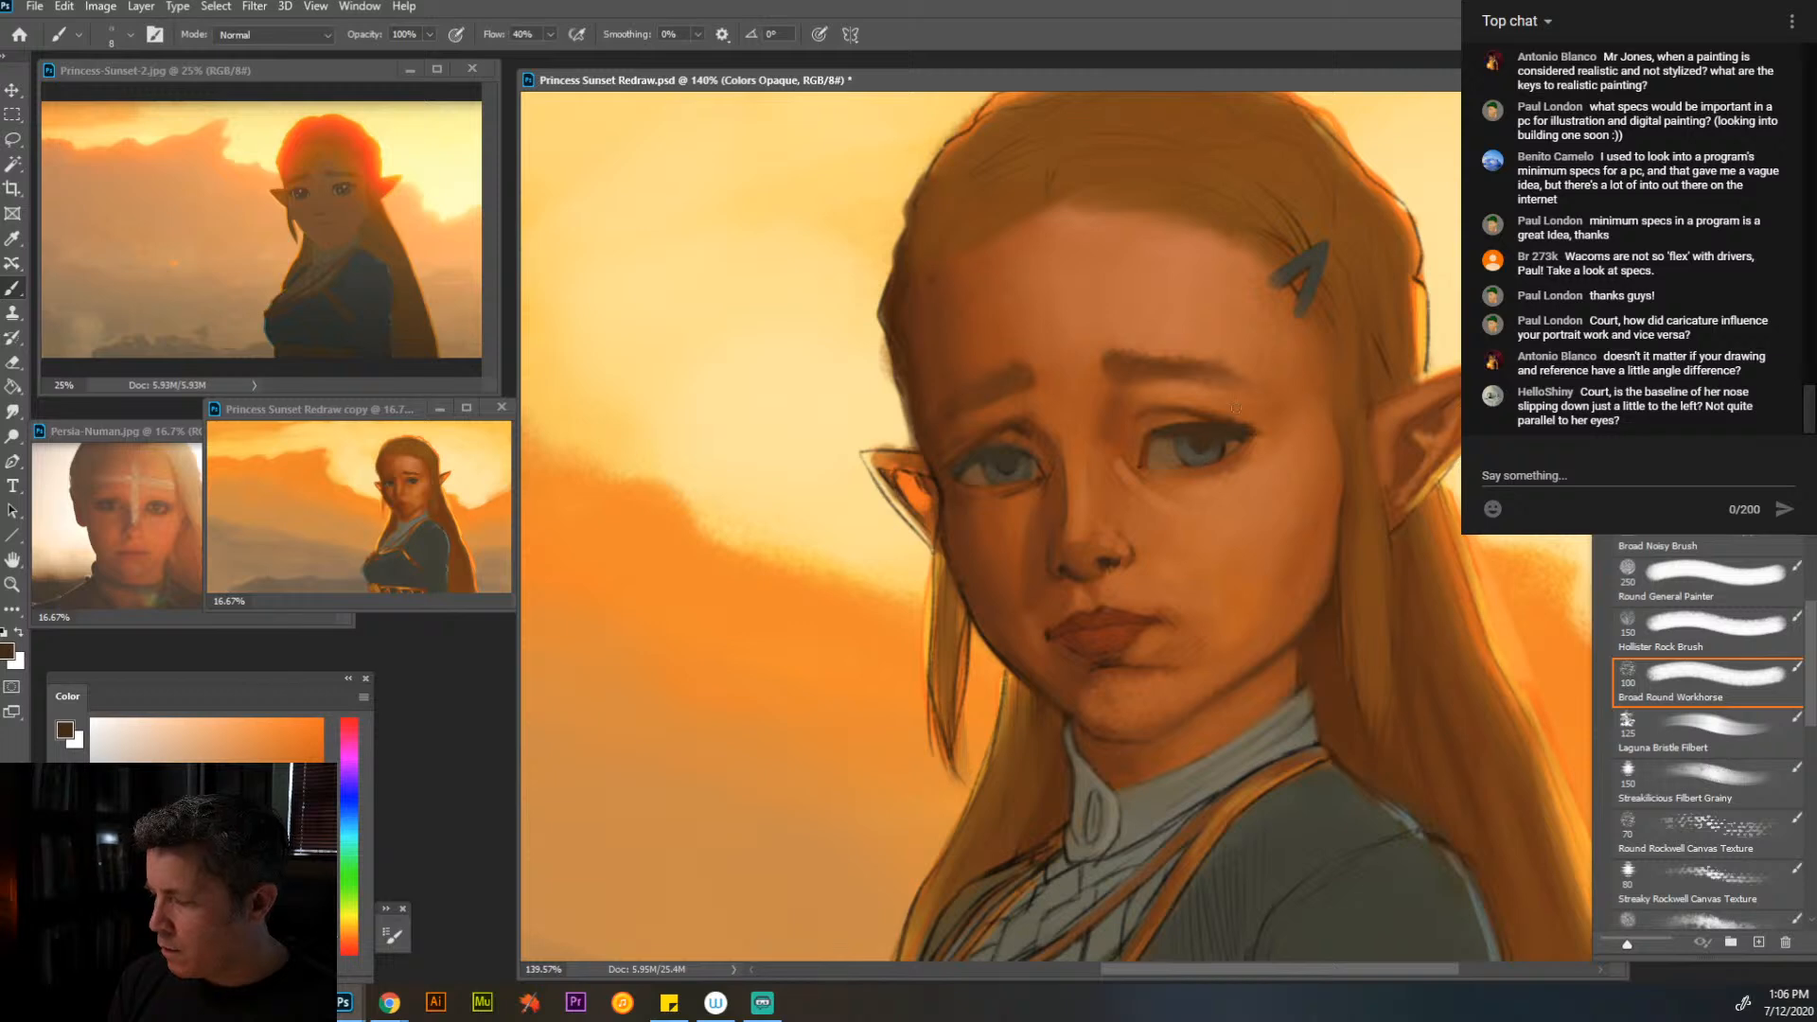
left_click(1010, 458, "alt")
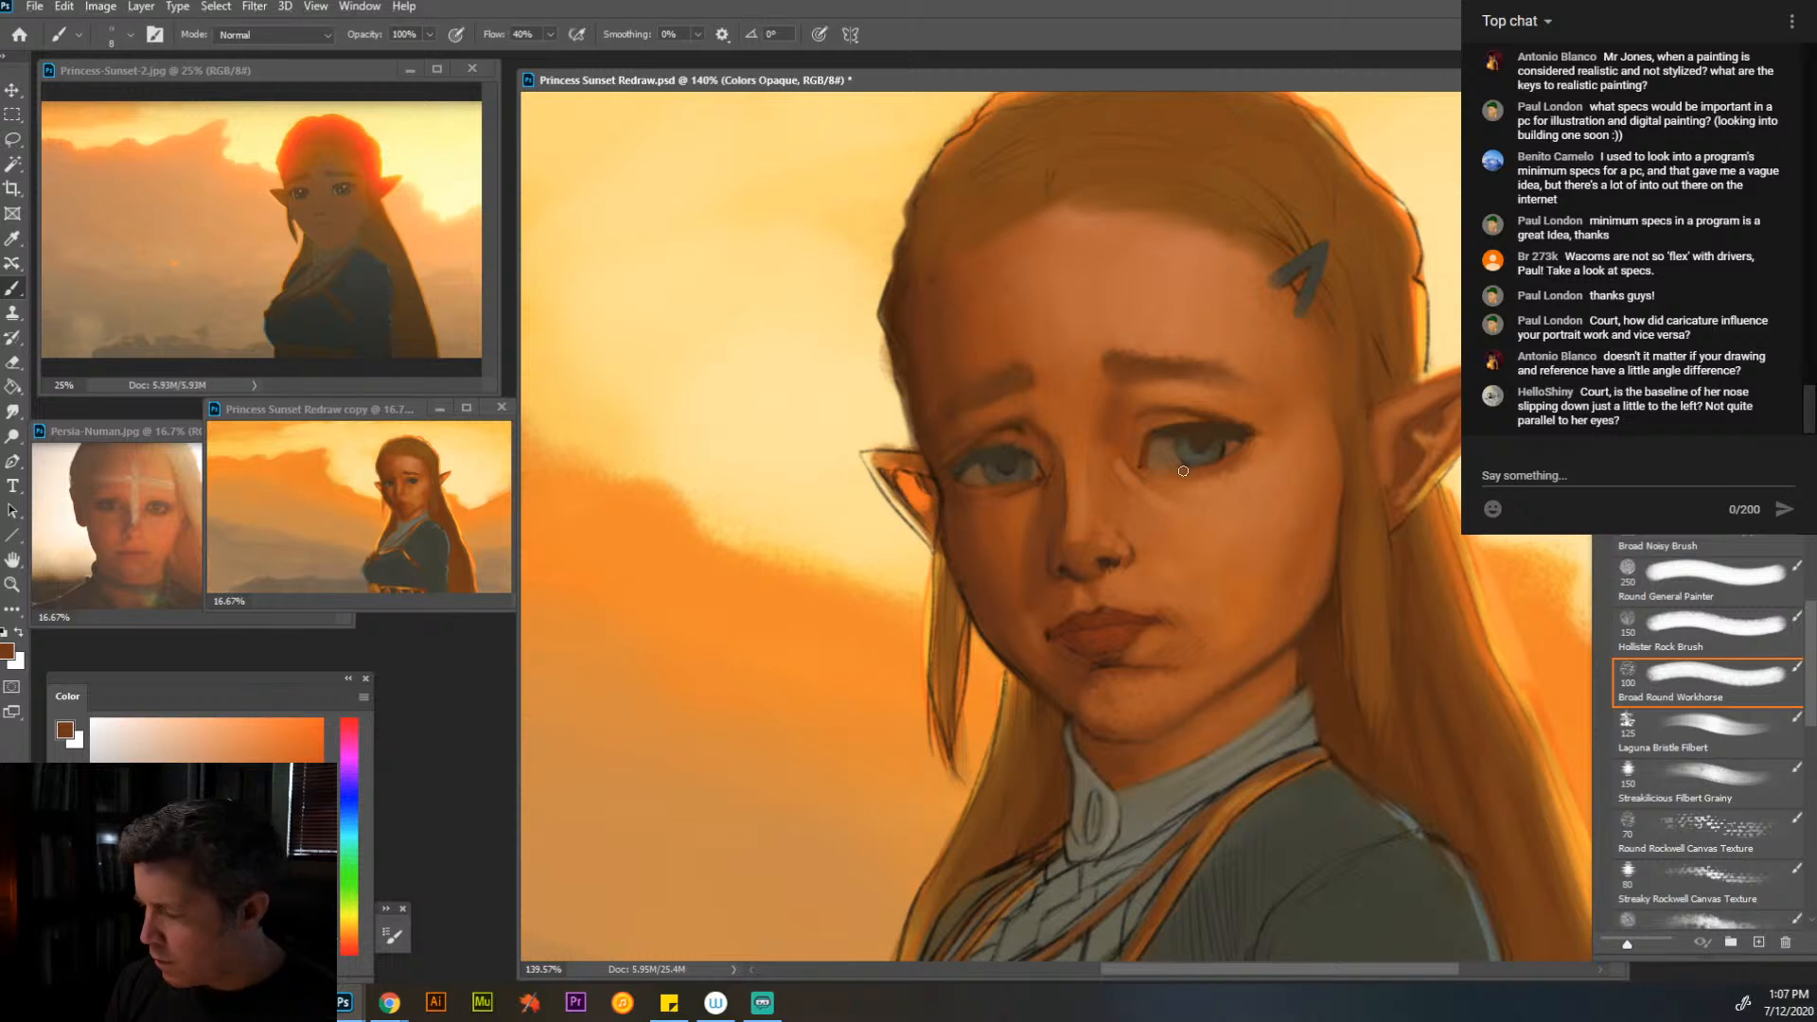
- Rework the near eye's lower lid and the nose bridge between the eyes with sampled orange tones
left_click(1247, 483, "alt")
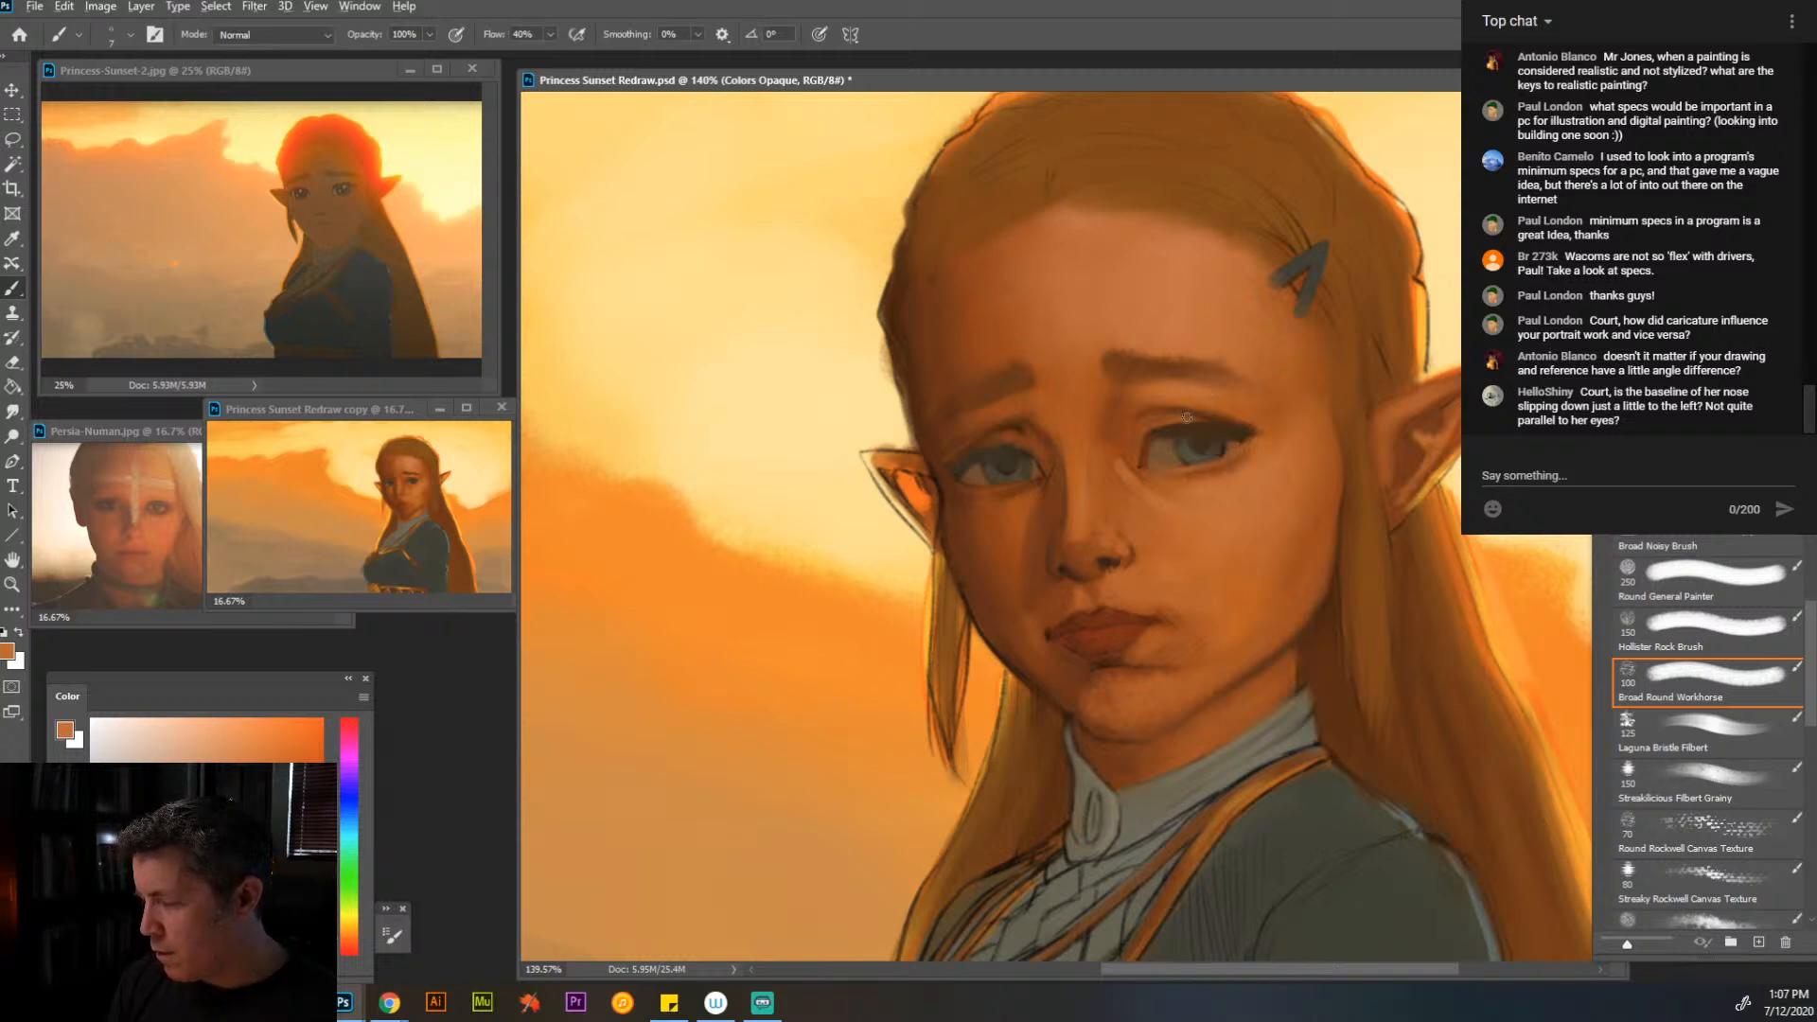
left_click(1079, 537, "alt")
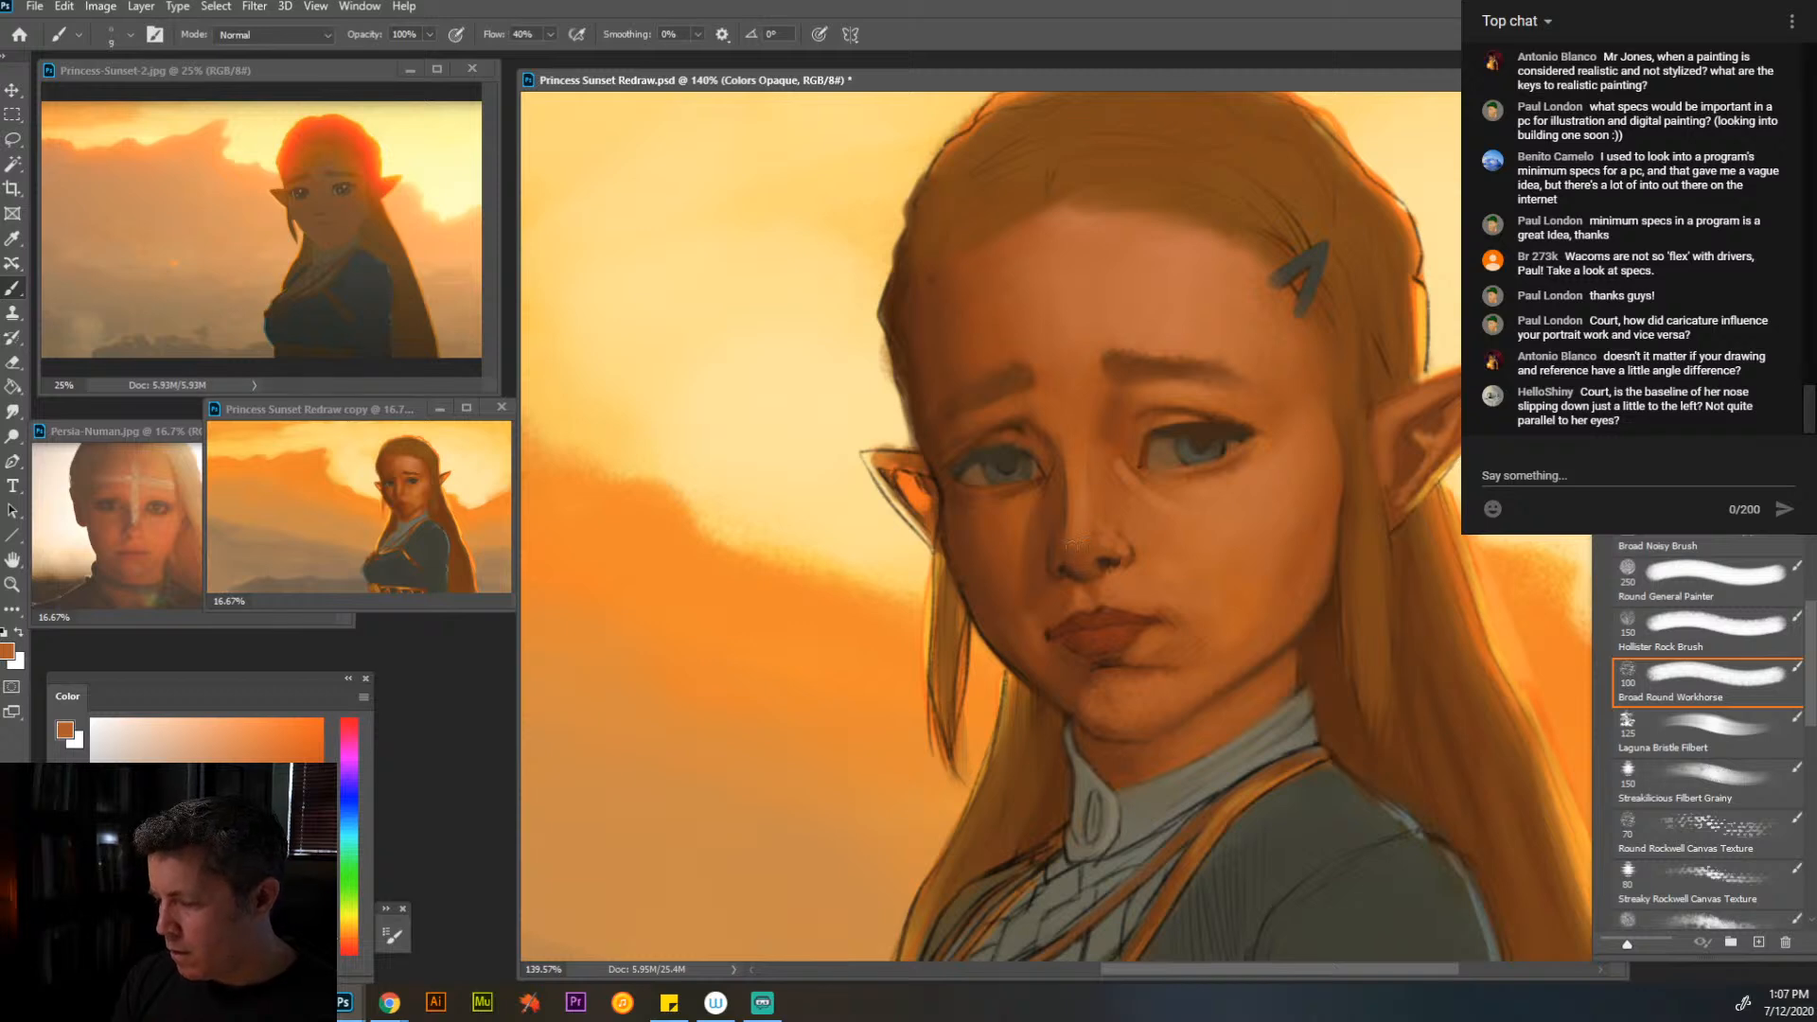
left_click(1050, 466, "alt")
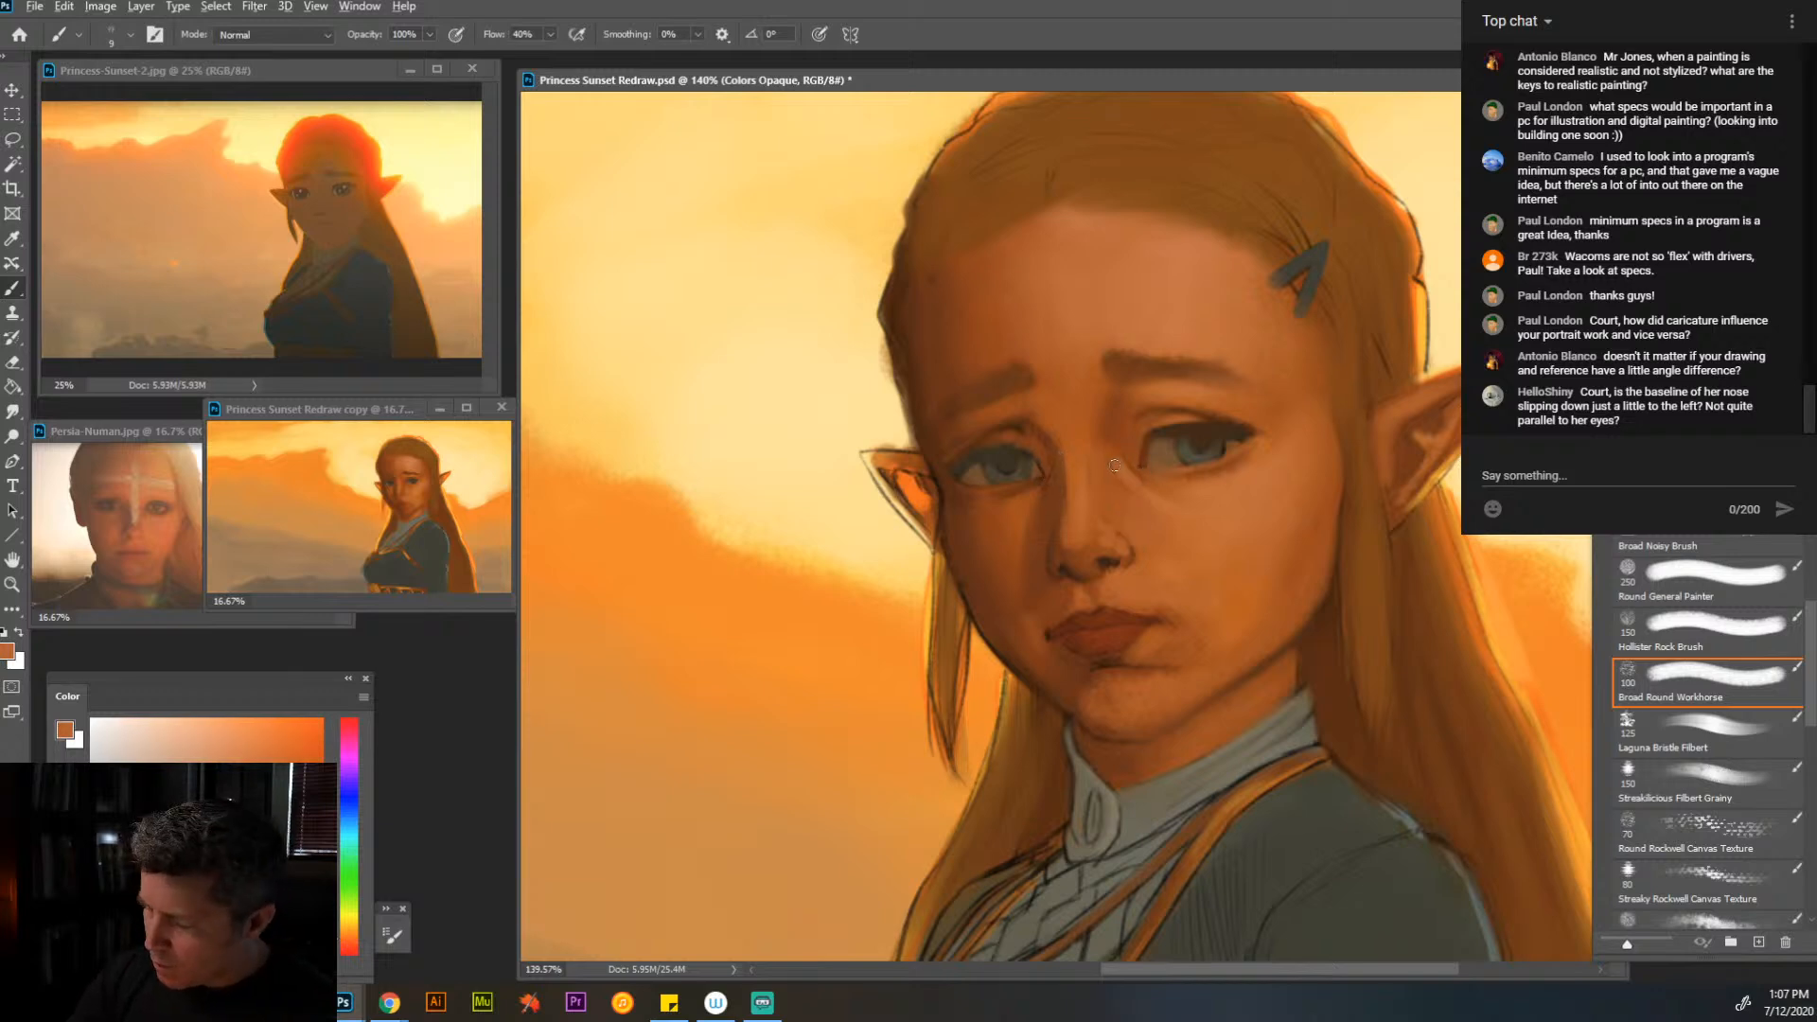
left_click(1133, 490, "alt")
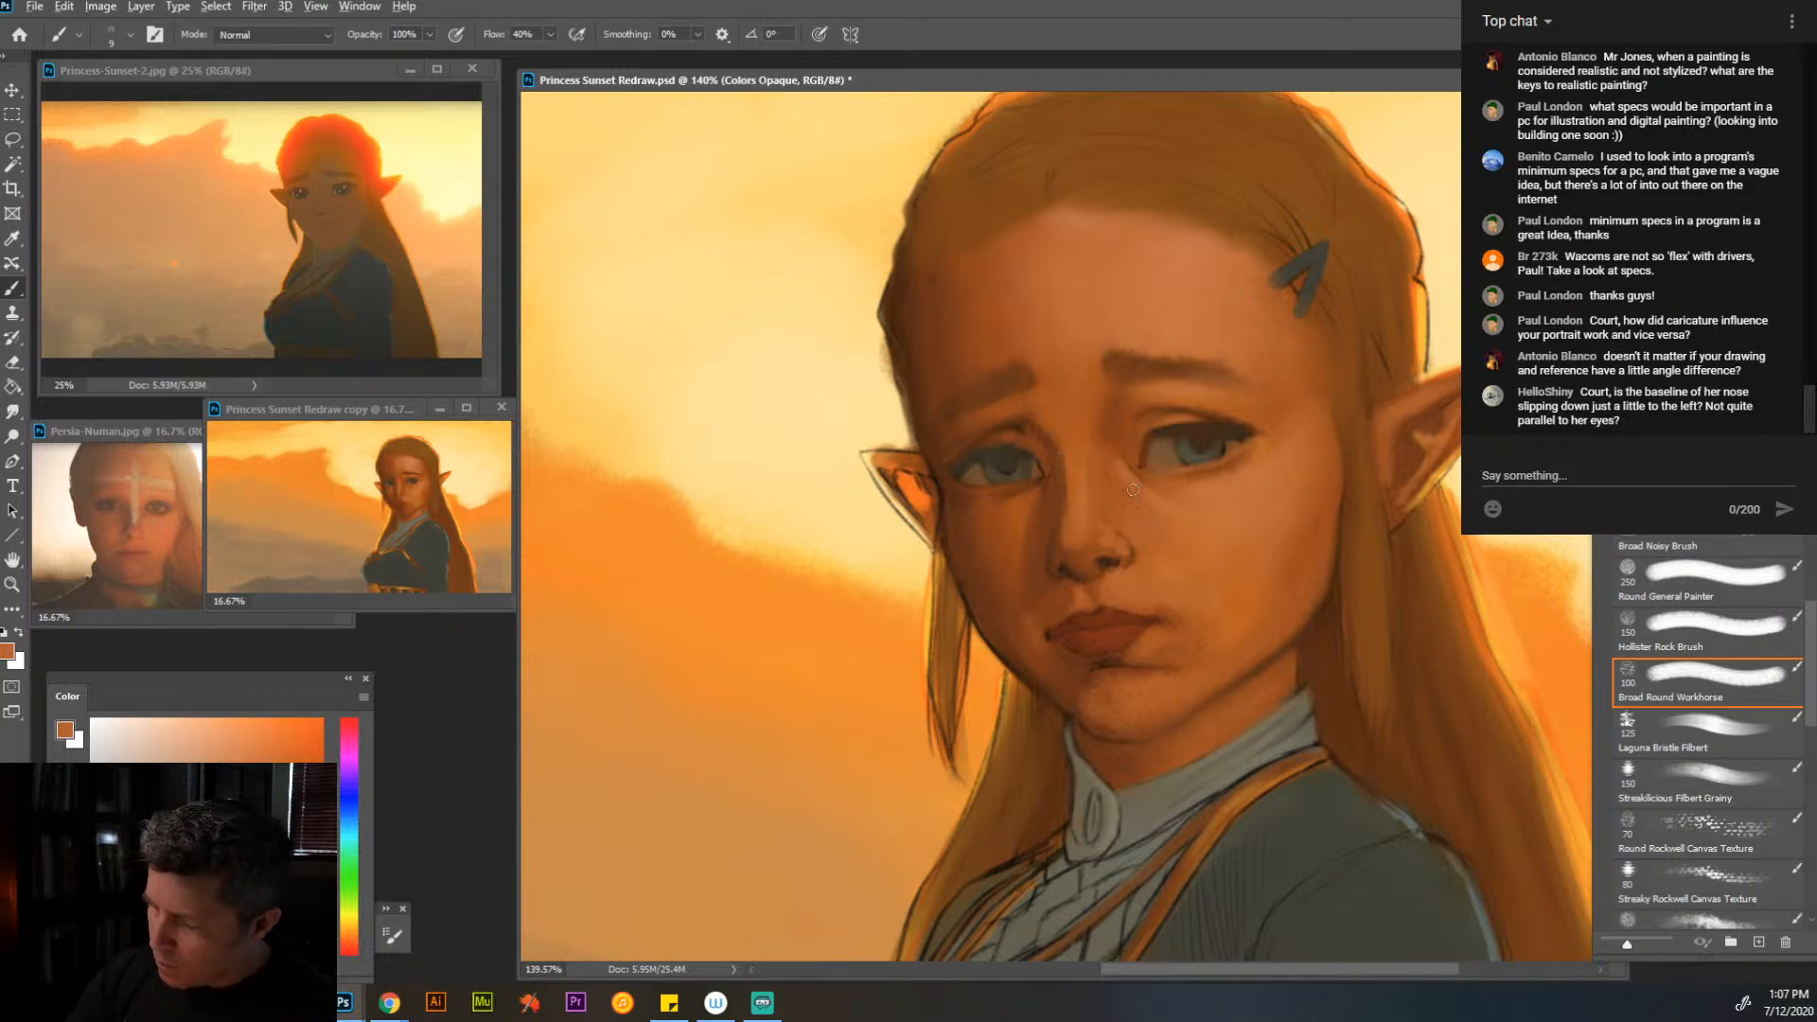
- Blend the near cheek below the eye and beside the nose with sampled orange at brush size 20
left_click(1251, 499, "alt")
key("bracketright")
key("bracketright")
key("bracketright")
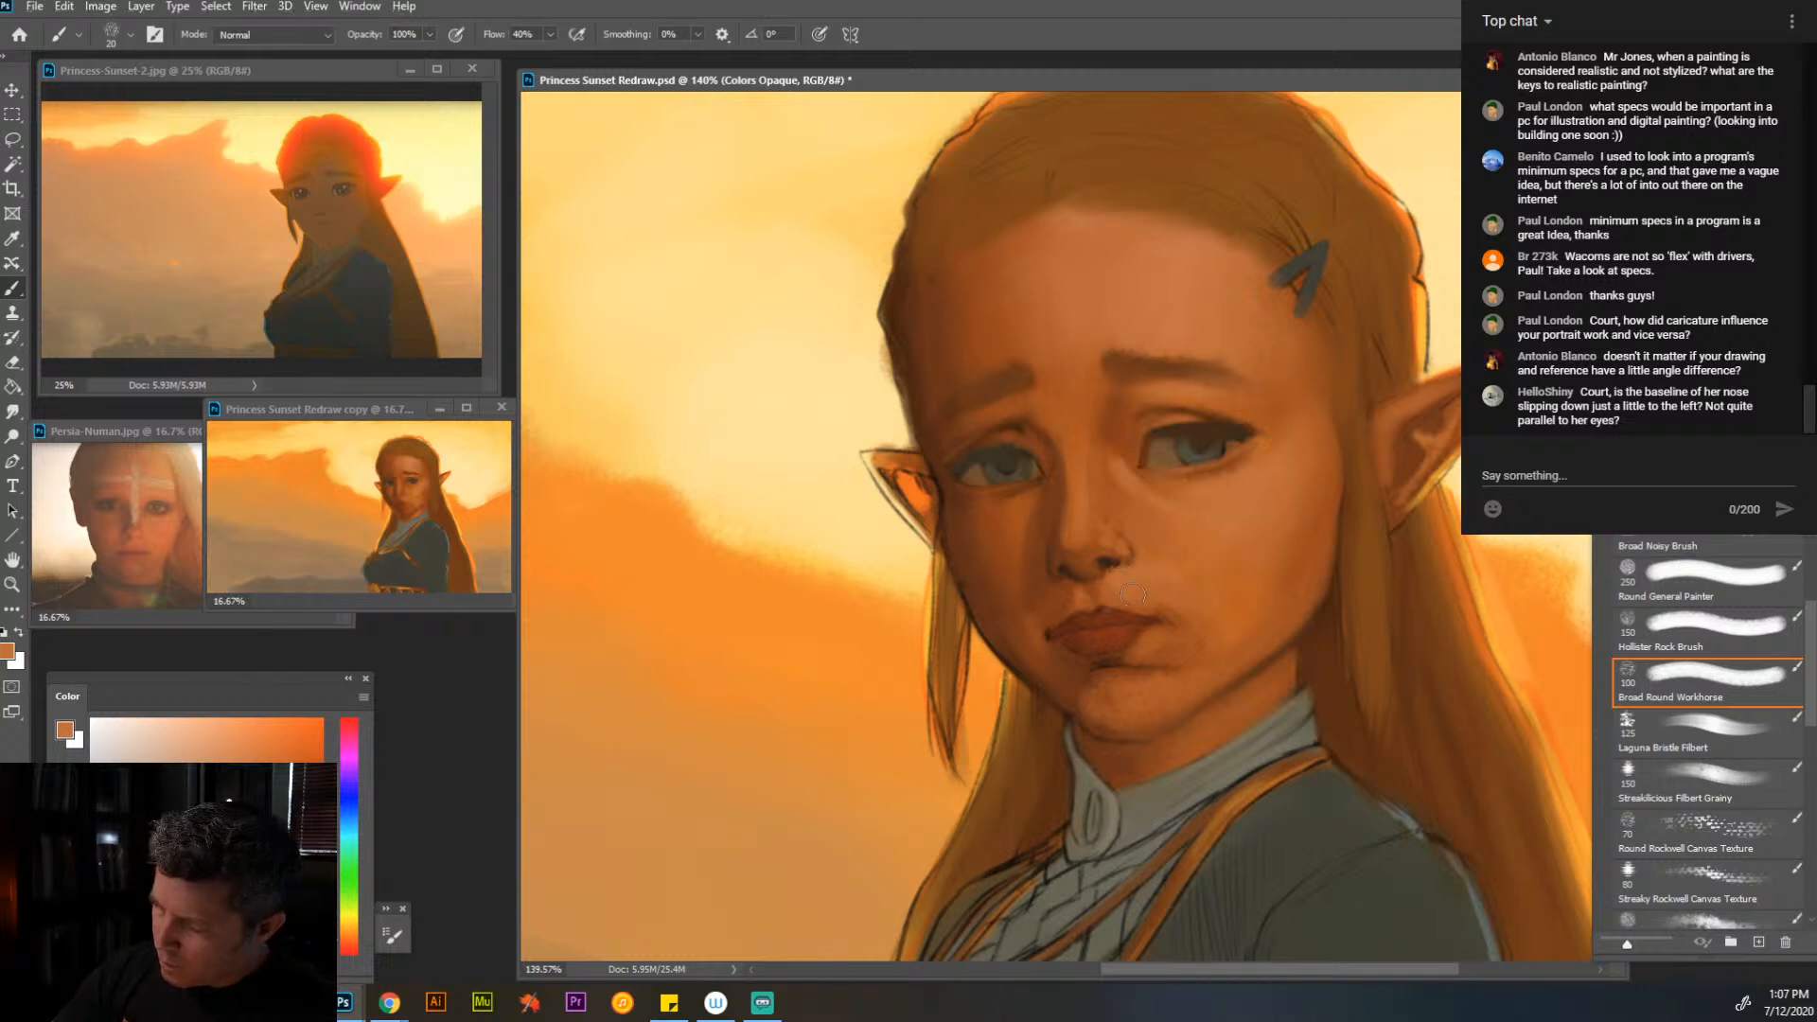
left_click(1132, 517, "alt")
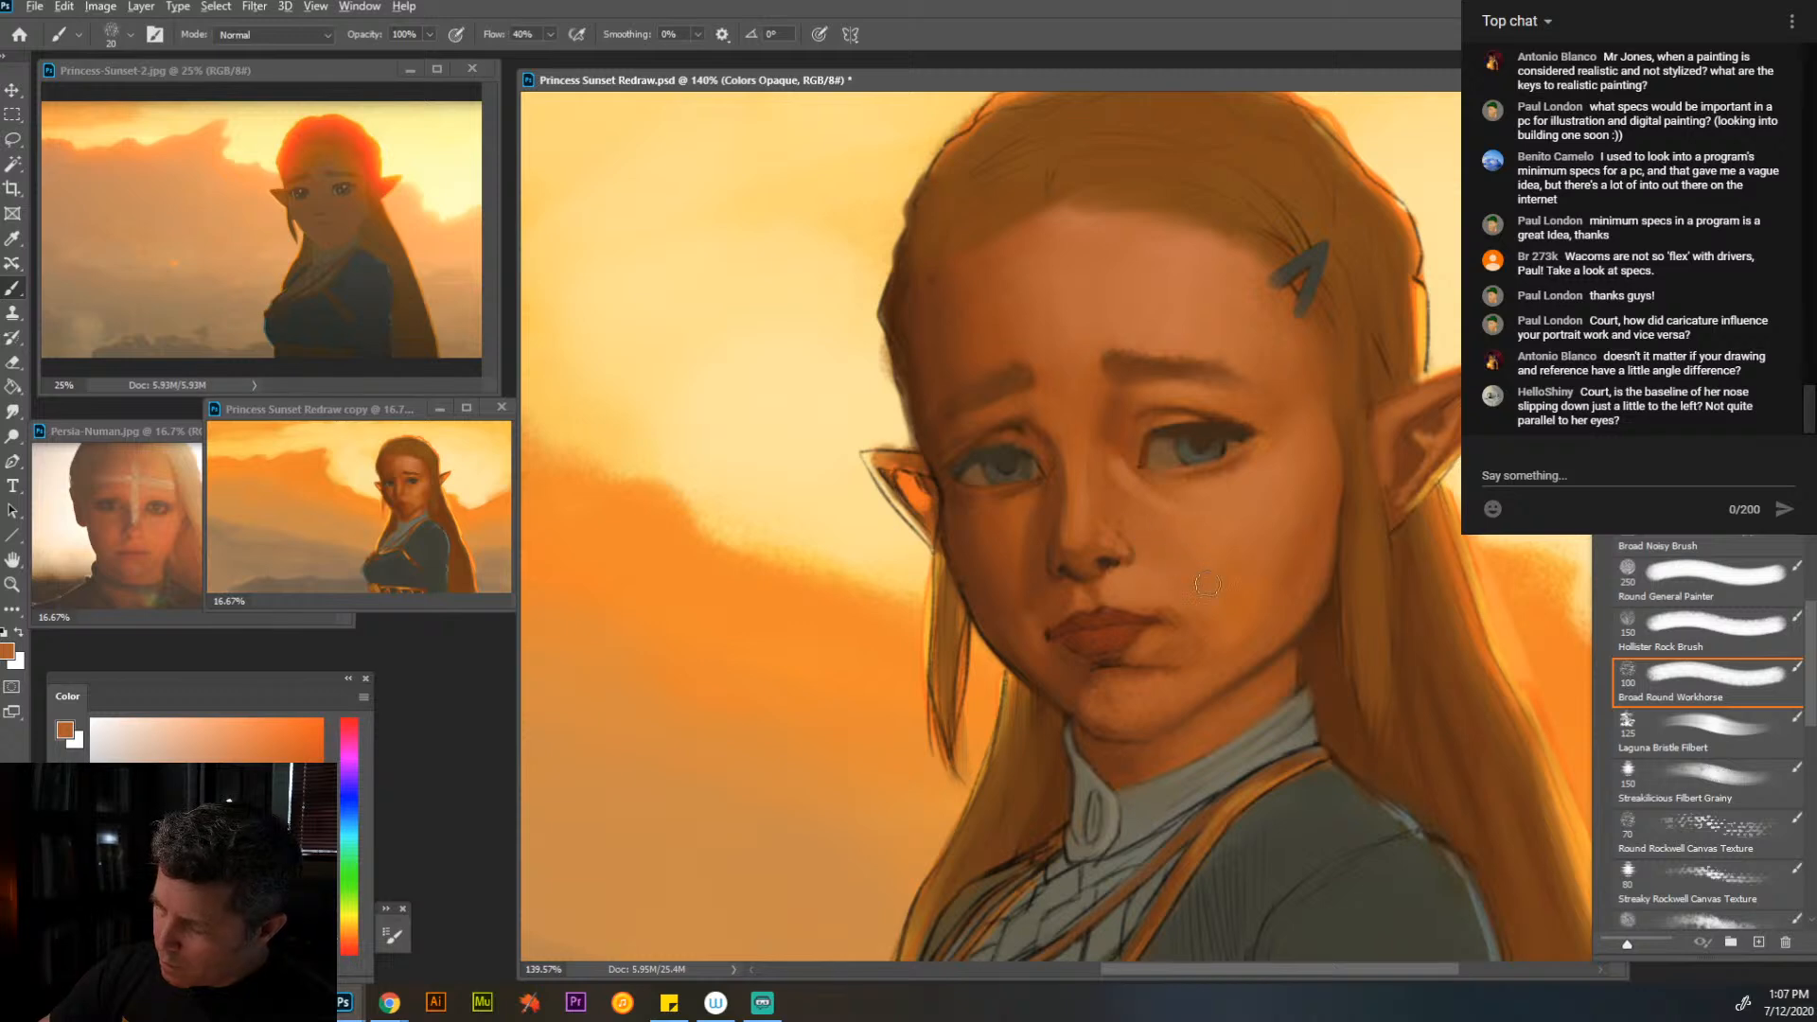
- Soften the upper nose bridge and the far eye's inner socket below the brow with sampled browns and oranges
left_click(1094, 443, "alt")
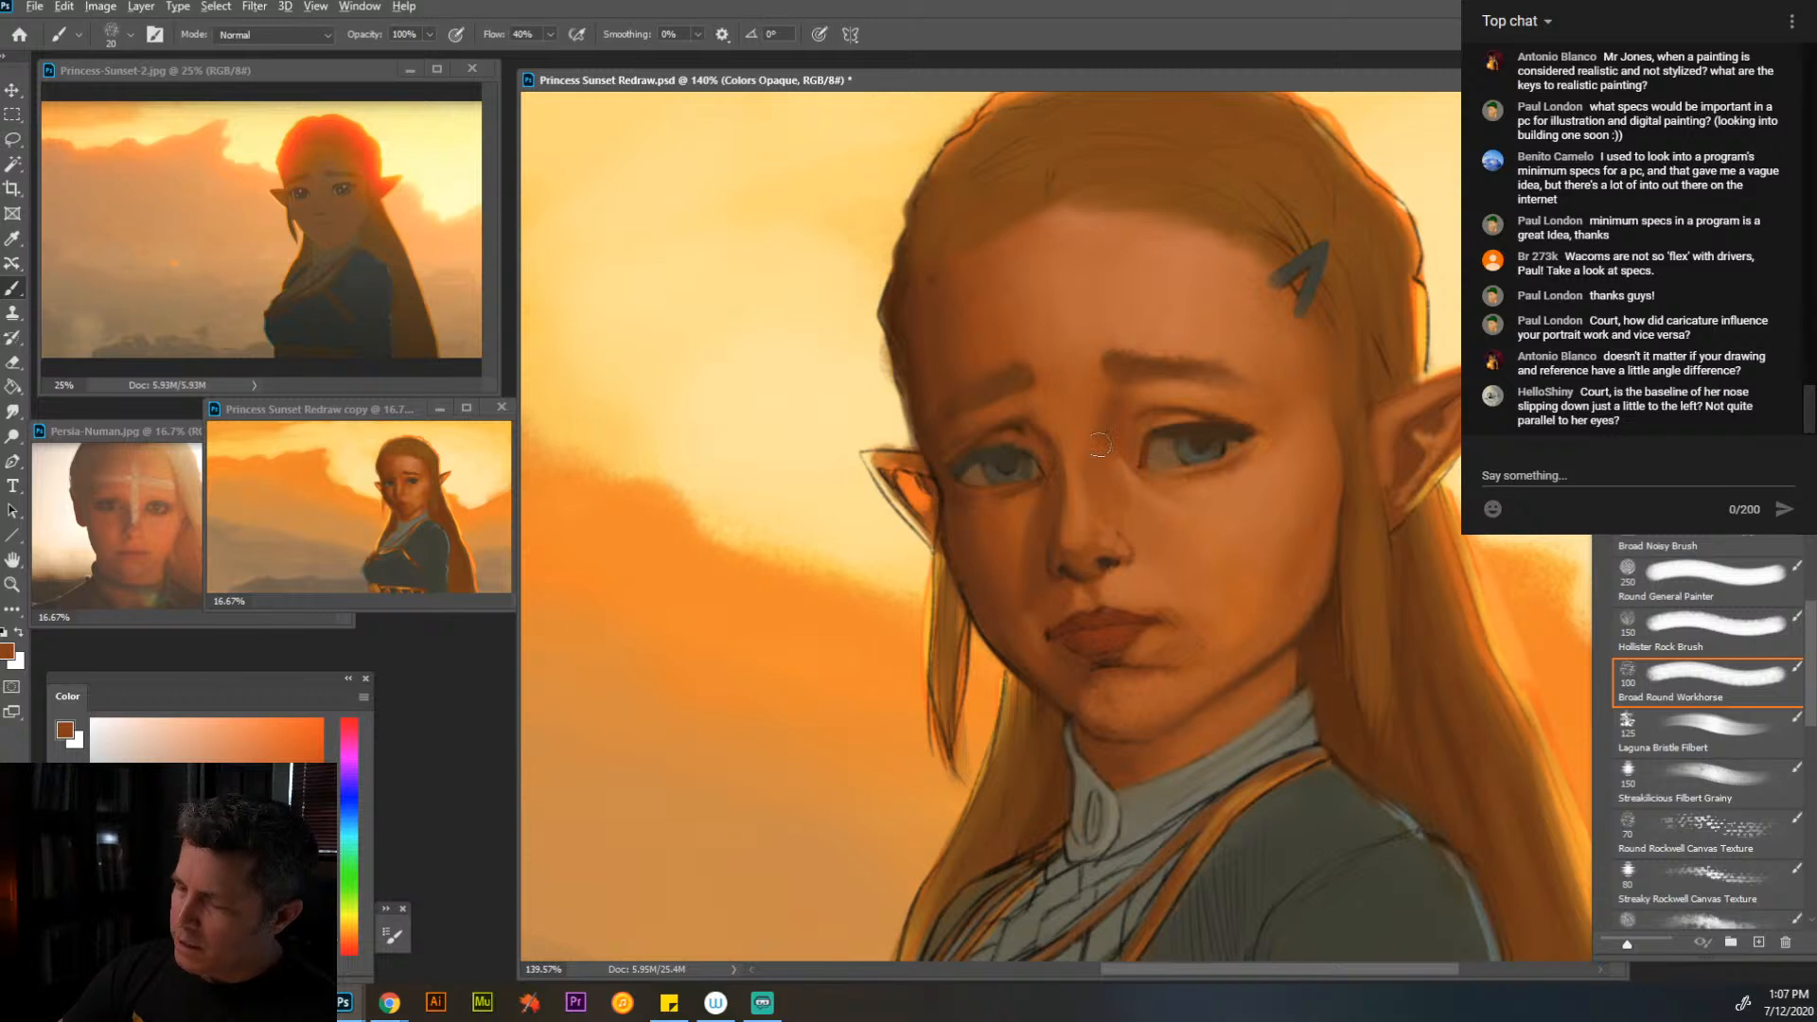
left_click(1084, 438, "alt")
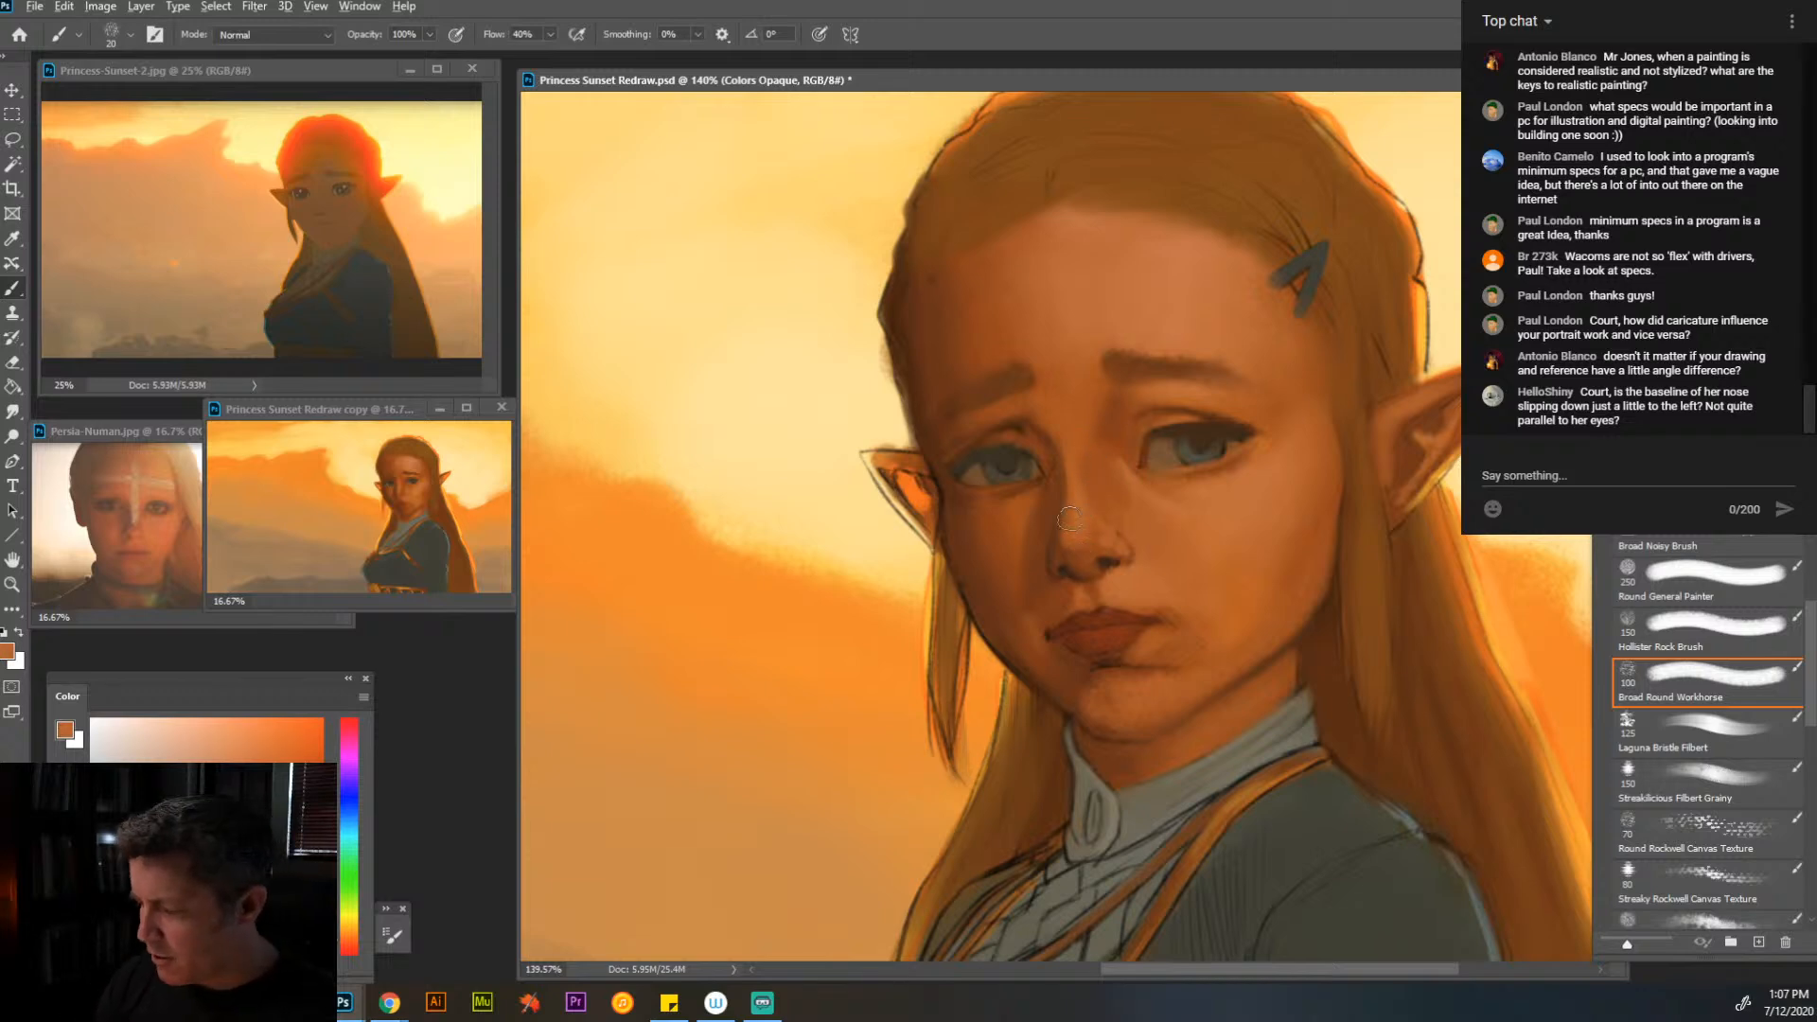
left_click(1041, 426, "alt")
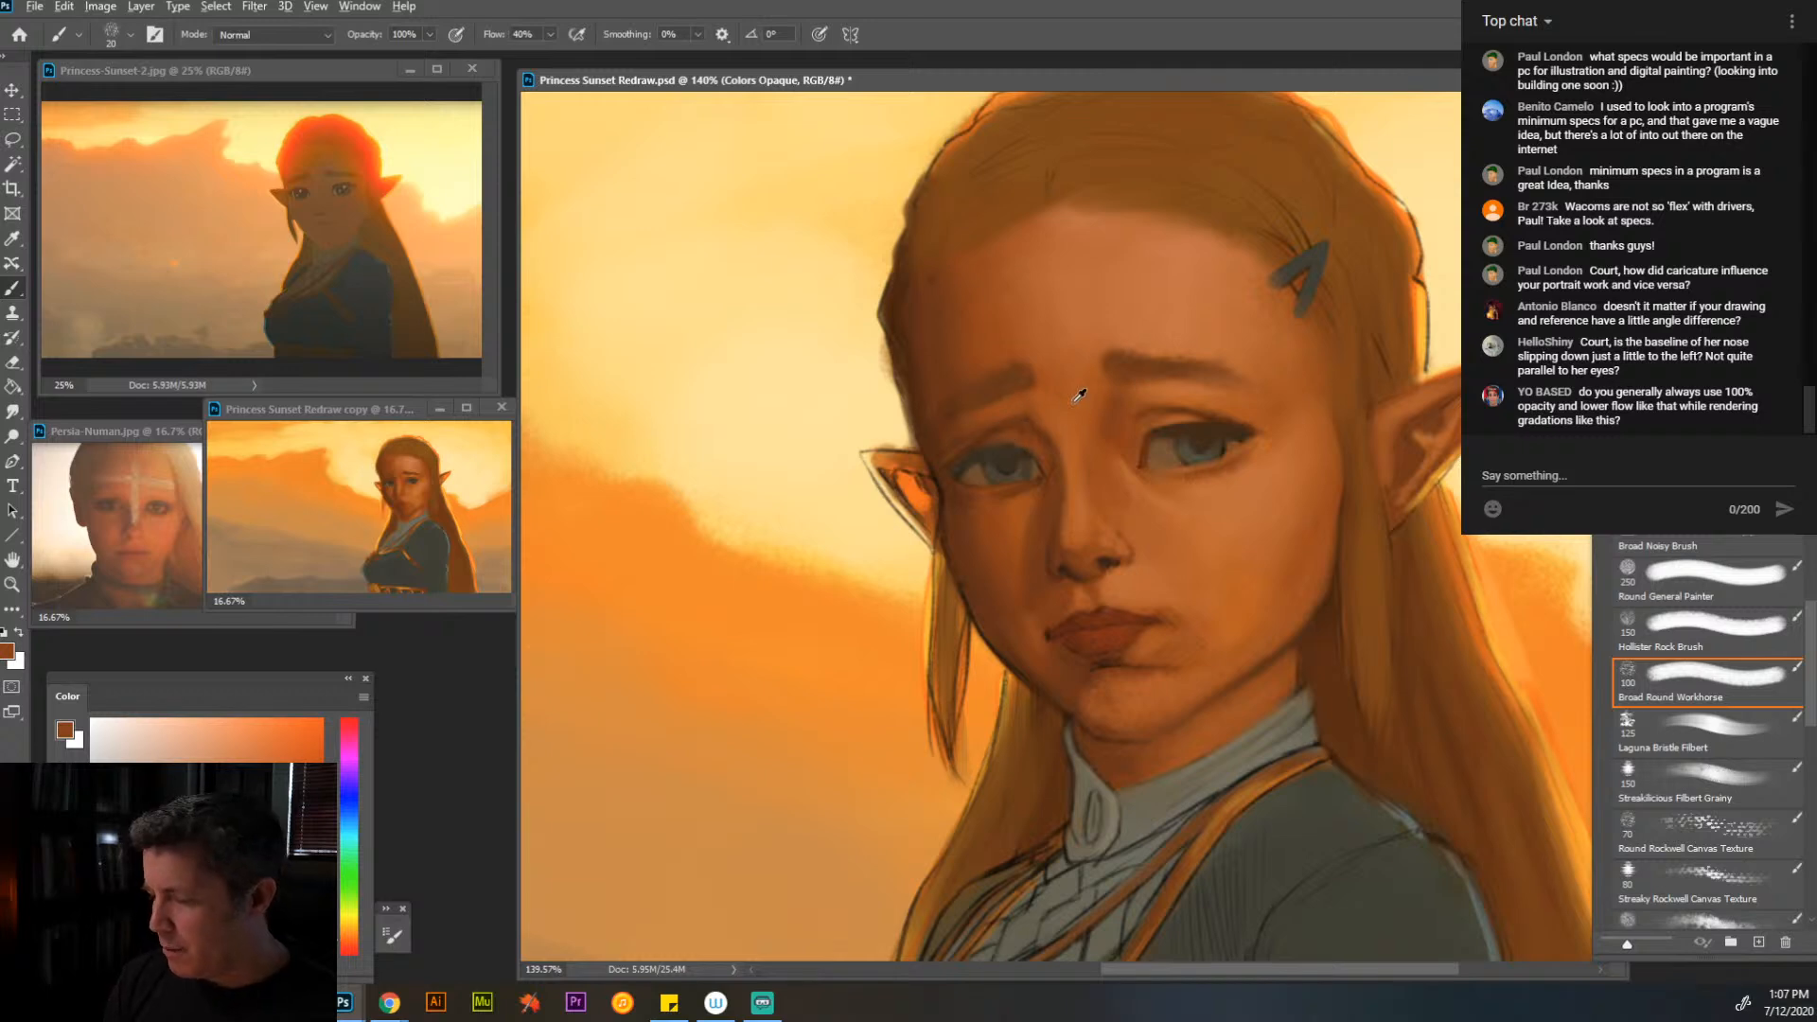
left_click(1042, 422, "alt")
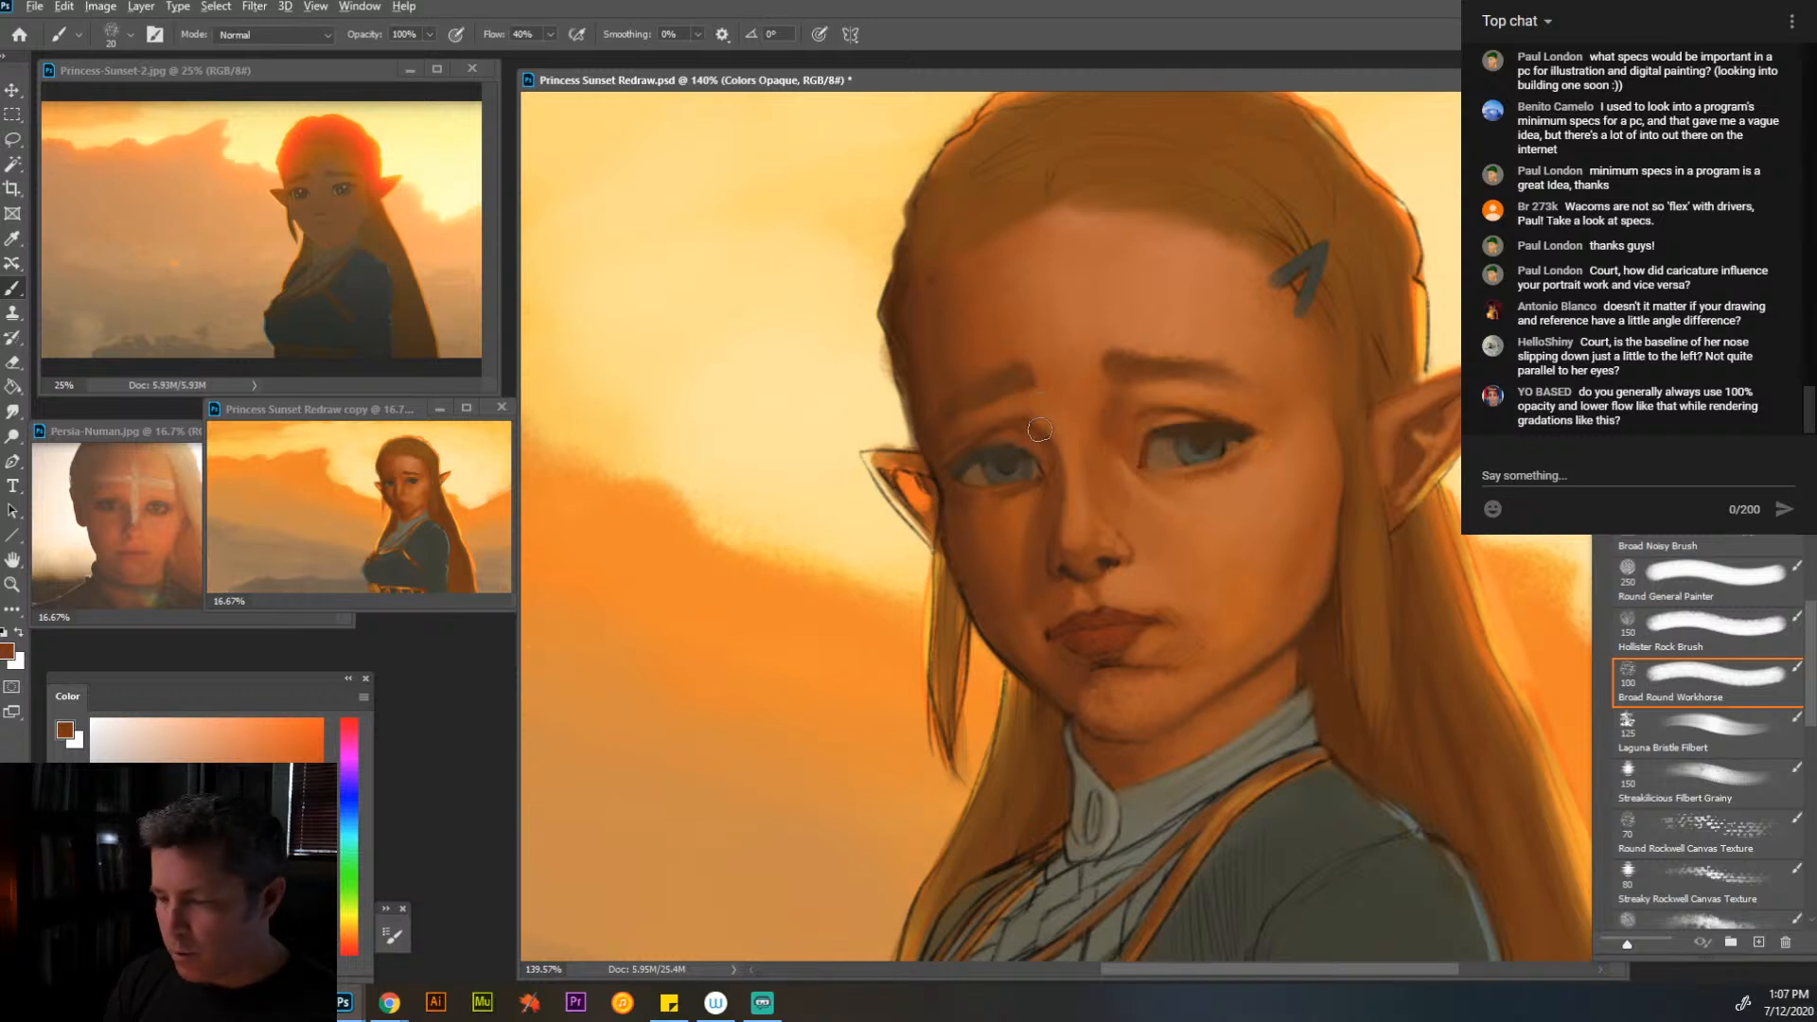
left_click(1044, 417, "alt")
left_click(1054, 416, "alt")
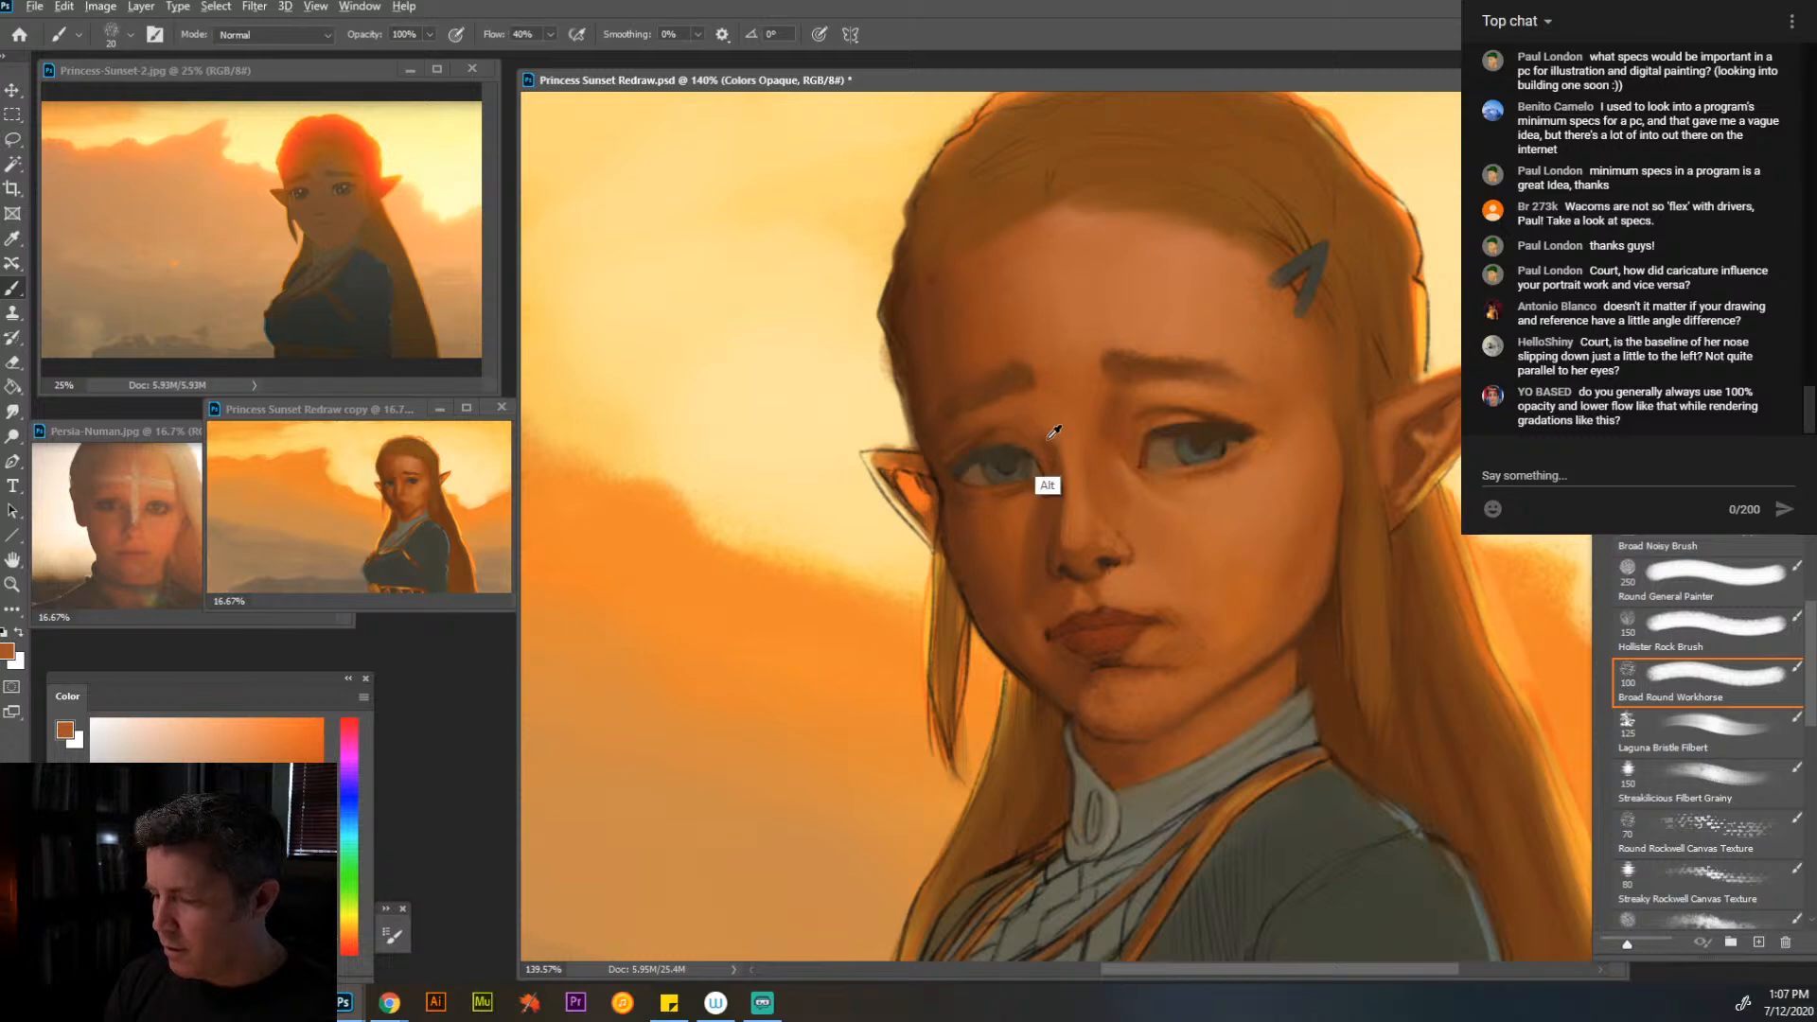
left_click(1049, 430, "alt")
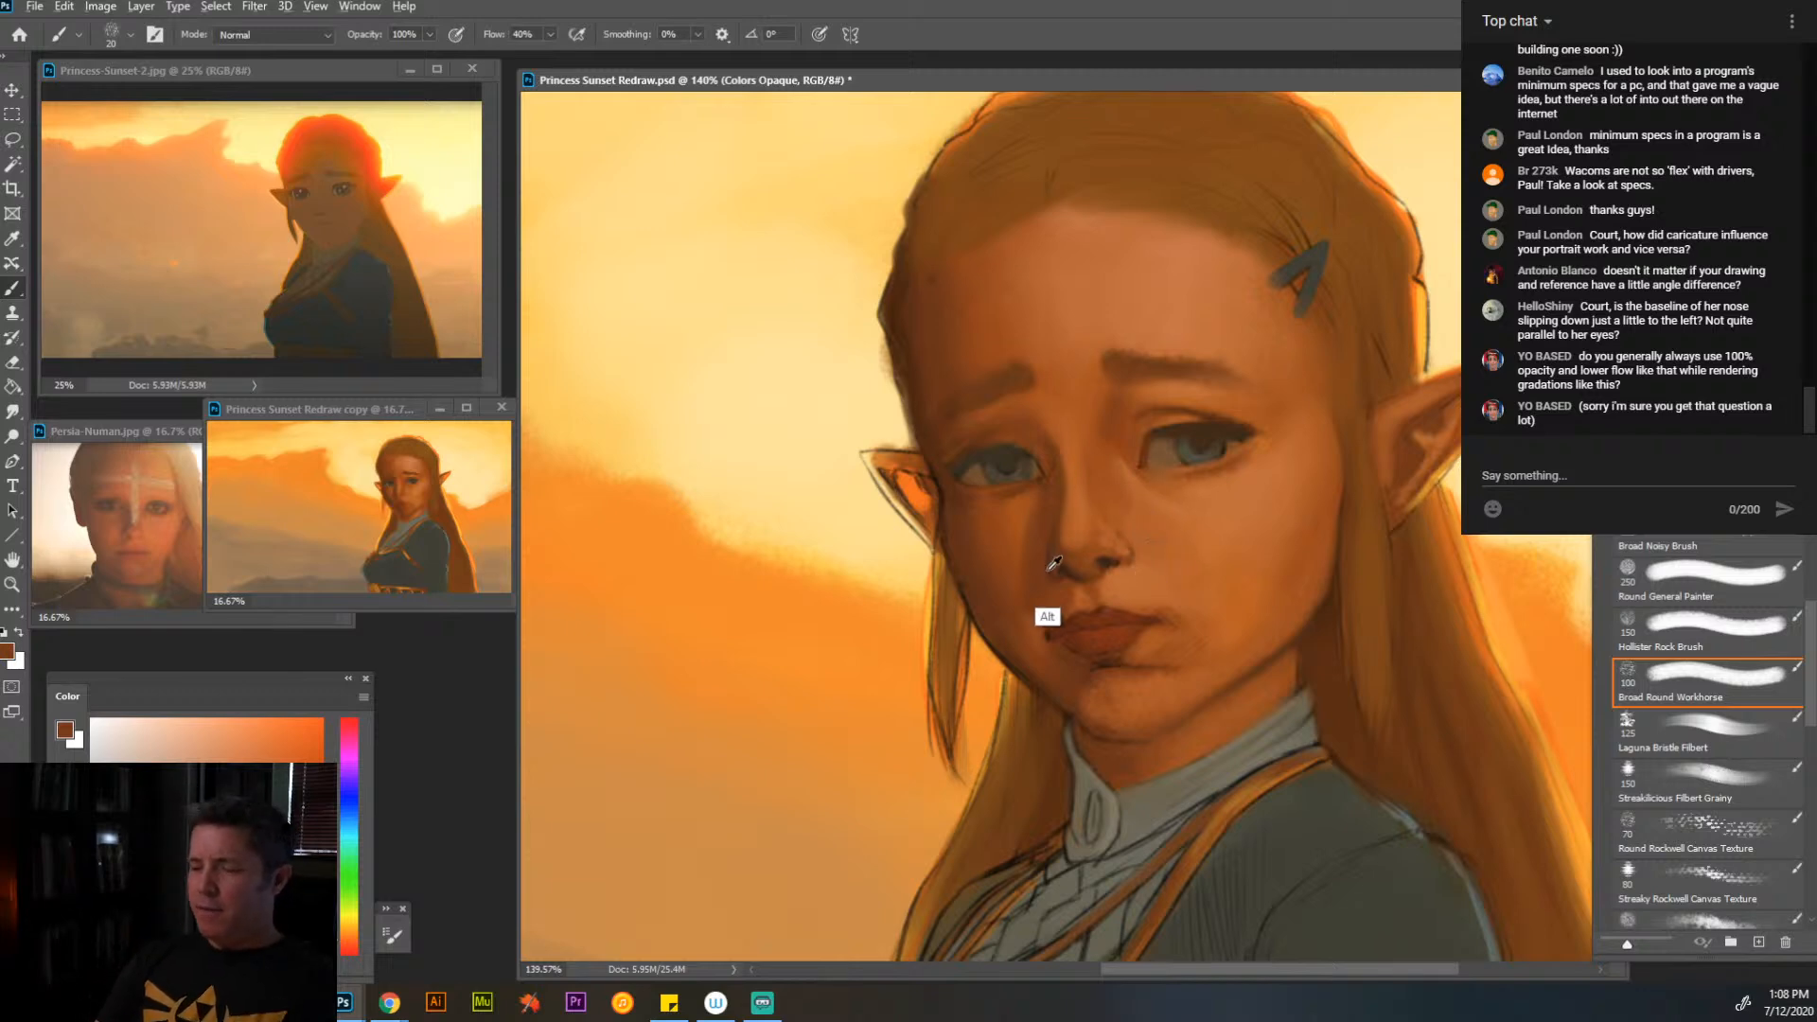
- Shade the nose base and the skin above the upper lip with brown at brush size 9
key("bracketleft")
key("bracketleft")
key("bracketleft")
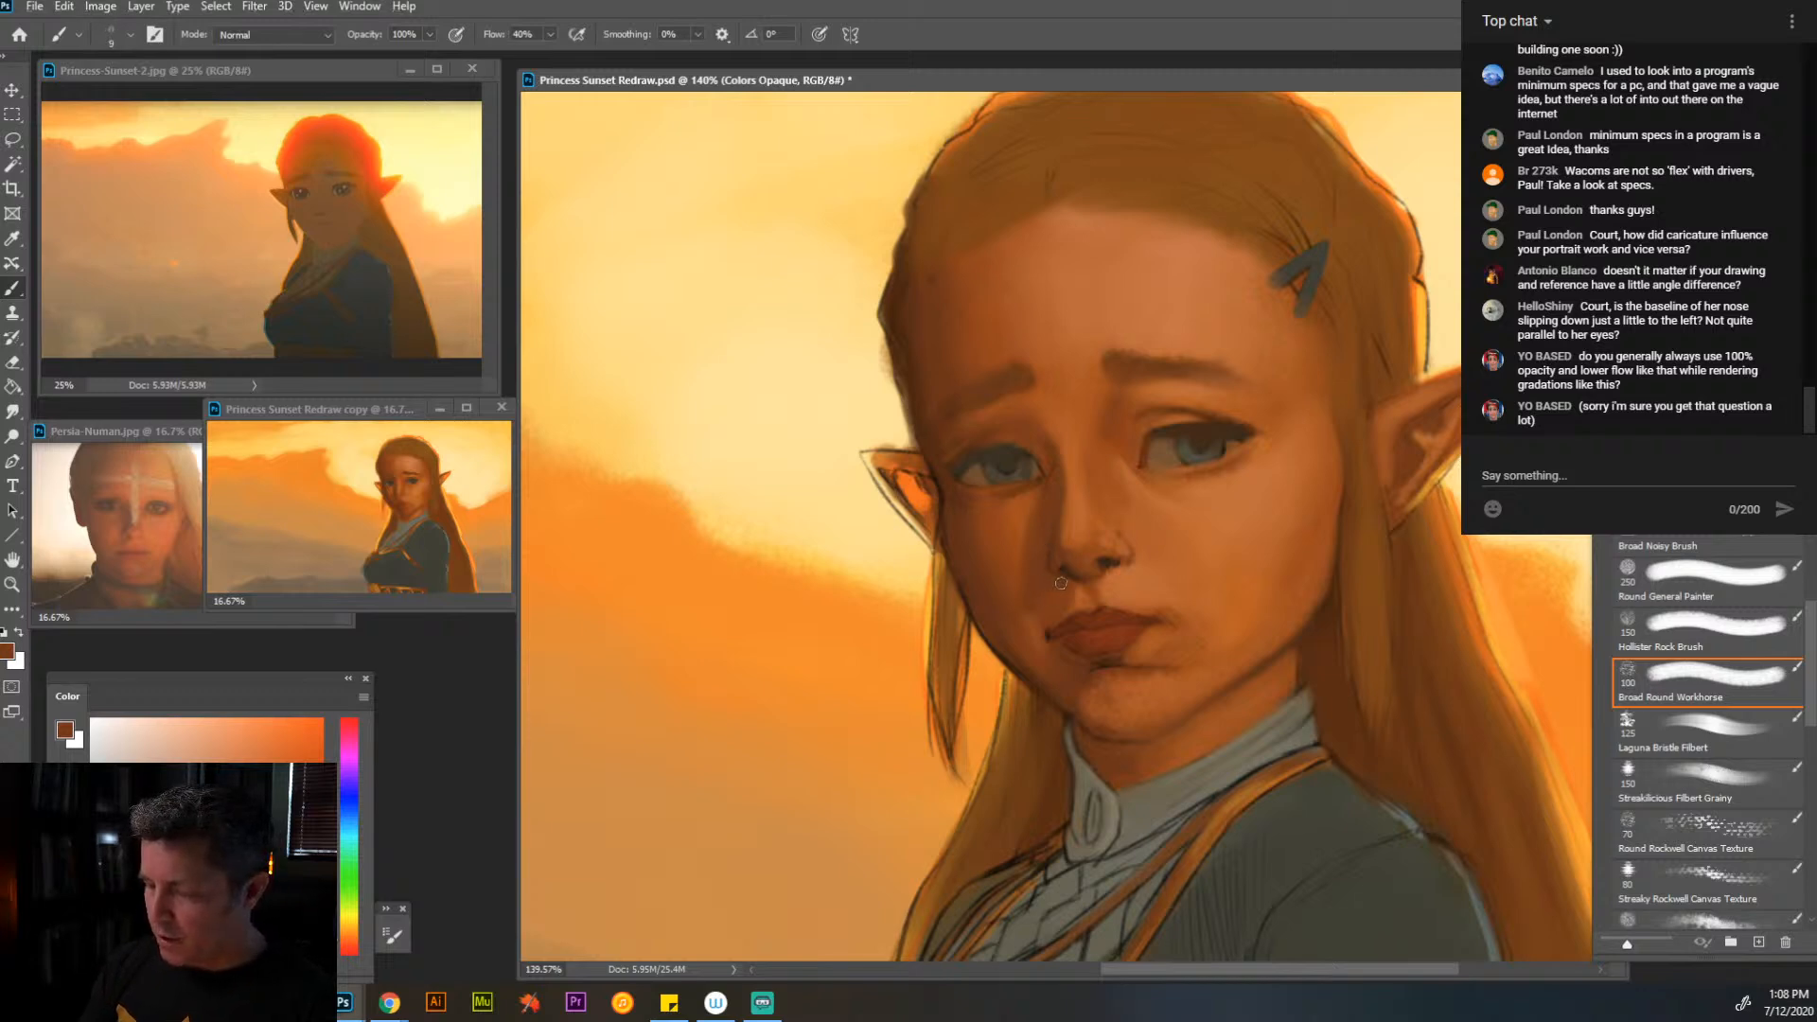
left_click(1117, 592, "alt")
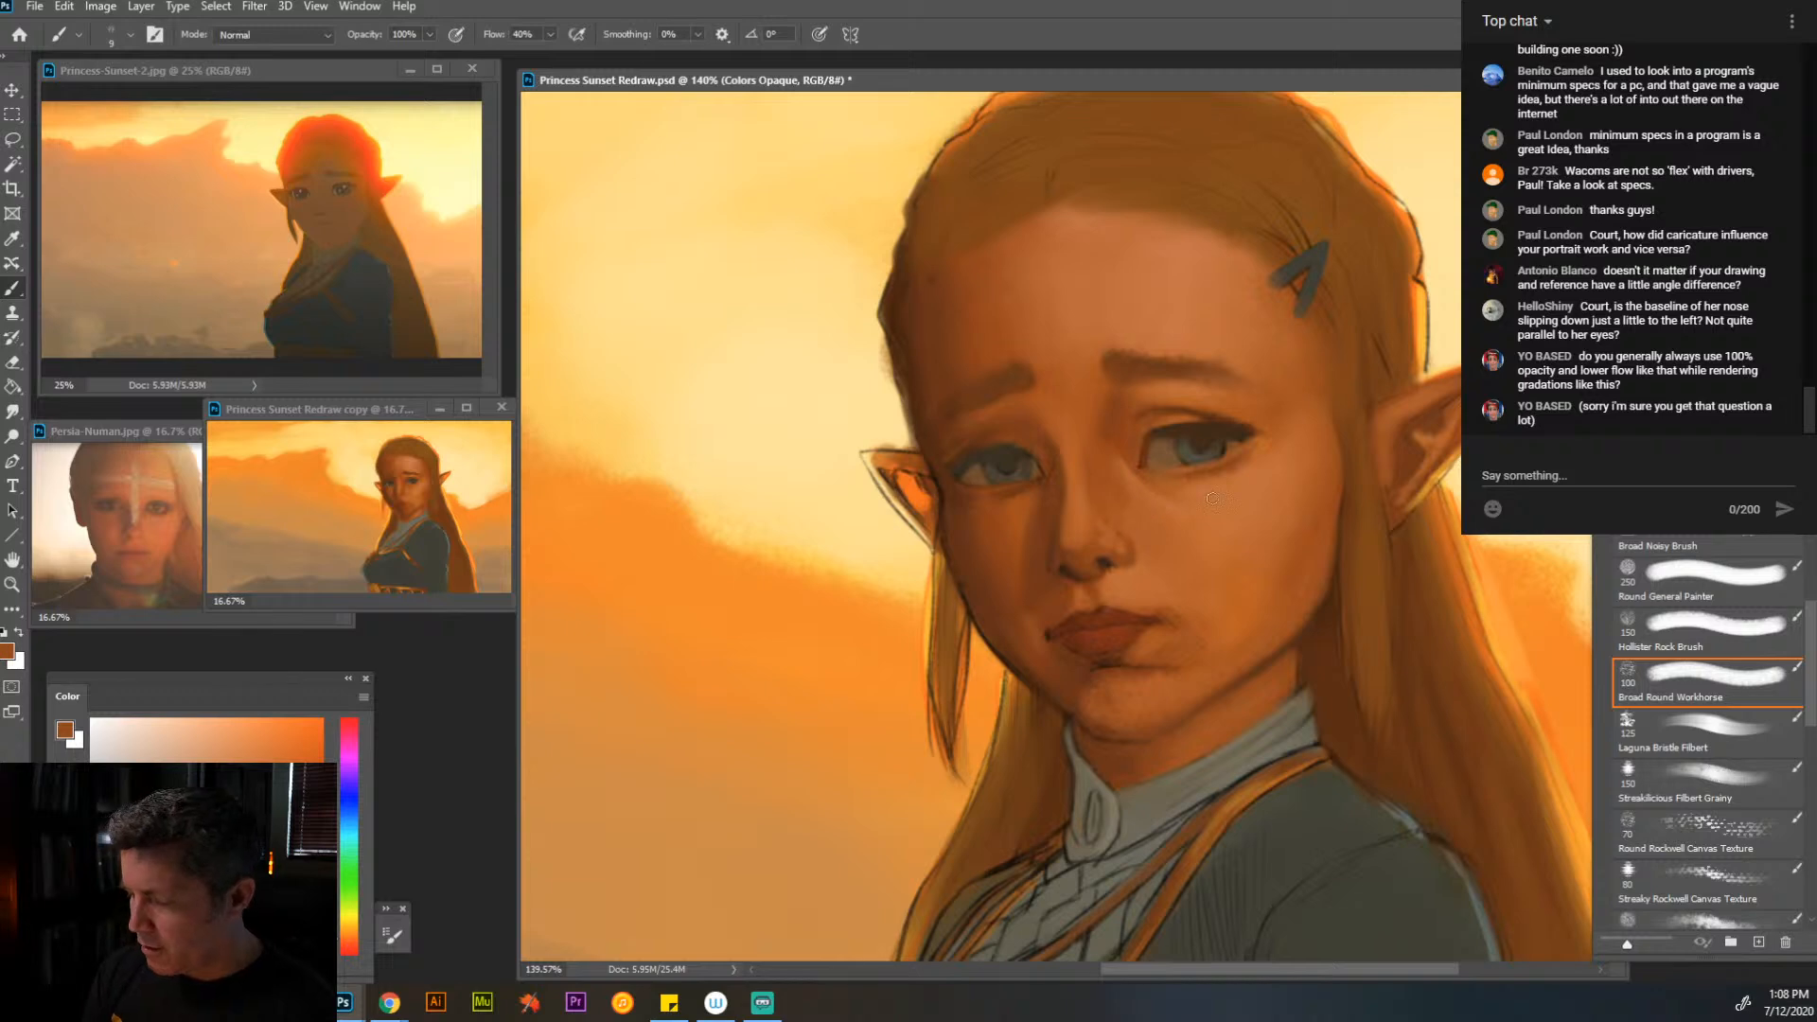
- Cover the sketch line on the near nostril and refine the nose's underside with sampled light orange and brown
key("alt")
left_click(1247, 506, "alt")
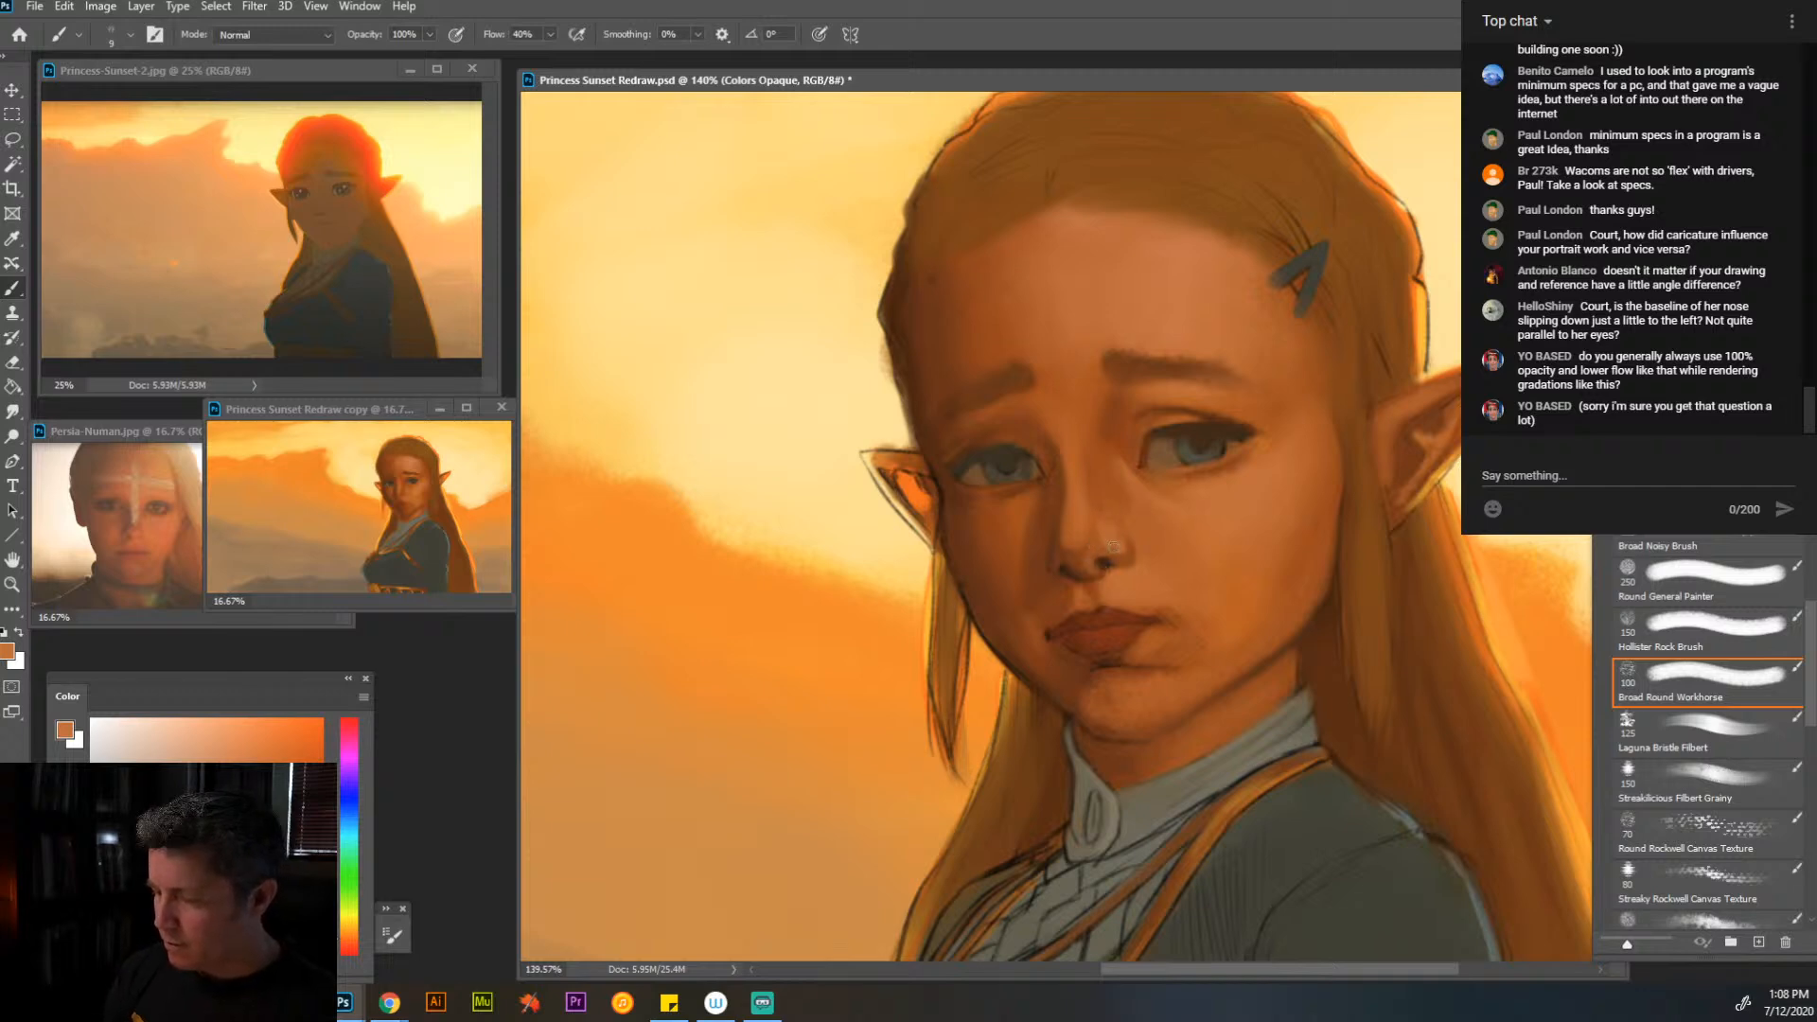
left_click(1066, 596, "alt")
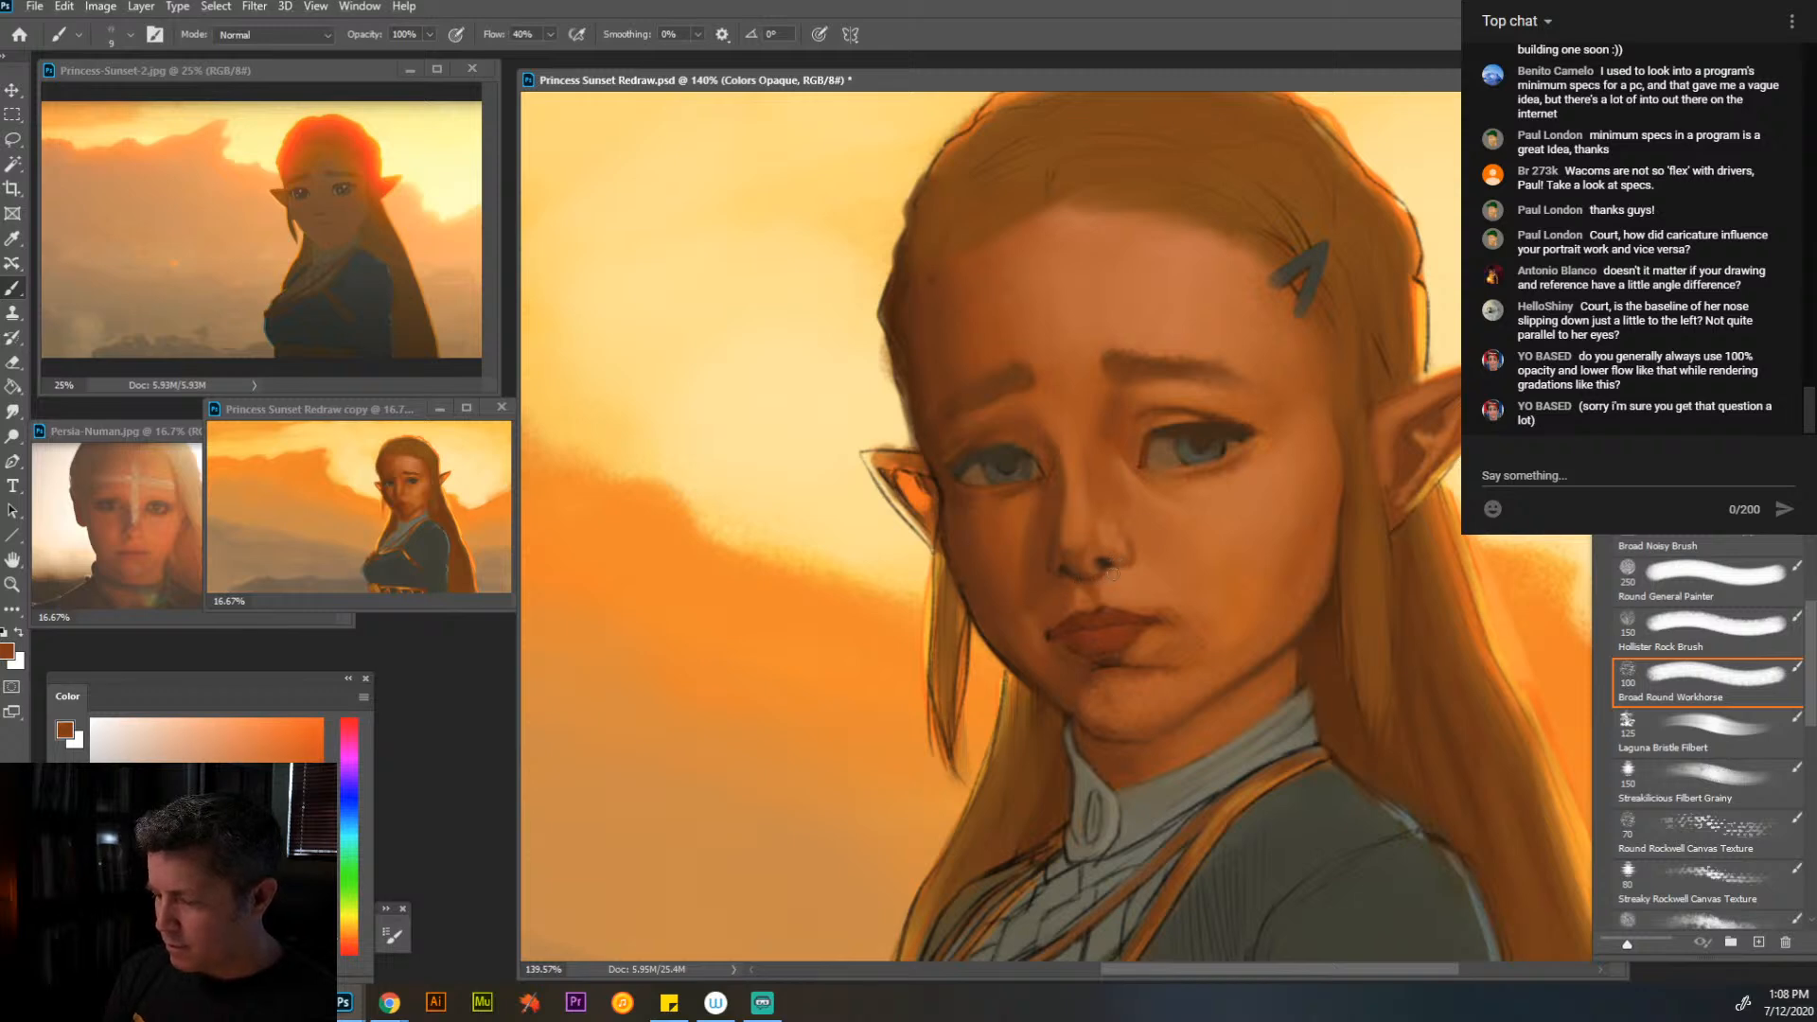
left_click(1112, 573, "alt")
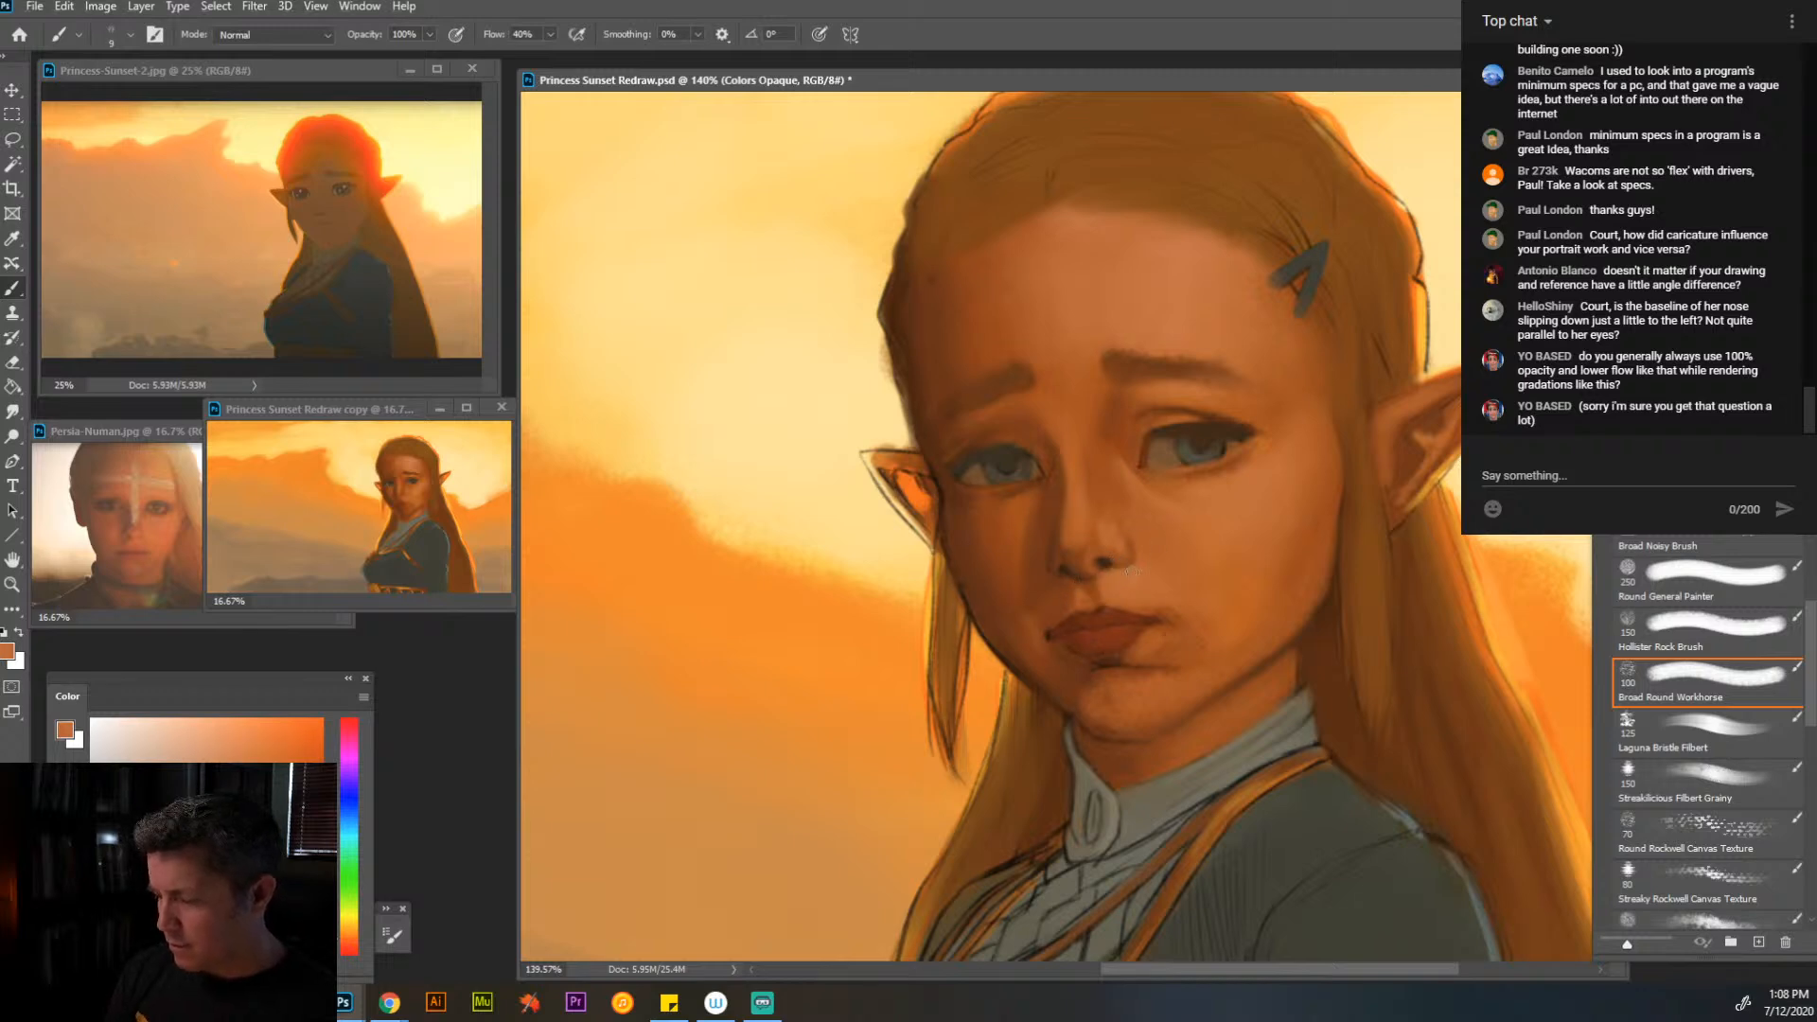
left_click(1122, 558, "alt")
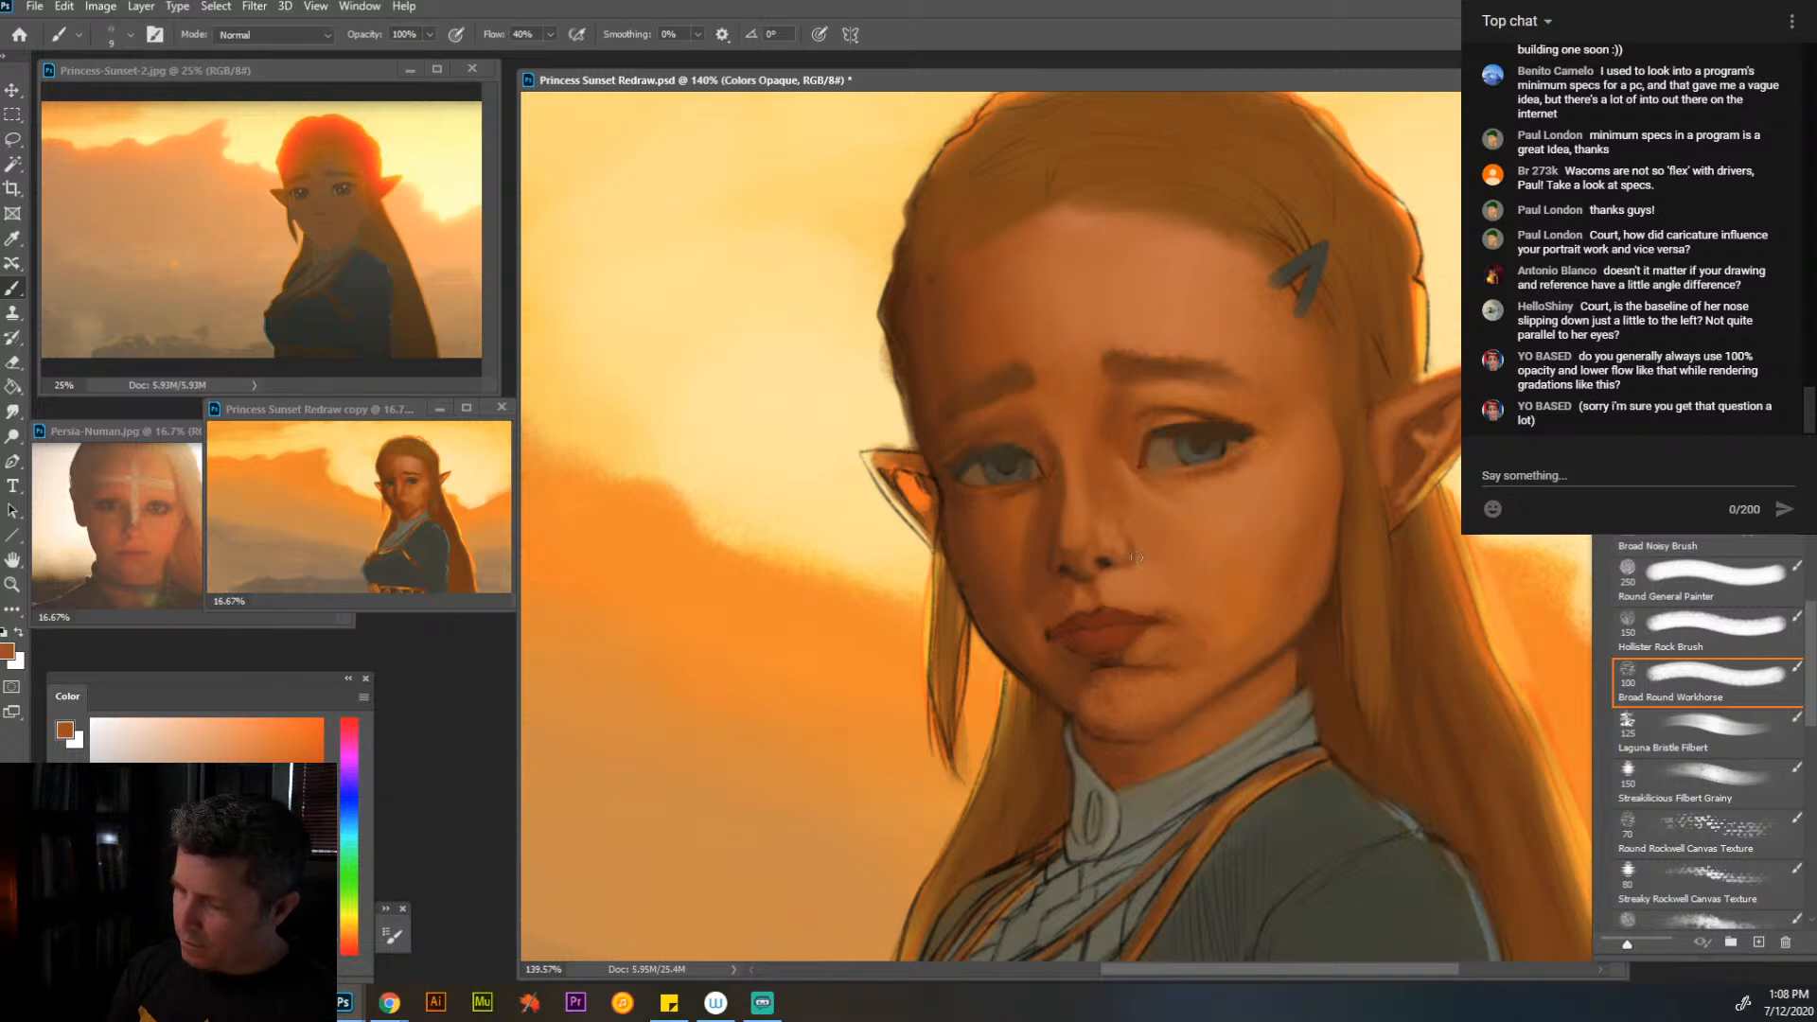
- Touch up the far cheek contour near the far eye's outer corner with dark brown and choose a greyer brown
left_click(1060, 549, "alt")
left_click(957, 458, "alt")
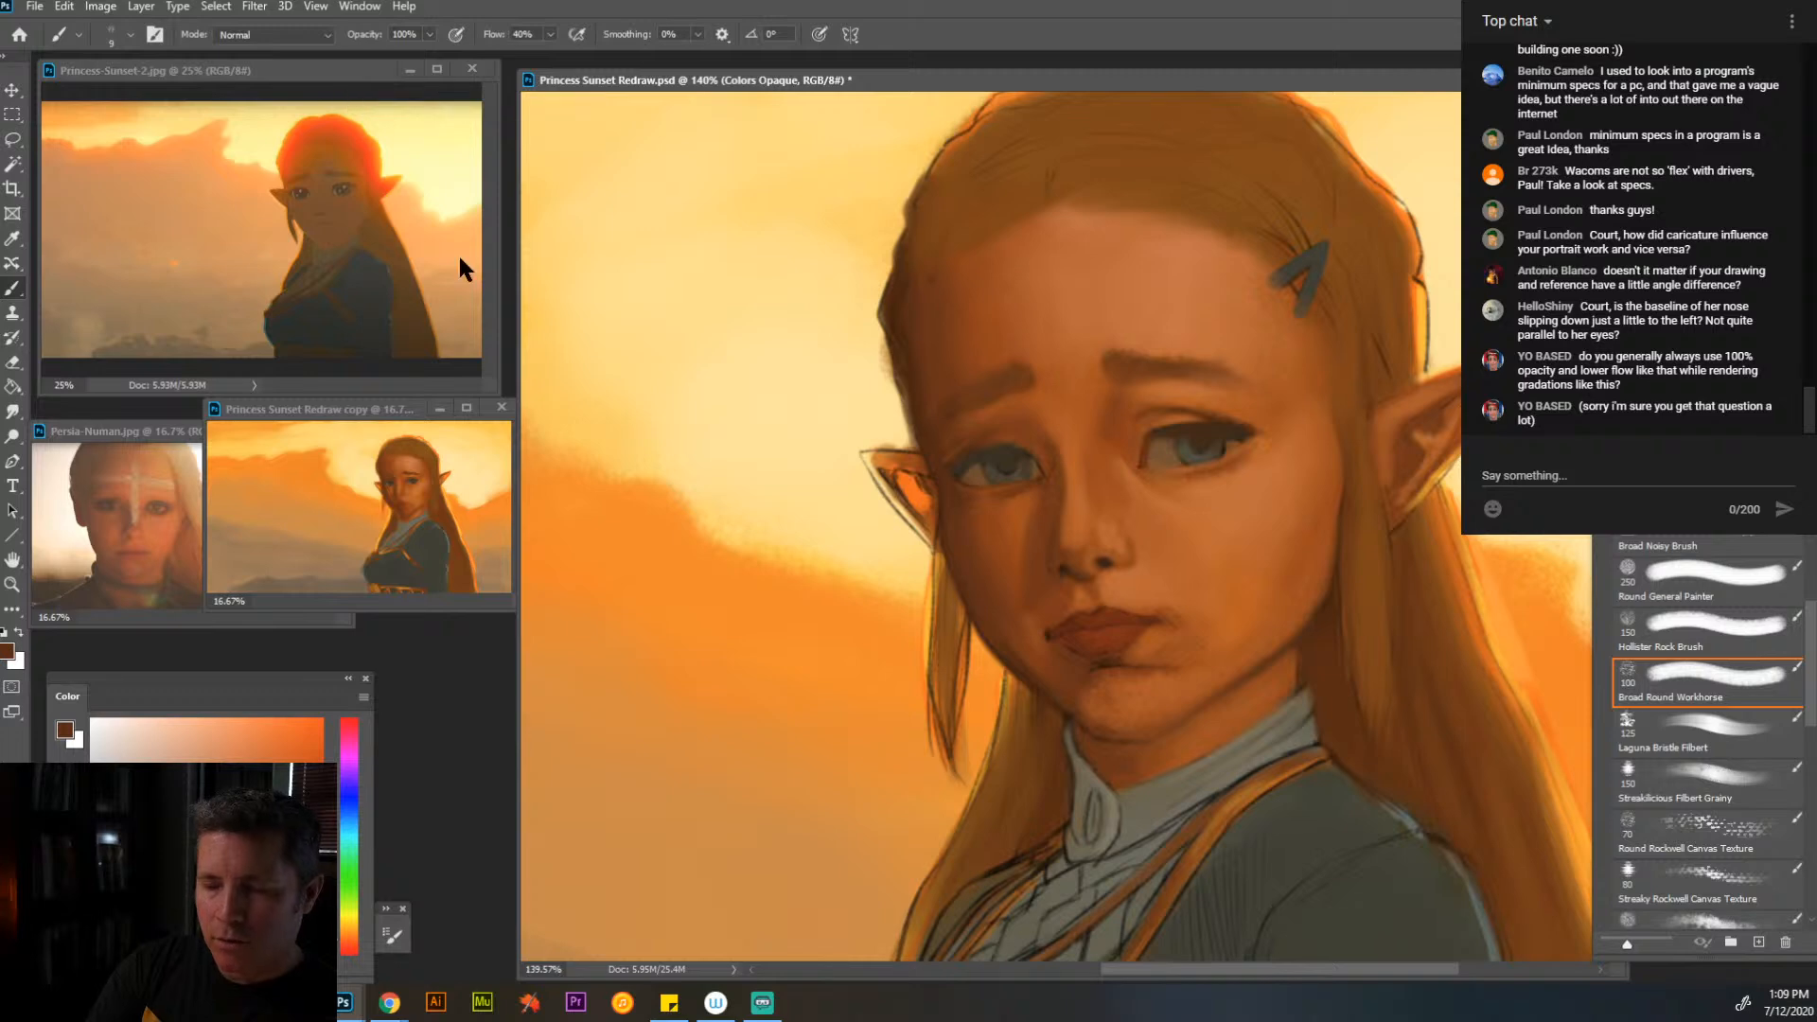
key("alt")
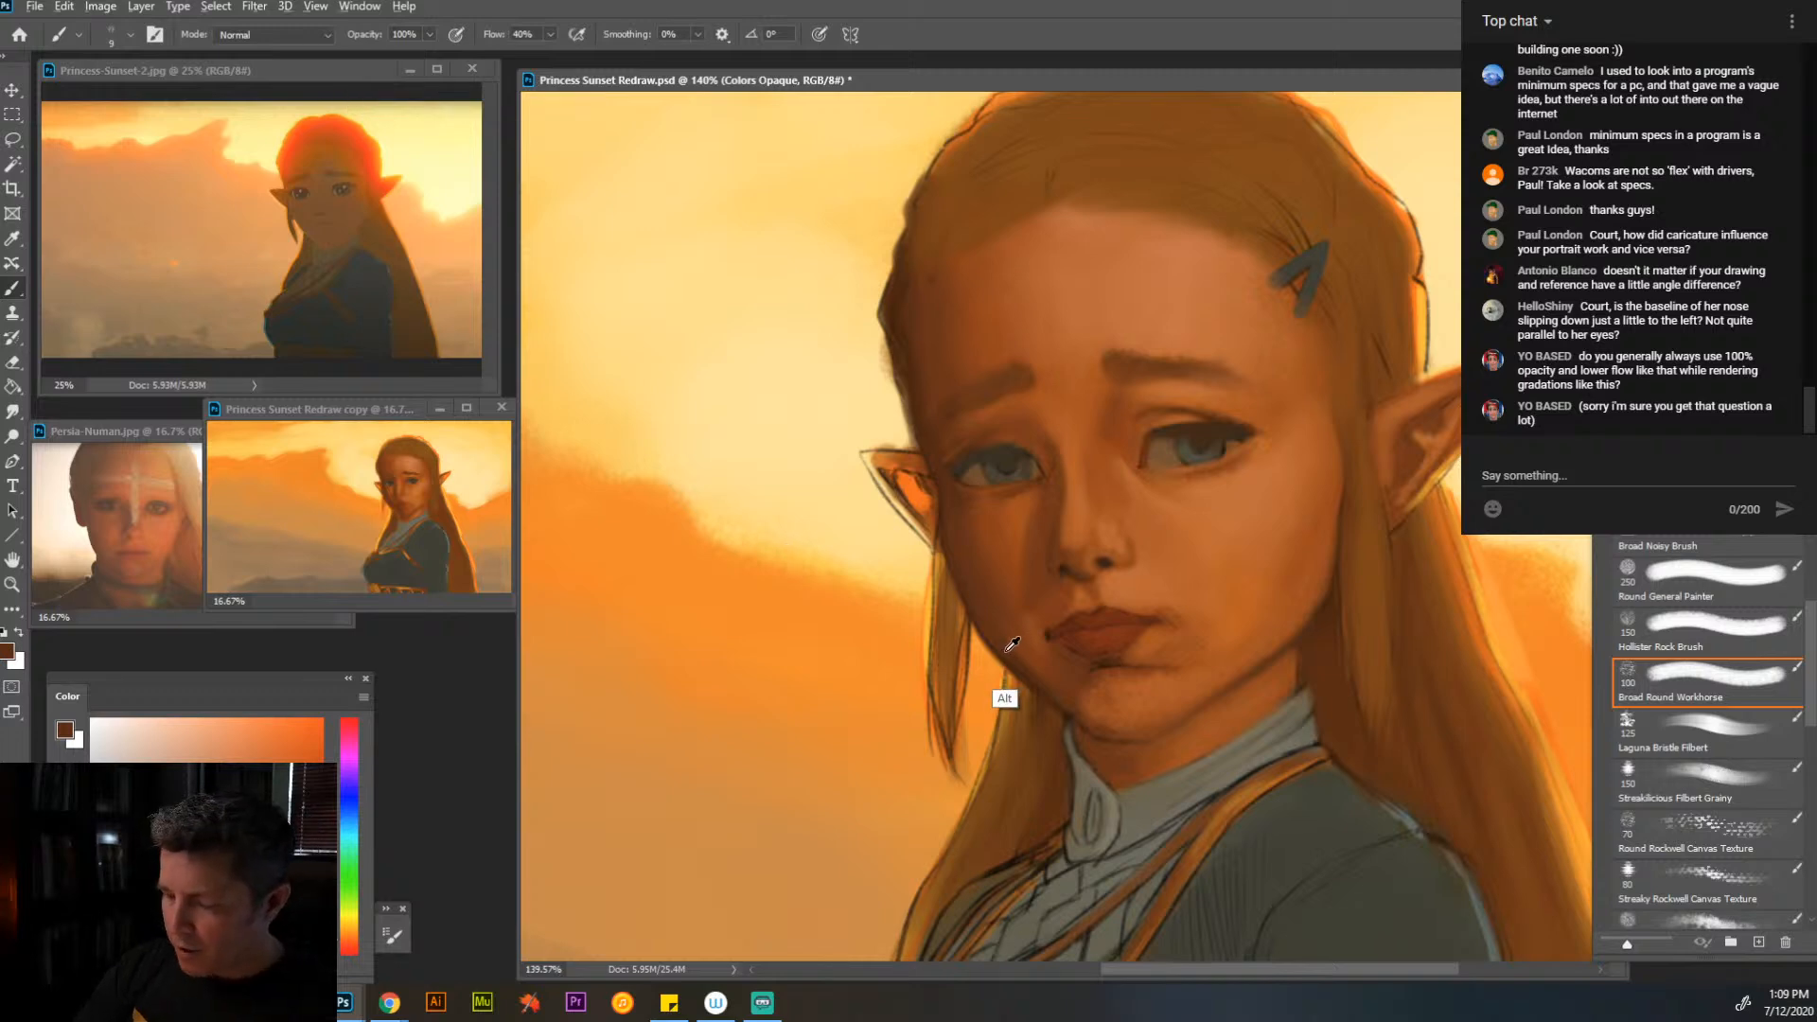
left_click(227, 842)
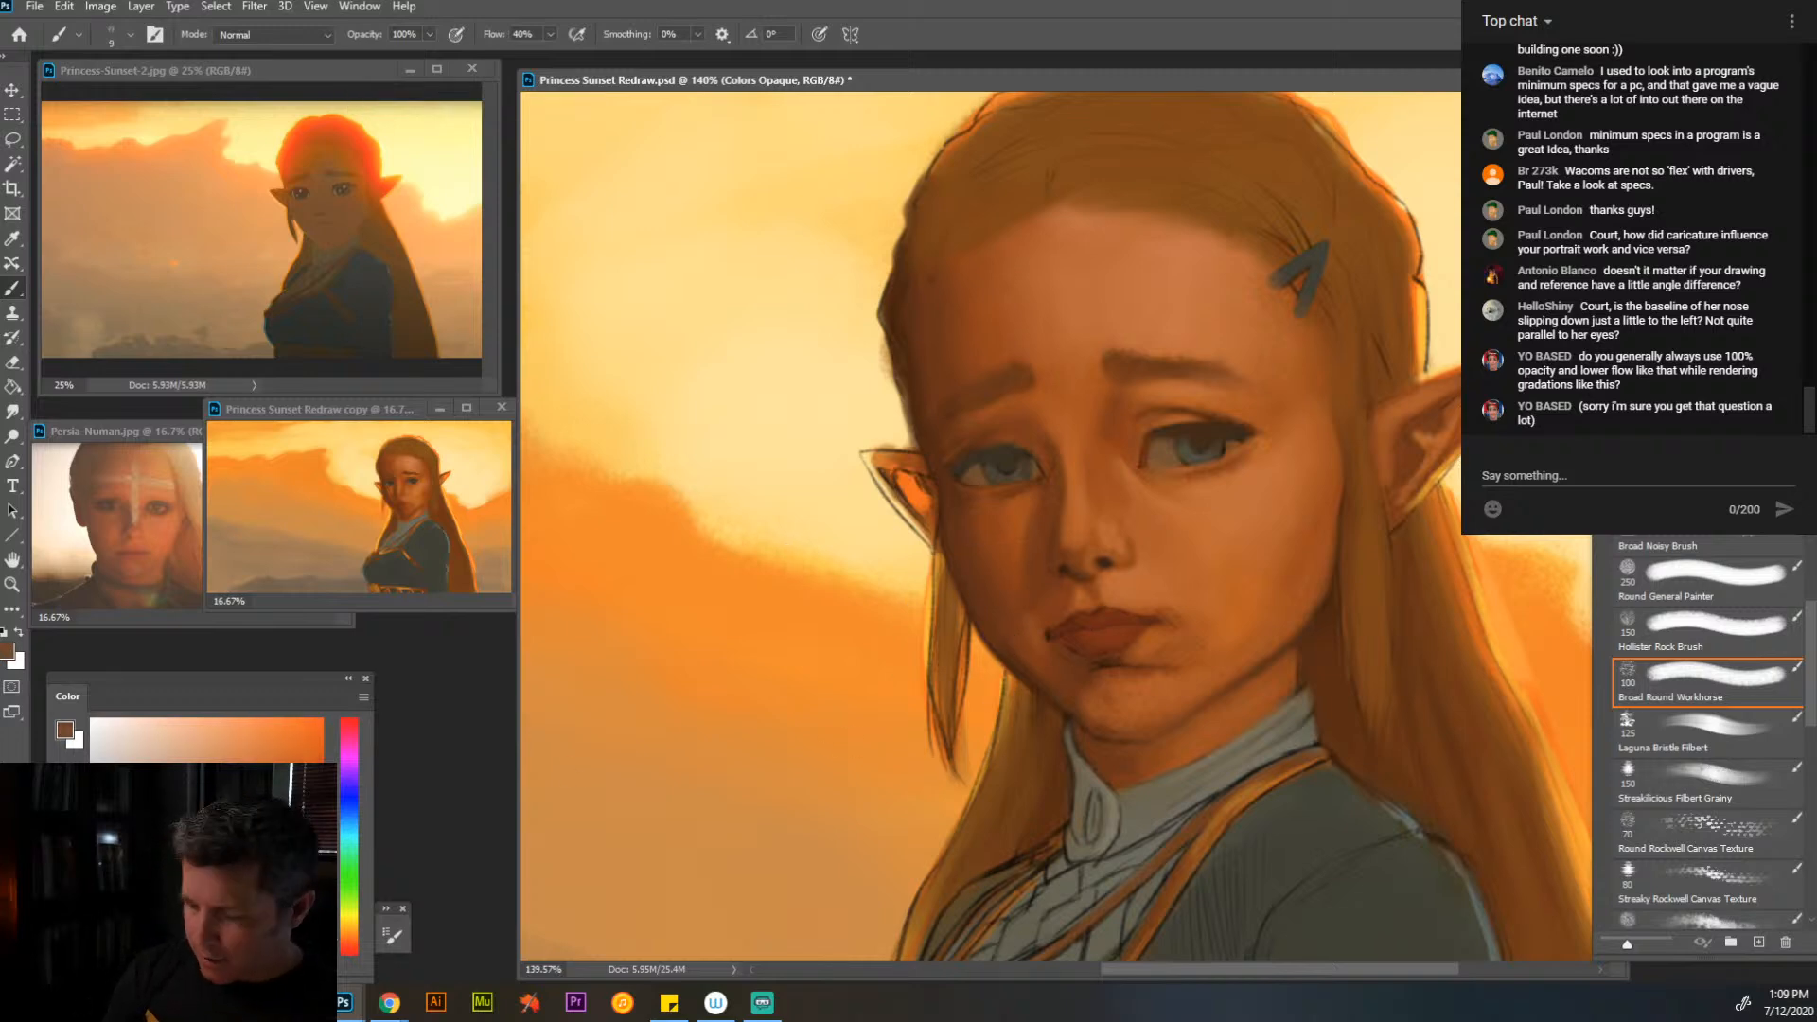
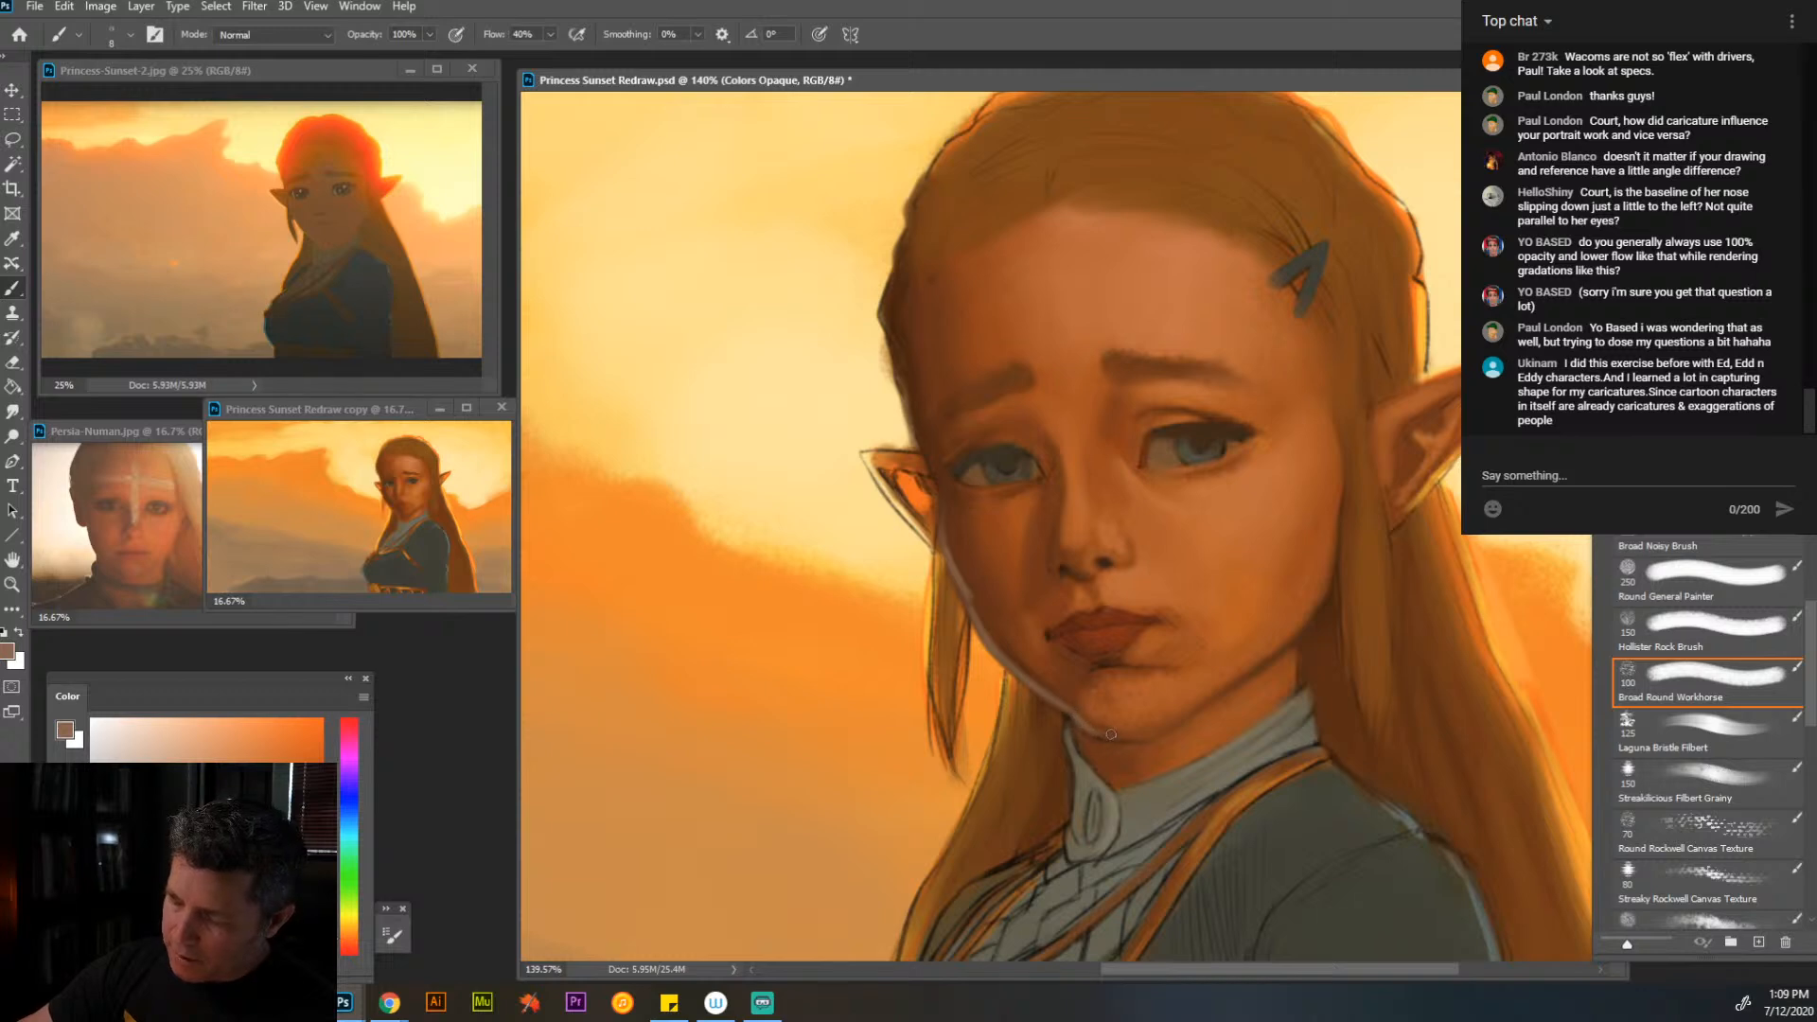
- Cover the light edge along the far cheek and jaw with sampled dark brown at brush size 15, and blend the chin's underside
left_click(1006, 631, "alt")
key("bracketright")
key("bracketright")
key("bracketright")
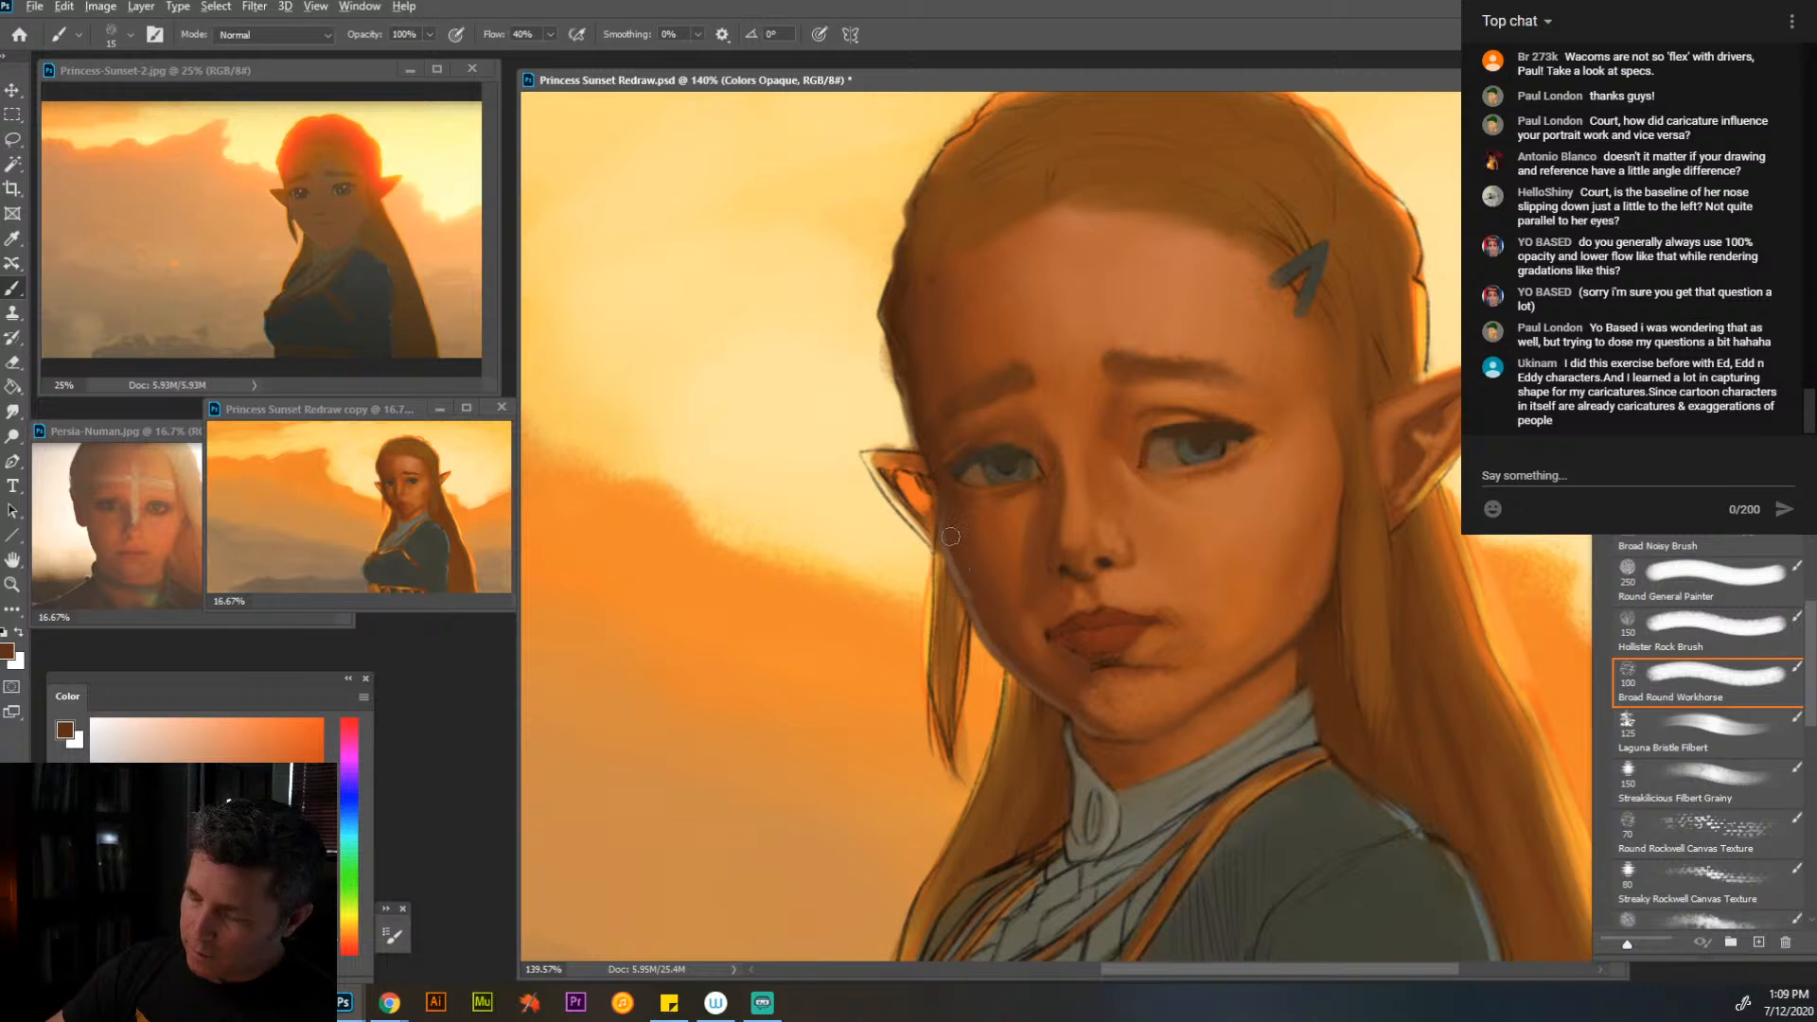
left_click(1109, 712, "alt")
left_click(1098, 723, "alt")
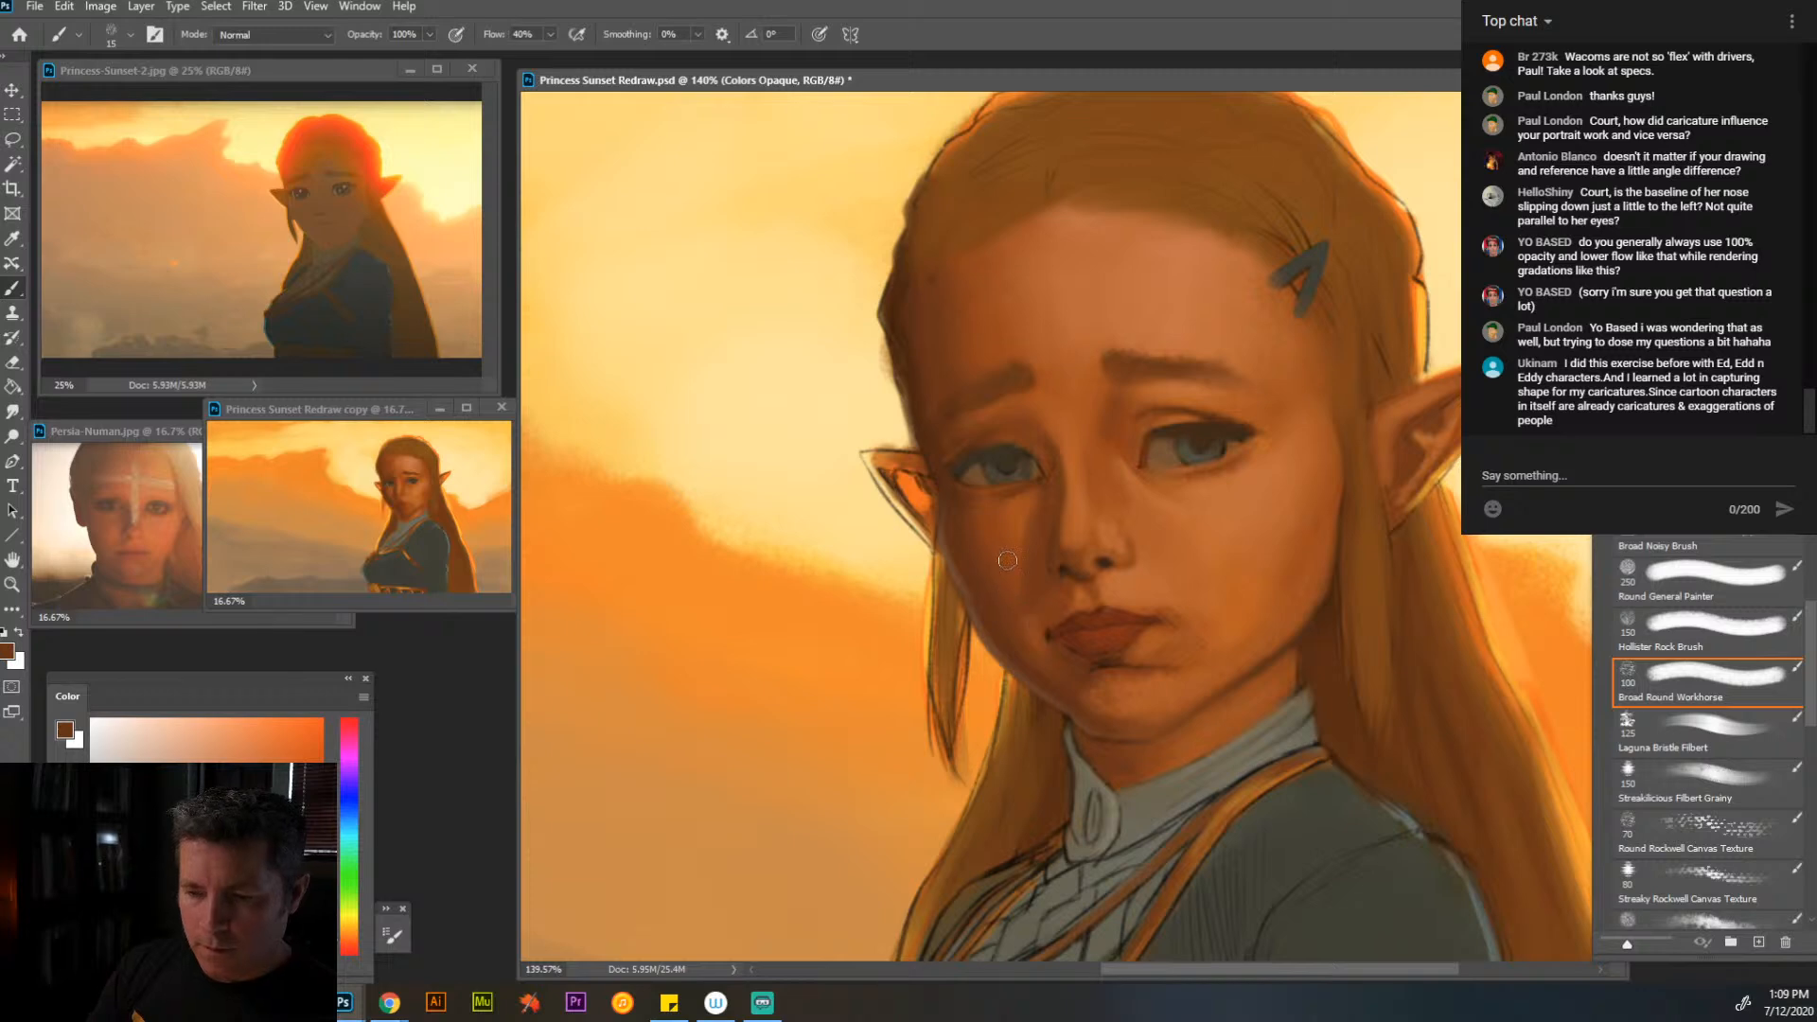
- Paint over the sketch lines of the far ear with orange-brown sampled beside the far eye
left_click(973, 456, "alt")
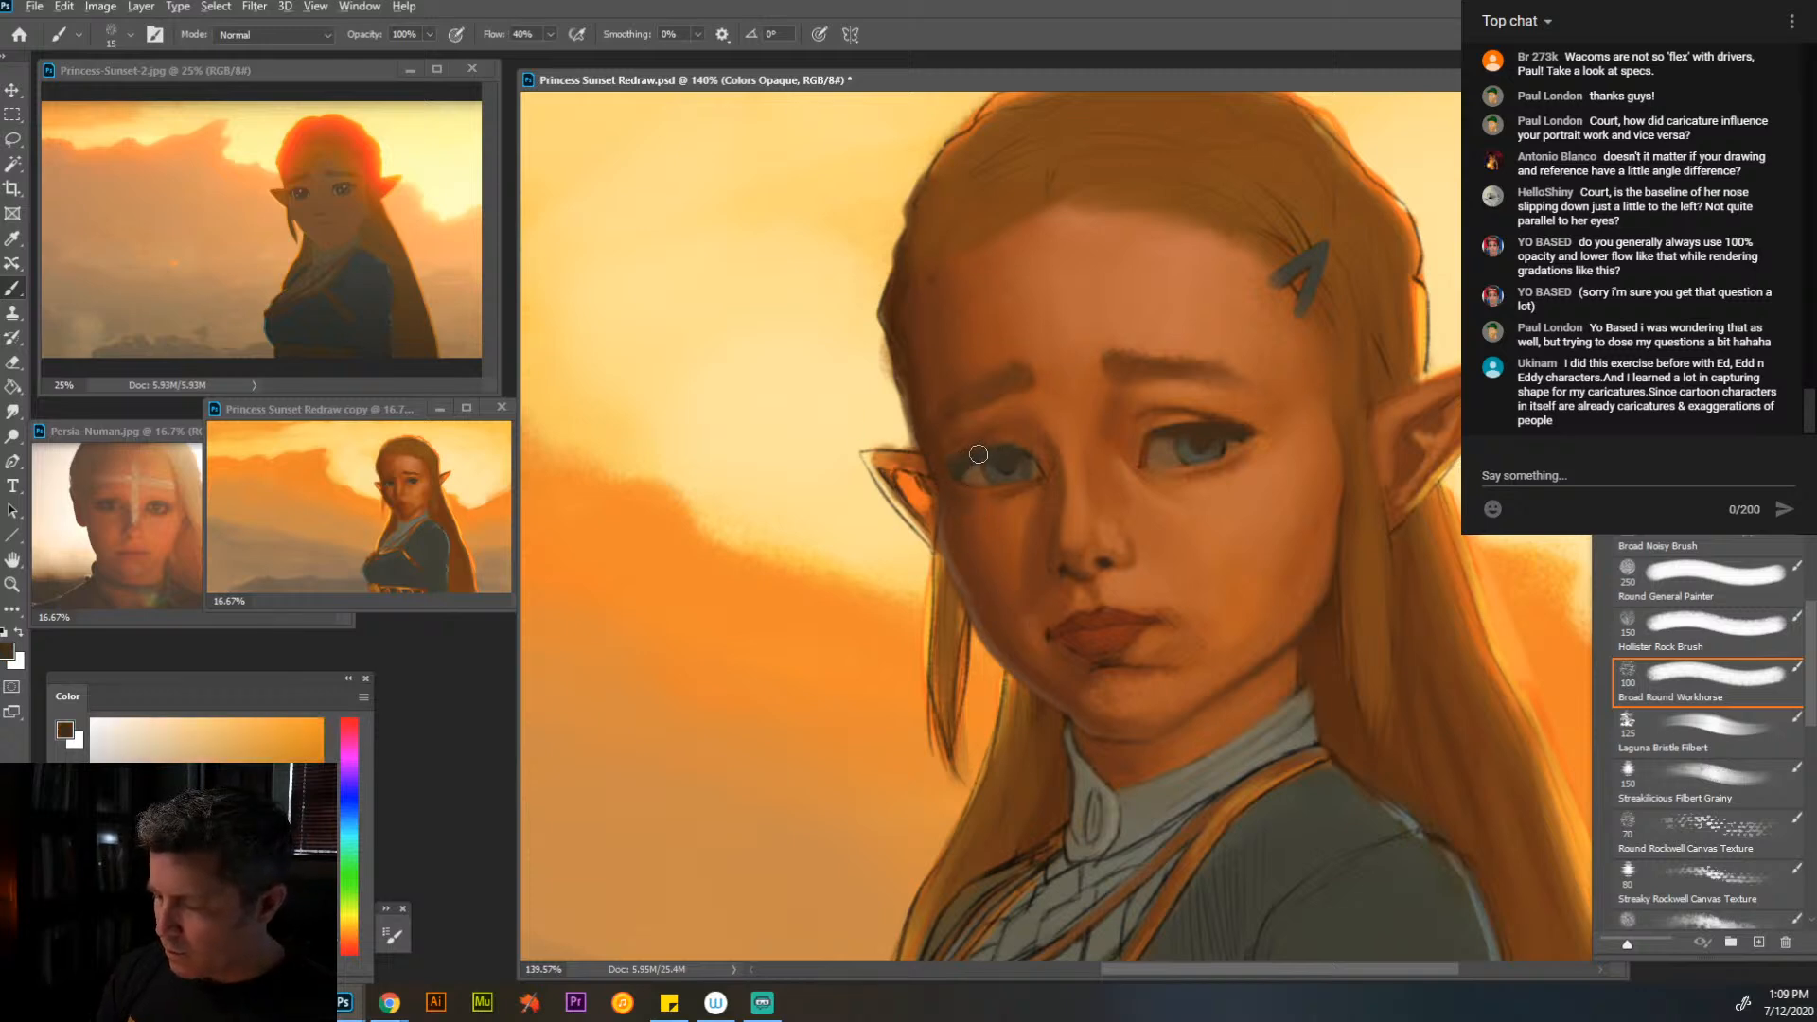
left_click(1030, 445, "alt")
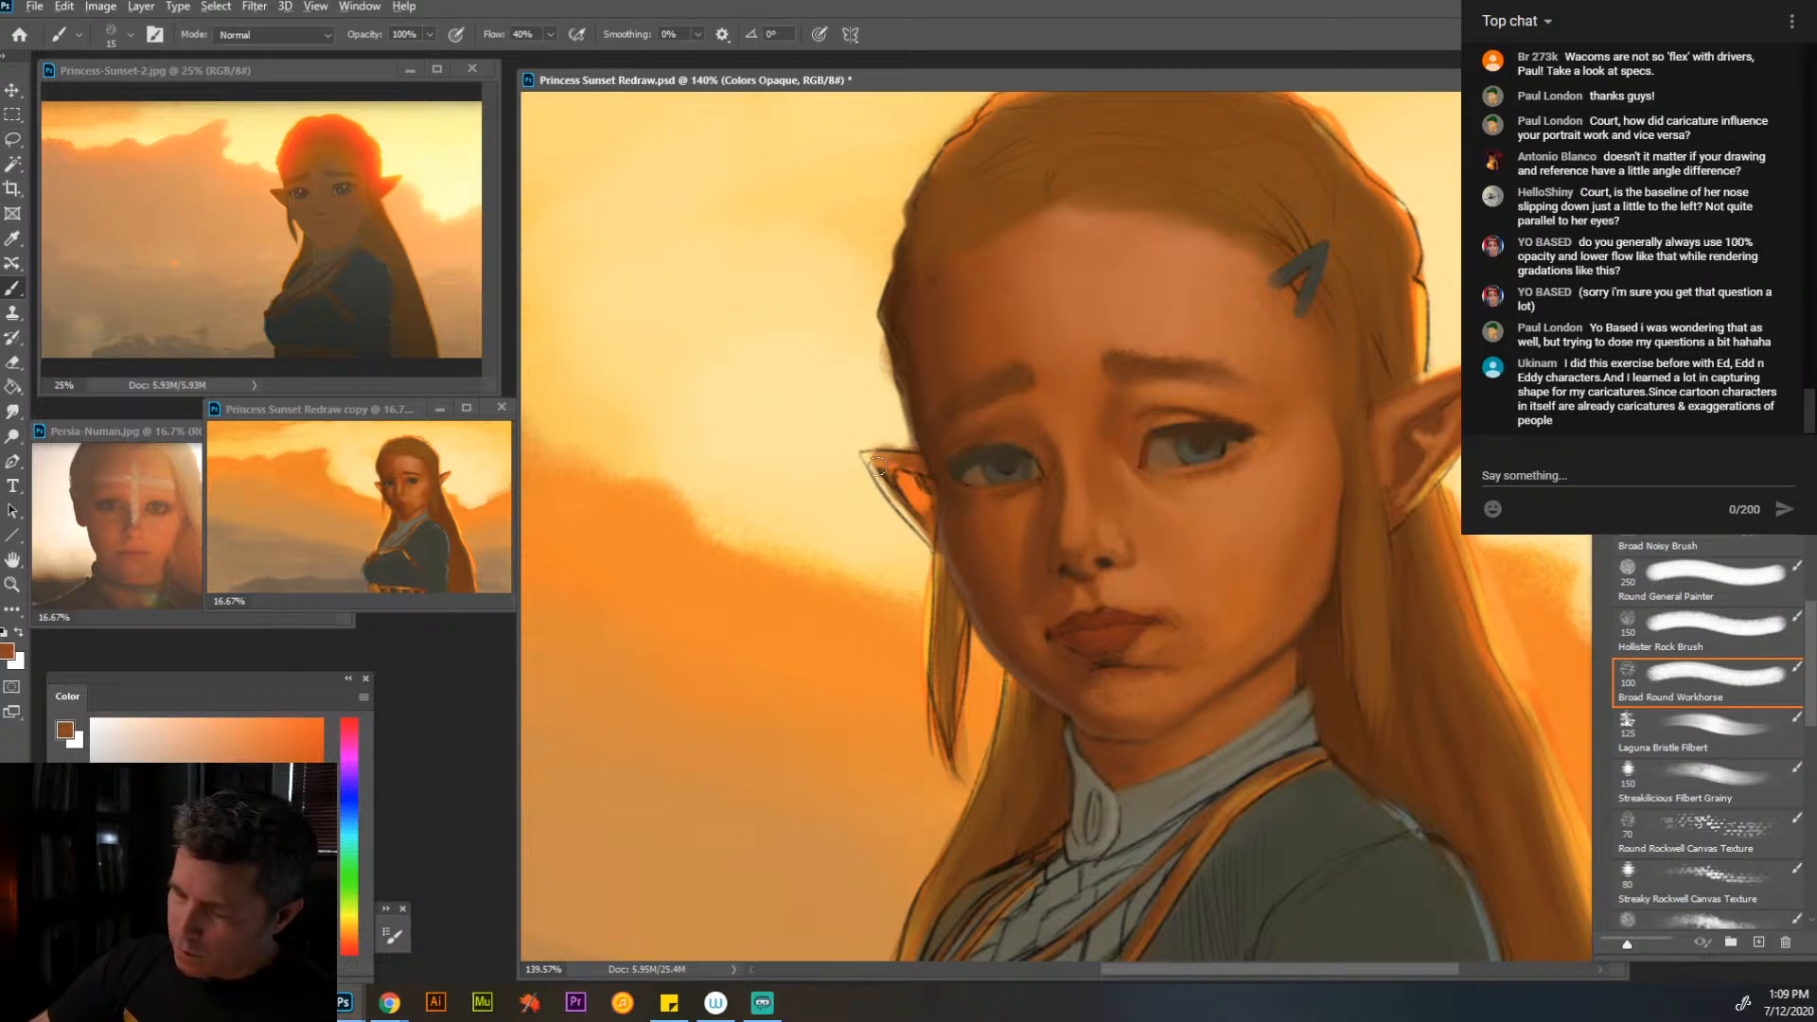
mouse_move(863, 452)
left_mouse_down()
mouse_move(933, 539)
mouse_move(878, 472)
mouse_move(920, 470)
mouse_move(893, 467)
mouse_move(923, 486)
mouse_move(906, 474)
mouse_move(927, 527)
mouse_move(881, 484)
mouse_move(932, 547)
left_mouse_up()
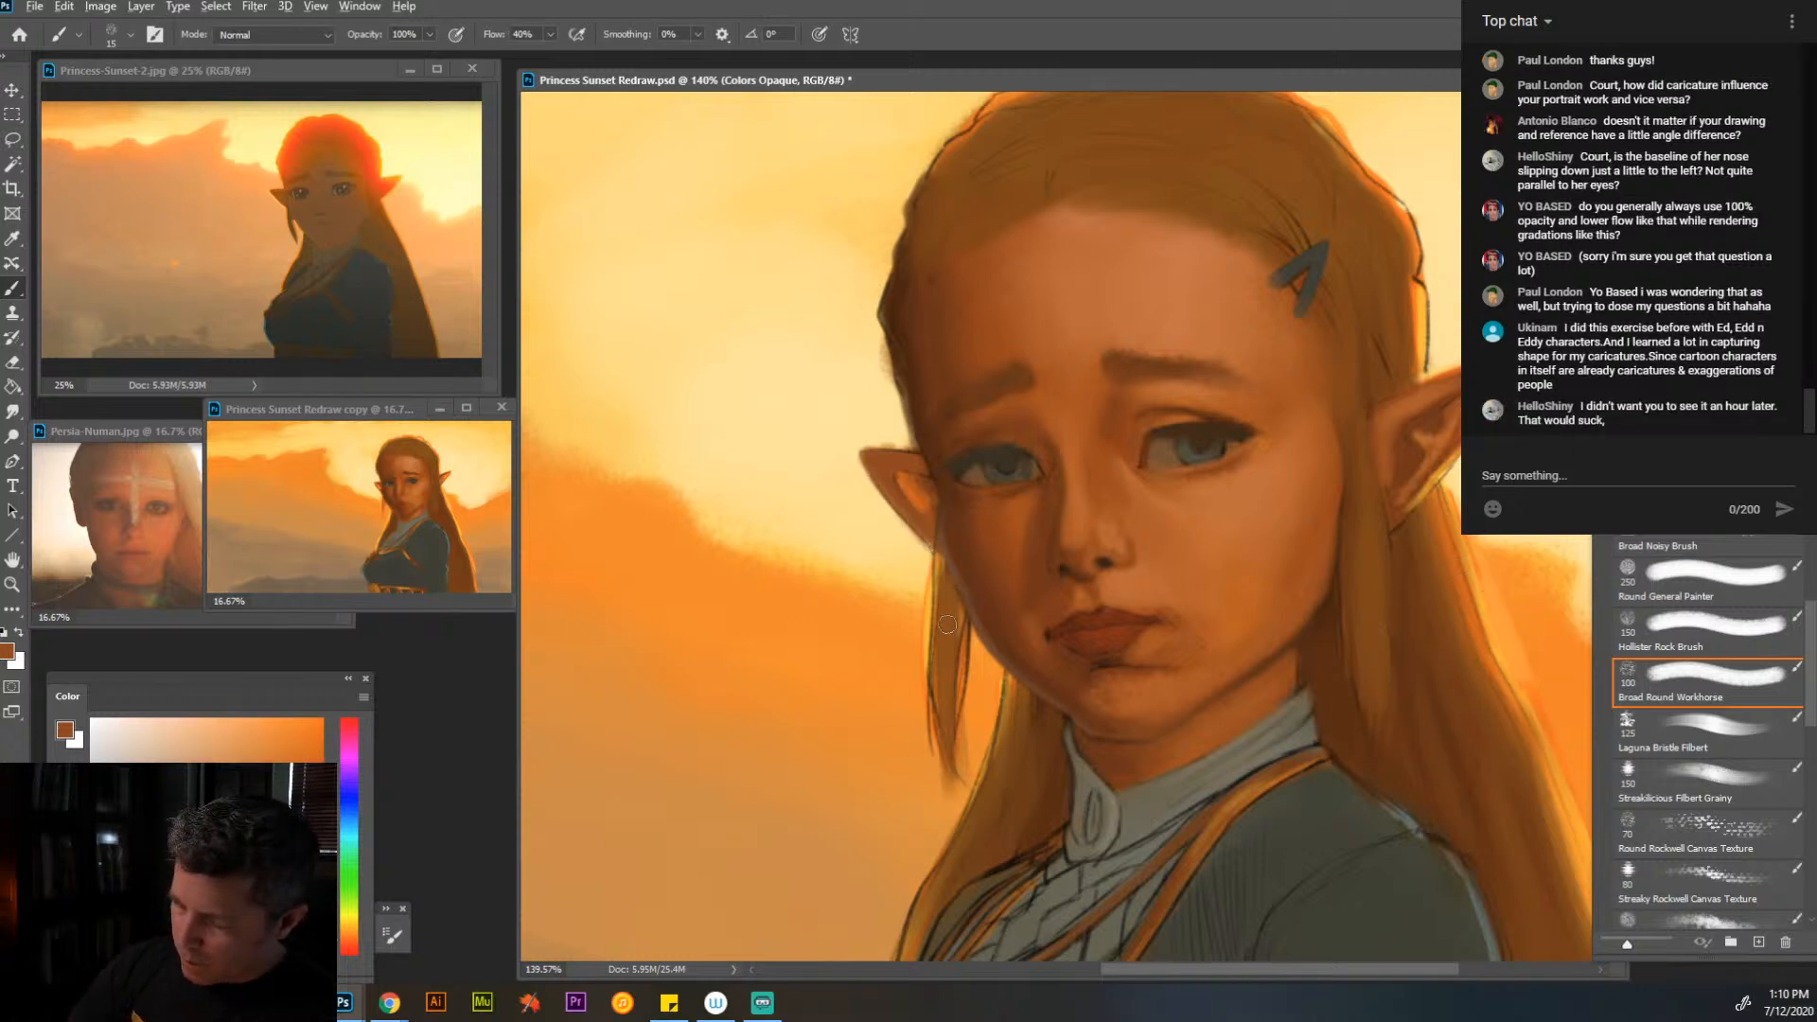
- Erase the sketch lines along the thin hair strands beside the far cheek on the Zelda Redraw layer
key("alt+bracketright")
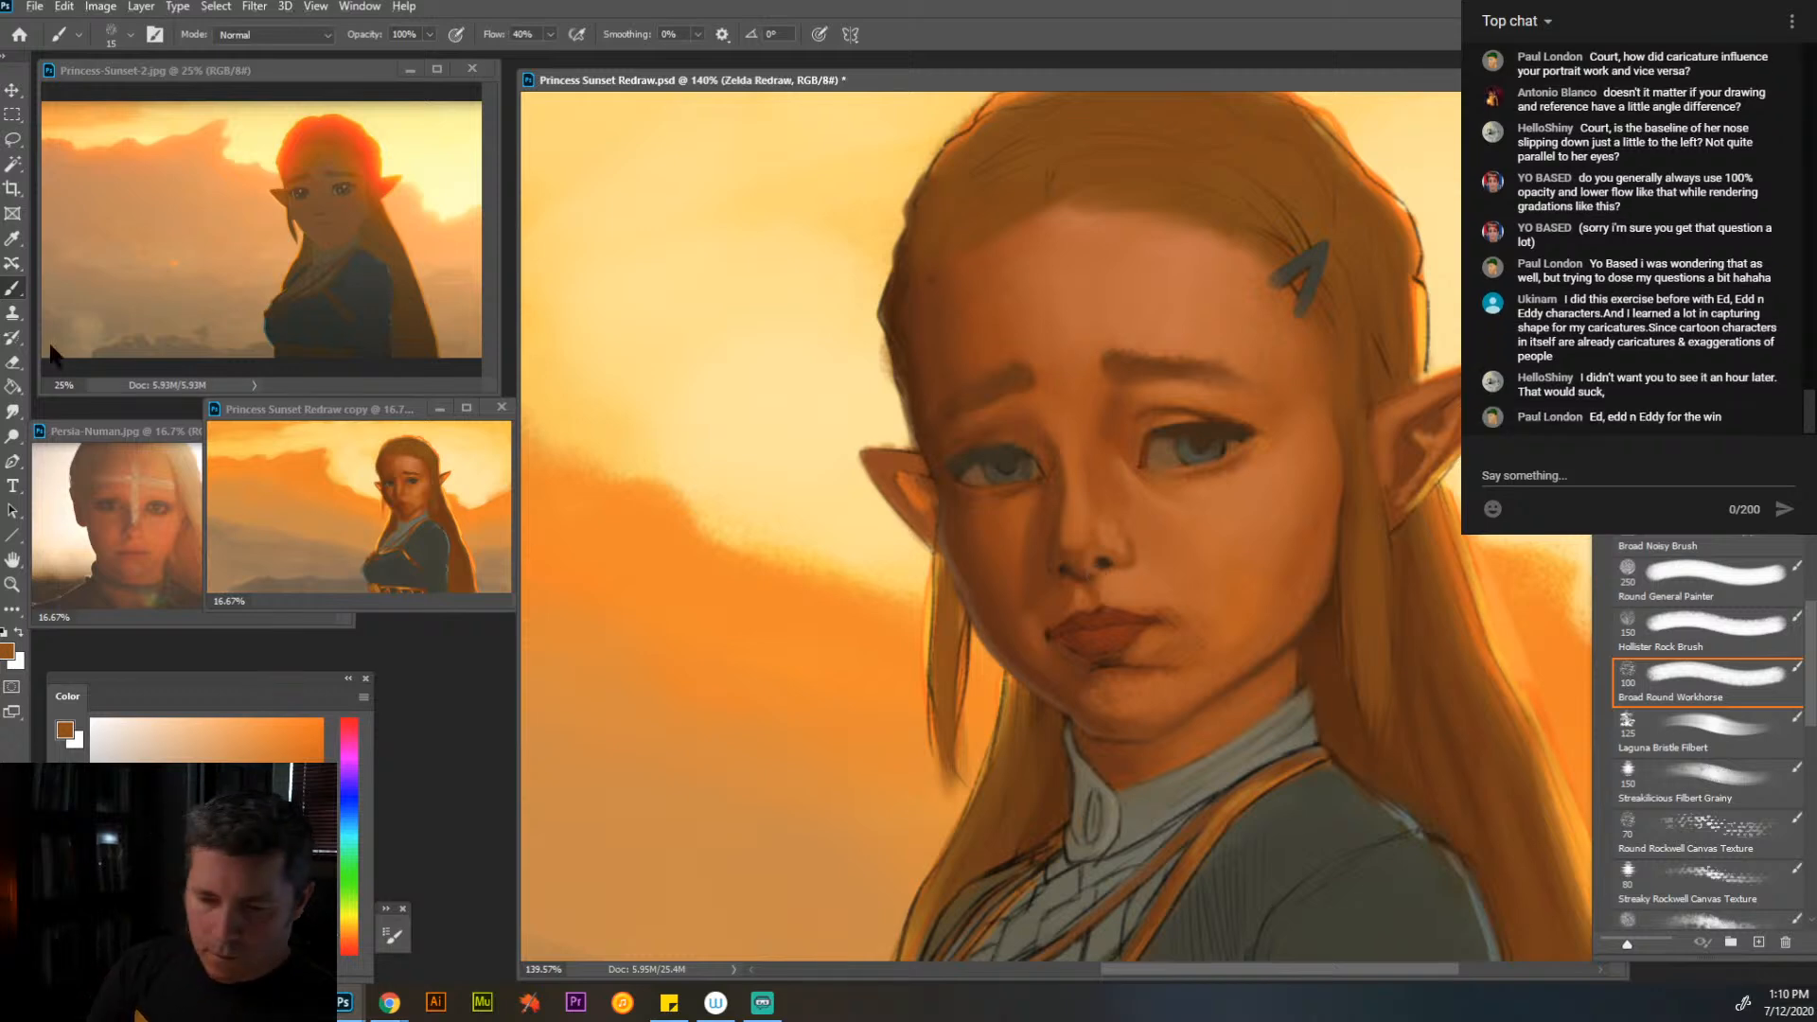
left_click(13, 386)
key("e")
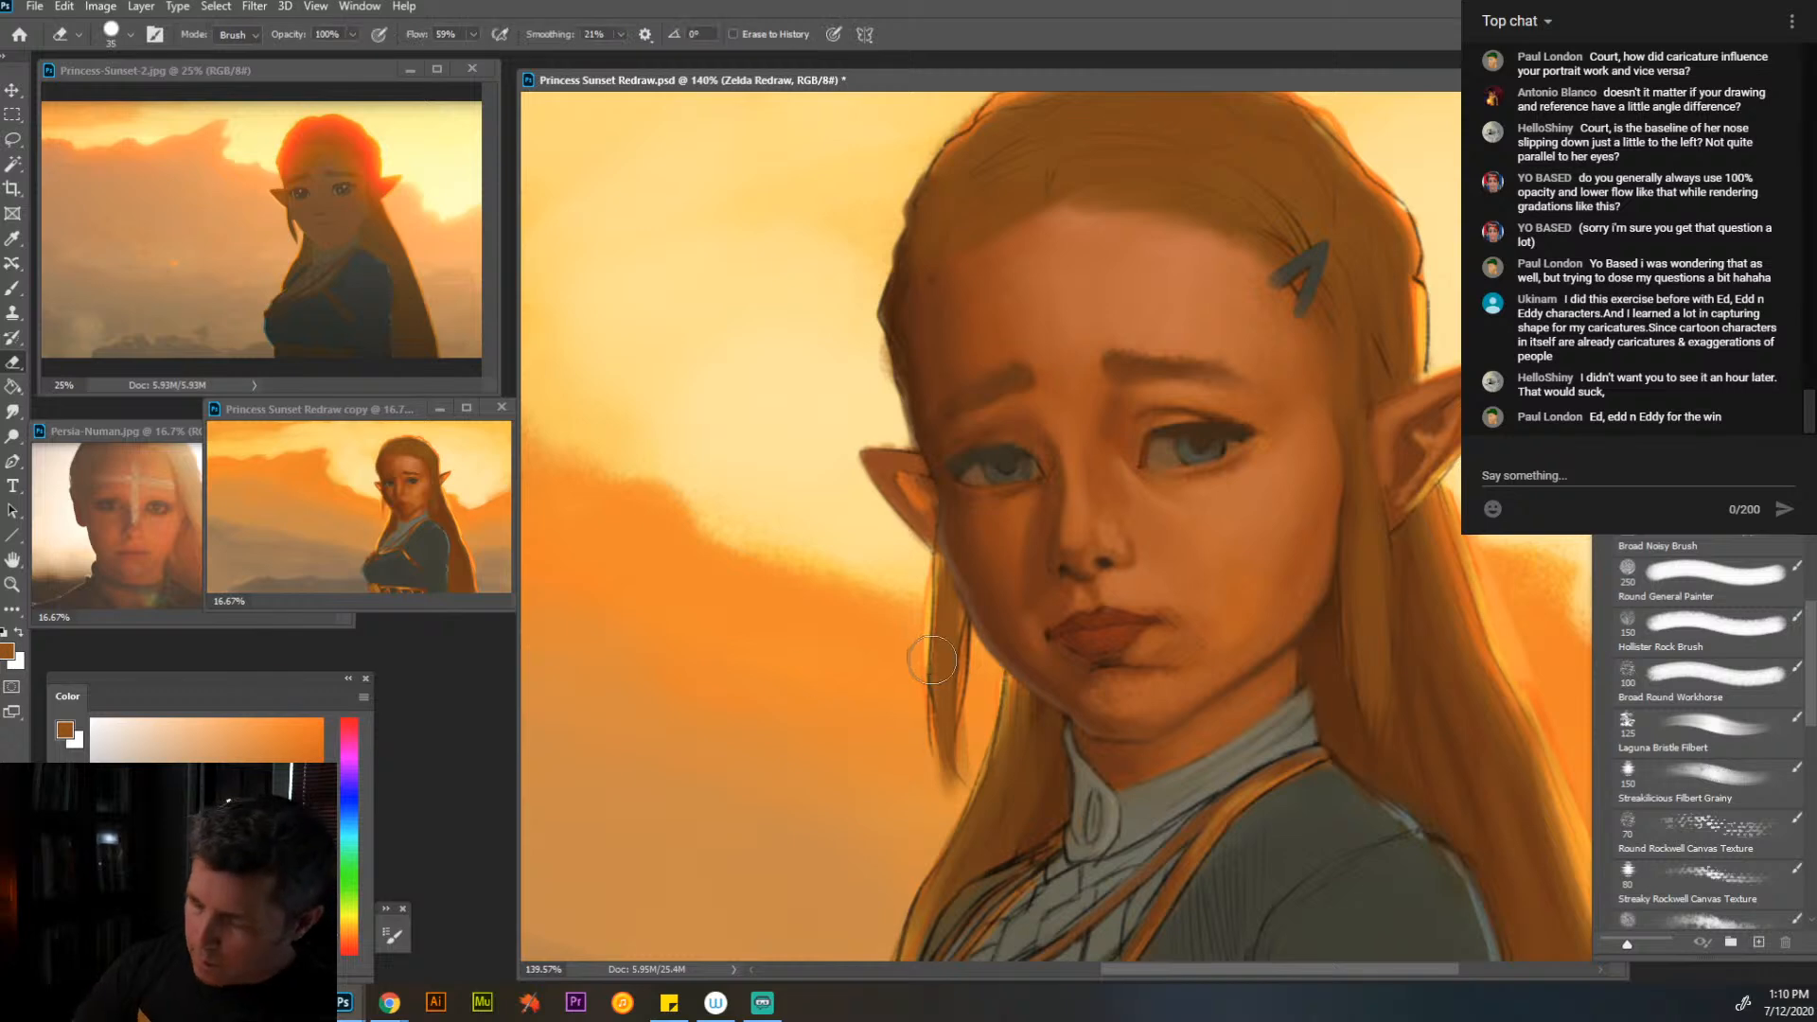
mouse_move(959, 806)
left_mouse_down()
mouse_move(983, 695)
mouse_move(898, 922)
left_mouse_up()
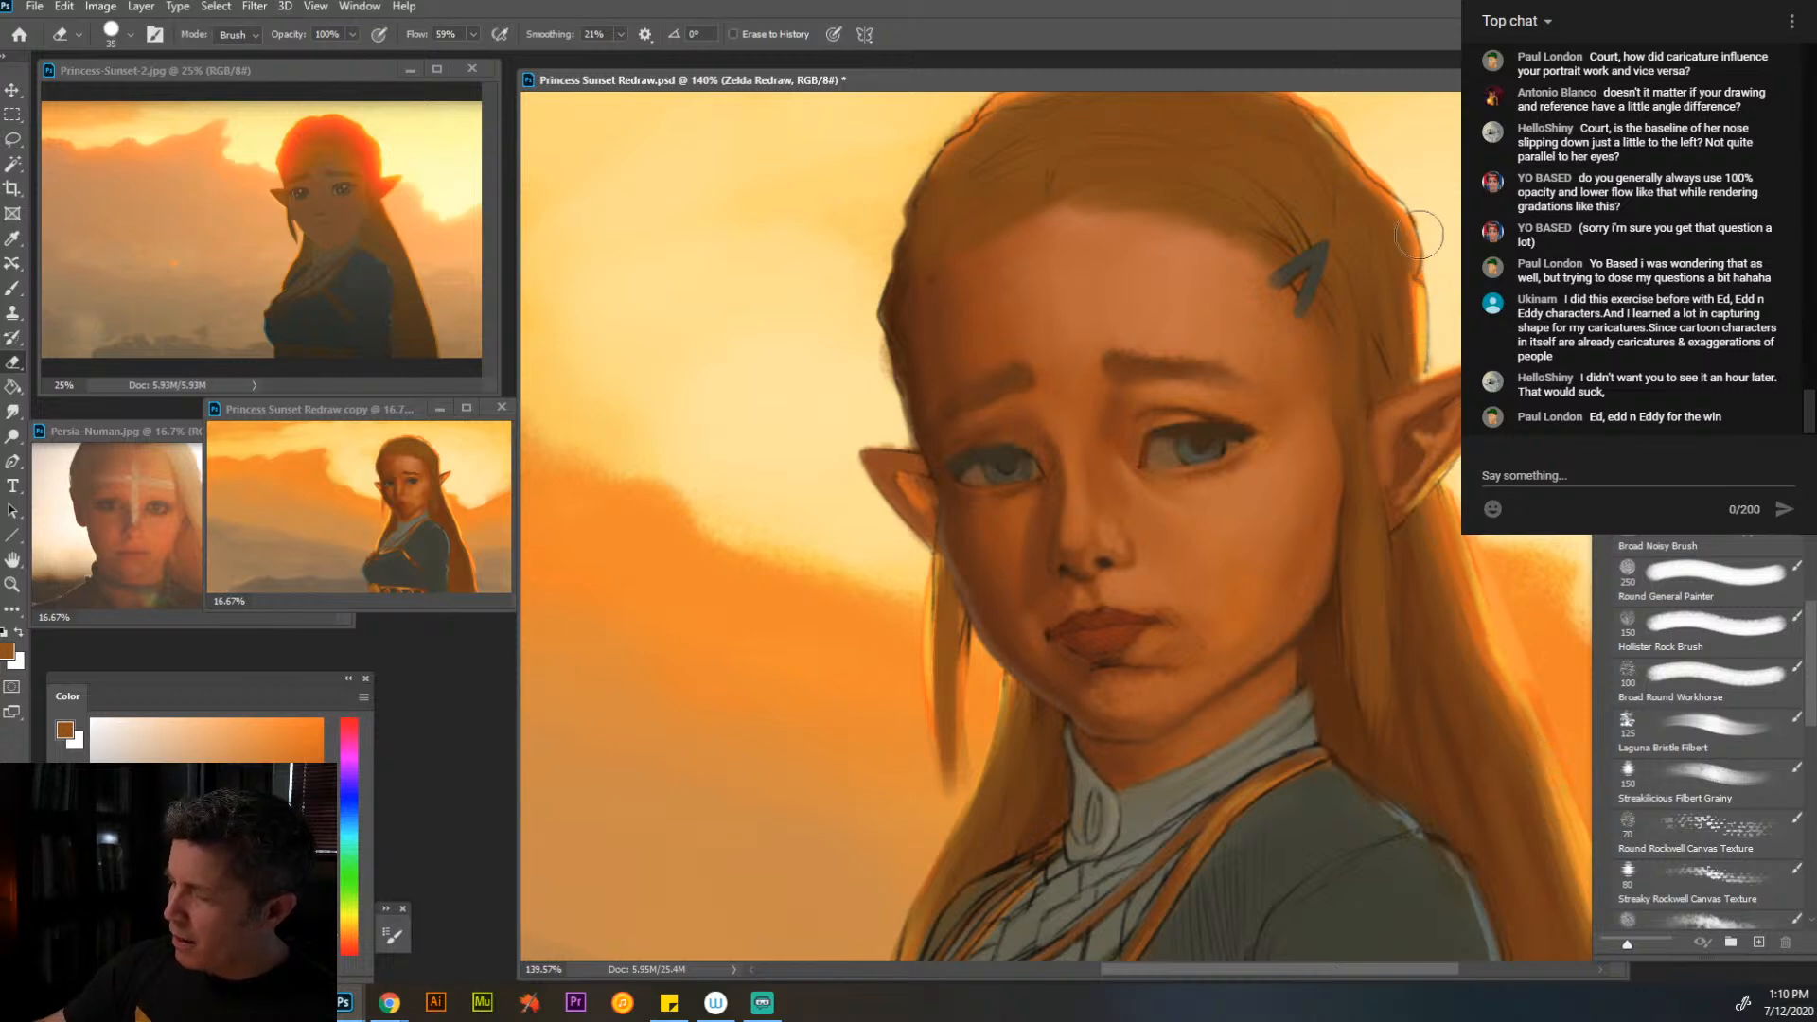
- Erase the remaining sketch outline around the top of the head and along the hair beside the near ear
left_click_drag(1180, 251, 1176, 340)
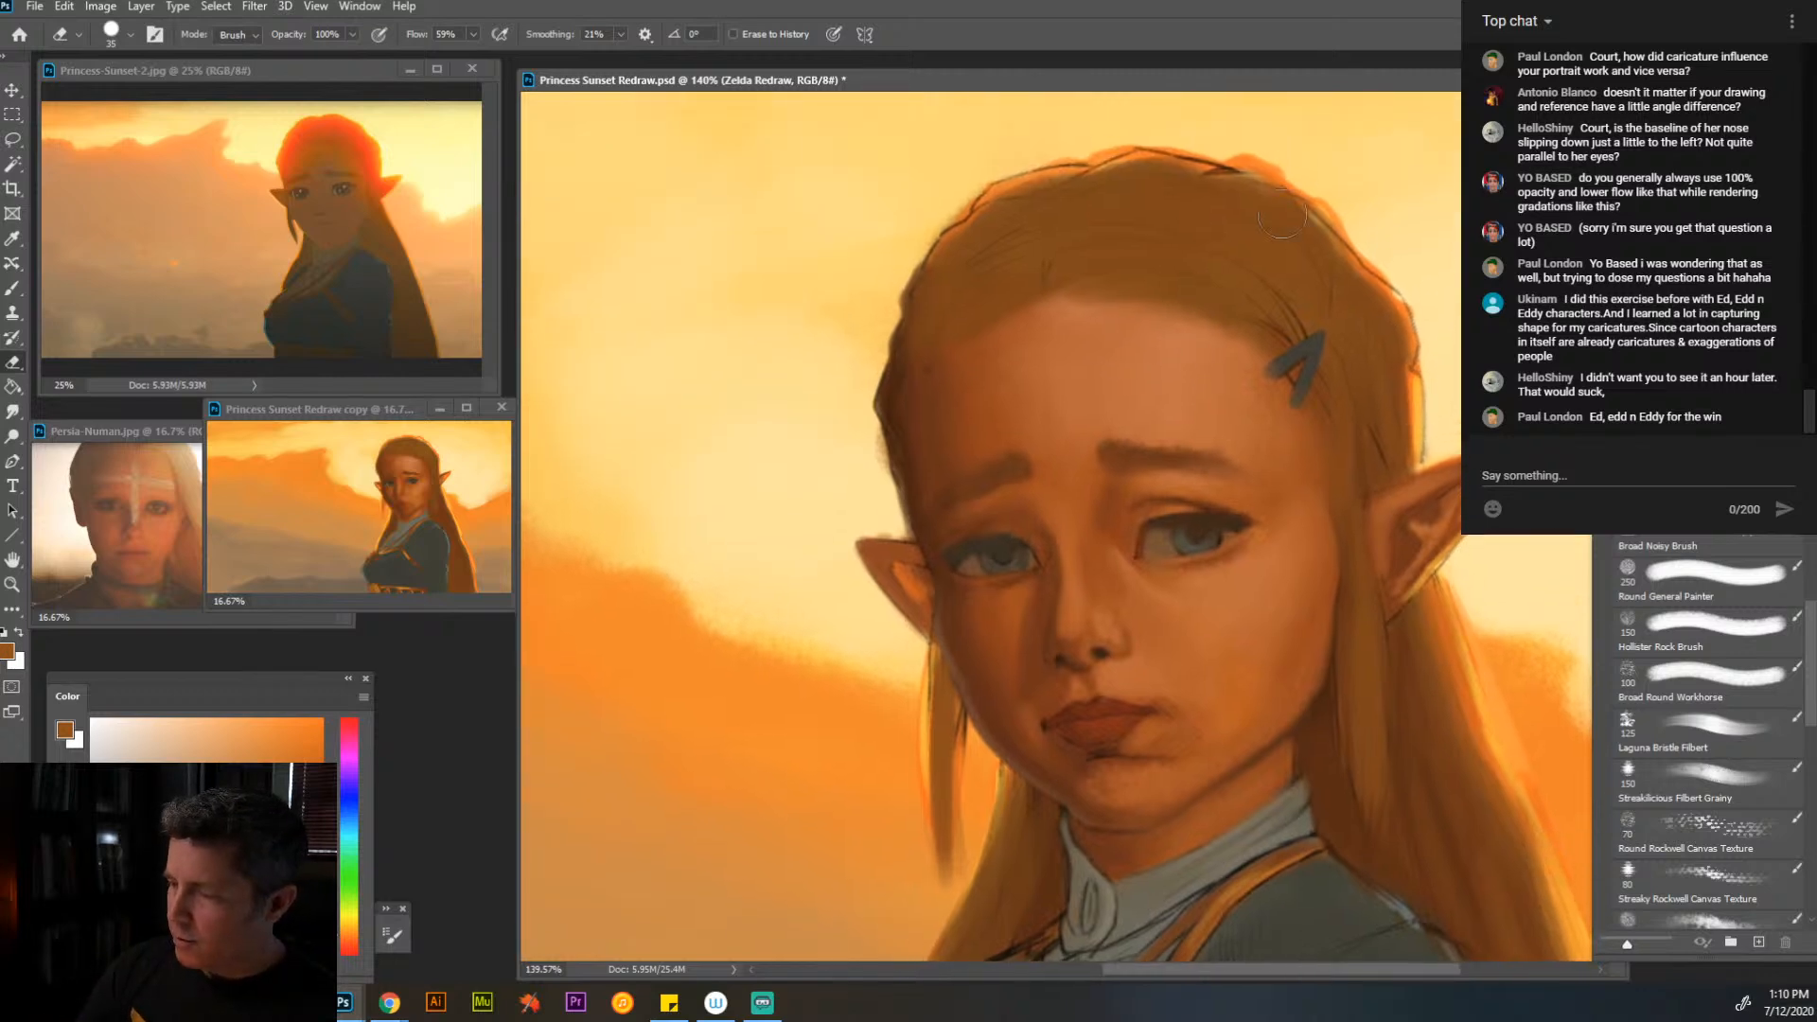
left_click_drag(1053, 169, 927, 259)
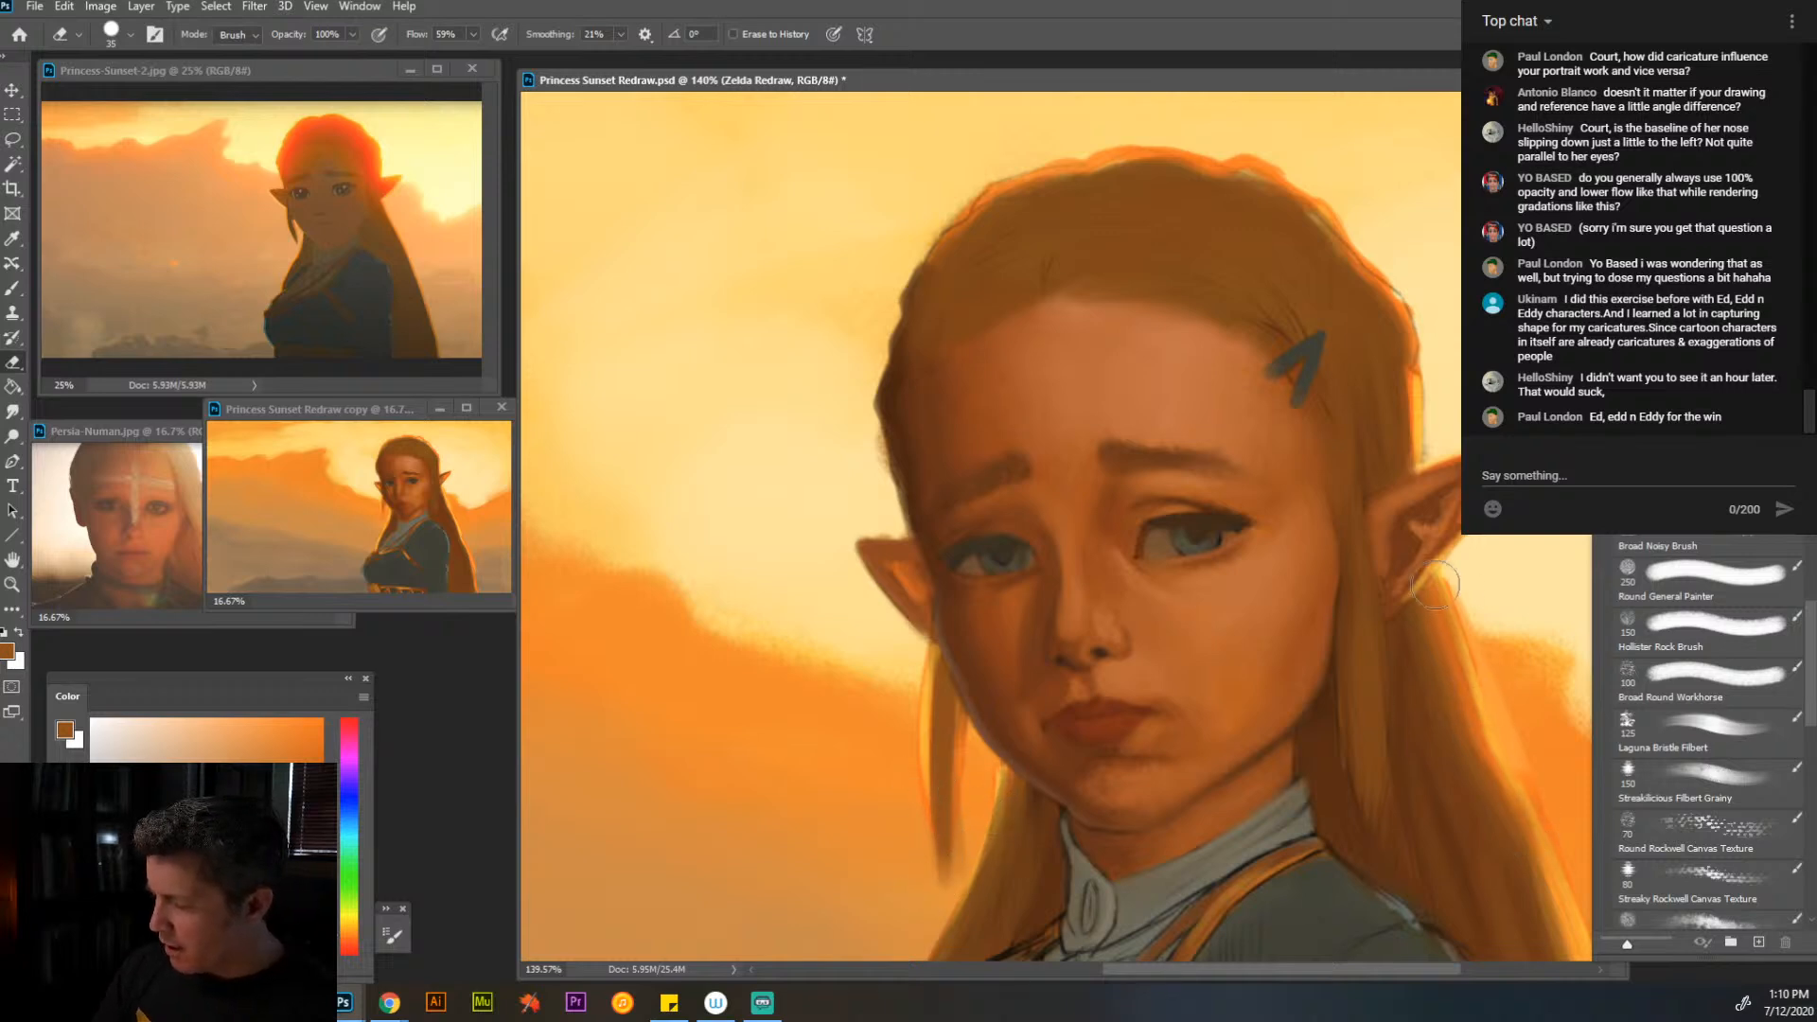
mouse_move(1474, 606)
left_mouse_down()
mouse_move(1344, 375)
mouse_move(1251, 324)
left_mouse_up()
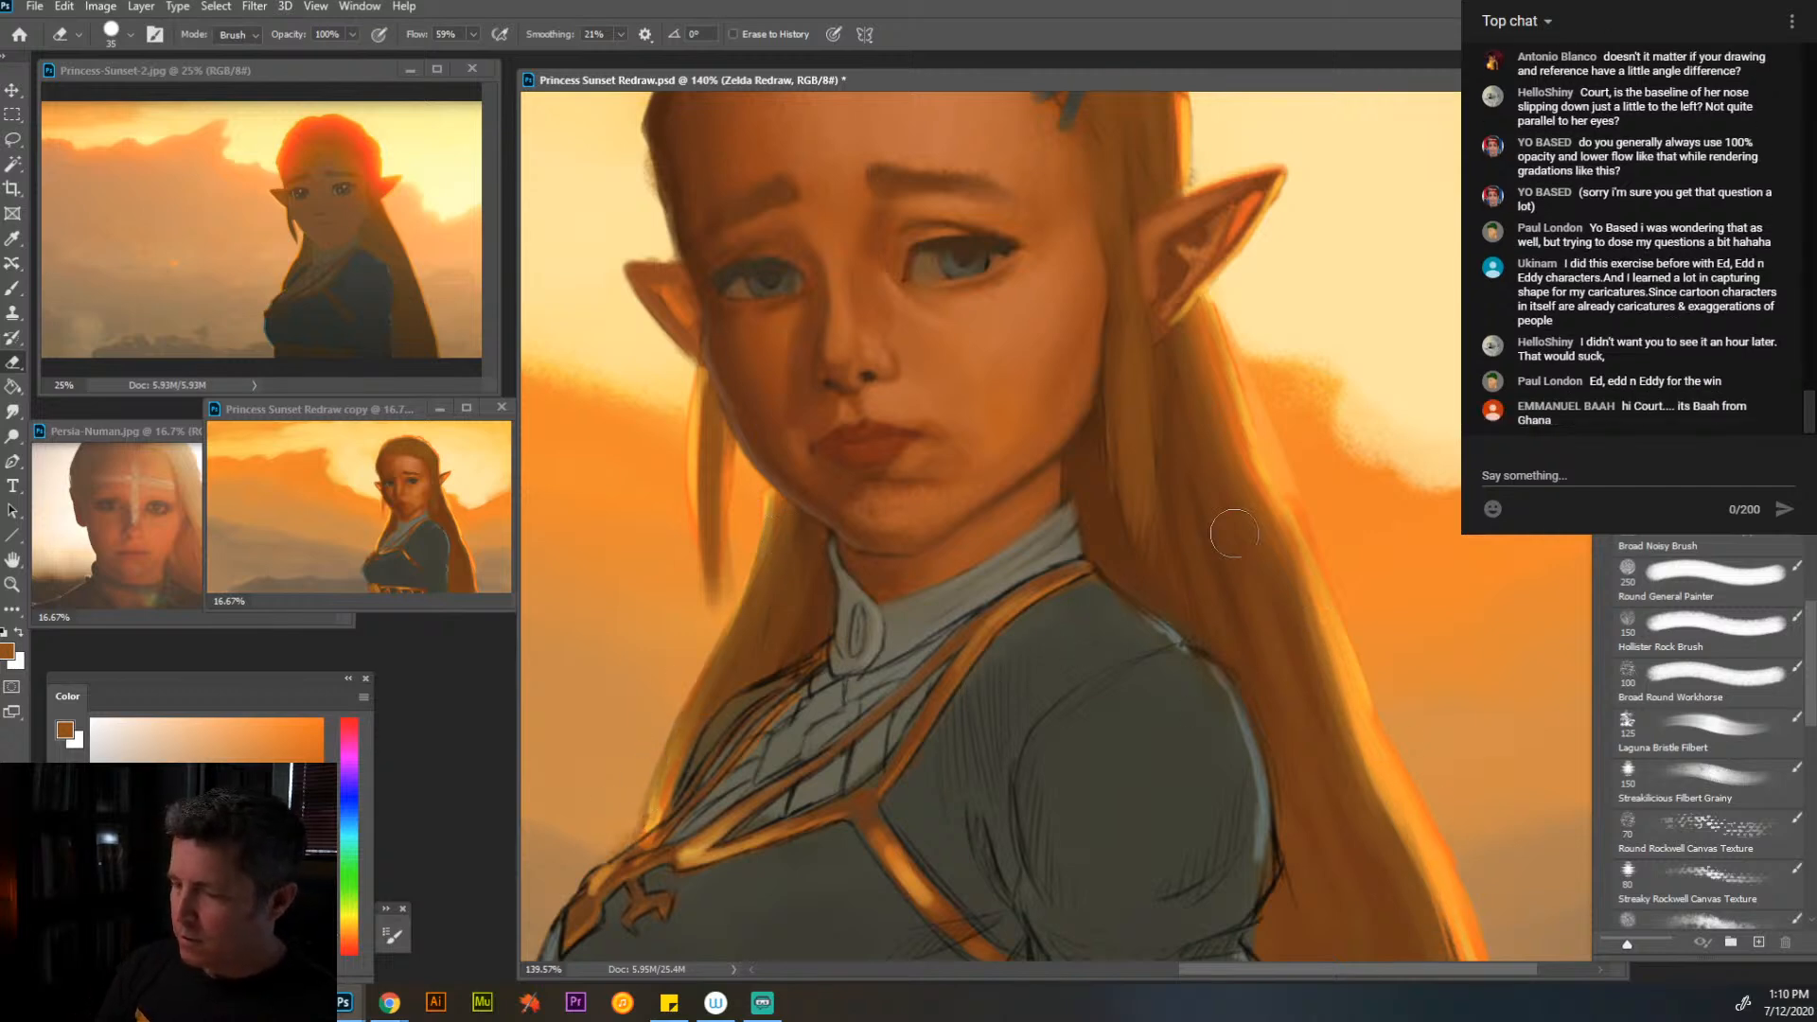
left_click_drag(1217, 464, 1434, 667)
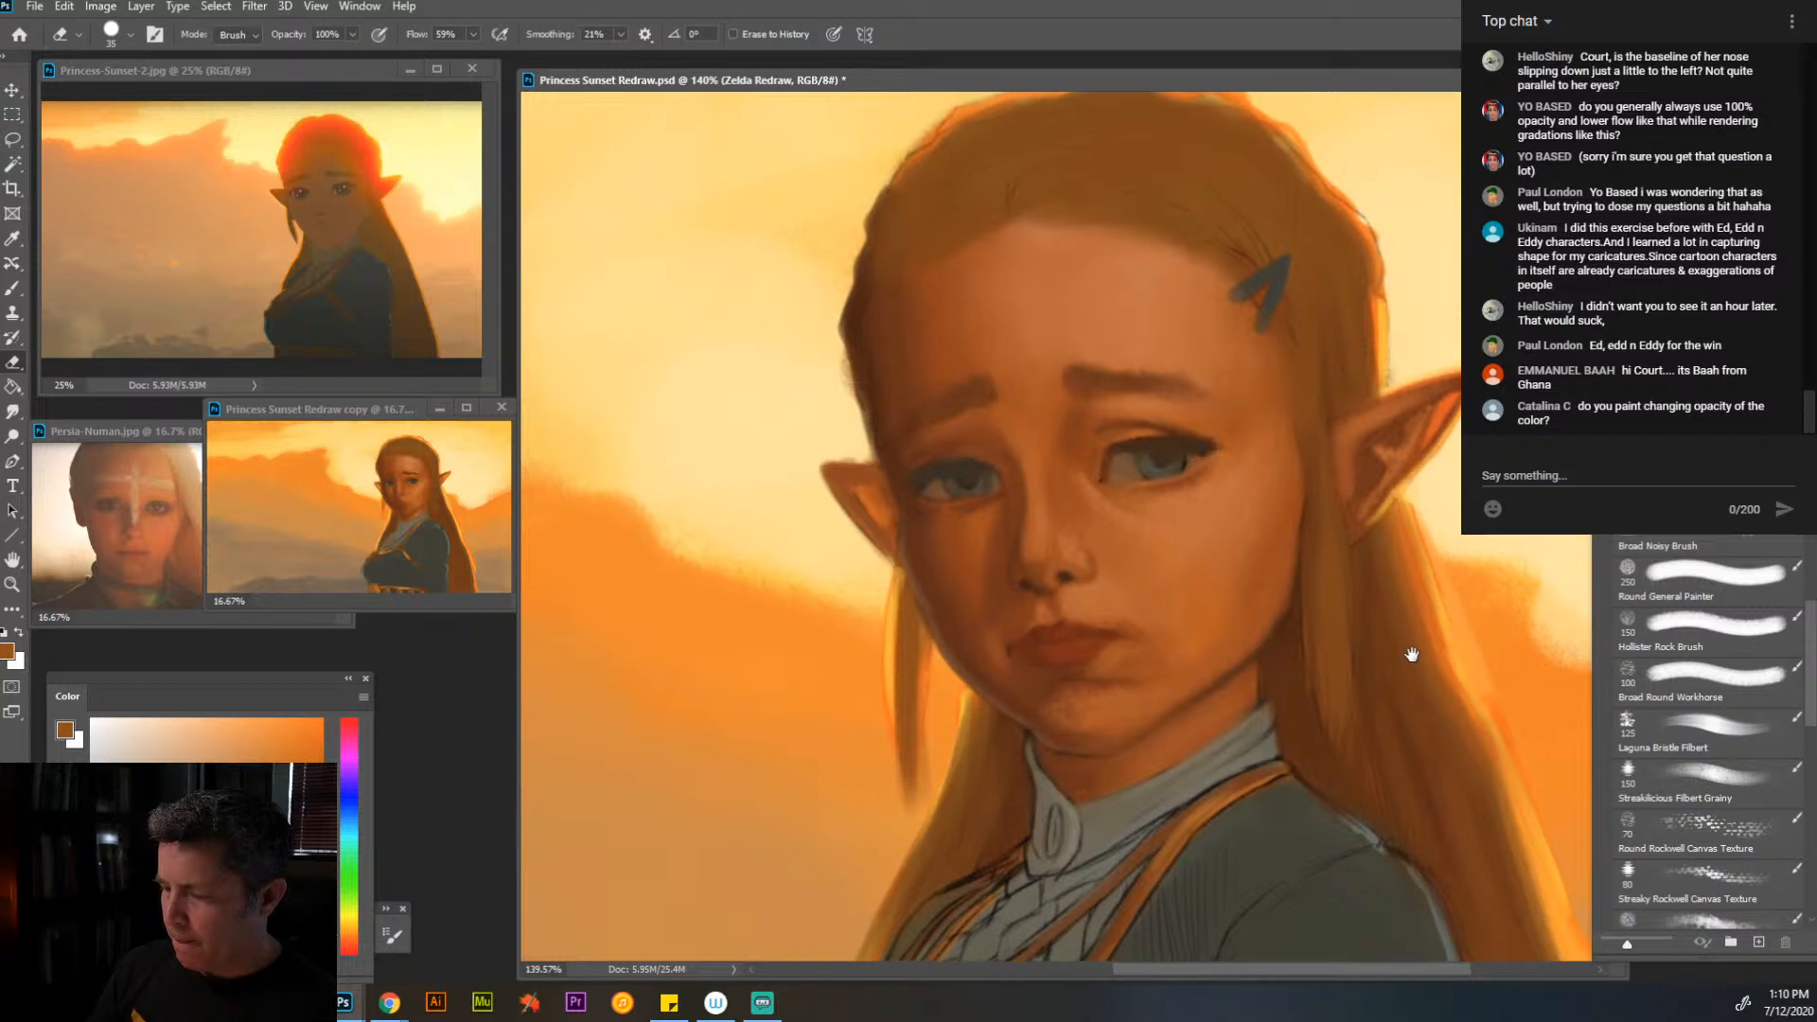
- Smooth the forehead skin and the area above the near eye on the Colors Opaque layer with sampled light orange, enlarging the brush to 60
key("alt+bracketleft")
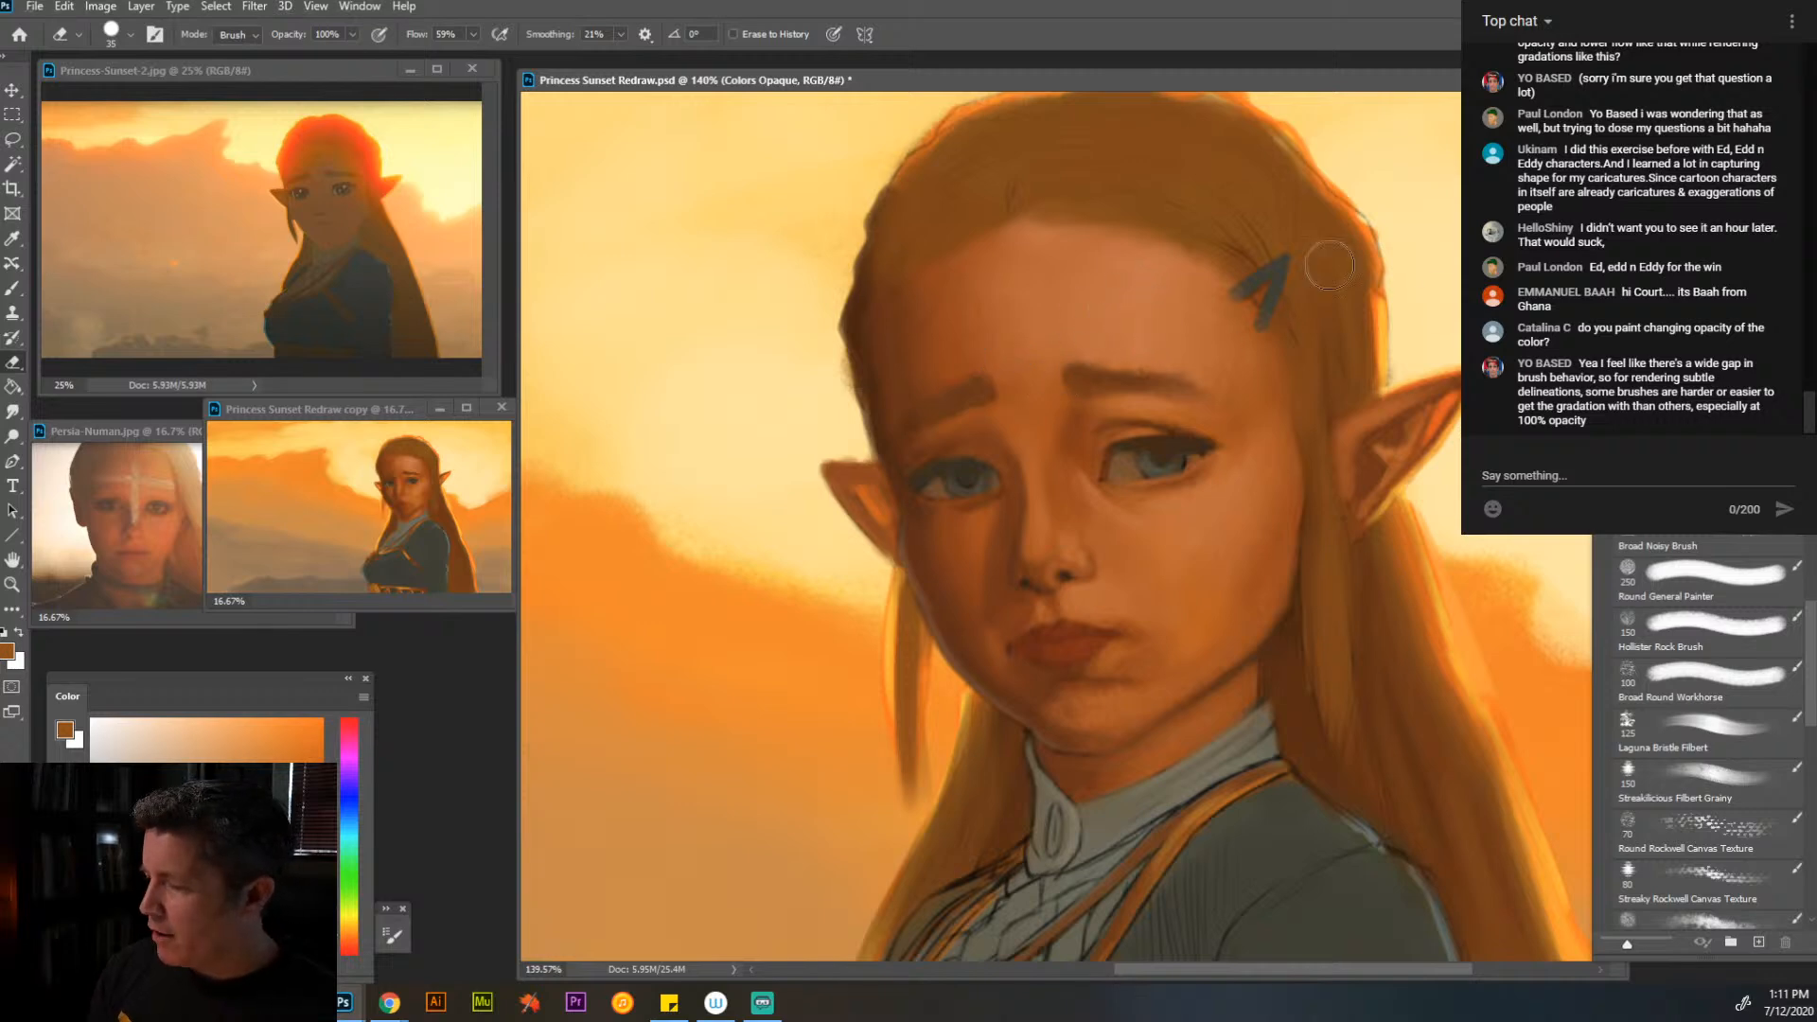
left_click(12, 288)
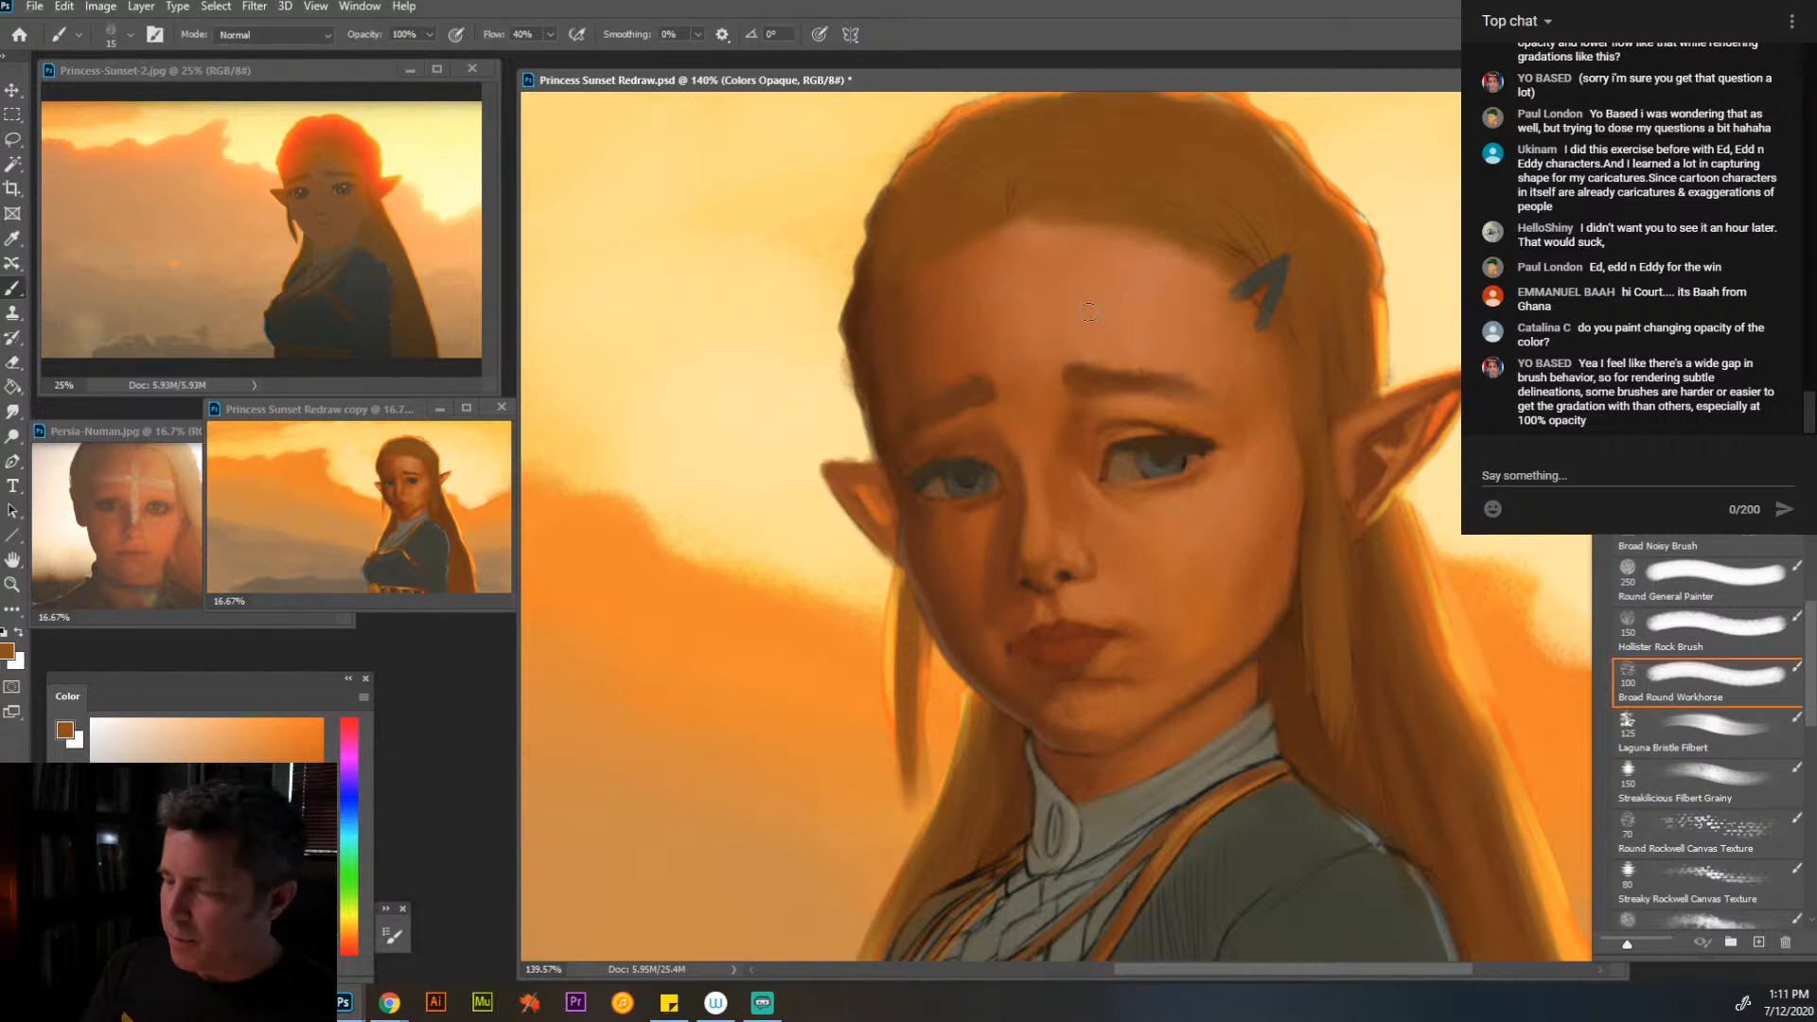
left_click(1157, 278, "alt")
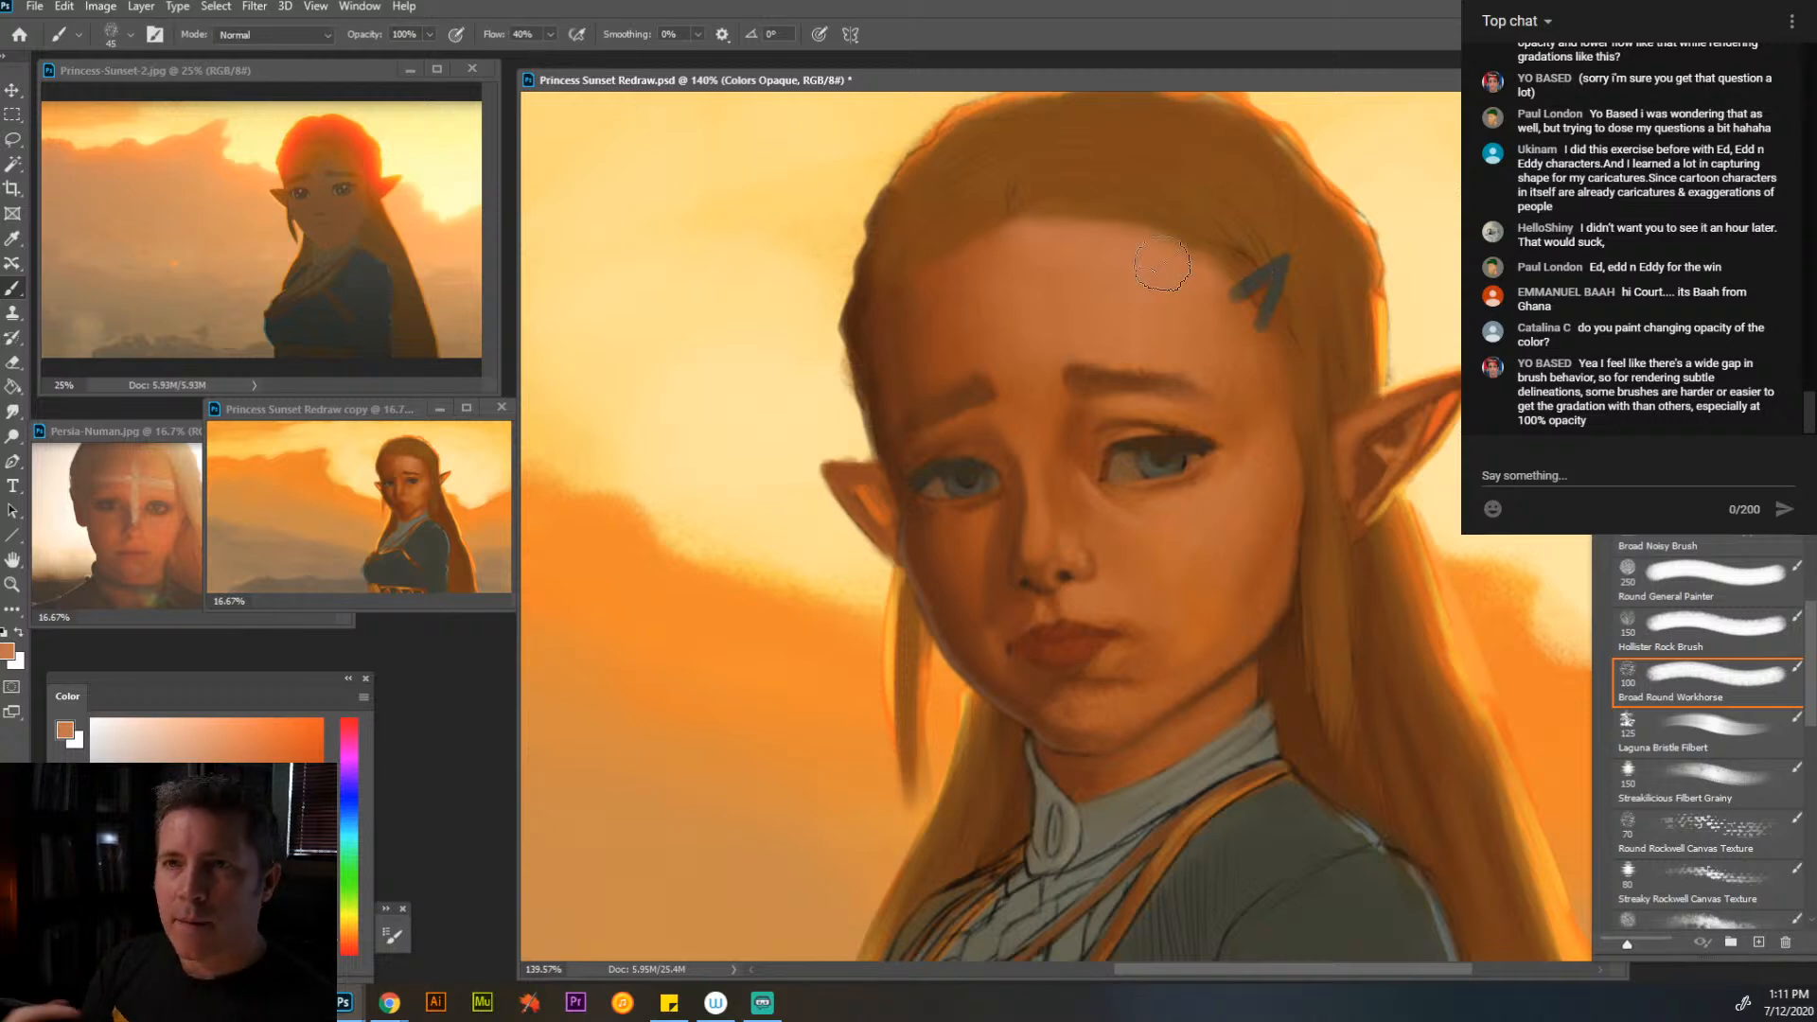
key("alt")
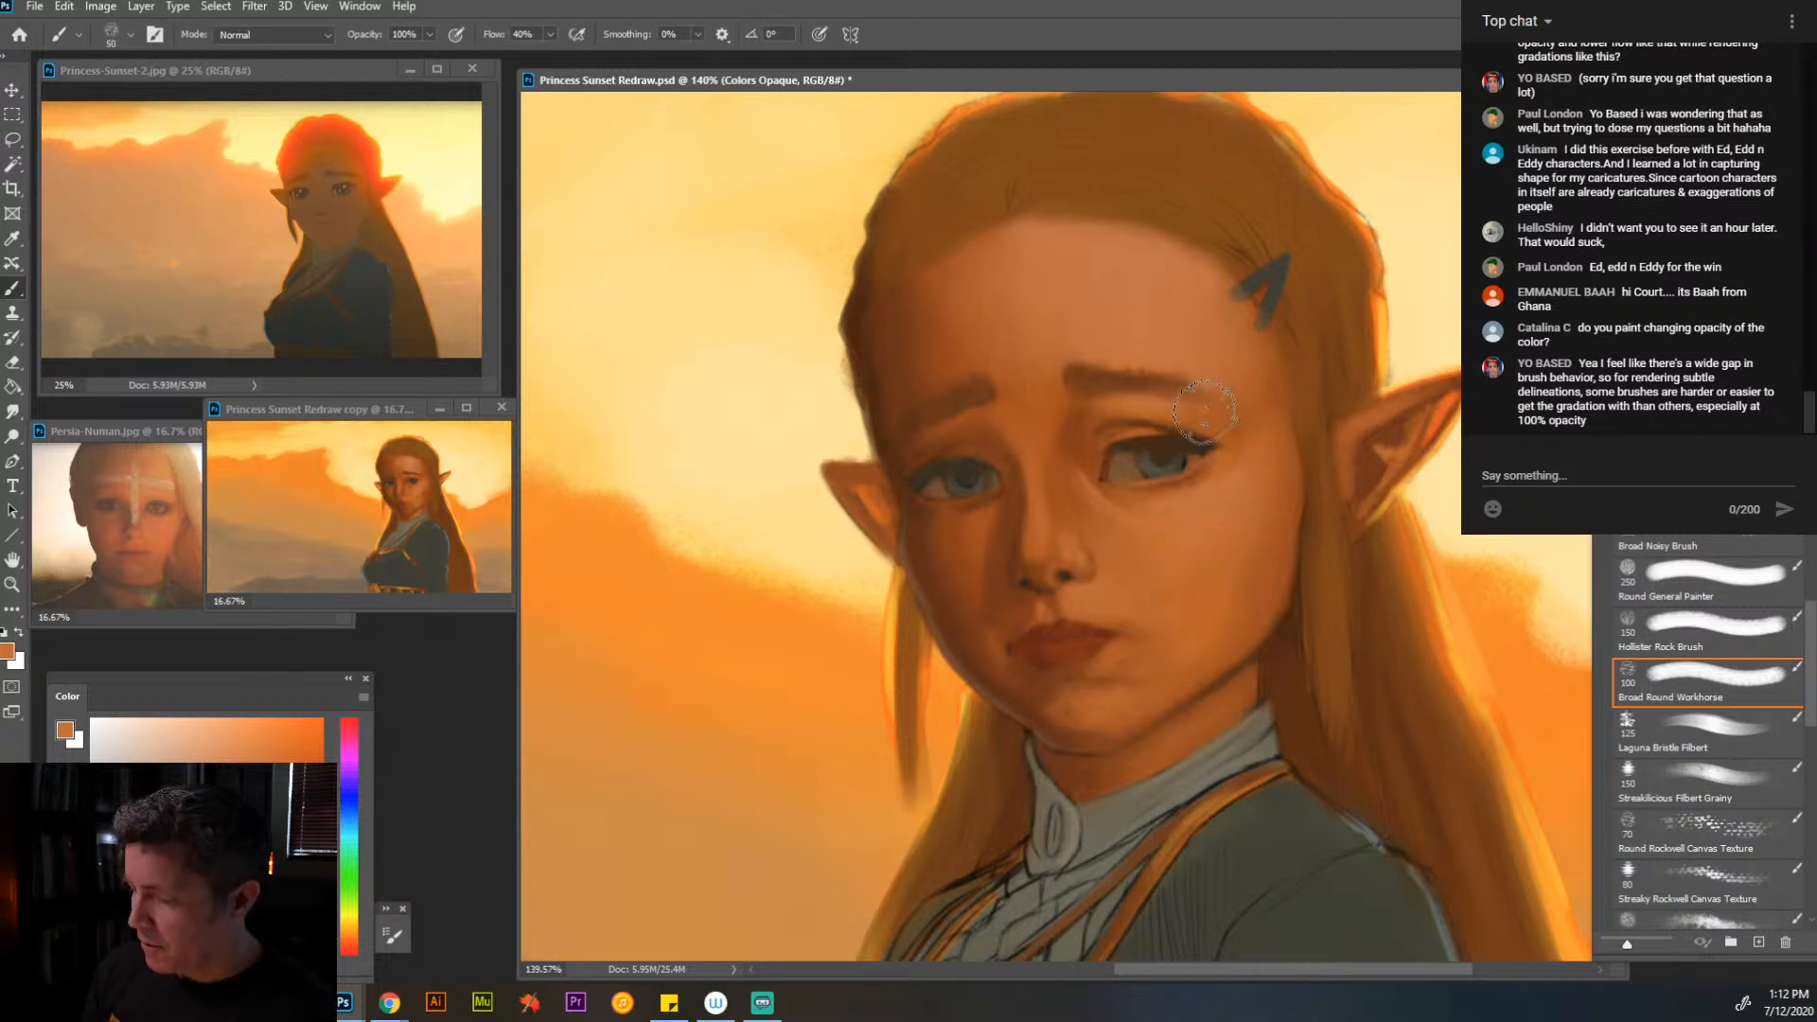
key("bracketright")
key("bracketright")
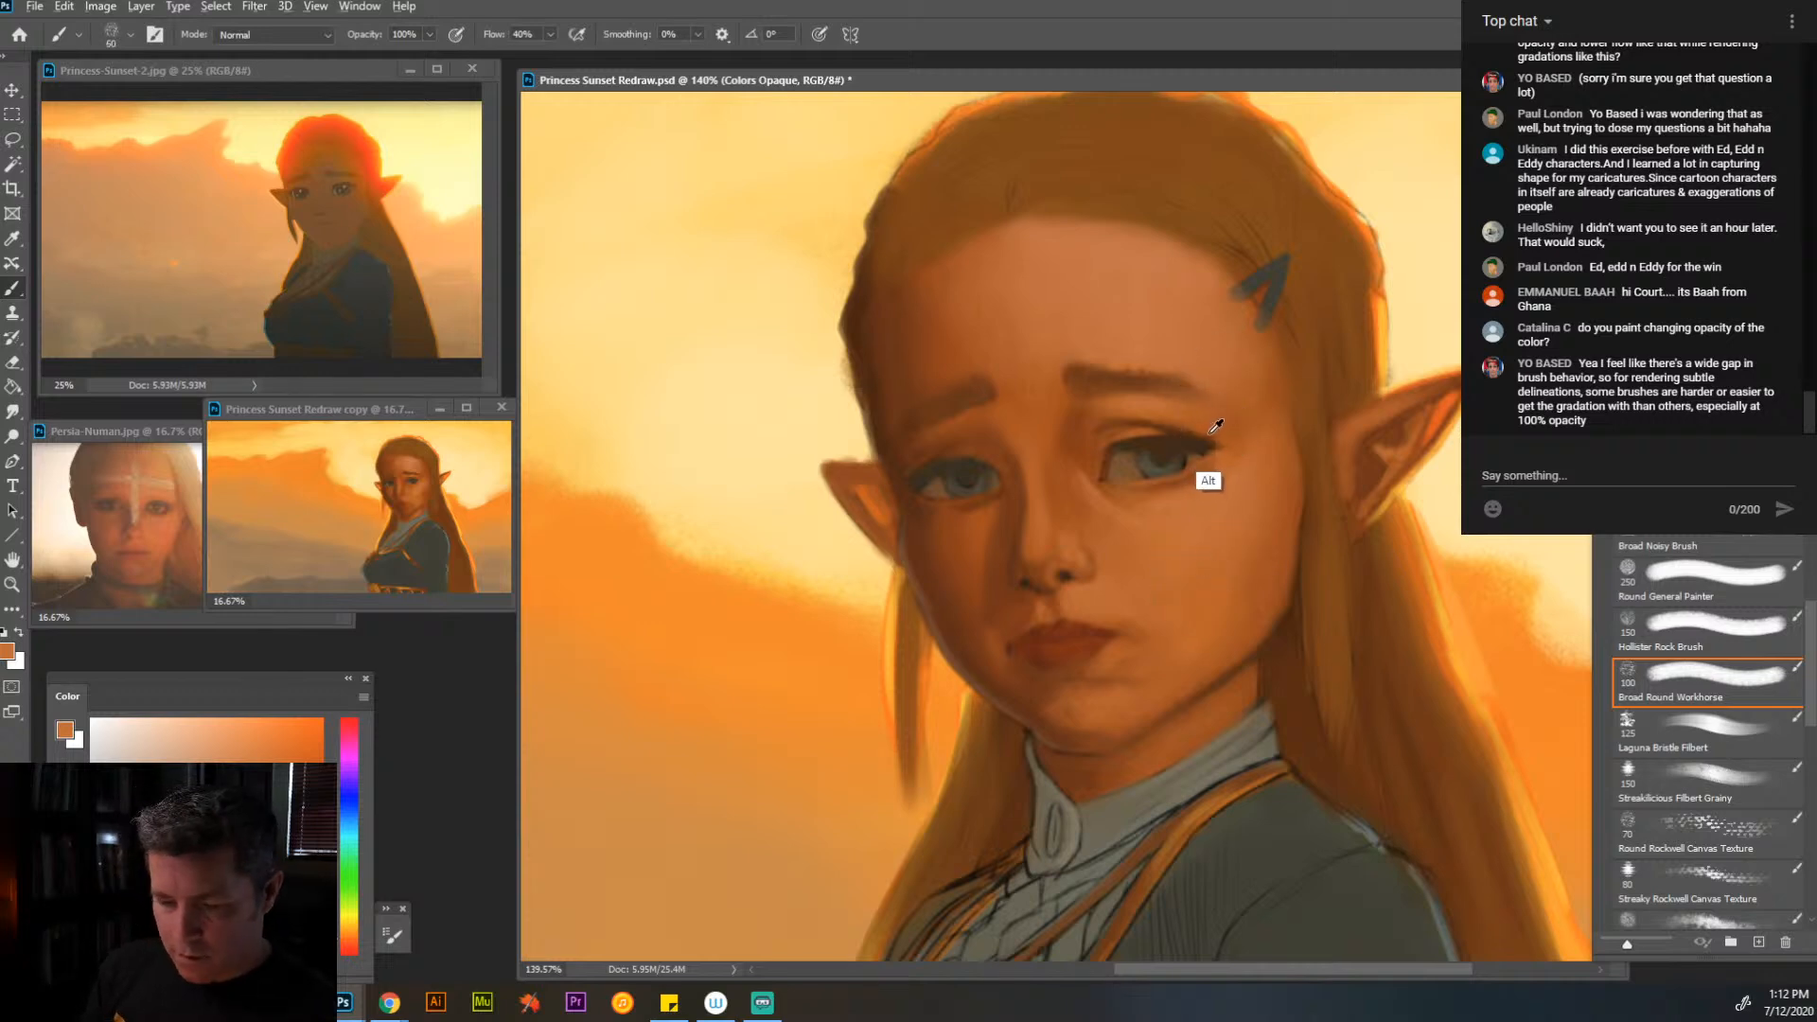
- Reshape the outer end of the near eyebrow with sampled brown at brush size 30
key("bracketleft")
key("bracketleft")
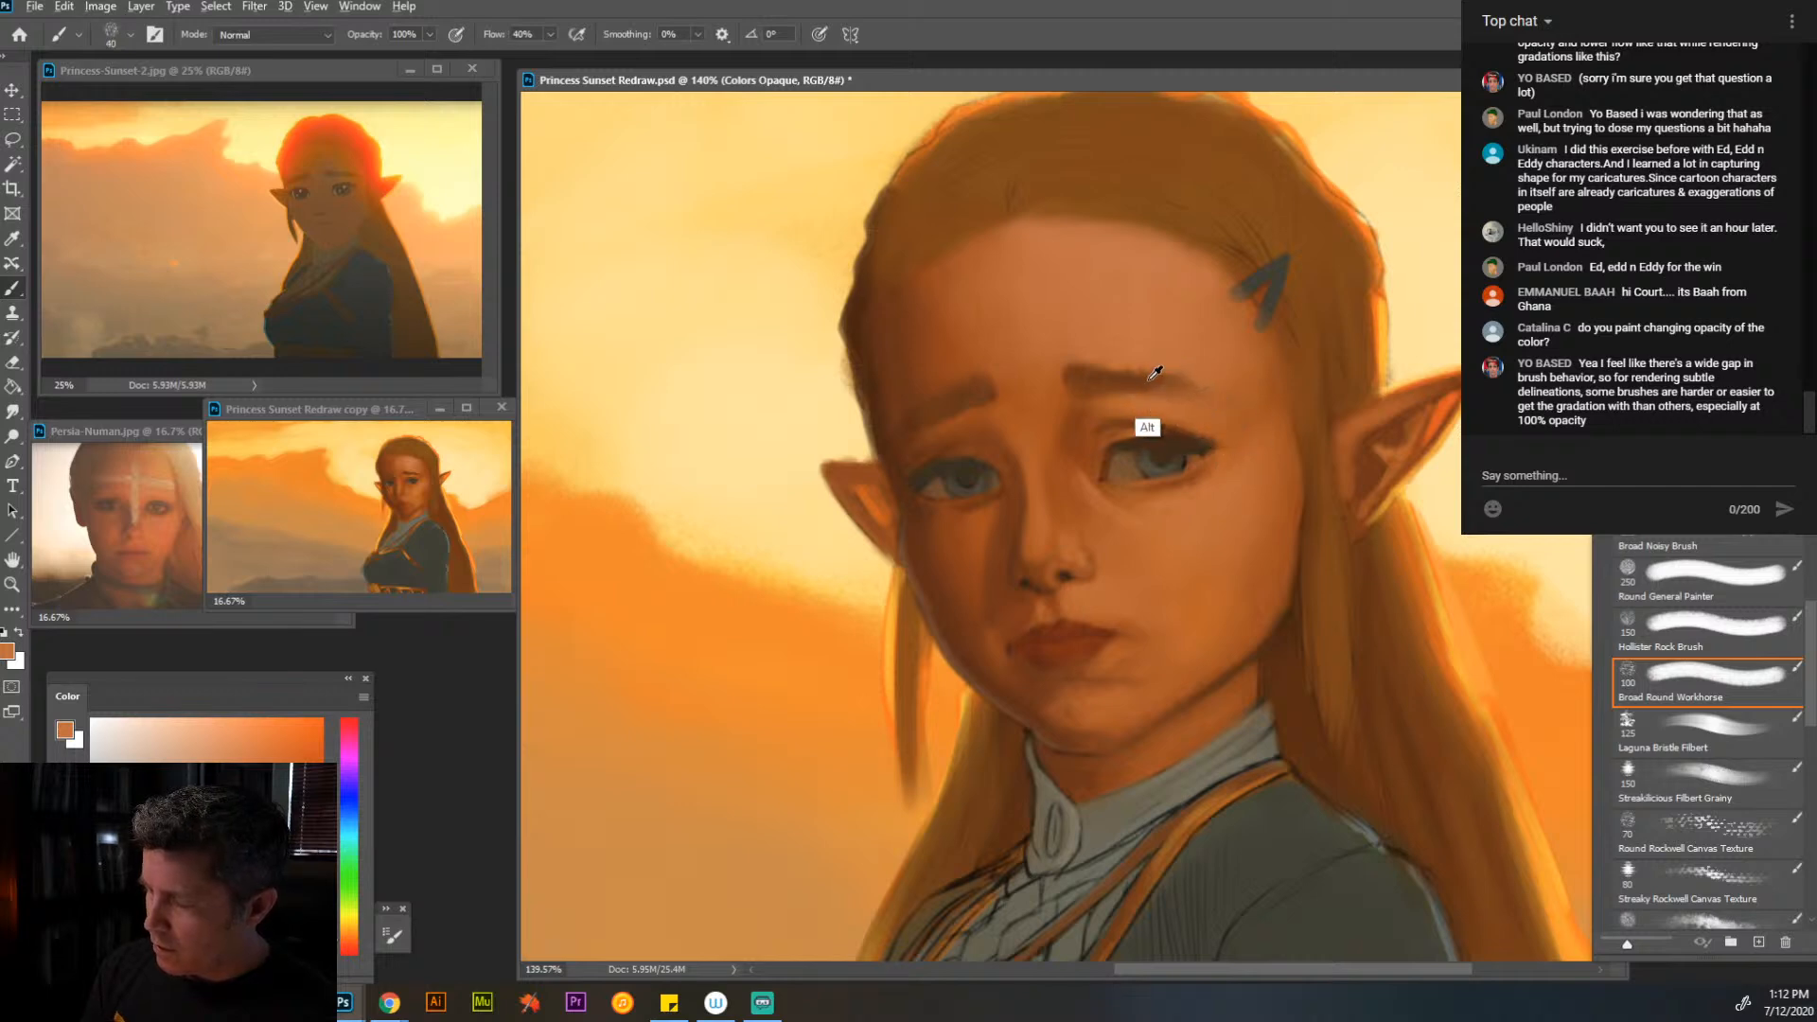
left_click(1157, 392, "alt")
key("bracketleft")
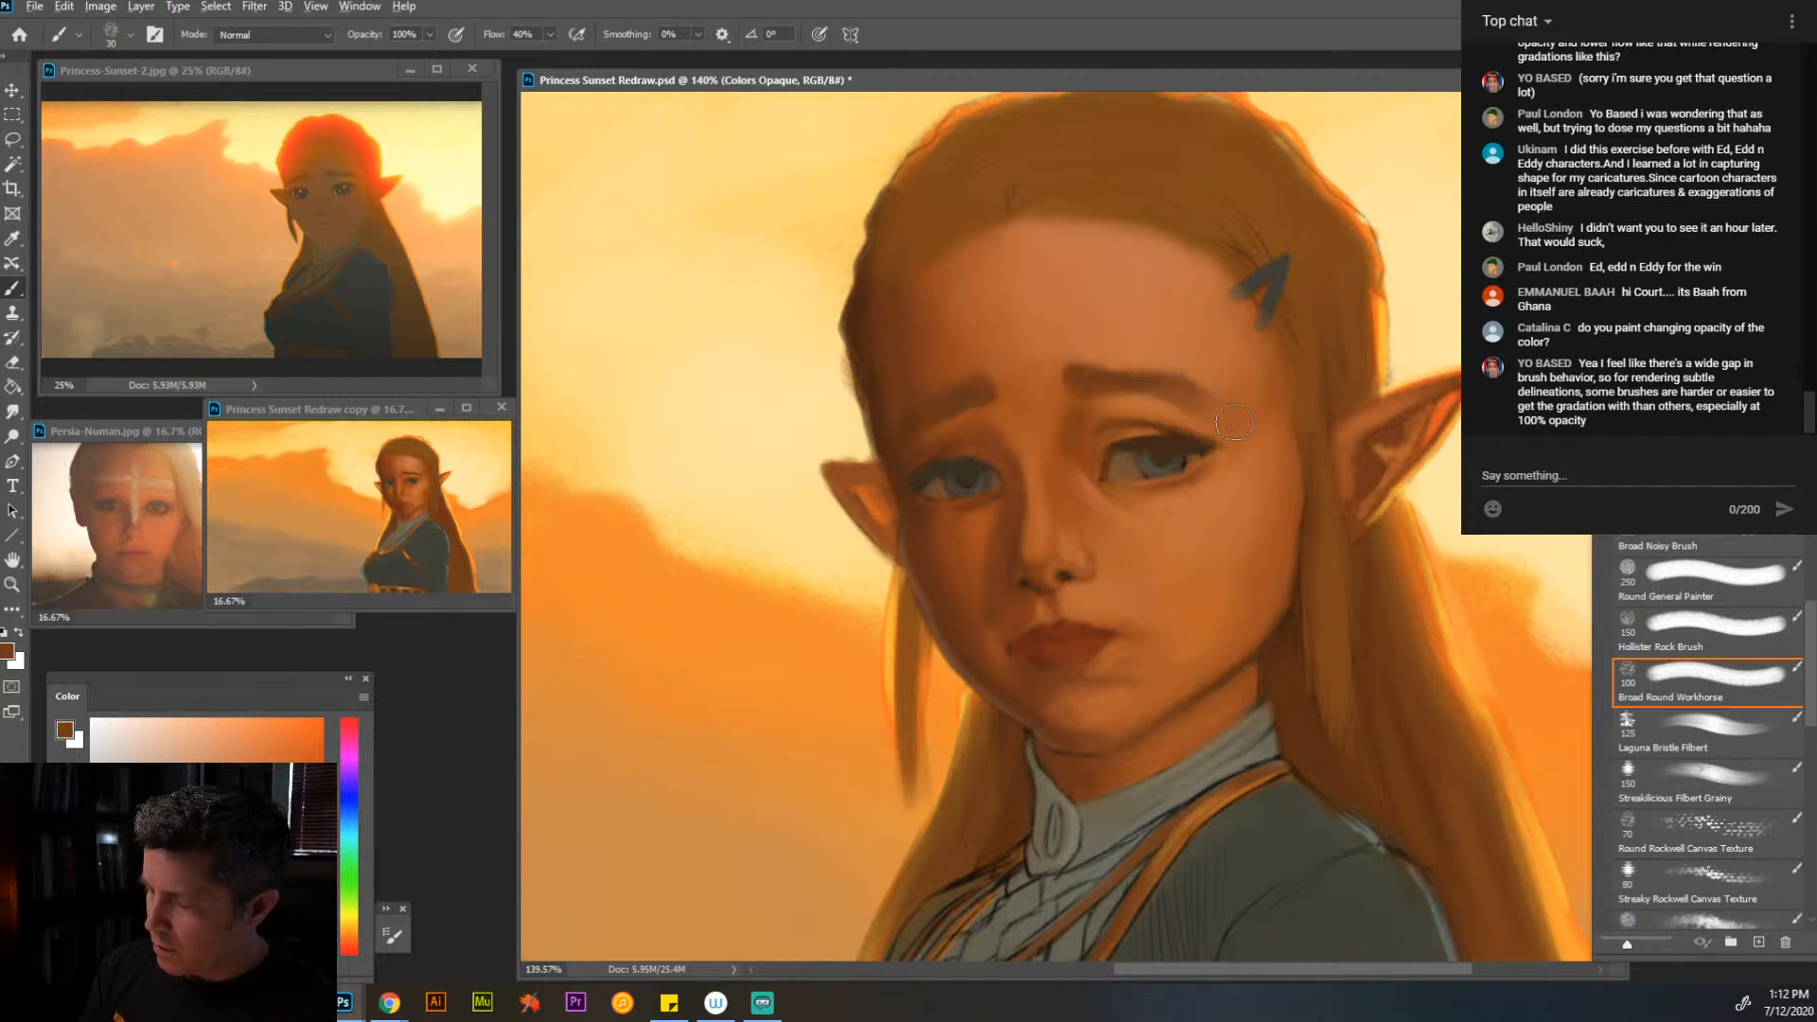
- Define the near mouth corner with dark red-brown at a small brush size, and lighten the lower lip with sampled orange-red at size 10
left_click(1075, 678, "alt")
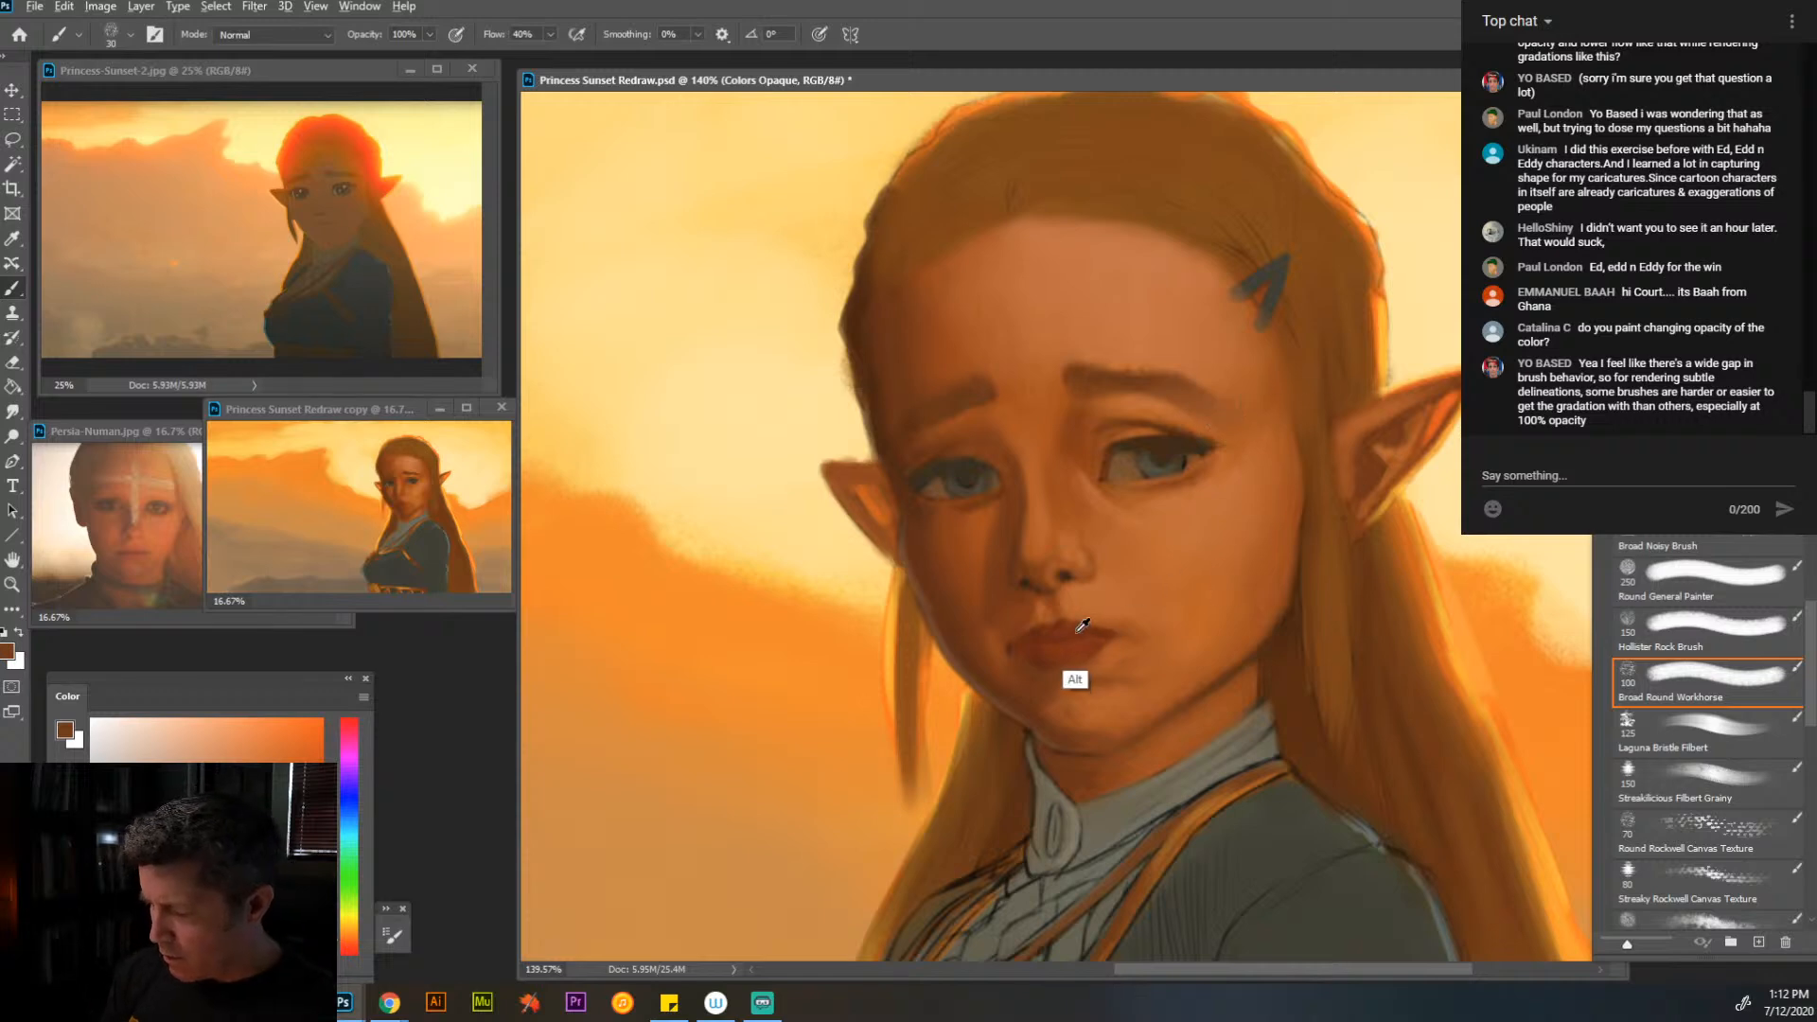
key("bracketleft")
key("bracketleft")
key("bracketleft")
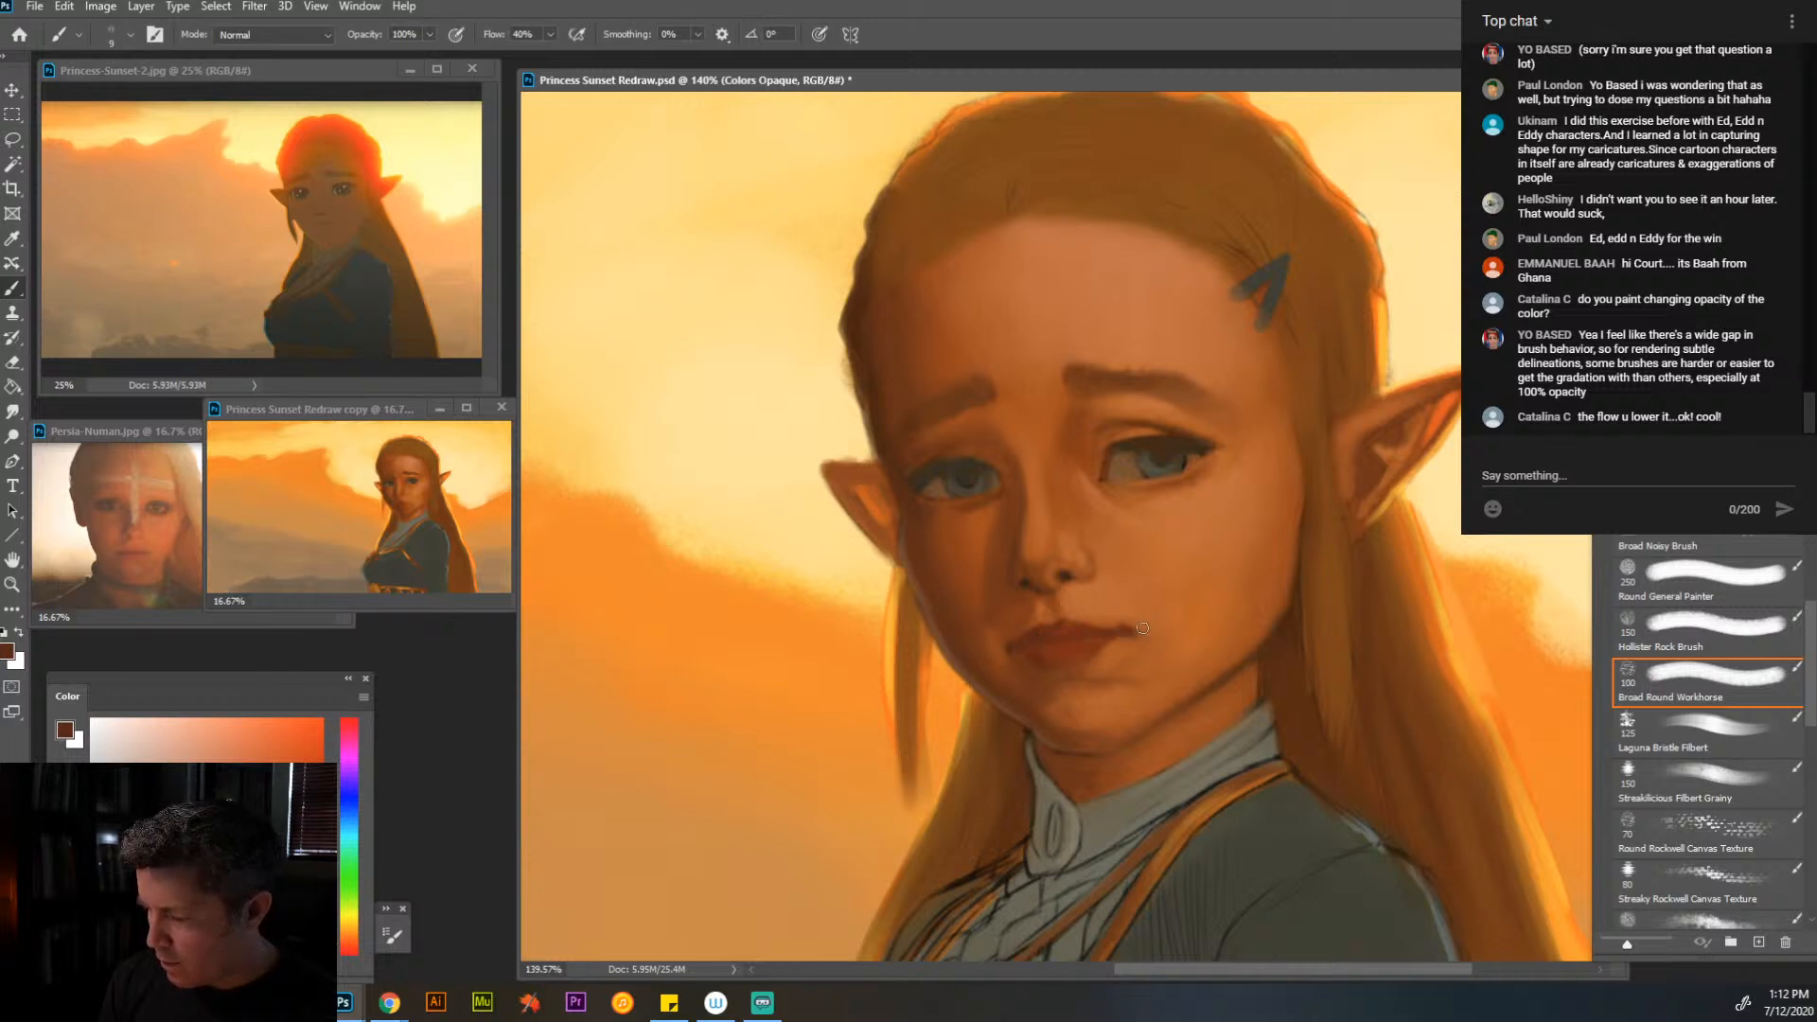
left_click(1079, 630, "alt")
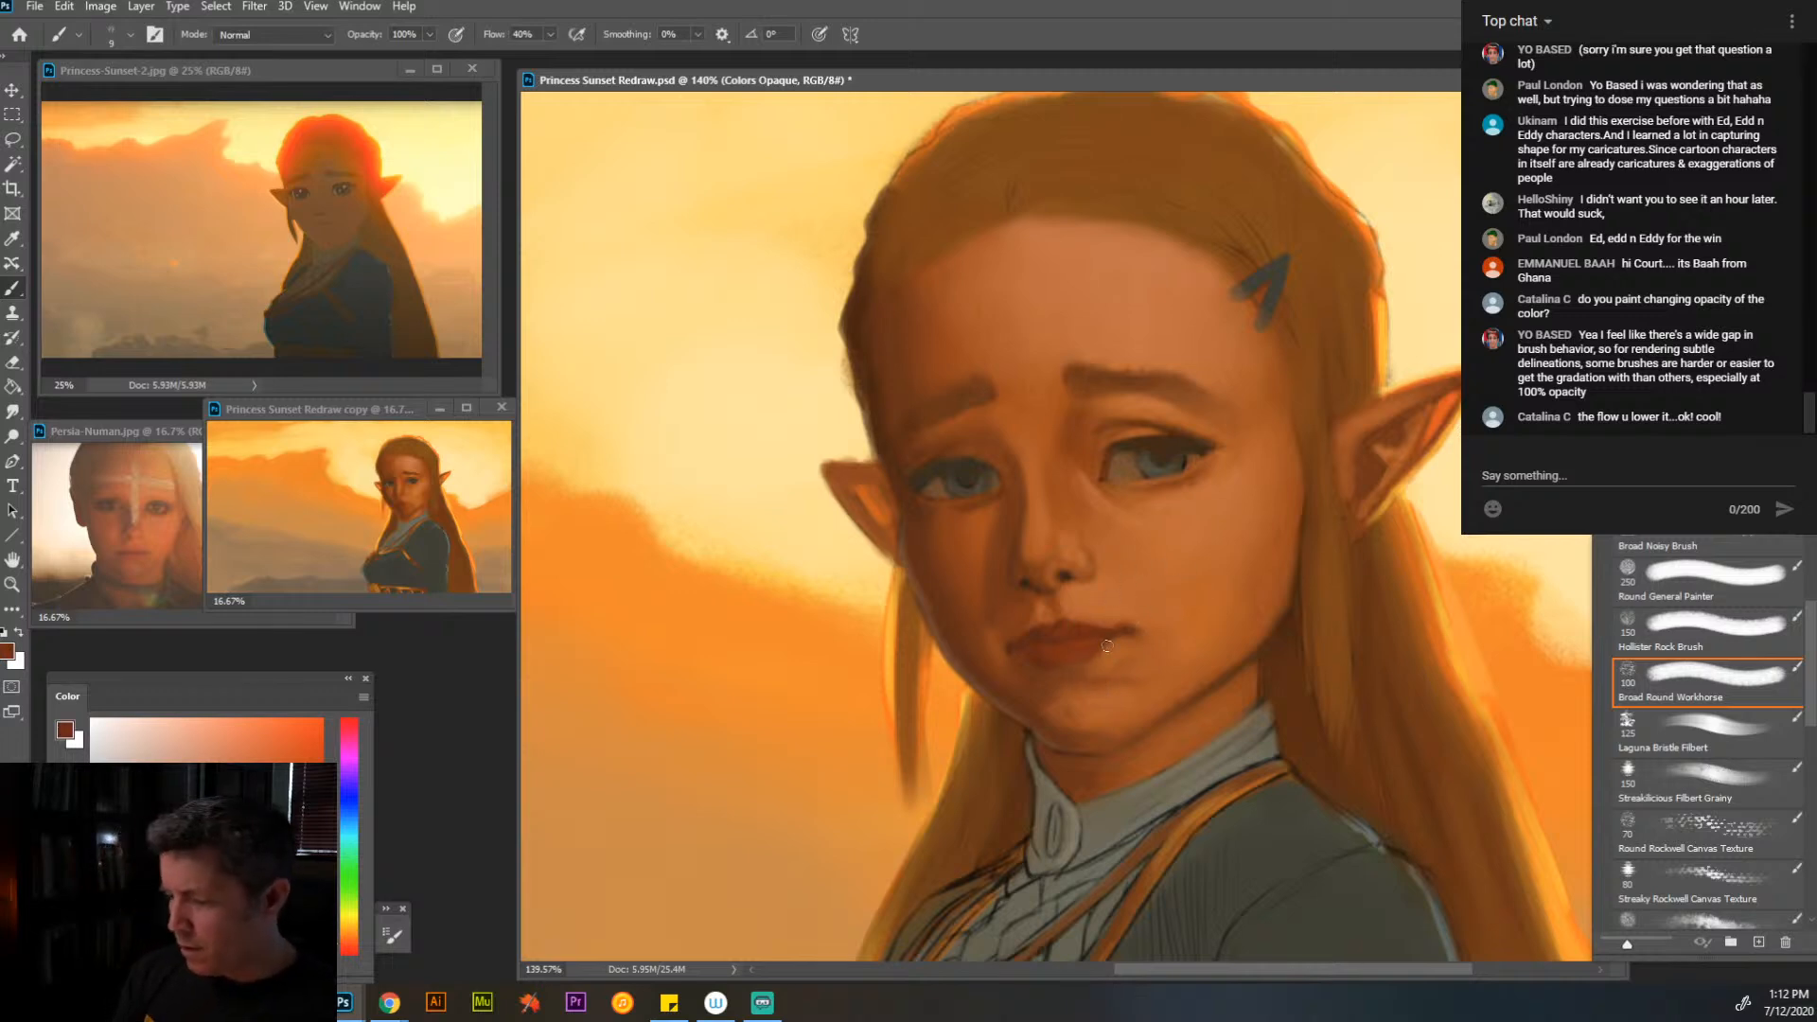
left_click(1087, 655, "alt")
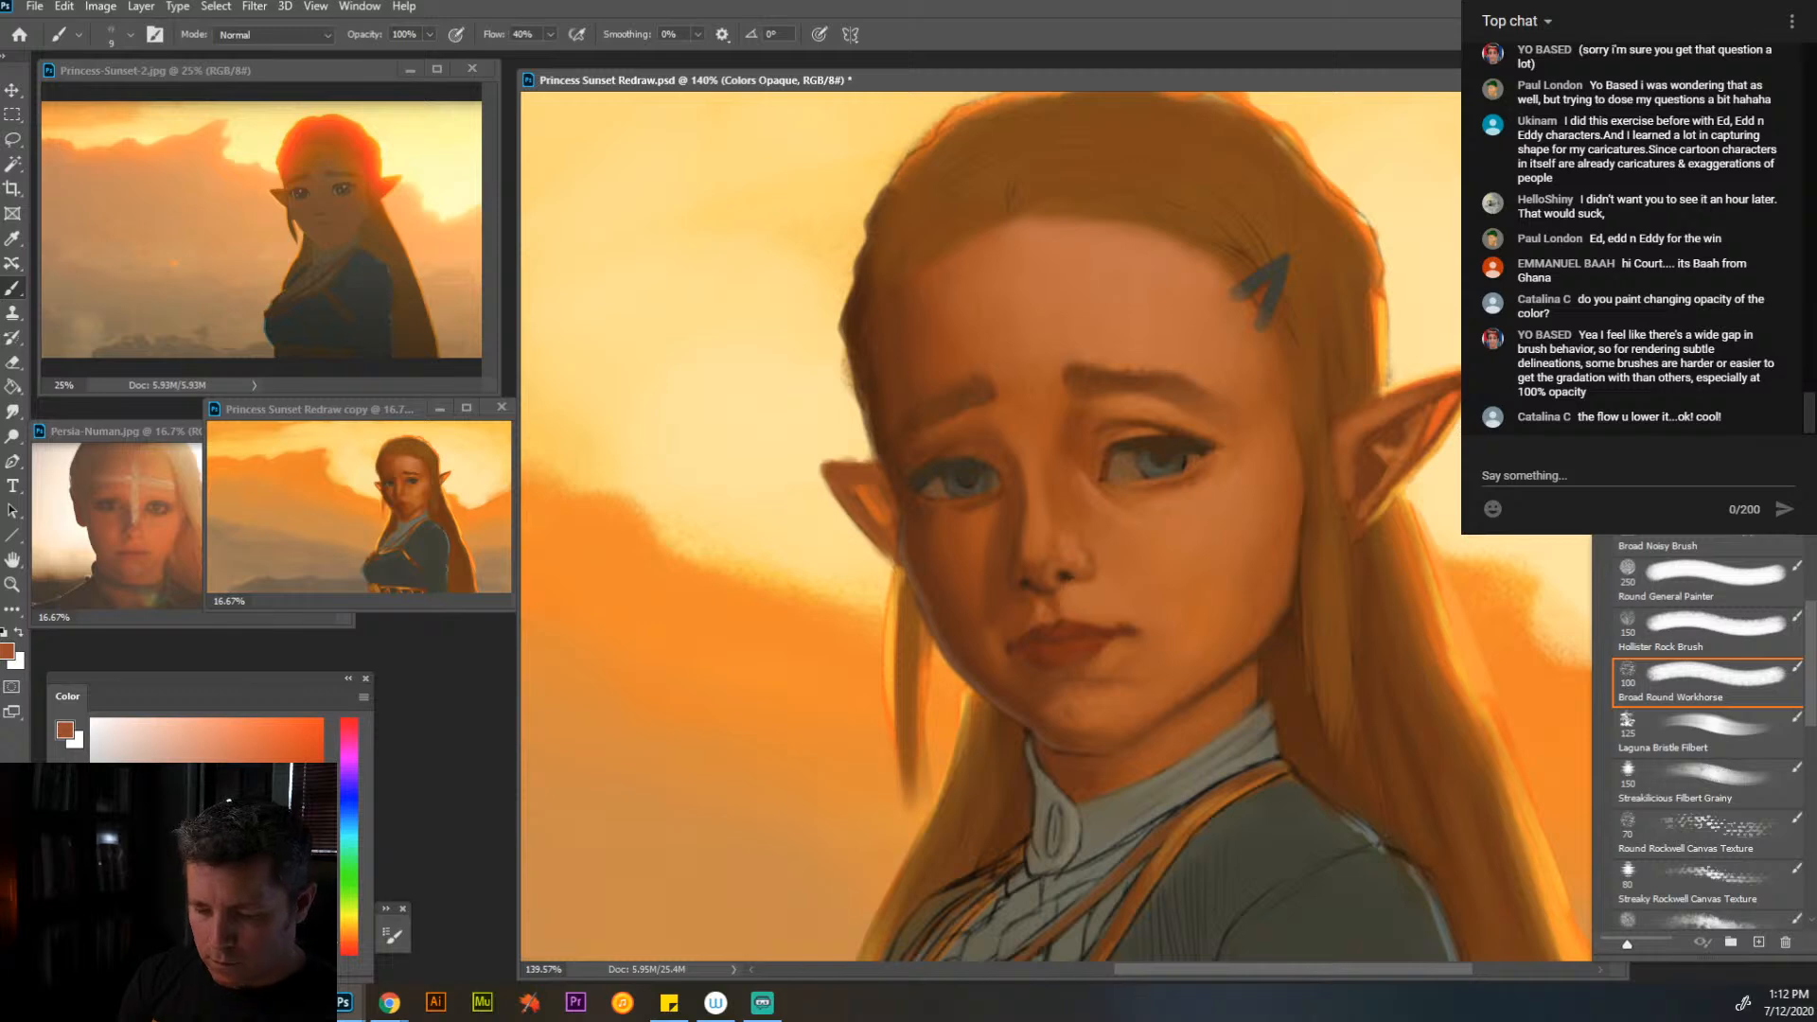
key("bracketright")
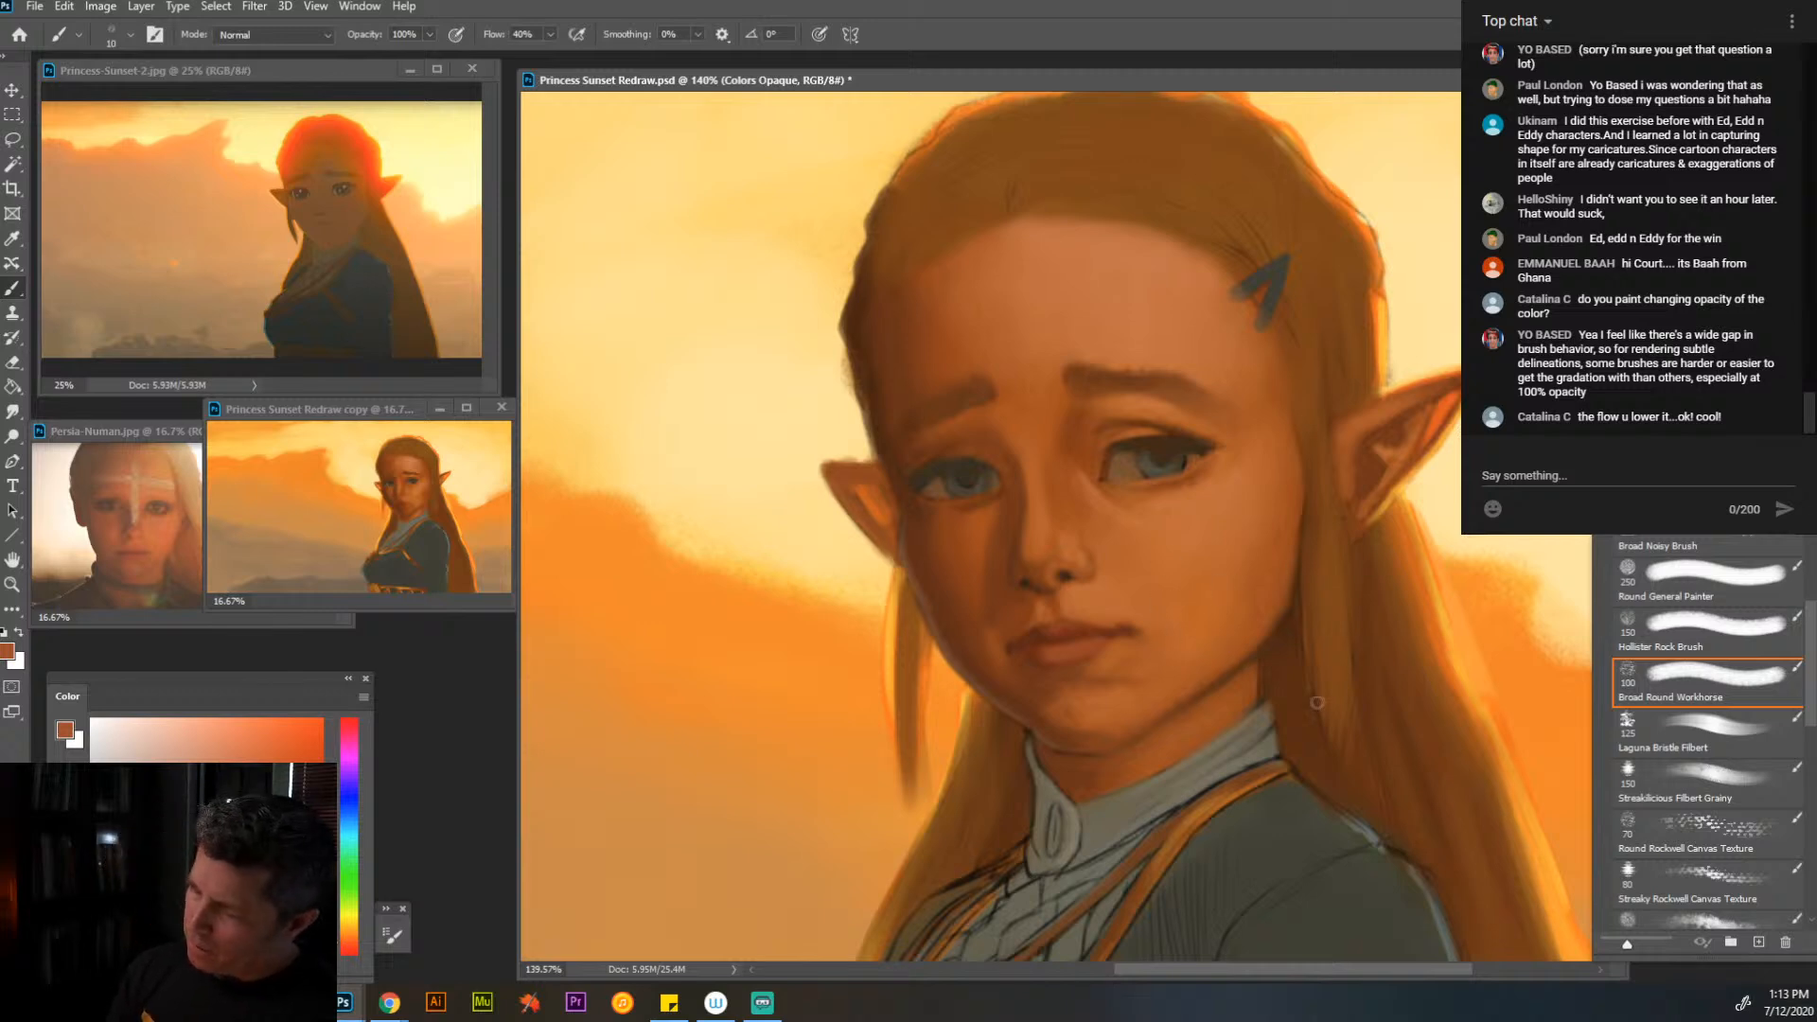
- Touch up the hair beside the near cheek and cover the orange gap inside the hair clip with sampled browns
key("alt")
left_click(1315, 627, "alt")
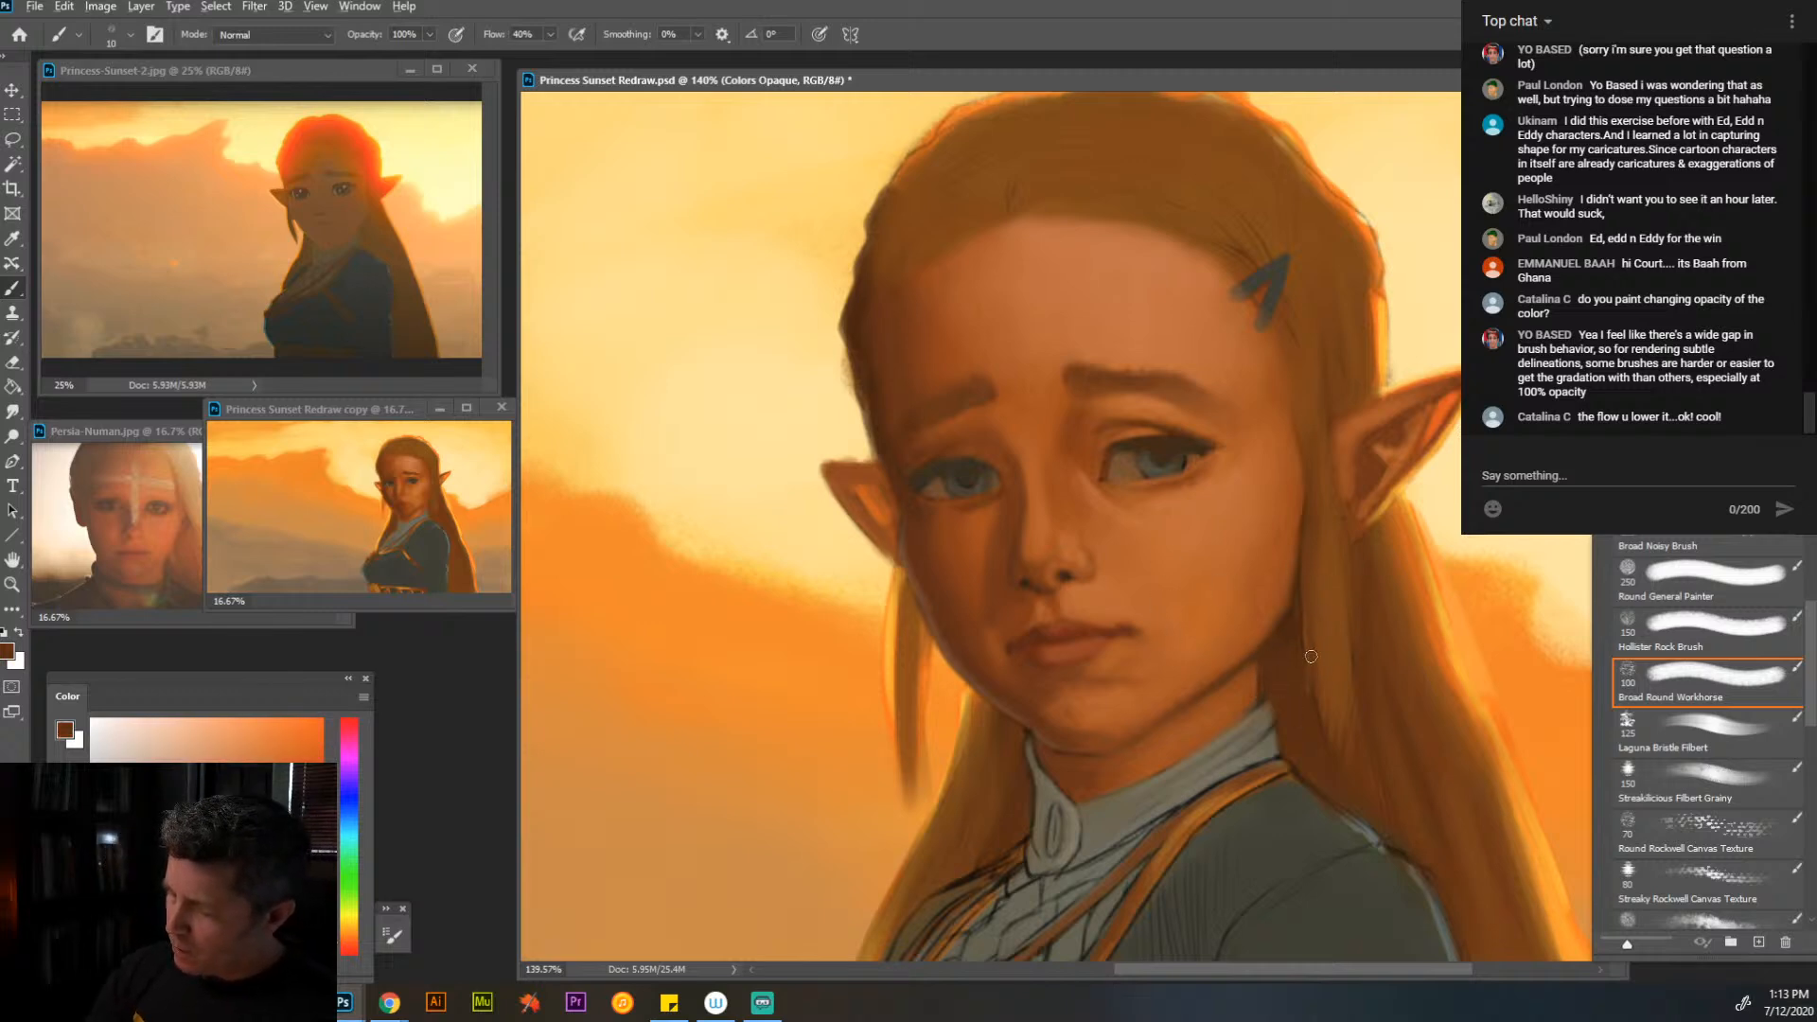
left_click(1265, 407, "alt")
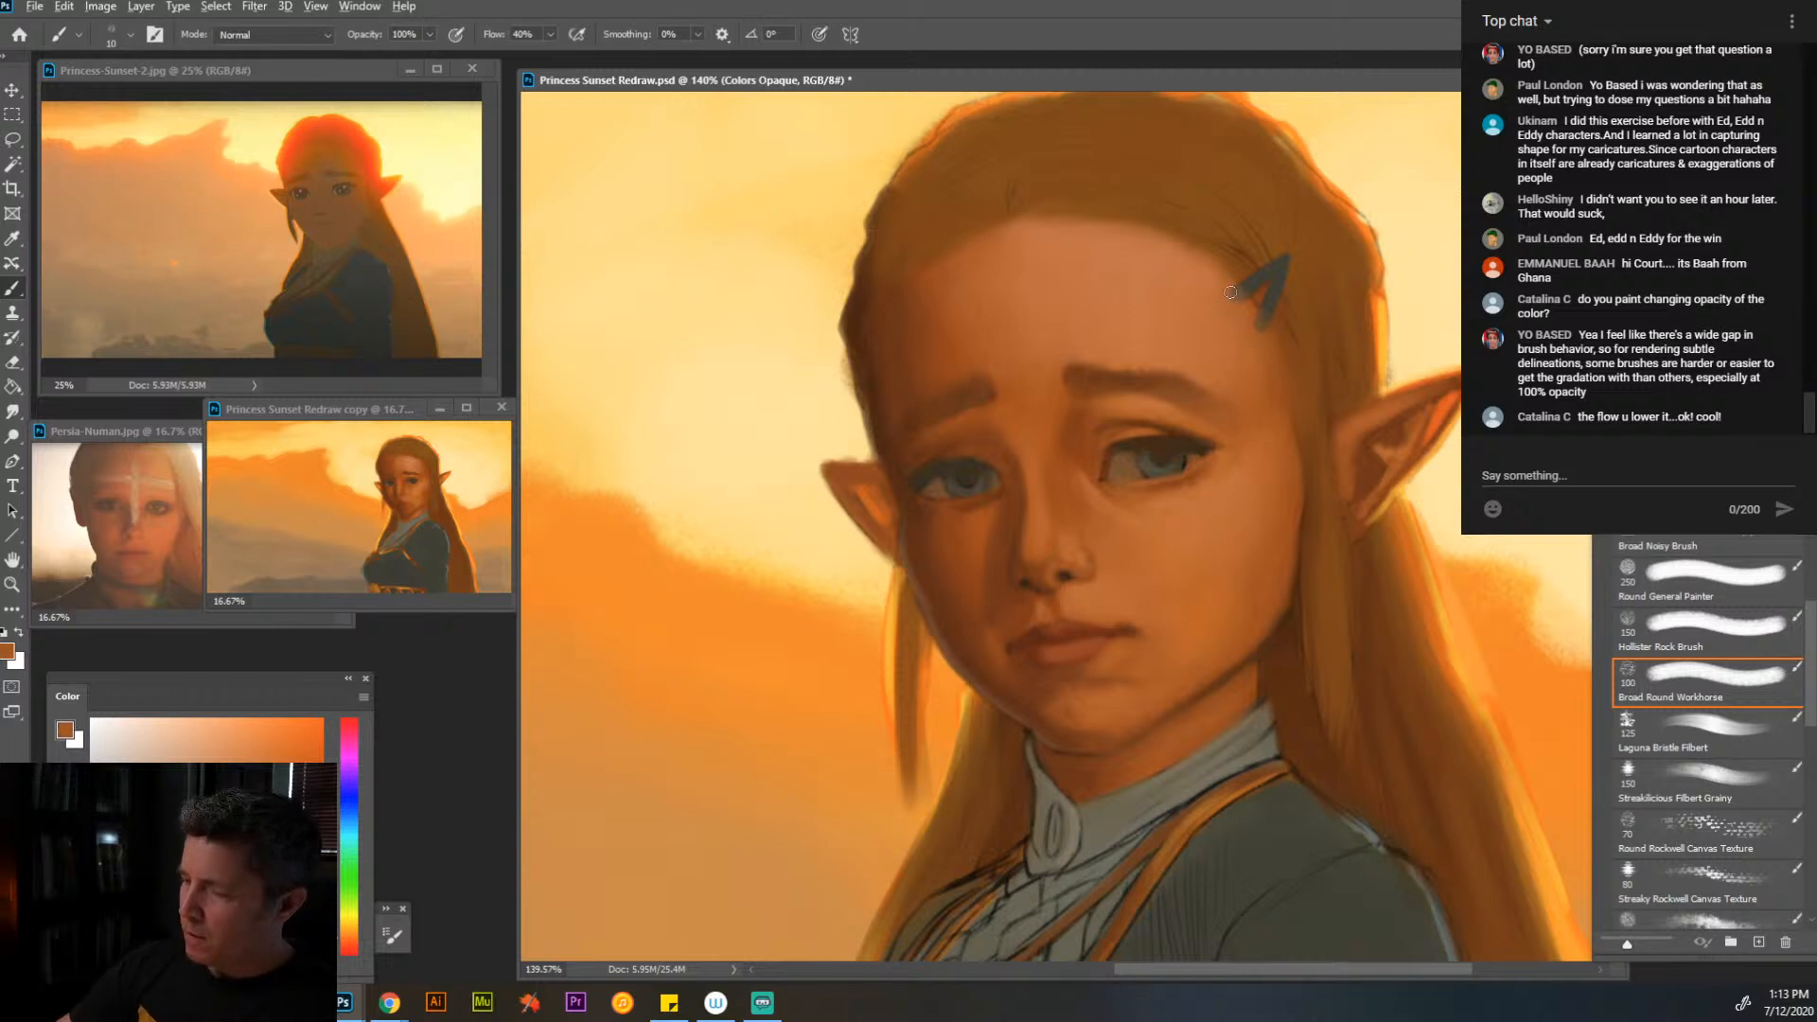
left_click(1298, 287, "alt")
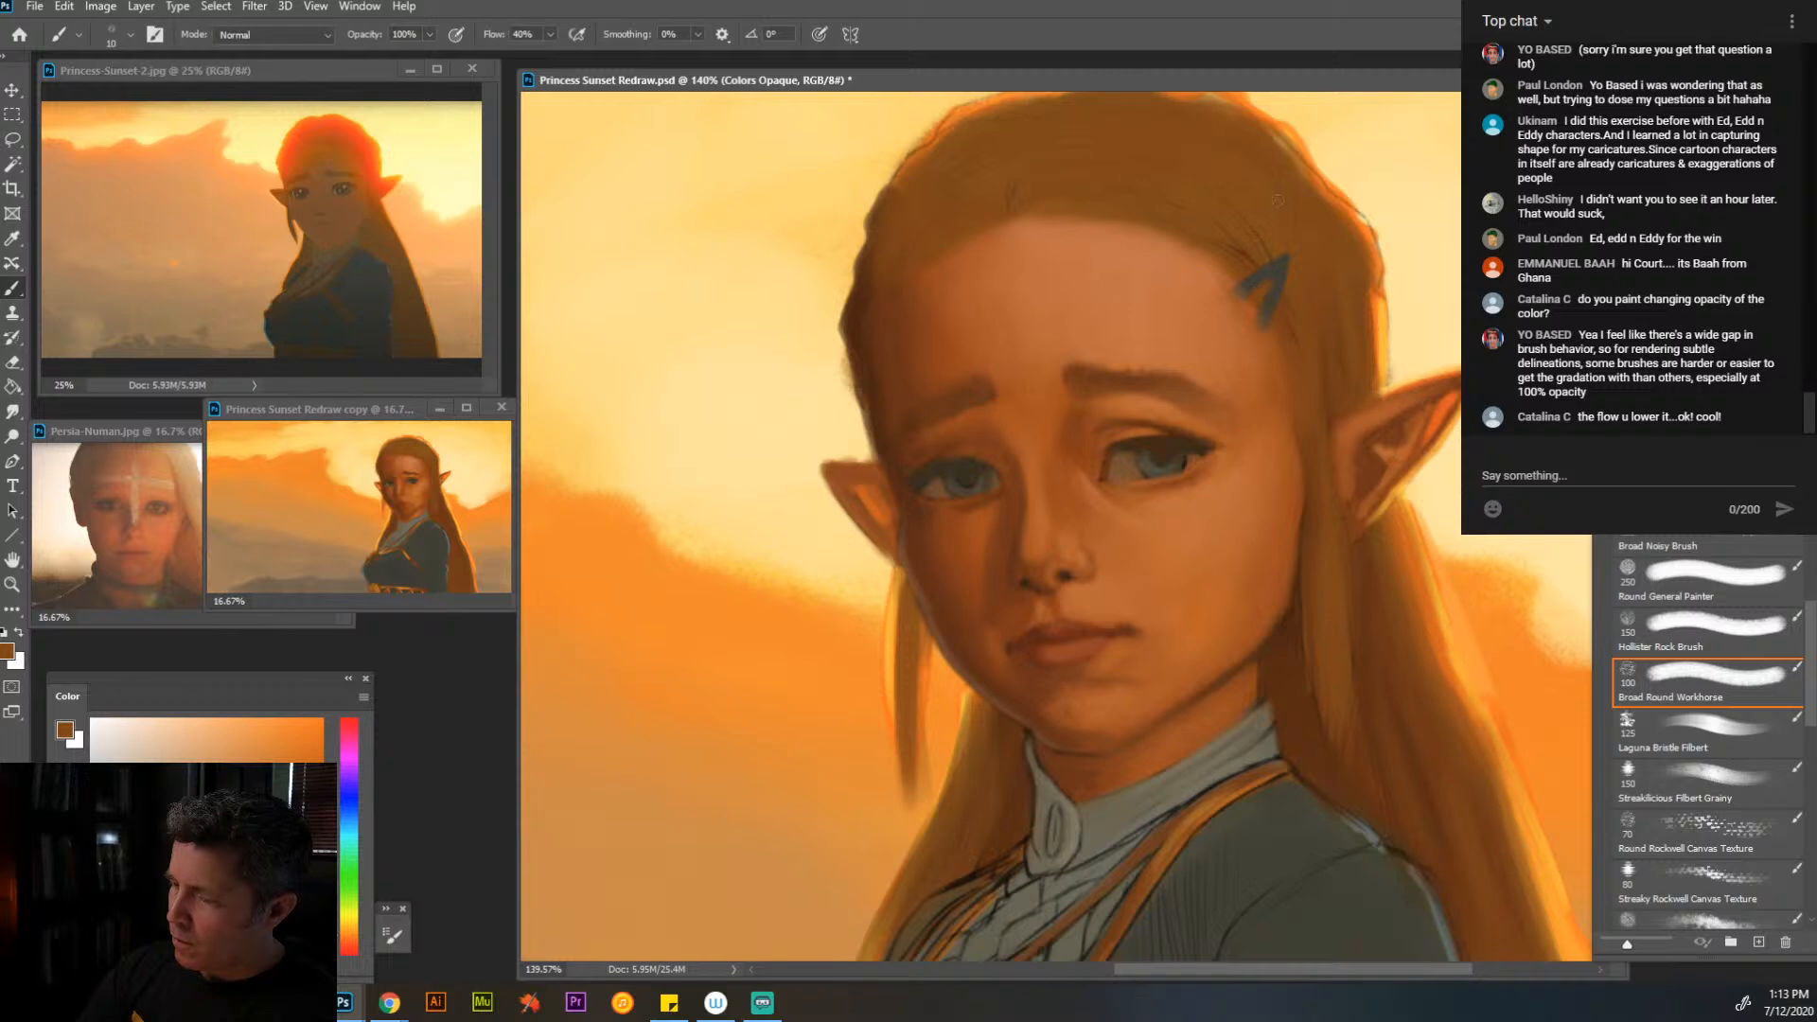
- Paint darker brown strands over the sketch lines in the hair above the hair clip at brush size 15
left_click(1369, 574, "alt")
key("]")
left_click_drag(1262, 268, 1159, 189)
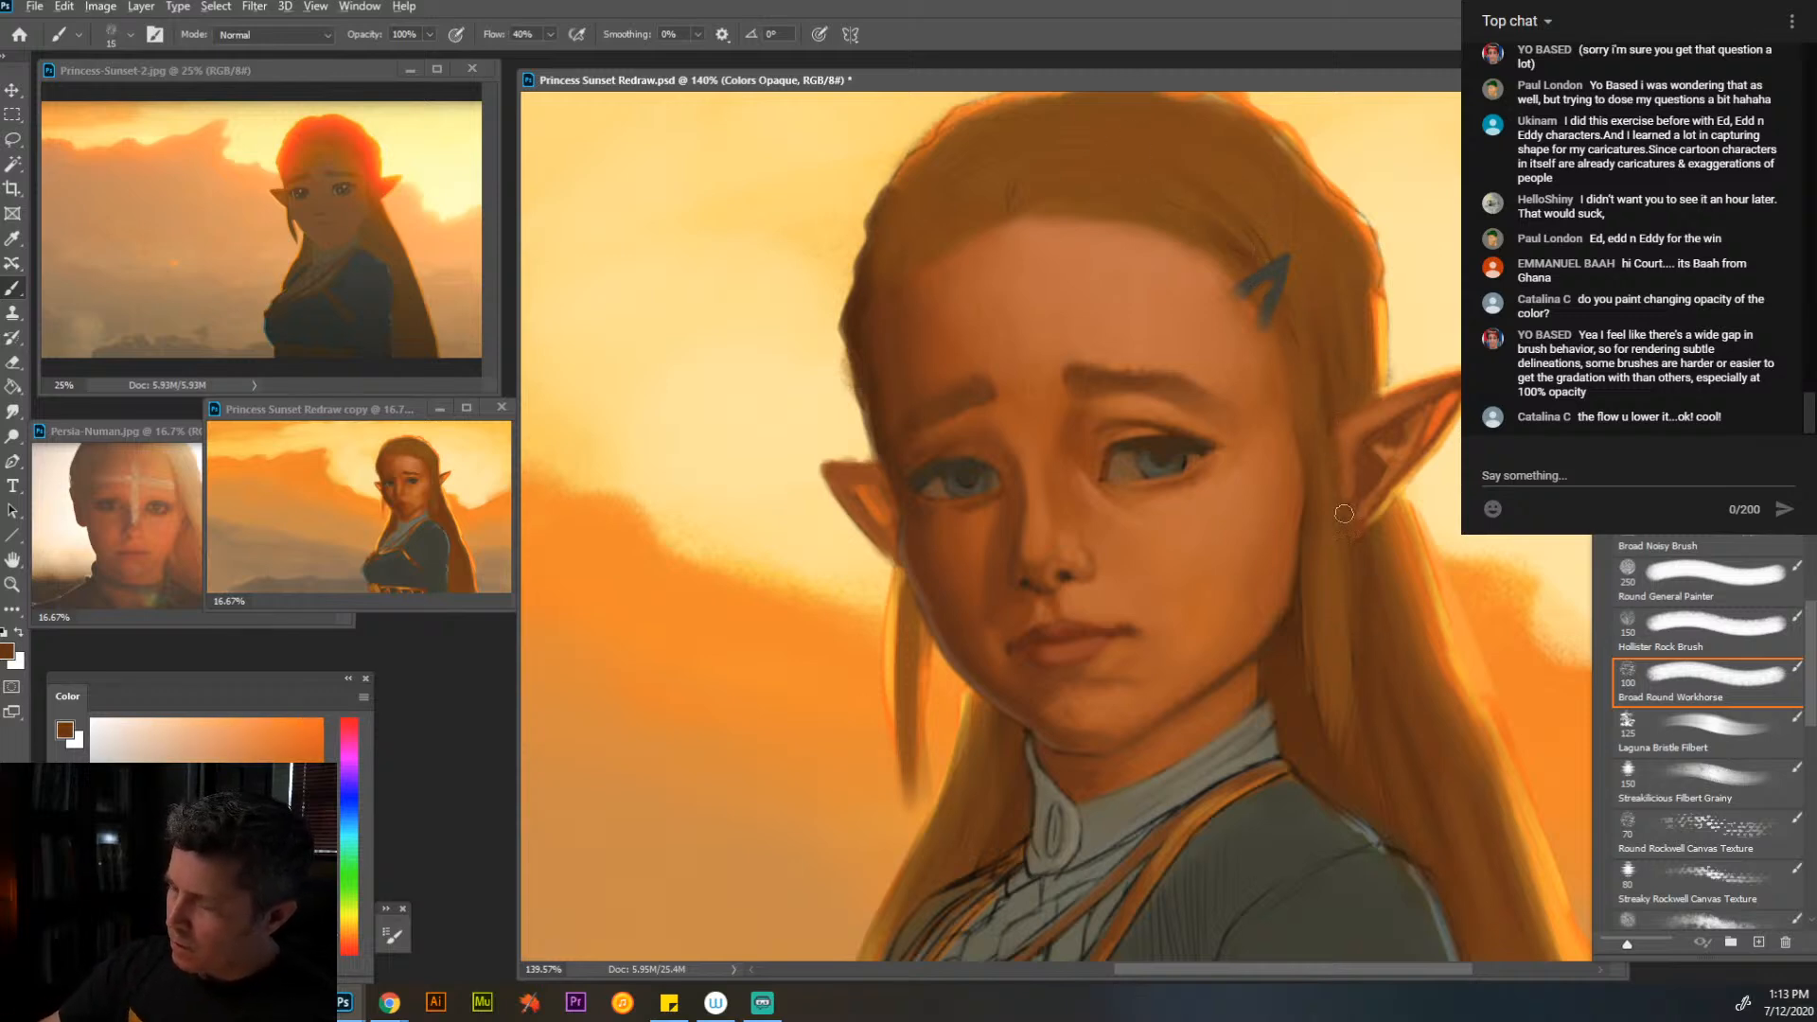
- Touch up the nostril shadow and refine the far eye and its brow with sampled dark and greyish browns
left_click(1063, 620, "alt")
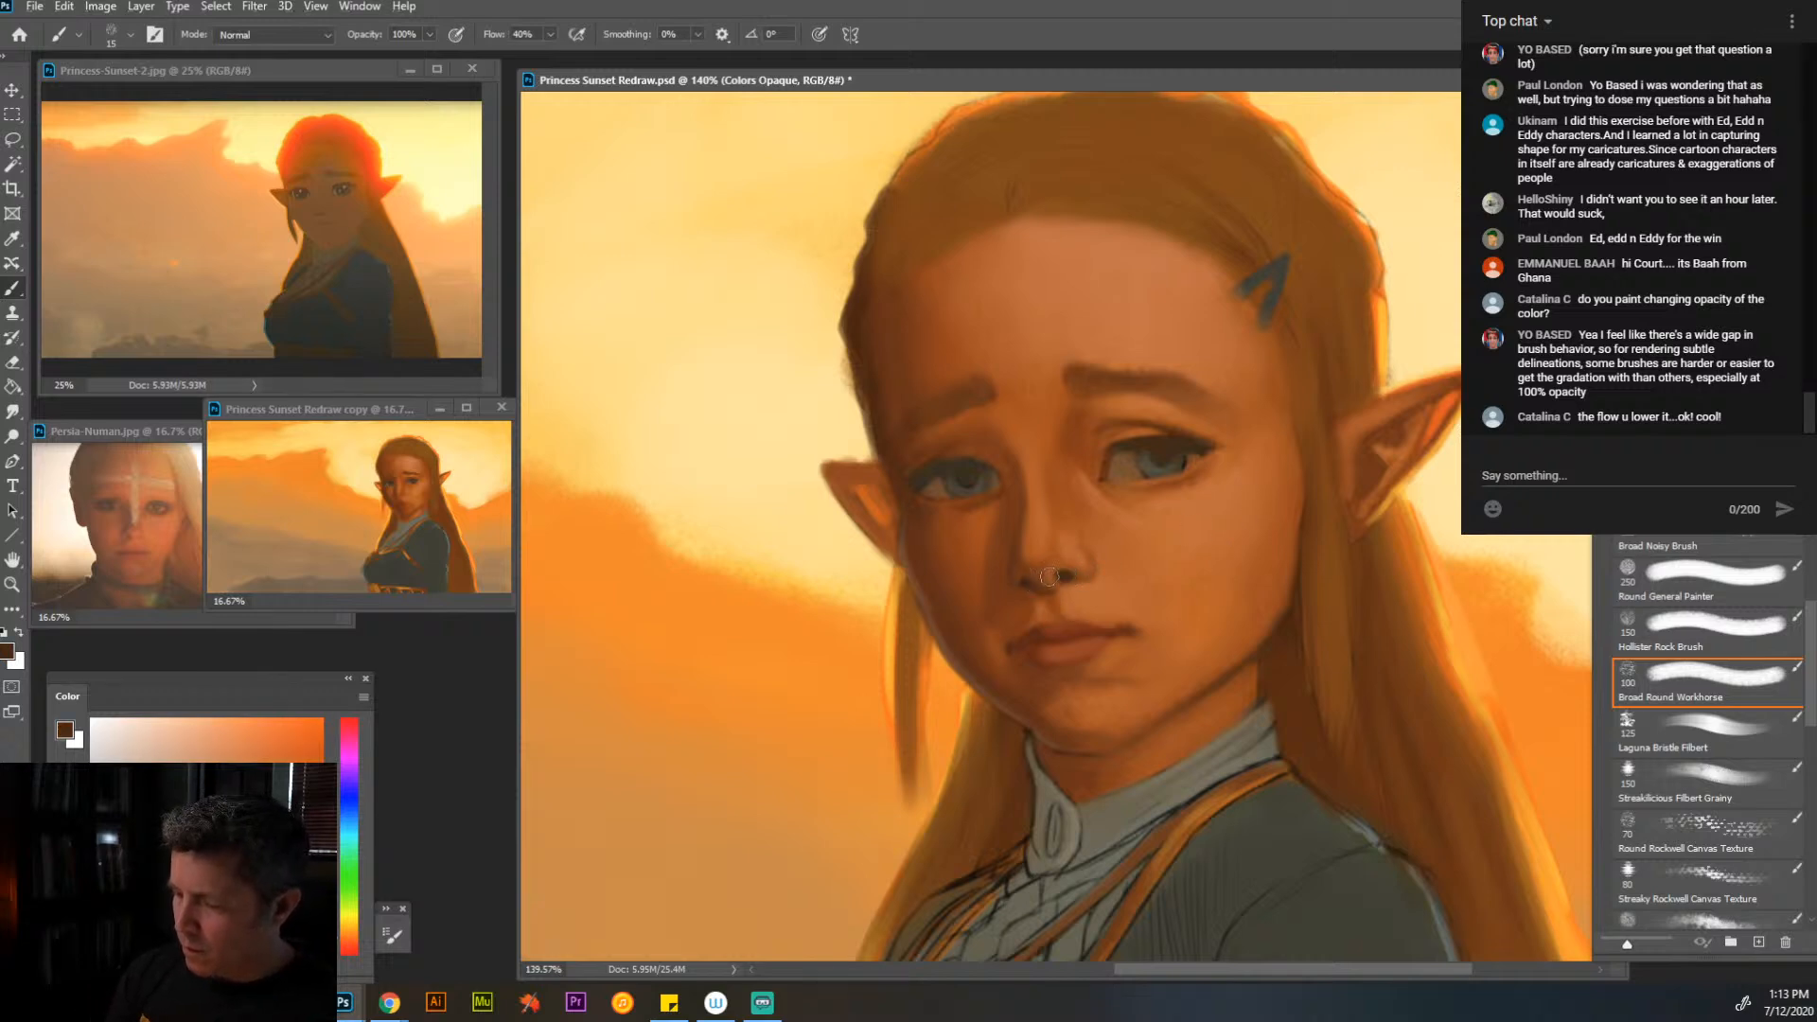
left_click(935, 519, "alt")
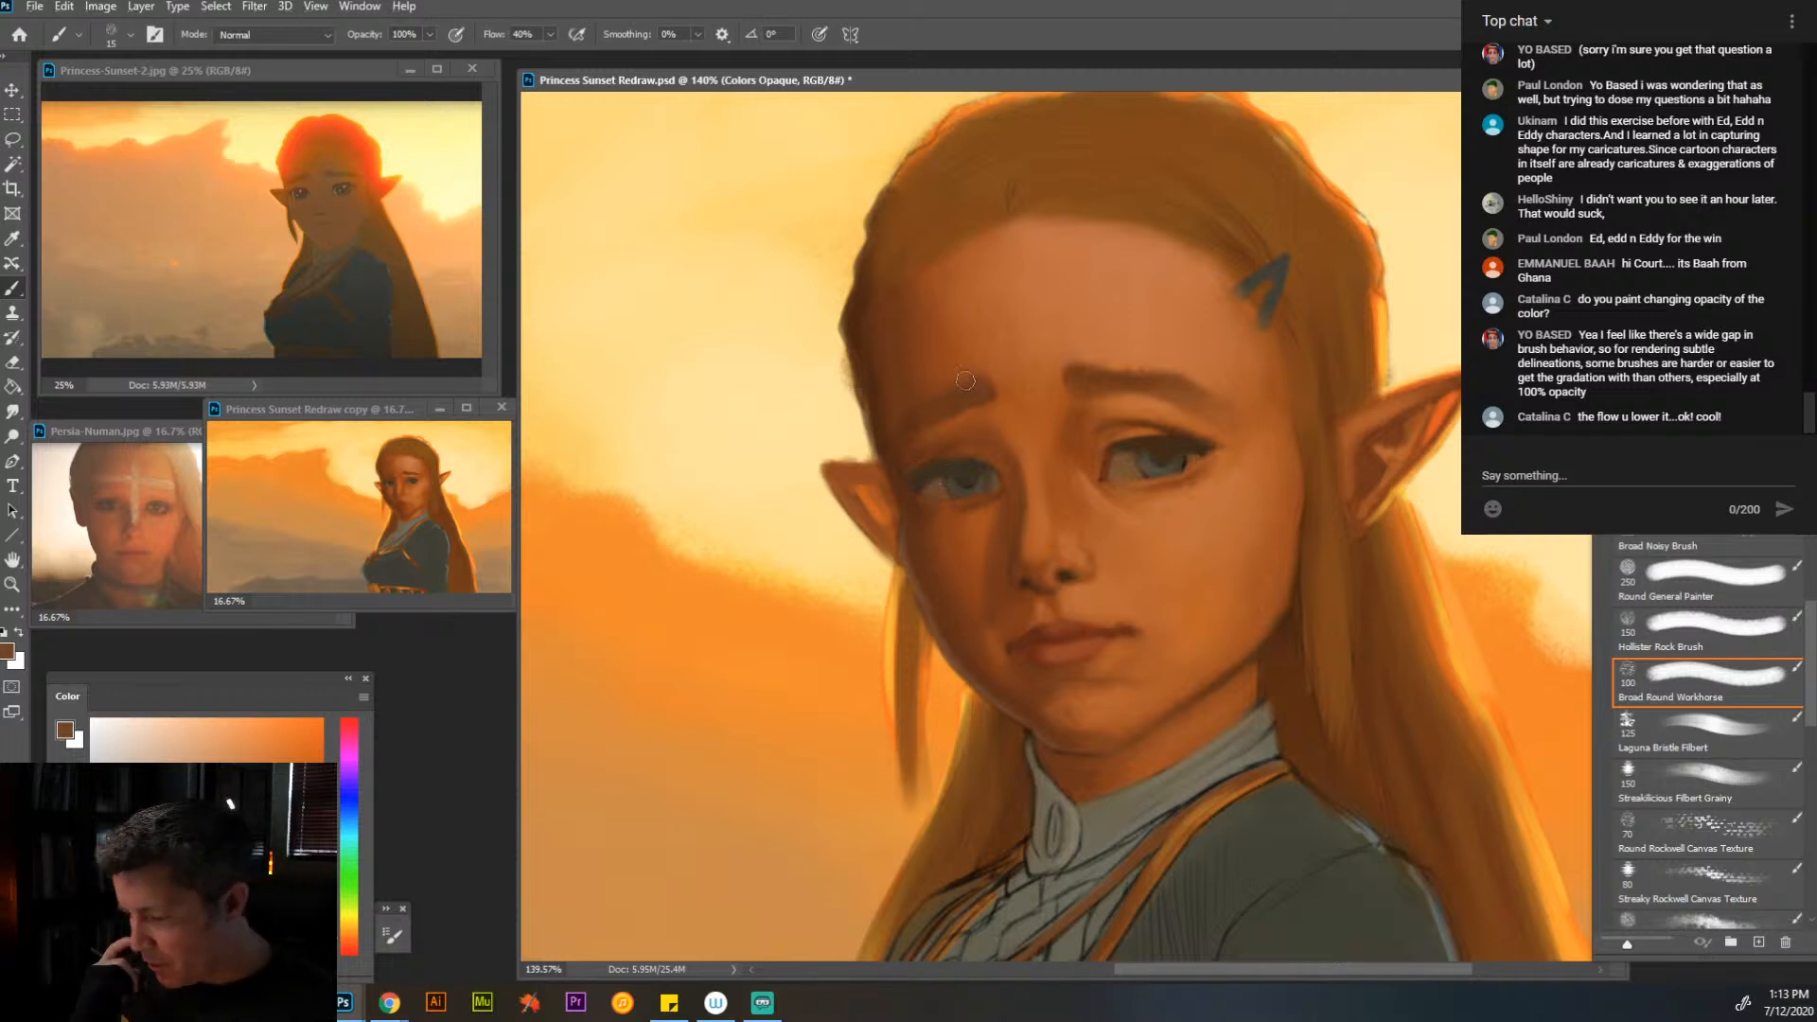
left_click(959, 521, "alt")
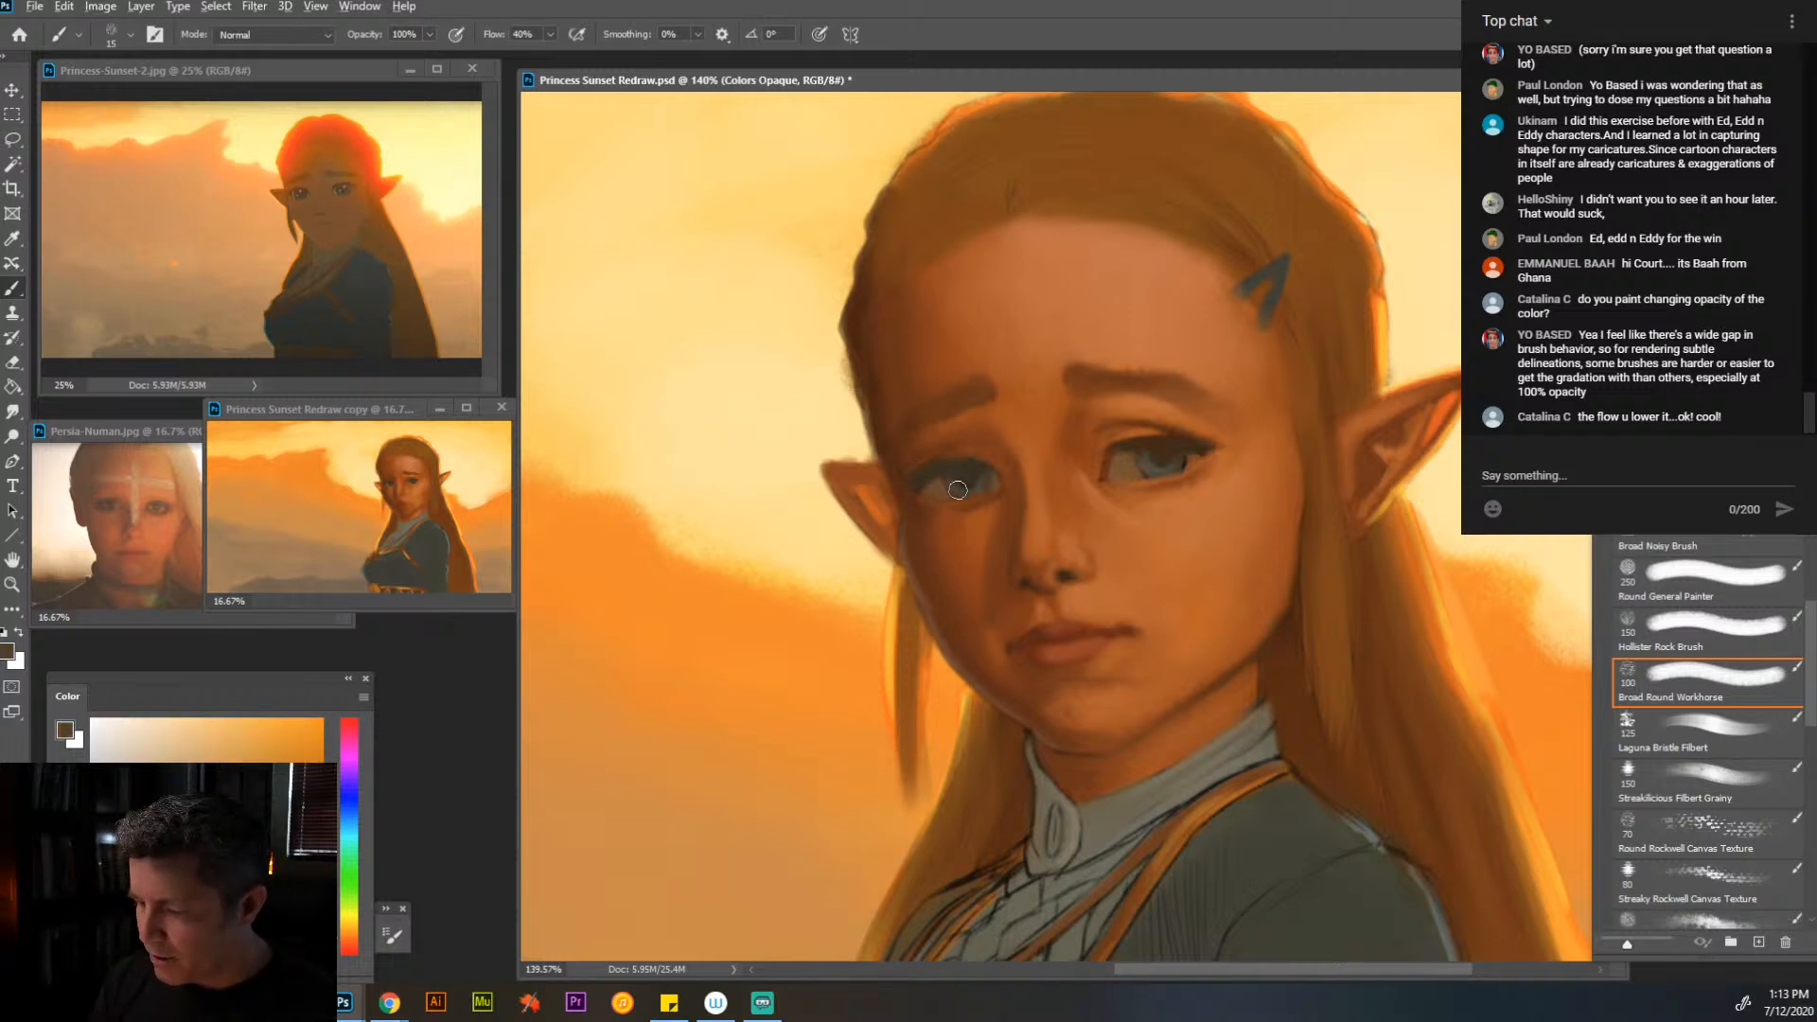
left_click(971, 466, "alt")
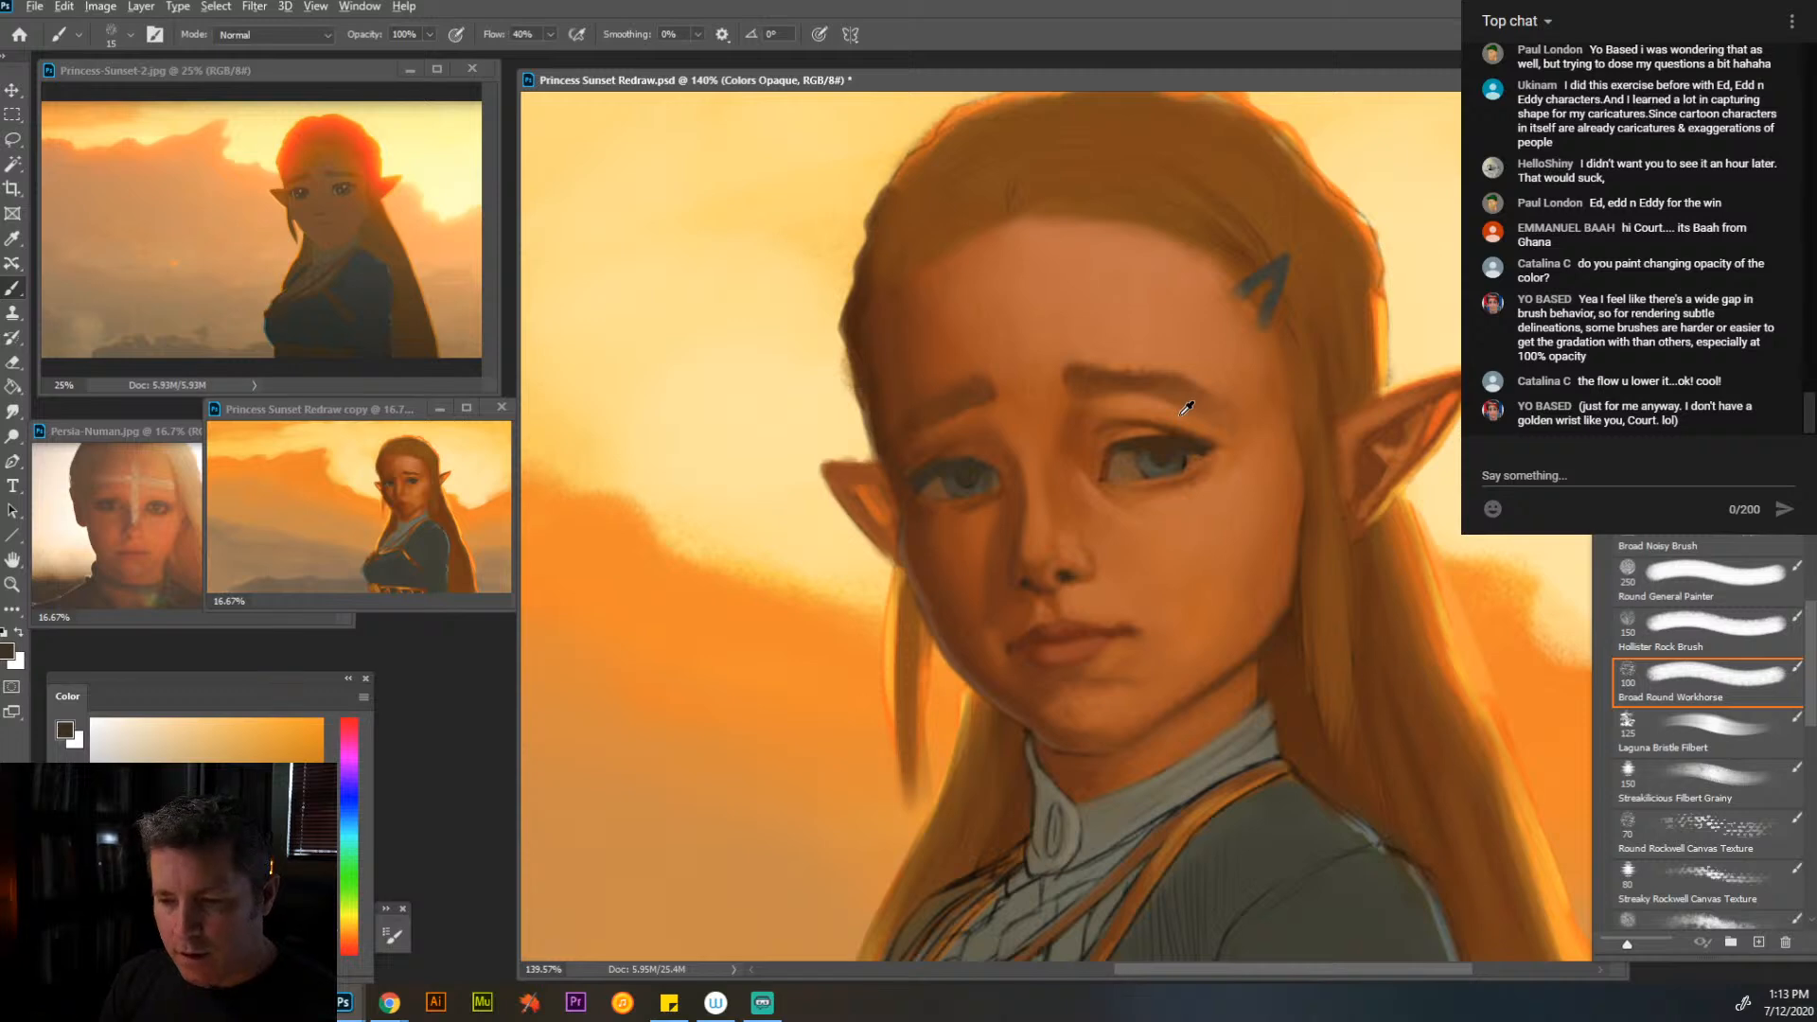
- Refine the near eye's outer corner and lower lid with sampled orange and brown skin tones
left_click(1215, 481, "alt")
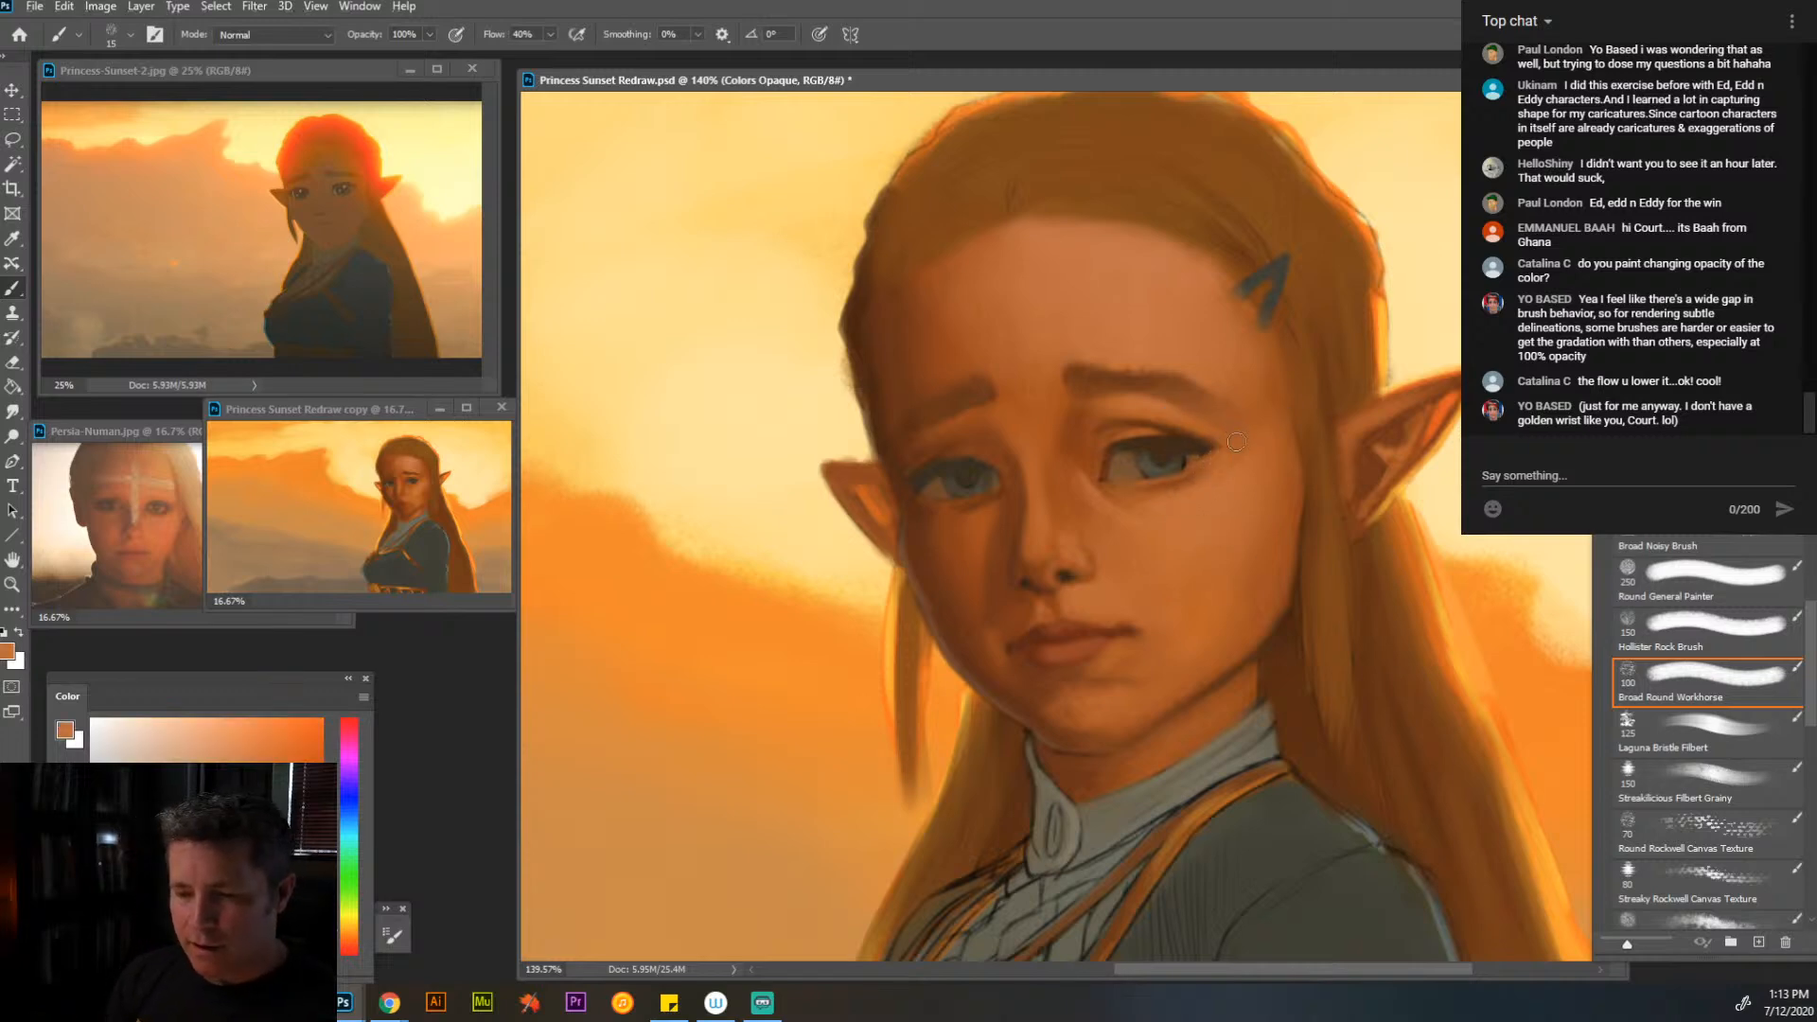
left_click(1190, 475, "alt")
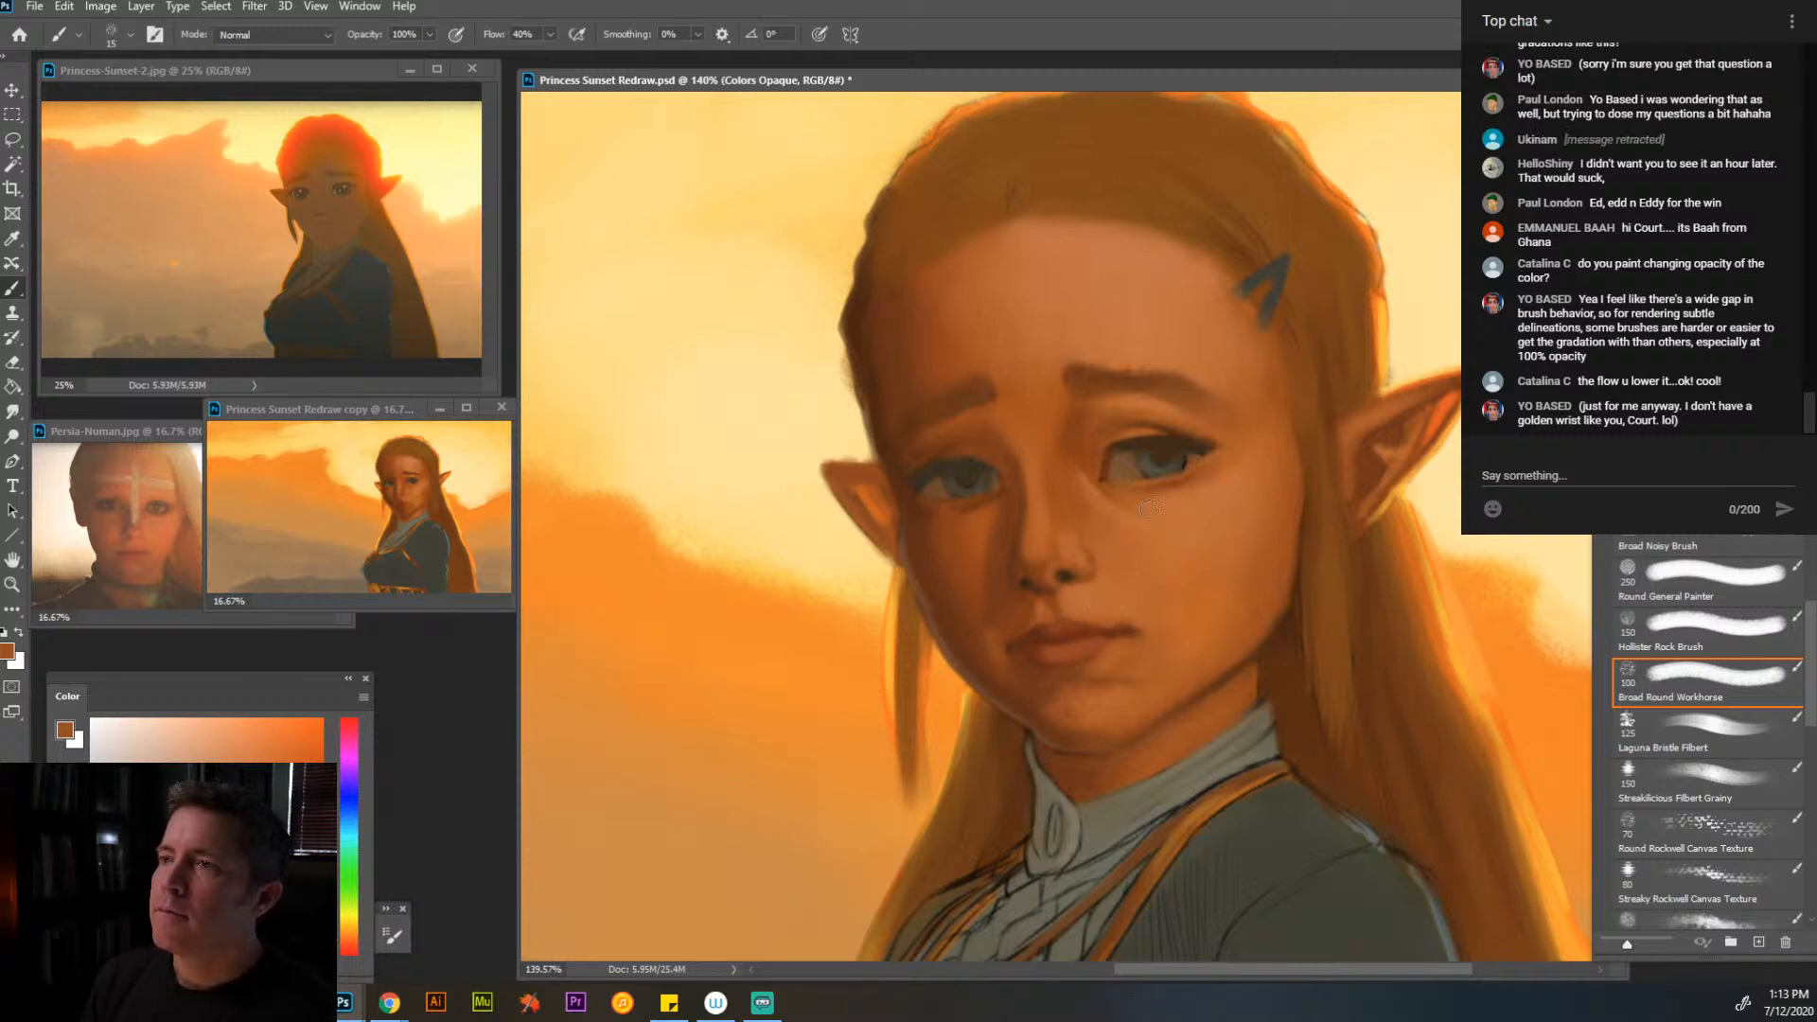
left_click(1124, 457, "alt")
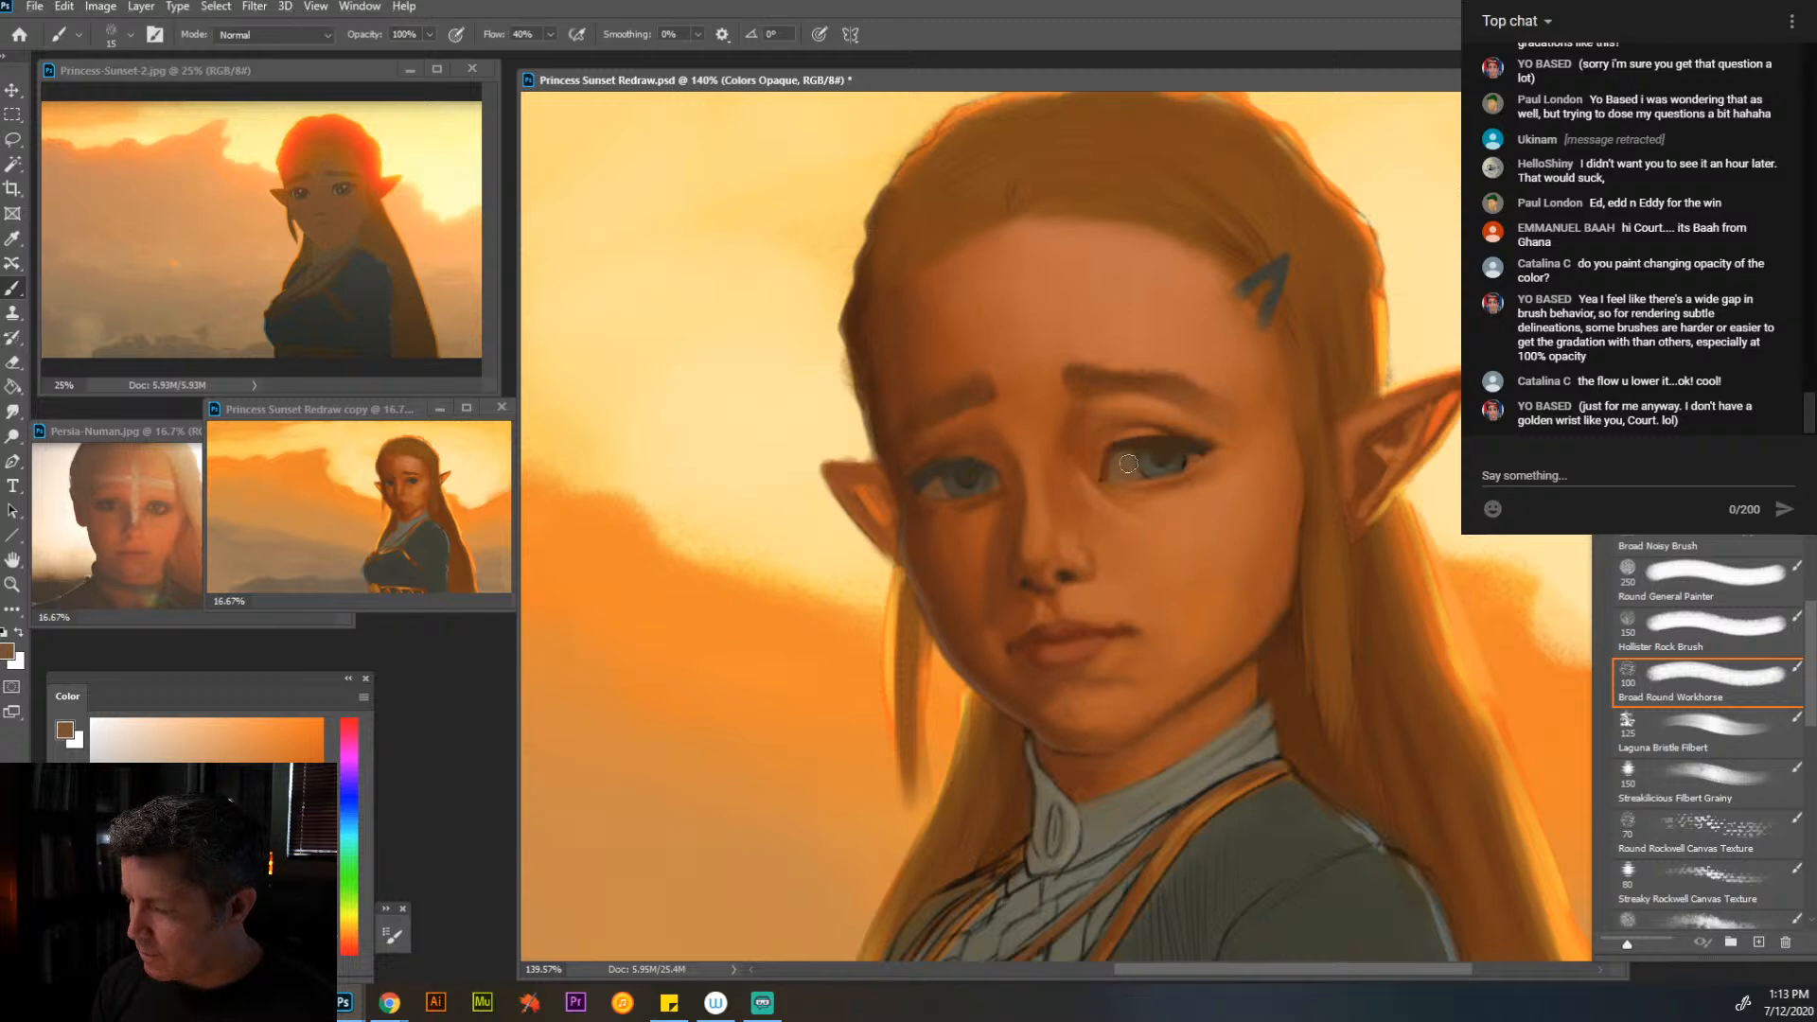
- Darken the lash line at the near eye's outer corner and along the far eye's upper lid with sampled dark browns
left_click(1195, 447, "alt")
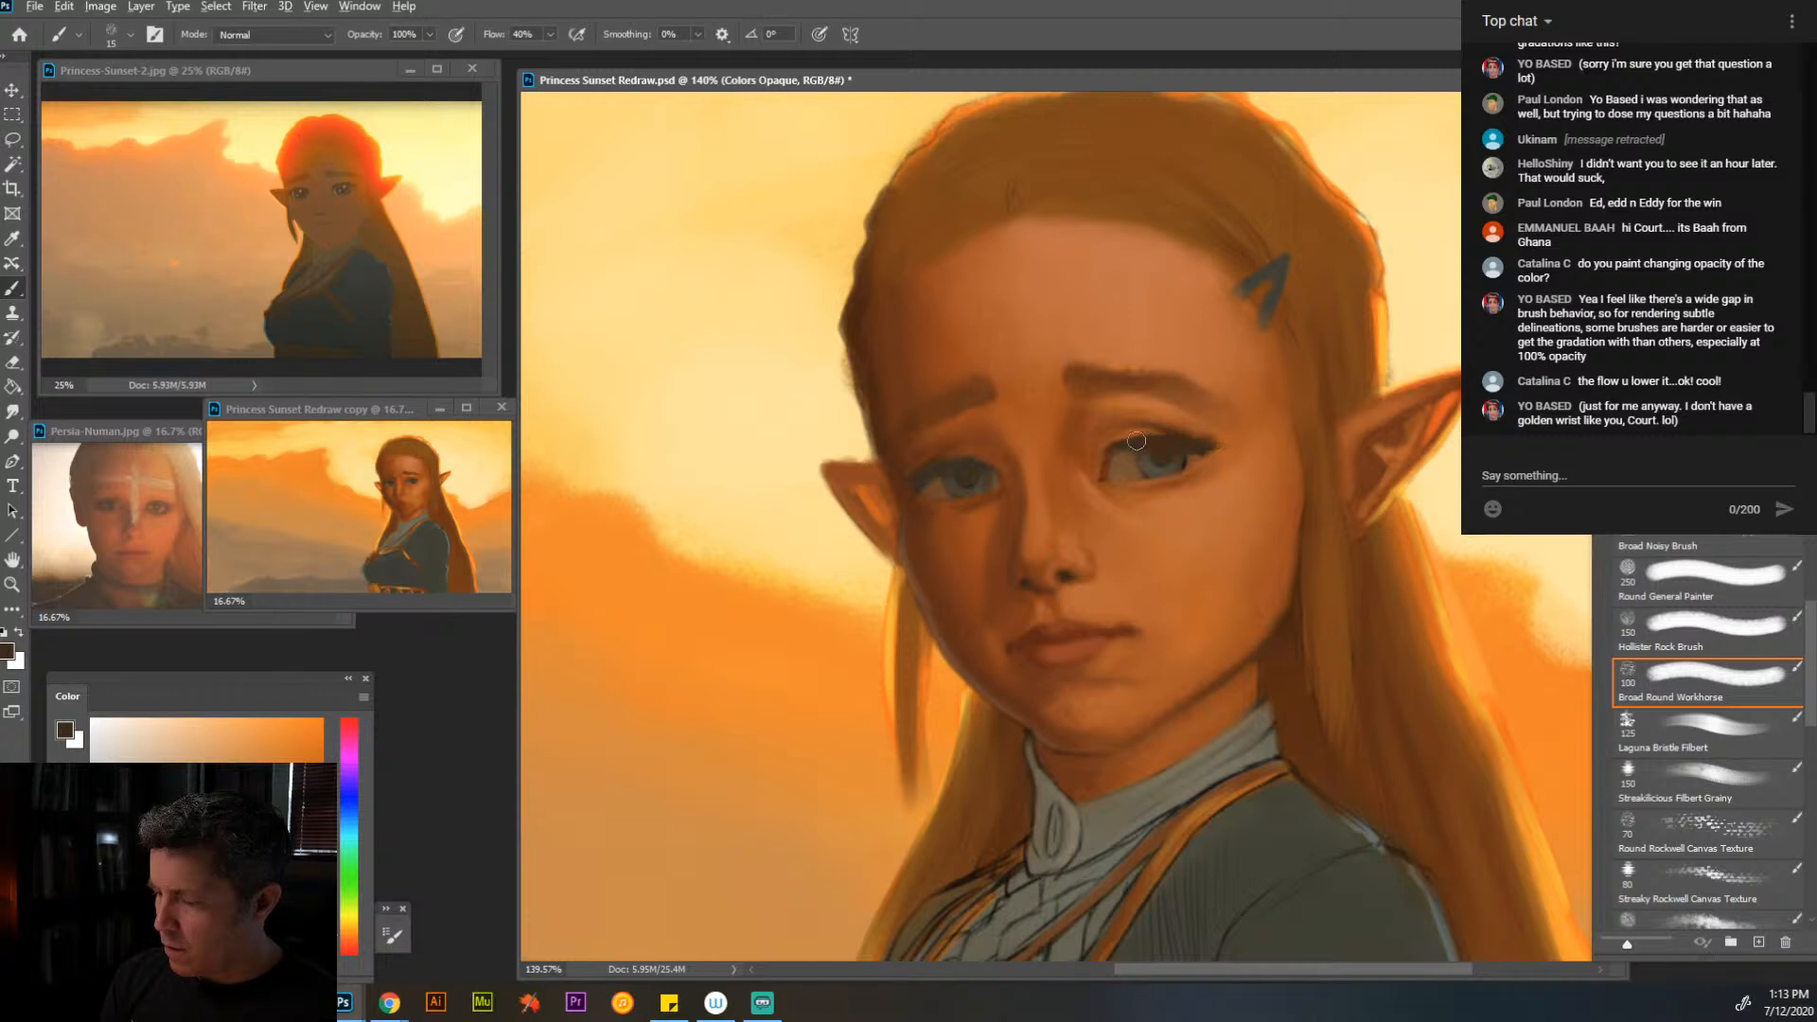
left_click(943, 471, "alt")
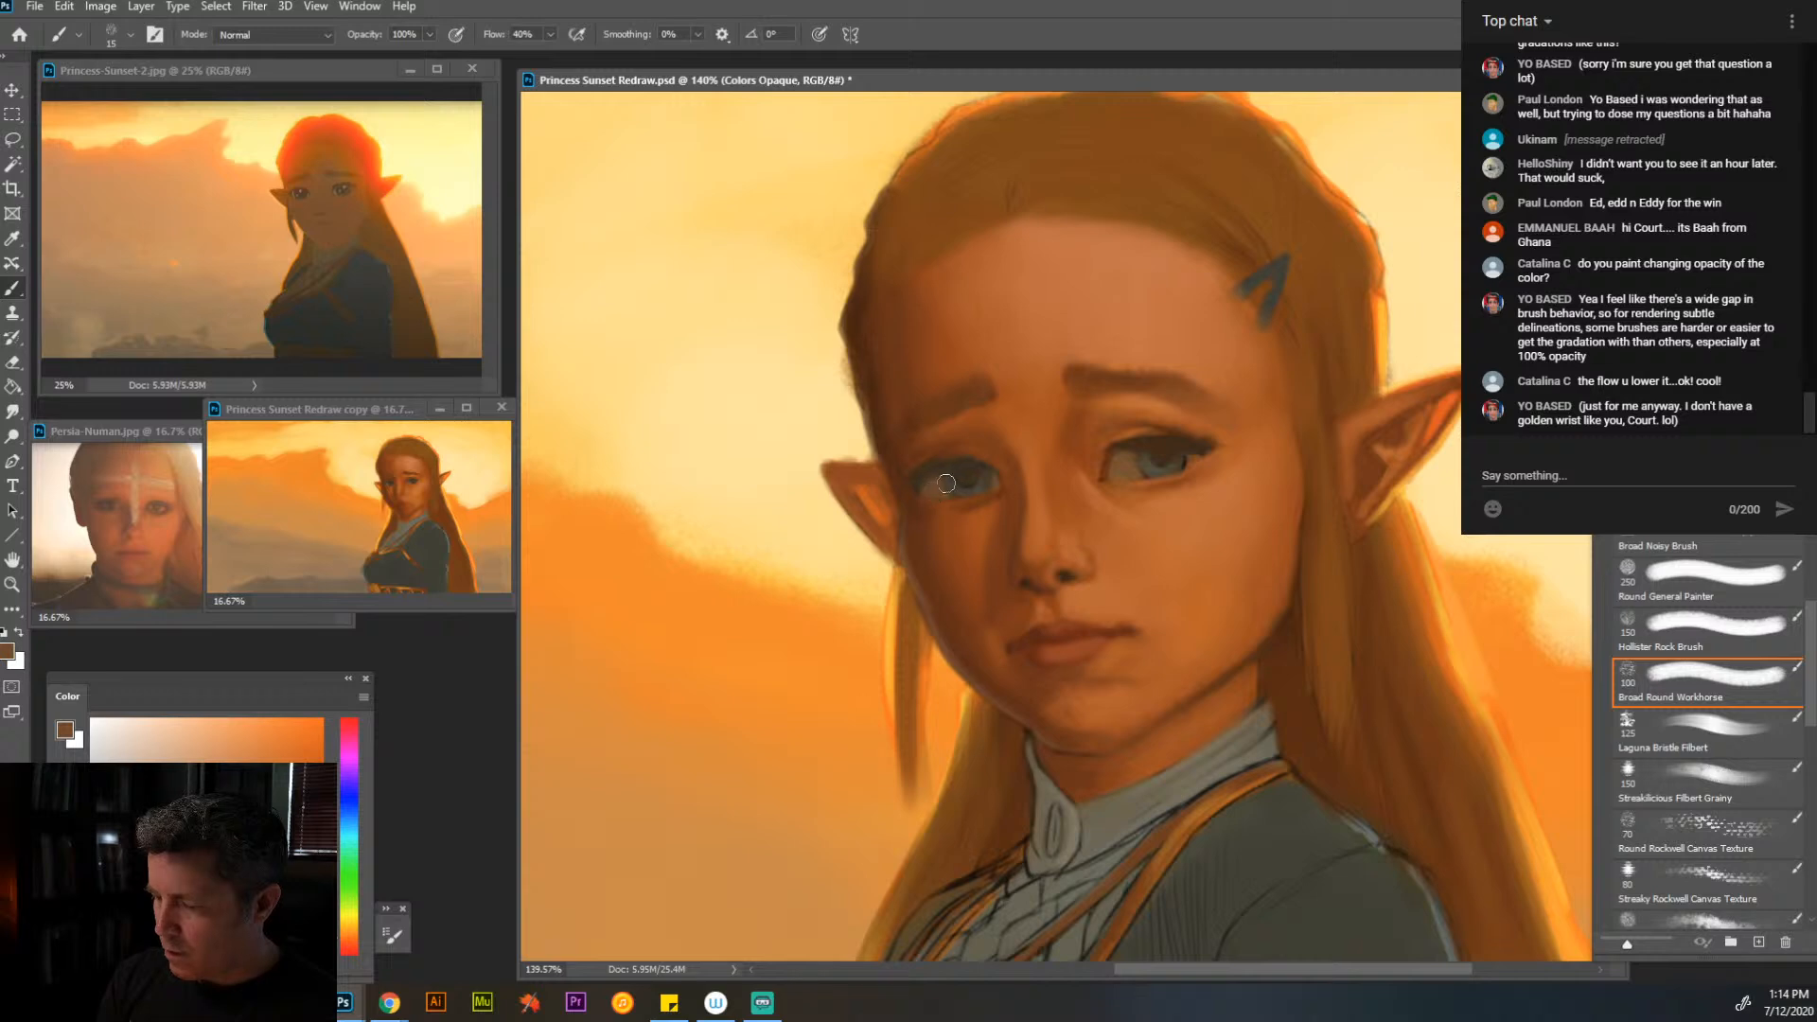
left_click(935, 478, "alt")
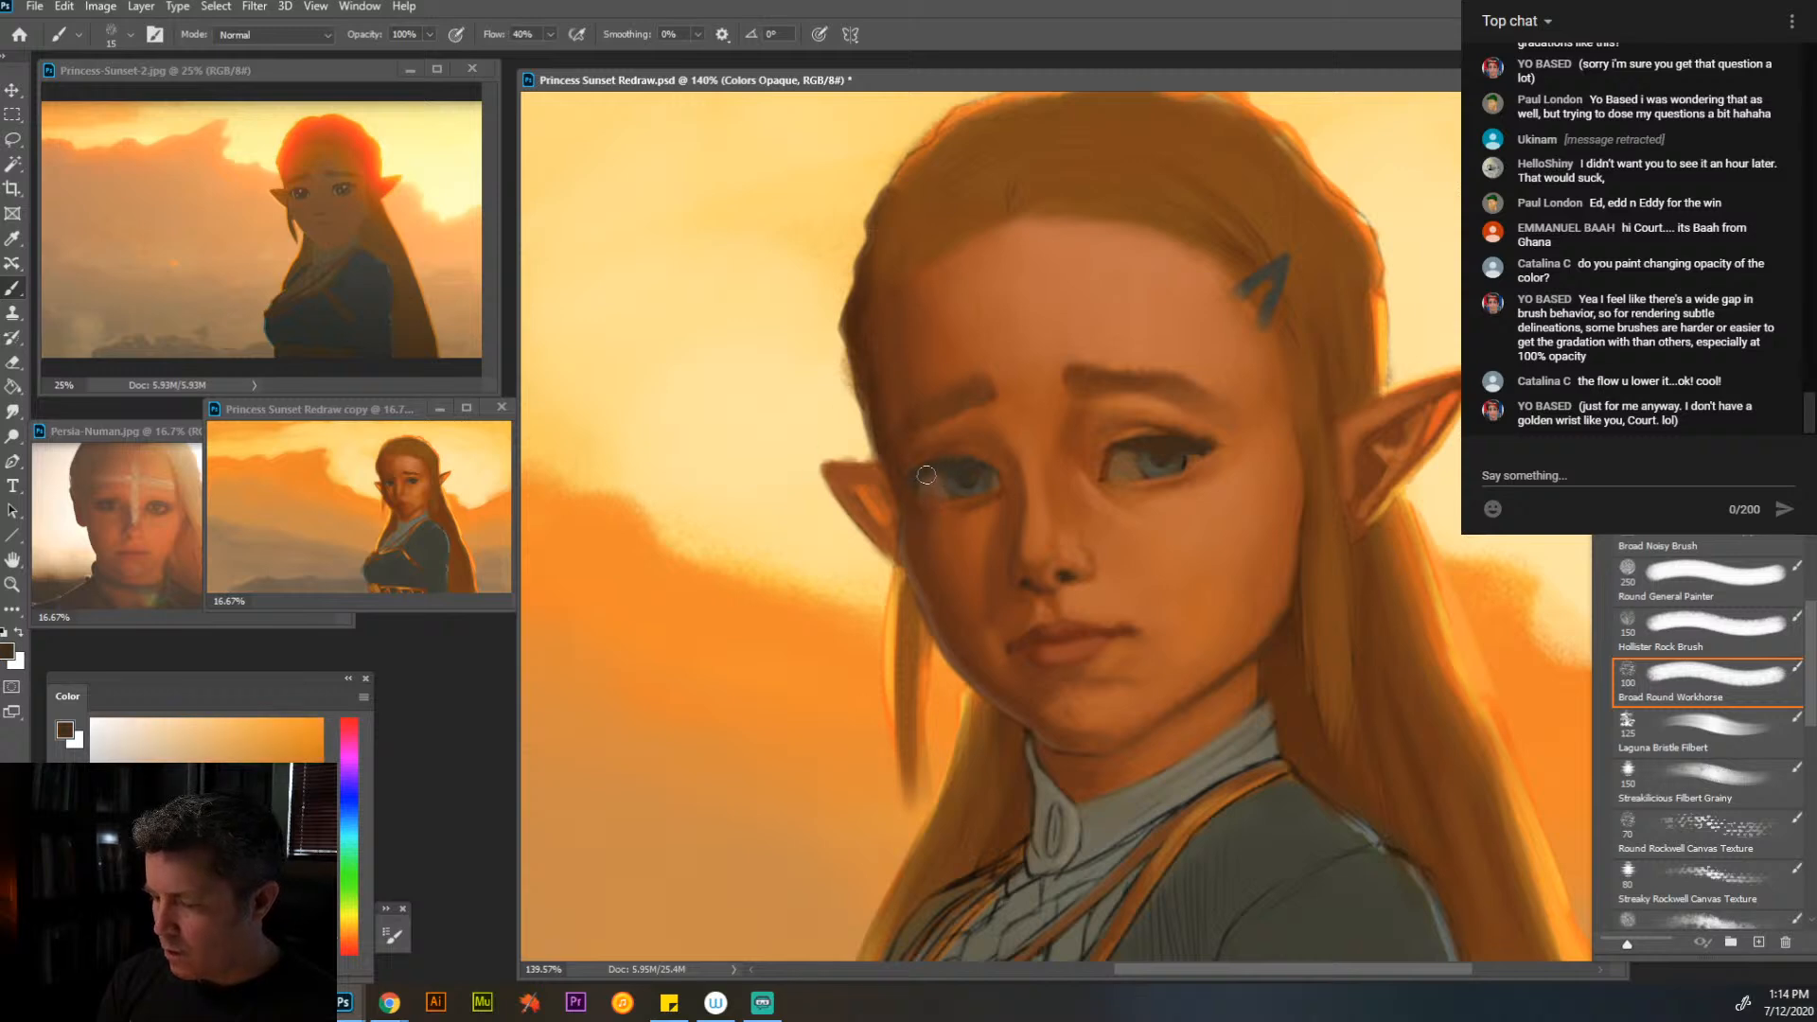
left_click(933, 466, "alt")
left_click_drag(944, 459, 932, 475)
- Touch up the hair edge beside the far temple and the near eye's inner corner and lower lid with sampled browns
left_click(853, 380, "alt")
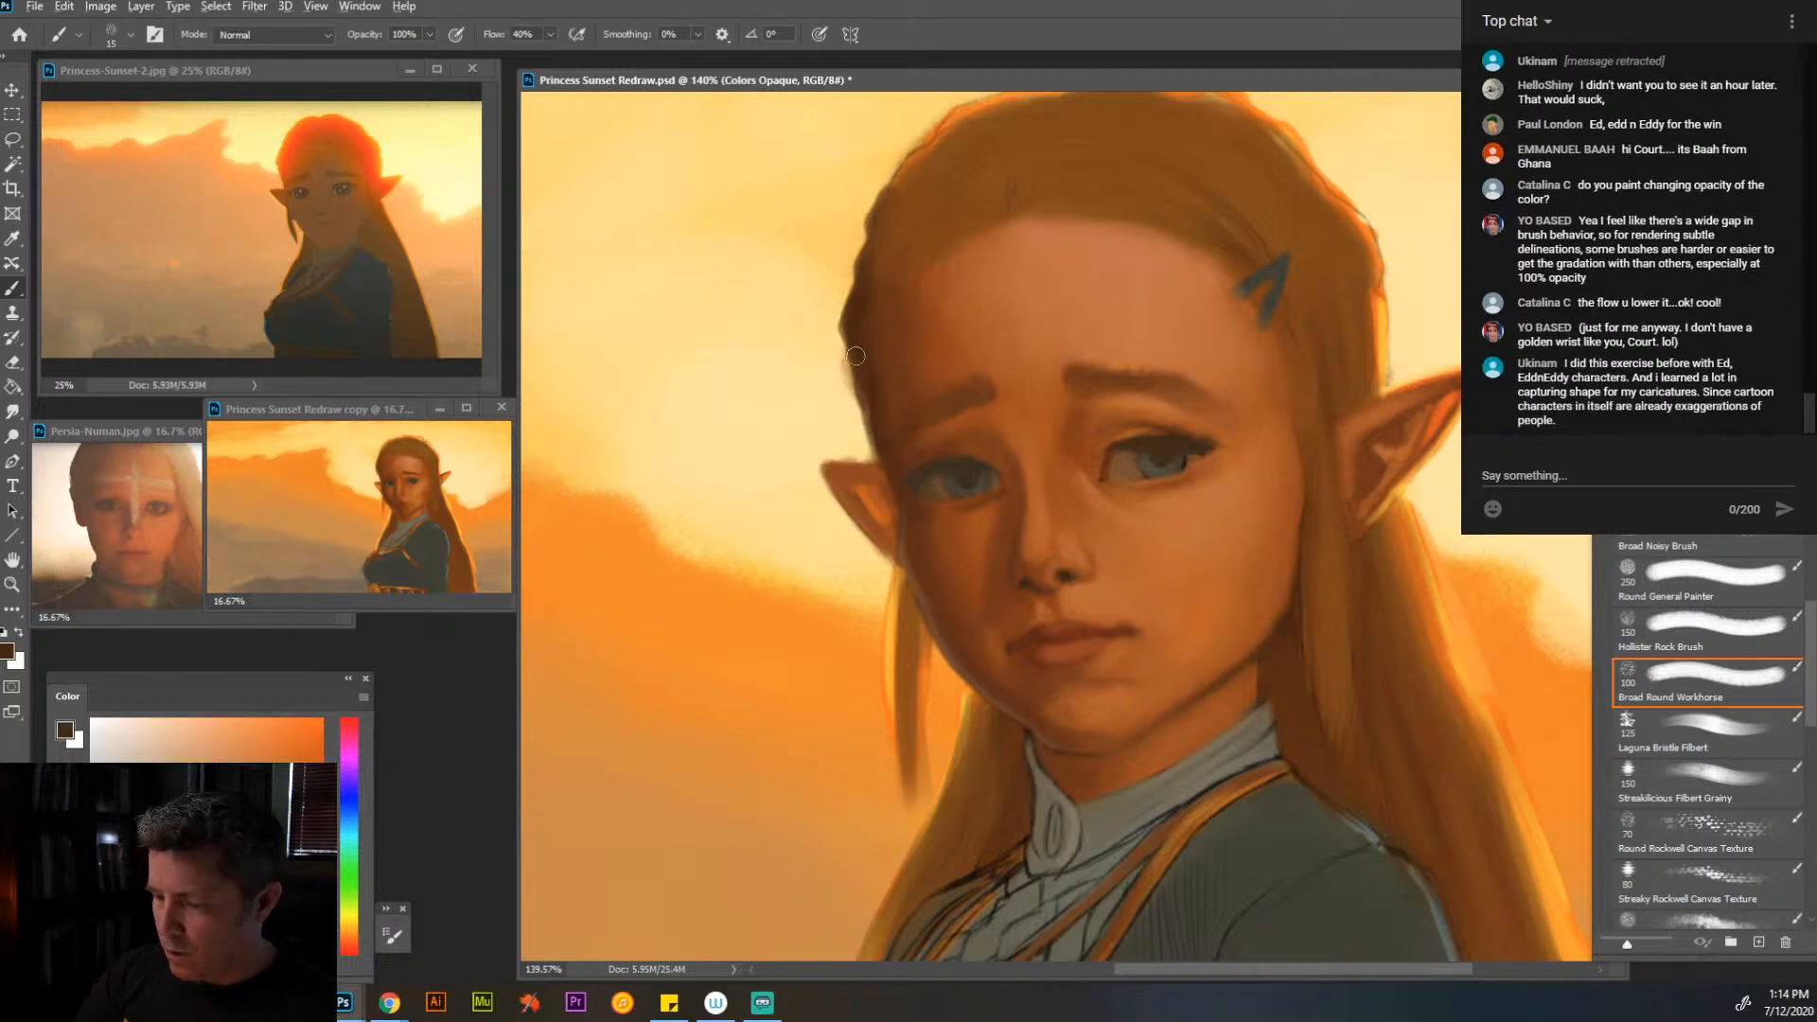
left_click_drag(854, 360, 884, 442)
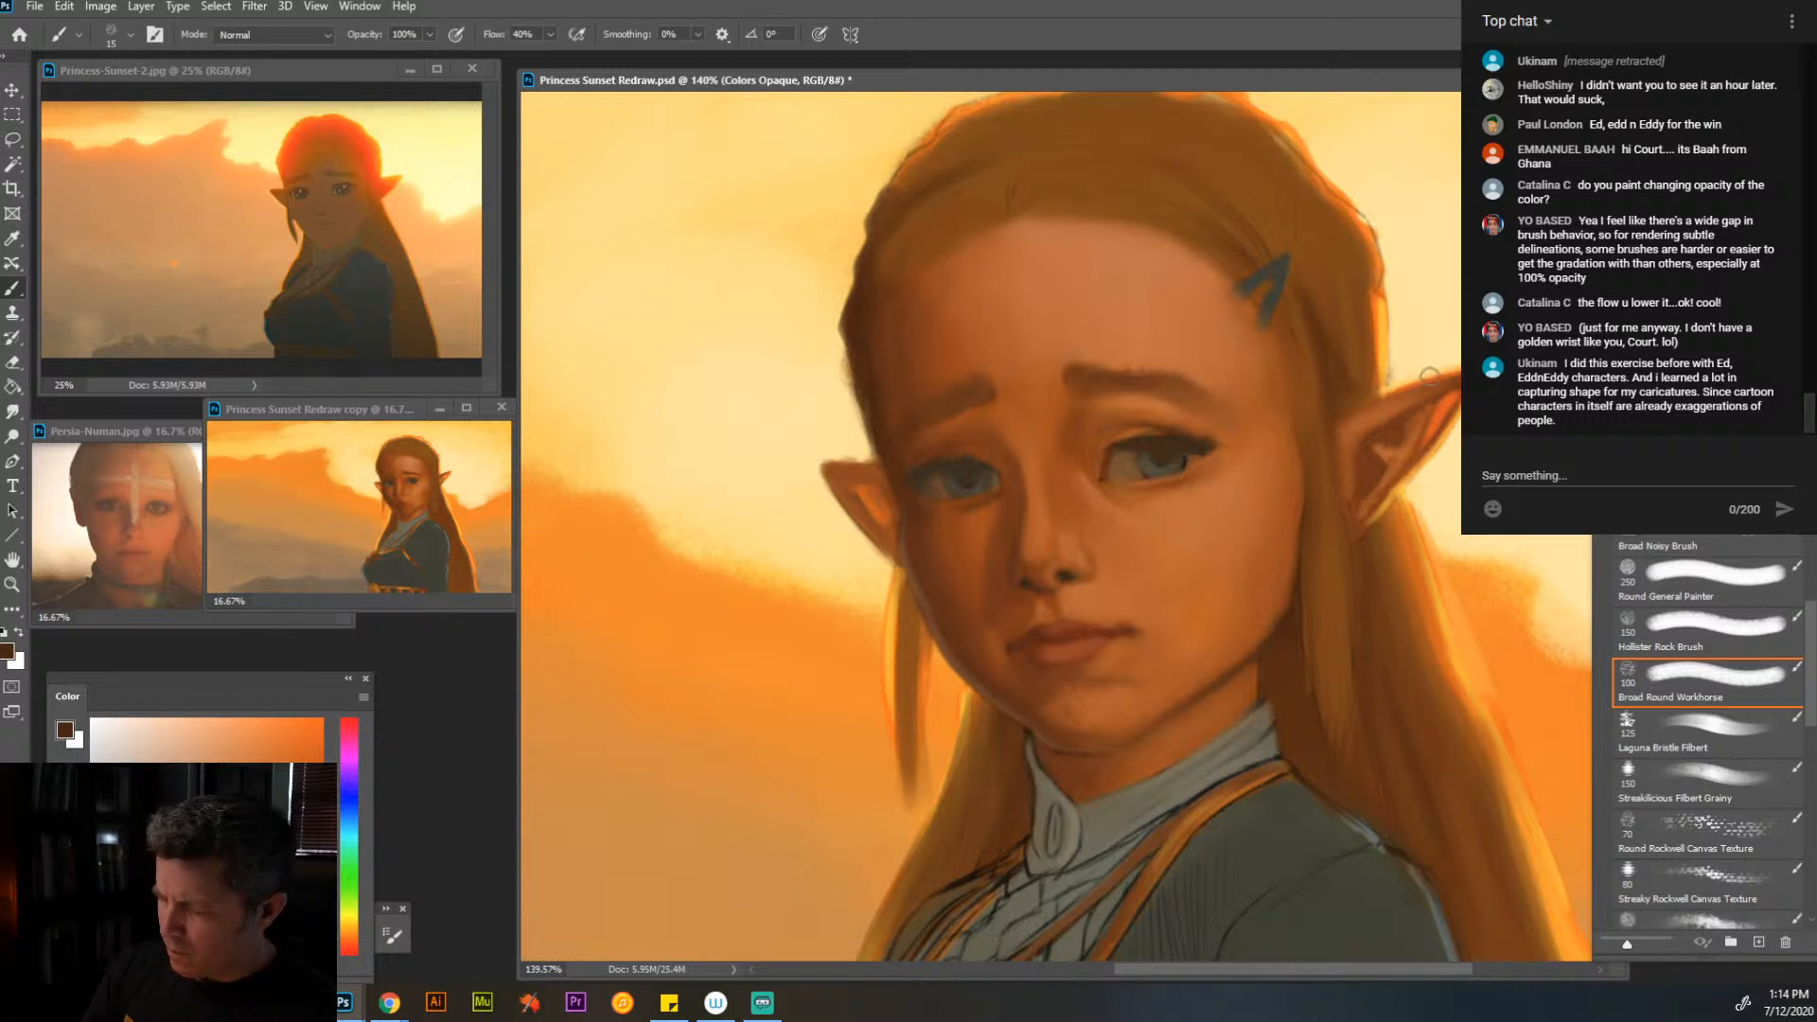
left_click(1127, 517, "alt")
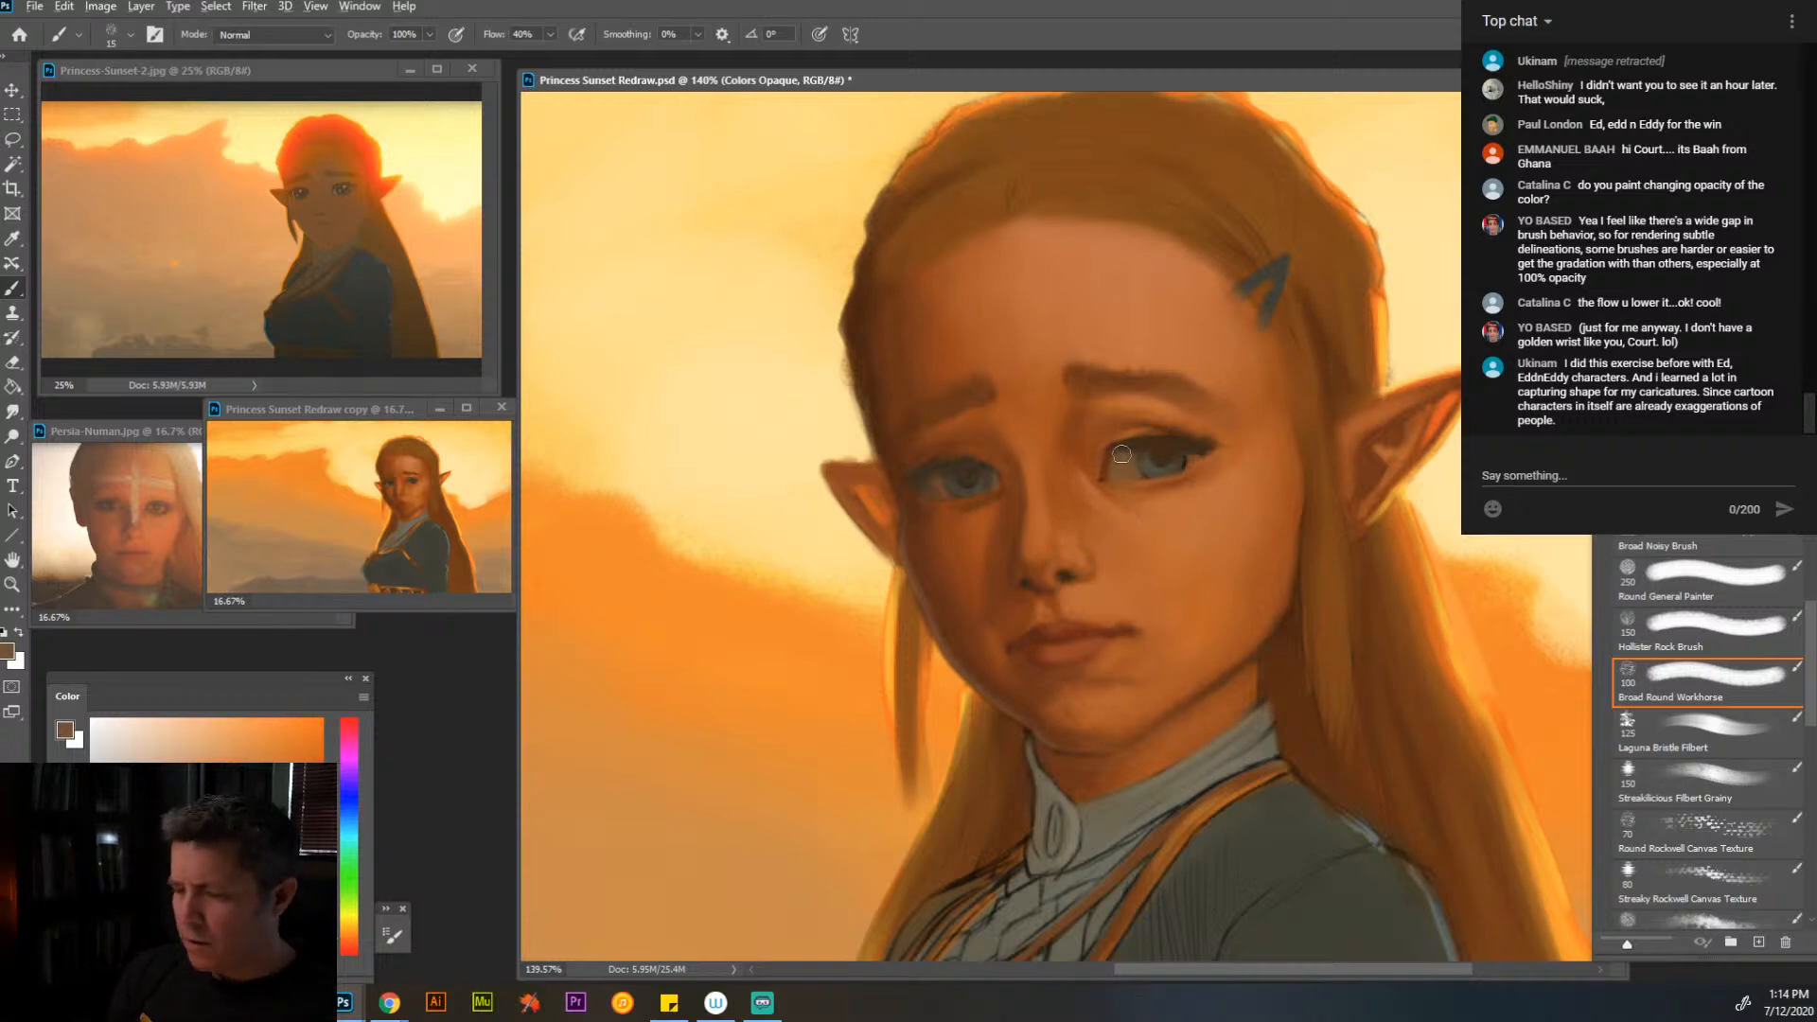
left_click(1160, 500, "alt")
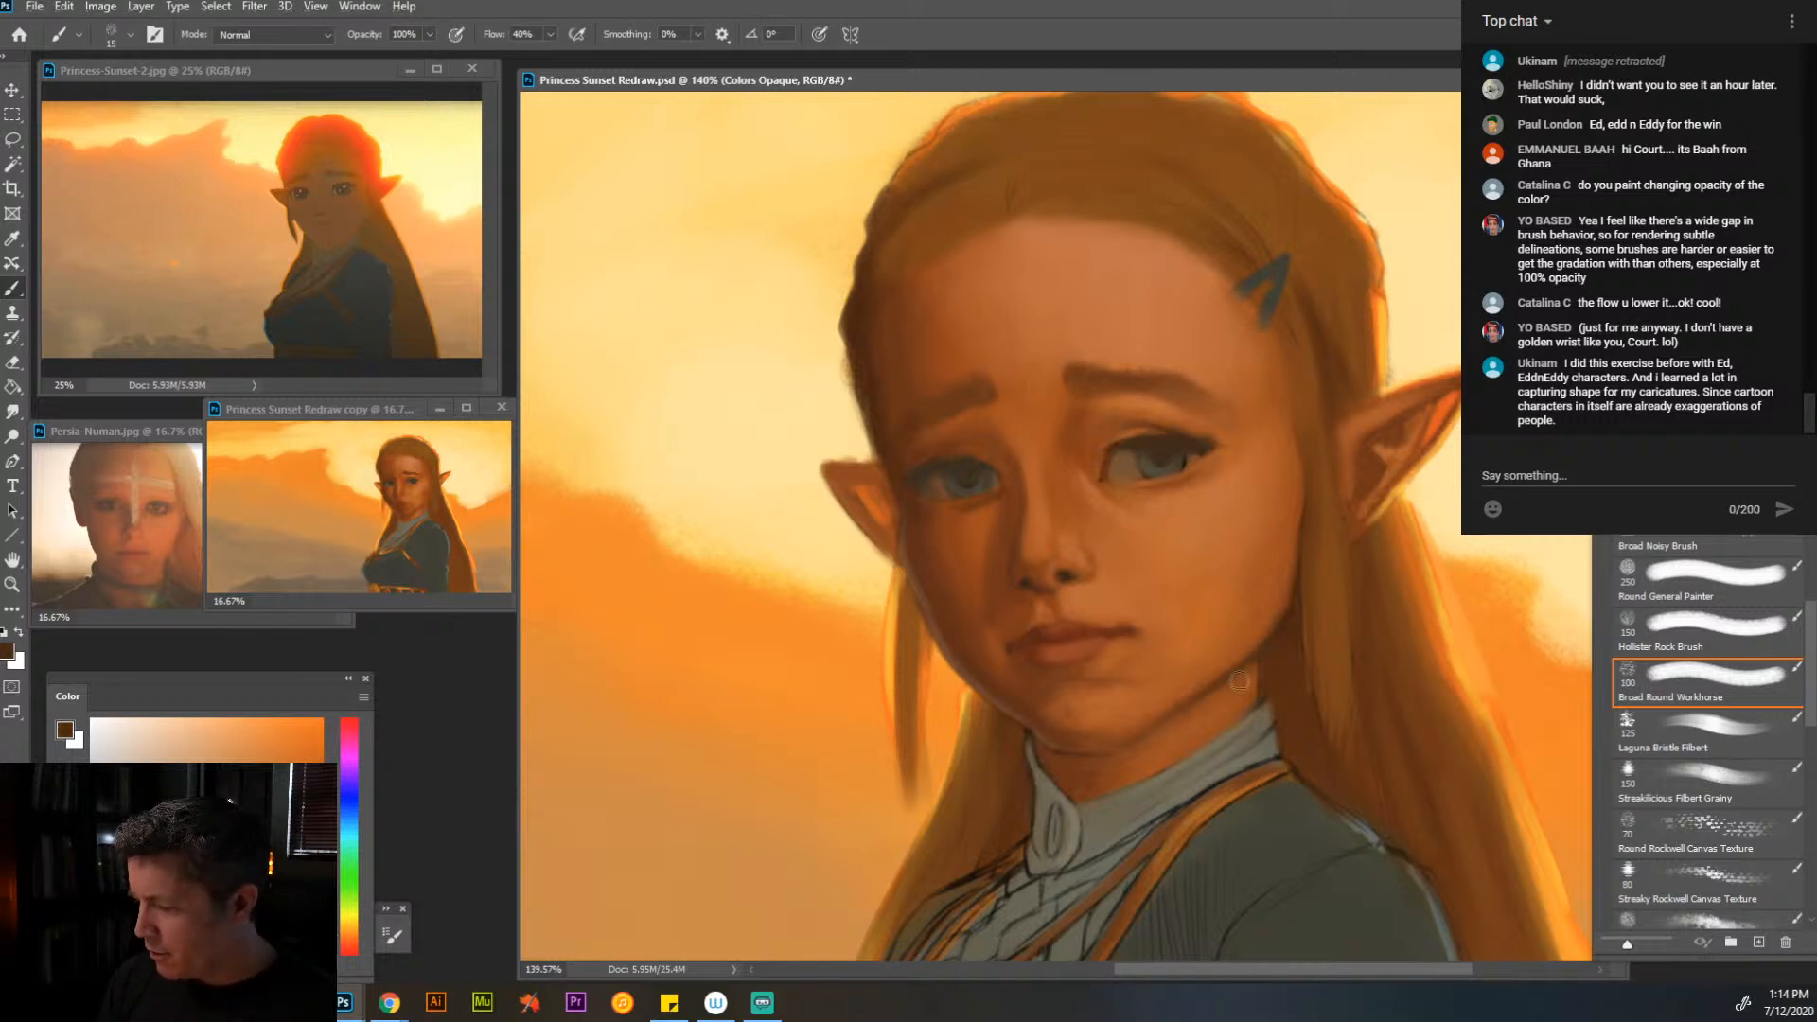
- Paint small catchlights in both irises with a sampled greyish tone, using the Hollister Rock Brush at a reduced size
left_click(1188, 831, "alt")
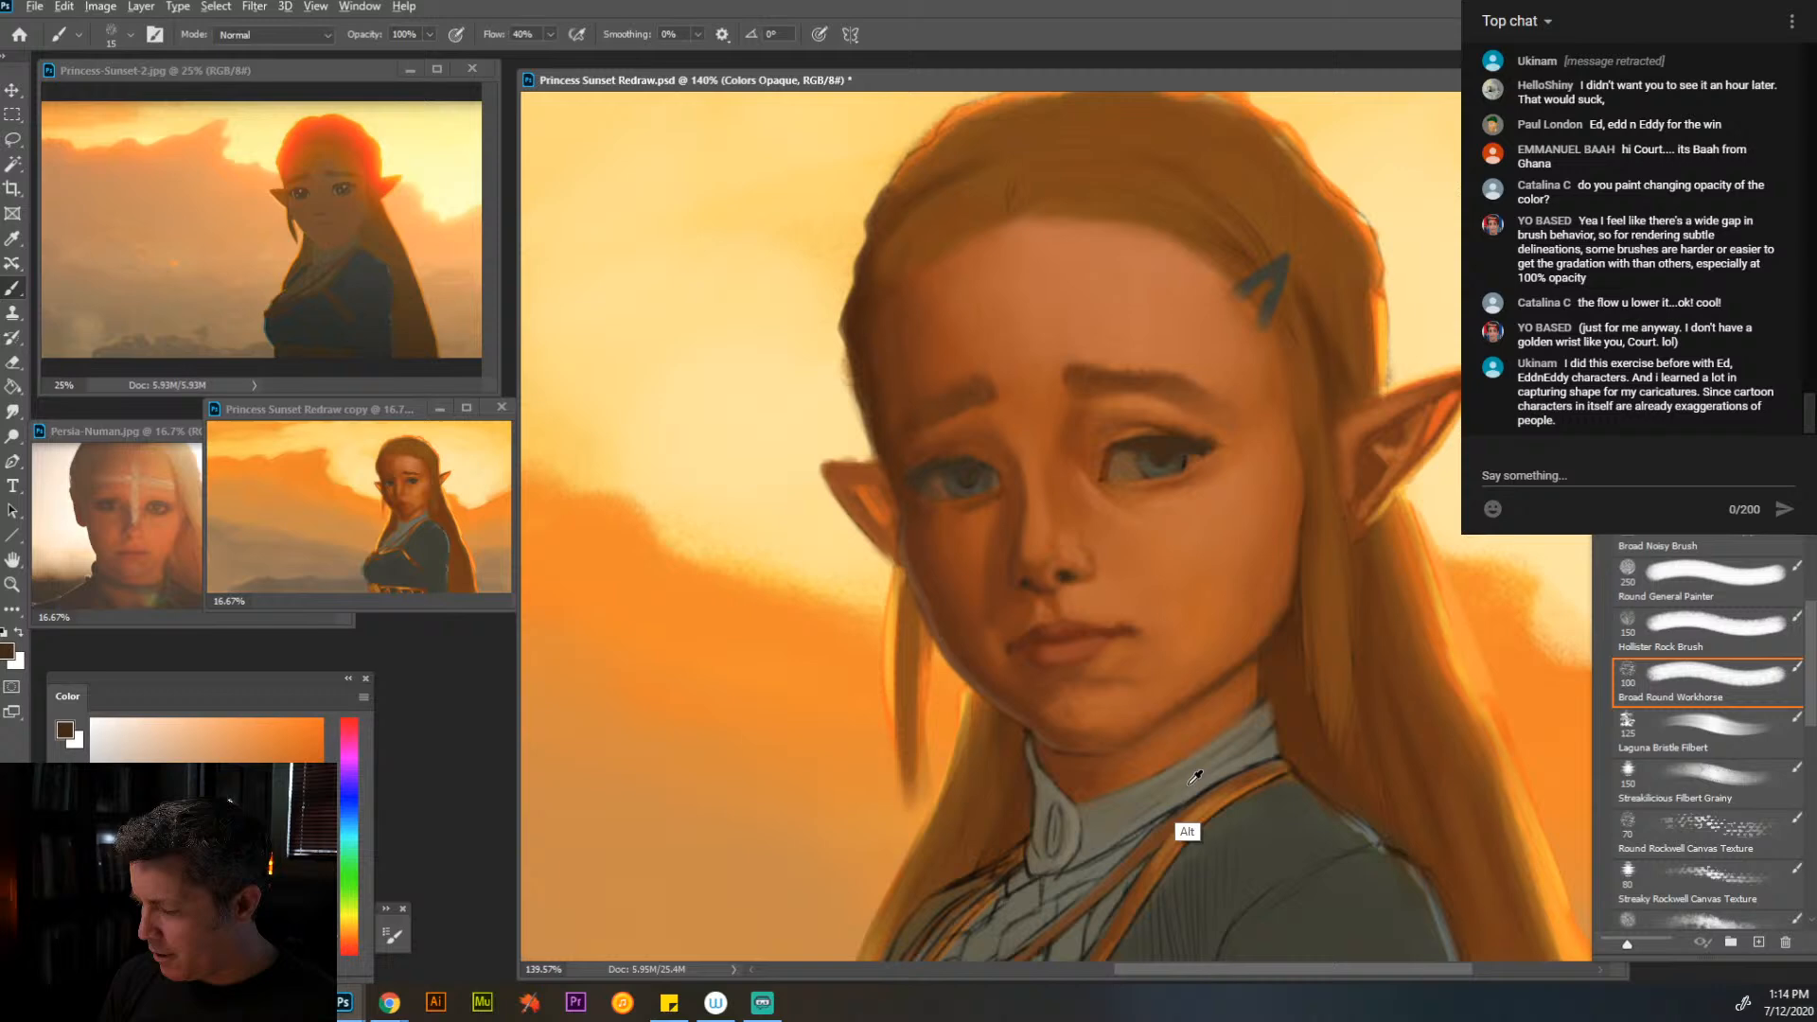
left_click(1714, 633)
key("bracketleft")
key("bracketleft")
key("bracketleft")
key("bracketleft")
key("bracketleft")
key("bracketleft")
key("bracketleft")
key("bracketleft")
key("bracketleft")
key("bracketleft")
key("bracketleft")
key("bracketleft")
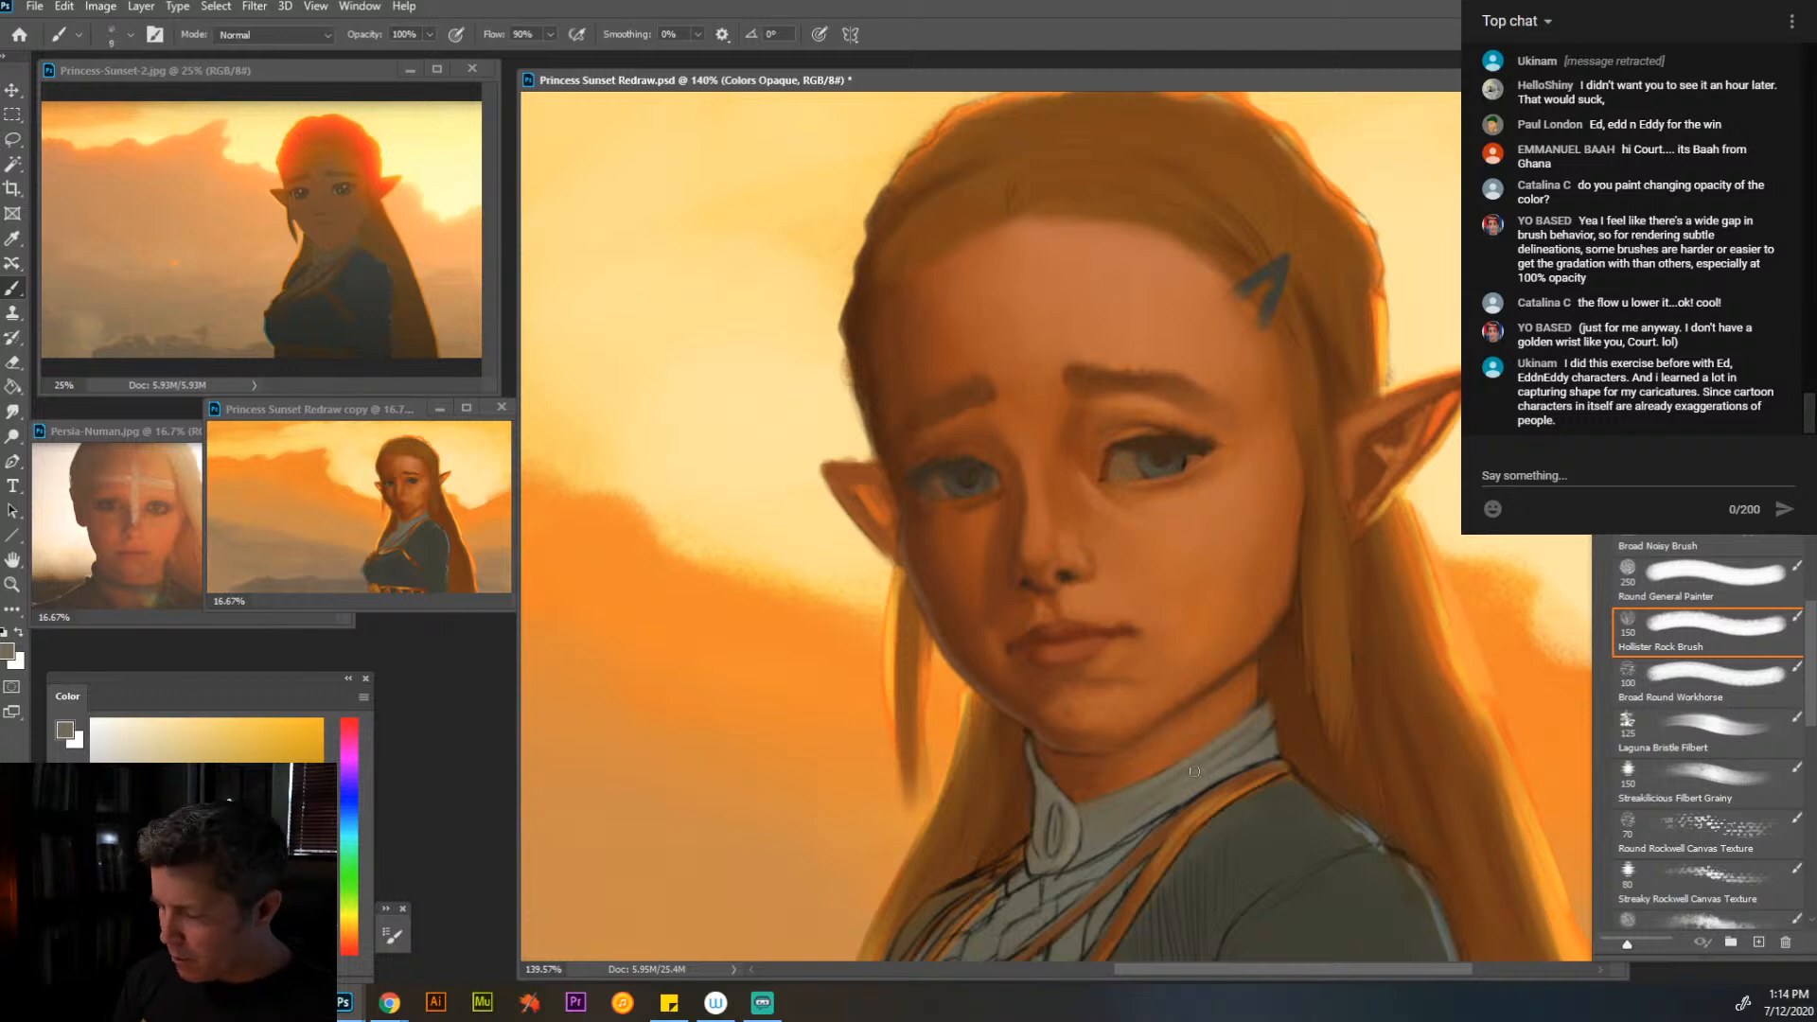
left_click(1183, 822, "alt")
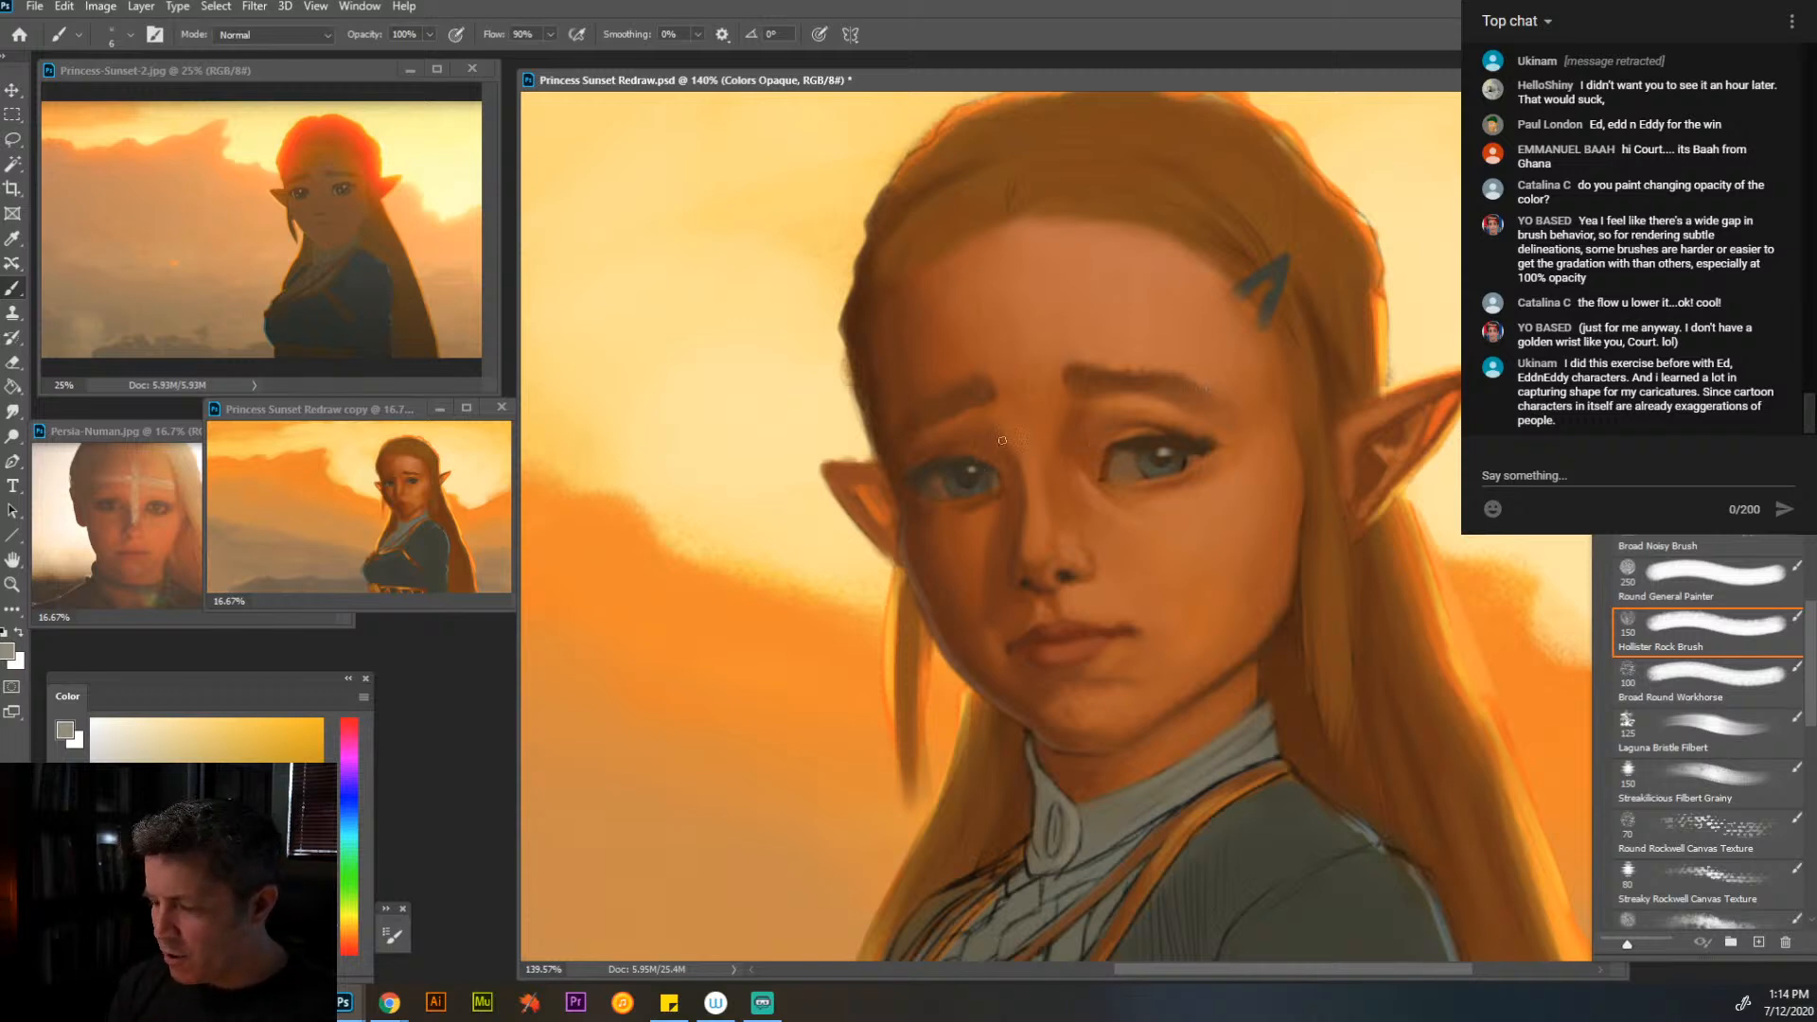
- Refine the far eye's upper lash line, inner corner and surrounding skin with sampled dark browns and orange skin tones
left_click(940, 469, "alt")
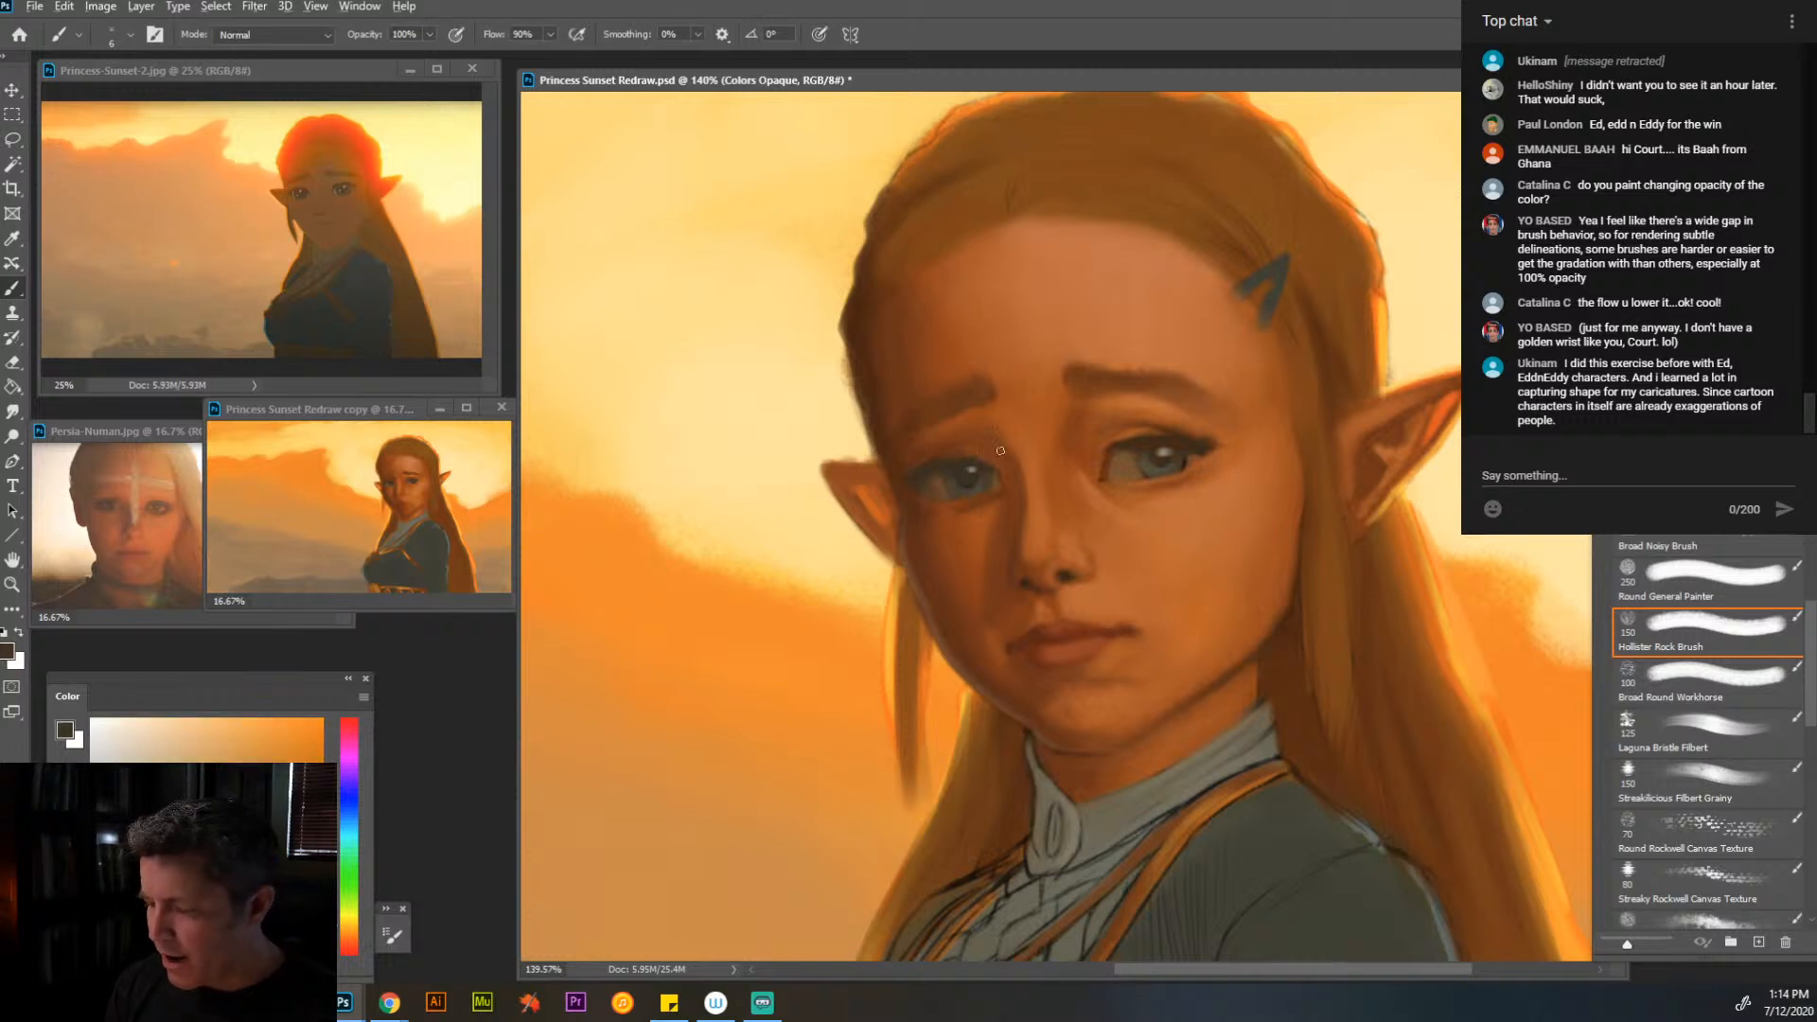
left_click(1110, 451, "alt")
key("bracketright")
left_click_drag(915, 477, 936, 460)
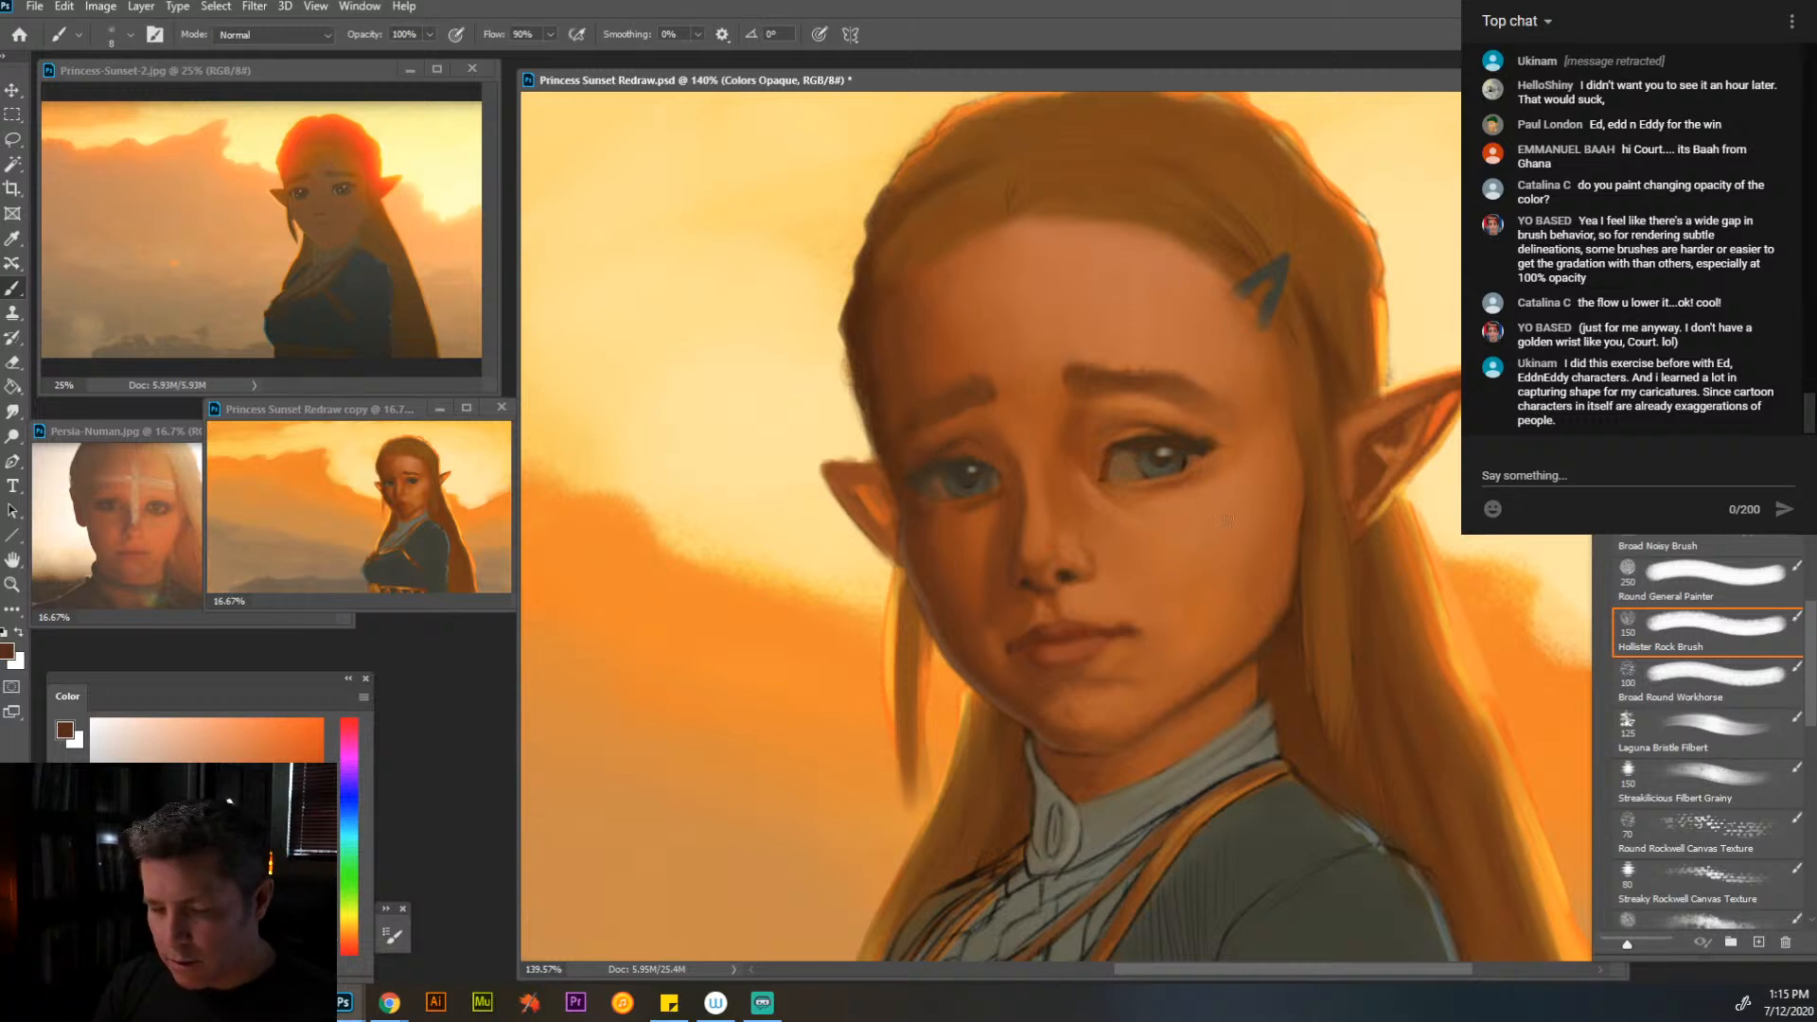
left_click(996, 502, "alt")
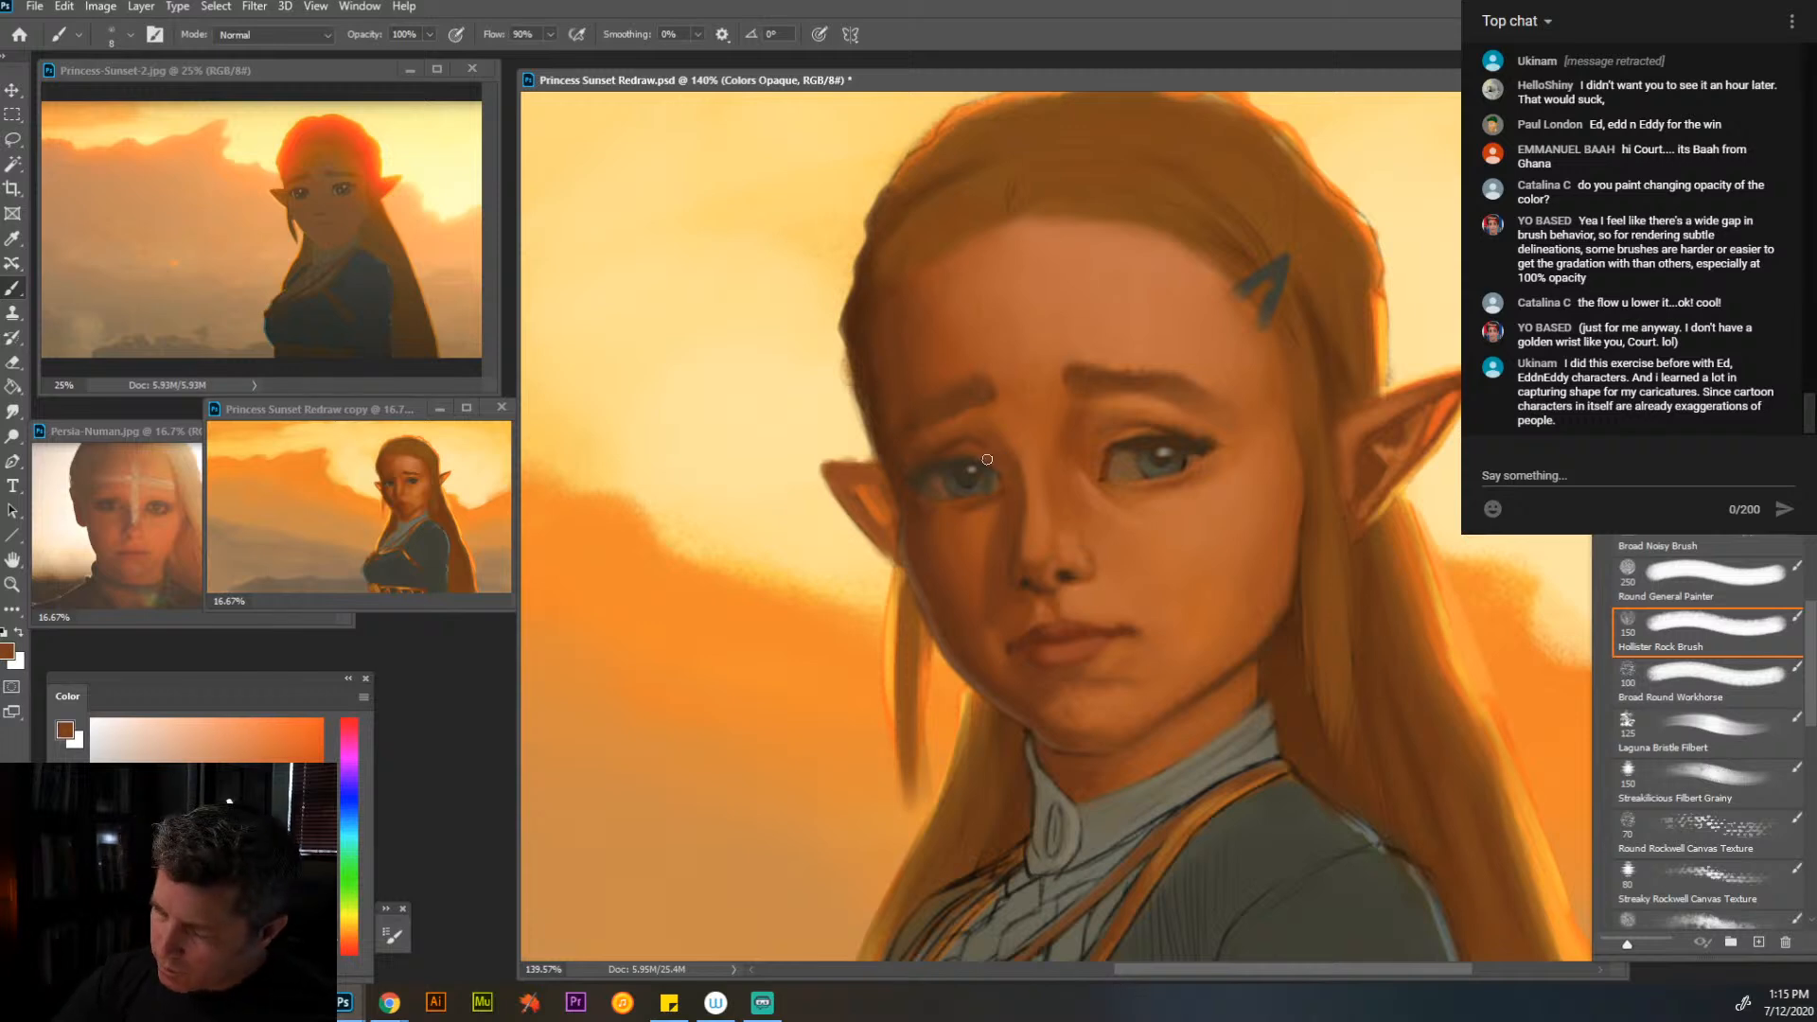
left_click(1009, 493, "alt")
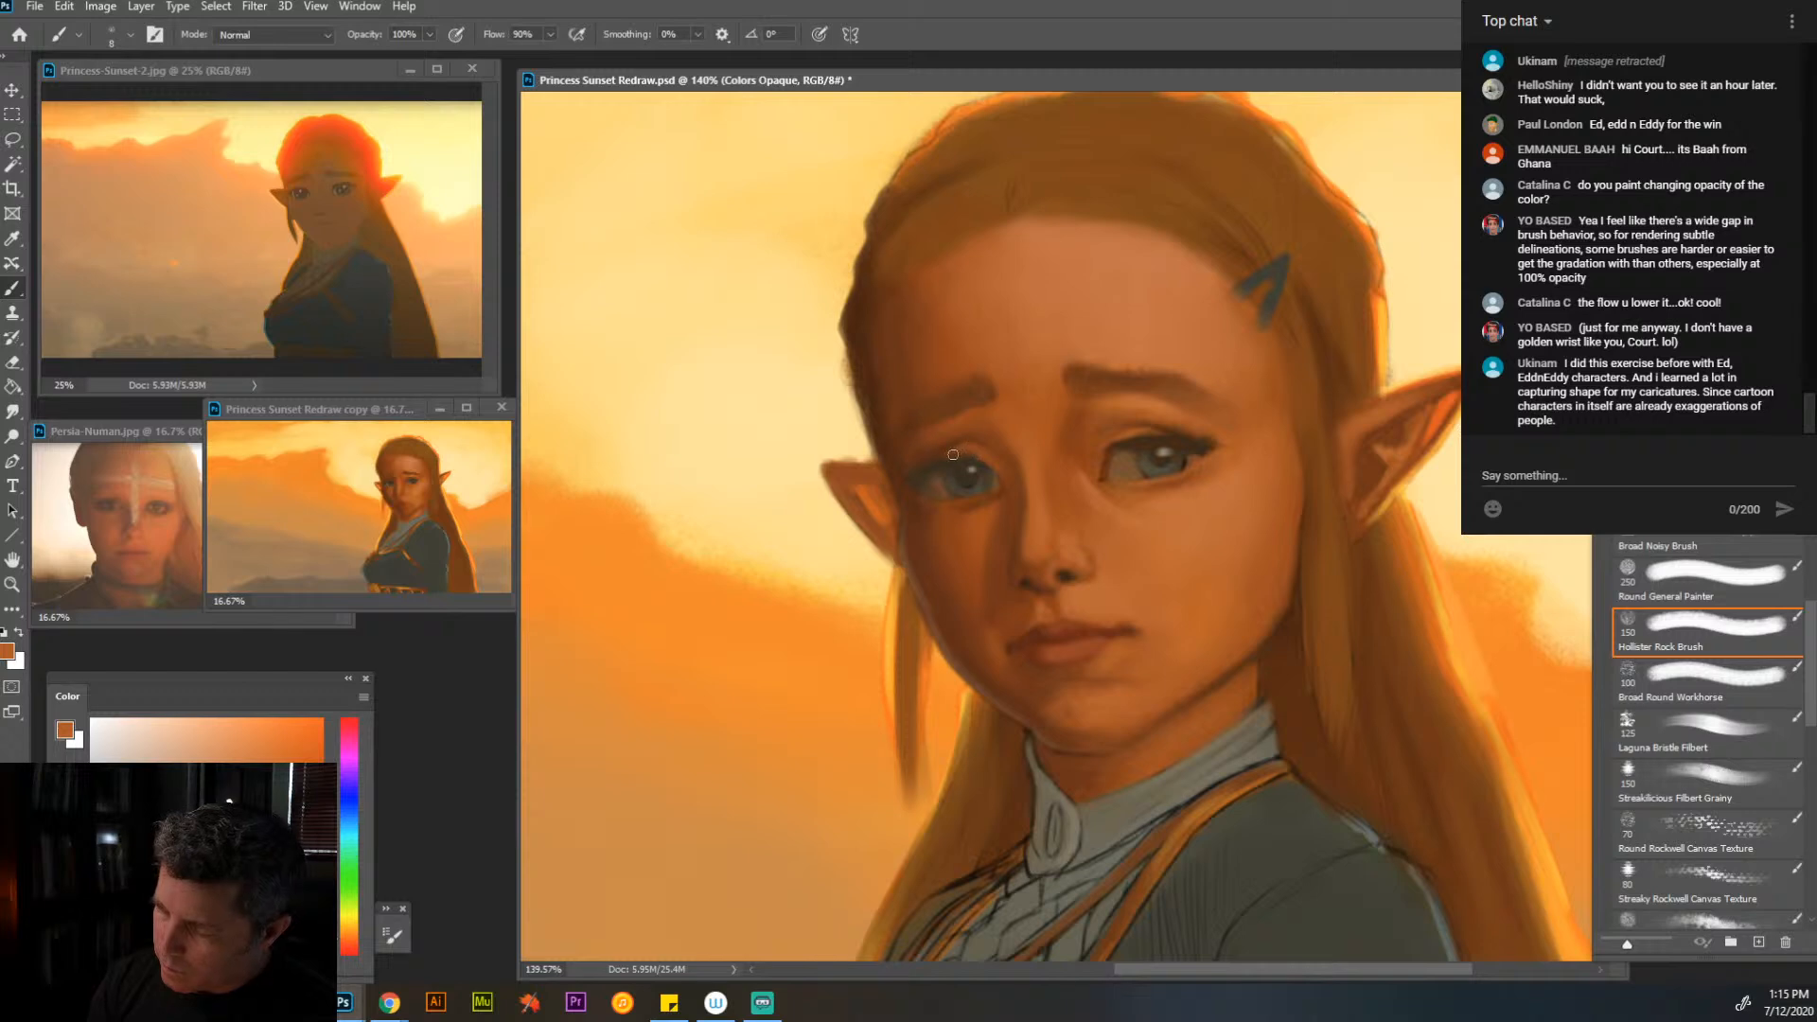
left_click(989, 535, "alt")
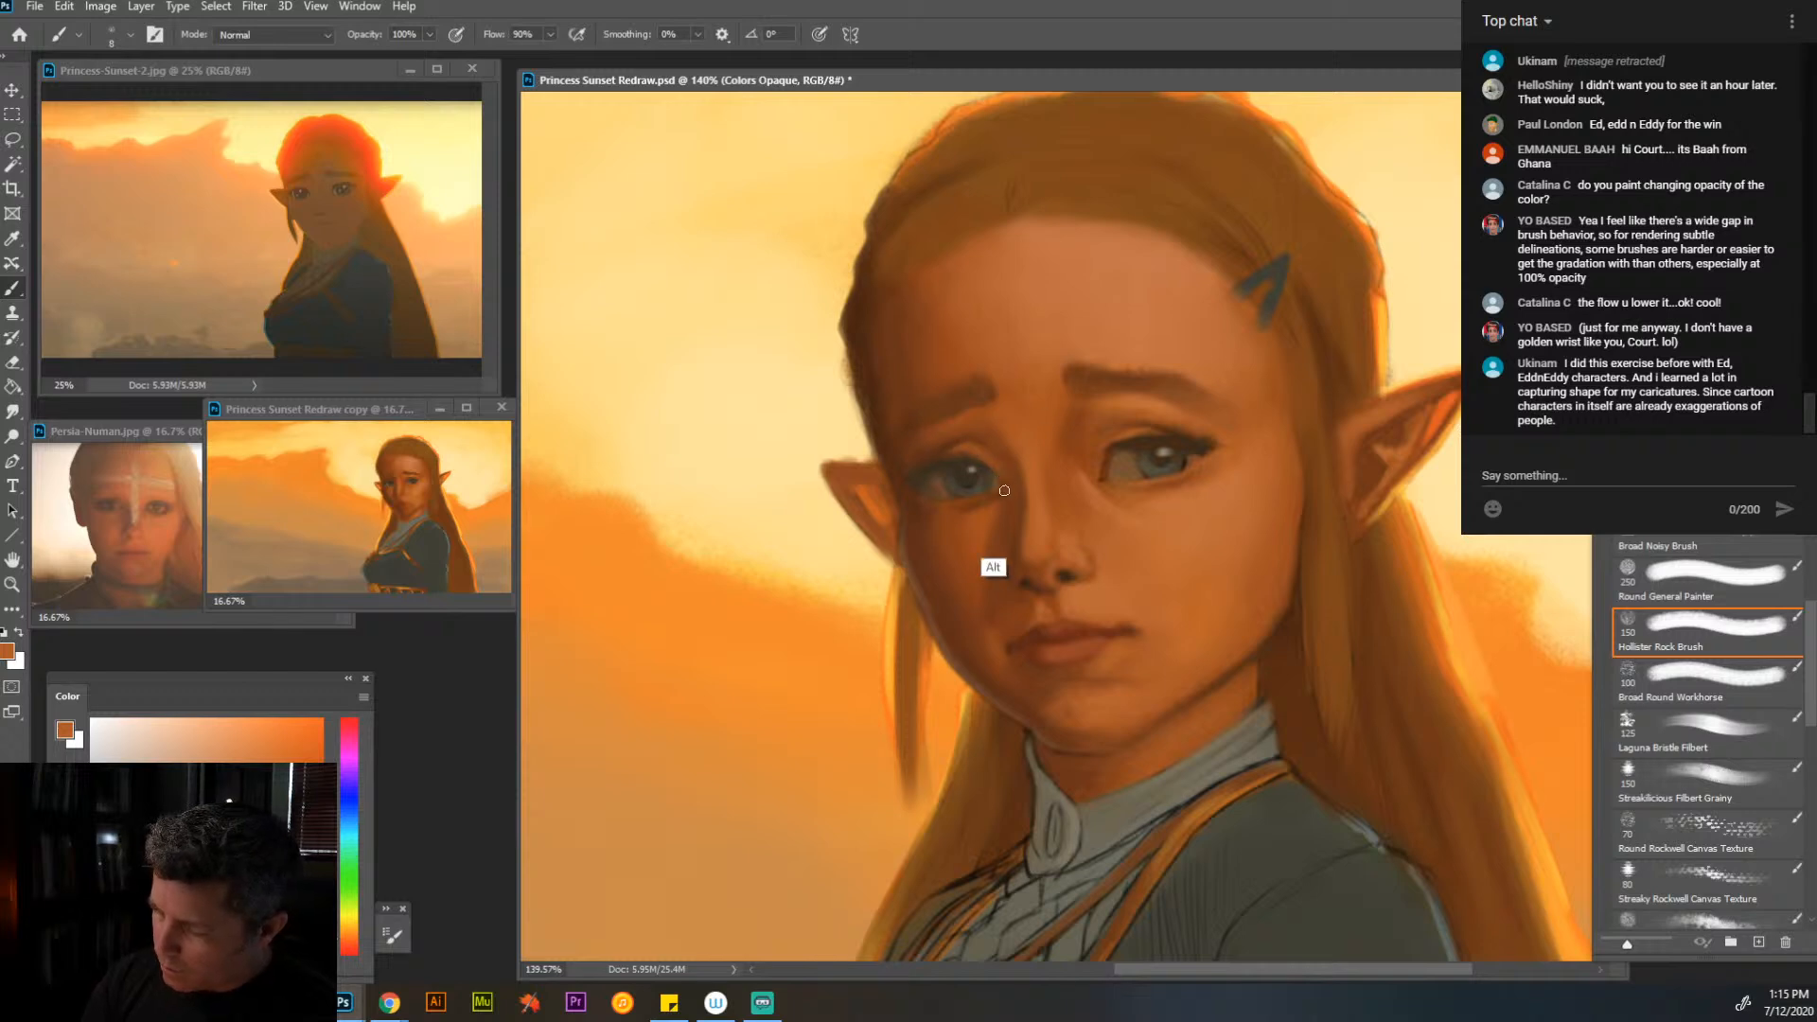
- Blend orange and brown skin tones over the far cheek down toward the jaw at brush size 20
key("bracketright")
key("bracketright")
key("bracketright")
key("bracketright")
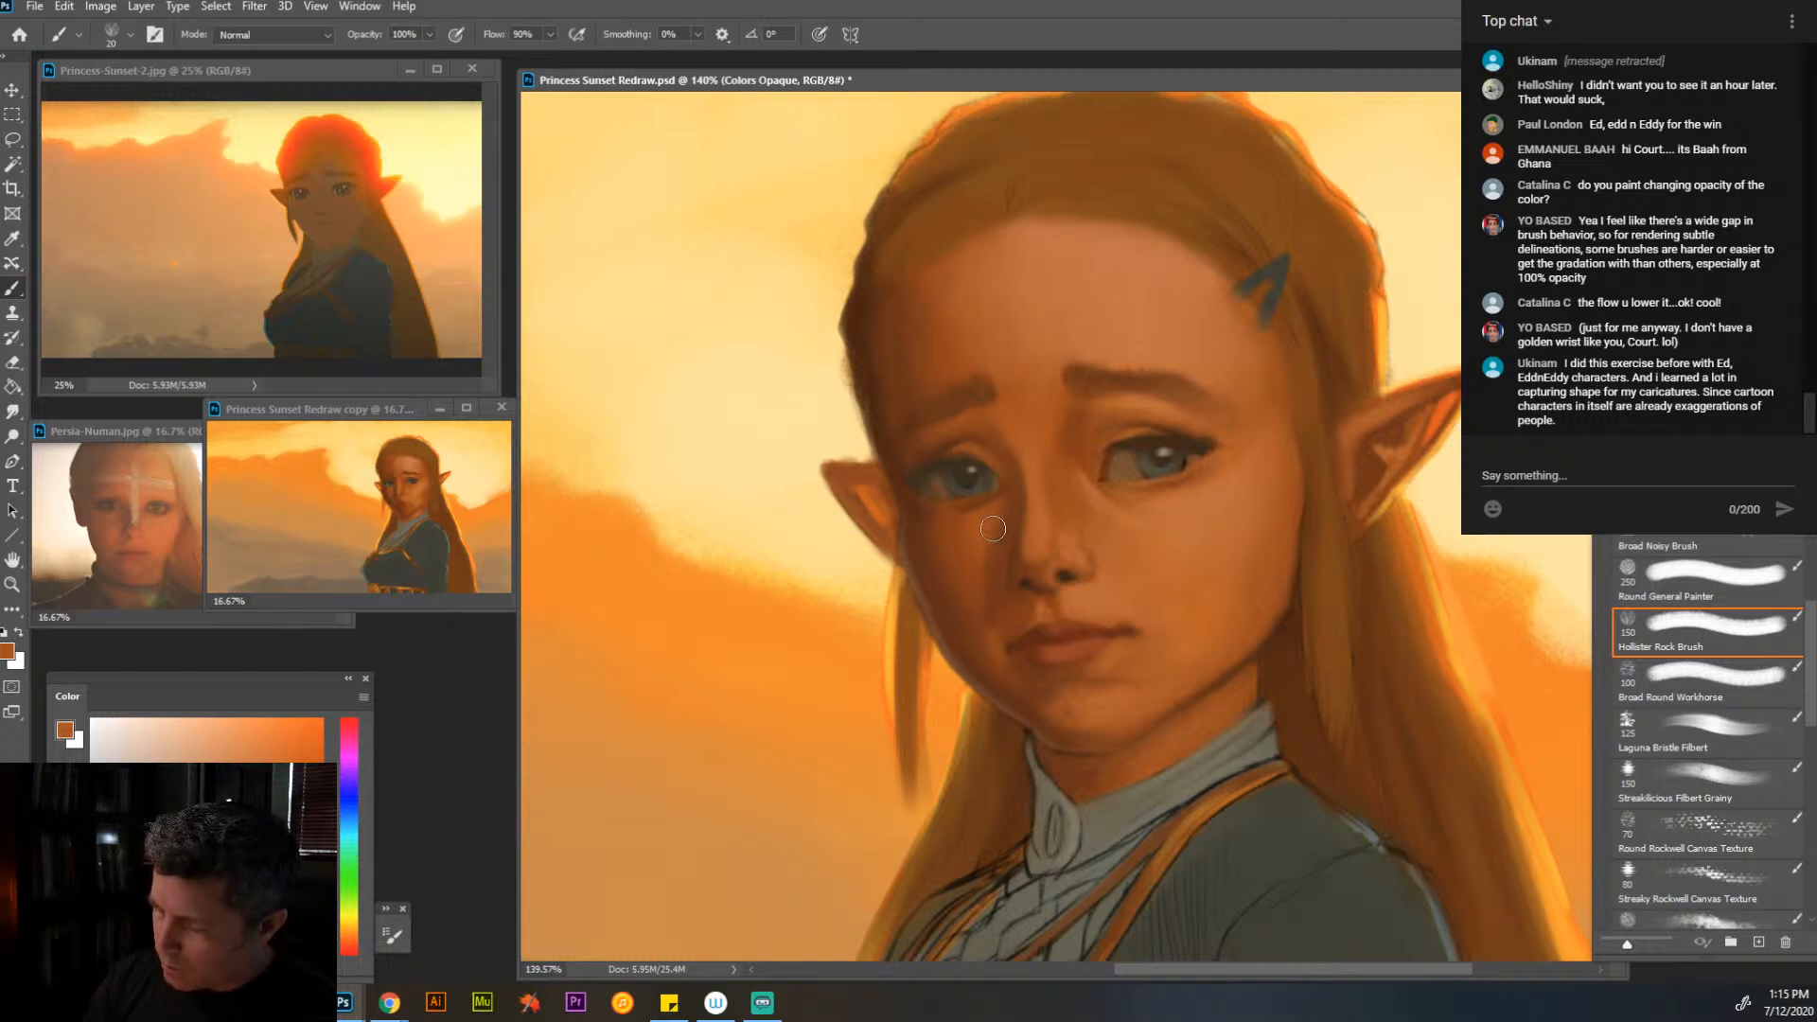
mouse_move(988, 576)
left_mouse_down()
mouse_move(992, 556)
mouse_move(993, 594)
left_mouse_up()
left_click(994, 635, "alt")
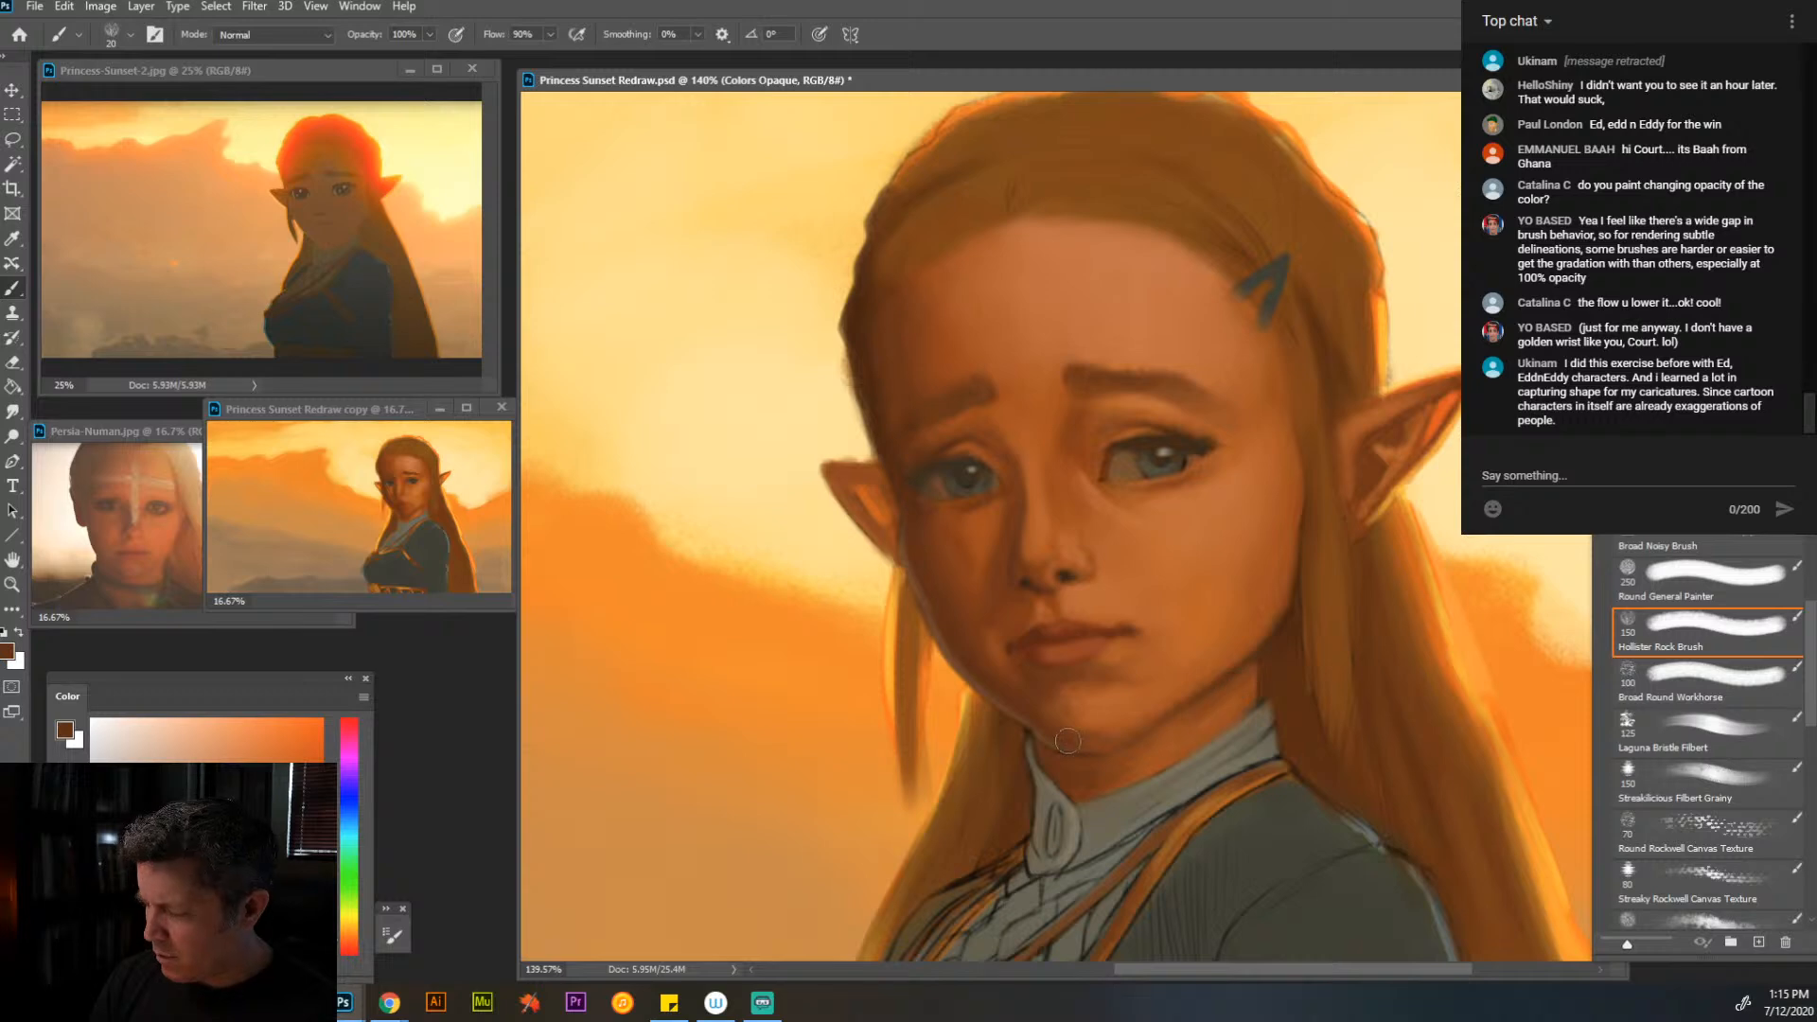
- Blend sampled orange skin tones over the near cheek and below the near eye, enlarging the brush to size 30
key("alt")
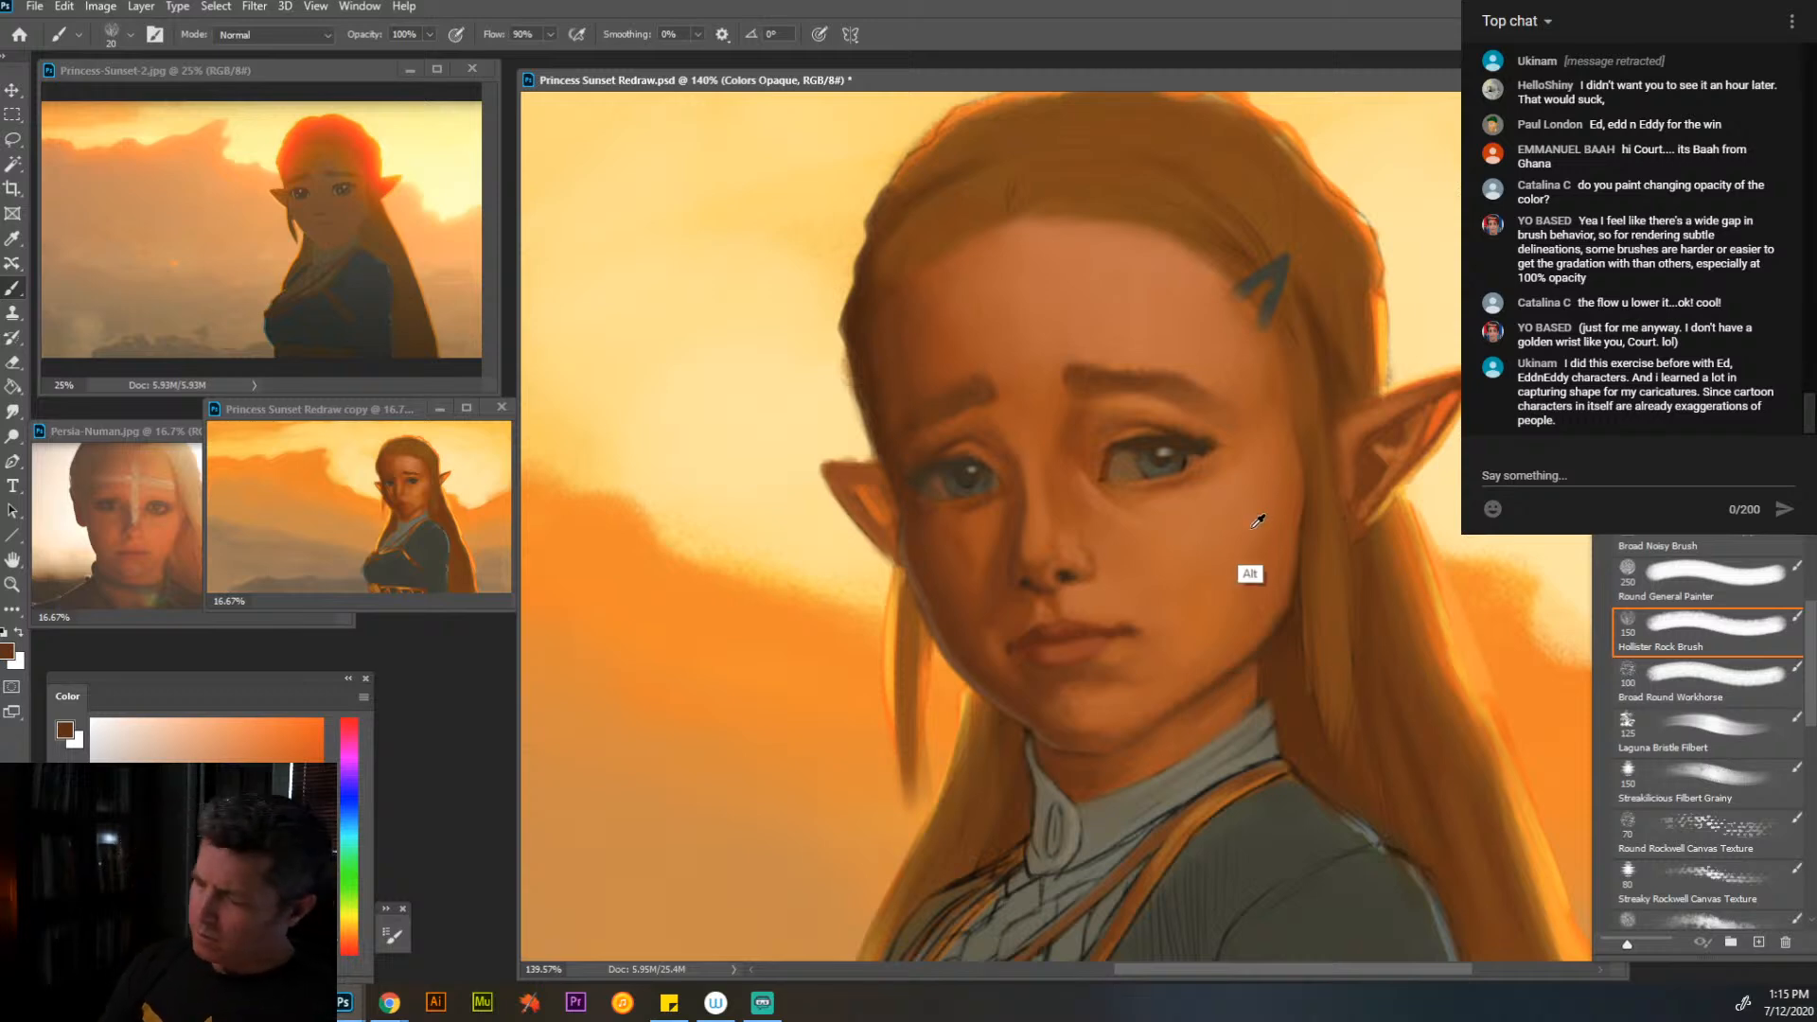
left_click(1258, 521, "alt")
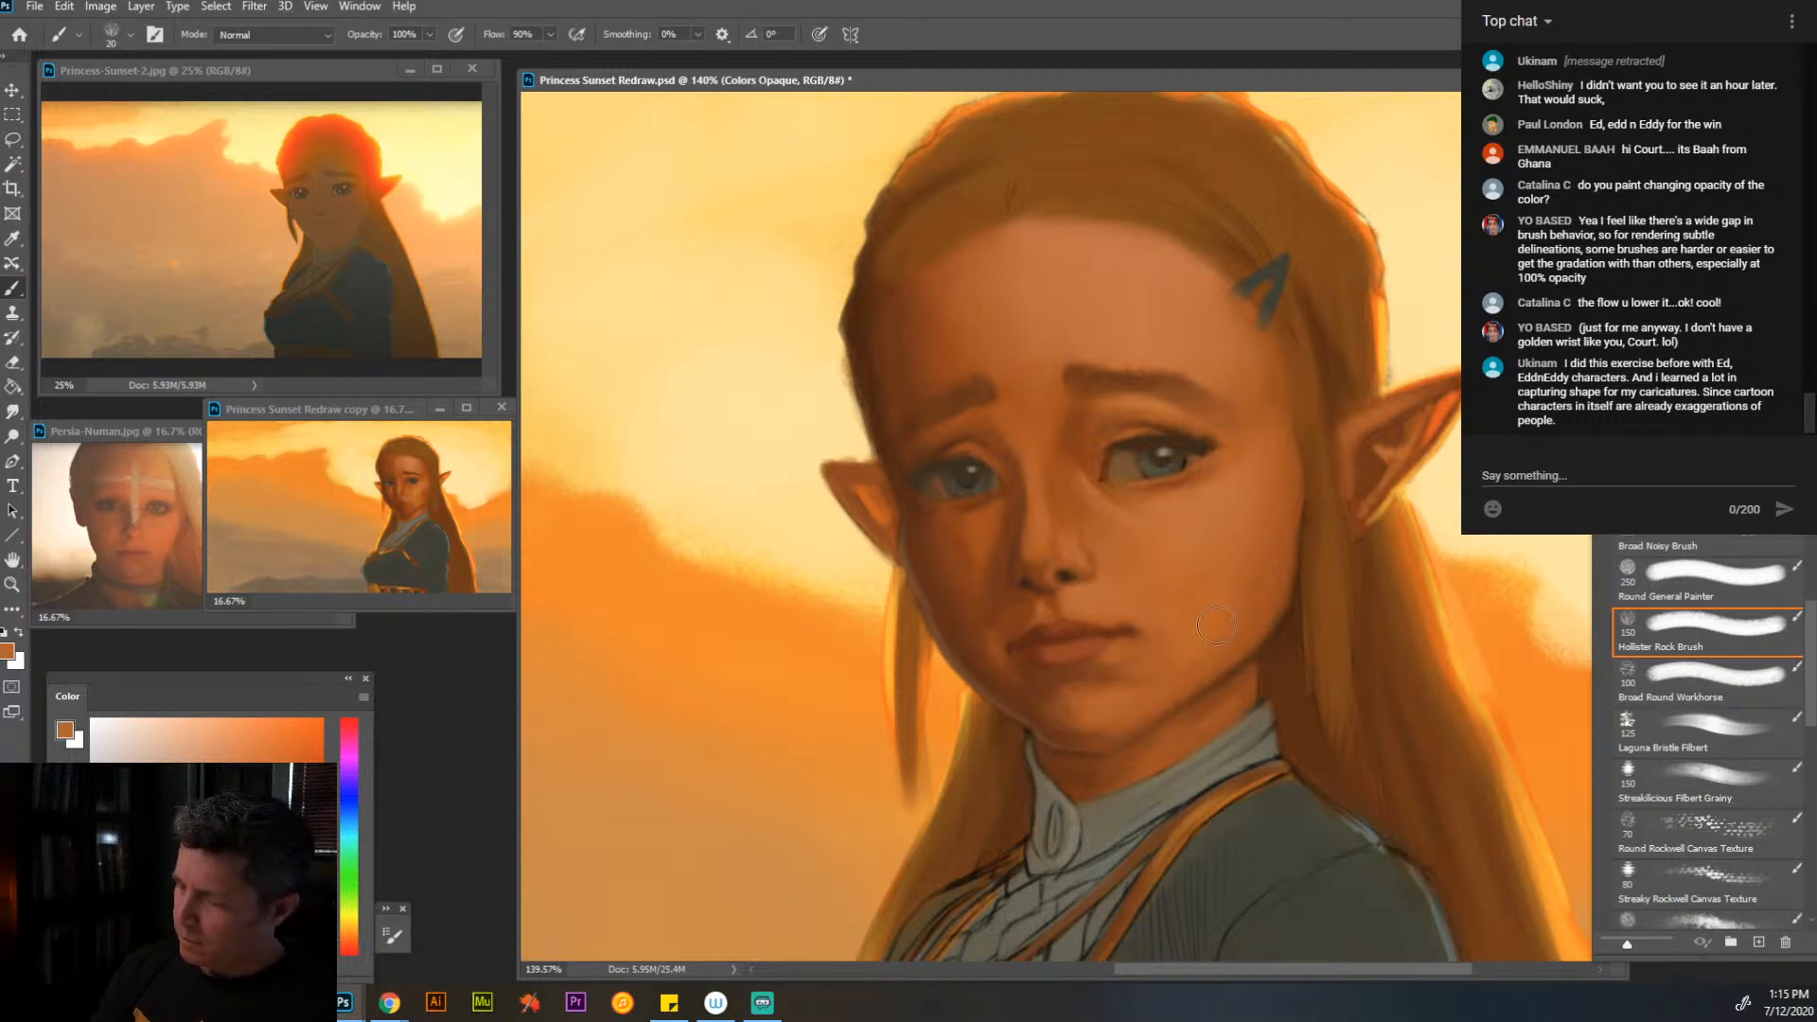
left_click(1295, 514, "alt")
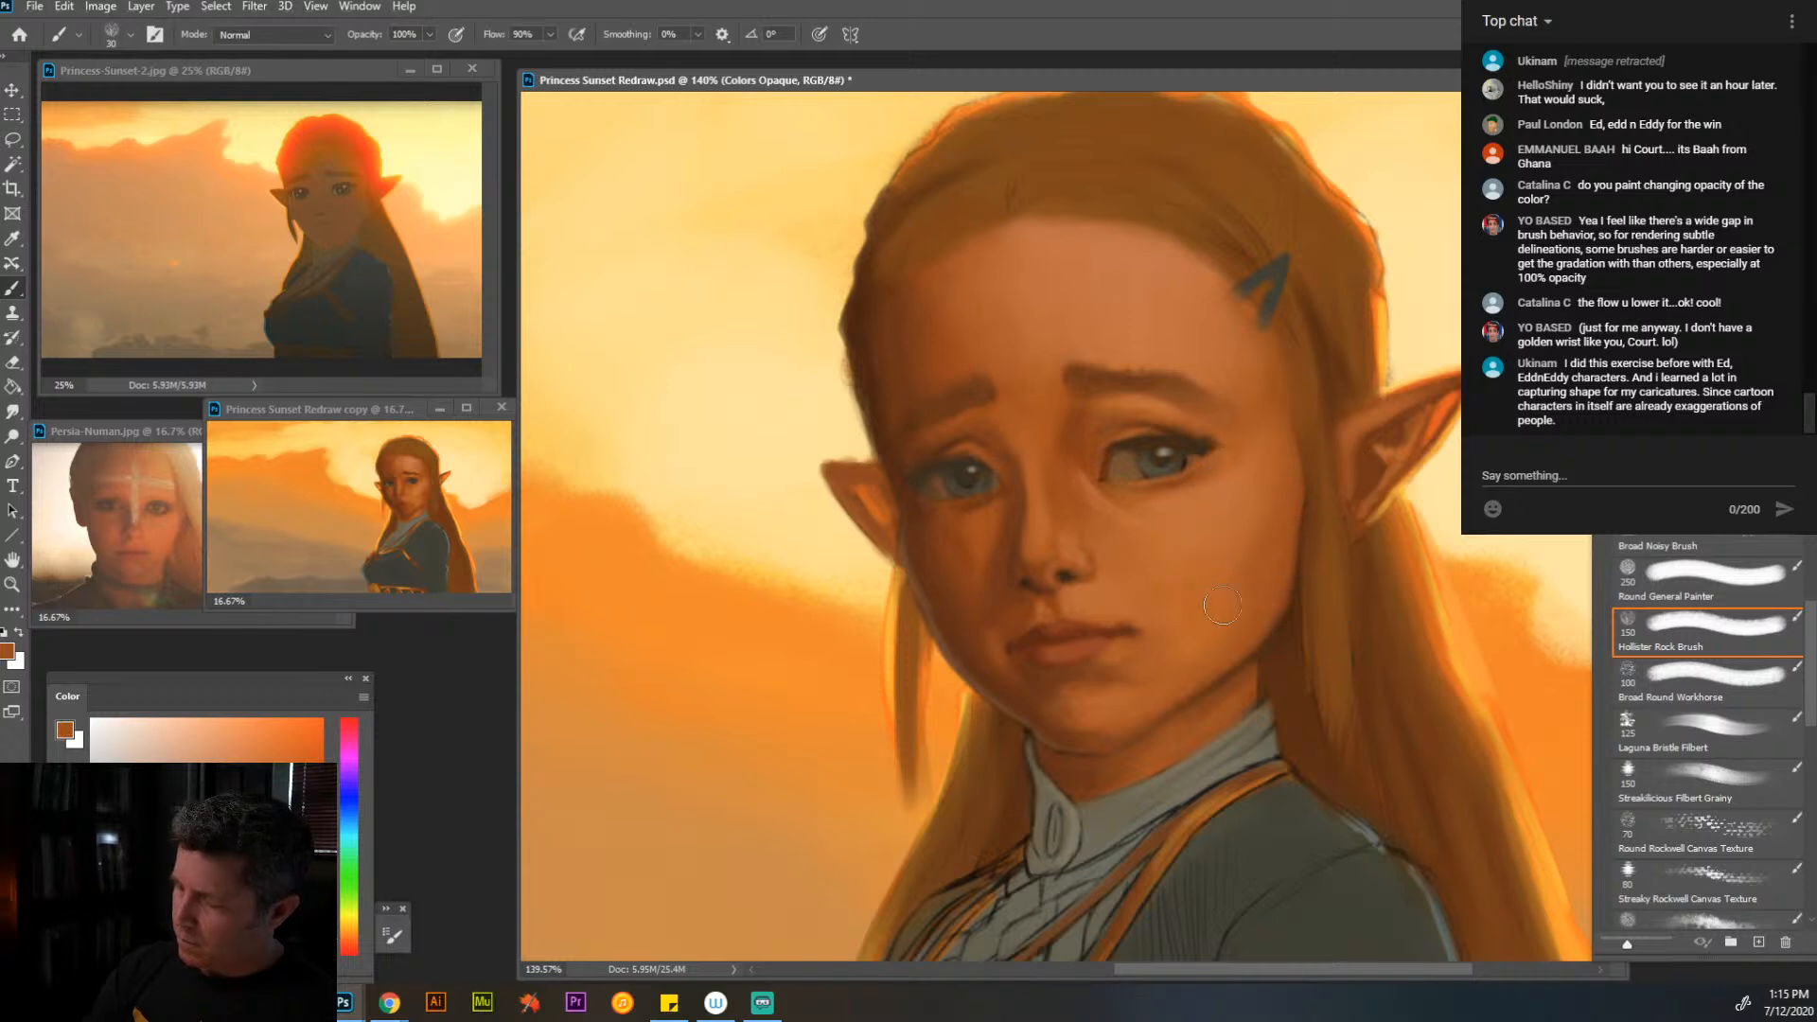
left_click(1207, 488, "alt")
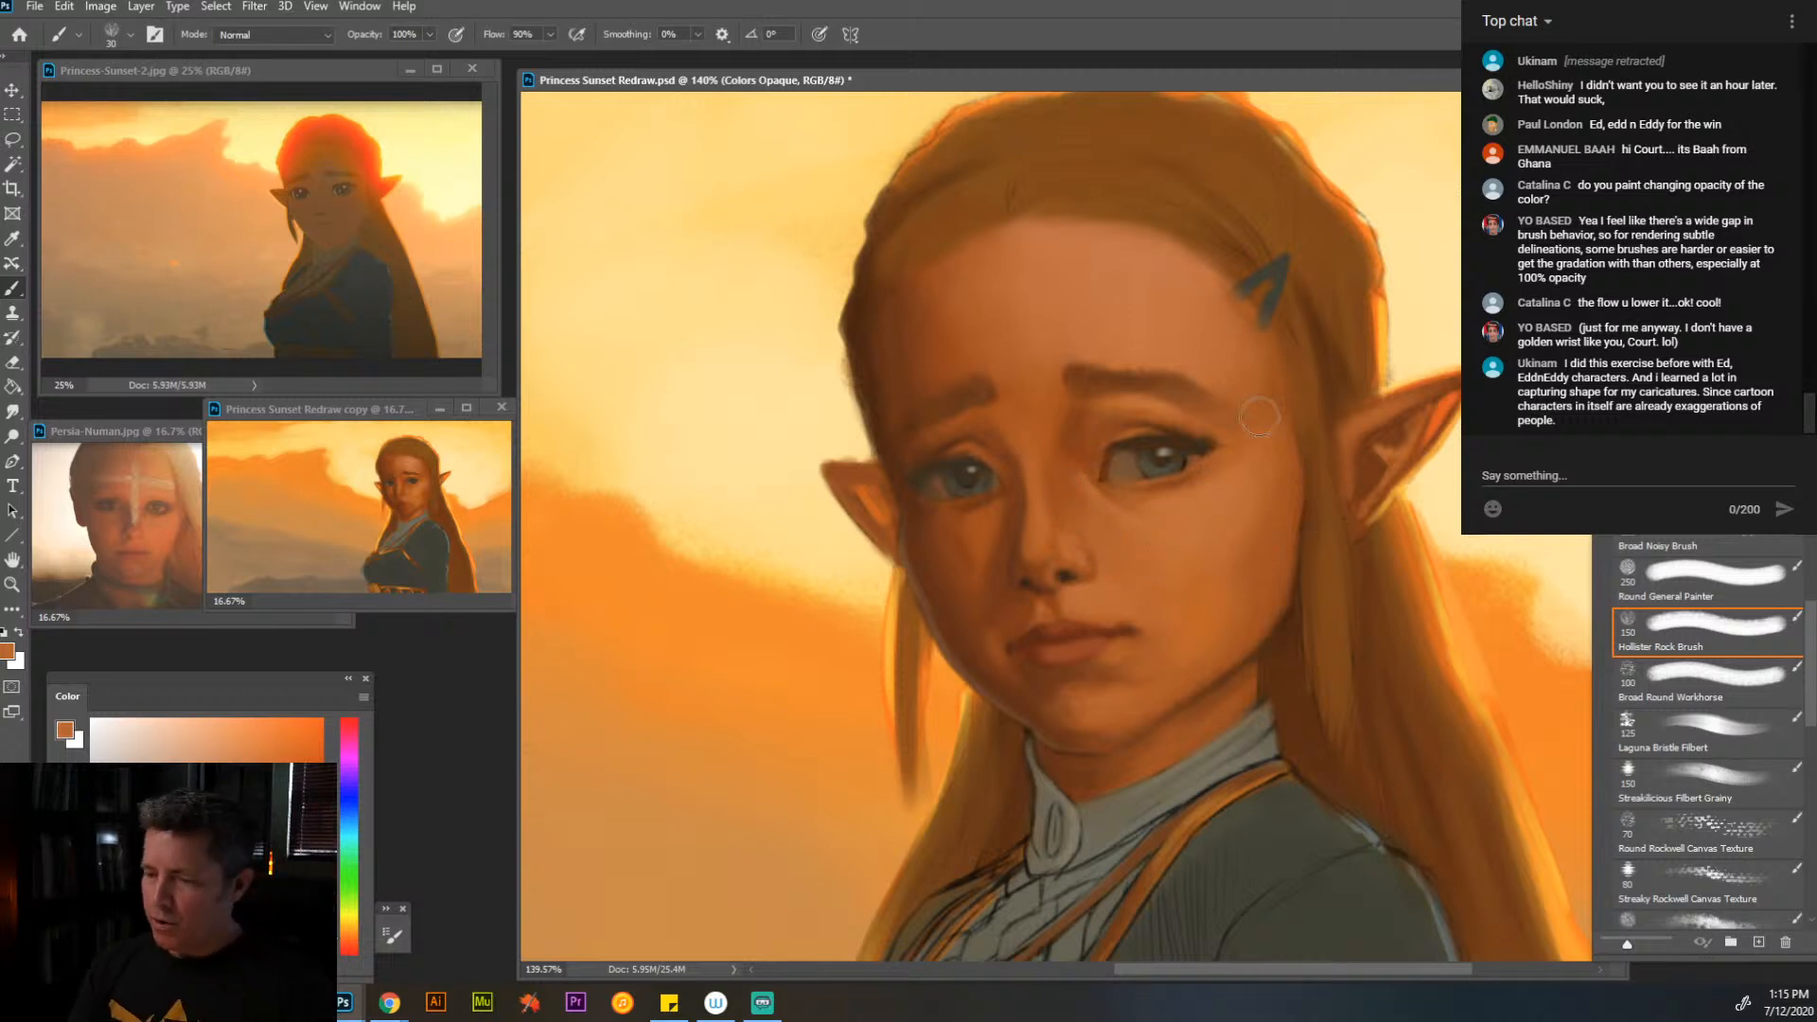
- Work on the hair above the near ear with the Laguna Bristle Filbert brush at size 45, undoing a brown test stroke on the sky
left_click(13, 585)
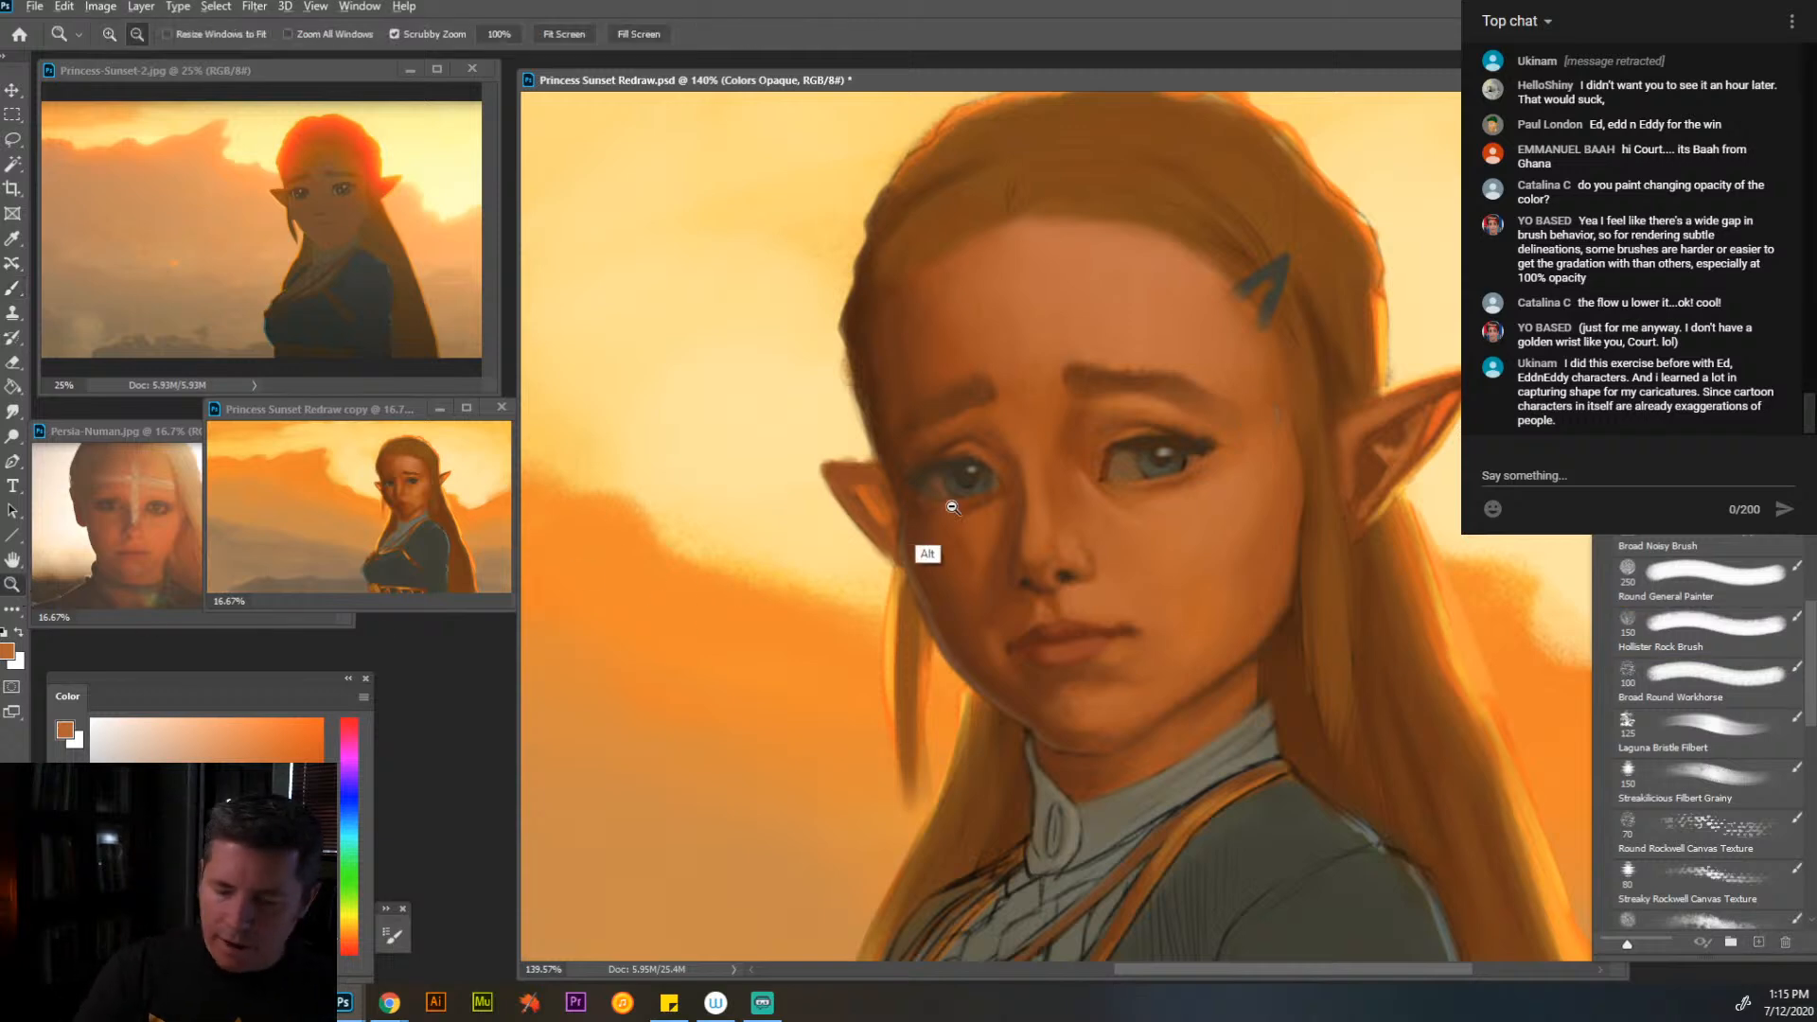
left_click(1193, 601, "alt")
left_click(1217, 629, "alt")
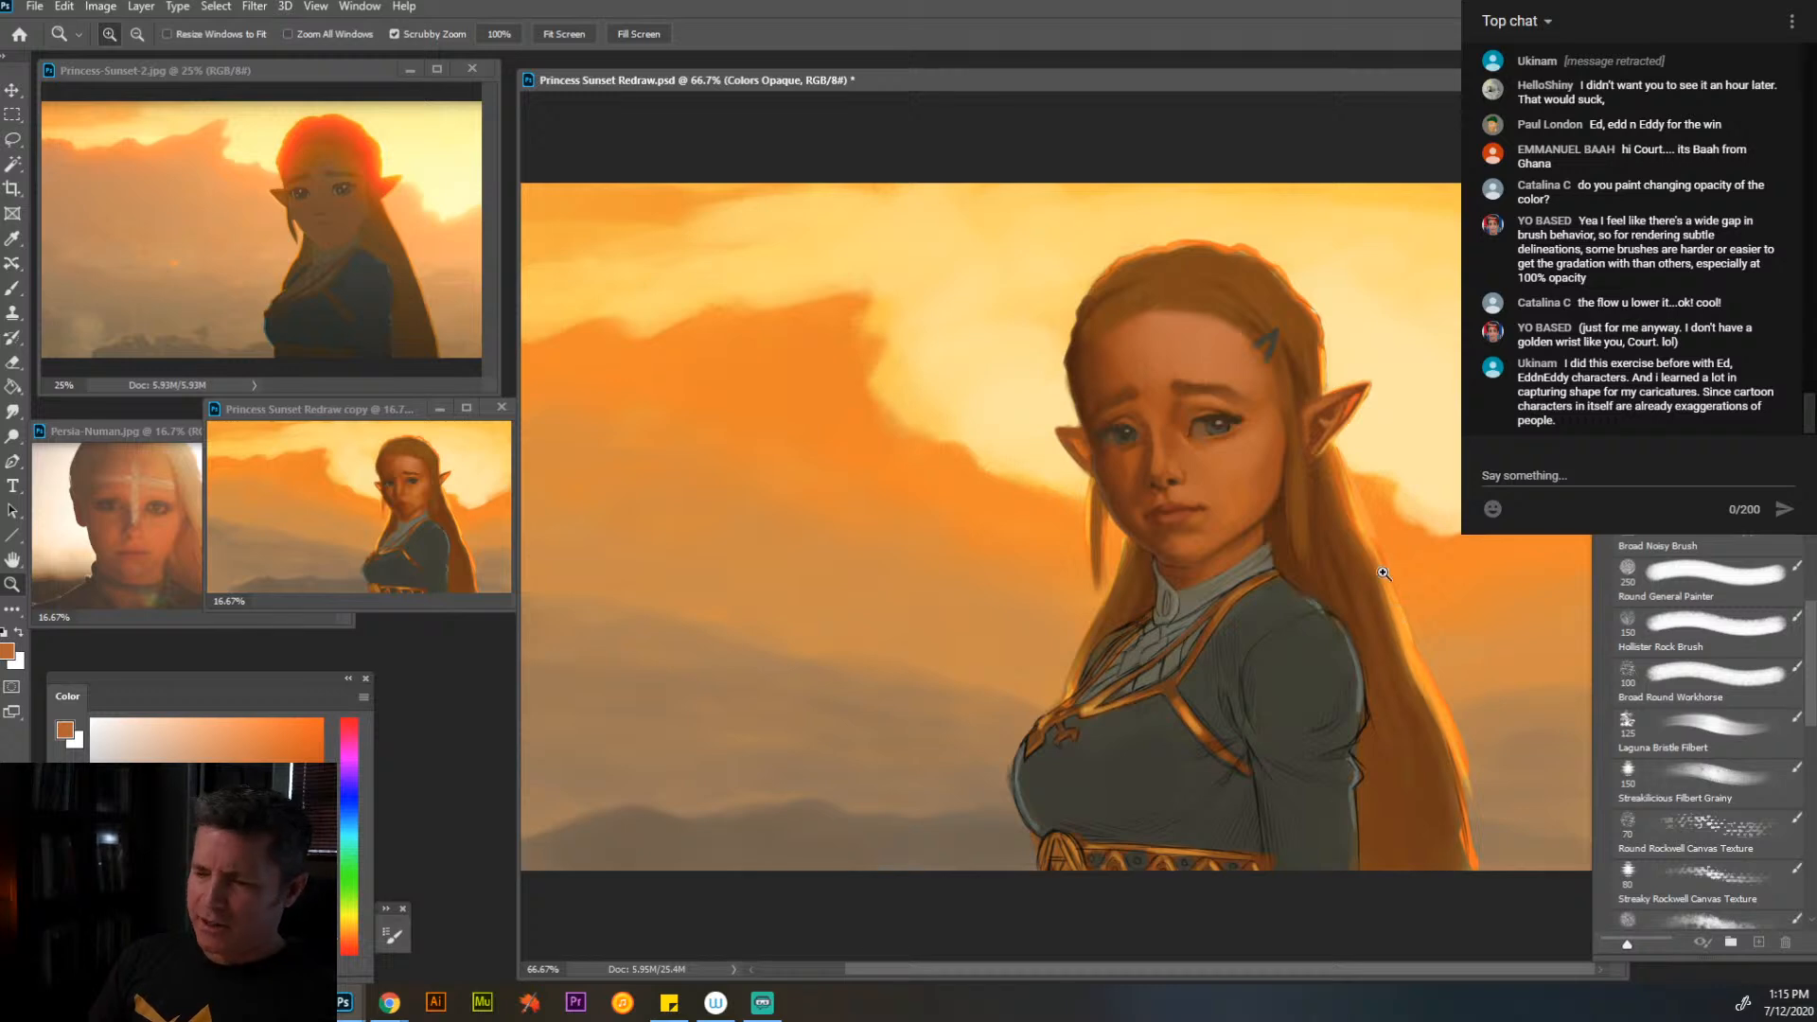
left_click(1227, 568)
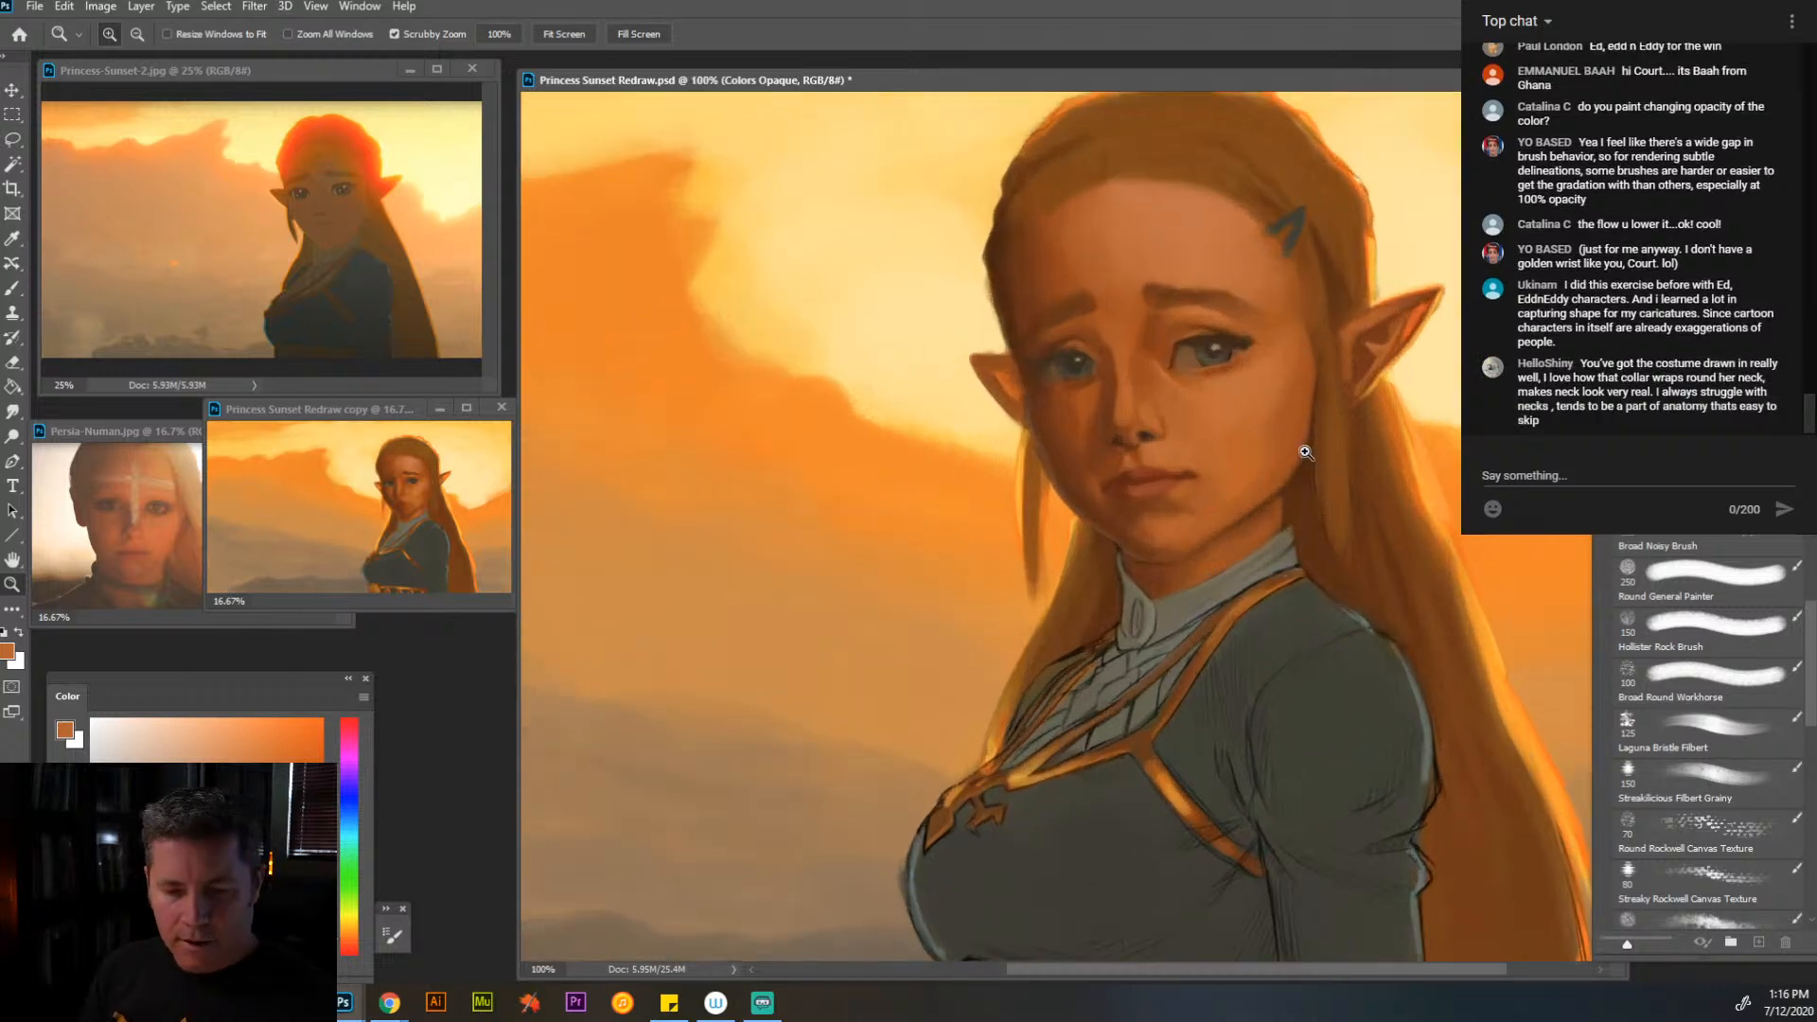
mouse_move(1307, 452)
left_mouse_down()
mouse_move(1279, 558)
mouse_move(1262, 553)
left_mouse_up()
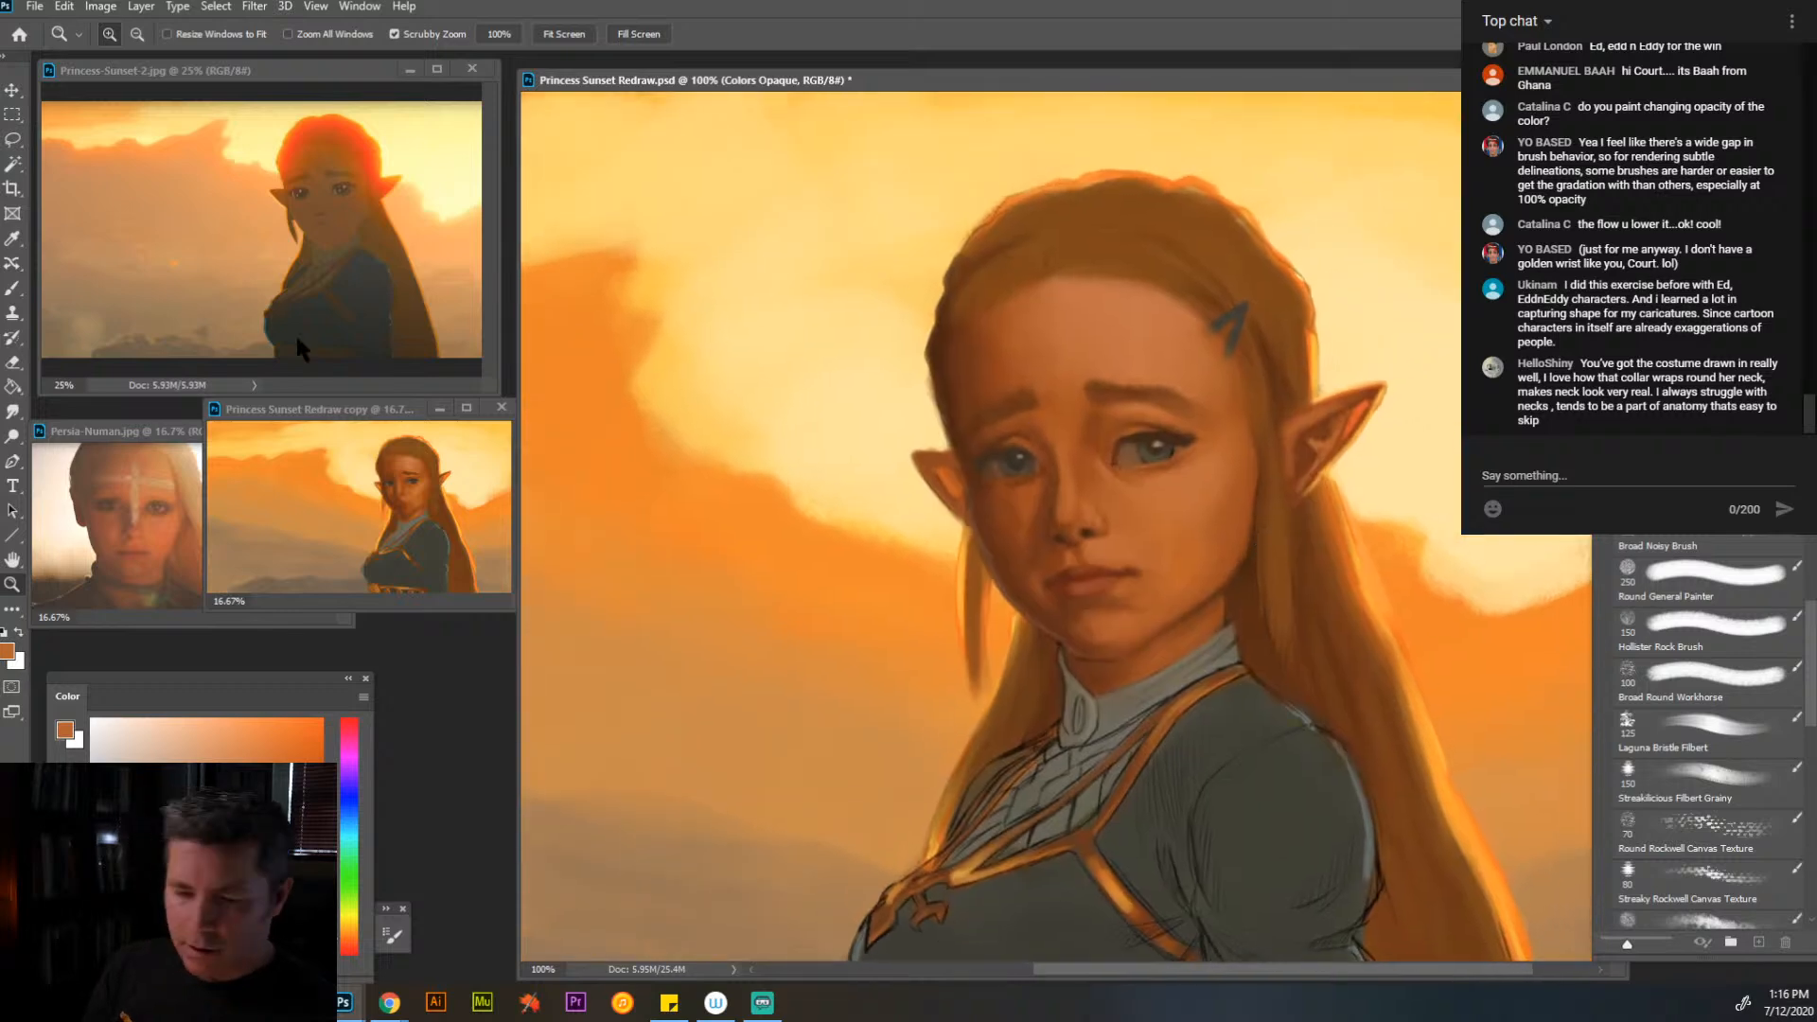
key("b")
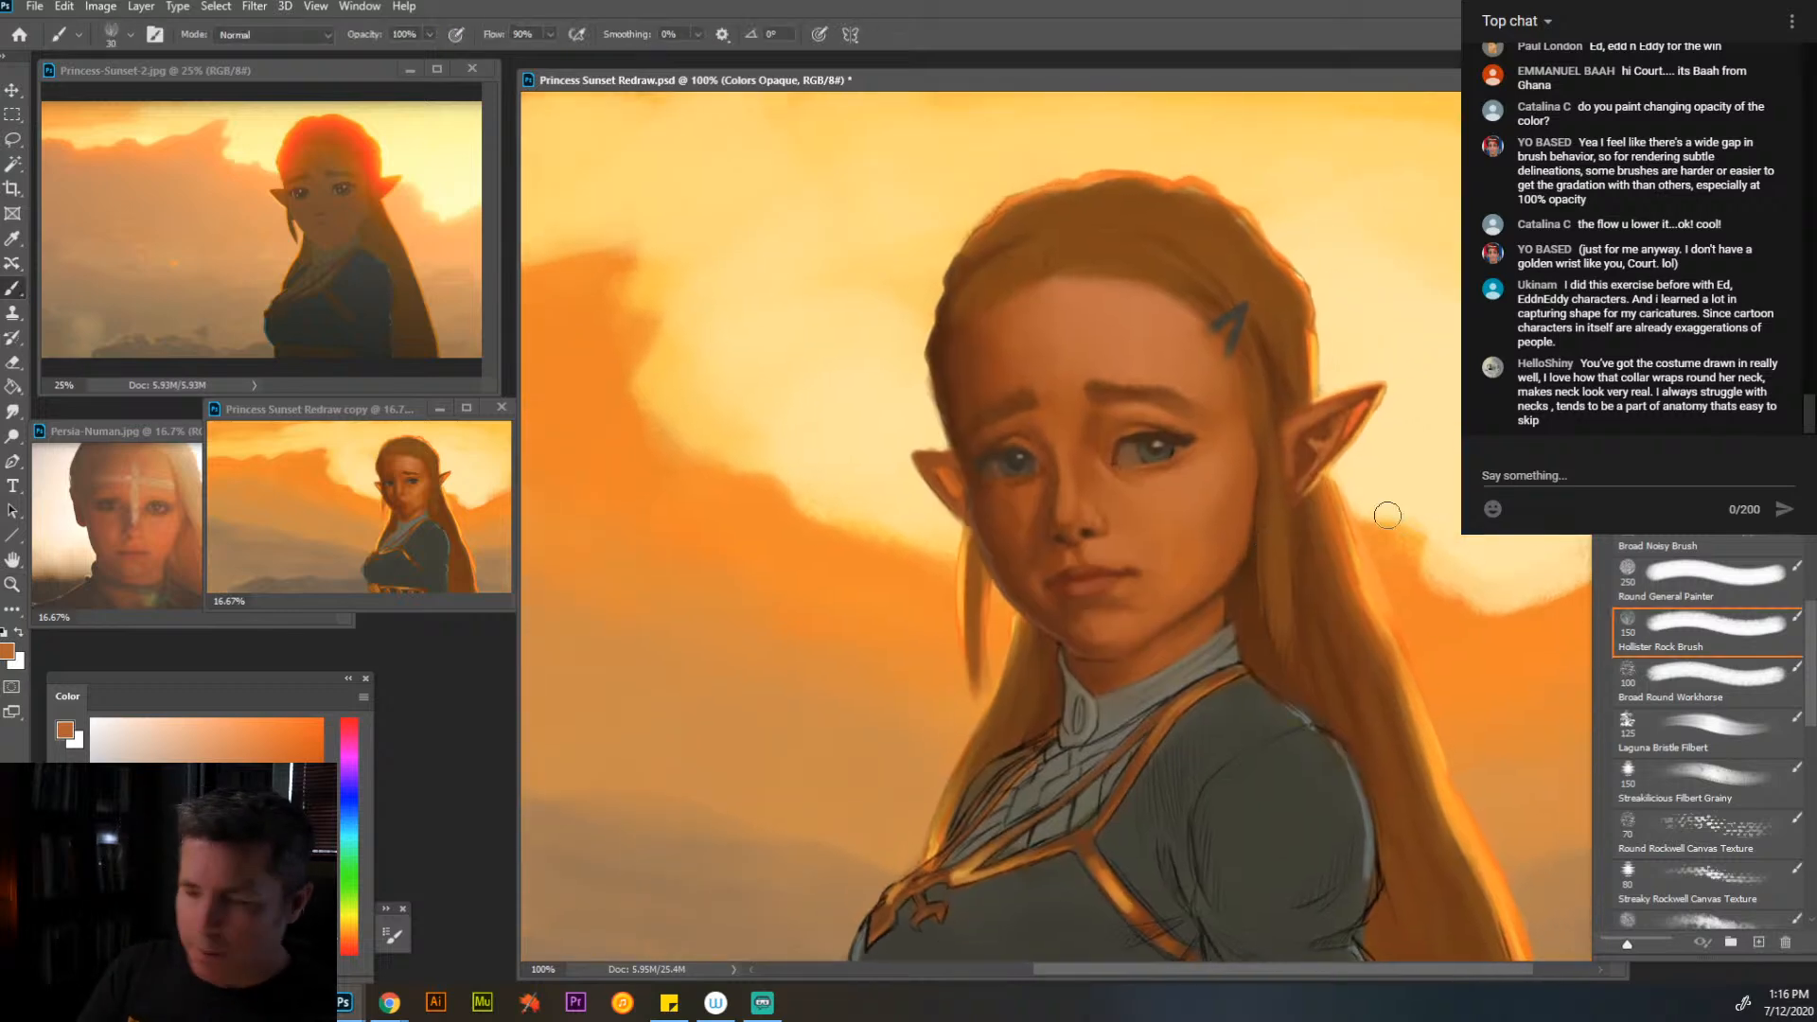
left_click(1718, 743)
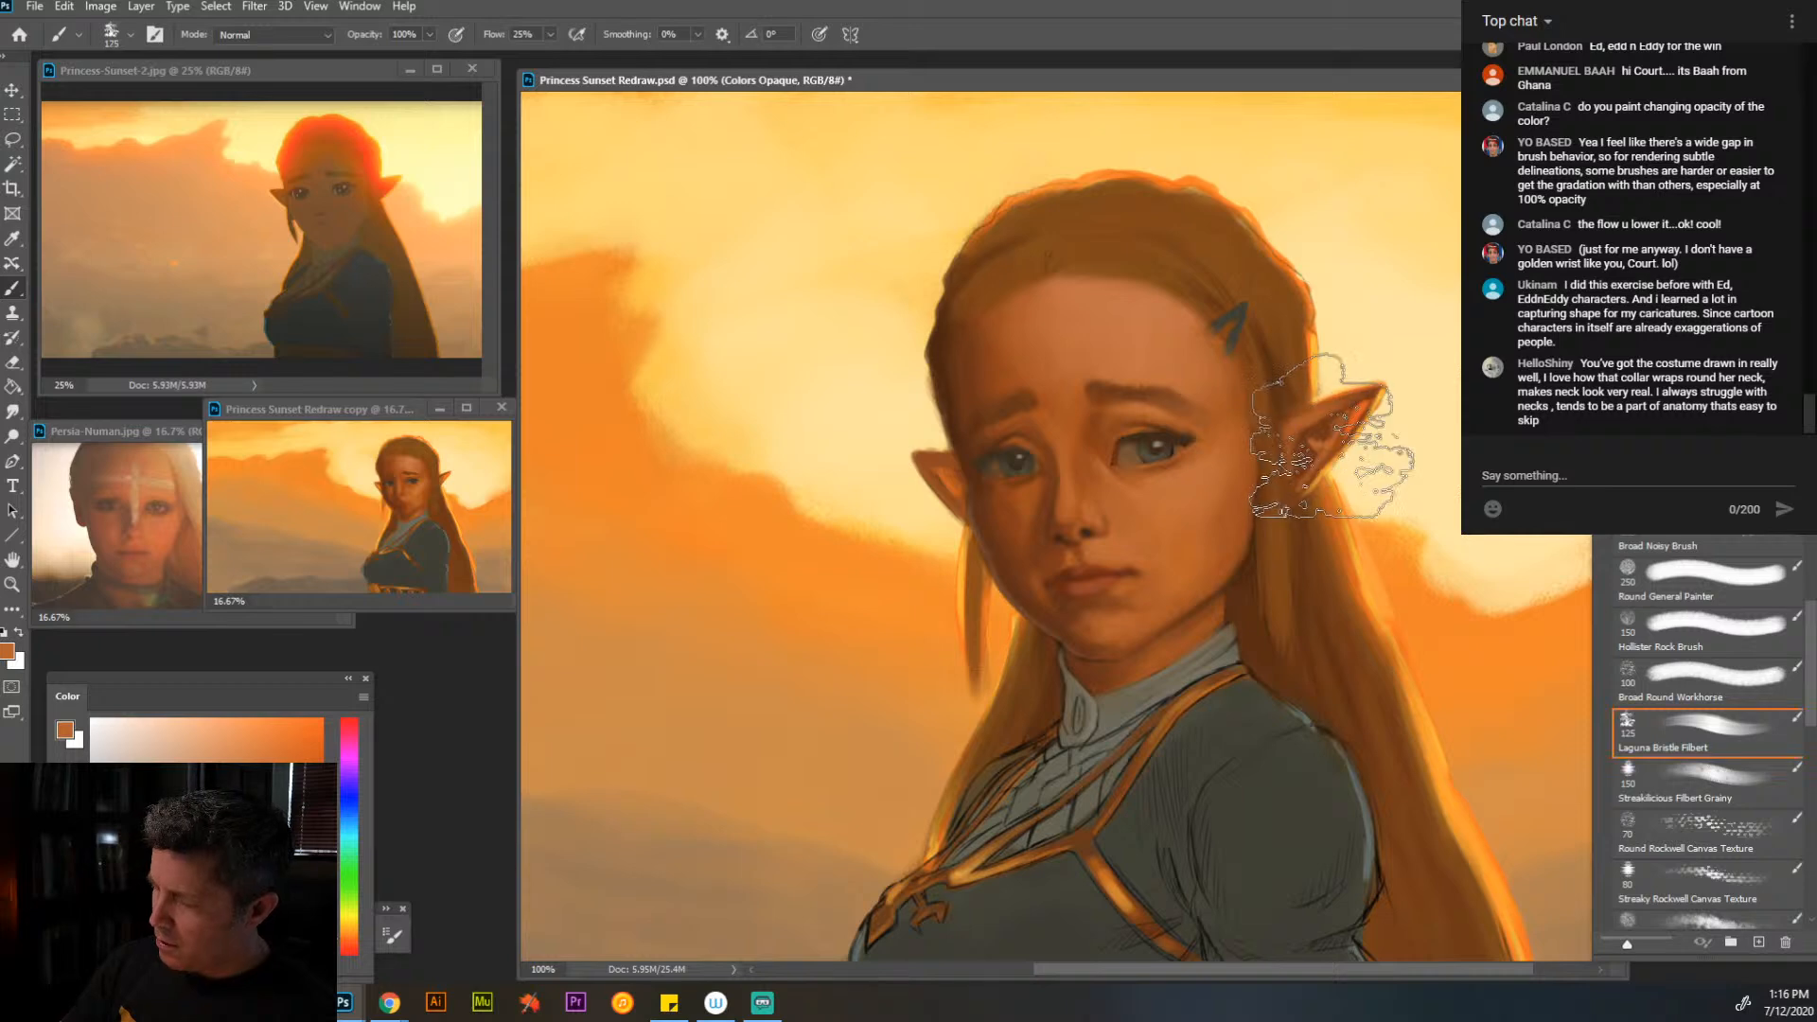
key("bracketleft")
key("bracketleft")
key("bracketleft")
key("bracketleft")
key("bracketleft")
key("bracketleft")
key("bracketleft")
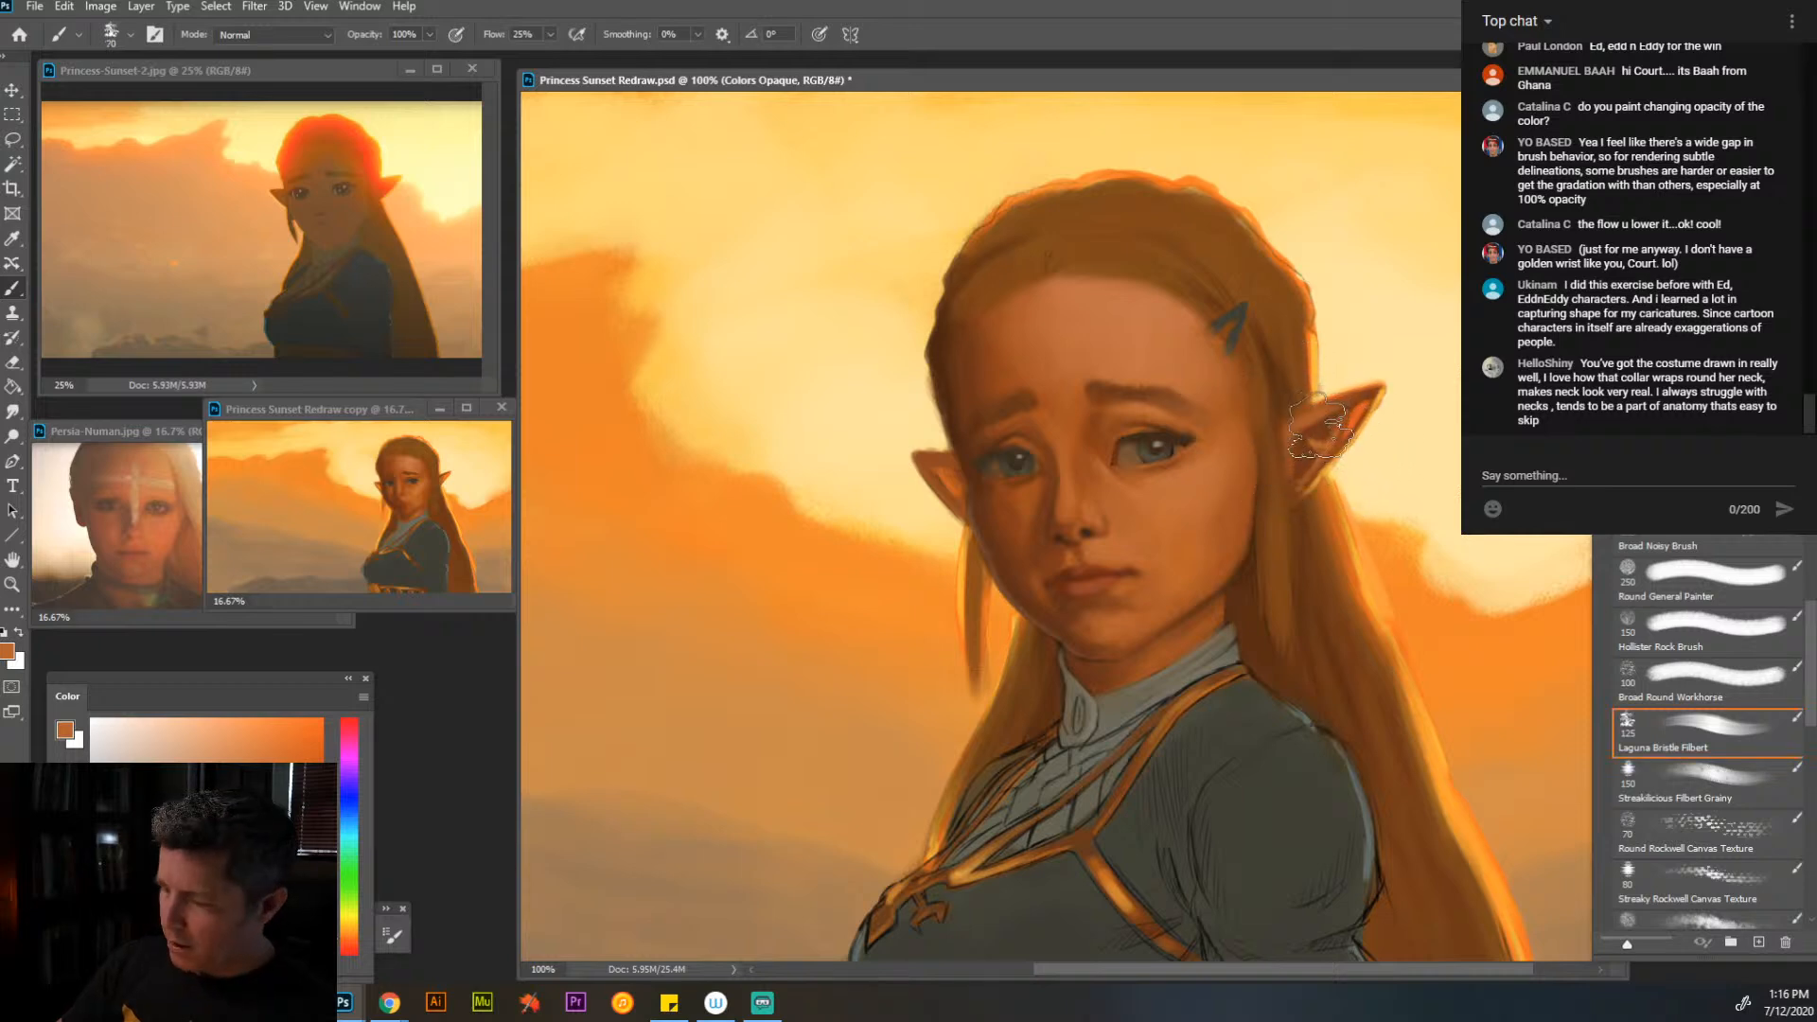
left_click_drag(1297, 364, 1295, 364)
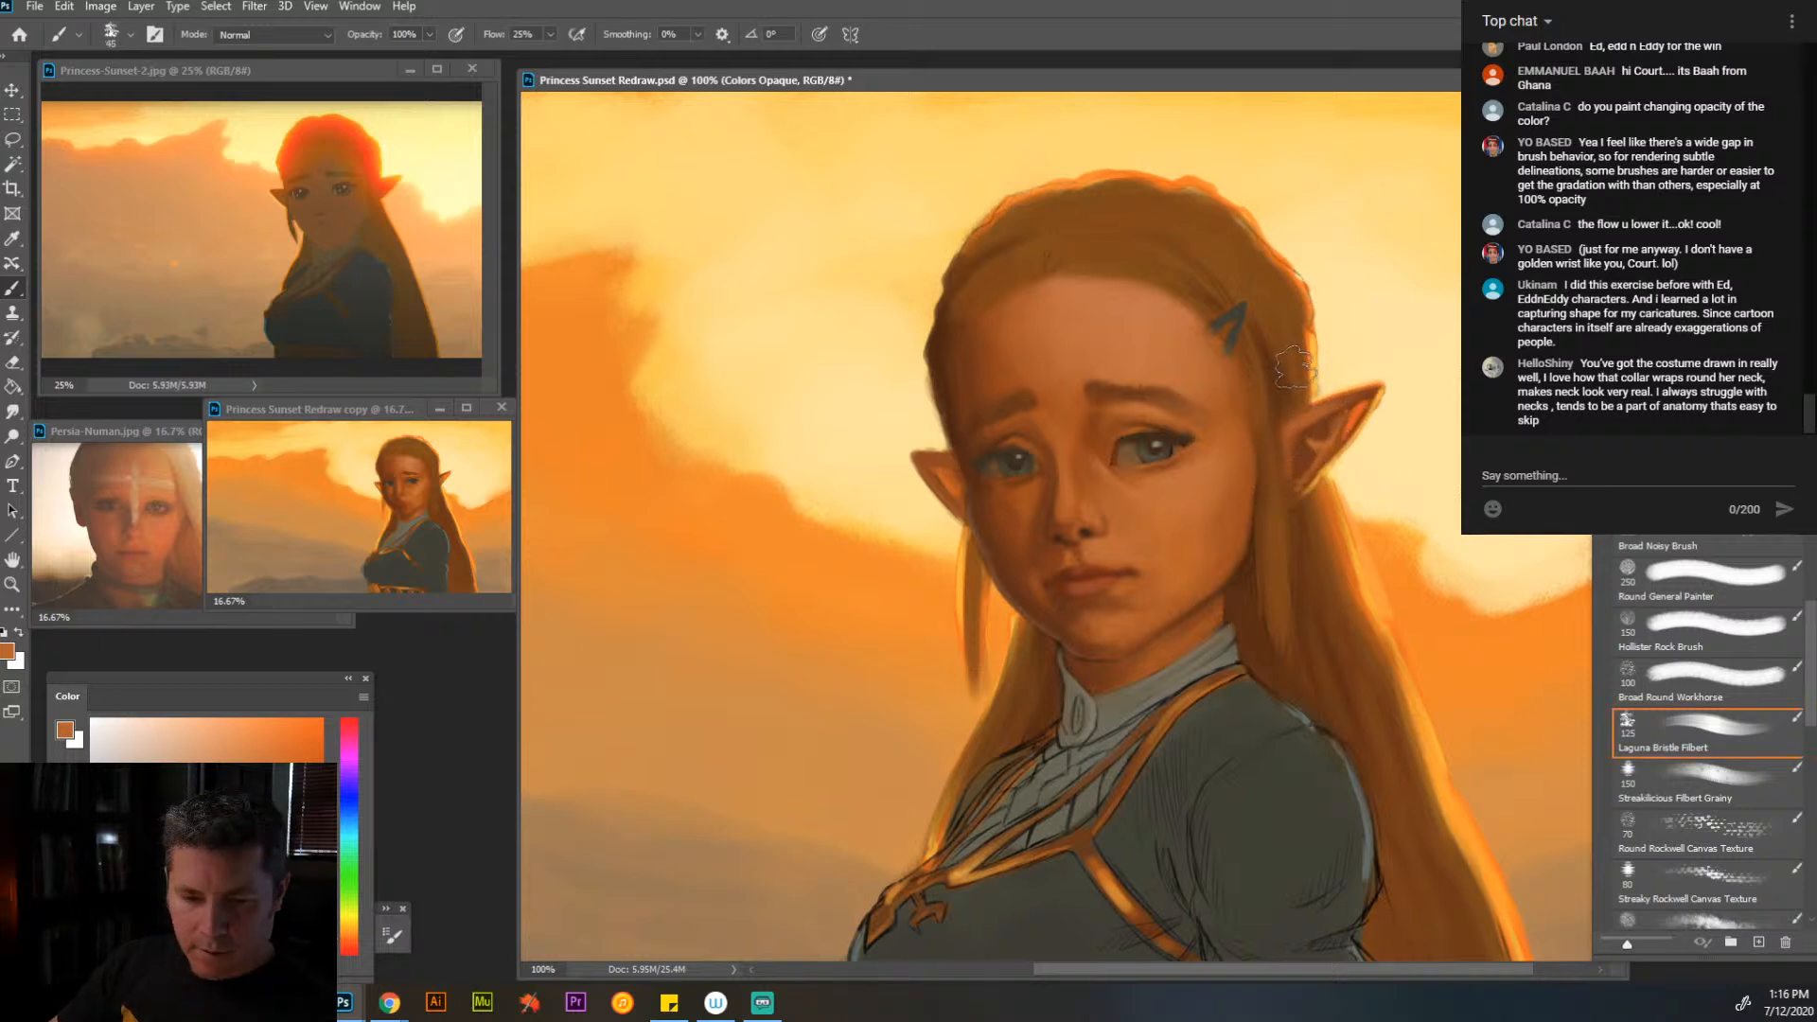
left_click(1312, 421, "alt")
mouse_move(1342, 265)
left_mouse_down()
mouse_move(1421, 377)
mouse_move(1438, 449)
left_mouse_up()
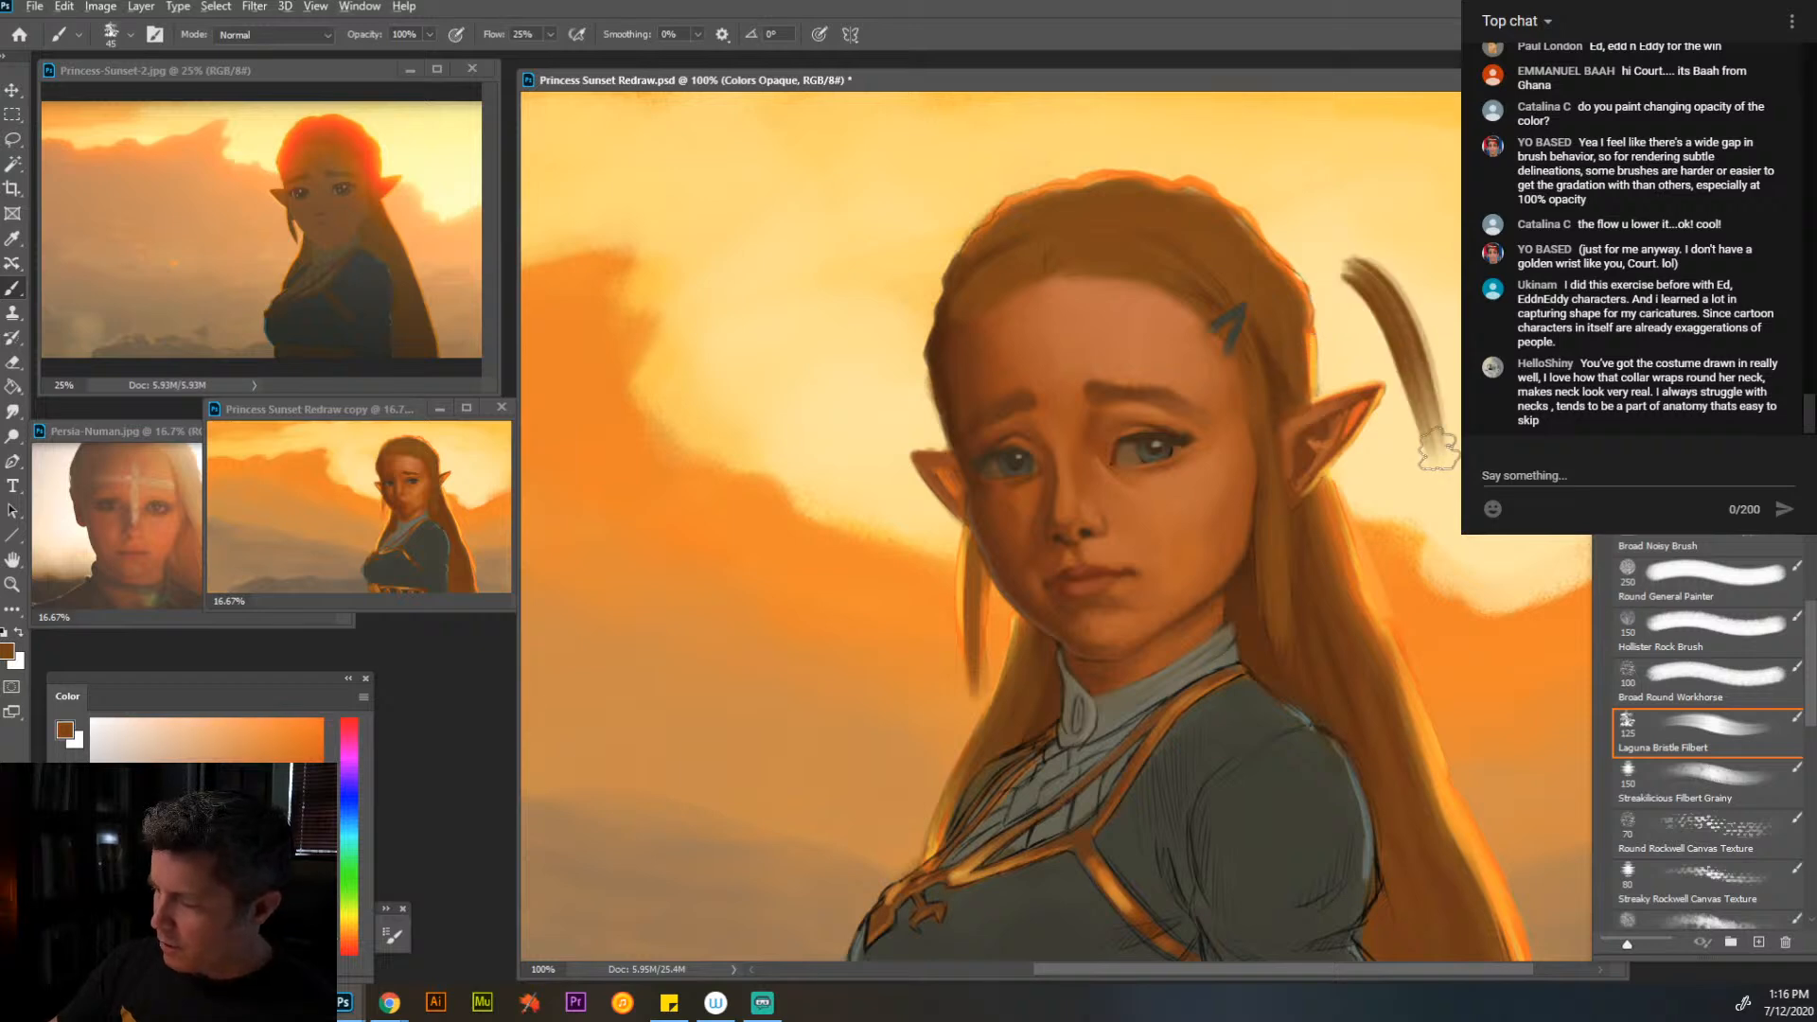
key("ctrl+z")
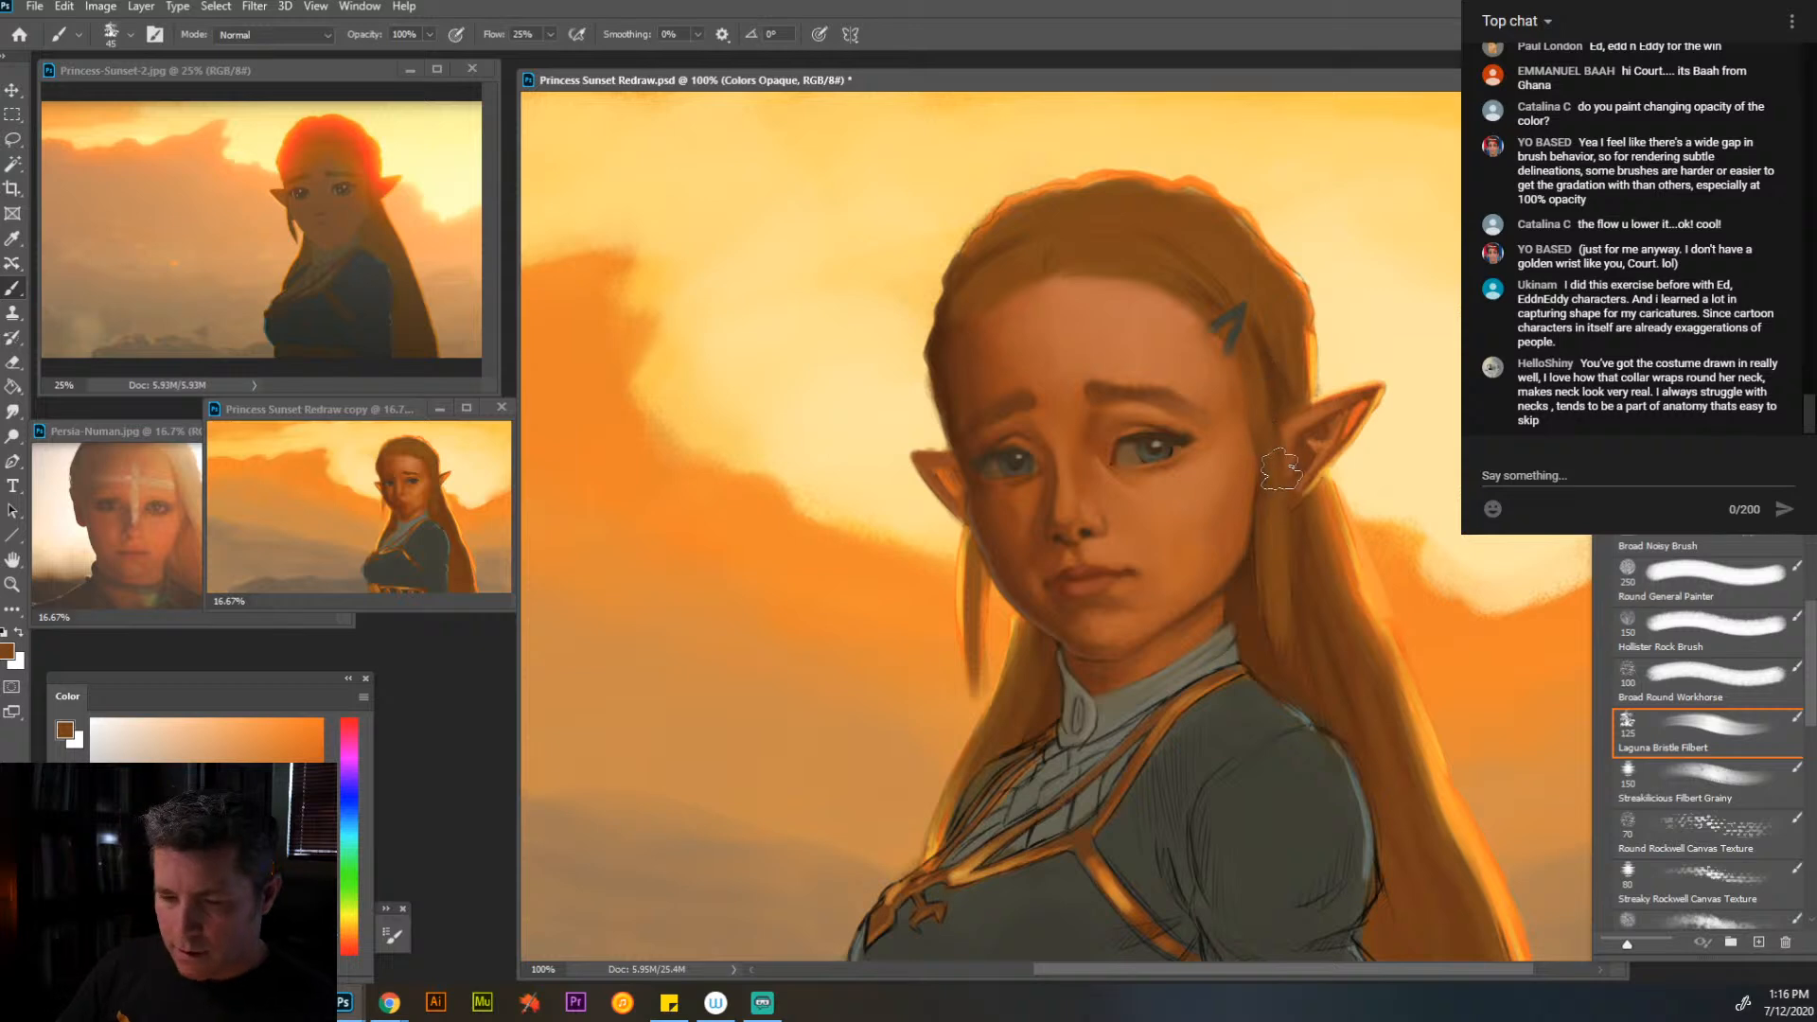
- Paint strands into the long hair behind the shoulder and the crown with sampled orange-browns, reducing the brush to size 25
left_click(1323, 582, "alt")
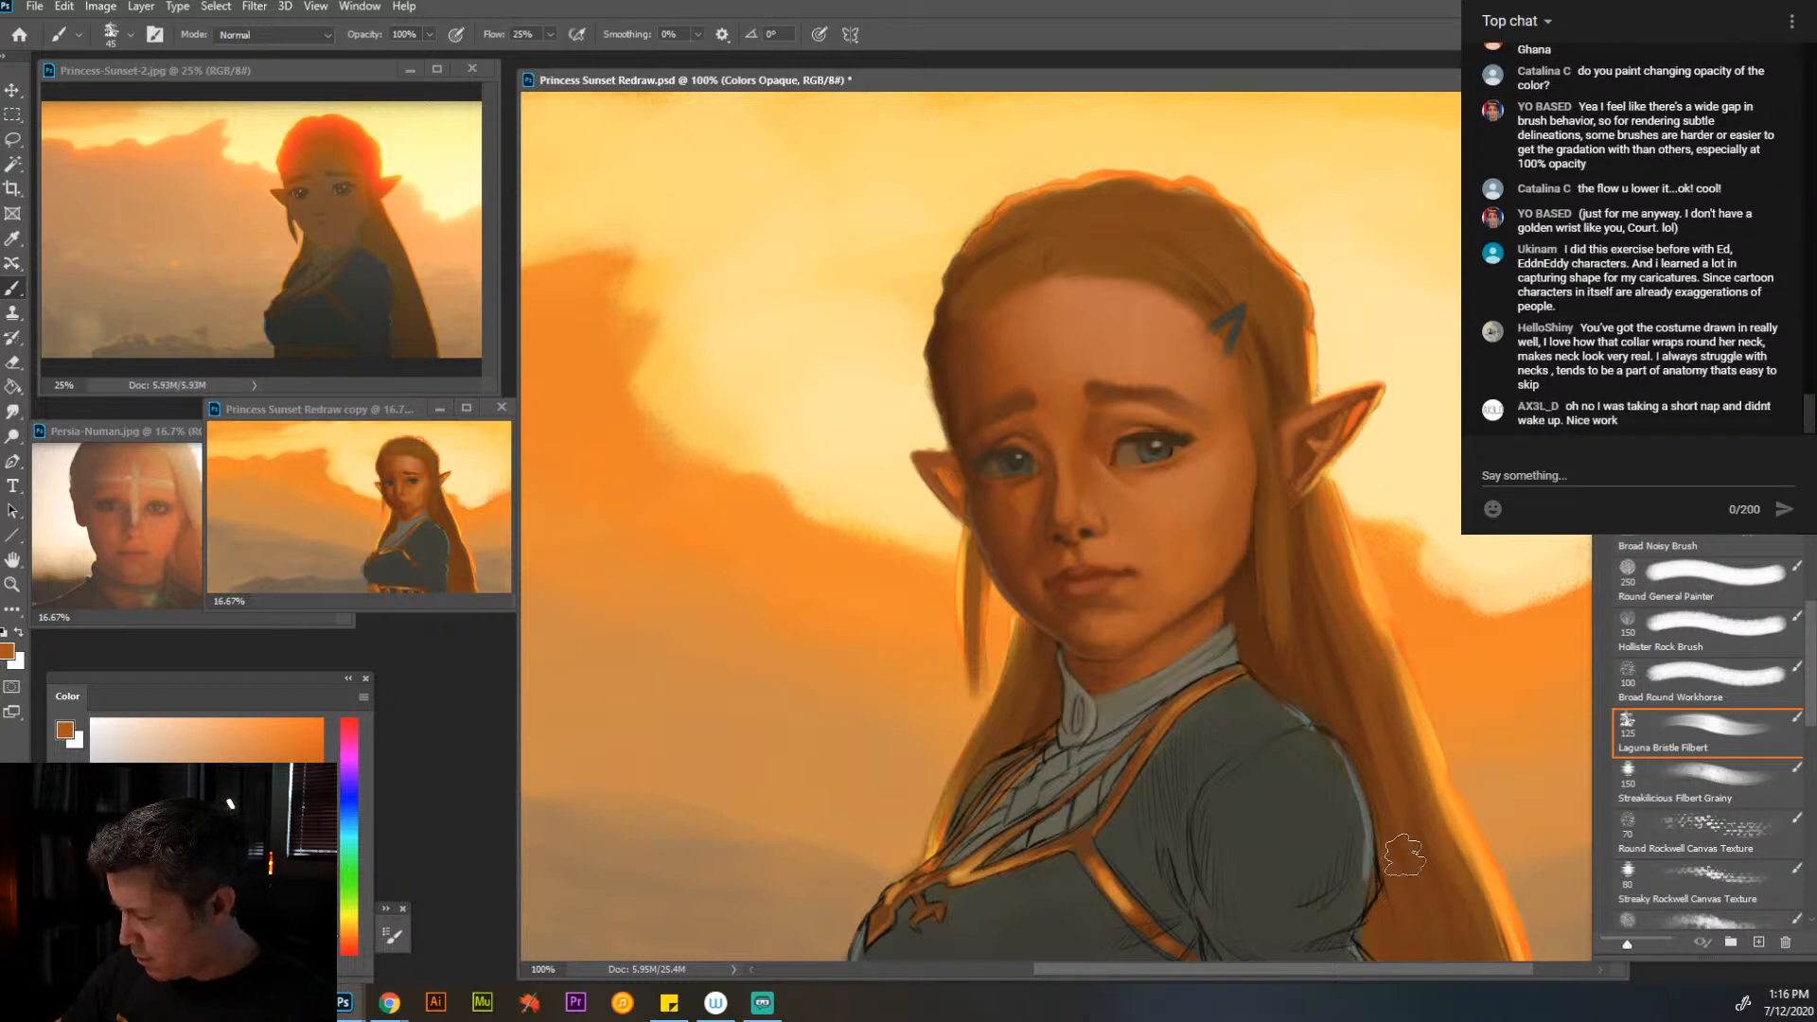
left_click(1250, 677, "alt")
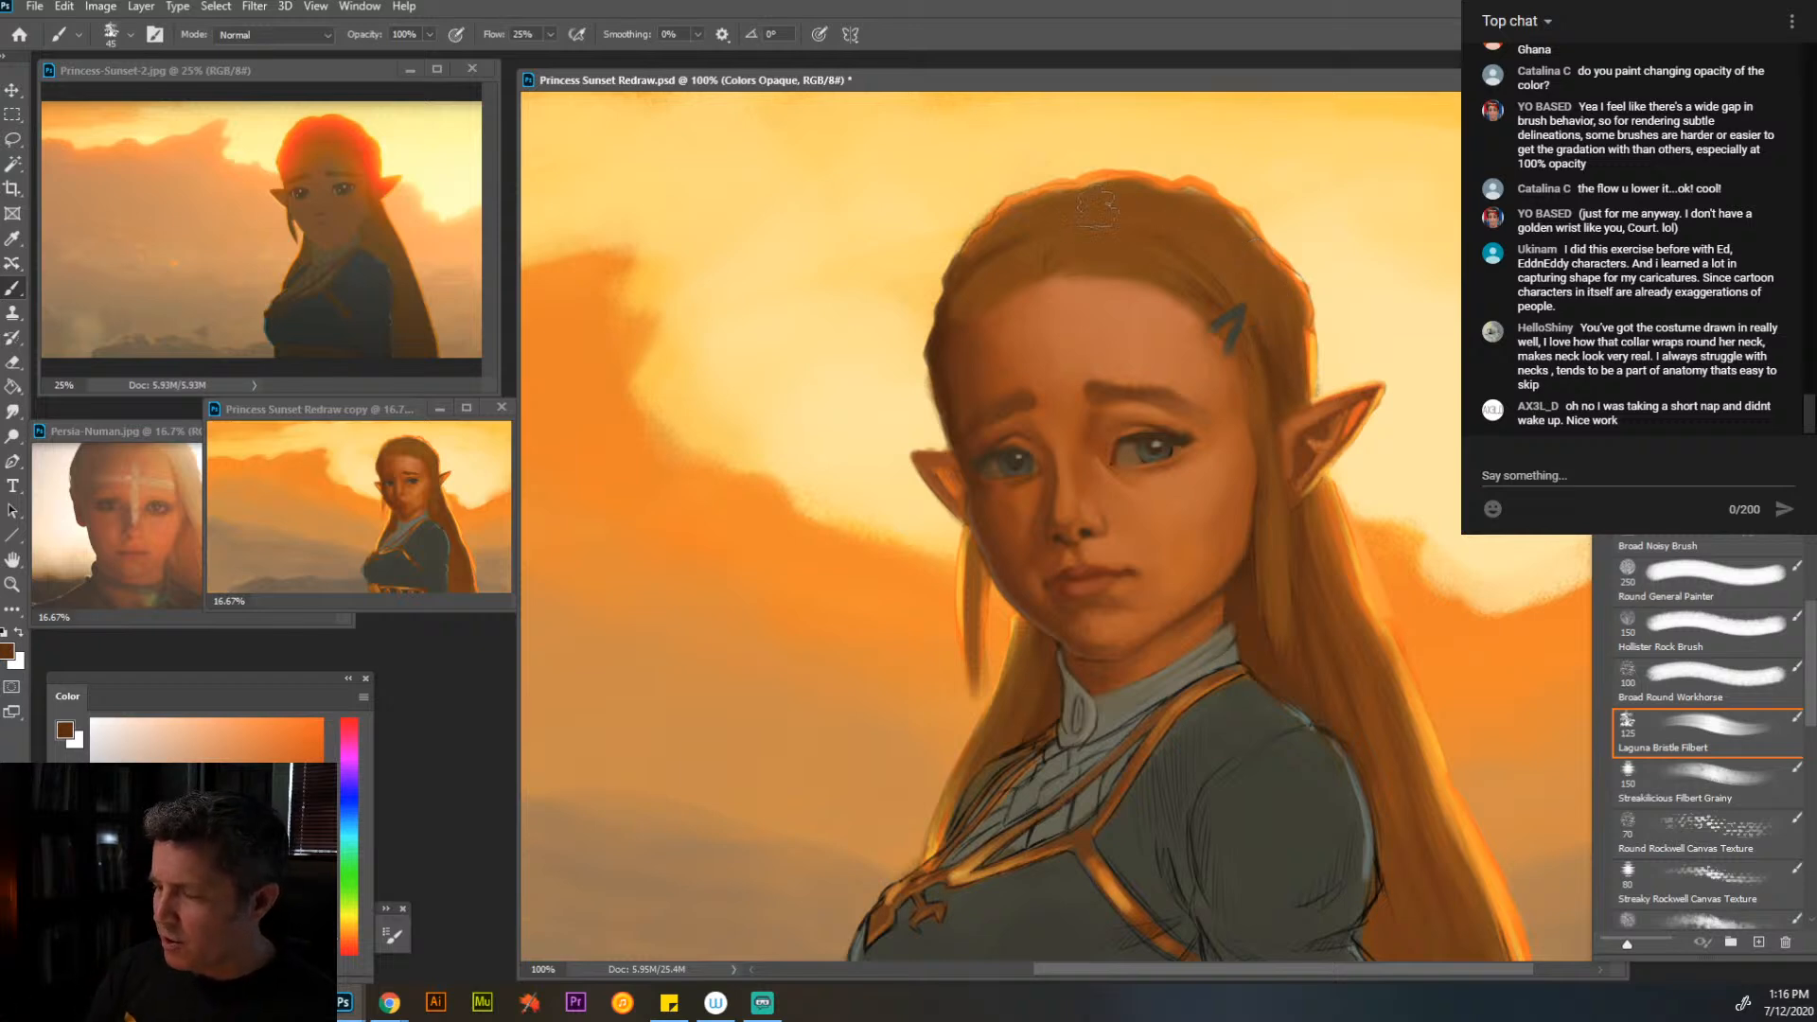
left_click(1076, 205, "alt")
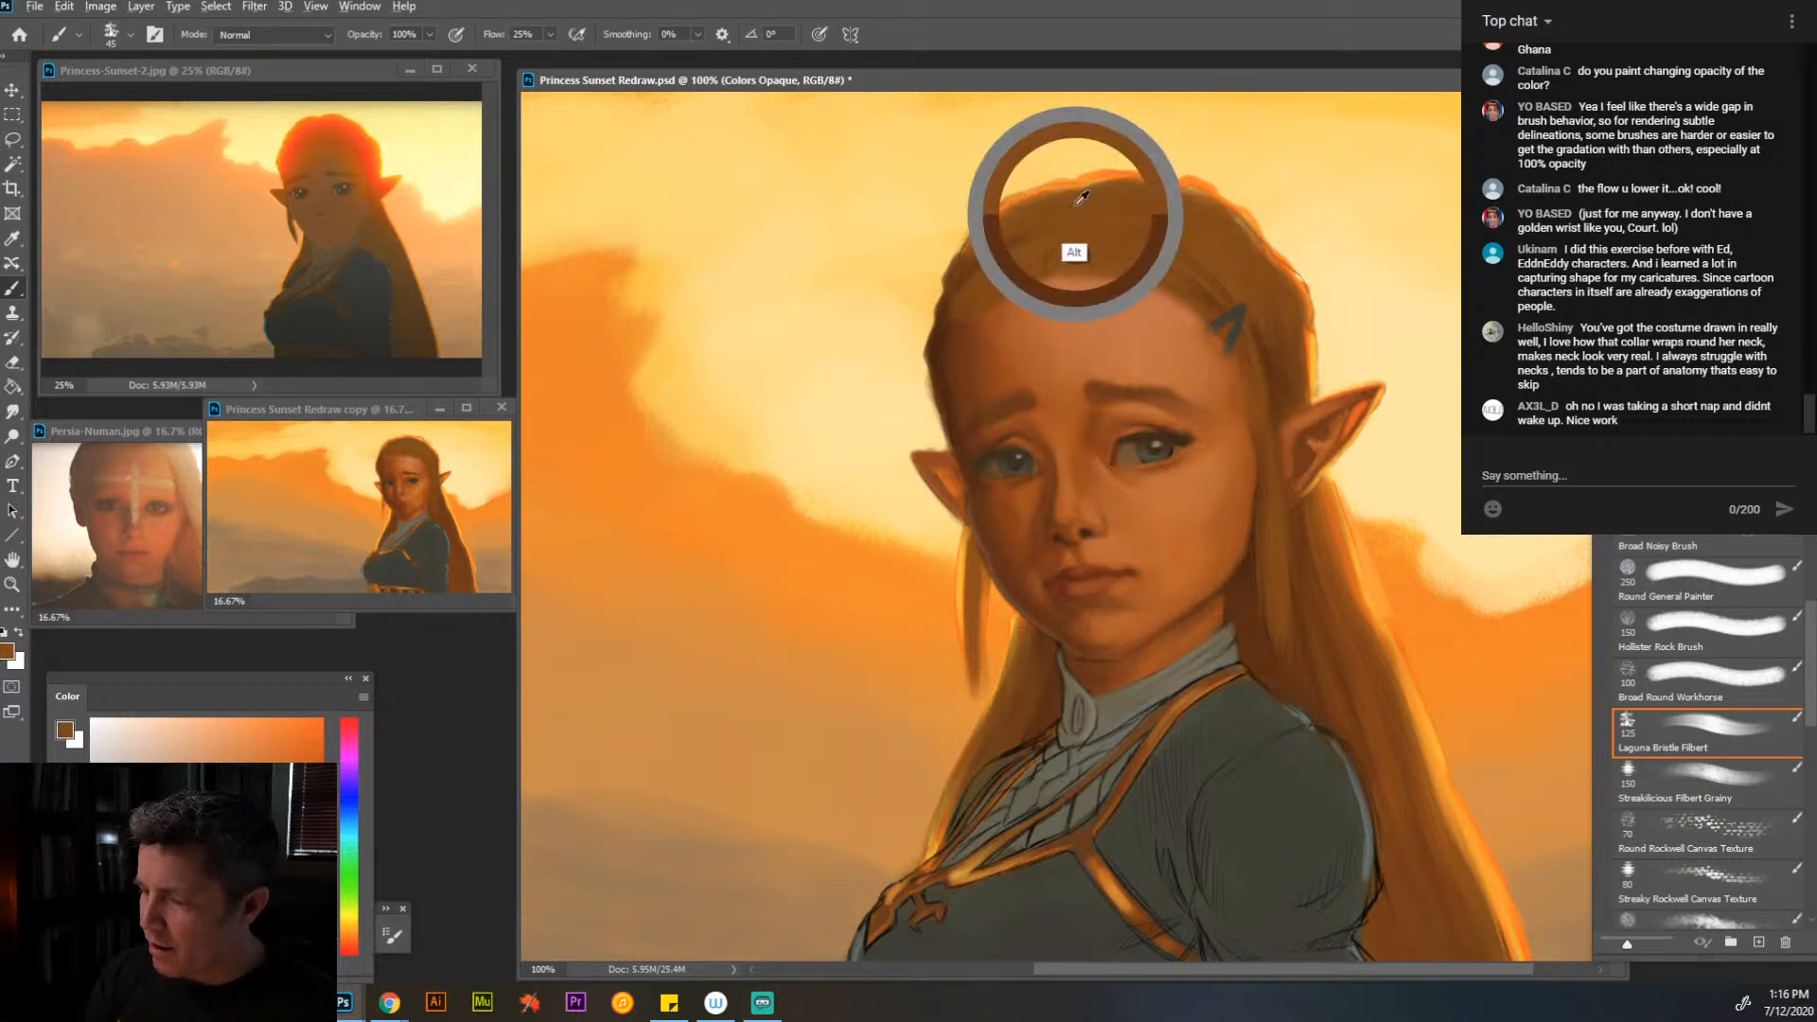
key("[")
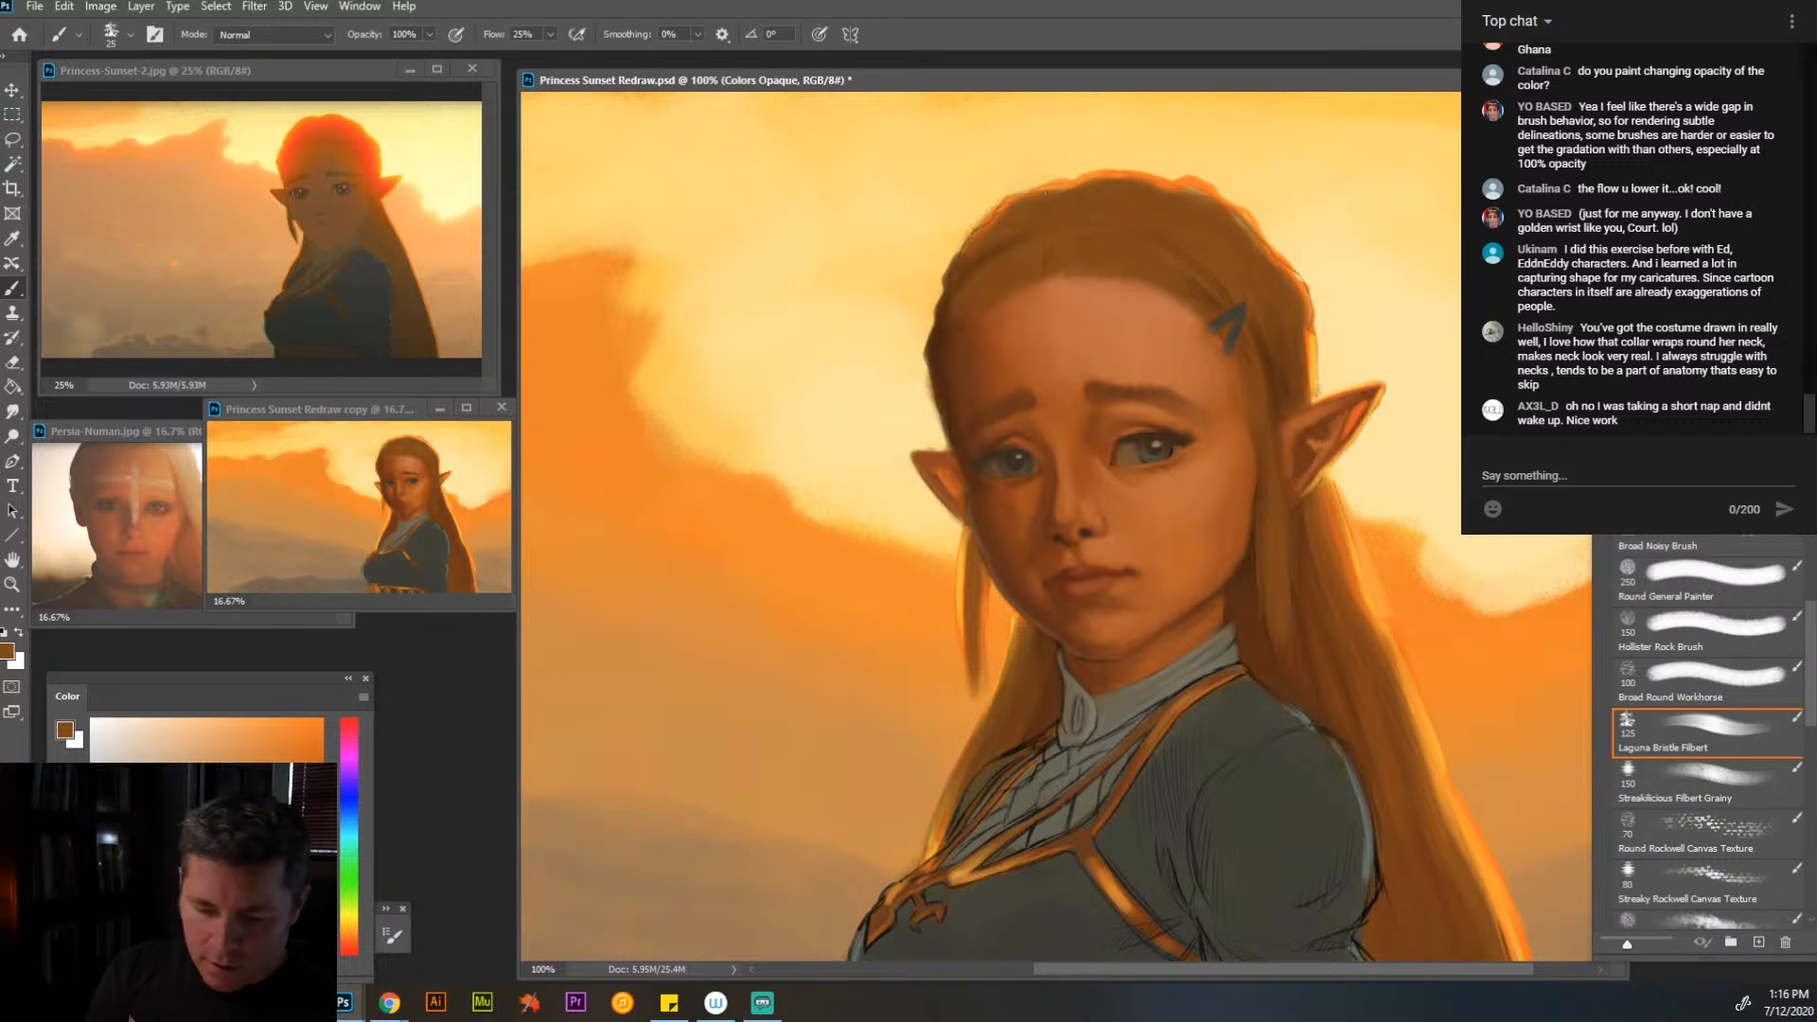
- Paint sampled golden-brown tones into the crown braid and the hair near the clip, reducing the brush to size 15
left_click(264, 805)
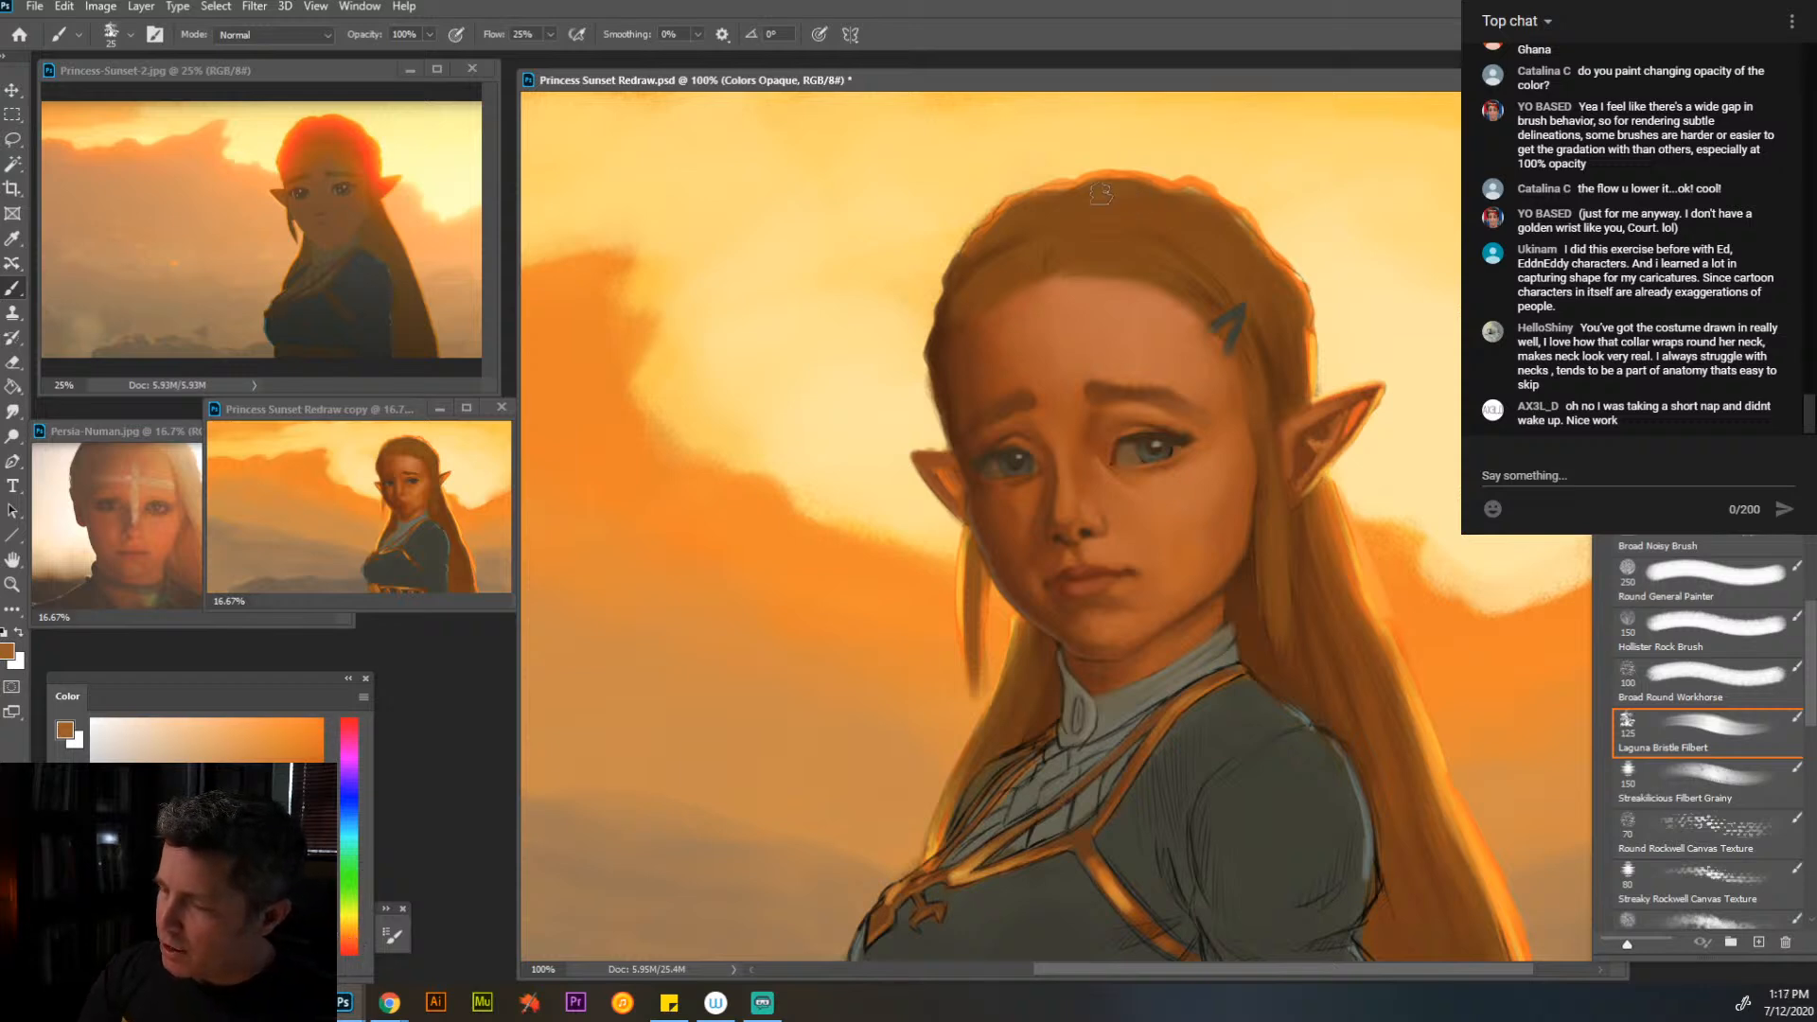
mouse_move(1101, 194)
left_mouse_down()
mouse_move(1139, 206)
mouse_move(1091, 201)
mouse_move(1154, 221)
mouse_move(1124, 195)
left_mouse_up()
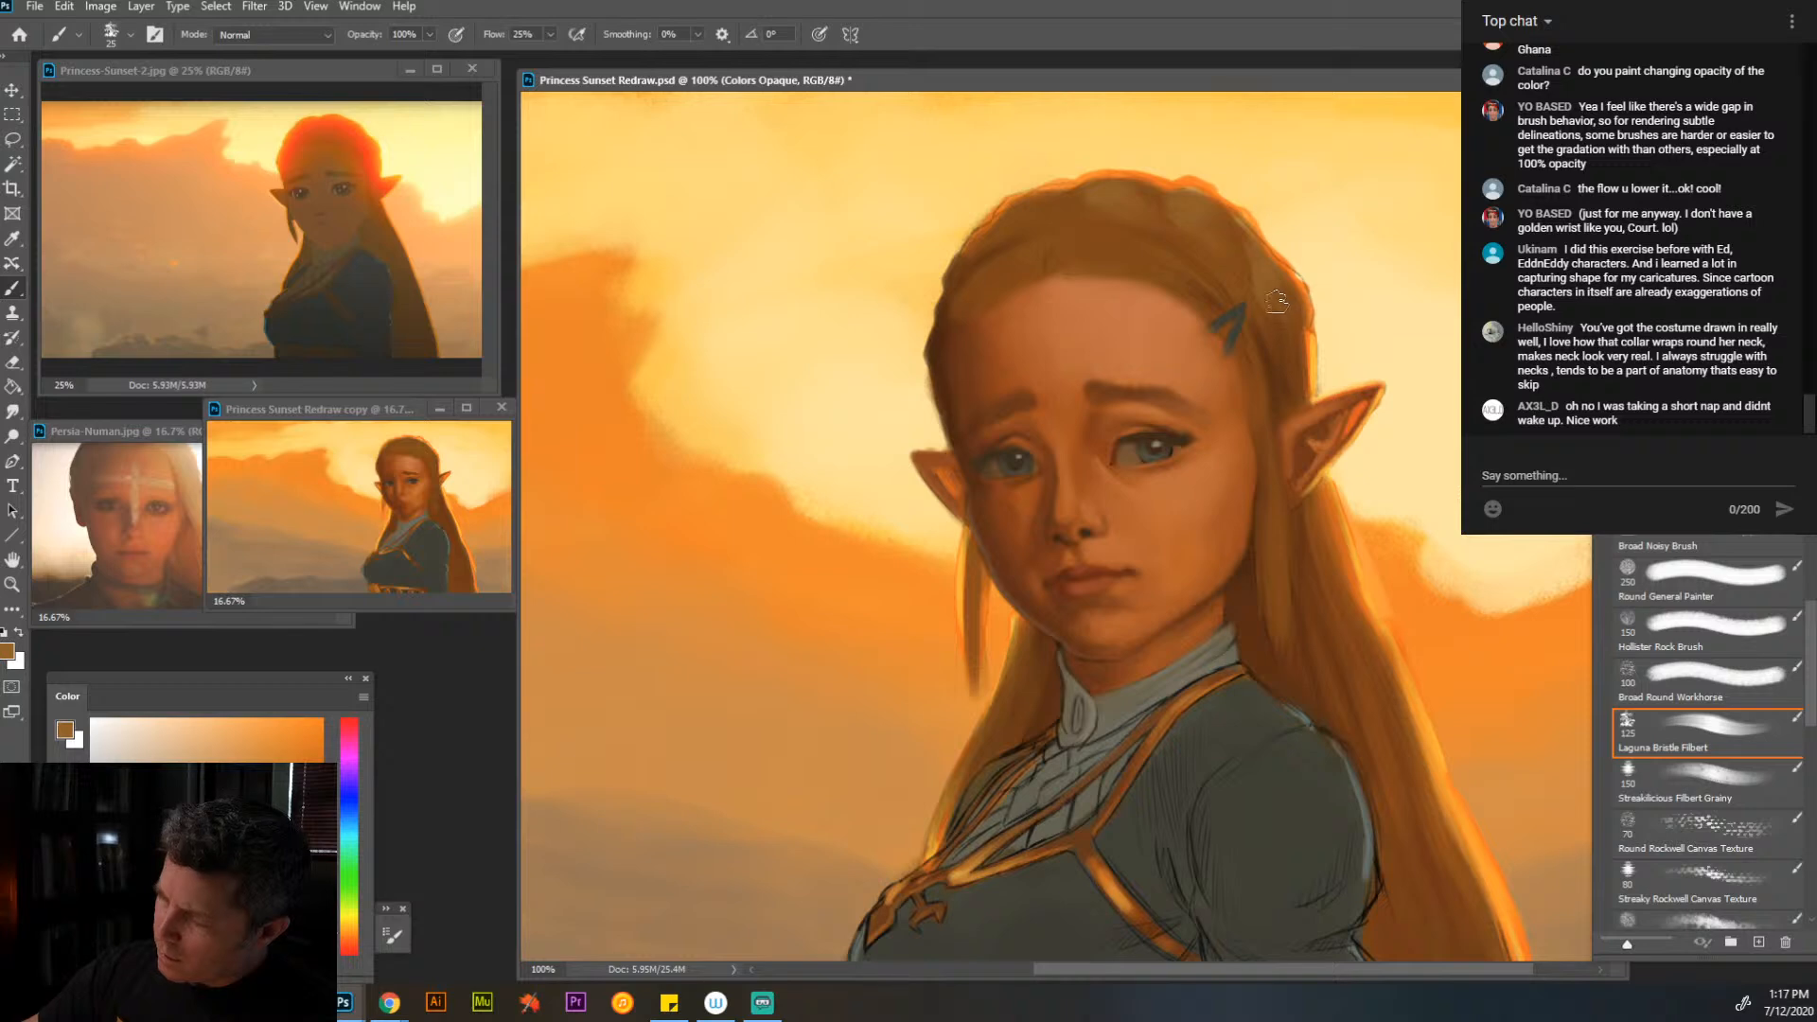
key("bracketleft")
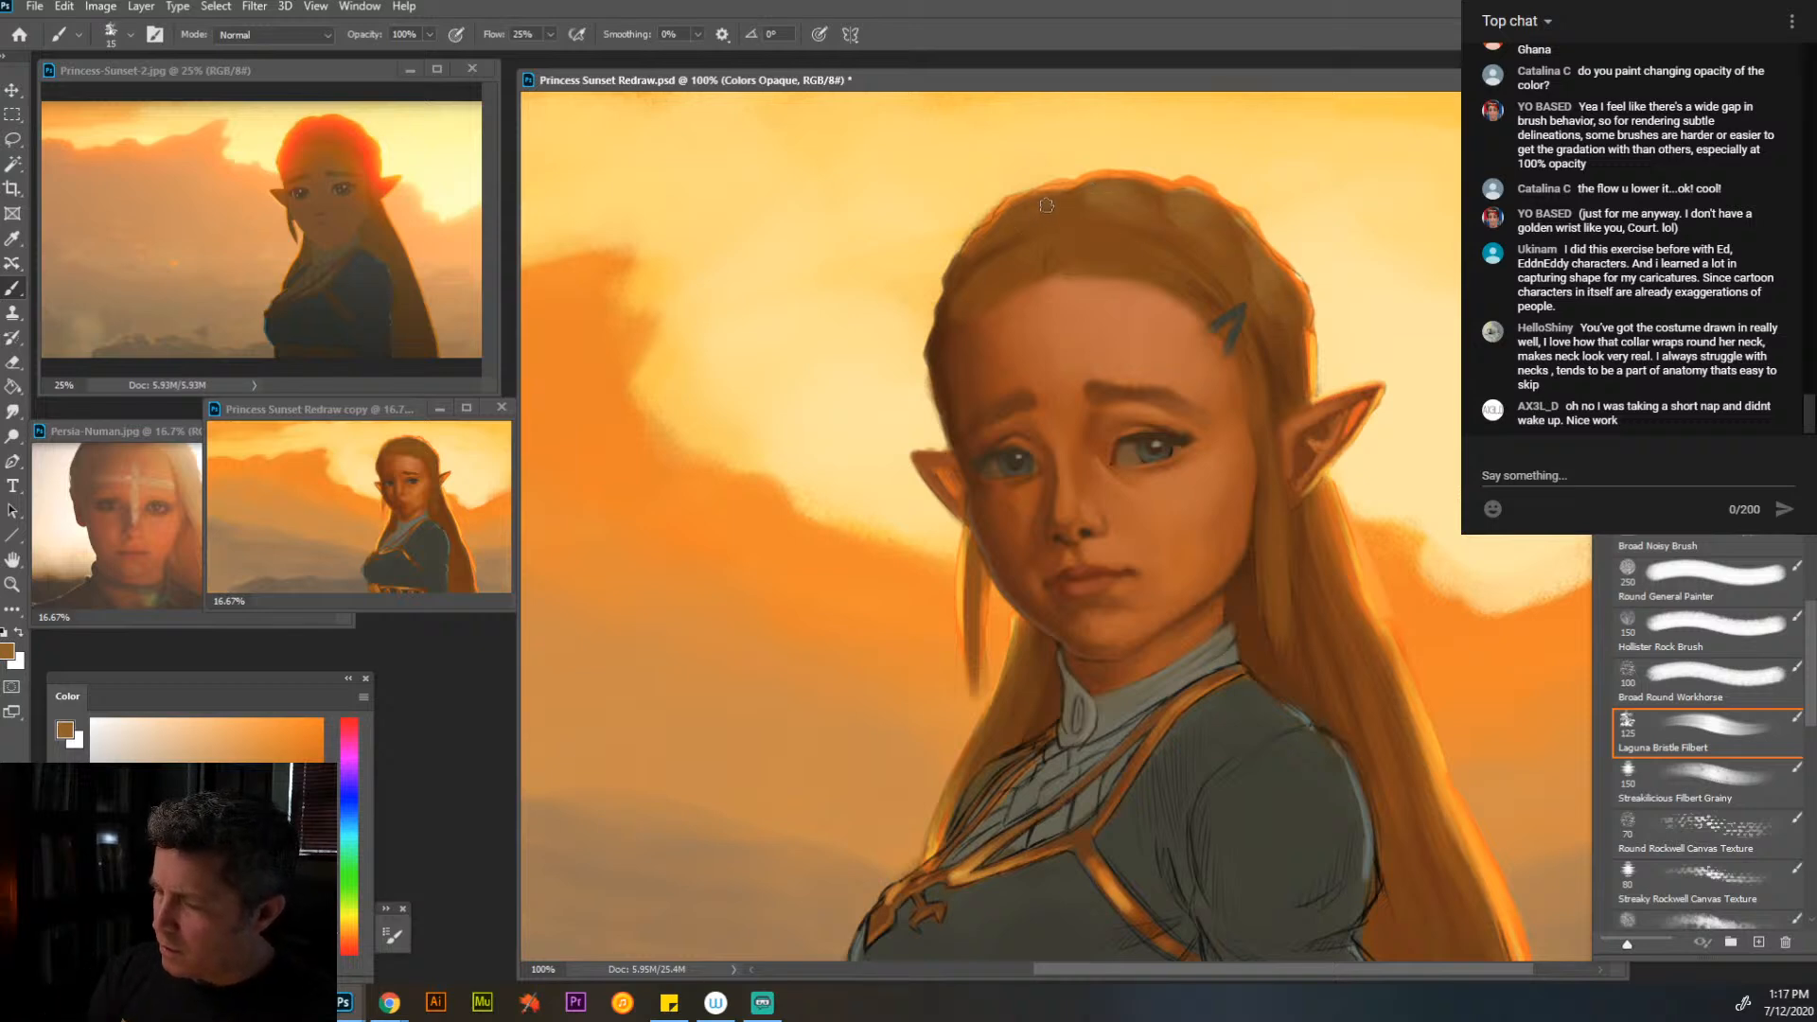
mouse_move(1047, 205)
left_mouse_down()
mouse_move(1007, 210)
mouse_move(1063, 200)
mouse_move(1015, 198)
mouse_move(1049, 197)
mouse_move(986, 242)
left_mouse_up()
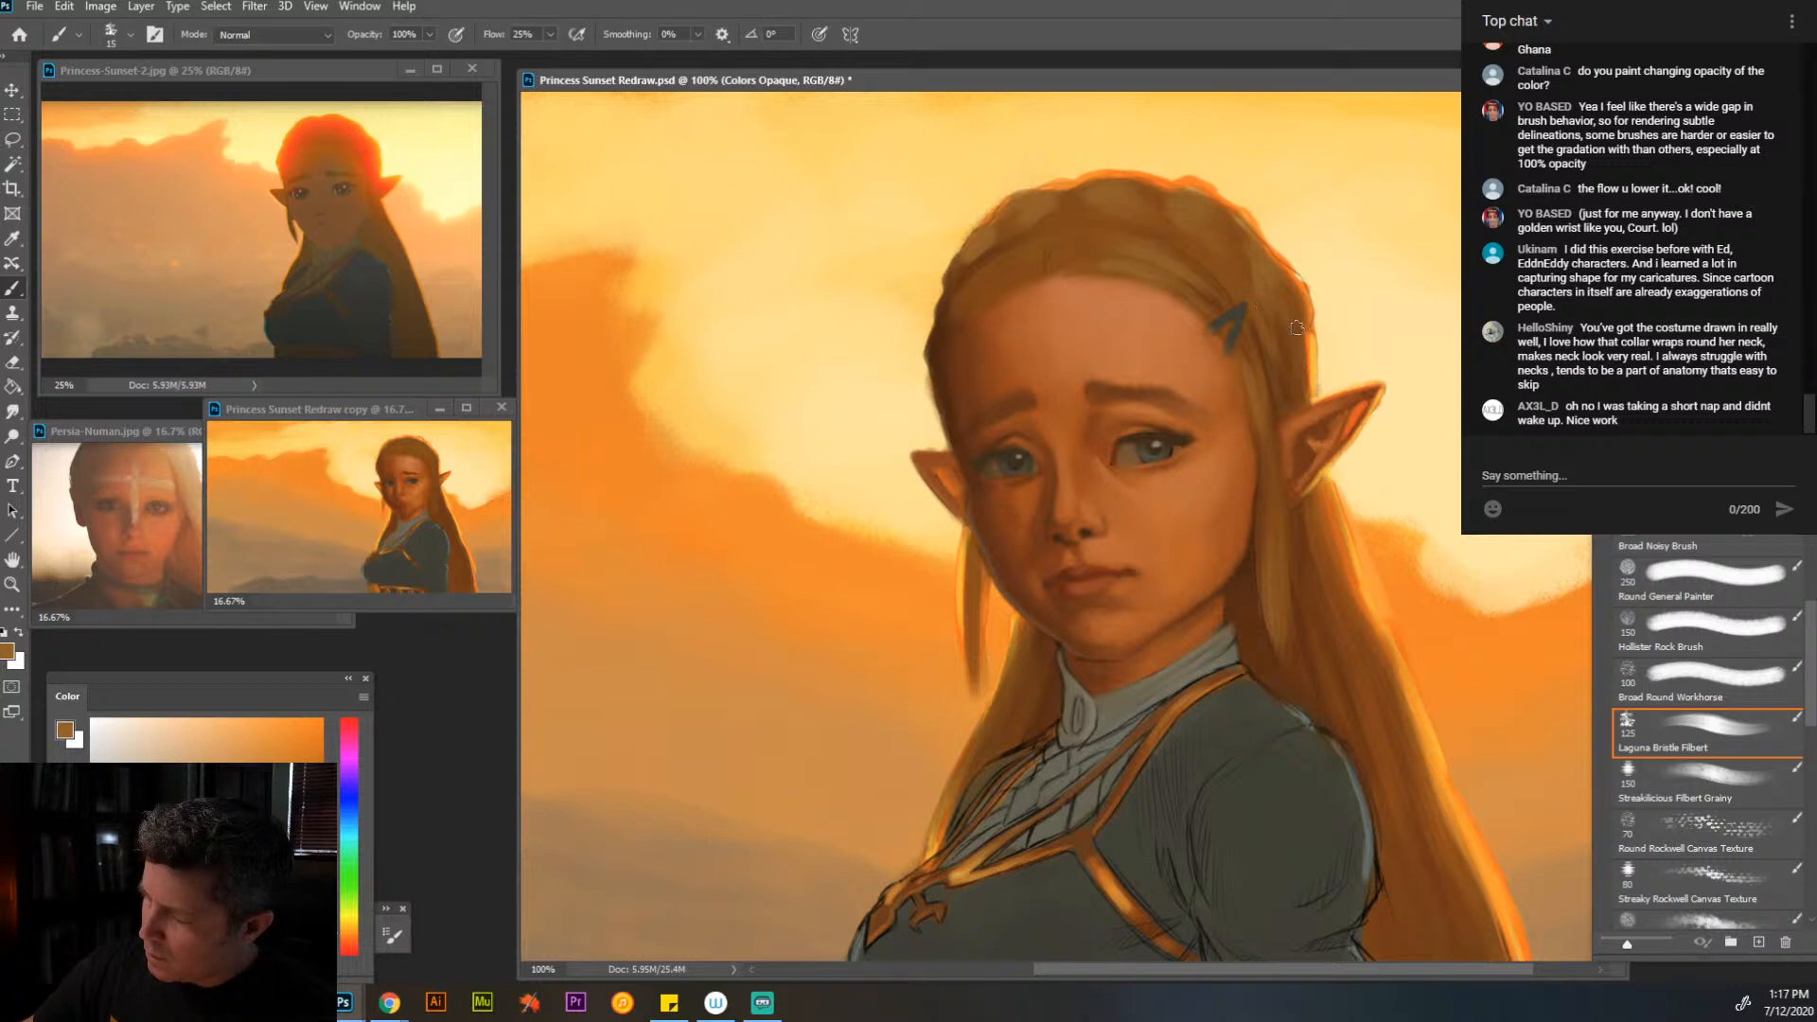
- Refine the braid strands across the crown and above the near ear with sampled light and dark browns at brush size 7
key("alt")
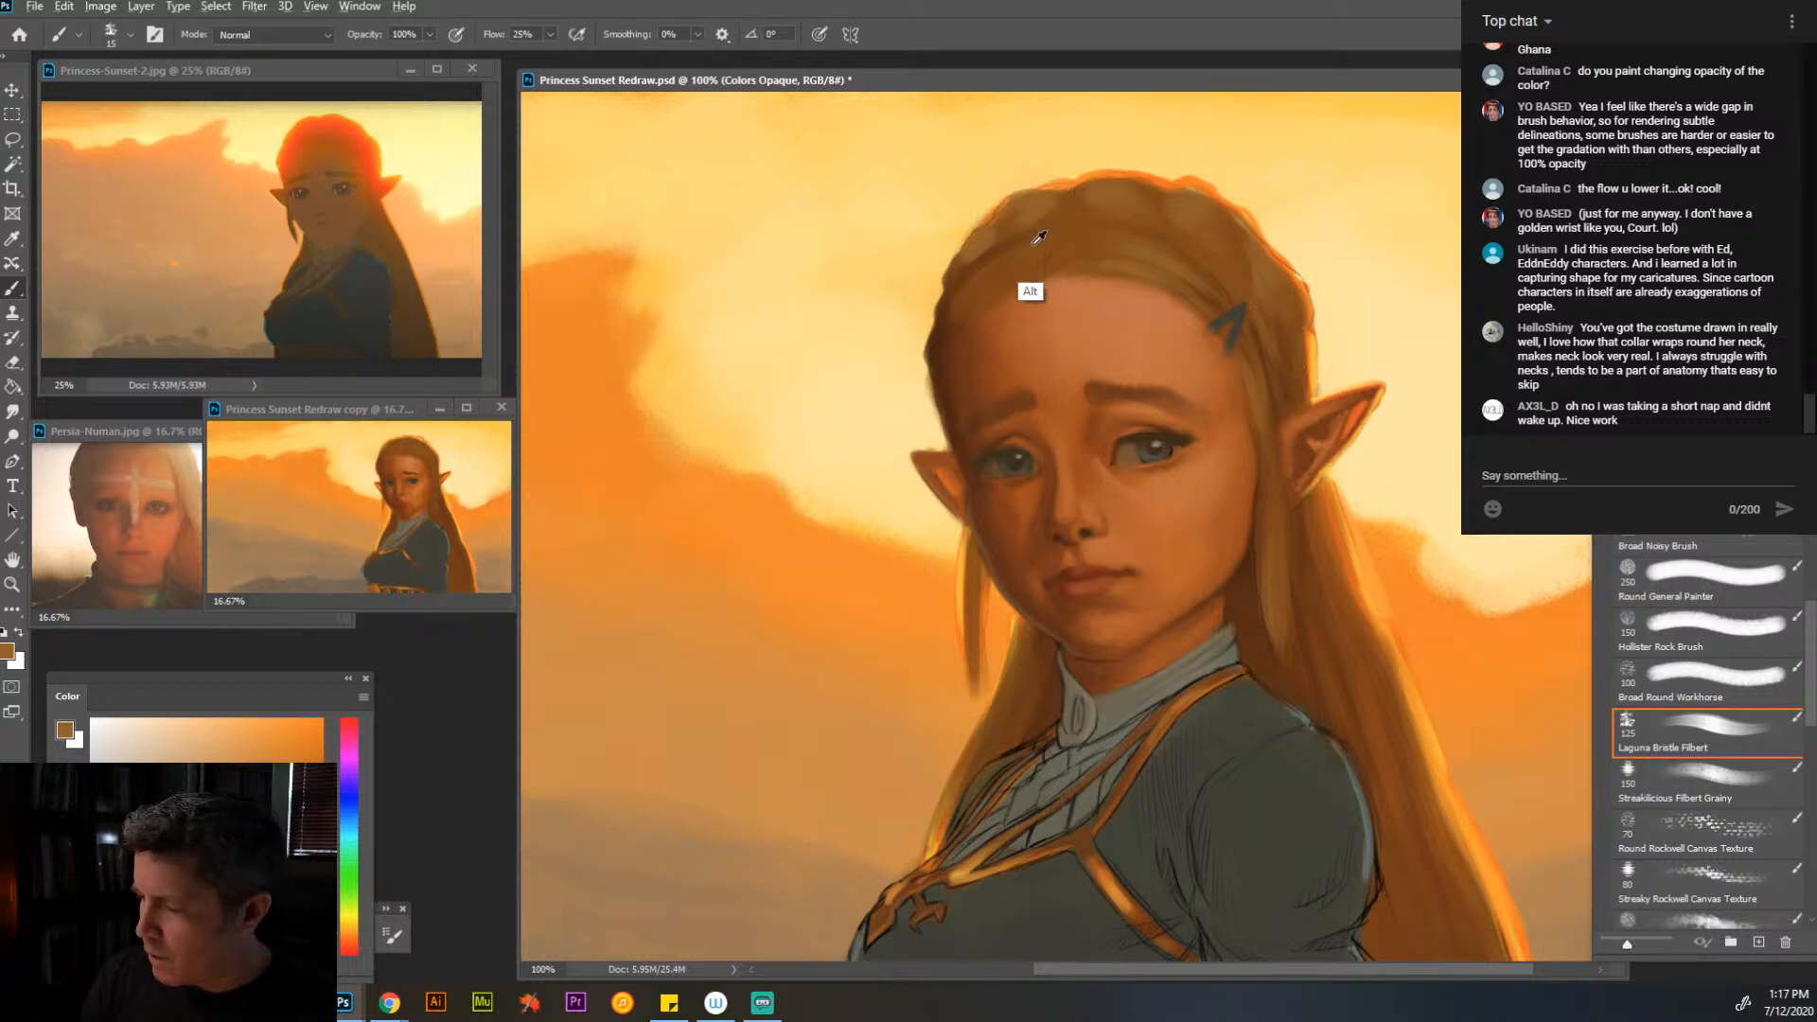
left_click(1035, 241, "alt")
key("bracketleft")
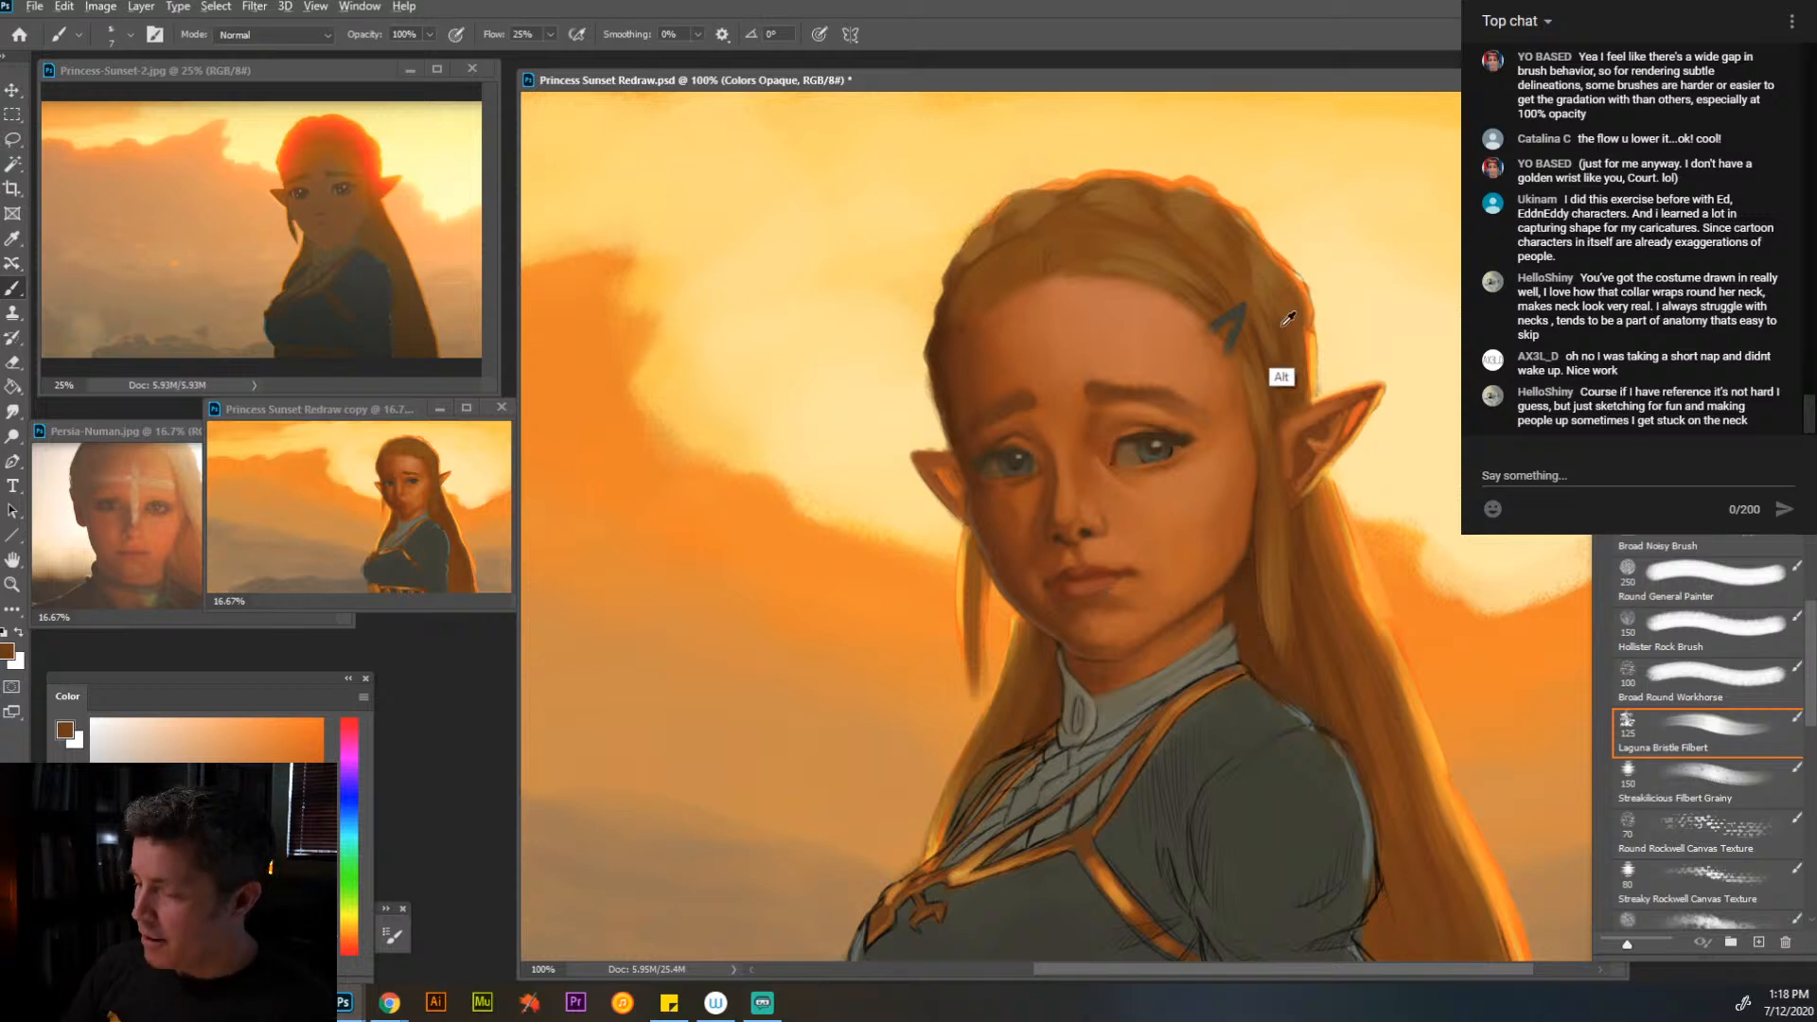
left_click(1258, 273, "alt")
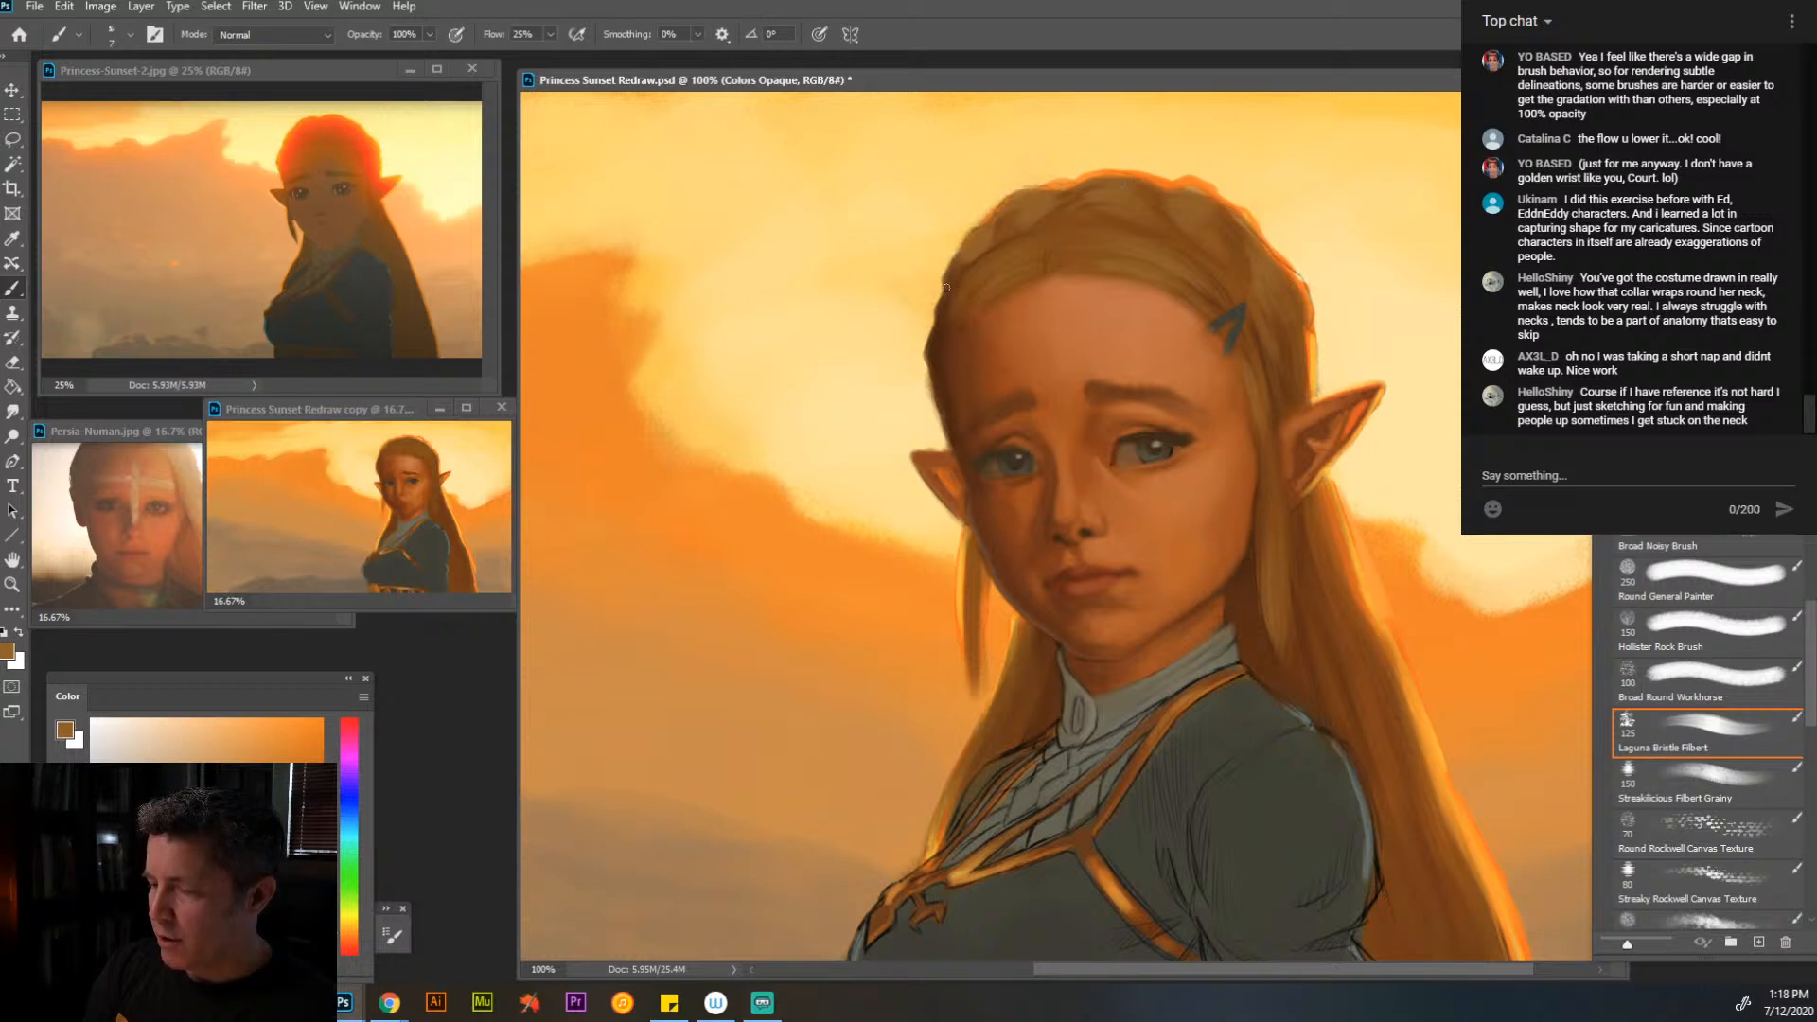
- Undo the stray stroke at the far temple and repaint the outer hair edge there with golden brown
left_click_drag(946, 286, 933, 323)
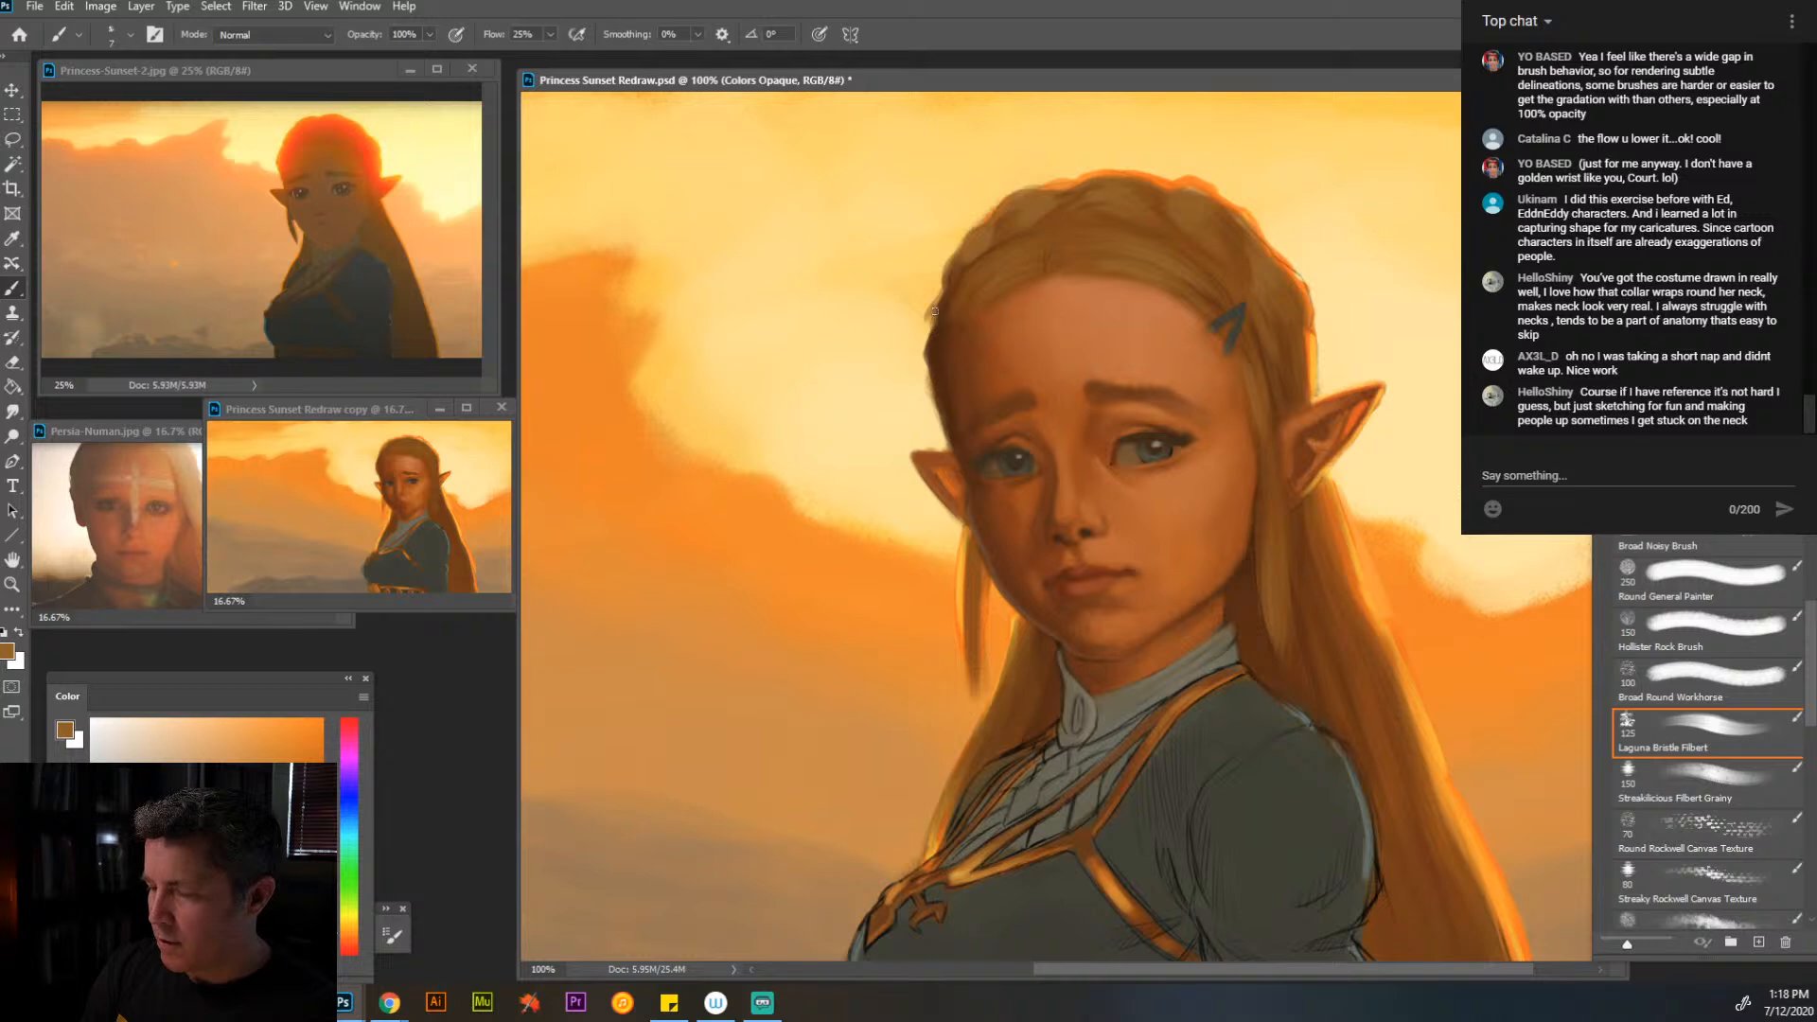
key("ctrl")
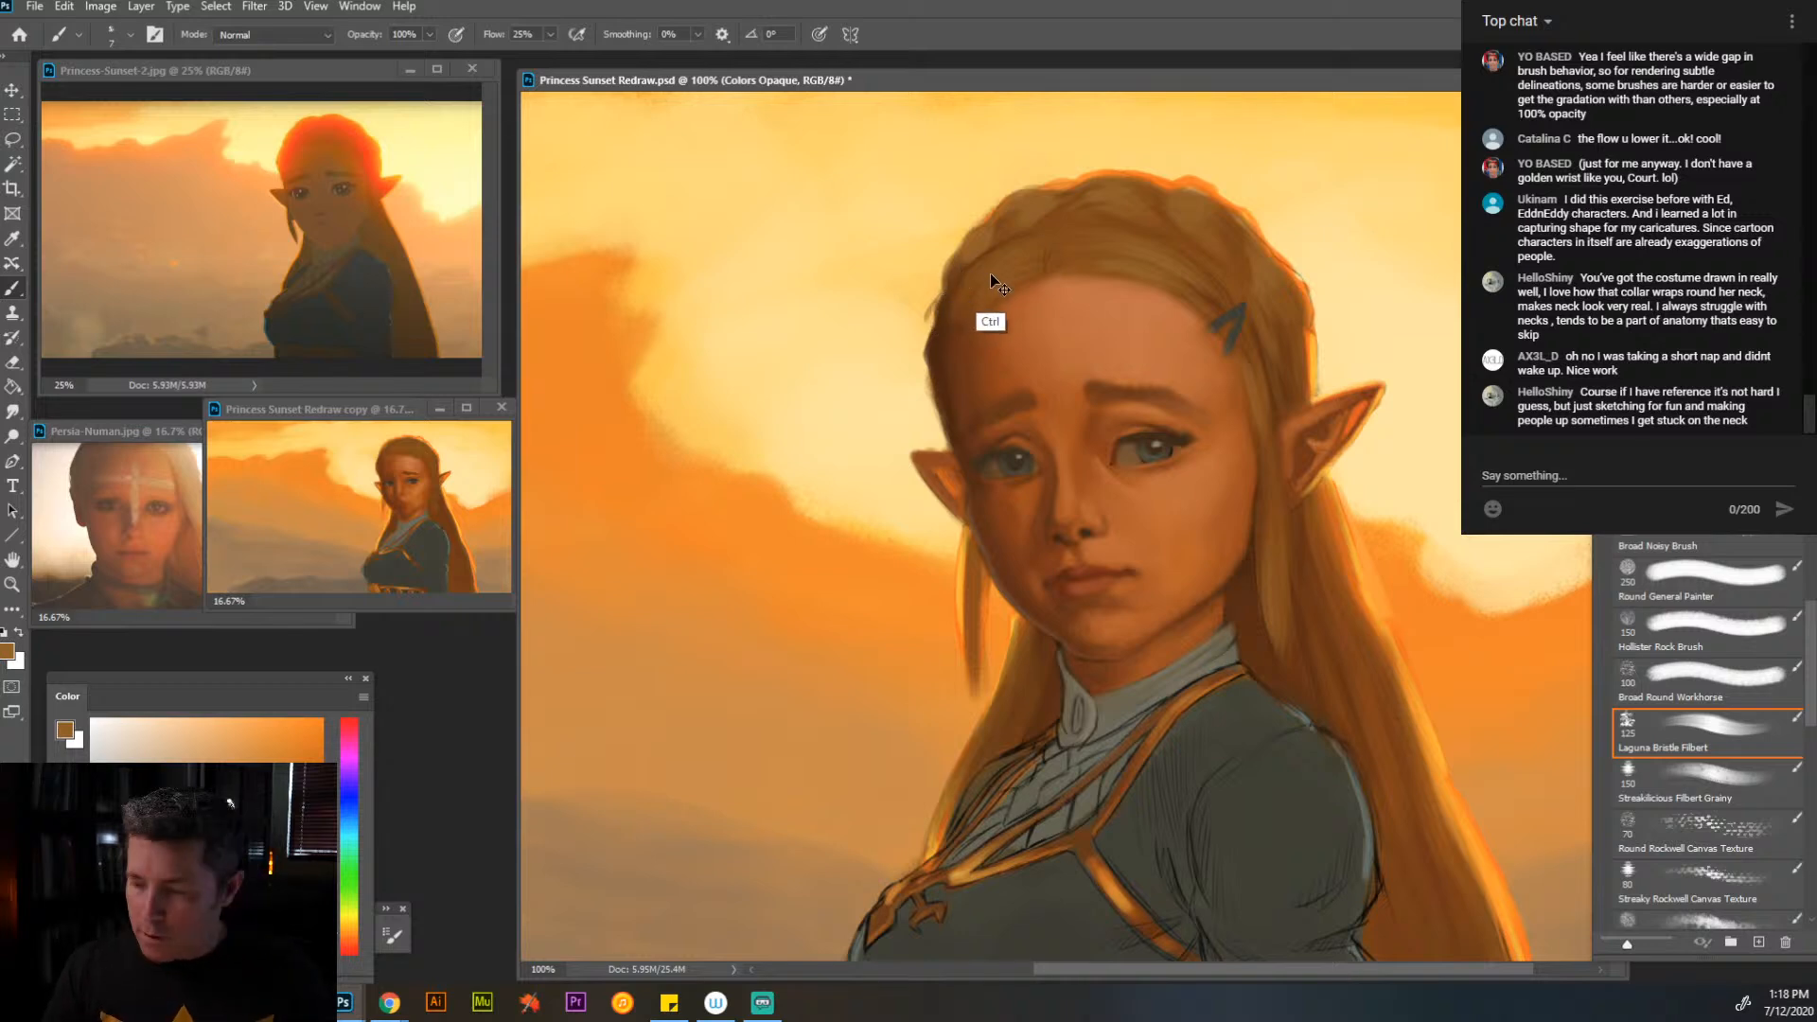
left_click_drag(936, 308, 932, 369)
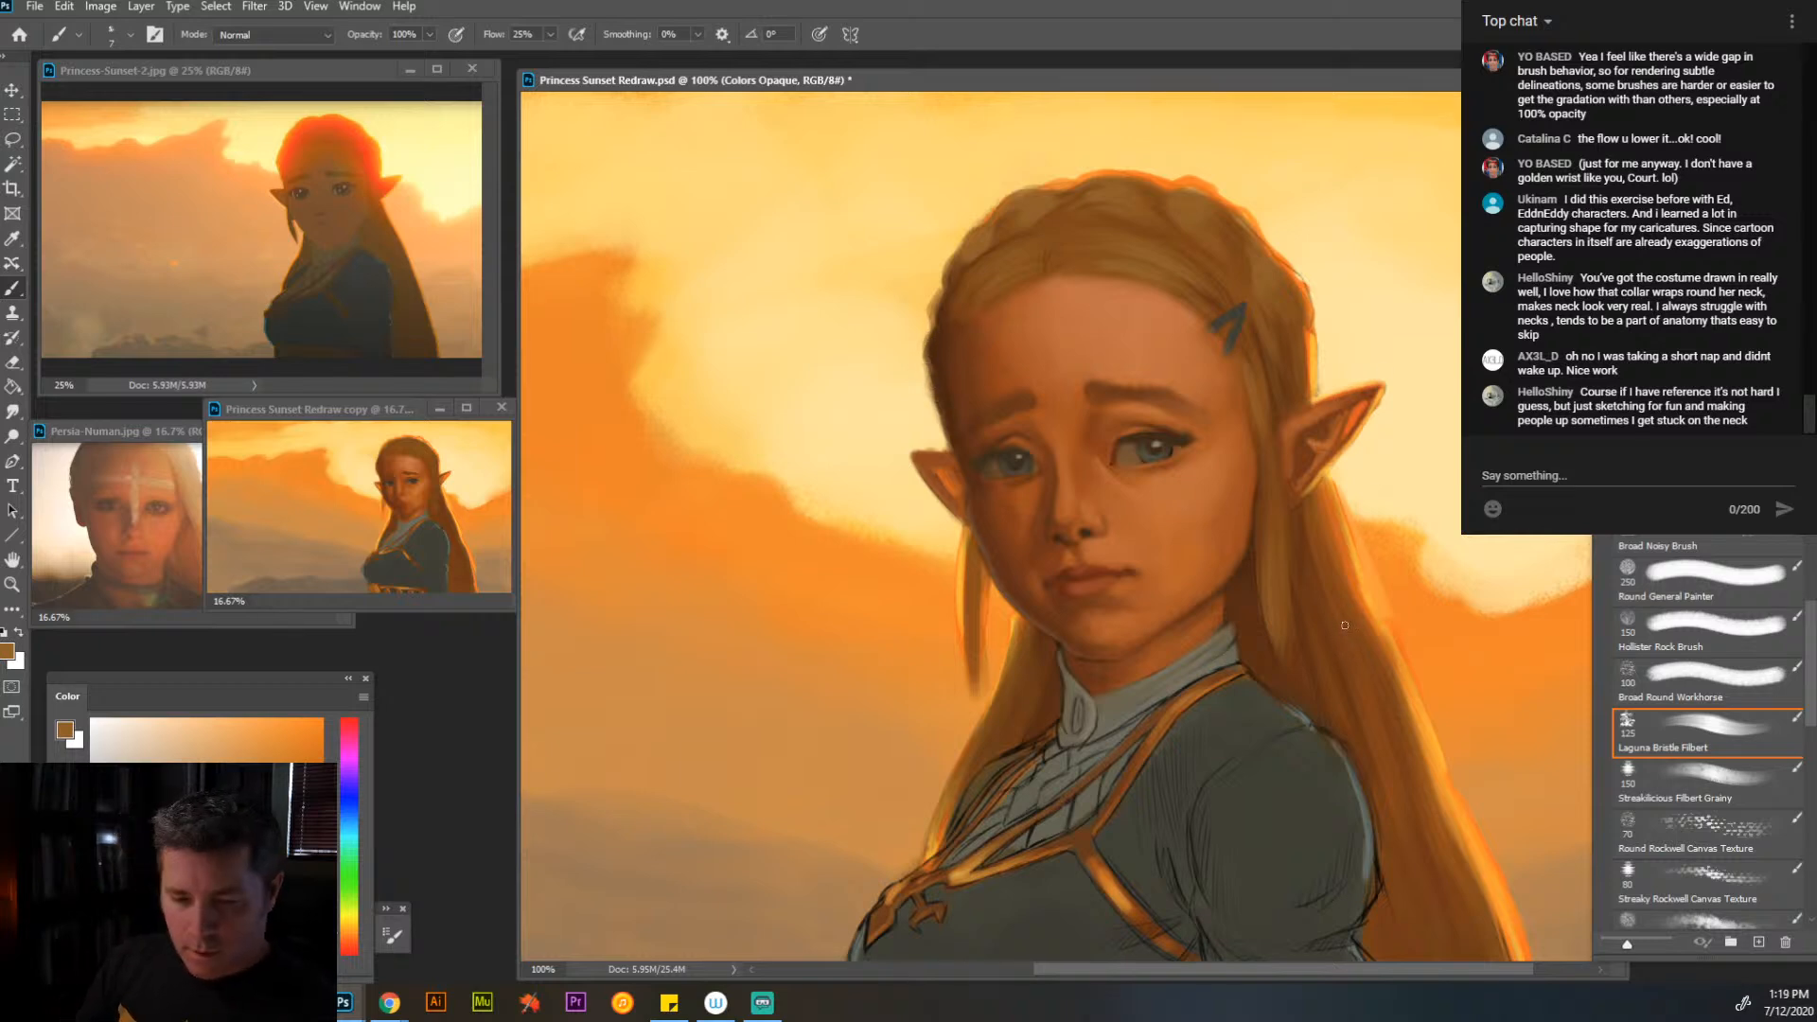
- Paint a sampled yellow-orange rim light along the braid's outer edge and down the long hair behind the shoulder
left_click(1315, 343, "alt")
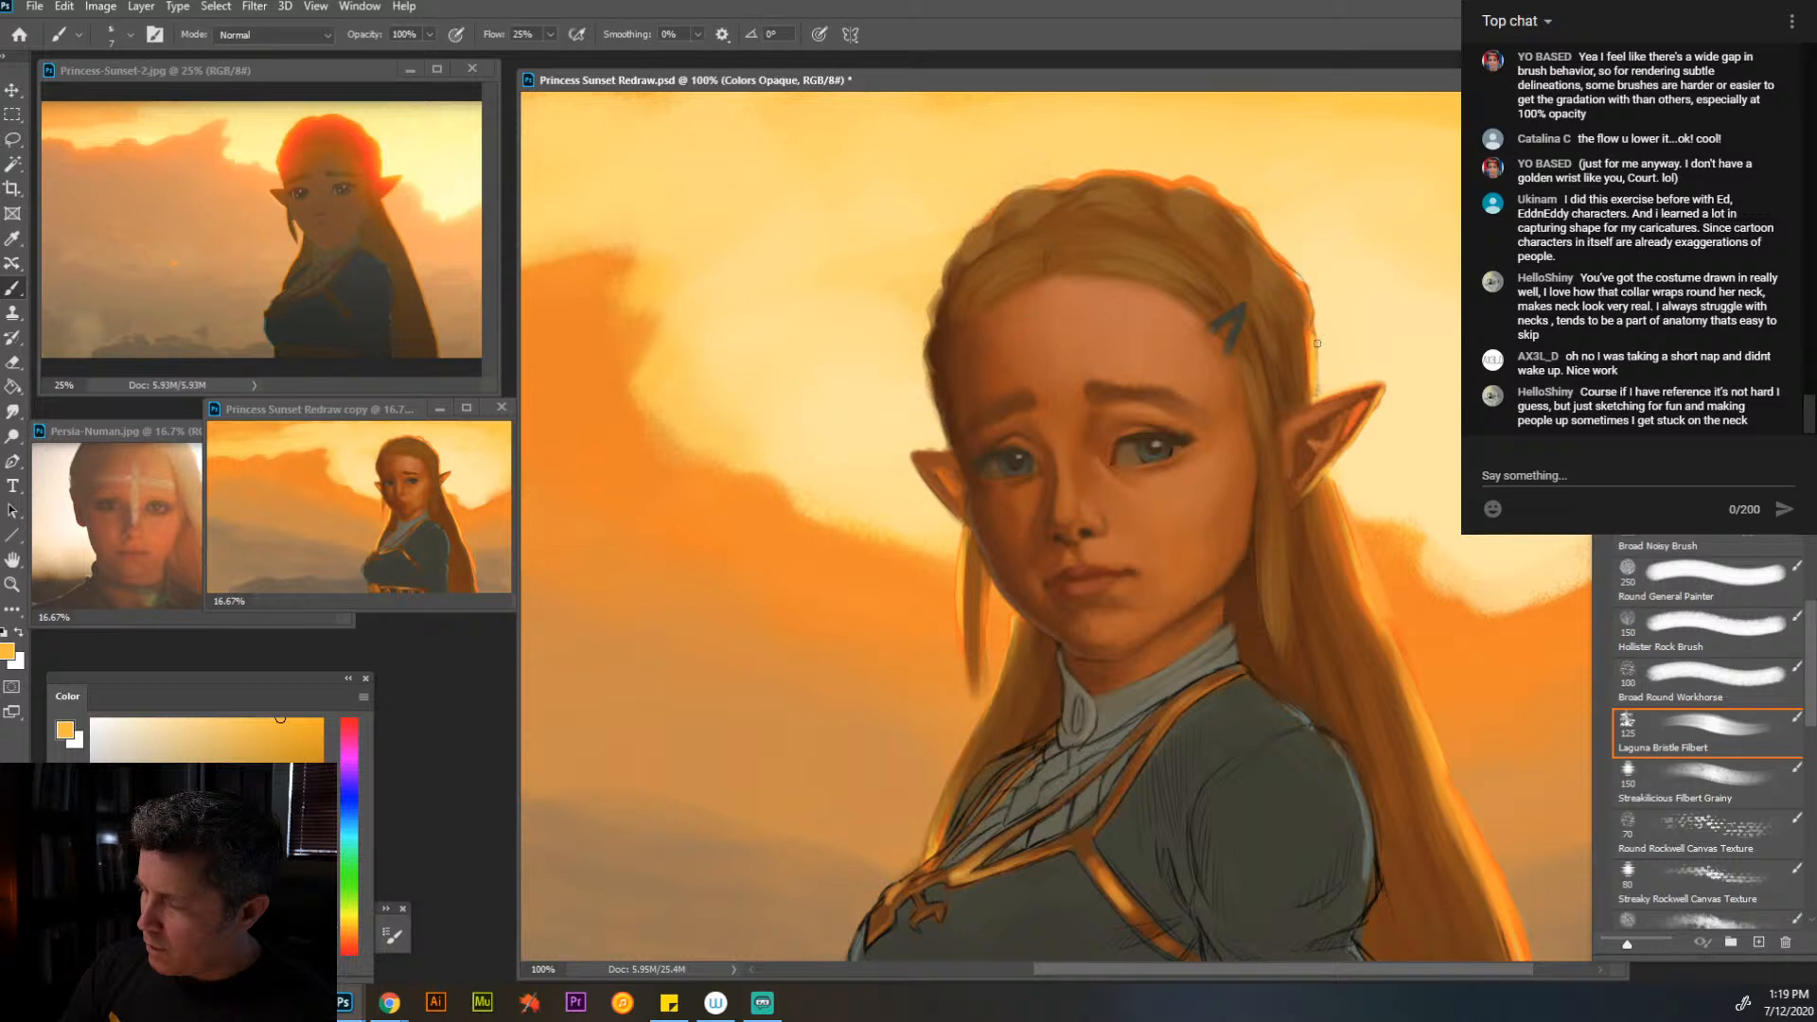
mouse_move(1317, 343)
left_mouse_down()
mouse_move(1310, 279)
mouse_move(1215, 168)
mouse_move(1256, 202)
mouse_move(1177, 205)
mouse_move(1232, 209)
mouse_move(1140, 174)
mouse_move(1155, 189)
mouse_move(1063, 186)
left_mouse_up()
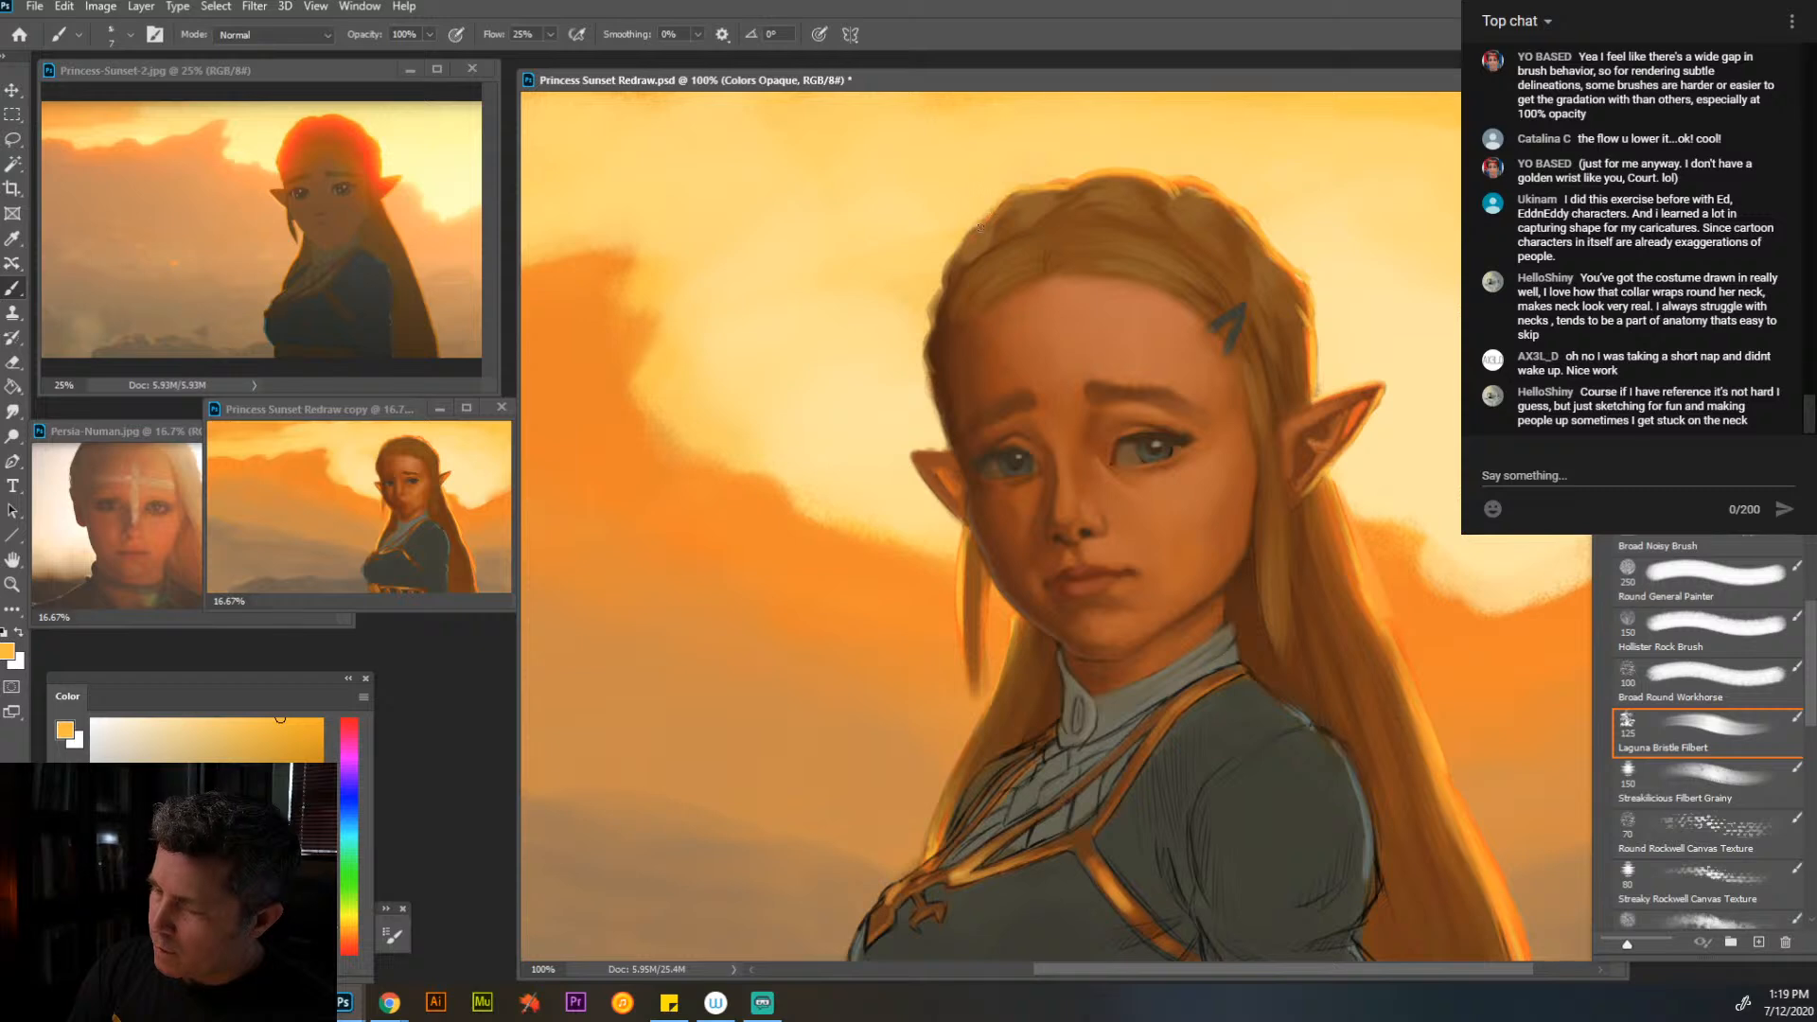
left_click_drag(968, 238, 992, 219)
mouse_move(1312, 367)
left_mouse_down()
mouse_move(1291, 324)
mouse_move(1311, 385)
left_mouse_up()
mouse_move(1337, 482)
left_mouse_down()
mouse_move(1363, 580)
mouse_move(1334, 483)
mouse_move(1322, 493)
mouse_move(1403, 665)
mouse_move(1328, 494)
mouse_move(1360, 565)
left_mouse_up()
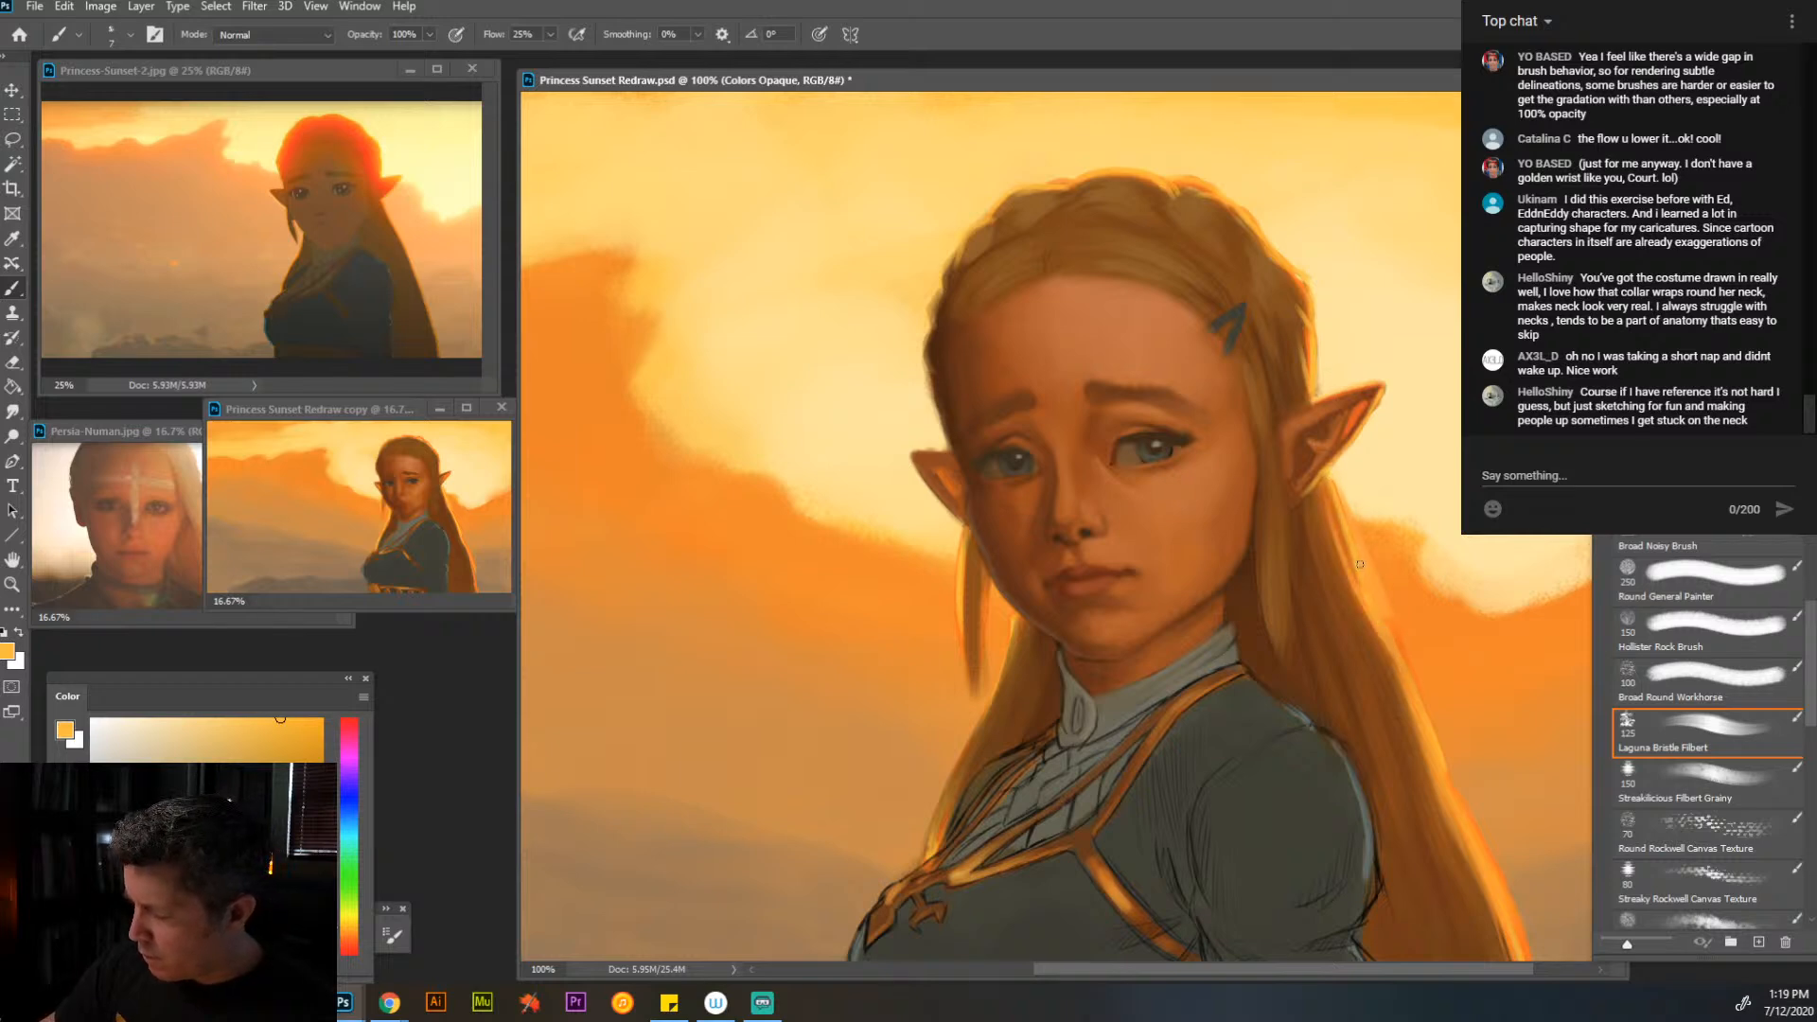
left_click_drag(1392, 634, 1448, 762)
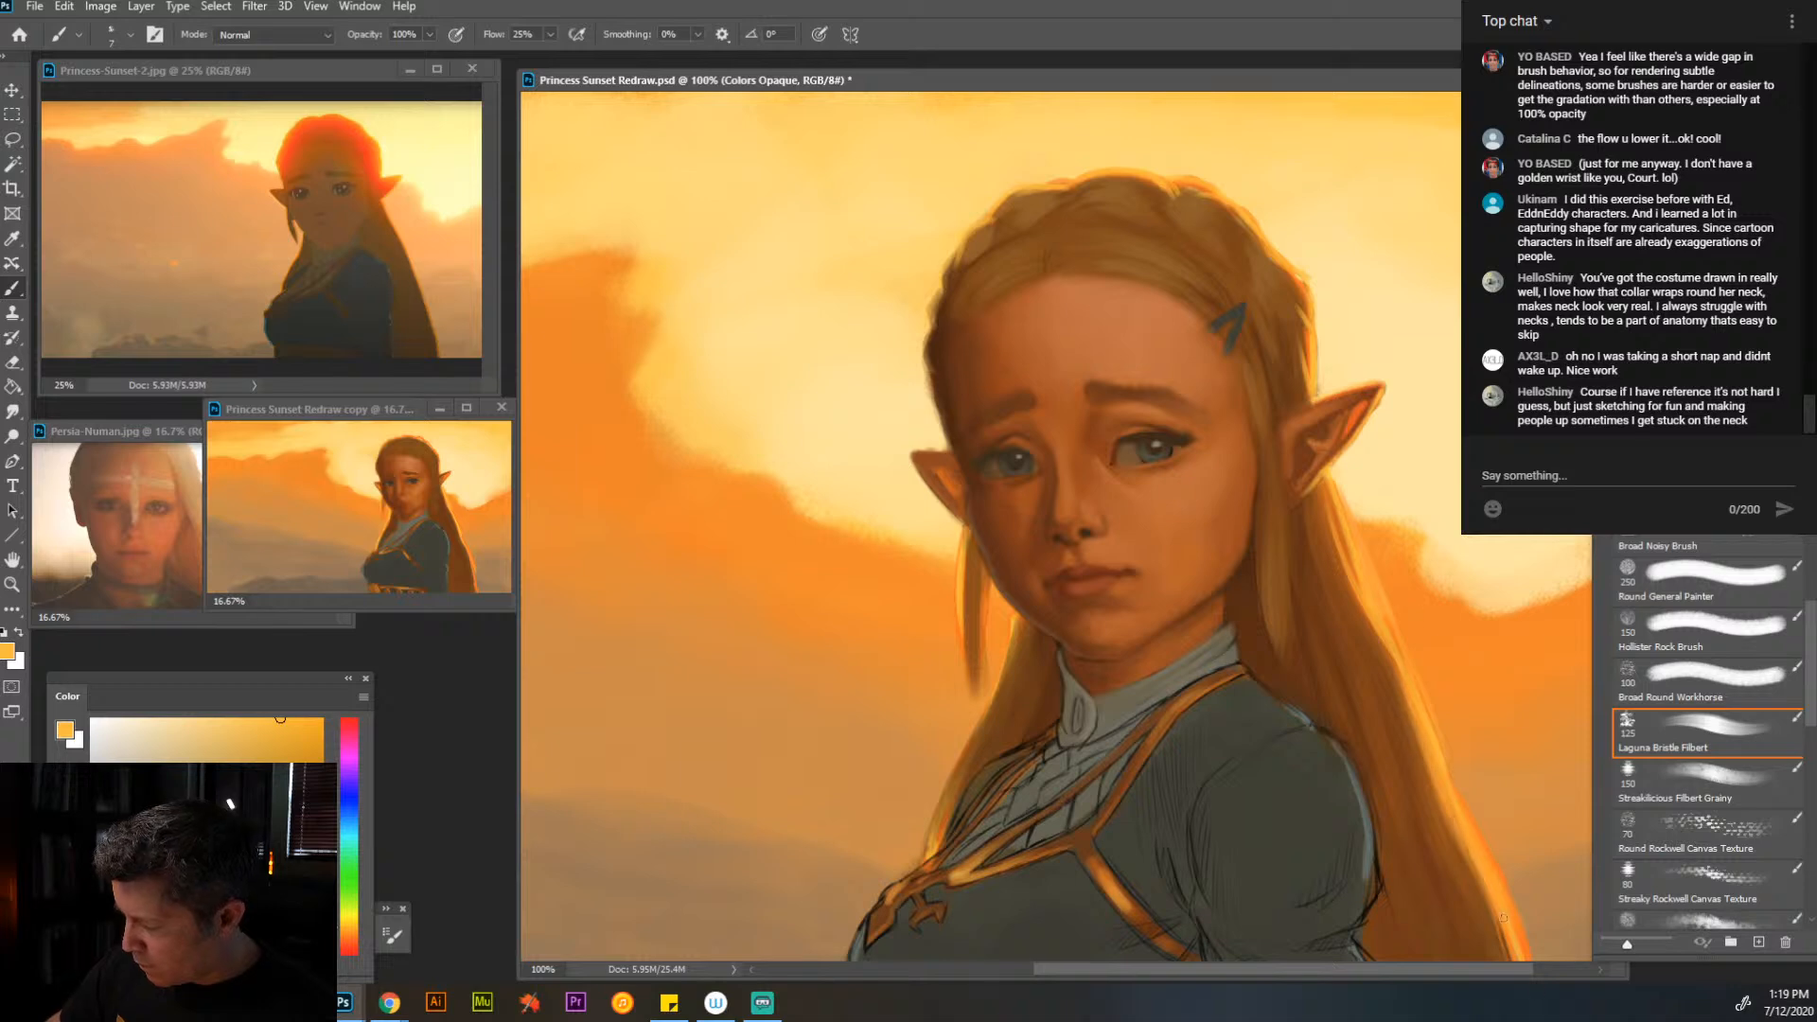
left_click_drag(1381, 661, 1404, 711)
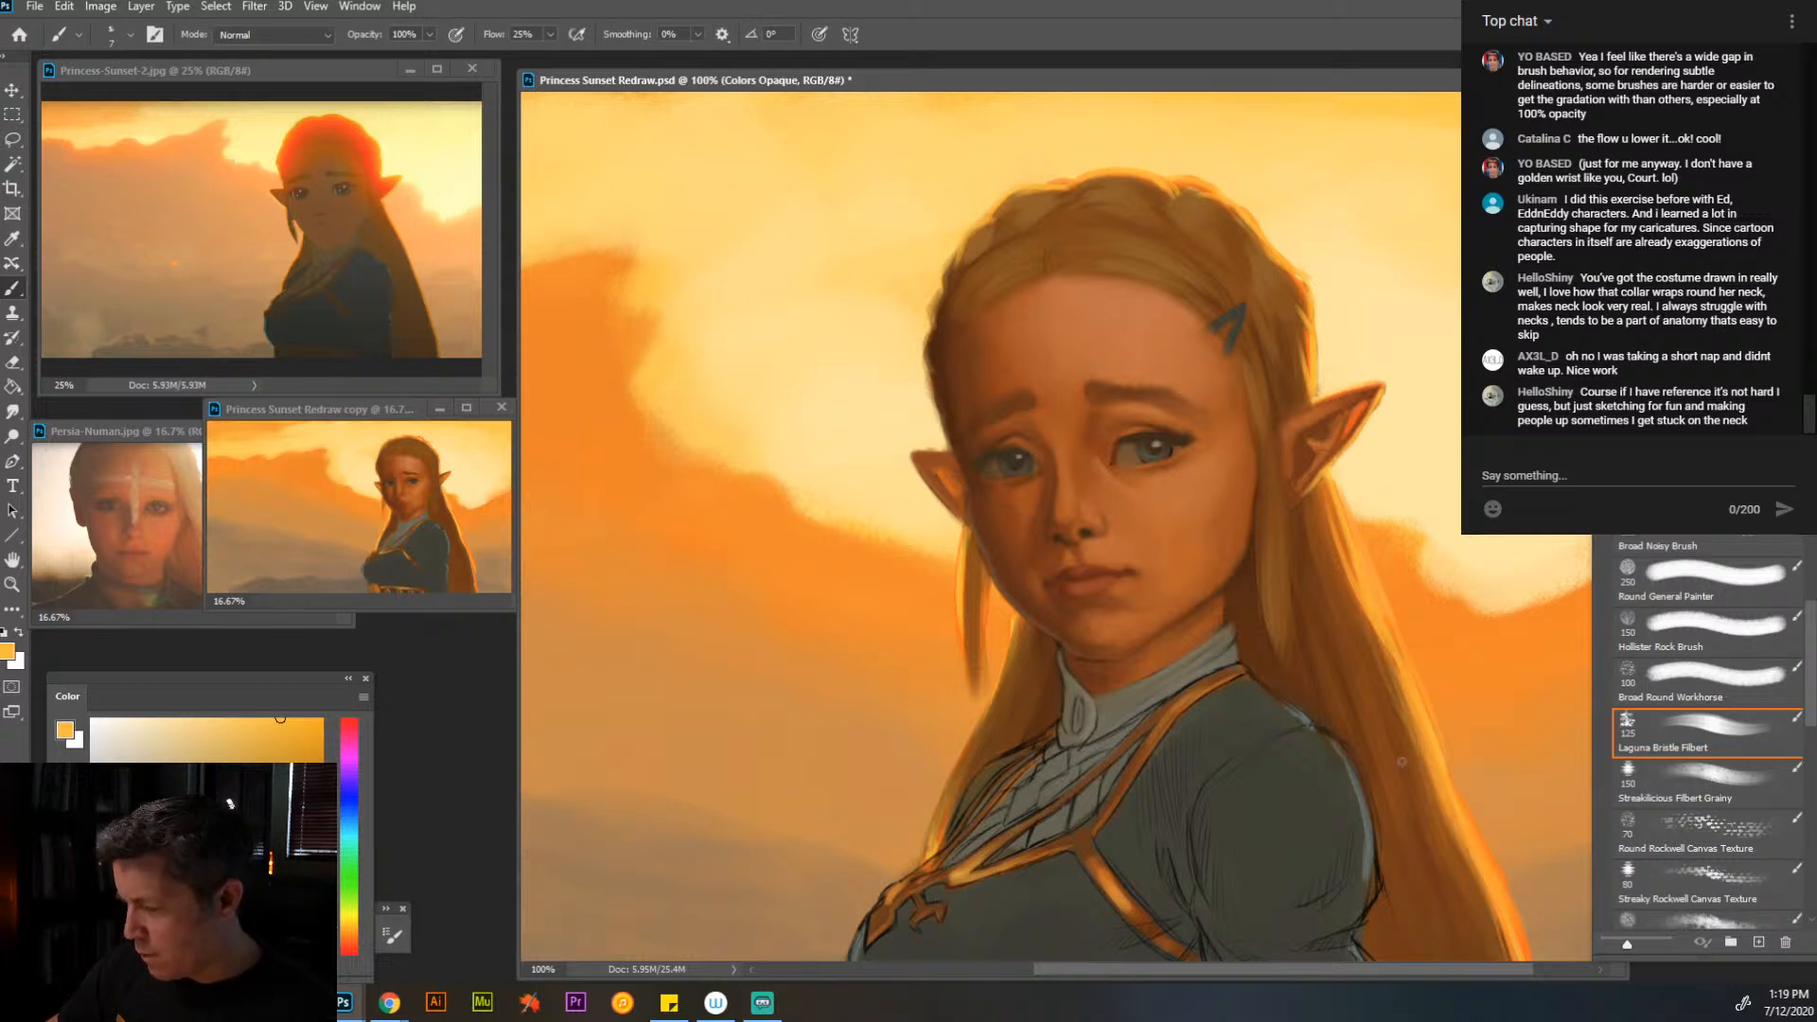
- Blend sampled orange over the long hair behind the near shoulder and down its lower length at brush size 45
key("bracketright")
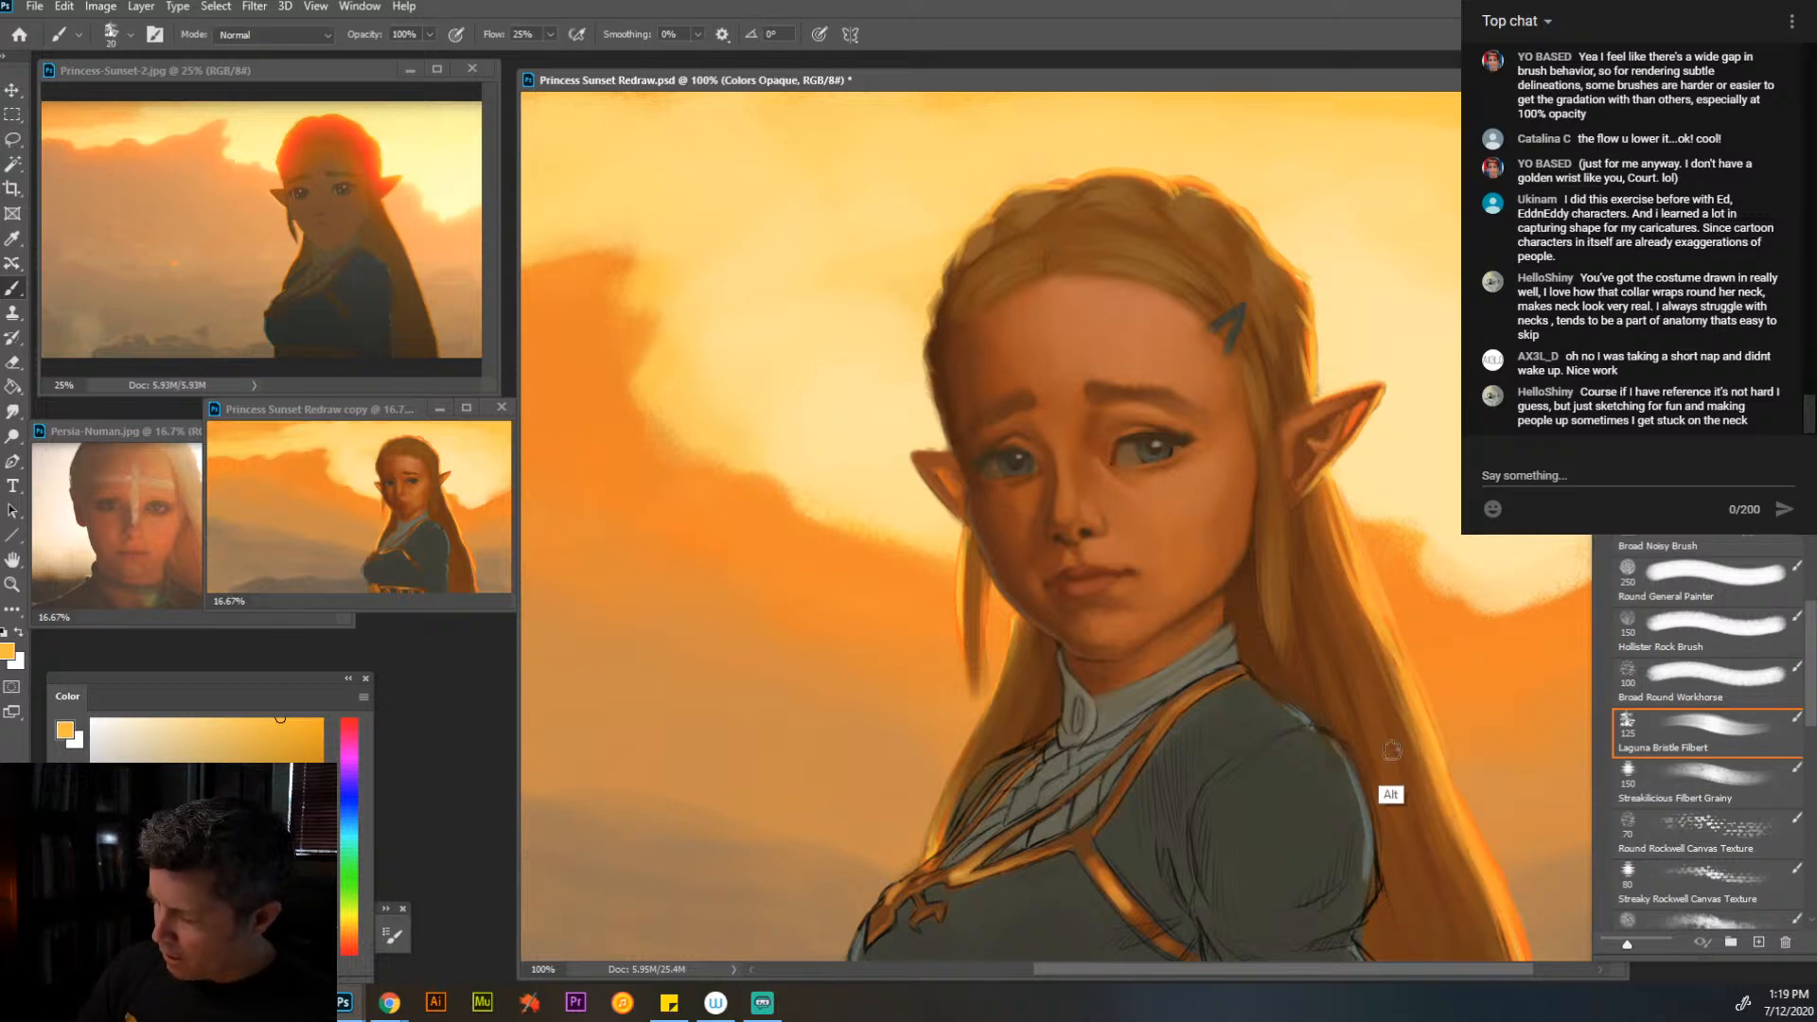
left_click(1383, 751, "alt")
key("bracketright")
key("bracketright")
key("bracketright")
key("bracketright")
key("bracketright")
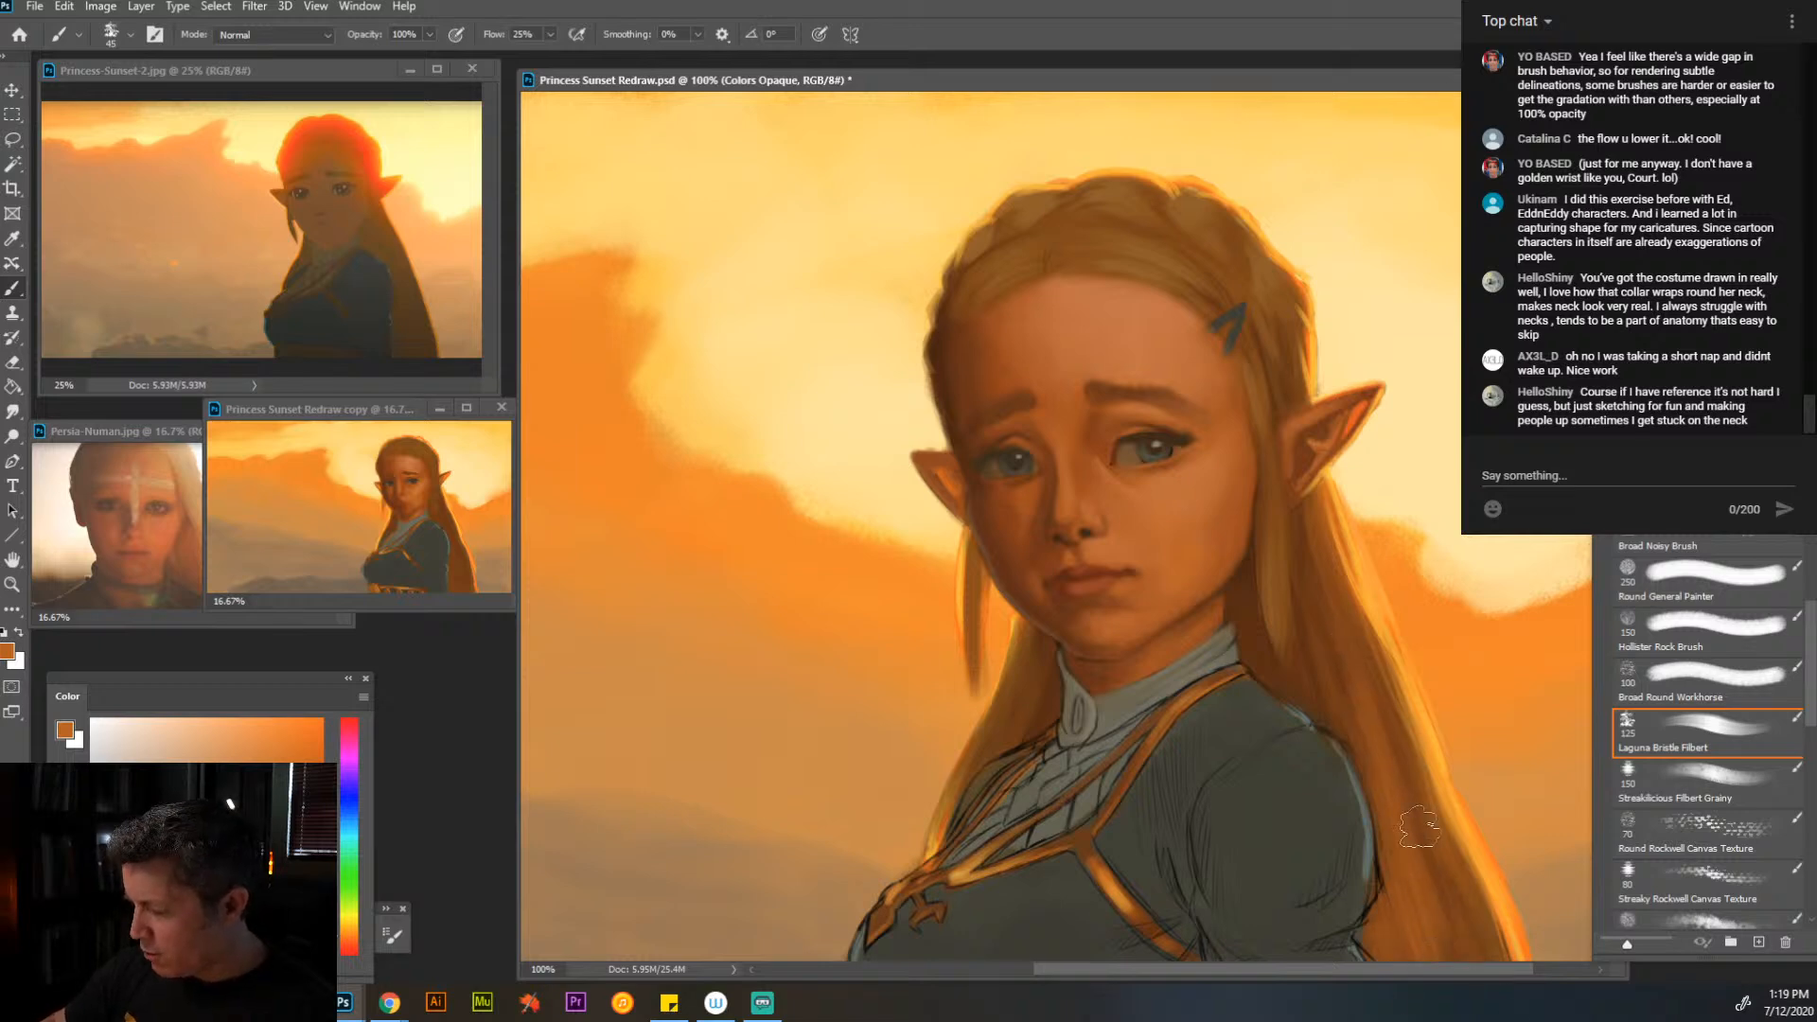
left_click_drag(1448, 616, 1381, 464)
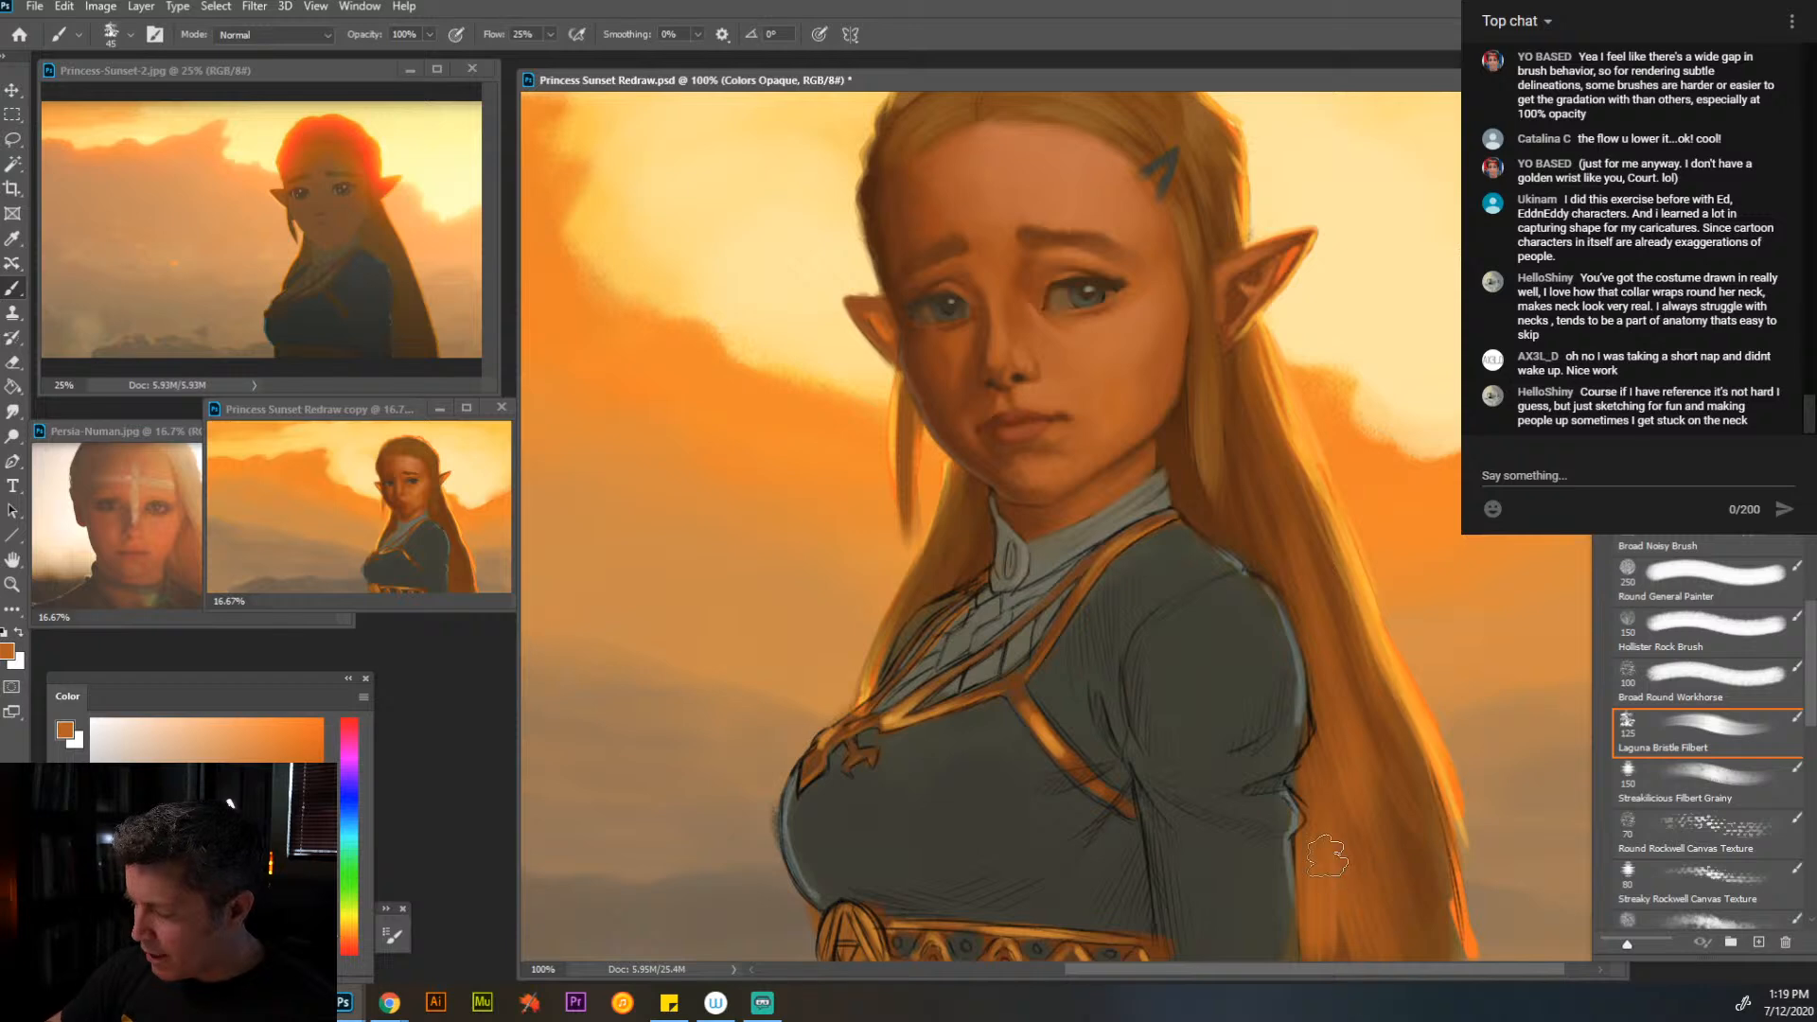
- Shade the hair behind the near ear and shoulder with sampled dark brown, reducing the brush to size 15
left_click(1199, 494, "alt")
key("[")
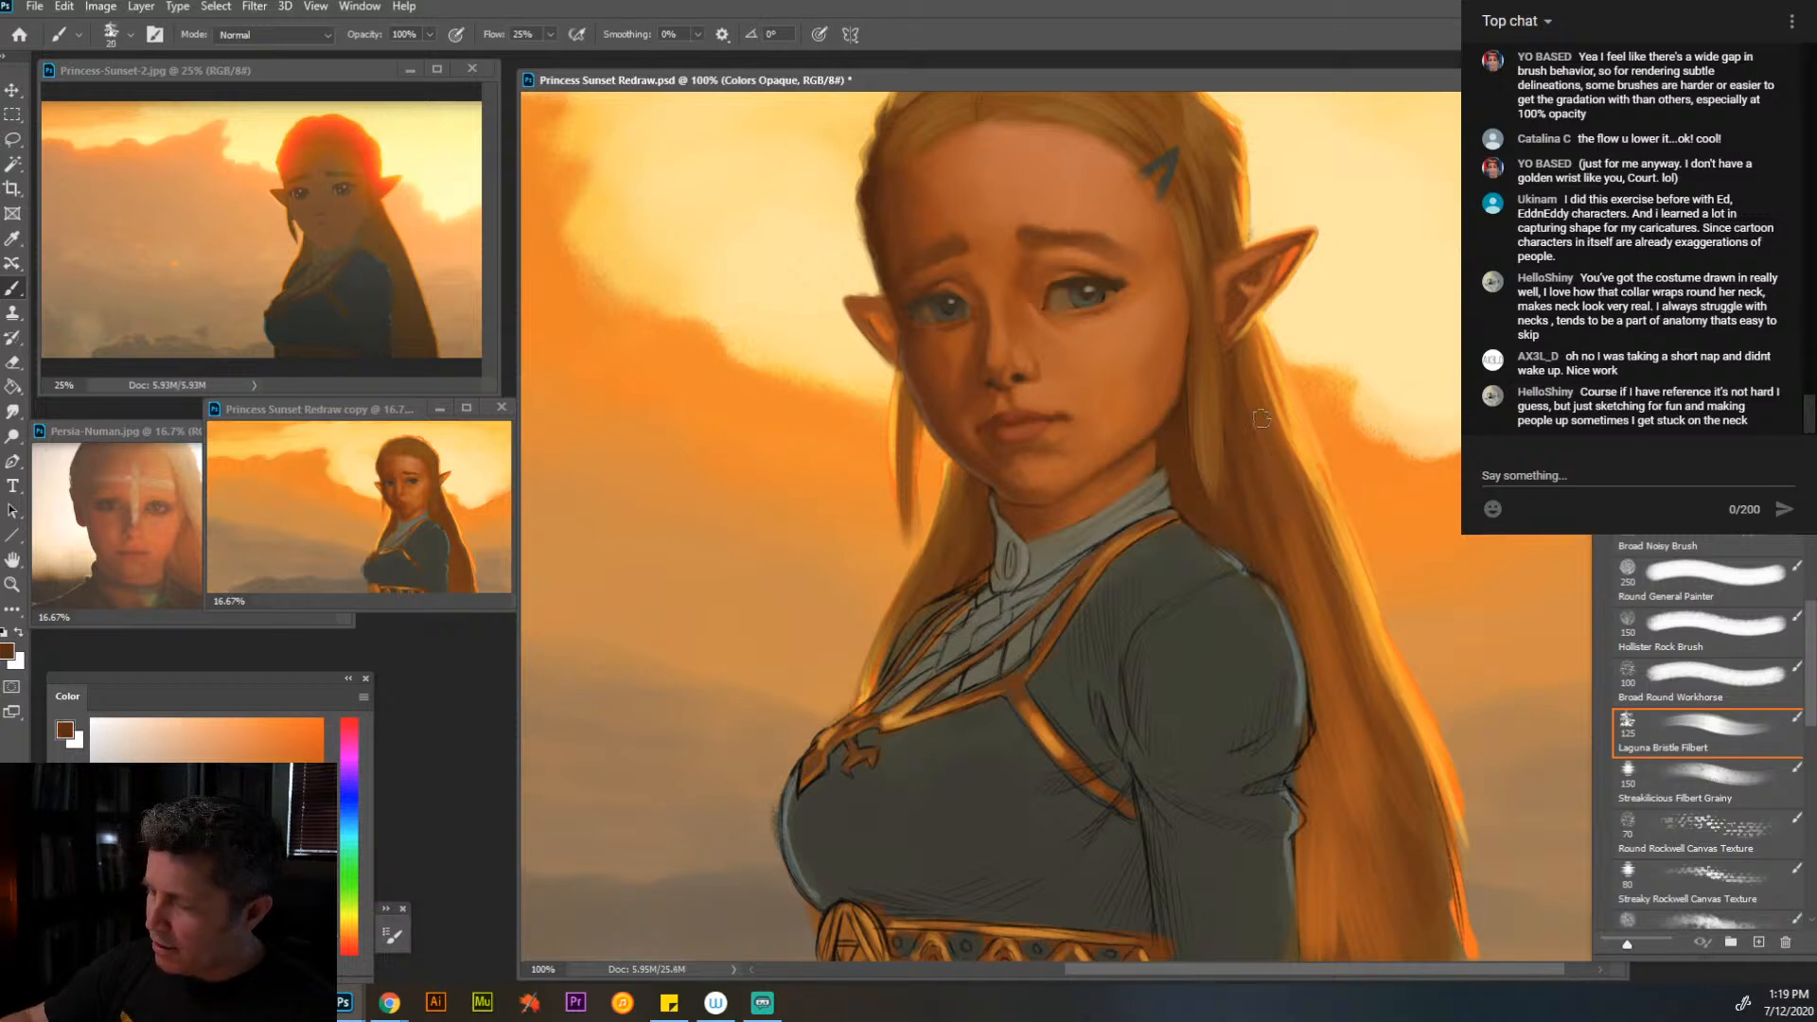
key("[")
key("[")
key("[")
key("[")
key("[")
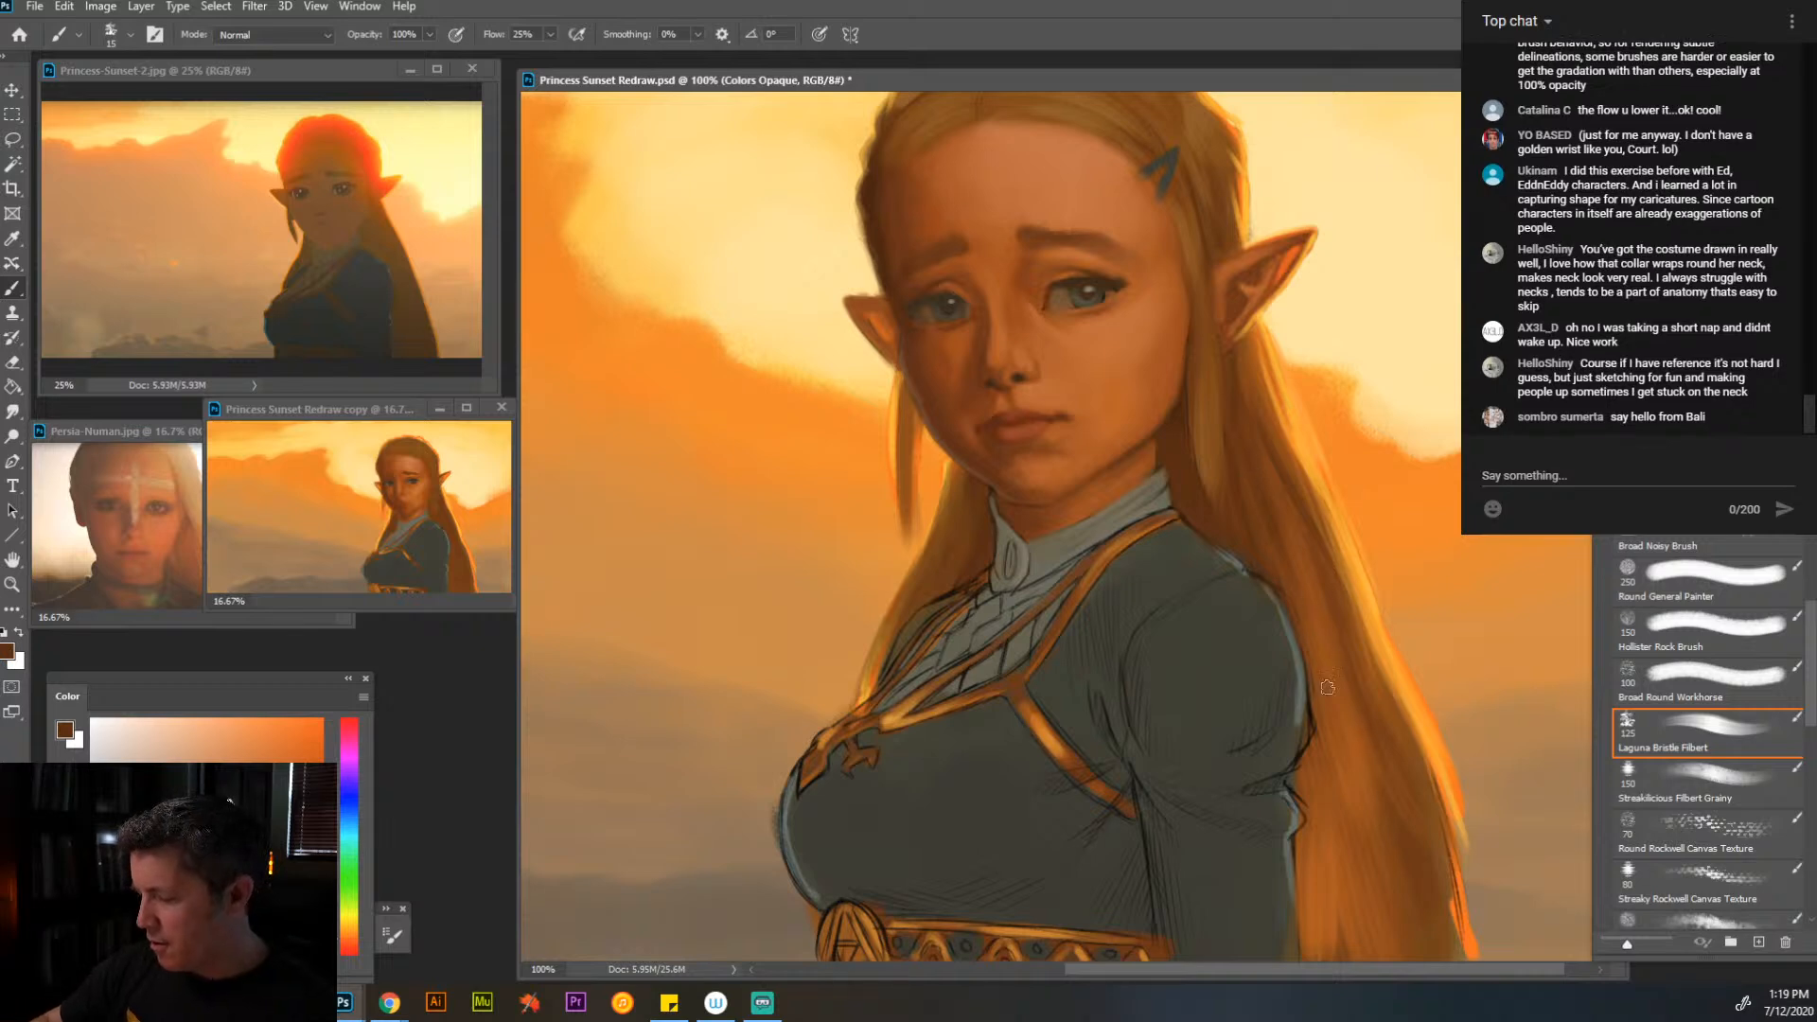
- Paint long dark brown strands down the lower hair beside the sleeve and along its outer edge
left_click_drag(1337, 875, 1351, 868)
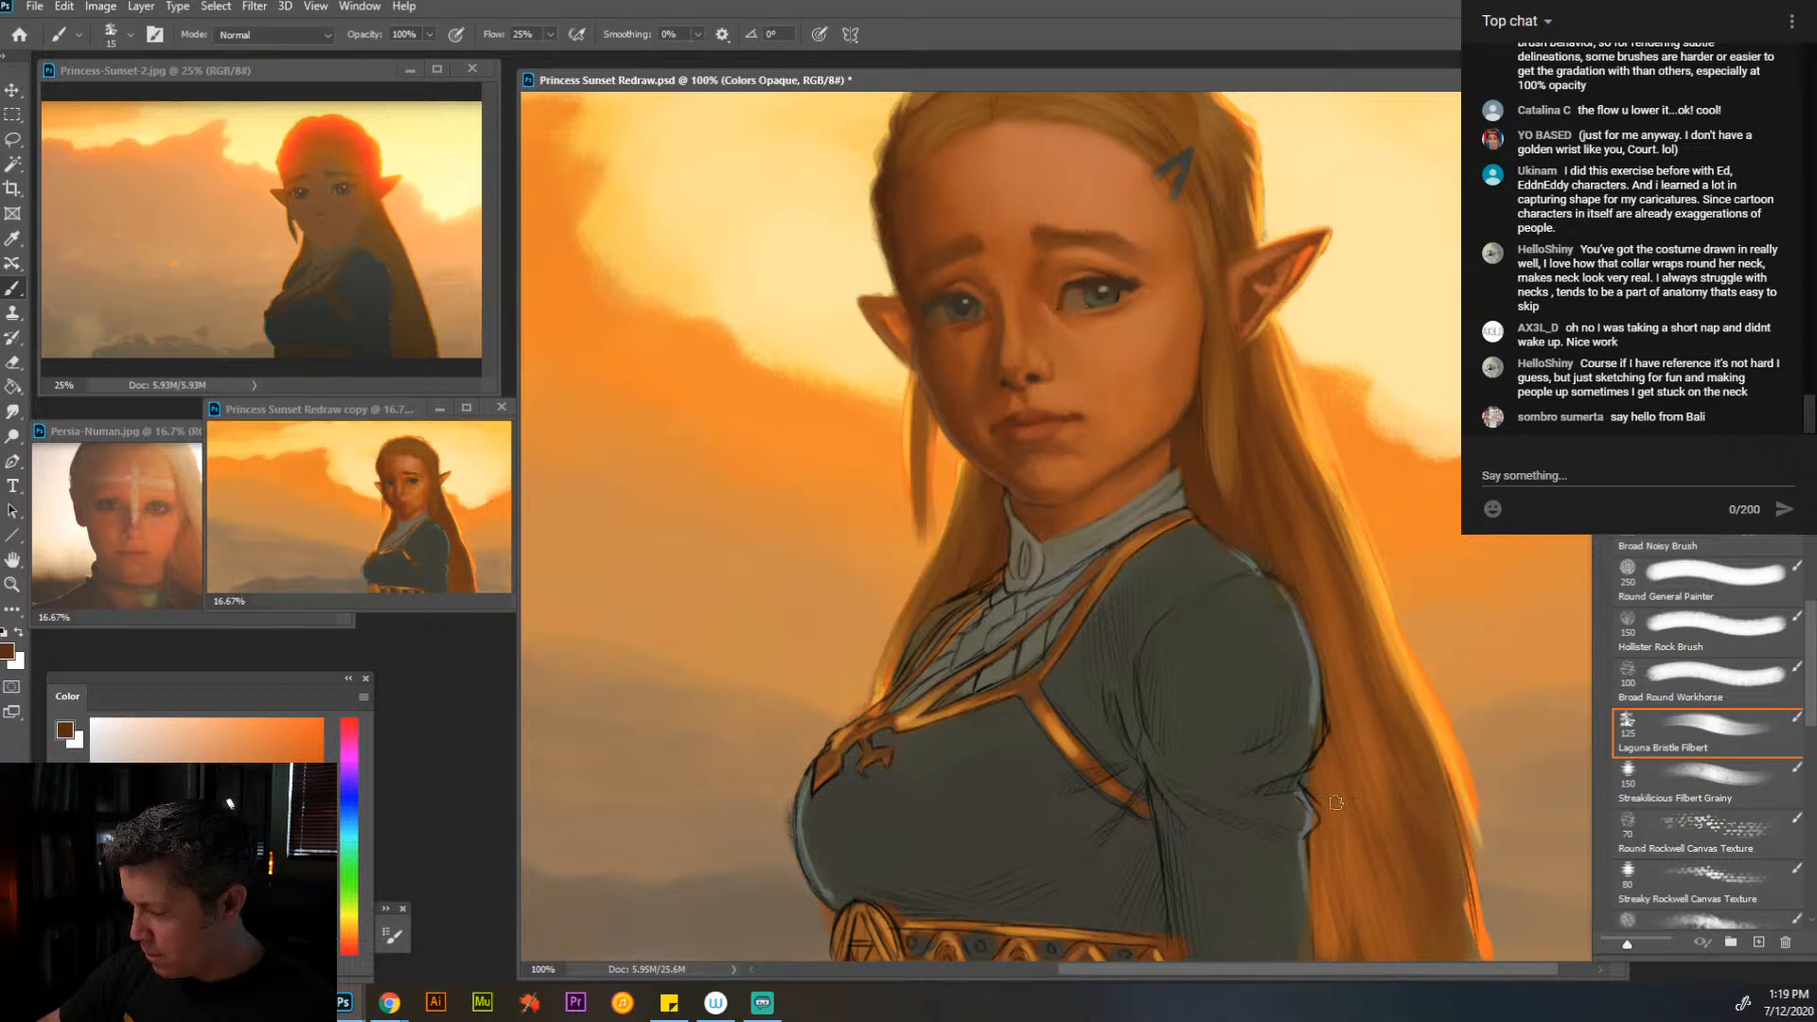
left_click_drag(1338, 850, 1358, 1003)
left_click_drag(1354, 690, 1420, 963)
left_click_drag(1441, 792, 1485, 960)
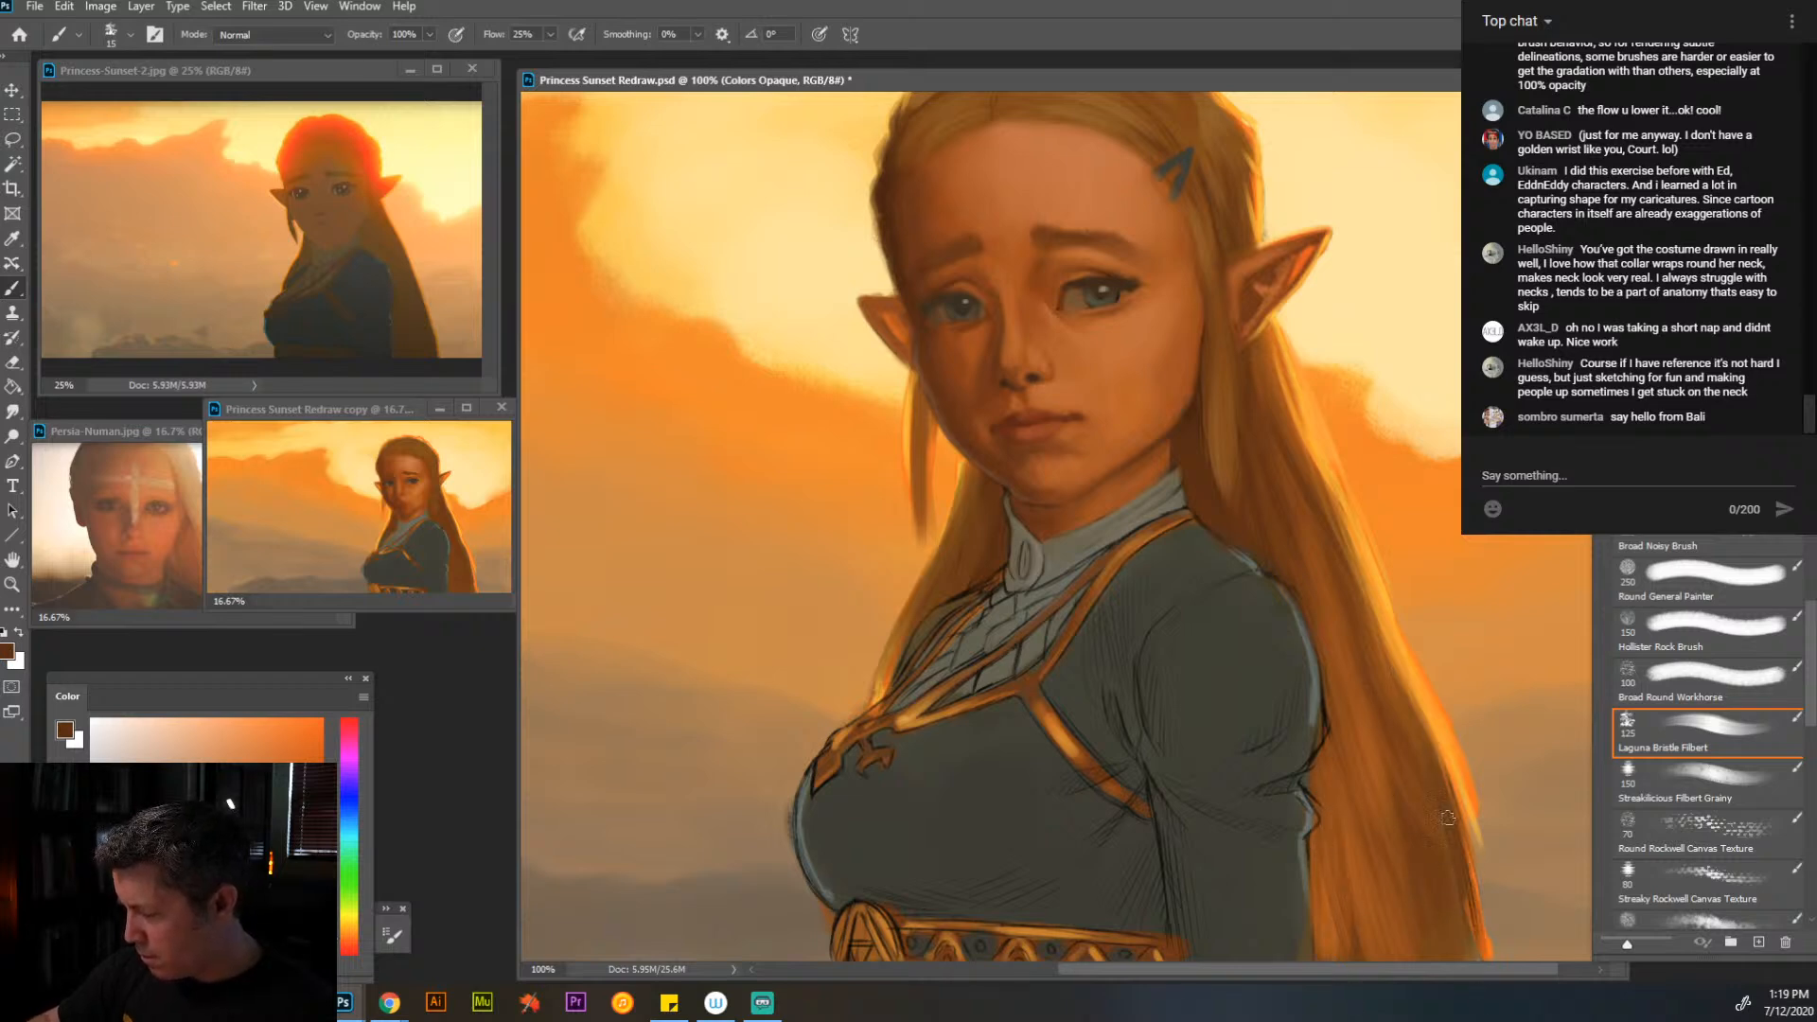
left_click_drag(1455, 895, 1482, 960)
left_click_drag(1381, 628, 1456, 792)
left_click_drag(1409, 675, 1458, 805)
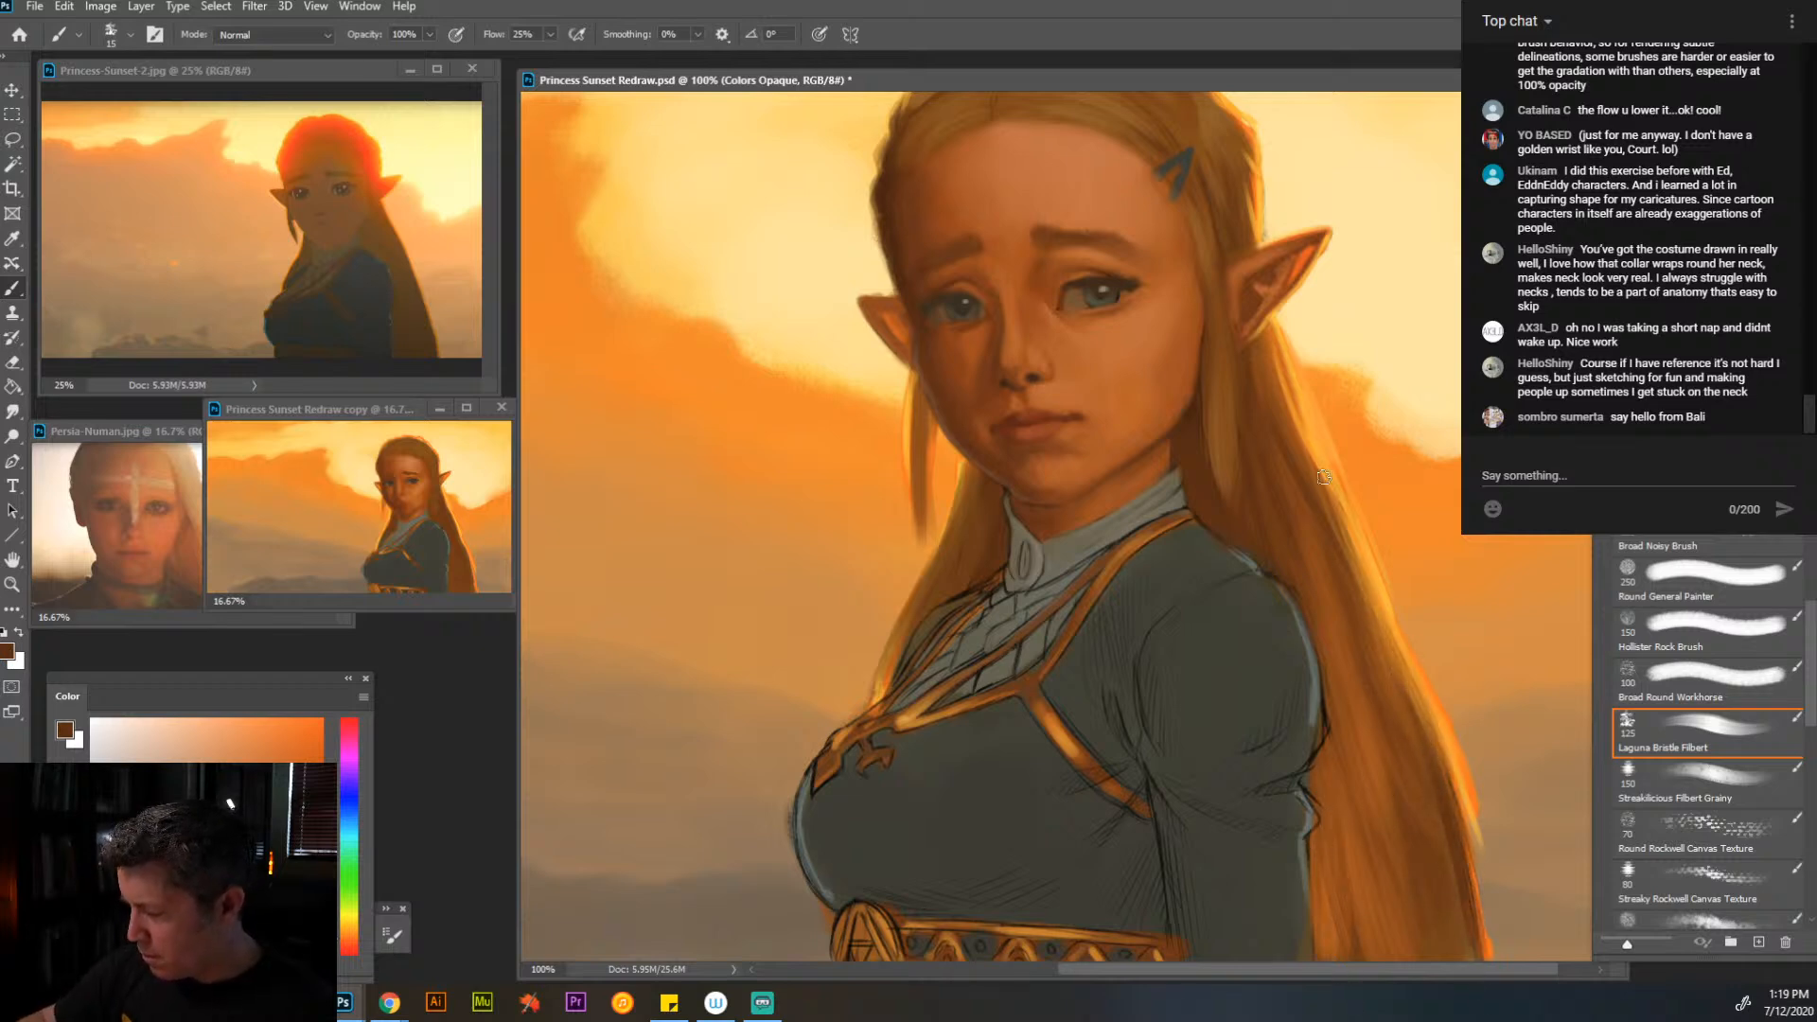
left_click_drag(1335, 522, 1385, 613)
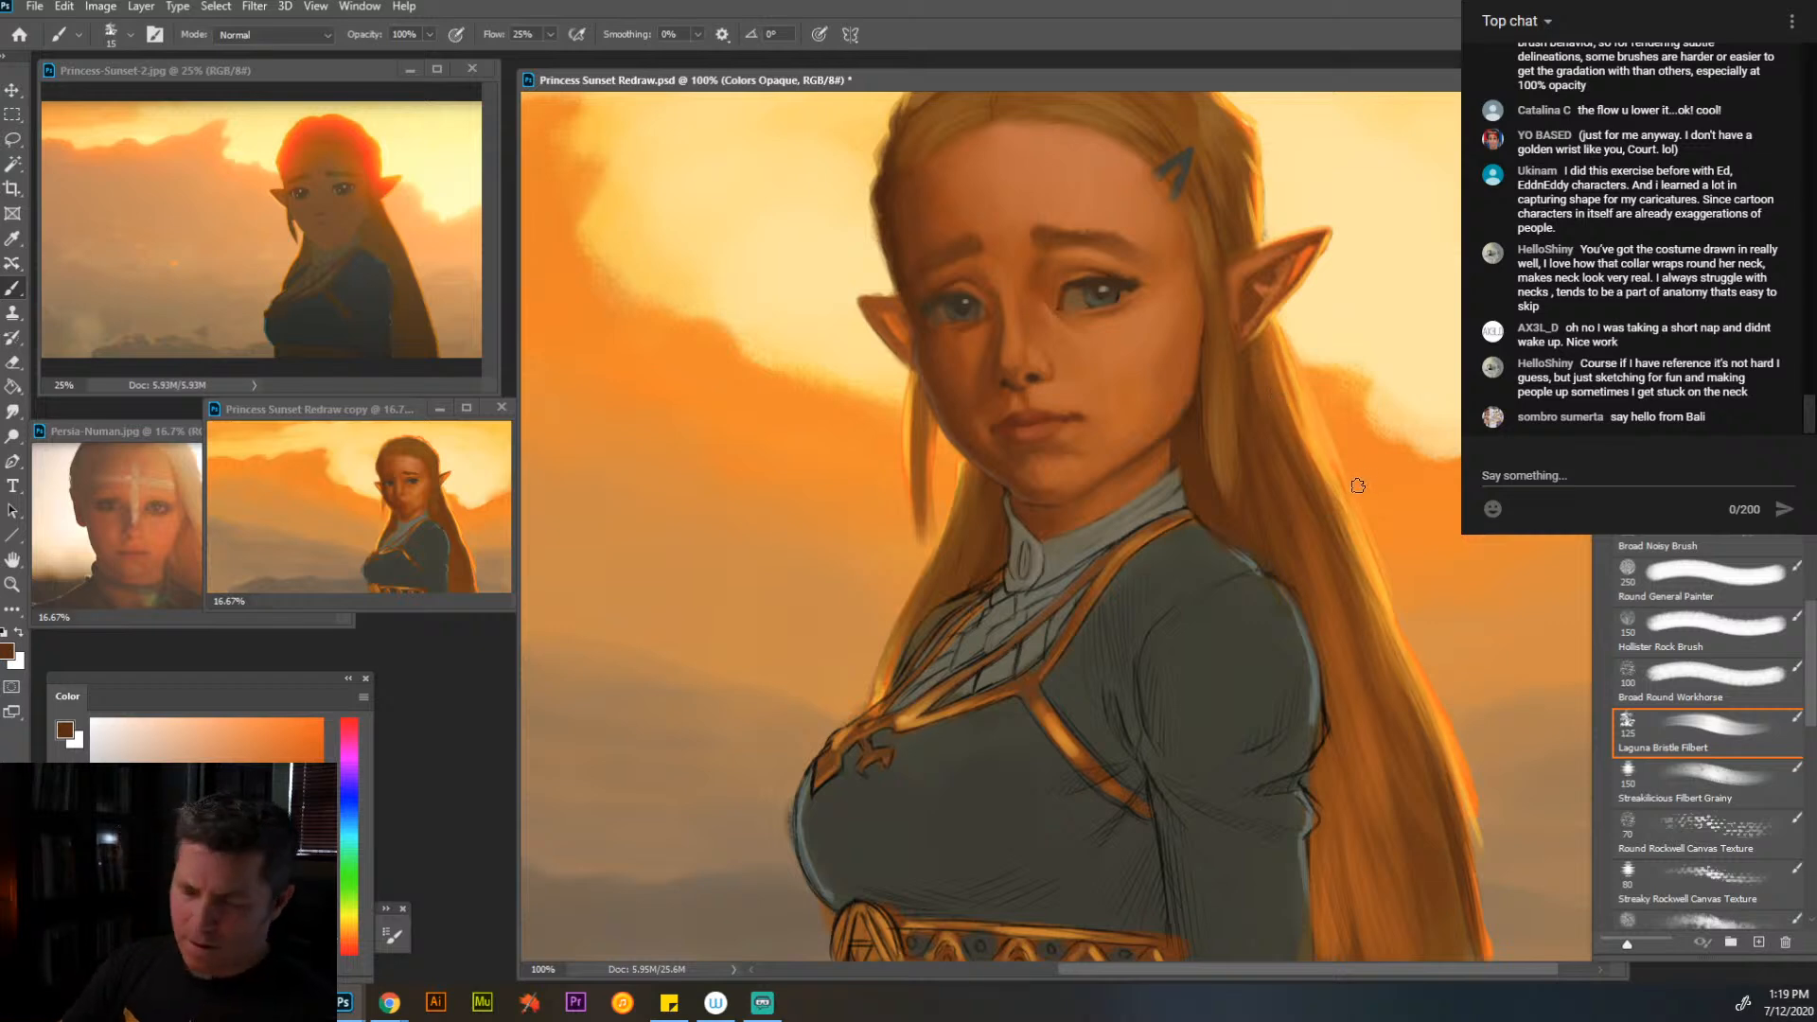
- Add yellow-orange highlights to the hair below the far ear and rework the thin hanging lock with sampled reddish brown
left_click_drag(1327, 397, 1385, 541)
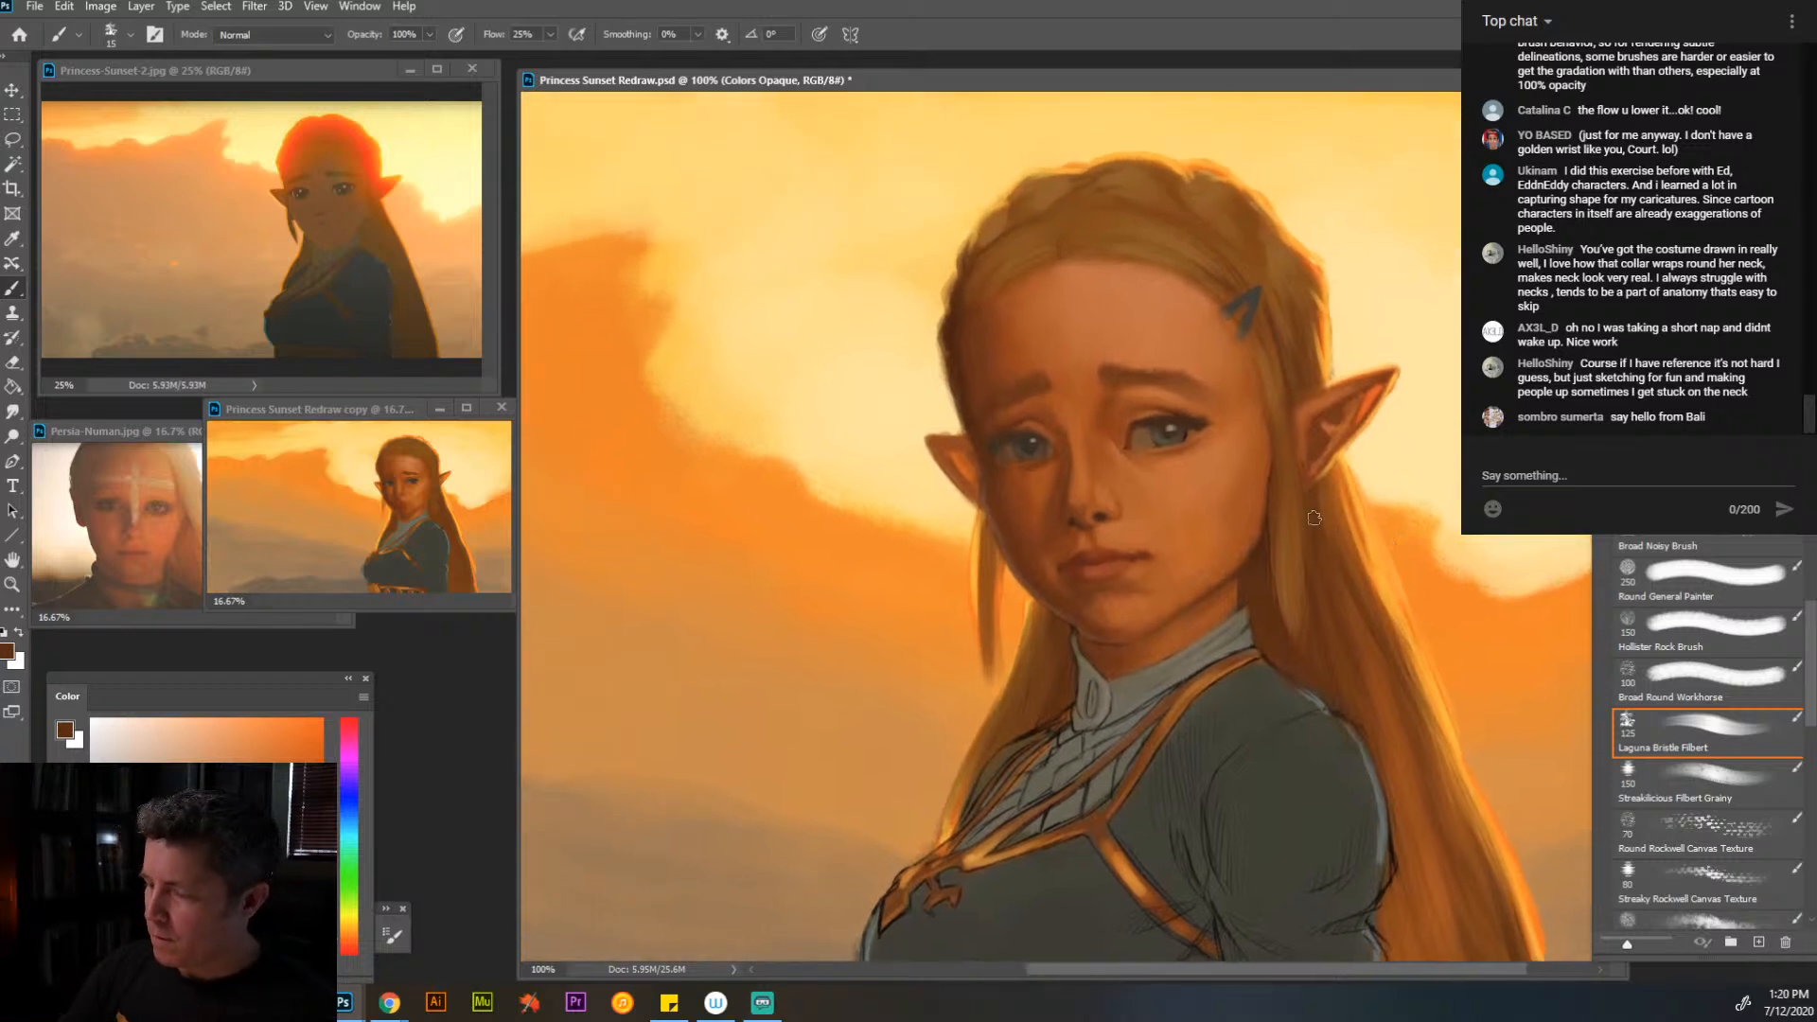
left_click(1392, 590, "alt")
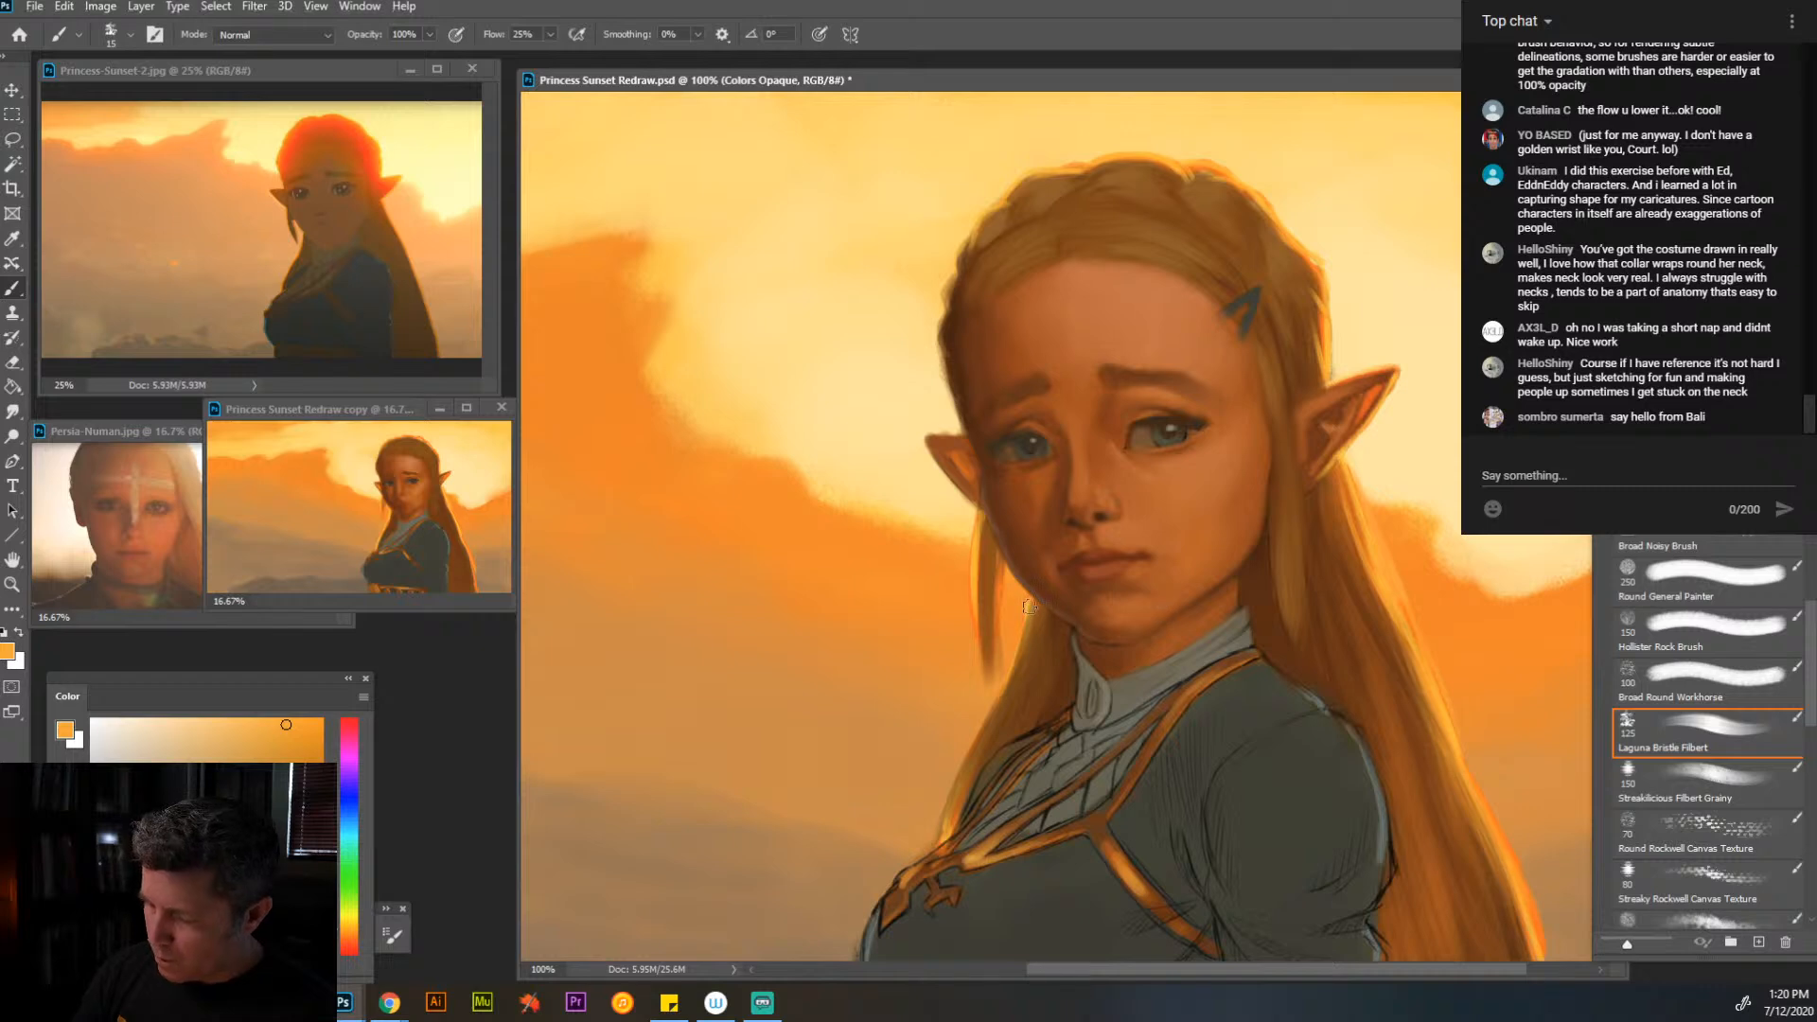
left_click(1415, 852, "alt")
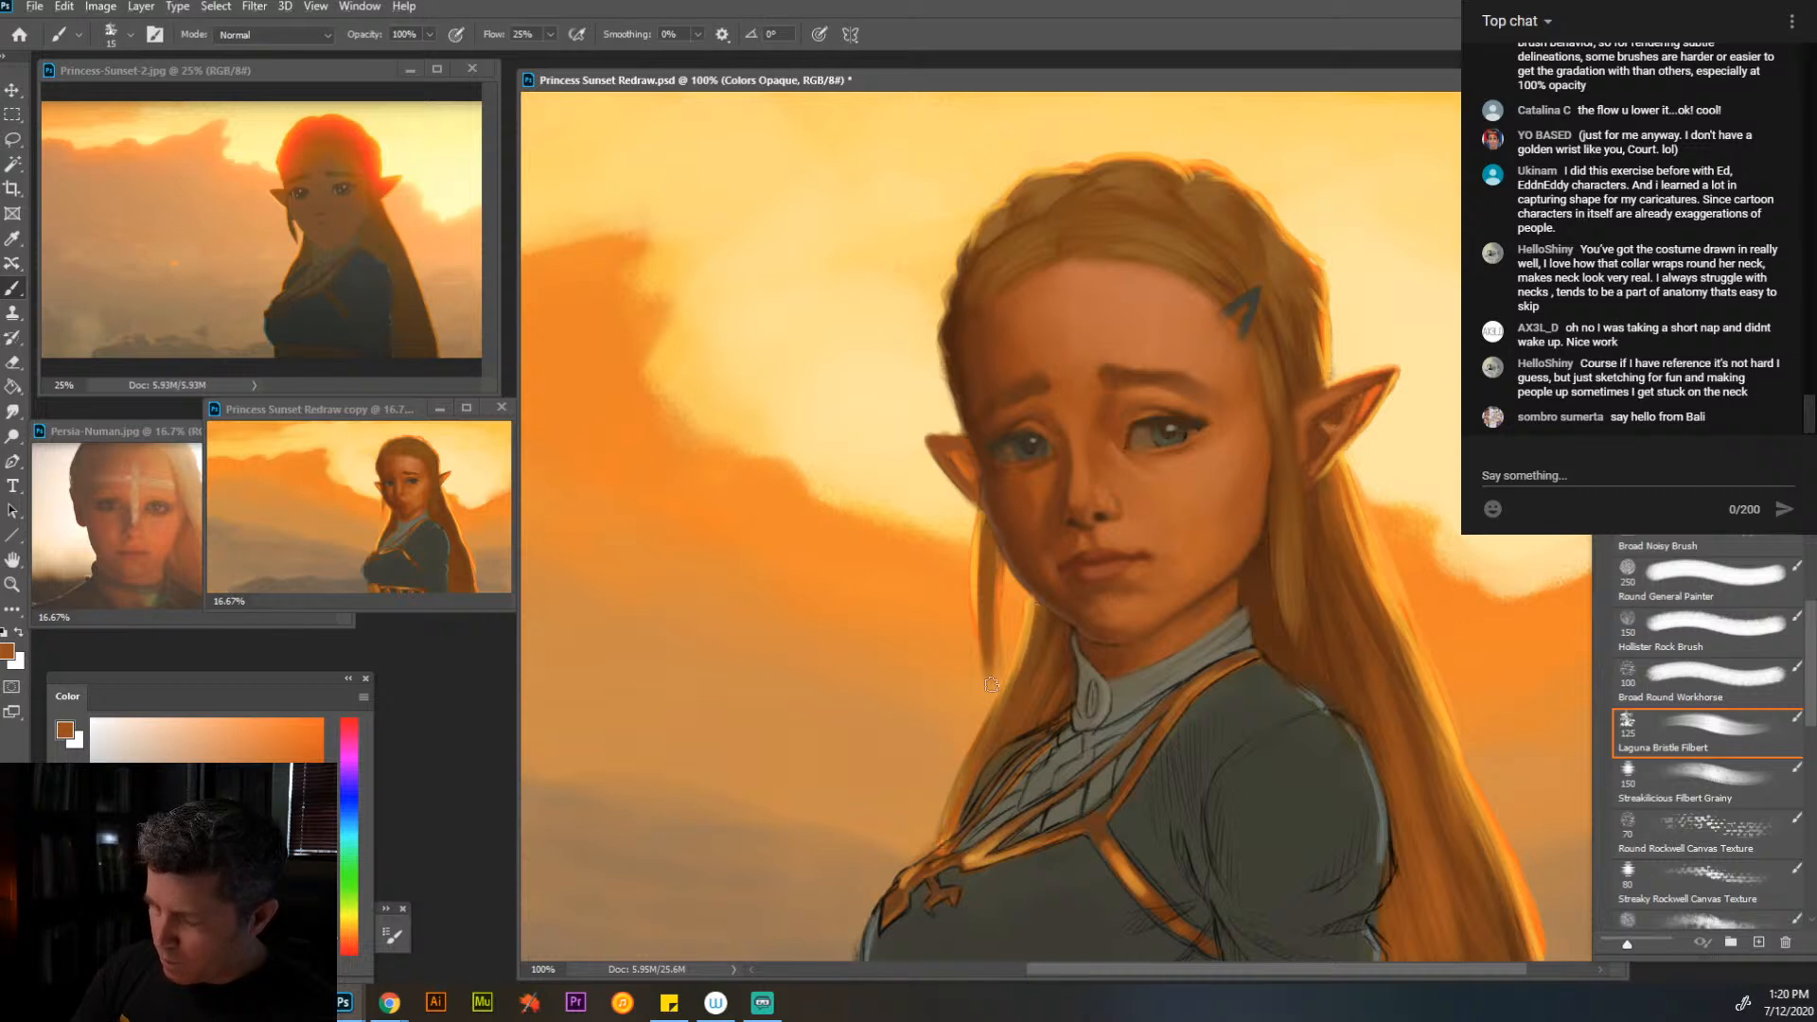
mouse_move(979, 619)
left_mouse_down()
mouse_move(979, 549)
mouse_move(976, 674)
left_mouse_up()
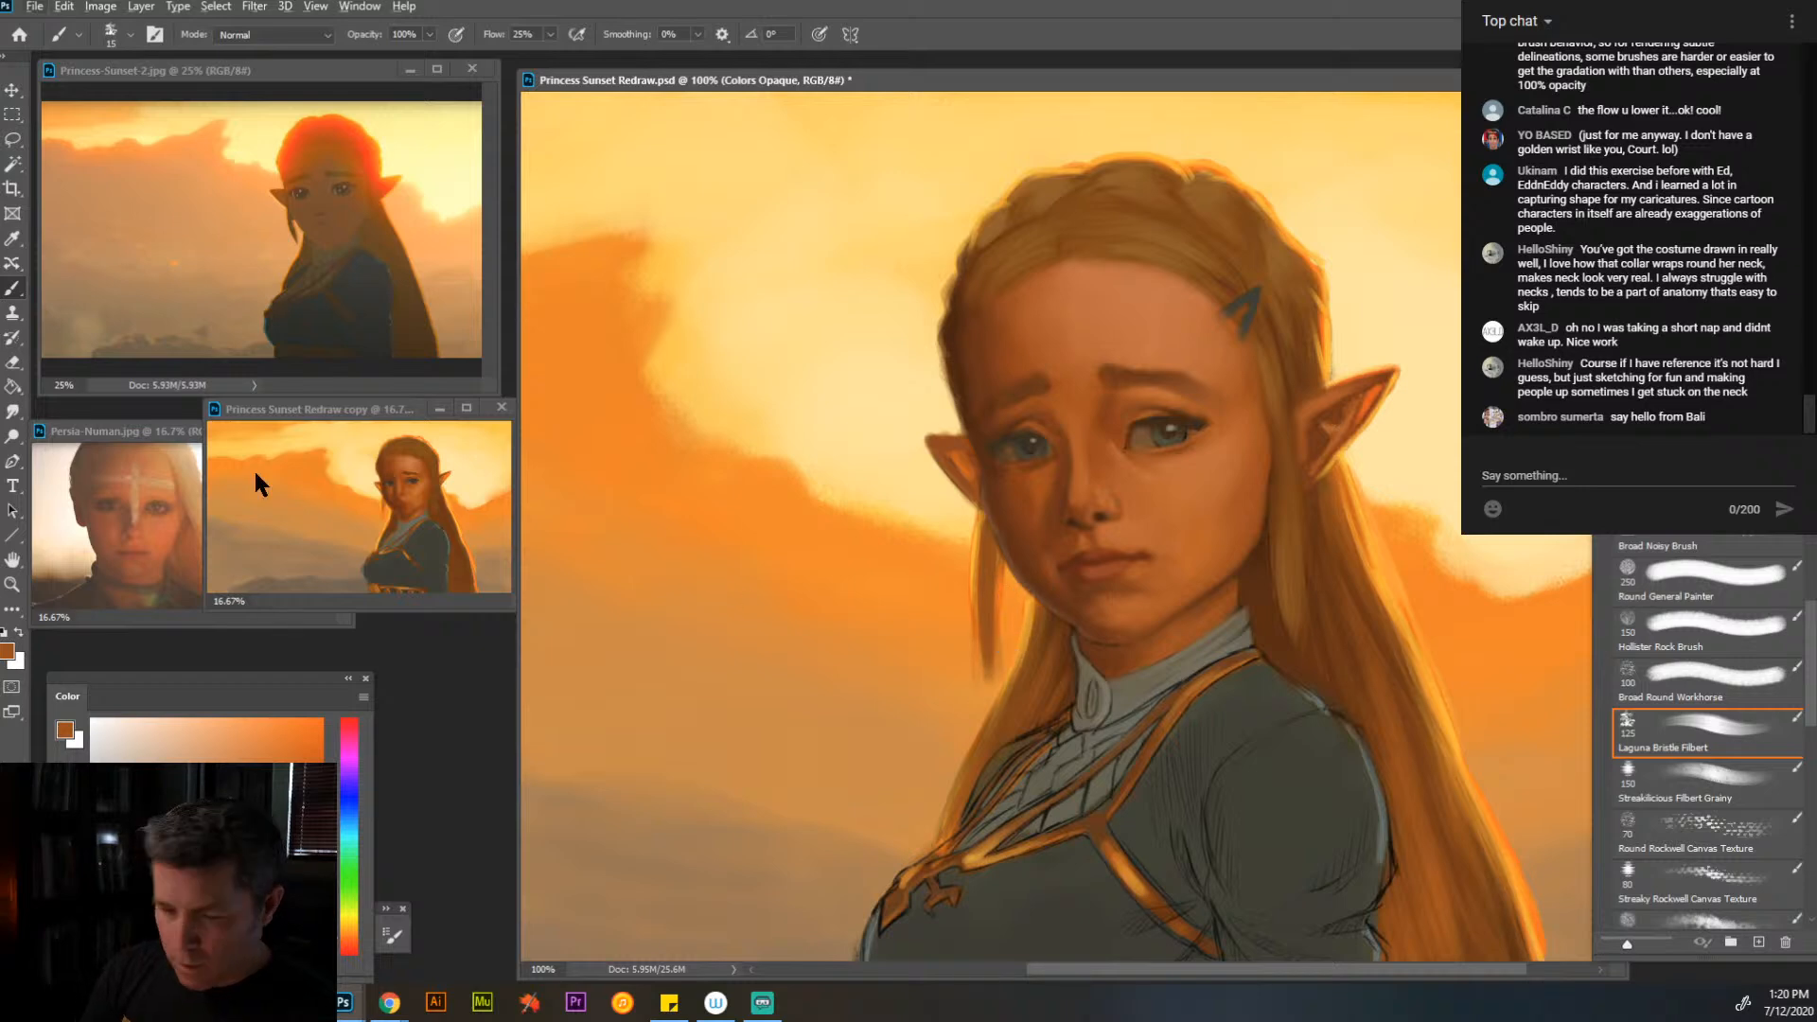
- Erase along both sides of the thin lock below the far ear to slim it and taper its tip
key("e")
mouse_move(1007, 645)
left_mouse_down()
mouse_move(1002, 664)
mouse_move(1001, 628)
left_mouse_up()
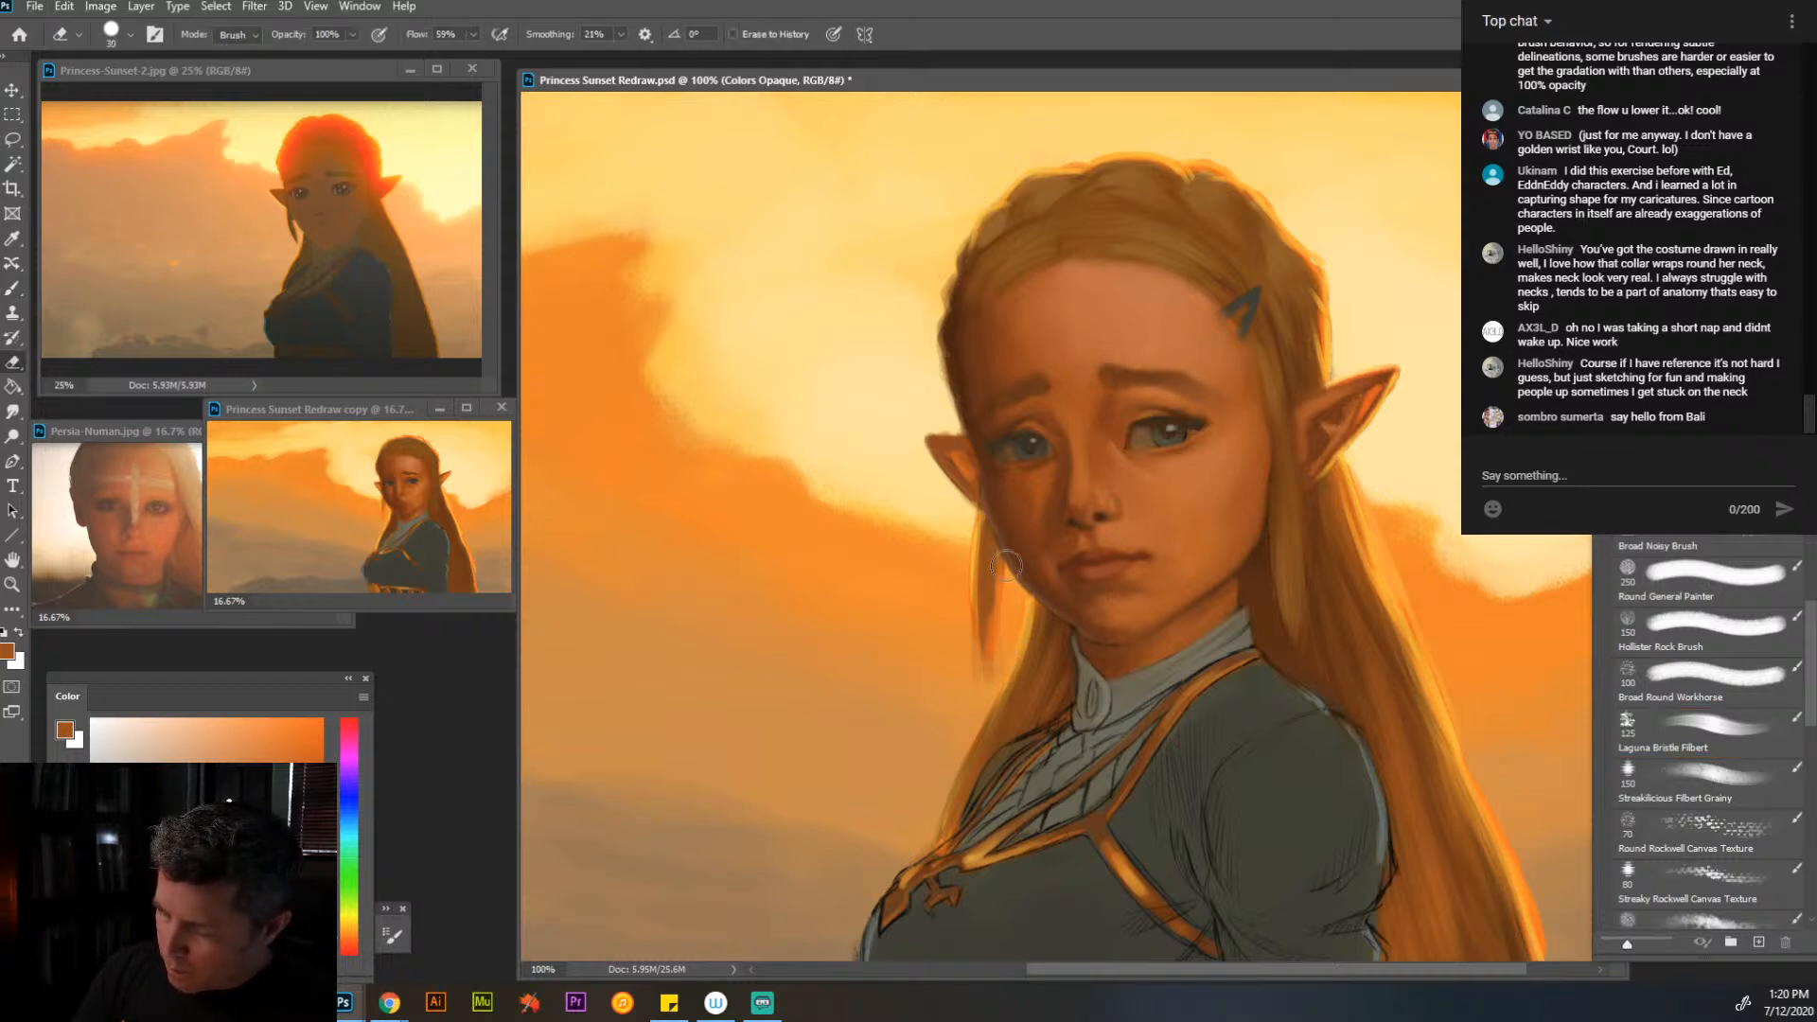
left_click_drag(970, 520, 963, 661)
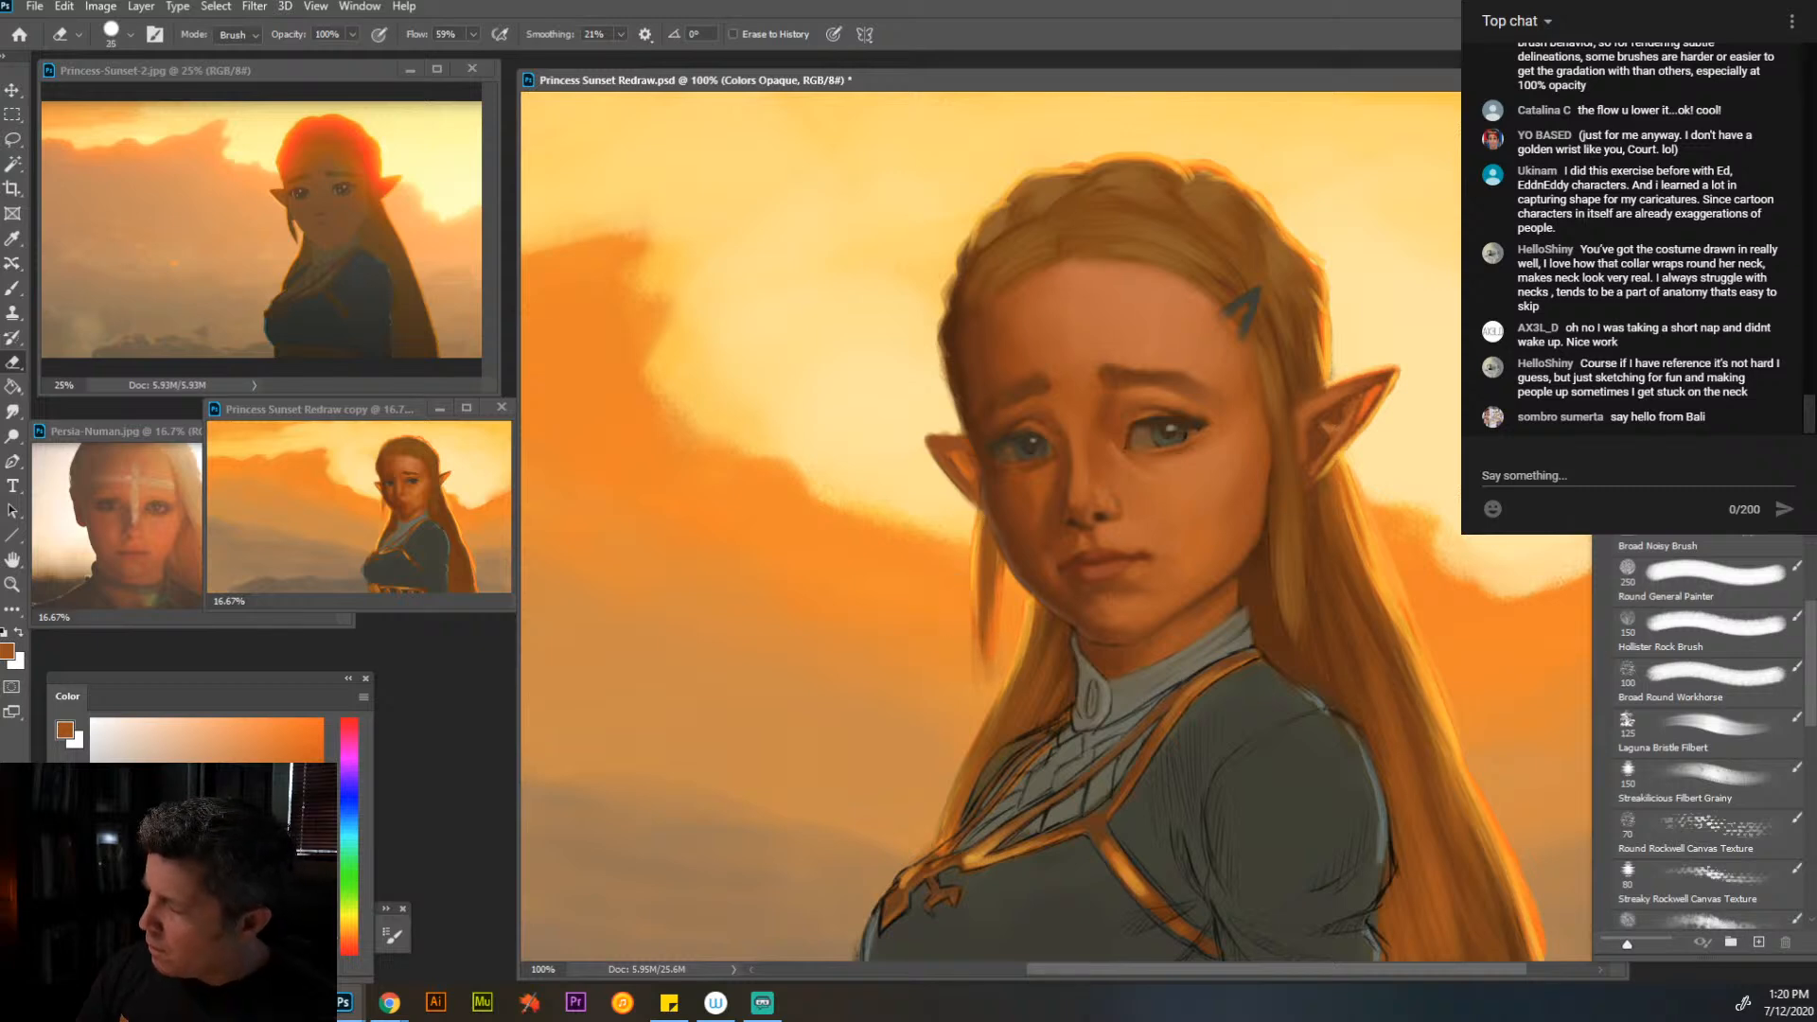
- Paint sampled sky orange around the thin lock on the BG Colors layer at brush size 30, and return to the Colors Opaque layer
key("alt+[")
left_click(13, 290)
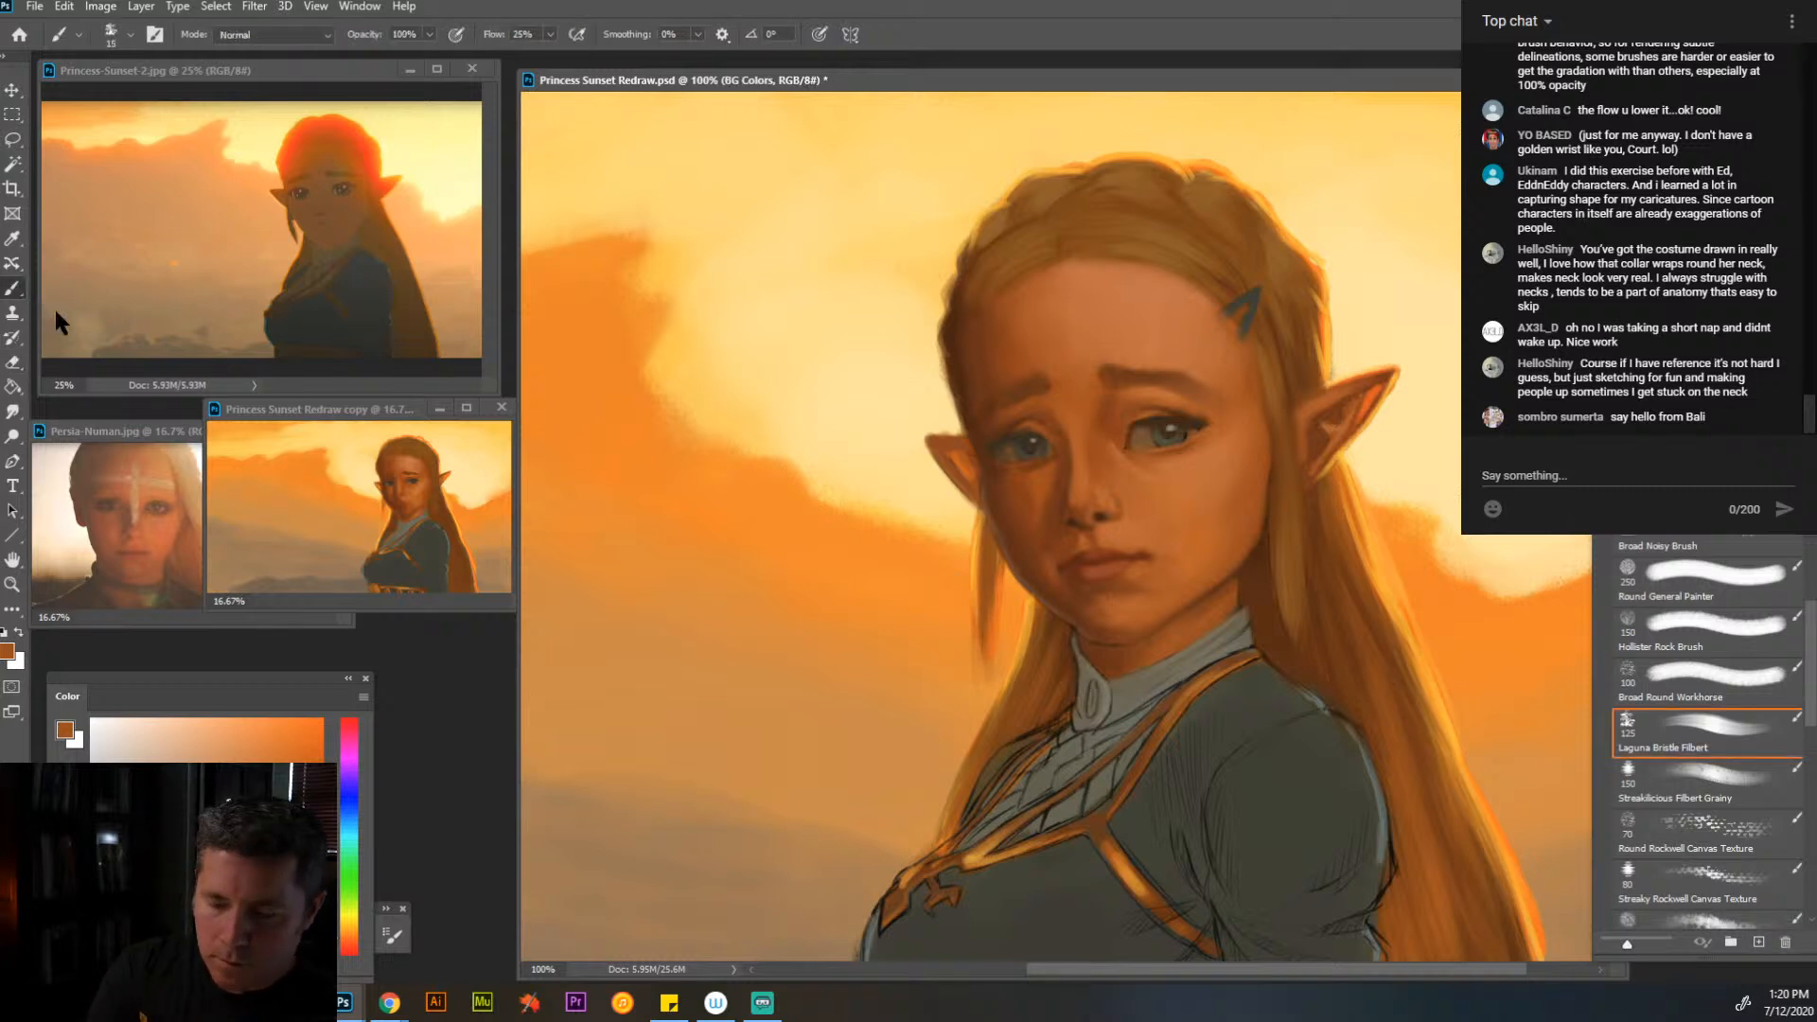
left_click(959, 633, "alt")
key("bracketright")
key("bracketright")
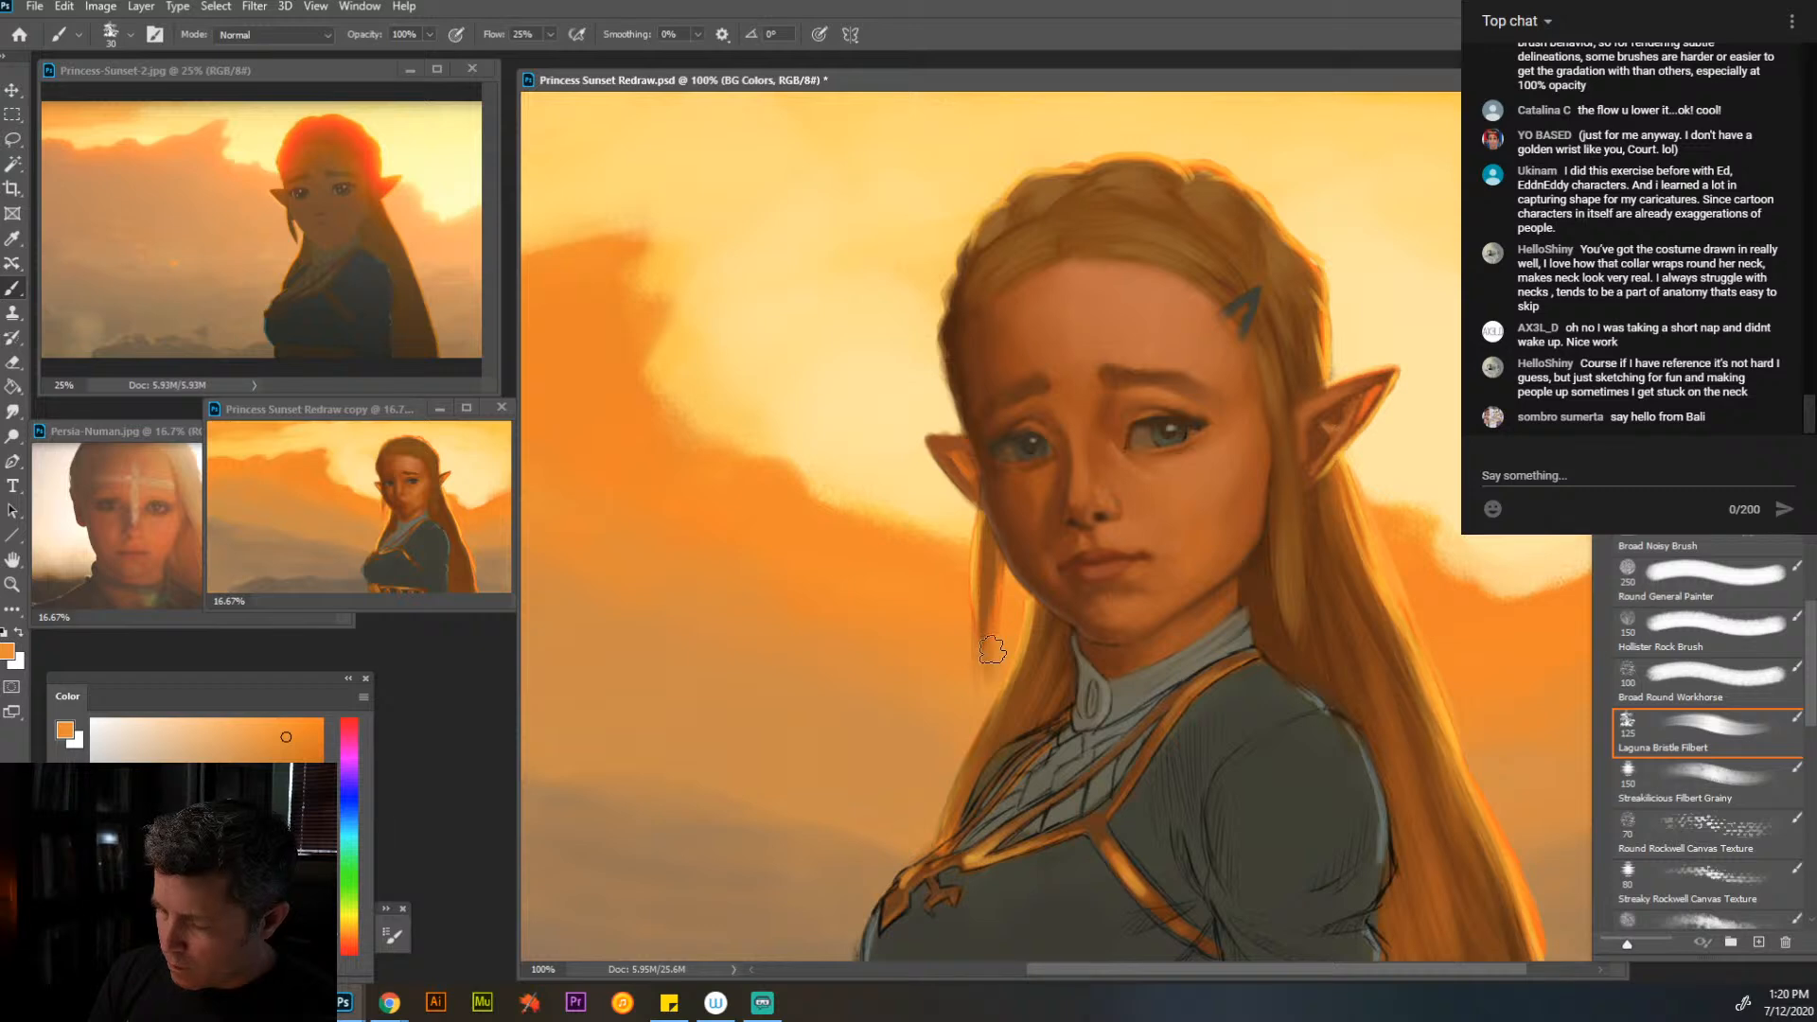
left_click(1005, 601, "alt")
left_click_drag(1007, 593, 971, 579)
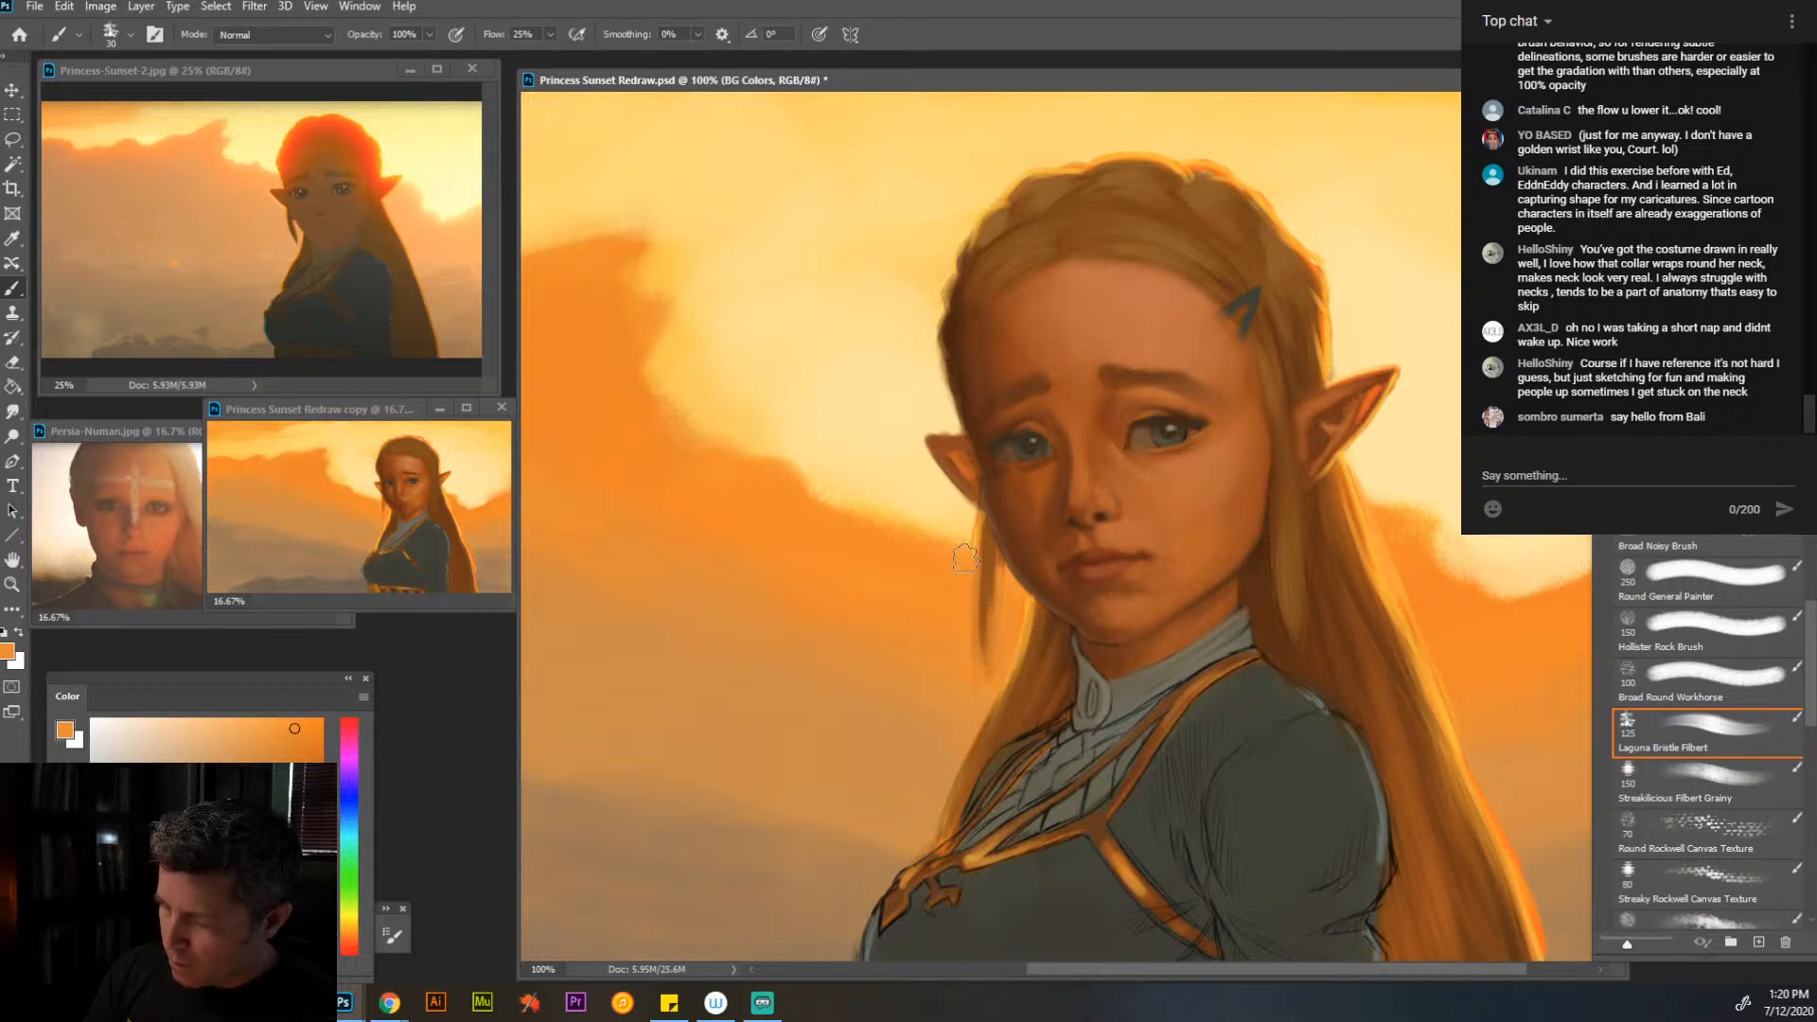
left_click(961, 560, "alt")
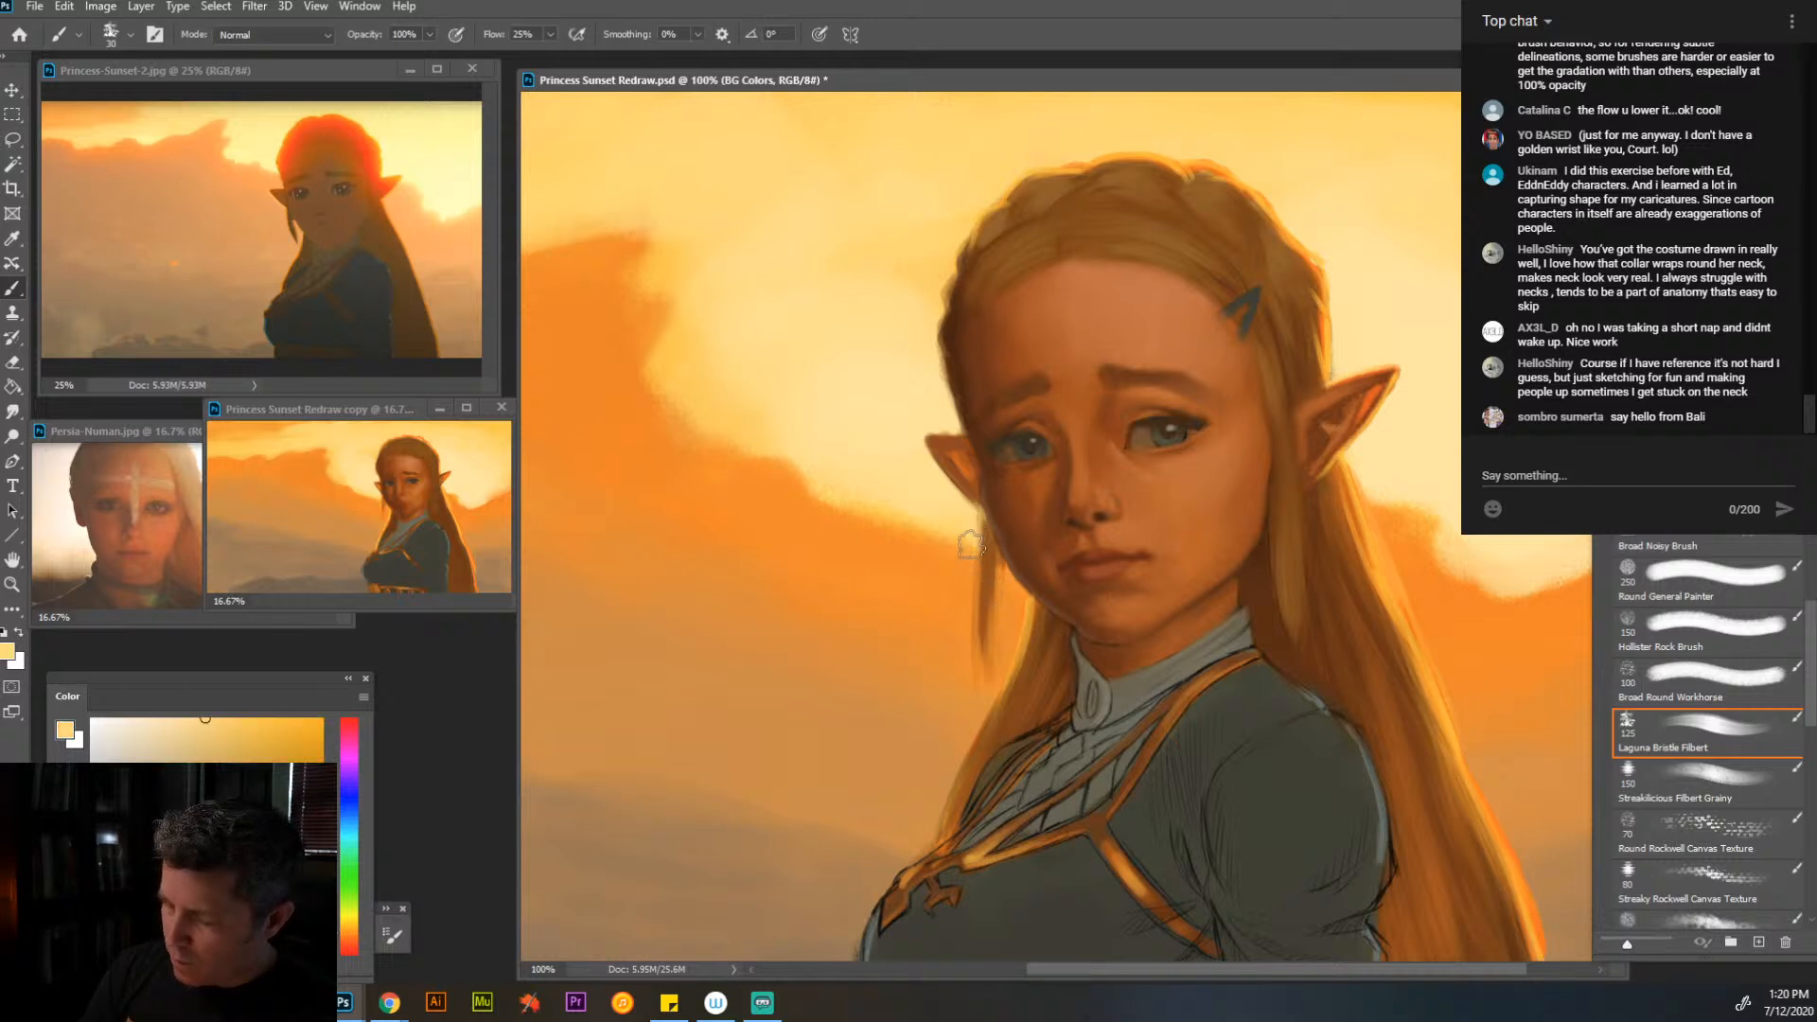
left_click(1670, 378)
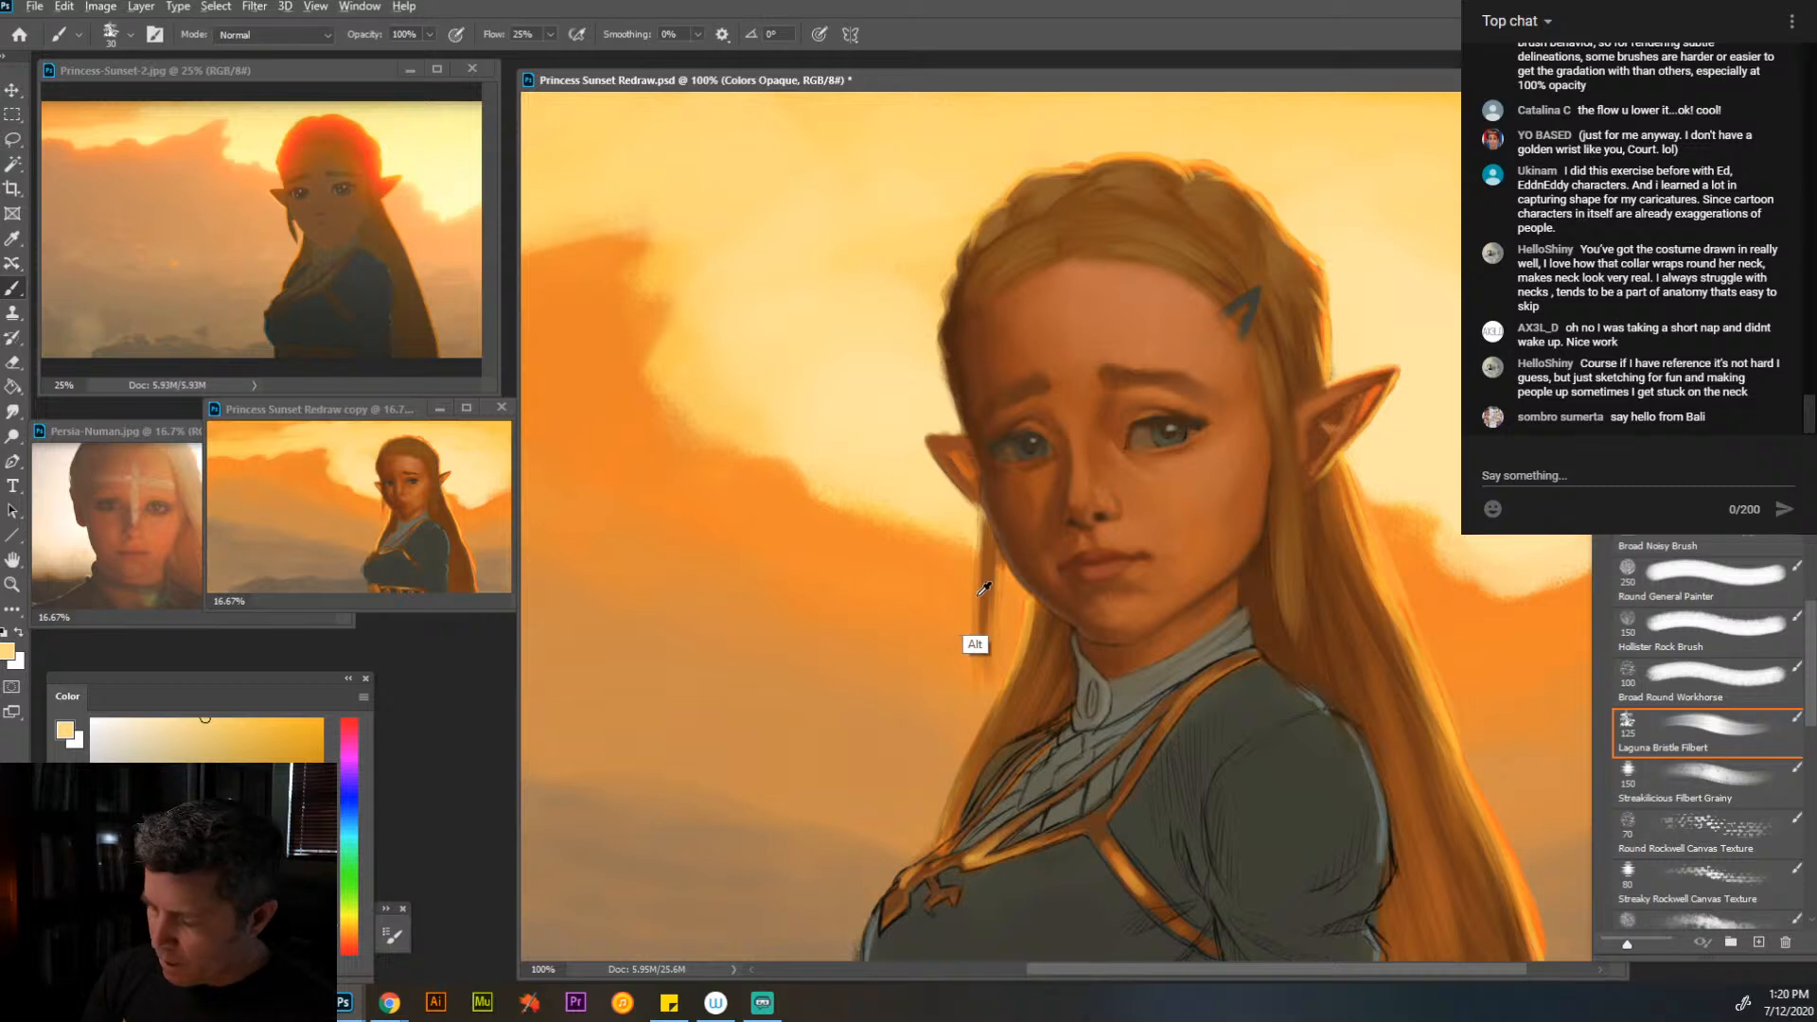
- Refine the thin lock below the far ear with sampled brown and a fine yellow-orange highlight at brush size 9
left_click(994, 571, "alt")
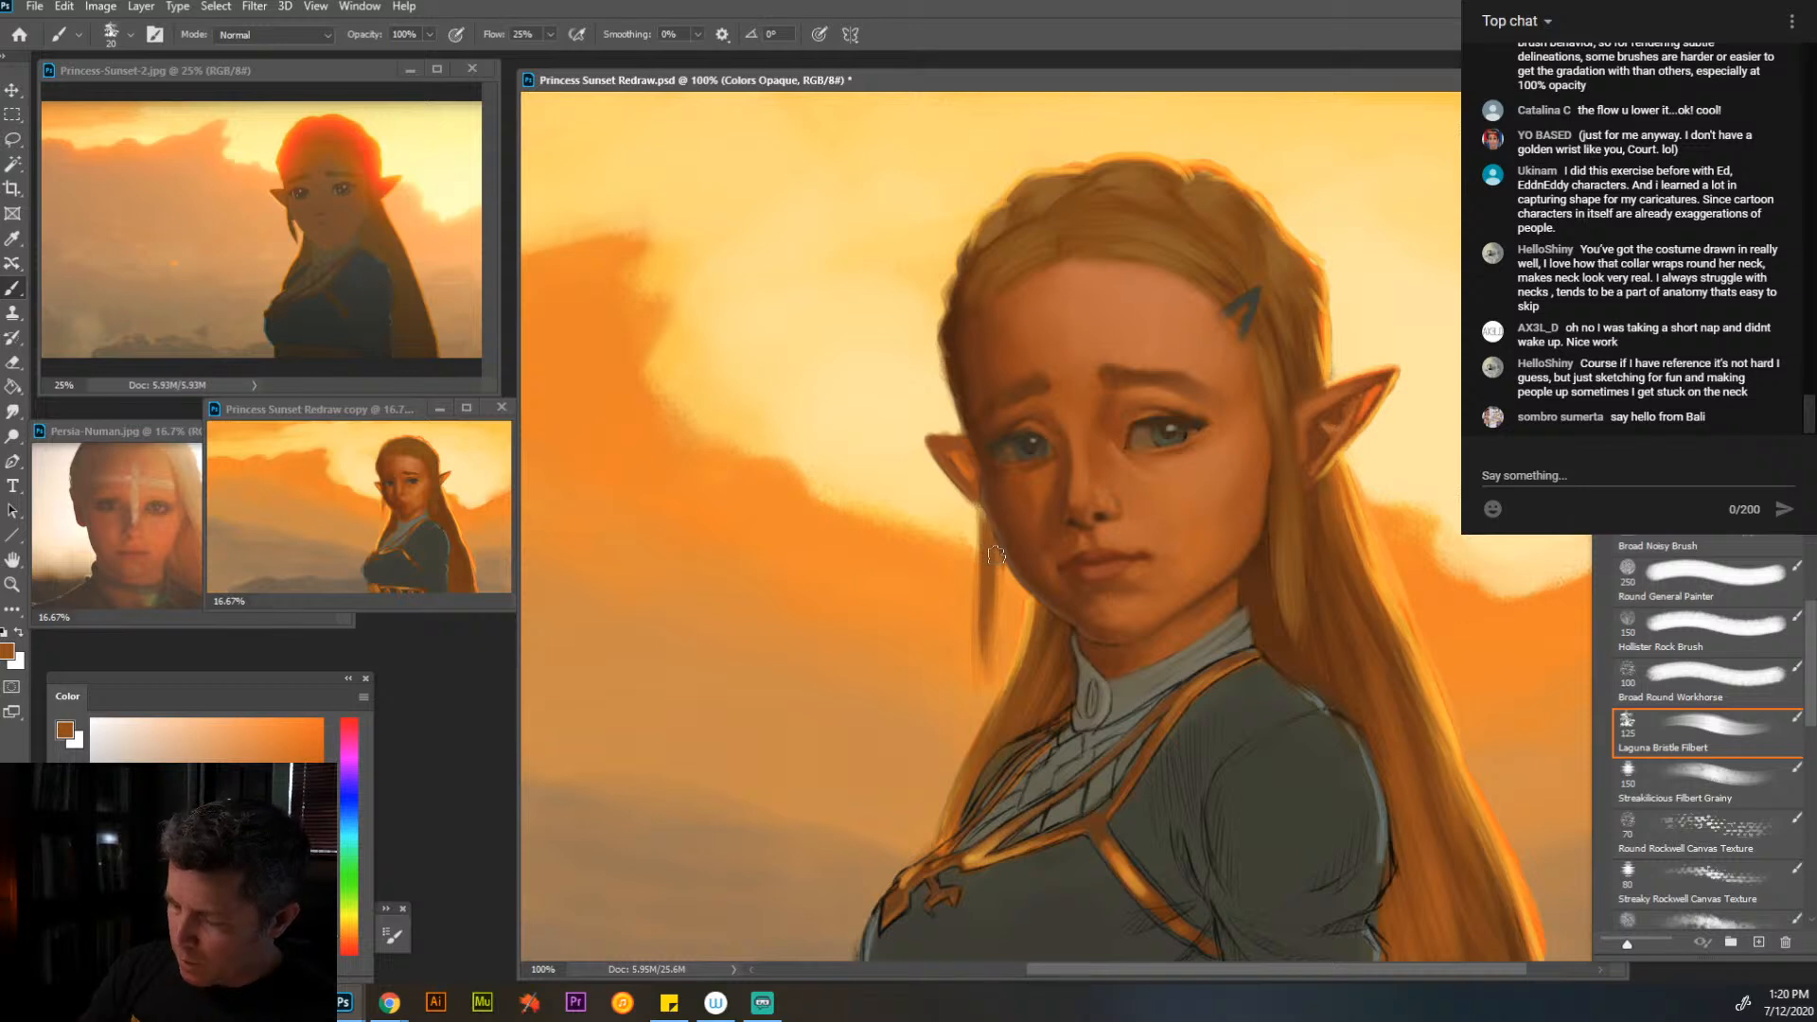
left_click(1376, 561, "alt")
key("bracketleft")
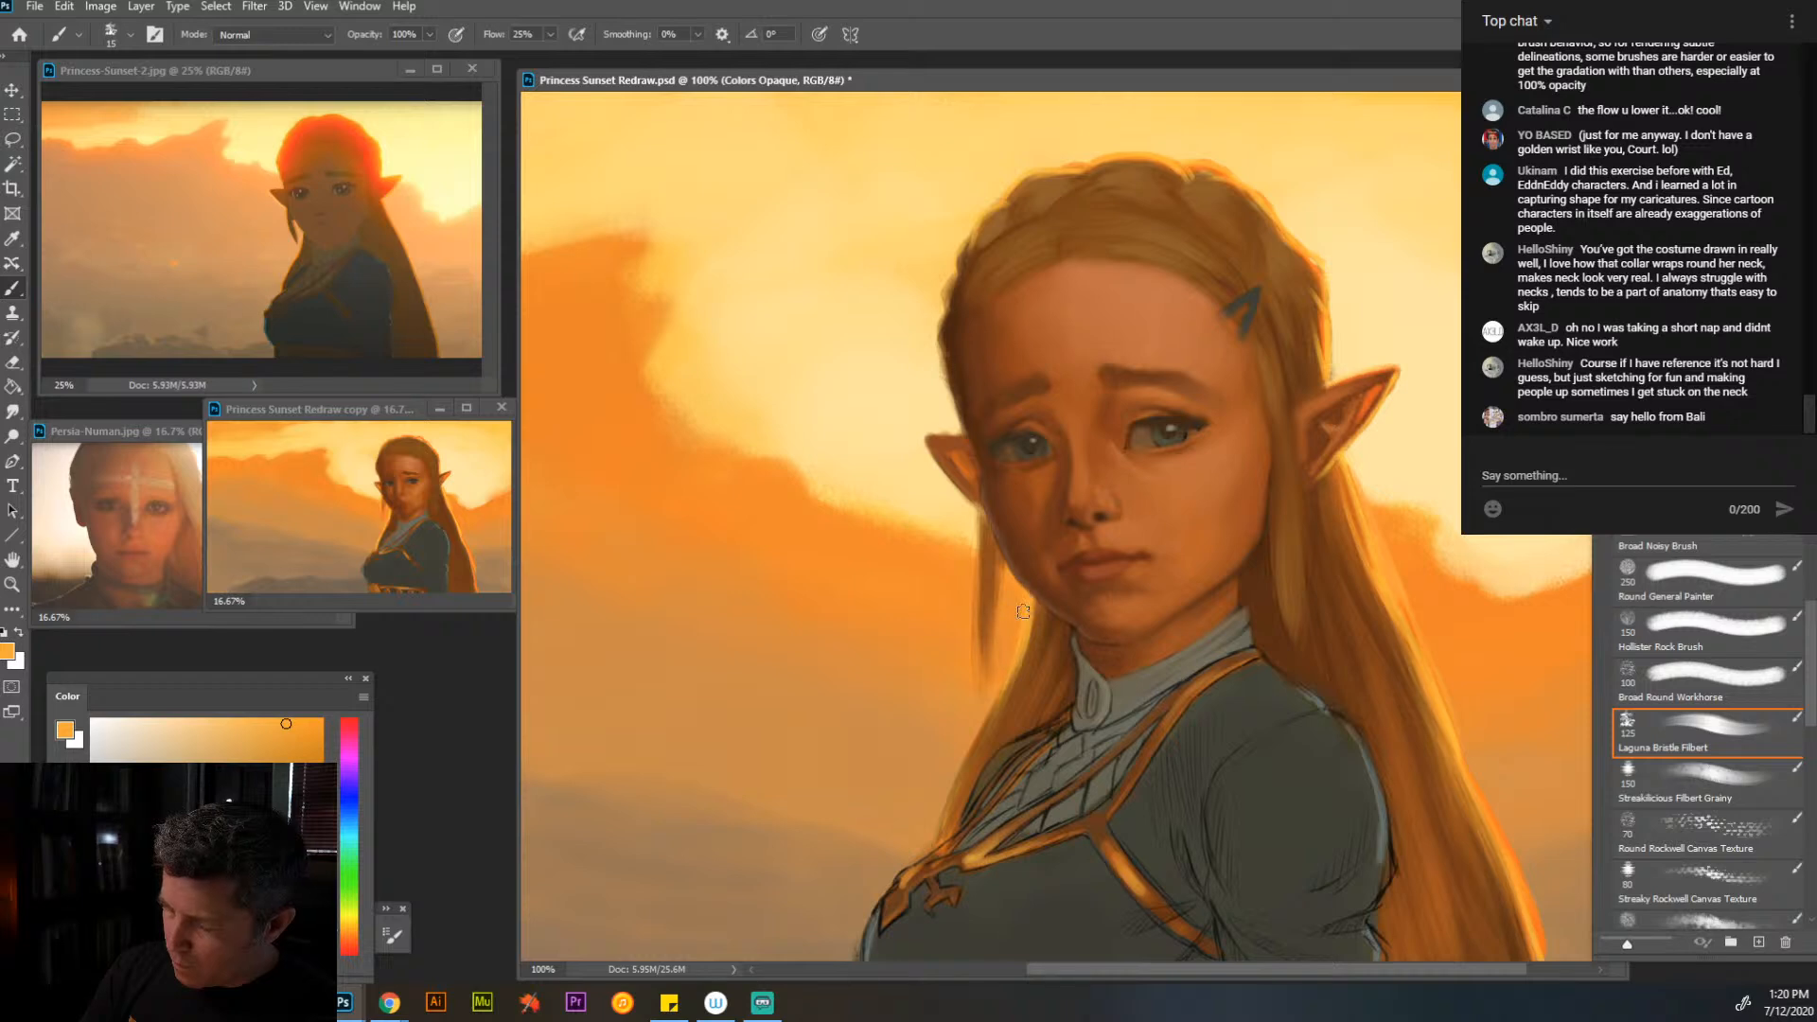
key("bracketleft")
key("bracketleft")
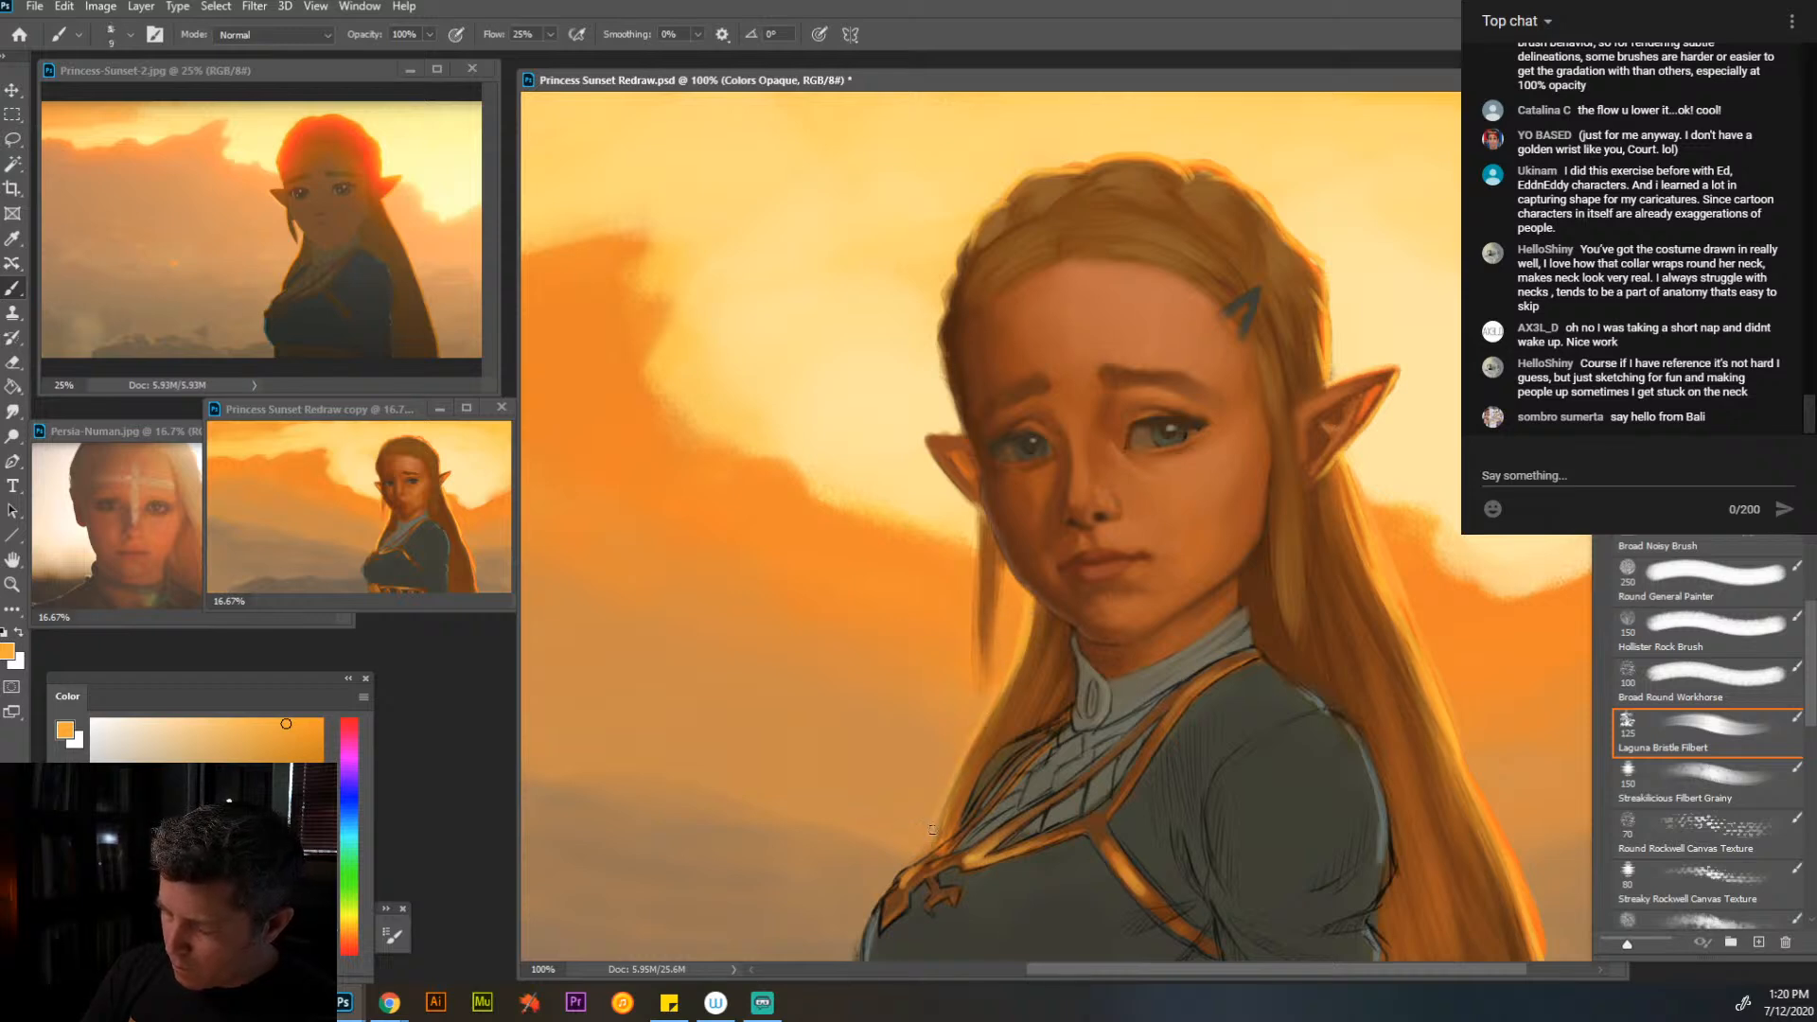
mouse_move(996, 568)
left_mouse_down()
mouse_move(996, 662)
mouse_move(996, 534)
mouse_move(986, 520)
mouse_move(978, 578)
mouse_move(978, 517)
mouse_move(958, 656)
mouse_move(974, 532)
mouse_move(982, 666)
left_mouse_up()
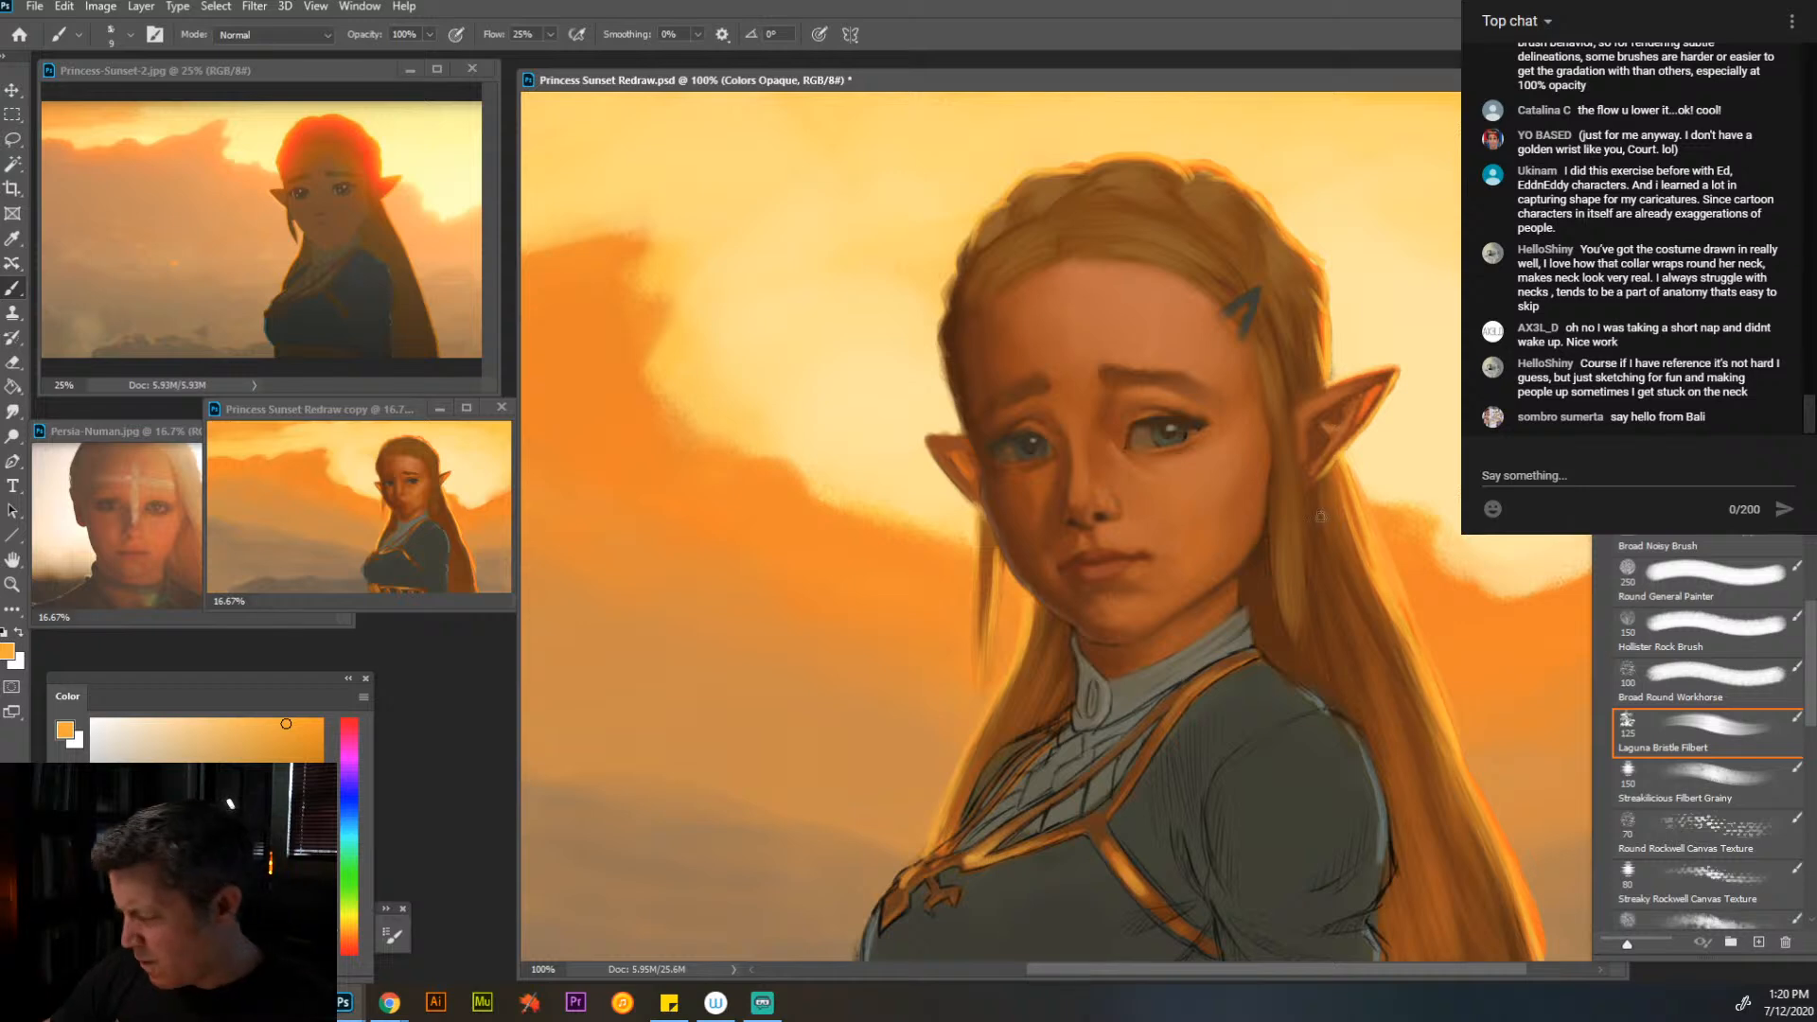
- Paint fine strands in the lock before the near ear and along the hairline with sampled orange and browns
left_click_drag(1294, 457, 1296, 544)
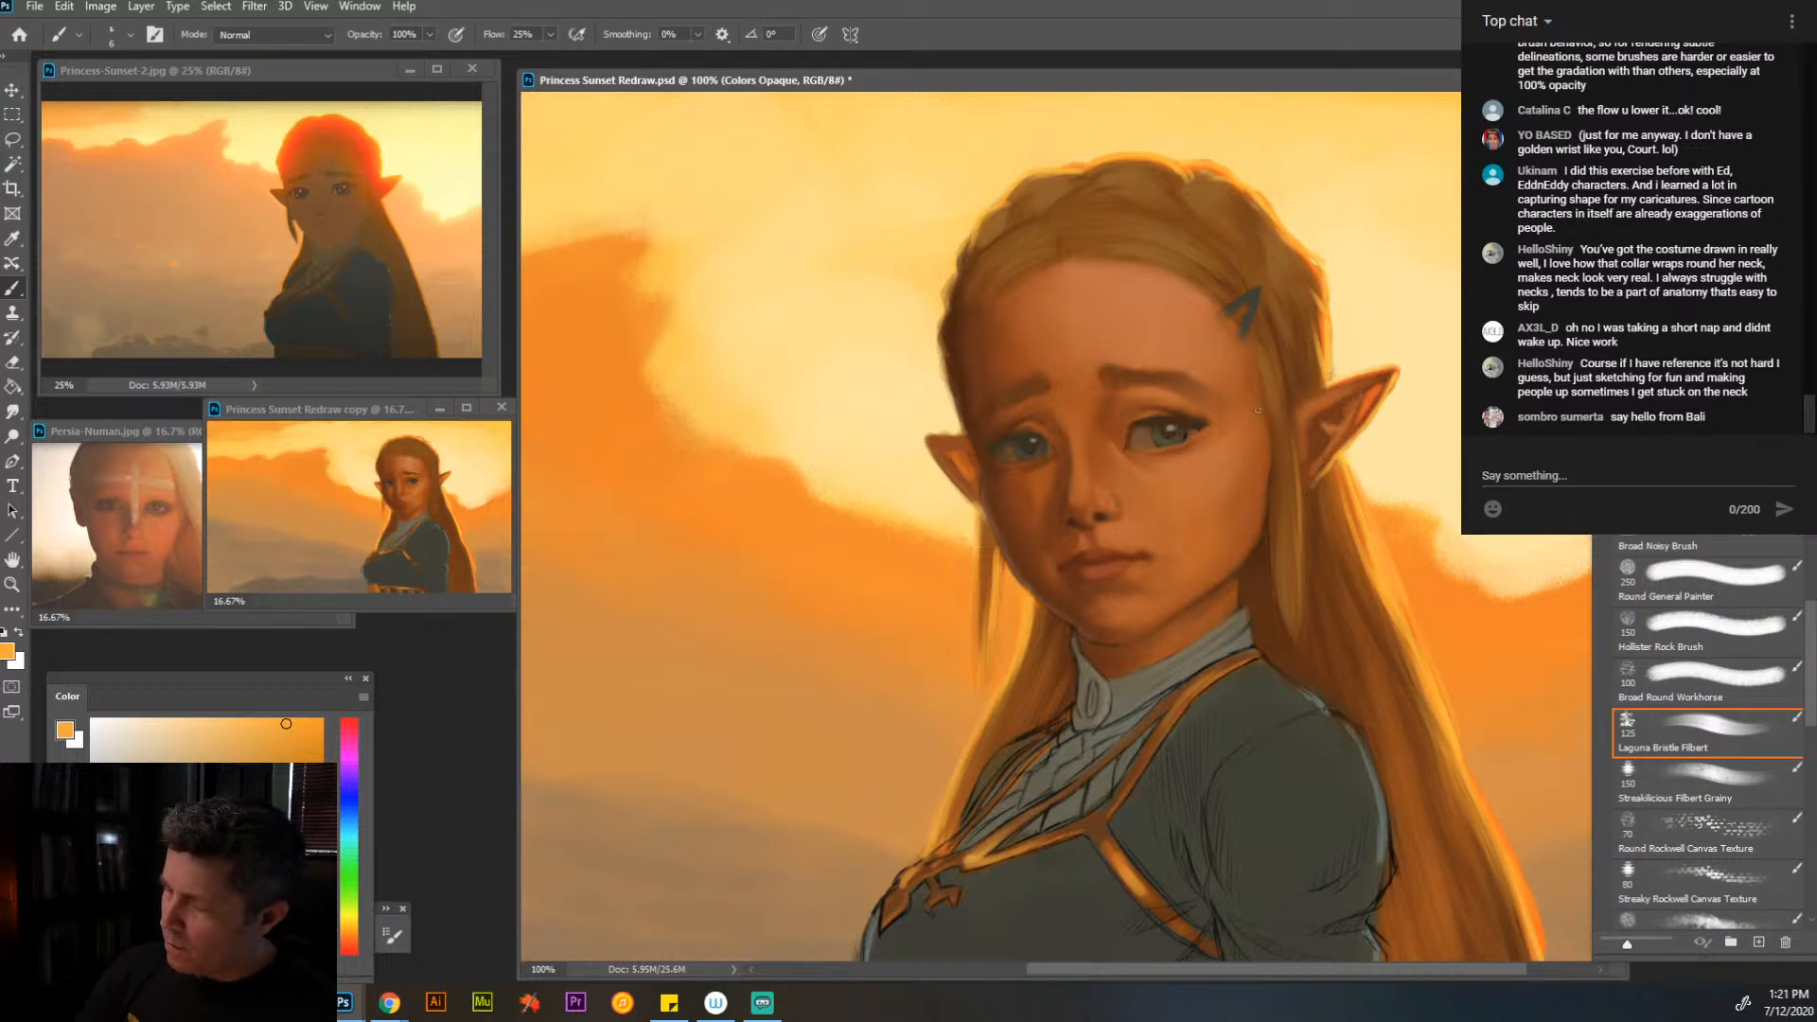
left_click(1195, 487, "alt")
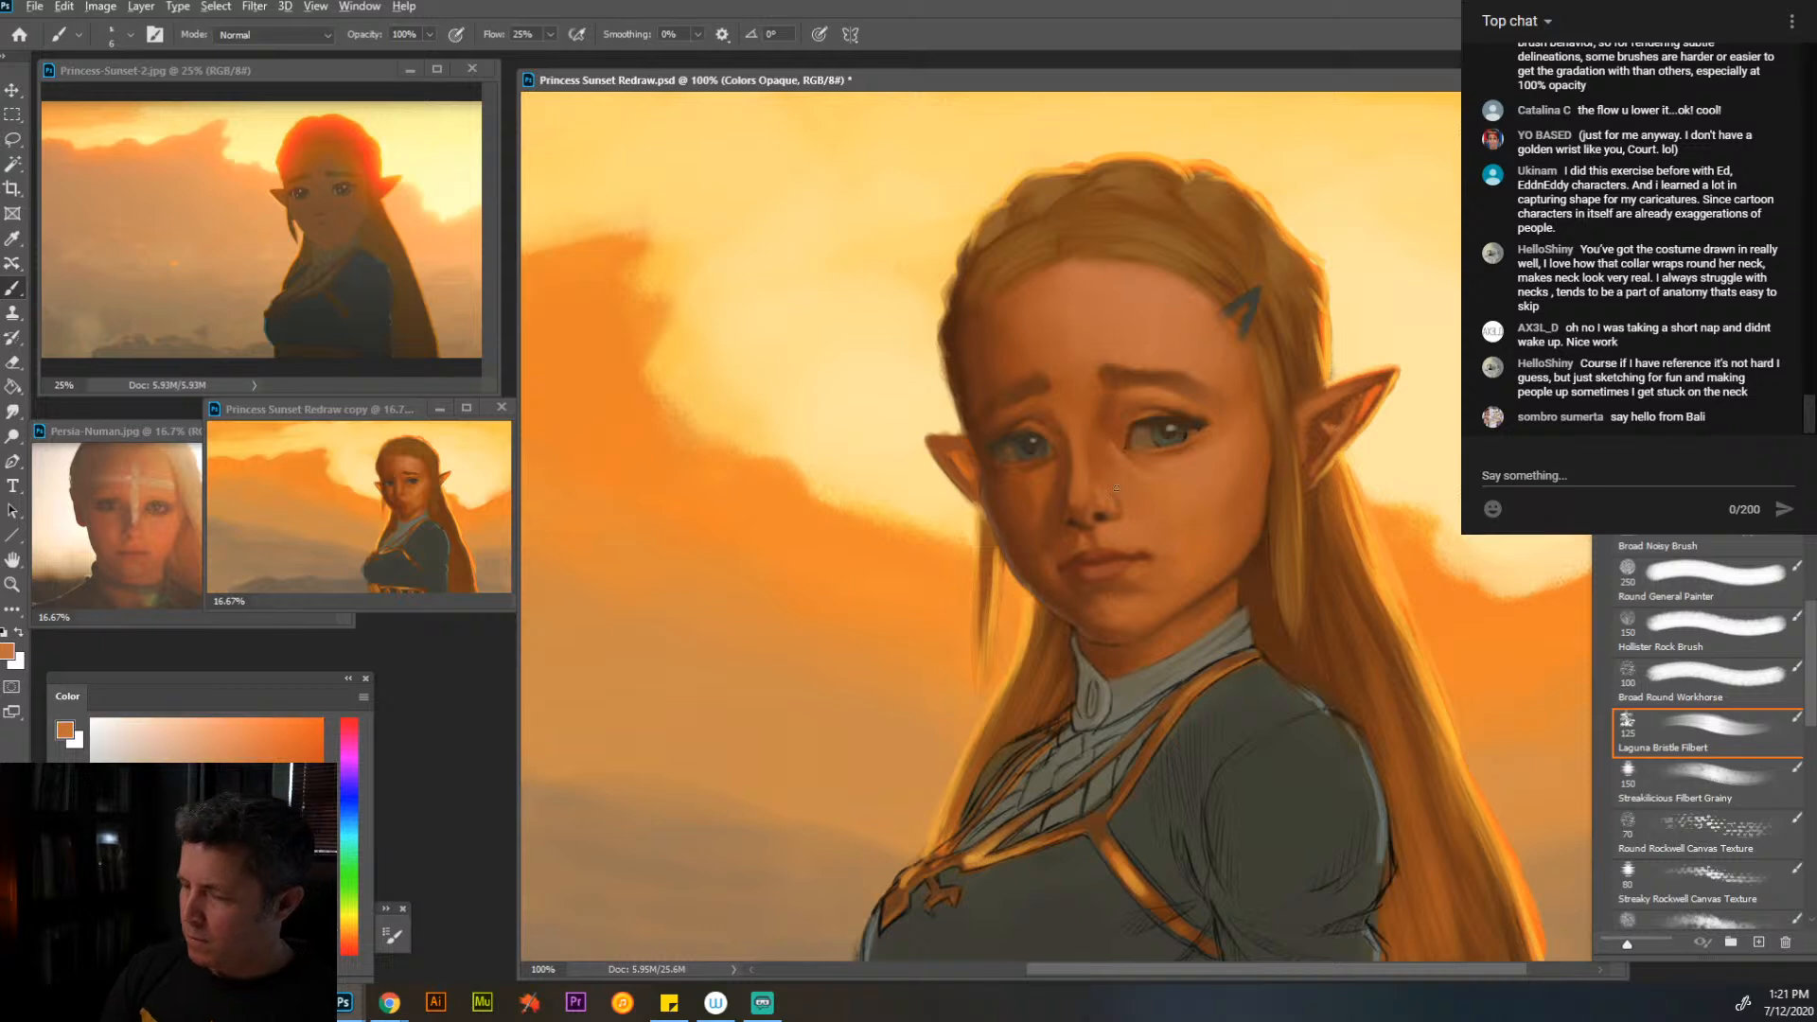
left_click(1219, 251, "alt")
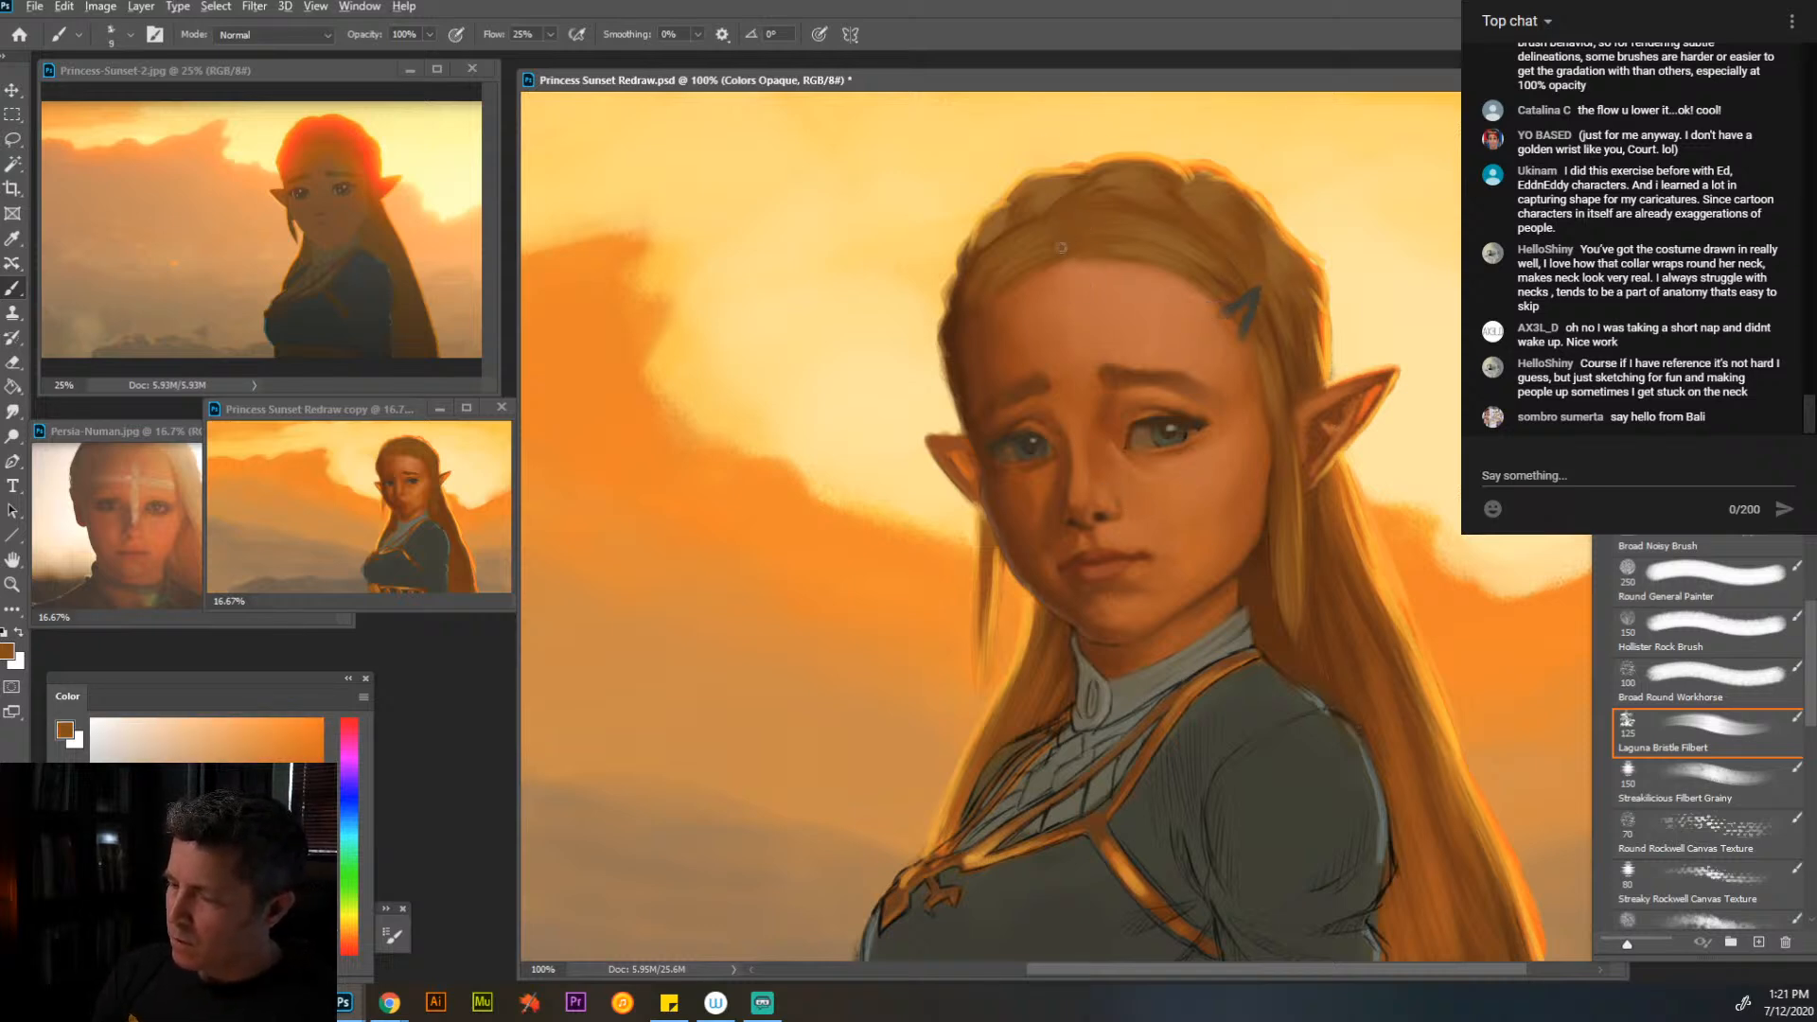
left_click(1166, 262, "alt")
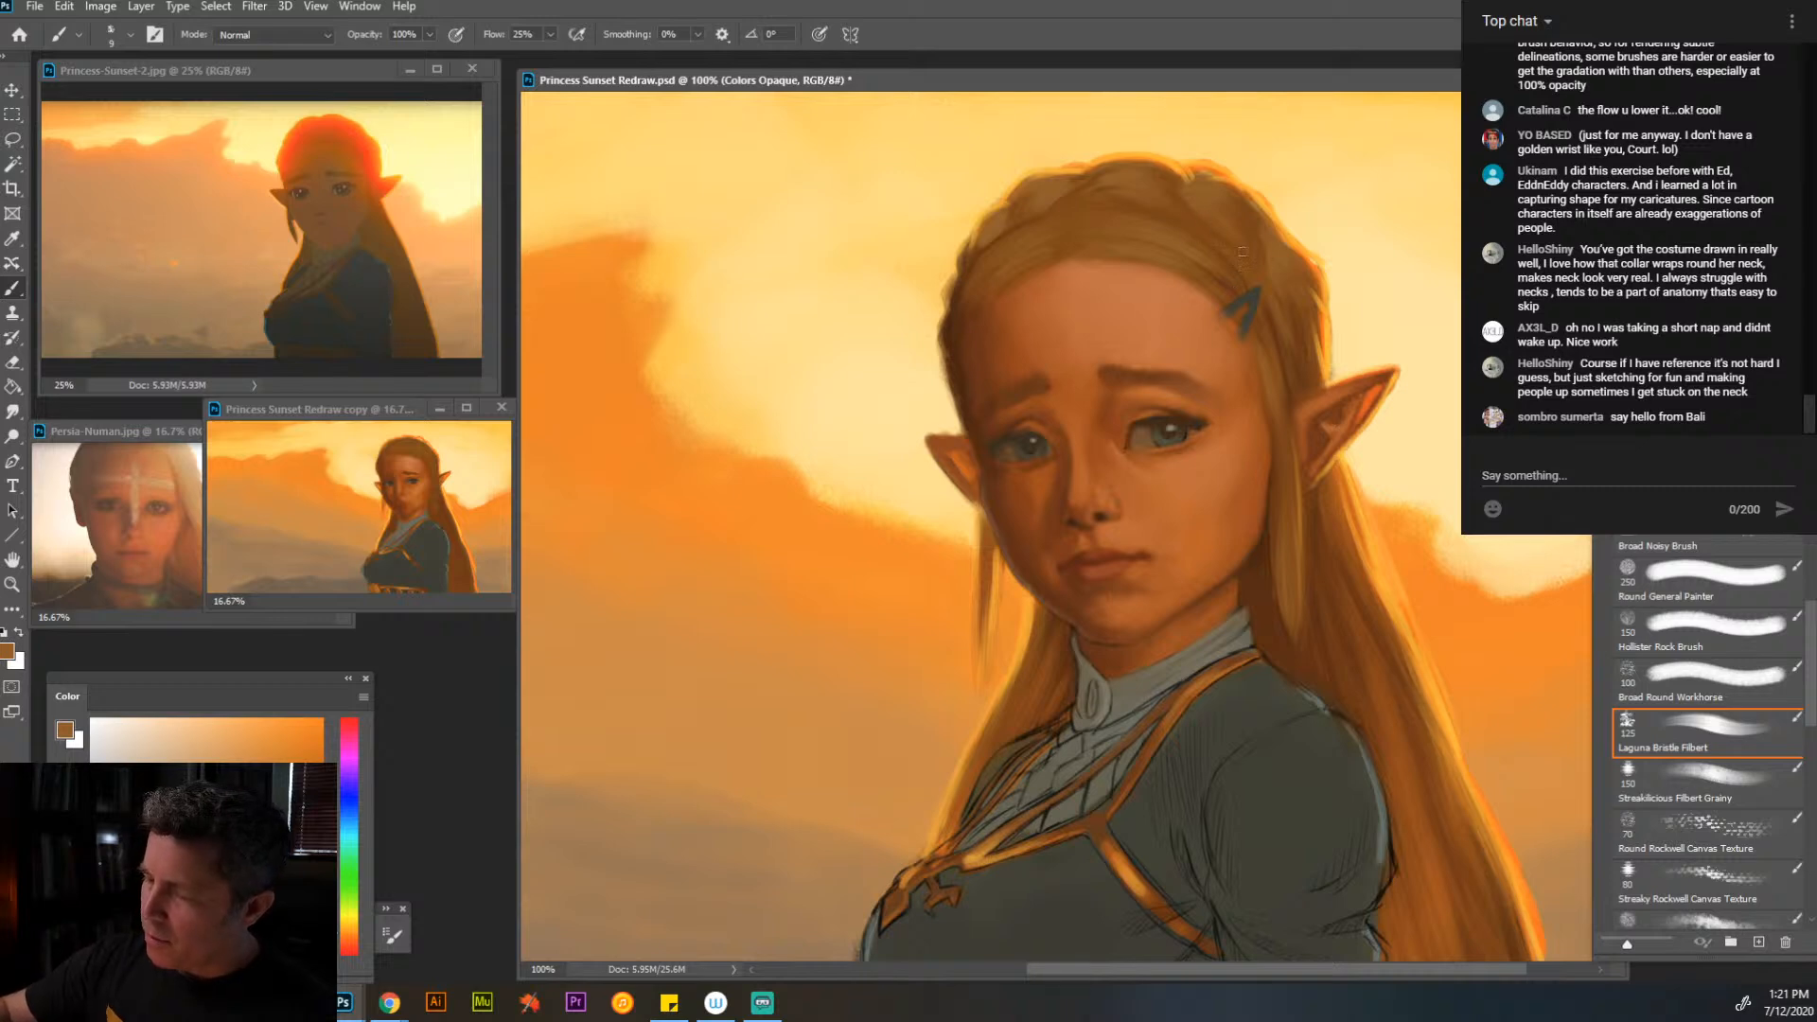
left_click(1296, 394, "alt")
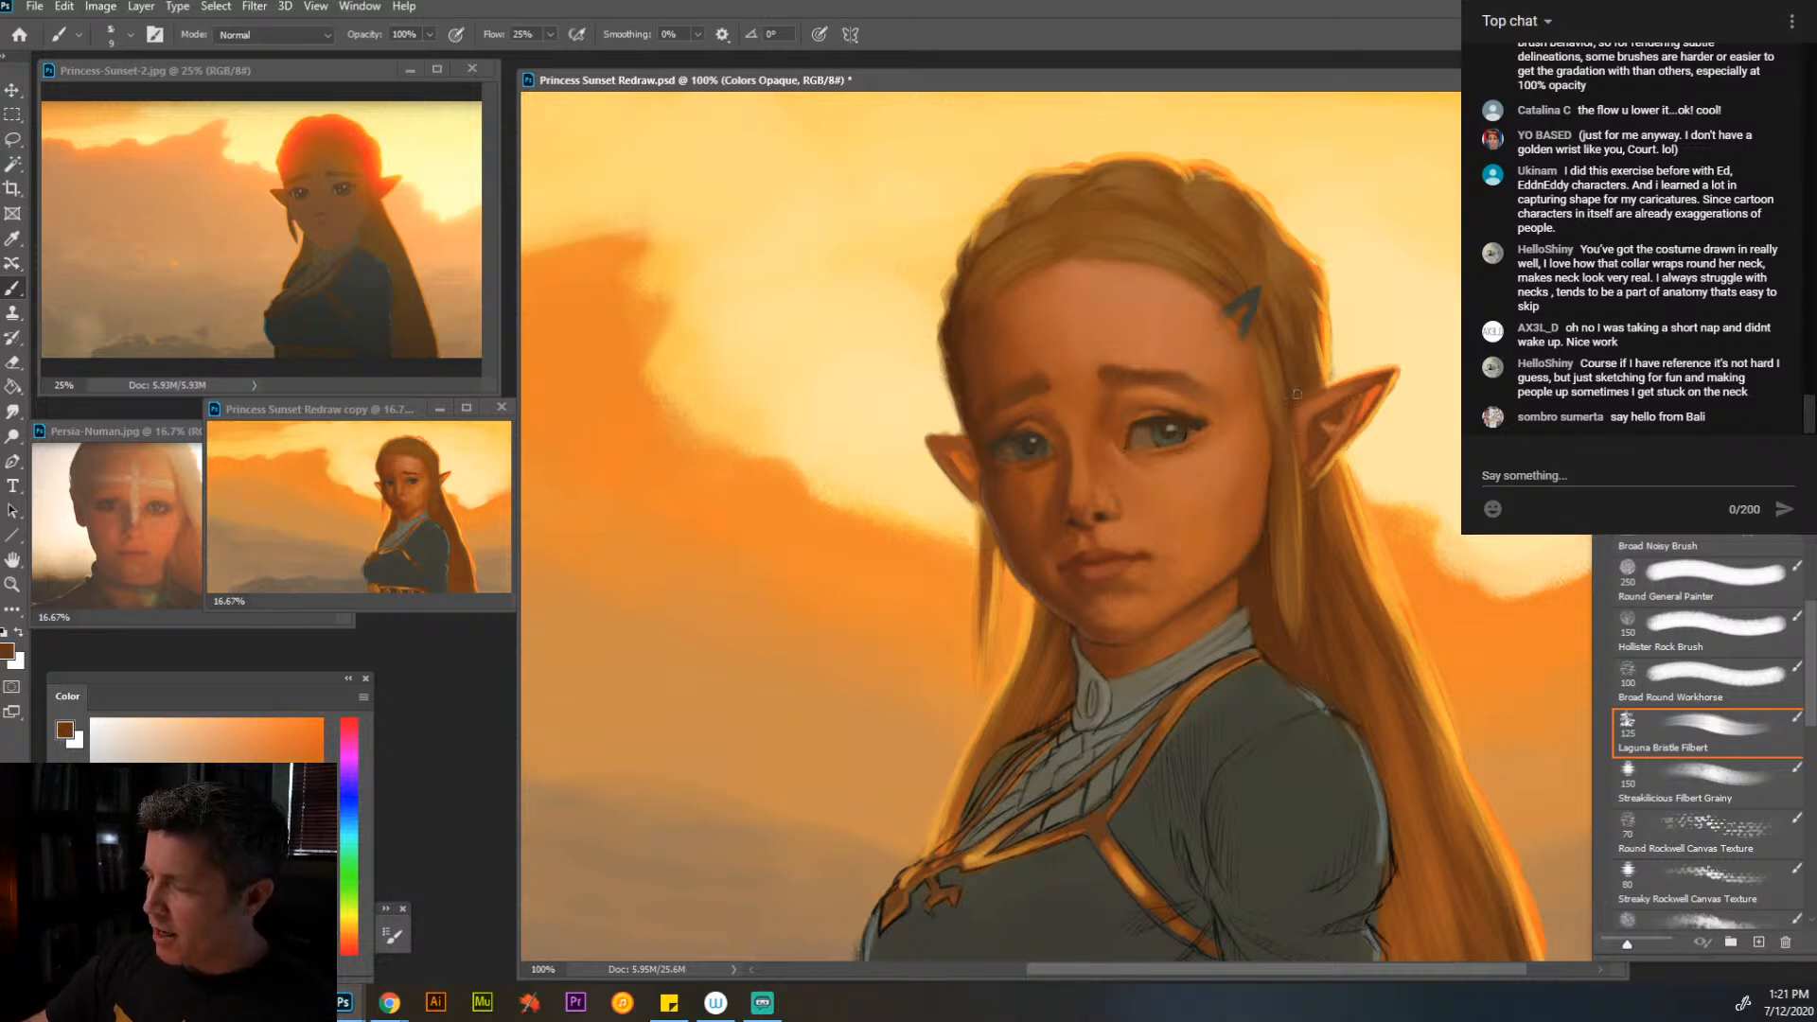
left_click(1296, 532, "alt")
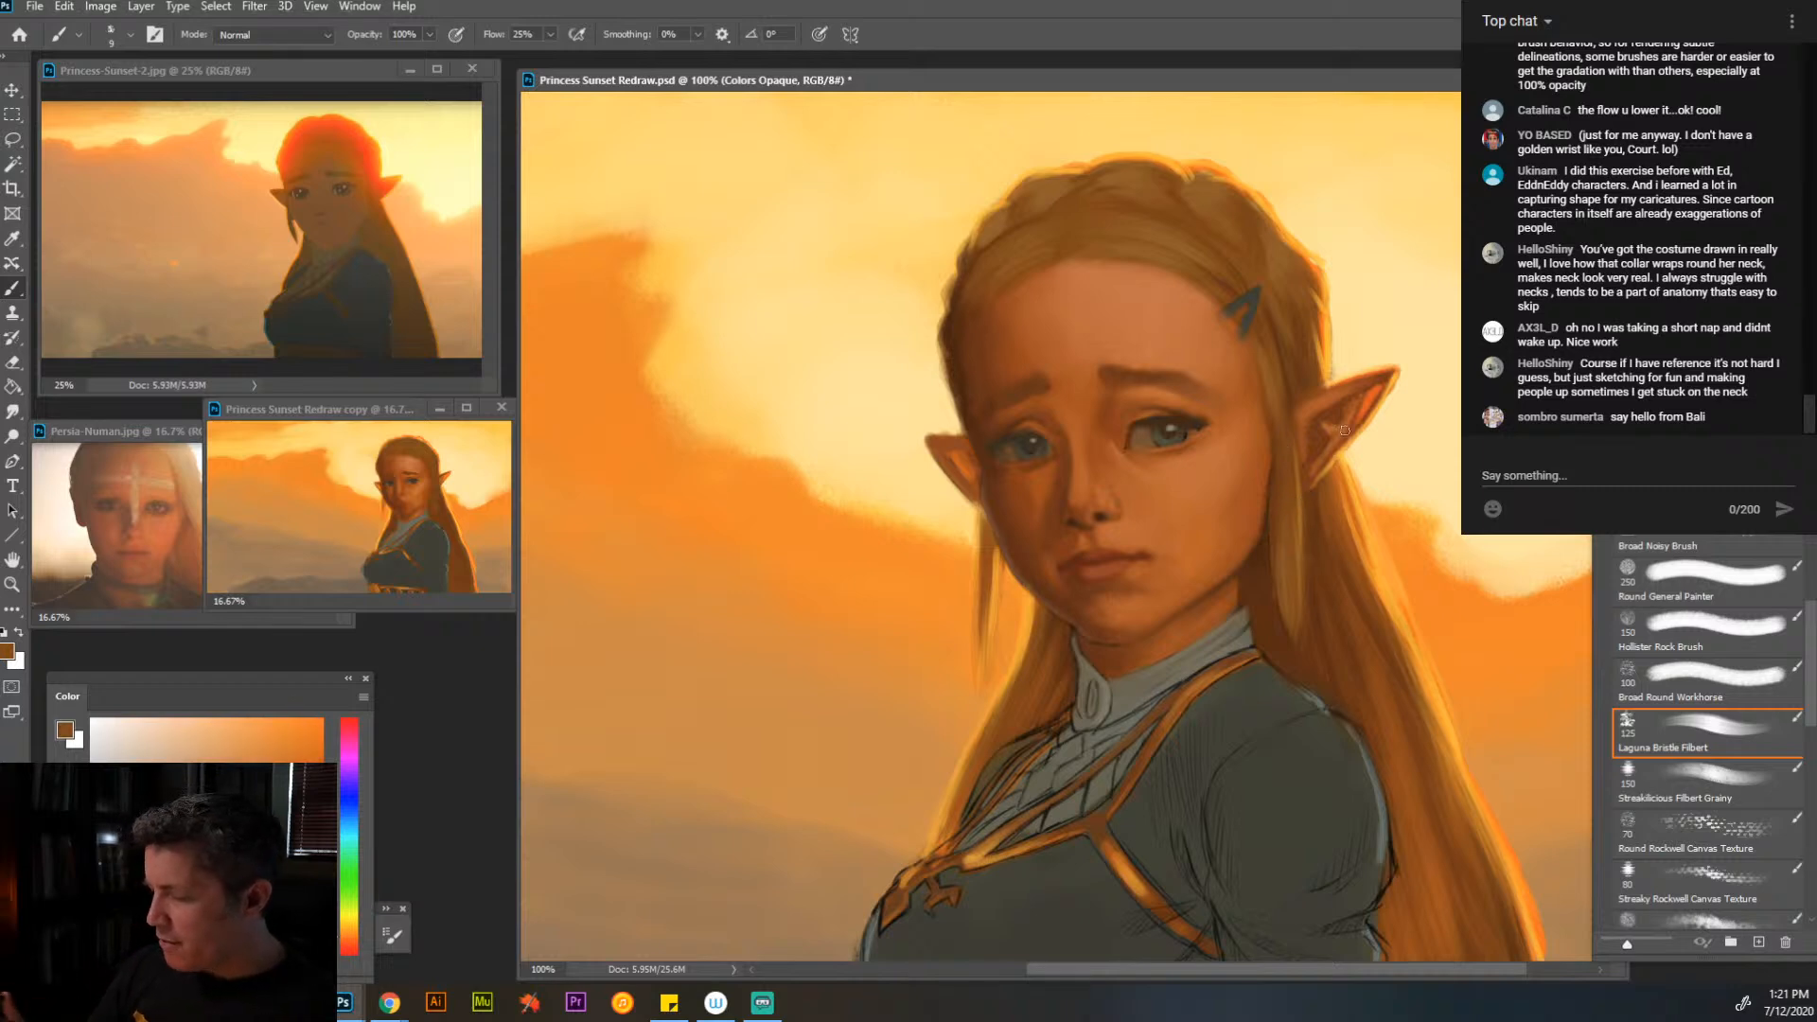
- Define the tapered tip of the lock before the near ear with sampled yellow-orange highlights and dark brown edges
key("alt")
left_click(1377, 568, "alt")
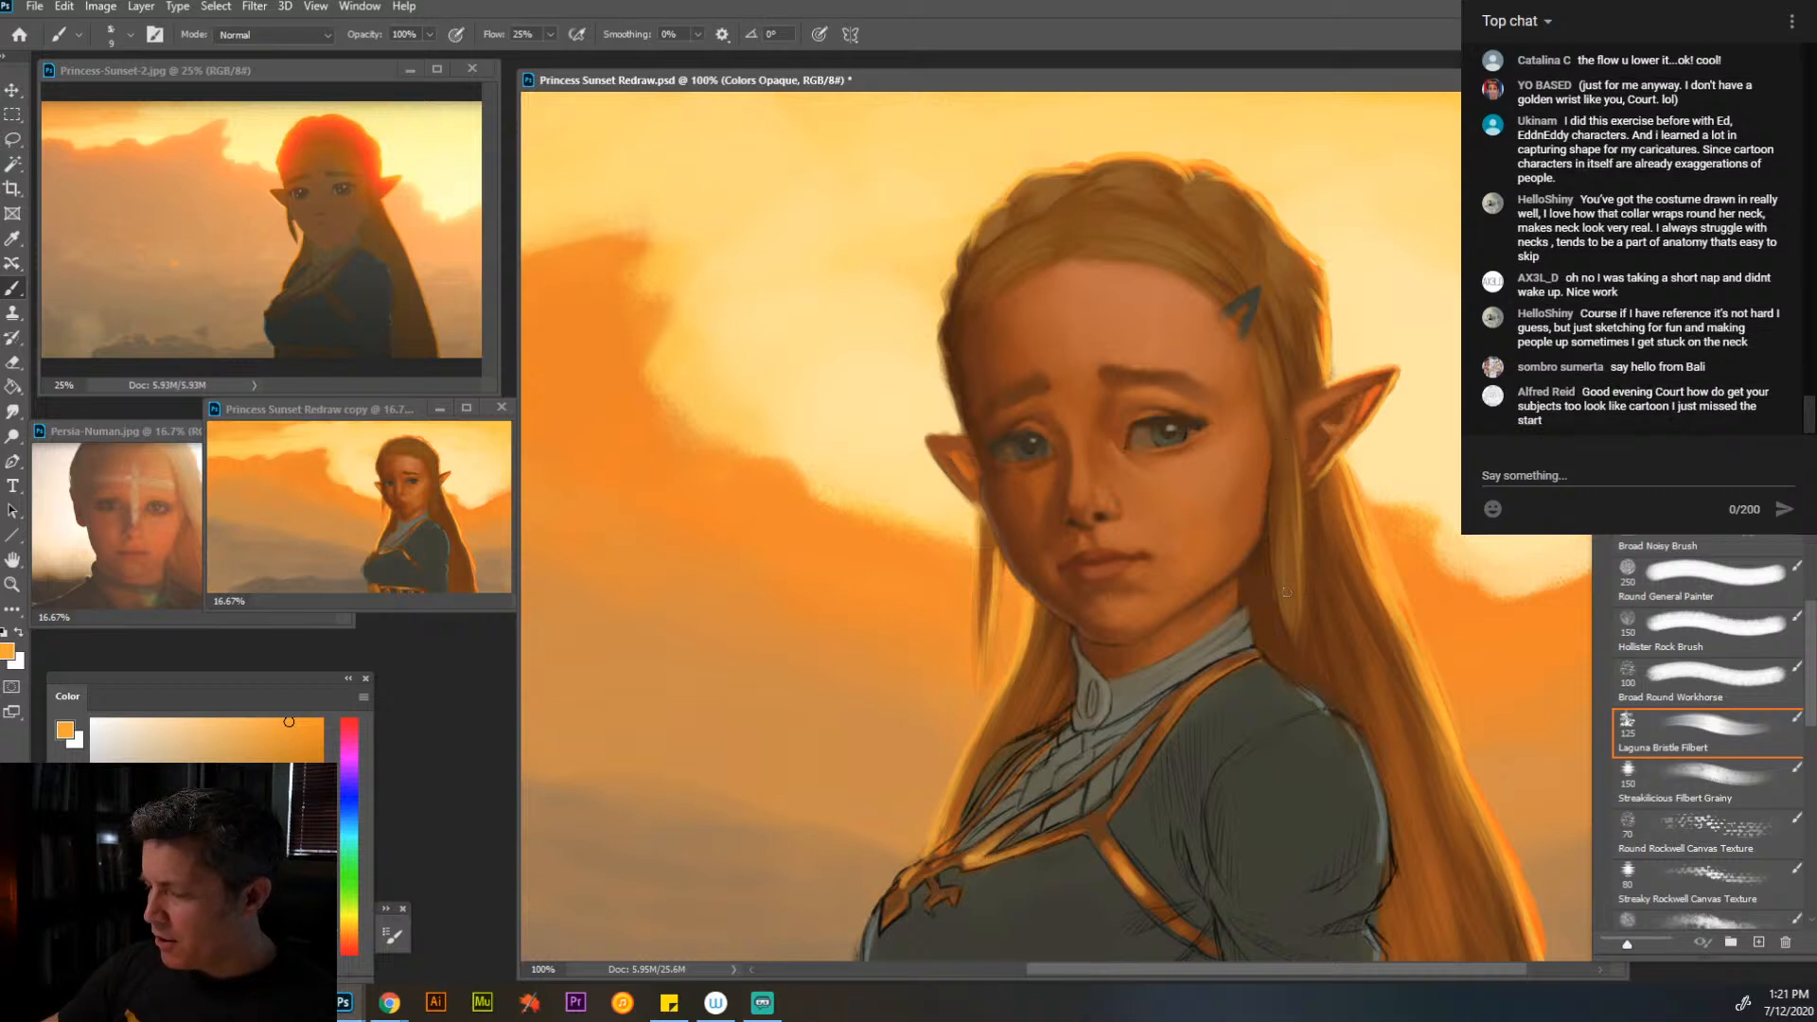
left_click(1283, 636, "alt")
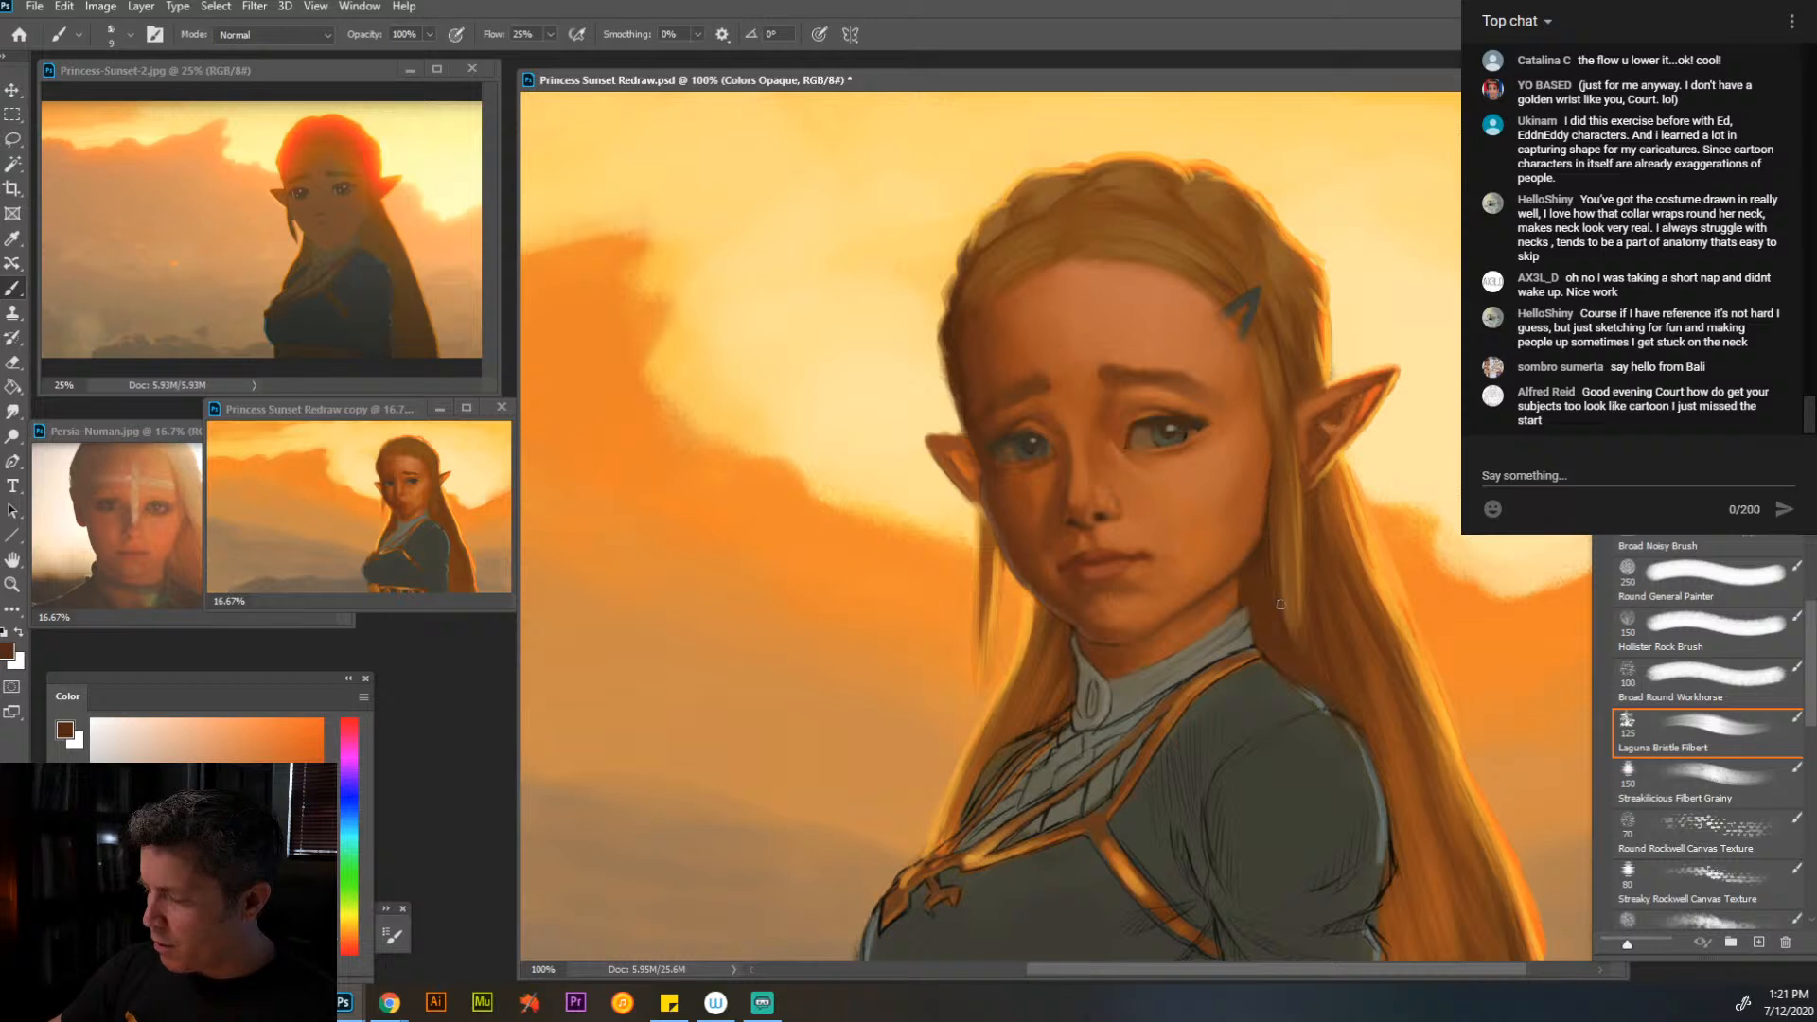
left_click_drag(1285, 625, 1292, 590)
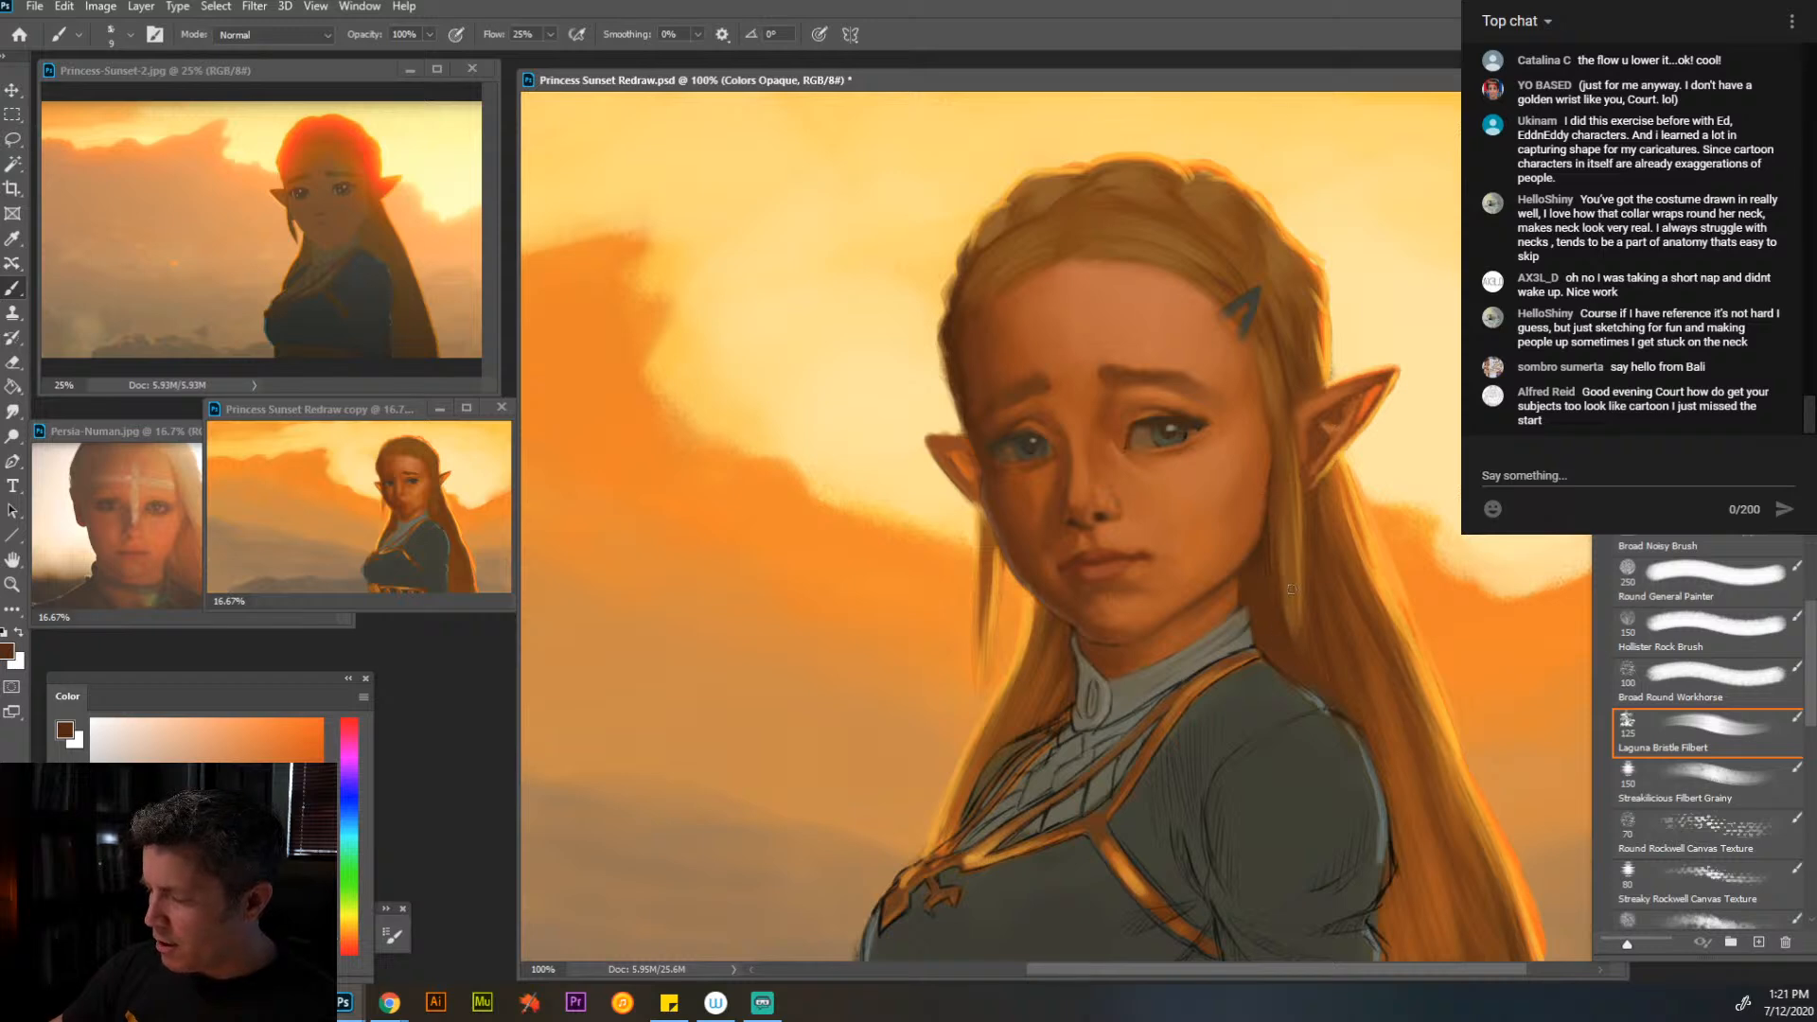
left_click(1301, 478, "alt")
left_click(1276, 631, "alt")
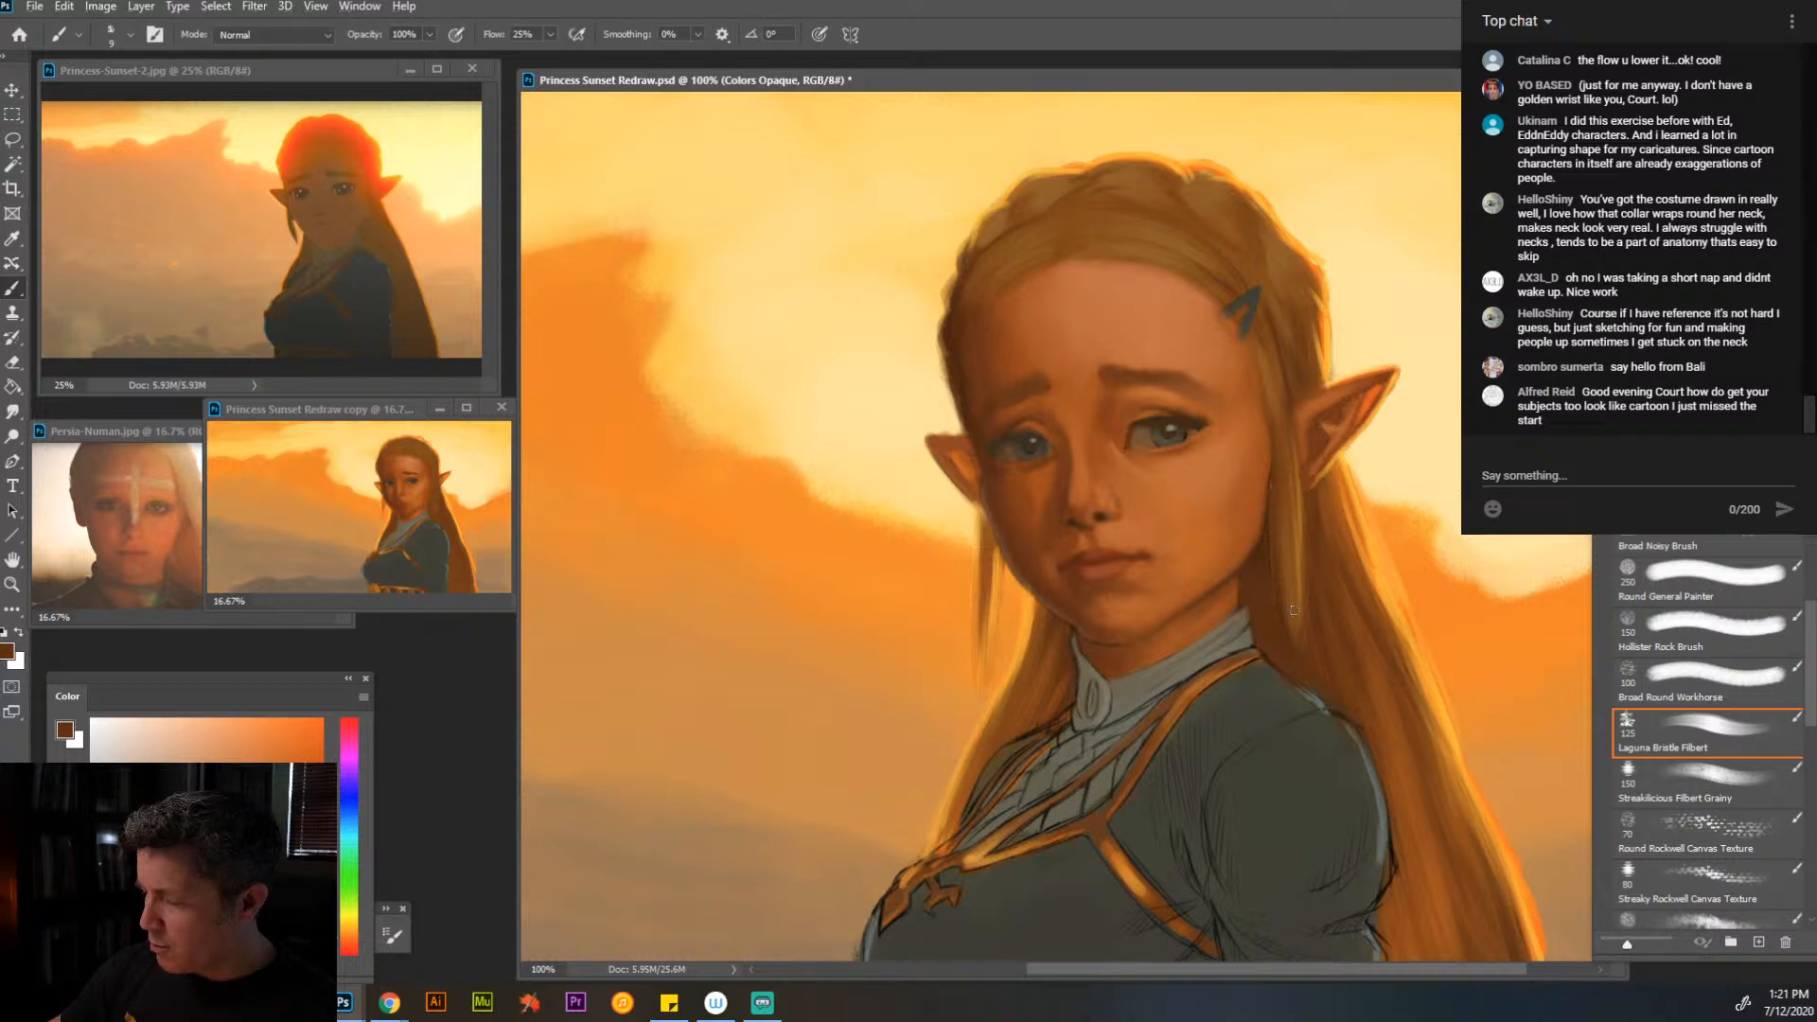
left_click(1281, 505, "alt")
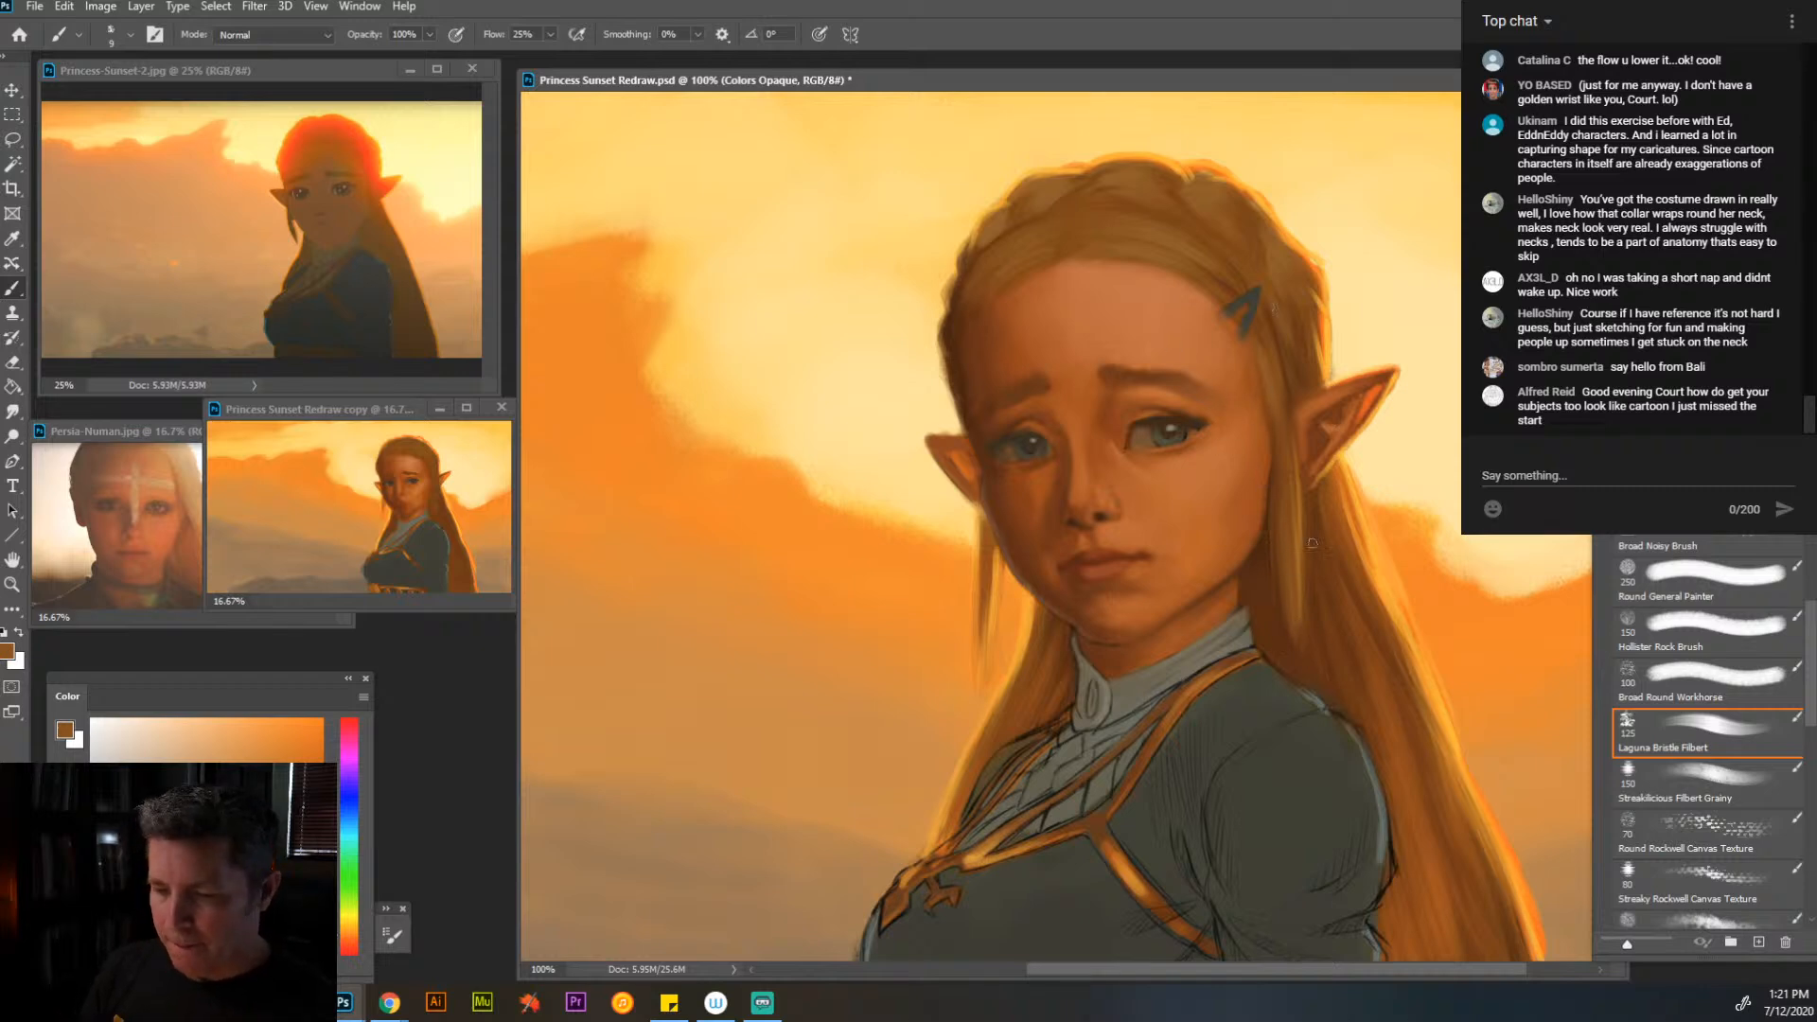
- Brush muted tan highlights over the swept hair above the forehead, reducing the brush from size 20 to 9
left_click(1170, 286, "alt")
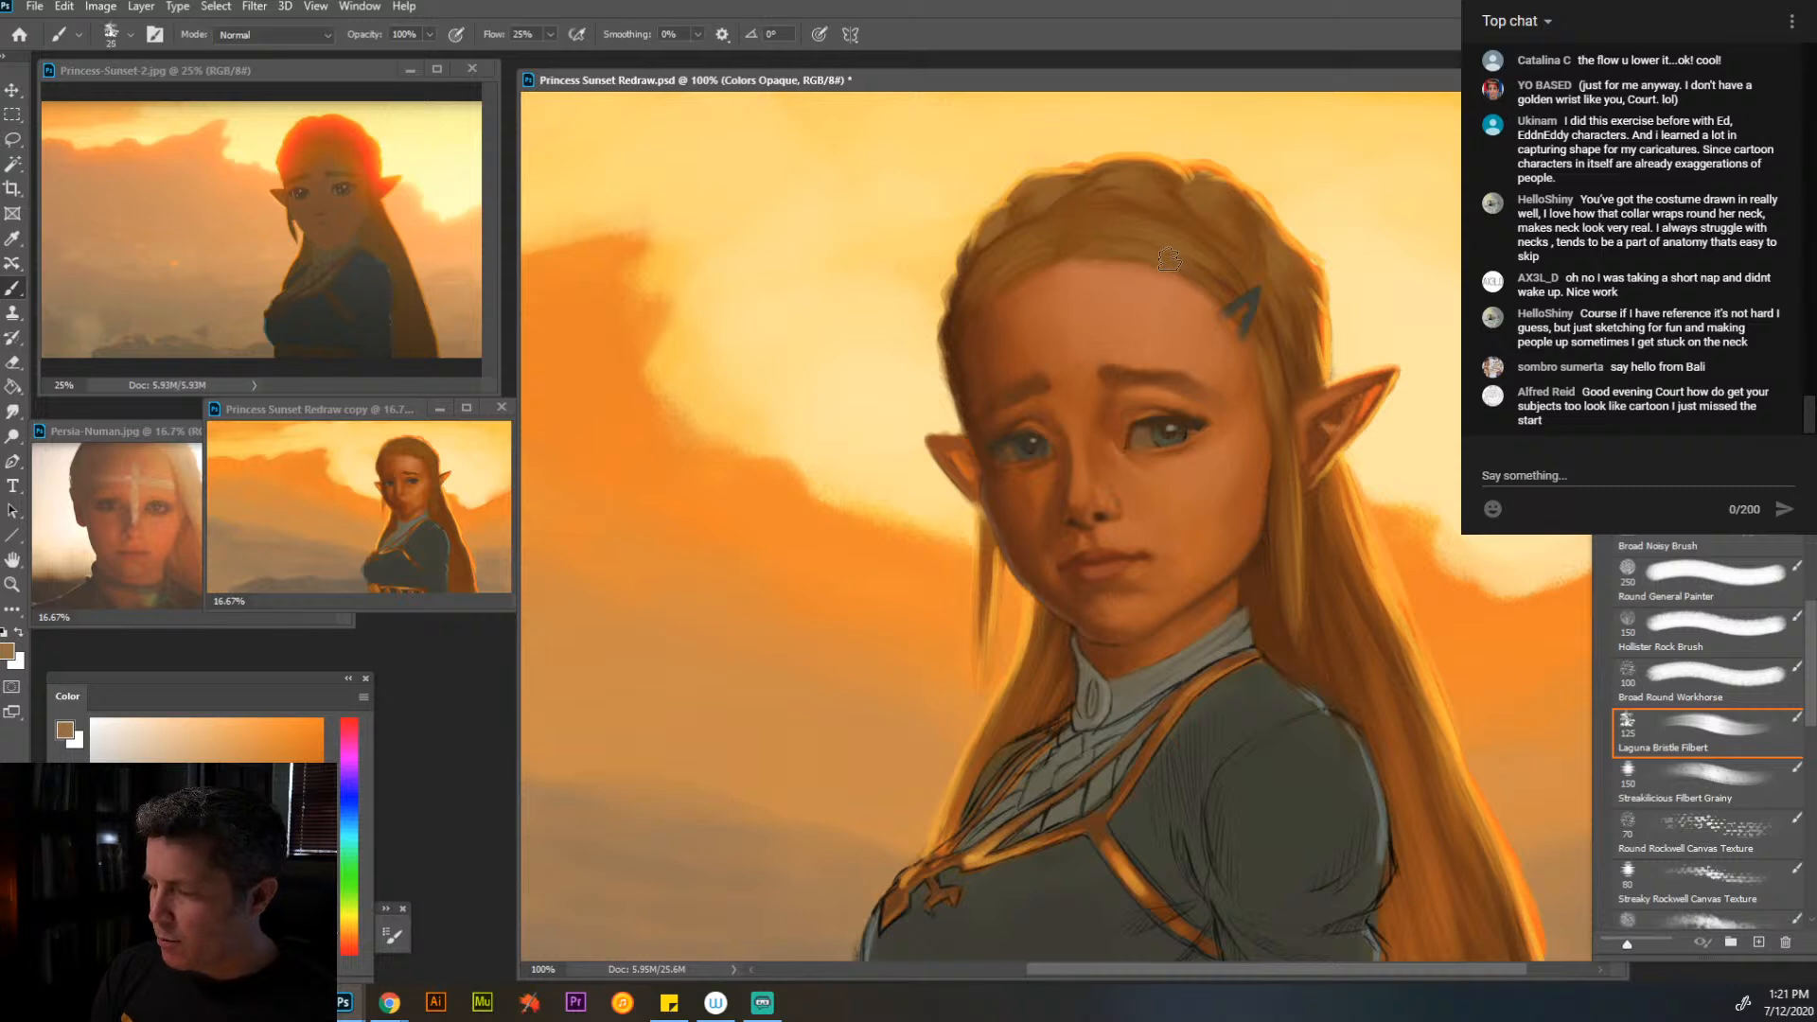
key("bracketleft")
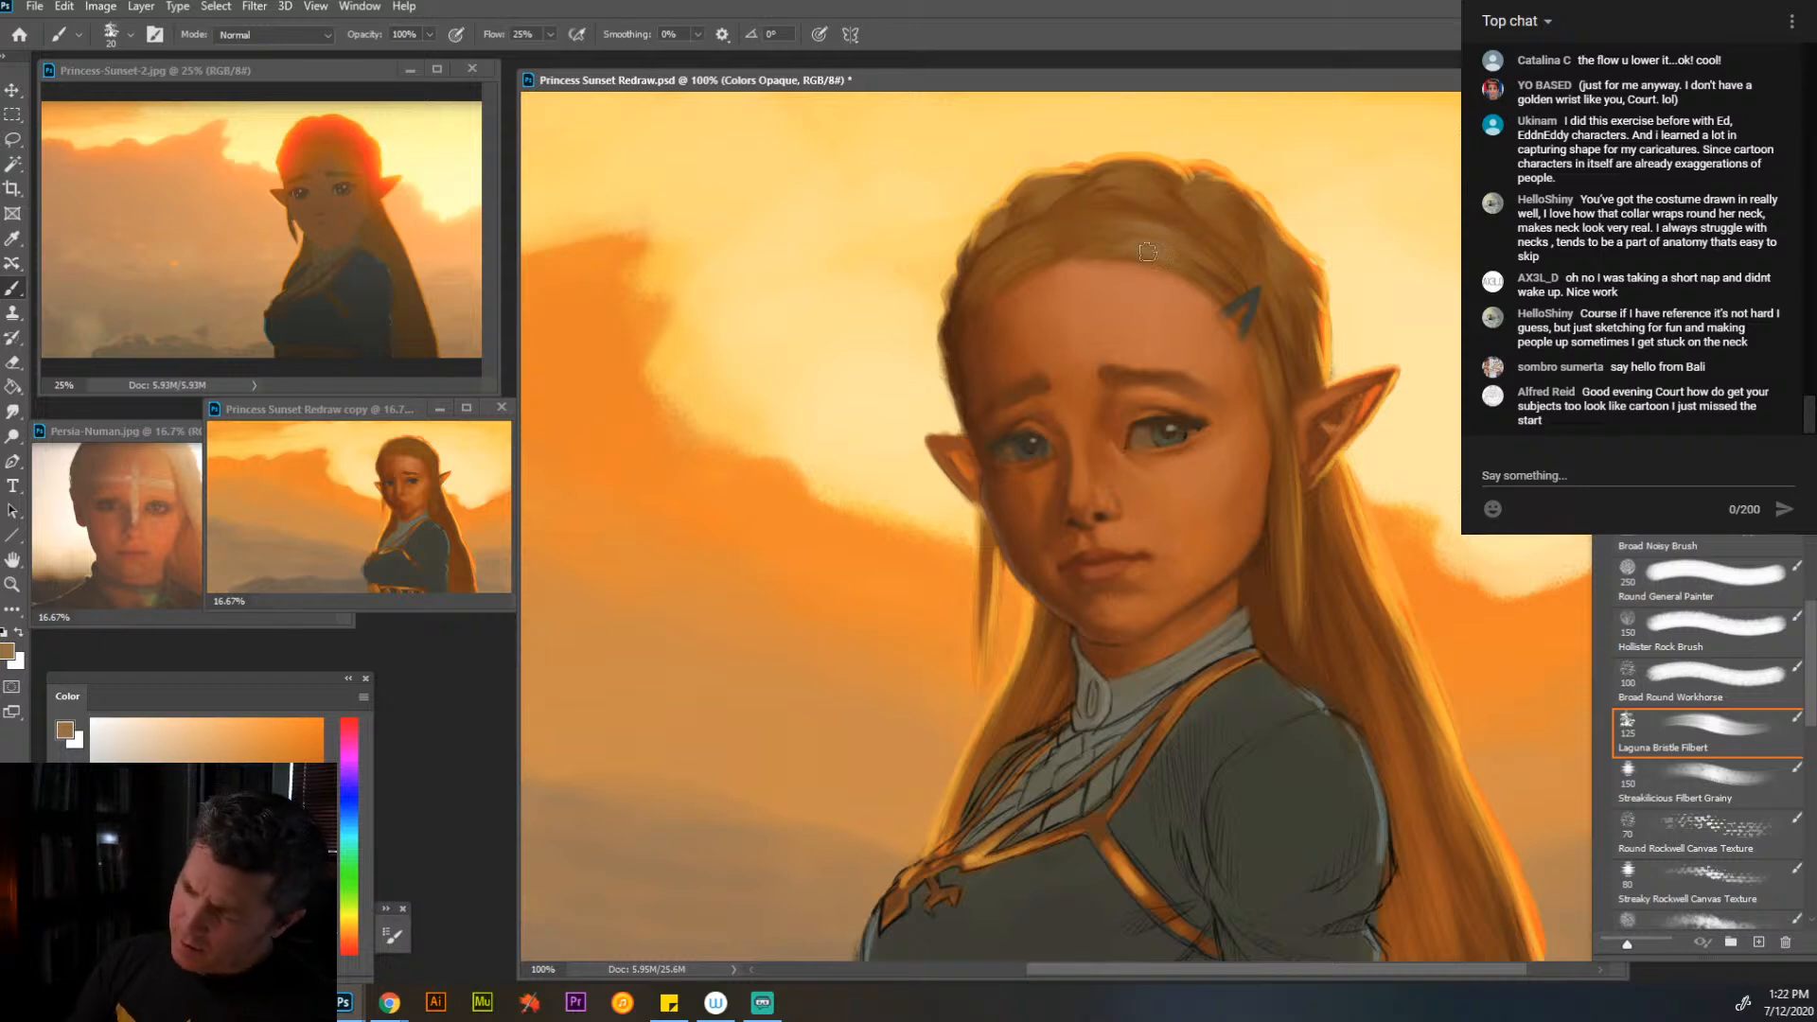
key("bracketleft")
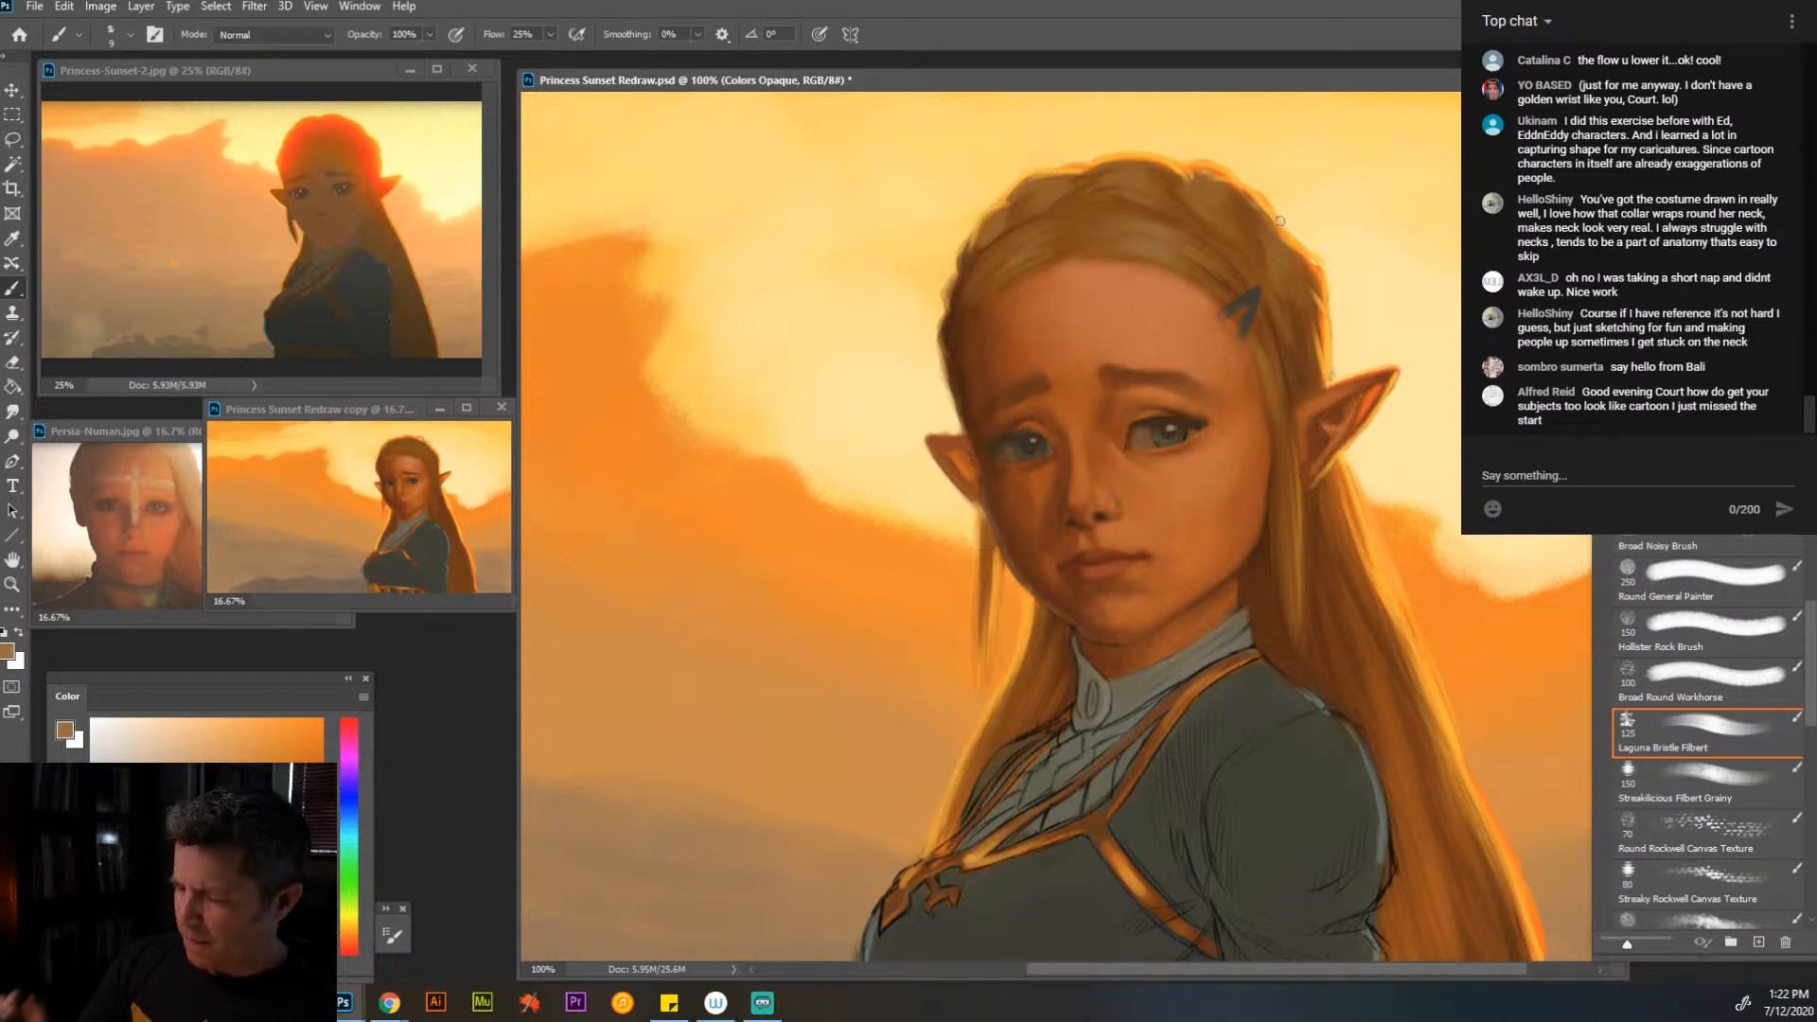
- Lighten the forehead with a paler version of its sampled skin tone at brush size 45
left_click(1138, 292, "alt")
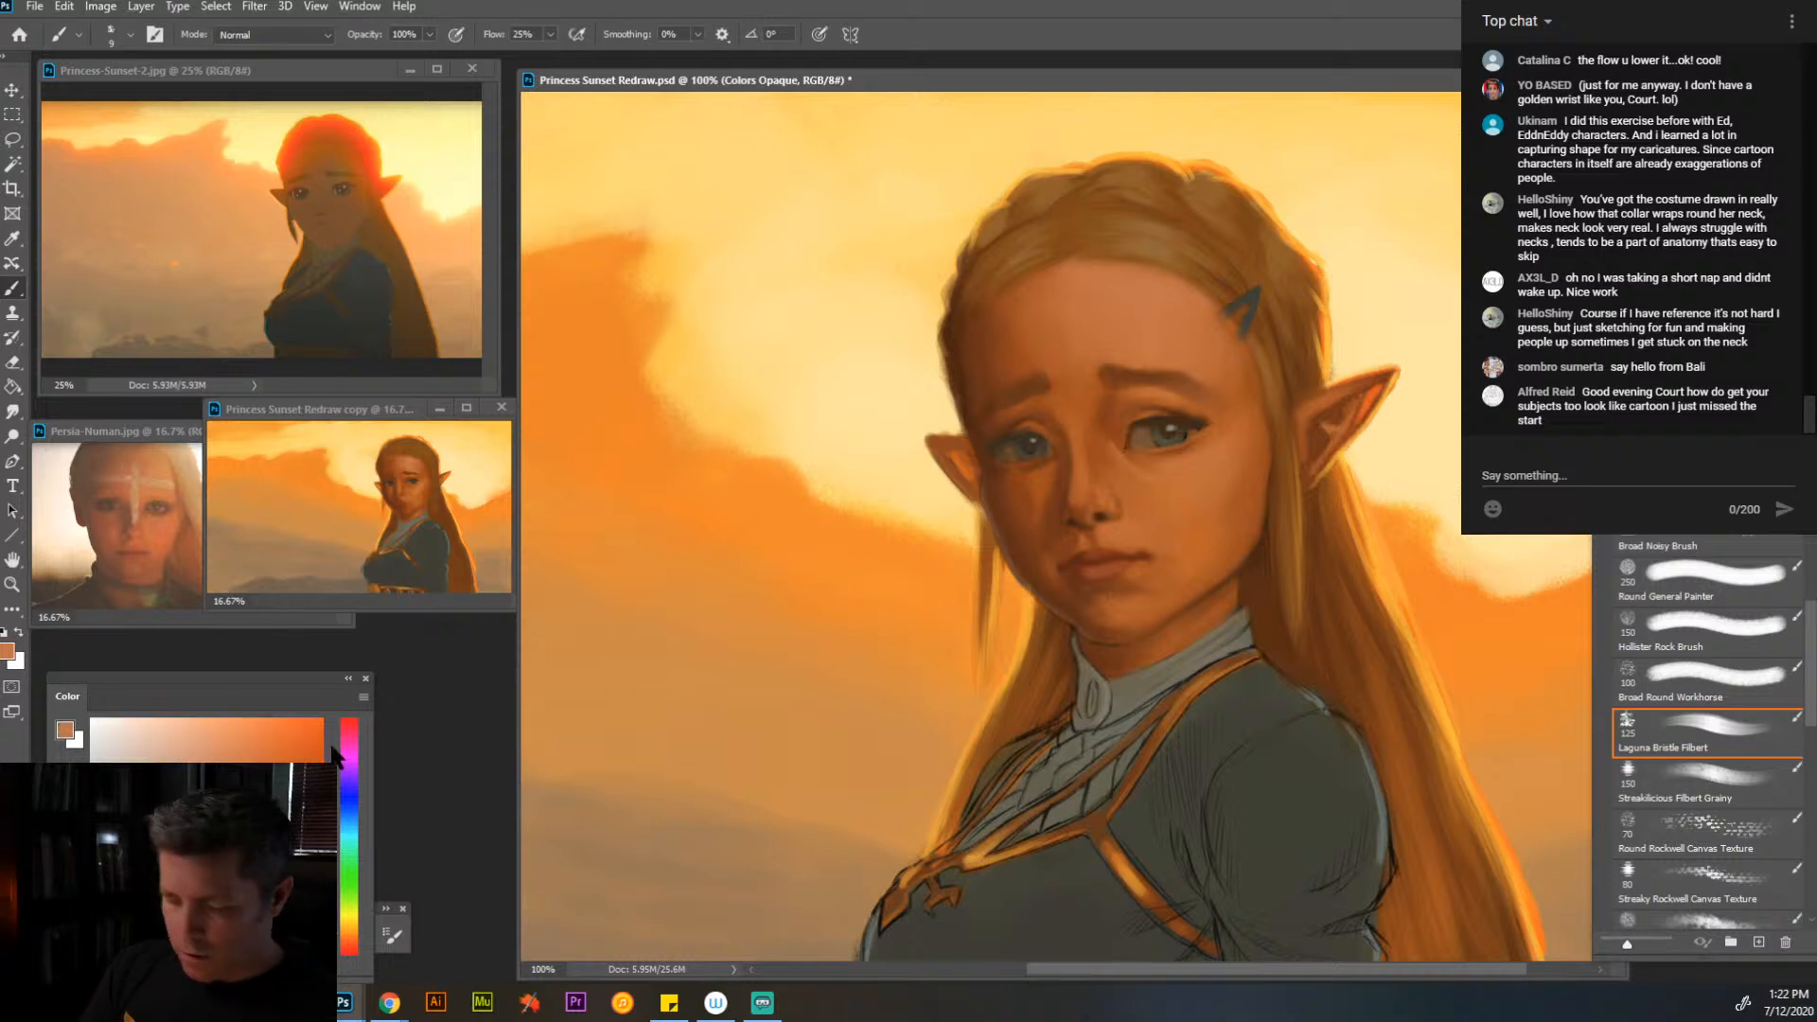
left_click(218, 761)
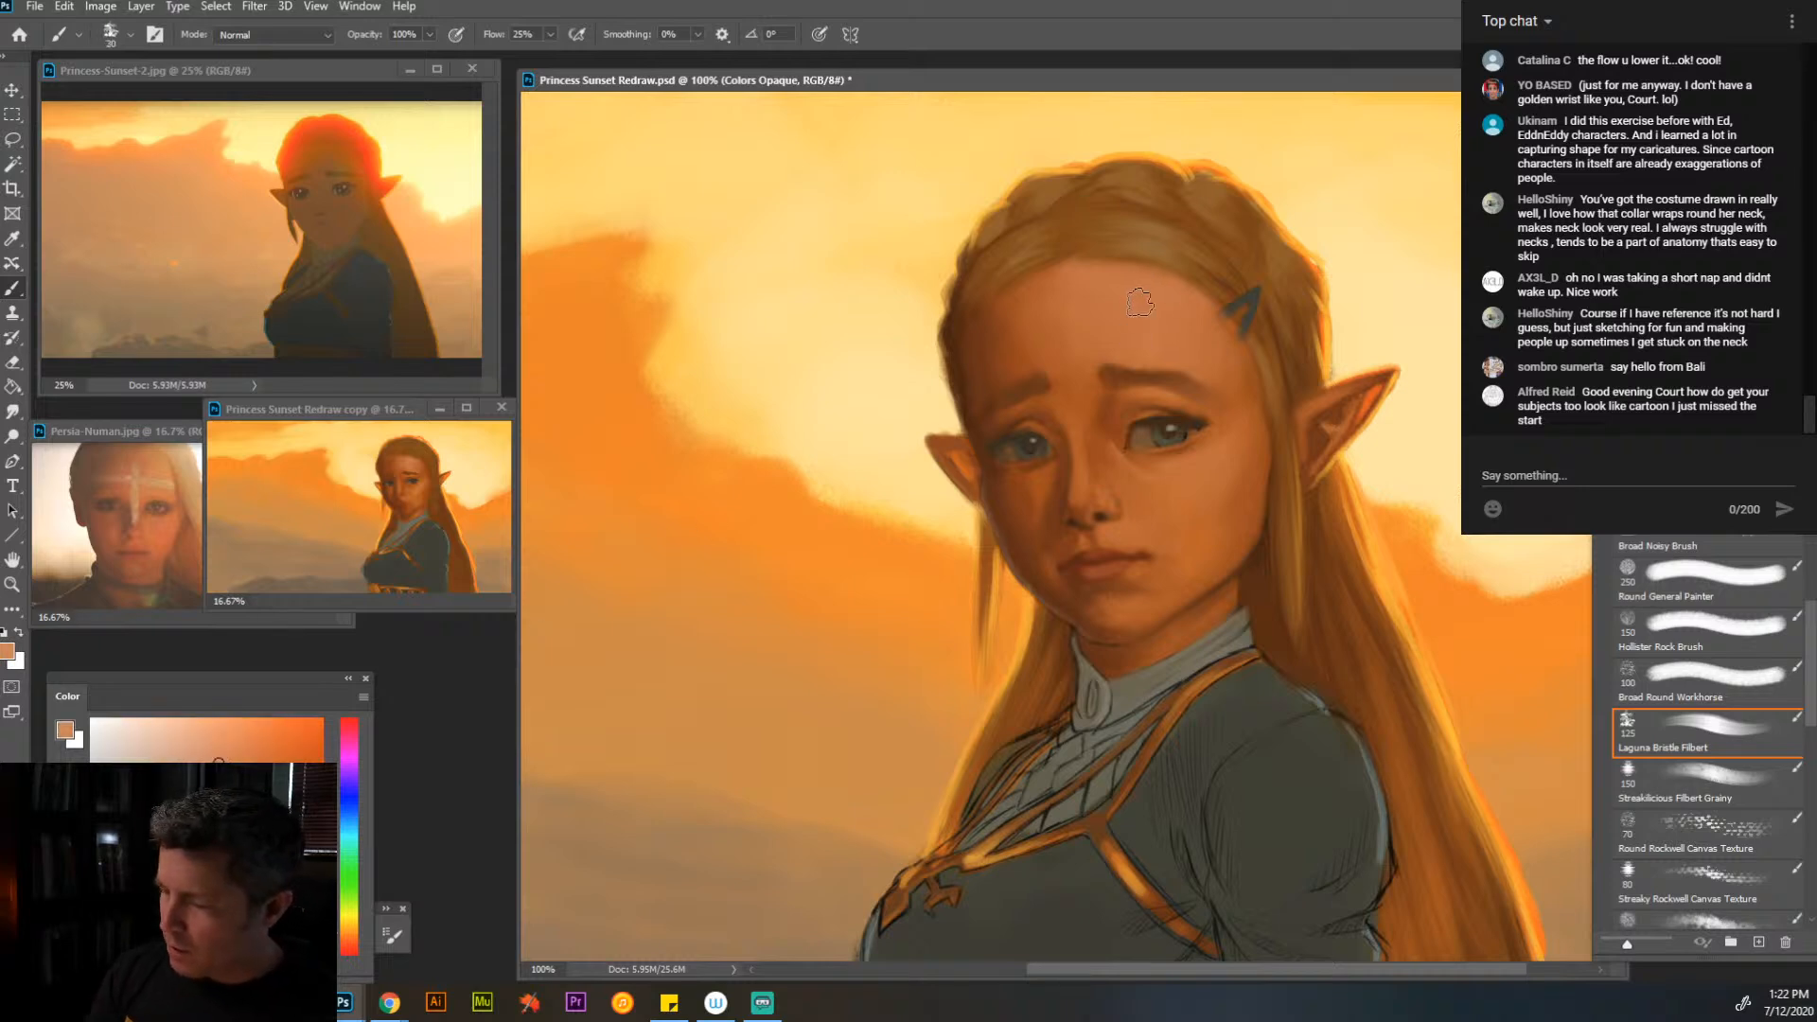
key("bracketright")
key("bracketright")
key("bracketright")
key("bracketright")
key("bracketright")
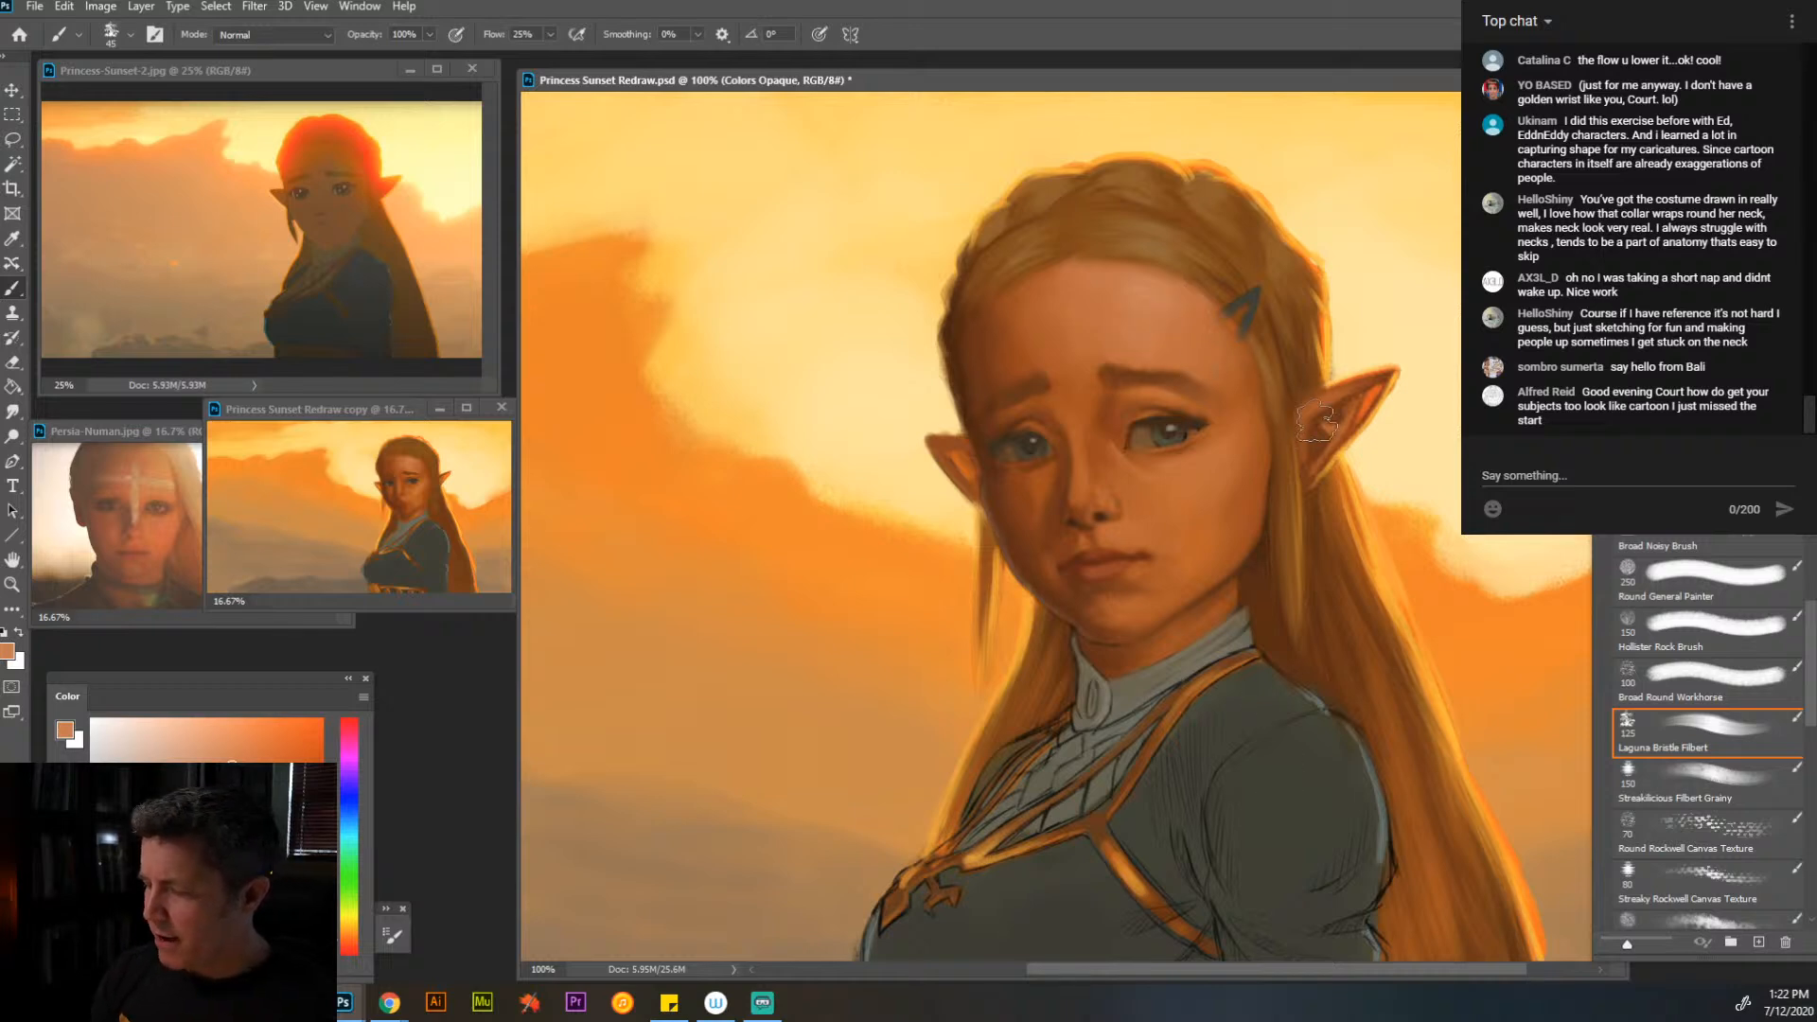
- Blend the near cheek and the shadow below the far eye with sampled orange-brown skin tones at brush size 30
left_click(1228, 507, "alt")
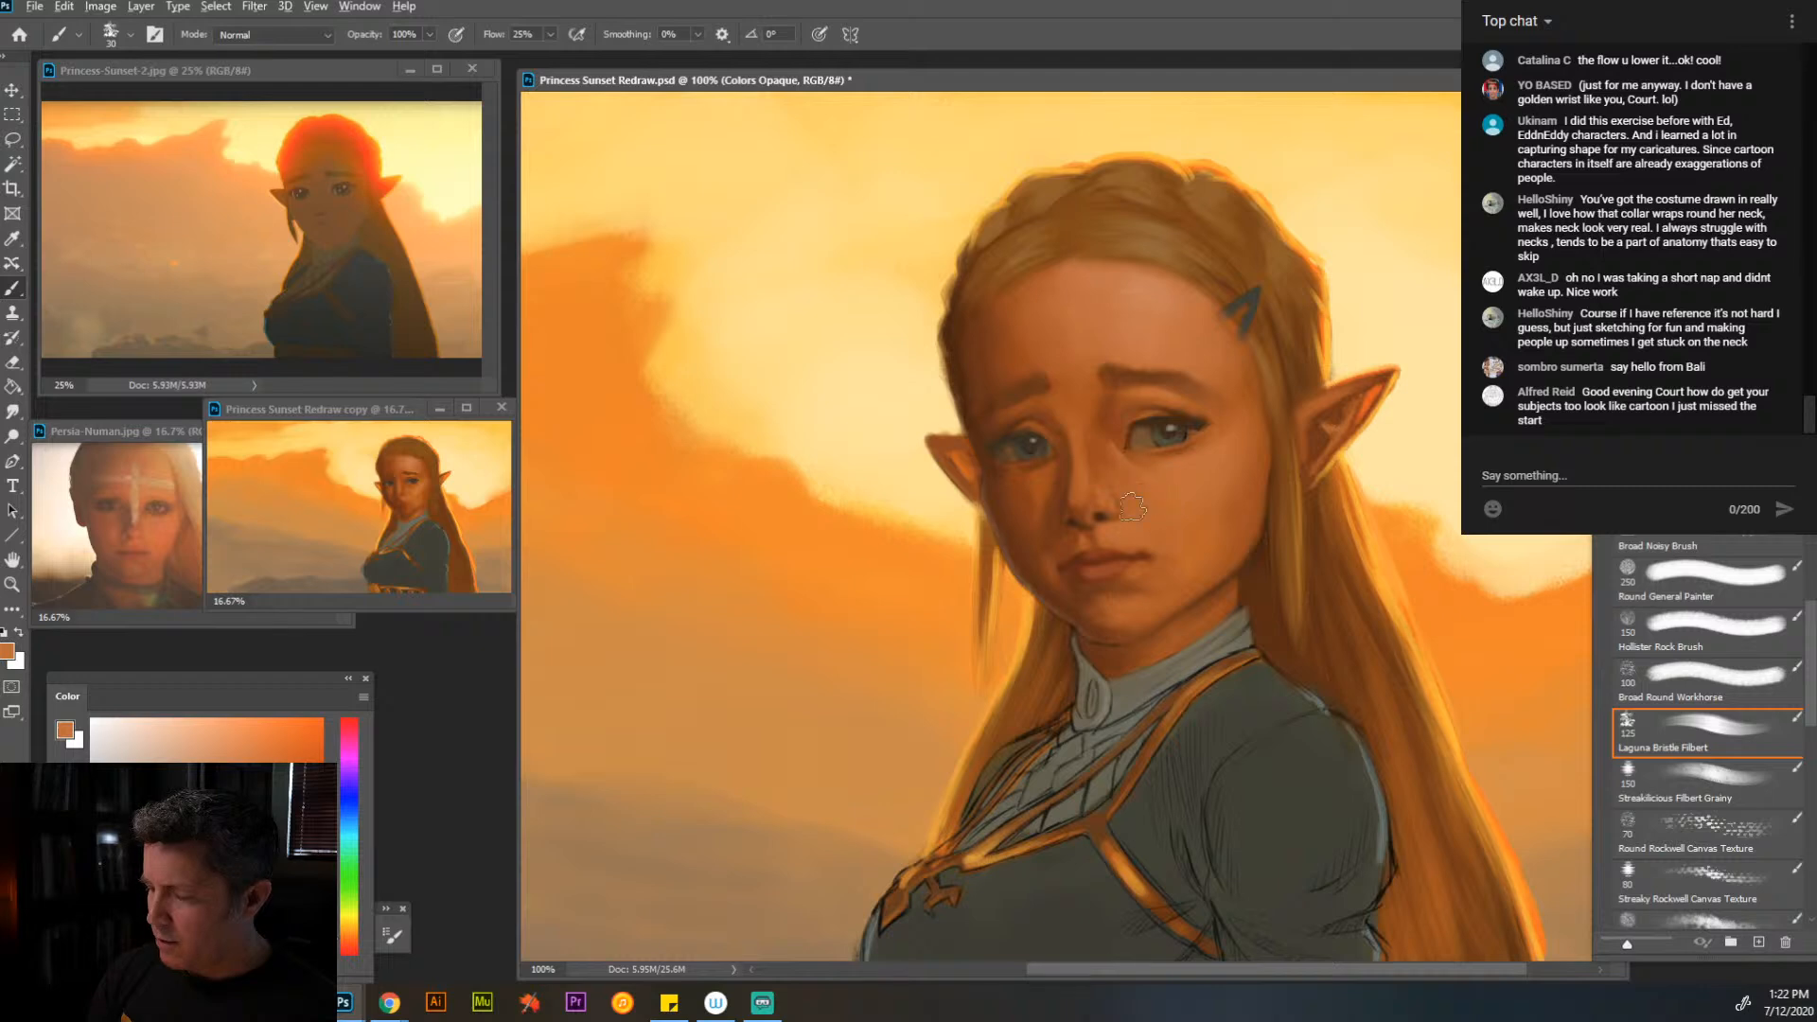
key("alt")
left_click(1043, 494, "alt")
mouse_move(1031, 488)
left_mouse_down()
mouse_move(1023, 528)
mouse_move(996, 523)
mouse_move(1028, 528)
mouse_move(1022, 547)
mouse_move(1021, 518)
mouse_move(1001, 521)
left_mouse_up()
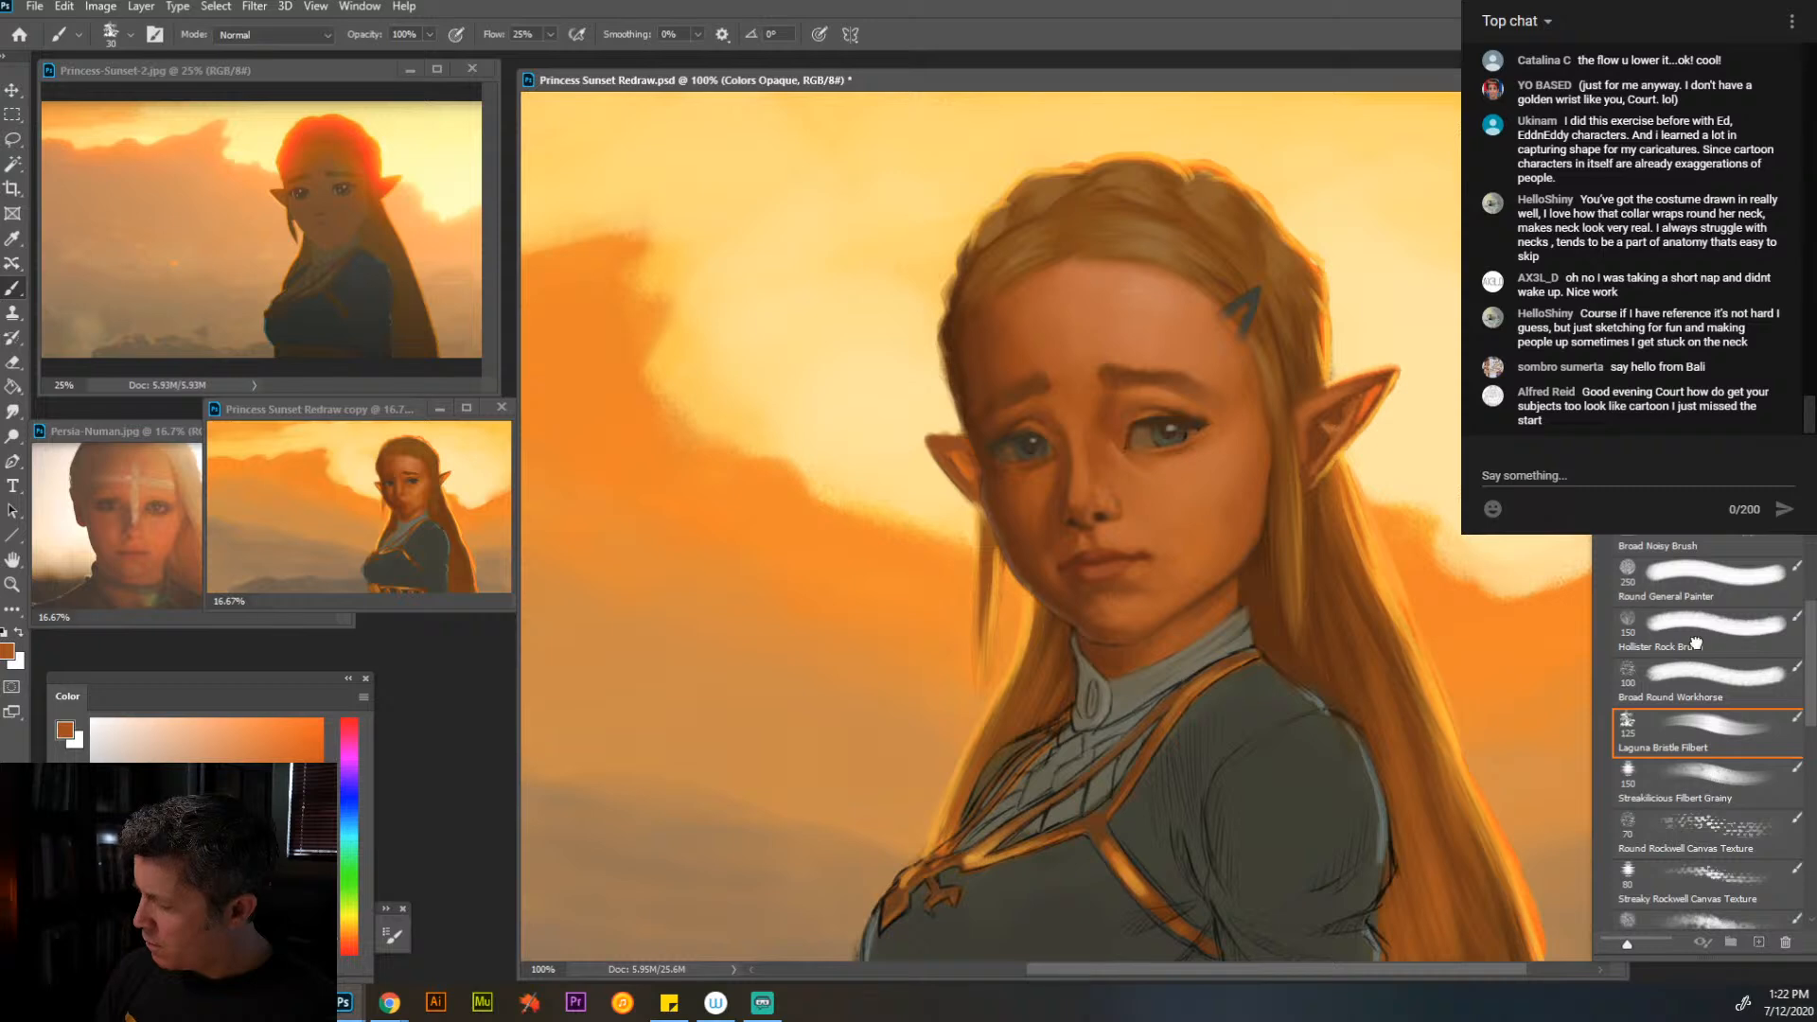
- Paint the near side of the collar in sampled gray-brown with the Round General Painter brush at size 20
left_click(1699, 589)
key("bracketleft")
key("bracketleft")
key("bracketleft")
key("bracketleft")
key("bracketleft")
key("bracketleft")
key("bracketleft")
key("bracketleft")
key("bracketleft")
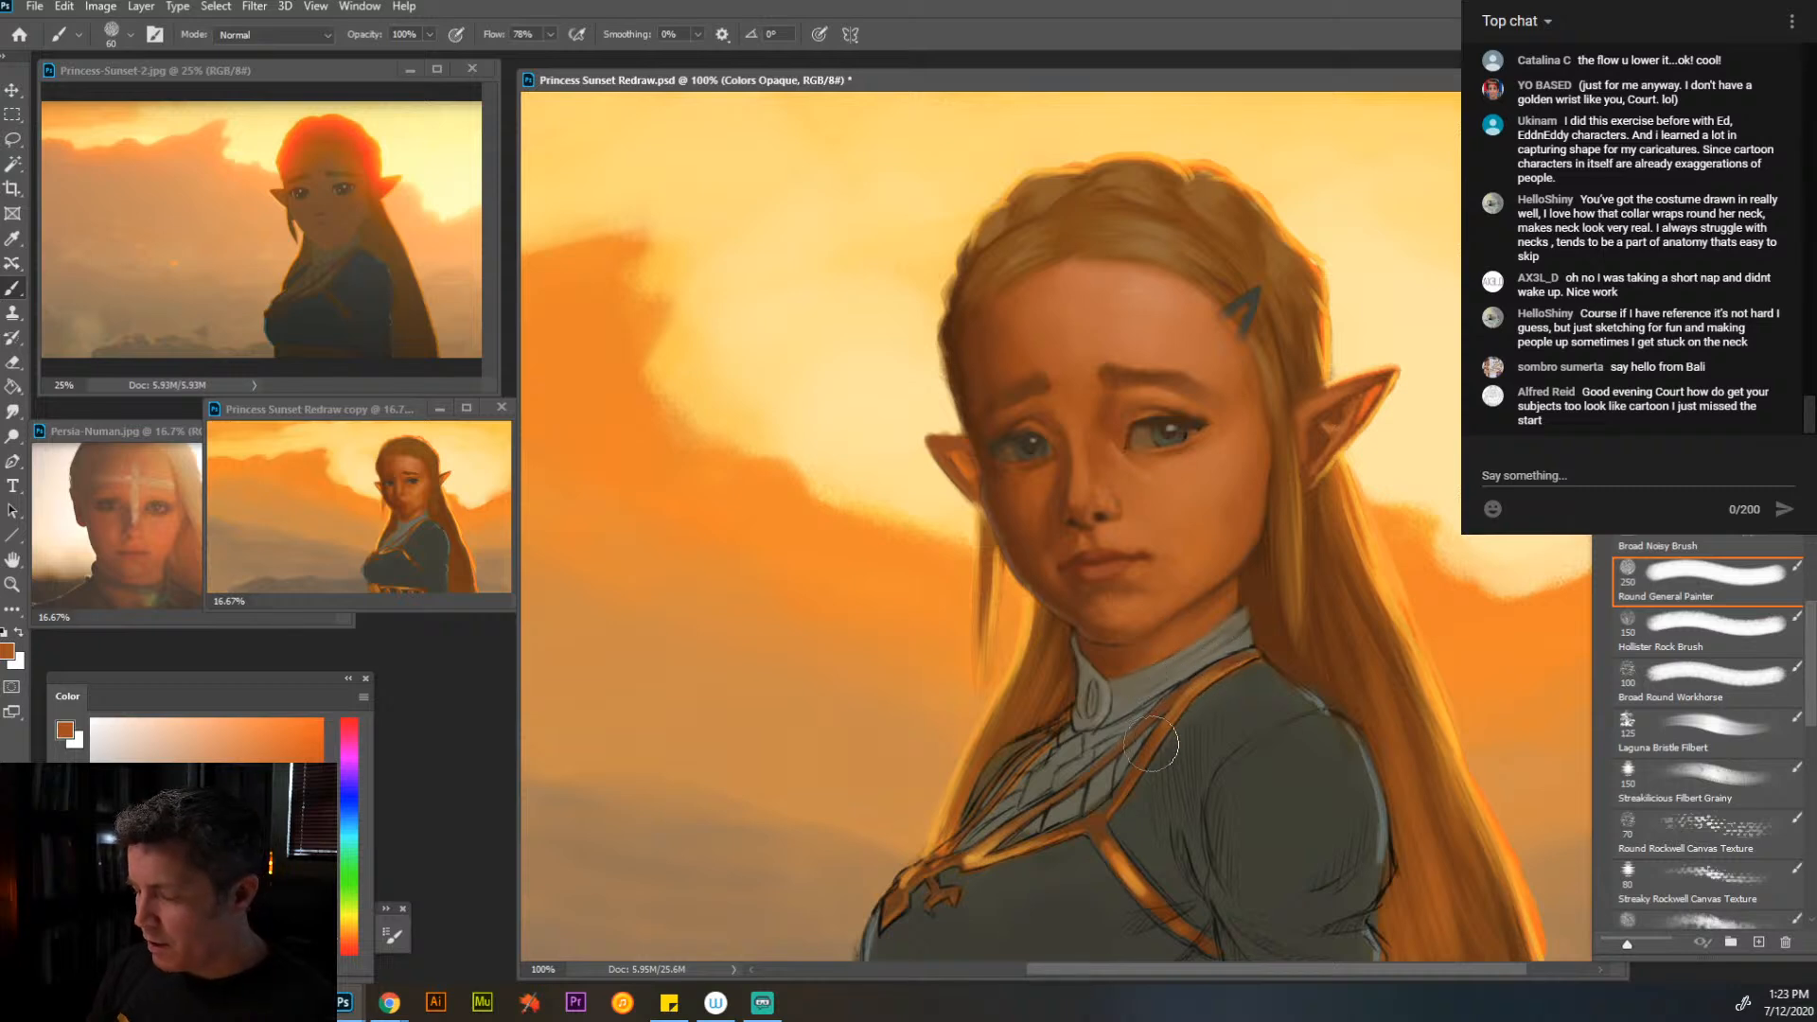
key("bracketleft")
key("bracketleft")
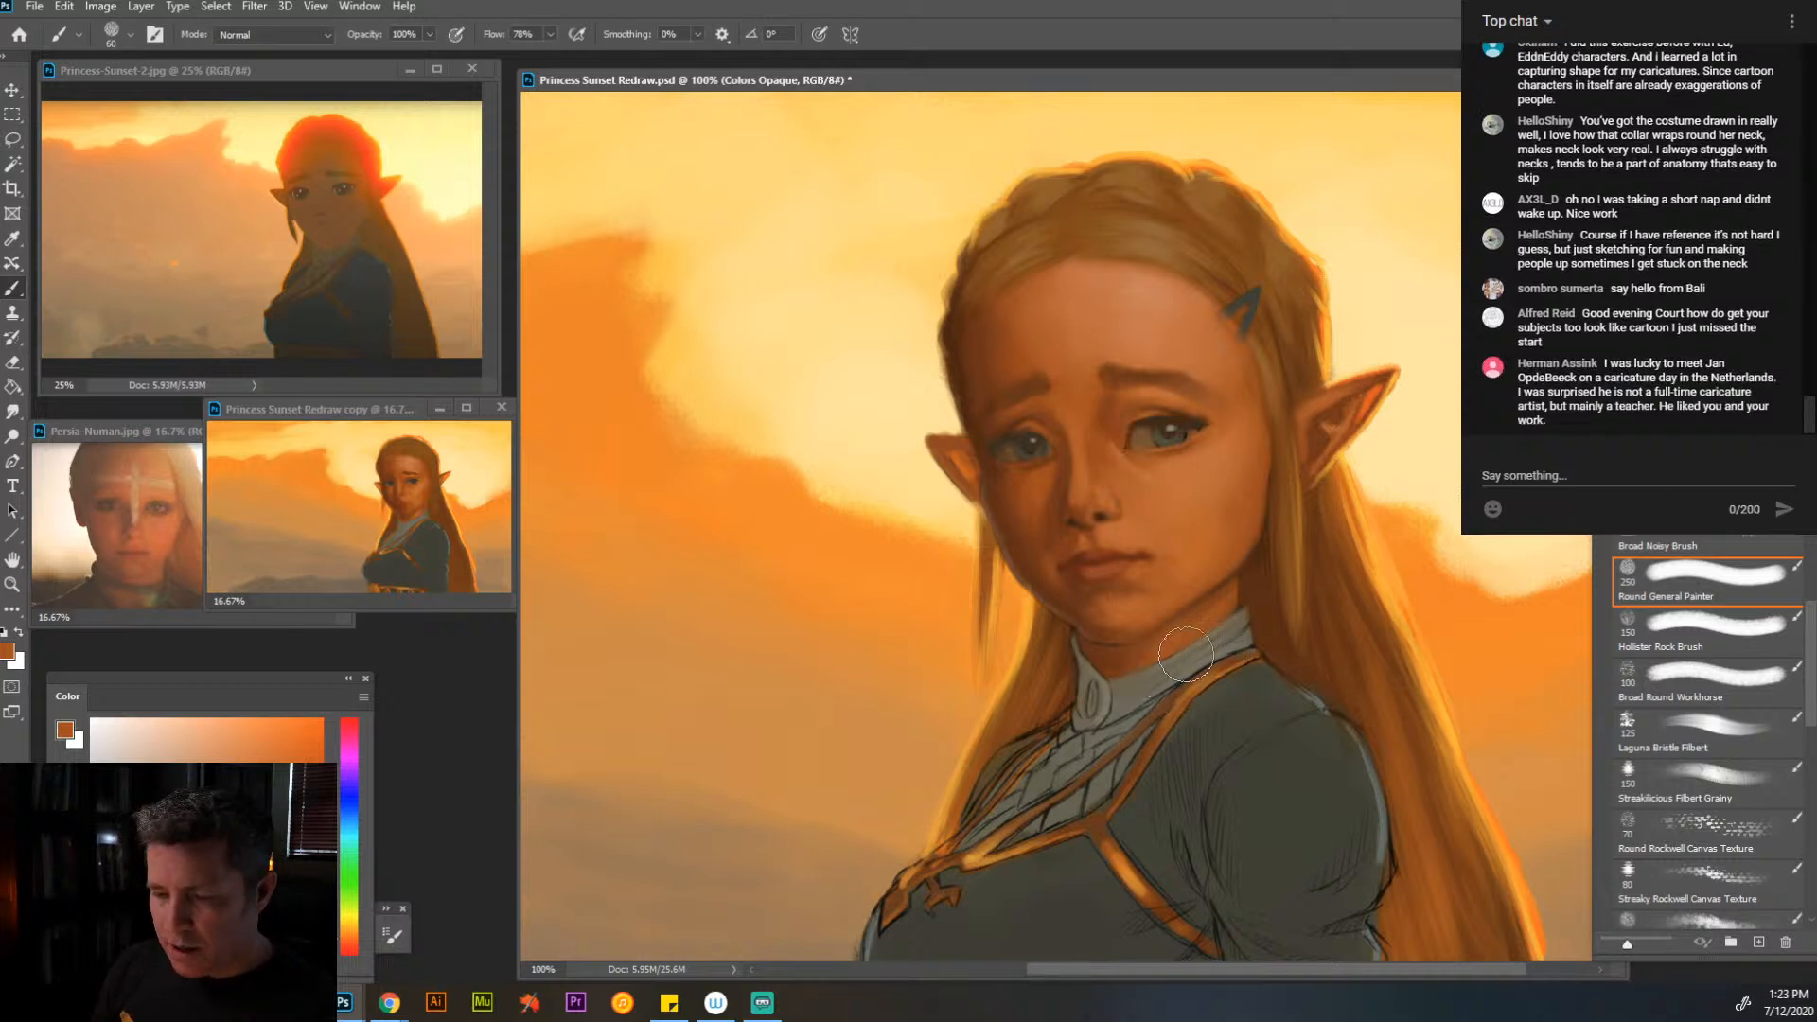
key("bracketleft")
key("bracketleft")
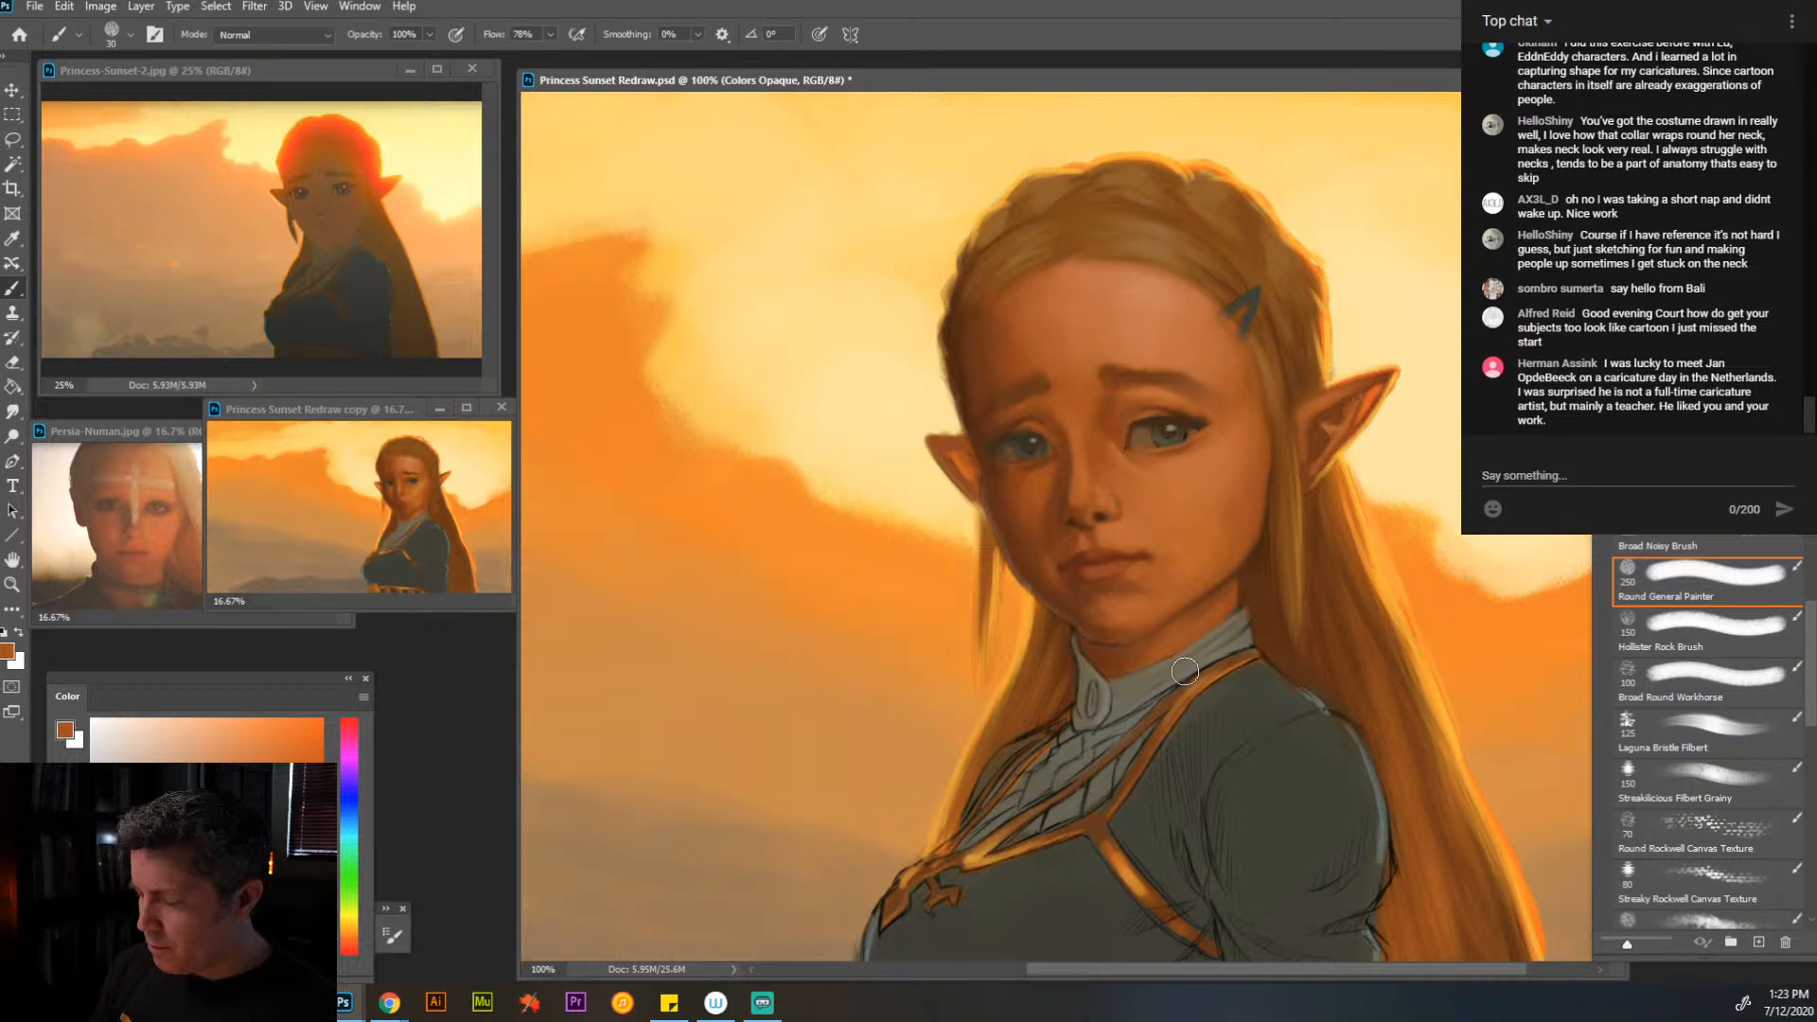
left_click(1163, 674, "alt")
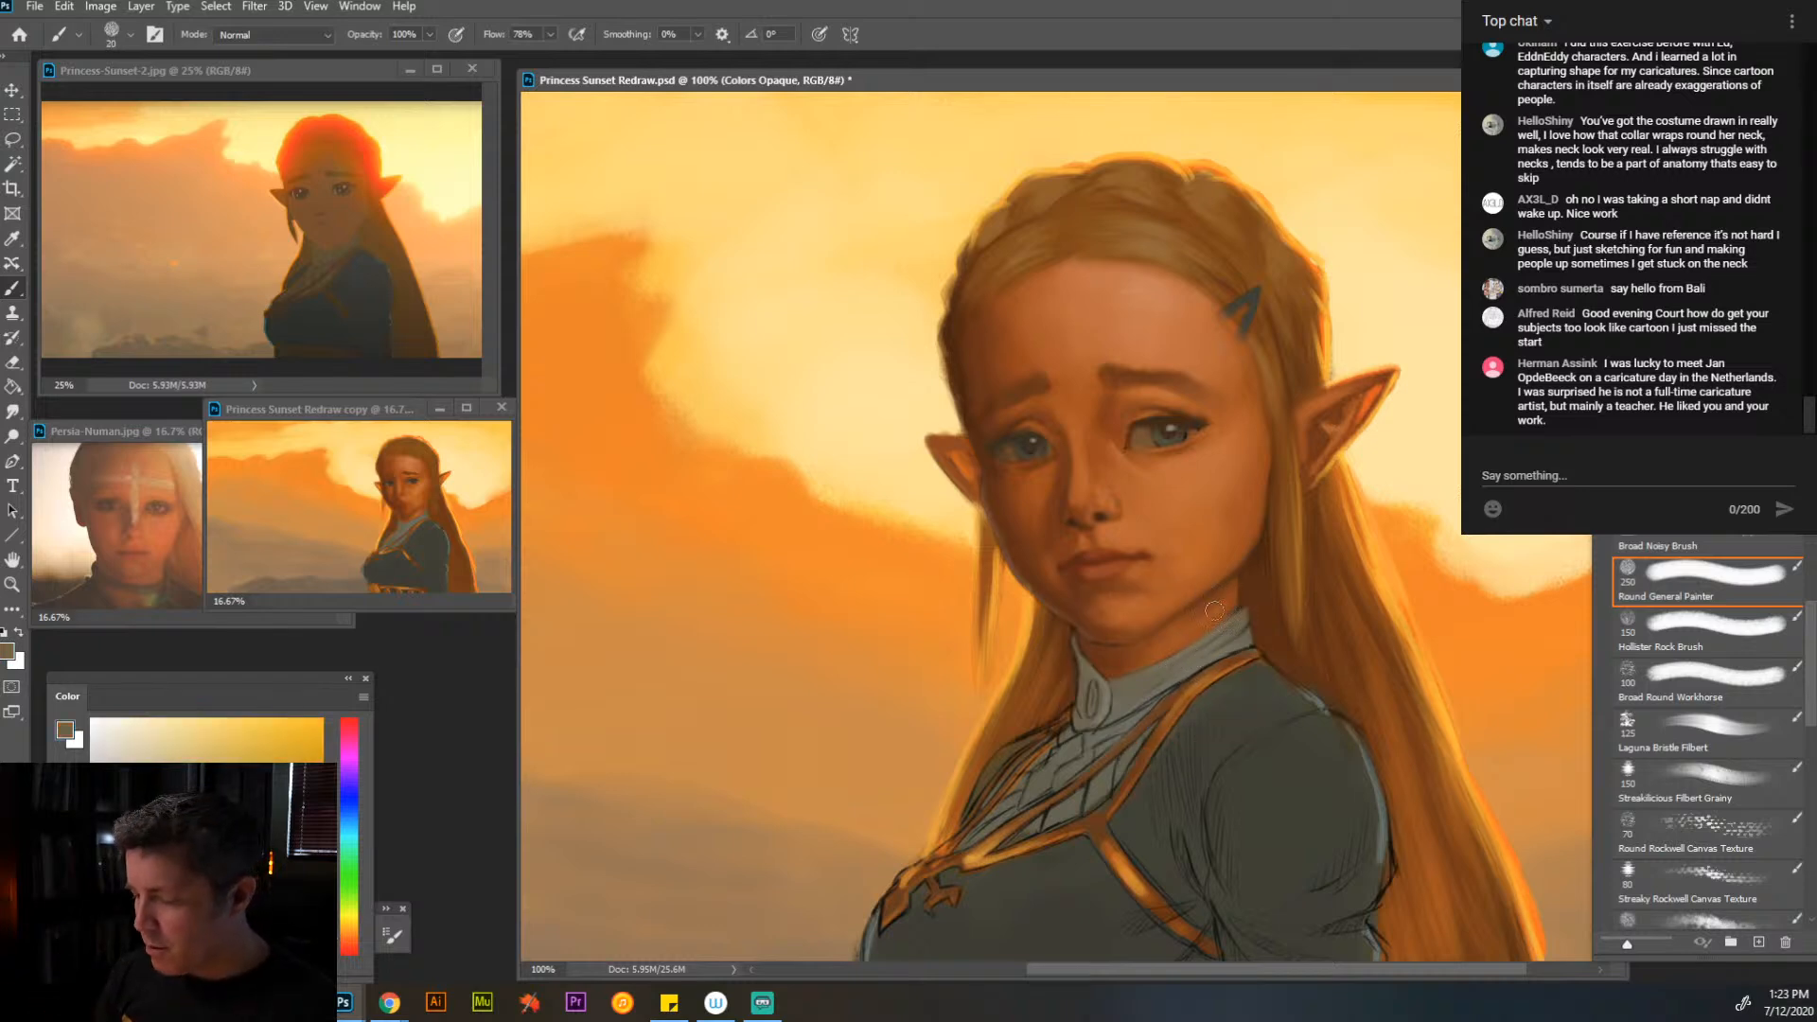
left_click(1166, 674, "alt")
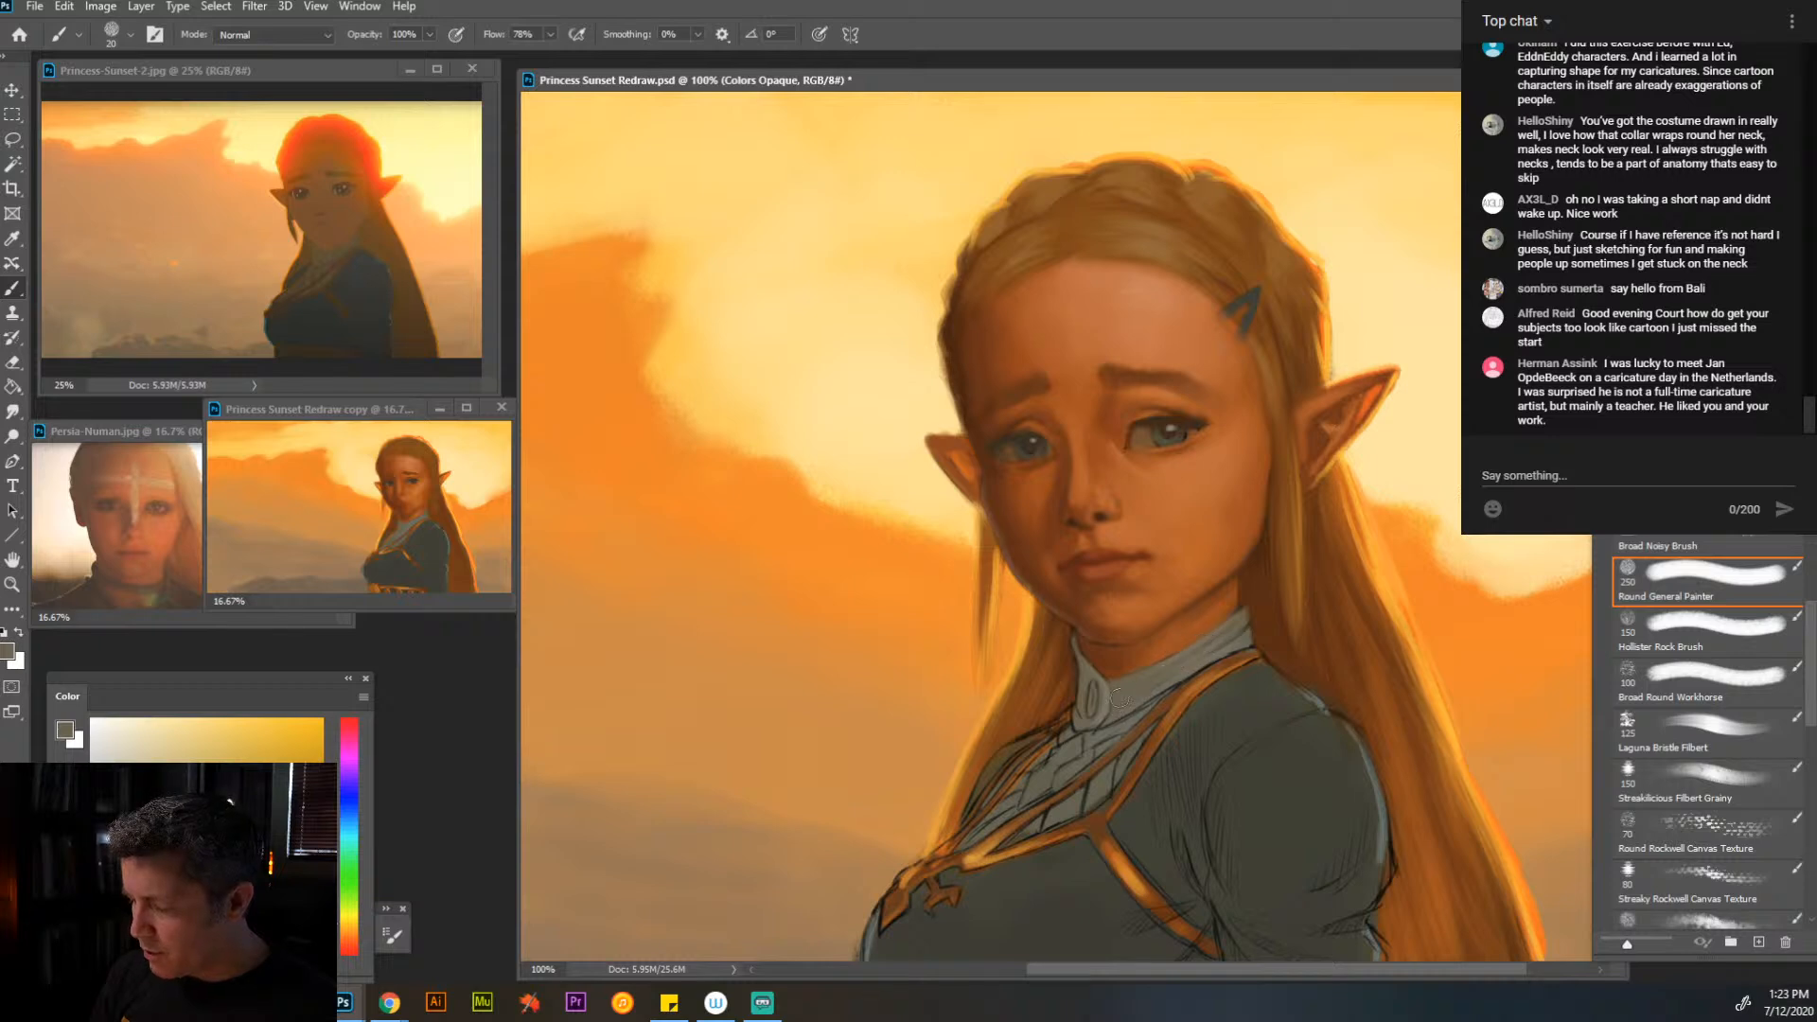
left_click(1184, 660, "alt")
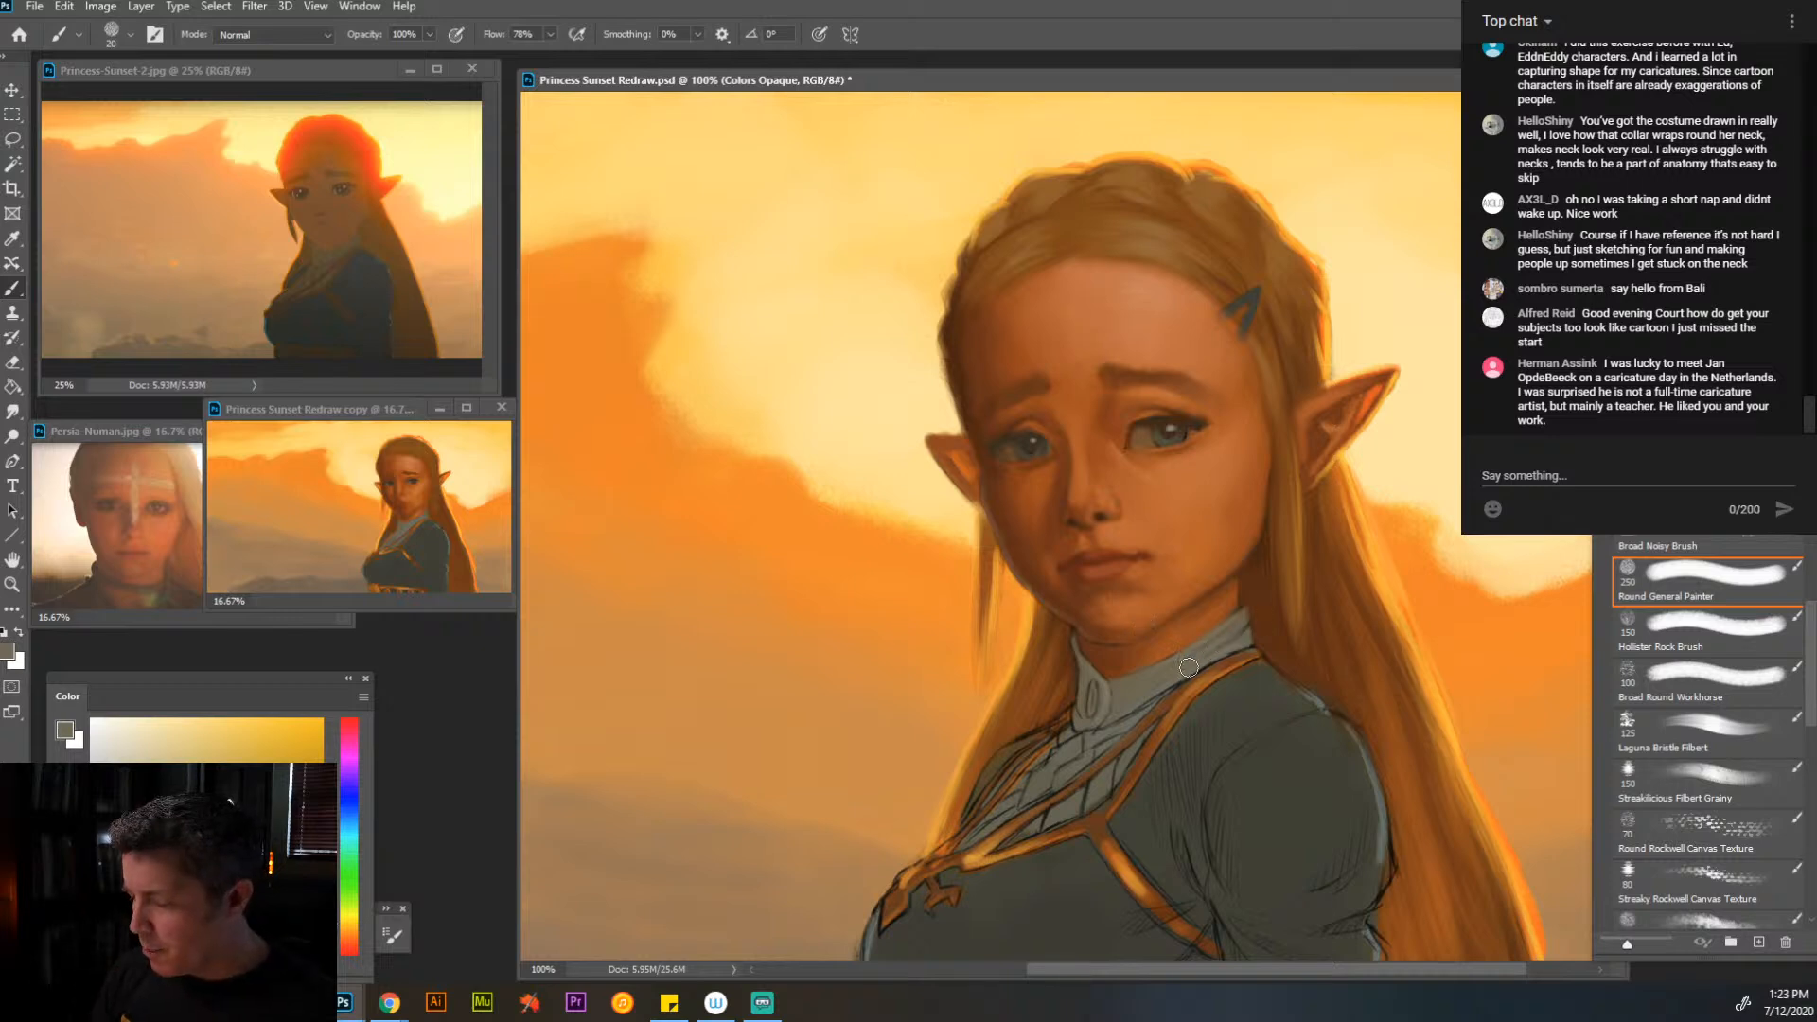
- Clean up the collar edges and paint over the brooch's sketch lines in sampled gray-browns with a fine brush
key("bracketleft")
key("bracketleft")
key("bracketleft")
key("bracketleft")
key("bracketleft")
key("bracketleft")
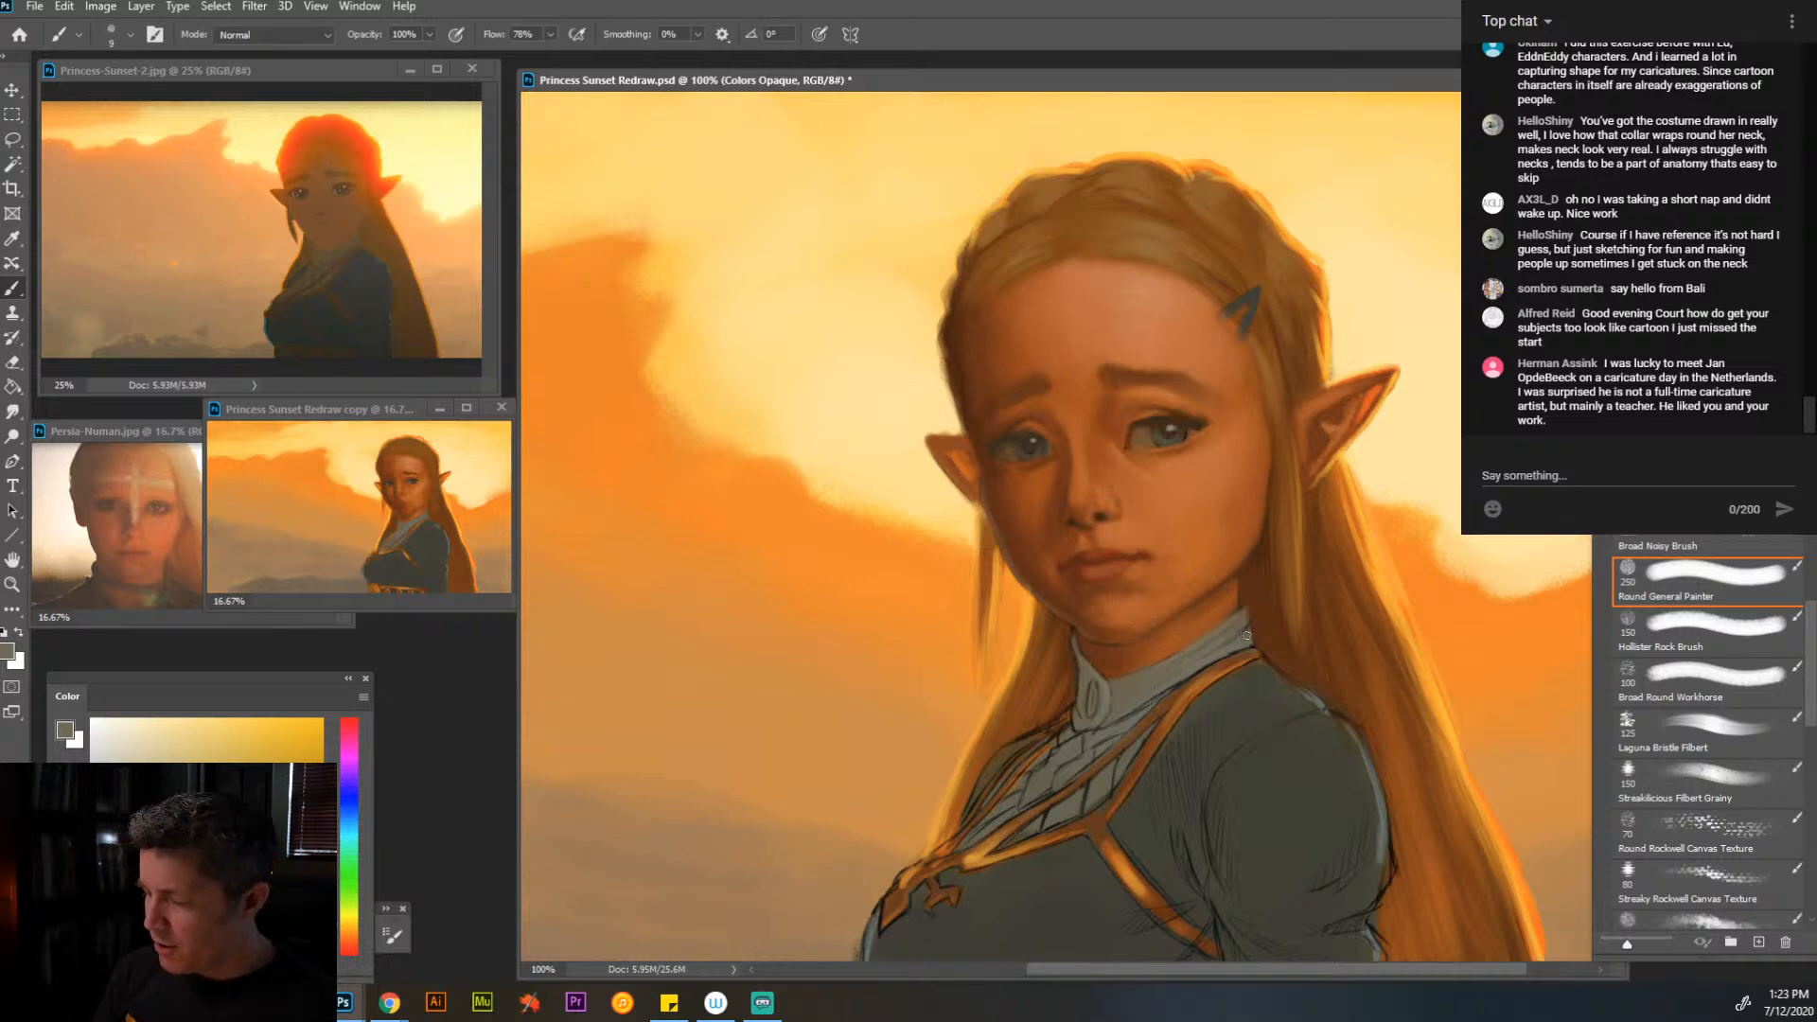
left_click(1246, 640, "alt")
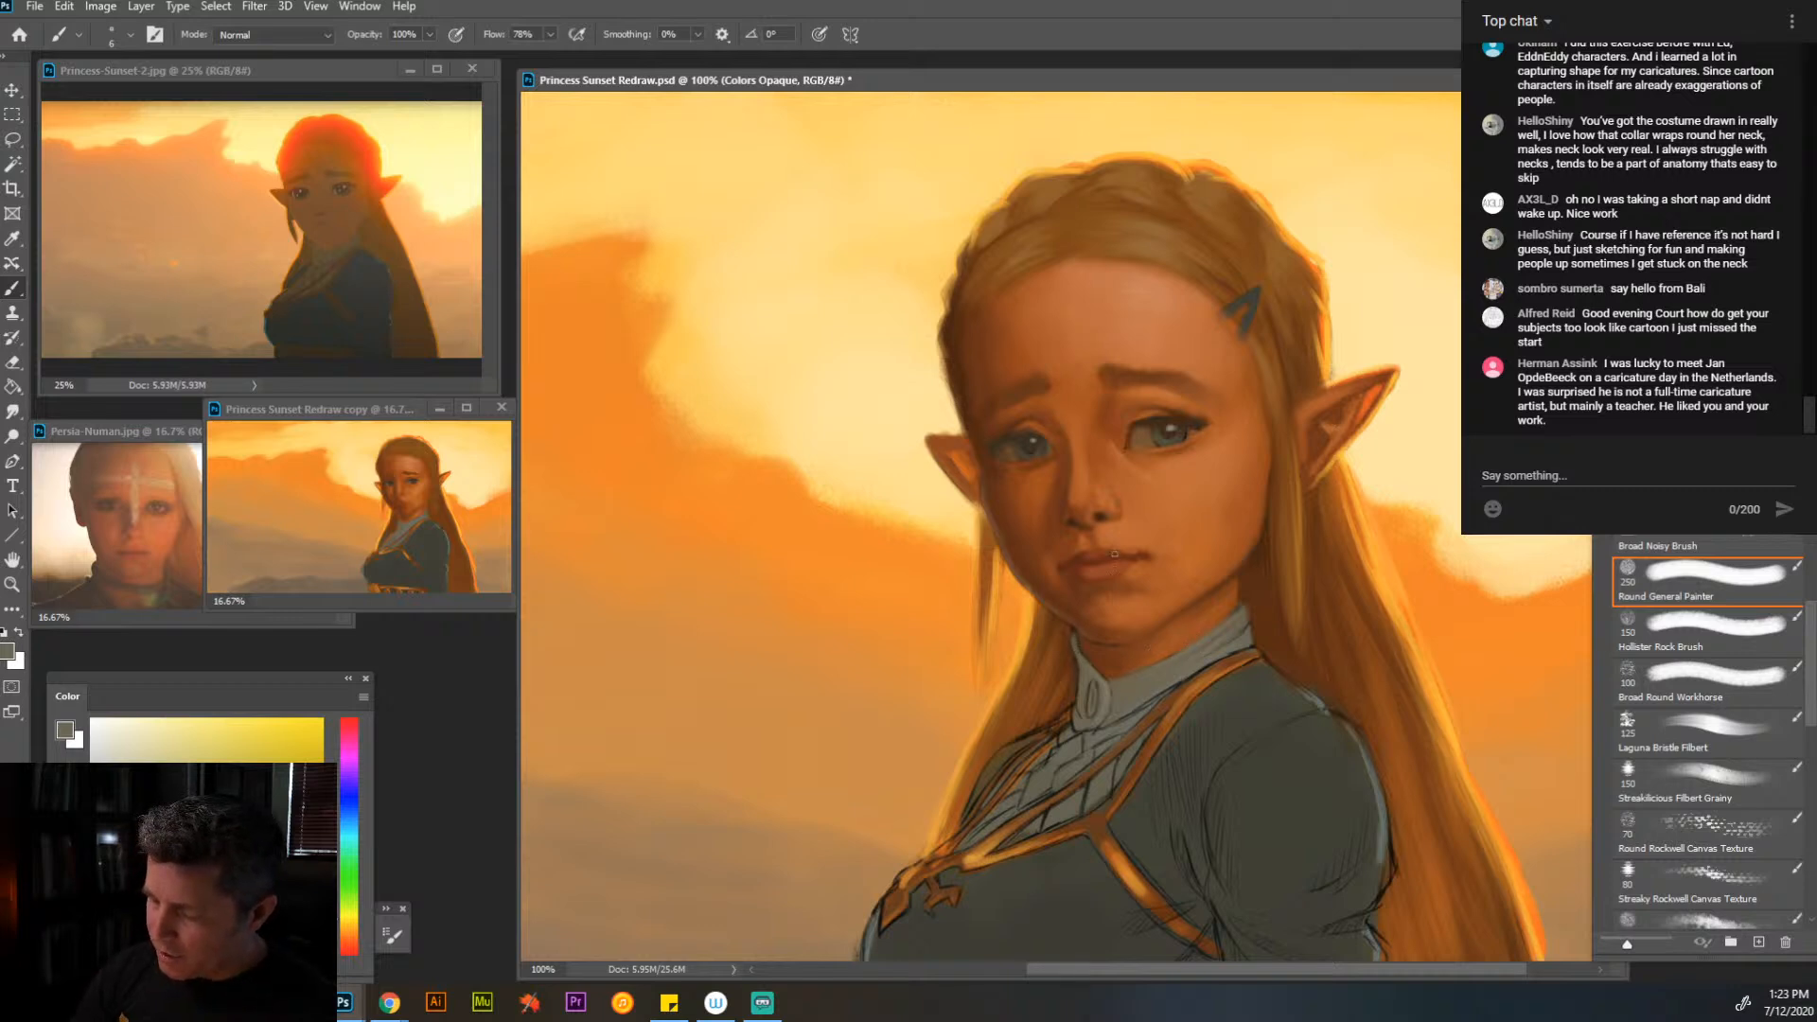
left_click(1088, 666, "alt")
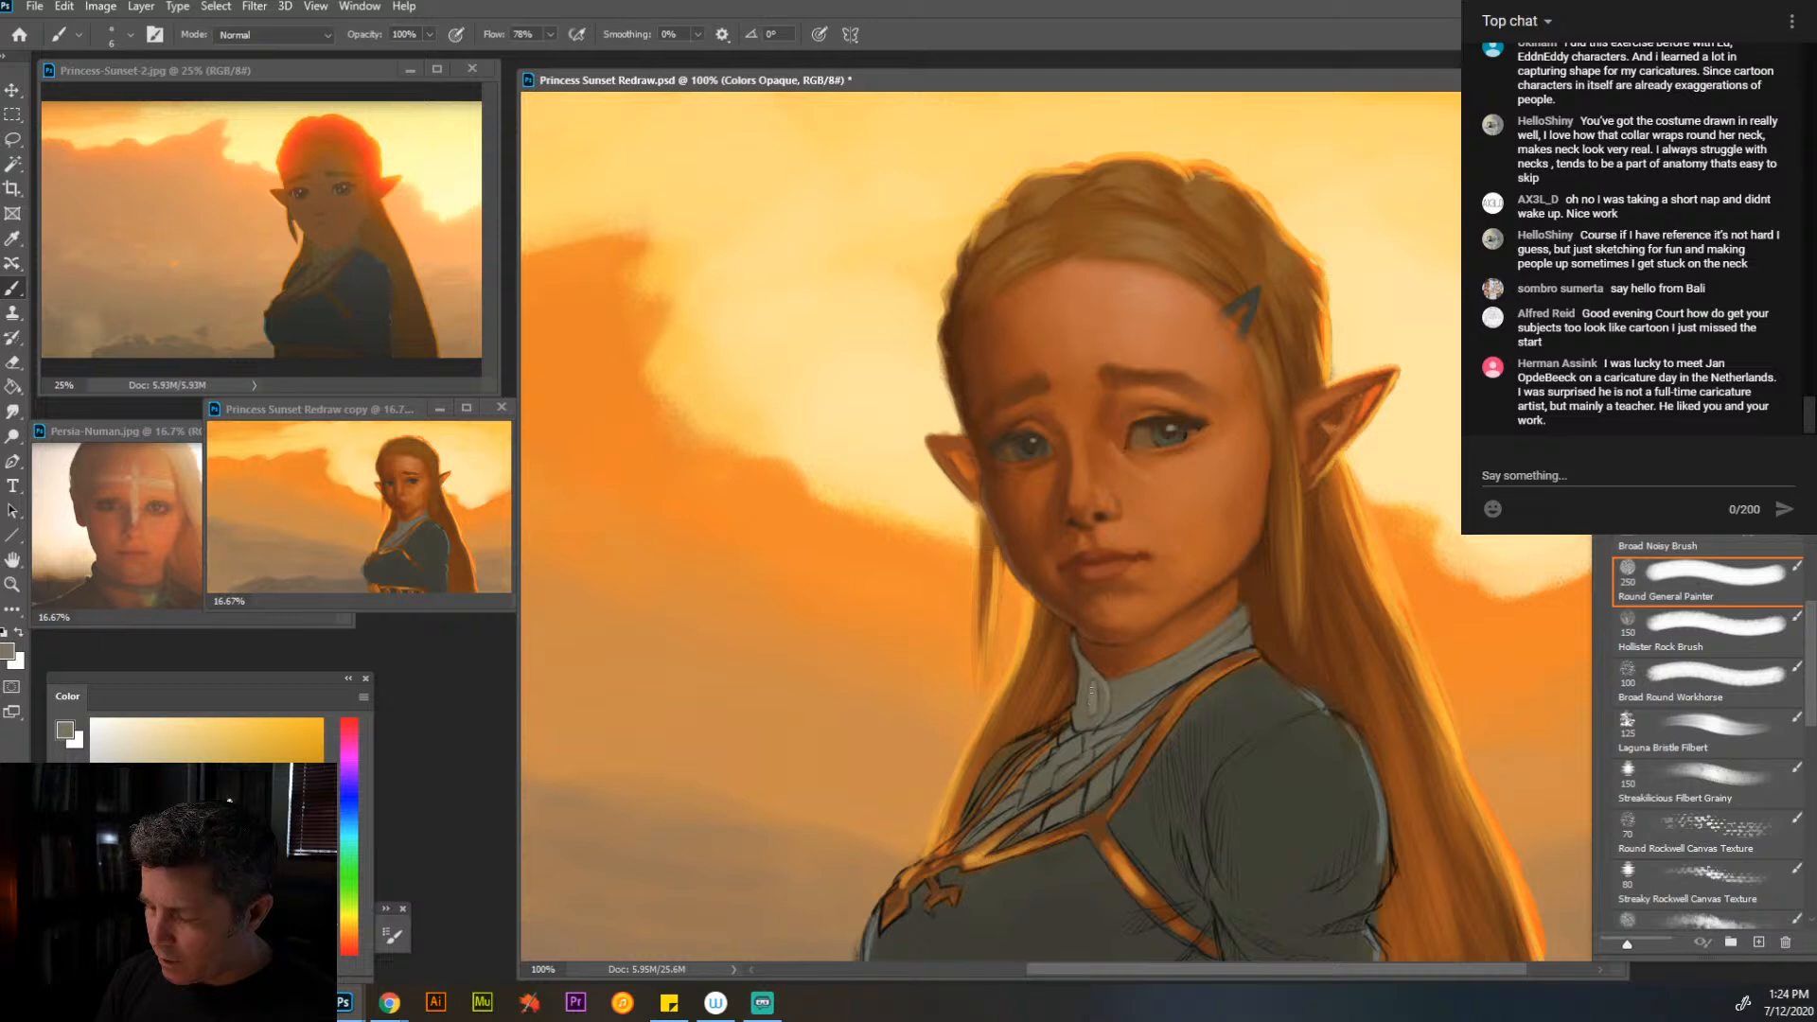
left_click(1128, 716, "alt")
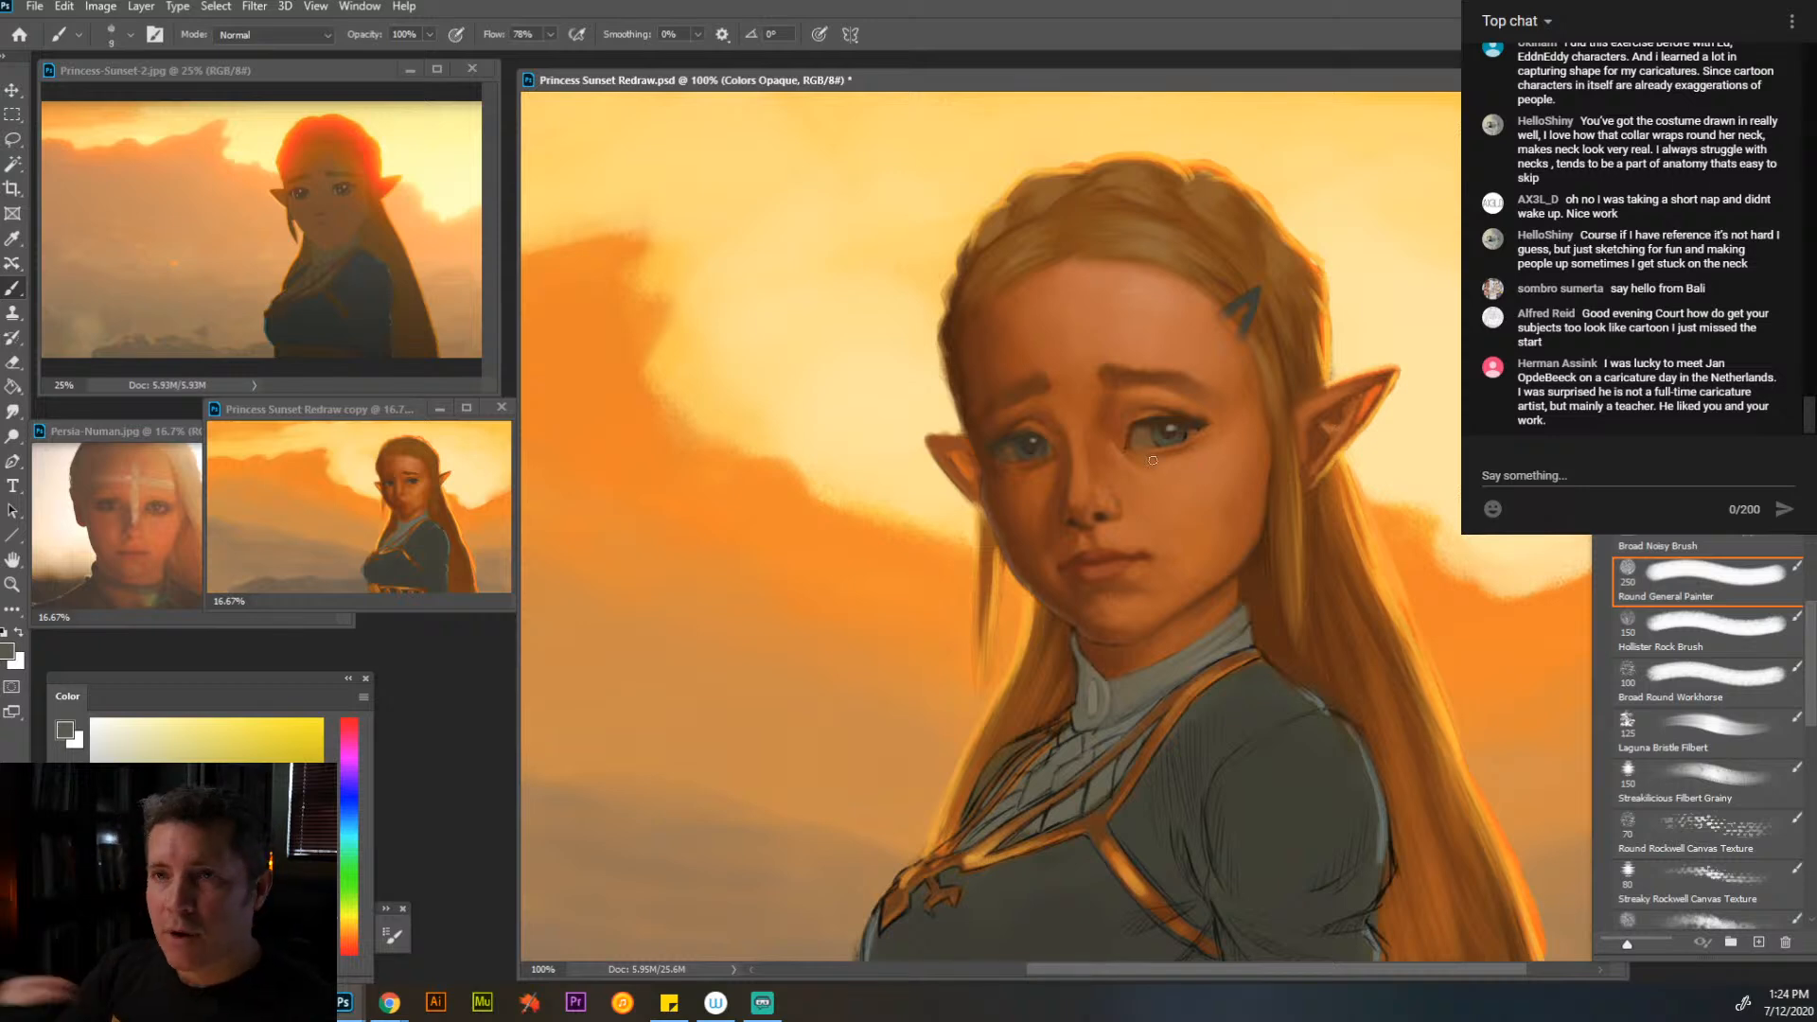
- Soften the jawline and lower cheek above the collar with sampled orange skin tones at brush size 20
key("bracketright")
key("bracketright")
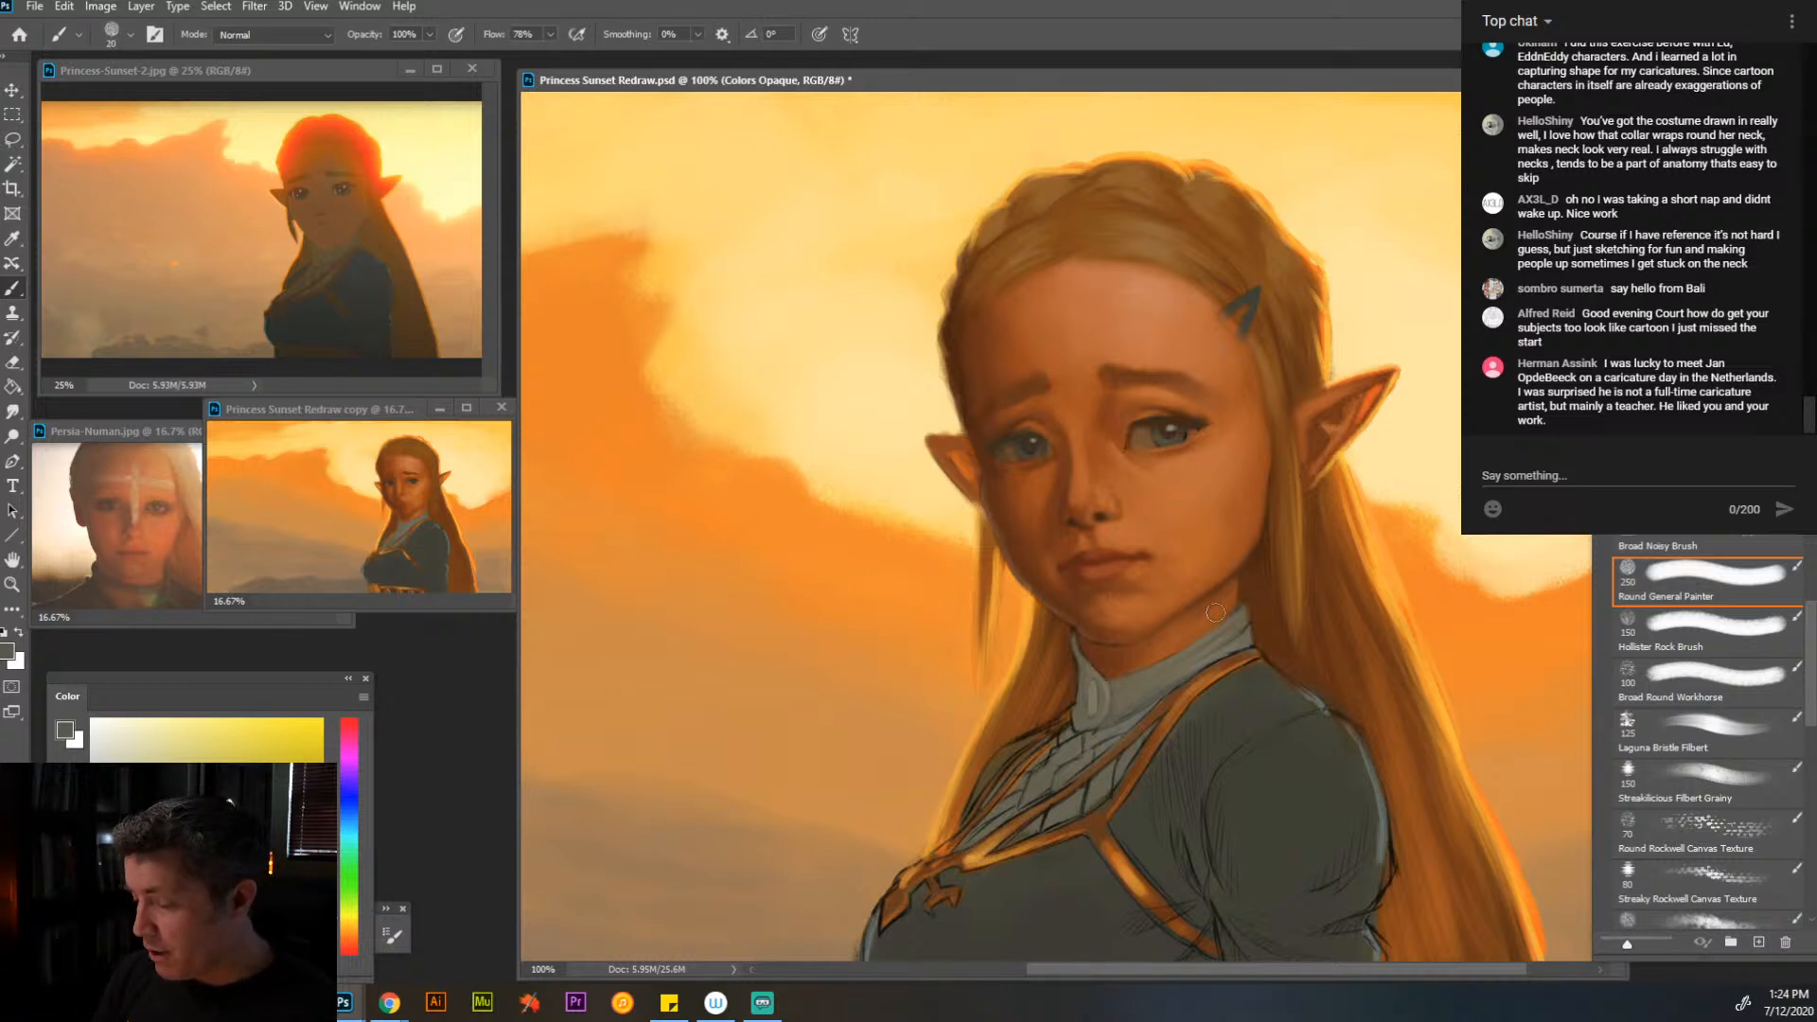
left_click(1203, 579, "alt")
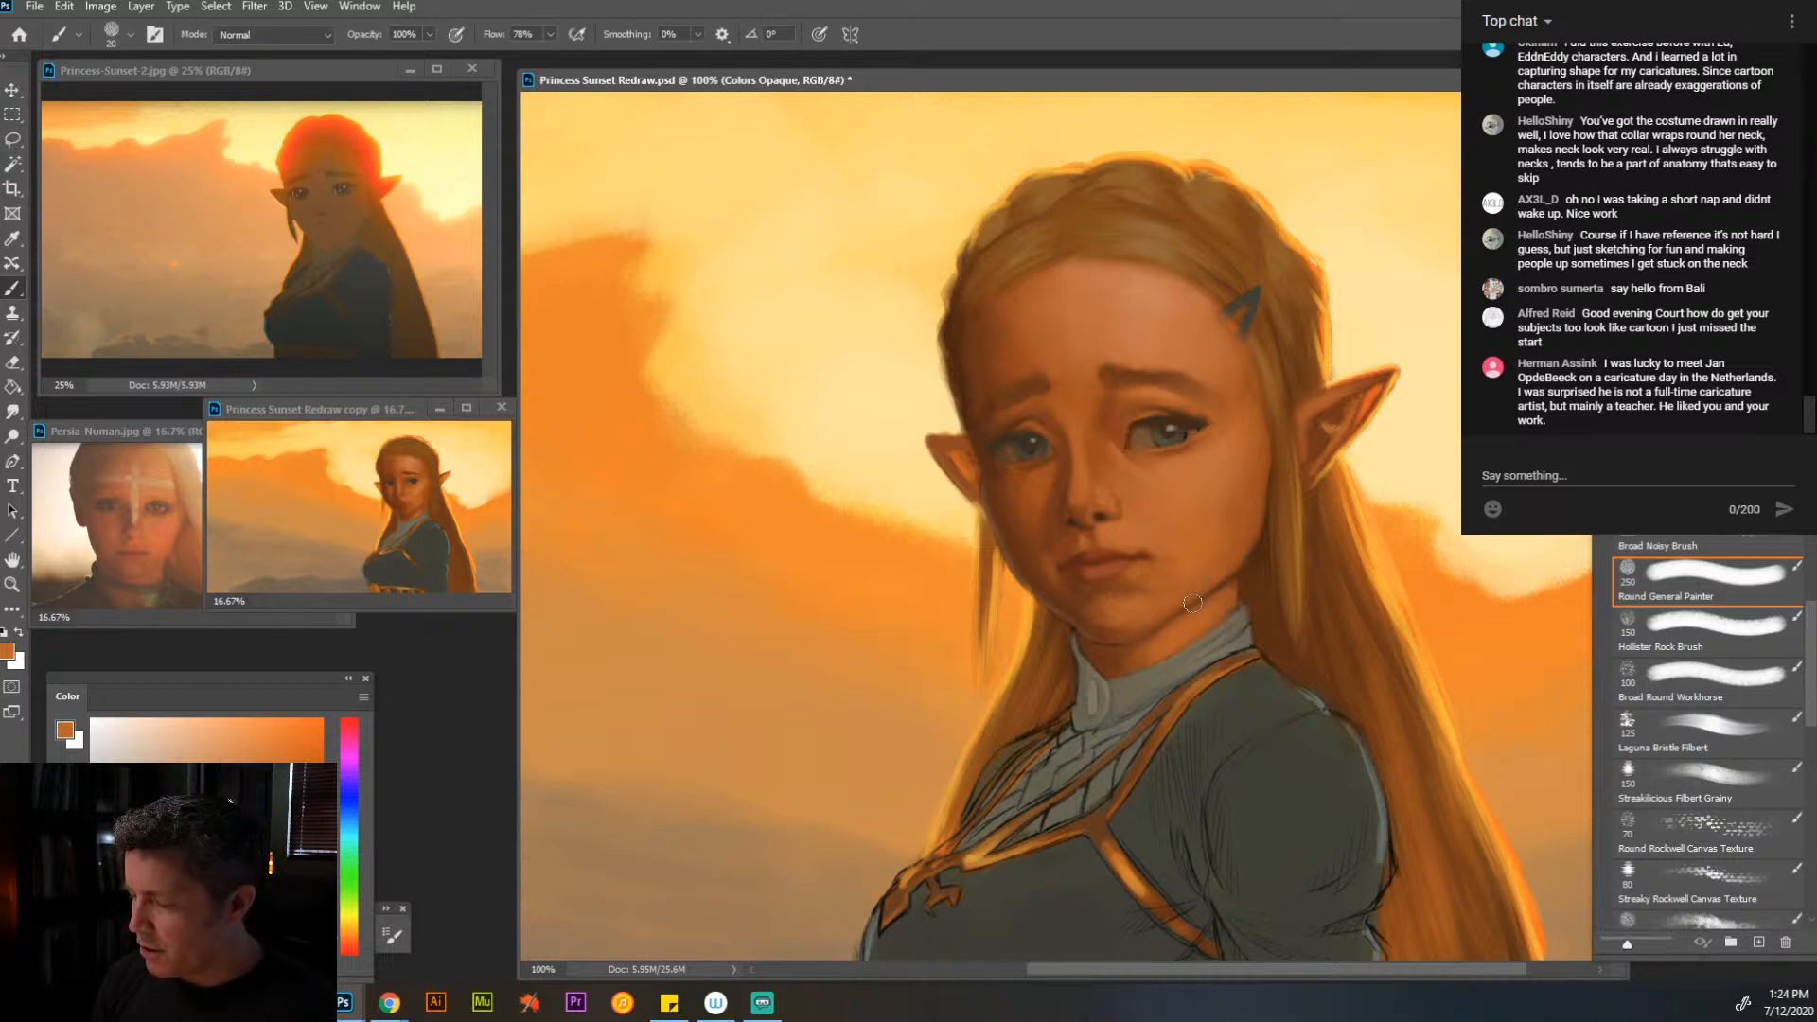
left_click(1238, 554, "alt")
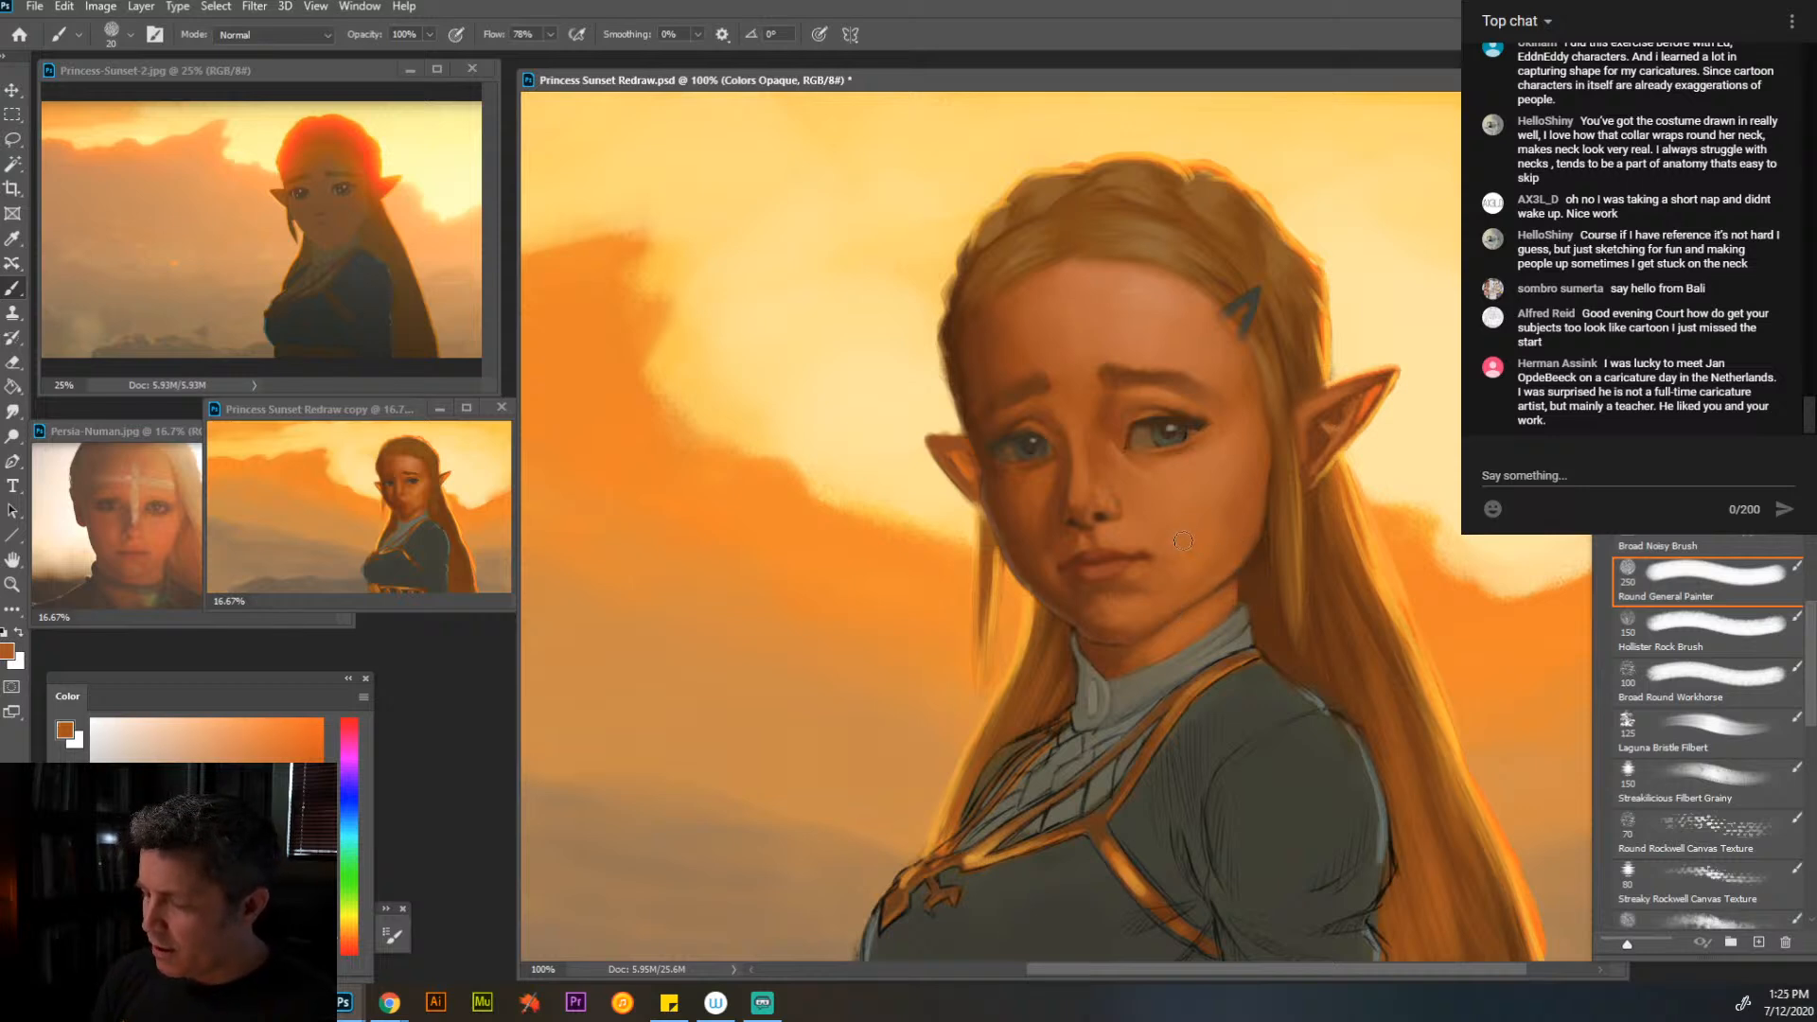
- Soften the jaw and lower cheek with sampled skin tones, and touch up the collar edges in sampled gray-browns
left_click(1131, 587, "alt")
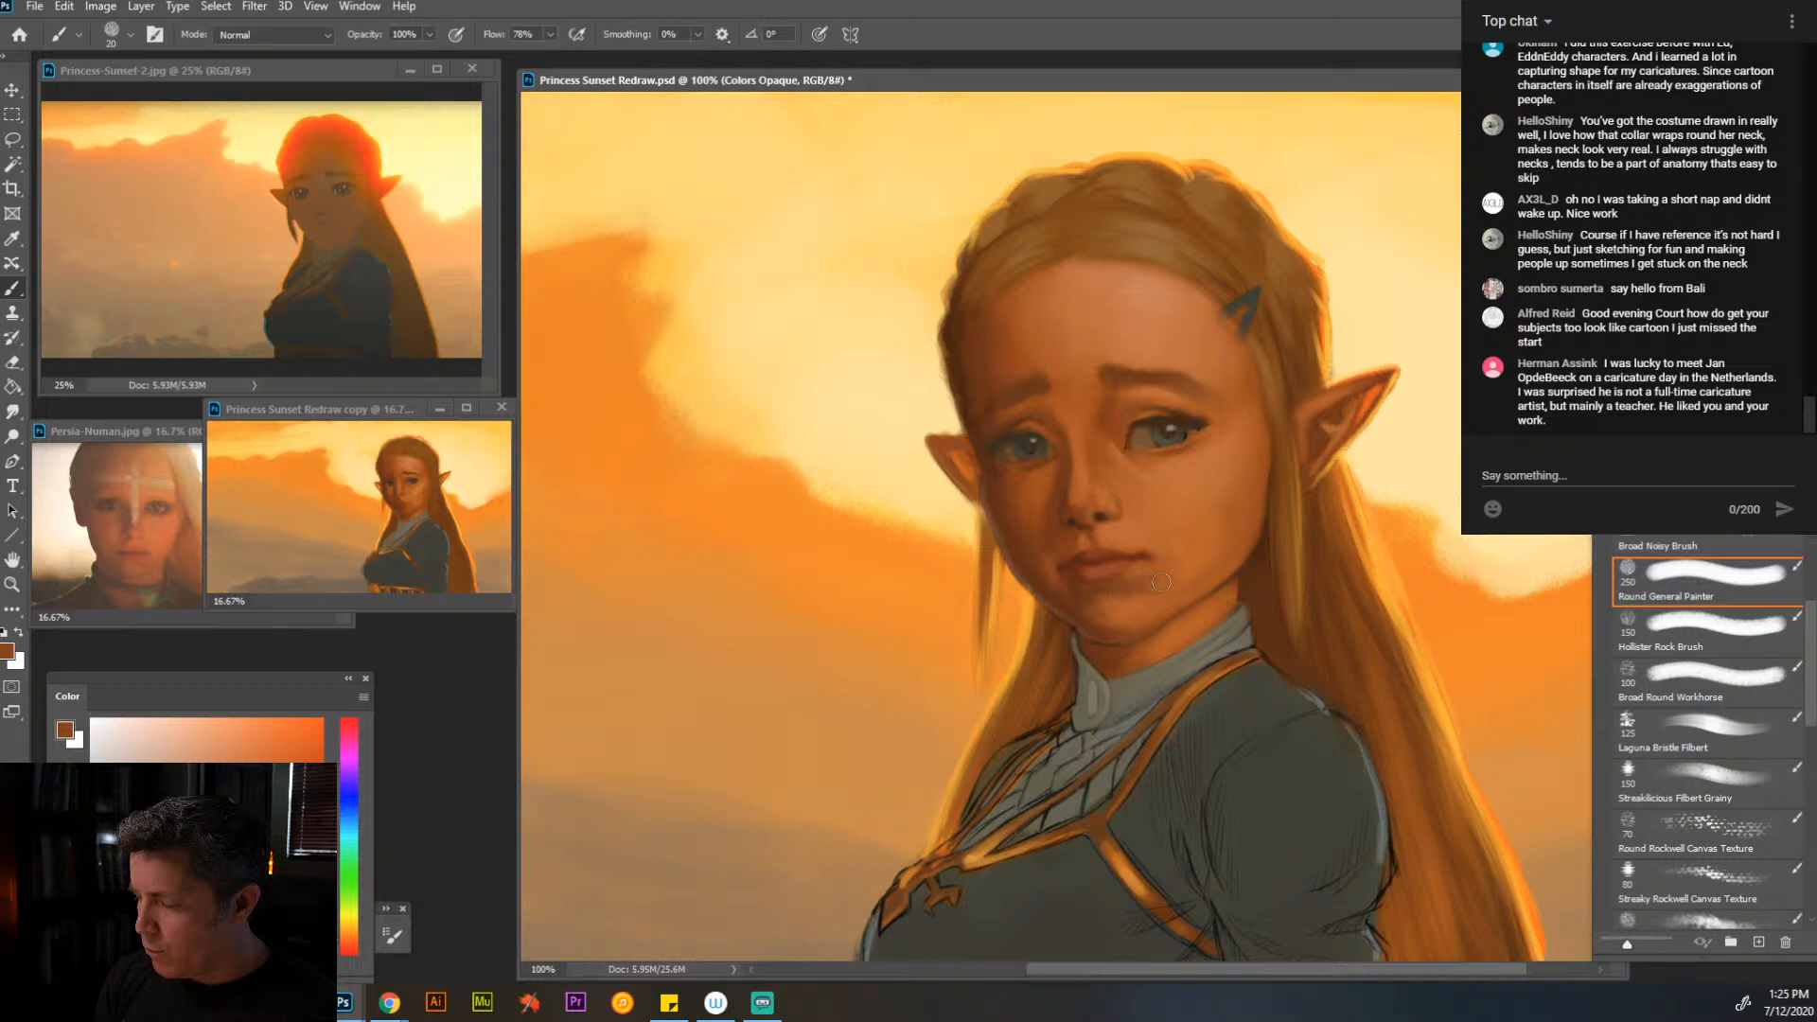
left_click(1246, 564, "alt")
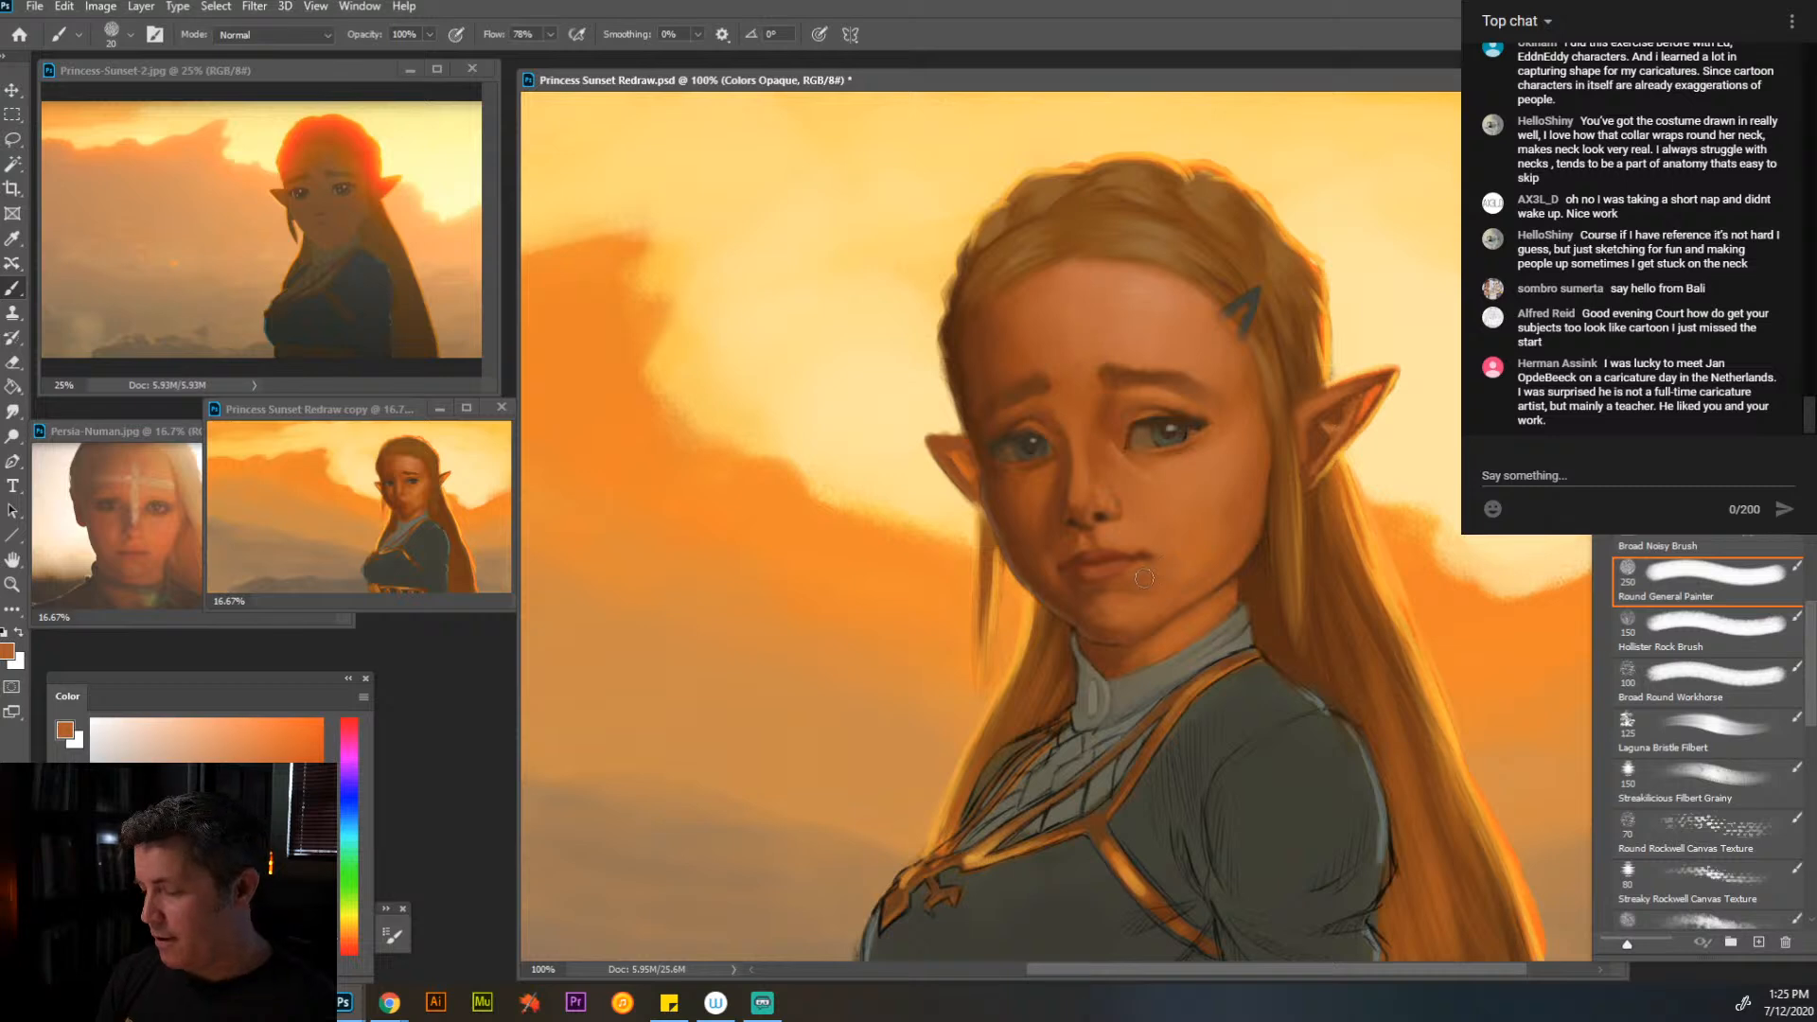
left_click(1193, 662, "alt")
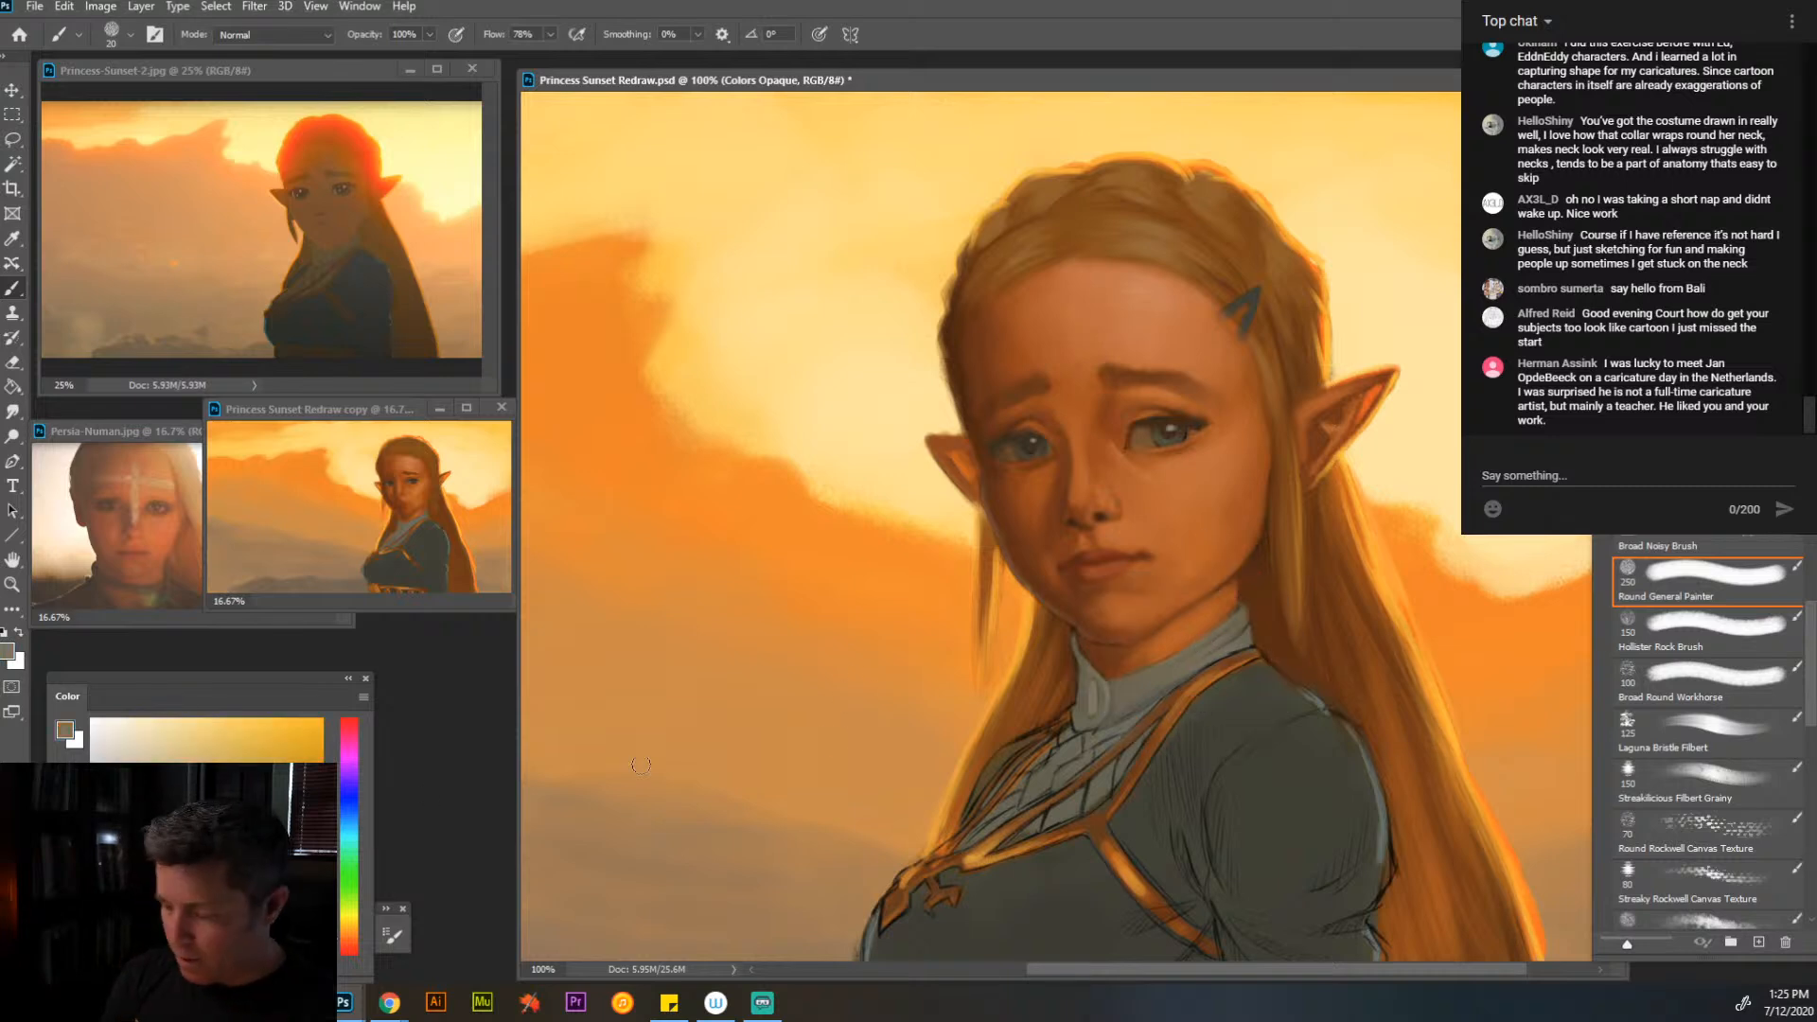
left_click(1177, 675, "alt")
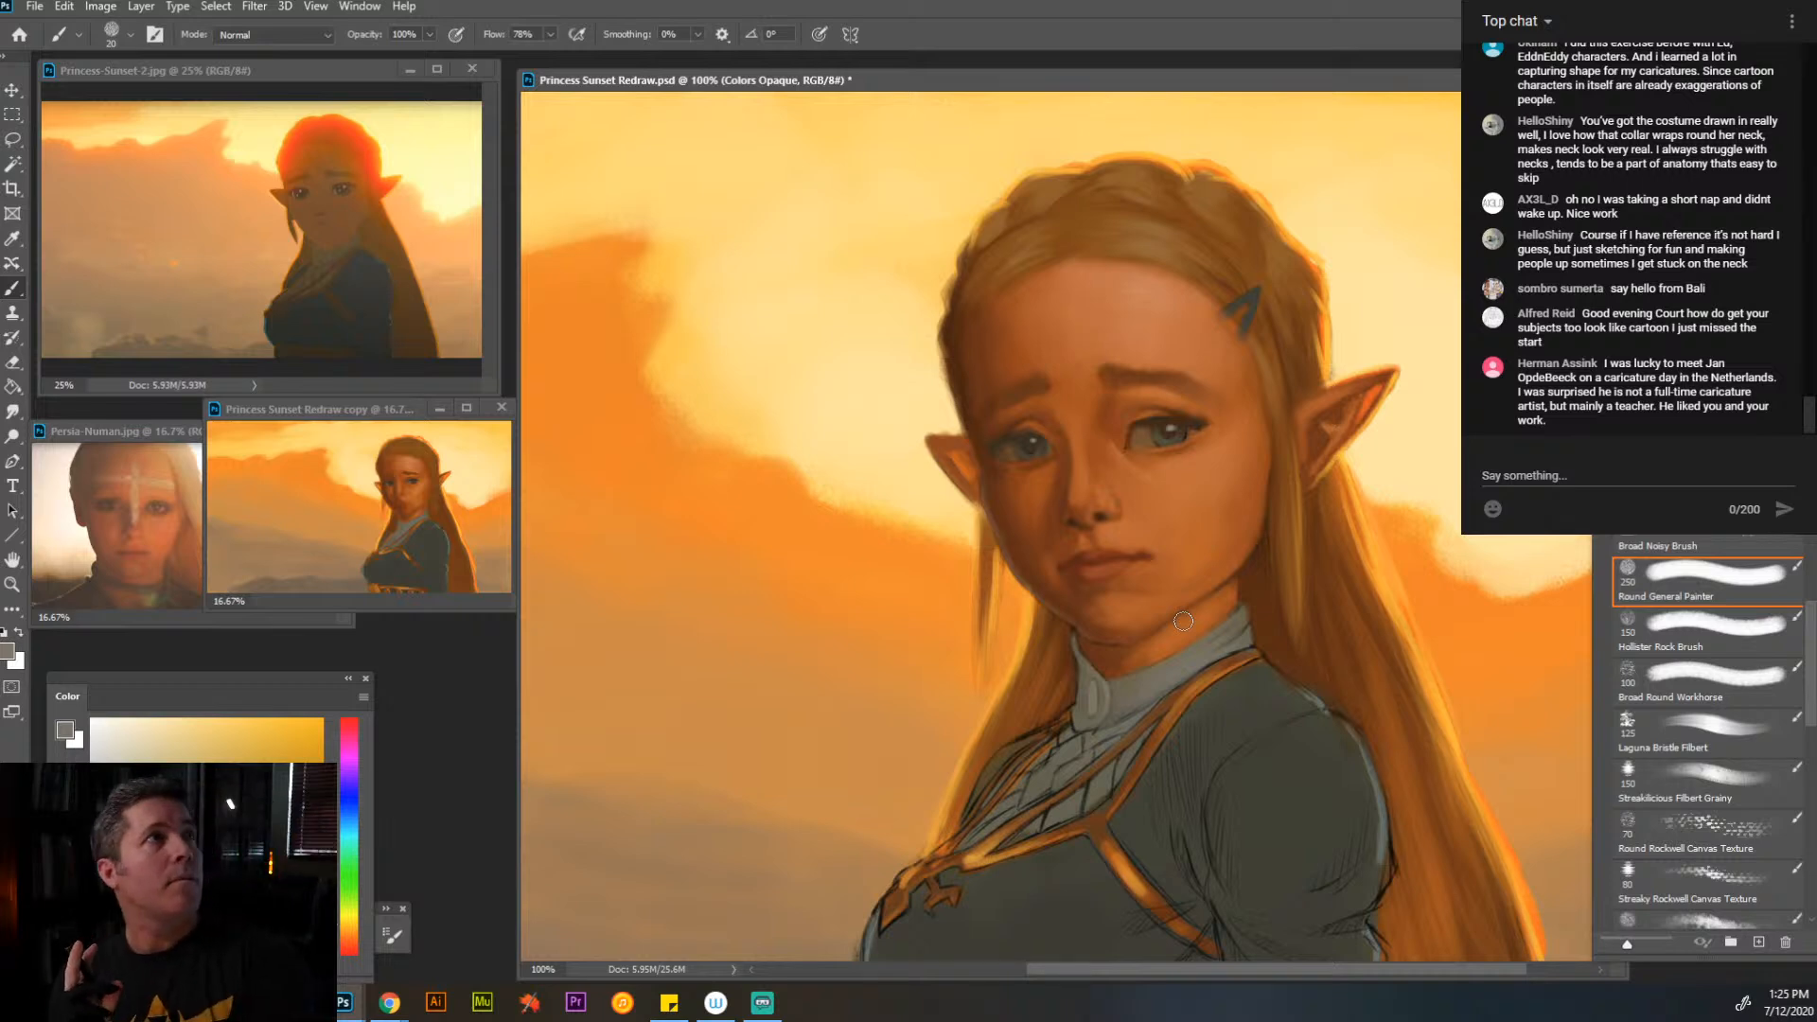
left_click(1233, 637, "alt")
key("bracketleft")
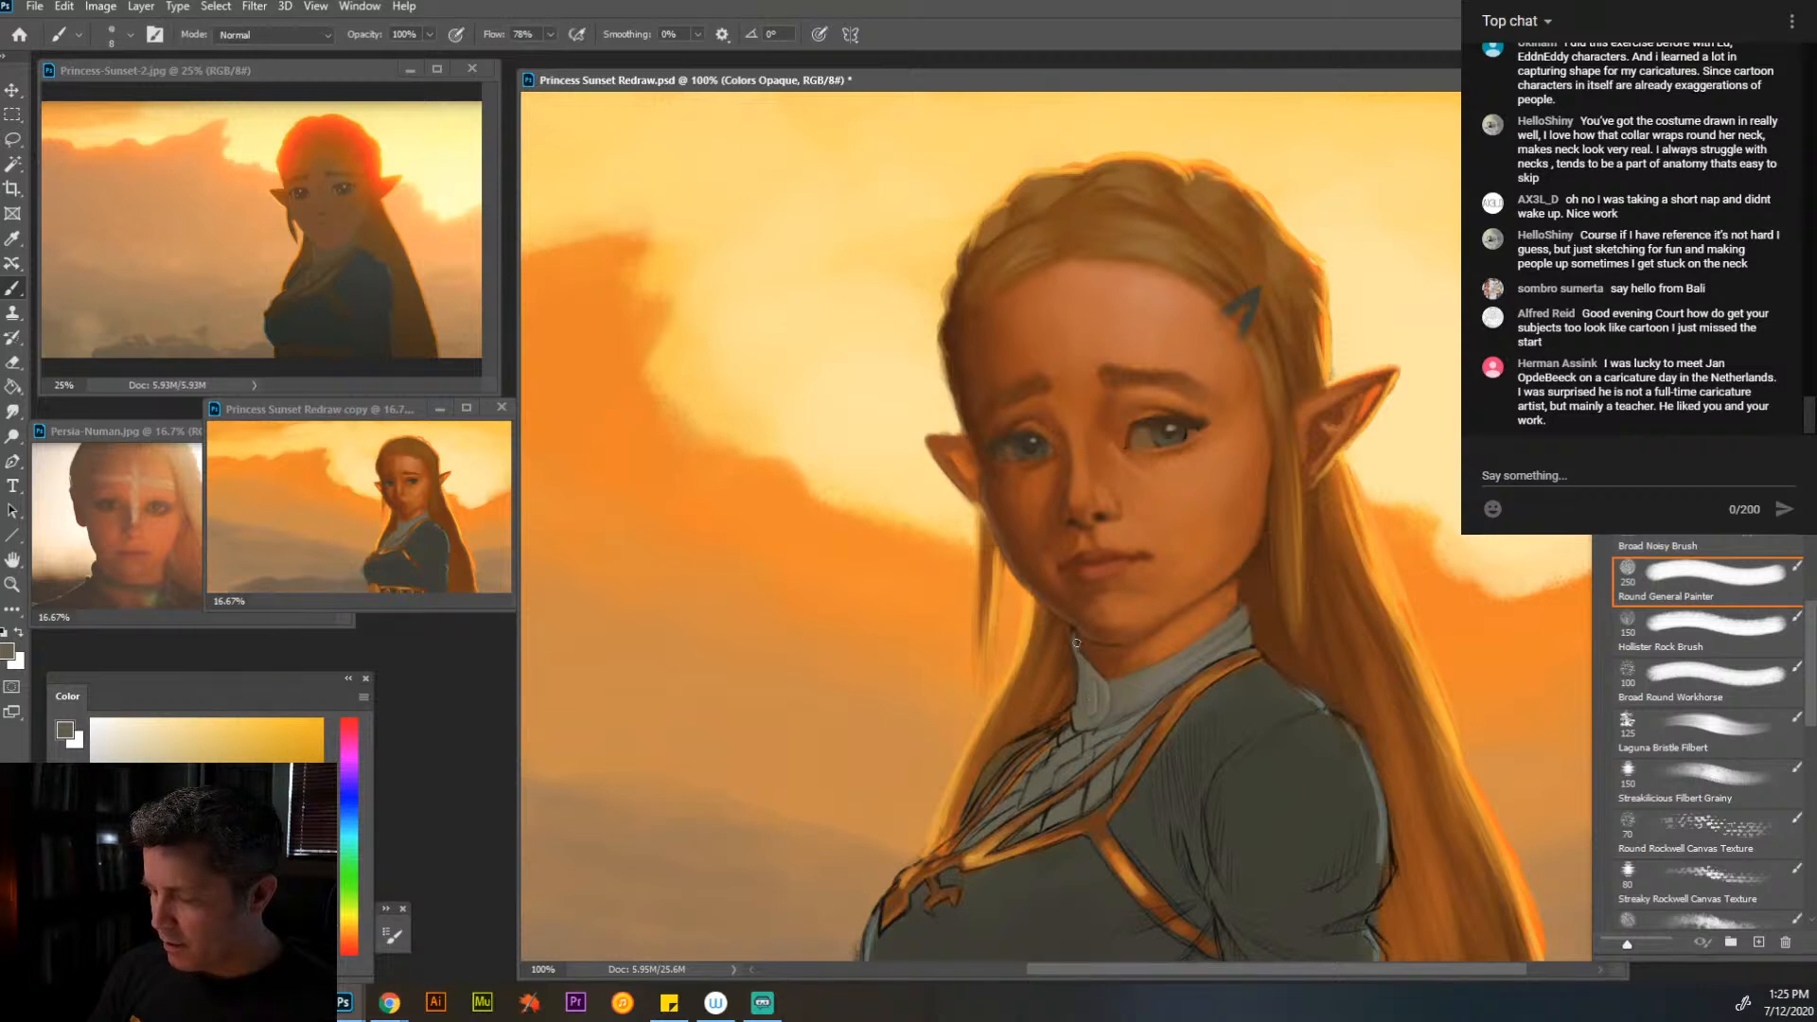
- Paint over the dark sketch lines along the far shoulder's edge in sampled dark browns with a fine brush
left_click(1227, 664, "alt")
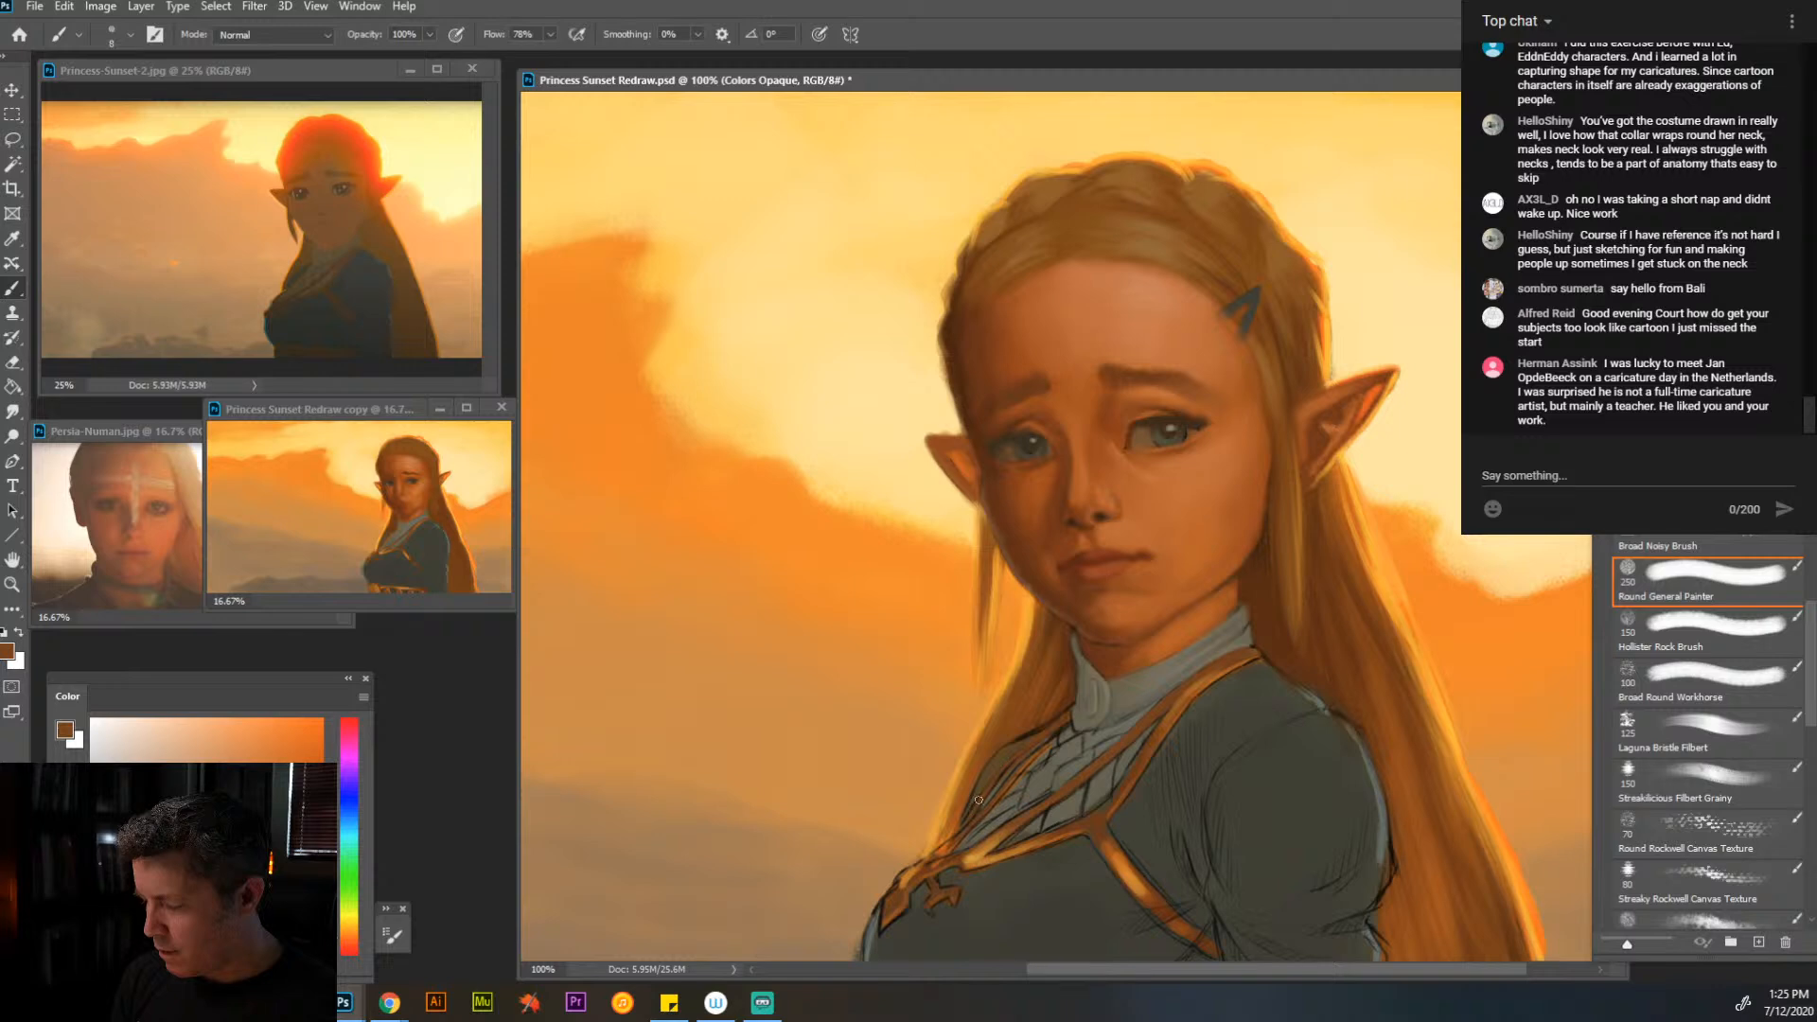
left_click(1253, 766, "alt")
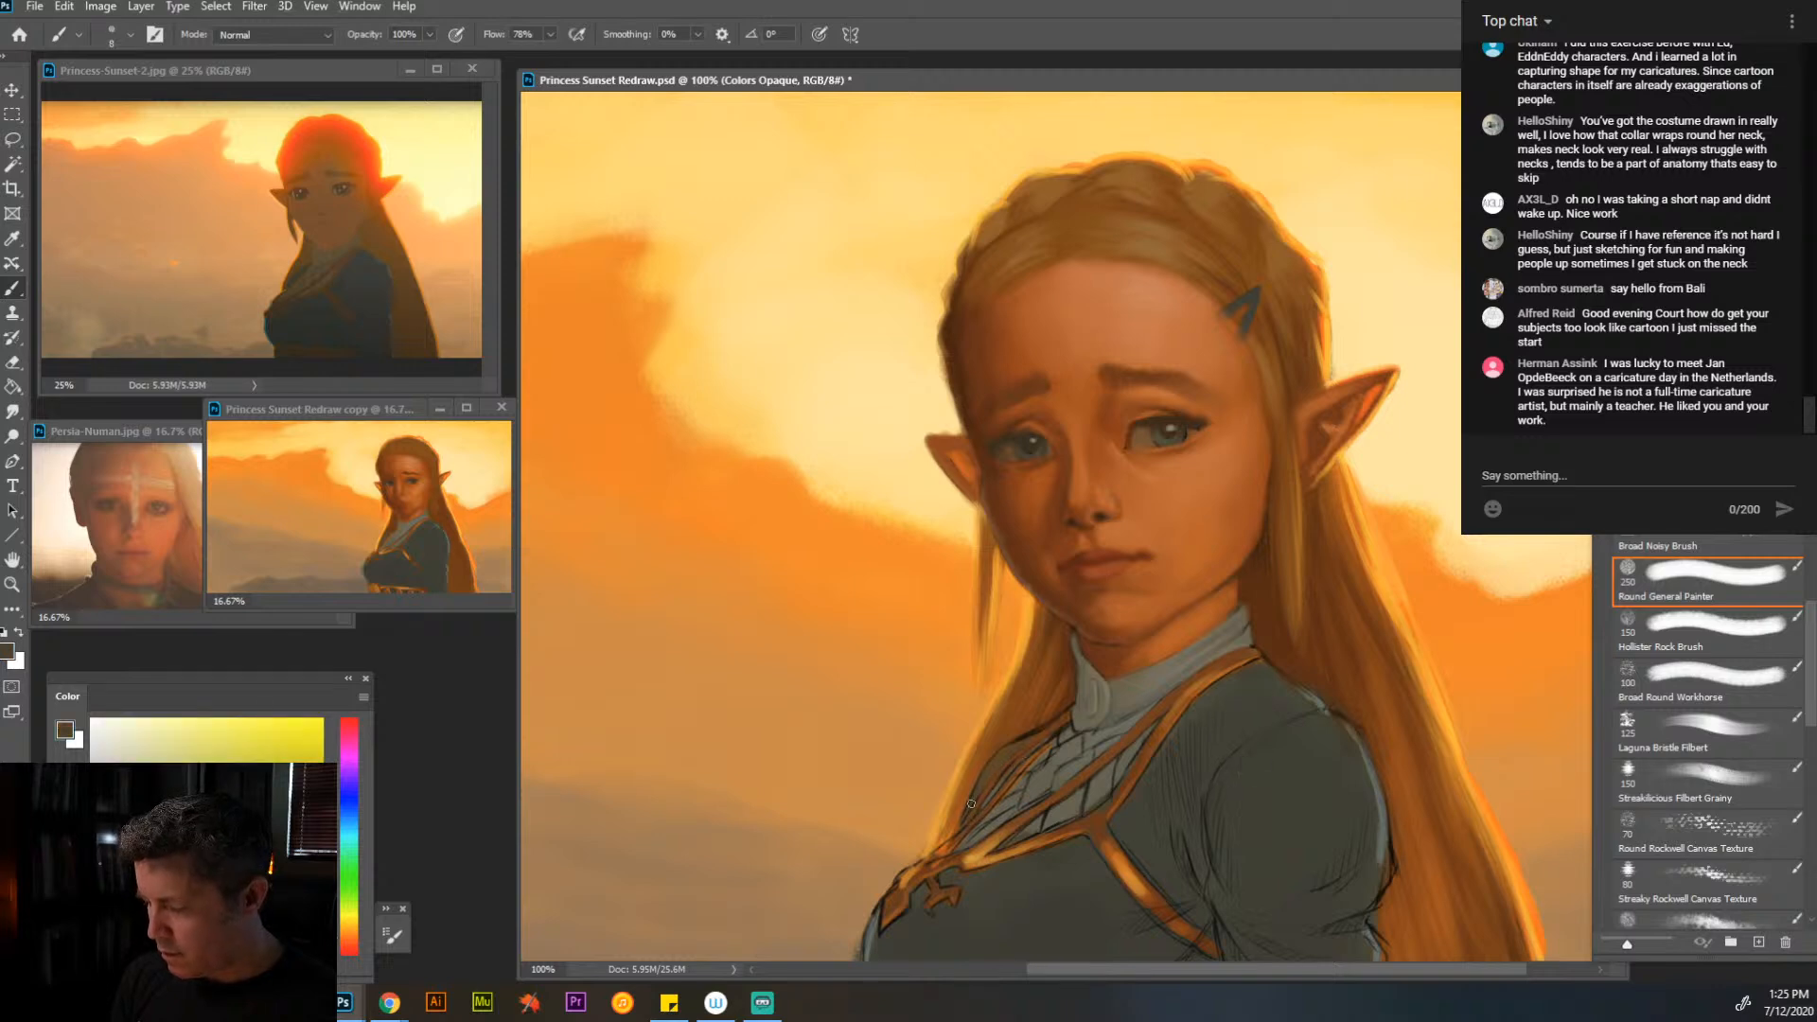
left_click(1002, 761, "alt")
left_click_drag(1005, 754, 1059, 717)
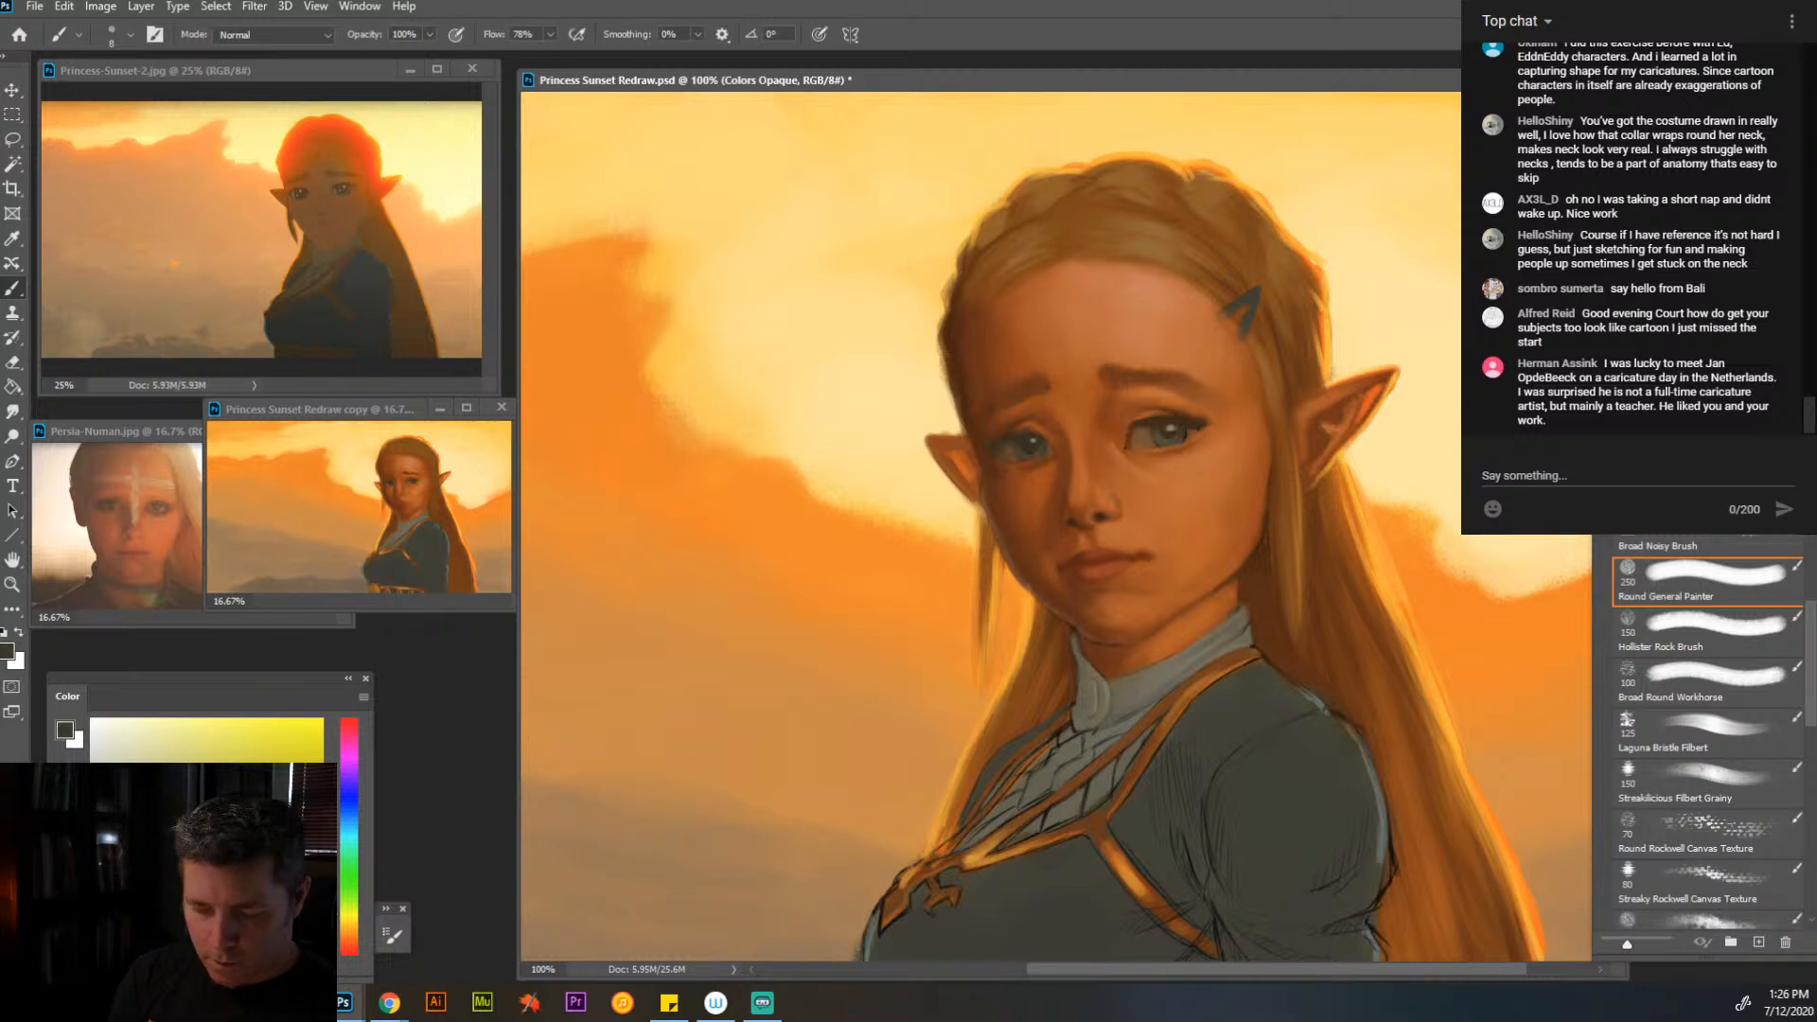
- Cover the hatching between the chest trim and the near shoulder in the dress's dark gray-green at brush size 35
key("bracketright")
key("bracketright")
key("bracketright")
key("bracketright")
key("bracketright")
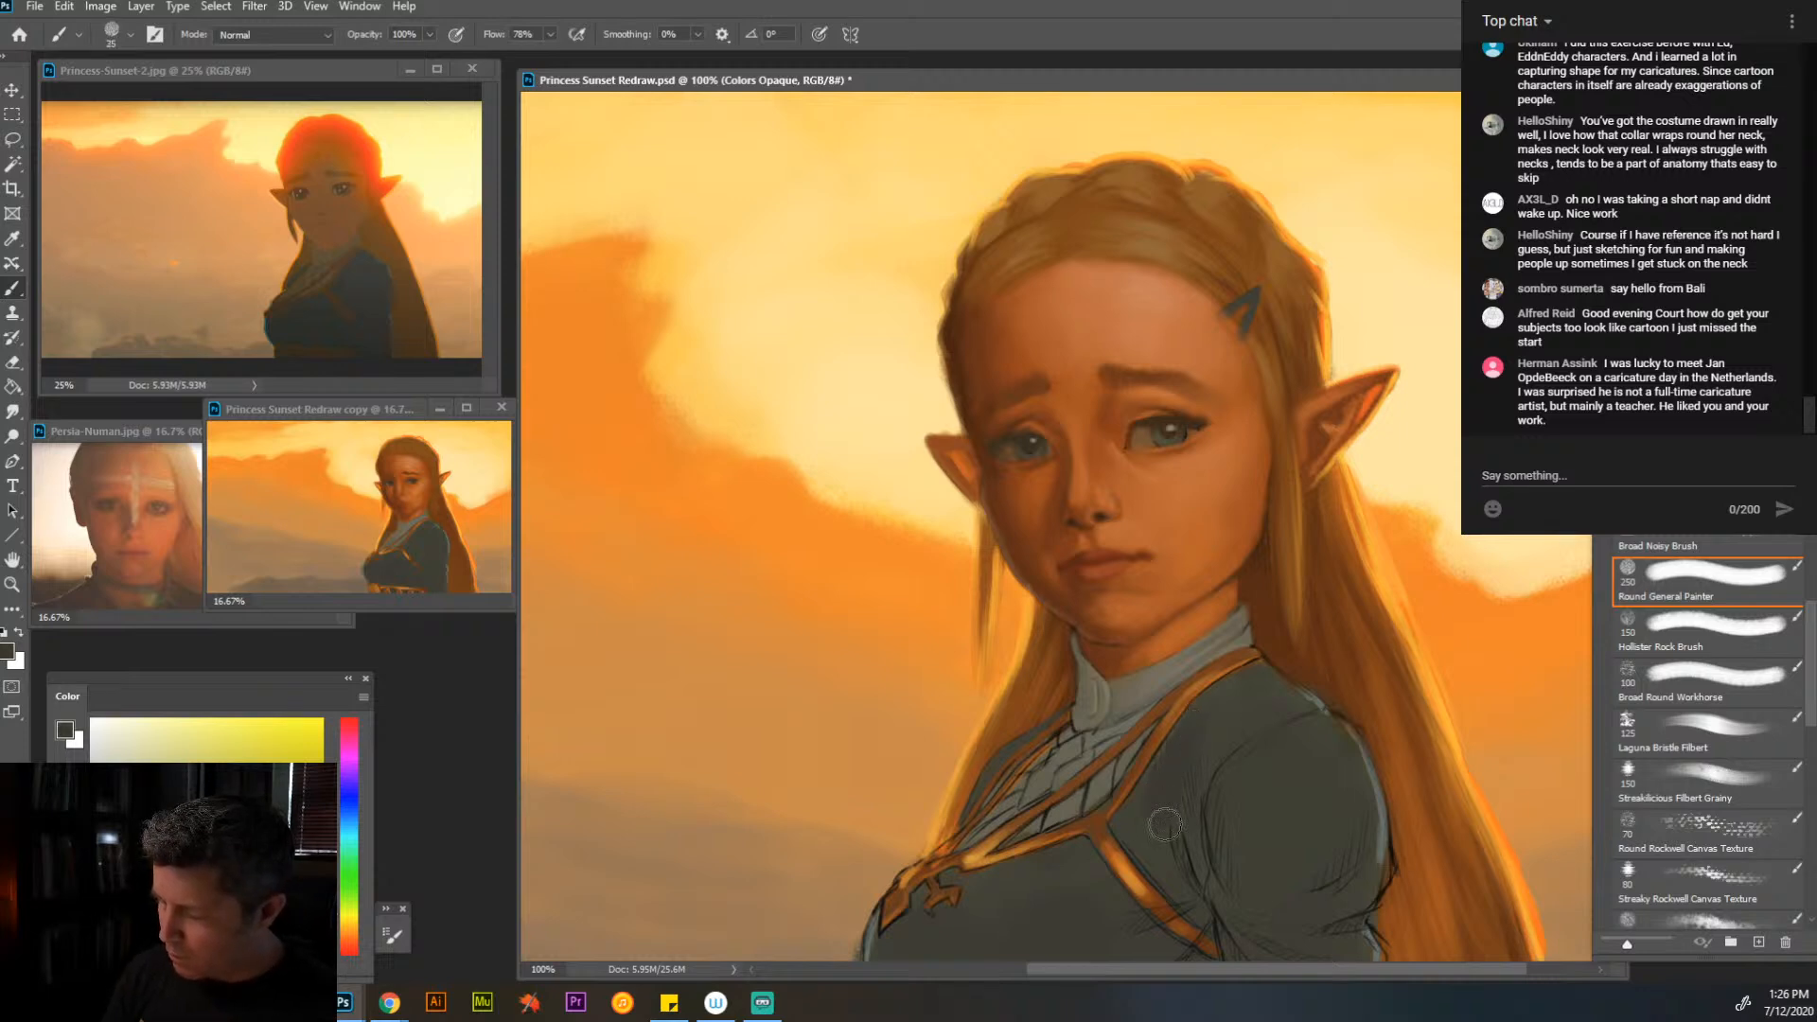
key("bracketright")
key("bracketright")
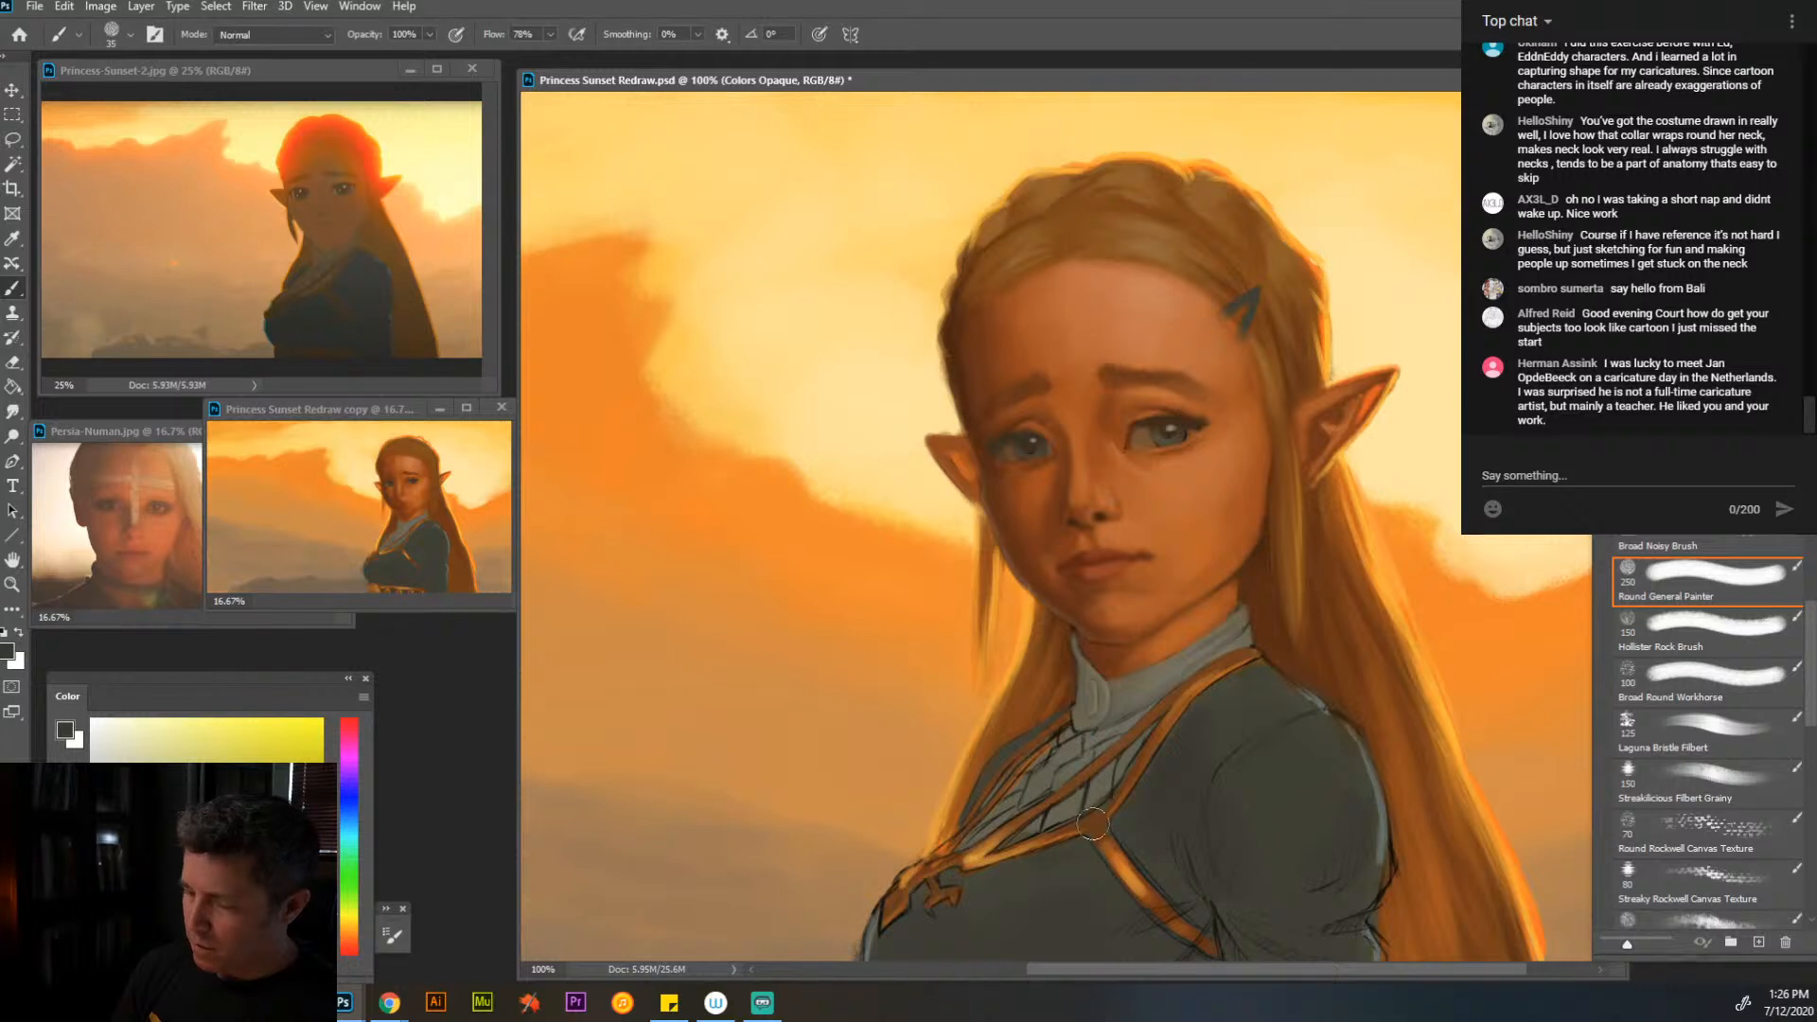
left_click_drag(1221, 820, 1224, 691)
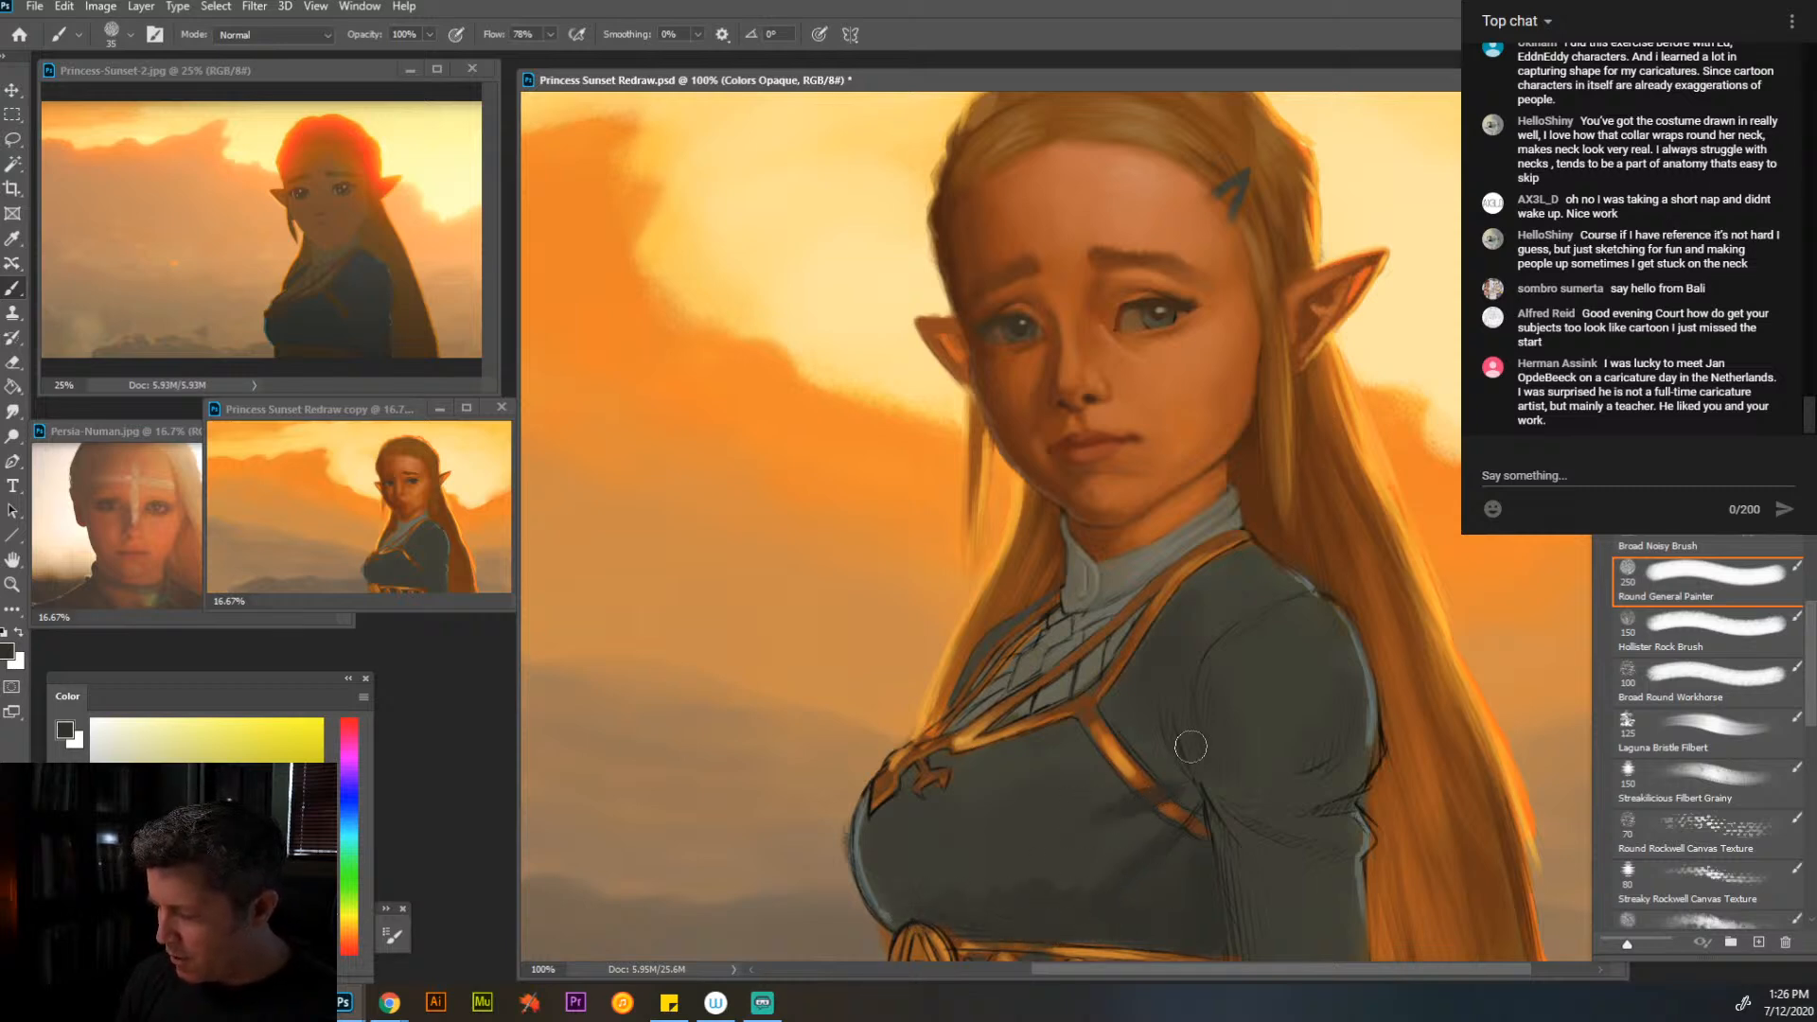
- Smooth the near sleeve's puff and the fold beneath it in dark gray-green at brush sizes 25 and 40
key("bracketleft")
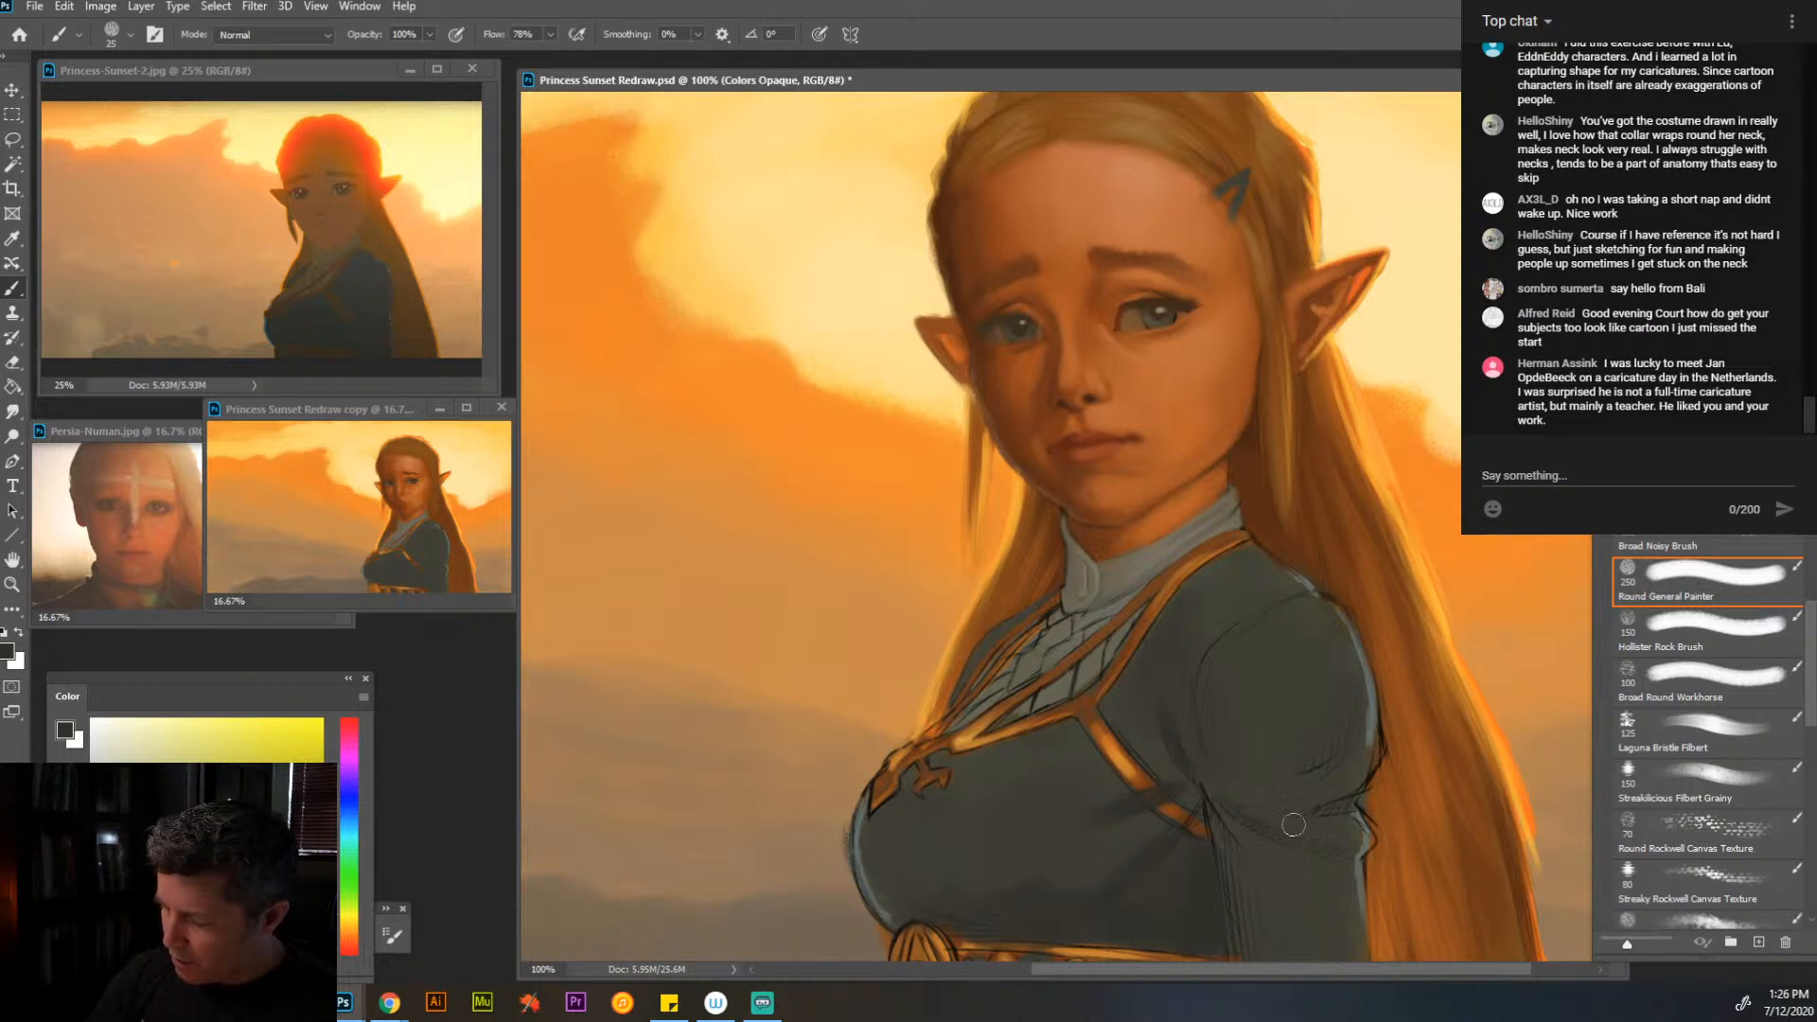
left_click_drag(1286, 825, 1365, 779)
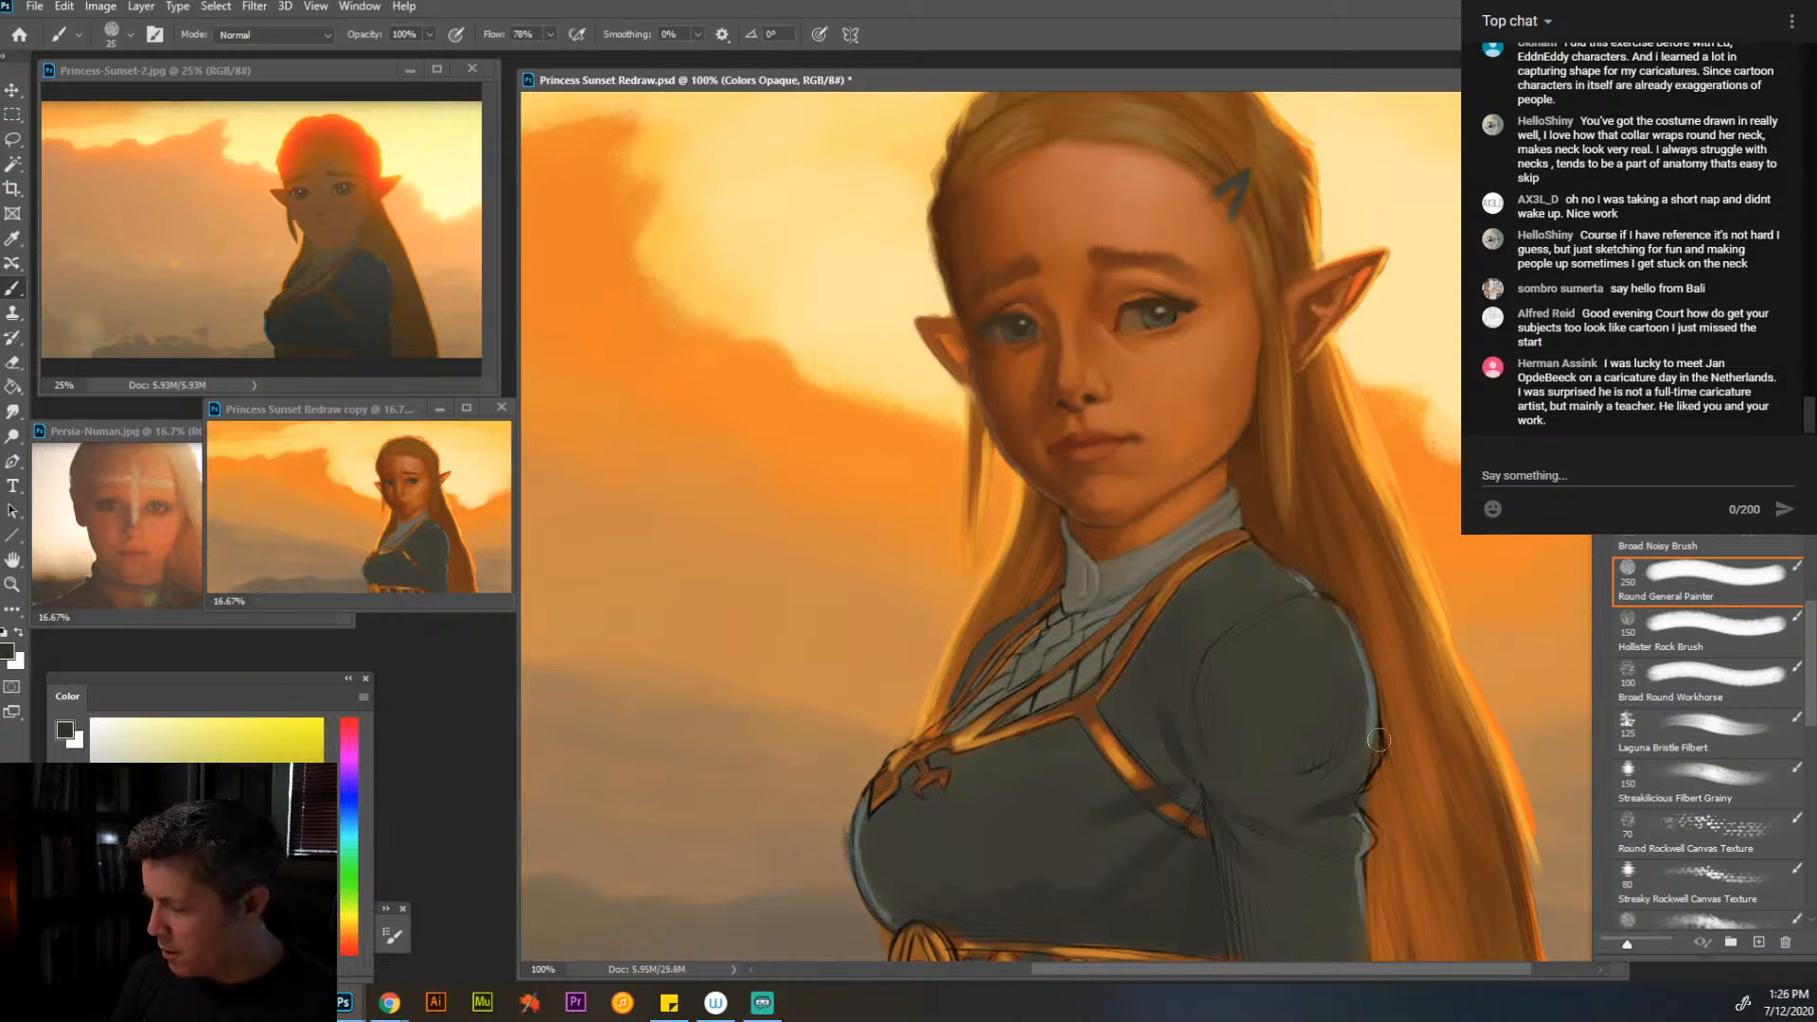
key("bracketright")
key("bracketright")
key("bracketright")
left_click(1329, 734, "alt")
mouse_move(1316, 761)
left_mouse_down()
mouse_move(1333, 718)
mouse_move(1306, 730)
left_mouse_up()
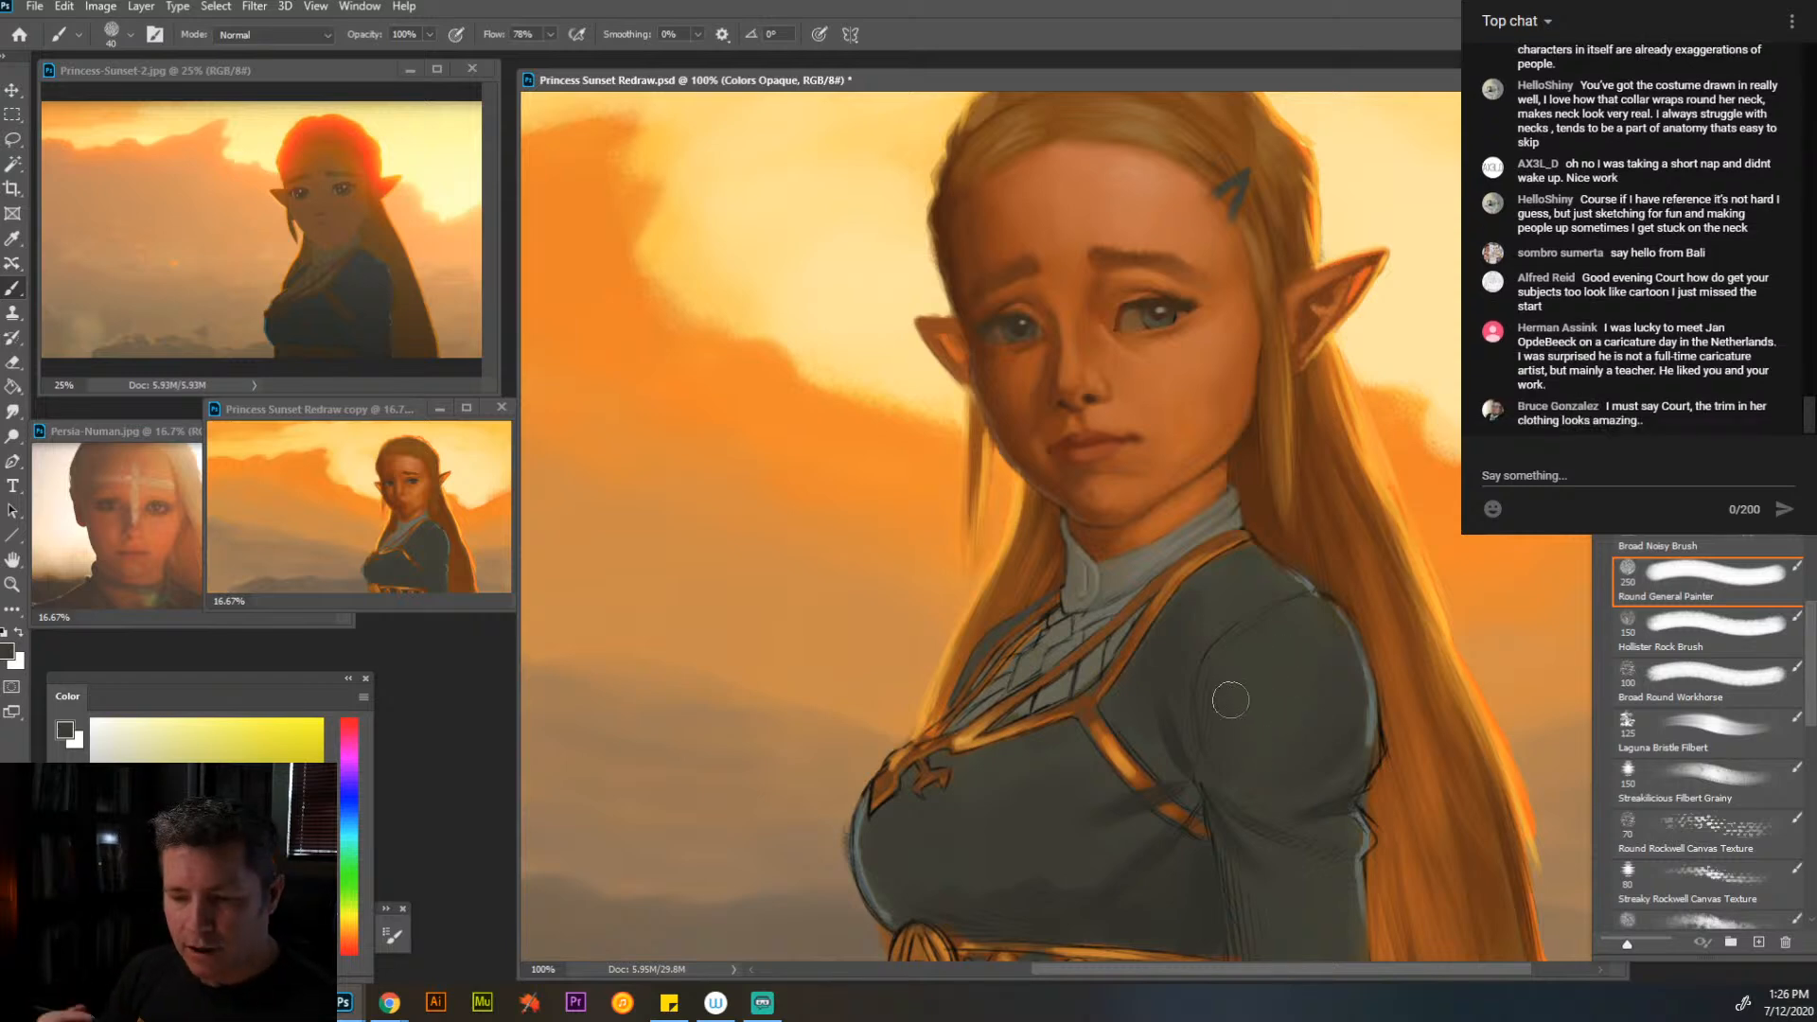
key("alt")
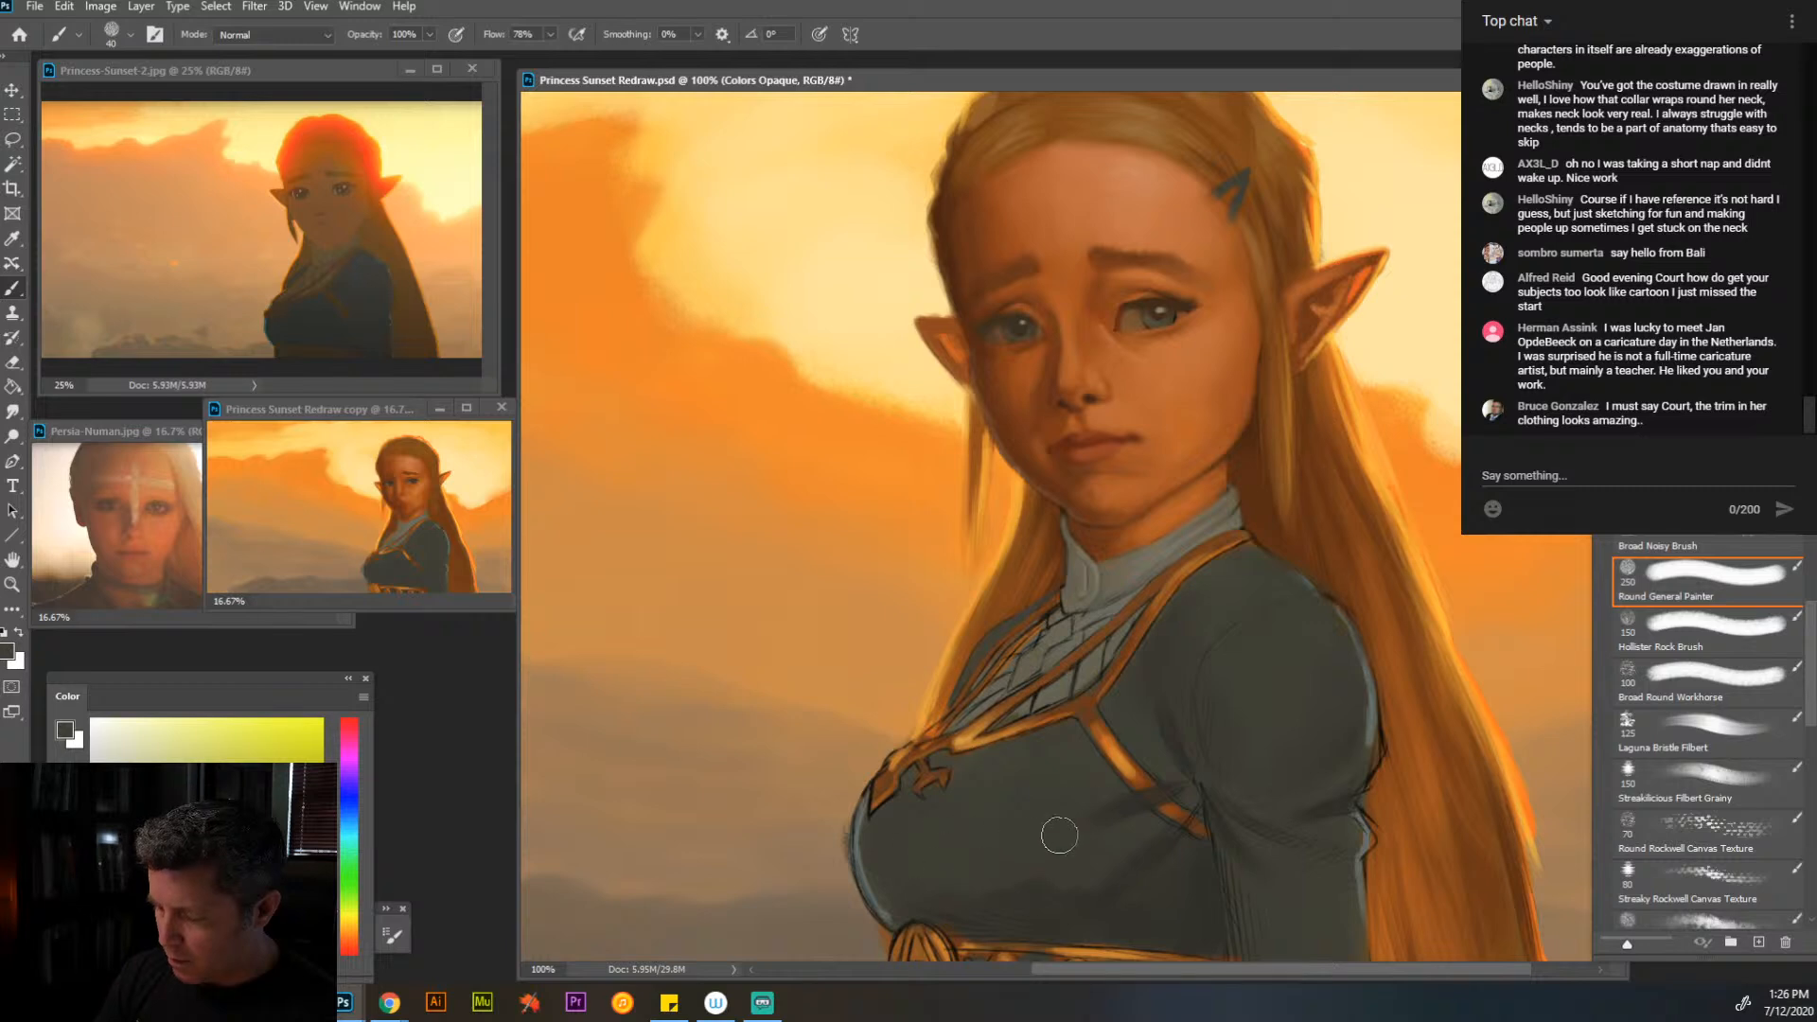
- Even out the shading across the bodice, its far edge and the area beside the armpit at brush size 30
key("bracketleft")
key("bracketleft")
key("bracketleft")
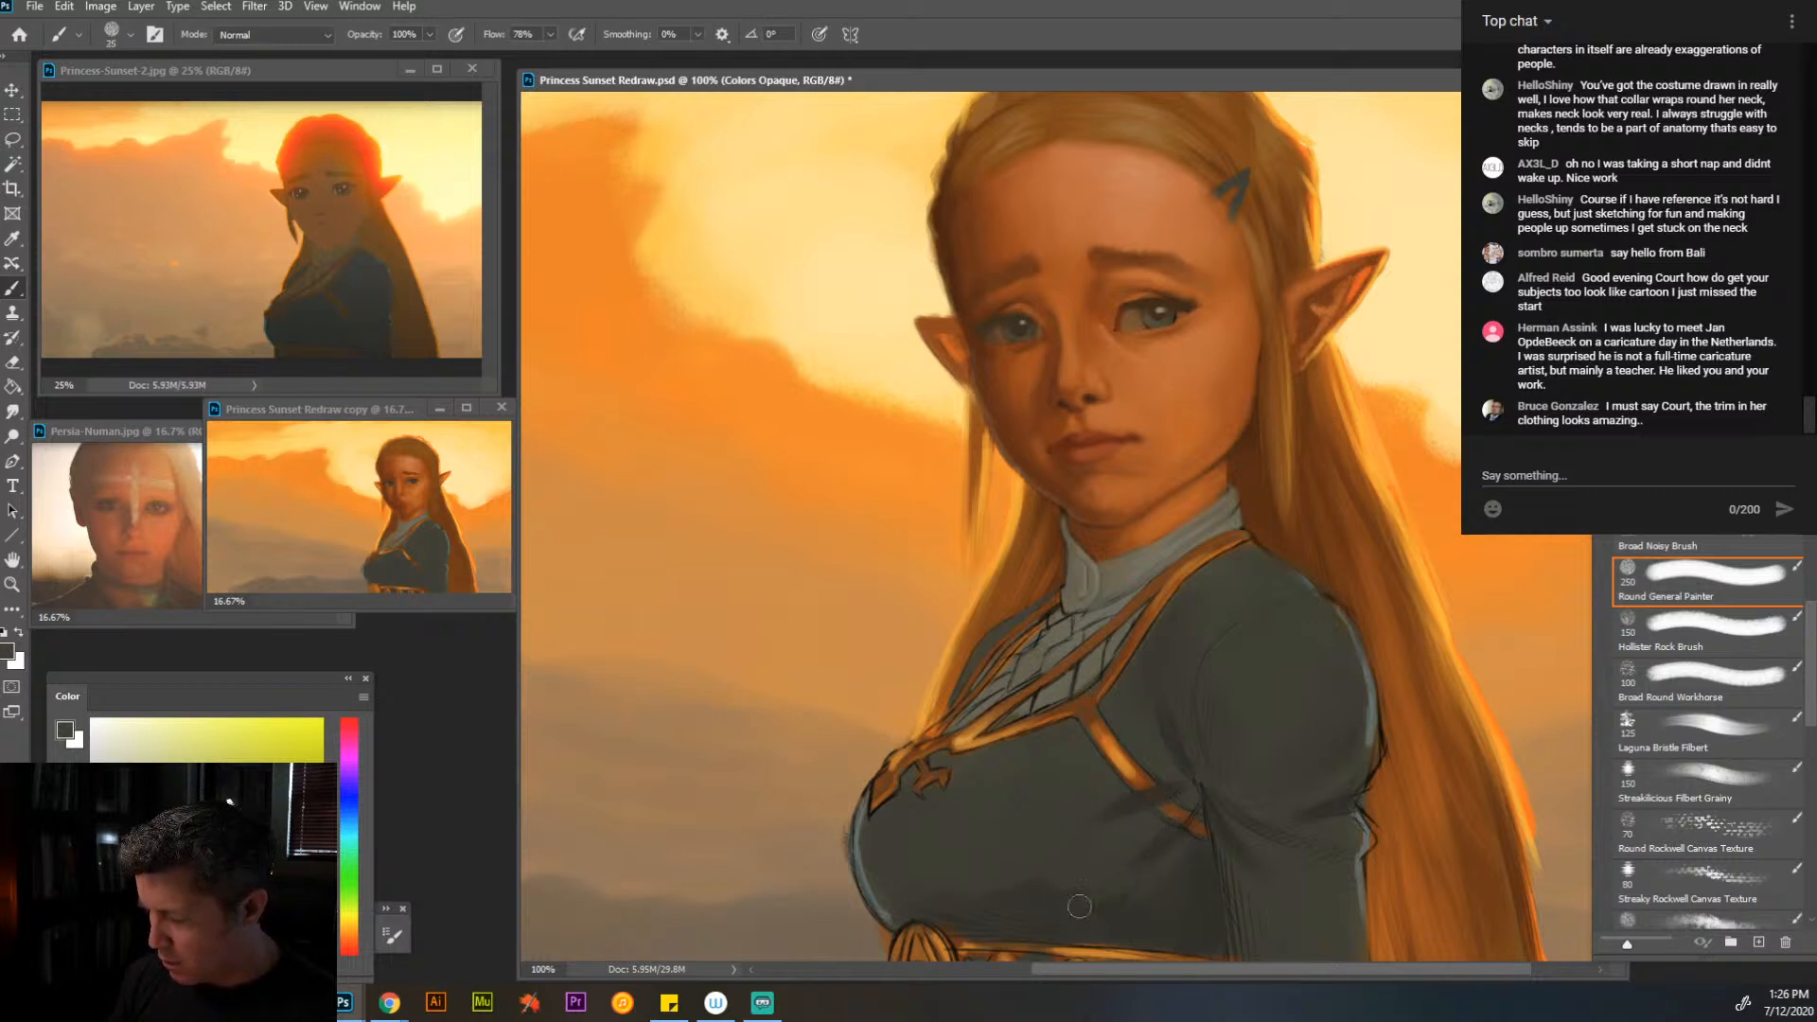
key("bracketright")
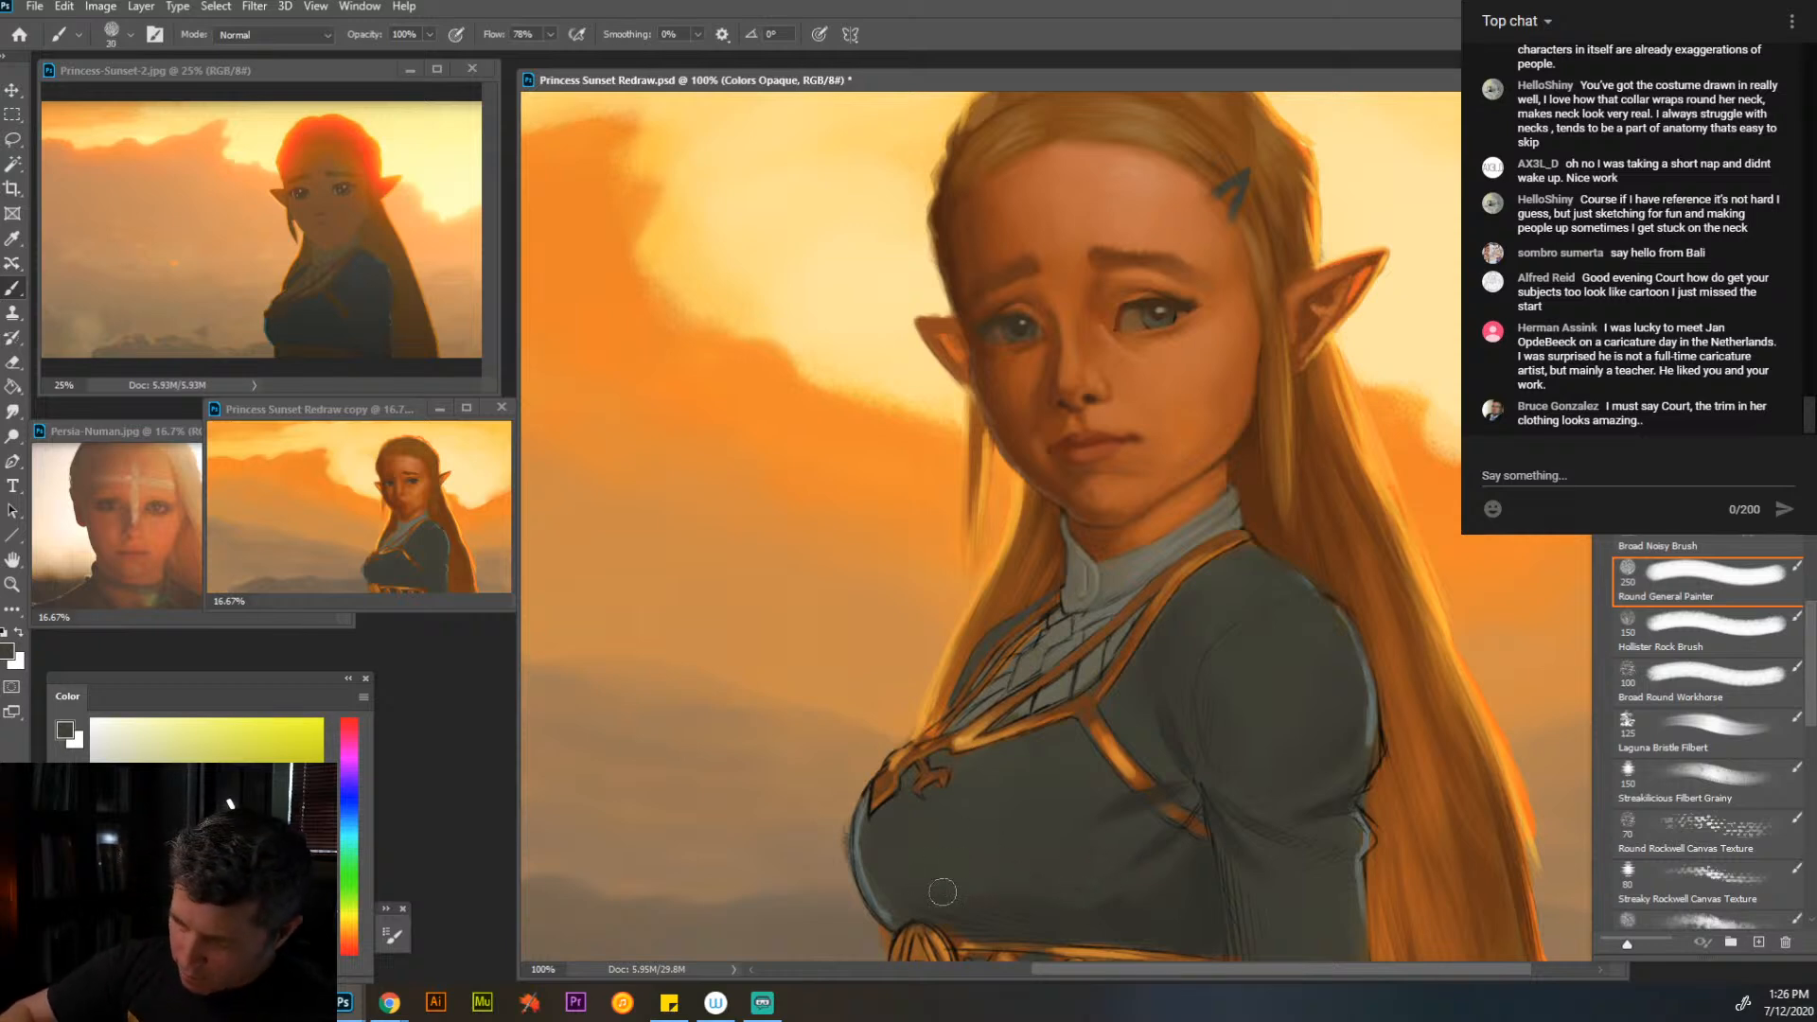
left_click_drag(887, 890, 894, 900)
mouse_move(871, 825)
left_mouse_down()
mouse_move(874, 880)
mouse_move(877, 820)
mouse_move(898, 896)
mouse_move(954, 910)
mouse_move(875, 855)
mouse_move(869, 827)
mouse_move(897, 868)
left_mouse_up()
left_click_drag(1194, 790, 1178, 772)
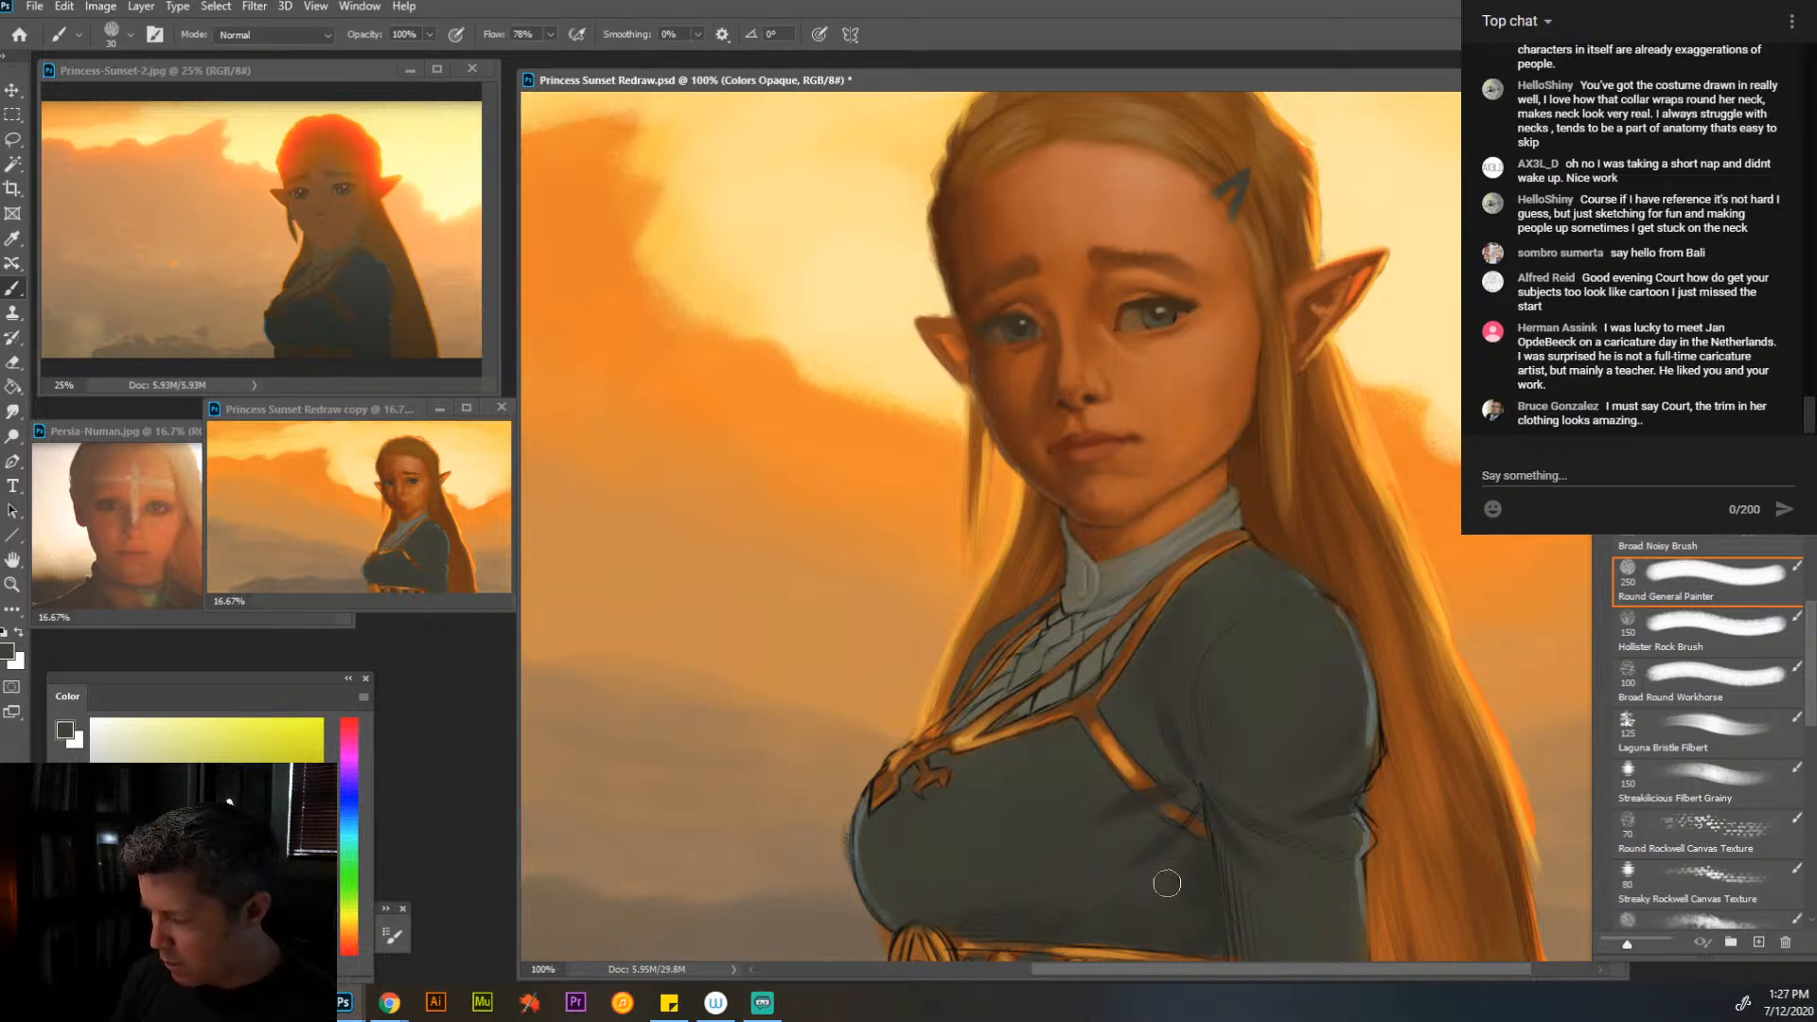
- Paint over the hatching on the lower near sleeve below the puff with a sampled dark gray-green at brush size 30
left_click(1269, 831, "alt")
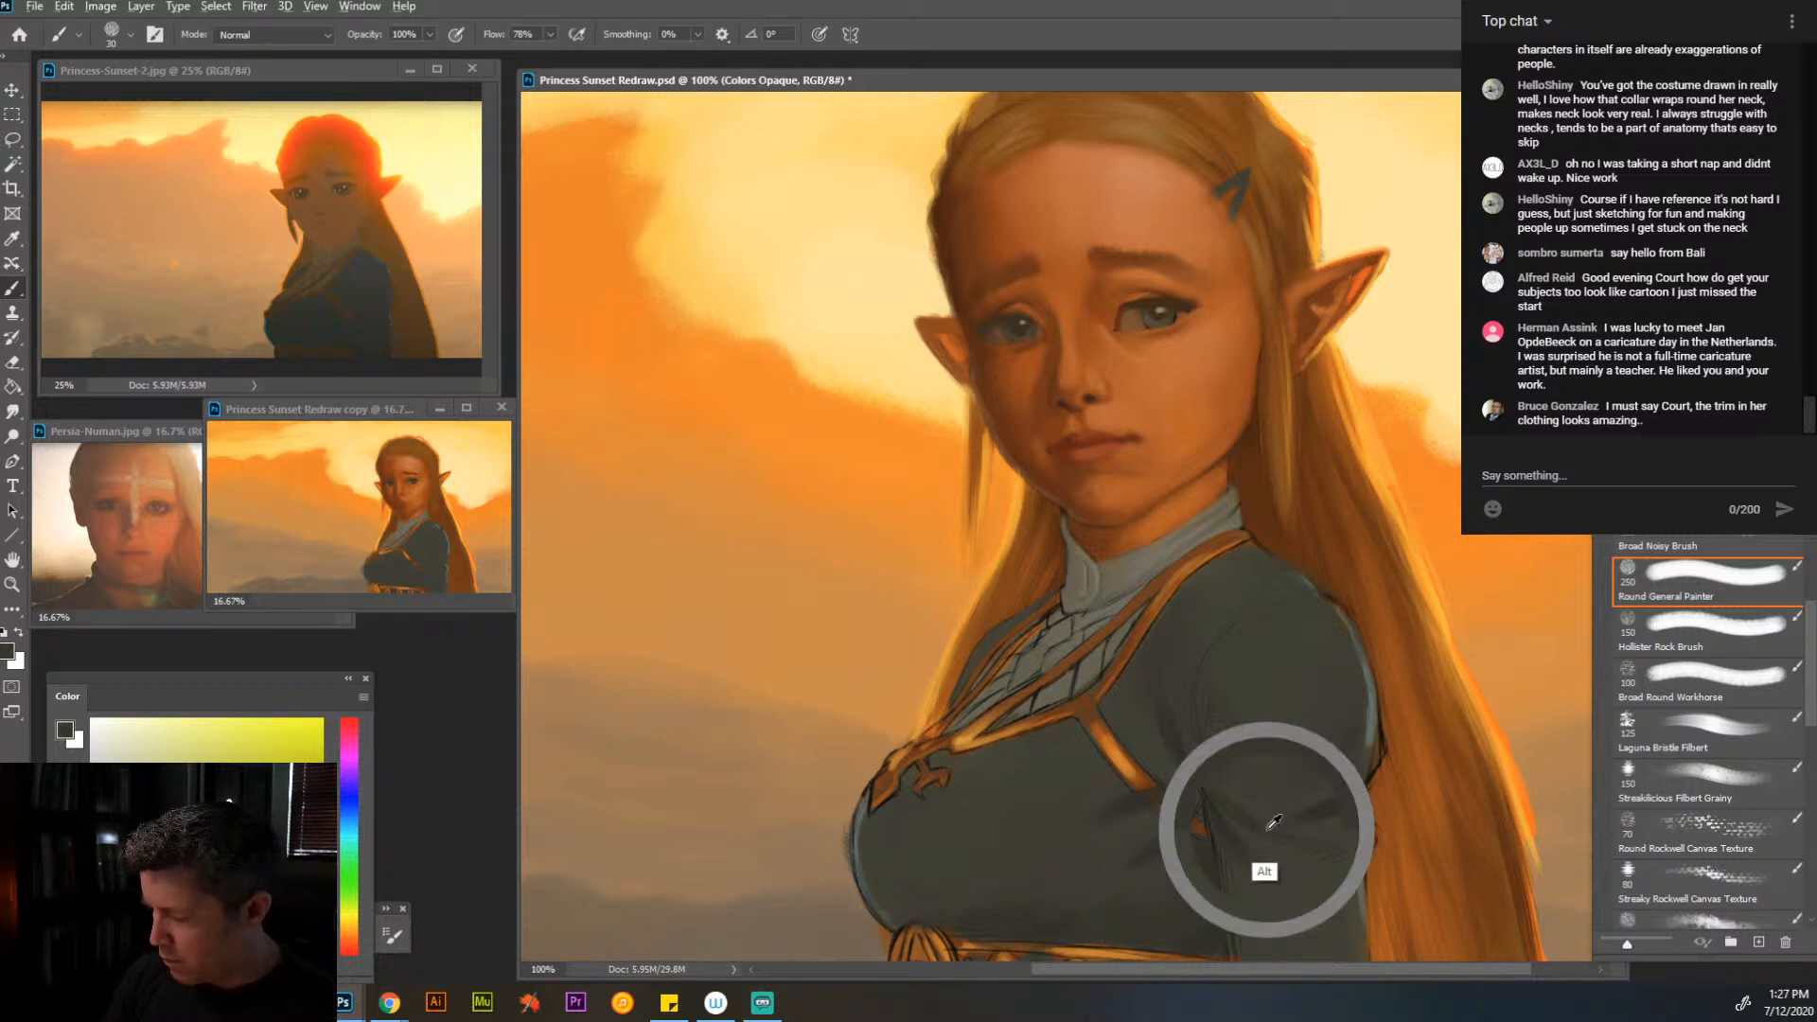
mouse_move(1258, 820)
left_mouse_down()
mouse_move(1344, 867)
mouse_move(1315, 856)
mouse_move(1233, 889)
mouse_move(1235, 931)
left_mouse_up()
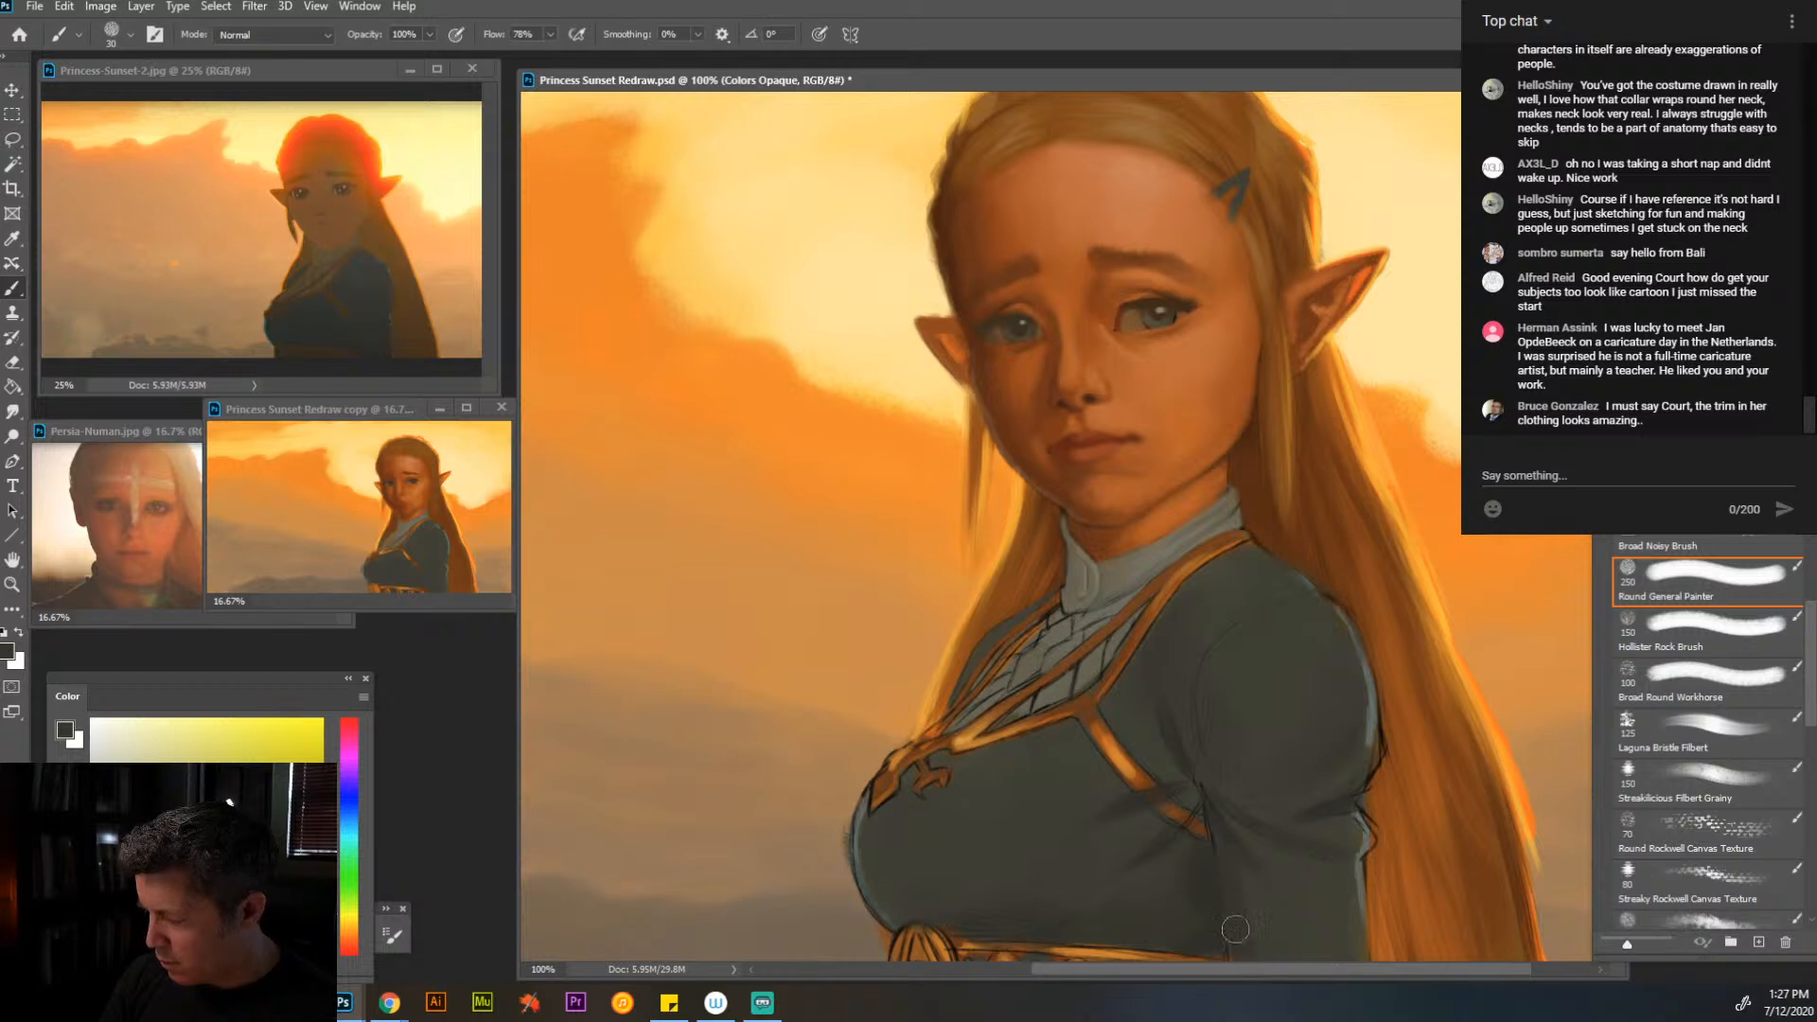
left_click_drag(1250, 863, 1262, 940)
left_click_drag(1222, 856, 1225, 895)
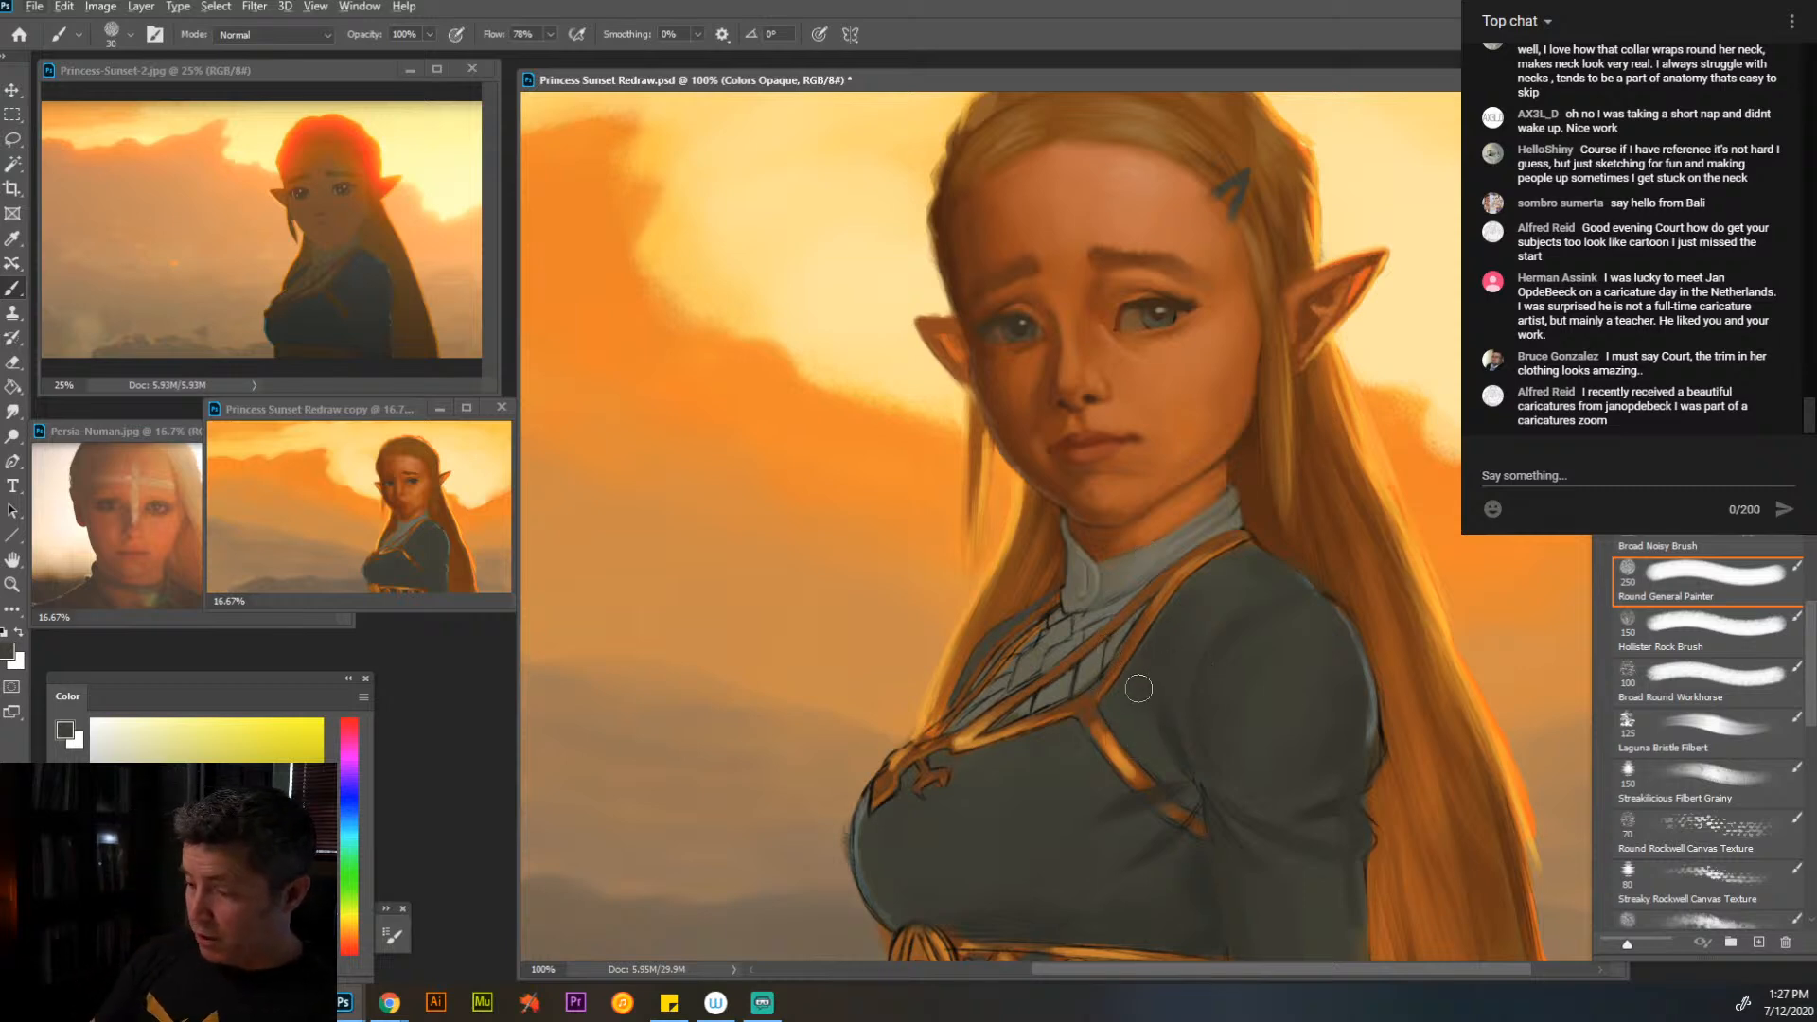
- Refine the gold trim along the neckline and its adjoining dress edge with sampled orange-browns and dark gray, using brush size 10 on the trim
key("alt")
left_click(1117, 748, "alt")
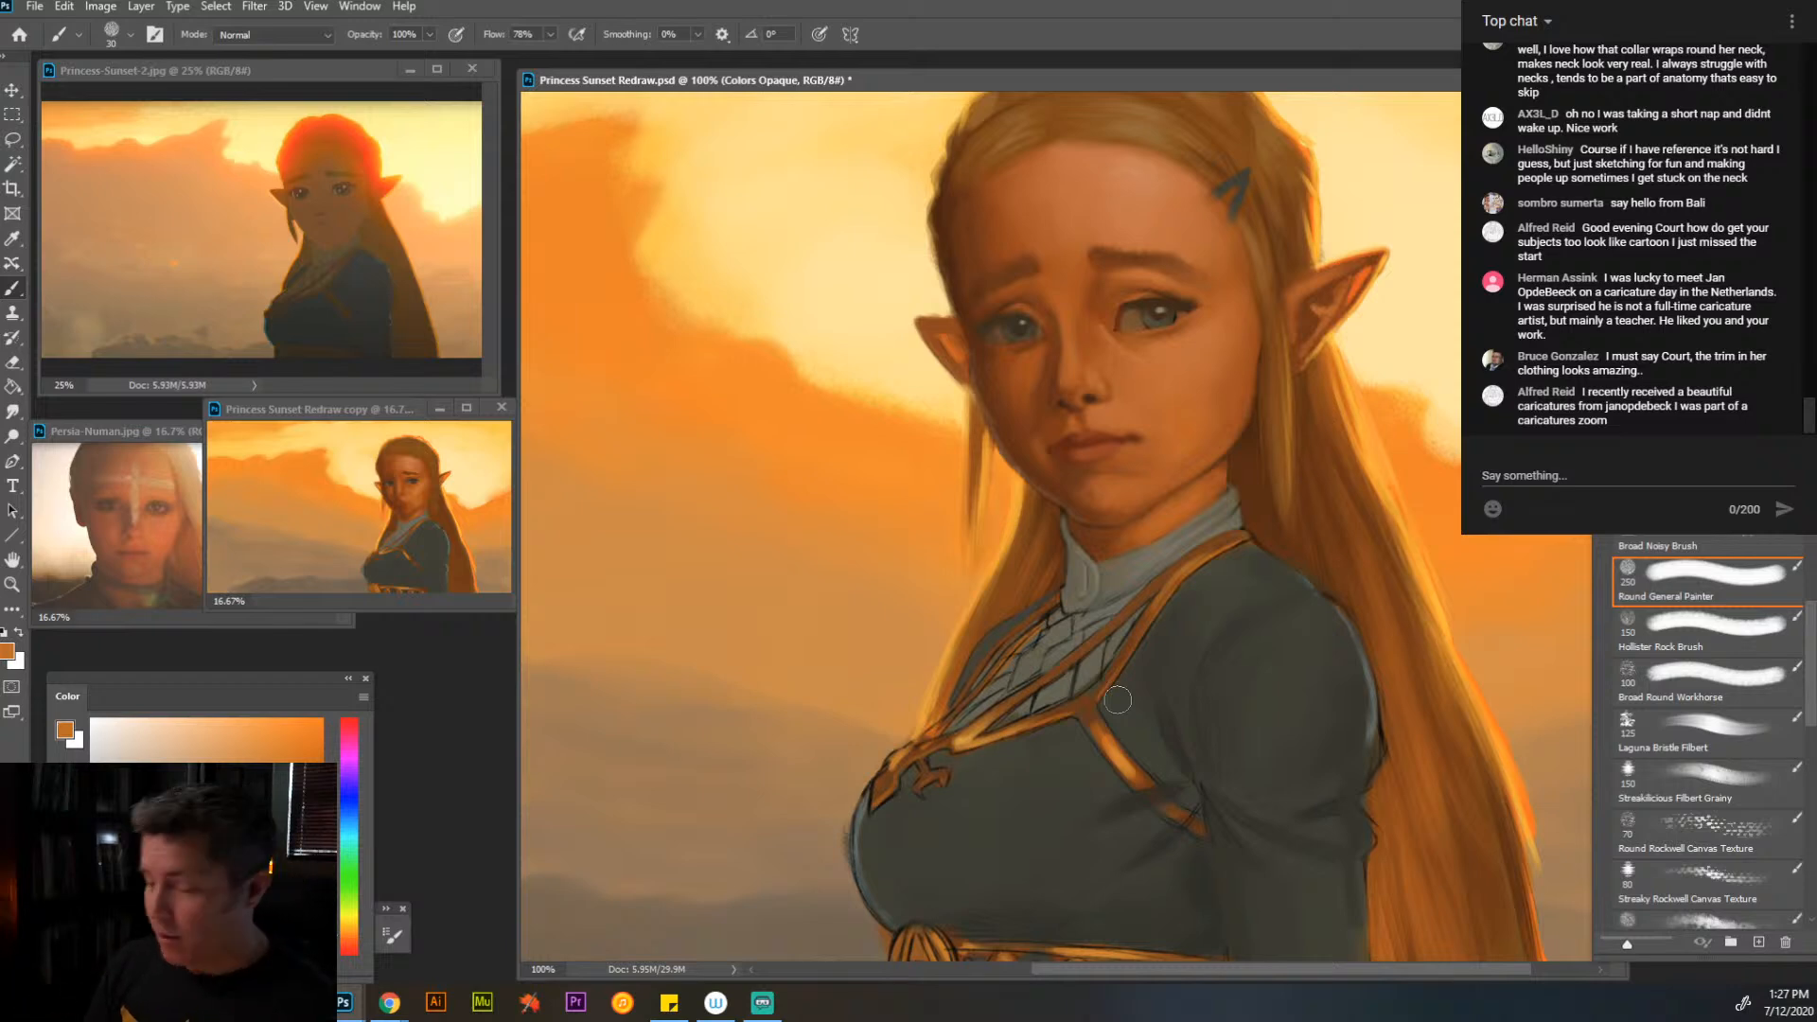
left_click(1209, 579, "alt")
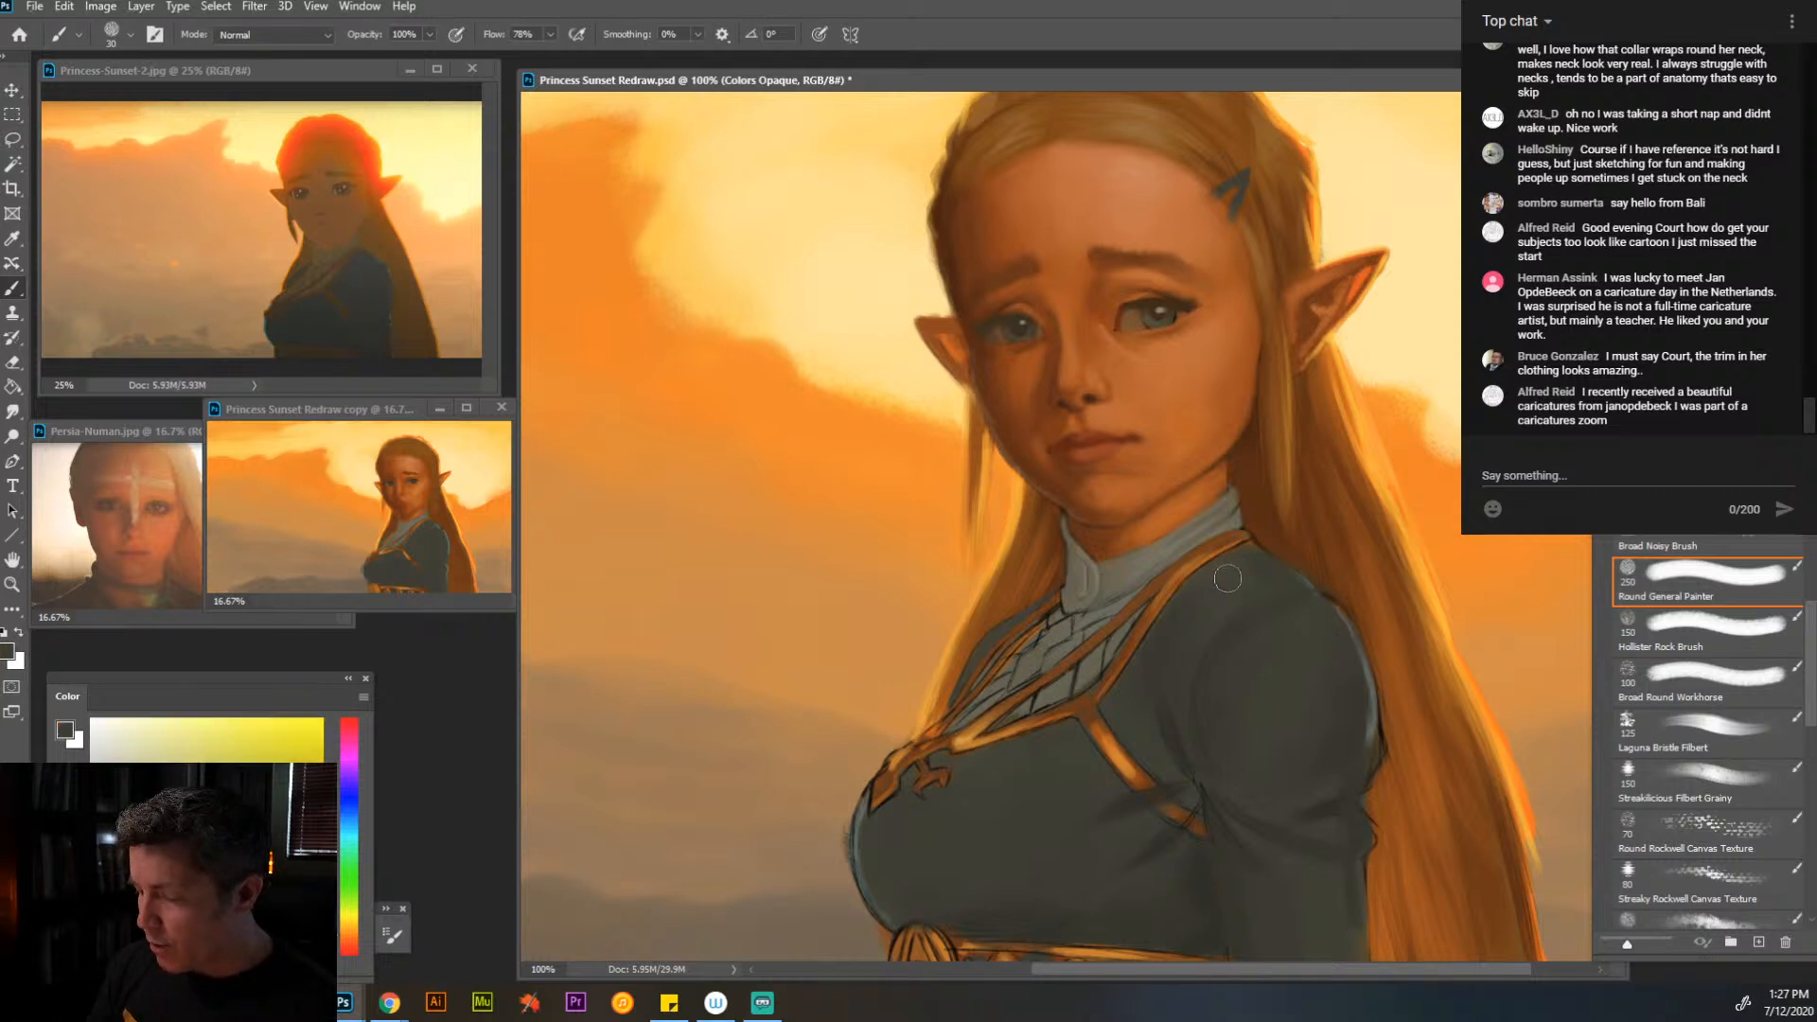
key("bracketleft")
key("bracketleft")
key("bracketleft")
key("bracketleft")
left_click(1195, 559, "alt")
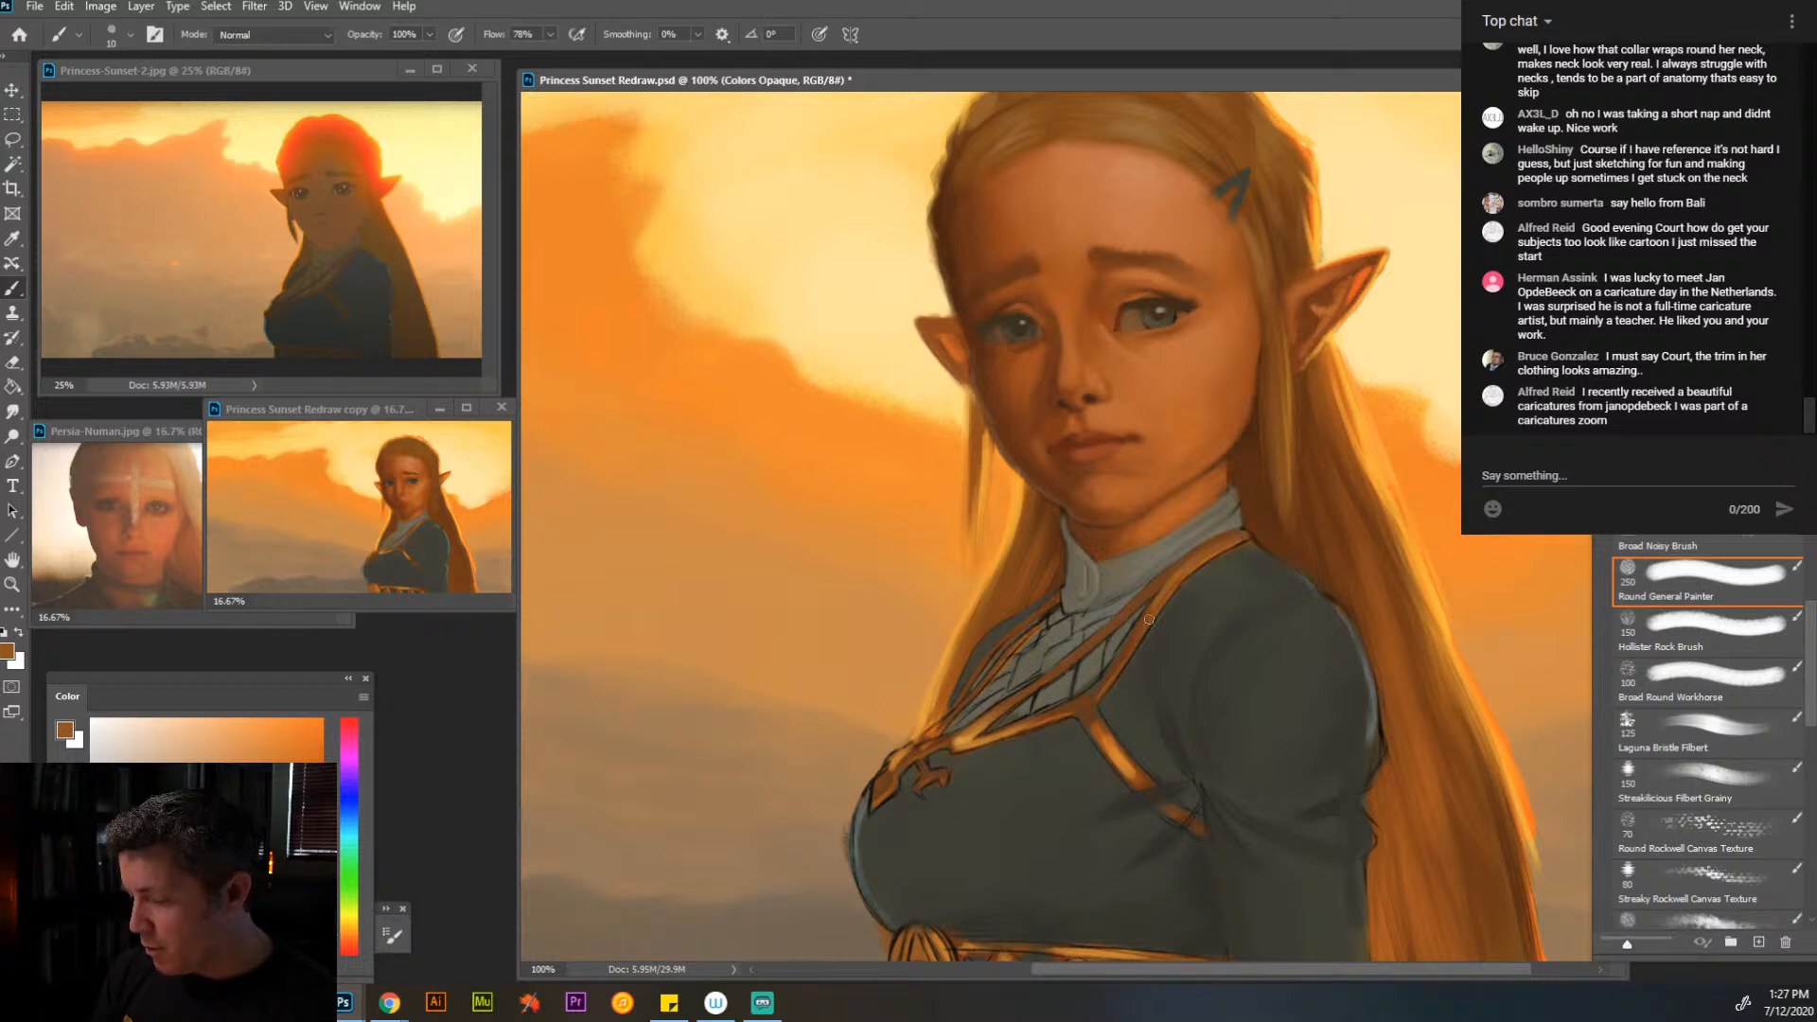
left_click(1088, 708, "alt")
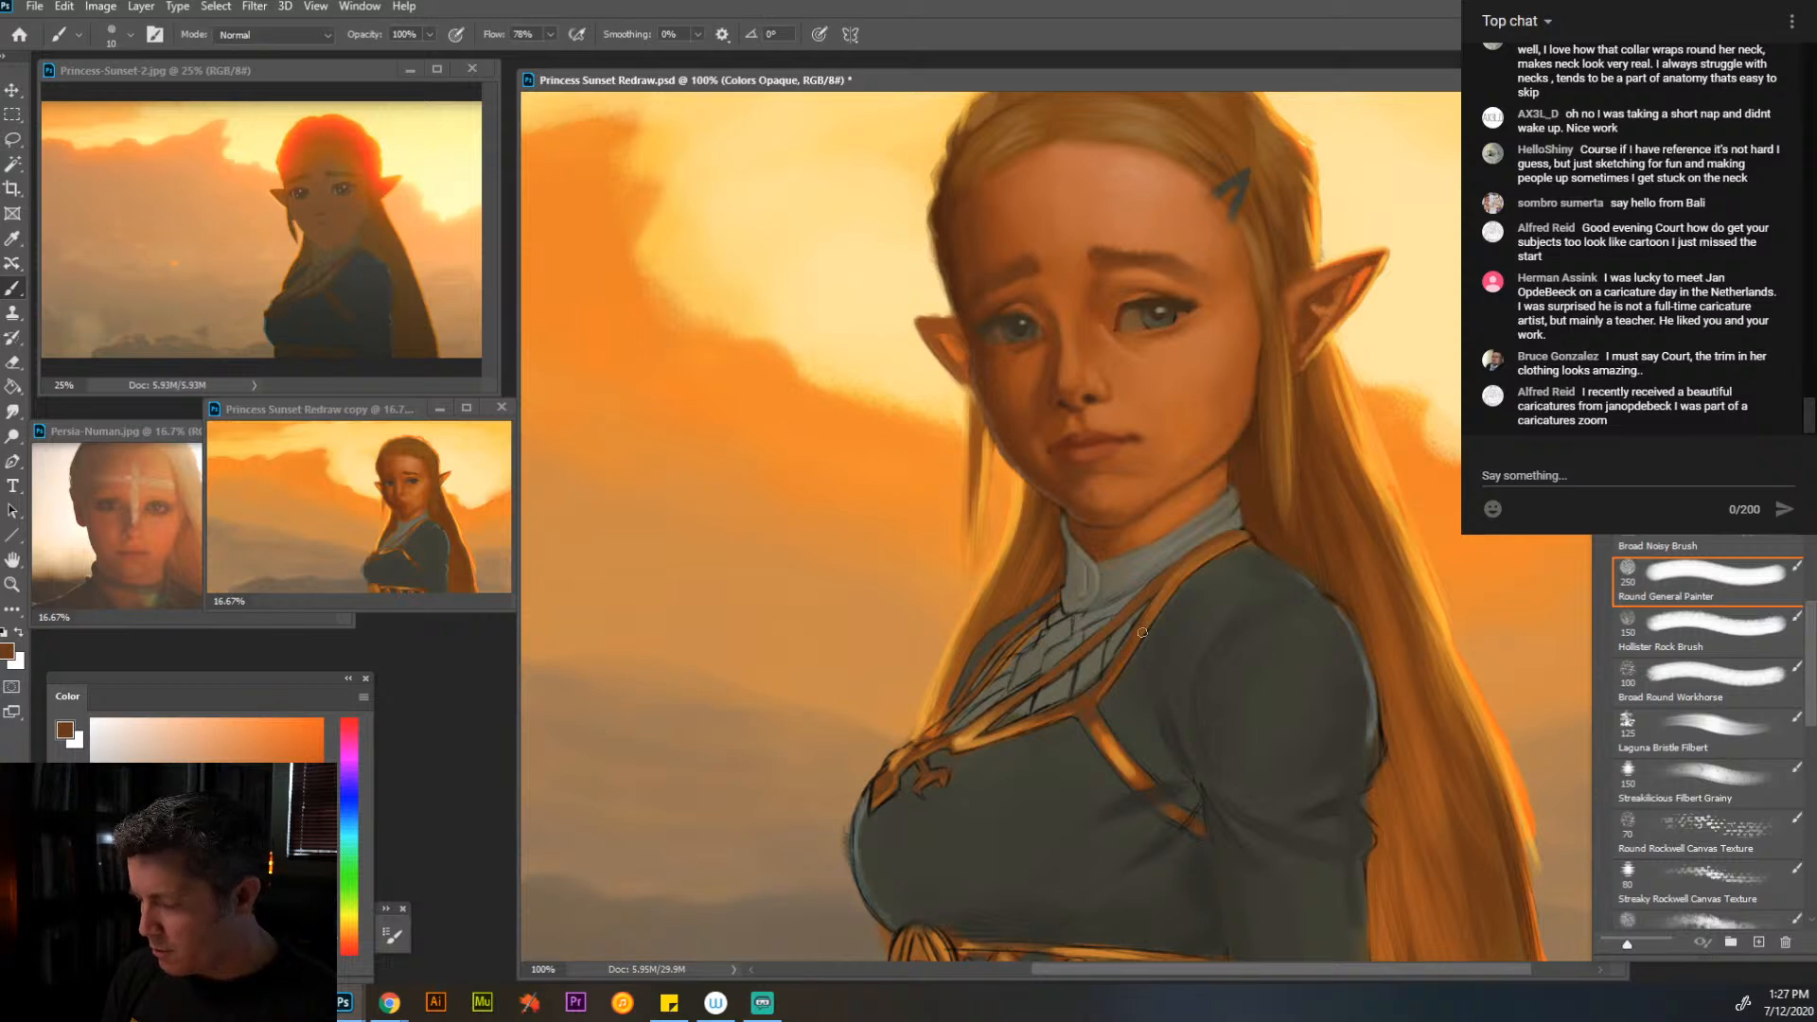
left_click(970, 732, "alt")
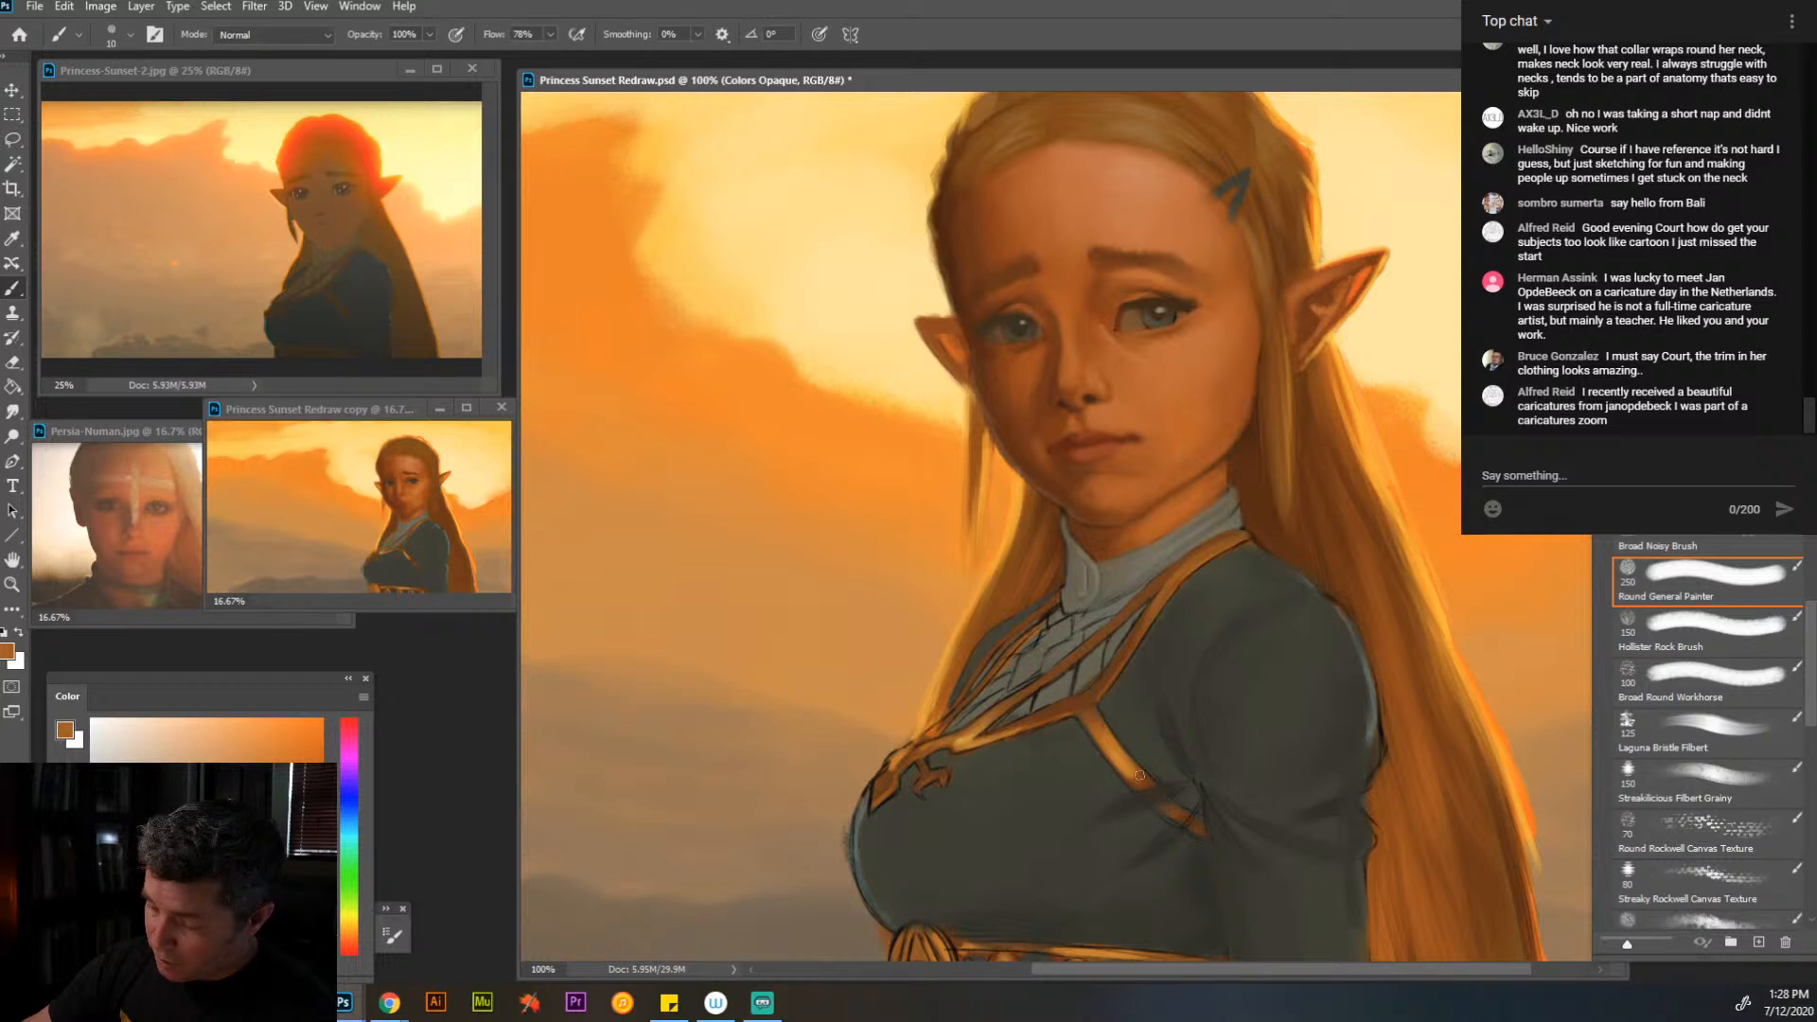
- Shade the gold trim strap running from the chest junction to the armpit in sampled orange and dark brown tones
key("alt")
left_click(1110, 672, "alt")
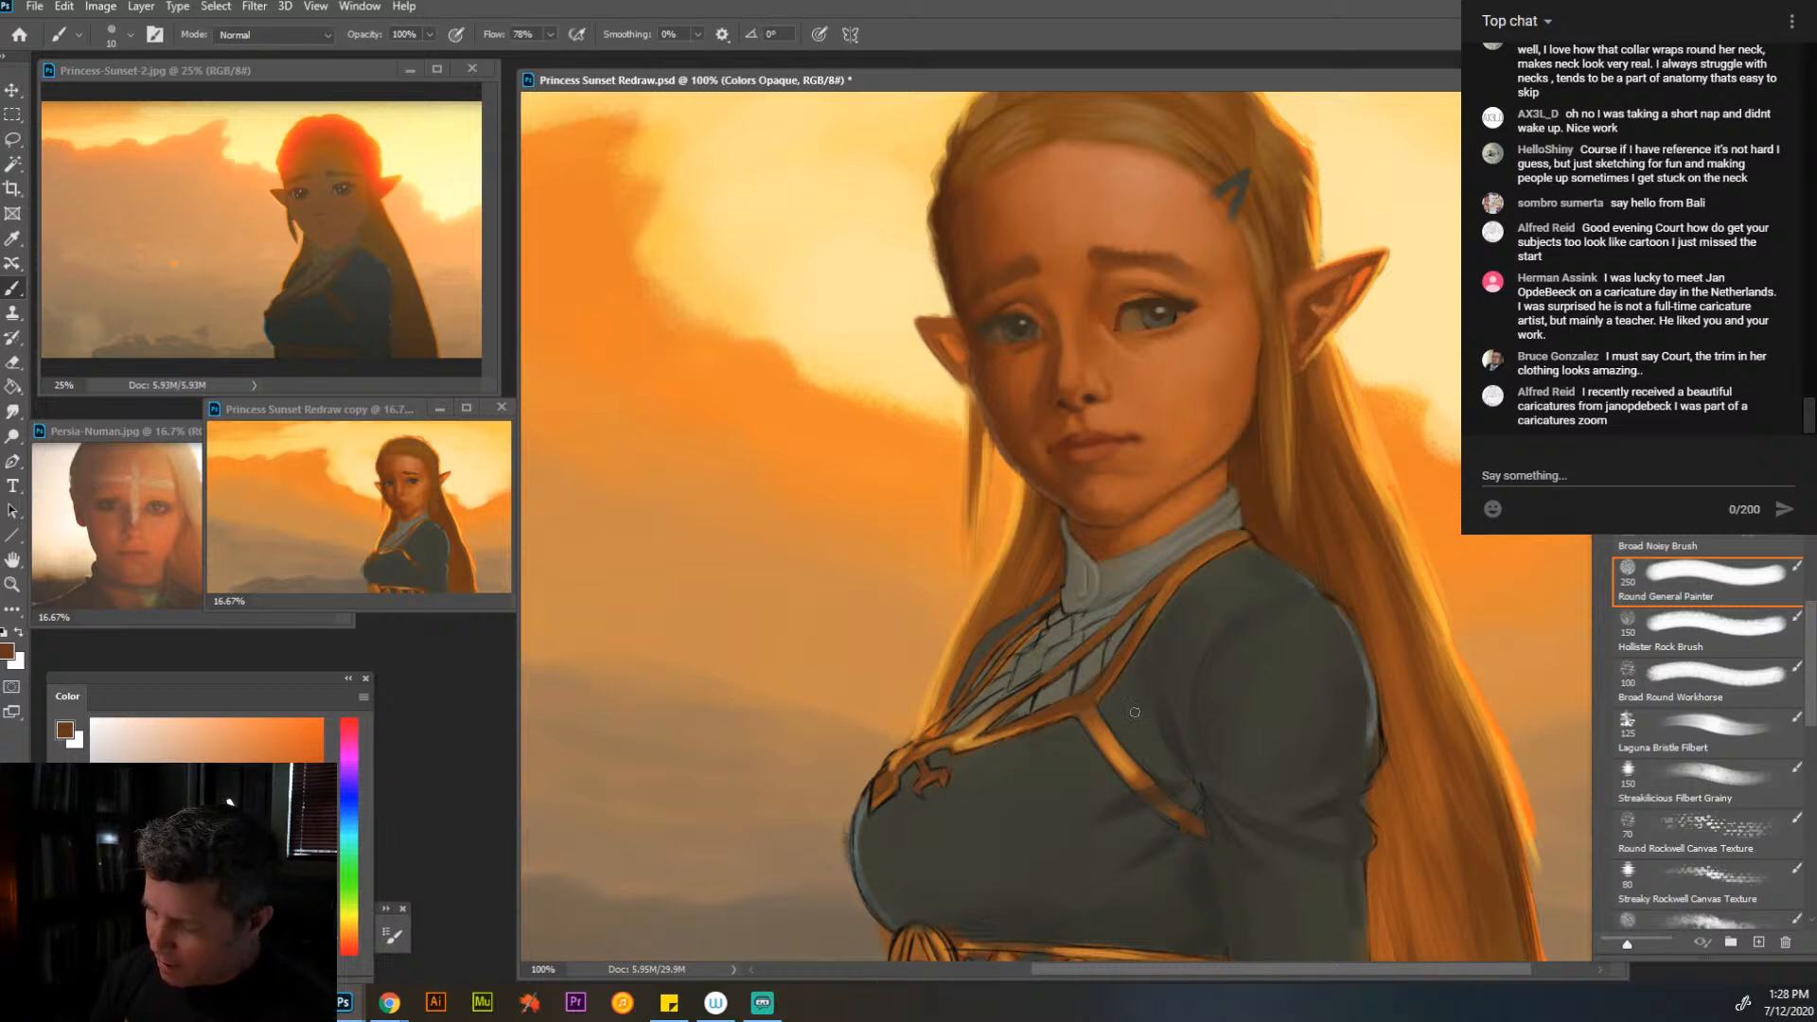
left_click(1096, 733, "alt")
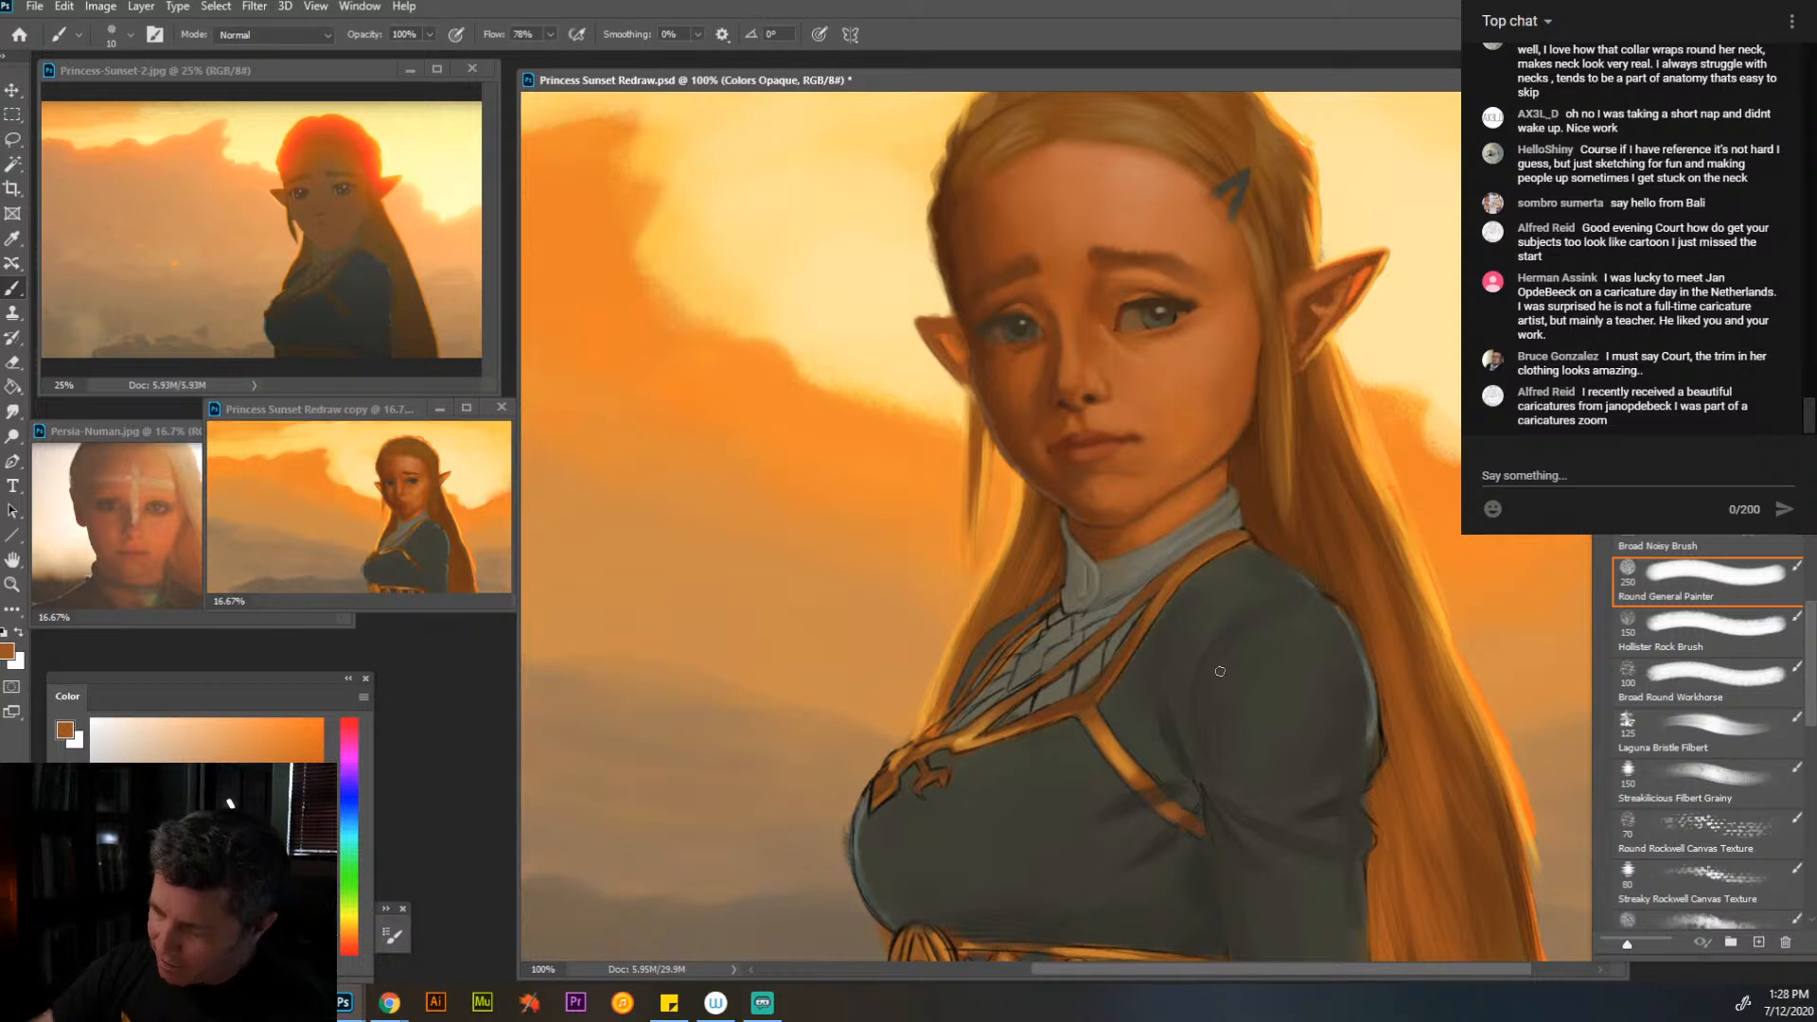
left_click(1145, 789, "alt")
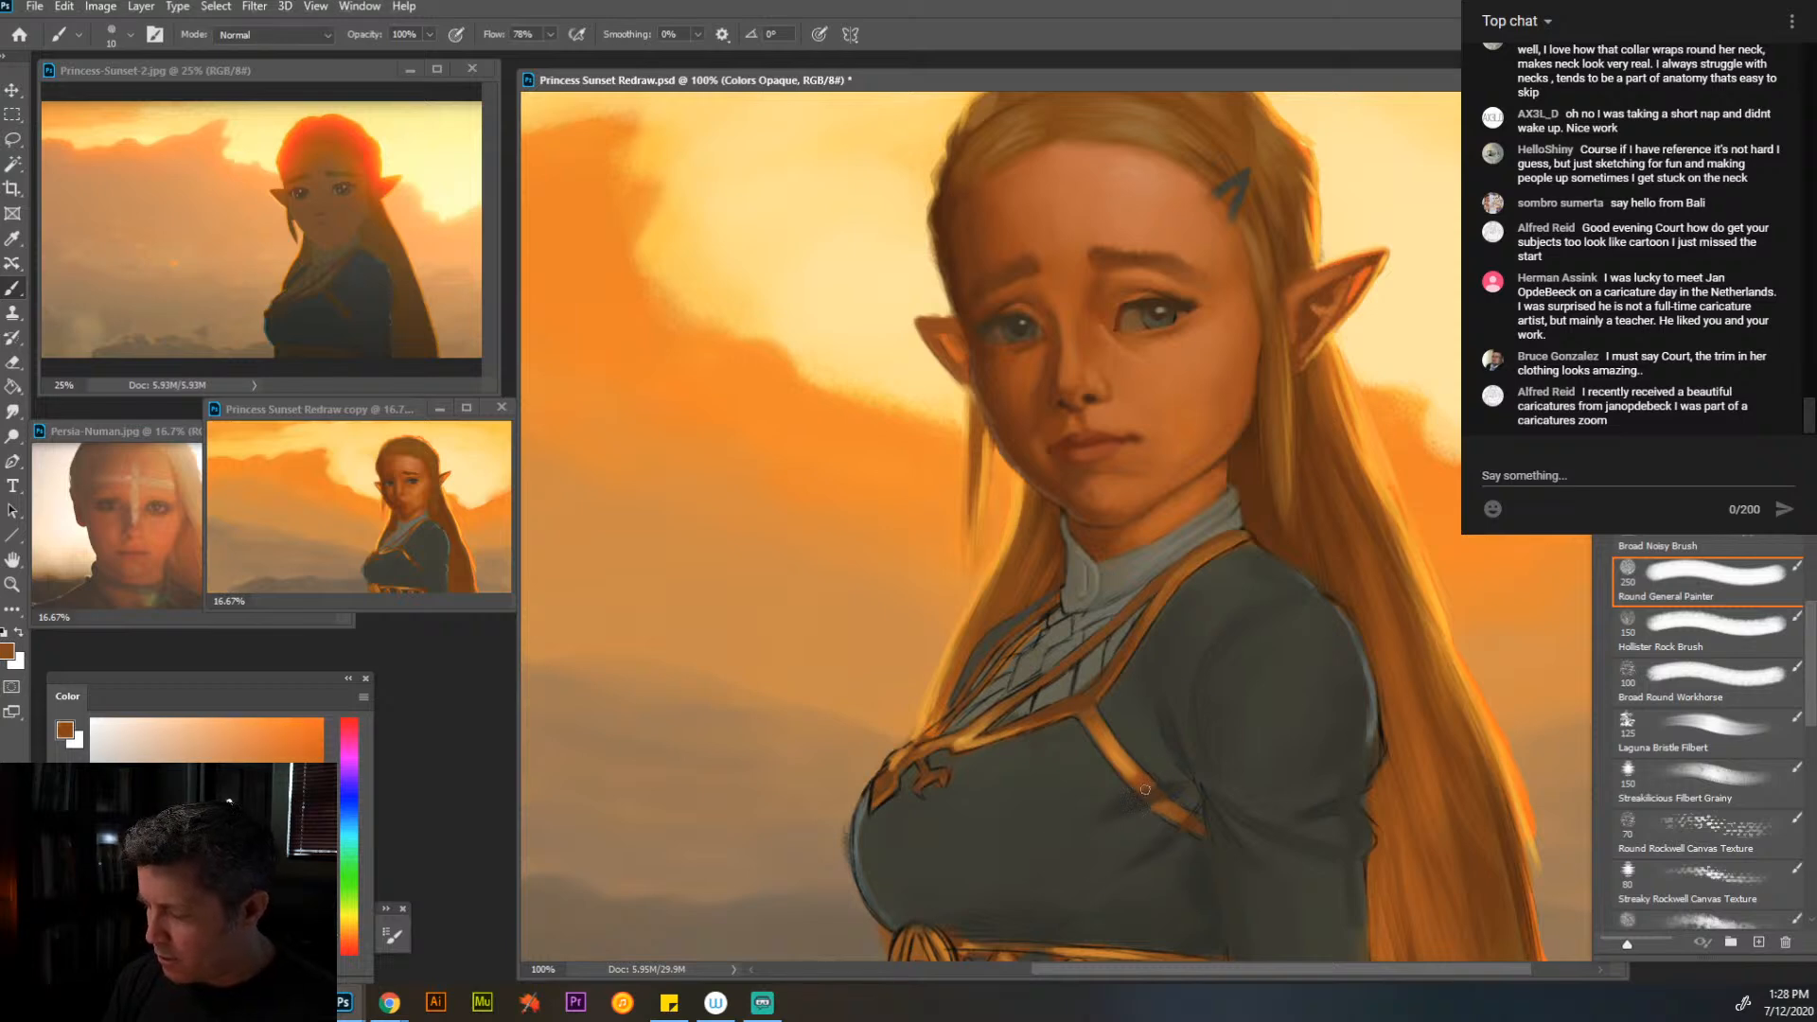
left_click(1292, 554, "alt")
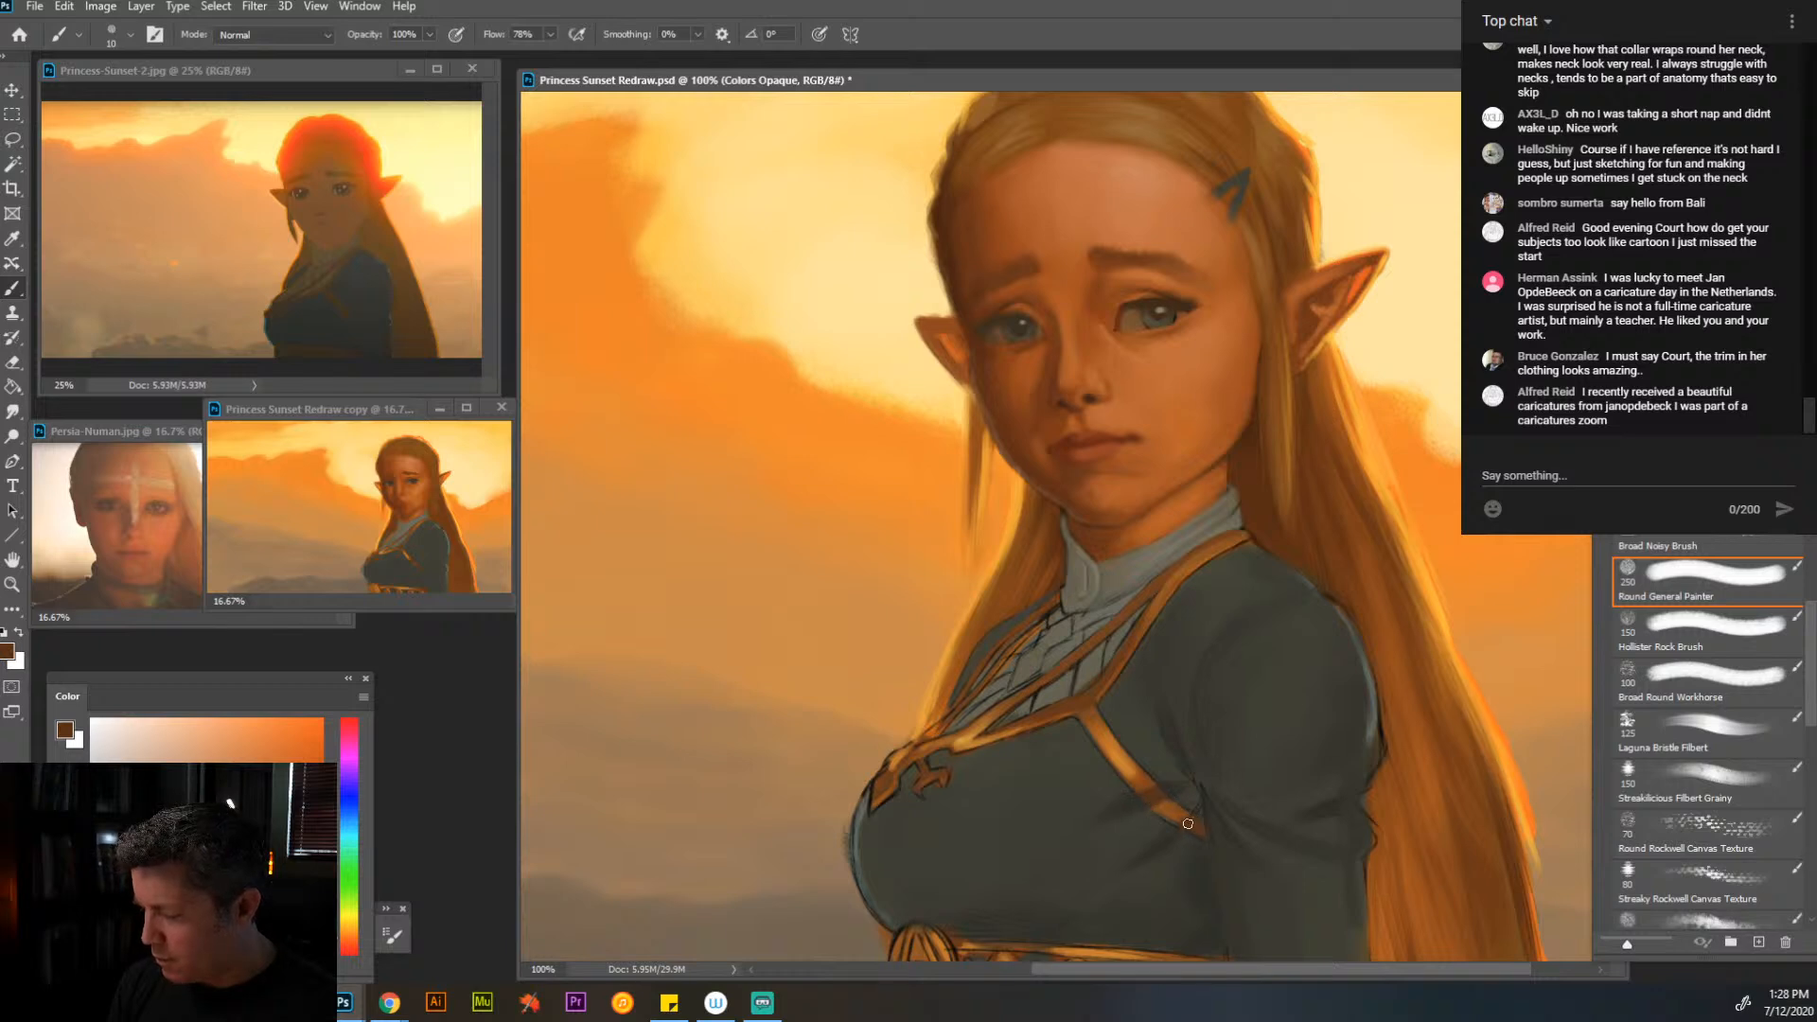
- Sharpen the neckline trim's edges and paint over the shirt's sketch lines beside it in sampled golds and gray-browns with a finer brush
left_click(1128, 812, "alt")
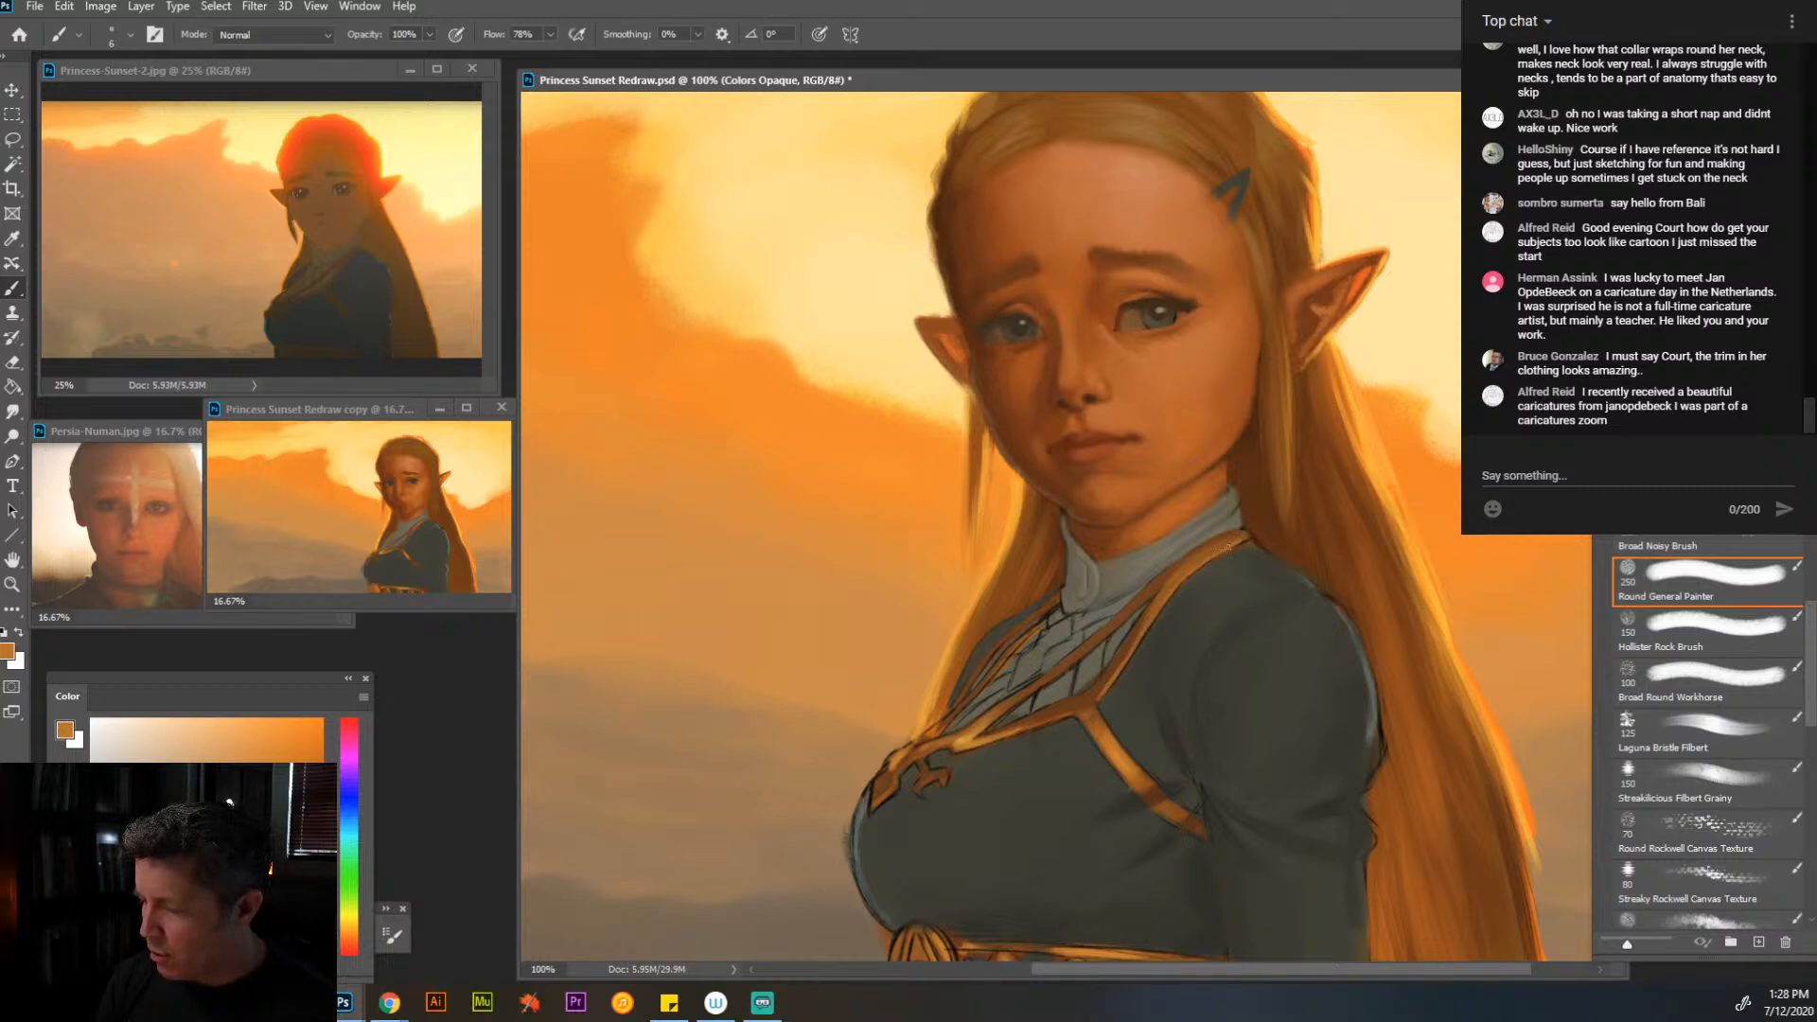
left_click(1181, 593, "alt")
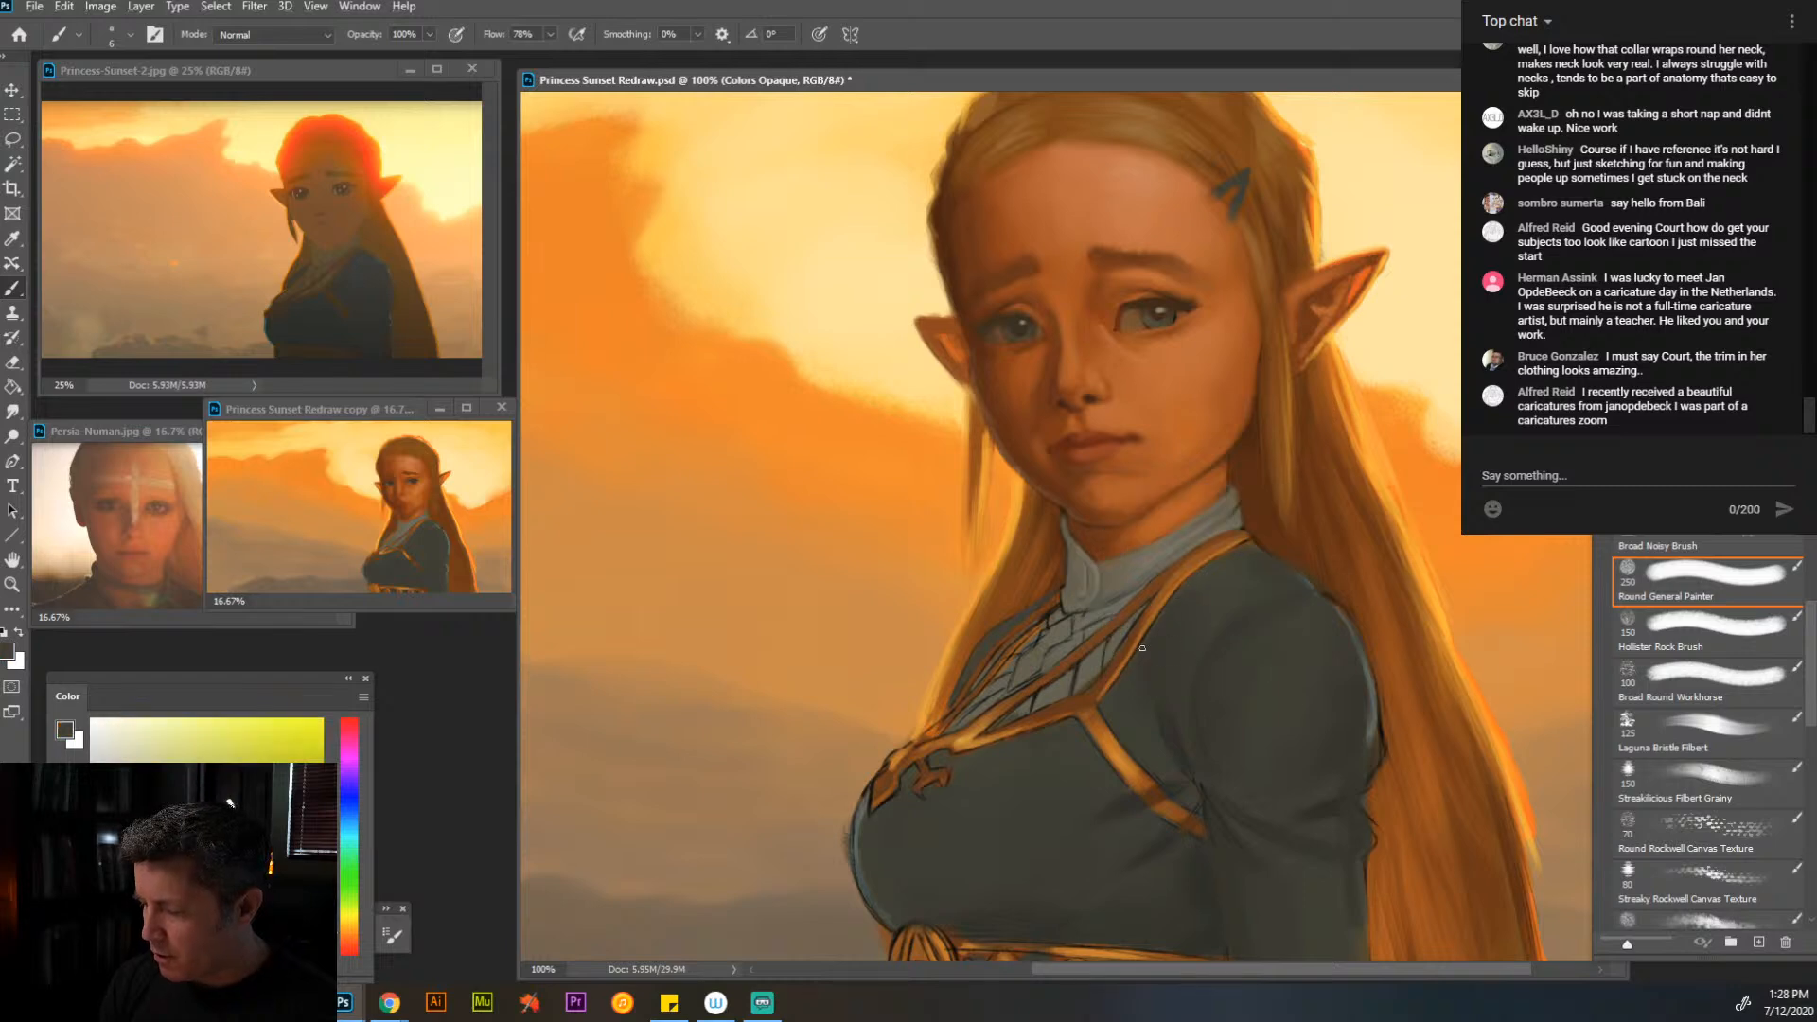
left_click(1180, 574, "alt")
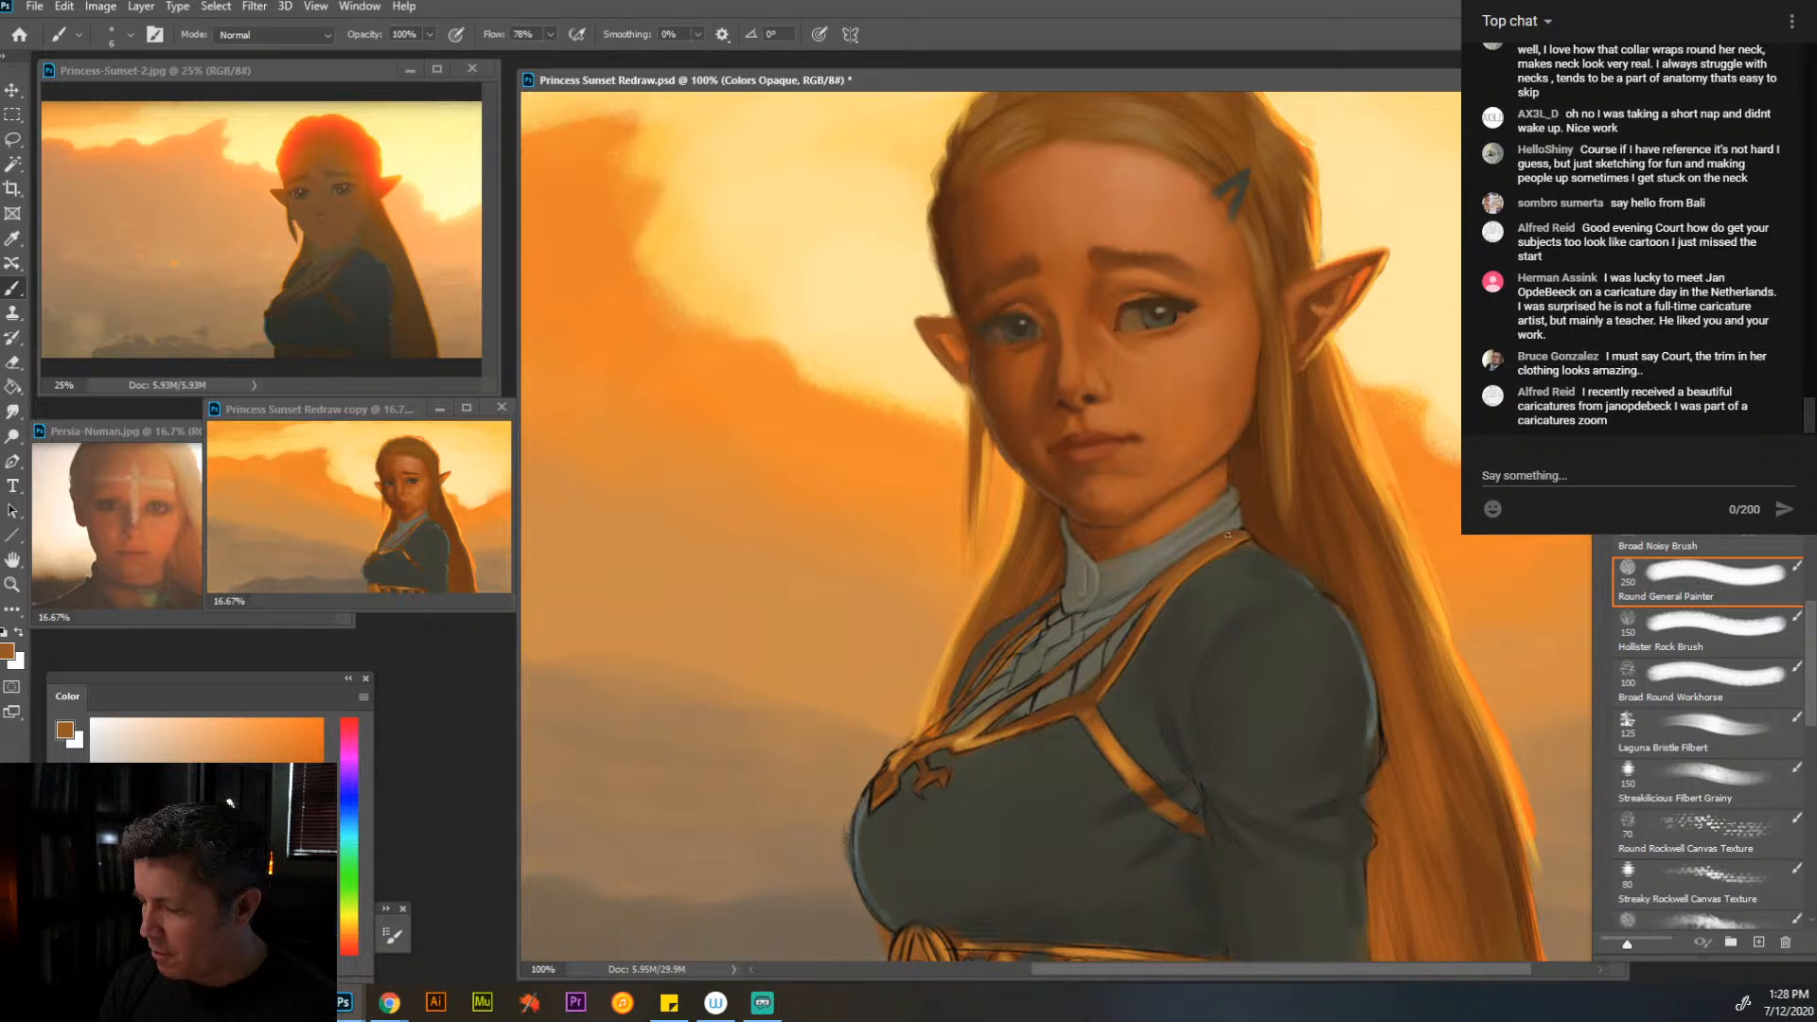
left_click(1159, 573, "alt")
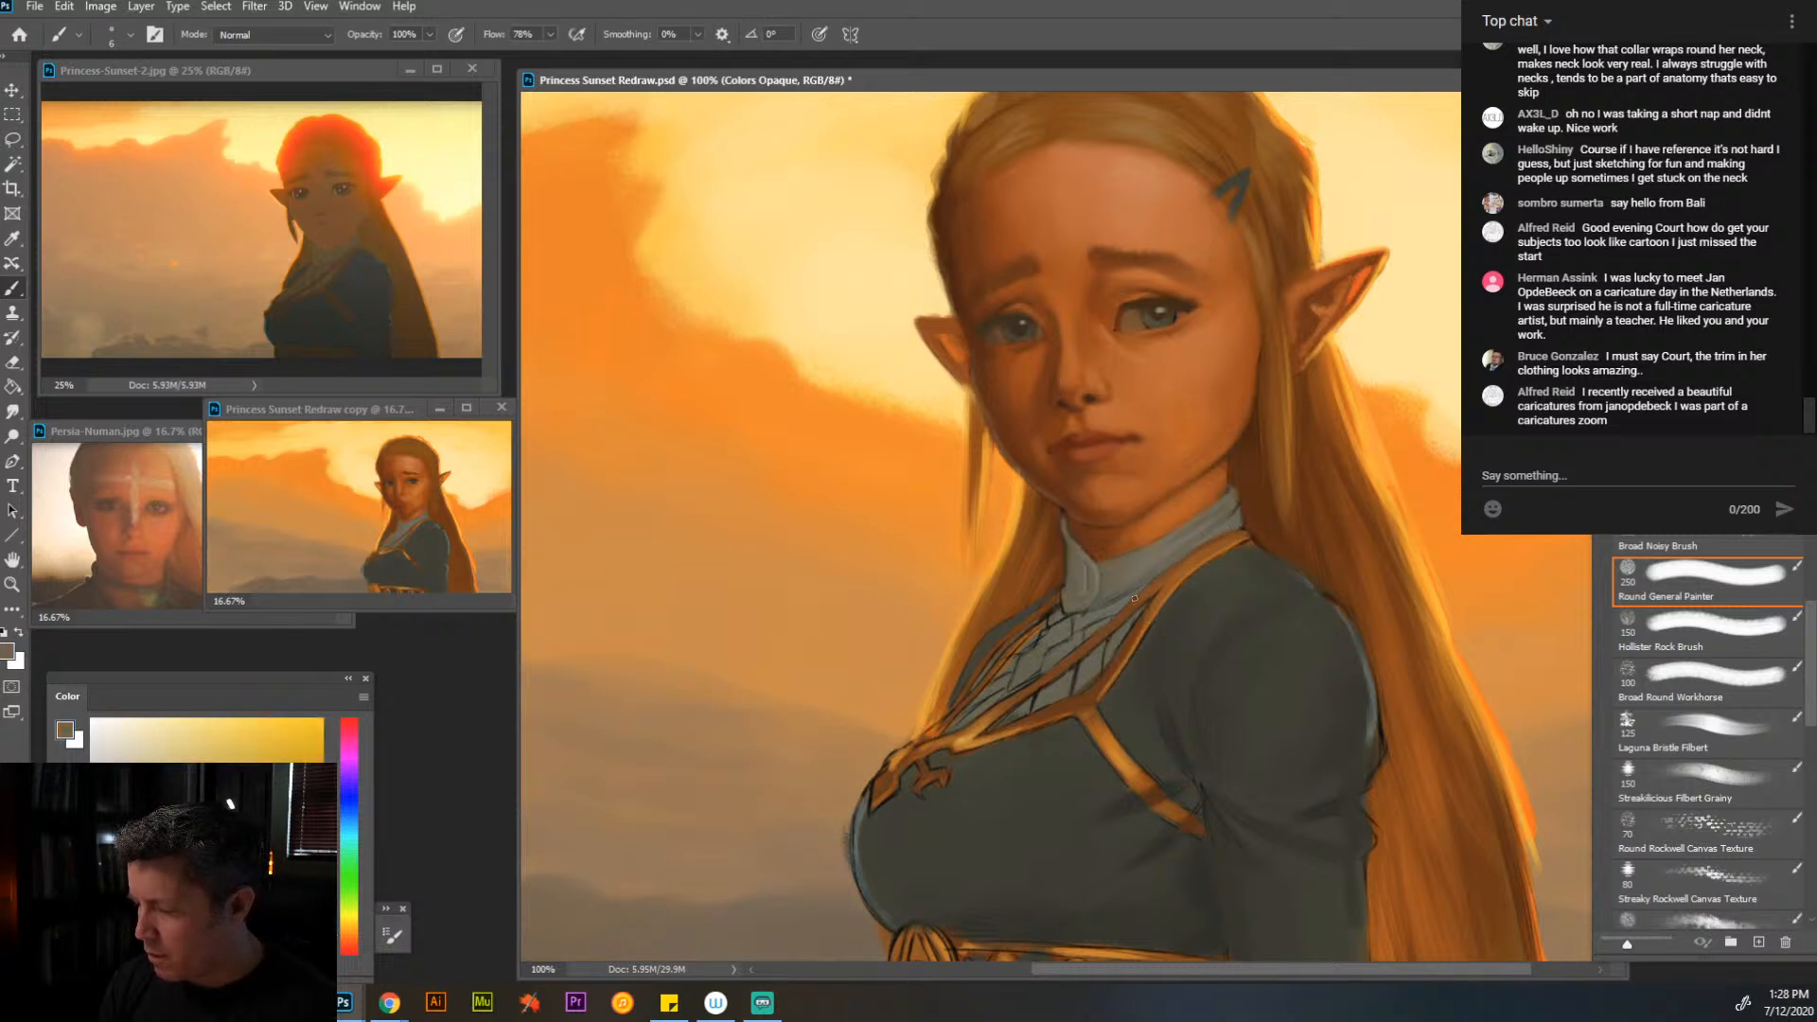
left_click(1082, 684, "alt")
left_click_drag(1022, 713, 1071, 690)
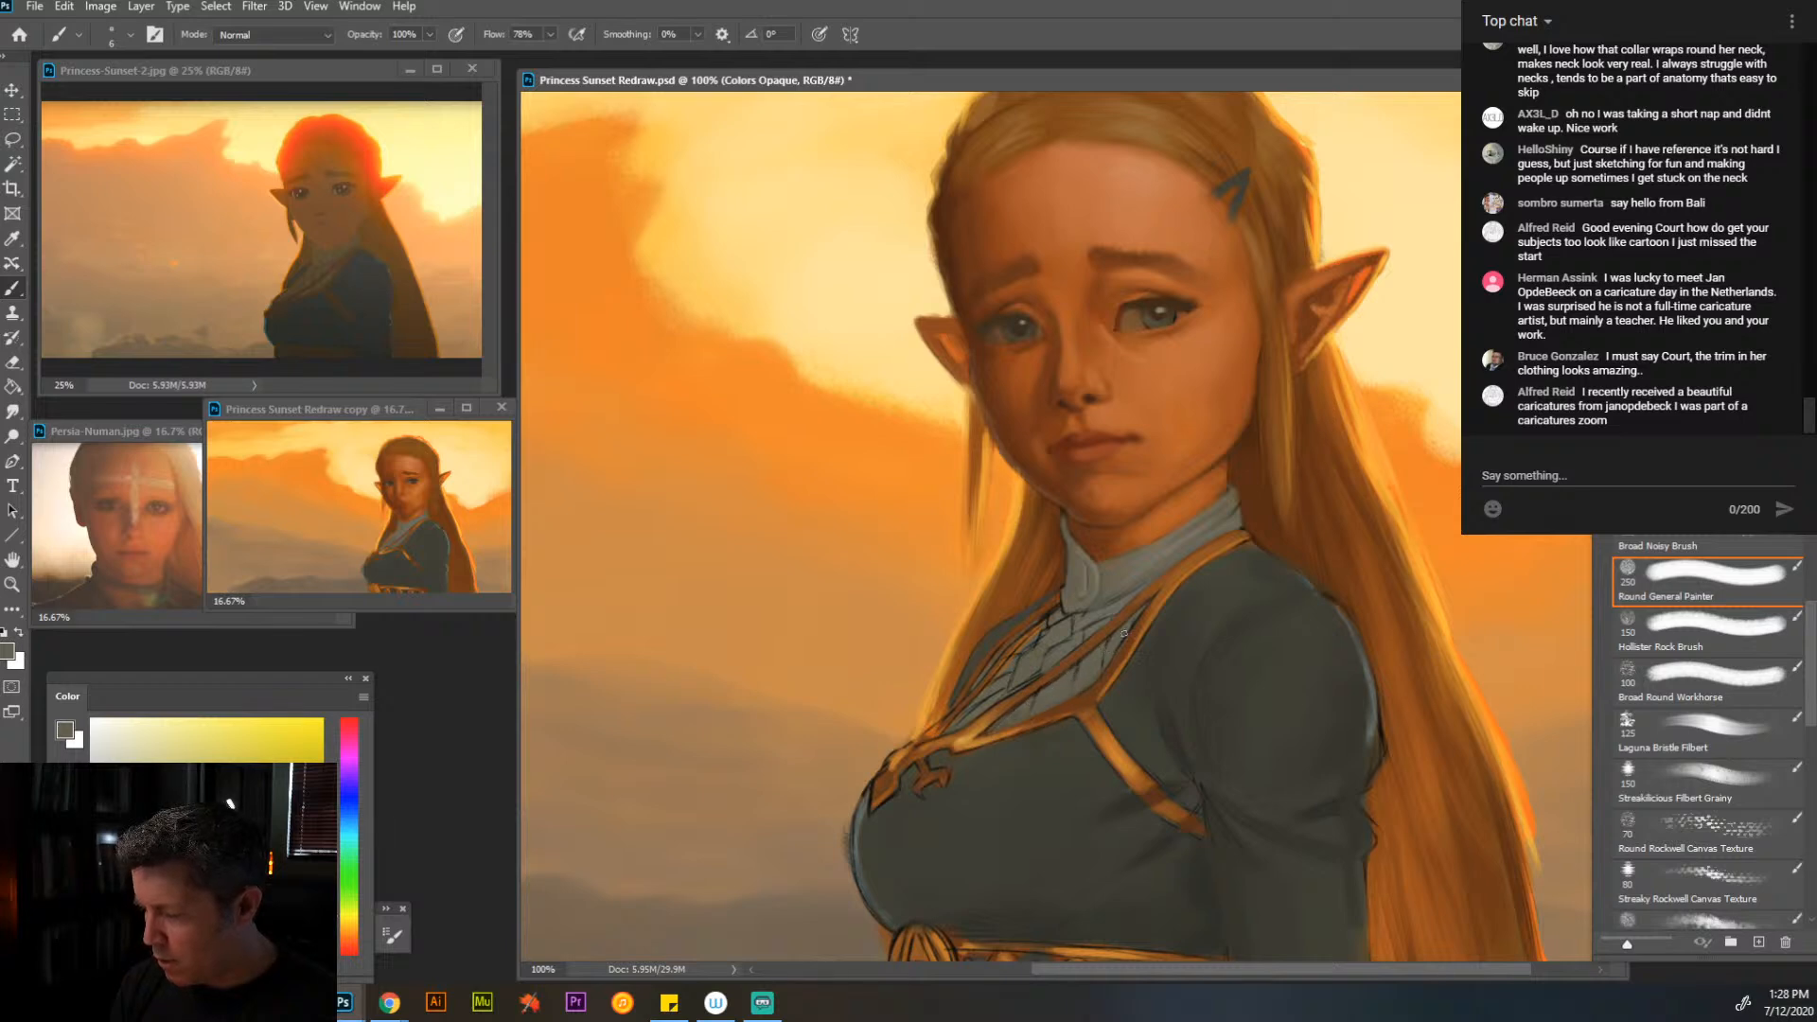
- Paint over the remaining sketch lines on the shirt front between the gold trims with sampled gray-brown tones
mouse_move(1045, 627)
left_mouse_down()
mouse_move(1002, 674)
mouse_move(1063, 629)
mouse_move(975, 712)
left_mouse_up()
left_click_drag(1042, 661, 1057, 647)
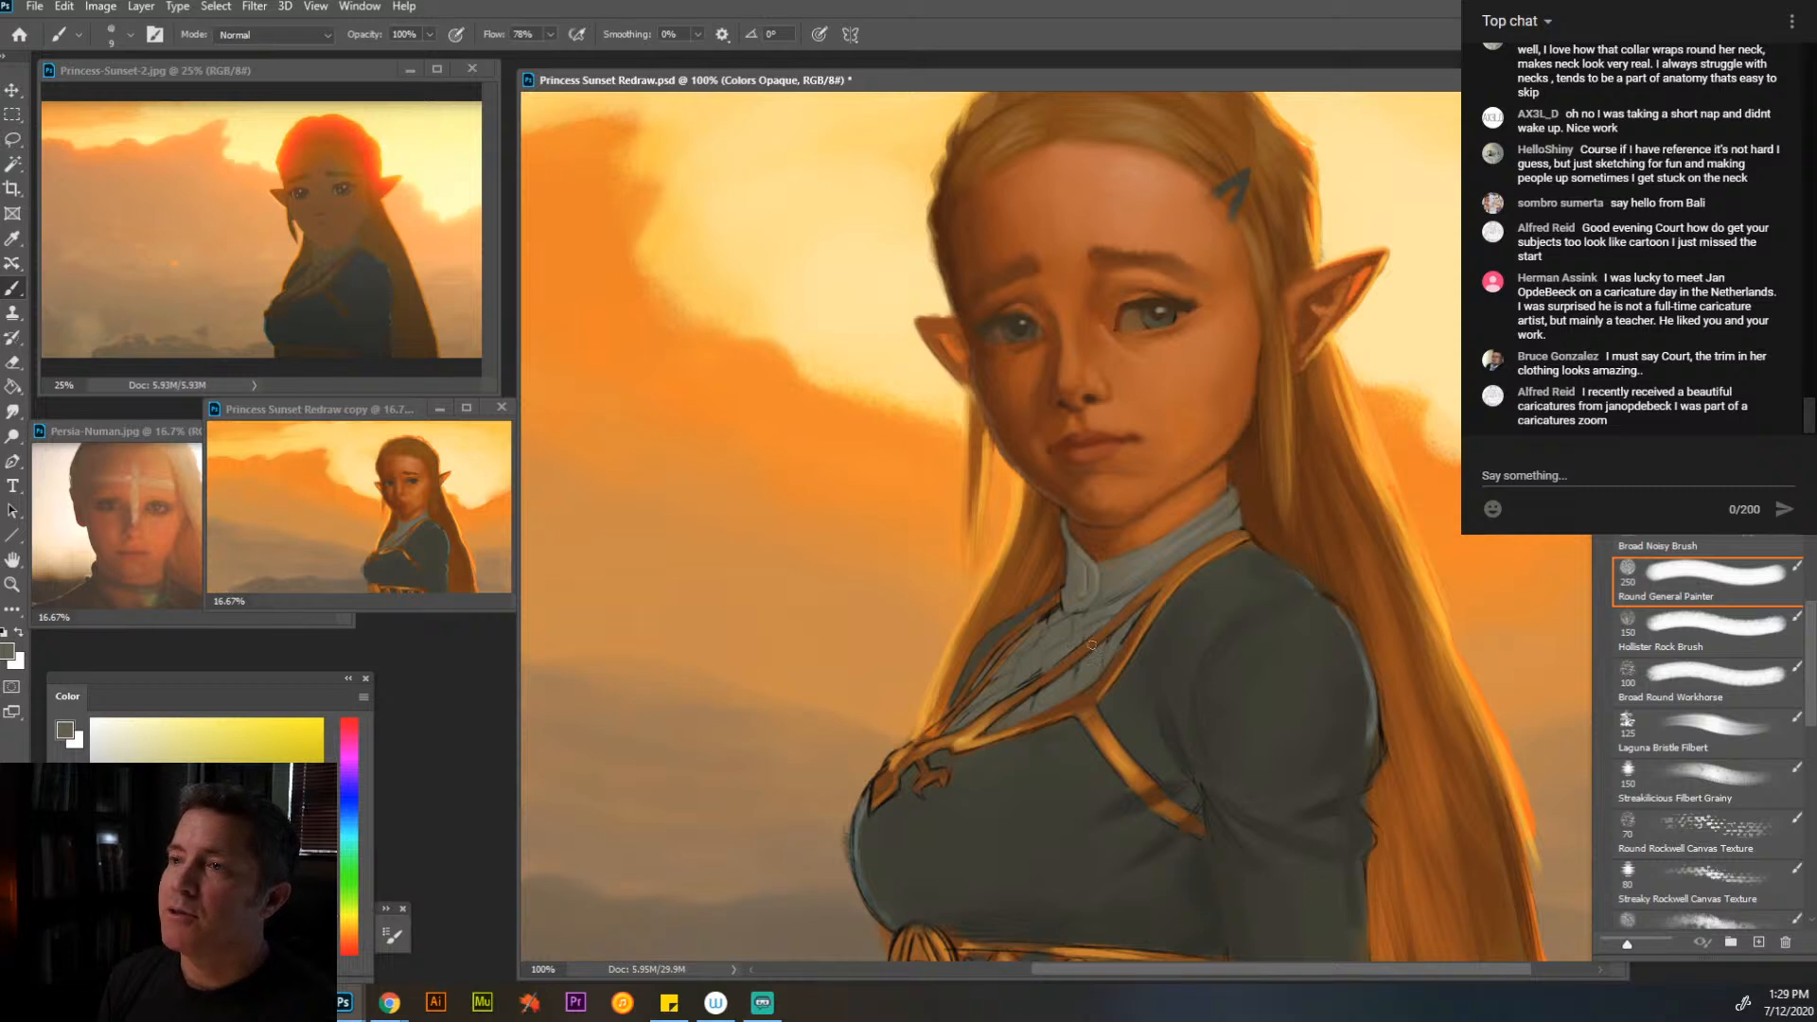
left_click(1155, 560, "alt")
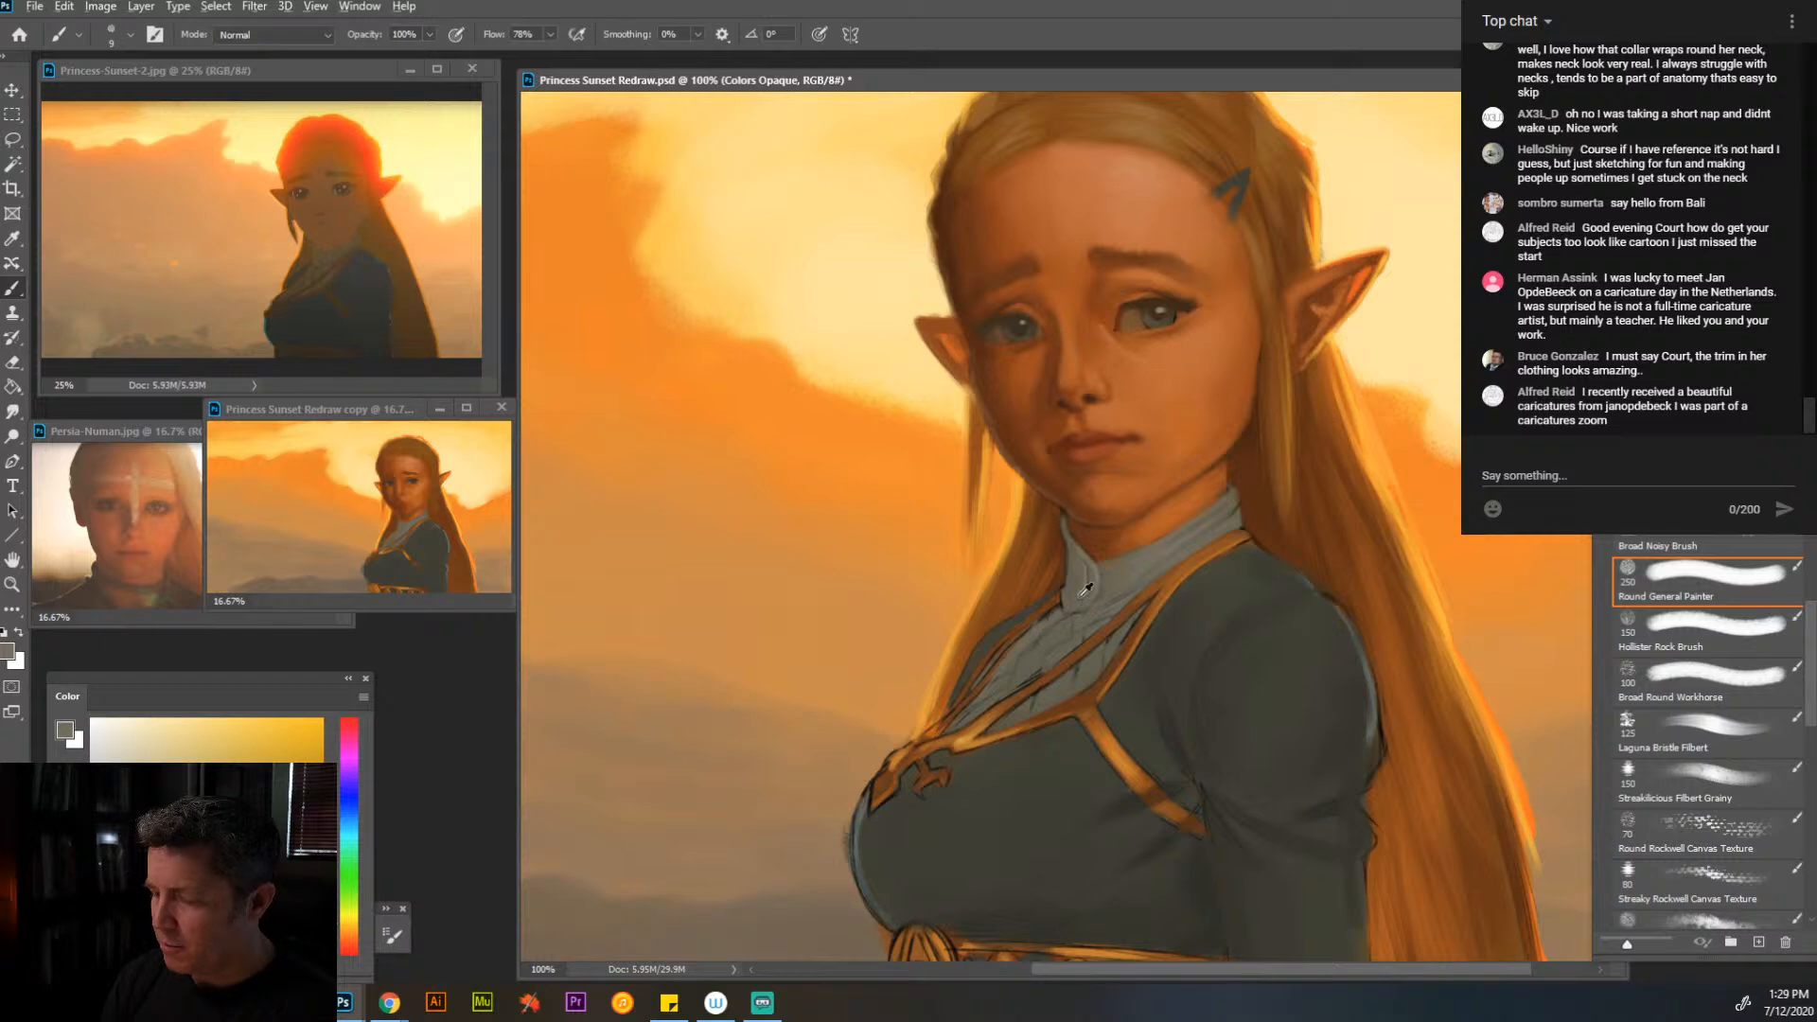
left_click(1156, 669, "alt")
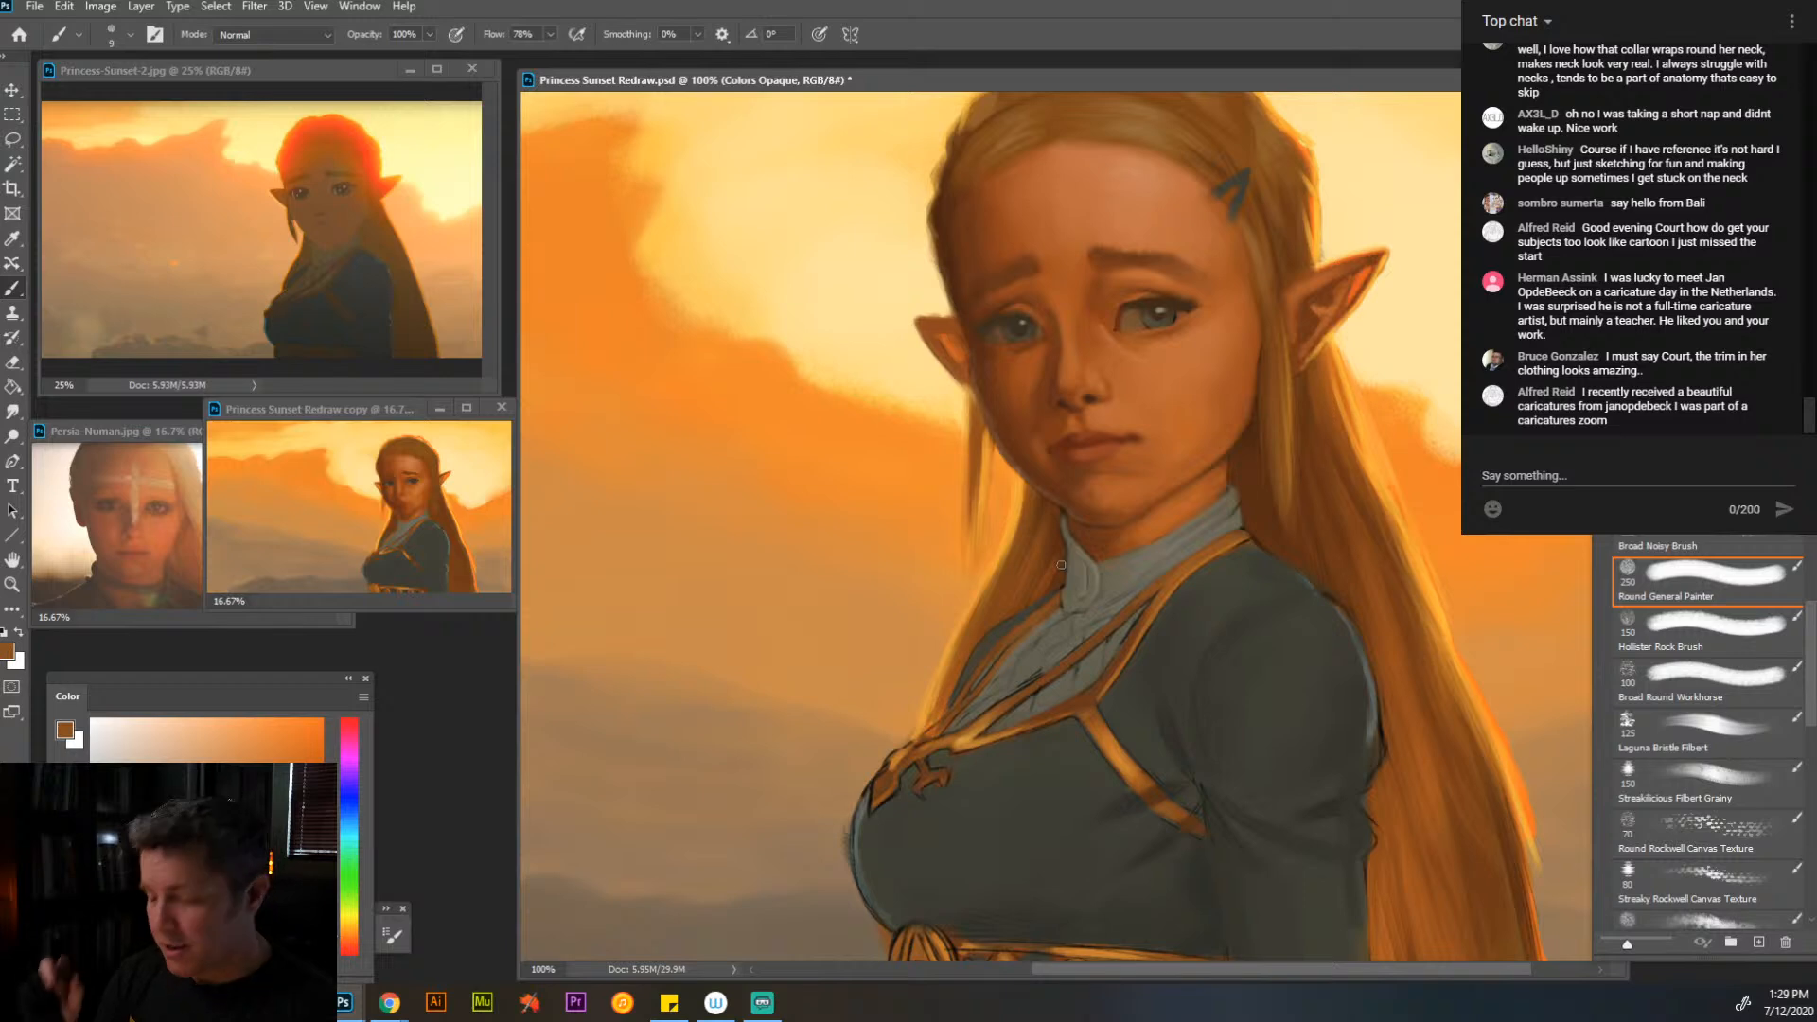
left_click(1046, 666, "alt")
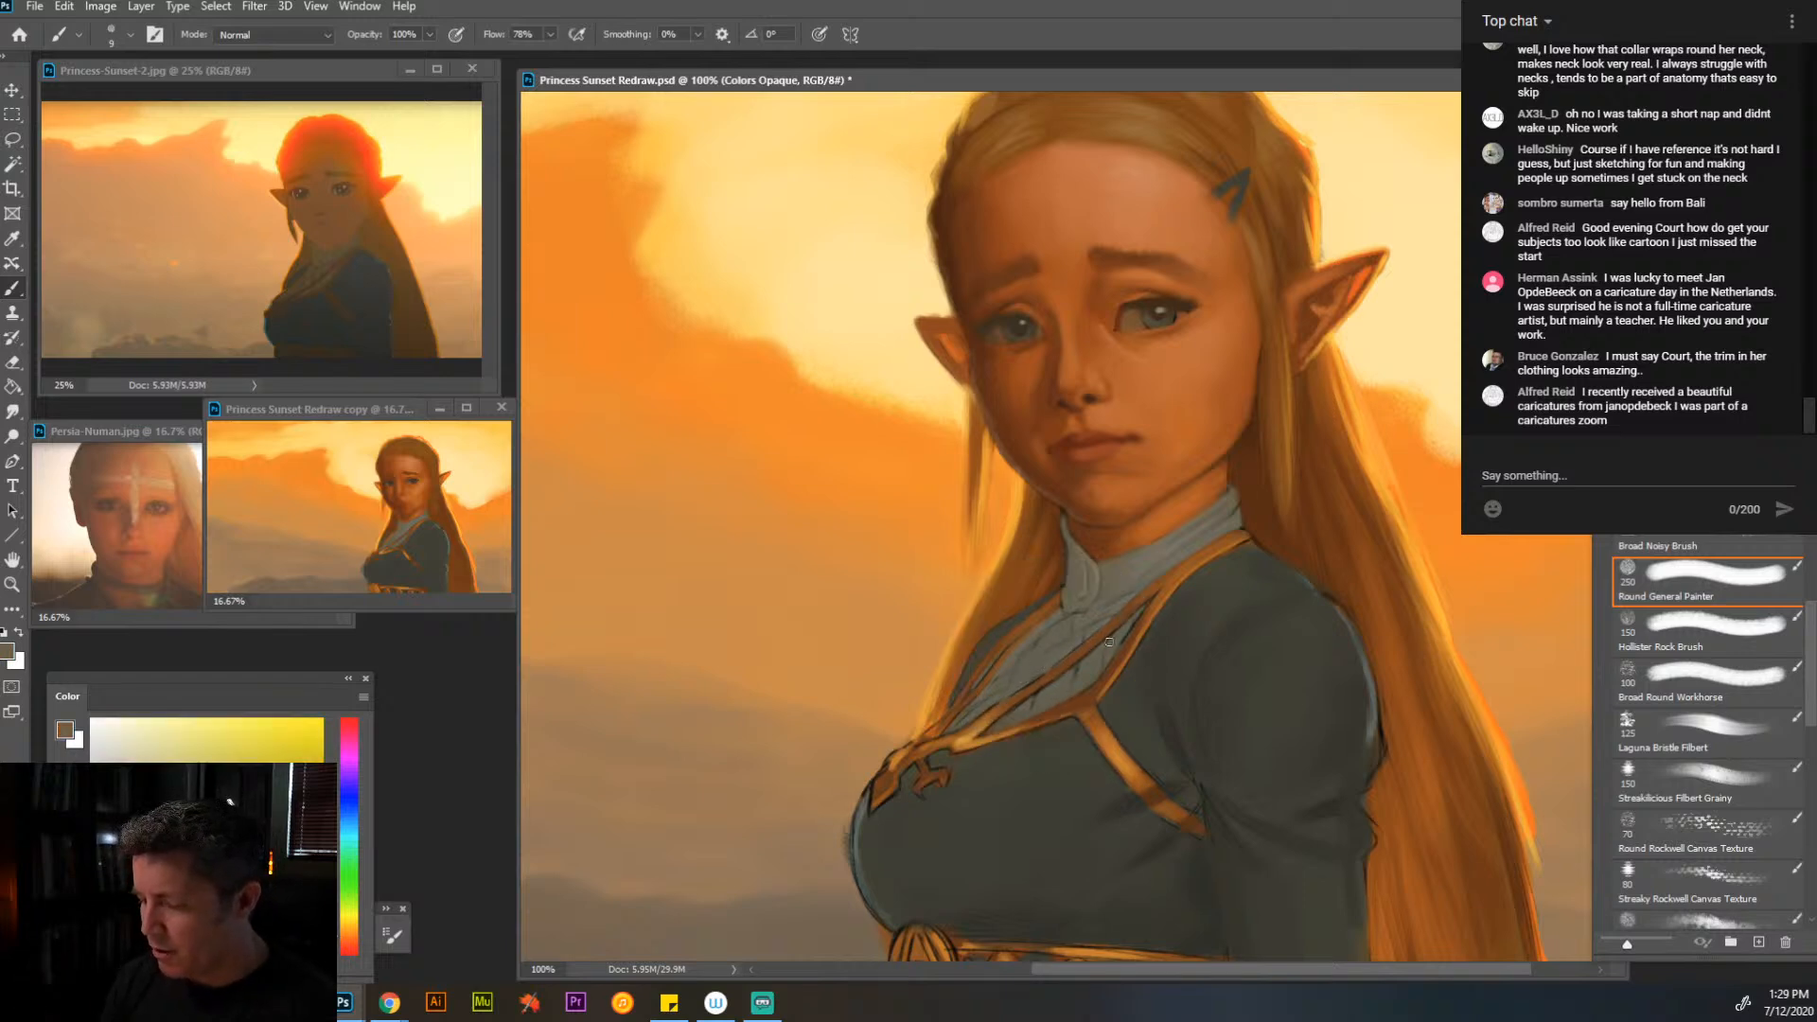
left_click(1129, 631, "alt")
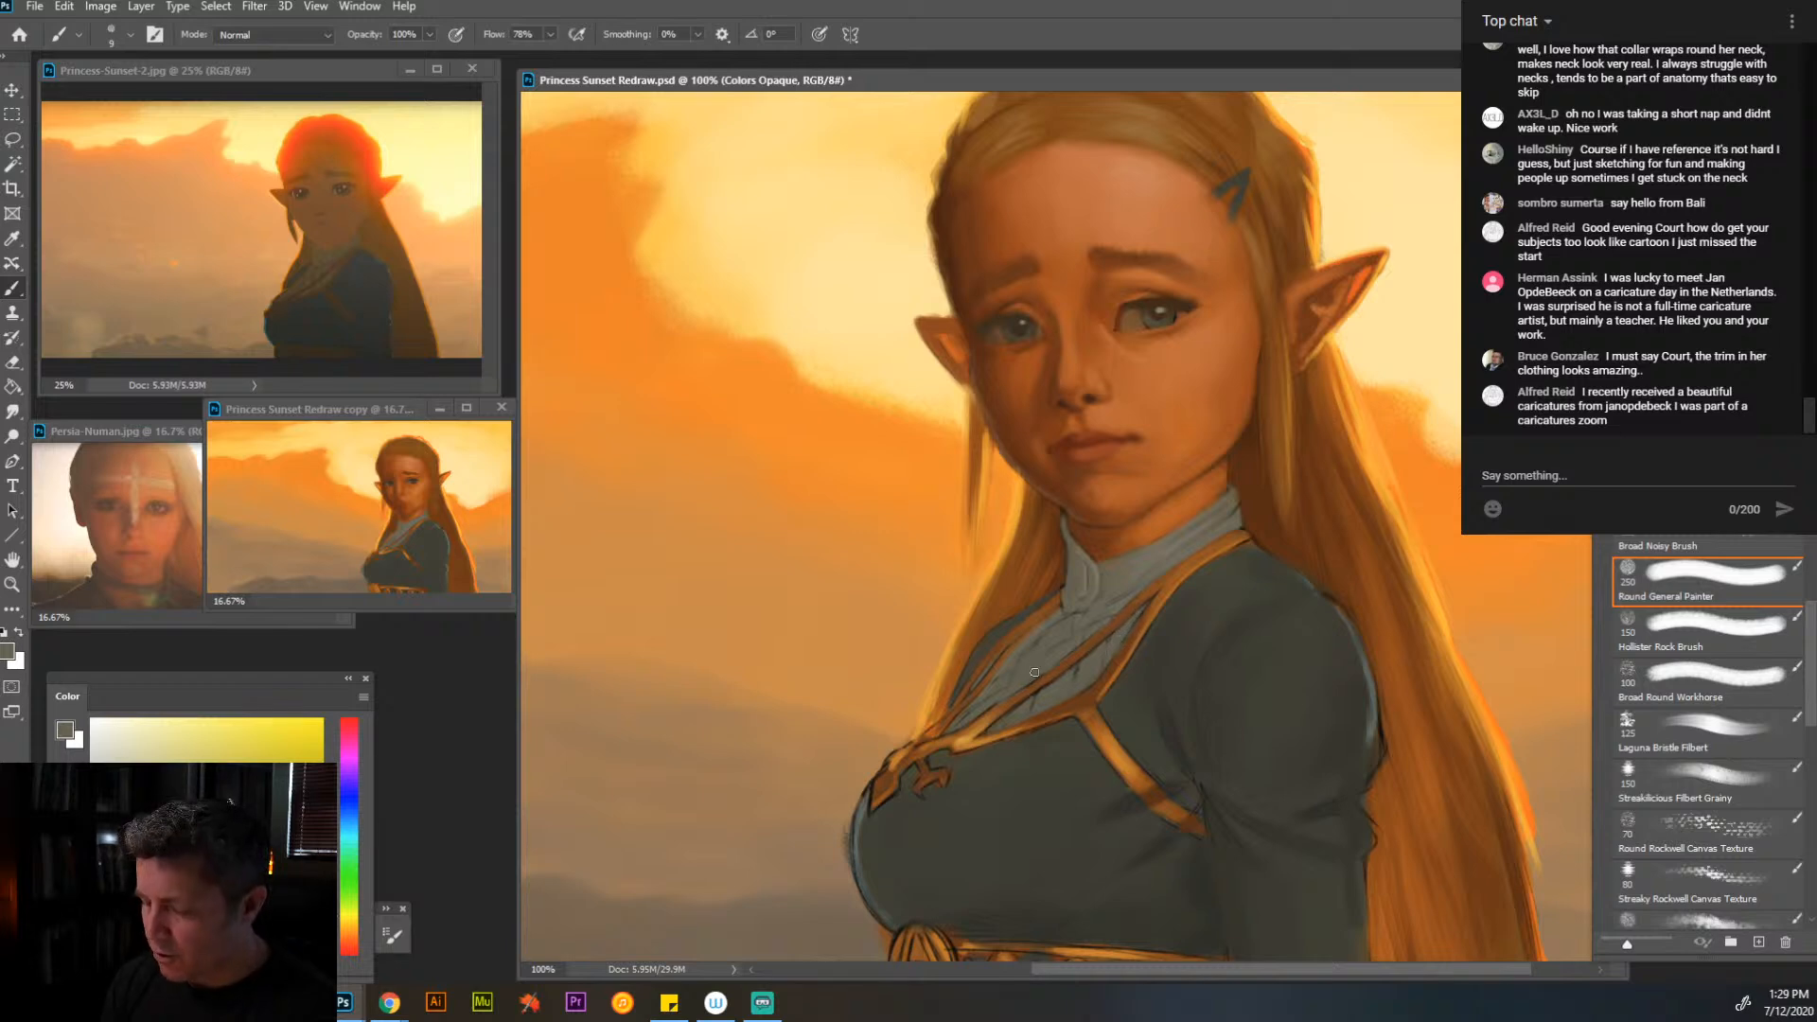
left_click(1072, 706, "alt")
left_click(1082, 685, "alt")
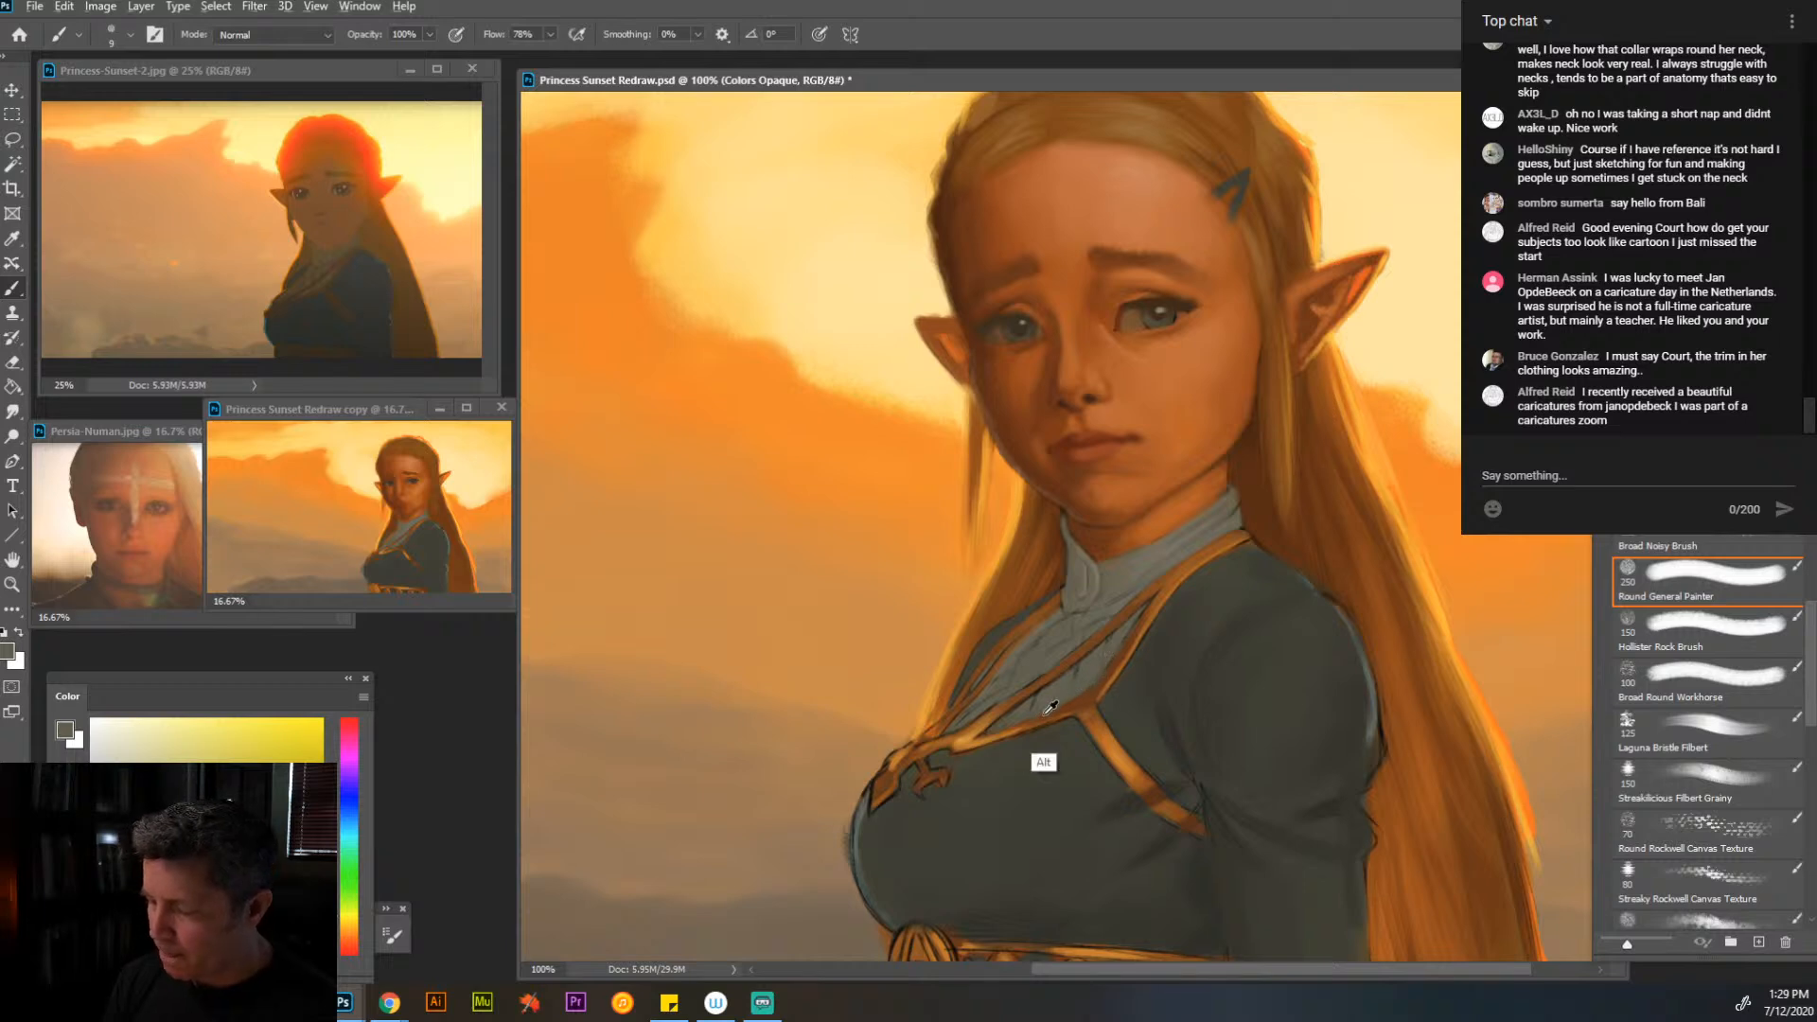
- Touch up the neckline trim and the hair edge beside the far shoulder with sampled oranges and a dark olive-brown
left_click(965, 731, "alt")
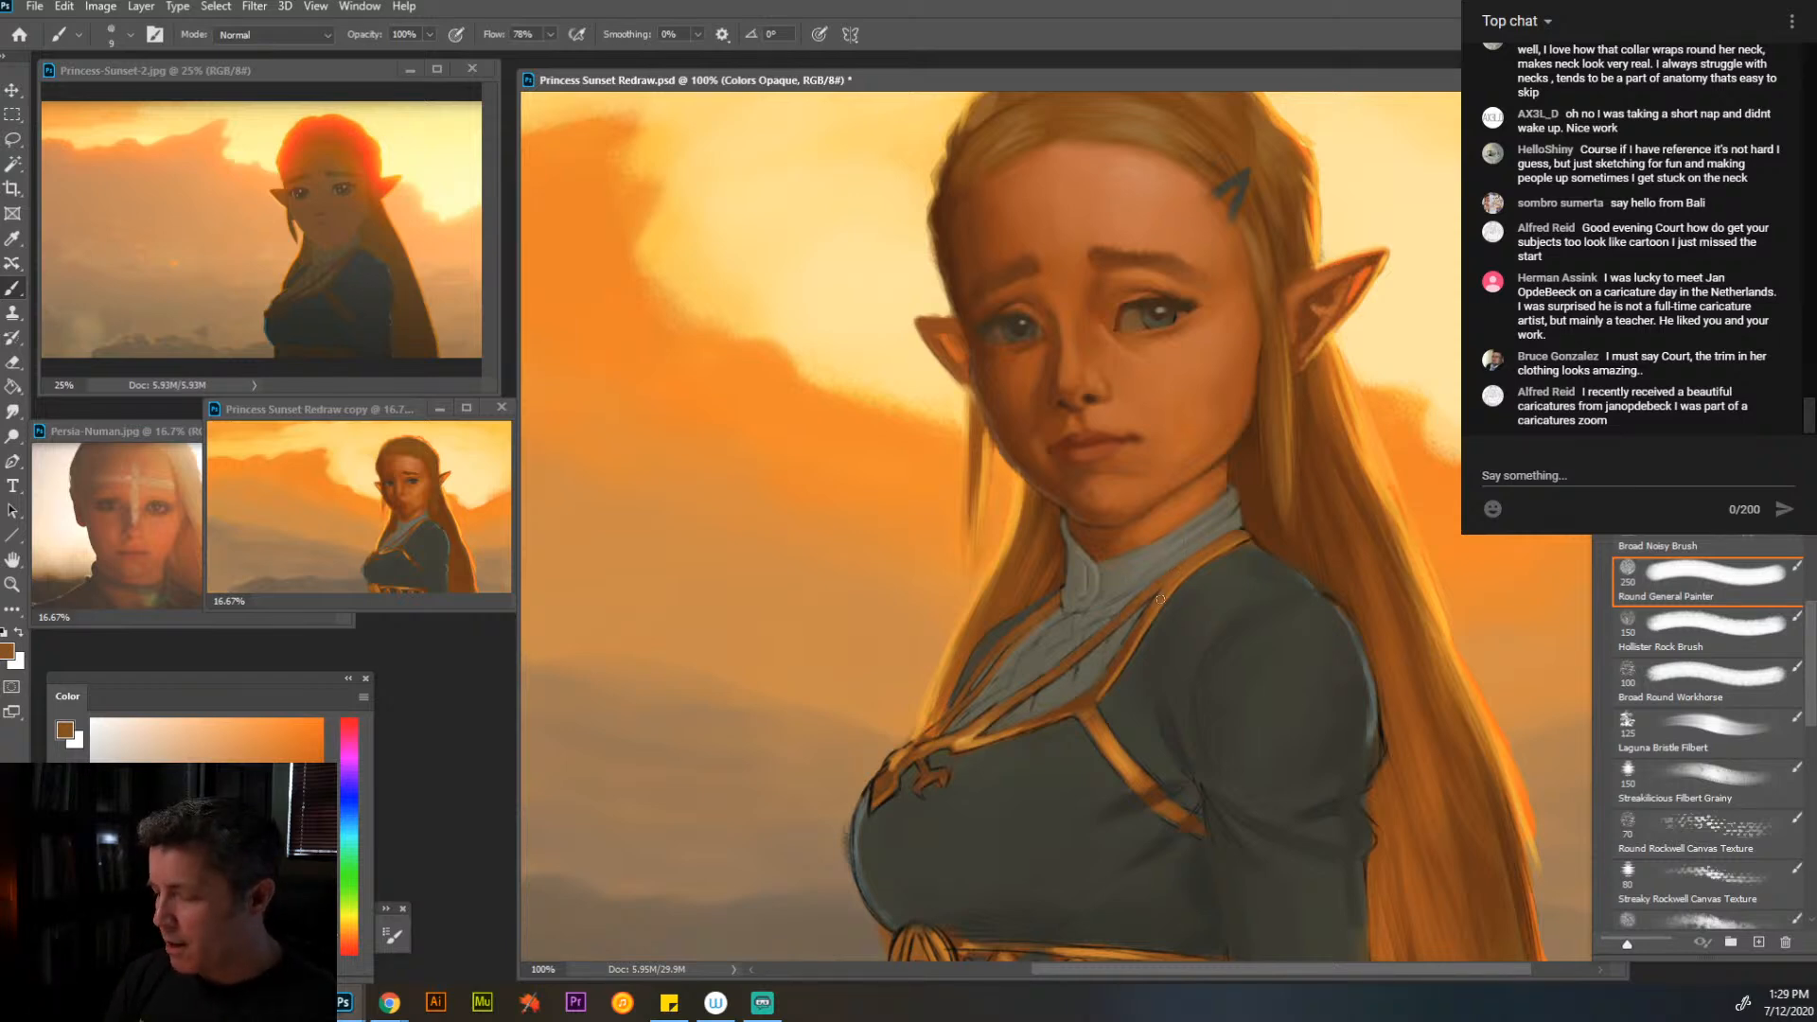
left_click(1248, 547, "alt")
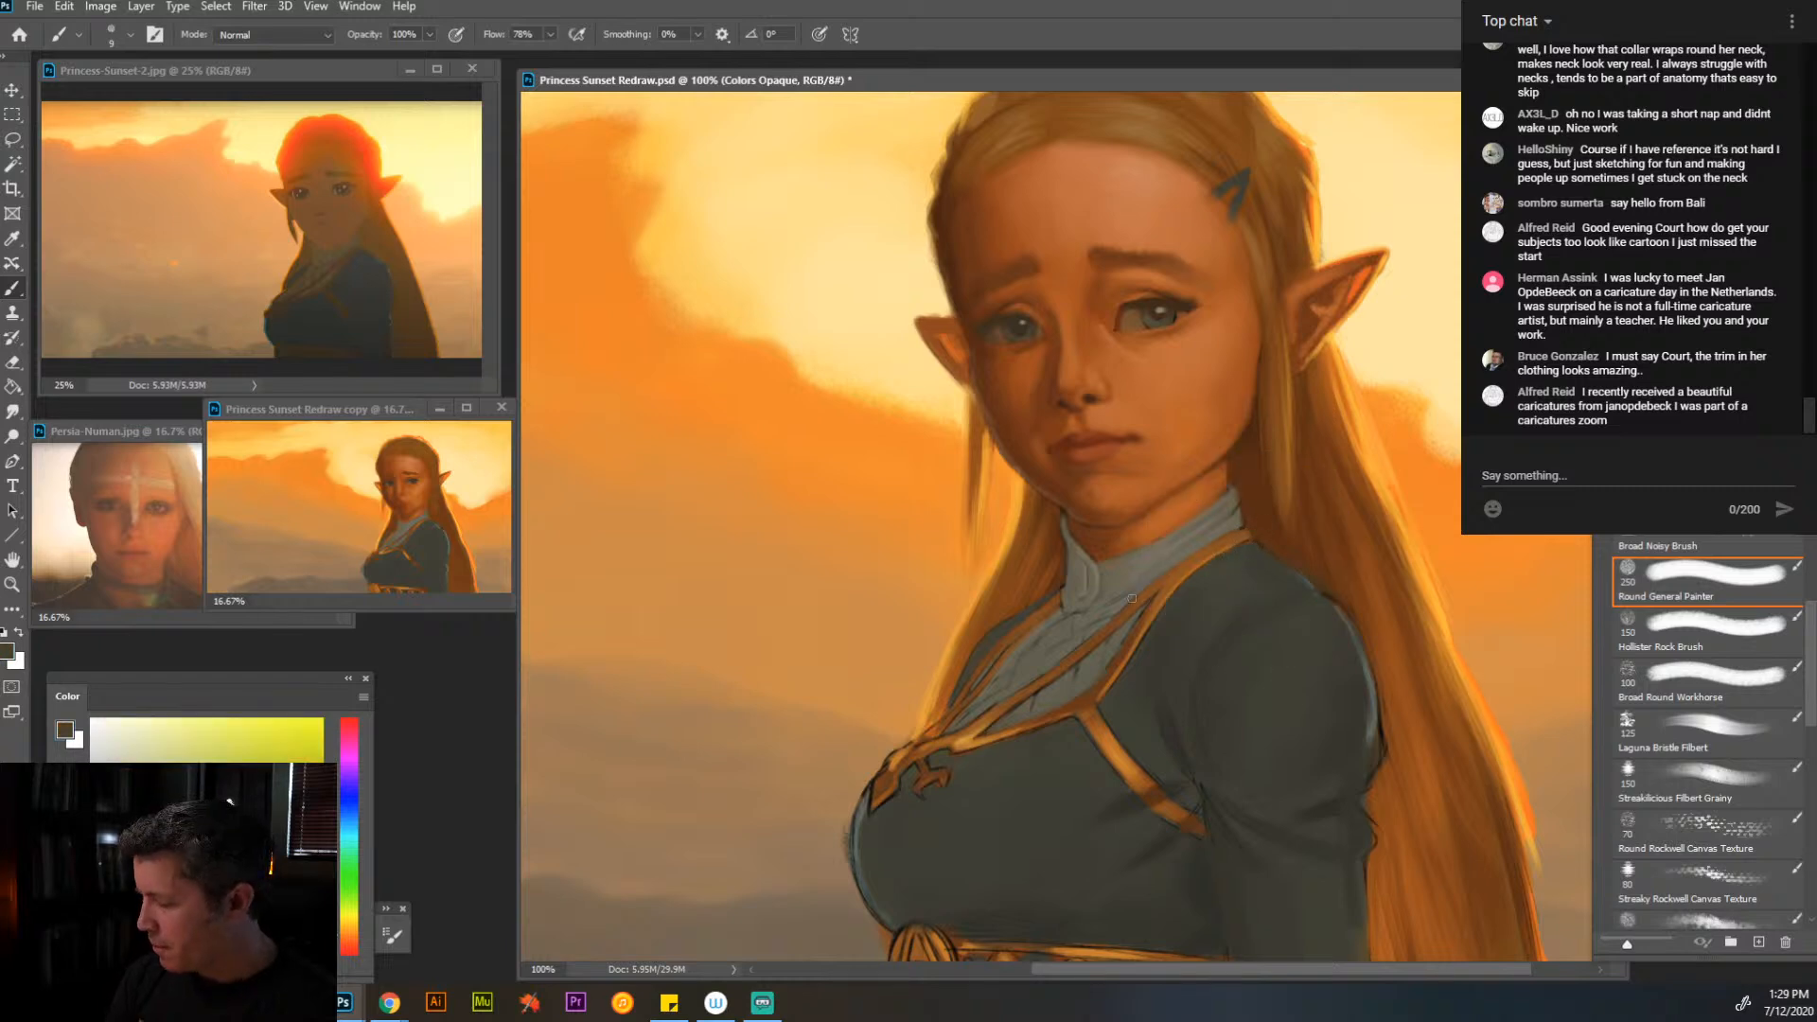
left_click(958, 744, "alt")
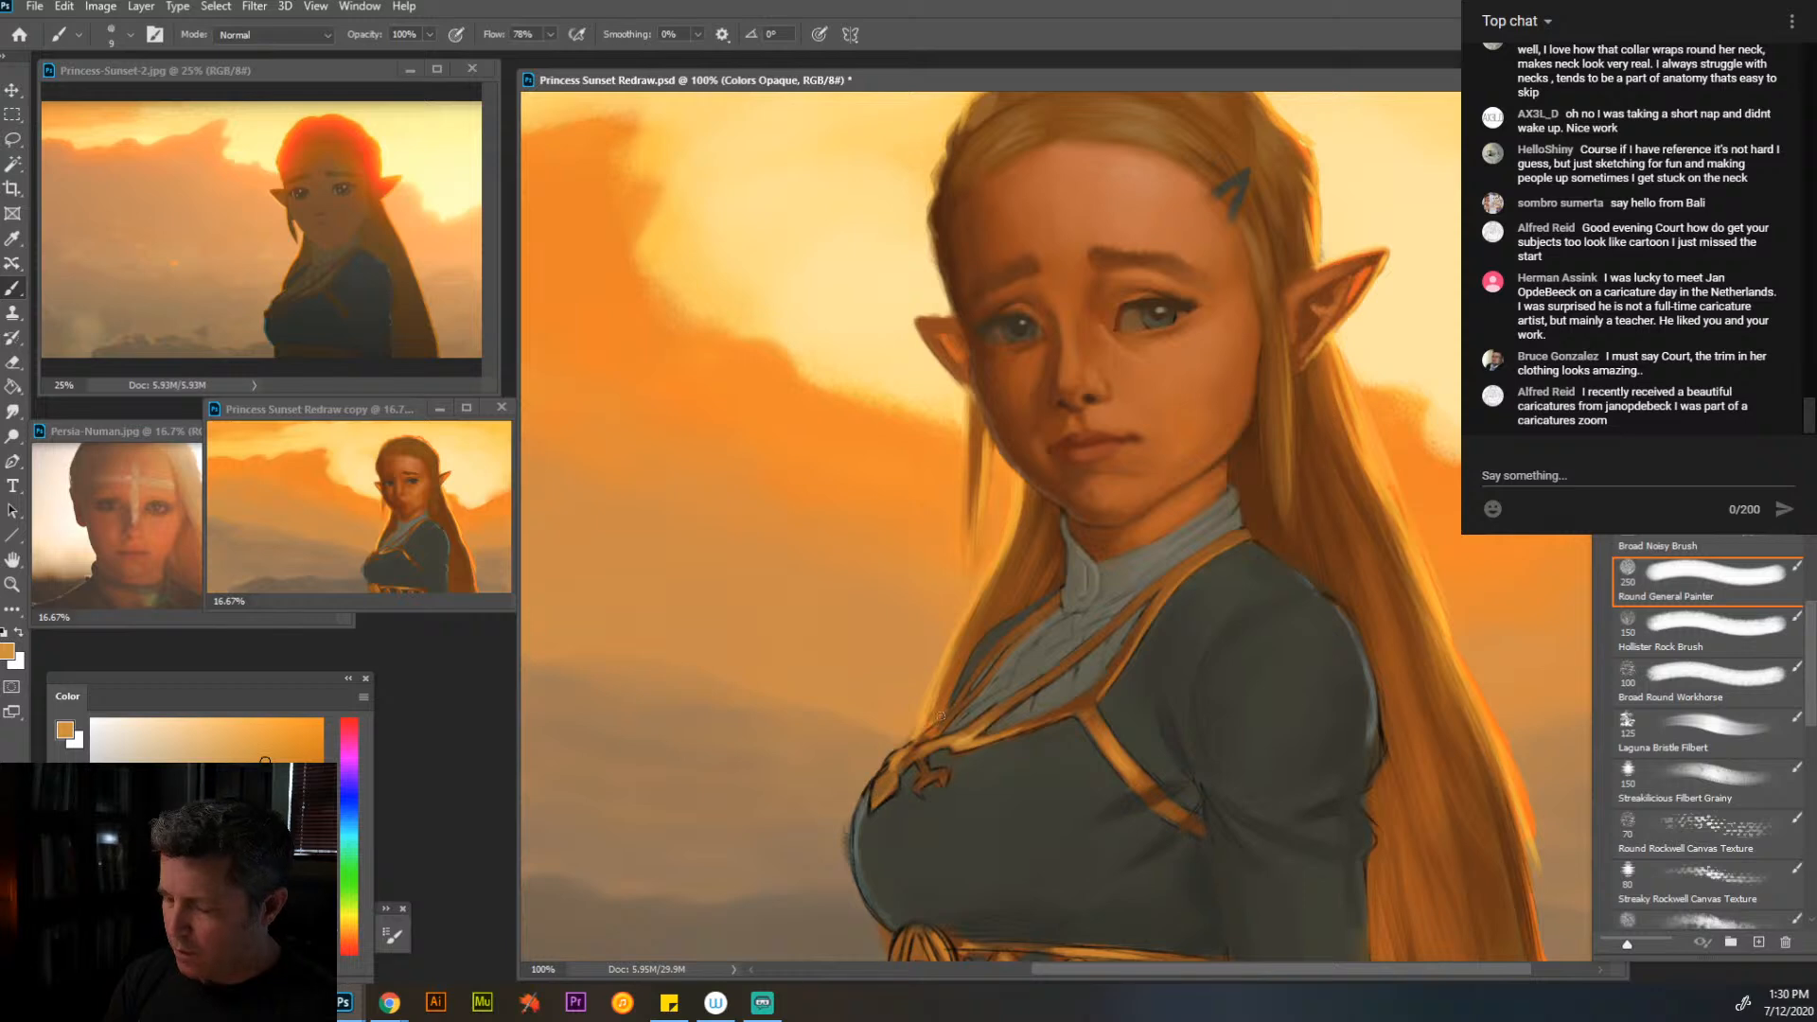
left_click(997, 605, "alt")
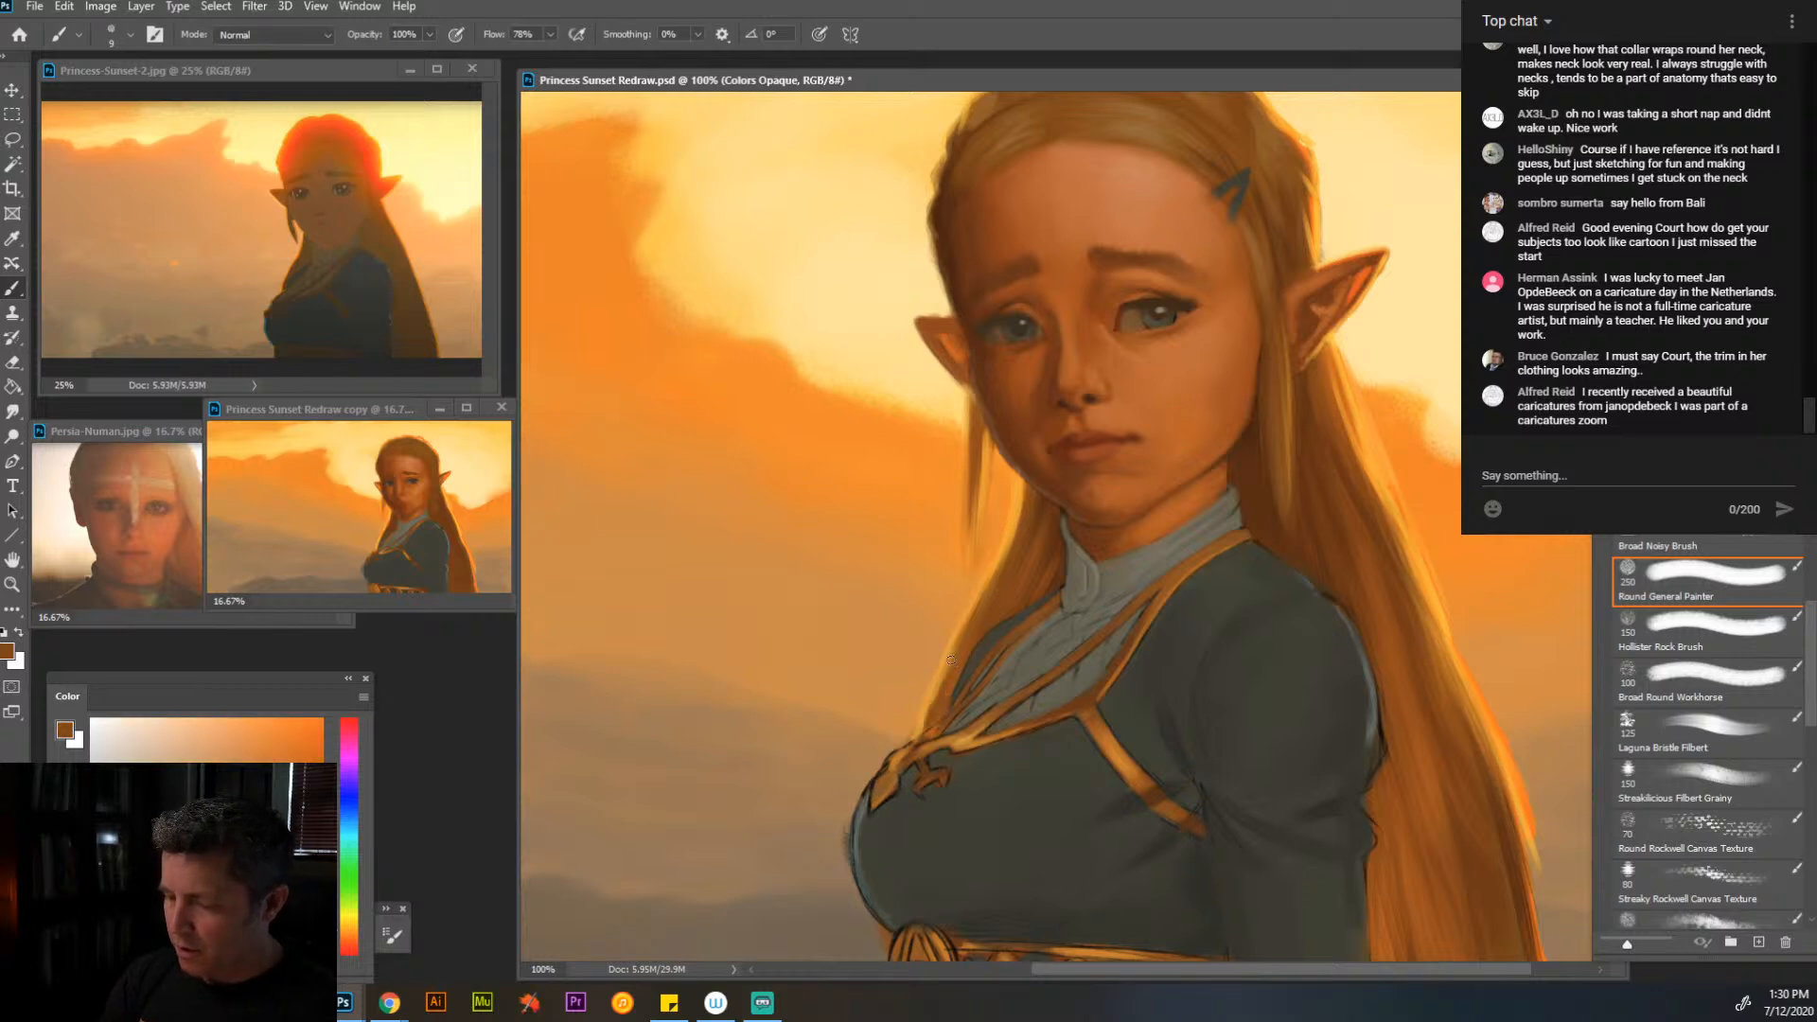
left_click_drag(951, 661, 925, 719)
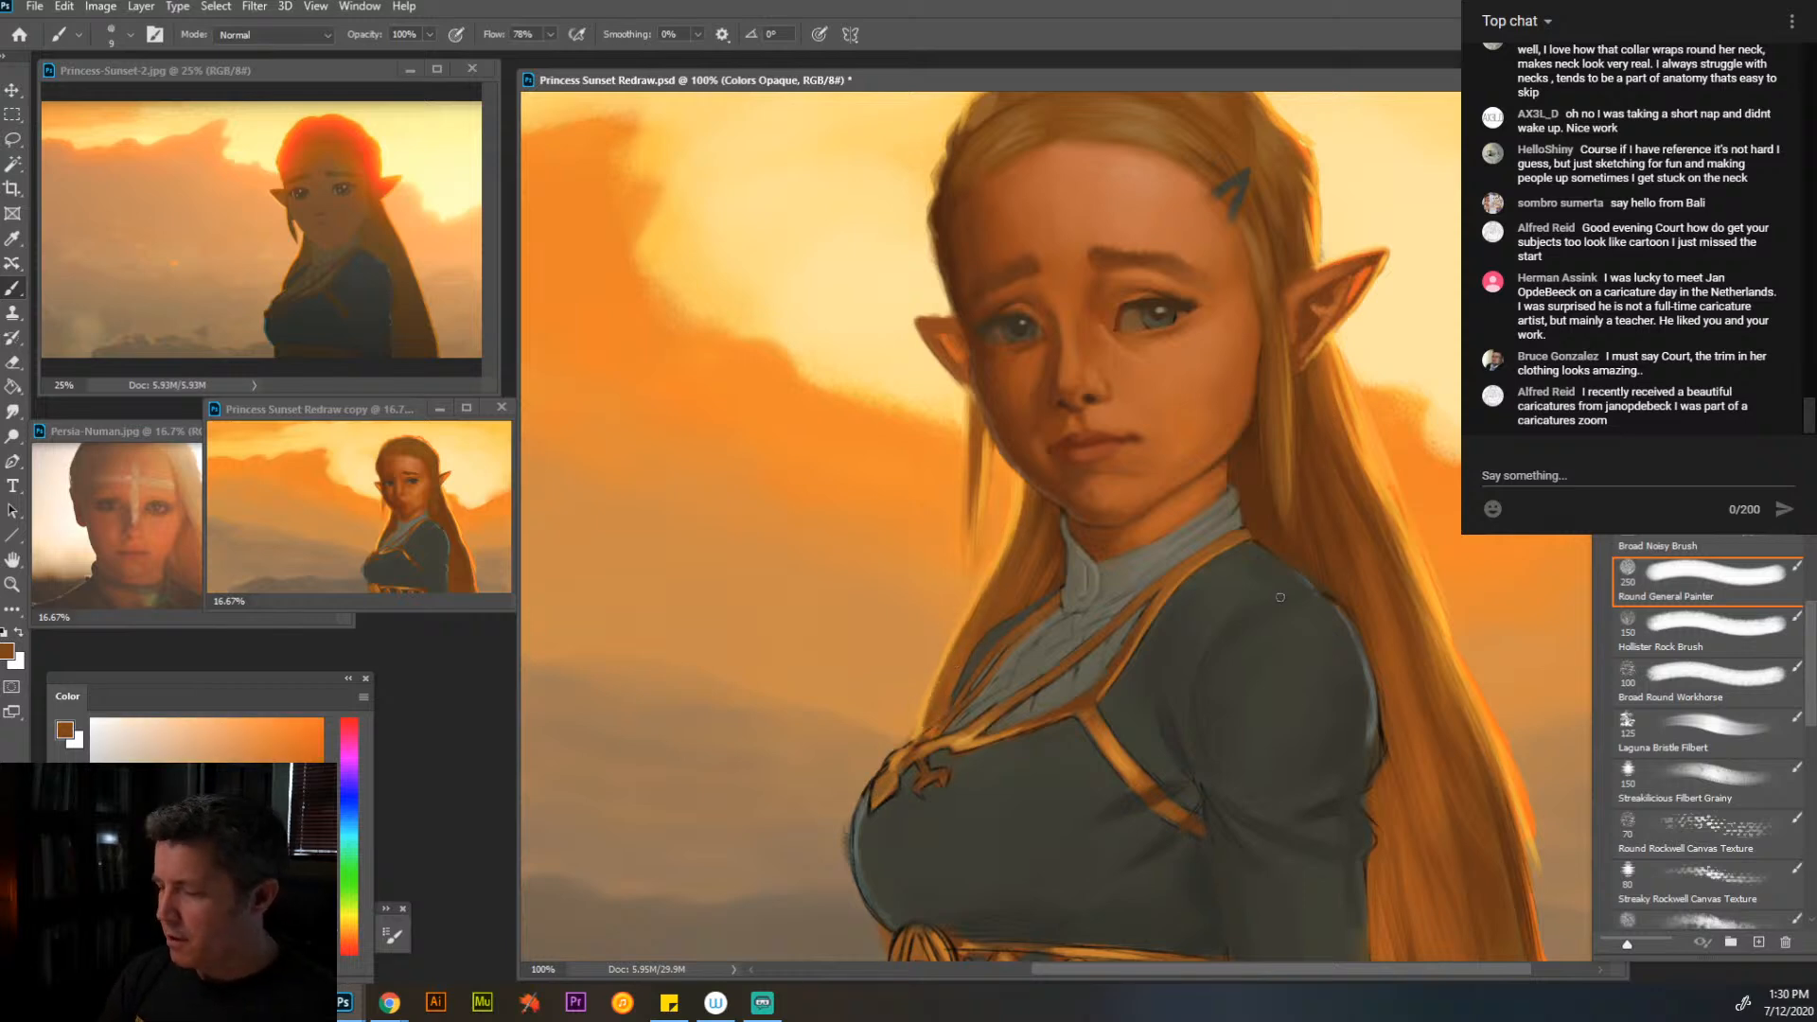
- Paint thin bright-orange strands along the outer edge of the long hair behind the shoulder, using the Hairy Small brush at size 4
left_click(1373, 478, "alt")
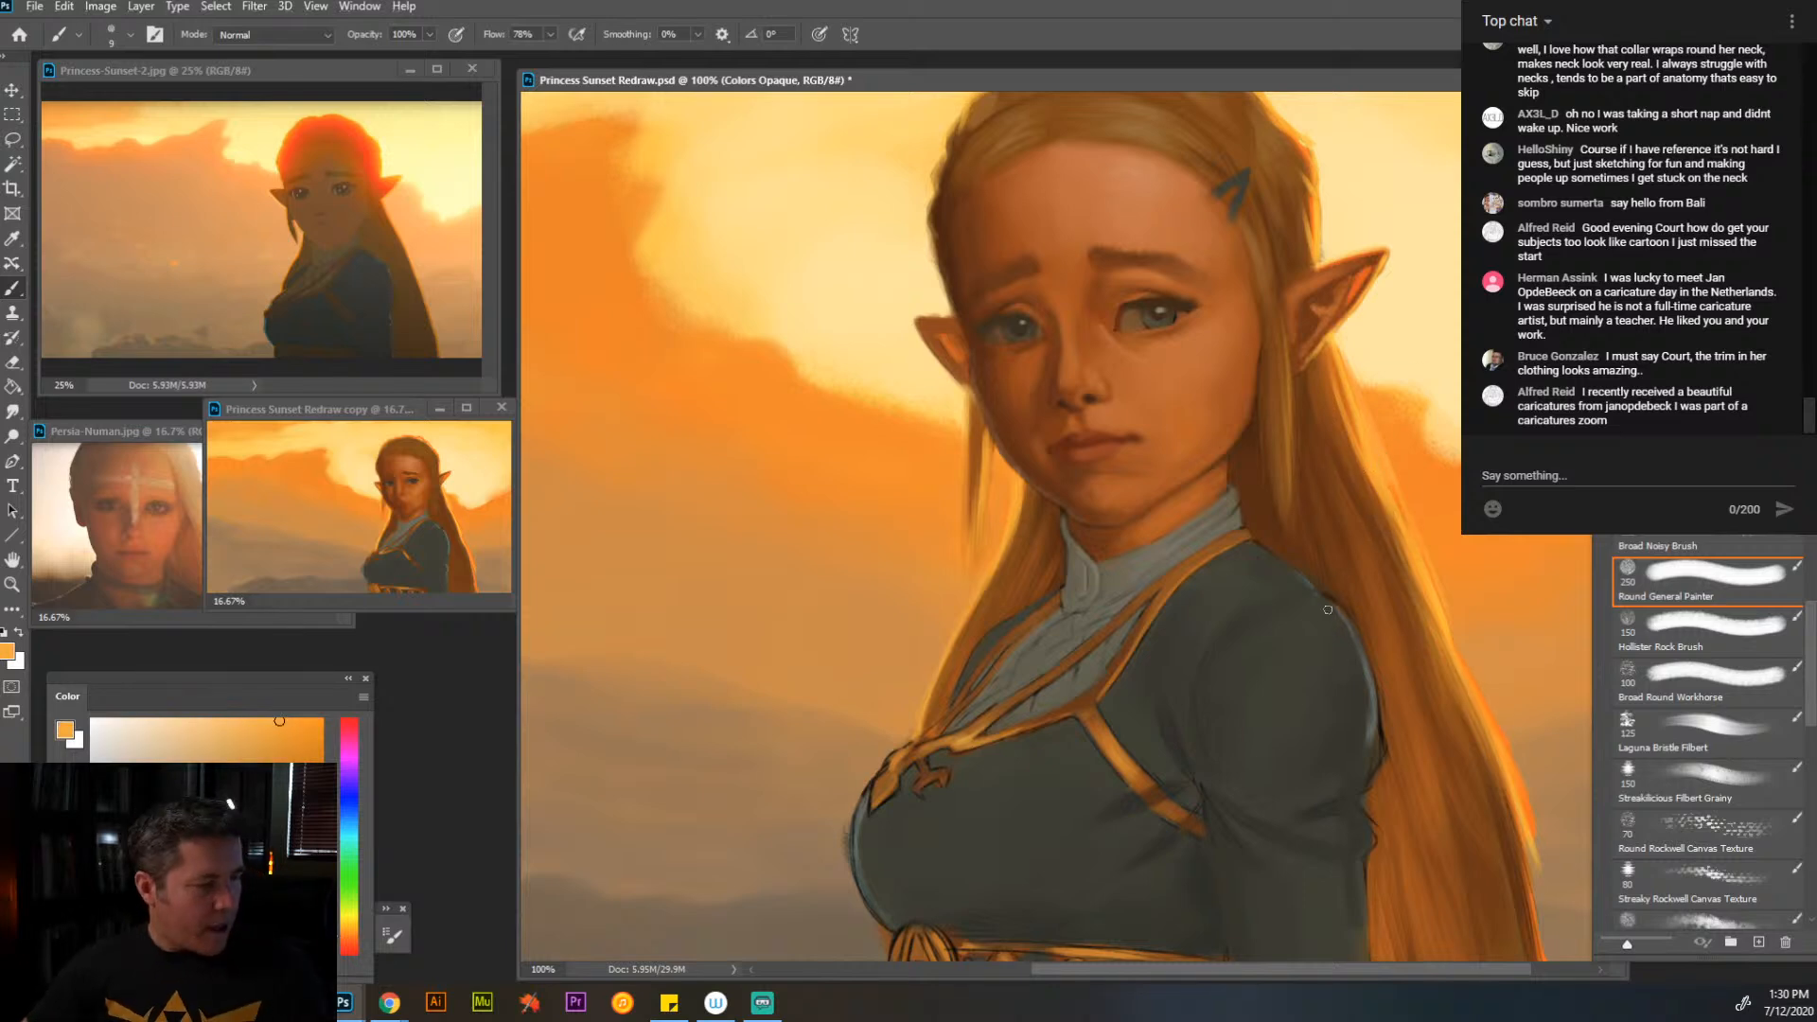
left_click_drag(1333, 531, 1229, 510)
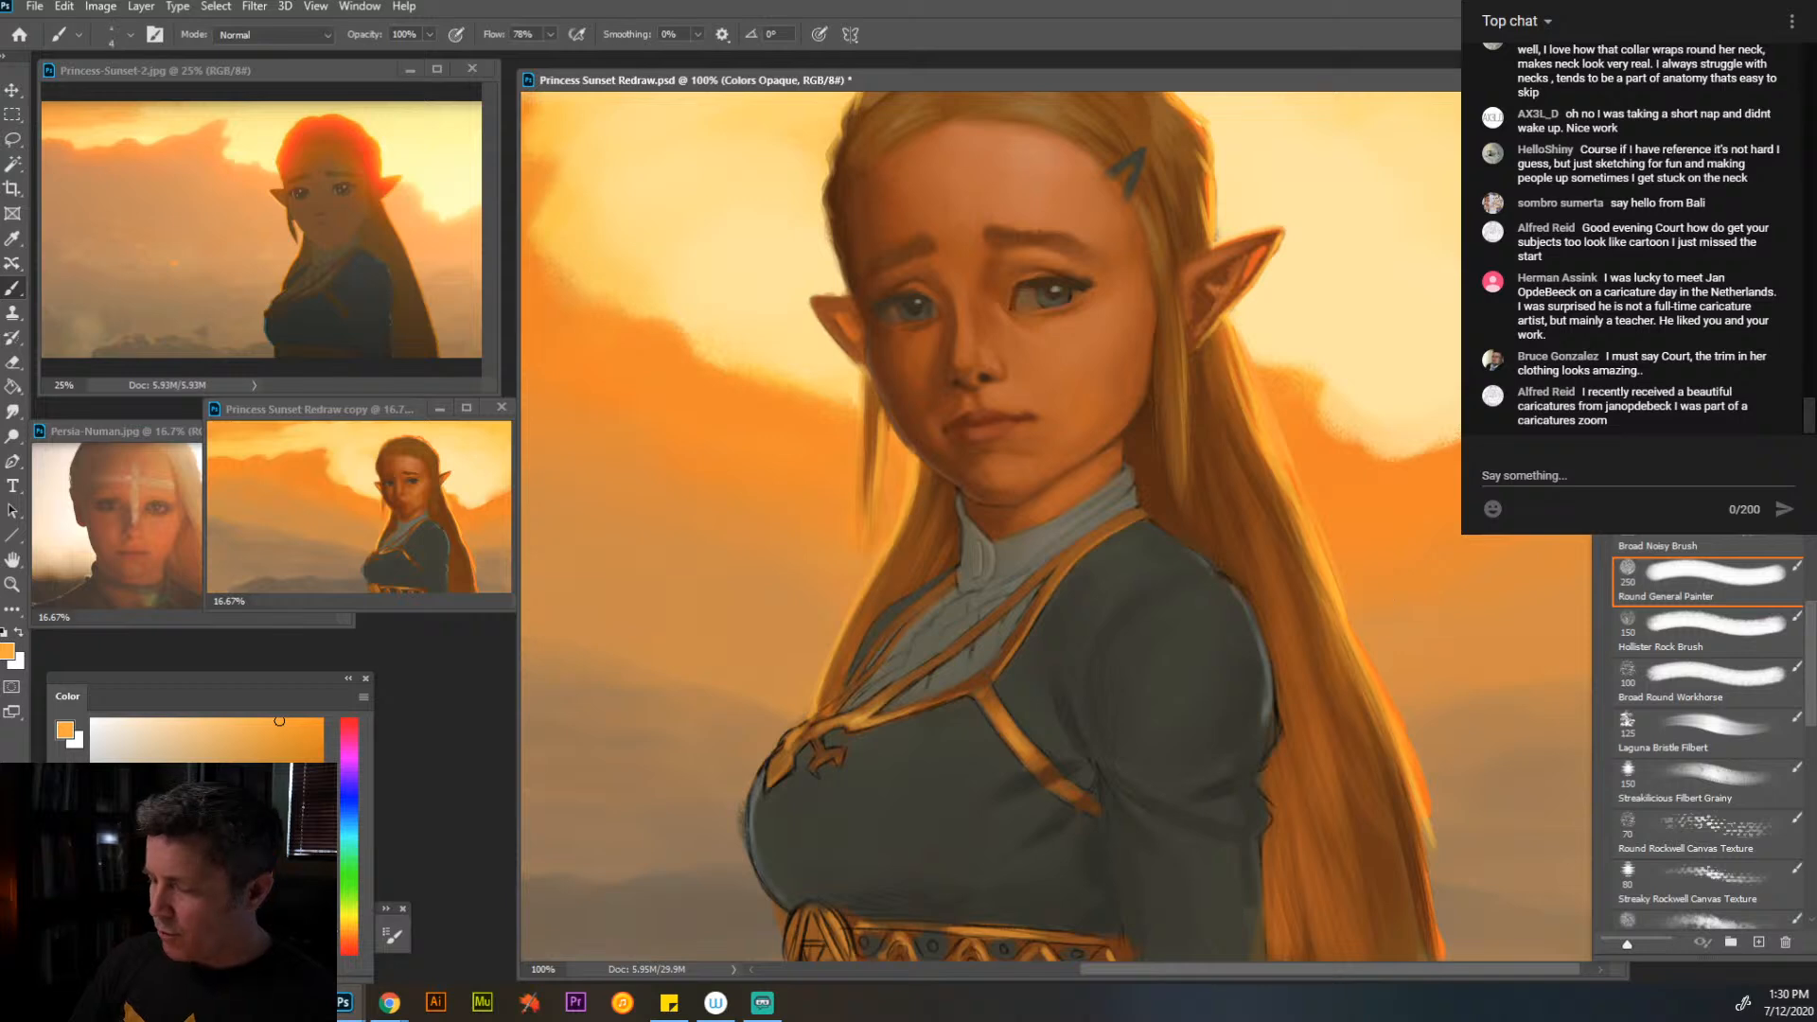
key("bracketleft")
key("bracketleft")
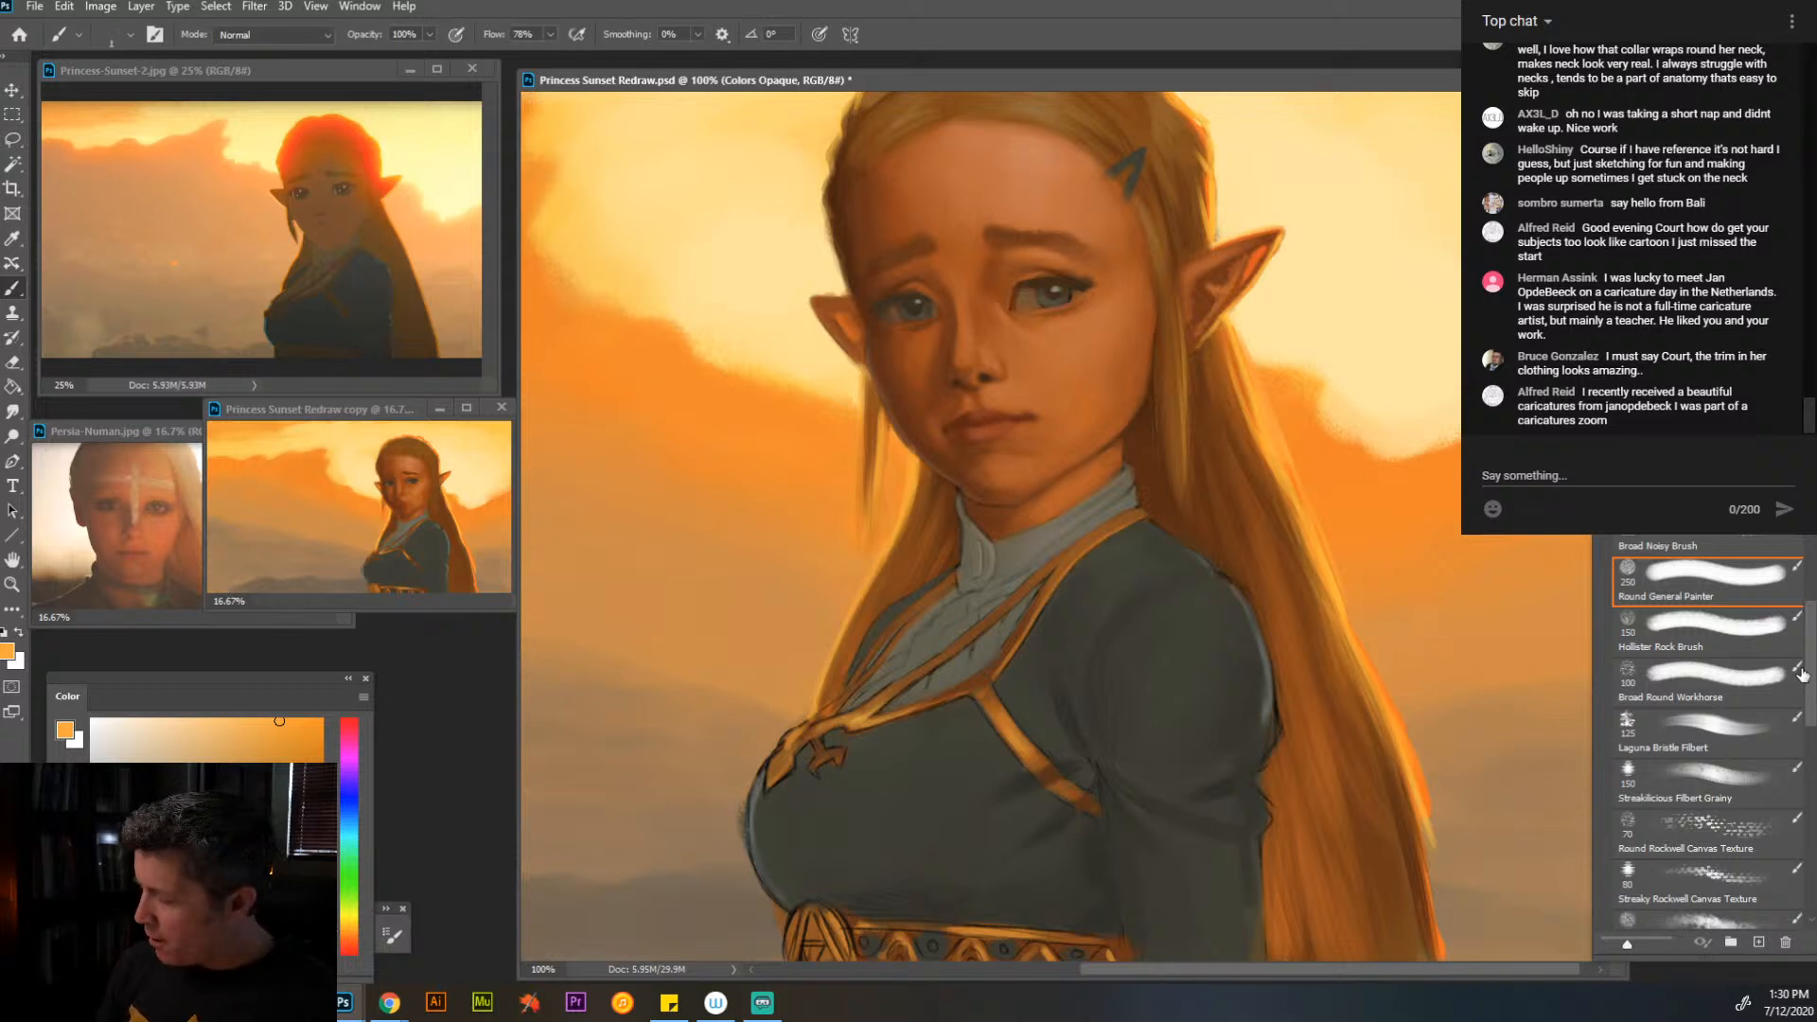
scroll(1796, 740, "down", 3)
scroll(1722, 711, "down", 3)
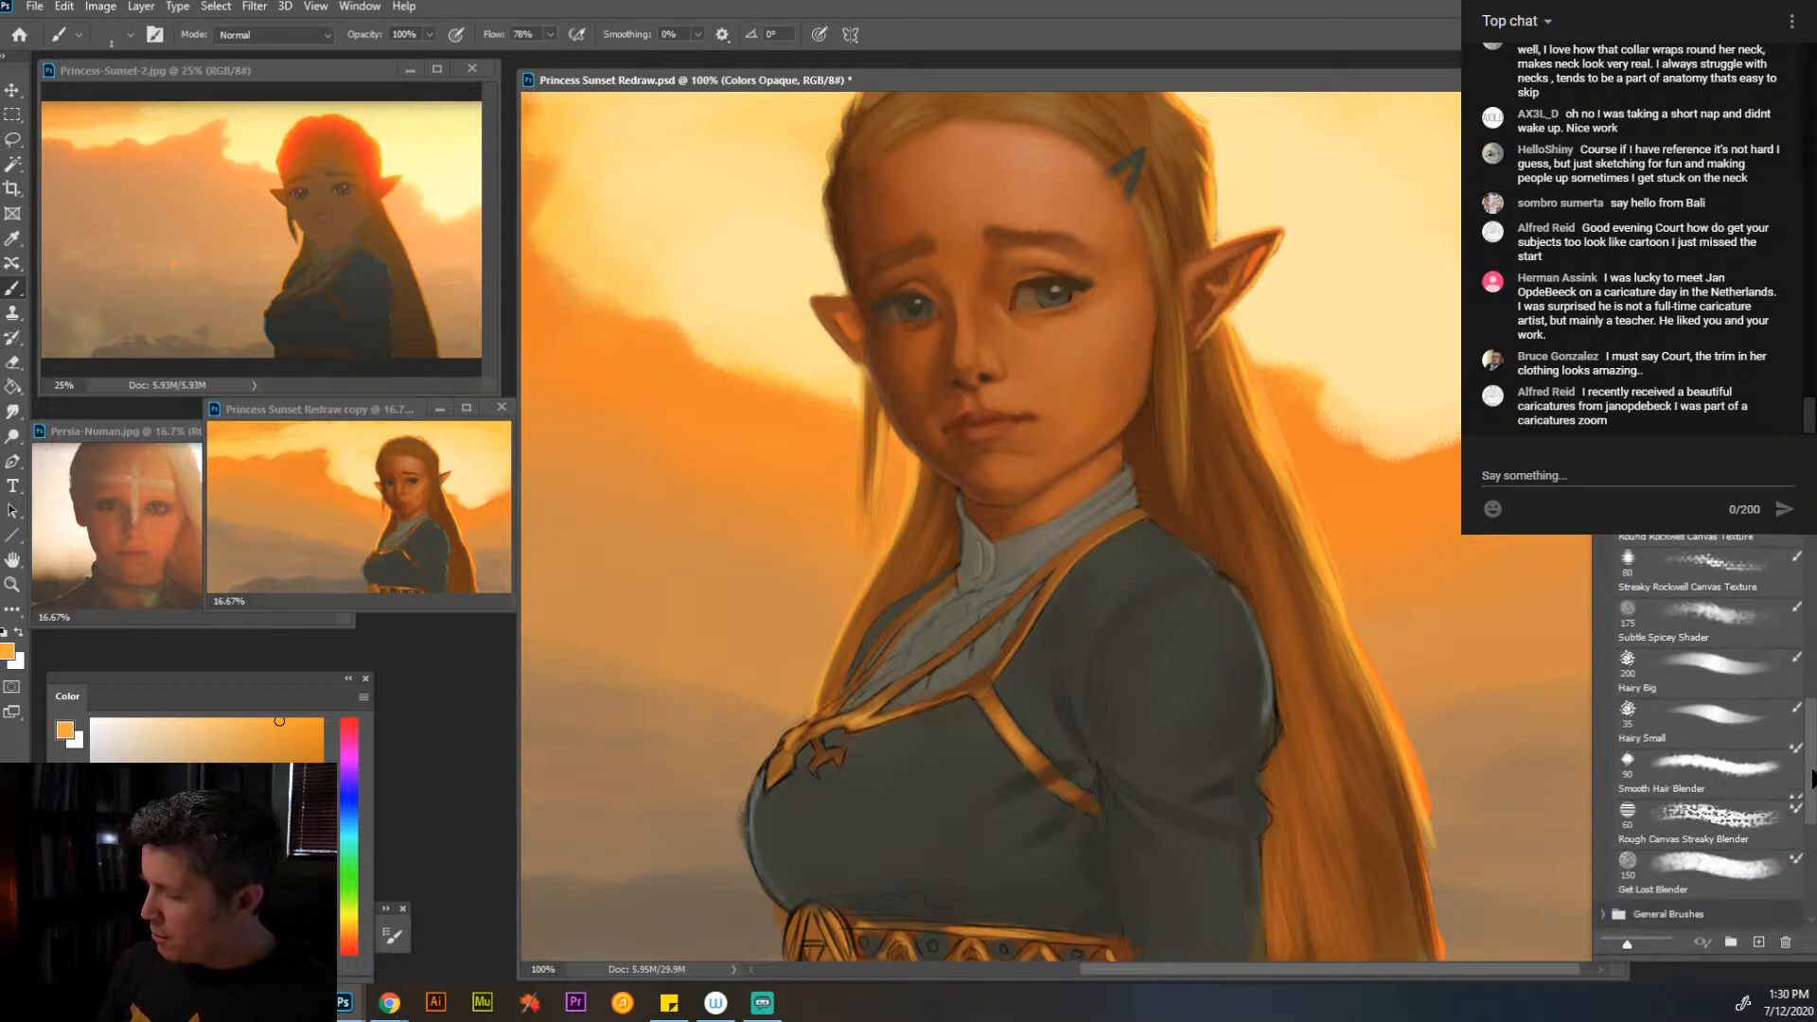
left_click(1721, 711)
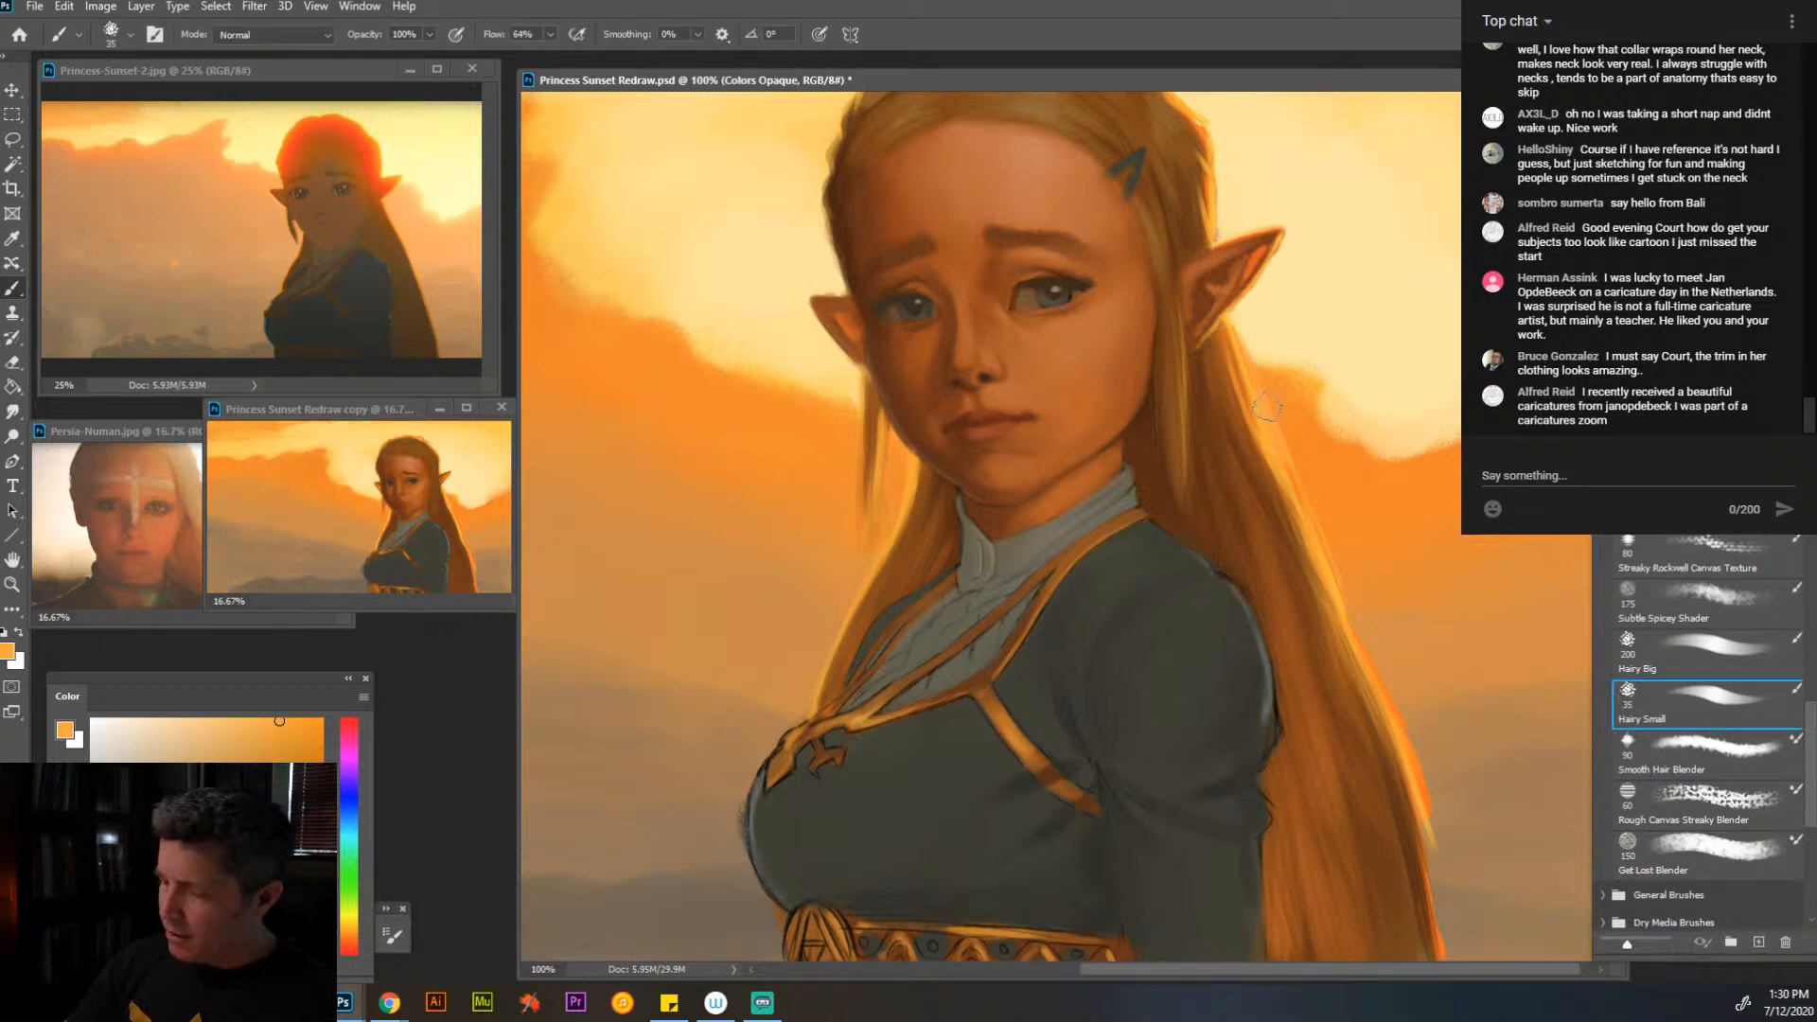
key("bracketleft")
key("bracketleft")
key("bracketleft")
key("bracketleft")
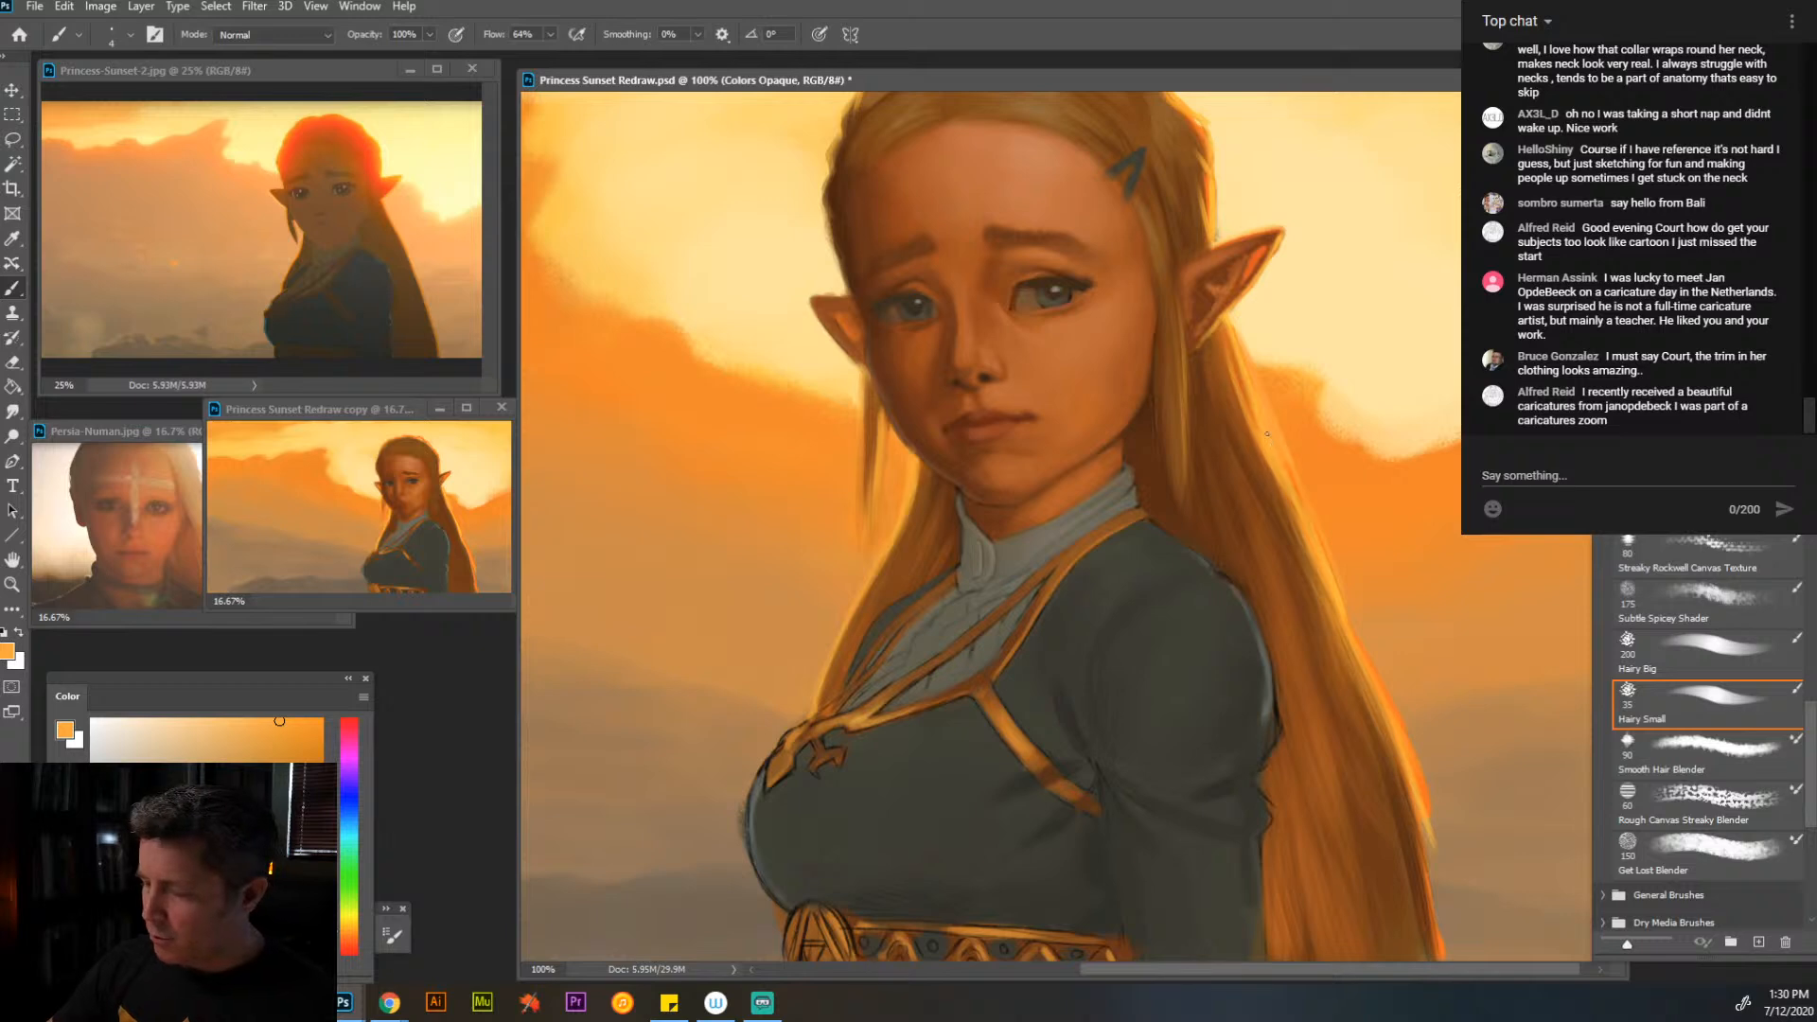
left_click(1267, 434, "alt")
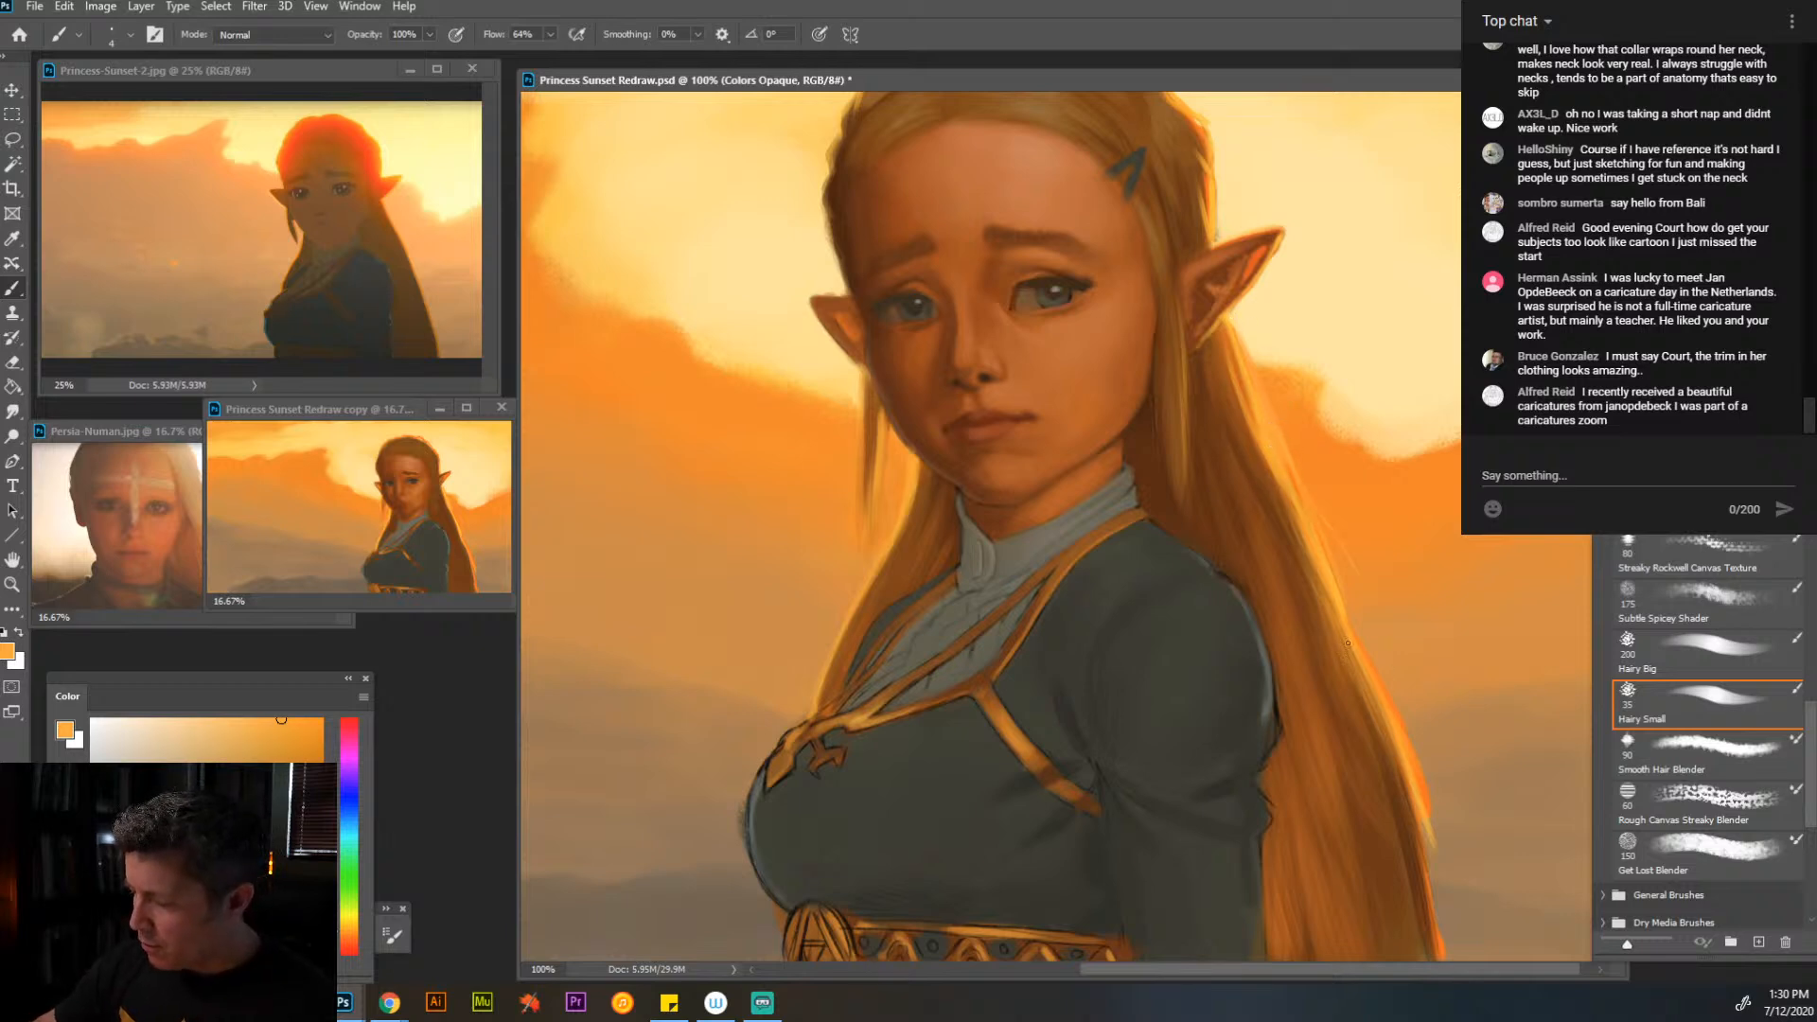
mouse_move(1280, 478)
left_mouse_down()
mouse_move(1384, 680)
mouse_move(1435, 914)
left_mouse_up()
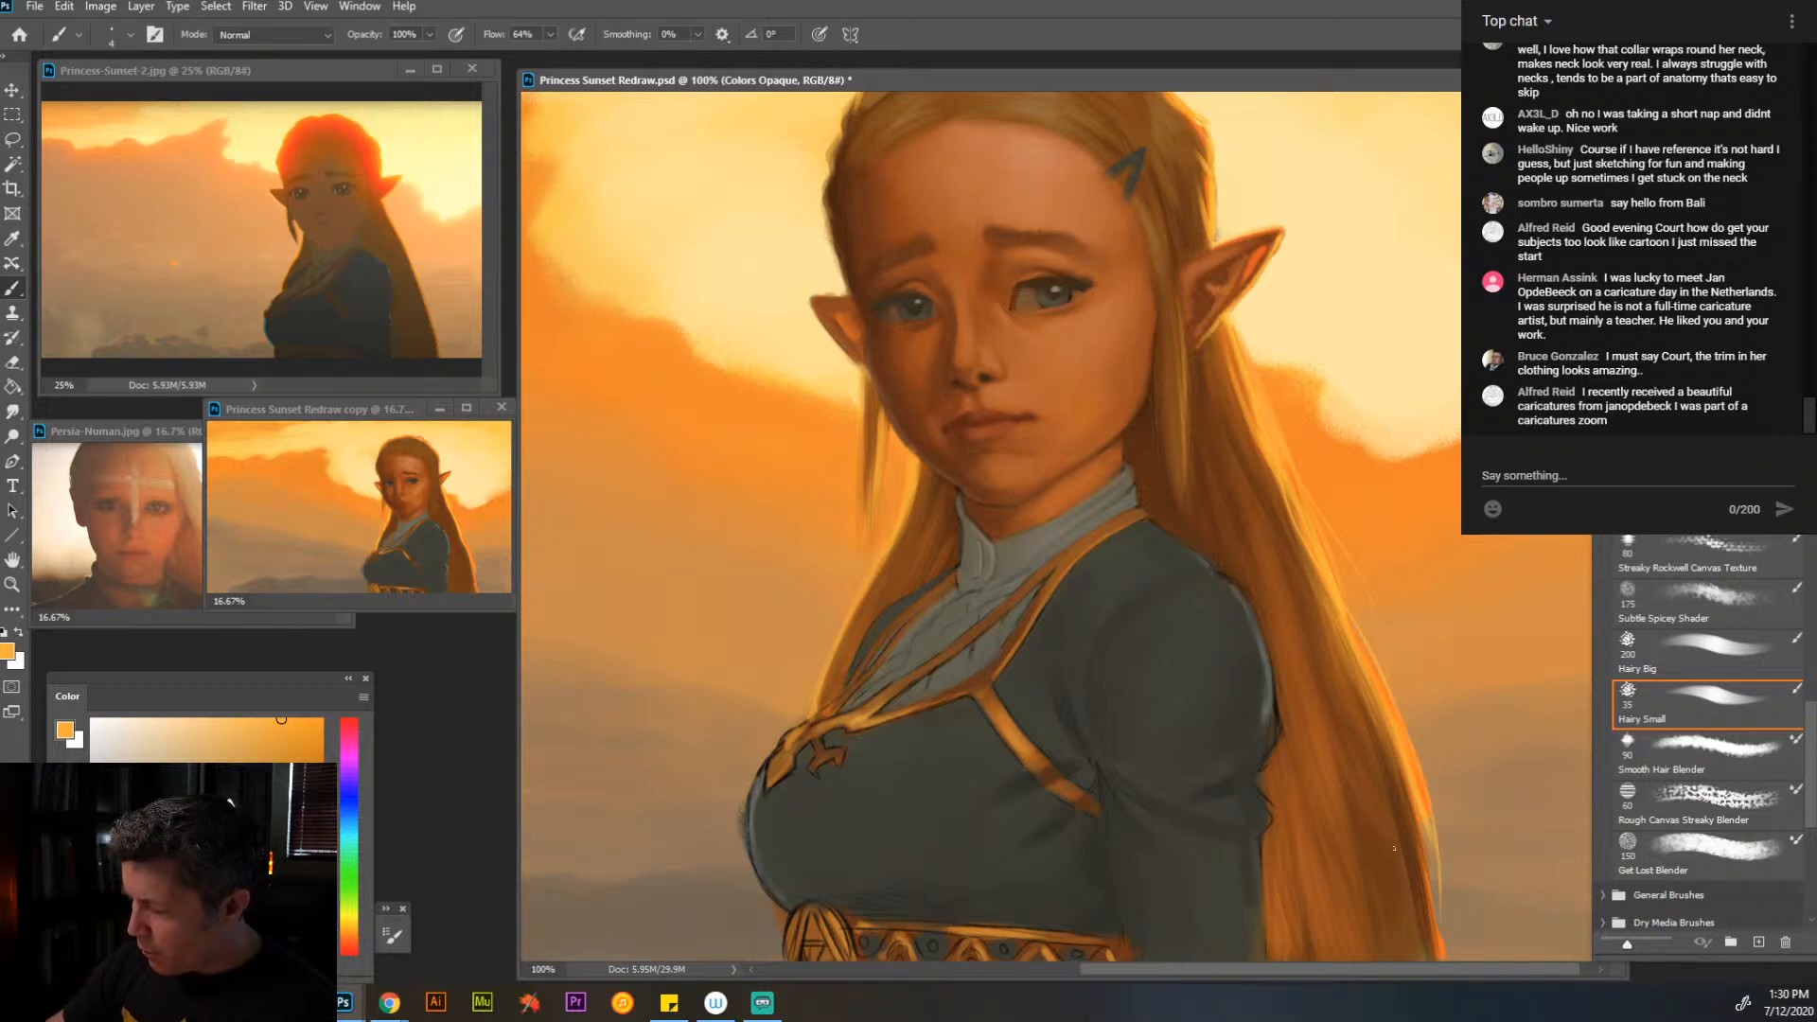
- Add finer flyaway hairs outside the long hair's edge in a paler orange at brush size 2, and view the whole painting
key("bracketleft")
key("bracketleft")
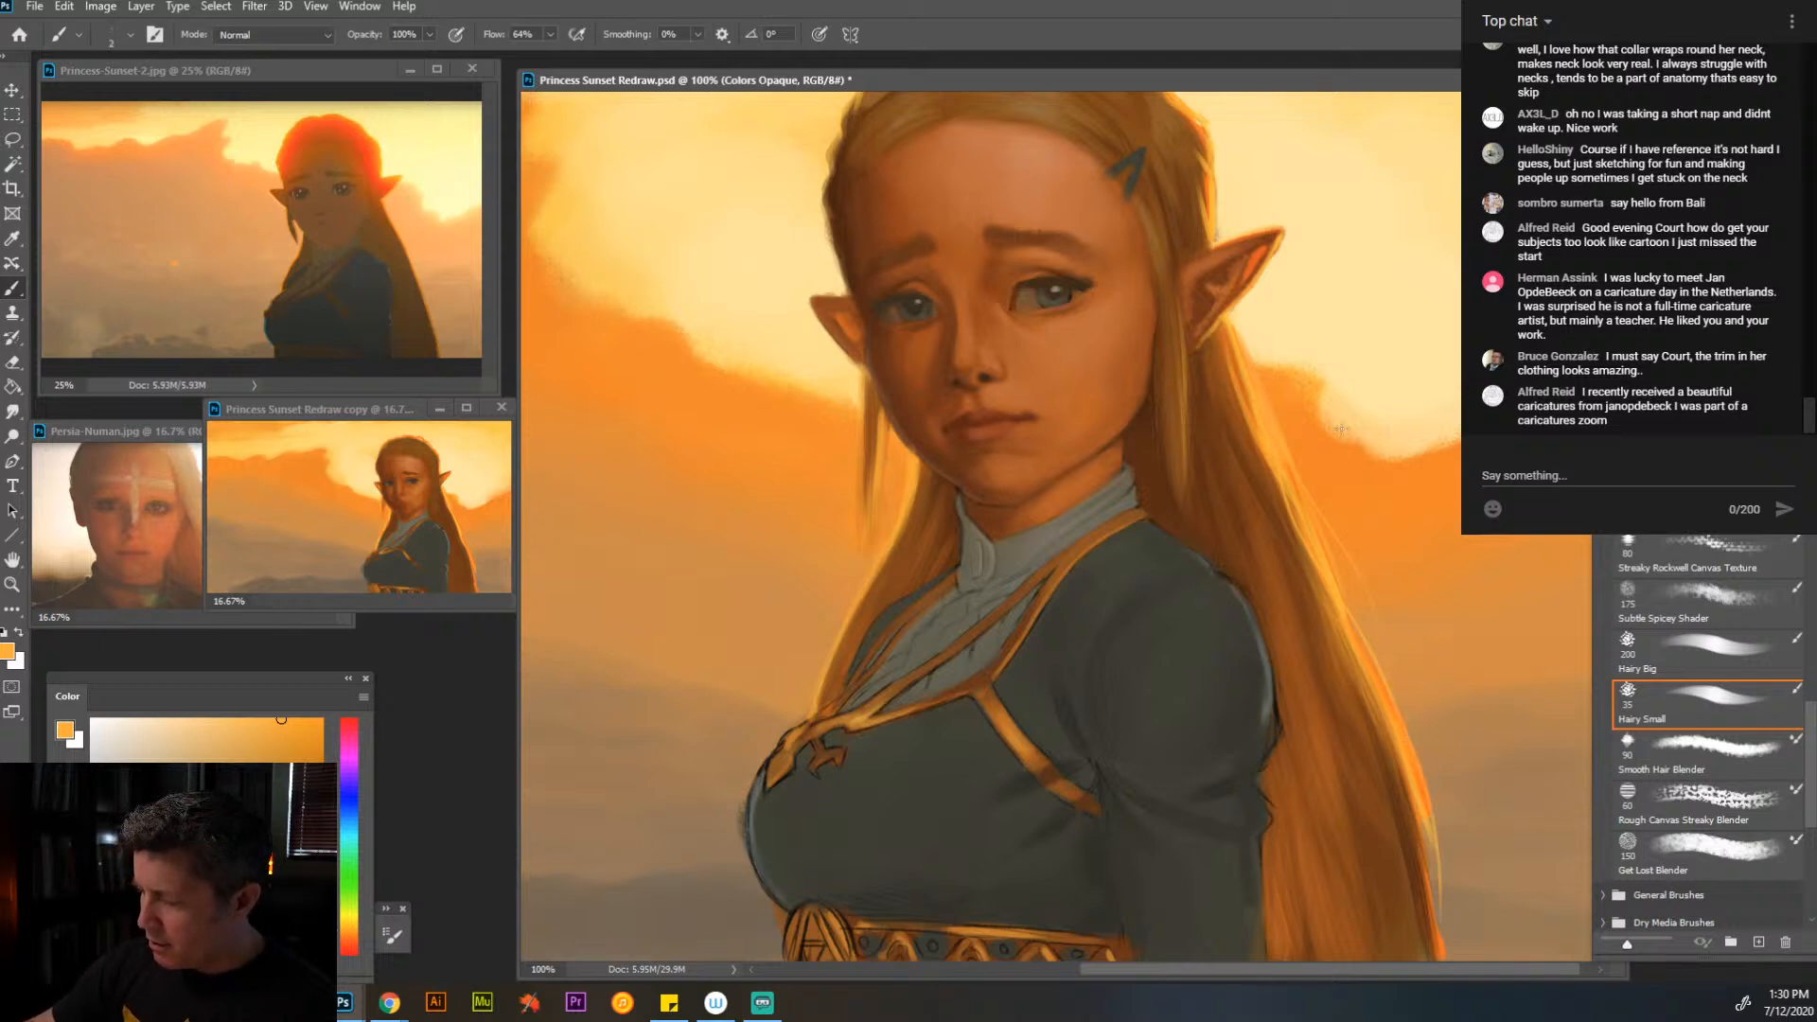
left_click(228, 720)
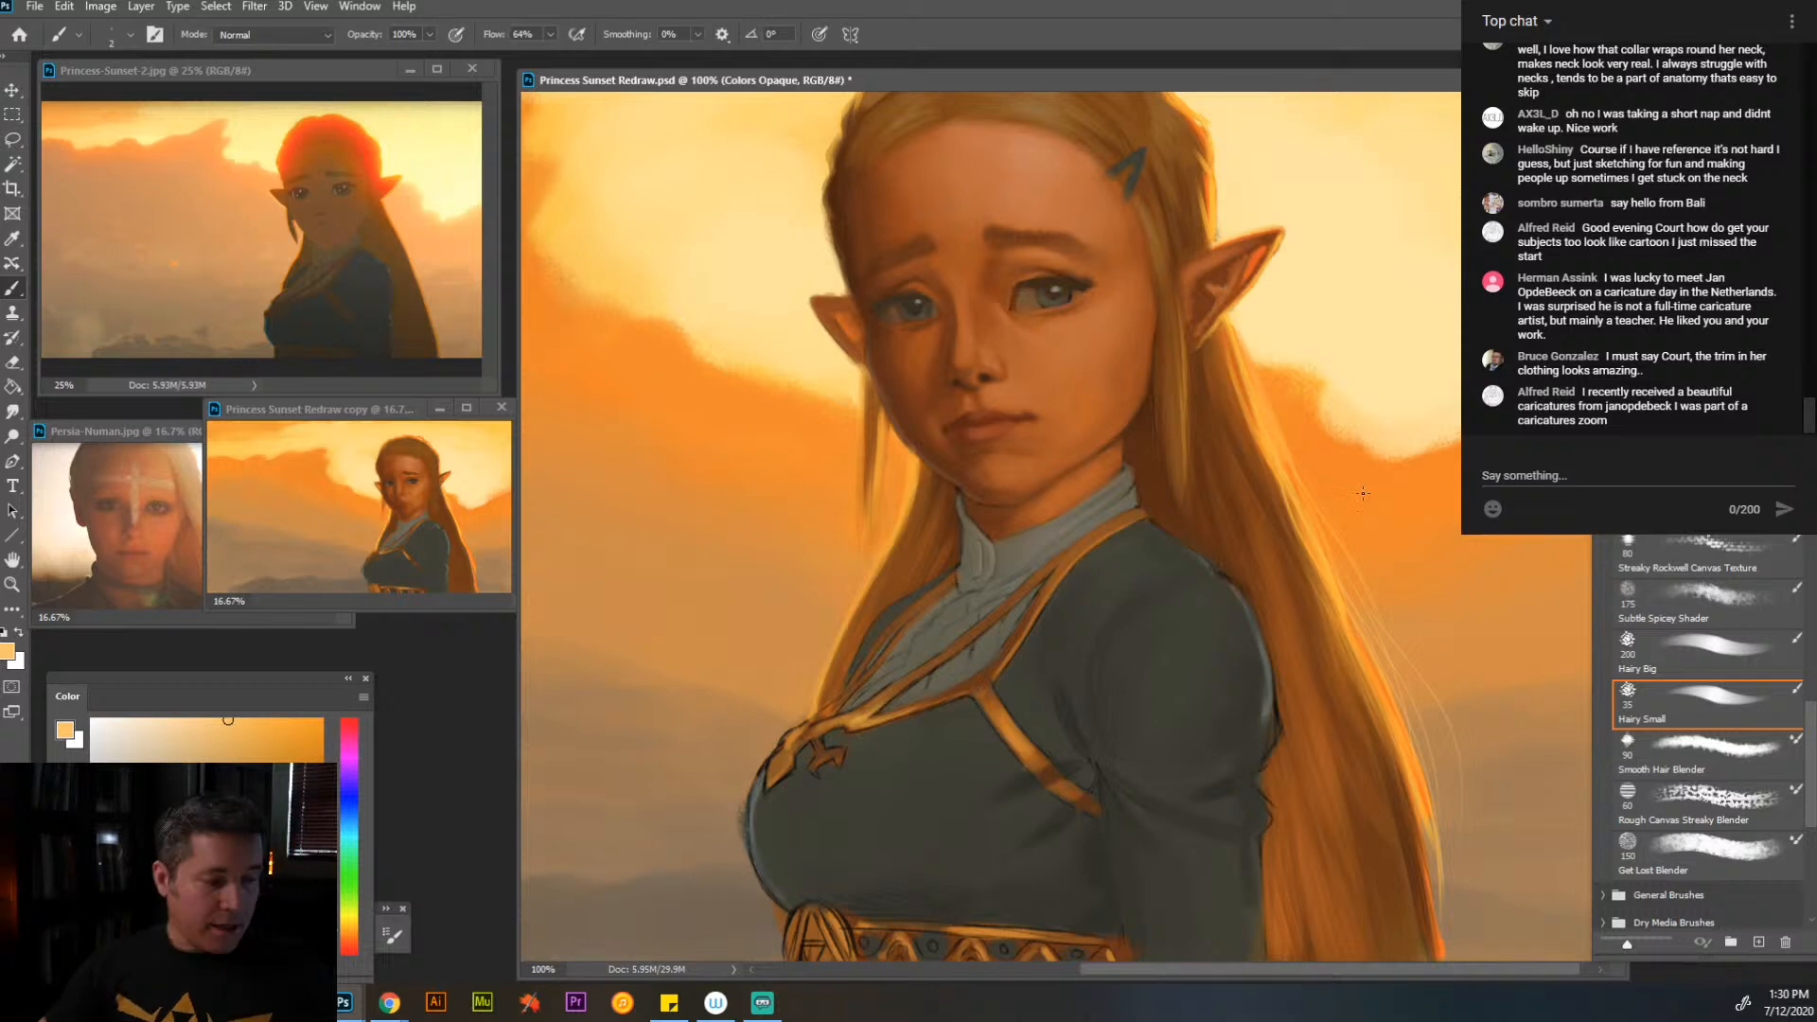
left_click_drag(1333, 455, 1360, 616)
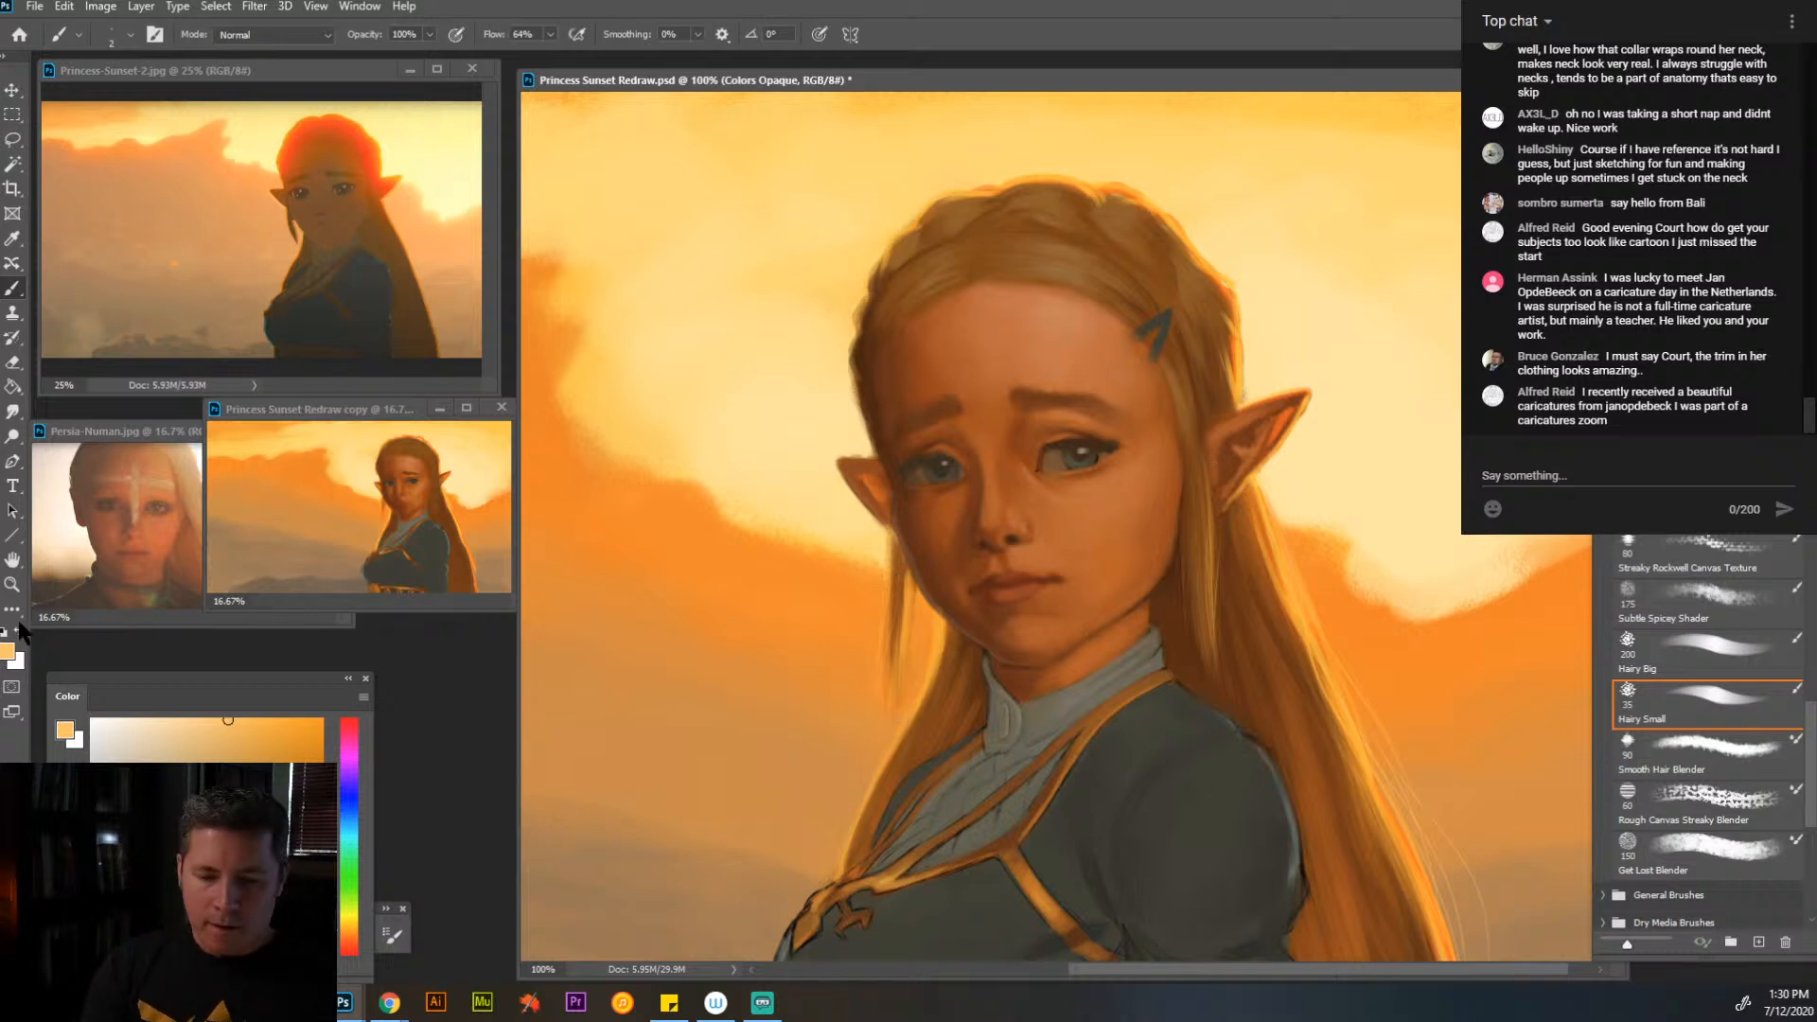
left_click(11, 584)
left_click(1098, 565, "alt")
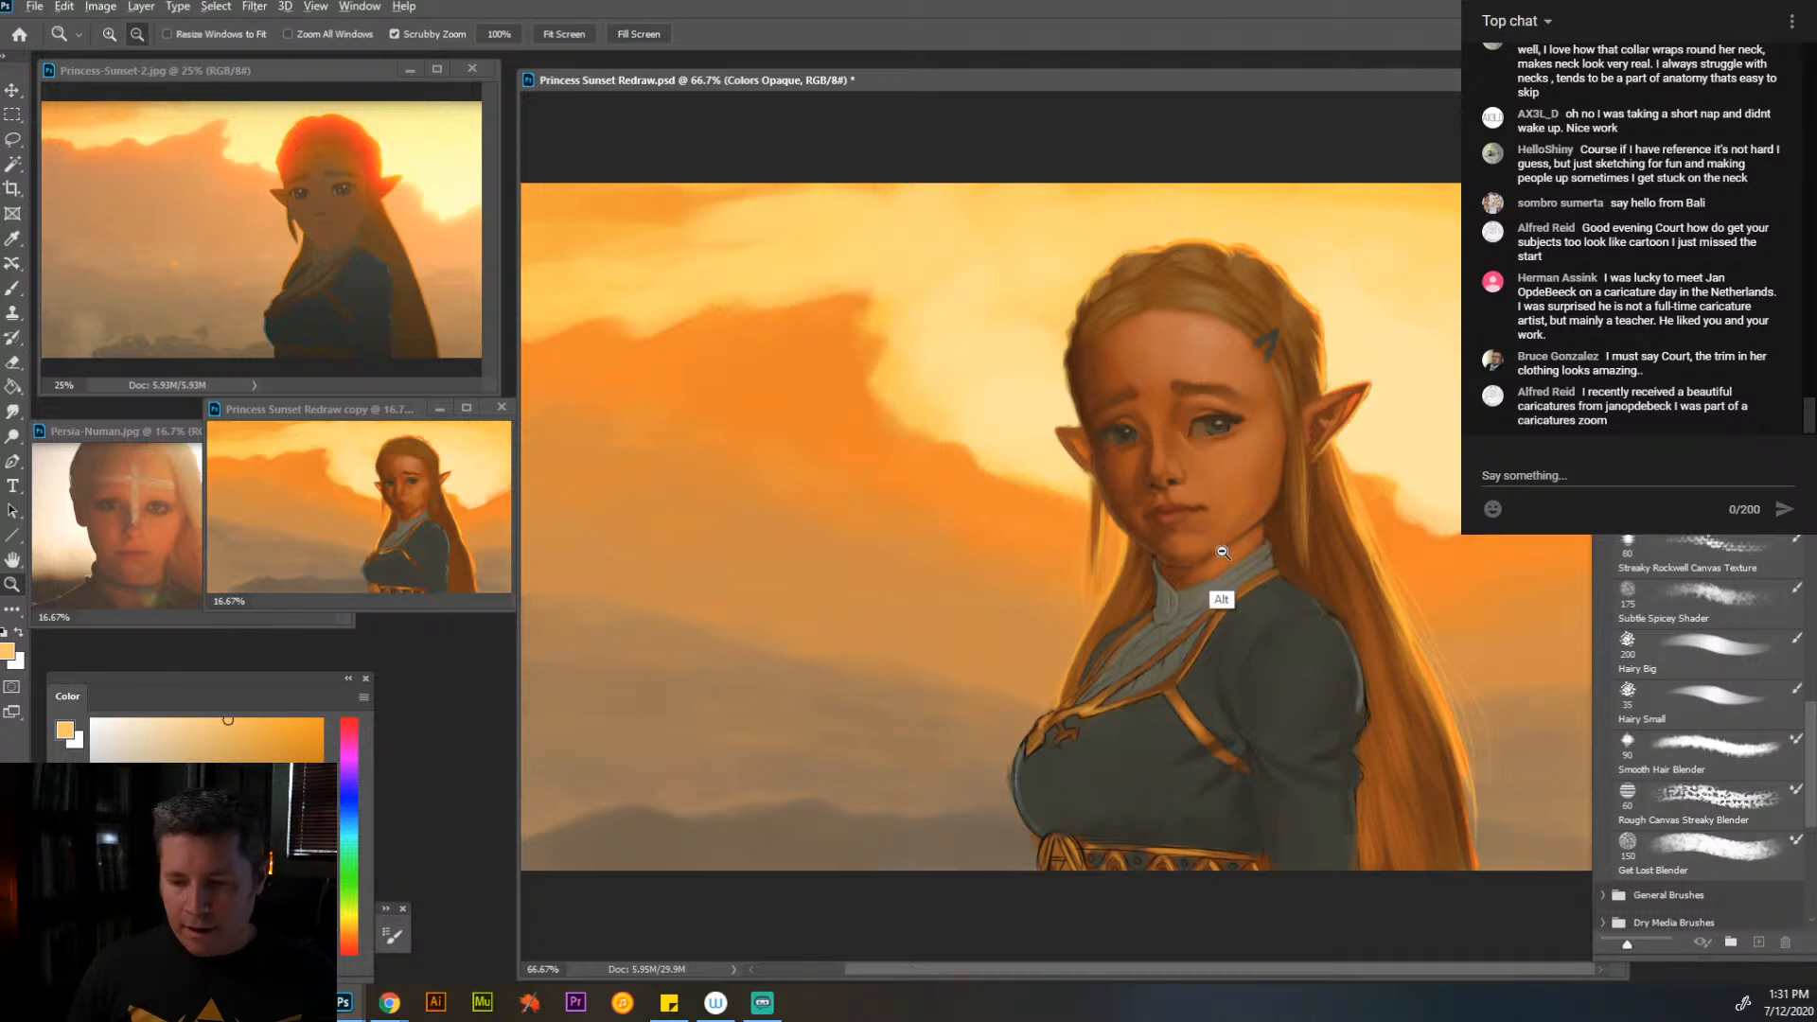
left_click(1226, 594, "alt")
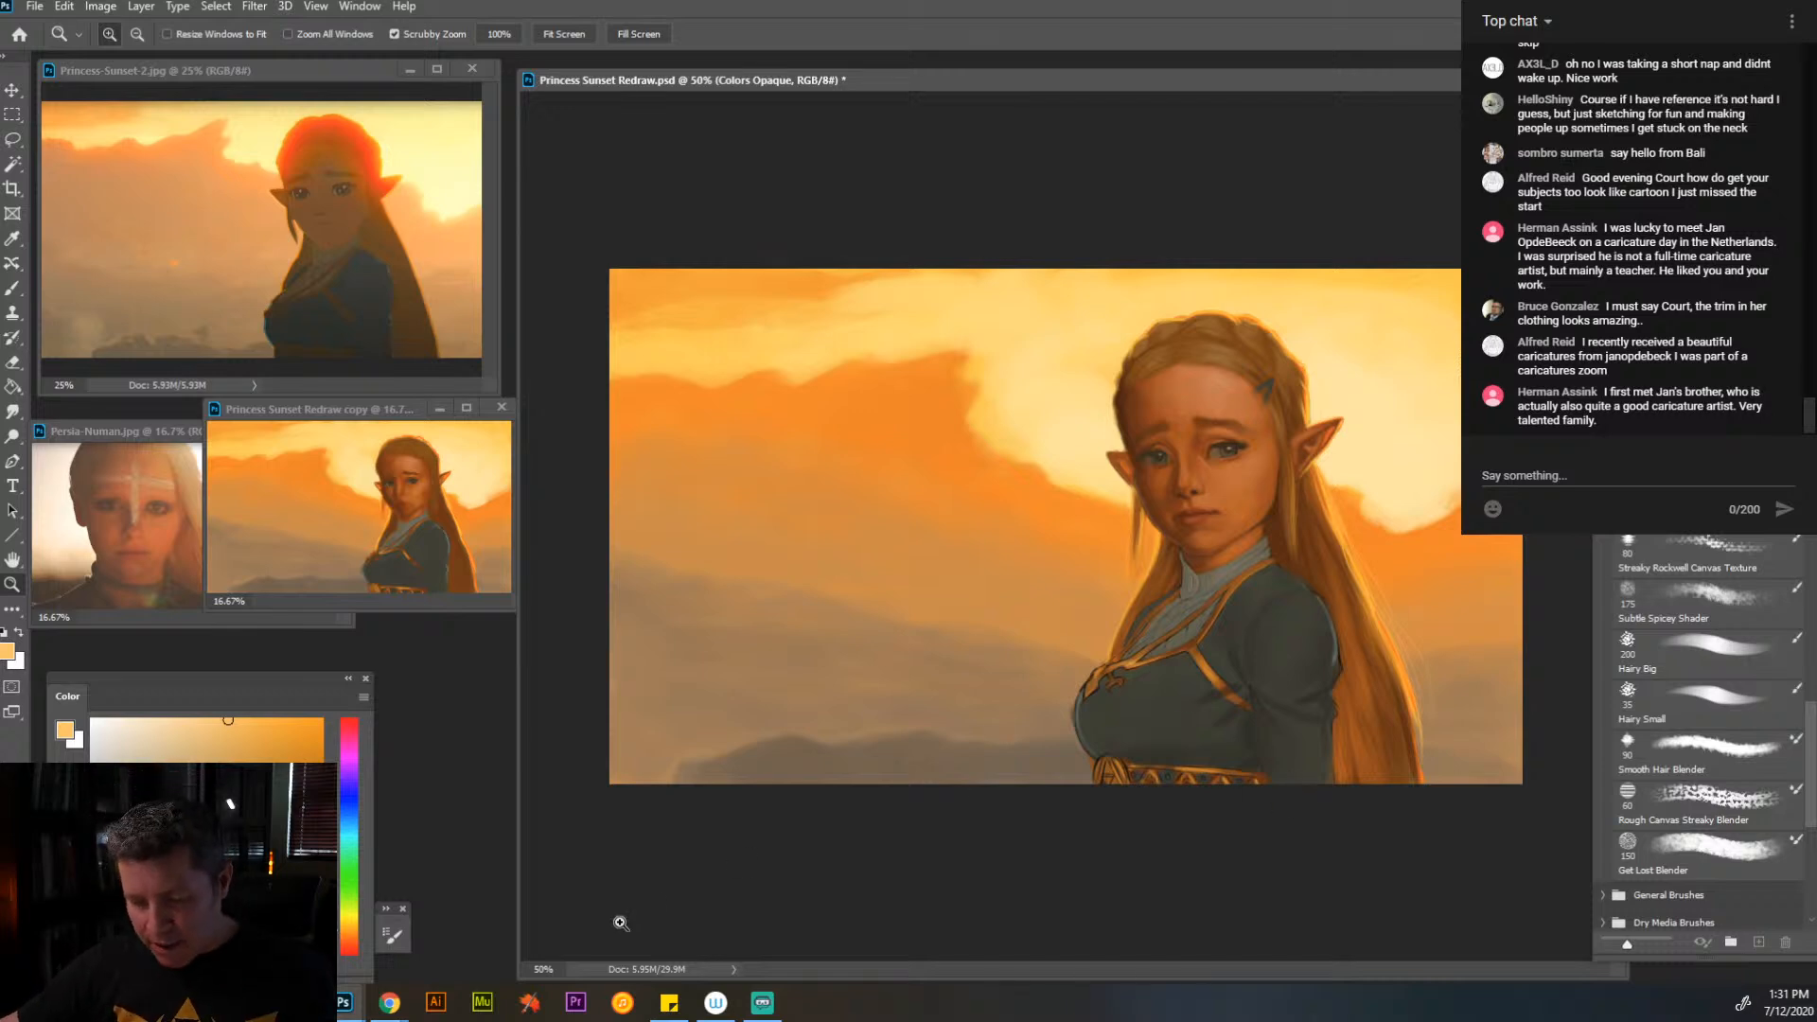
- Switch to Chrome, maximize the illustrator's website and look through its Illustration, Commissions, About and Lessons pages
left_click(398, 1006)
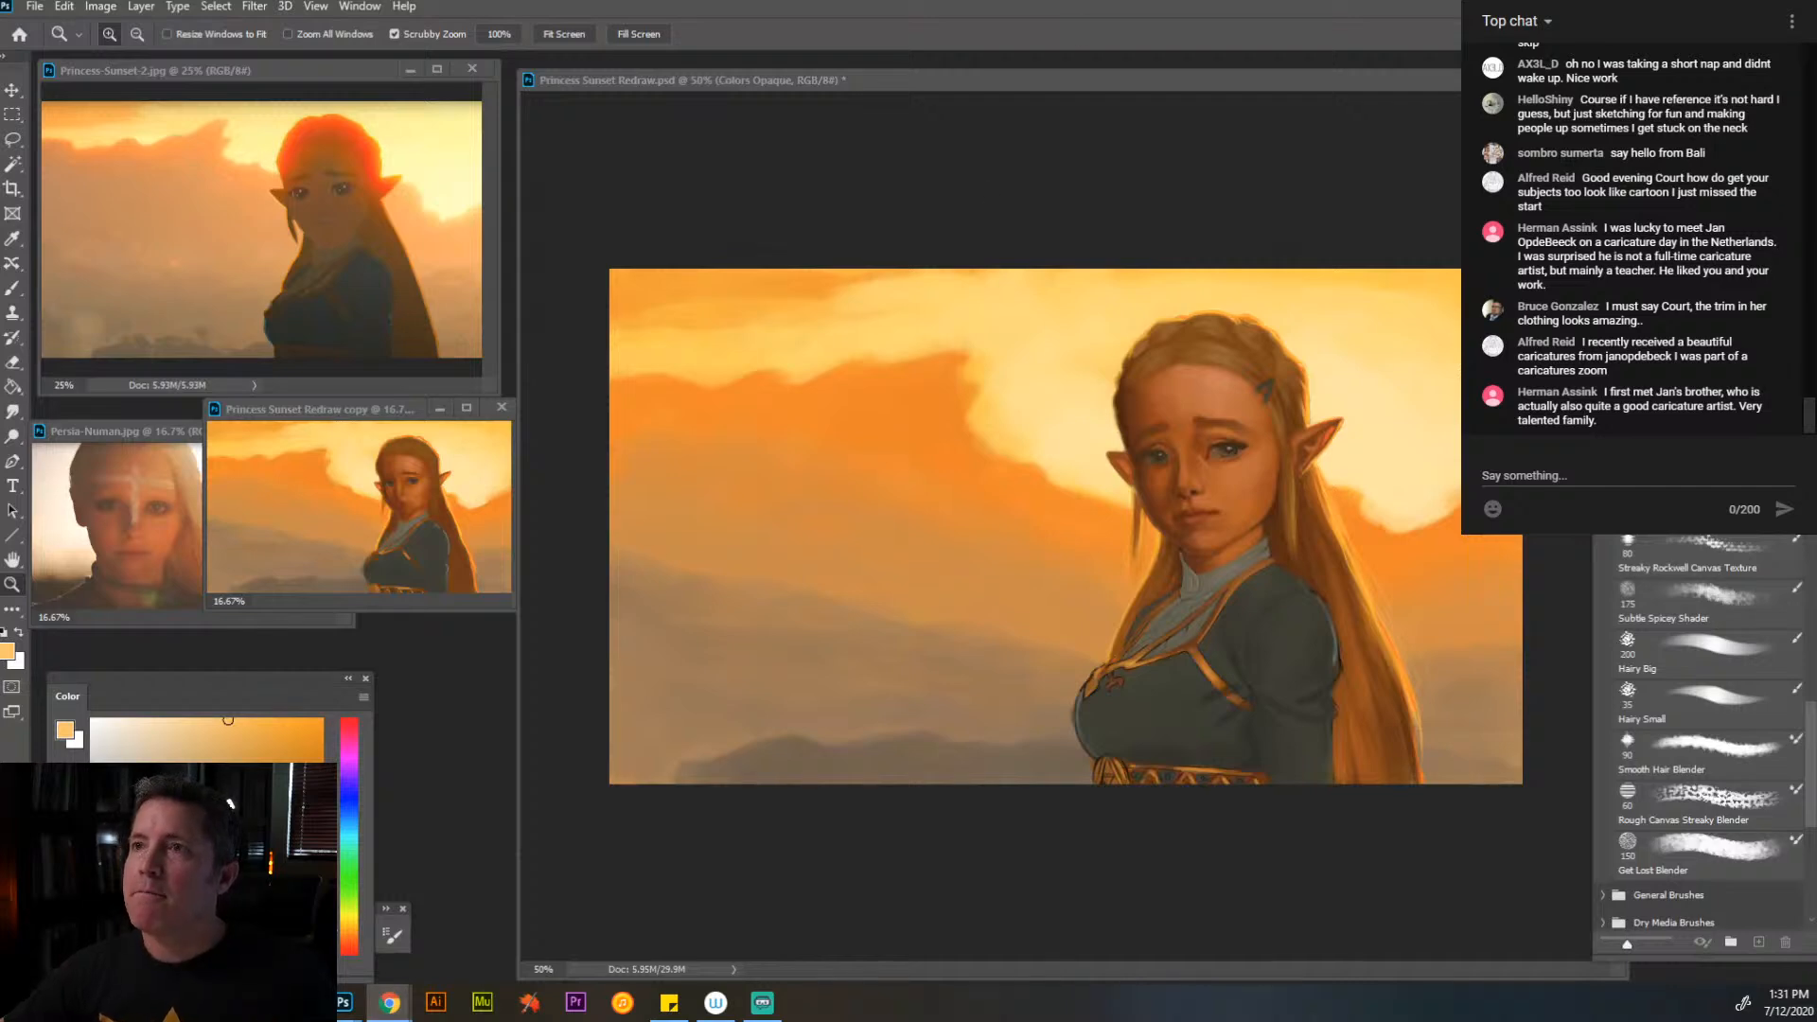
left_click_drag(1439, 0, 1190, 71)
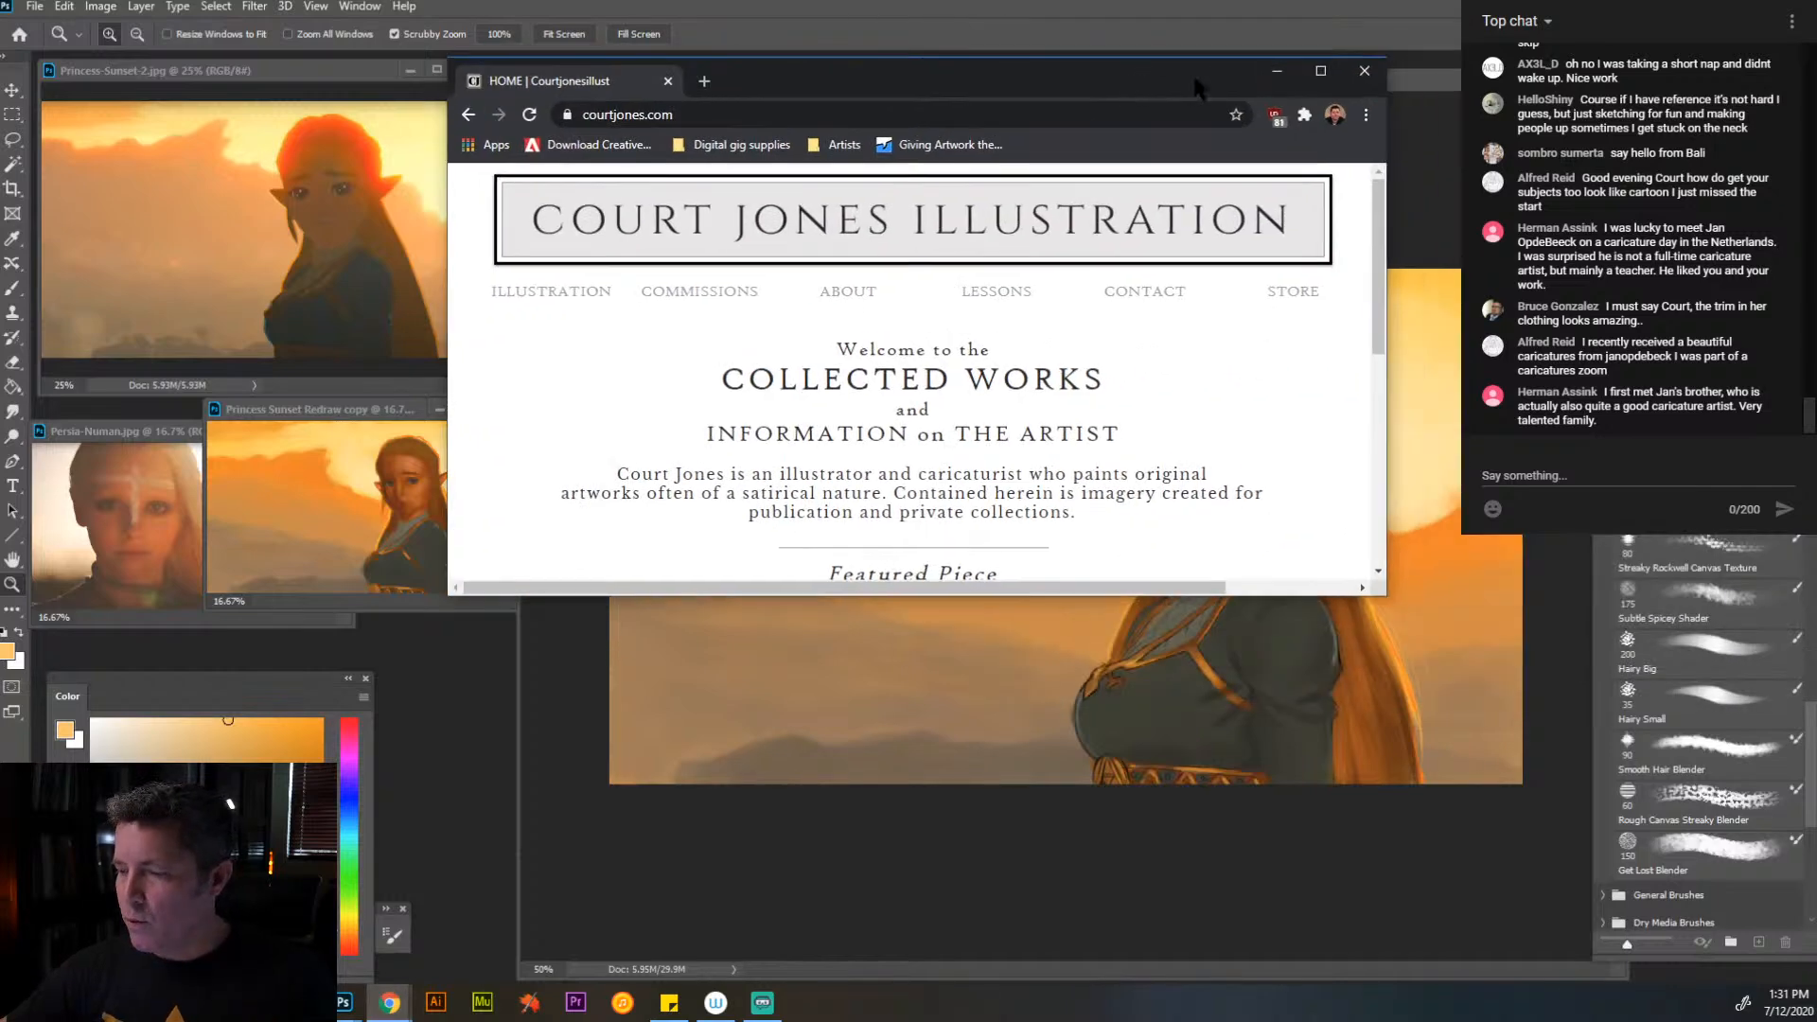
left_click(1329, 66)
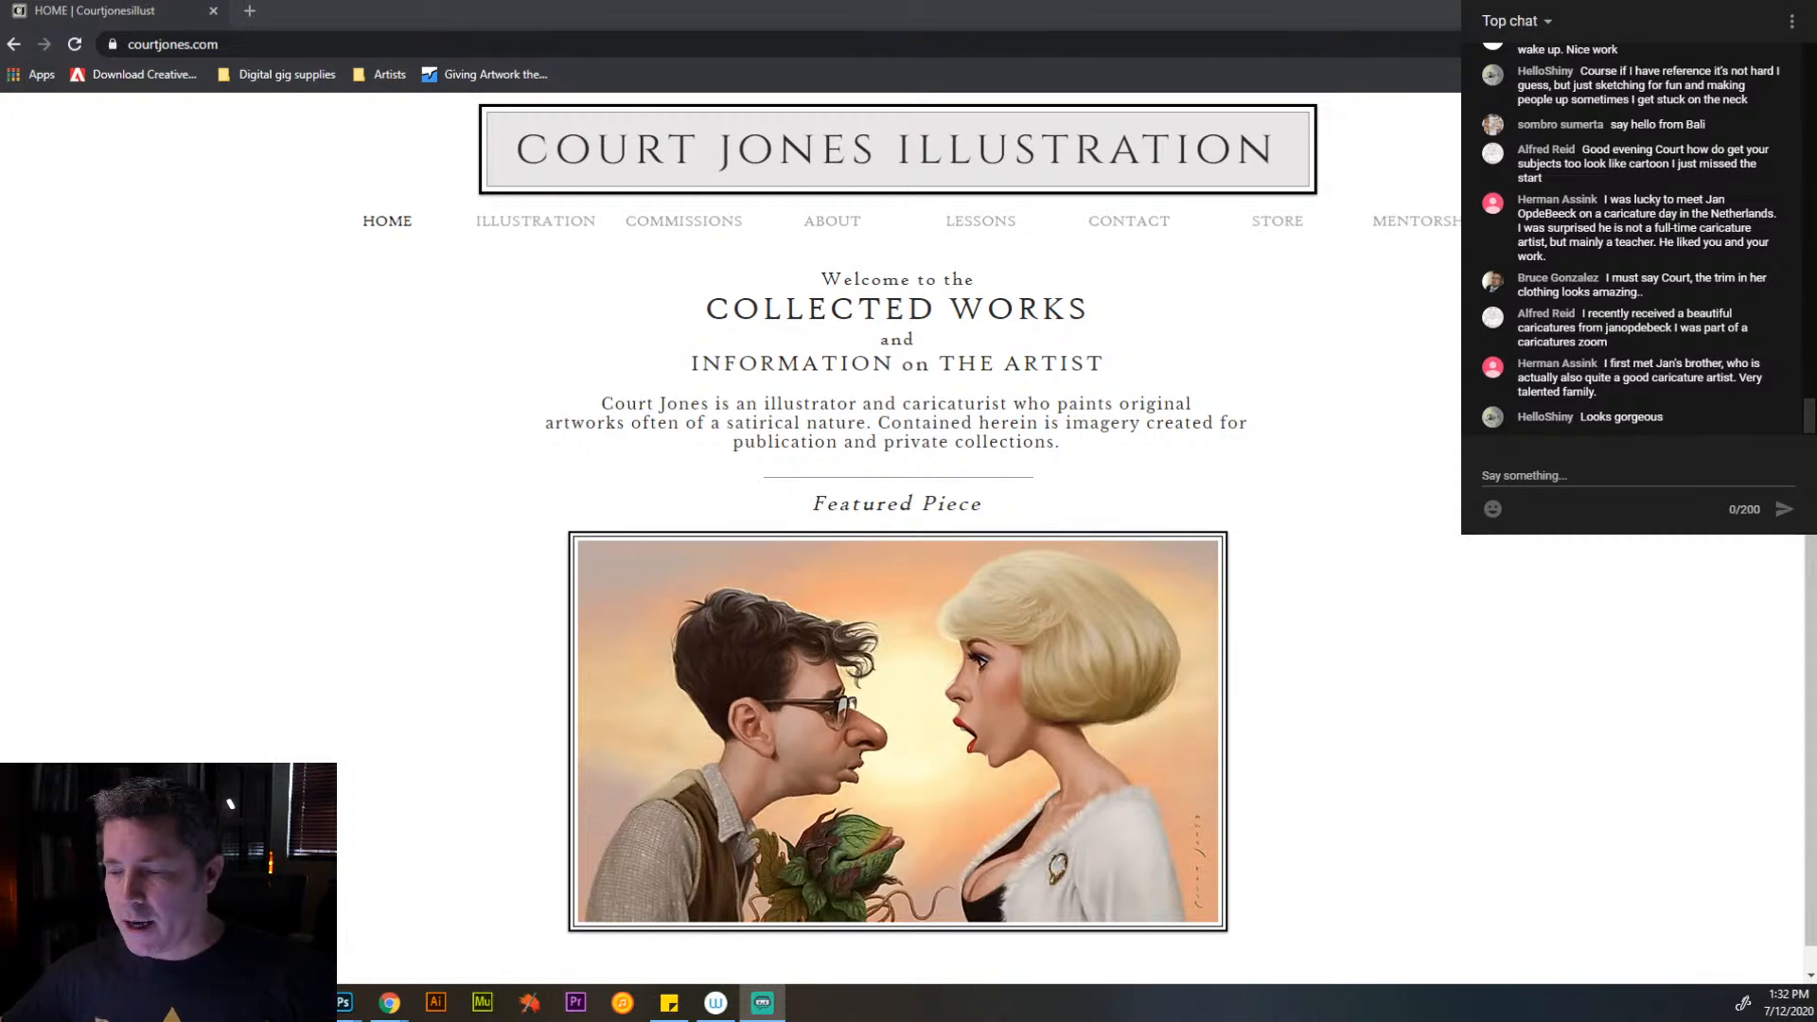
scroll(946, 426, "down", 1)
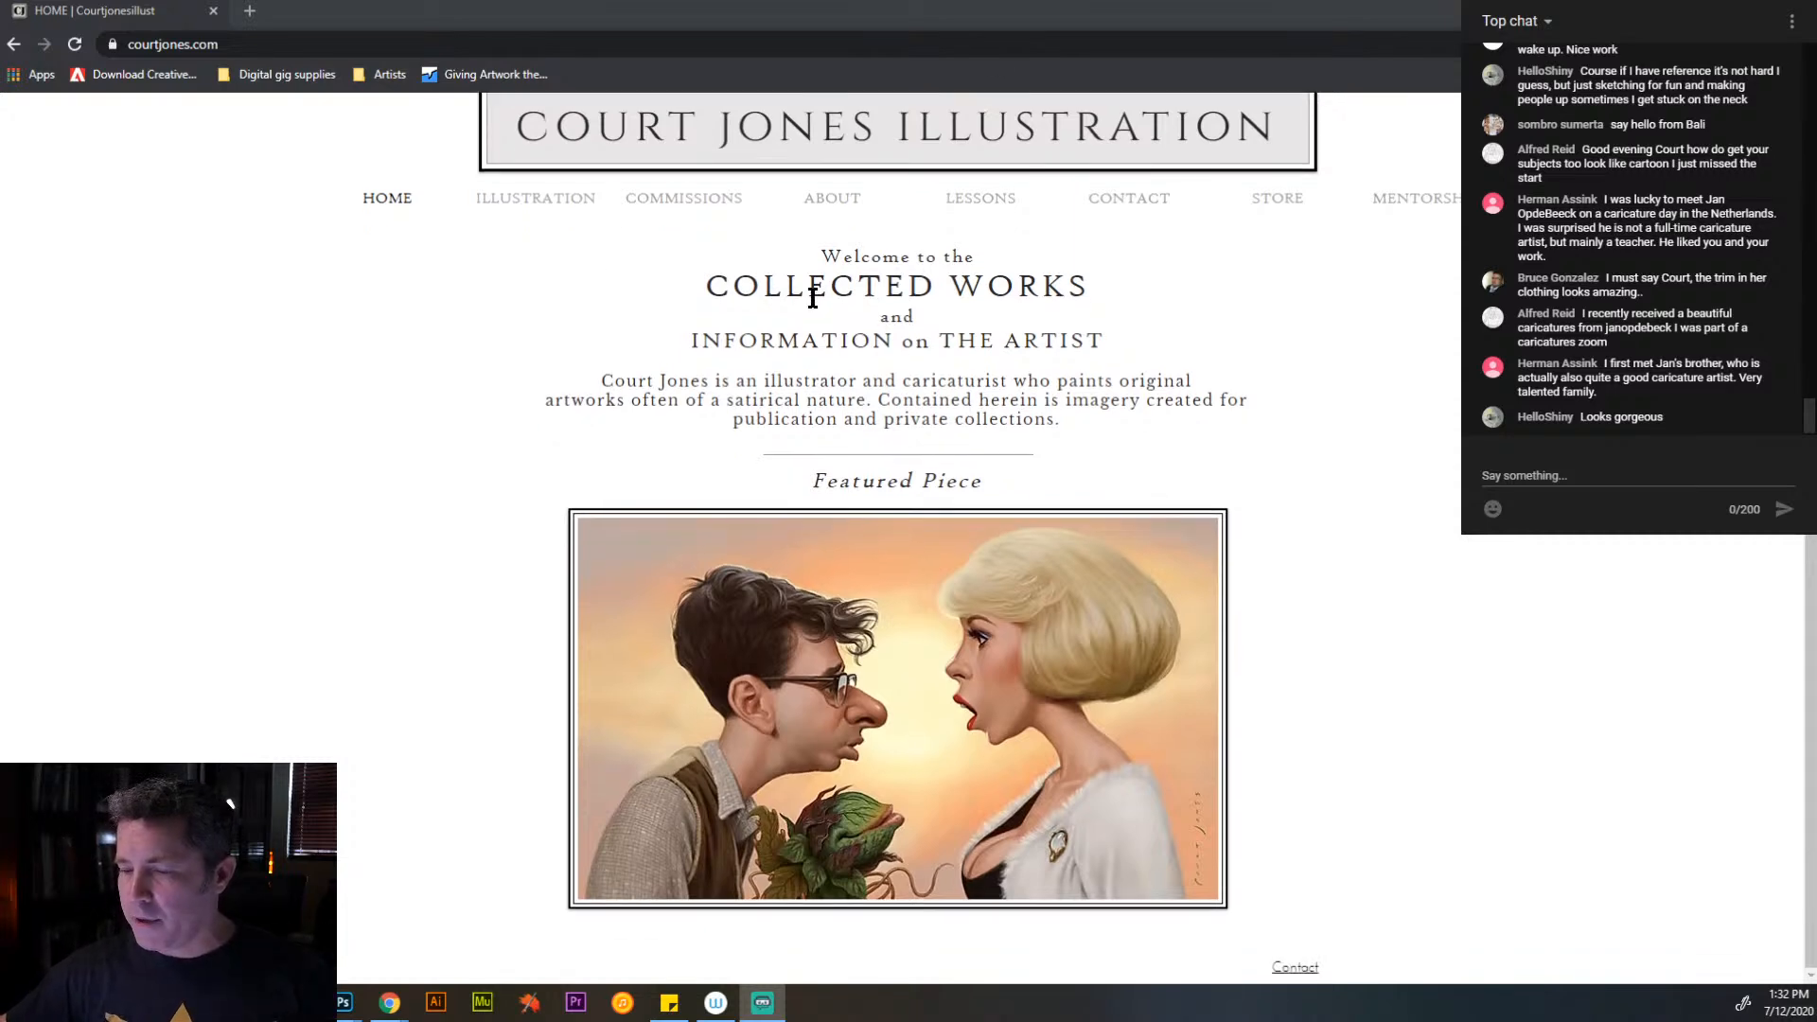
left_click(547, 198)
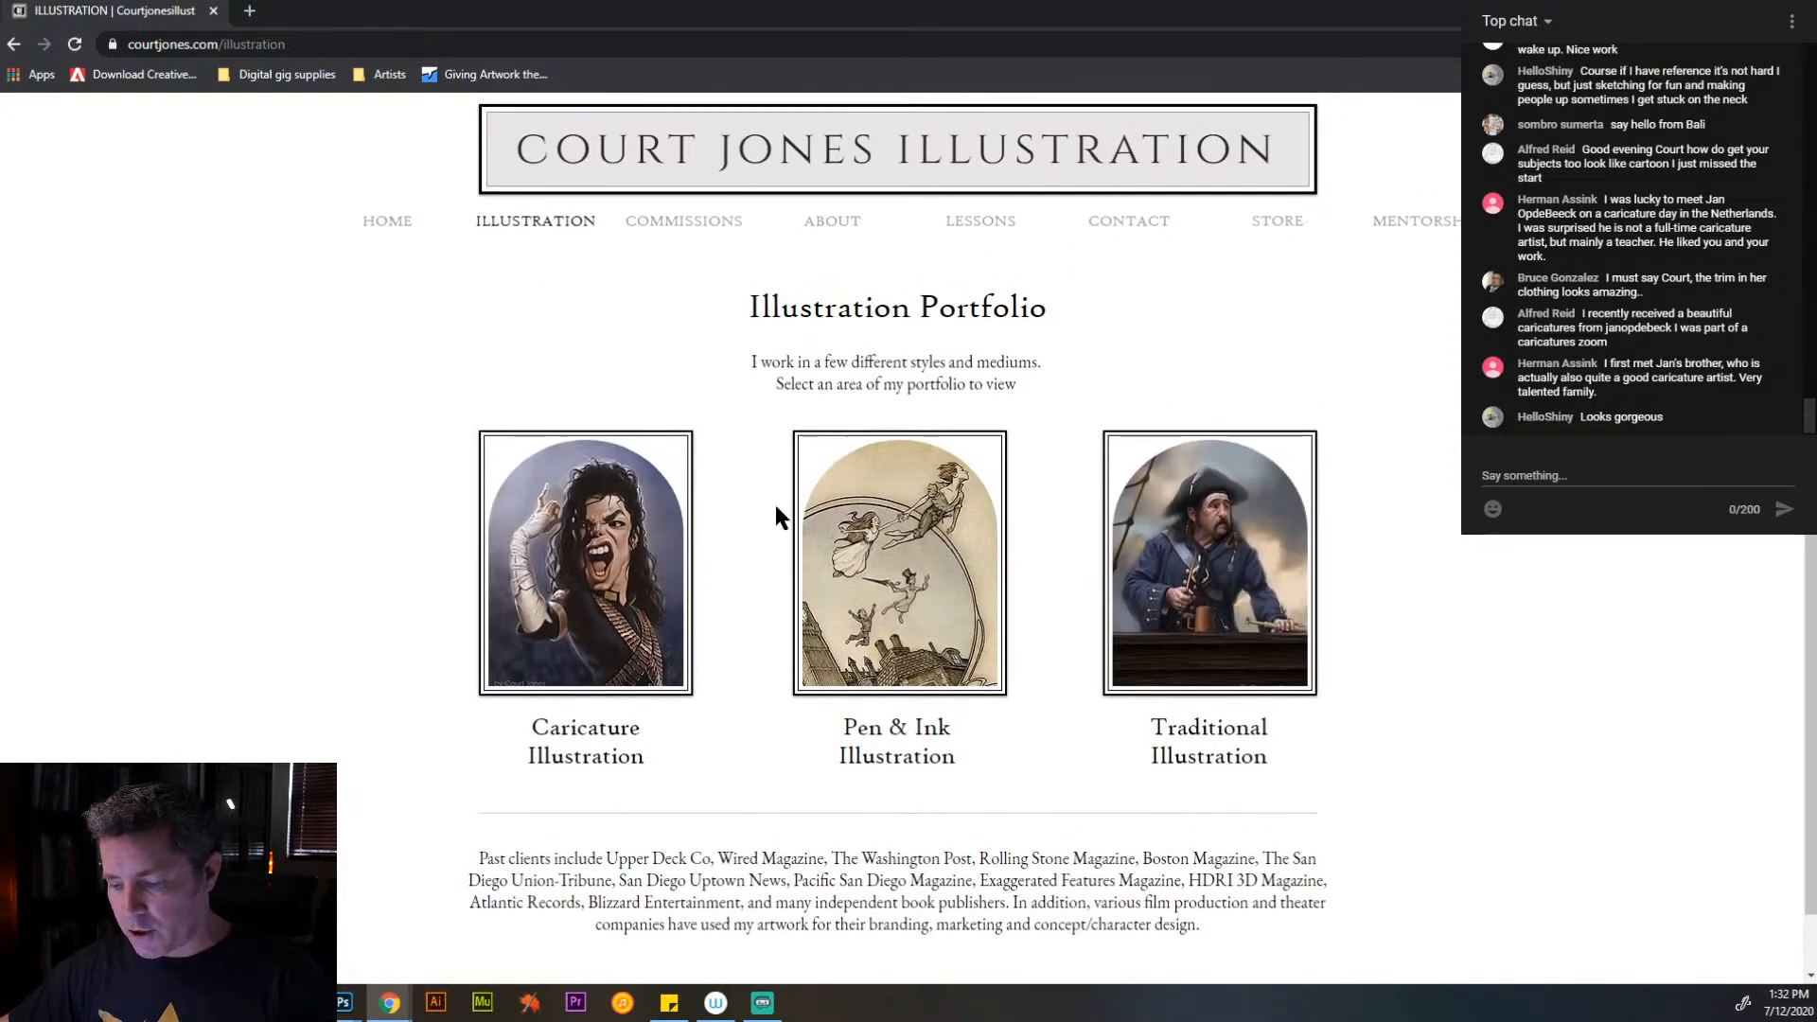
left_click(704, 237)
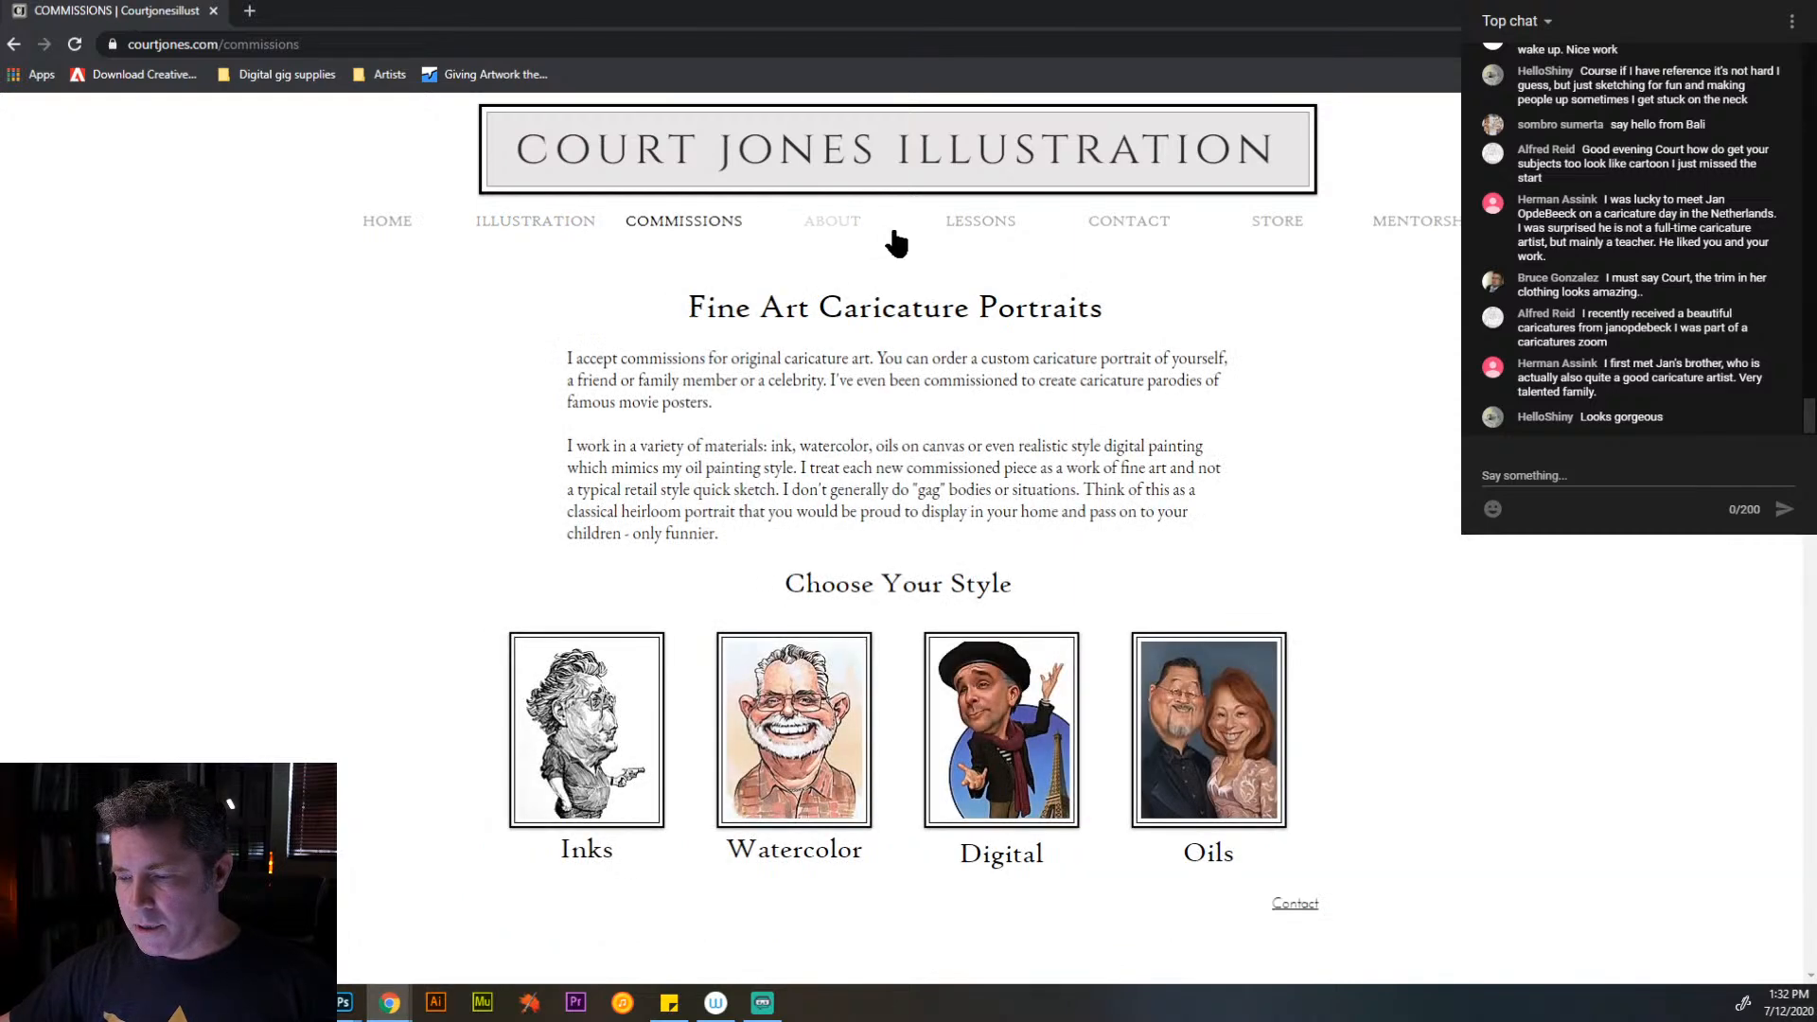
left_click(835, 219)
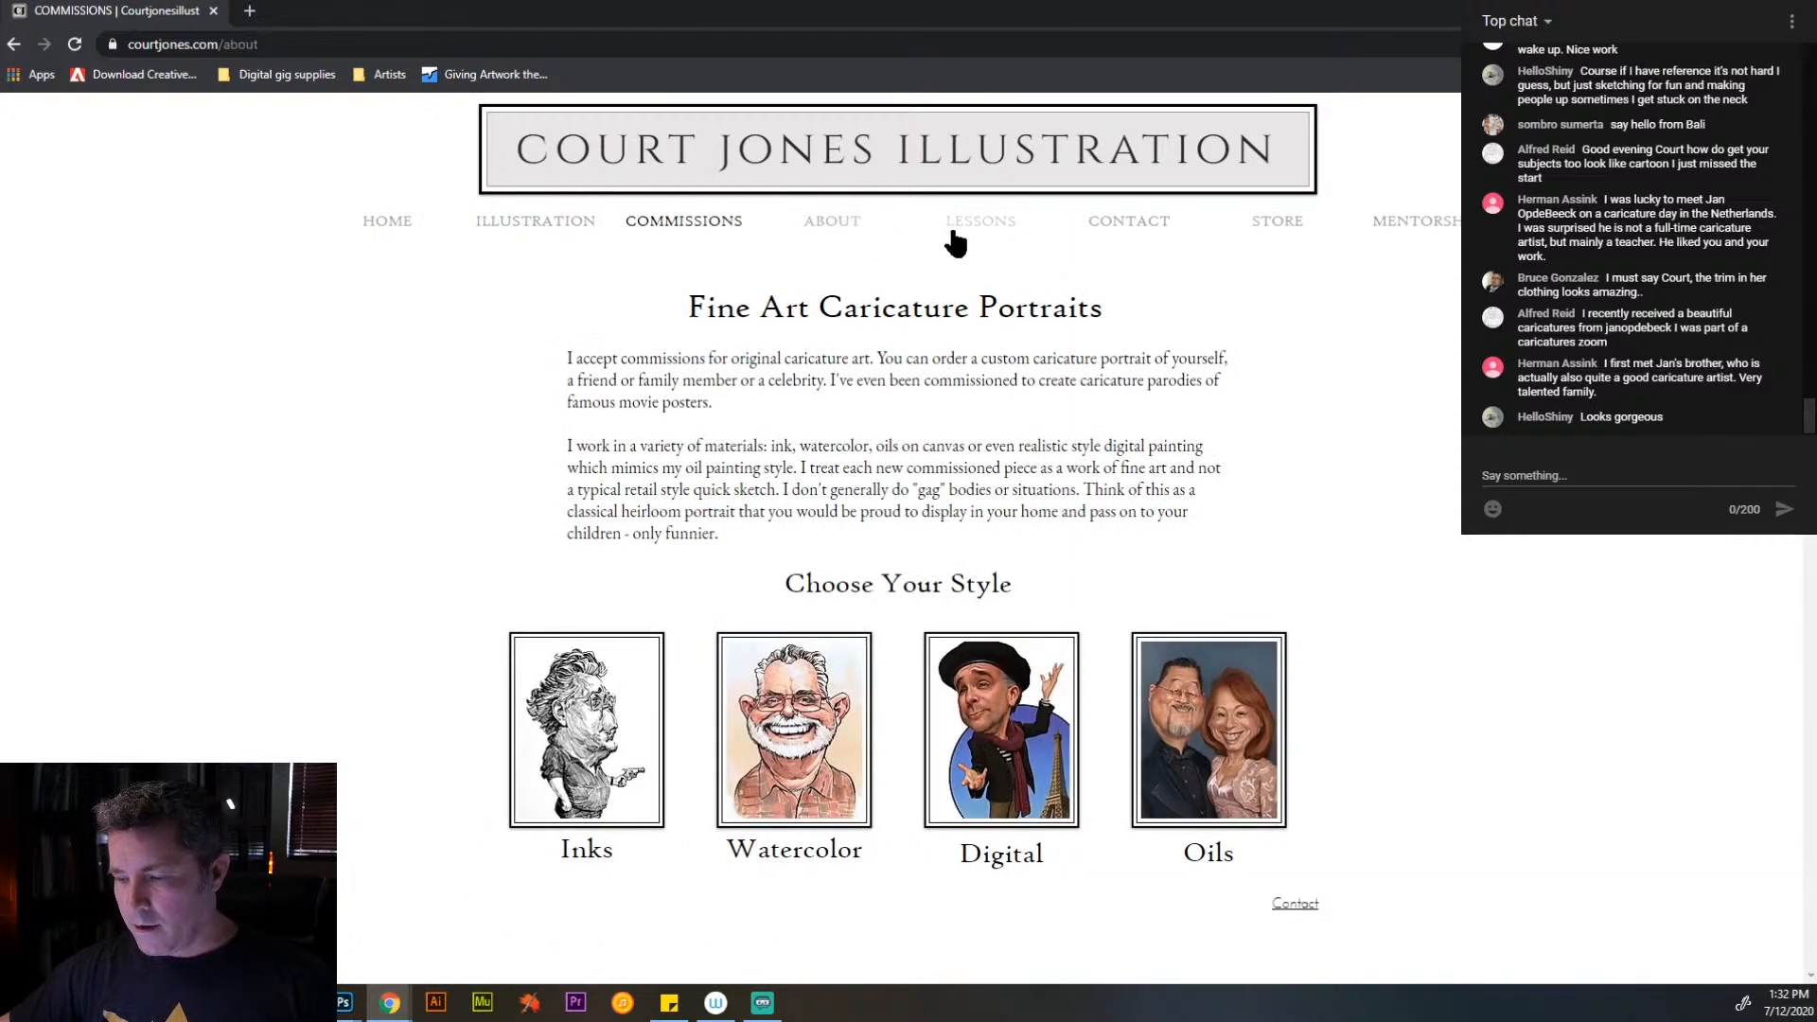
left_click(992, 237)
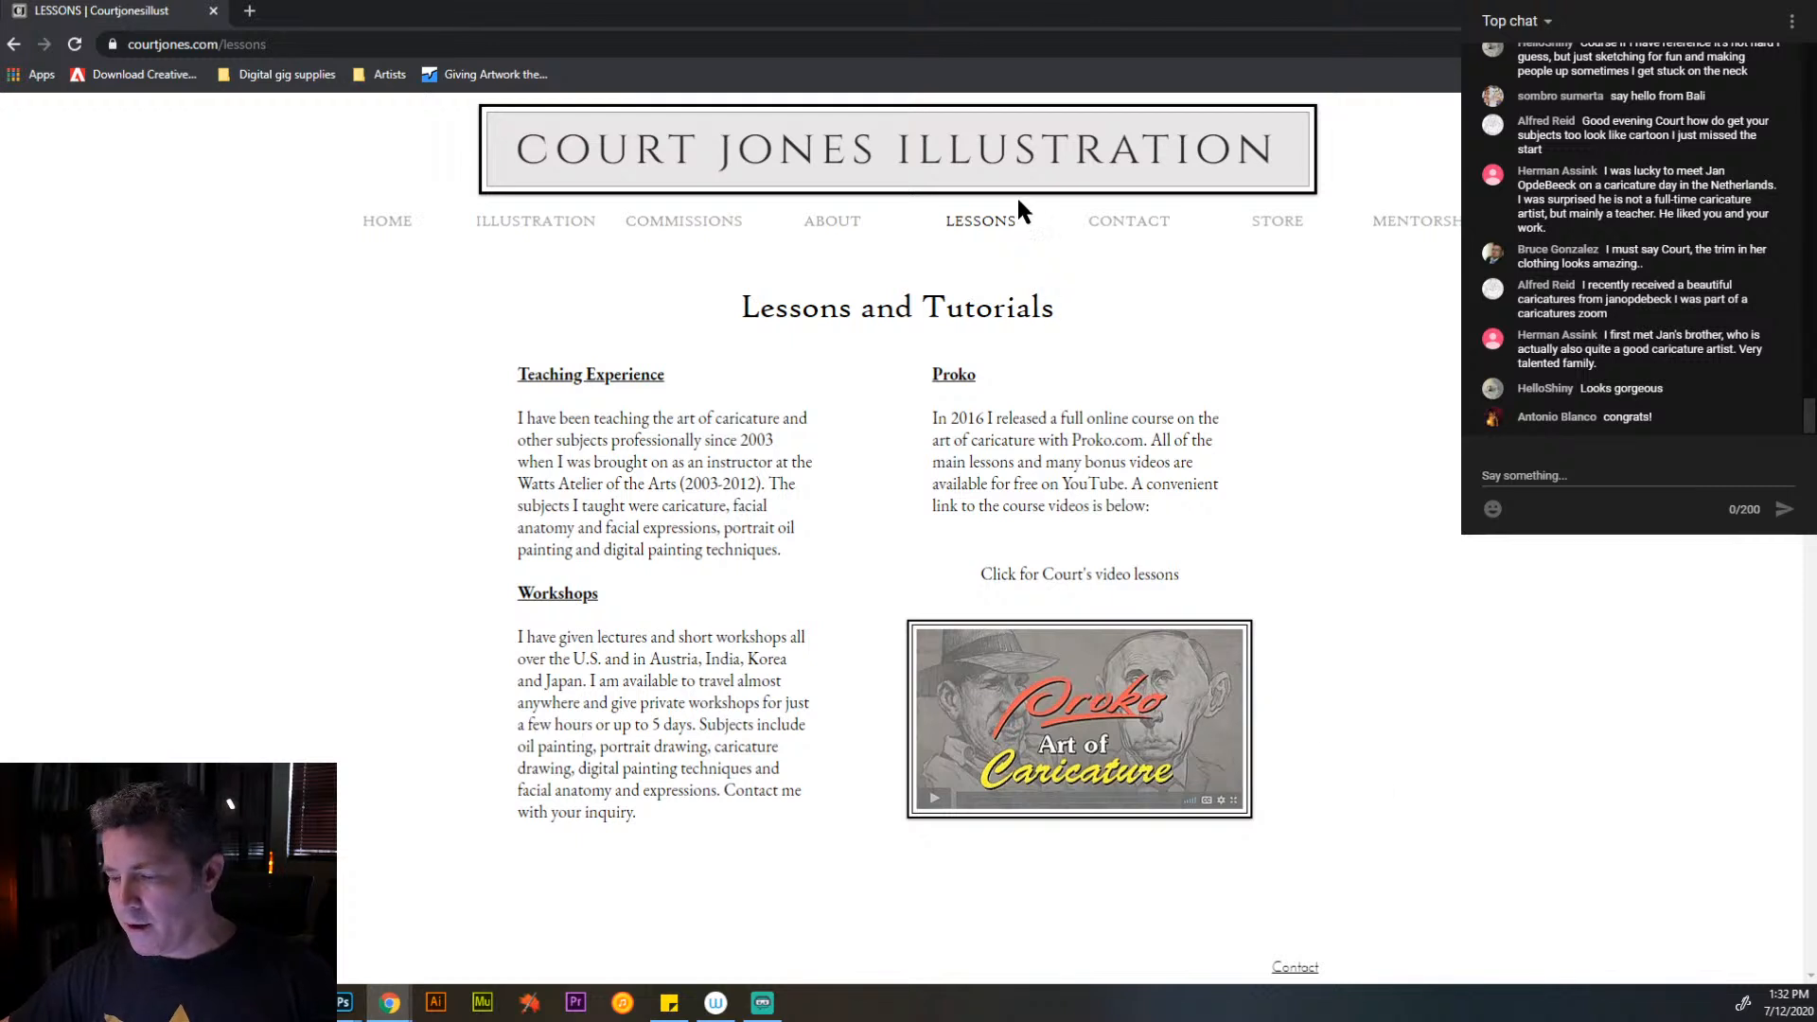
- Look through the prints on the website's Store page and return to the painting in Photoshop
left_click(1265, 232)
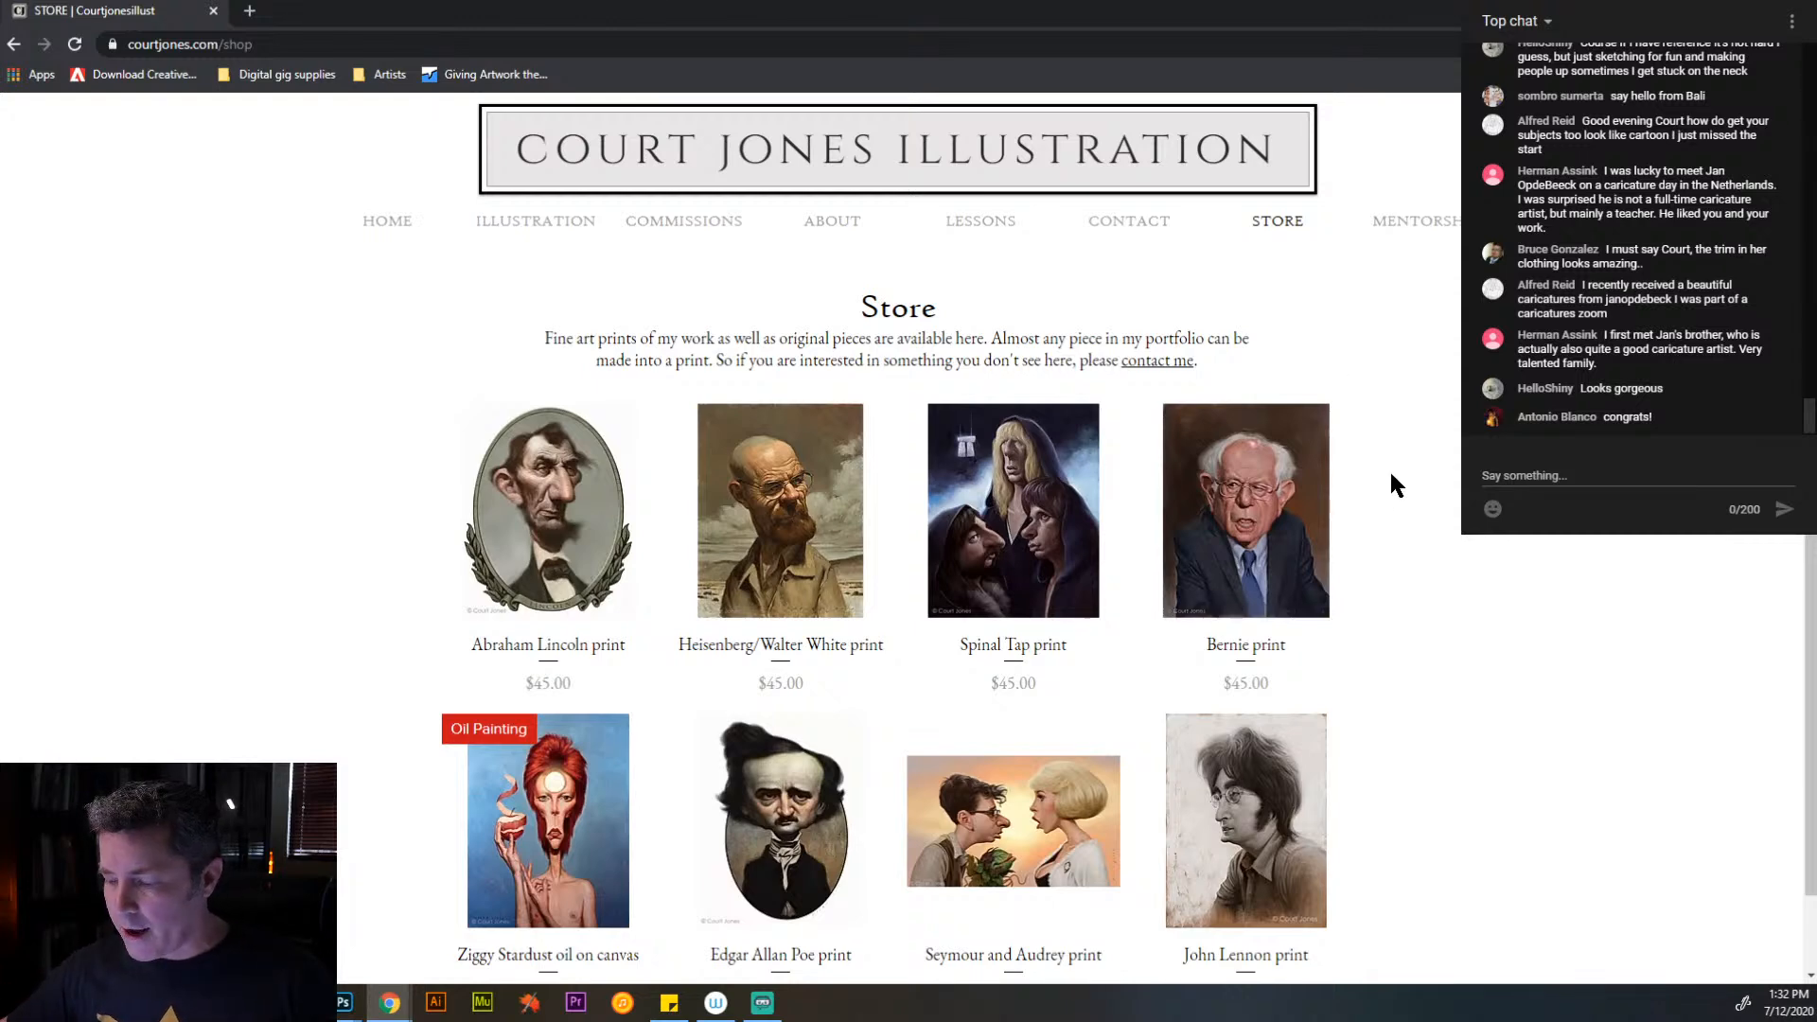
scroll(1399, 511, "down", 1)
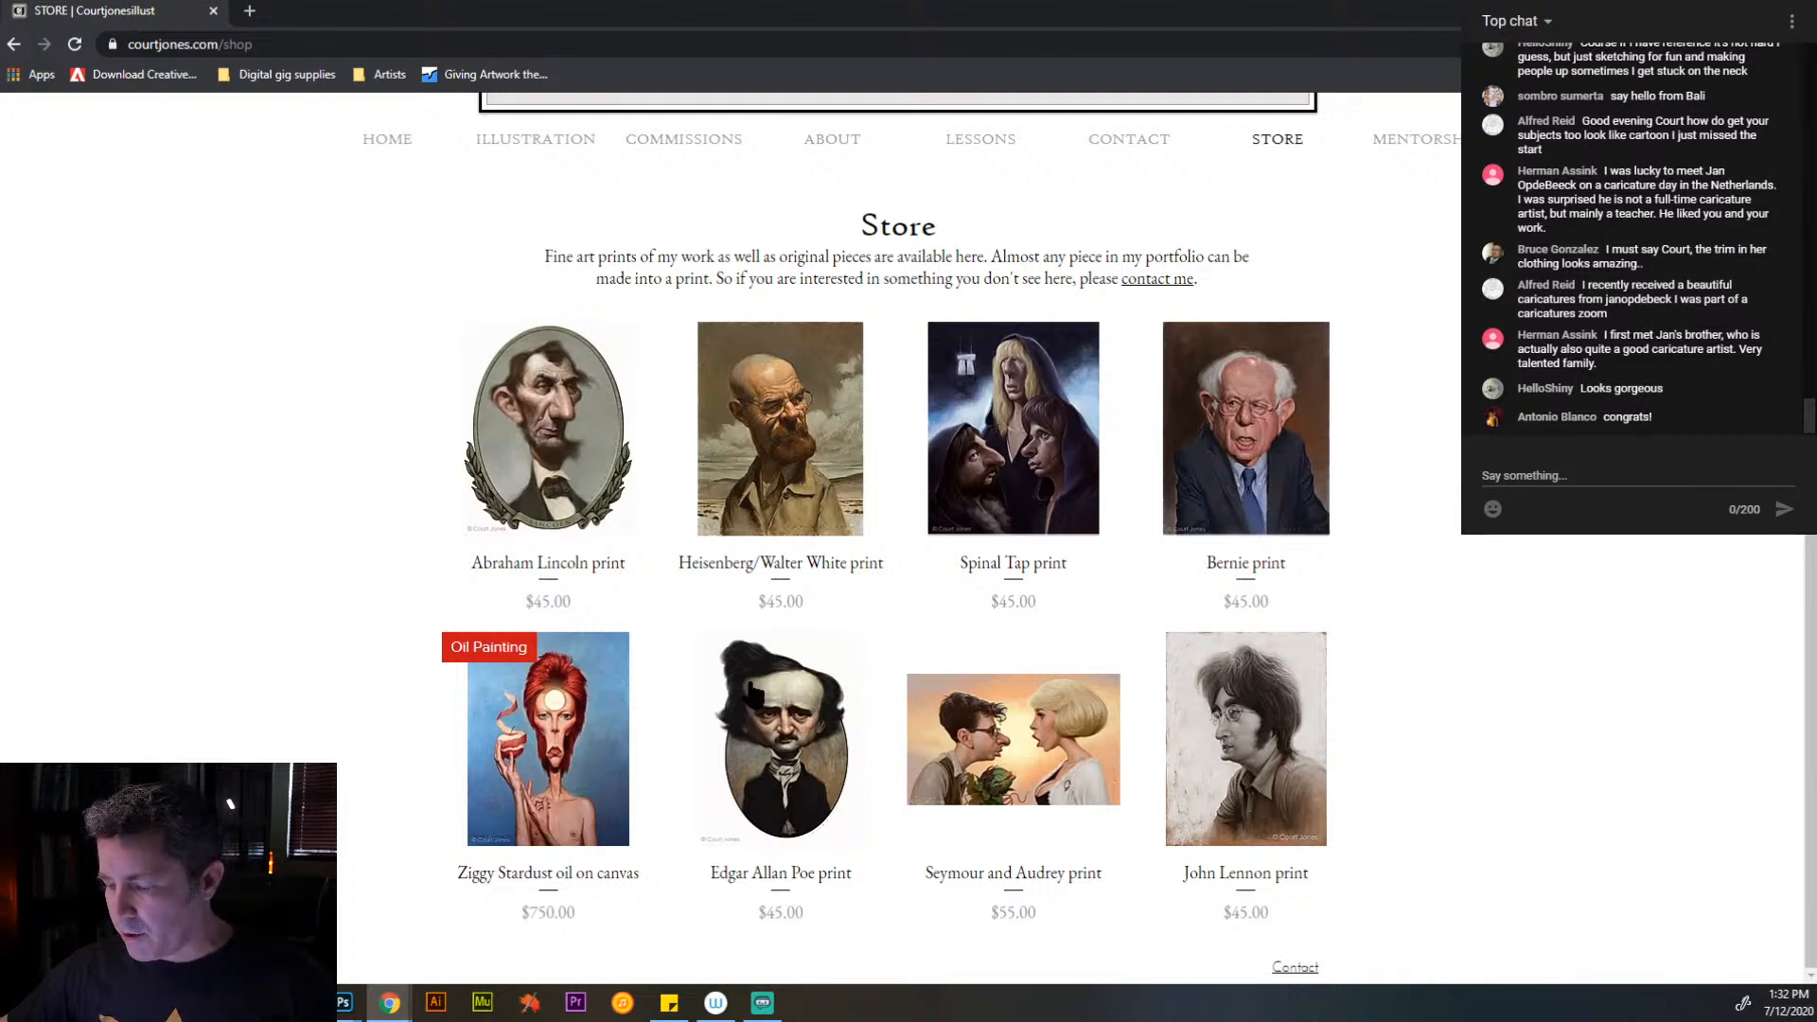
mouse_move(509, 678)
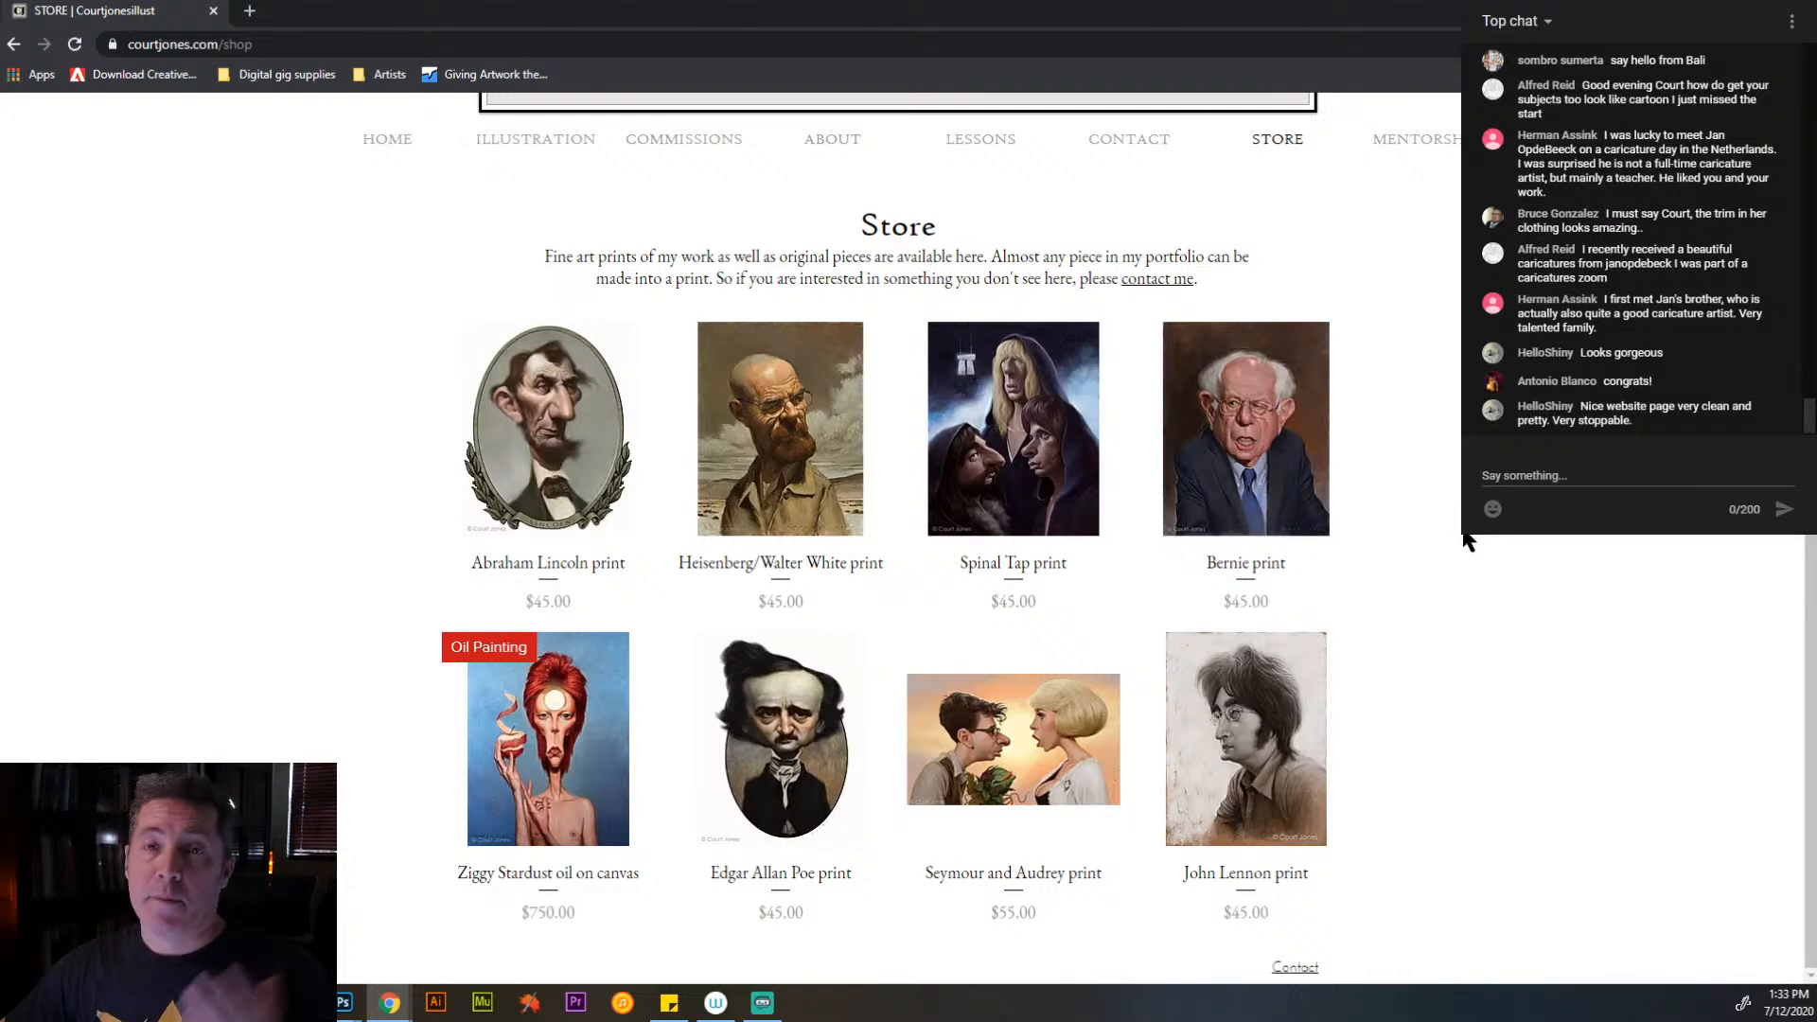
scroll(1466, 539, "up", 1)
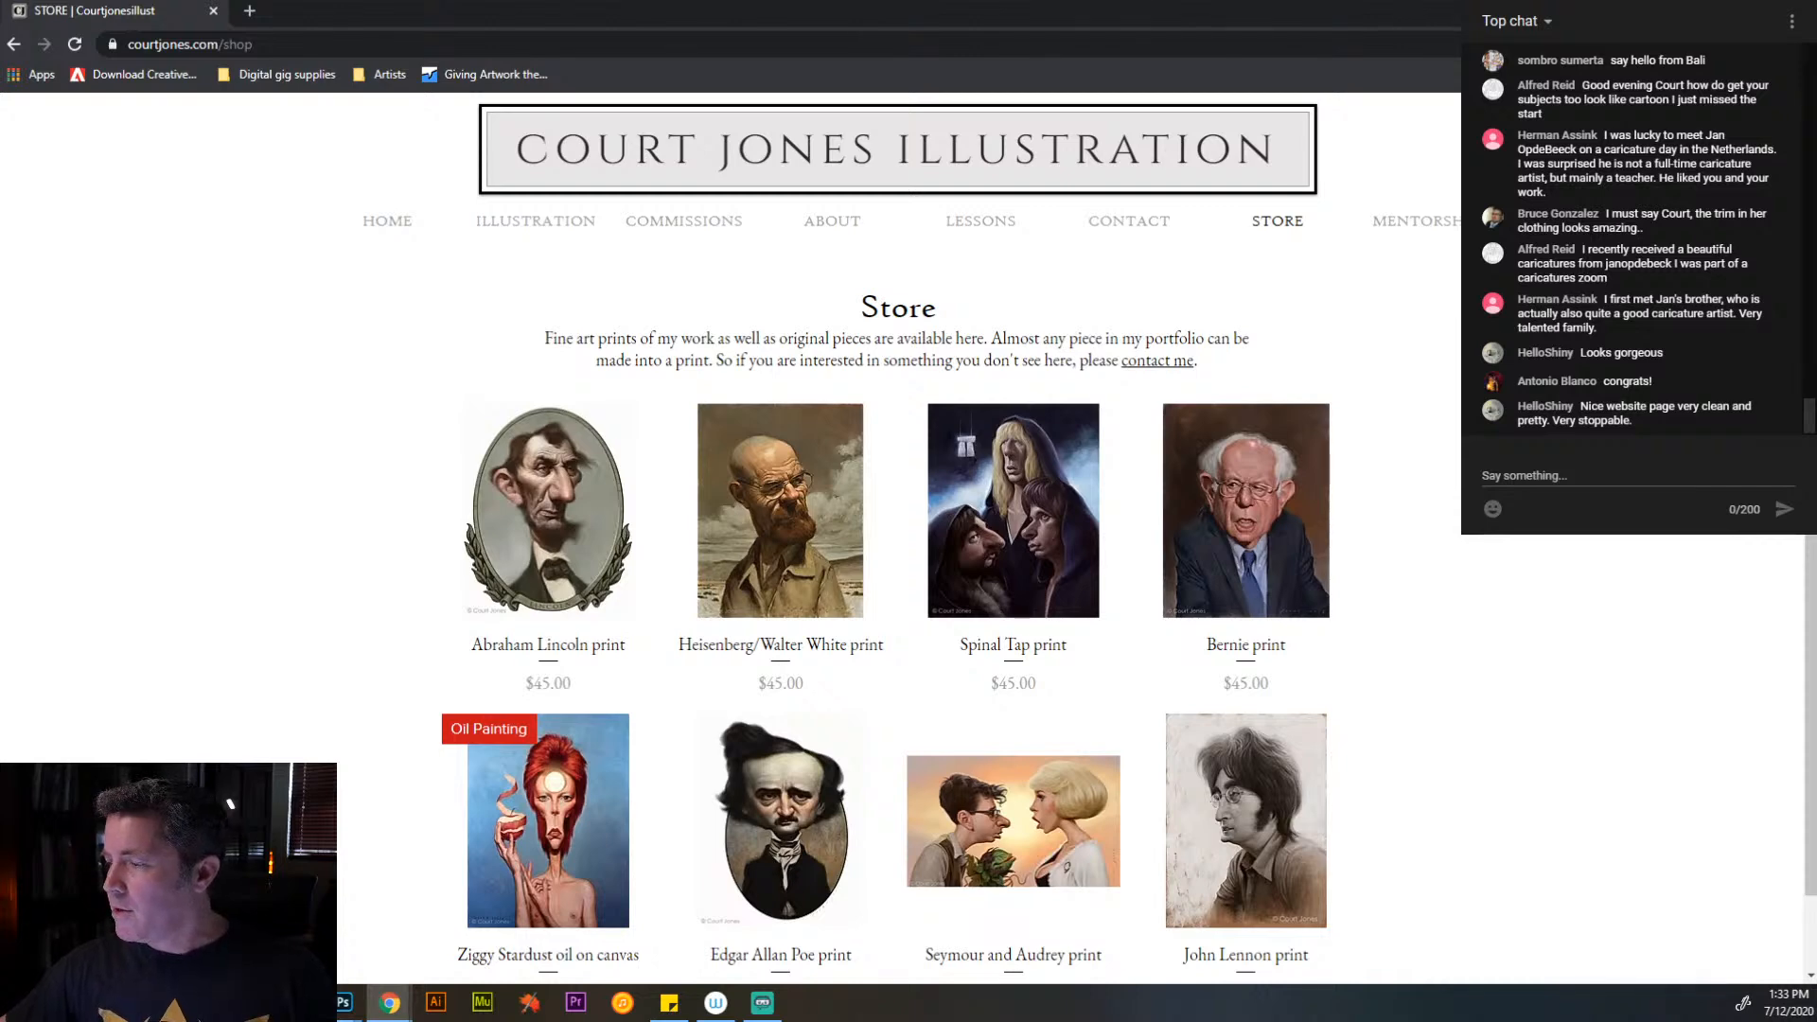
left_click(1707, 9)
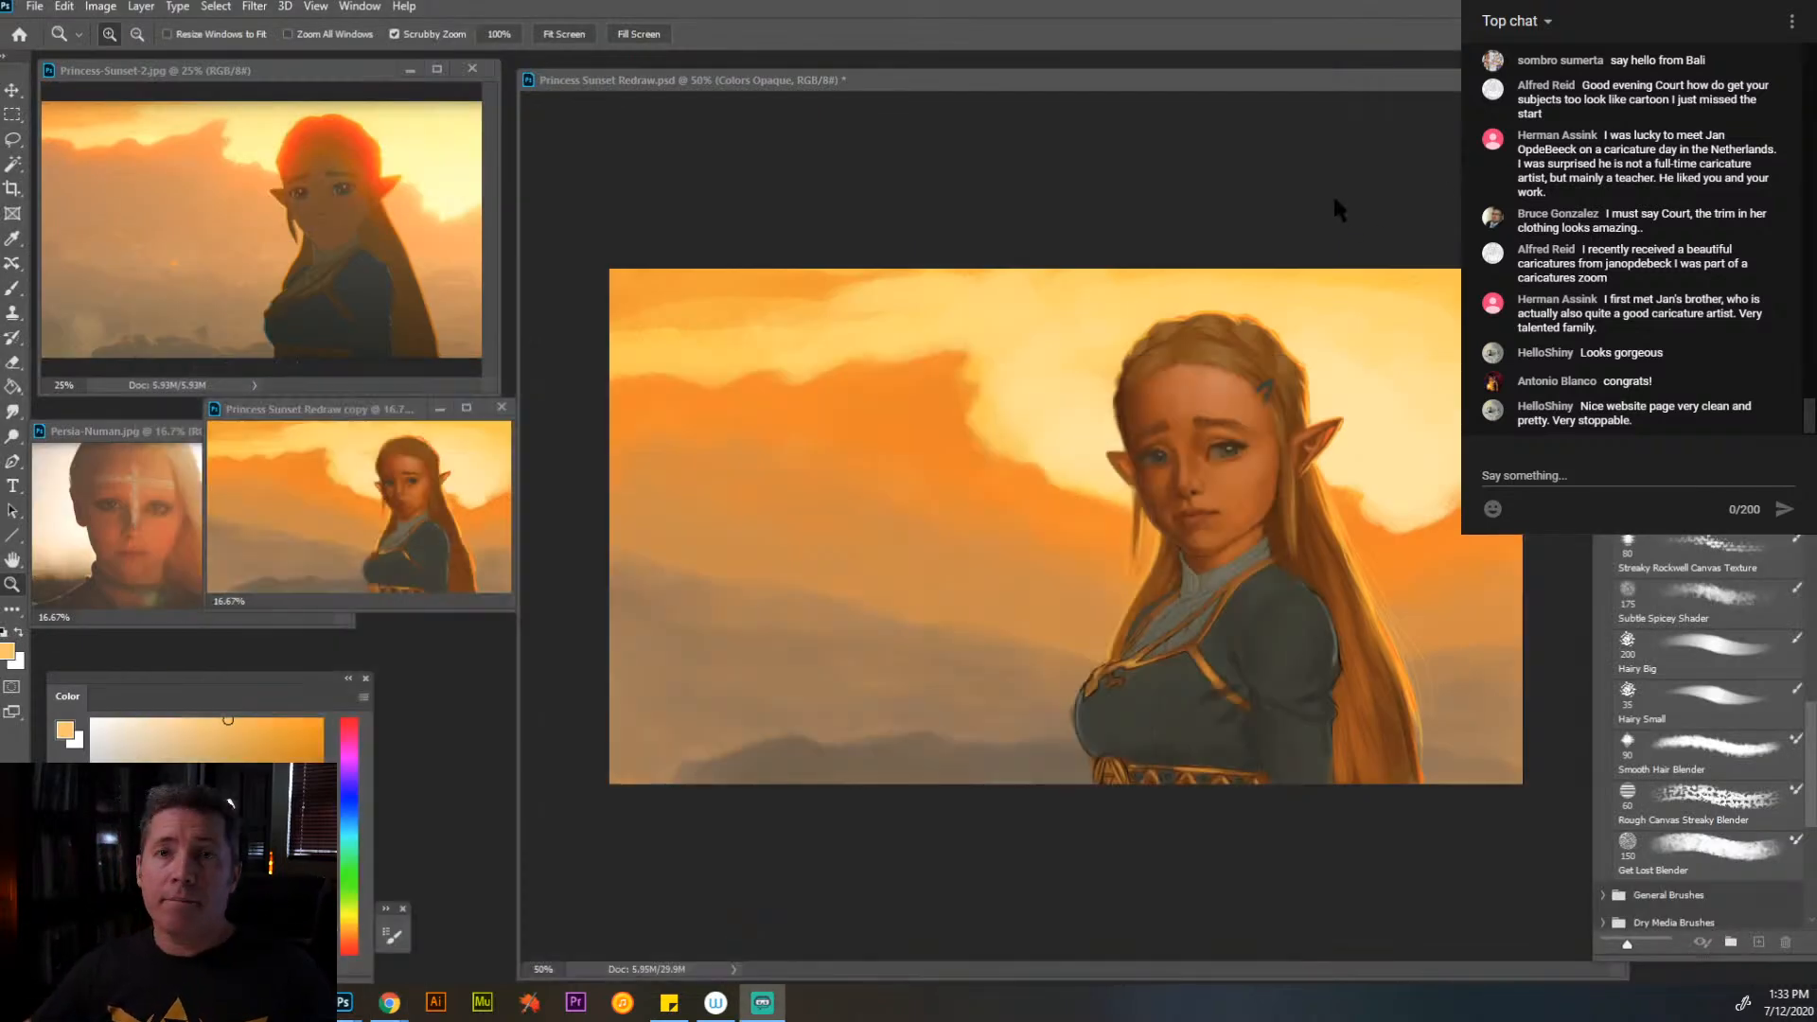